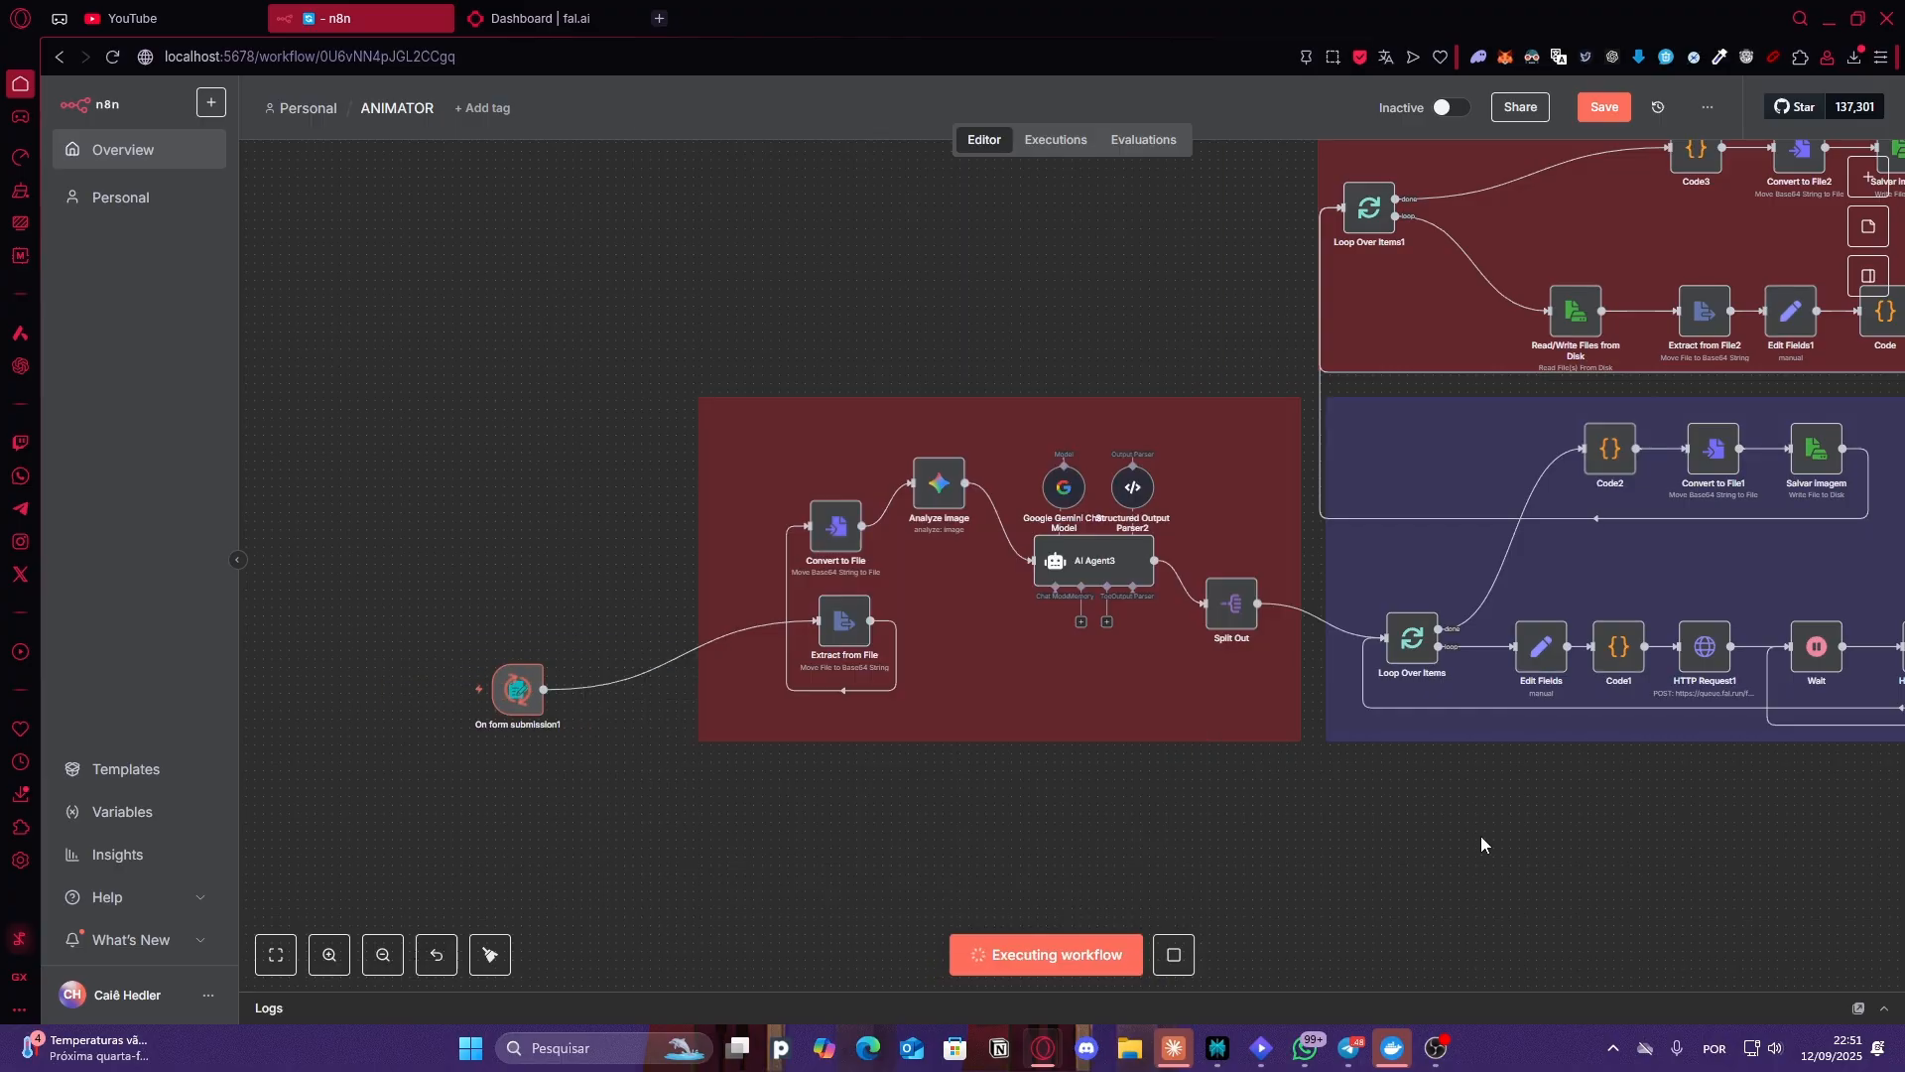
View the output video of the final Read/Write Files from Disk node in the ANIMATOR workflow
left_click_drag(1489, 814, 1001, 814)
scroll(1002, 815, "down", 1)
scroll(1106, 644, "up", 1)
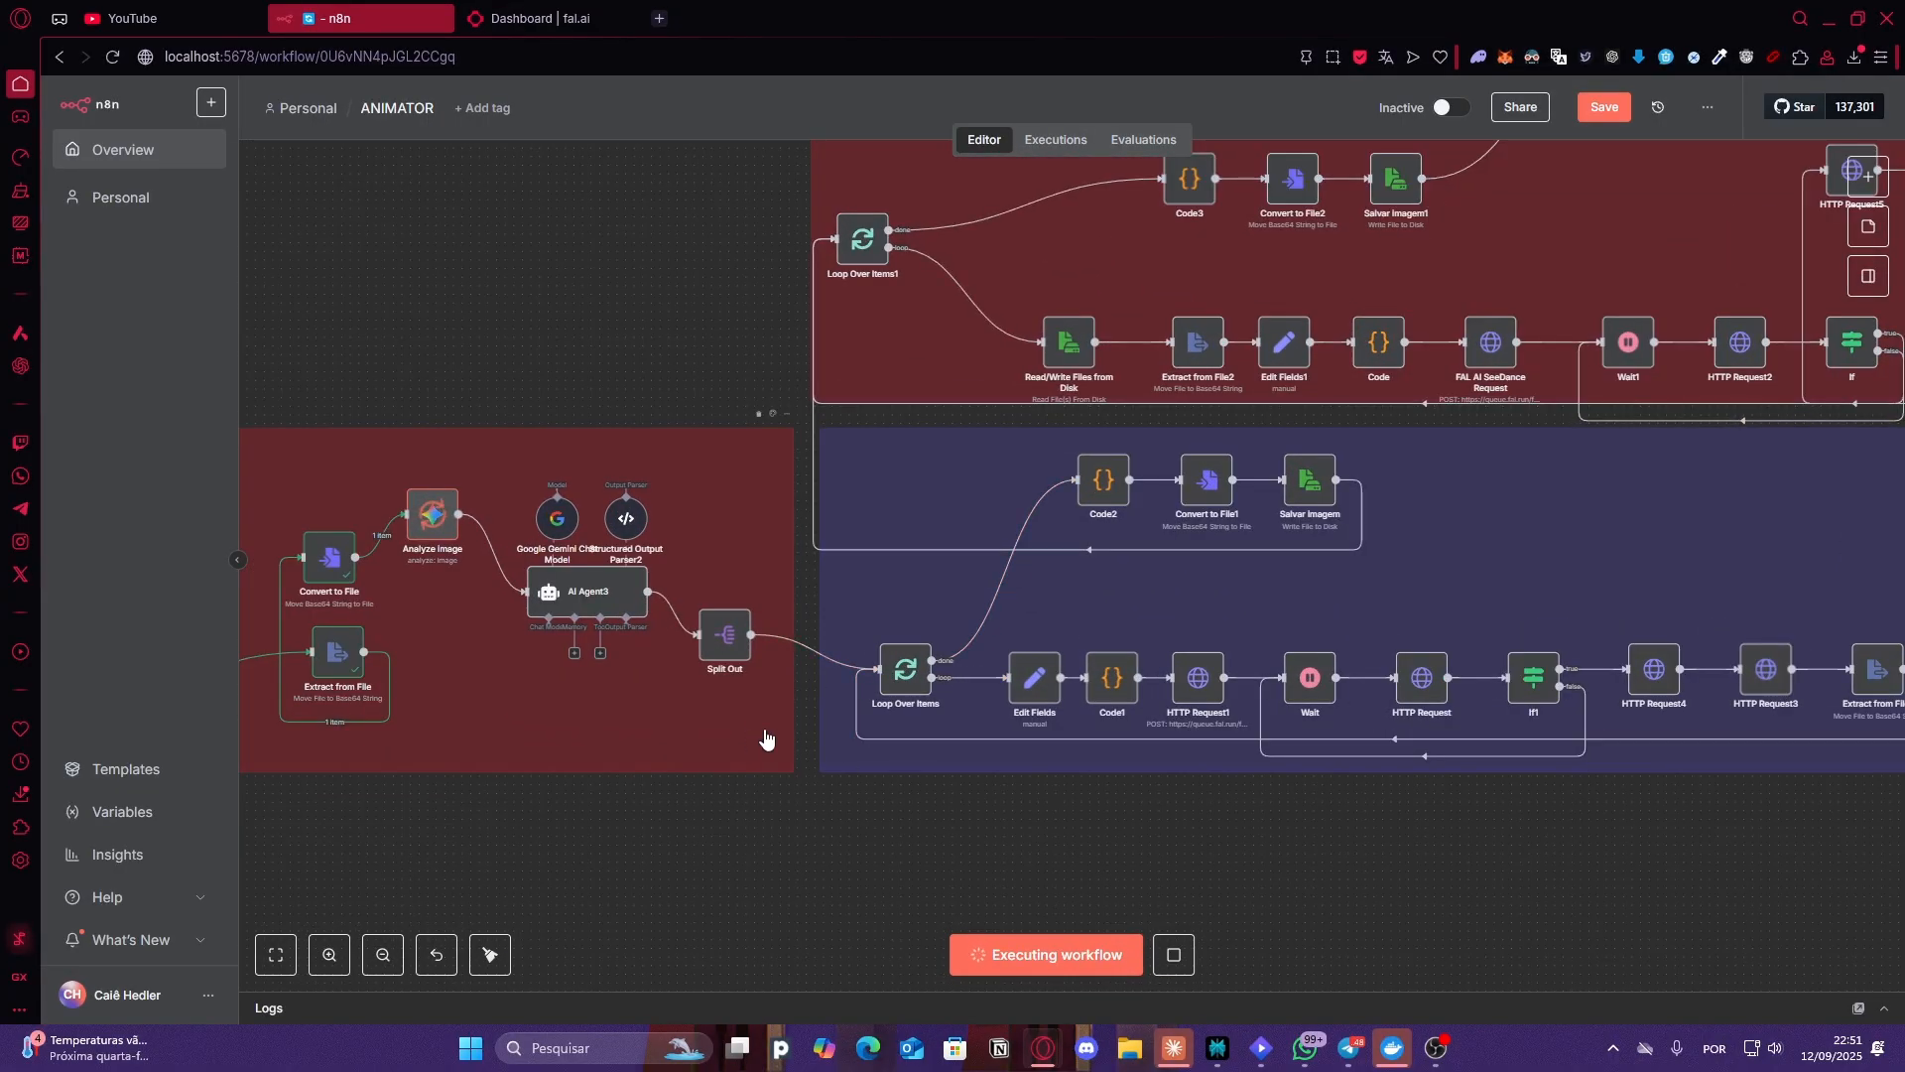
scroll(630, 856, "down", 2)
left_click_drag(640, 856, 625, 810)
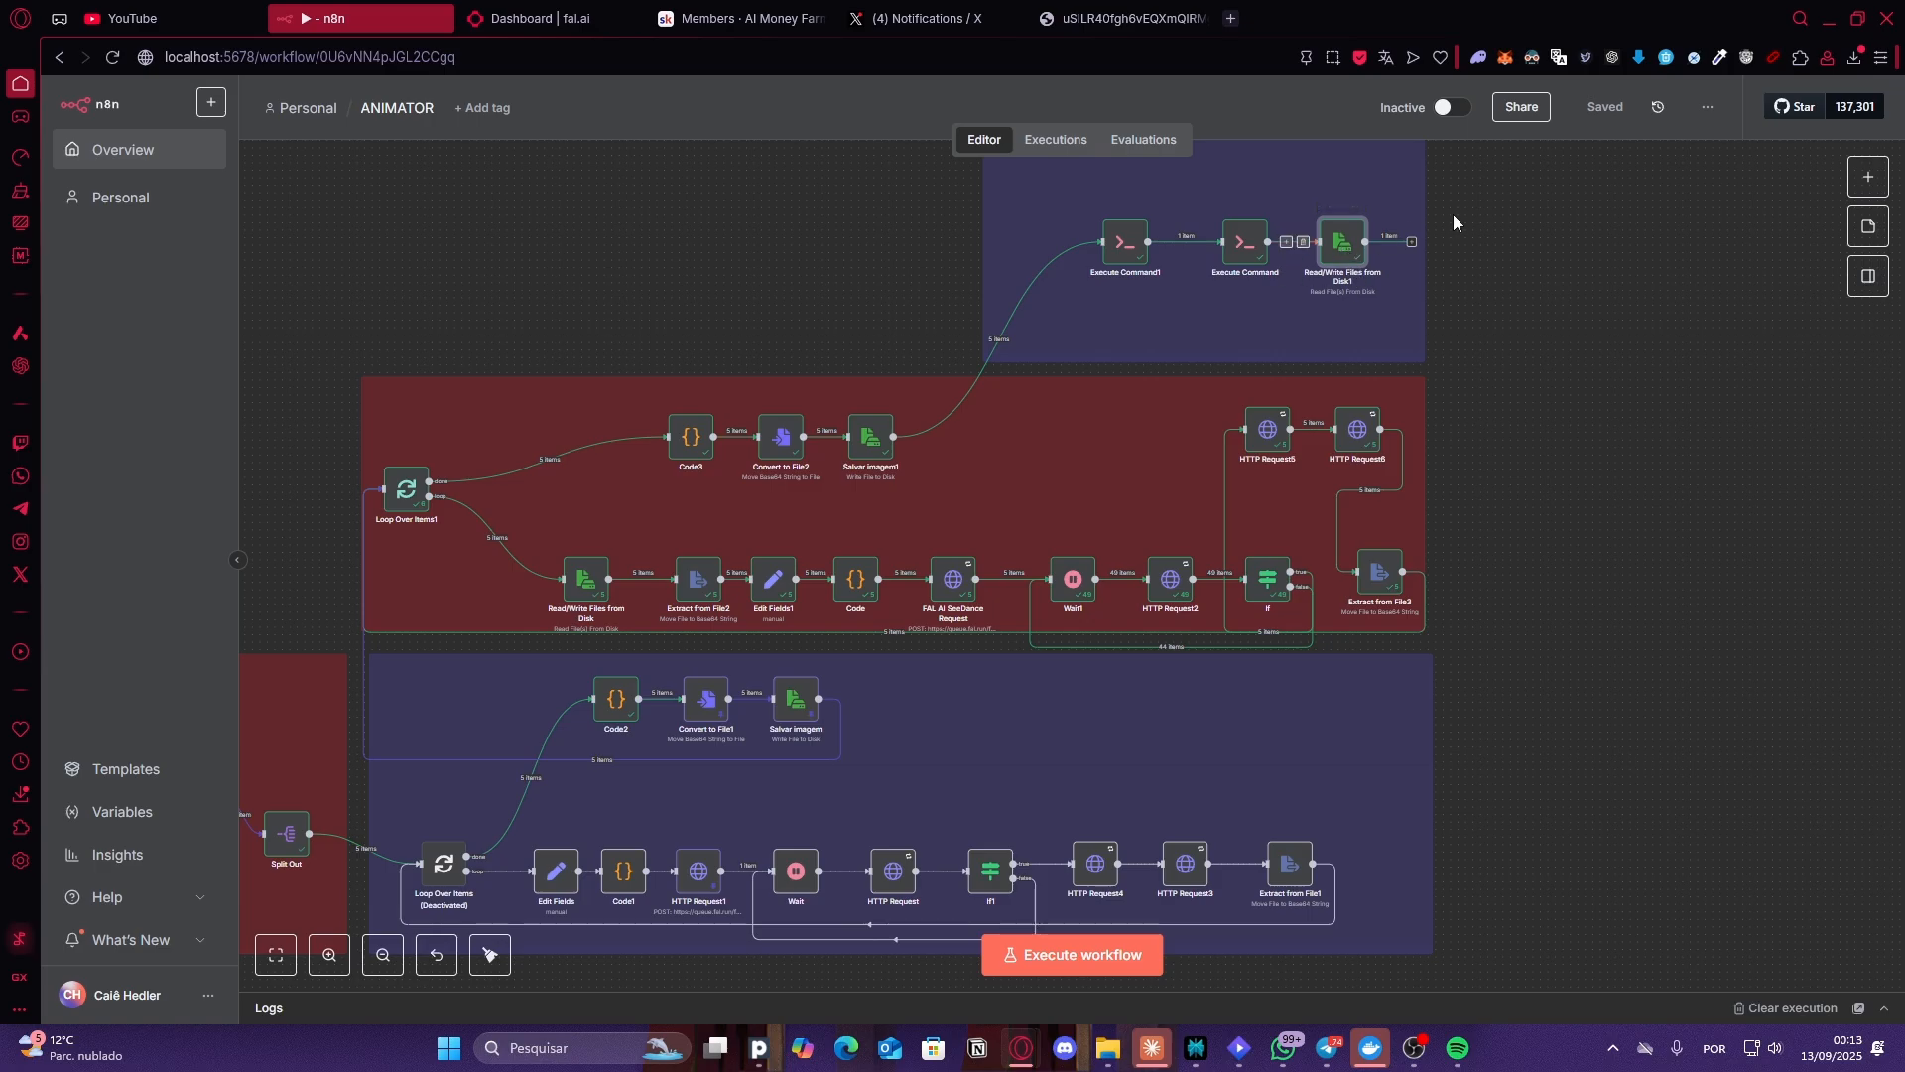
double_click(1347, 257)
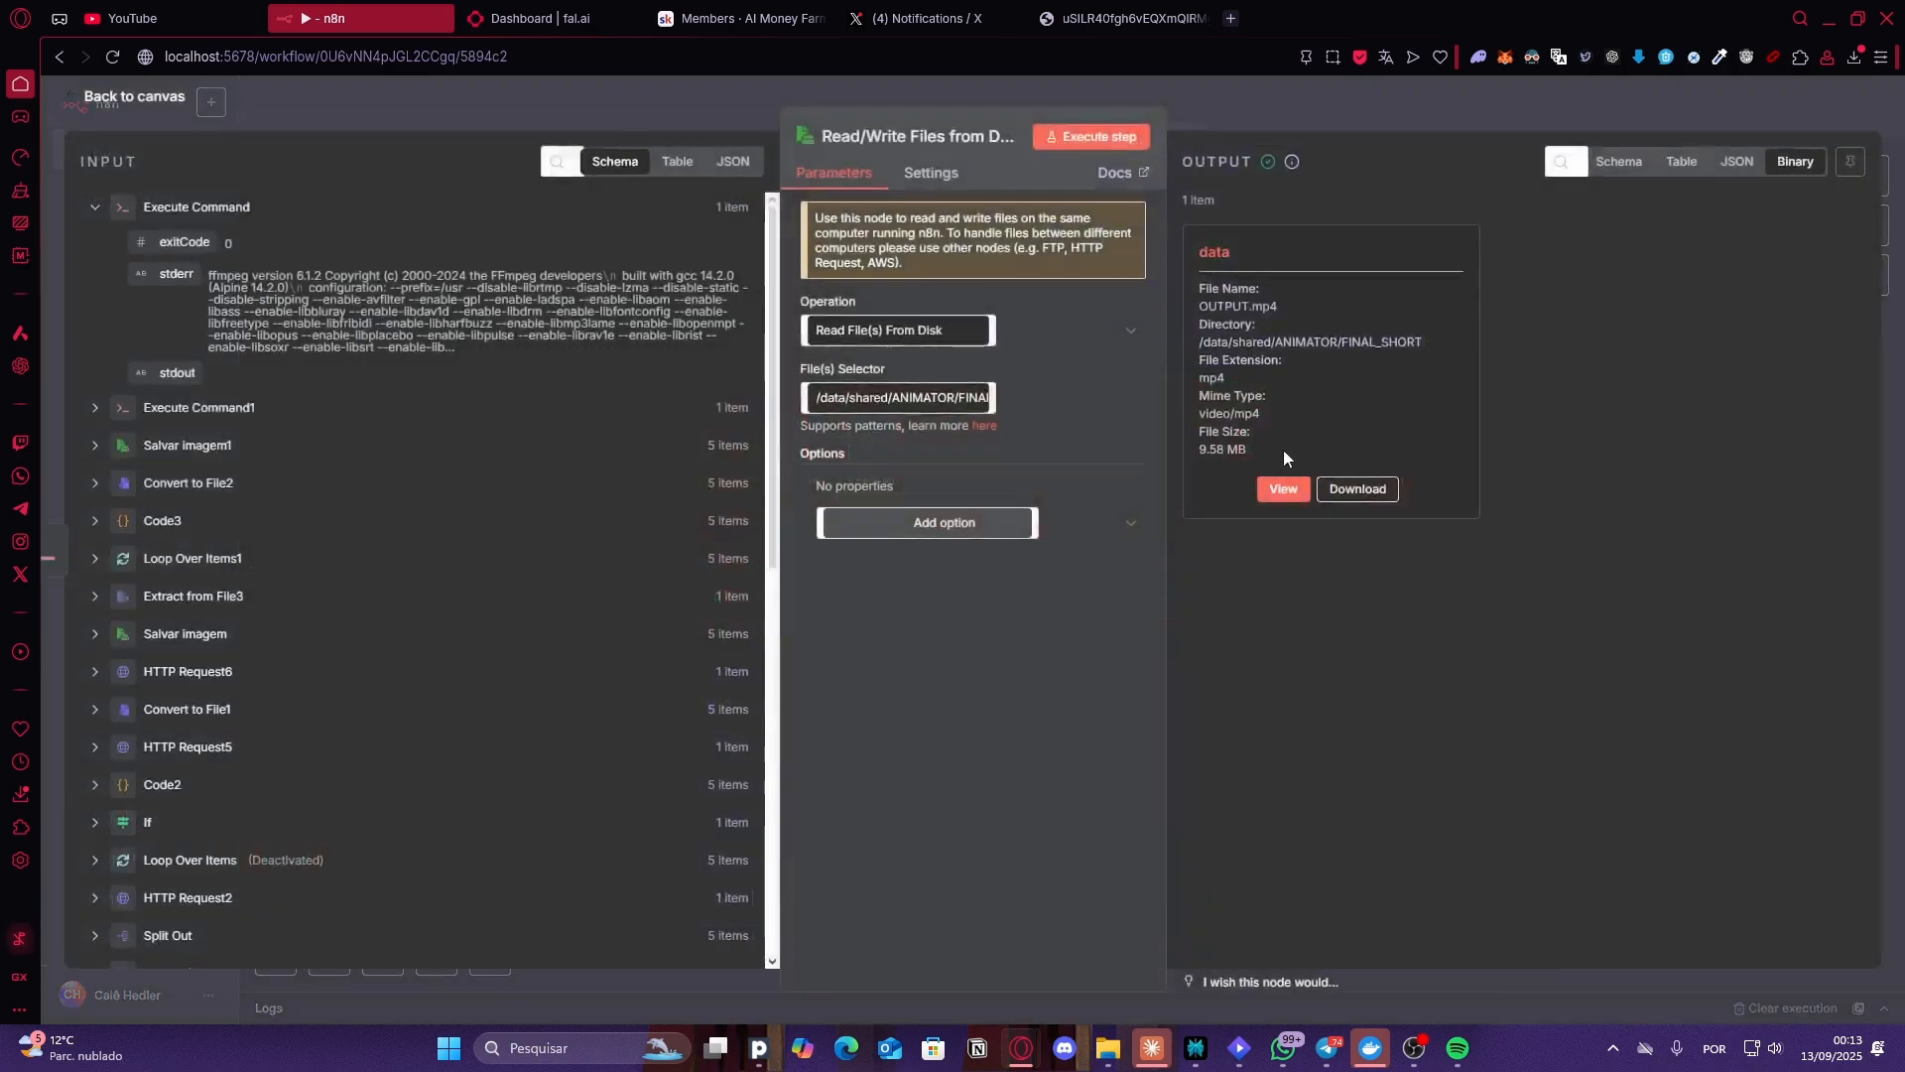
left_click(1284, 493)
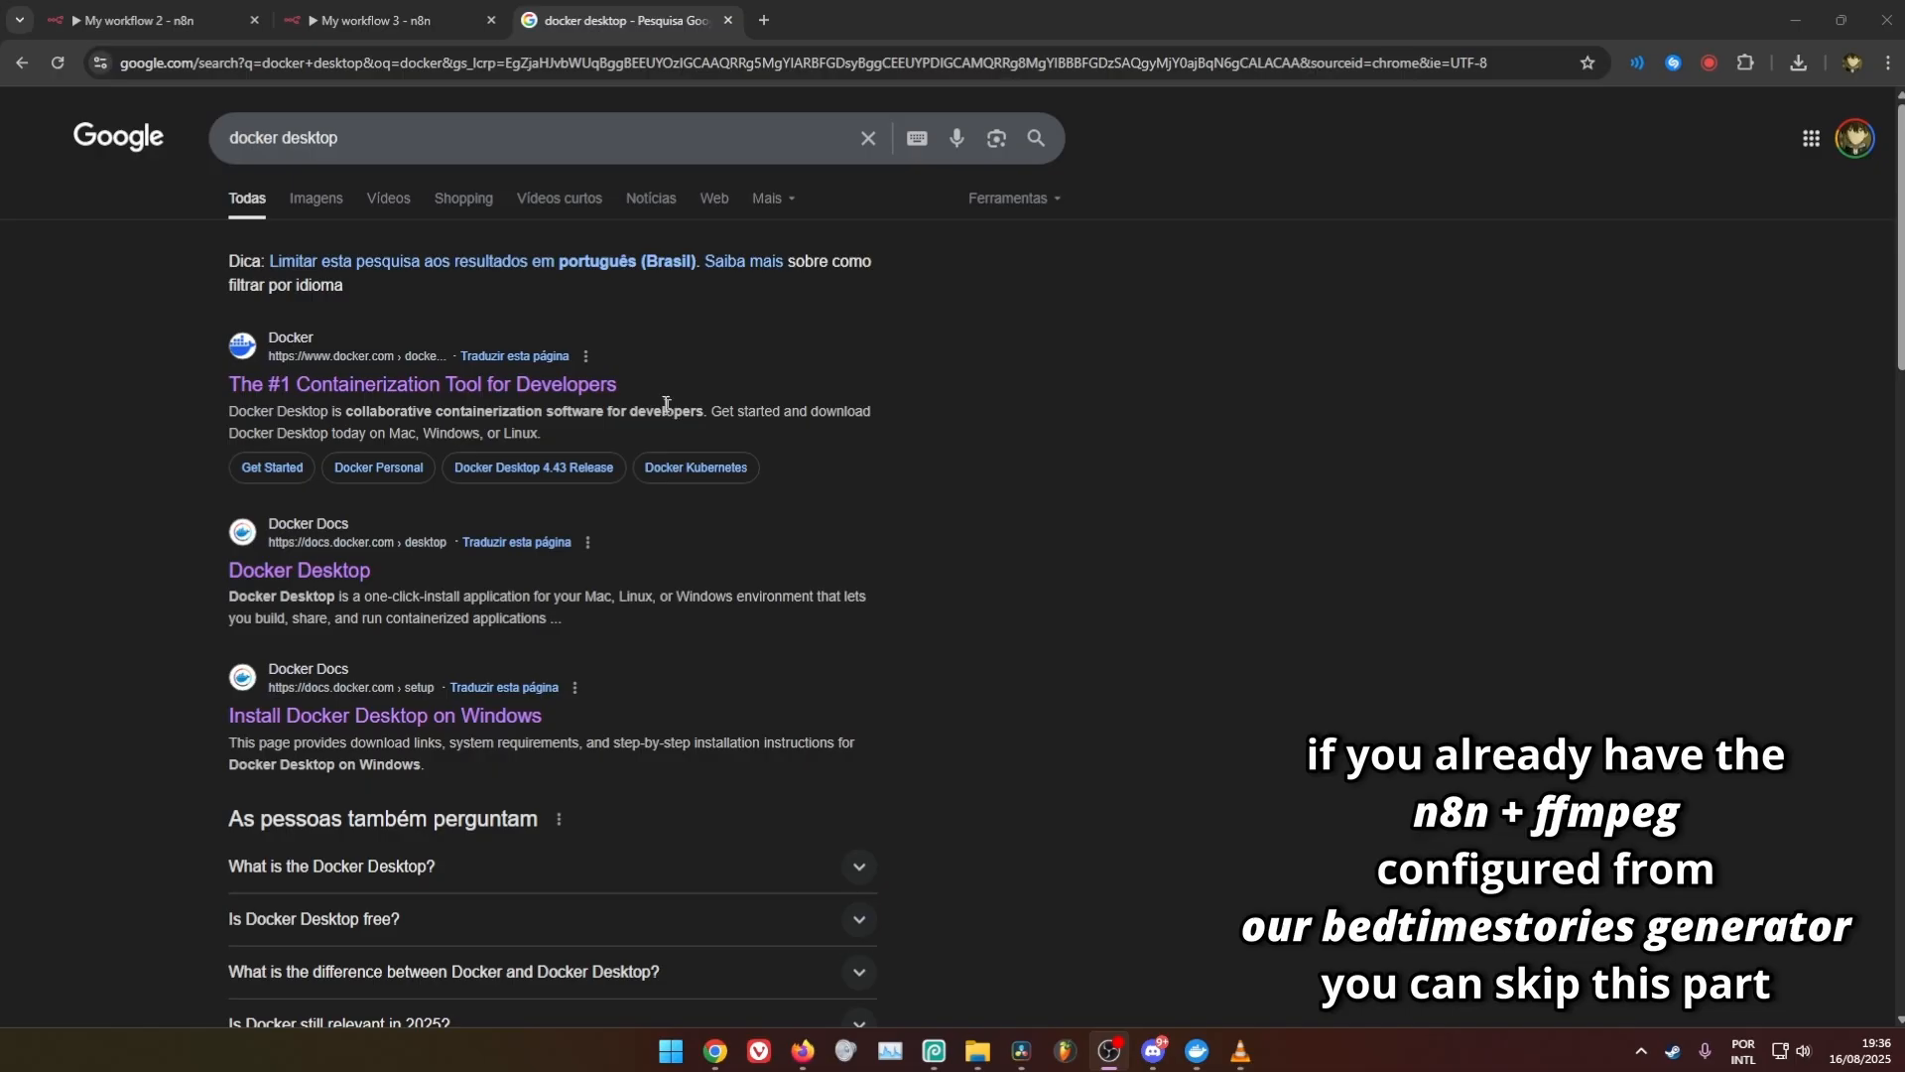
Open the Docker Desktop product page from the Google results and download the Windows AMD64 installer
left_click(284, 138)
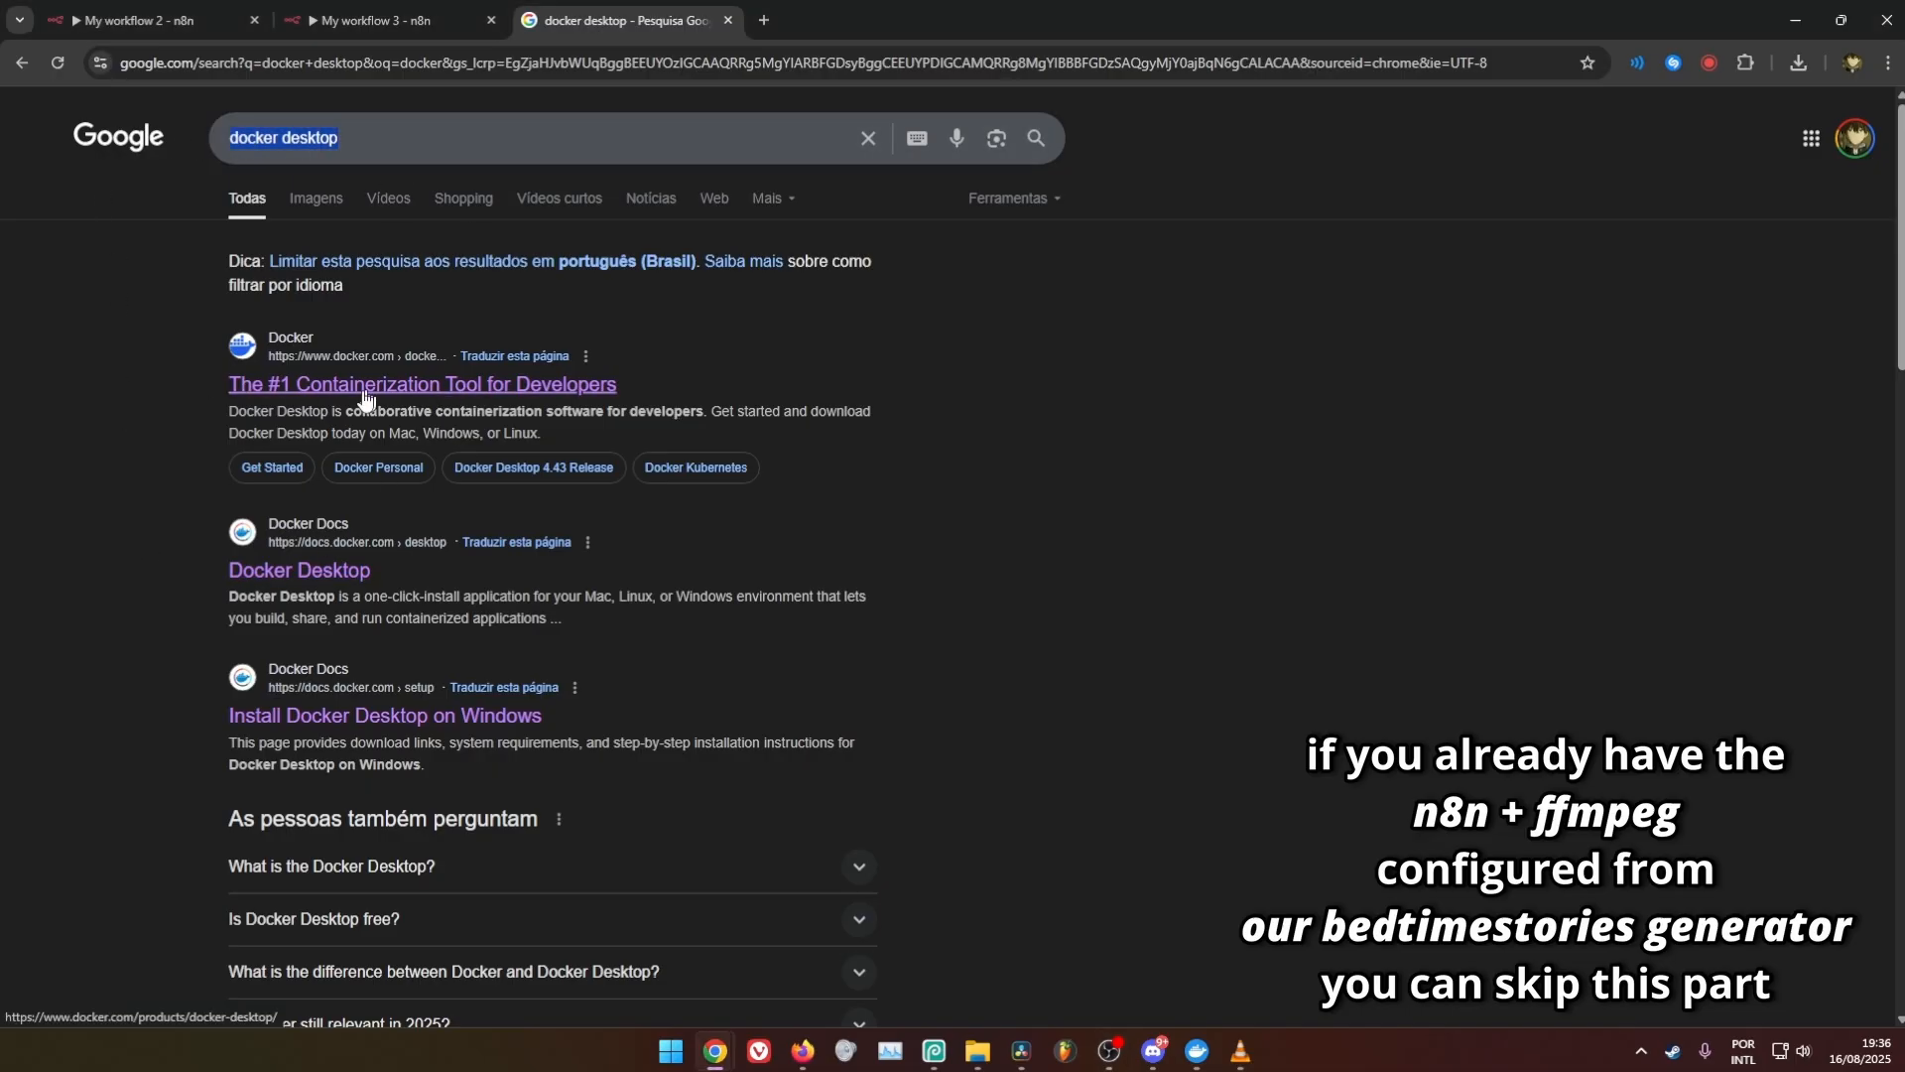
left_click(207, 393)
left_click(514, 387)
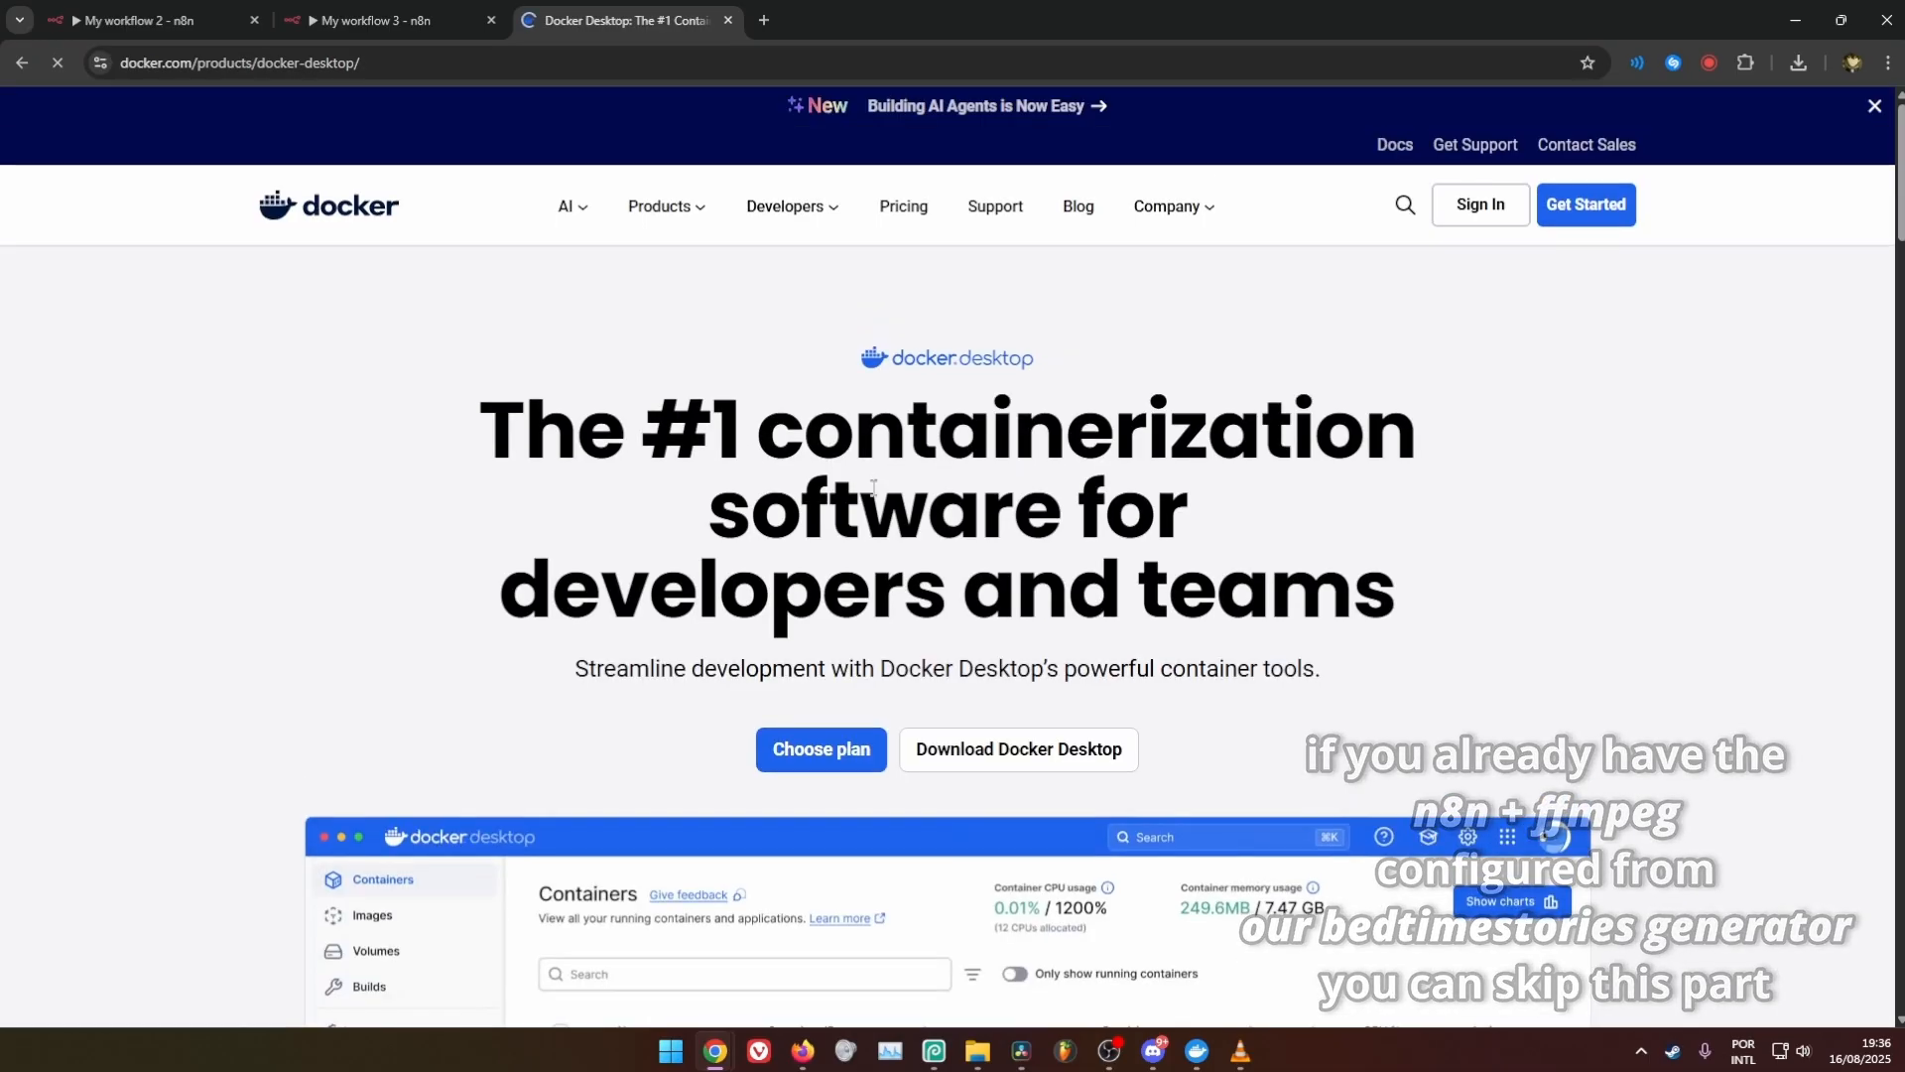
mouse_move(1022, 759)
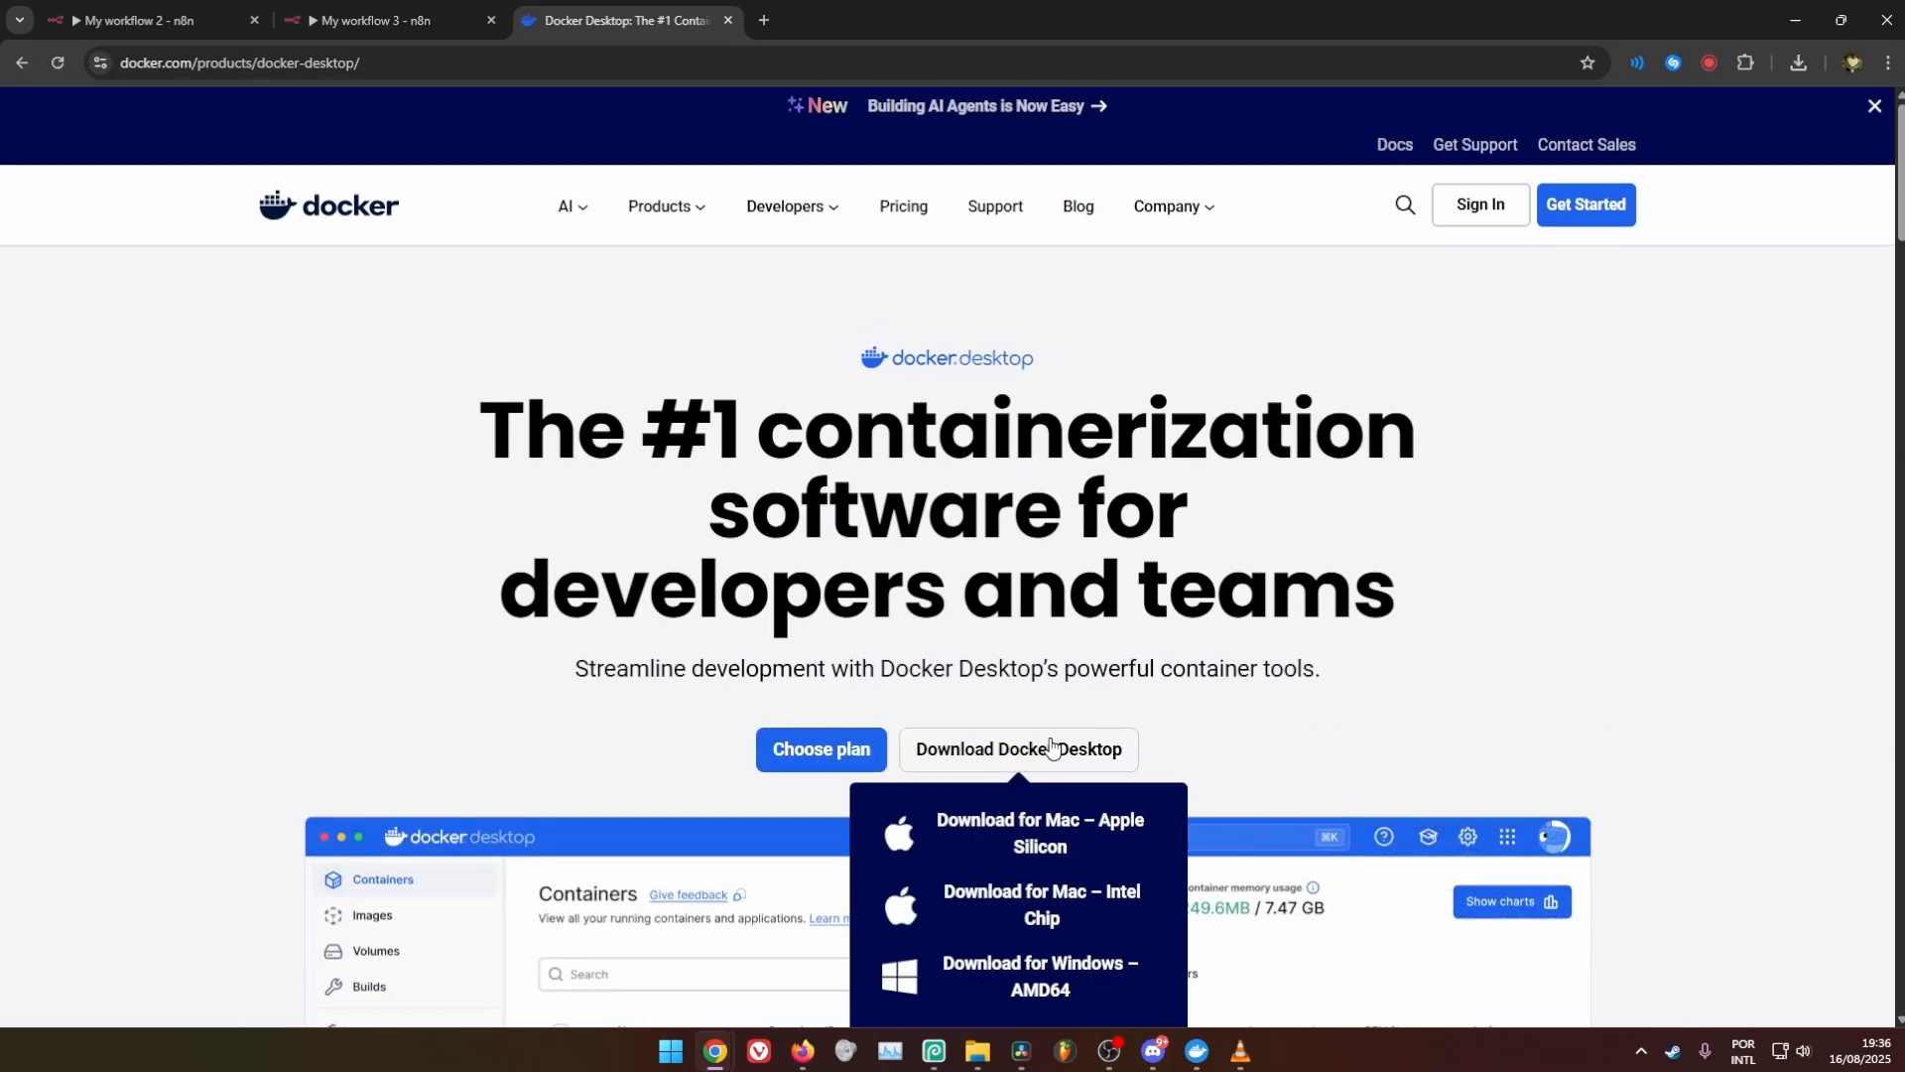
scroll(1052, 747, "down", 3)
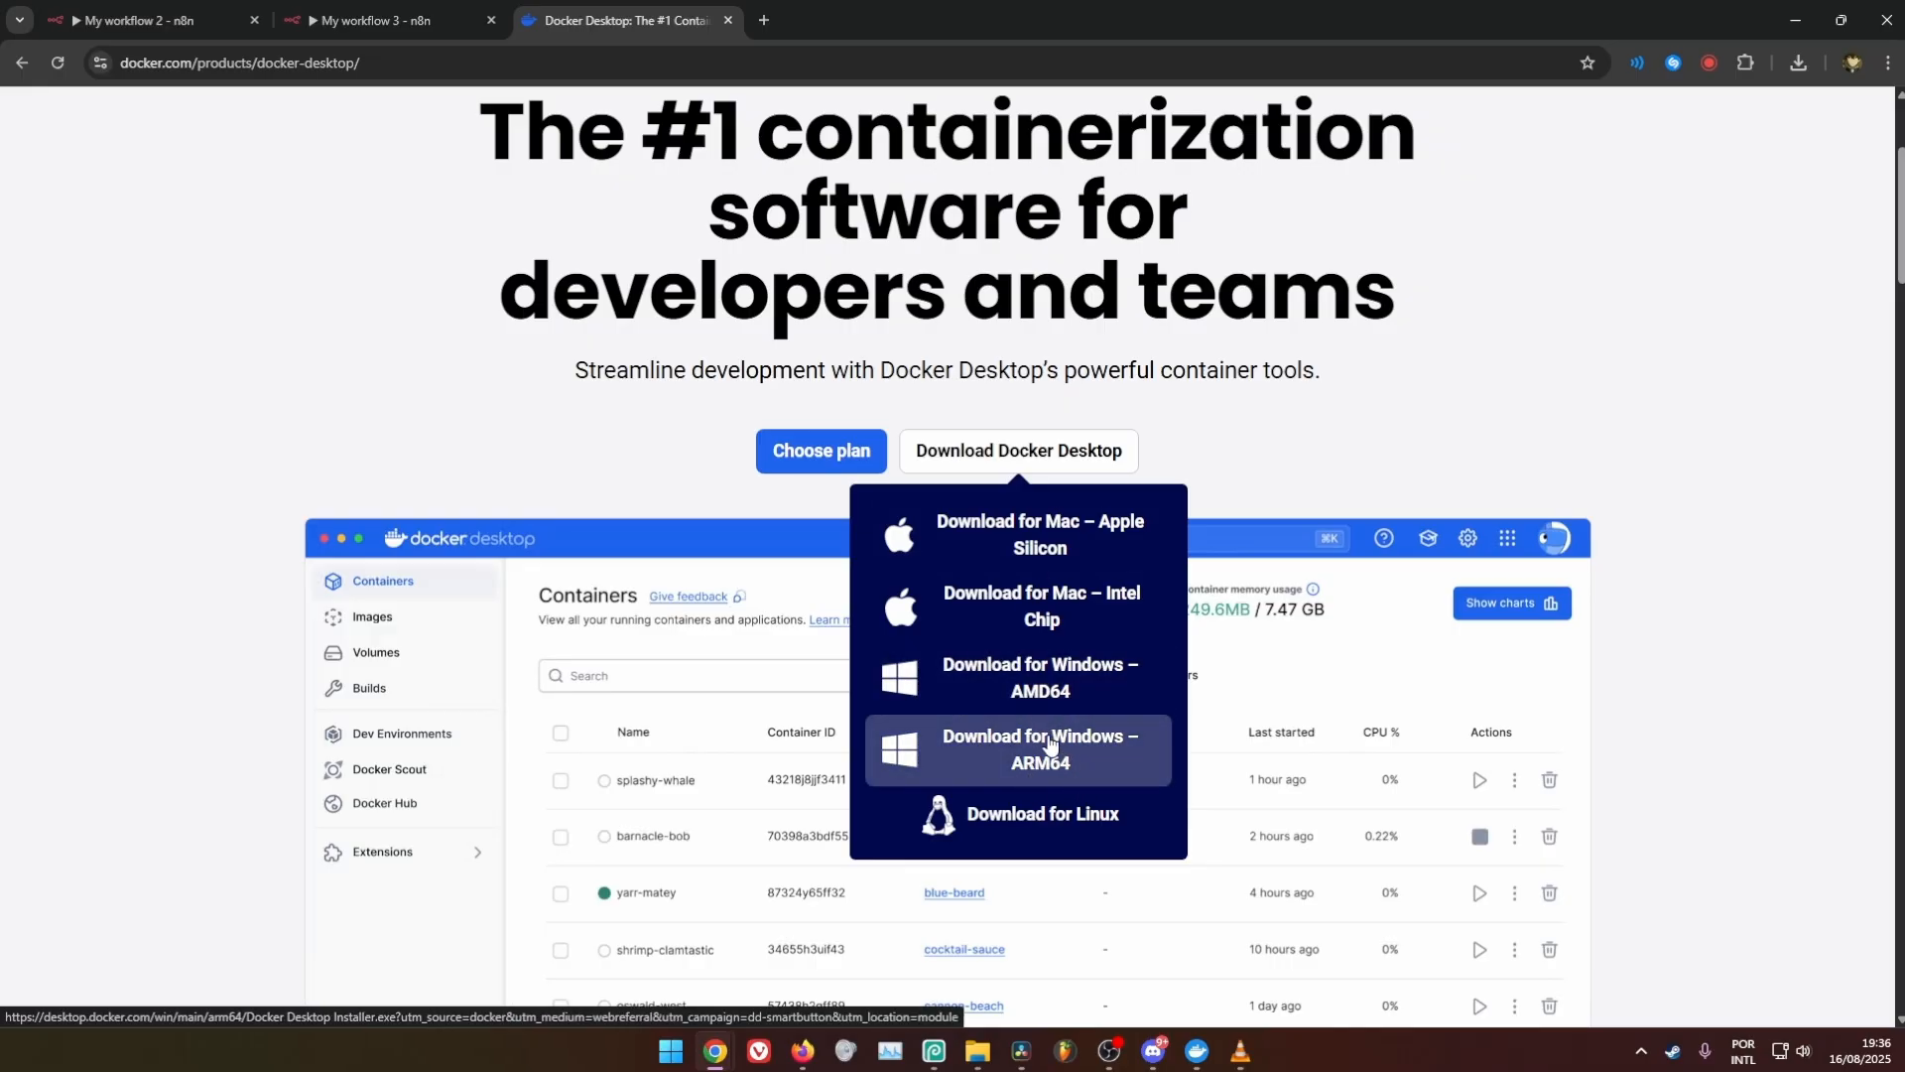
left_click(1073, 678)
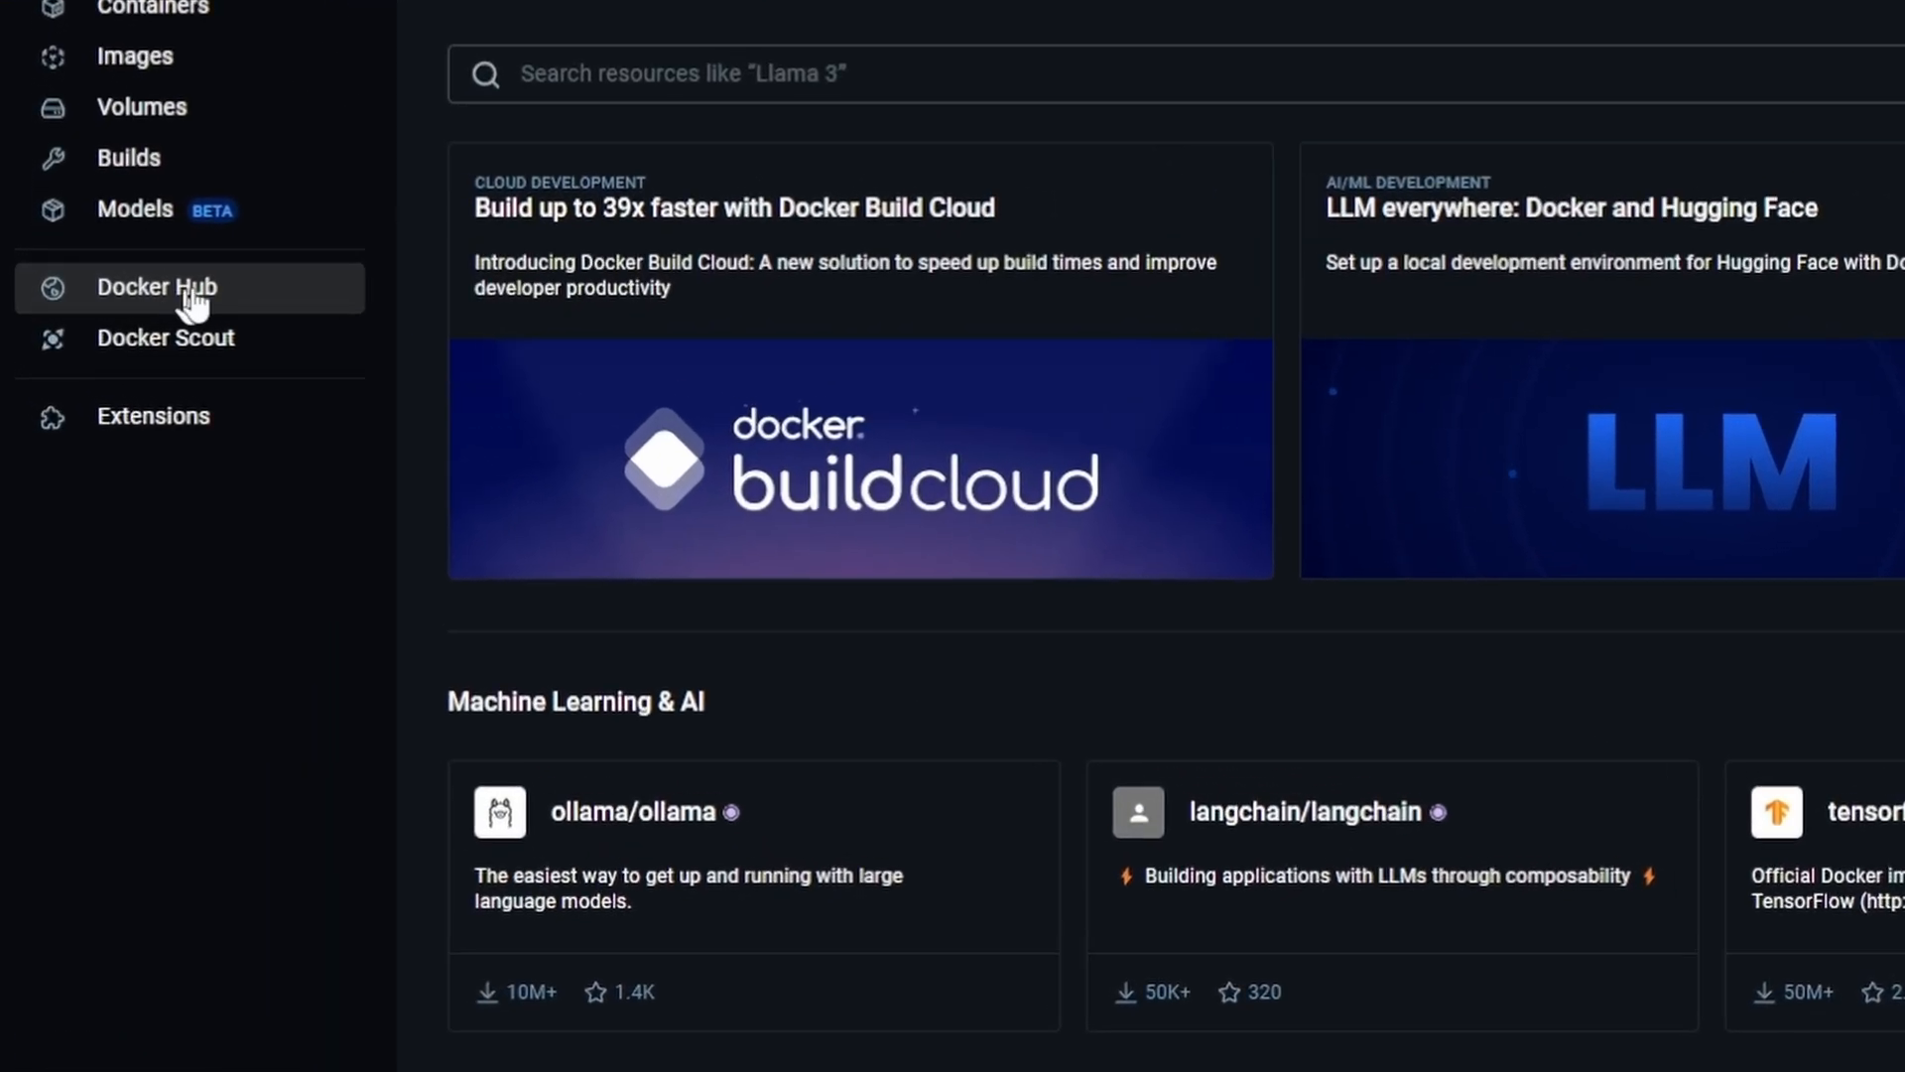
Search Docker Hub for n8n and open the n8nio/n8n image page
left_click(1018, 68)
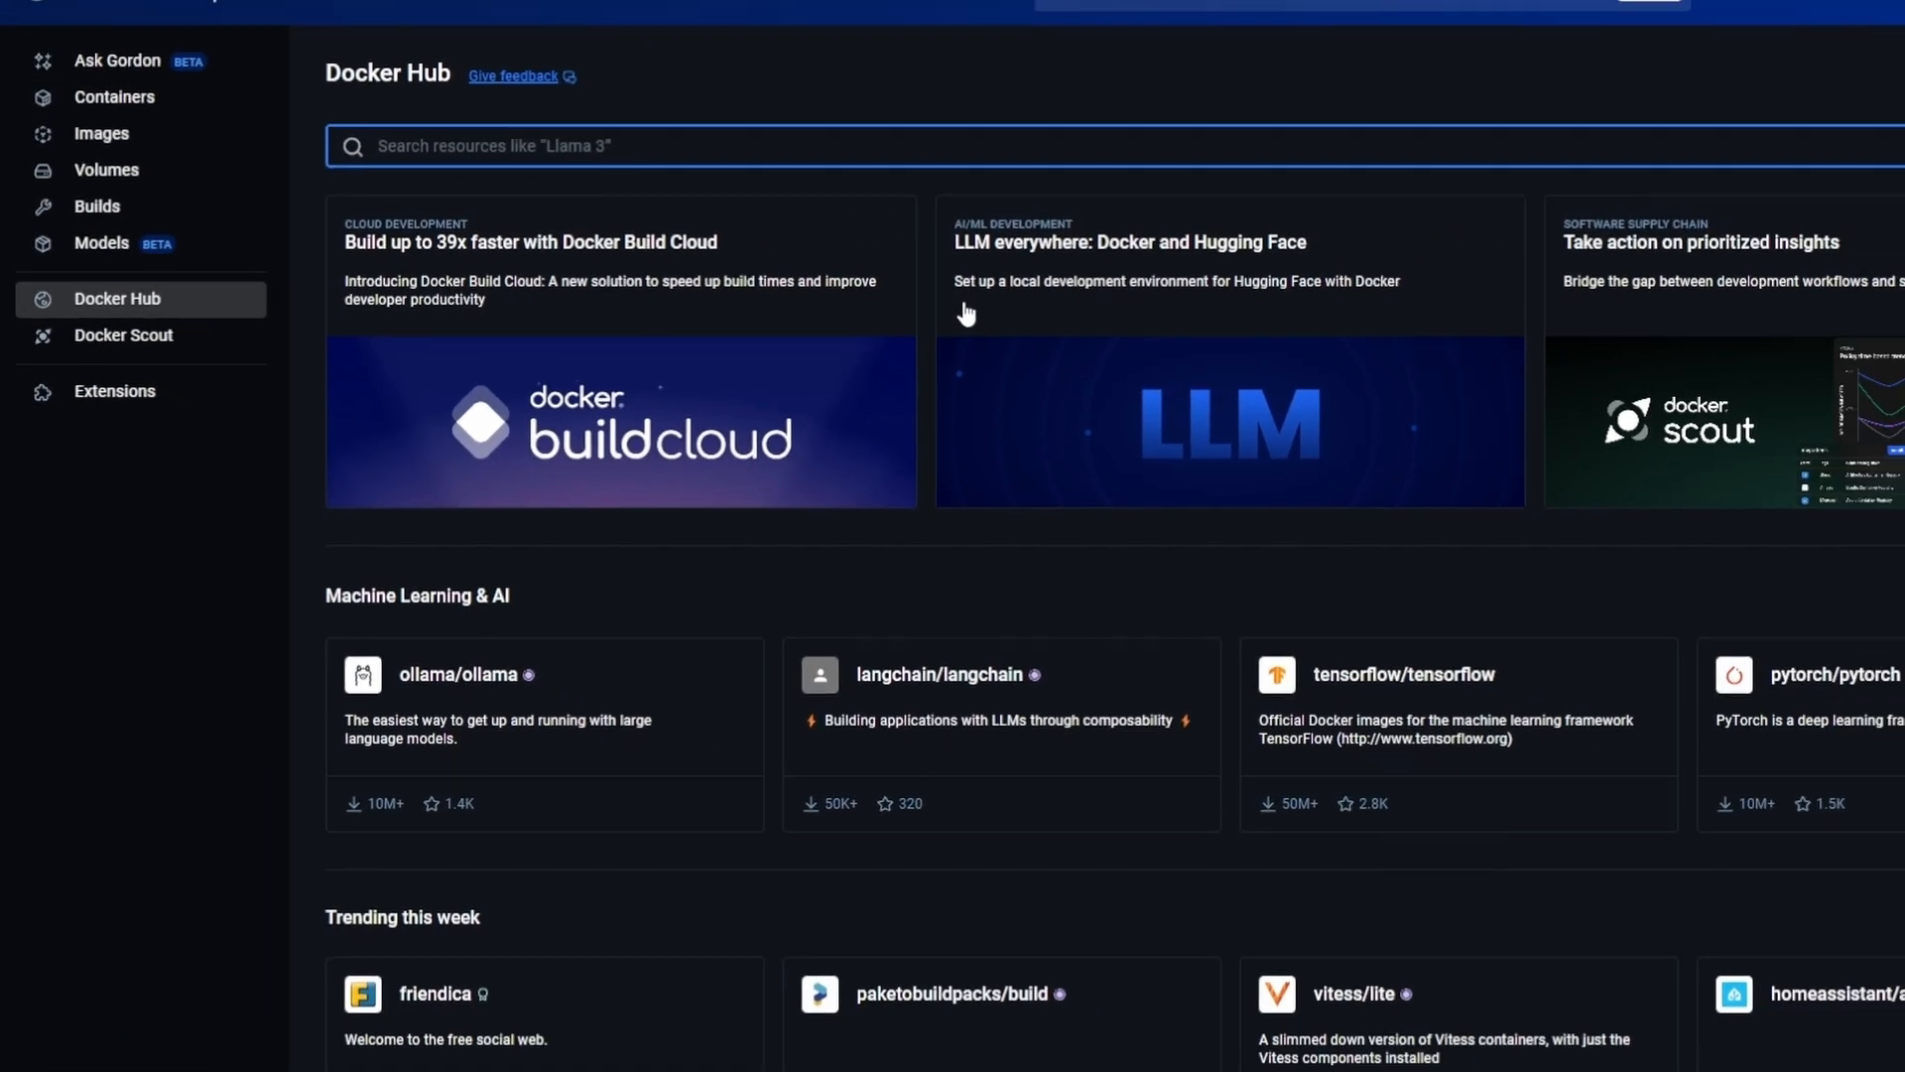
type("n8n")
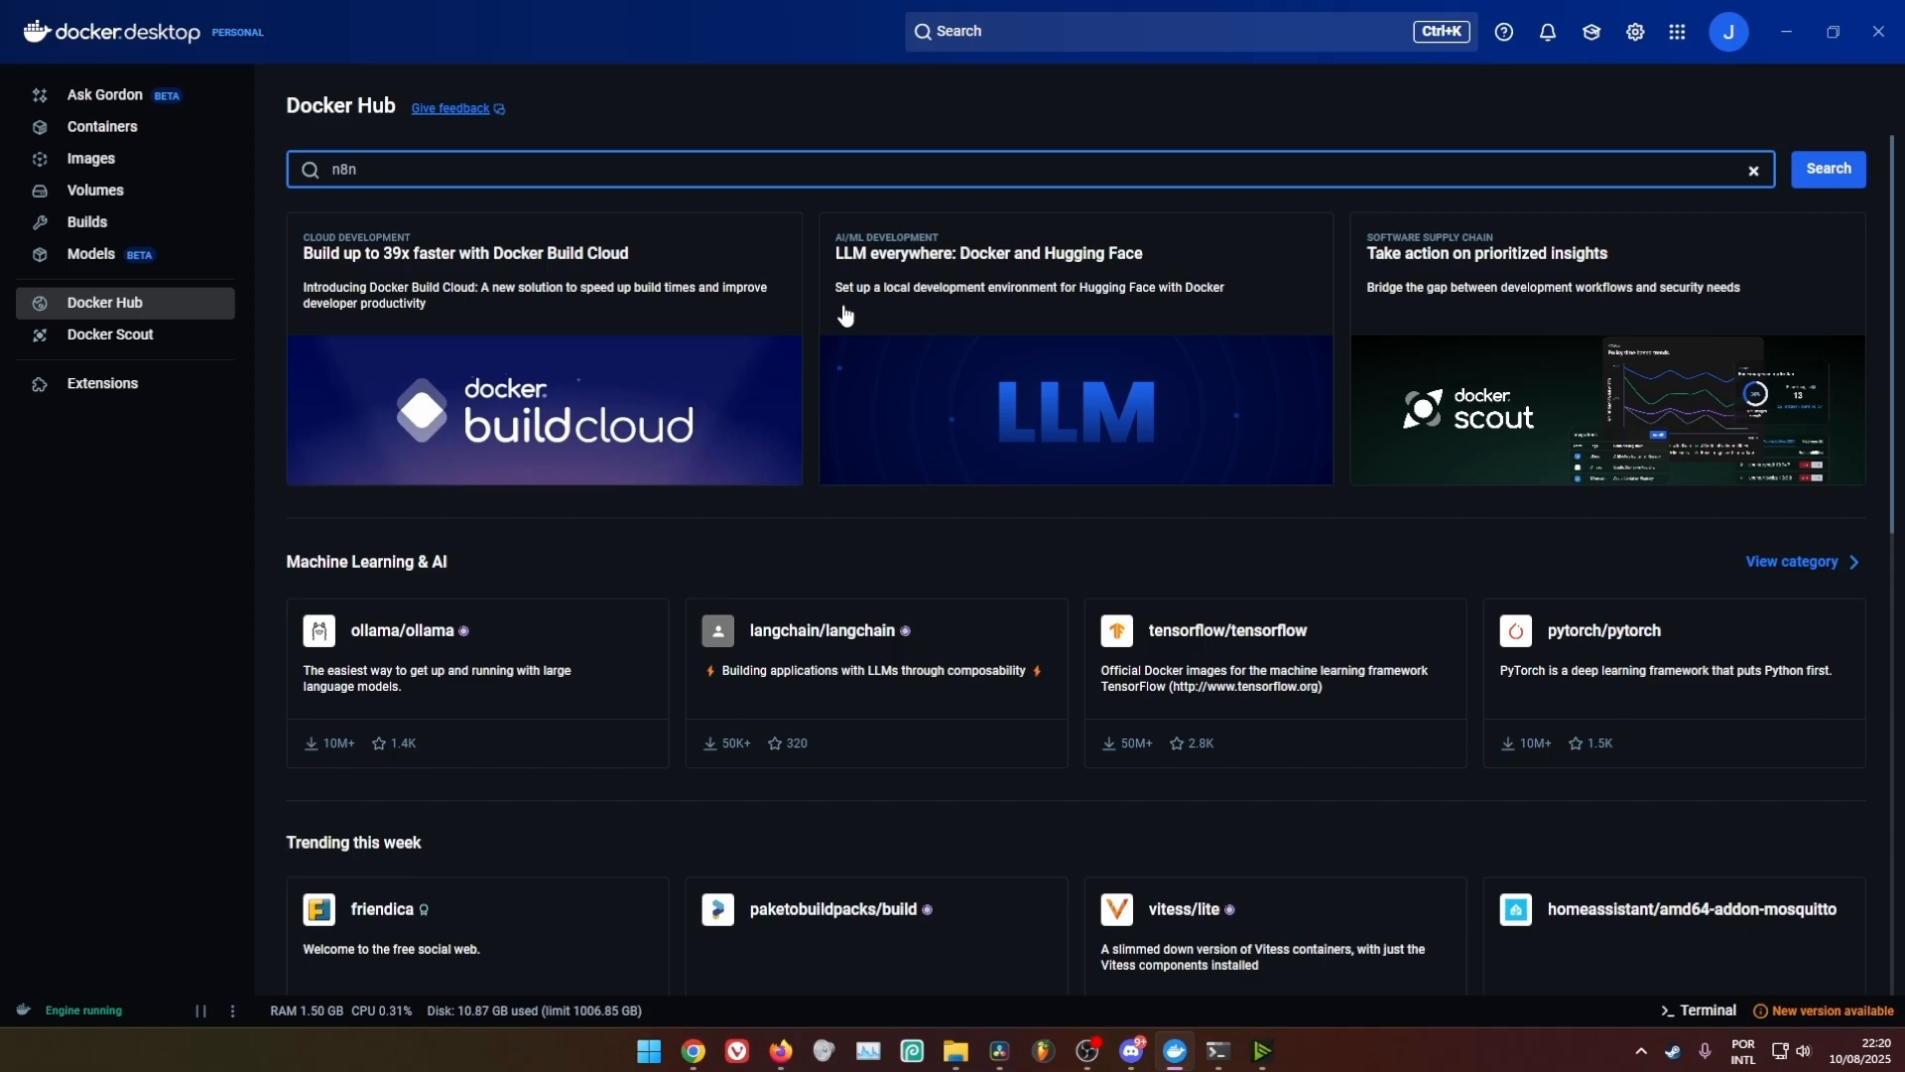
key("Return")
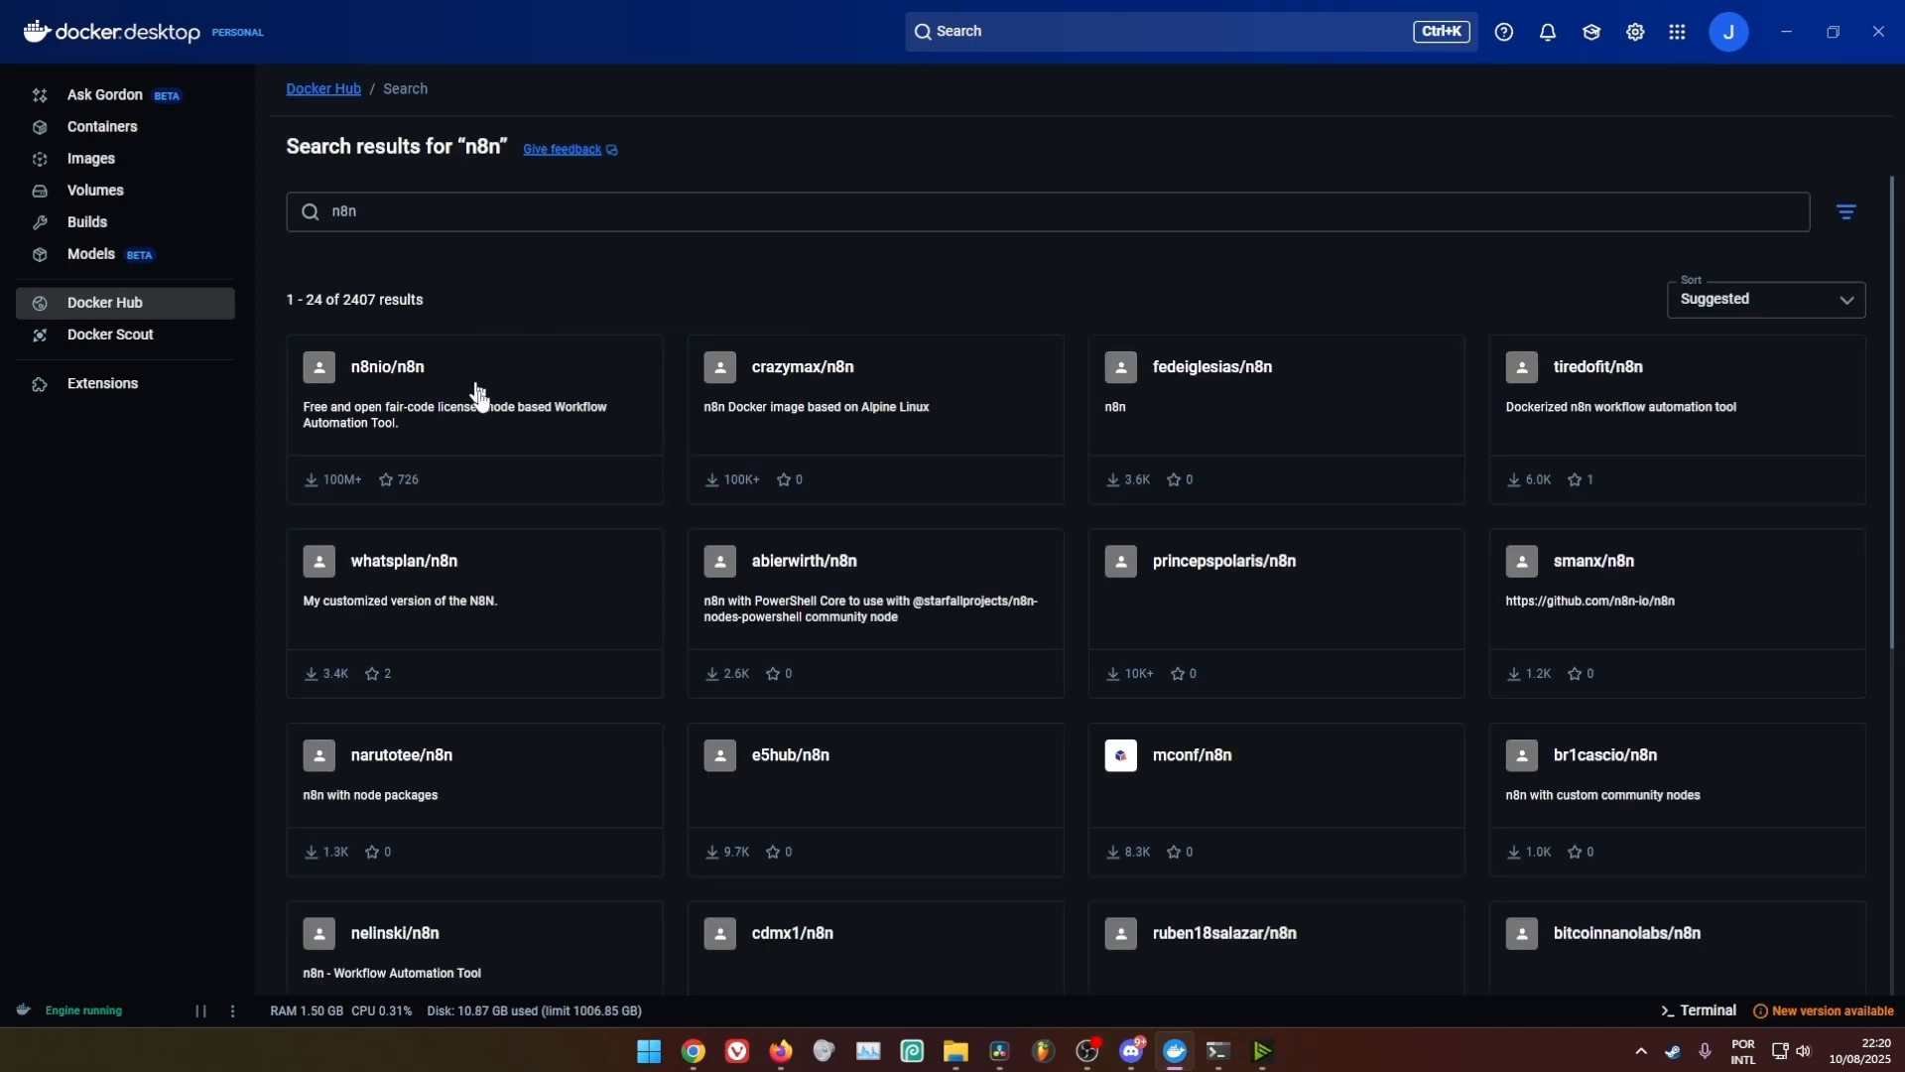
left_click(411, 383)
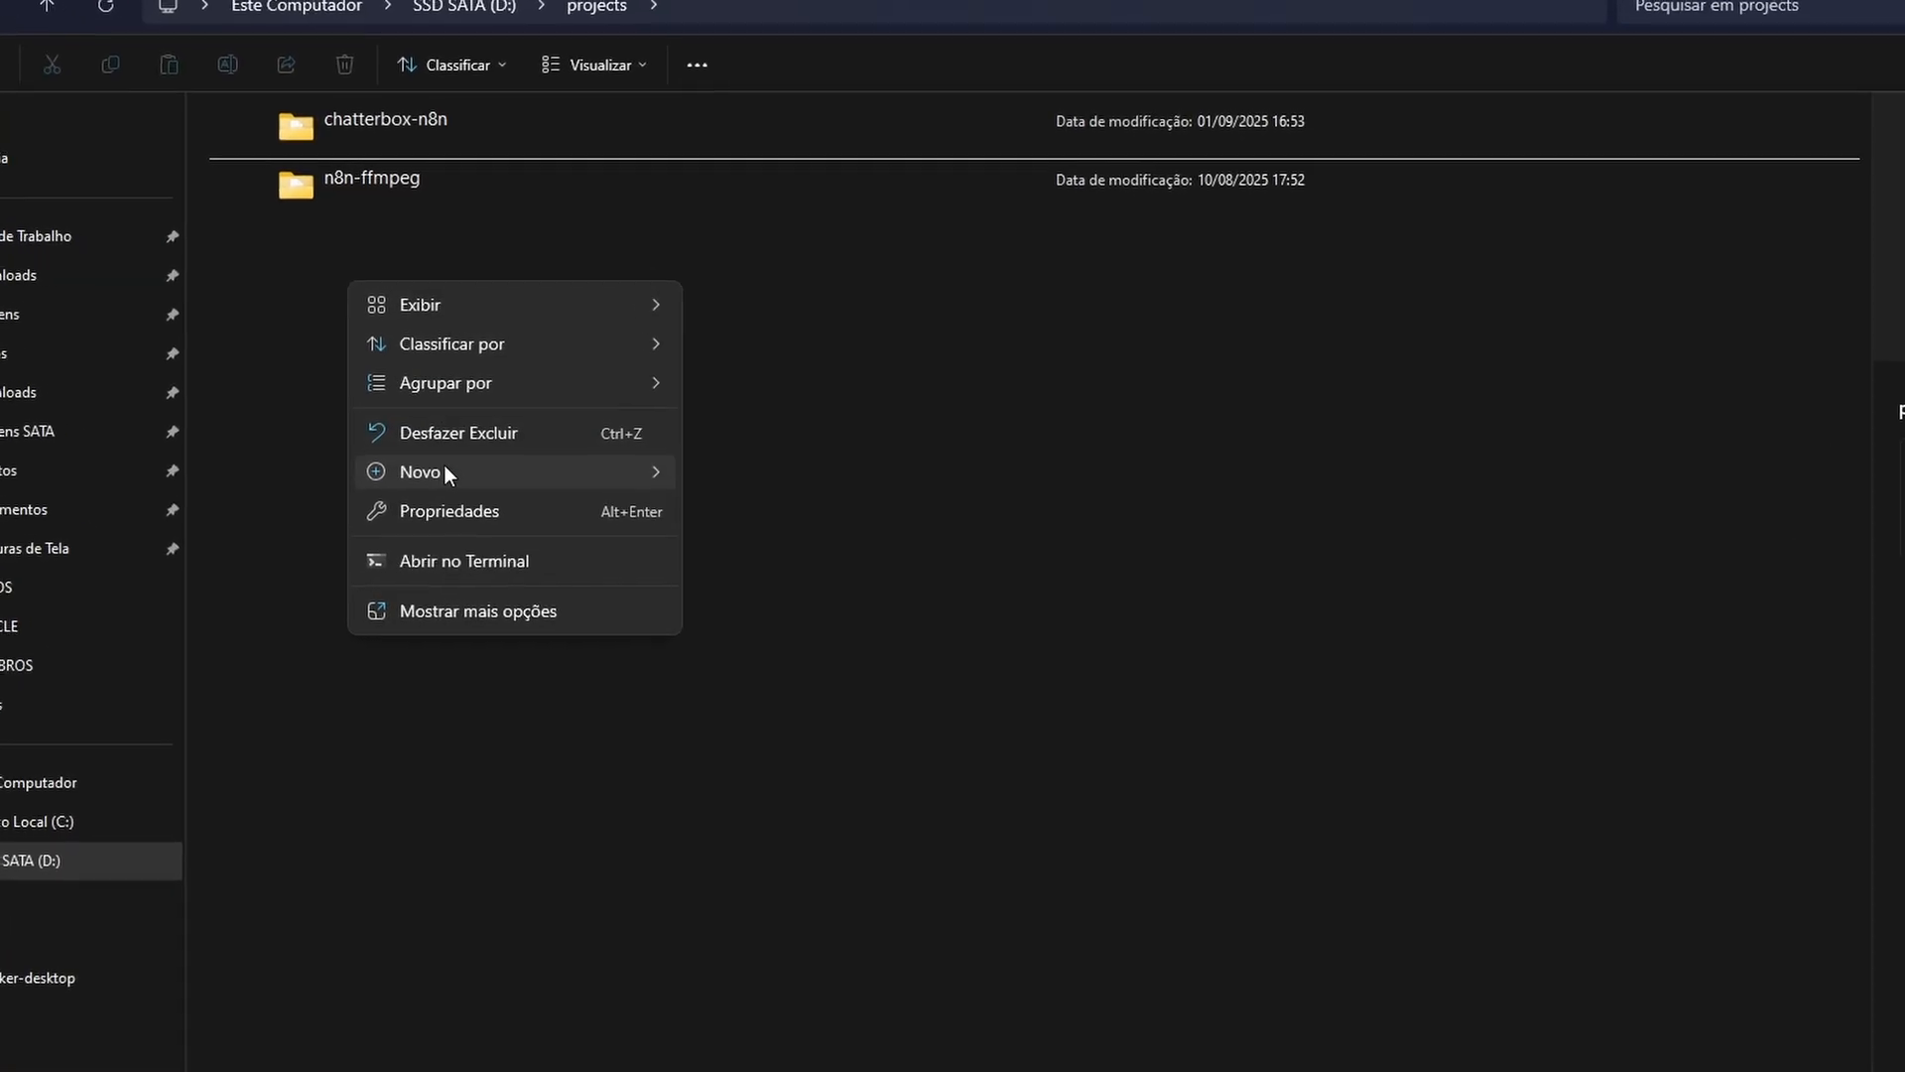
Create a folder named n8n-project in the projects directory and open it
mouse_move(427, 439)
left_click(768, 512)
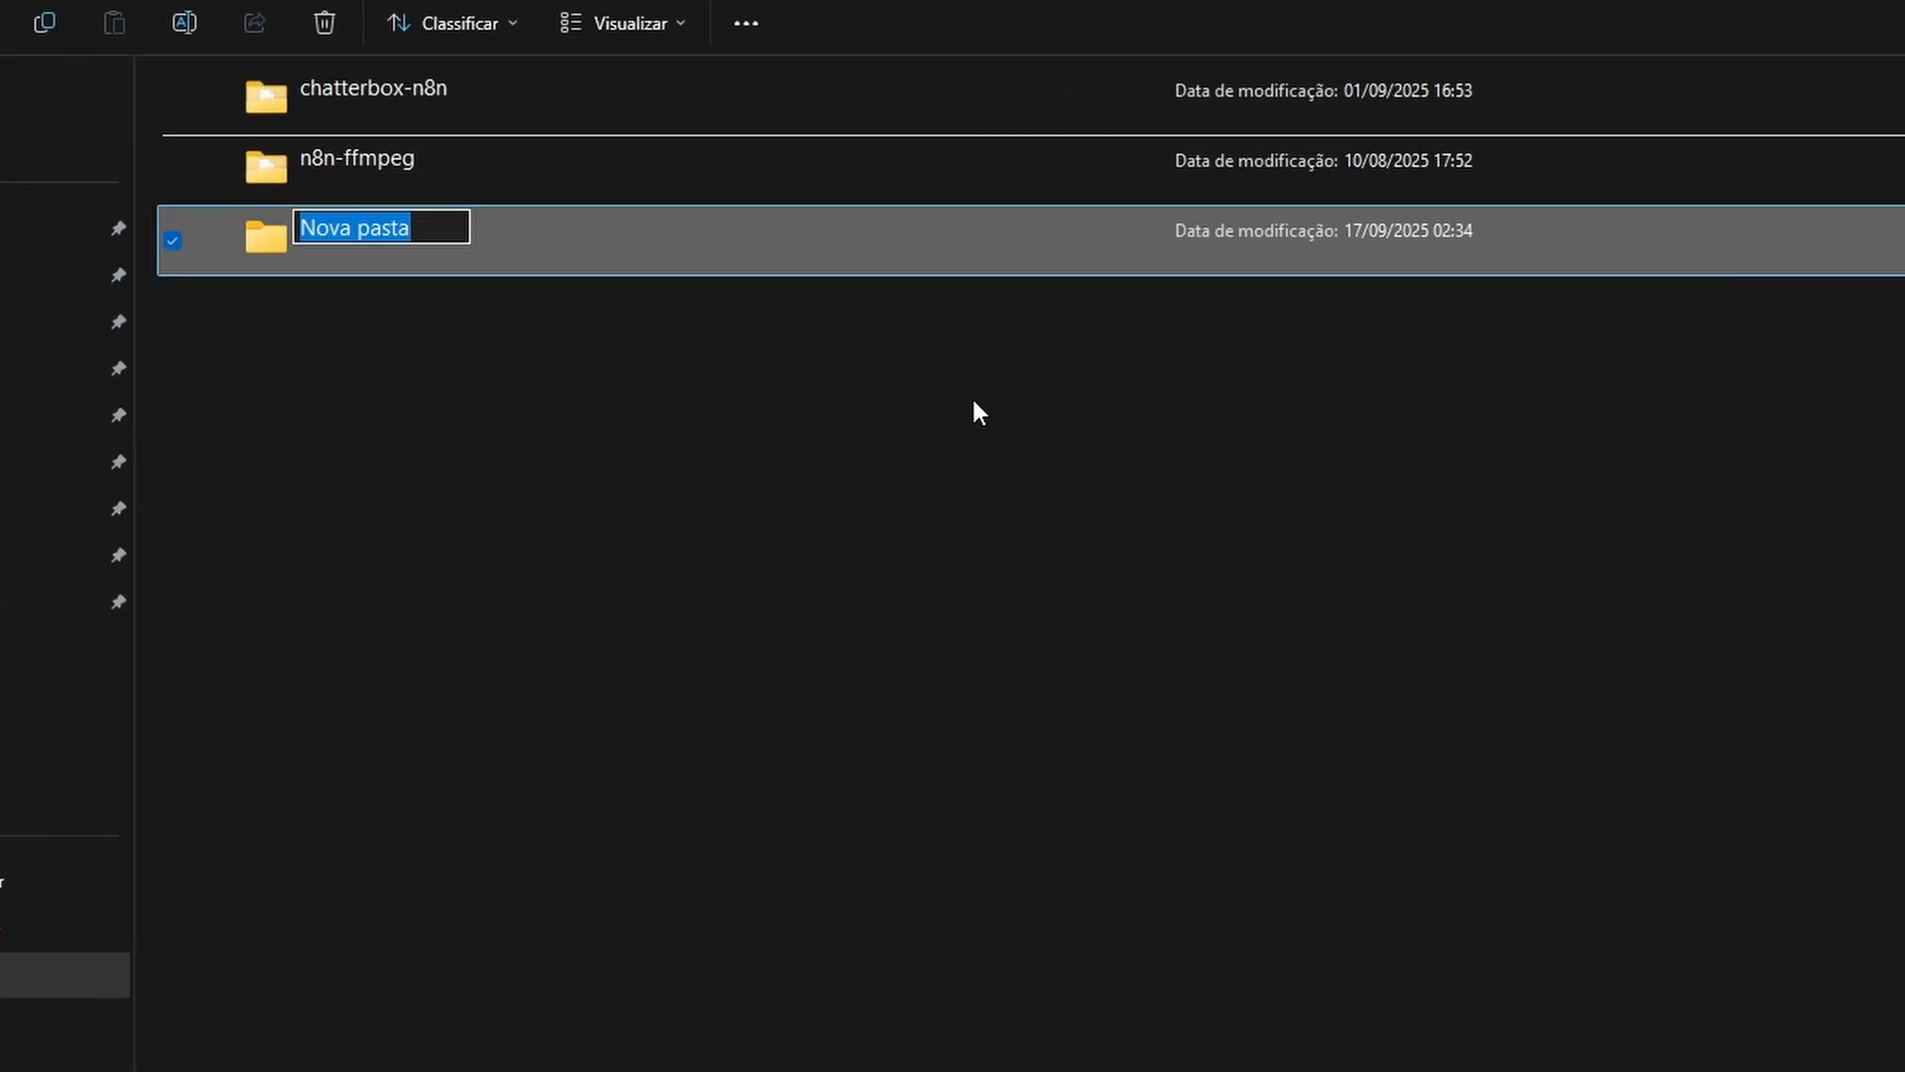
type("n8n-project")
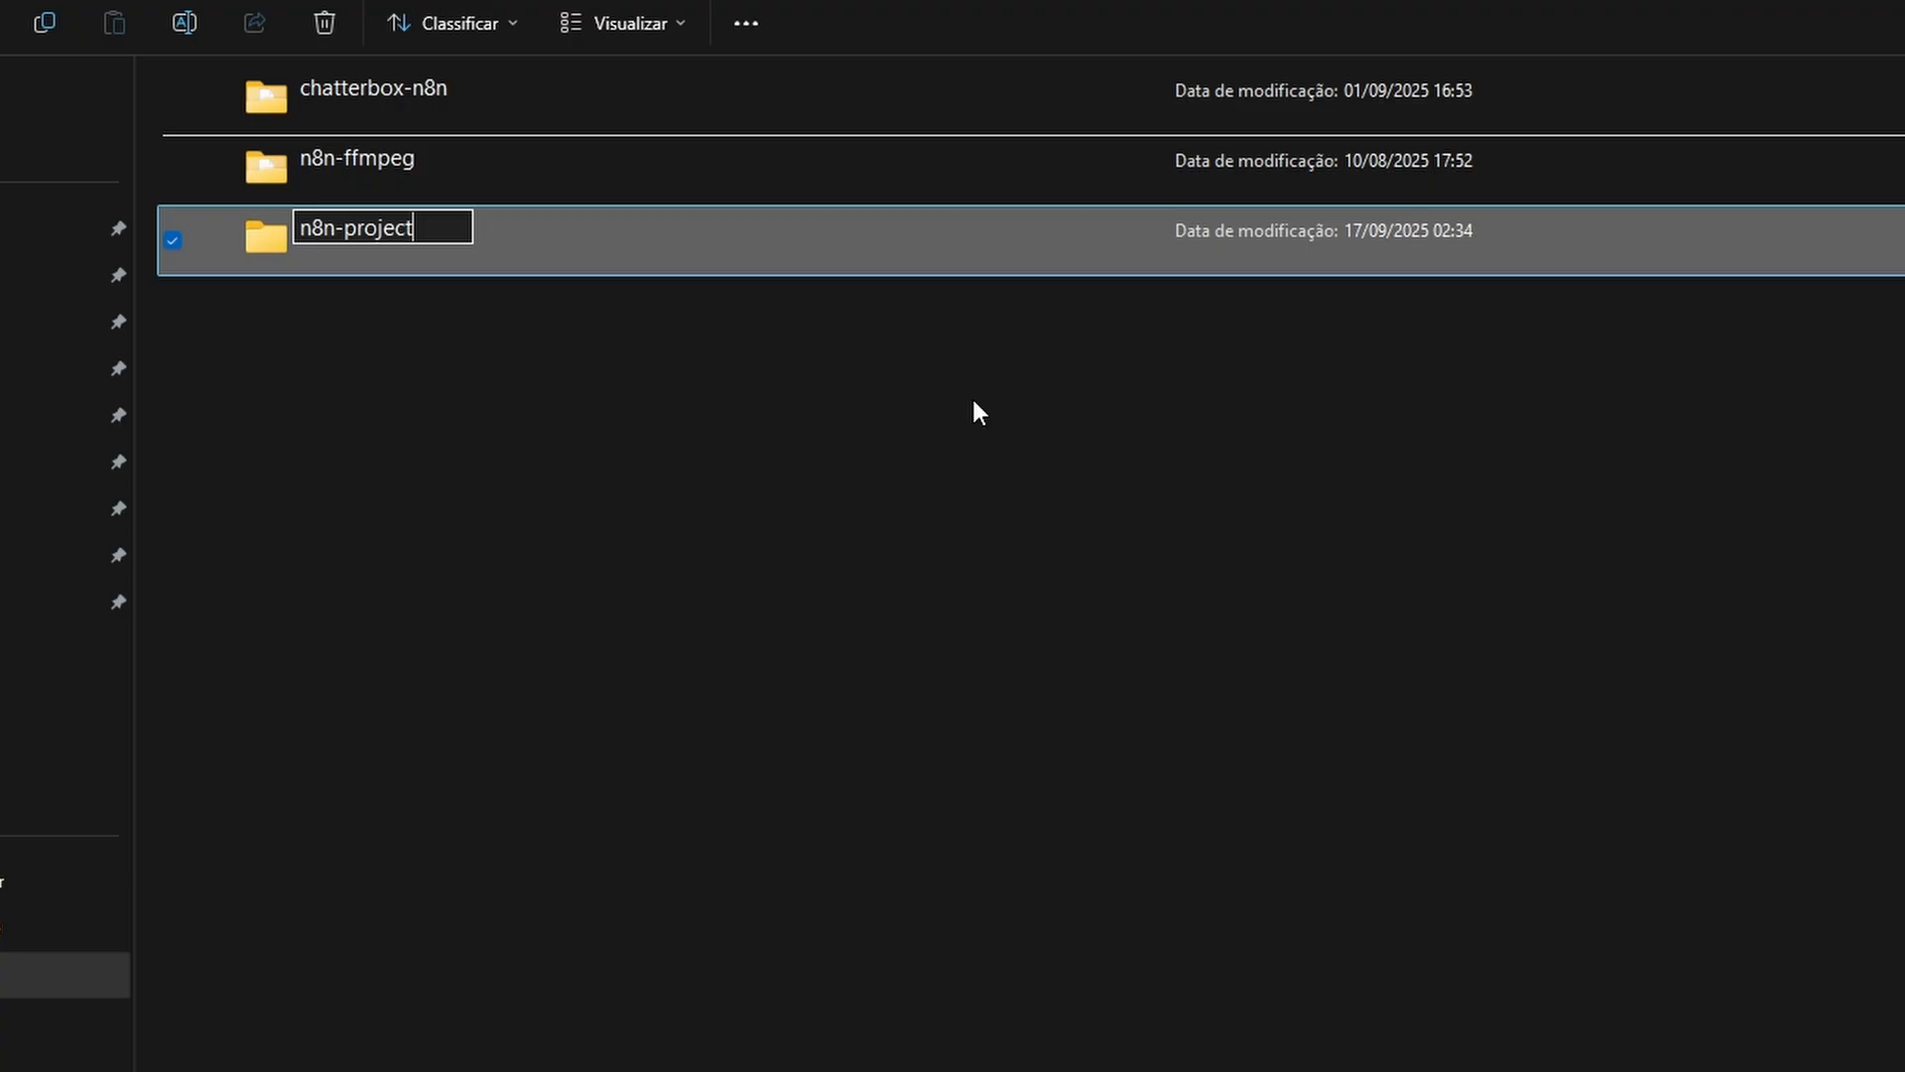
key("Return")
key("Return")
Create two subfolders named n8n-data and shared inside the n8n-project folder
right_click(973, 395)
mouse_move(1194, 635)
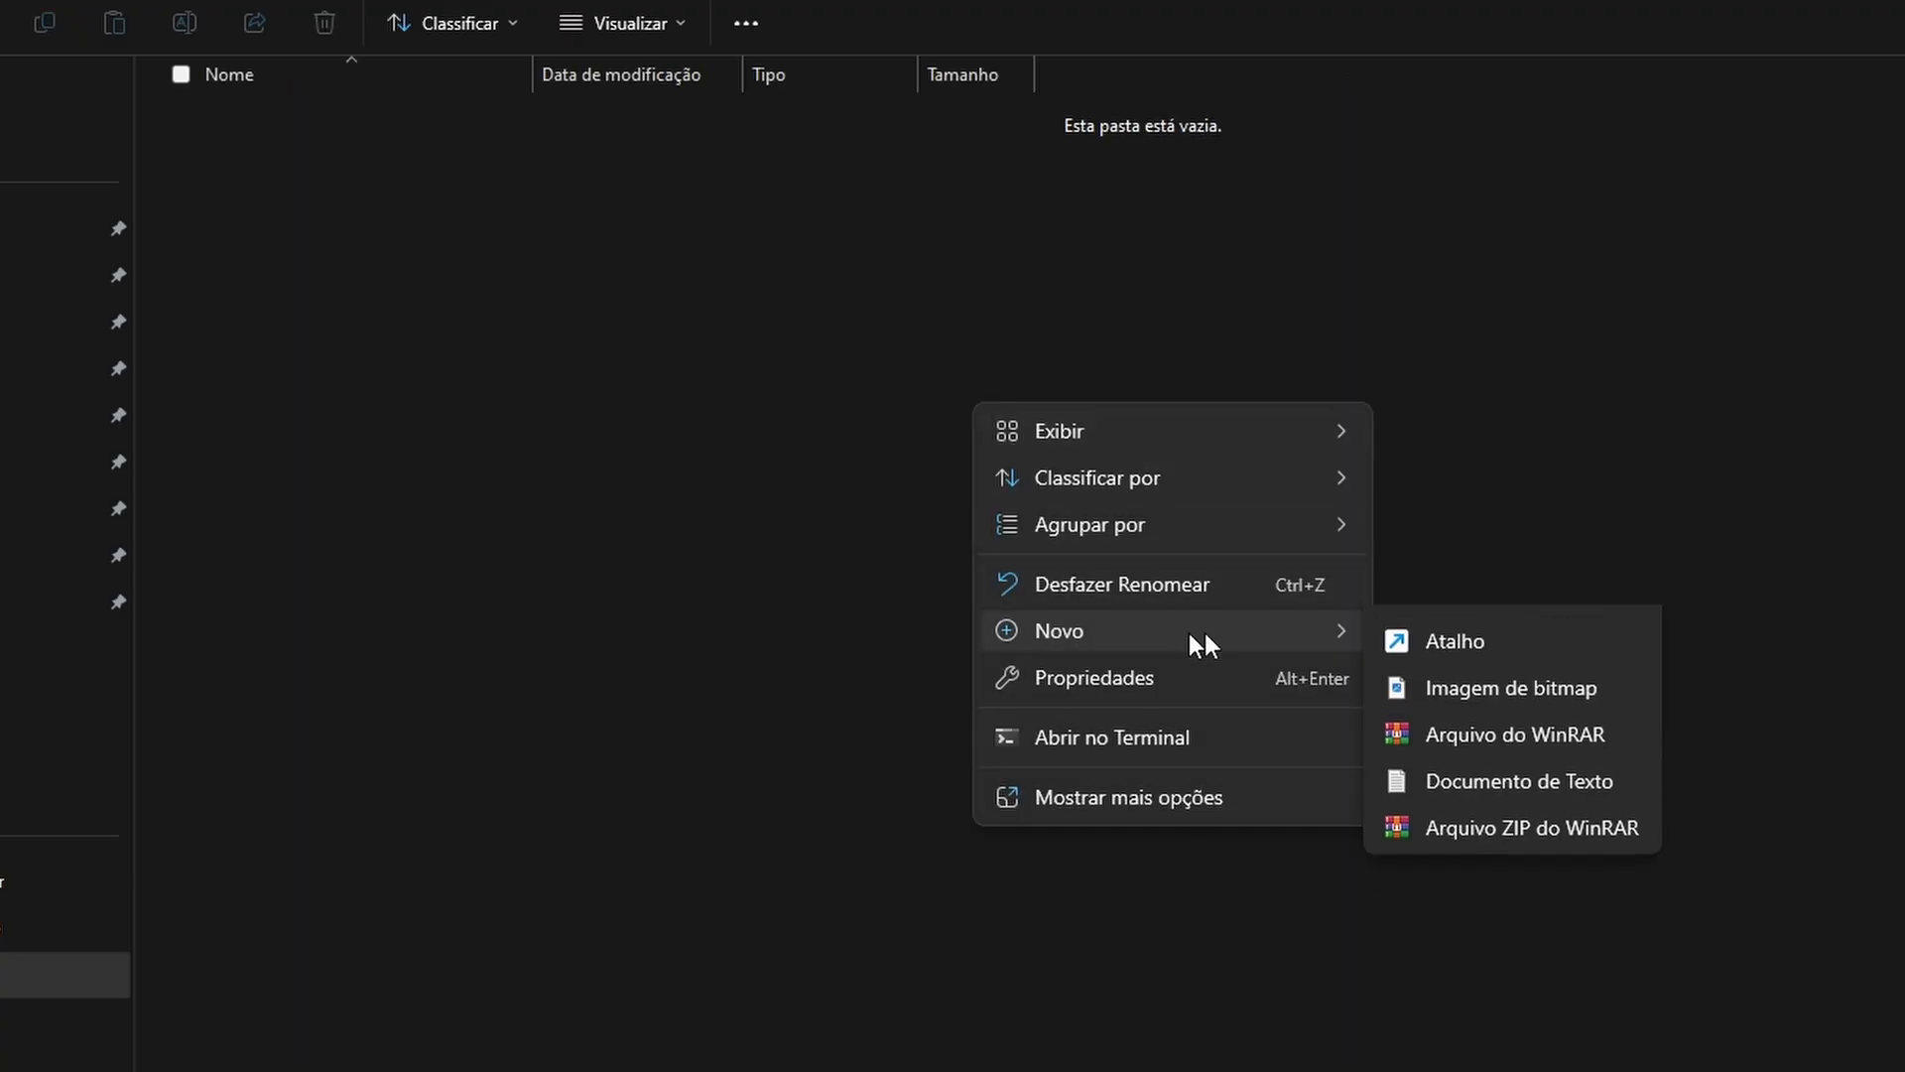
left_click(1409, 625)
type("n8n-dat")
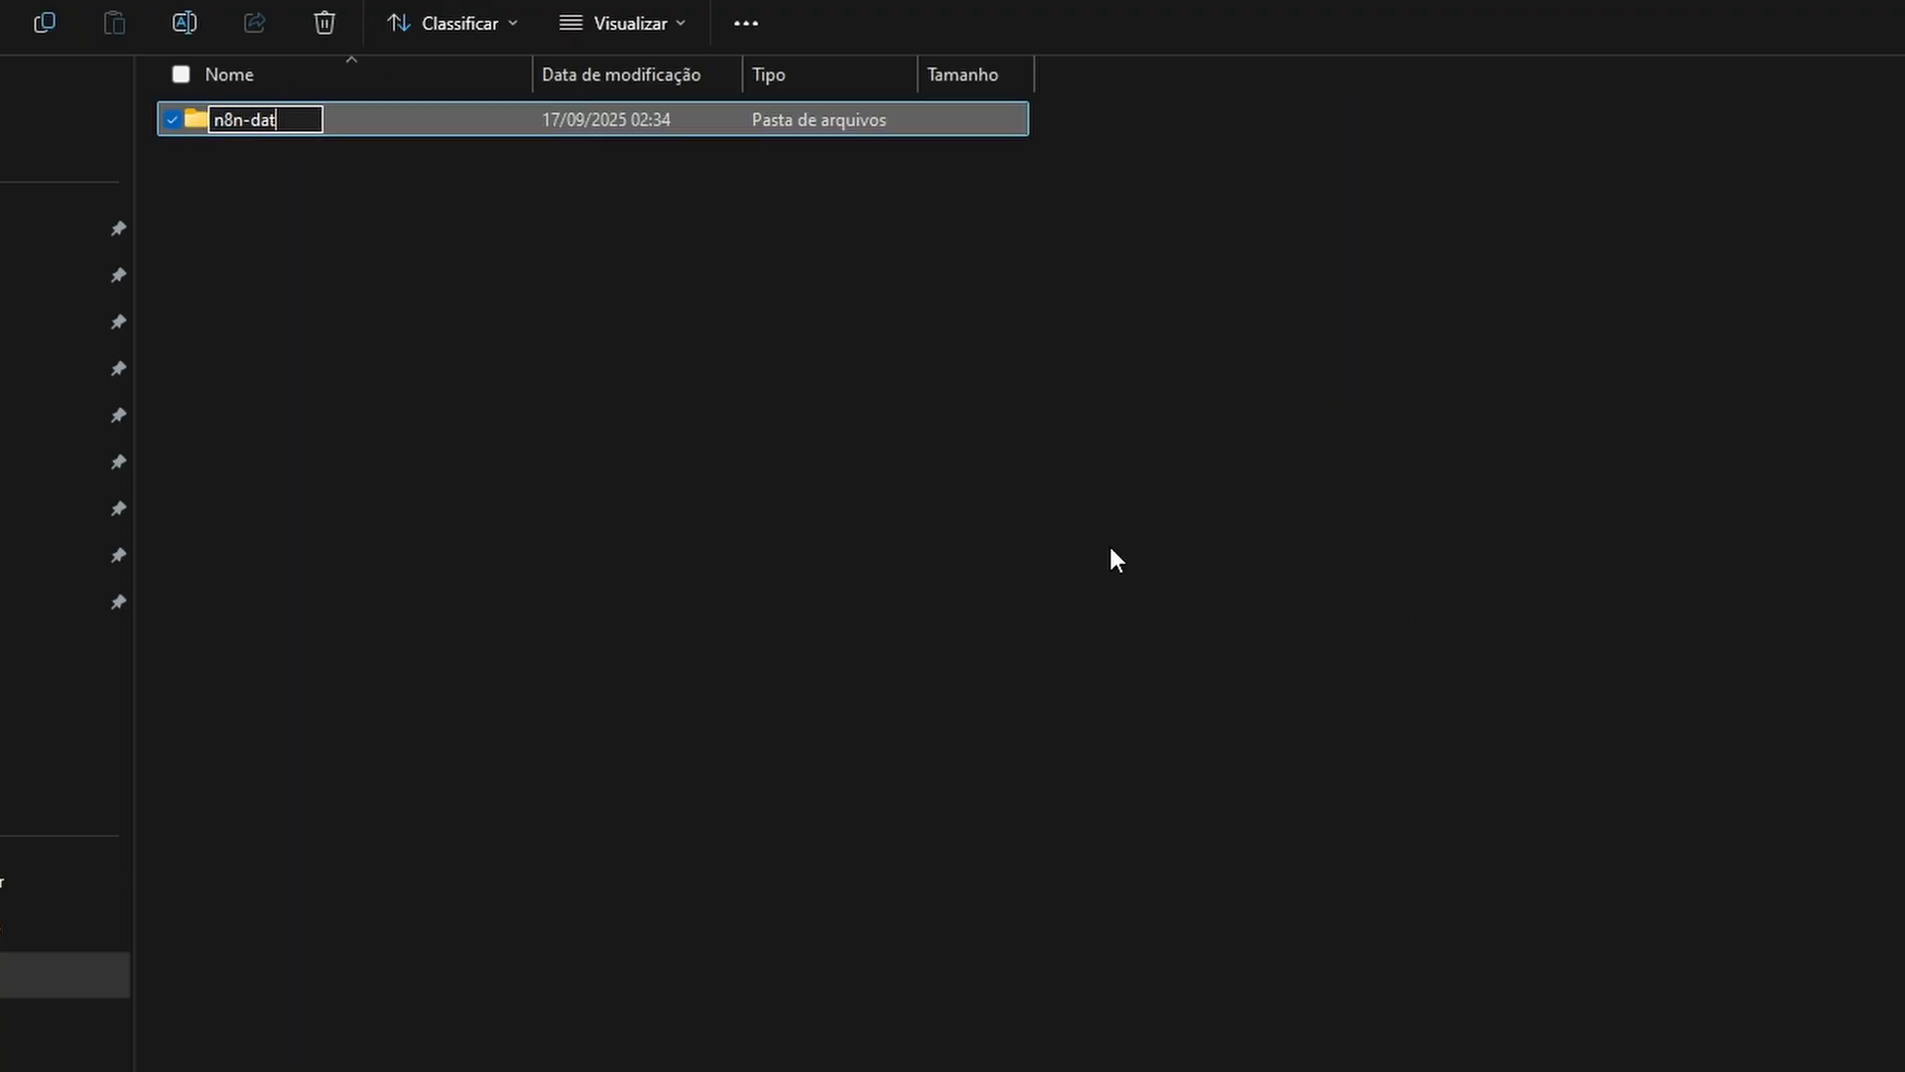
type("a")
key("Return")
key("ctrl+shift+n")
type("shared")
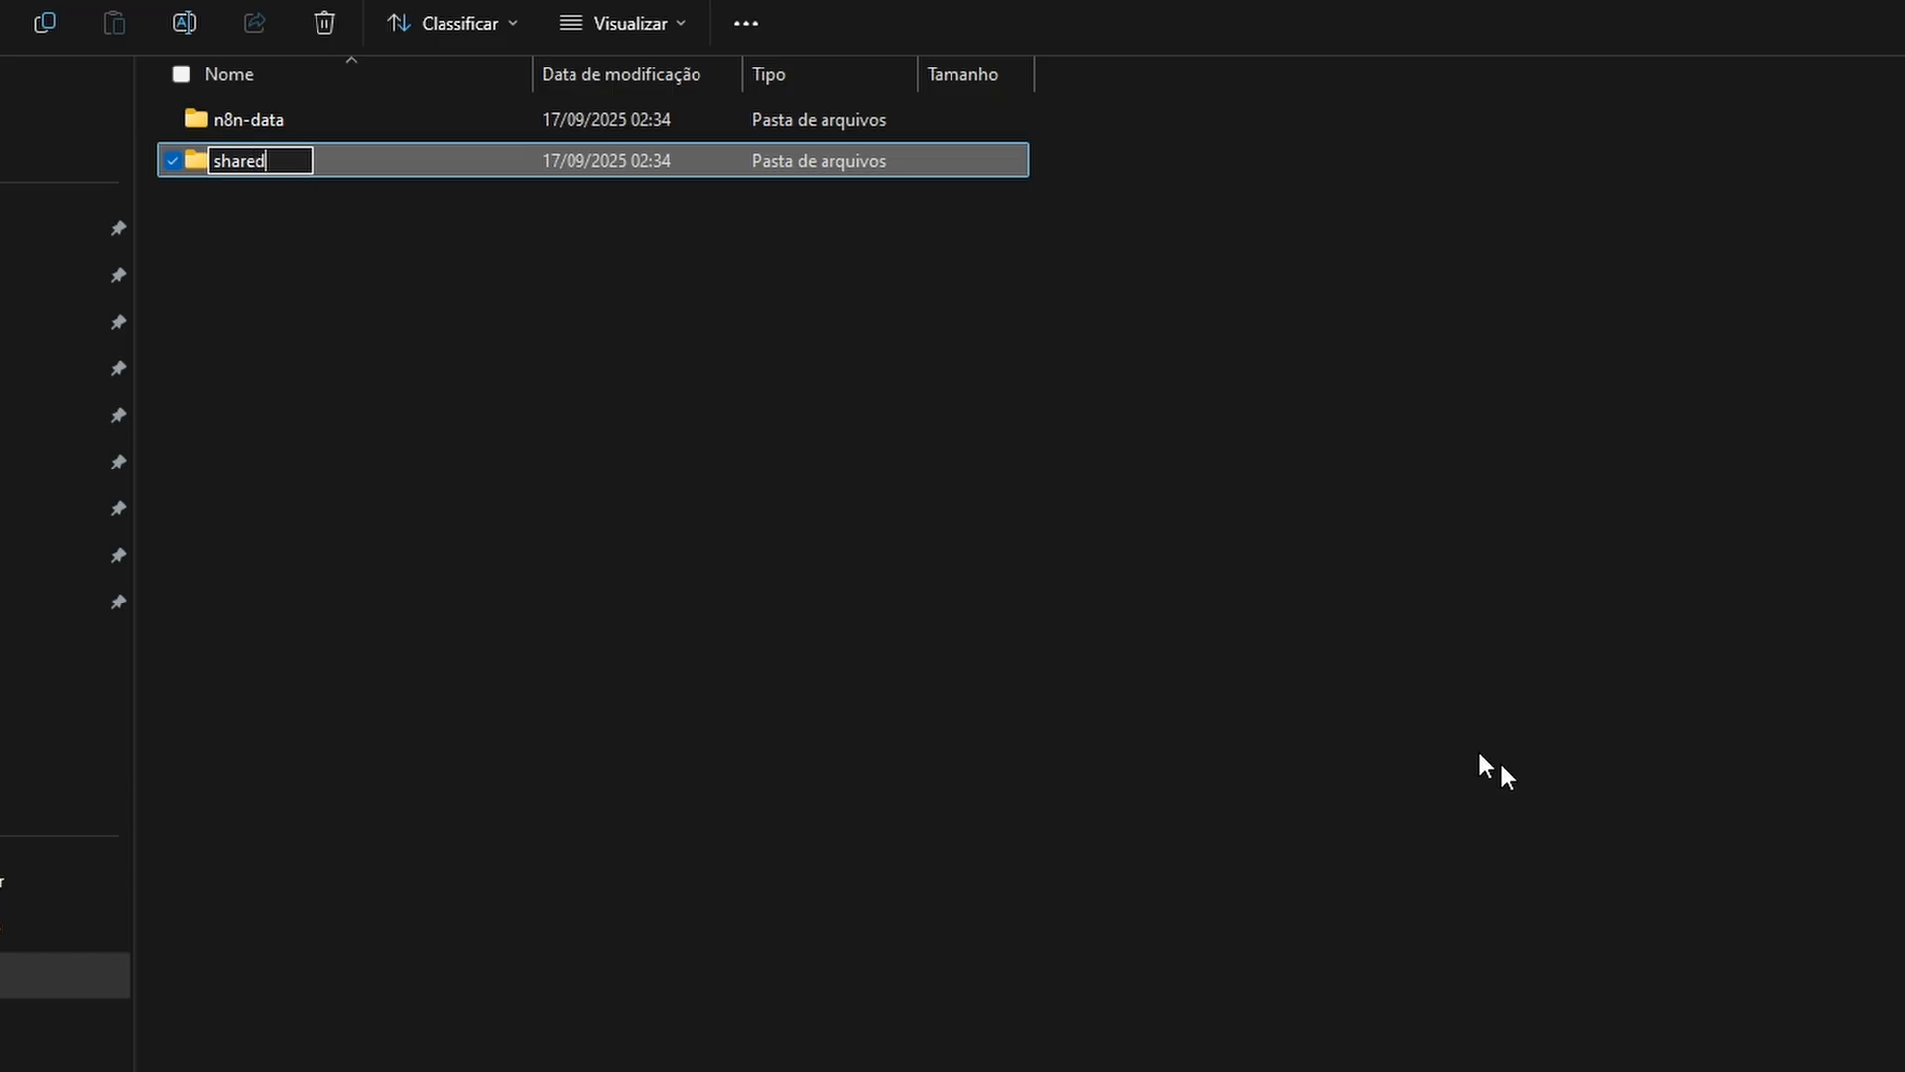
left_click(933, 397)
Create a text document in n8n-project and name it docker-compose.yml, accepting the extension change
right_click(791, 449)
mouse_move(1185, 694)
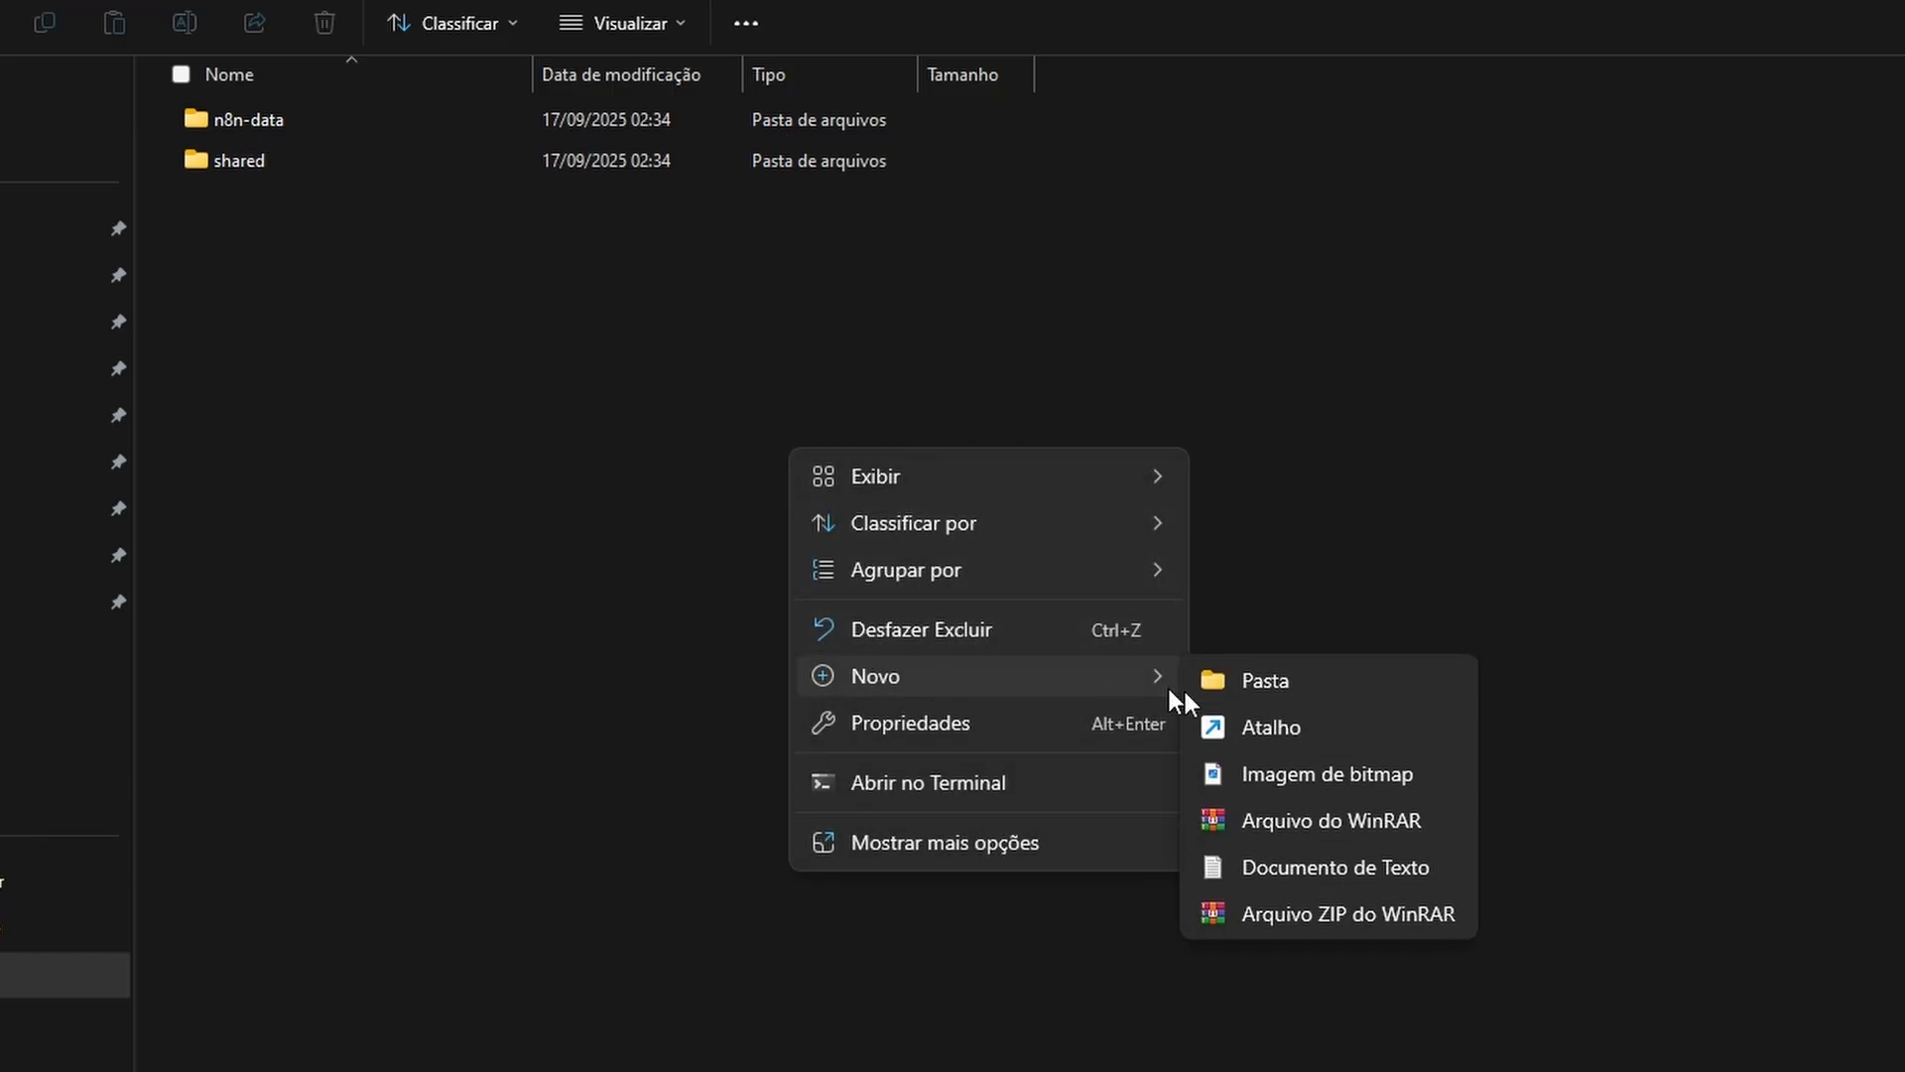
left_click(1315, 863)
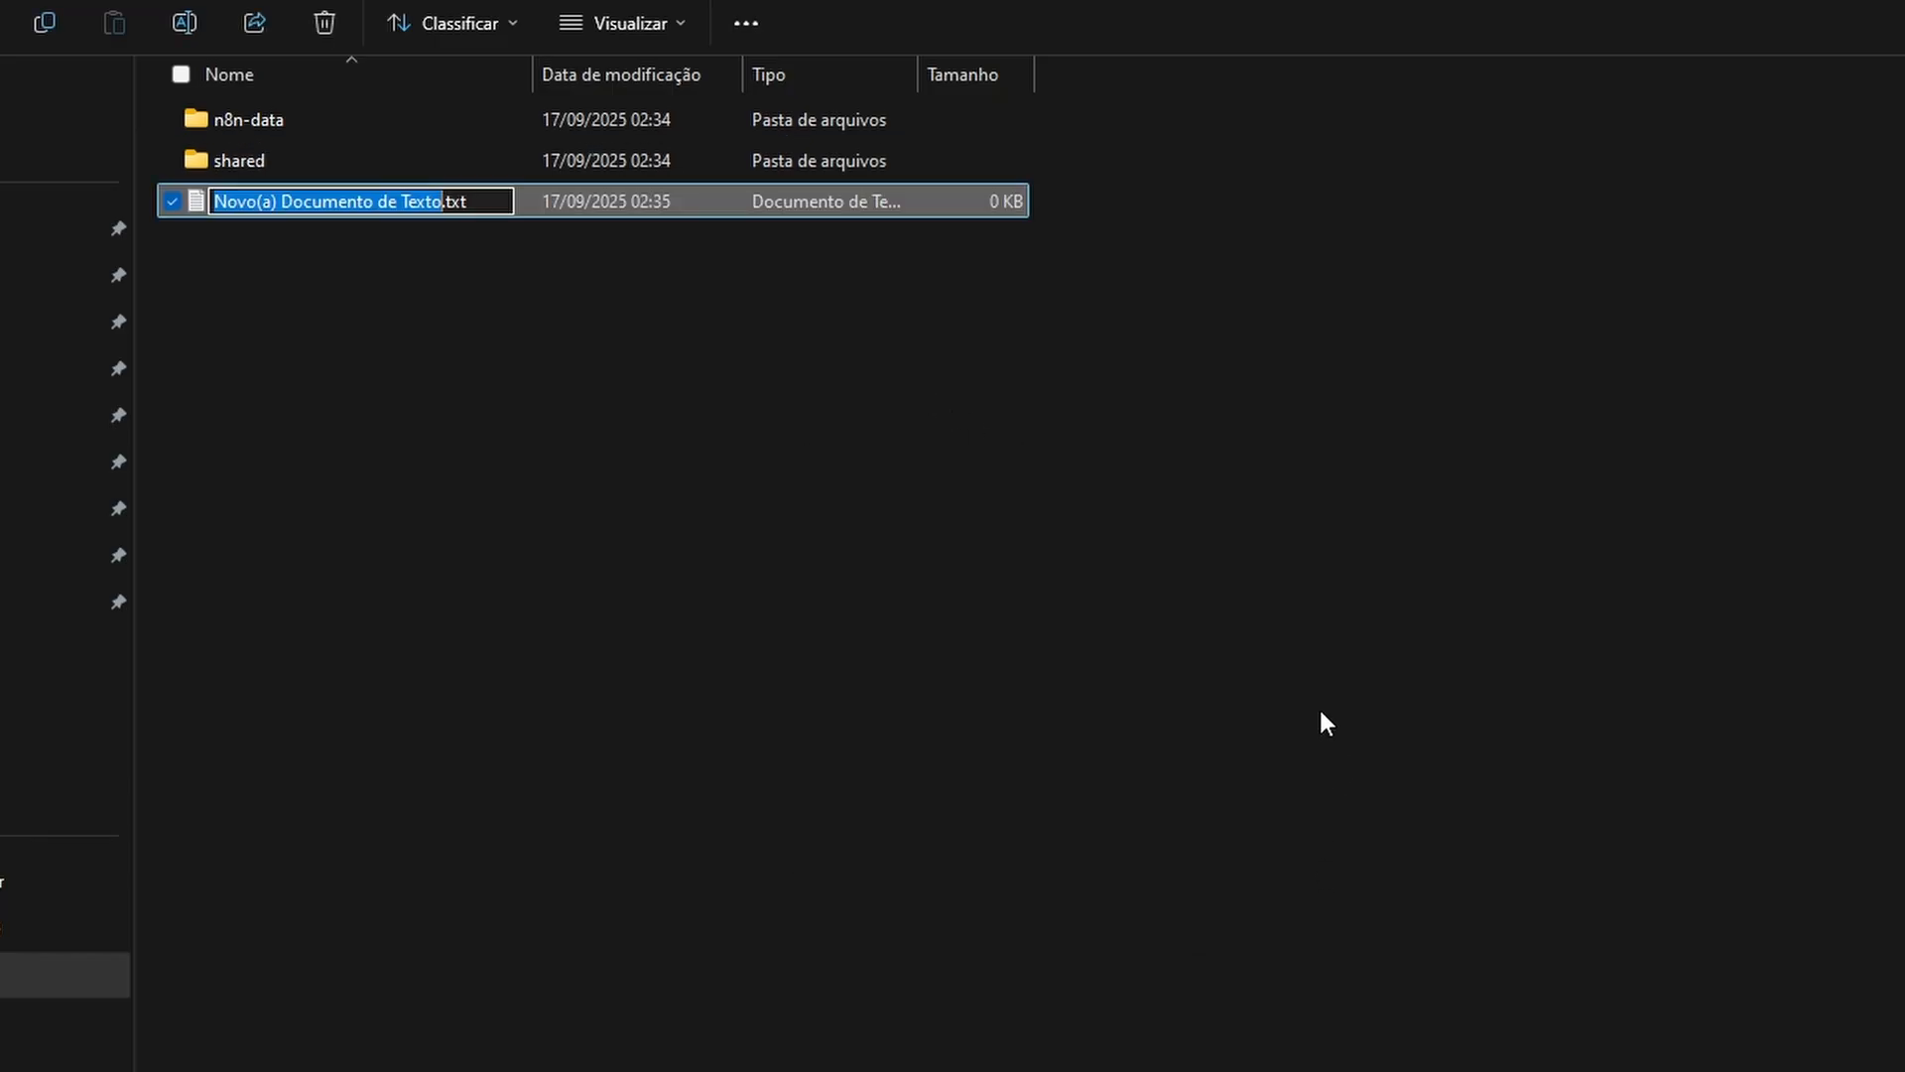
type("docker-compose")
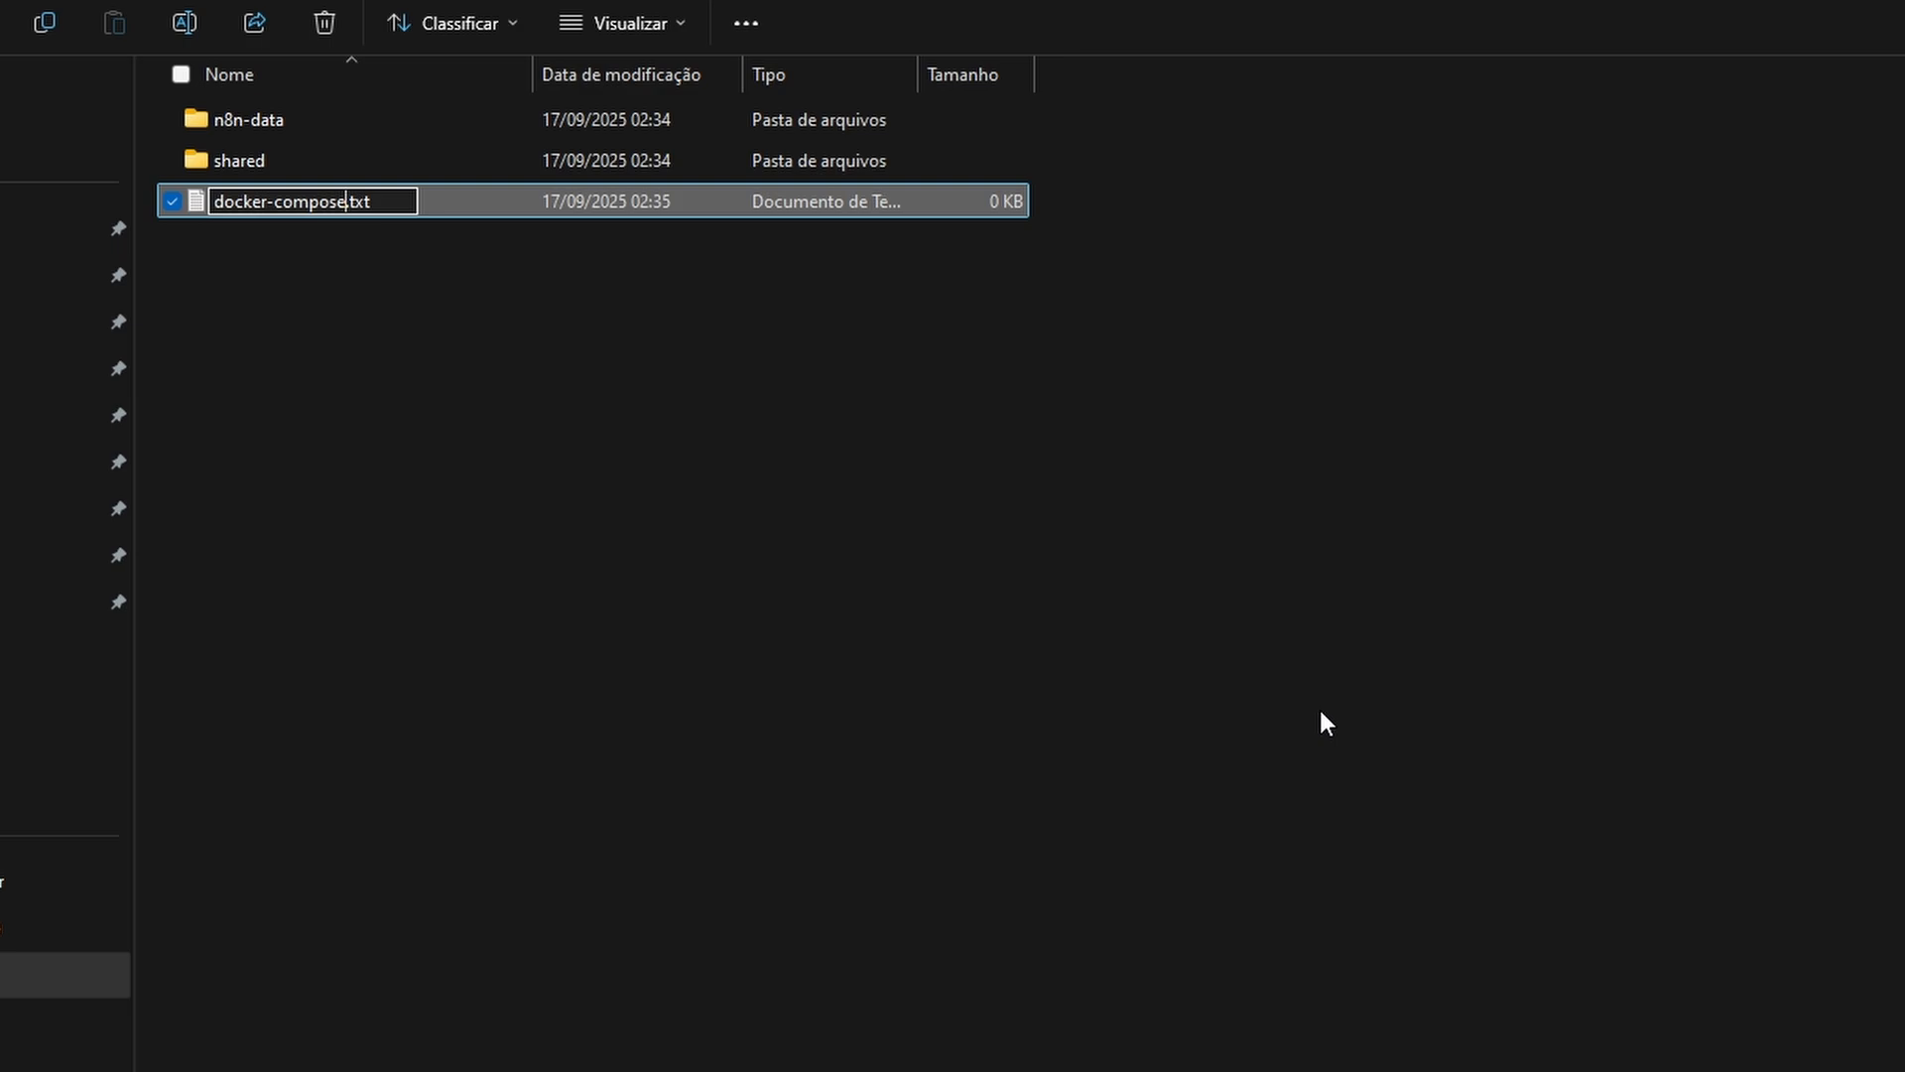
key("Delete")
key("Delete")
key("Delete")
type("yml")
key("Return")
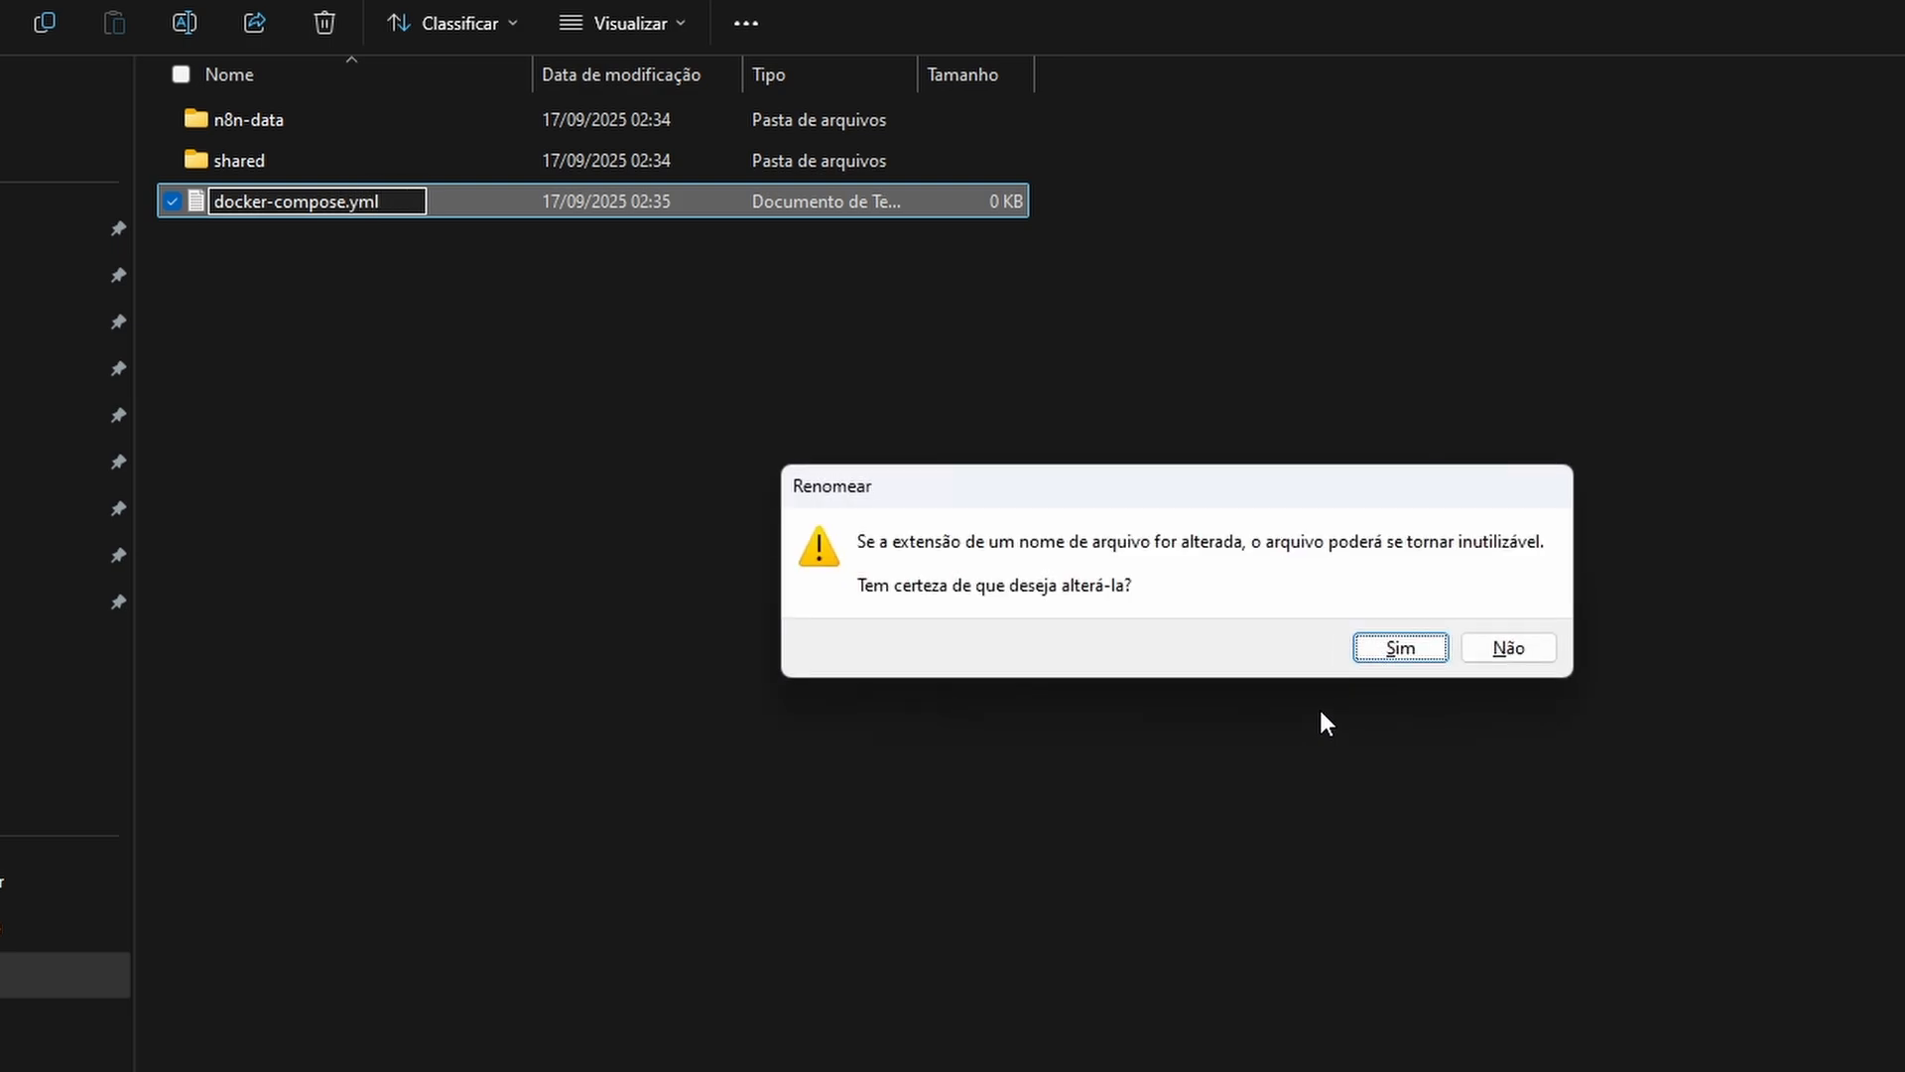
left_click(1401, 650)
Open docker-compose.yml in Notepad, paste the n8n service configuration with port mapping 5678:5678, volumes and the basic-auth user and password, and save it
right_click(382, 196)
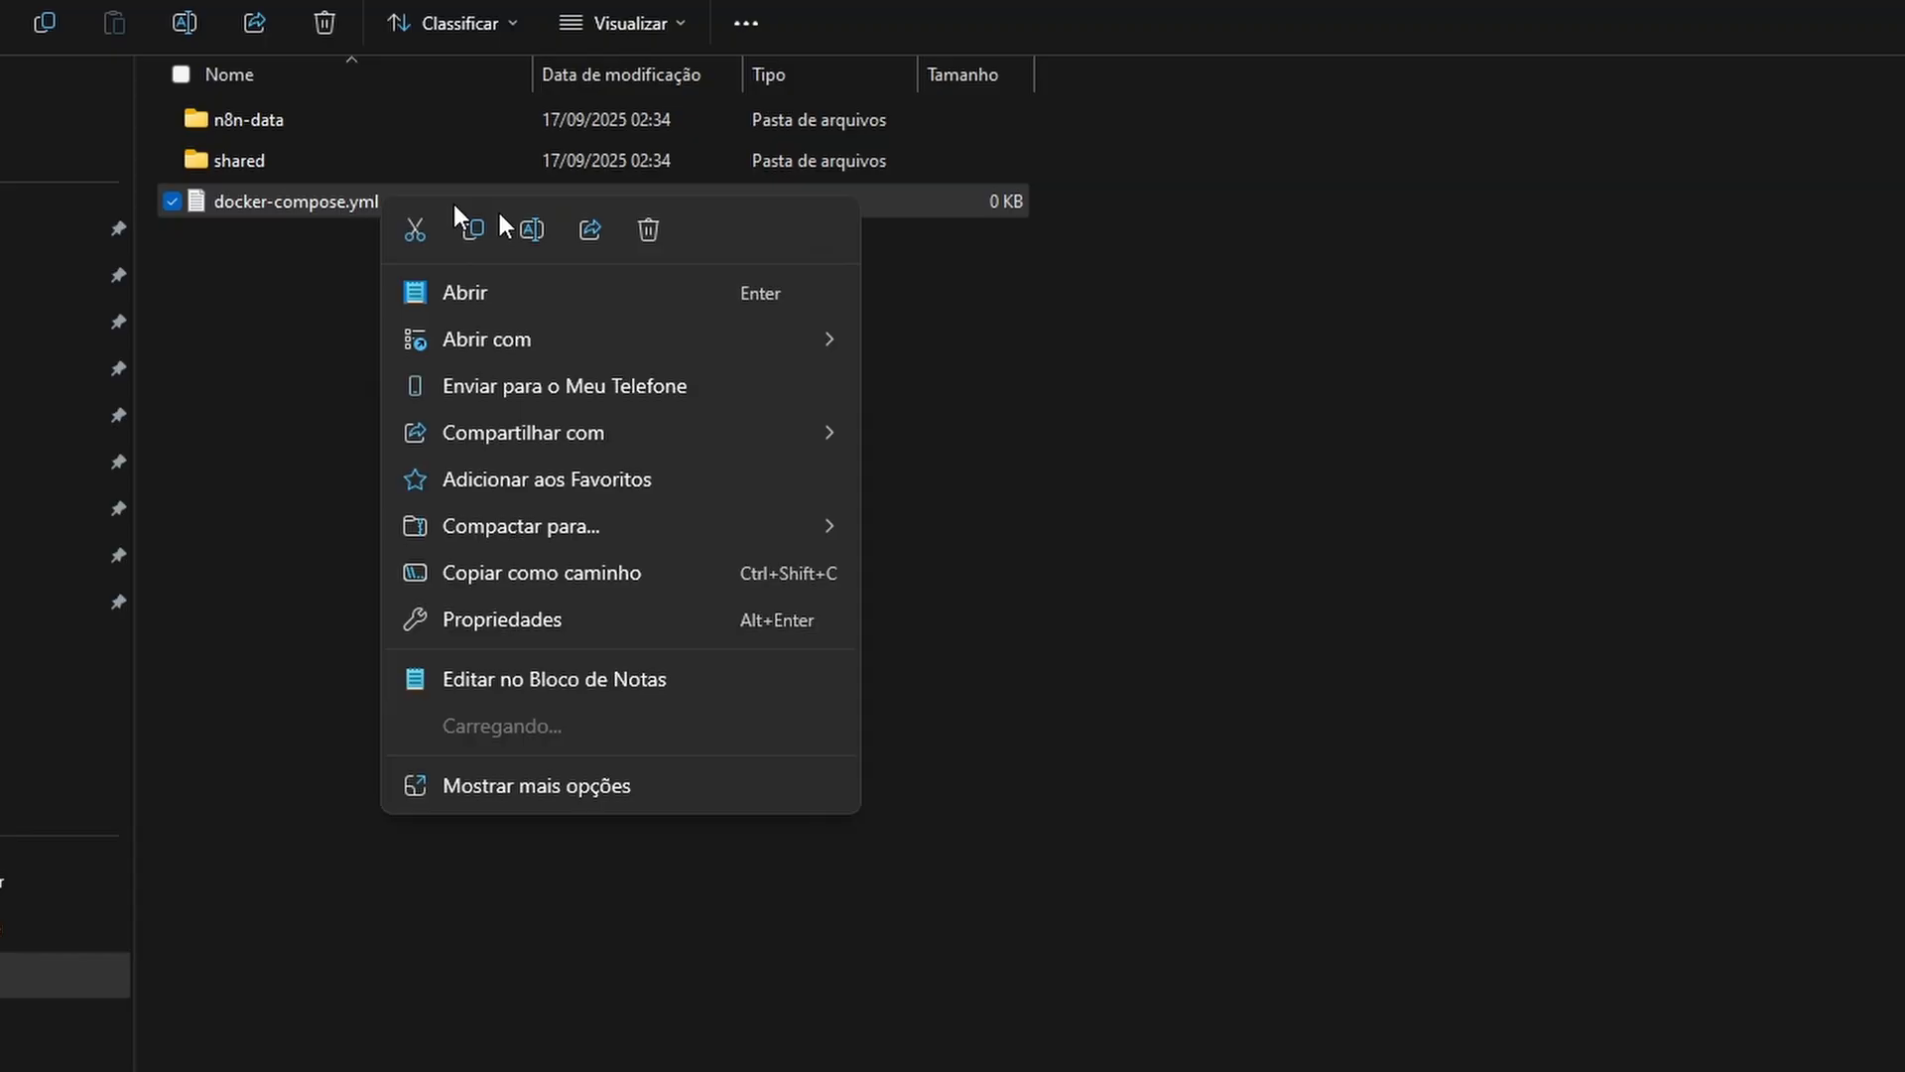
mouse_move(778, 349)
left_click(973, 343)
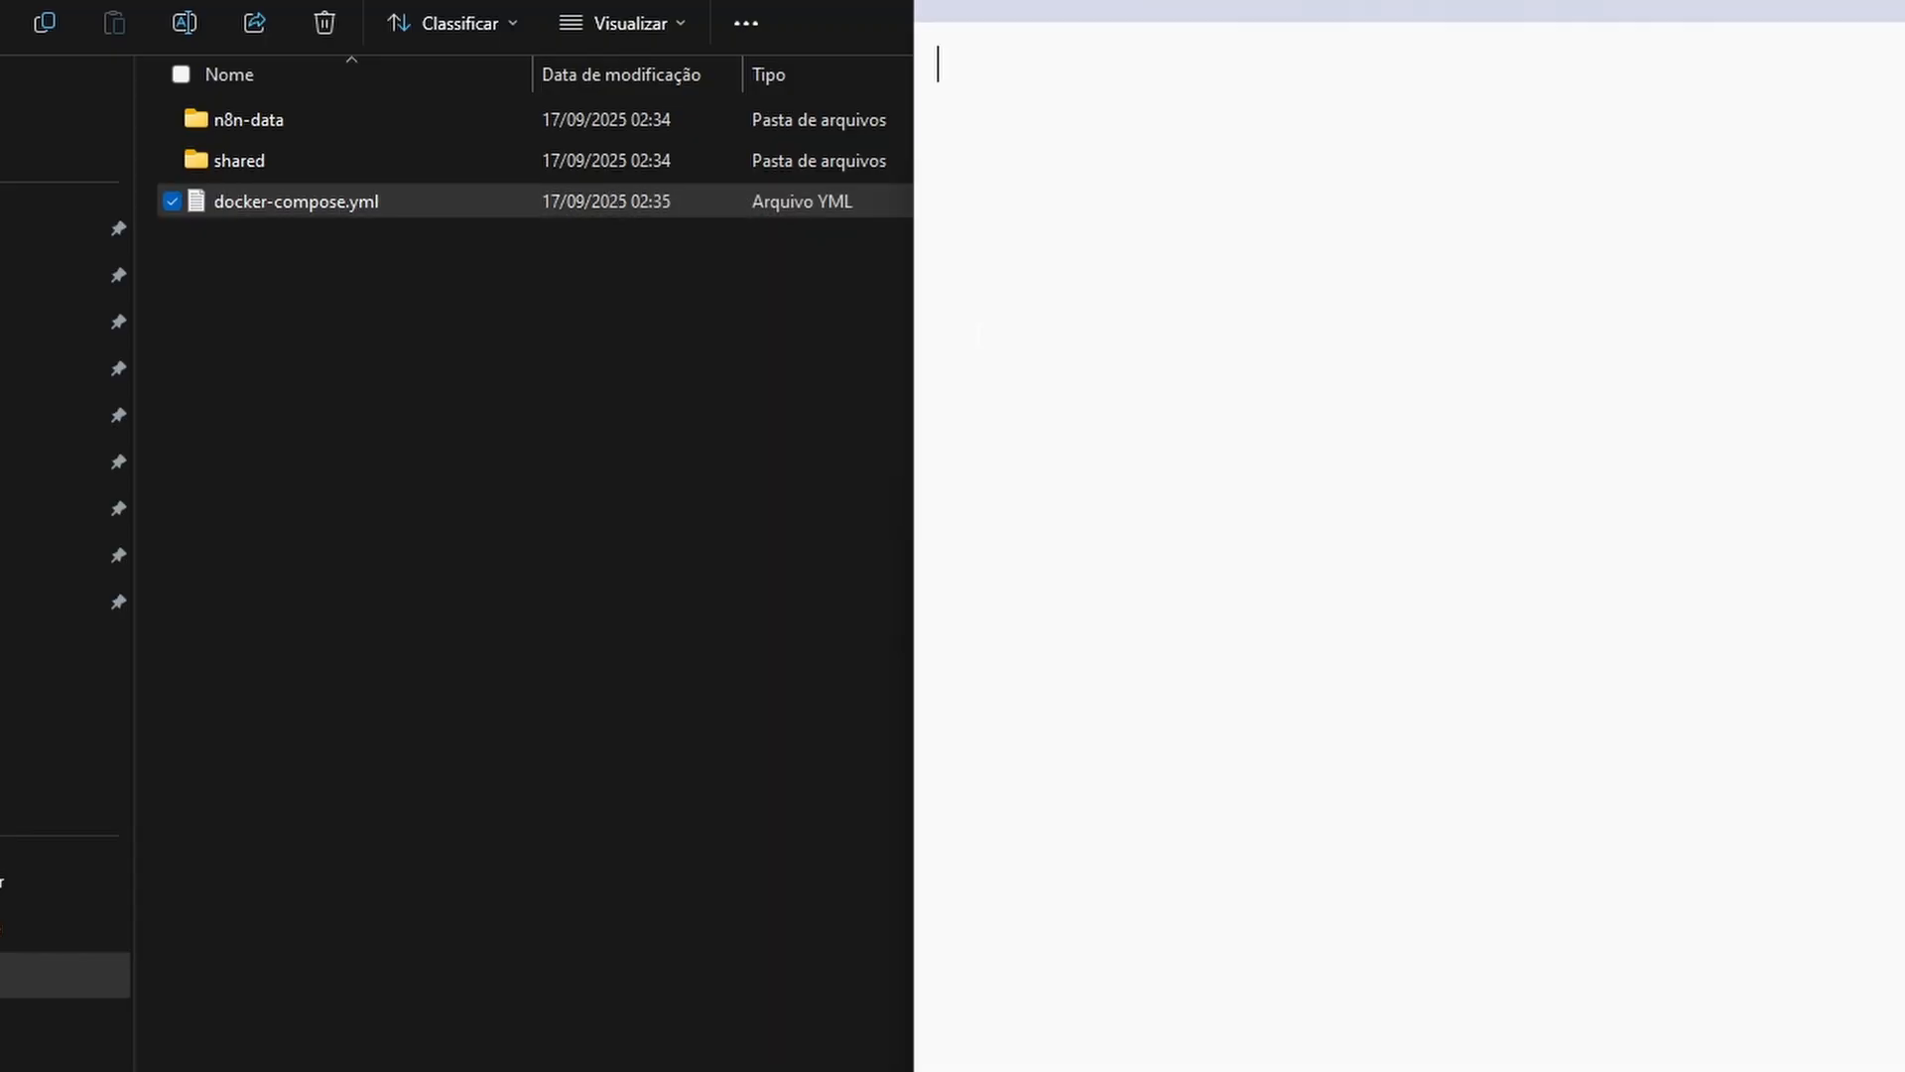
key("ctrl+v")
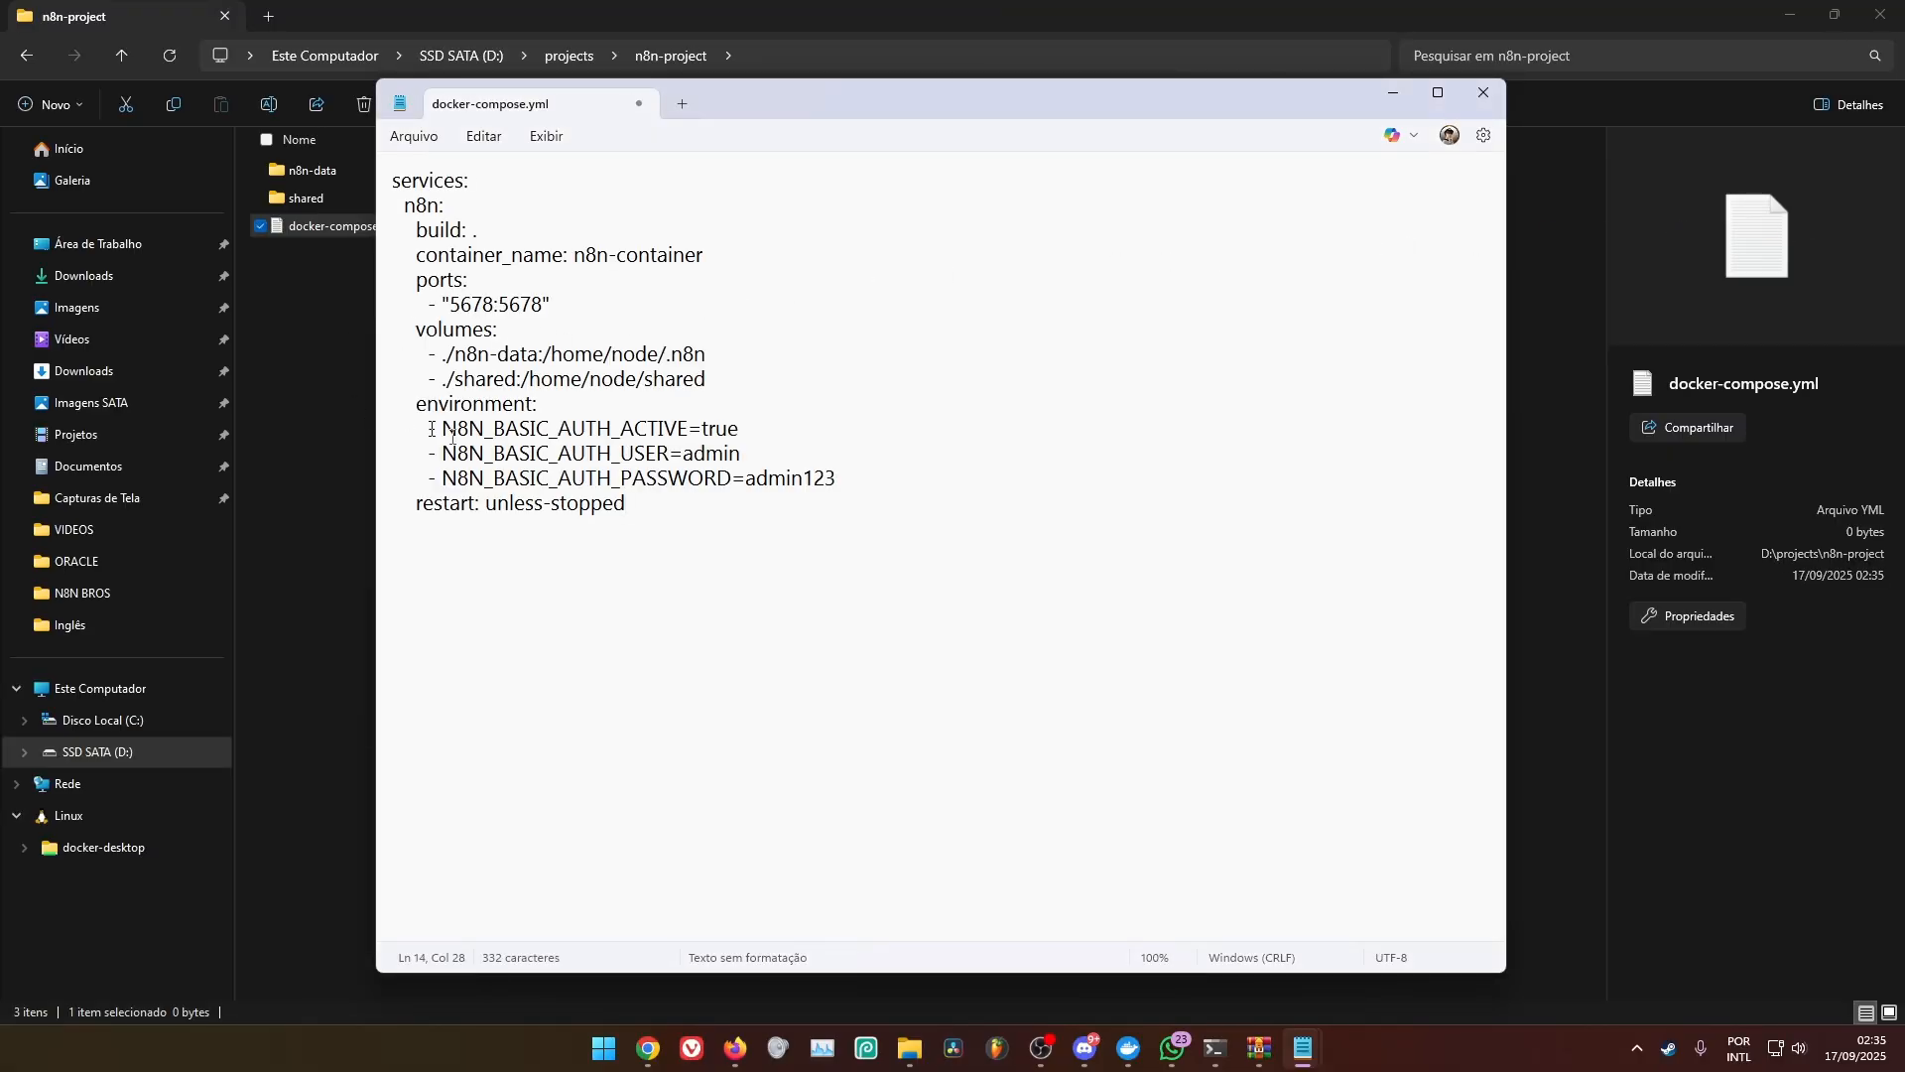
left_click_drag(640, 507, 393, 181)
left_click(457, 207)
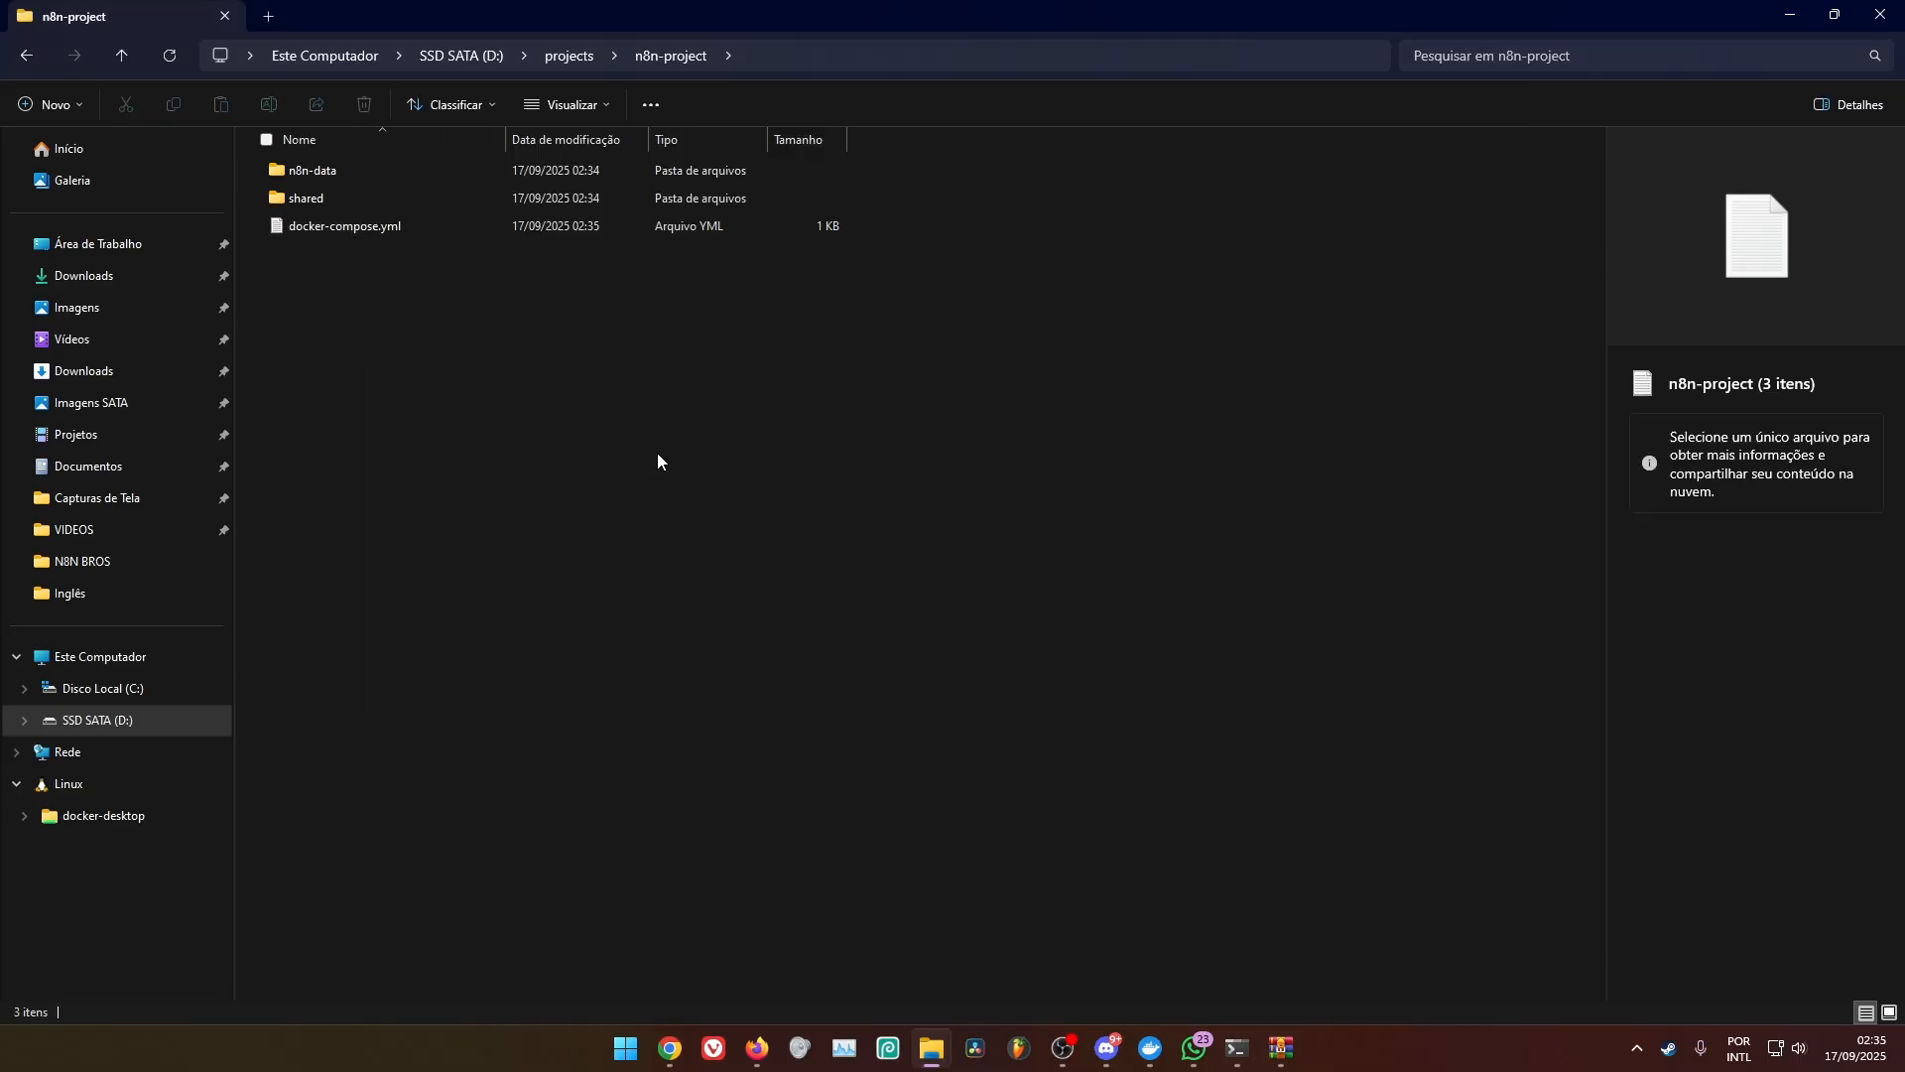
Create another text document in n8n-project and name it dockerfile without any extension, accepting the extension change
right_click(657, 453)
mouse_move(778, 611)
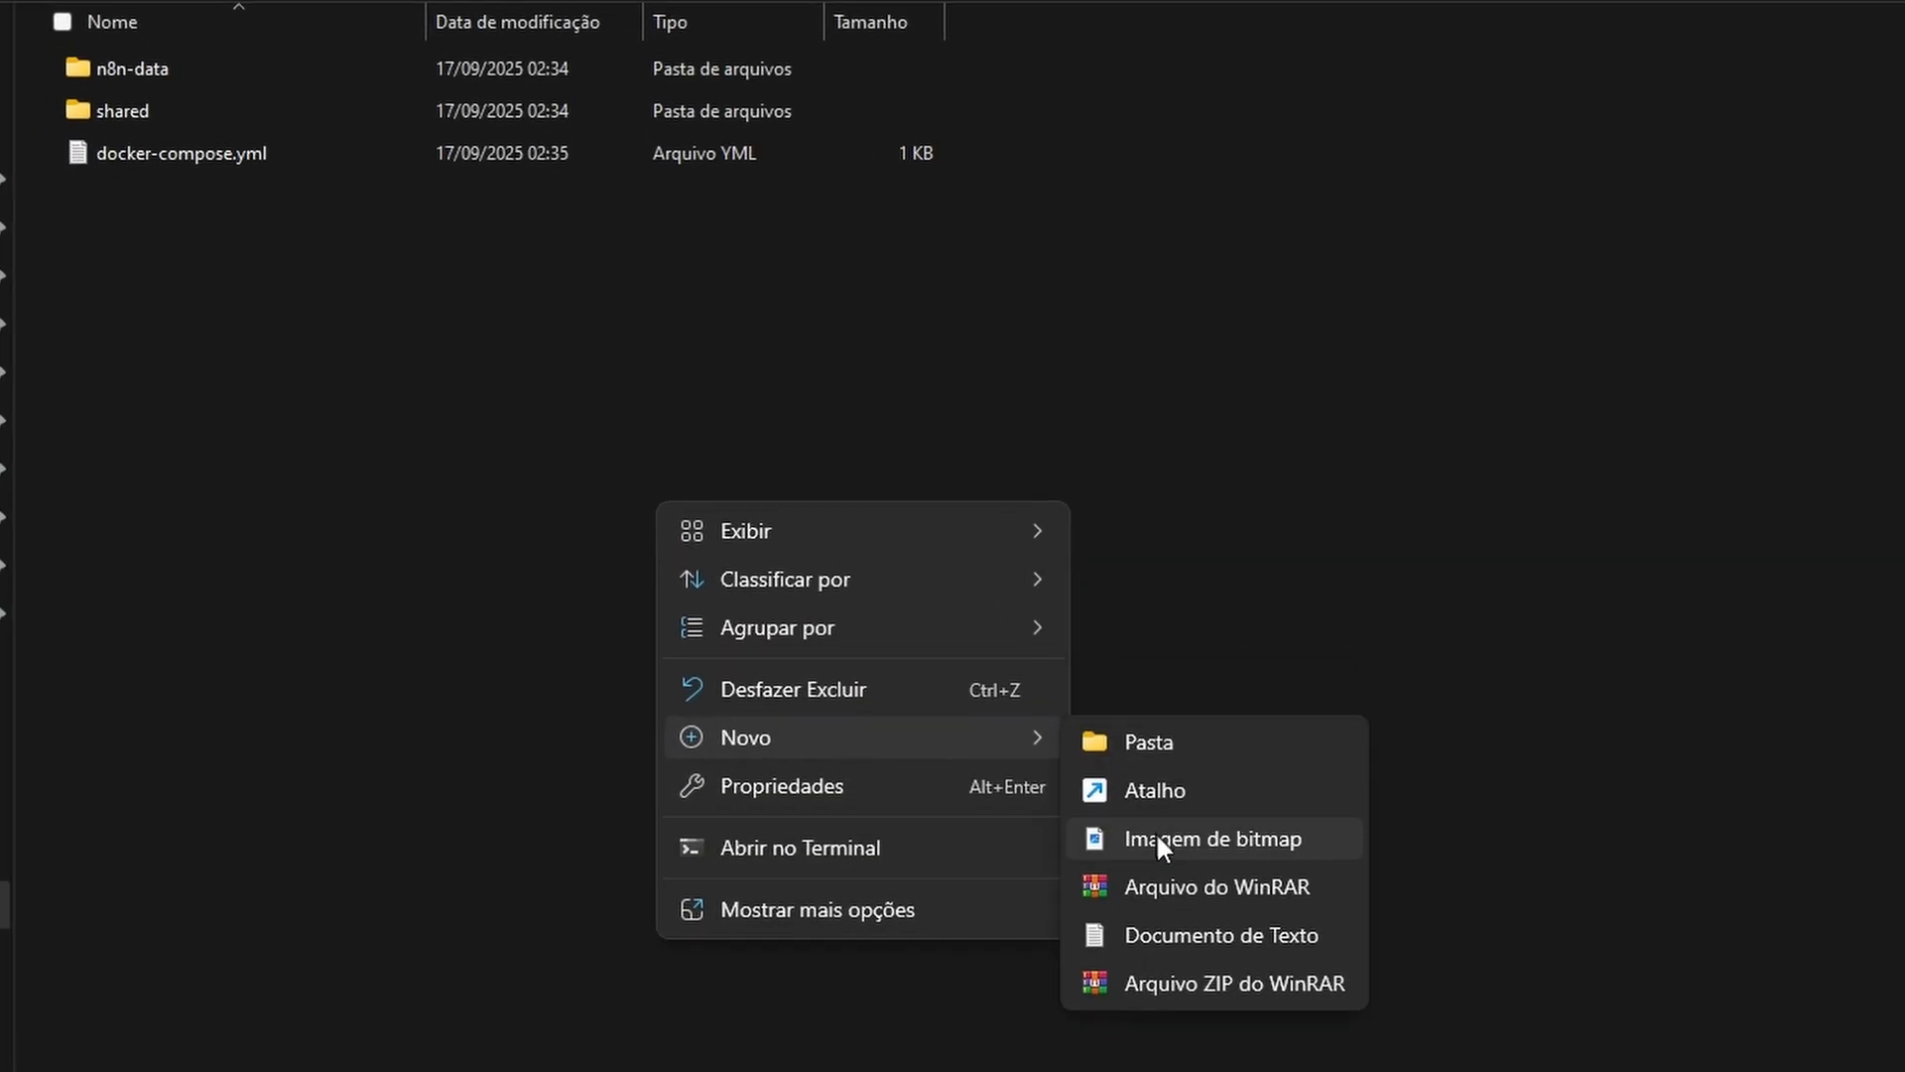
left_click(1197, 943)
type("dockerfile")
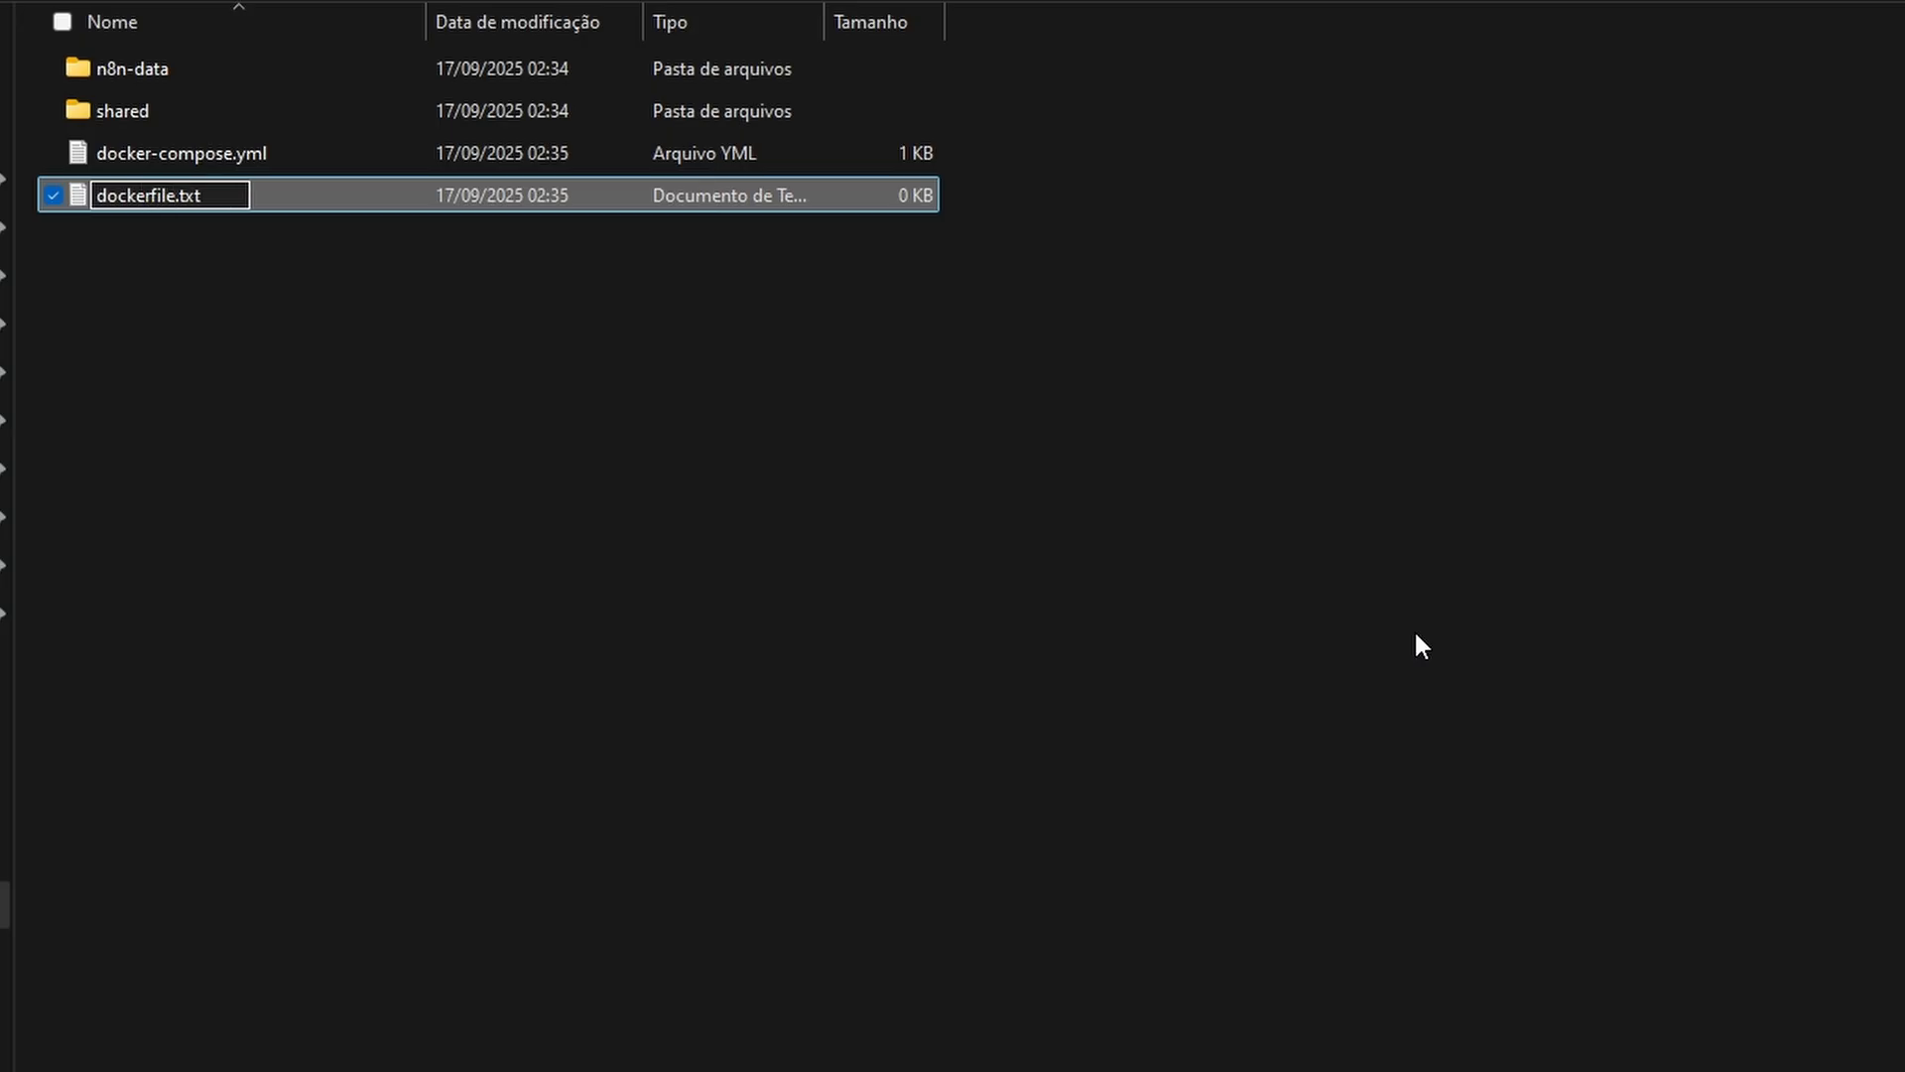
key("Delete")
key("Delete")
key("Delete")
key("Delete")
key("Return")
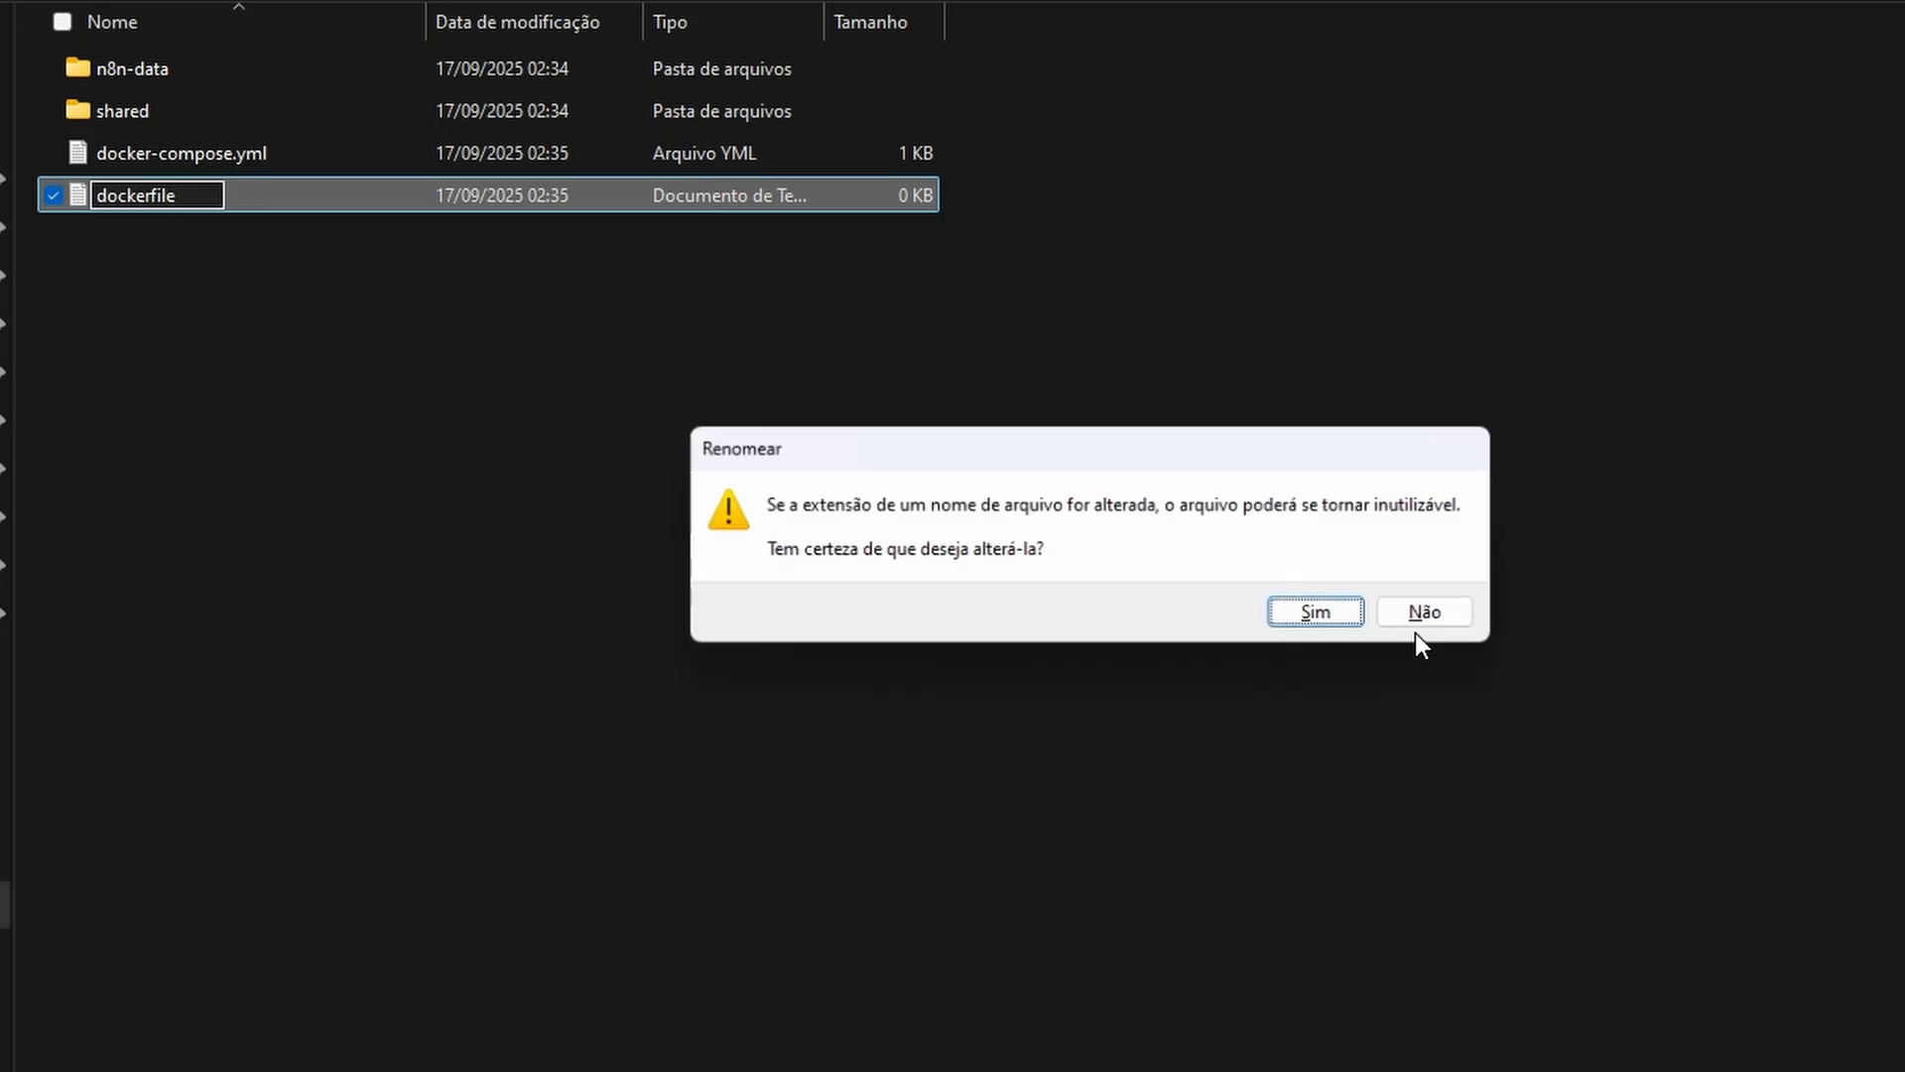
left_click(1308, 623)
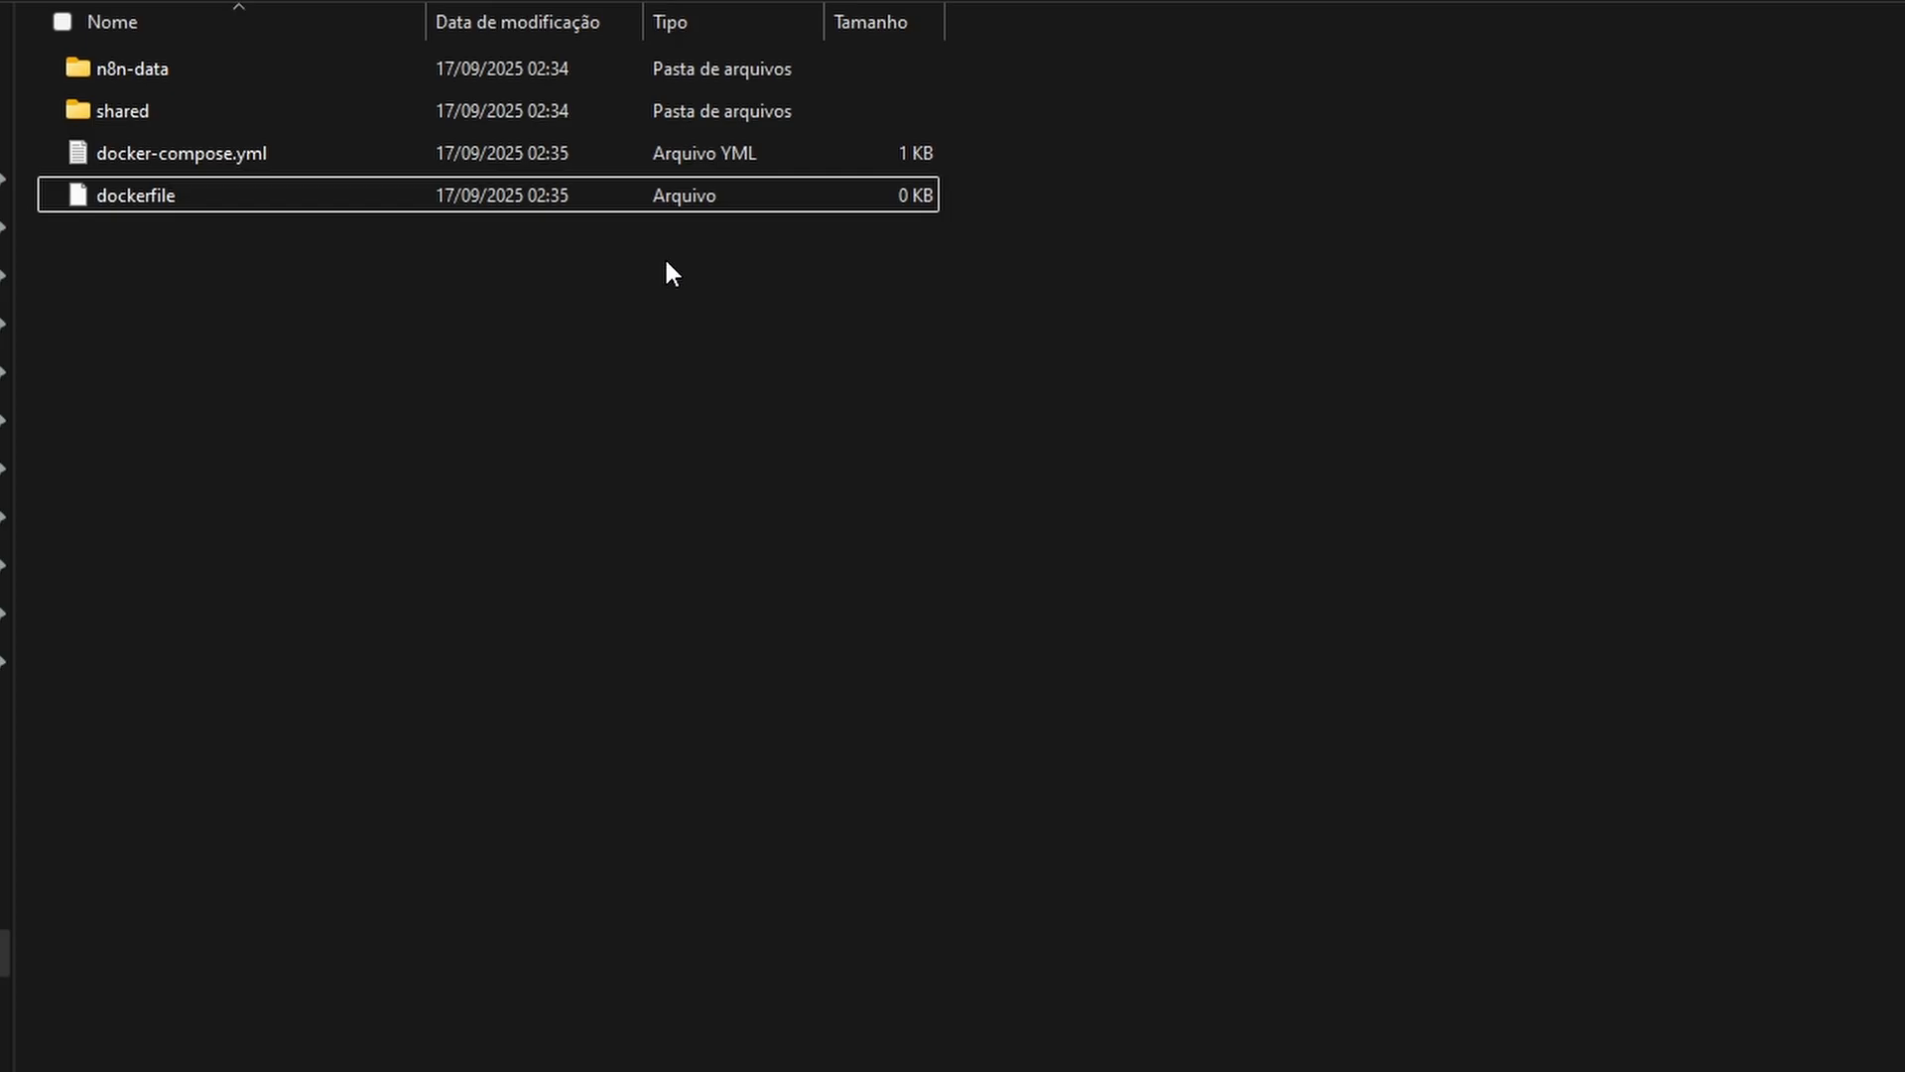
Open dockerfile in Notepad, paste the n8nio/n8n:latest build instructions adding ffmpeg, curl, bash, python3 and py3-pip with port 5678 exposed, and save it
double_click(809, 209)
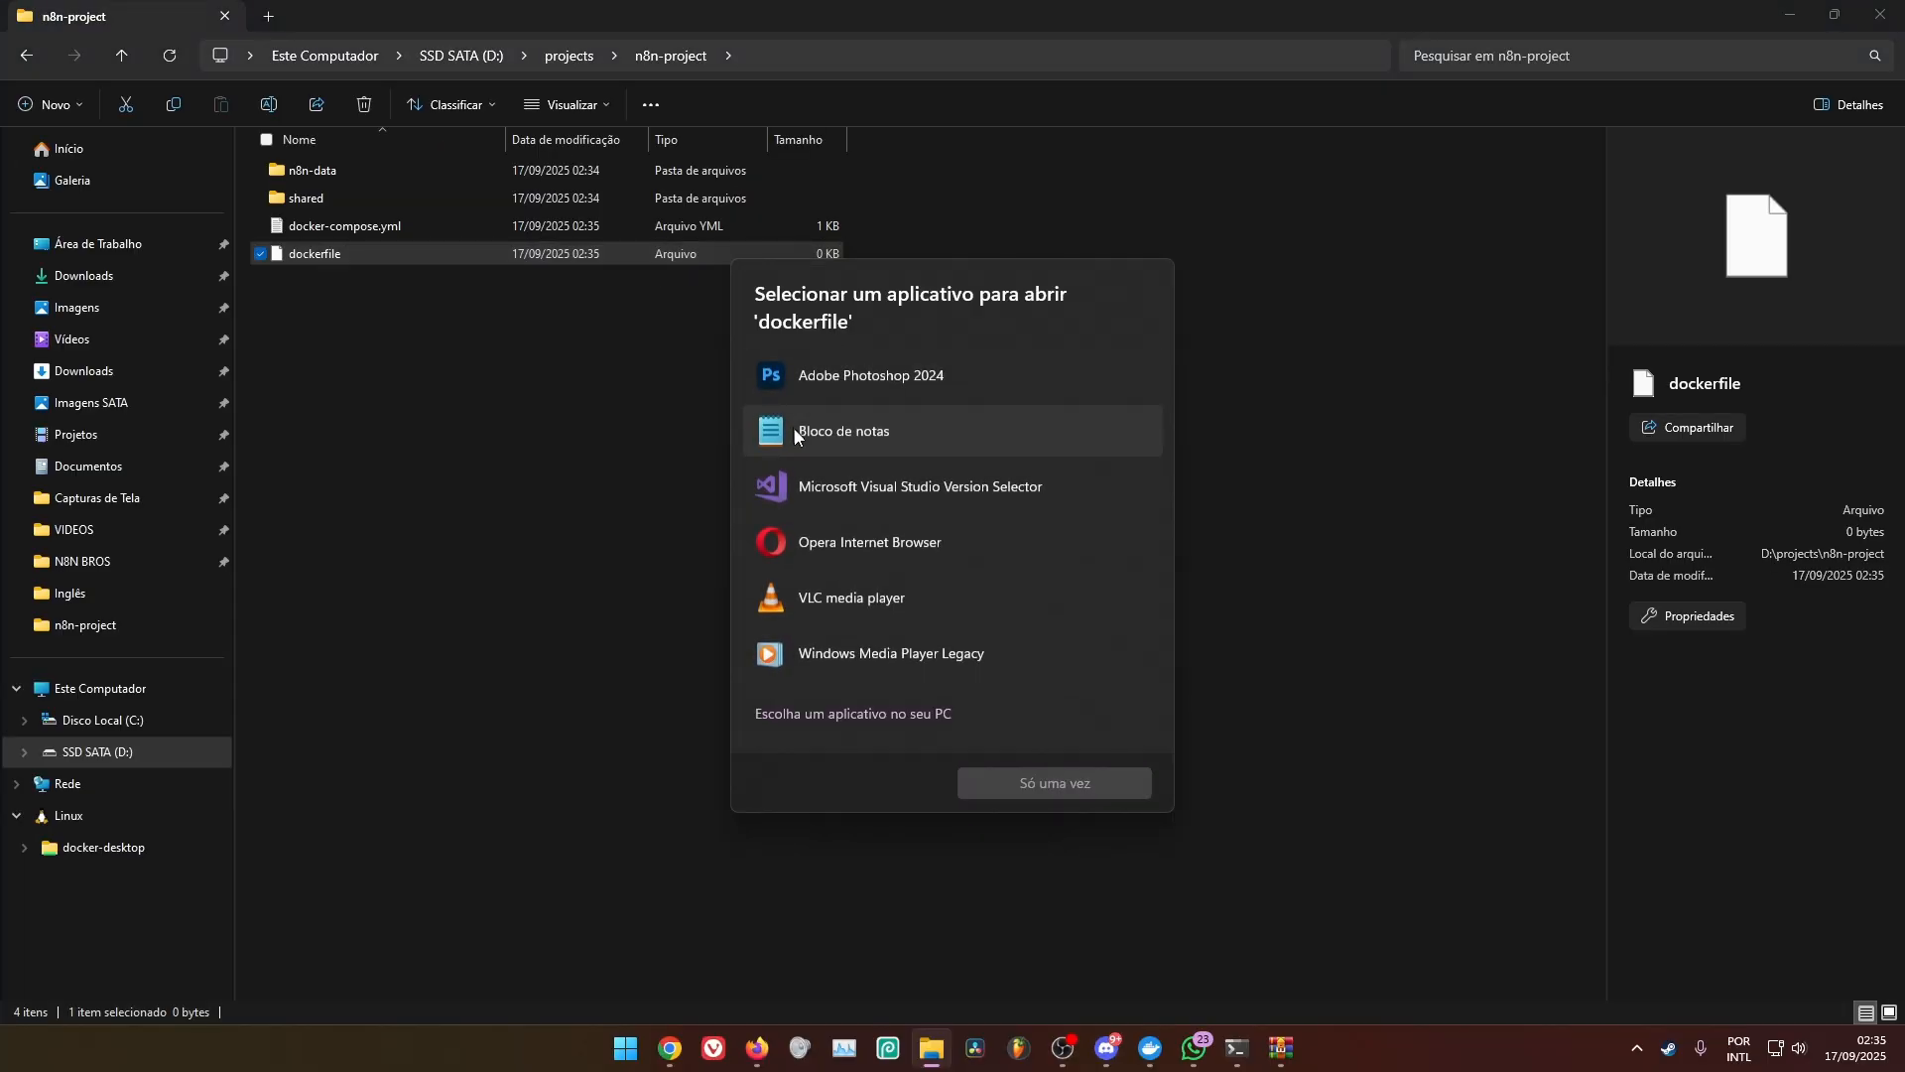
left_click(1054, 783)
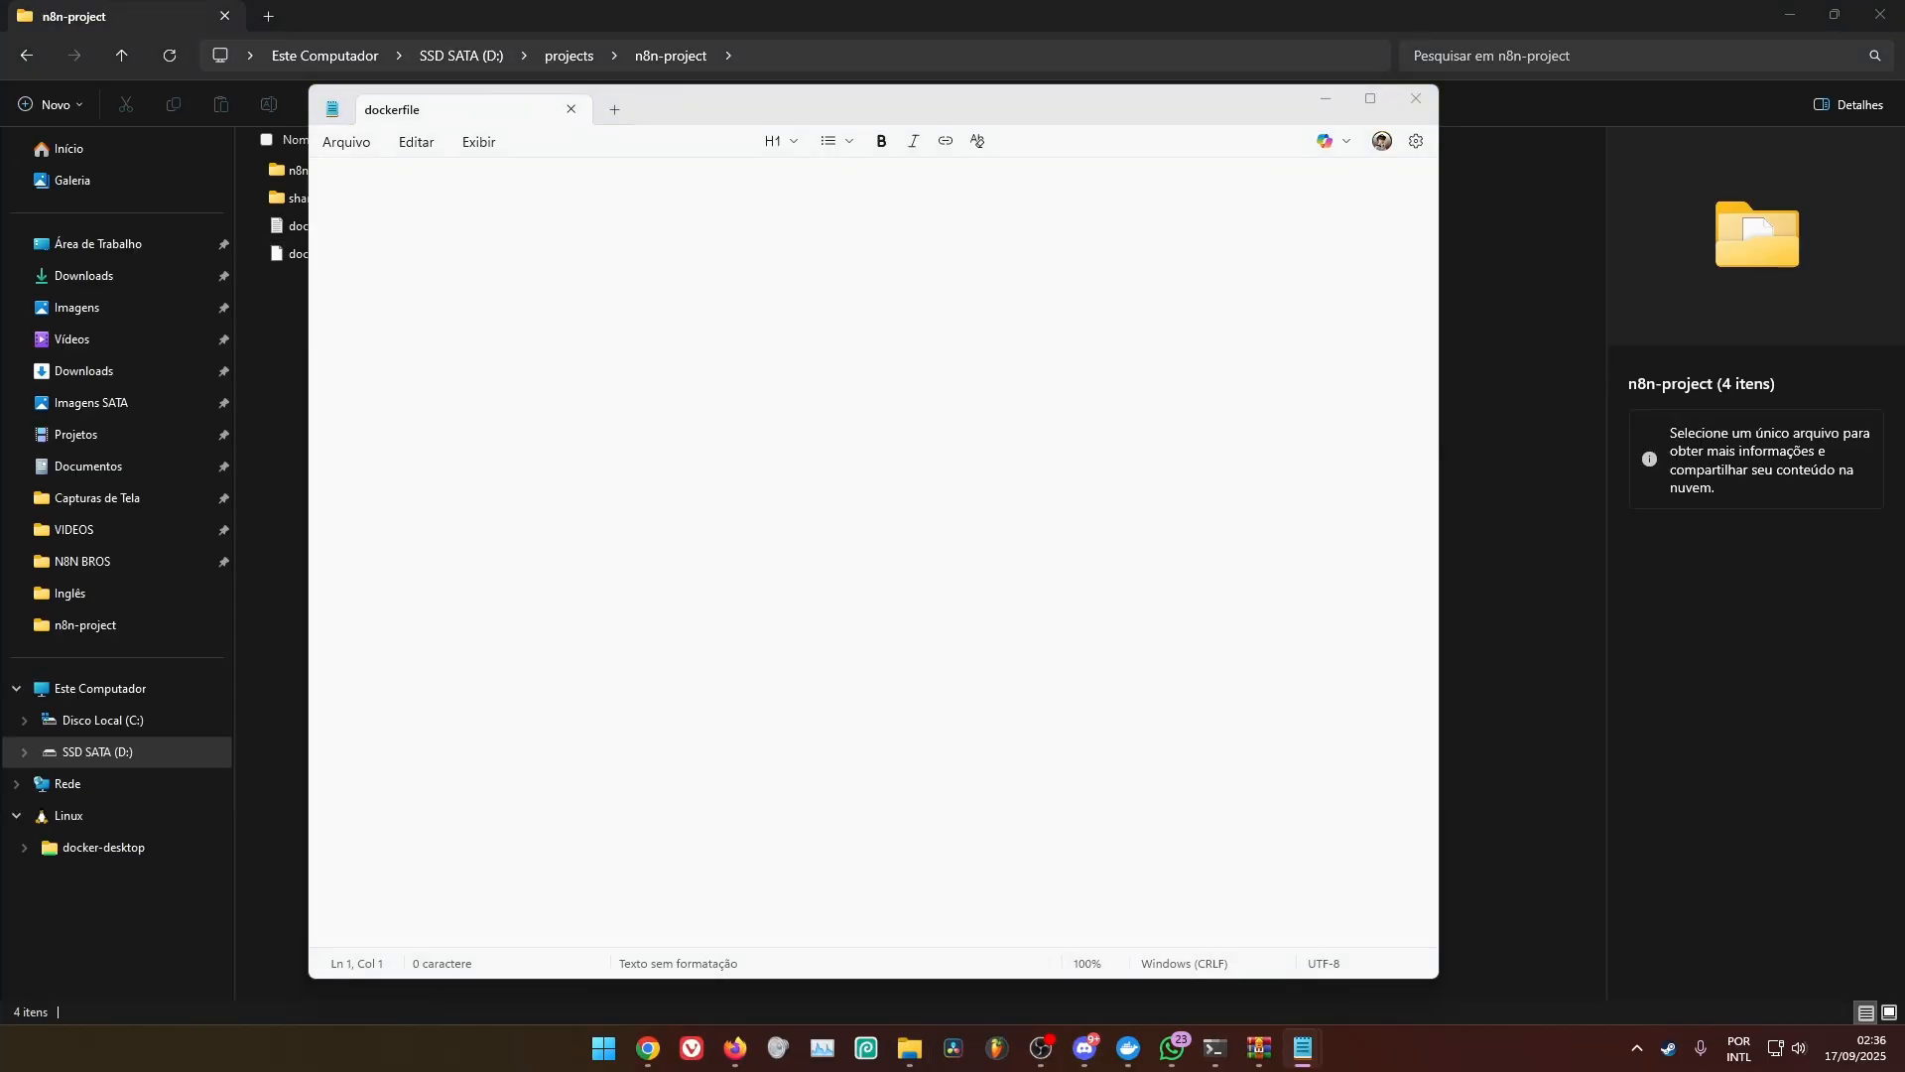
left_click(556, 255)
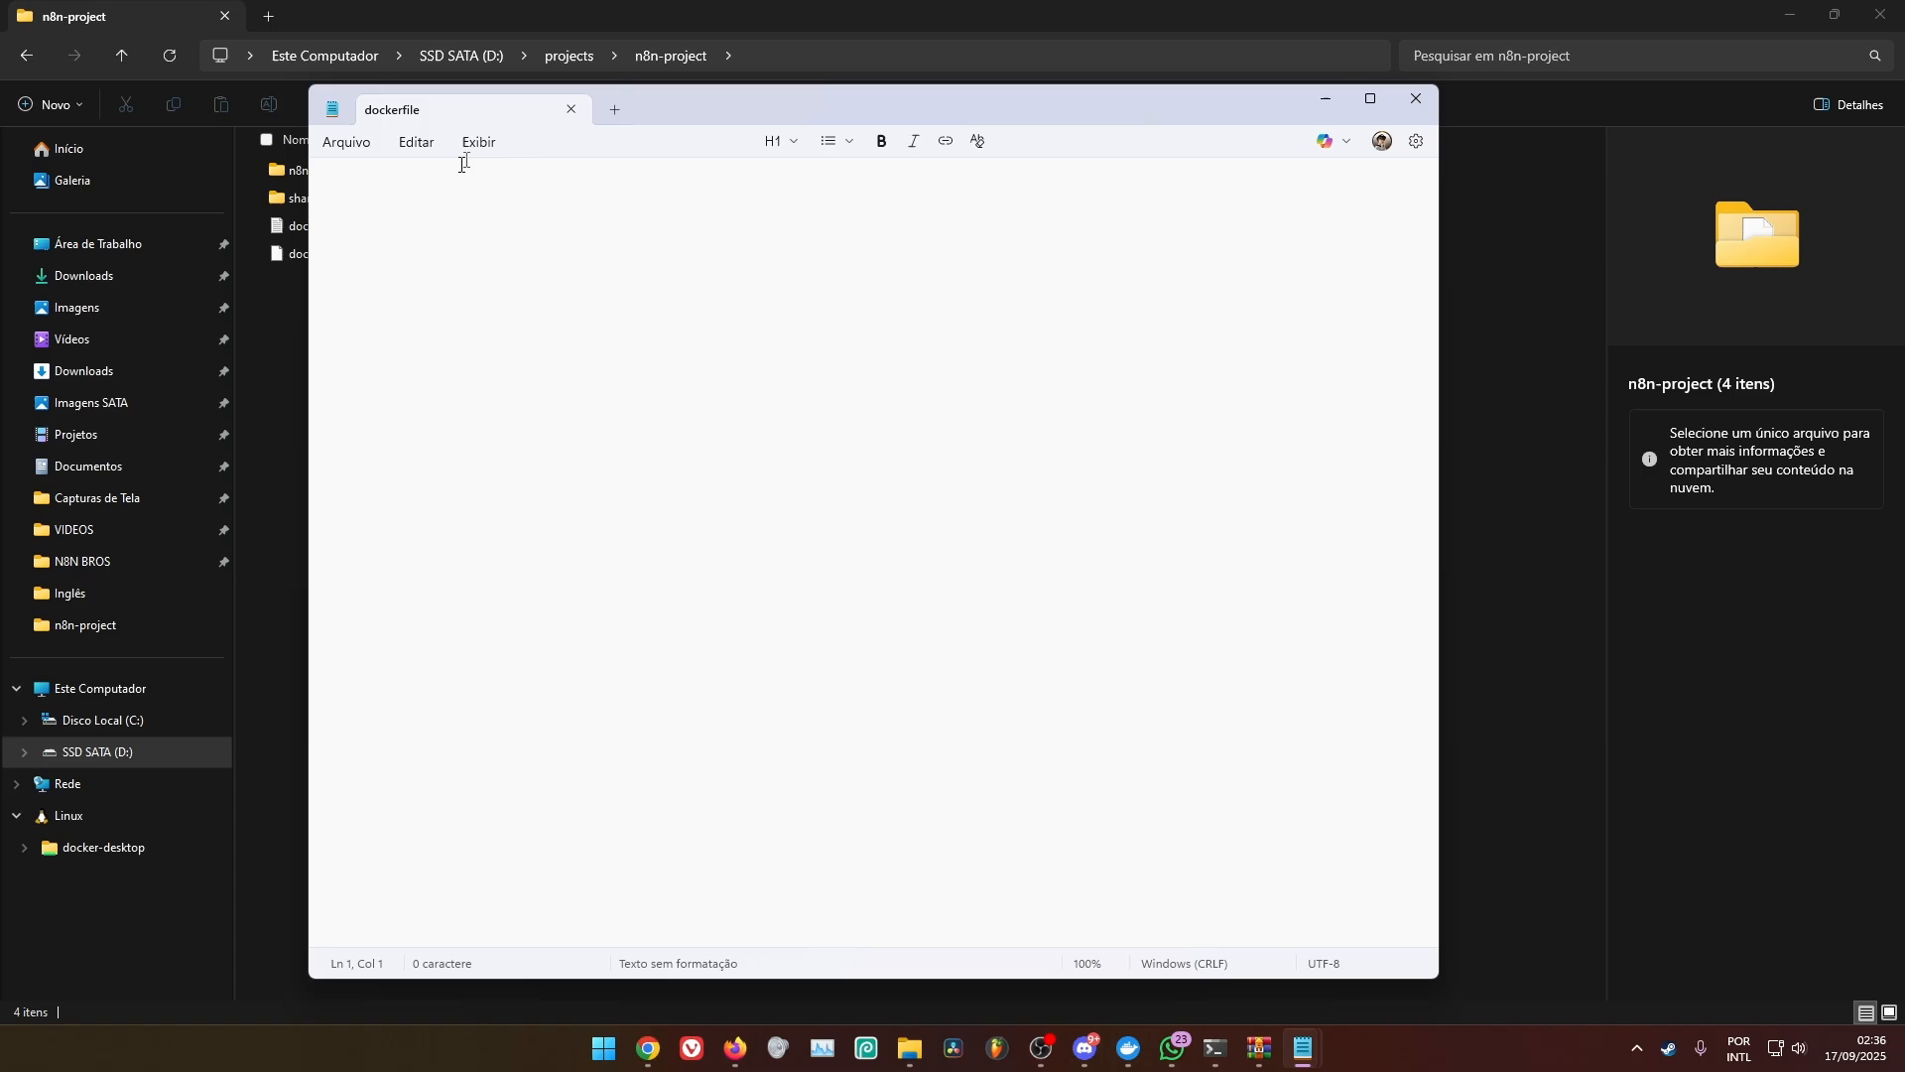
left_click_drag(705, 104, 656, 98)
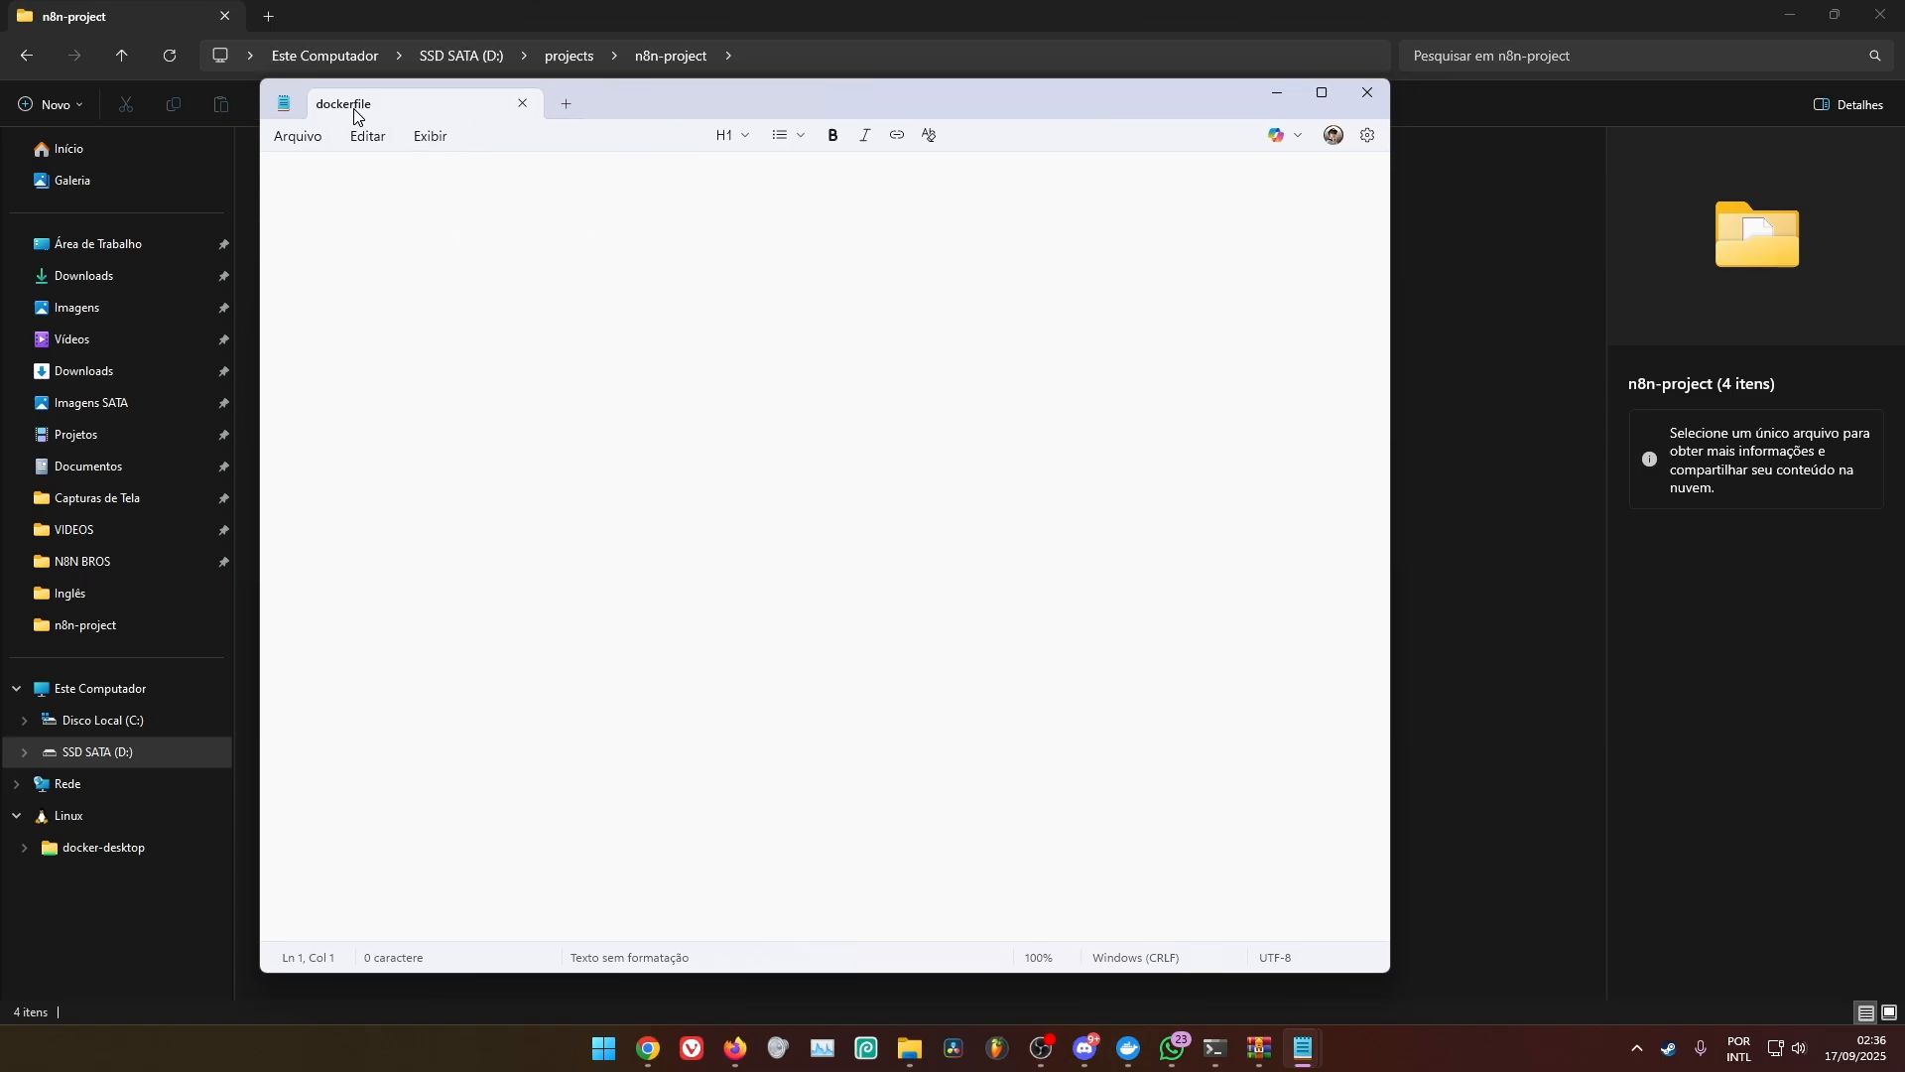
type("FROM n8nio/n8n:latest USER root RUN apk update && apk add --no-cache \\   ffmpeg \\   curl \\   bash \\   python3 \\   py3-pip USER node EXPOSE 5678")
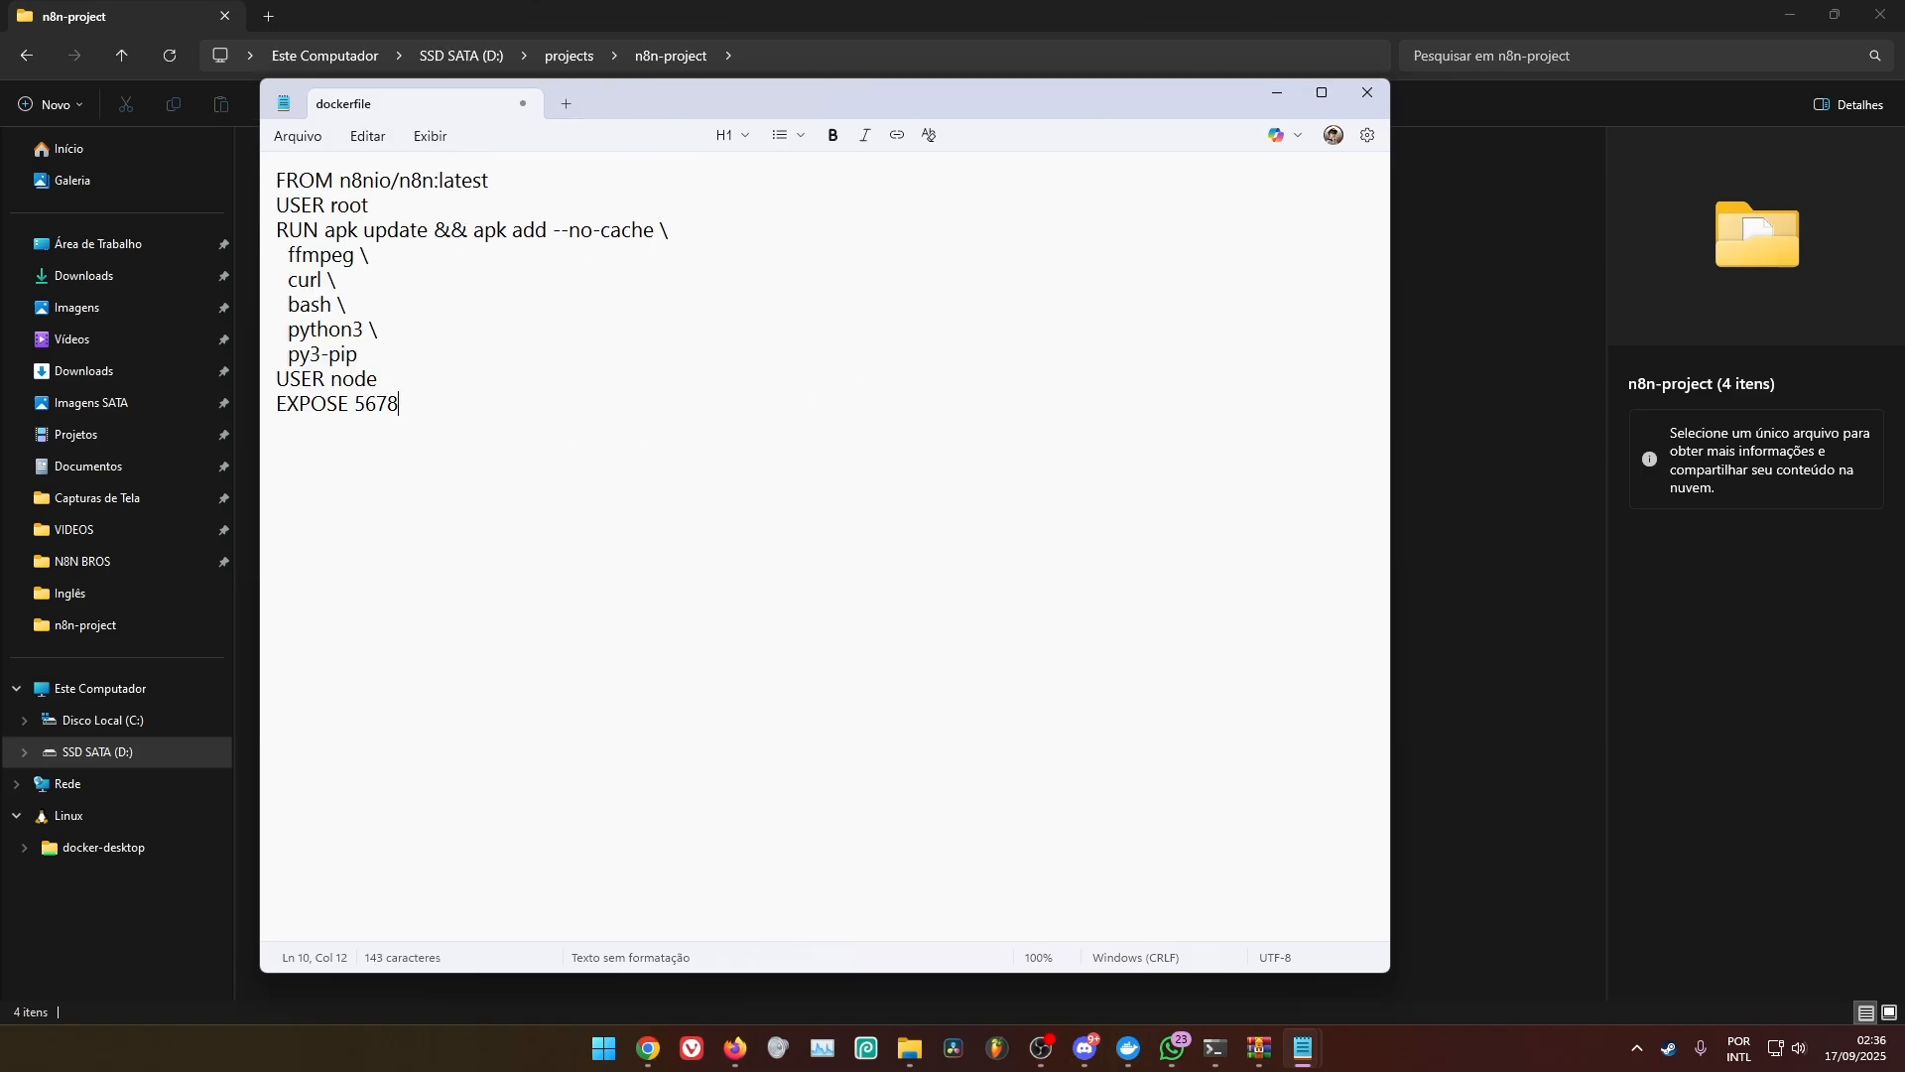
key("ctrl+a")
left_click(719, 357)
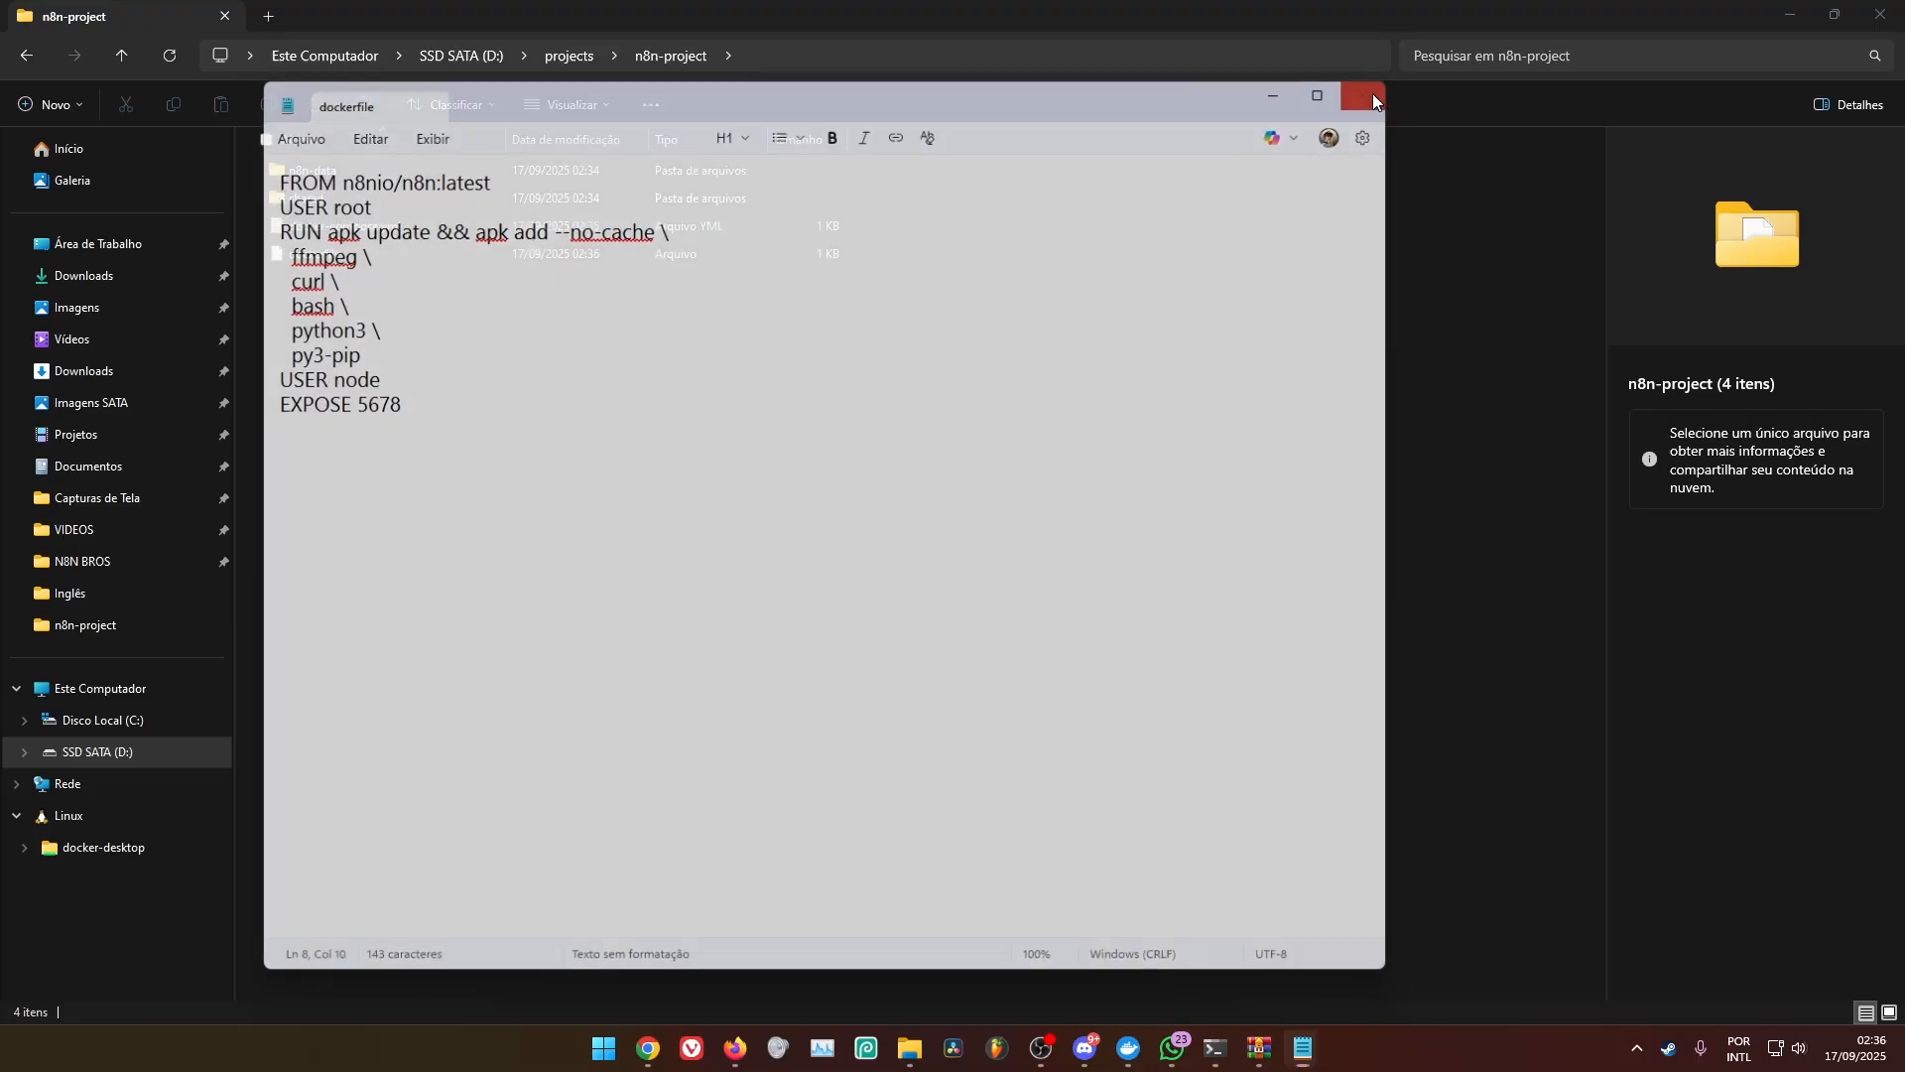
Close the dockerfile, create a folder named ANIMATOR inside the shared folder and open it
left_click(1367, 92)
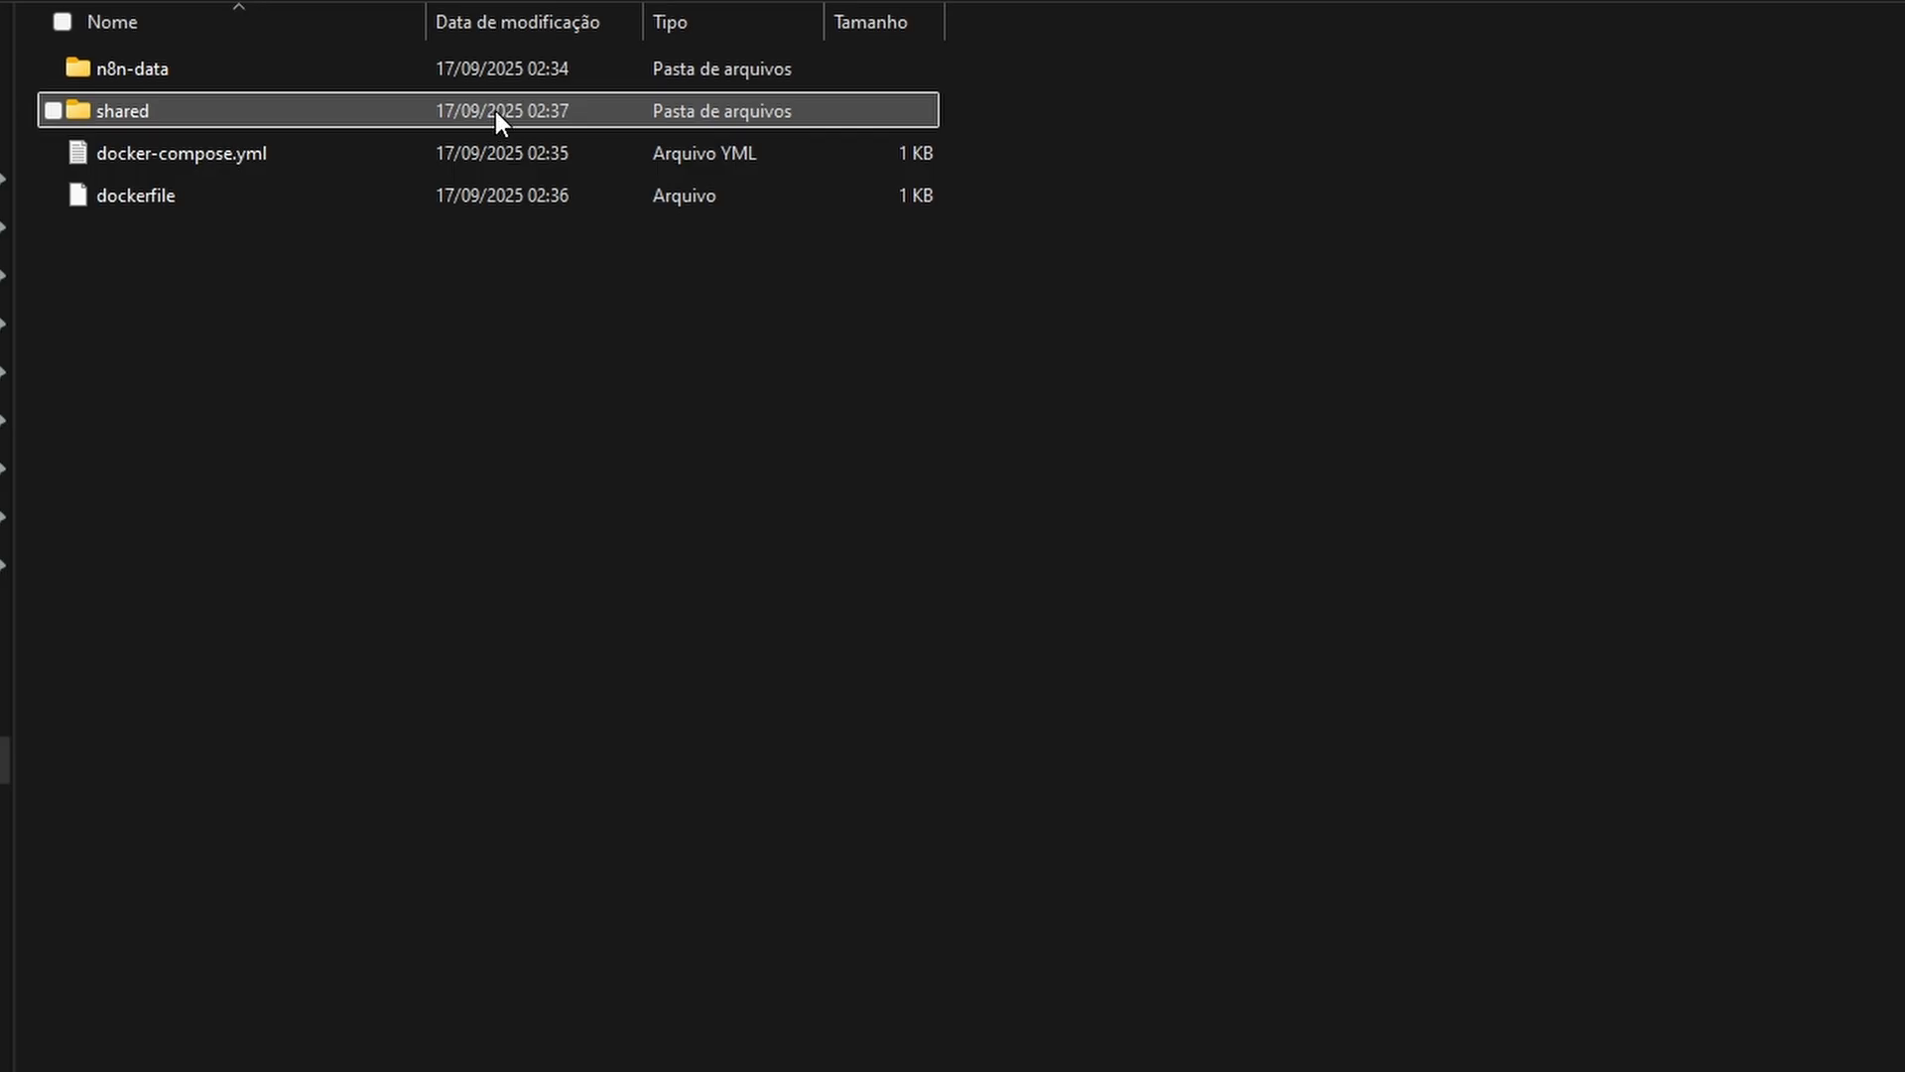
left_click(583, 191)
type("ANIMATOR")
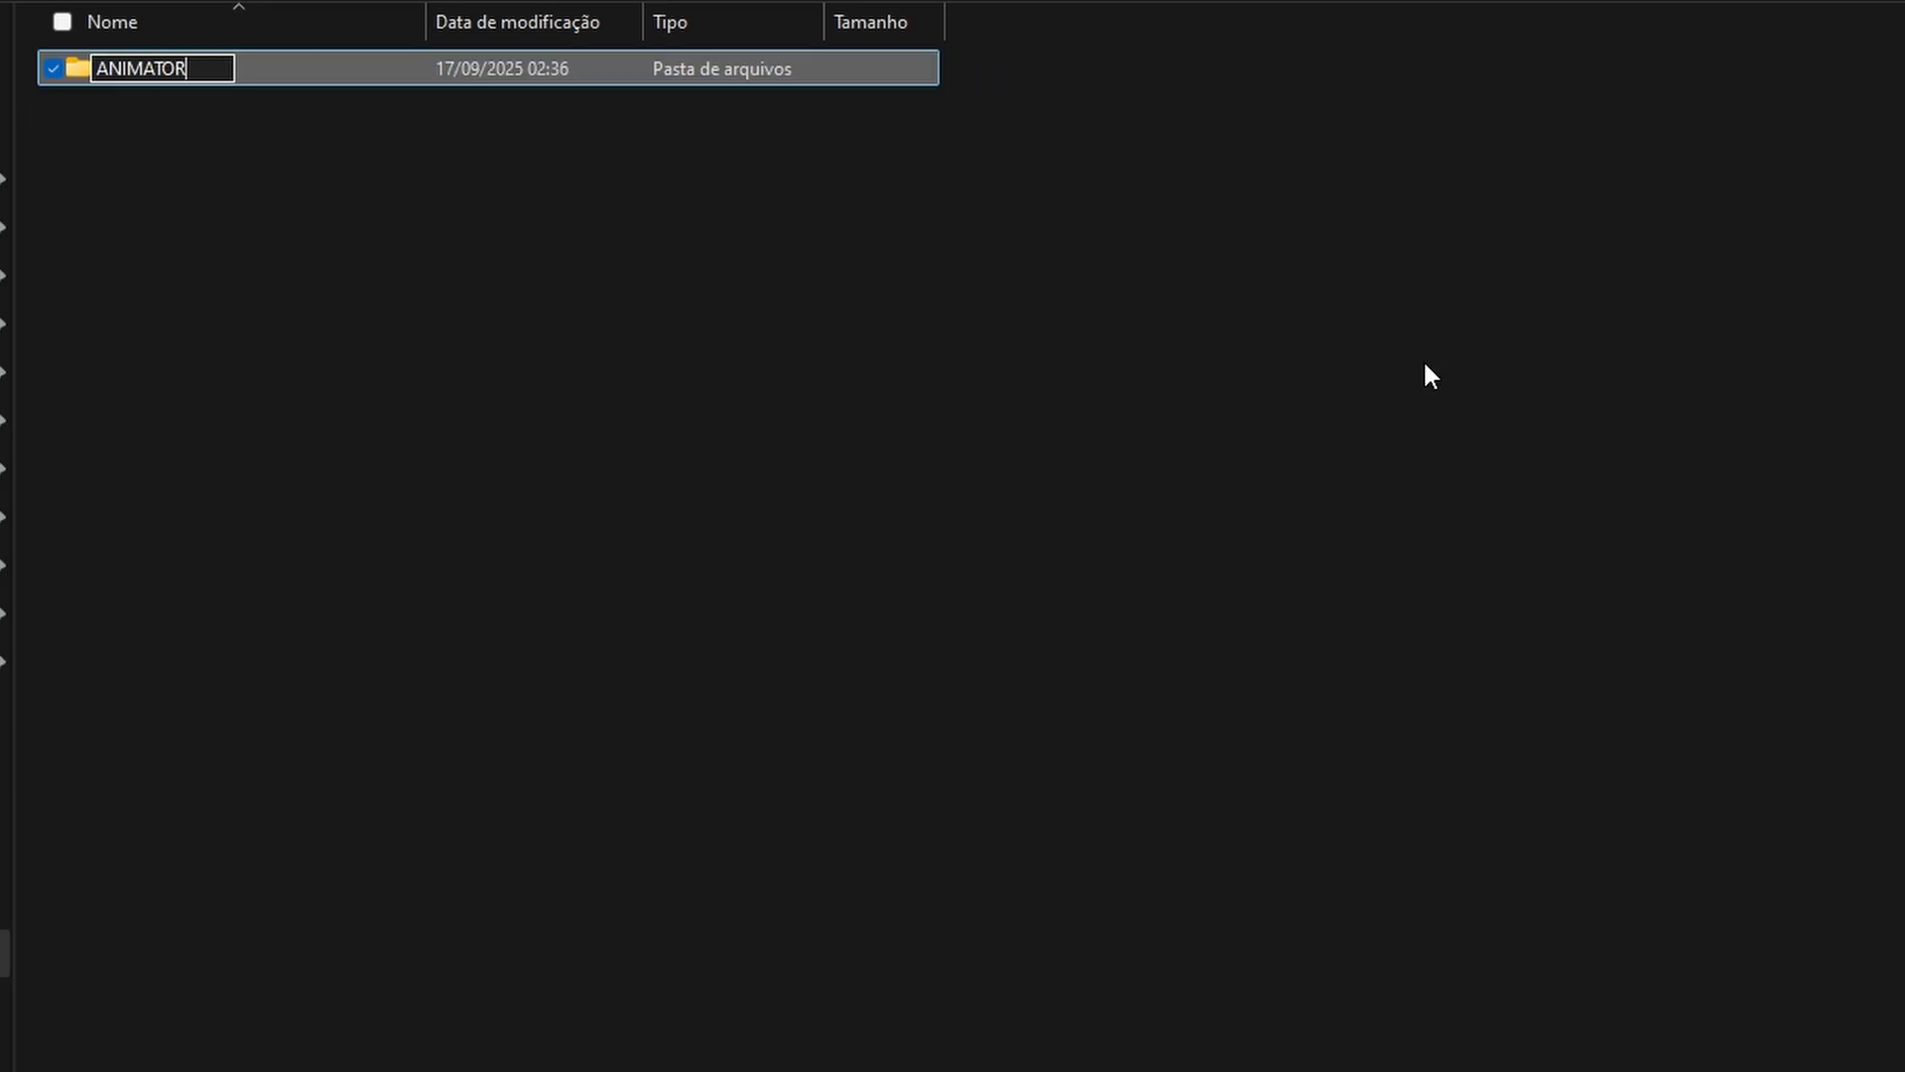
key("Return")
key("Return")
Create two folders inside ANIMATOR, named FINAL_SHORT and IMAGES
key("ctrl+shift+n")
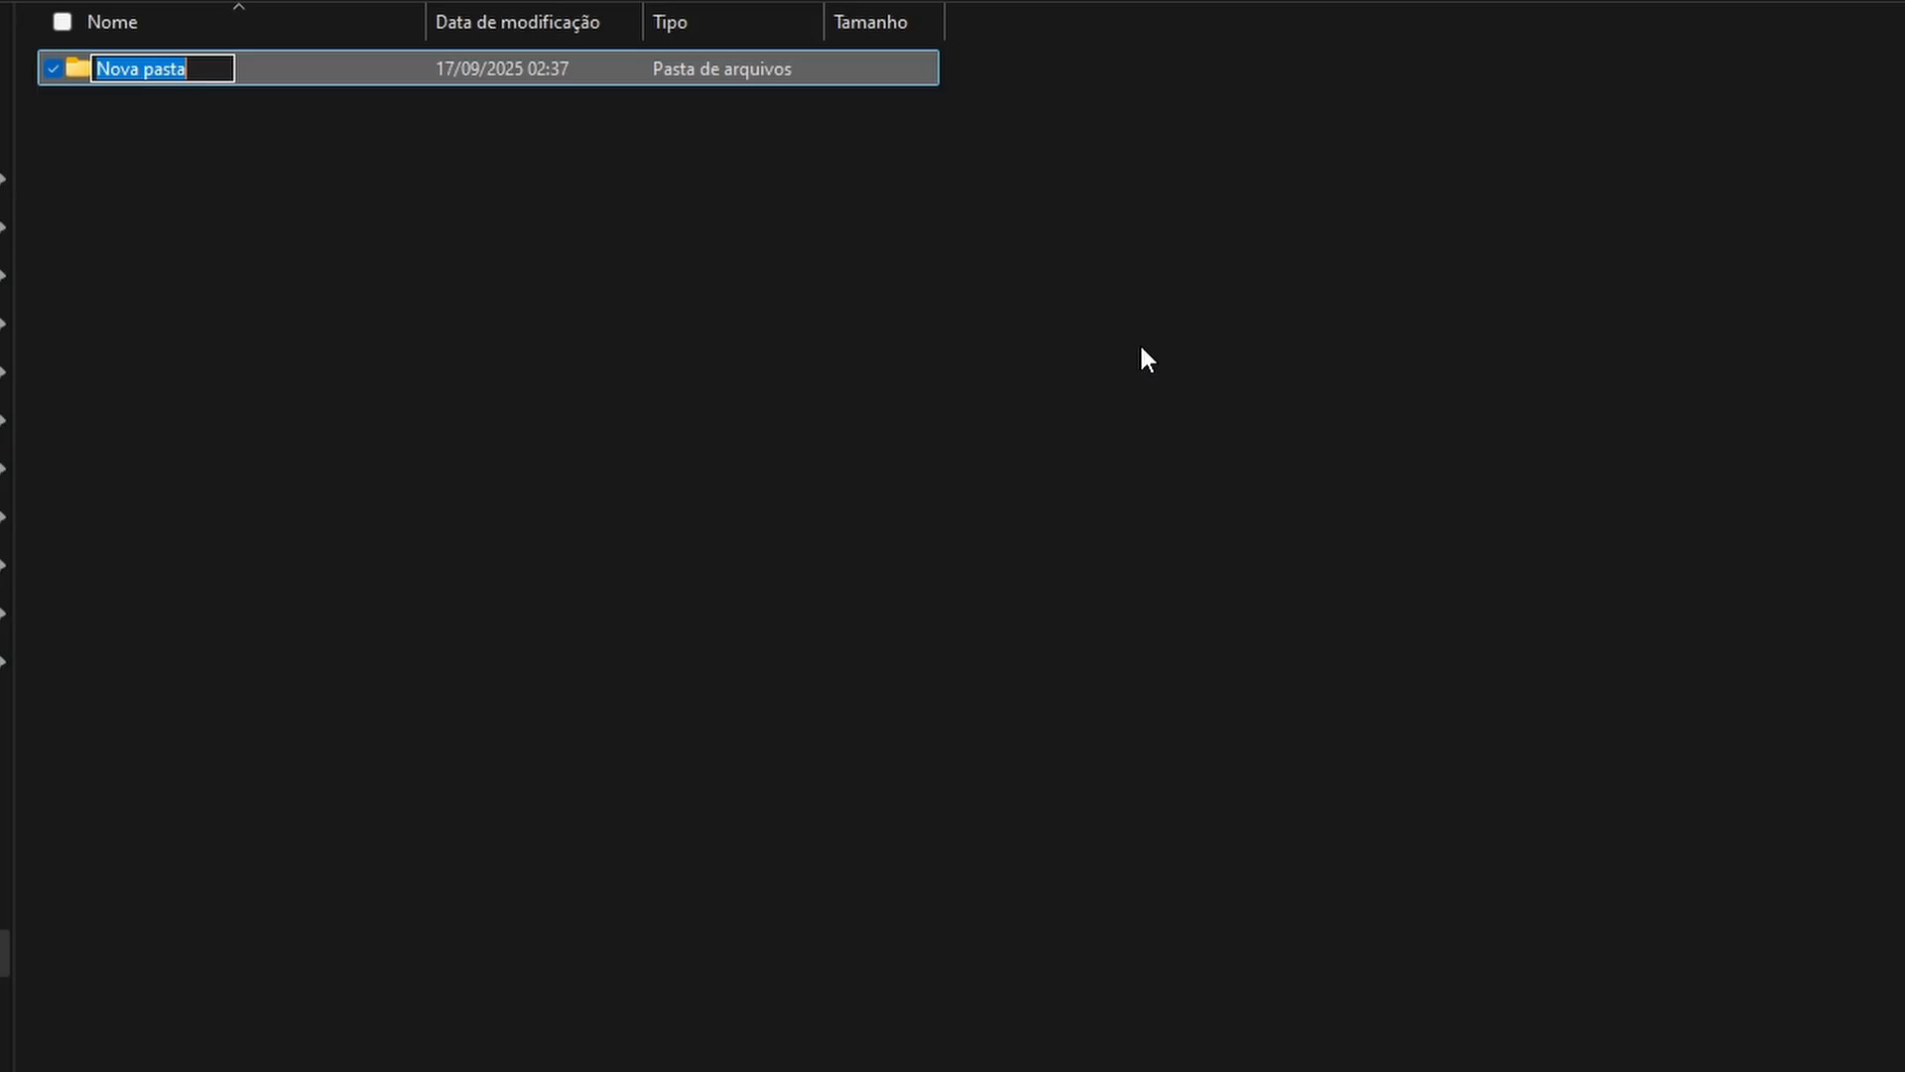
type("Fin")
key("BackSpace")
key("BackSpace")
key("BackSpace")
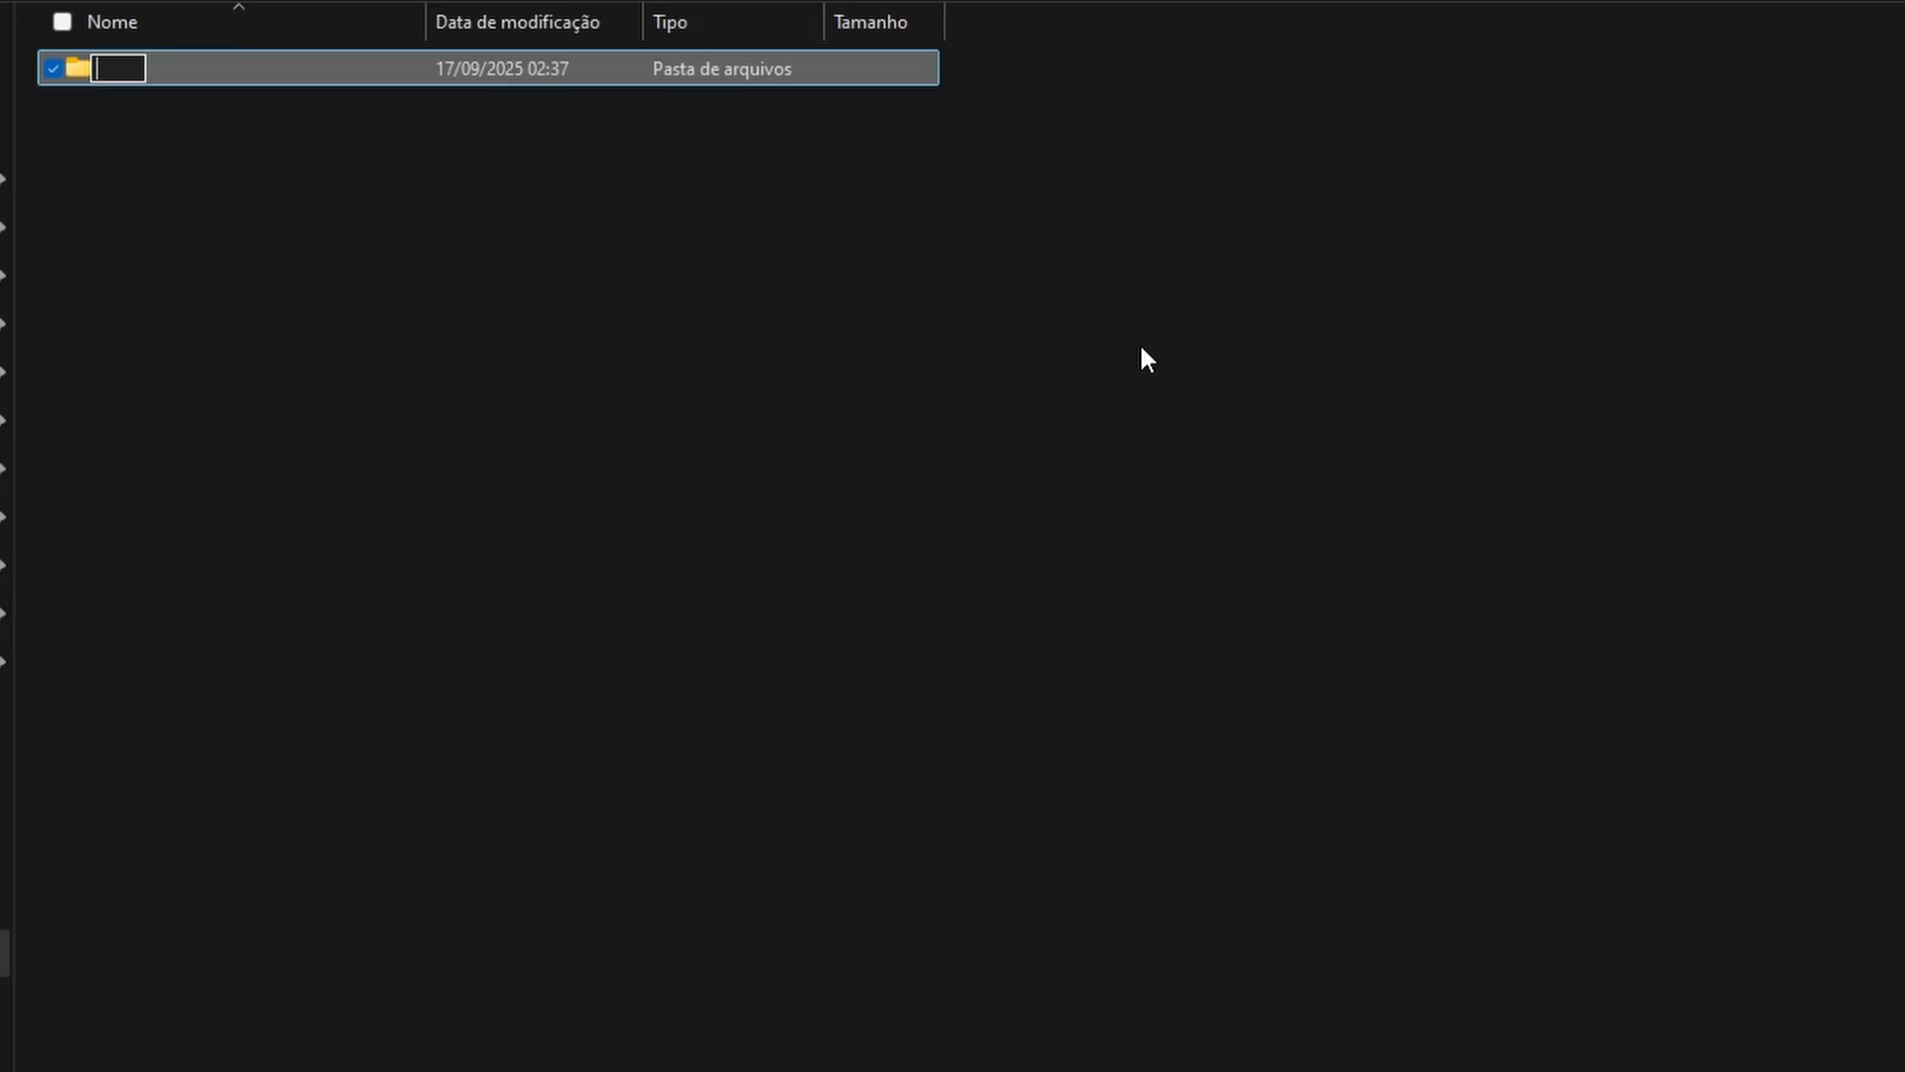
type("FINAL_SHORT")
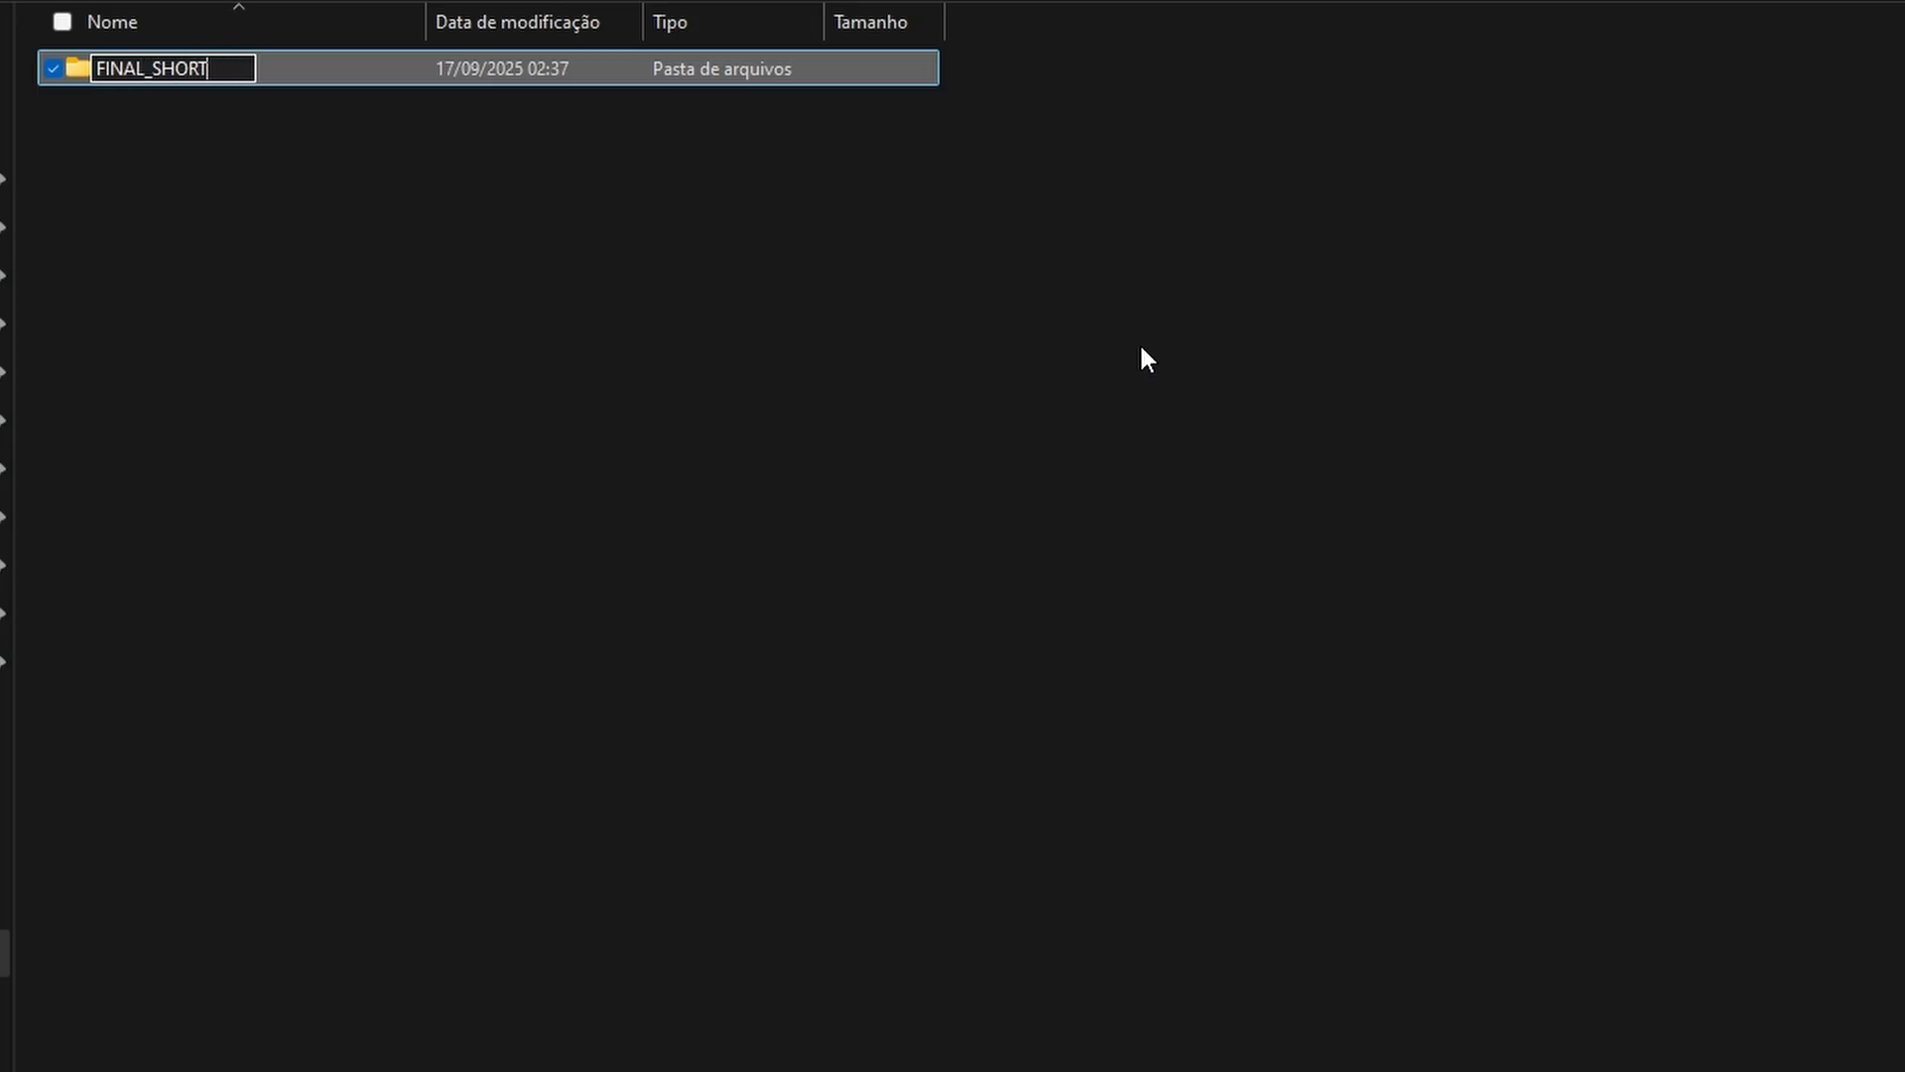
key("Return")
key("ctrl+shift+n")
type("IMAGES")
key("Return")
Add two more folders inside ANIMATOR, named OVERLAY and VIDEOS
key("ctrl+shift+n")
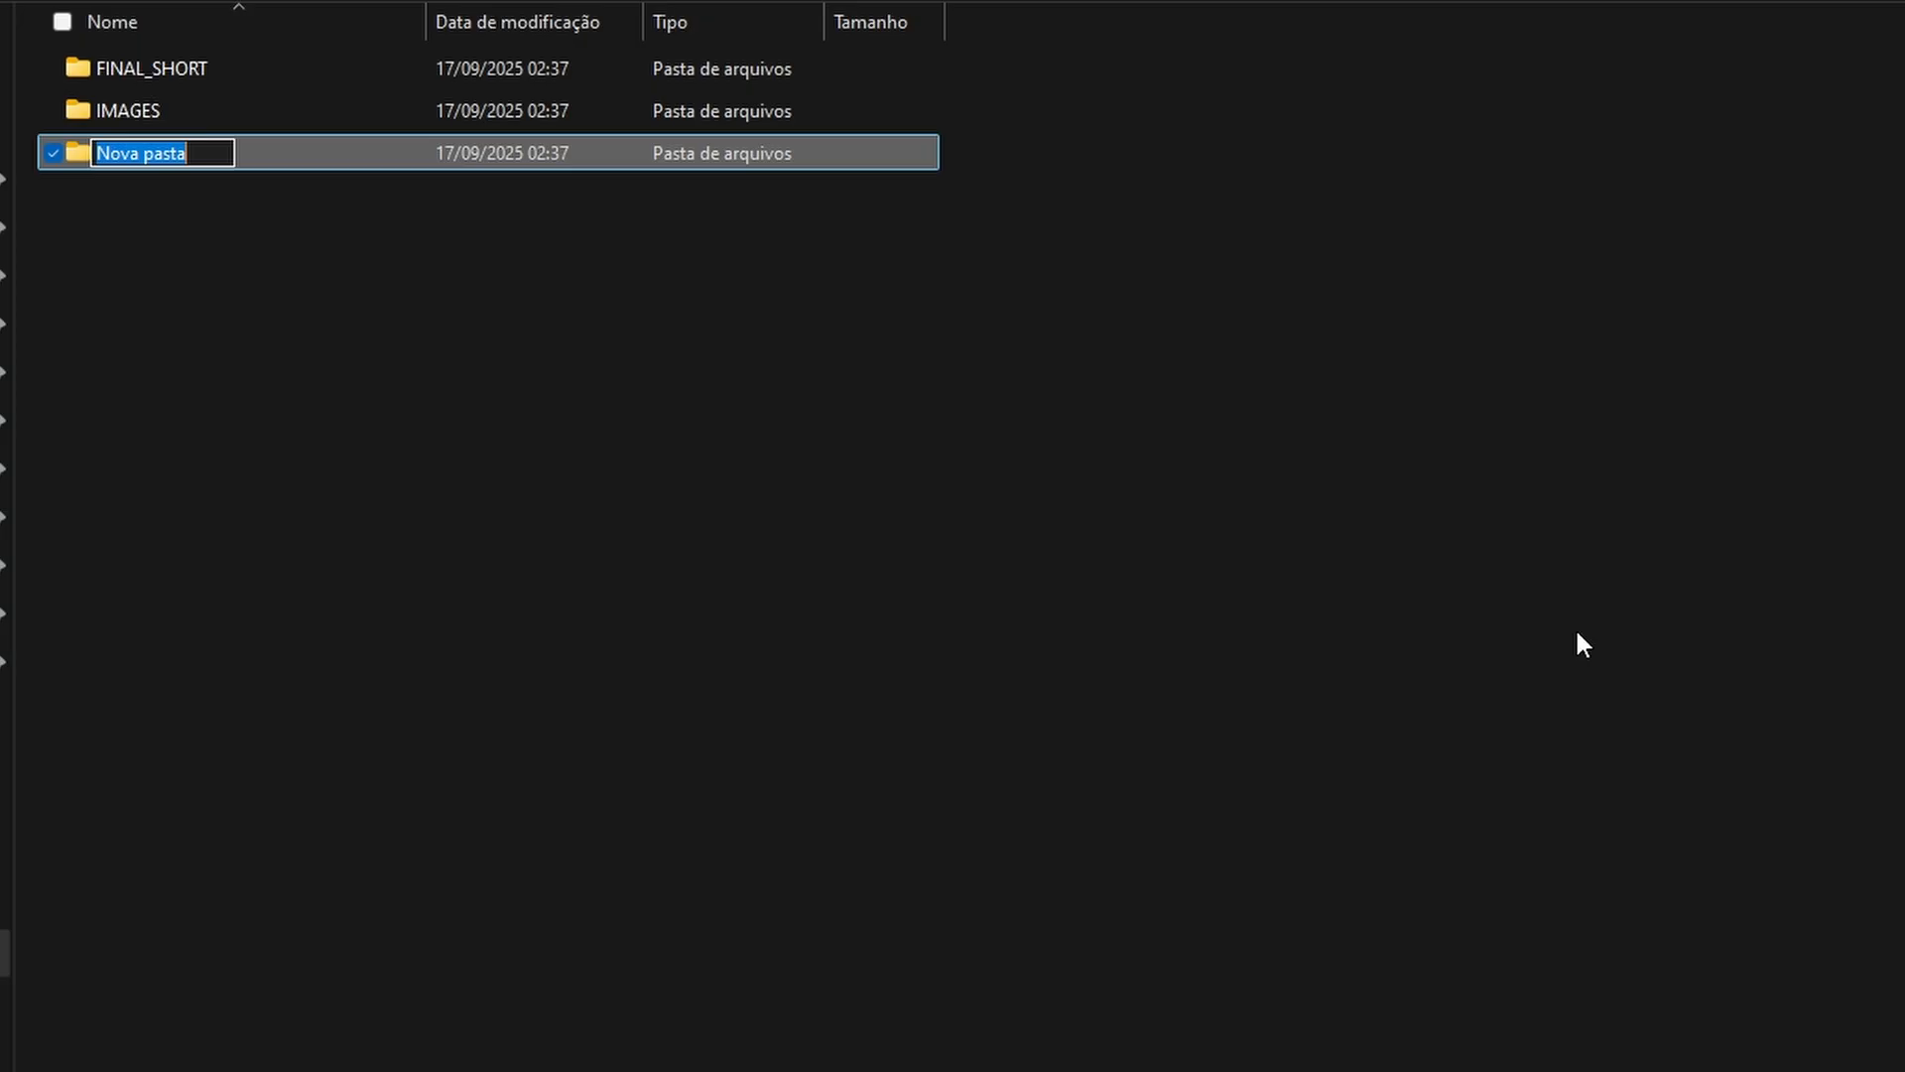
type("OVERLAY")
key("Return")
key("ctrl+shift+n")
type("VIDEOS")
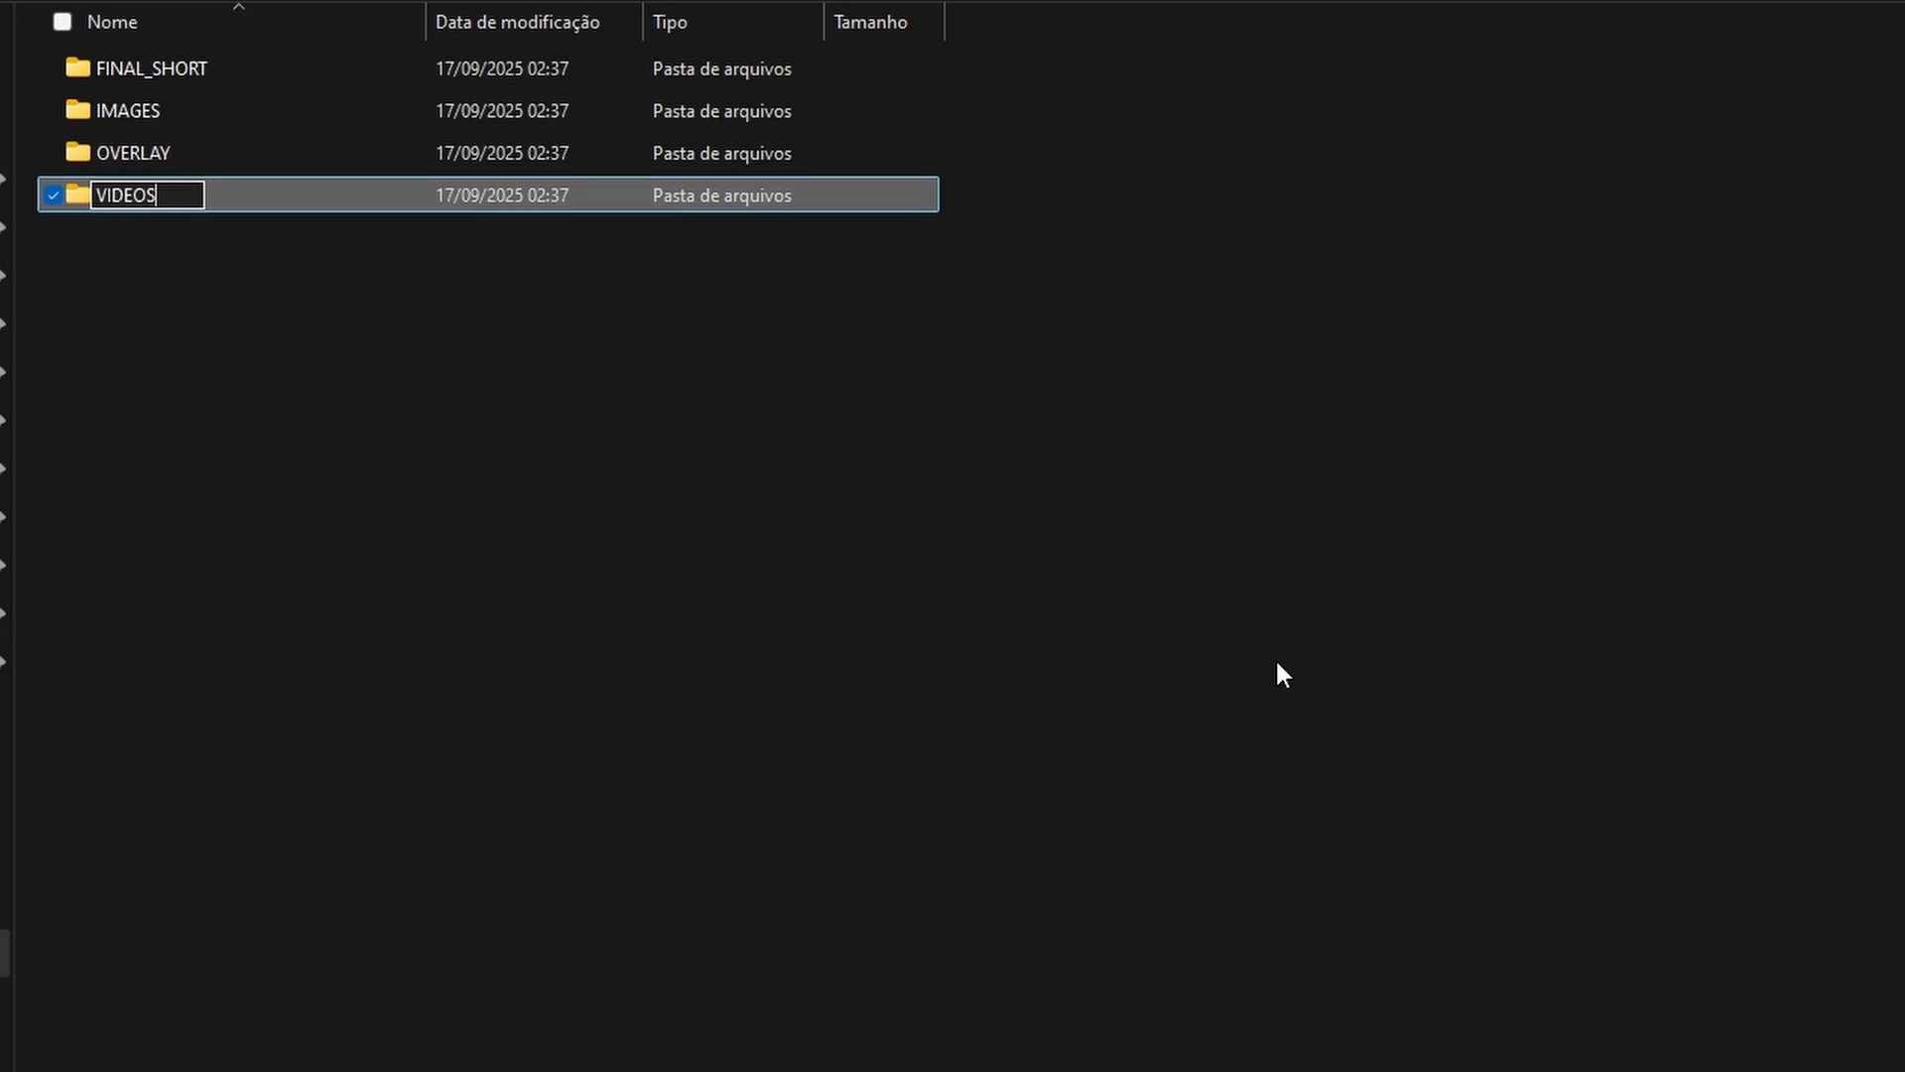
key("Return")
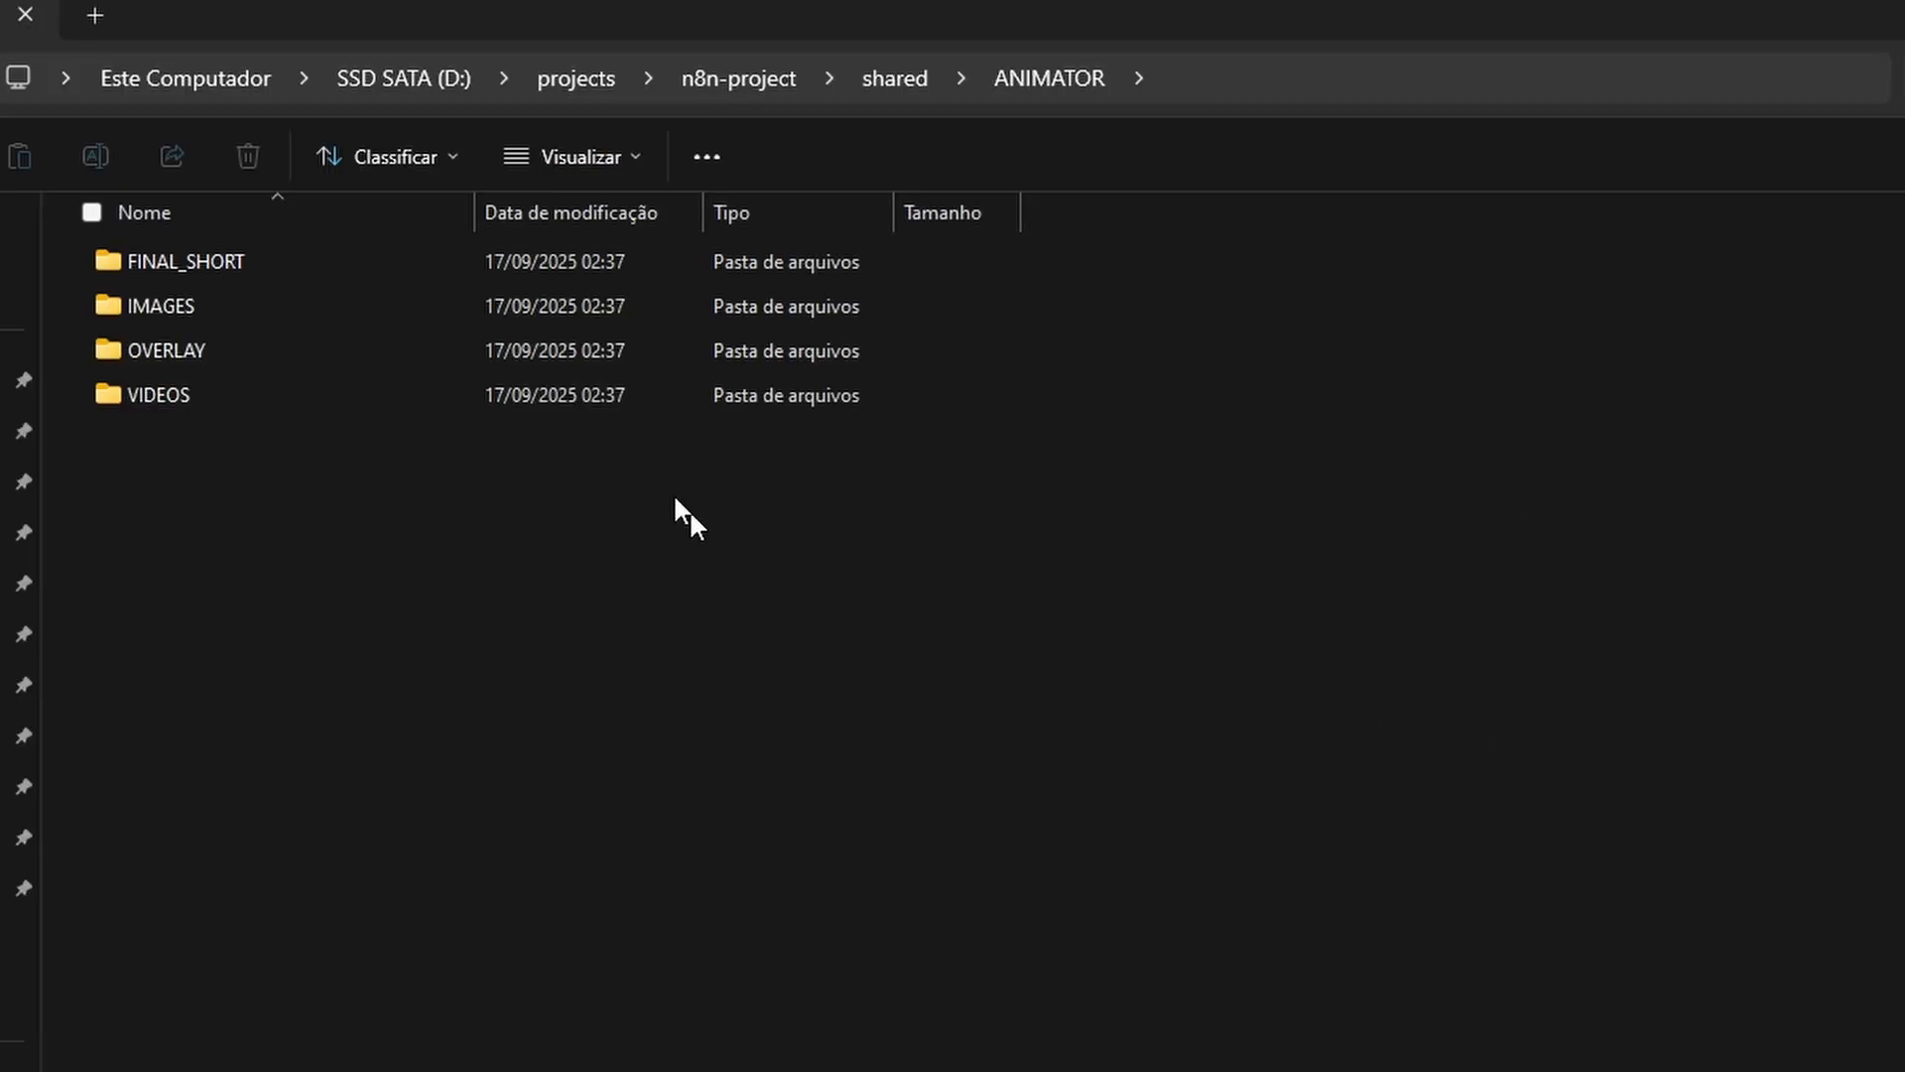
Go back to the n8n-project folder and open a command prompt (cmd) in that location
left_click(760, 75)
left_click(966, 81)
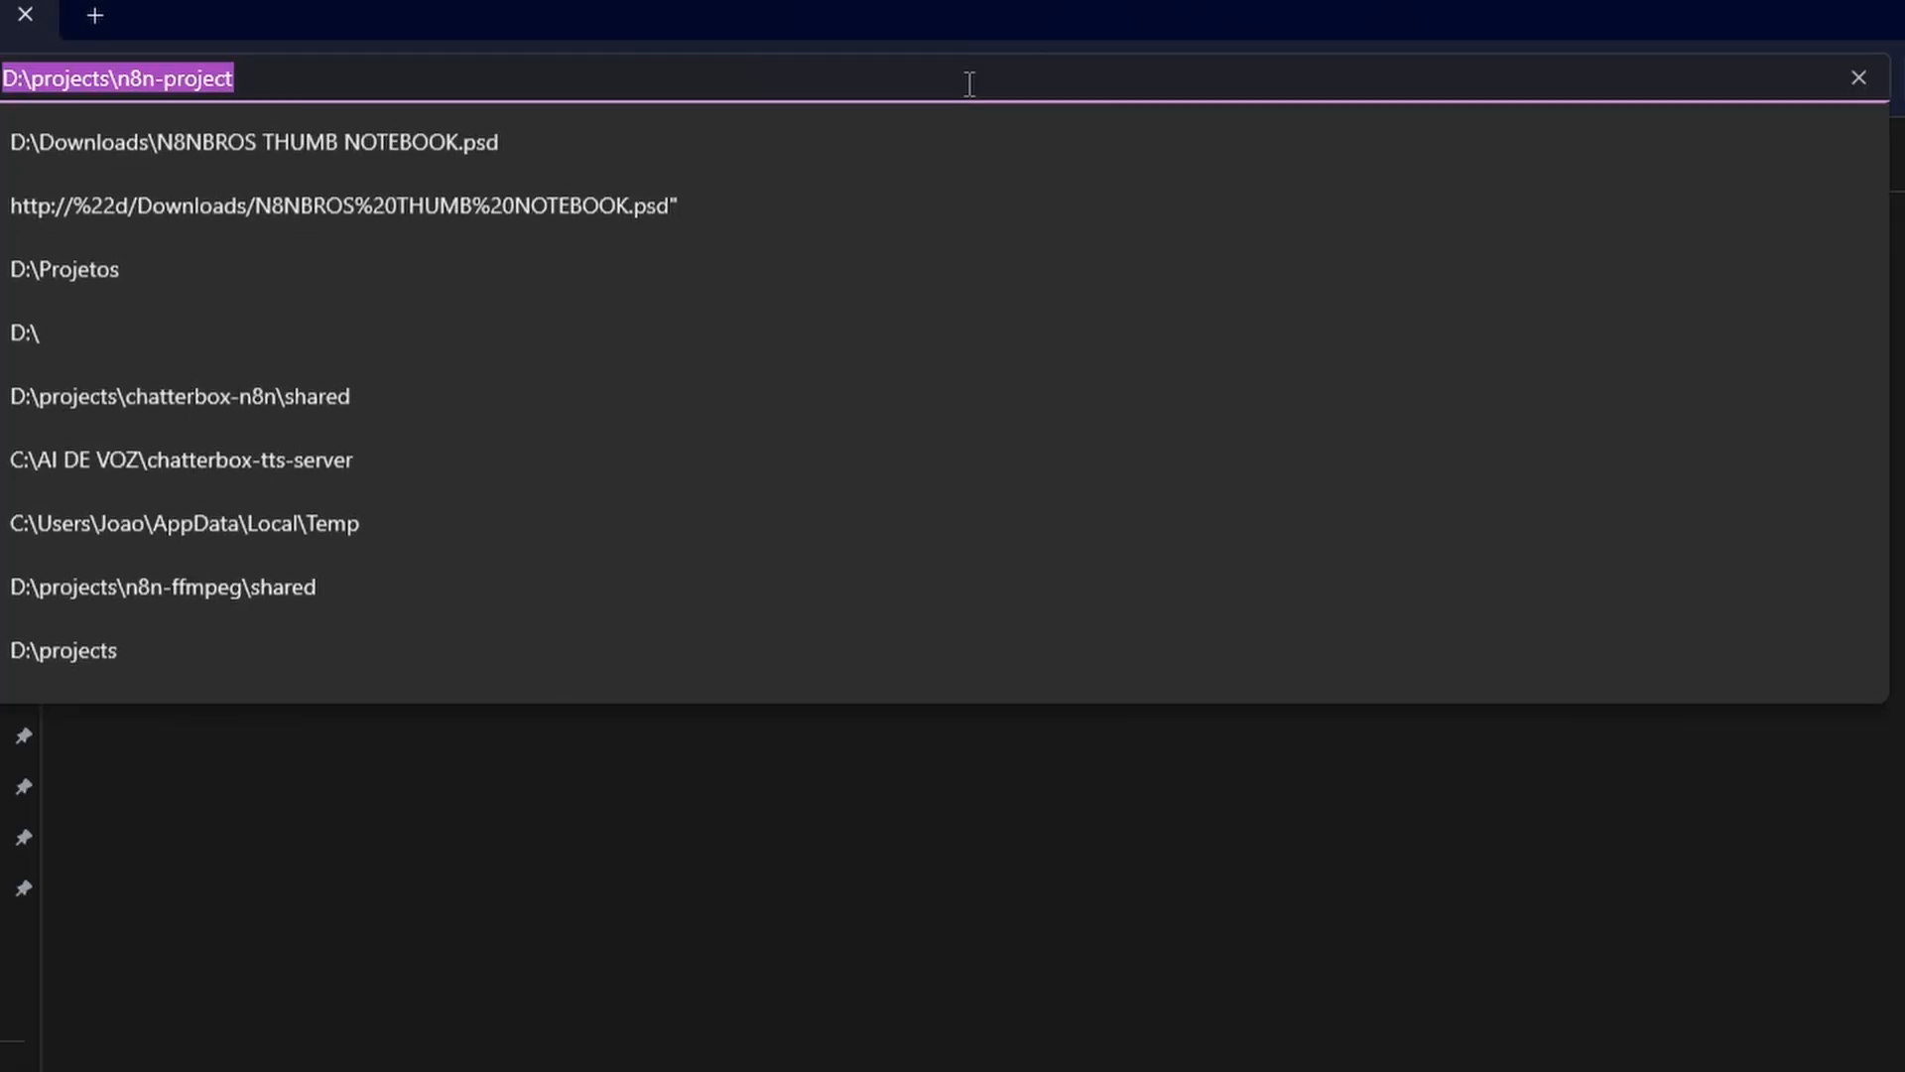
type("cmd")
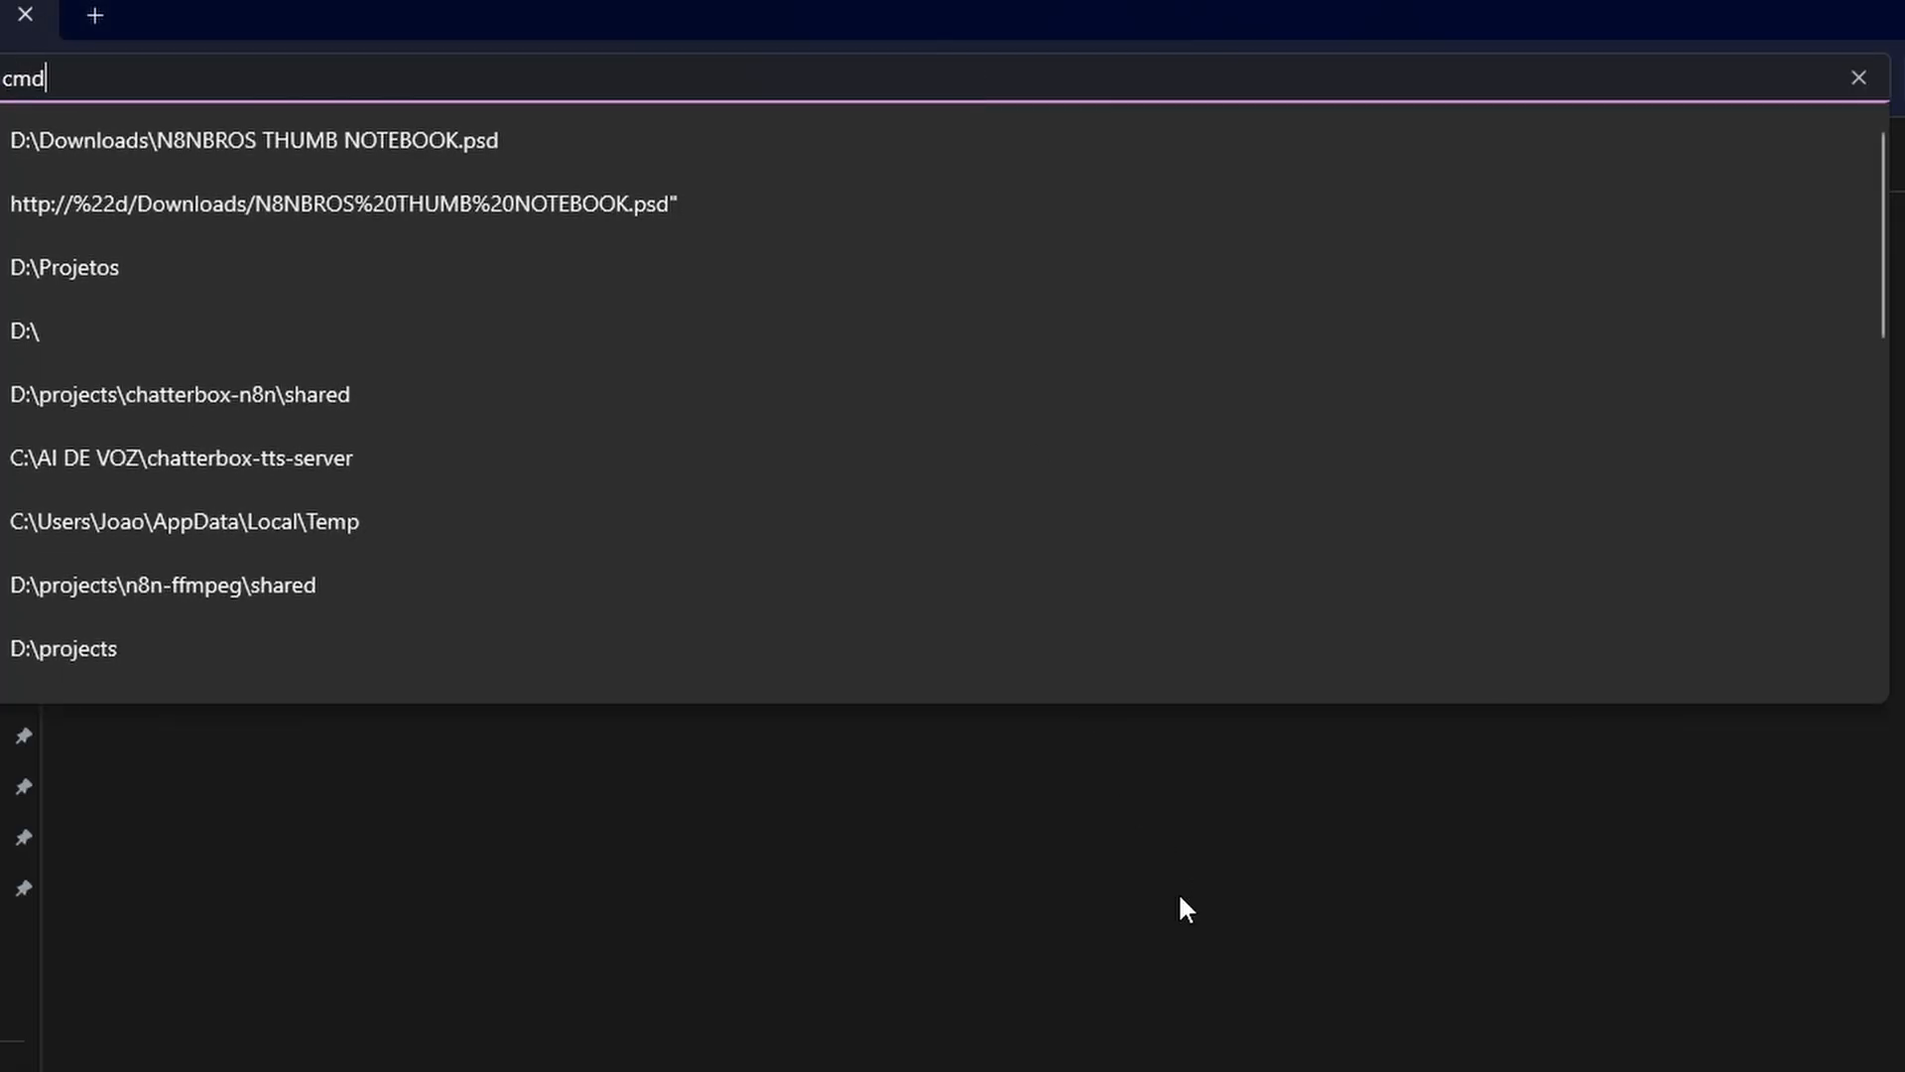
key("Return")
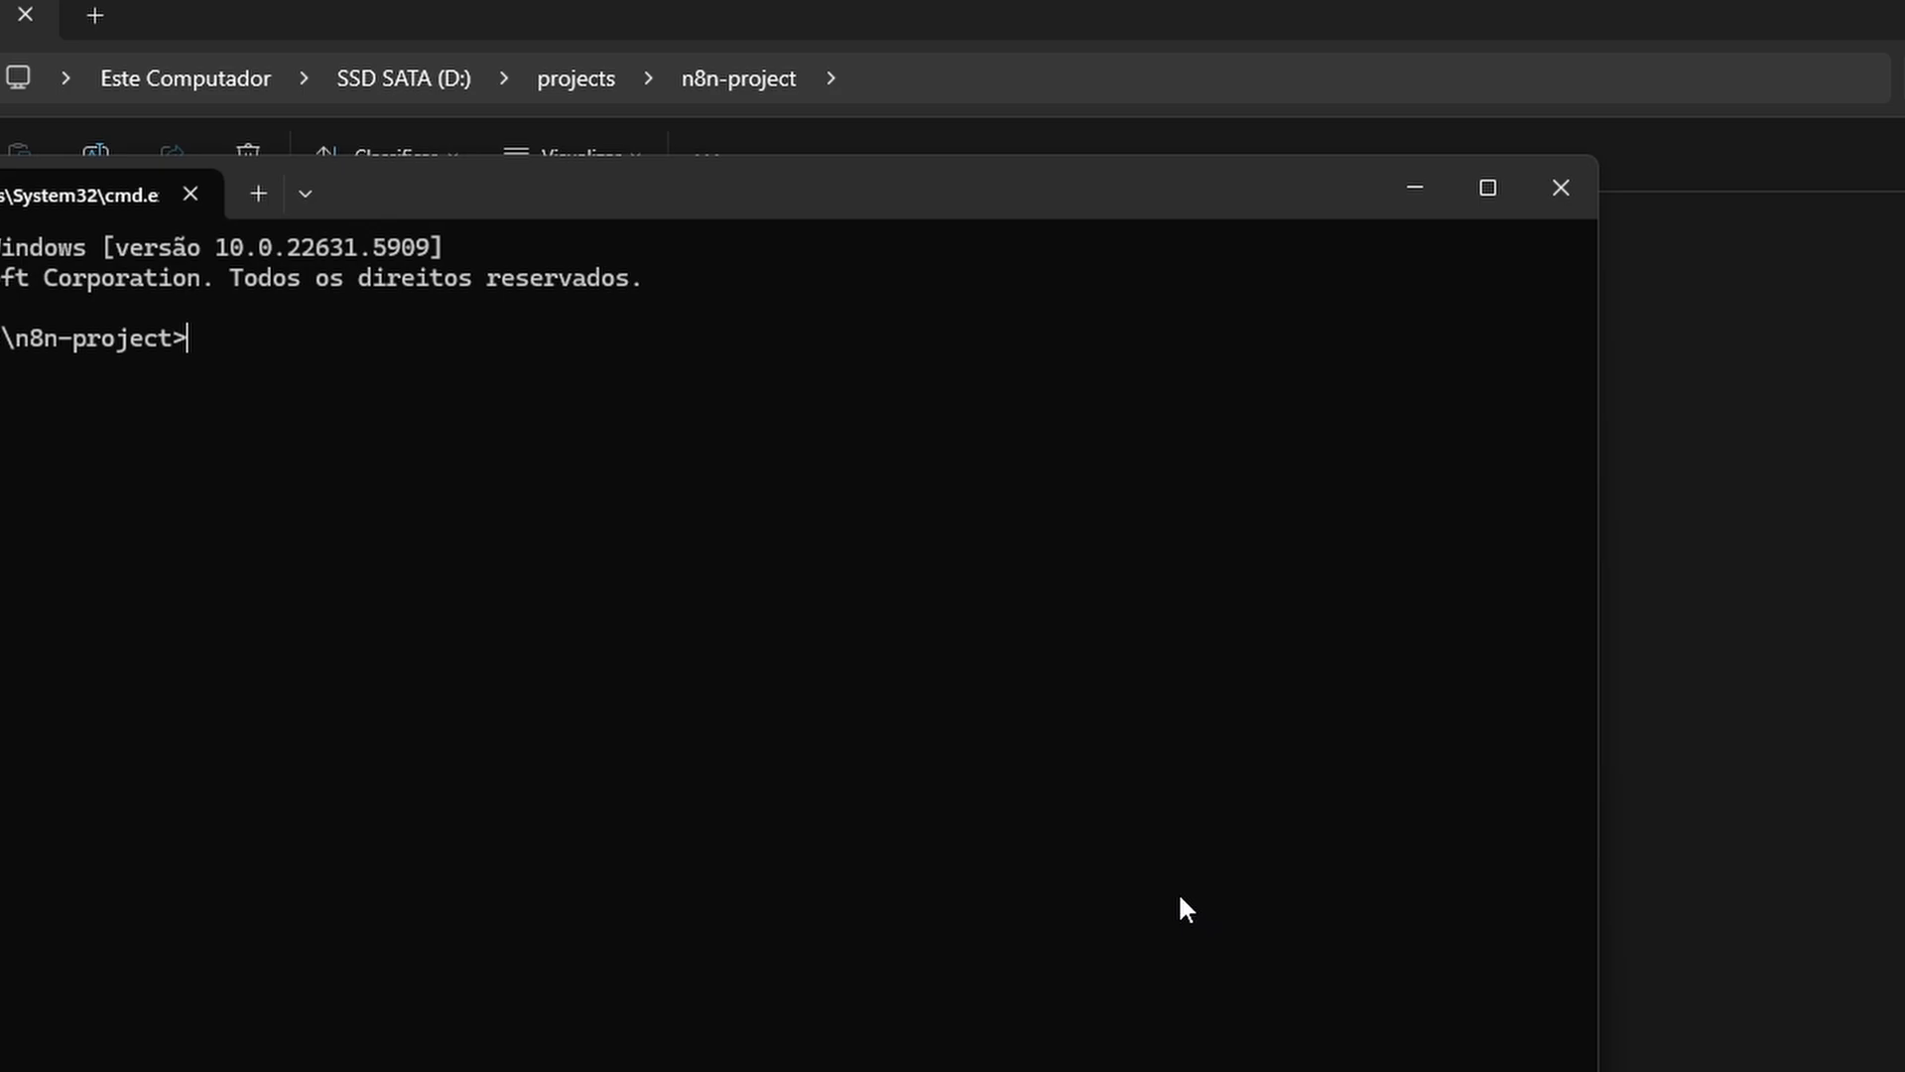
Build the n8n image with docker-compose build --no-cache and start its container
left_click_drag(538, 223, 828, 504)
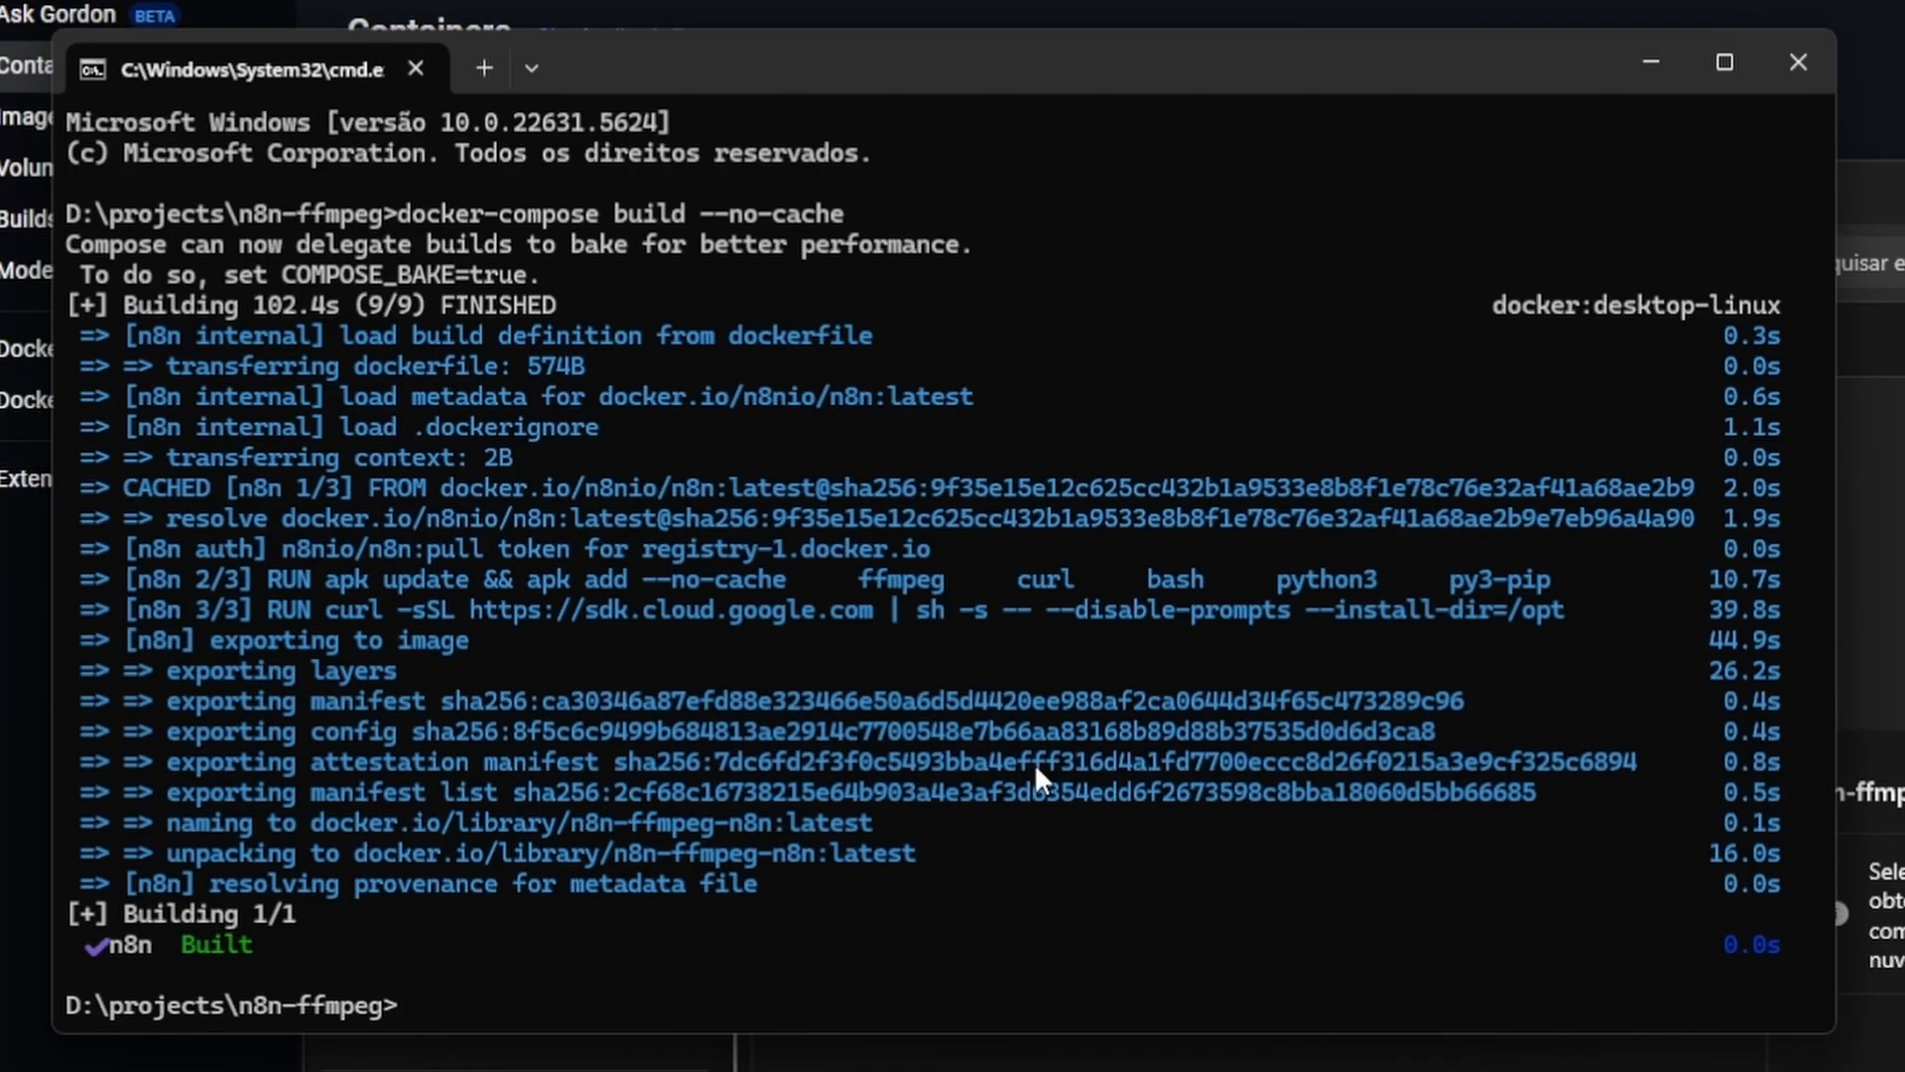
type("docker-compose up -d")
key("Return")
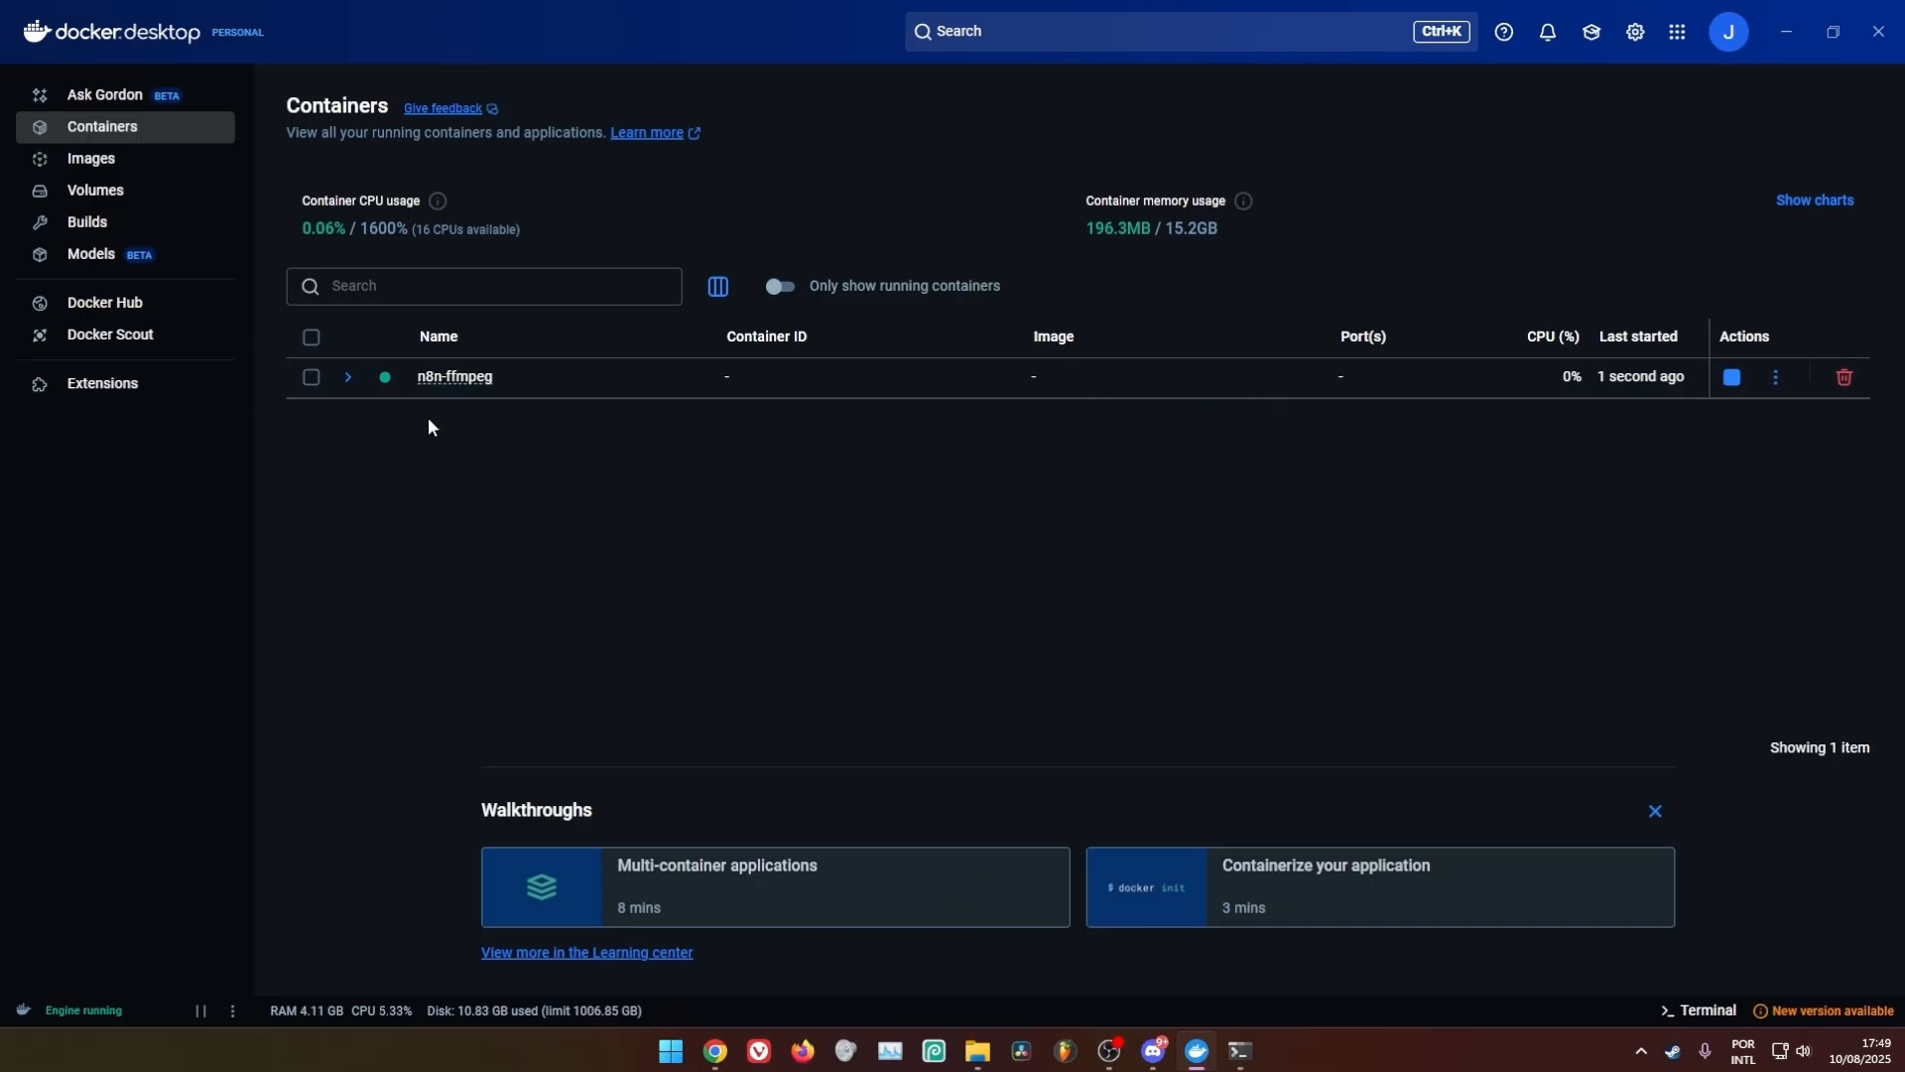
In Docker Desktop, expand the n8n-ffmpeg stack and open the 5678:5678 address of n8n-container
left_click(347, 377)
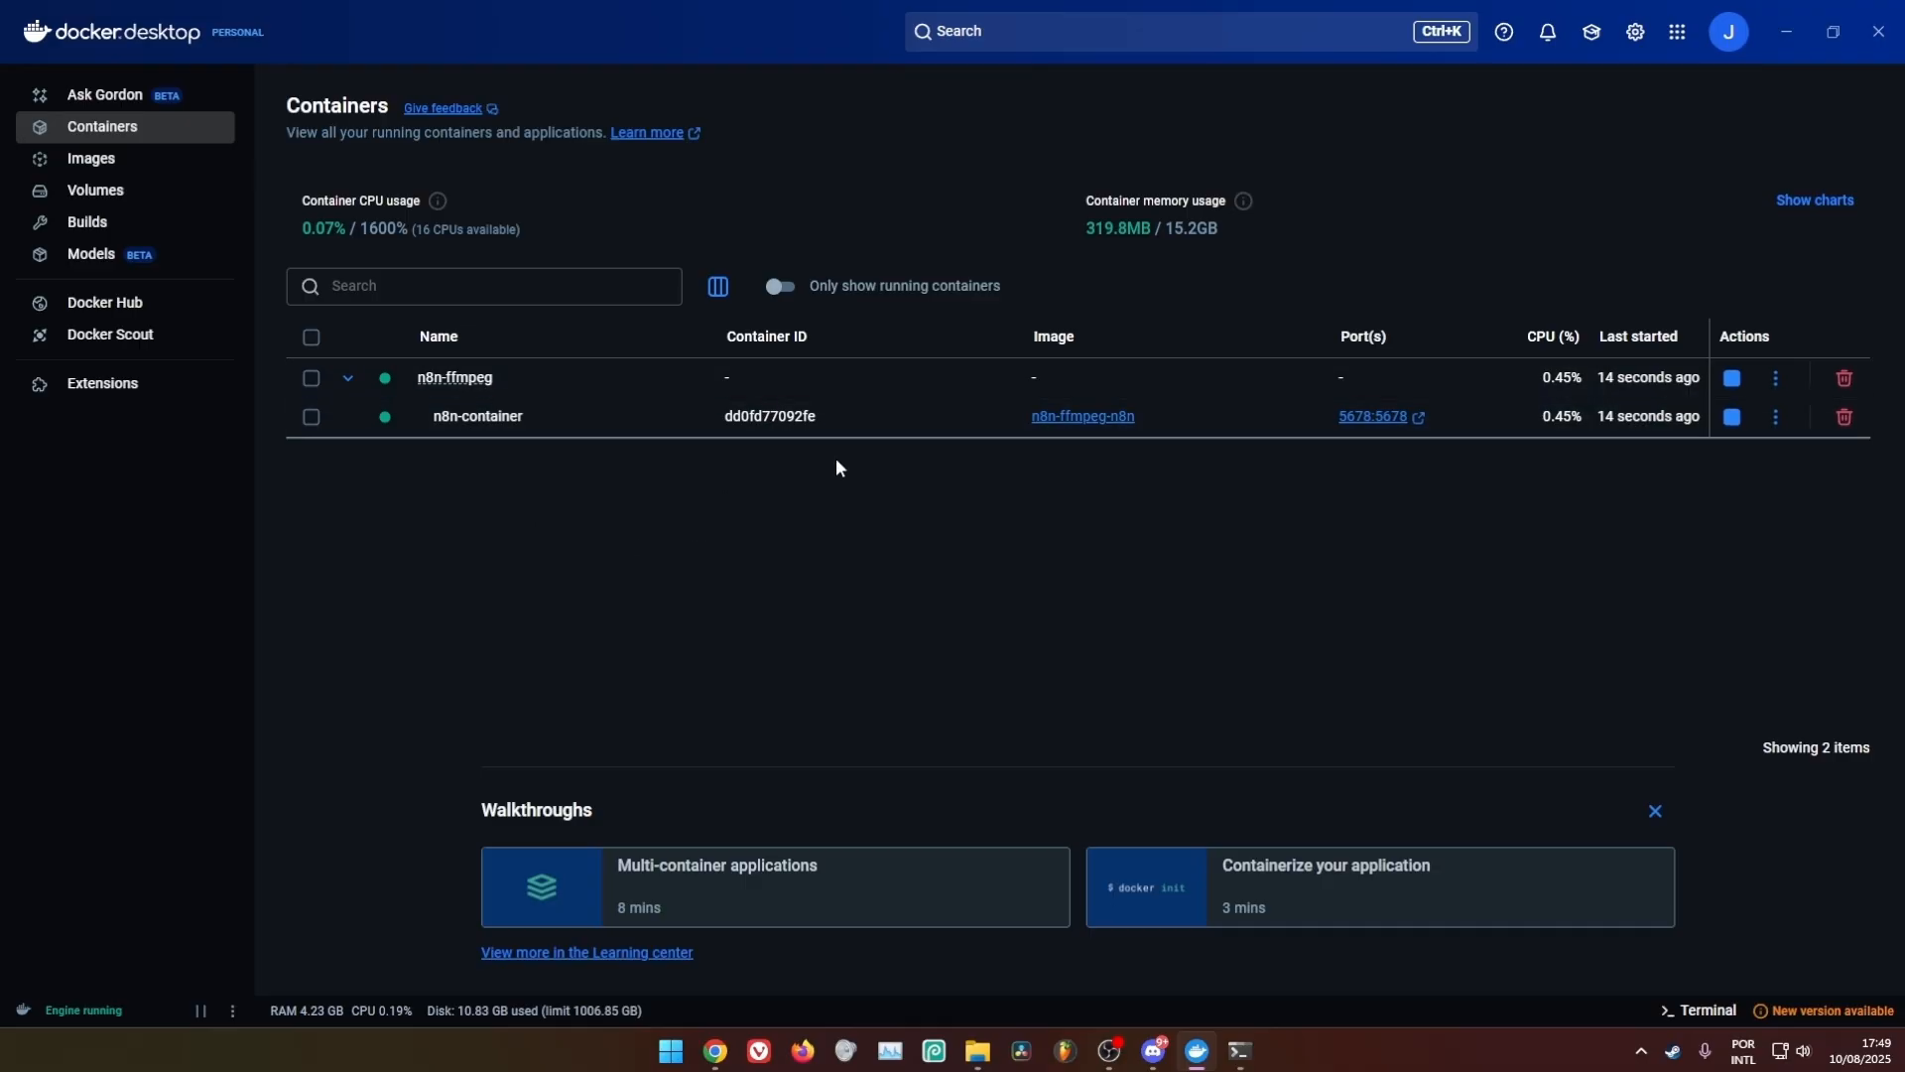
left_click(1379, 418)
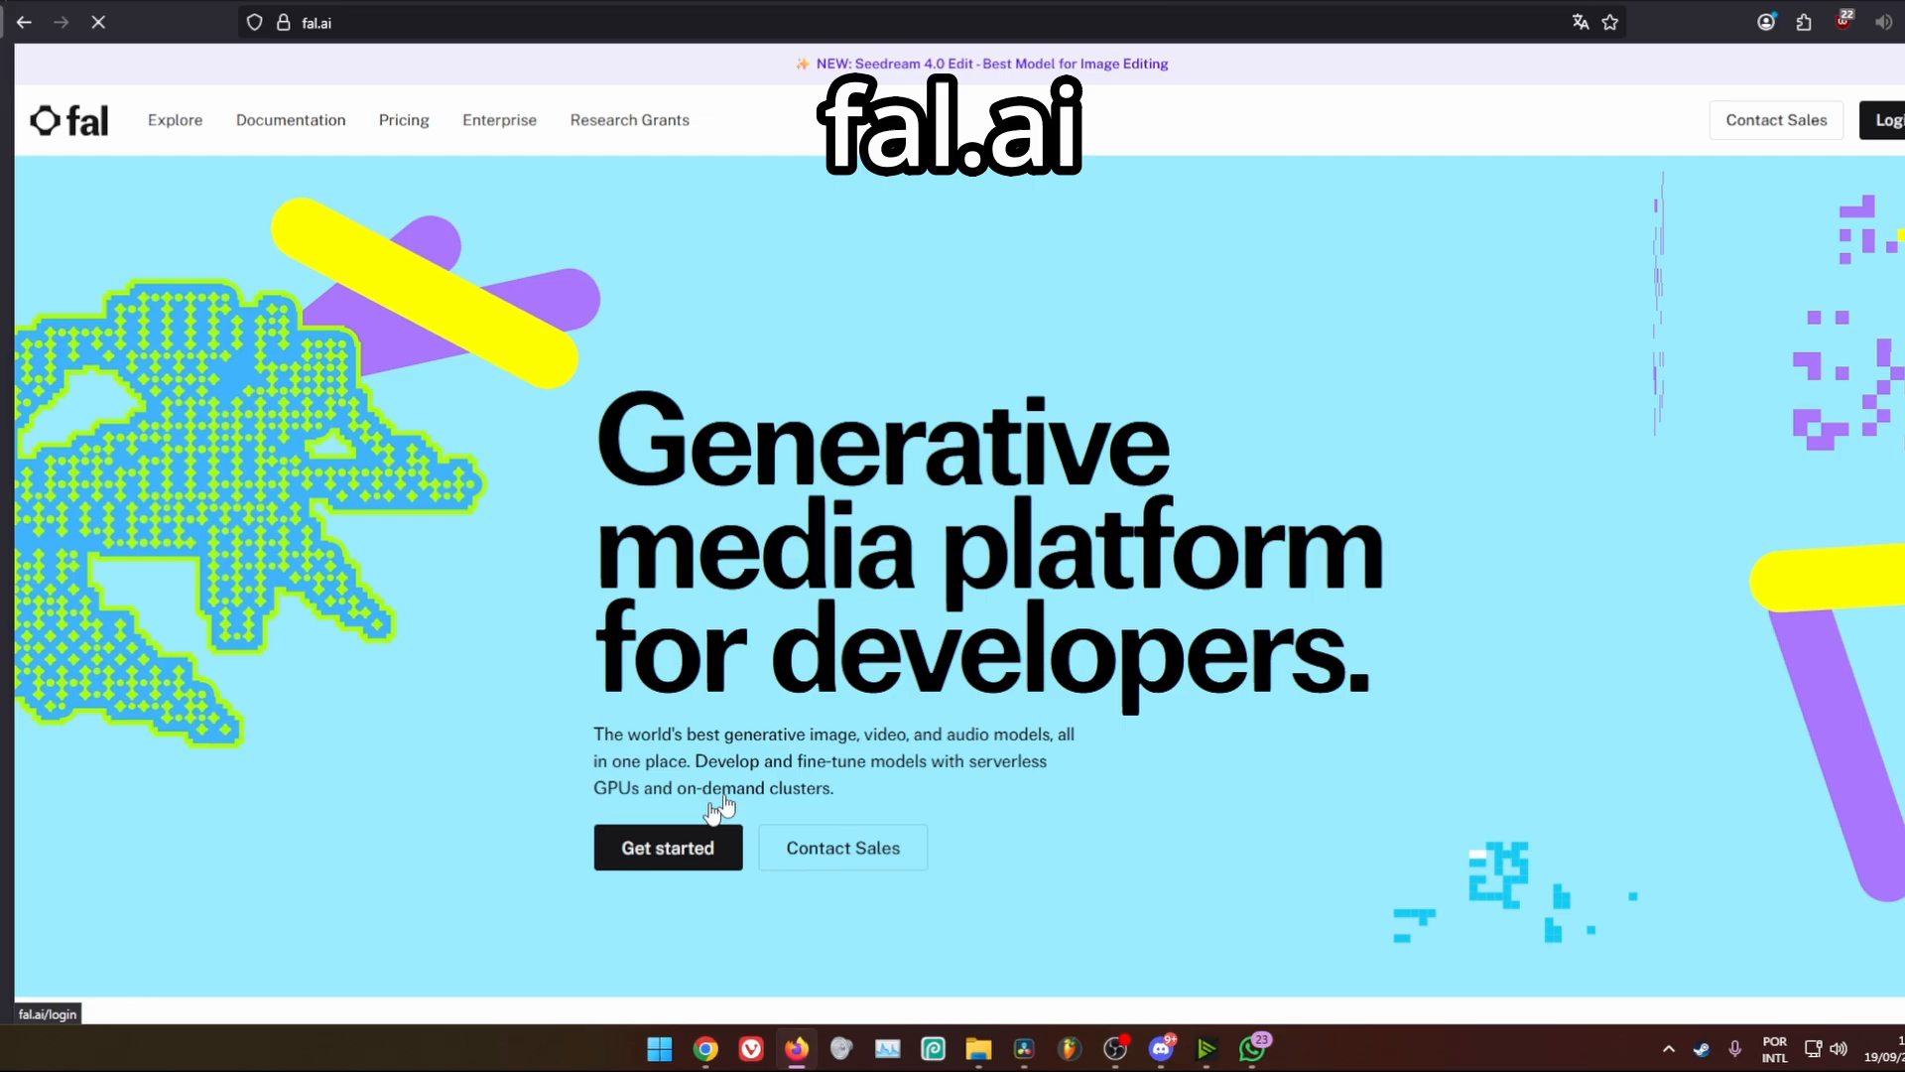
Sign in to fal.ai with Google and answer the onboarding questions with For myself and Create with AI Tools
left_click(706, 832)
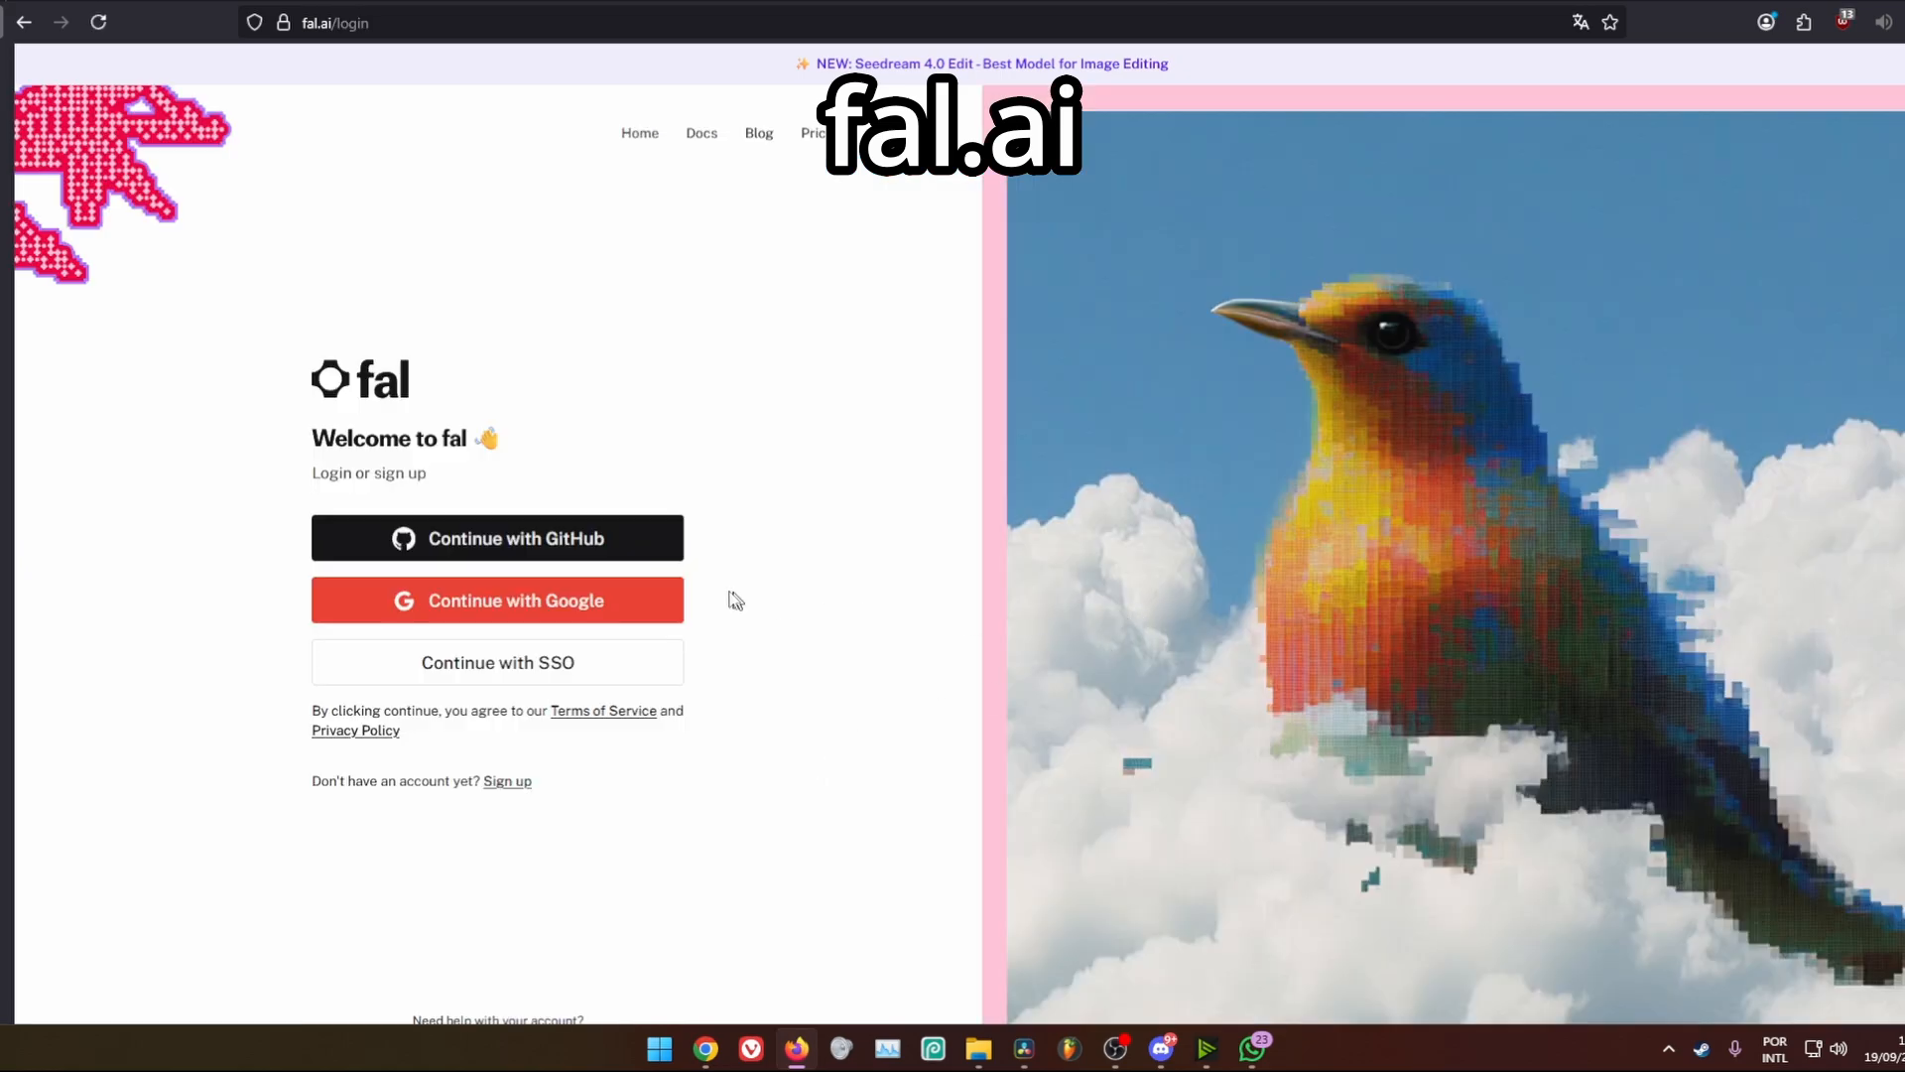
left_click(617, 603)
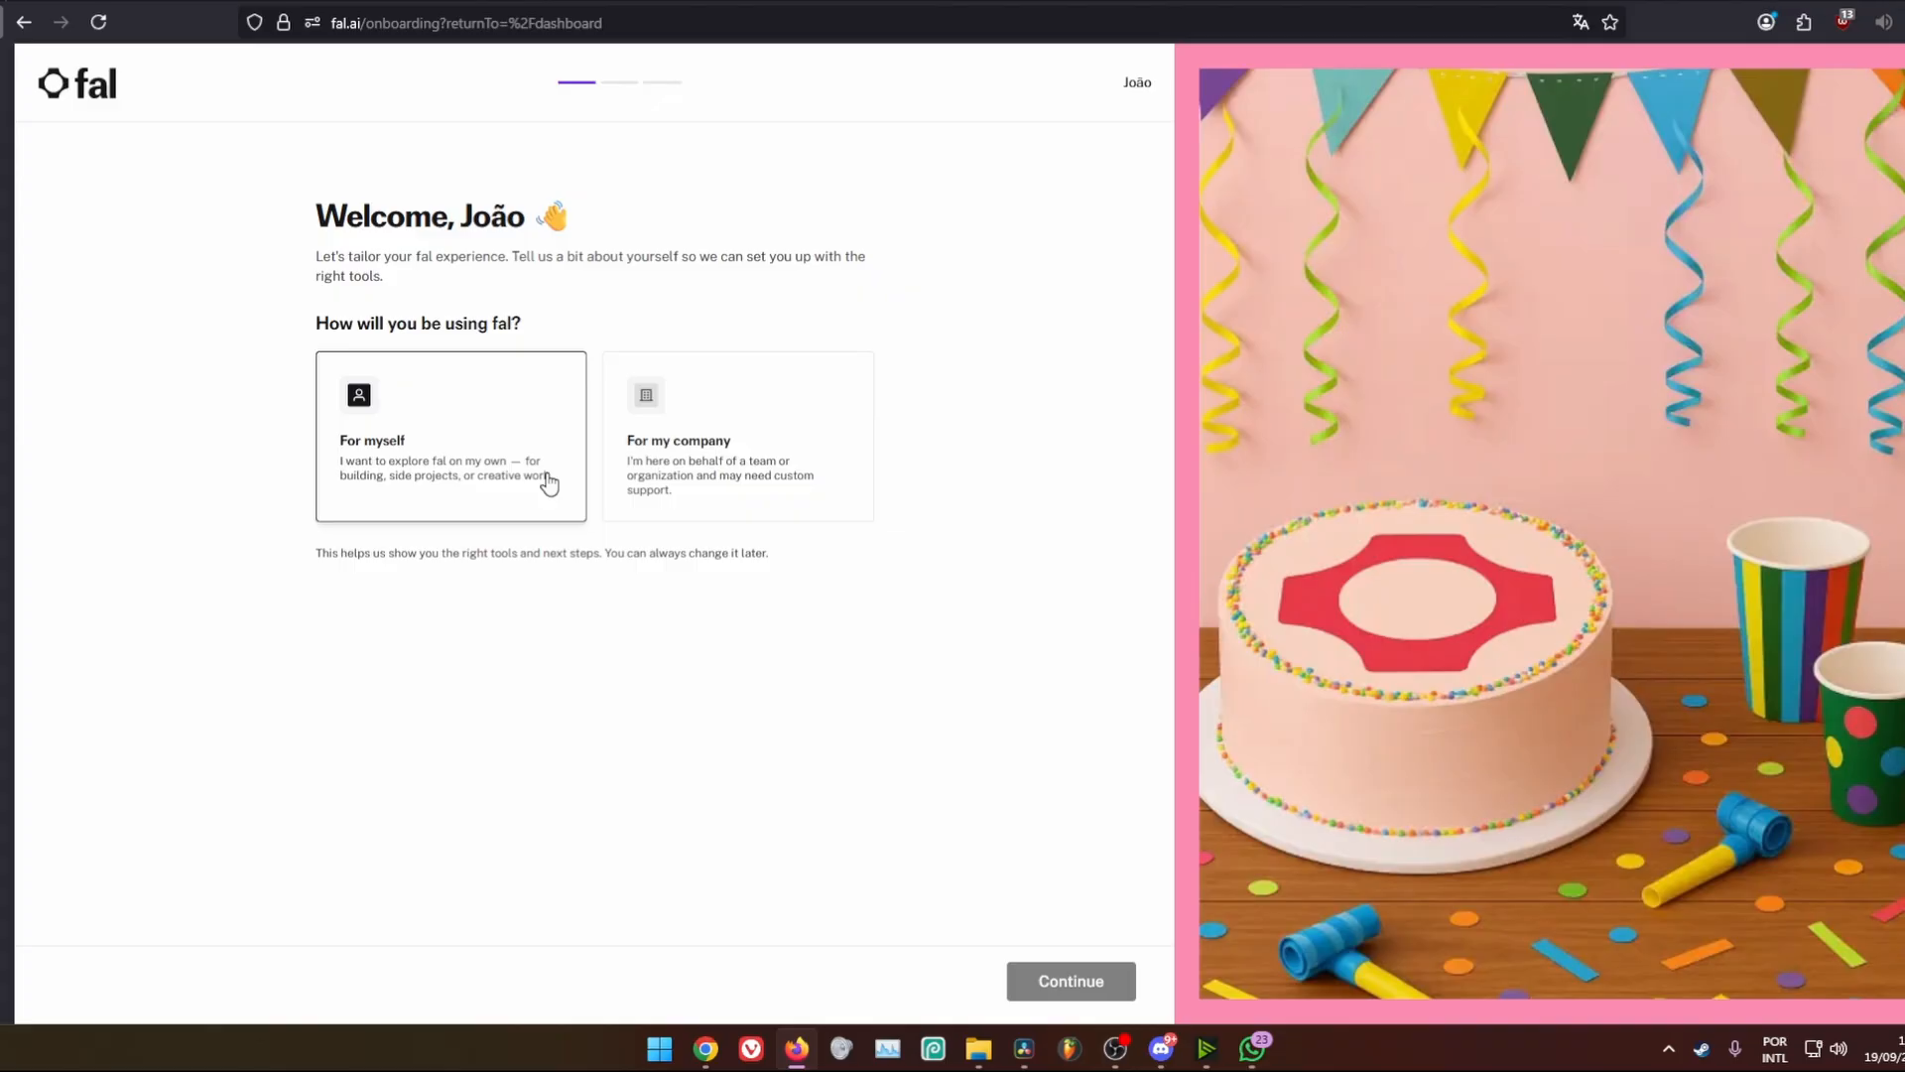
left_click(548, 484)
left_click(770, 724)
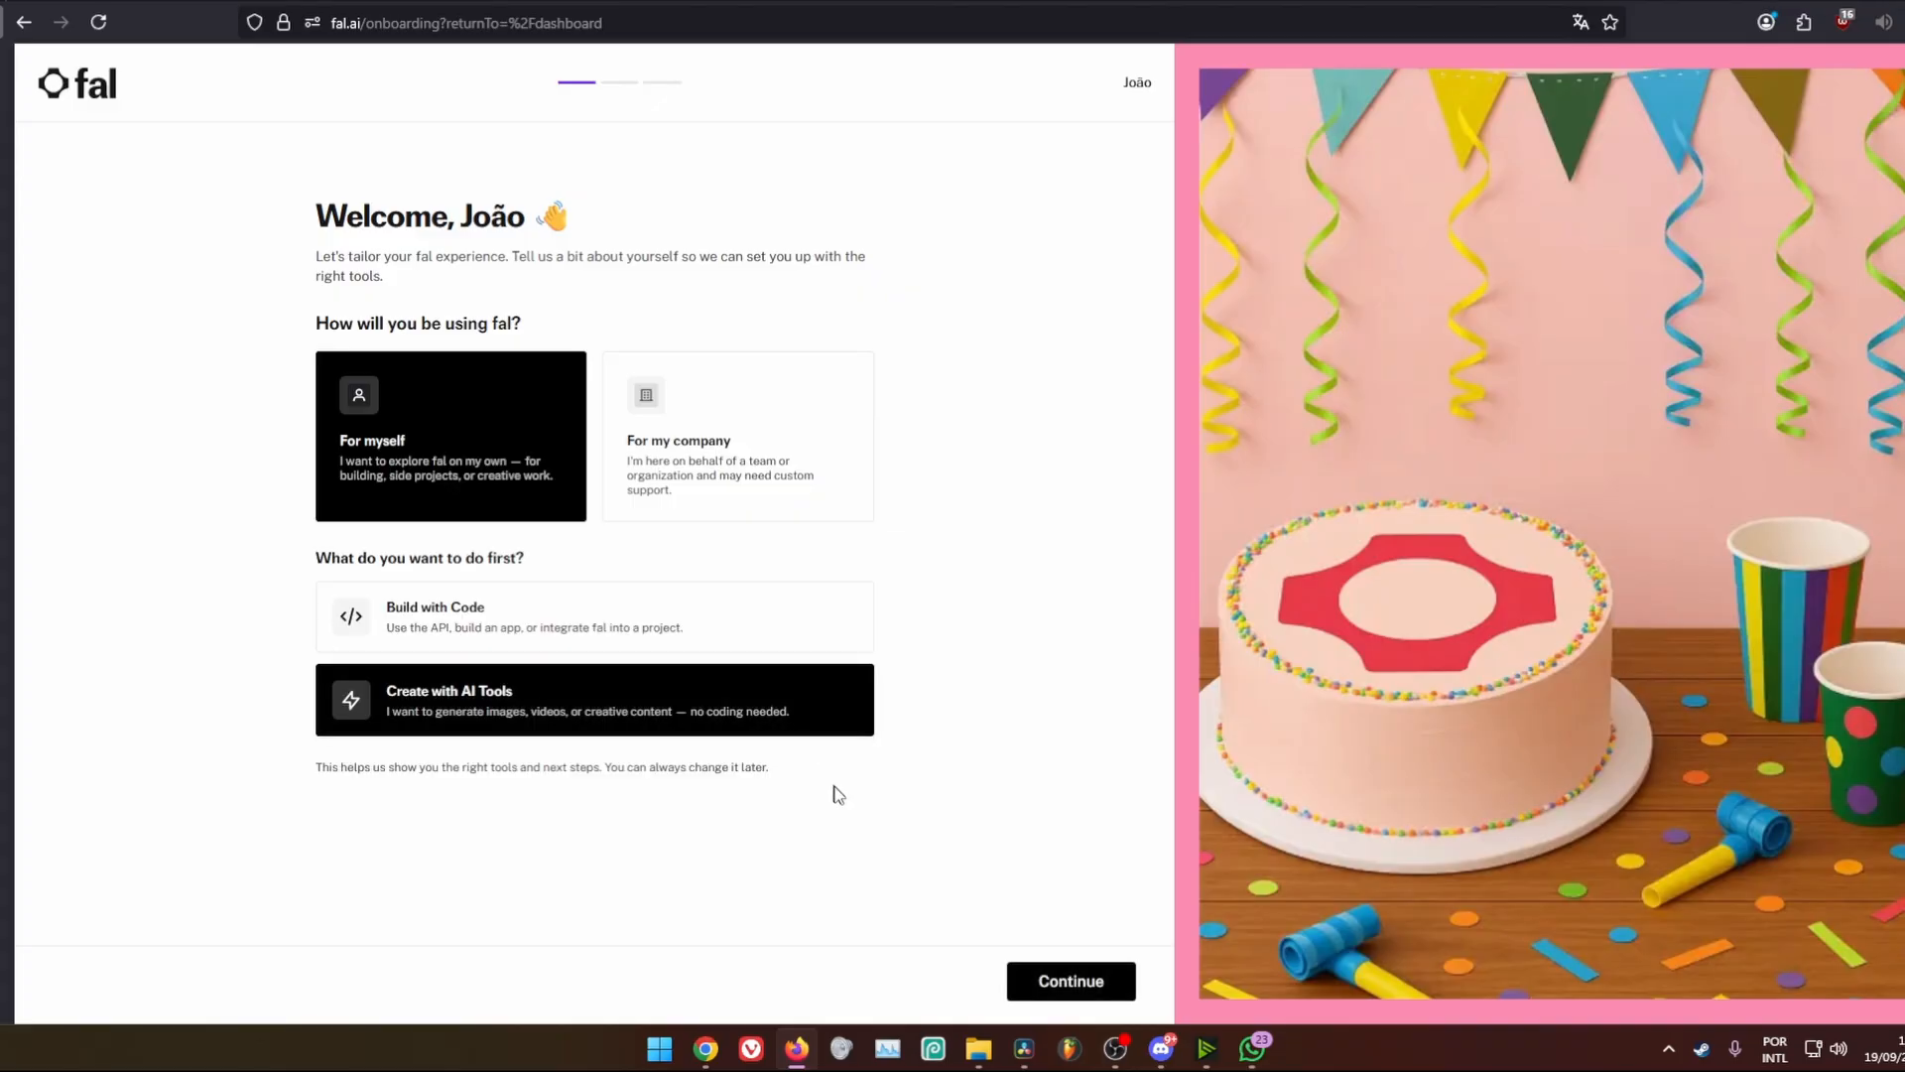
left_click(1040, 983)
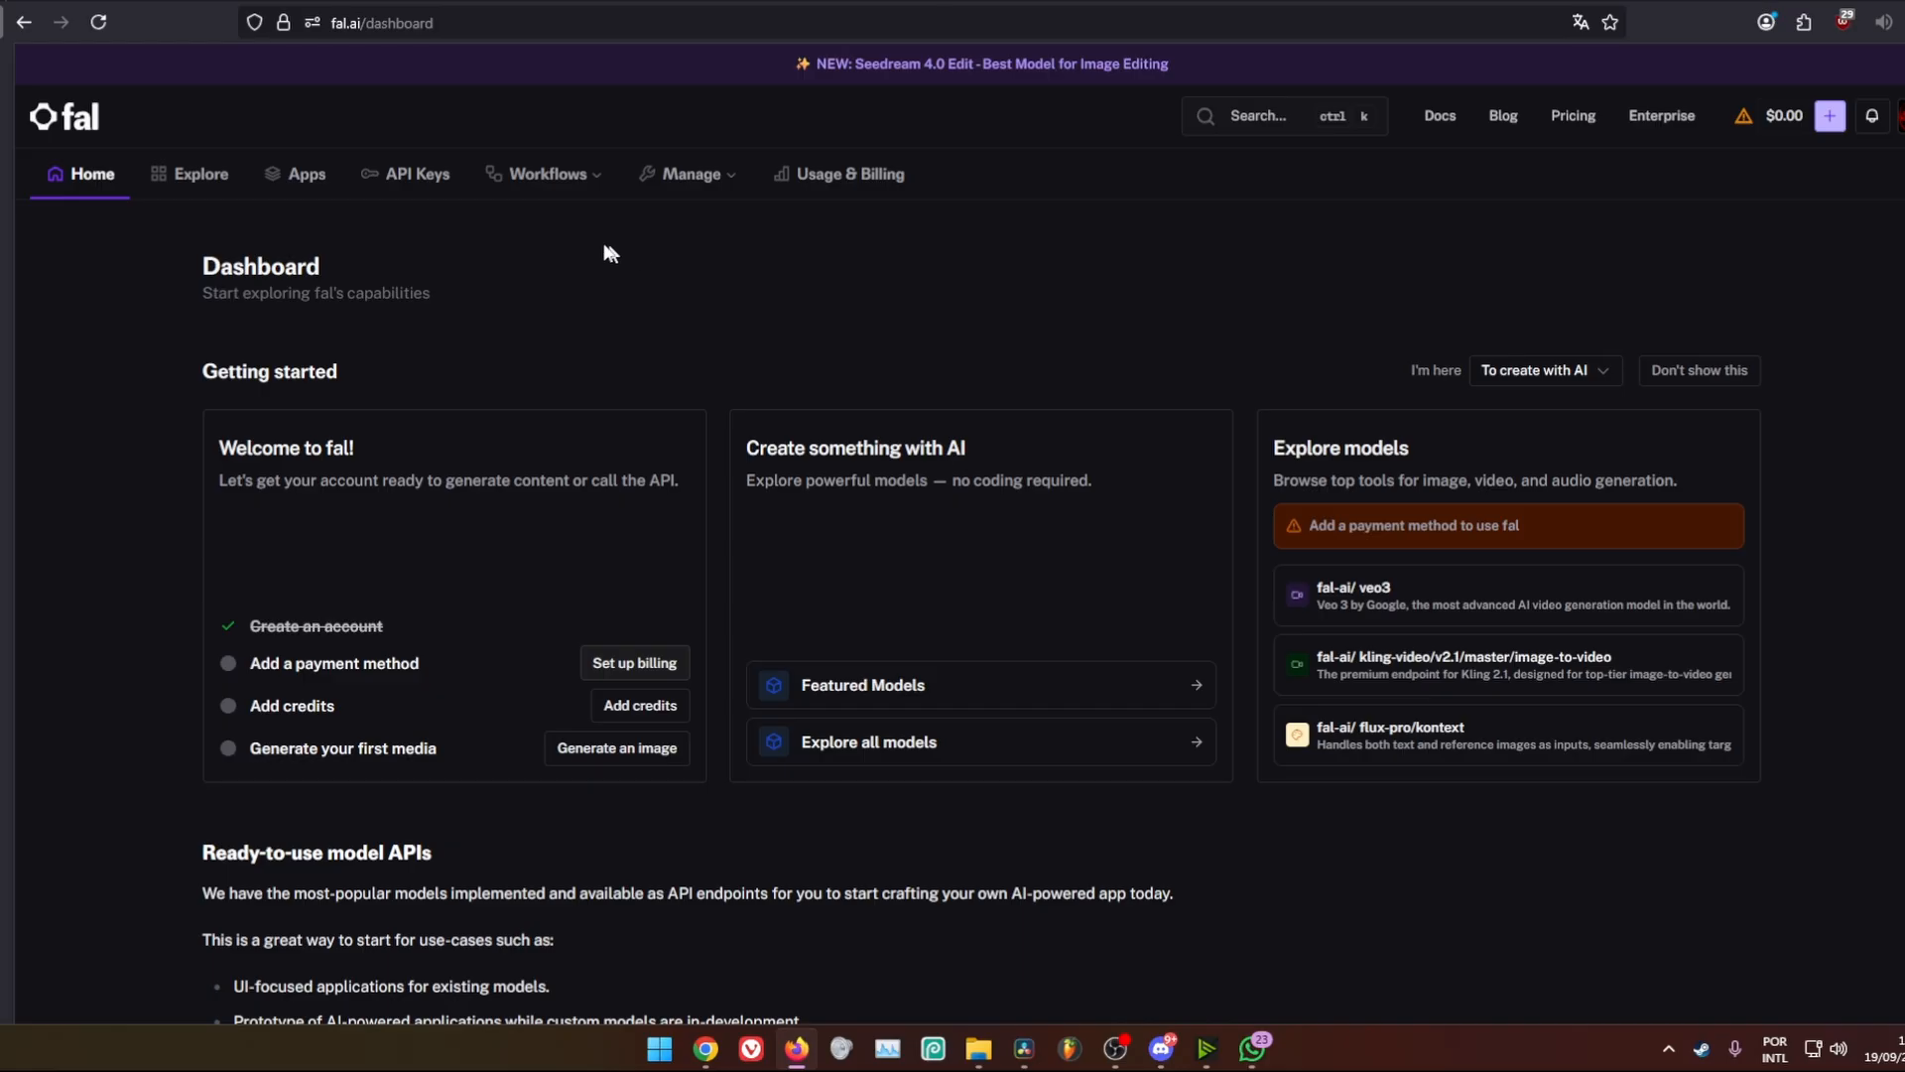
Create a fal.ai API key with the API scope and copy the new key
left_click(427, 178)
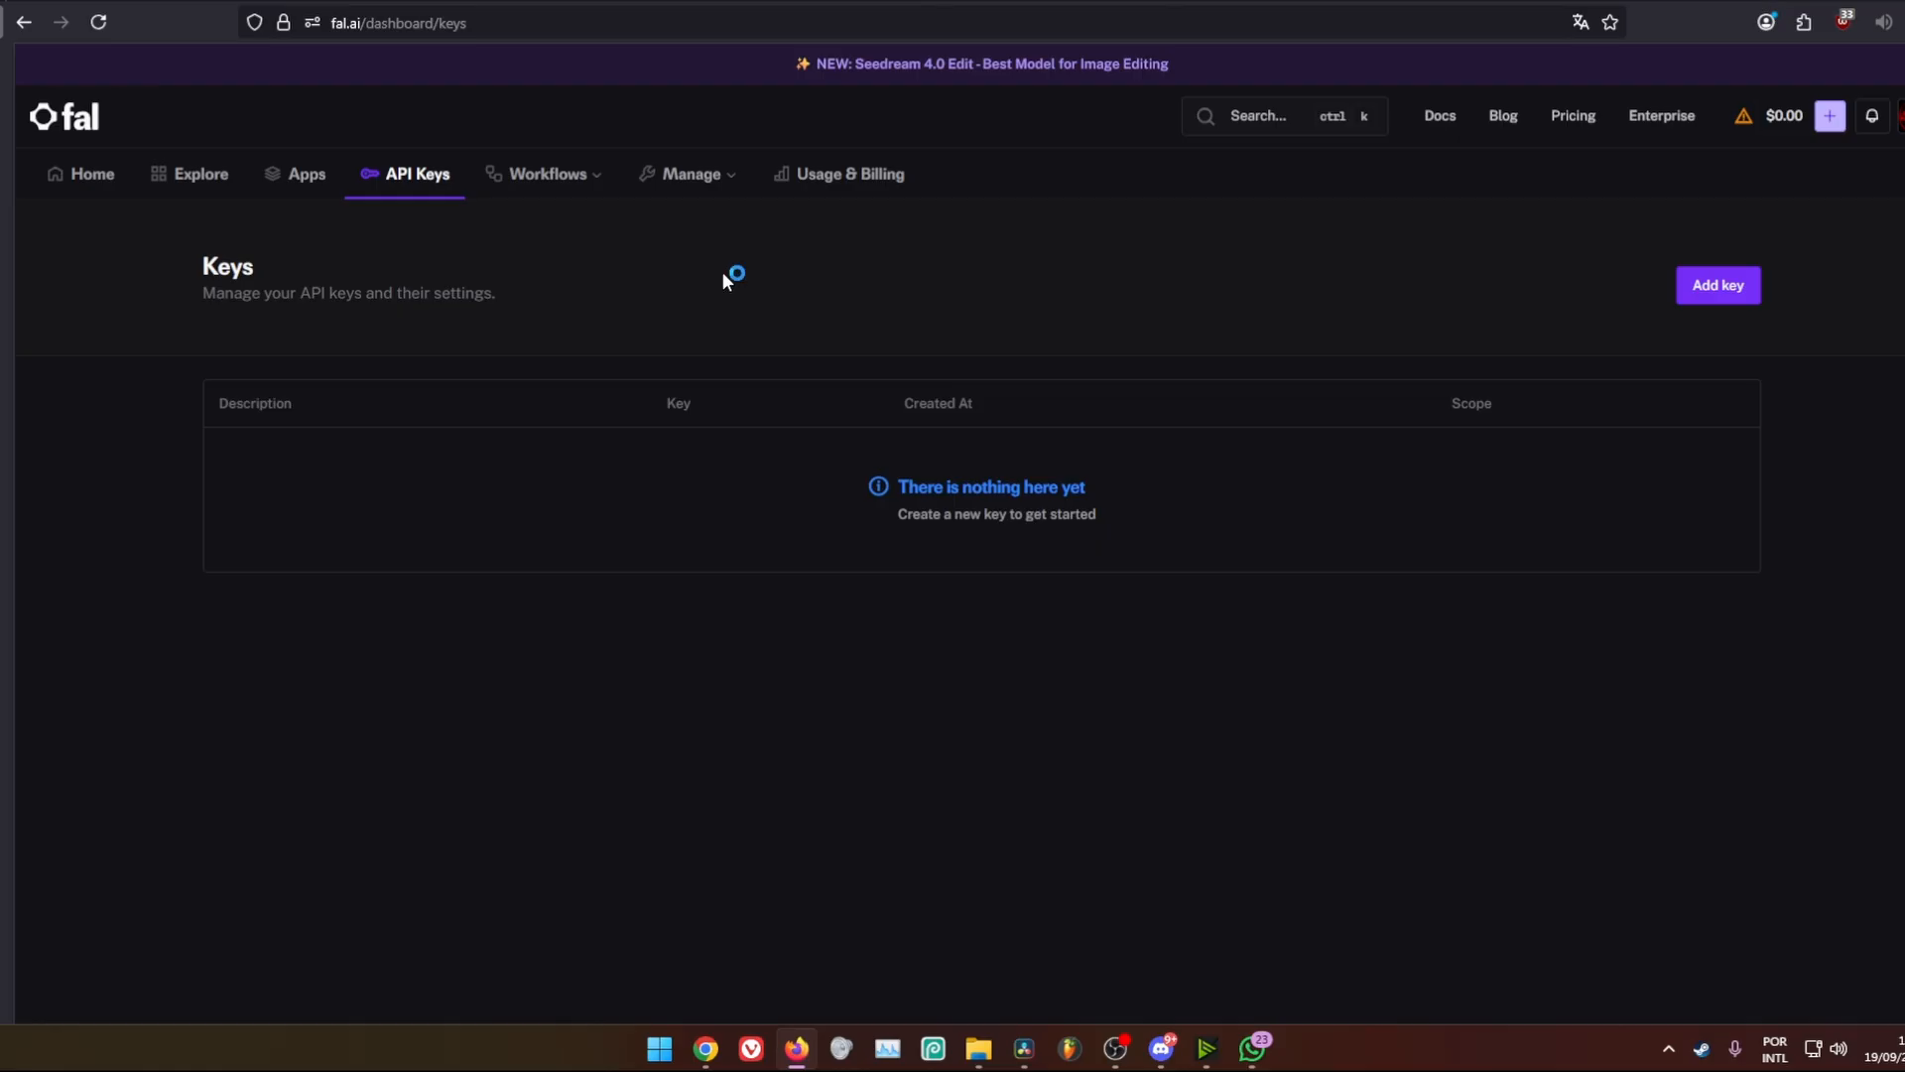
left_click(1687, 286)
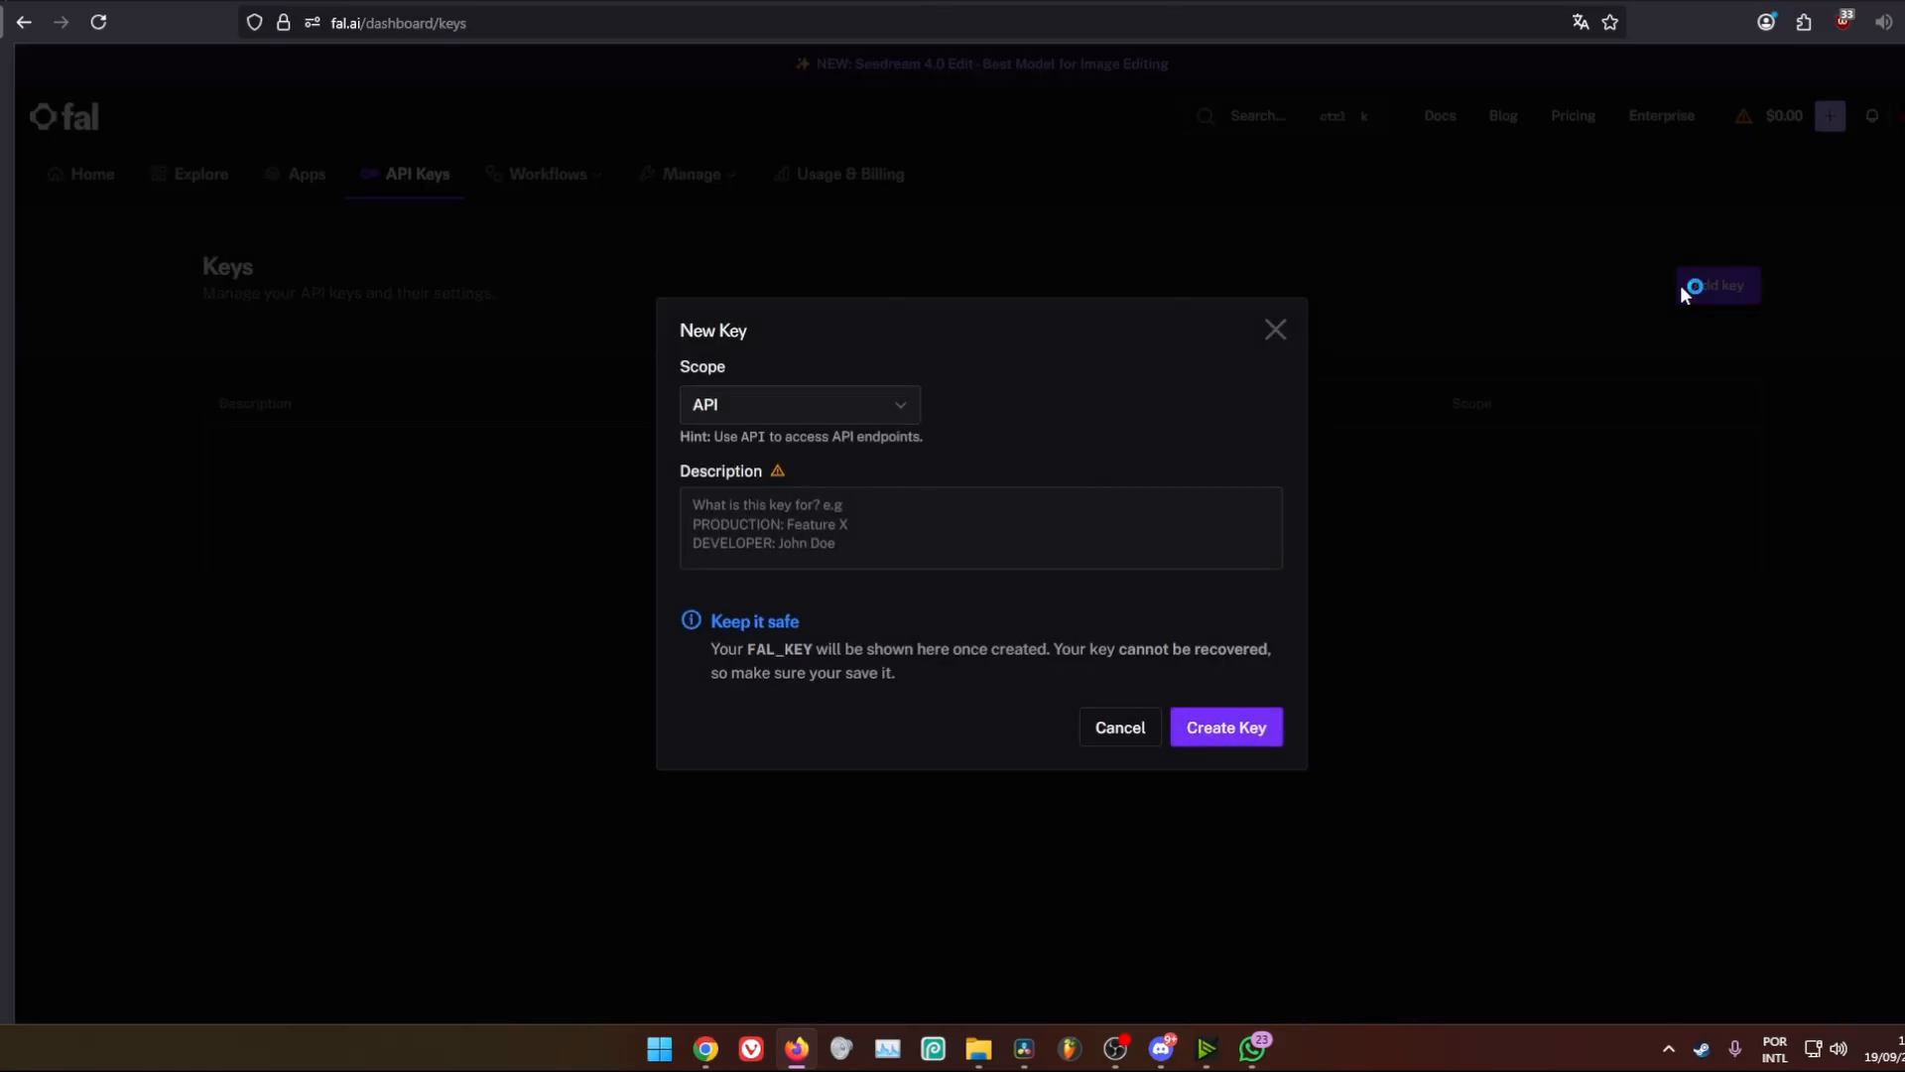
left_click(753, 425)
left_click(762, 448)
left_click(1223, 743)
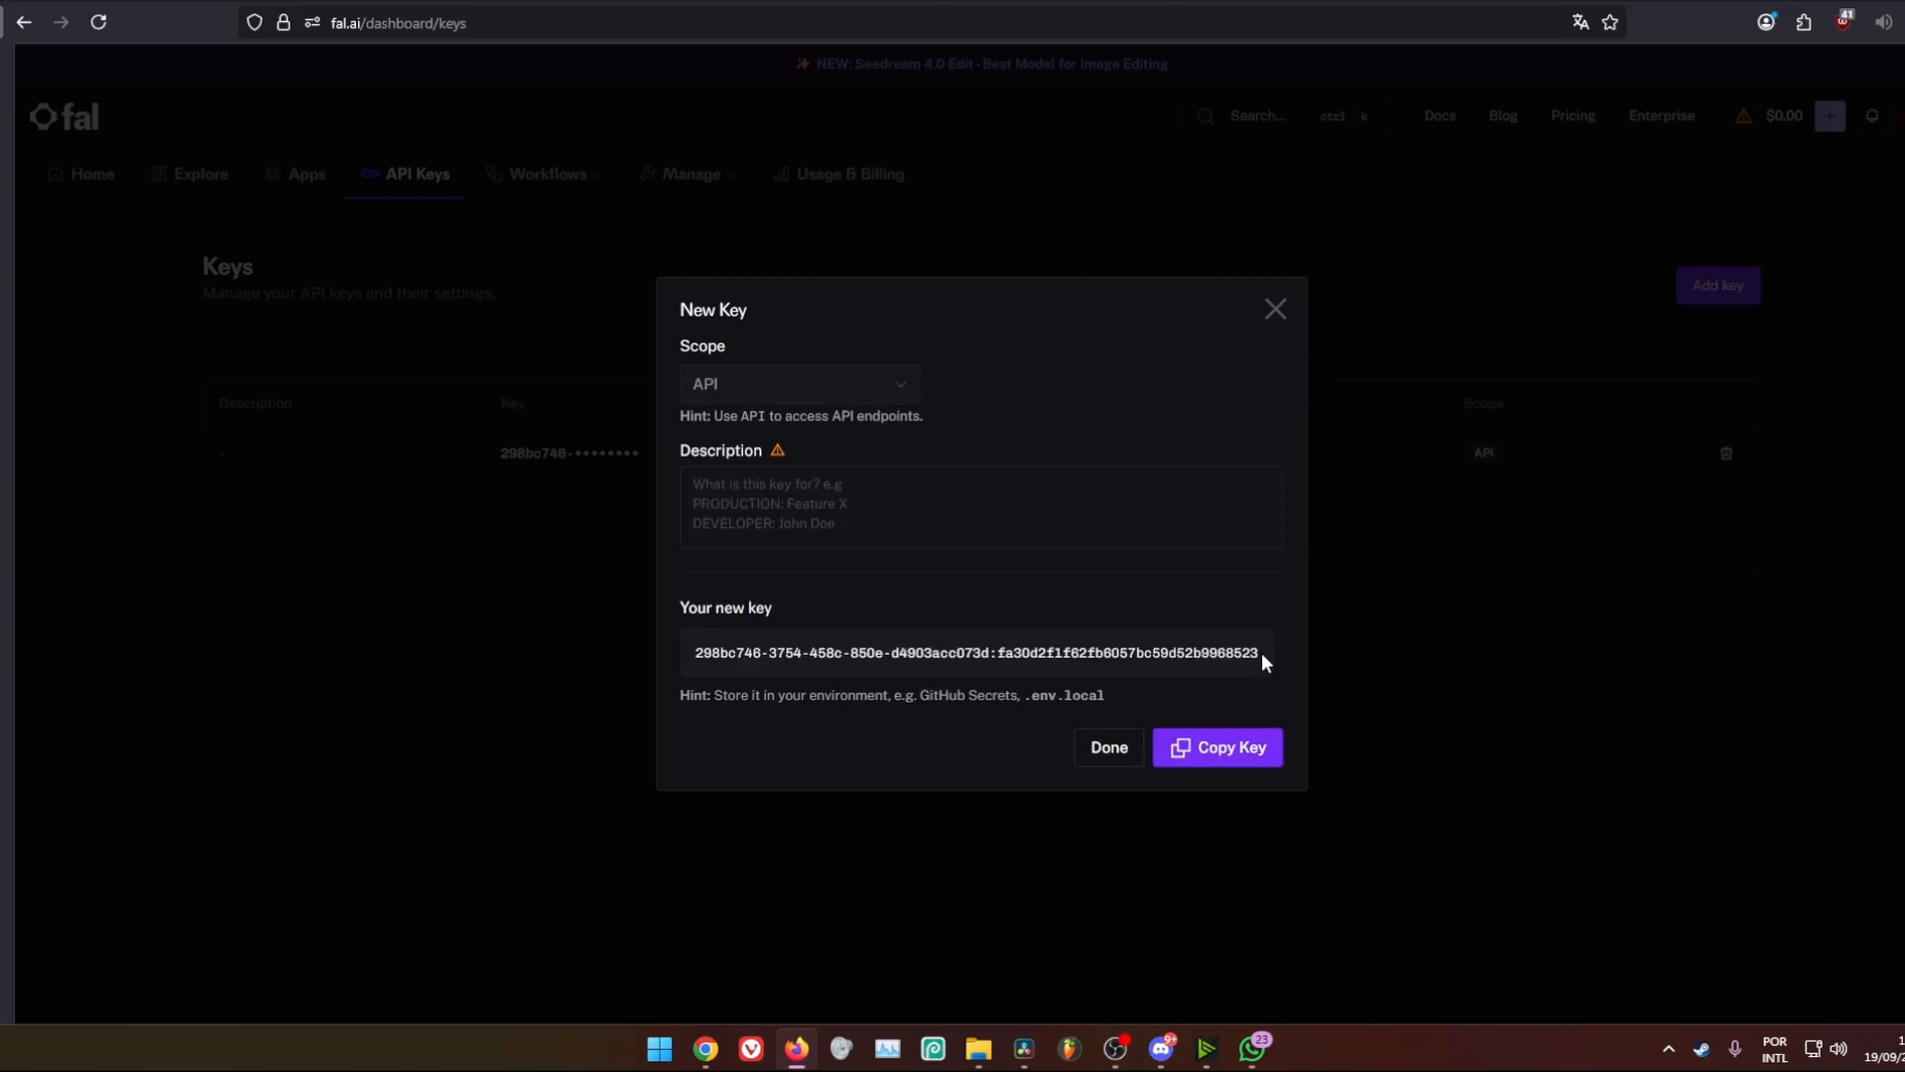
left_click_drag(1260, 652, 696, 655)
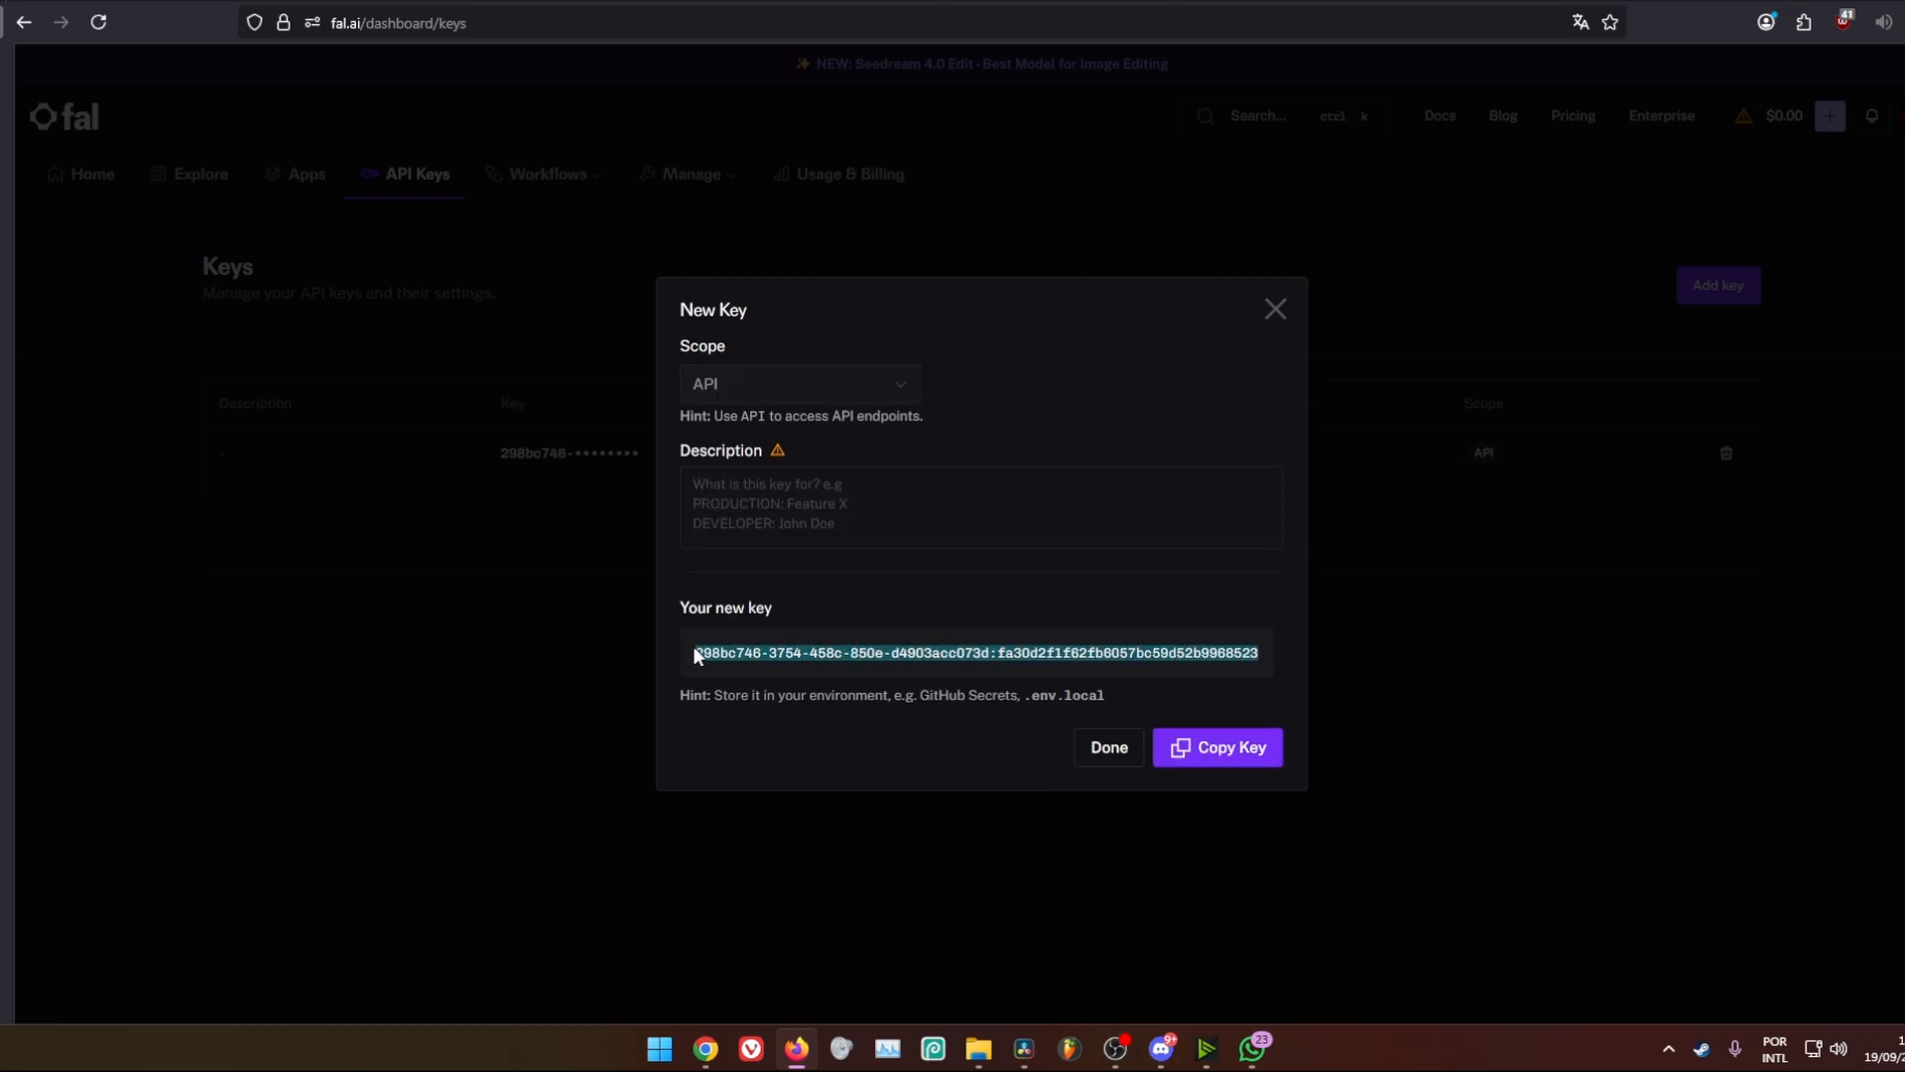
left_click(1241, 755)
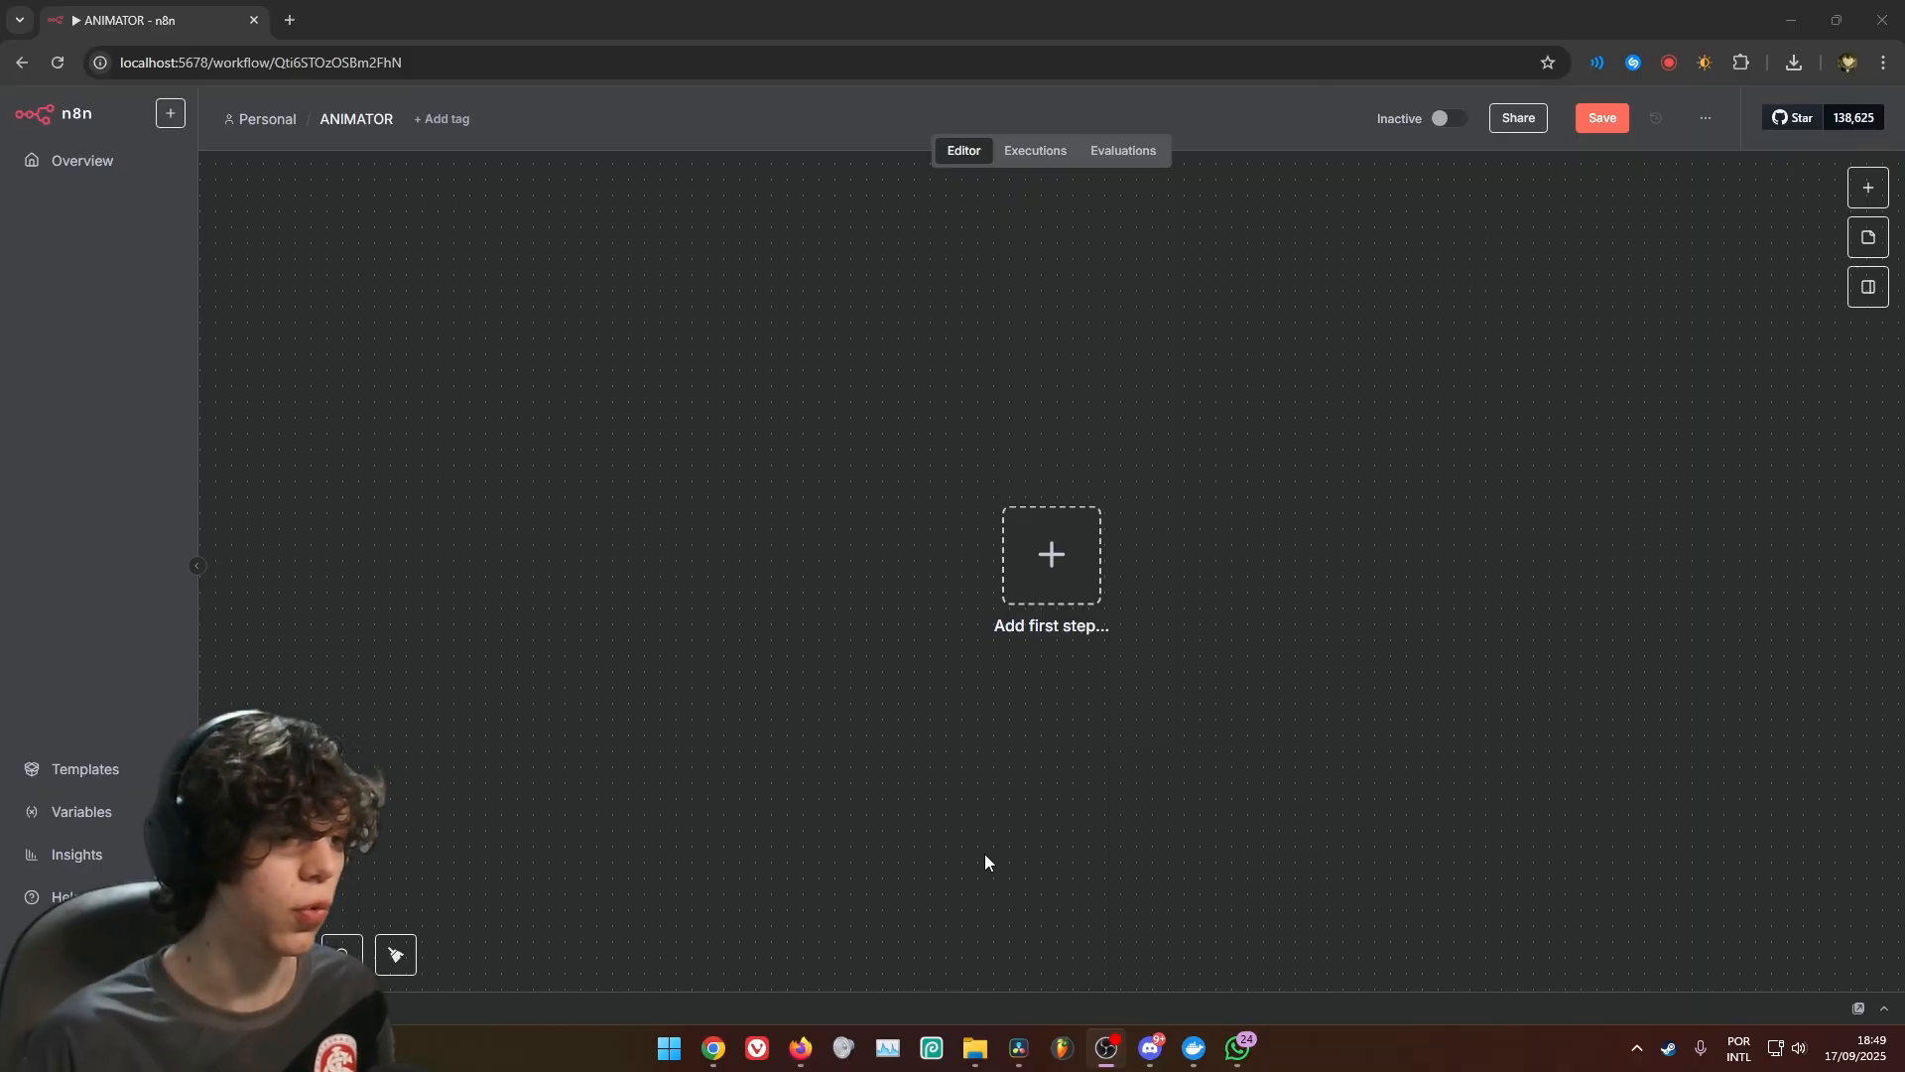
Add an On form submission trigger to the ANIMATOR workflow in n8n and title the form "N8NBROS - TAKE YOUR CLIP"
key("Tab")
left_click(1650, 627)
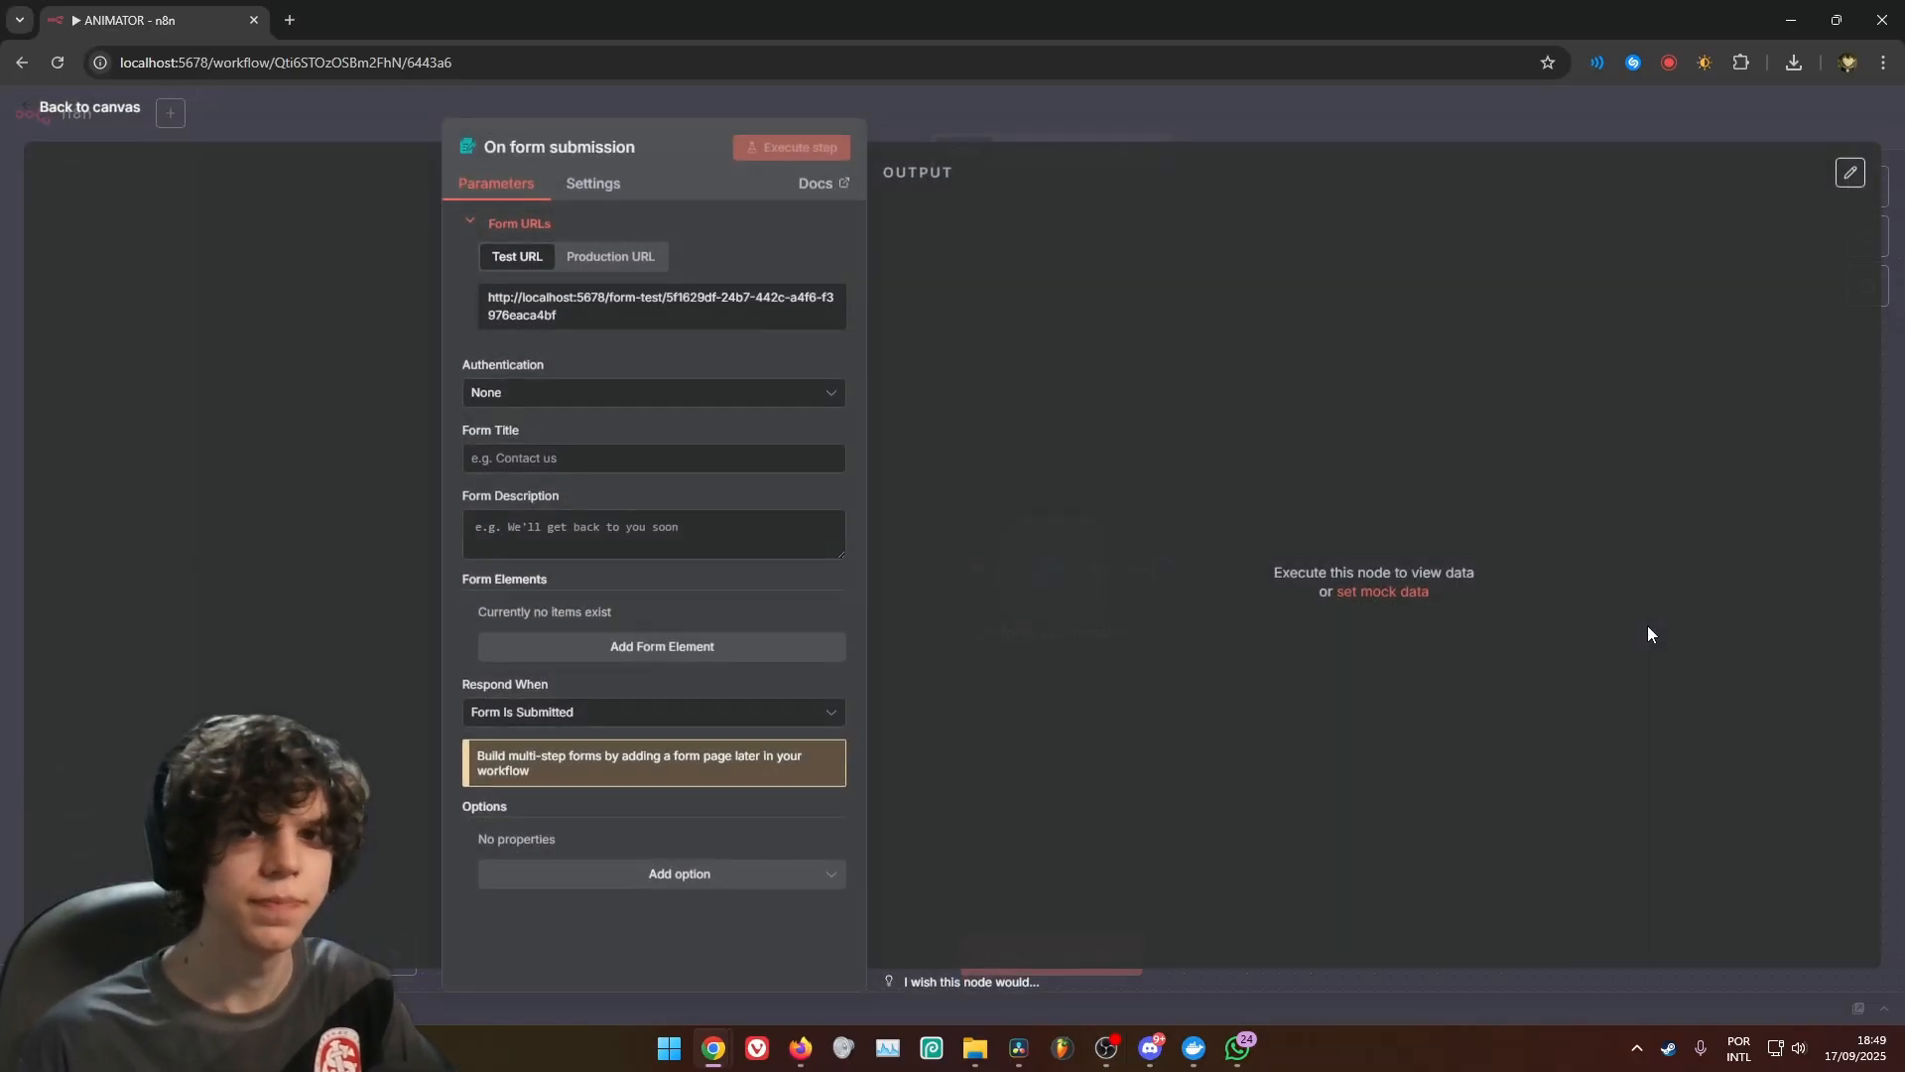
left_click(615, 458)
key("ctrl+v")
Add a required Textarea form element named YOUR STORY IDEA with the placeholder "Mark Tries to get a girlfriend but a lot of failures happens"
left_click(692, 647)
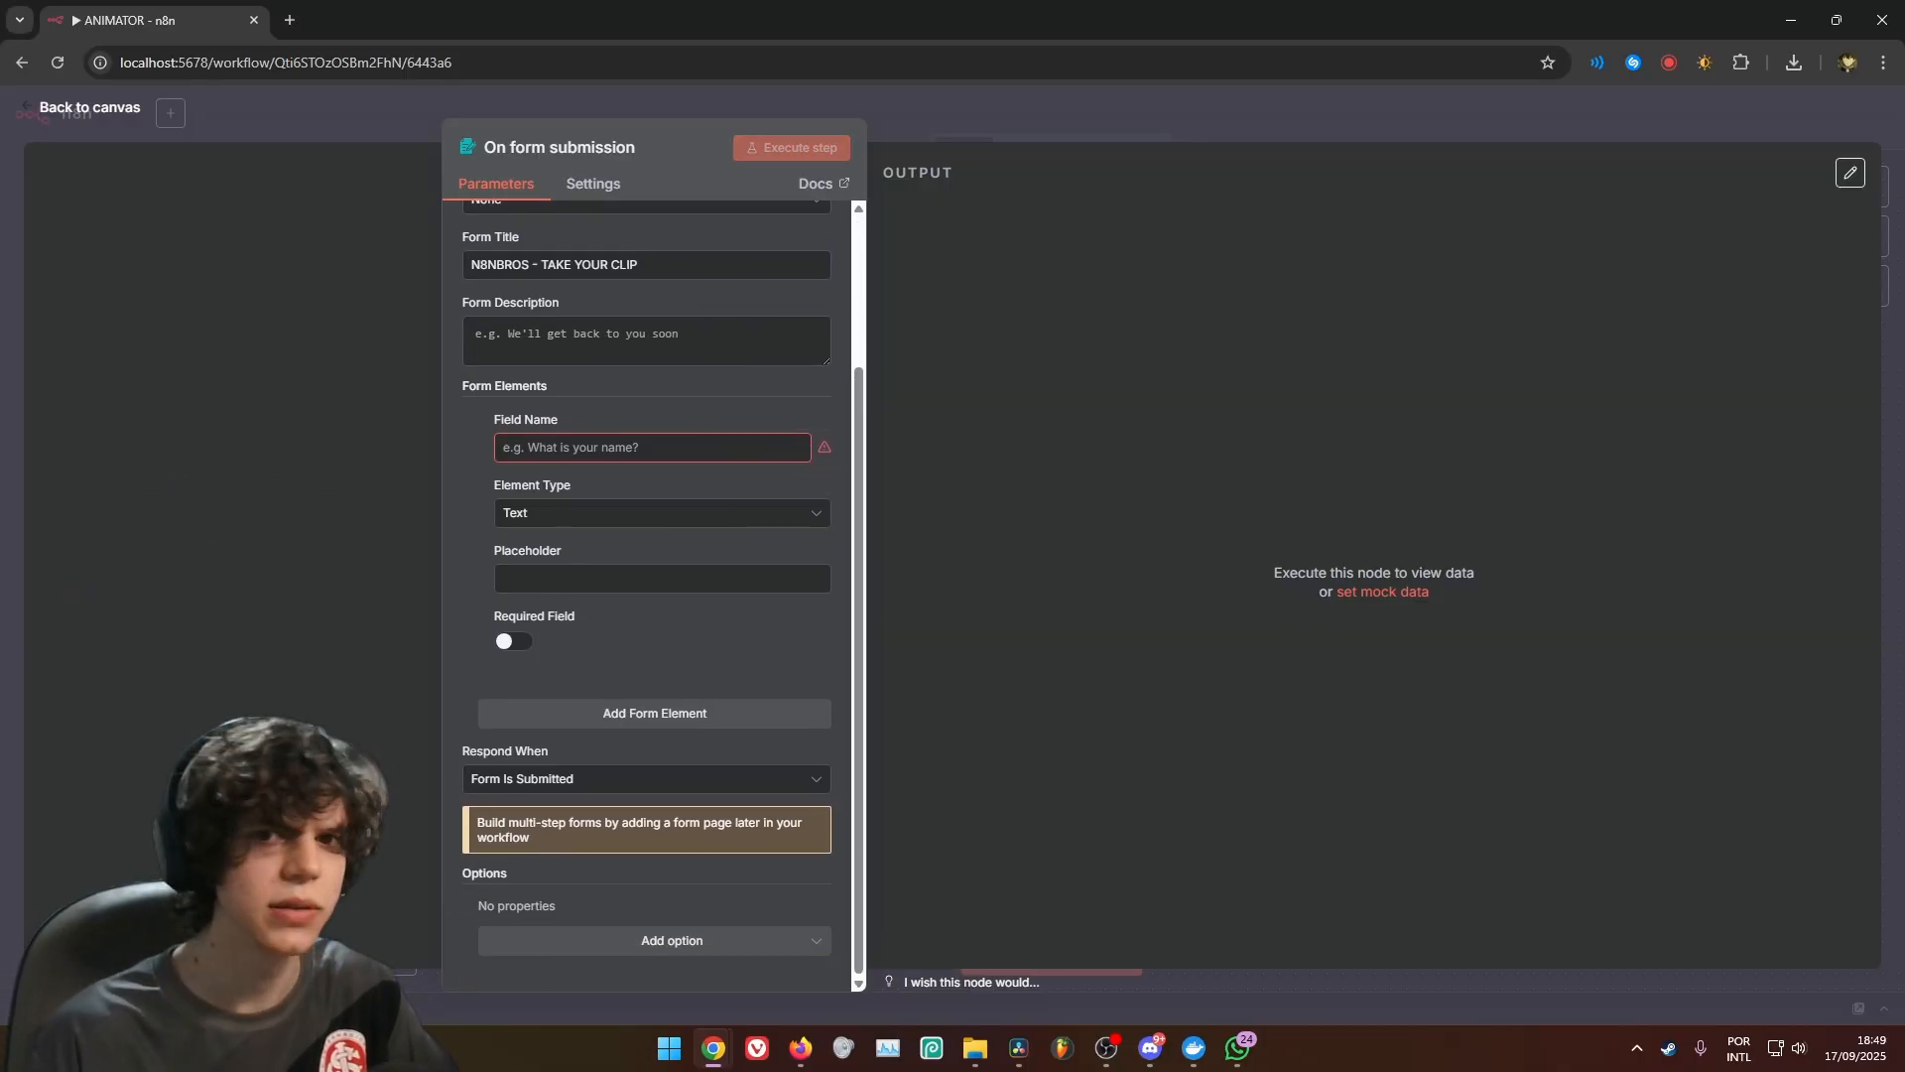
left_click(636, 447)
key("ctrl+v")
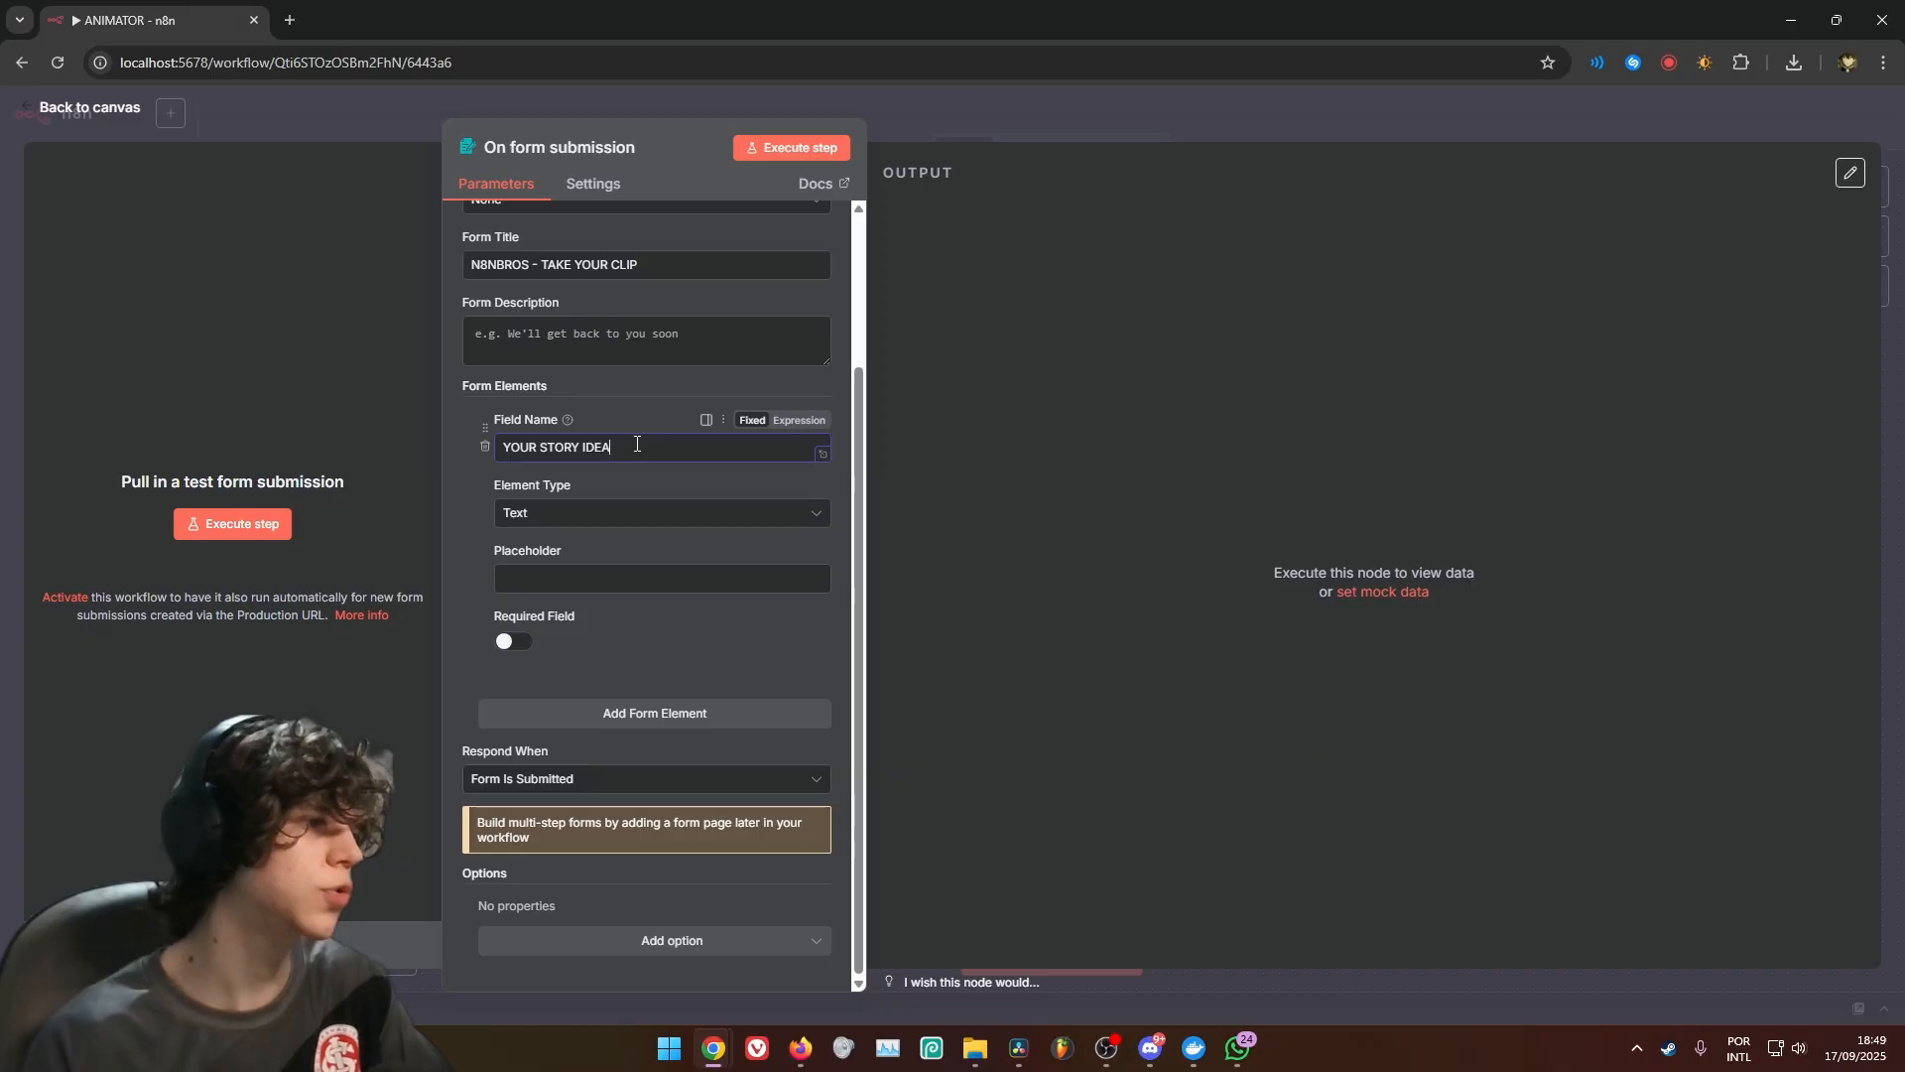
left_click(615, 508)
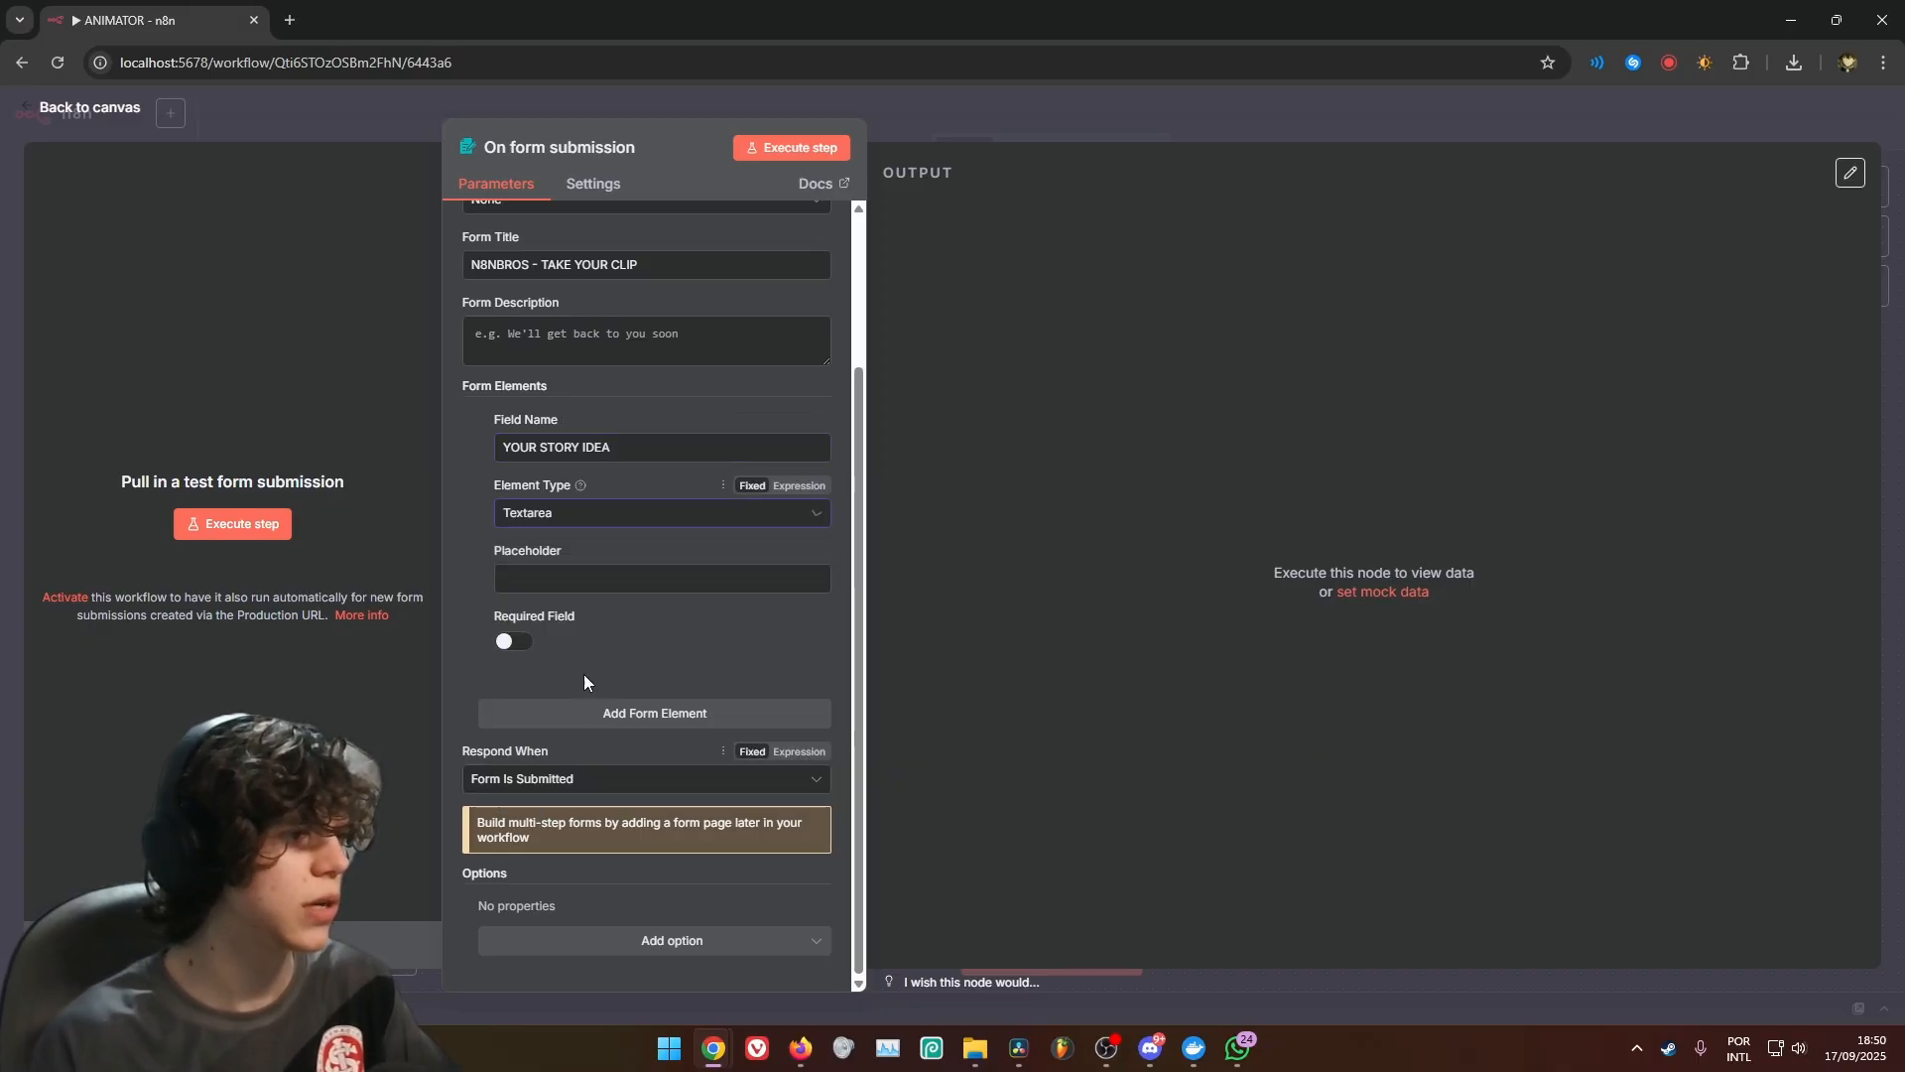
left_click(547, 791)
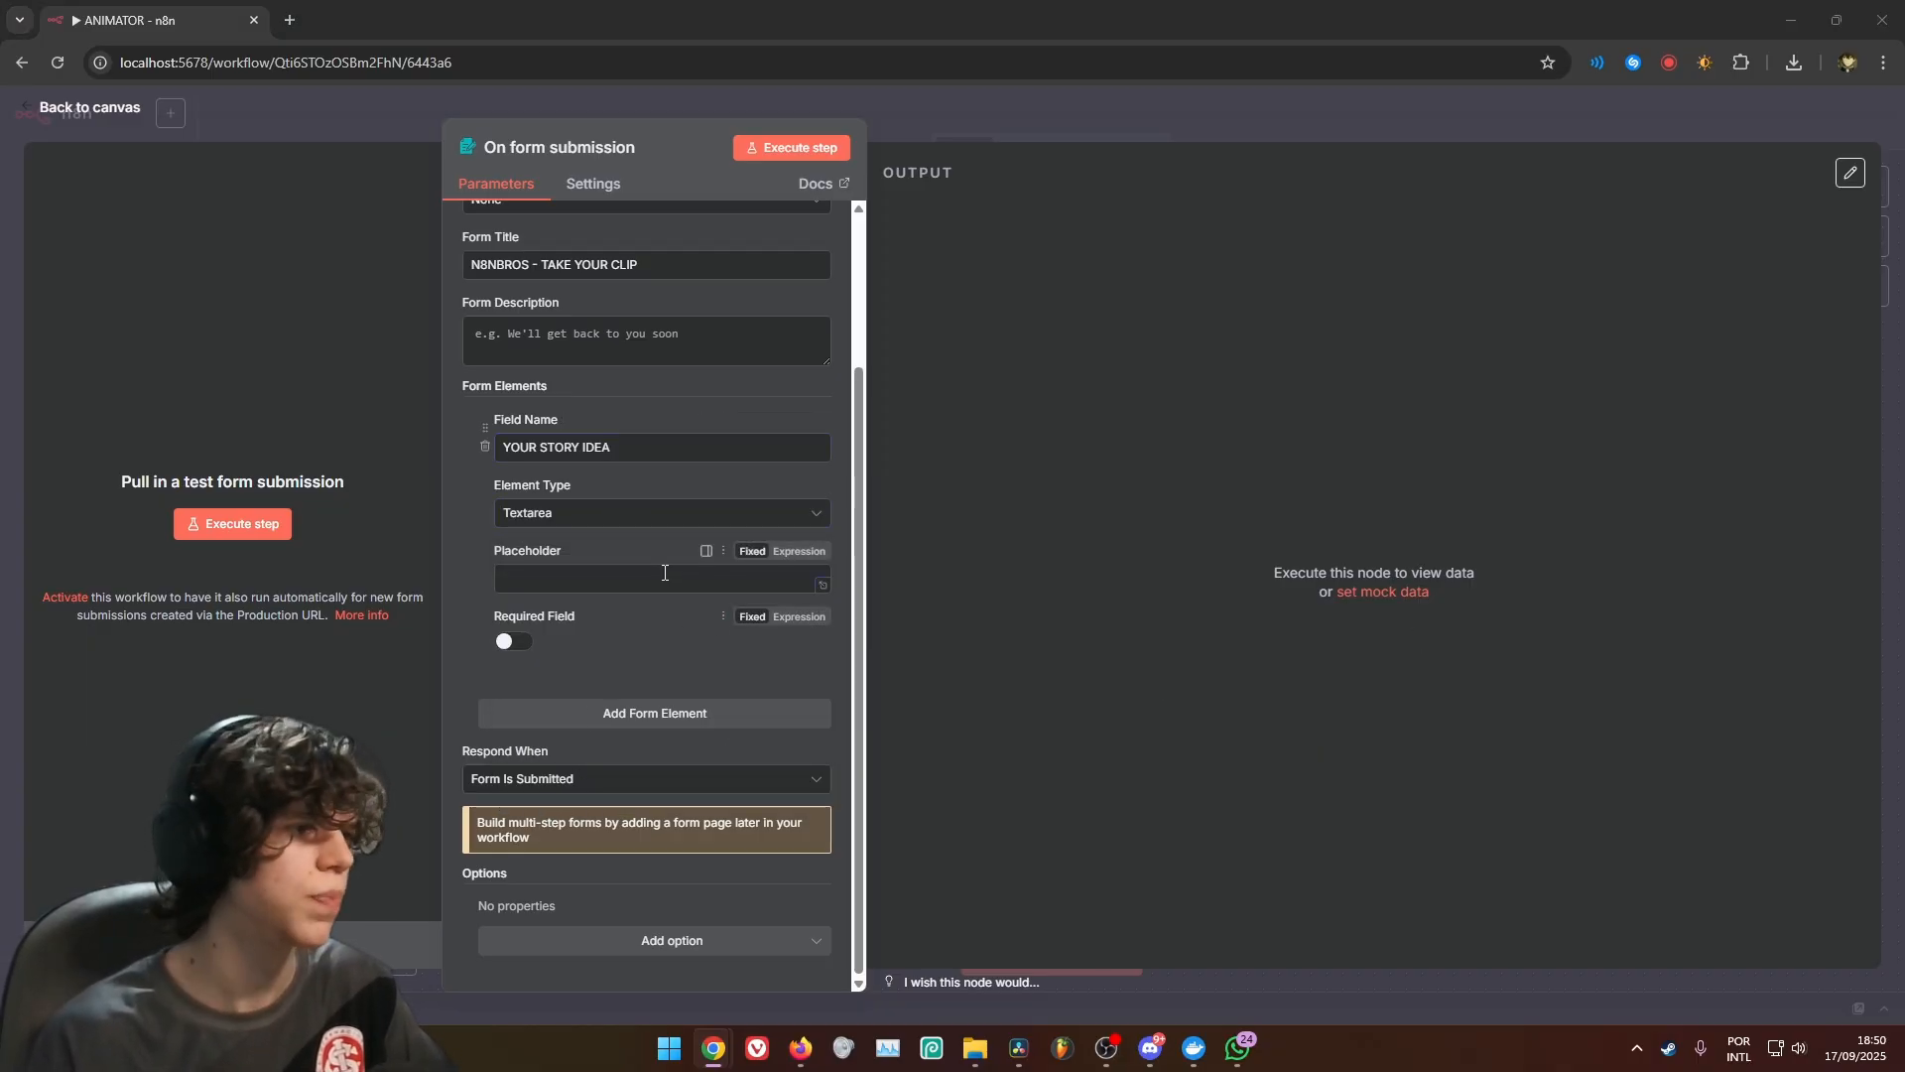
left_click(735, 578)
key("ctrl+v")
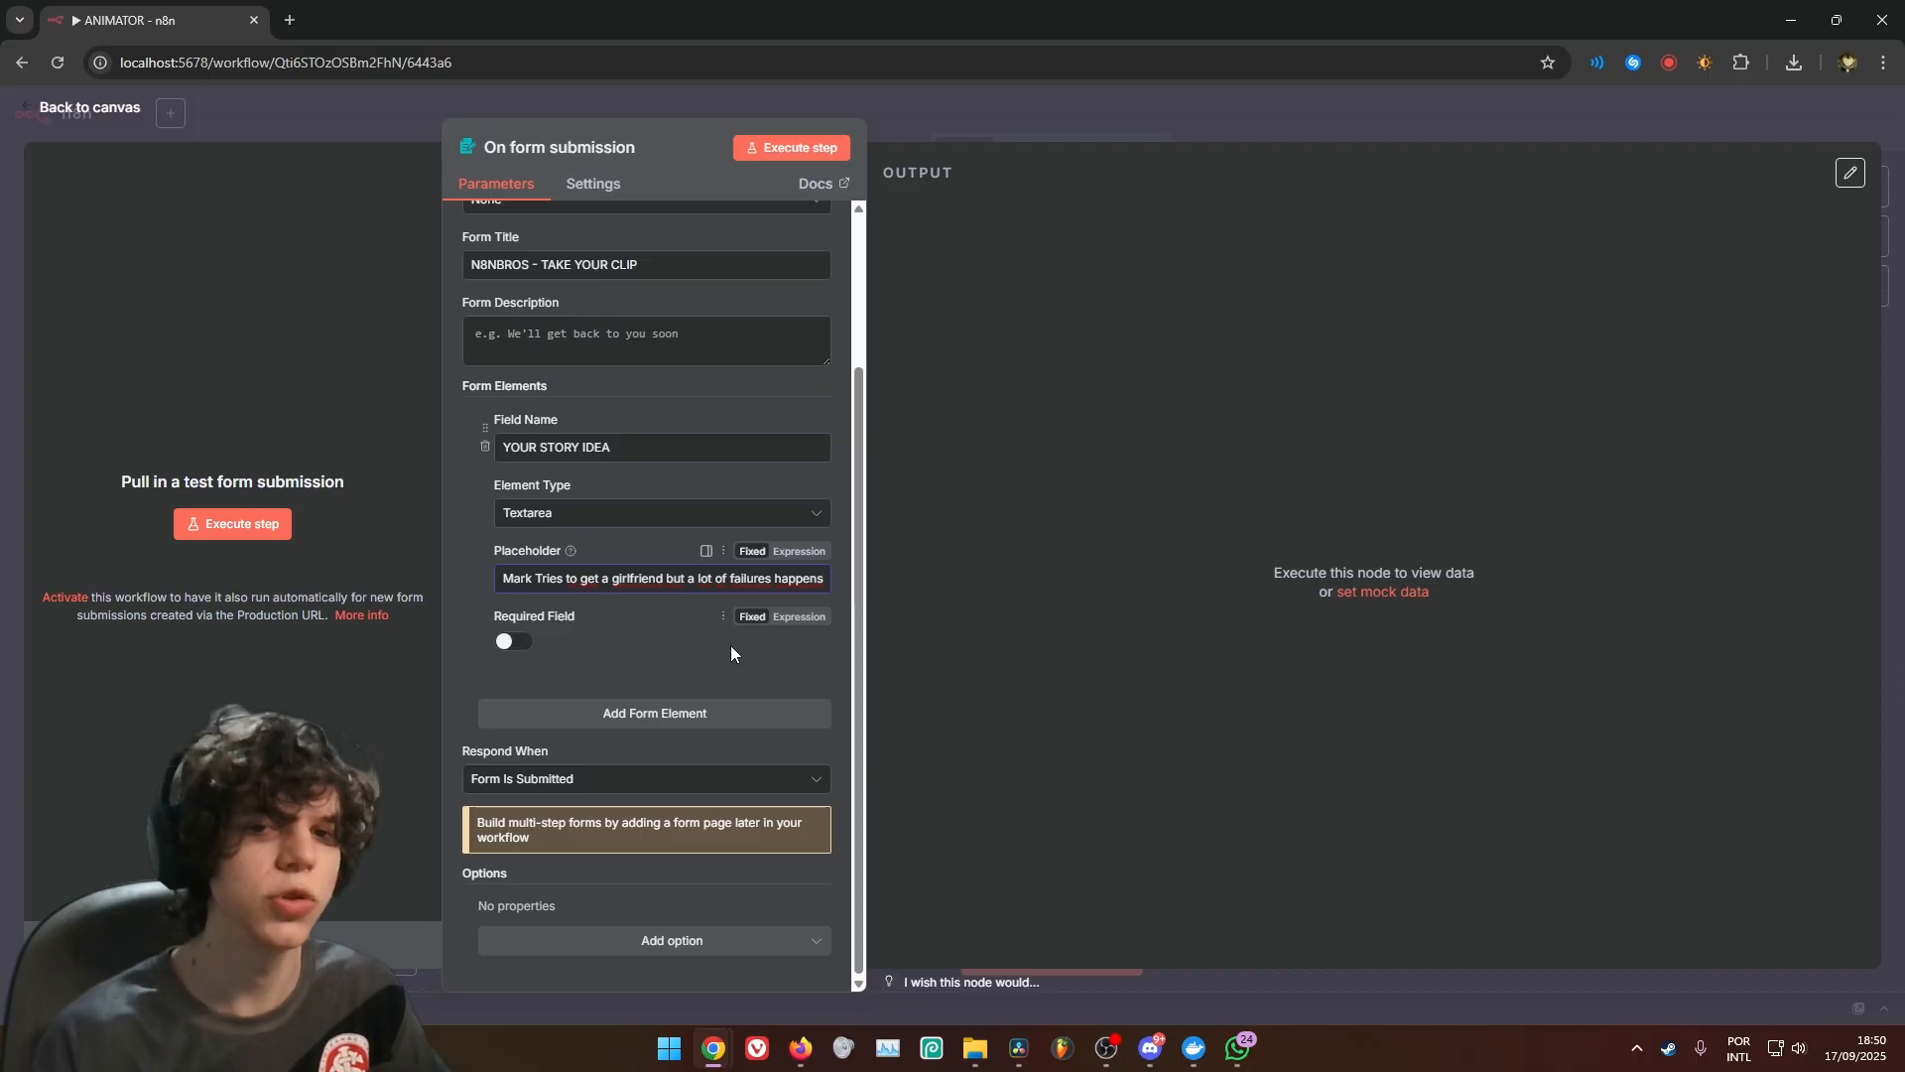
left_click(514, 641)
Add a second Textarea form element named YOUR ARTISTIC STYLE with the placeholder "Rubberhose old cartoons style."
left_click(586, 715)
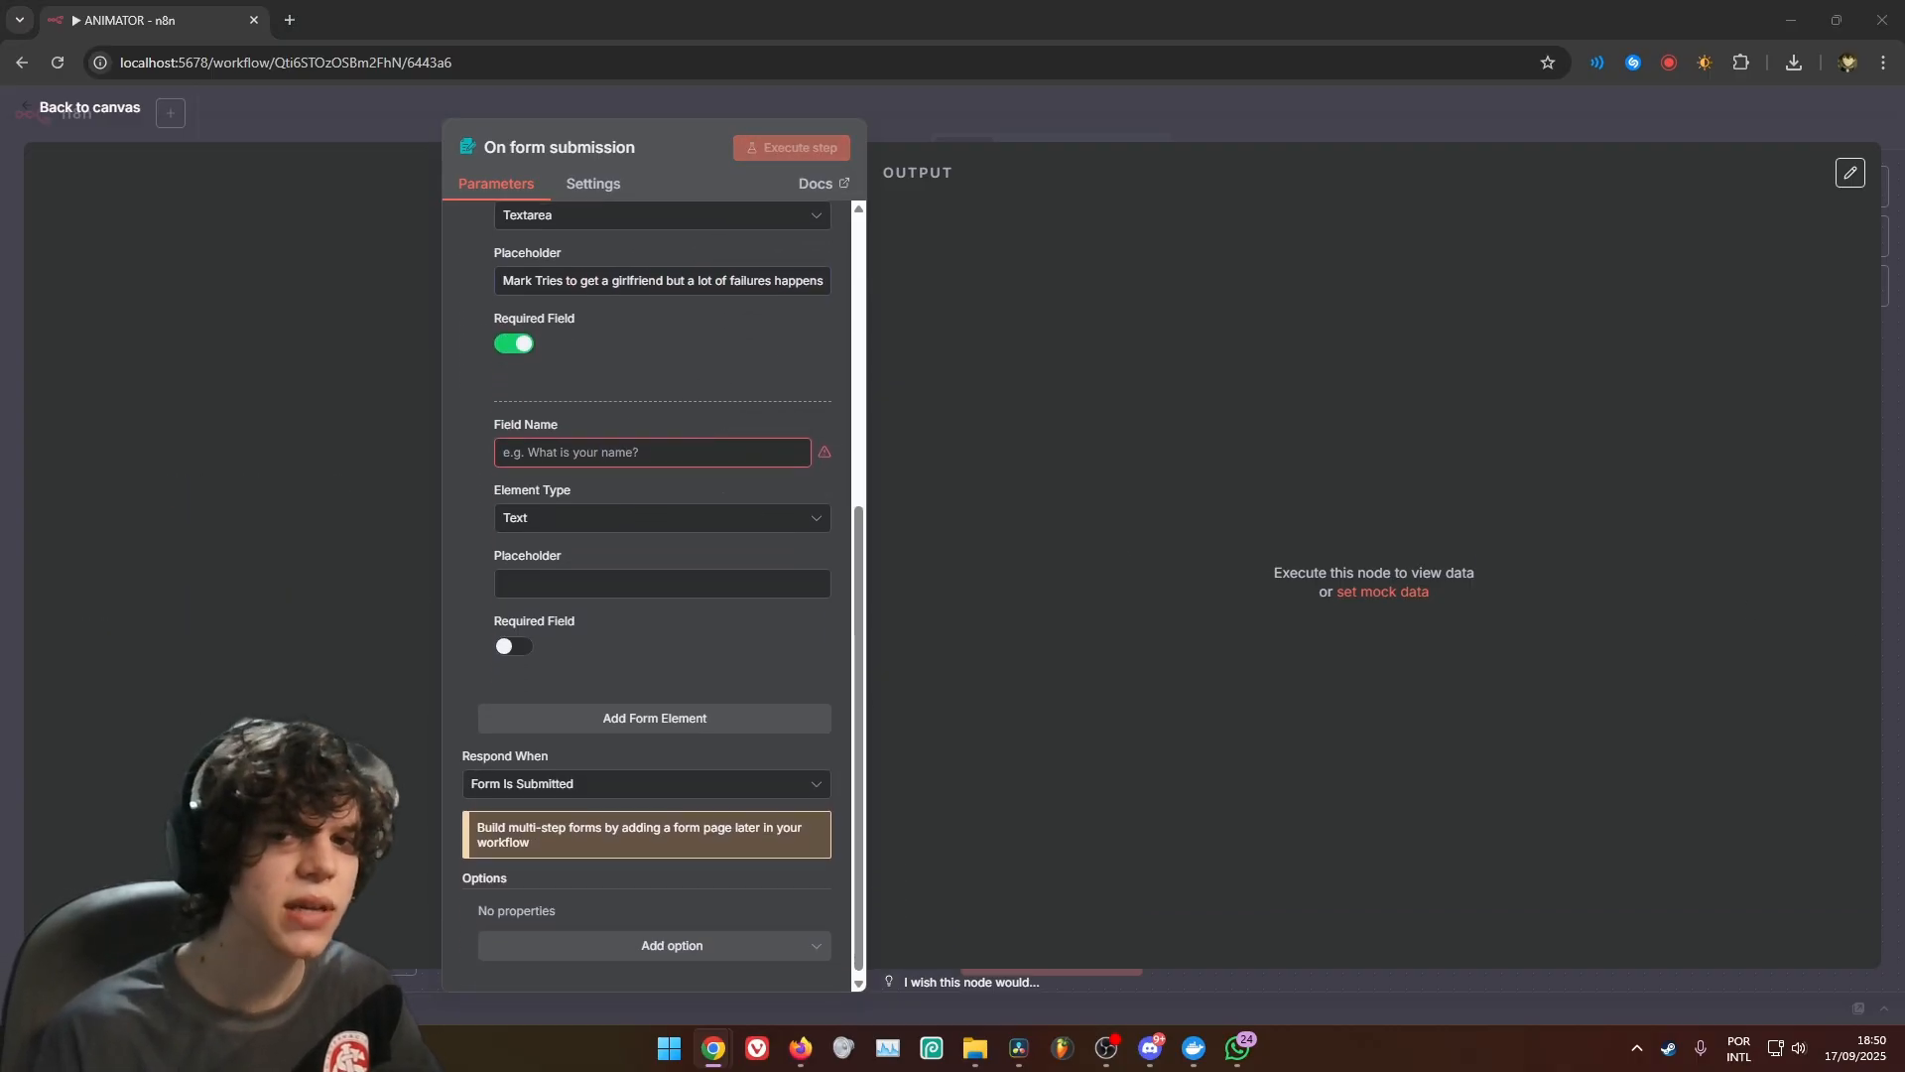
left_click(655, 452)
key("ctrl+v")
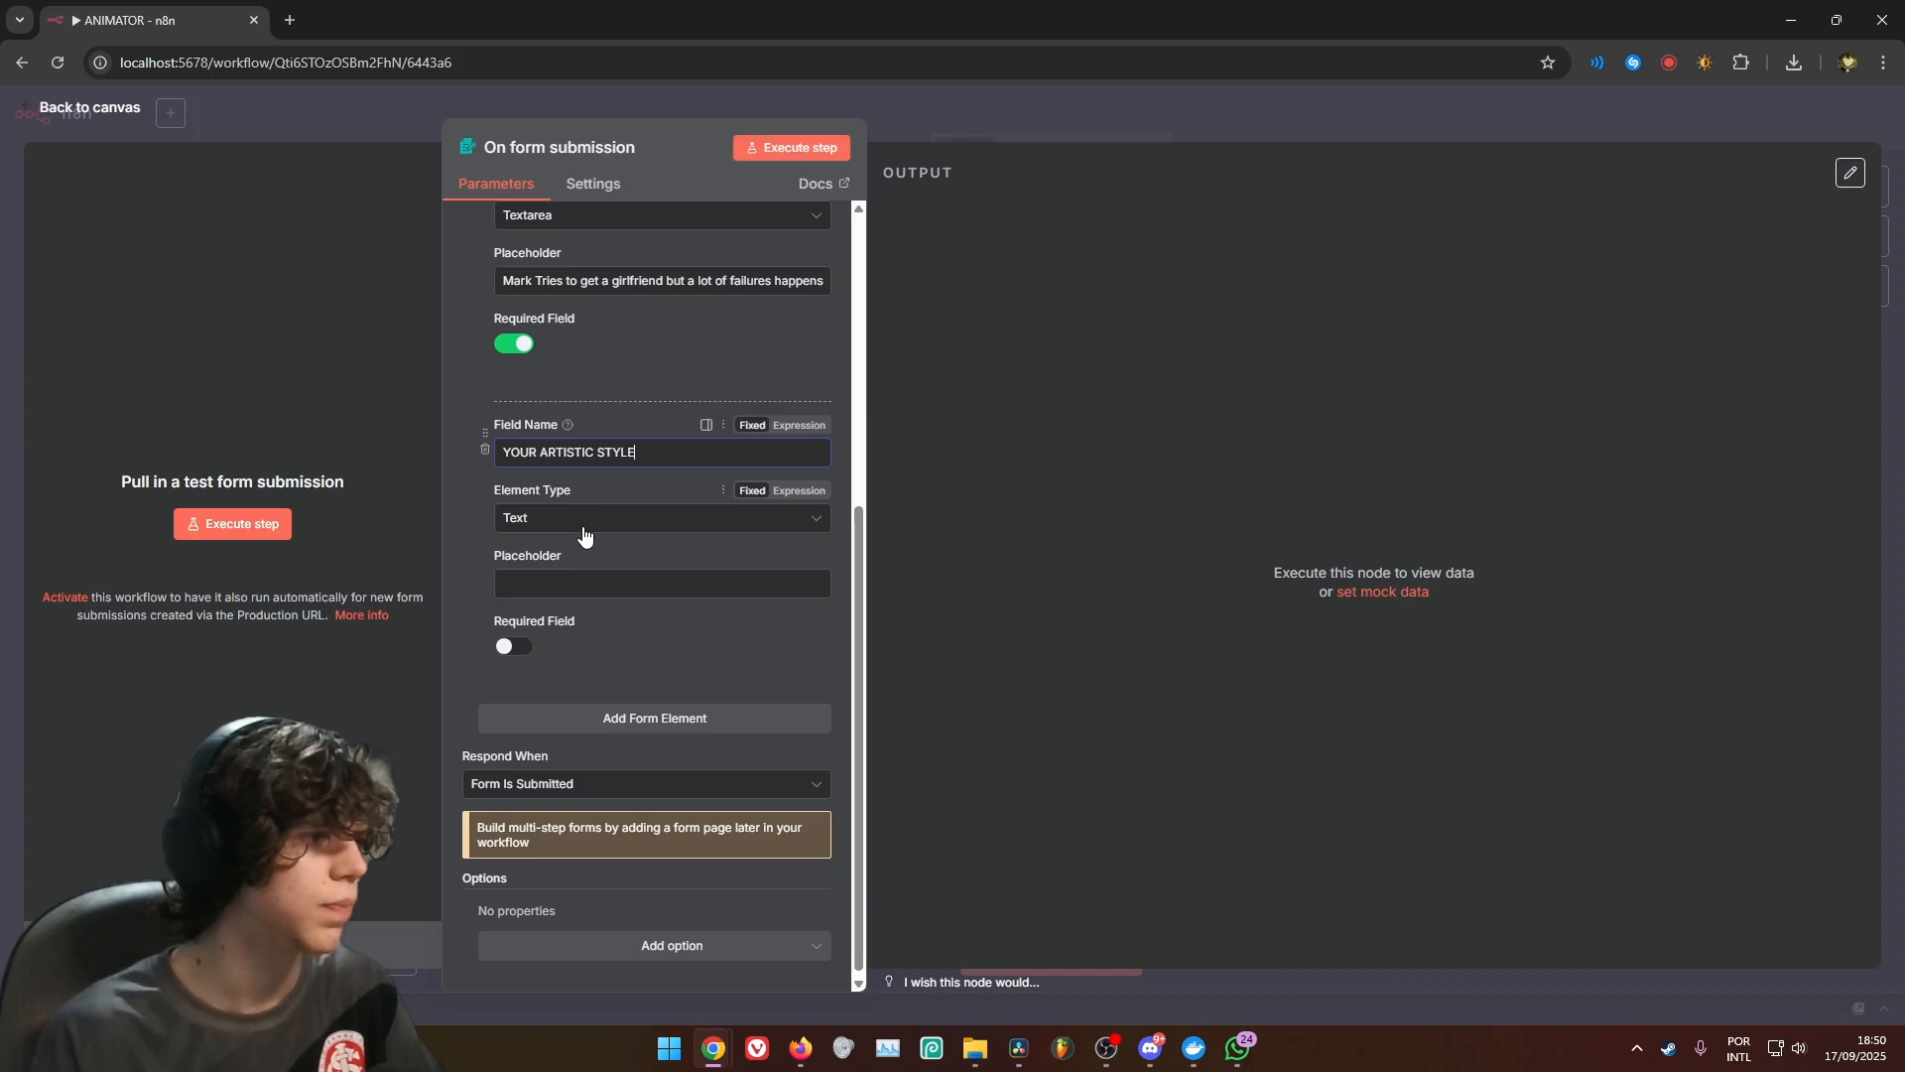
left_click(585, 520)
scroll(575, 715, "down", 1)
left_click(551, 804)
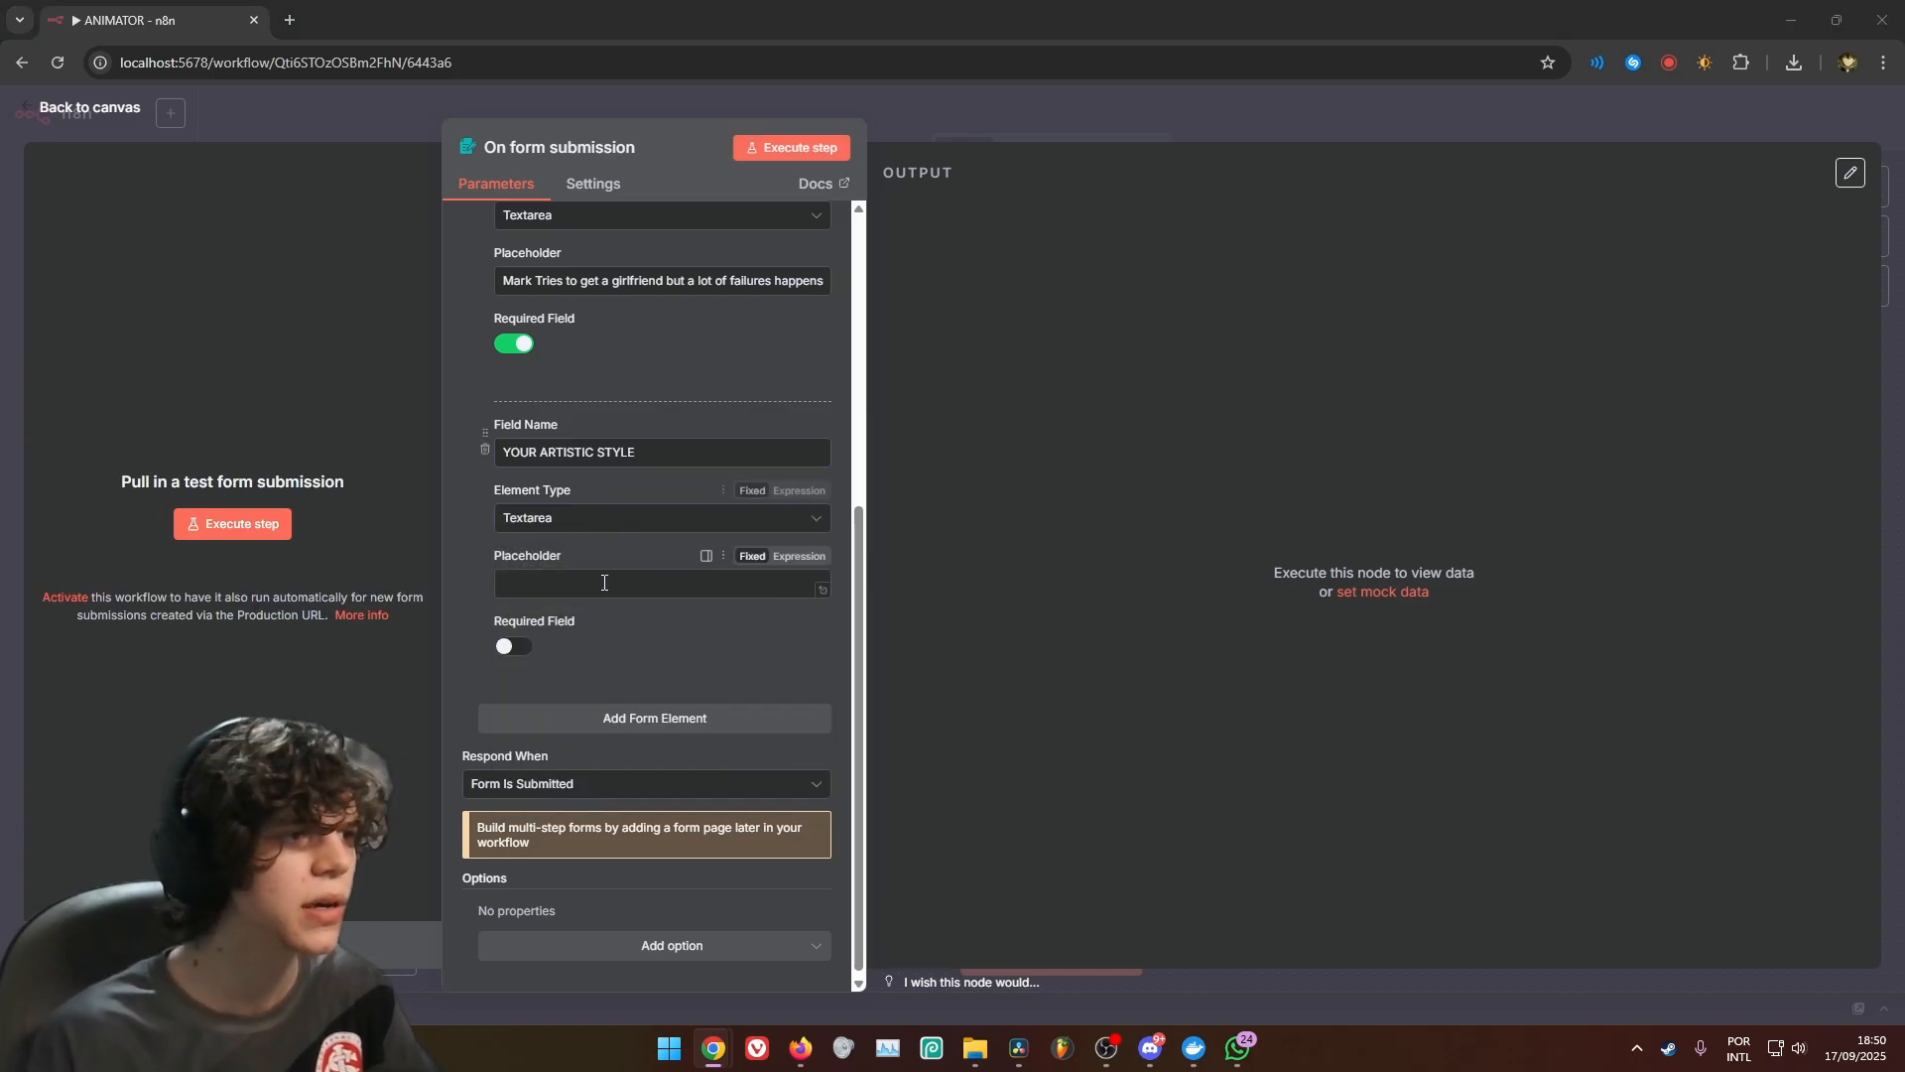
left_click(604, 584)
key("ctrl+v")
left_click(675, 627)
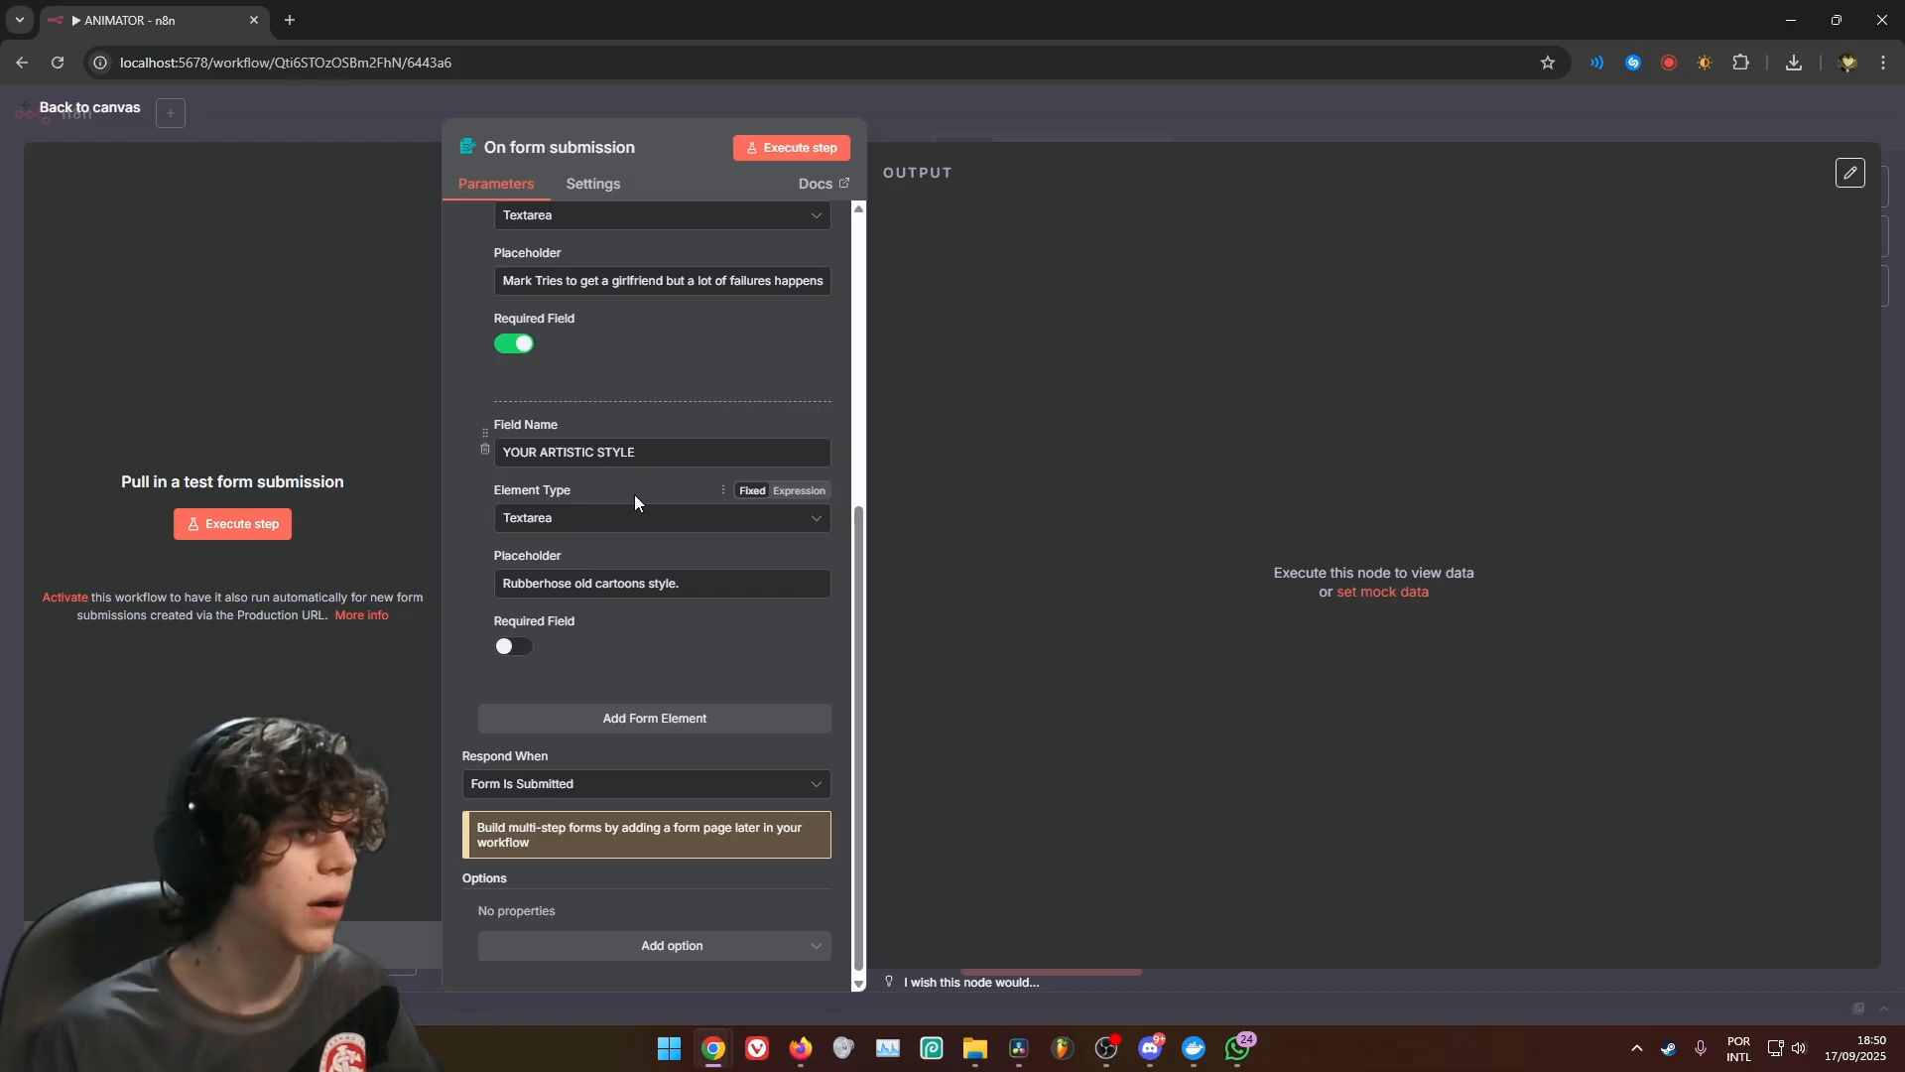
Add a required File form element named Character that does not accept multiple files
scroll(635, 511, "down", 1)
left_click(635, 713)
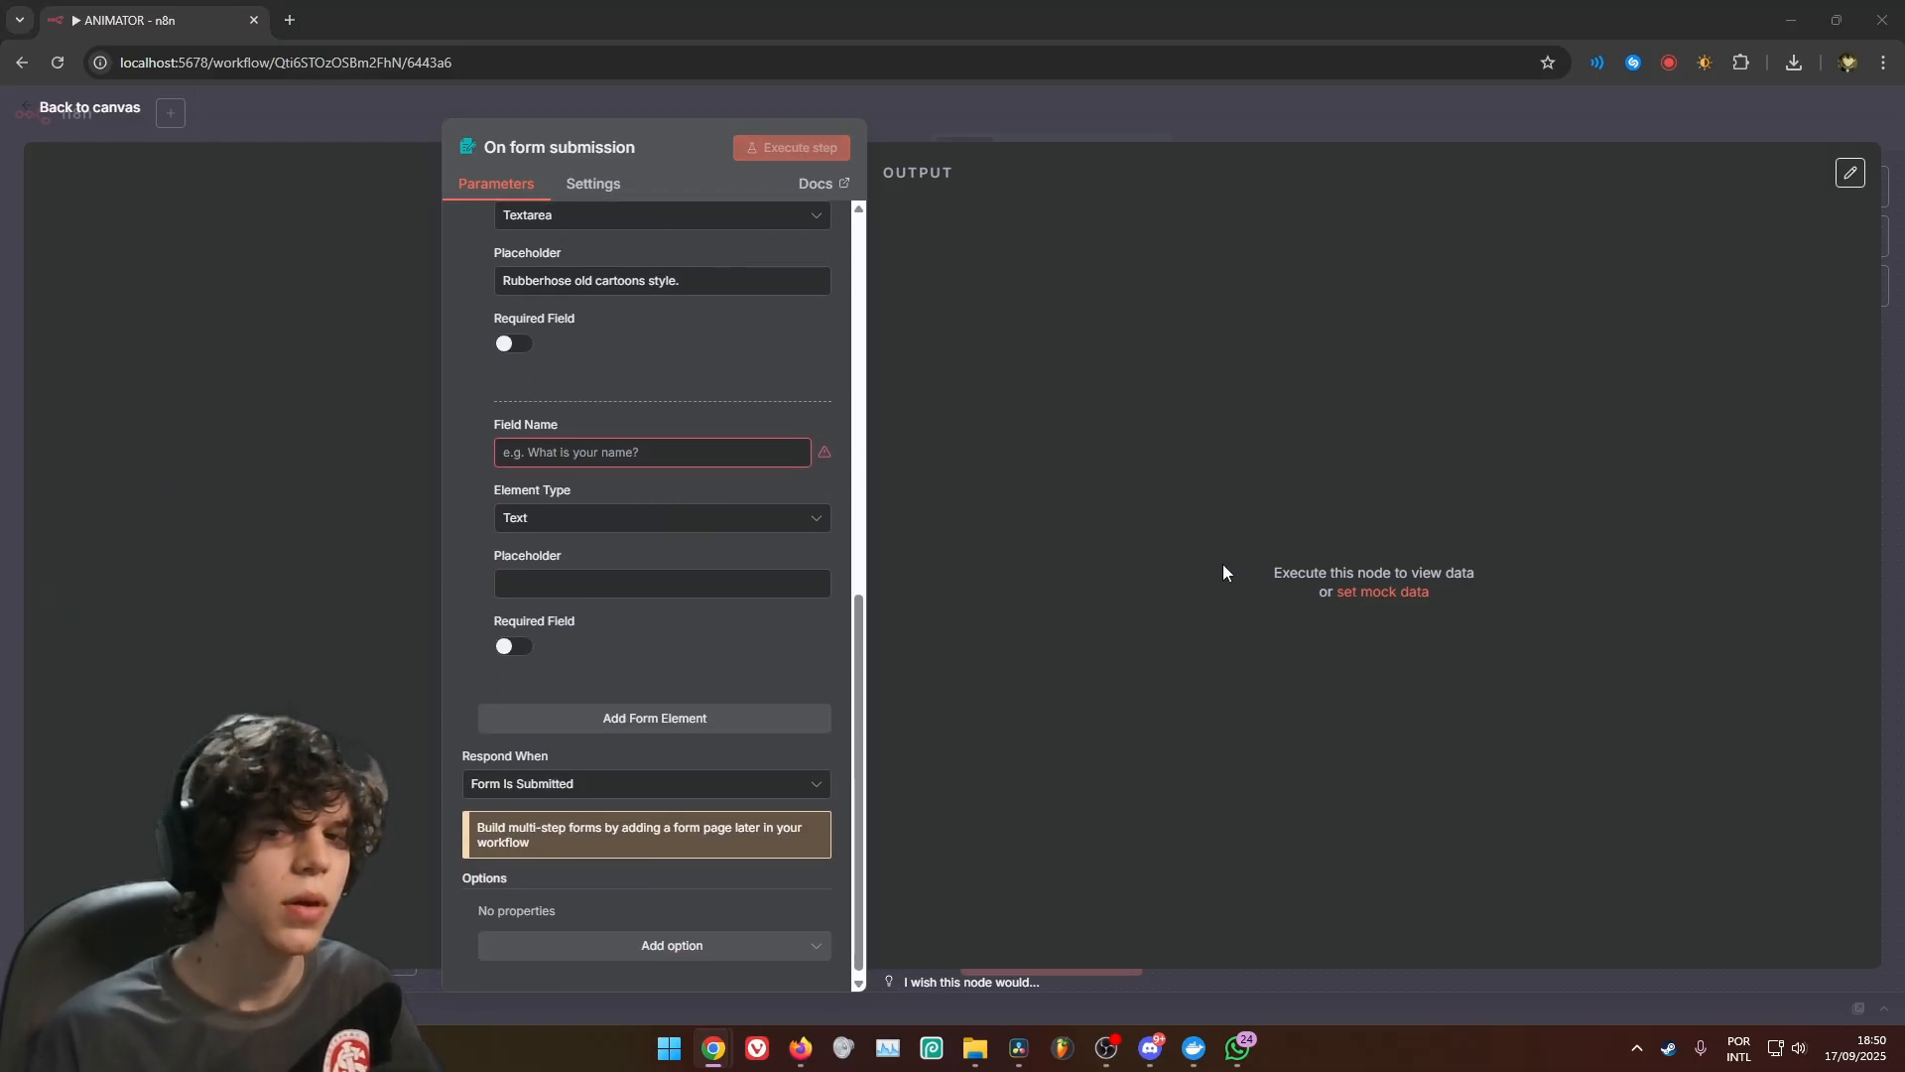
left_click(646, 454)
type("Character")
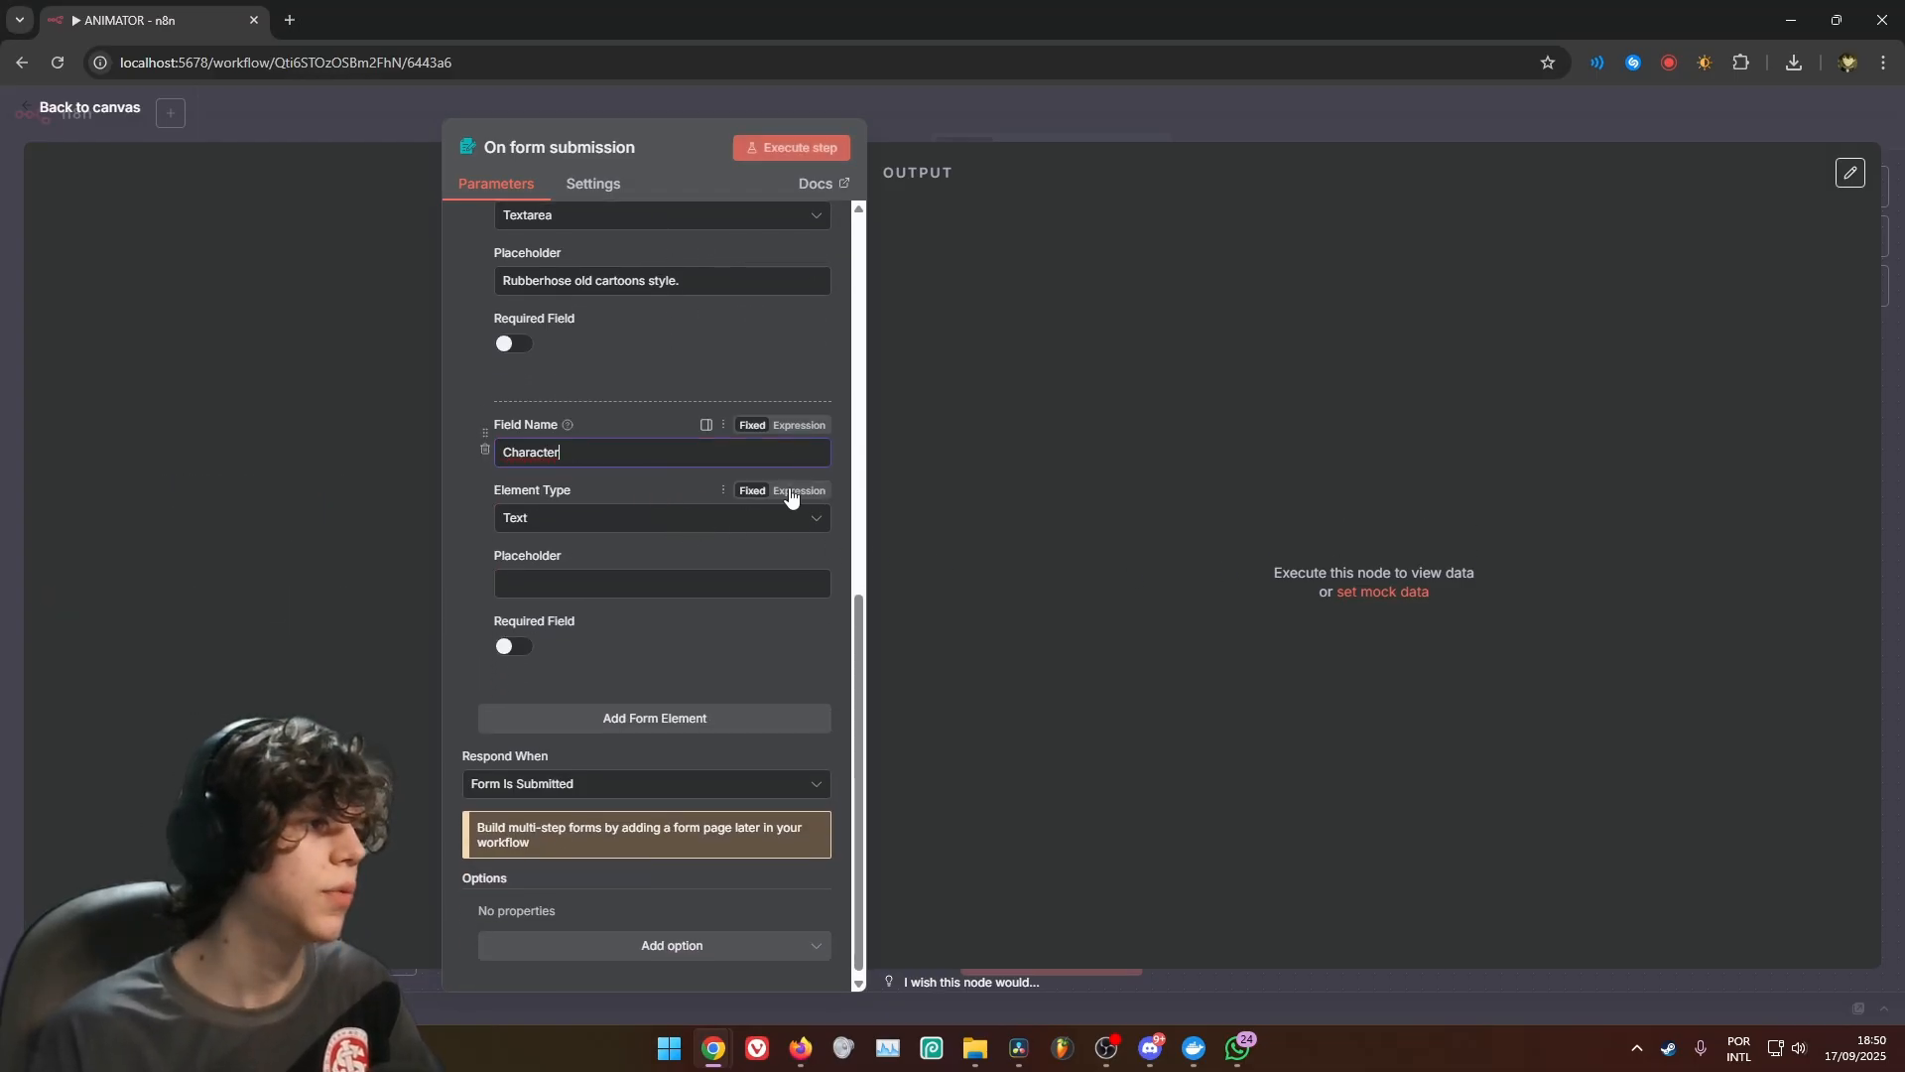
left_click(588, 522)
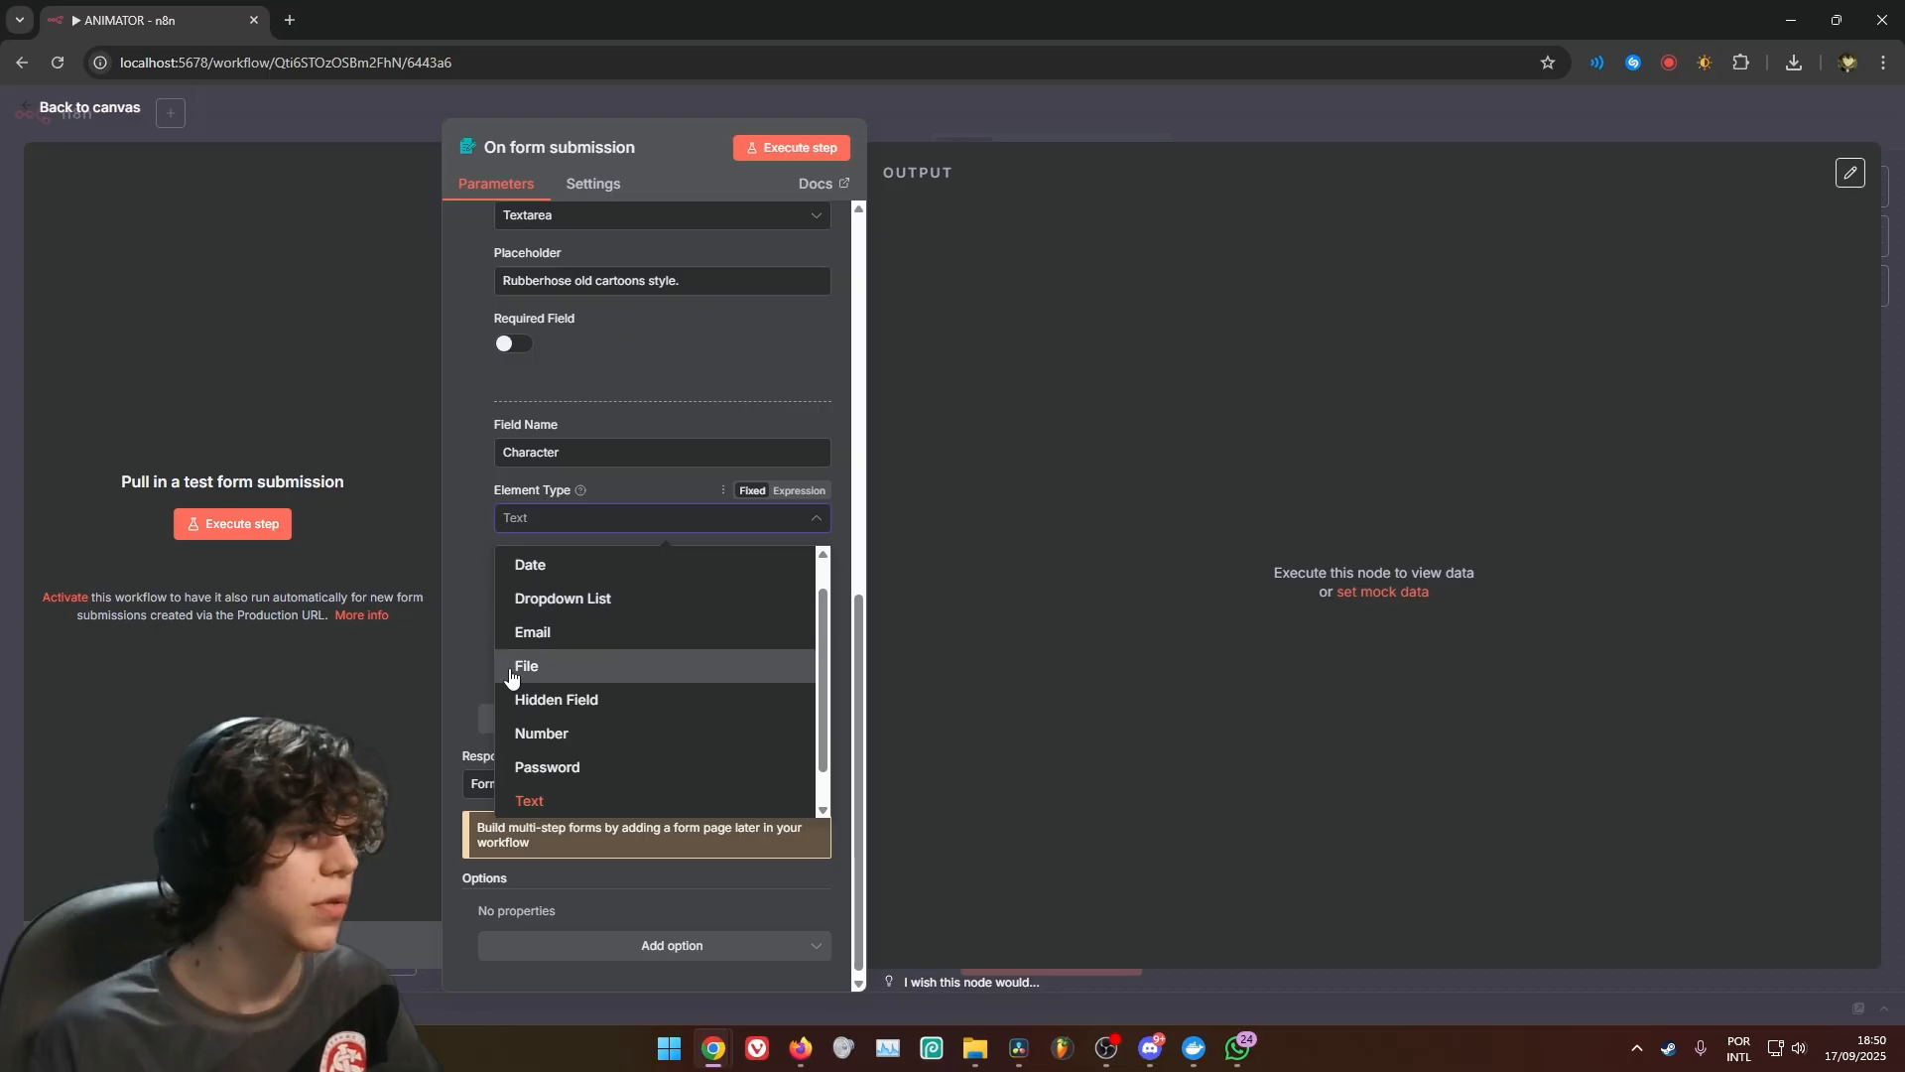
left_click(526, 667)
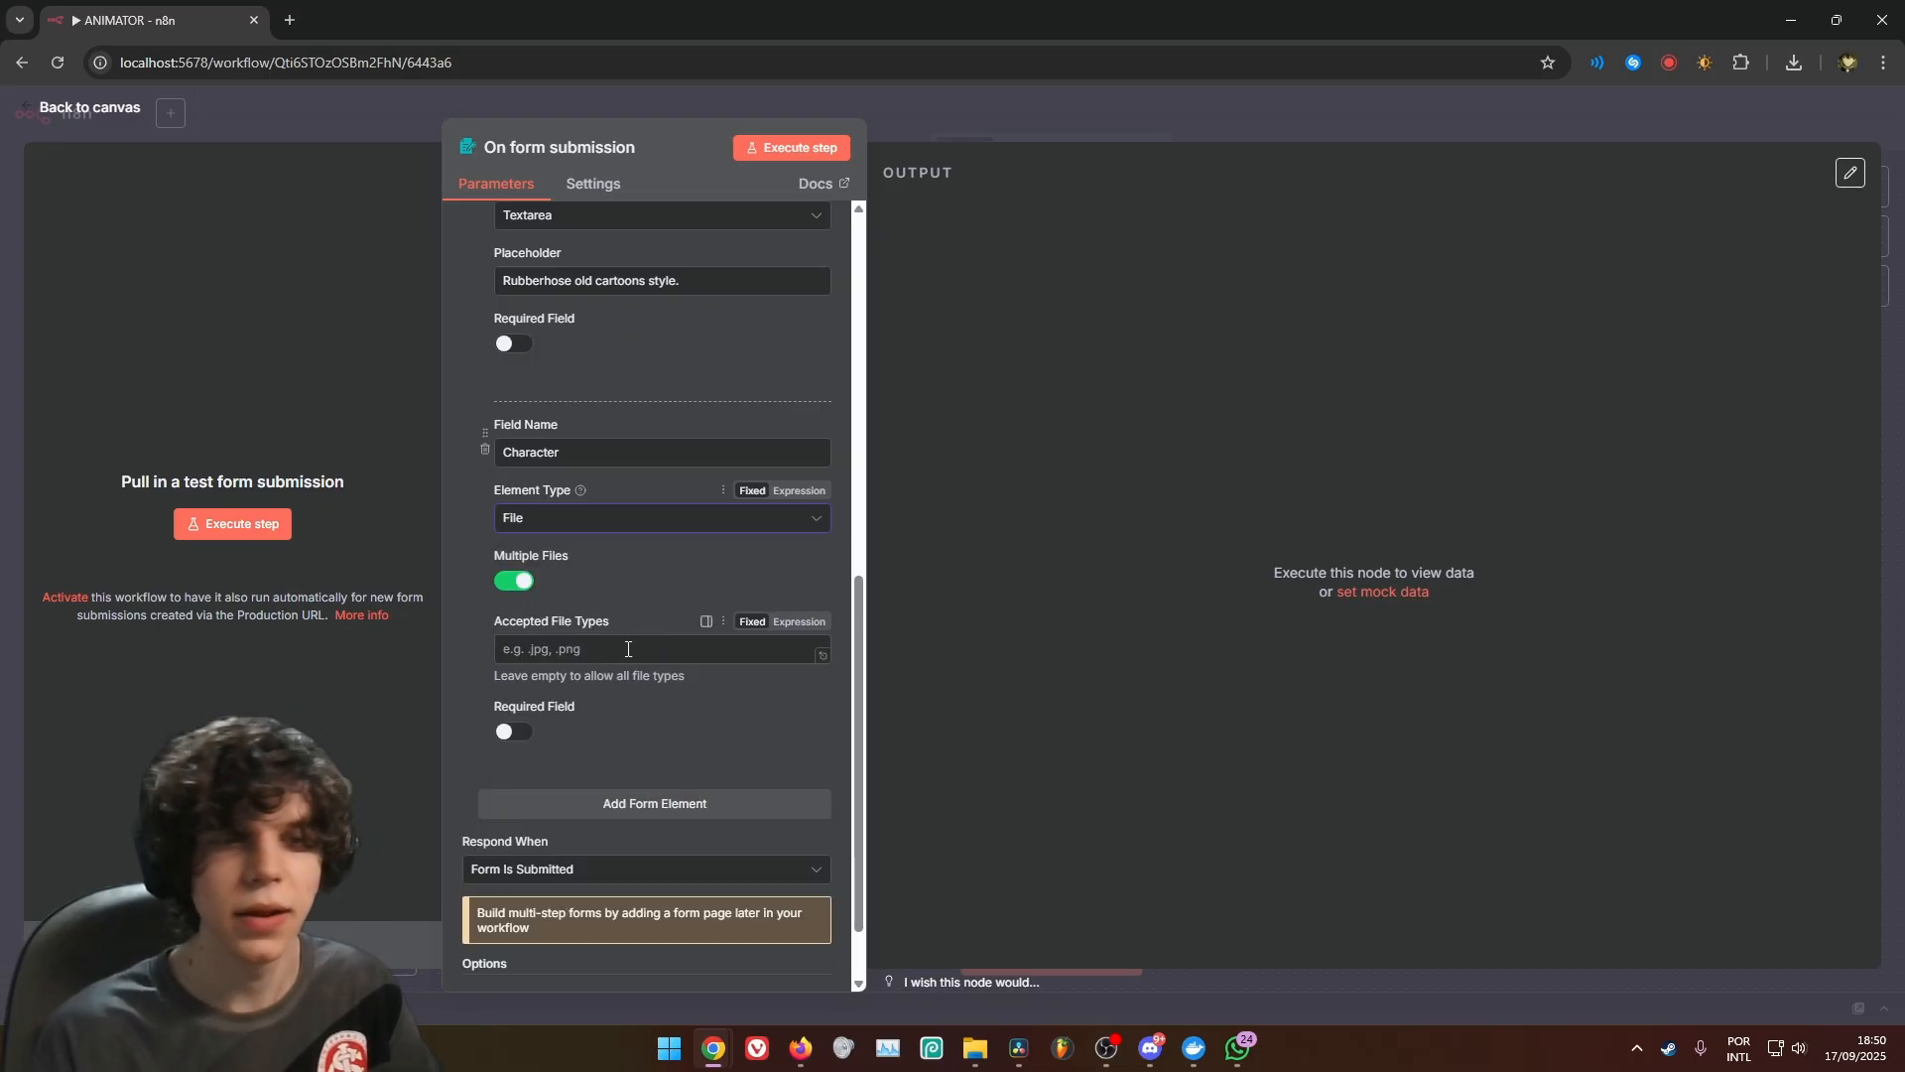
left_click(512, 734)
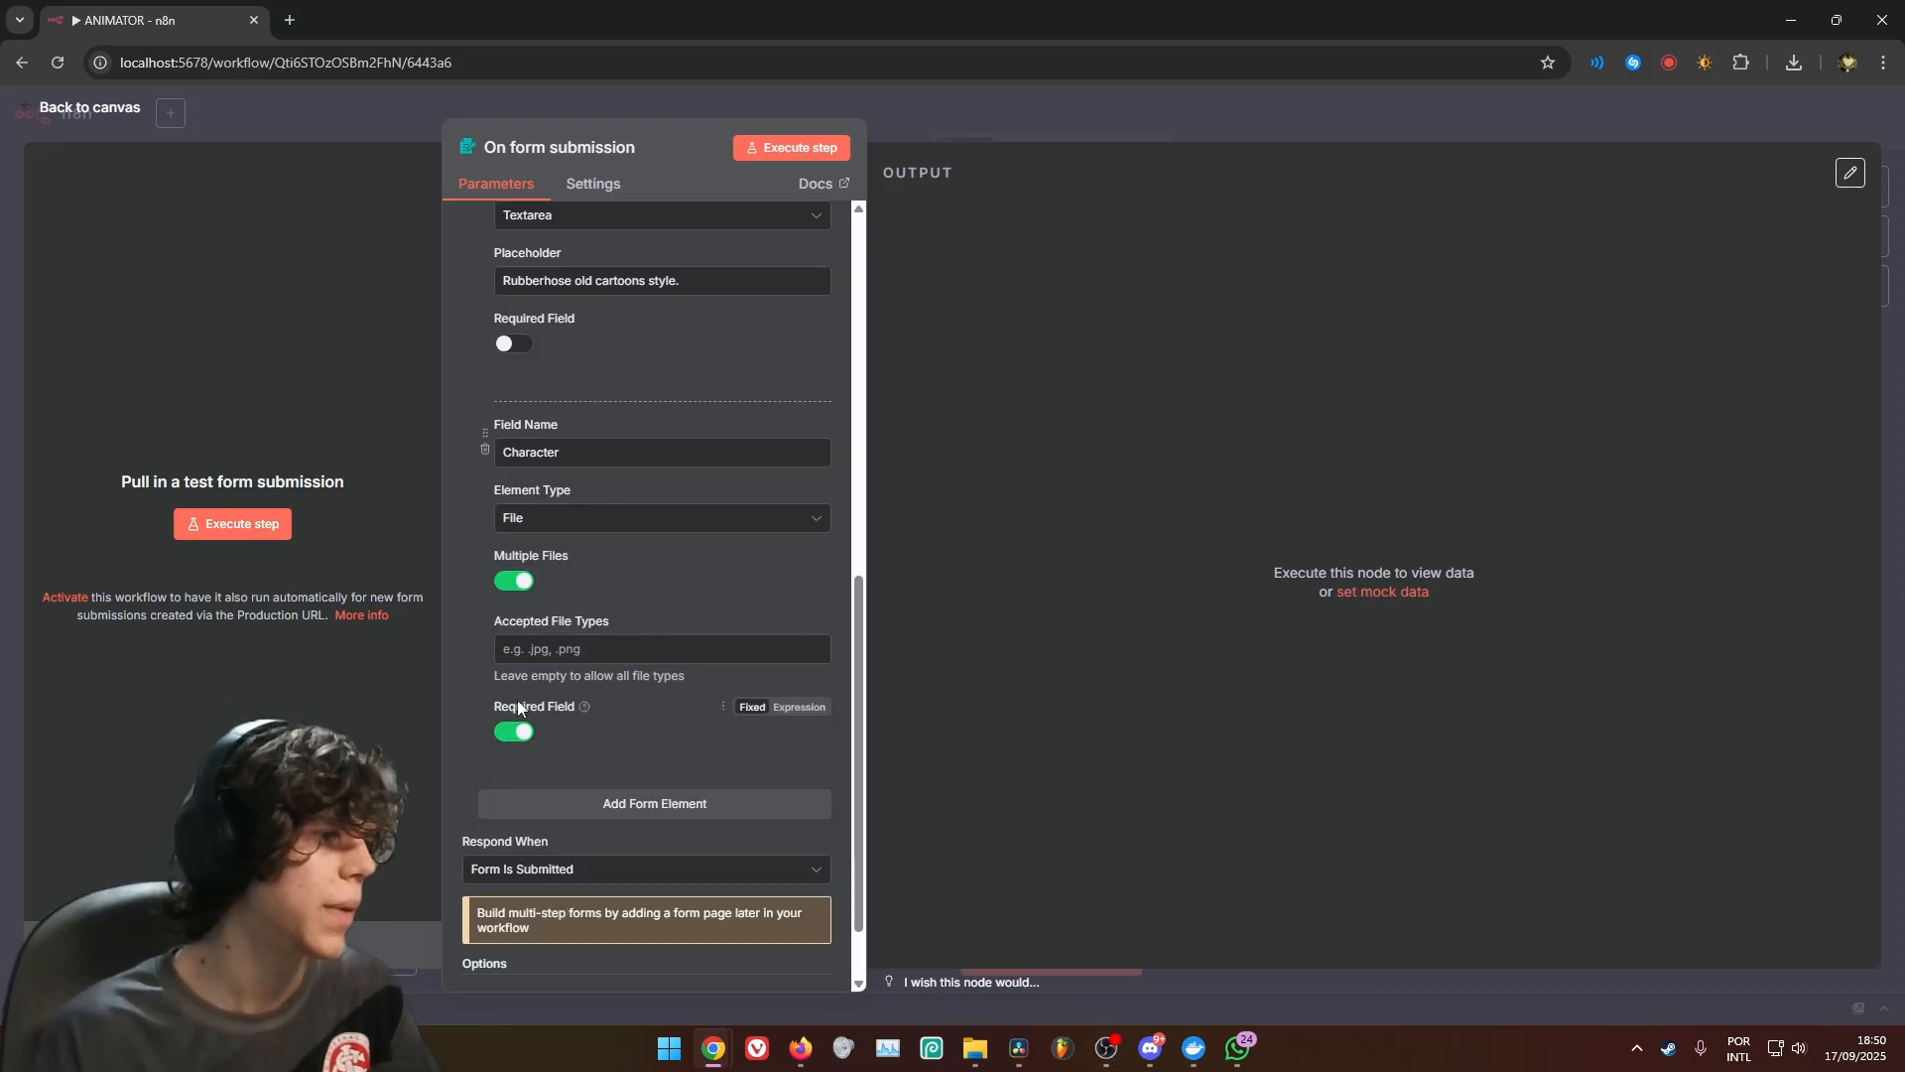
left_click(515, 582)
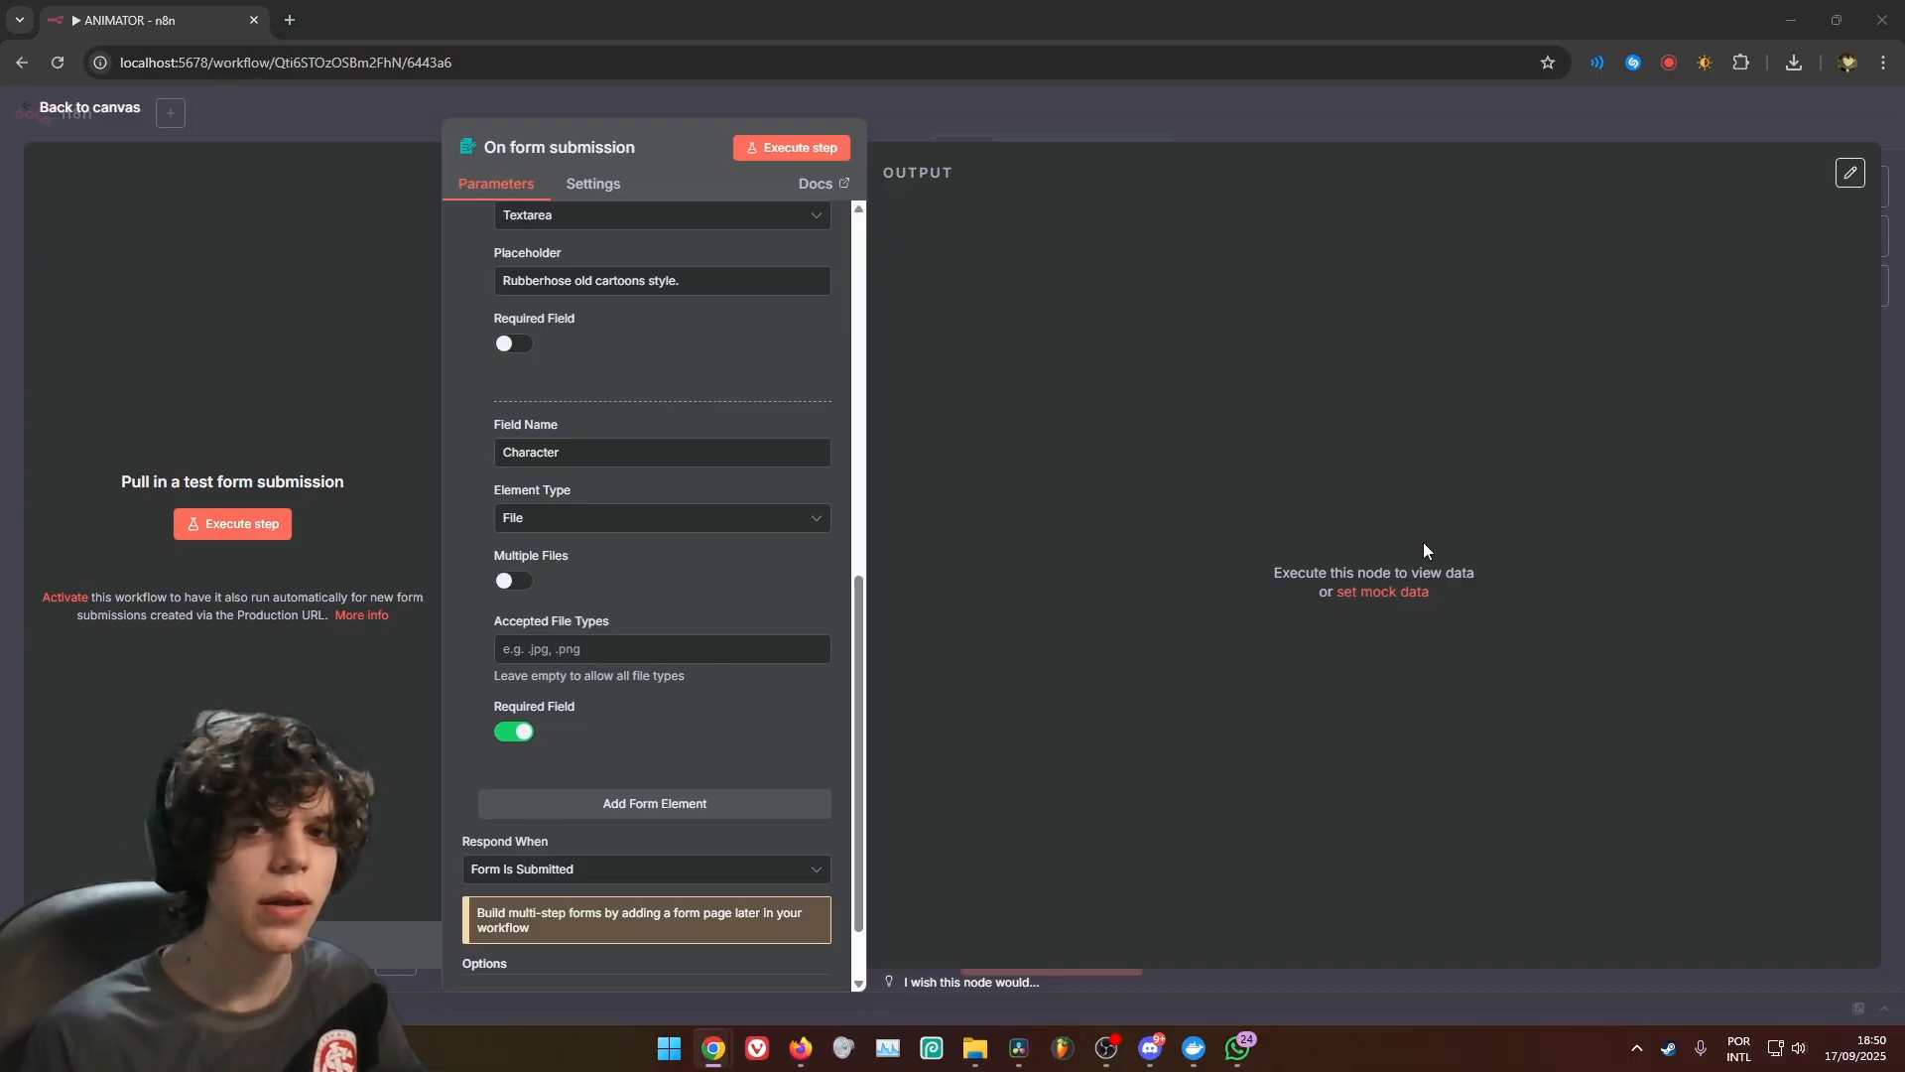
Add a Text form element named "Number of scenes (each scene has 5 seconds)" with placeholder 5 and return to the canvas
left_click(638, 811)
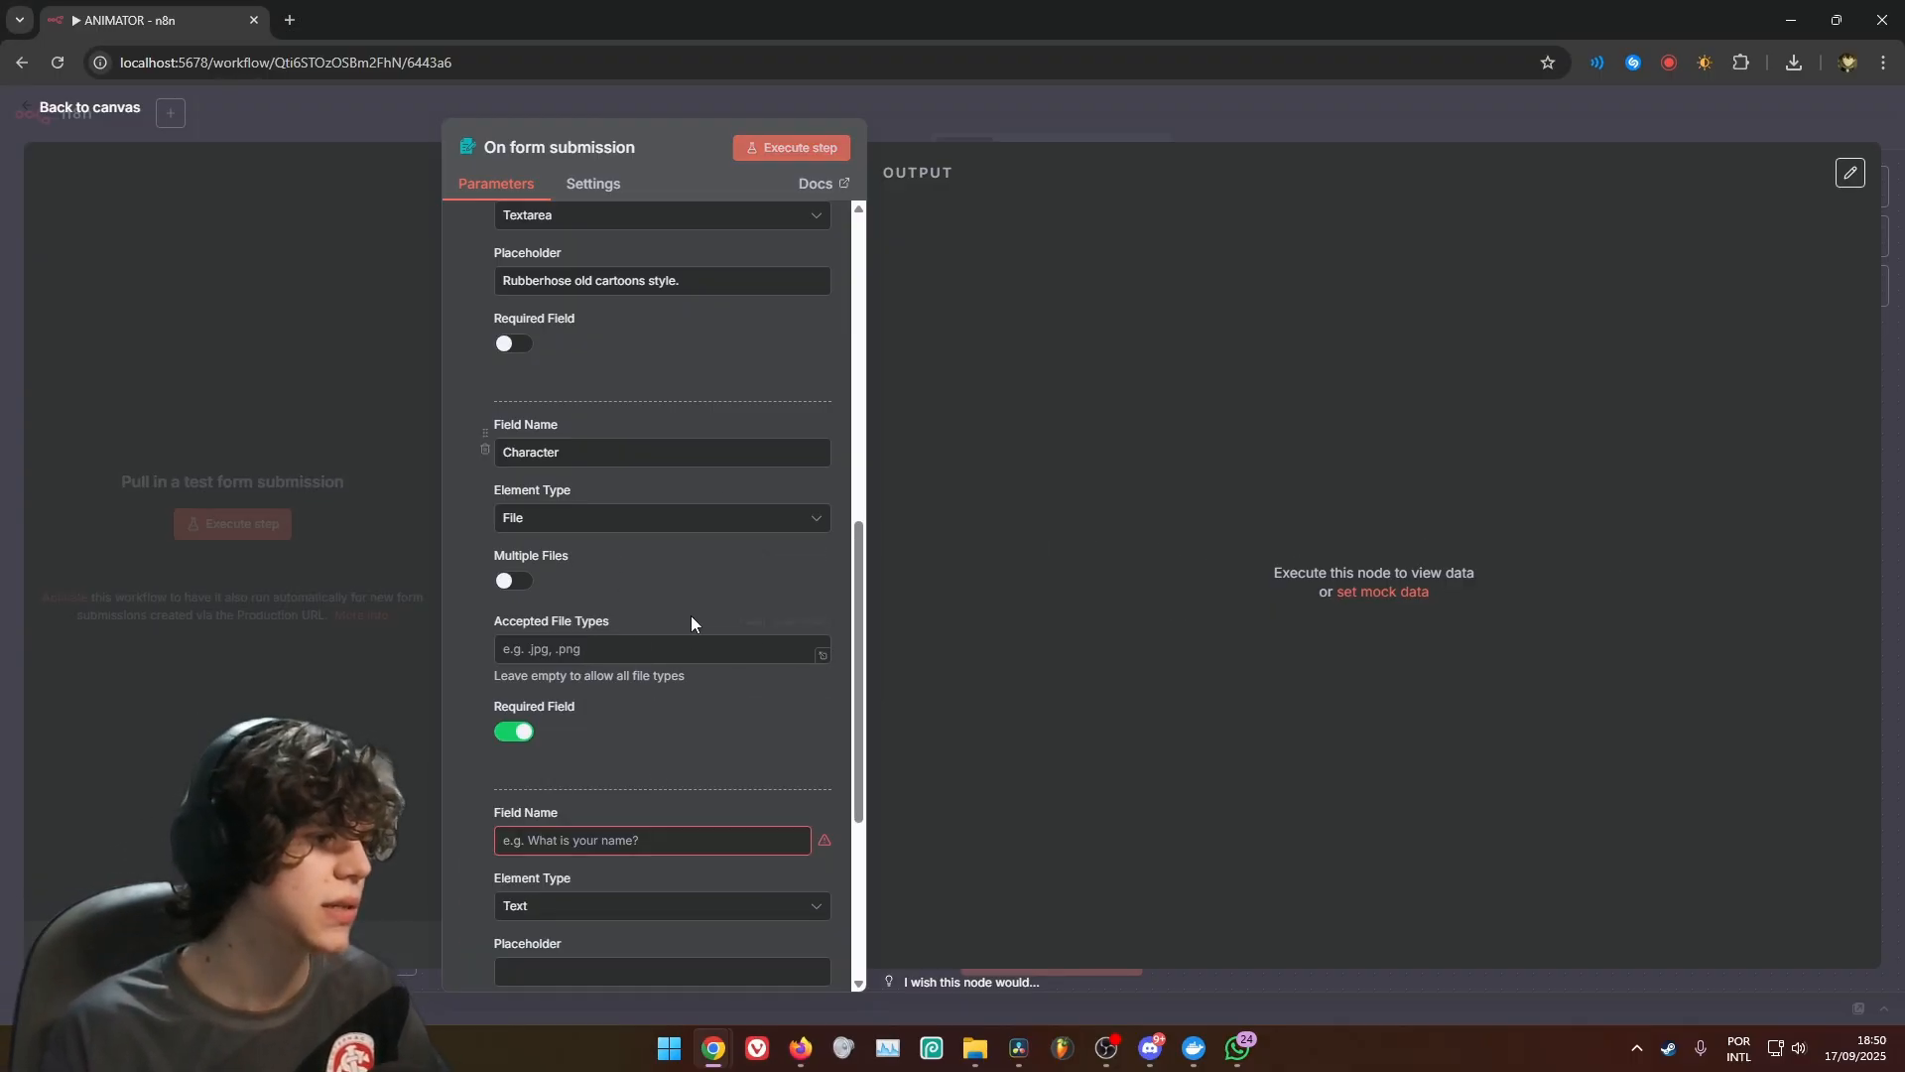
scroll(684, 595, "down", 2)
scroll(681, 570, "up", 3)
scroll(629, 606, "down", 3)
left_click(799, 647)
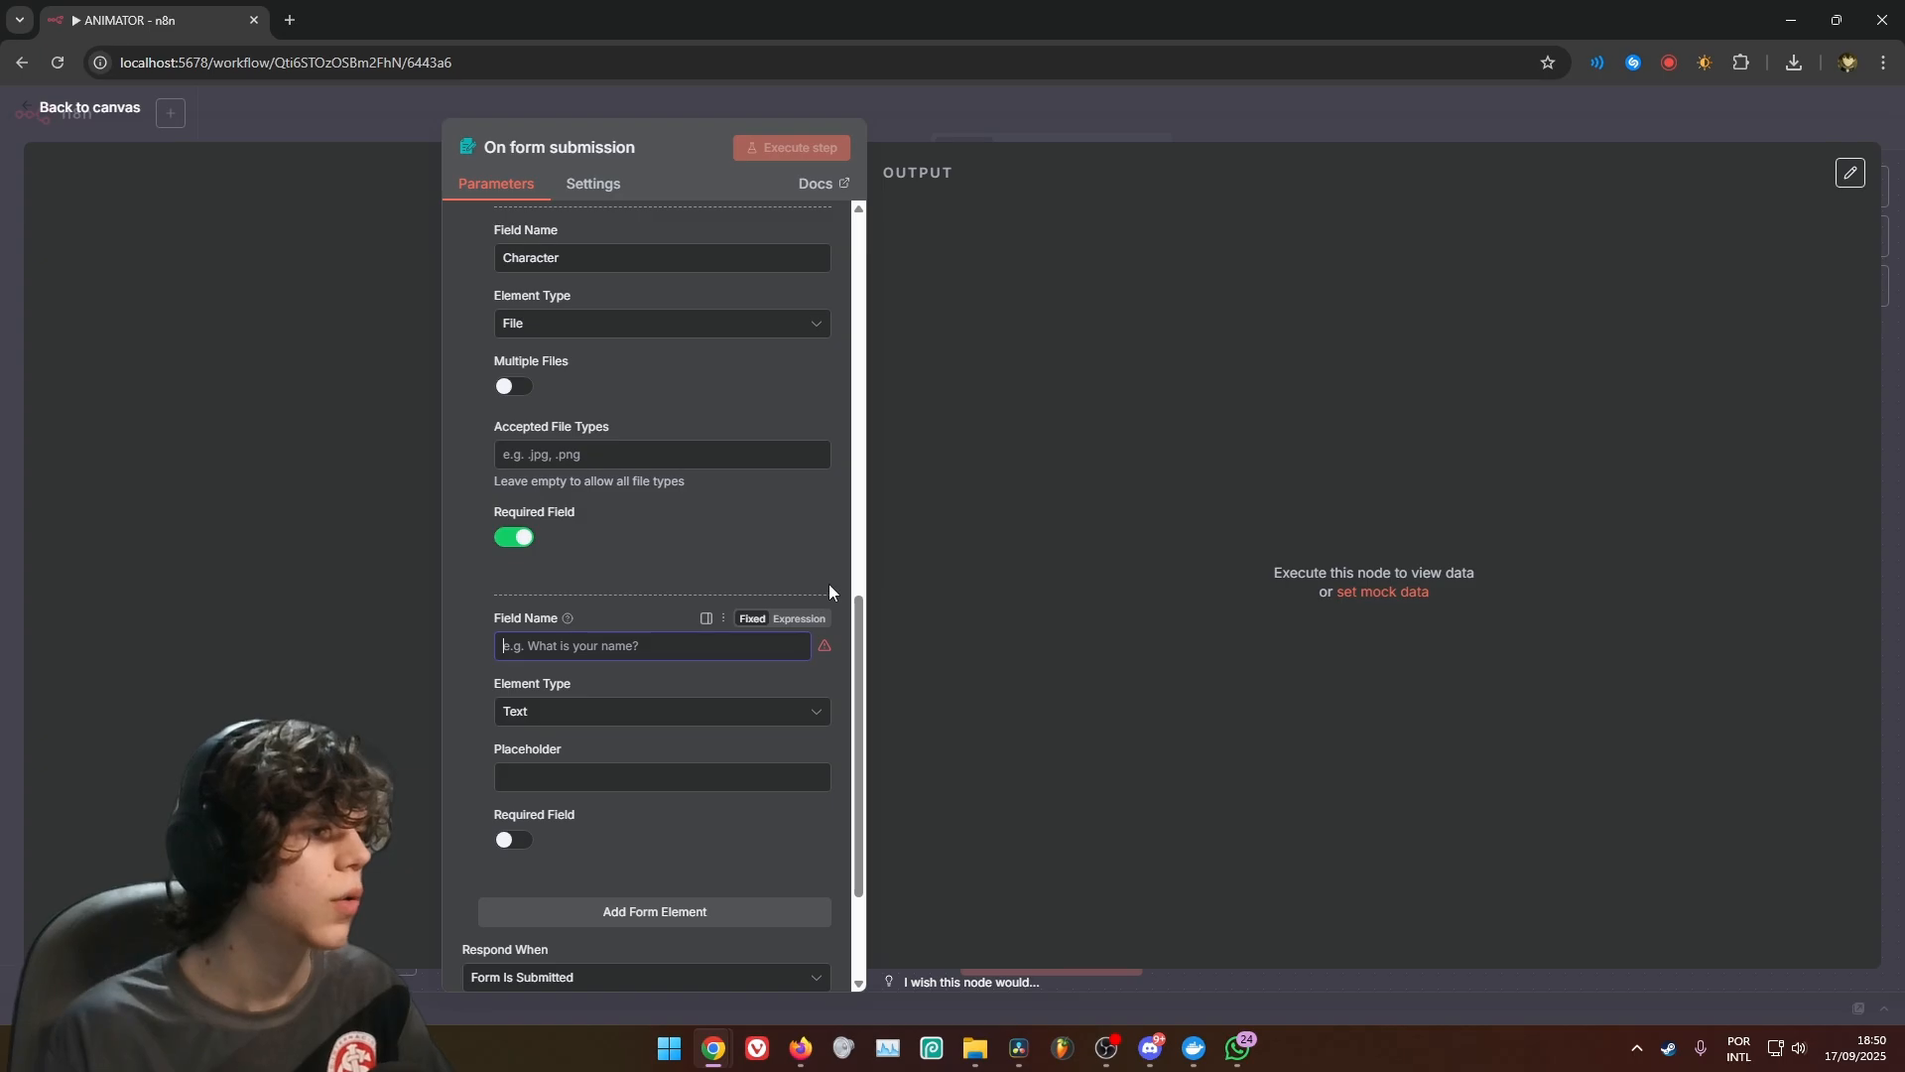
type("Number of scenes (each scene has 5 seconds)")
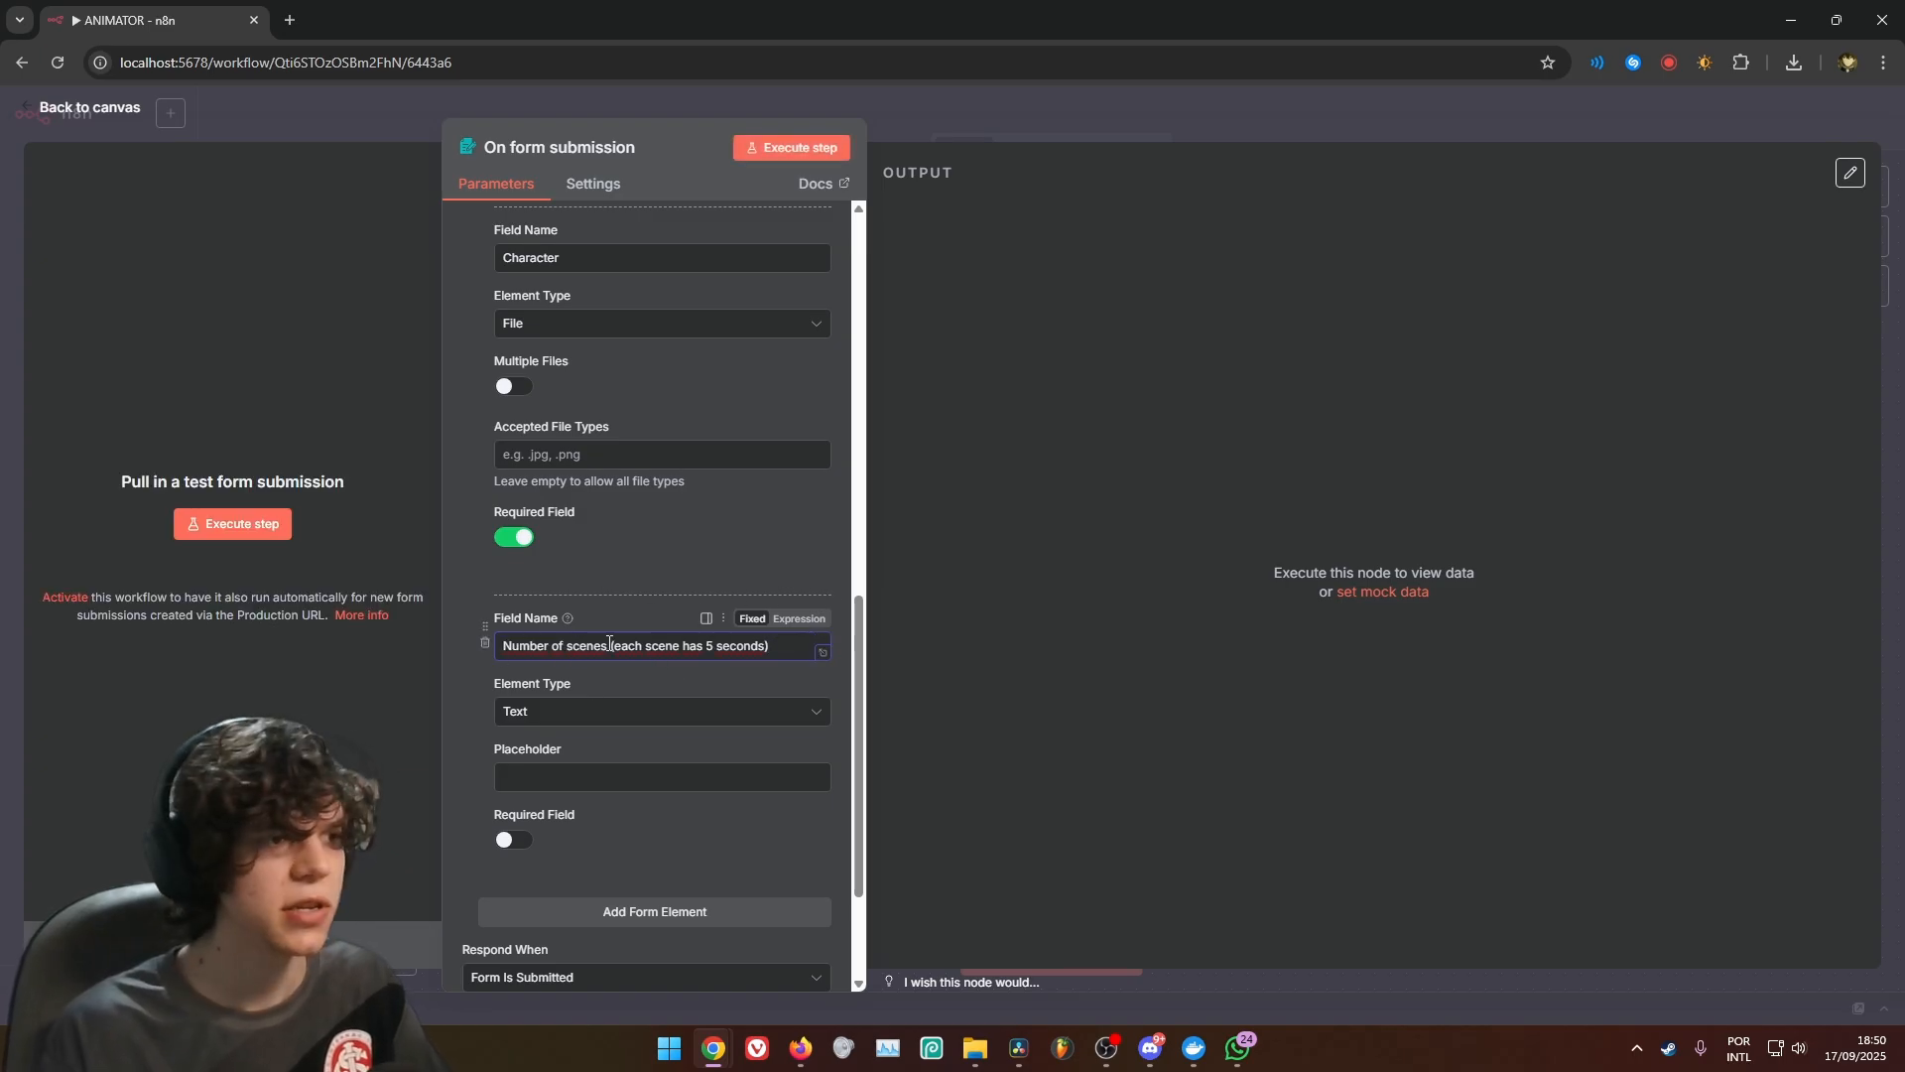
left_click_drag(609, 645, 770, 646)
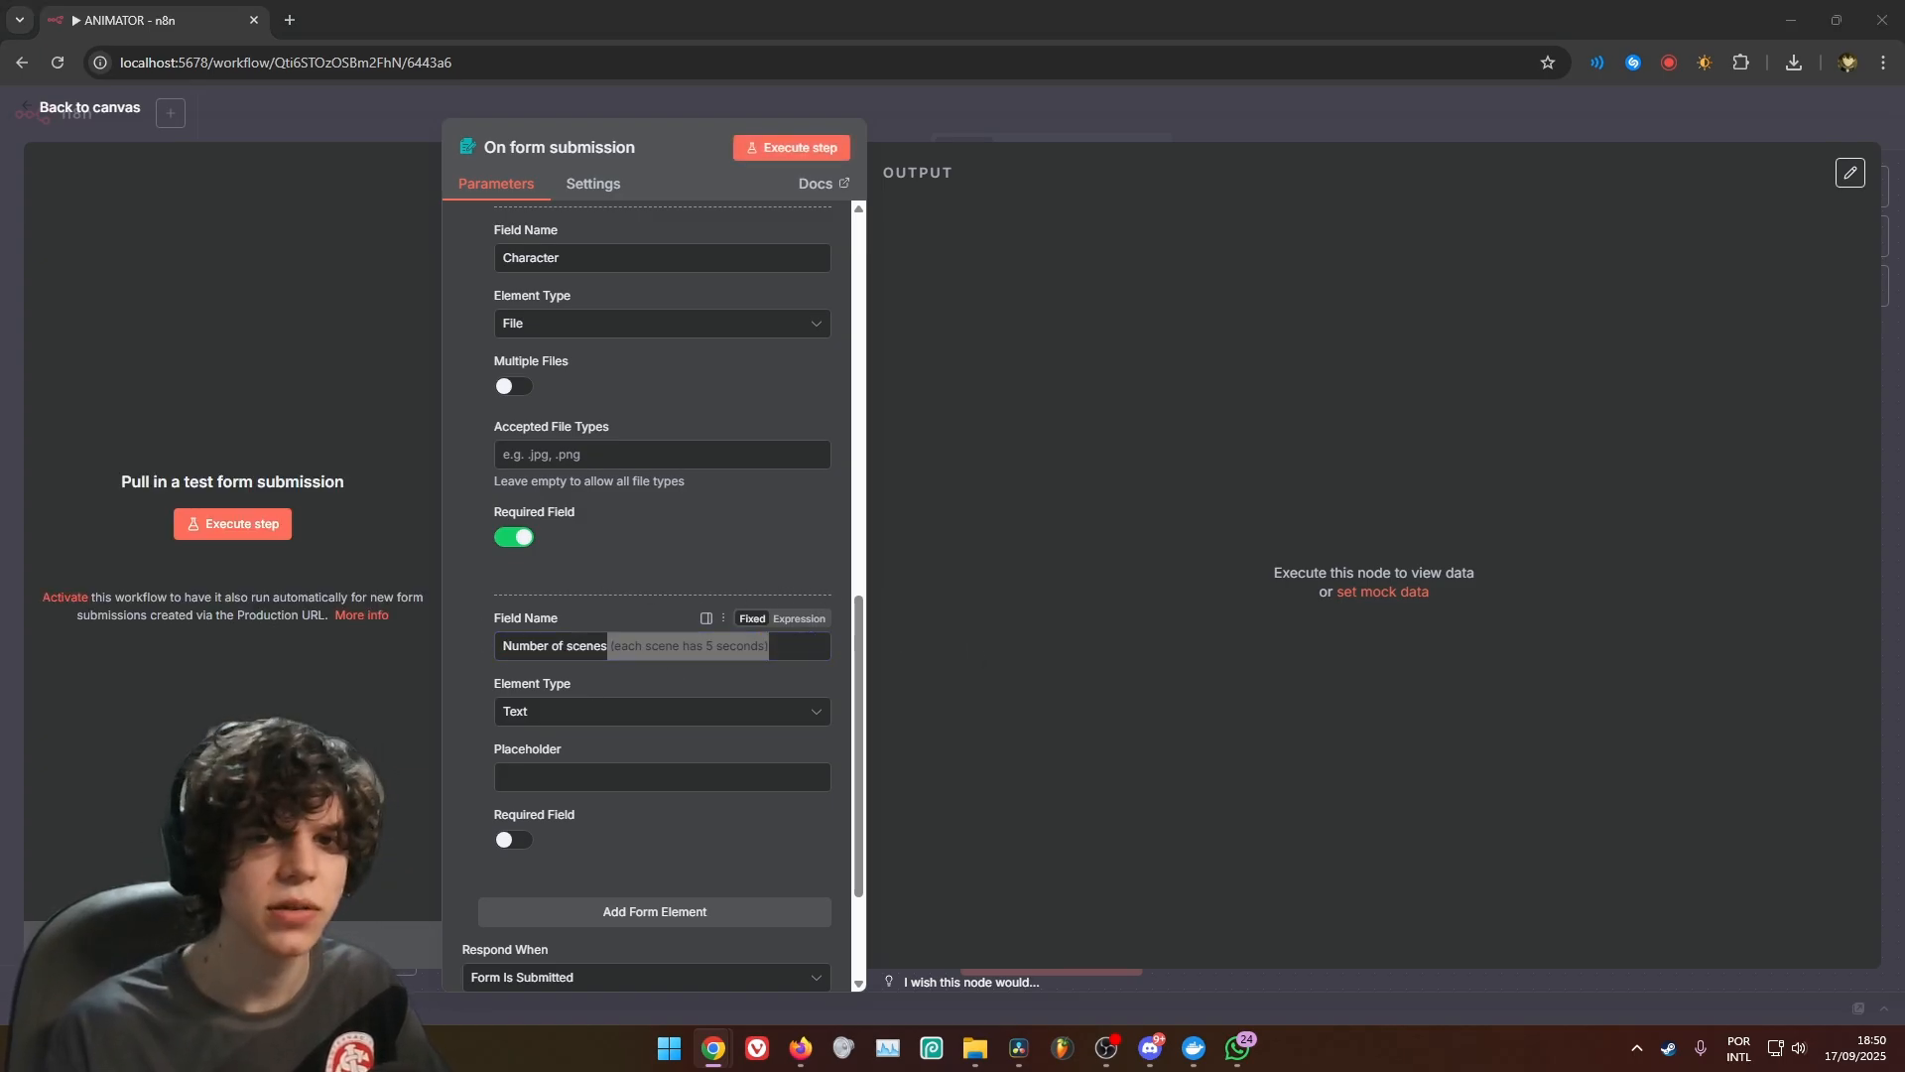
left_click(759, 779)
type("5")
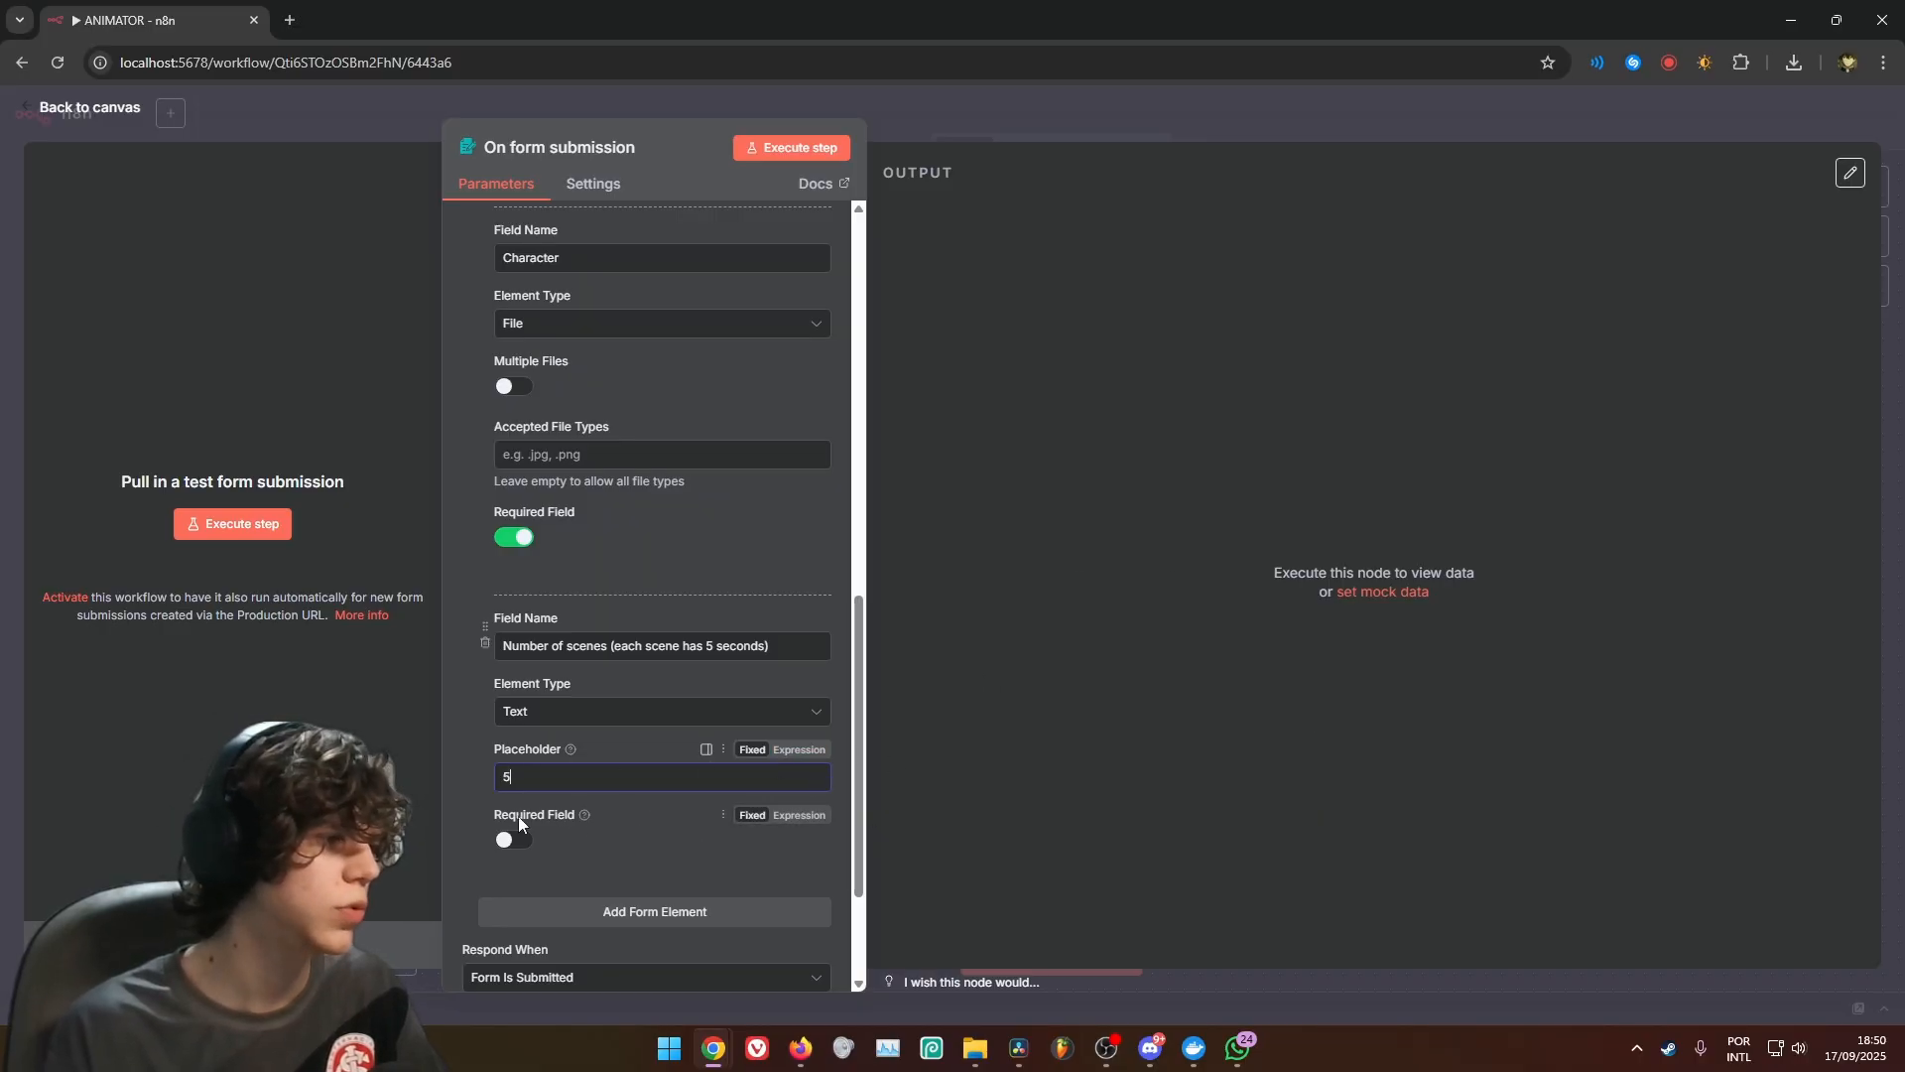
scroll(651, 687, "up", 3)
scroll(537, 616, "down", 5)
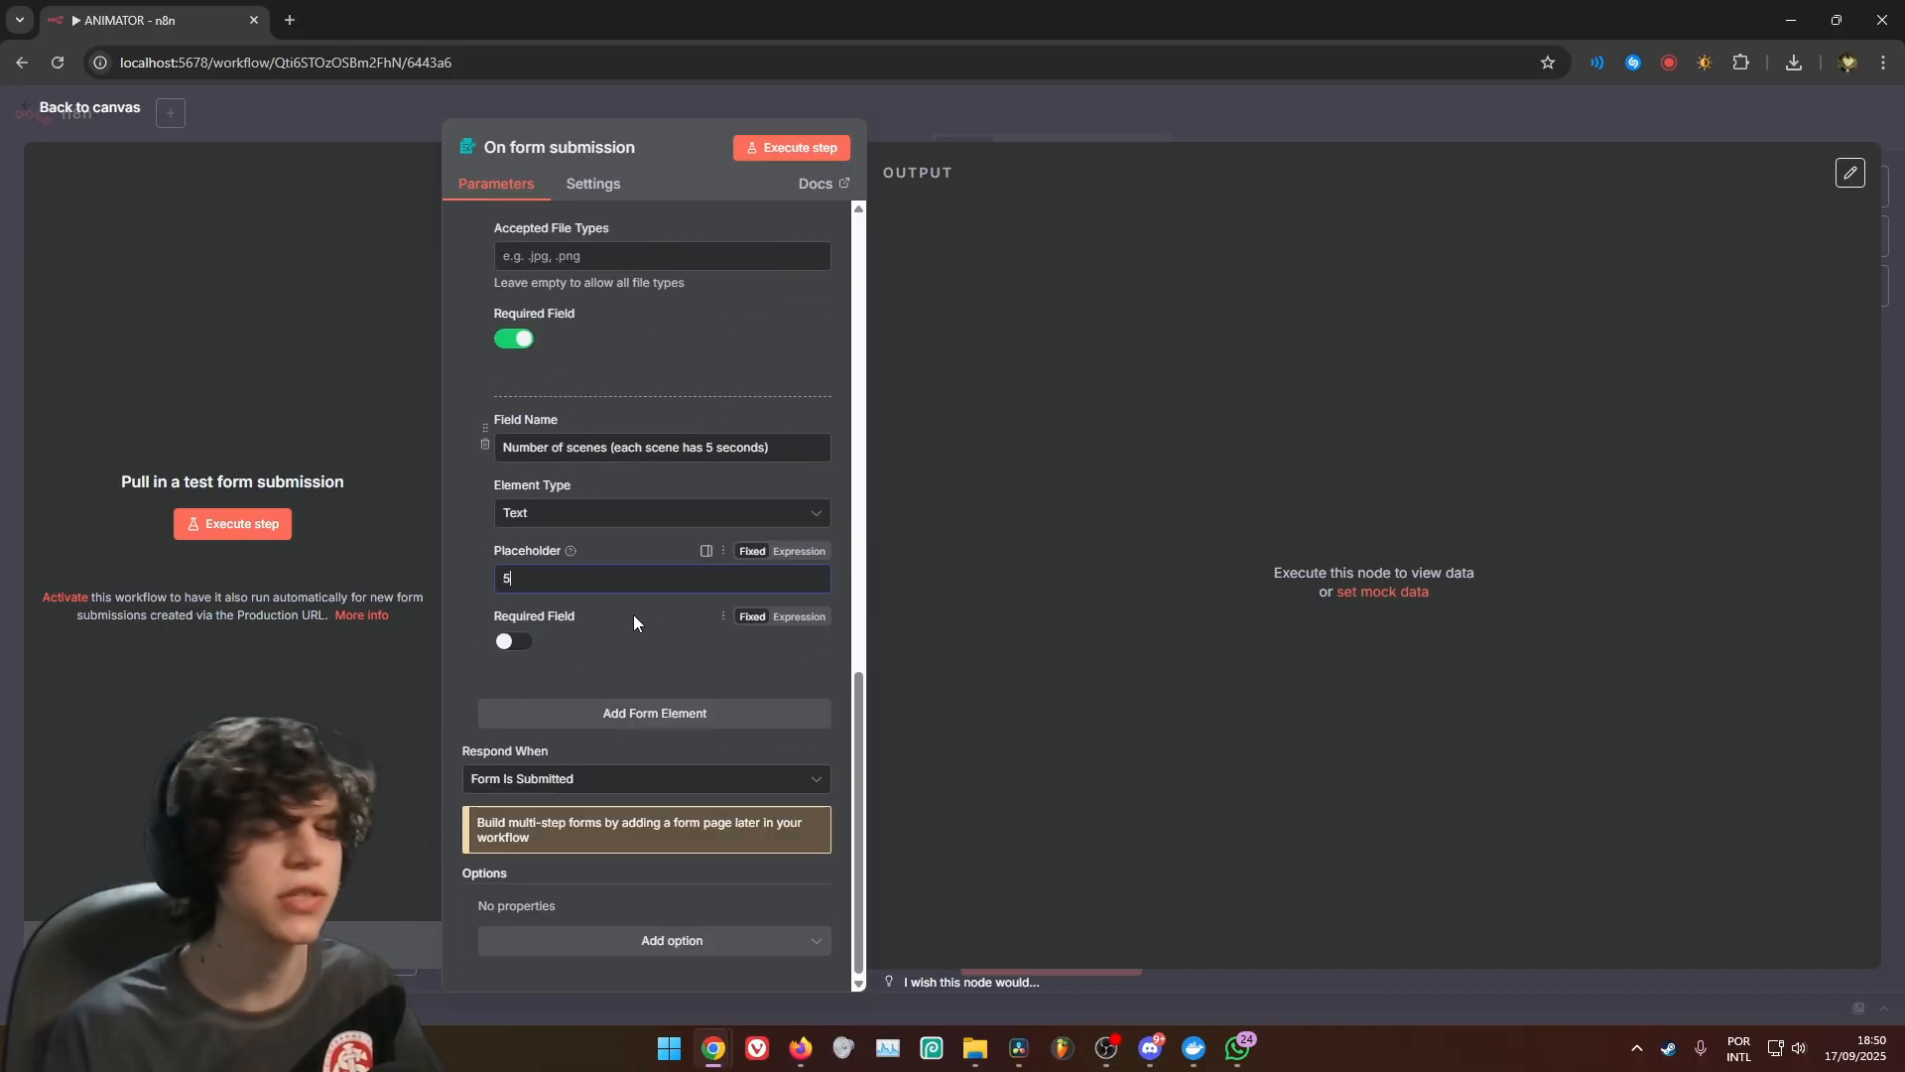
scroll(645, 625, "up", 5)
left_click(1058, 128)
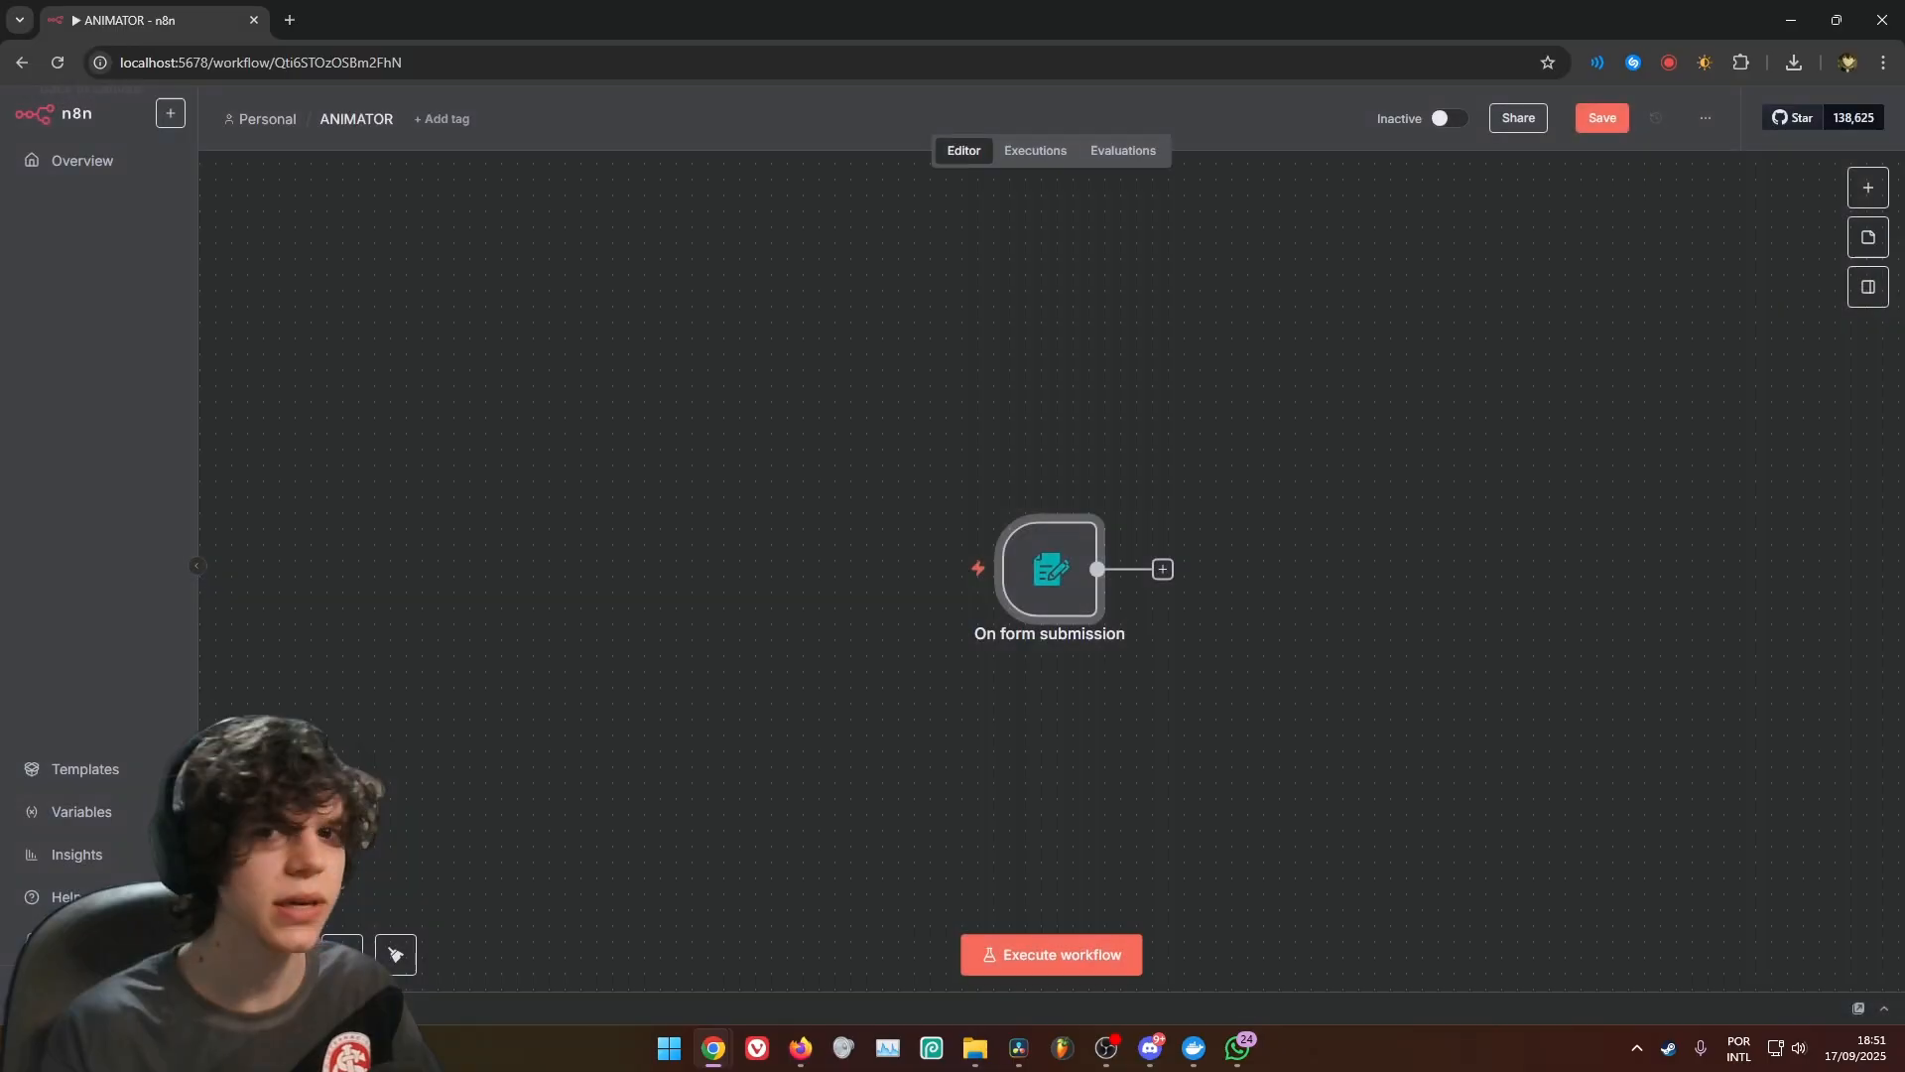
Add an Extract from File node that moves the Character file to a base64 string, with Keep Source set to Both
left_click(1162, 569)
type("ex")
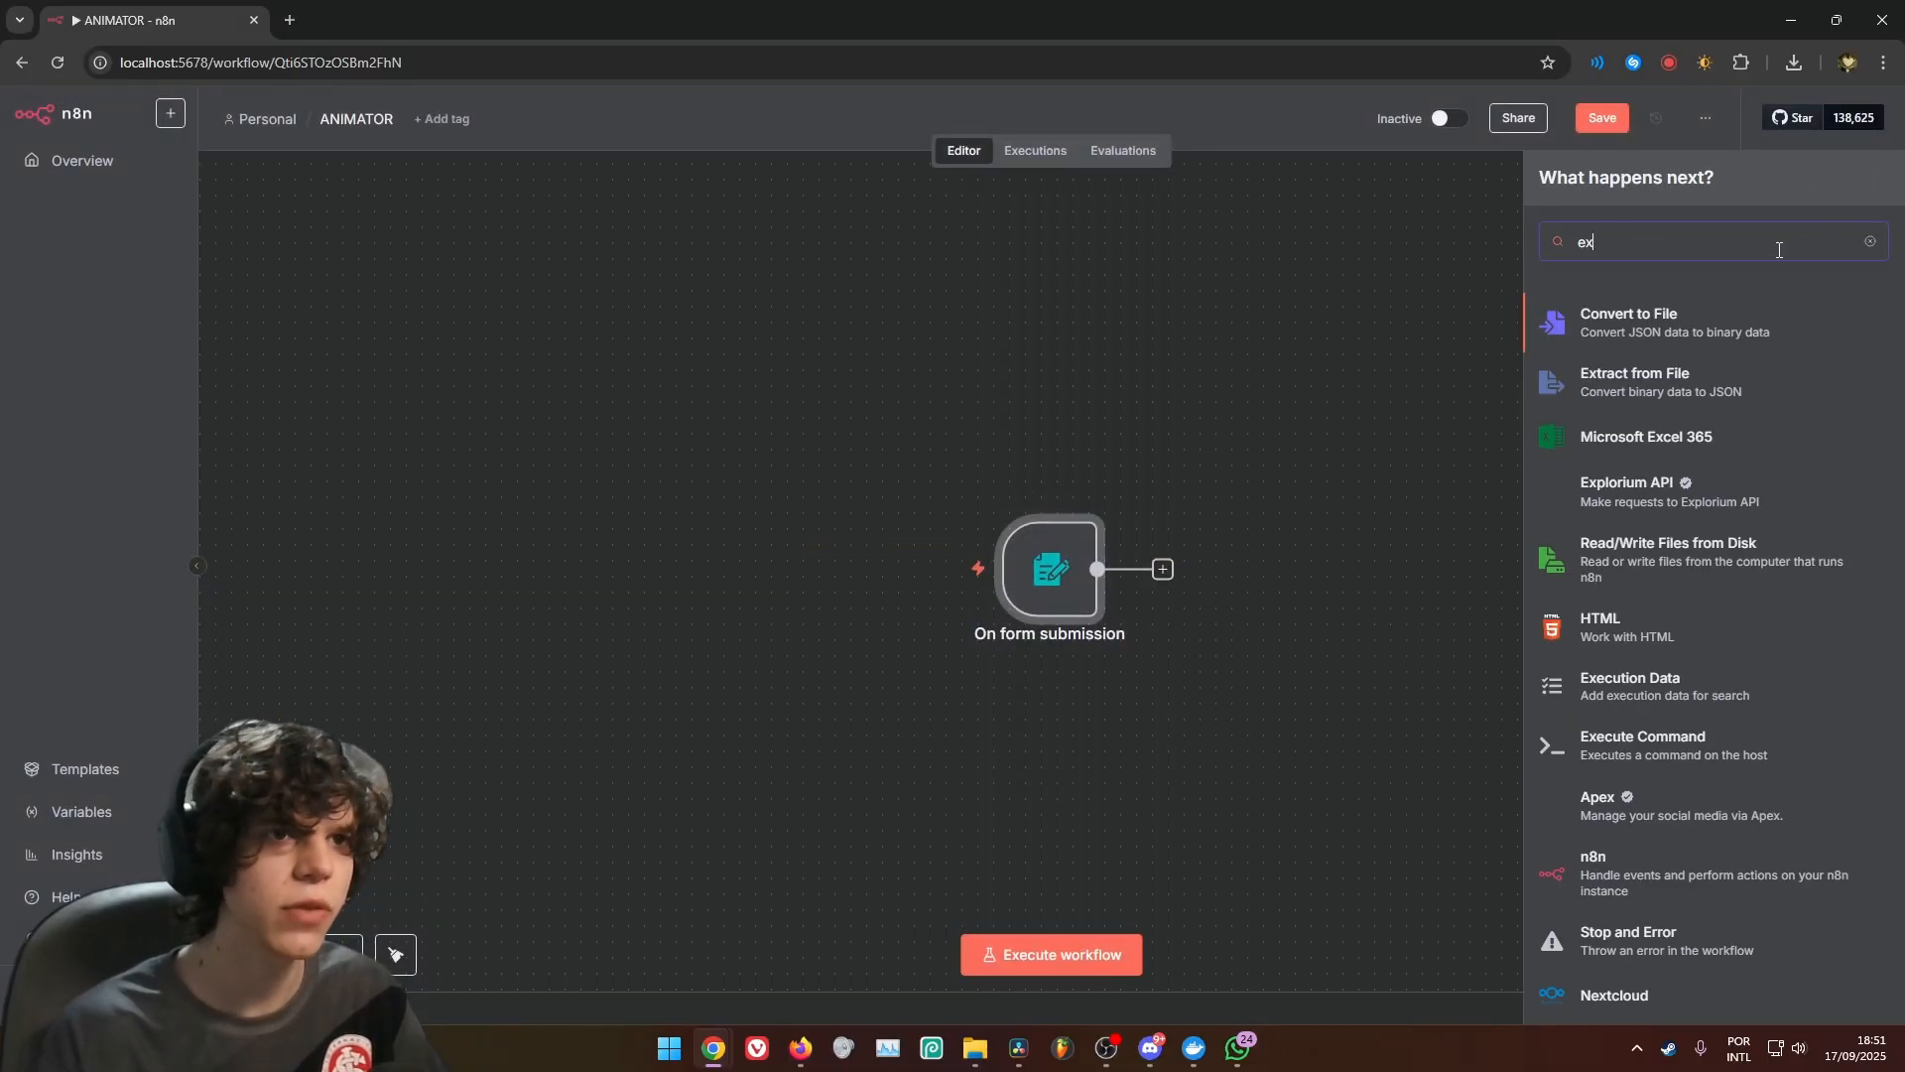
left_click(1628, 372)
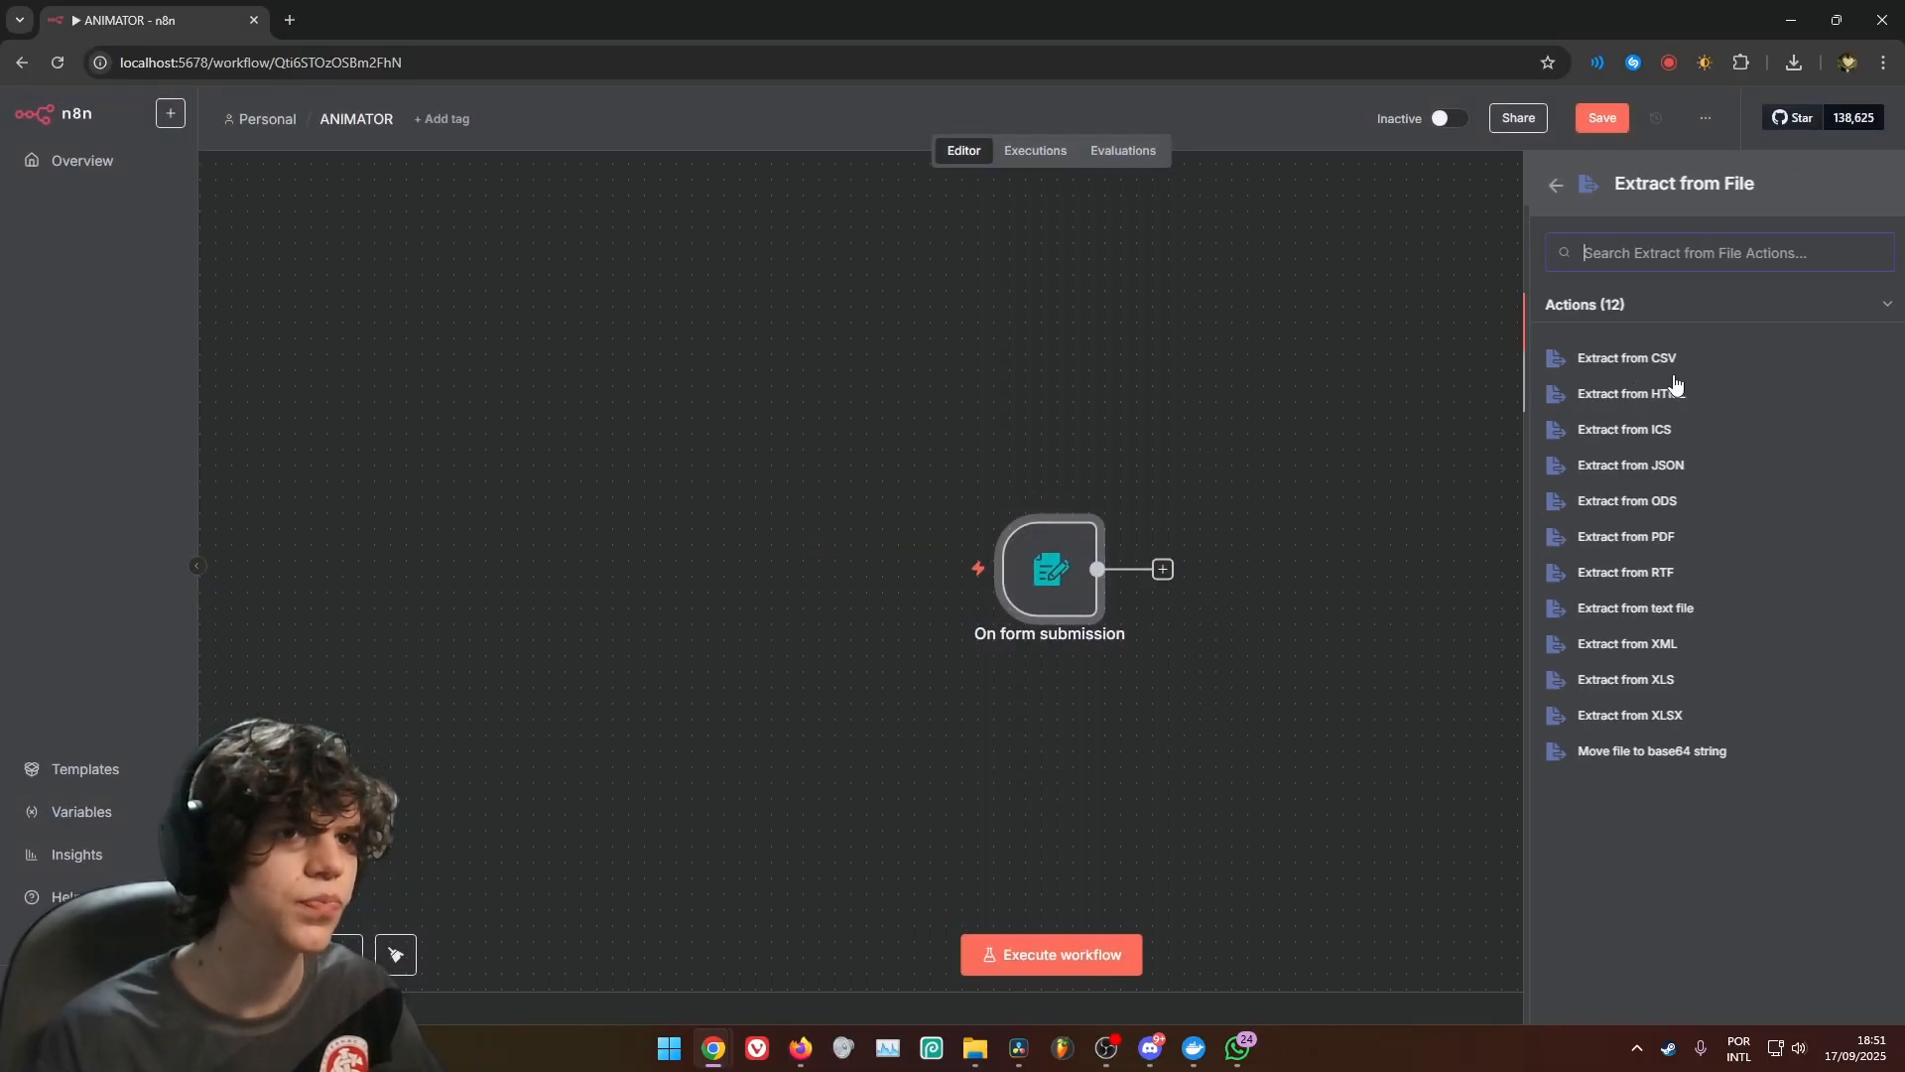
left_click(1649, 750)
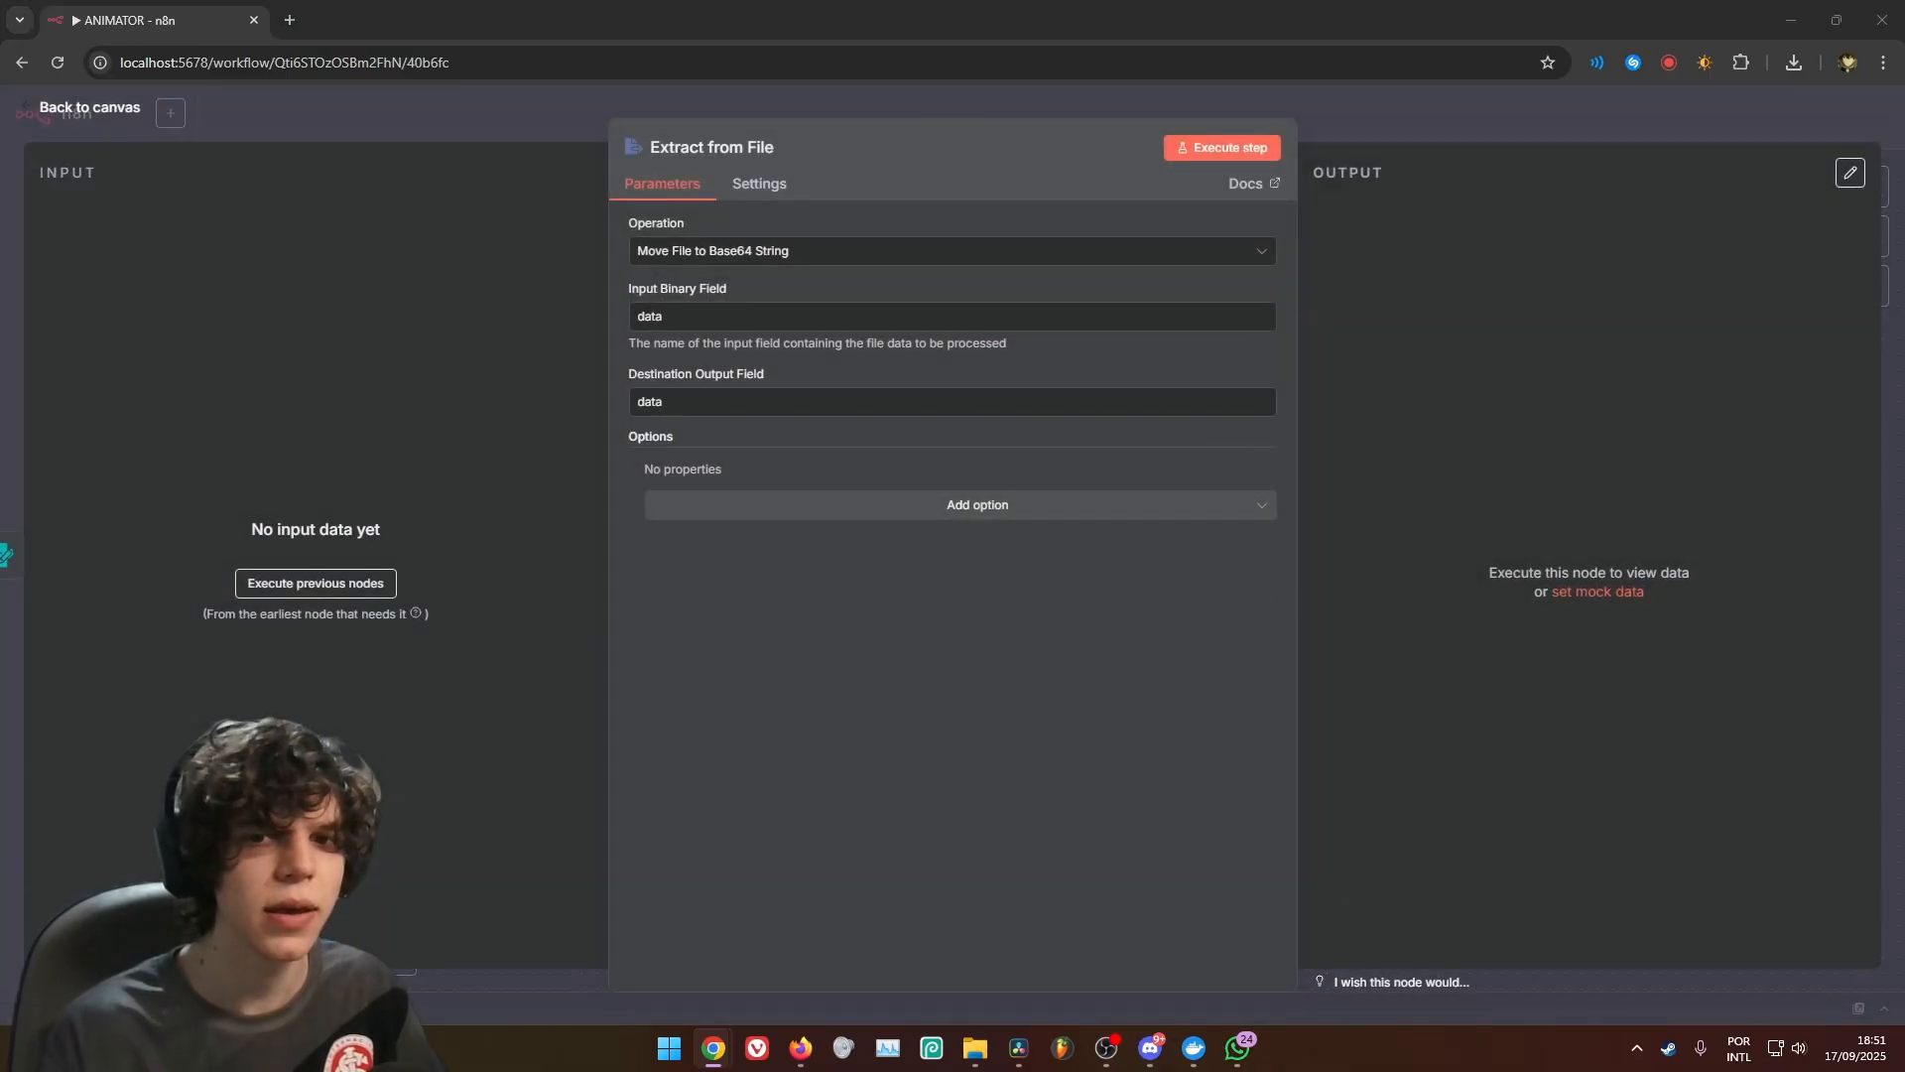
double_click(651, 318)
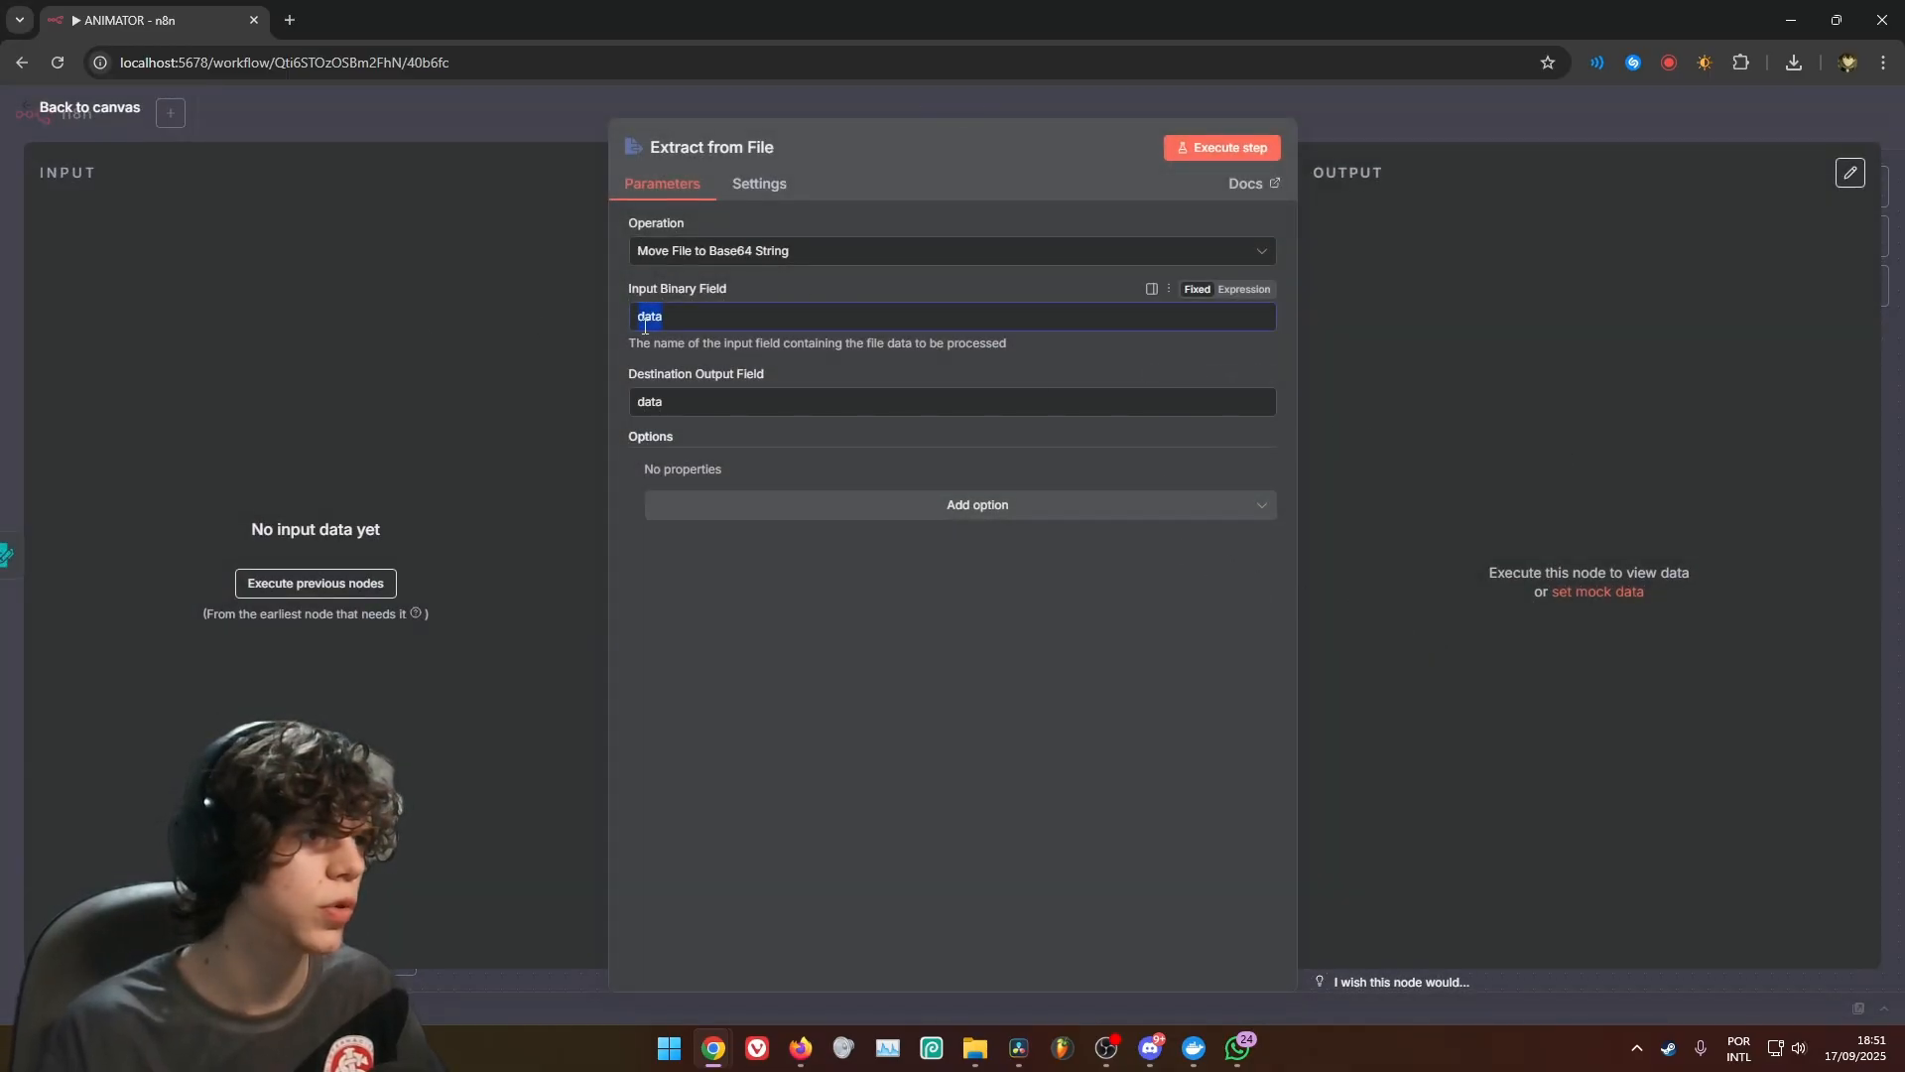
type("Character")
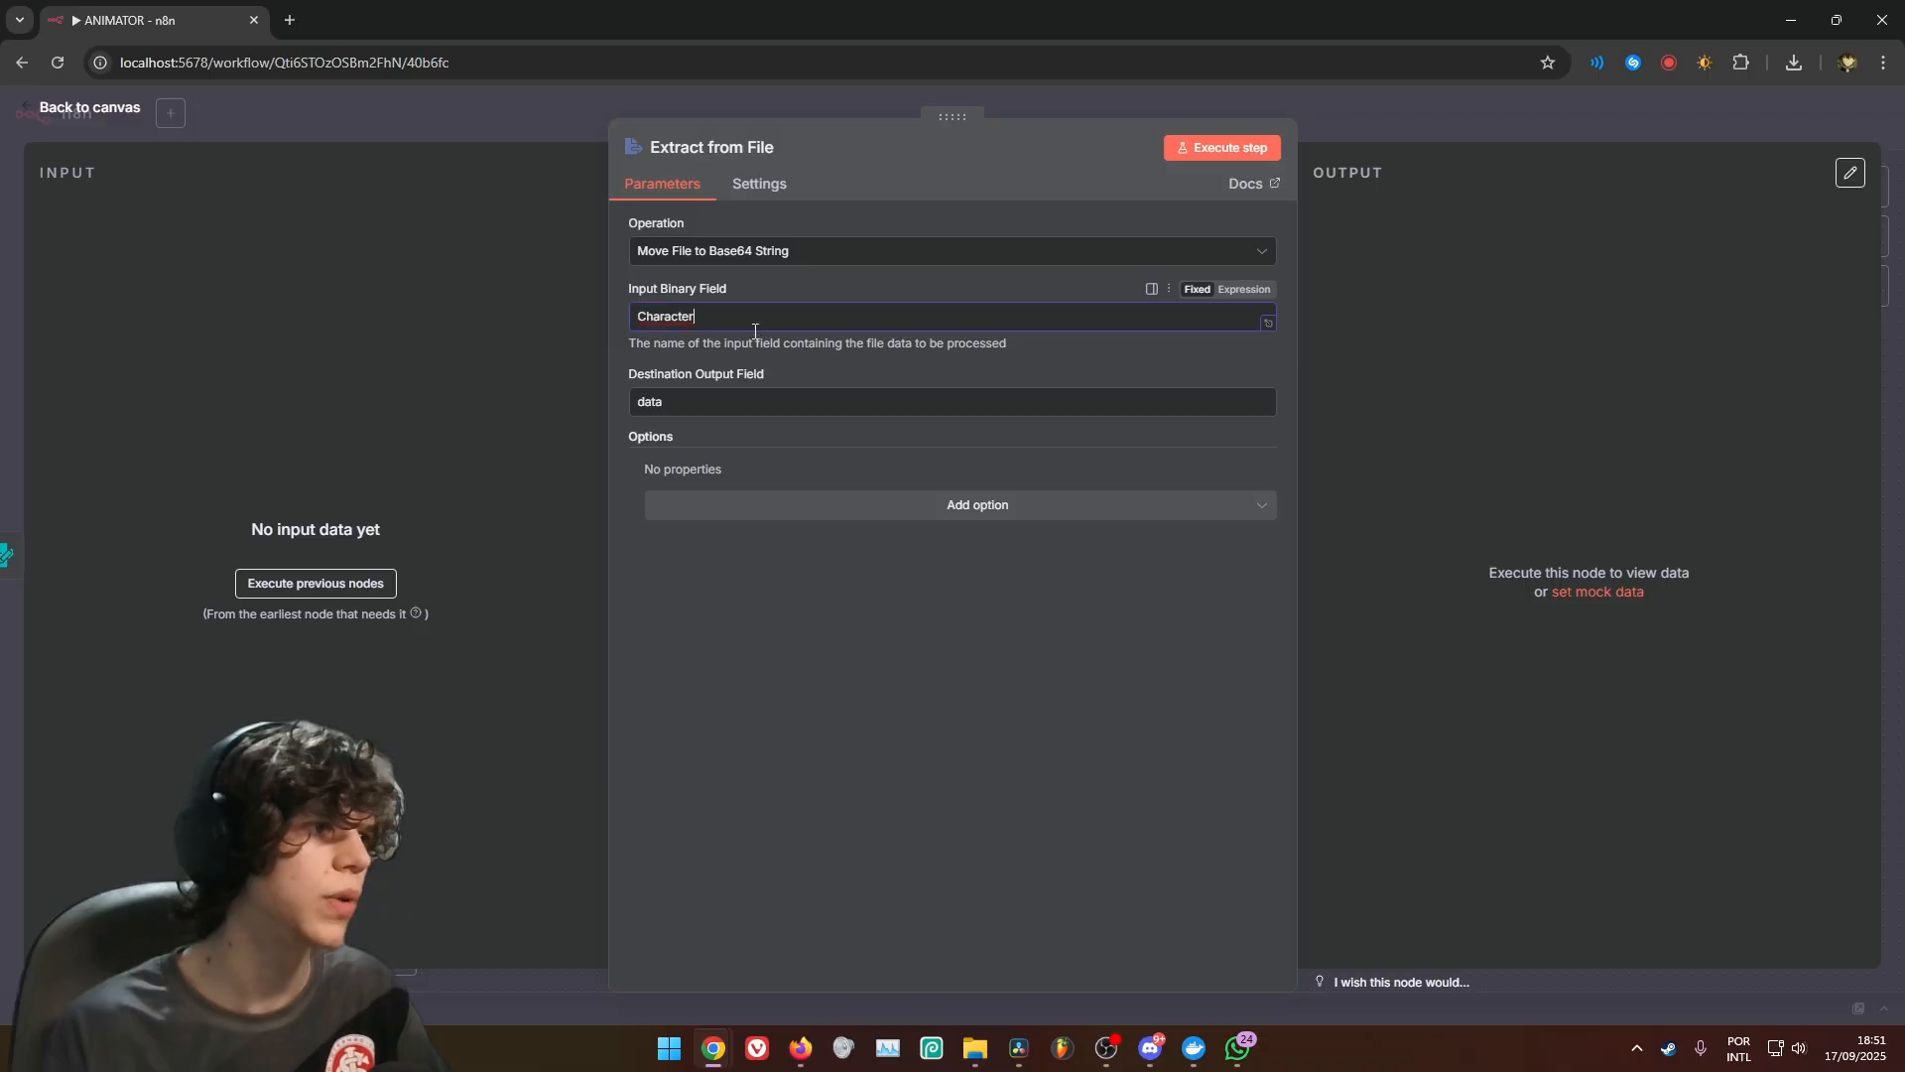
left_click(750, 508)
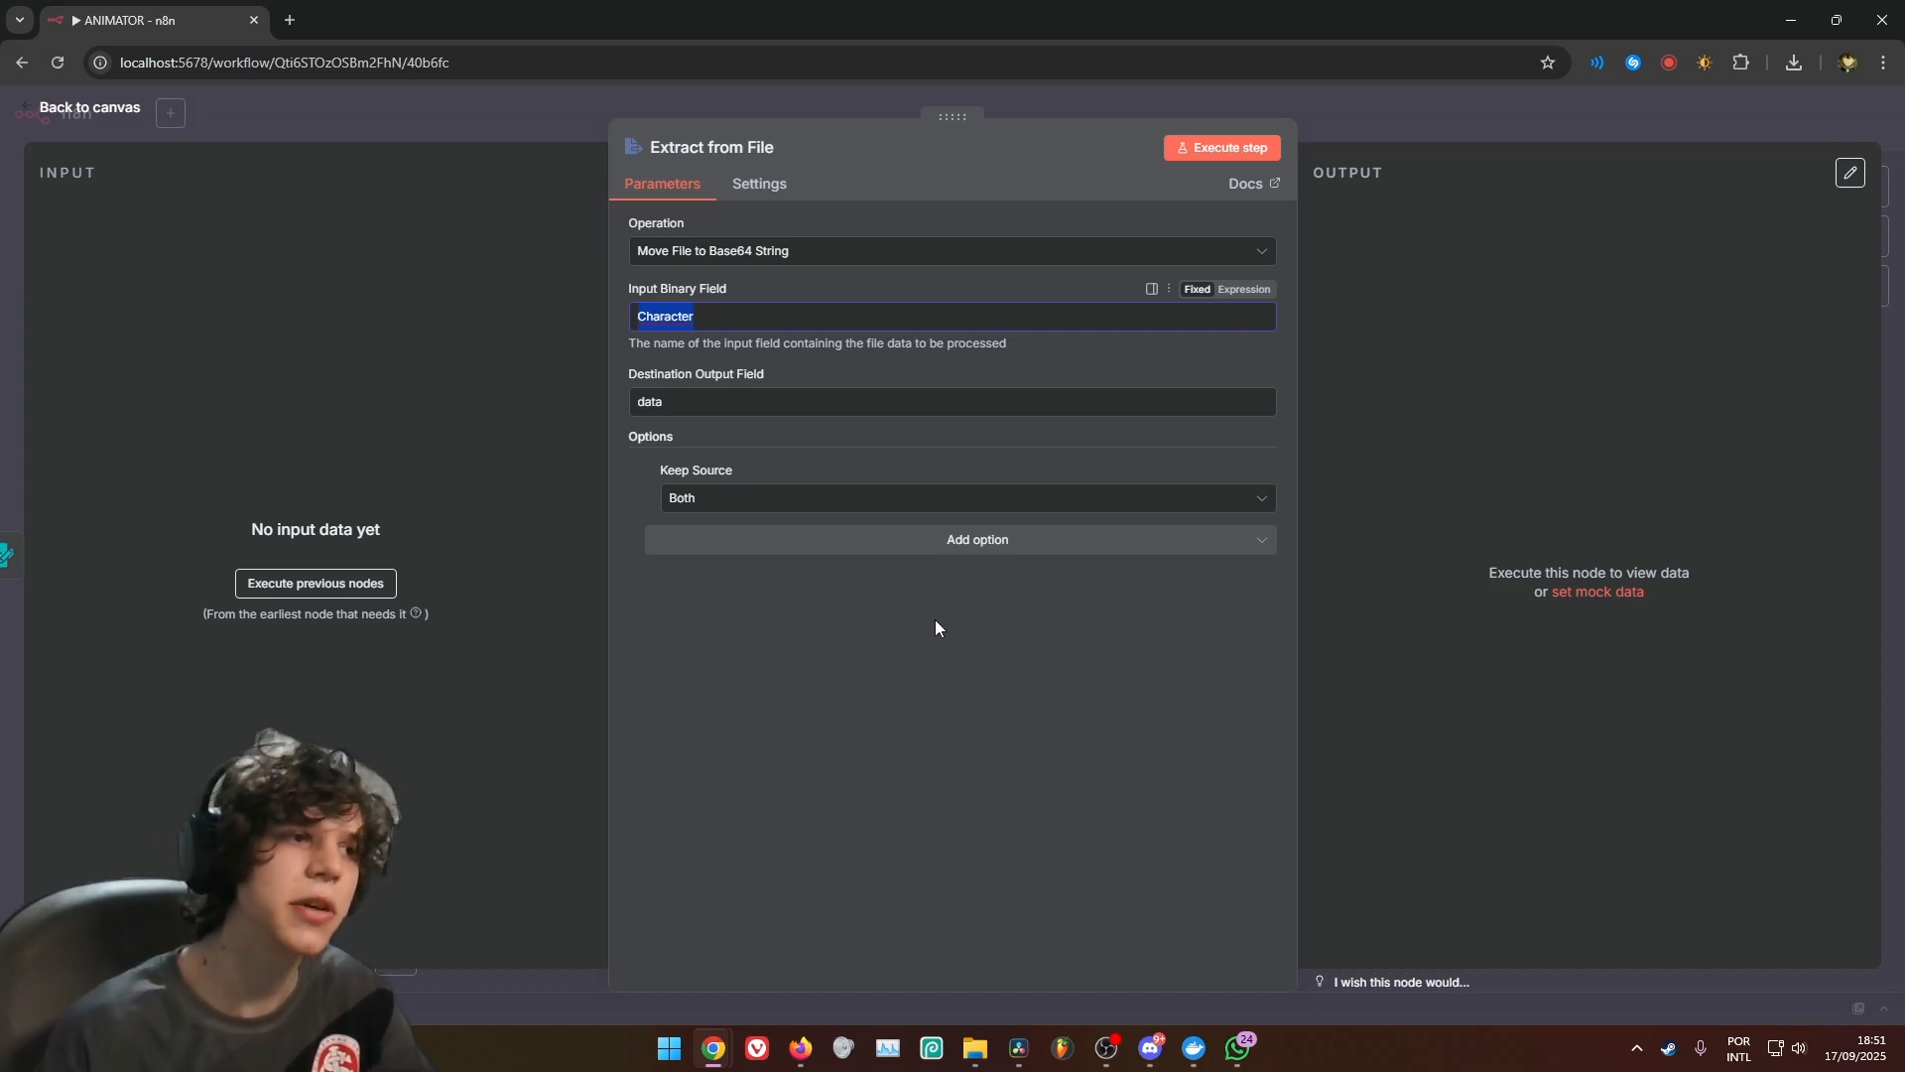
left_click(1365, 95)
Add a Convert to File node that moves a base64 string to file, with data as its Base64 input field
left_click(1369, 569)
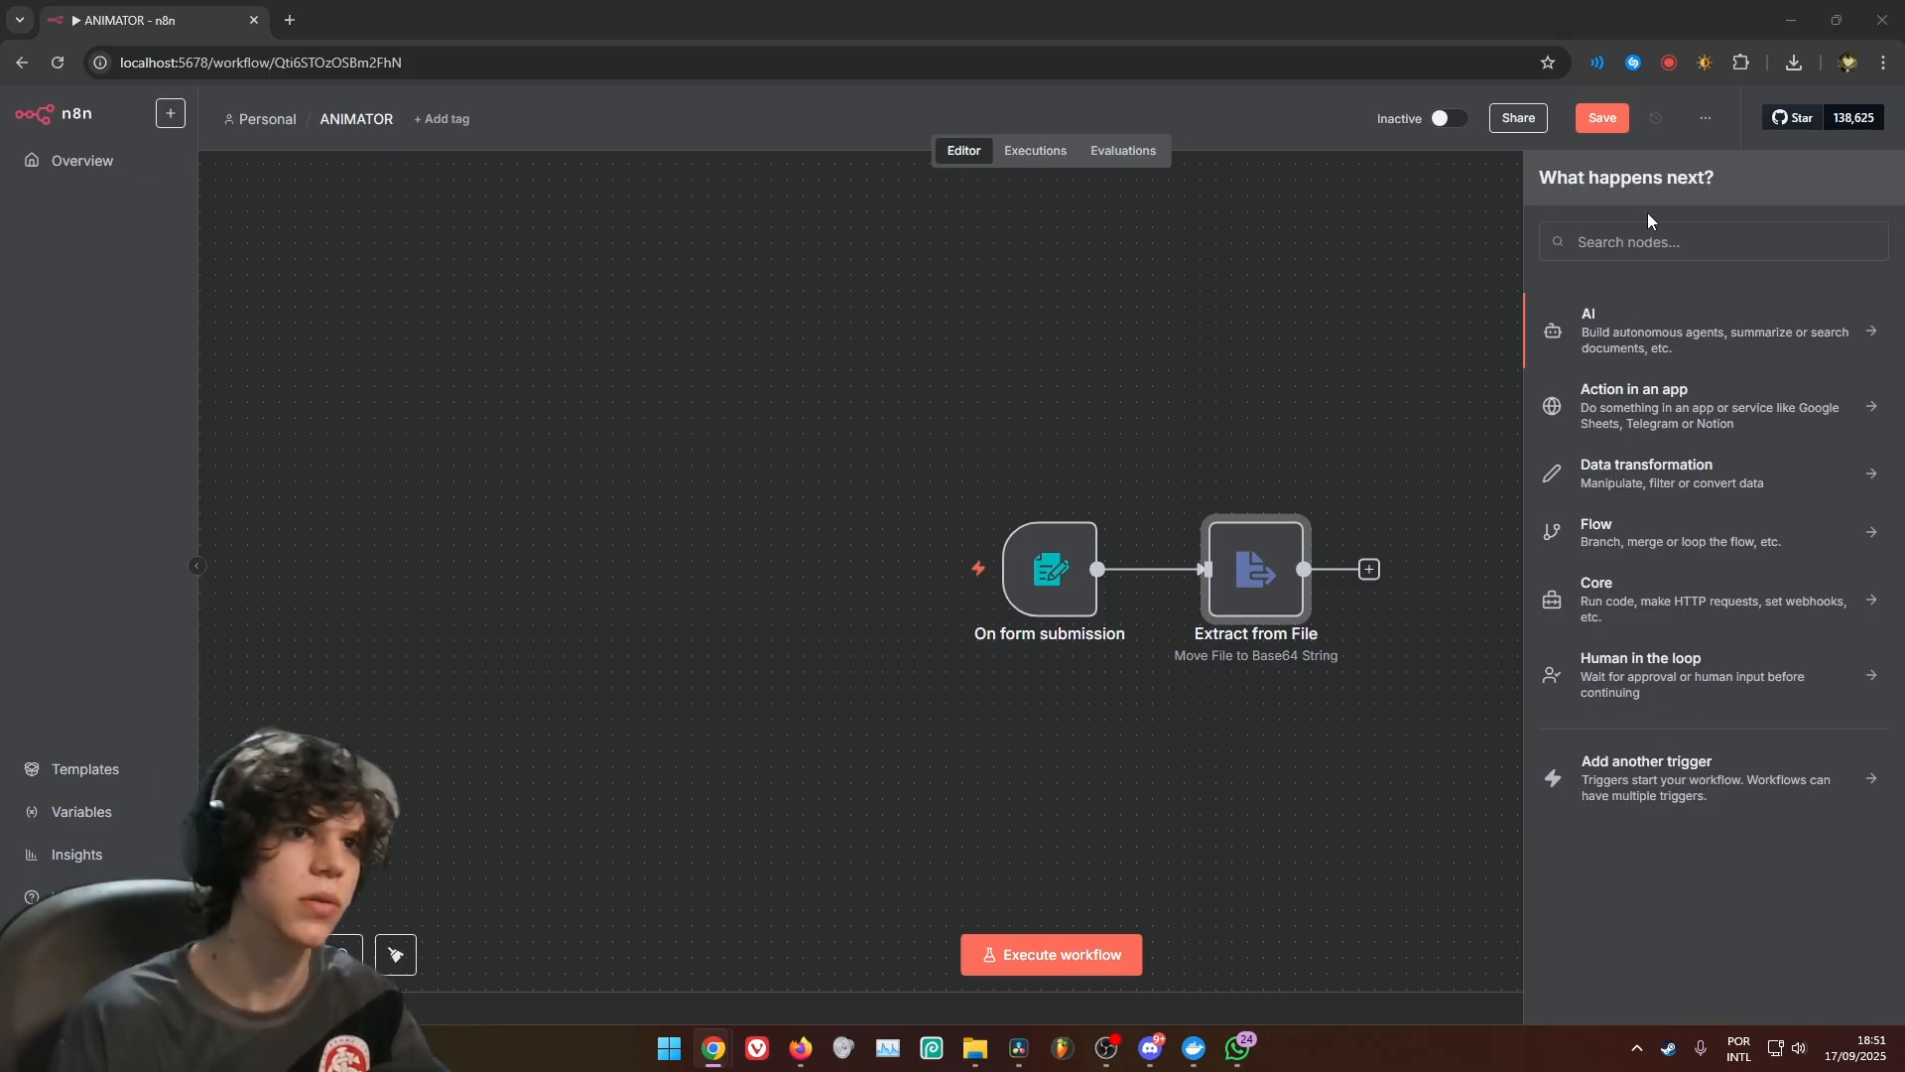
type("conv")
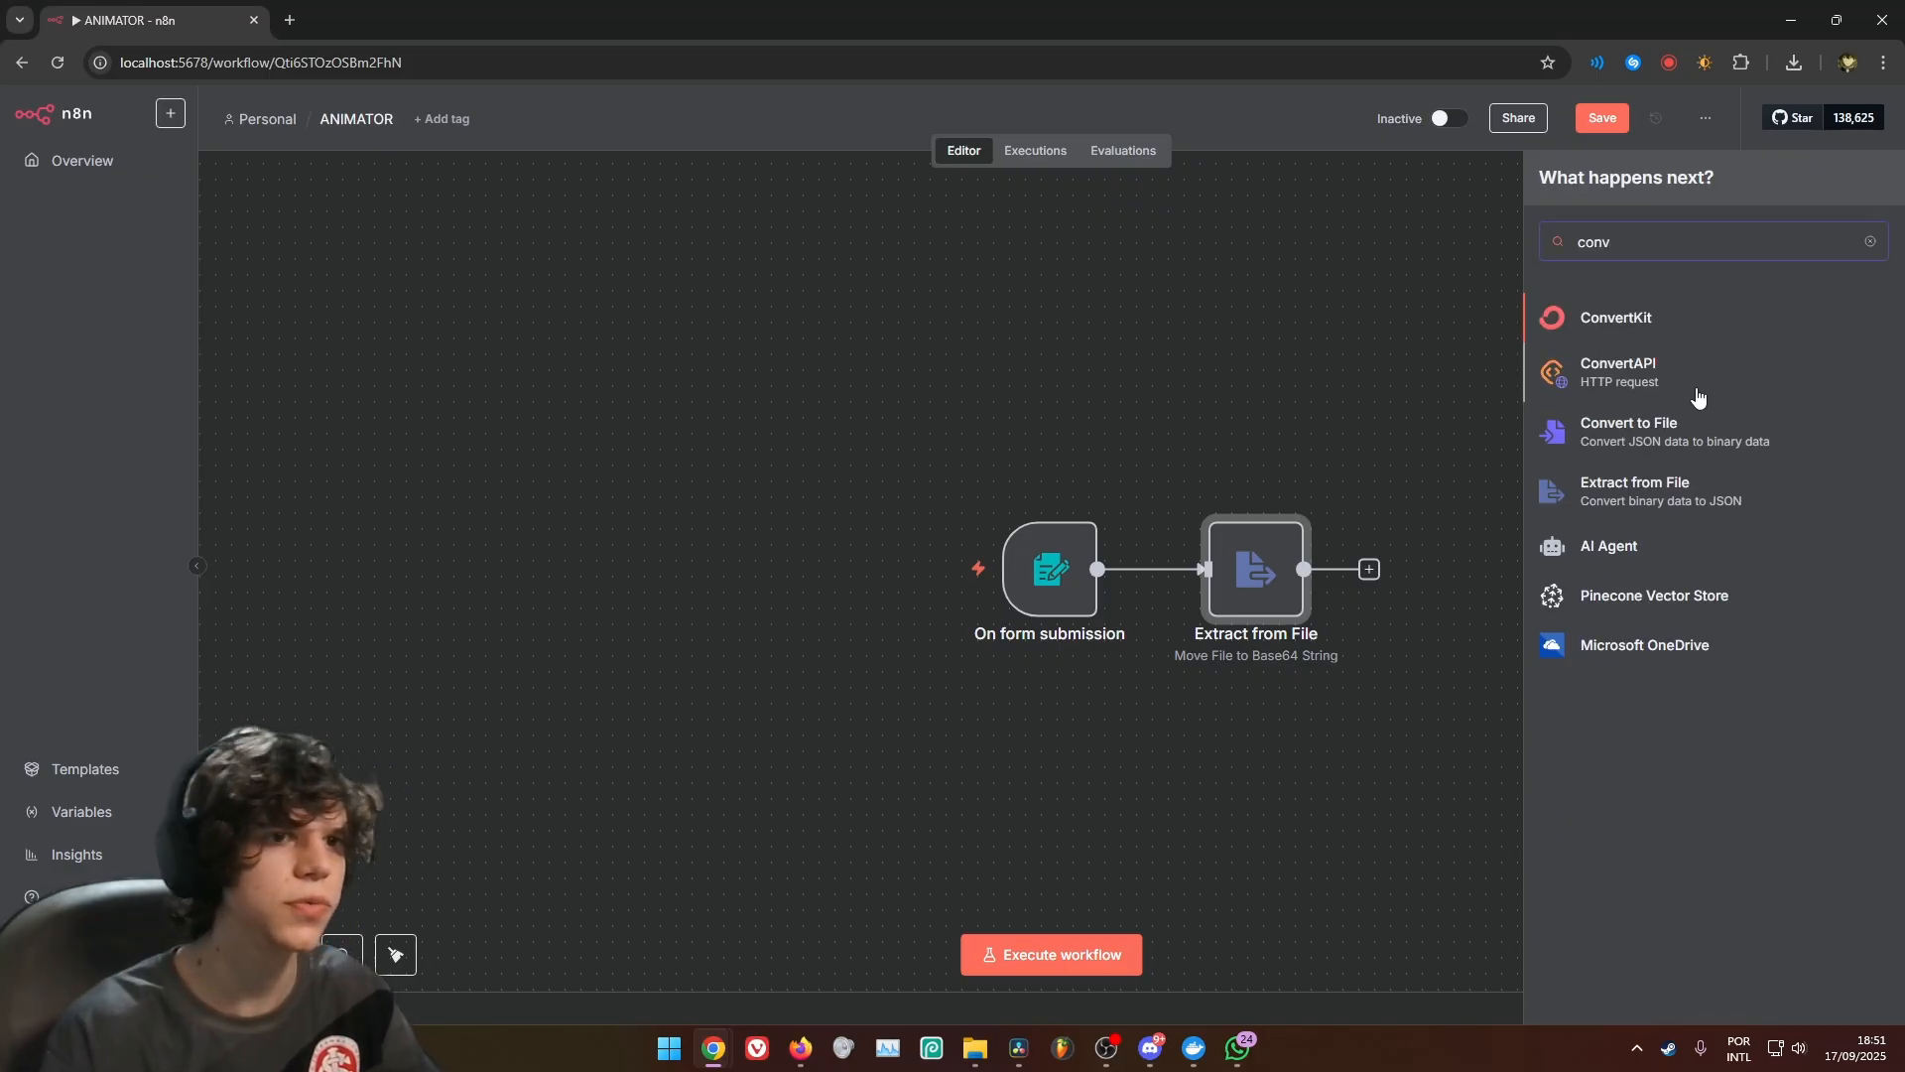
left_click(1691, 435)
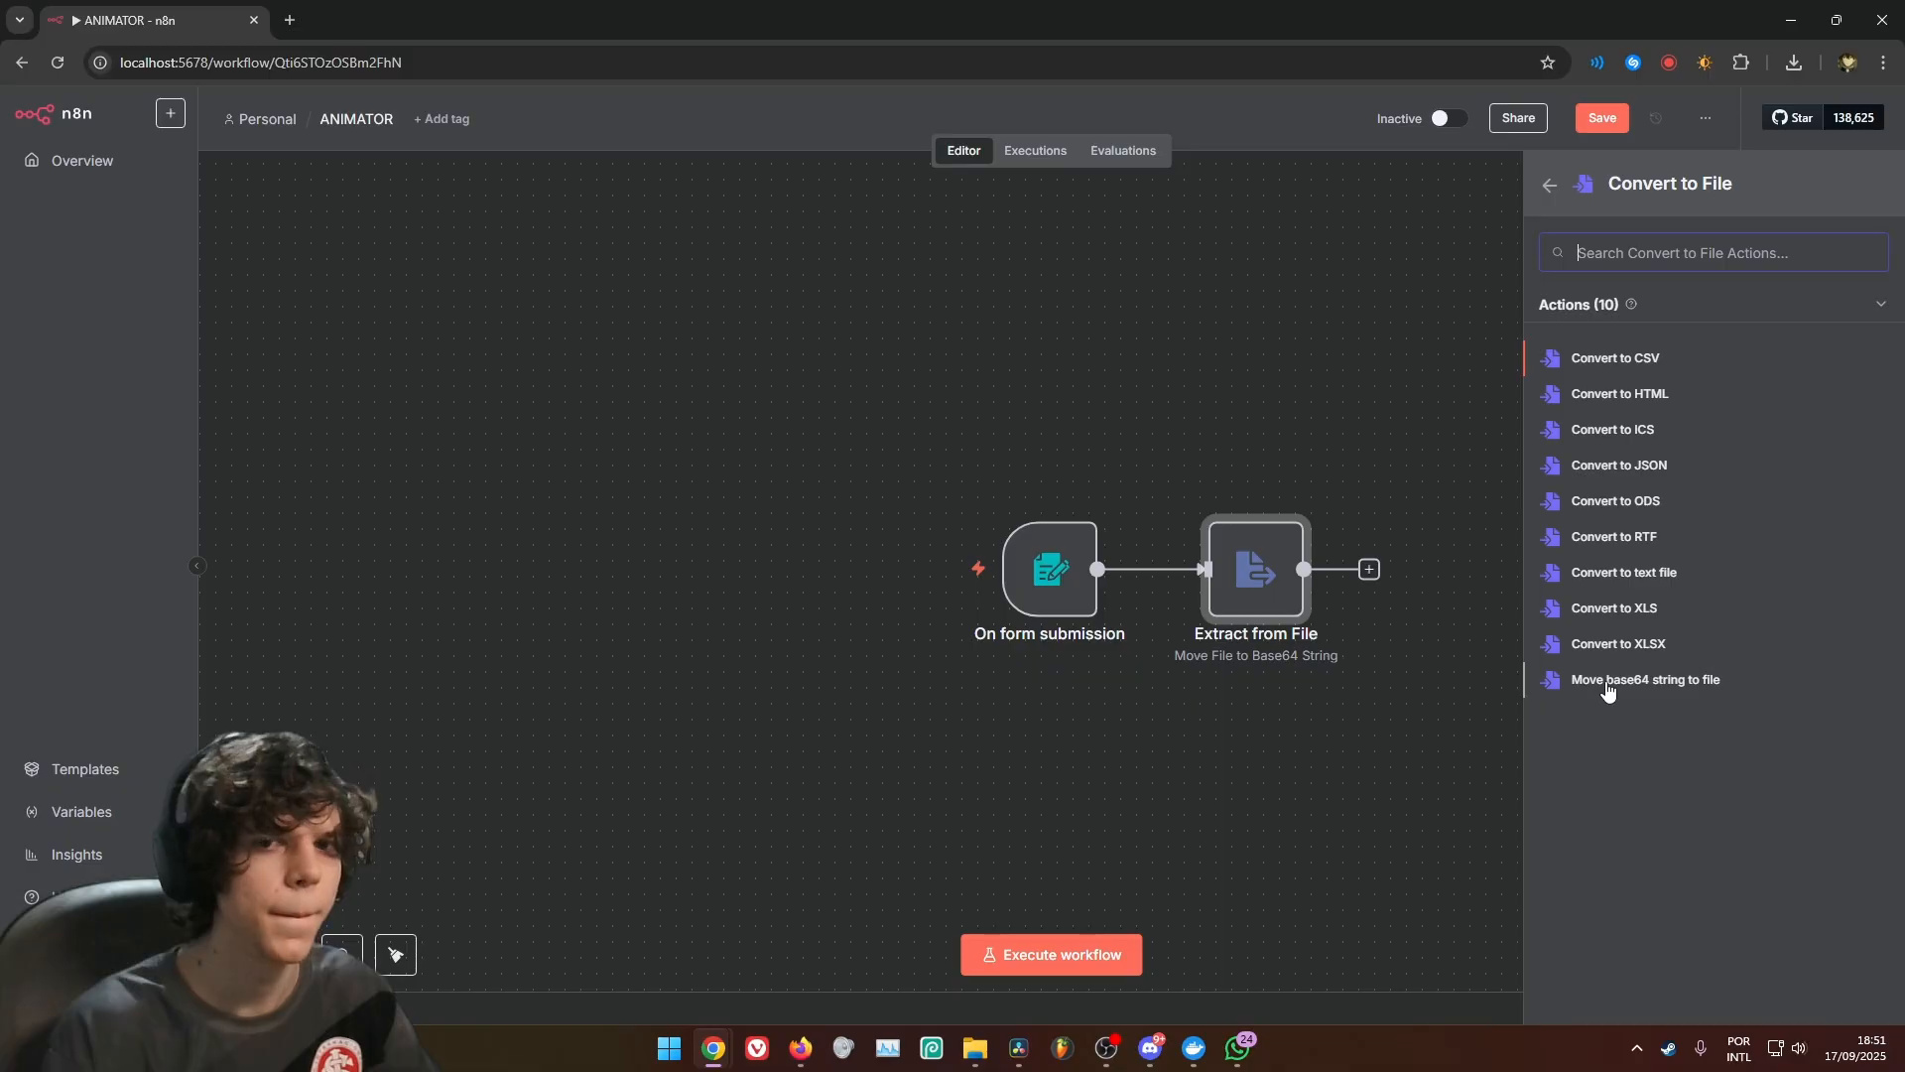
left_click(1609, 683)
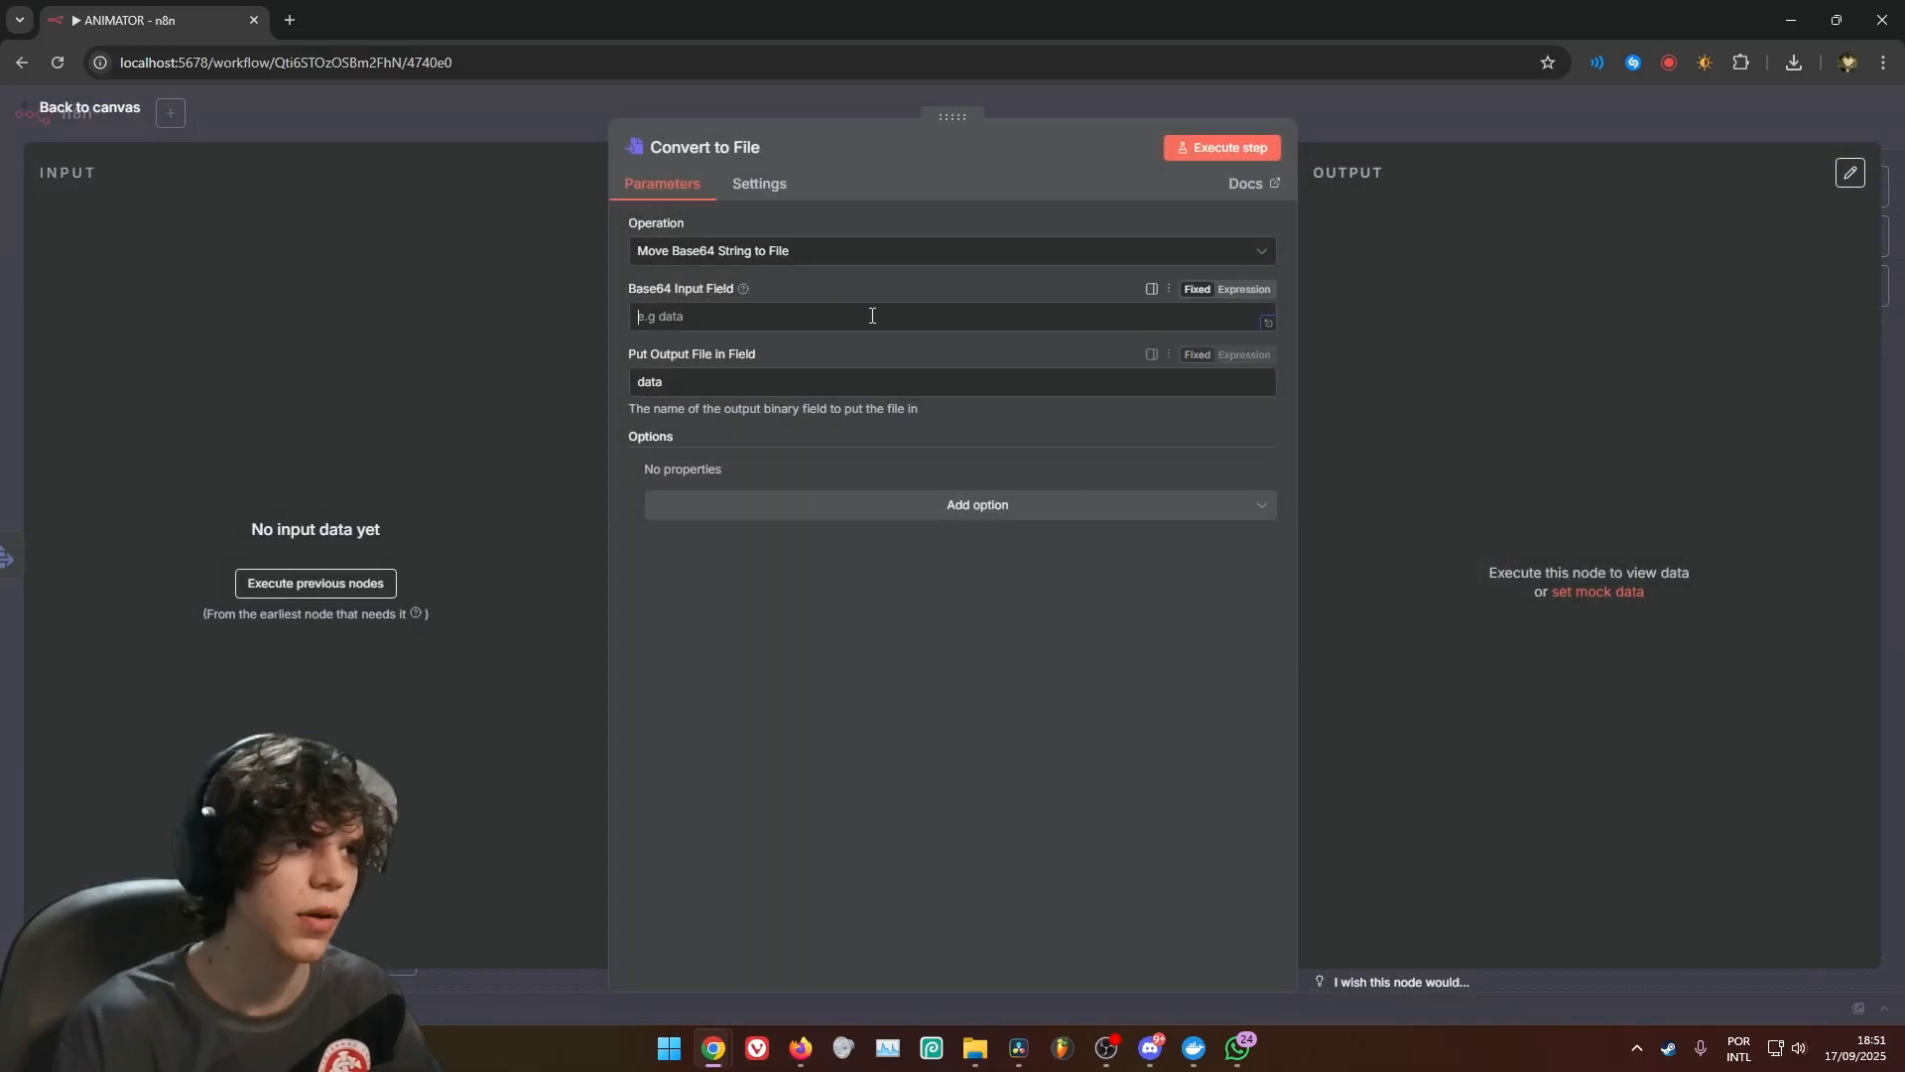
left_click(873, 314)
type("data")
left_click(1426, 137)
Add a Google Gemini Analyze image node after Convert to File and set its model to models/gemini-2.5-flash
key("Tab")
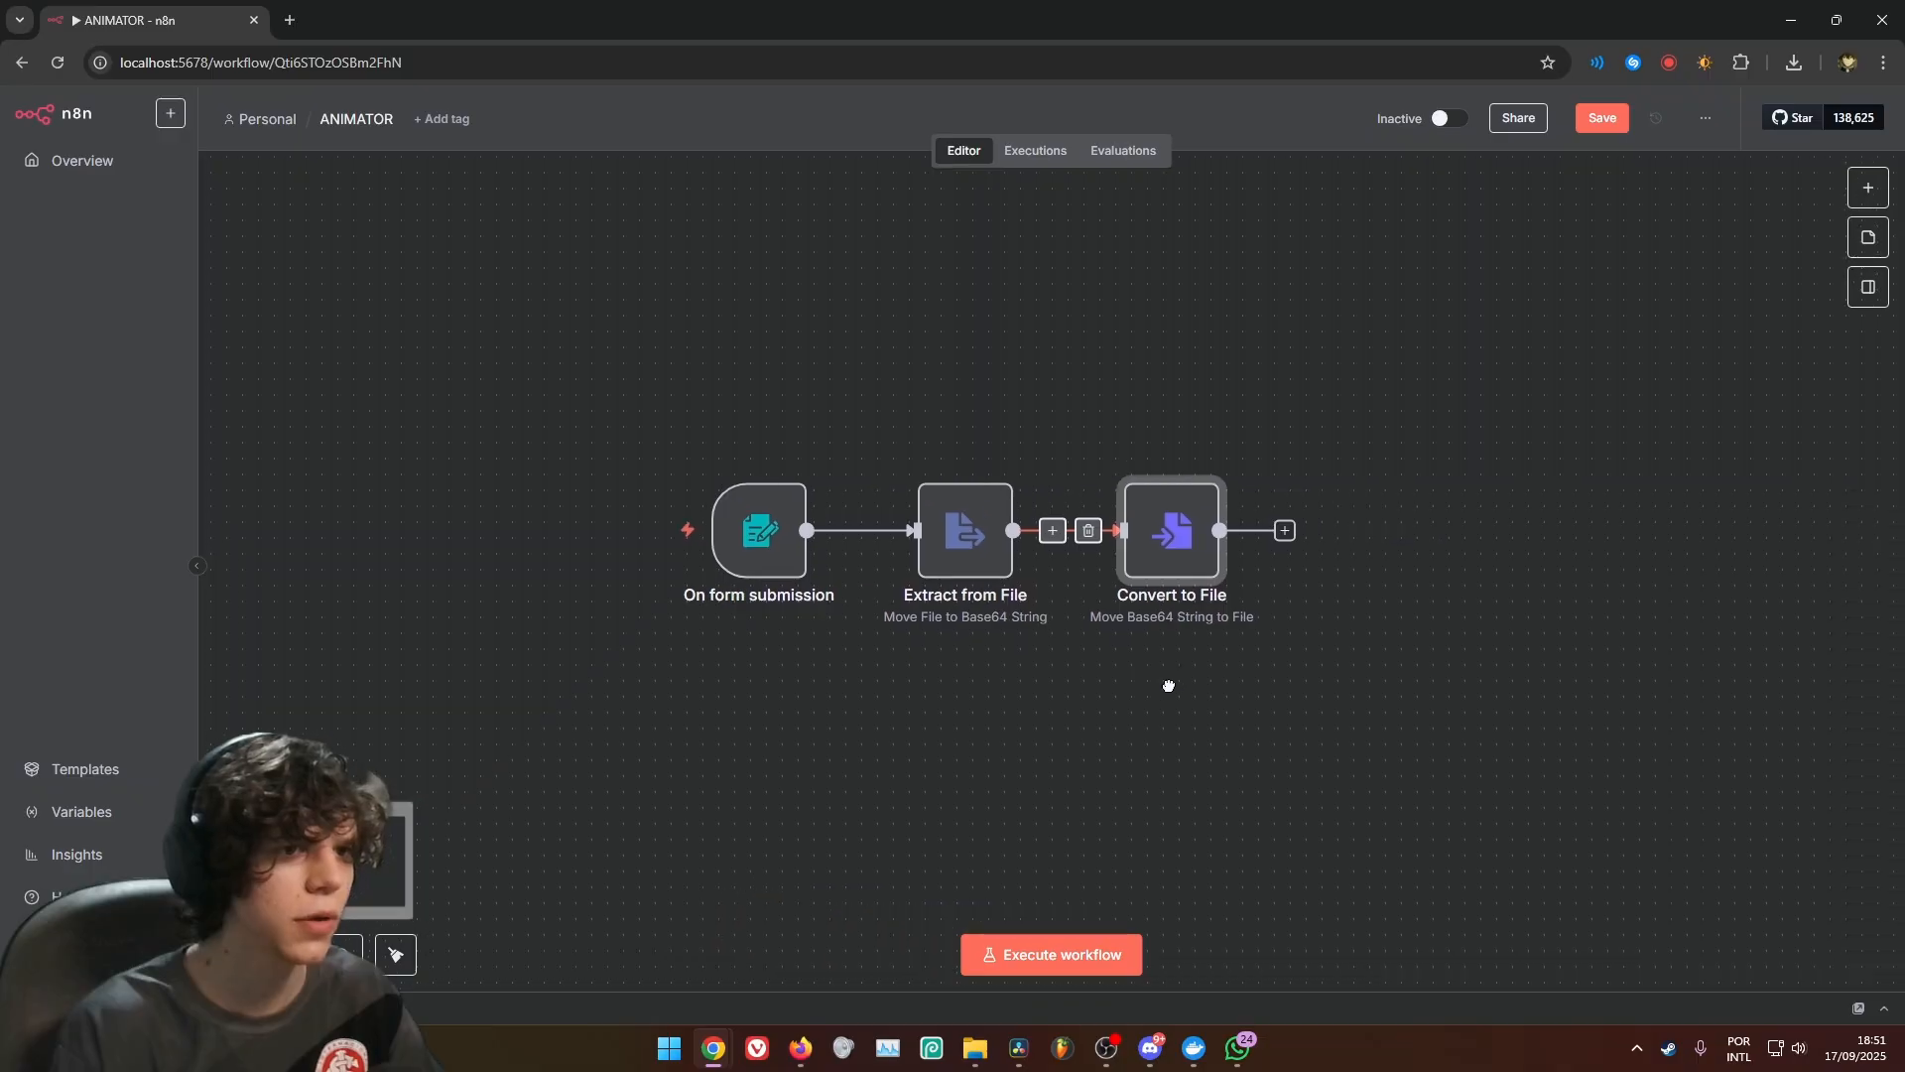
type("gemini")
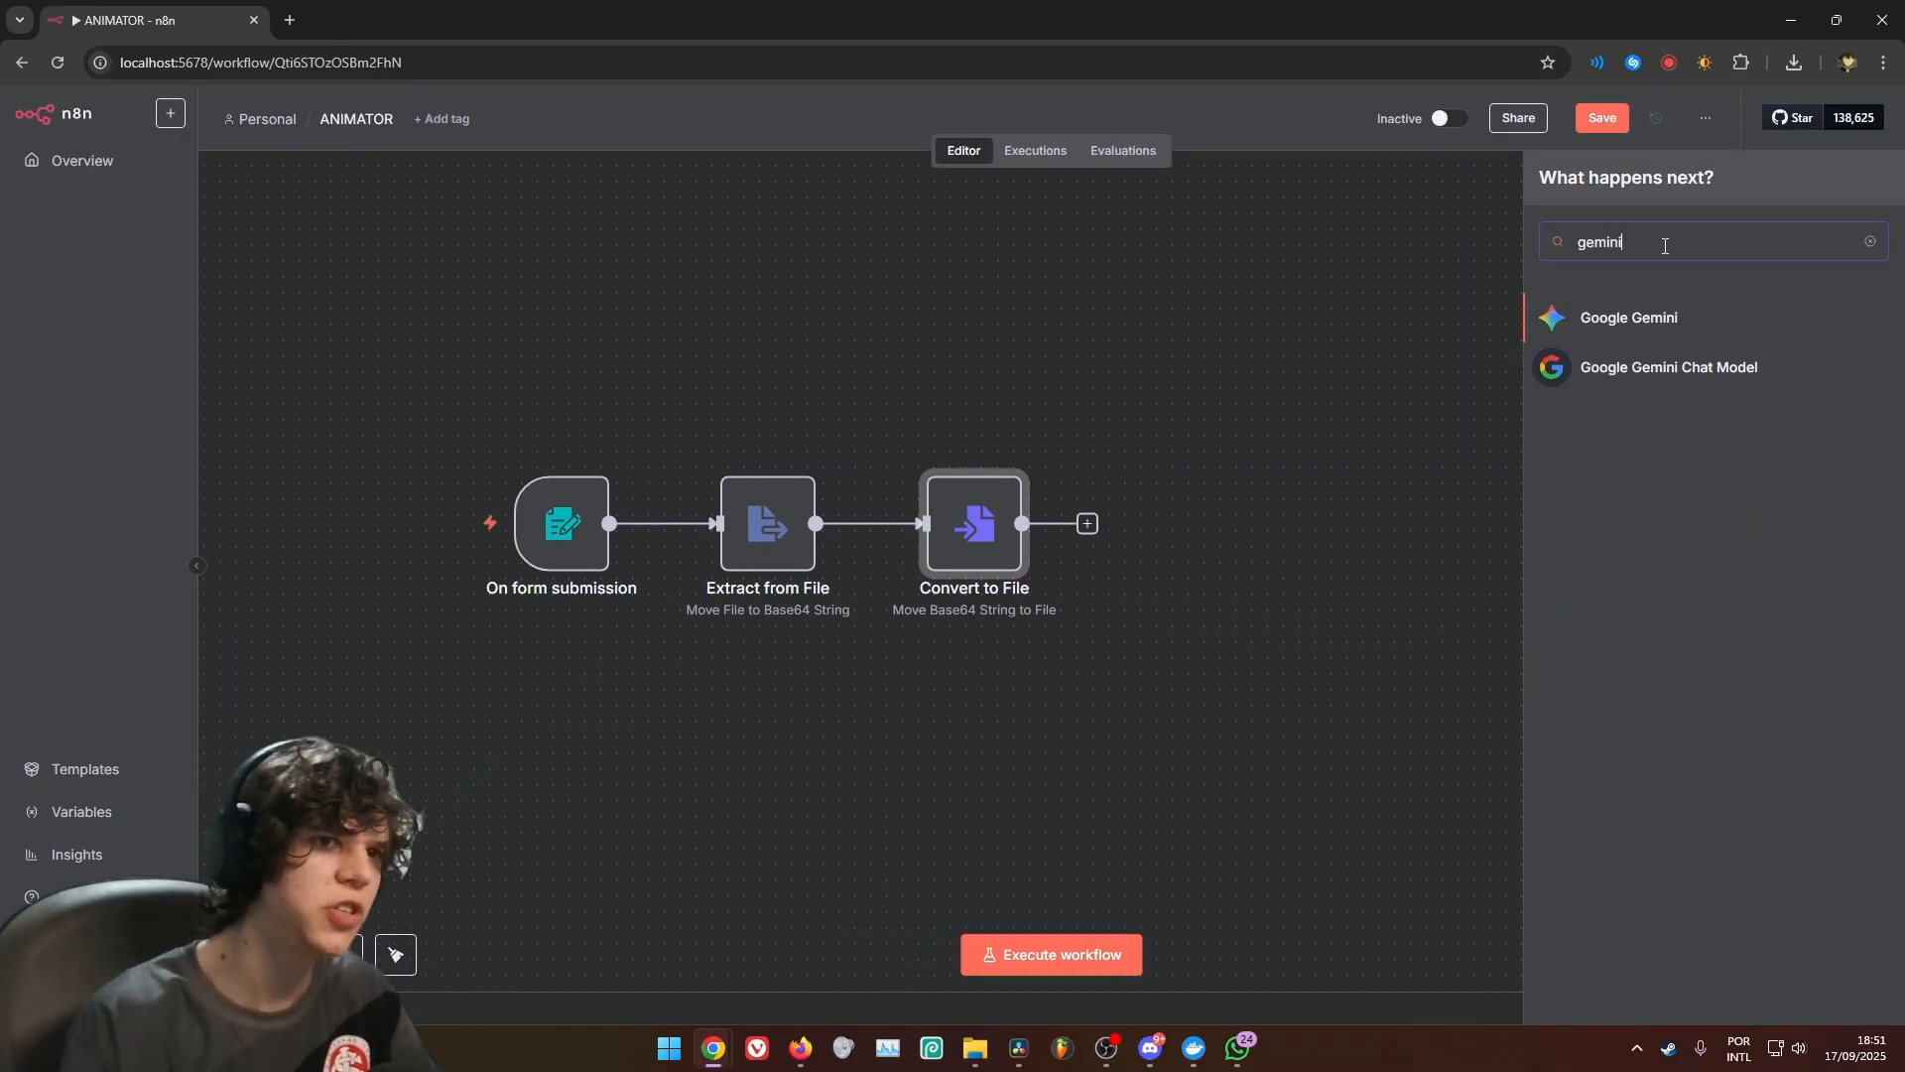
left_click(1636, 333)
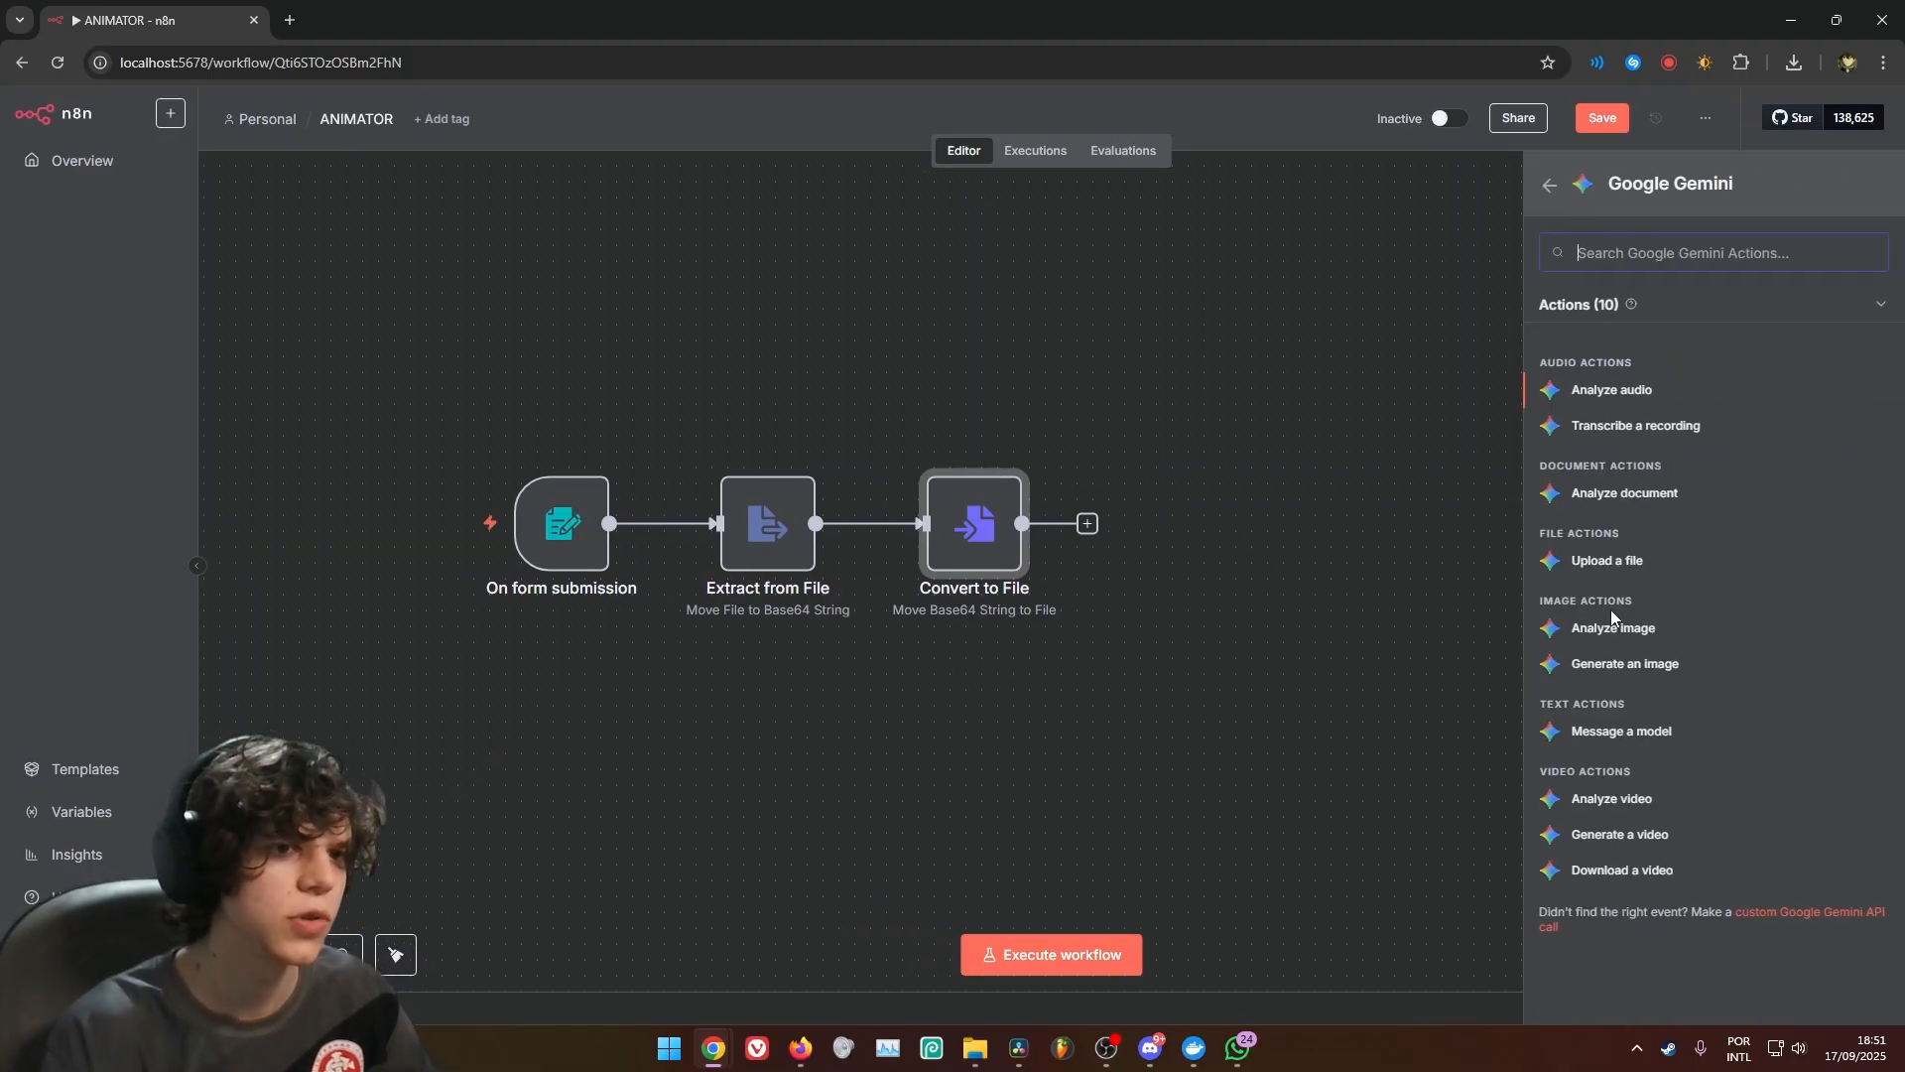
left_click(1626, 631)
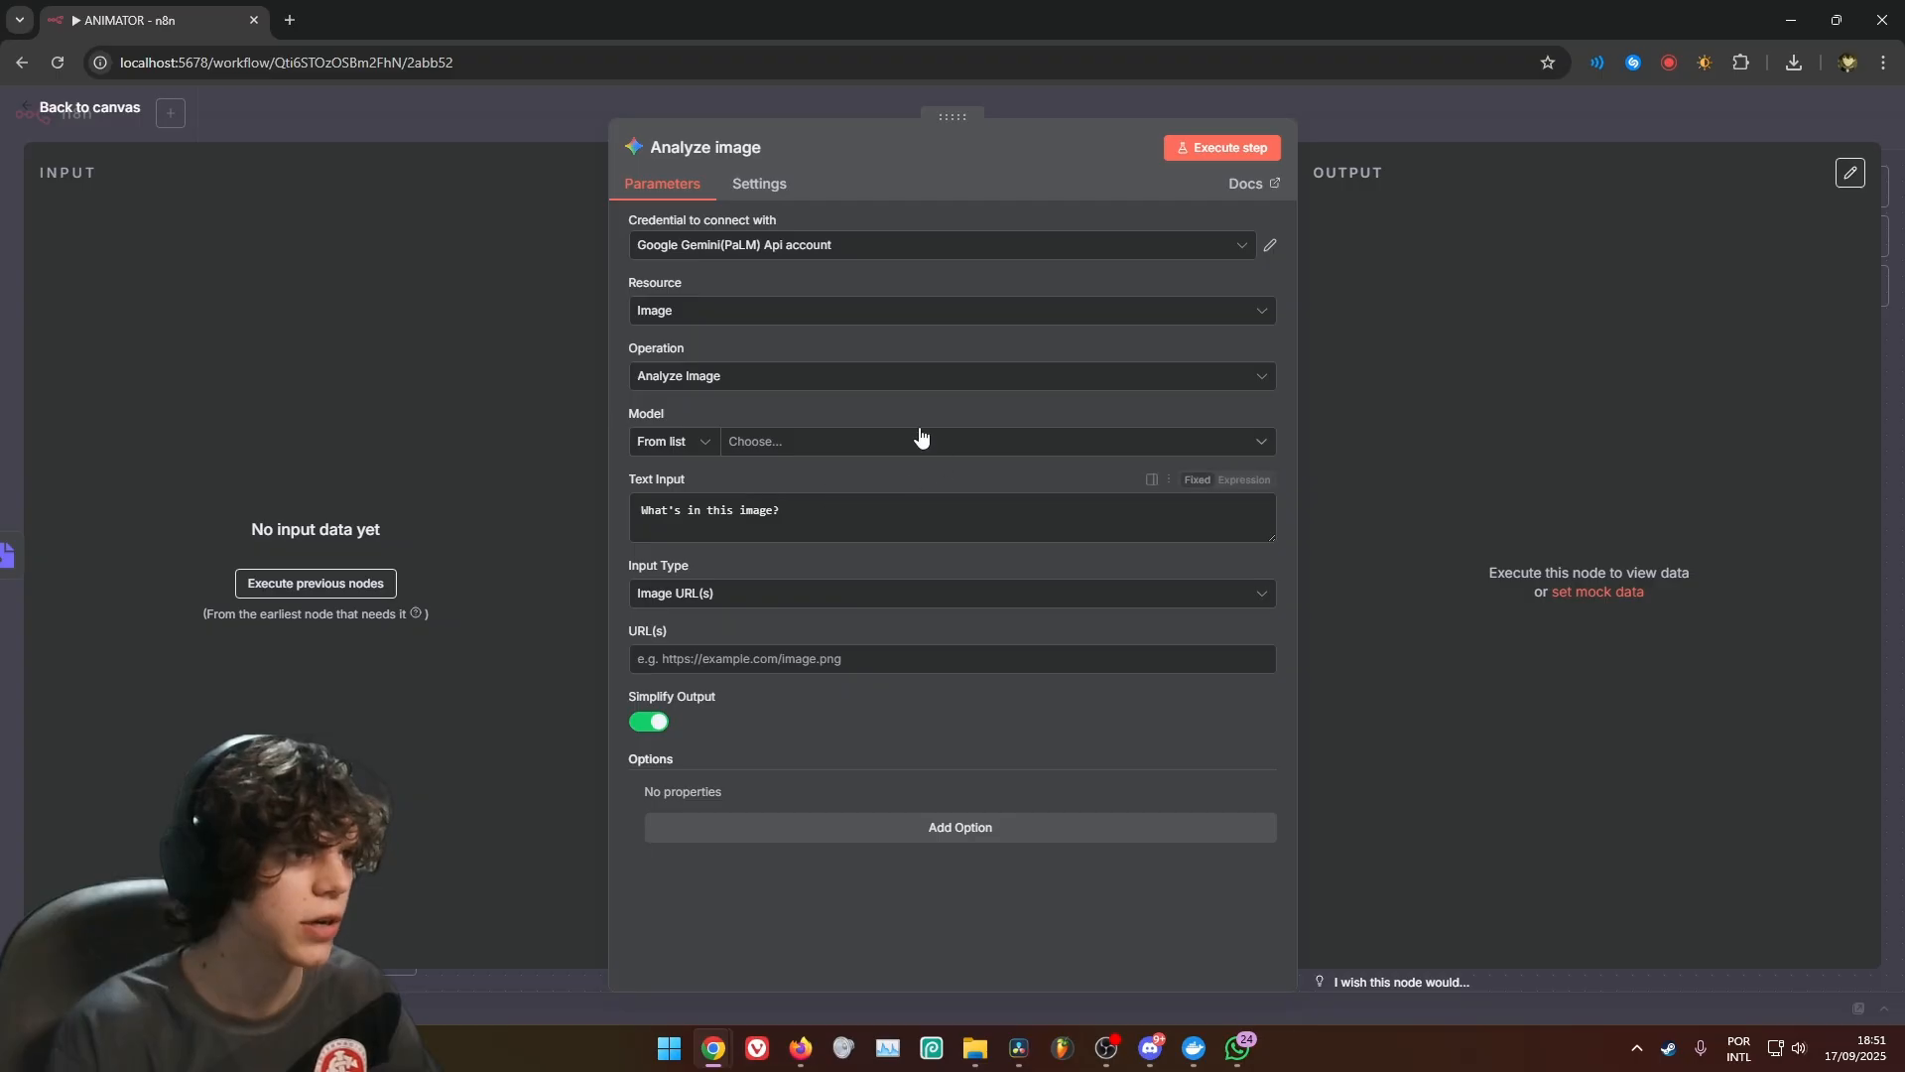
left_click(778, 444)
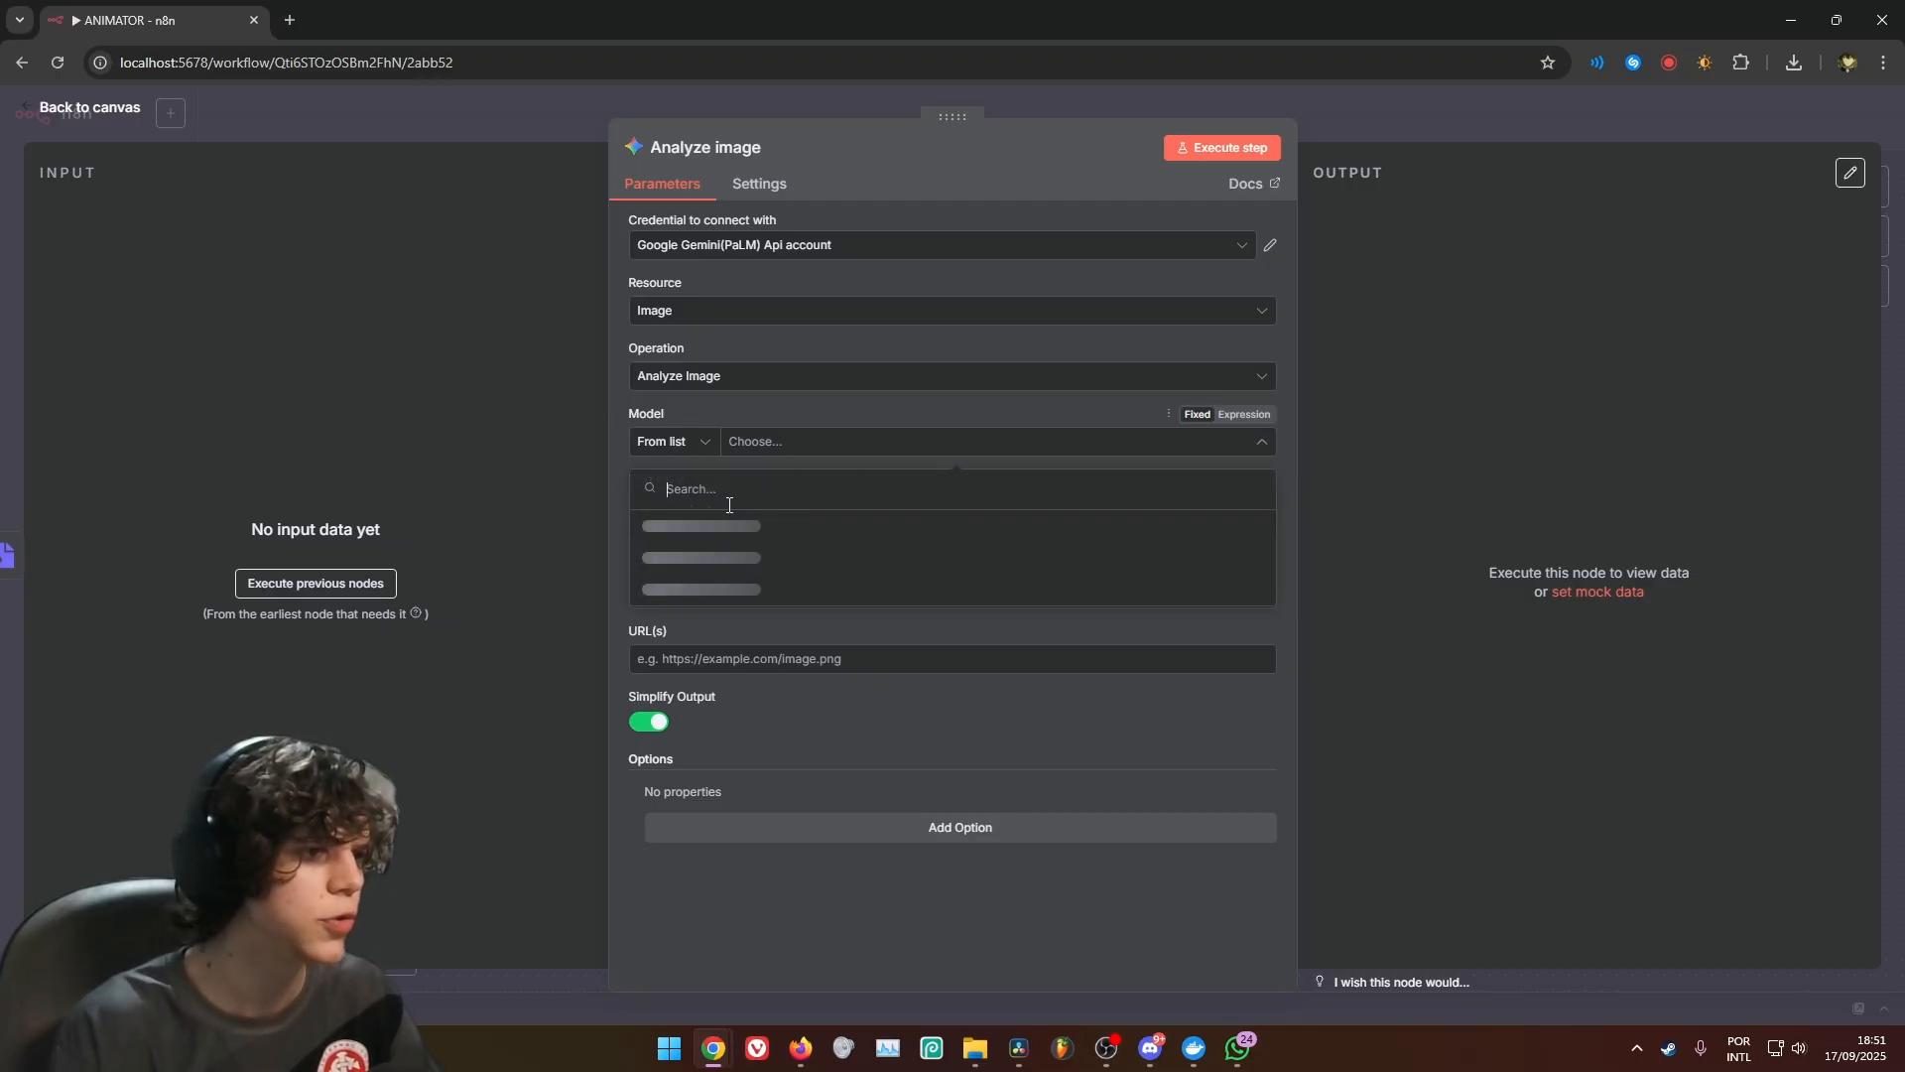
scroll(754, 635, "down", 6)
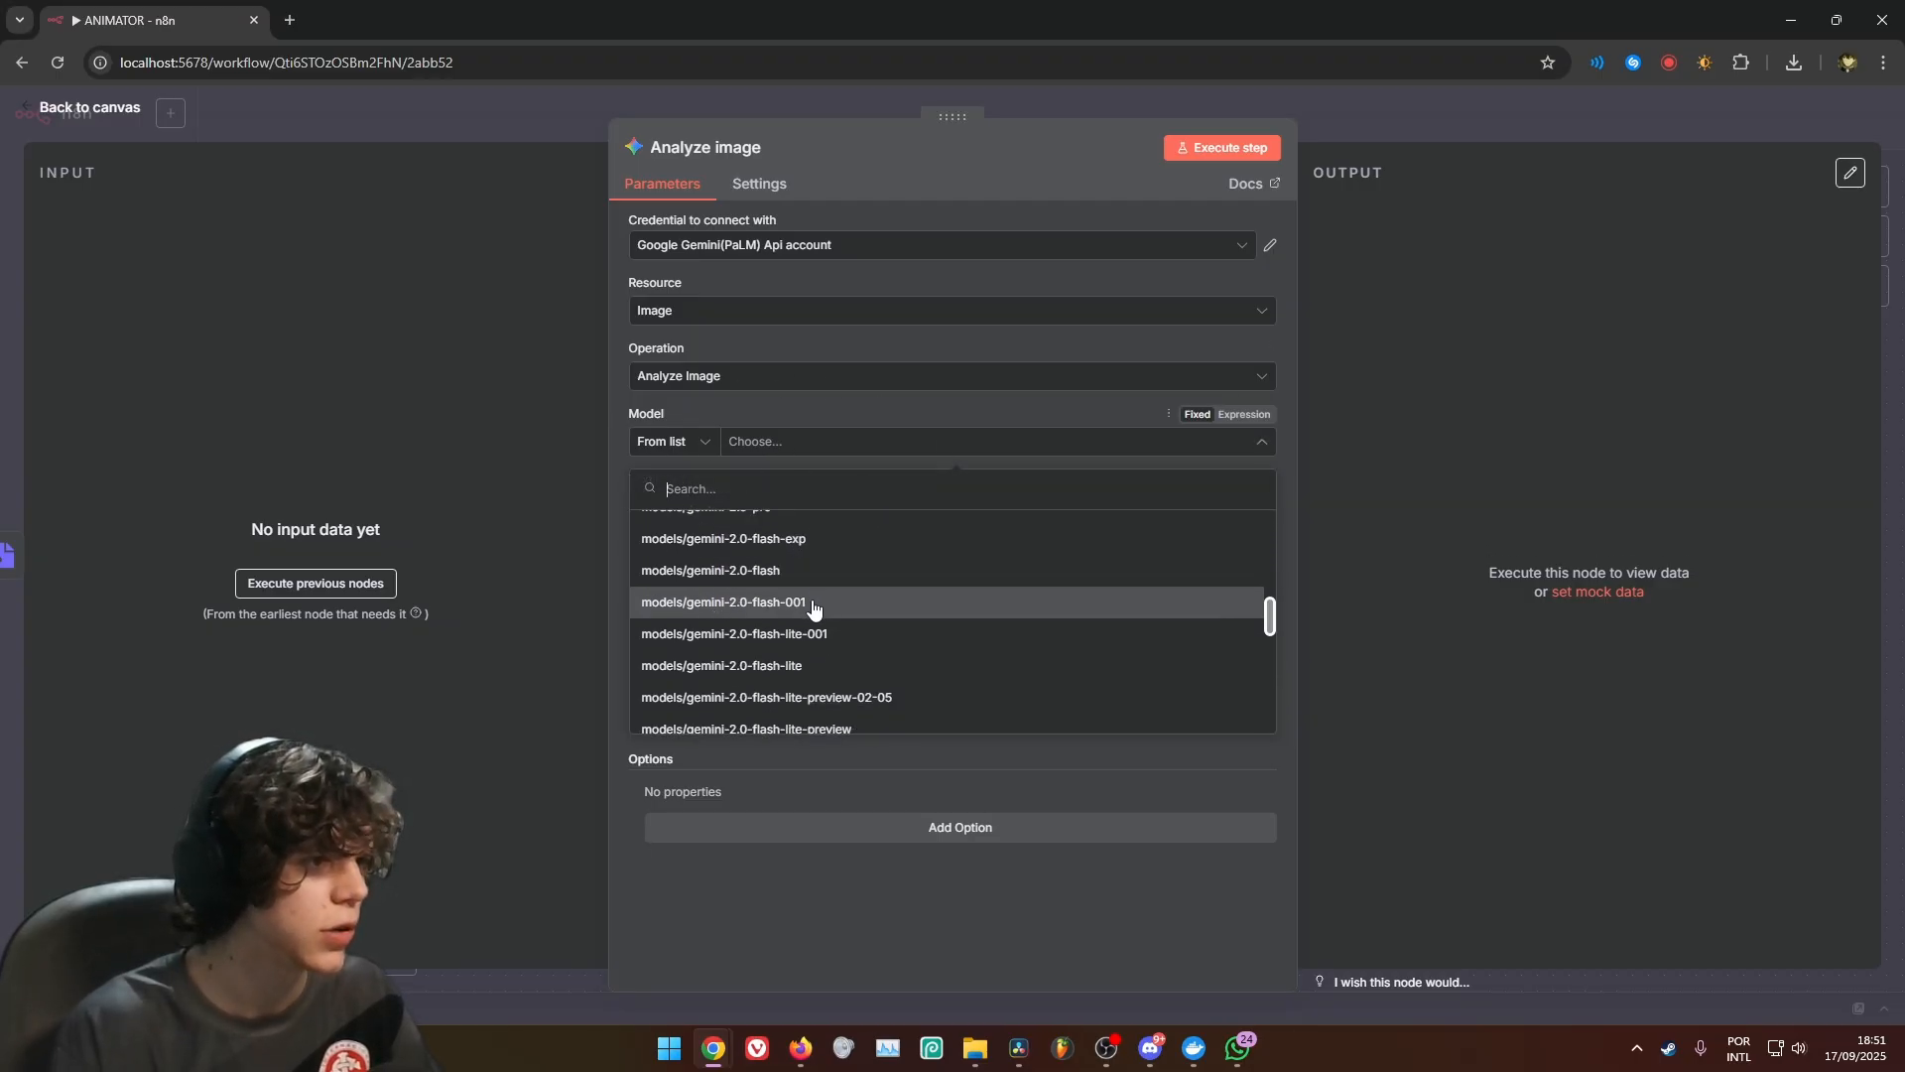
scroll(775, 674, "down", 2)
scroll(794, 655, "down", 3)
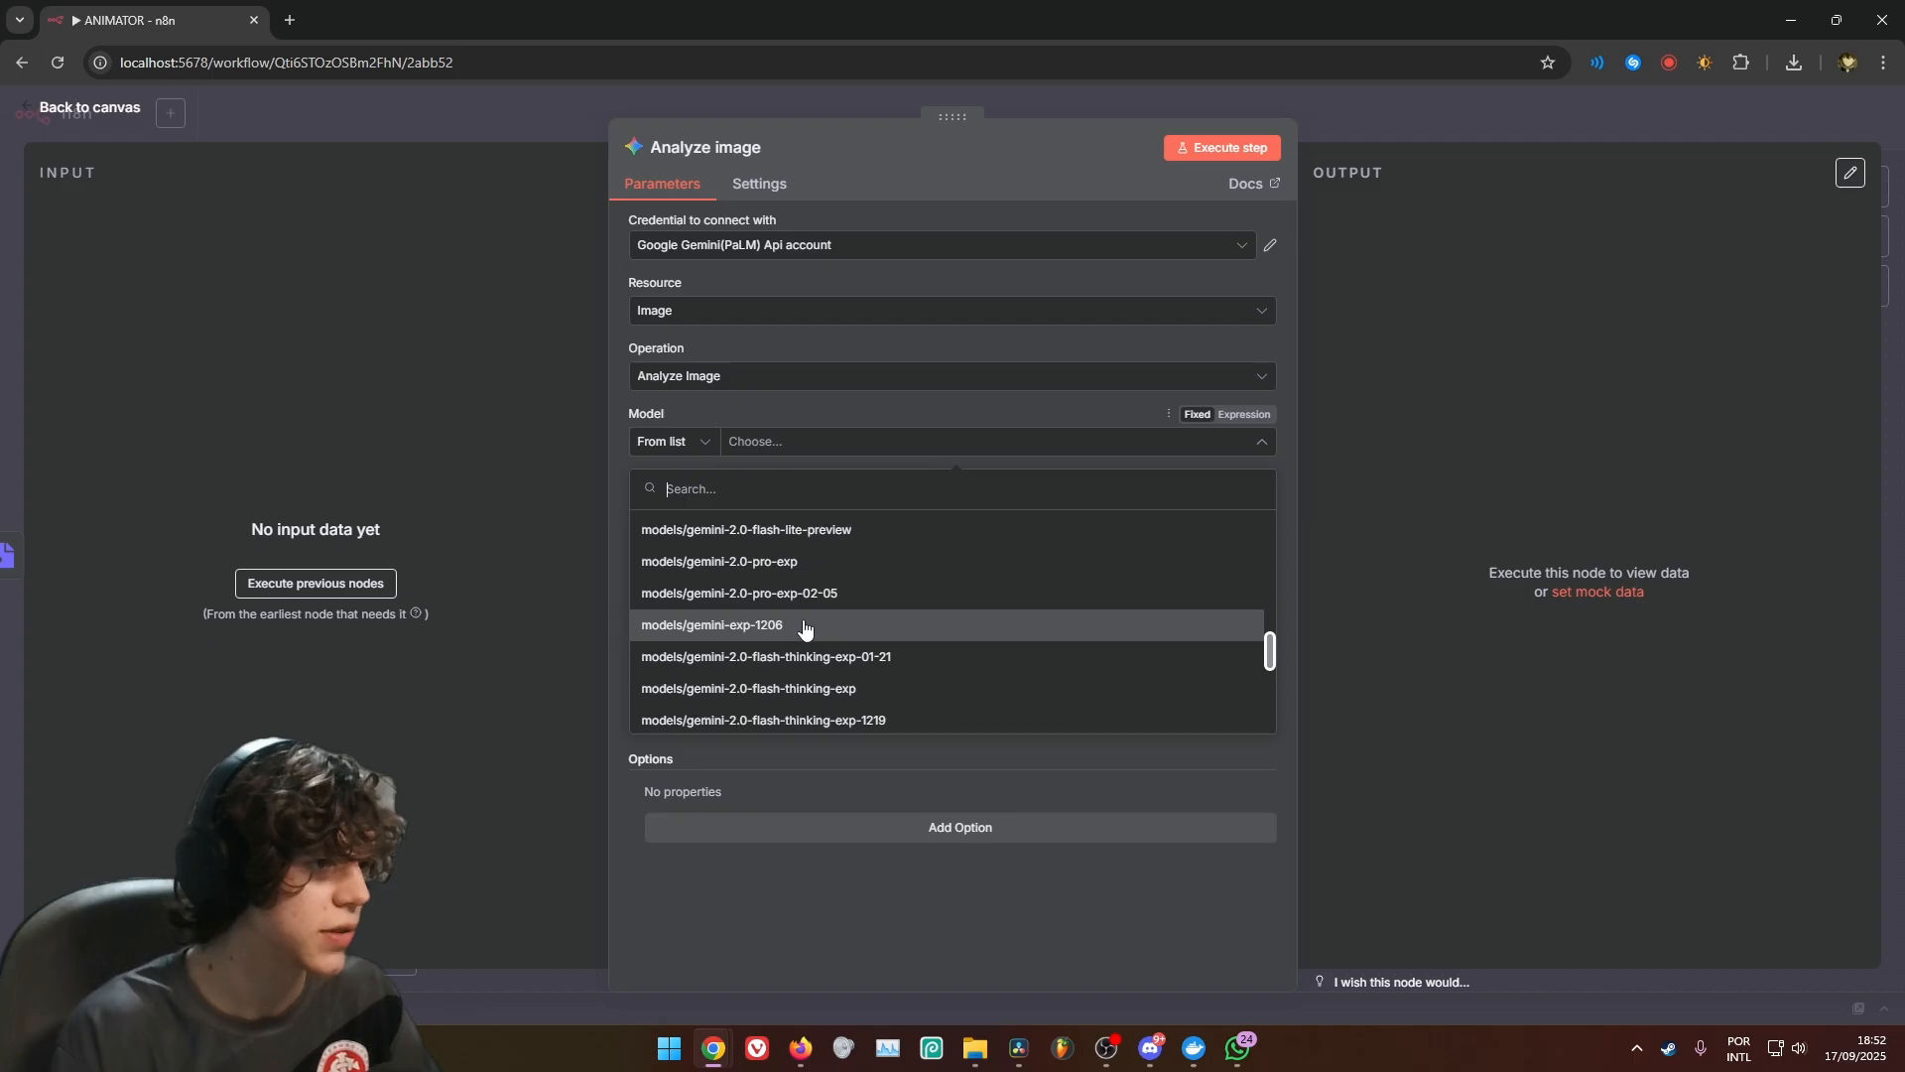
scroll(812, 630, "up", 3)
scroll(774, 637, "down", 4)
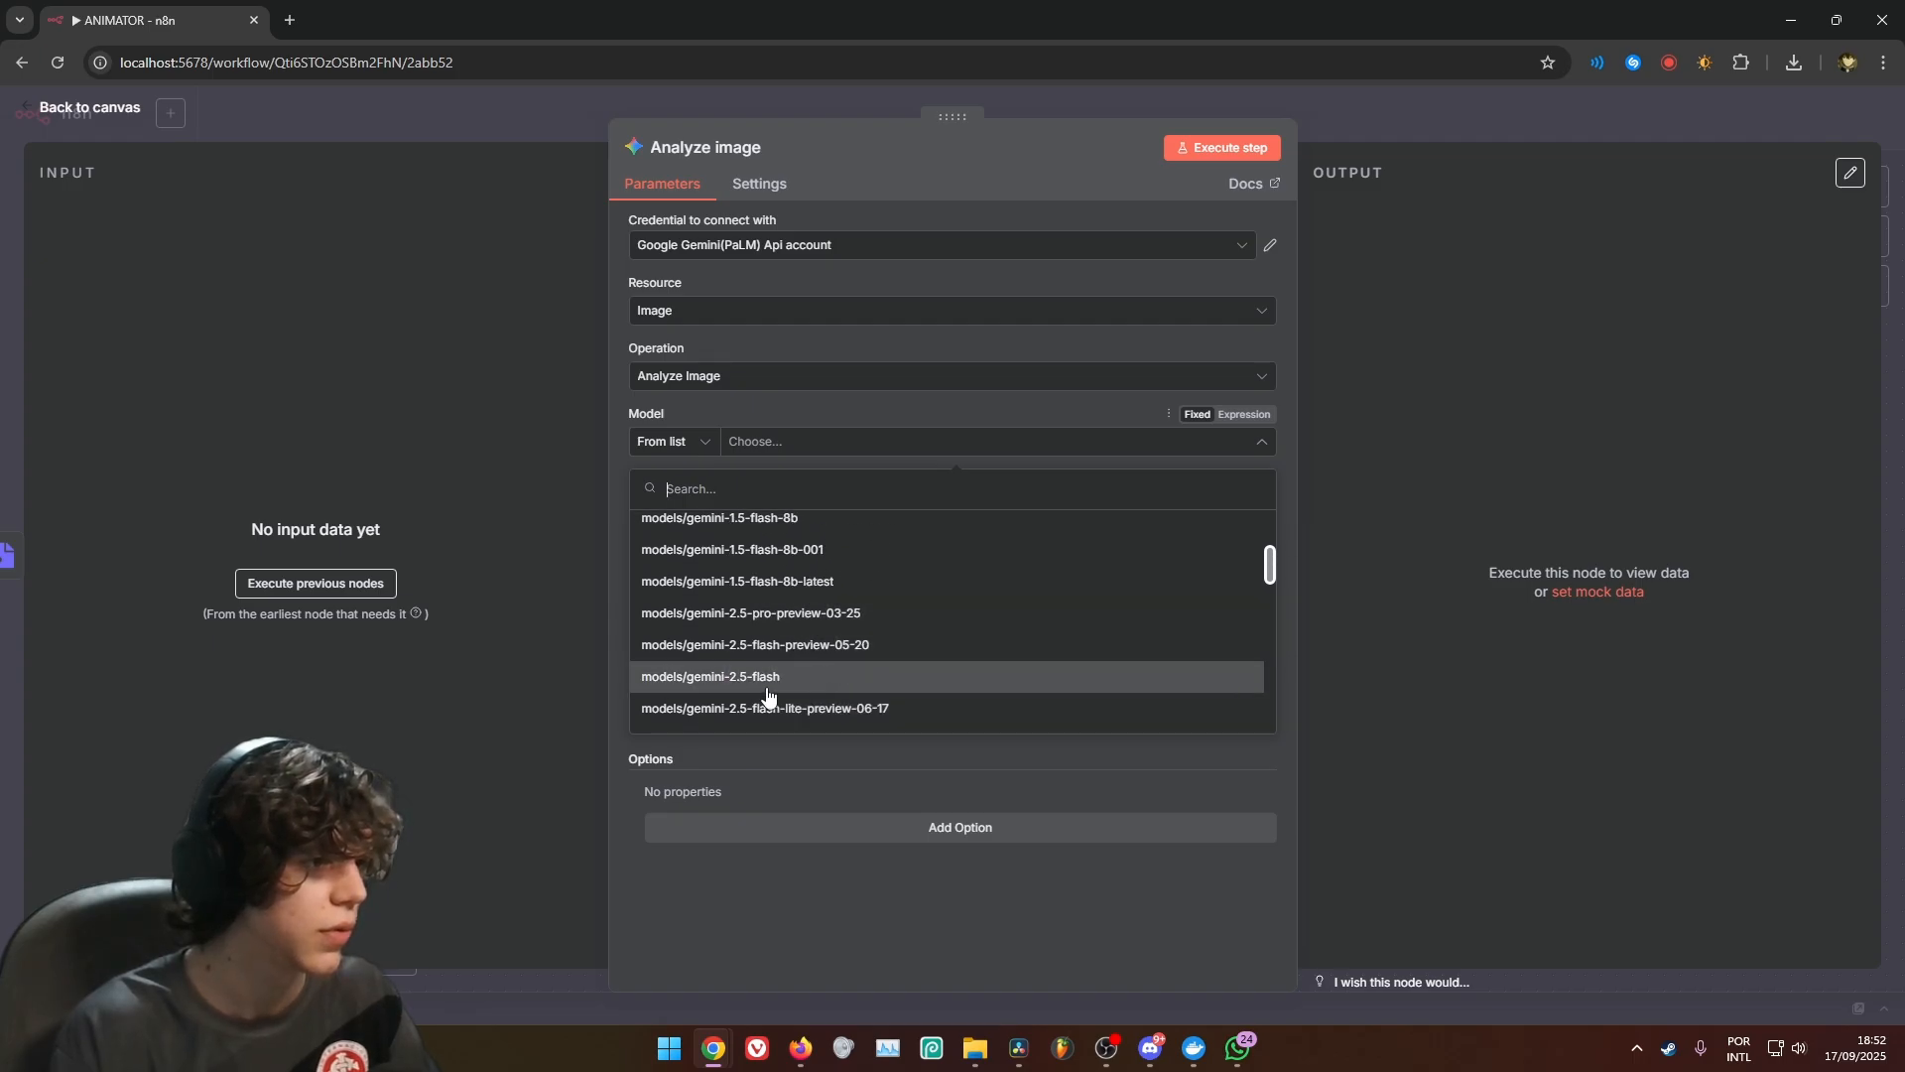
left_click(834, 675)
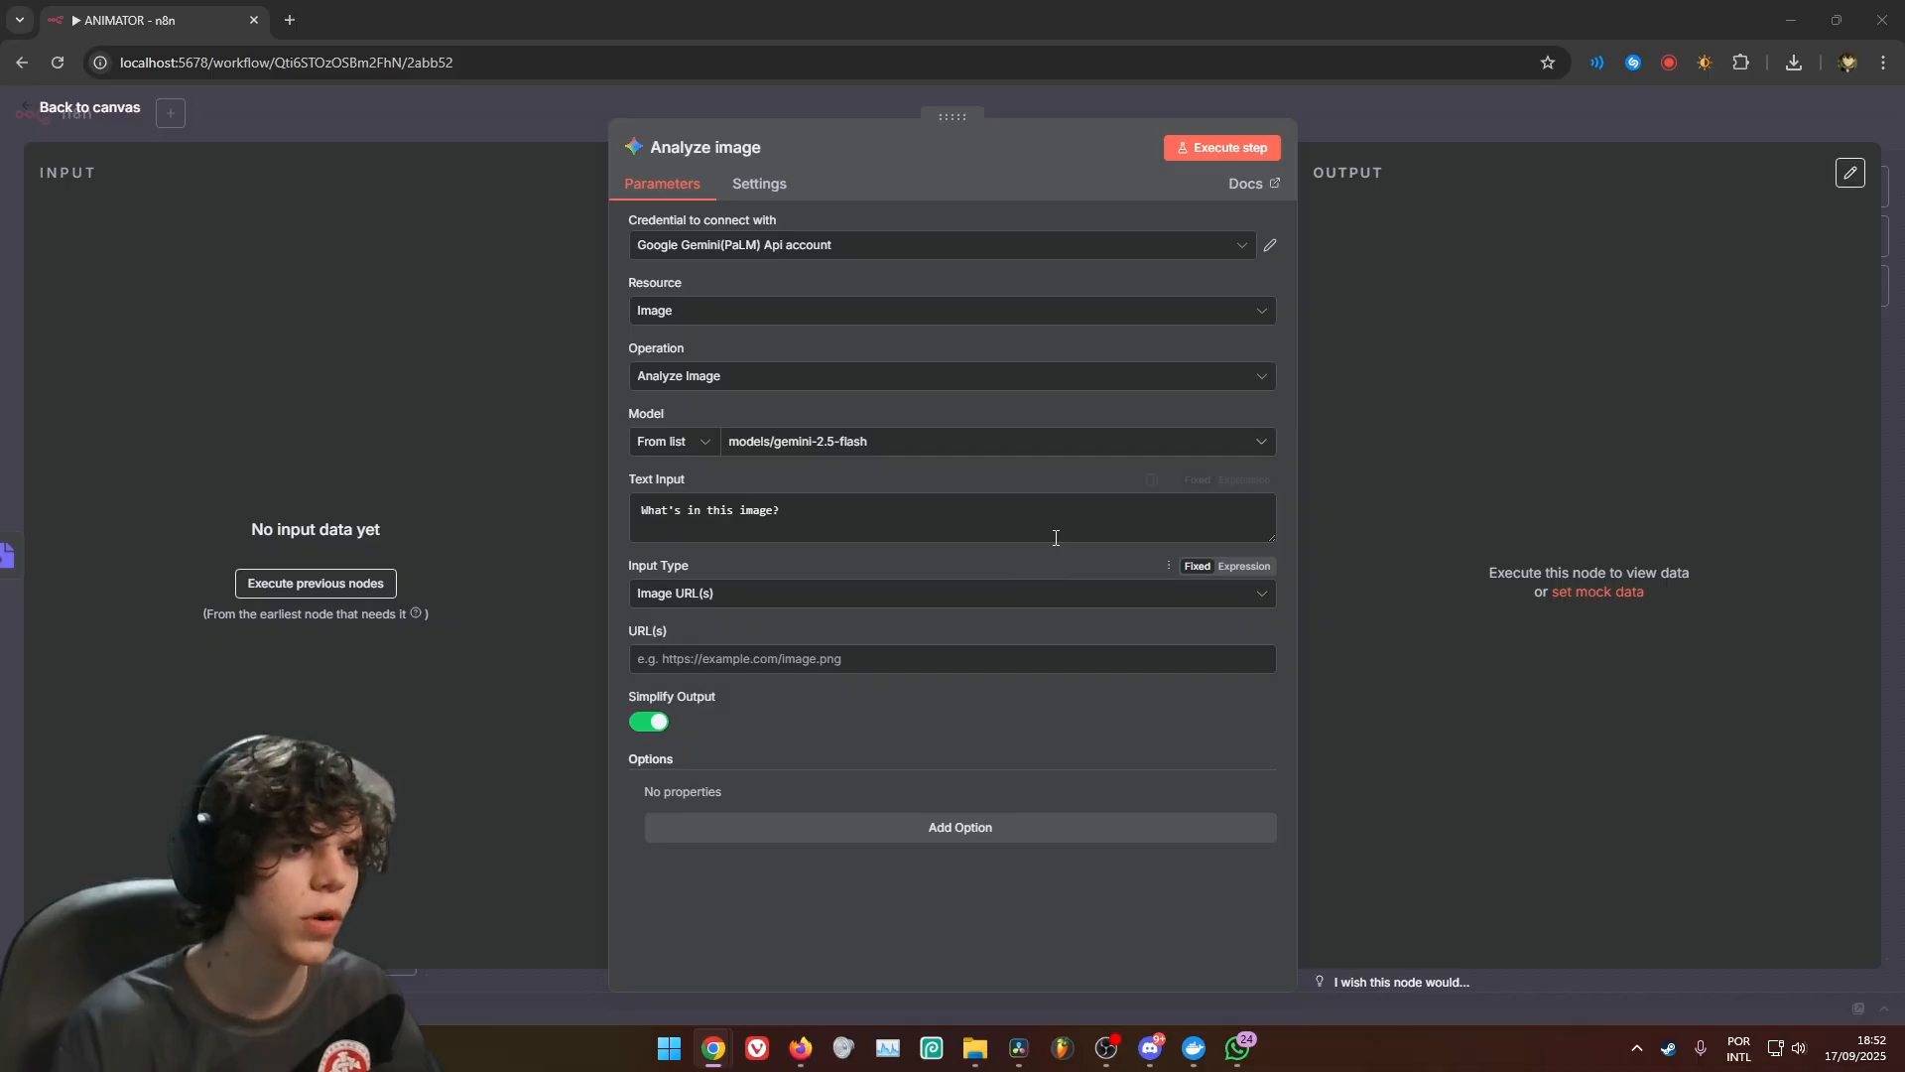
Replace the image analysis text input with the copied character reference prompt, make it an expression, and open it in the expanded editor
left_click(1088, 525)
key("ctrl+a")
key("ctrl+v")
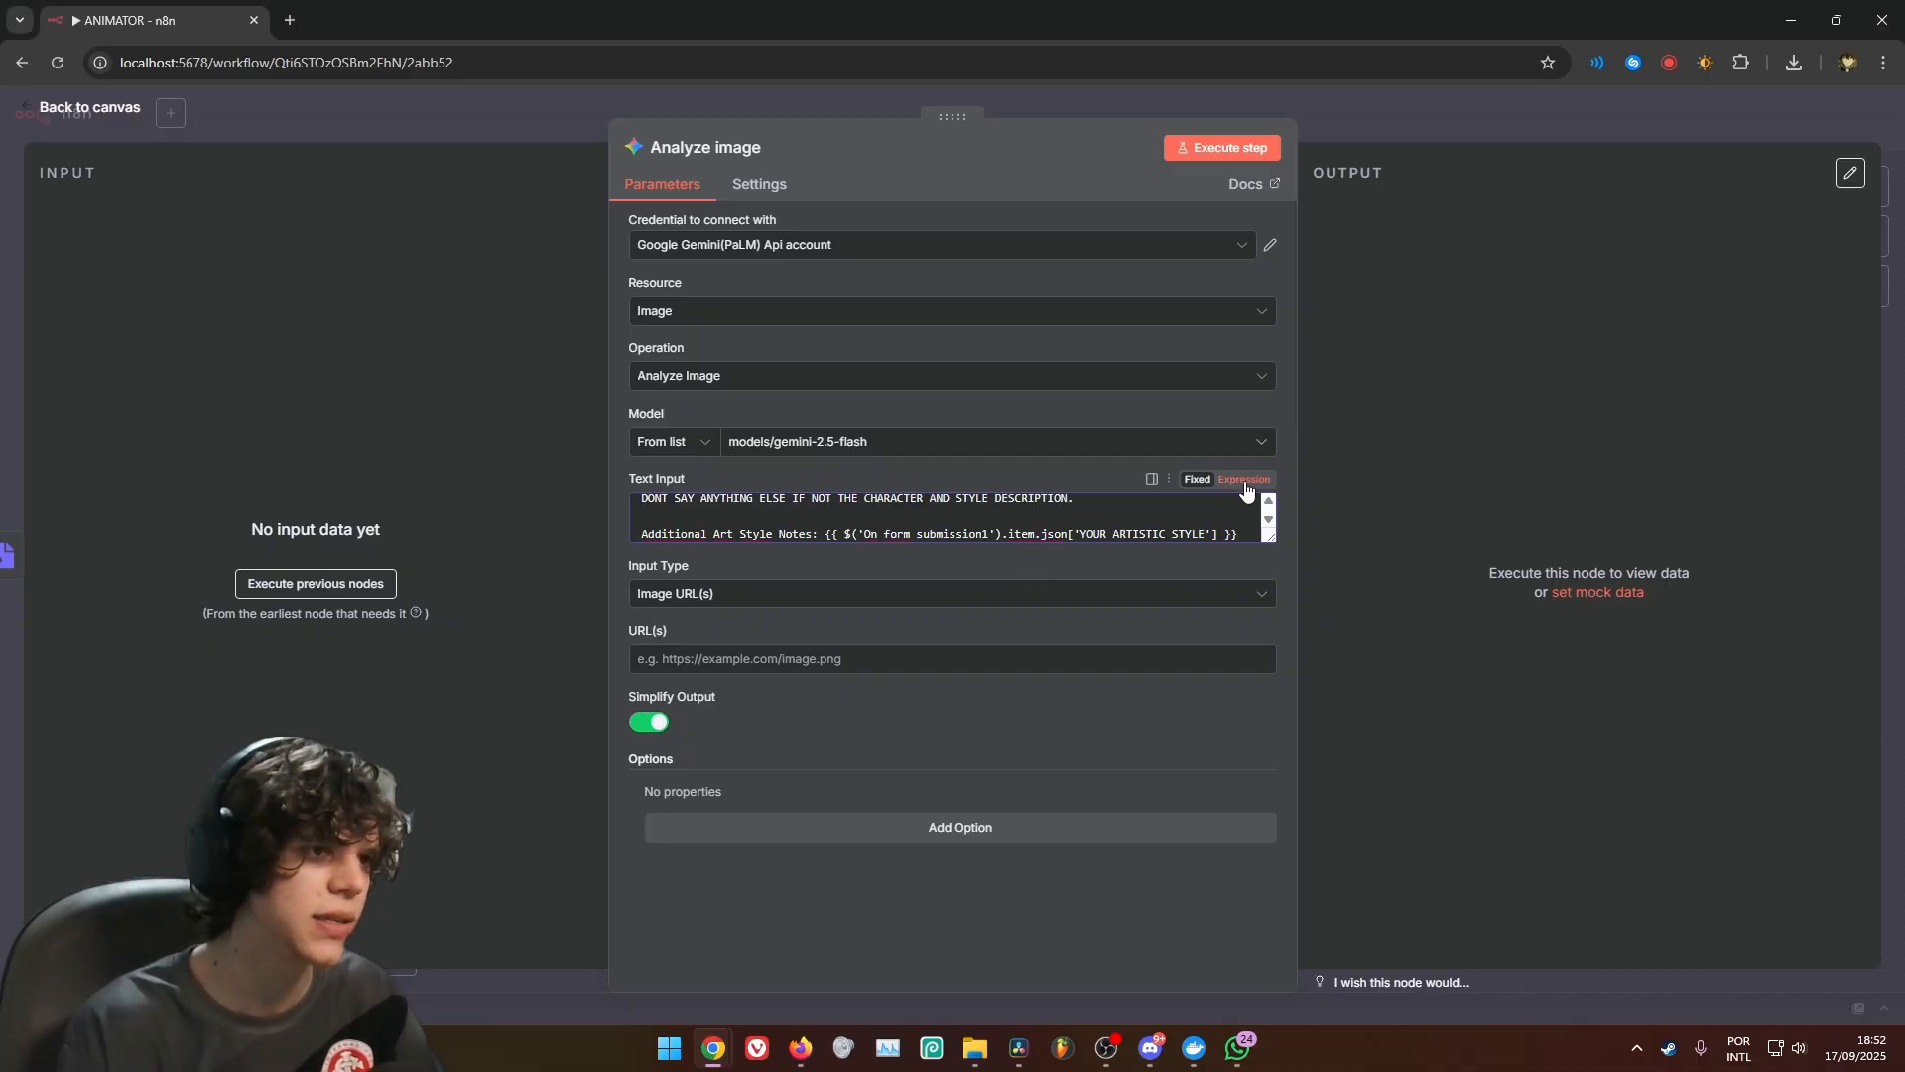
left_click(1244, 480)
left_click(1268, 600)
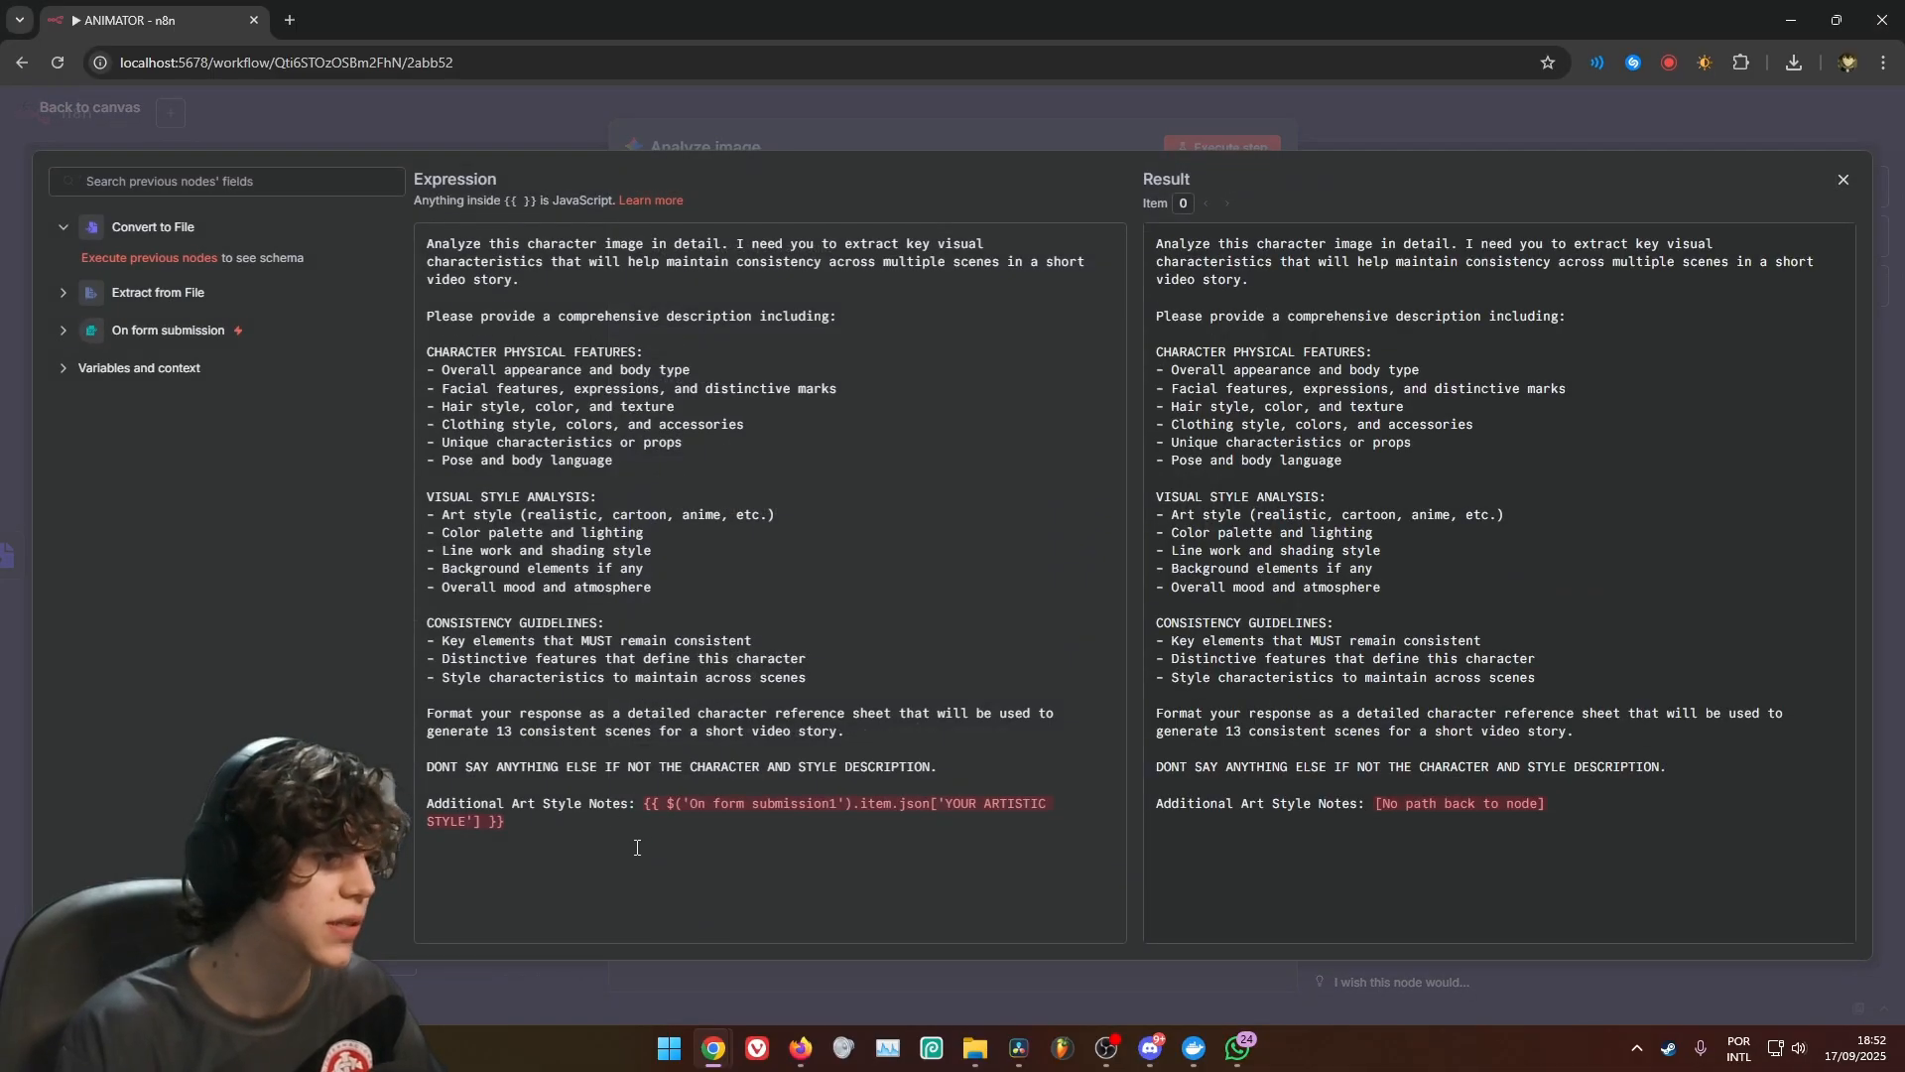
left_click_drag(652, 817, 640, 812)
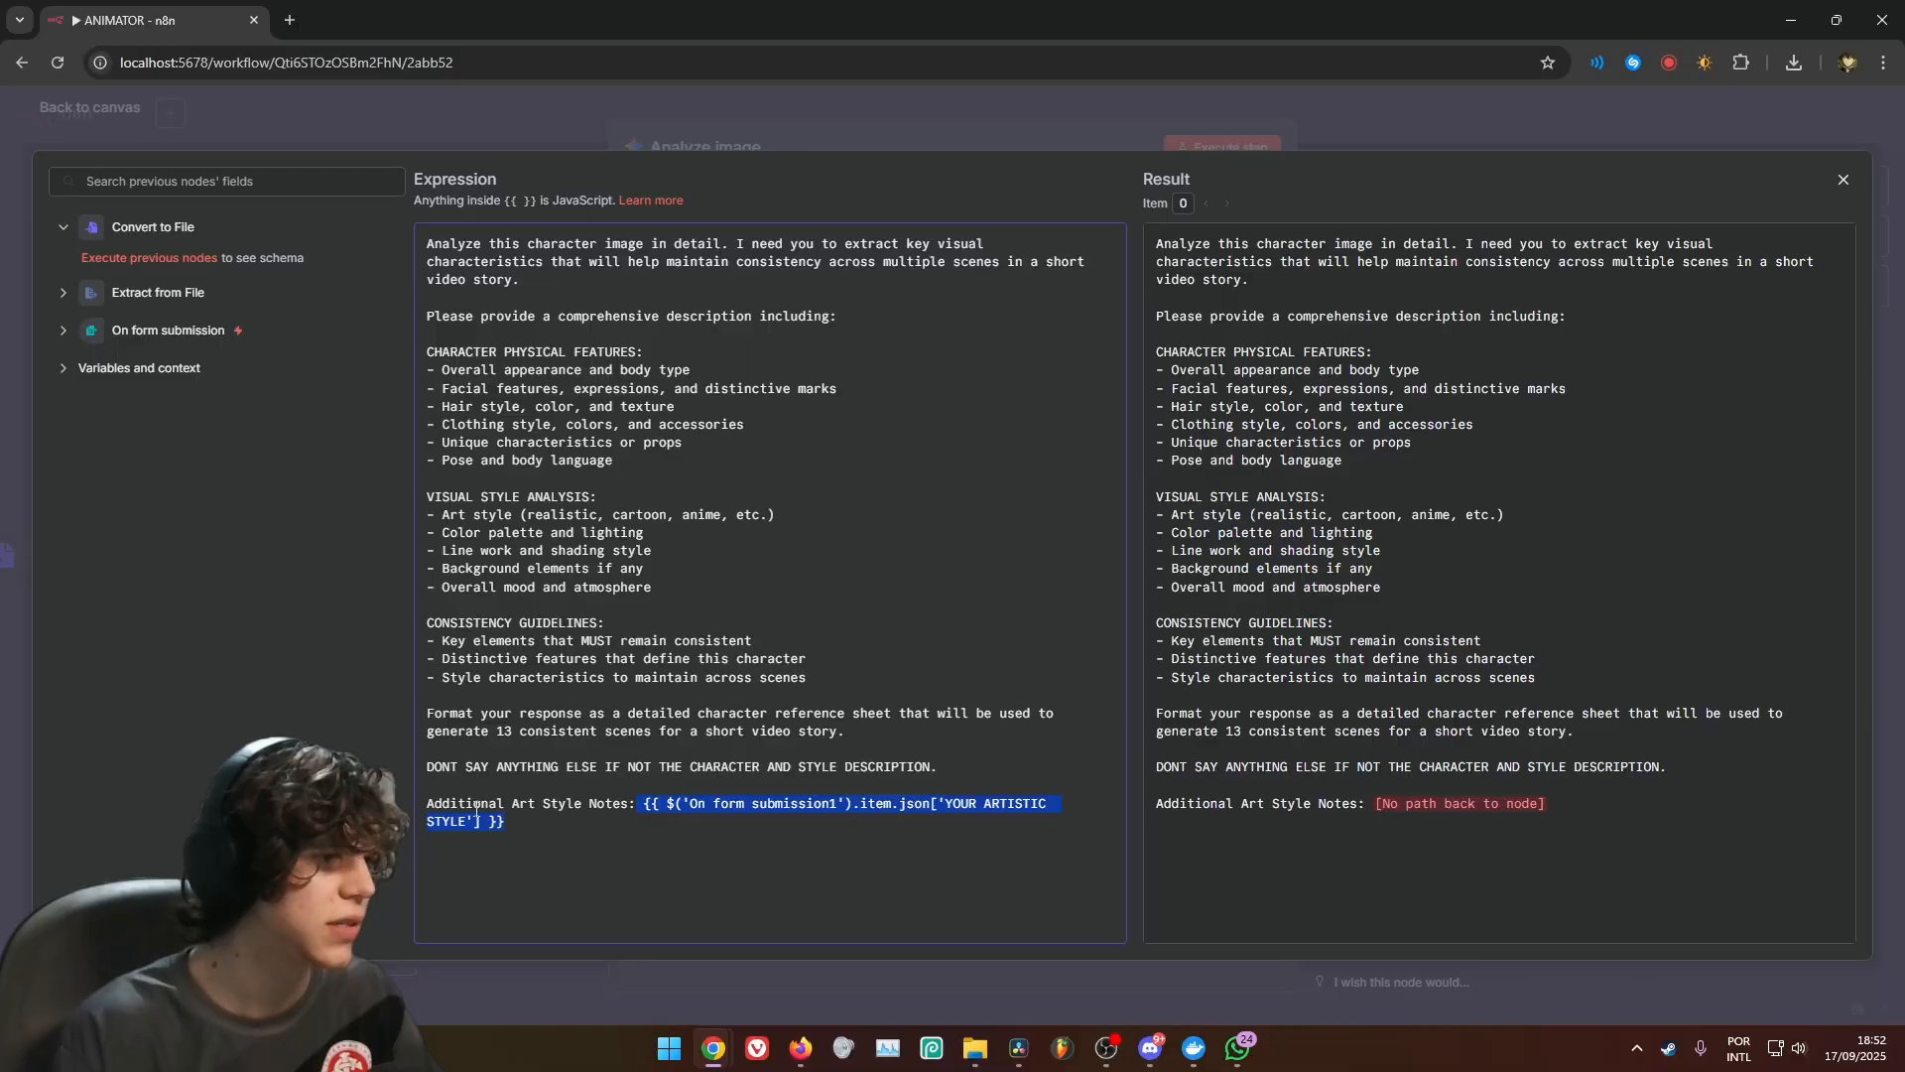
left_click(551, 814)
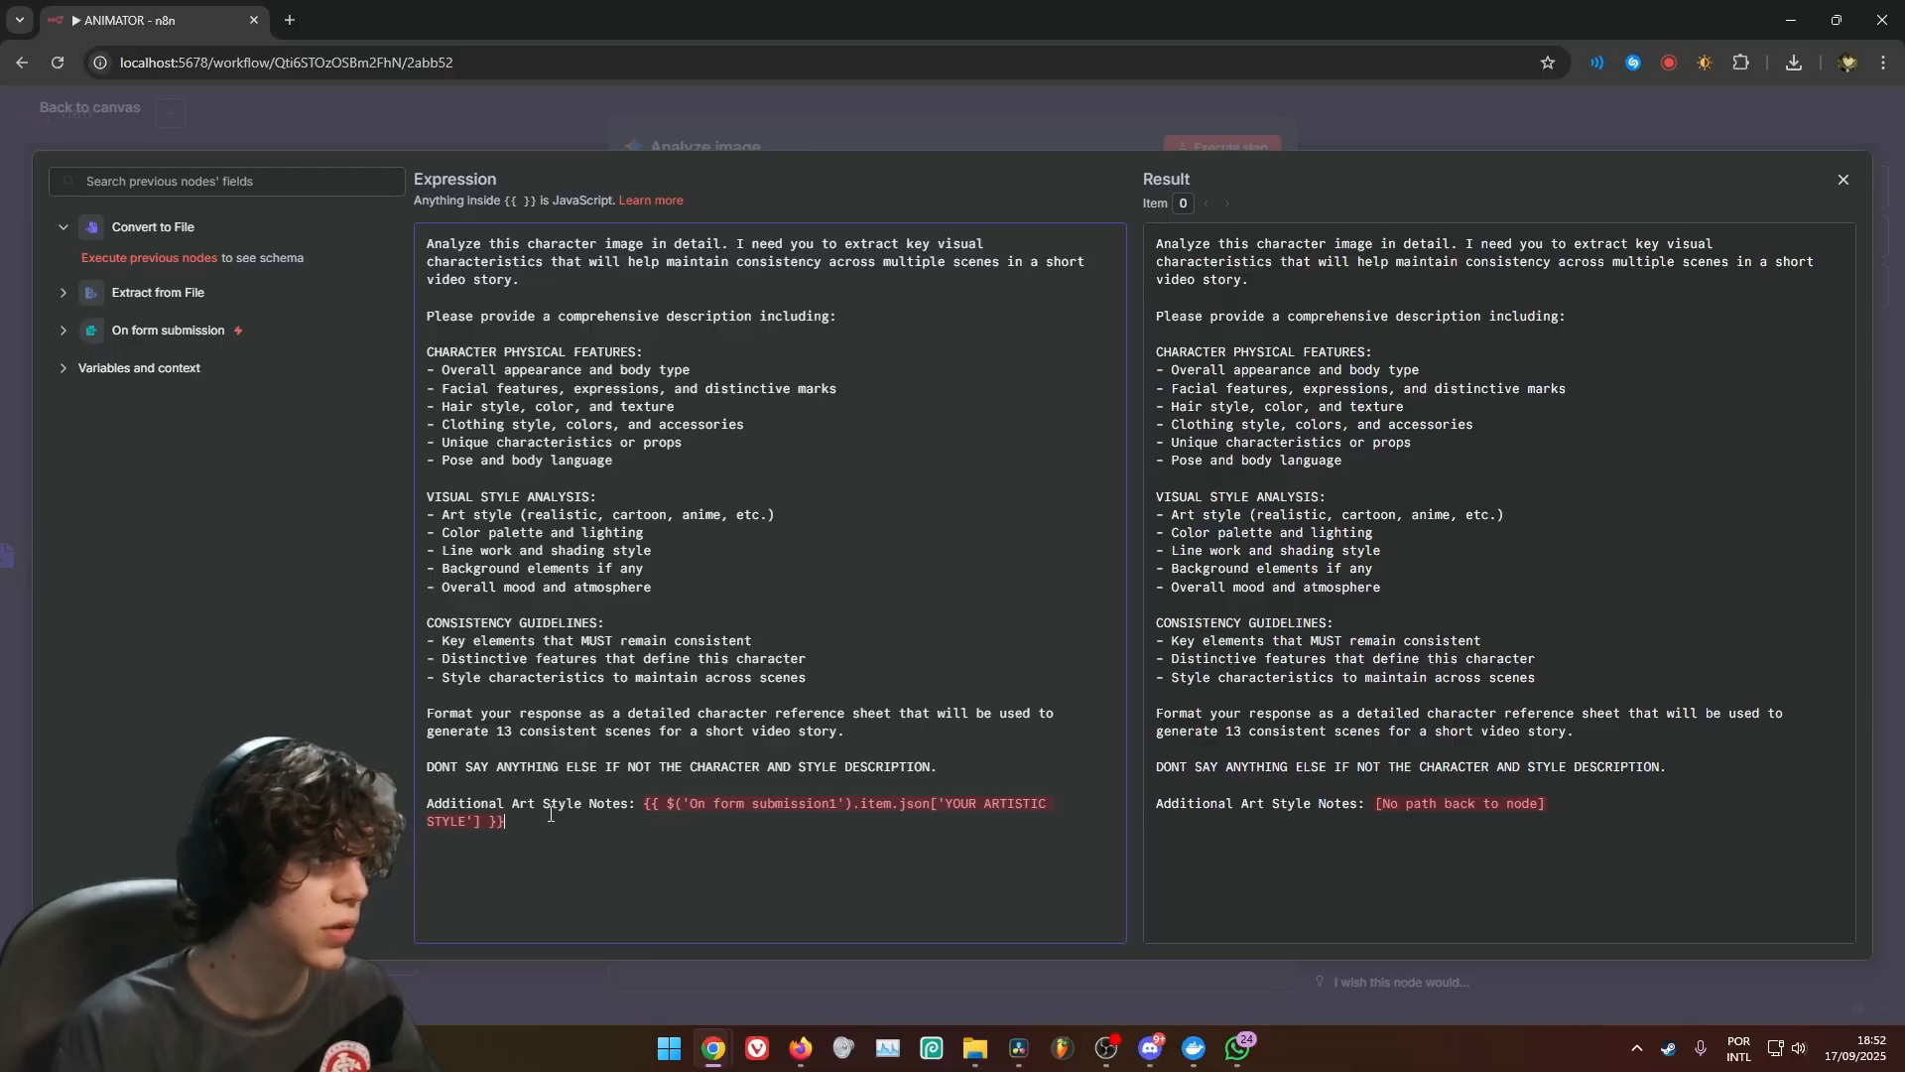
Correct the Additional Art Style Notes expression to reference the On form submission node, and close the expanded editor
left_click(835, 808)
key("BackSpace")
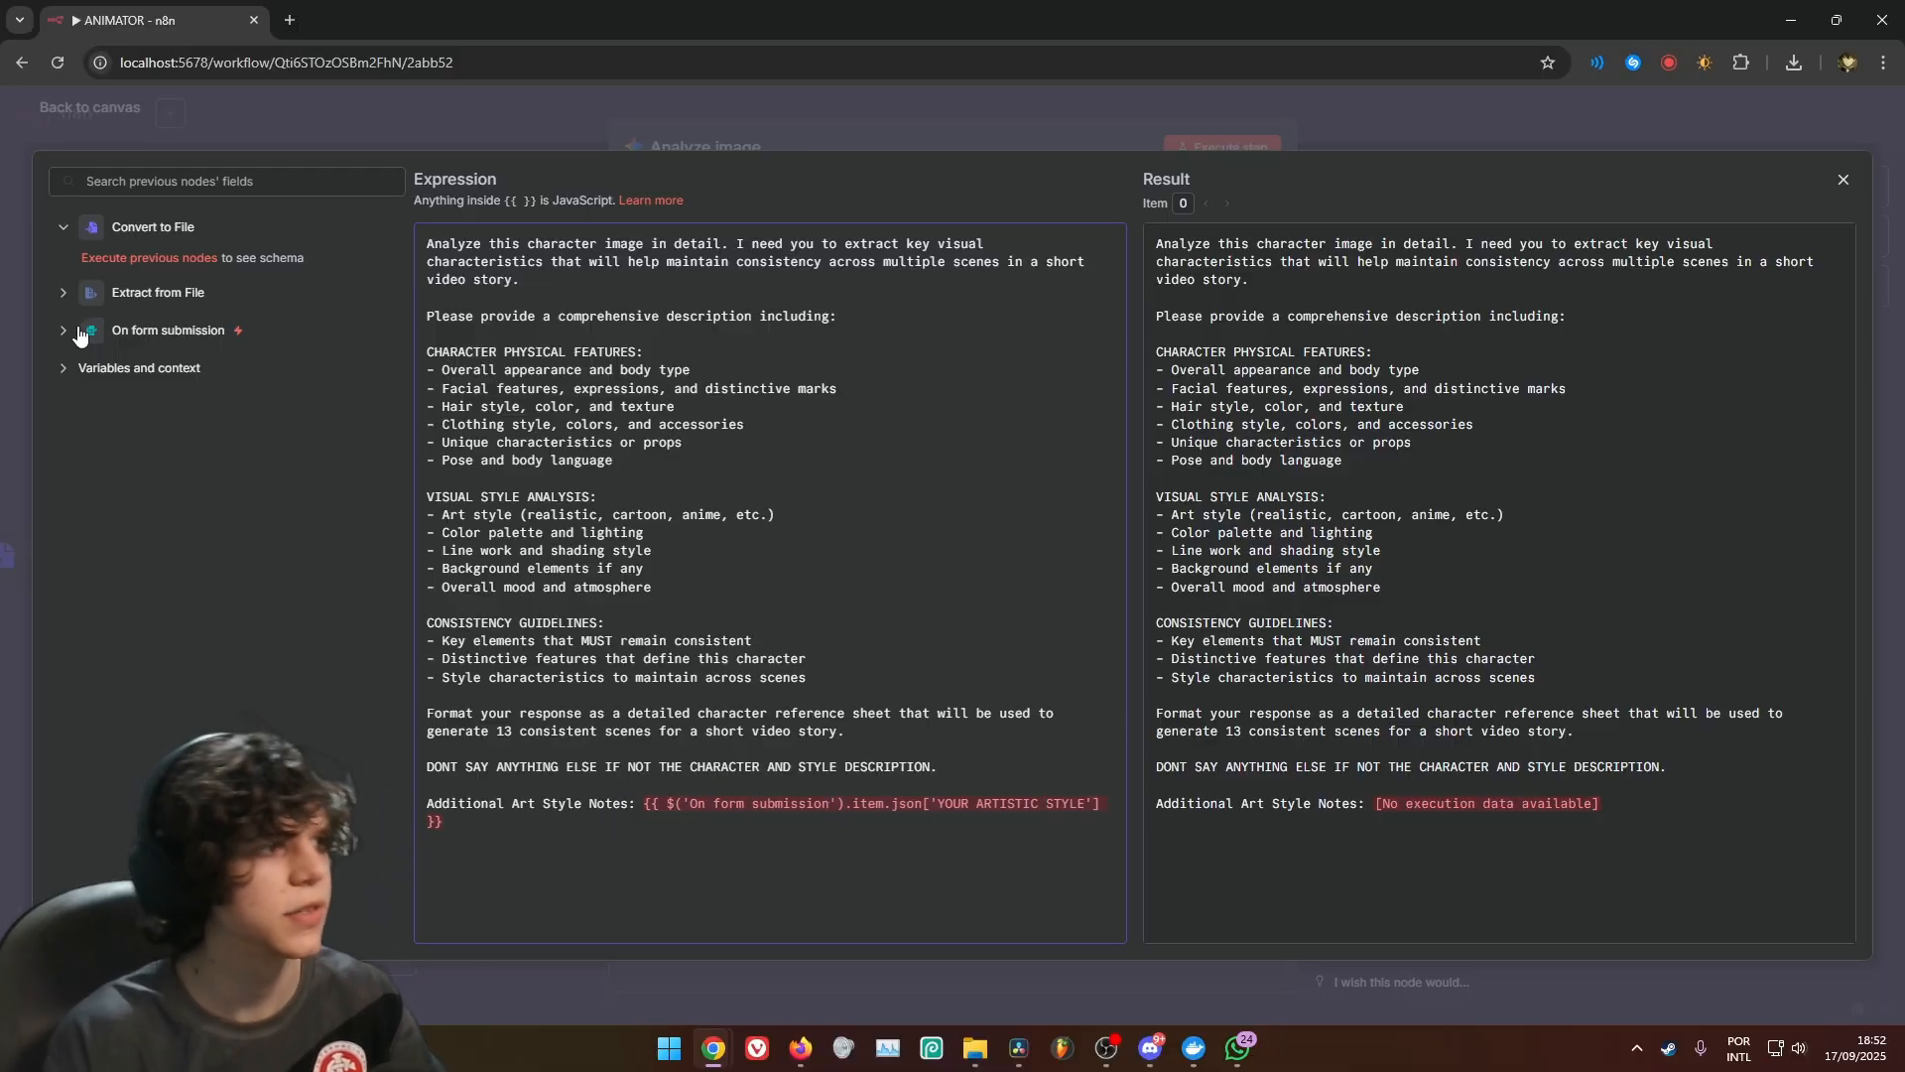
left_click(80, 334)
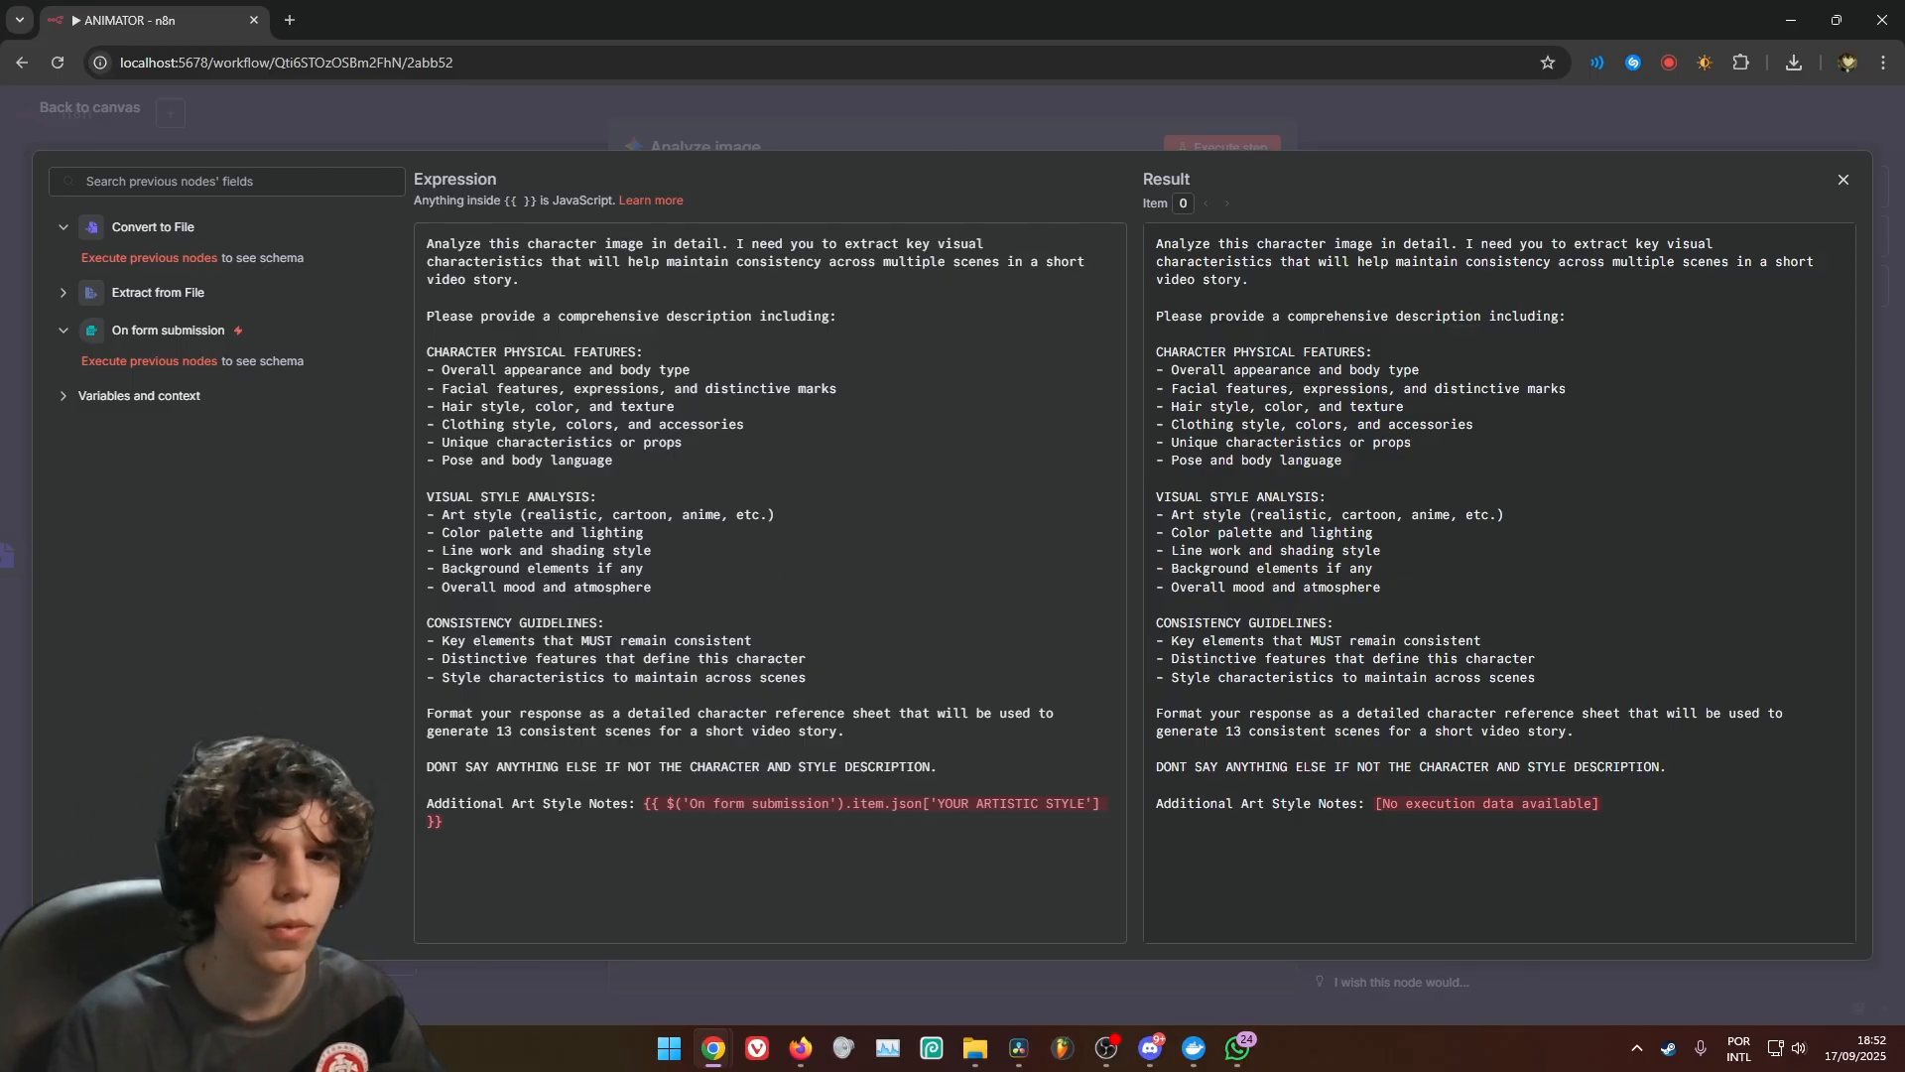
left_click(929, 122)
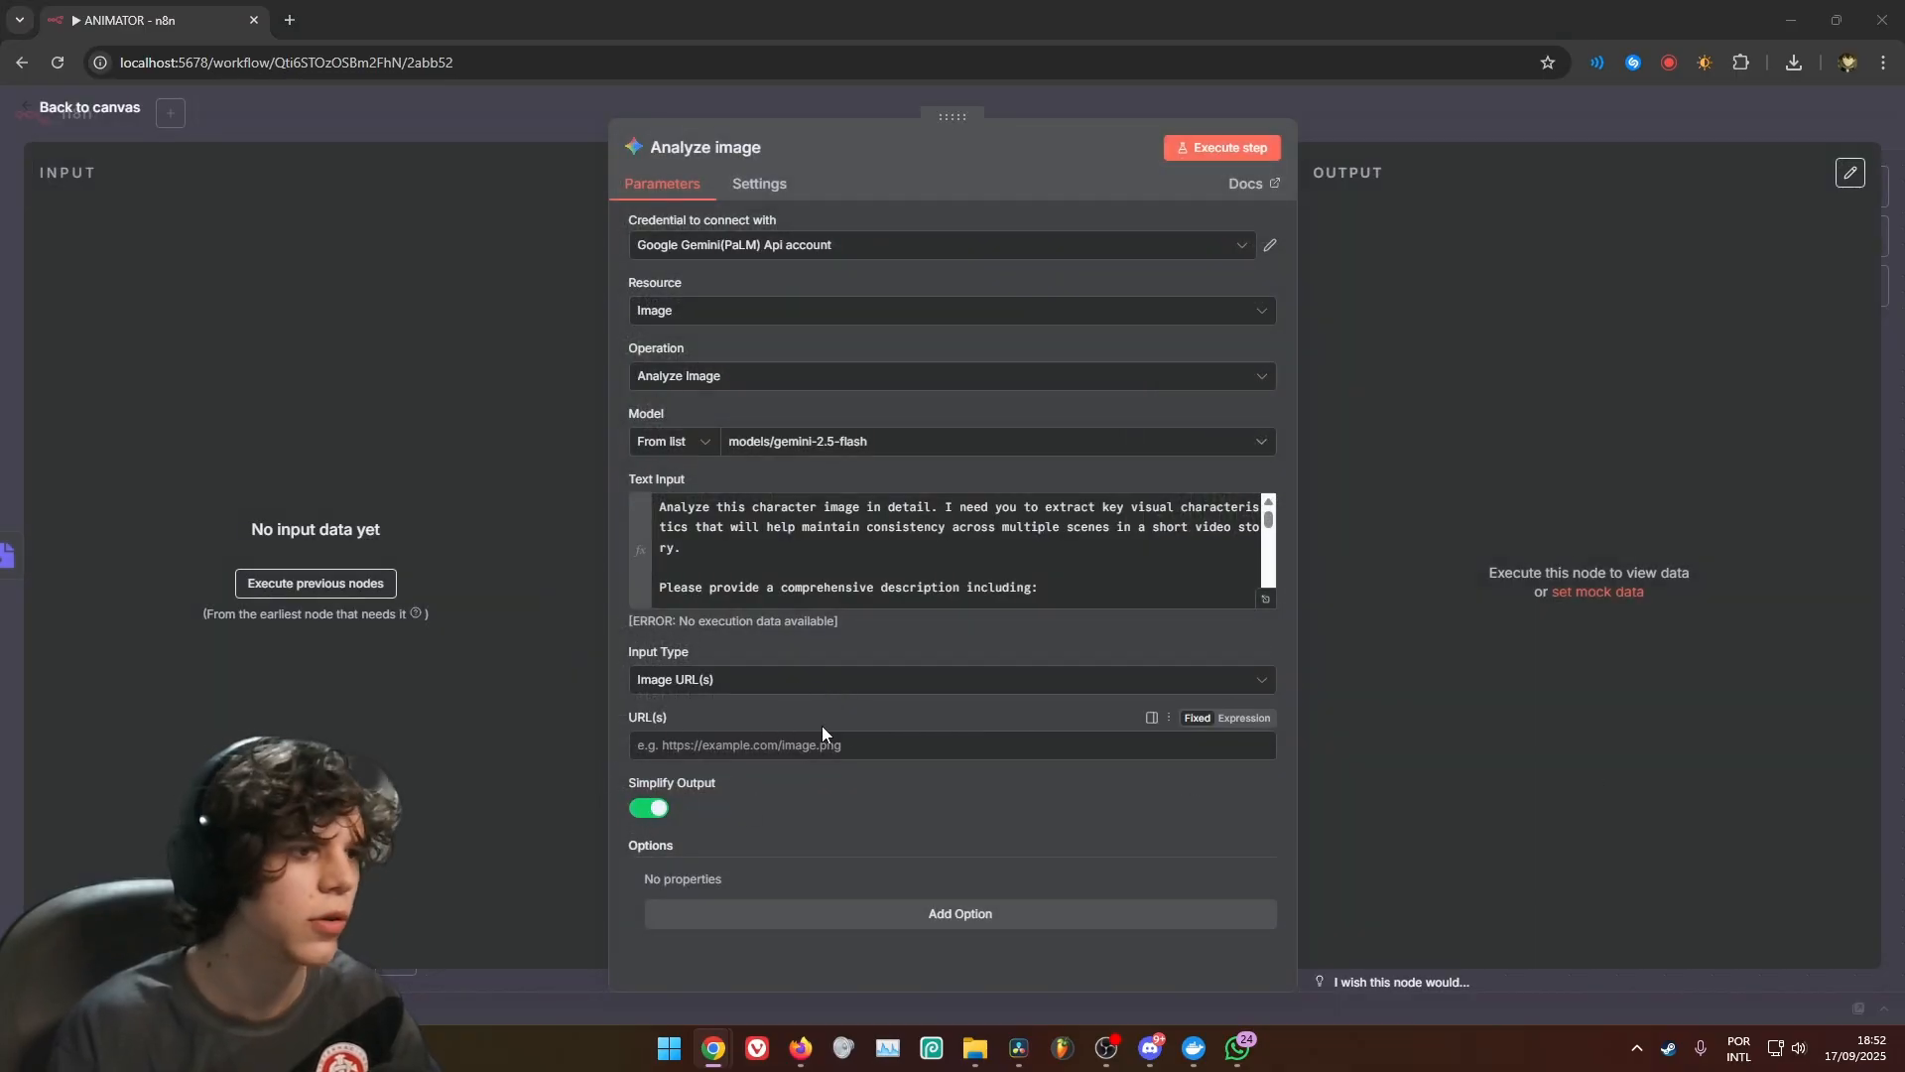
Set the image analysis input type to Binary File(s) with data as the input data field name, and return to the canvas
left_click(873, 742)
type("data")
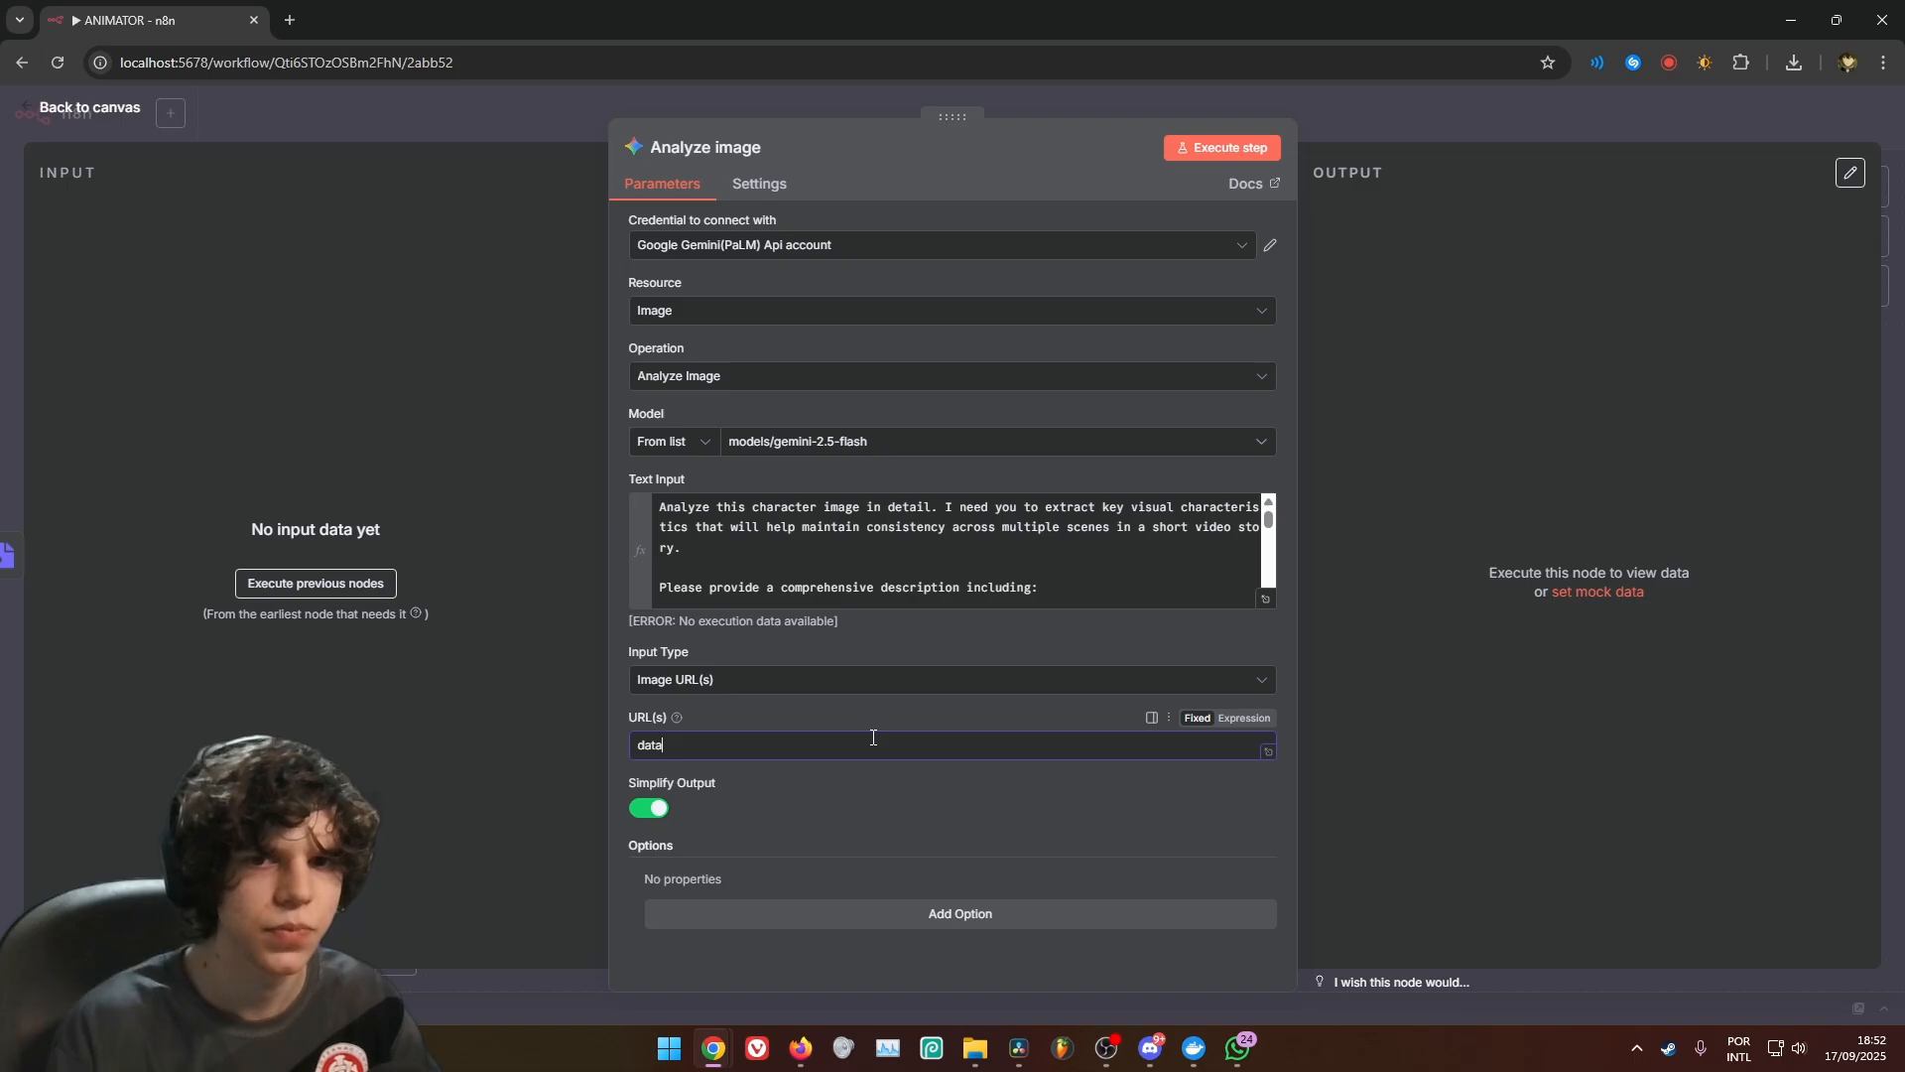
left_click(651, 680)
left_click(703, 766)
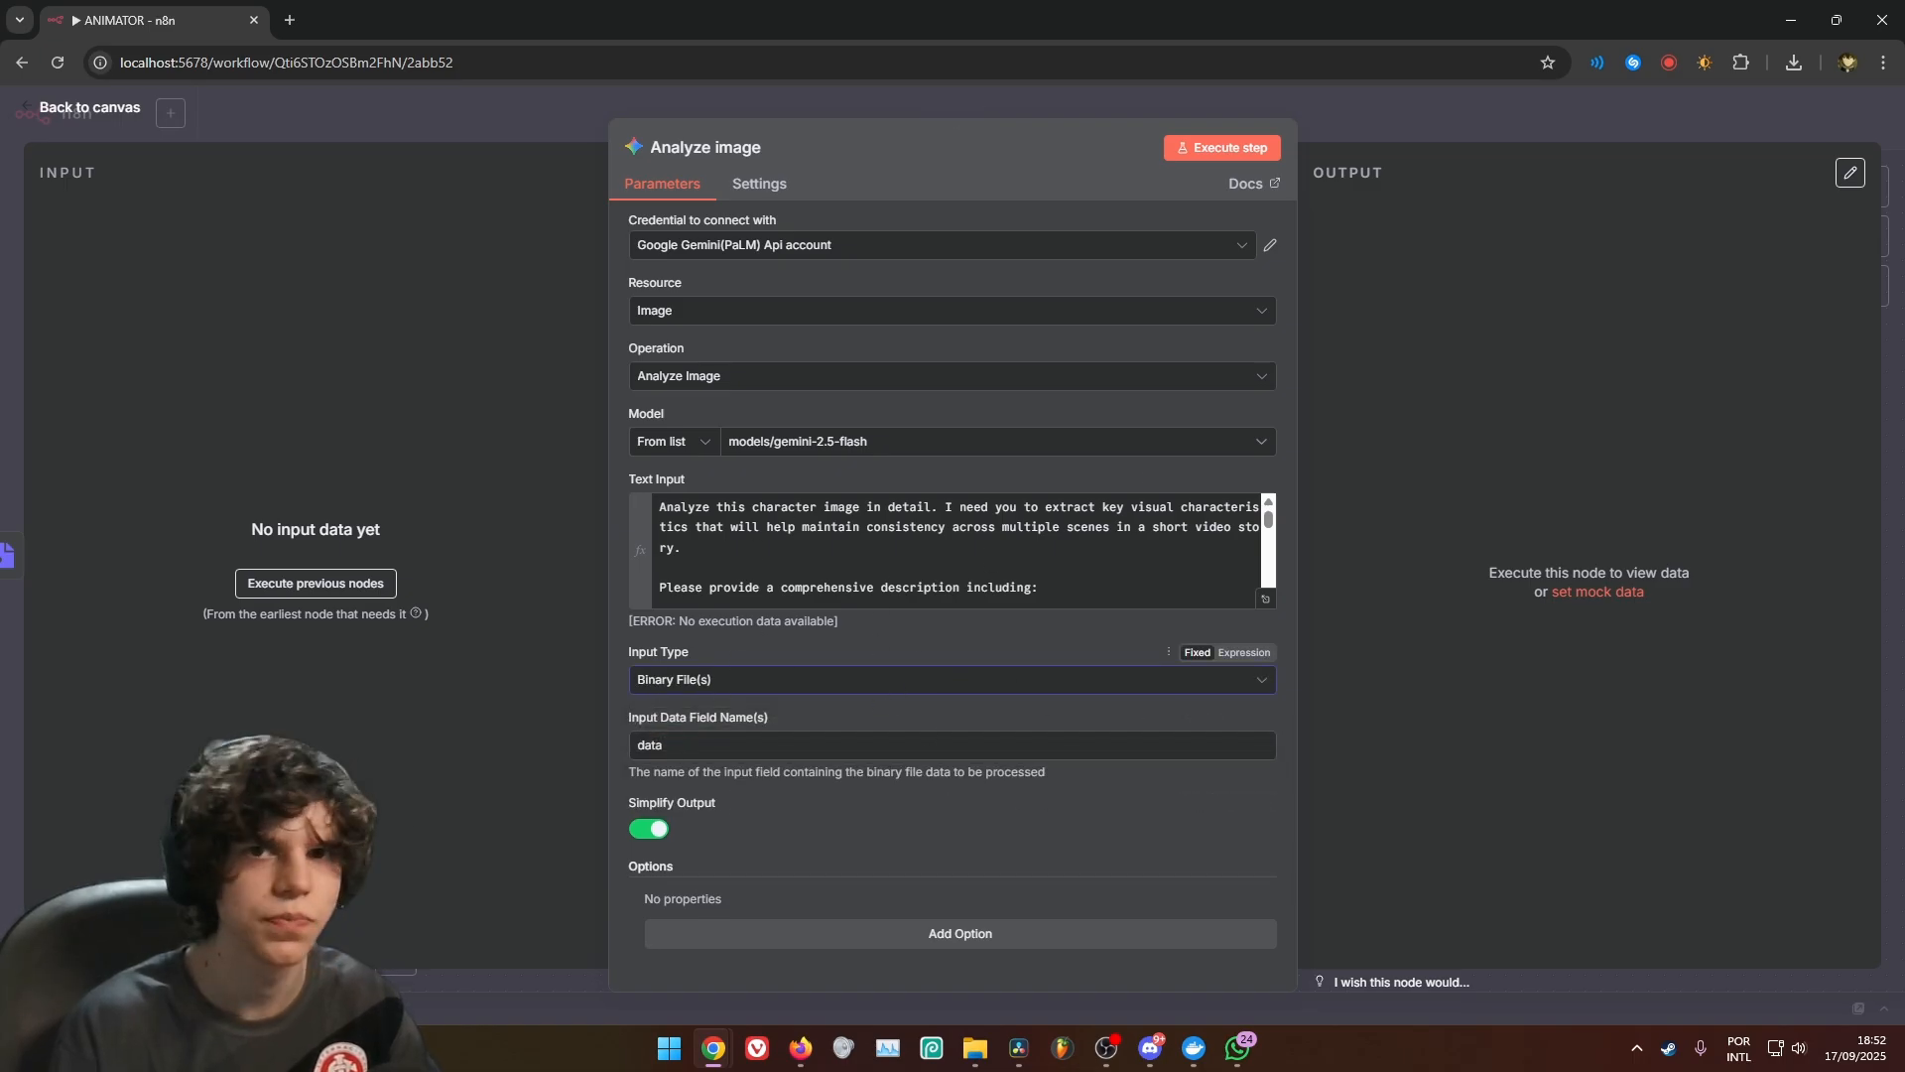
left_click(1064, 546)
left_click(1265, 598)
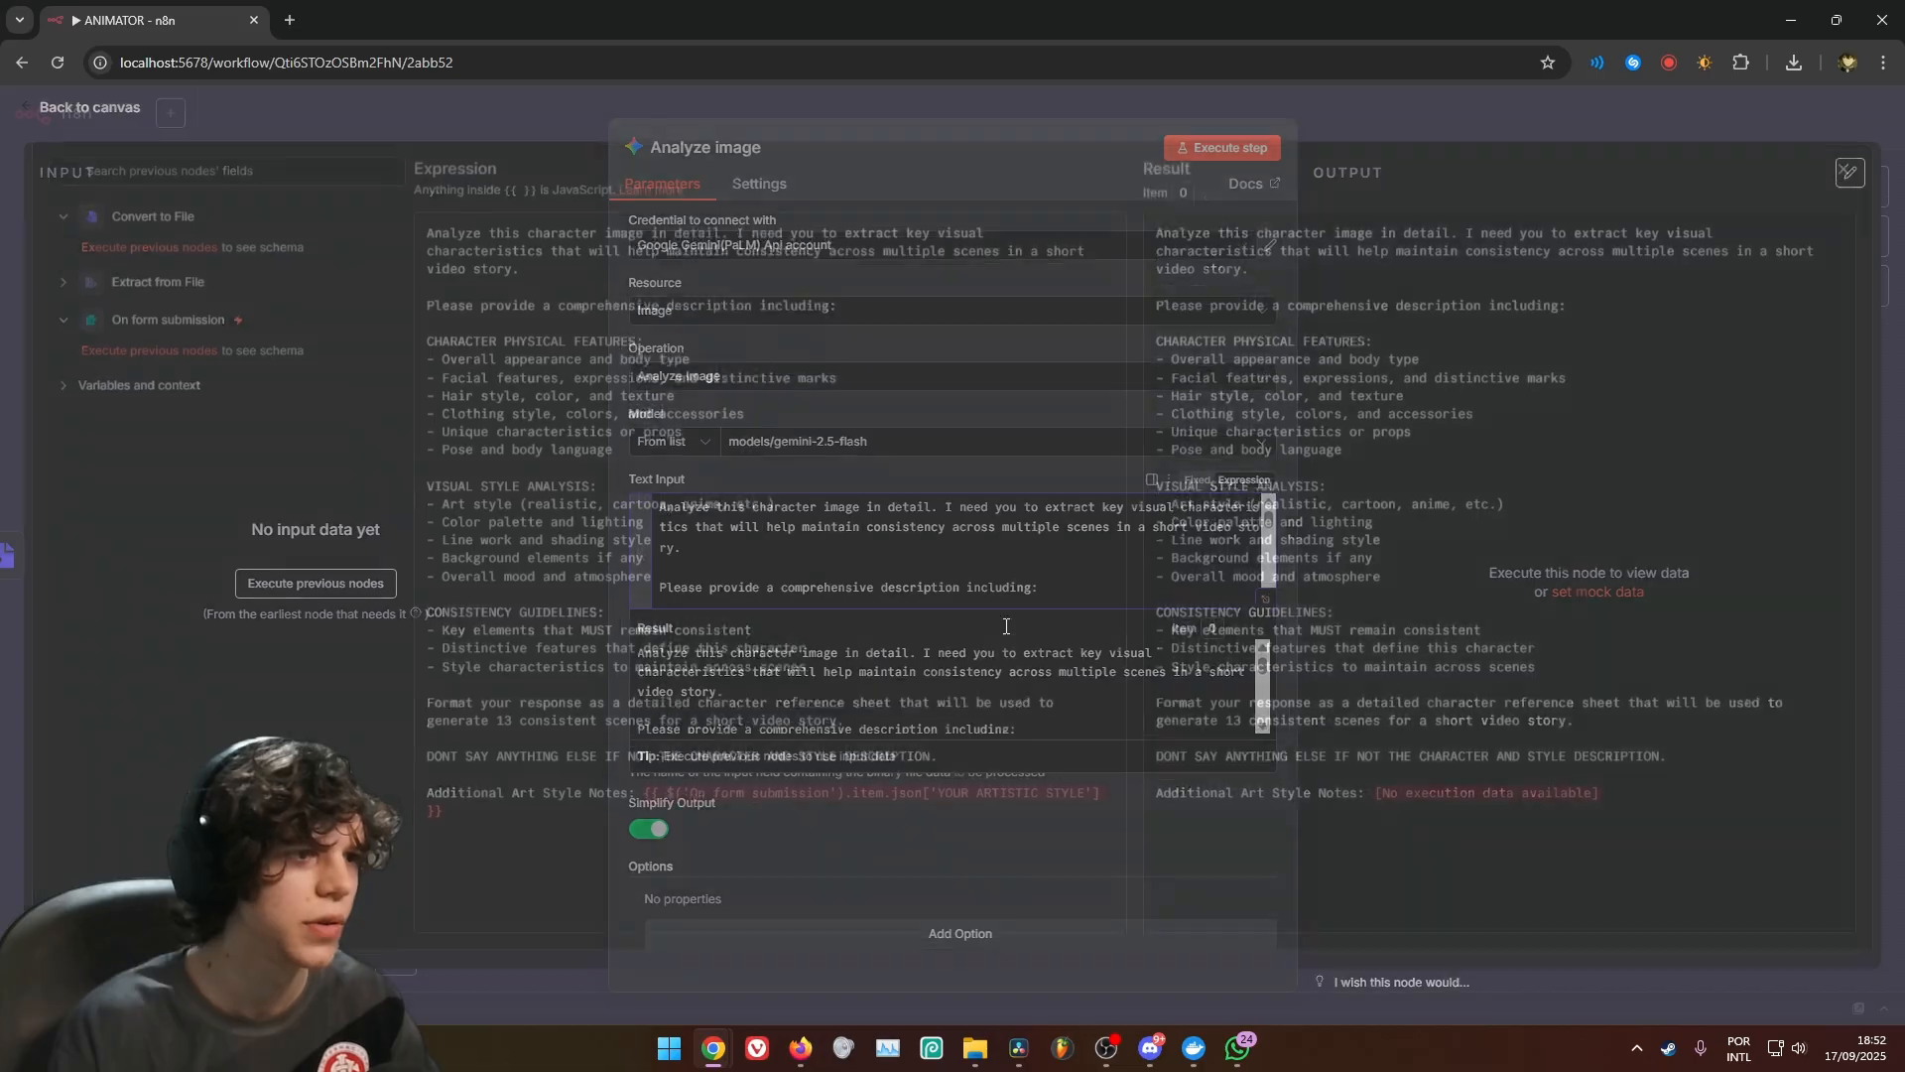
left_click(933, 141)
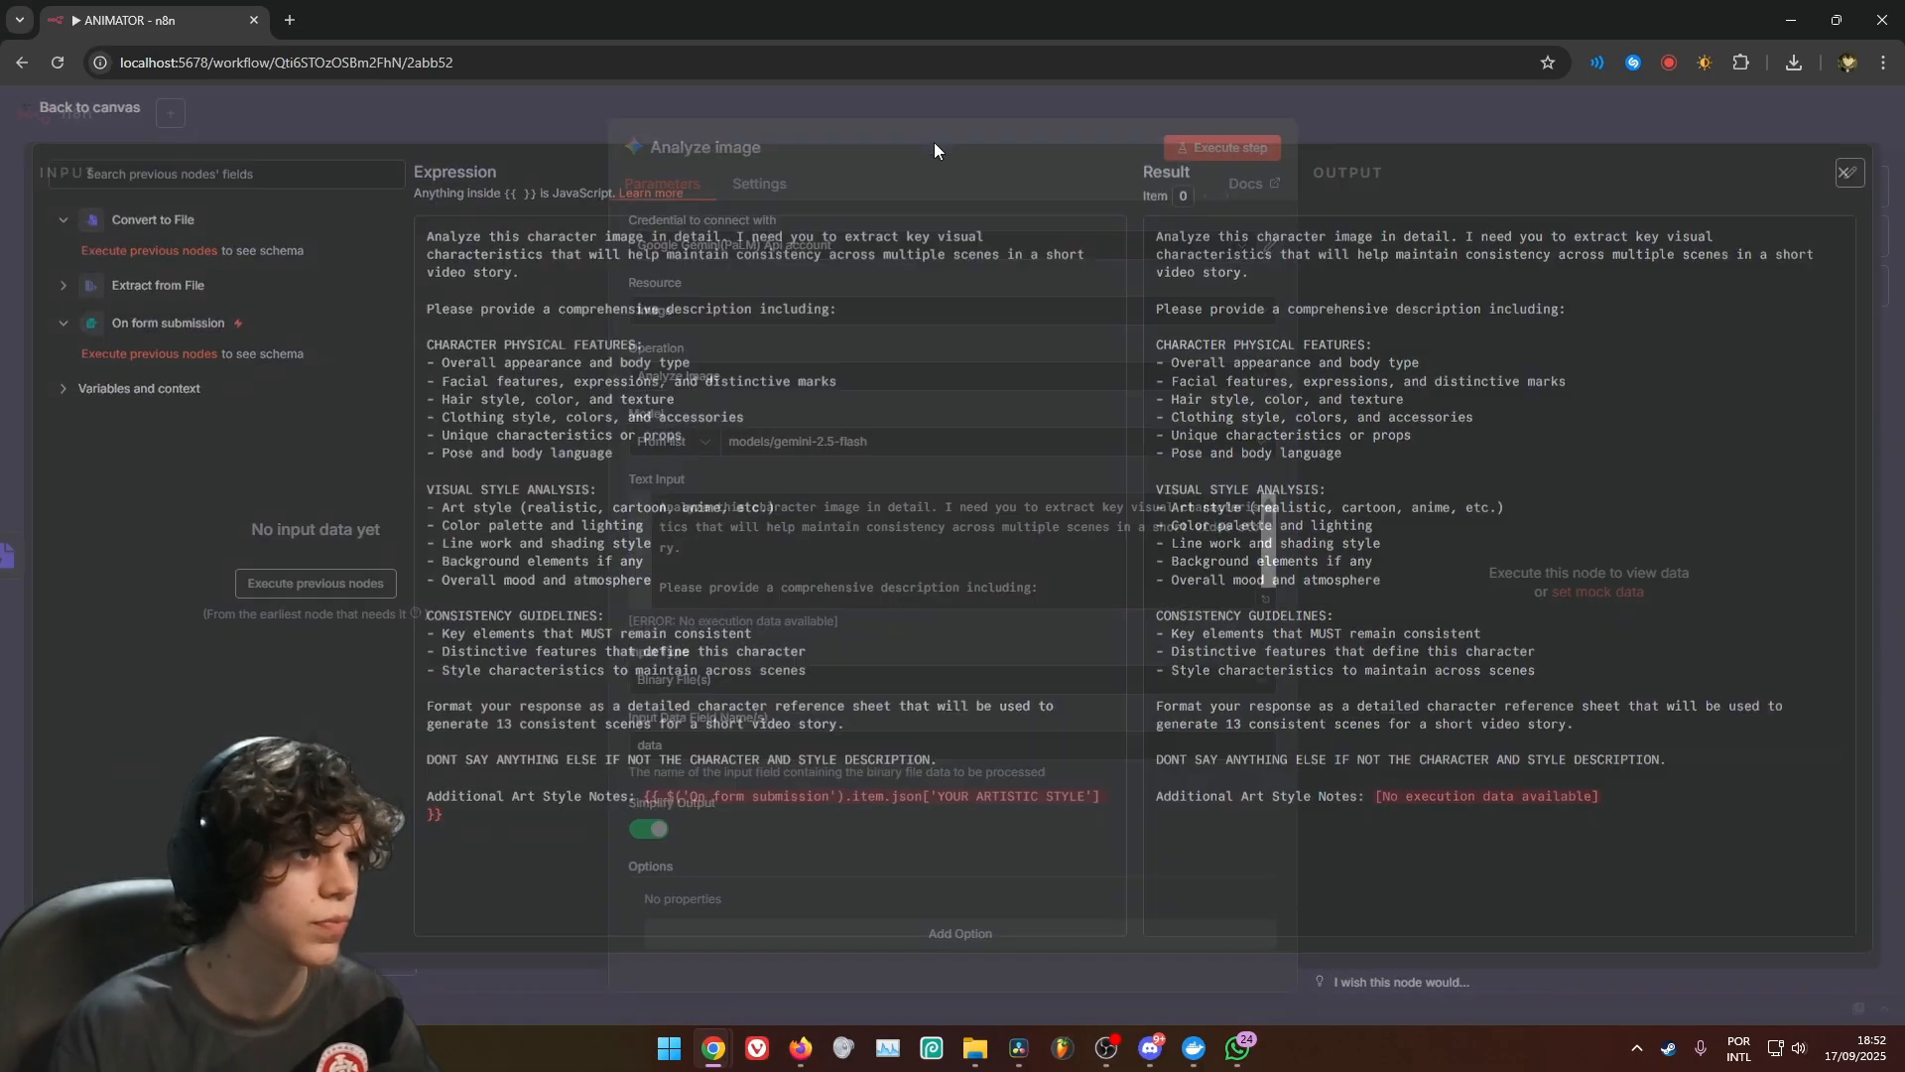
left_click(1088, 114)
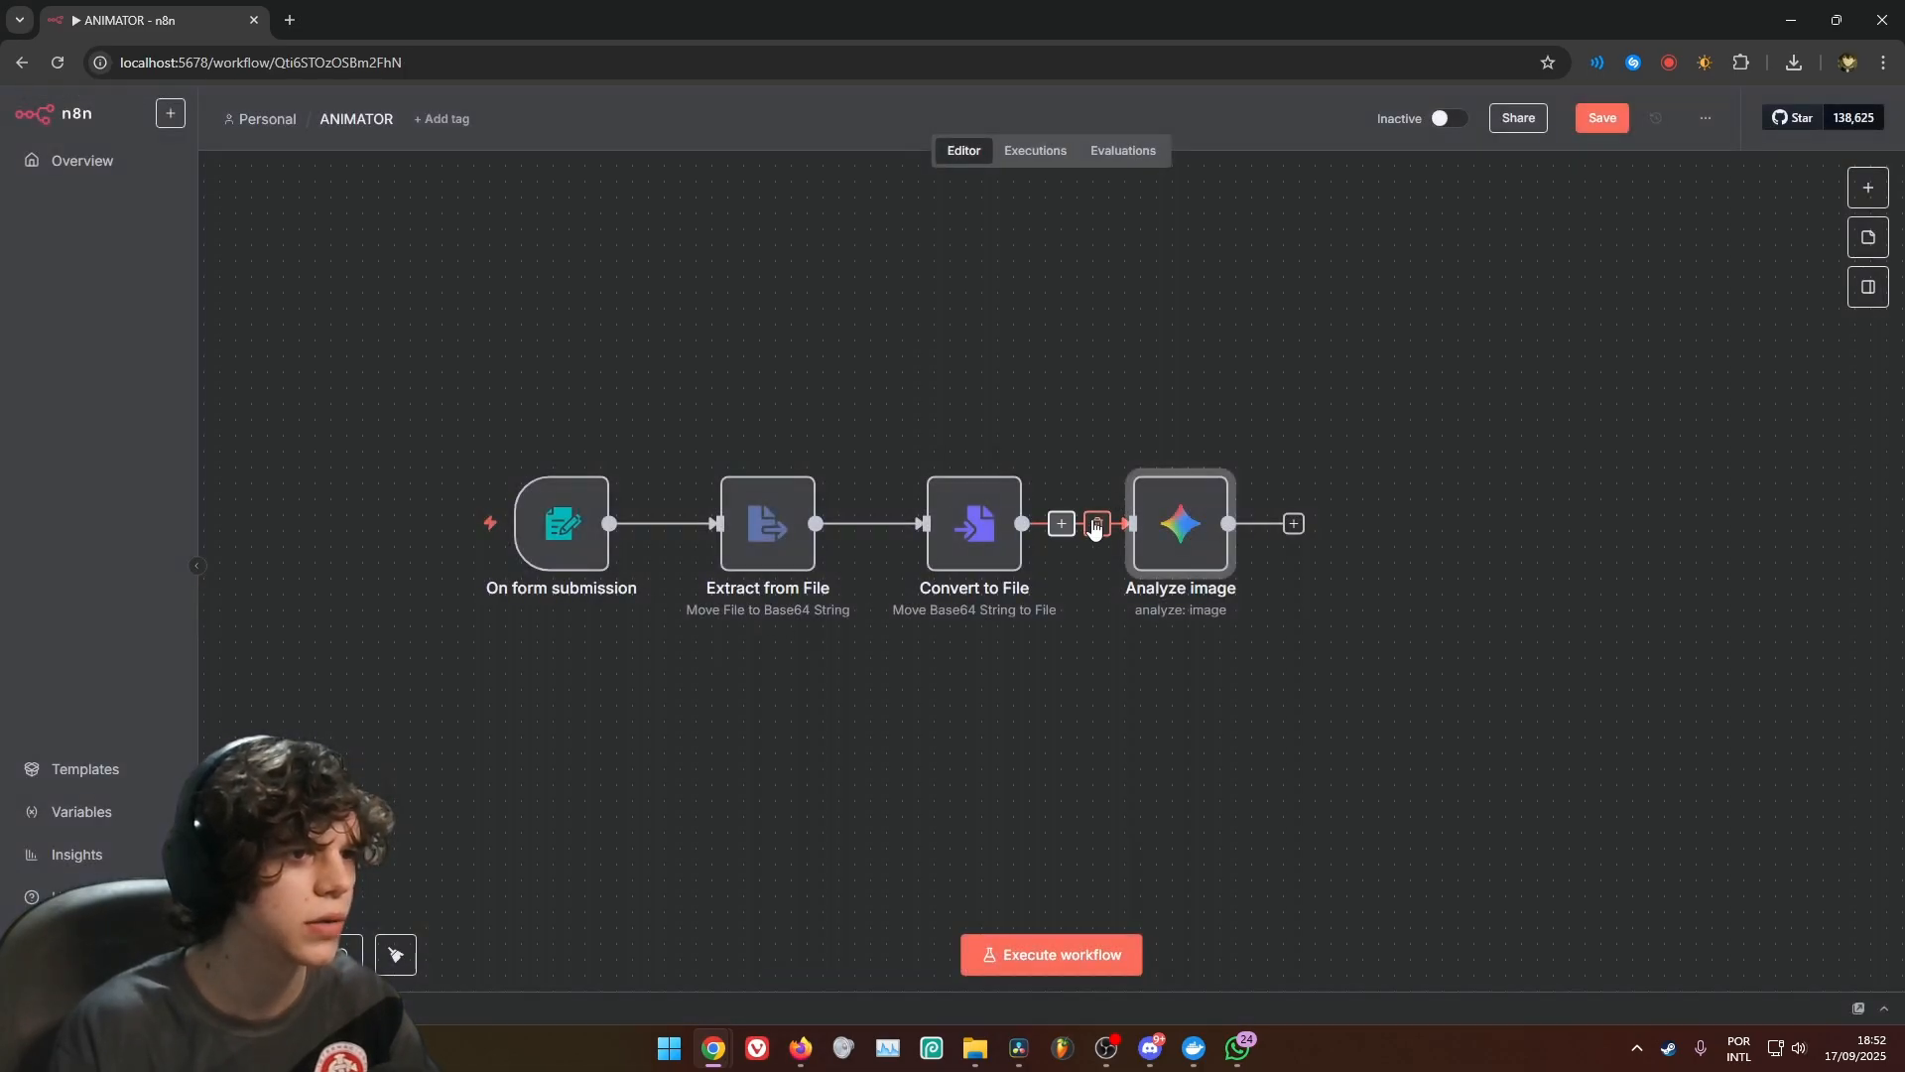
Execute the workflow and fill in the test form with story idea "He jumps very high" and artistic style "Dragon Ball Z"
left_click(1055, 953)
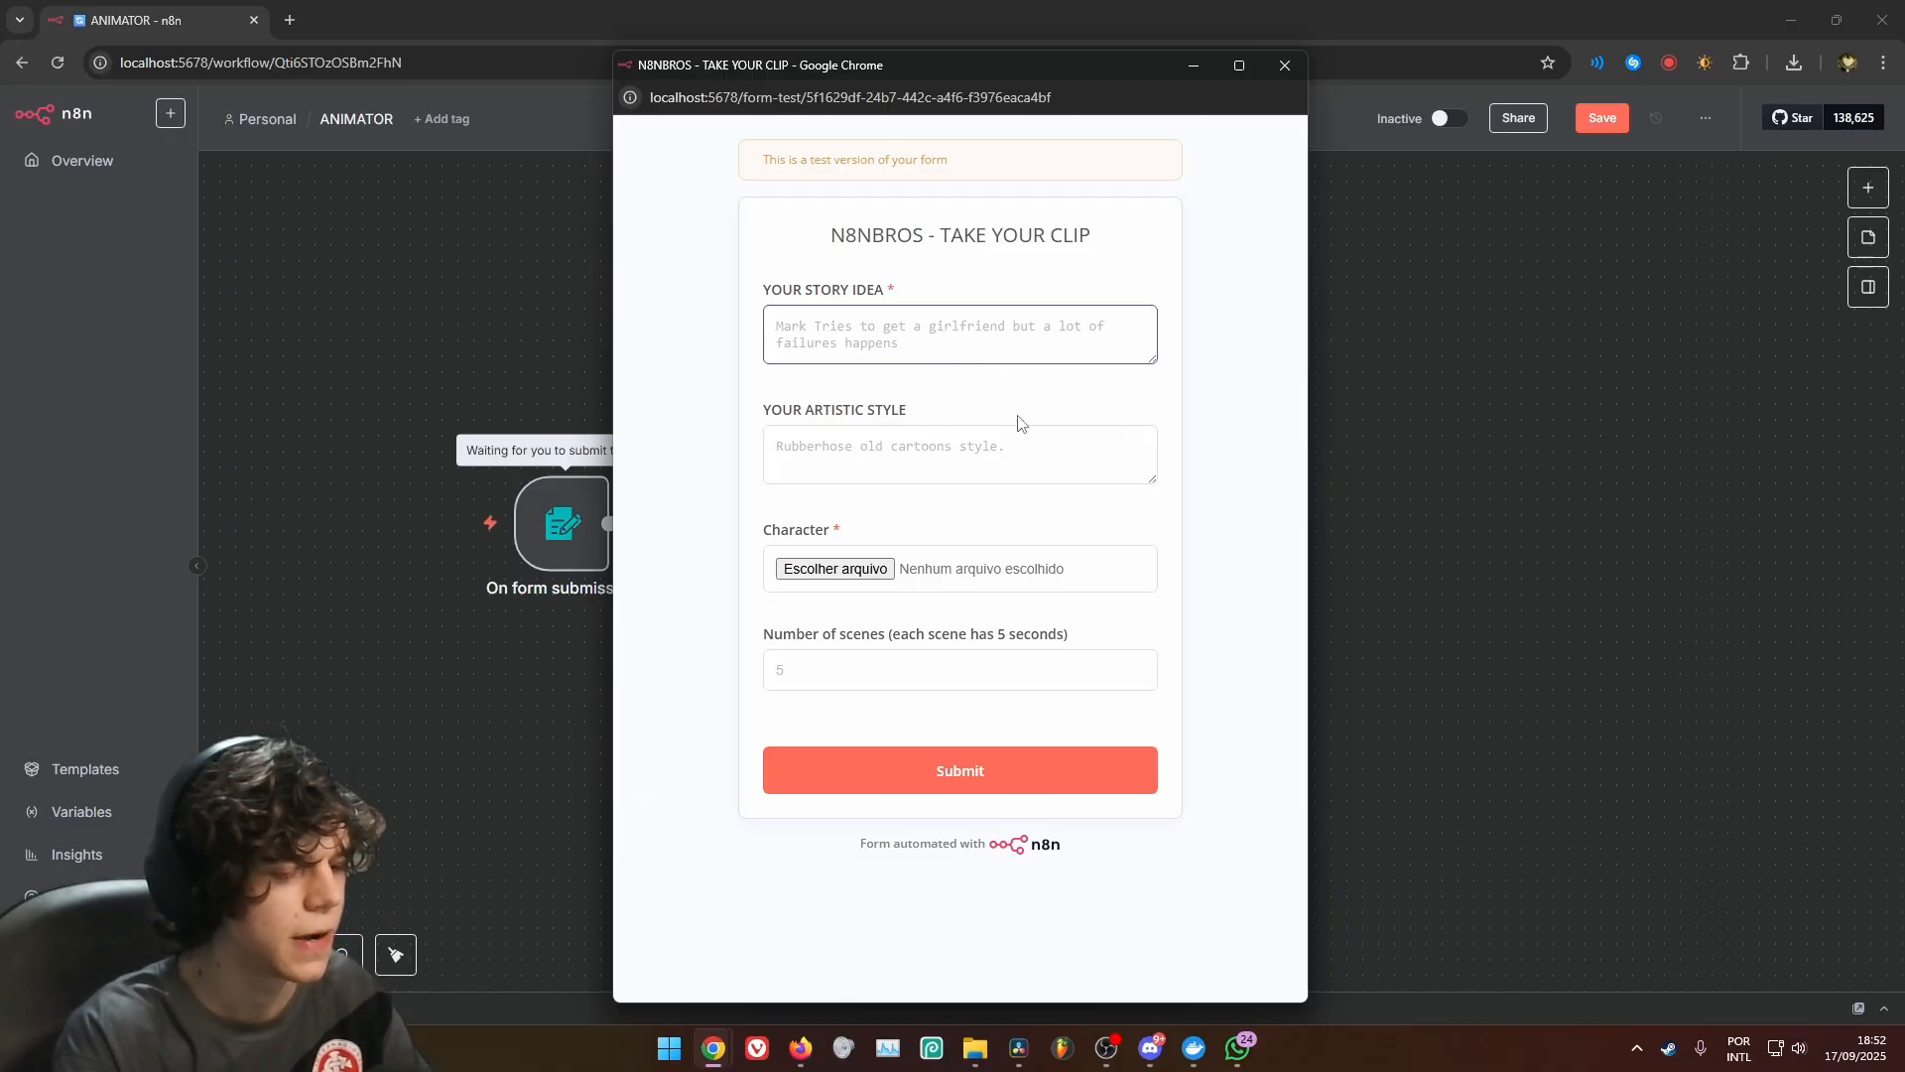
type("He jumps very high")
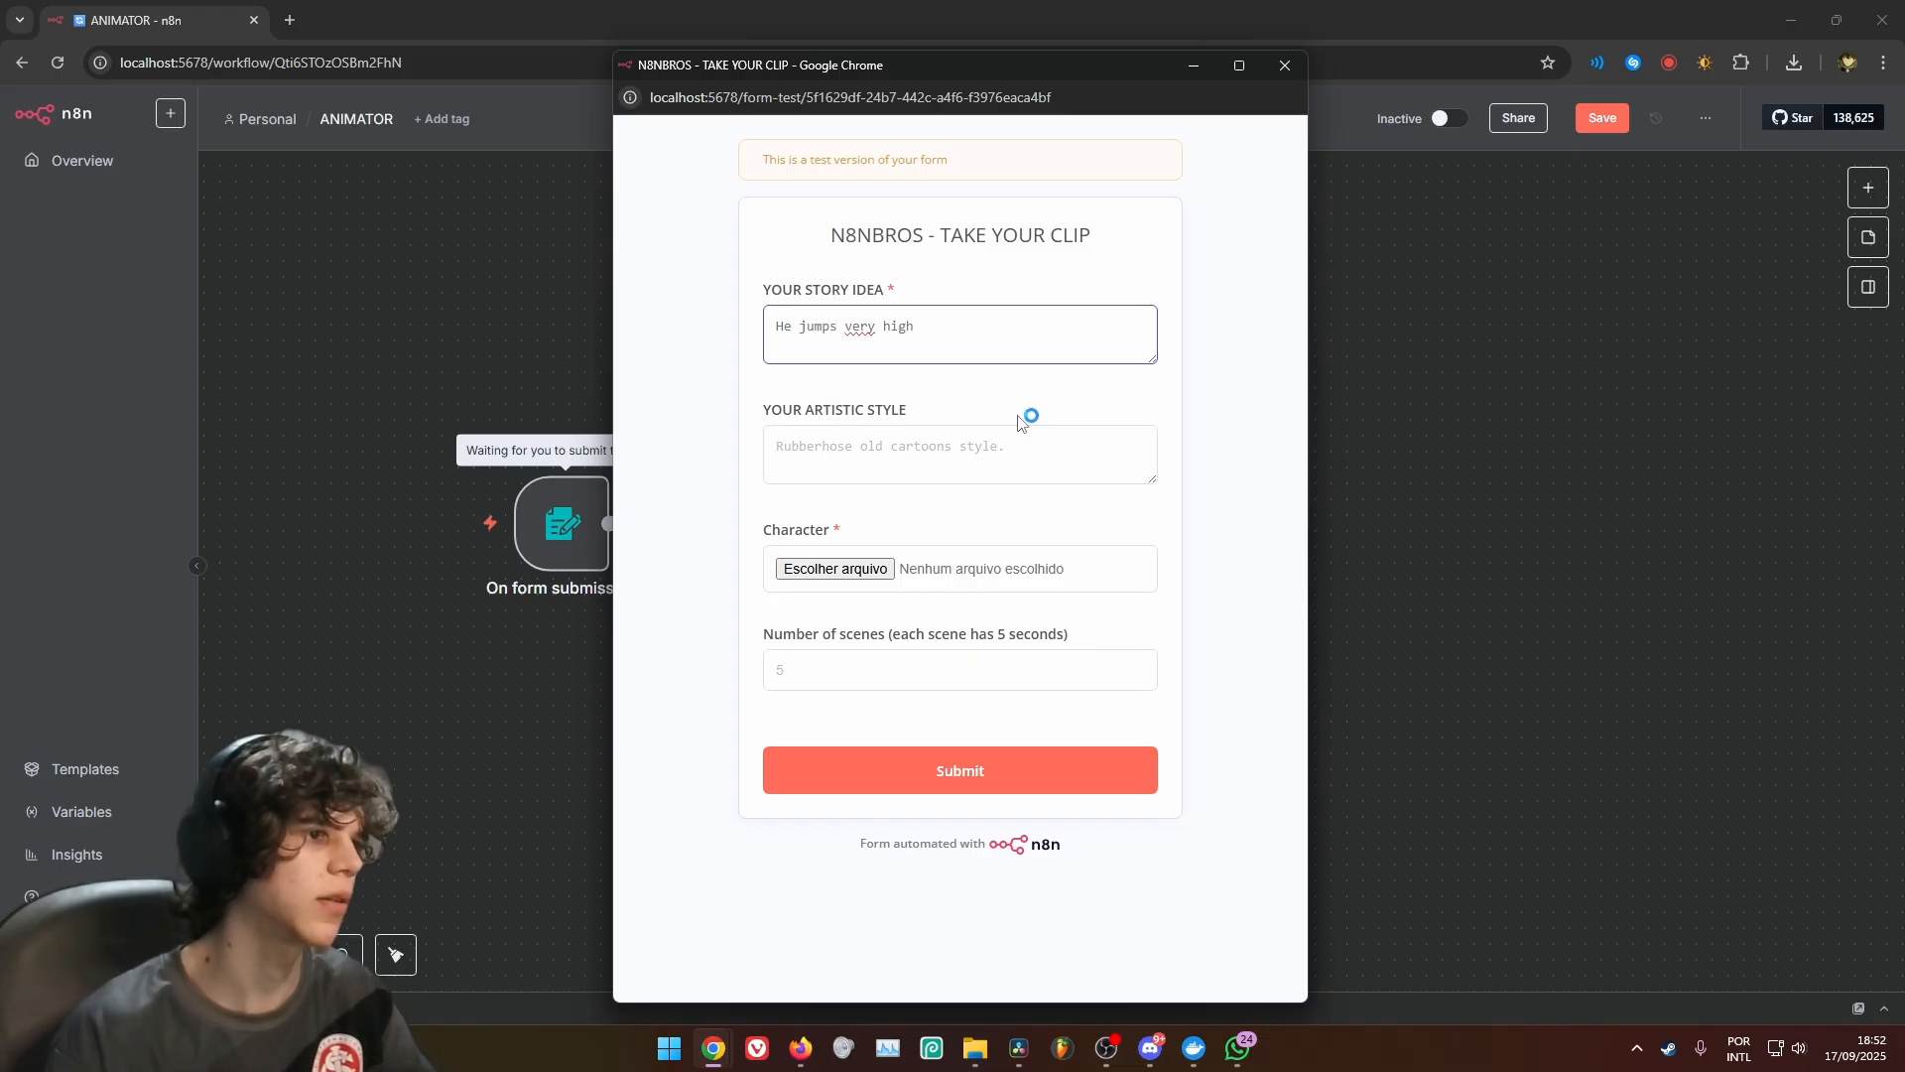
key("Tab")
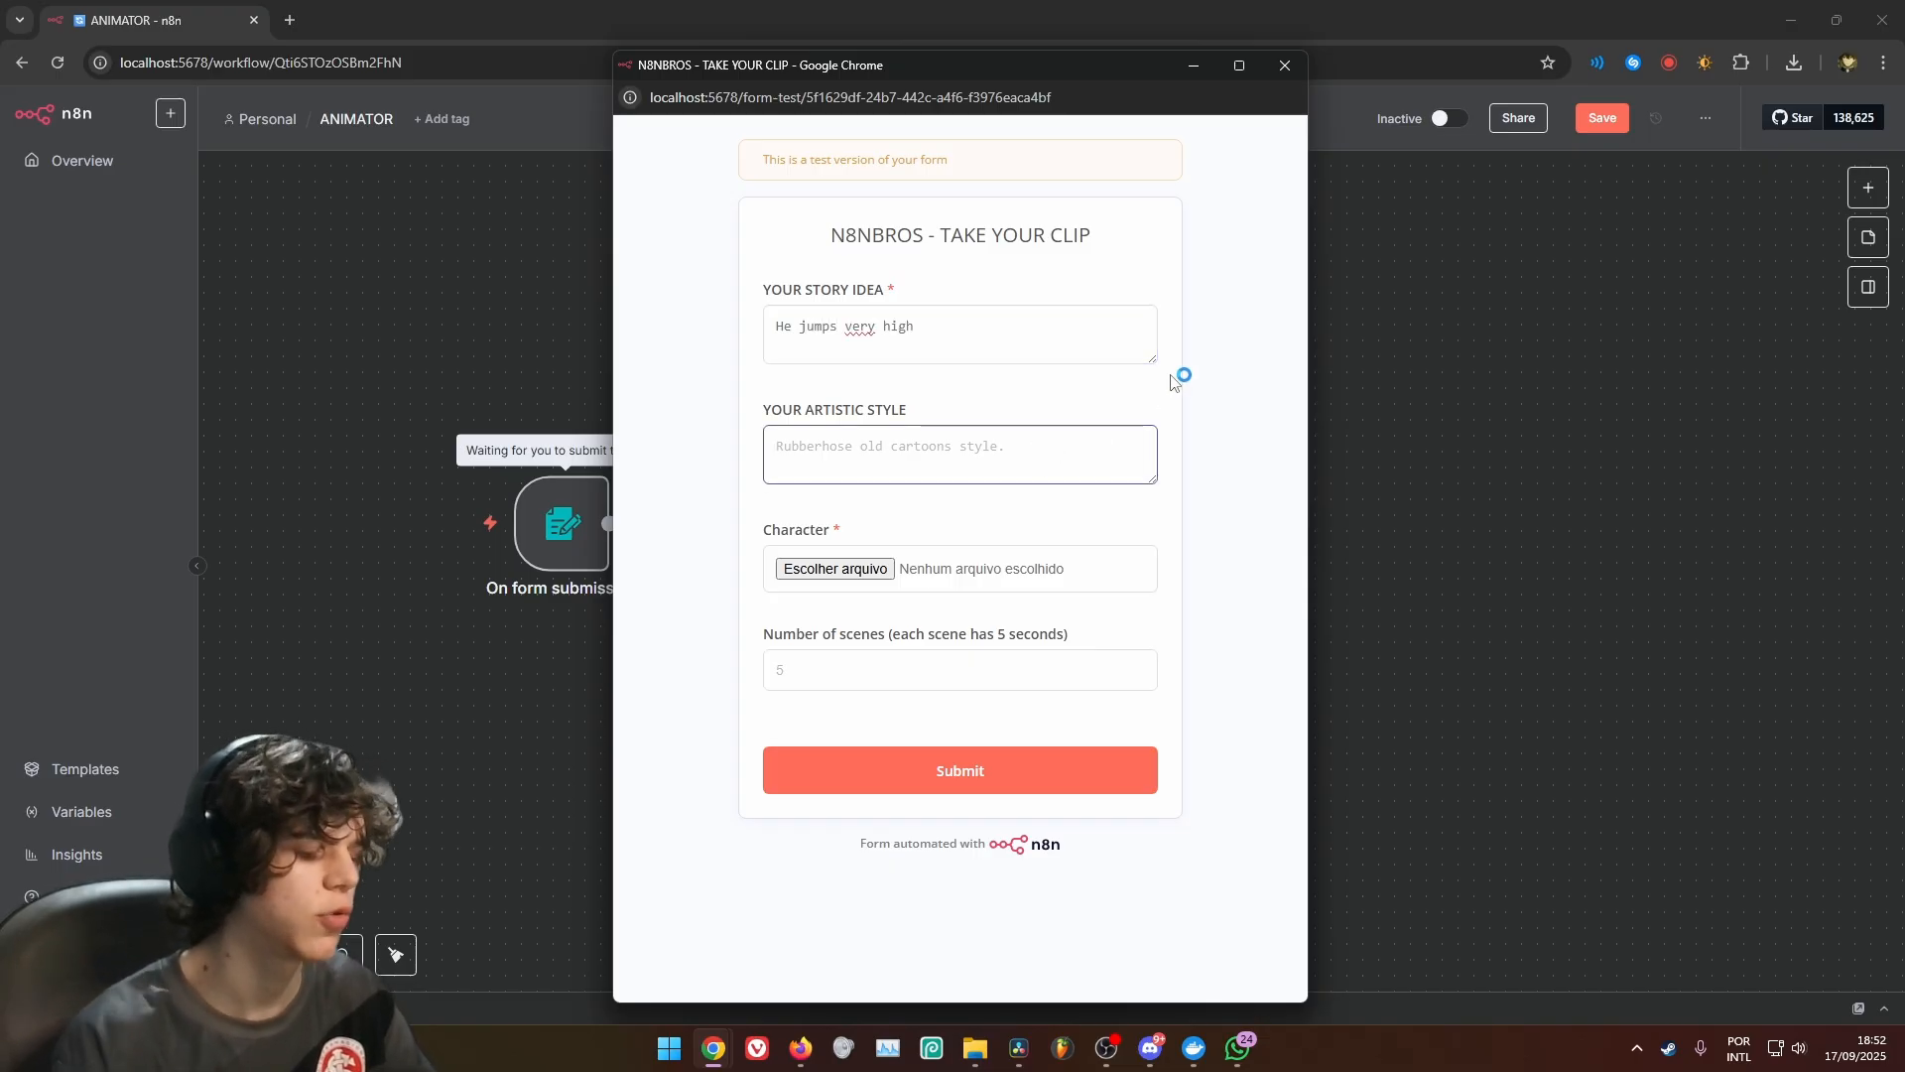
type("Dragon Ball Z")
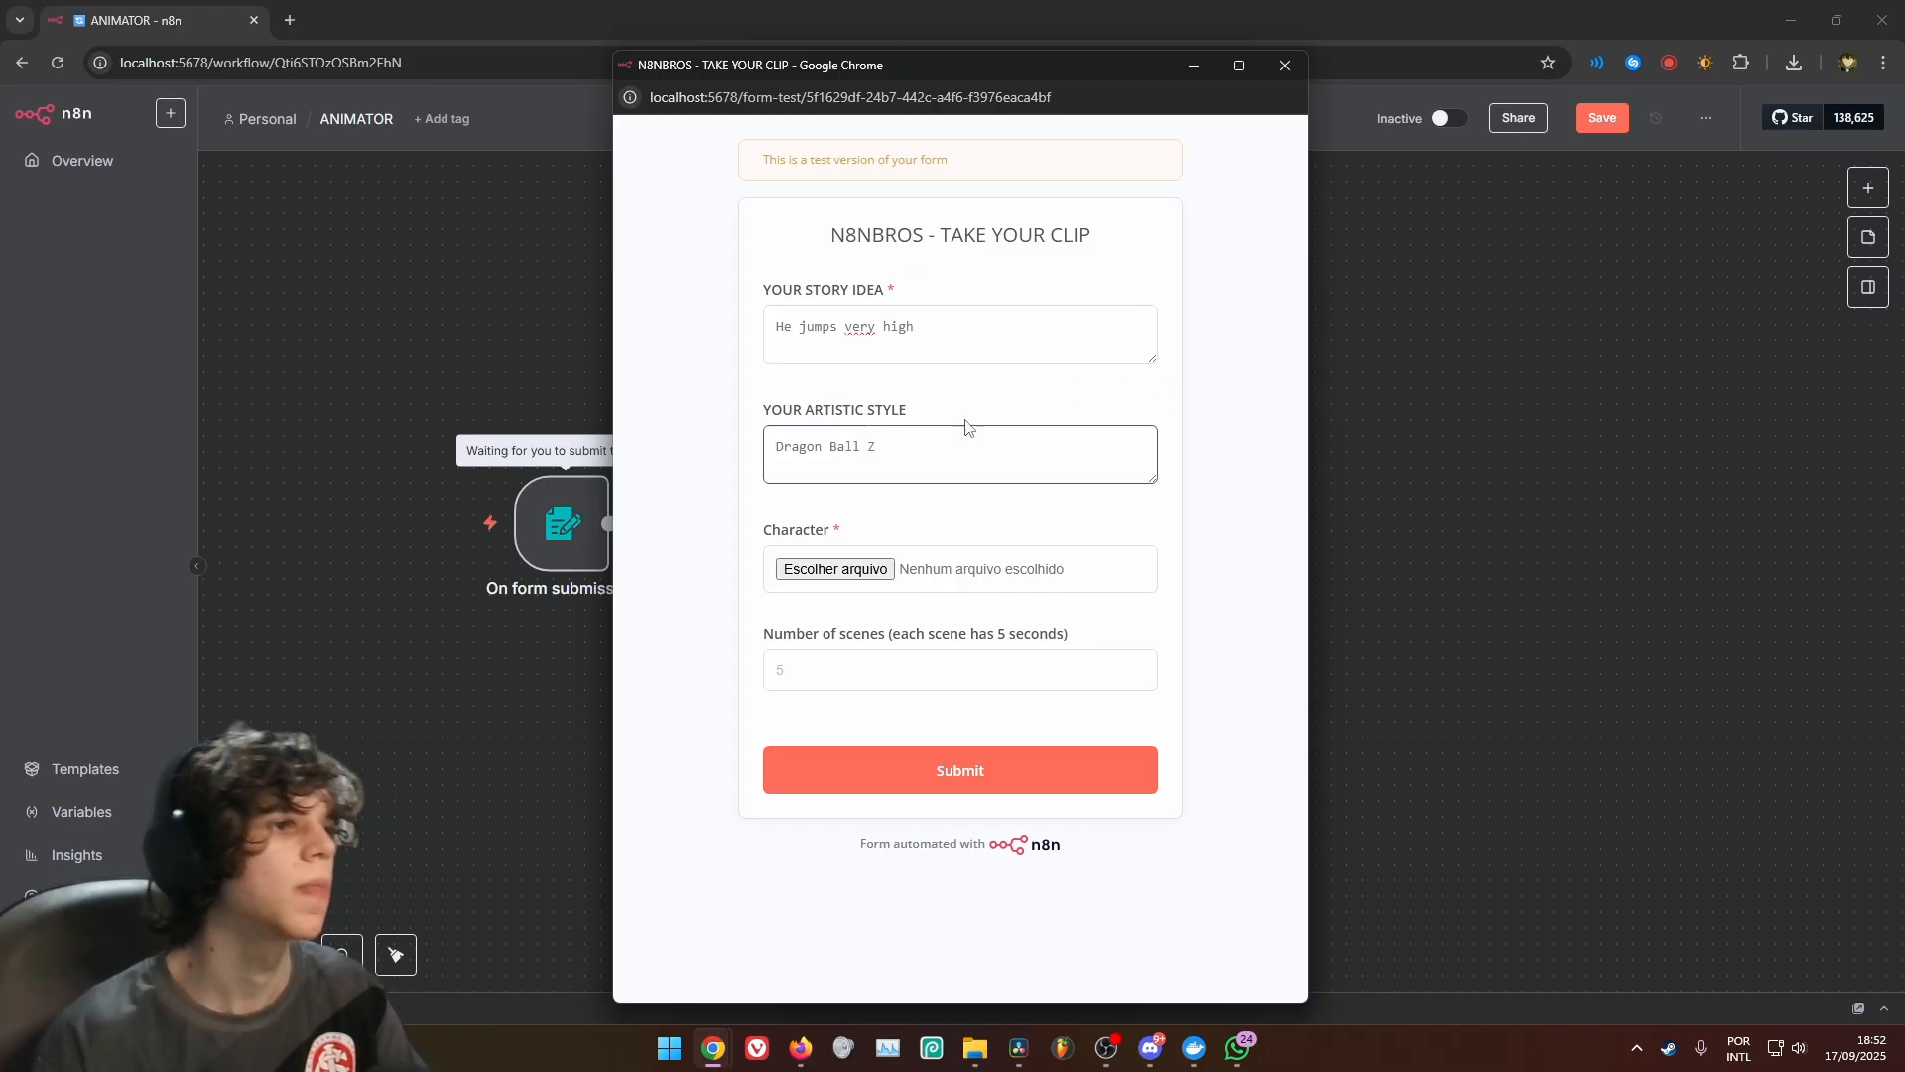
Submit the test form with 250.png as the Character file and 2 as the number of scenes, and close the form window
left_click(835, 569)
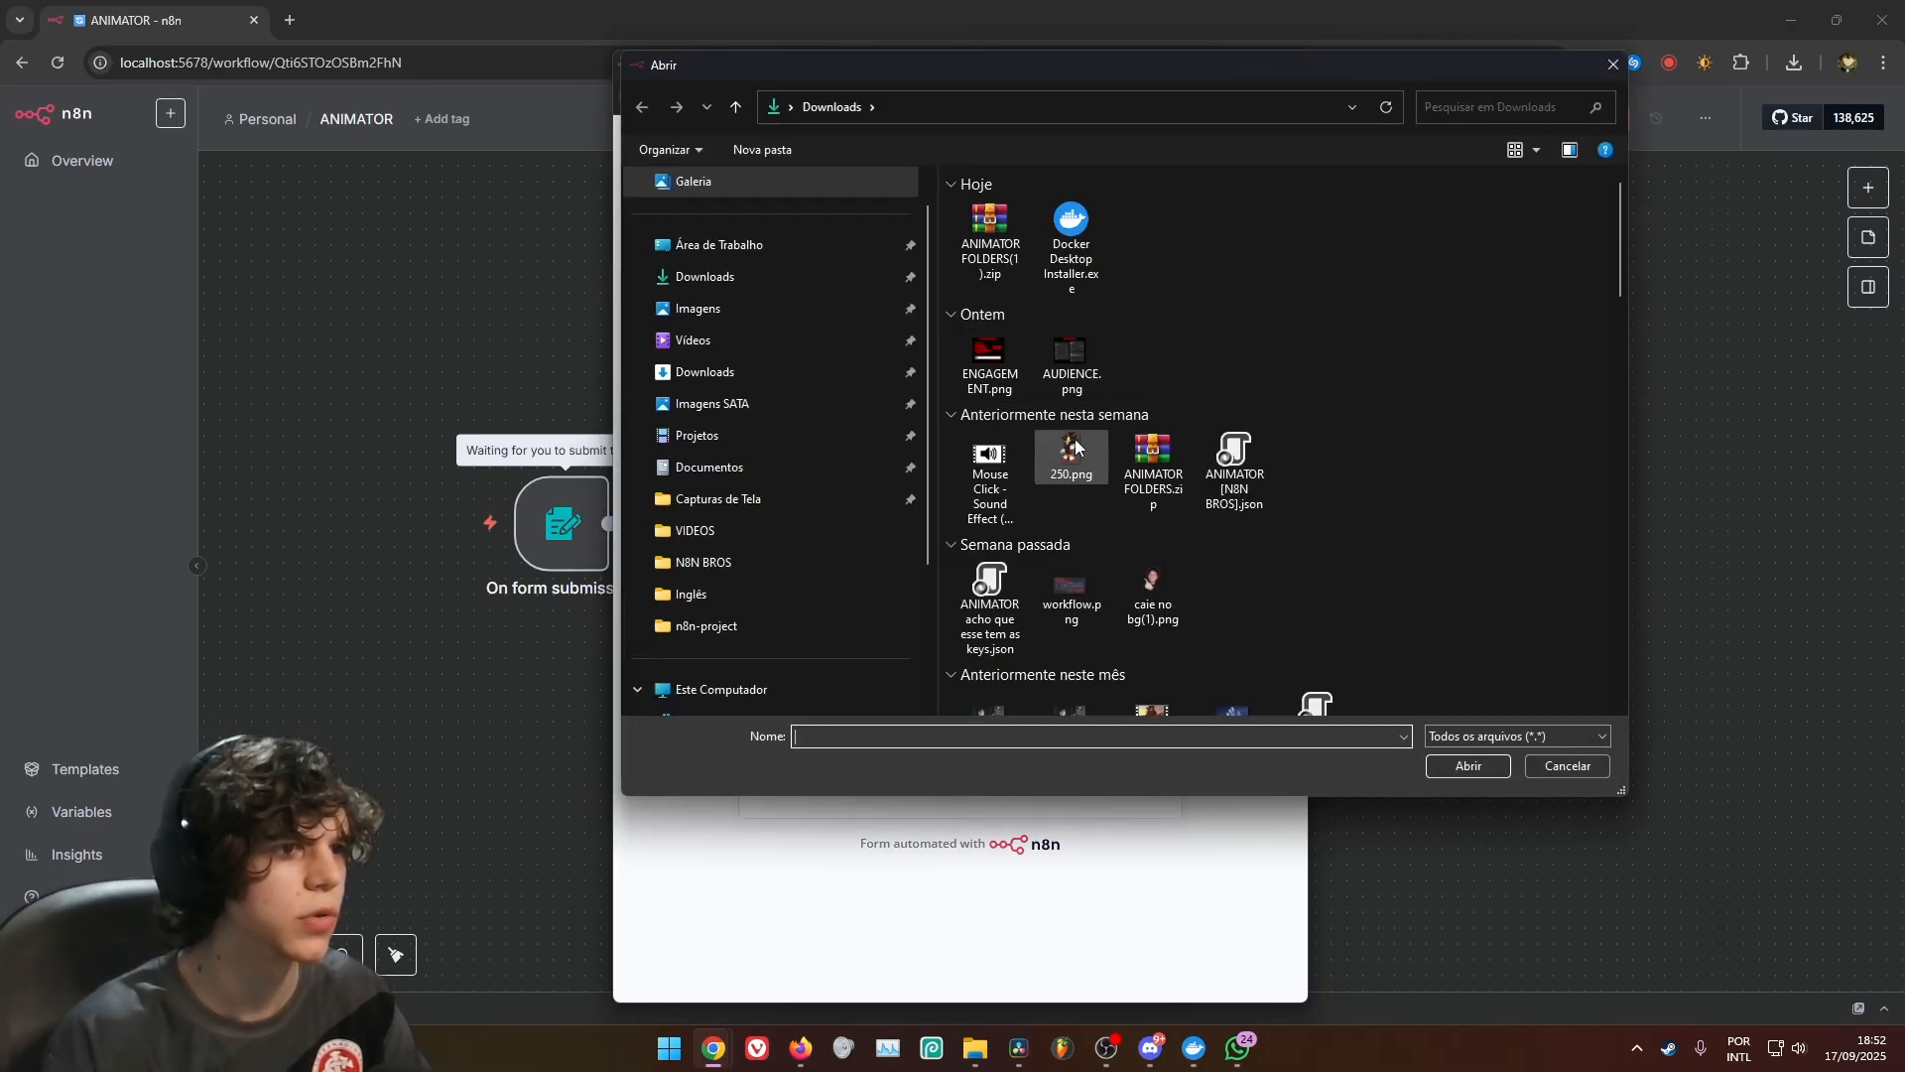
double_click(1074, 446)
left_click(919, 672)
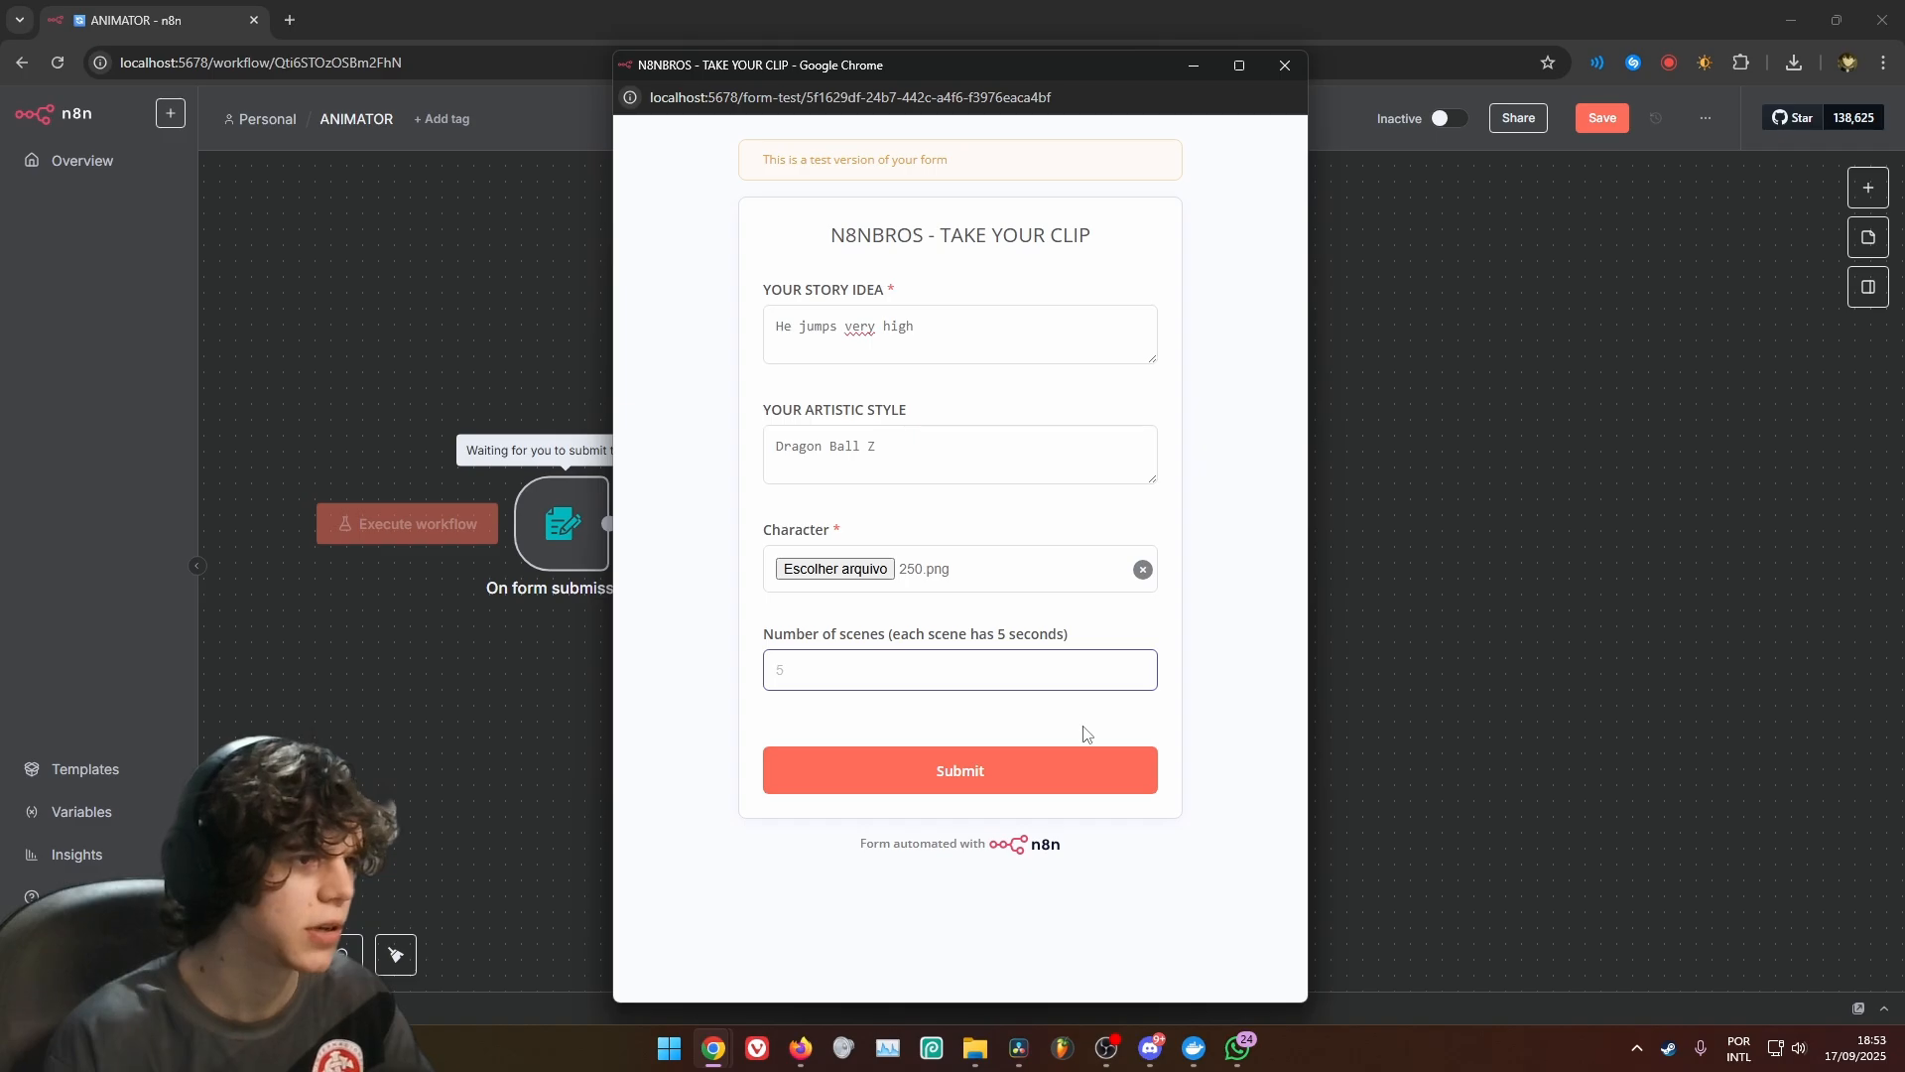
type("1")
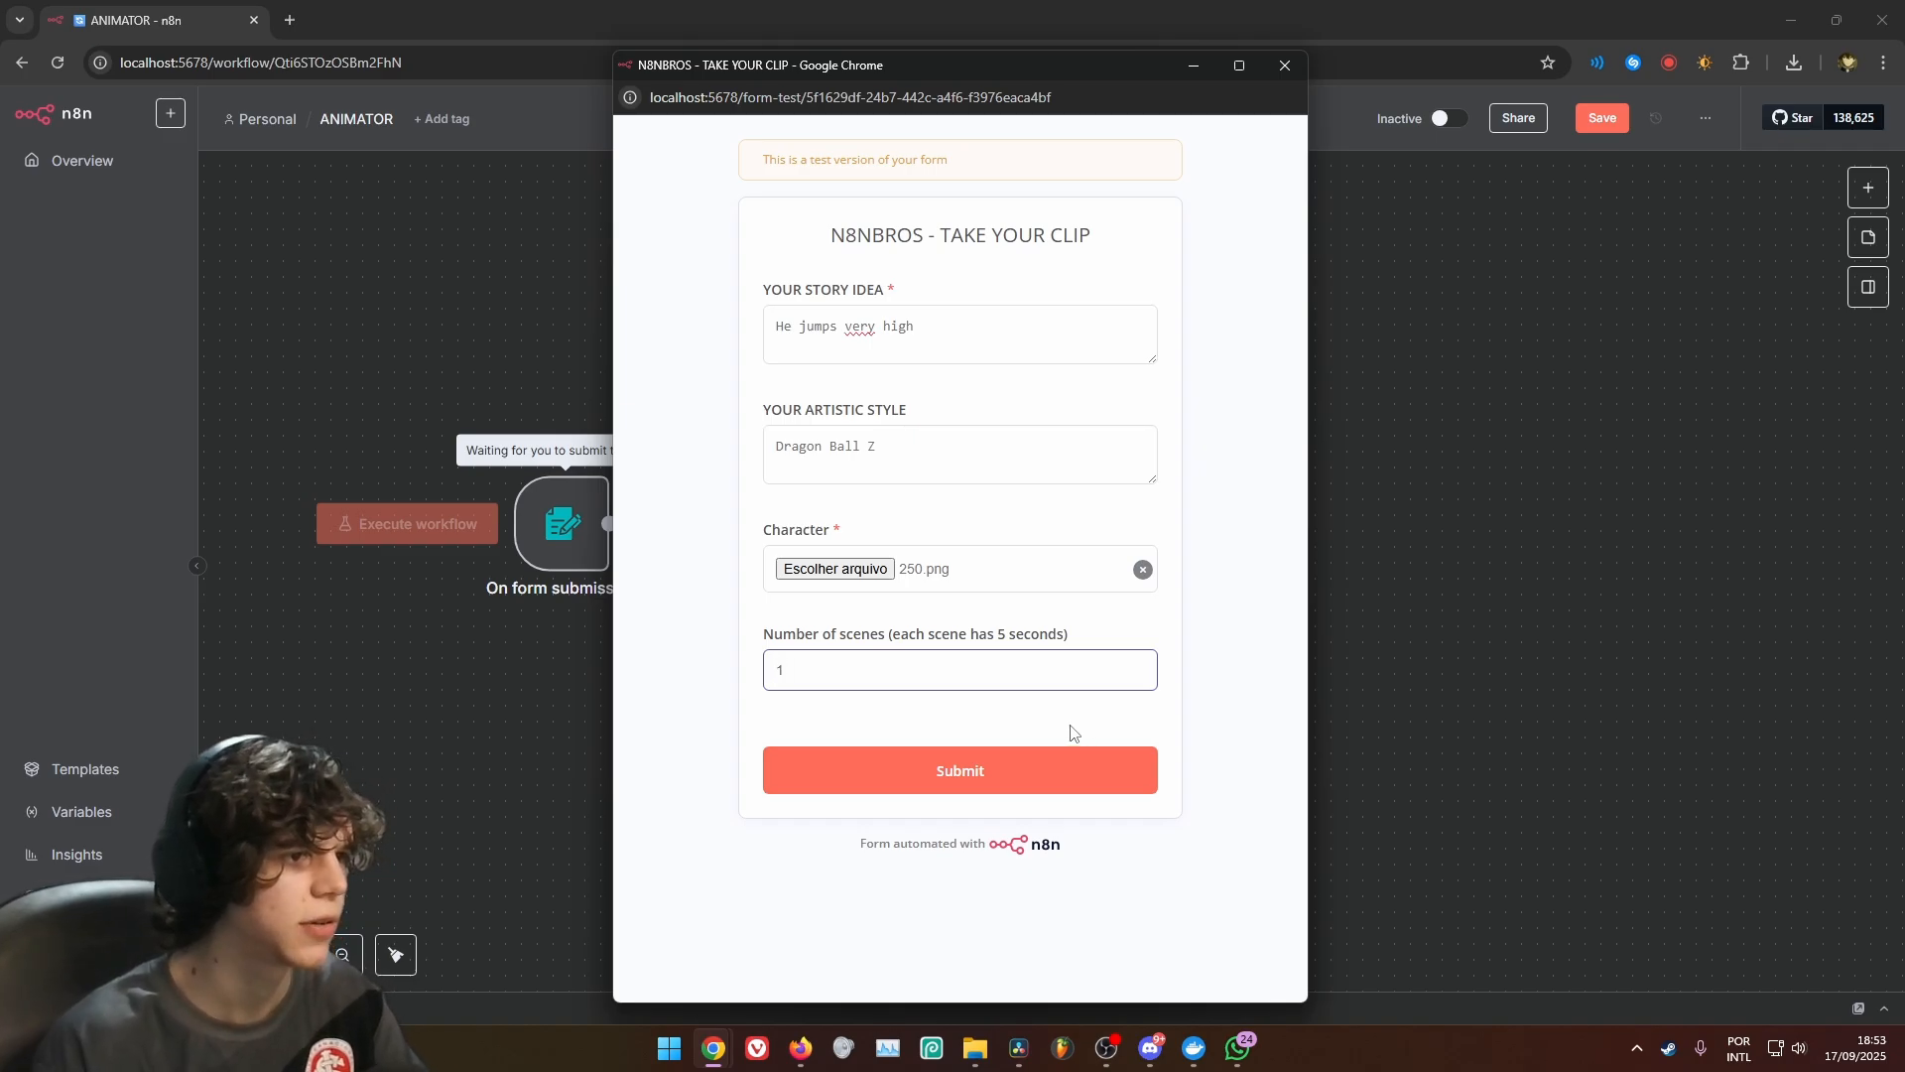
left_click_drag(805, 683, 683, 692)
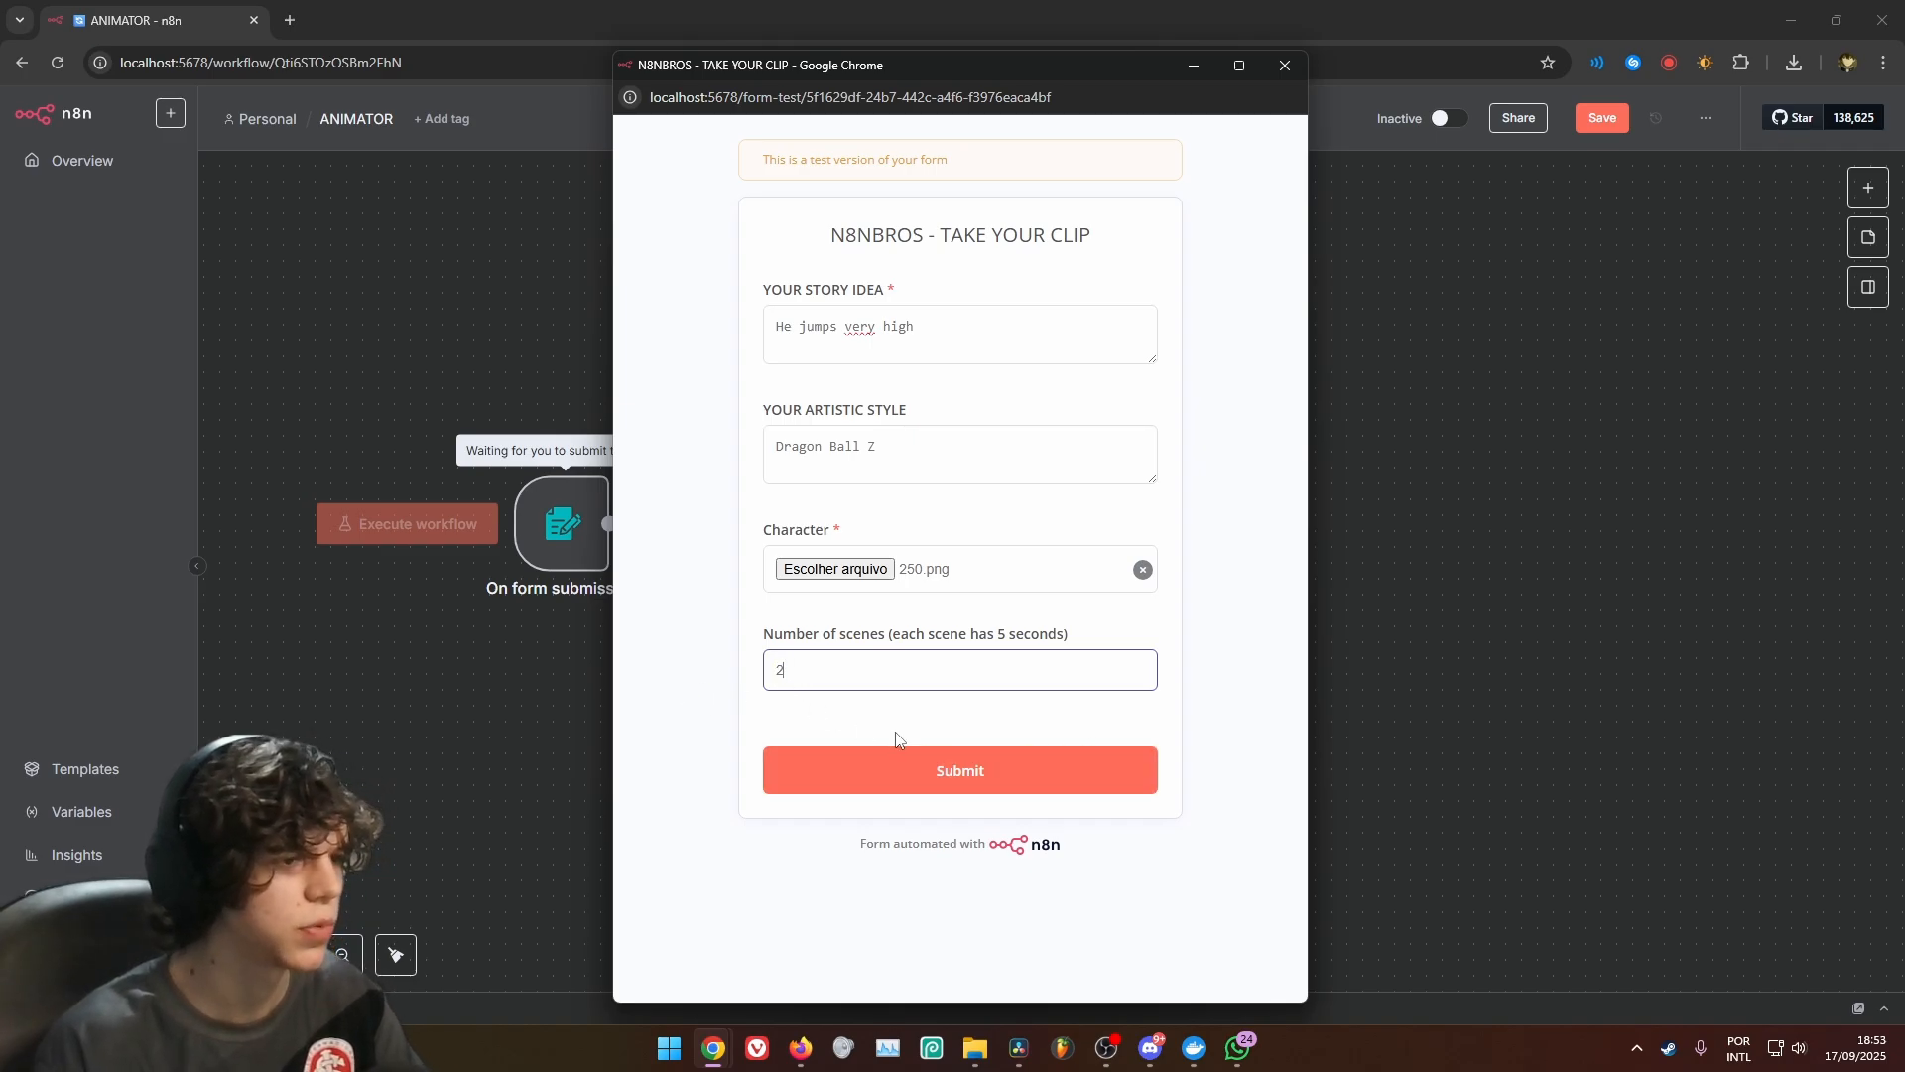
type("2")
left_click(965, 770)
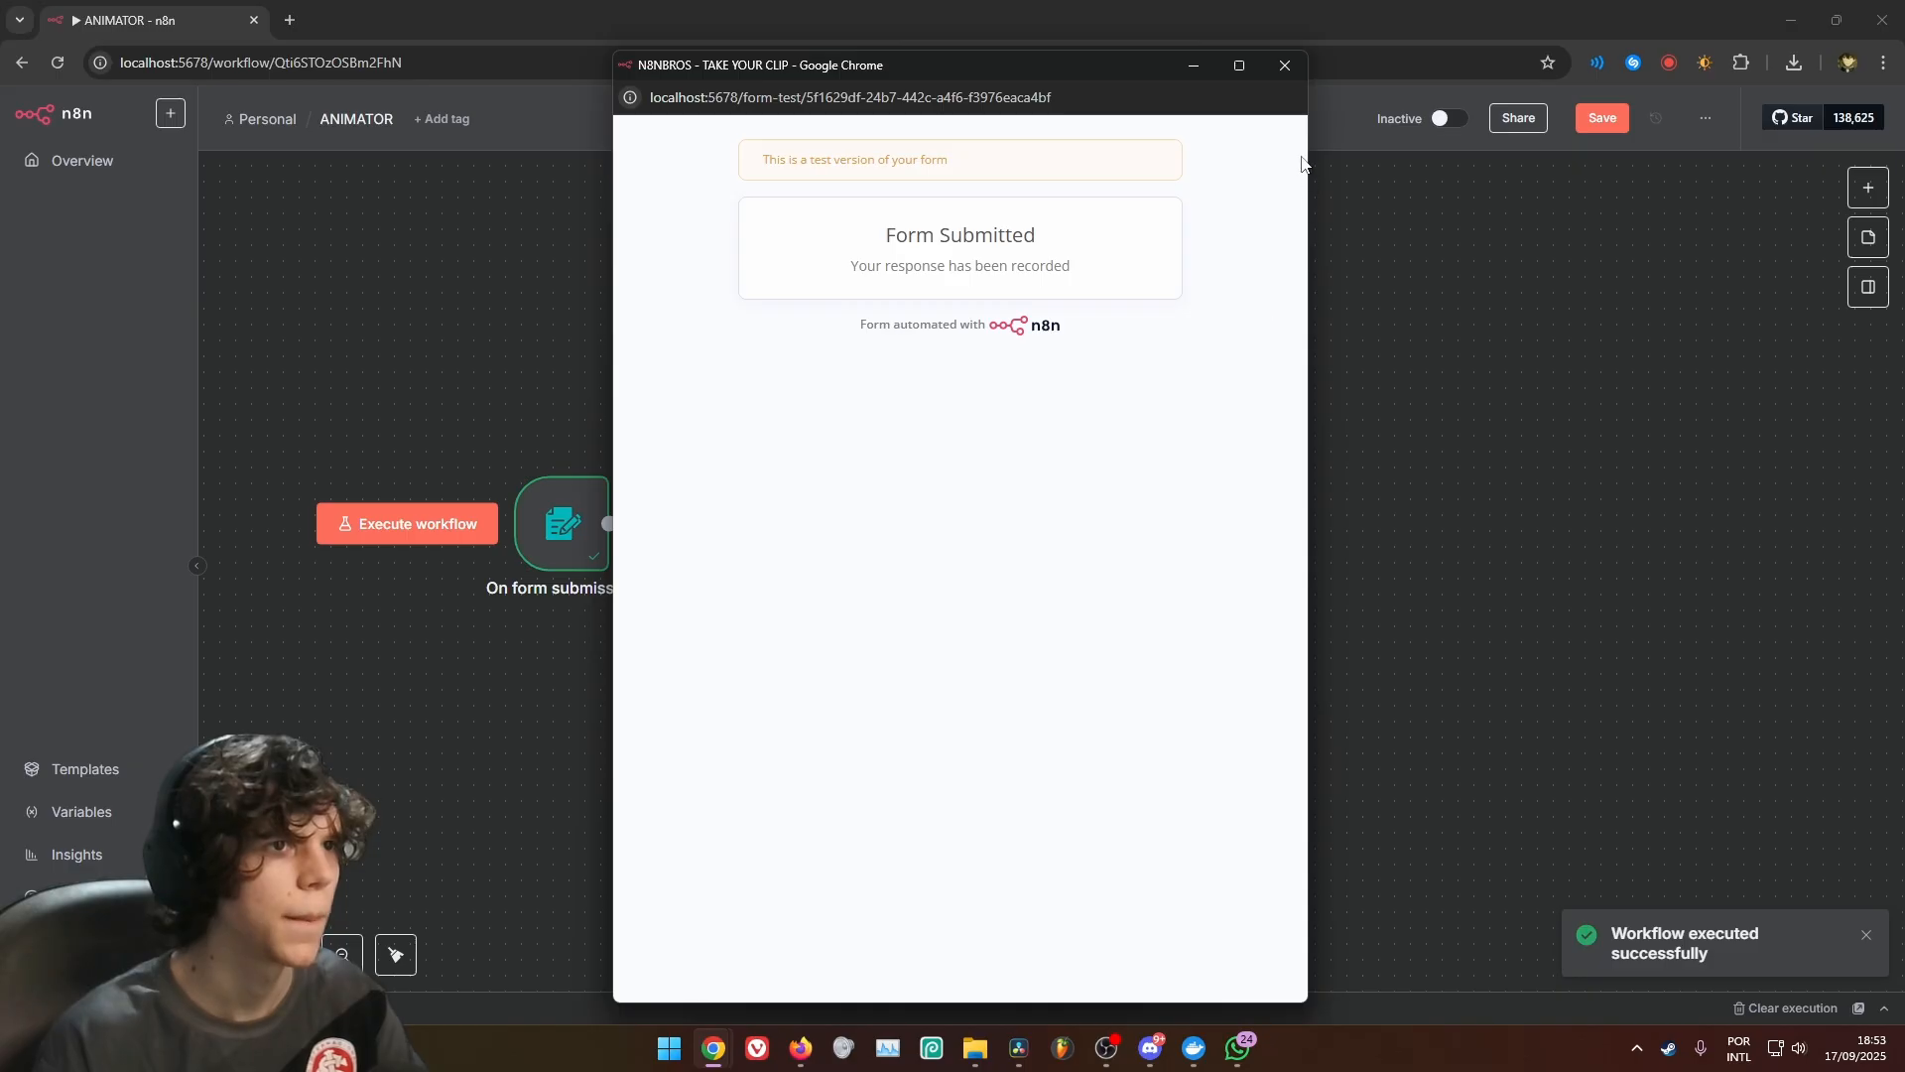
left_click(1285, 65)
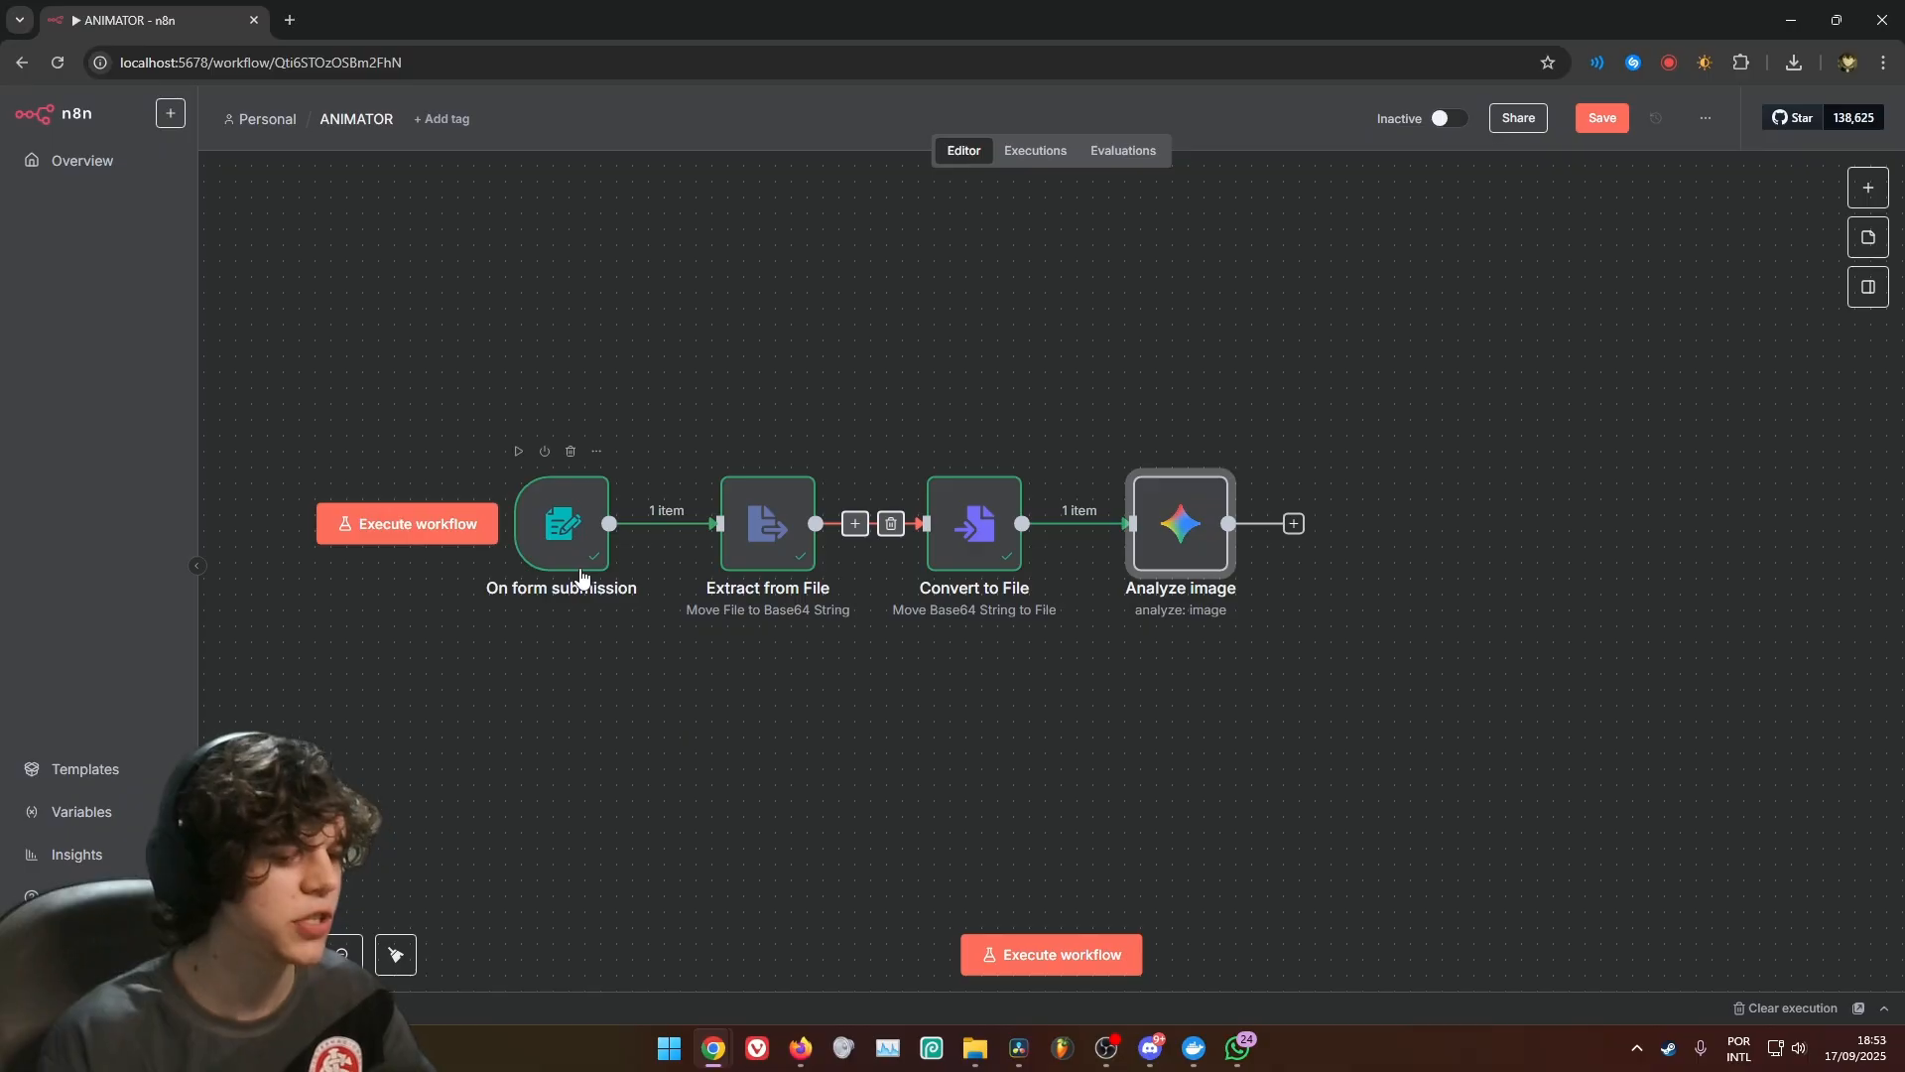
Pin the output data of the On form submission, Extract from File and Convert to File nodes
left_click(573, 542)
key("p")
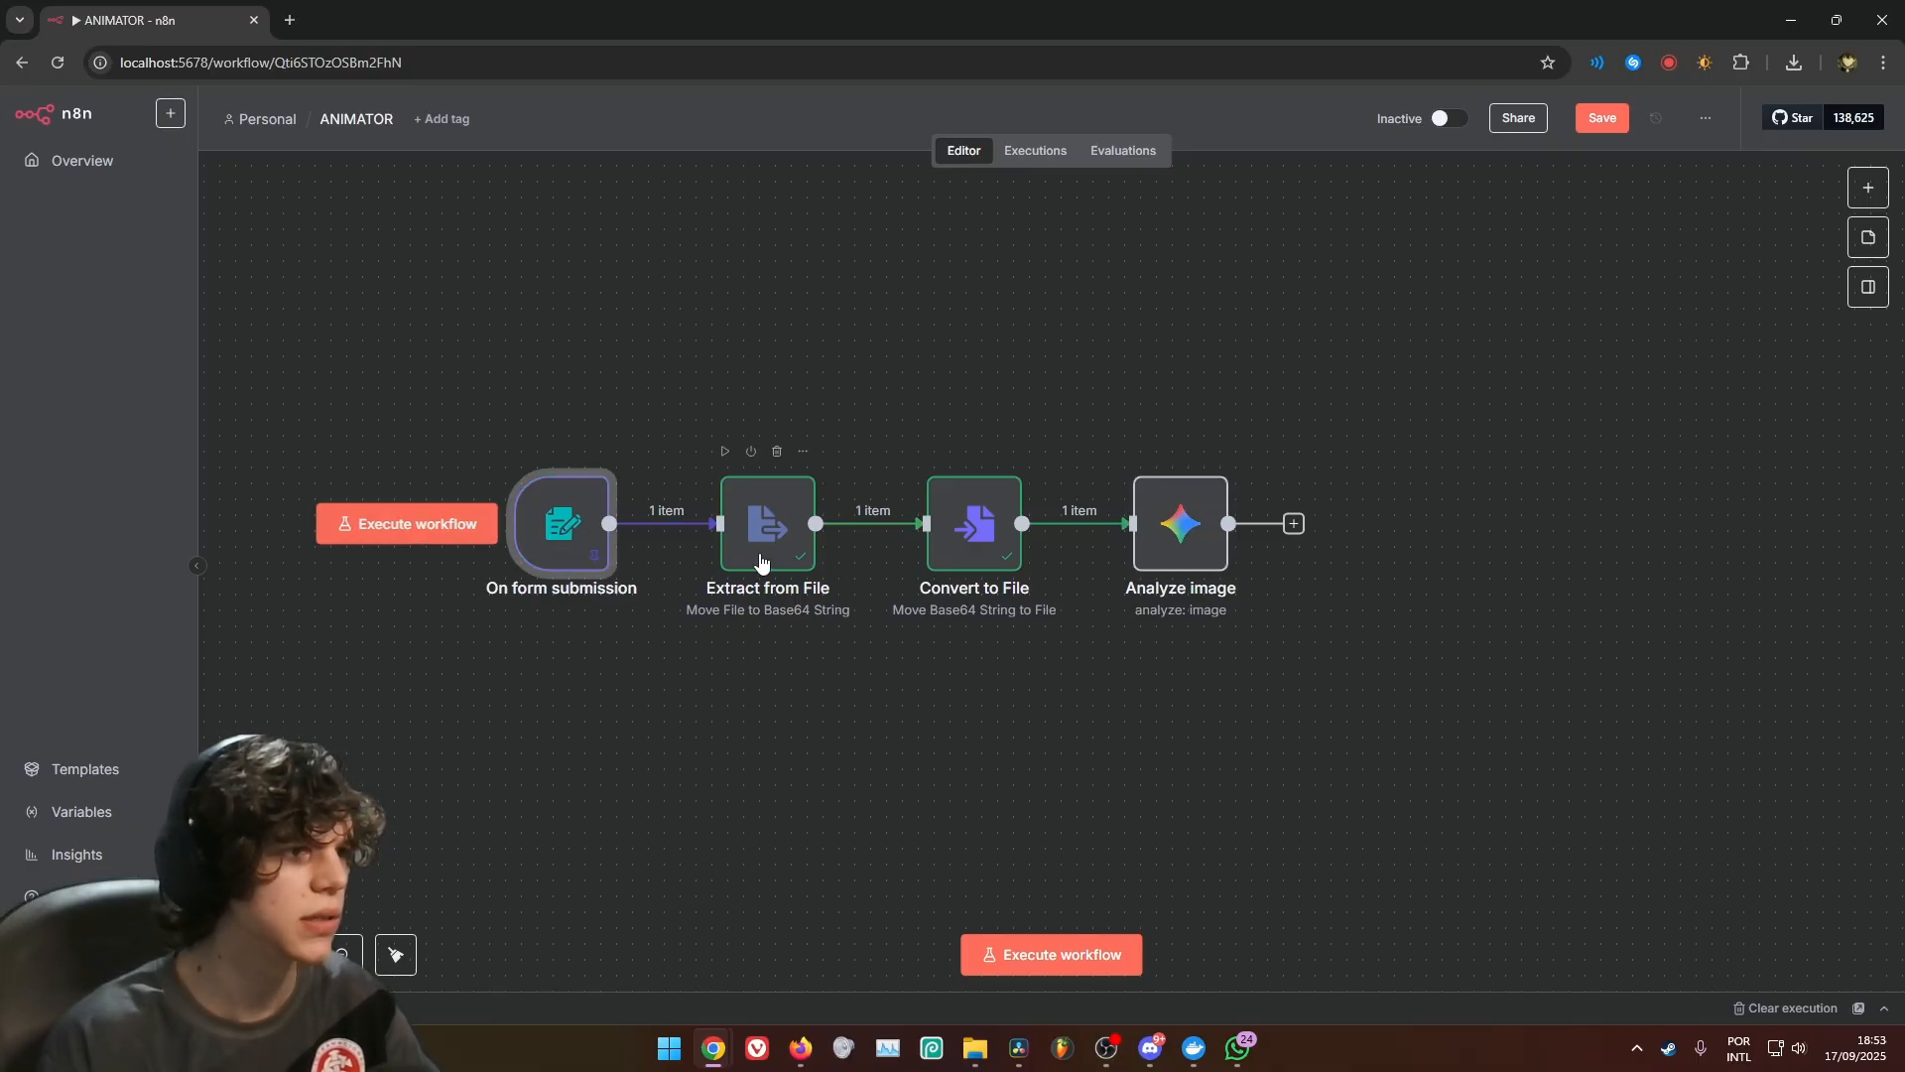
left_click(762, 559)
key("p")
left_click(968, 564)
key("p")
Check the Analyze image prompt's artistic style reference against the form submission fields in the input schema
left_click(1197, 563)
double_click(1197, 562)
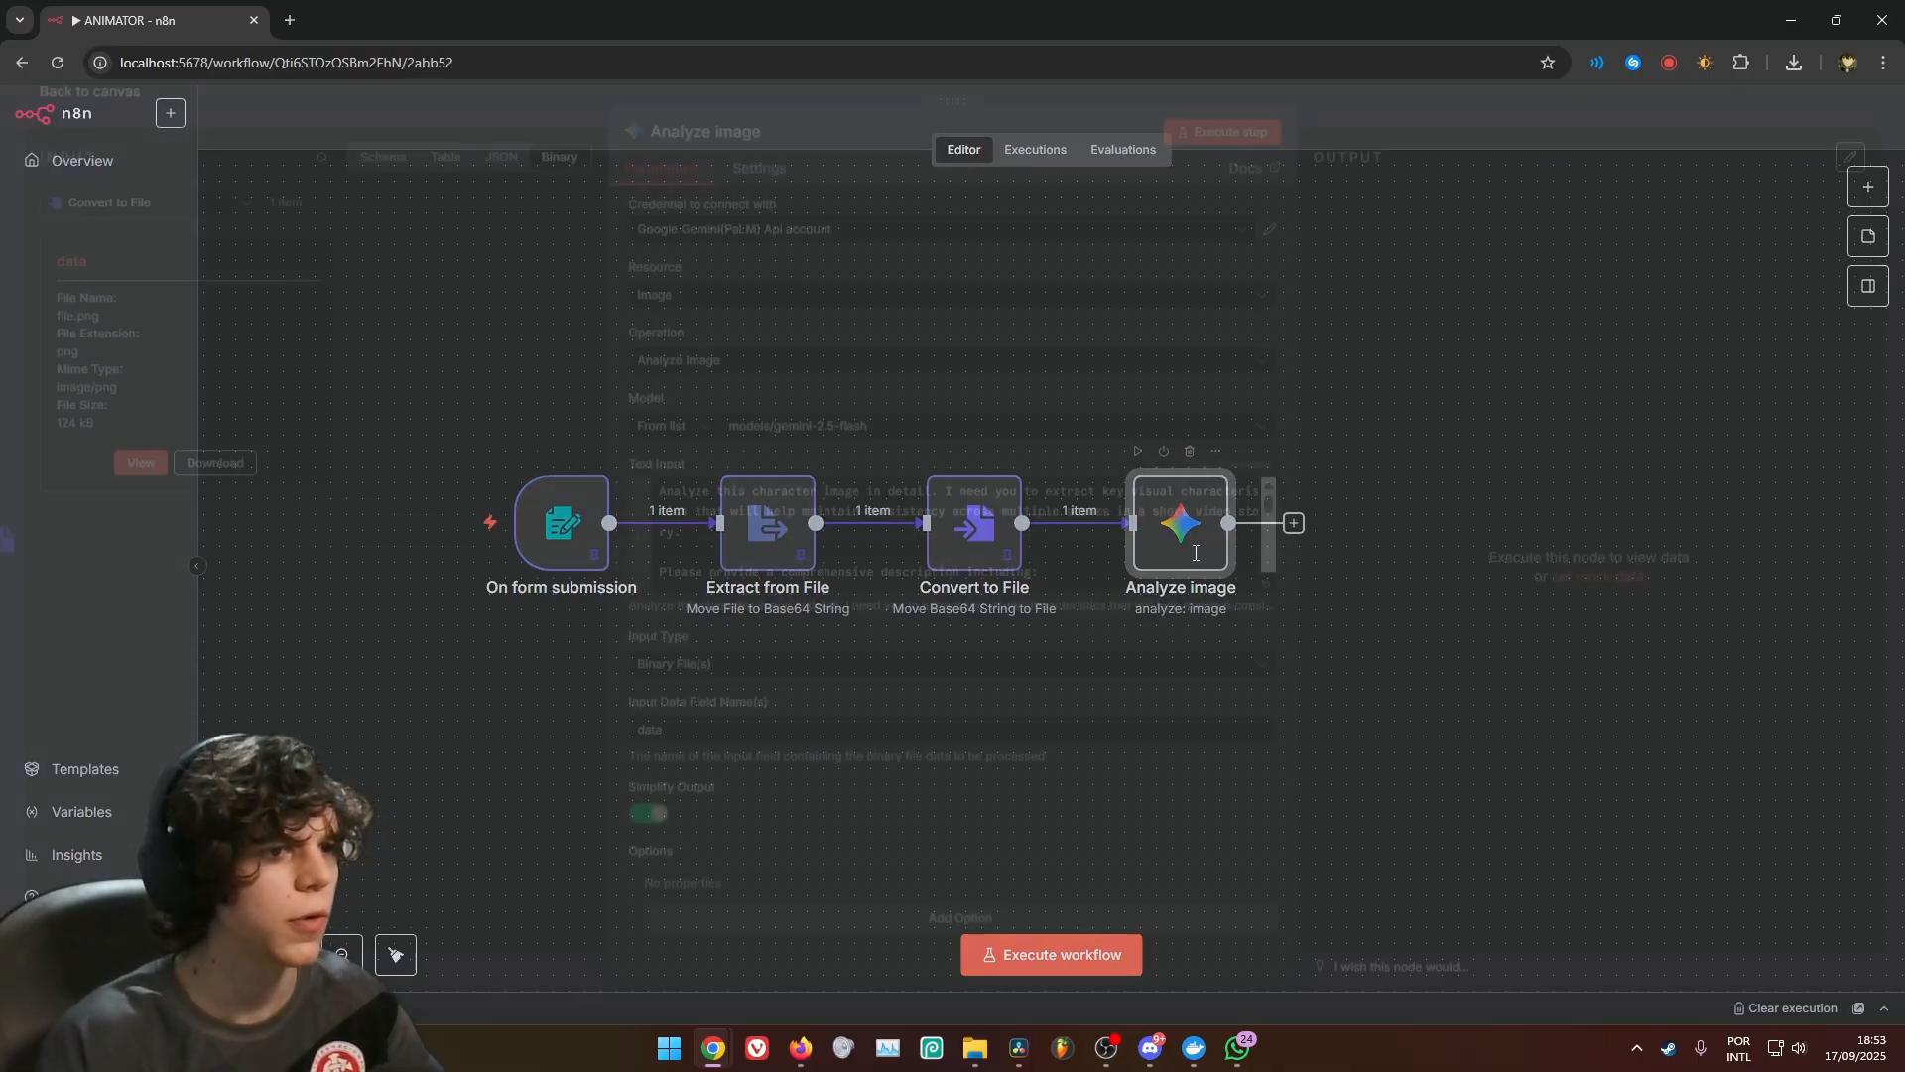
scroll(956, 522, "down", 5)
scroll(956, 522, "down", 5)
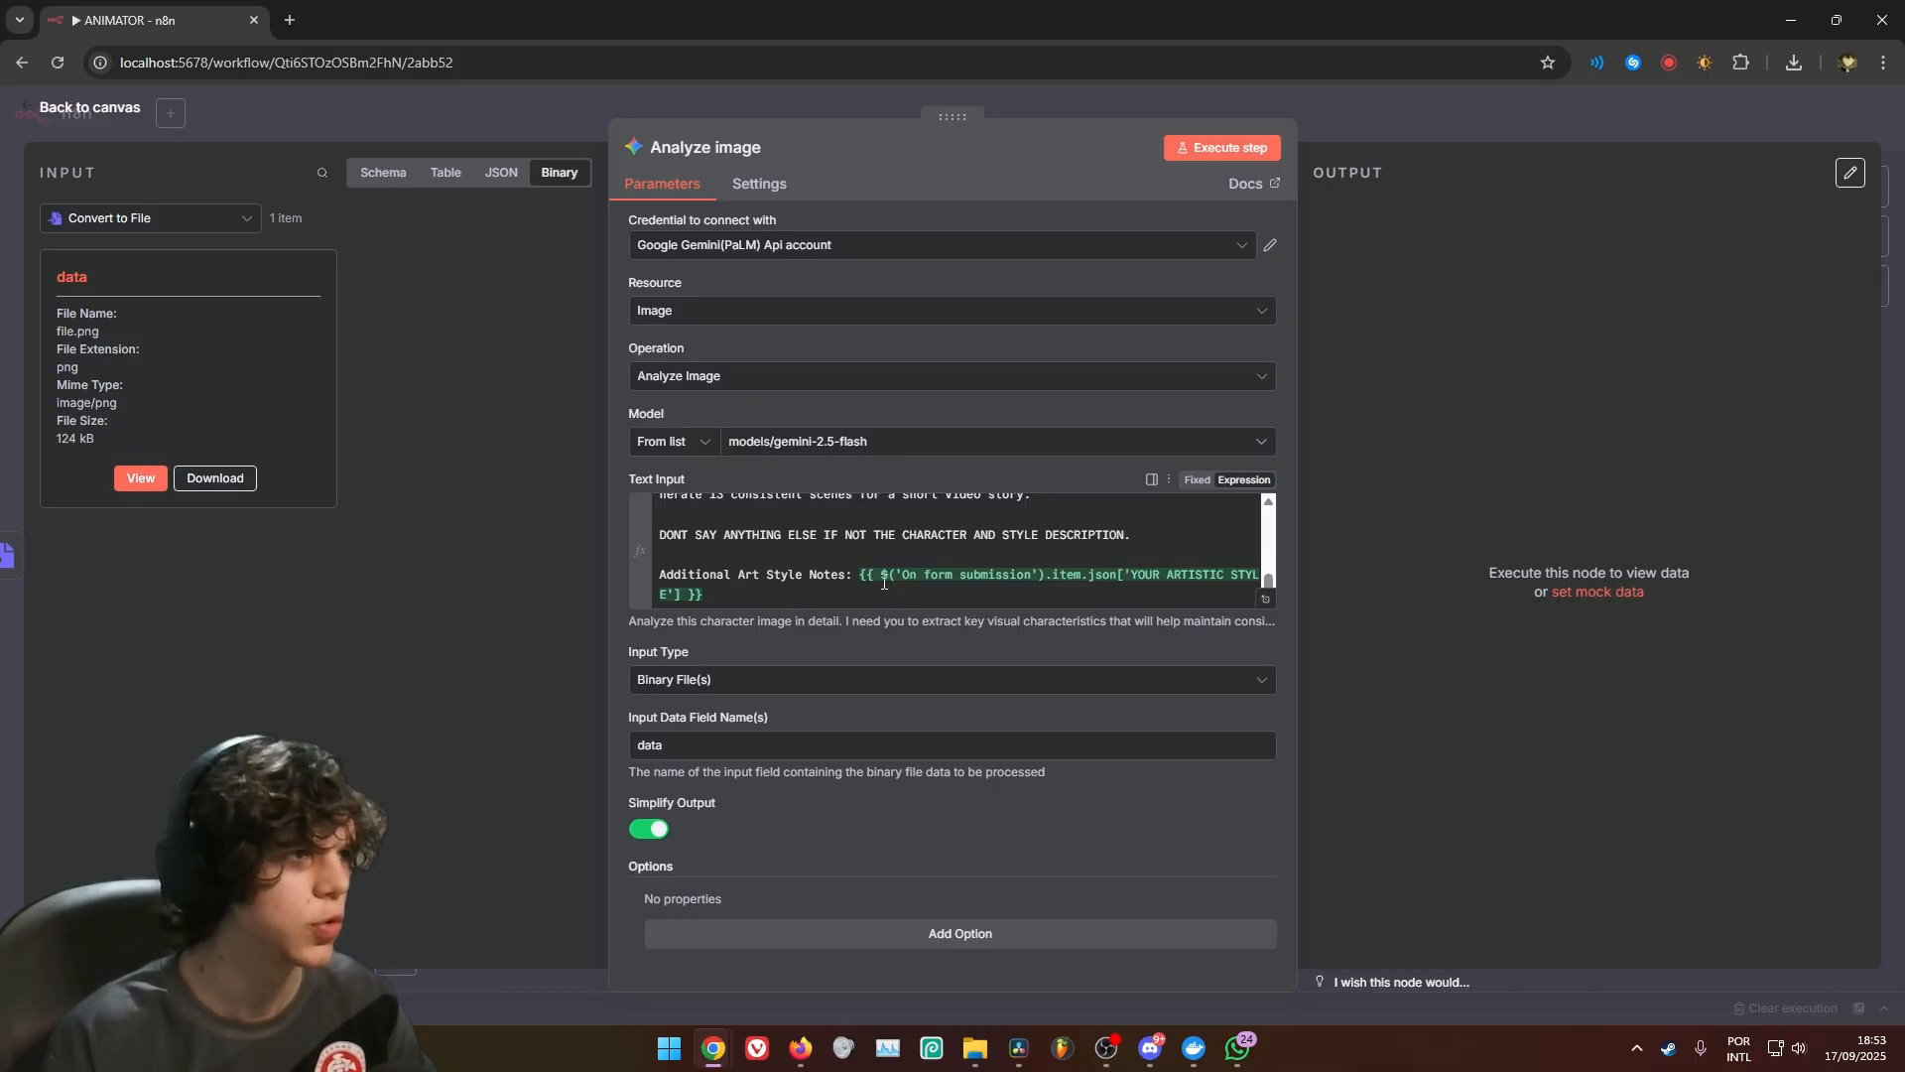
left_click(383, 171)
left_click(56, 321)
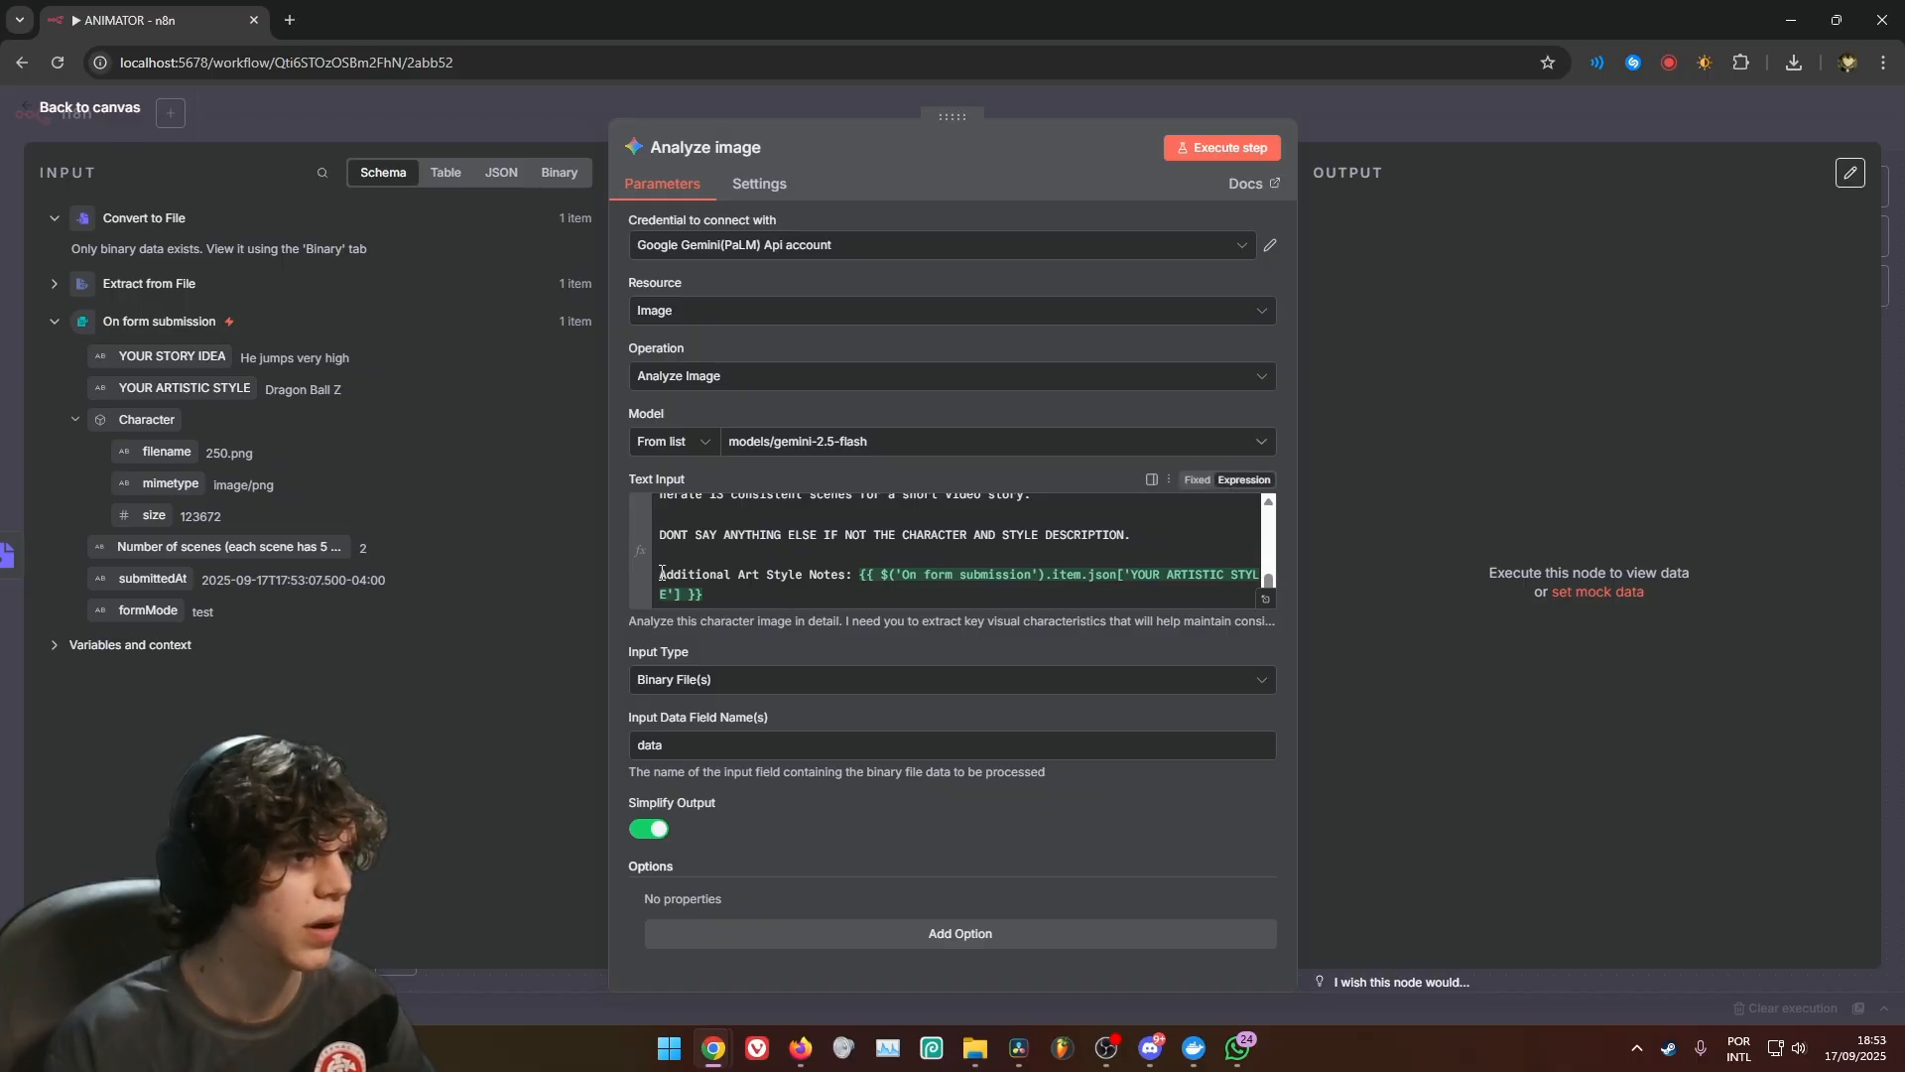
left_click_drag(661, 574, 920, 595)
left_click(845, 573)
left_click(919, 595)
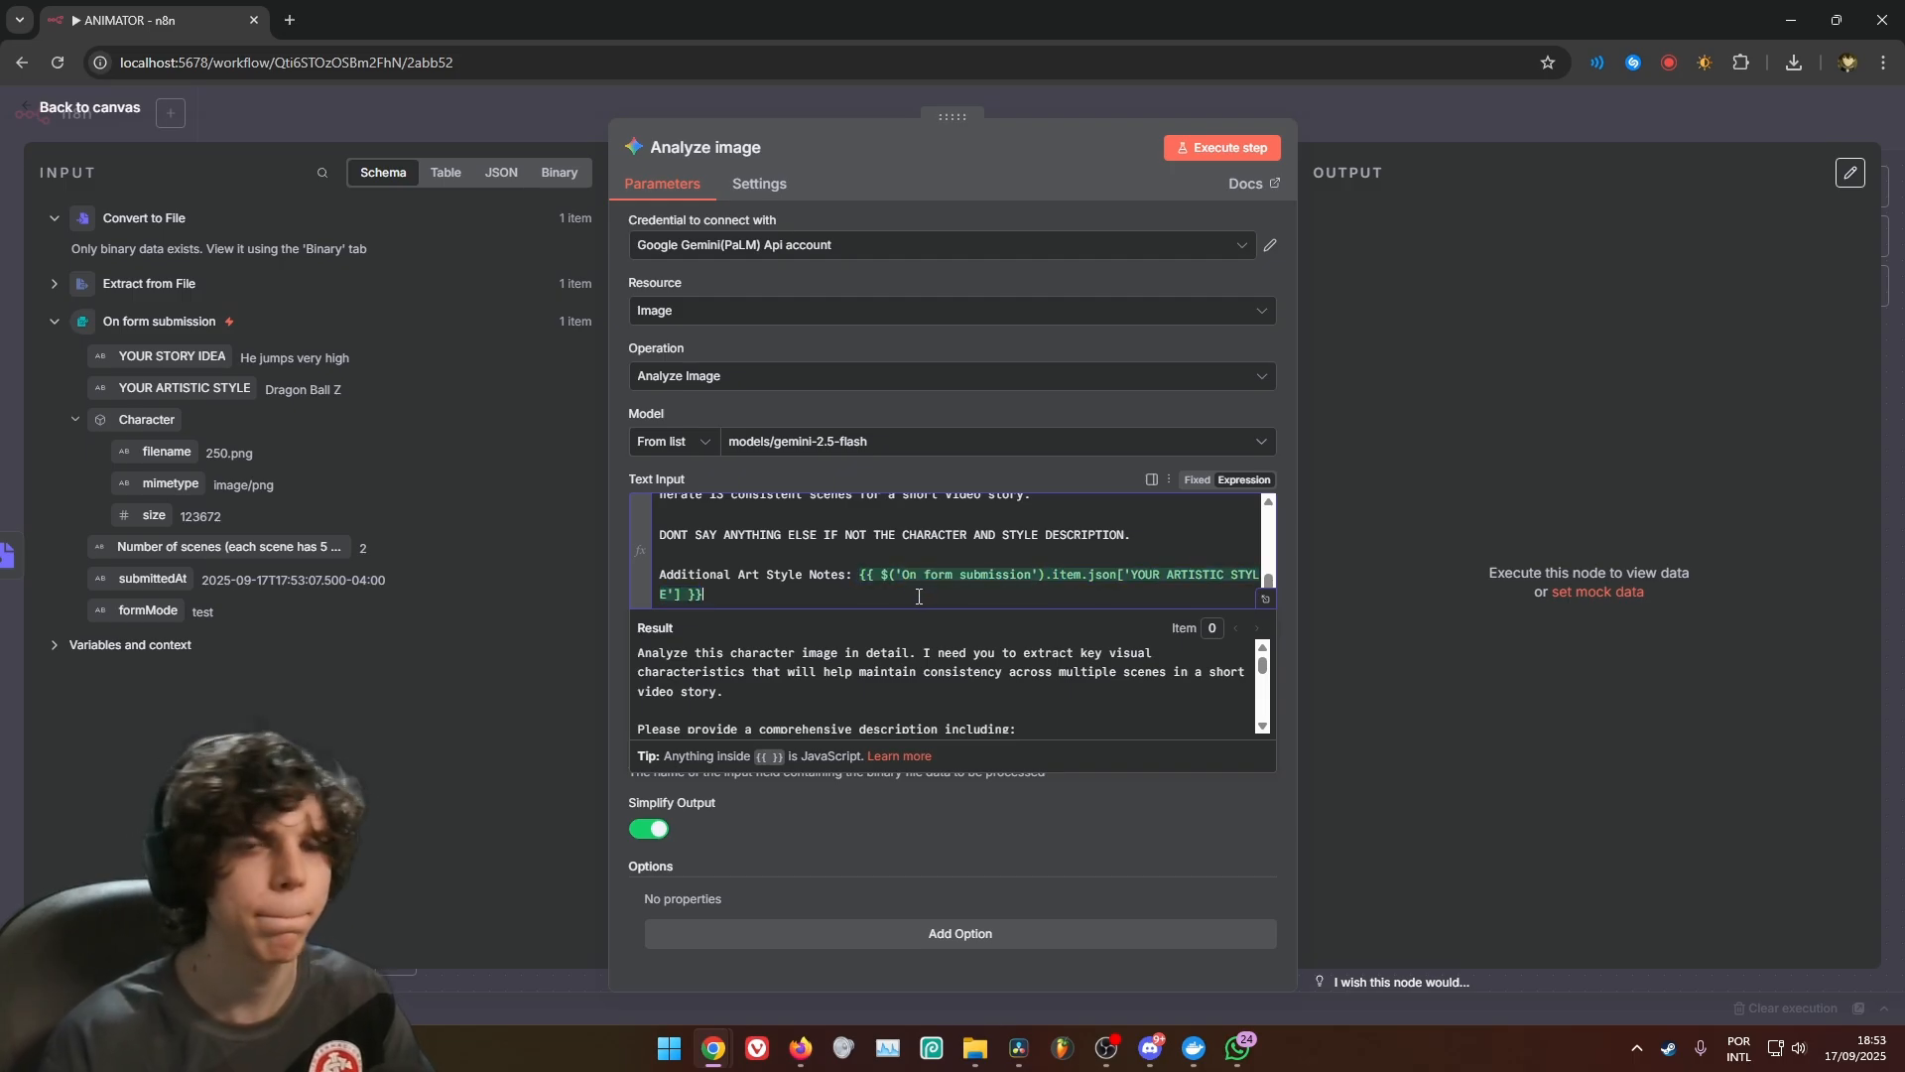
key("Escape")
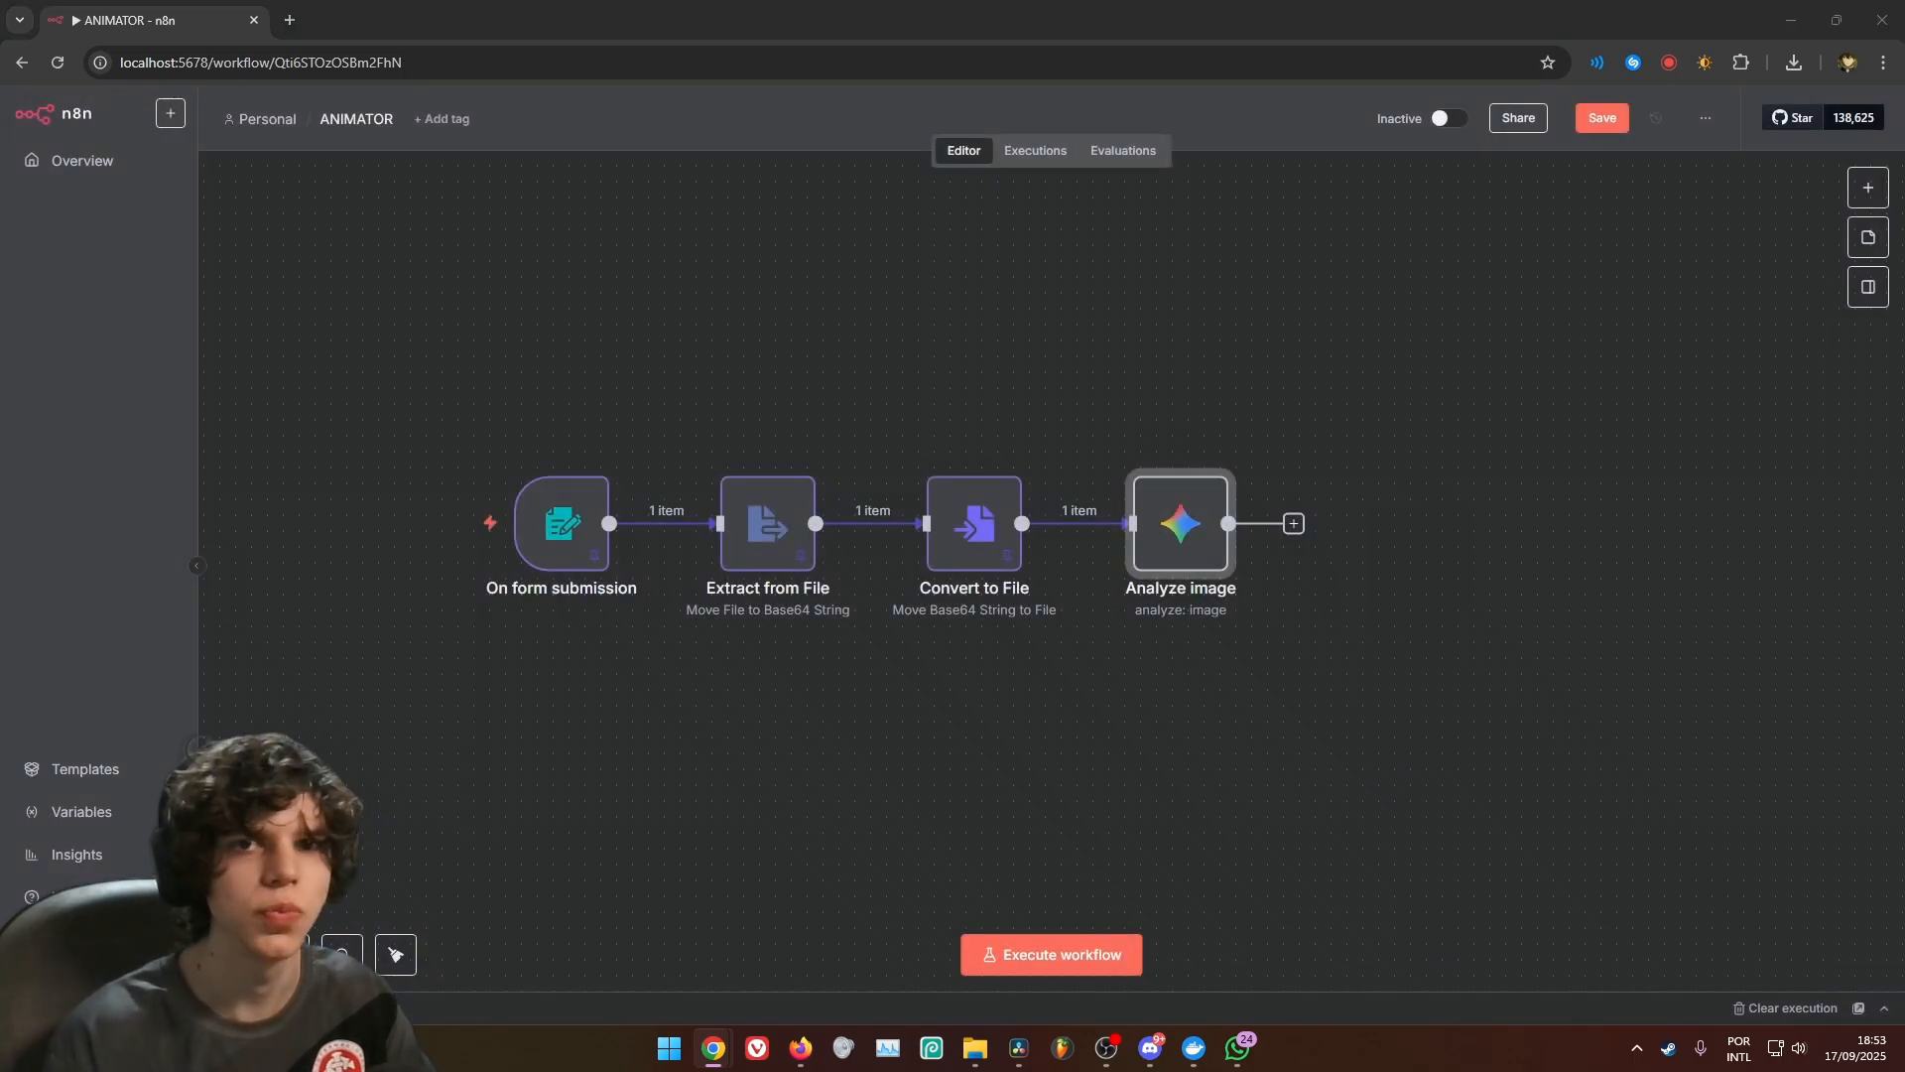
Add an AI Agent node after Analyze image and set its user message prompt source to Define below
left_click(1295, 523)
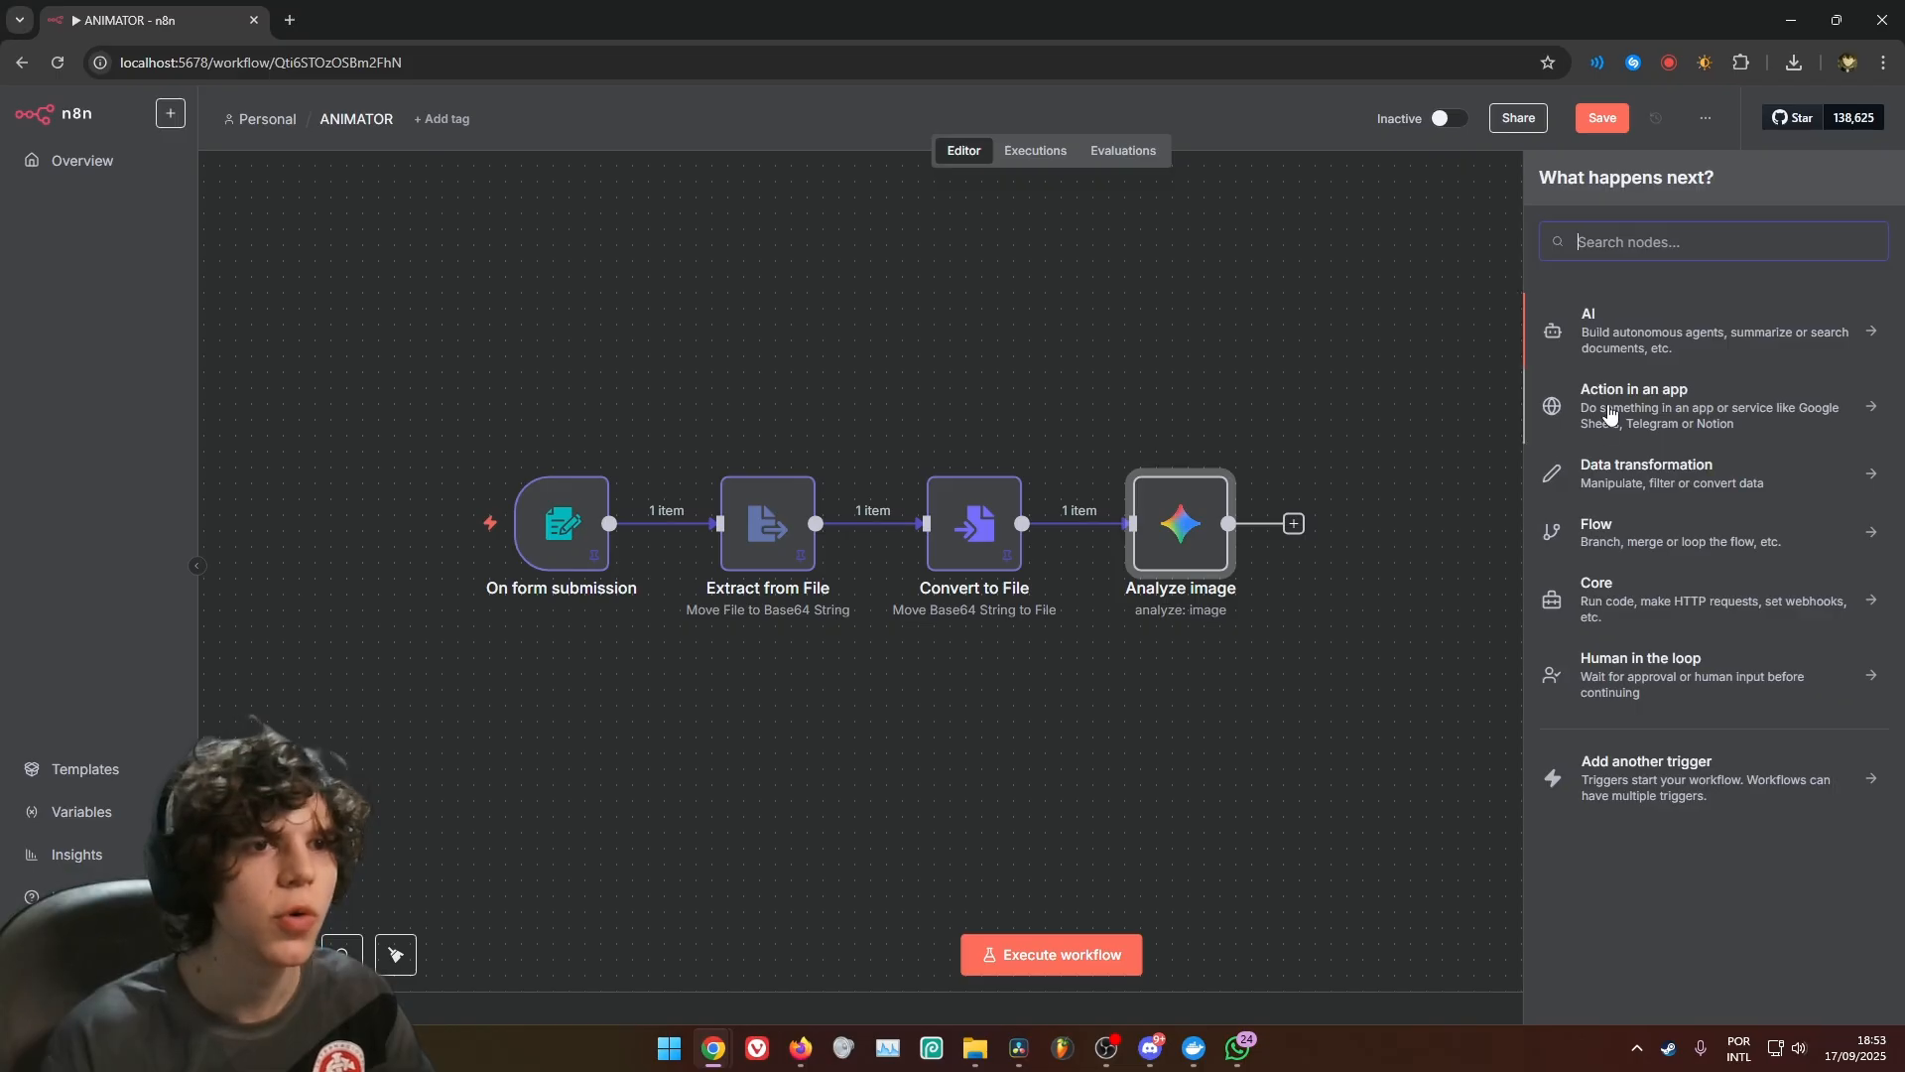
left_click(1657, 330)
left_click(1629, 440)
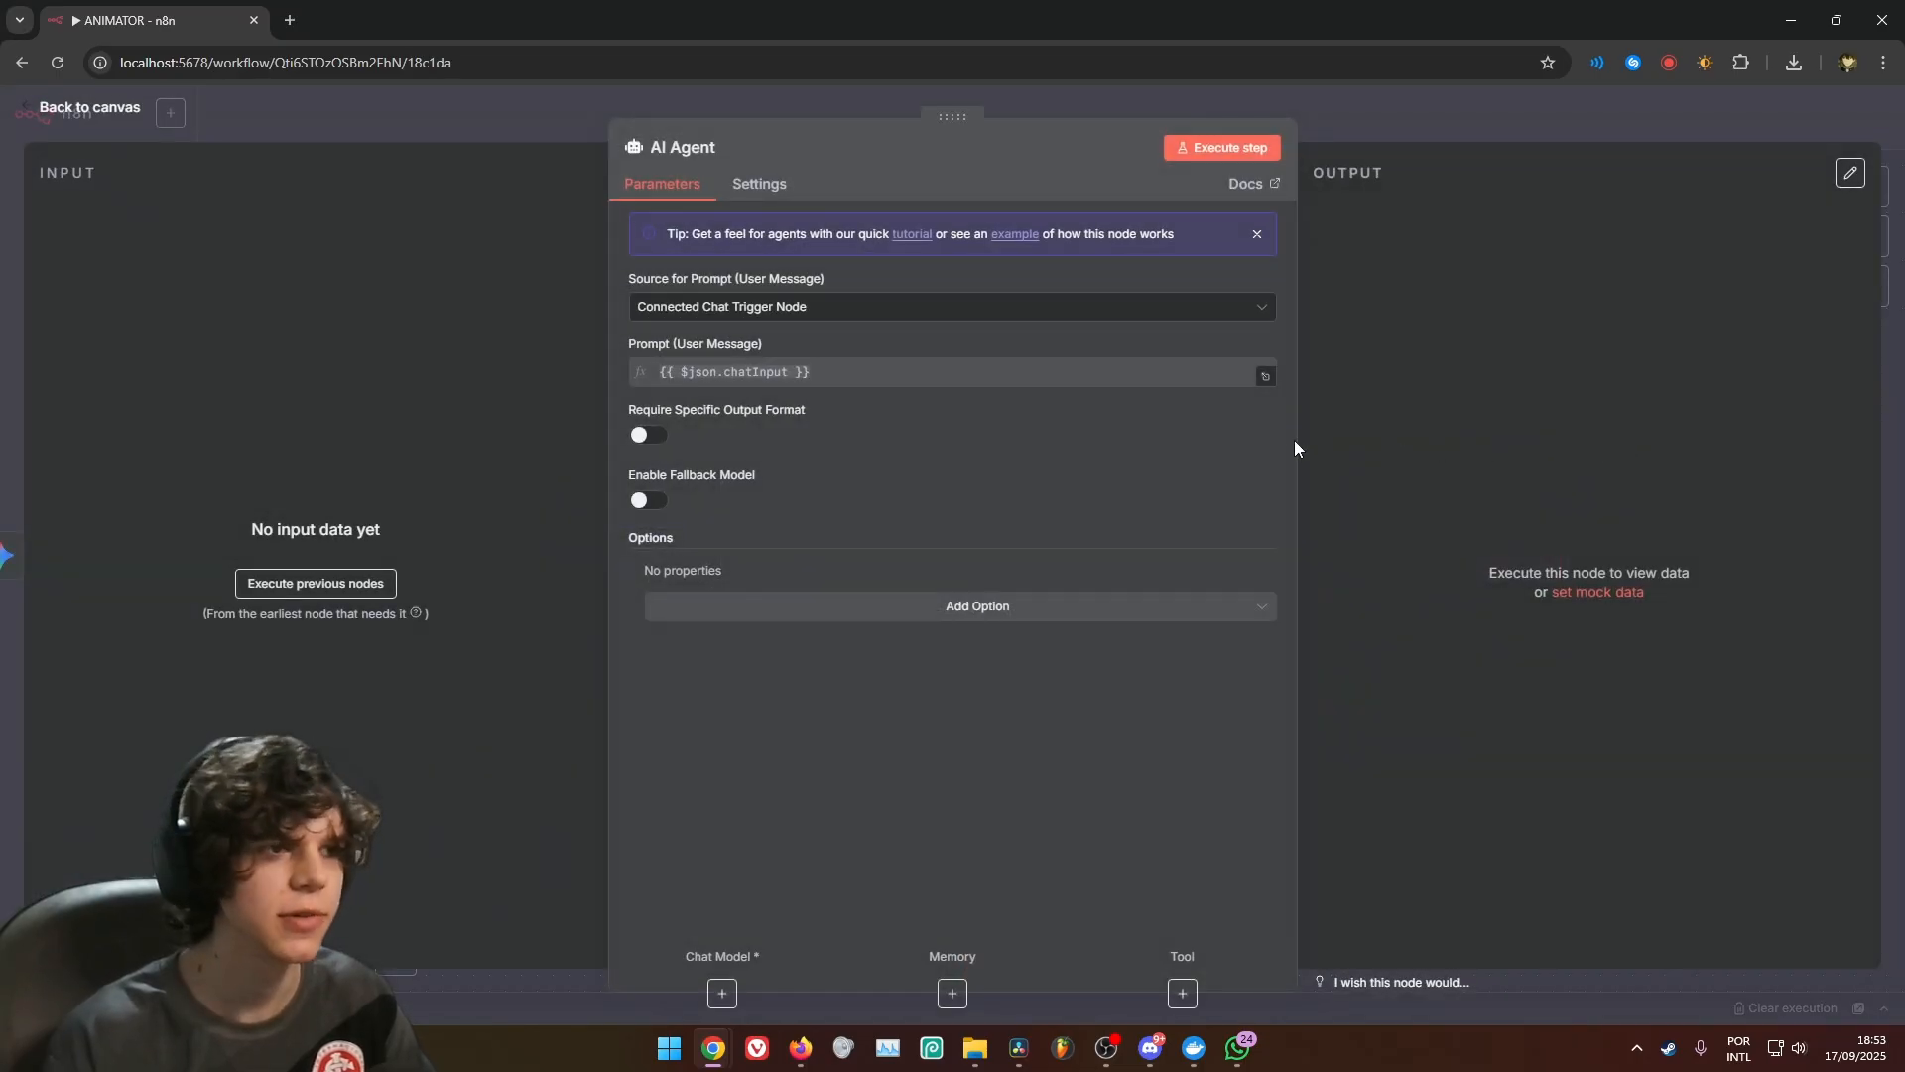
left_click(924, 313)
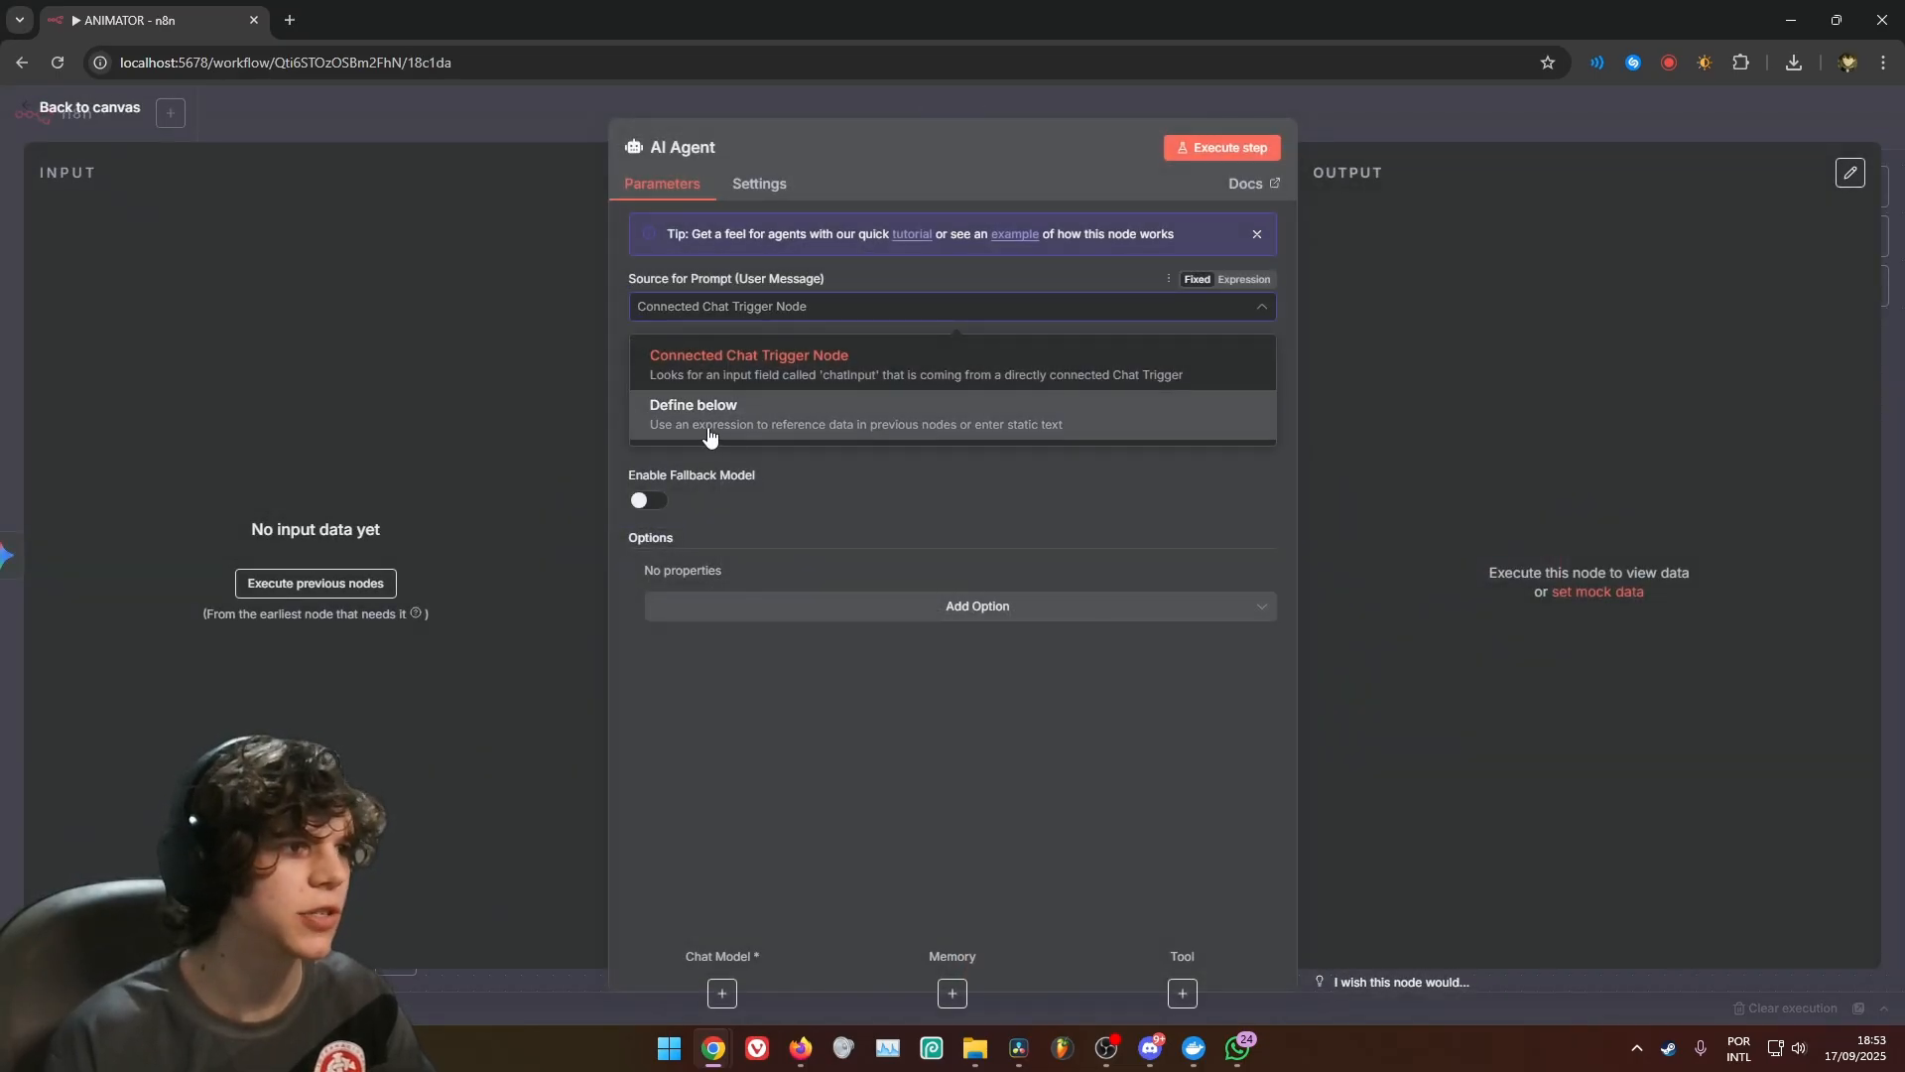
left_click(710, 429)
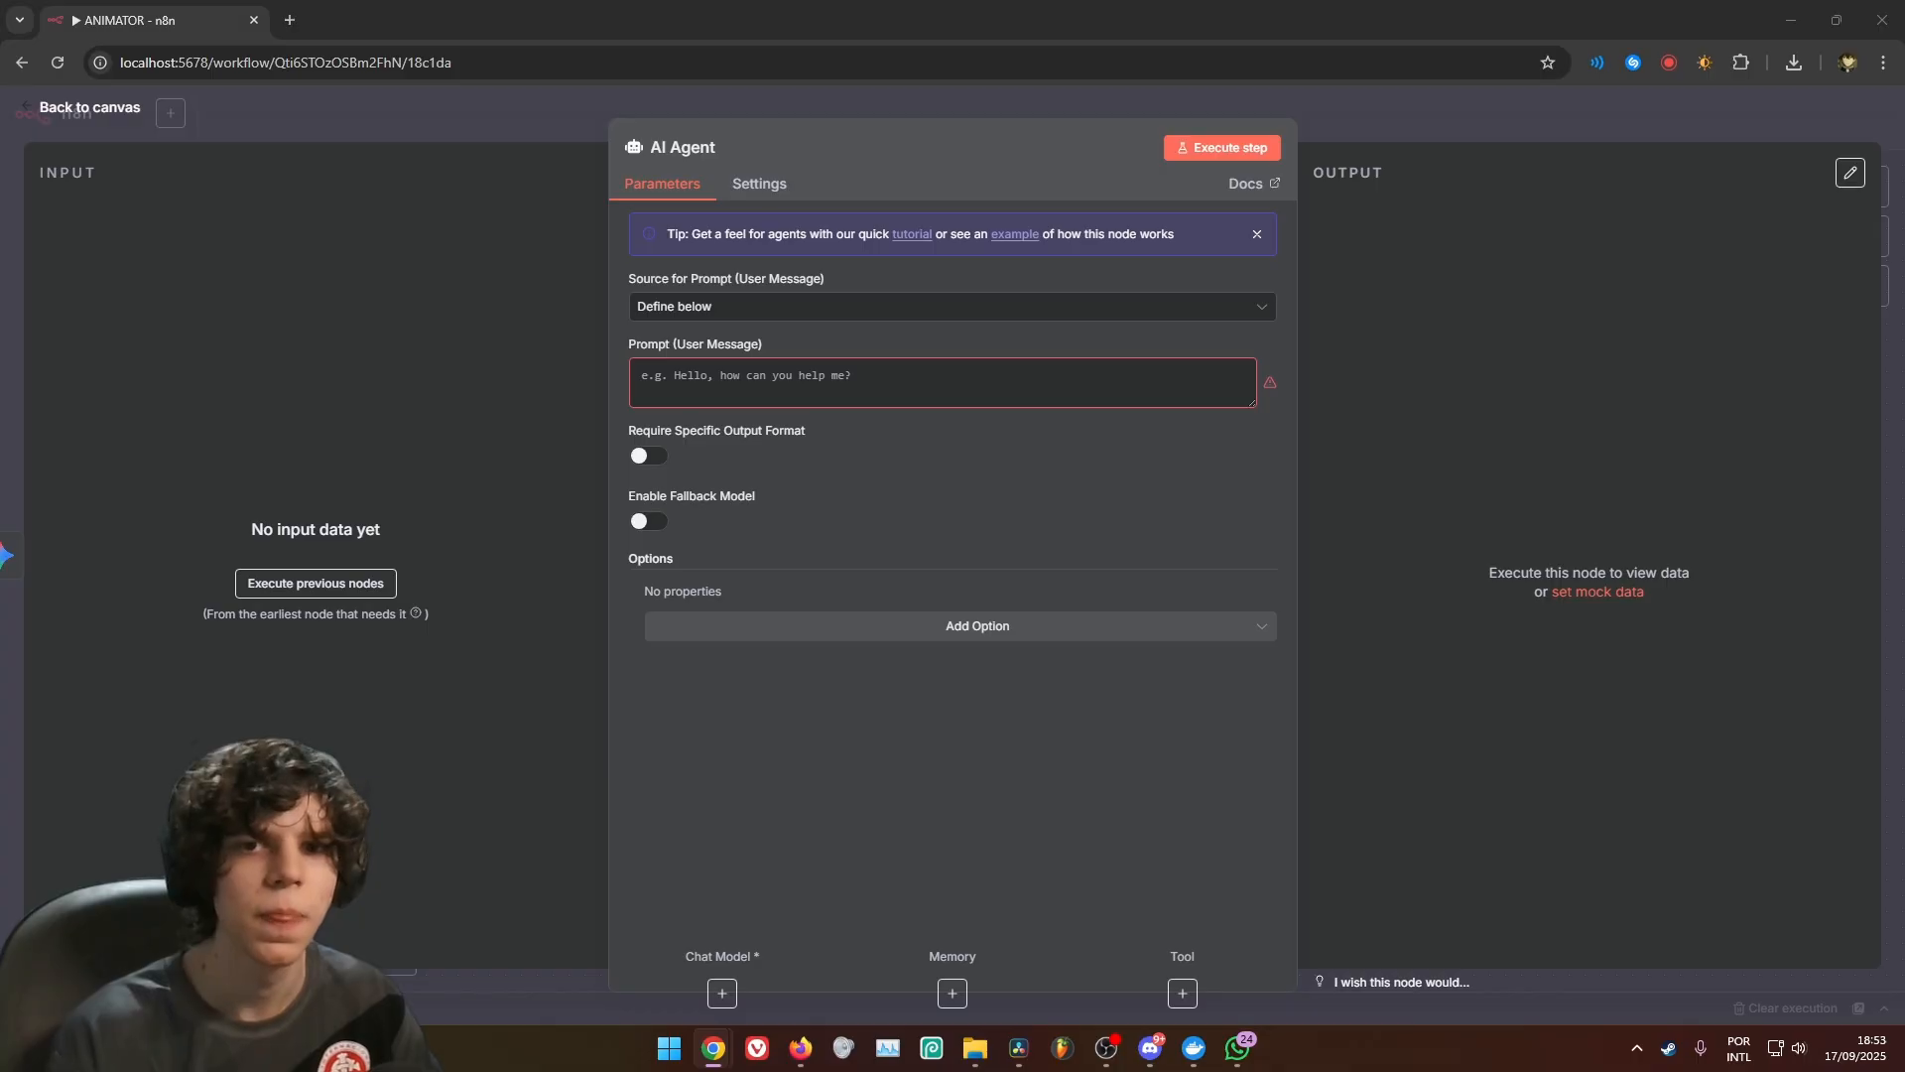
Paste the copied scene generation prompt as the AI Agent's user message and open it in the expanded editor
left_click(1221, 397)
key("ctrl+v")
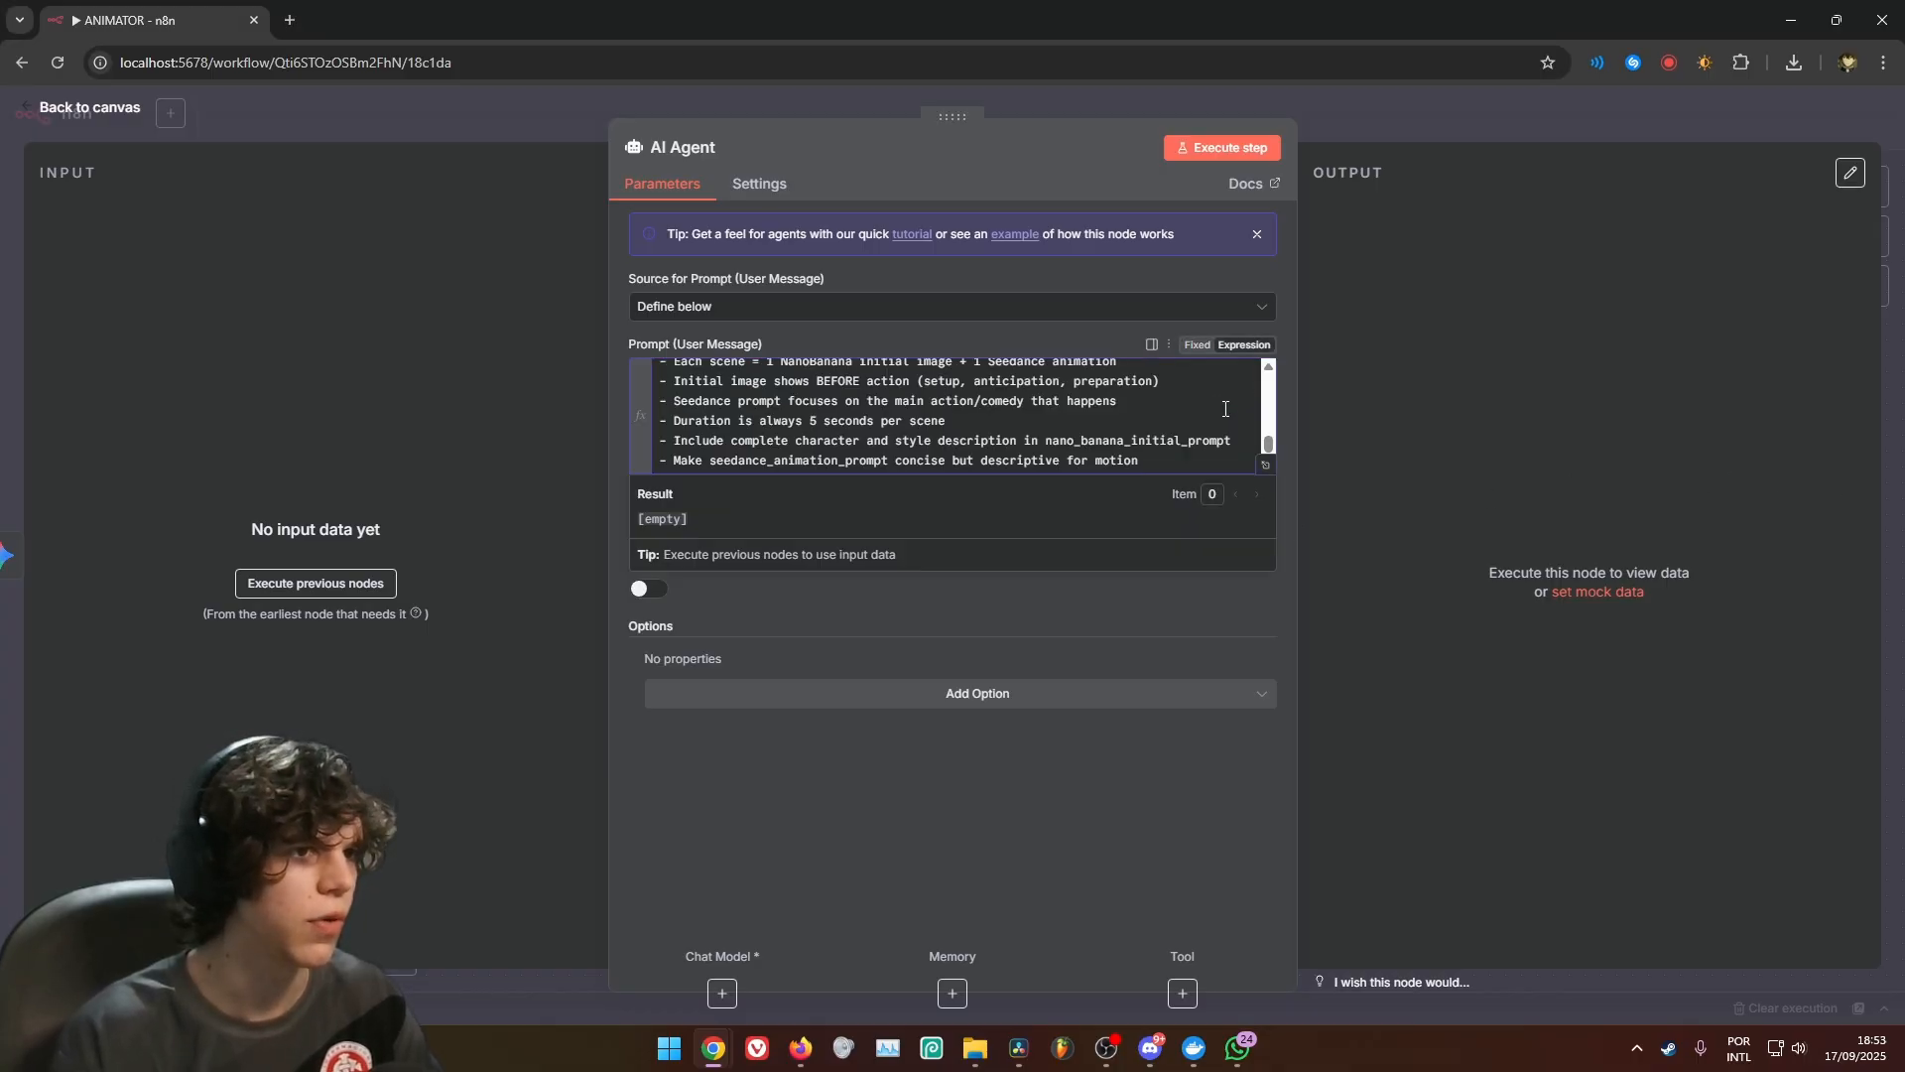
left_click(1265, 466)
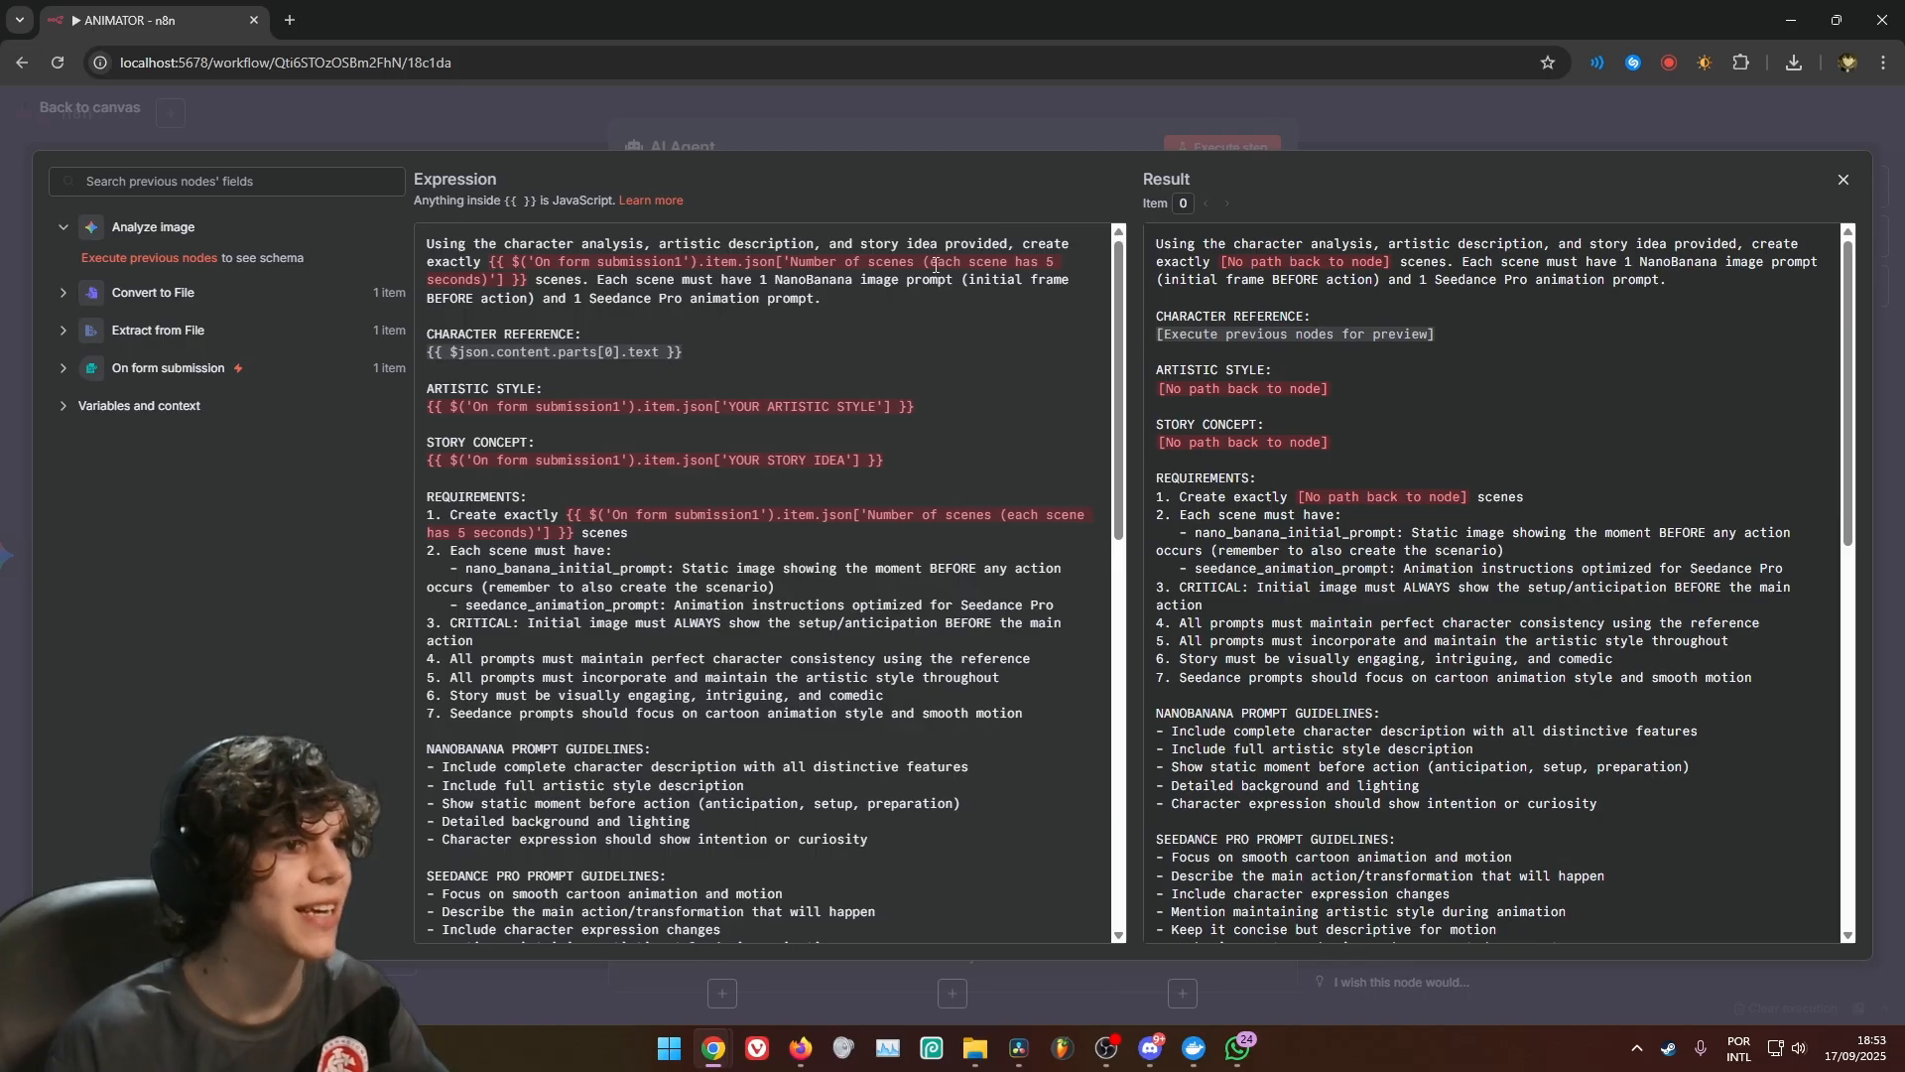
Replace the scene count reference in the prompt's opening sentence with the Number of scenes field from On form submission
left_click_drag(489, 263, 528, 280)
type("=")
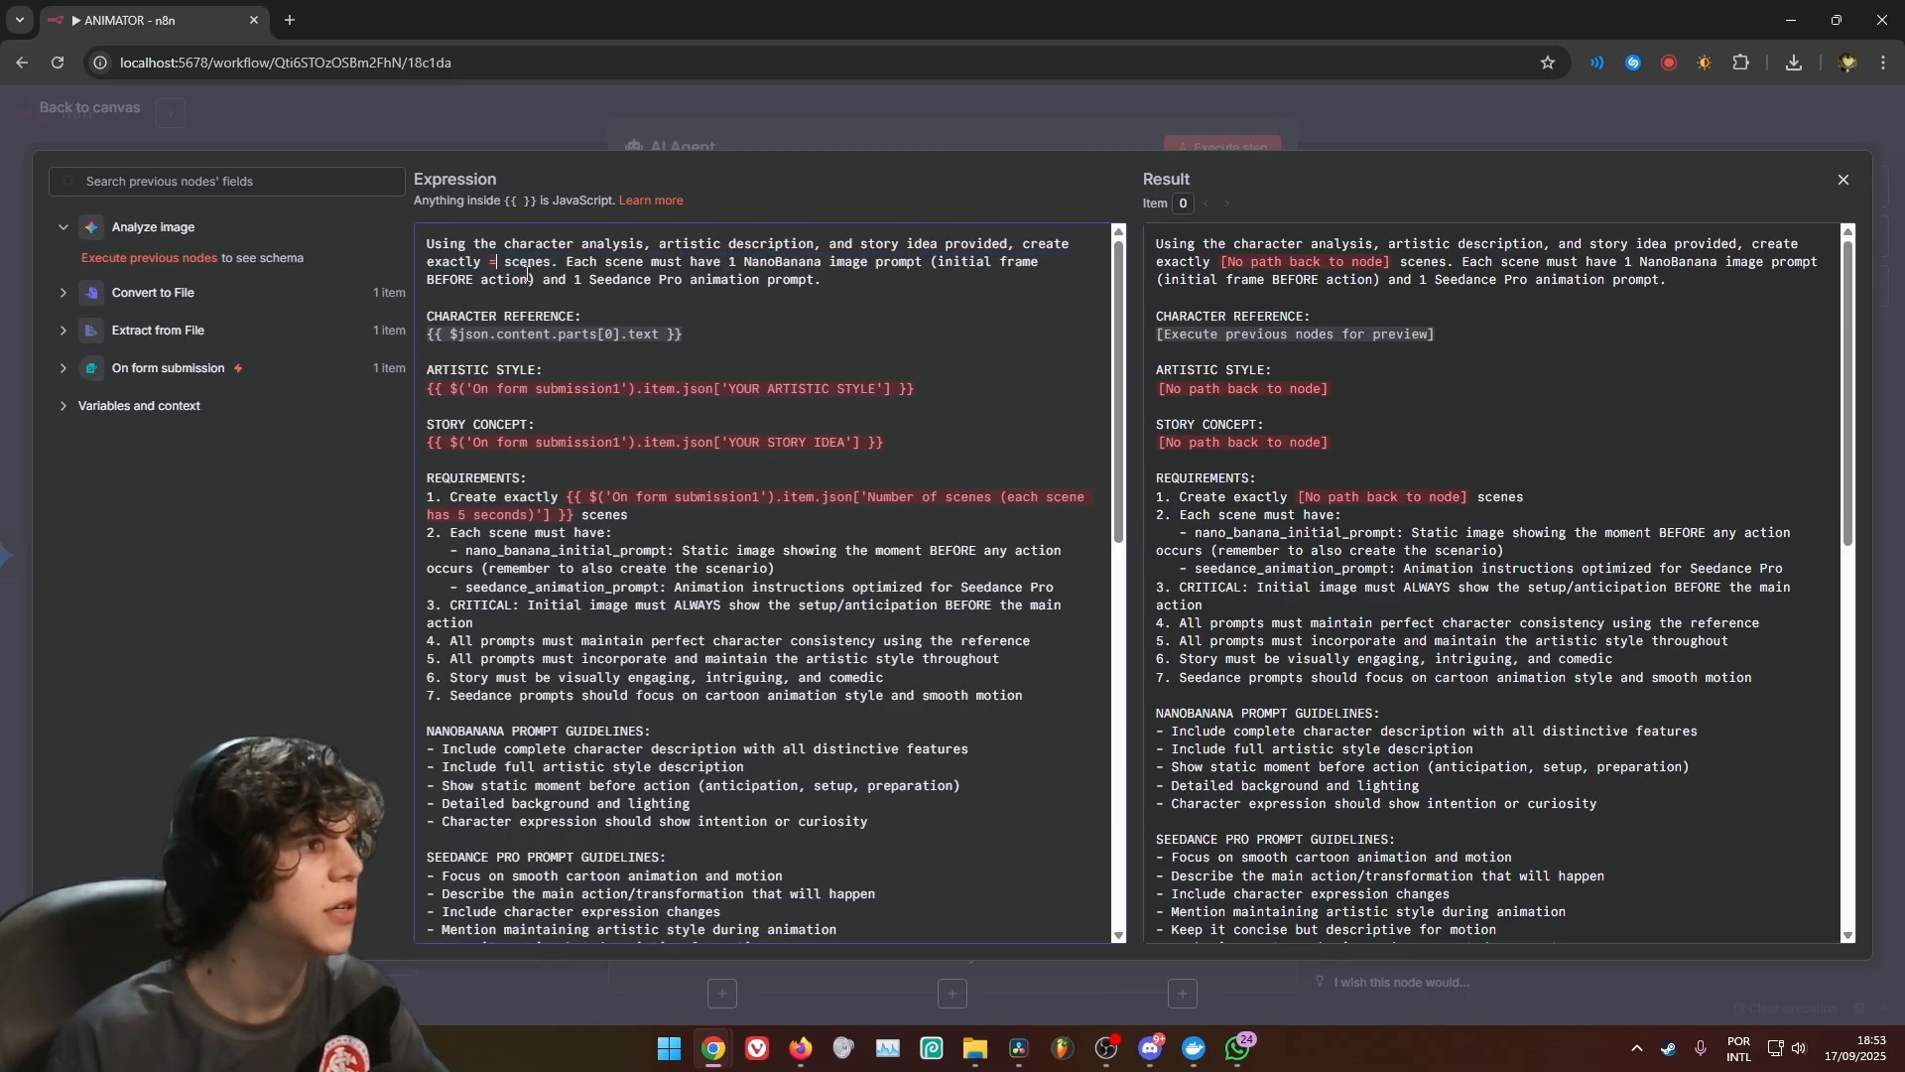
left_click(88, 368)
left_click_drag(185, 594, 498, 263)
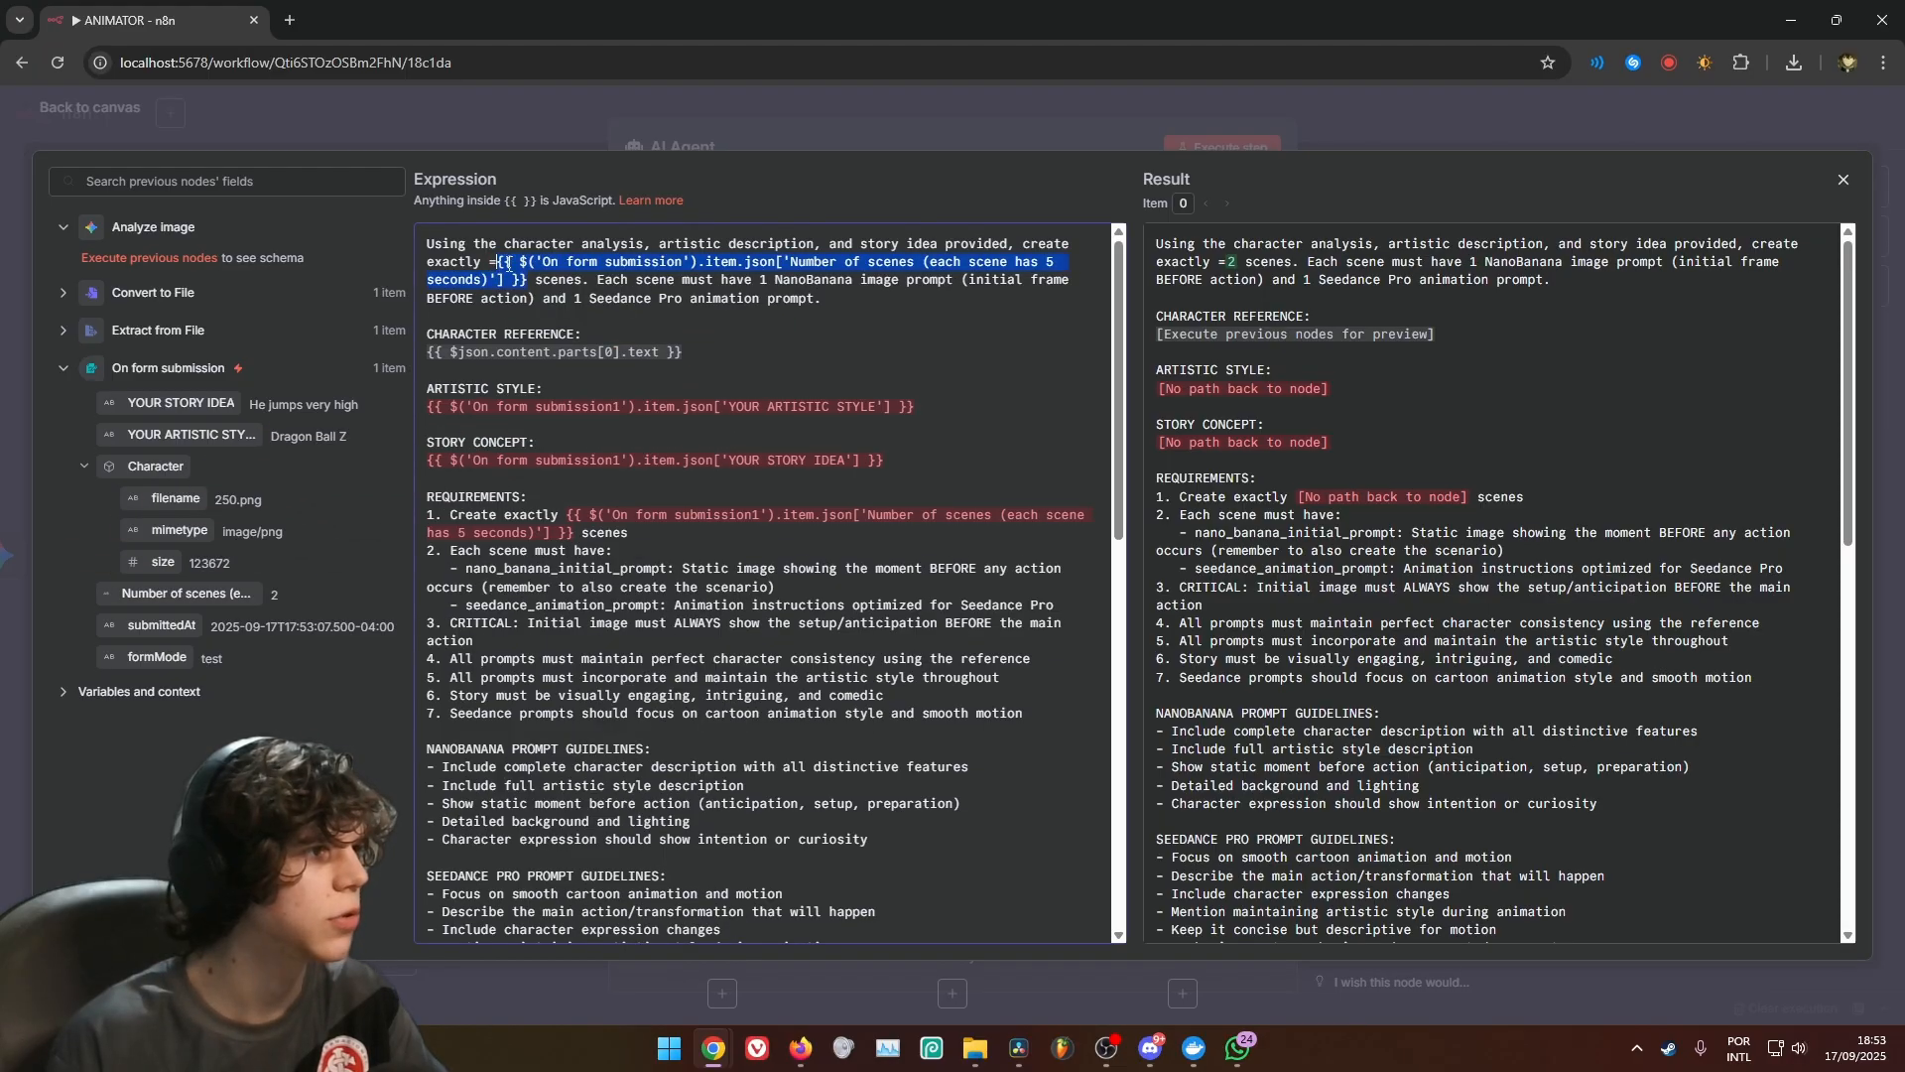
key("BackSpace")
key("BackSpace")
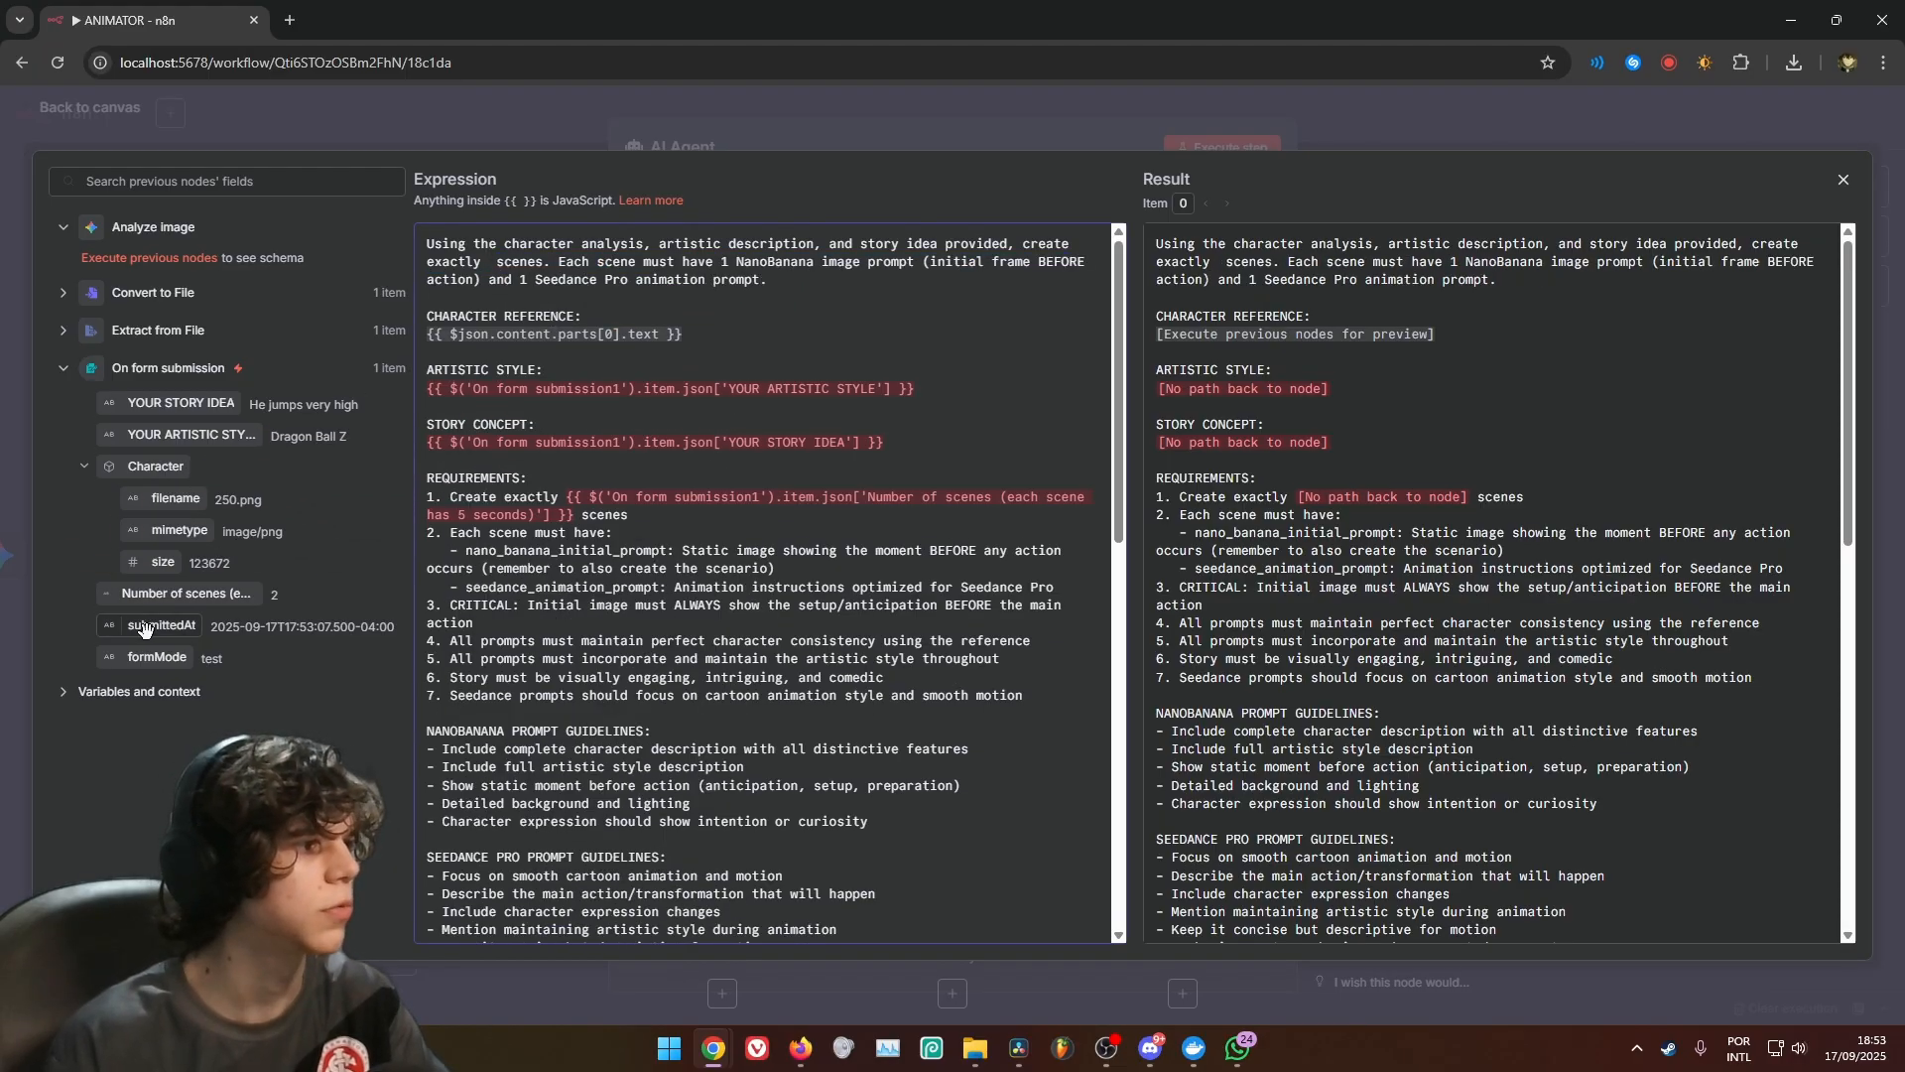
left_click_drag(169, 594, 486, 264)
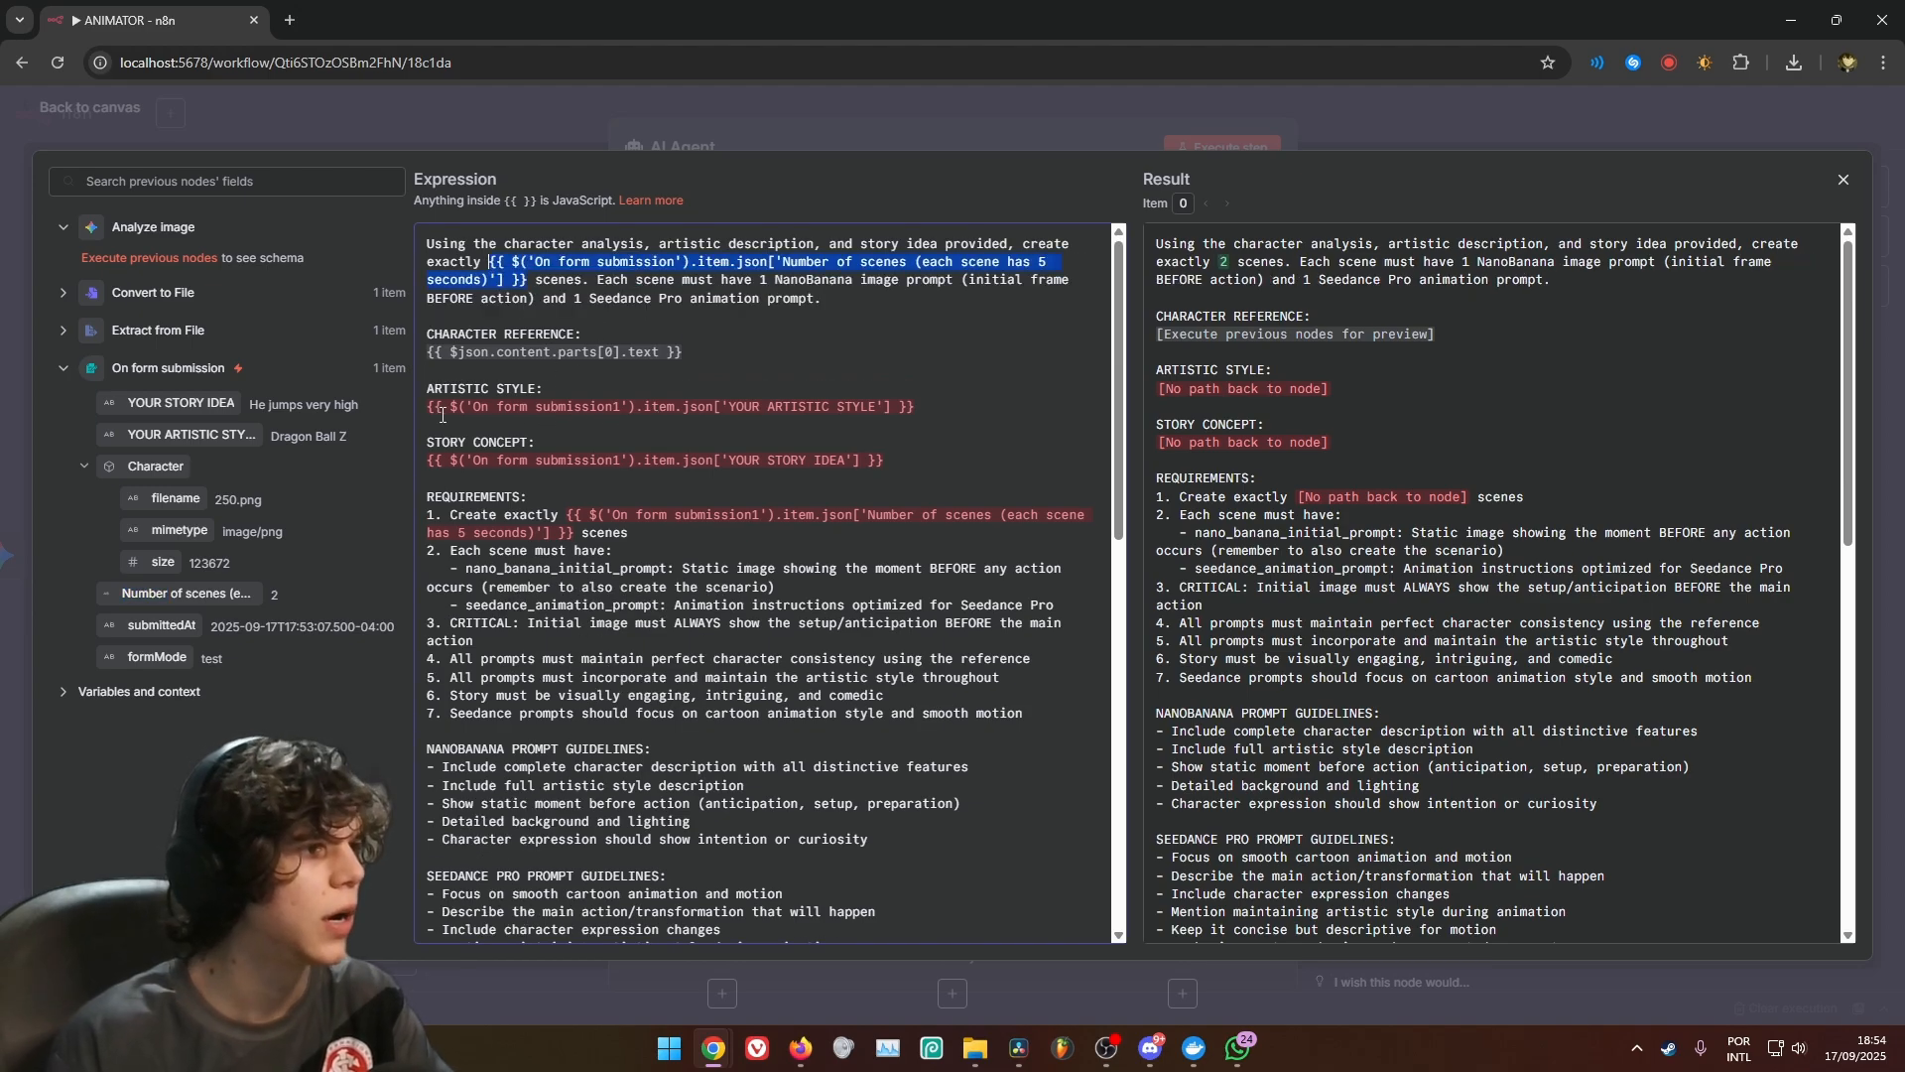
Replace the ARTISTIC STYLE and STORY CONCEPT references in the prompt with the YOUR ARTISTIC STYLE and YOUR STORY IDEA fields from On form submission
left_click_drag(428, 409, 873, 406)
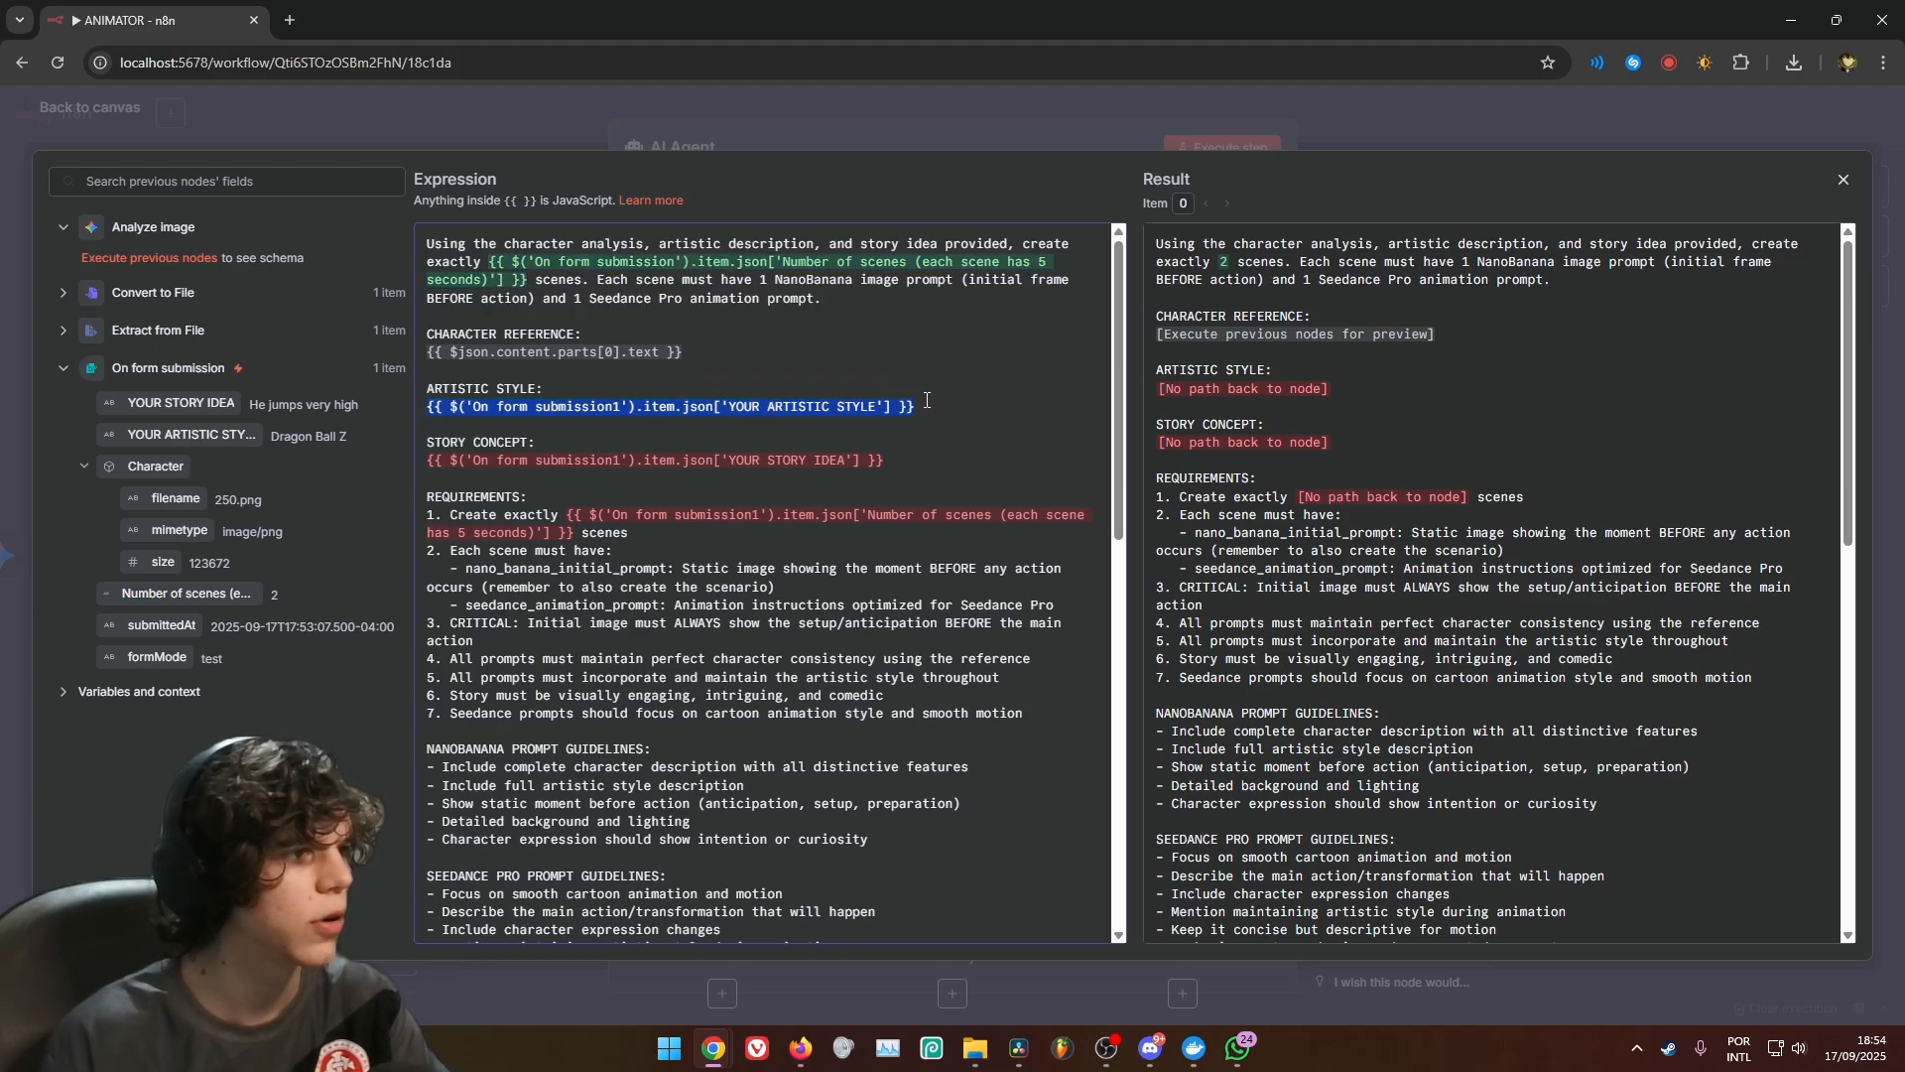
key("BackSpace")
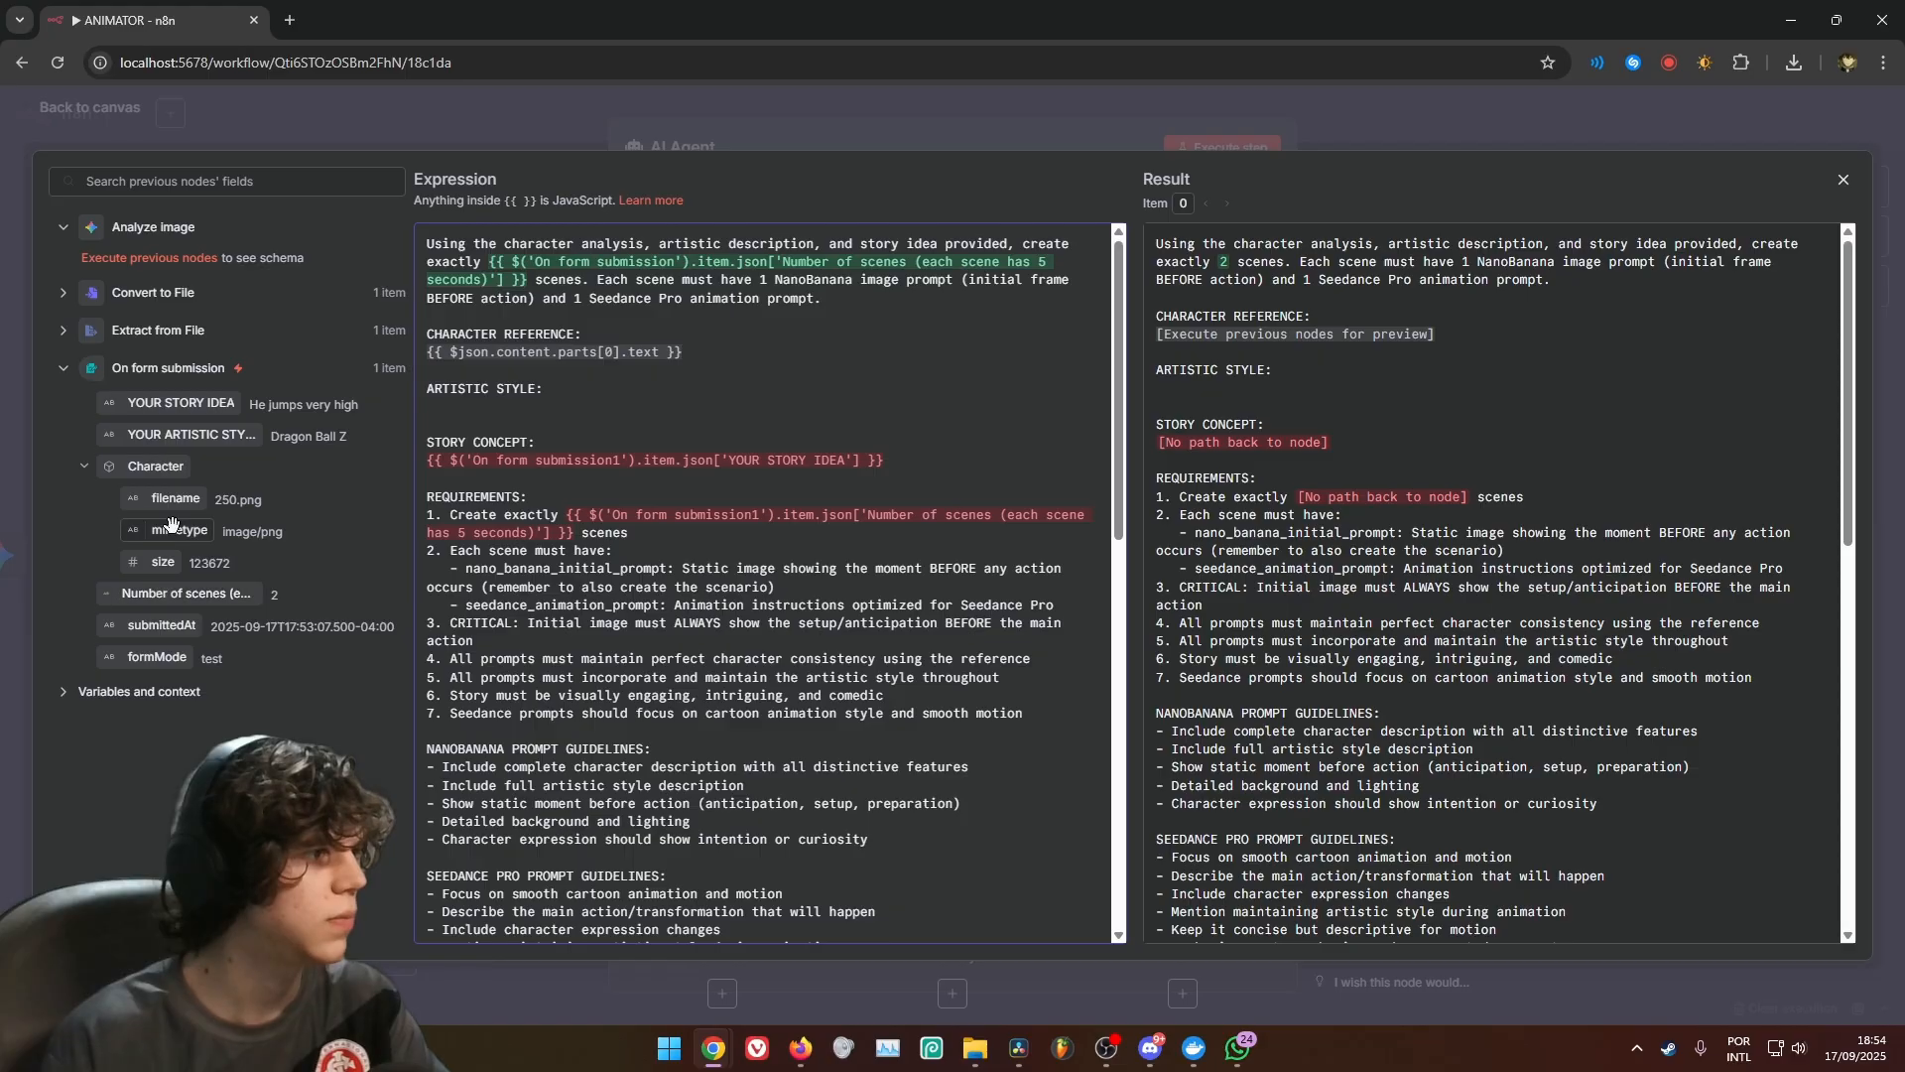
left_click_drag(169, 436, 437, 407)
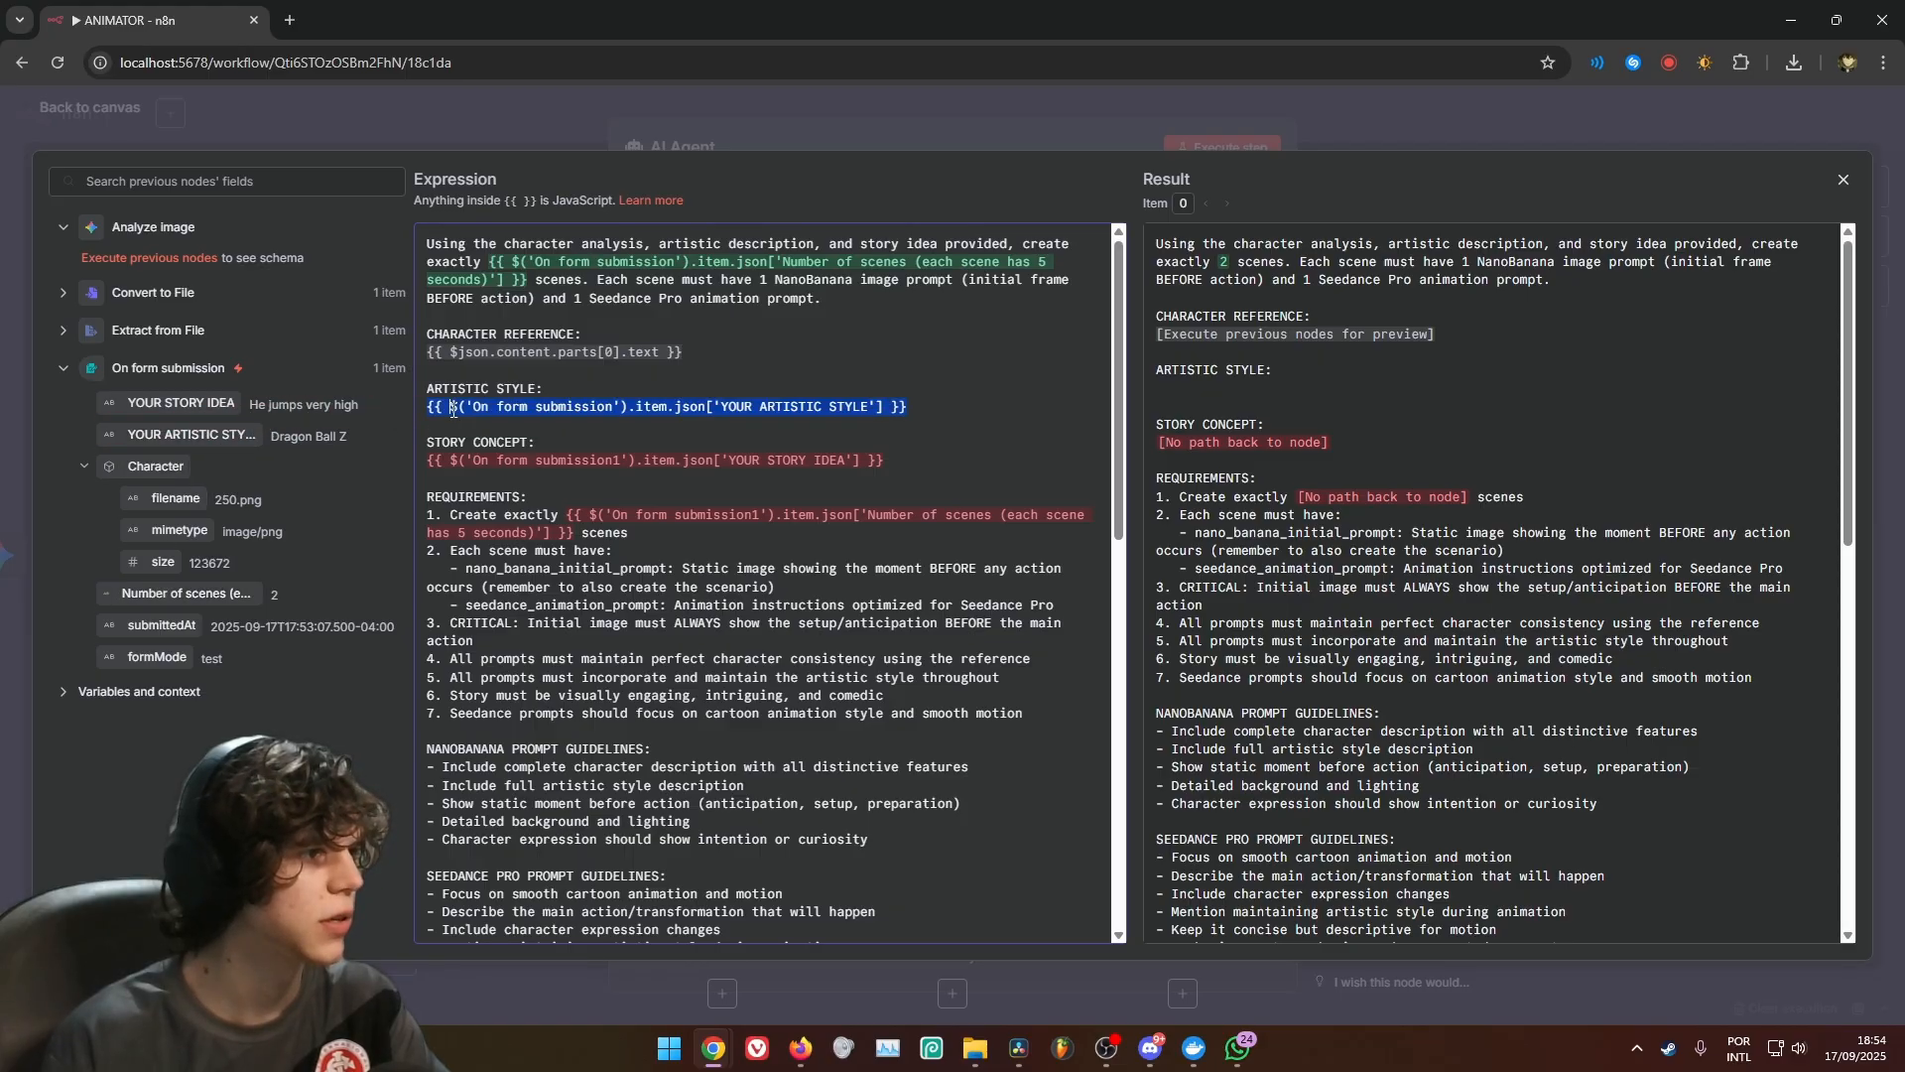
left_click_drag(883, 460, 426, 460)
key("BackSpace")
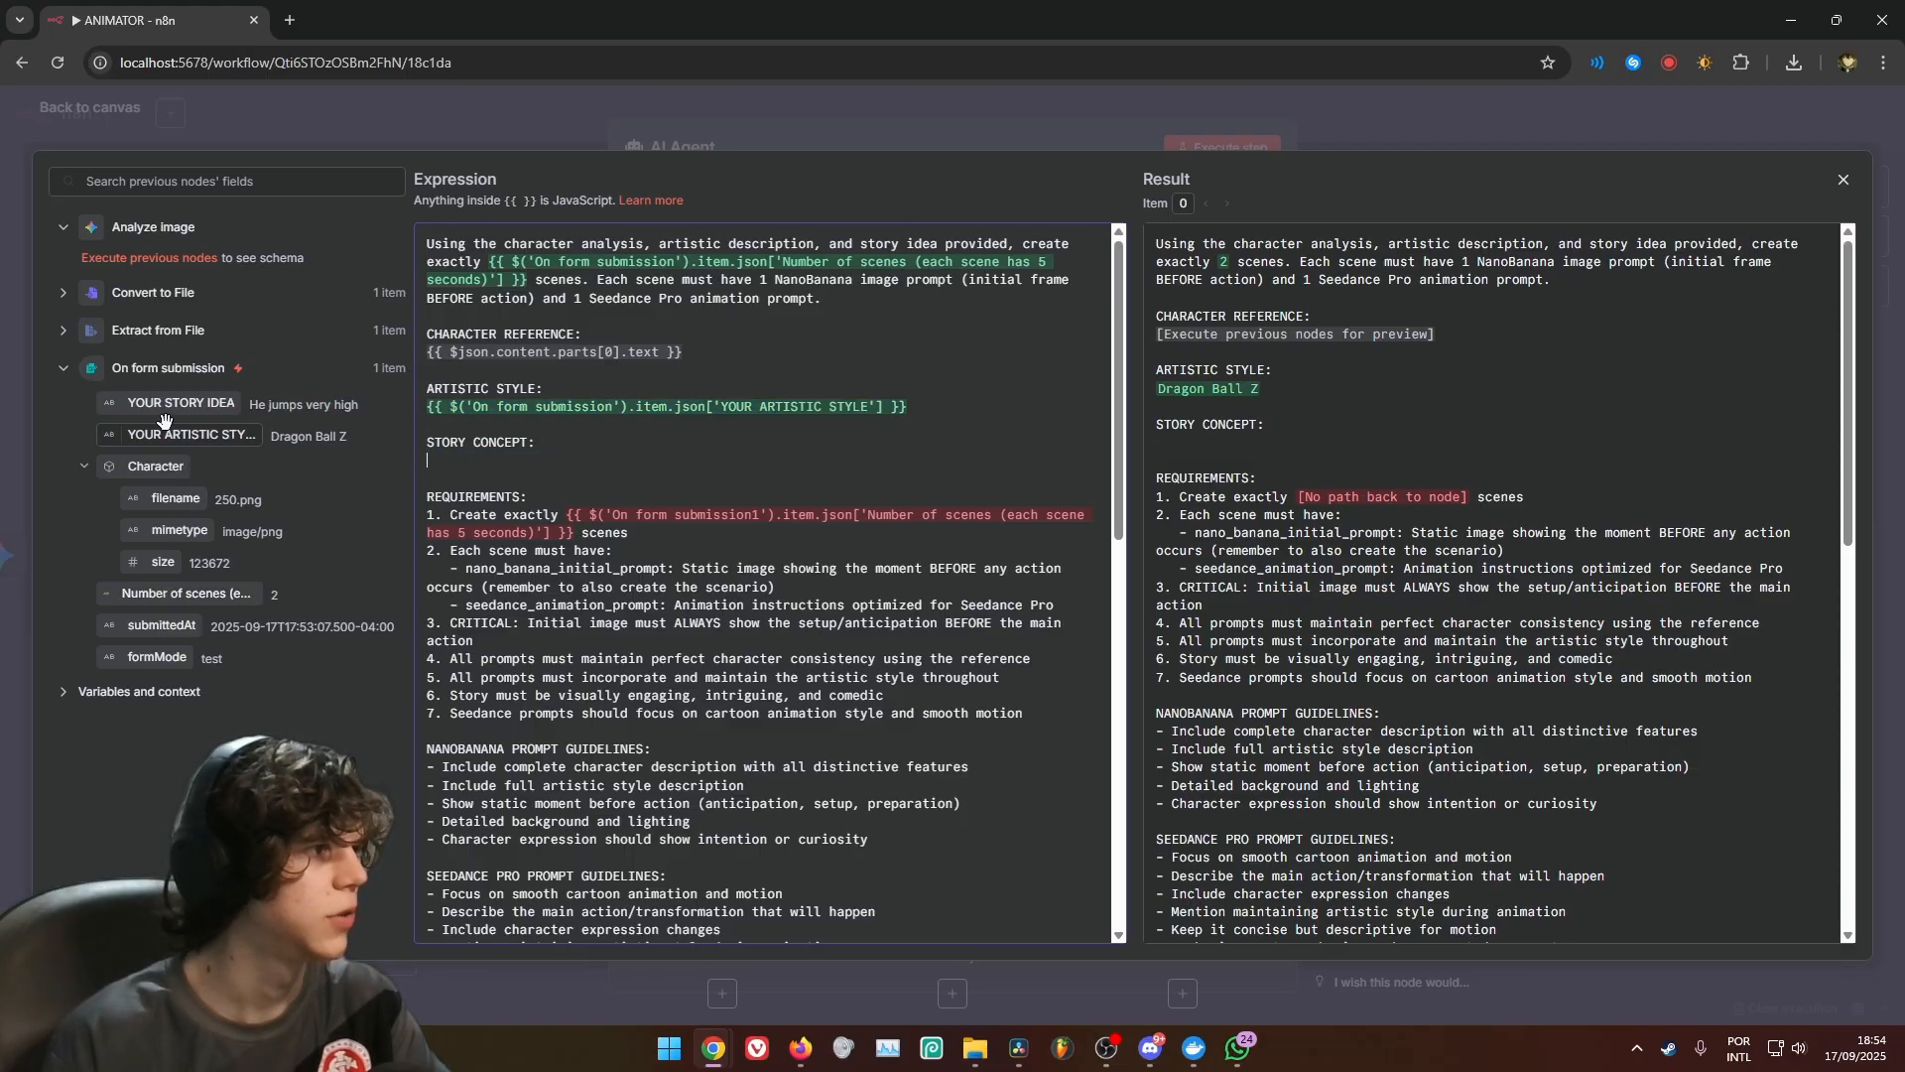
left_click_drag(180, 403, 433, 461)
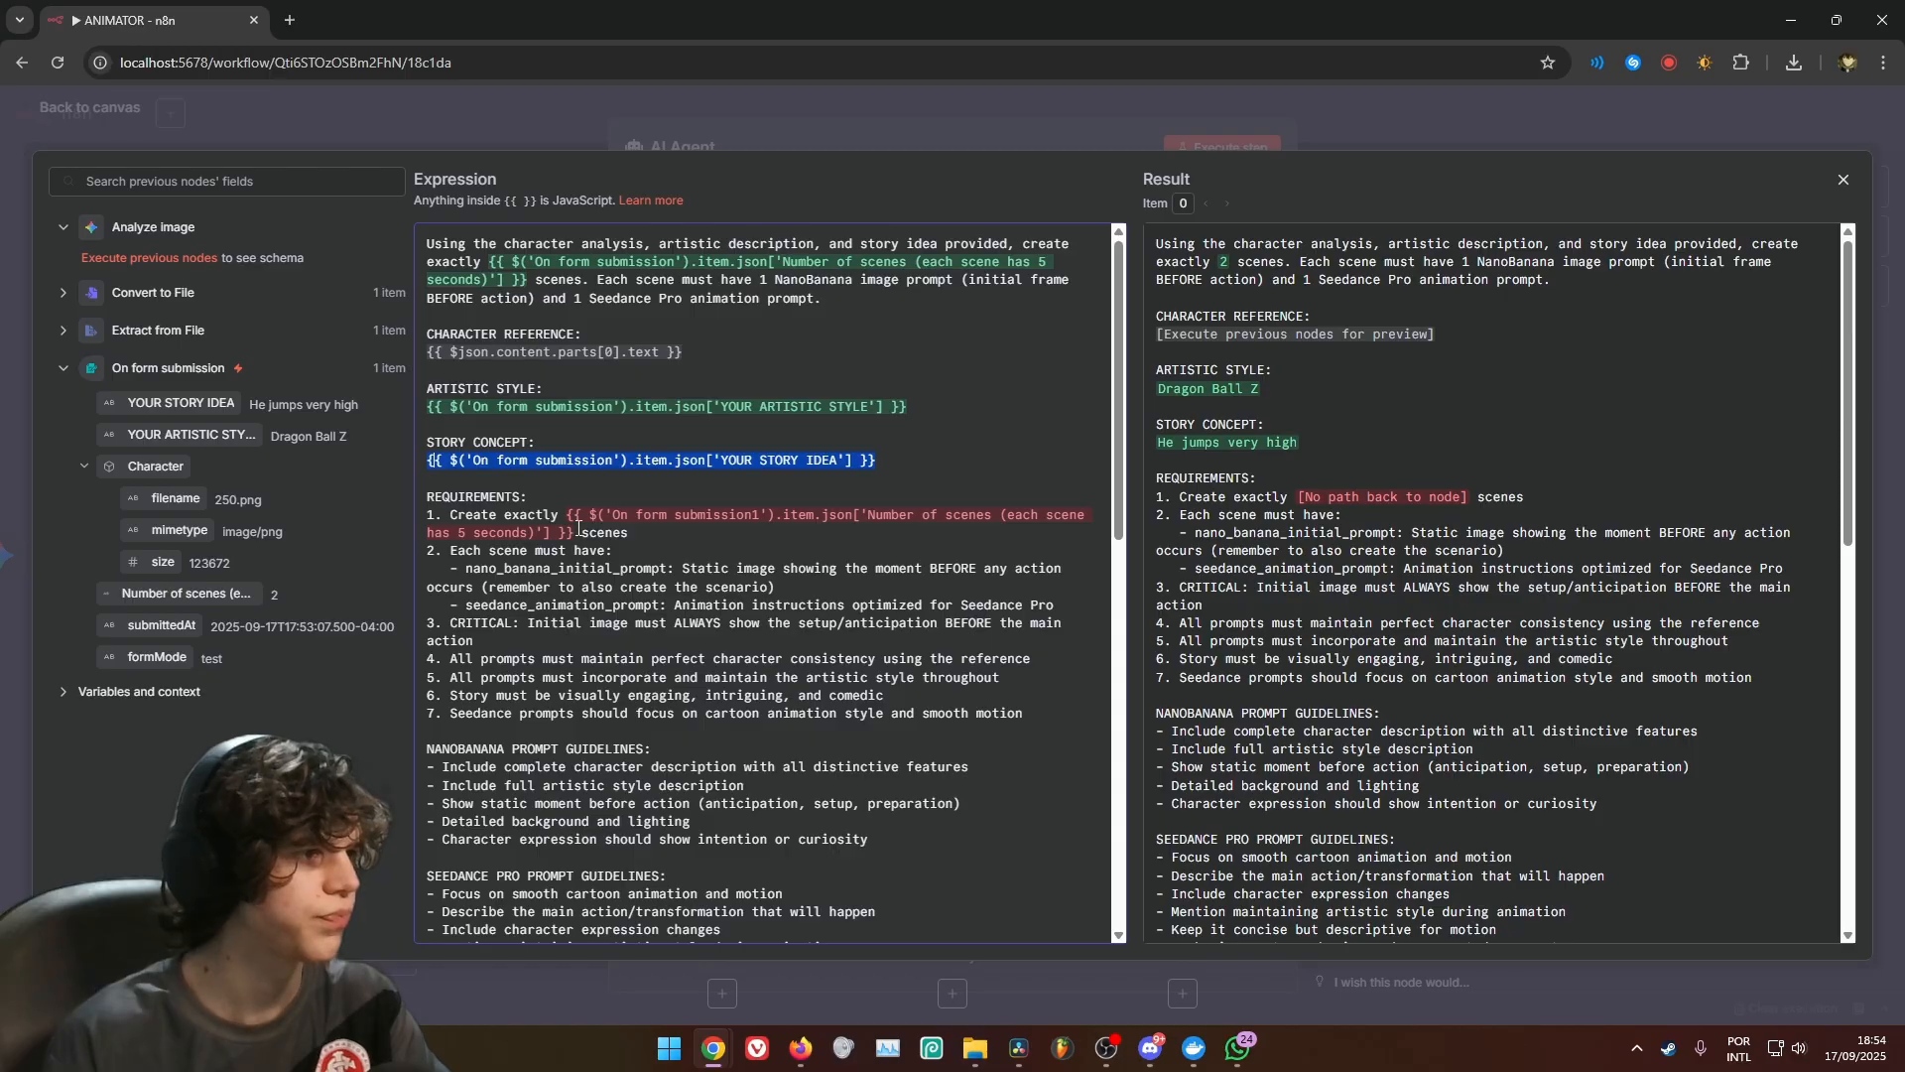
Replace the scene count reference in the first requirement with On form submission's Number of scenes field and check the values in the result preview
left_click_drag(567, 516, 575, 533)
key("BackSpace")
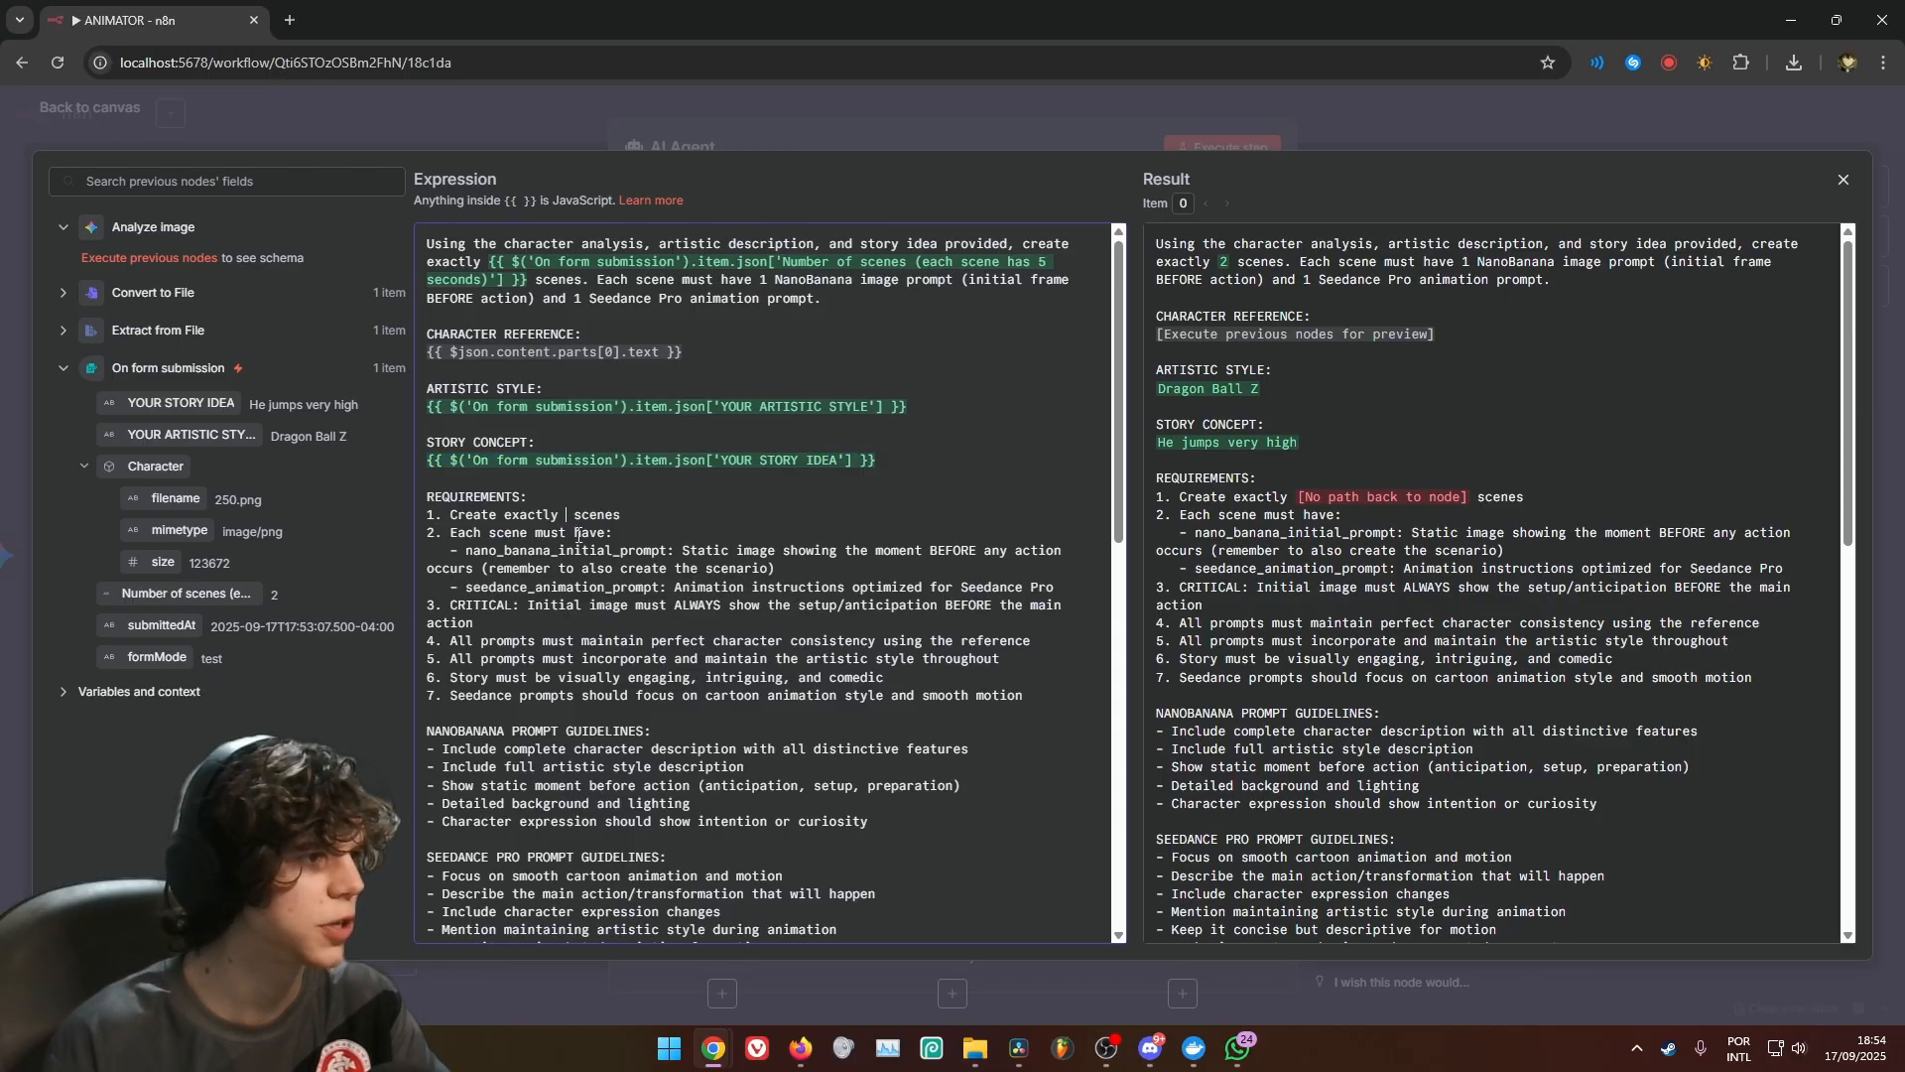
left_click_drag(140, 595, 566, 516)
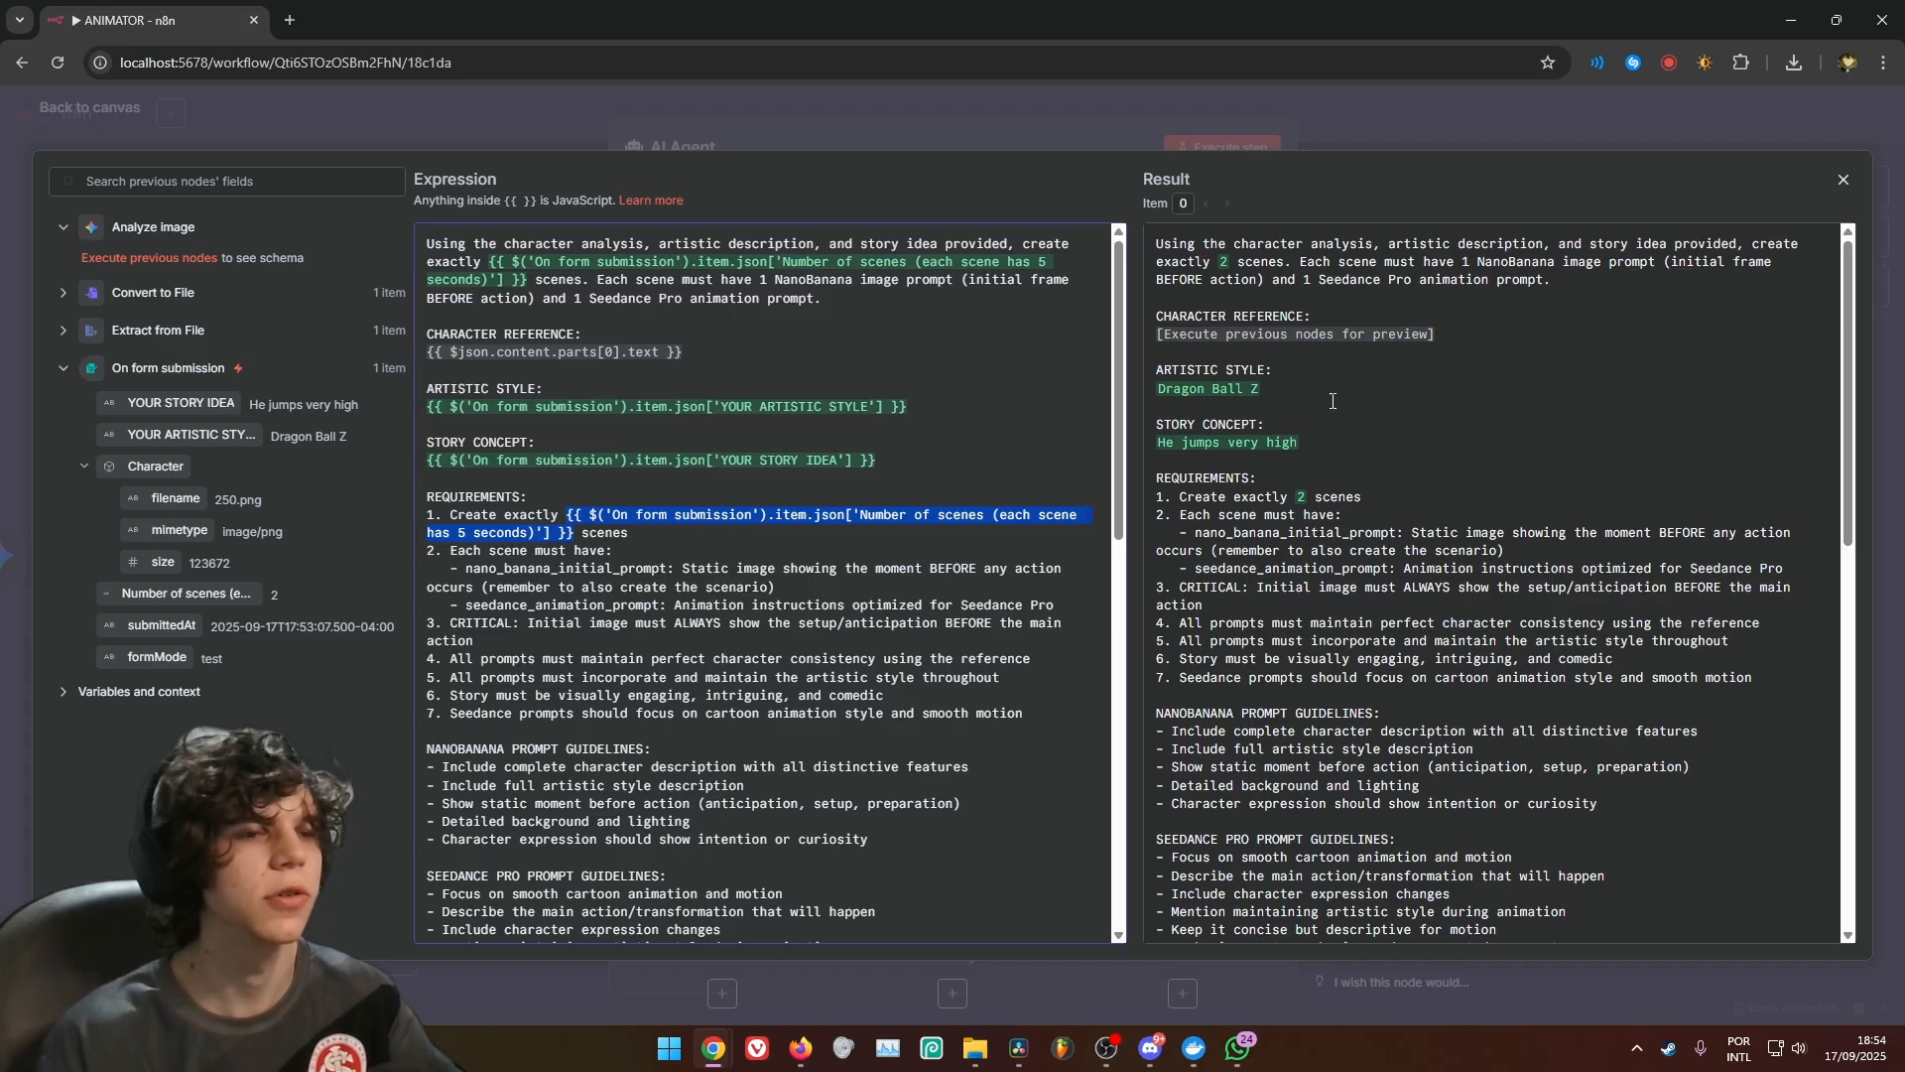
left_click_drag(1160, 389, 1262, 395)
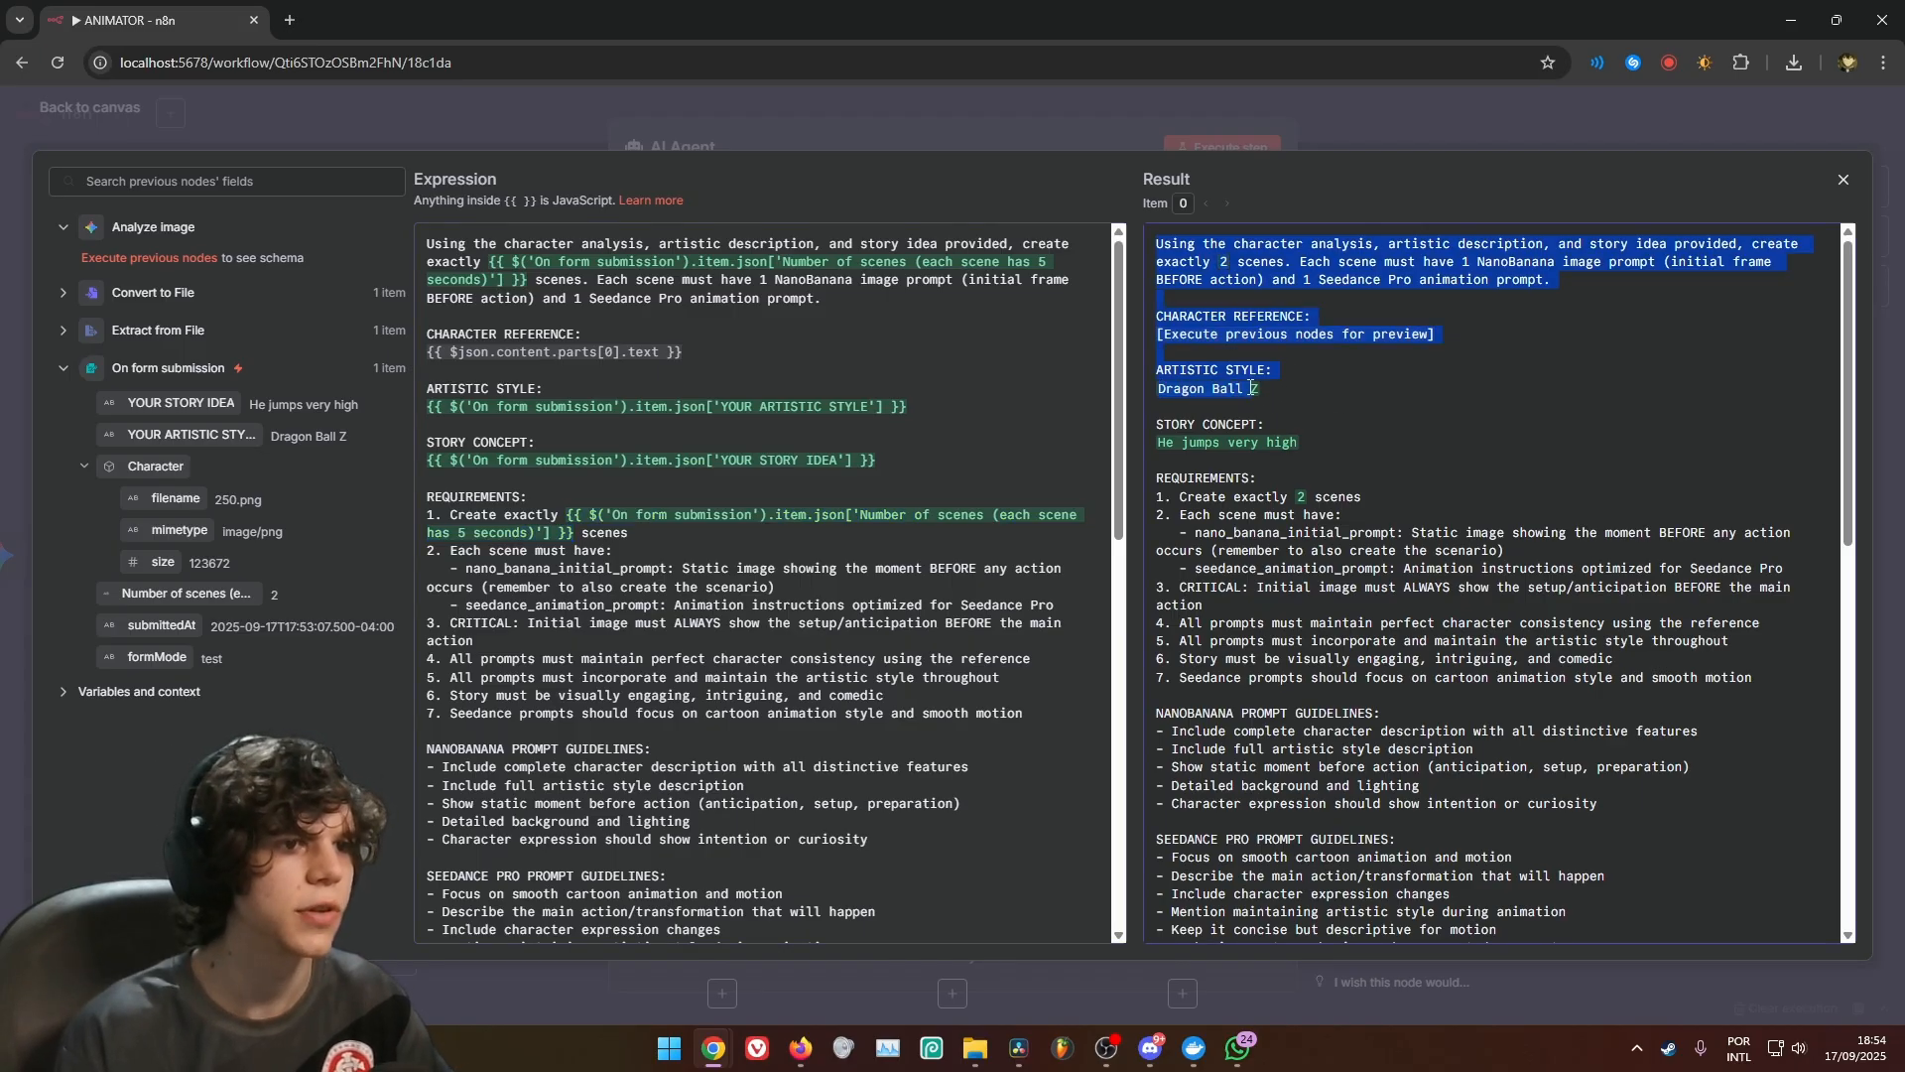
left_click_drag(1159, 443, 1317, 497)
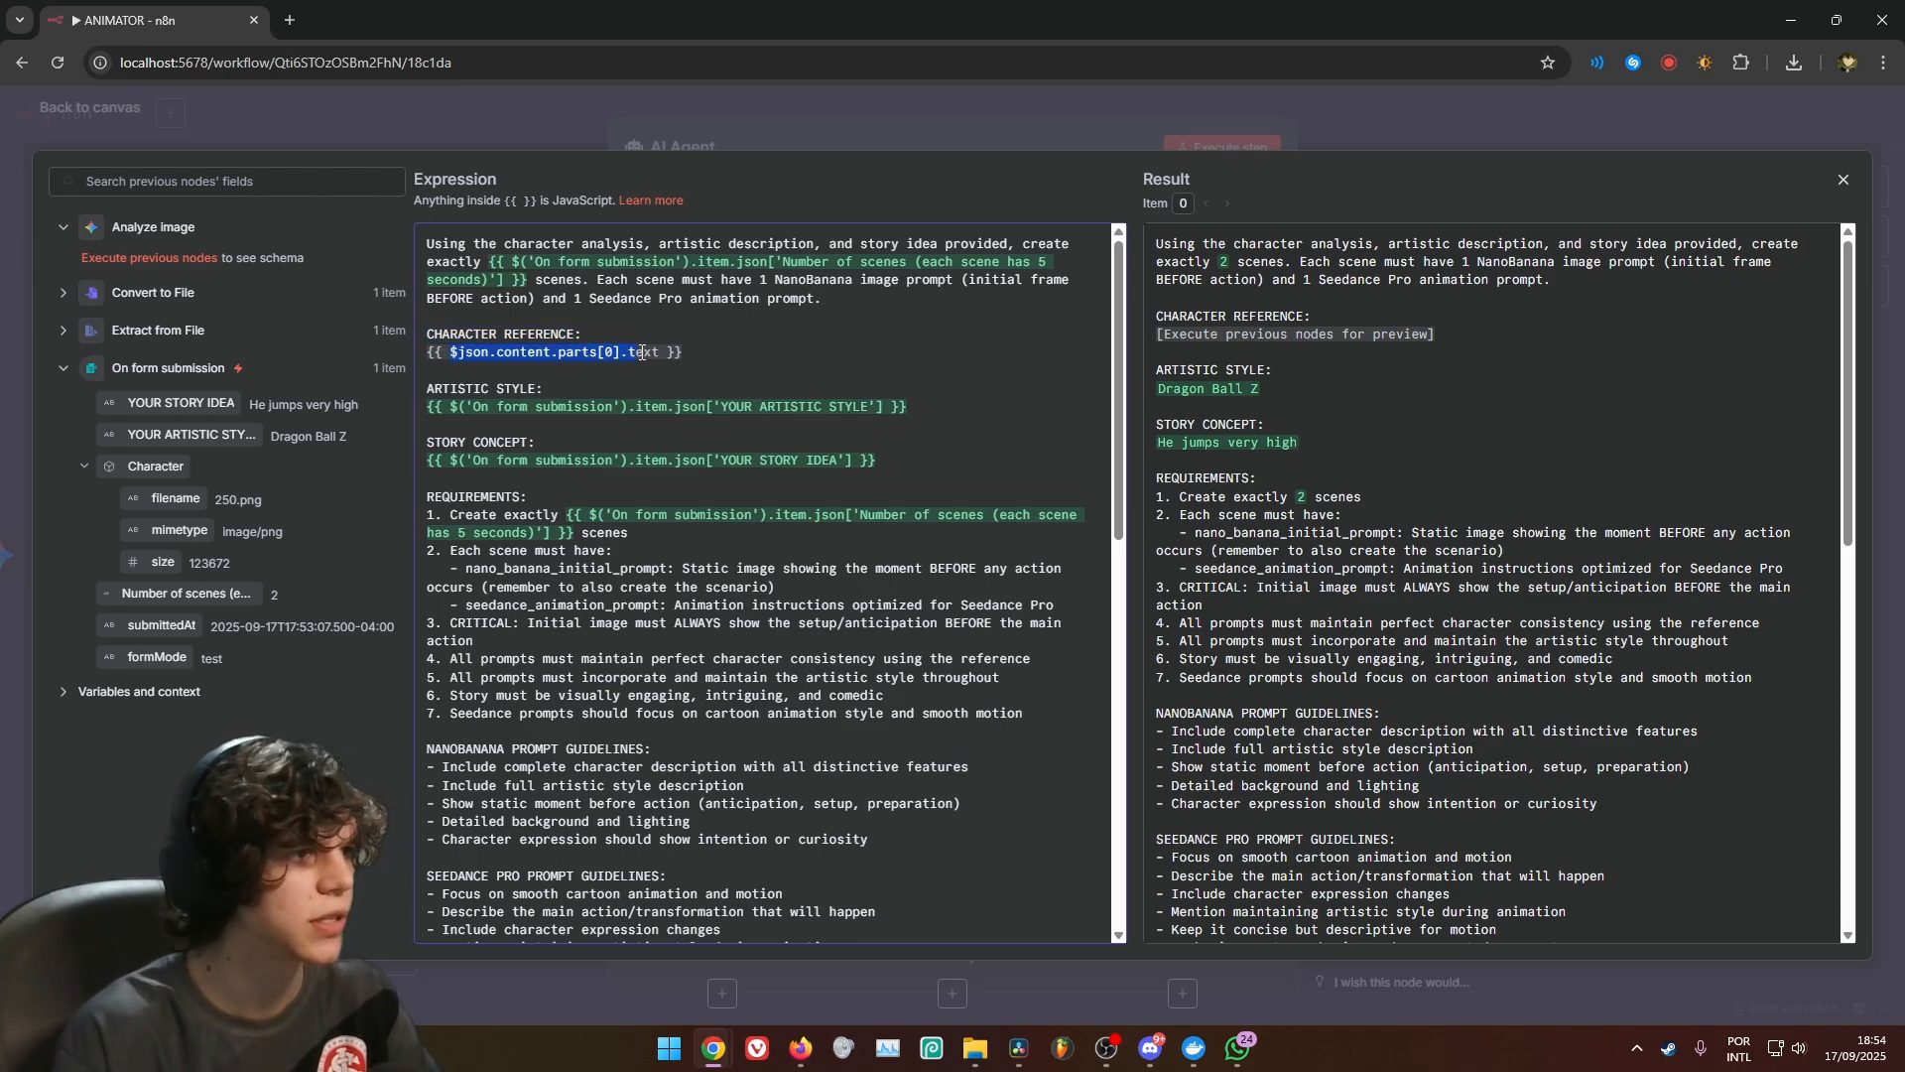
Replace the total_duration expression in the prompt's JSON example with On form submission's Number of scenes field multiplied by 5
scroll(987, 397, "down", 15)
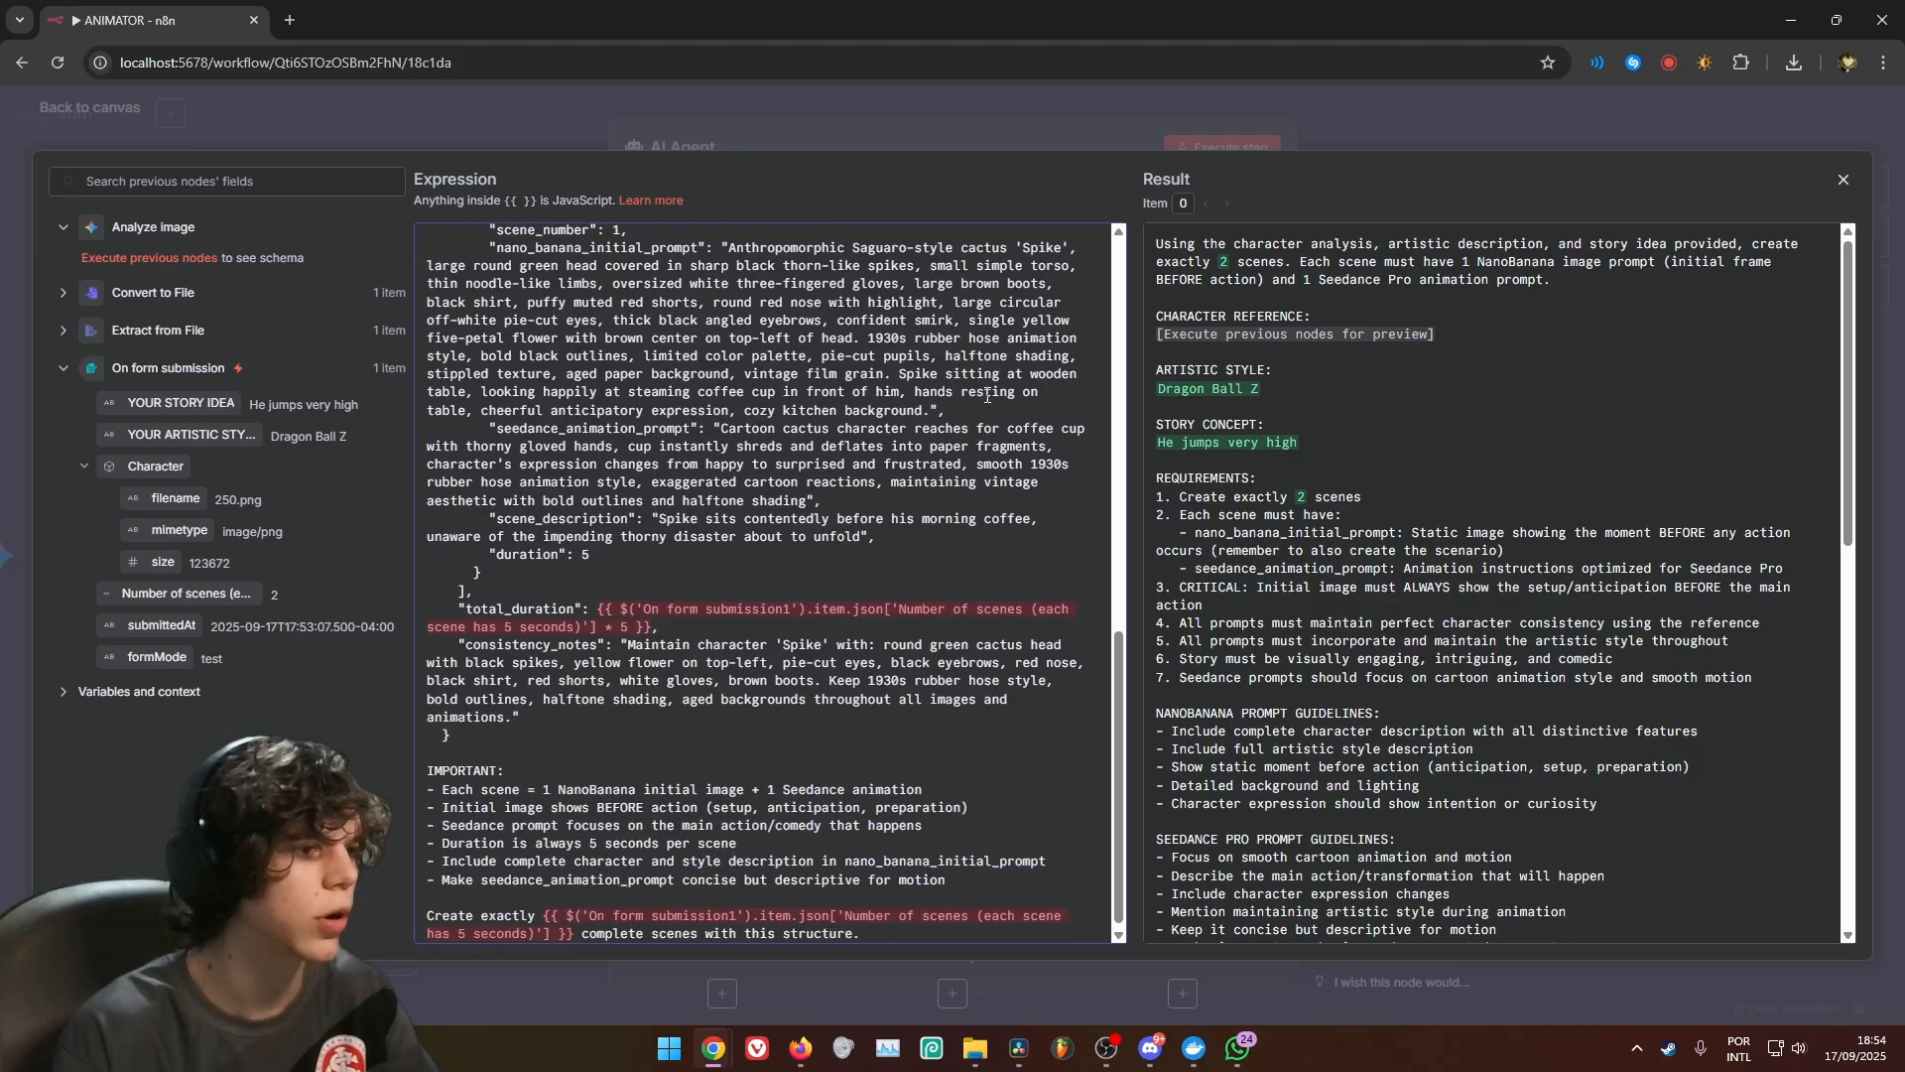
scroll(987, 397, "down", 1)
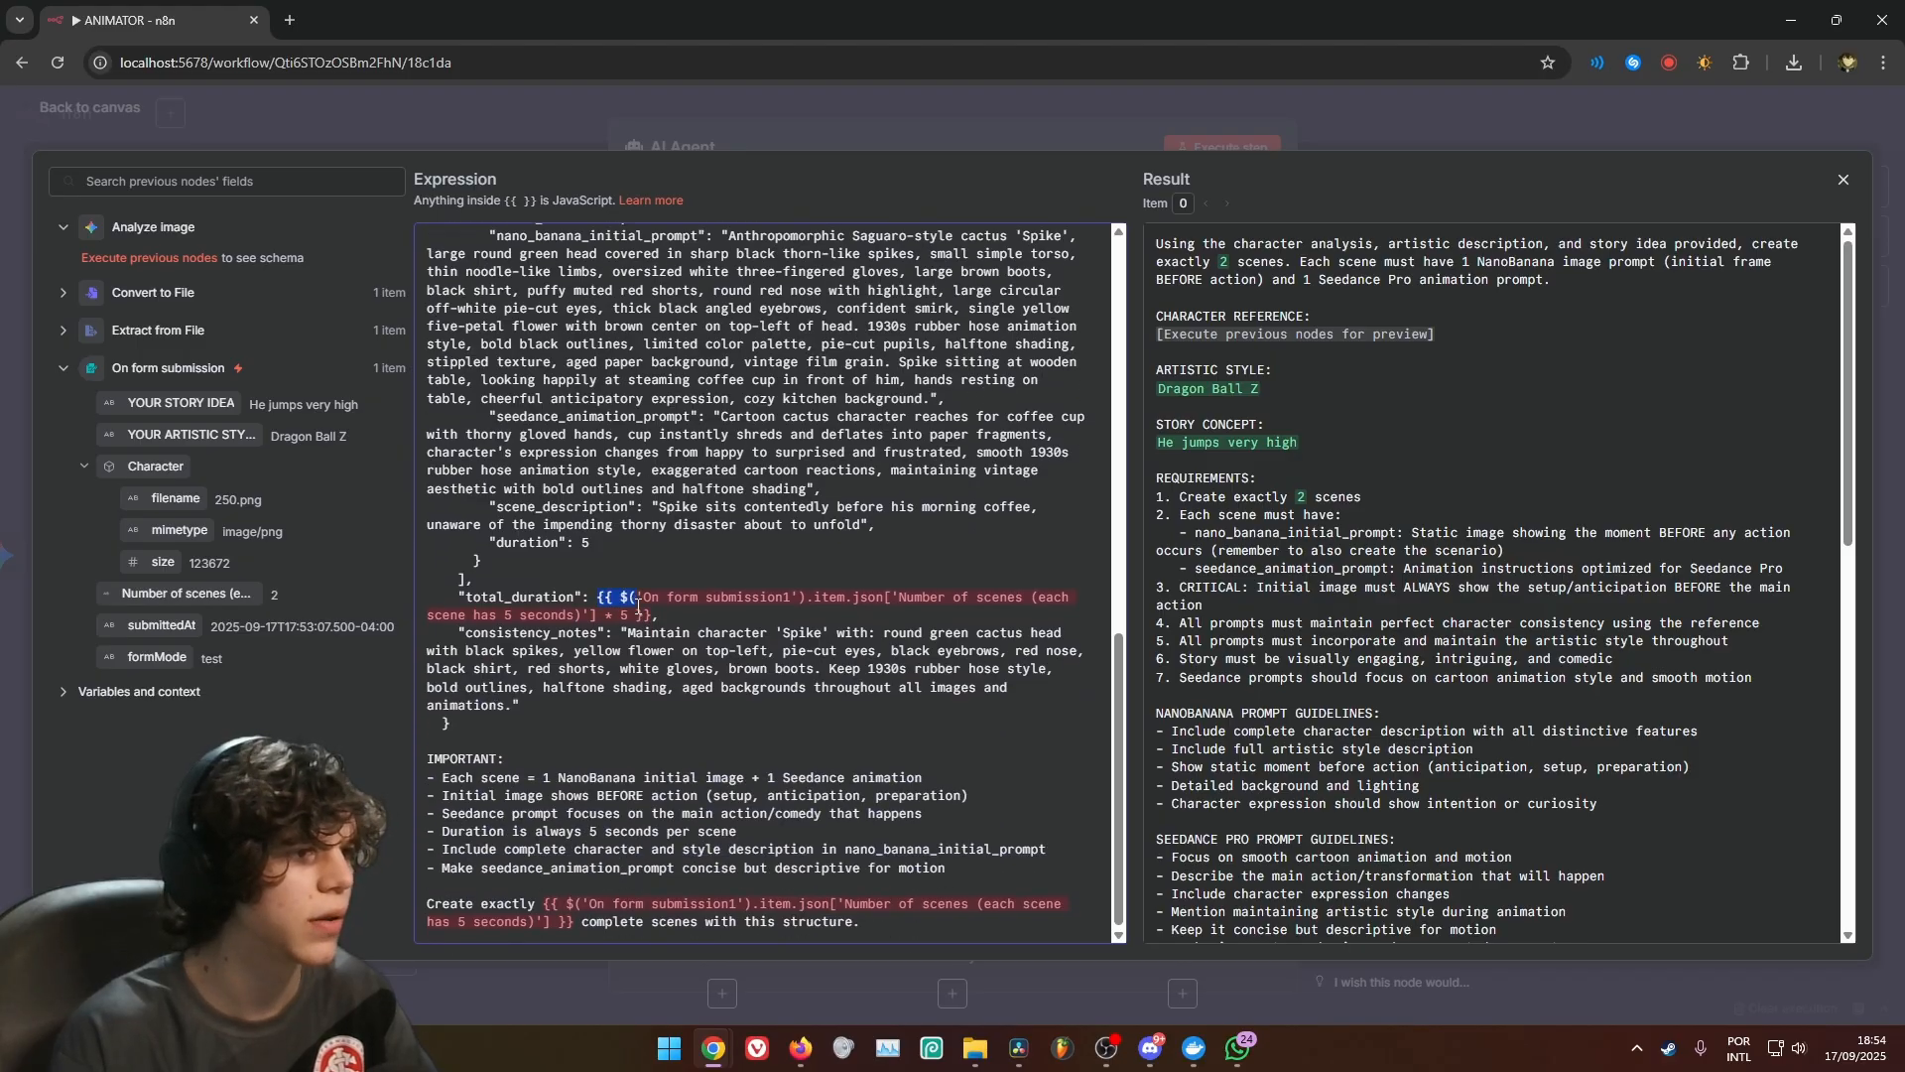
left_click_drag(638, 601, 652, 615)
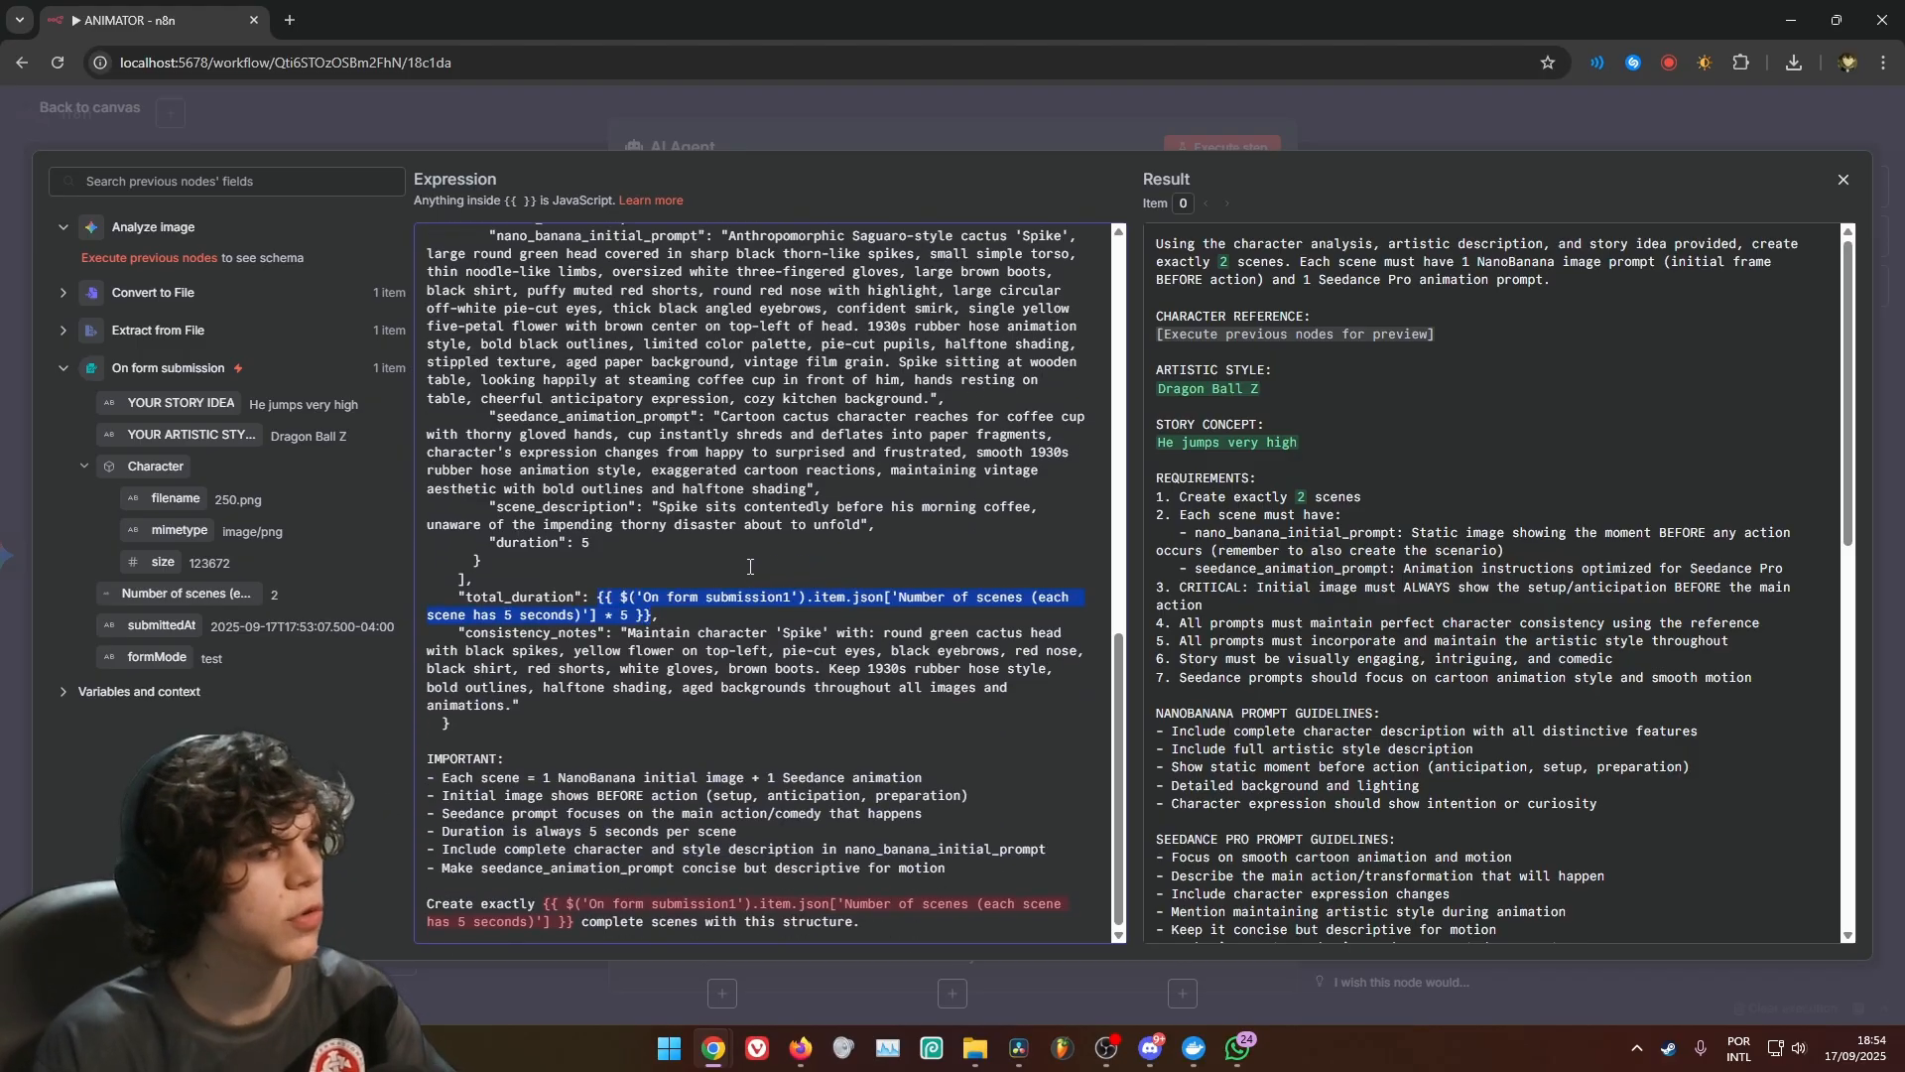
key("BackSpace")
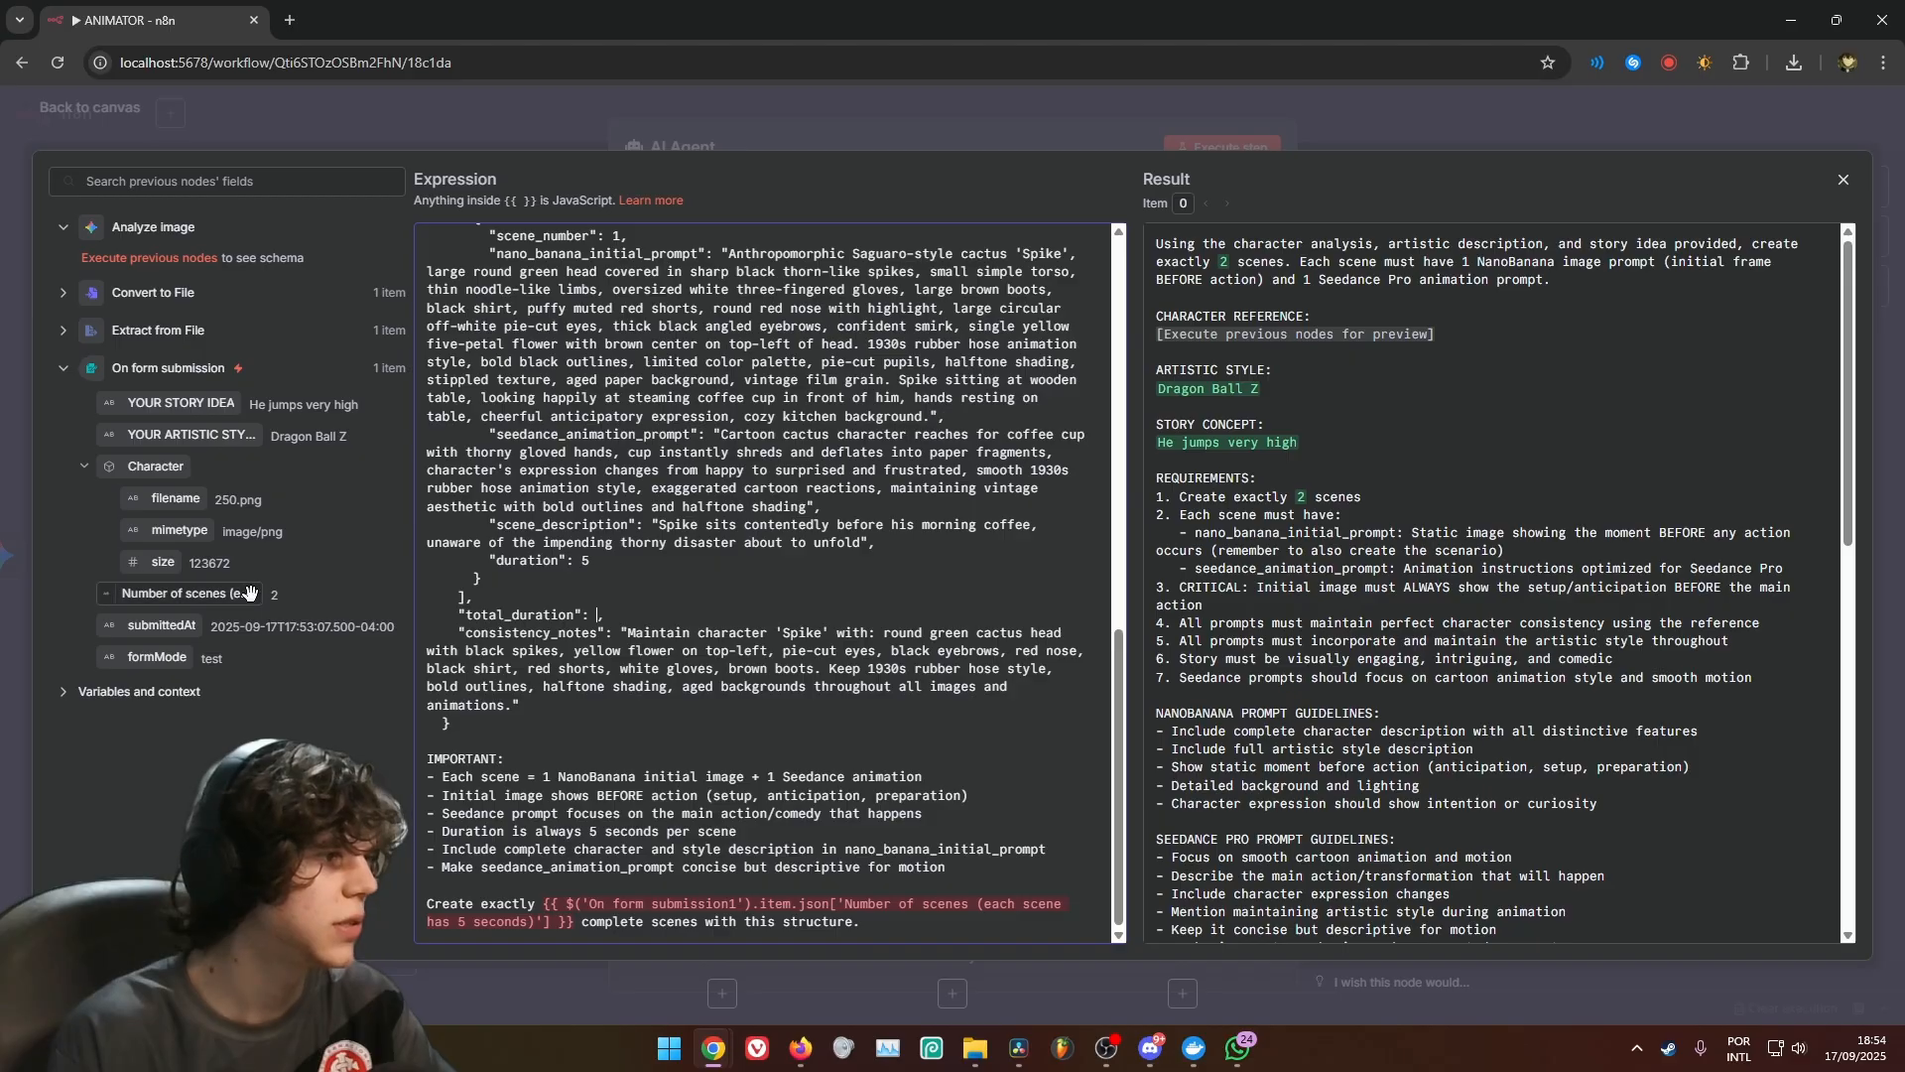
left_click_drag(179, 594, 652, 623)
left_click(598, 633)
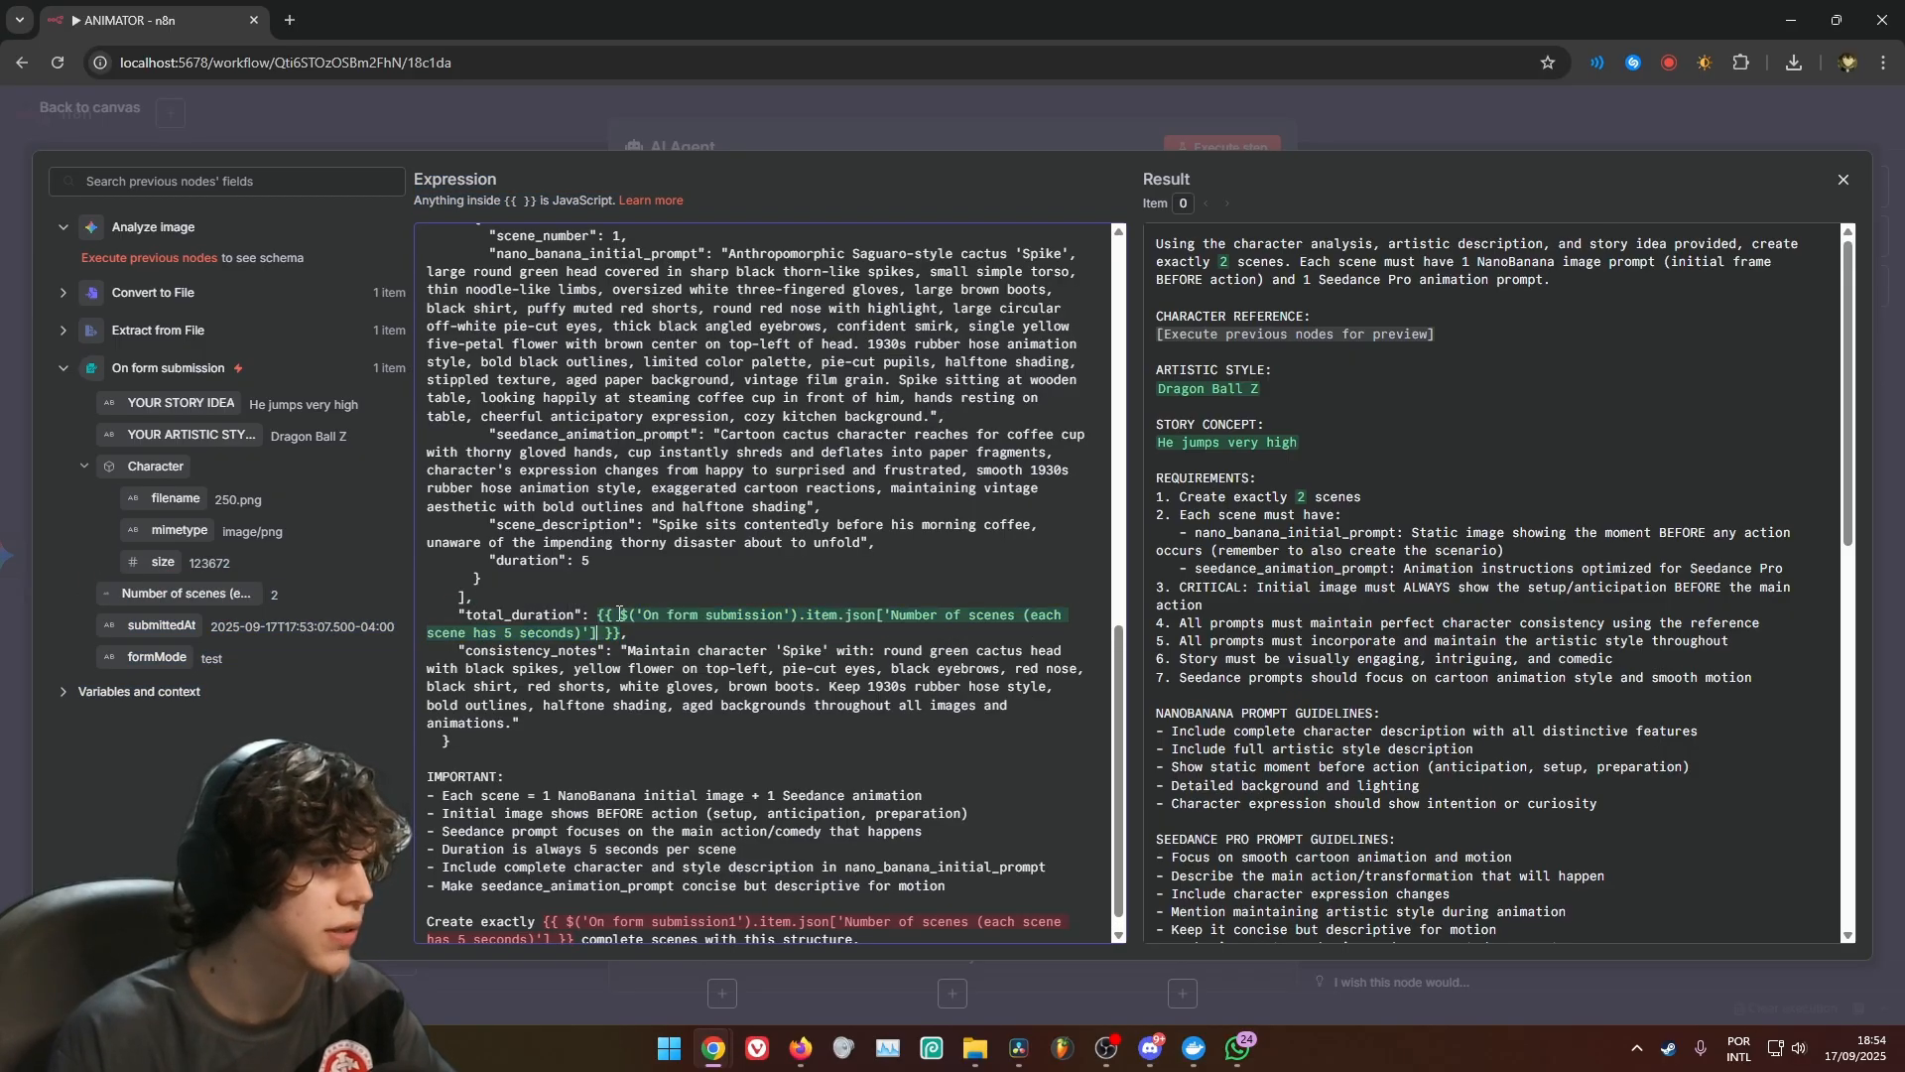
double_click(583, 562)
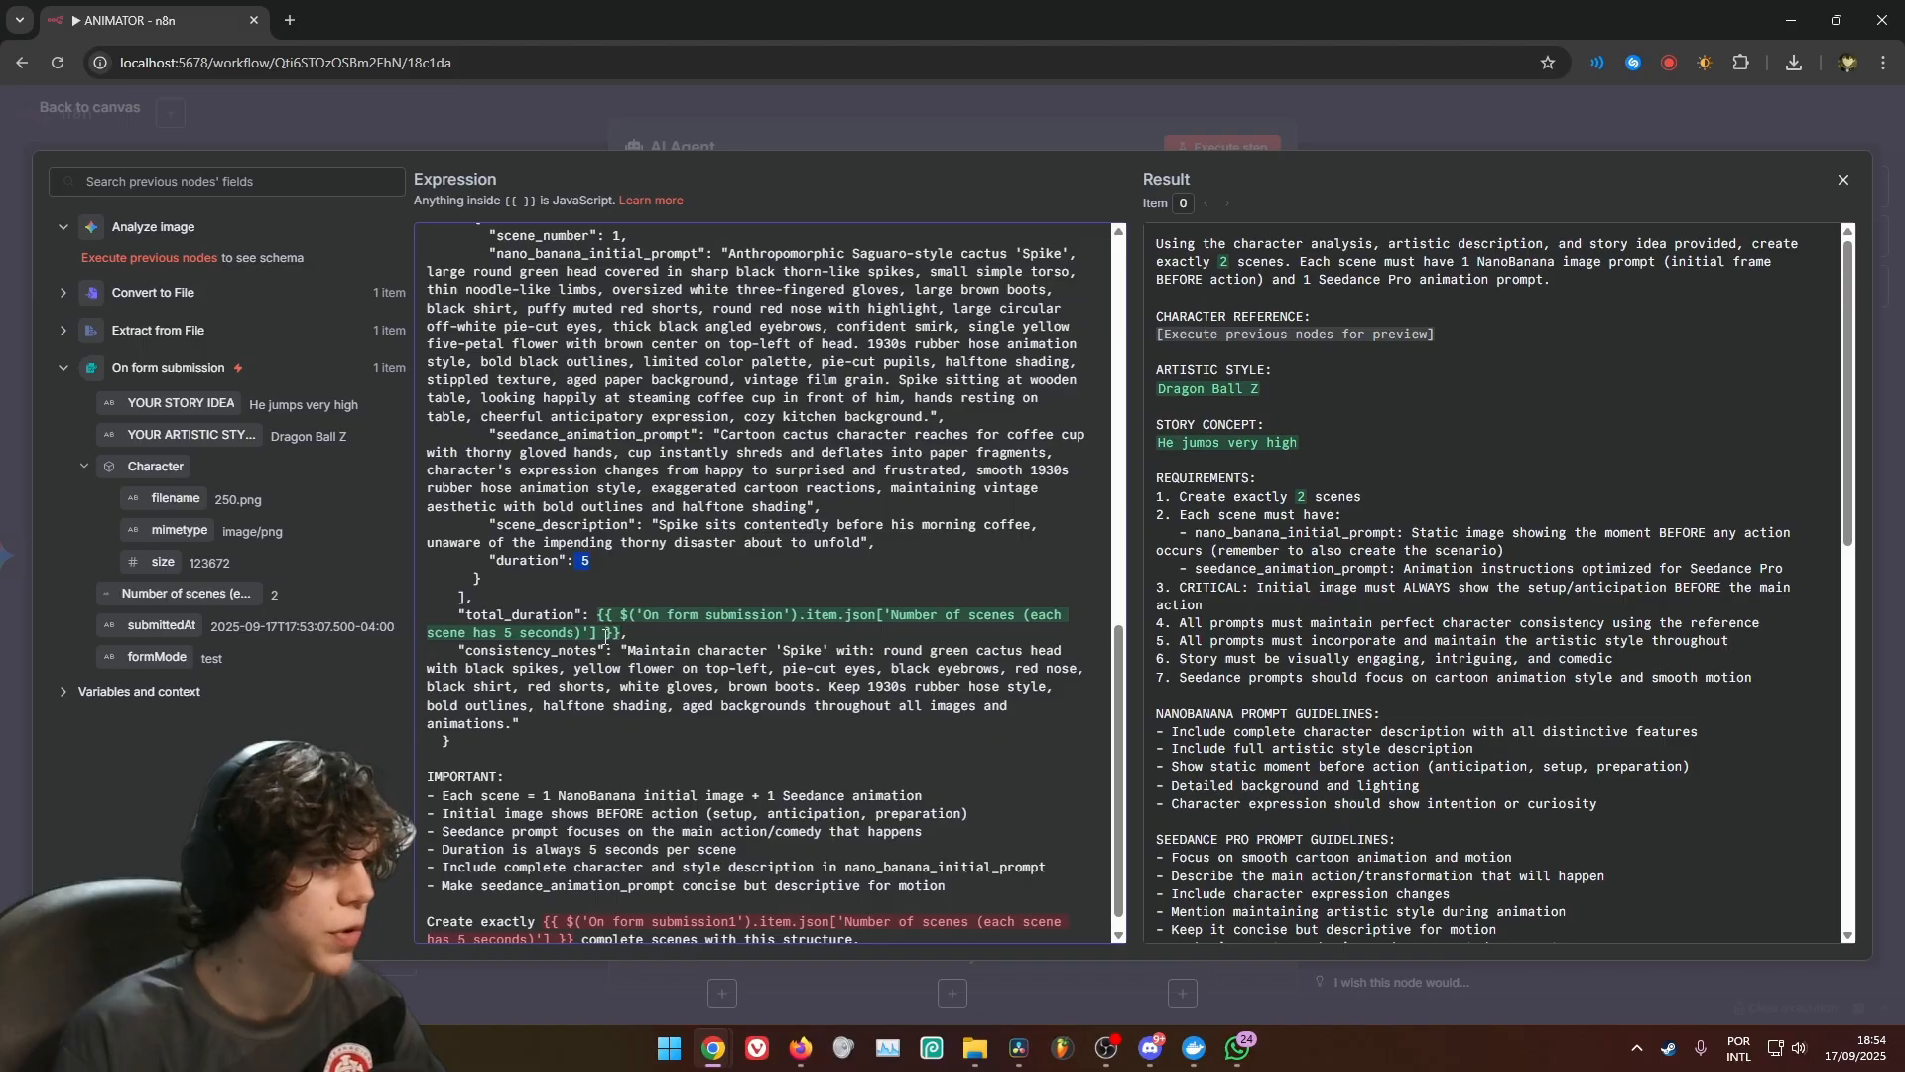
type("* 5")
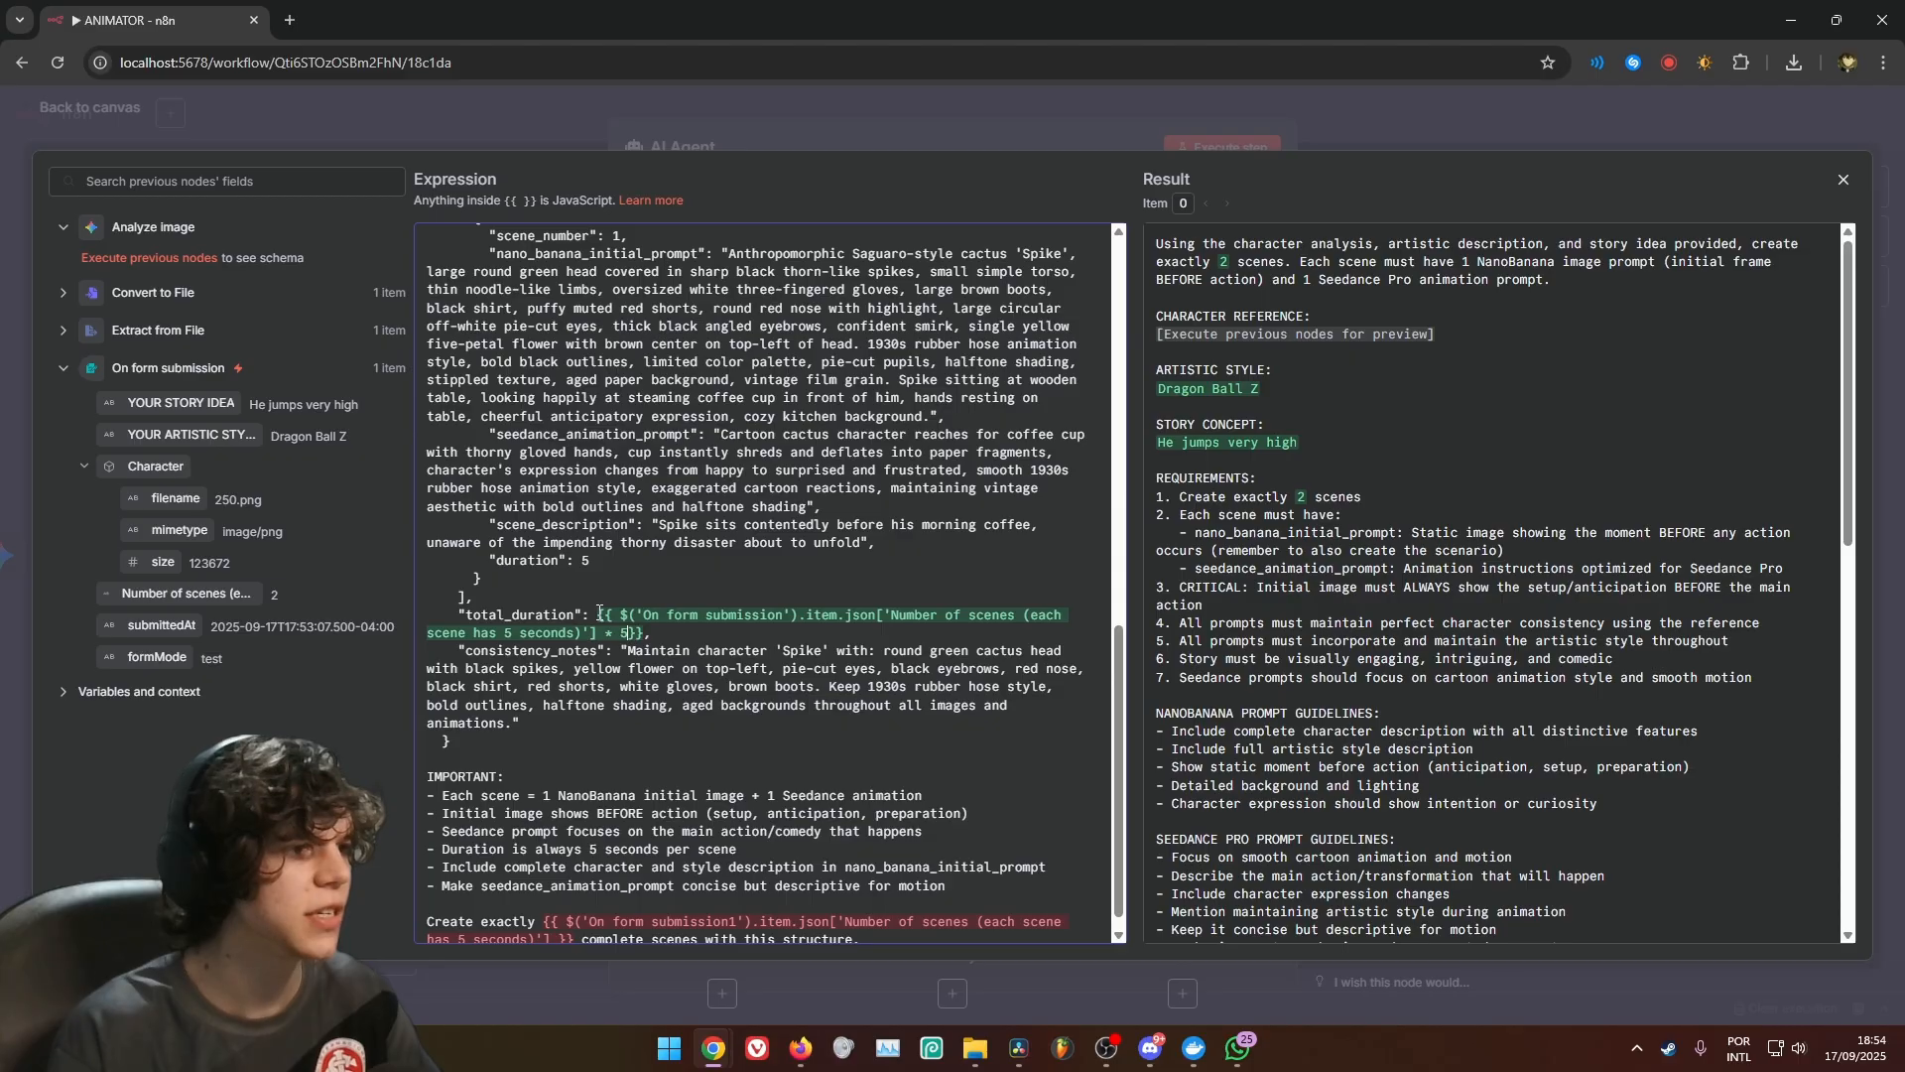
Replace the scene count reference in the prompt's closing sentence with On form submission's Number of scenes field and close the expanded editor
scroll(625, 636, "down", 1)
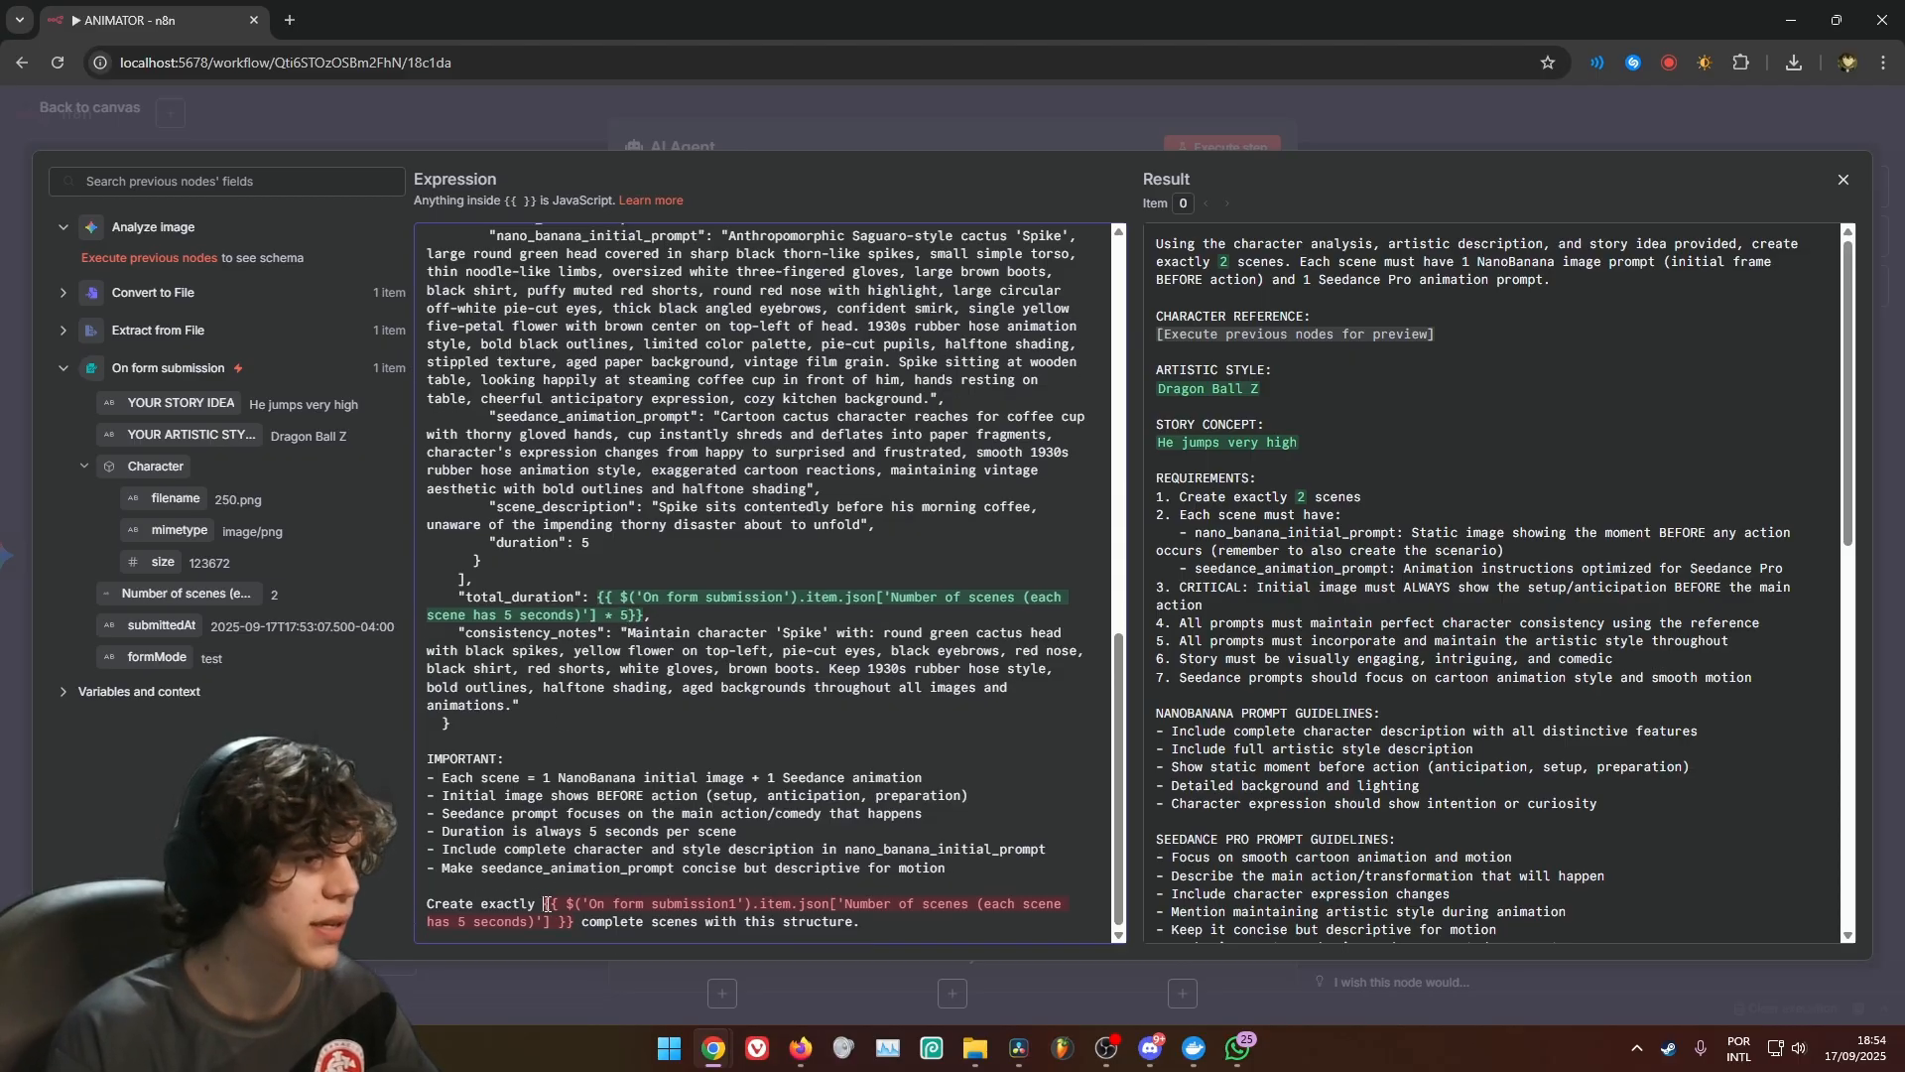
left_click_drag(545, 904, 573, 922)
key("BackSpace")
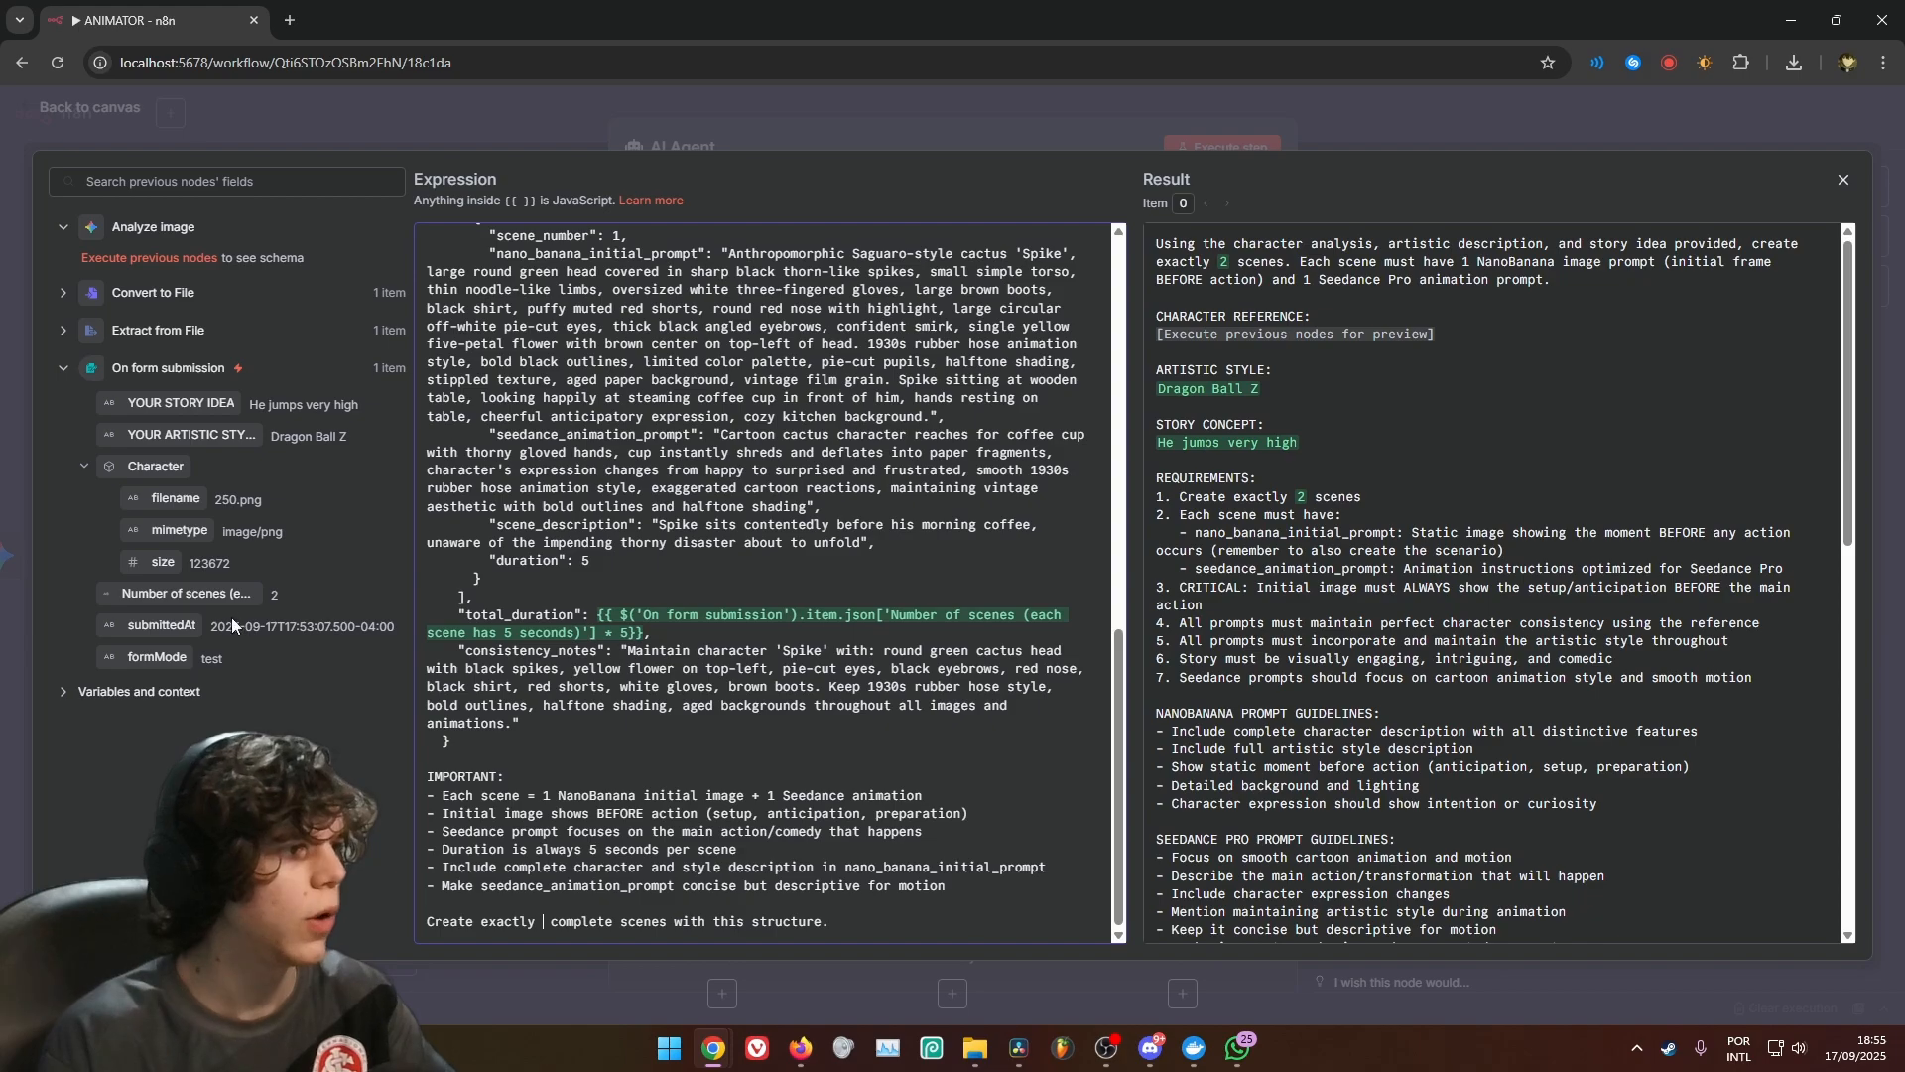
left_click_drag(188, 594, 545, 921)
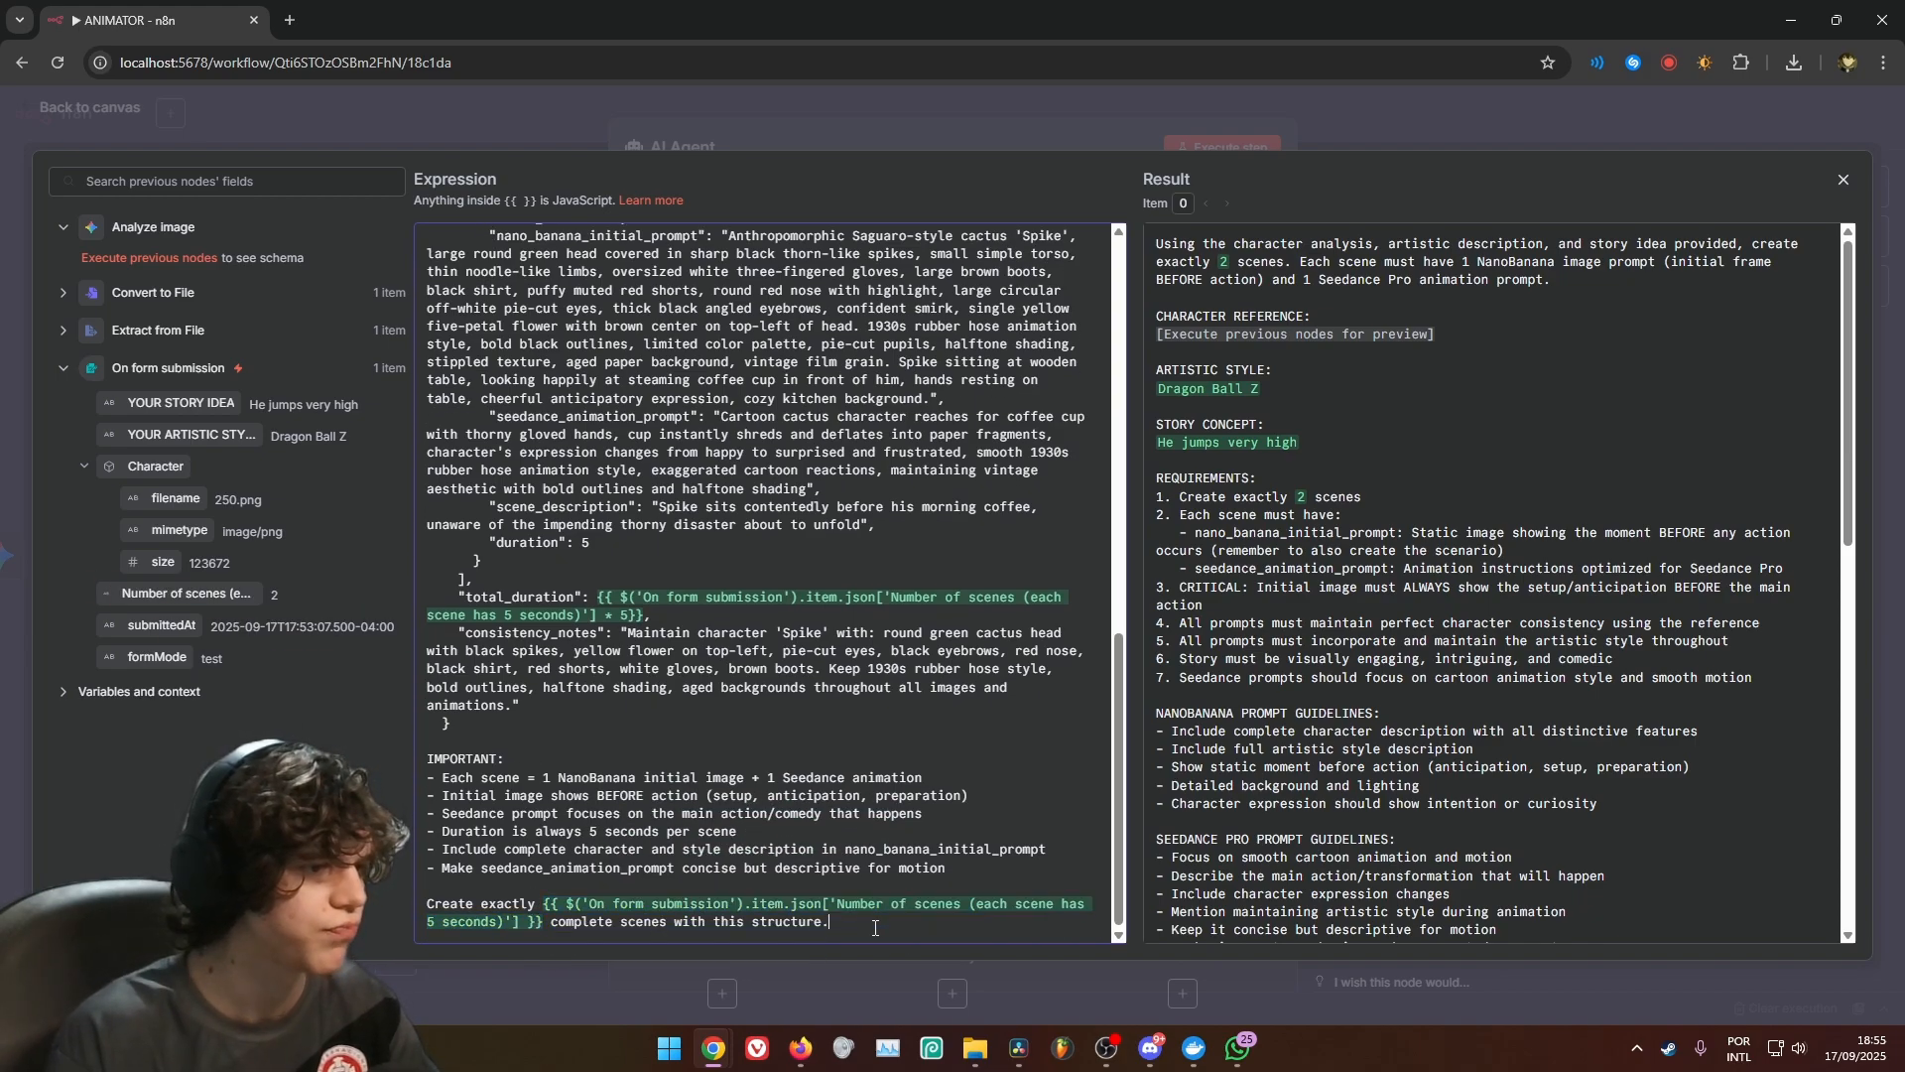
scroll(854, 893, "up", 10)
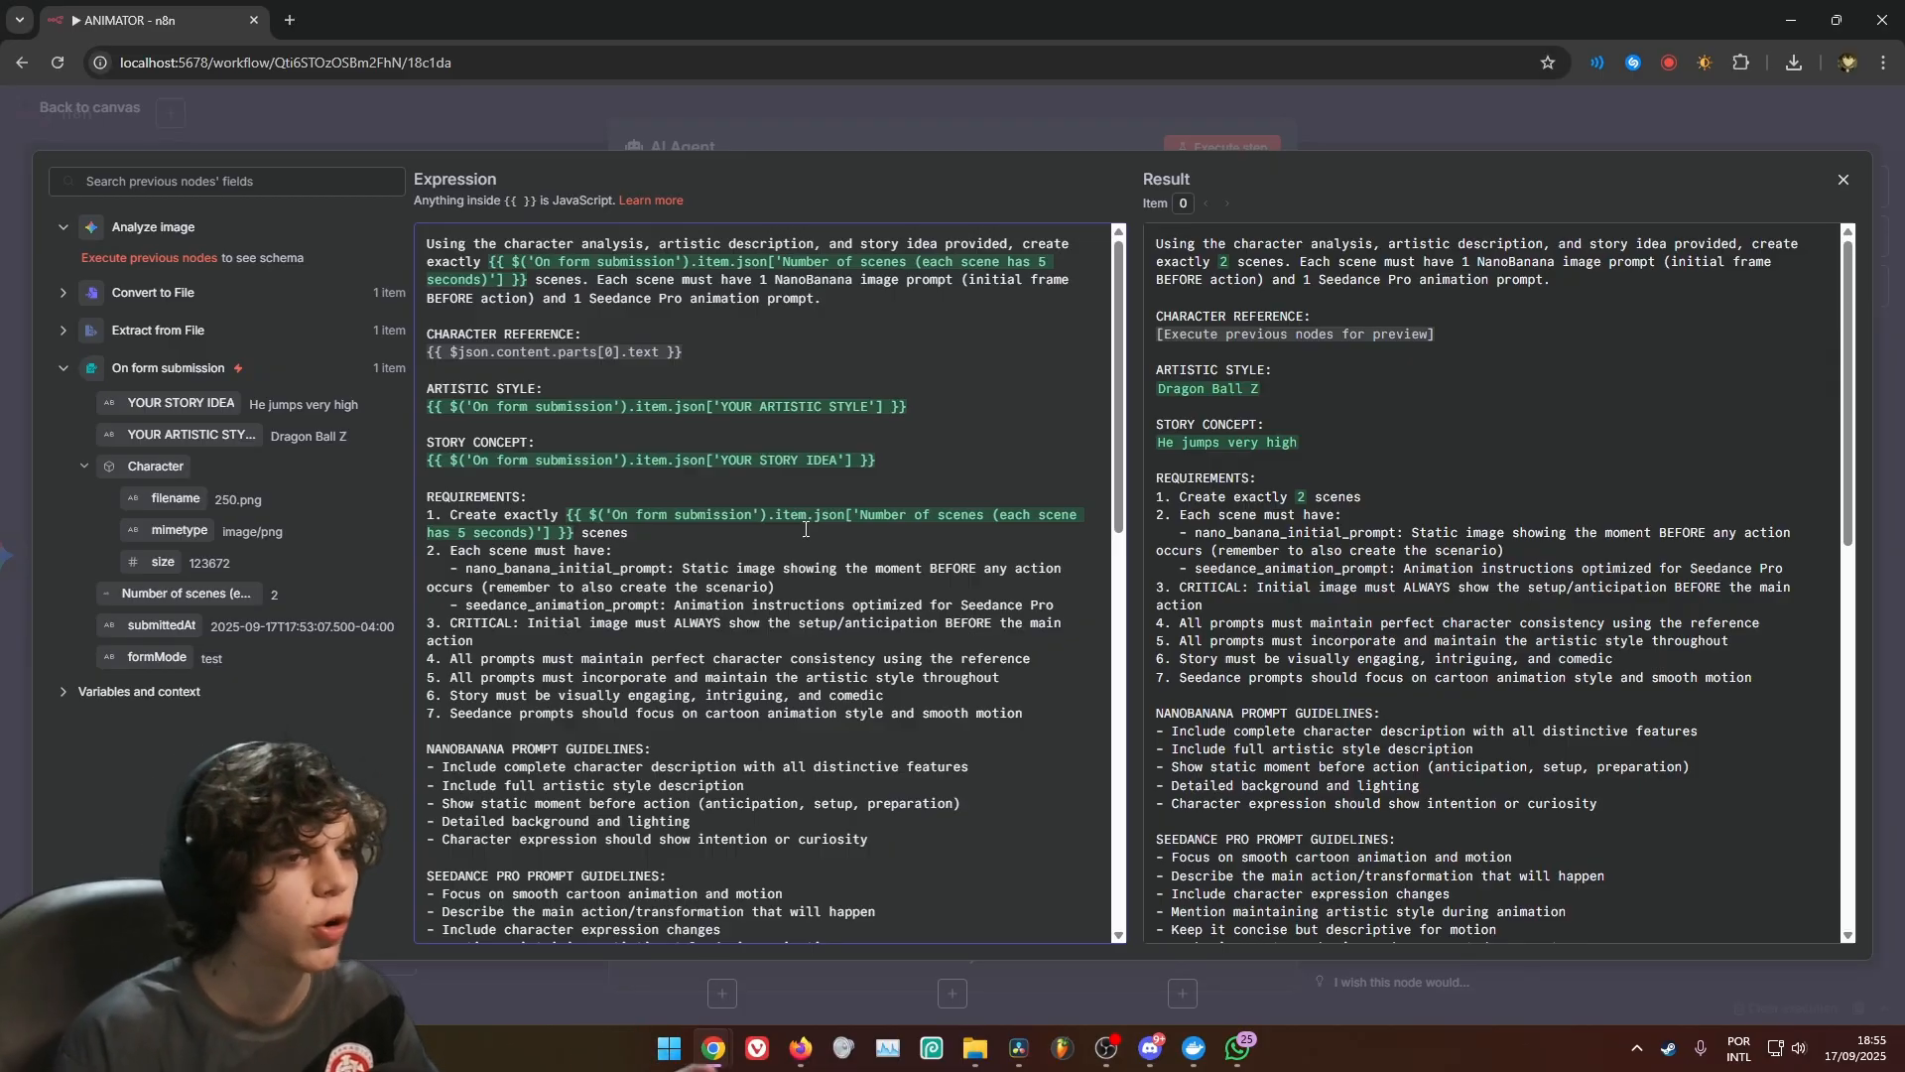
left_click(1374, 141)
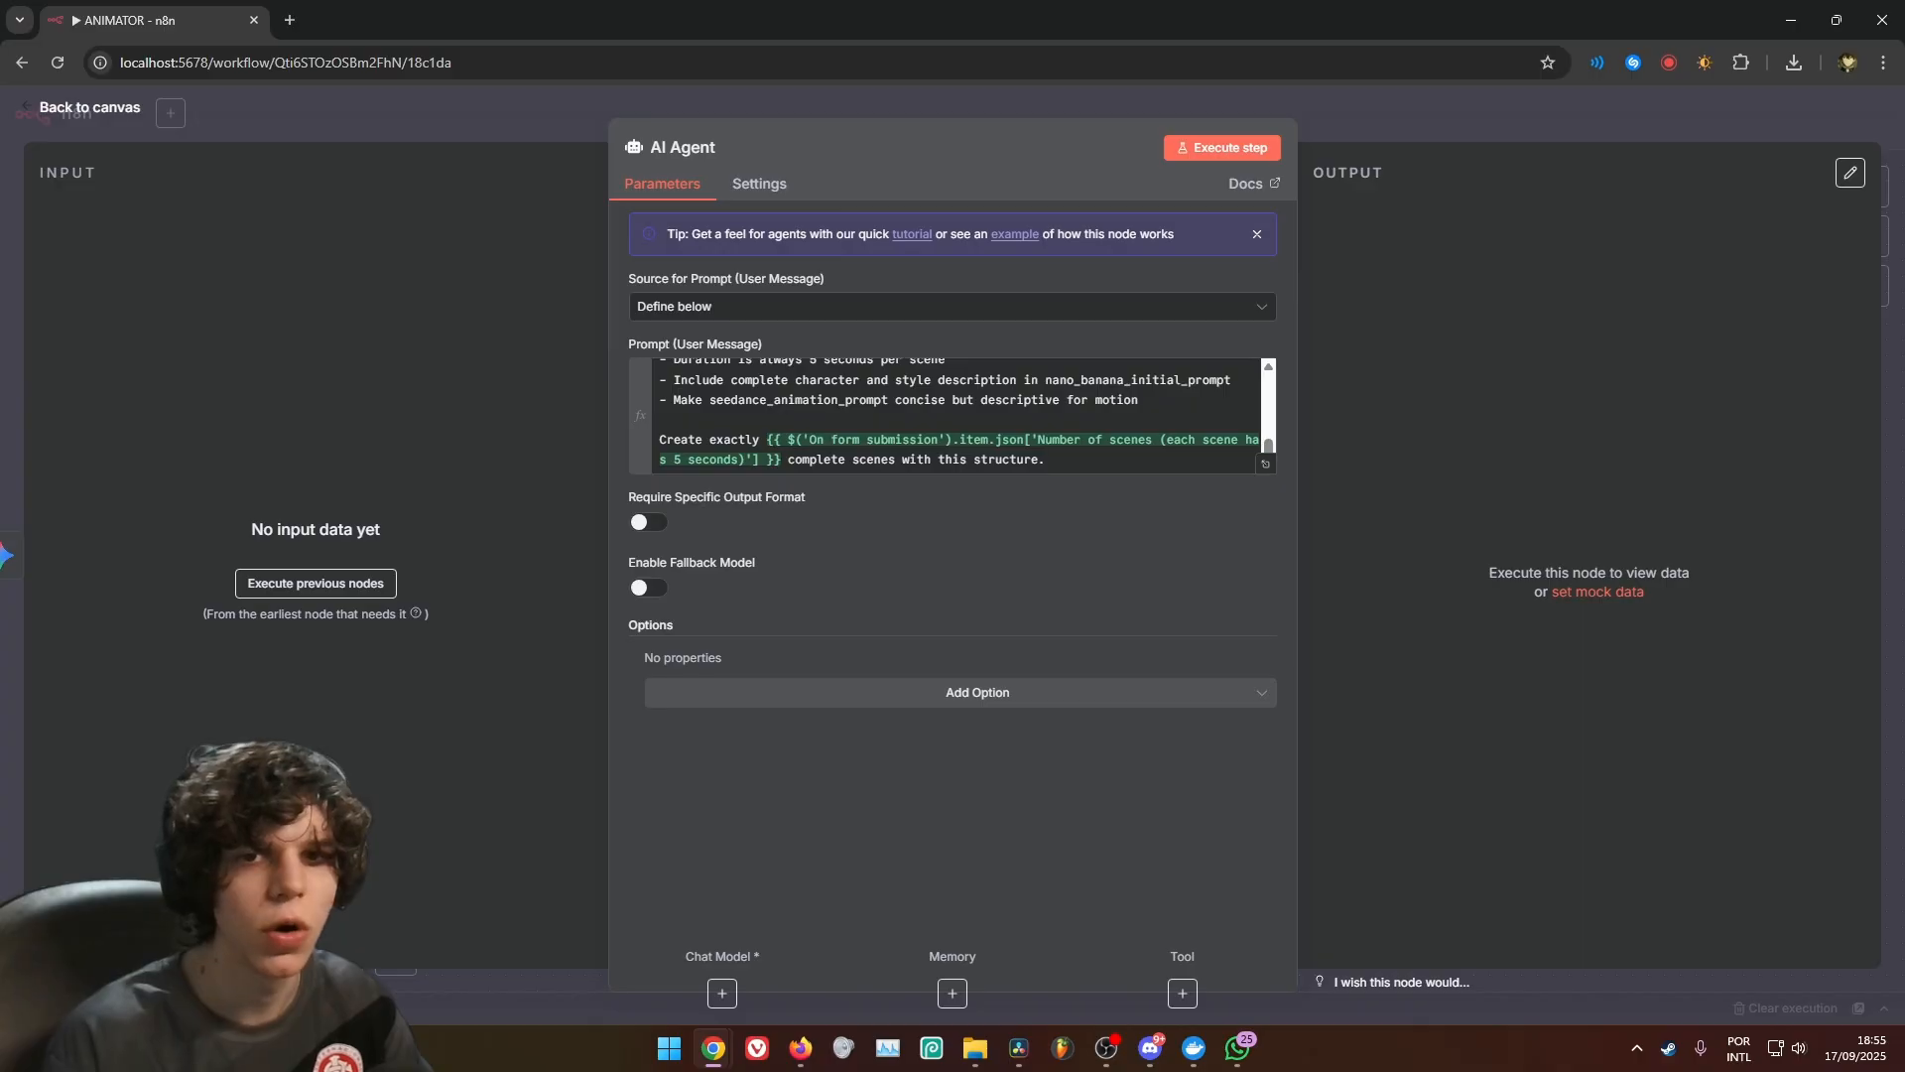
Require a specific output format on the AI Agent and attach a Google Gemini Chat Model as its chat model
left_click(649, 522)
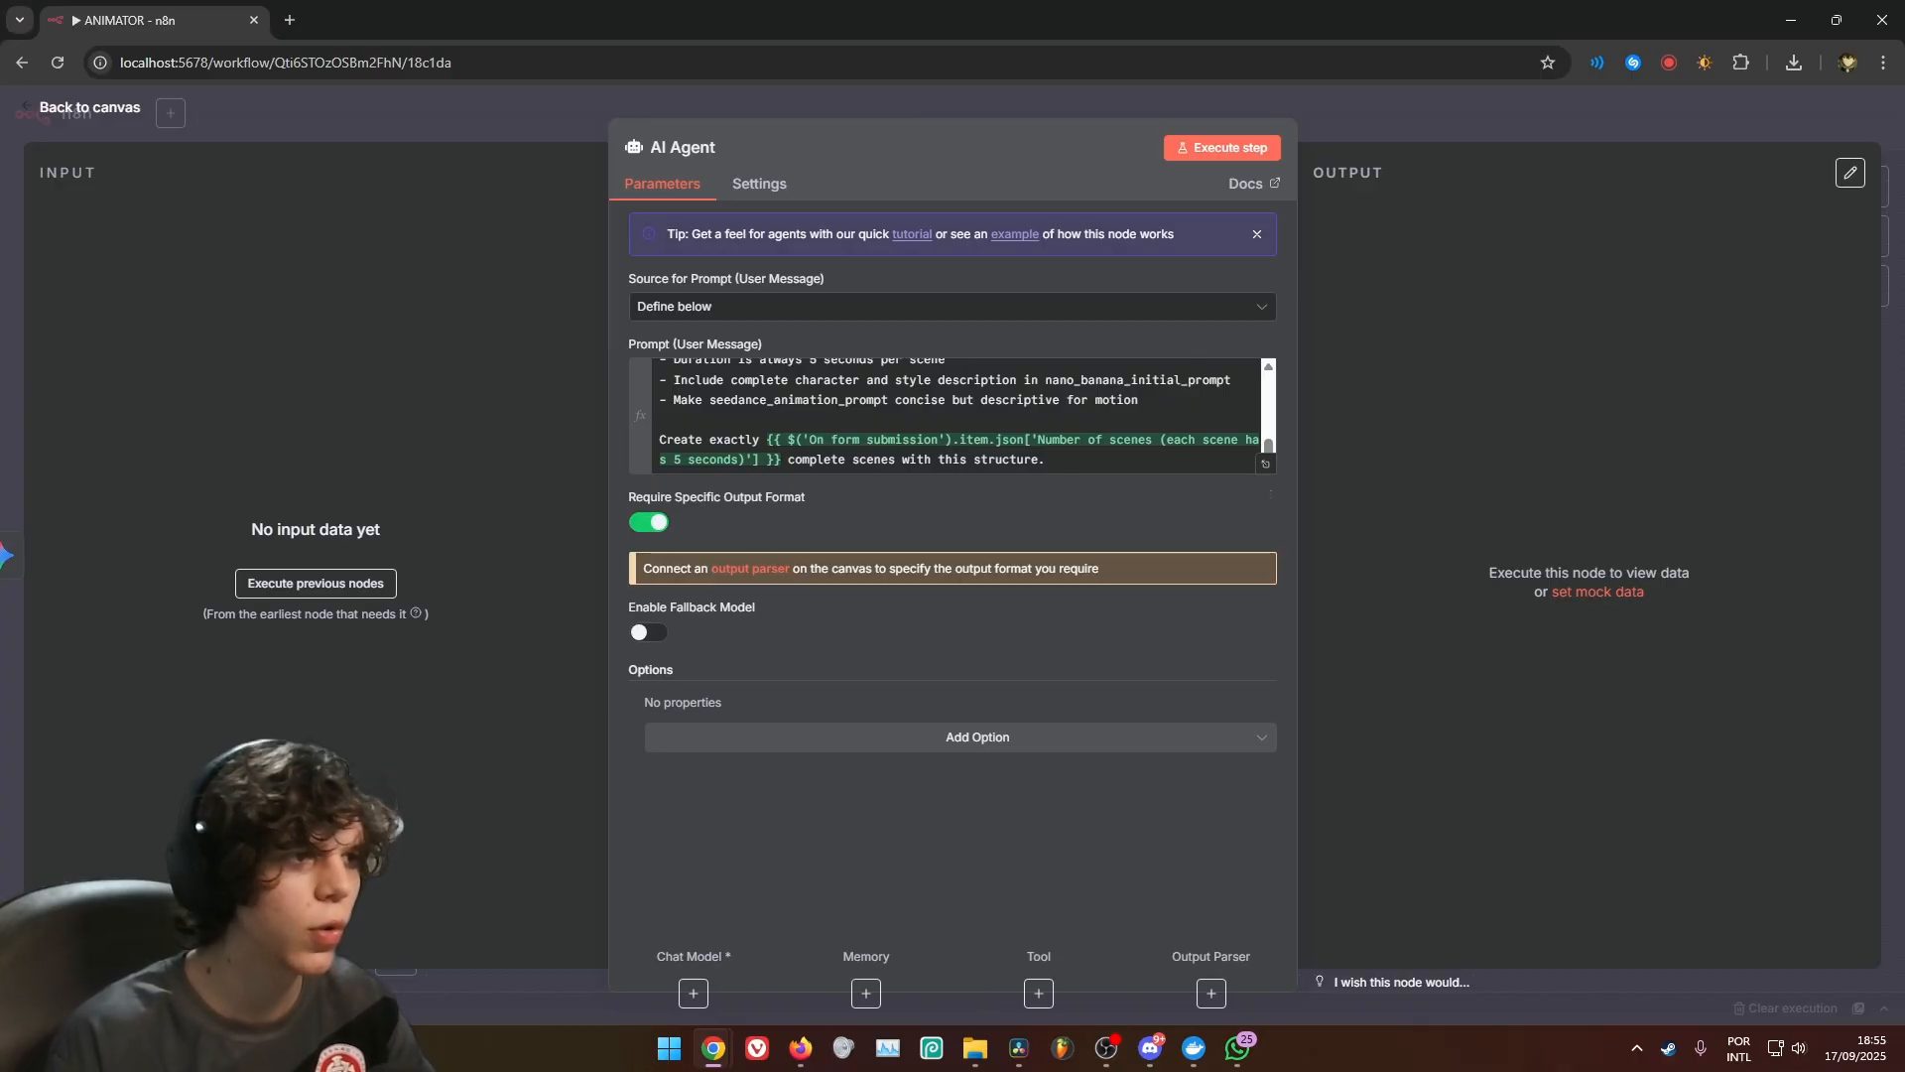
left_click(1476, 115)
left_click(1380, 636)
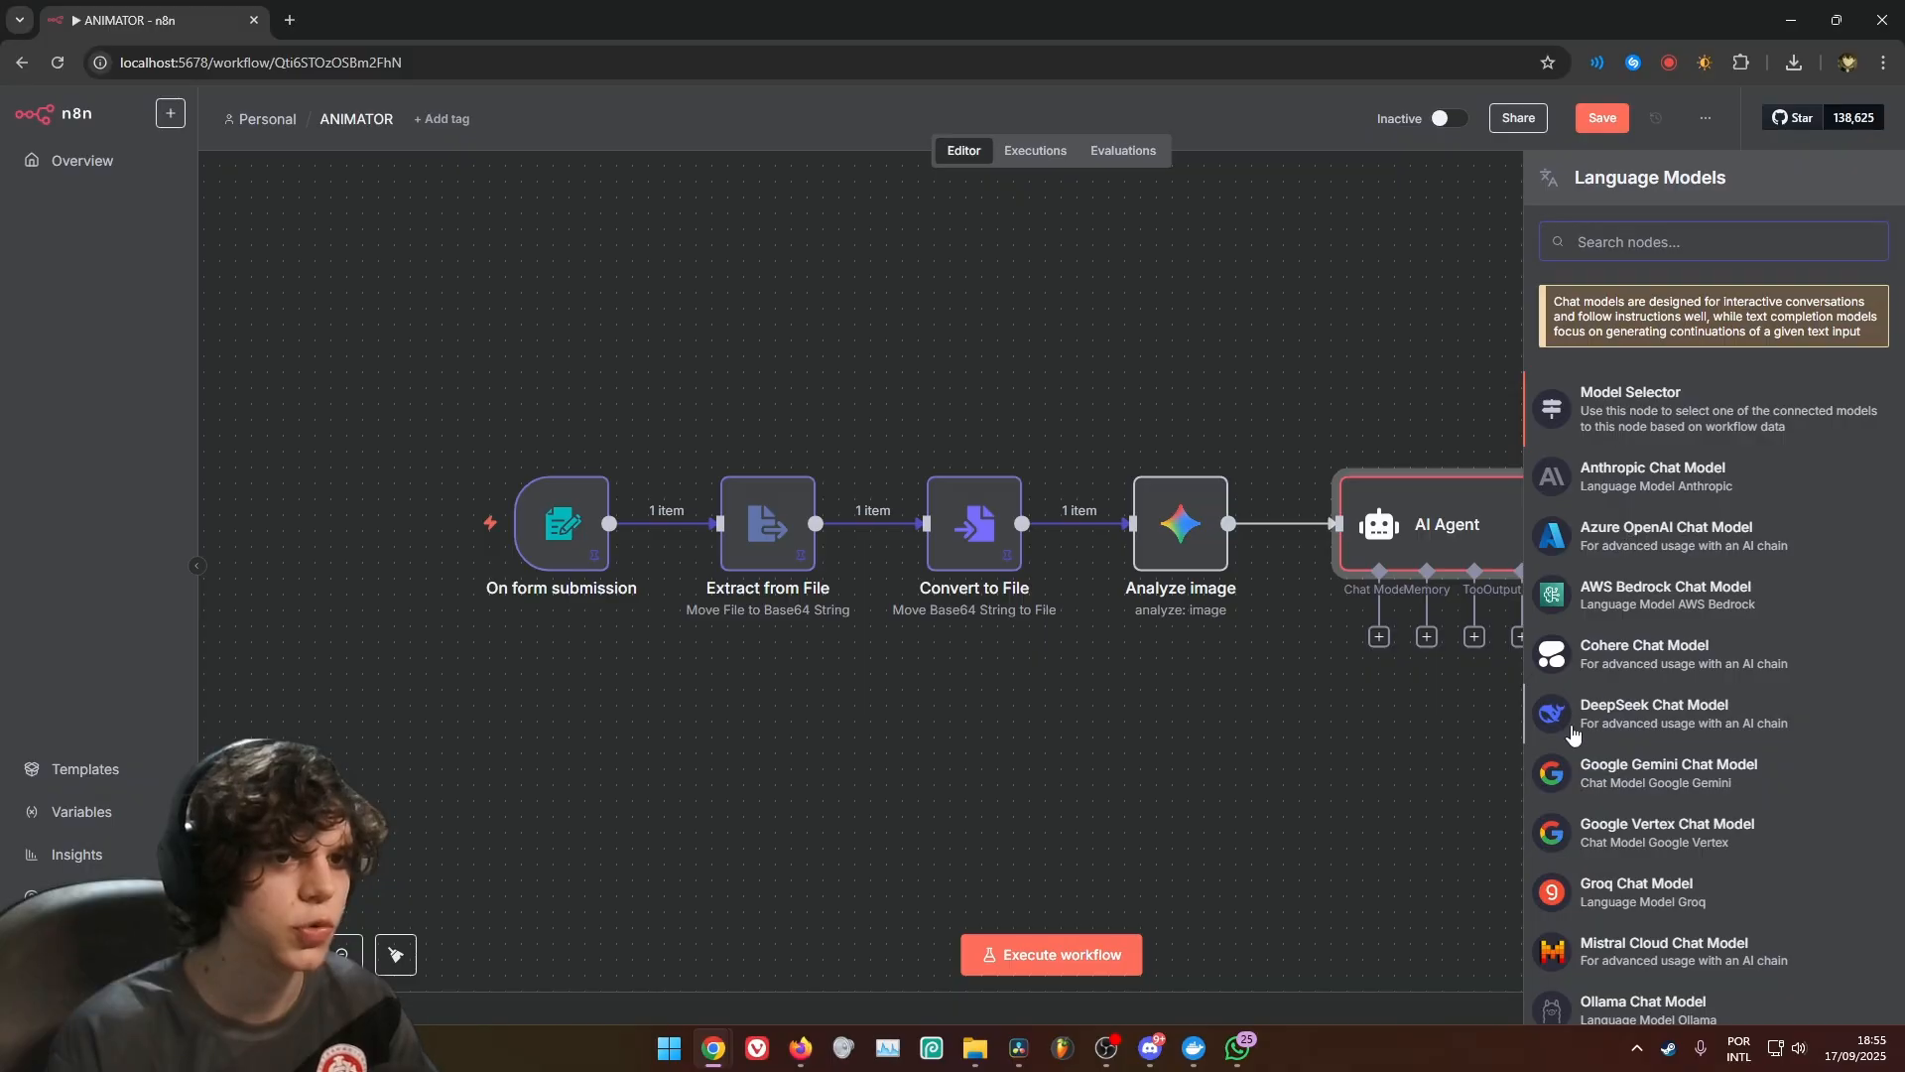
left_click(1588, 779)
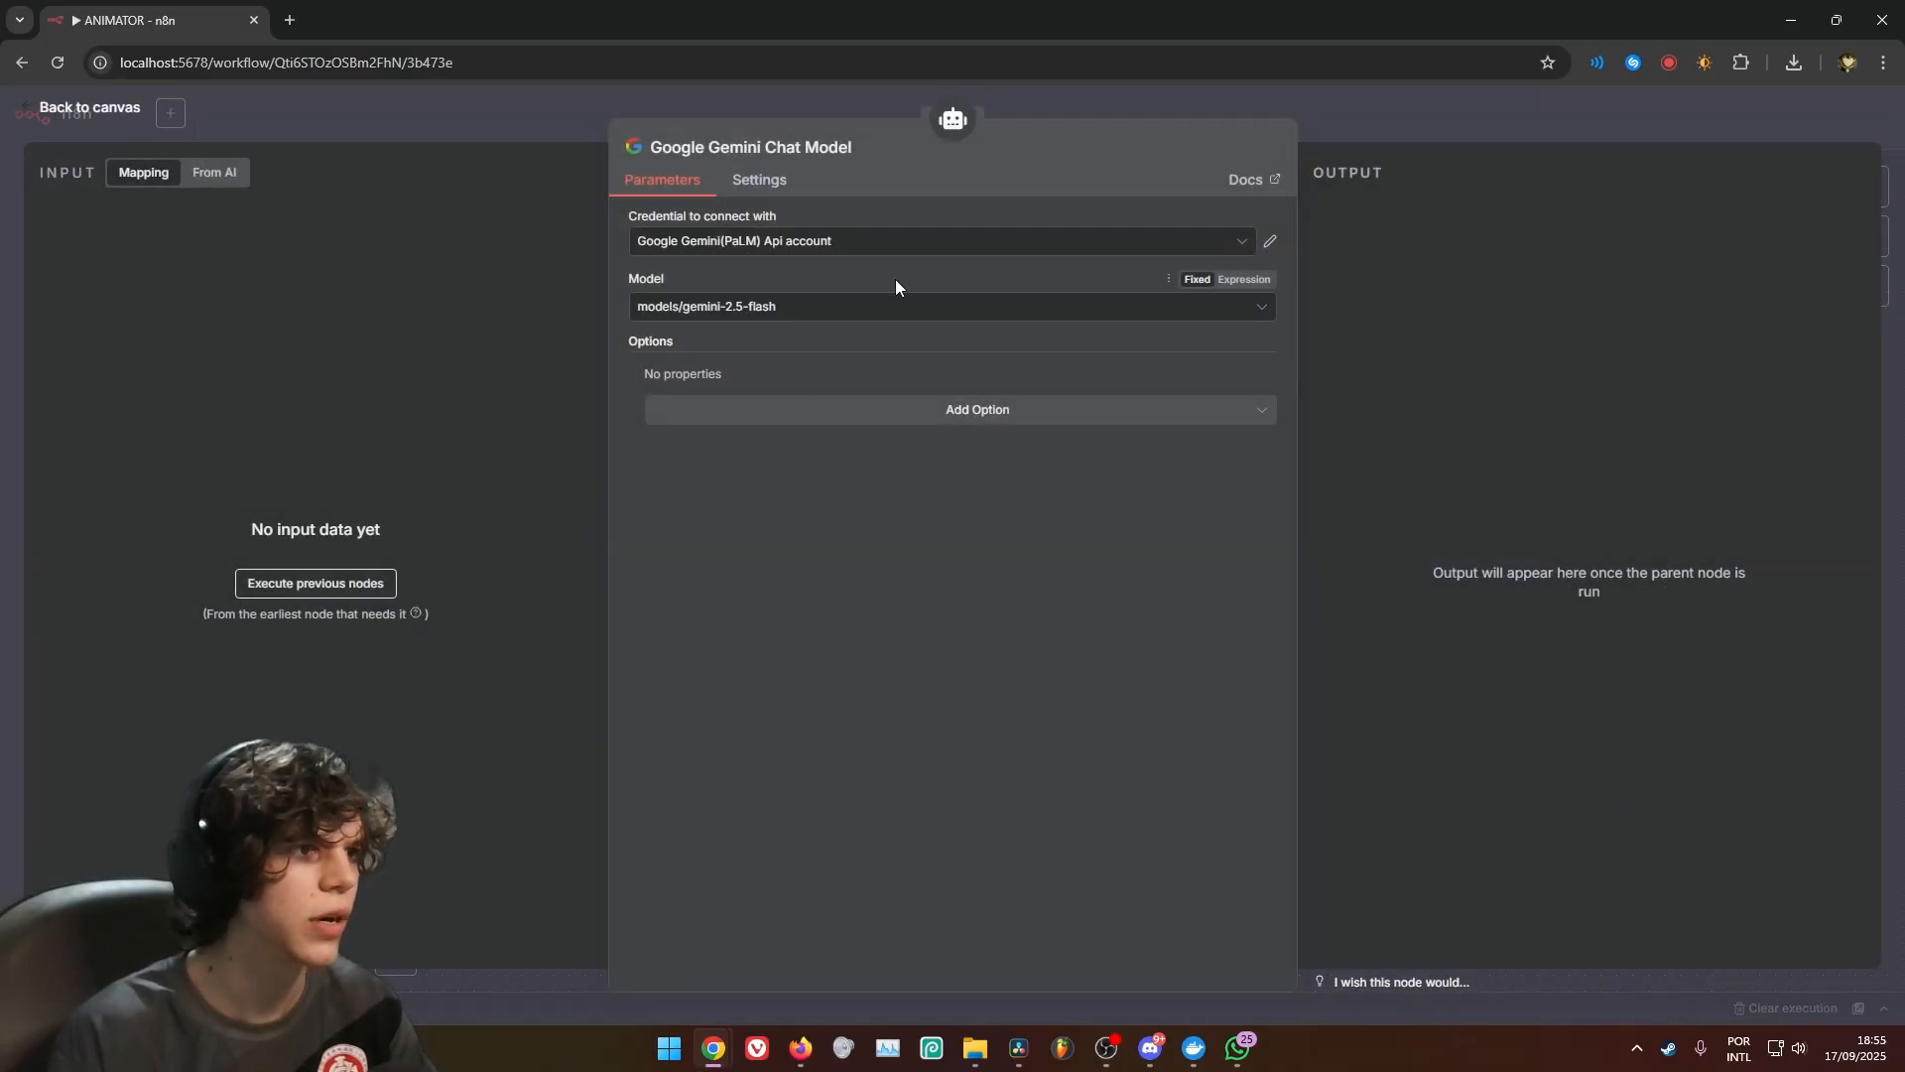
left_click(1455, 127)
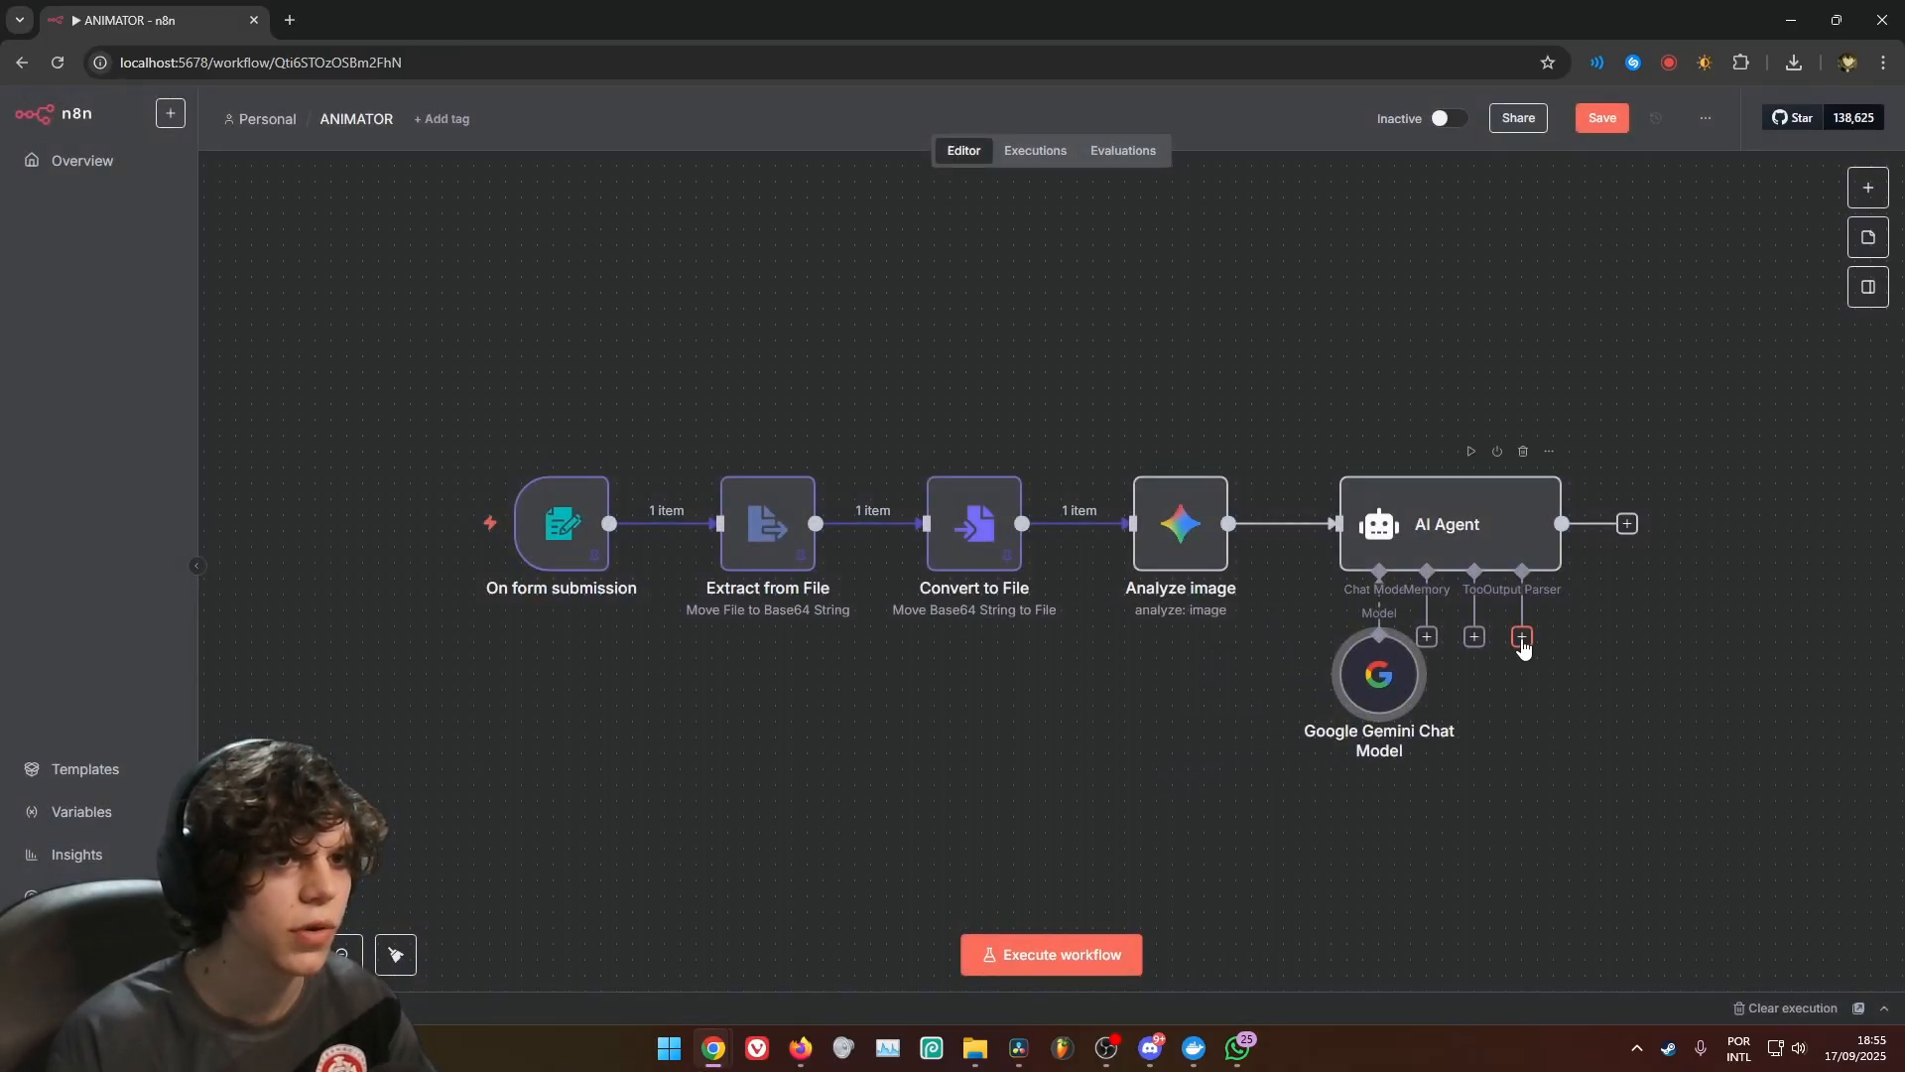
Attach a Structured Output Parser to the AI Agent, replace its JSON example with the copied story and scenes JSON, and open it enlarged
left_click(1523, 636)
left_click(1647, 374)
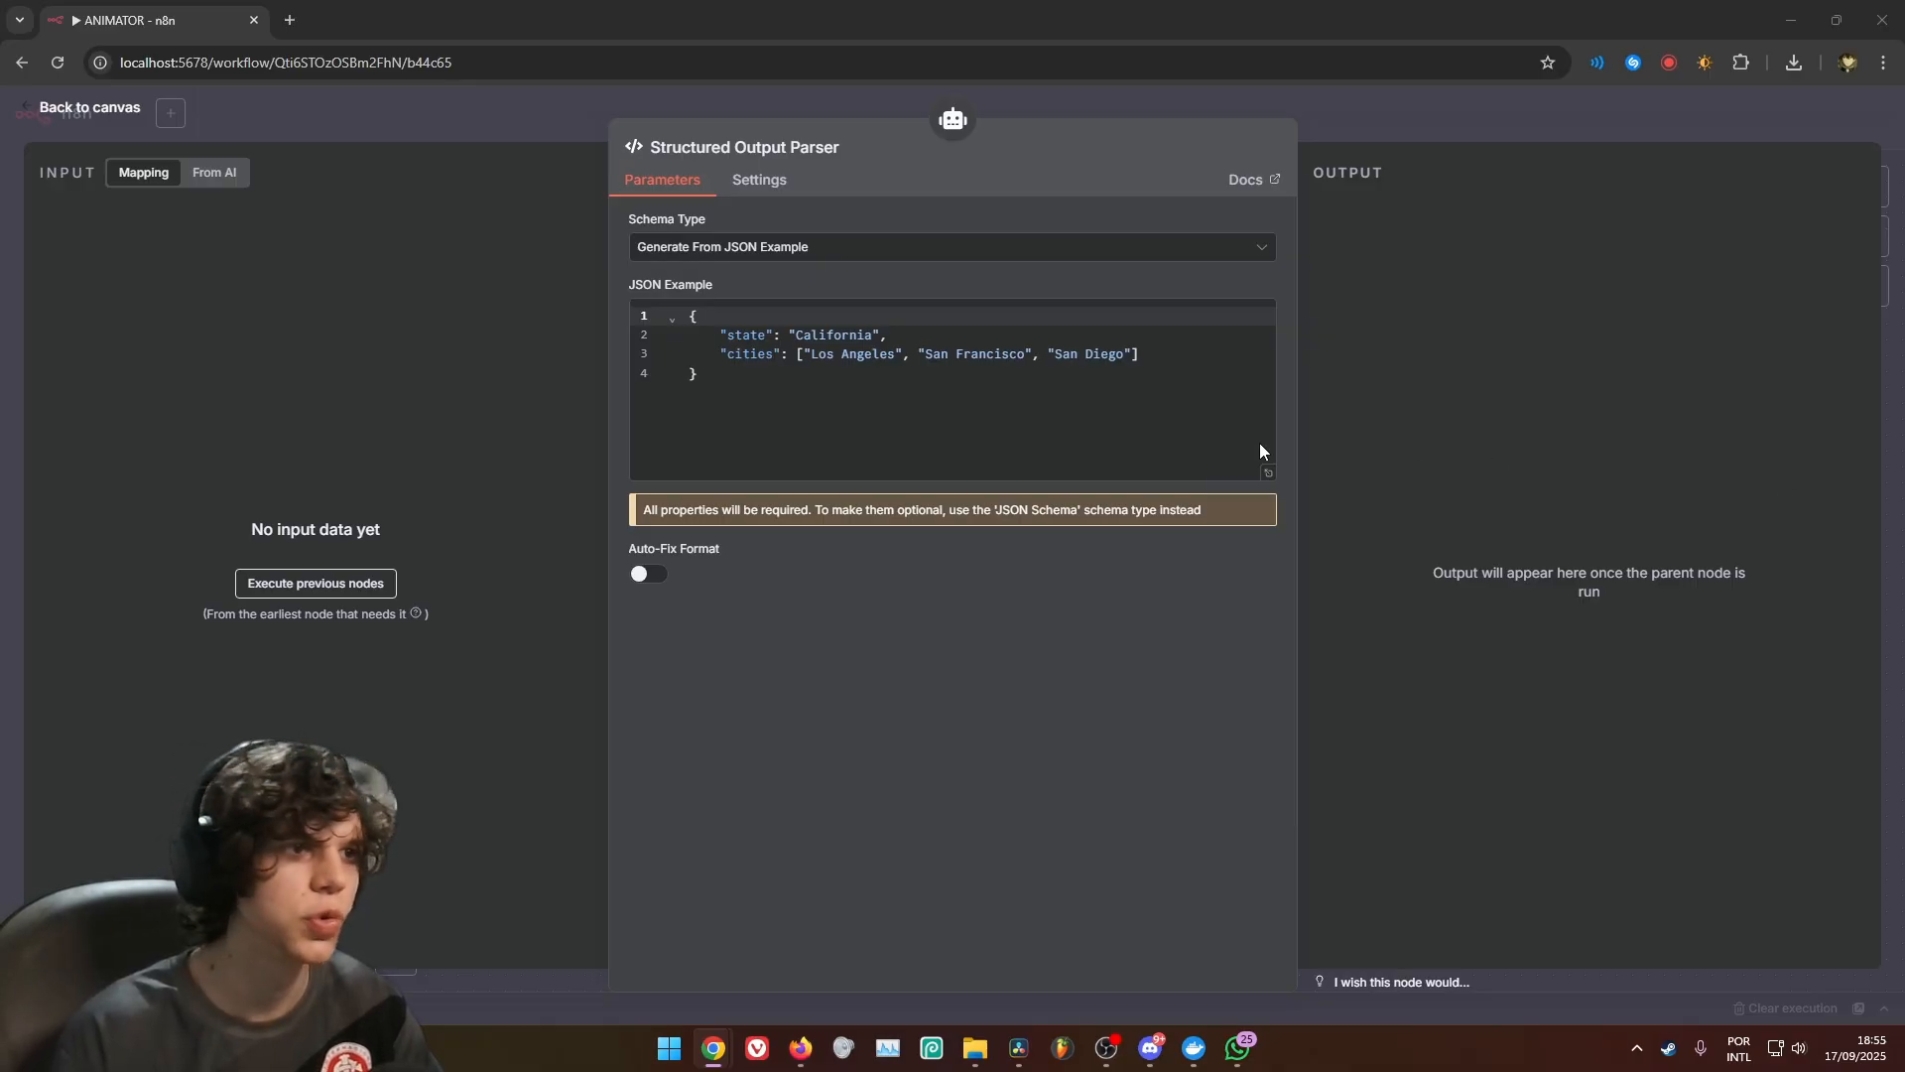
key("ctrl+a")
key("ctrl+v")
left_click(1268, 668)
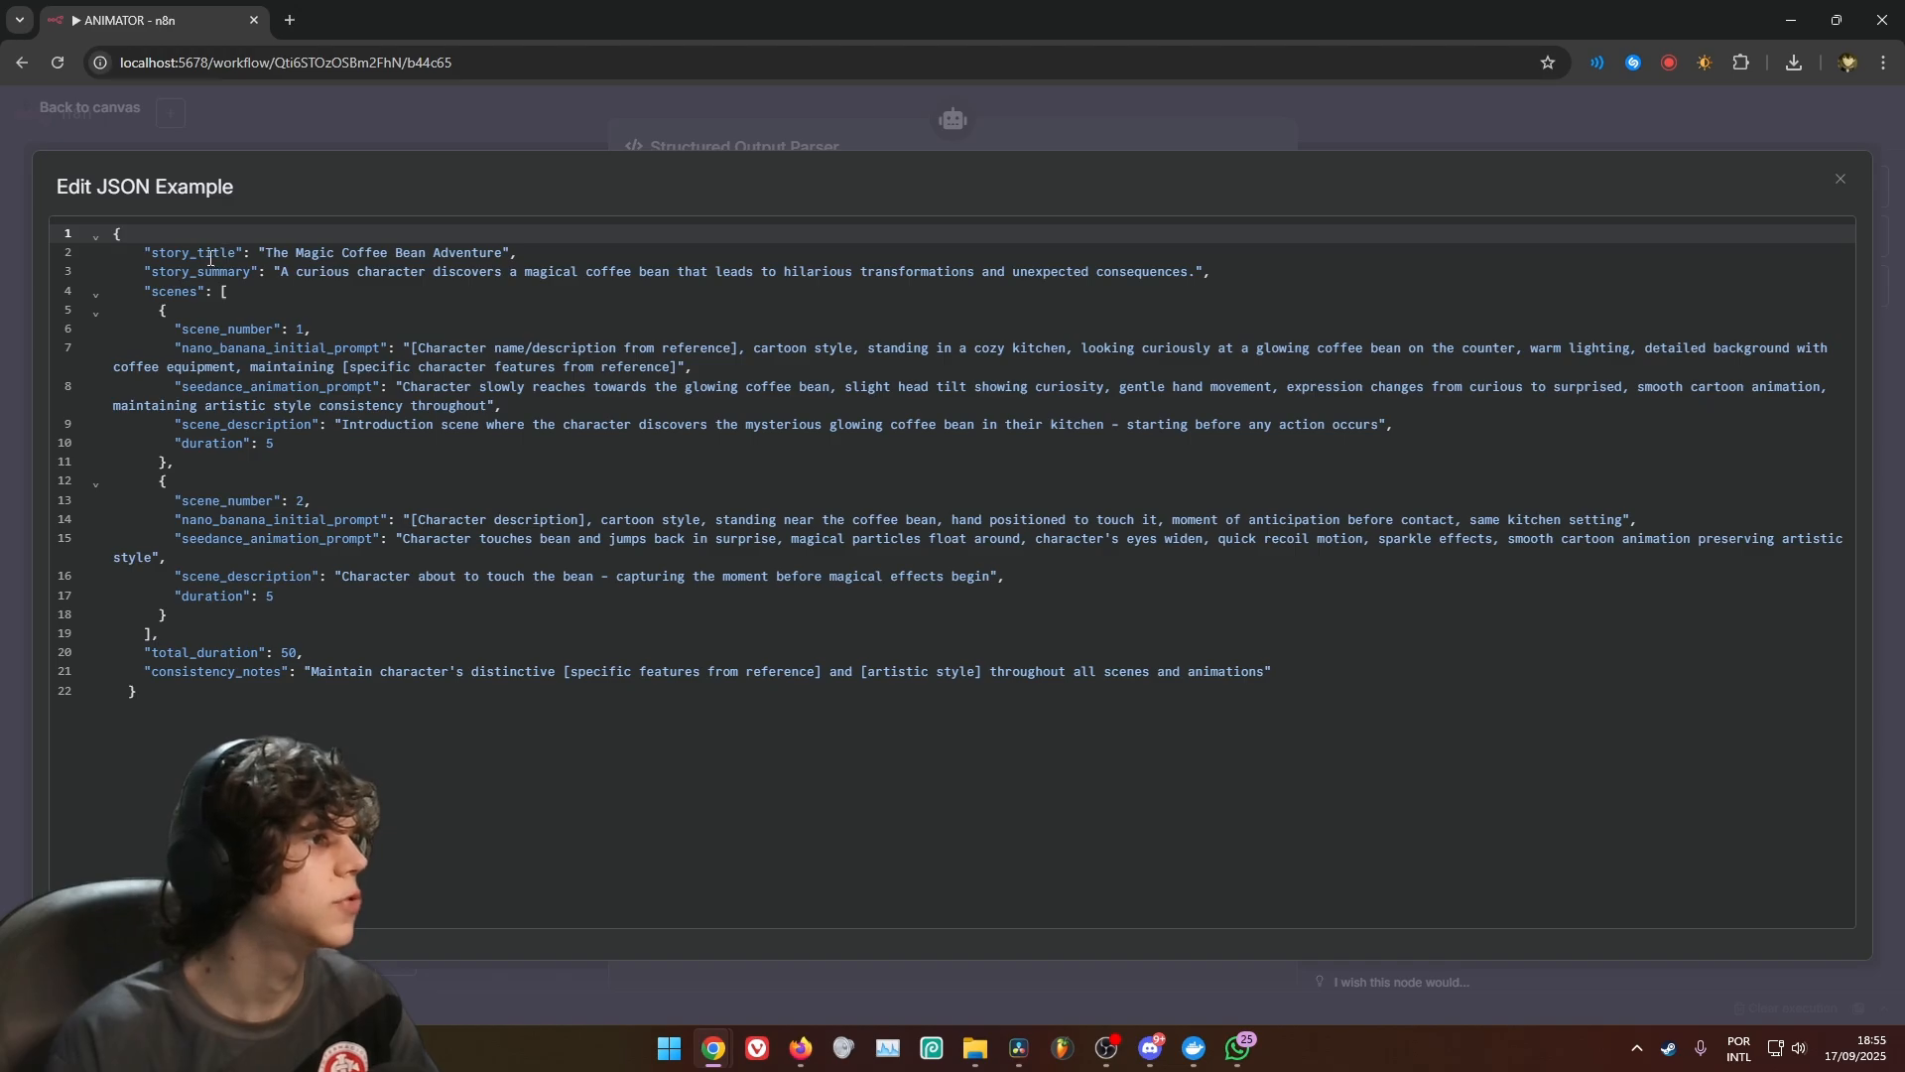
Review the fields of the parser's JSON example and compare them with the output structure at the end of the AI Agent's prompt
left_click_drag(260, 253, 517, 254)
left_click_drag(517, 254, 510, 256)
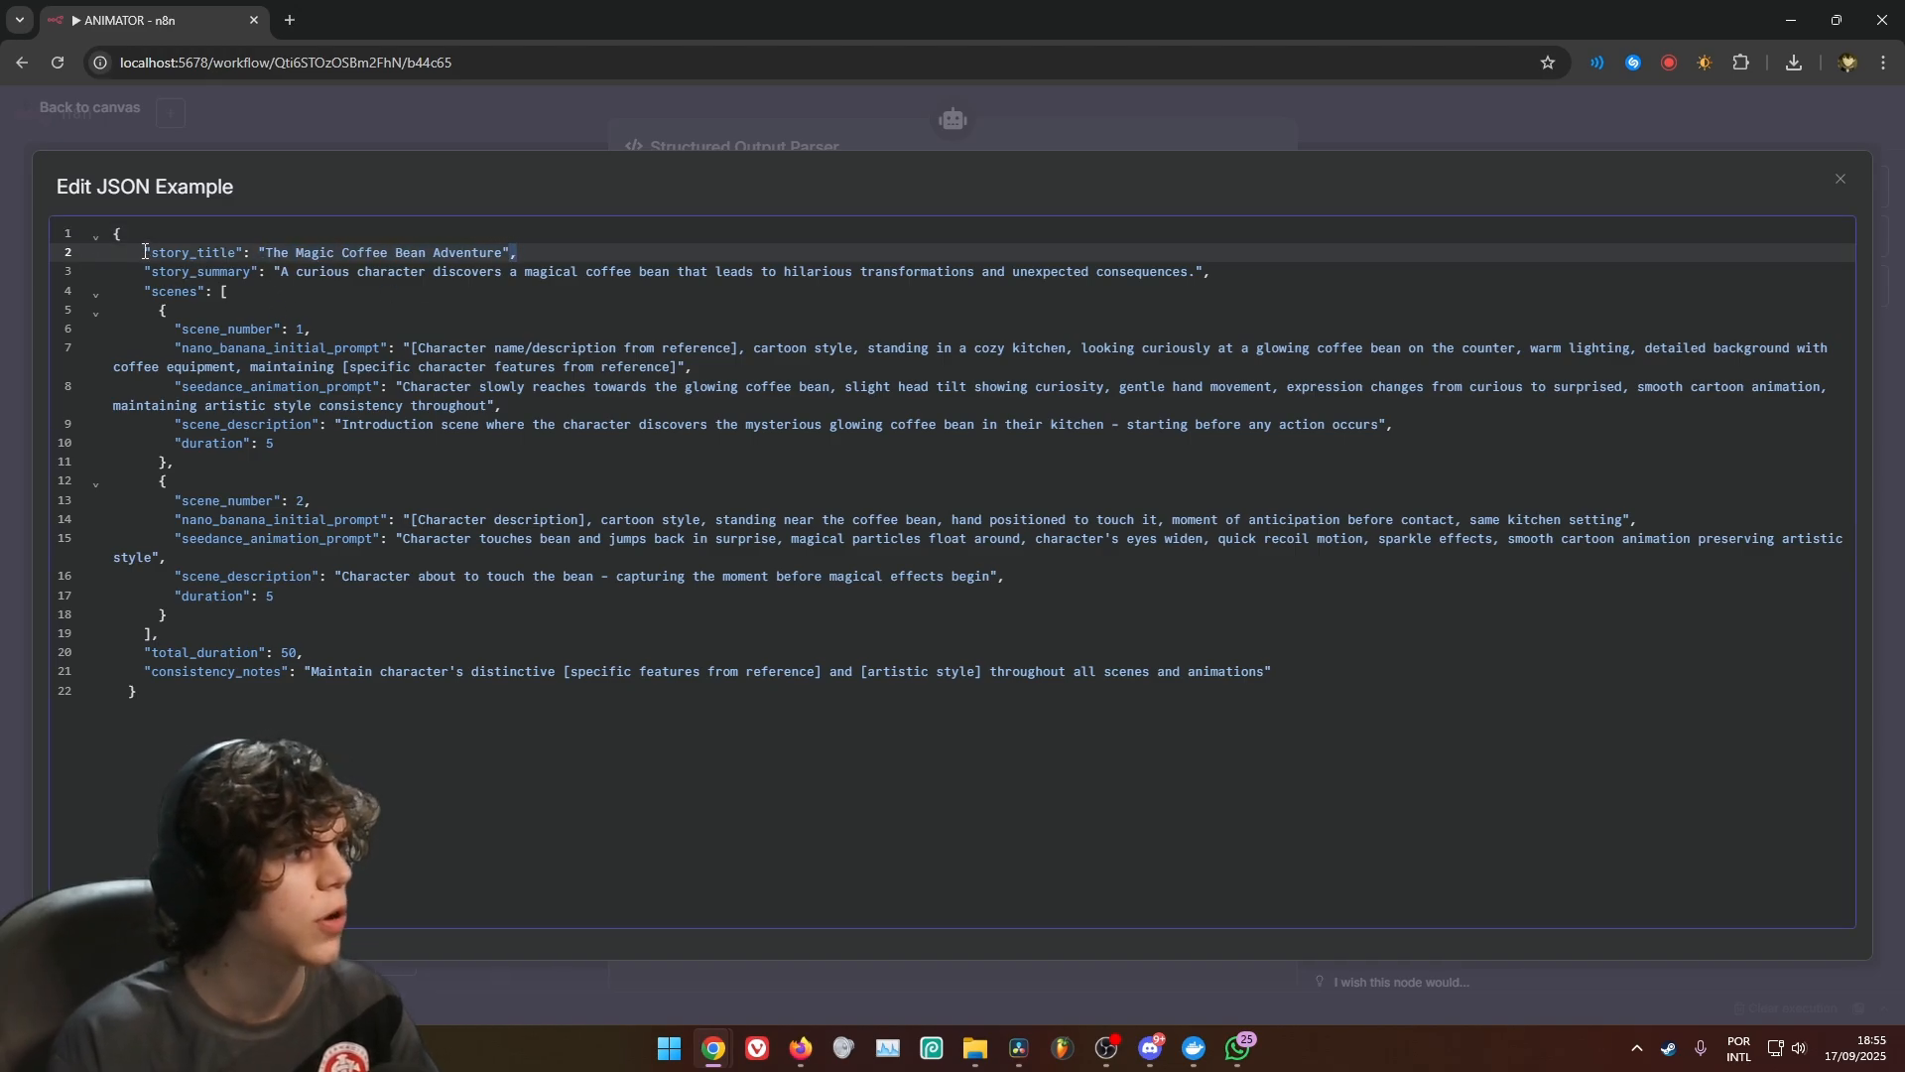
left_click_drag(145, 252, 416, 673)
left_click(390, 693)
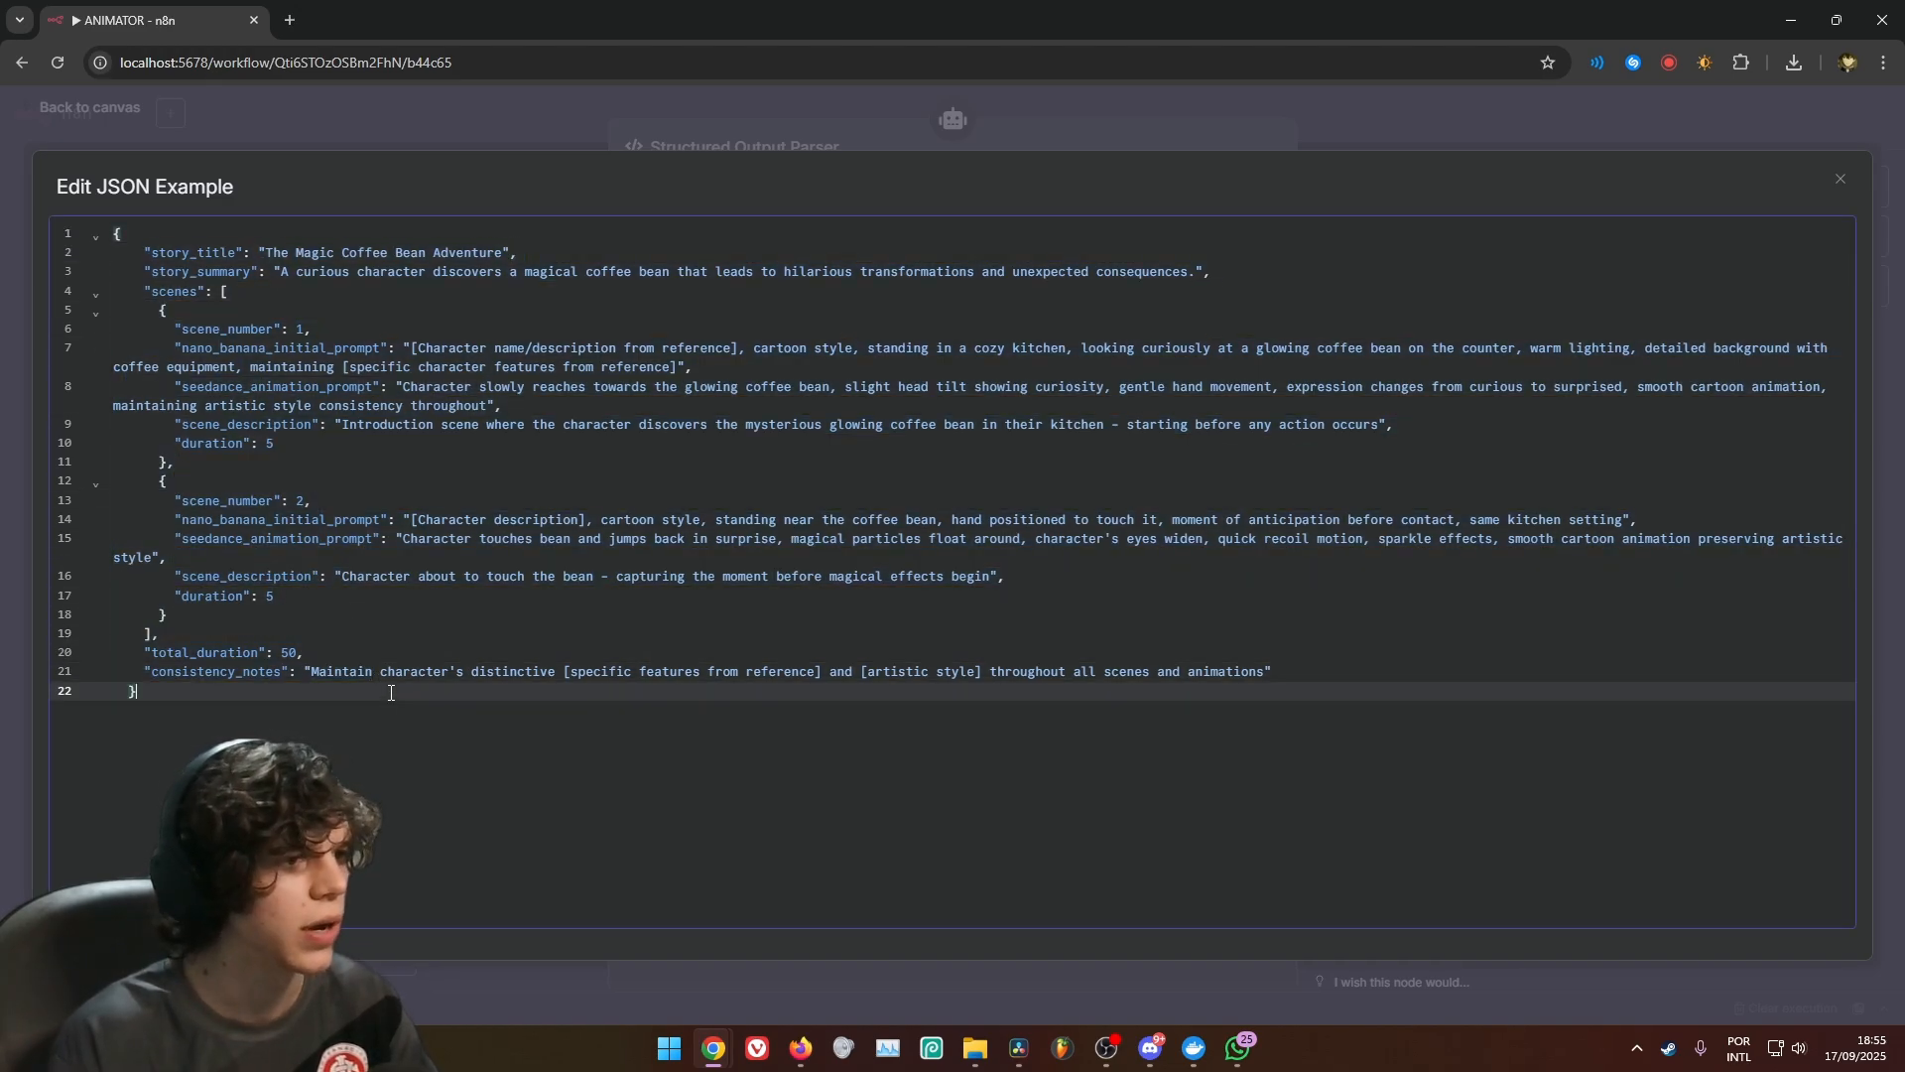
left_click(1068, 140)
left_click(1242, 109)
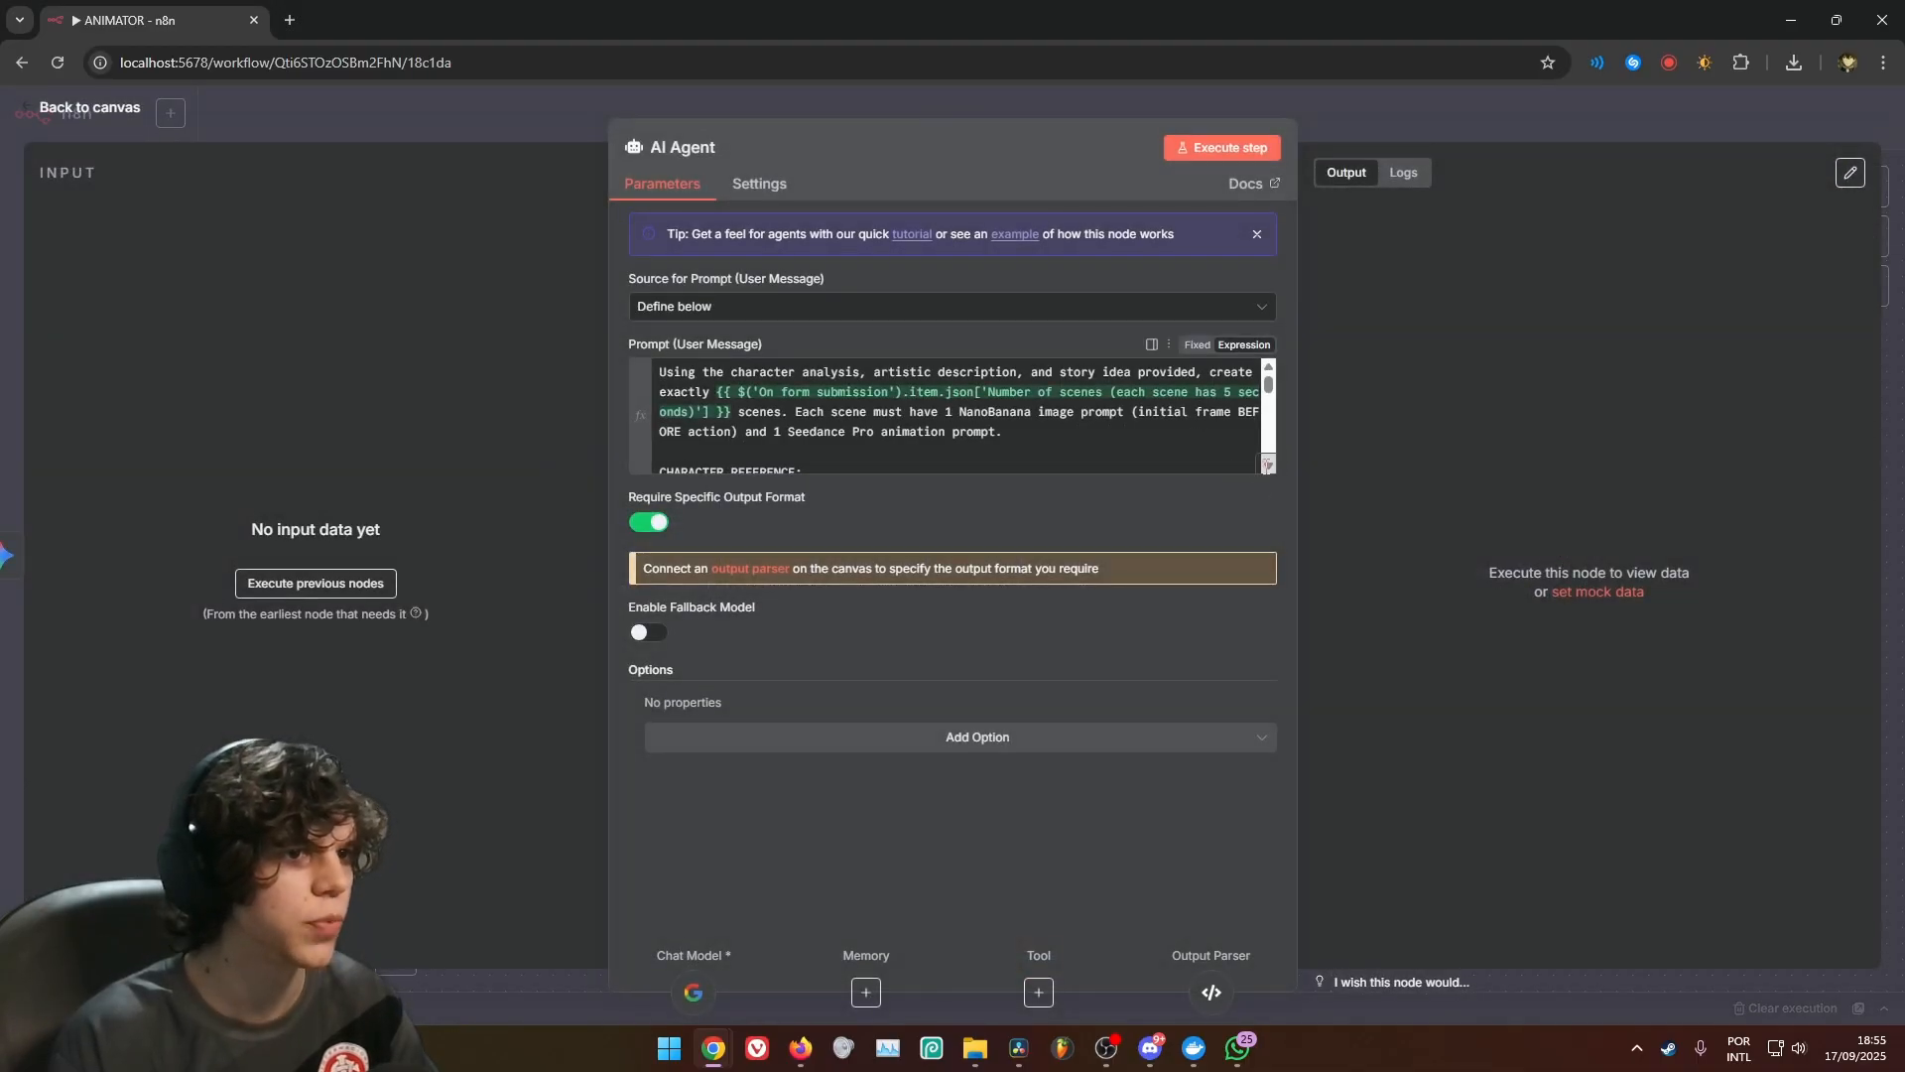
left_click(1263, 471)
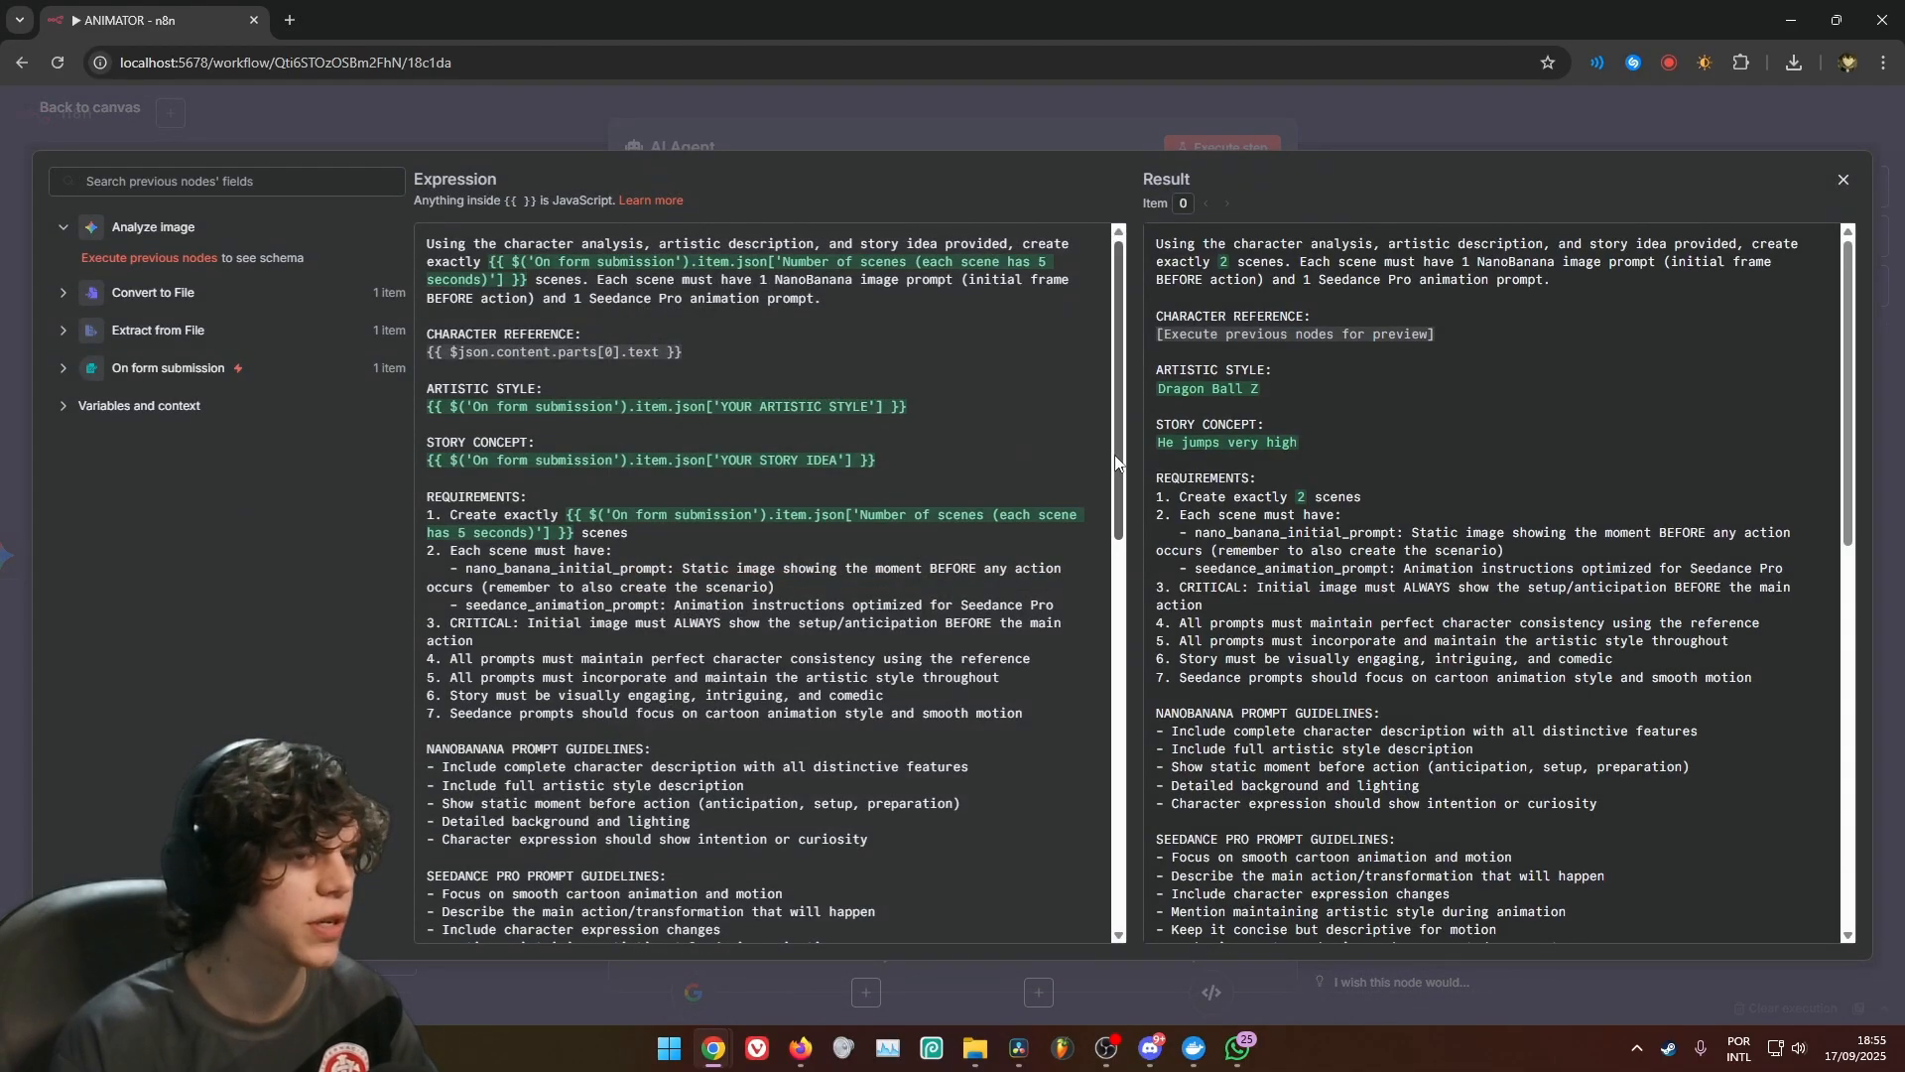
left_click_drag(1118, 460, 1100, 857)
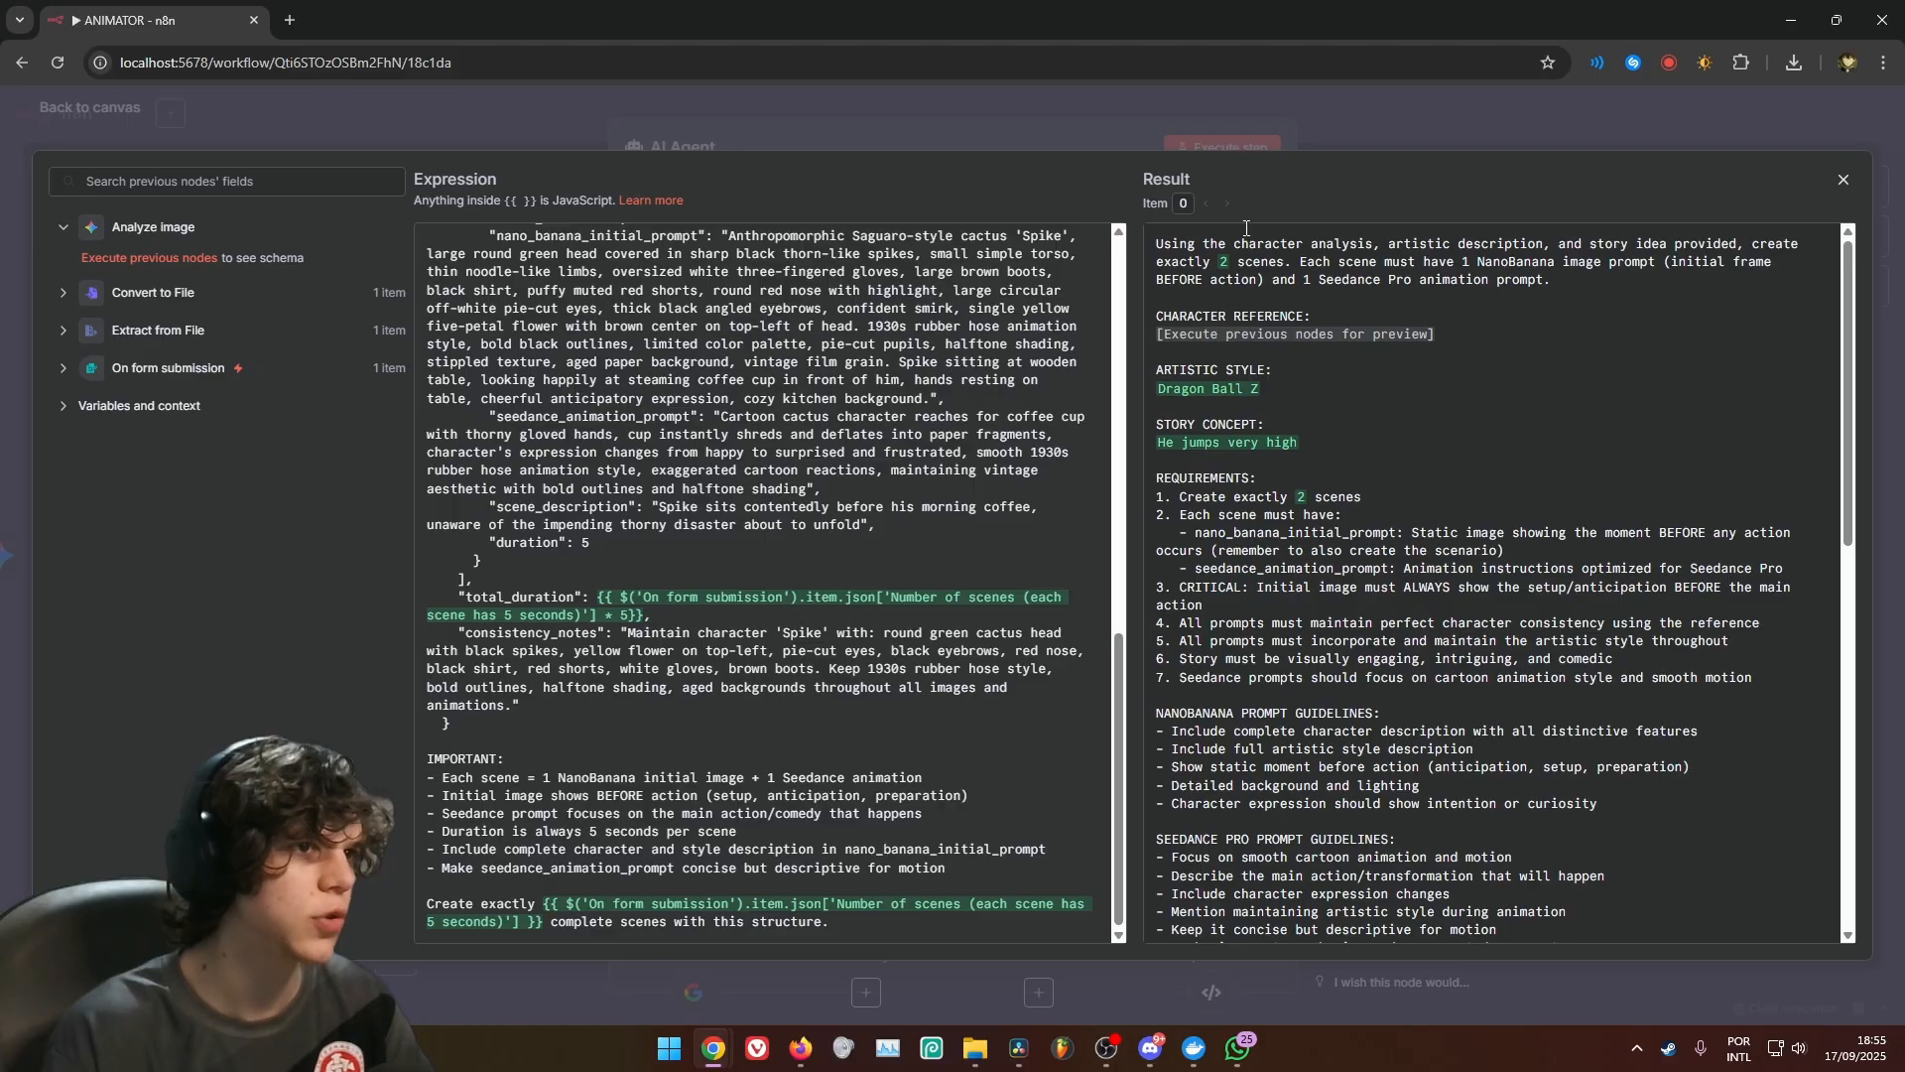
left_click(1152, 135)
left_click(1389, 135)
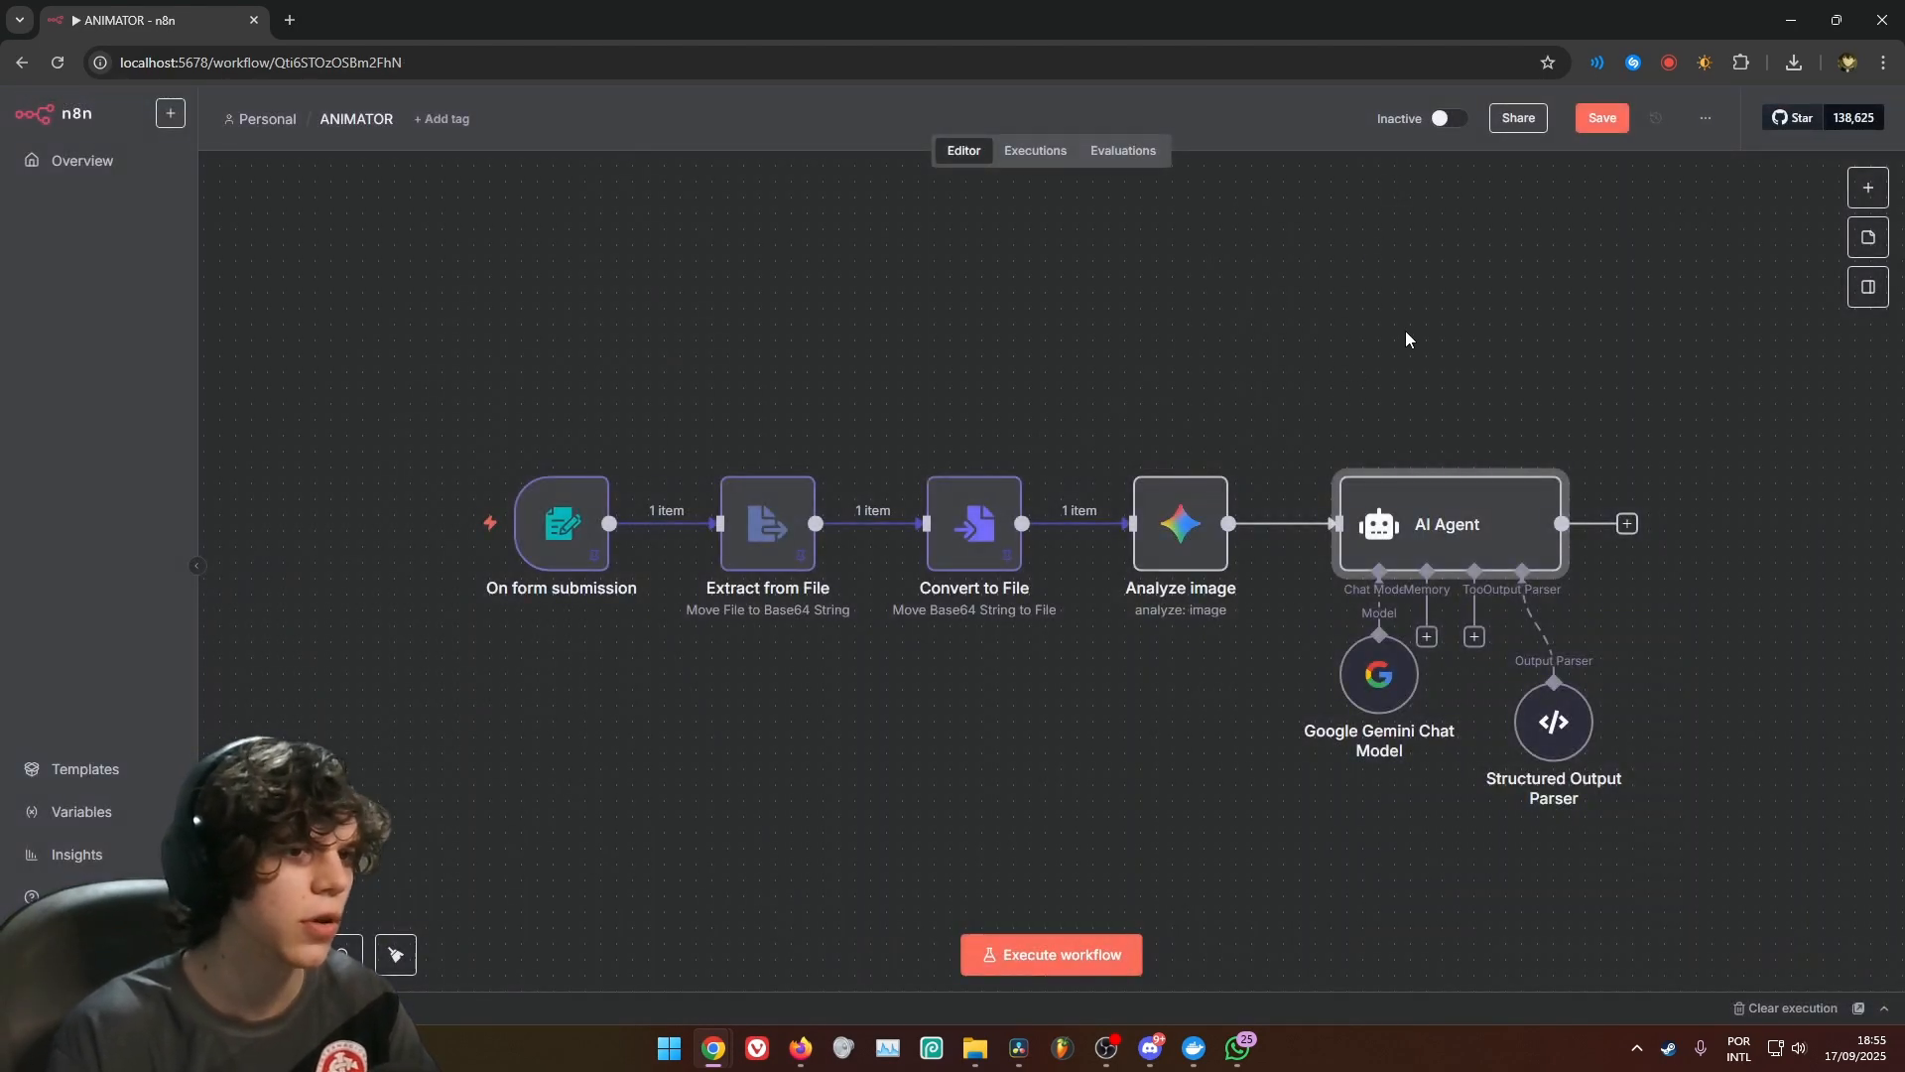
Move the Structured Output Parser node up beside the Google Gemini Chat Model, beneath the AI Agent
left_click_drag(1389, 314, 1030, 276)
left_click_drag(1179, 701, 1175, 647)
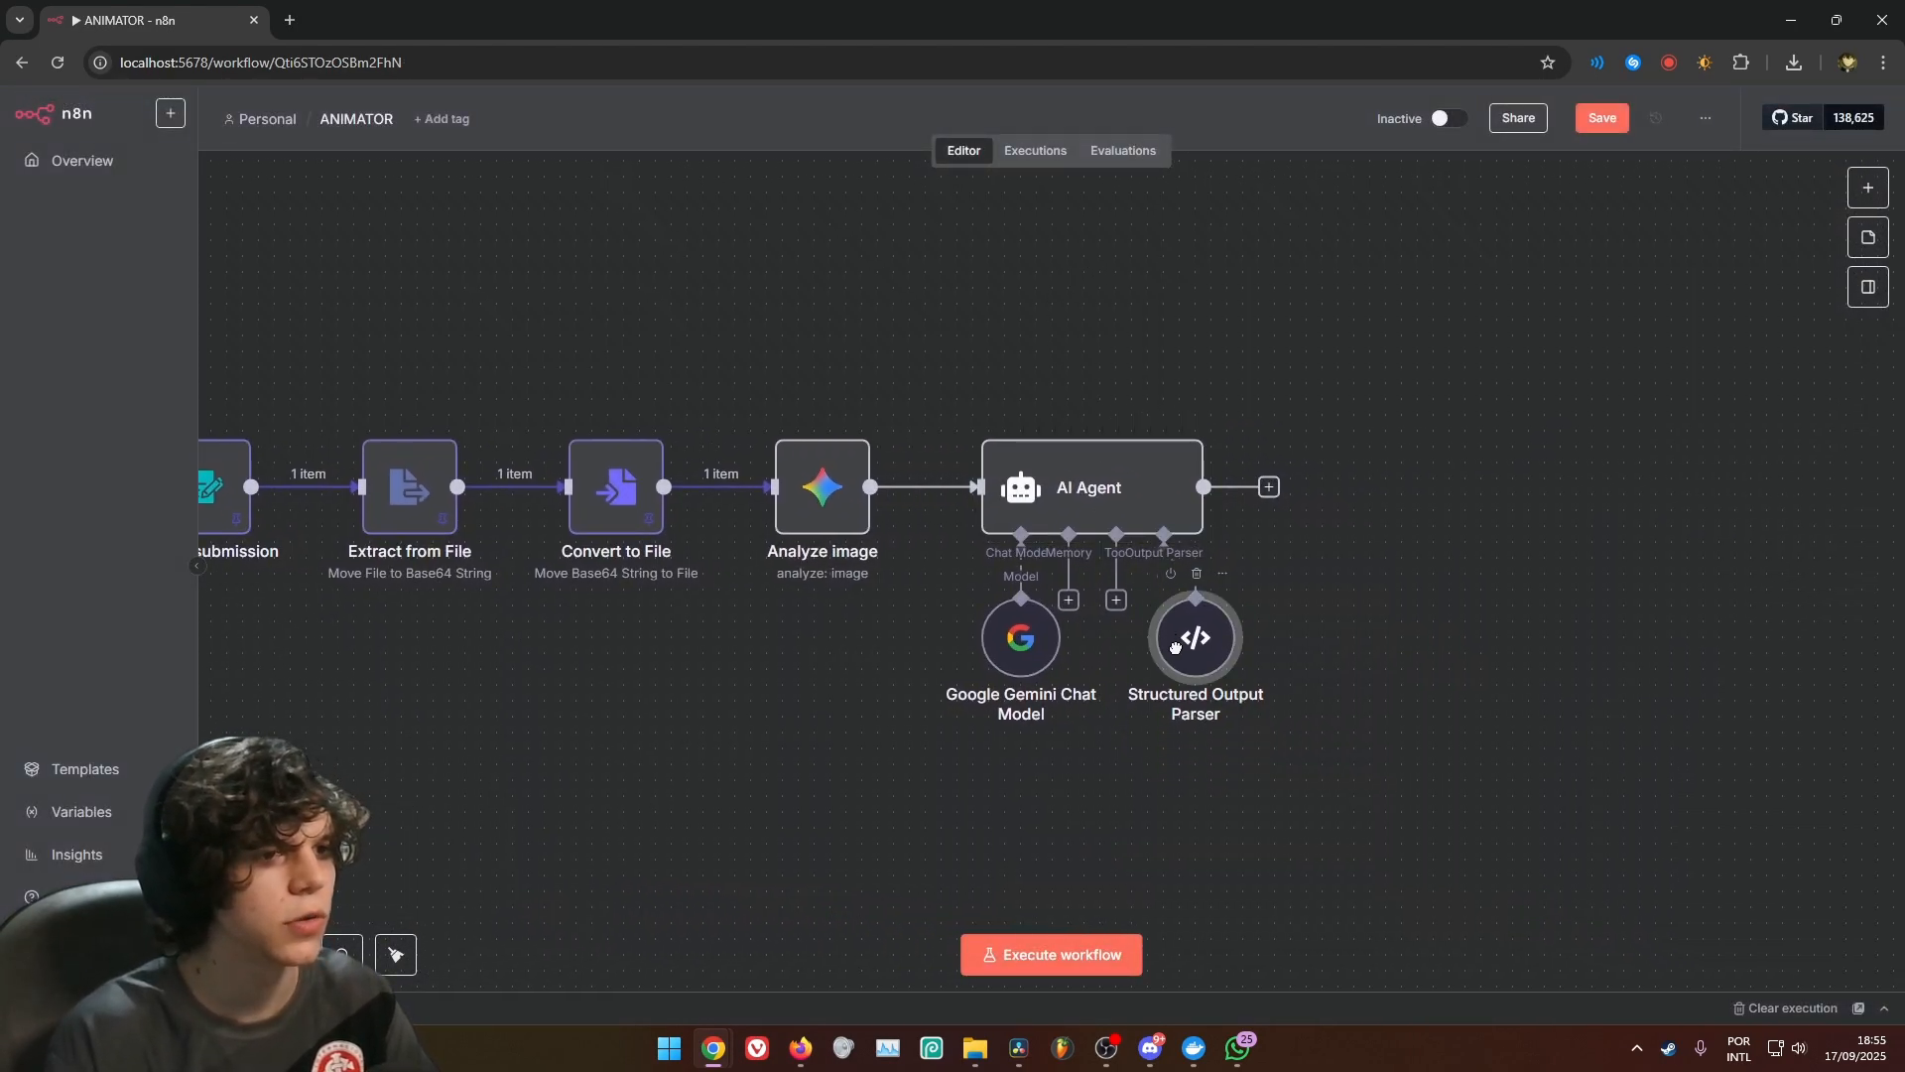
left_click_drag(1322, 594, 1010, 579)
left_click_drag(891, 630, 872, 628)
left_click(1100, 608)
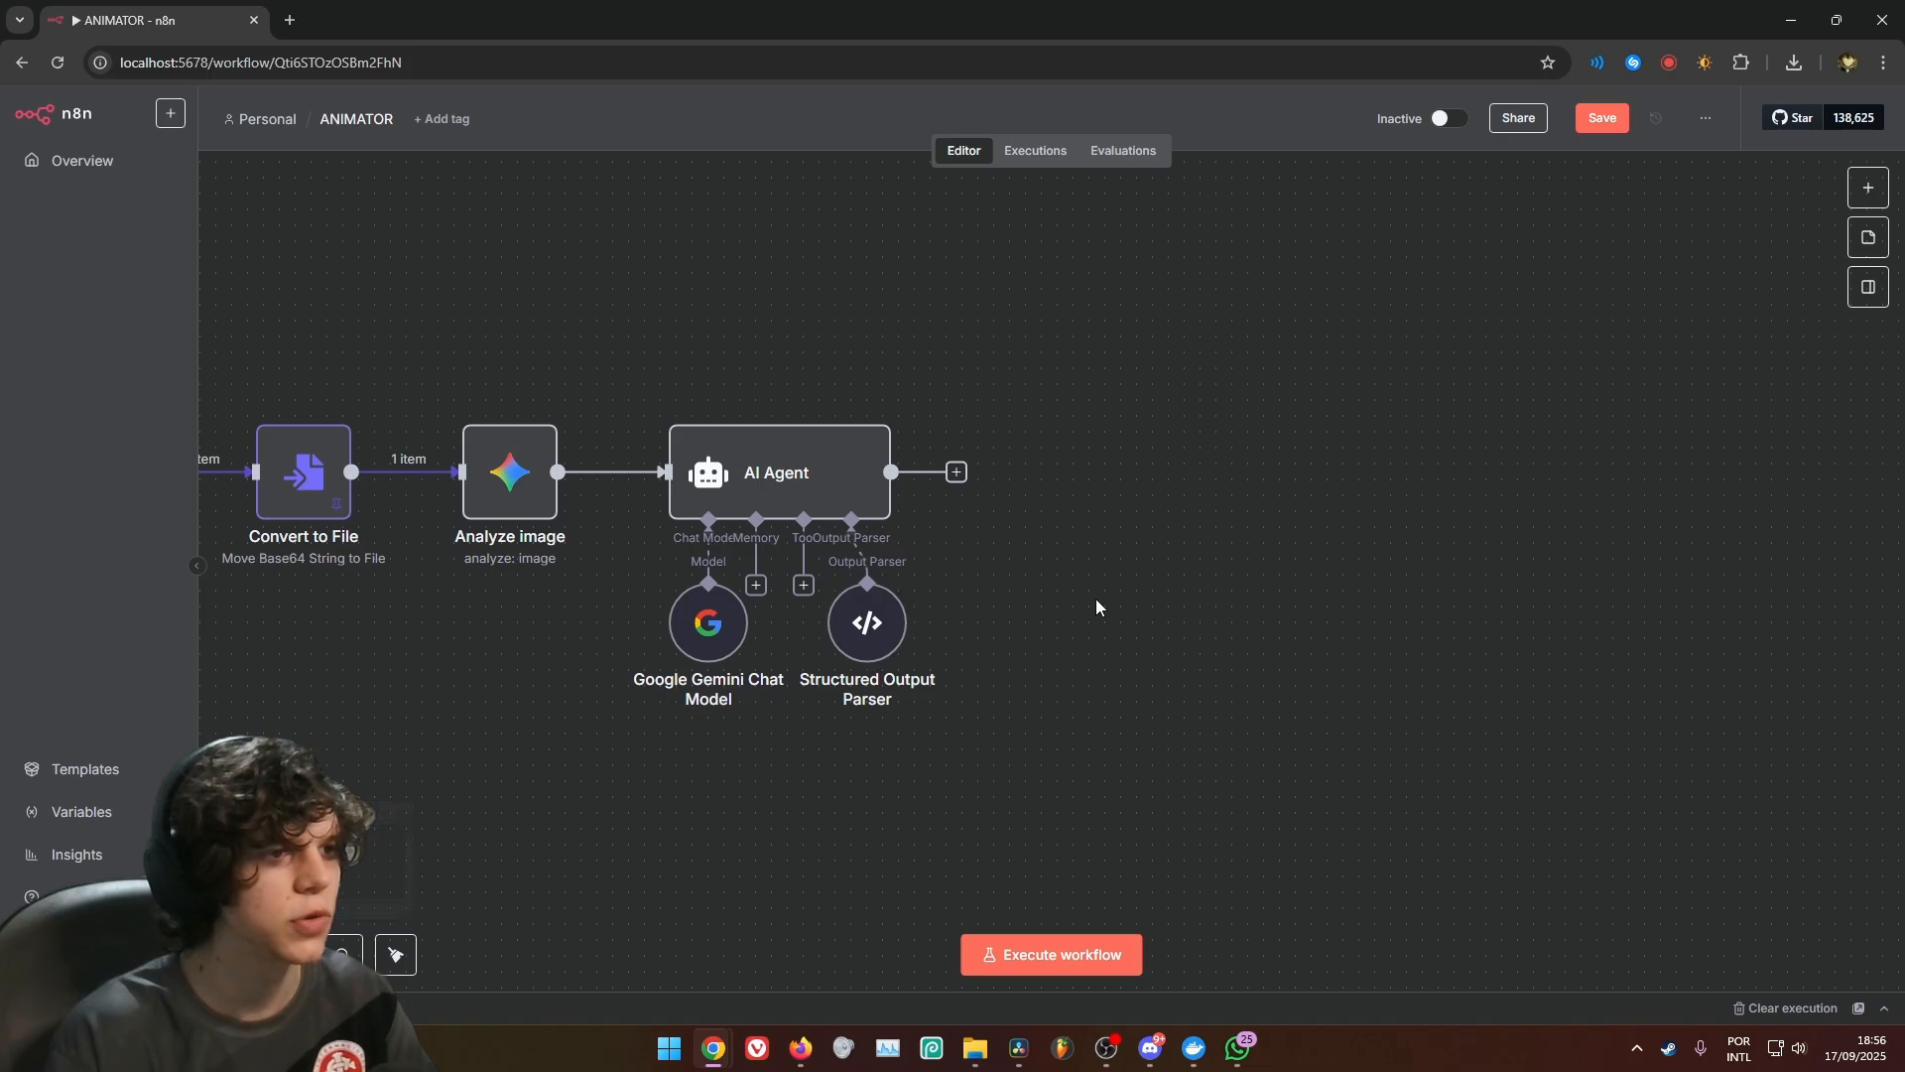
Add a Split Out node after the AI Agent and set its fields to split out to output.scenes
left_click_drag(1173, 564, 967, 544)
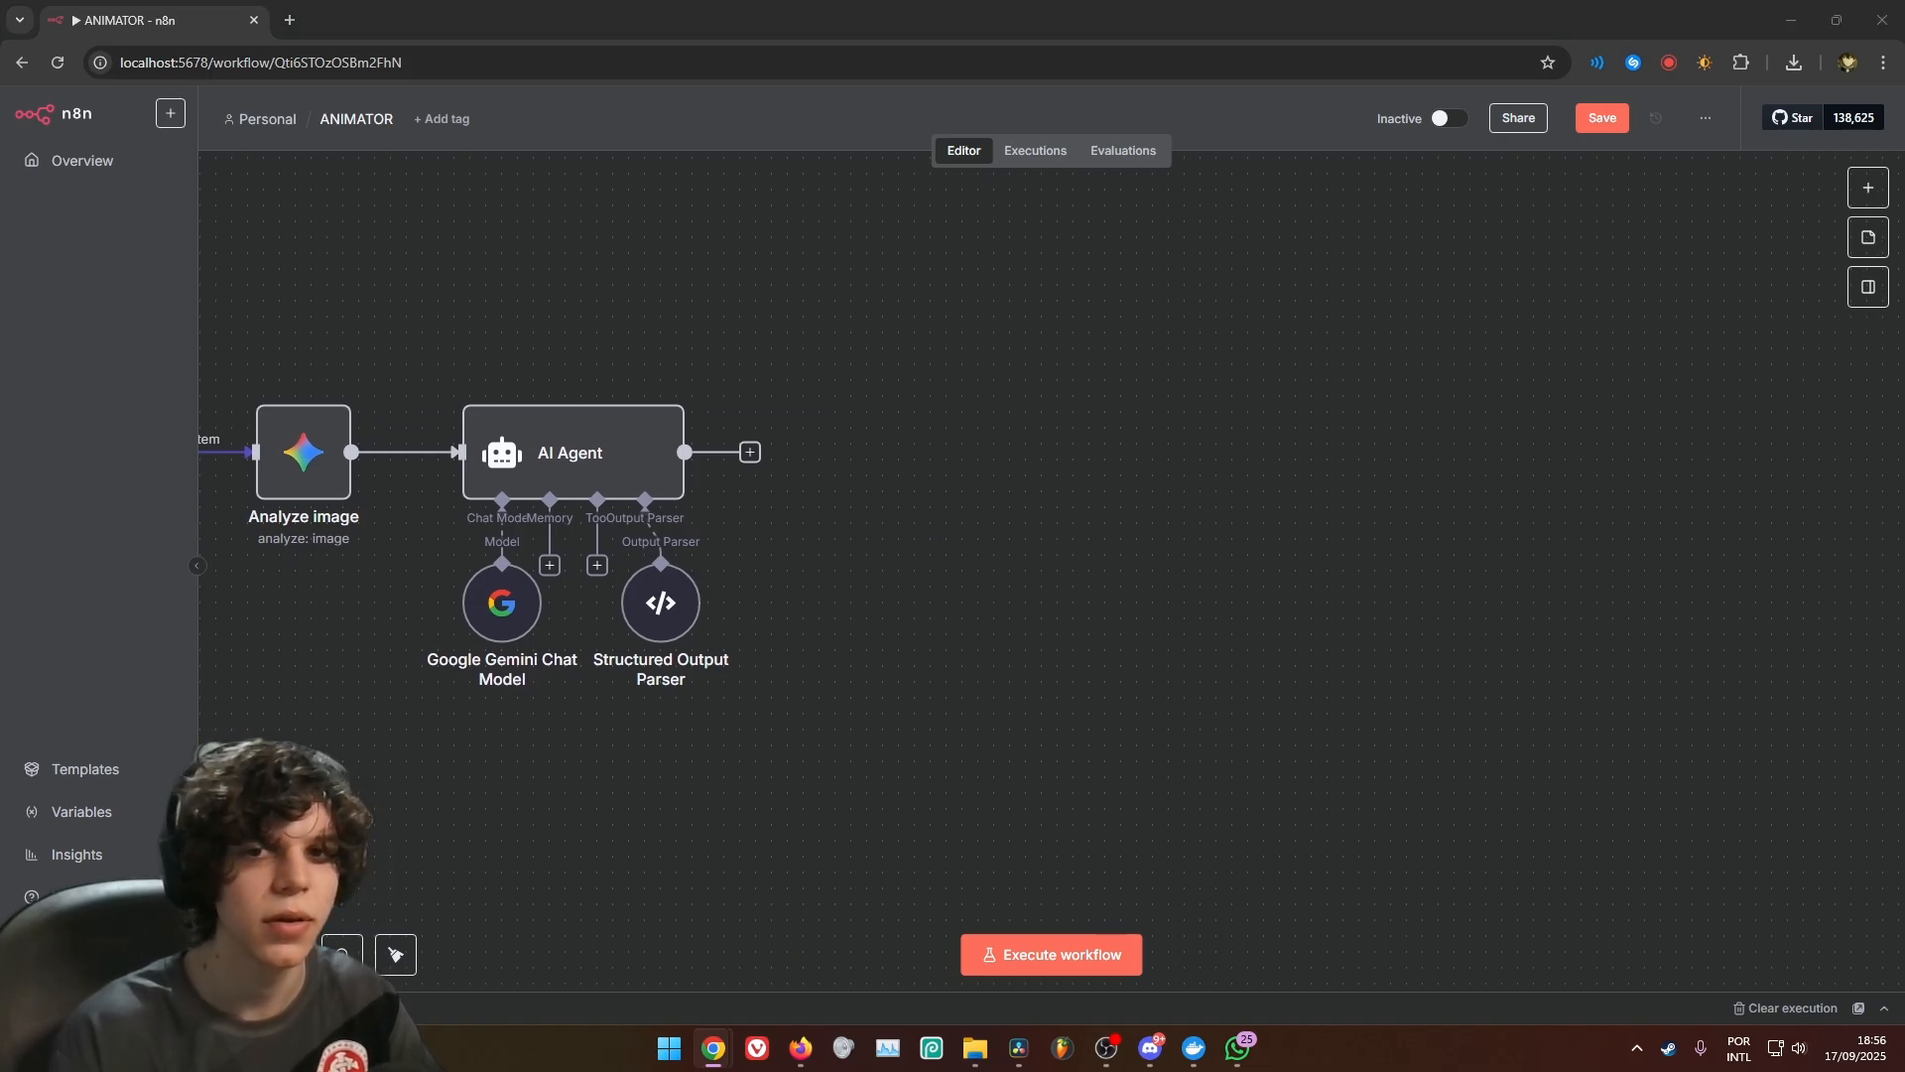
left_click(751, 452)
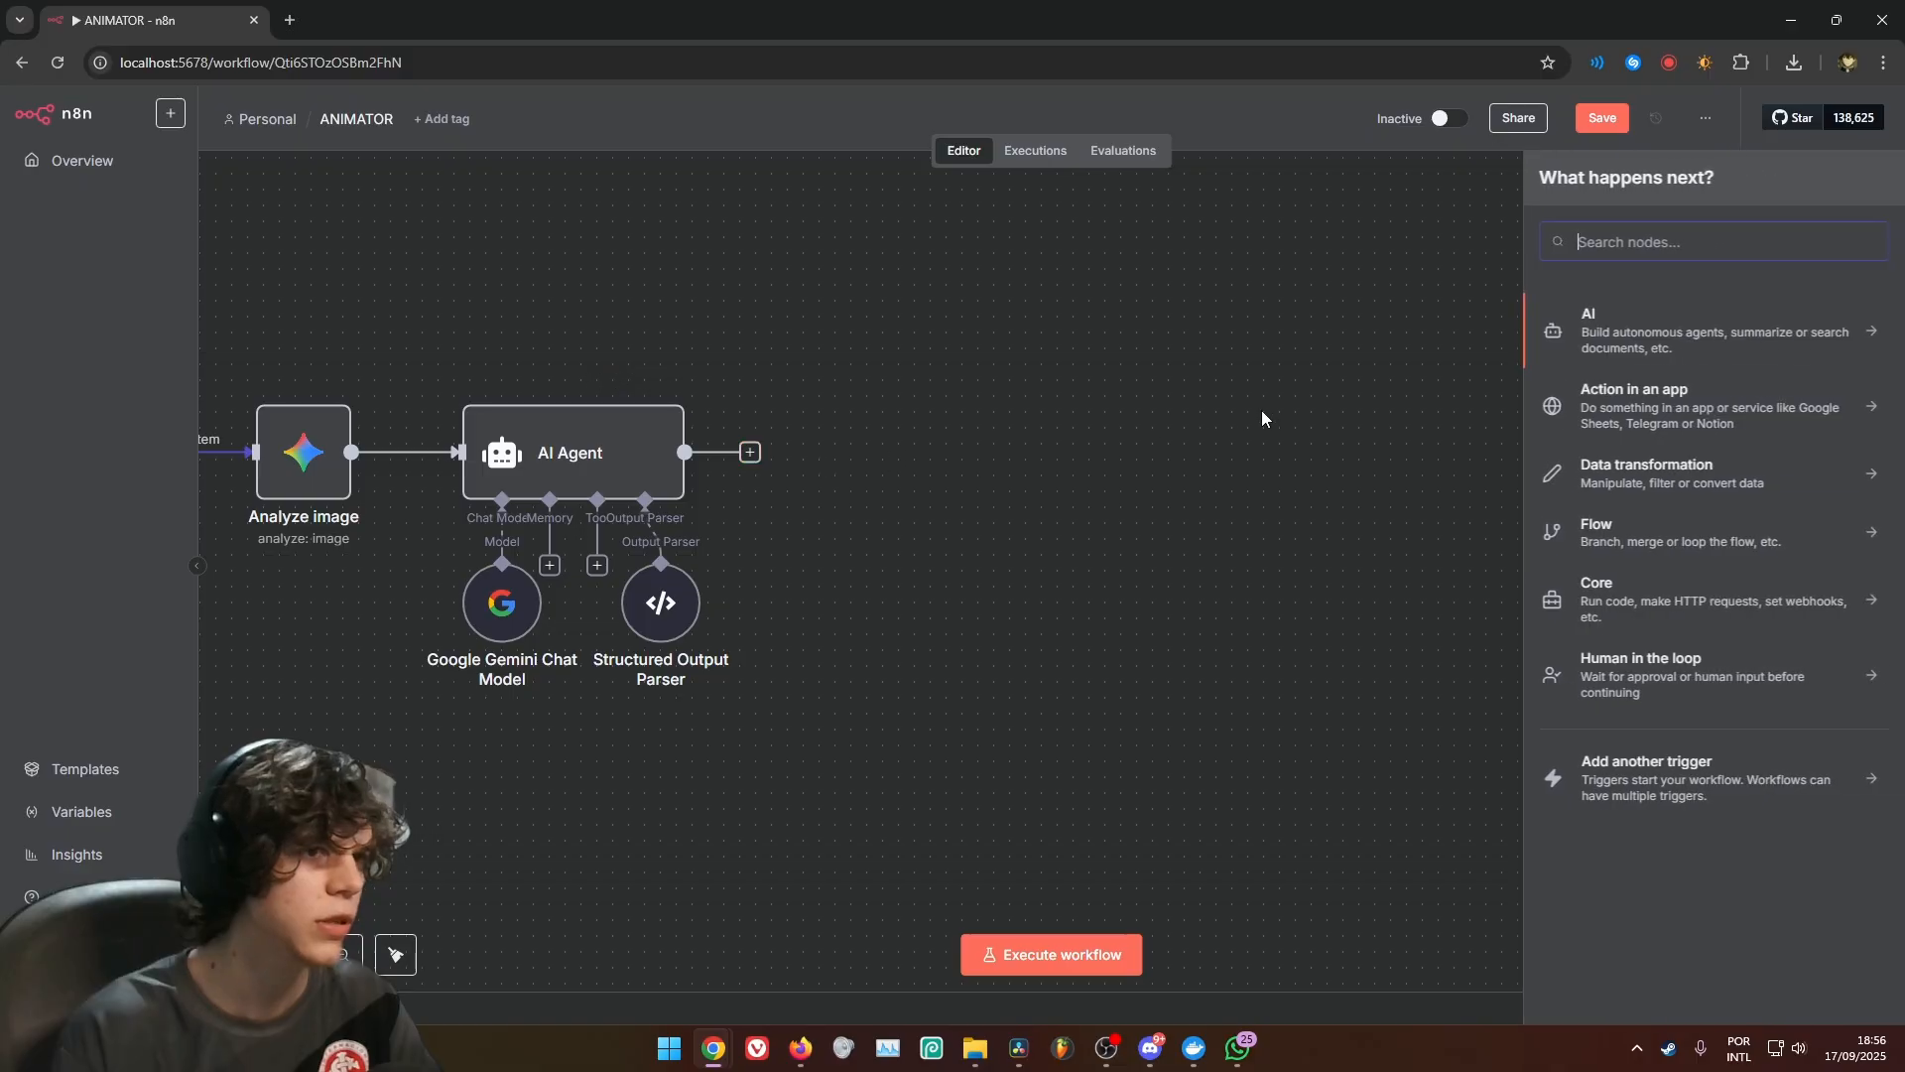
type("split")
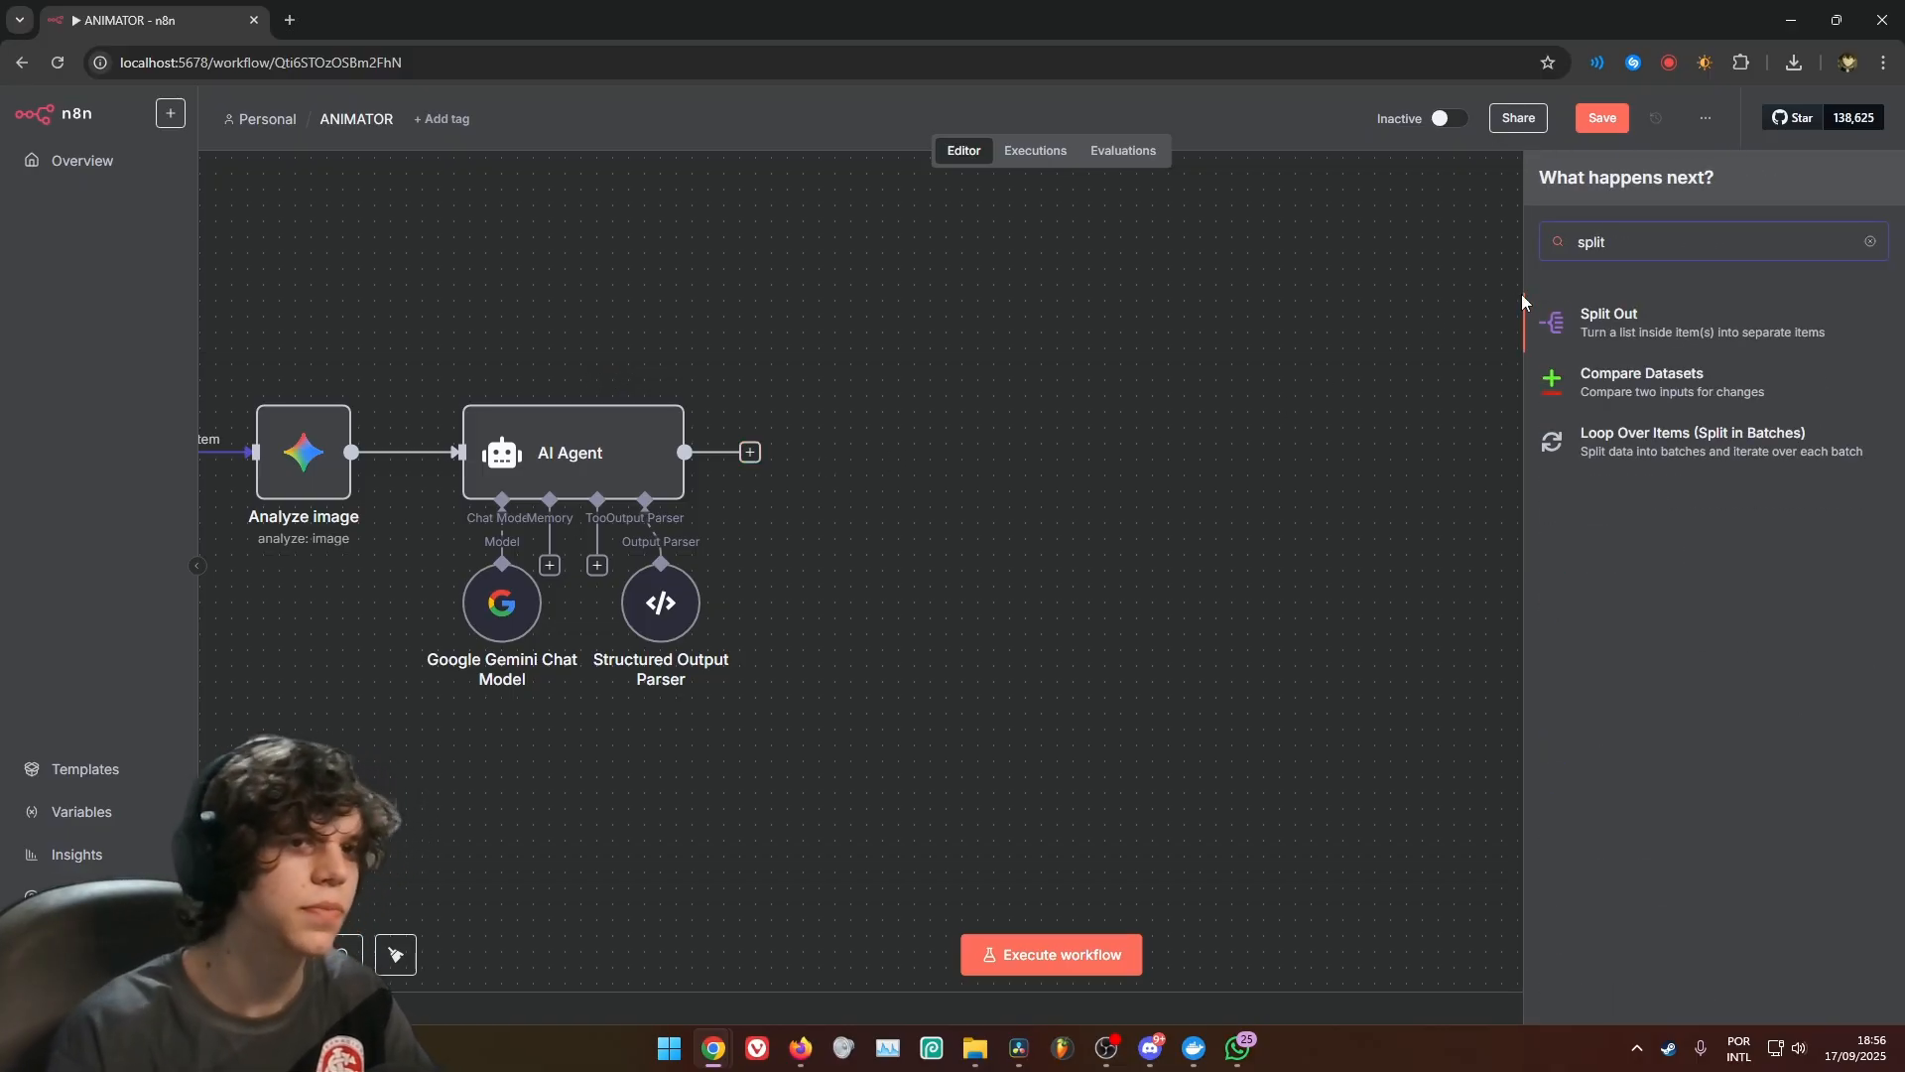
key("Return")
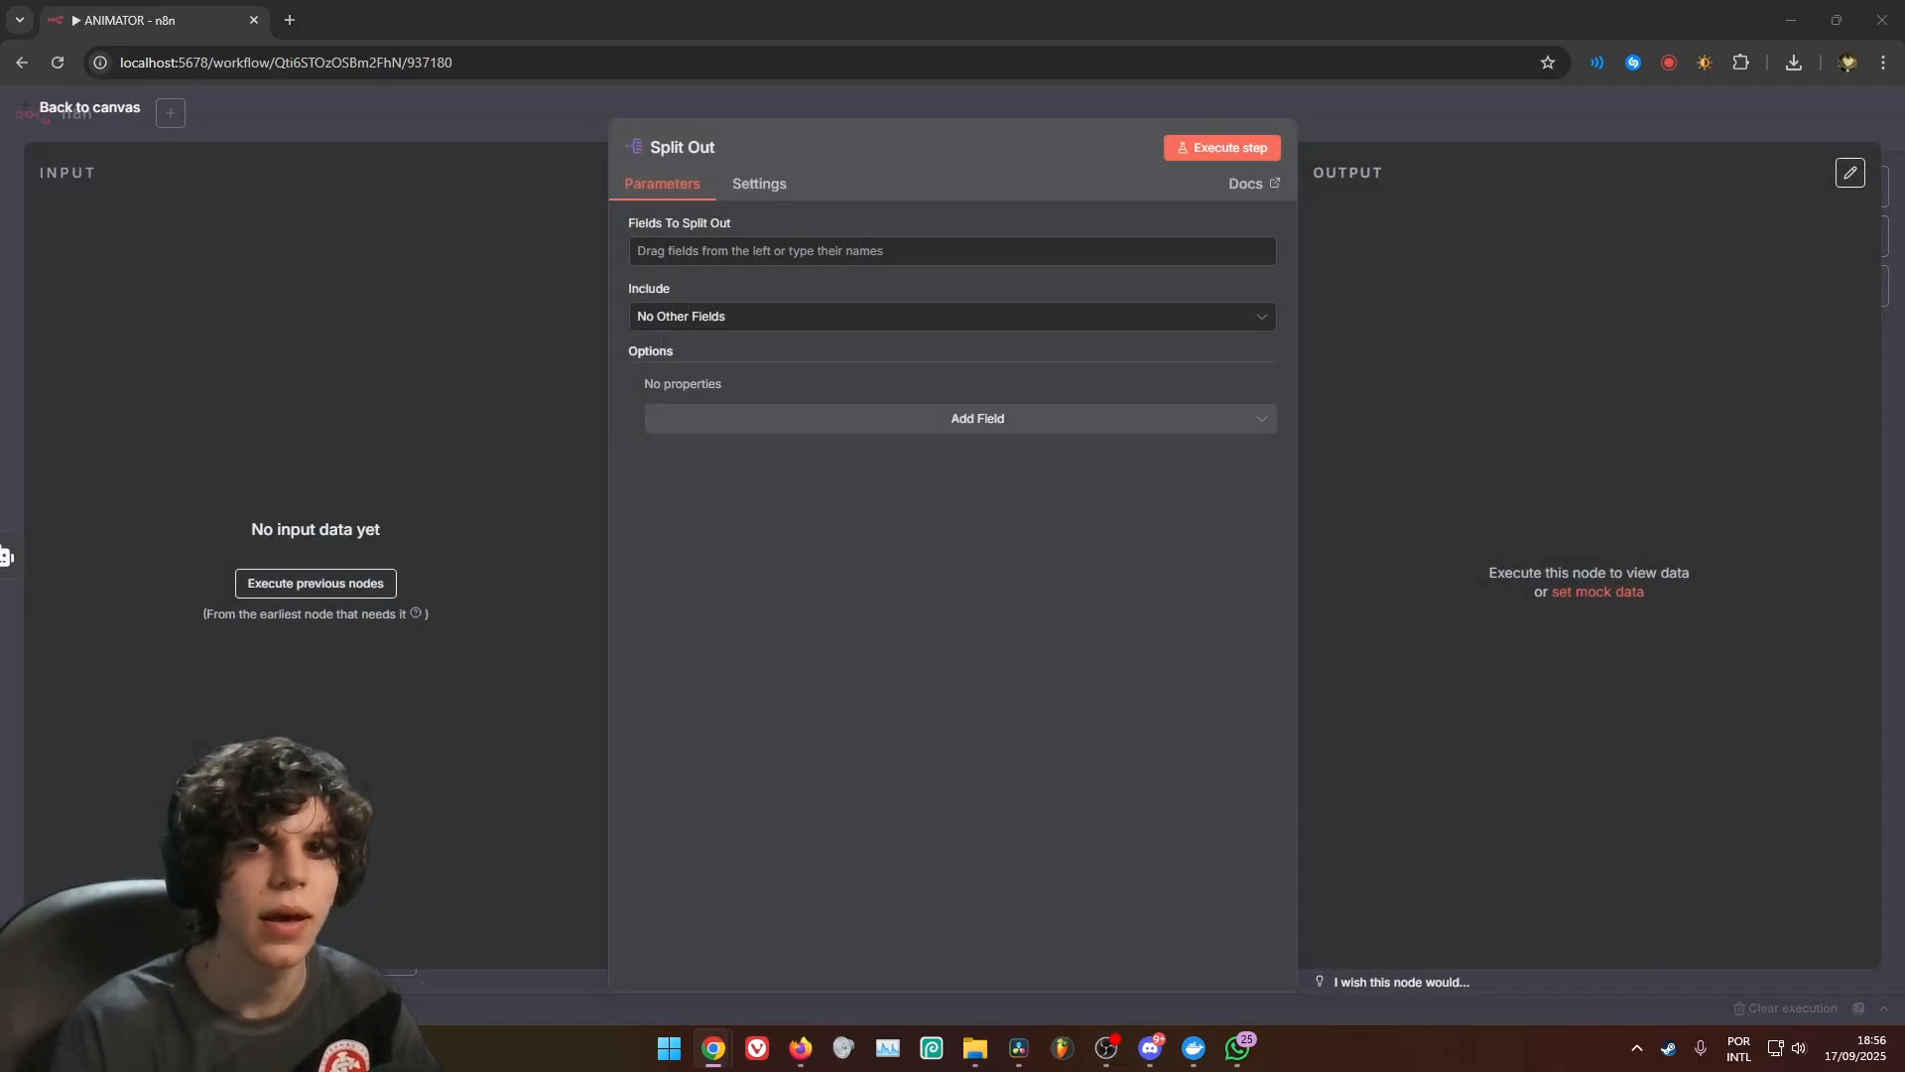
left_click(845, 256)
type("output.scenes")
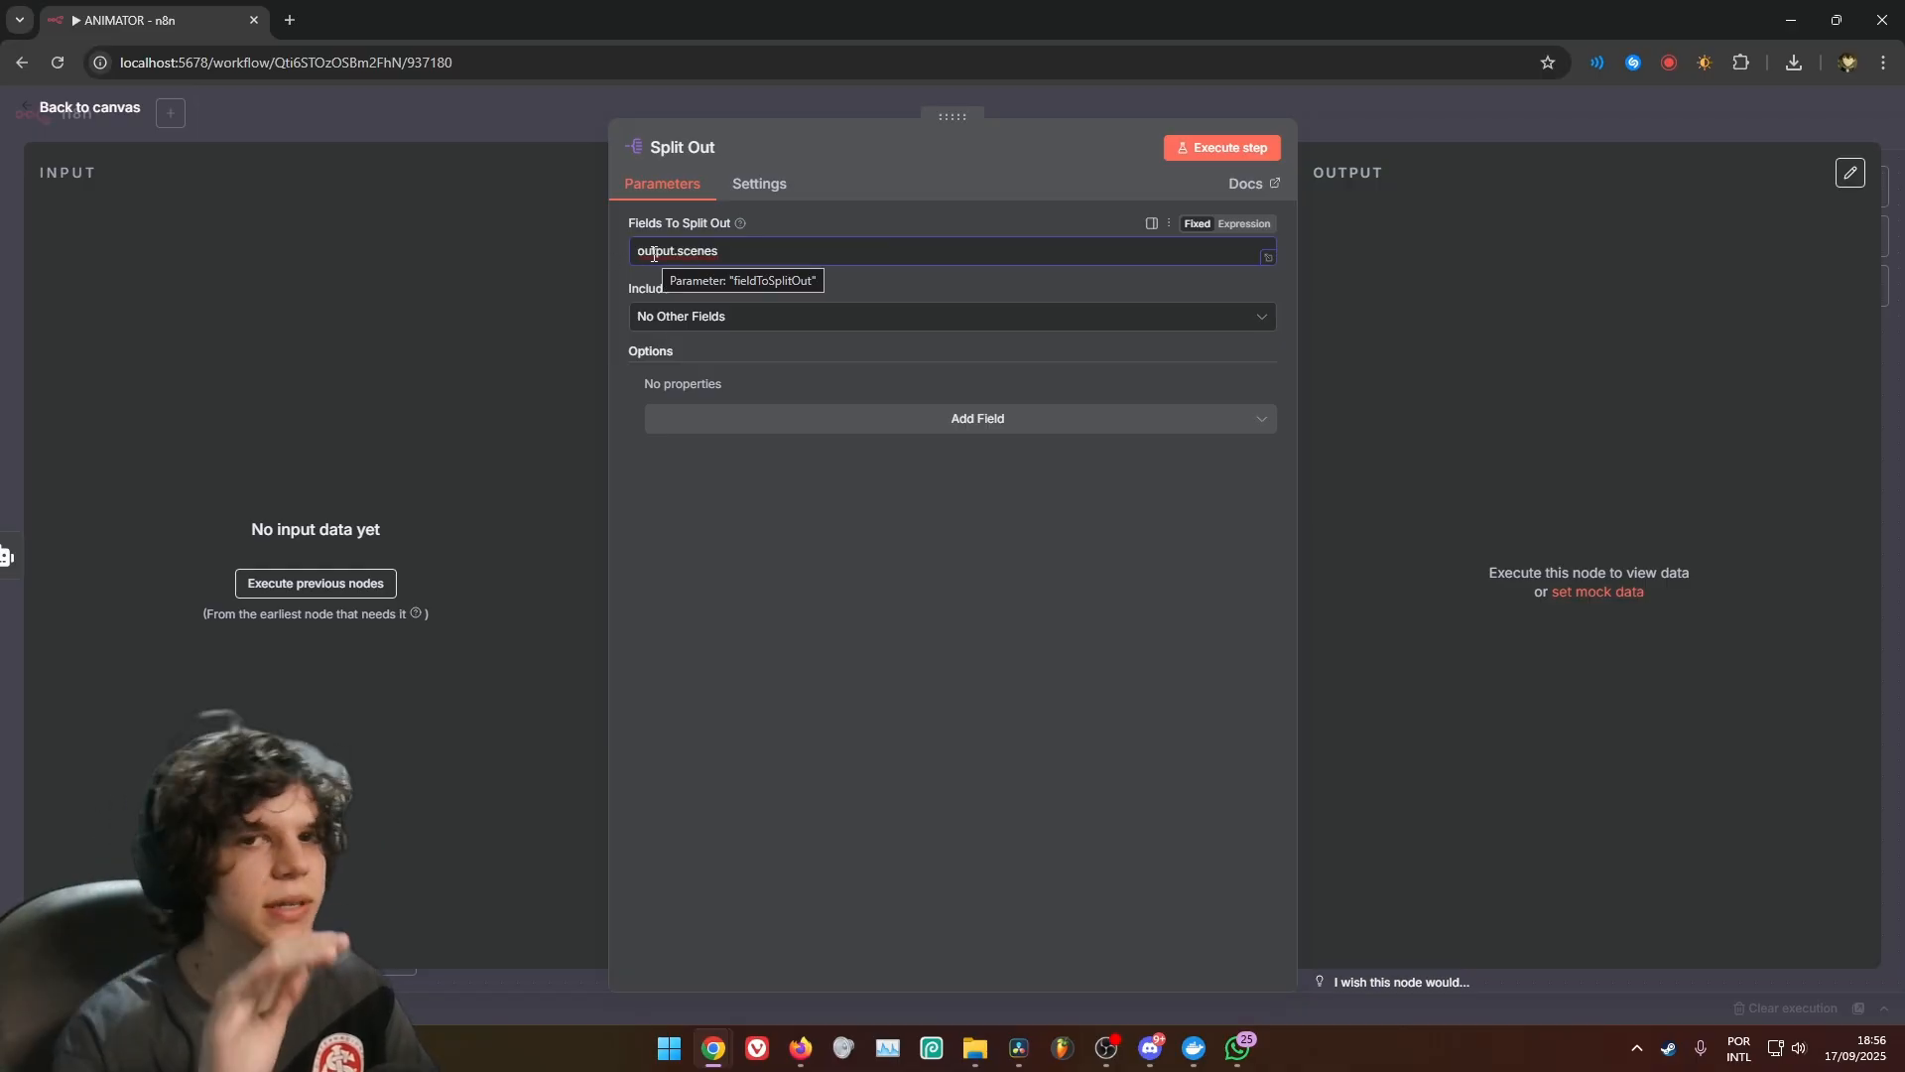
left_click(997, 121)
Add a Loop Over Items node after Split Out and delete its Replace Me placeholder node
type("loo")
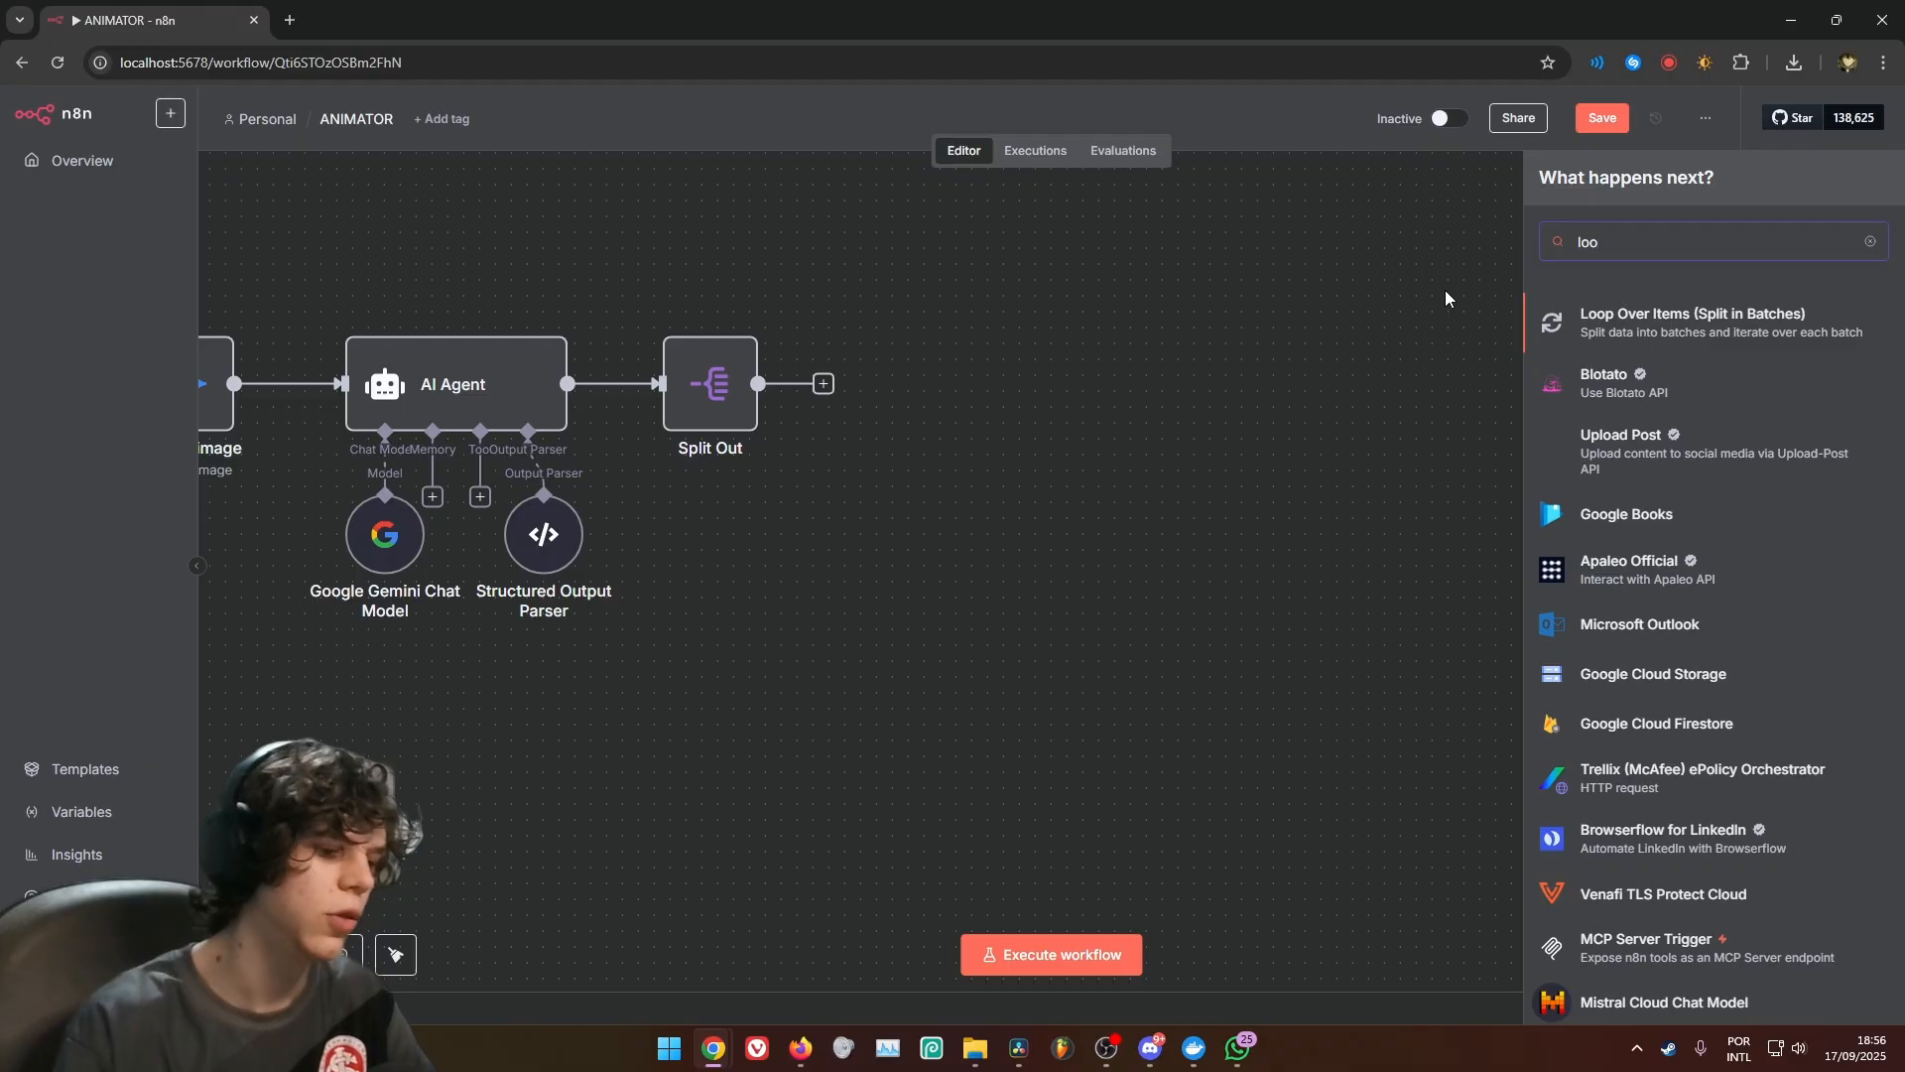
left_click(1716, 325)
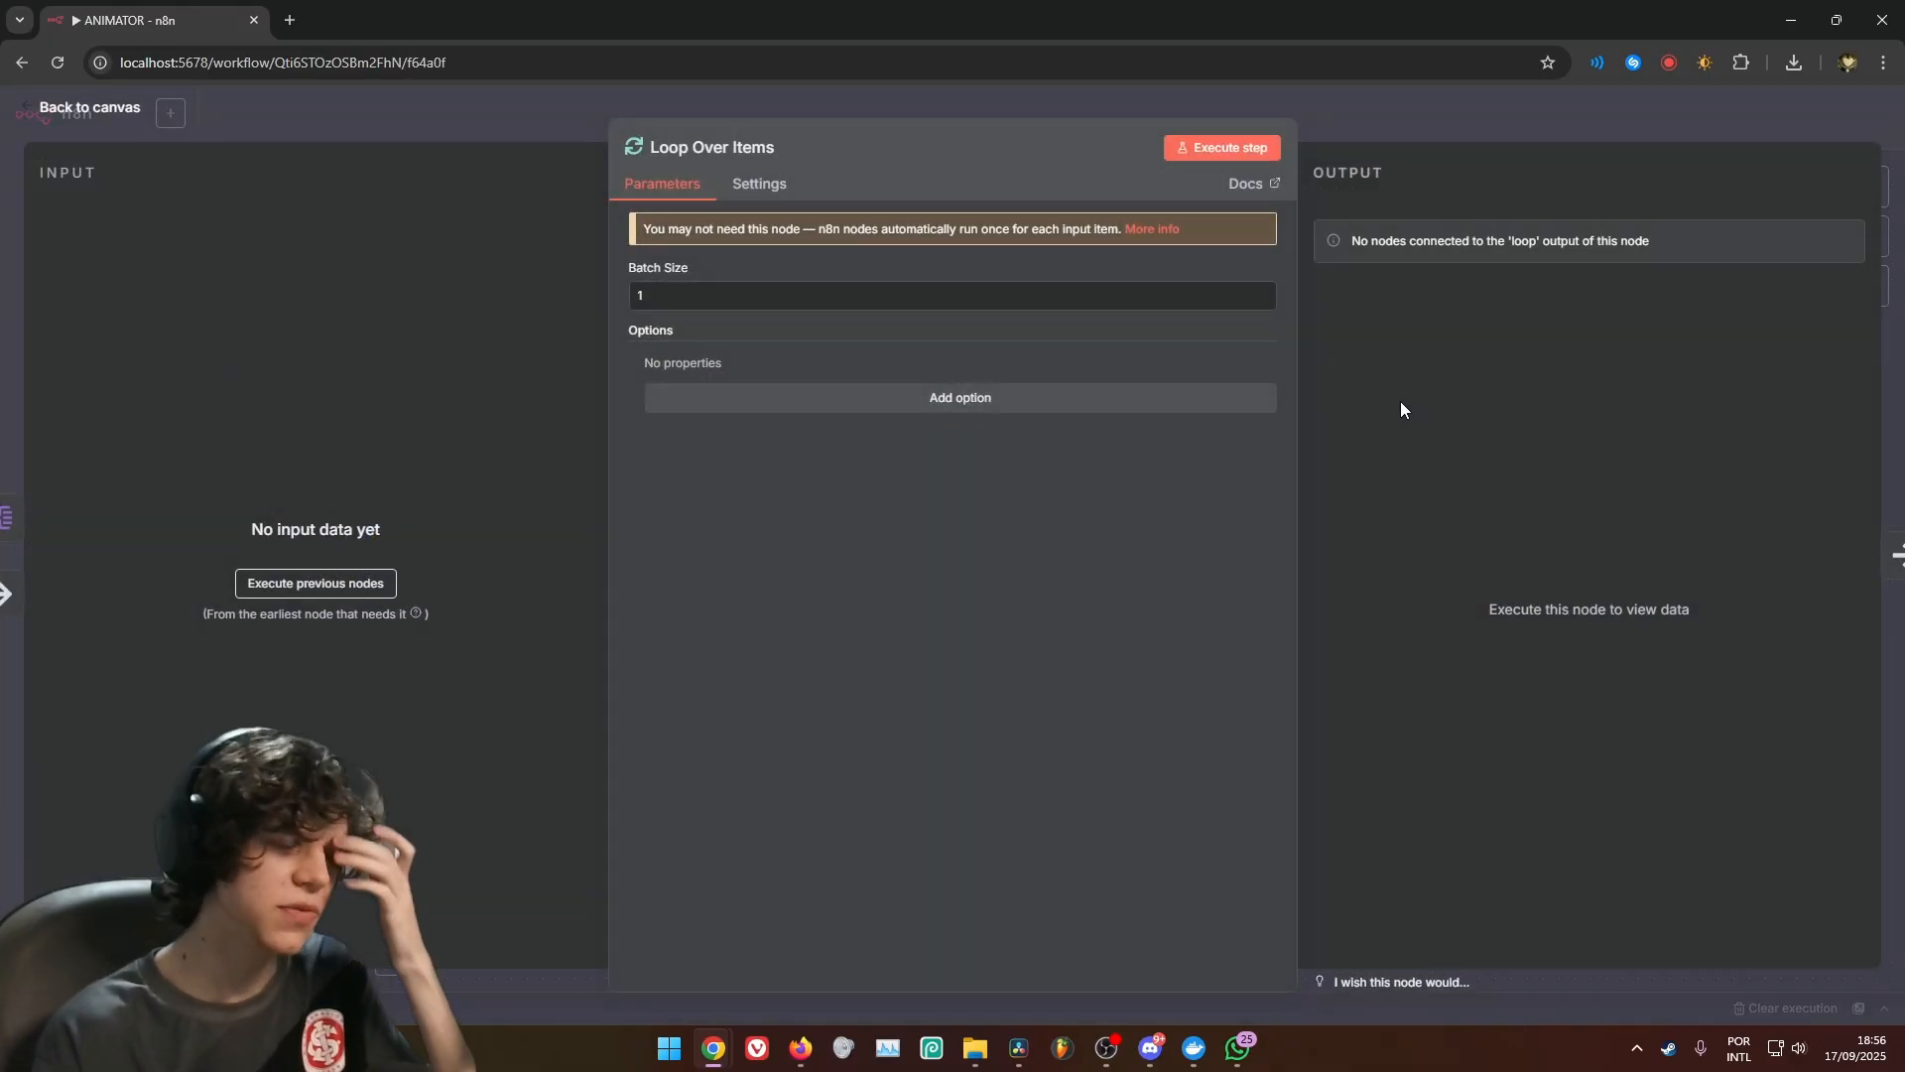
left_click(1413, 127)
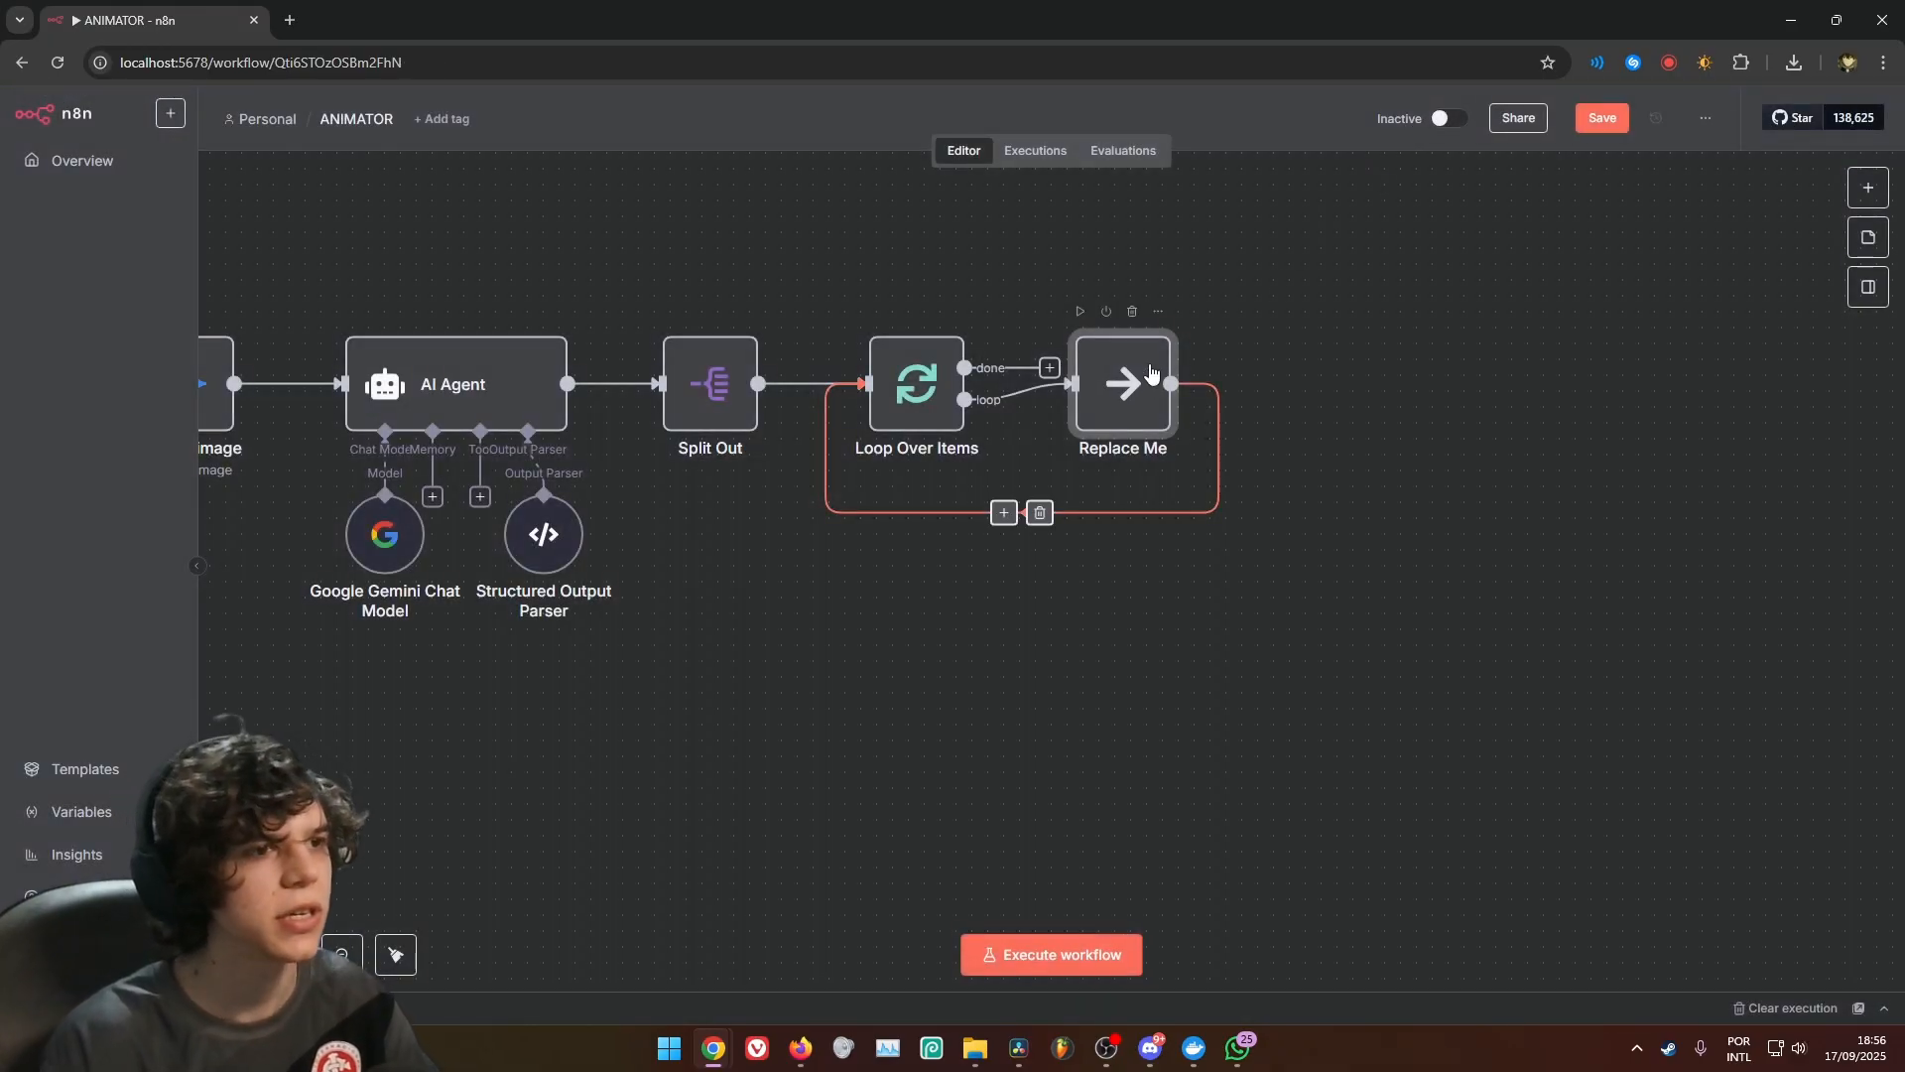
left_click(1131, 313)
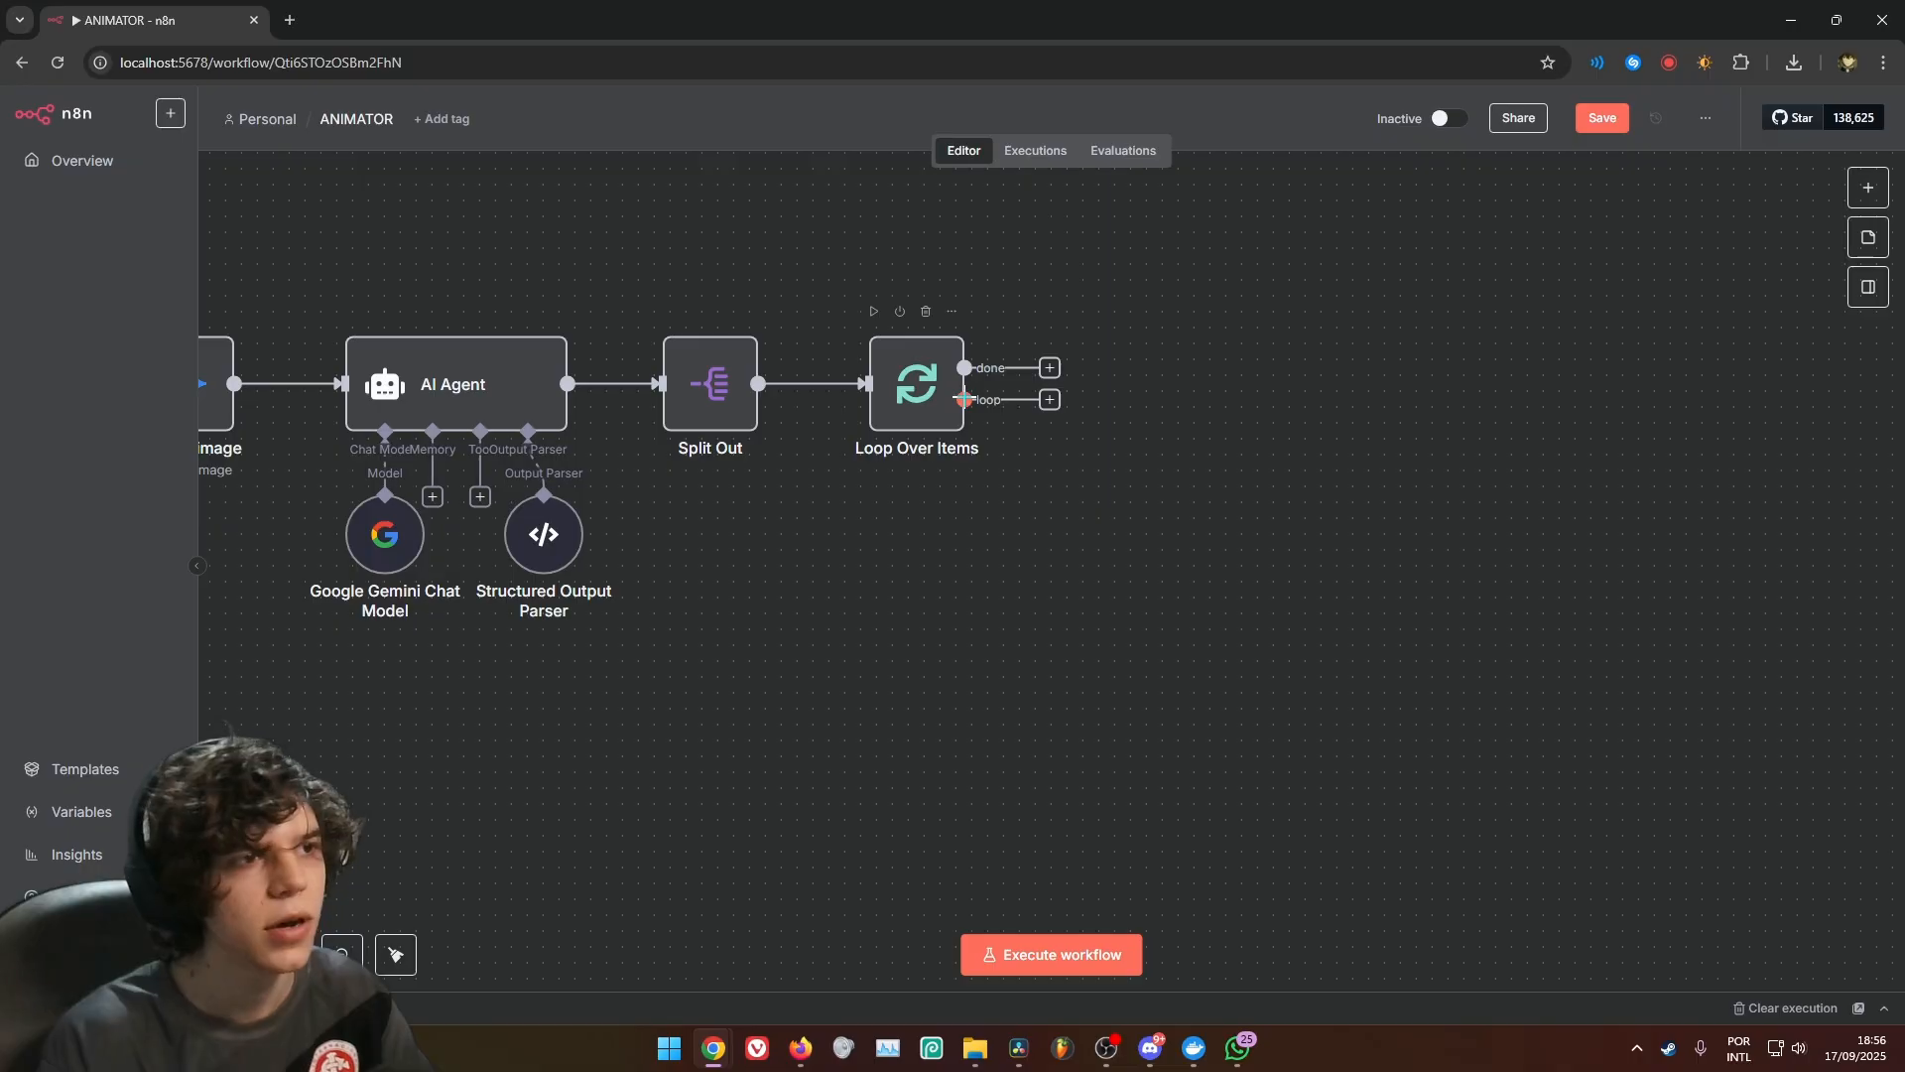
Attach an Edit Fields (Set) node to the loop output of Loop Over Items and name its first field CHARACTER (IMAGE)
left_click_drag(964, 399, 1182, 397)
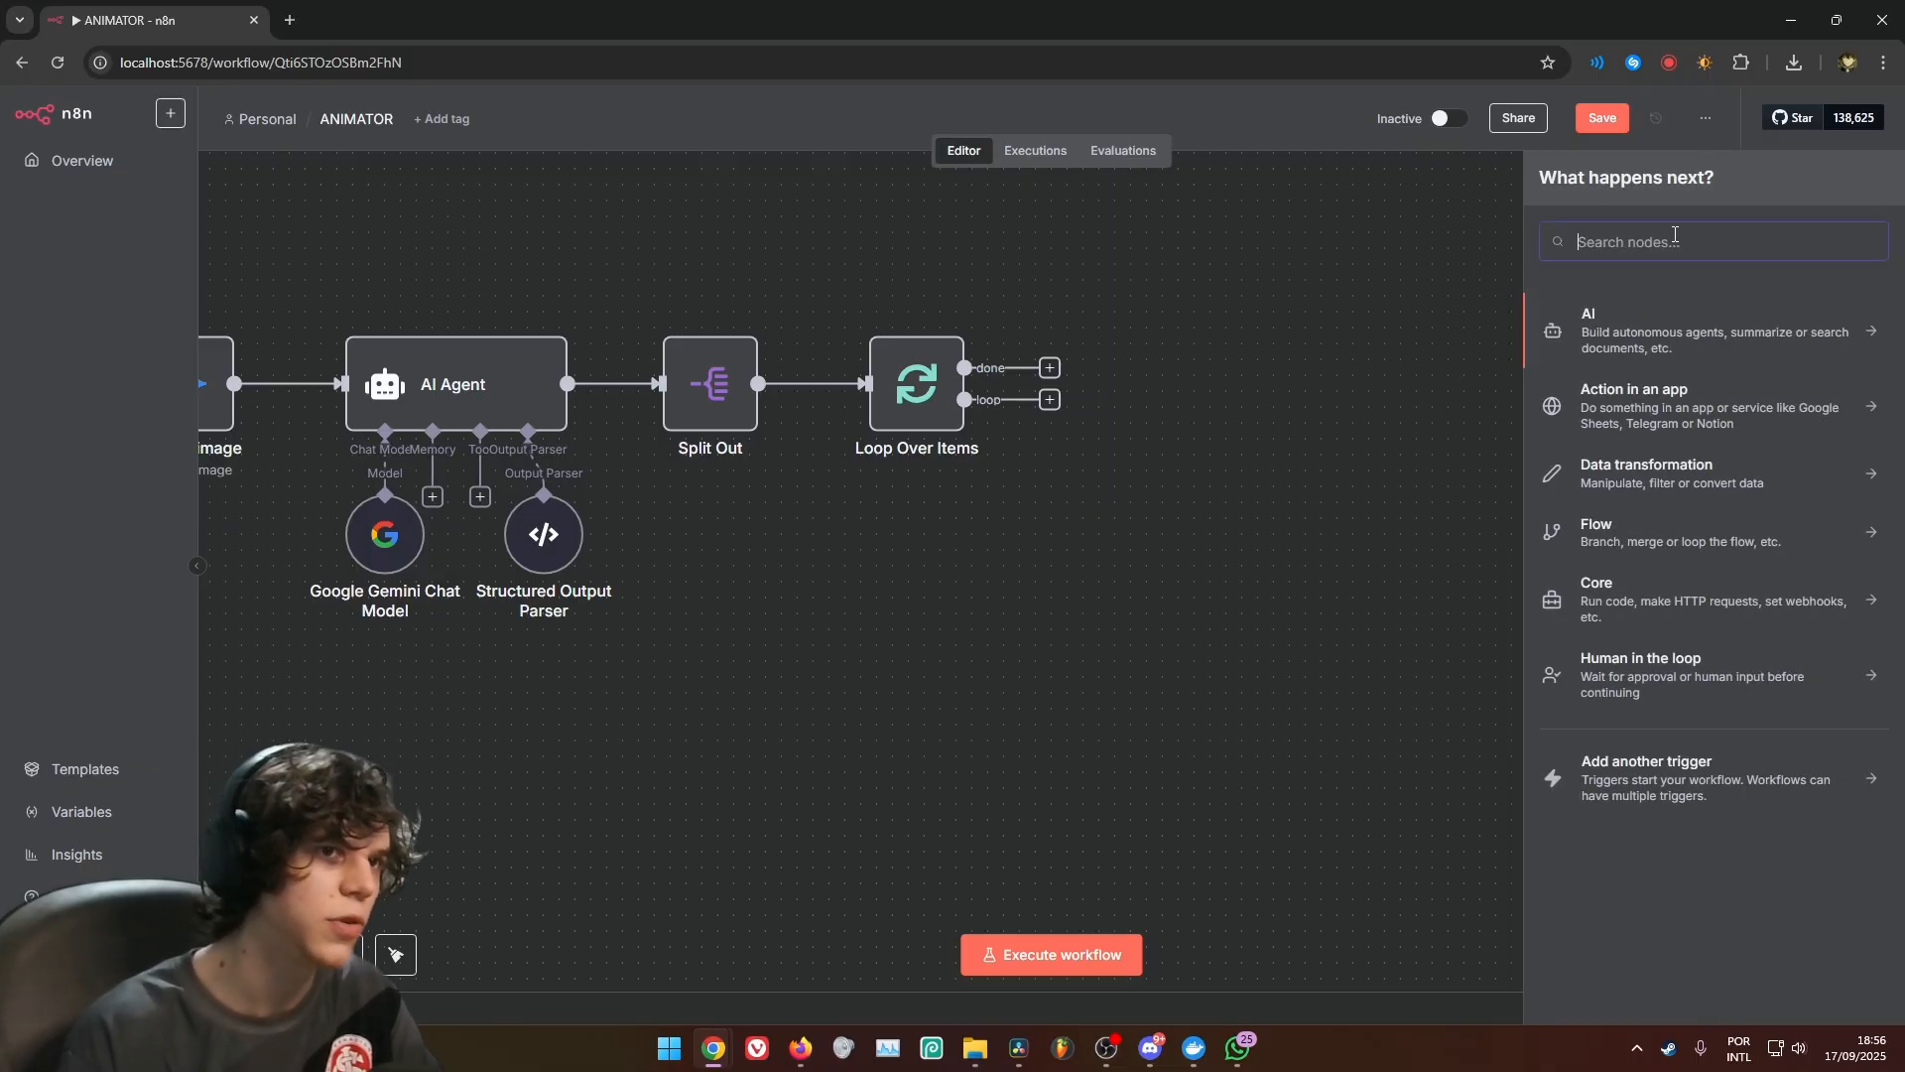
type("edit")
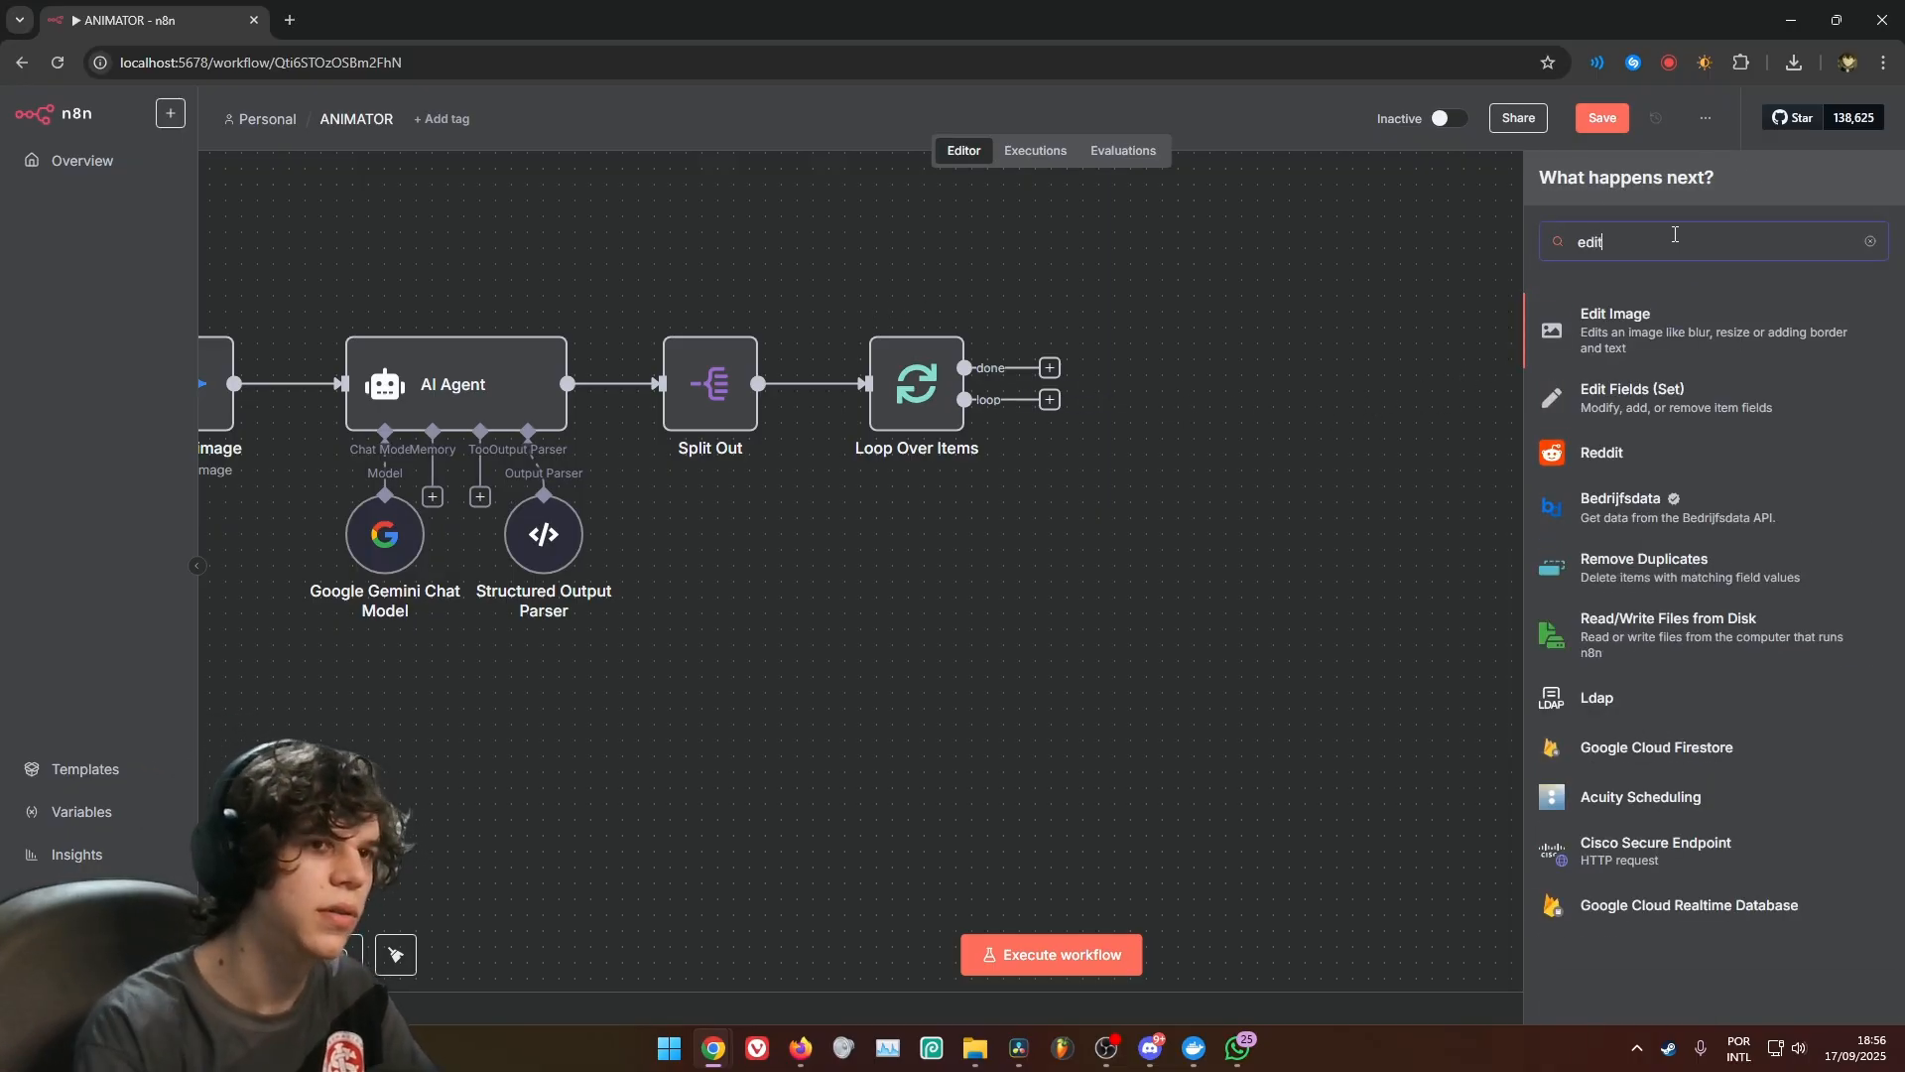
left_click(1662, 396)
left_click(955, 446)
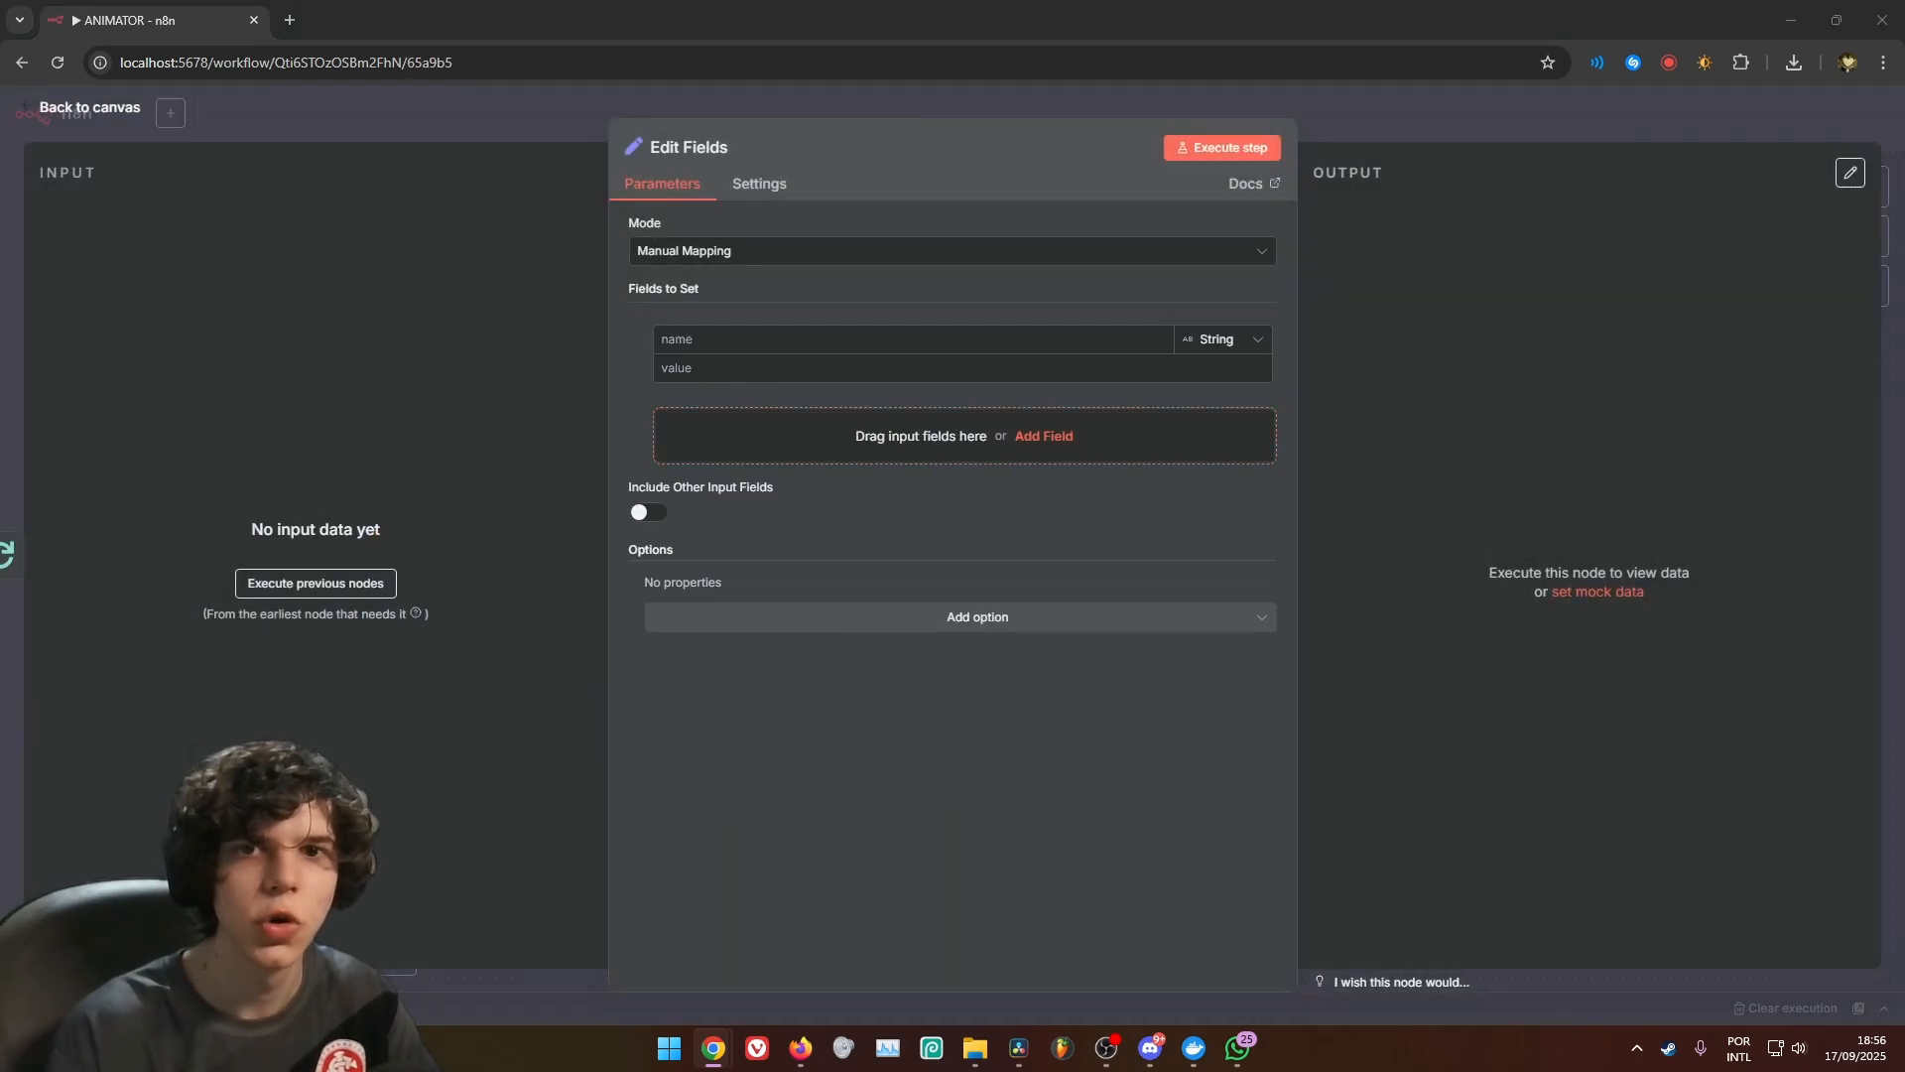
left_click(943, 339)
type("CHARACTER (IMAGE)")
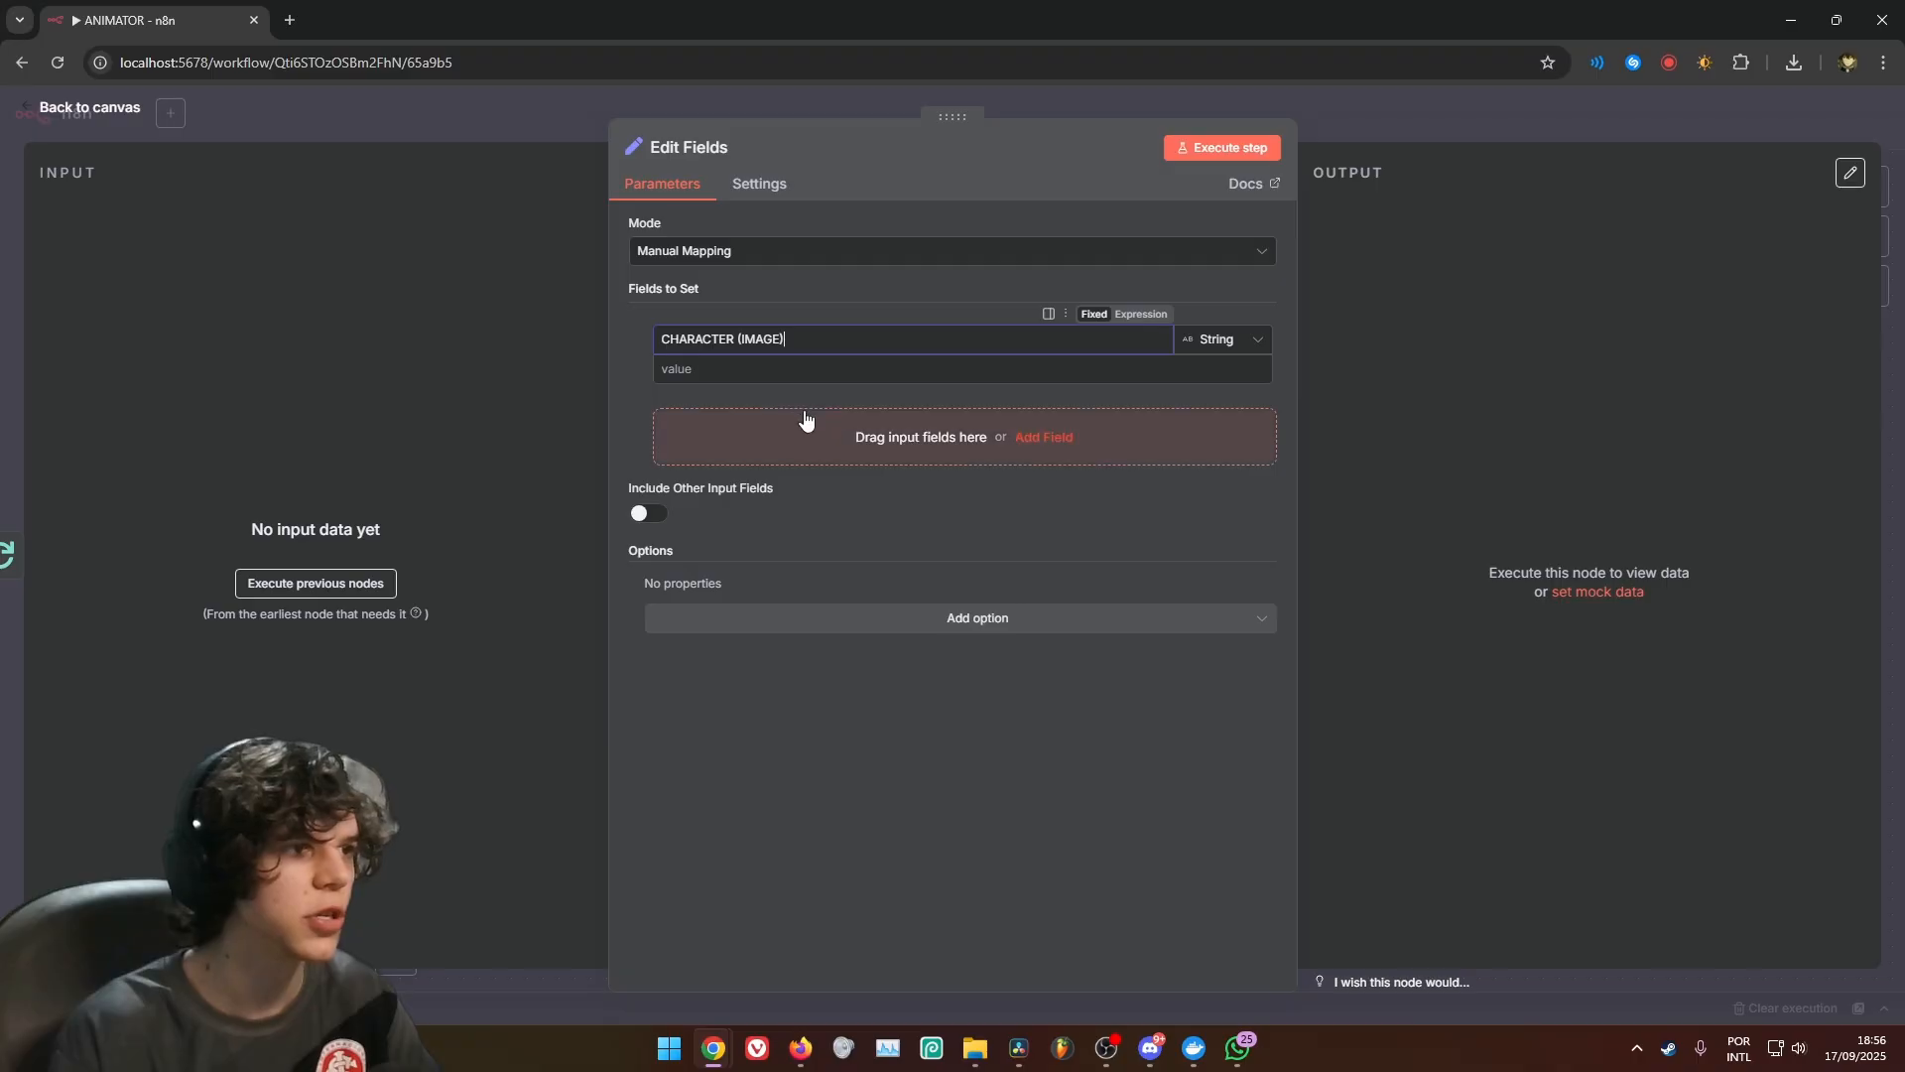
Make the CHARACTER (IMAGE) value an expression that references the data field of the Extract from File node
left_click(970, 372)
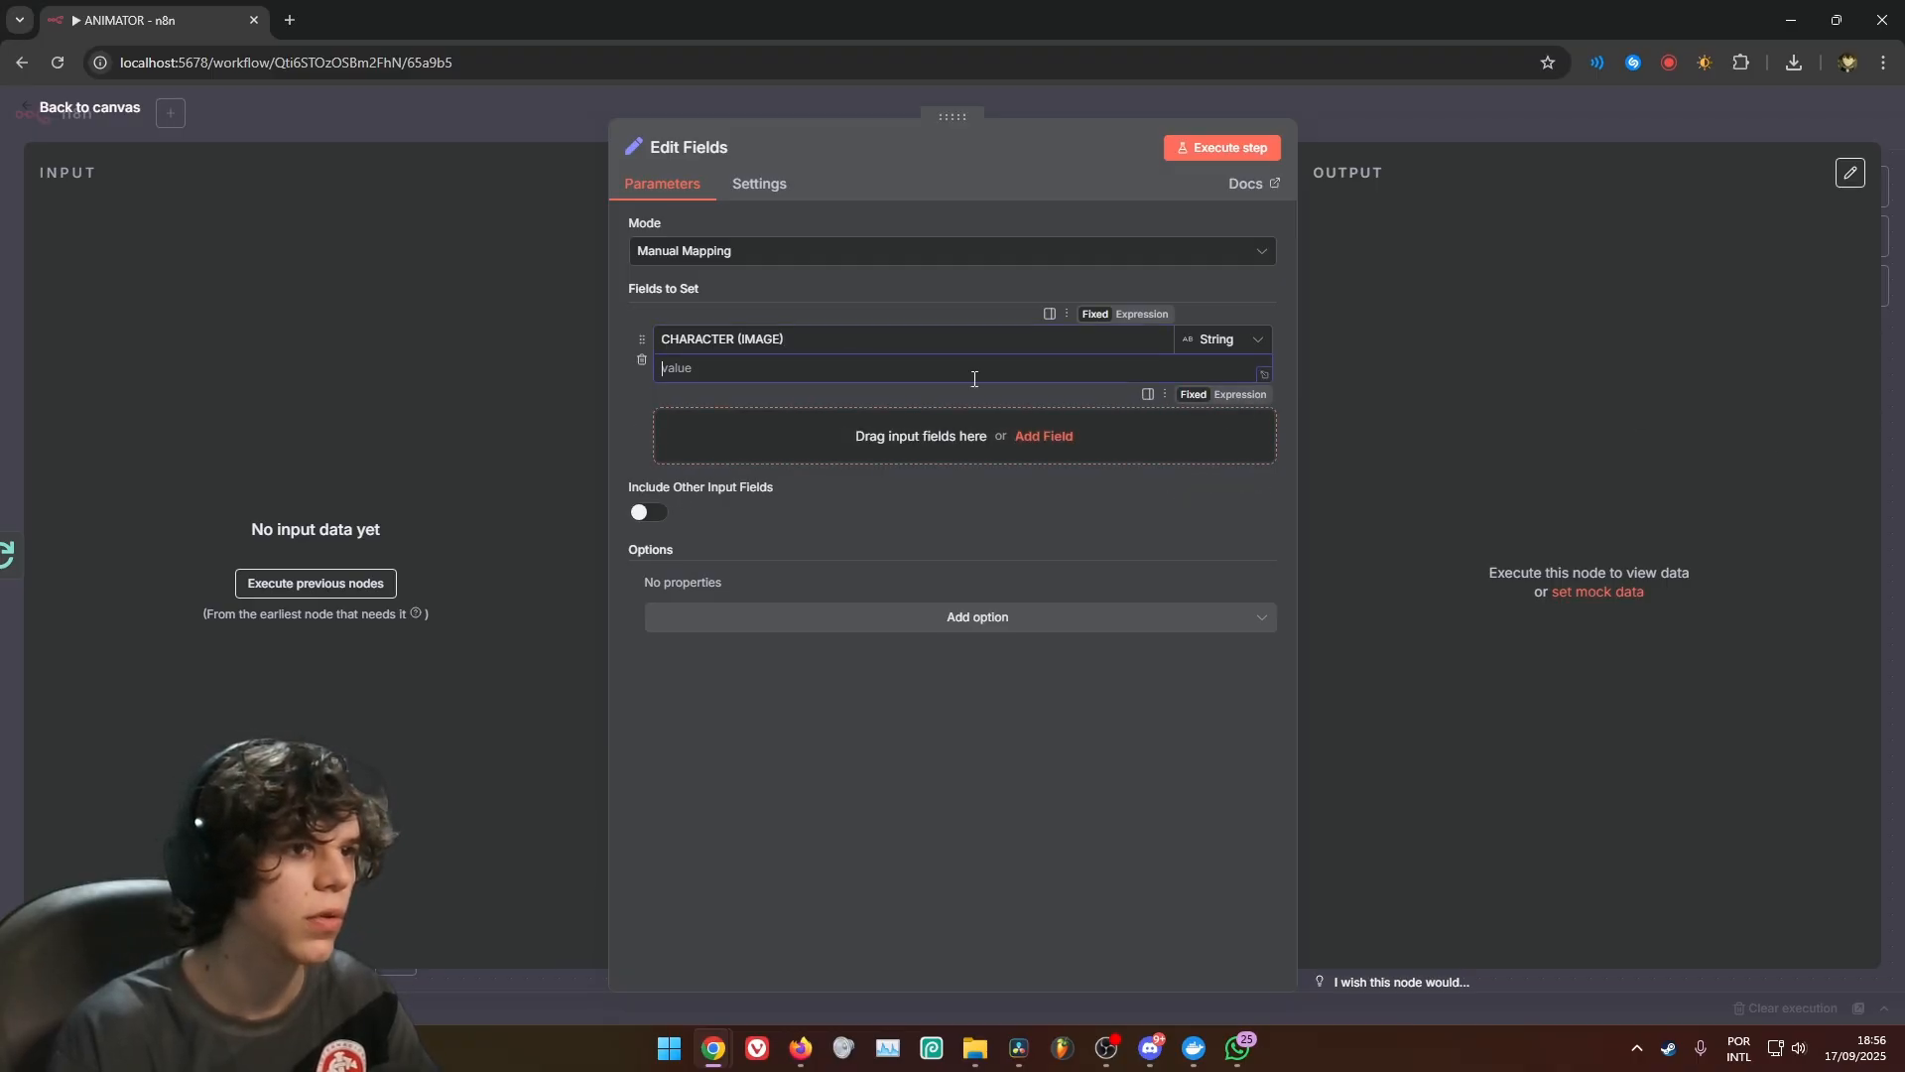
left_click(1252, 396)
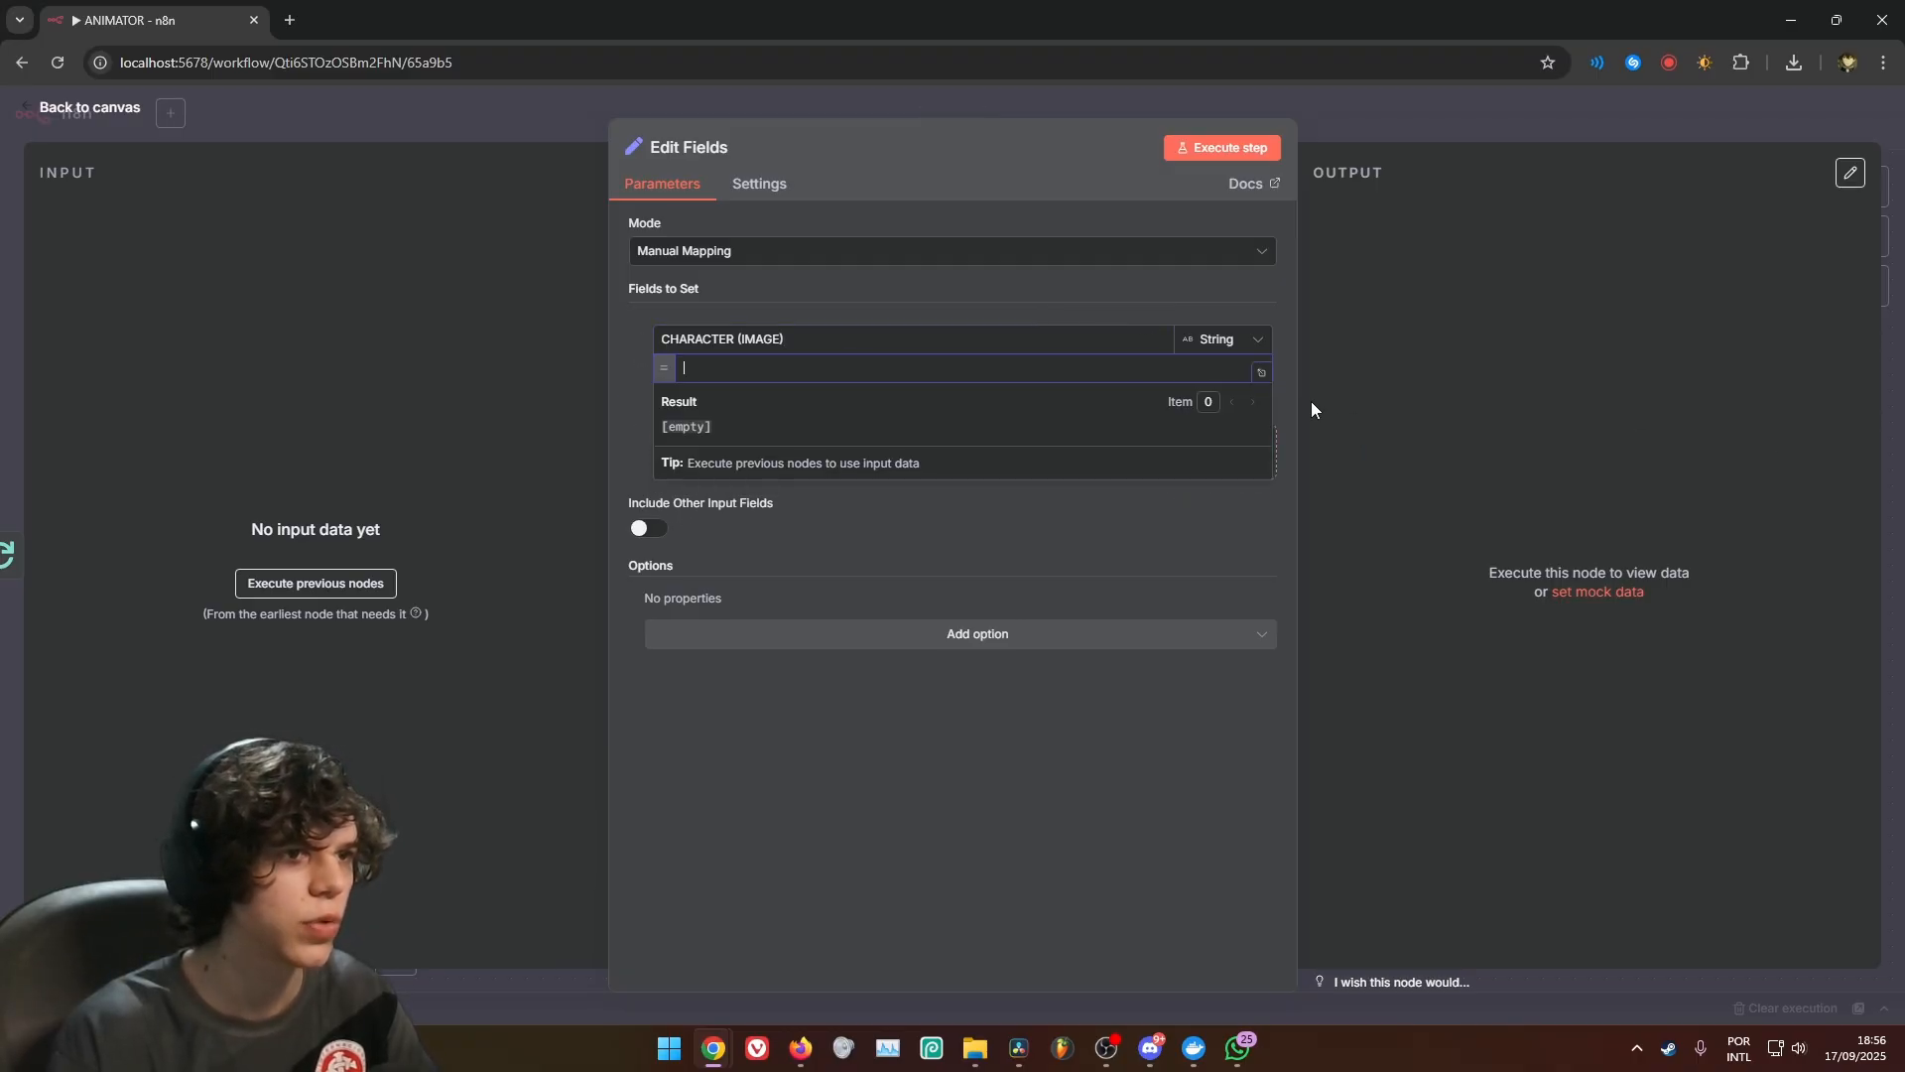
left_click(1261, 375)
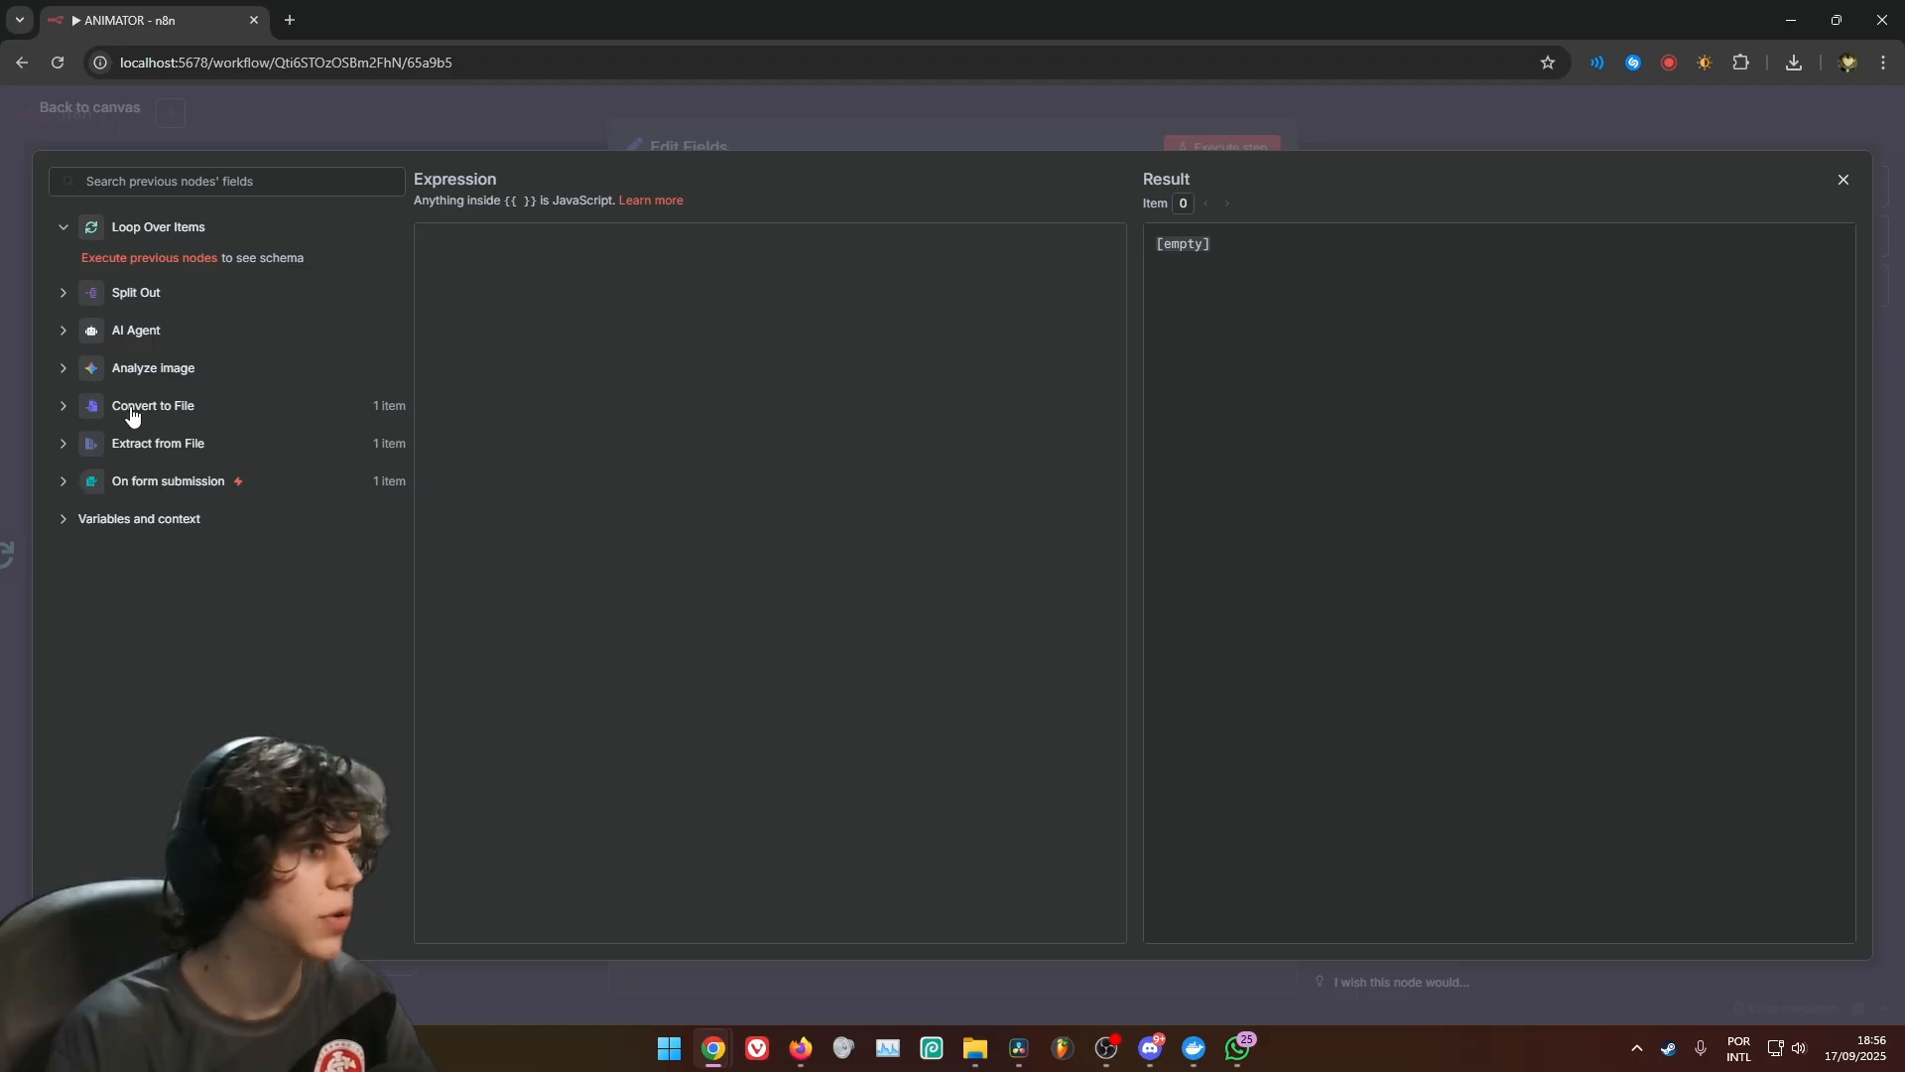
left_click(64, 444)
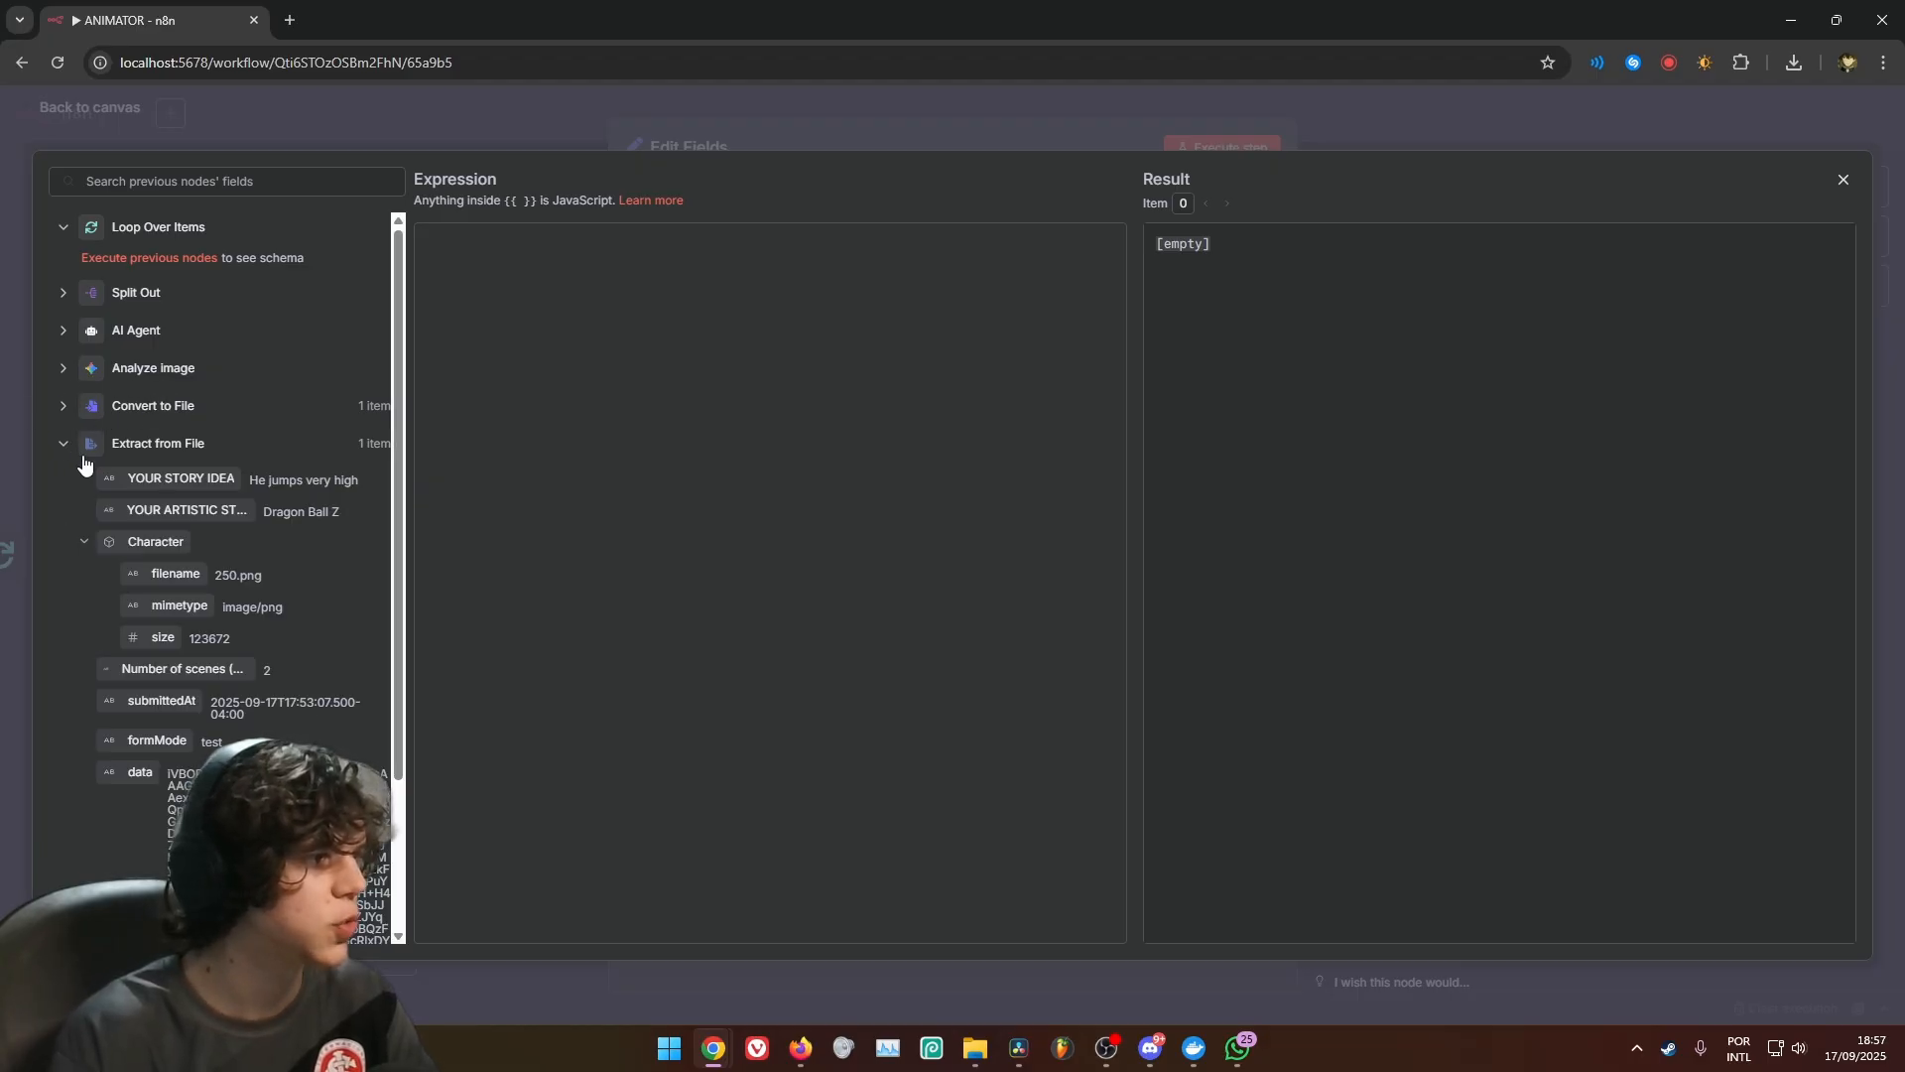
scroll(223, 458, "down", 2)
scroll(222, 458, "down", 1)
left_click_drag(110, 582, 469, 290)
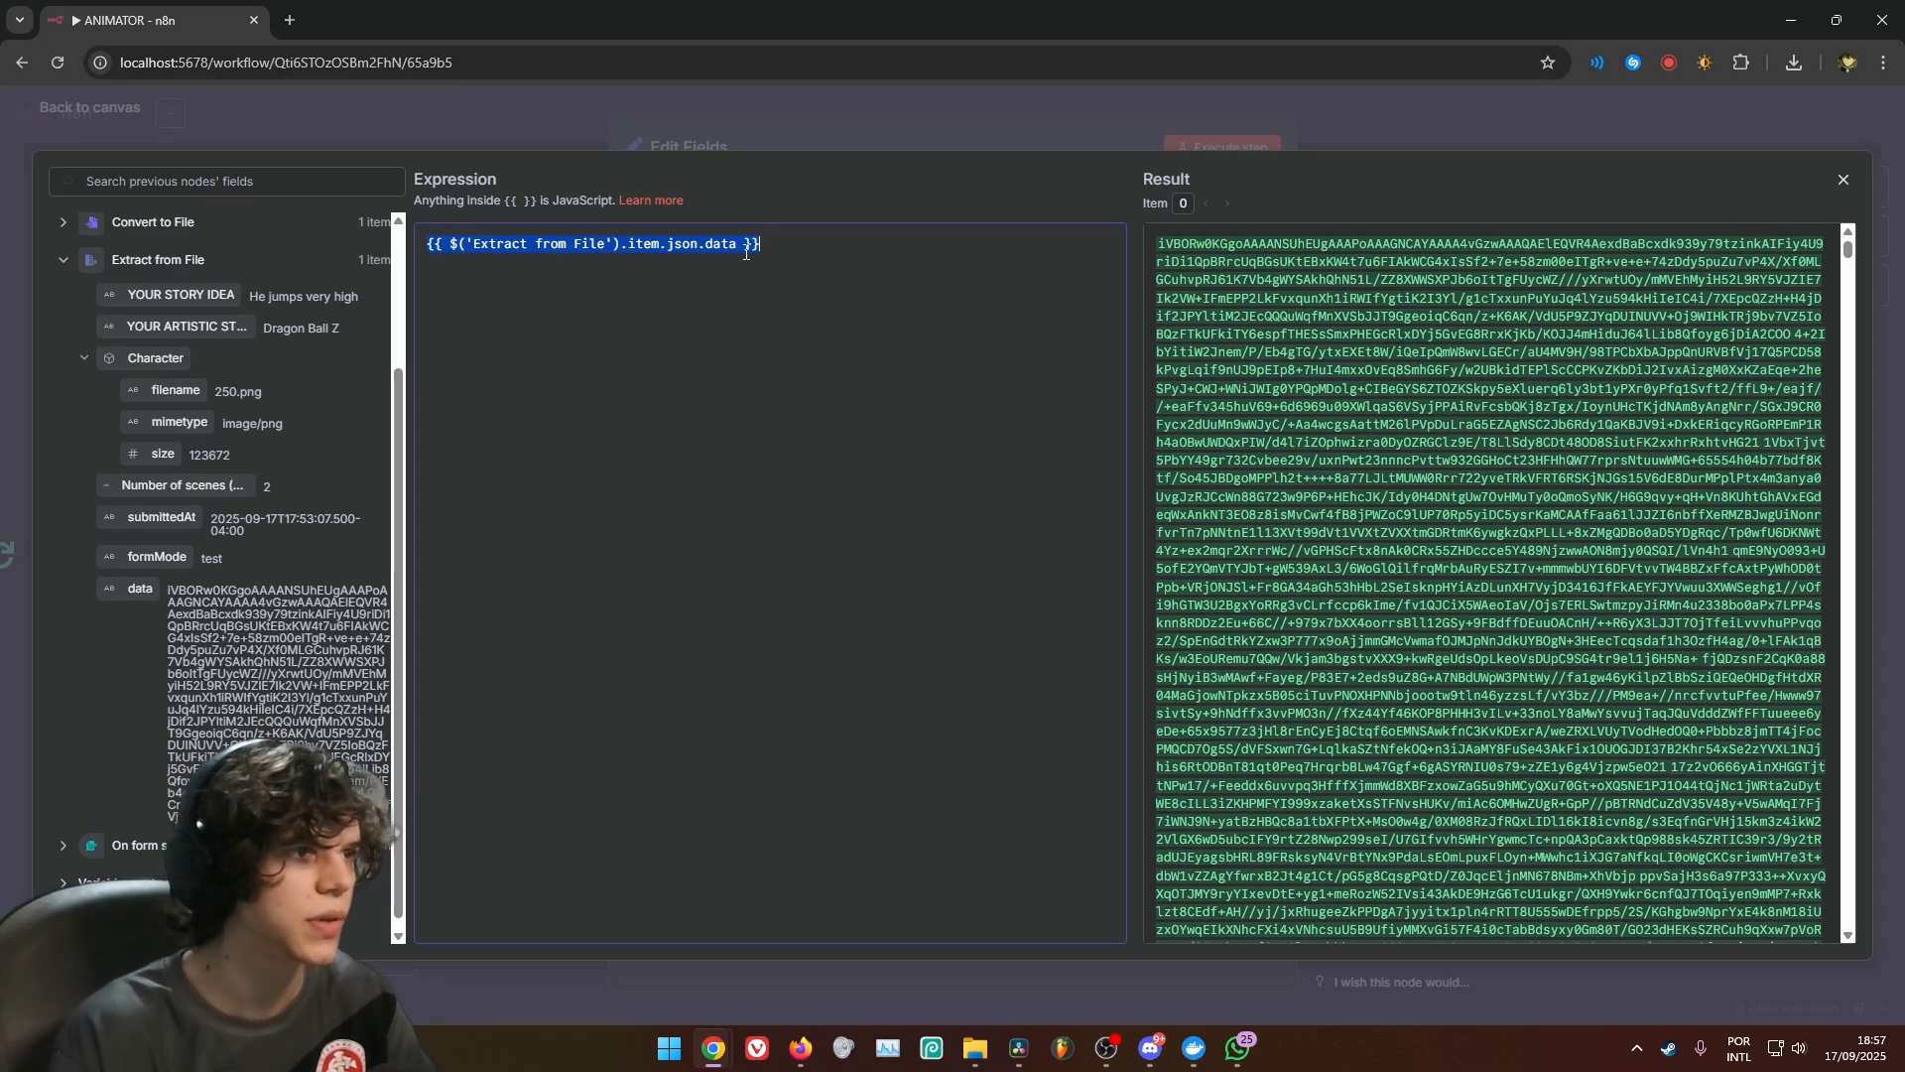
scroll(1210, 253, "down", 3)
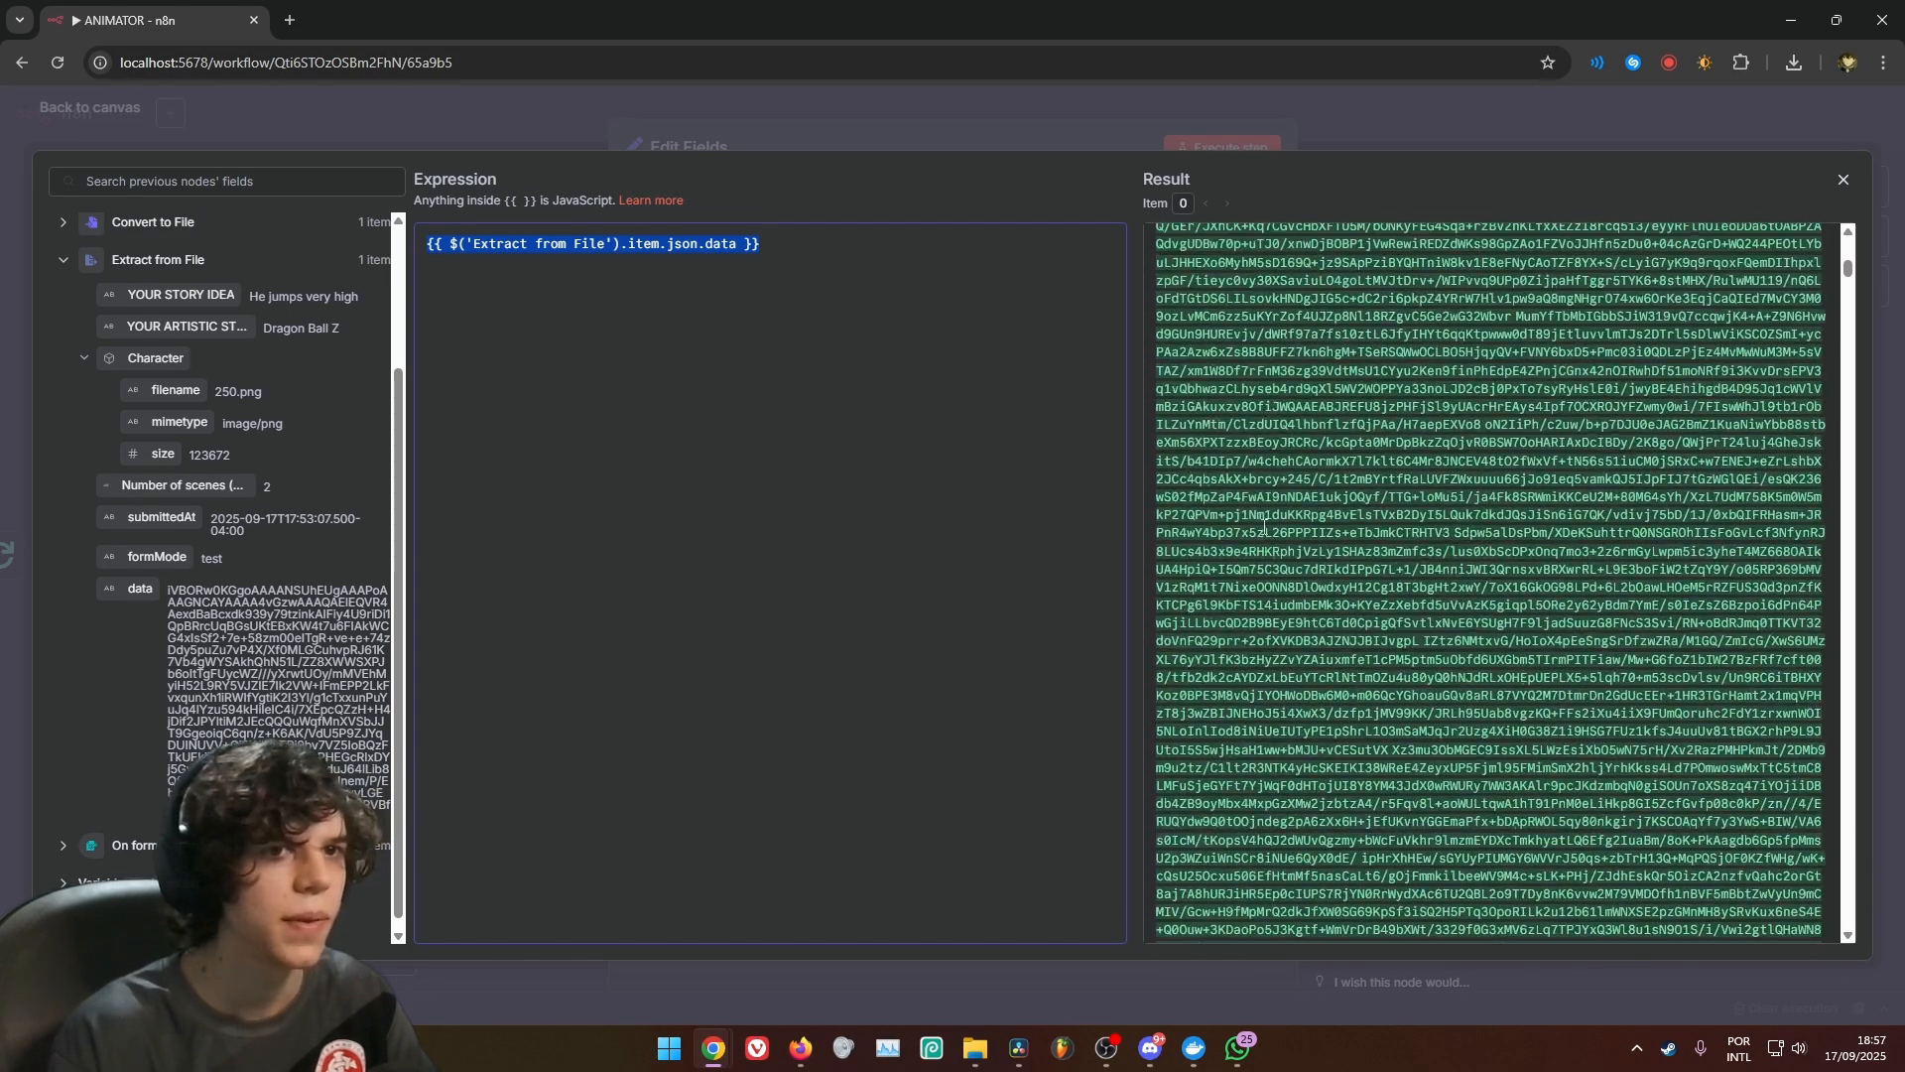
scroll(1270, 529, "up", 3)
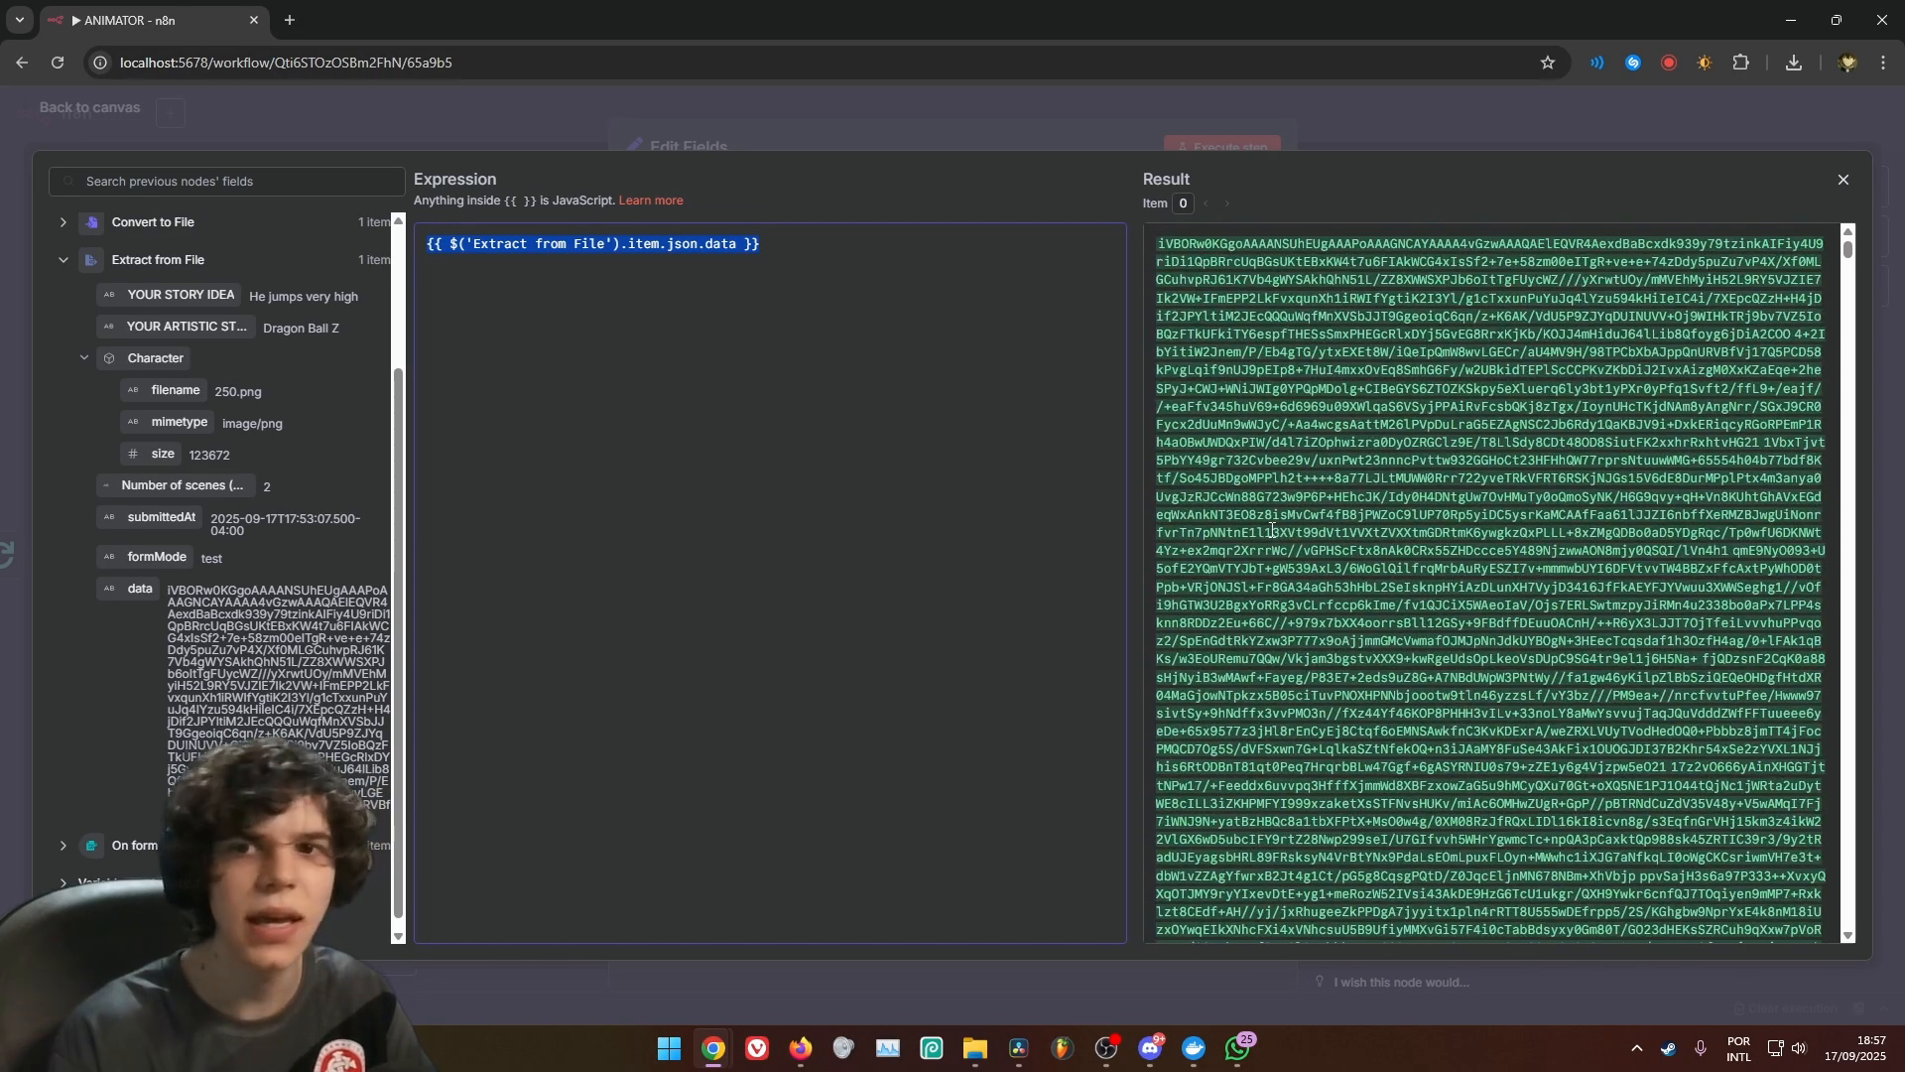
Prefix the CHARACTER (IMAGE) expression with "data:image/jpeg;base64, " and return to the Edit Fields settings
left_click(420, 251)
type("dat")
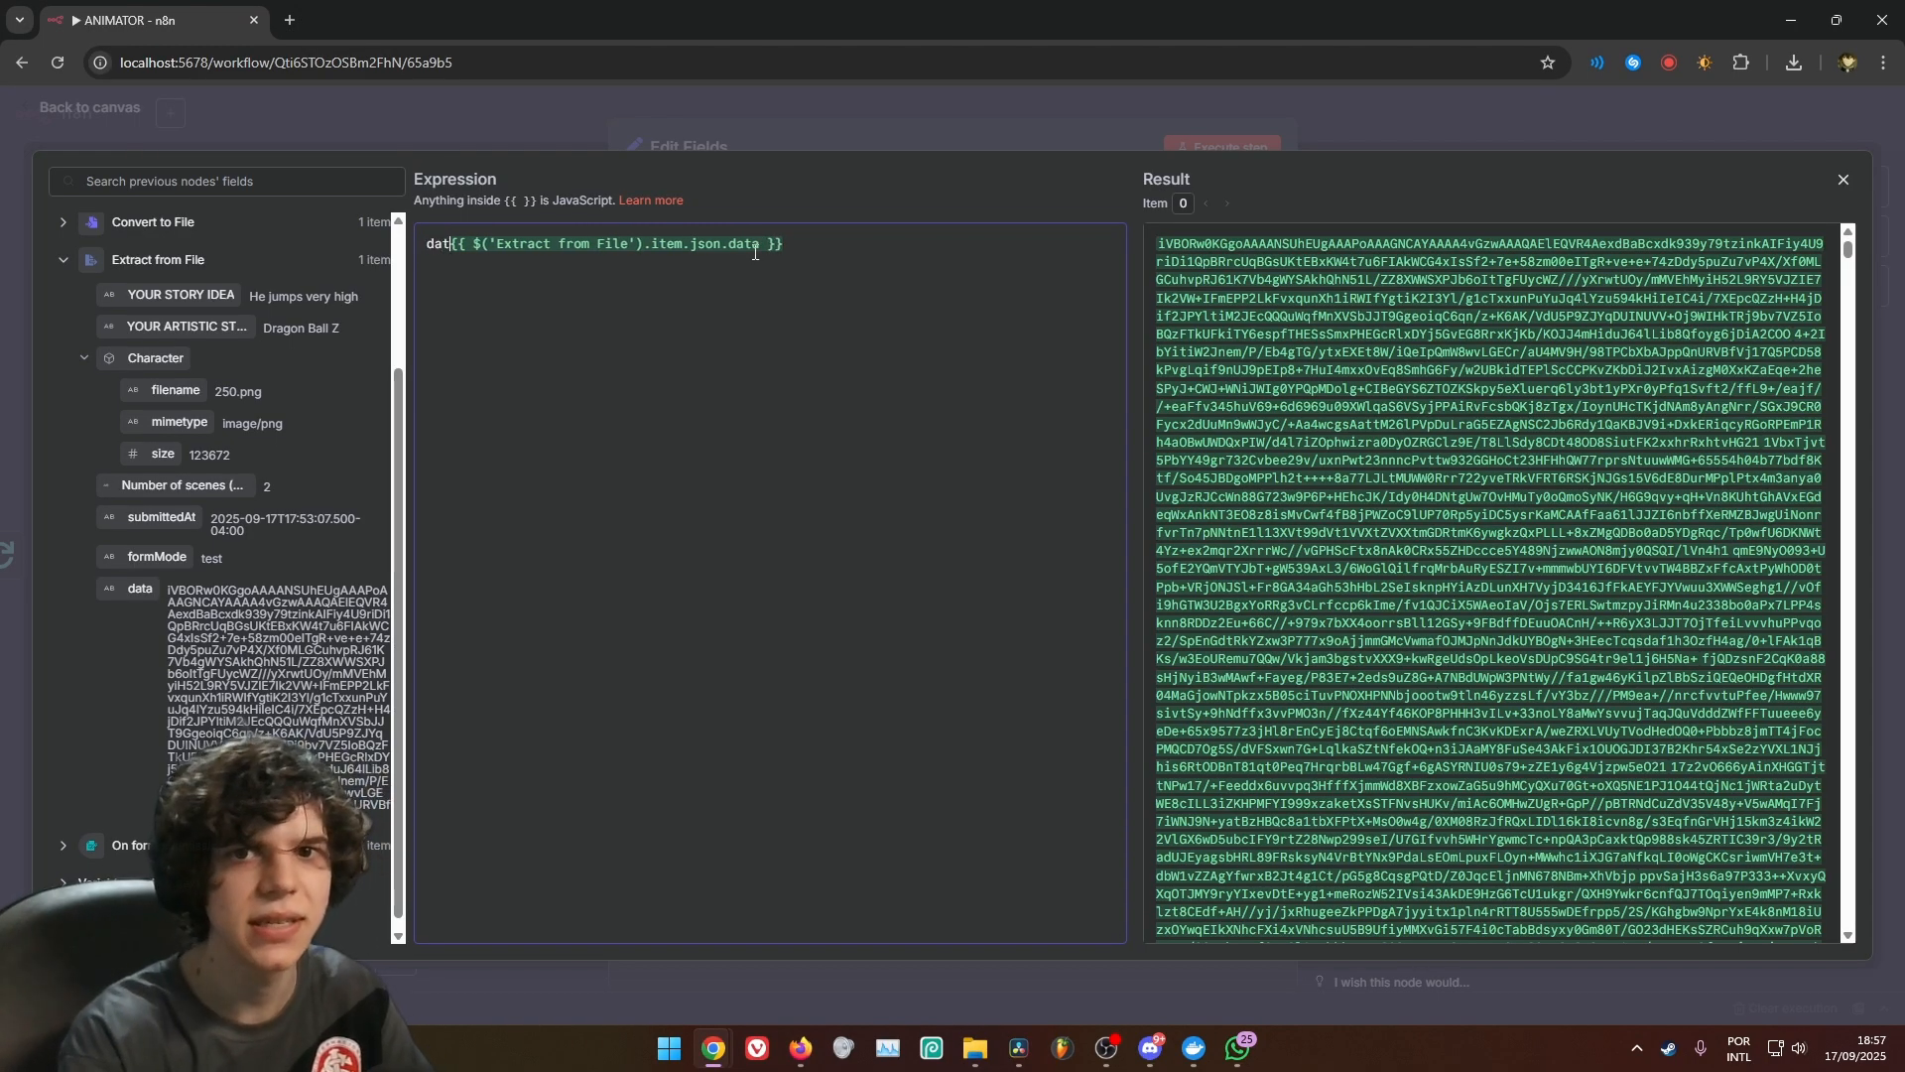
type("a:i")
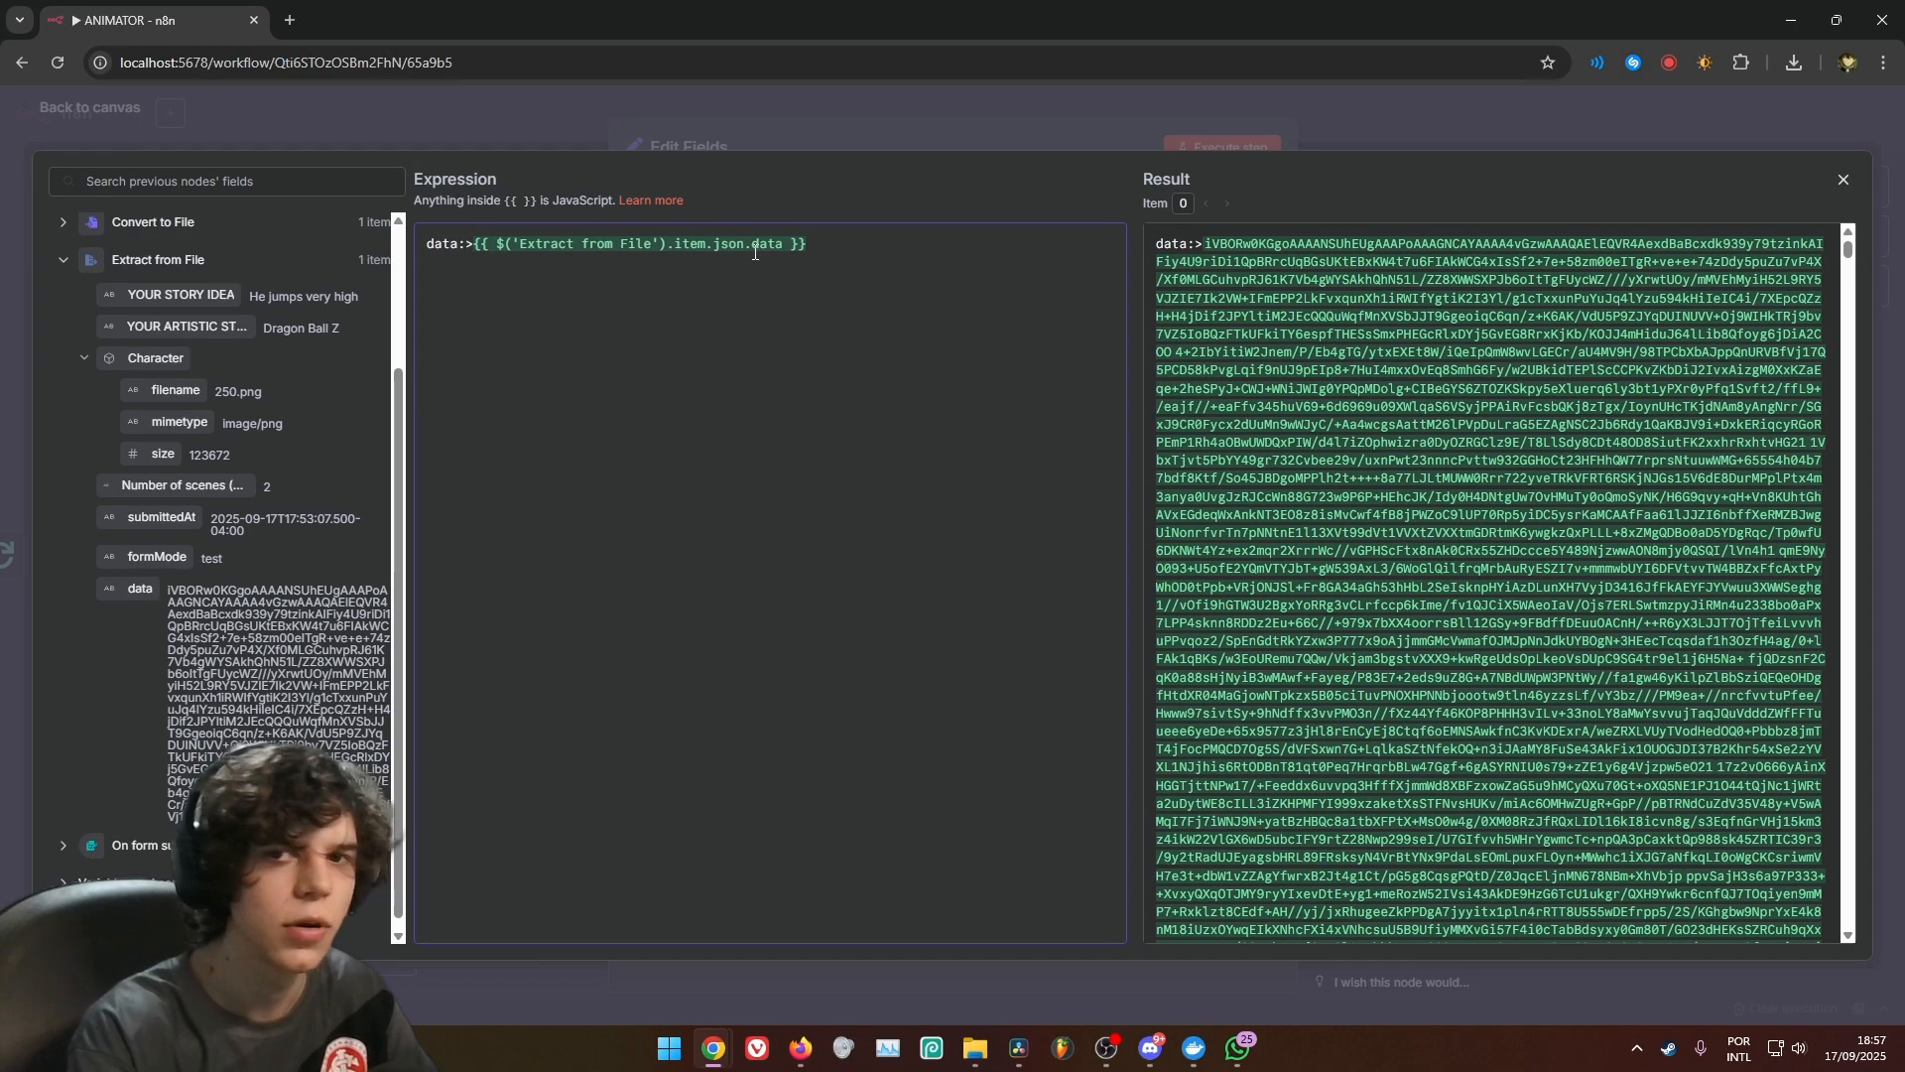
type("mage")
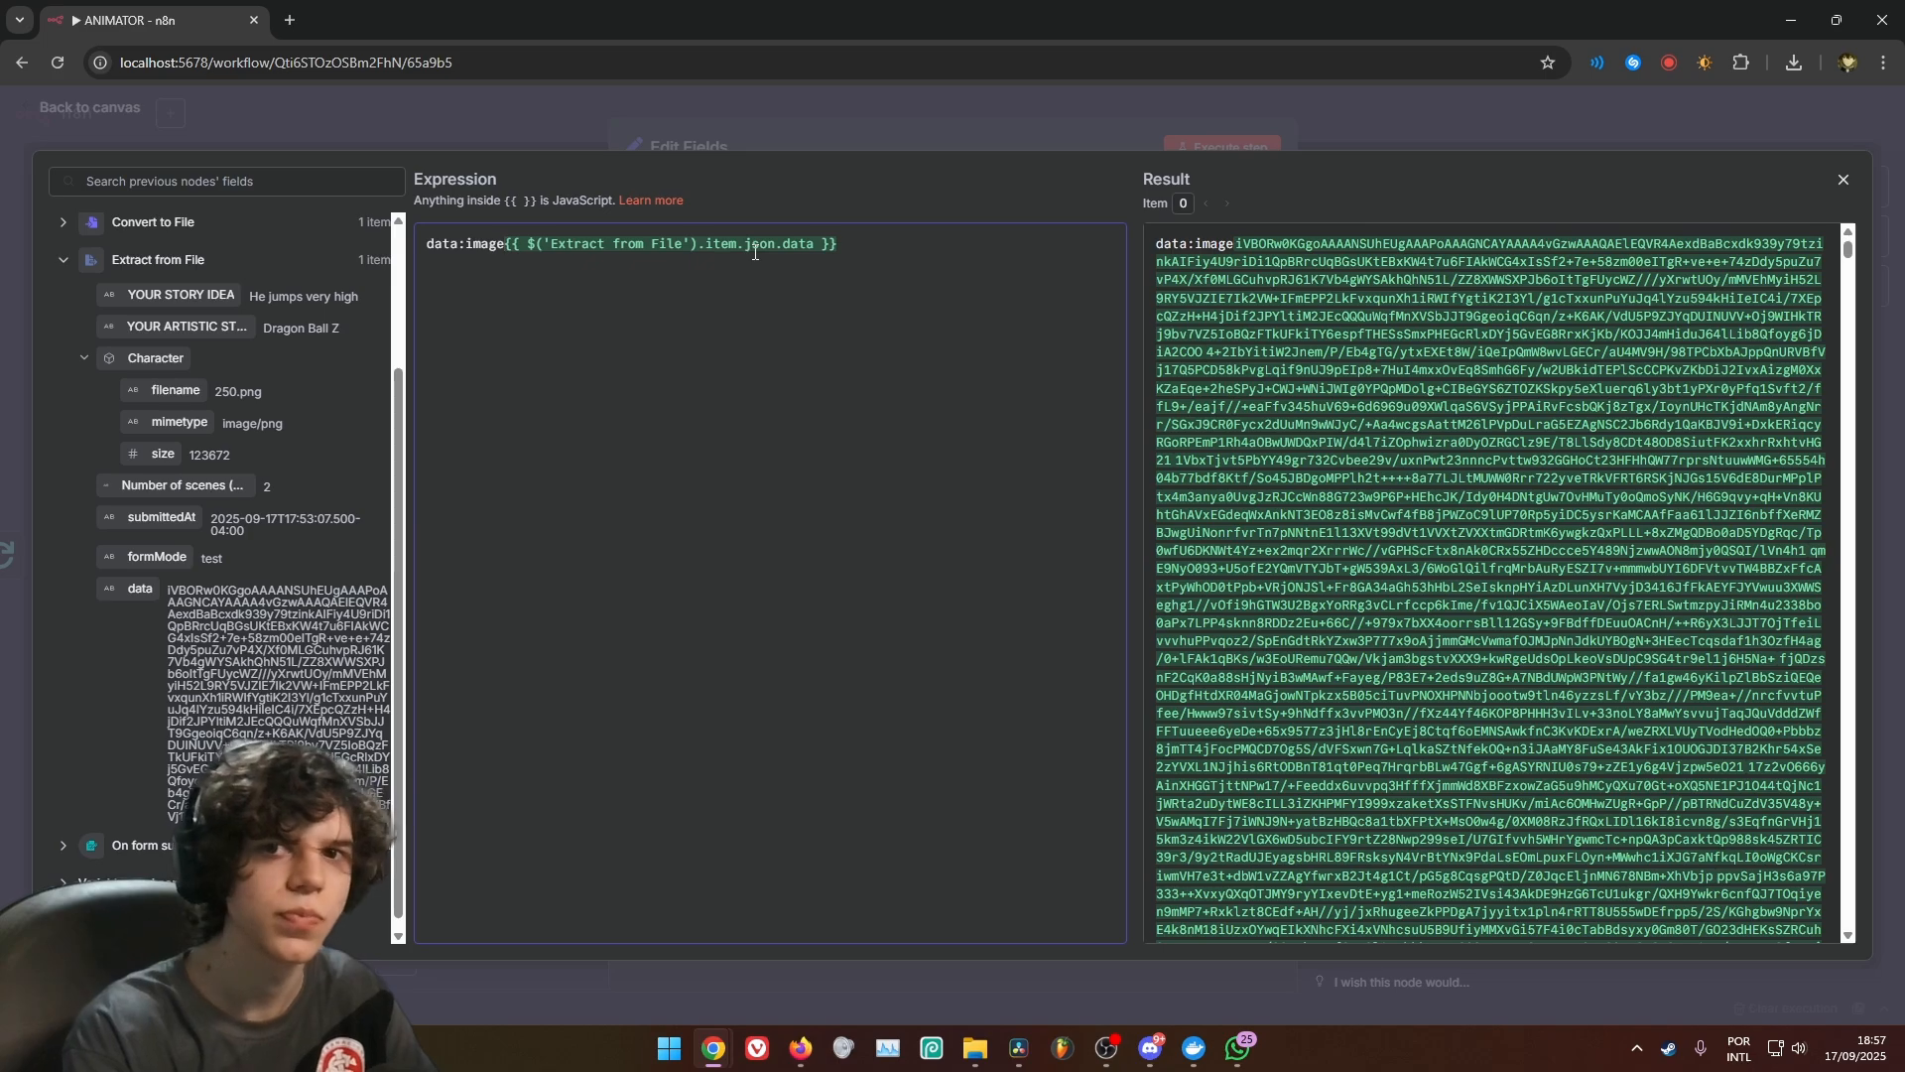
type("/jpeg")
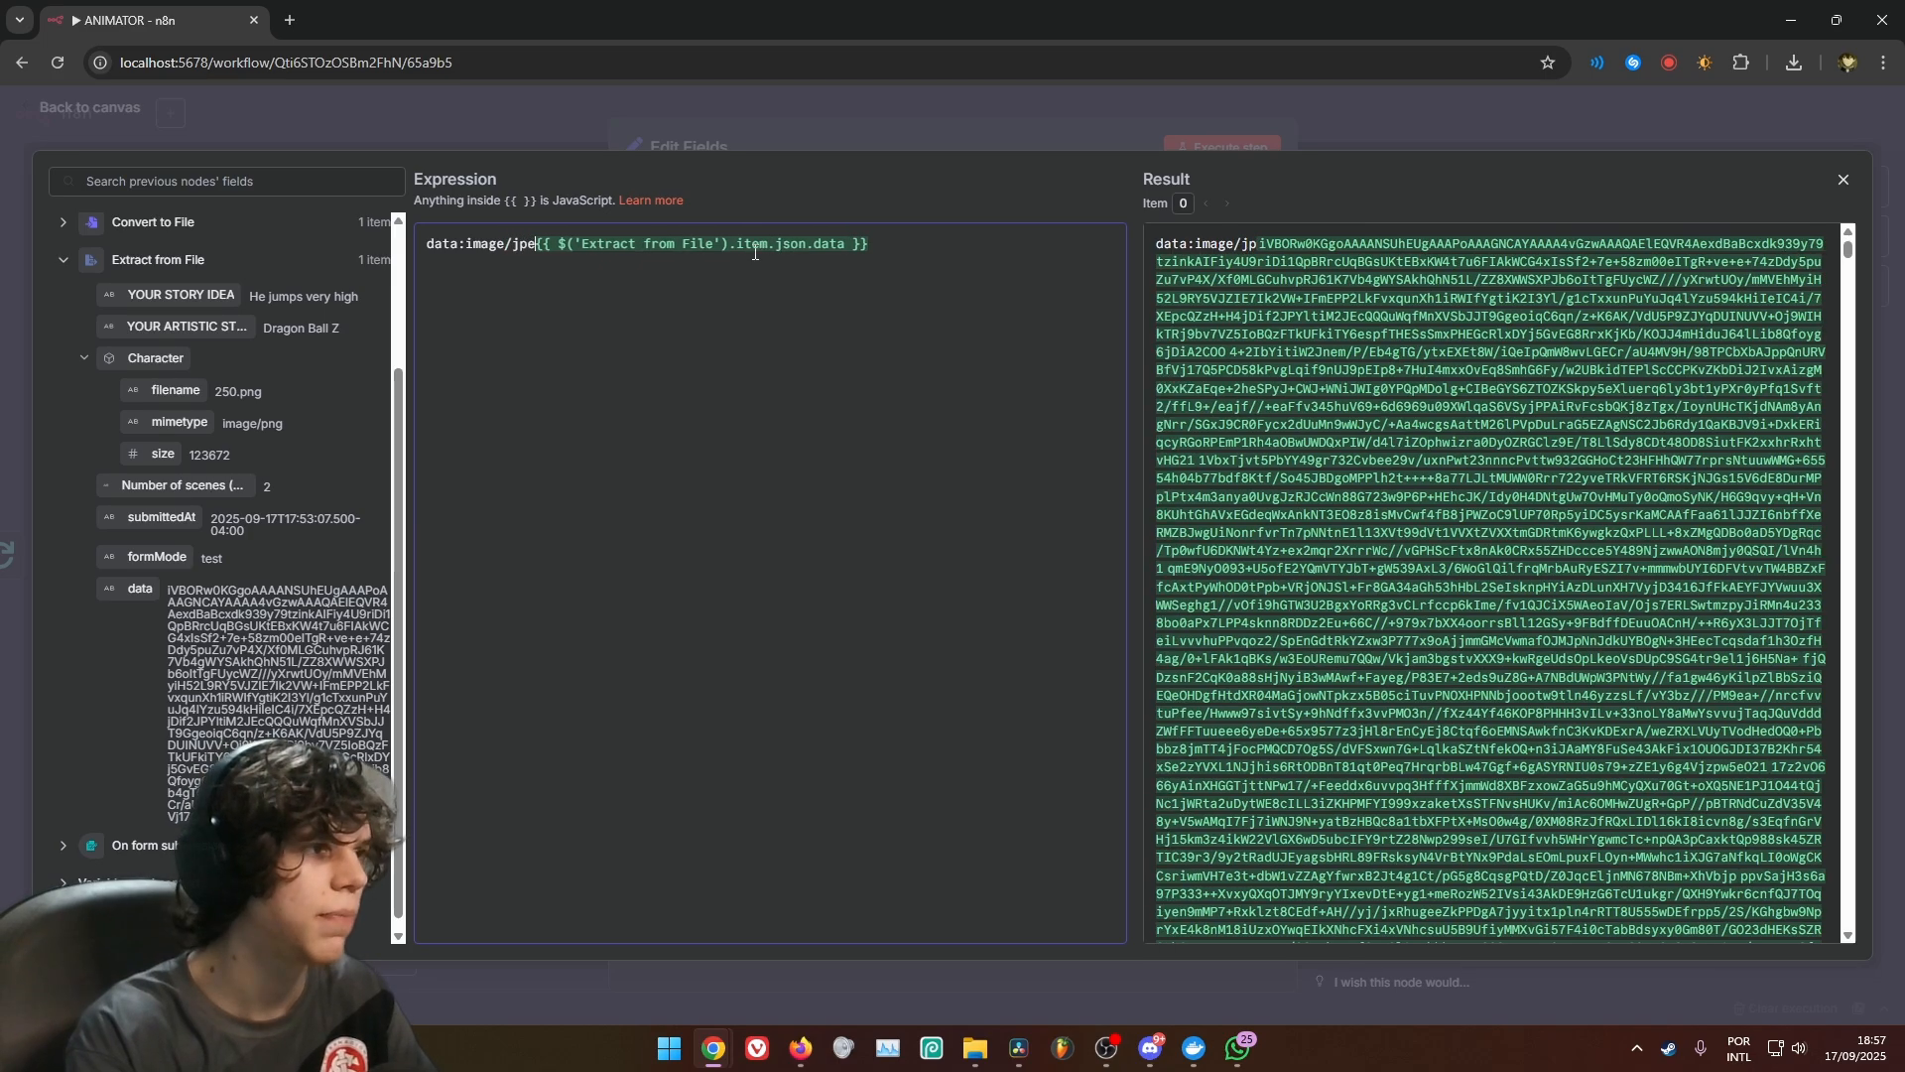
type(";")
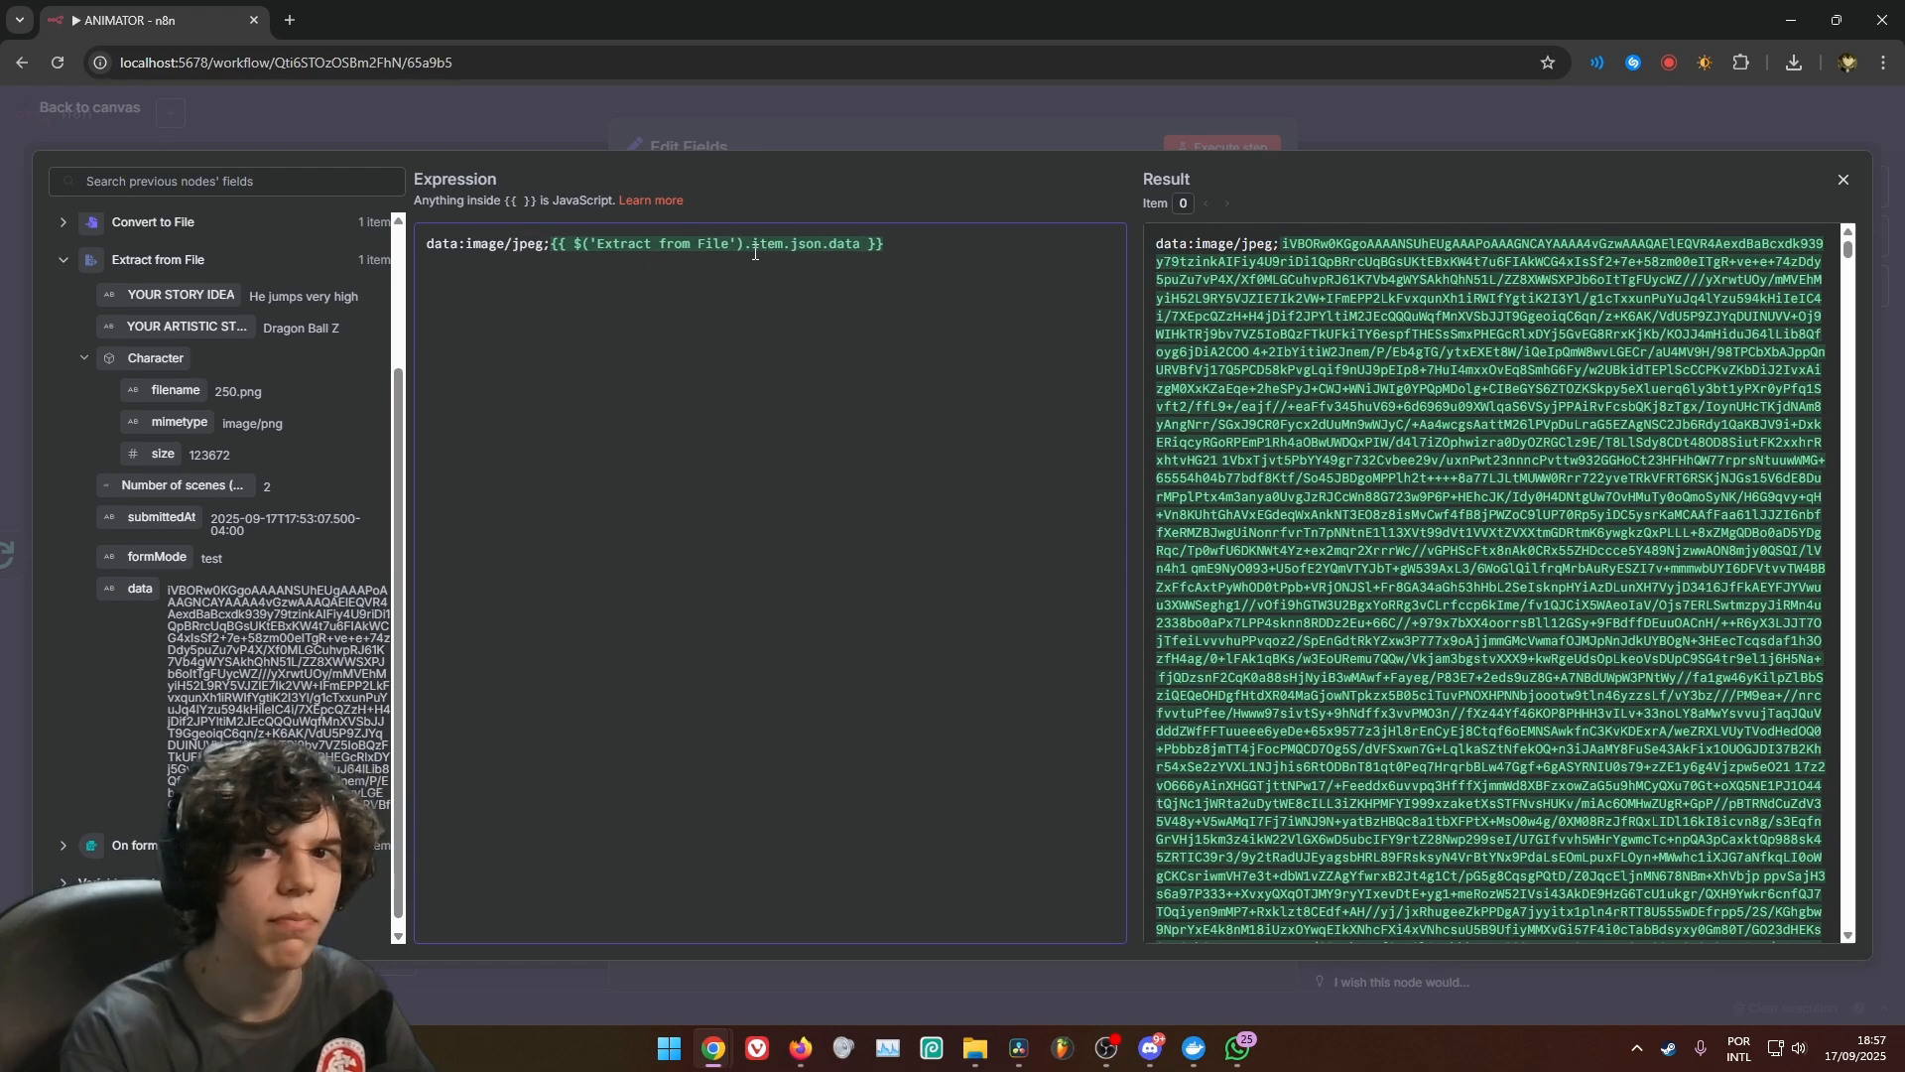
type("base64")
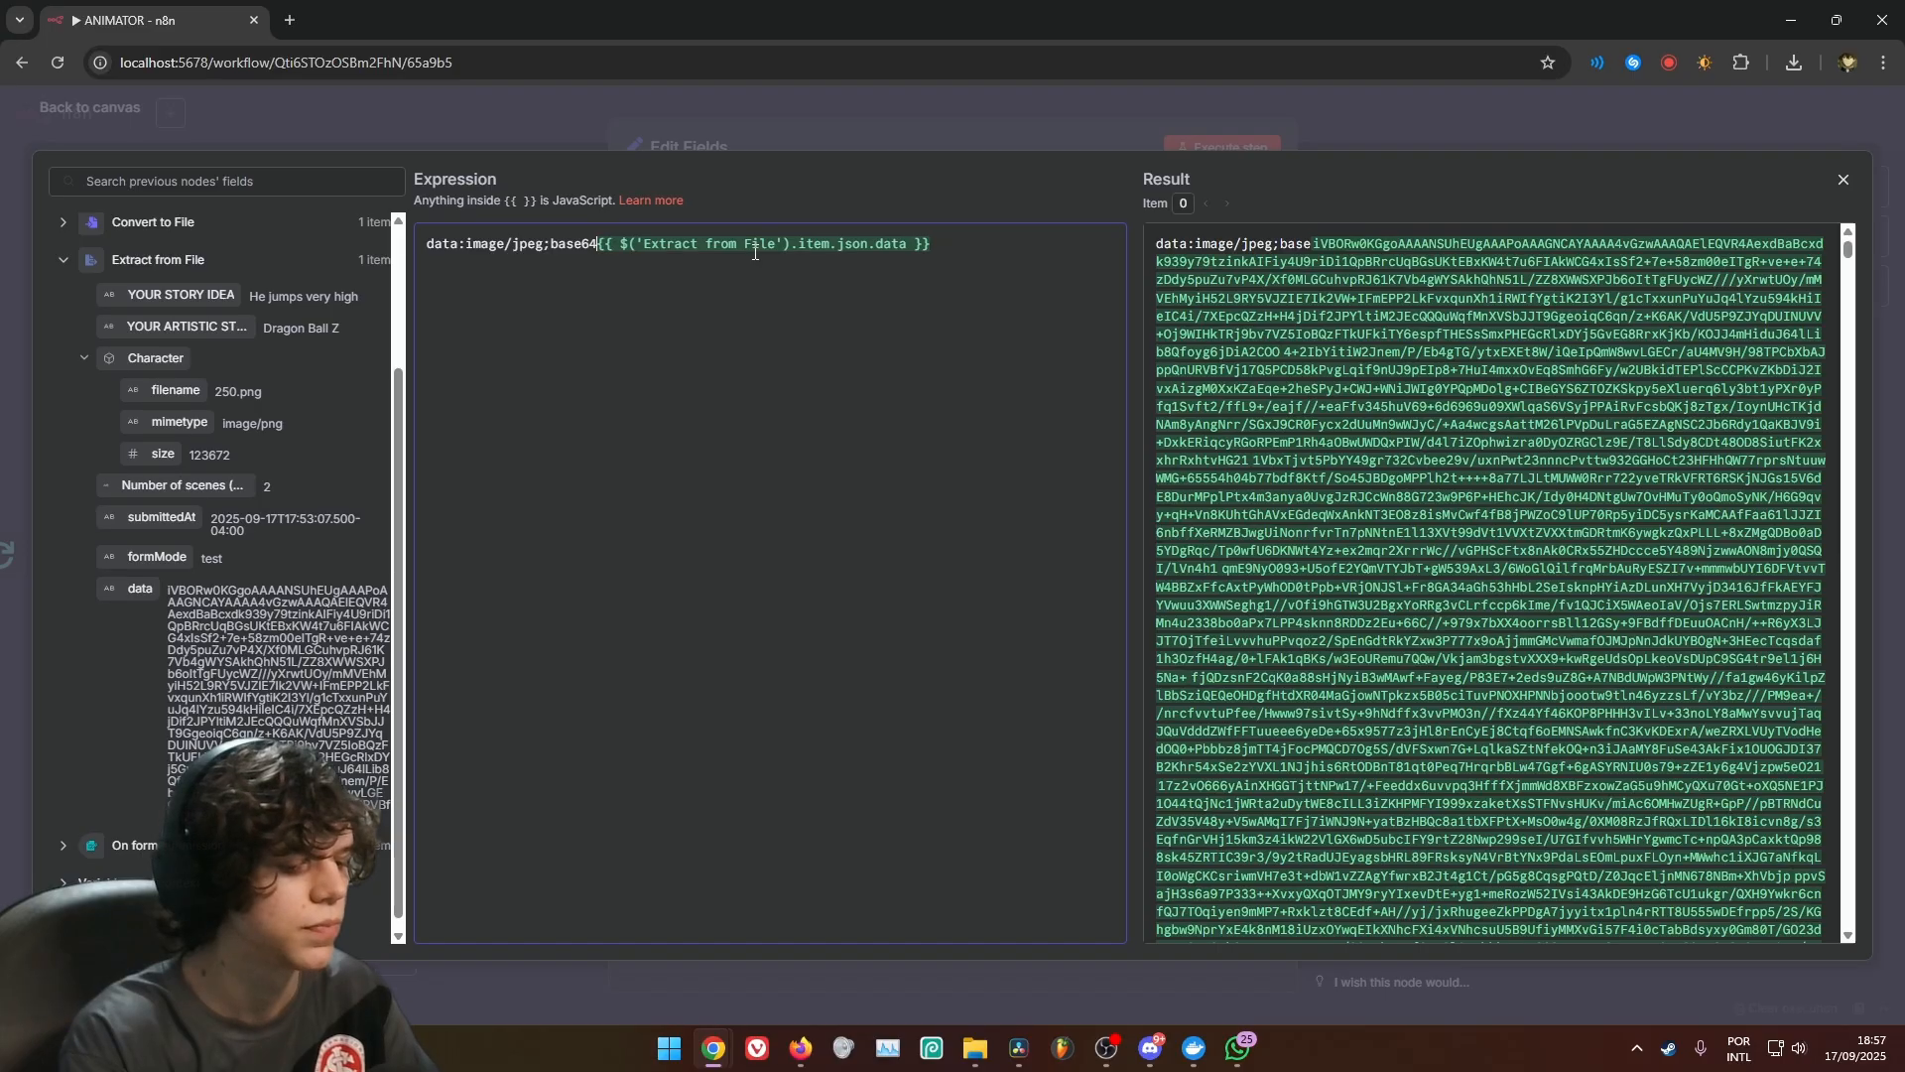
type(",")
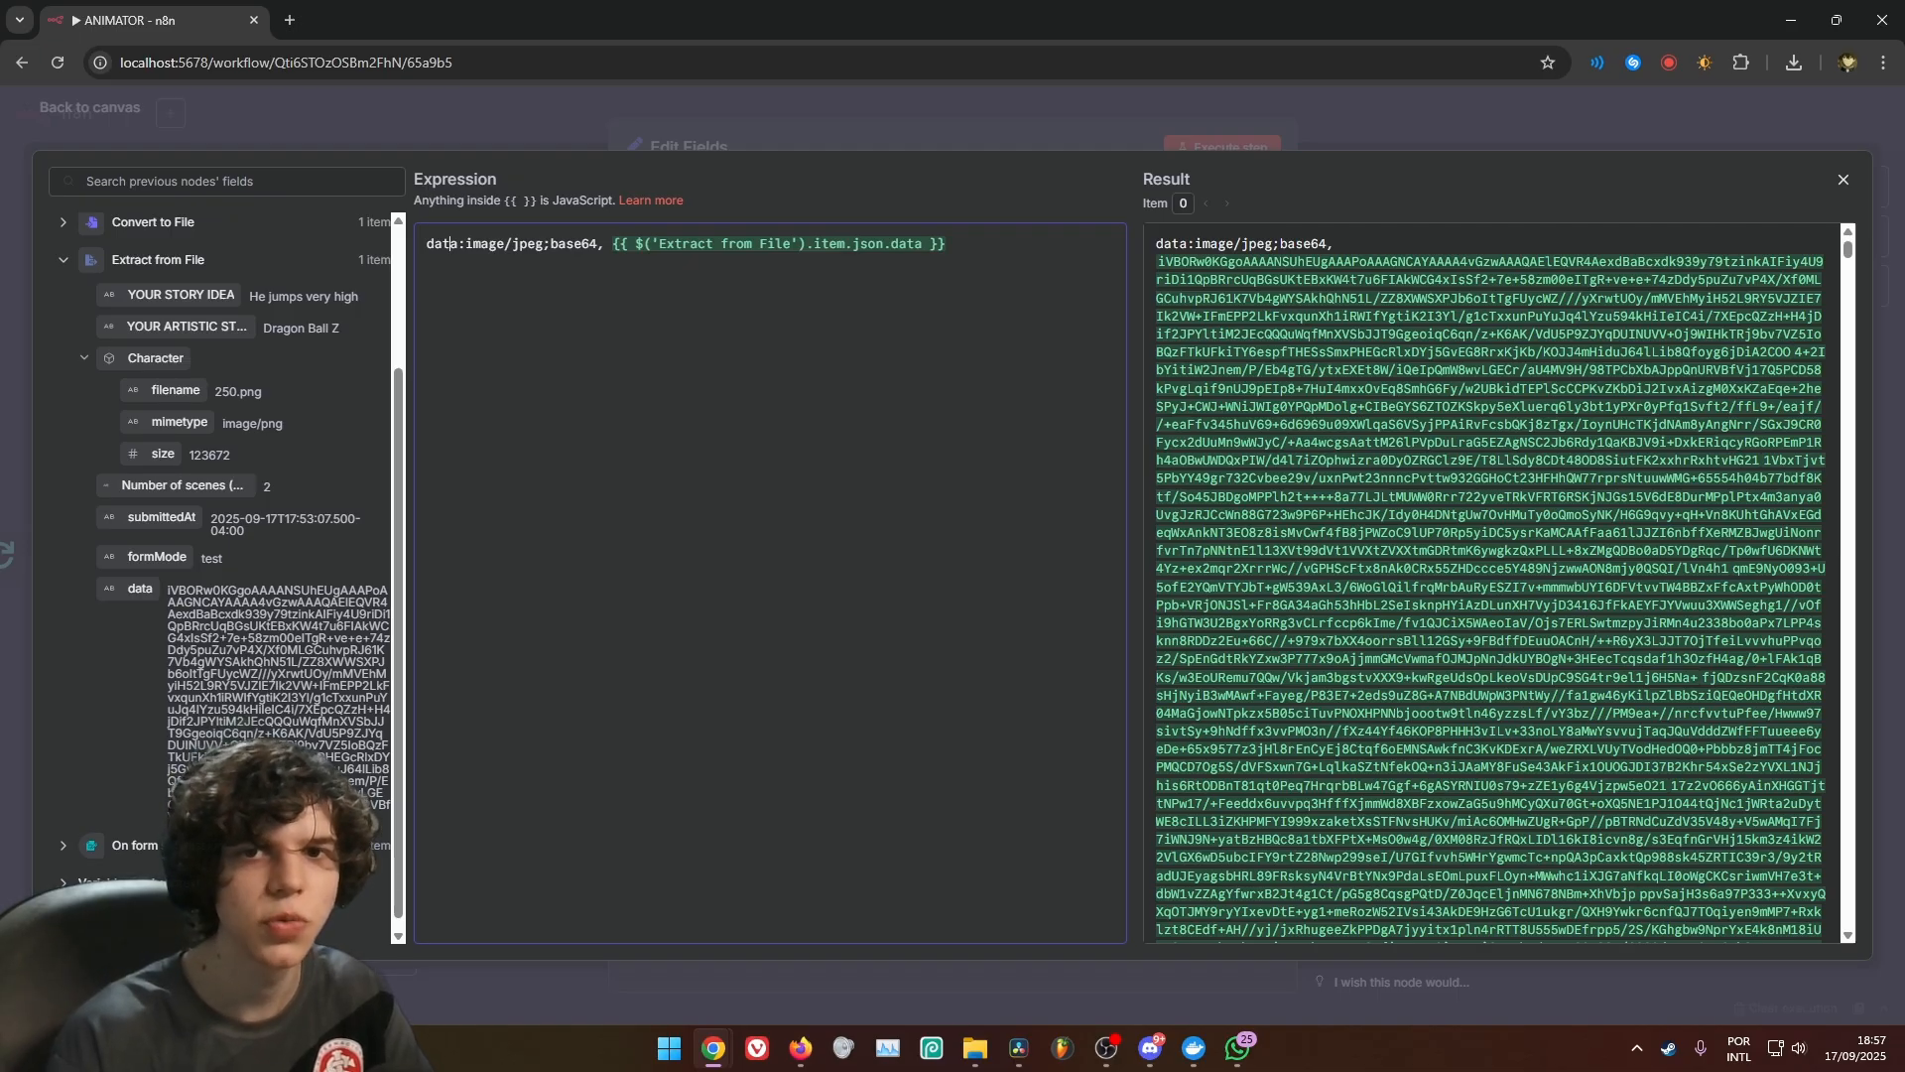
left_click(1266, 125)
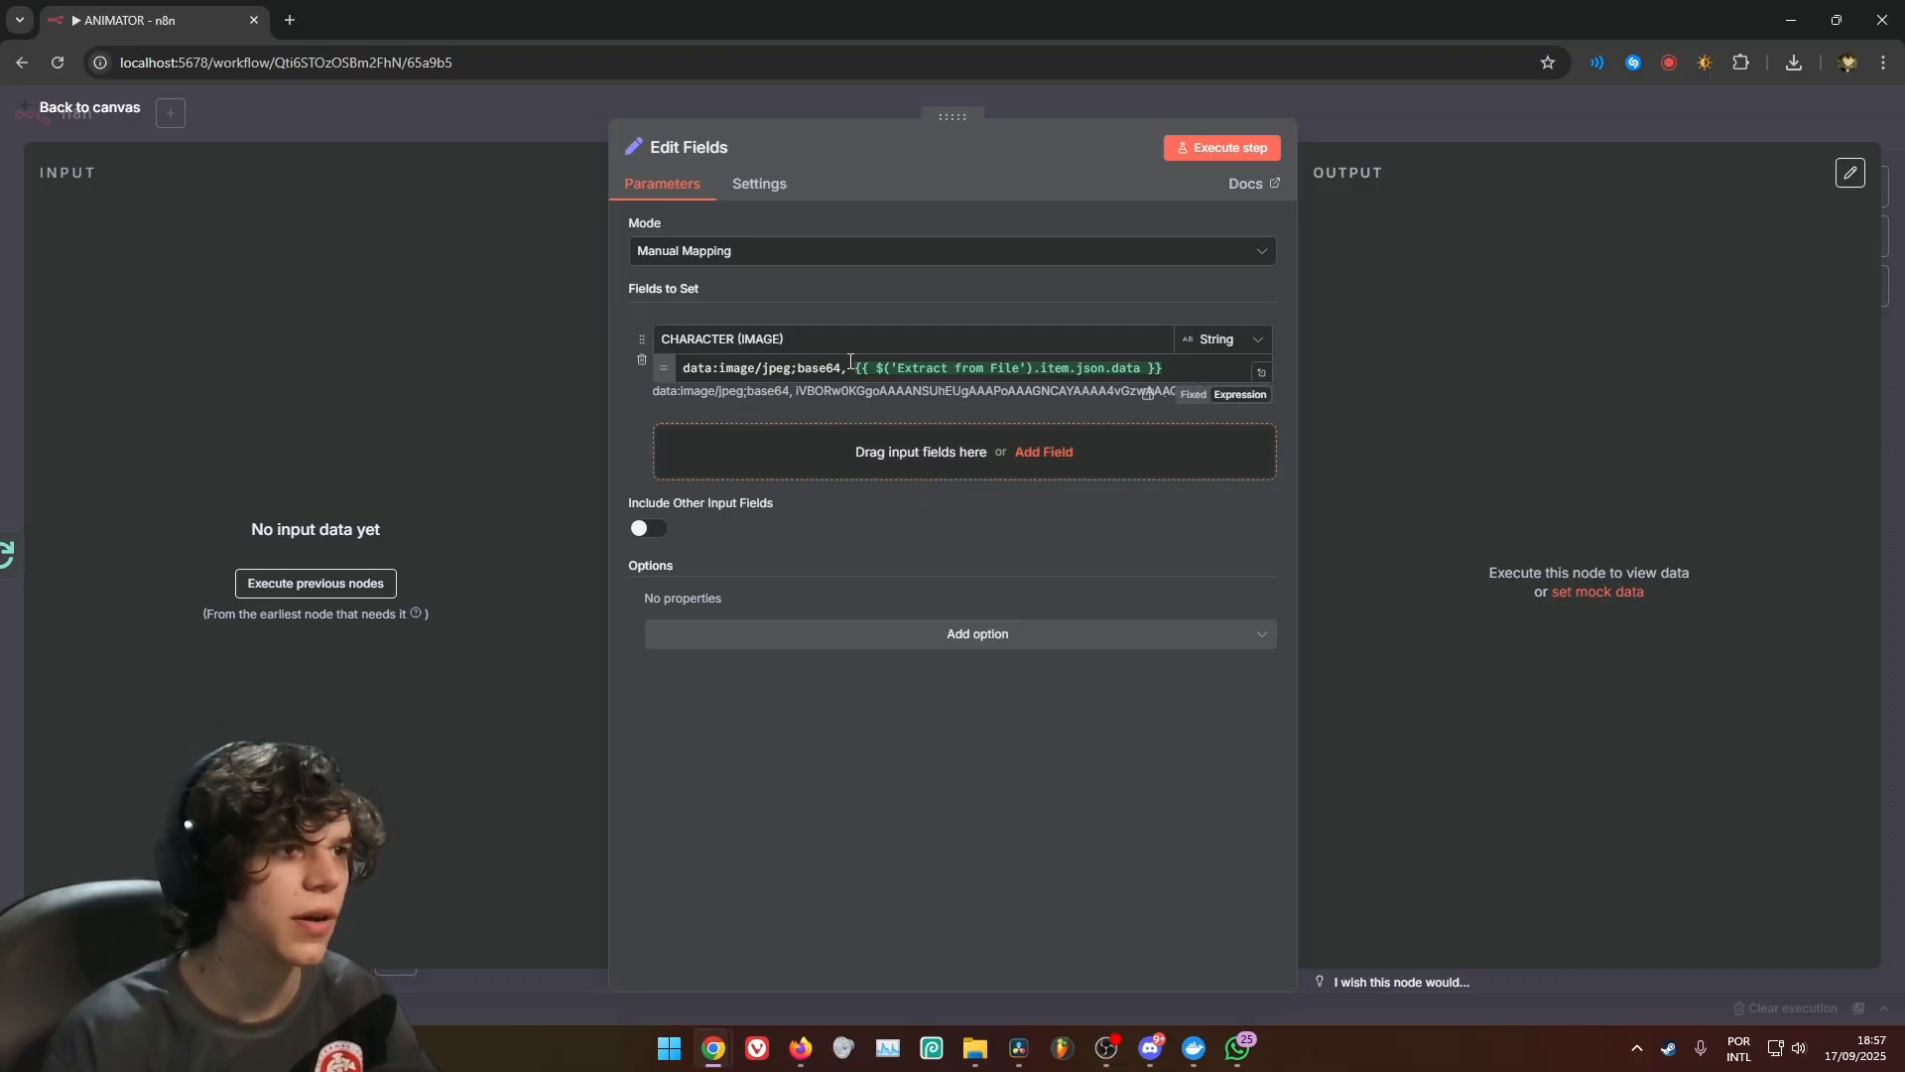
left_click(1093, 373)
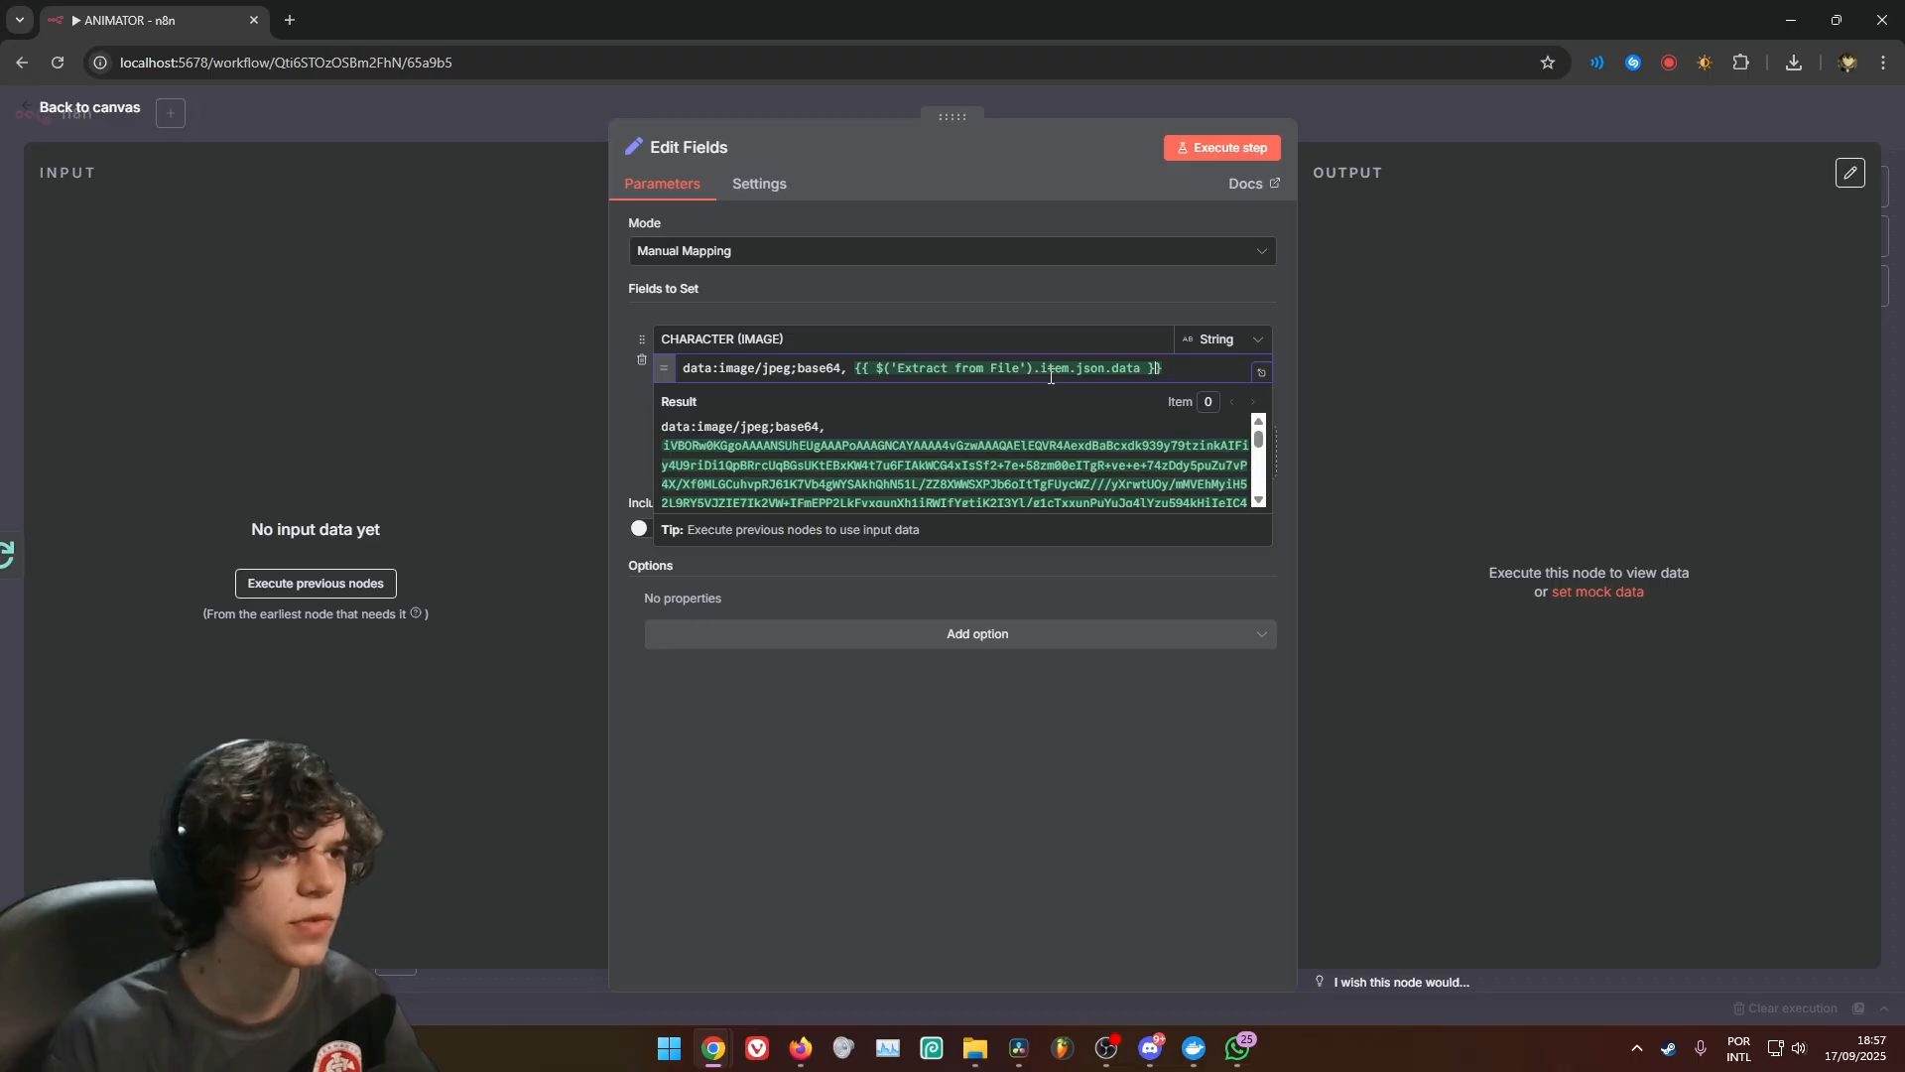
left_click(908, 592)
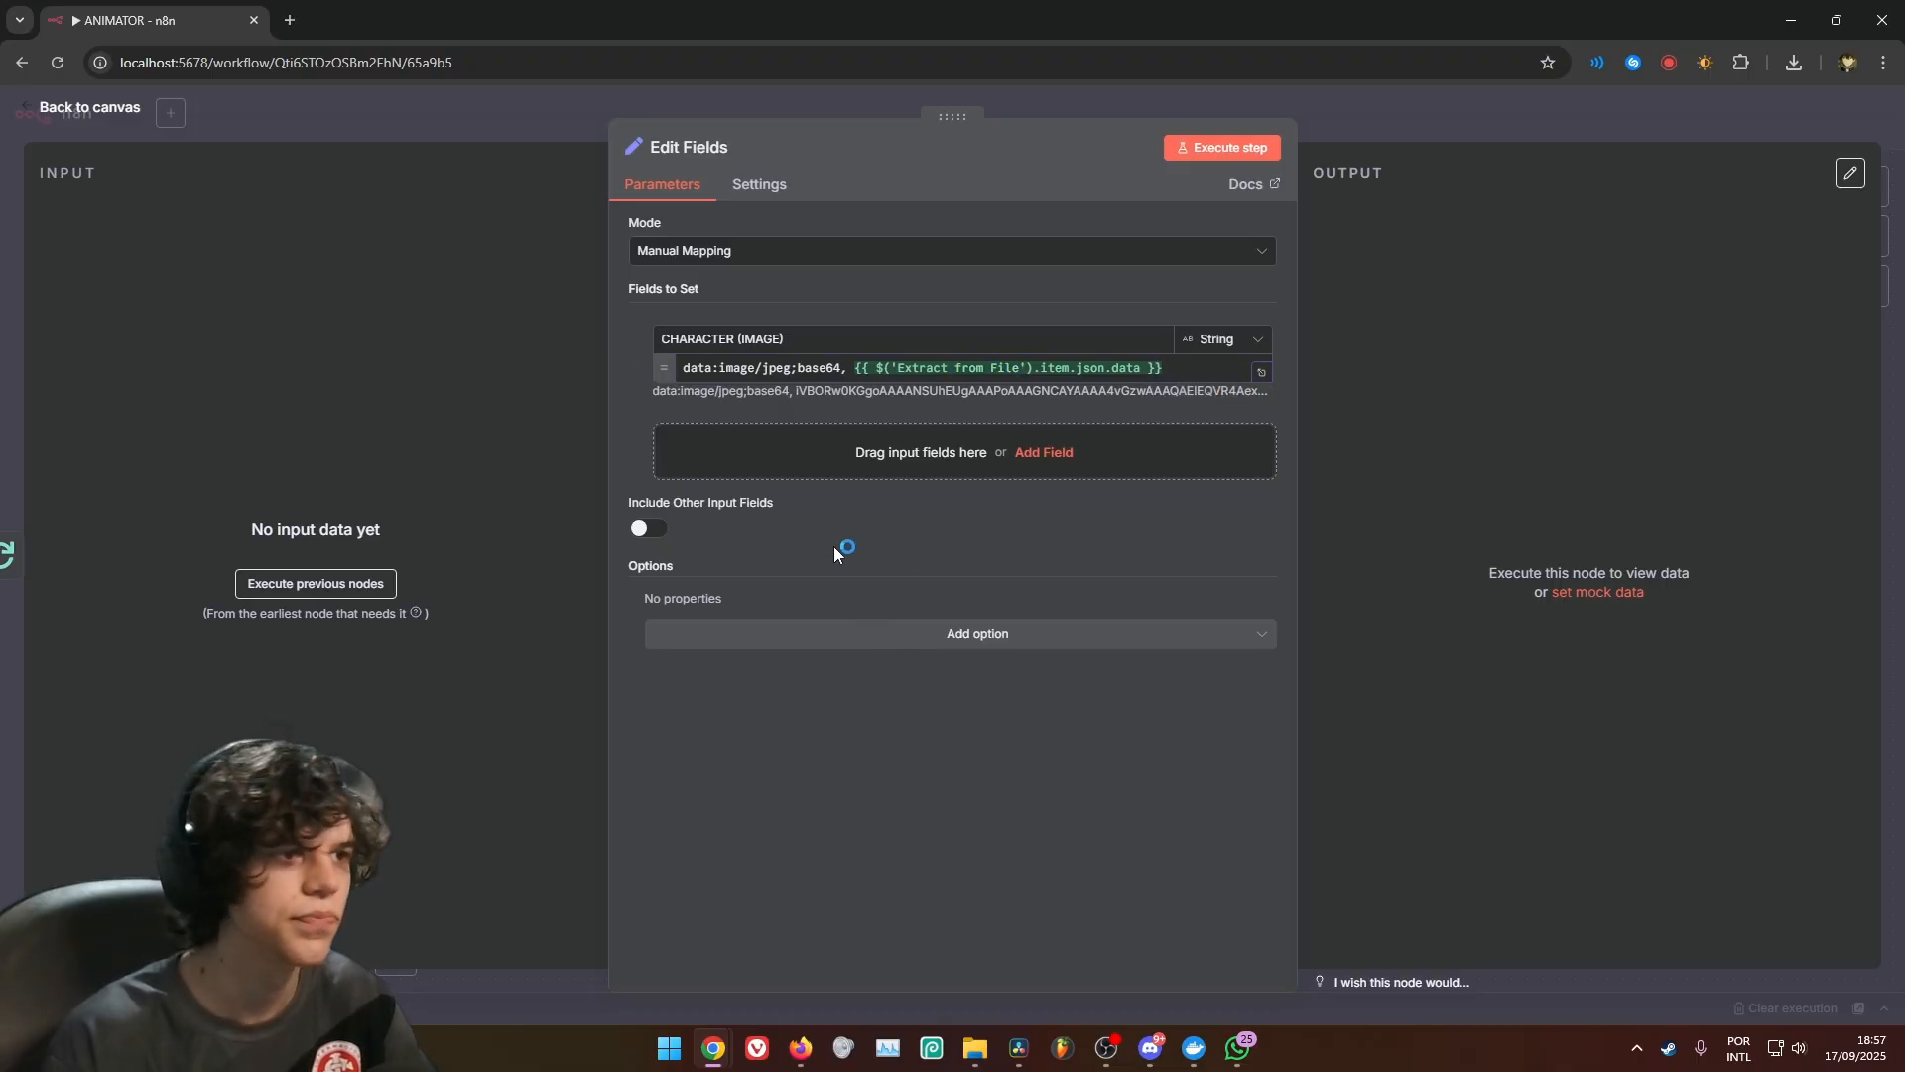
Add a second string field named PROMPT to Edit Fields and paste the copied scene image prompt as its value
left_click(1042, 448)
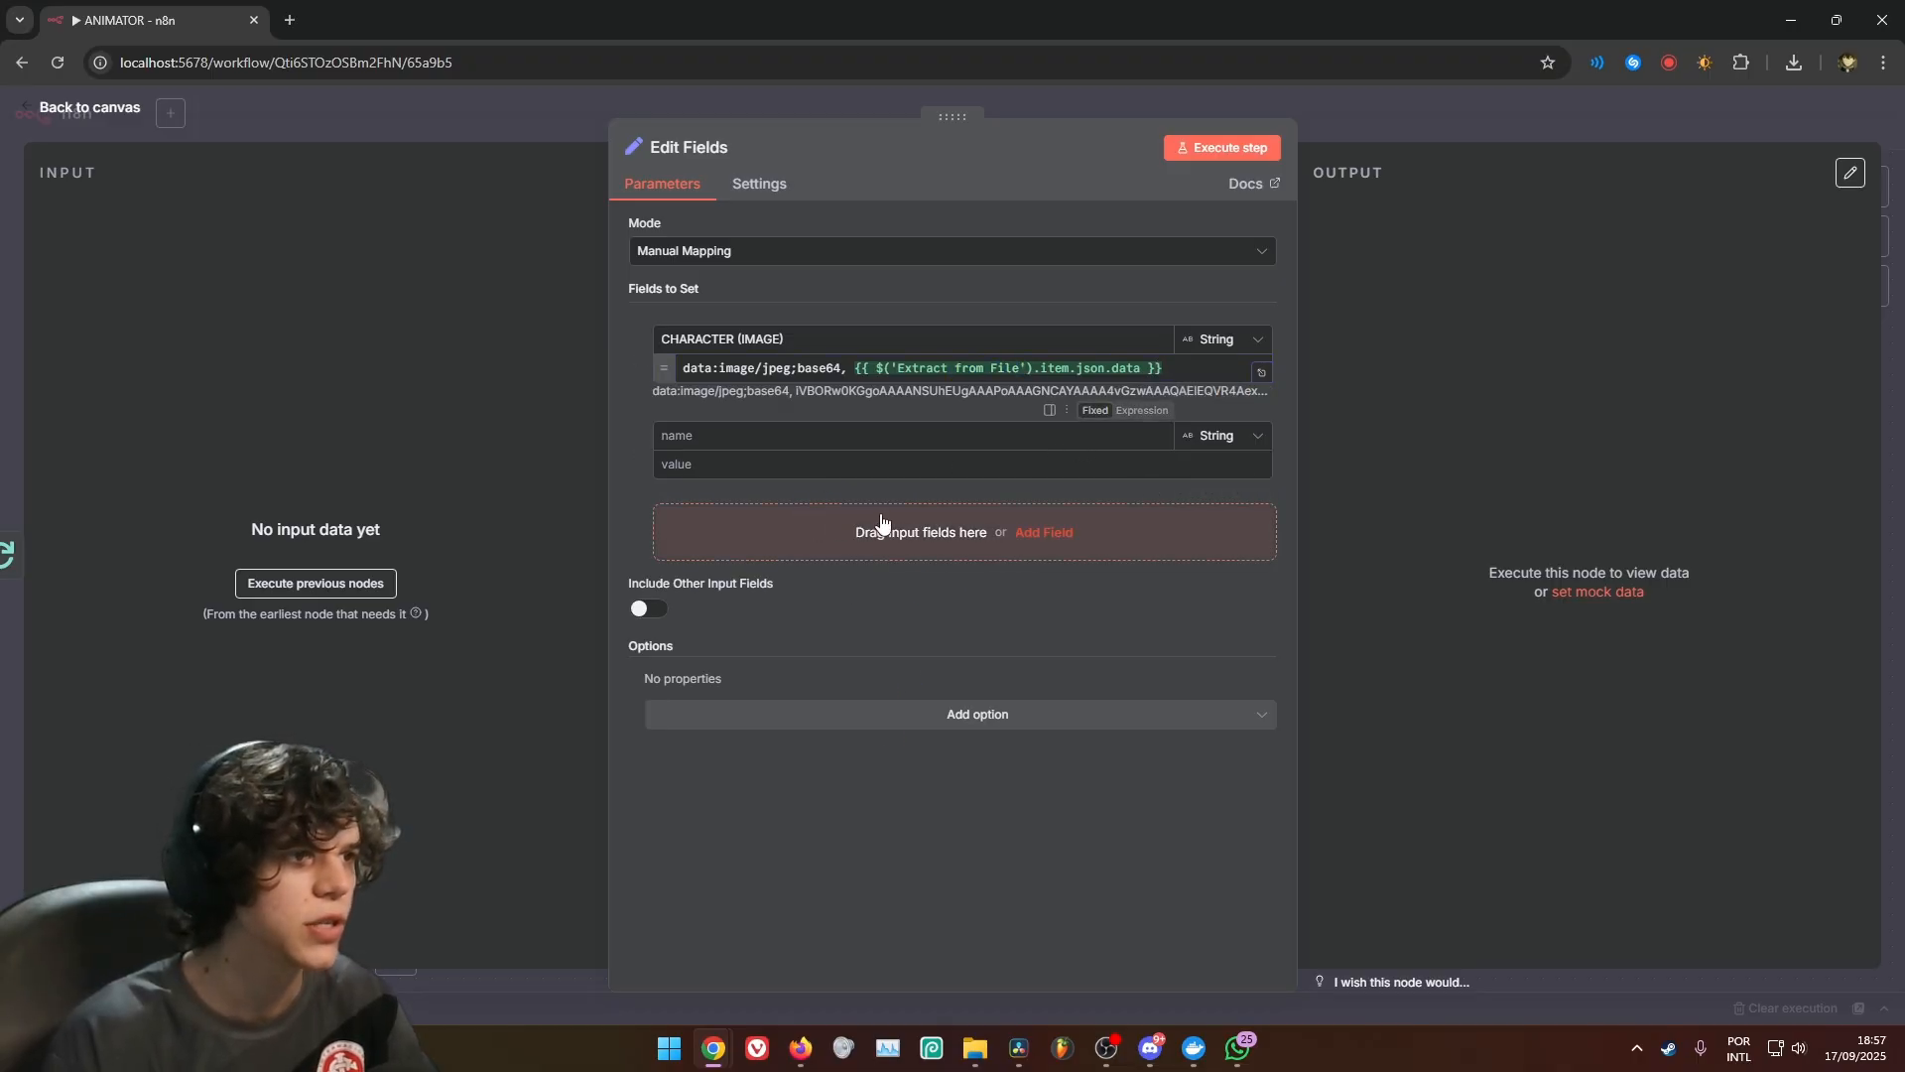
left_click(850, 429)
type("PROMPT")
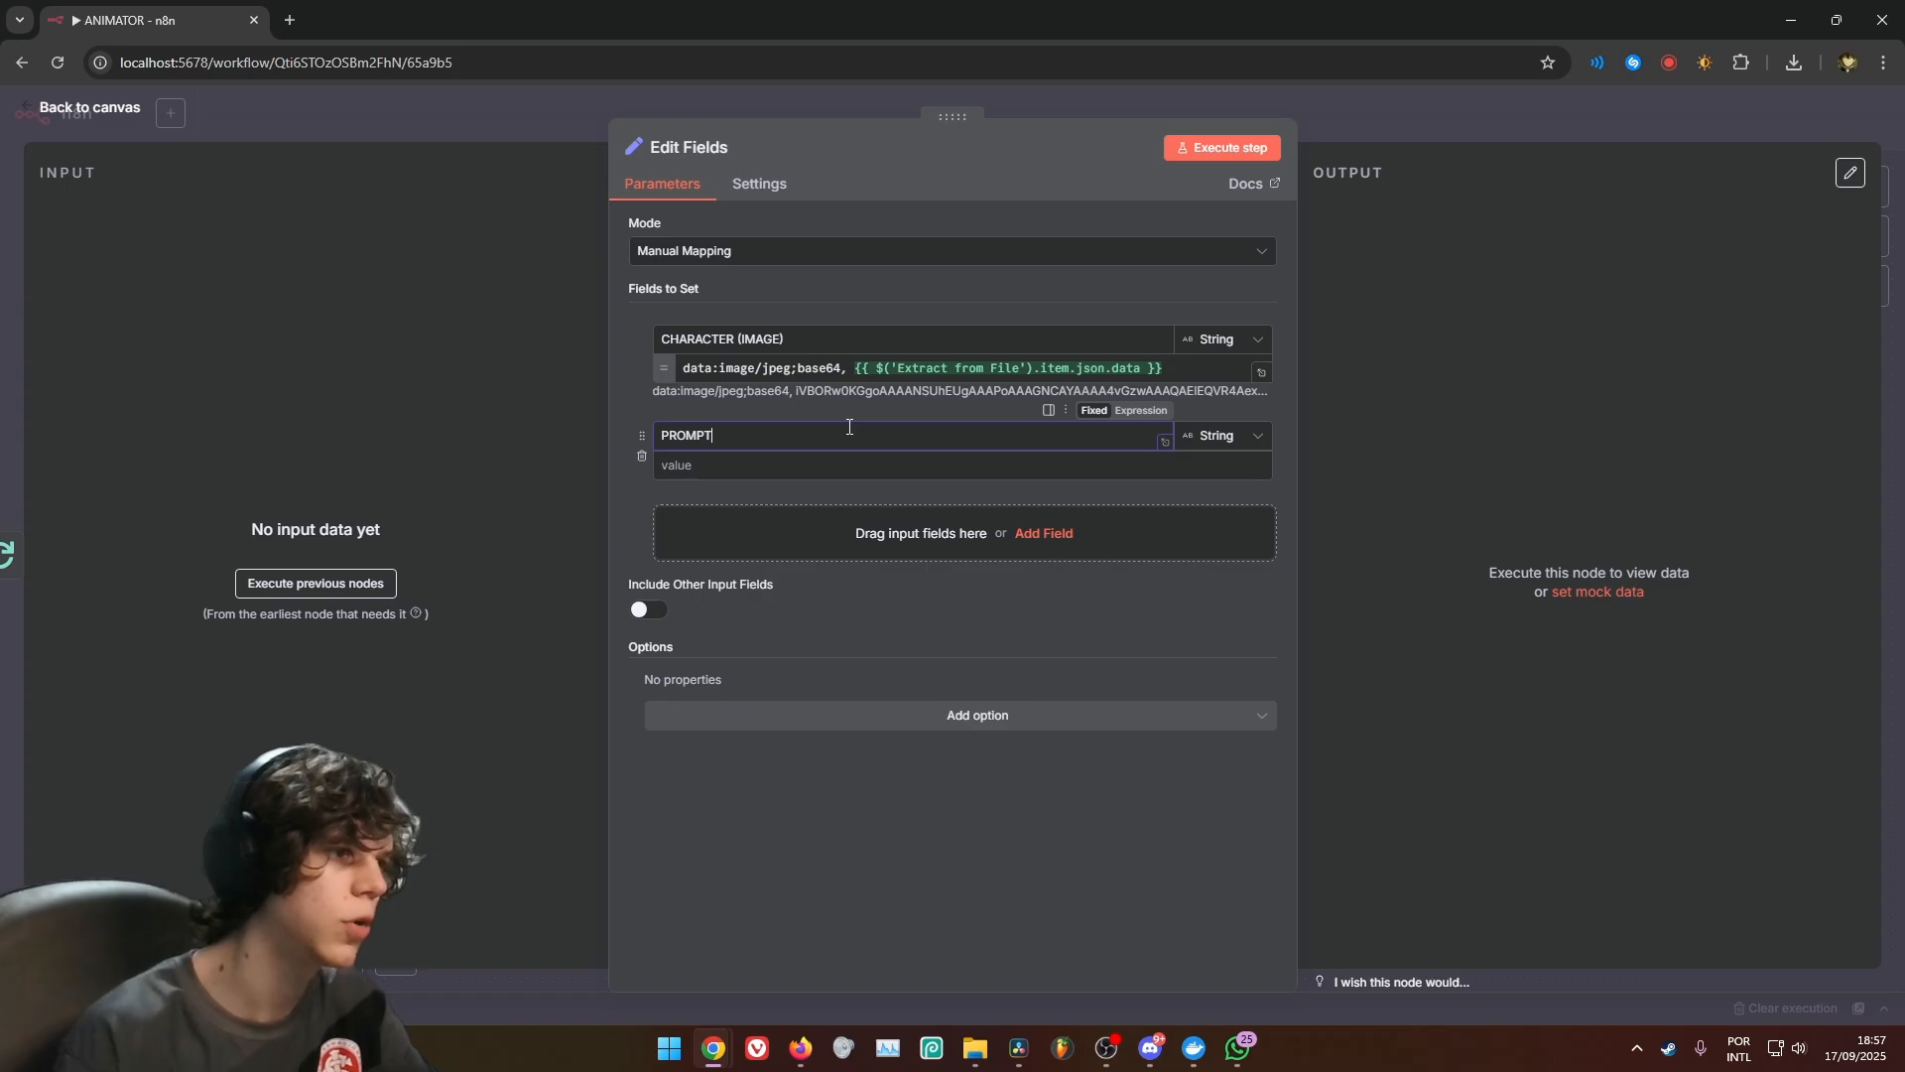
left_click(1122, 464)
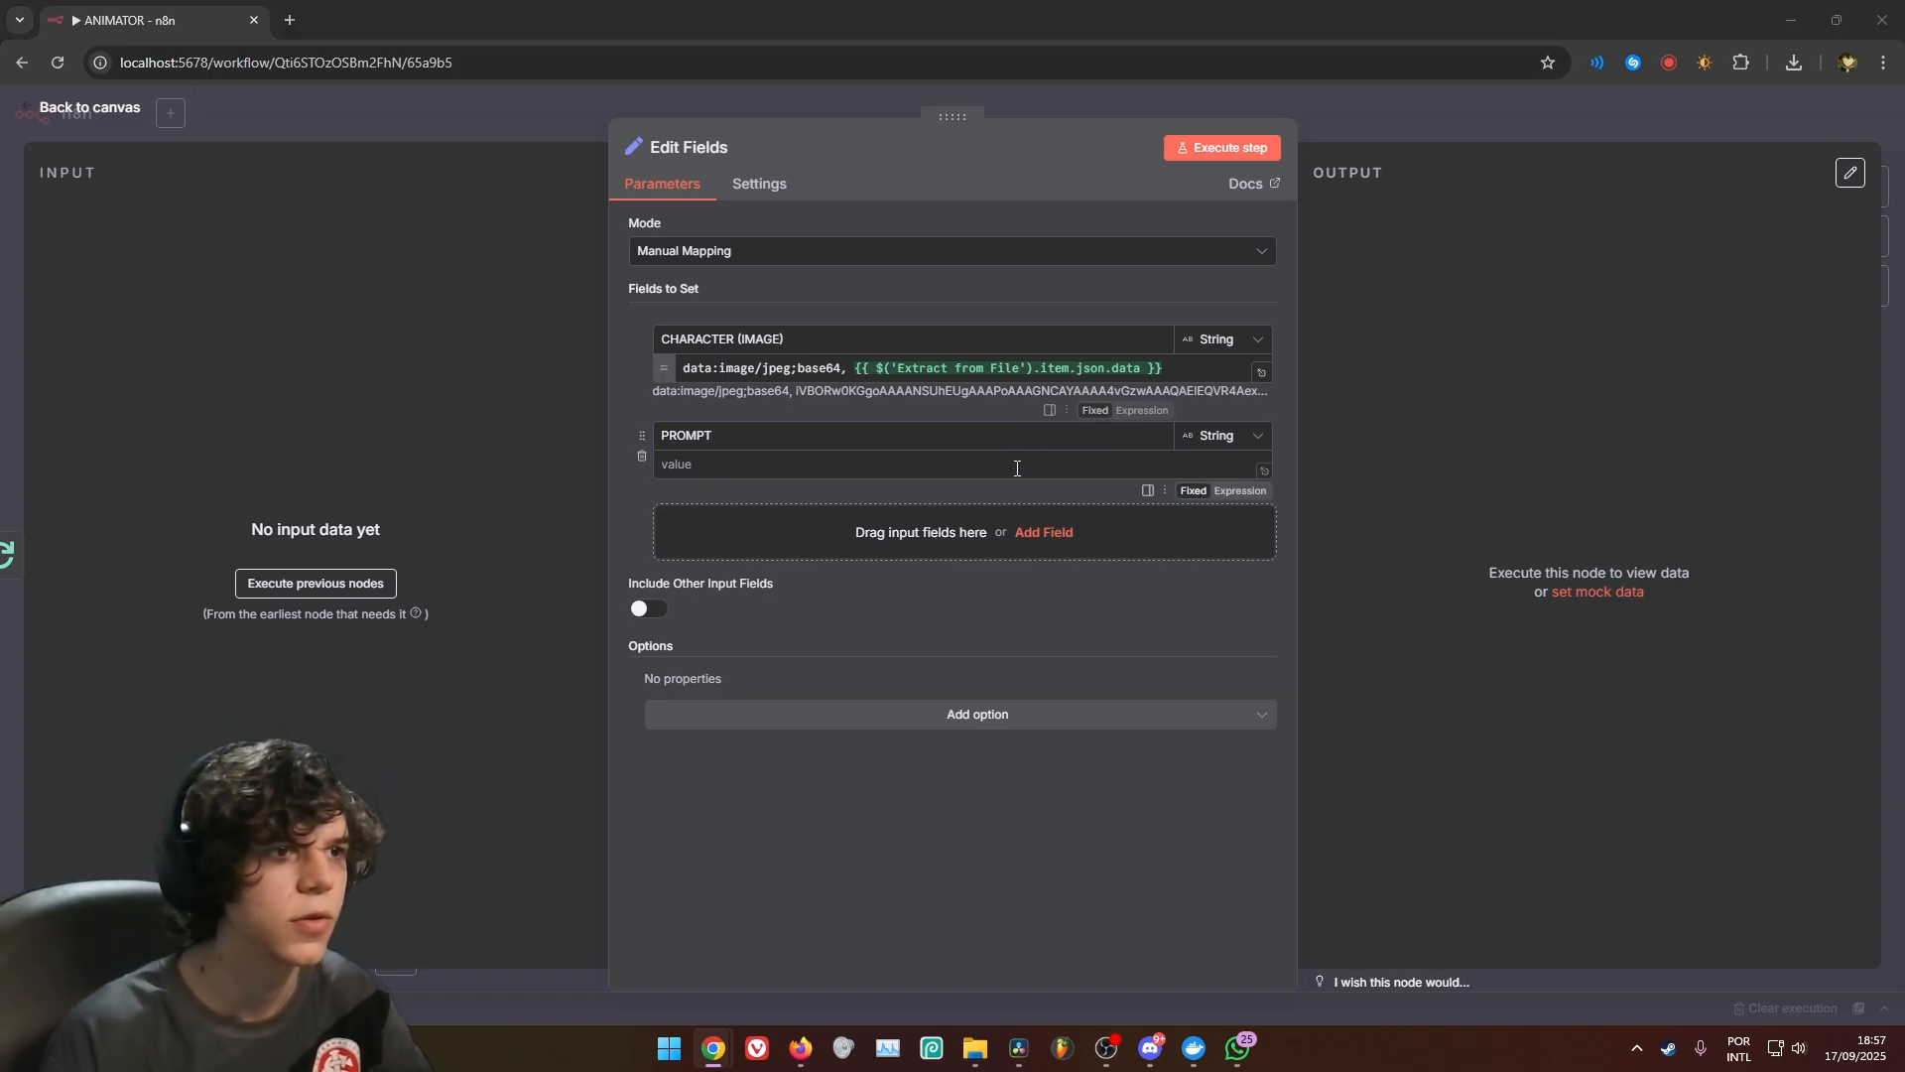
key("ctrl+v")
Replace the artistic style reference in the PROMPT expression with the YOUR ARTISTIC STYLE field of the On form submission node
left_click(1263, 556)
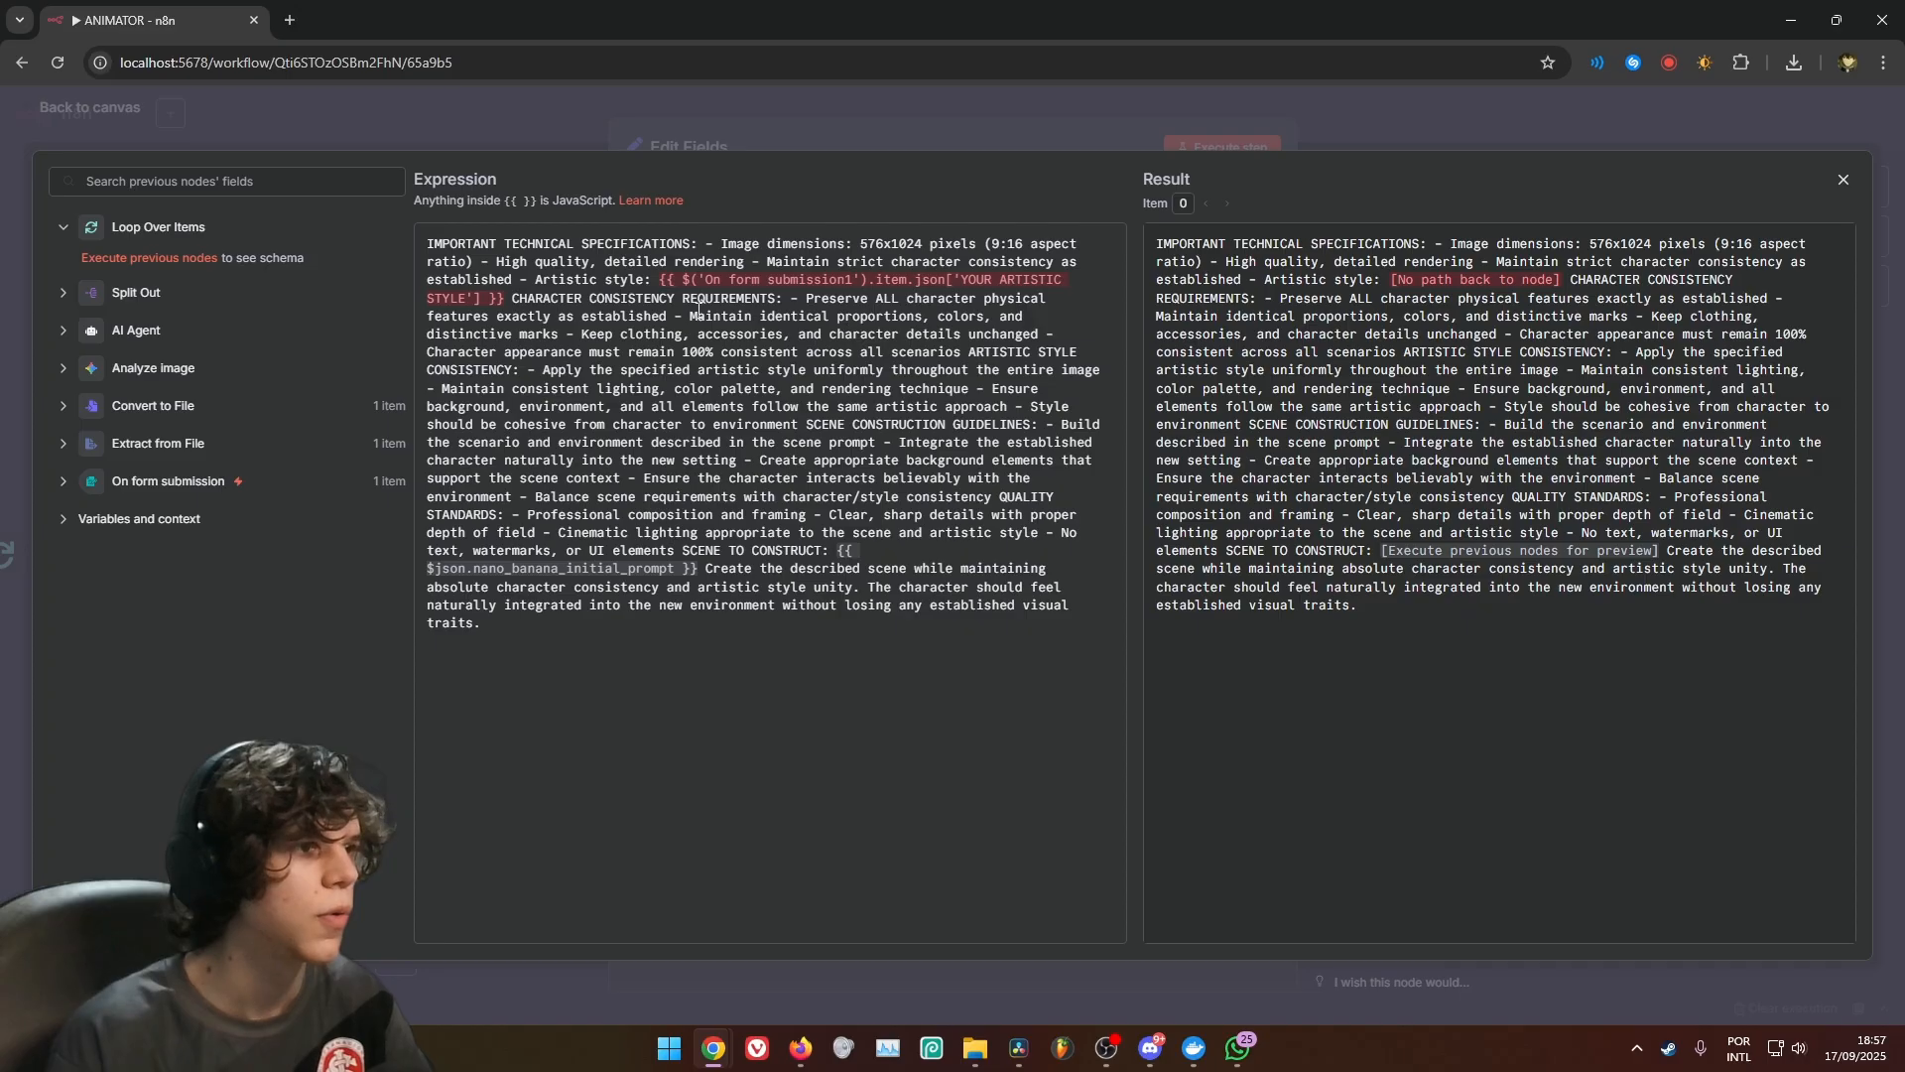
left_click_drag(662, 285, 562, 300)
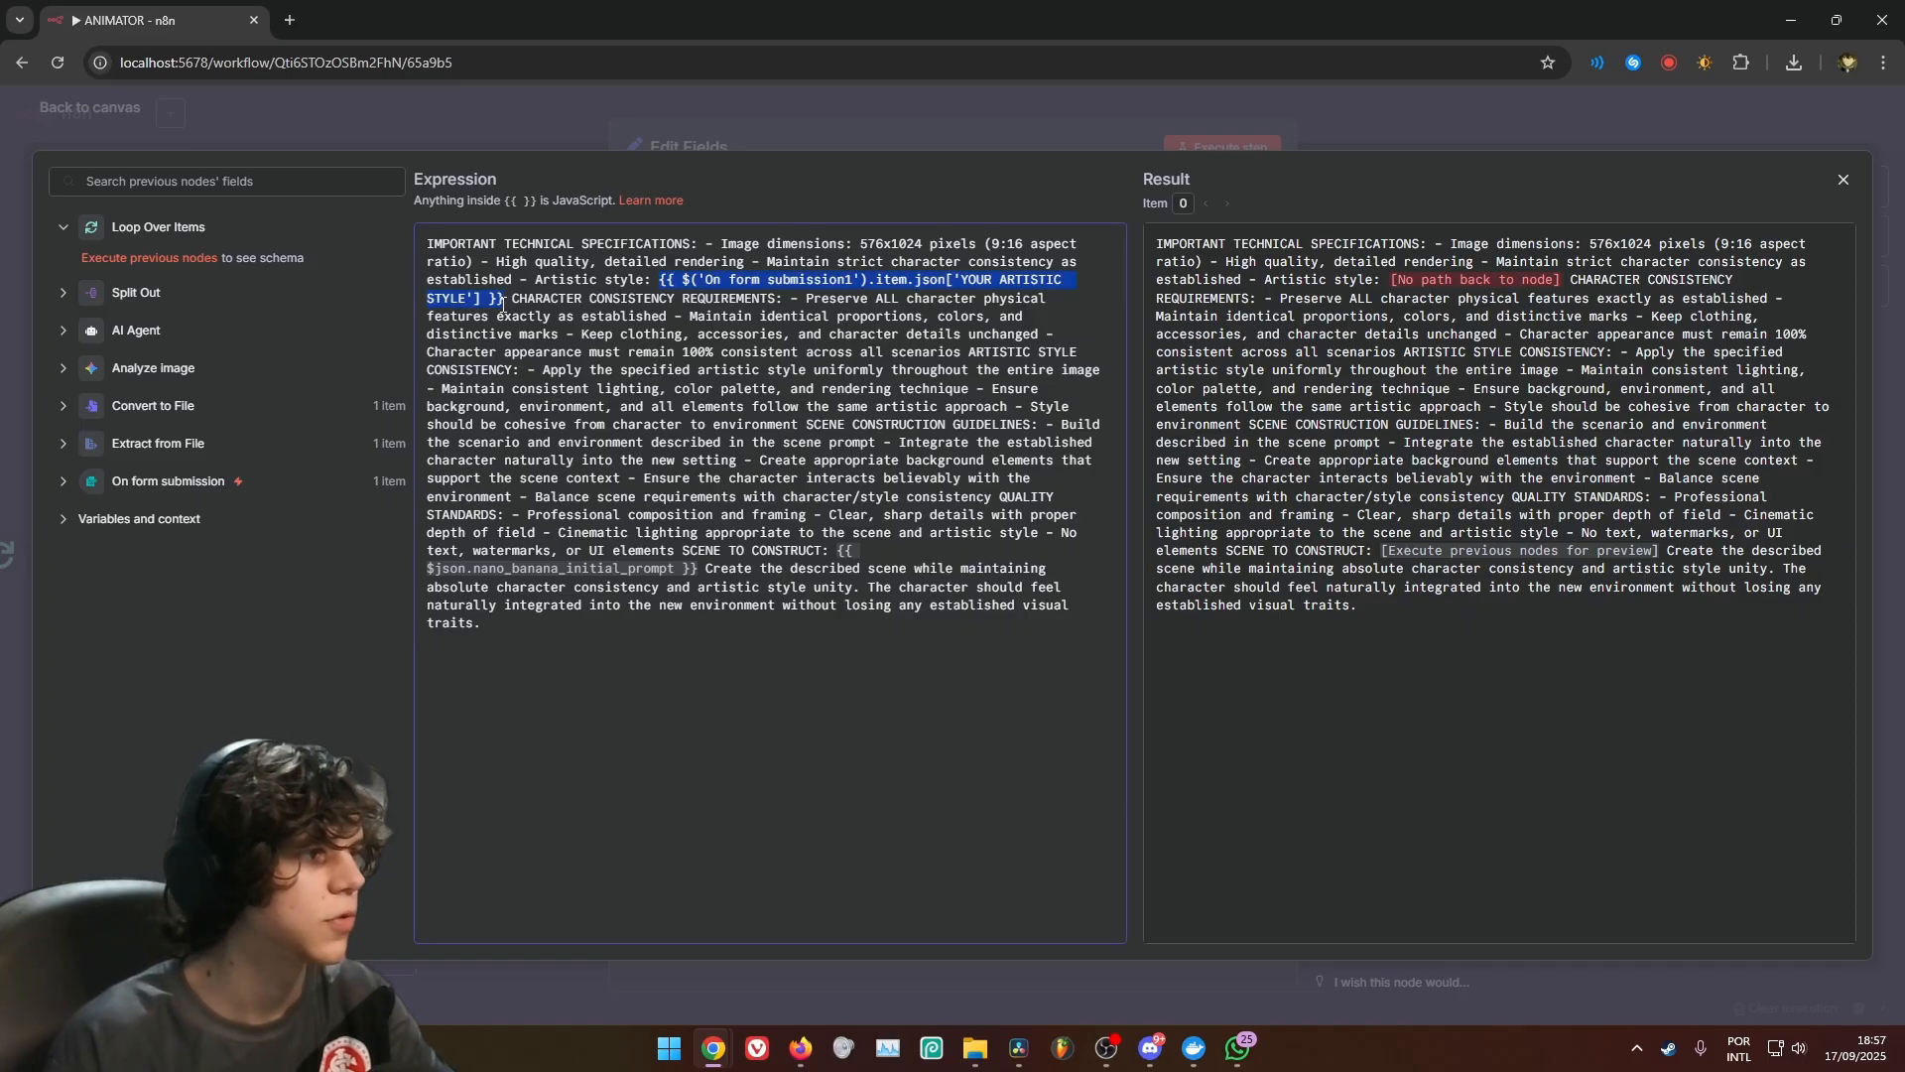
key("BackSpace")
left_click(139, 482)
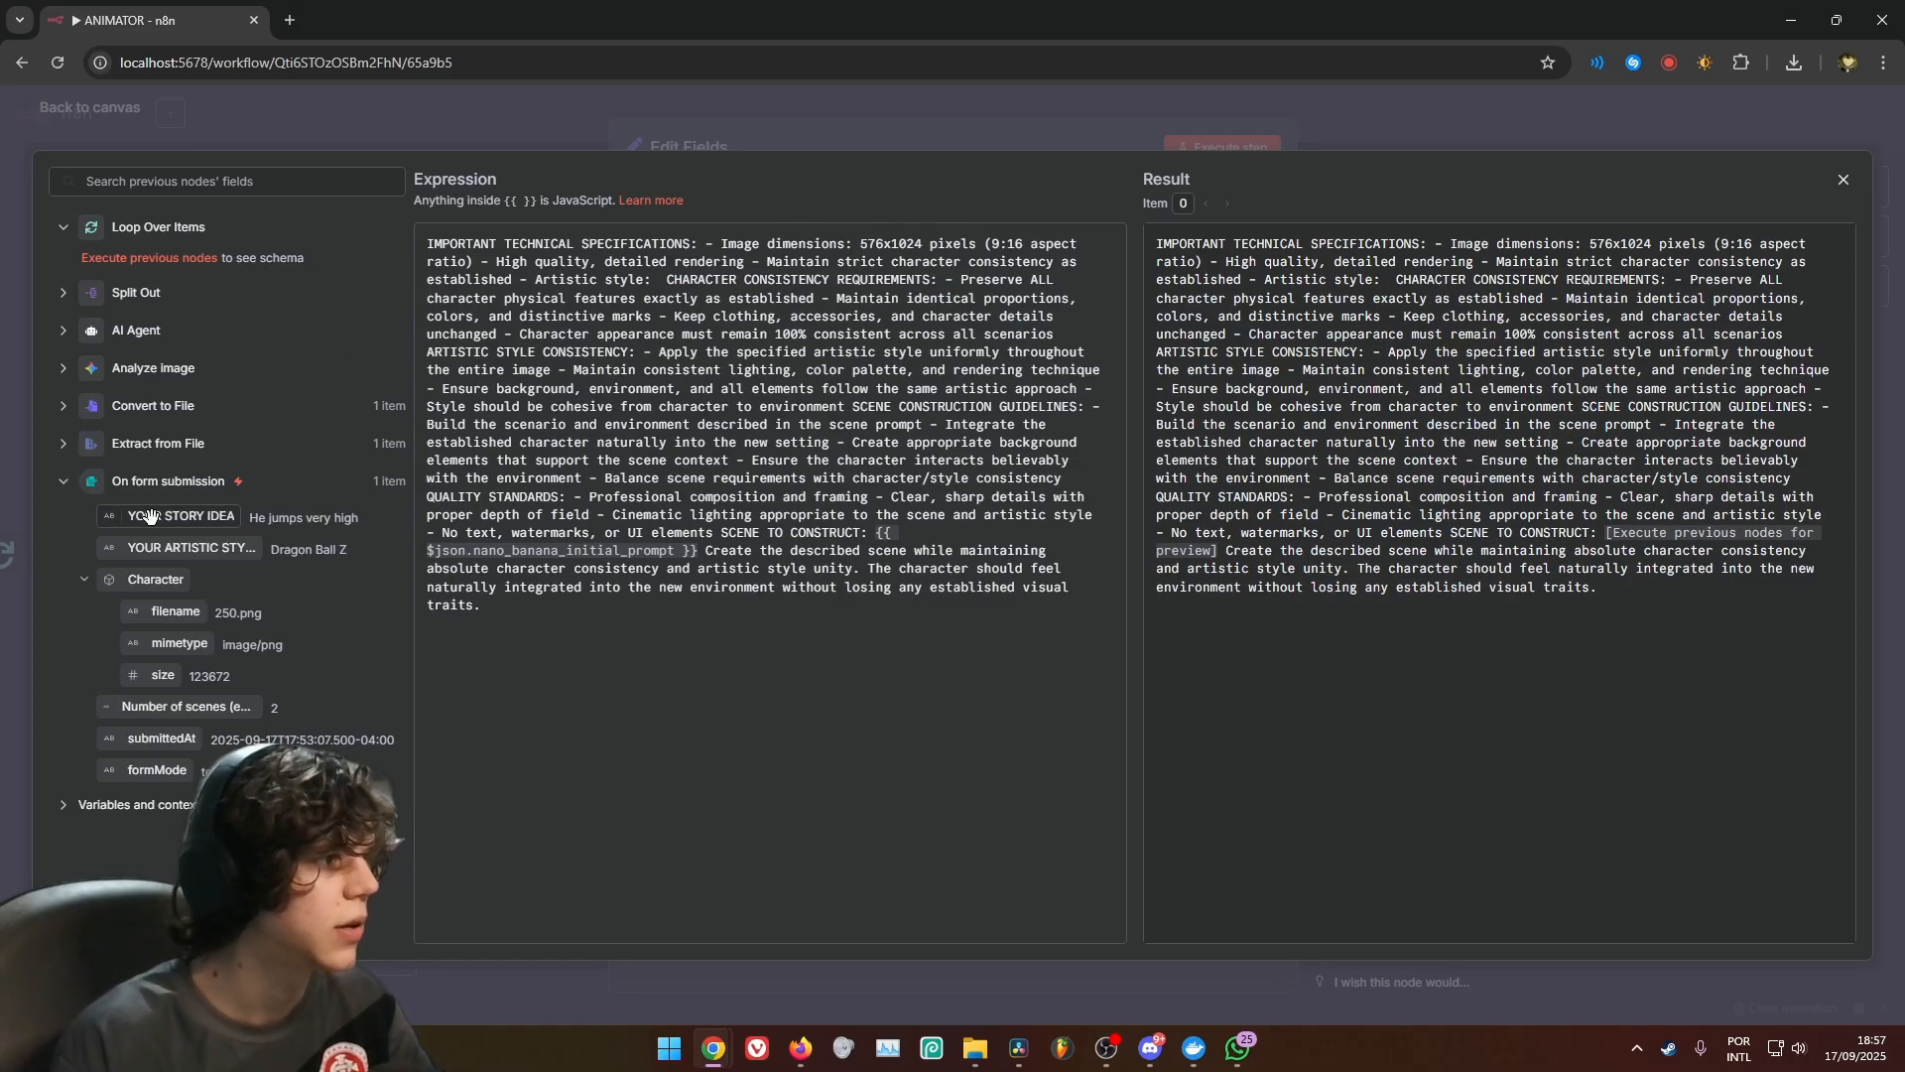
left_click_drag(162, 548, 658, 279)
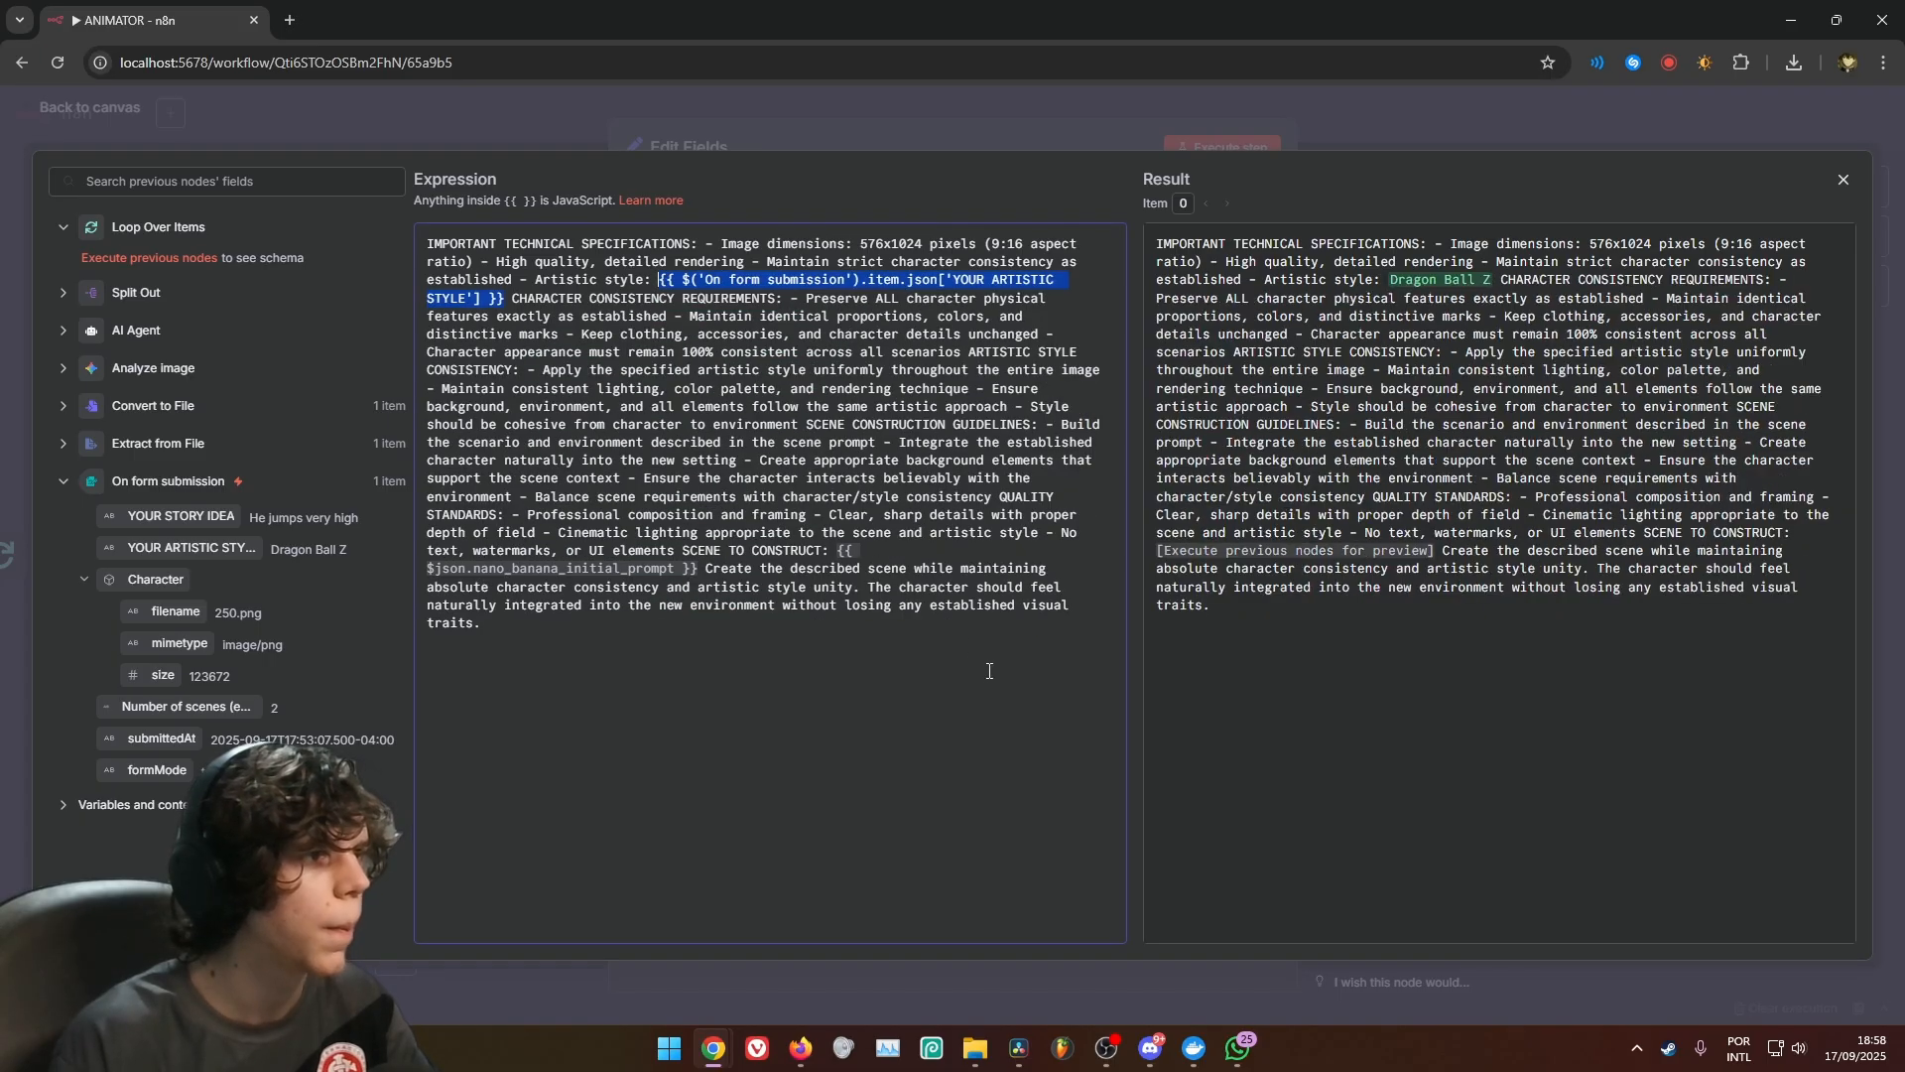
left_click(636, 266)
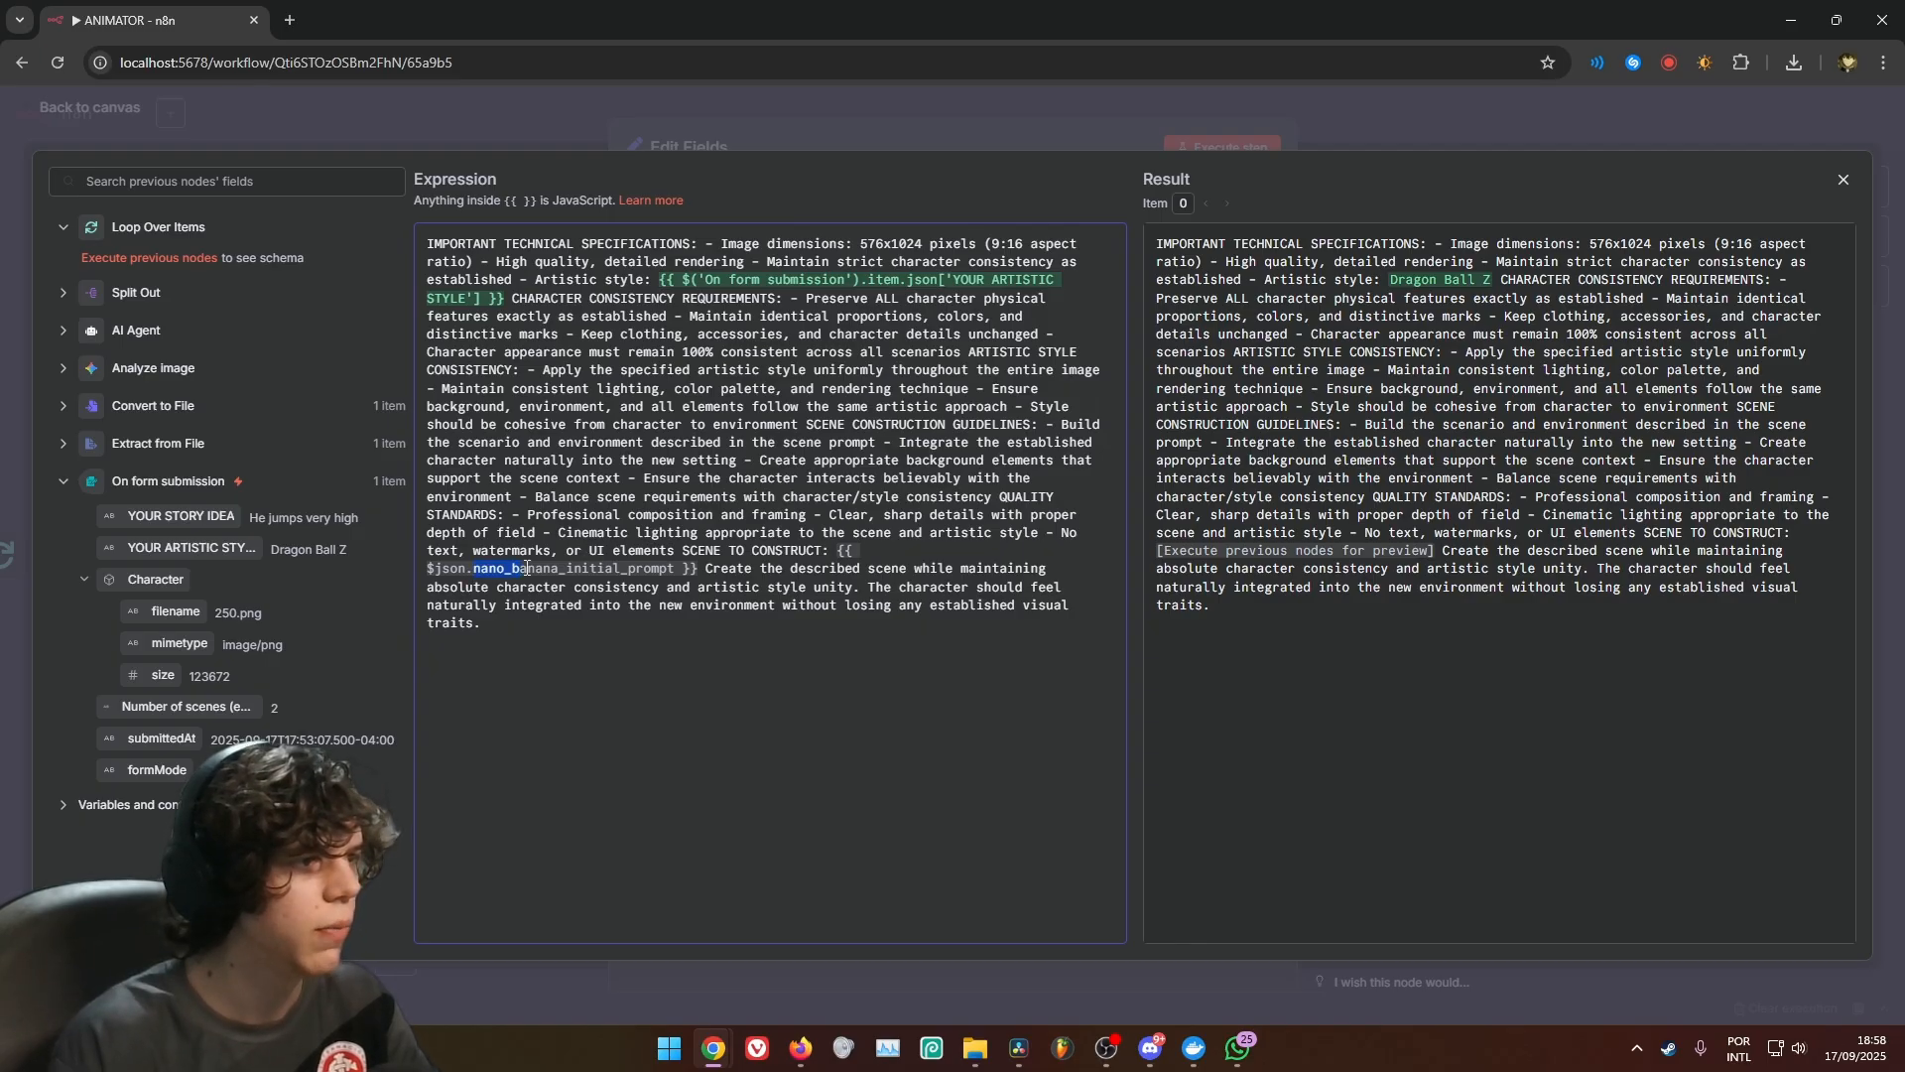
left_click_drag(526, 567, 609, 569)
left_click(675, 571)
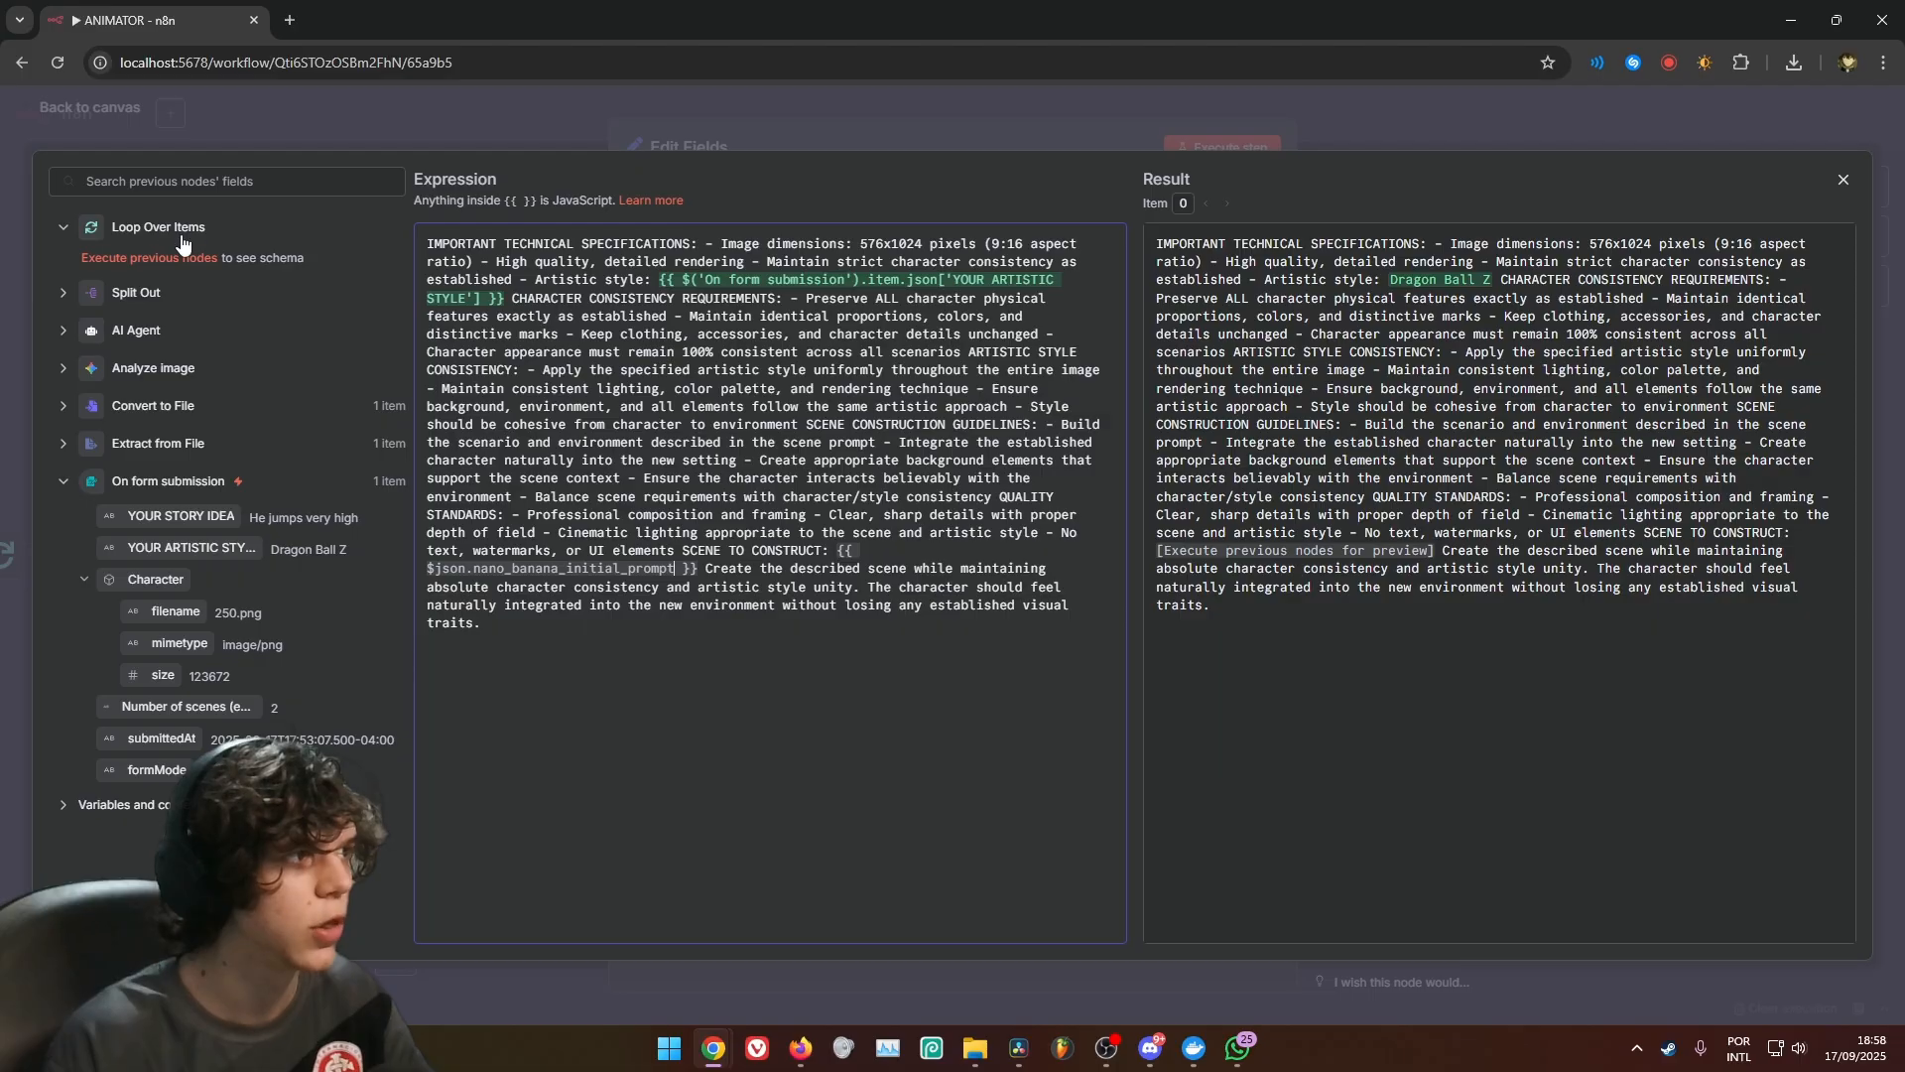
left_click(850, 148)
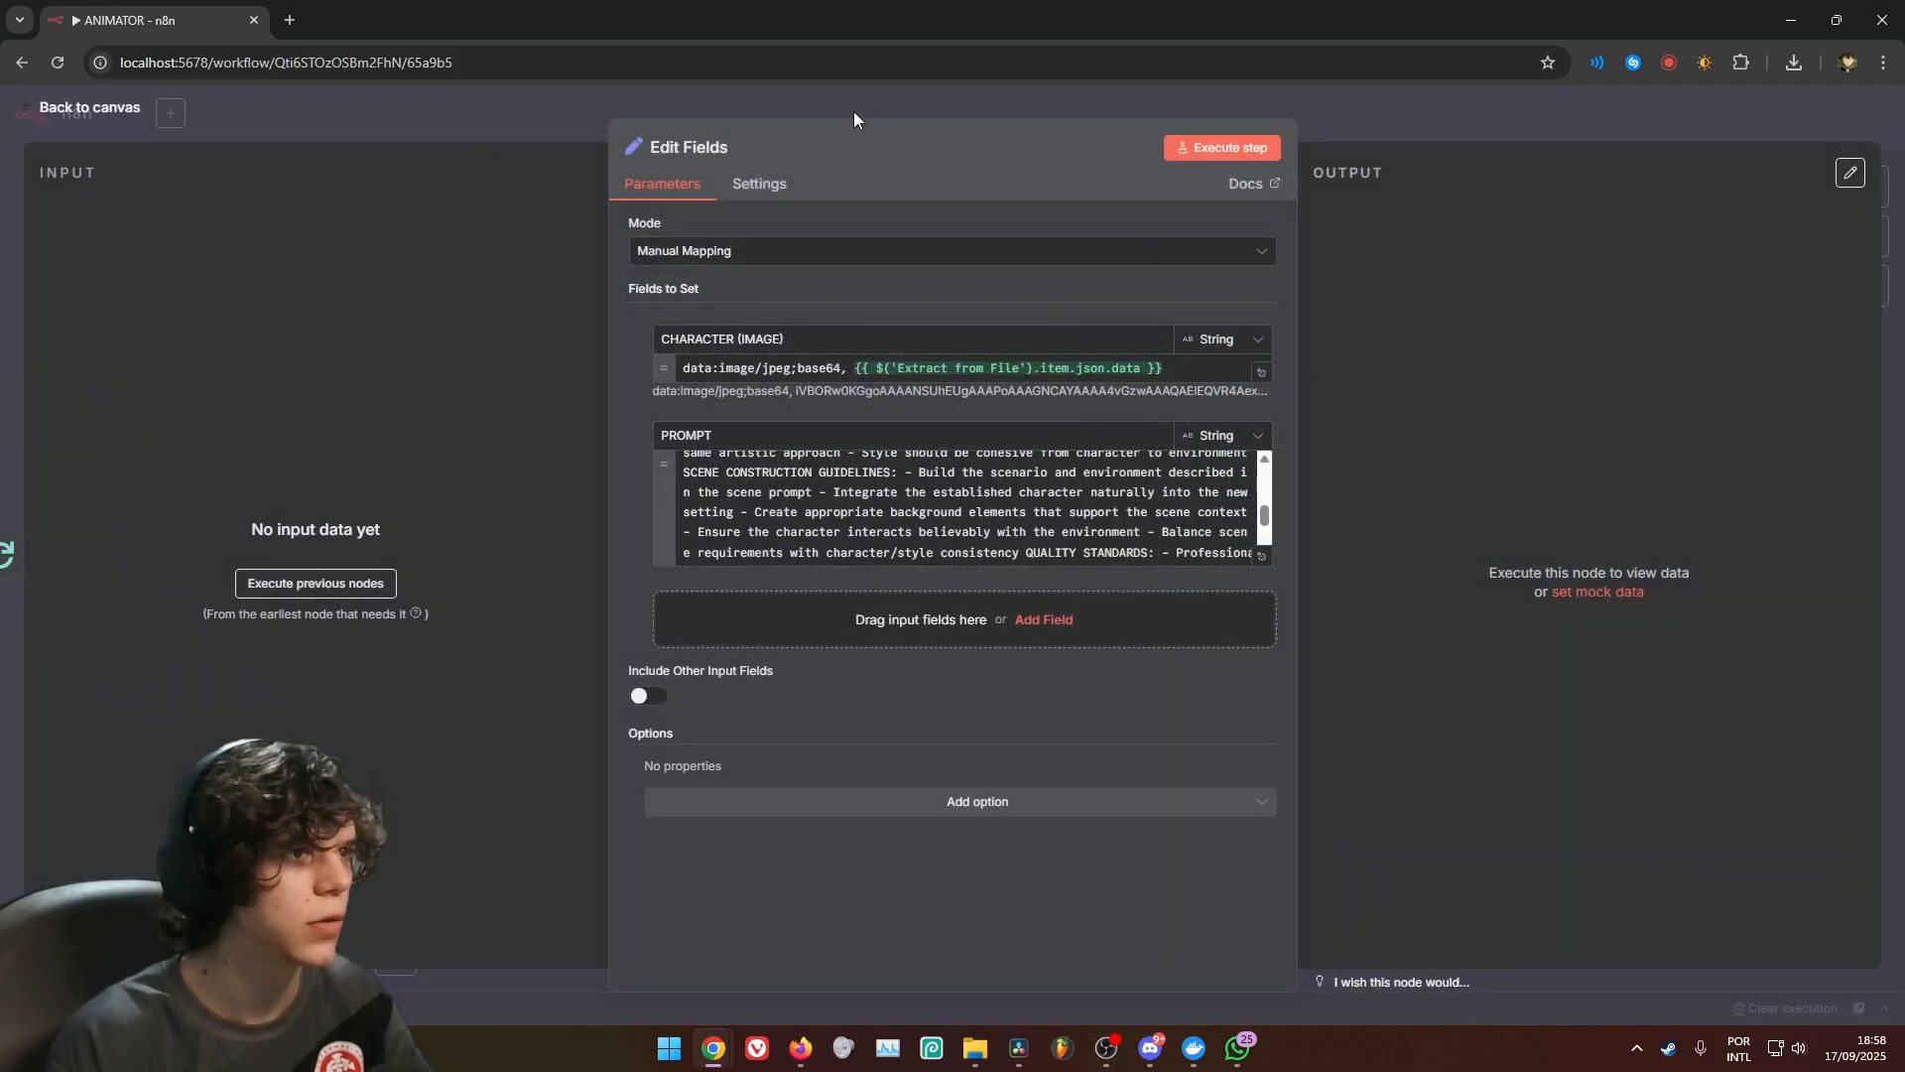
Return to the canvas and move the Edit Fields node closer to Loop Over Items
left_click(854, 113)
scroll(1074, 580, "down", 5)
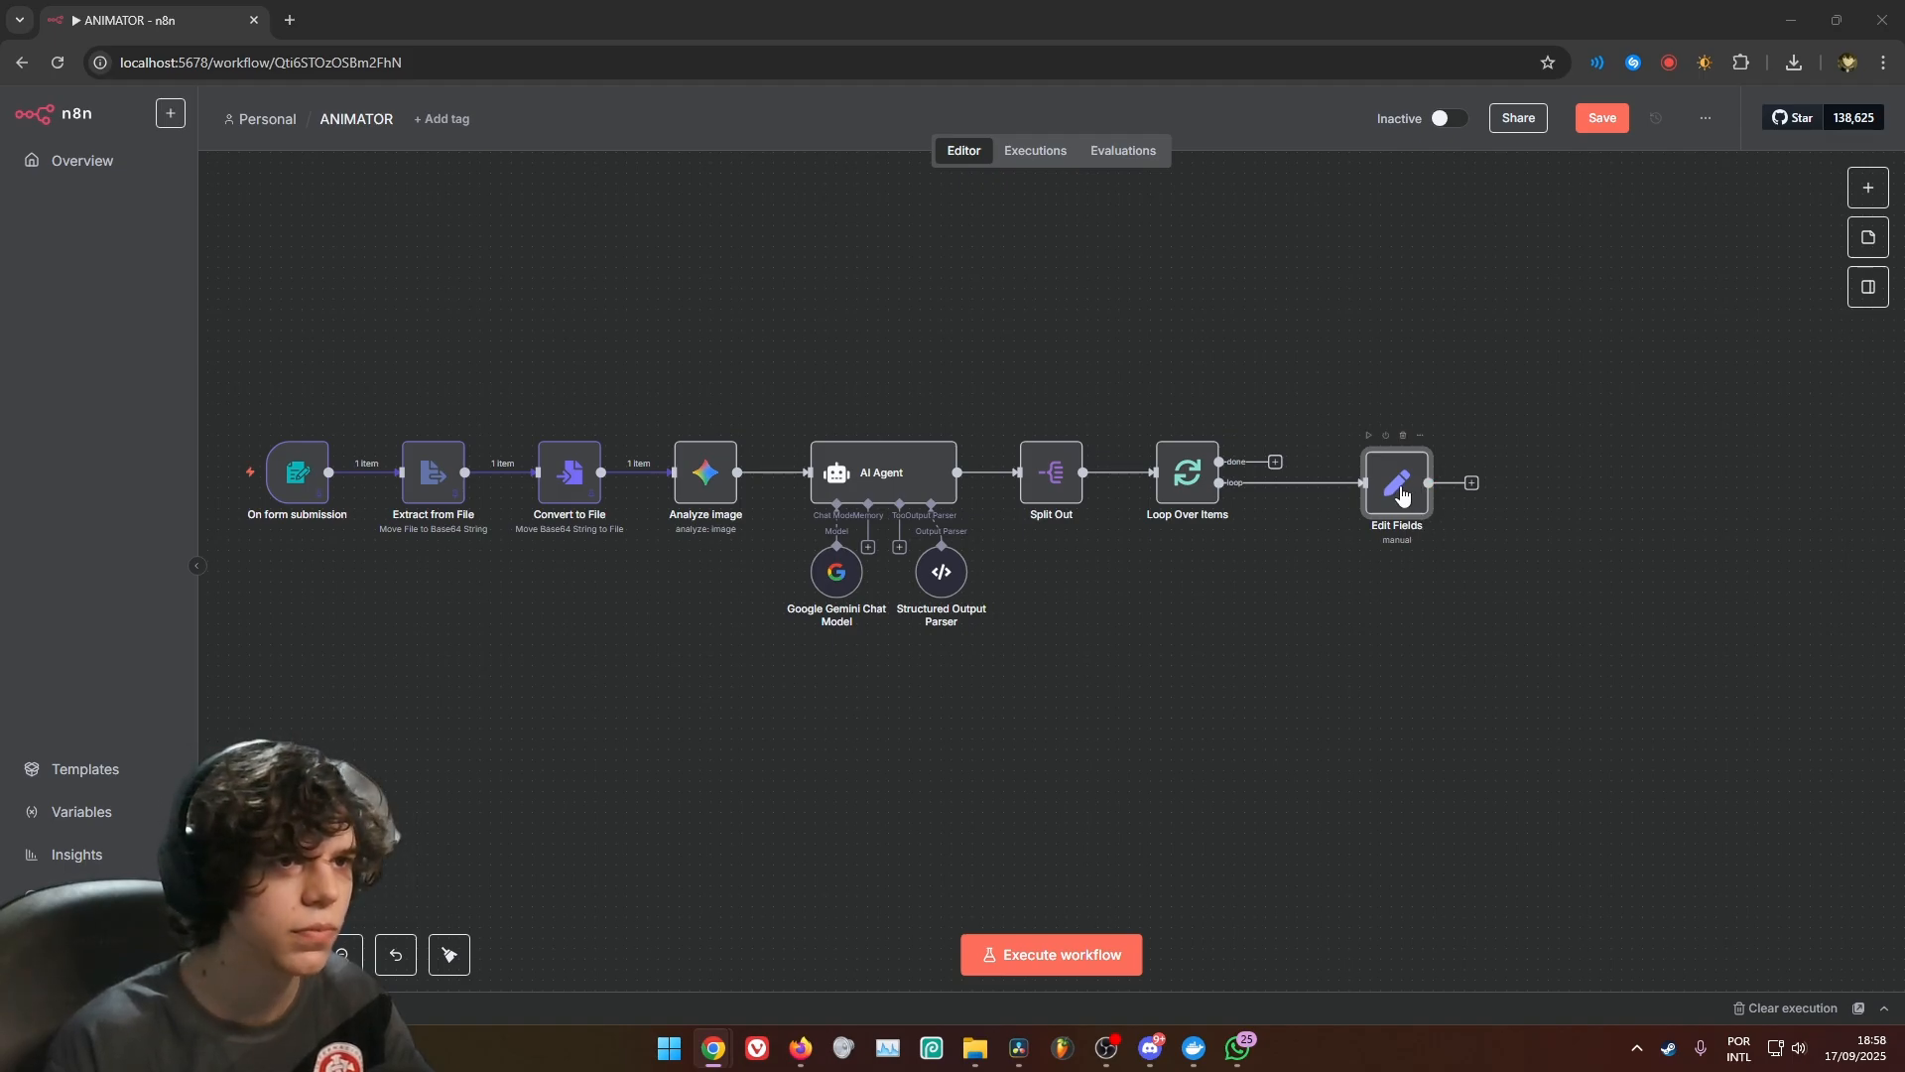
left_click_drag(1401, 496, 1338, 497)
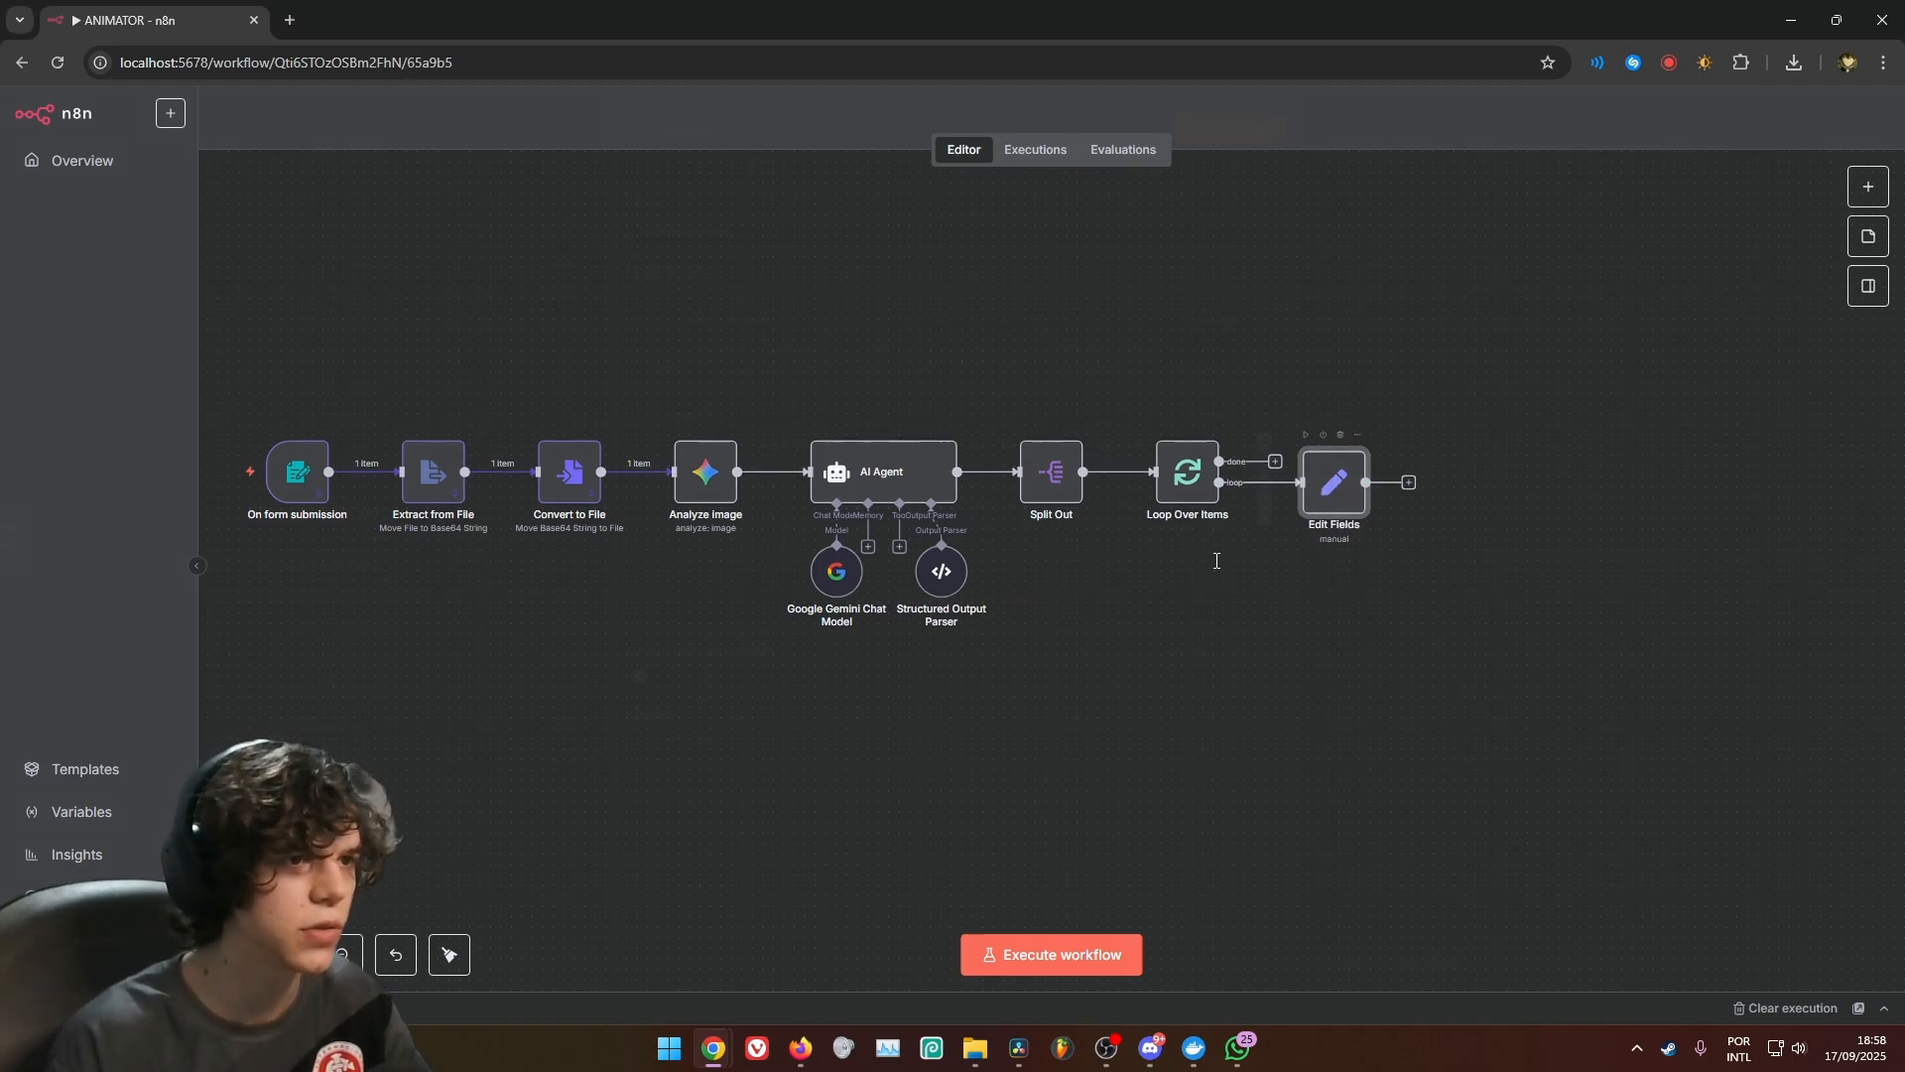
Add a third string field named FAL_AI_KEY to Edit Fields and paste the API key as its value
double_click(1336, 487)
left_click(1044, 618)
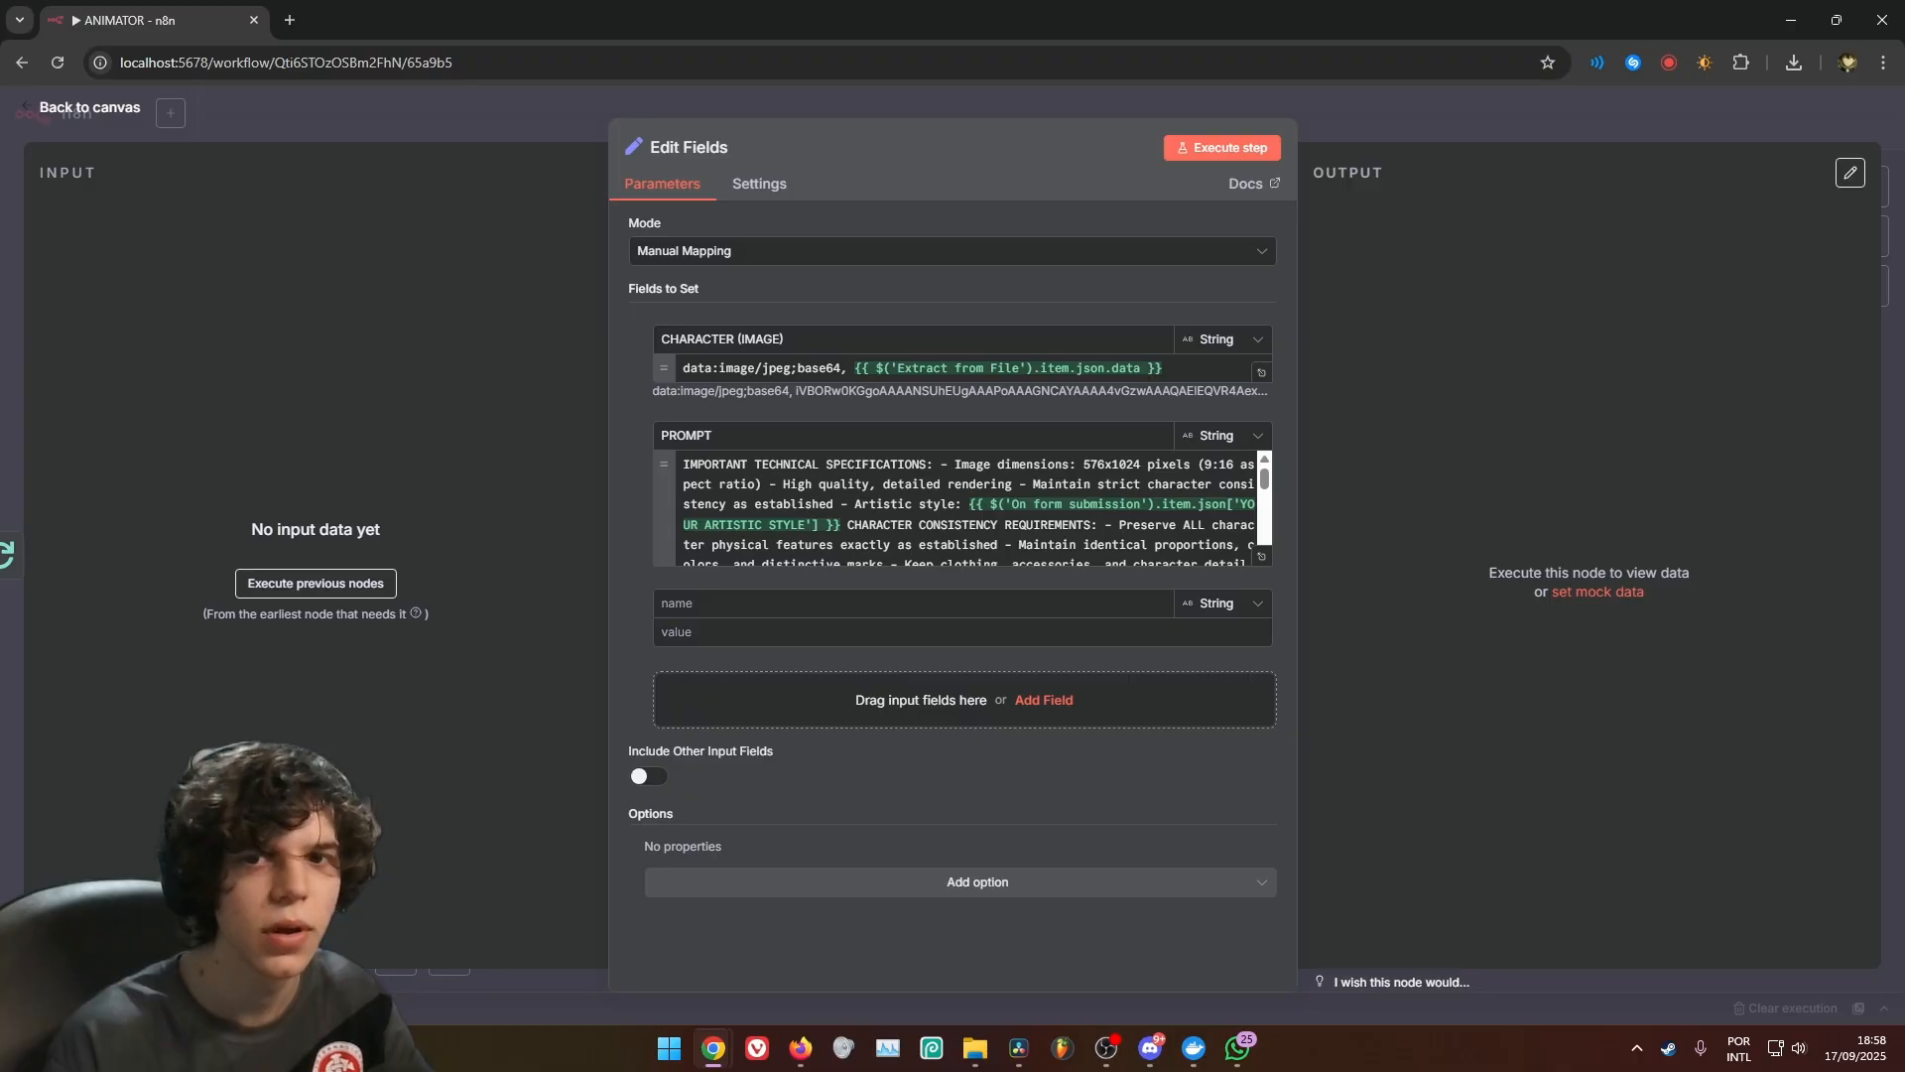
left_click(1058, 604)
type("FAL_AI_KEY")
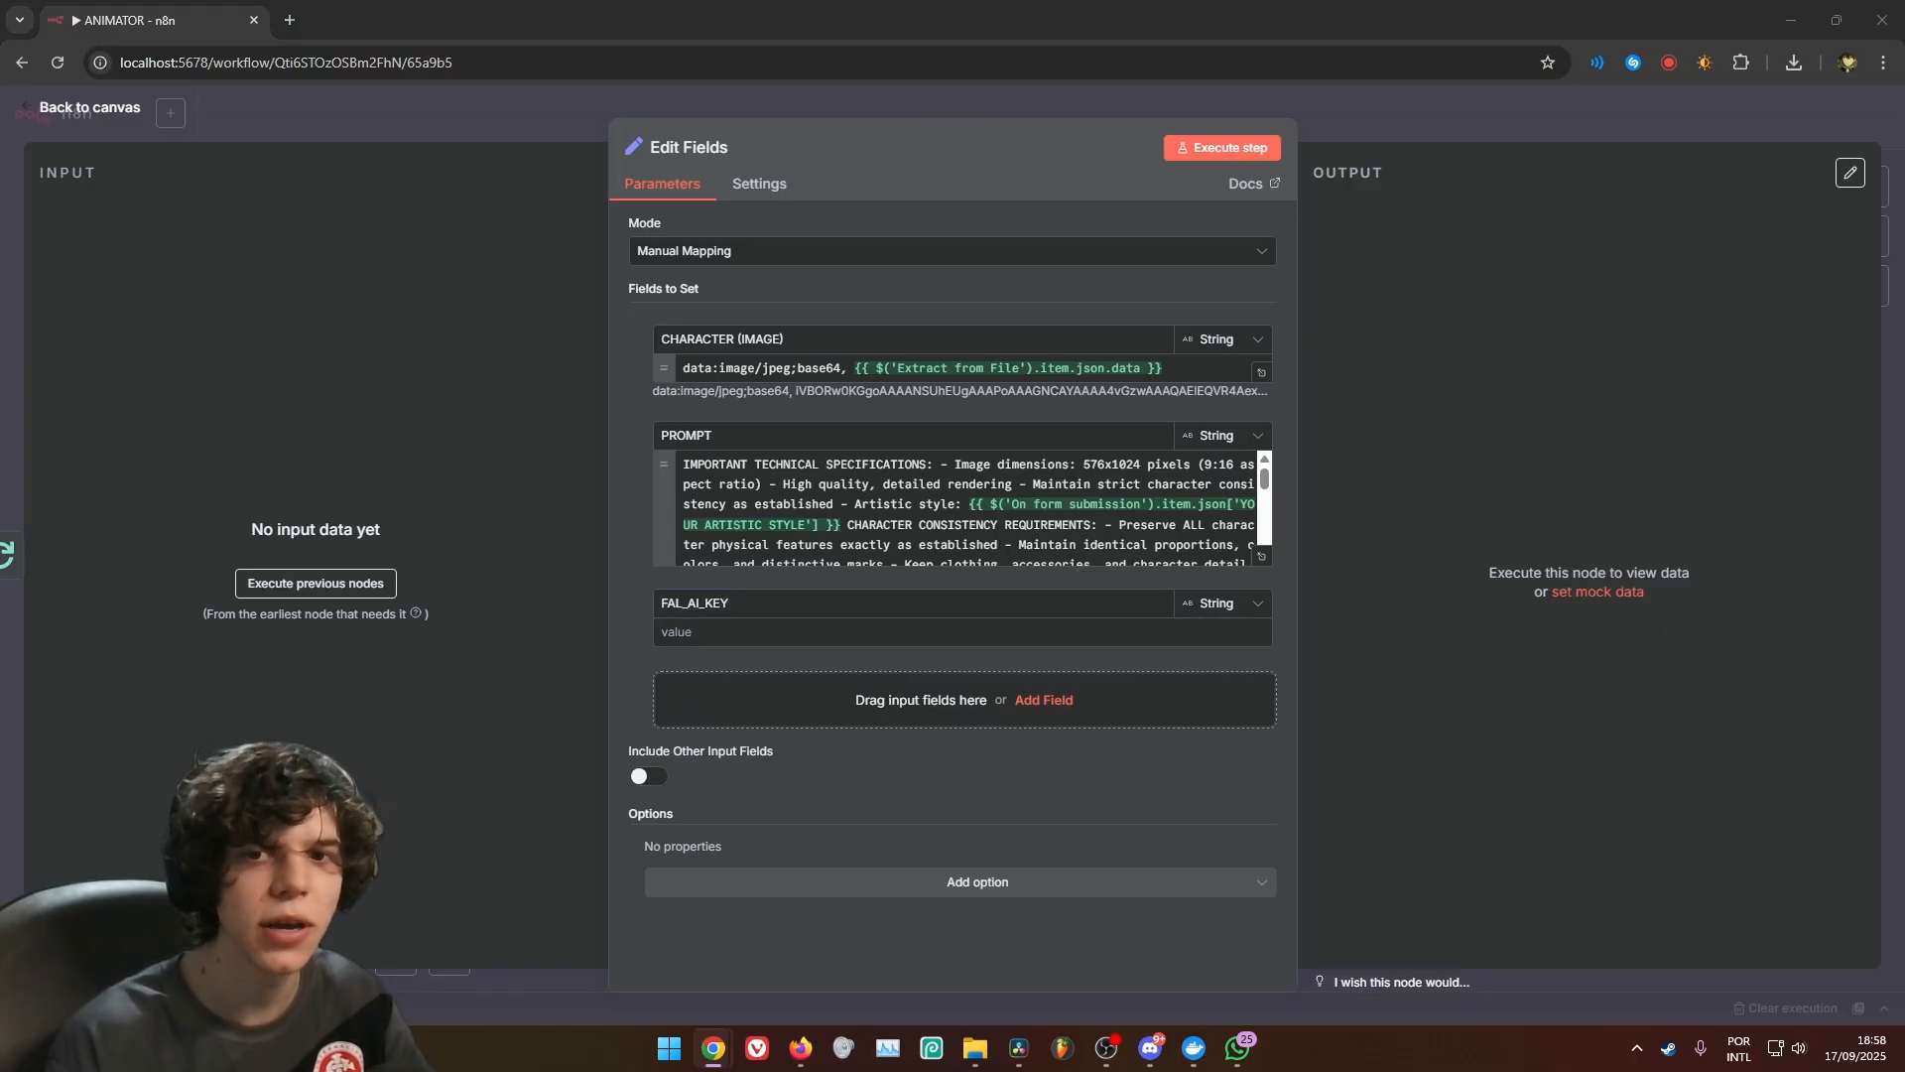
left_click(913, 640)
key("ctrl+v")
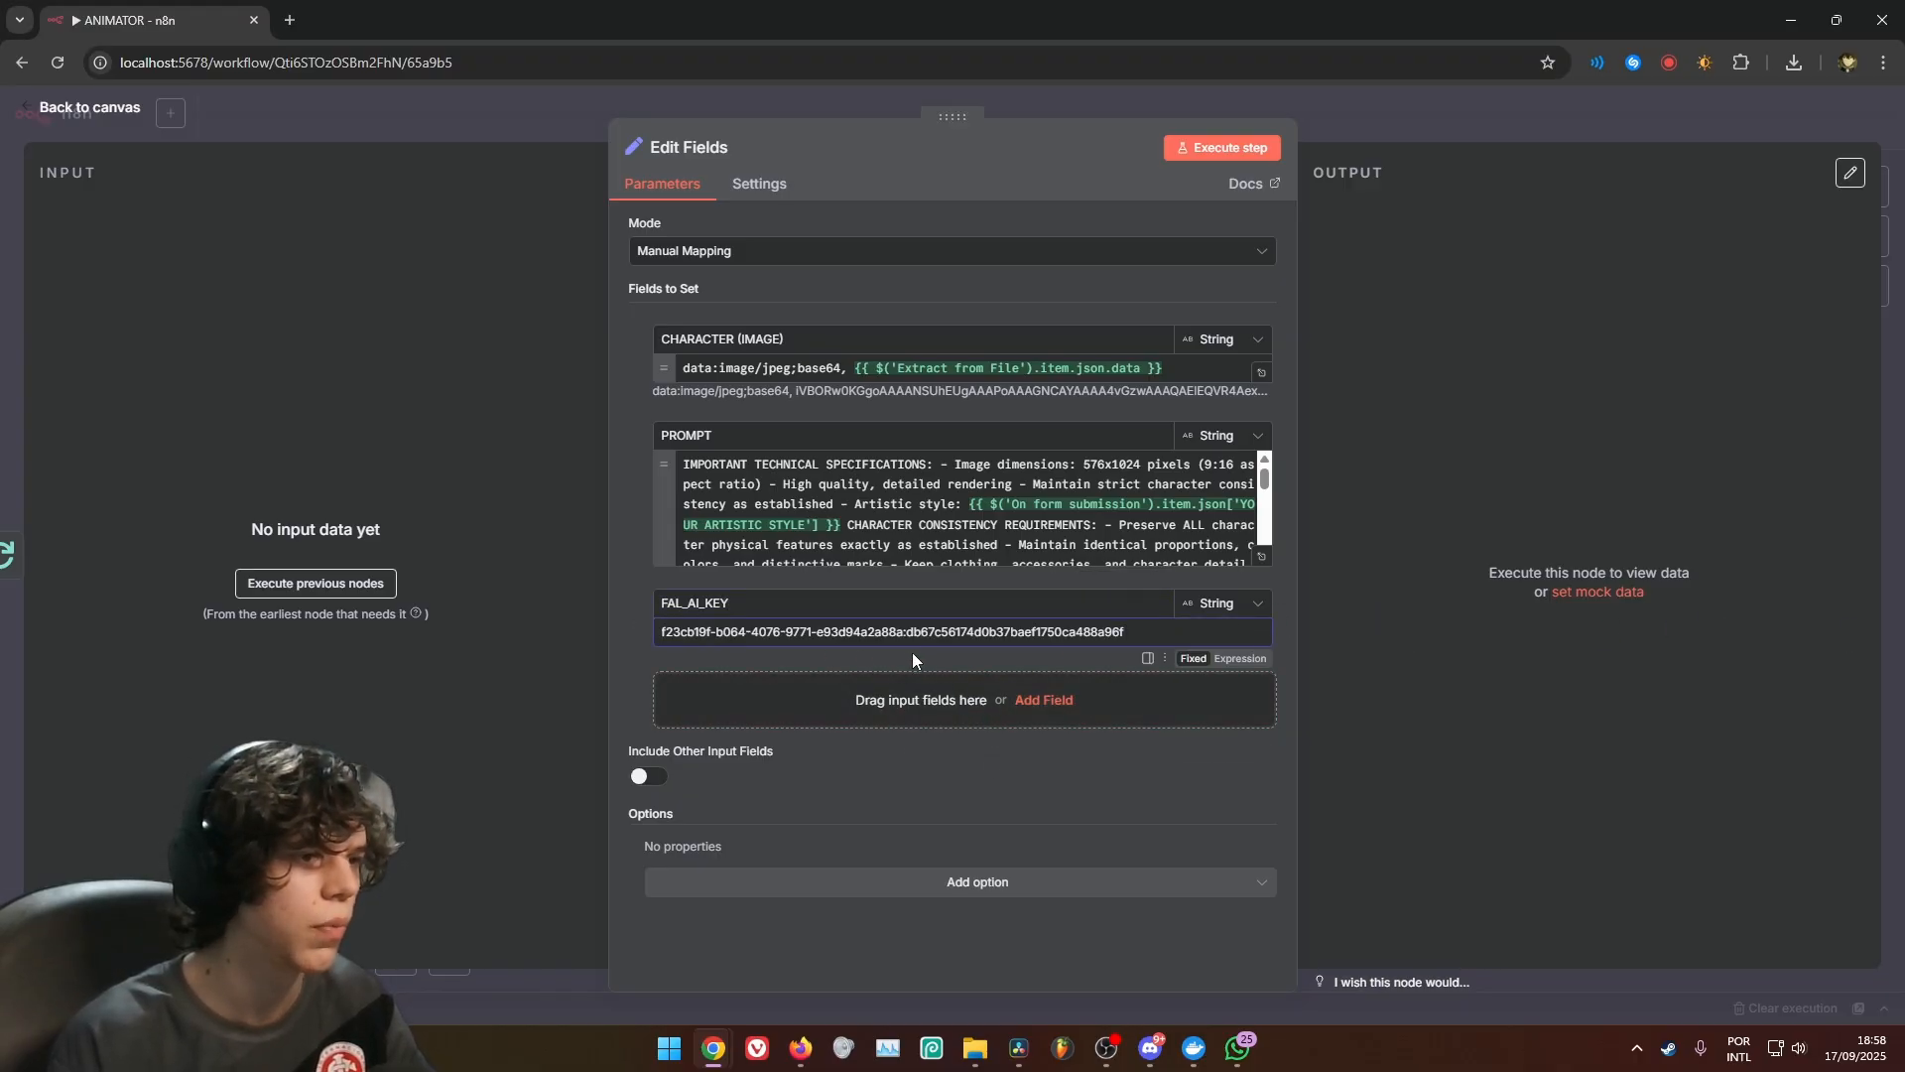
left_click_drag(1136, 632, 659, 637)
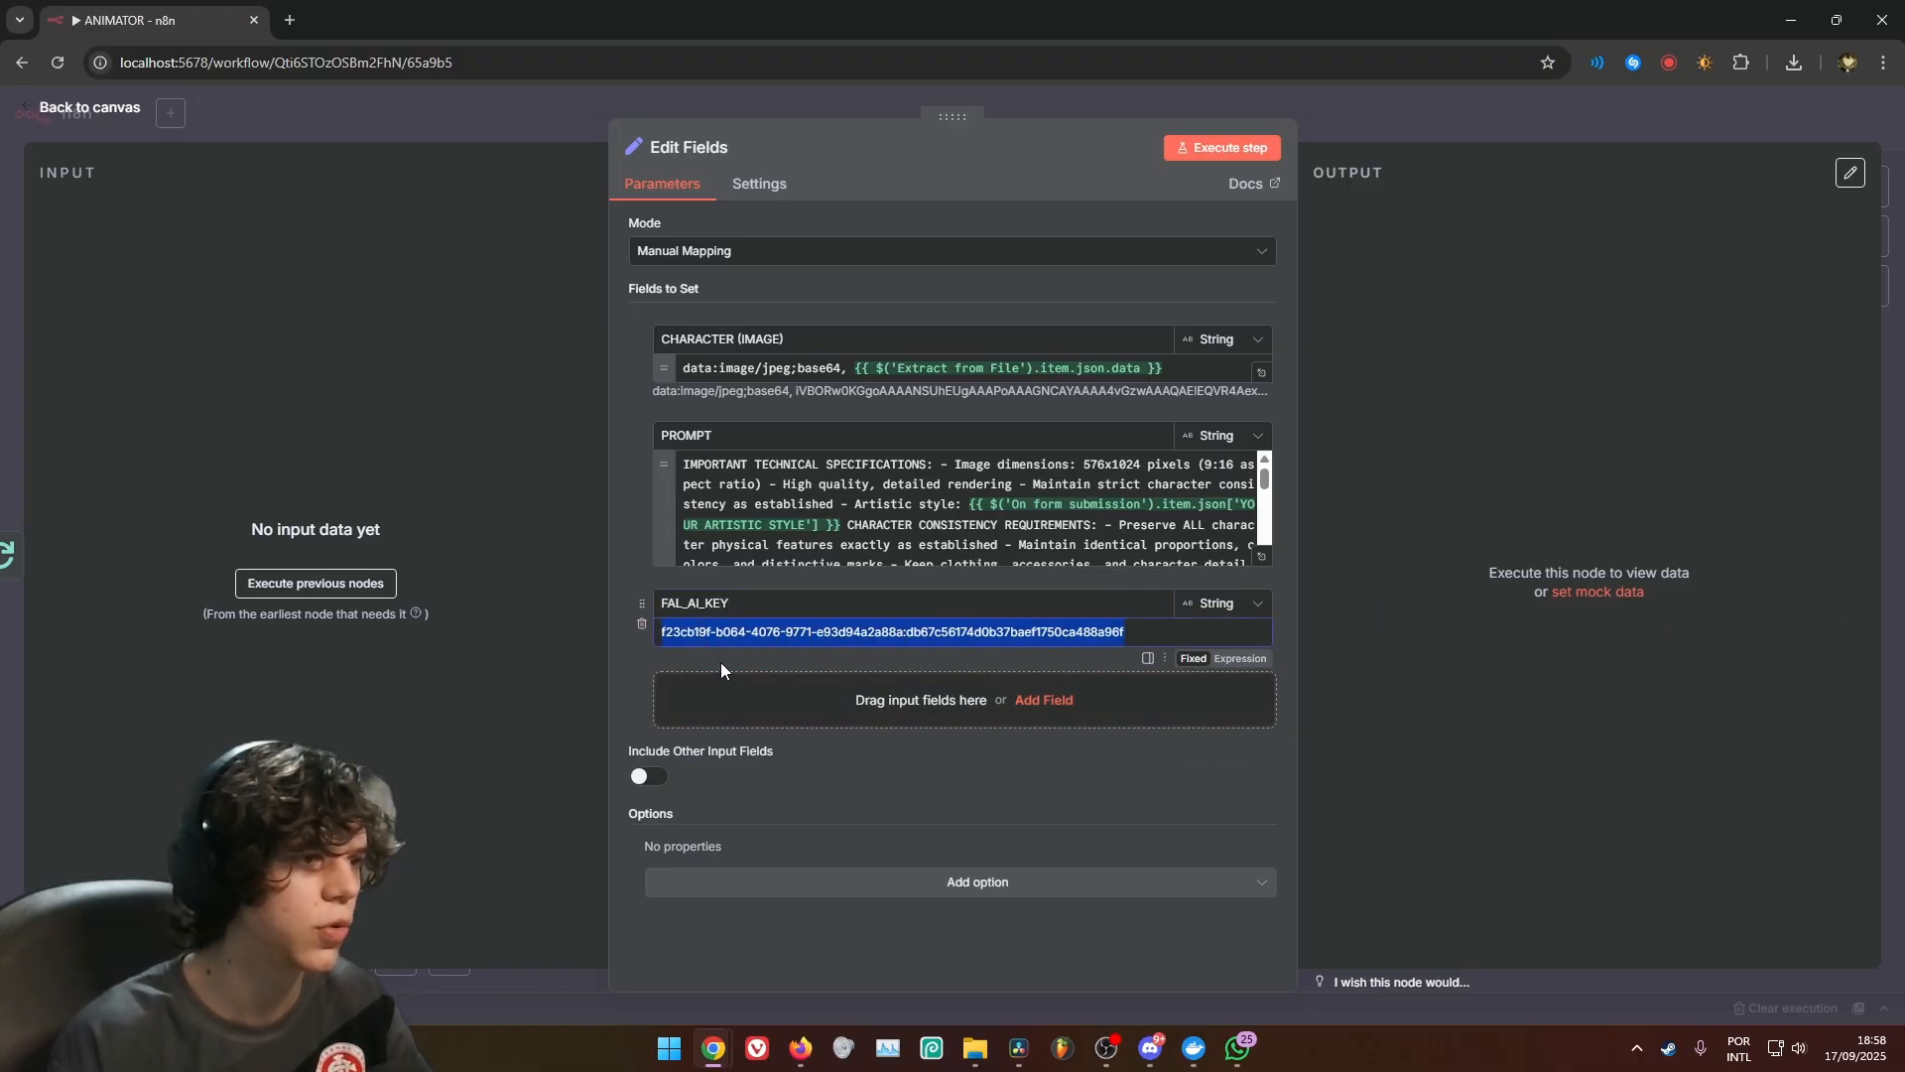
left_click(1008, 771)
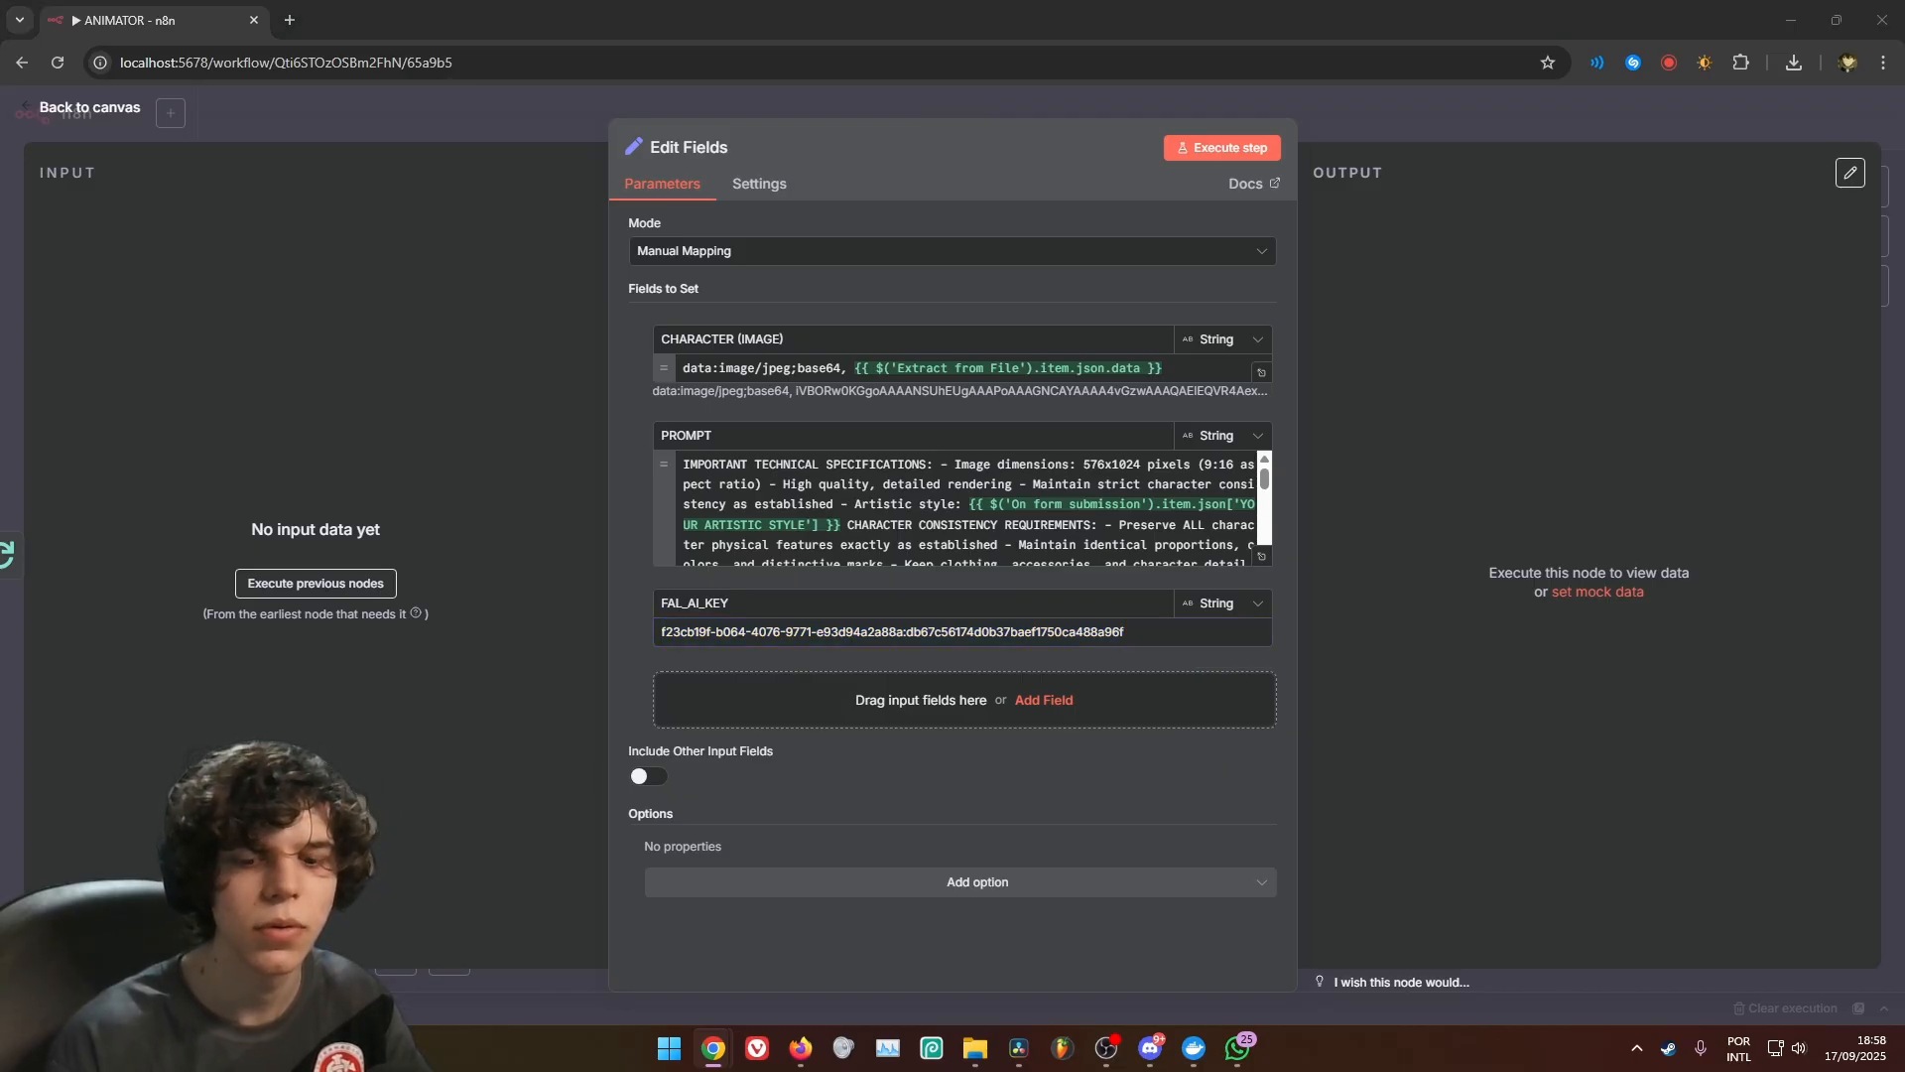
Leave the Edit Fields settings and save the ANIMATOR workflow
left_click(762, 183)
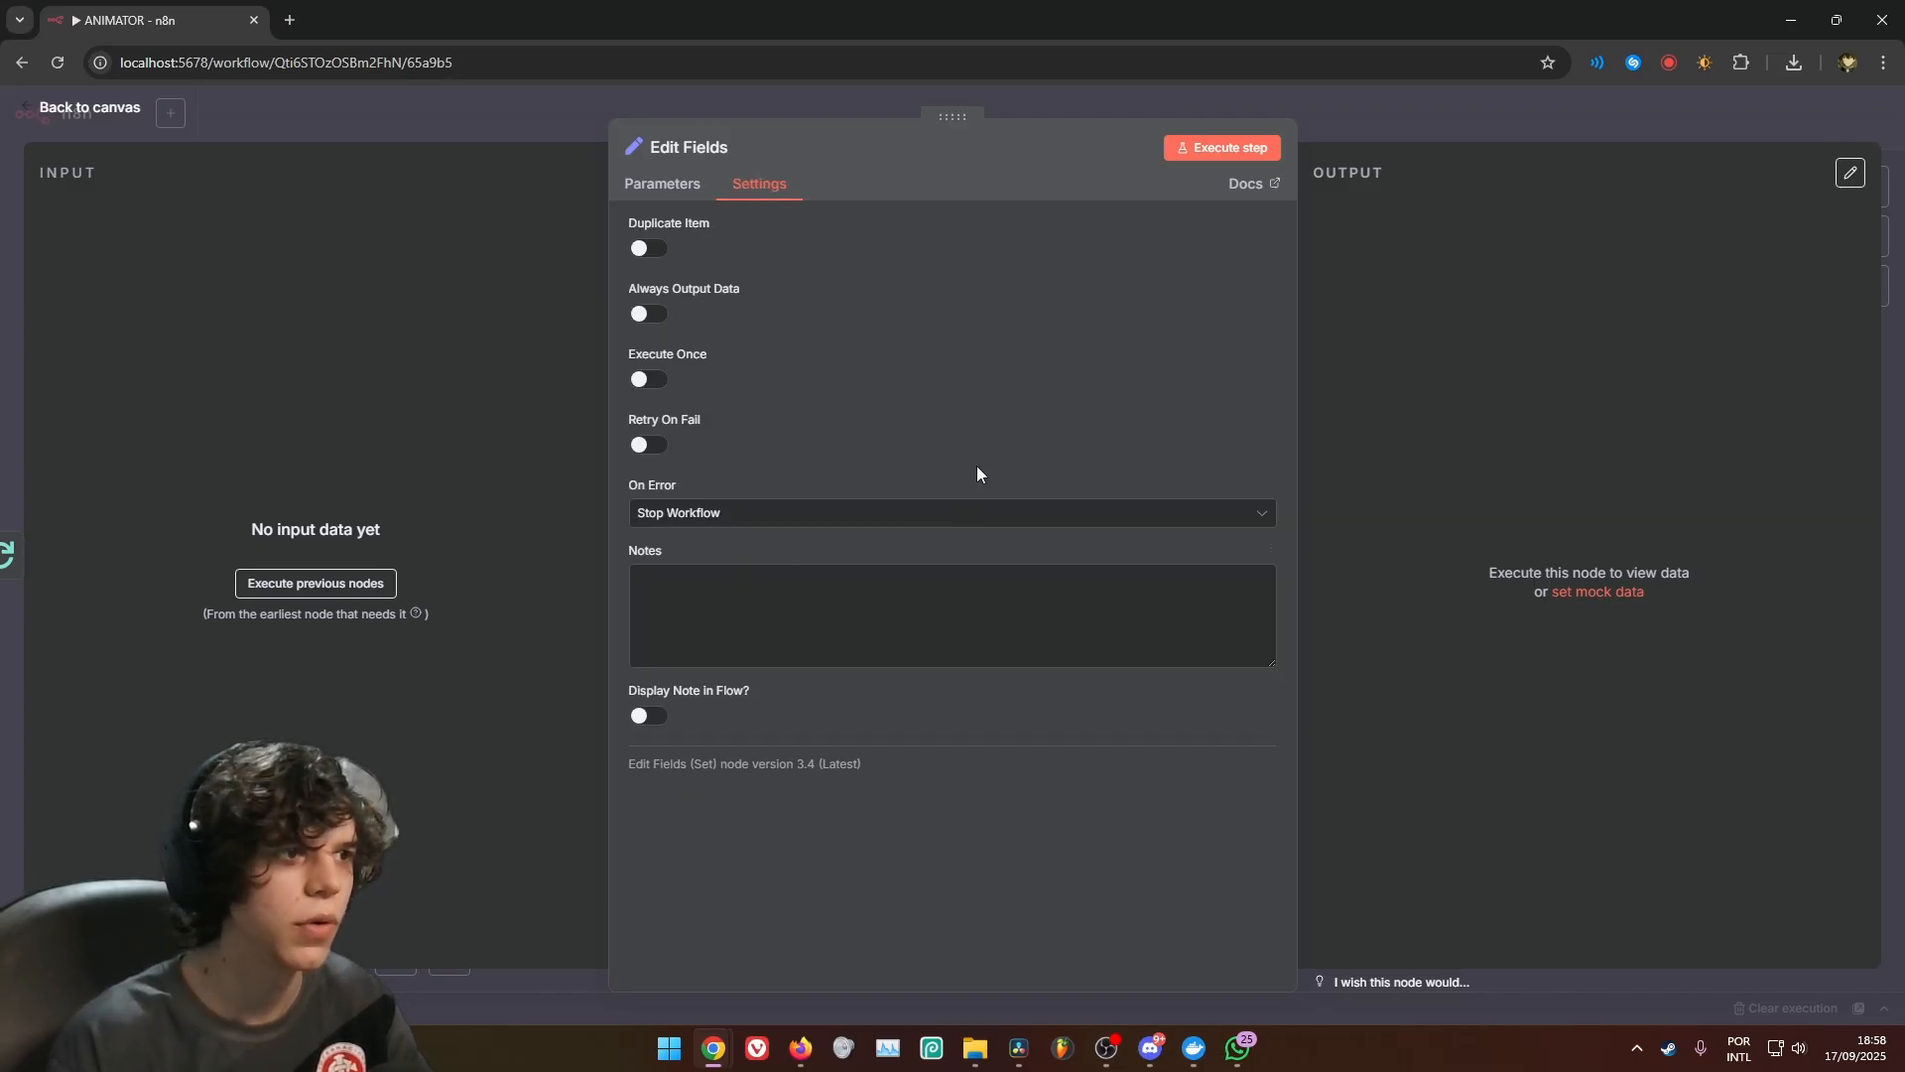
left_click(1360, 135)
left_click_drag(1131, 327, 1258, 371)
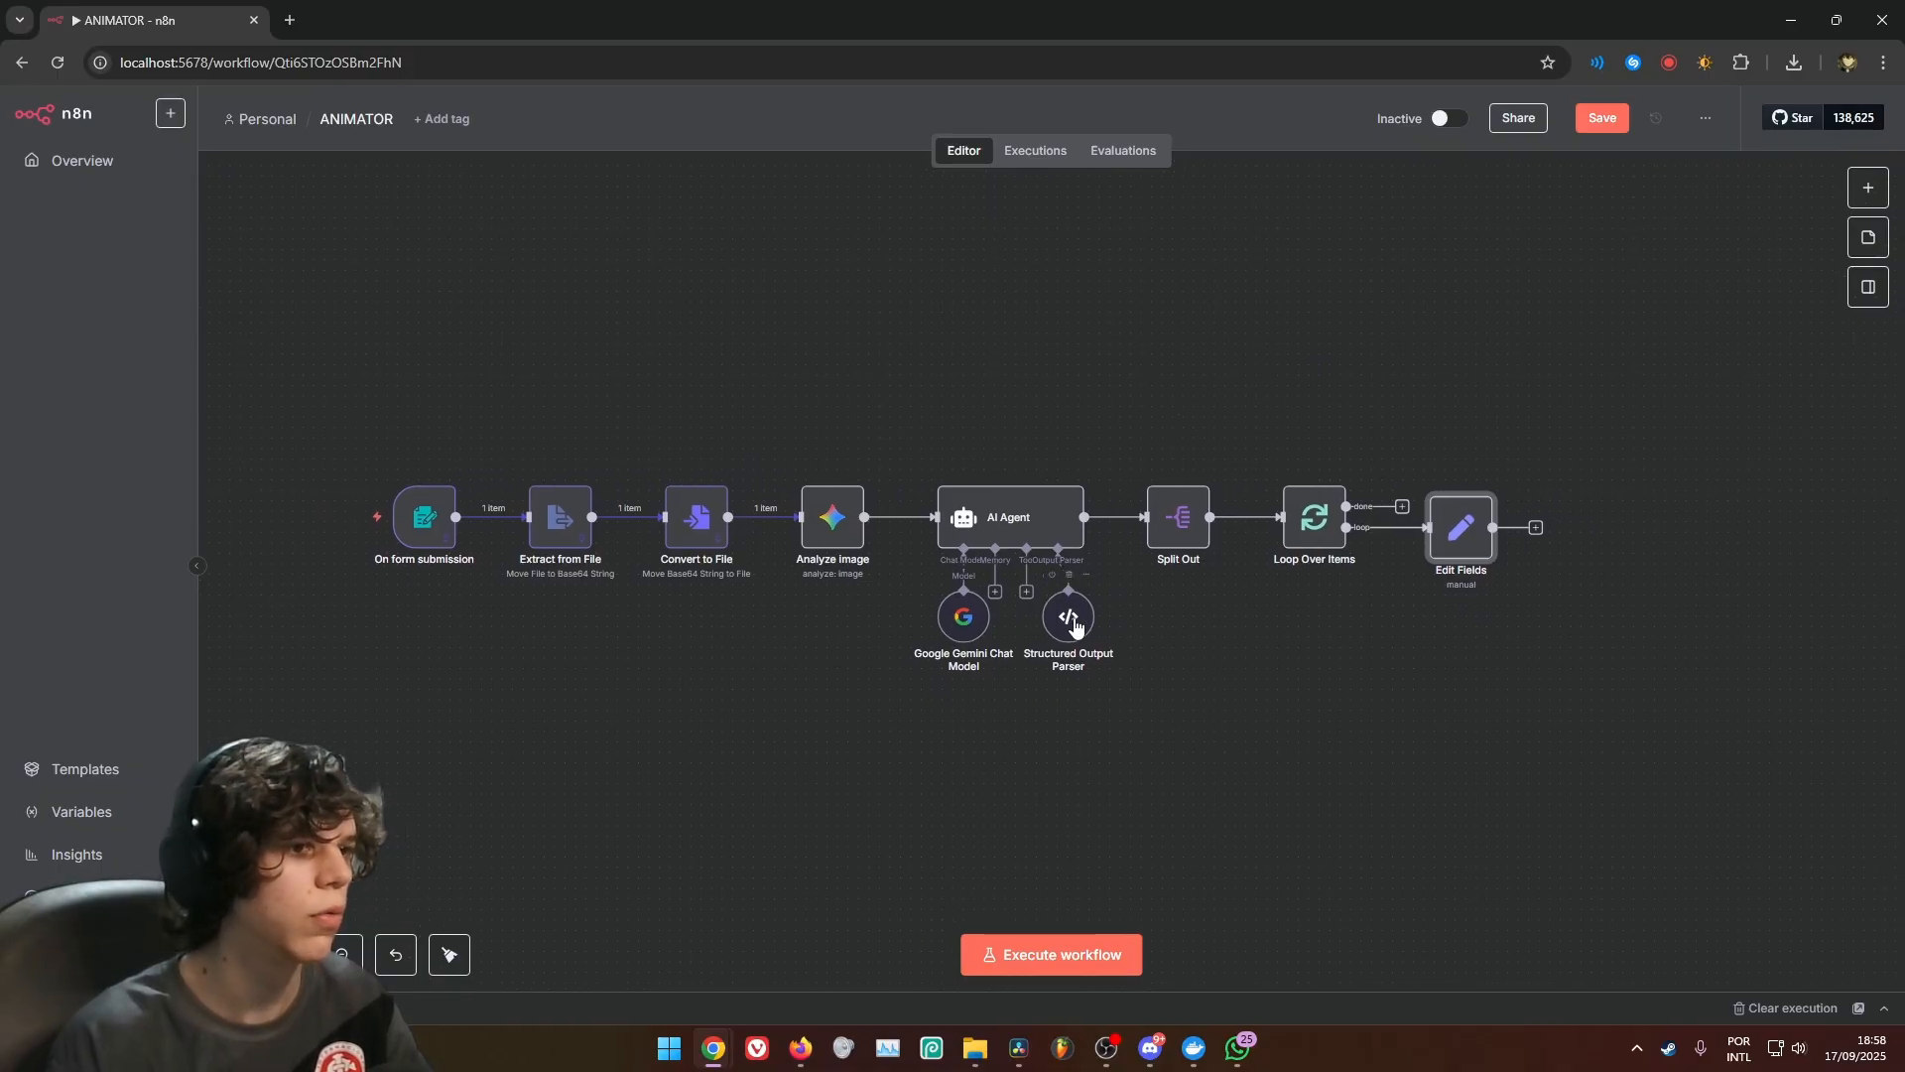
left_click(1271, 722)
key("ctrl+s")
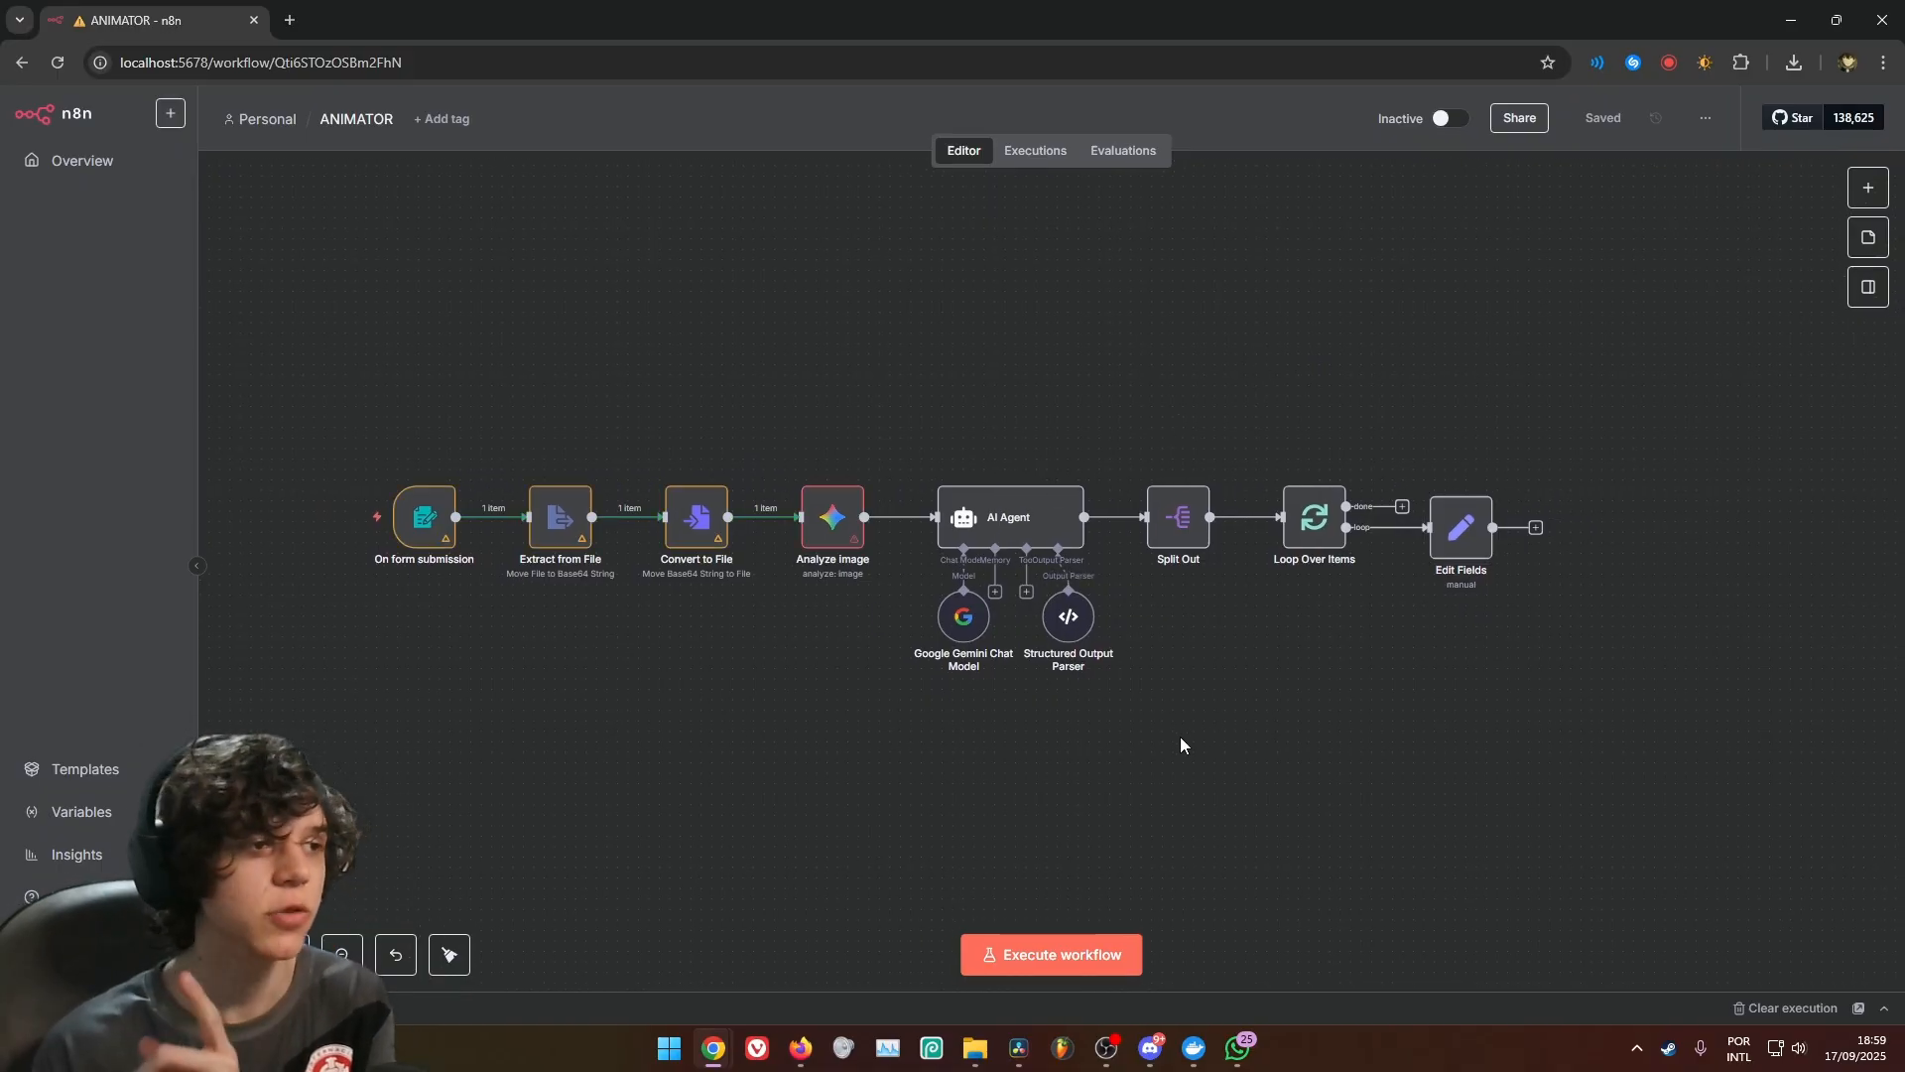
Execute the workflow and fill in its form with story idea "He jumps really high in the sky" and artistic style "Drabon Ball Z"
mouse_move(379, 563)
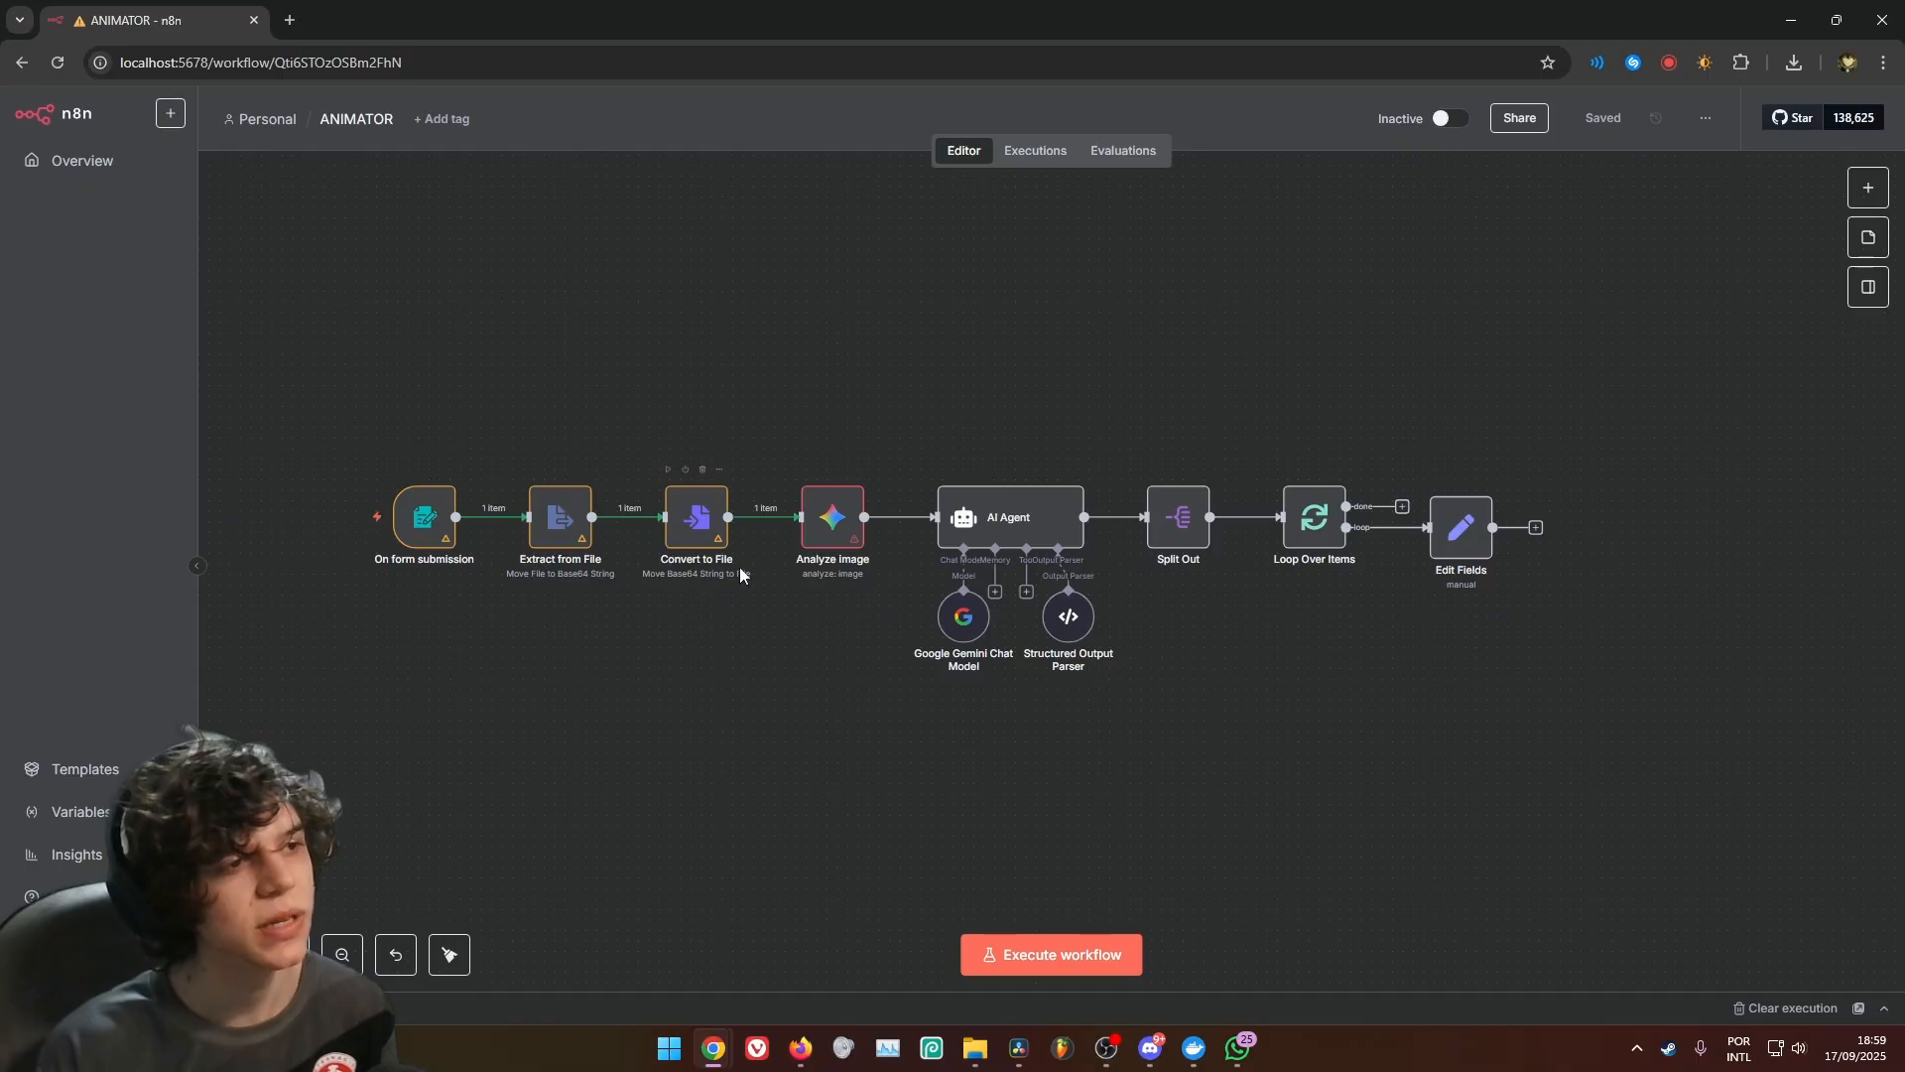
left_click(1097, 948)
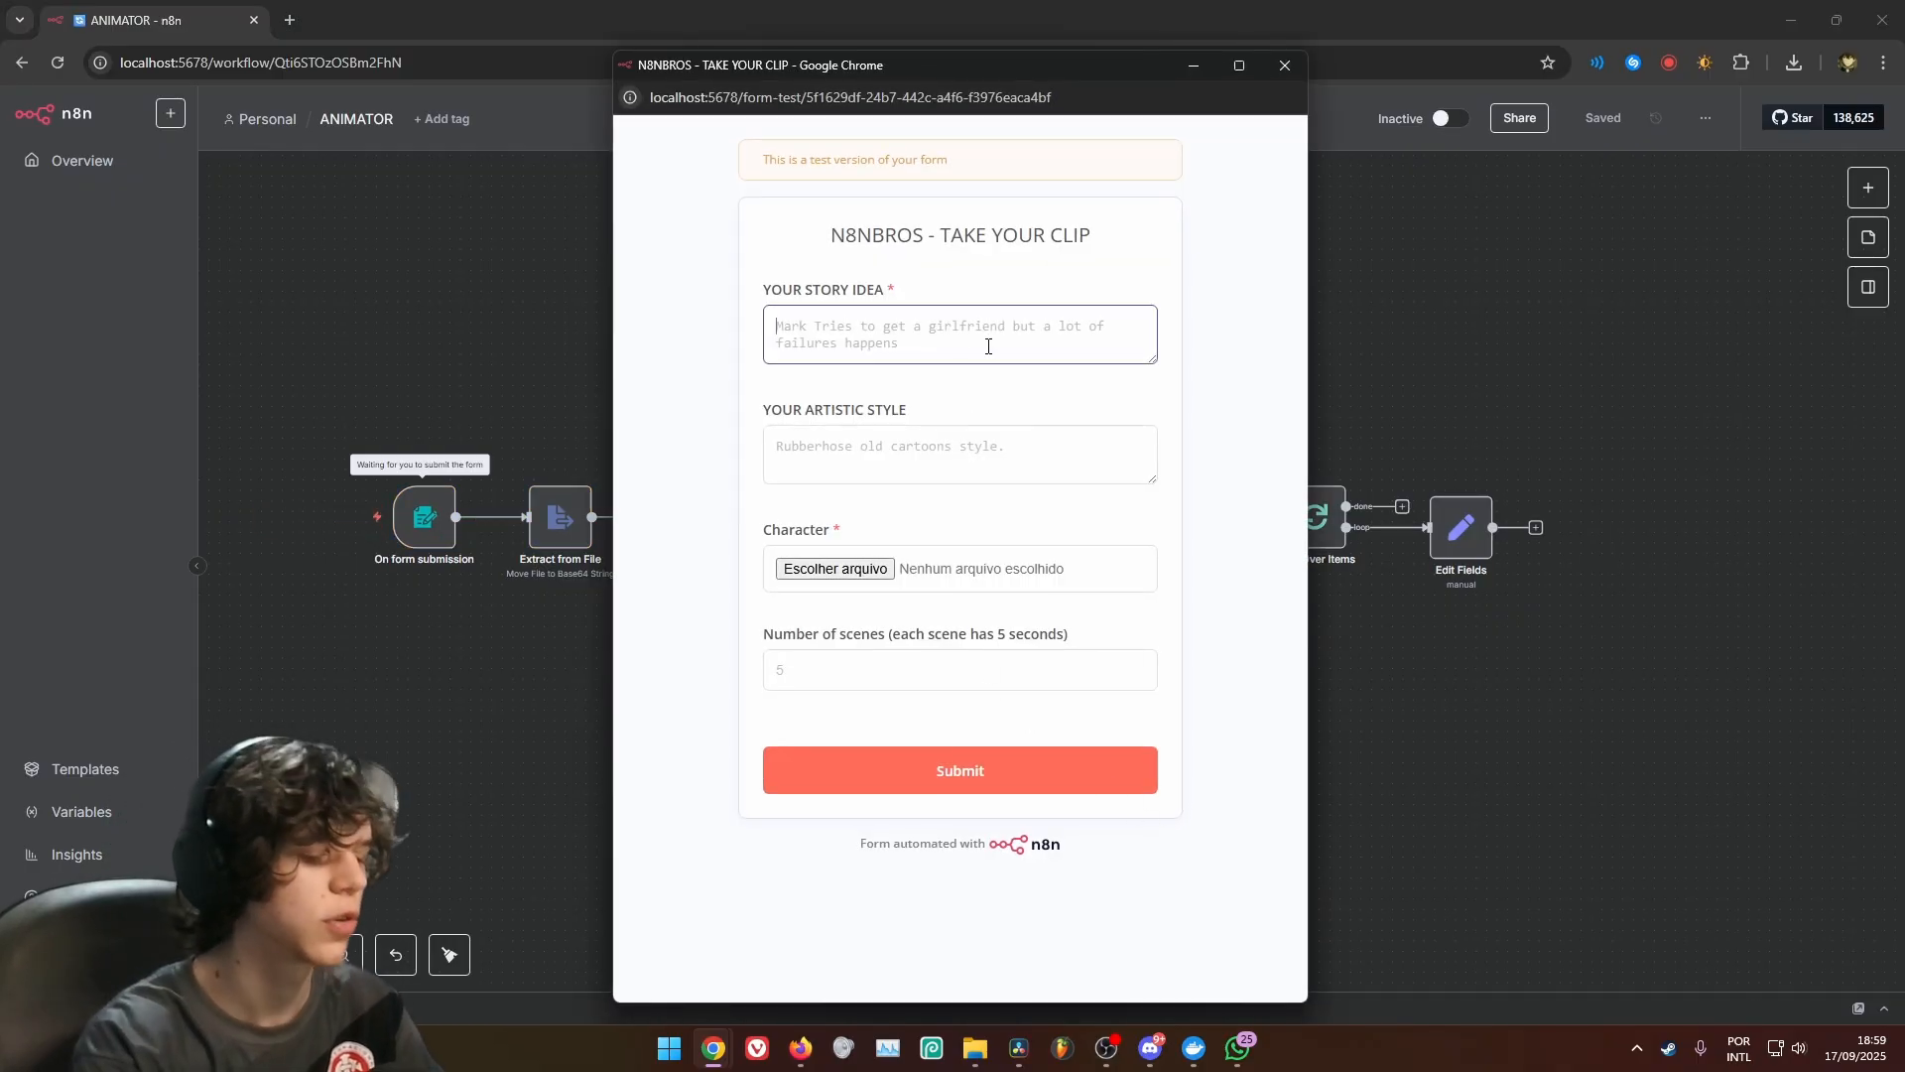
left_click(987, 347)
type("He jumps really high in the sky")
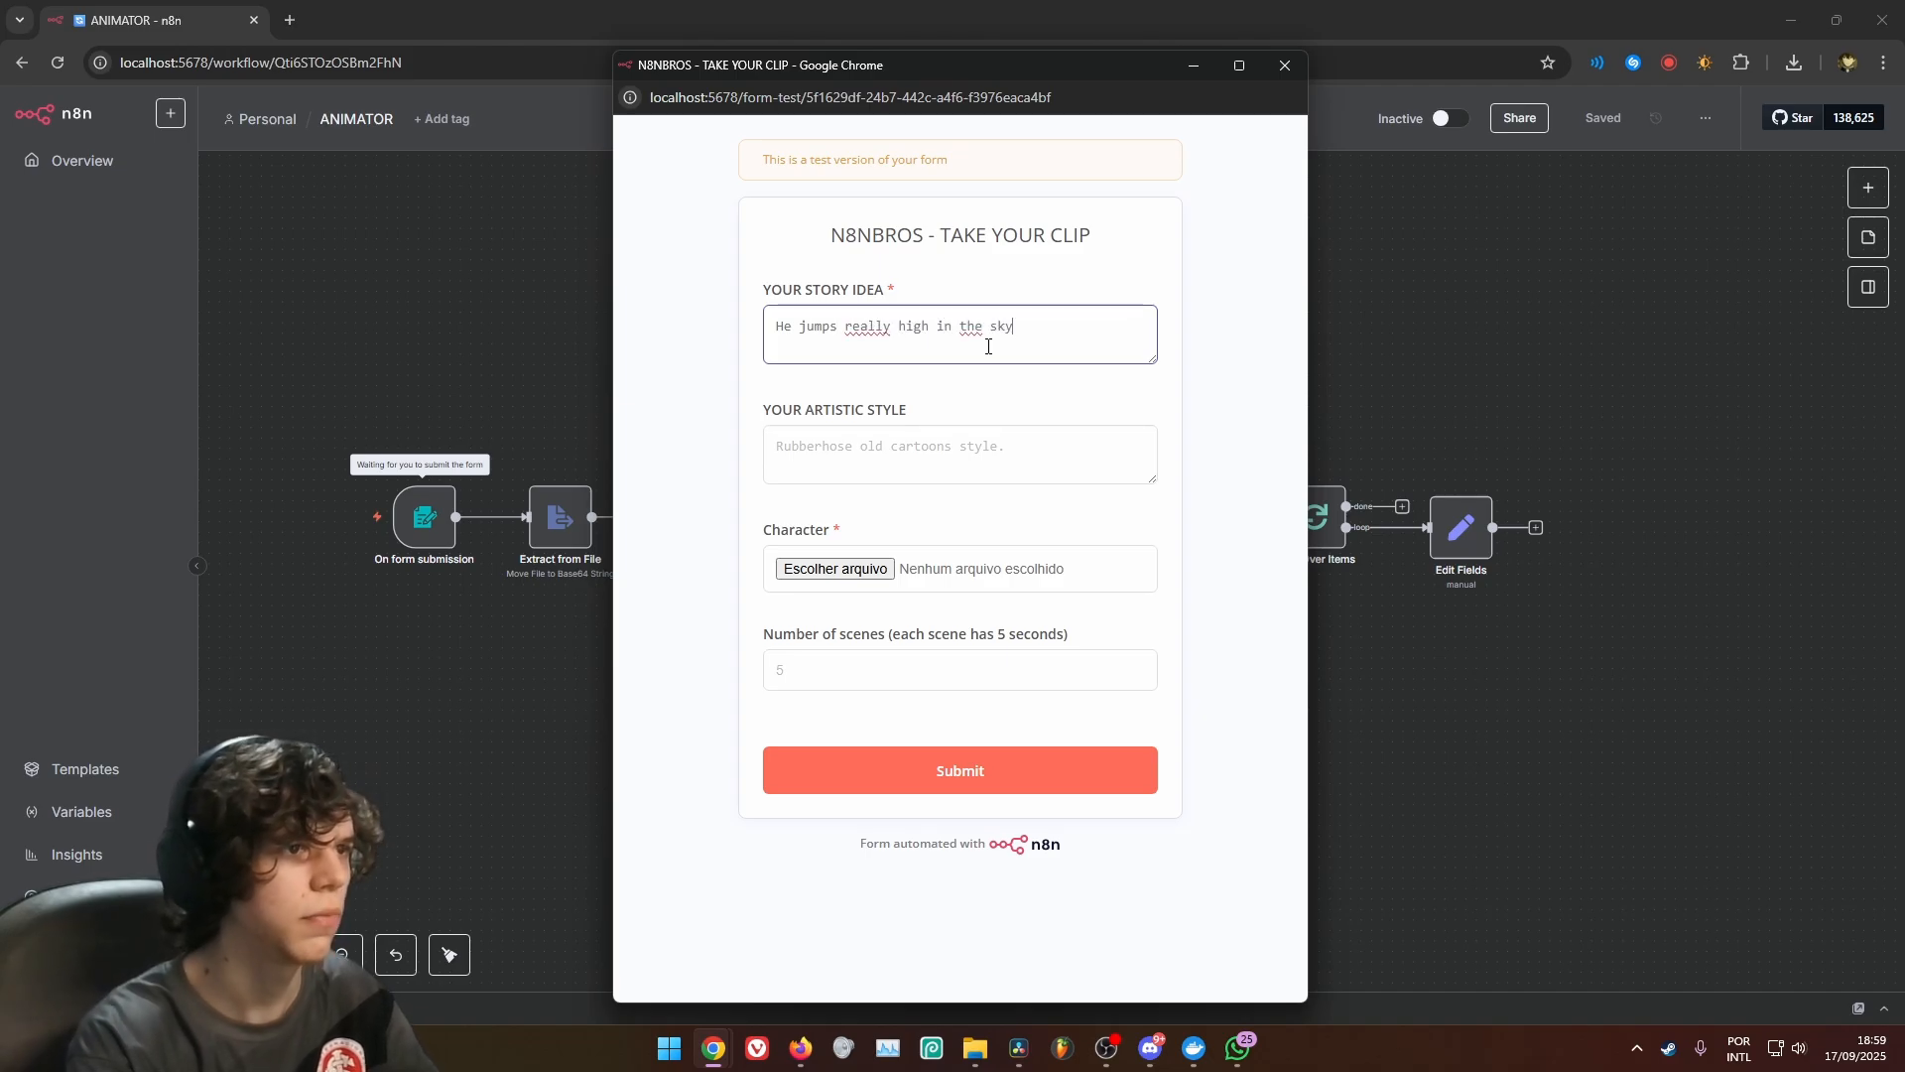
left_click(885, 452)
type("Dra")
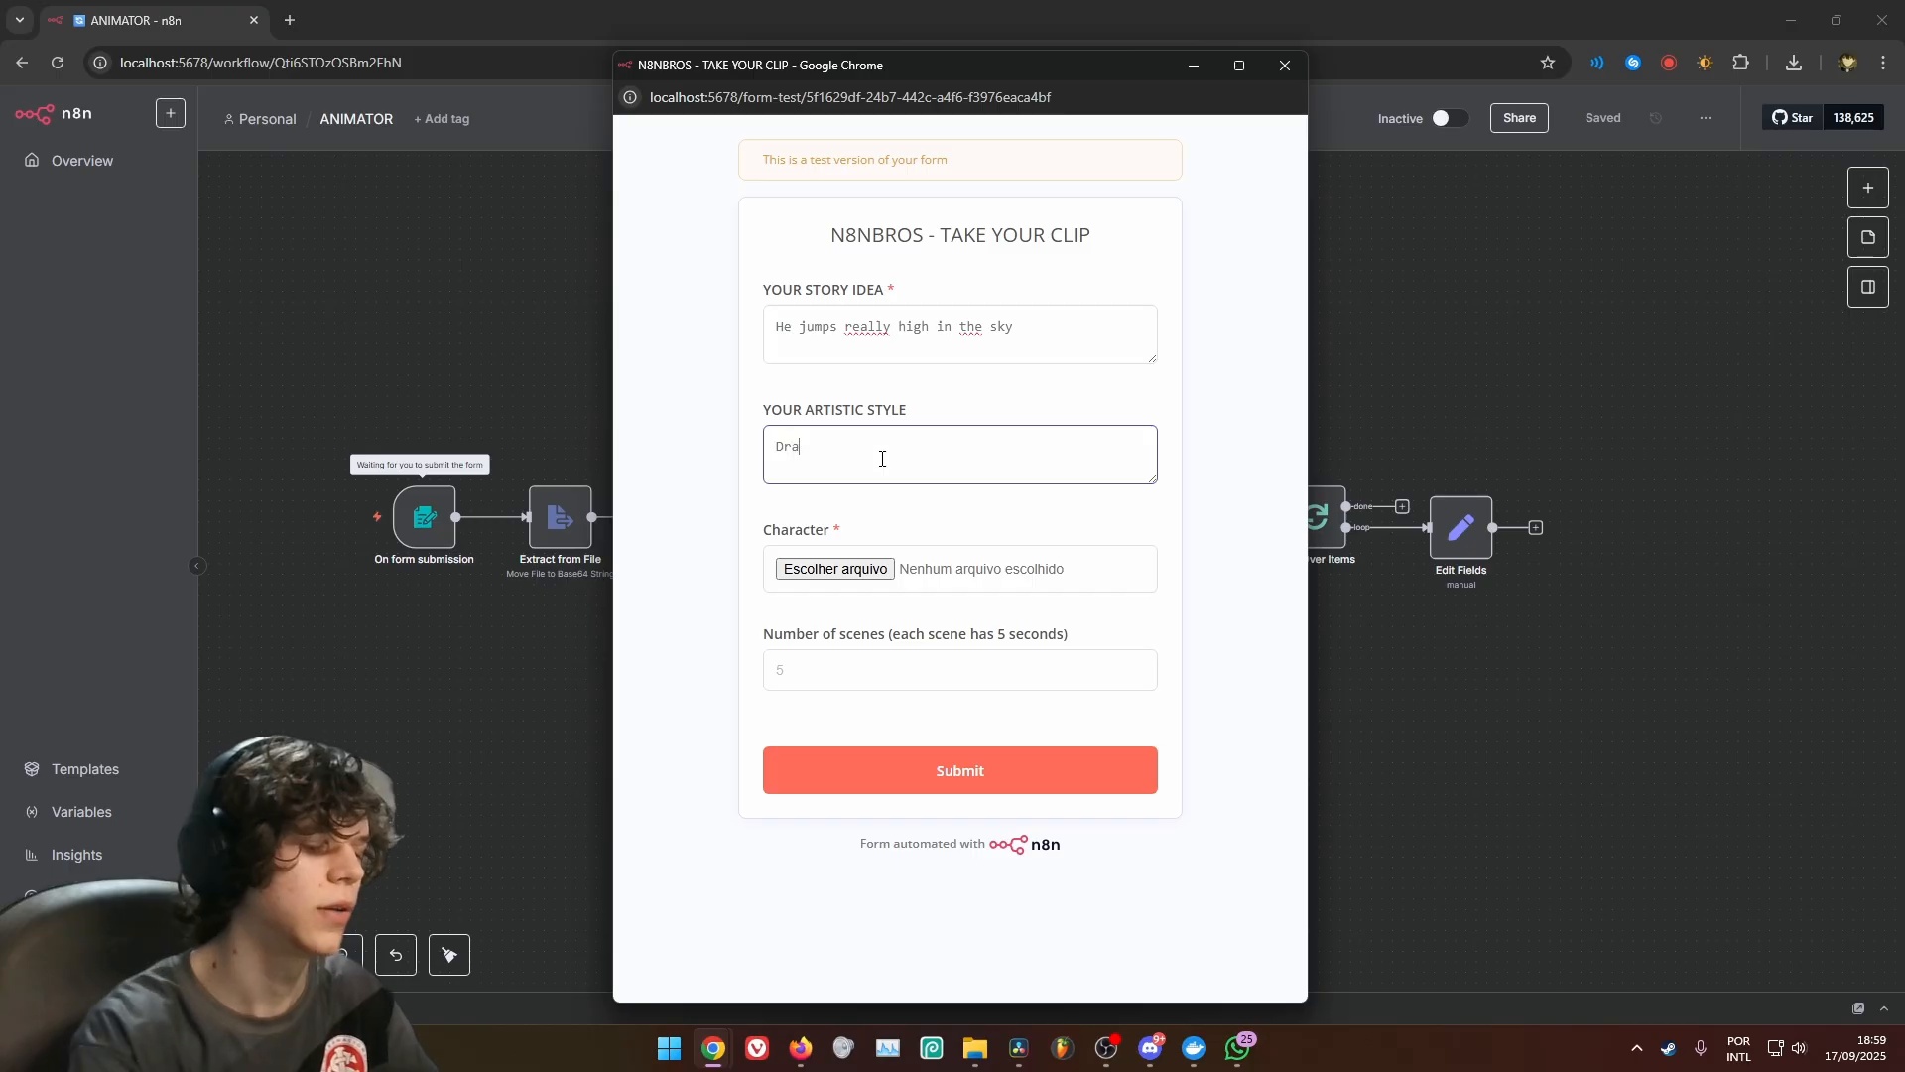
type("bon Ball Z")
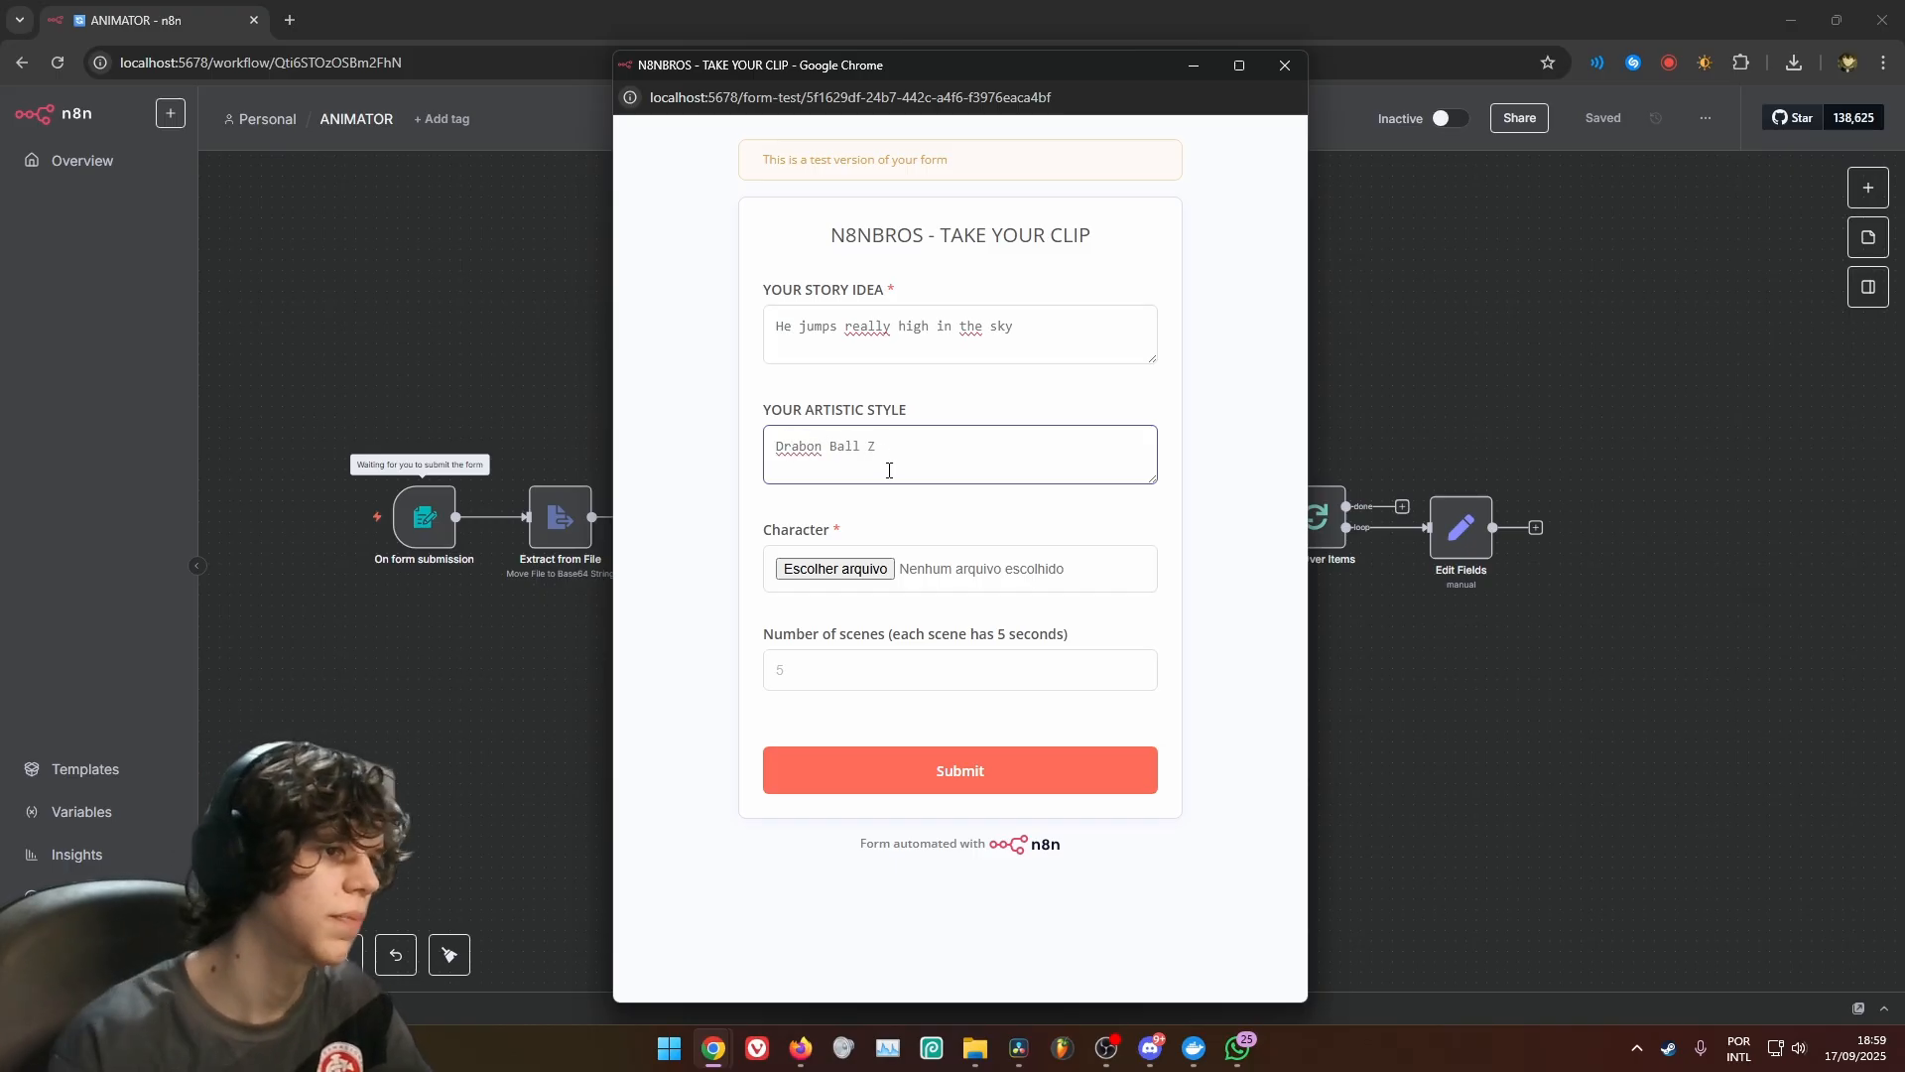
Choose 250.png as the character image, fill in the number of scenes and submit the form
left_click(835, 569)
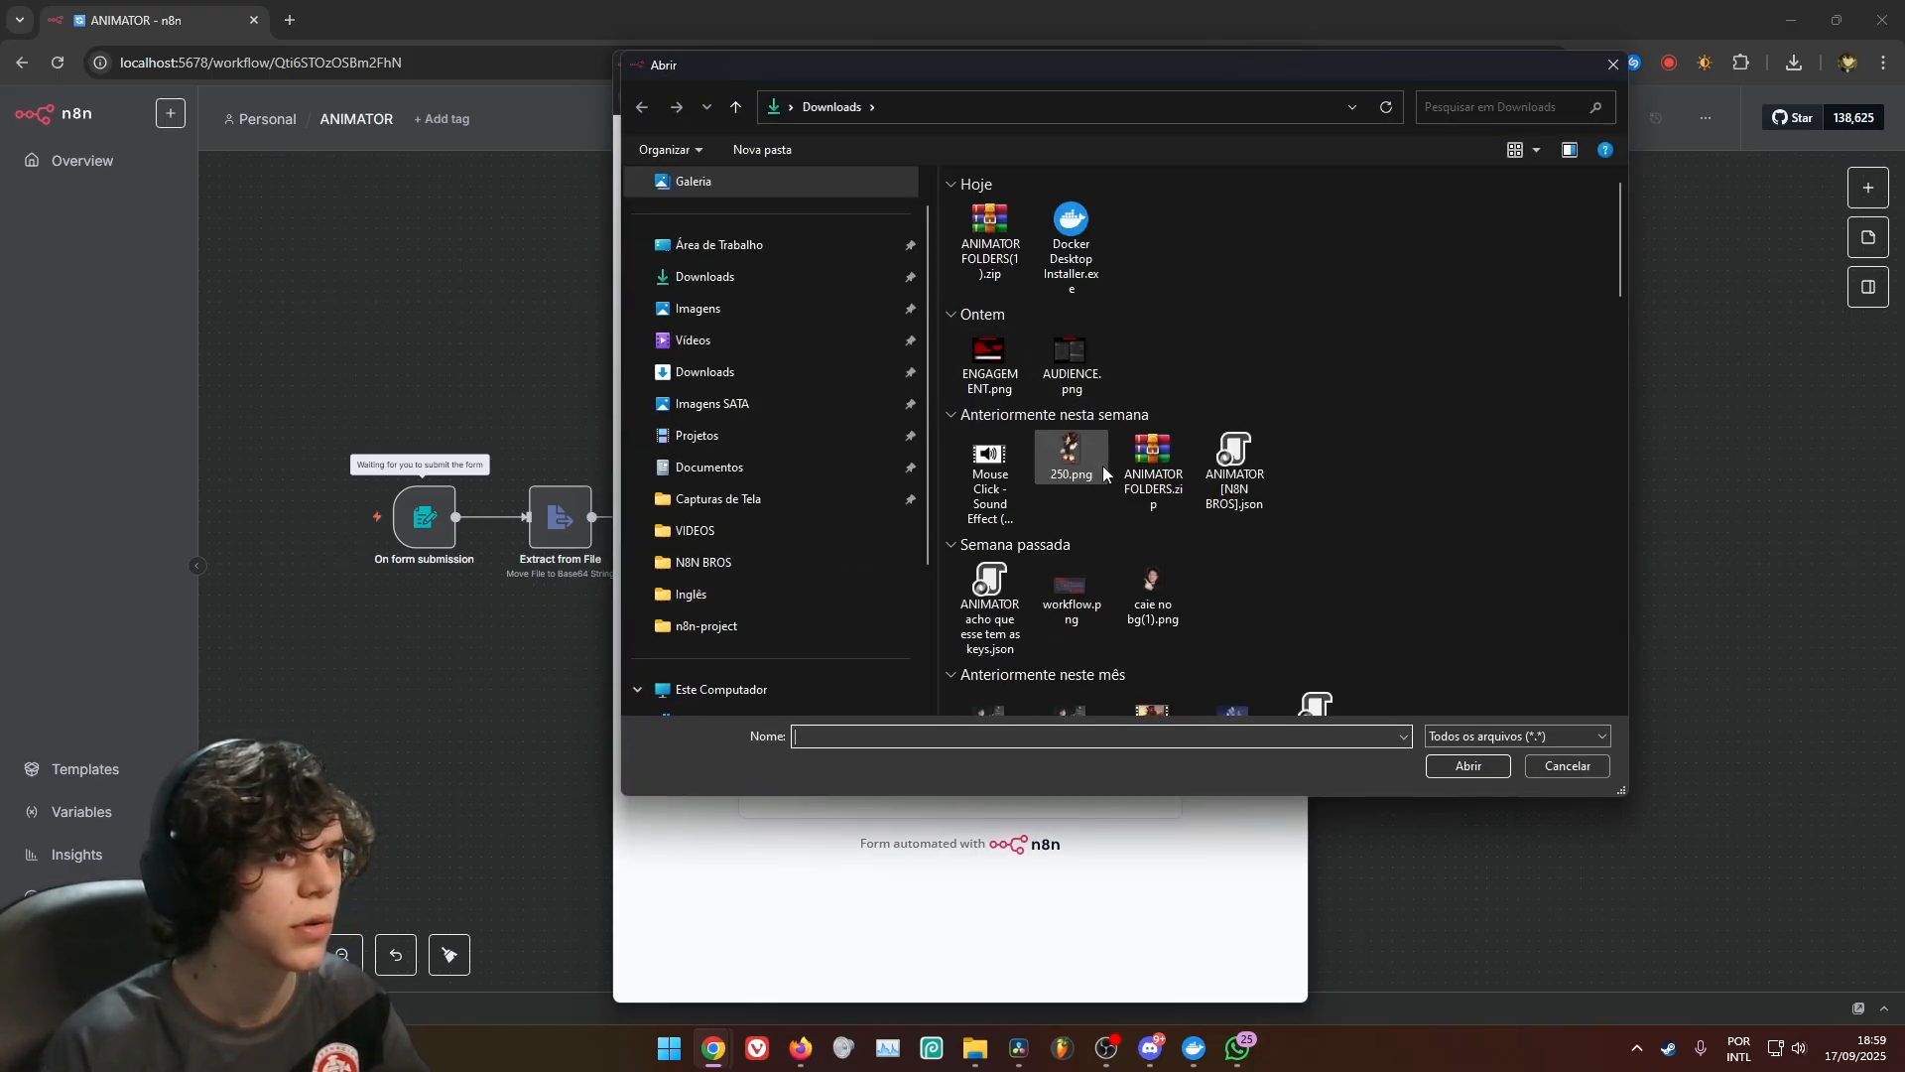
double_click(1104, 466)
left_click(855, 663)
type("5")
left_click(979, 764)
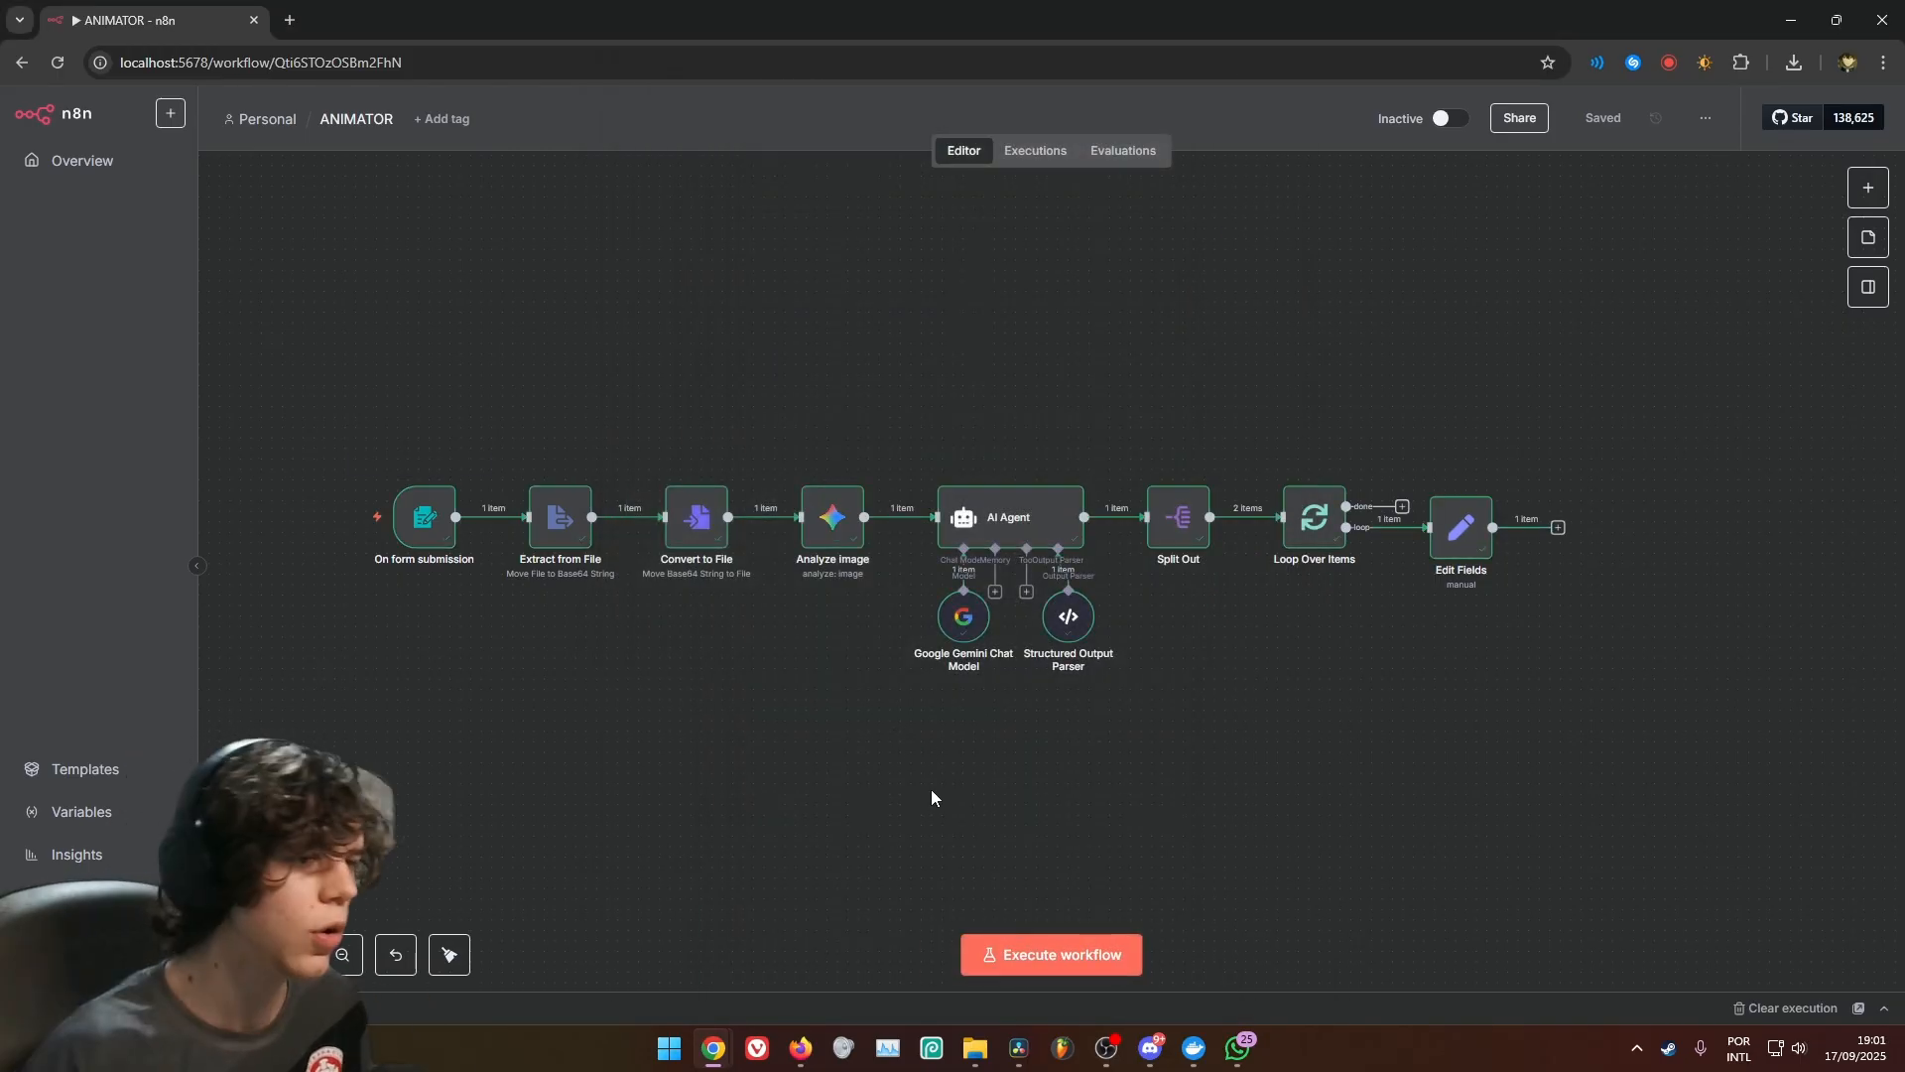
Pin the output data of AI Agent, Analyze image, Convert to File, Extract from File and On form submission
left_click(1044, 510)
right_click(1046, 526)
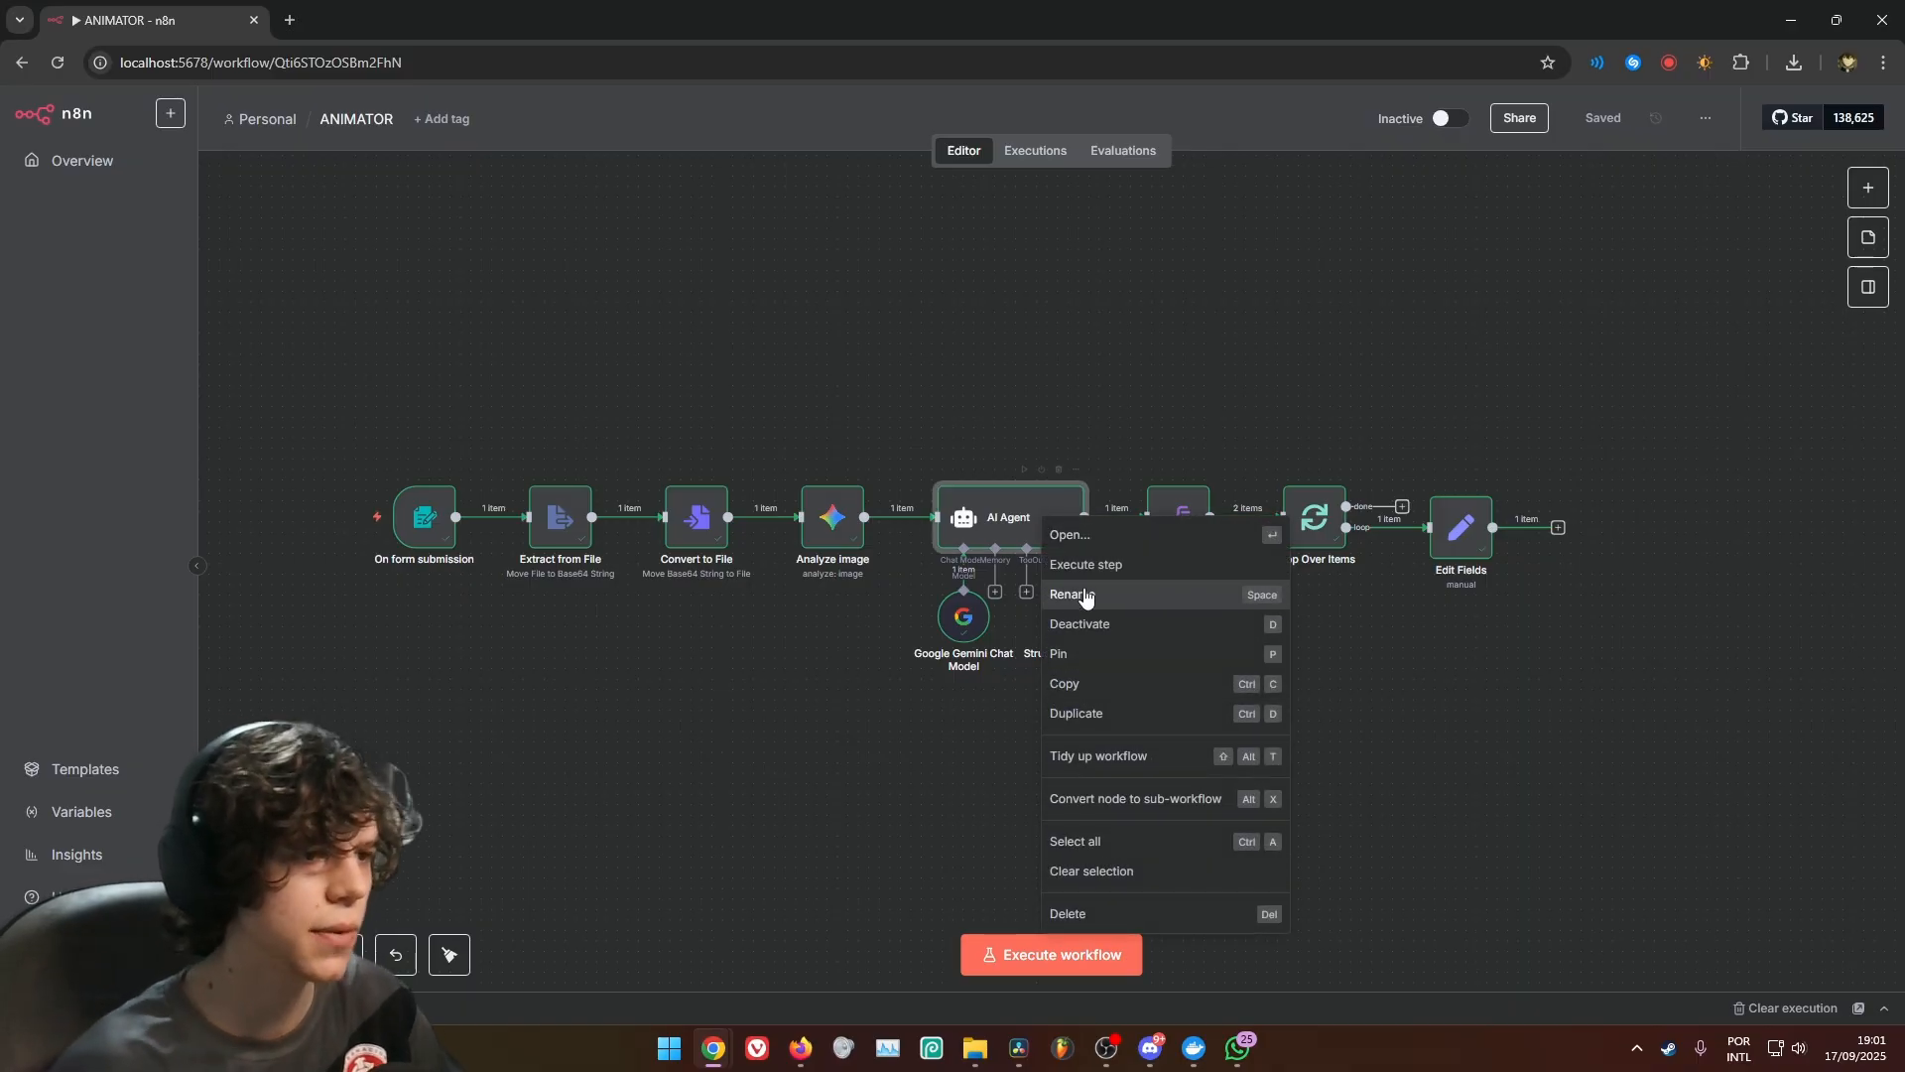
left_click(1085, 659)
right_click(845, 554)
left_click(878, 673)
right_click(702, 547)
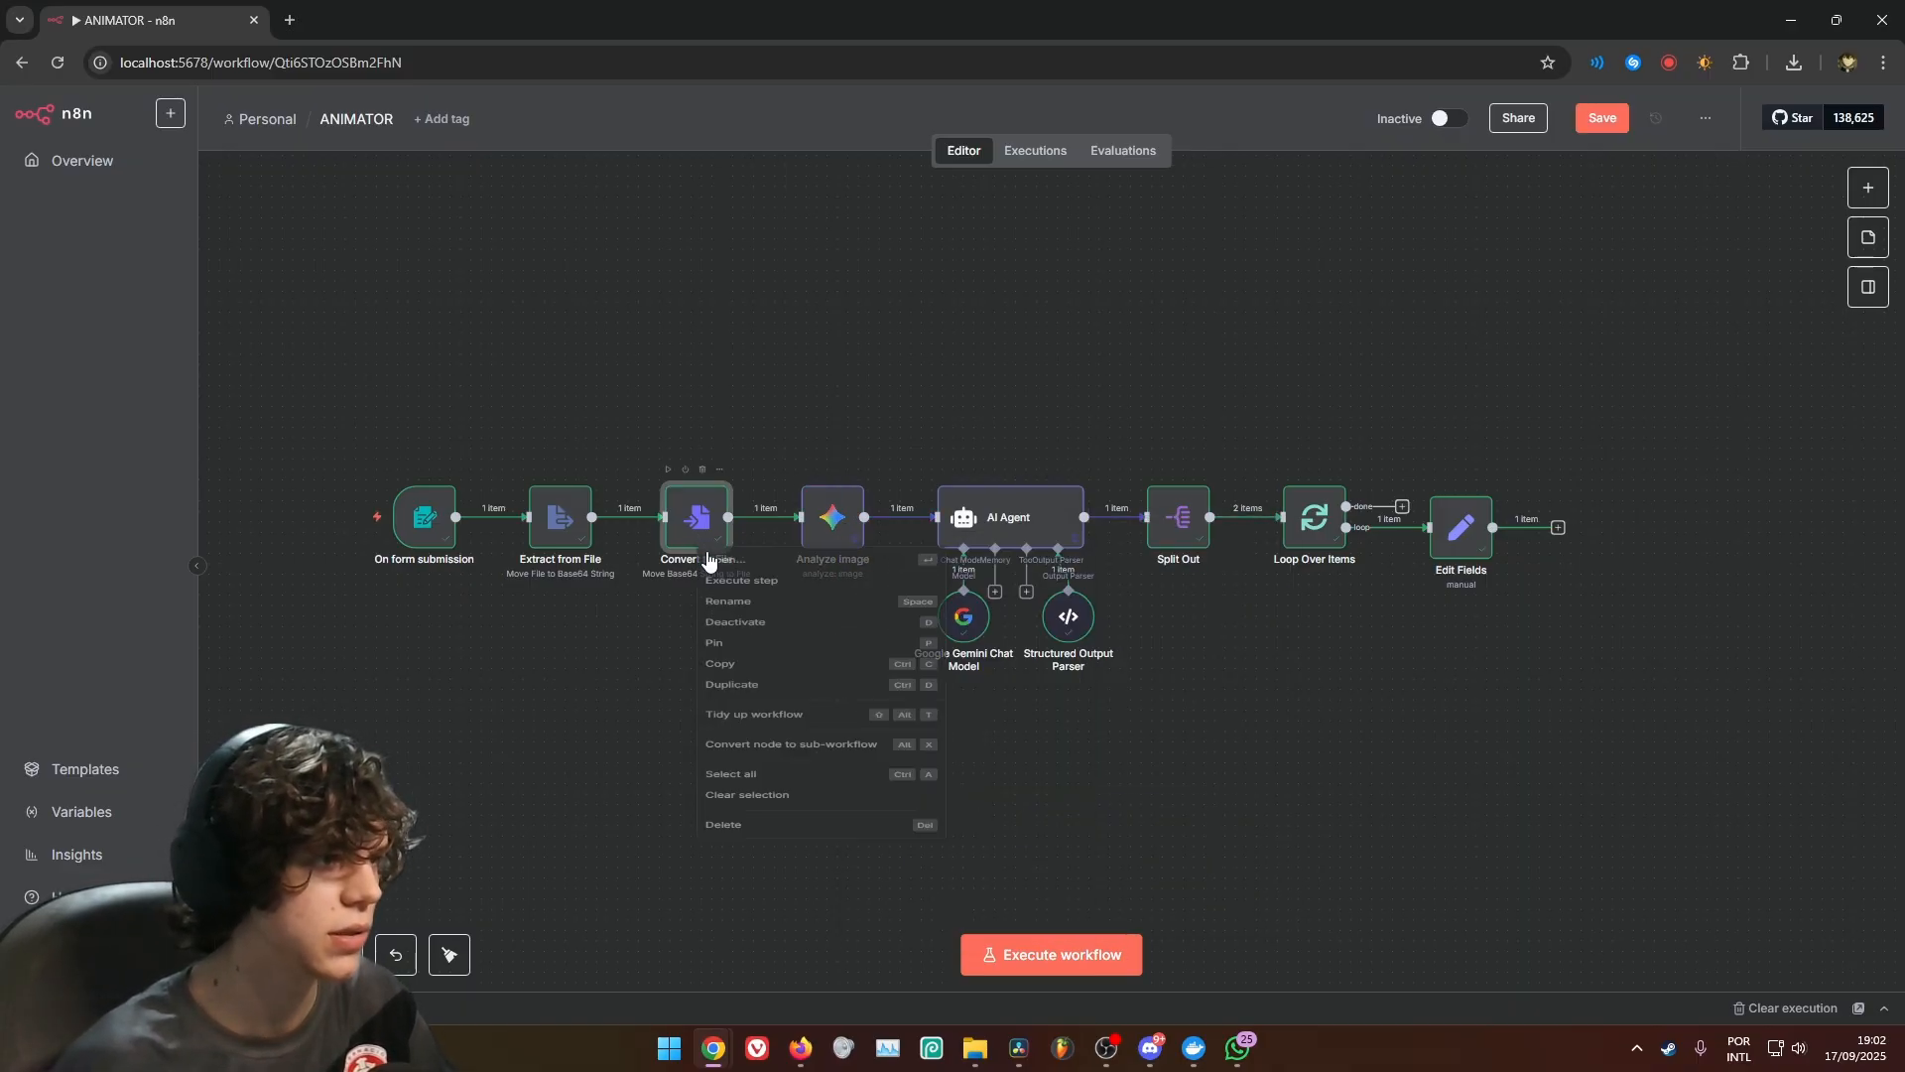
left_click(739, 693)
right_click(573, 534)
left_click(638, 672)
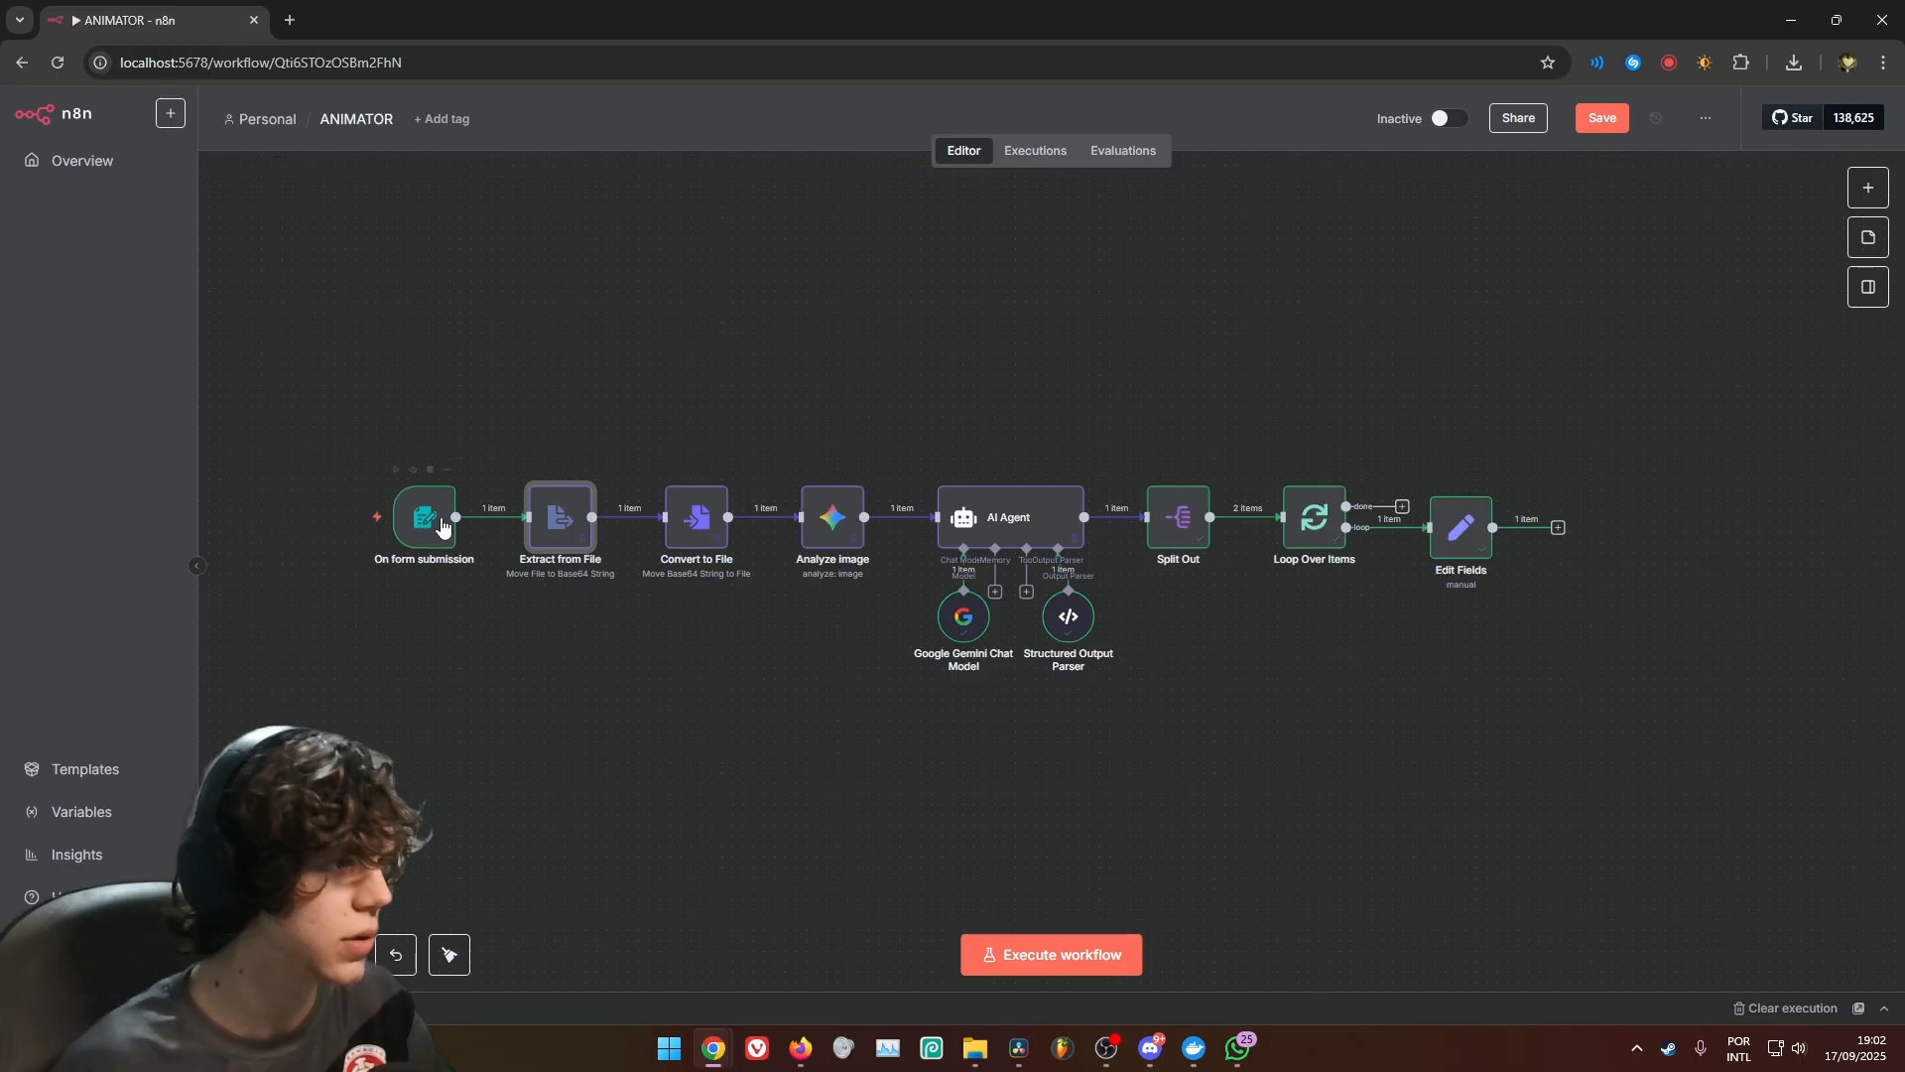
right_click(439, 526)
left_click(590, 664)
left_click_drag(1216, 637, 1017, 497)
left_click_drag(466, 562, 730, 648)
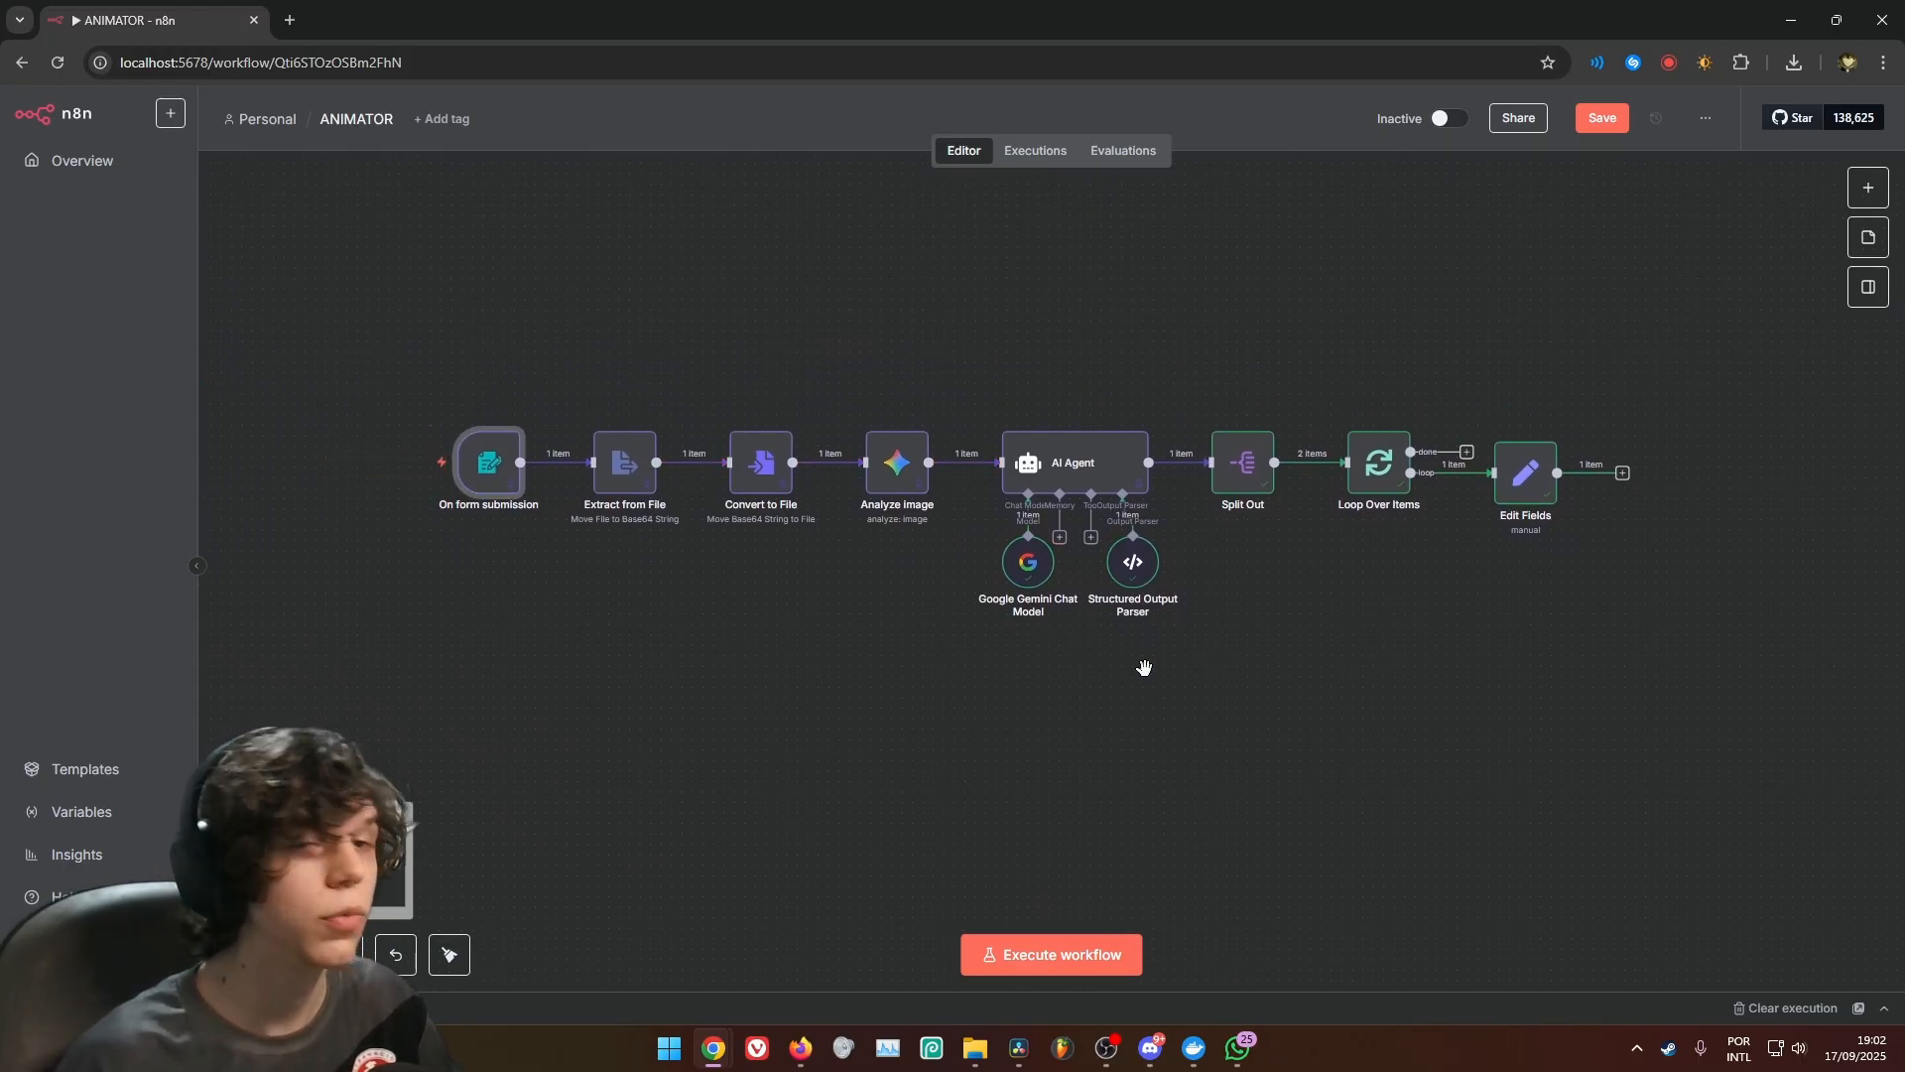
left_click_drag(1151, 733, 881, 647)
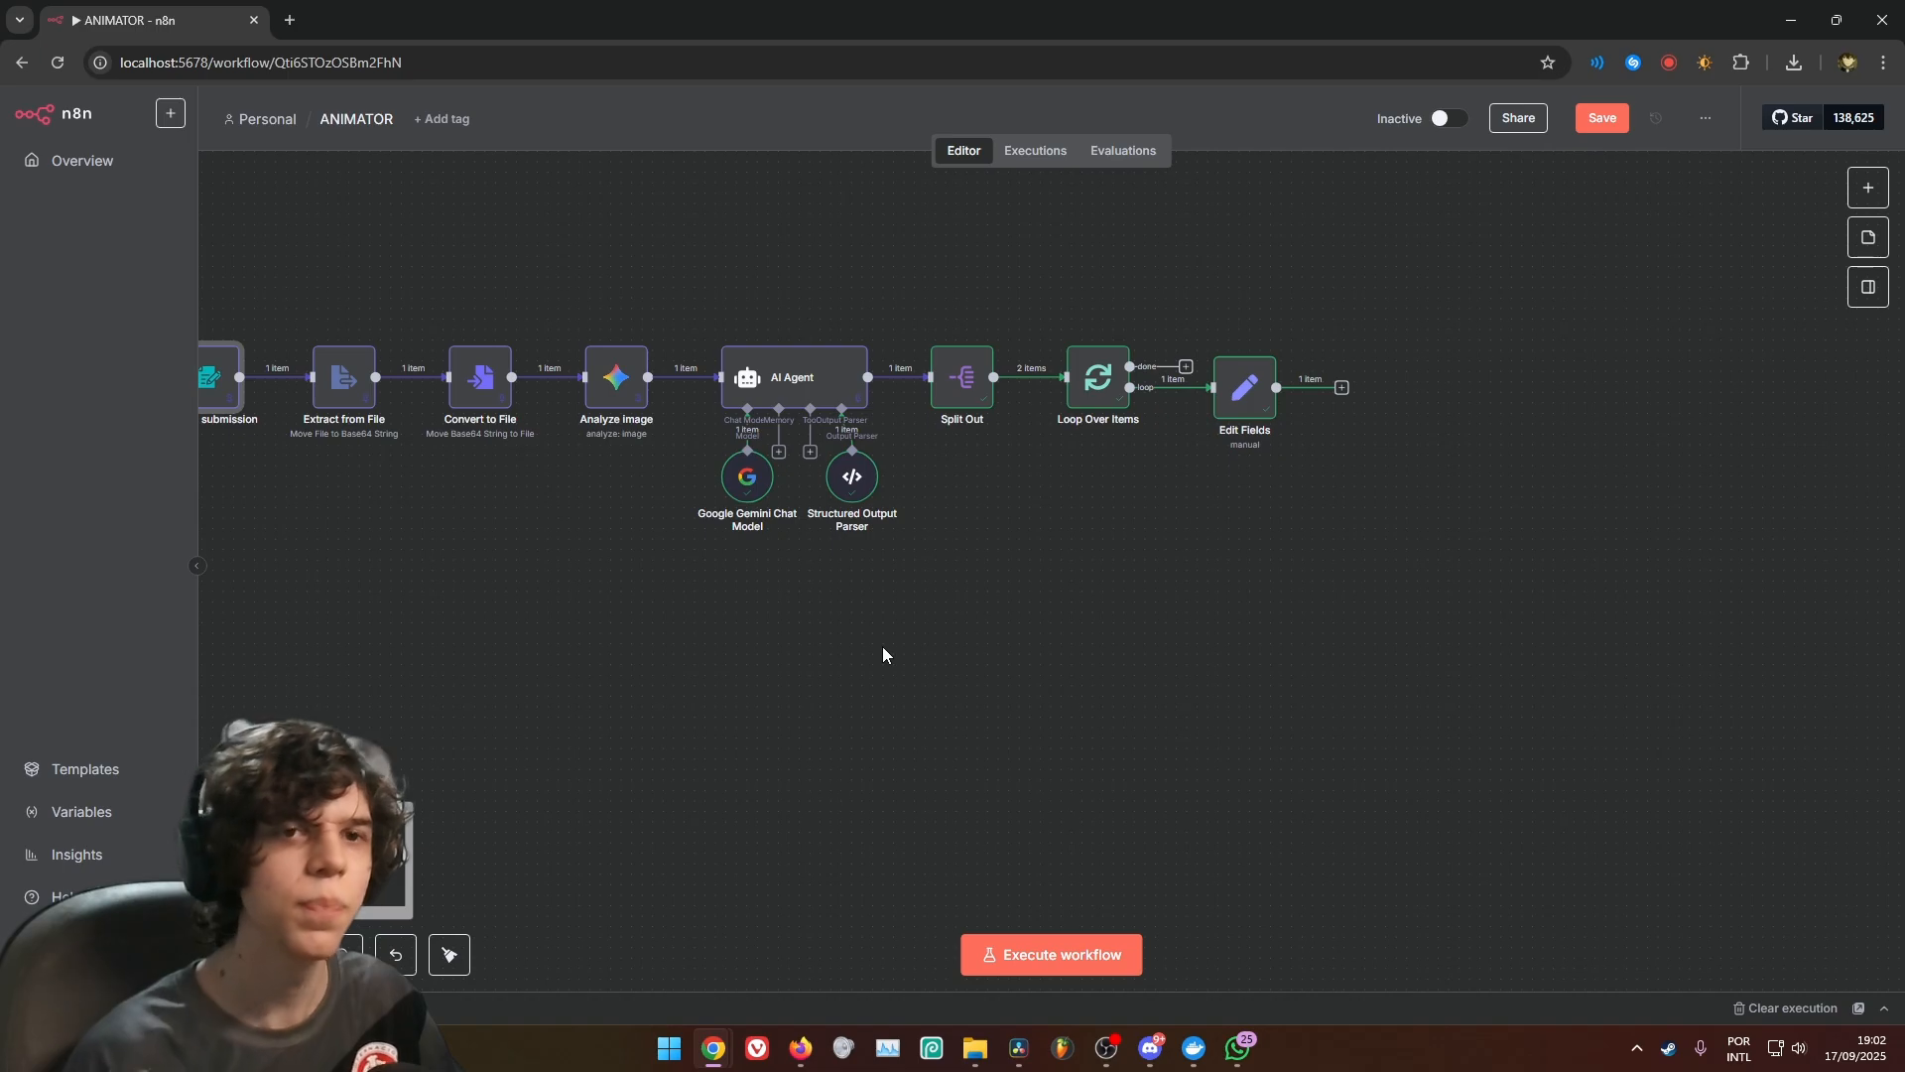
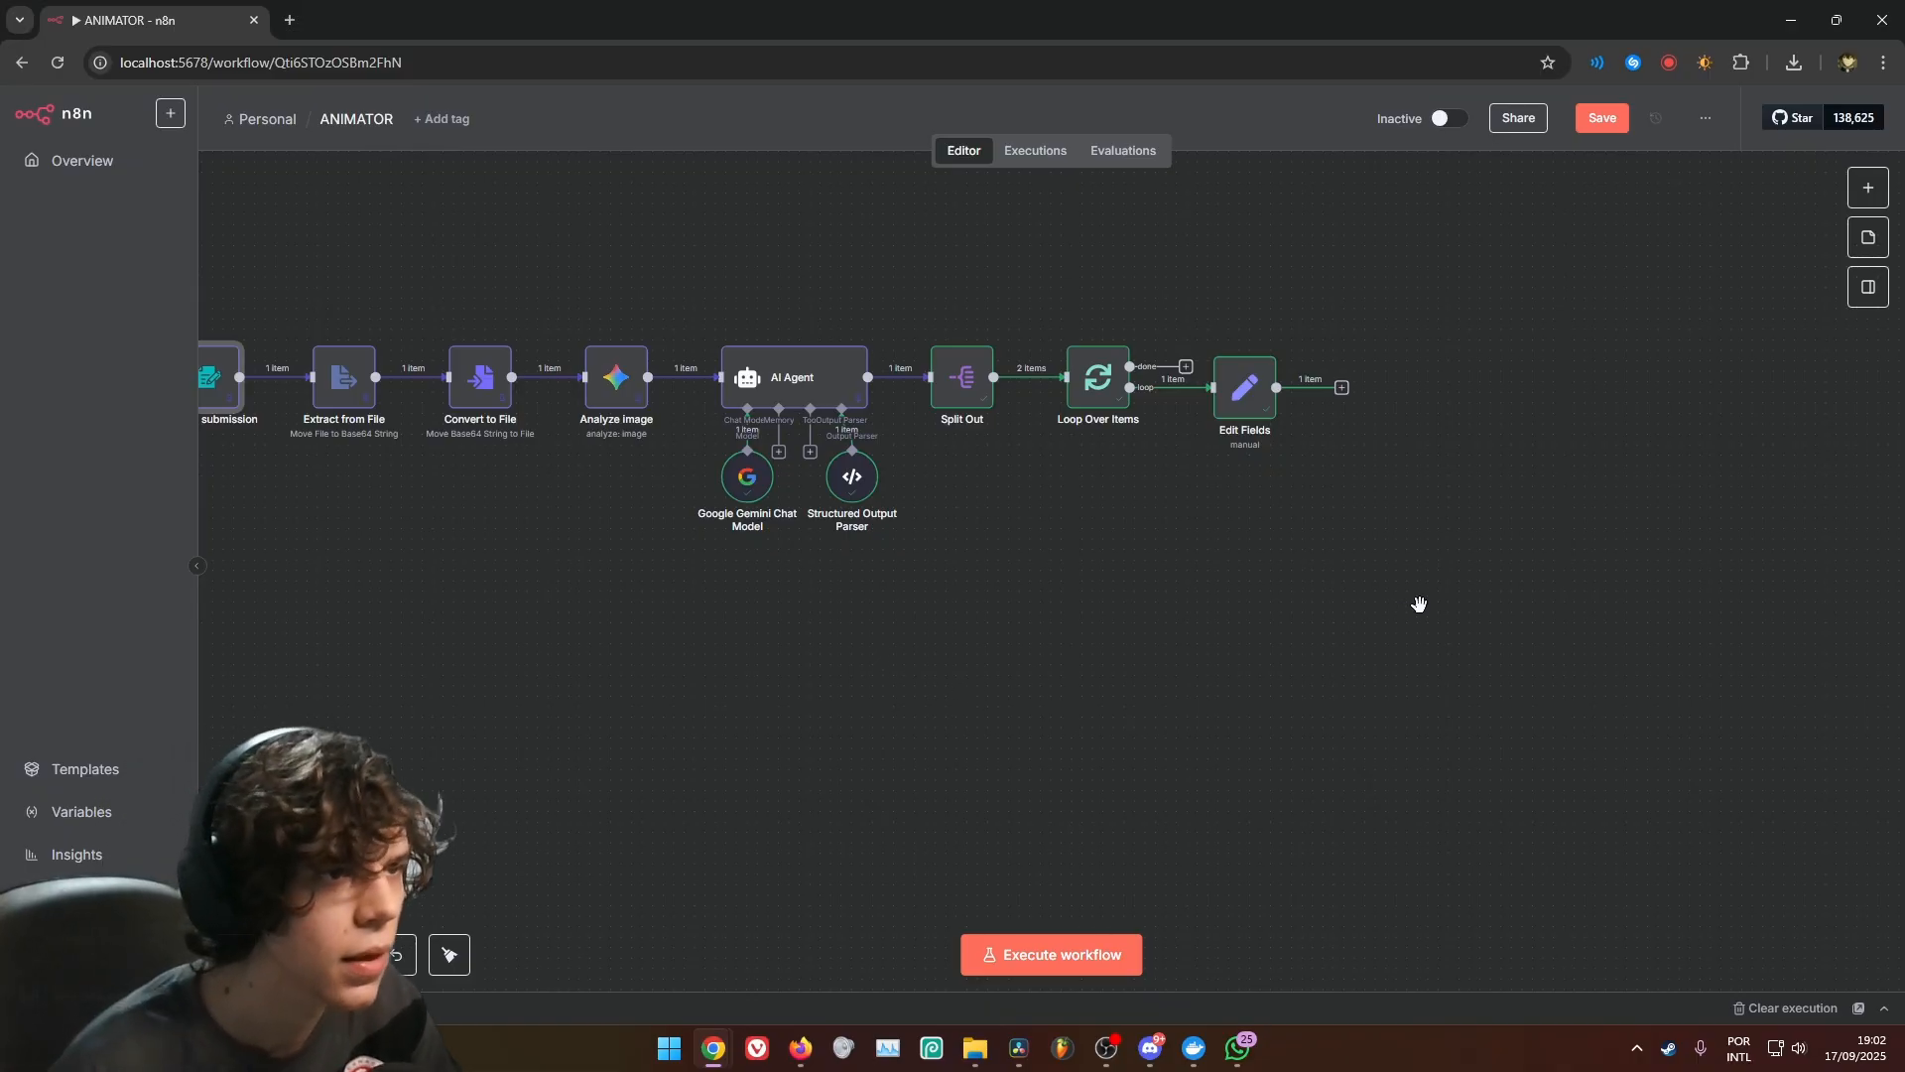
Add a Code node connected to the output of Edit Fields
left_click_drag(1419, 604, 1122, 596)
left_click(1045, 452)
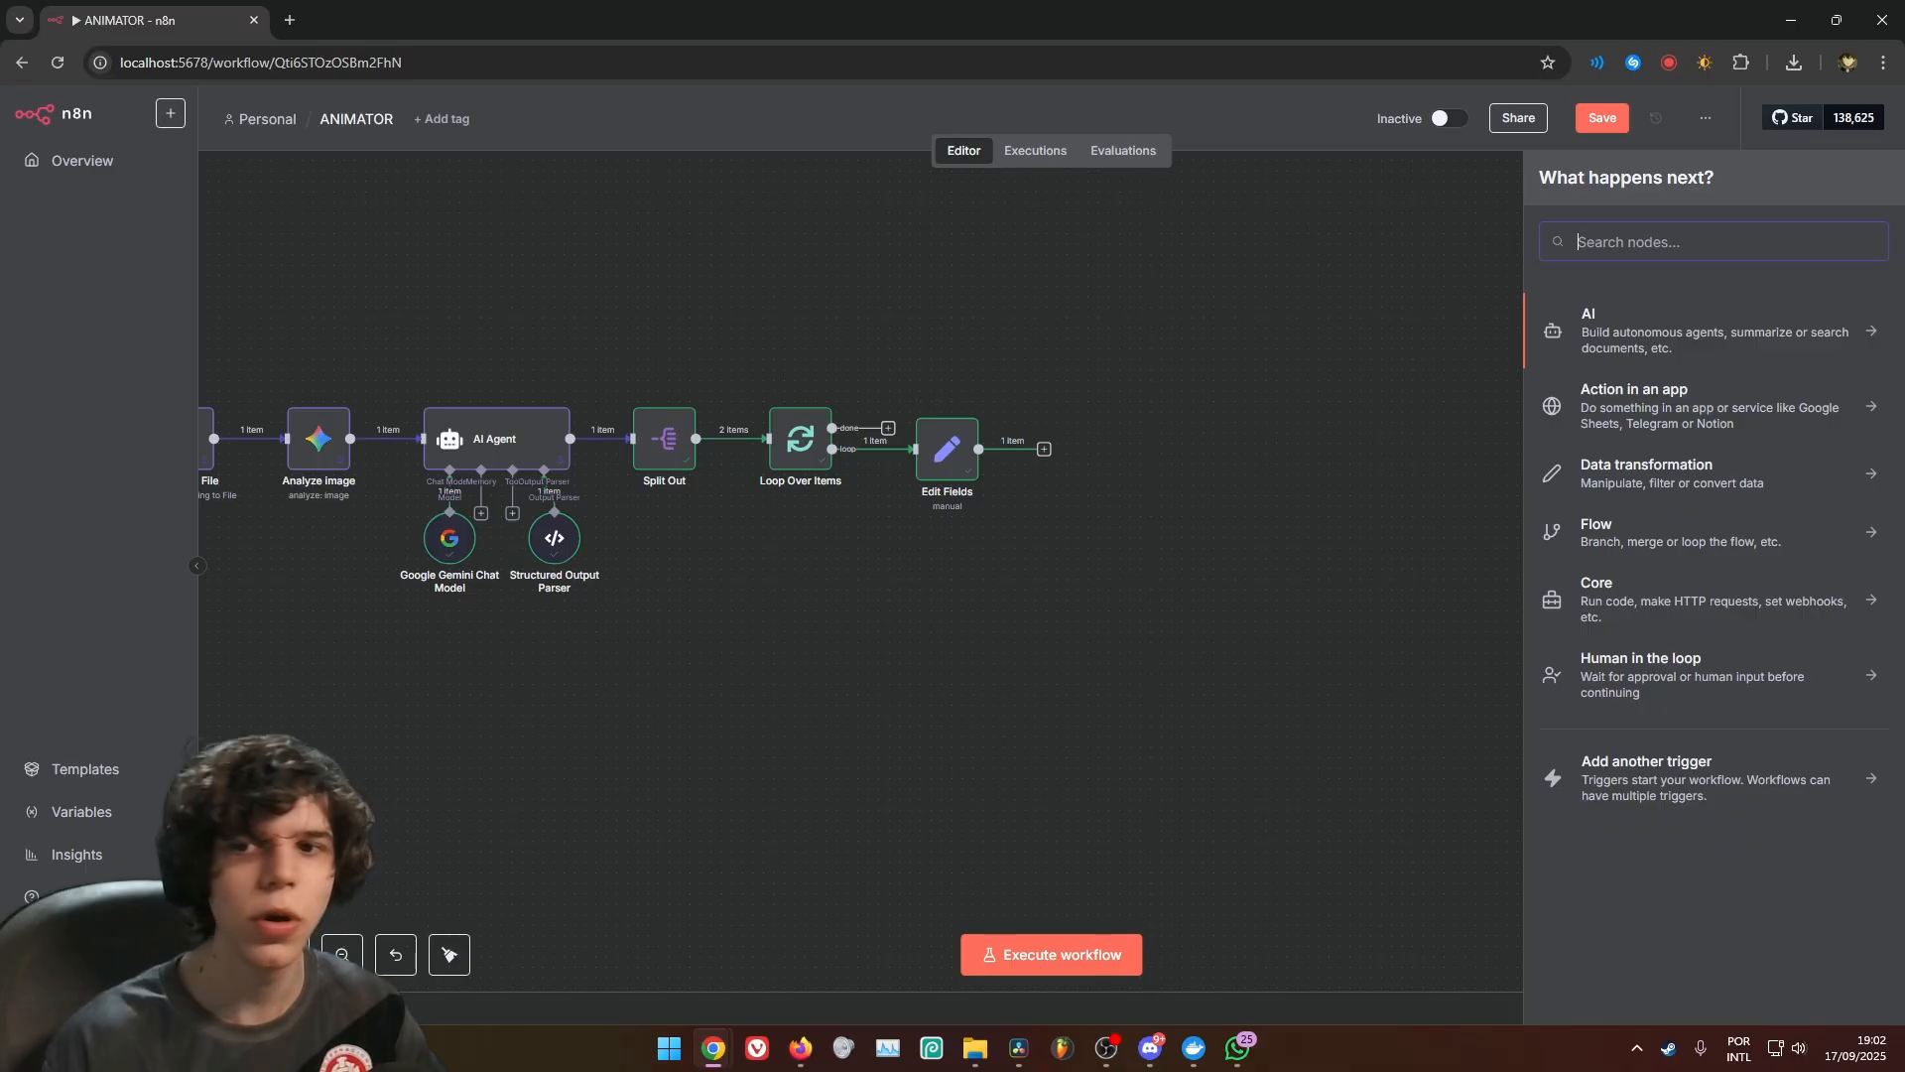
left_click(1648, 241)
type("code")
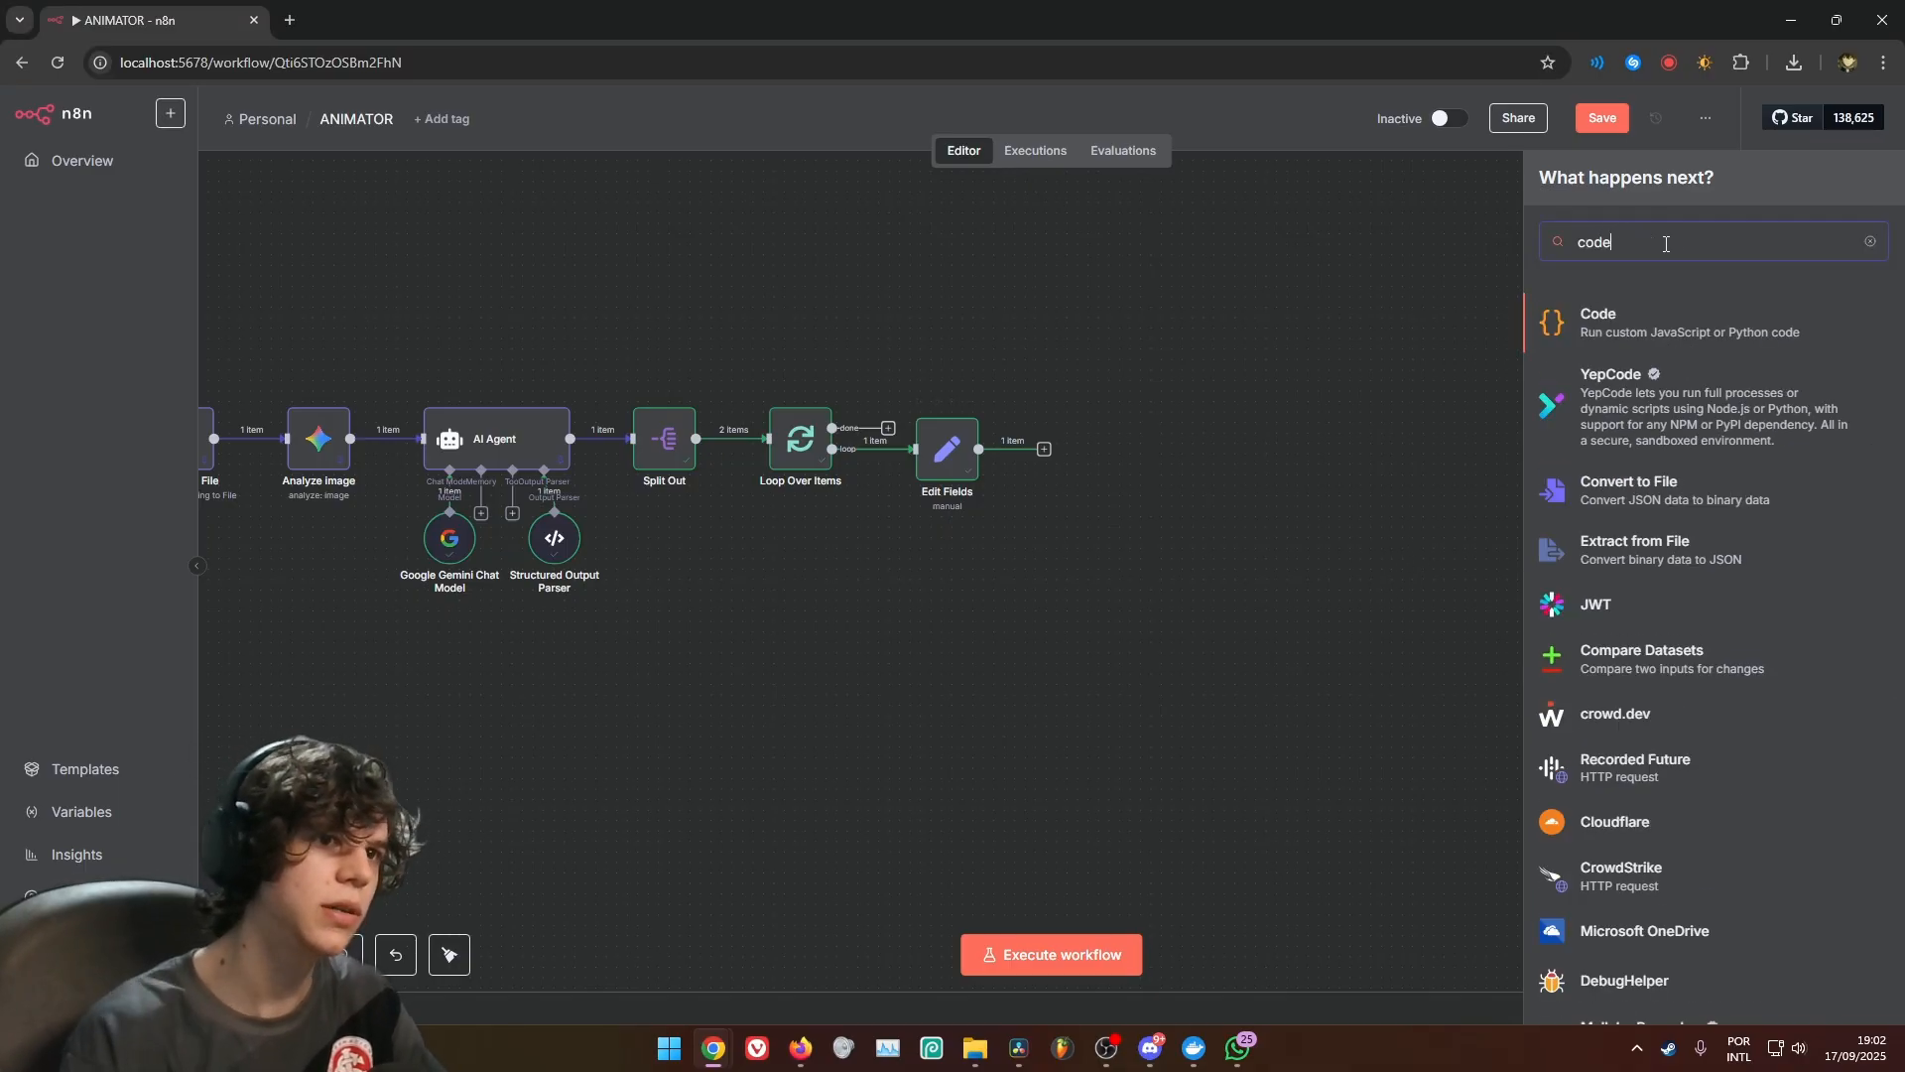
left_click(1599, 328)
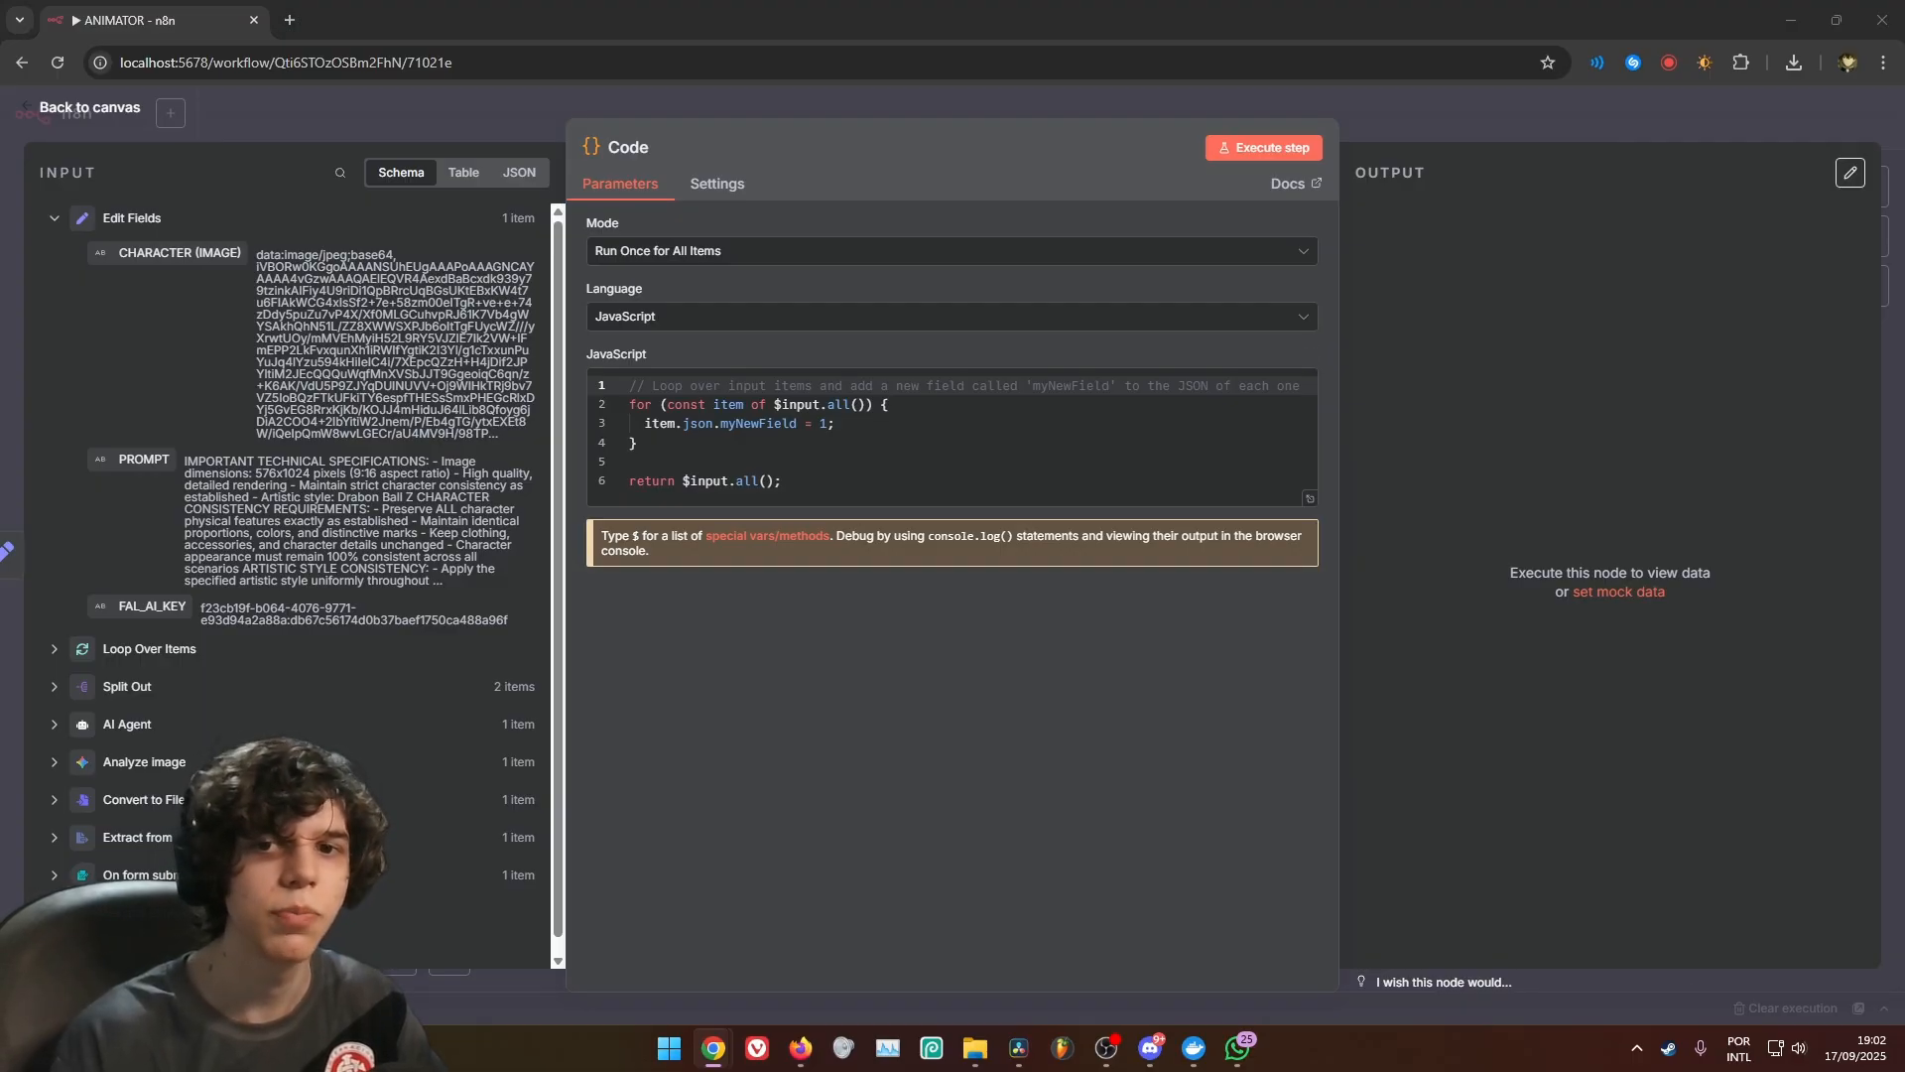
Replace the Code node's JavaScript with a script that stringifies the PROMPT input and returns it as sanitized_prompt, and return to the canvas
left_click(832, 404)
key("ctrl+a")
type("const rawPrompt = $input.first().json.PROMPT; const sanitizedPrompt = JSON.stringify(rawPrompt).slice(1, -1);  return [   {     json: {       sanitized_prompt: sanitizedPrompt     }   } ];")
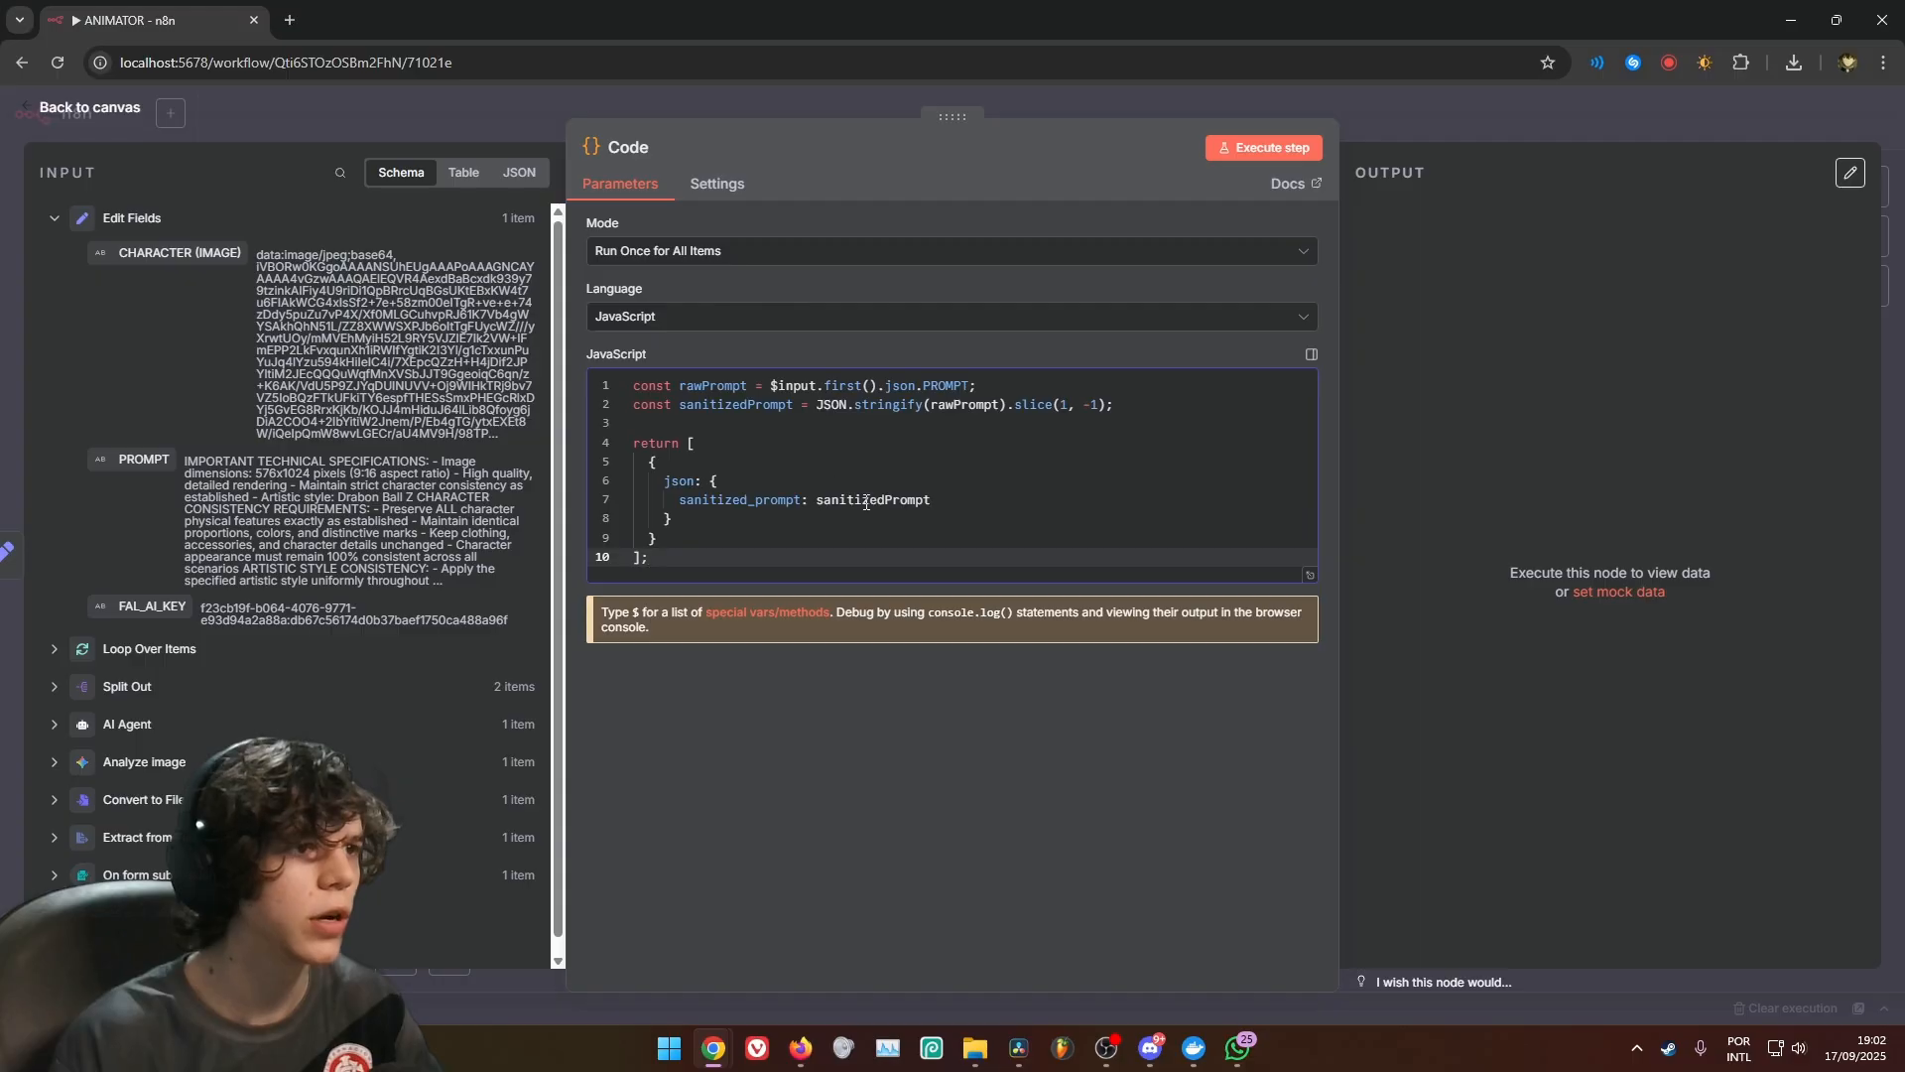
left_click(1427, 125)
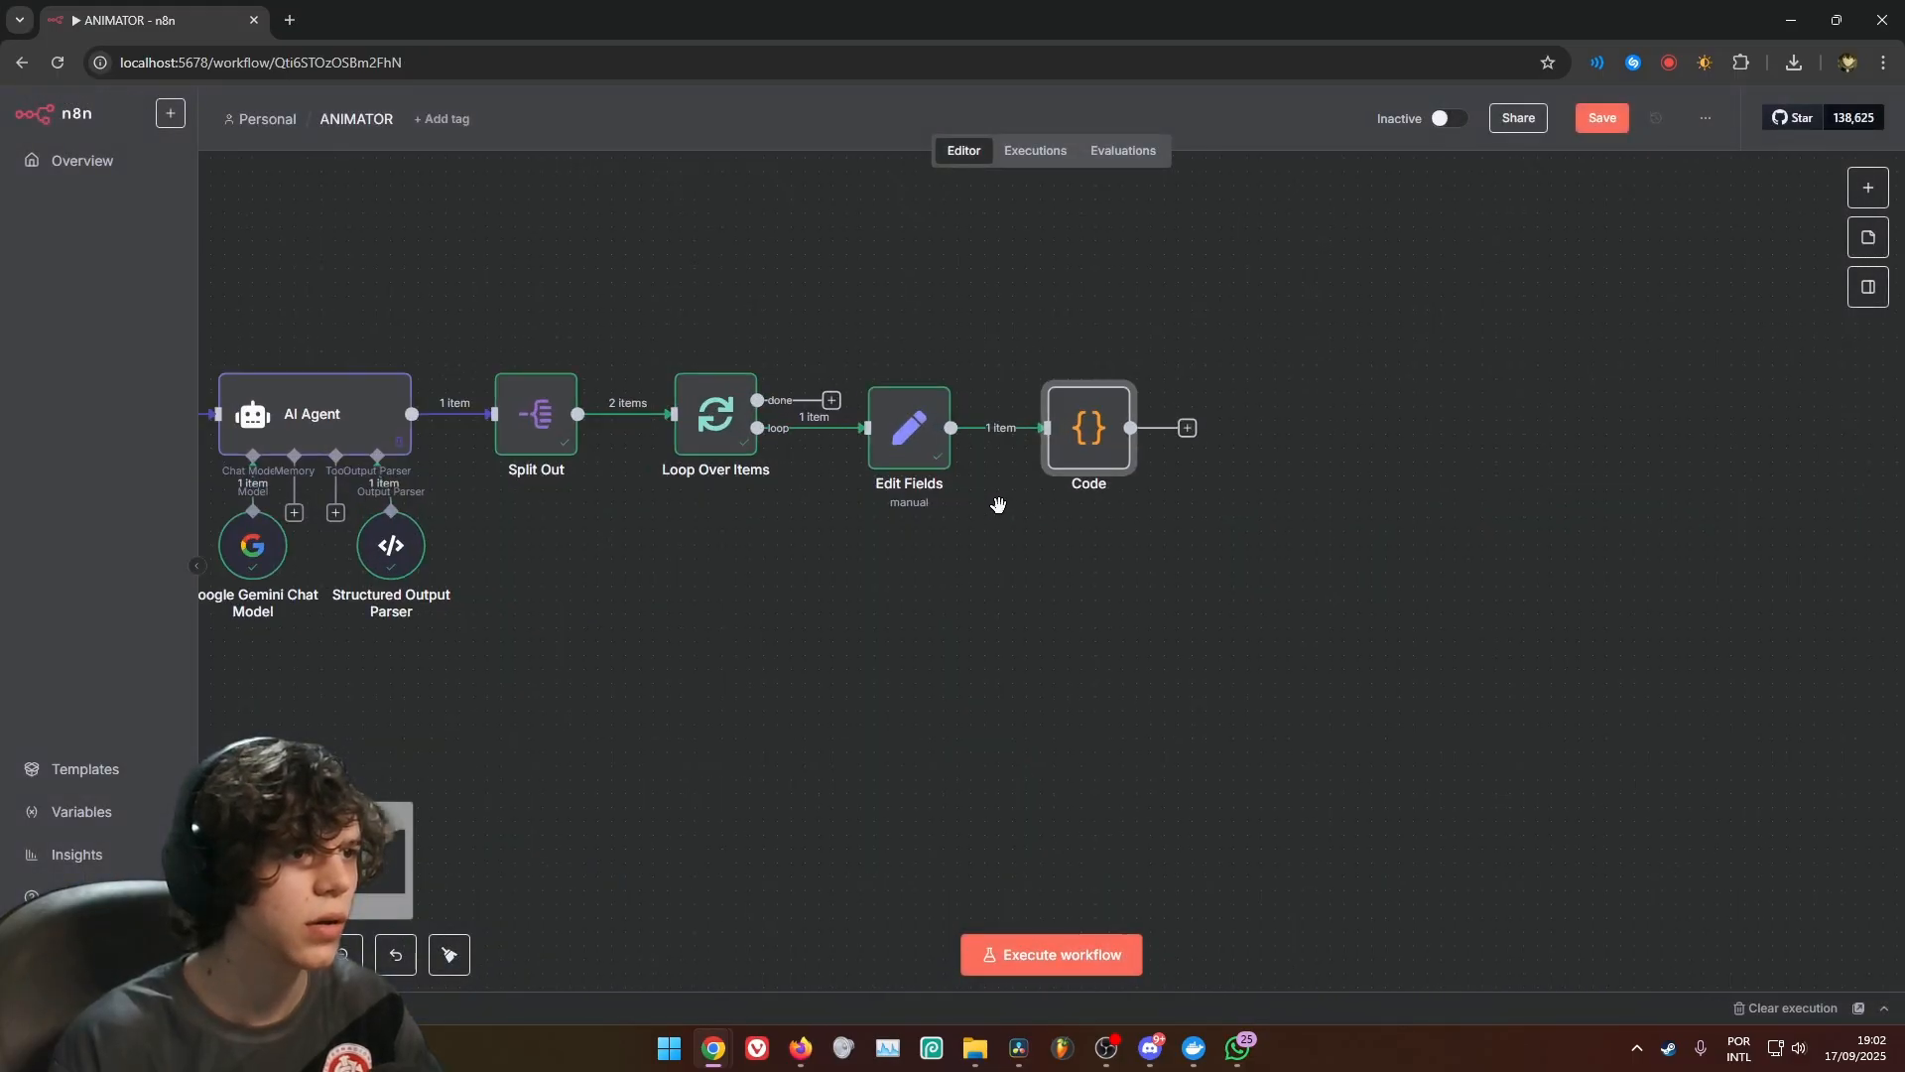
Examine the end of the PROMPT expression in the Edit Fields node, where the scene prompt is referenced, and return to the canvas
scroll(764, 514, "up", 1)
left_click_drag(670, 570, 920, 710)
left_click_drag(1112, 699, 989, 659)
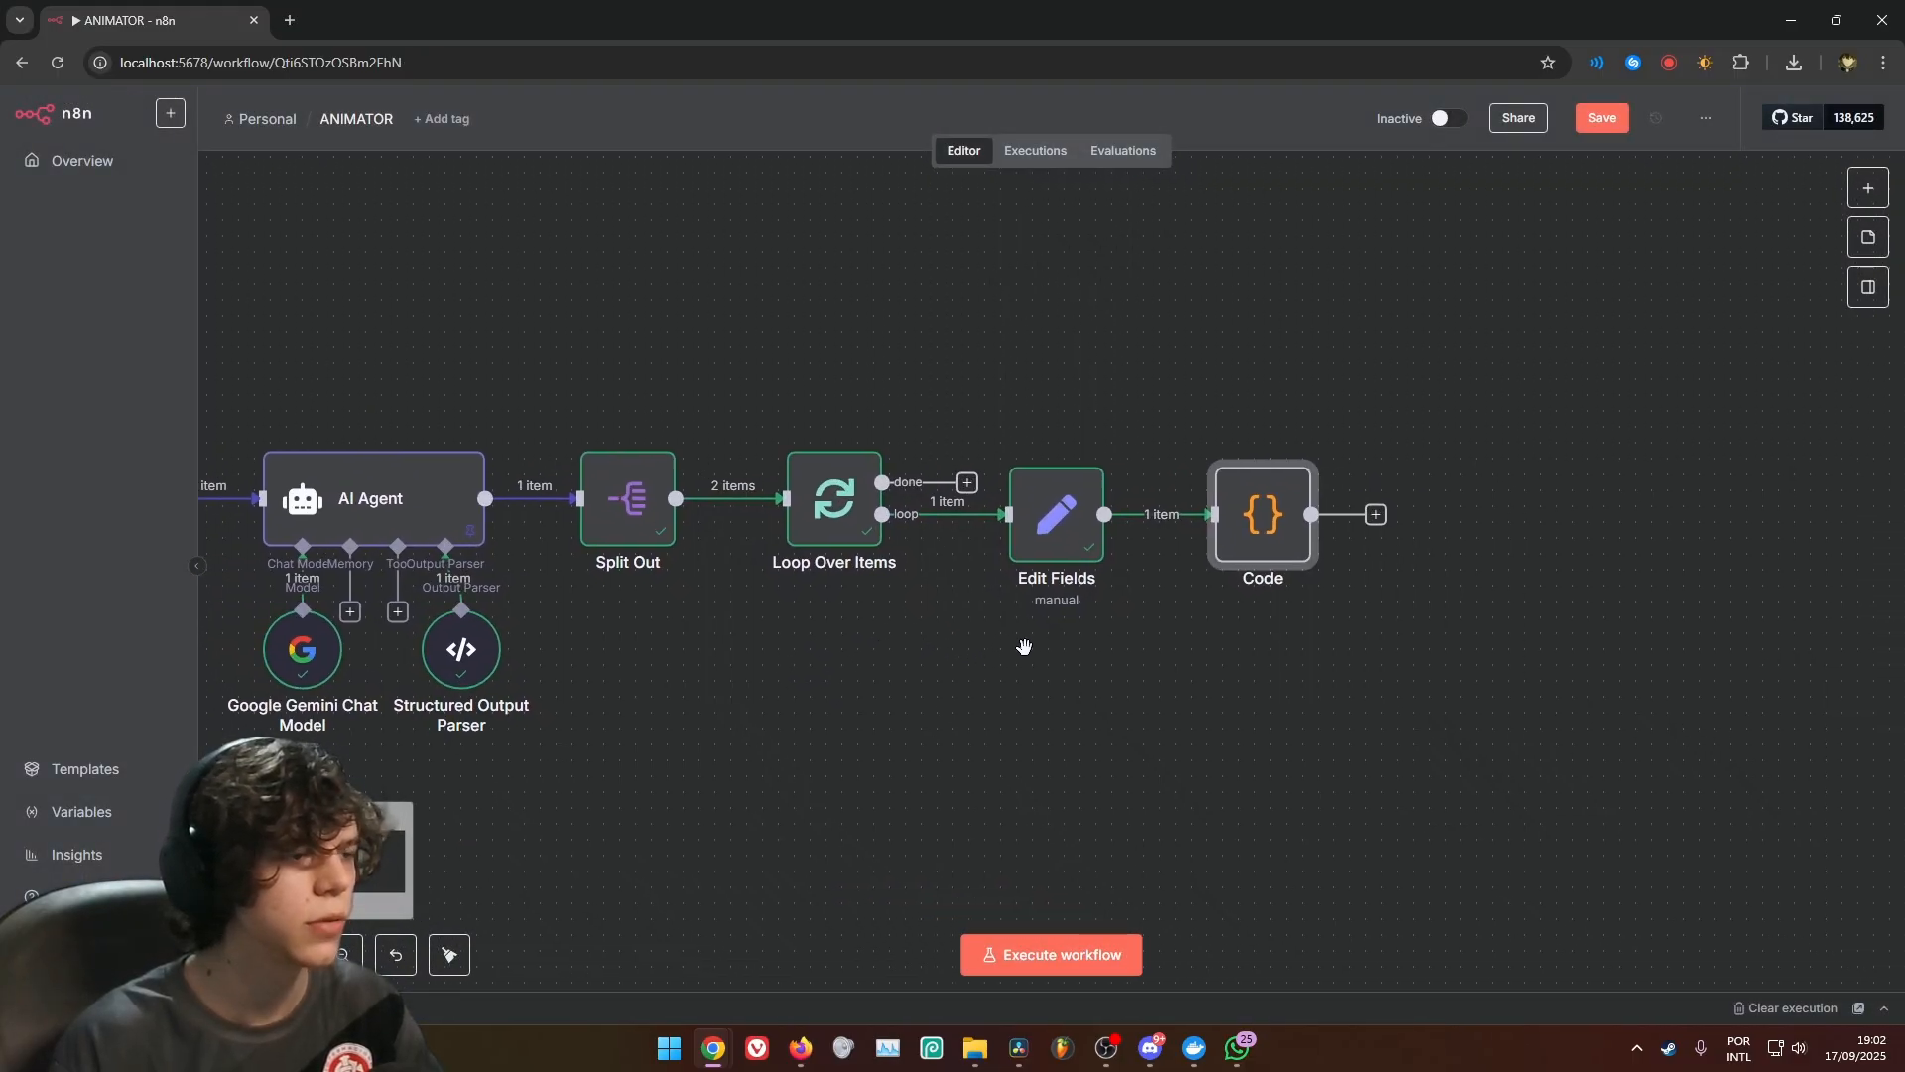
left_click_drag(867, 632, 906, 659)
double_click(1096, 541)
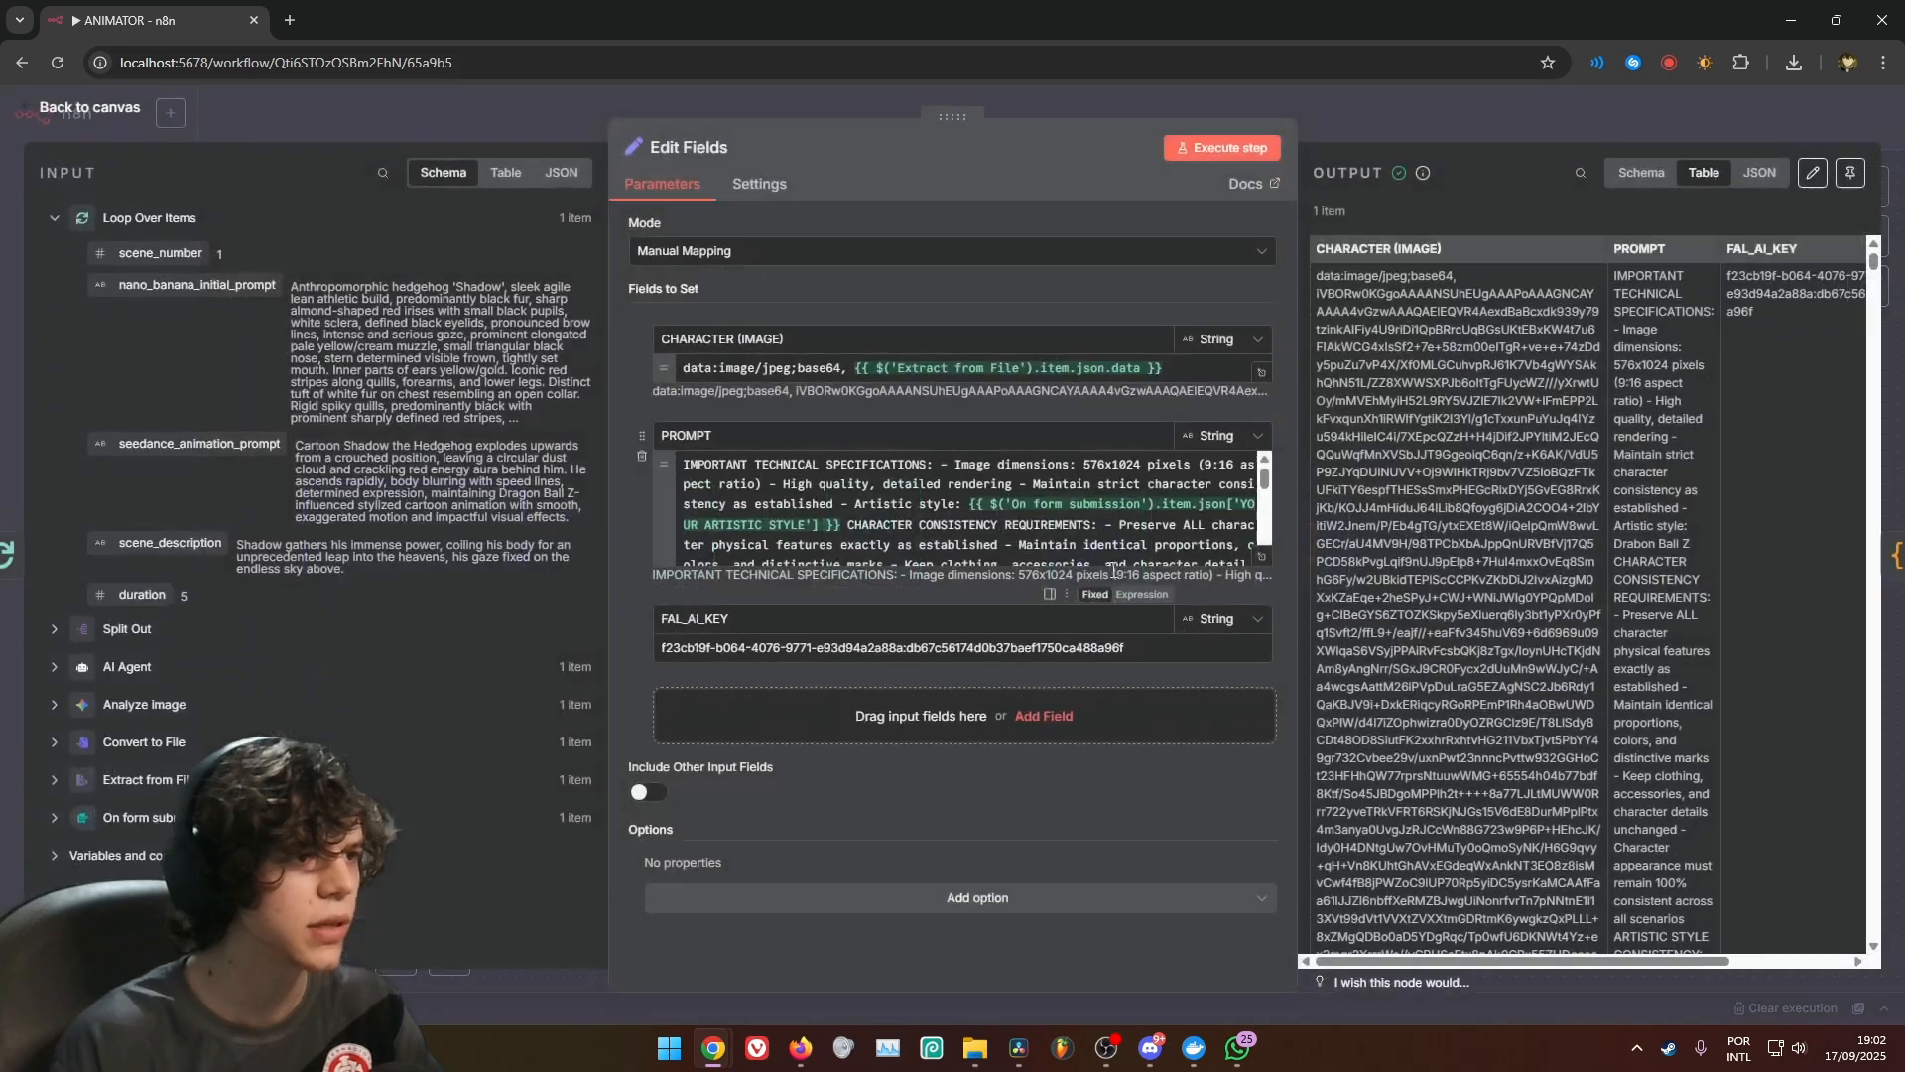
scroll(973, 488, "down", 5)
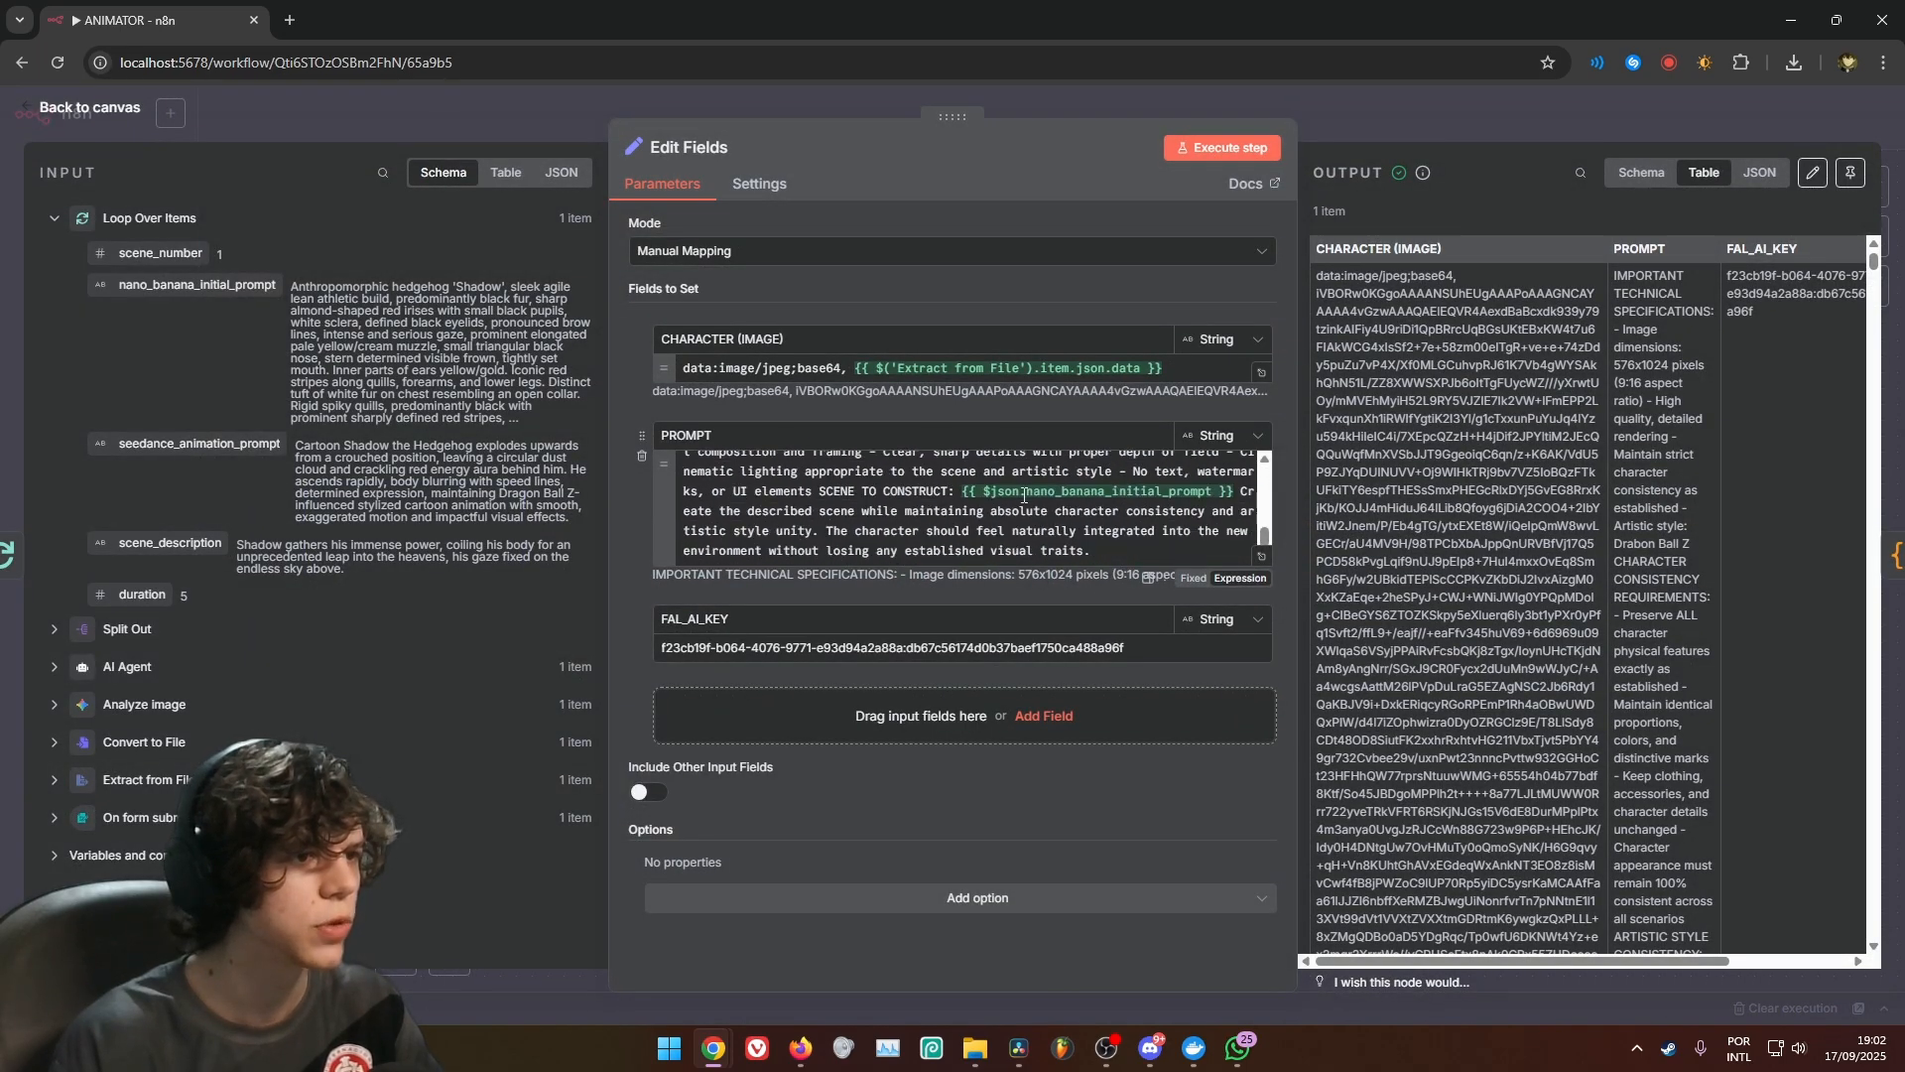
left_click(968, 492)
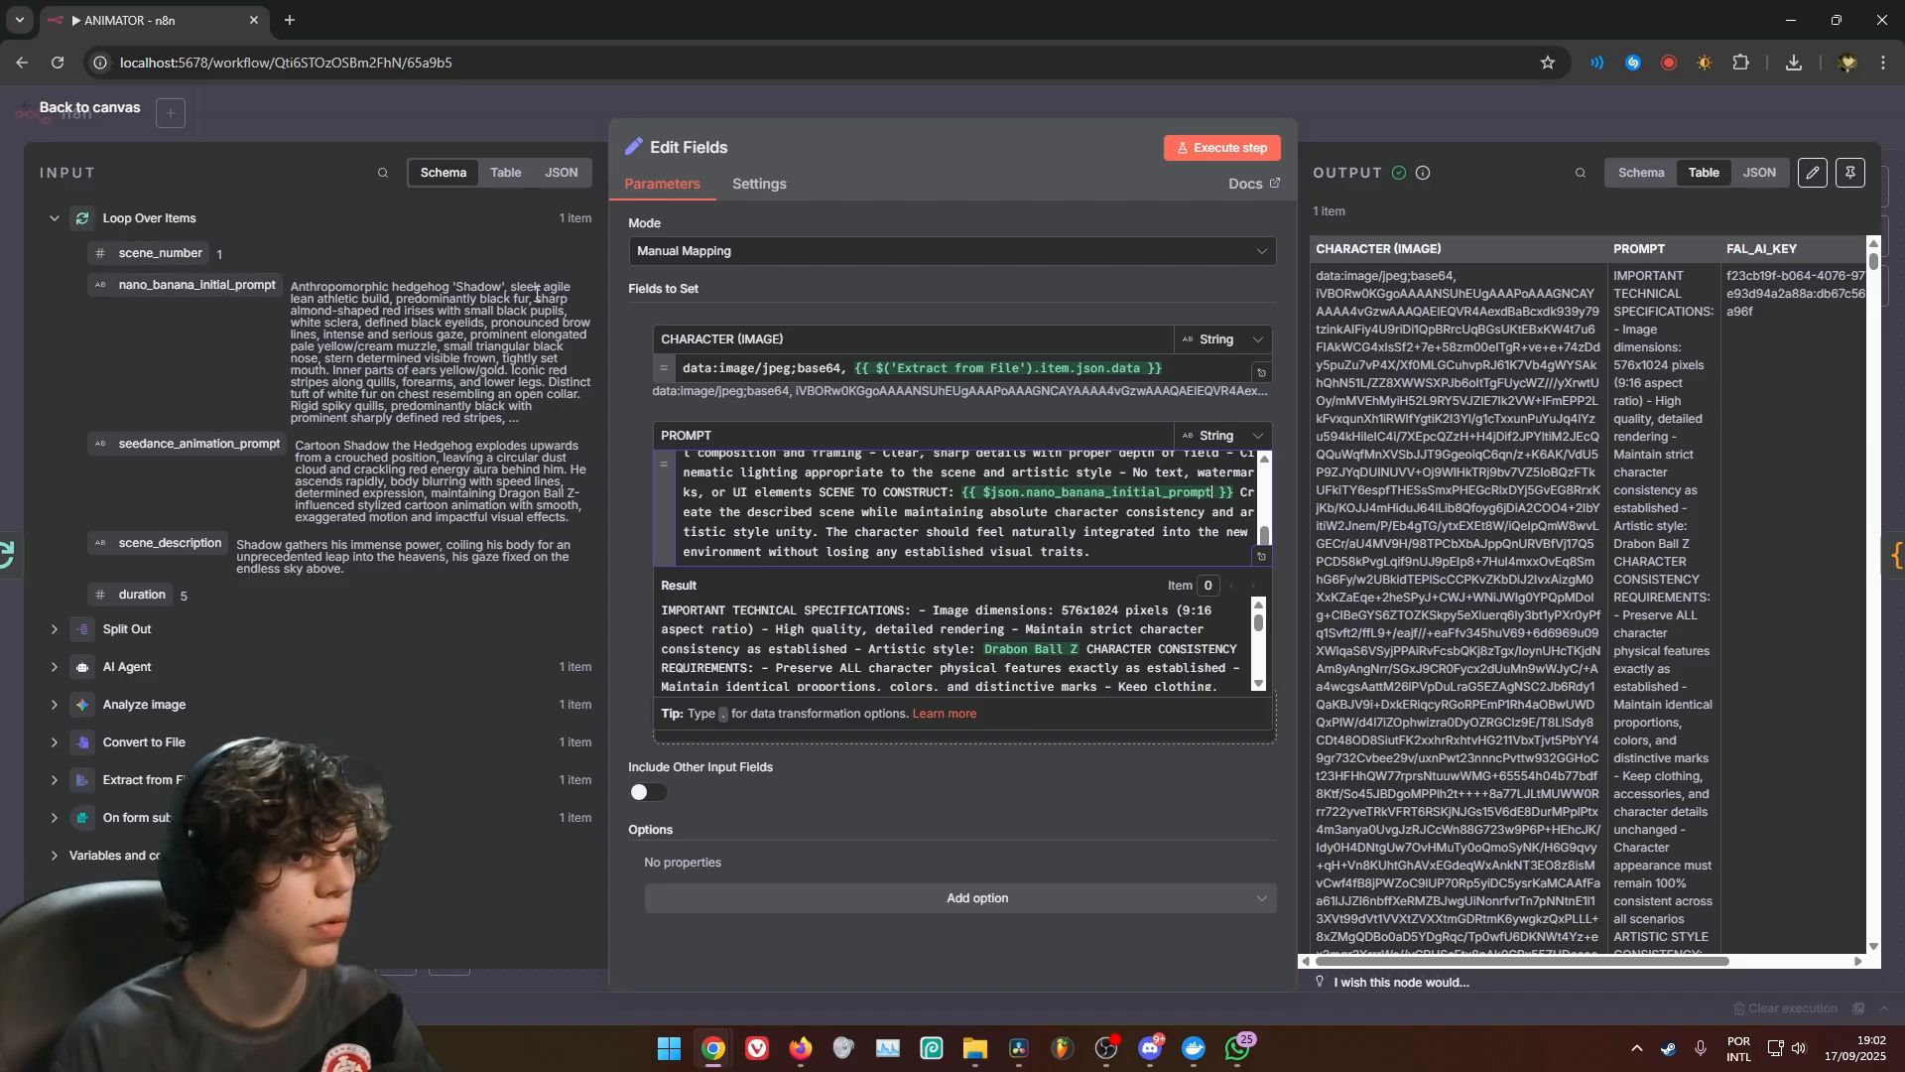
left_click(1415, 132)
Add an HTTP Request node after the Code node
left_click_drag(1518, 687, 1047, 623)
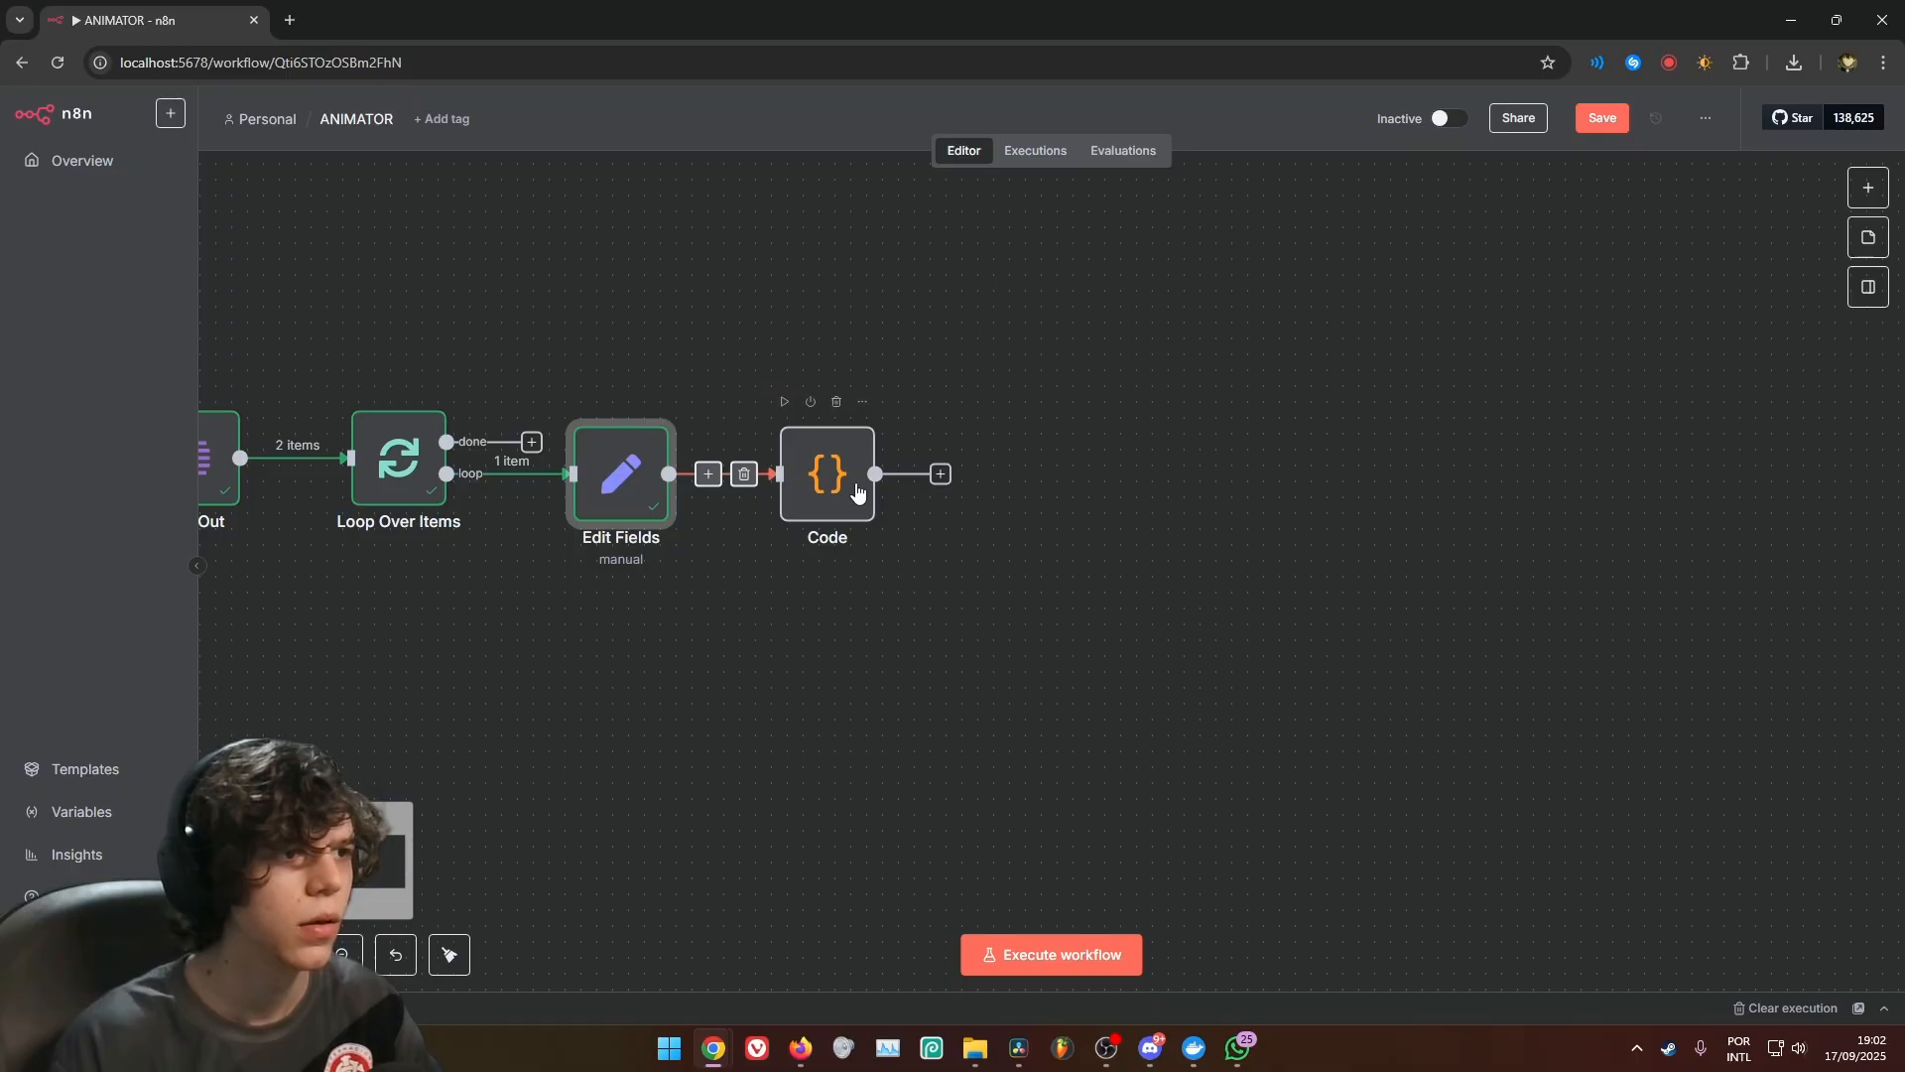
left_click(941, 474)
type("htp")
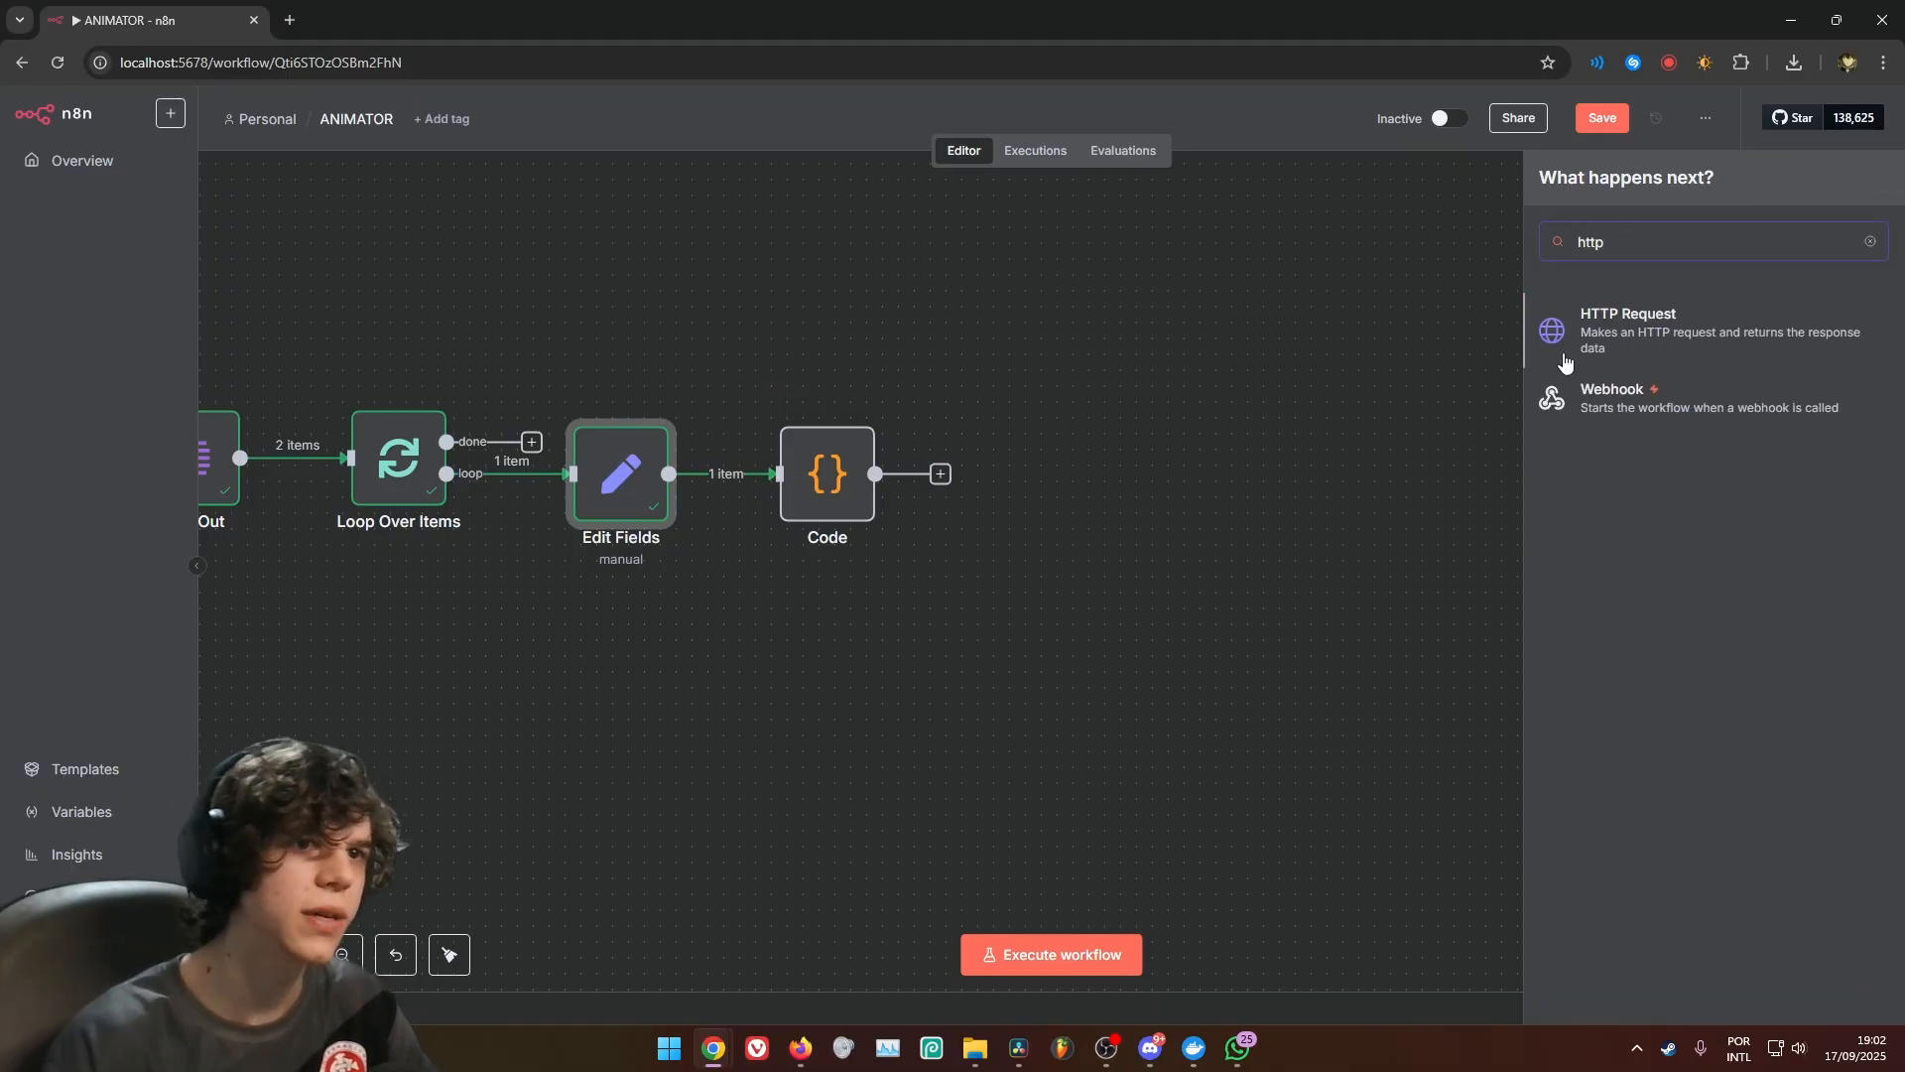
left_click(1586, 357)
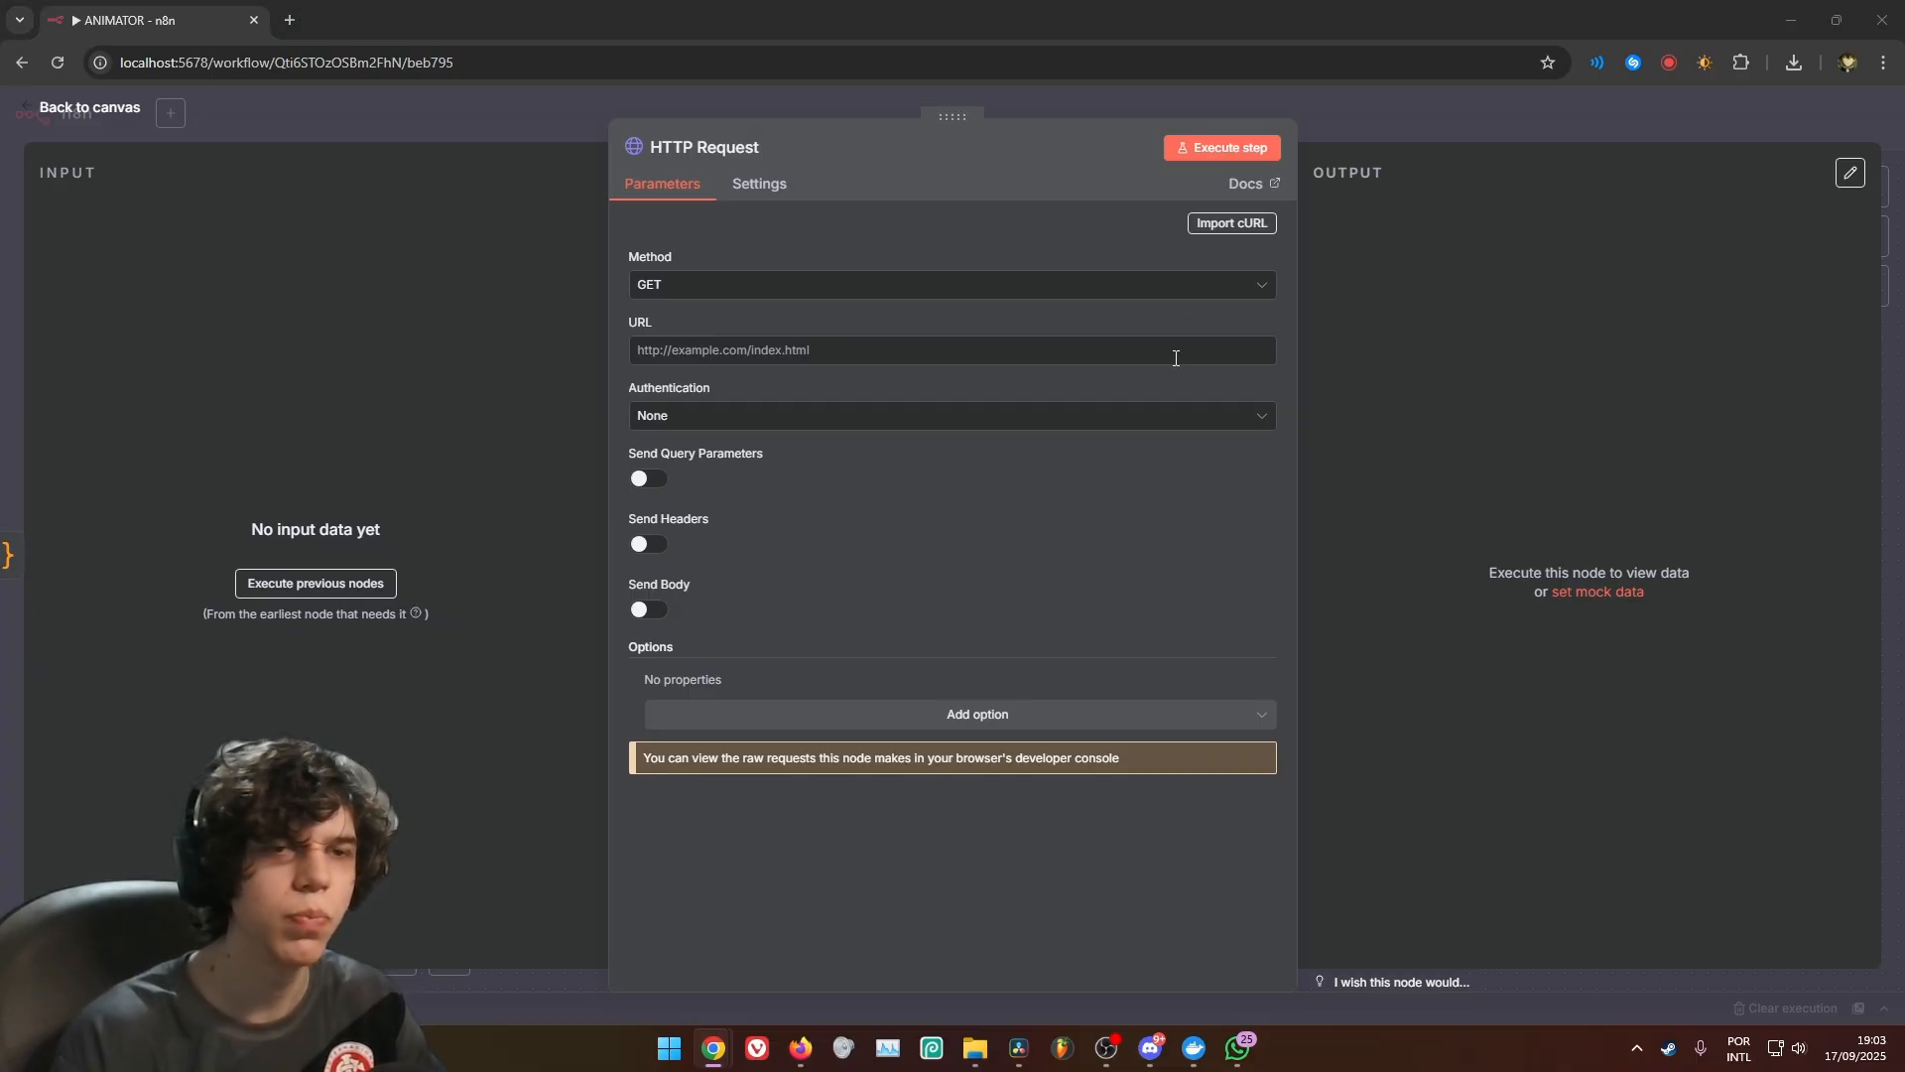
left_click(992, 288)
left_click(701, 509)
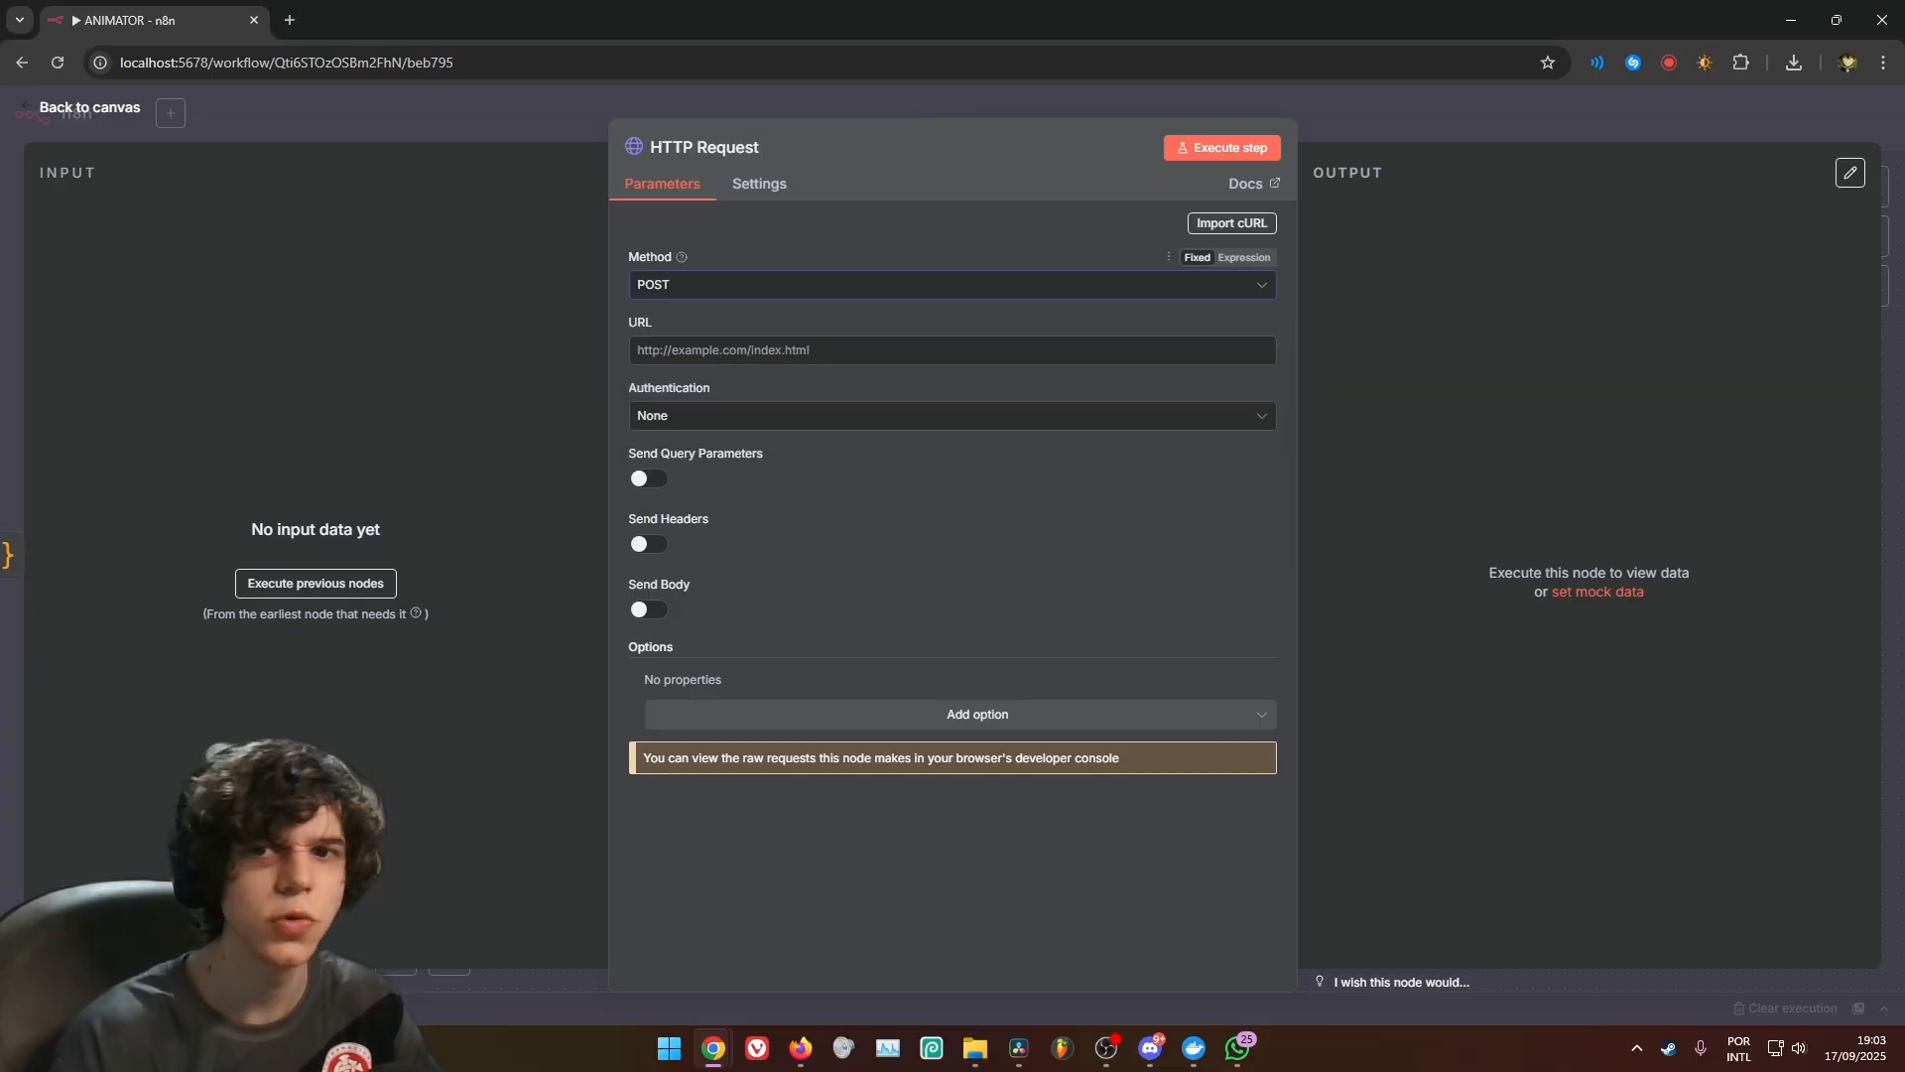
left_click(851, 352)
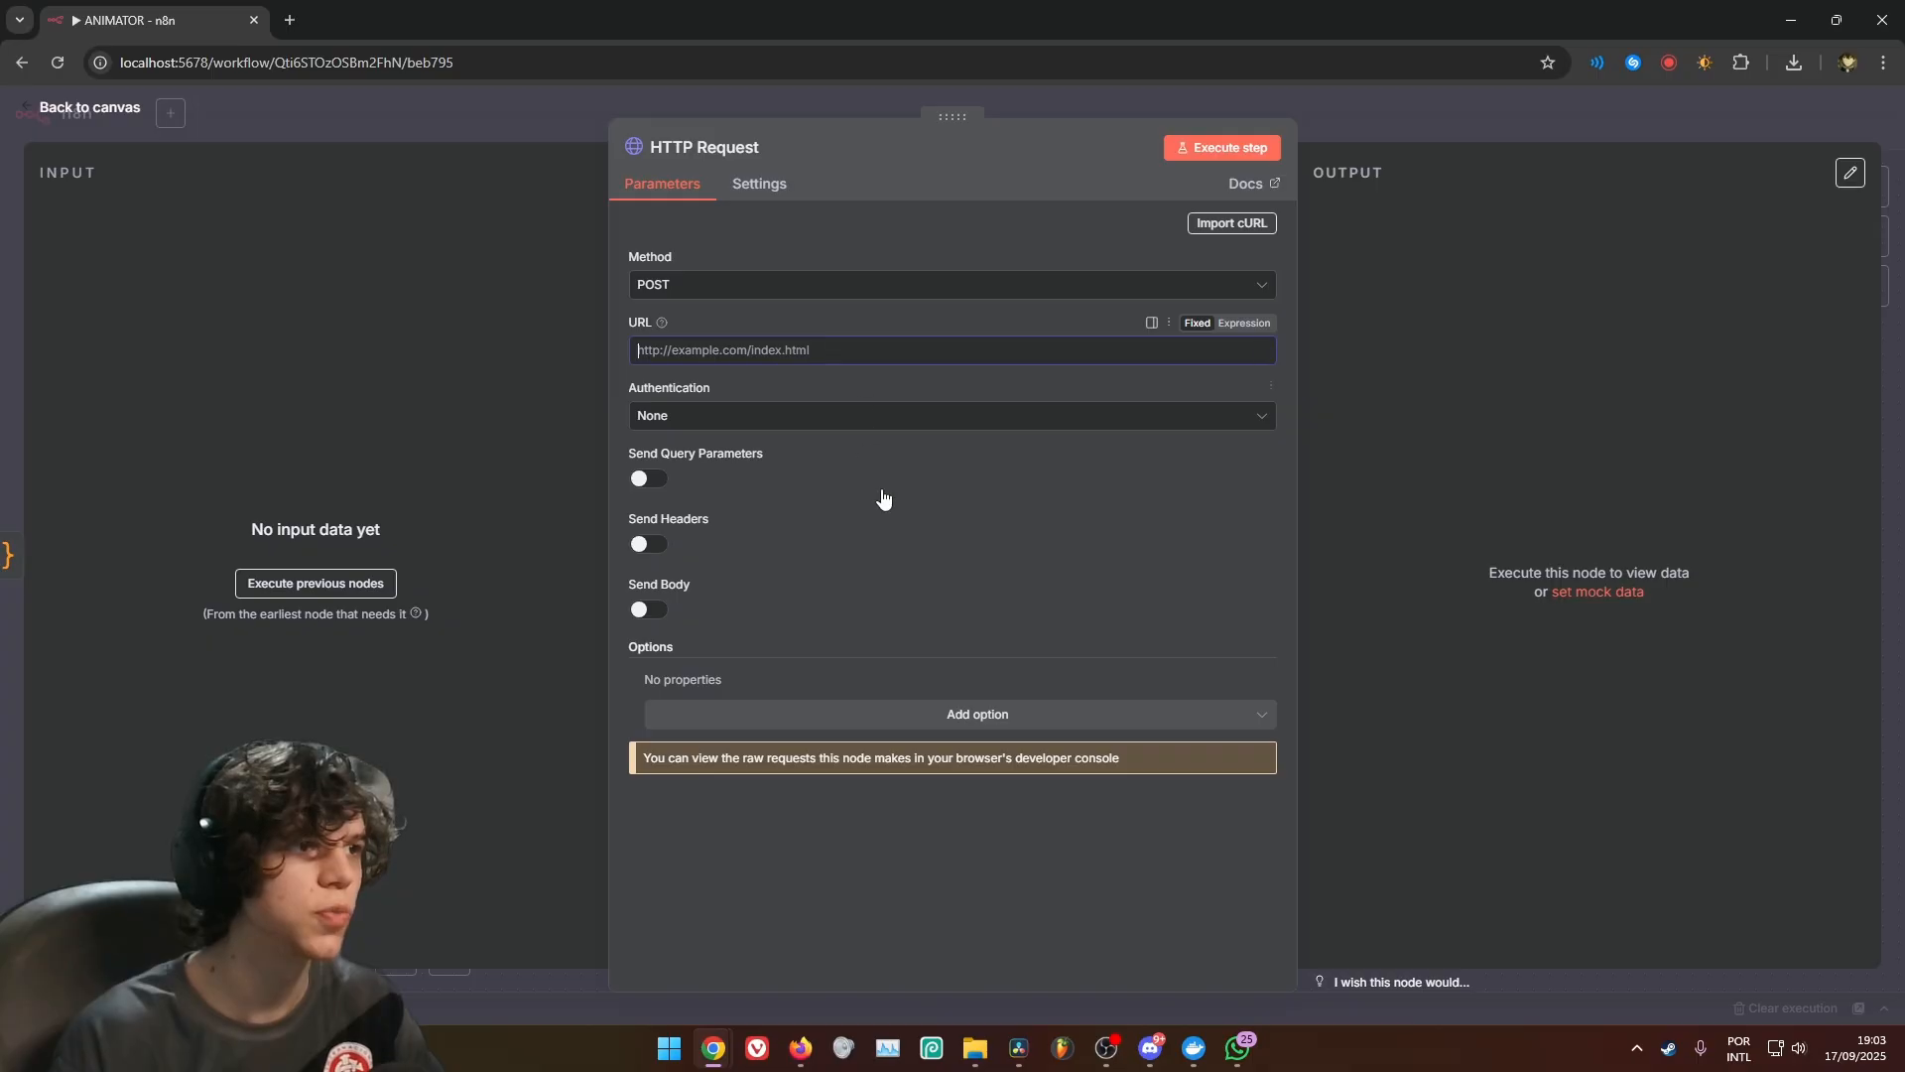
type("https://queue.fal.run/fal-ai/nano-banana/edit")
left_click_drag(1268, 355, 640, 354)
left_click(933, 416)
left_click(934, 417)
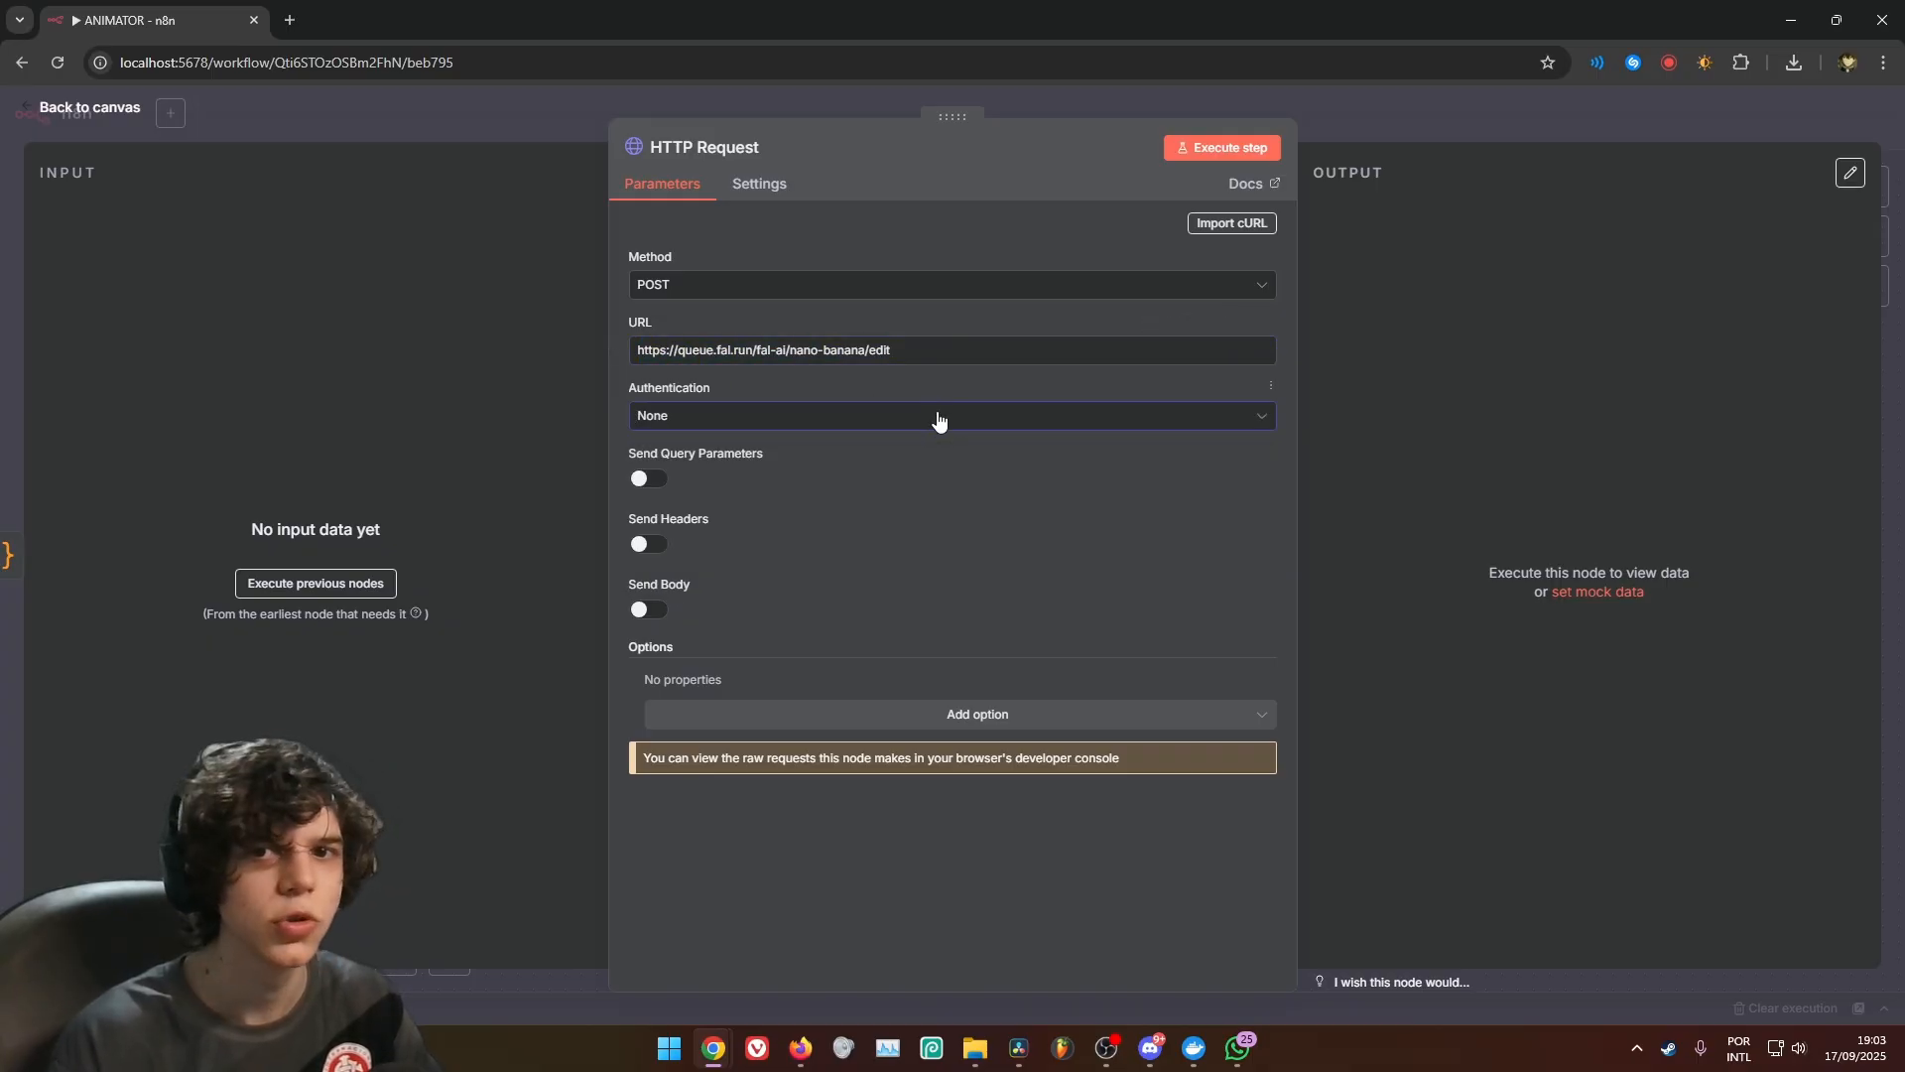
Enable sending headers and add an Authorization header with the value Key {{ $('Edit Fields').item.json.FAL_AI_KEY }}
left_click(650, 544)
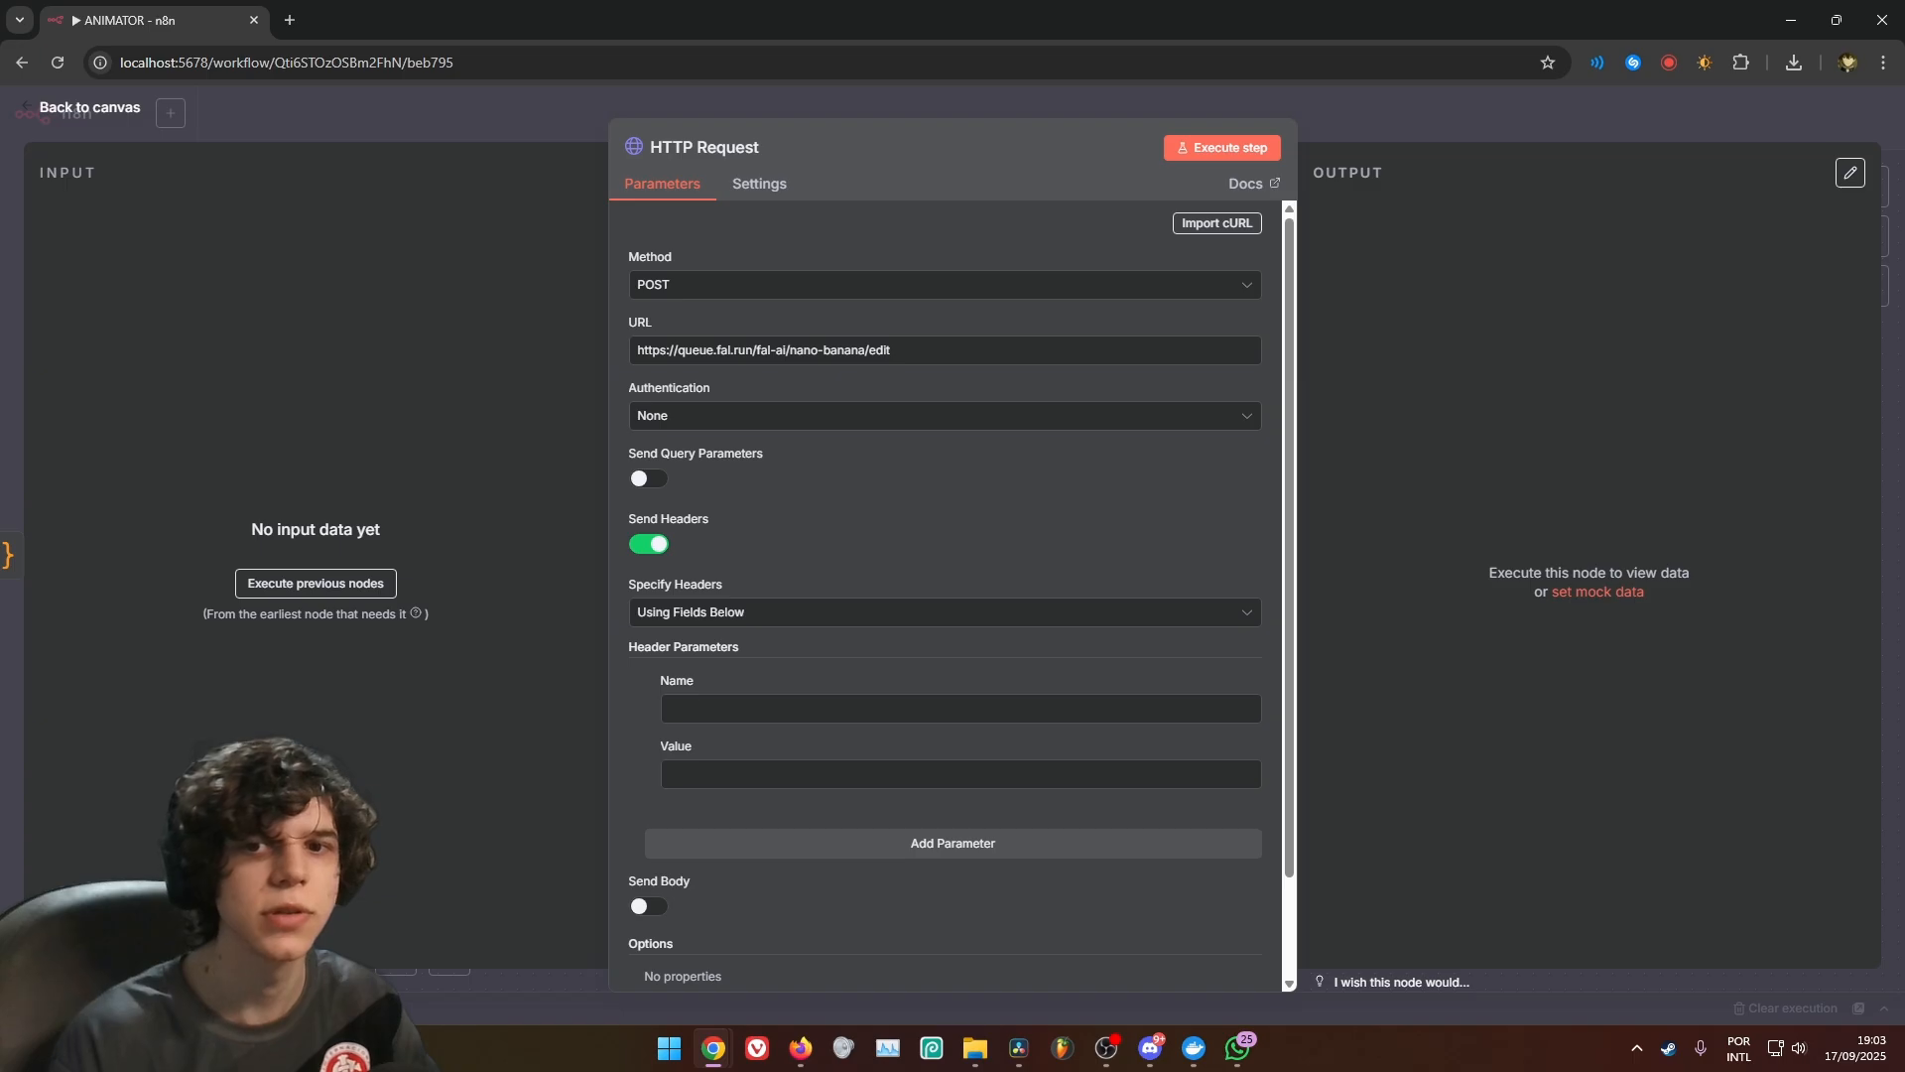
left_click(772, 708)
type("Authorization")
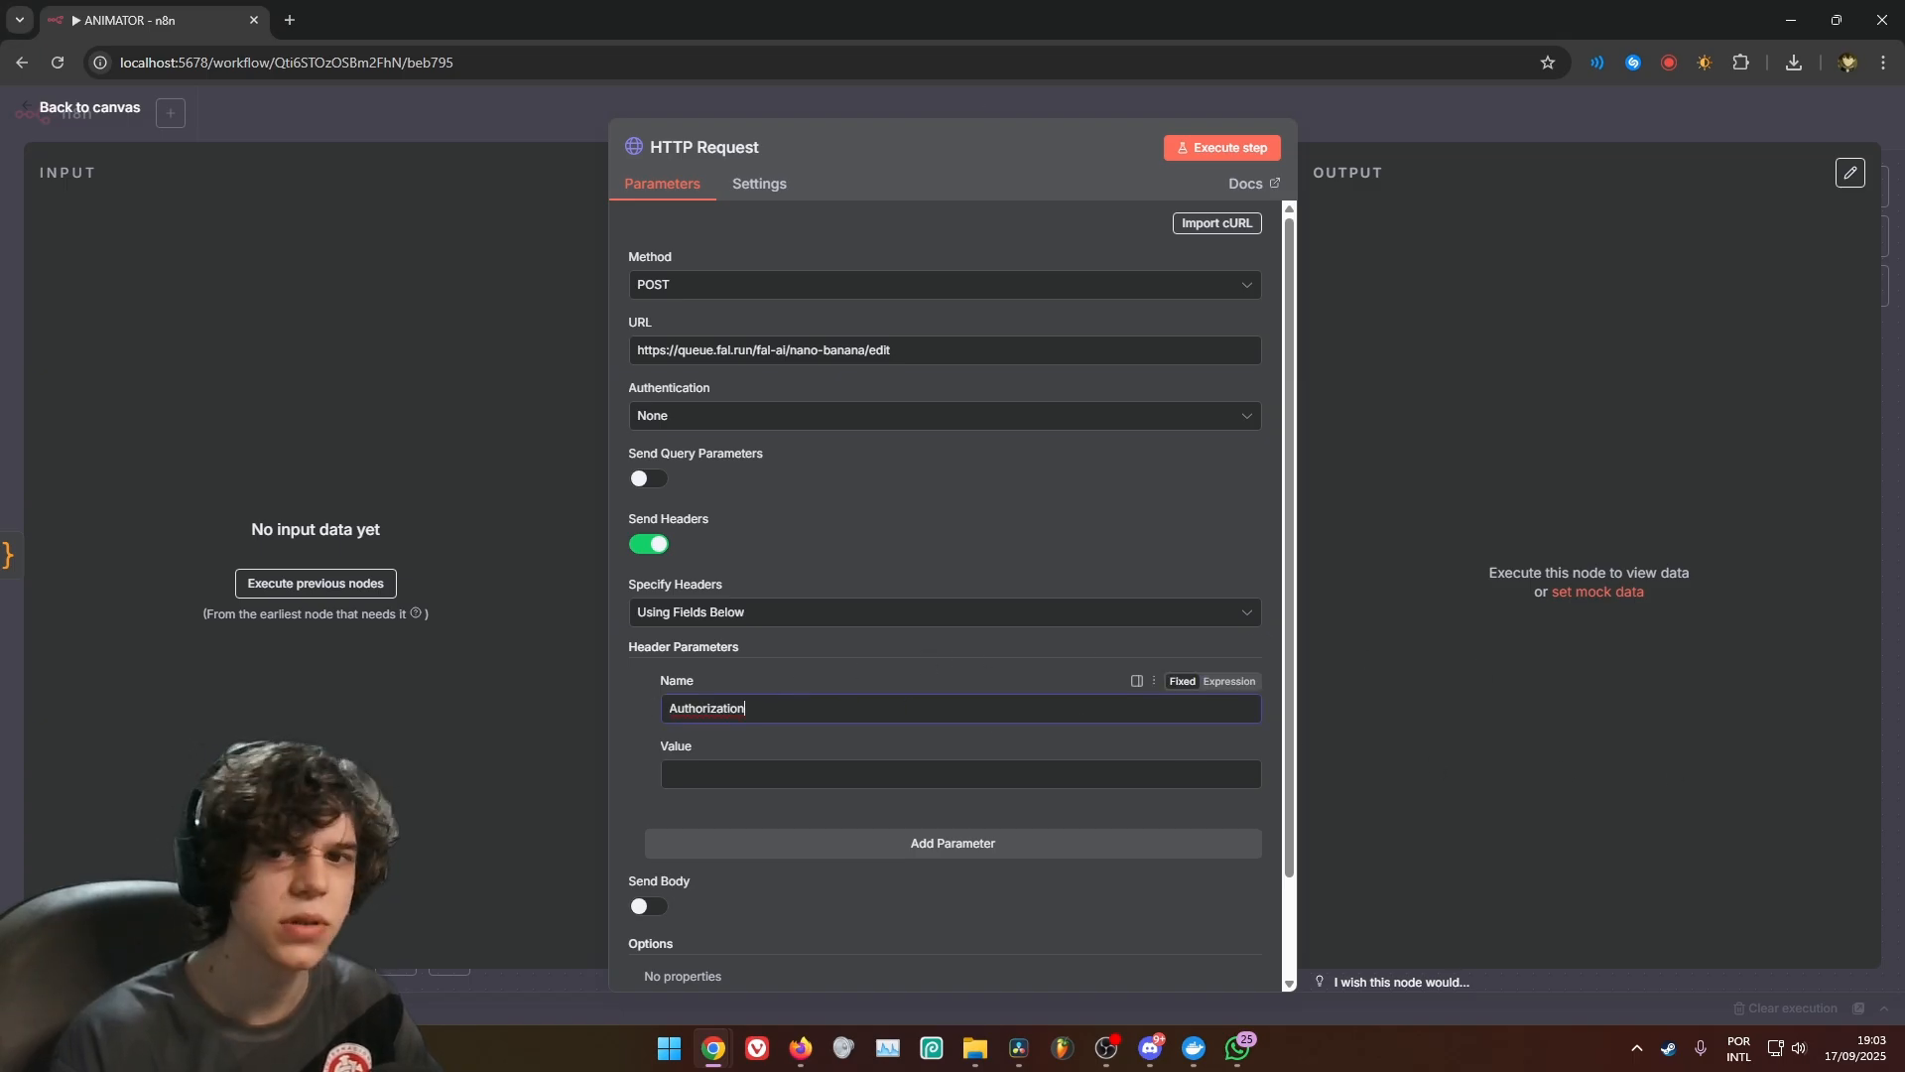
left_click(833, 774)
type("Key {{ $('Edit Fields').item.json.FAL_AI_KEY }}")
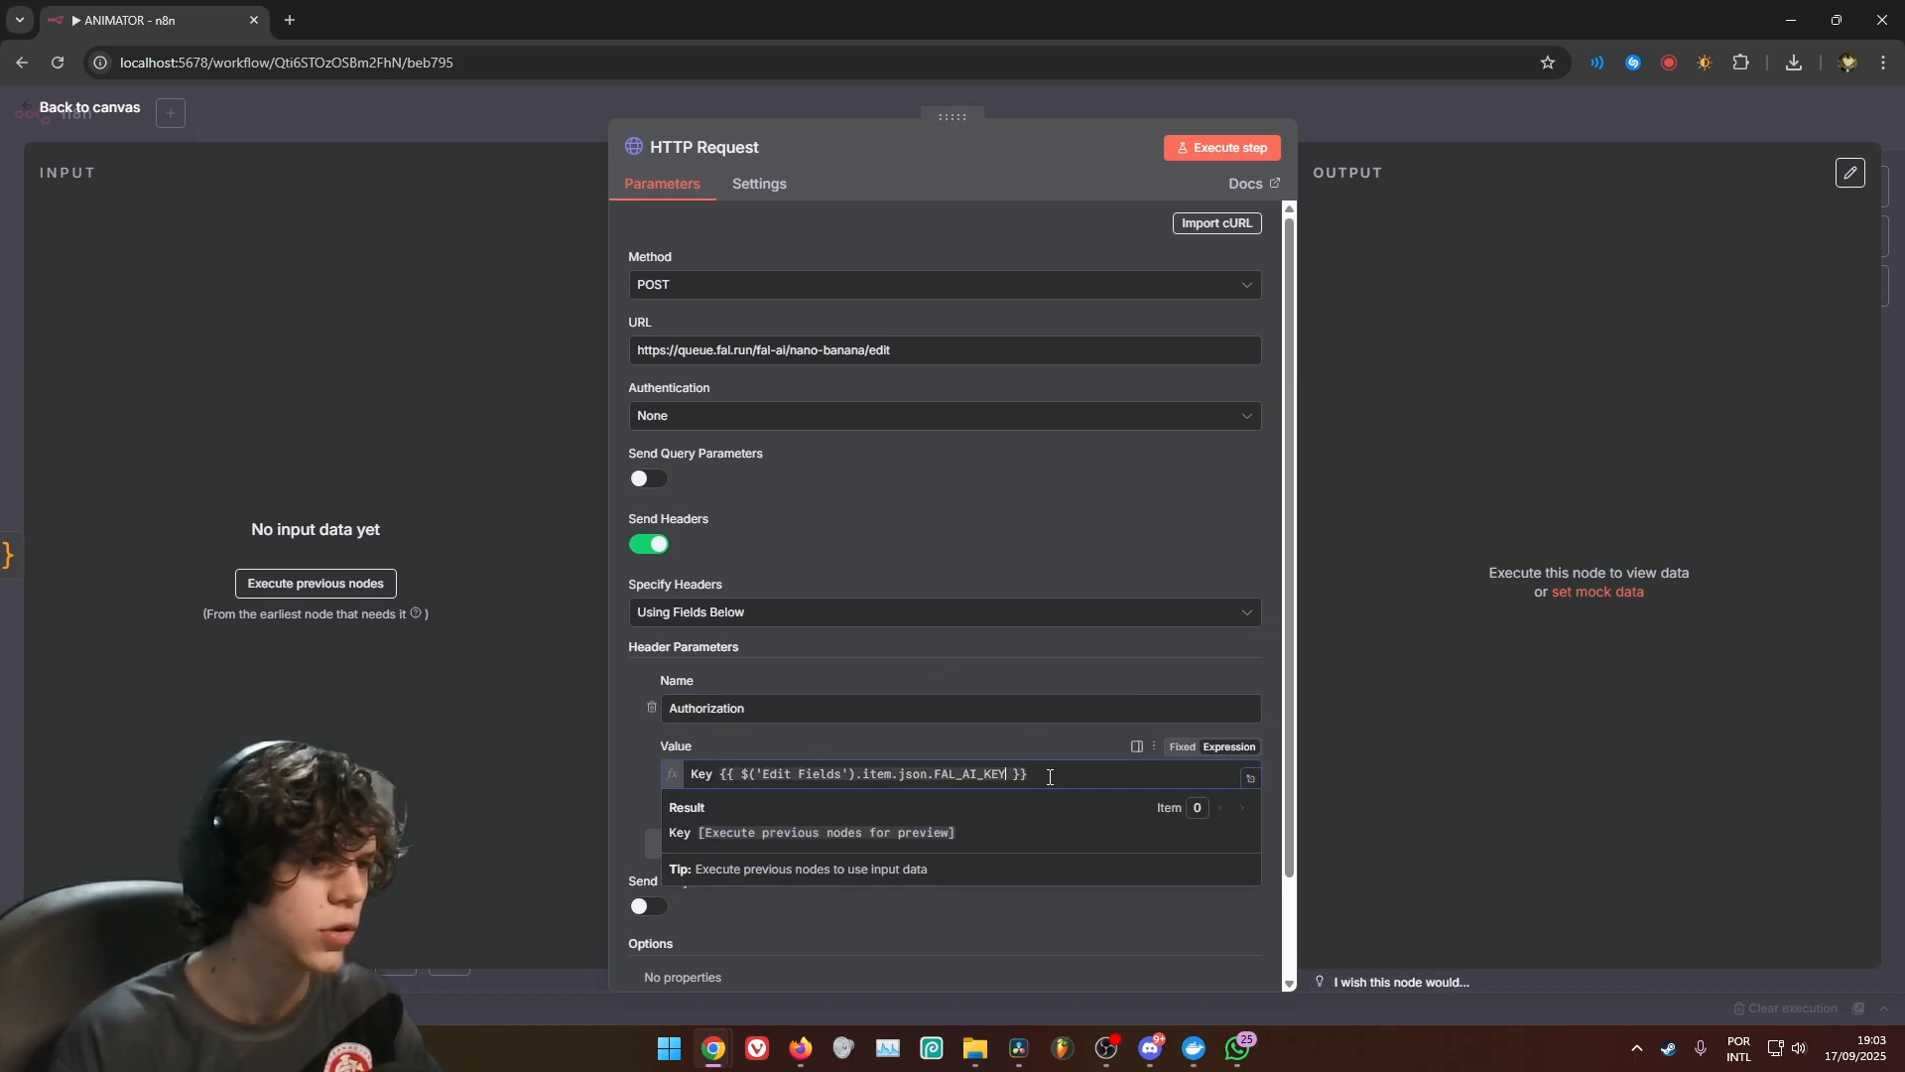
Remove the expression after Key in the Authorization value and insert the FAL_AI_KEY field from Edit Fields in its place
left_click_drag(1050, 777, 718, 774)
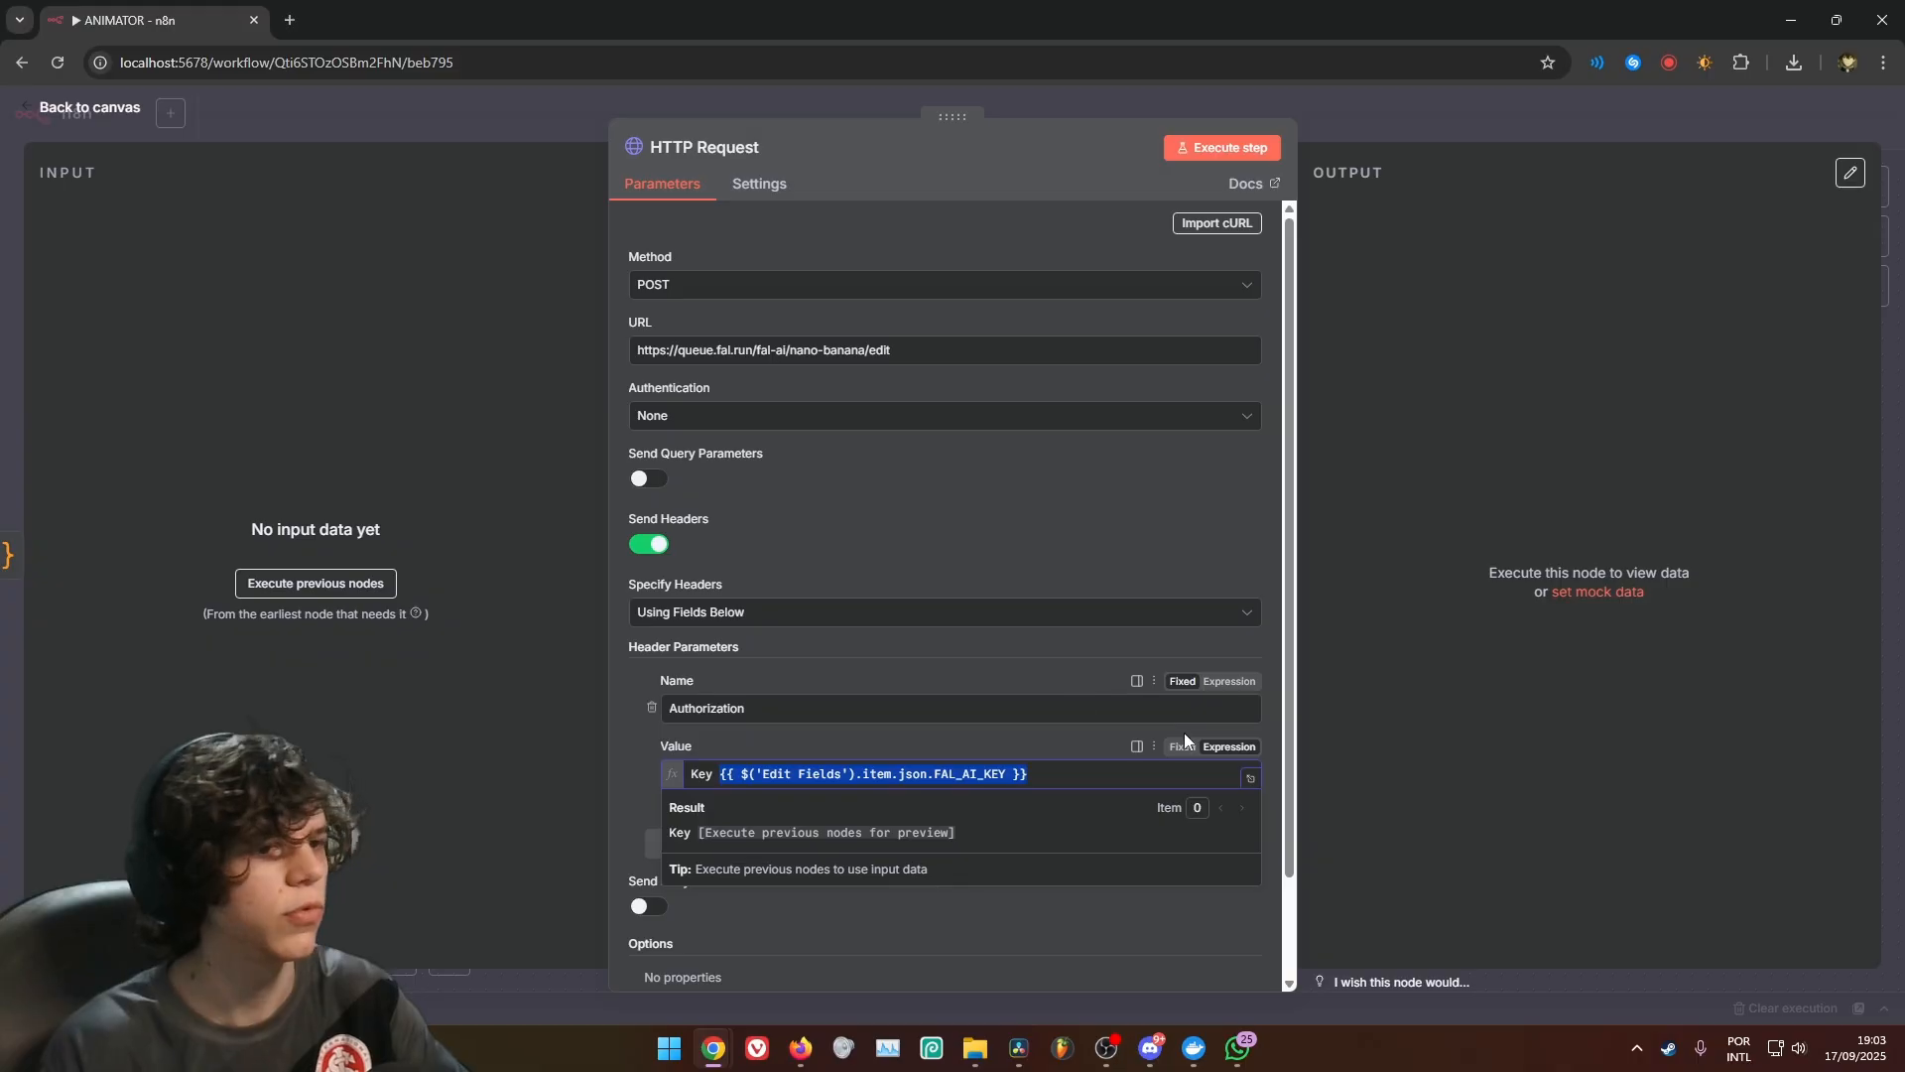
key("BackSpace")
left_click(1251, 778)
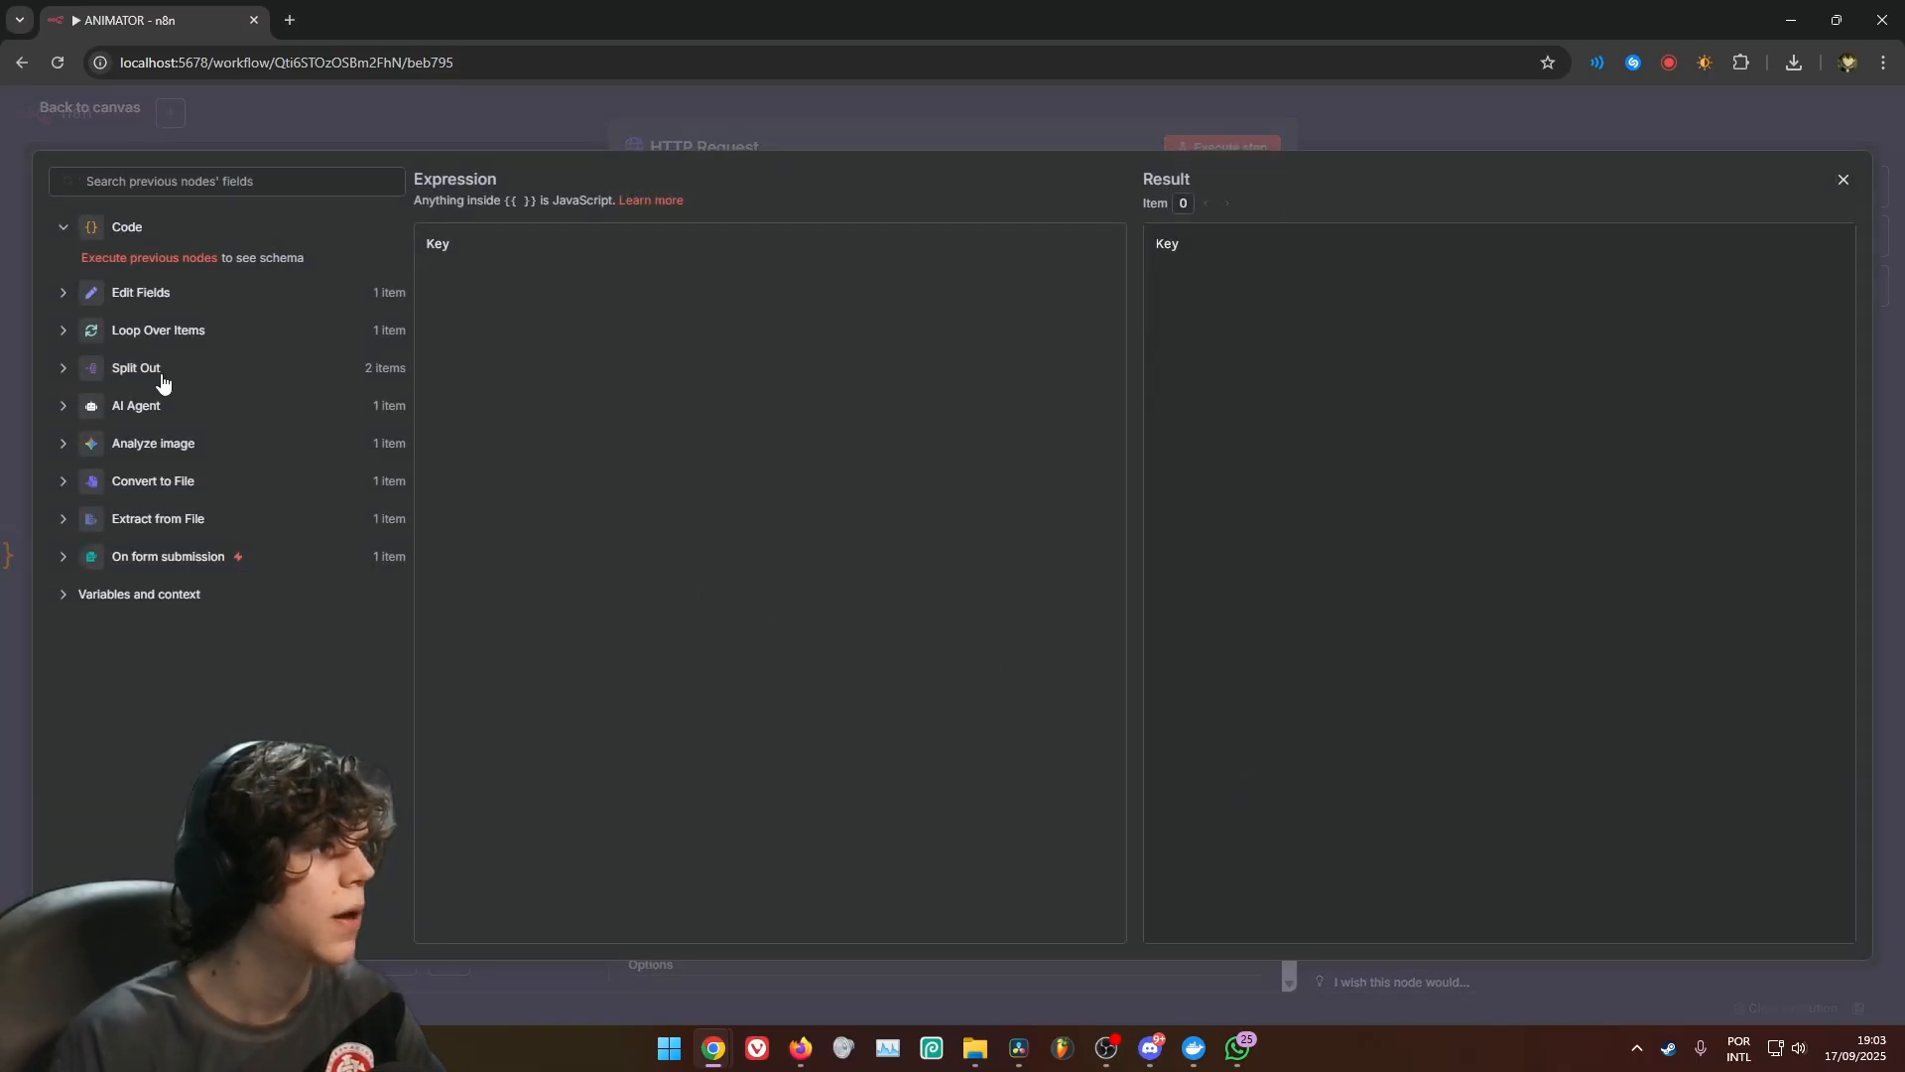
left_click(63, 294)
scroll(149, 527, "down", 5)
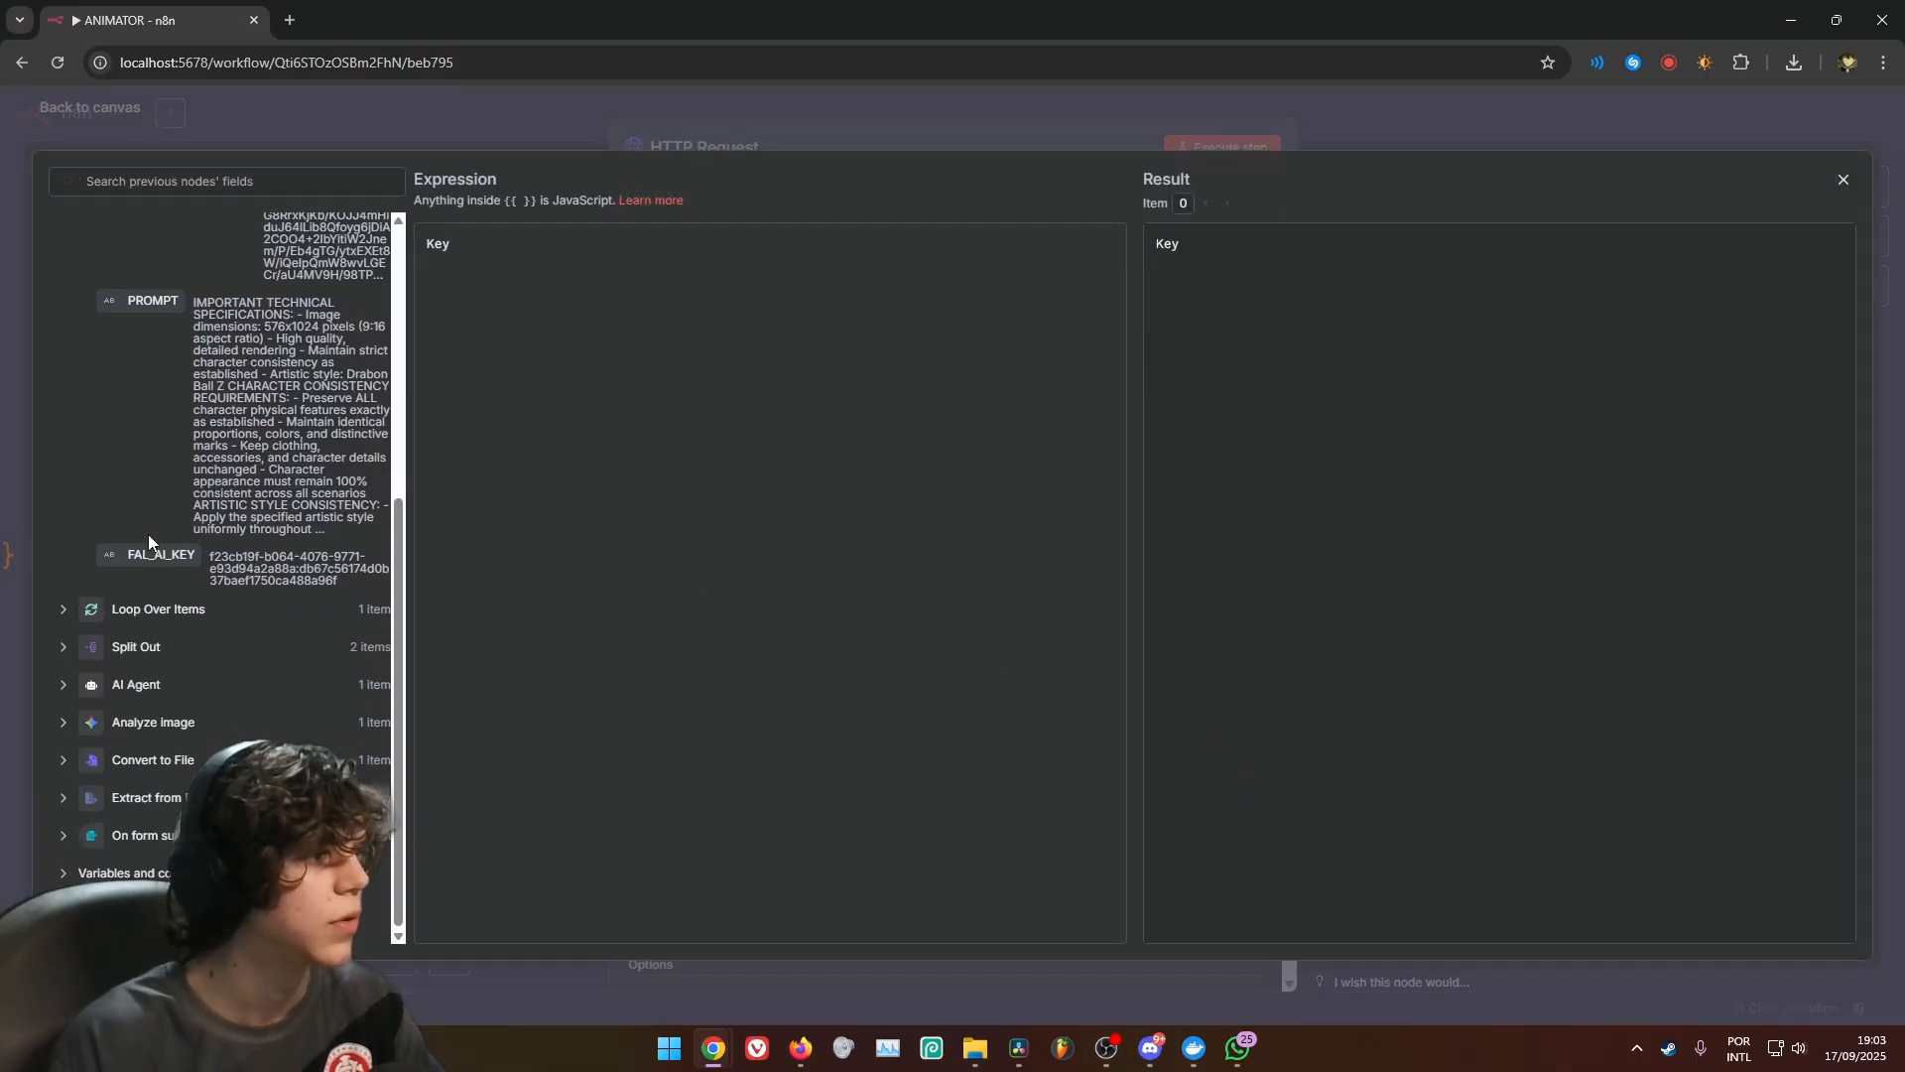
left_click_drag(159, 561, 706, 273)
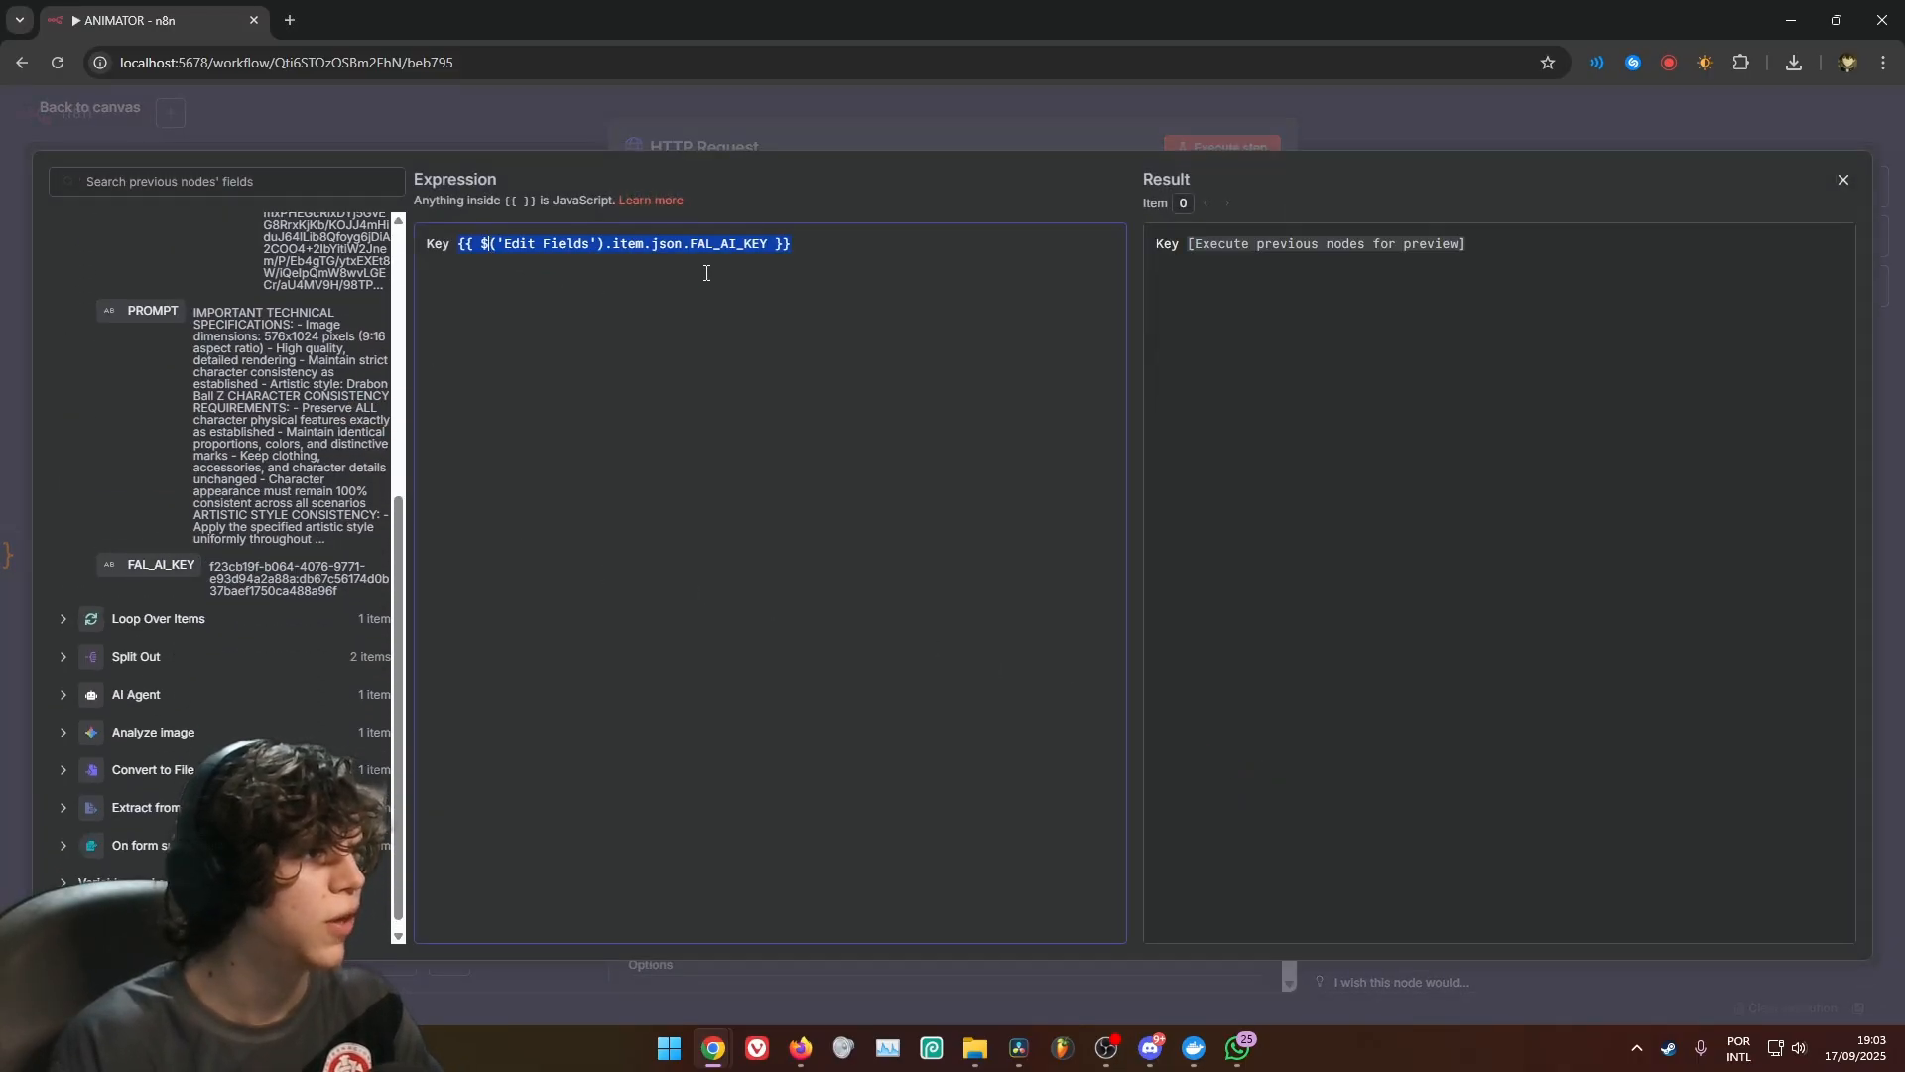
left_click(810, 143)
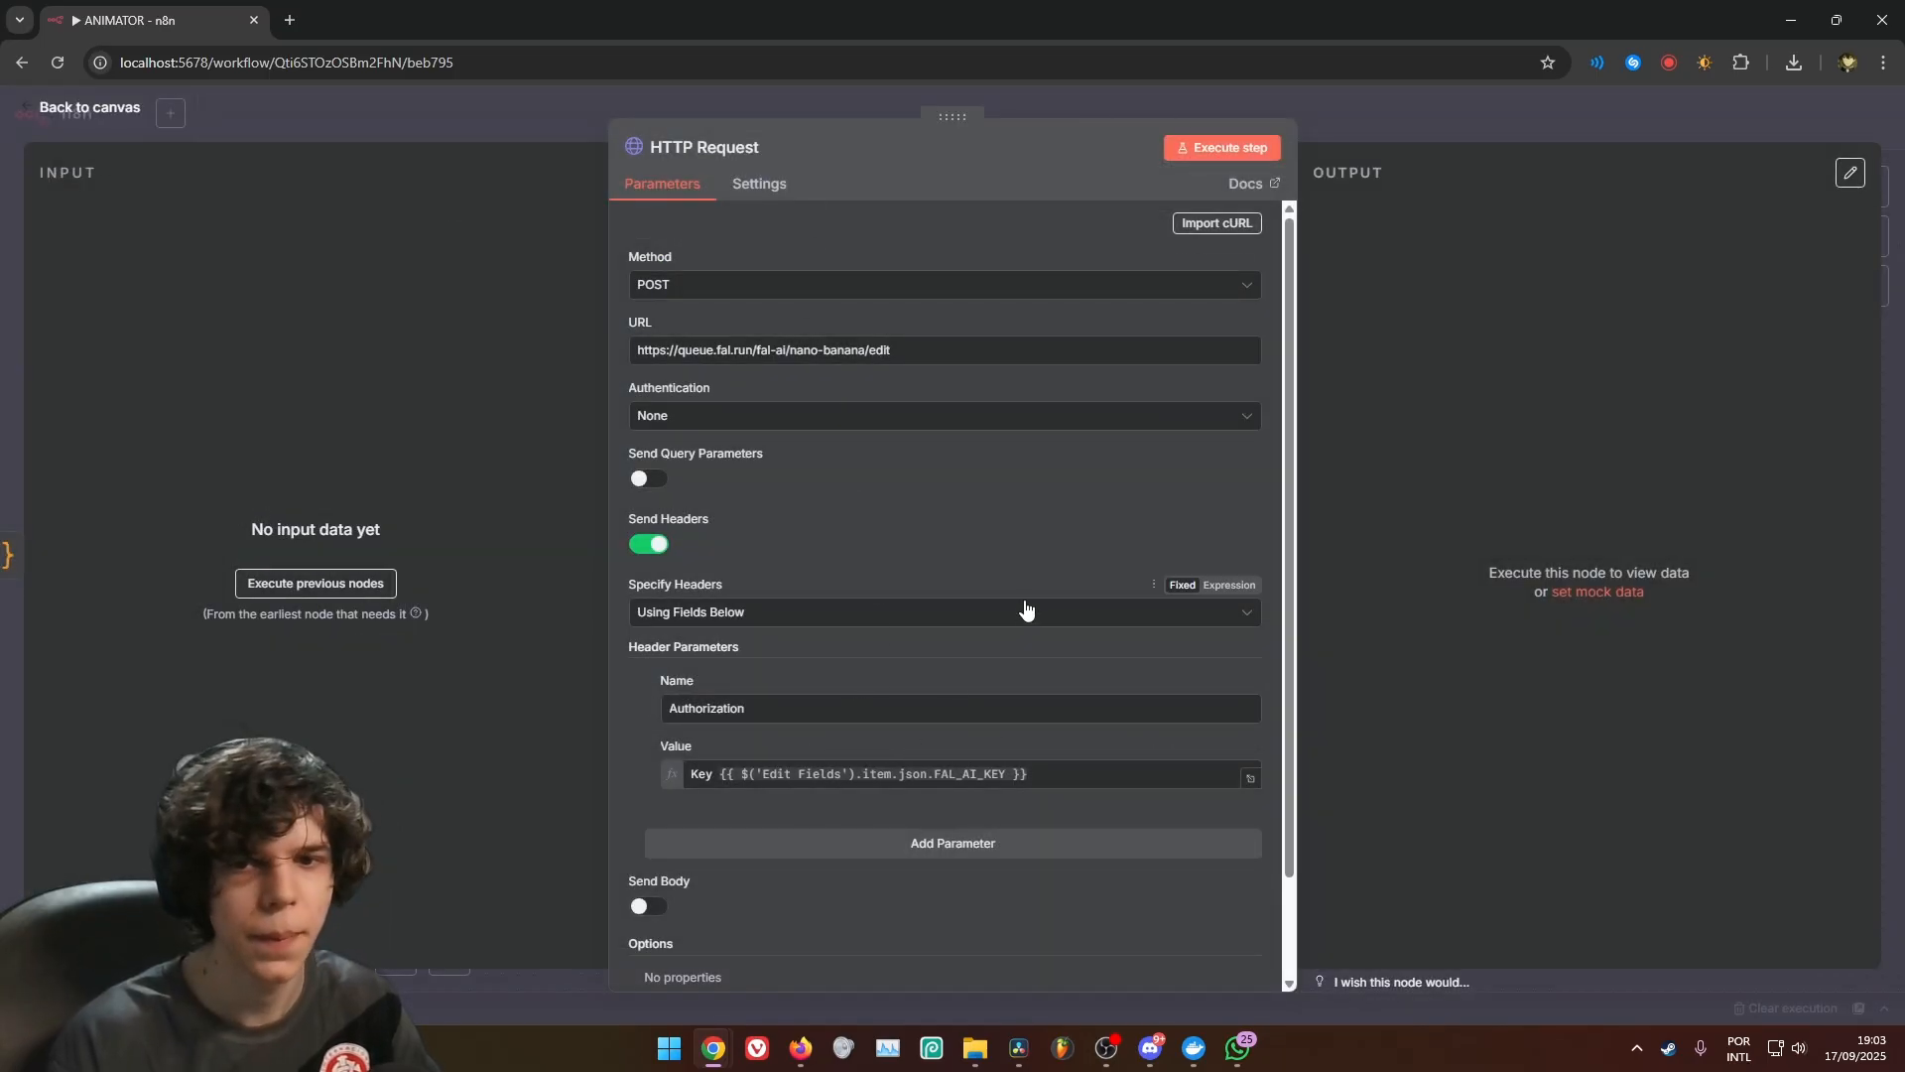
Enable sending a body with content type JSON and specify it using JSON
scroll(1022, 608, "down", 2)
left_click(648, 790)
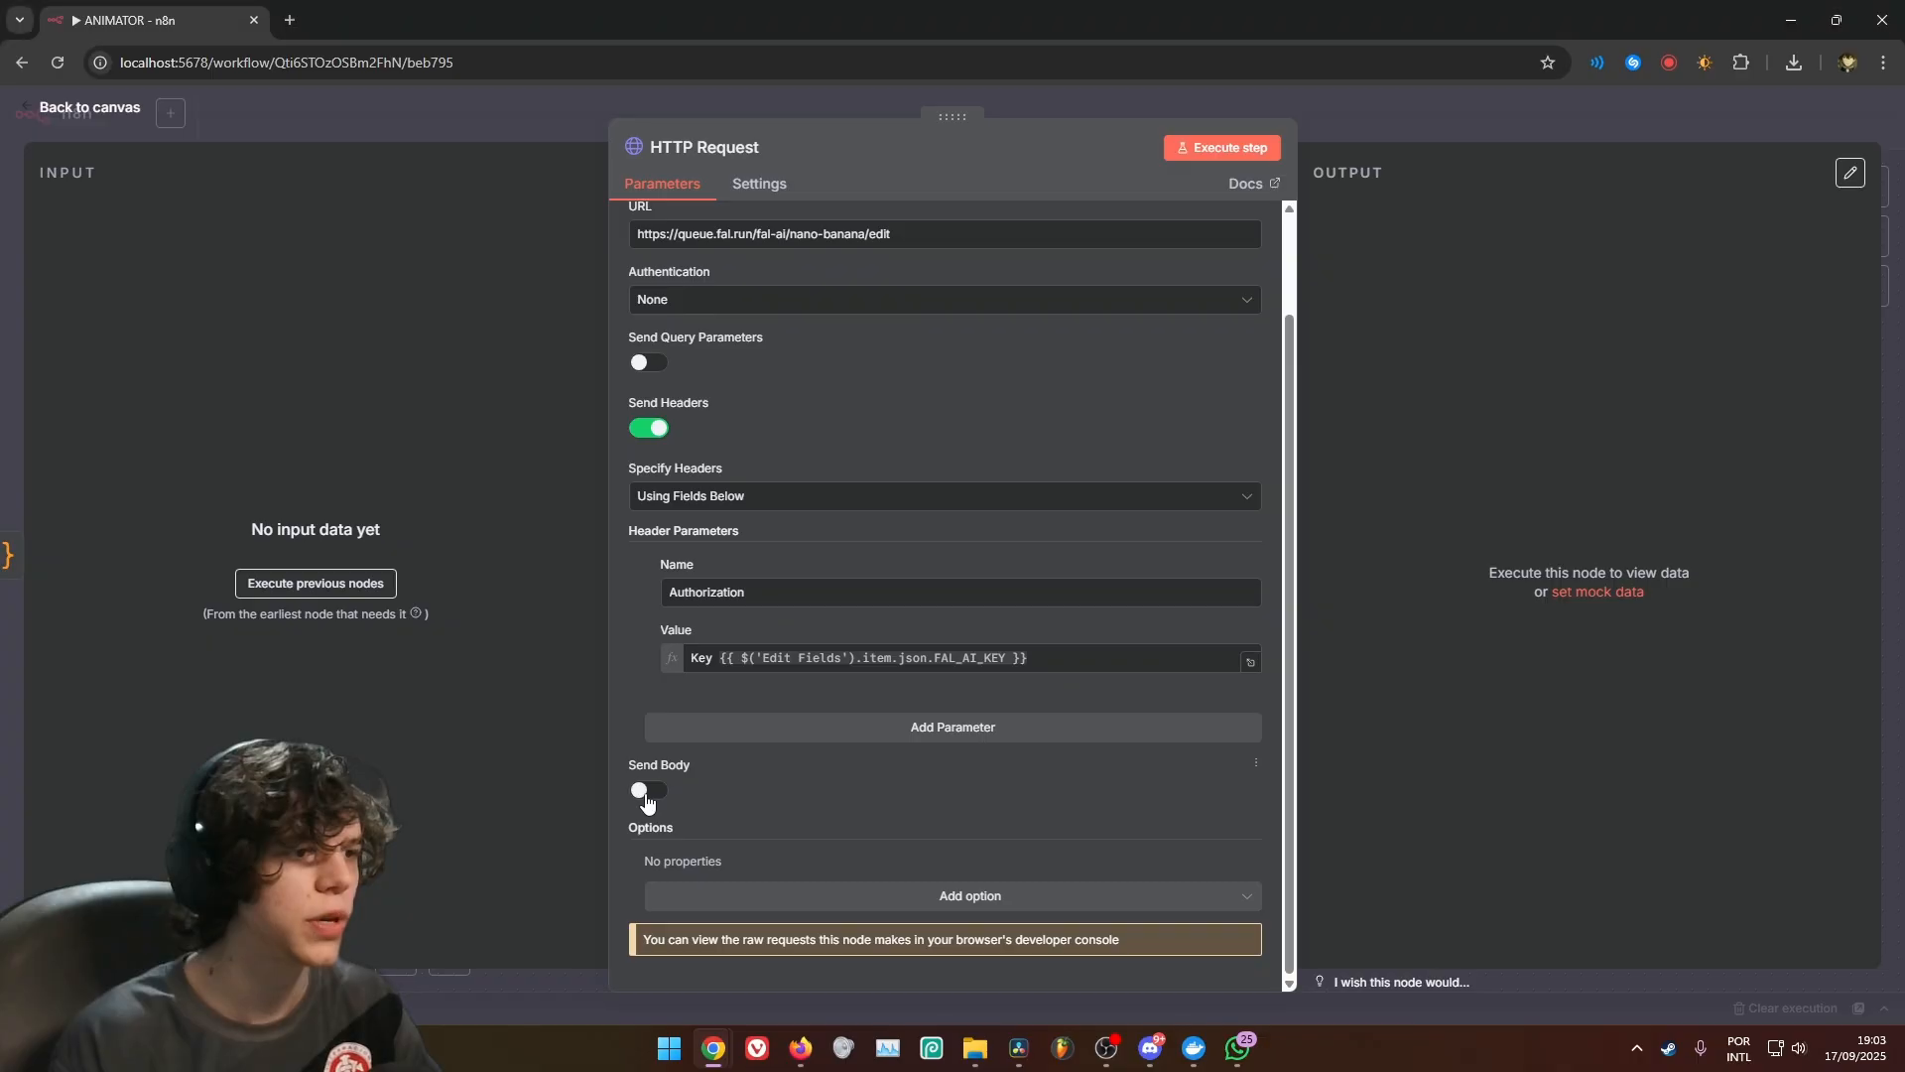
scroll(871, 588, "down", 4)
left_click(683, 564)
left_click(685, 646)
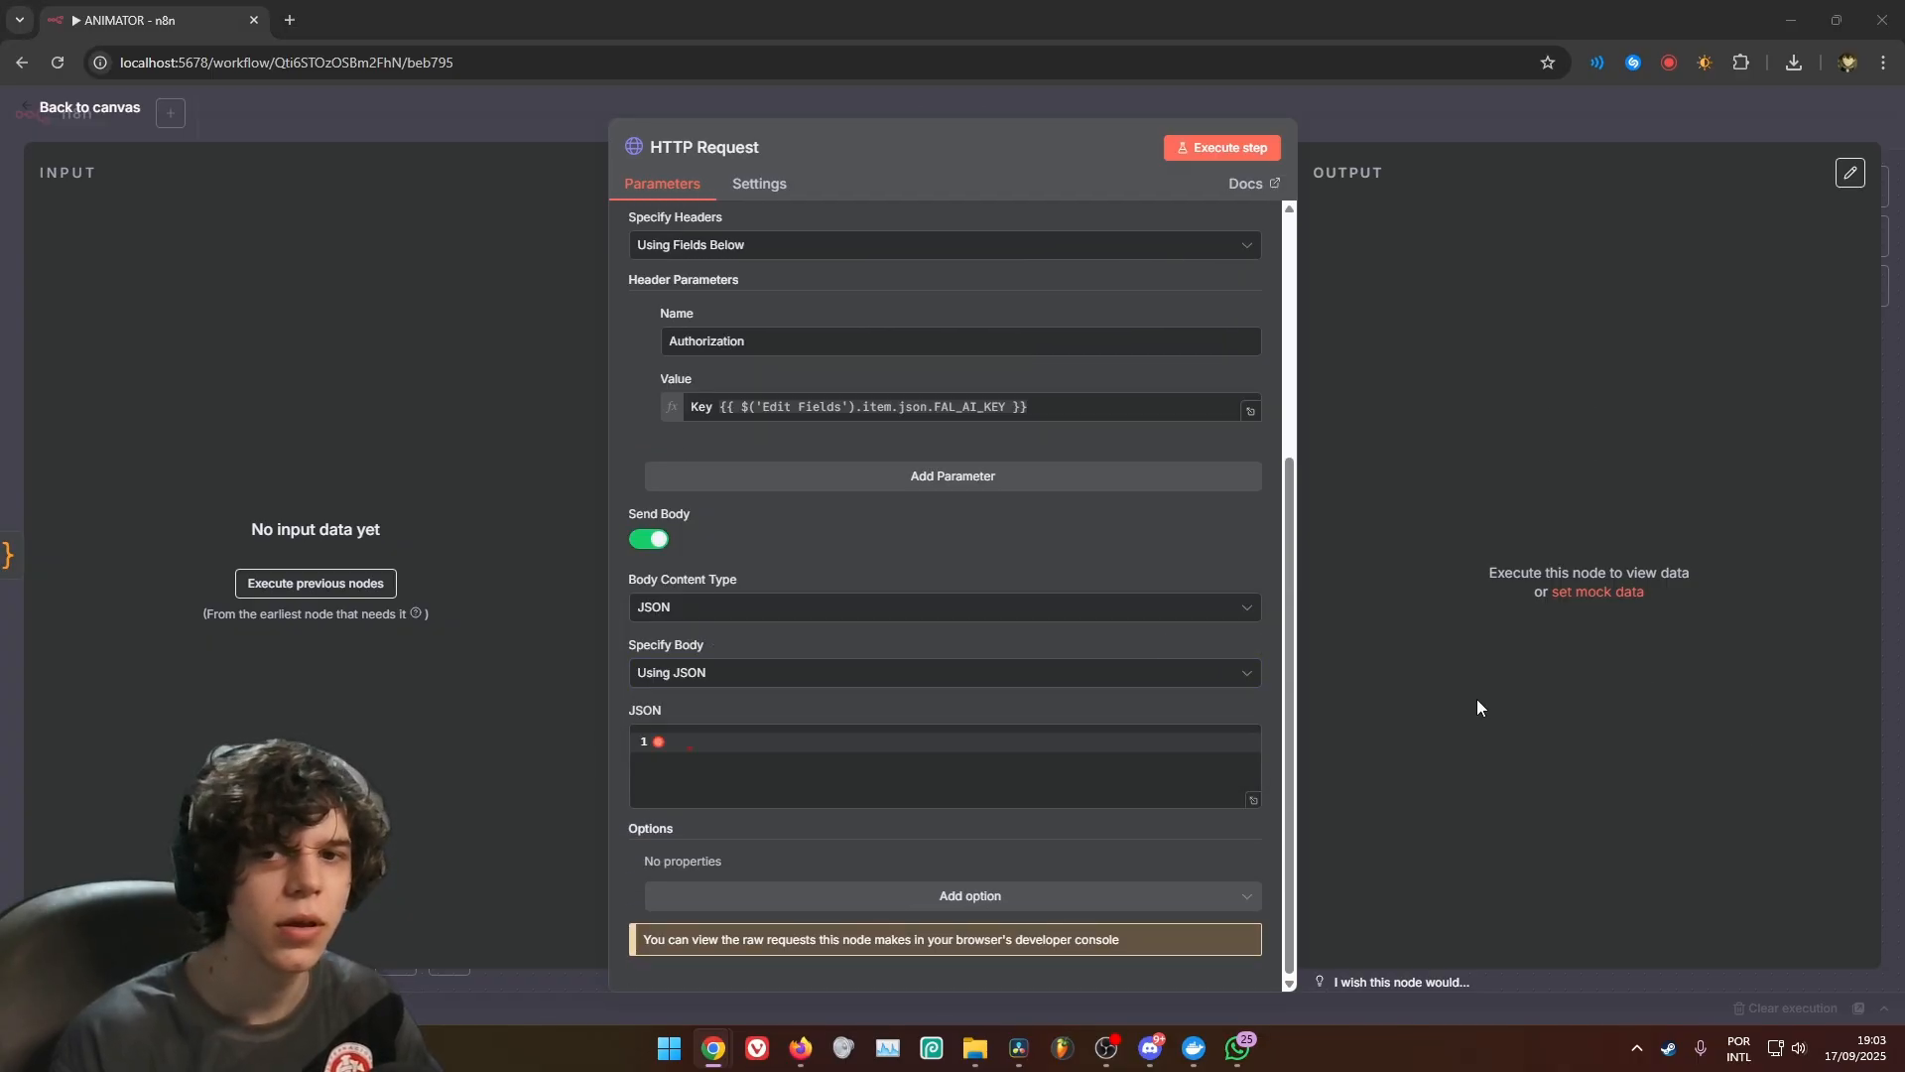
Paste a JSON body with the sanitized_prompt expression, the CHARACTER (IMAGE) expression under image_urls, num_images 1 and output_format "jpeg"
left_click(990, 754)
left_click(1253, 800)
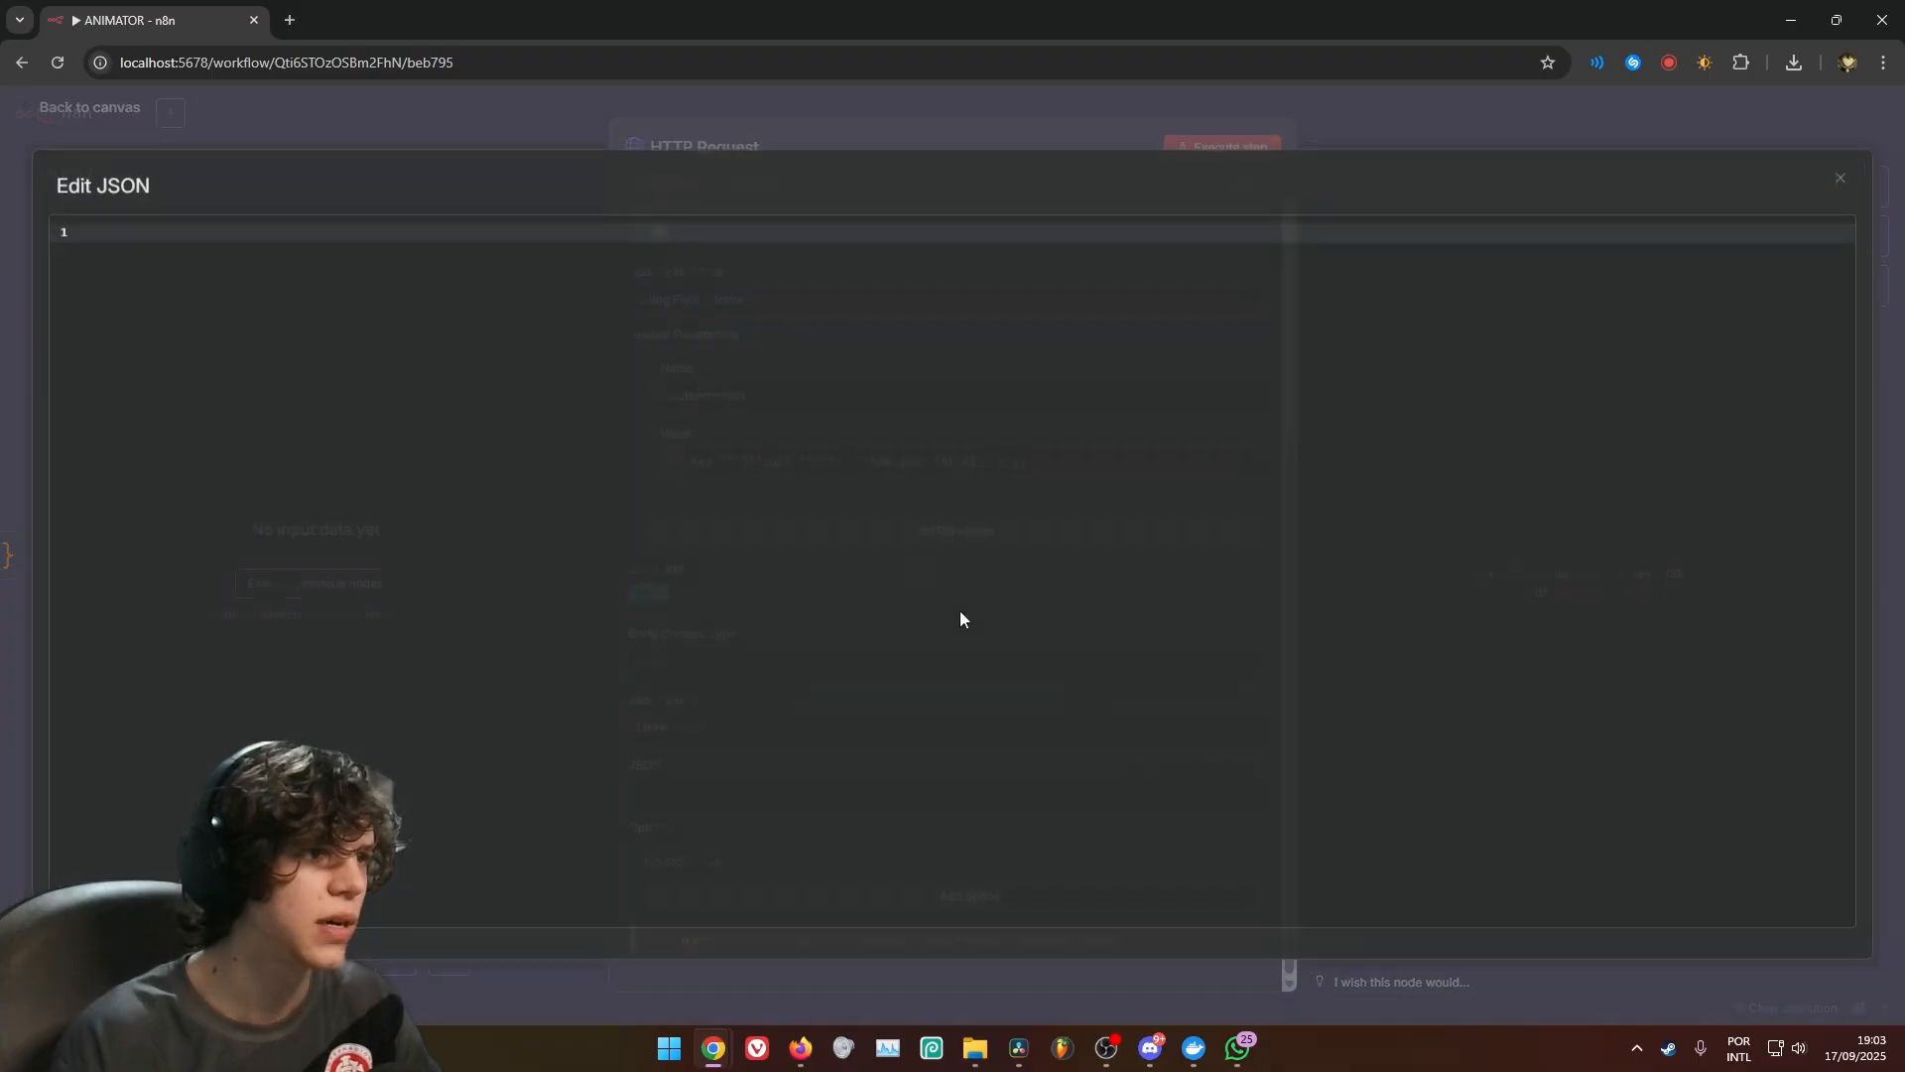
key("ctrl+v")
key("Escape")
Replace the image_urls expression in the JSON body with the CHARACTER (IMAGE) field from Edit Fields, and return to the canvas
left_click(1249, 829)
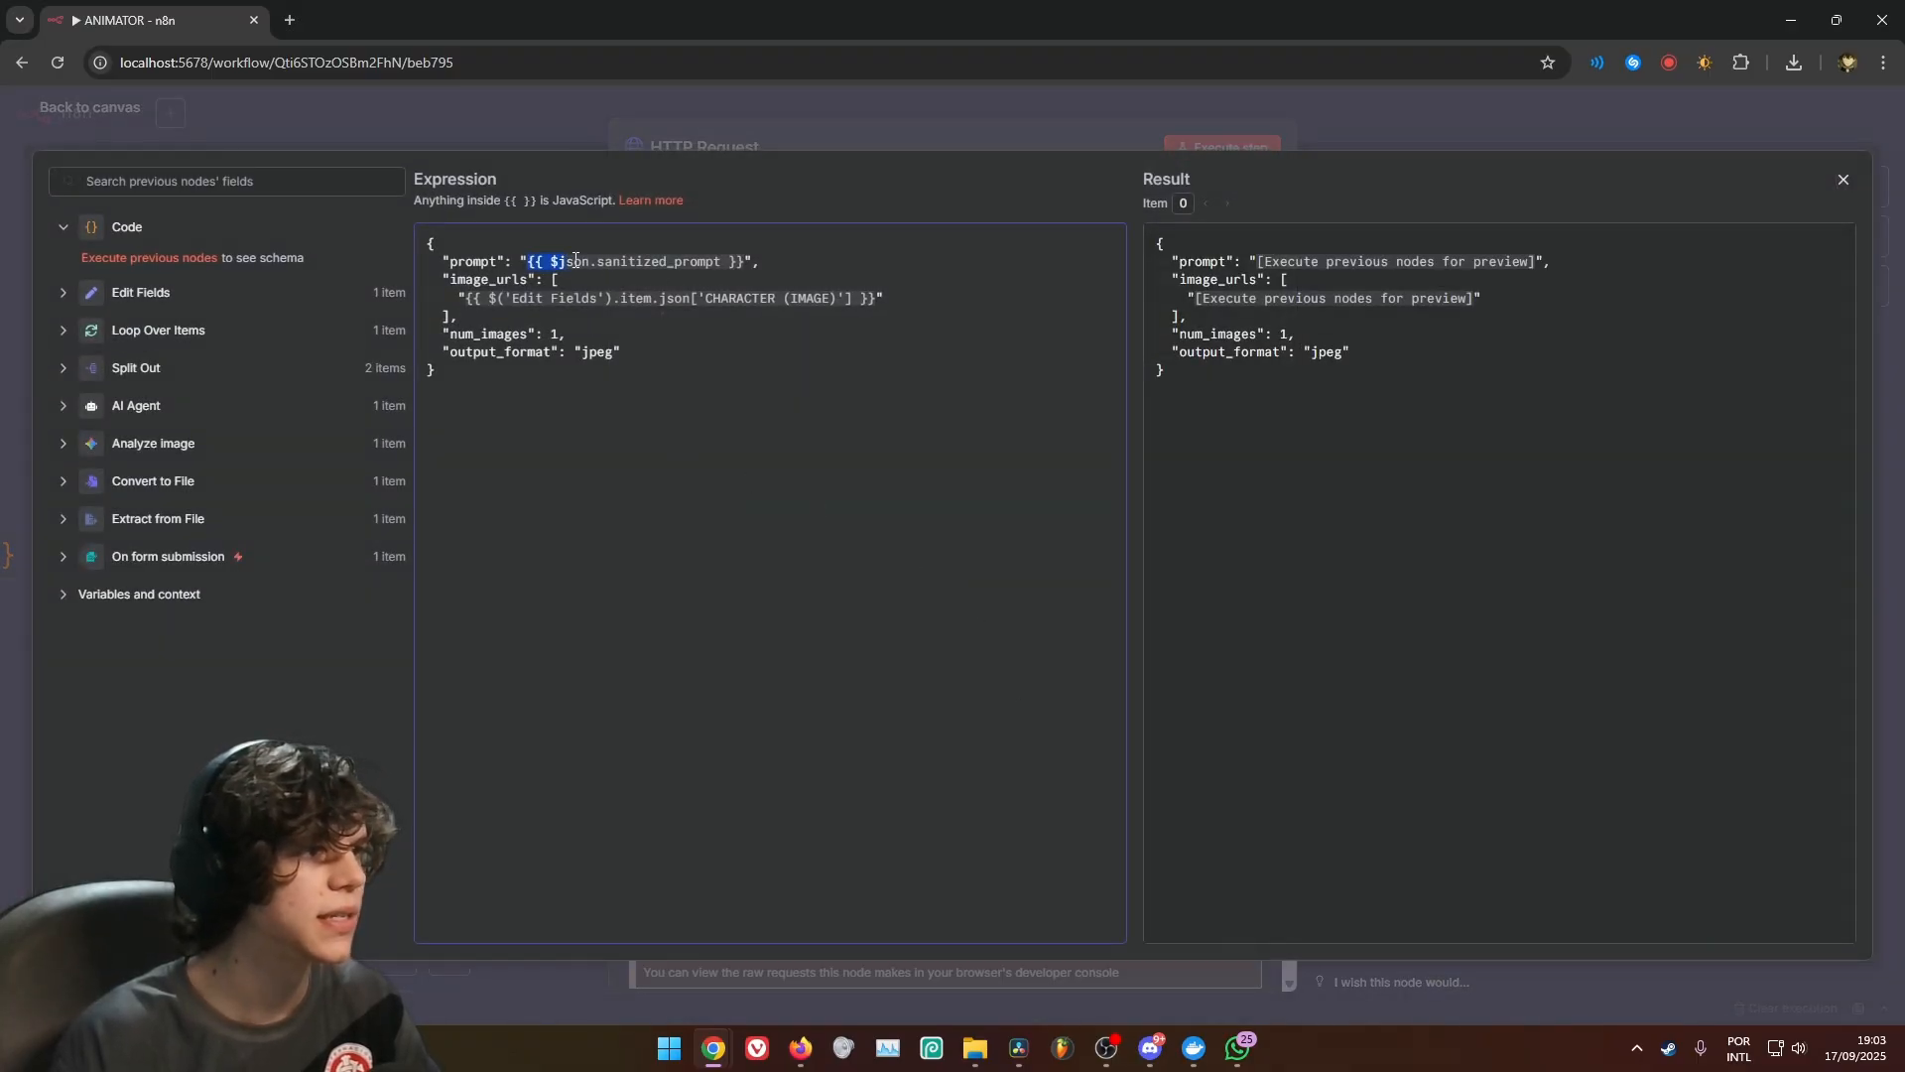
left_click_drag(576, 260, 740, 258)
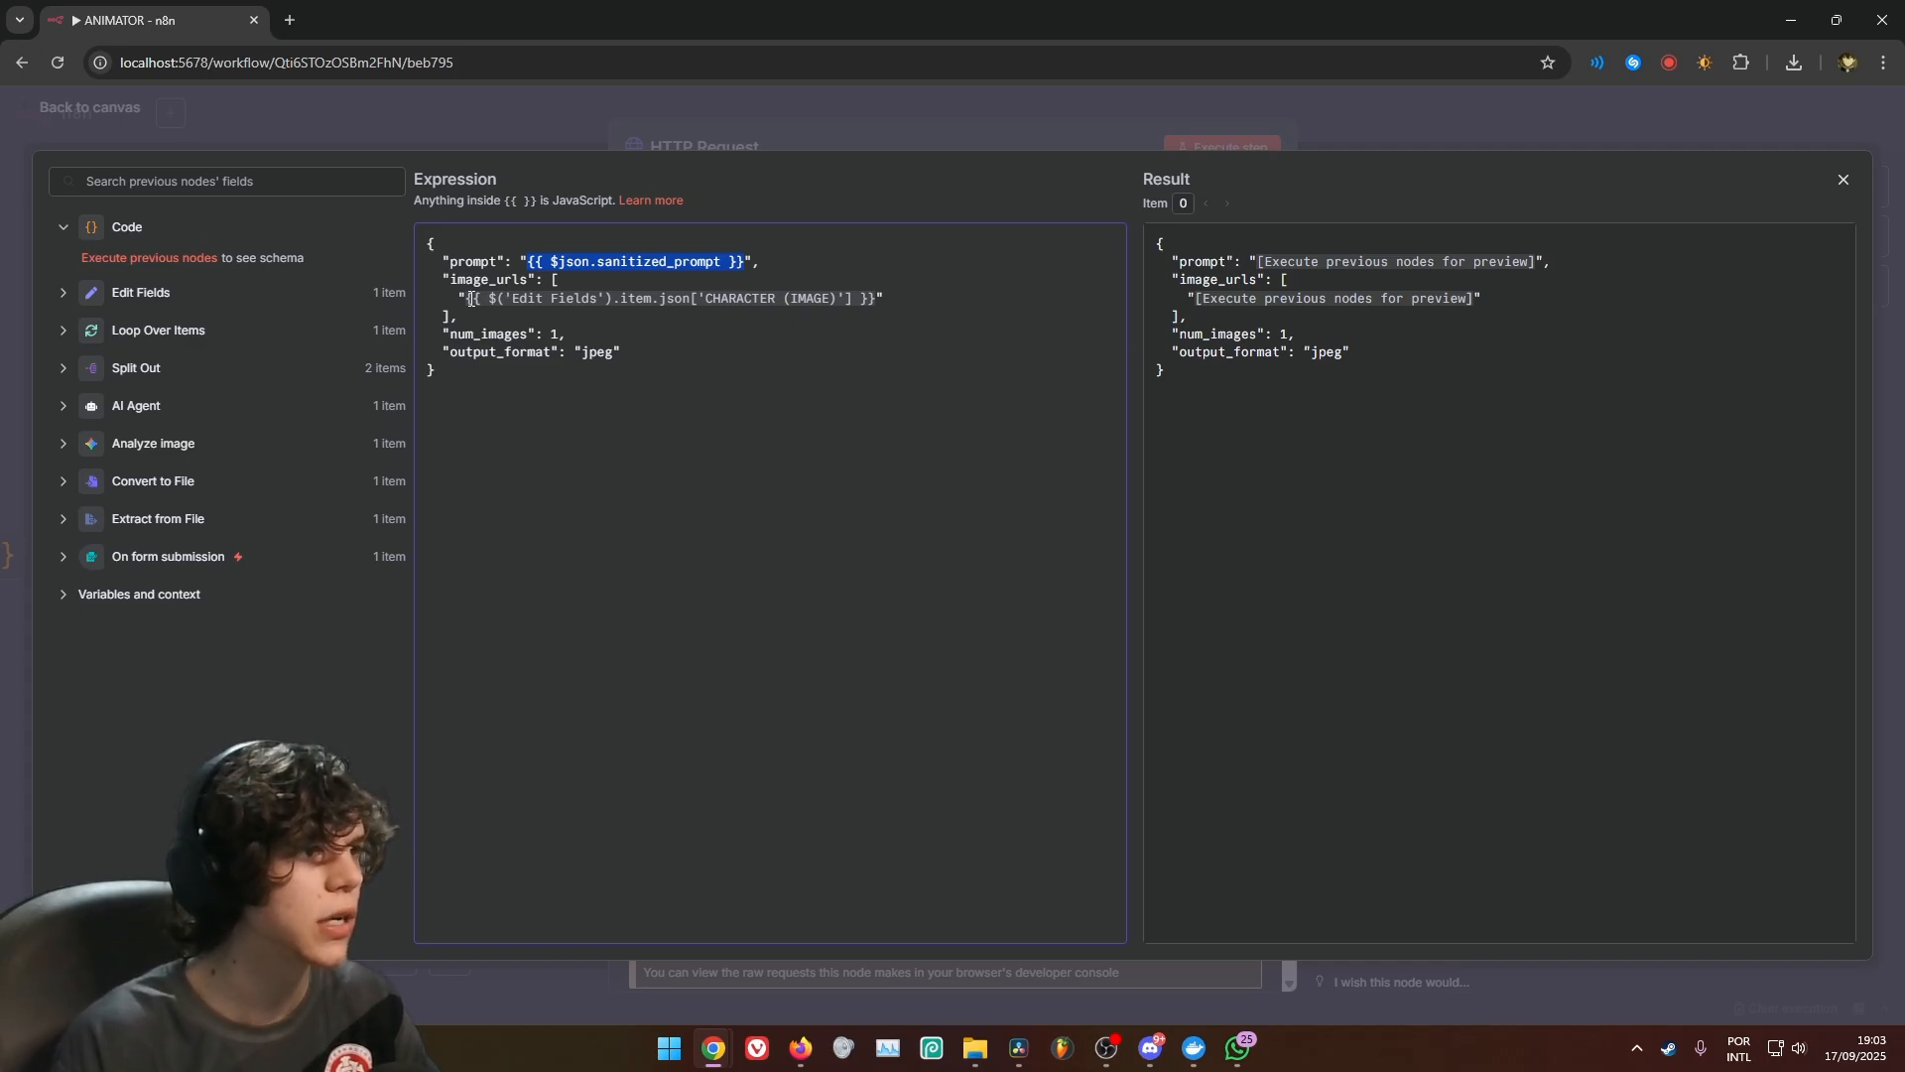
left_click_drag(470, 299, 719, 298)
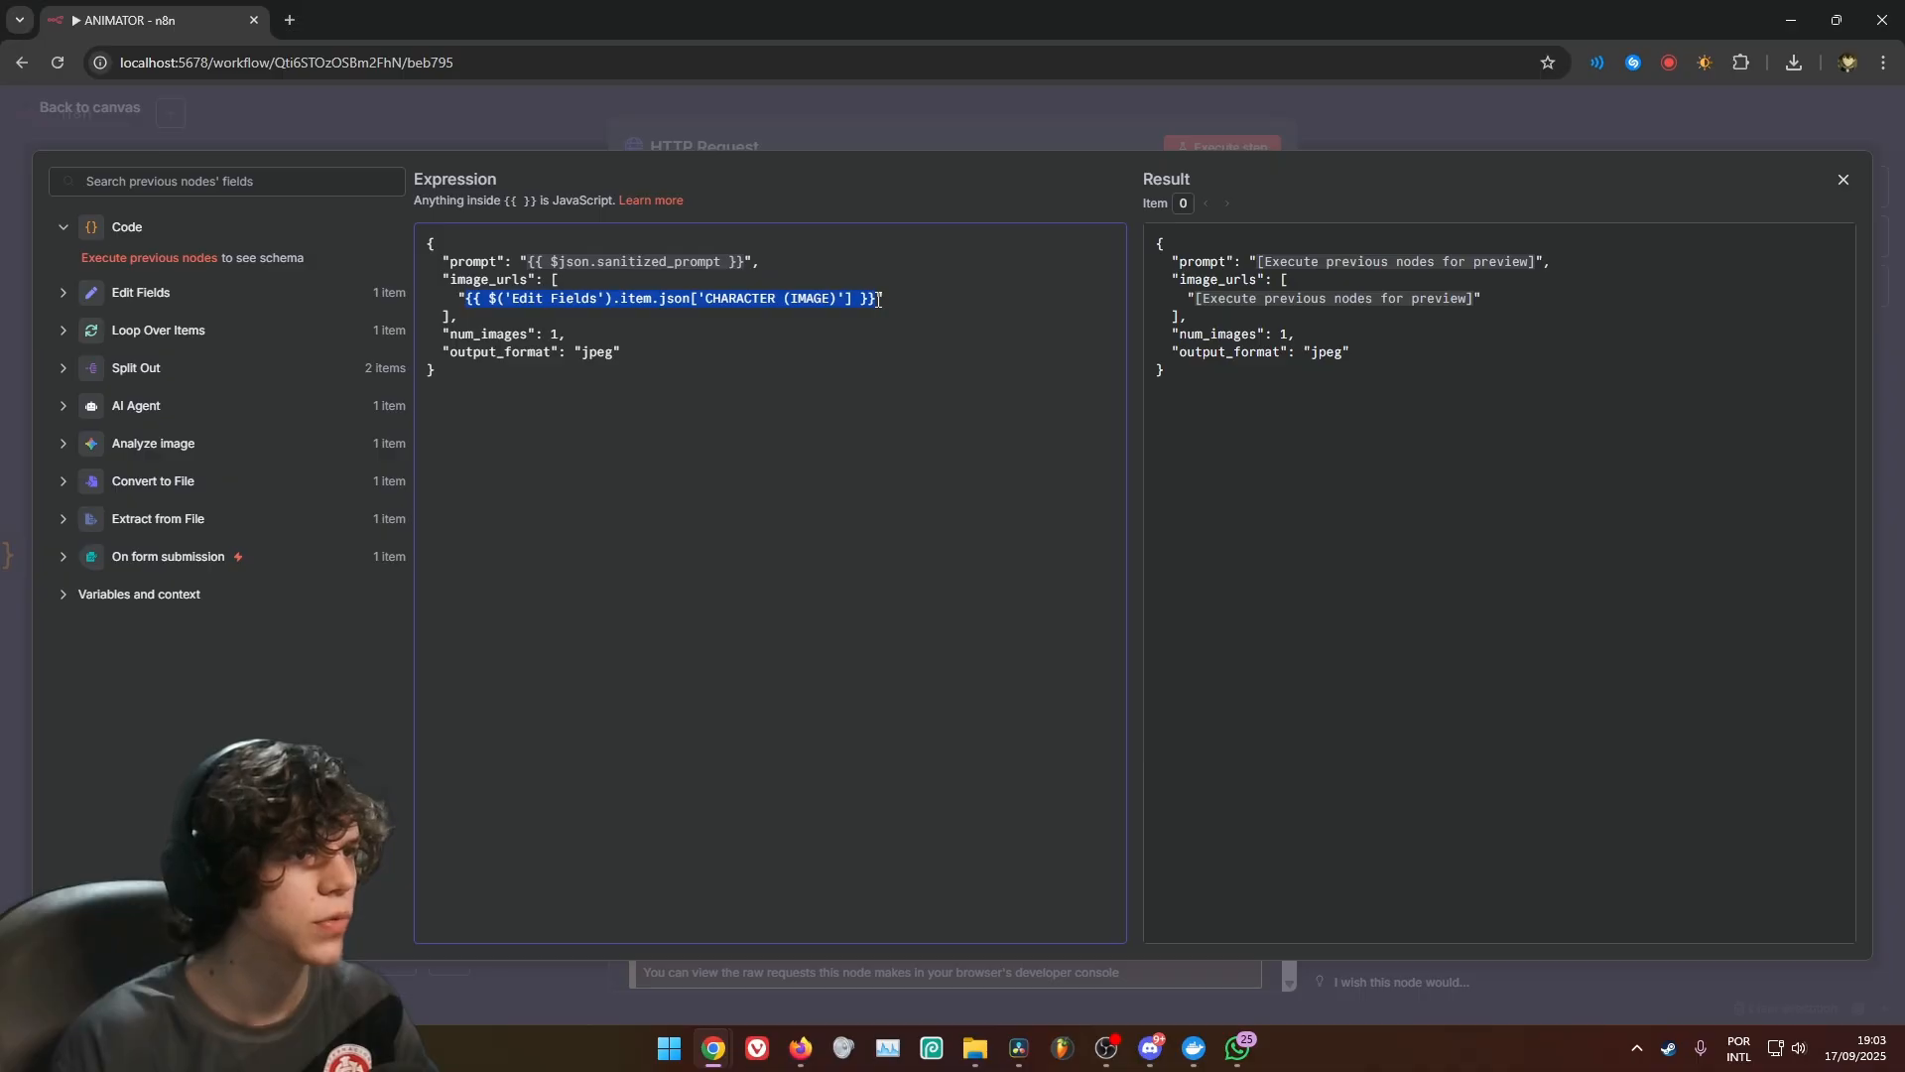
key("BackSpace")
left_click(78, 301)
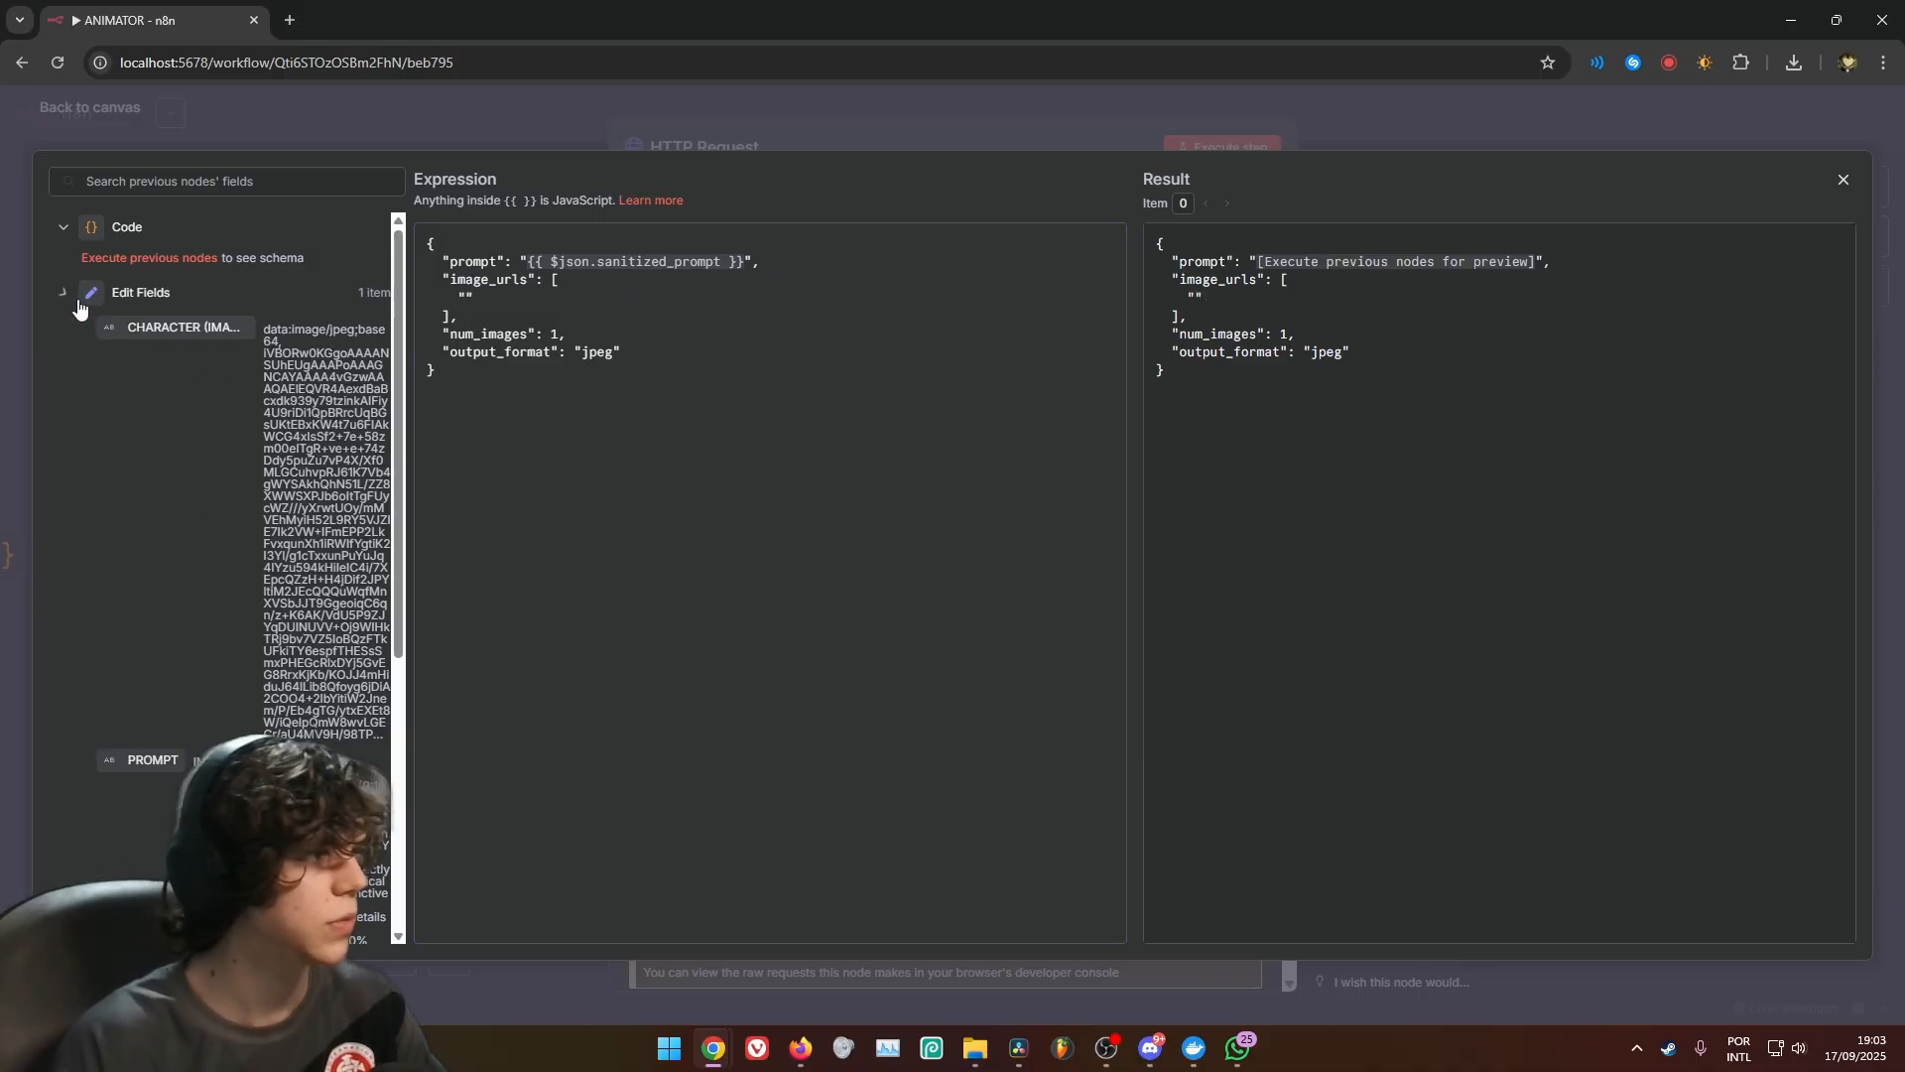
left_click_drag(101, 316, 465, 299)
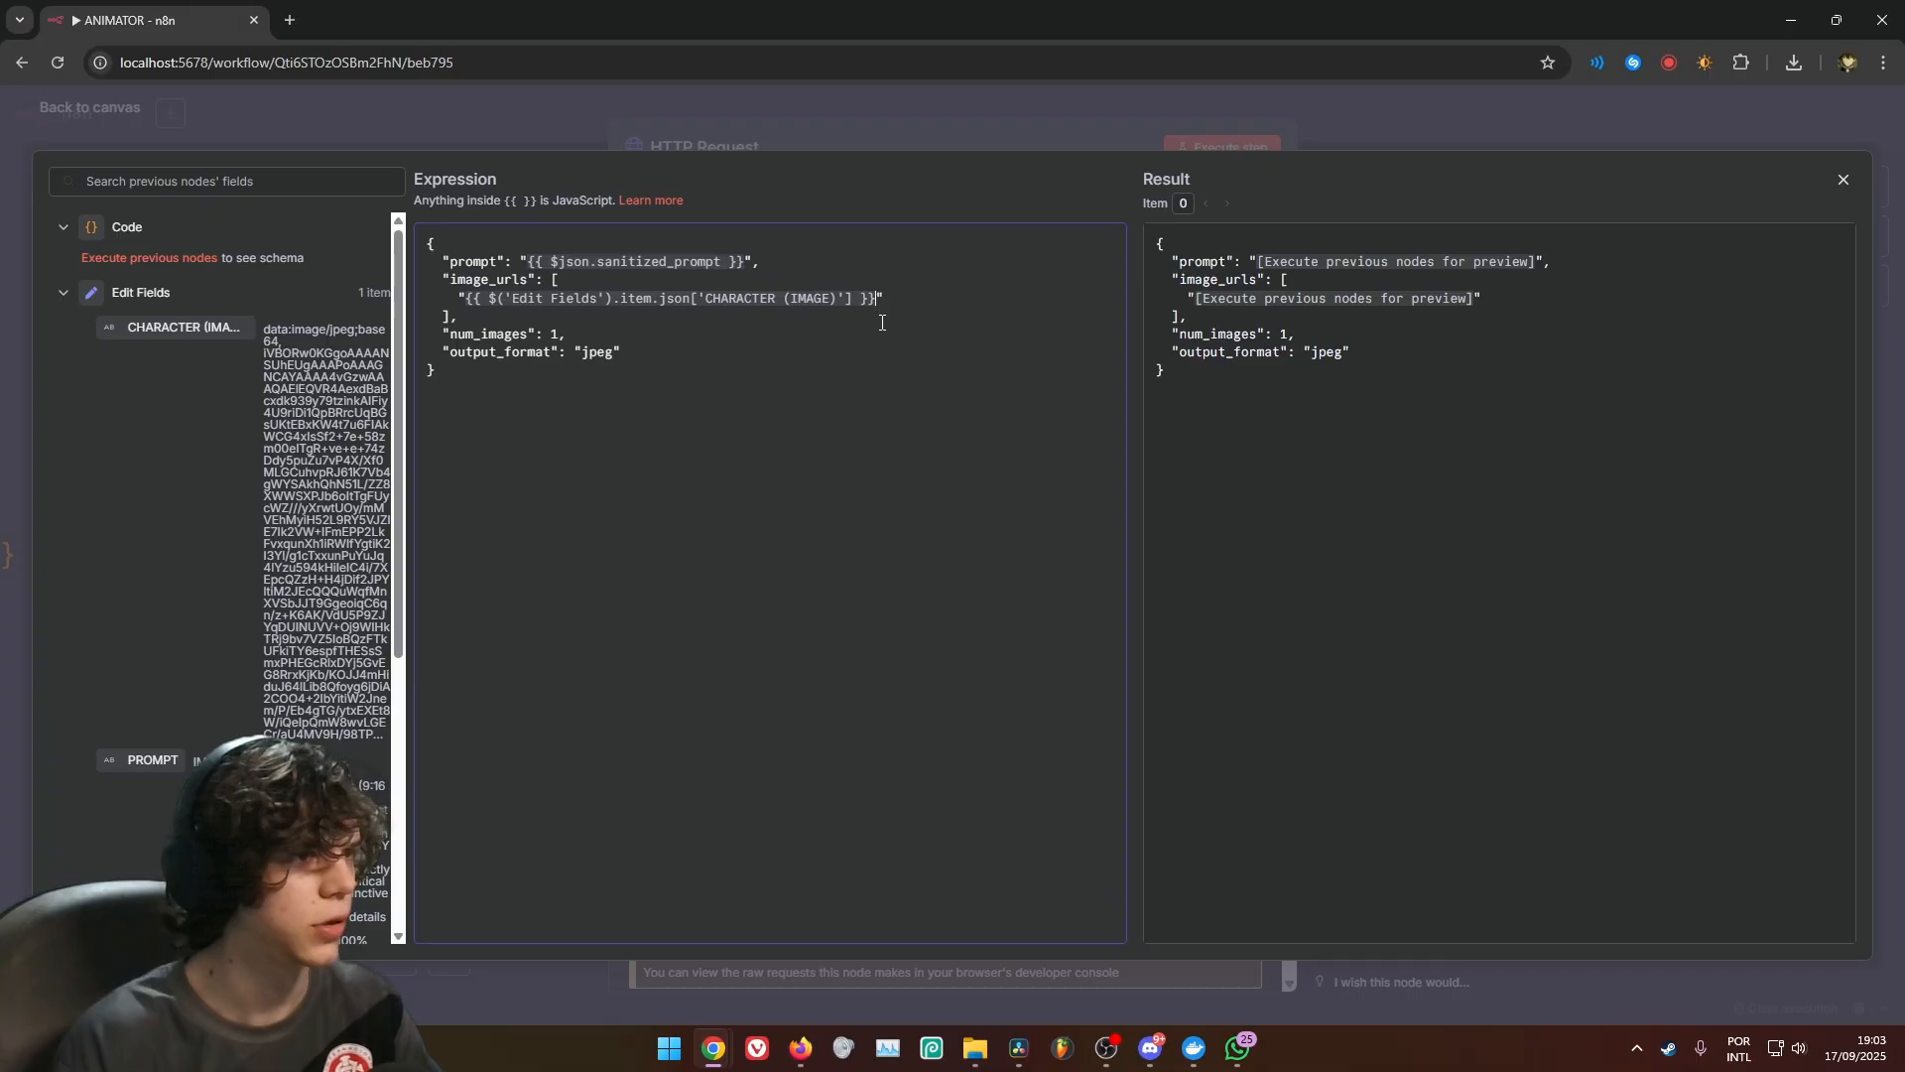
left_click_drag(266, 327, 389, 663)
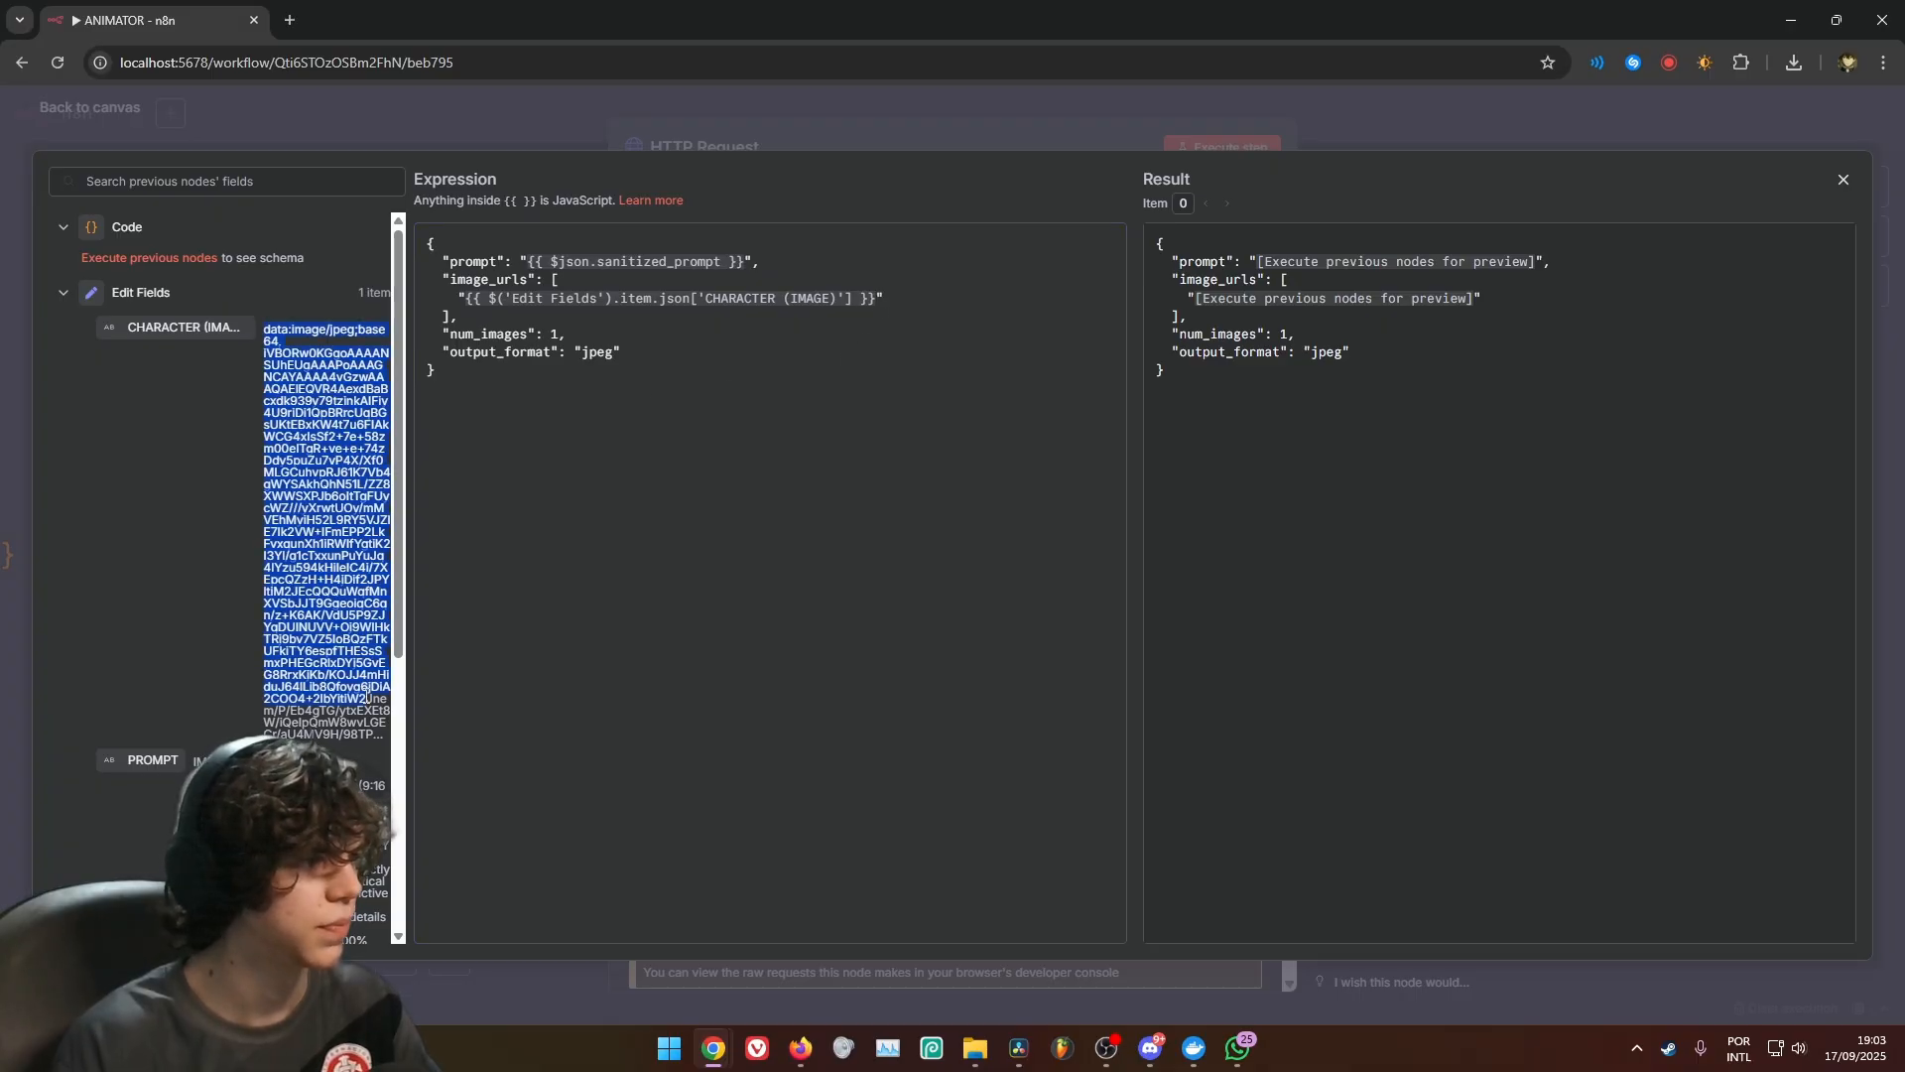
left_click(557, 411)
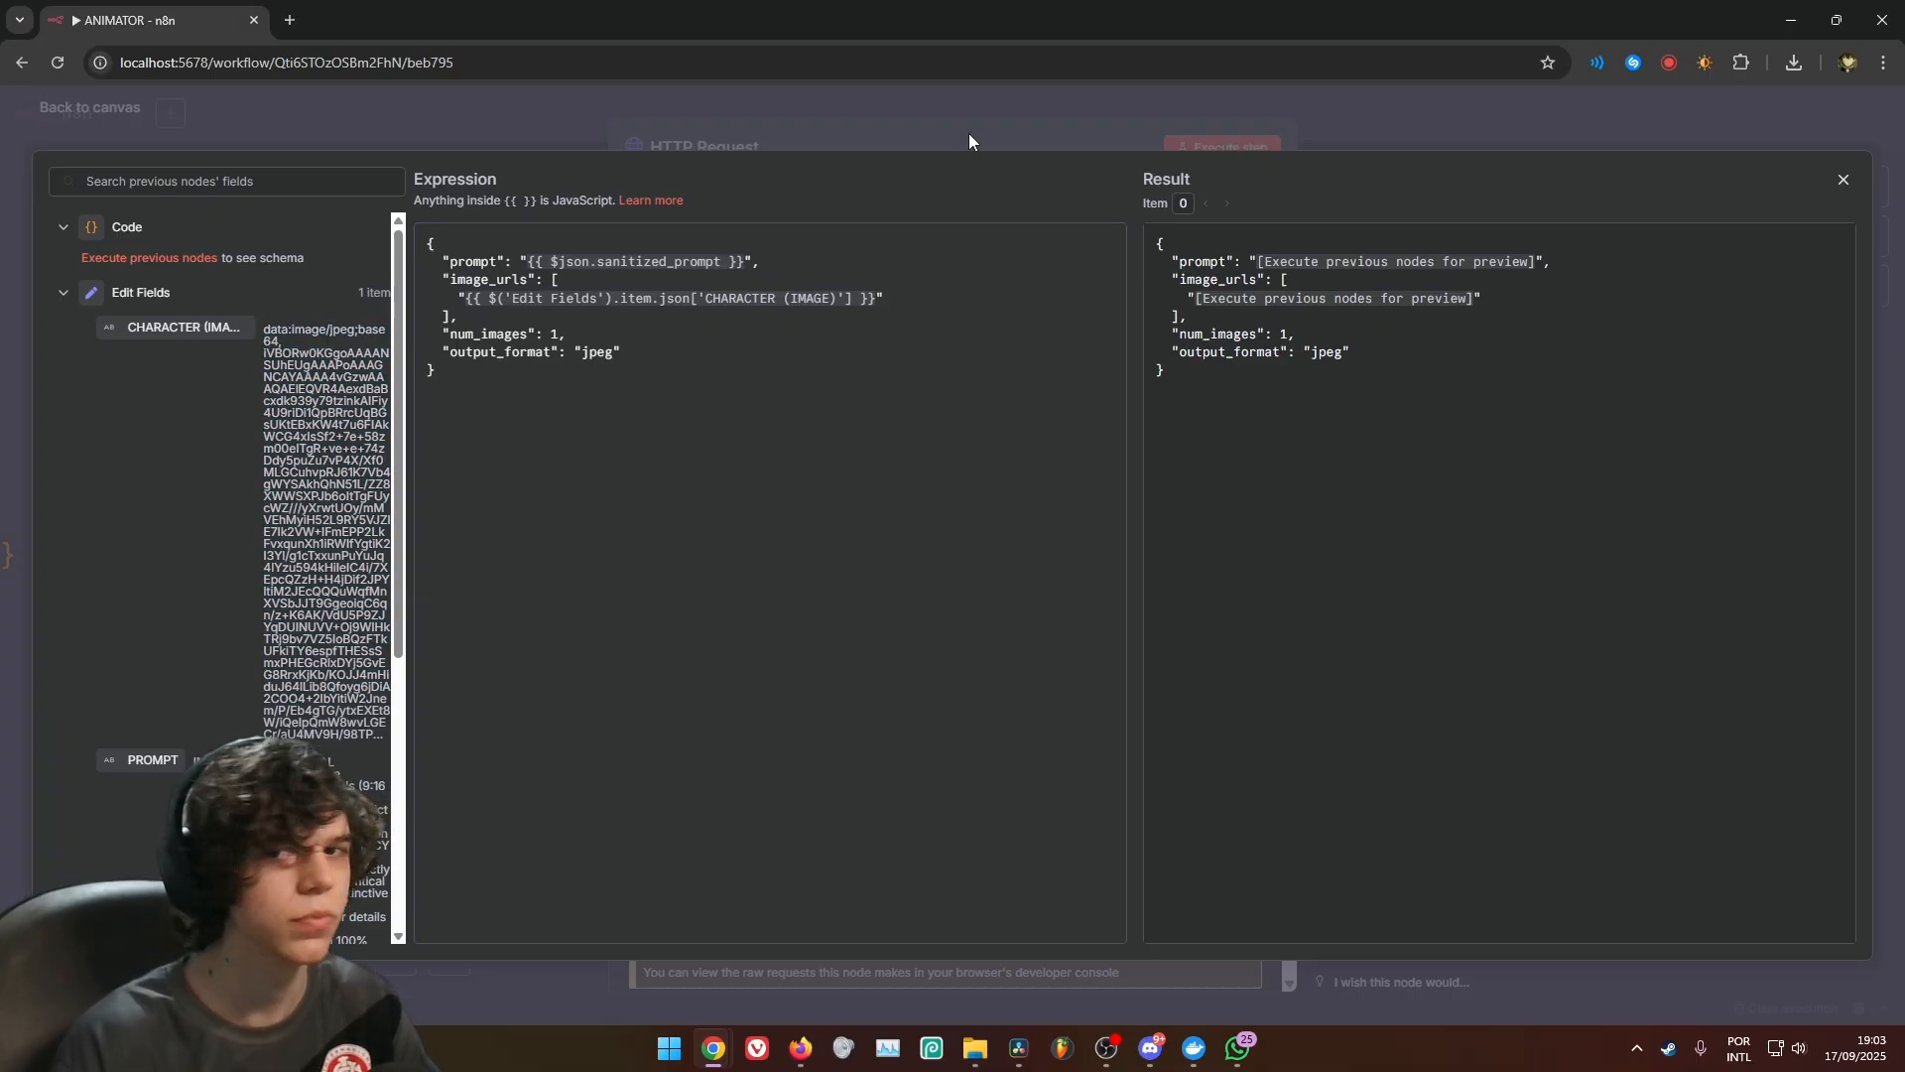
left_click(994, 129)
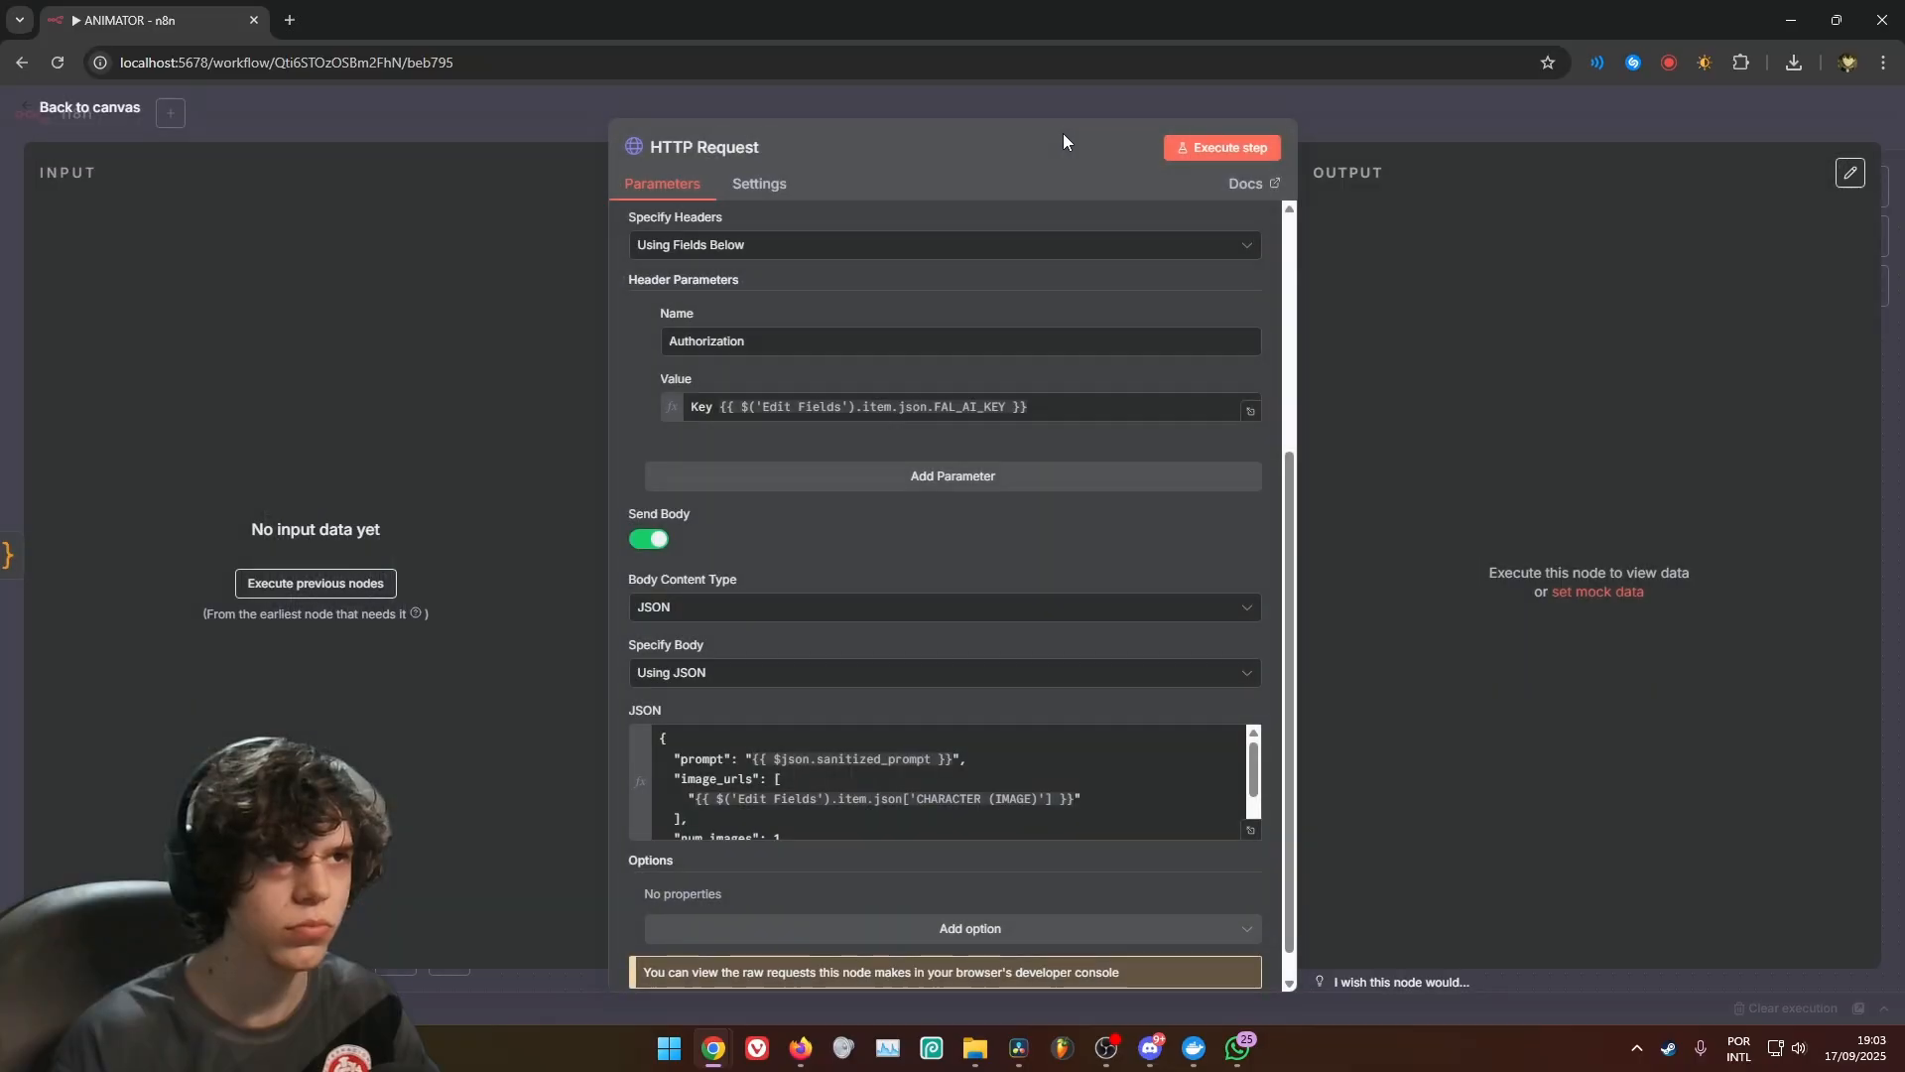
left_click(1407, 111)
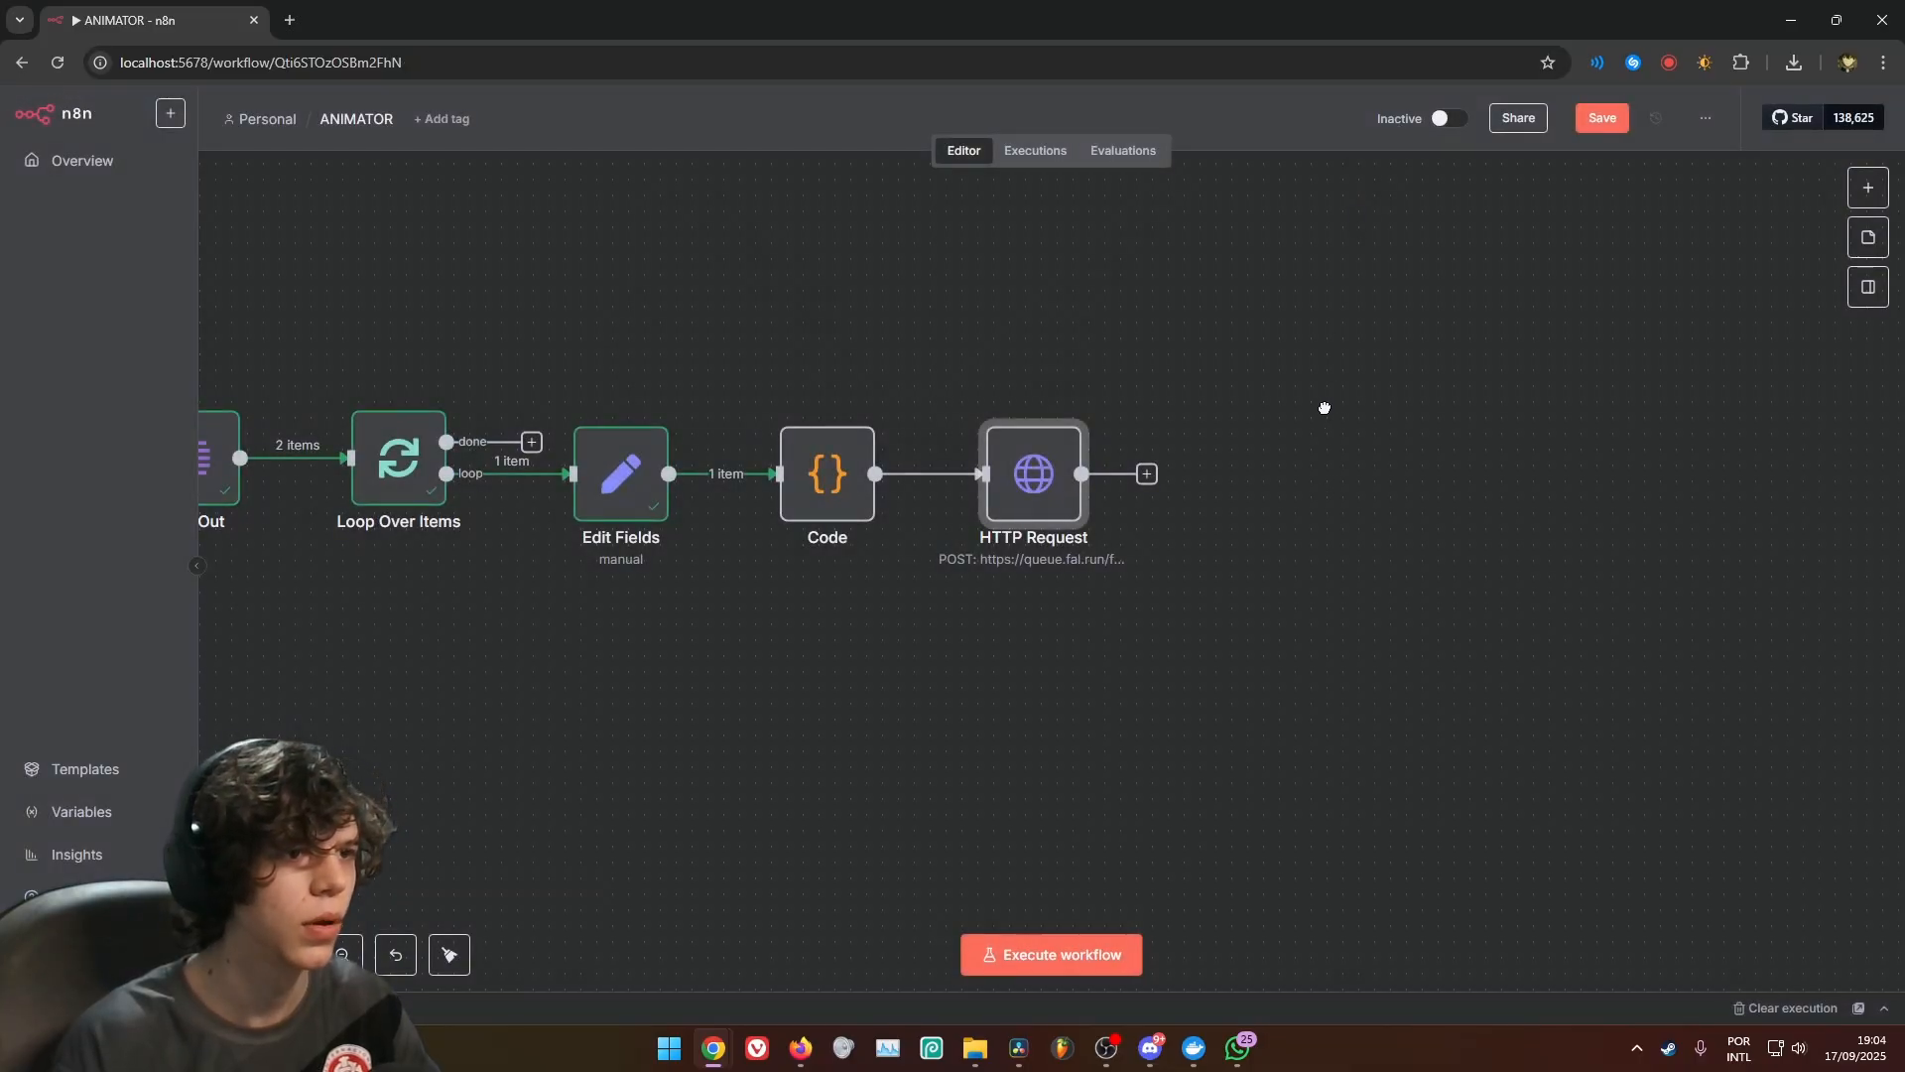
Add a Wait node after the HTTP Request node and place it close beside that node
scroll(1324, 409, "right", 3)
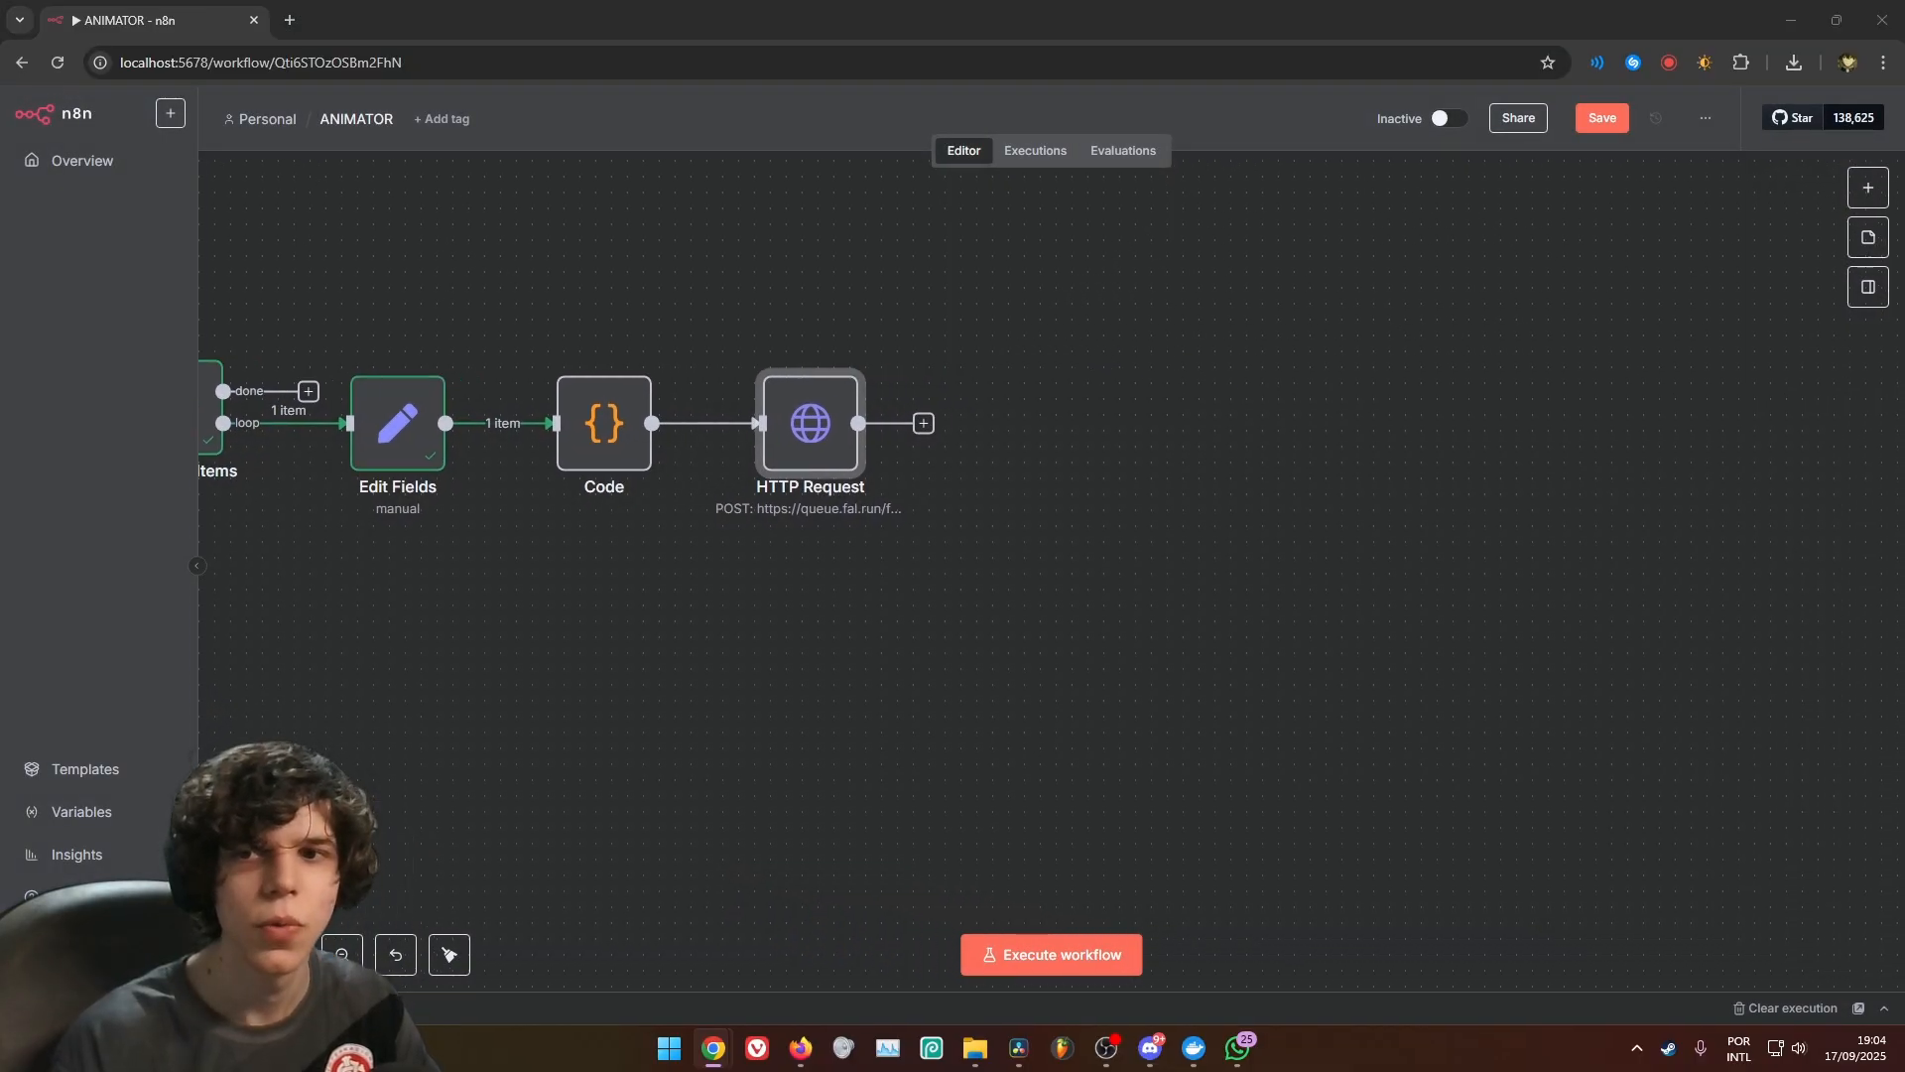
left_click(924, 423)
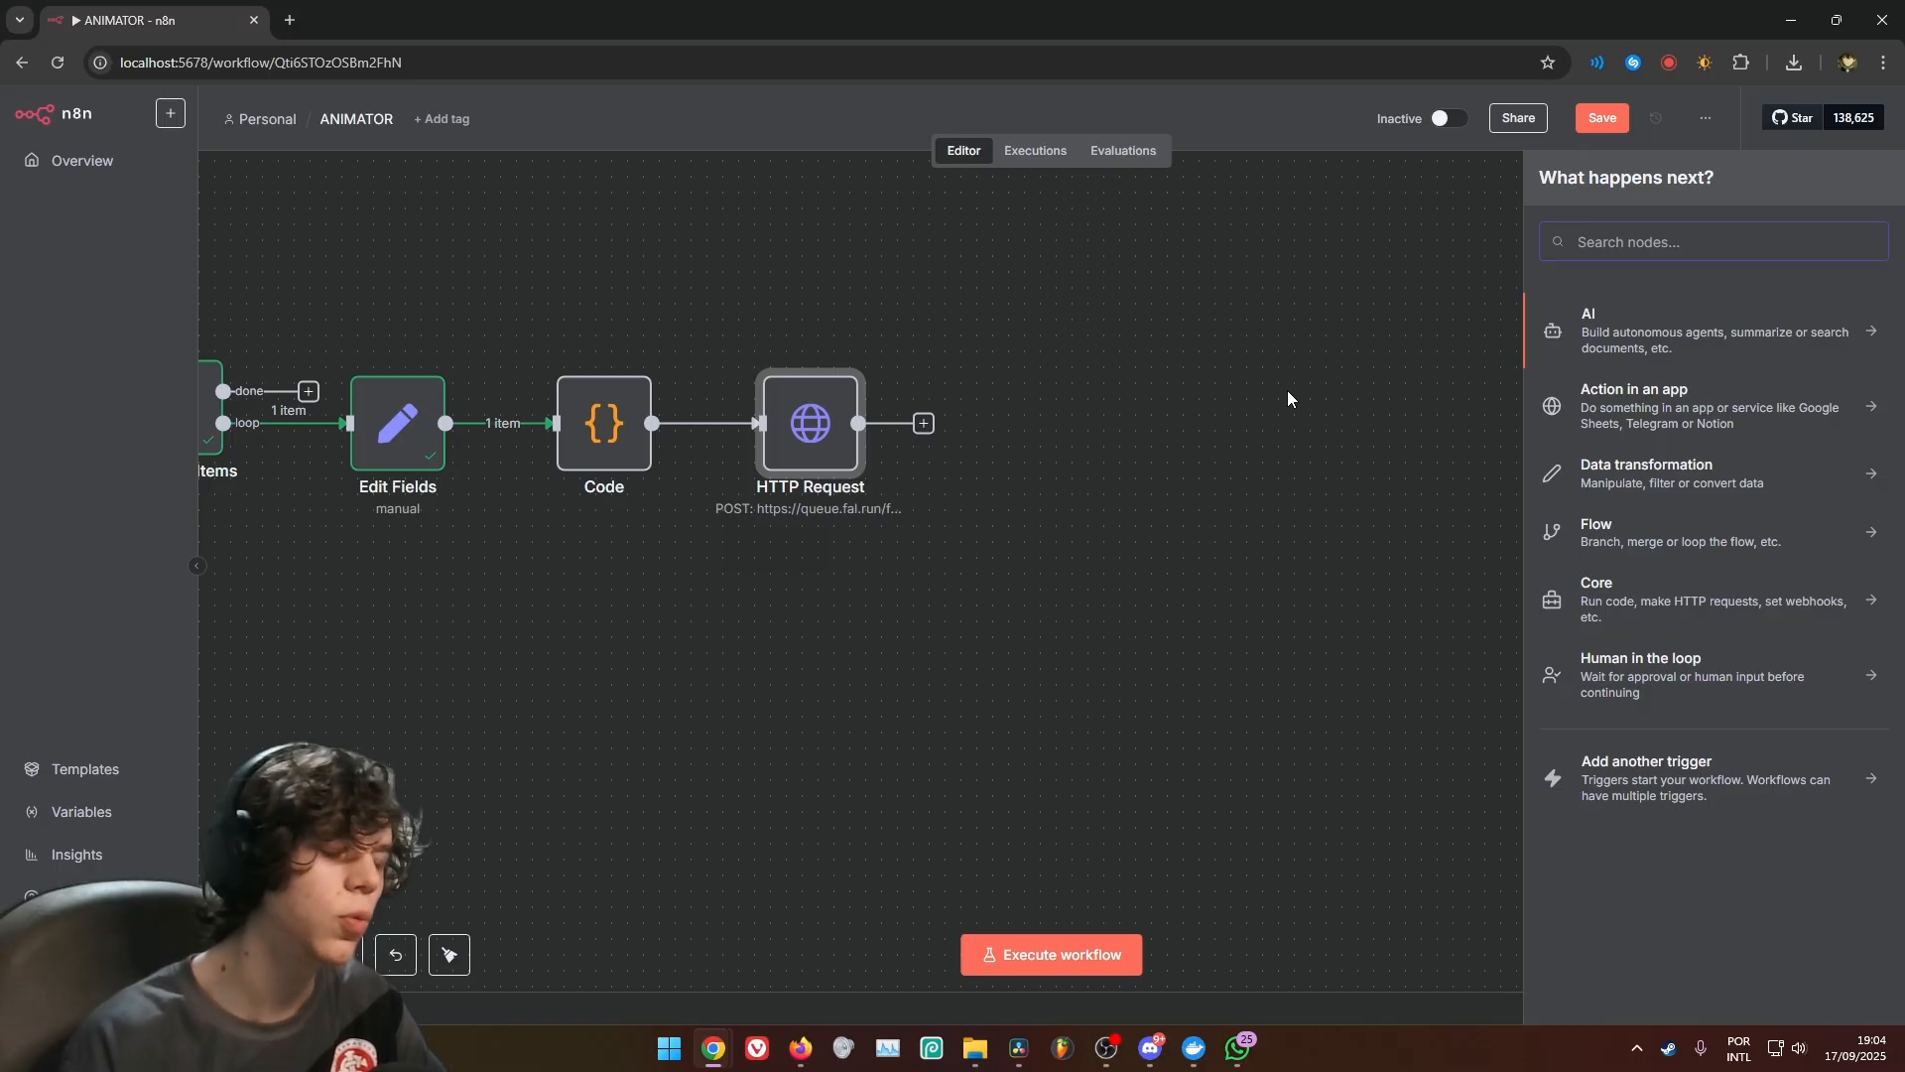
type("waio")
key("BackSpace")
type("t")
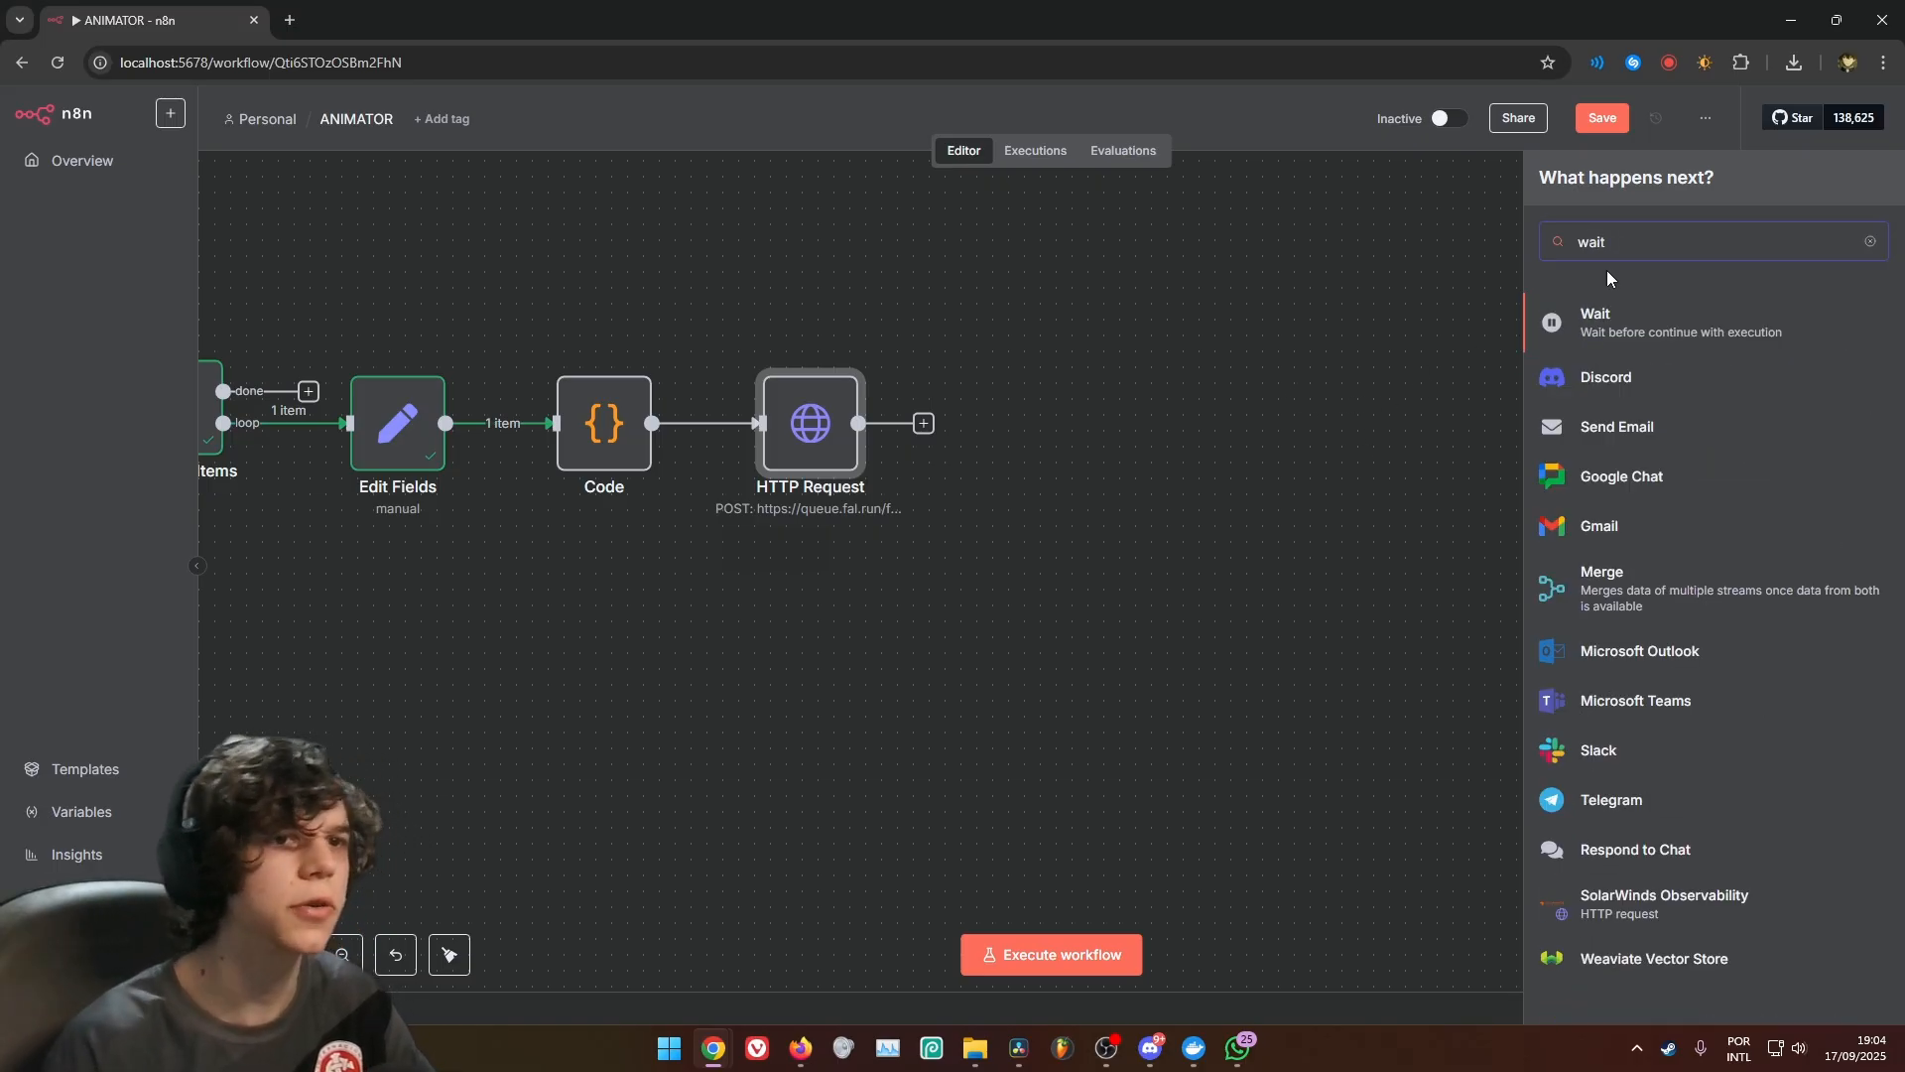
left_click(1637, 313)
left_click(1421, 119)
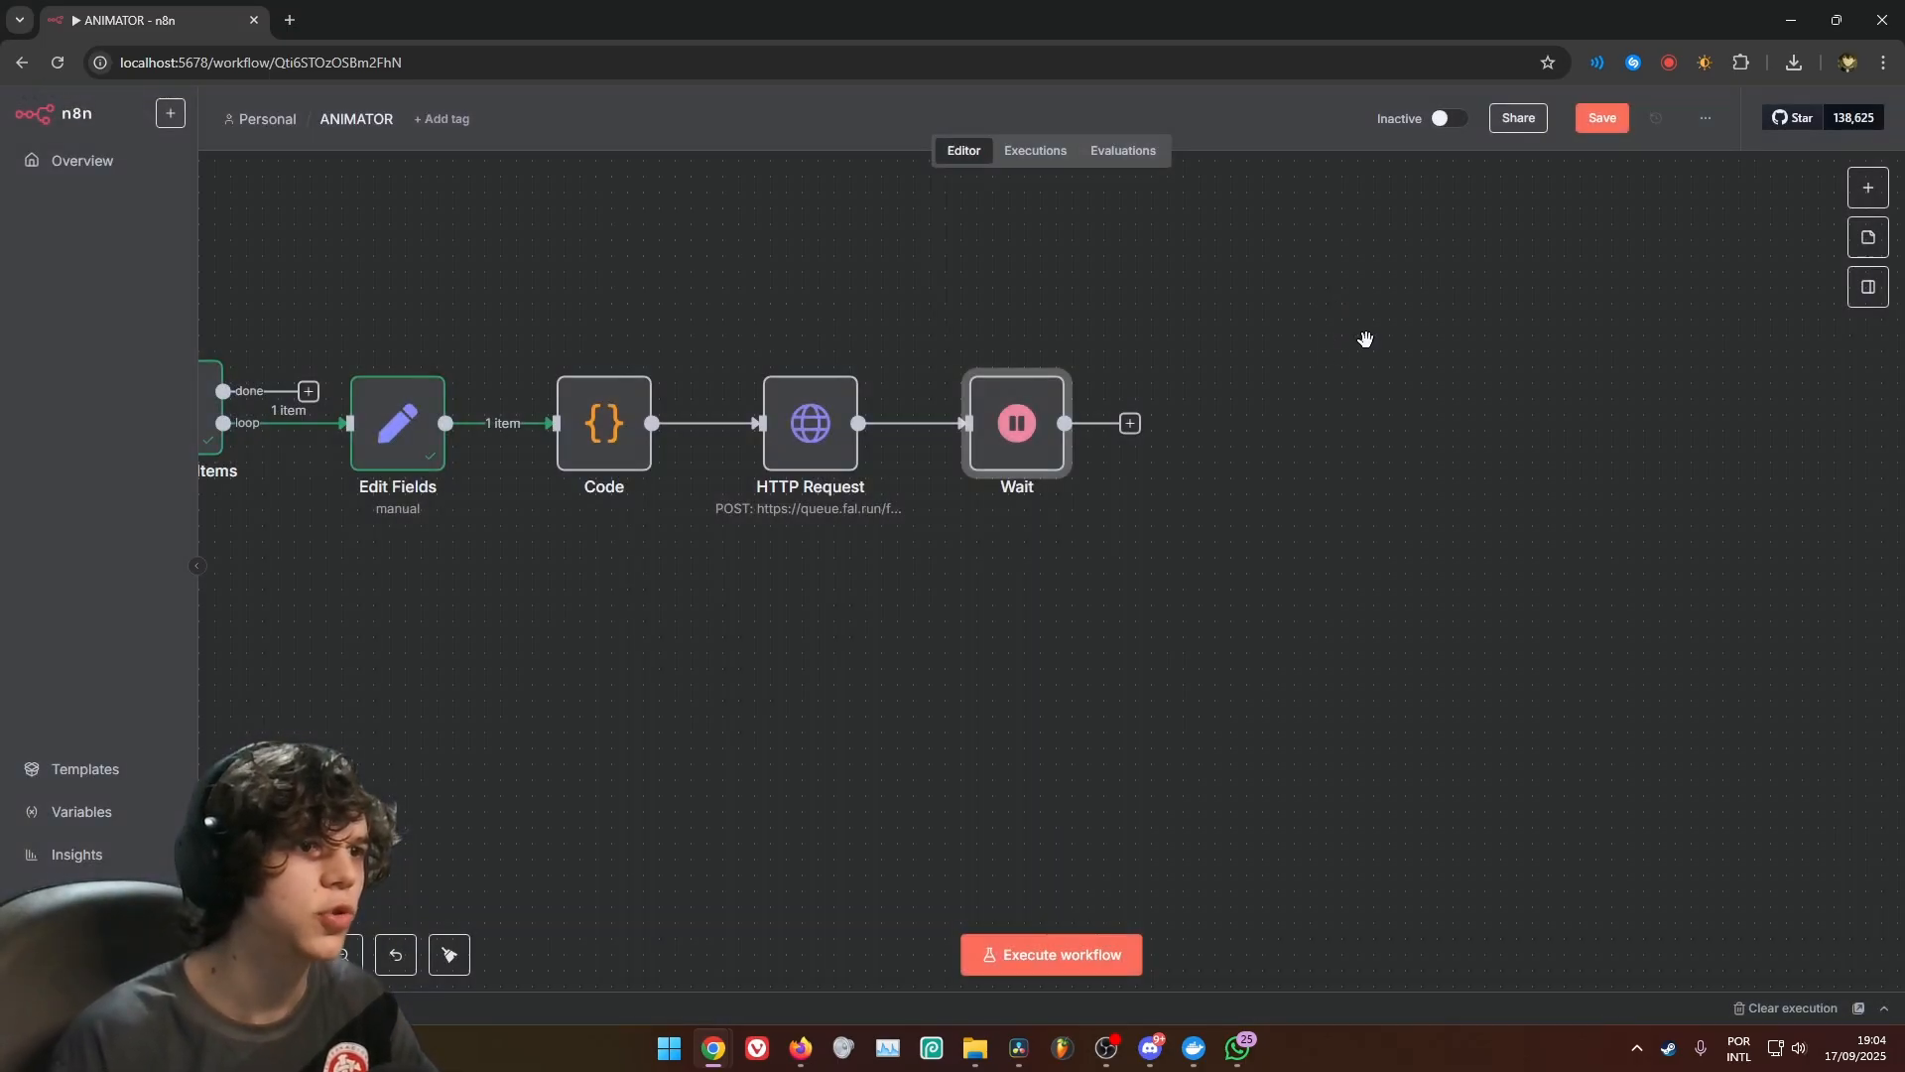
left_click_drag(791, 461, 736, 463)
Add another HTTP Request node after Wait, set its URL to {{ $json.status_url }}, and return to the canvas
left_click(876, 461)
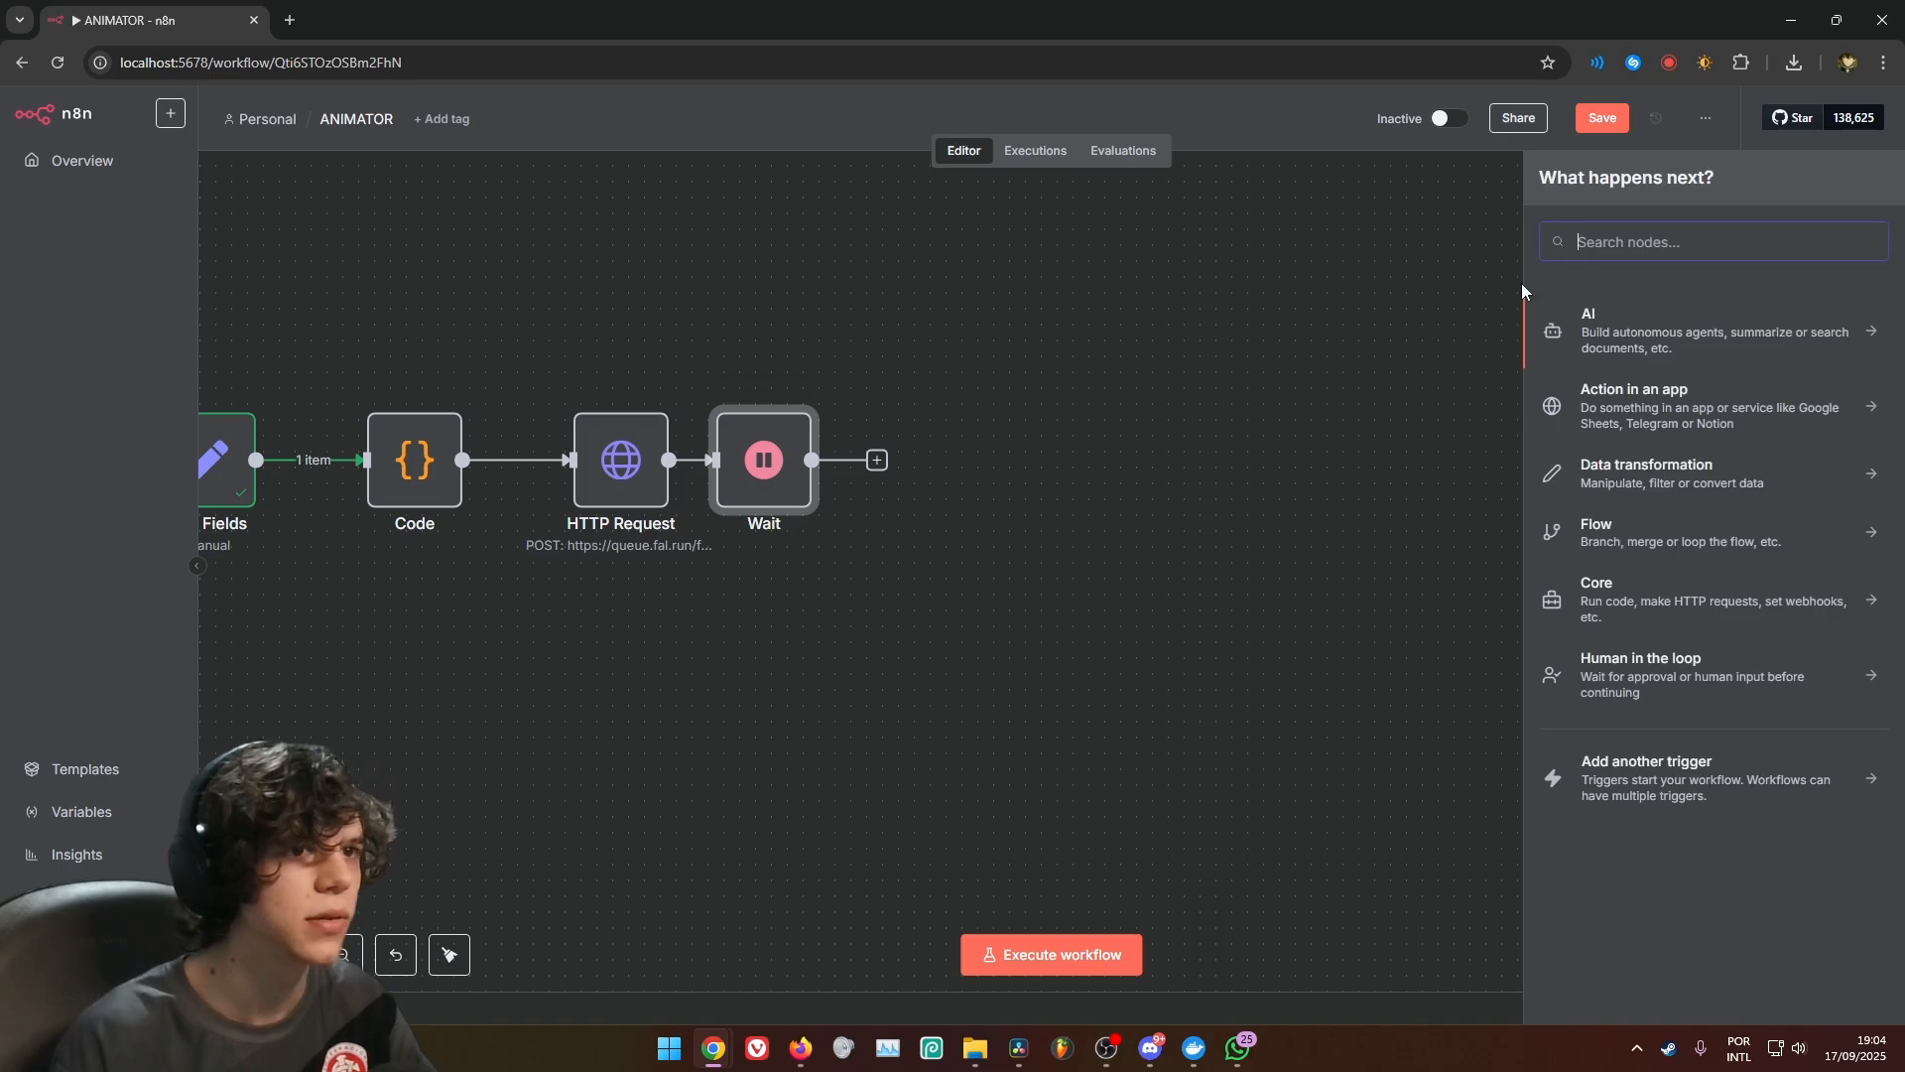
type("http")
left_click(1590, 342)
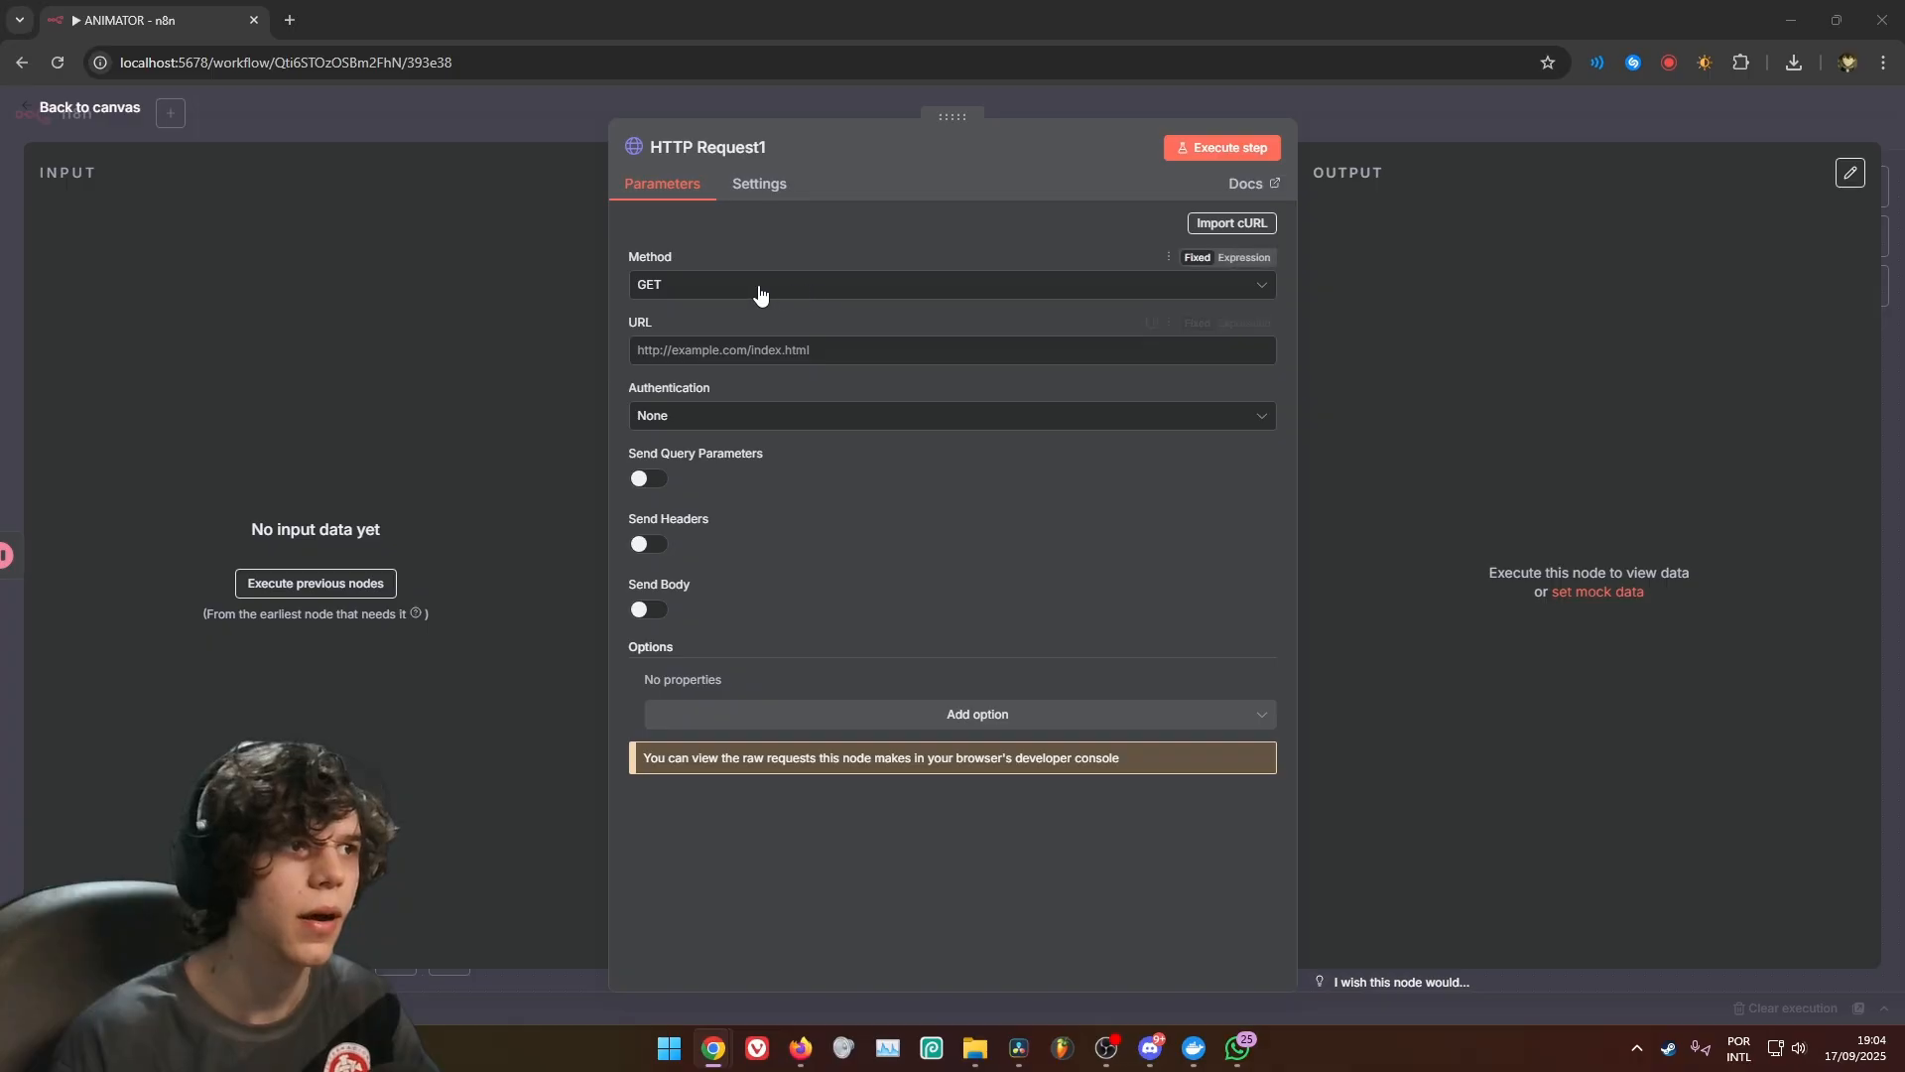
left_click(975, 350)
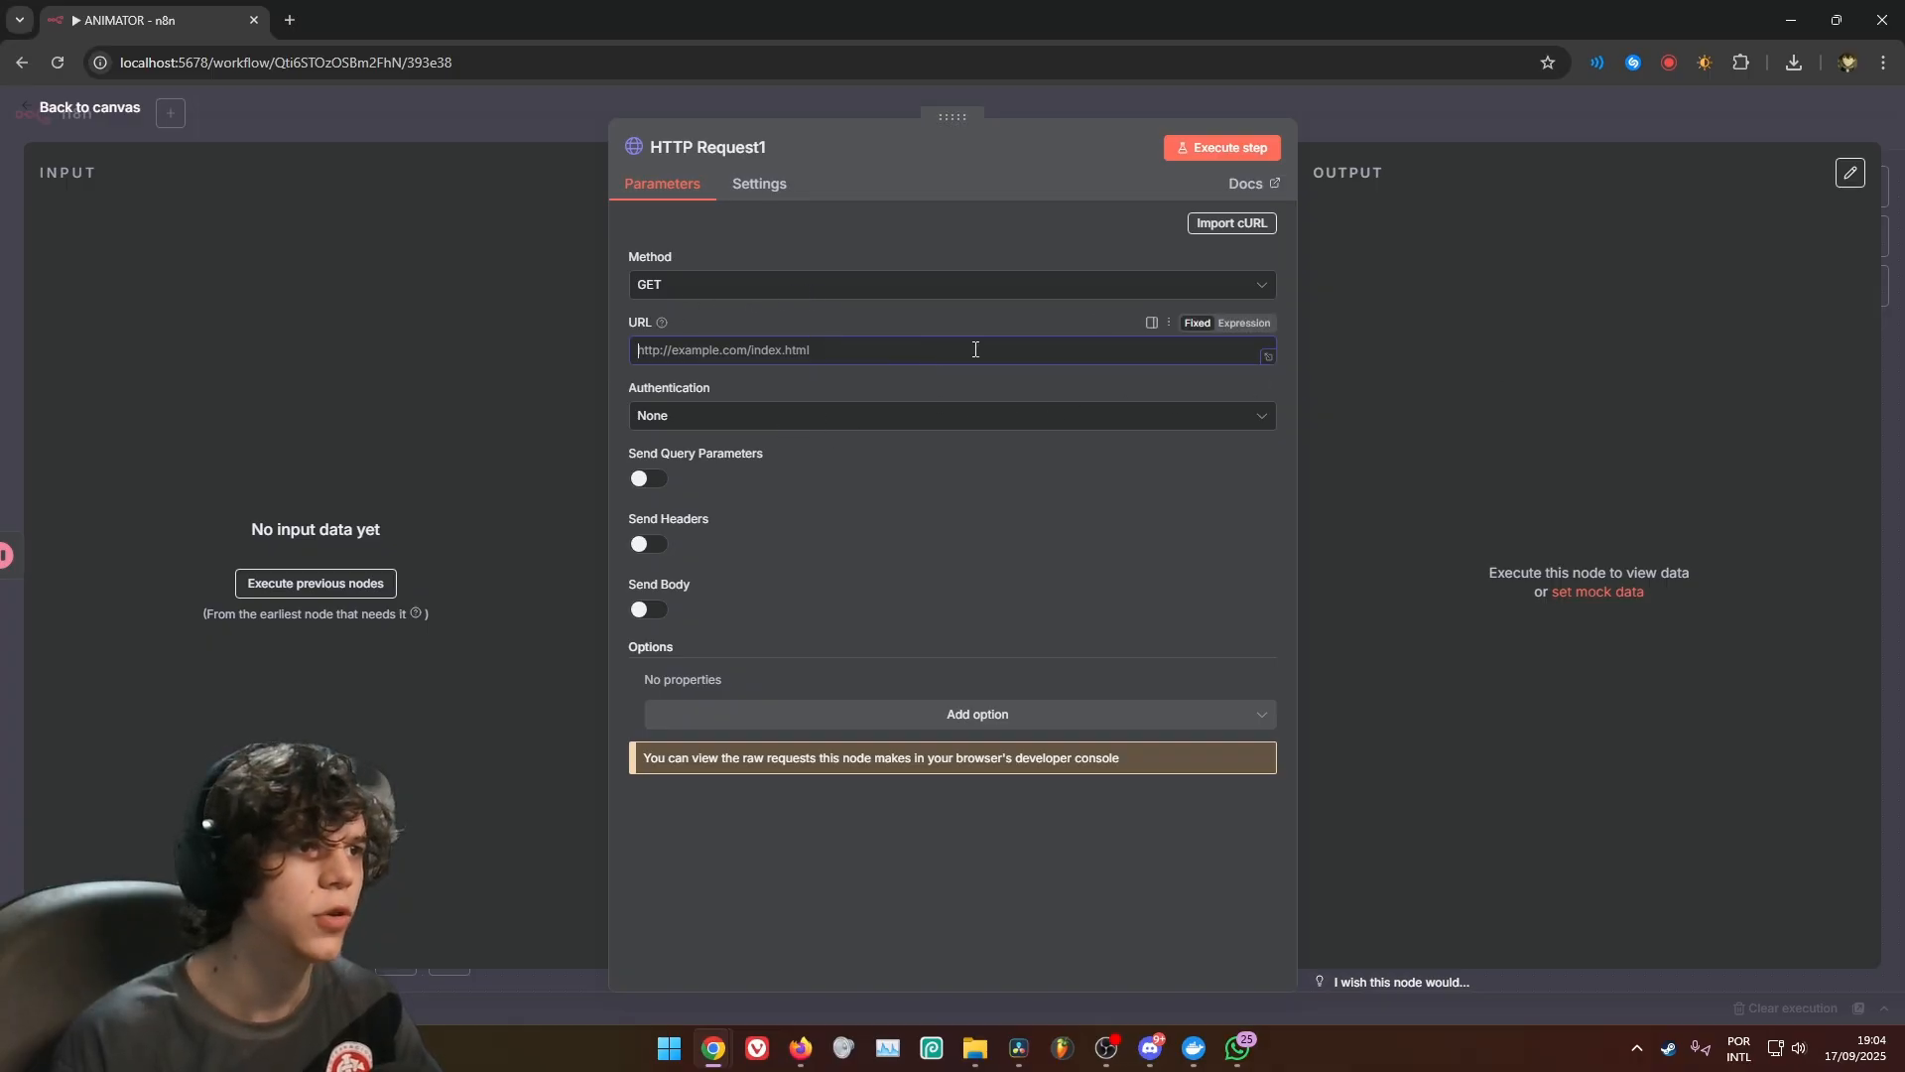
type("{{ $json.status_url }}")
left_click(1488, 117)
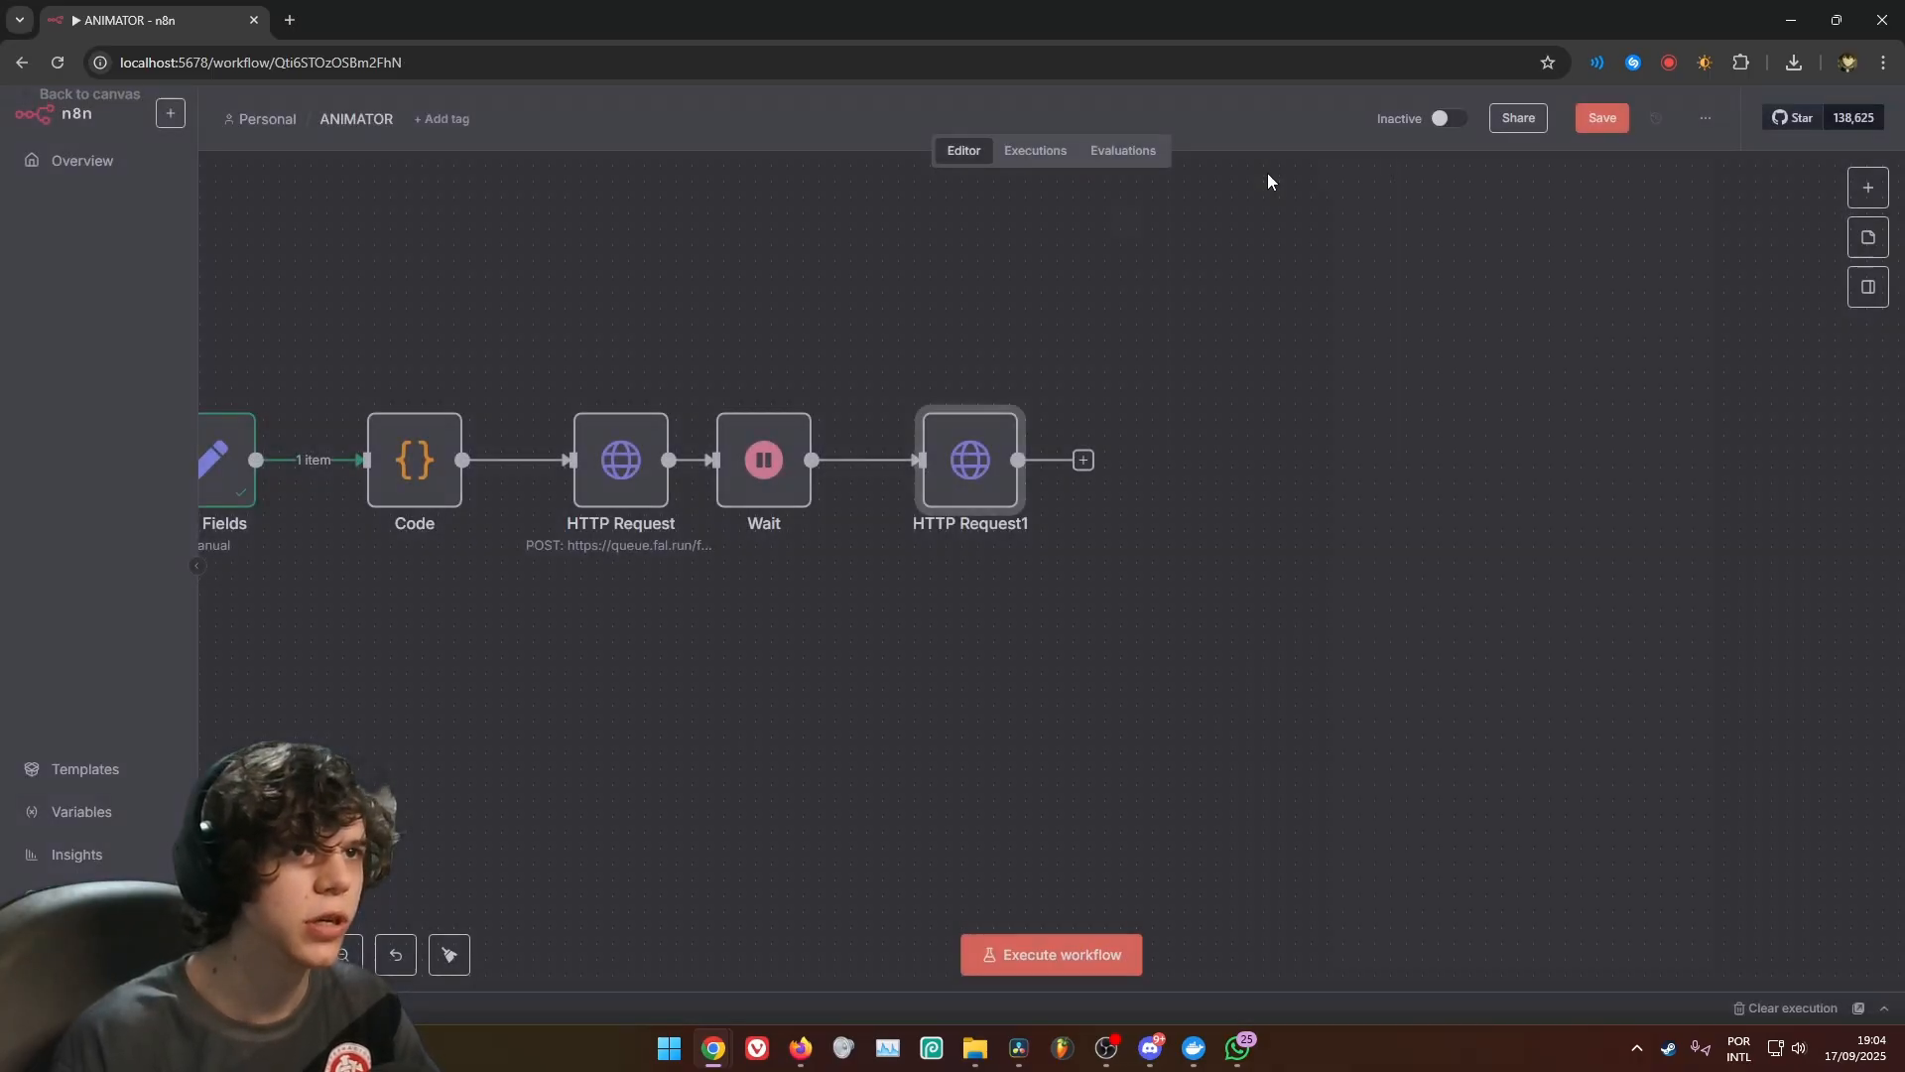
Review the queue URL in the first HTTP Request node and the status_url expression in HTTP Request1
double_click(615, 468)
left_click_drag(934, 360, 636, 368)
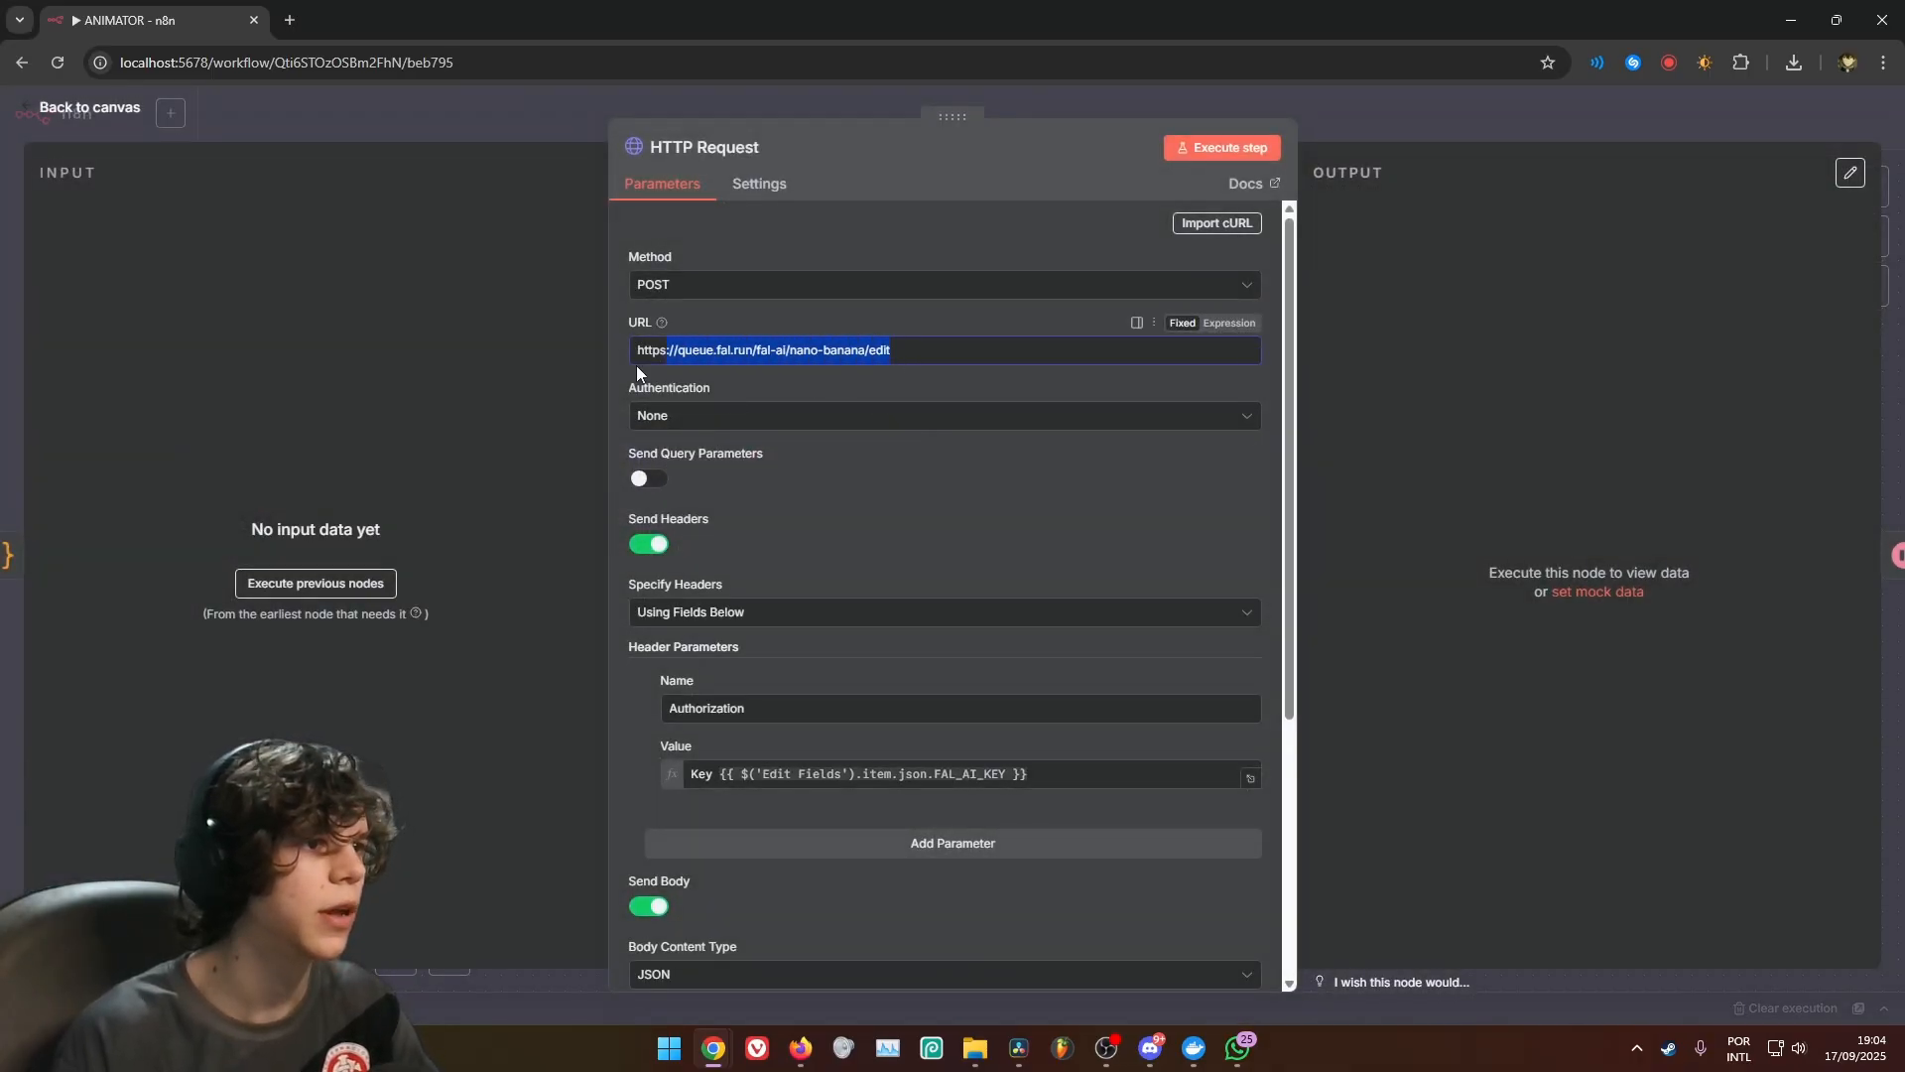
left_click(1021, 324)
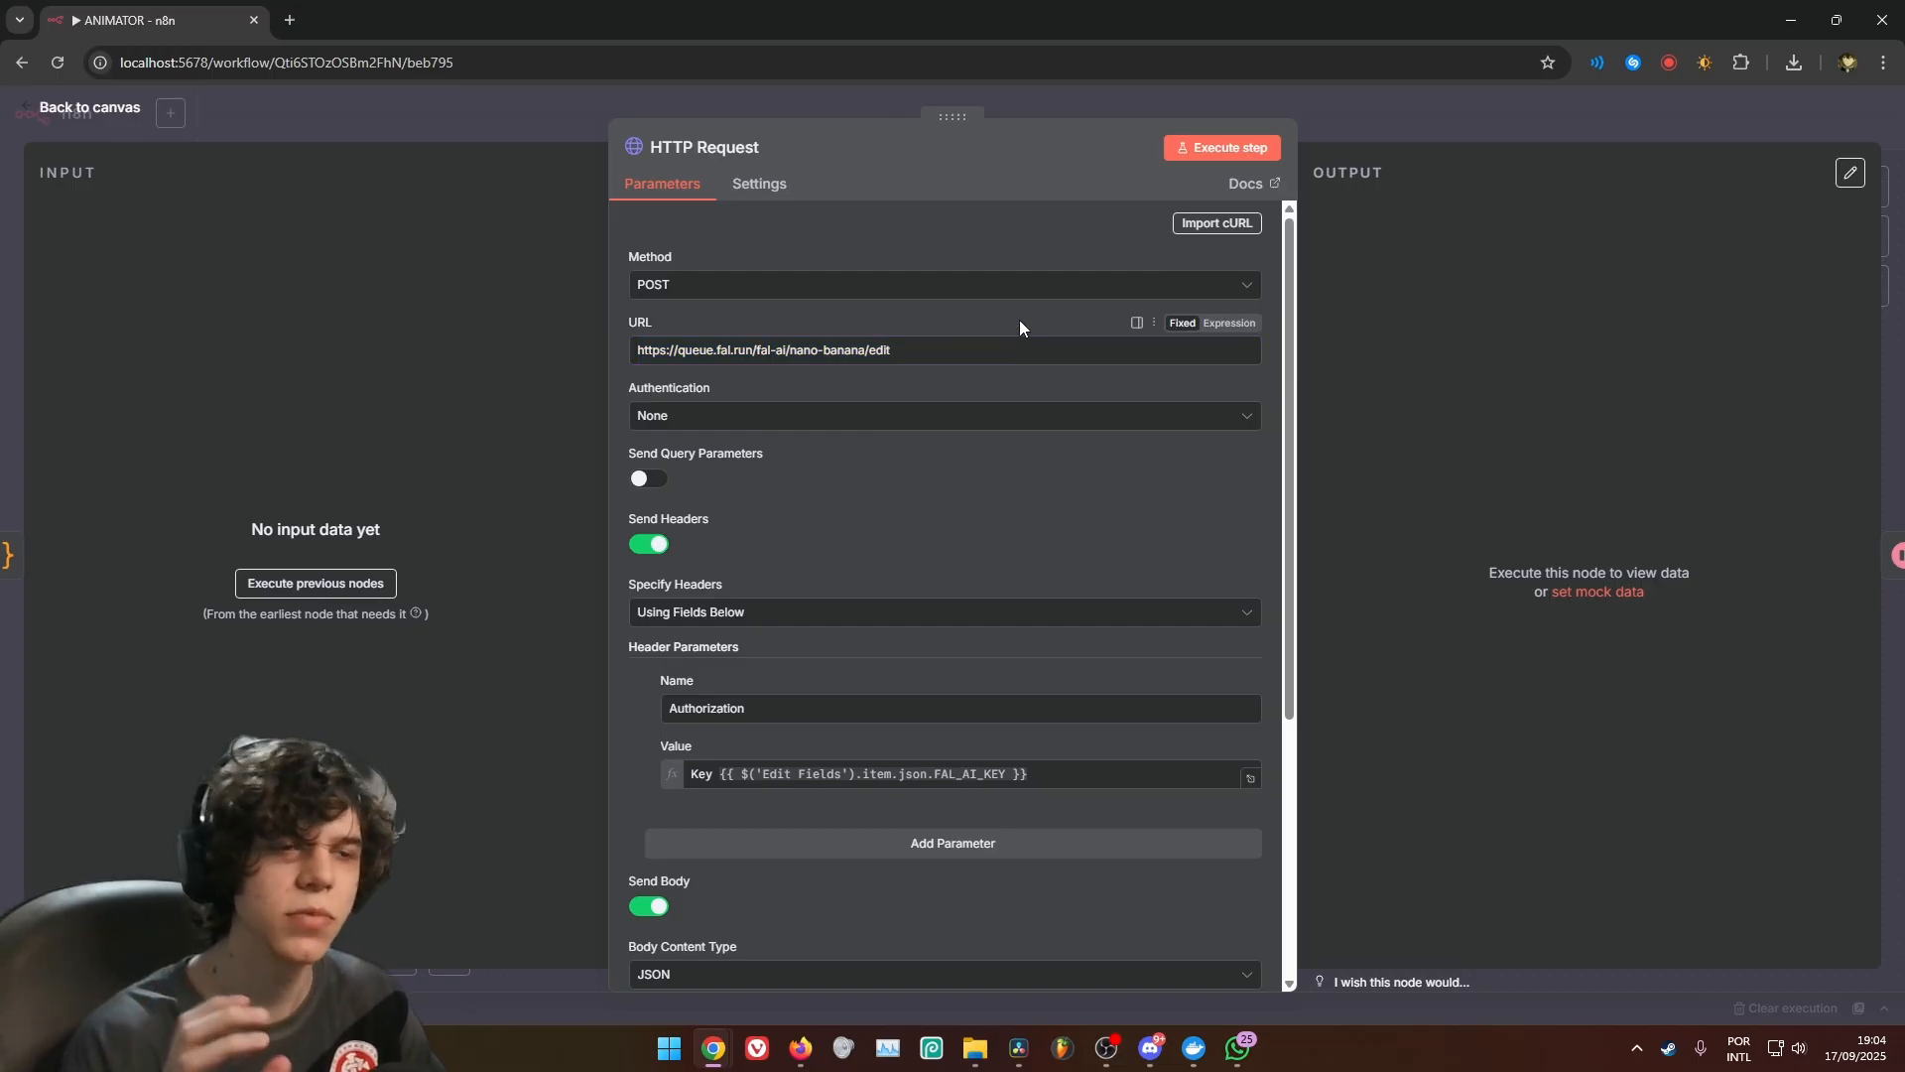
left_click(1463, 135)
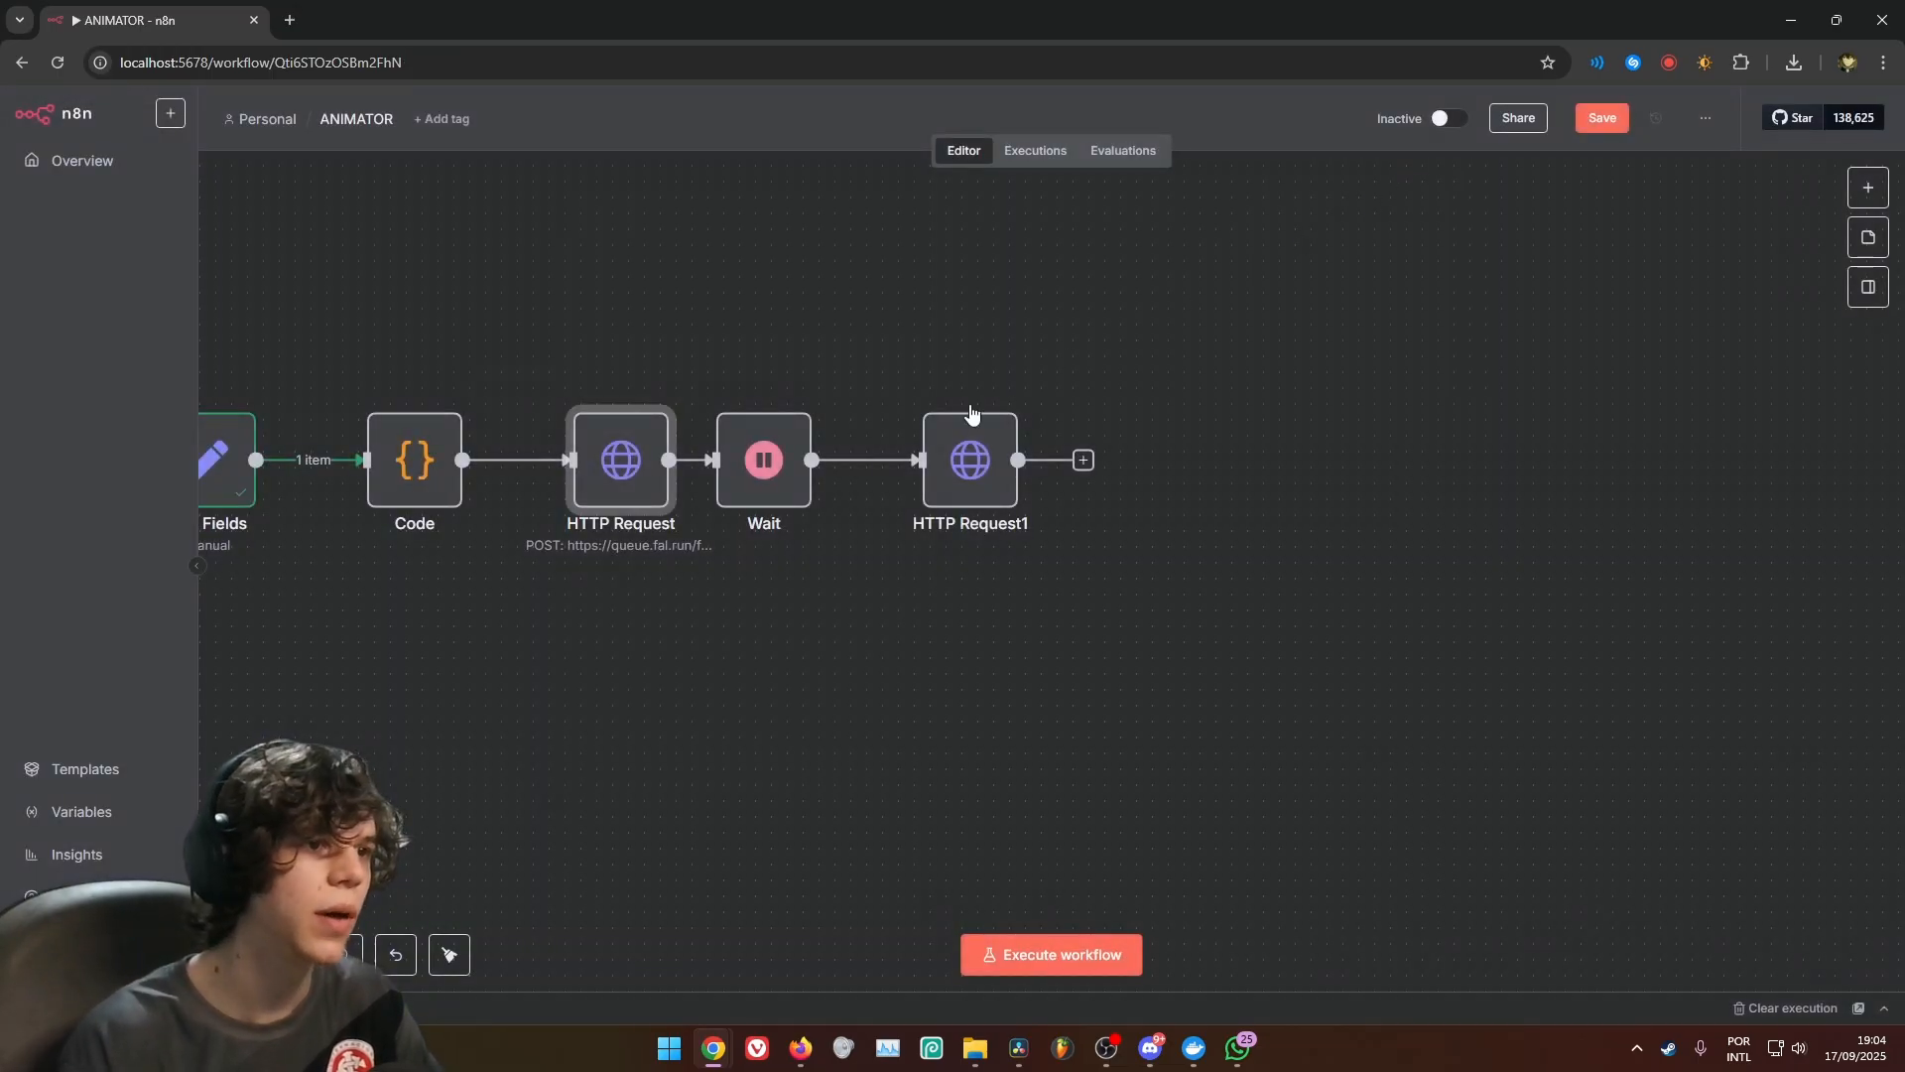
double_click(950, 444)
mouse_move(823, 354)
left_mouse_down()
mouse_move(710, 358)
mouse_move(819, 354)
left_mouse_up()
left_click(658, 354)
left_click(986, 530)
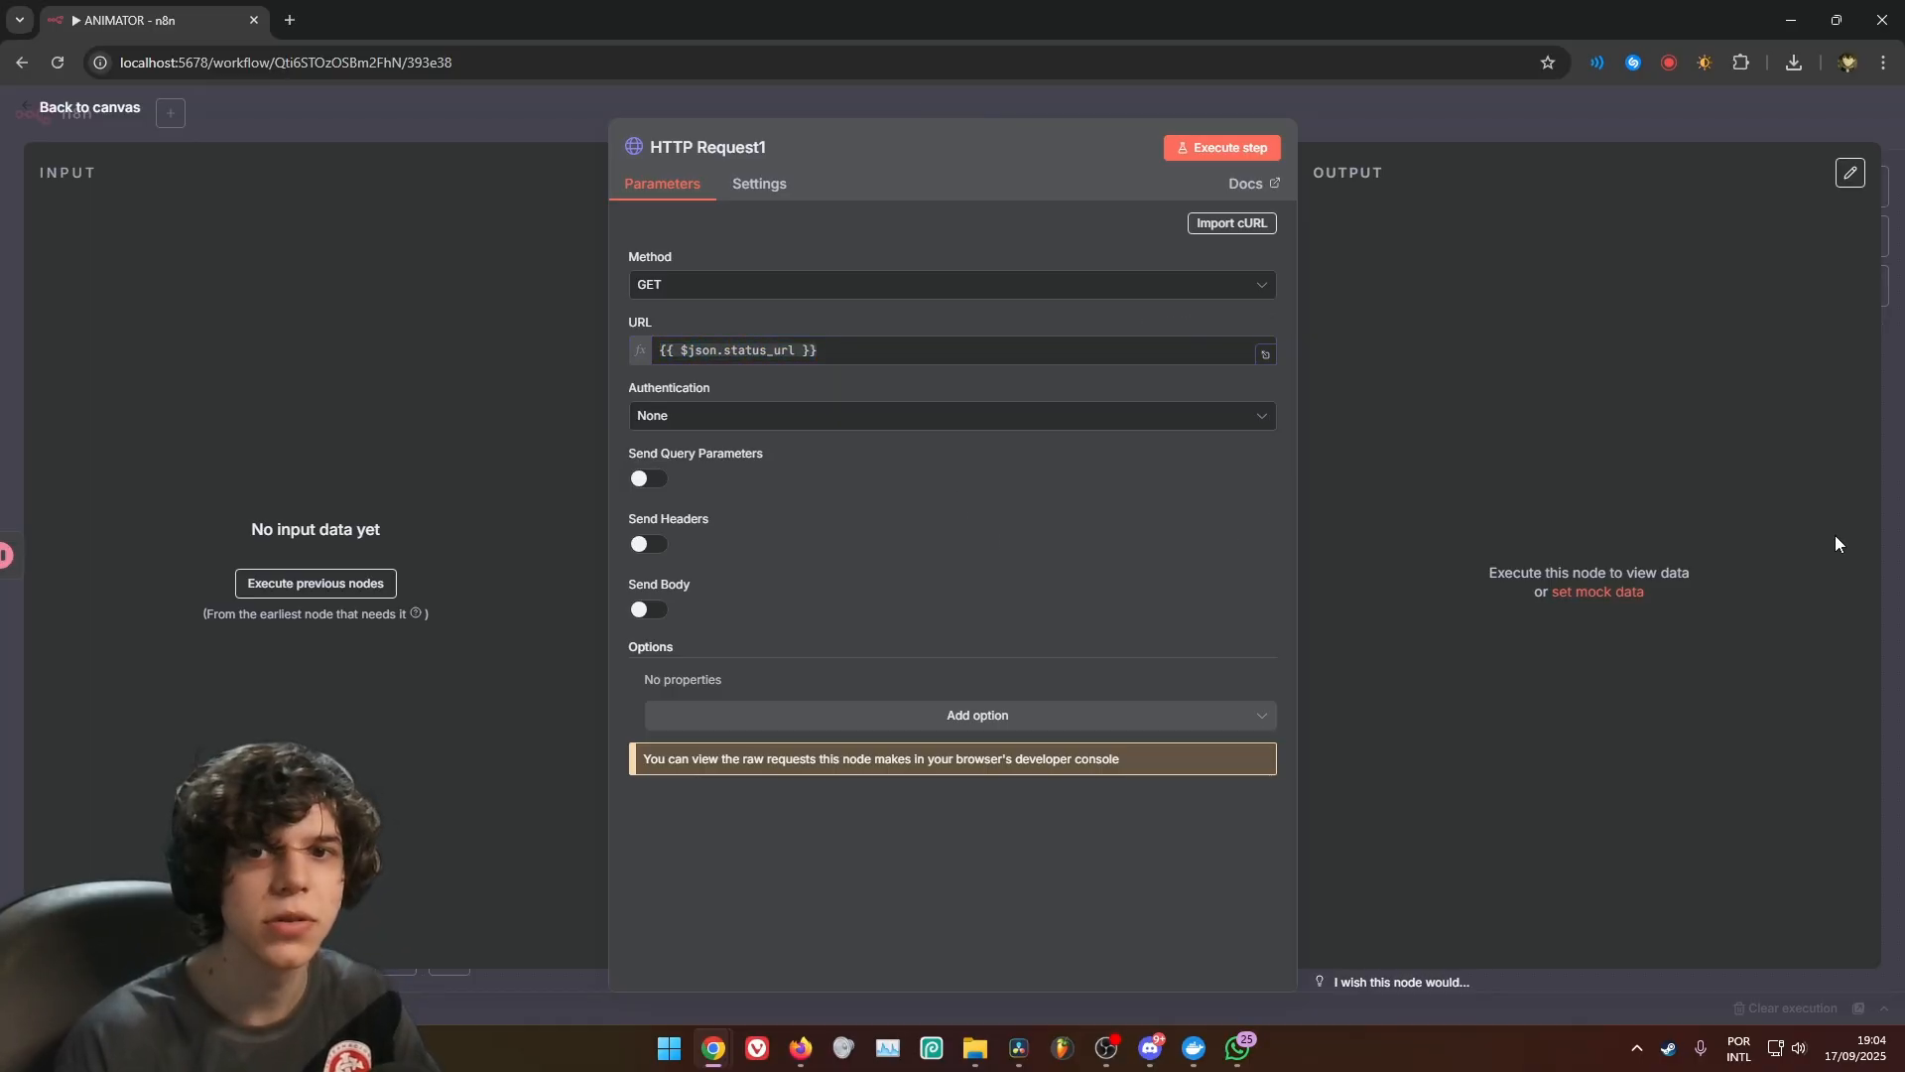
Enable sending headers in HTTP Request1 and name the header parameter Authorization
left_click(650, 545)
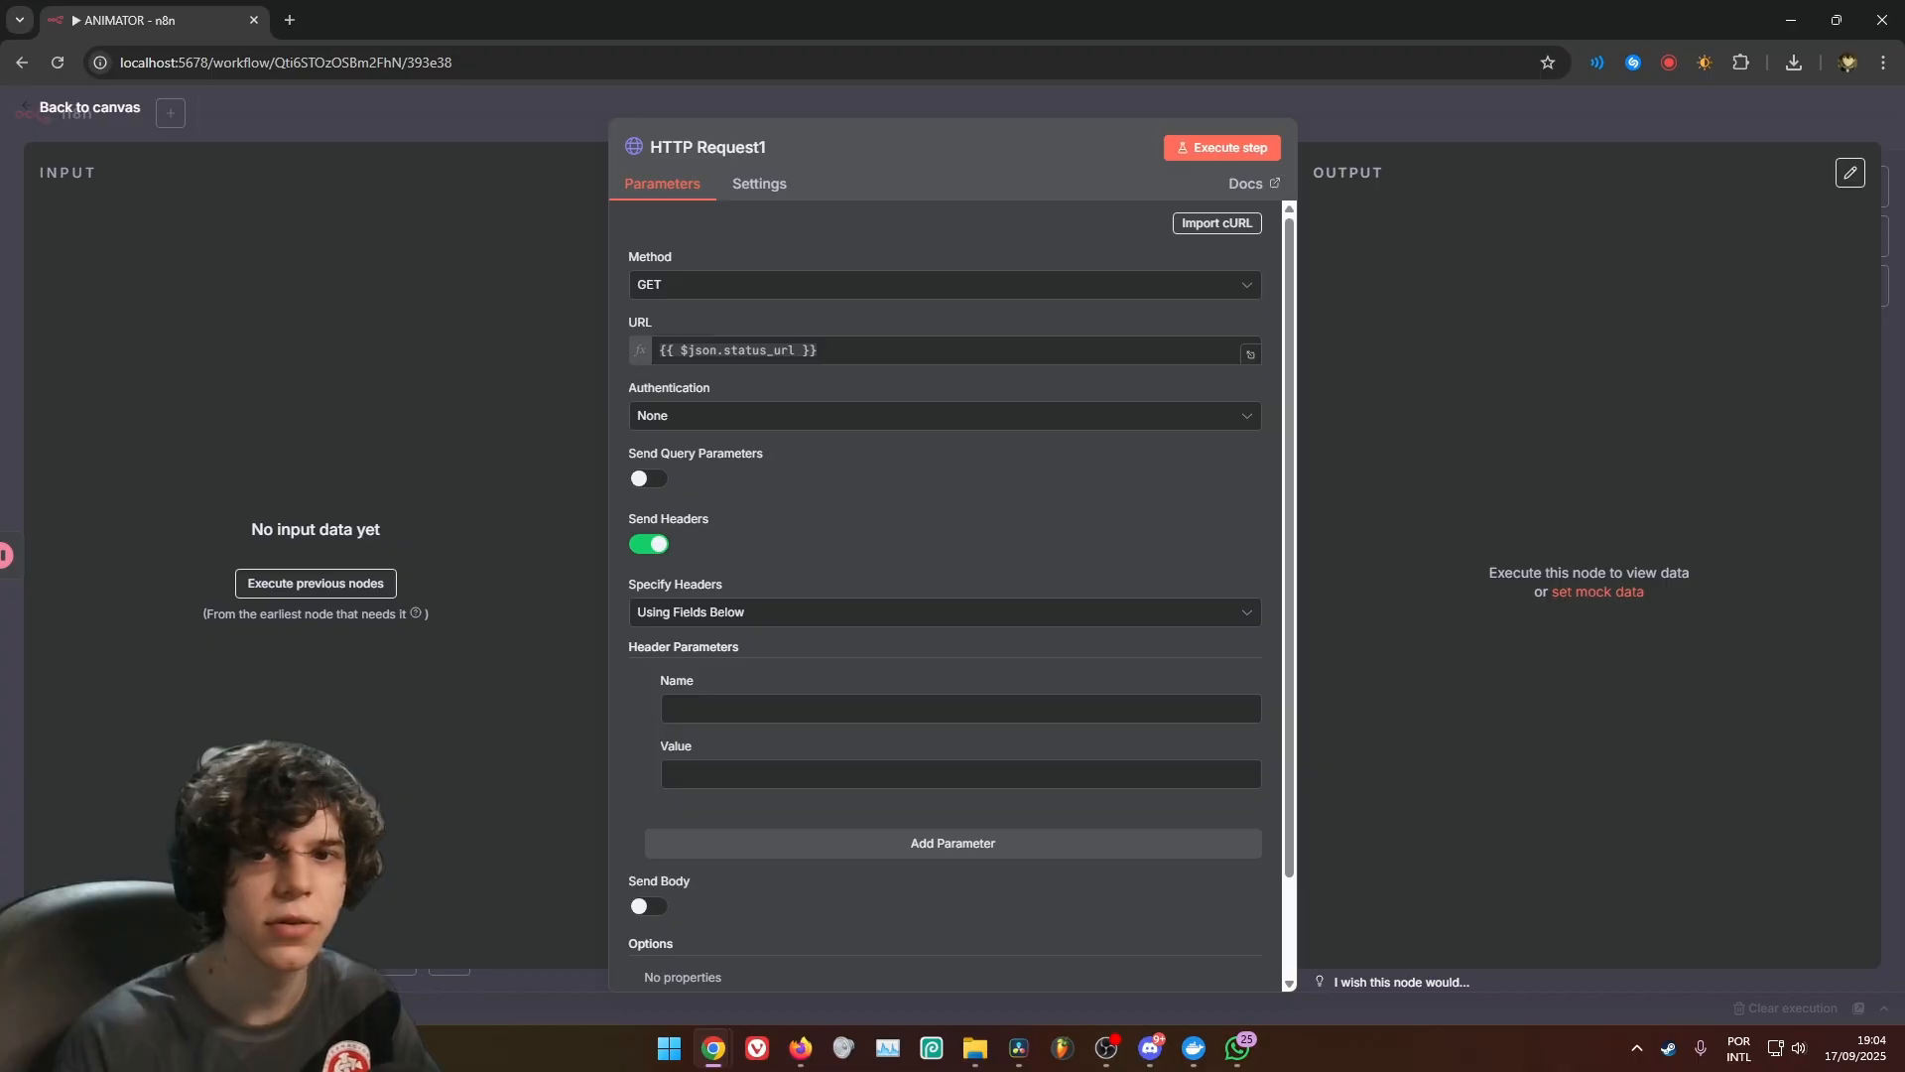
left_click(850, 708)
type("Authorization")
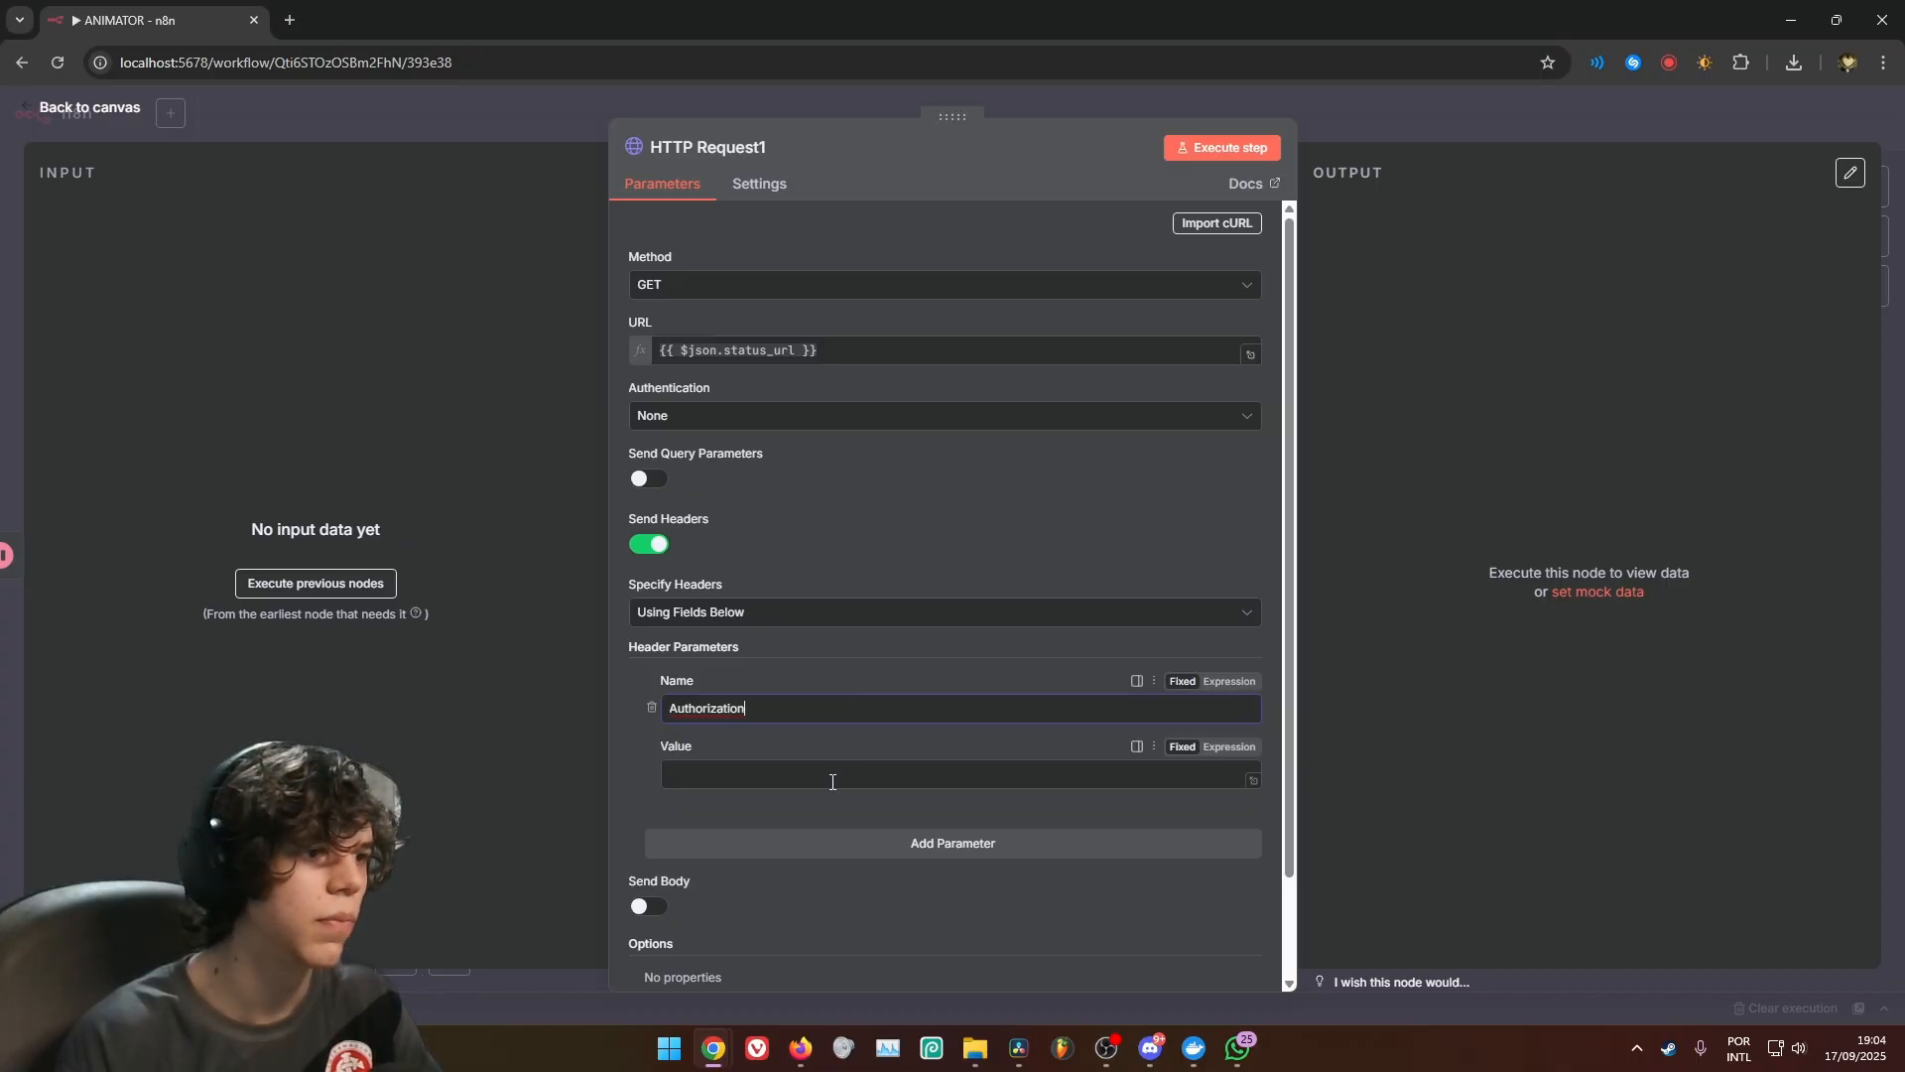
Copy the Authorization value with the FAL_AI_KEY expression from the first HTTP Request node into HTTP Request1's header value
left_click(835, 777)
left_click(1358, 121)
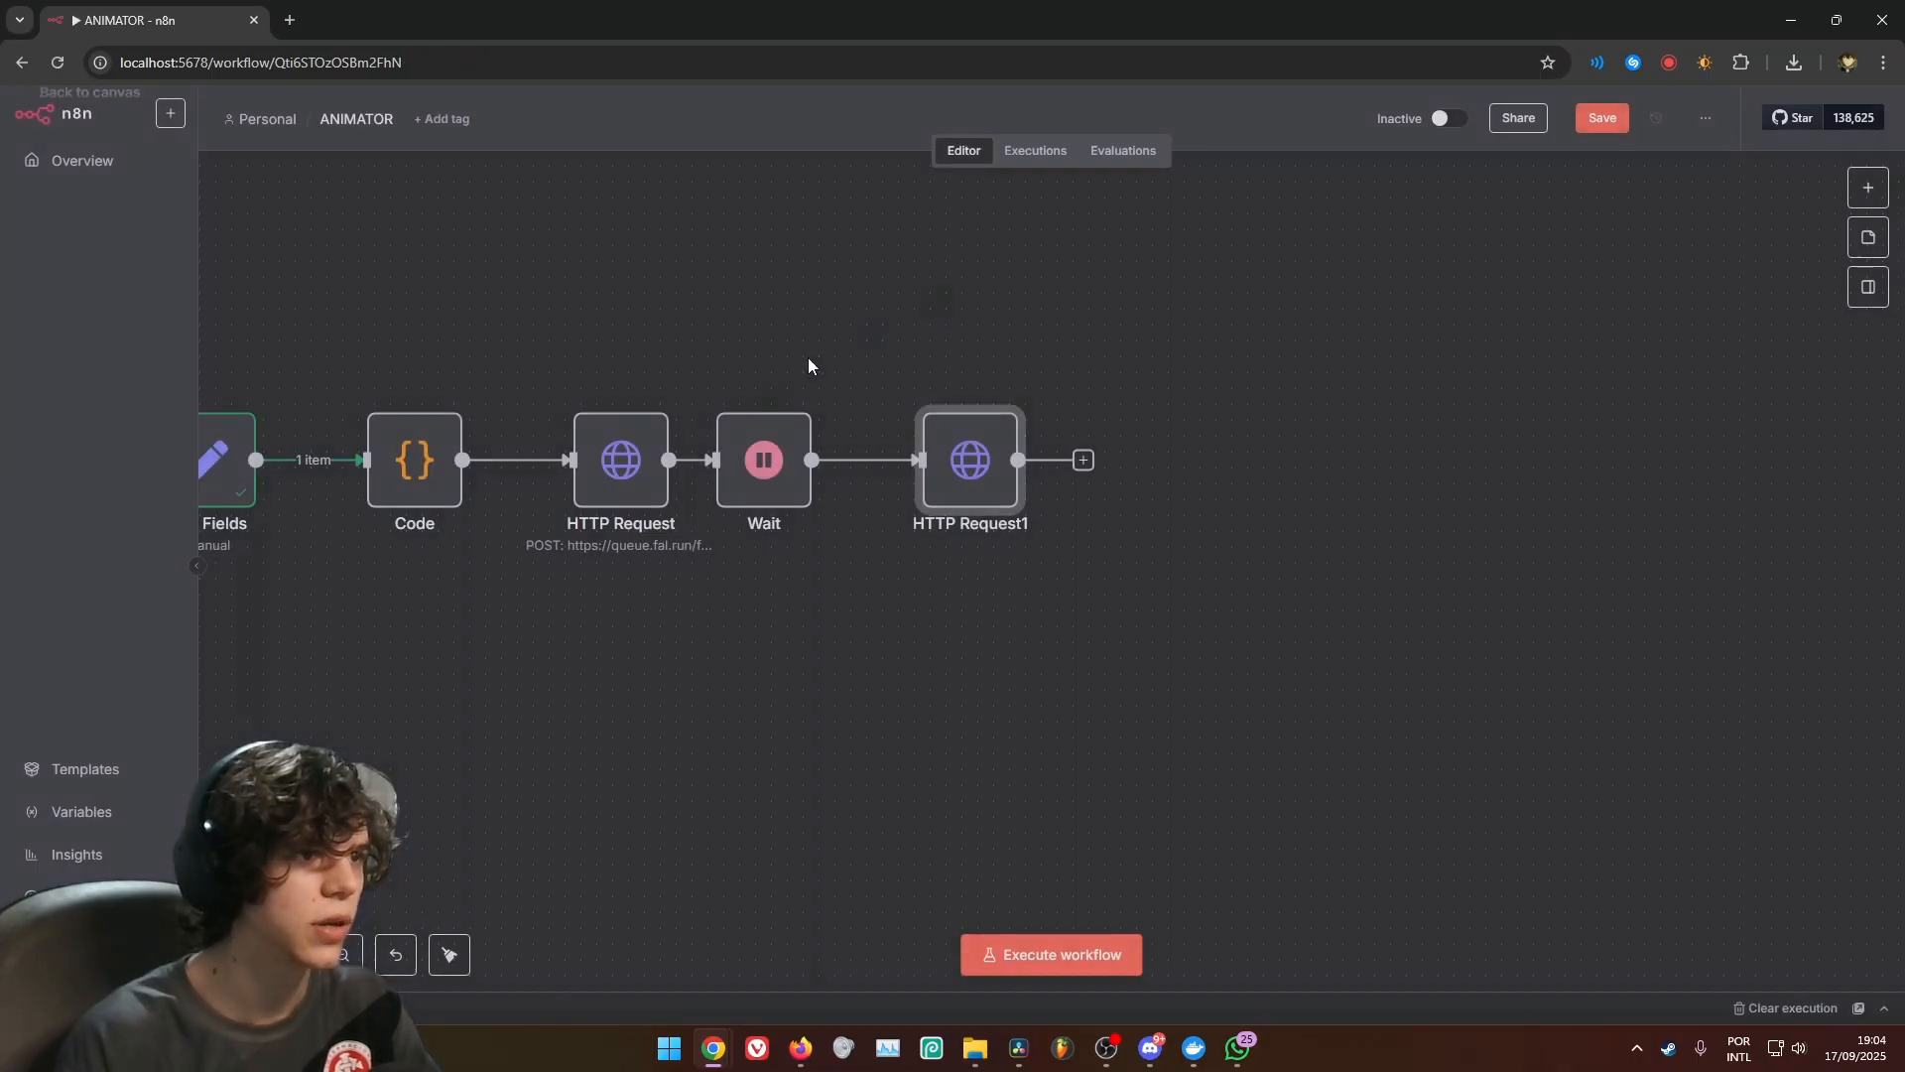
double_click(612, 499)
left_click(881, 776)
key("ctrl+a")
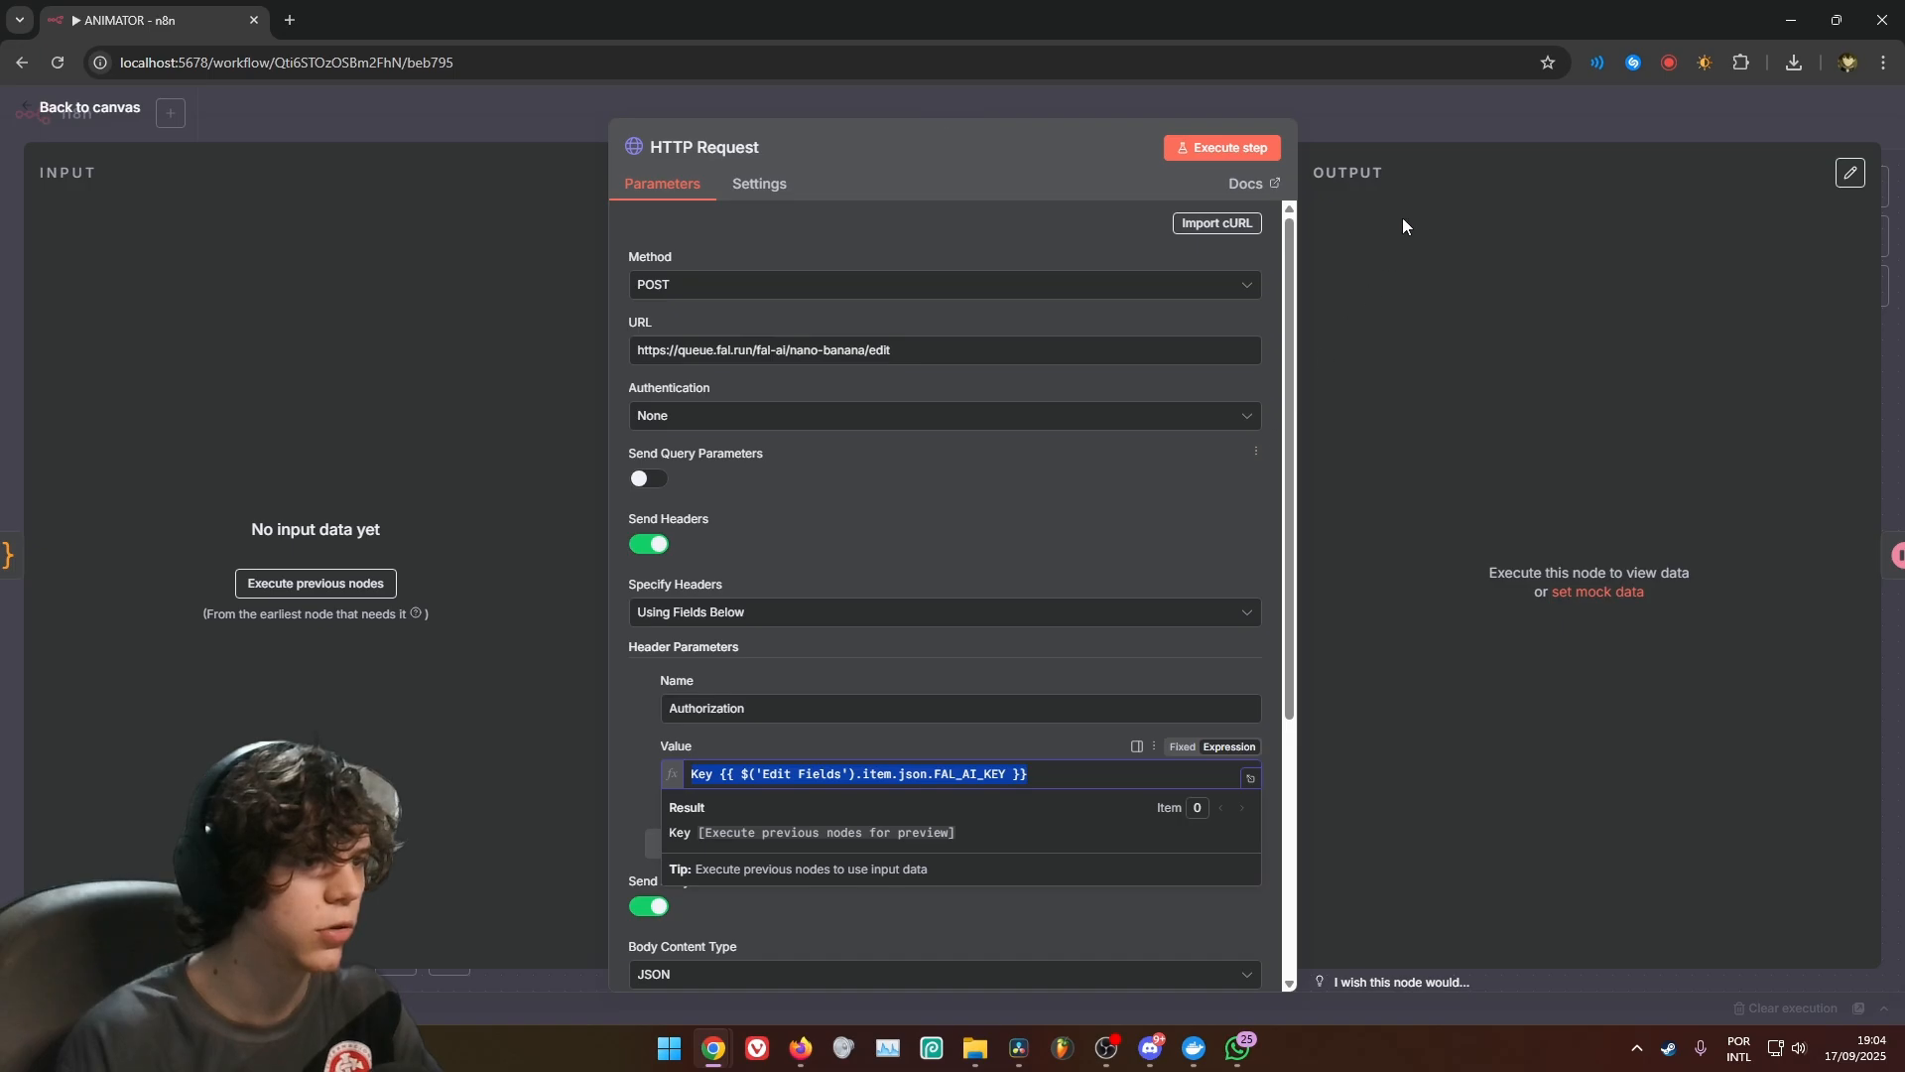
left_click(1474, 105)
double_click(940, 480)
left_click(903, 764)
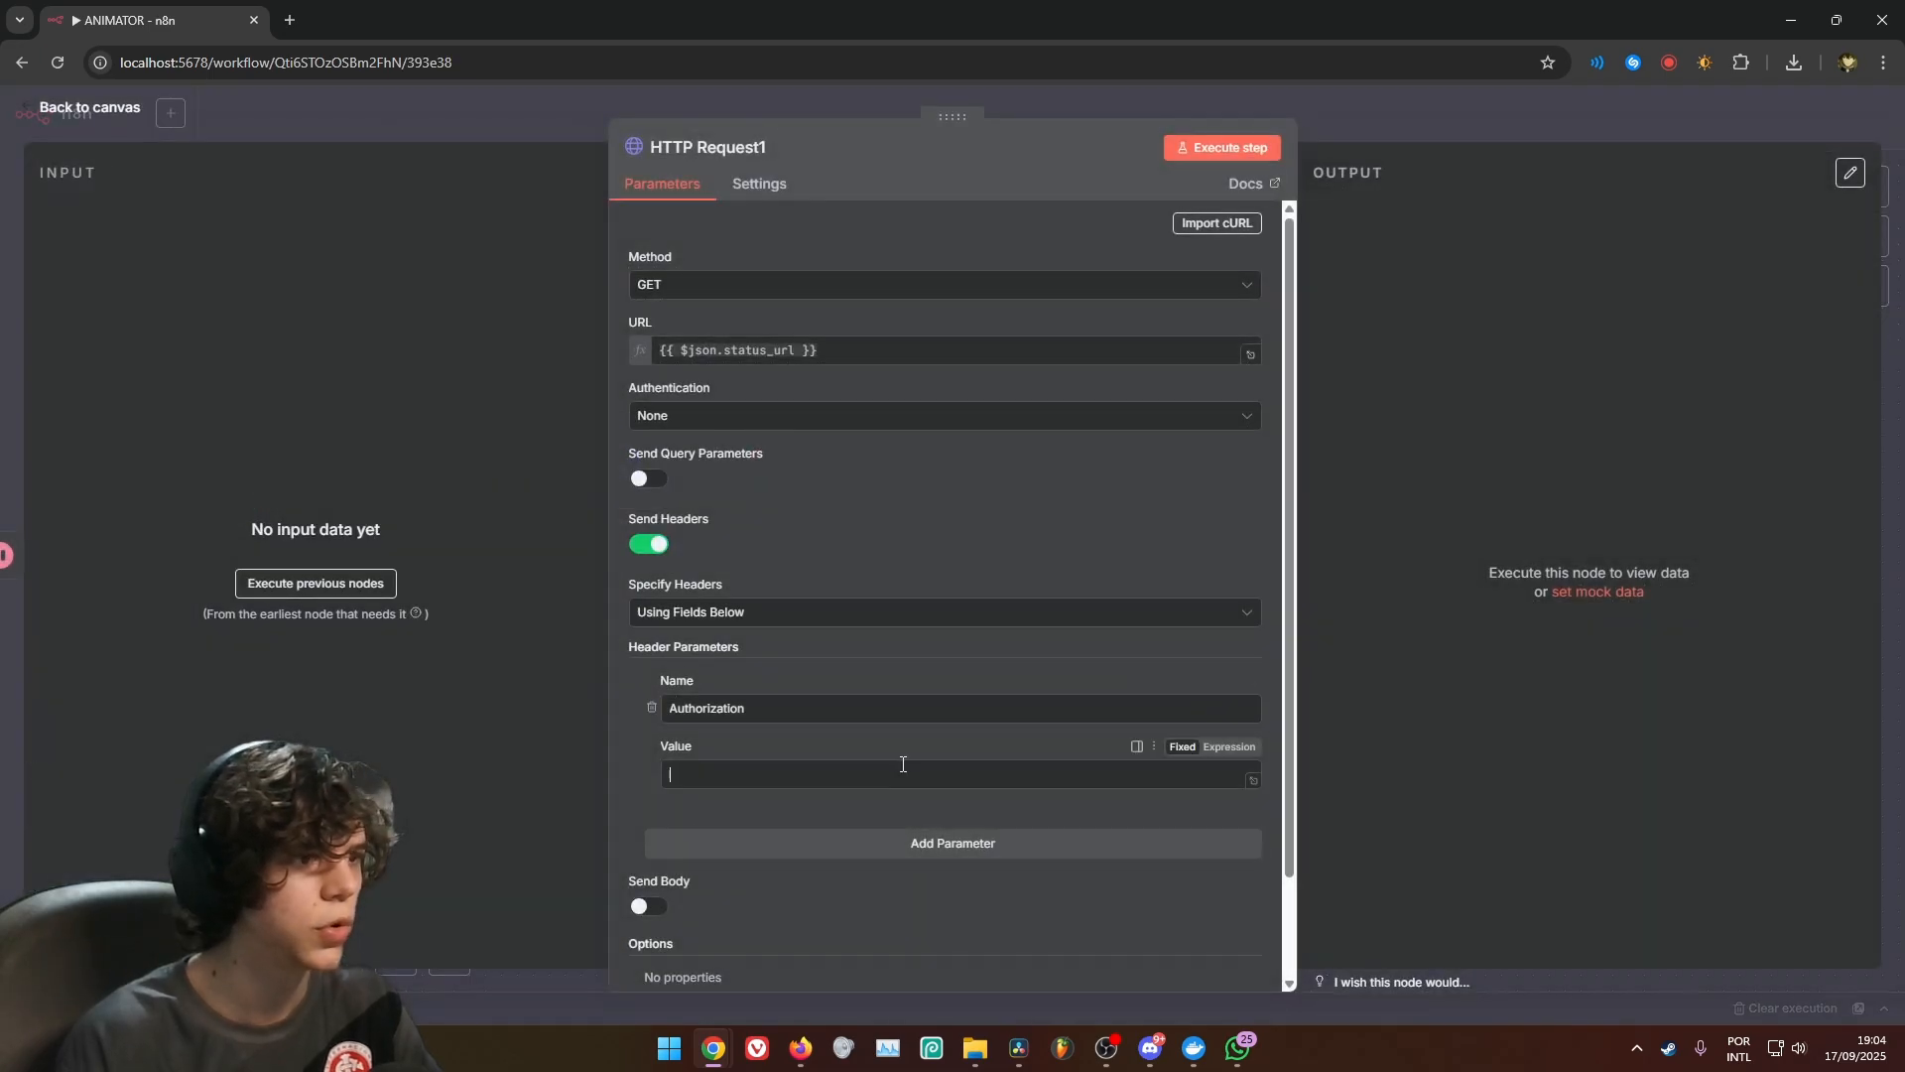
key("ctrl+v")
left_click(1467, 121)
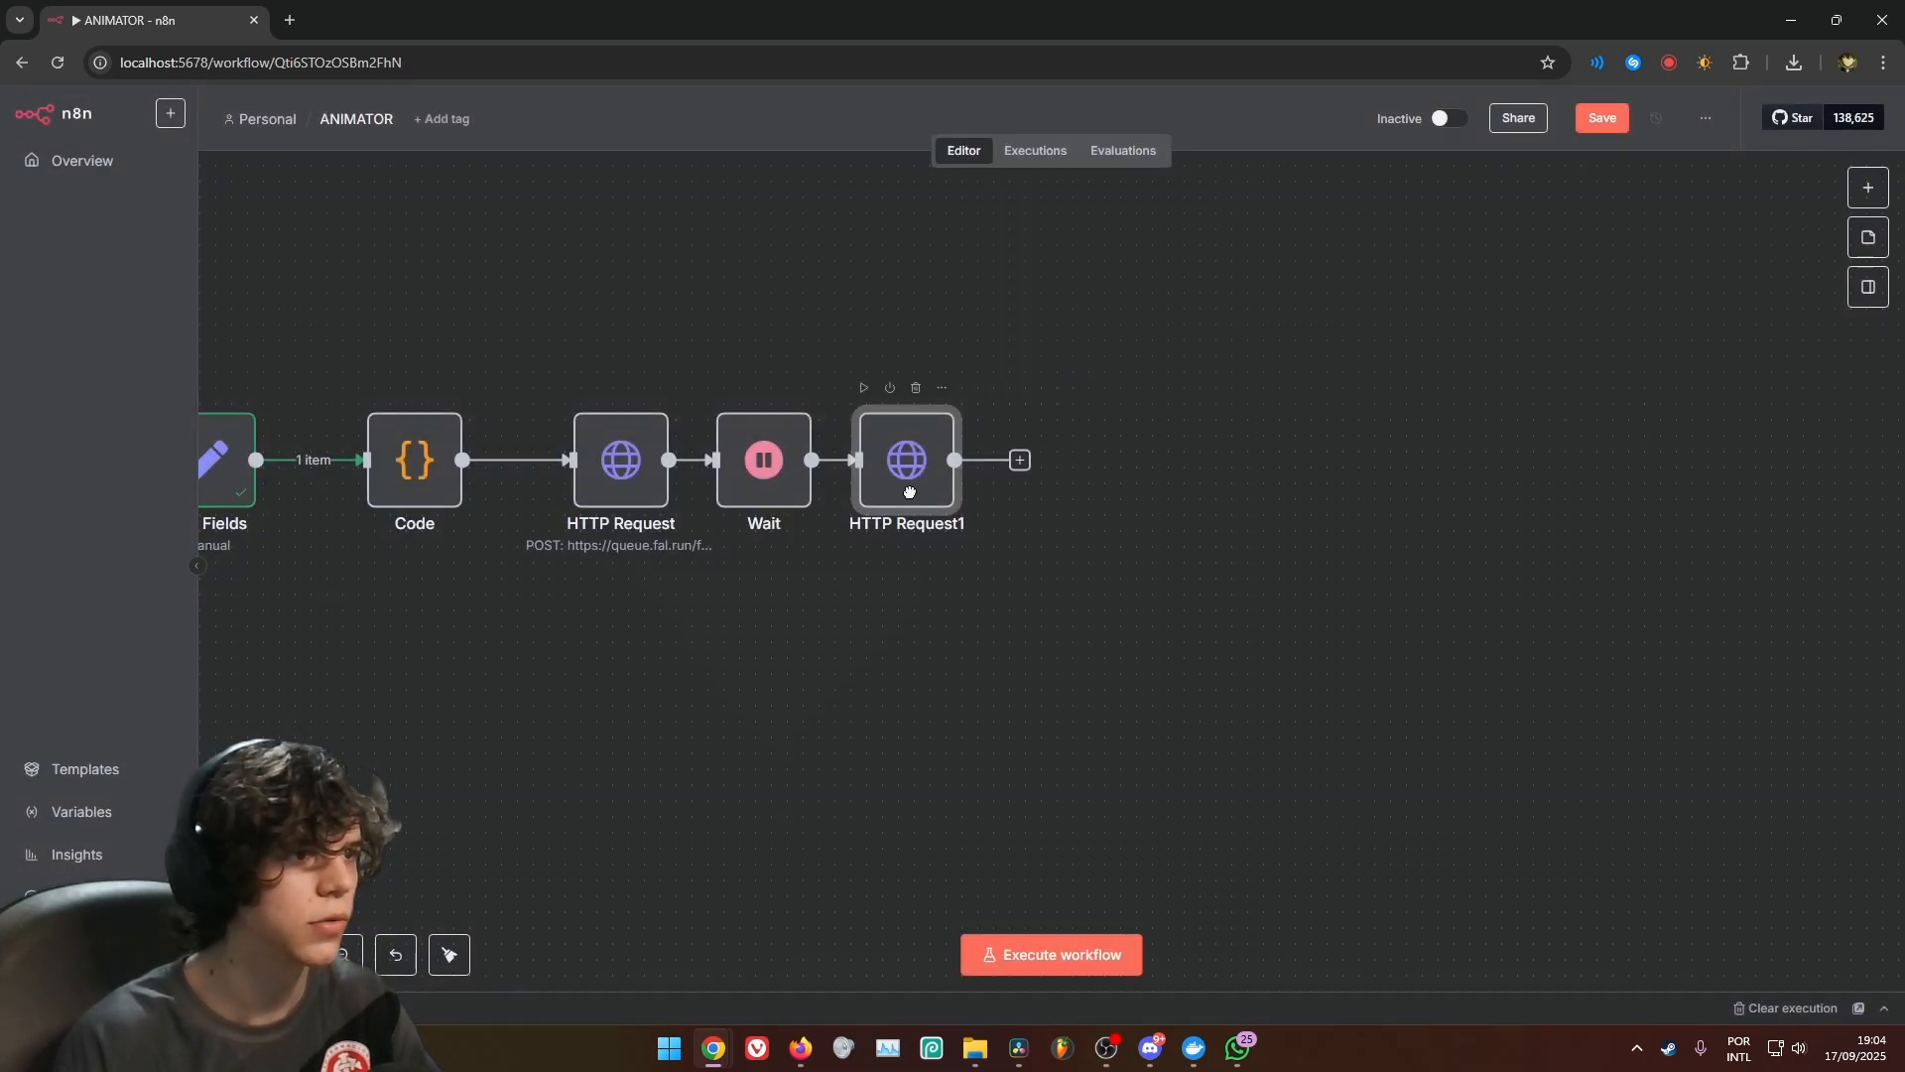
Move the HTTP Request, Wait and HTTP Request1 nodes closer together in the chain after Code
left_click_drag(625, 504, 562, 504)
left_click_drag(767, 484, 704, 480)
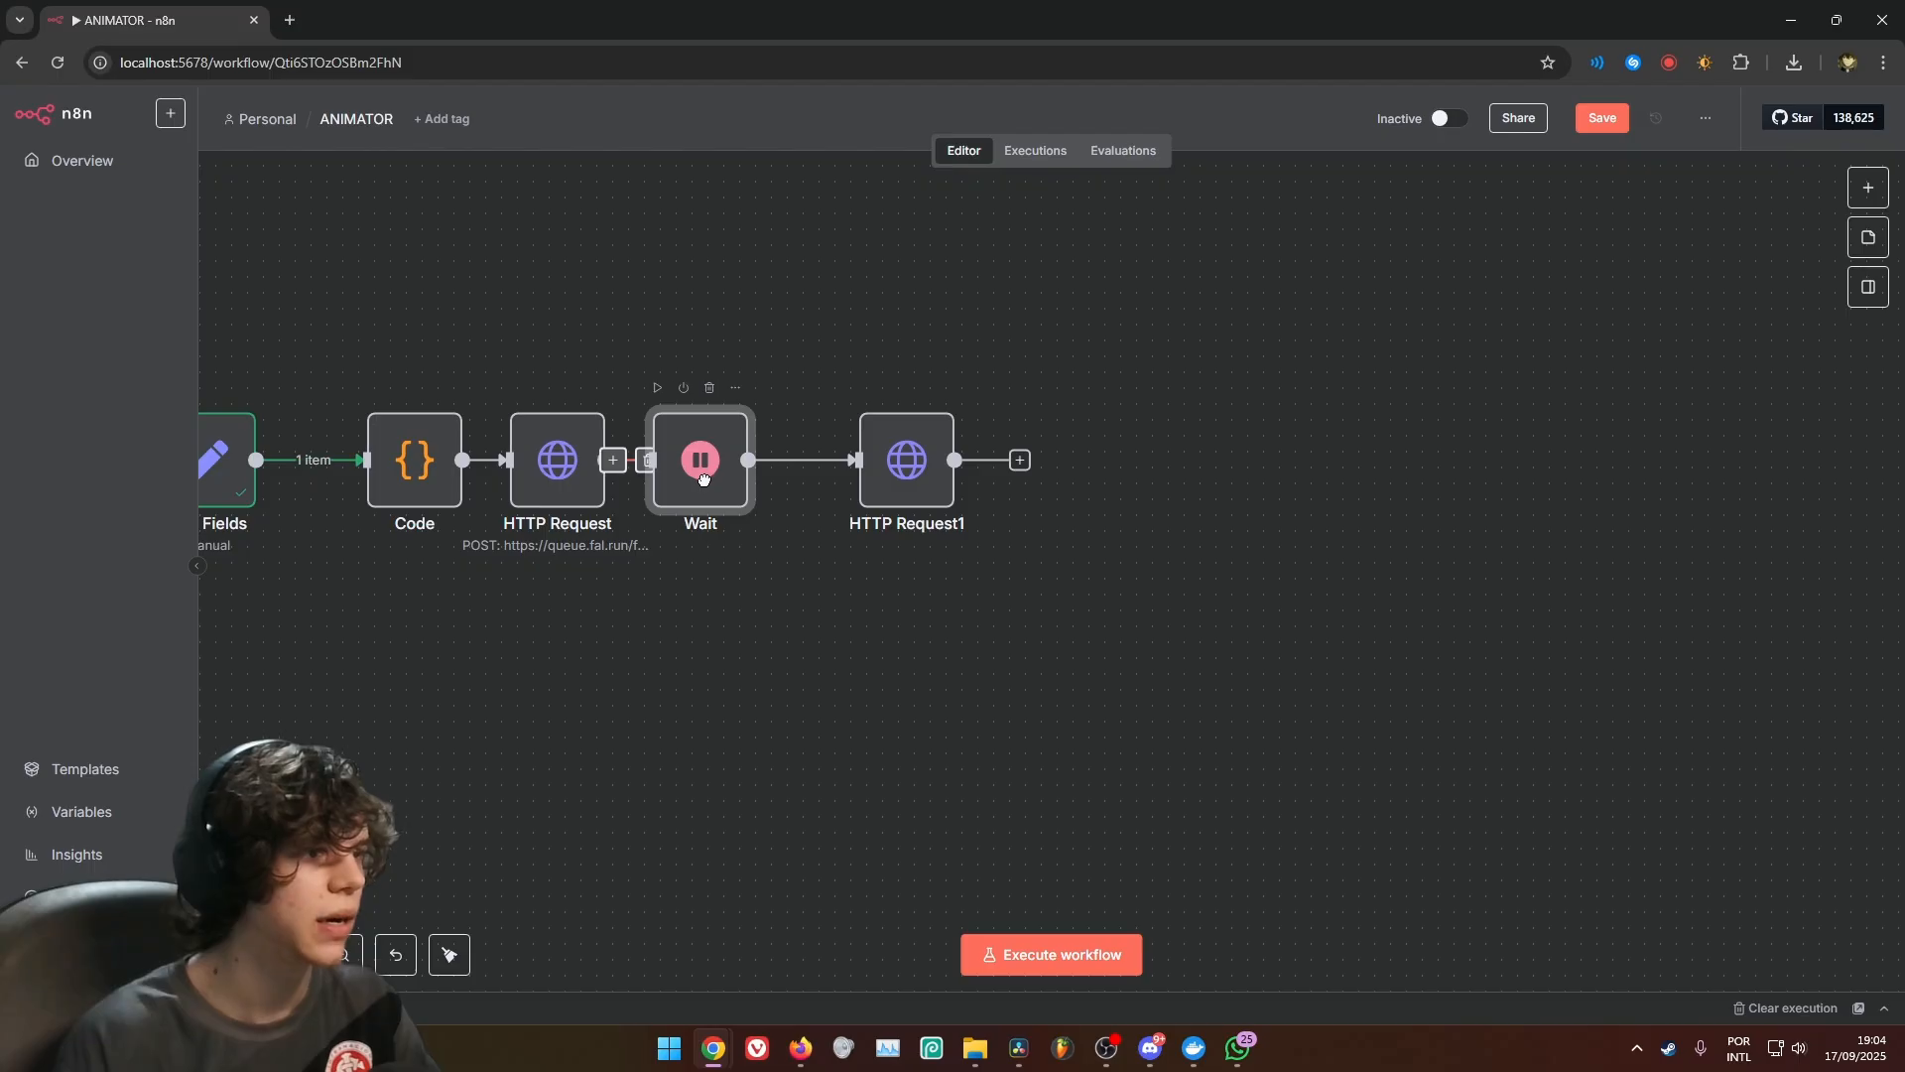
left_click_drag(886, 477, 823, 477)
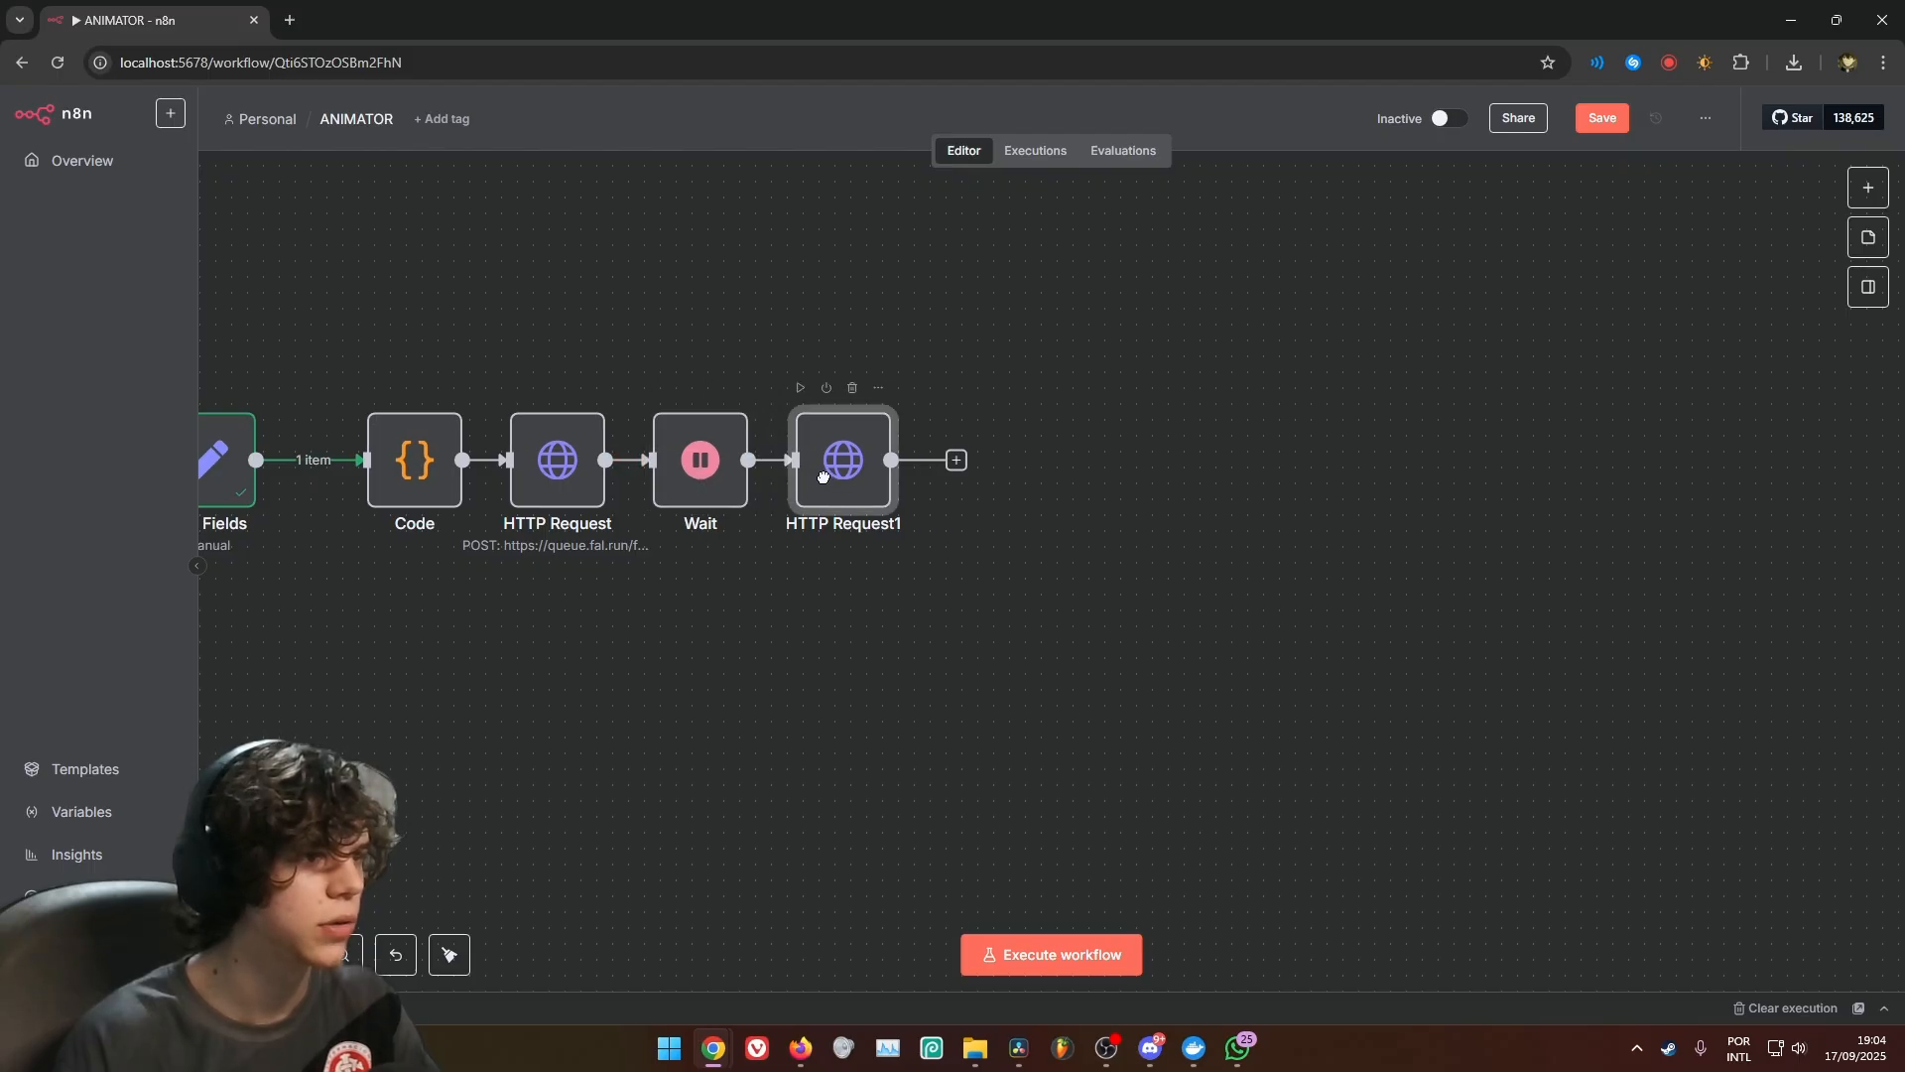
key("1")
Enable Retry On Fail for both the HTTP Request and HTTP Request1 nodes
double_click(774, 554)
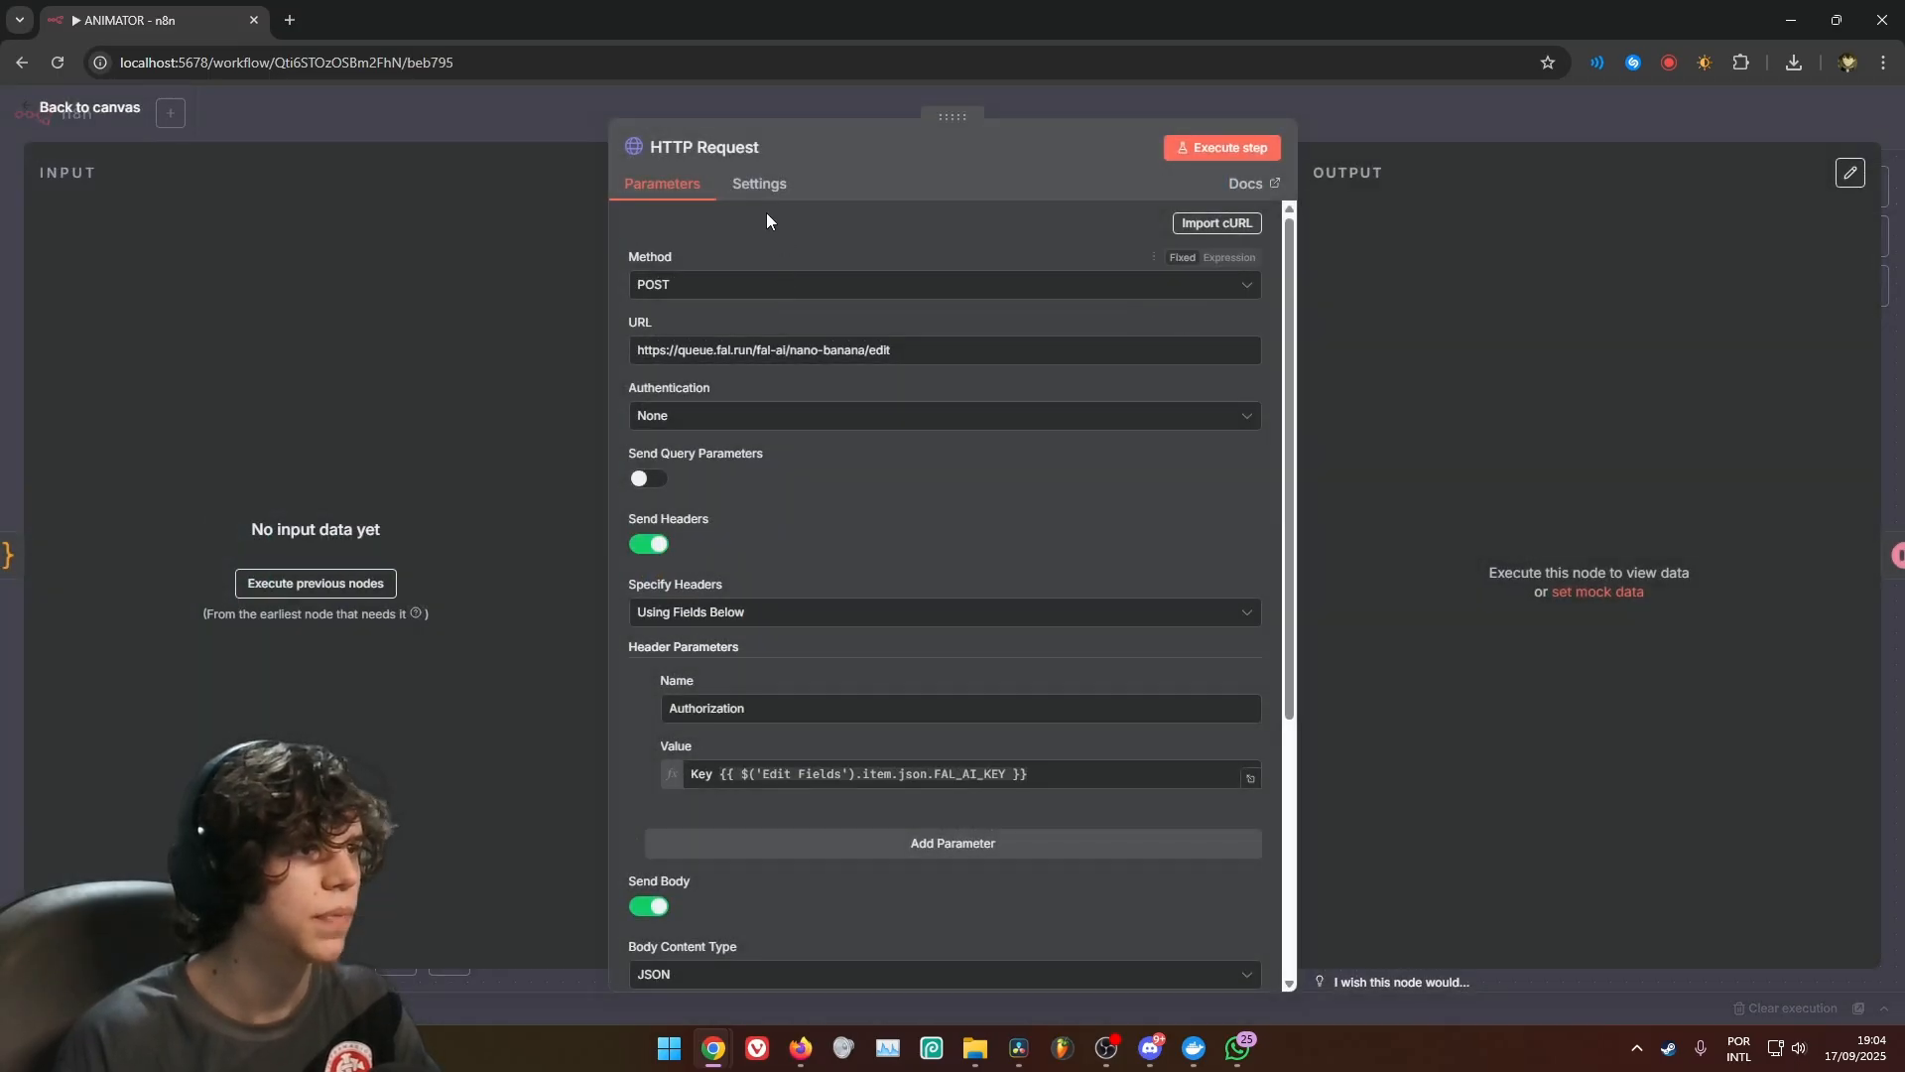
left_click(760, 186)
left_click(643, 441)
key("Escape")
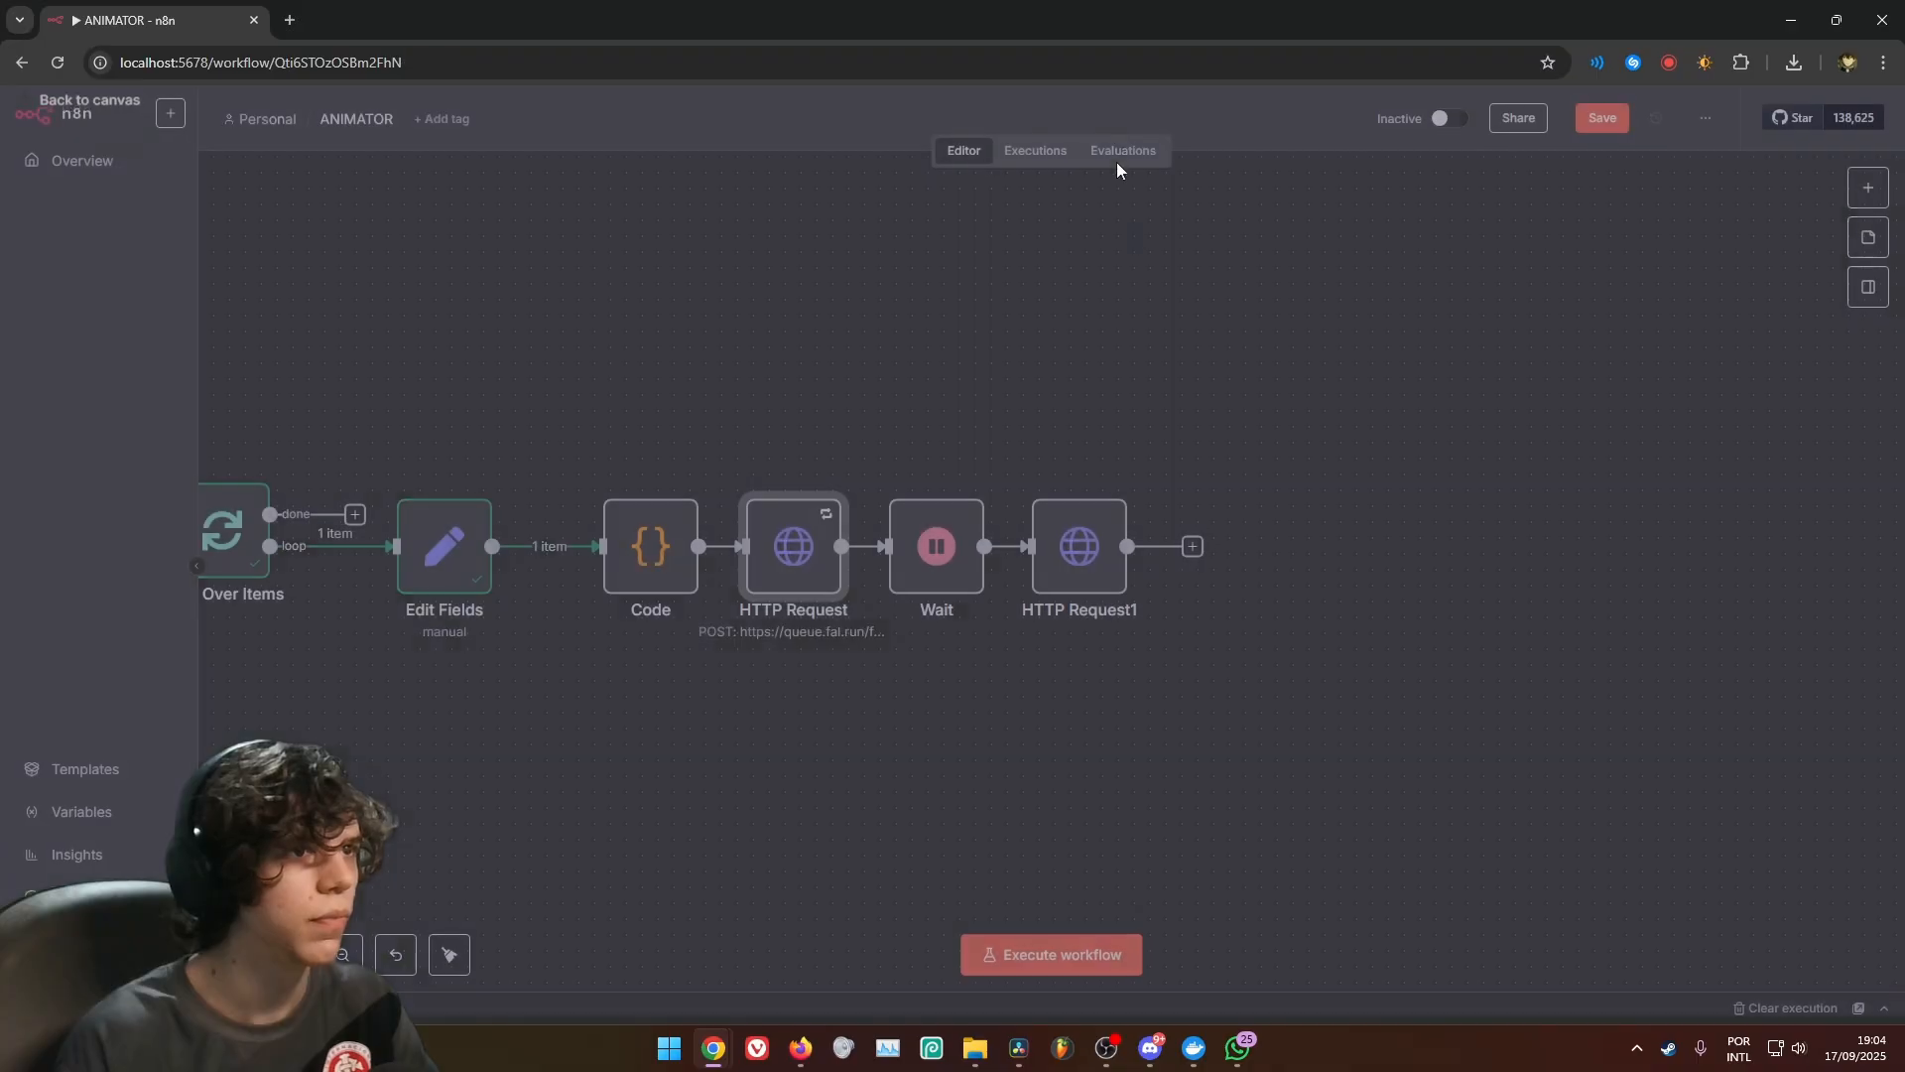
double_click(1080, 546)
left_click(761, 185)
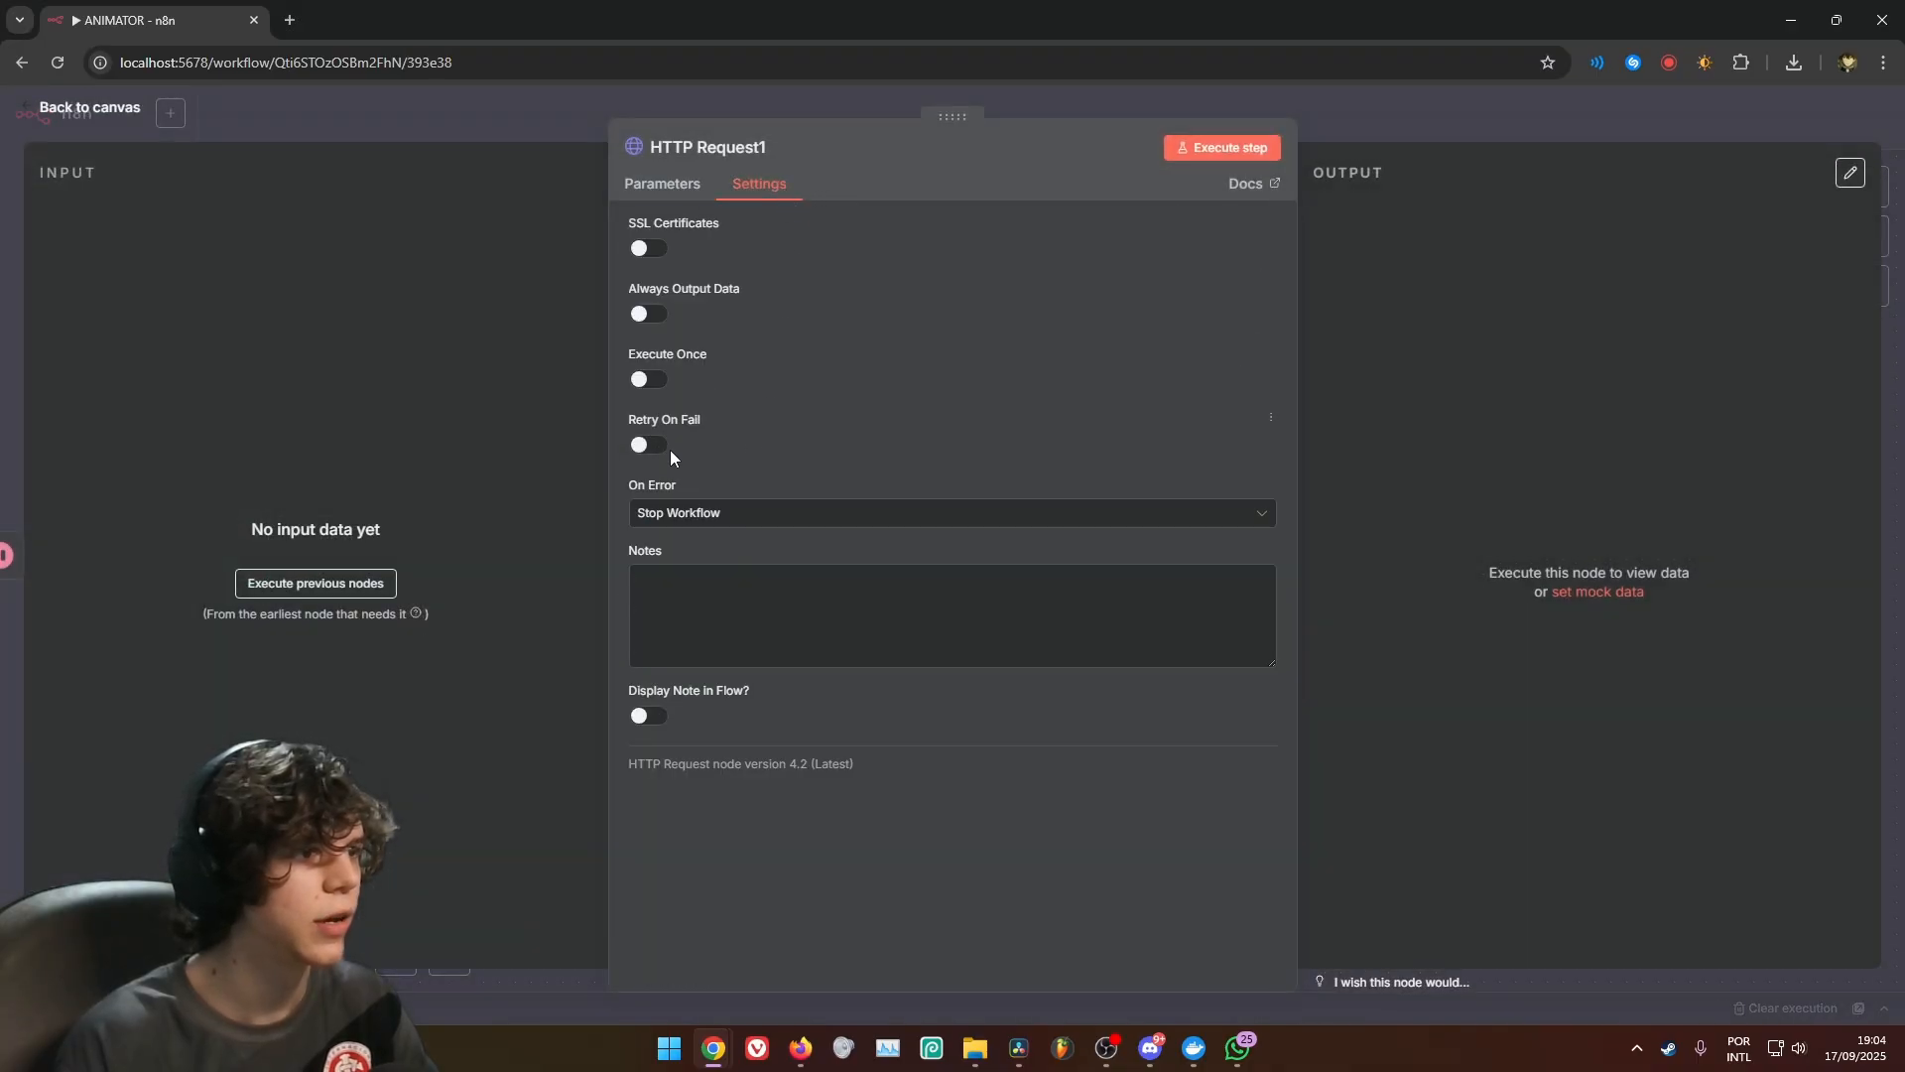
left_click(646, 445)
key("Escape")
Review the parameters of the first HTTP Request node and return to the canvas
double_click(784, 544)
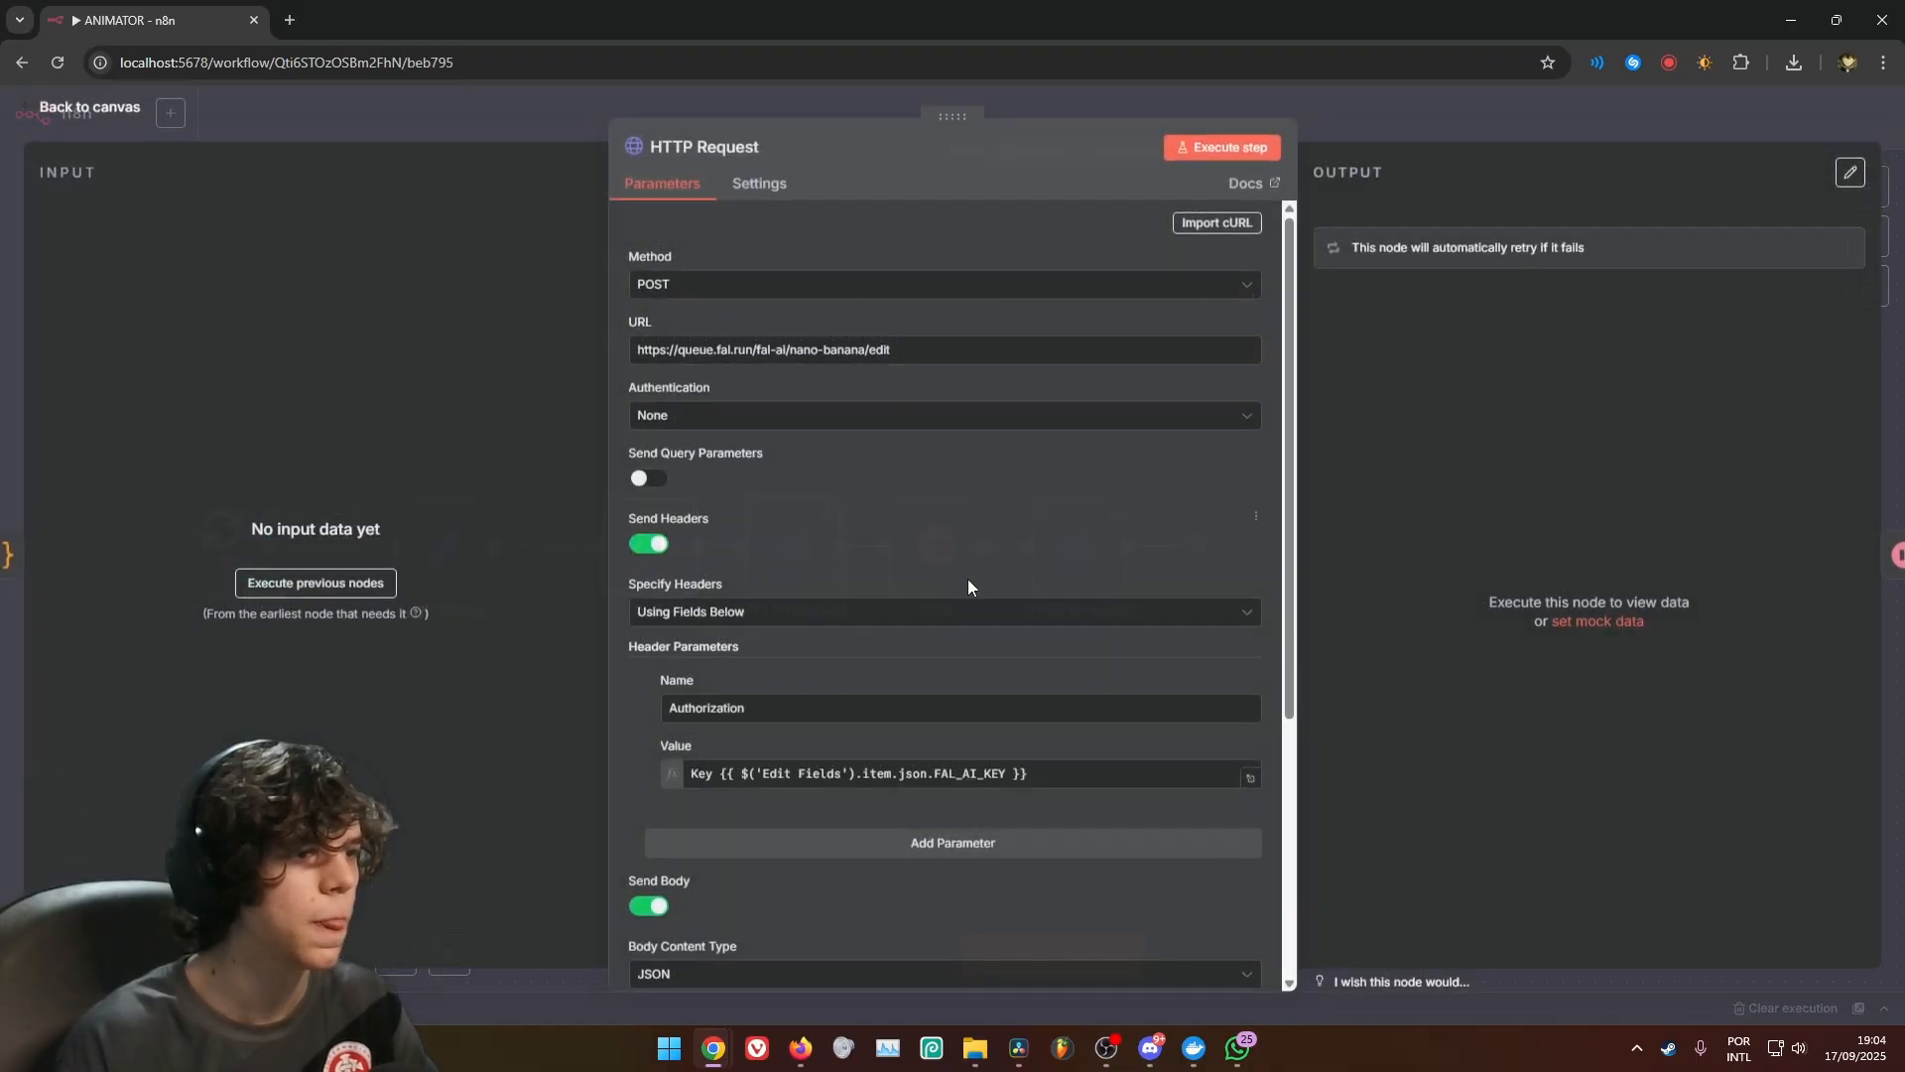
scroll(839, 497, "down", 4)
scroll(839, 497, "up", 4)
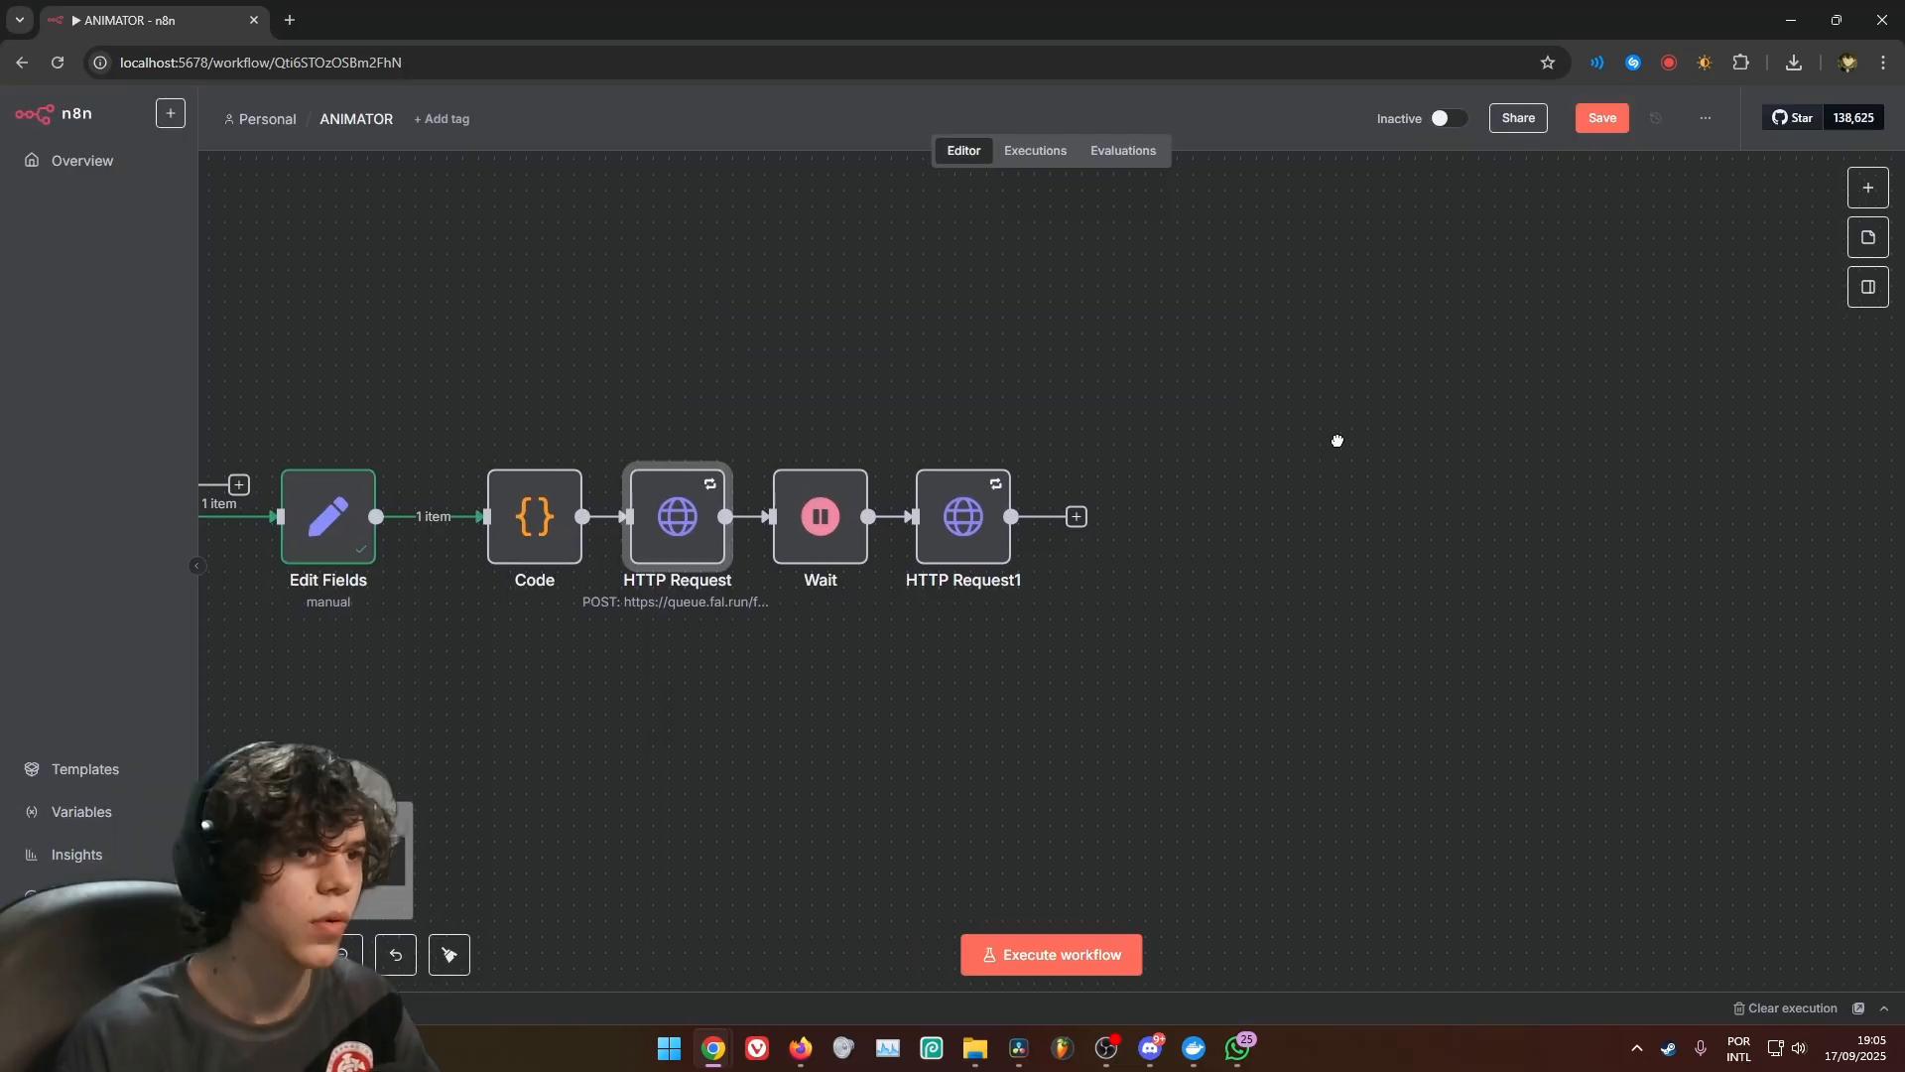
left_click_drag(1336, 437, 1324, 437)
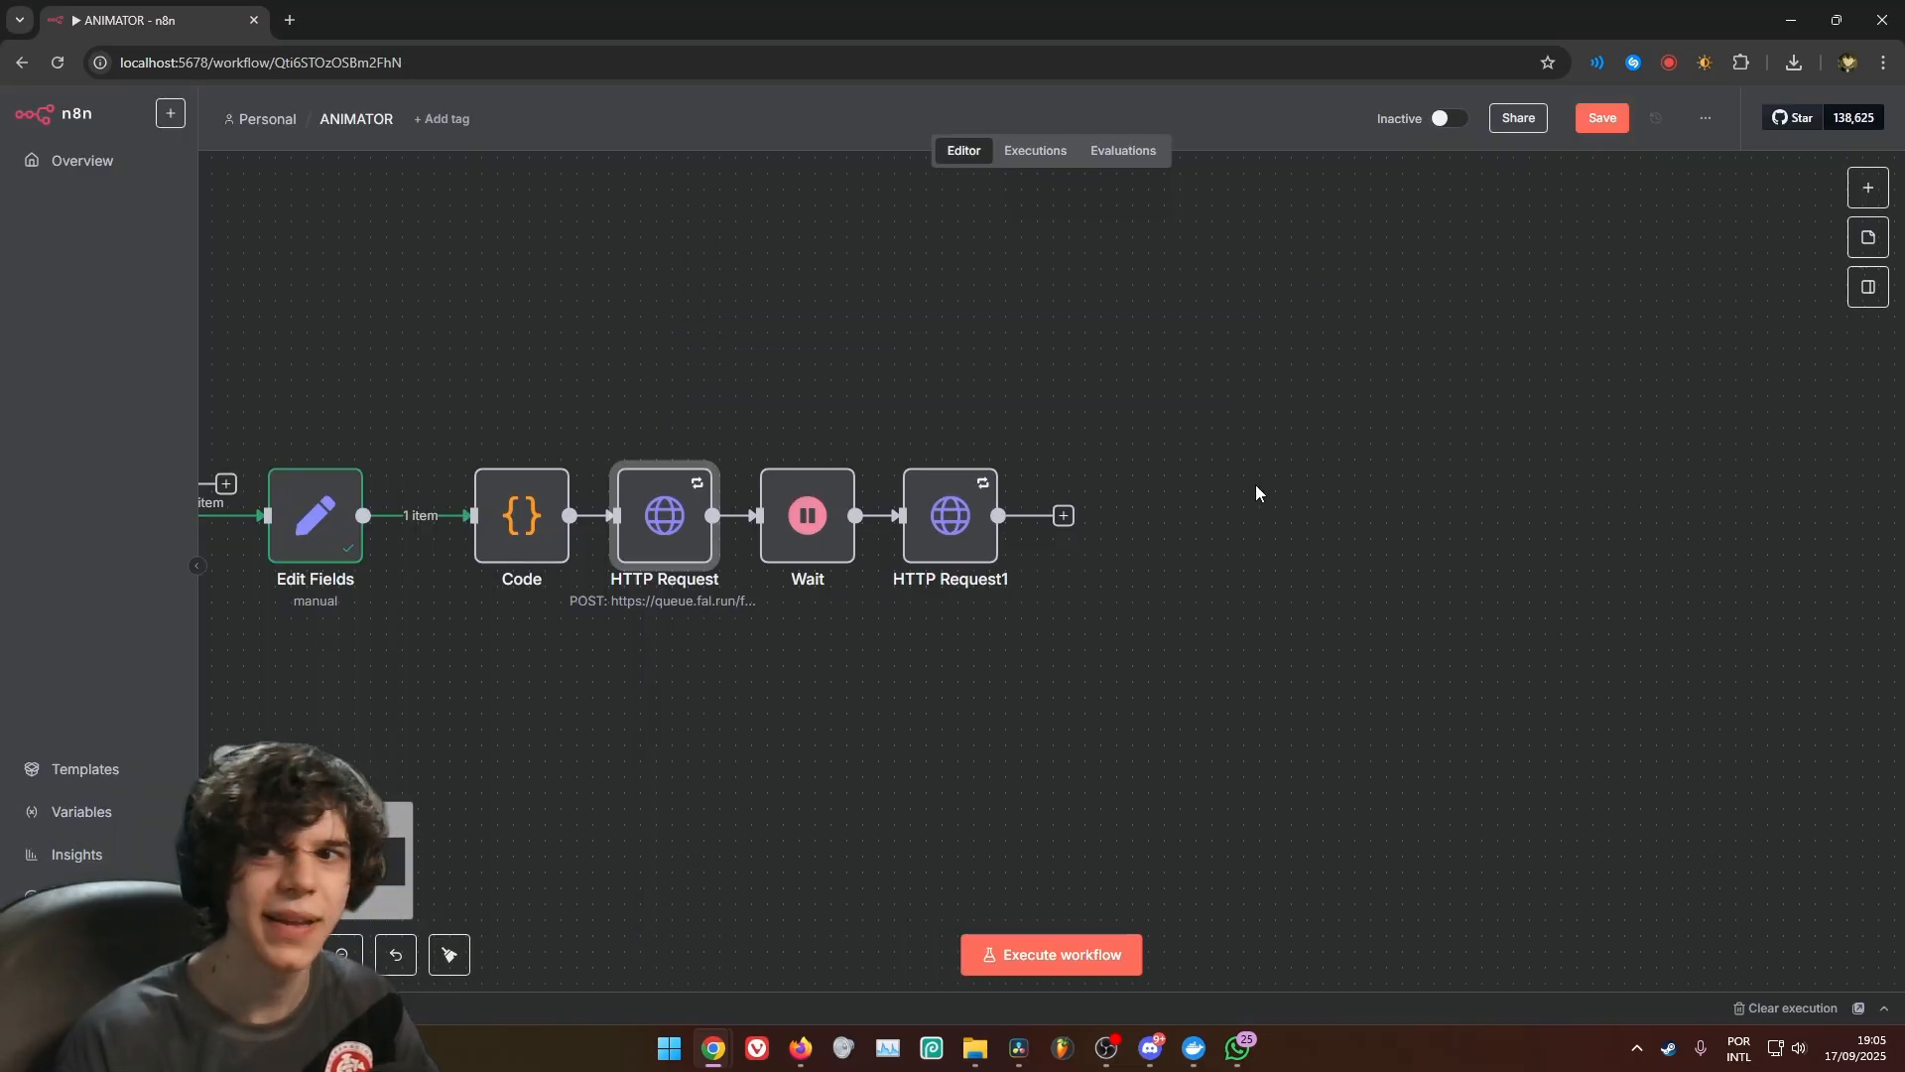
Add an If node after HTTP Request1 with the condition {{ $json.status }} is equal to COMPLETED
left_click(1062, 515)
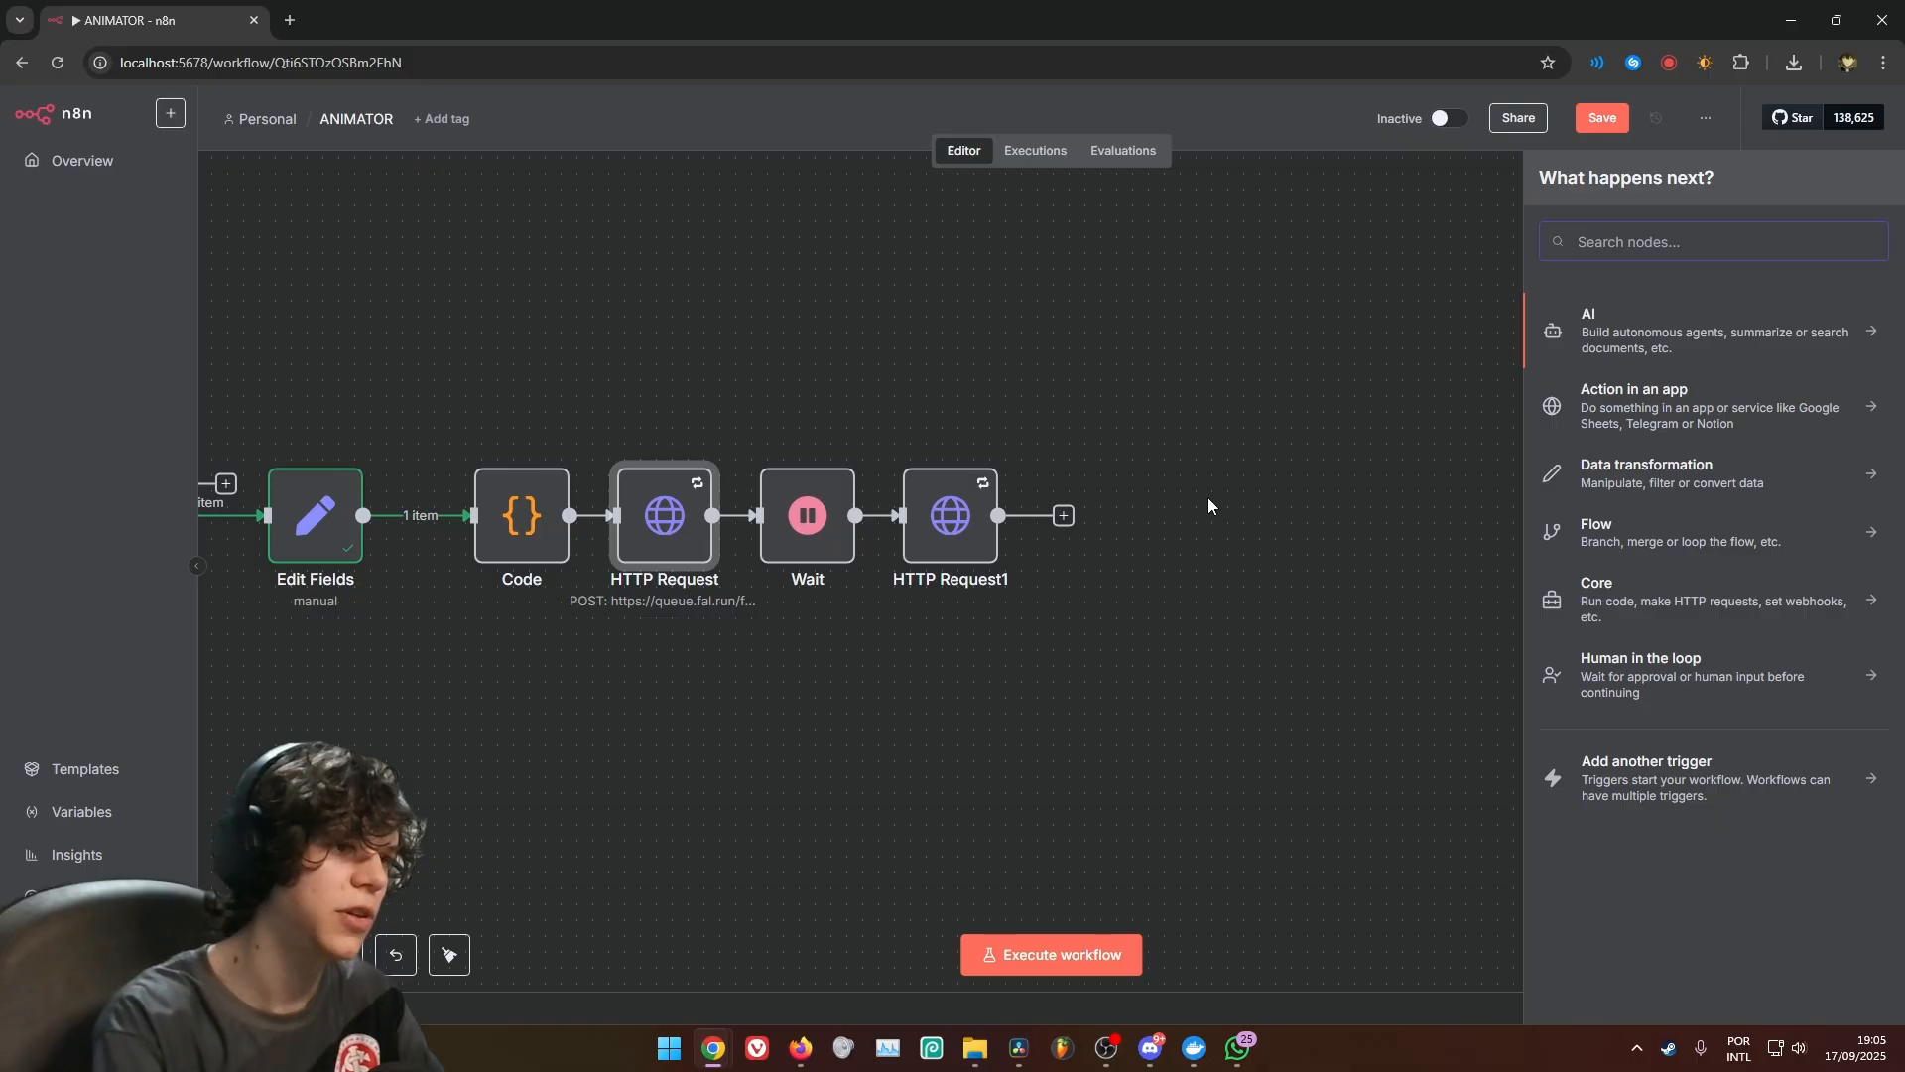
type("if")
left_click(1578, 320)
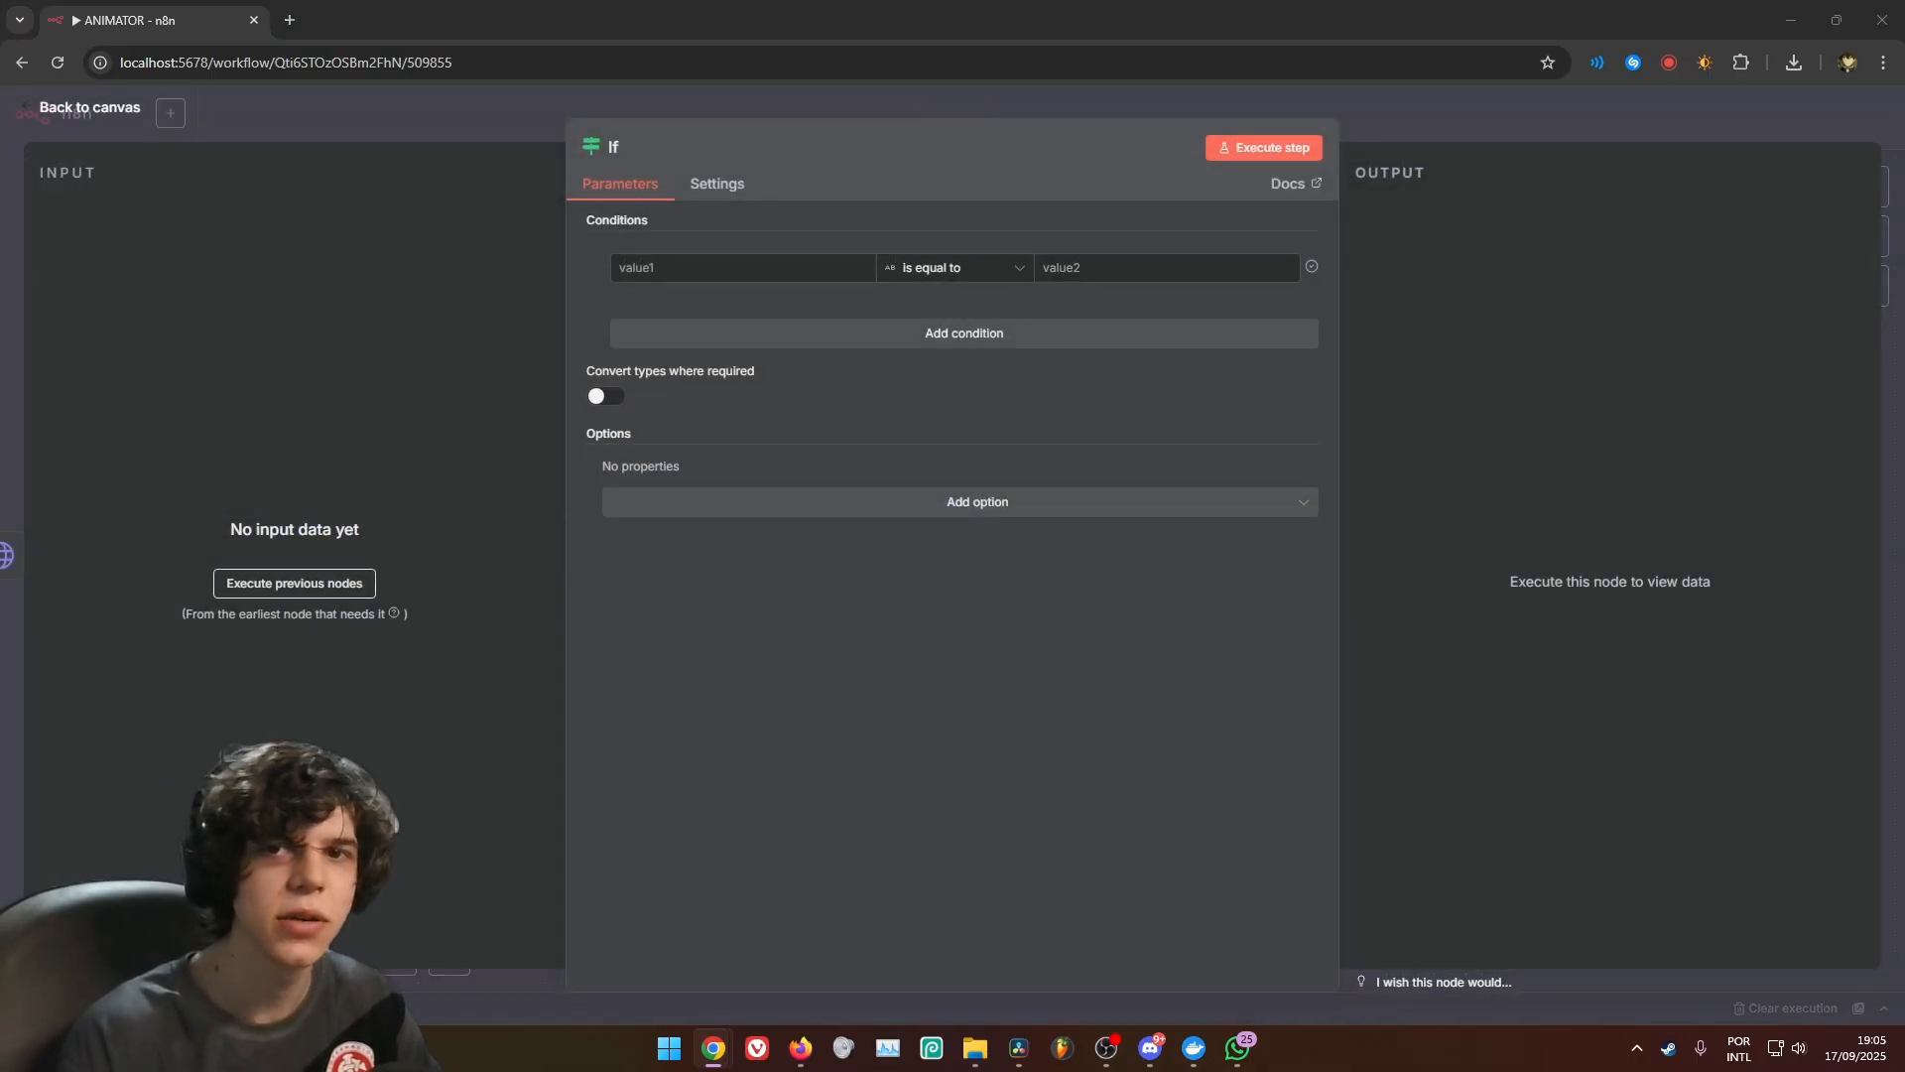
left_click(716, 270)
type("{{ $json.status }}")
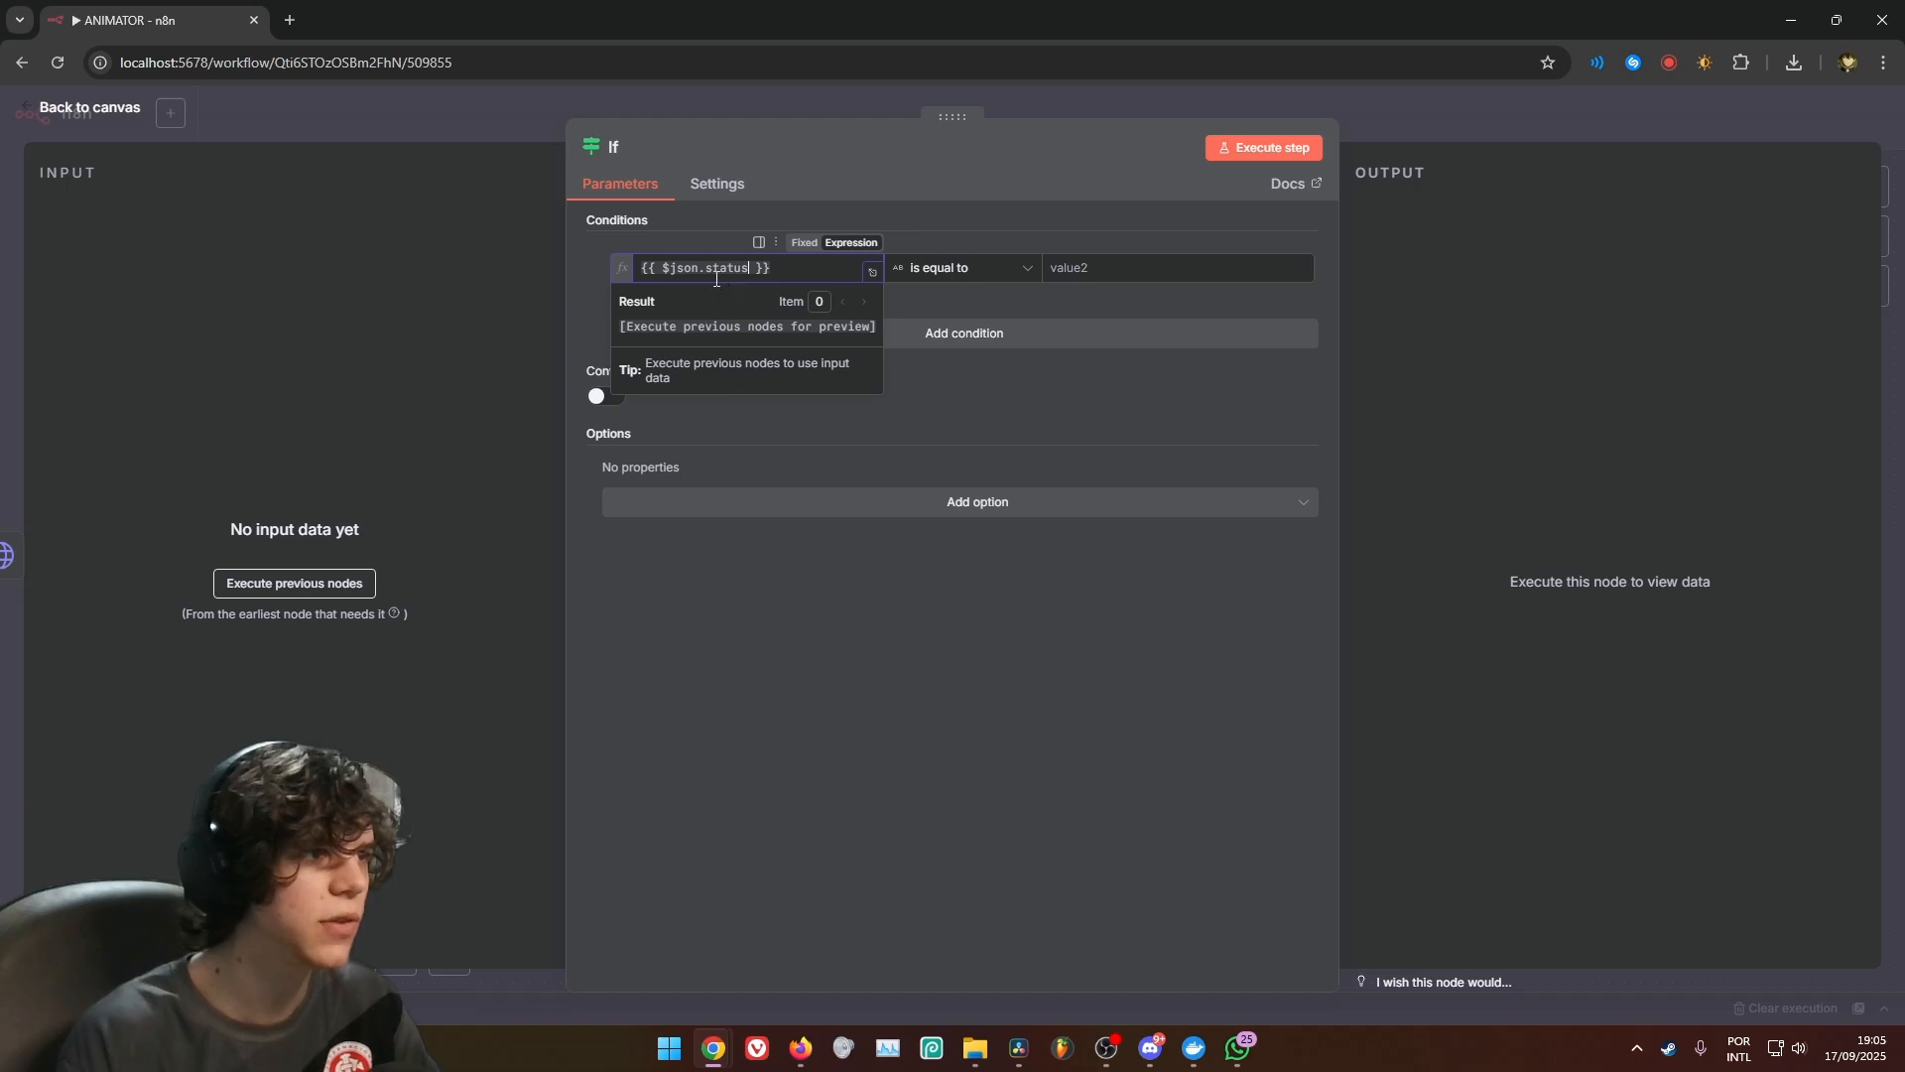
left_click_drag(771, 276, 638, 268)
left_click(1128, 267)
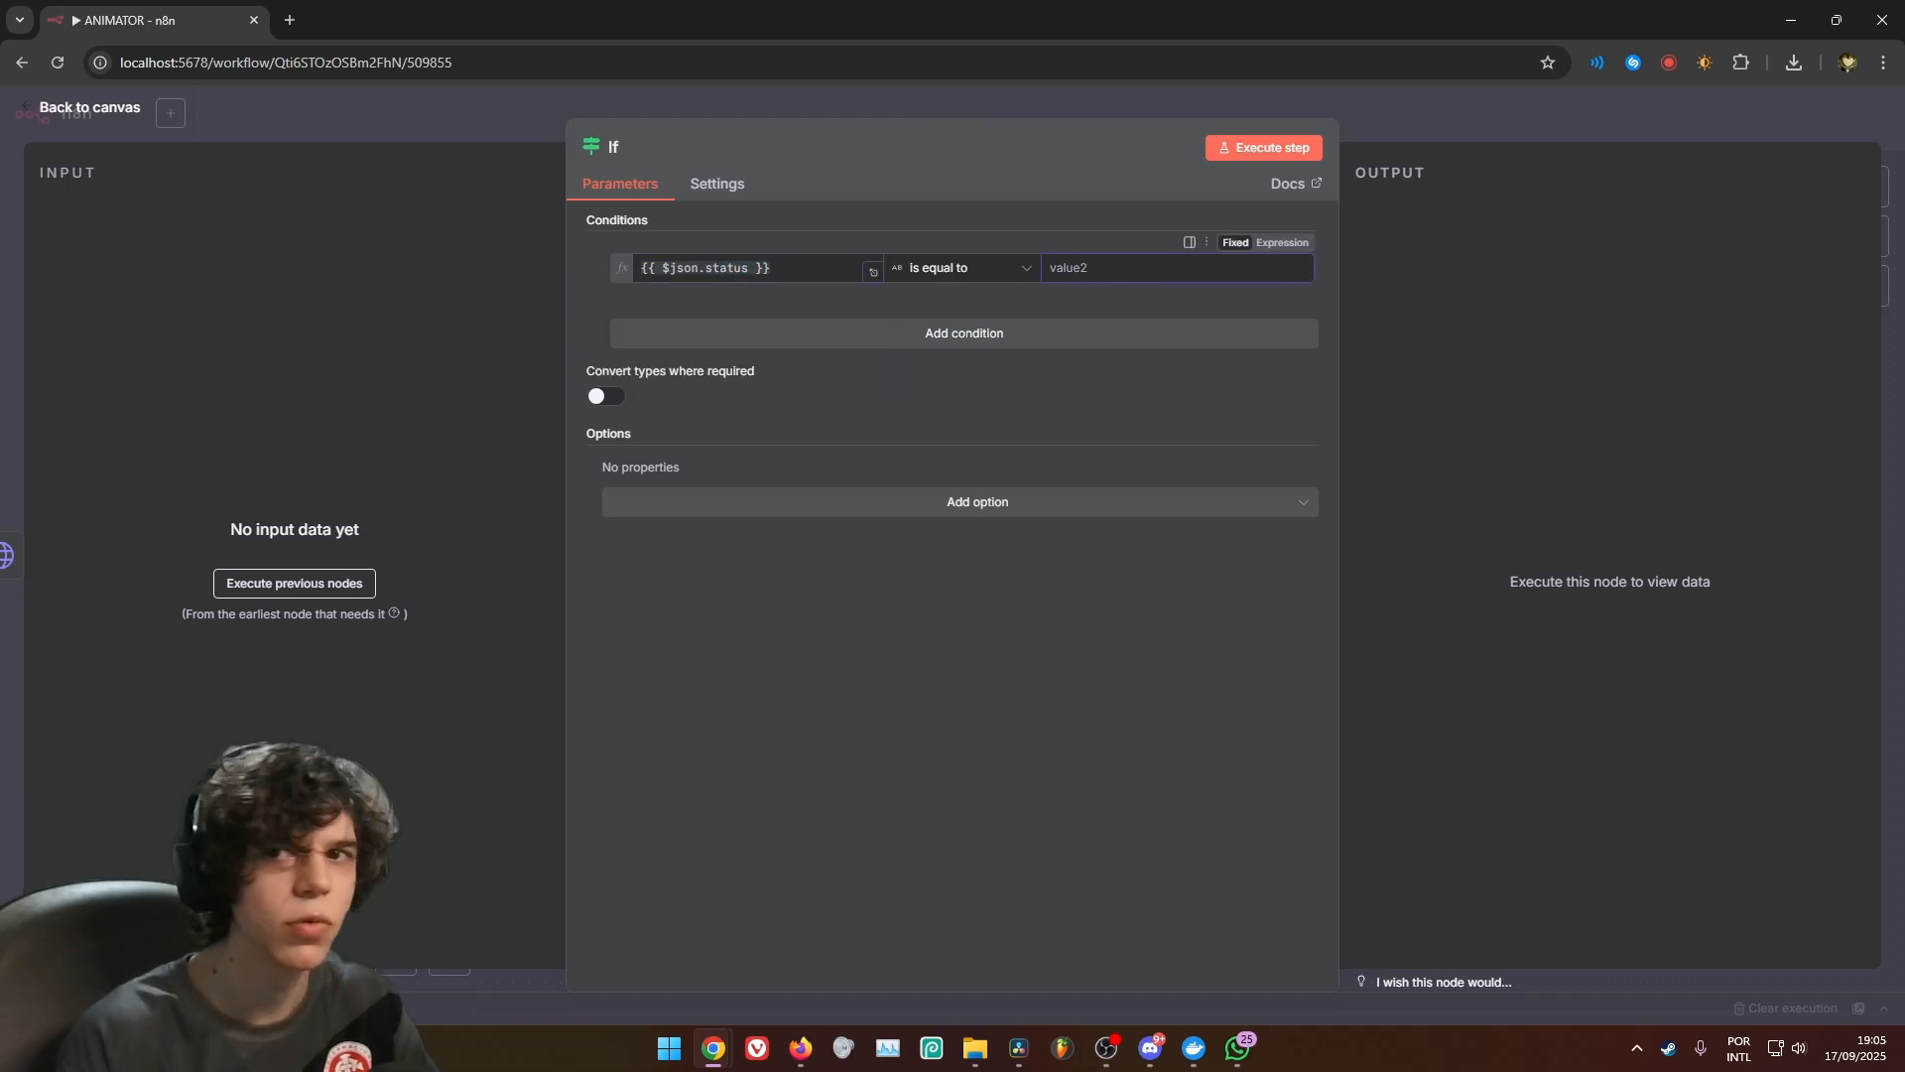
left_click(1195, 270)
type("COMPLETED")
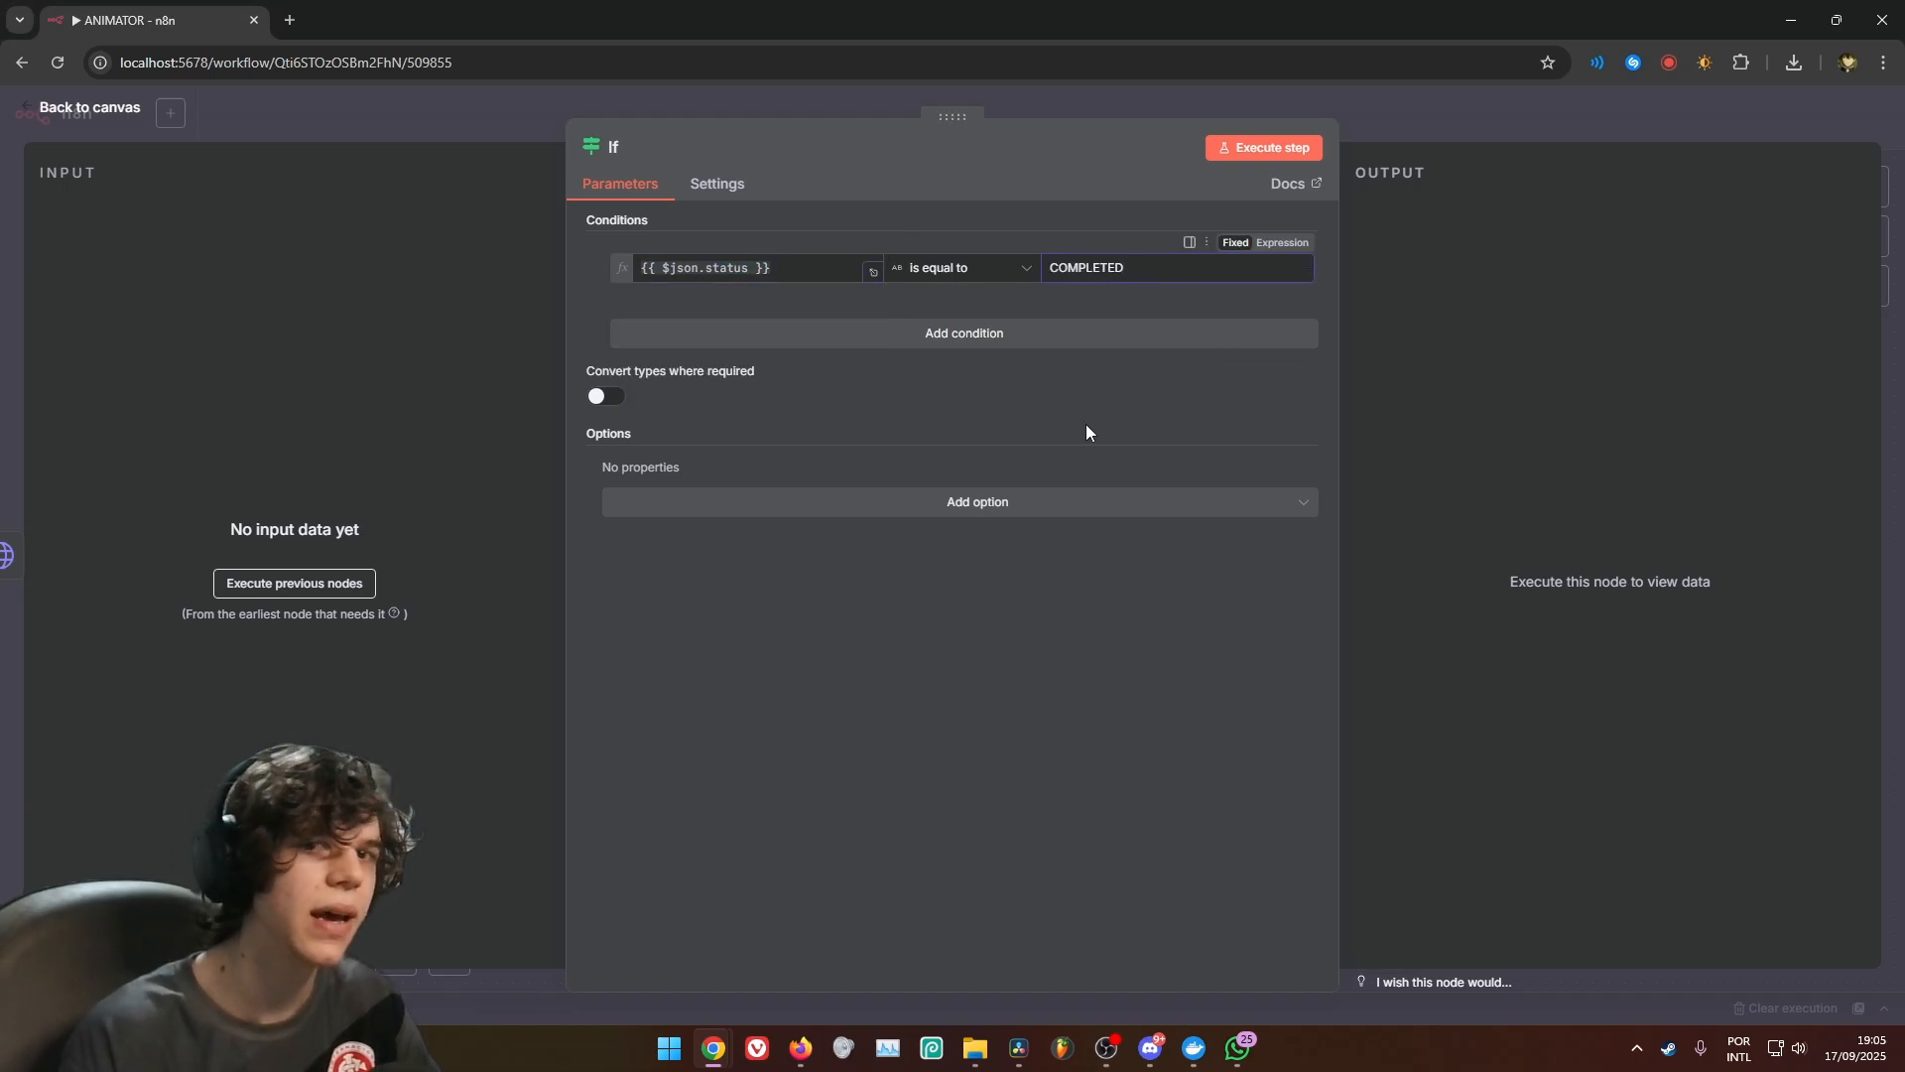
left_click(1220, 105)
Connect the If node's false output back to Wait and rearrange the Wait, HTTP Request1 and If nodes compactly
left_click_drag(1285, 533, 769, 554)
left_click_drag(809, 744, 1253, 437)
left_click_drag(1187, 504, 1251, 504)
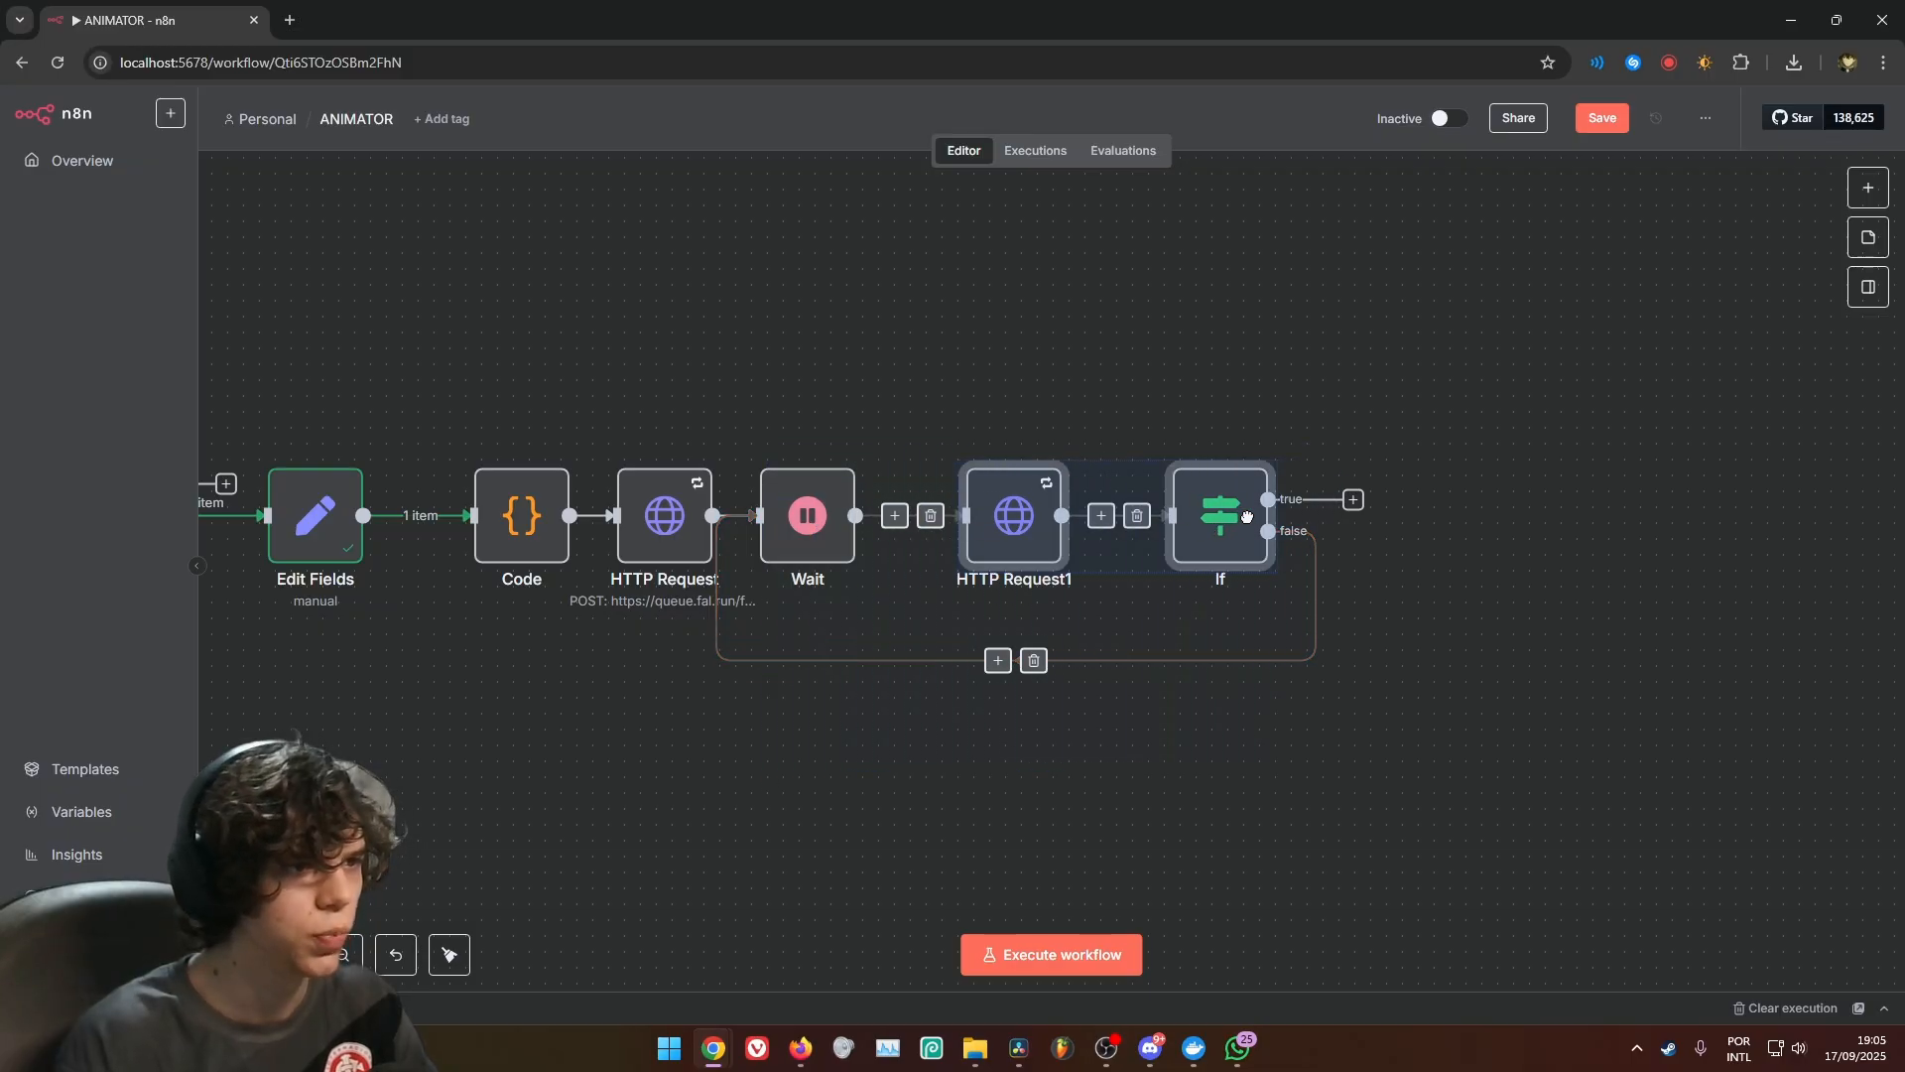
left_click(894, 732)
left_click_drag(791, 517, 854, 517)
left_click_drag(1221, 515, 1141, 515)
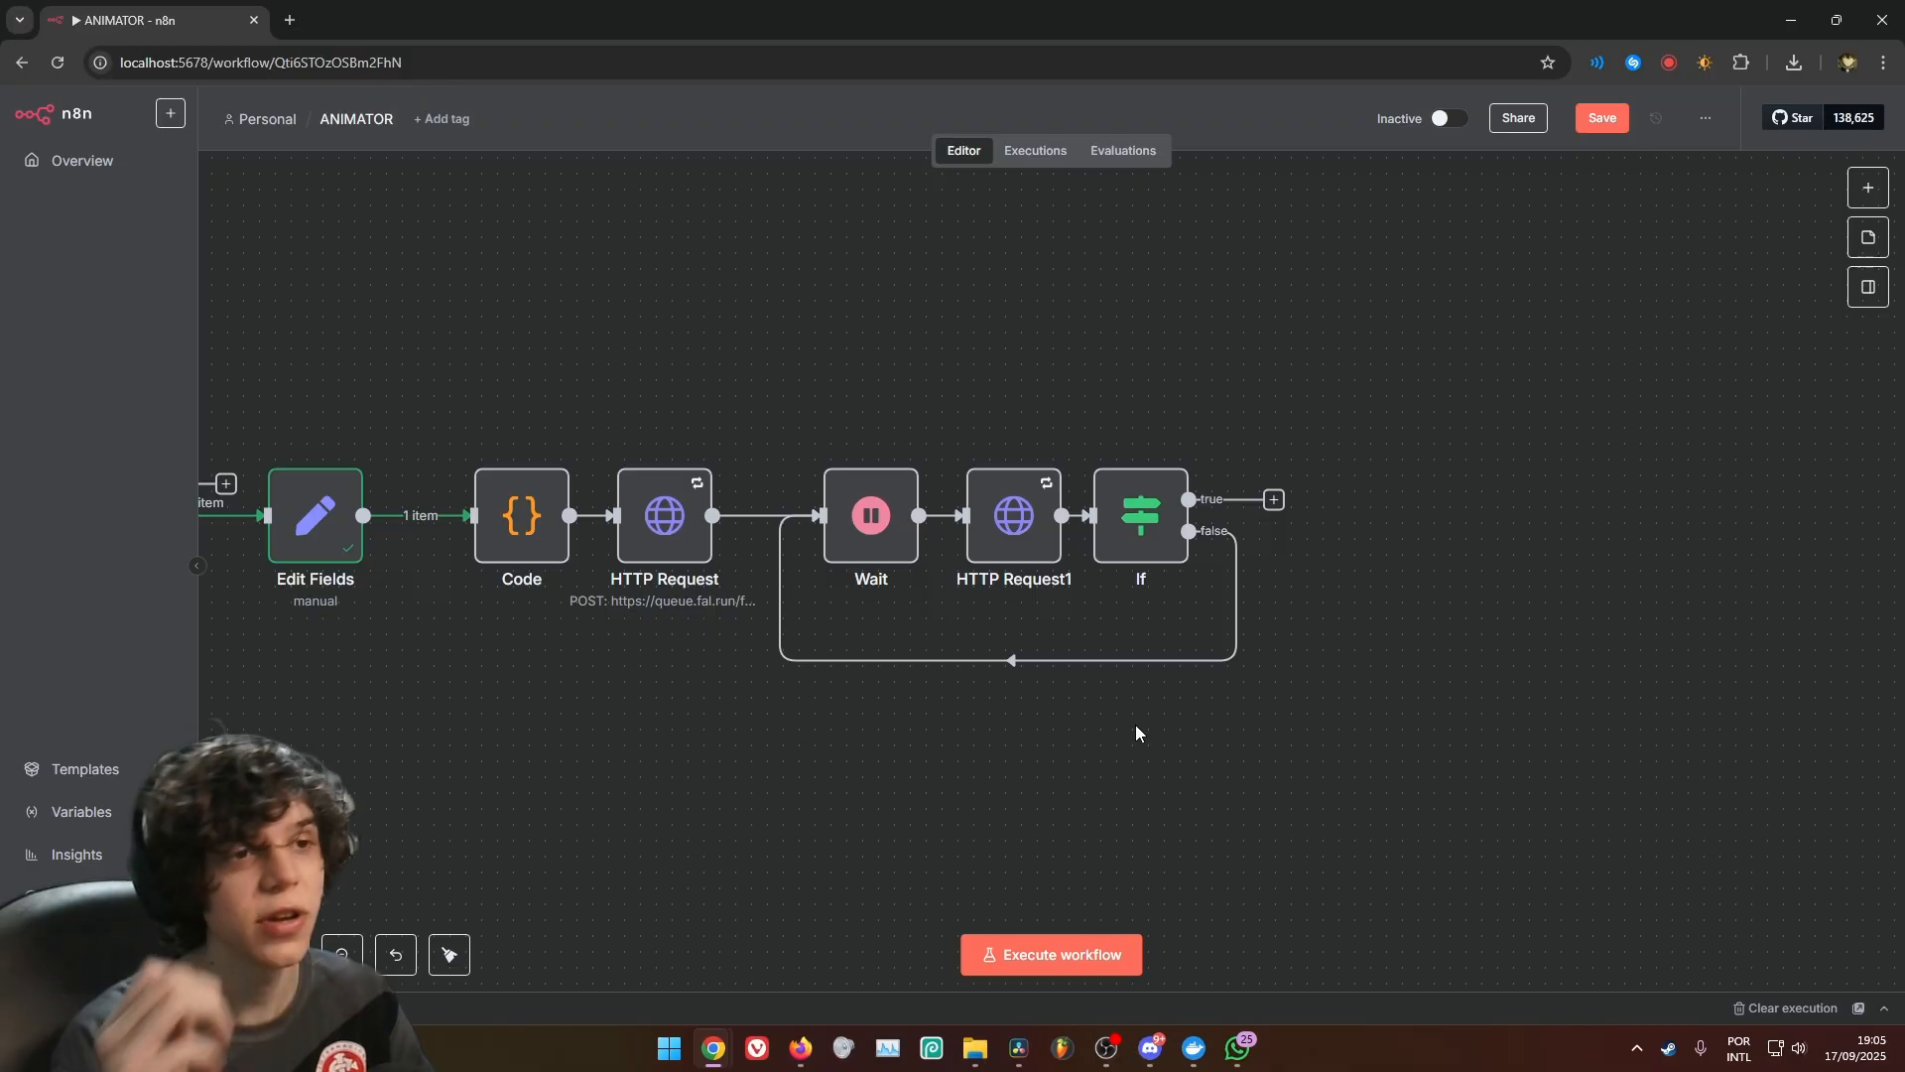
Review both values of the condition in the If node
double_click(1132, 557)
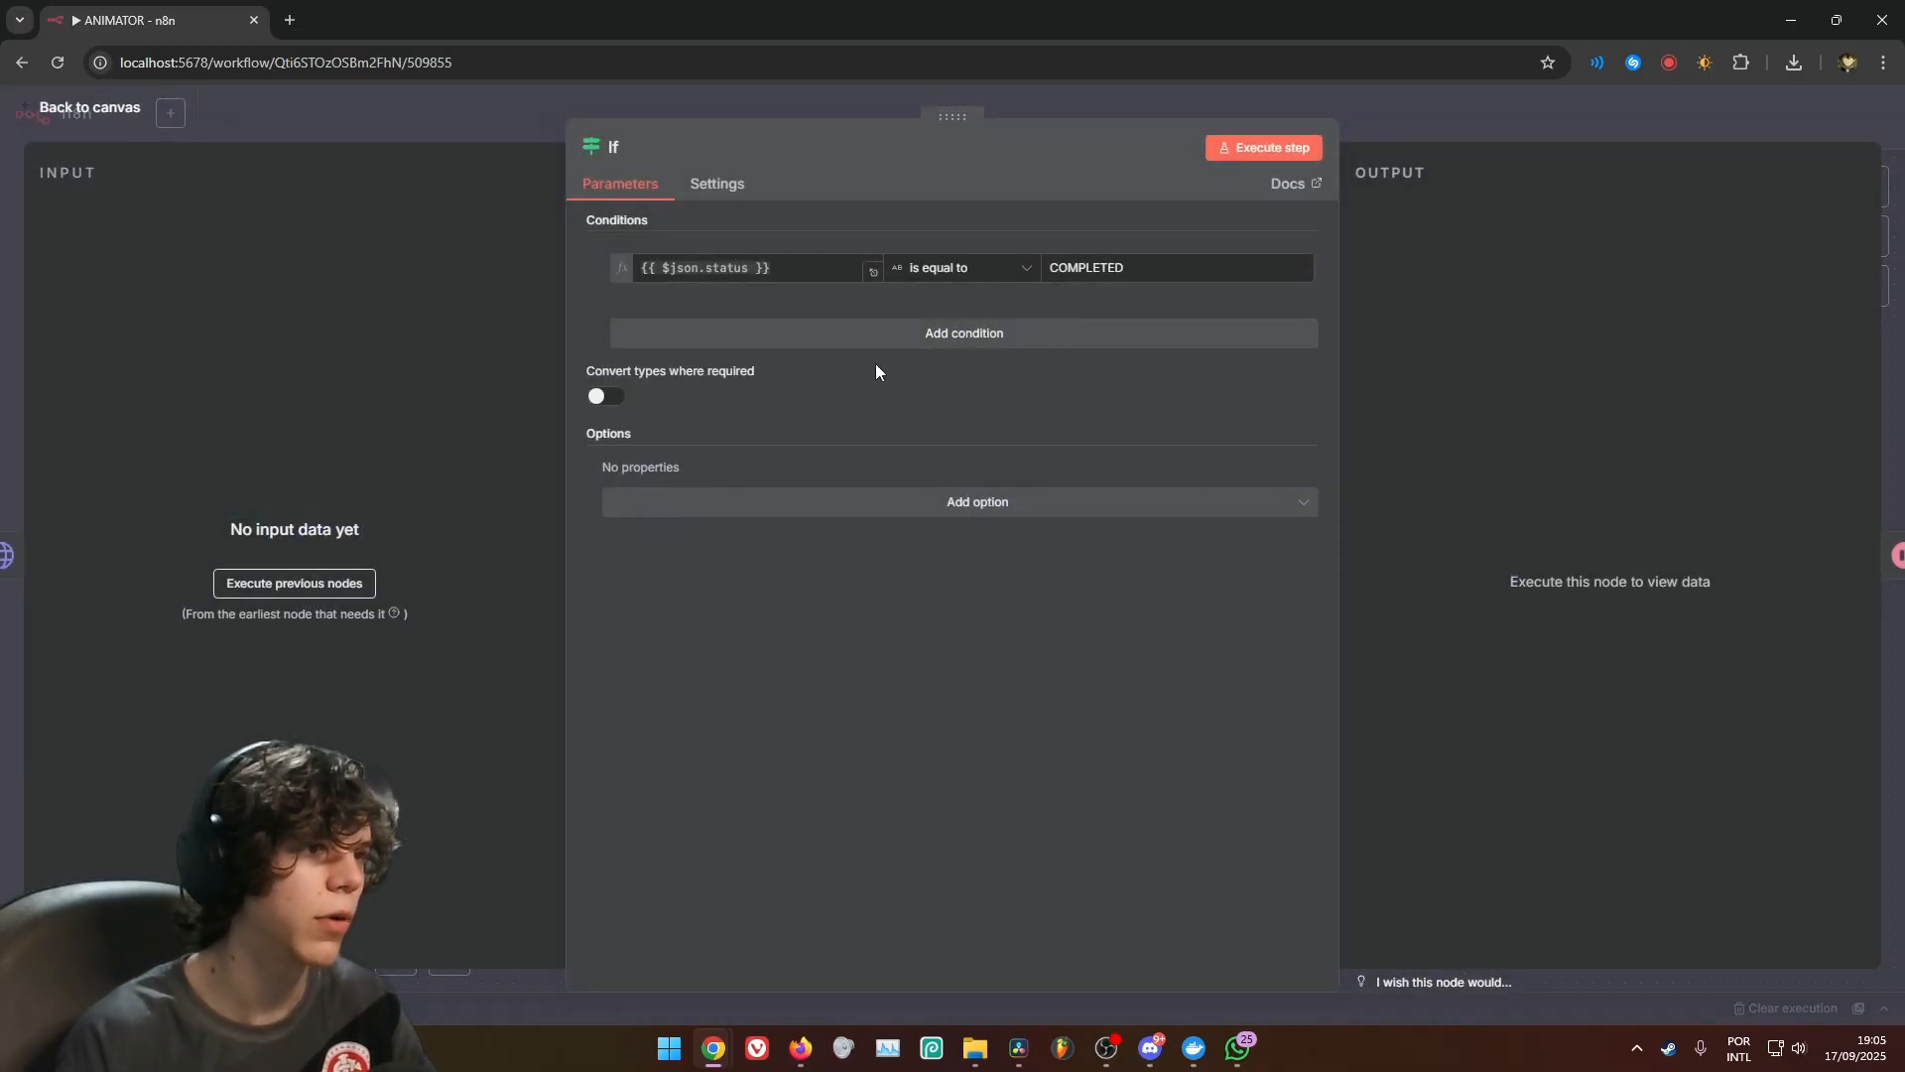
left_click_drag(802, 272, 628, 272)
double_click(1096, 270)
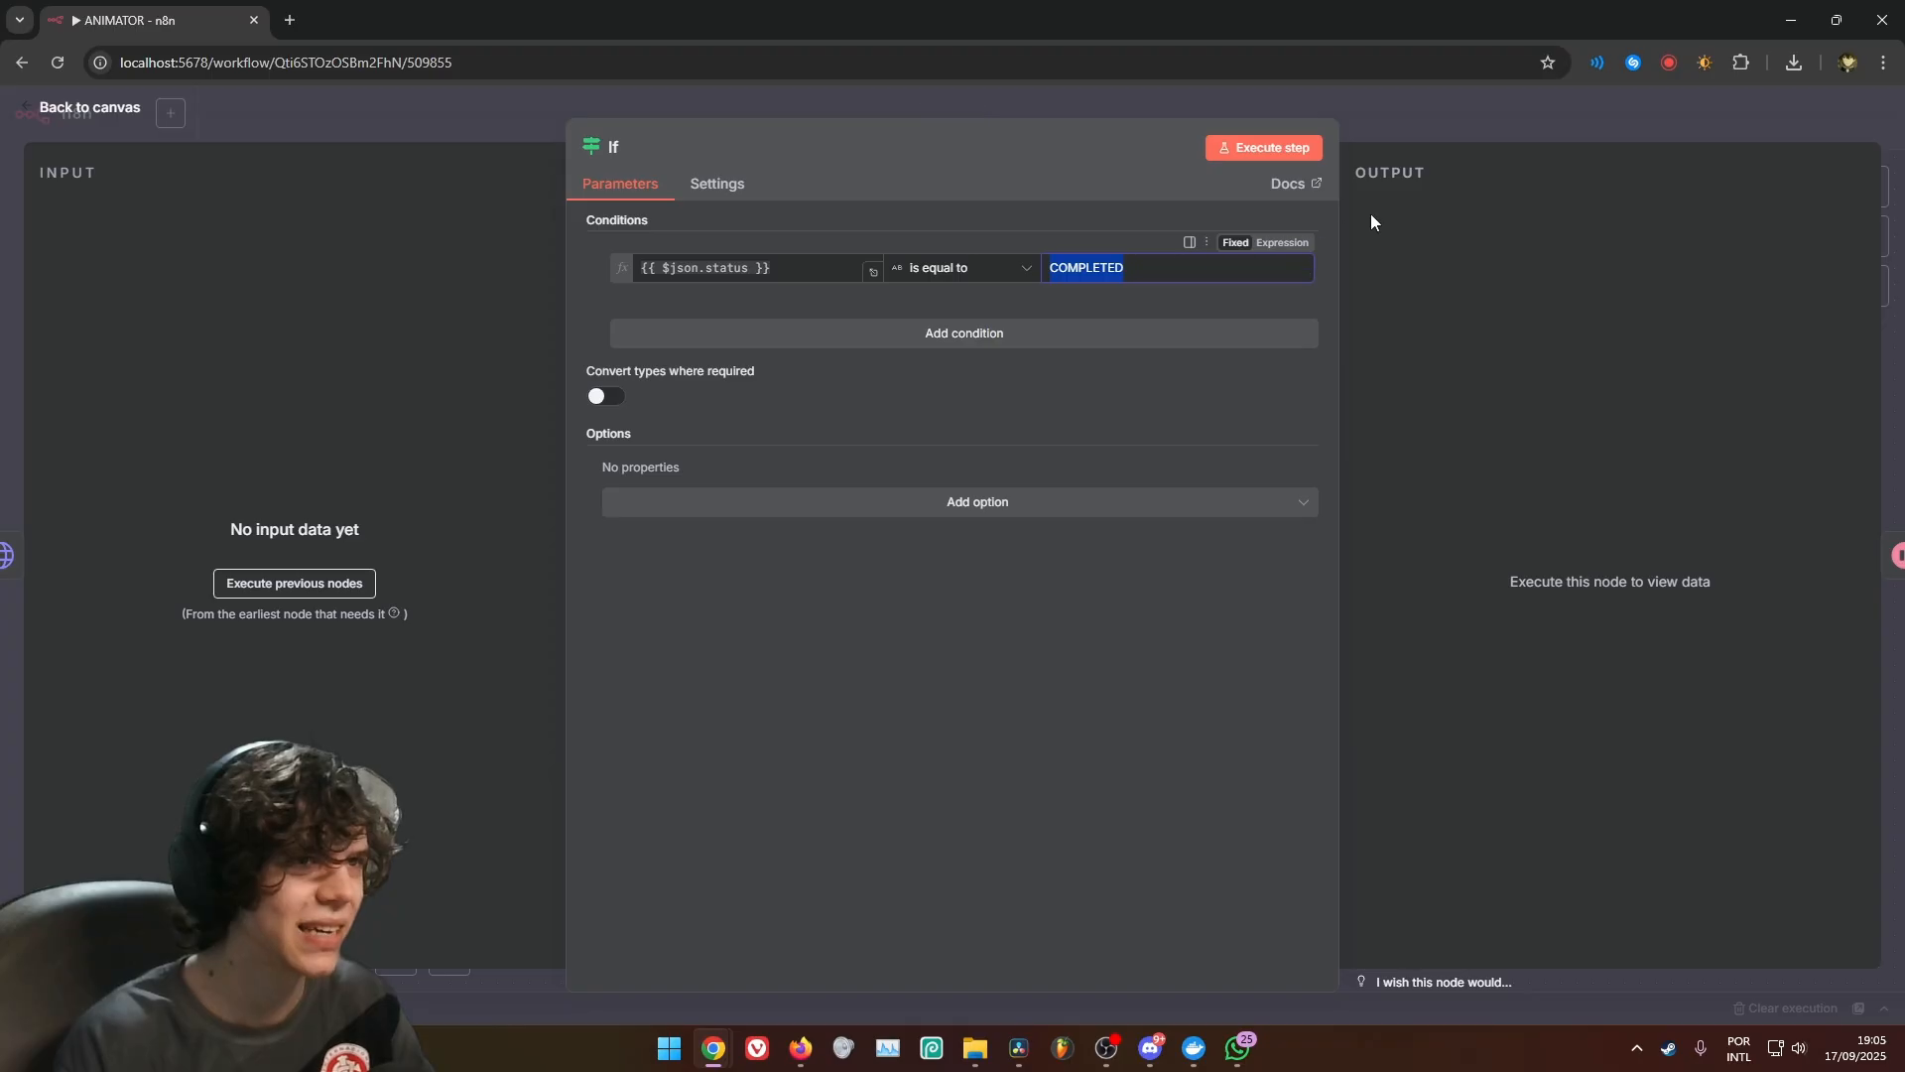
left_click(957, 531)
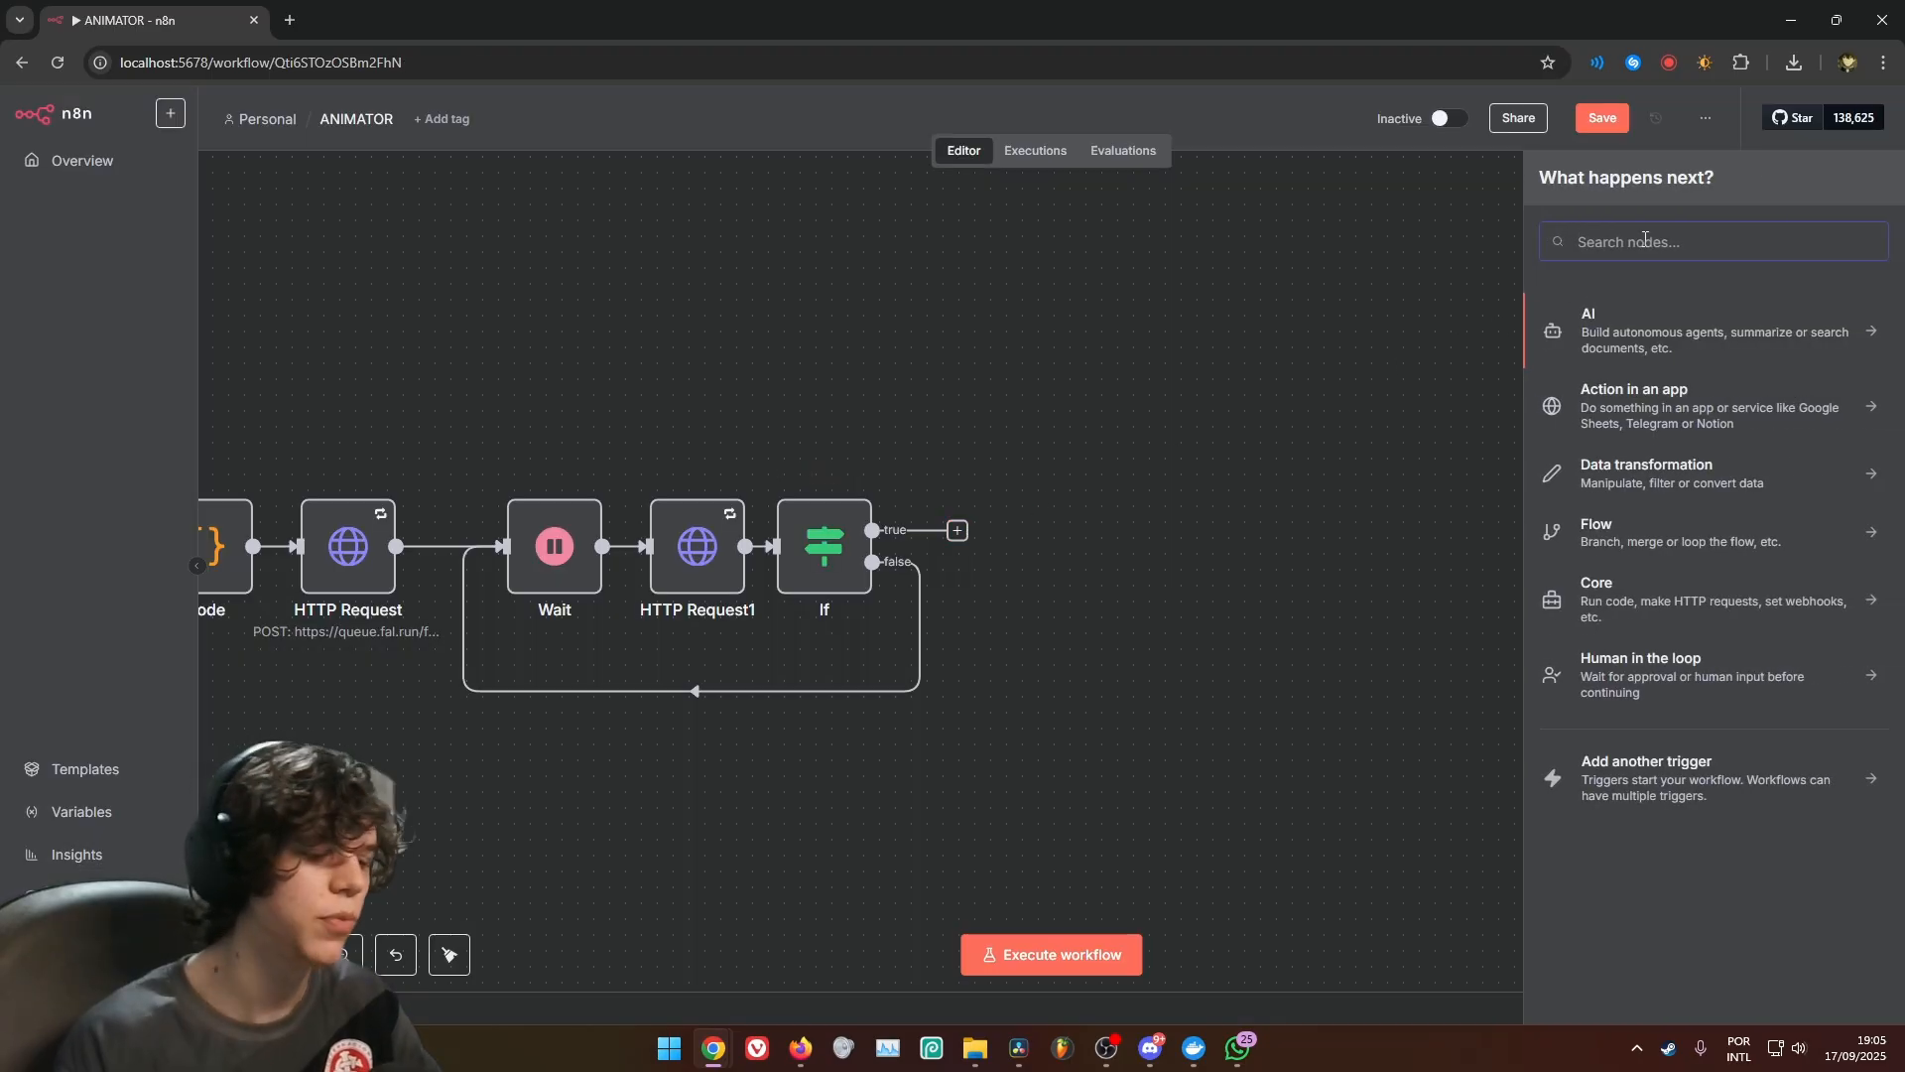
type("http")
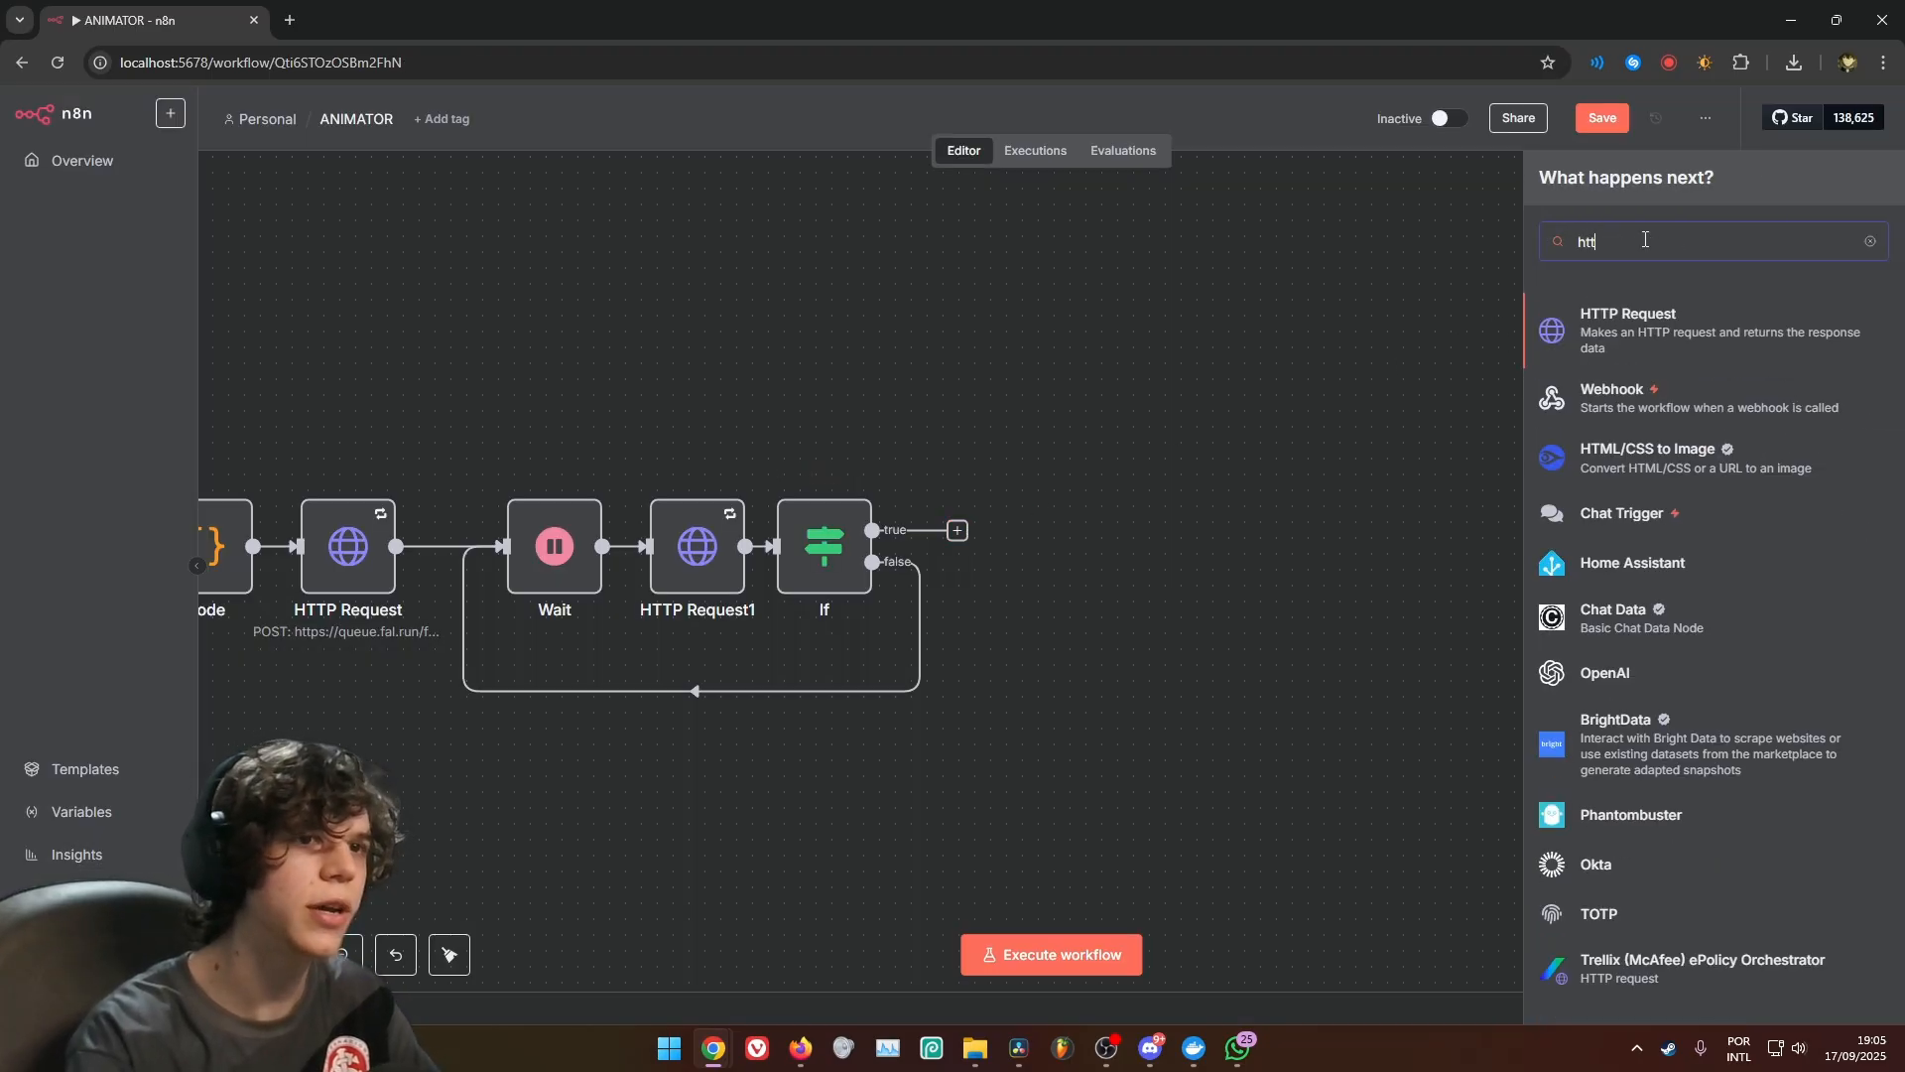
left_click(1623, 368)
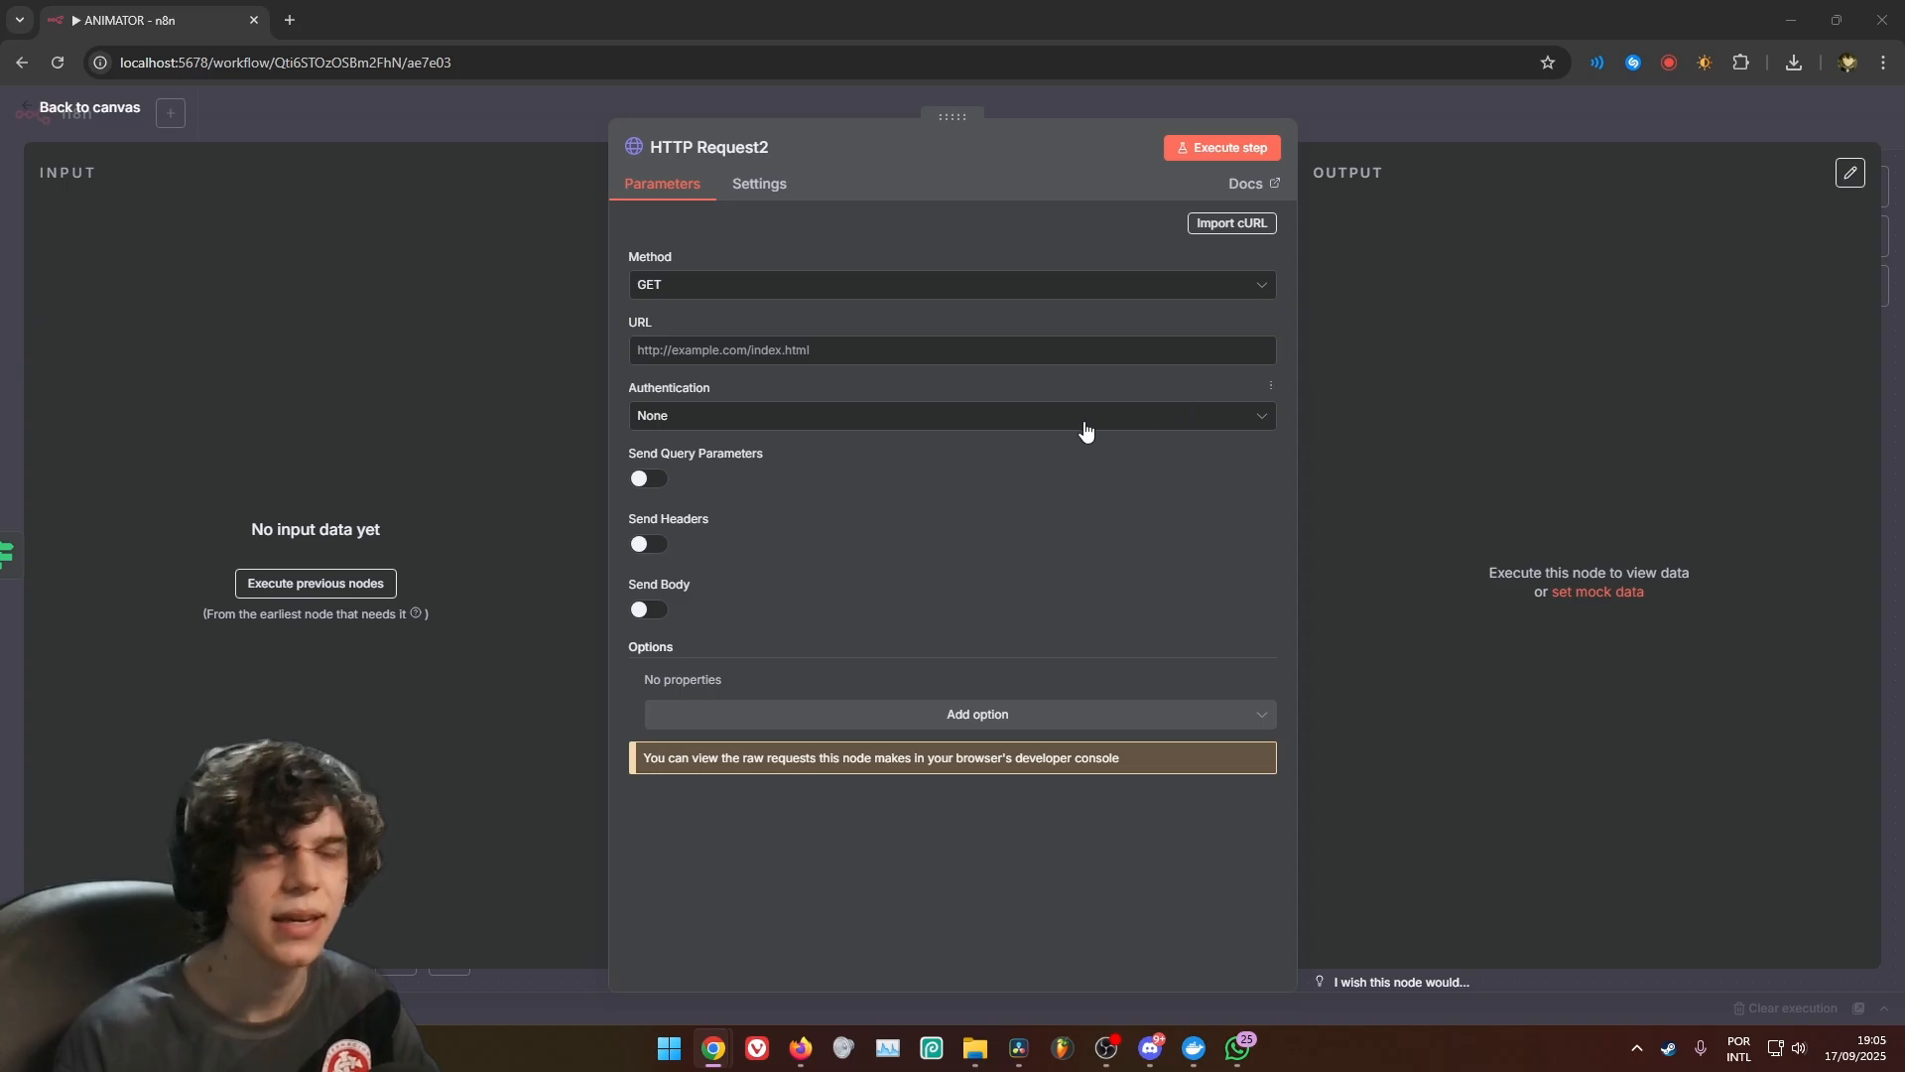
left_click(890, 353)
type("https://queue.fal.run/fal-ai/nano-banana/requests/{{ $('HTTP Request').item.json.request_id }}")
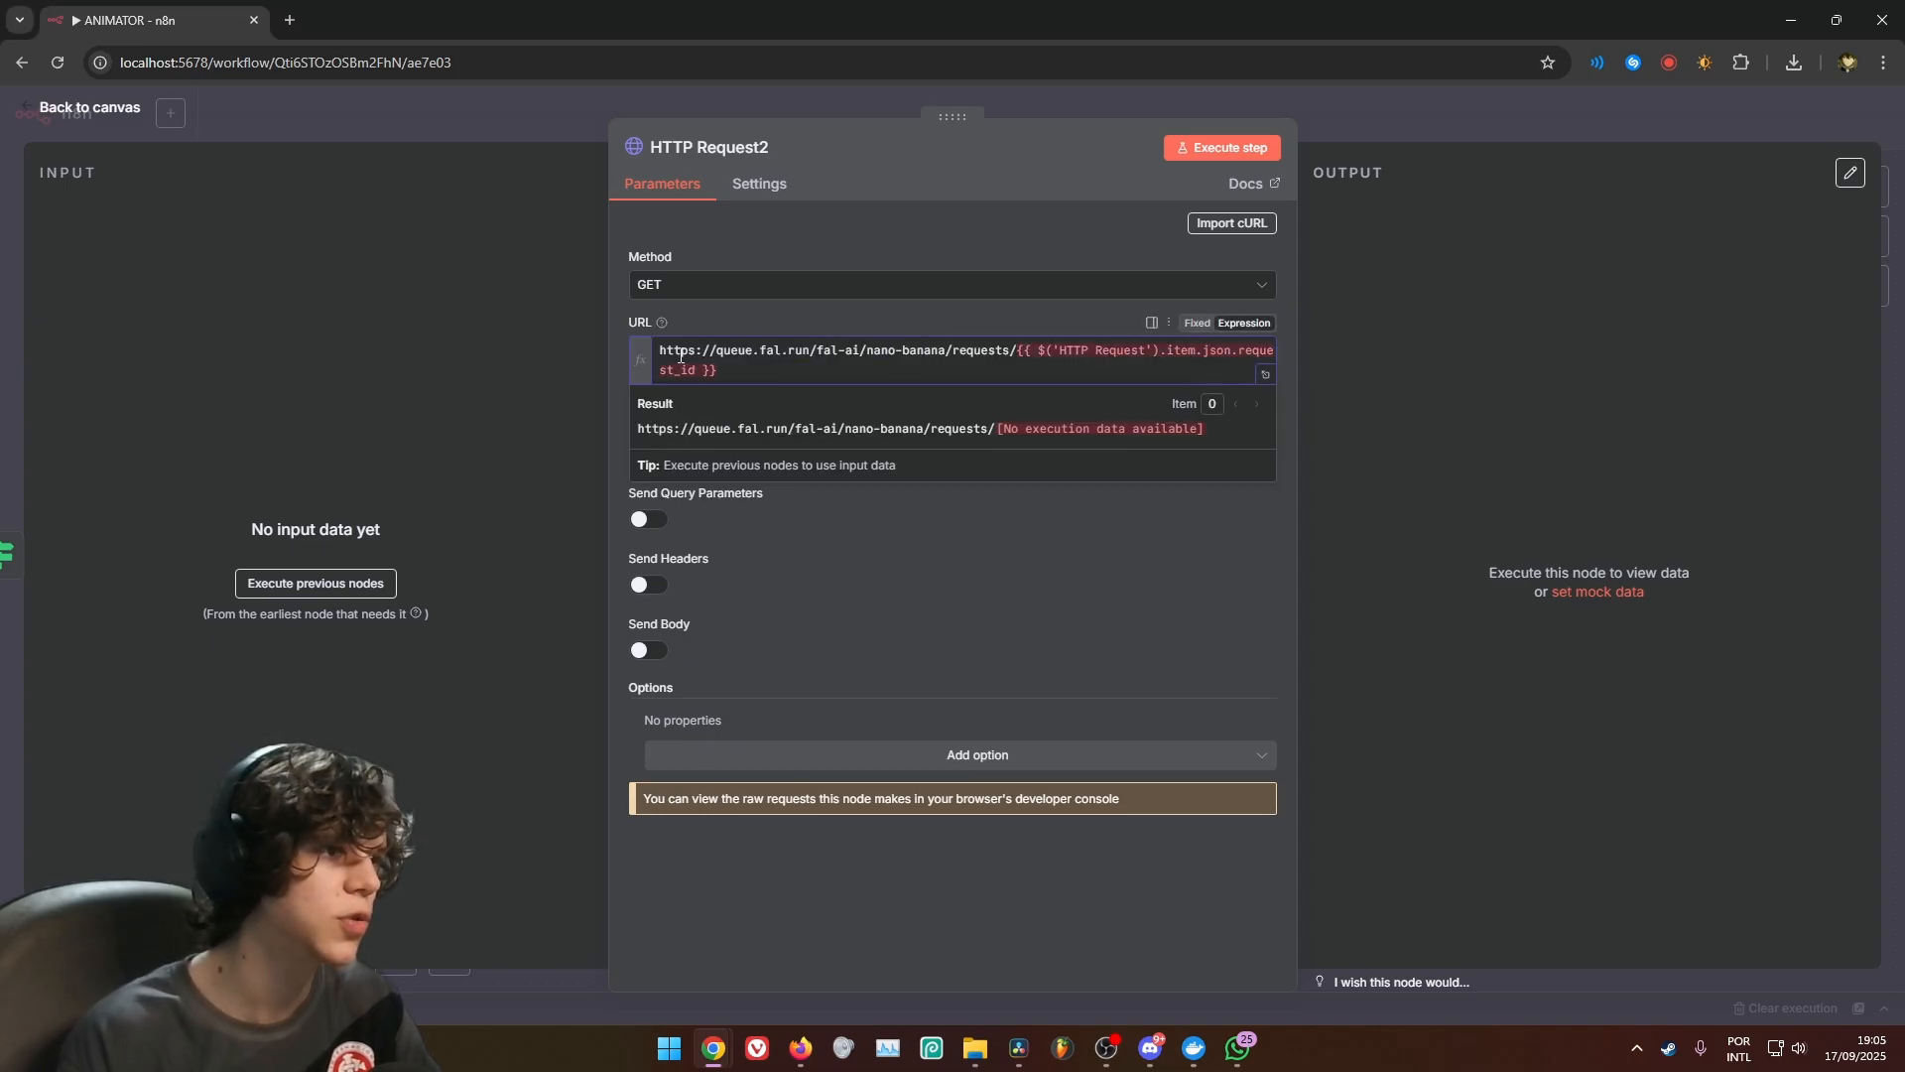
left_click_drag(669, 353, 893, 349)
left_click_drag(1016, 352, 673, 354)
left_click(1080, 363)
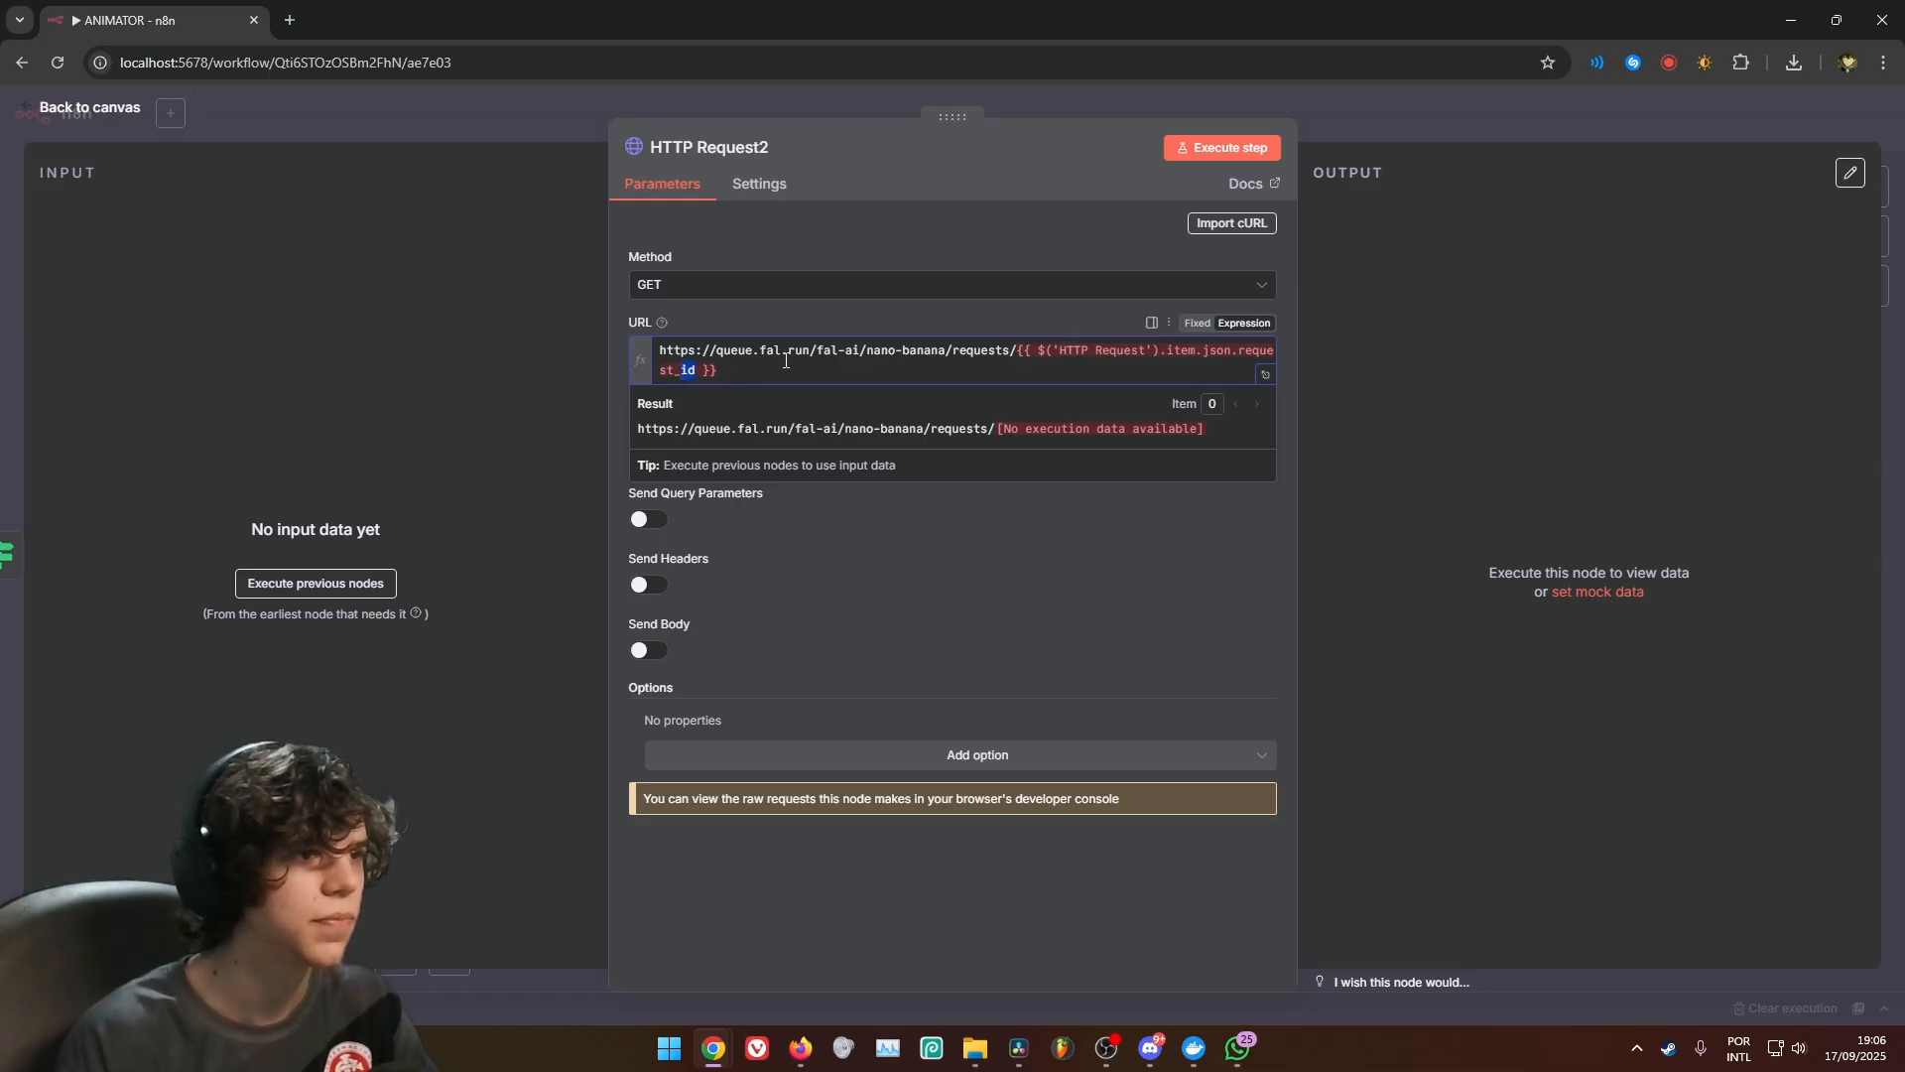
left_click(1029, 595)
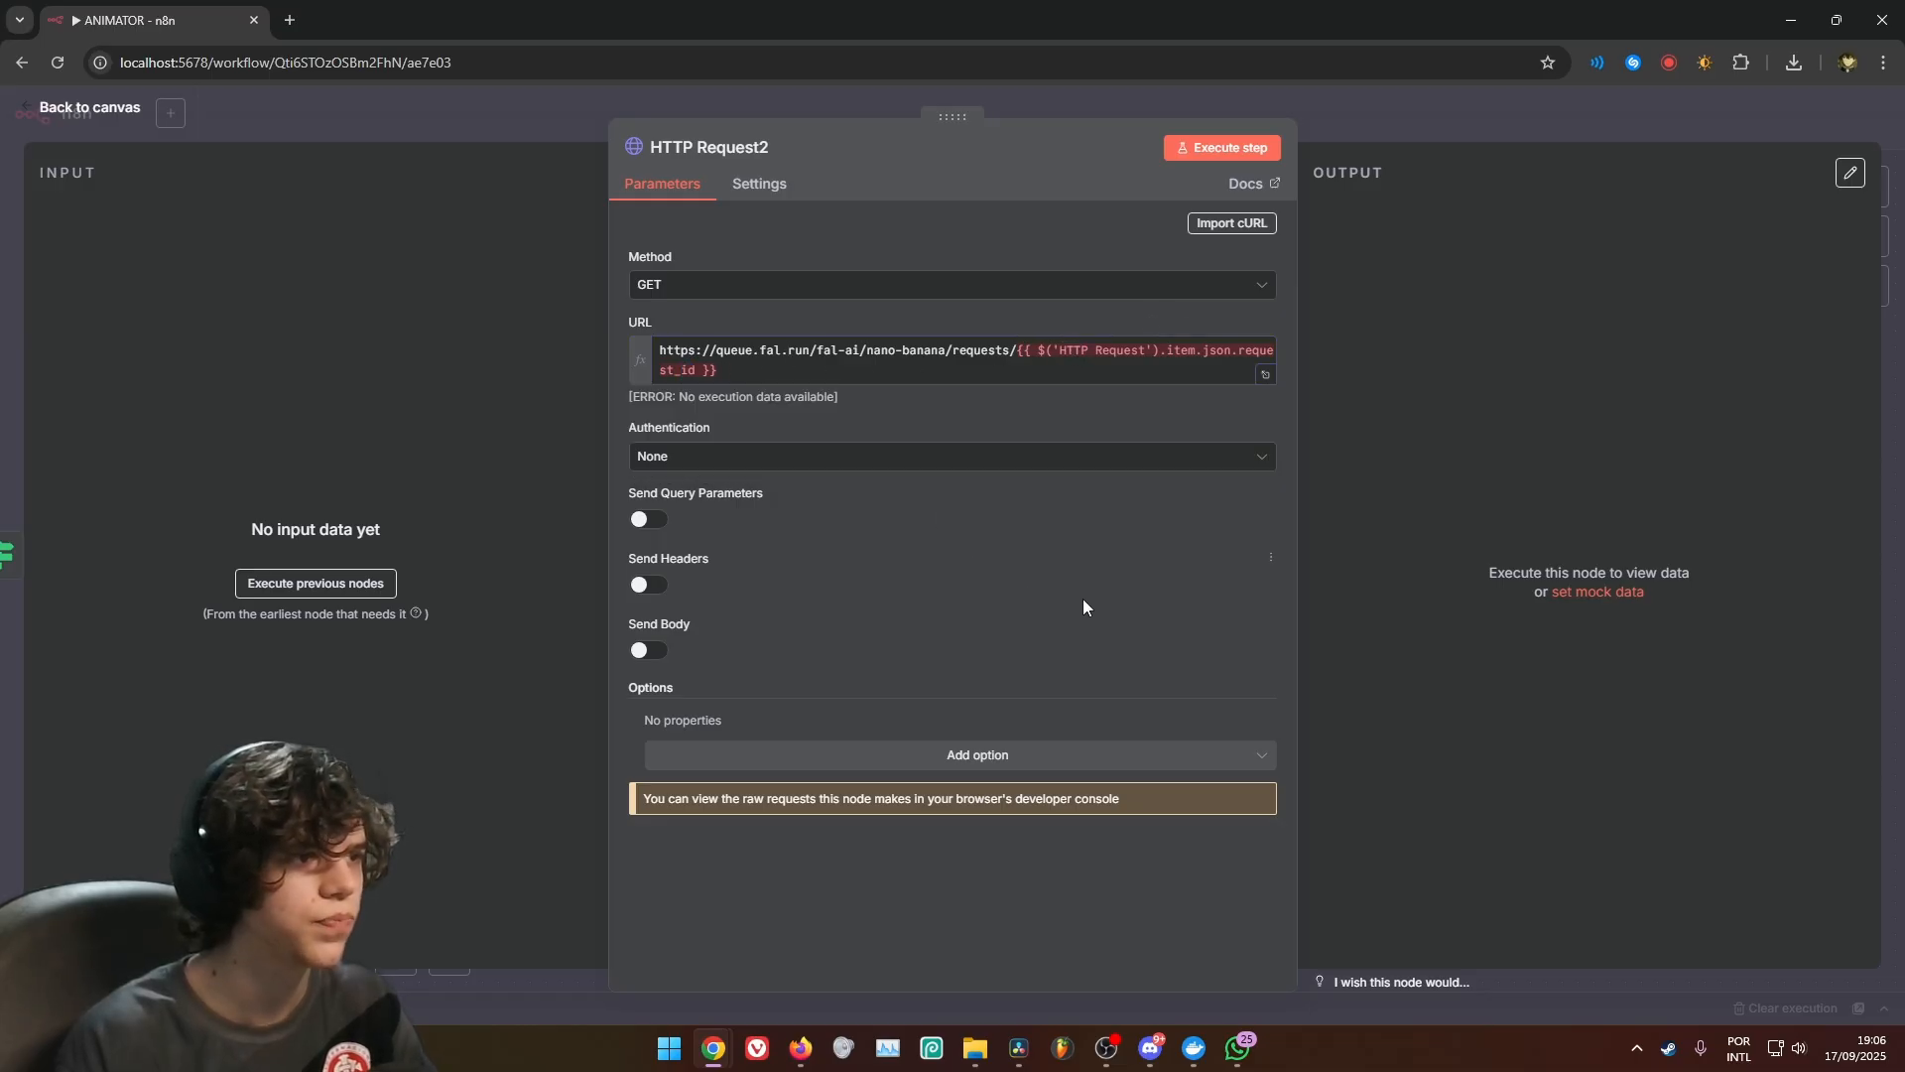
Enable sending headers in HTTP Request2 and add an Authorization header with the value Key {{ $('Edit Fields').item.json.FAL_AI_KEY }}
left_click(655, 588)
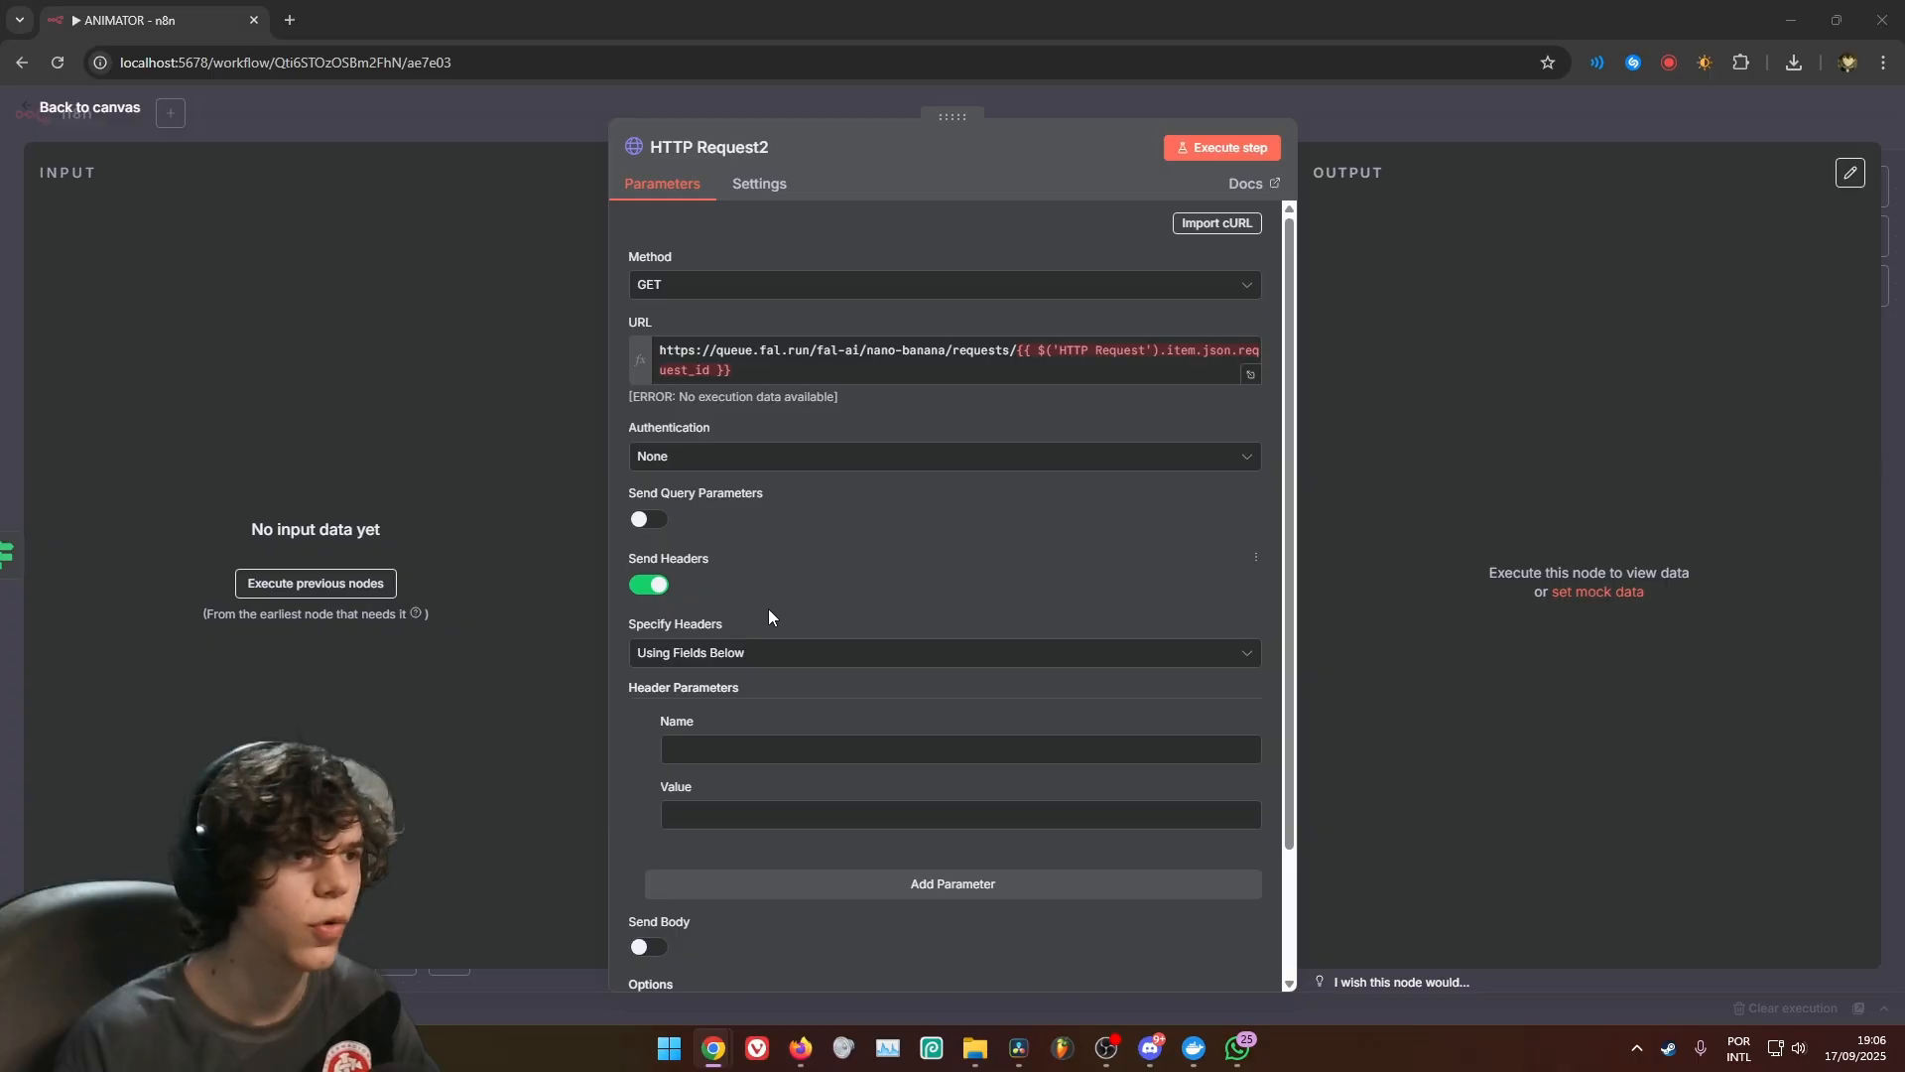
type("Authorization")
left_click(780, 812)
key("super+v")
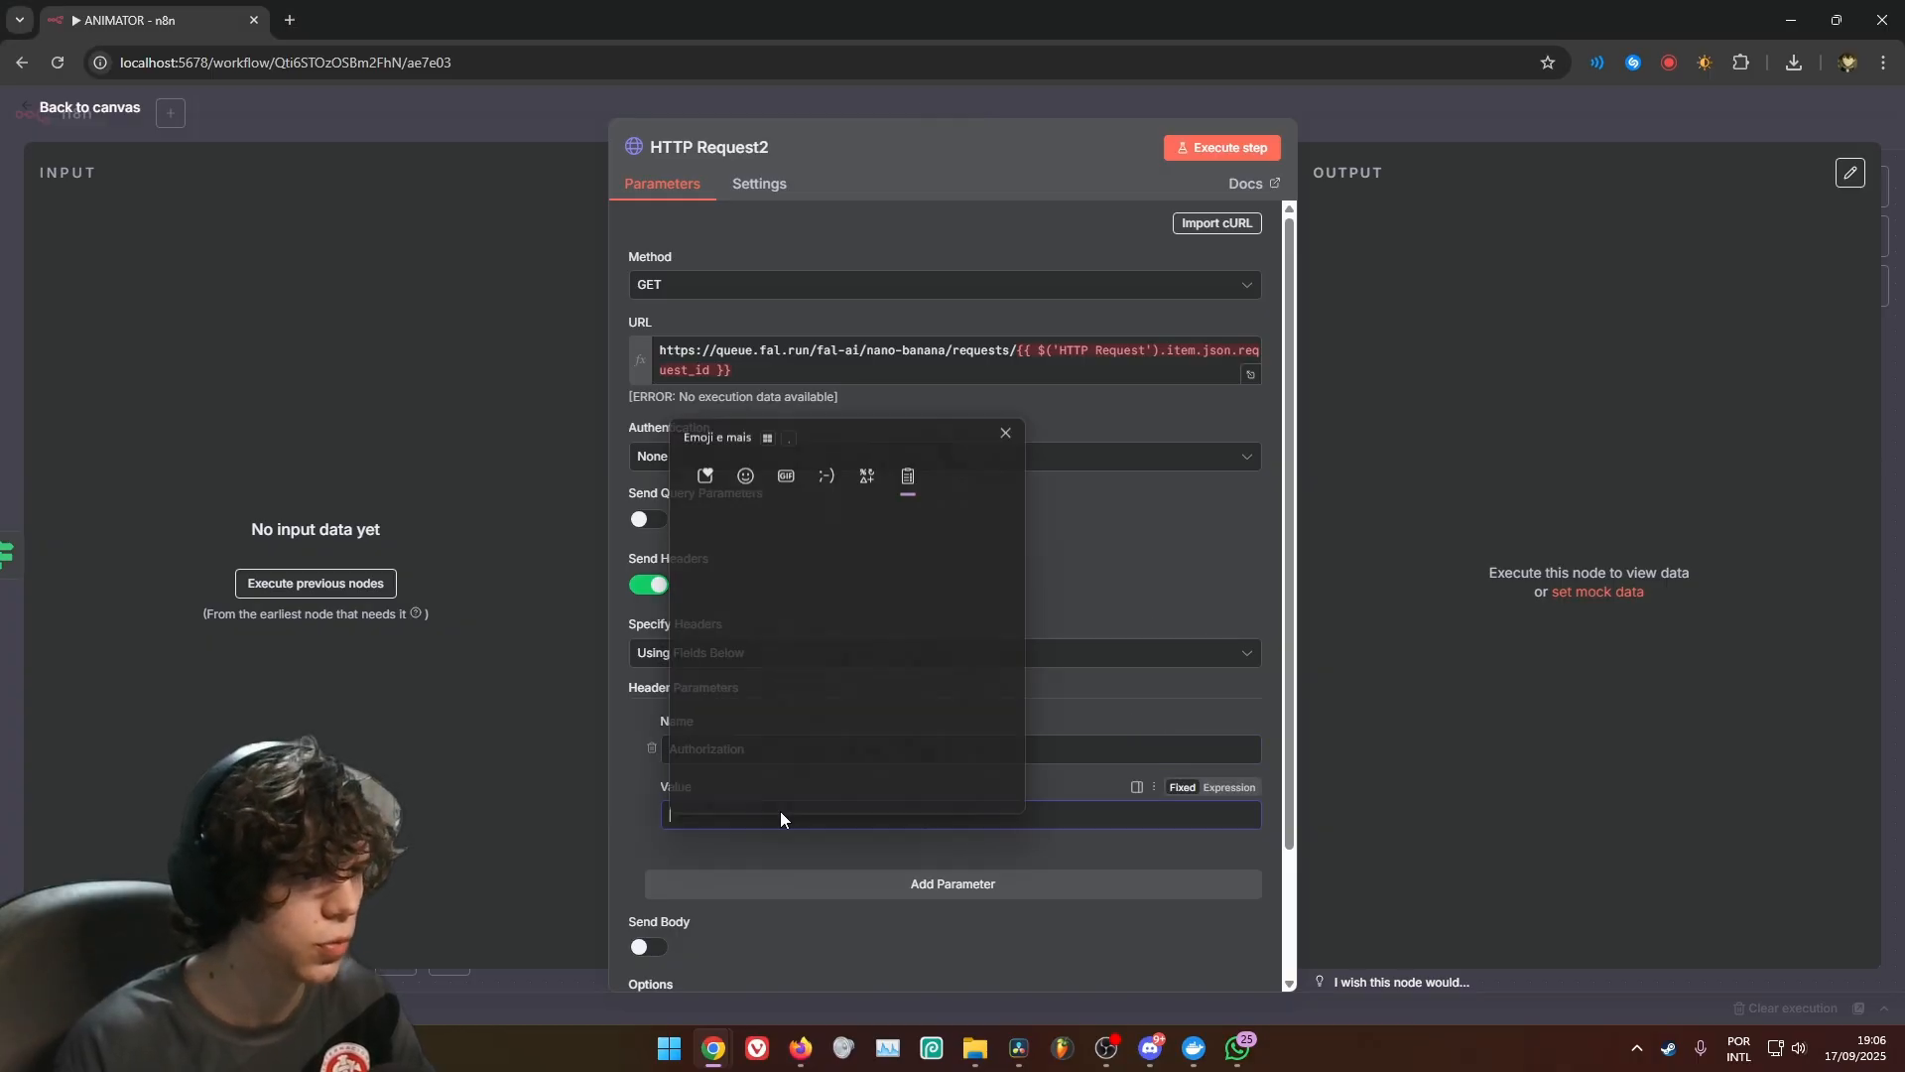
scroll(794, 734, "down", 3)
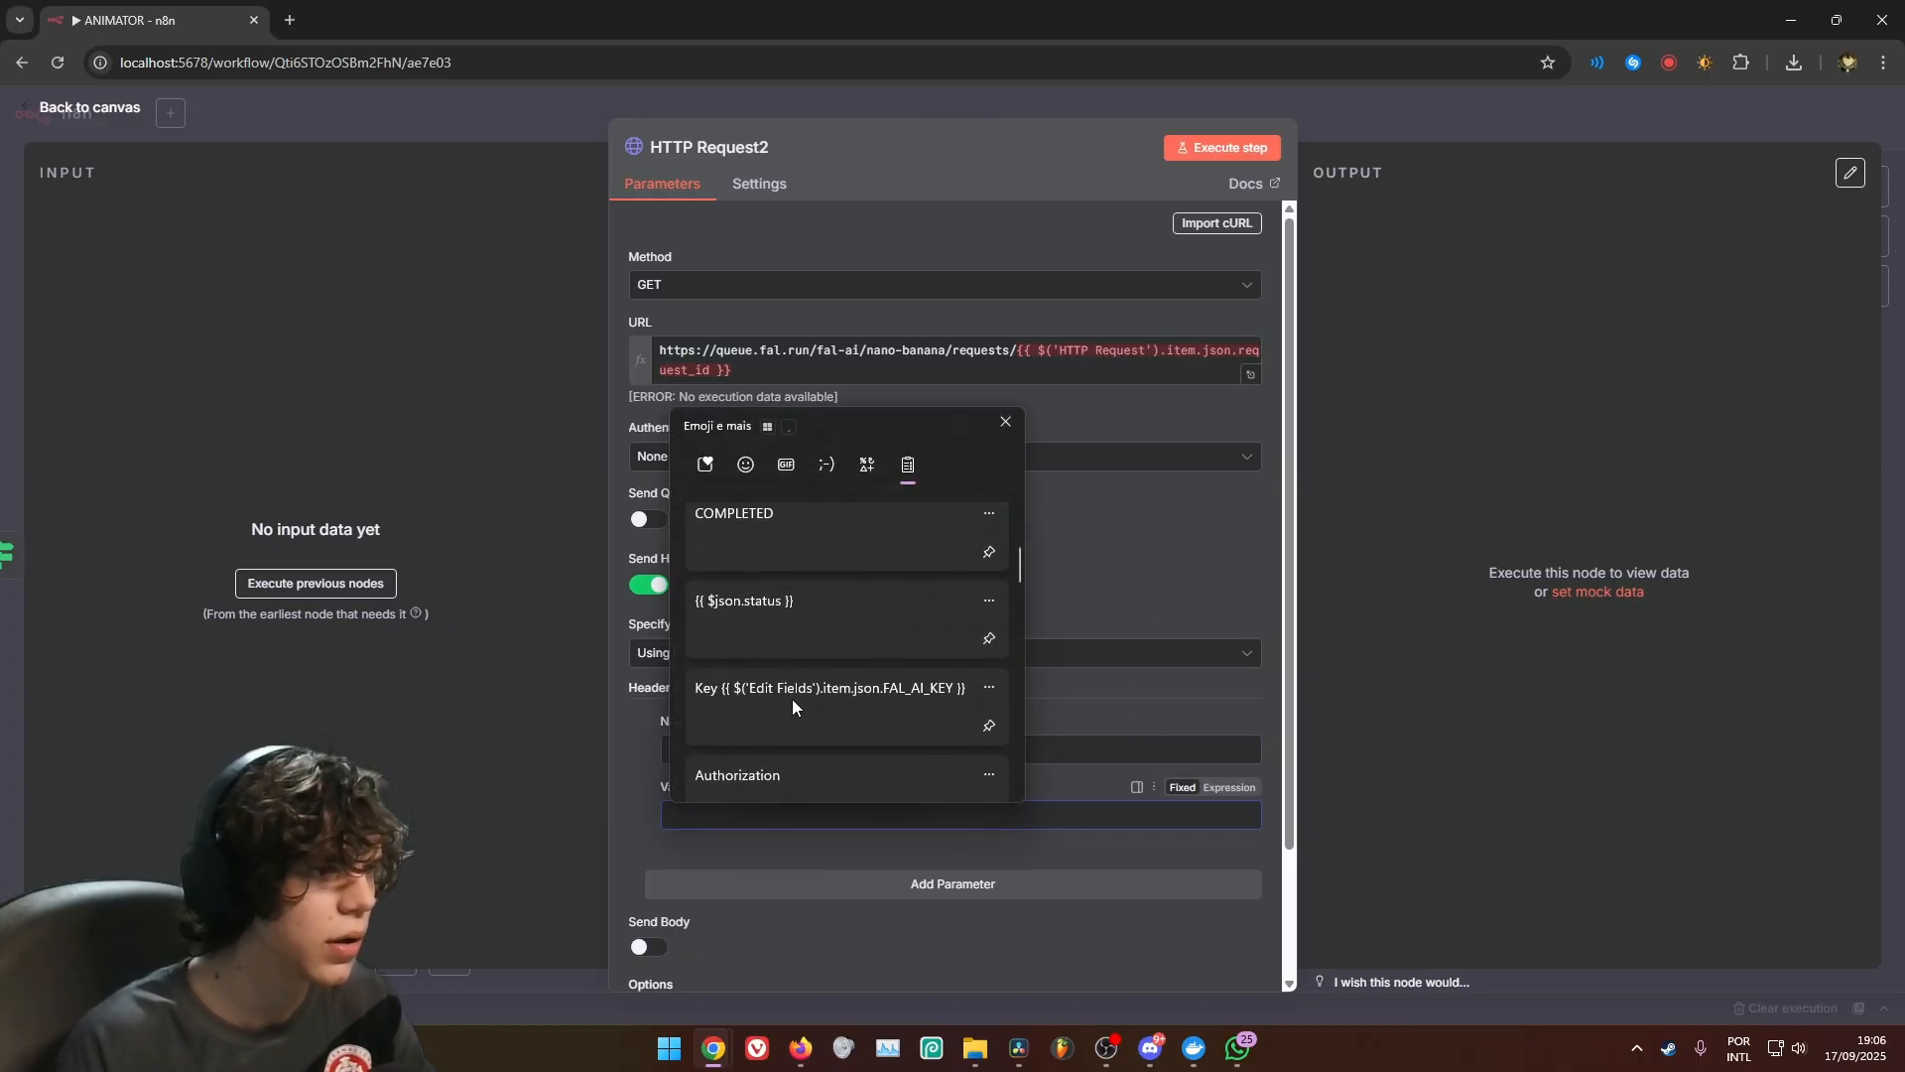
left_click(794, 694)
scroll(998, 553, "down", 2)
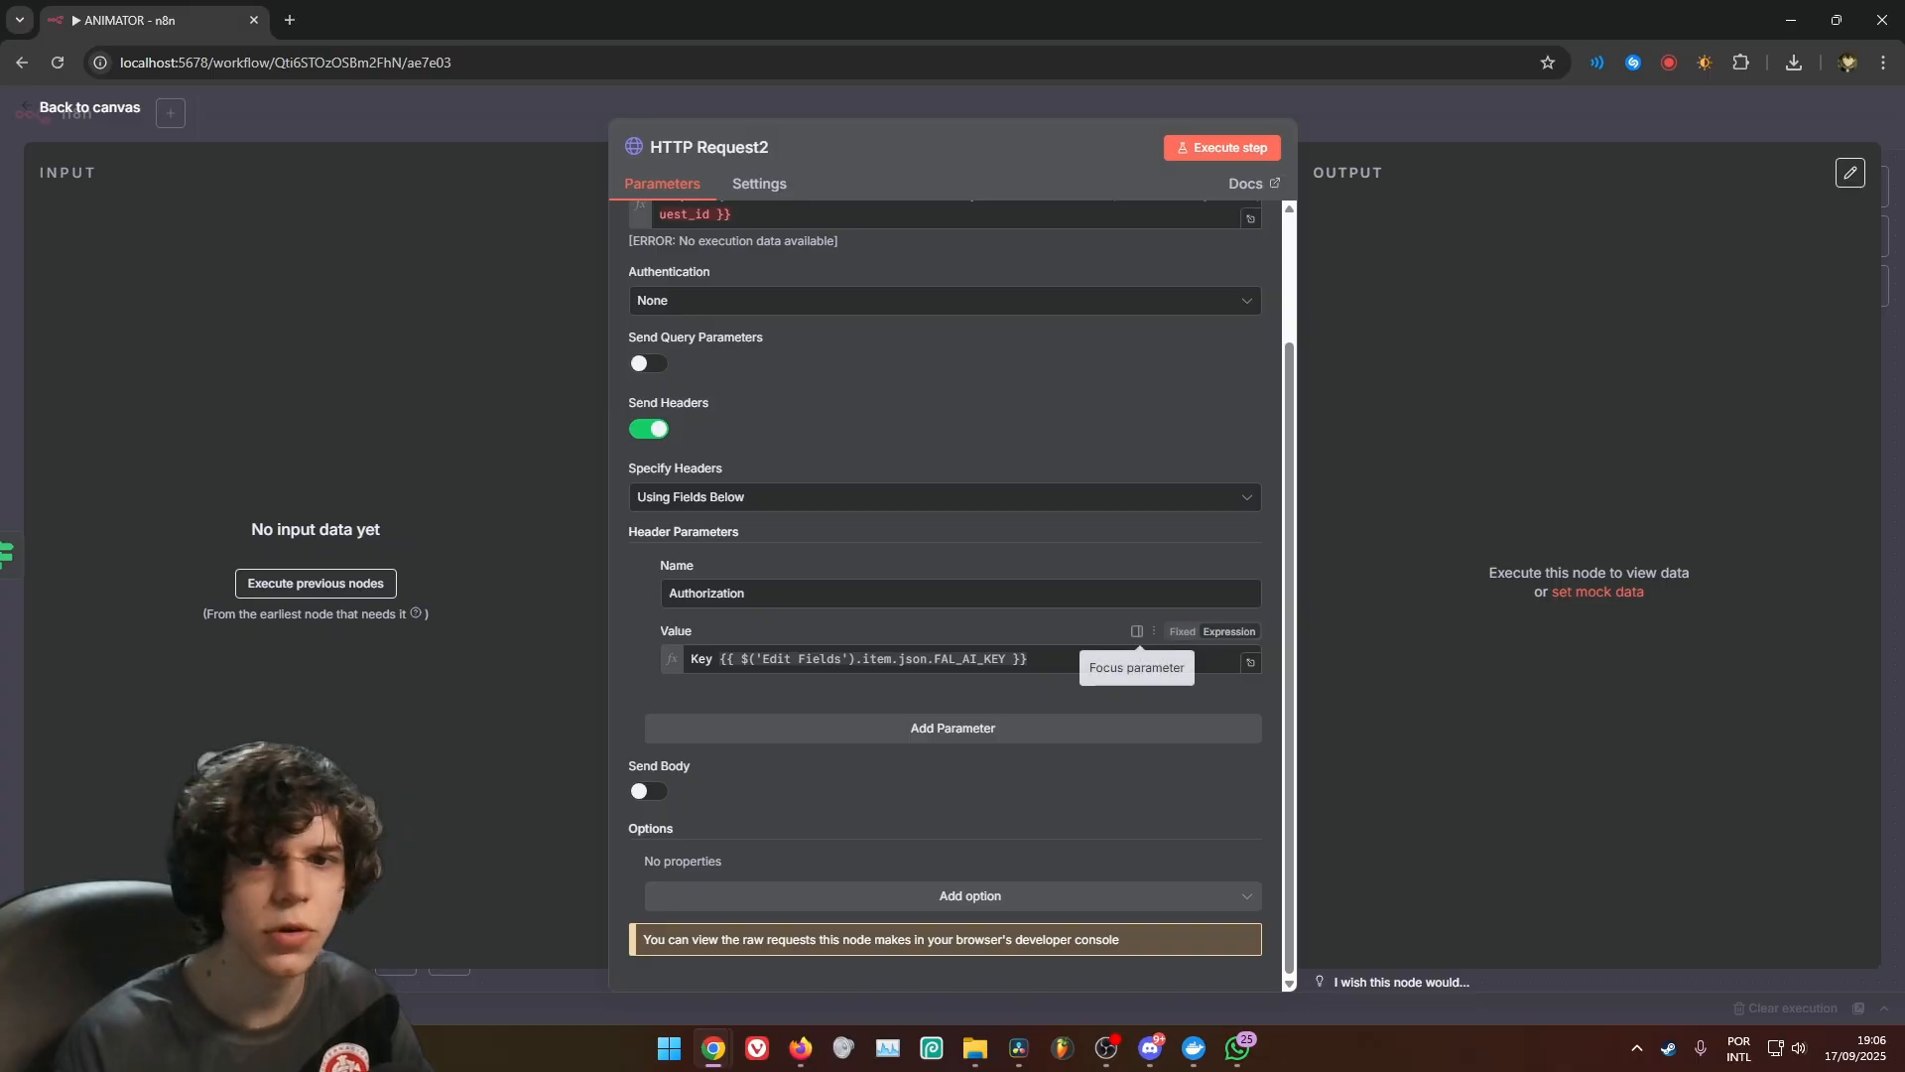
Turn on Retry On Fail for HTTP Request2 and place the node closer to the If node on the canvas
left_click(776, 180)
left_click(645, 446)
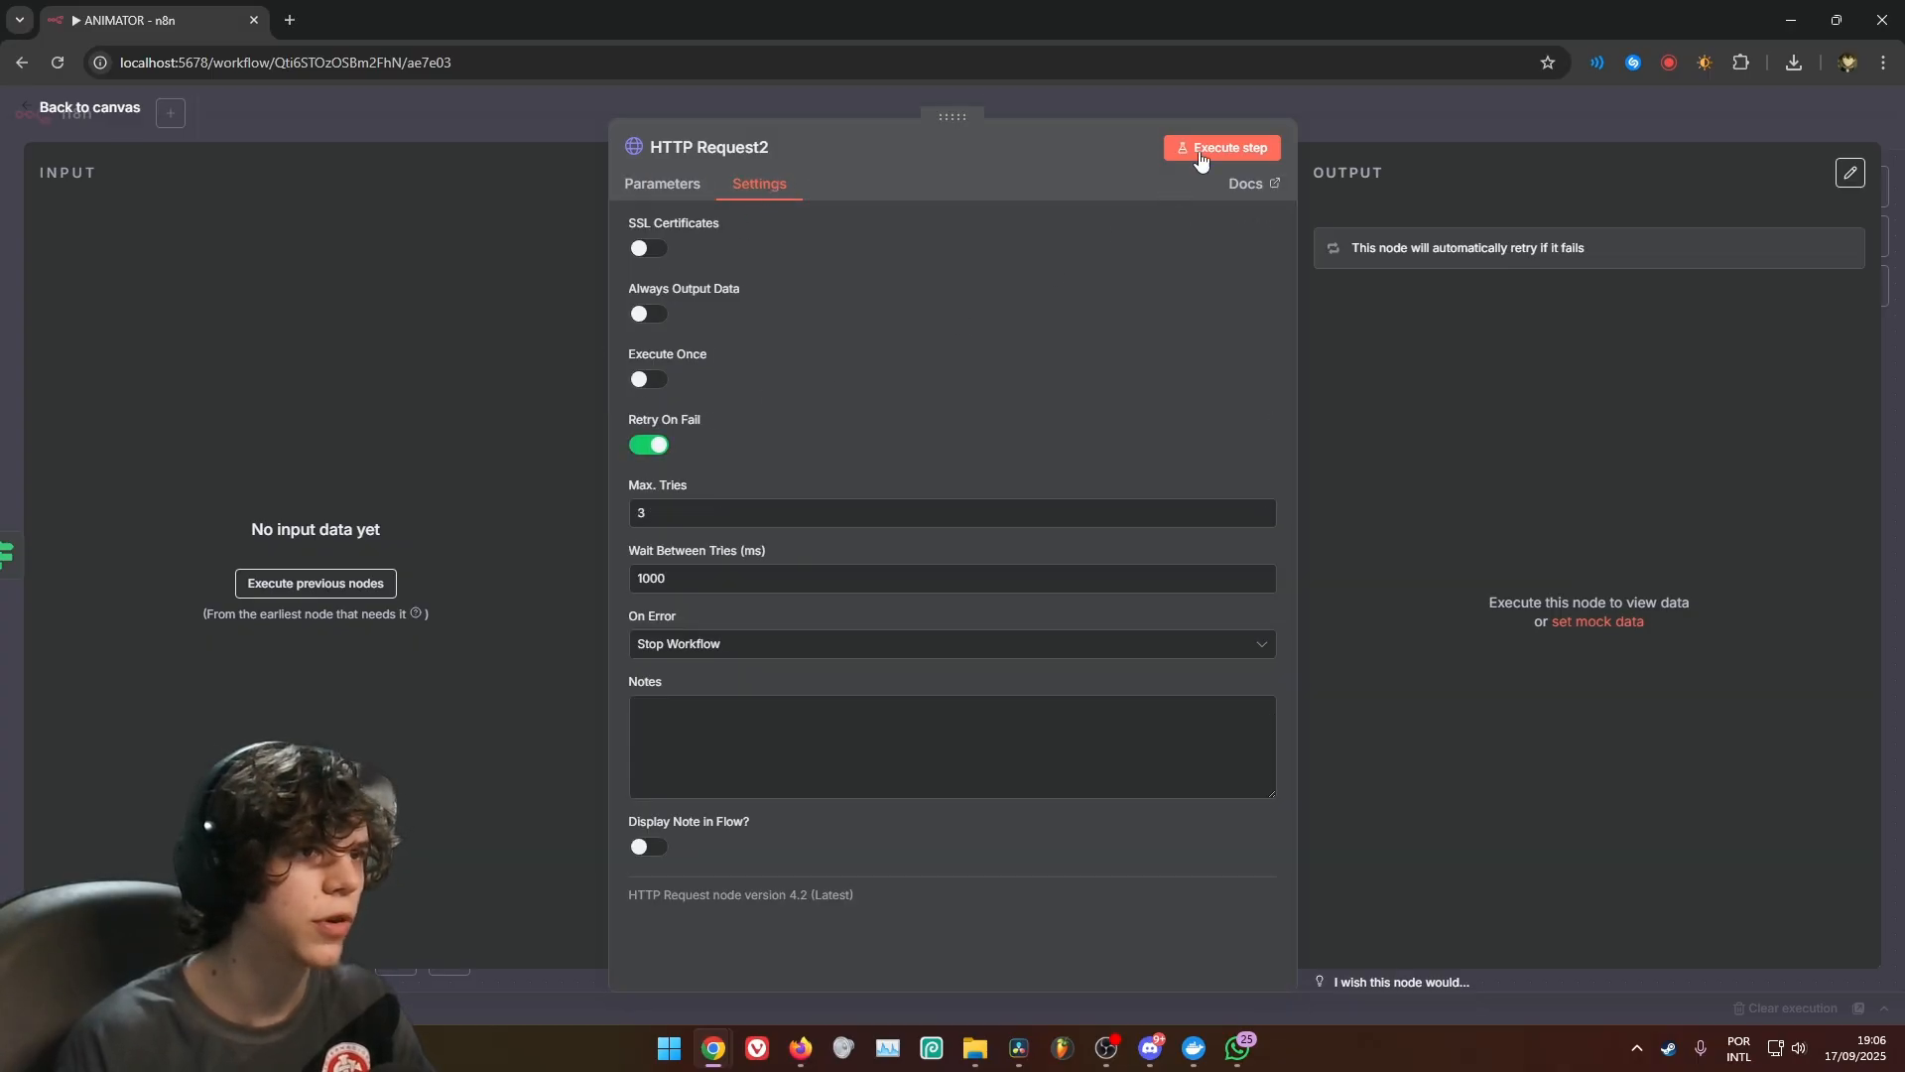
left_click(1437, 111)
left_click_drag(1039, 531, 990, 547)
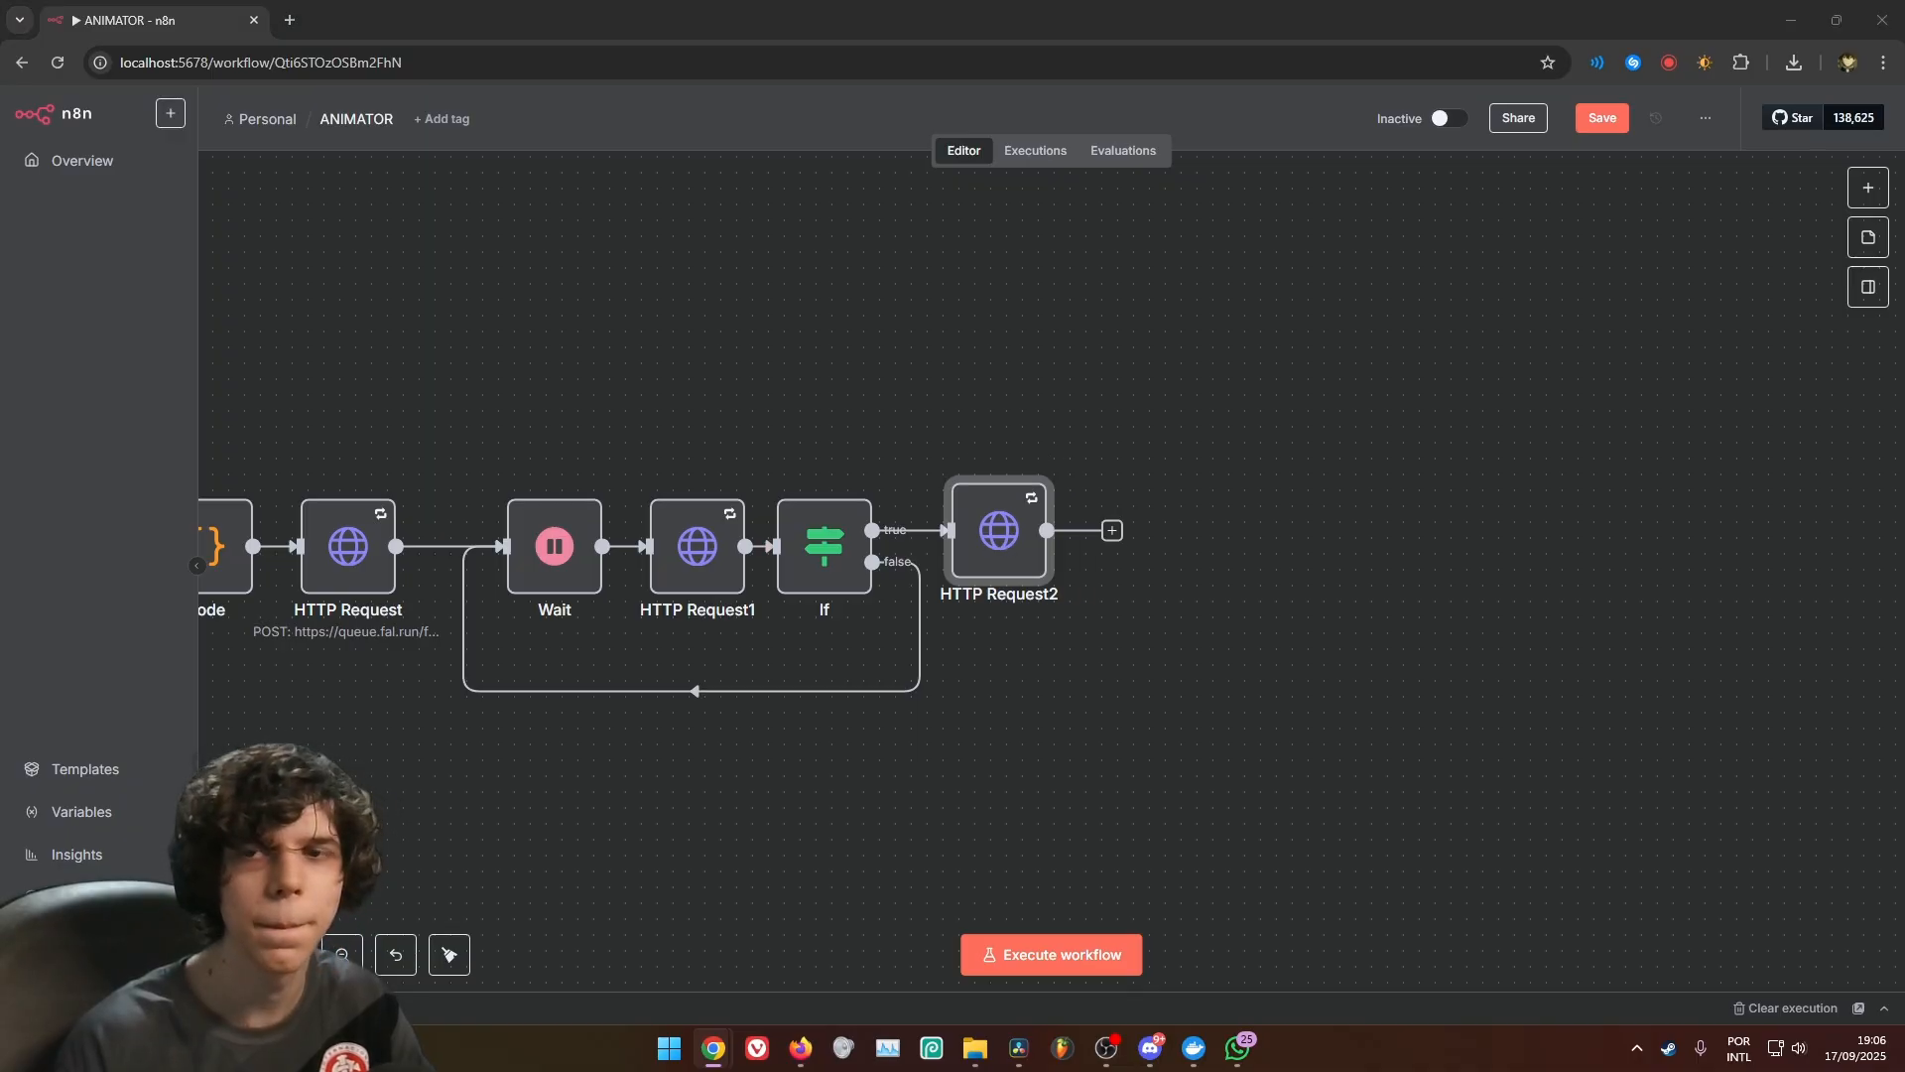
Add another HTTP Request node after HTTP Request2 with the URL {{ $json.images[0].url }}
left_click(1113, 530)
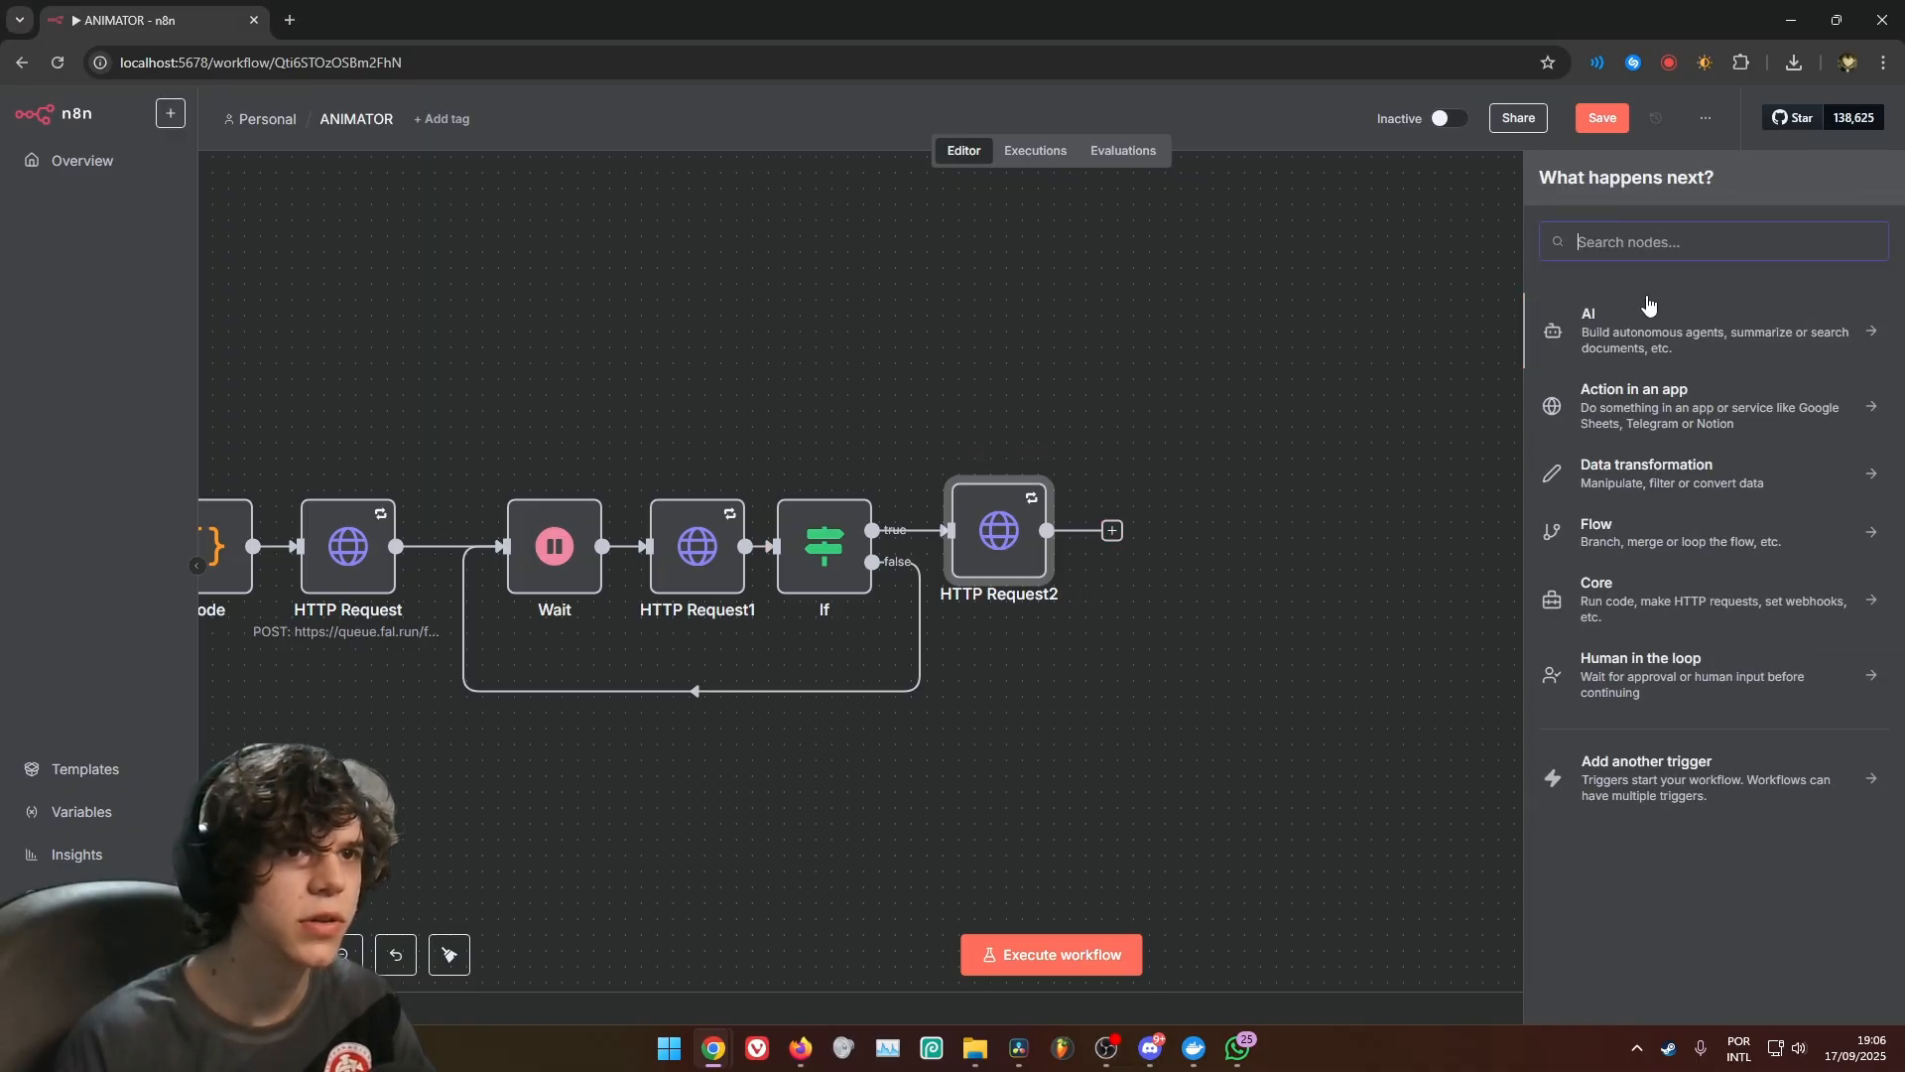
type("http")
left_click(1629, 340)
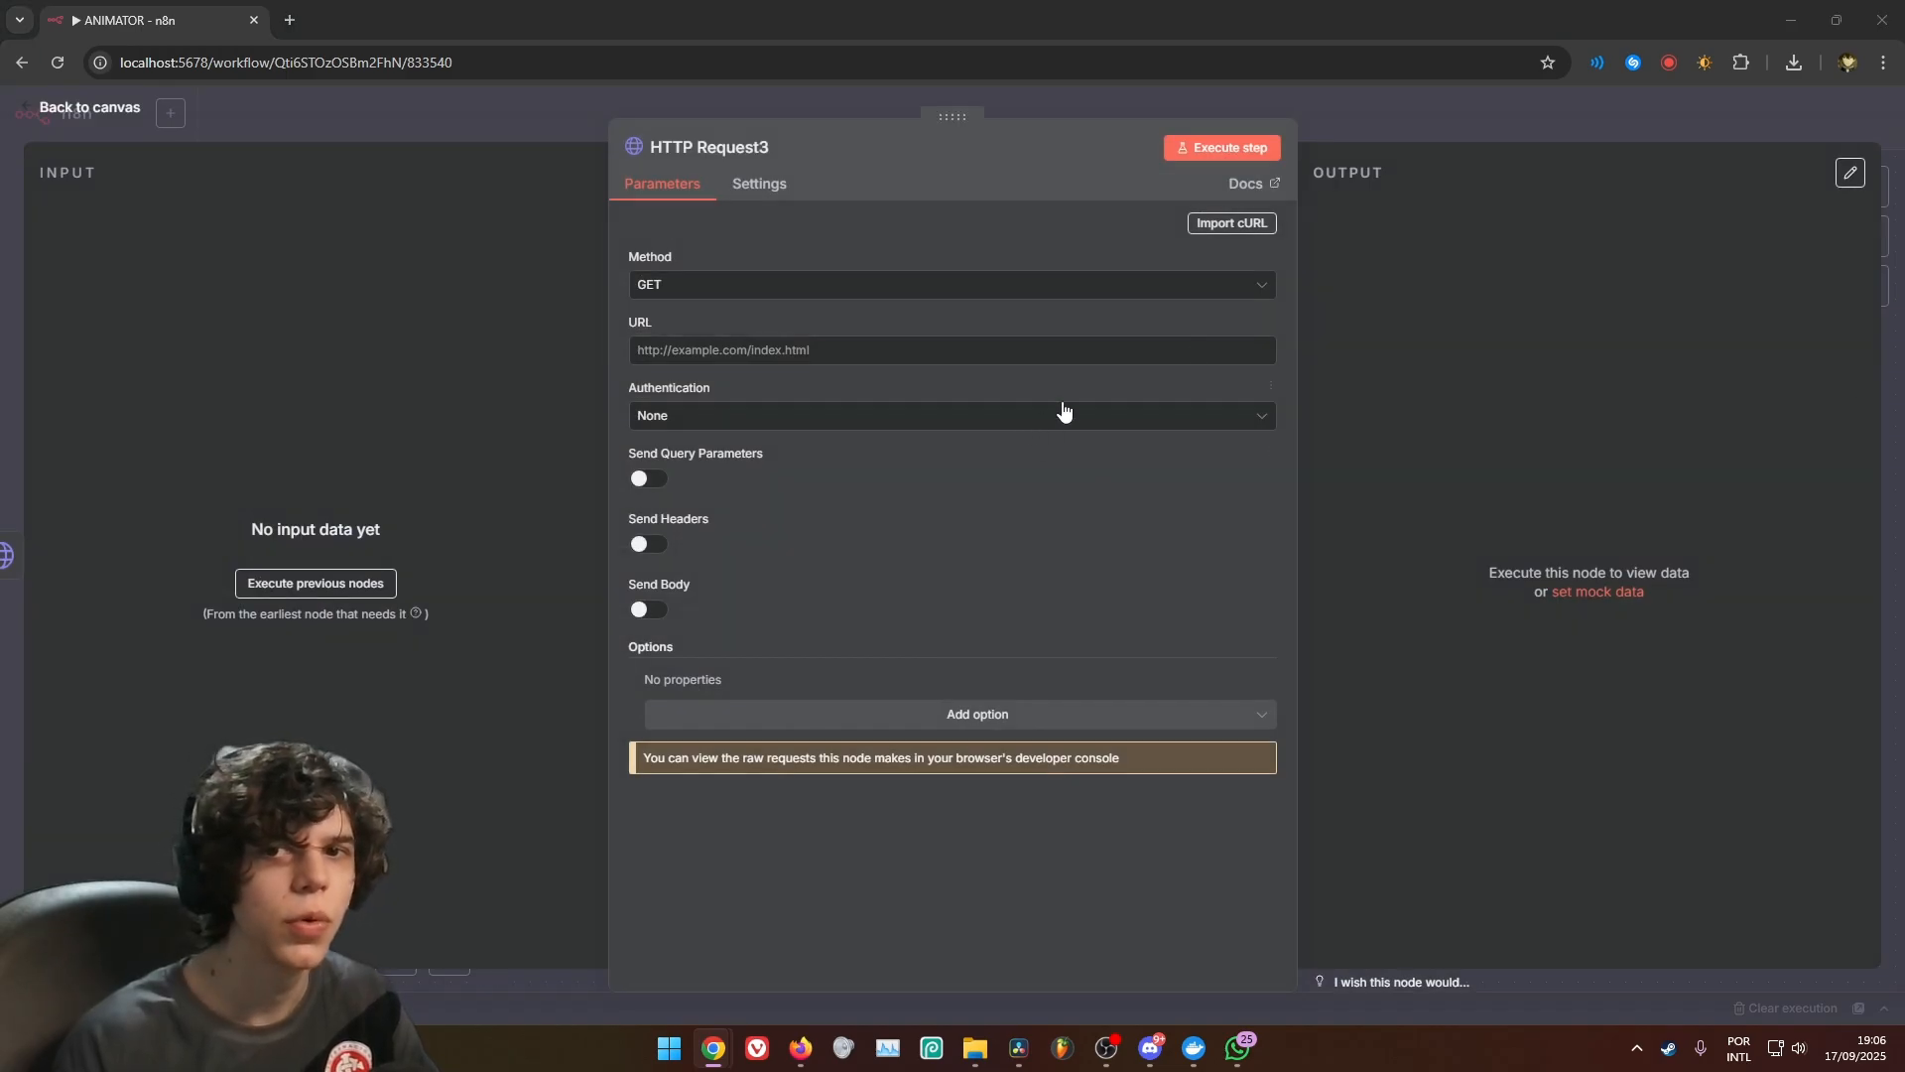
left_click(851, 351)
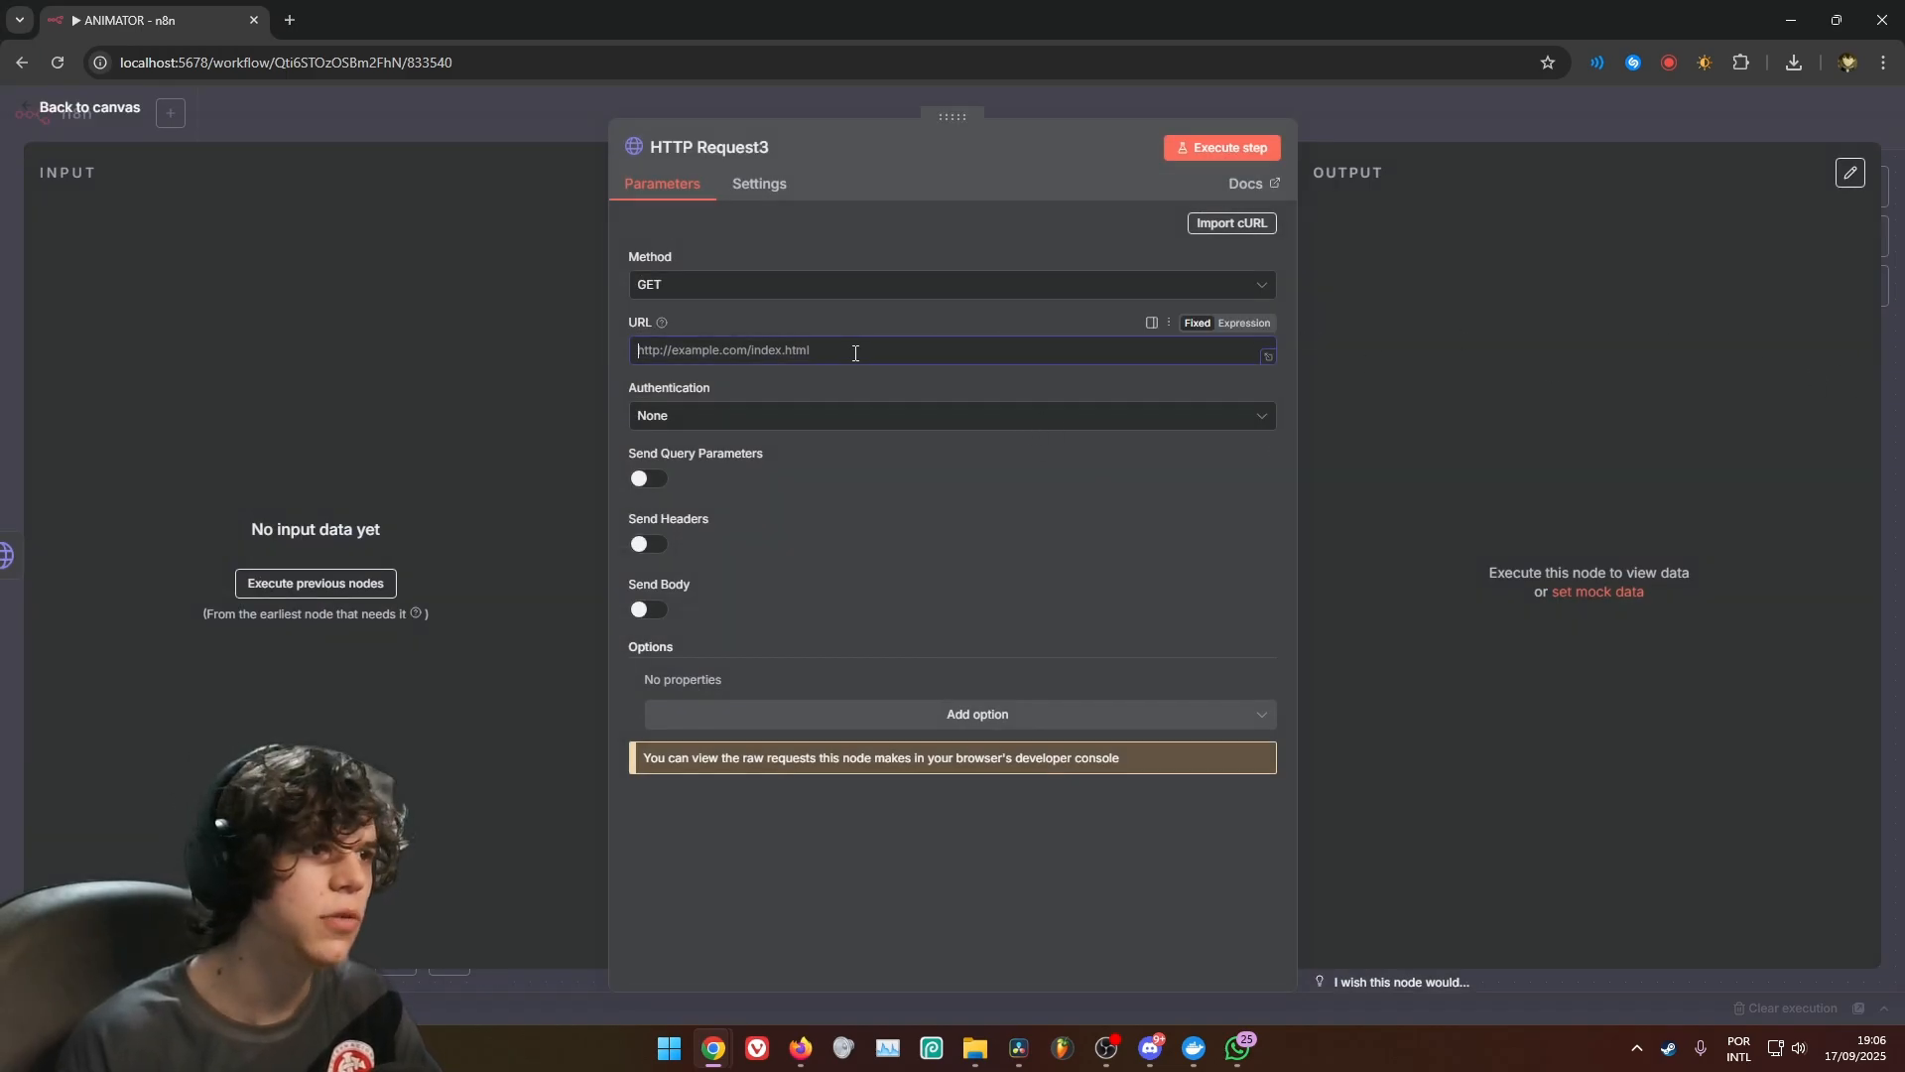
type("{{ $json.images[0].url }}")
left_click_drag(875, 355, 659, 338)
left_click(783, 364)
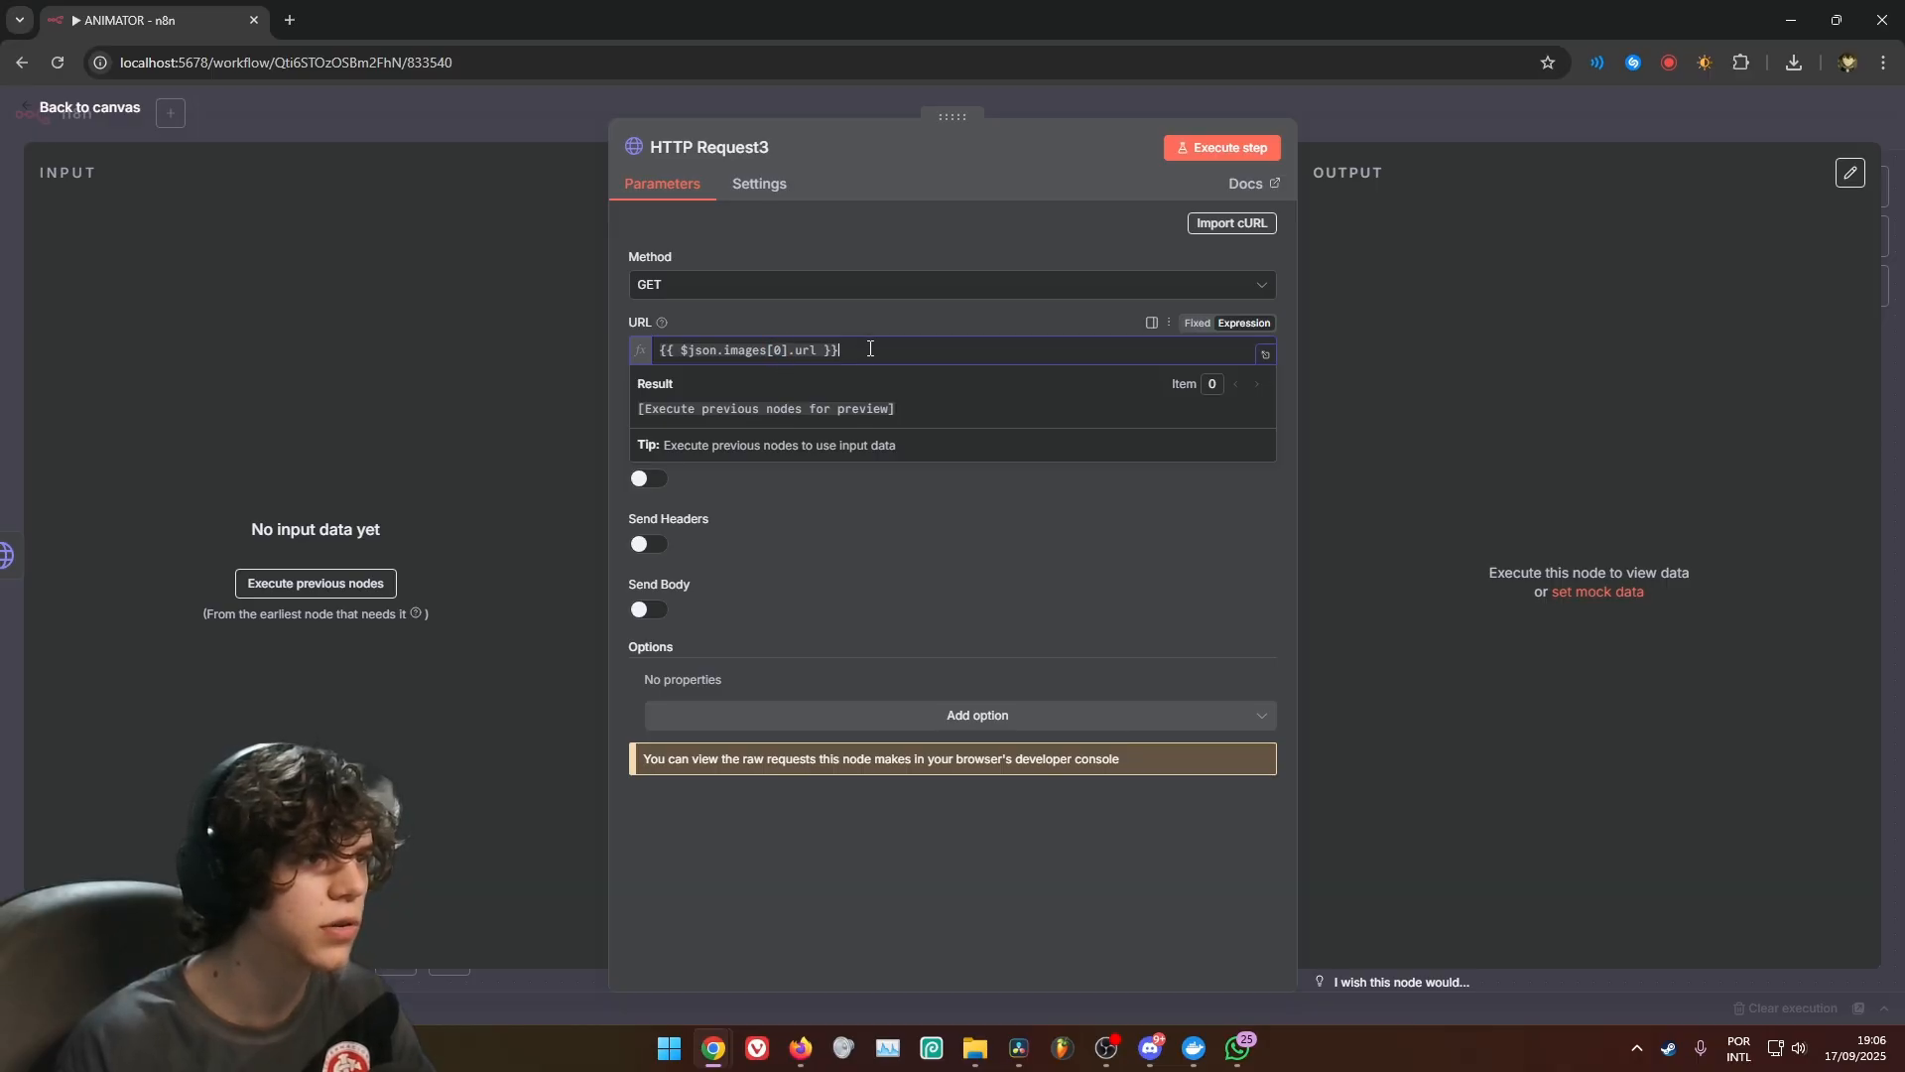
left_click(976, 542)
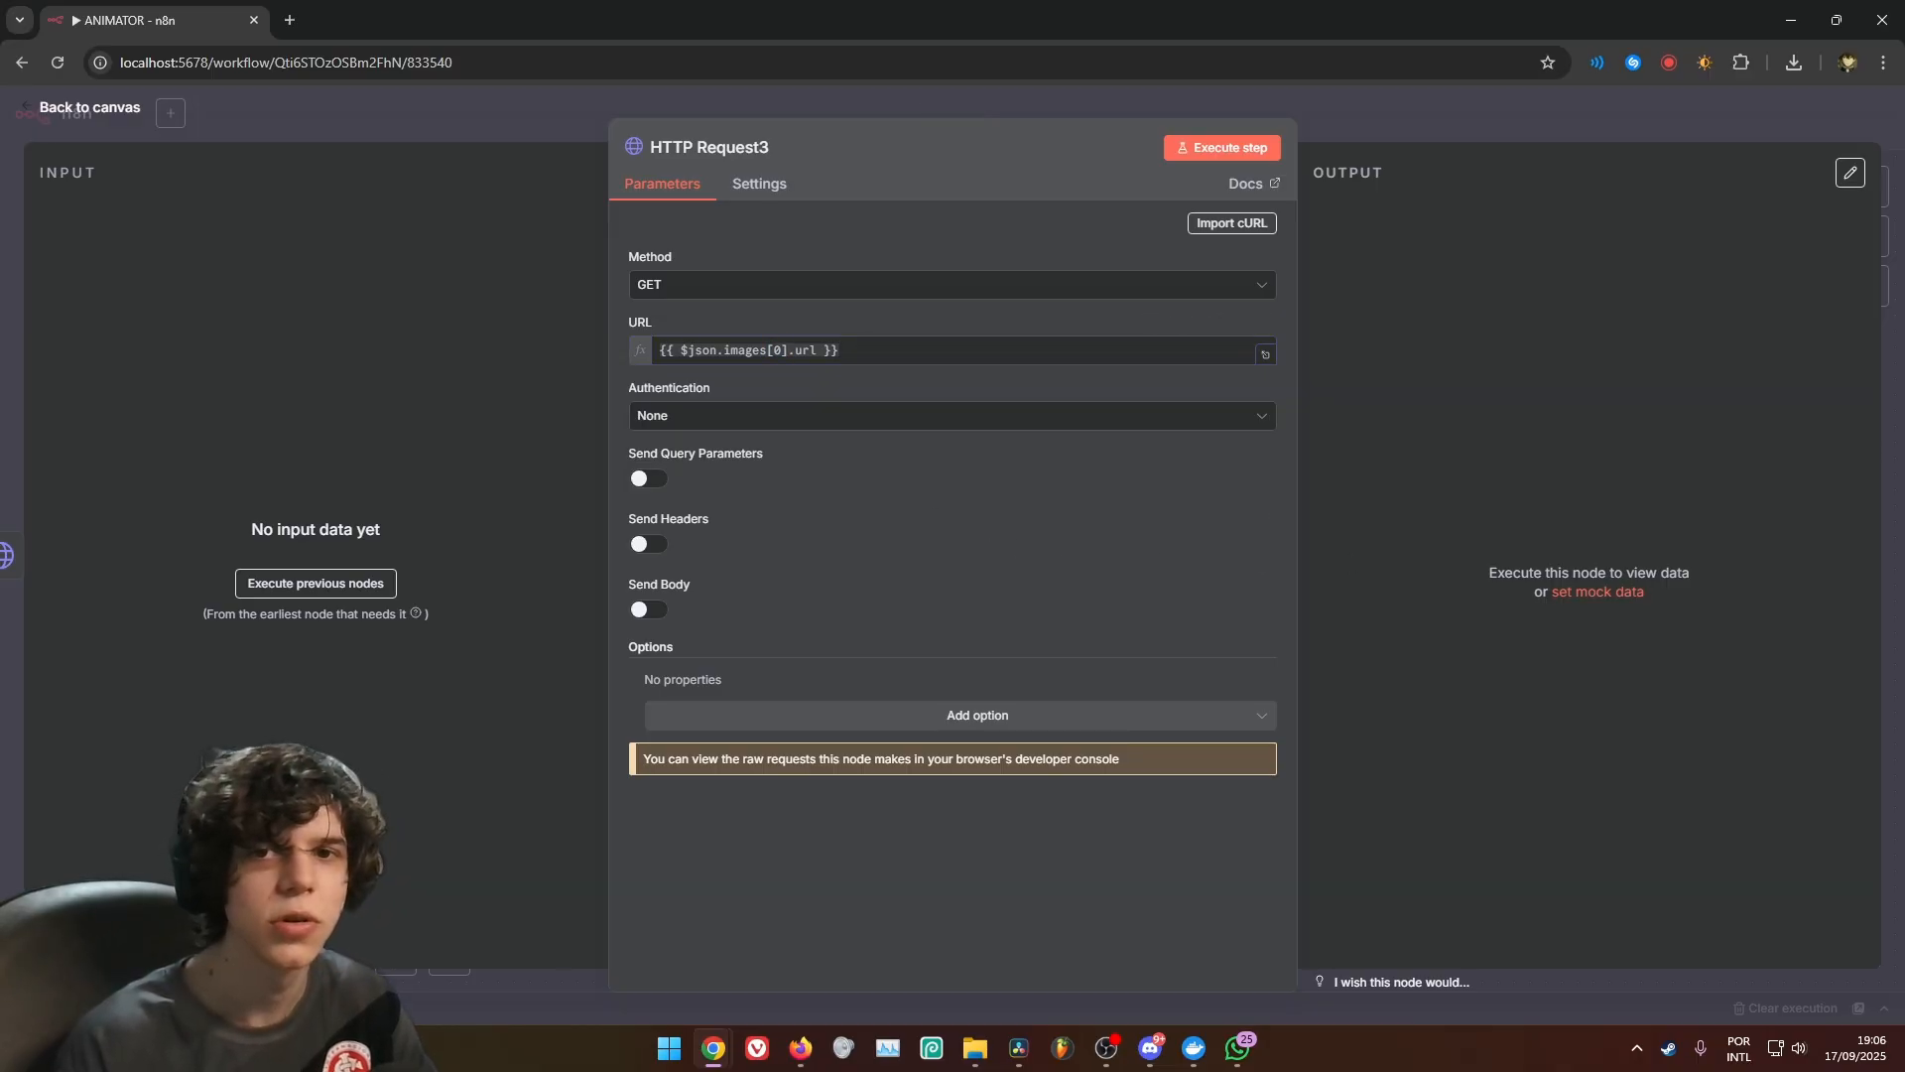
Turn on Retry On Fail for HTTP Request3 and return to the canvas
left_click(759, 184)
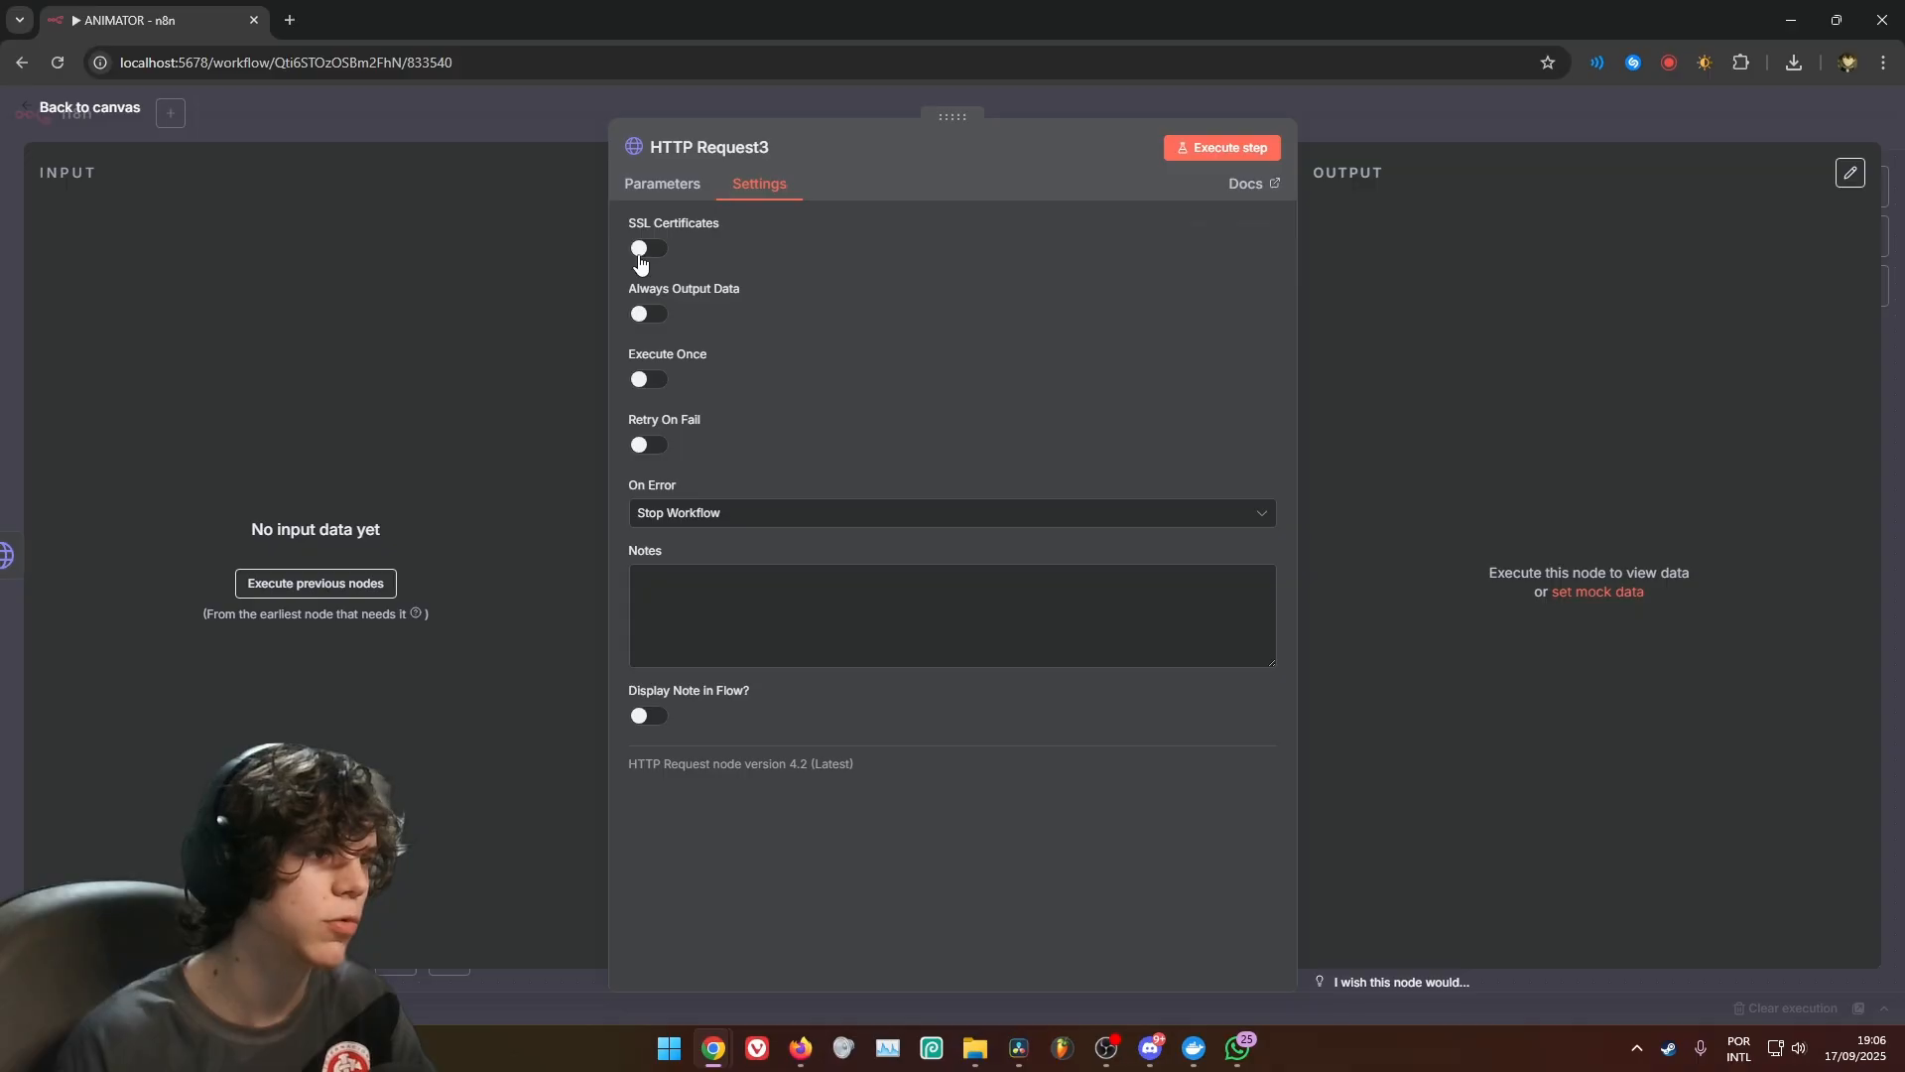
left_click(647, 445)
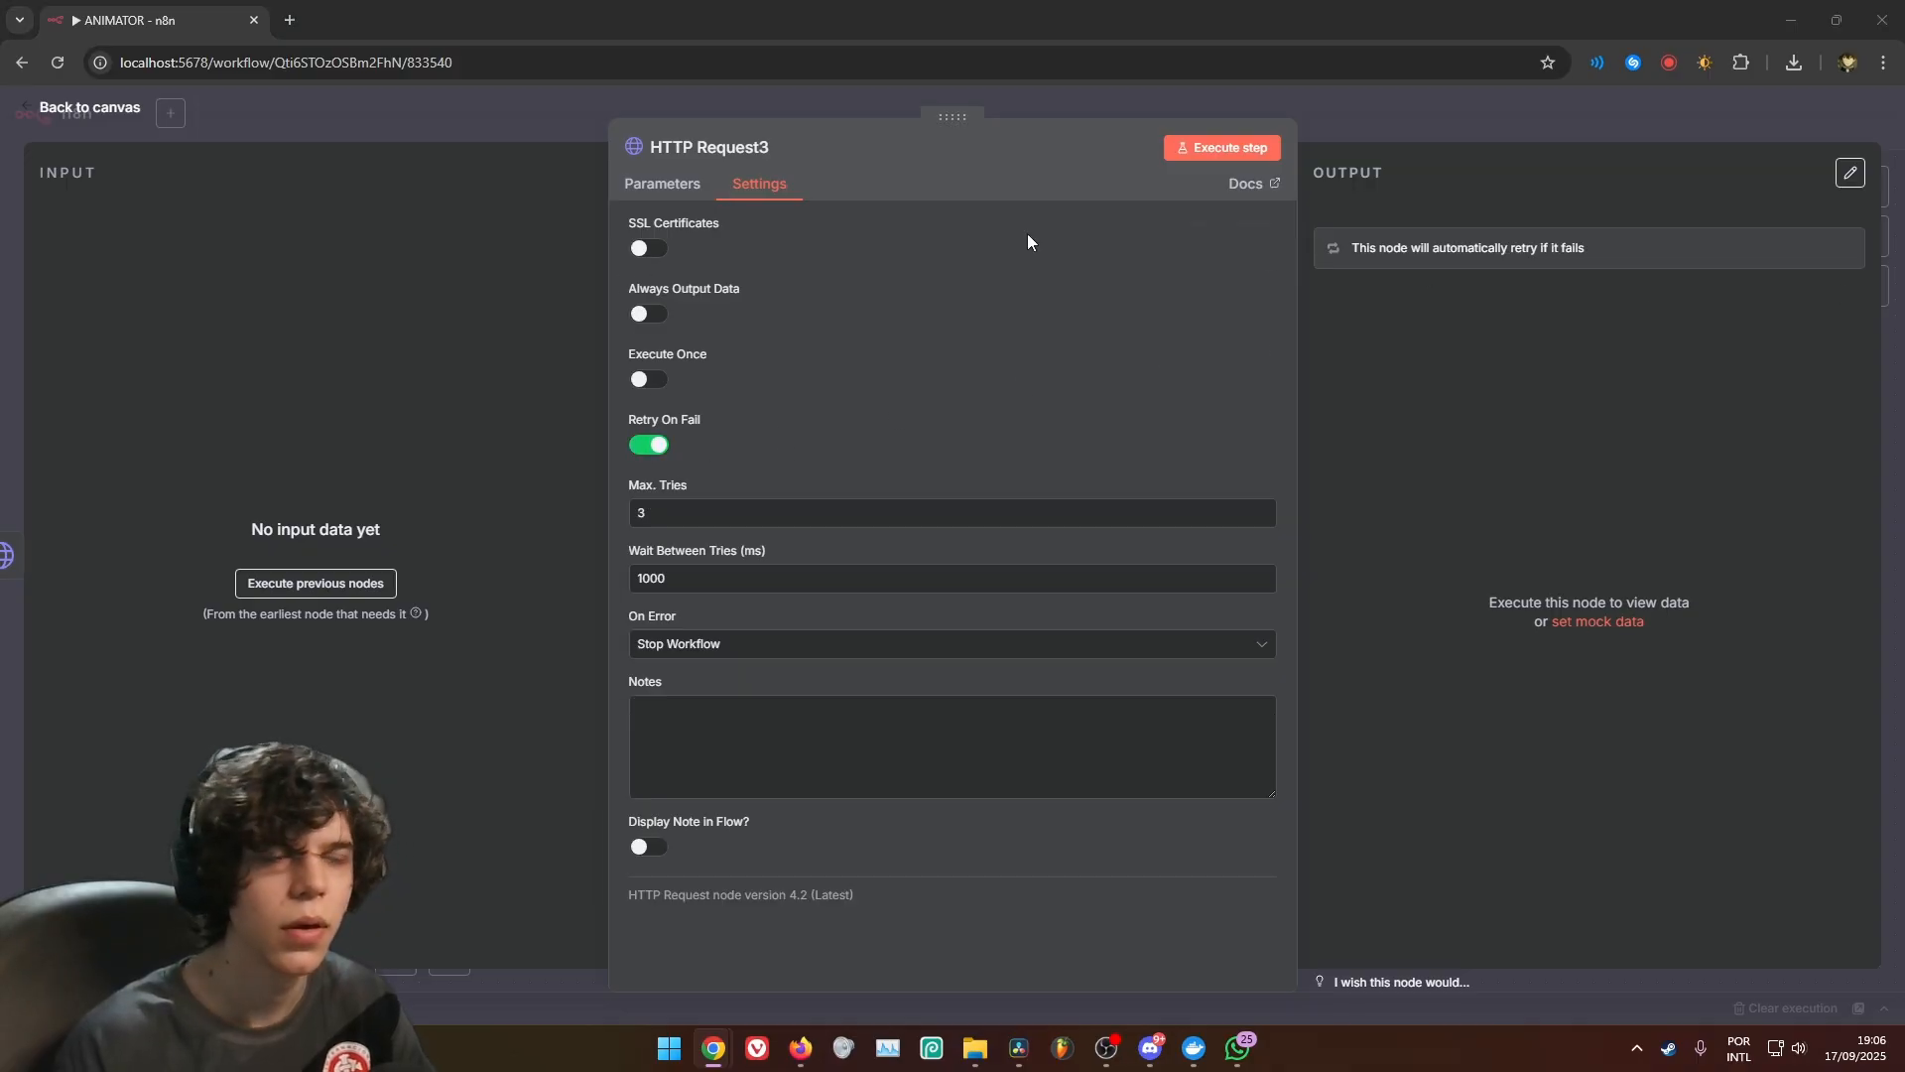
left_click(655, 186)
left_click(1105, 111)
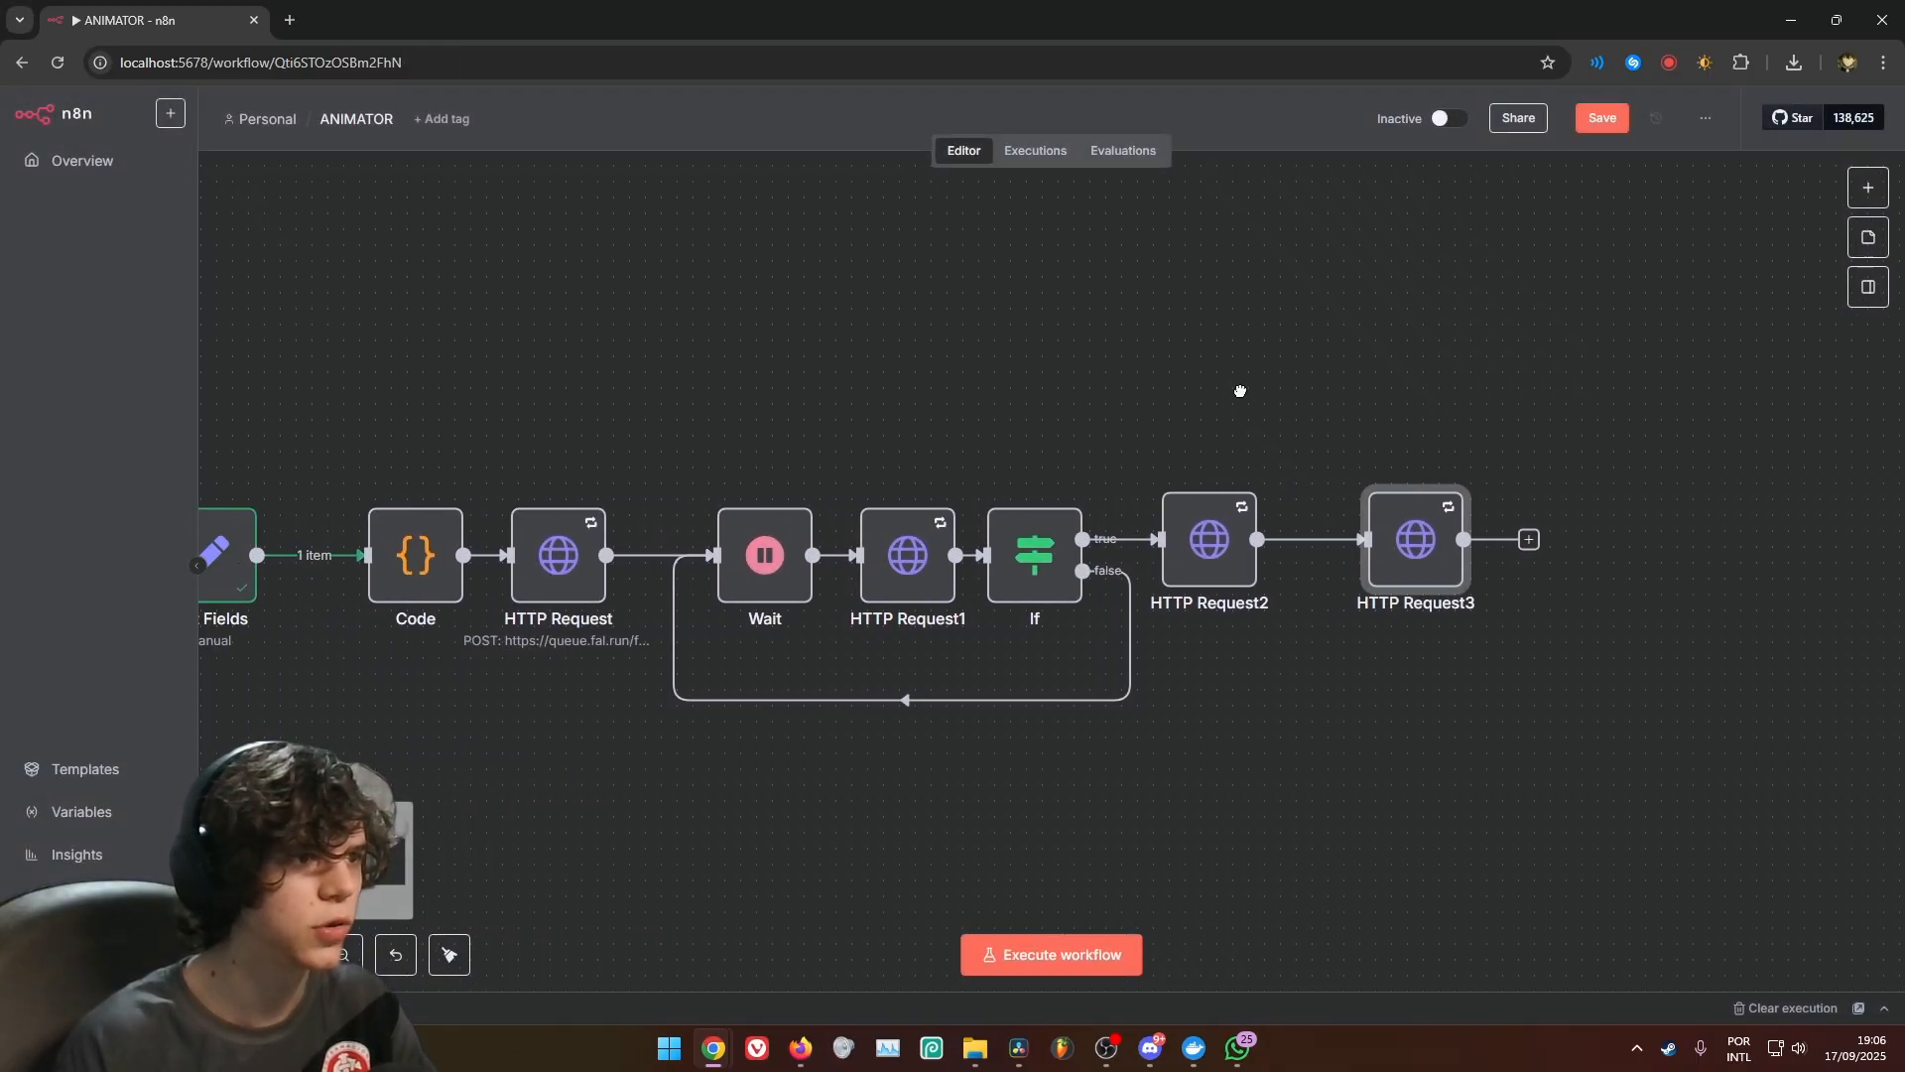
Review the request URL and authorization header of HTTP Request2 and the image URL expression of HTTP Request3
scroll(1141, 402, "up", 2)
scroll(1011, 405, "down", 1)
left_click_drag(872, 404, 1186, 385)
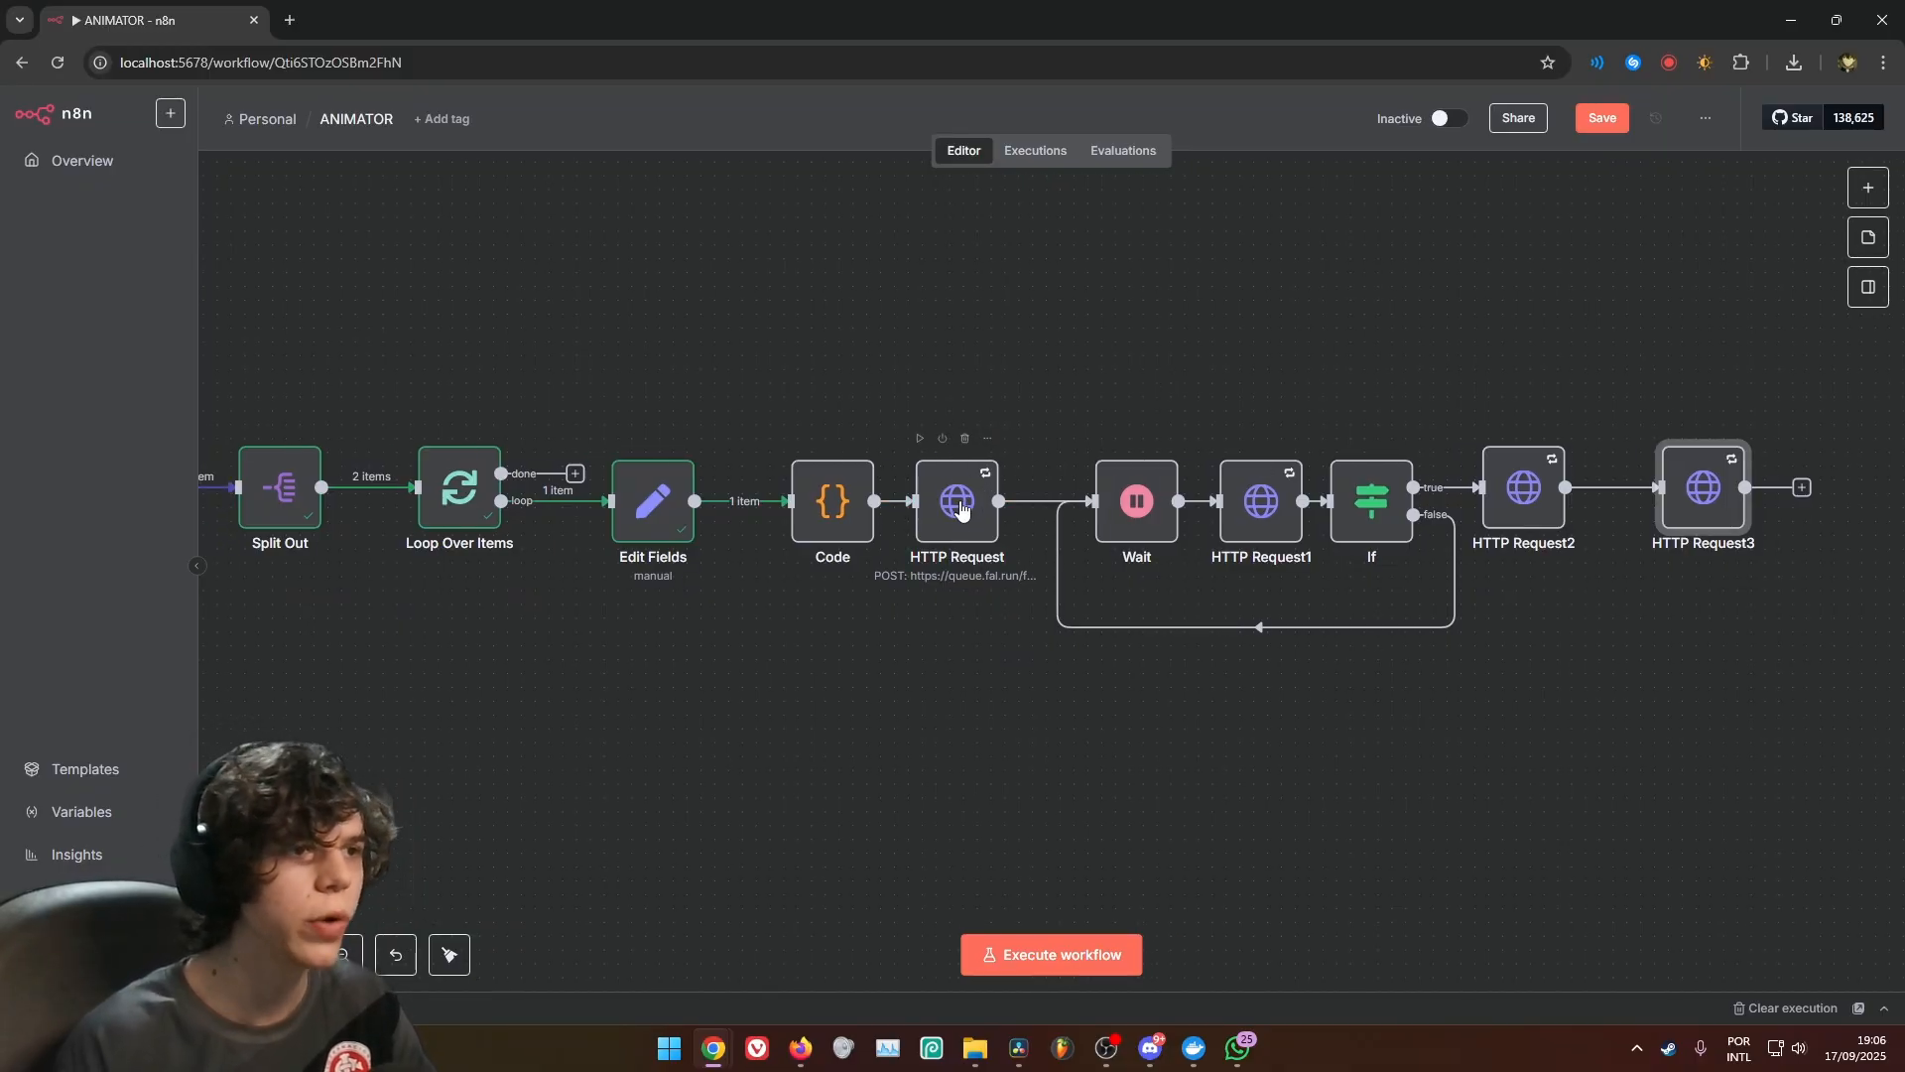
left_click_drag(1124, 334, 989, 385)
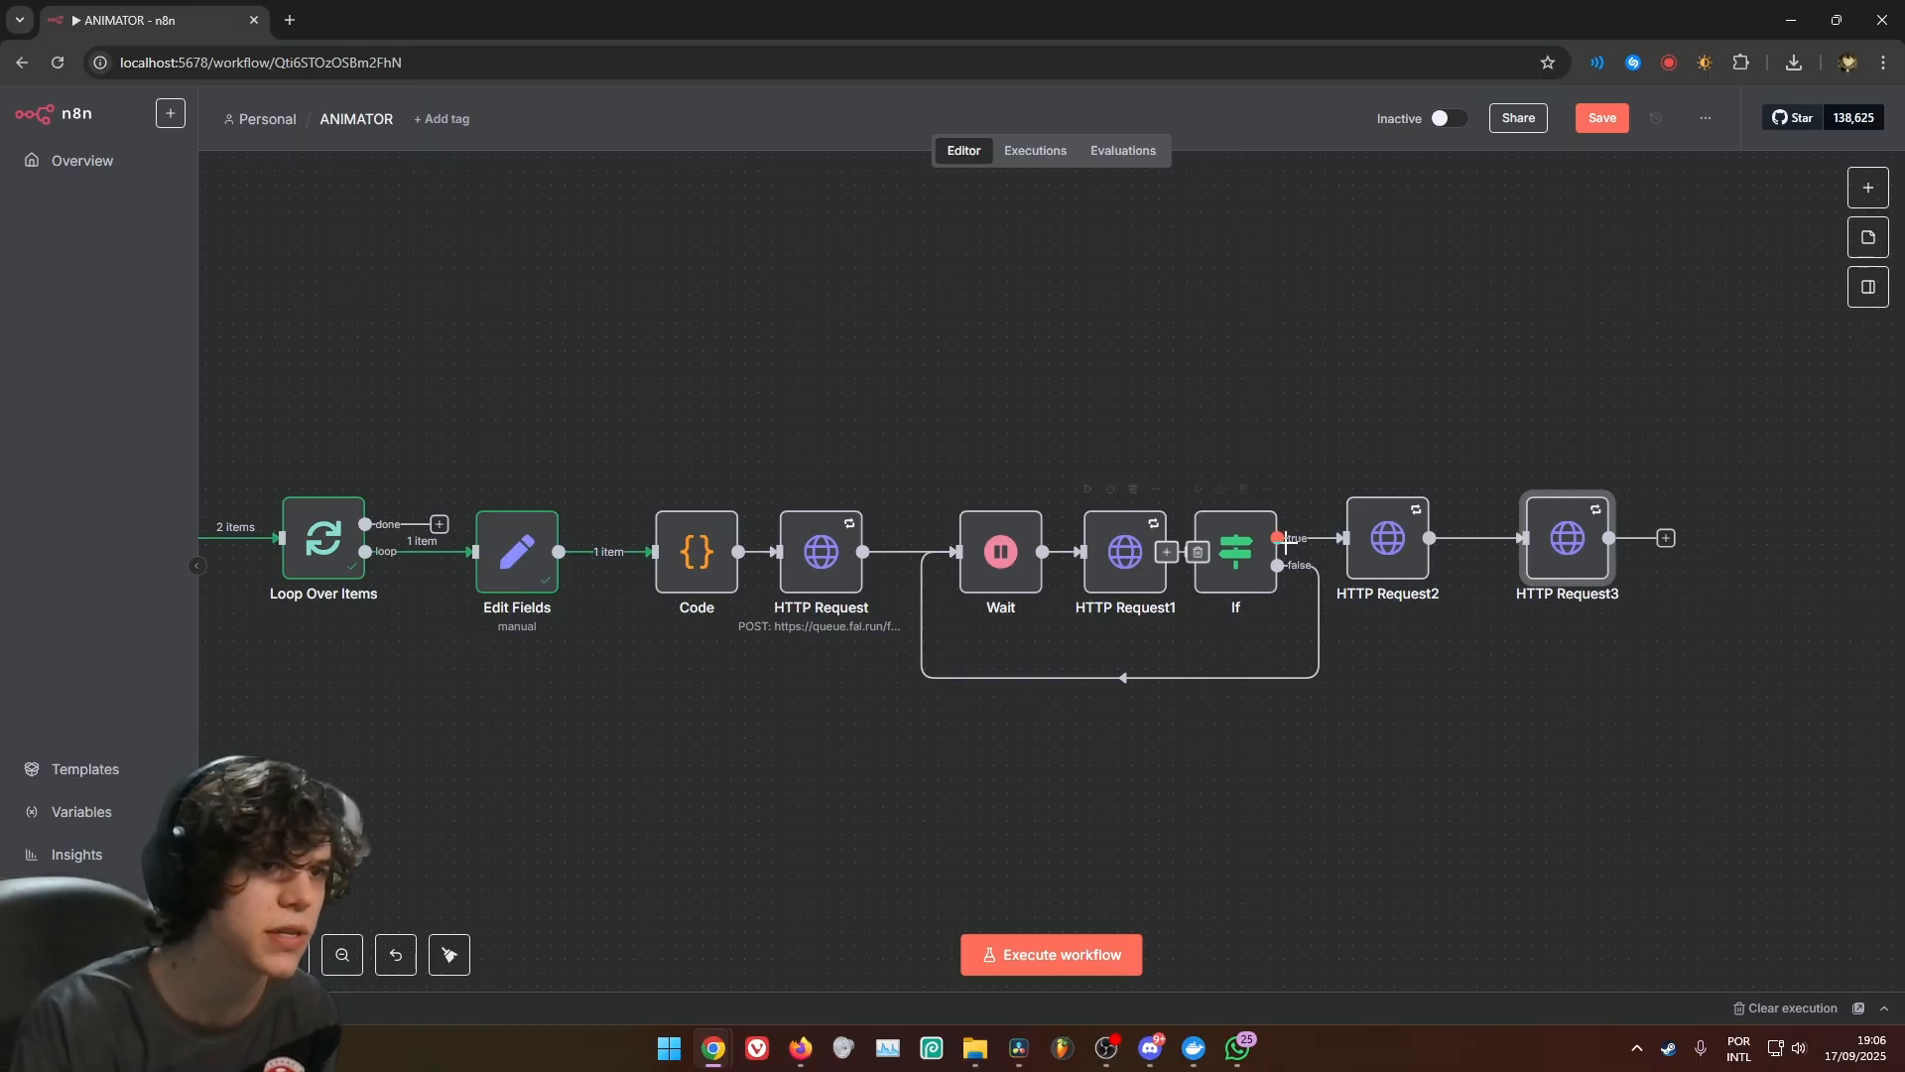
double_click(1387, 538)
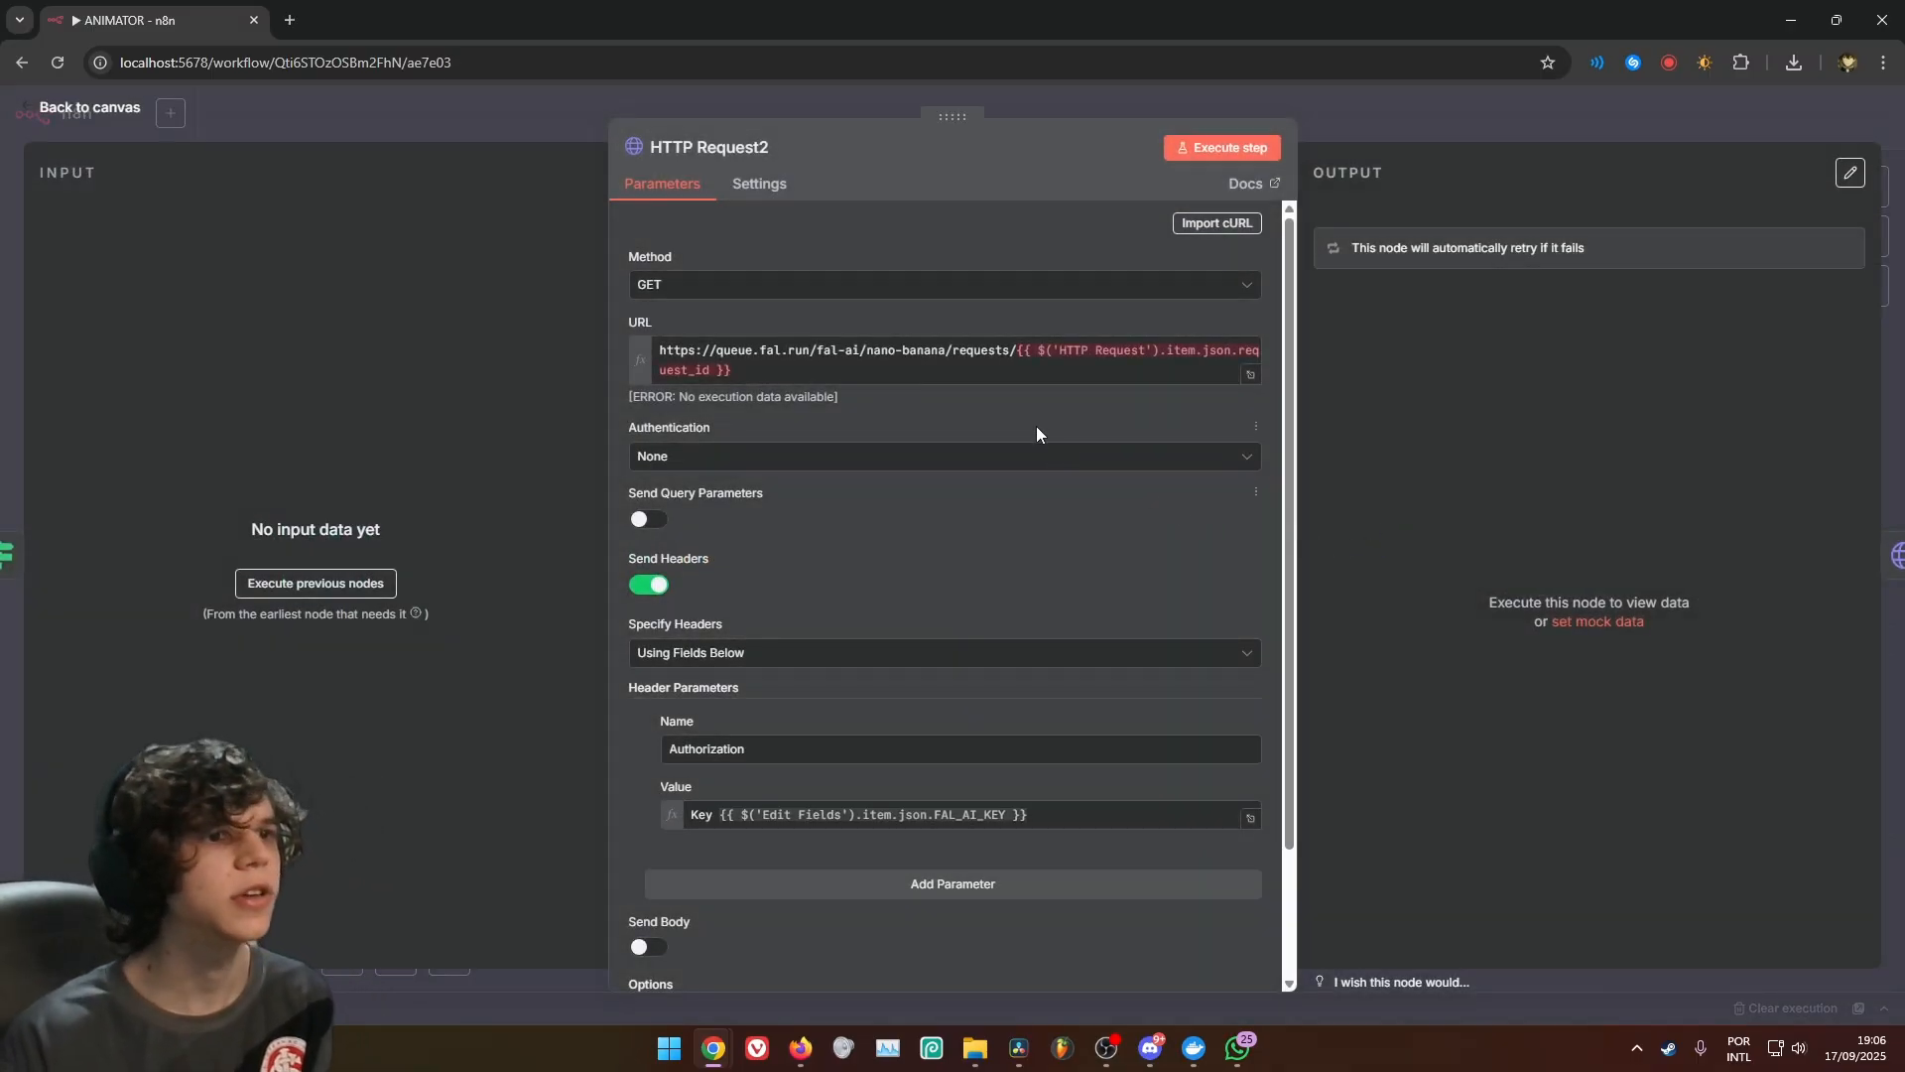
scroll(925, 384, "down", 2)
scroll(925, 384, "up", 1)
scroll(925, 384, "up", 1)
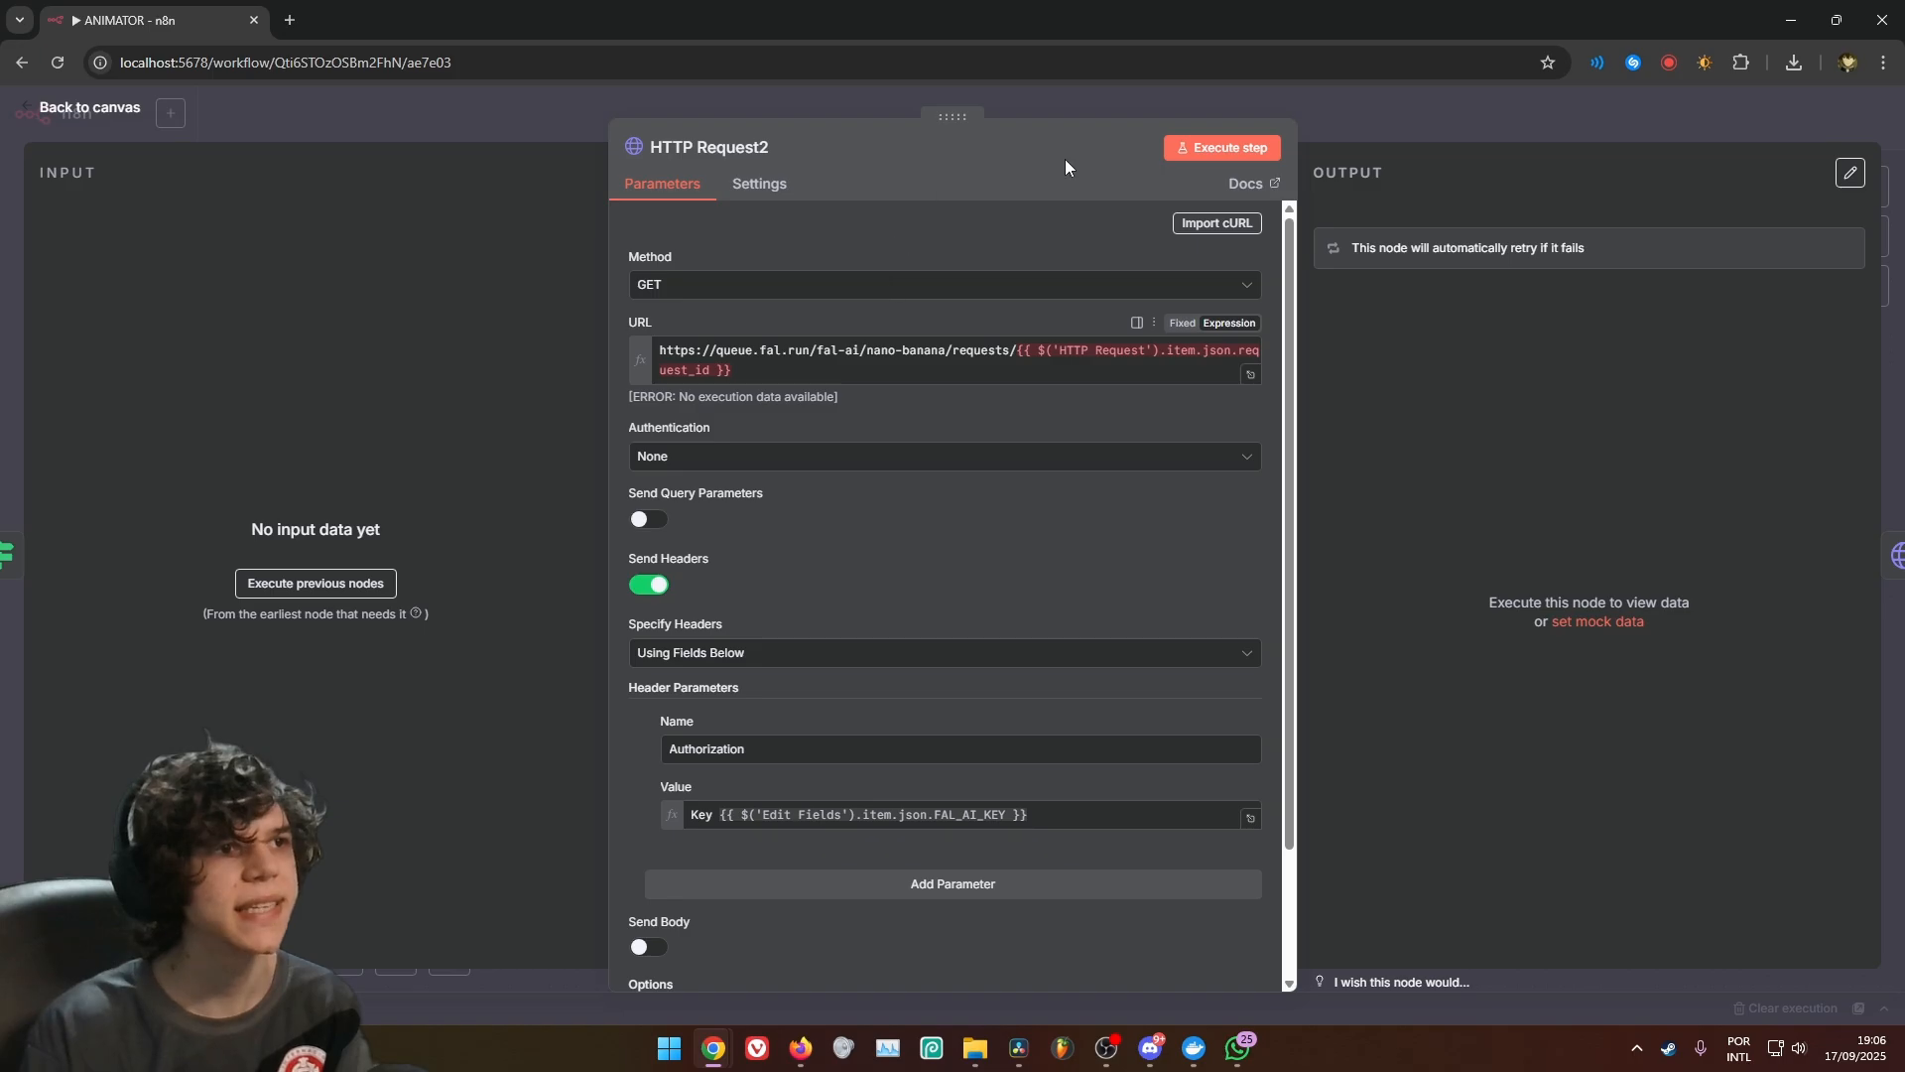
left_click(1080, 112)
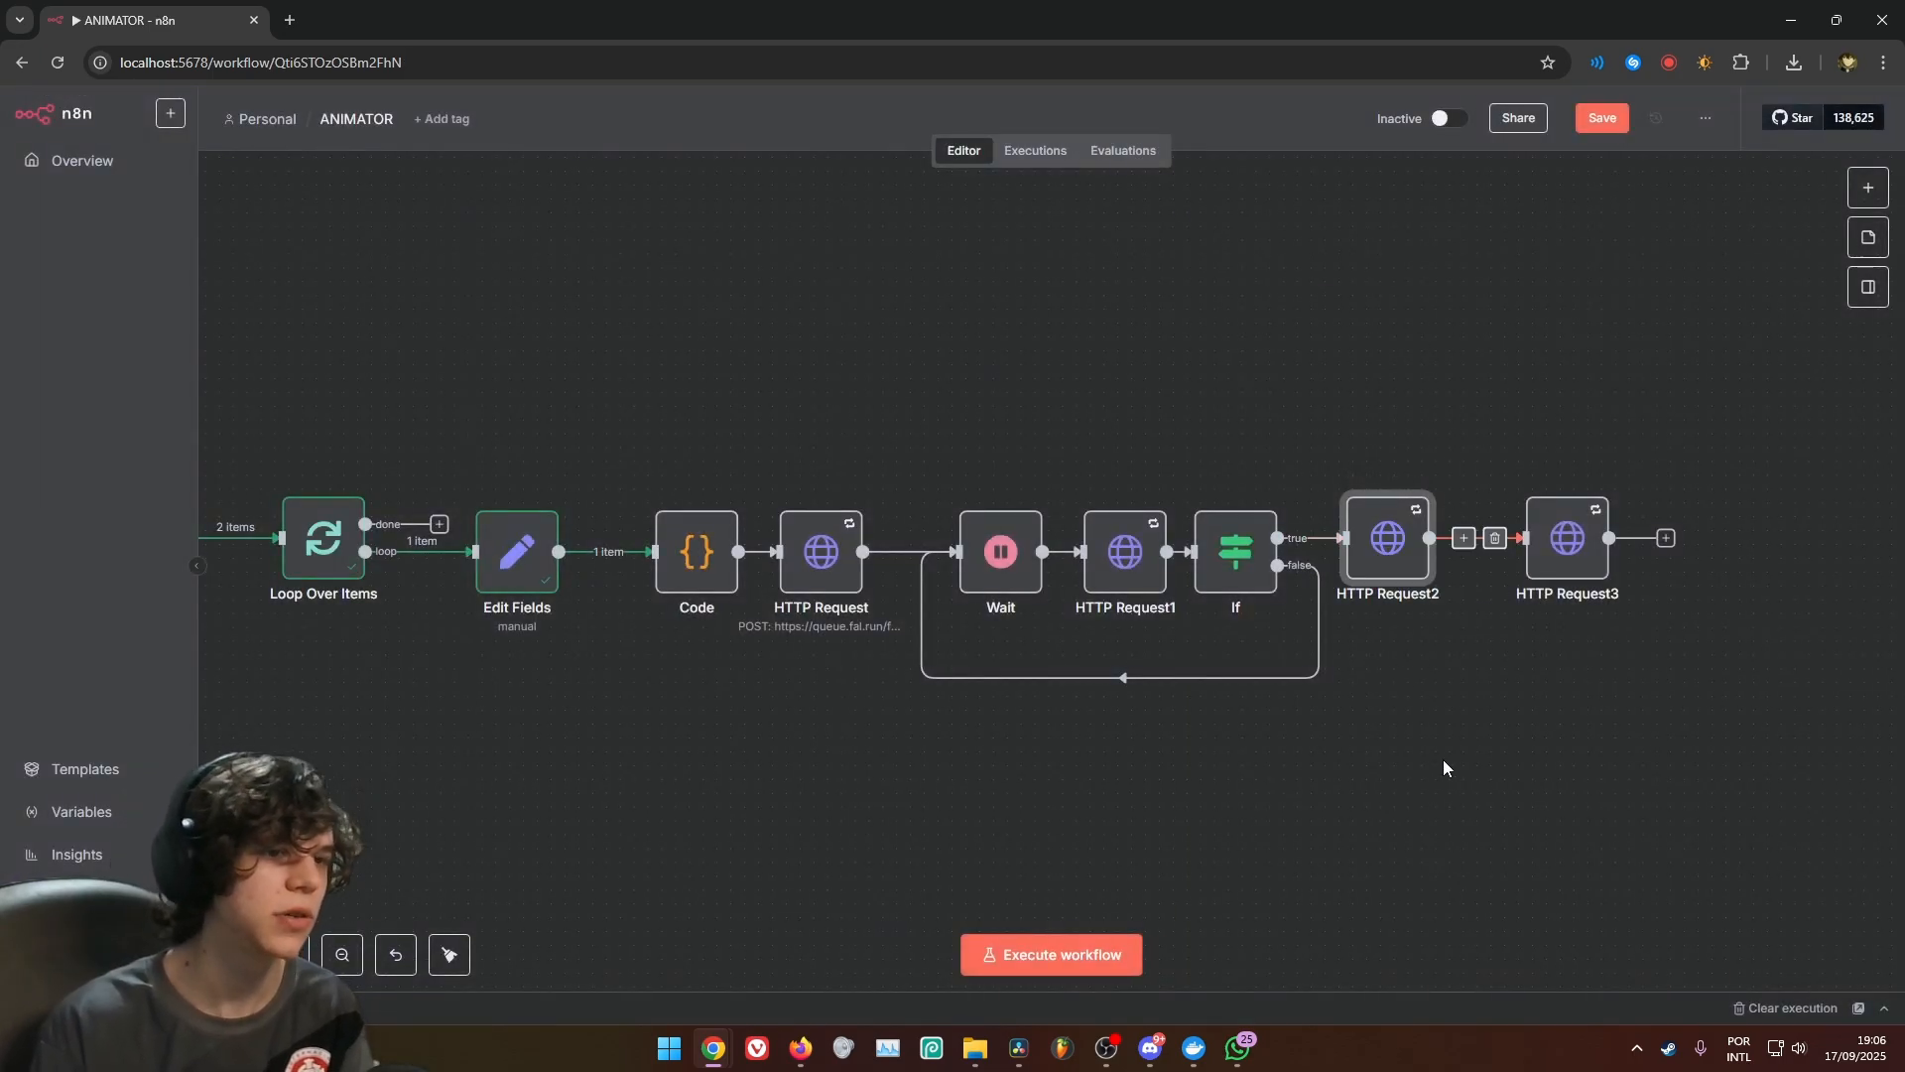
double_click(1551, 545)
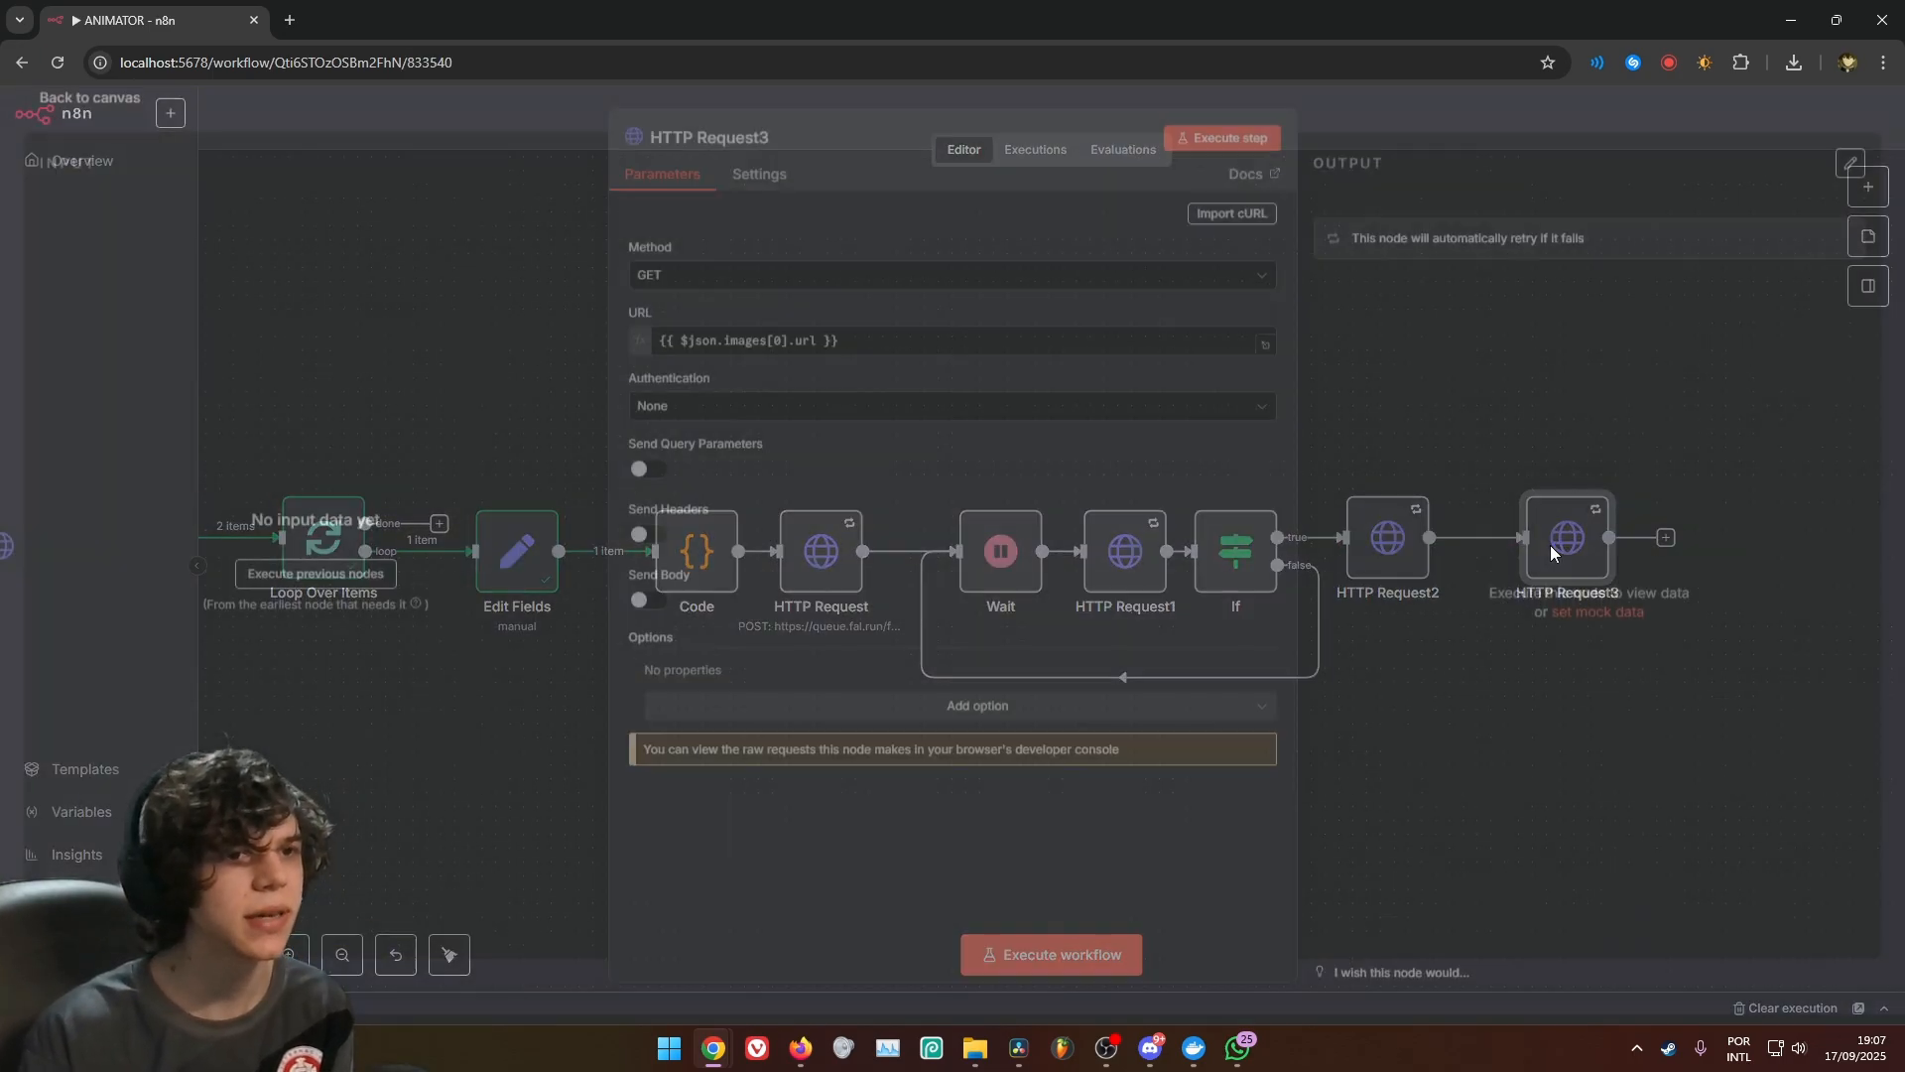
left_click_drag(842, 351, 691, 352)
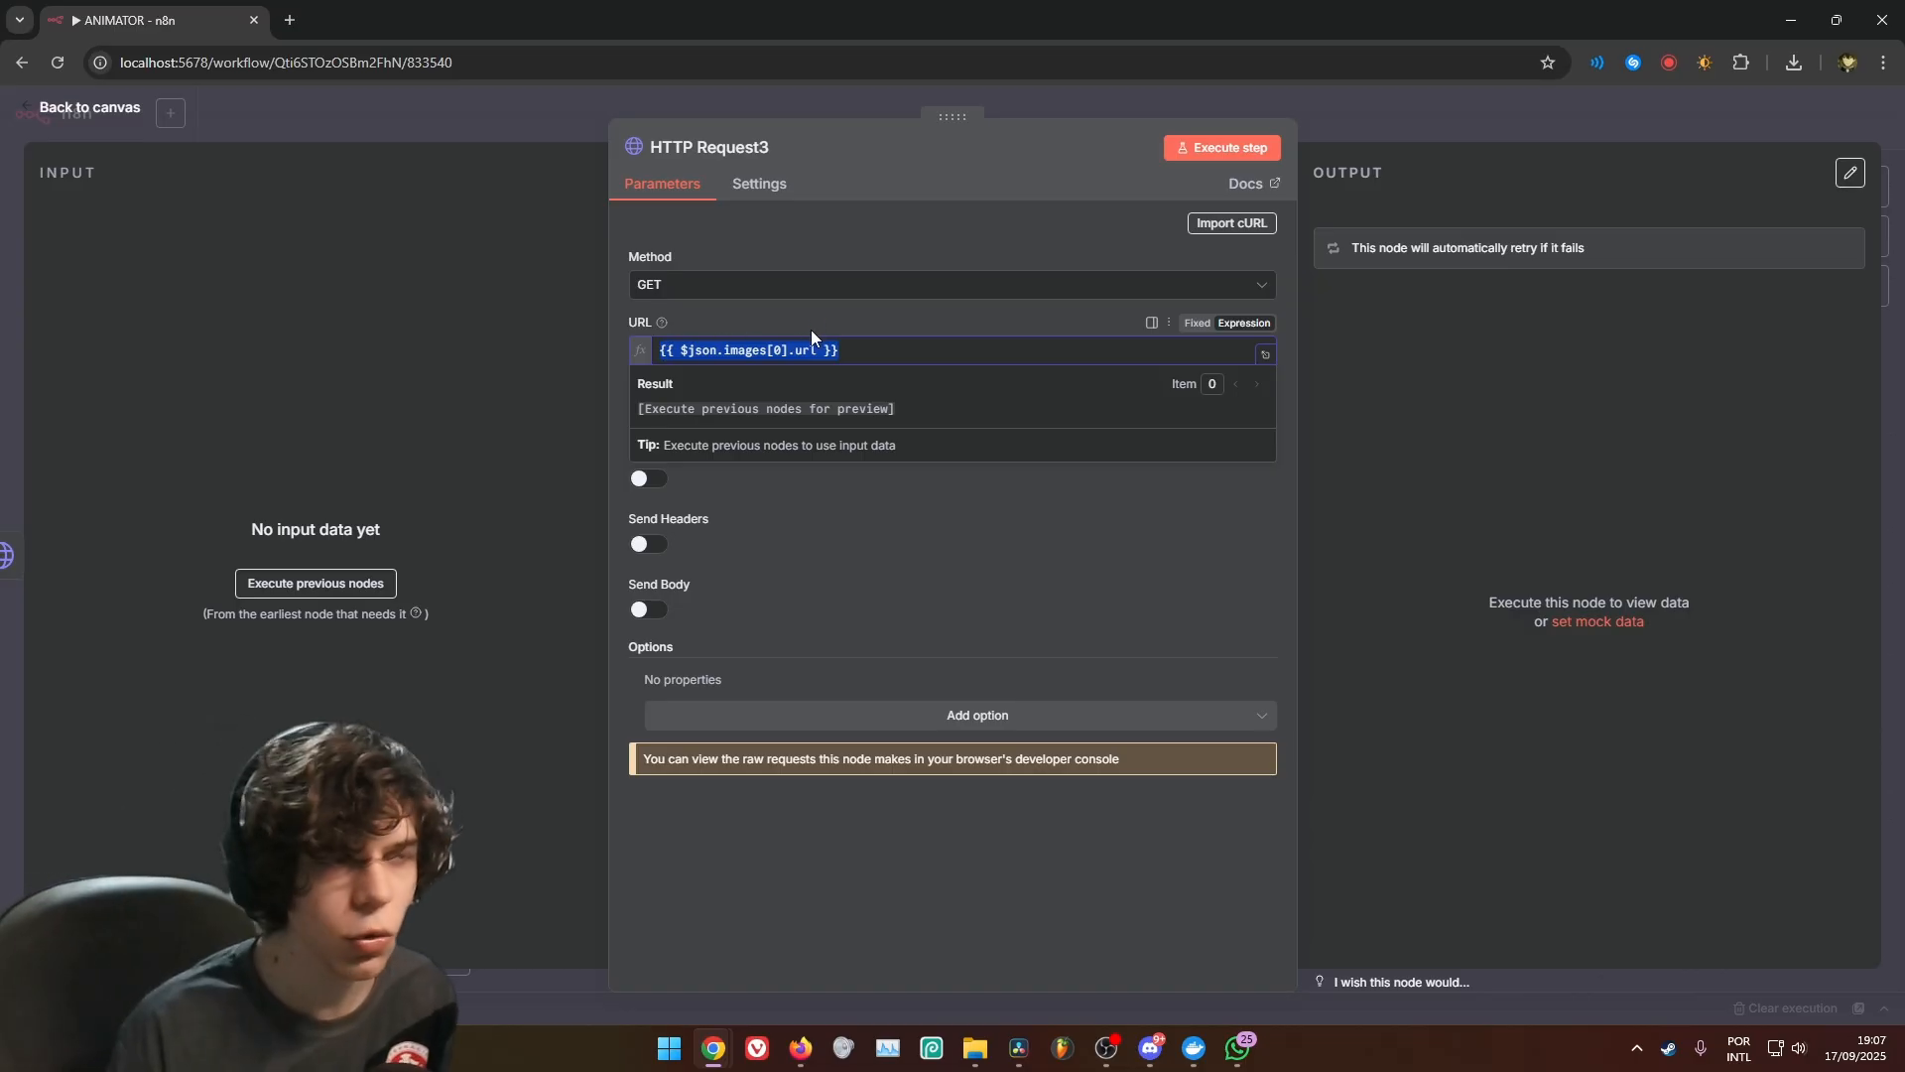
left_click(1192, 105)
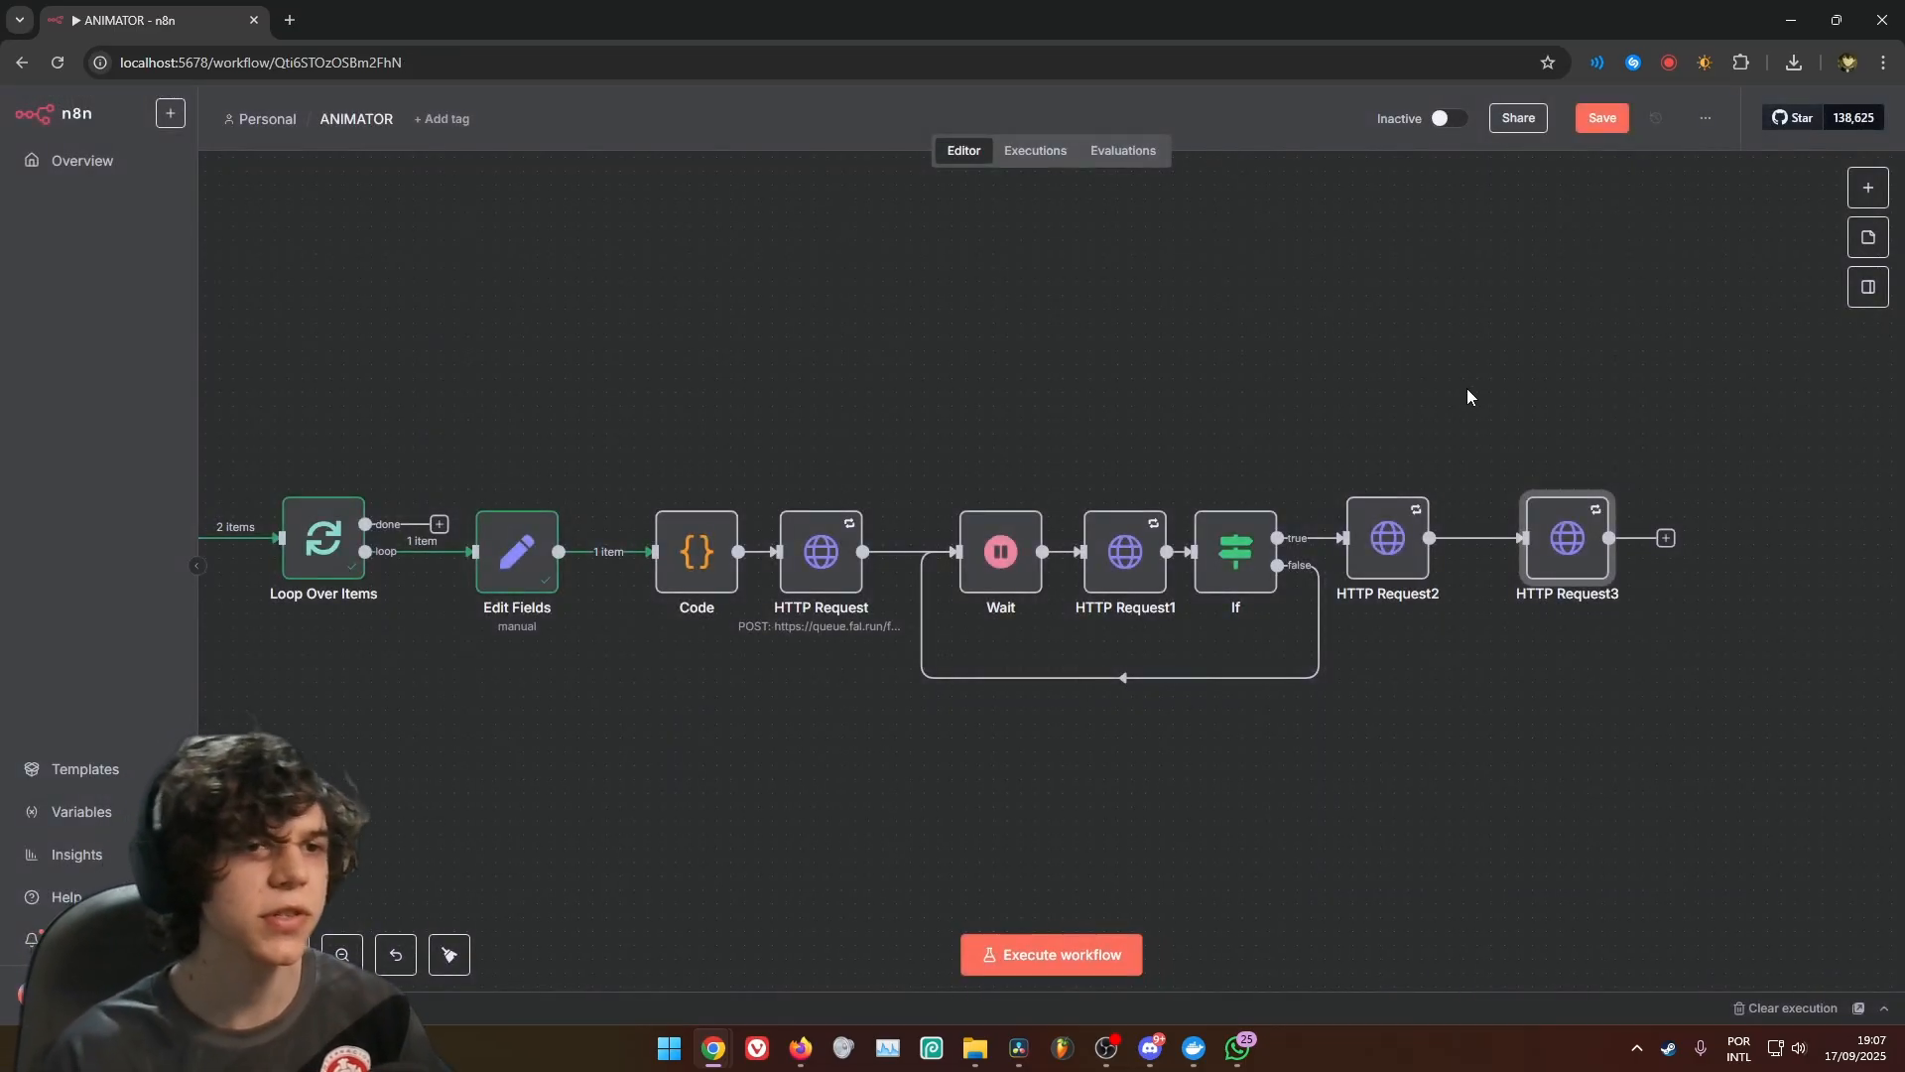
Move HTTP Request3 closer to HTTP Request2 and add an Extract from File node after it with the Move File to Base64 String operation
left_click_drag(1564, 379, 1229, 407)
left_click_drag(1231, 576, 1175, 577)
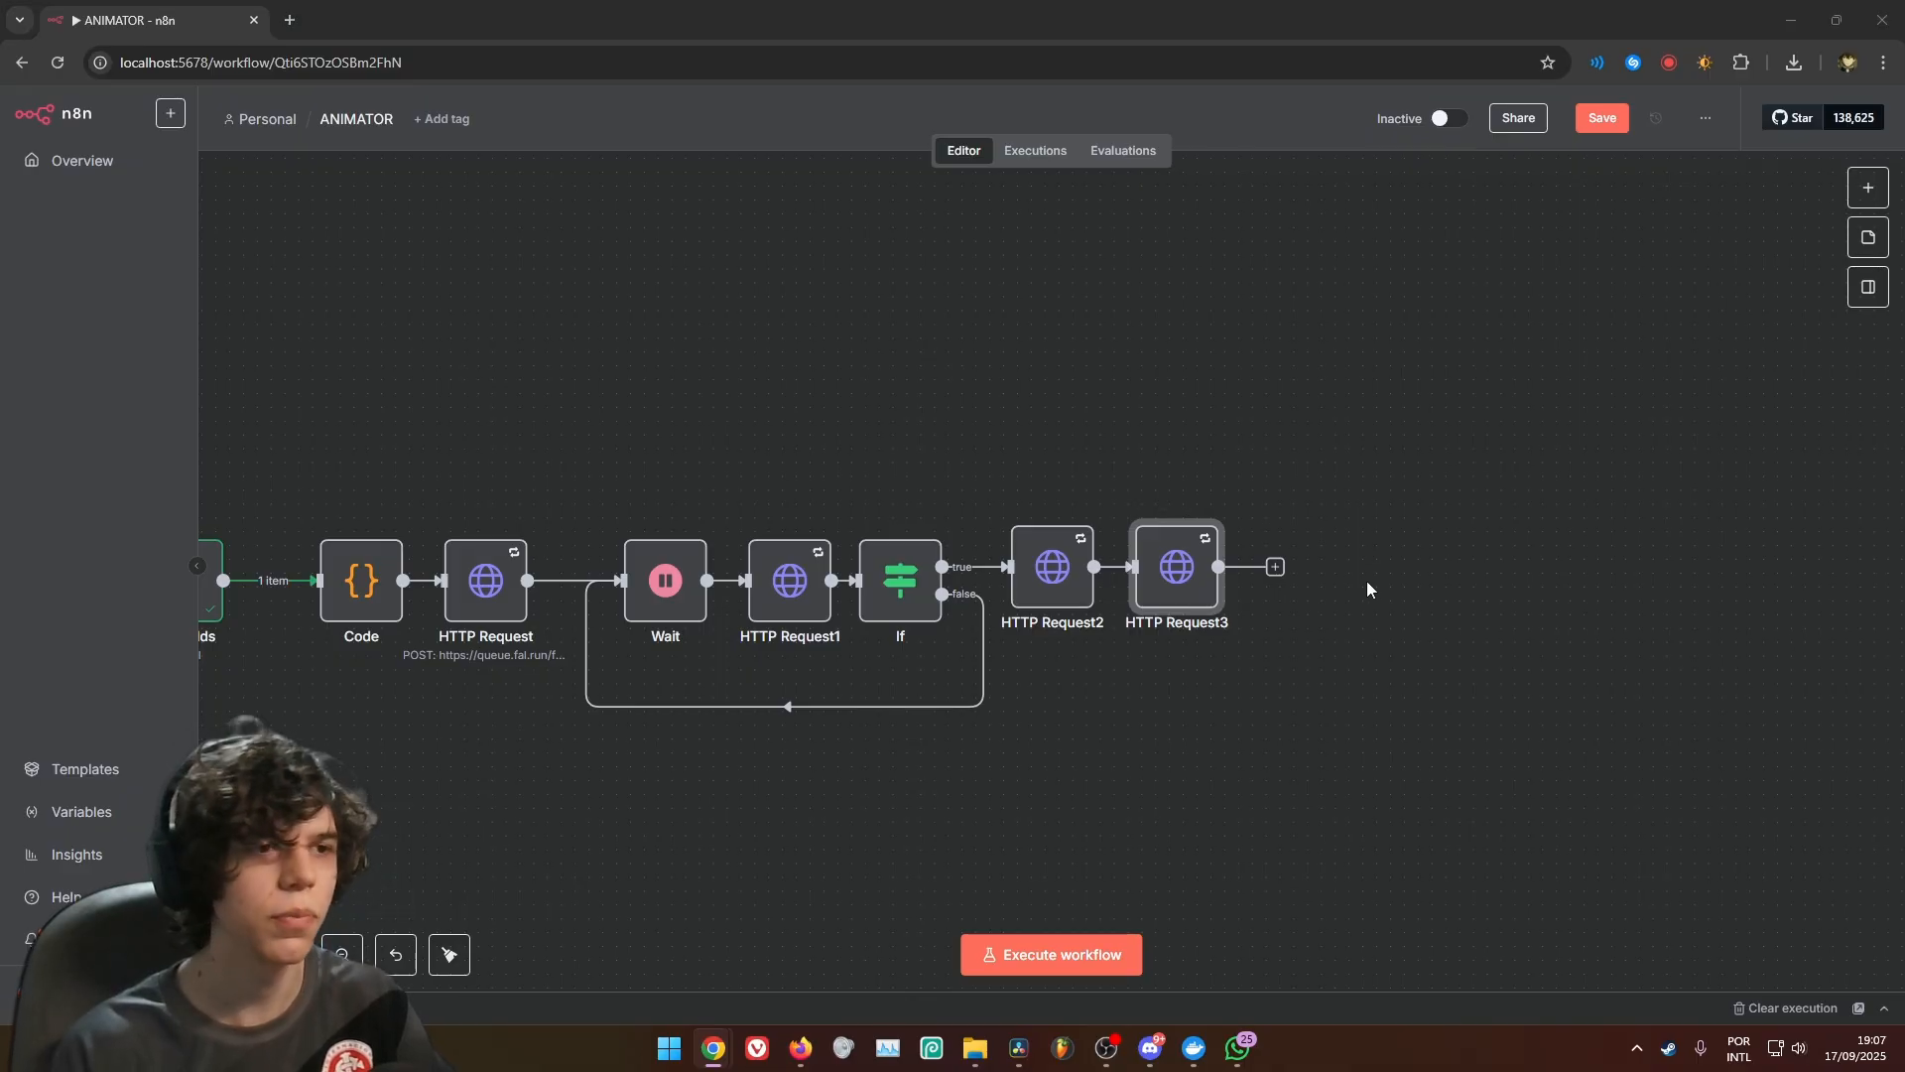
left_click(1275, 566)
type("ex")
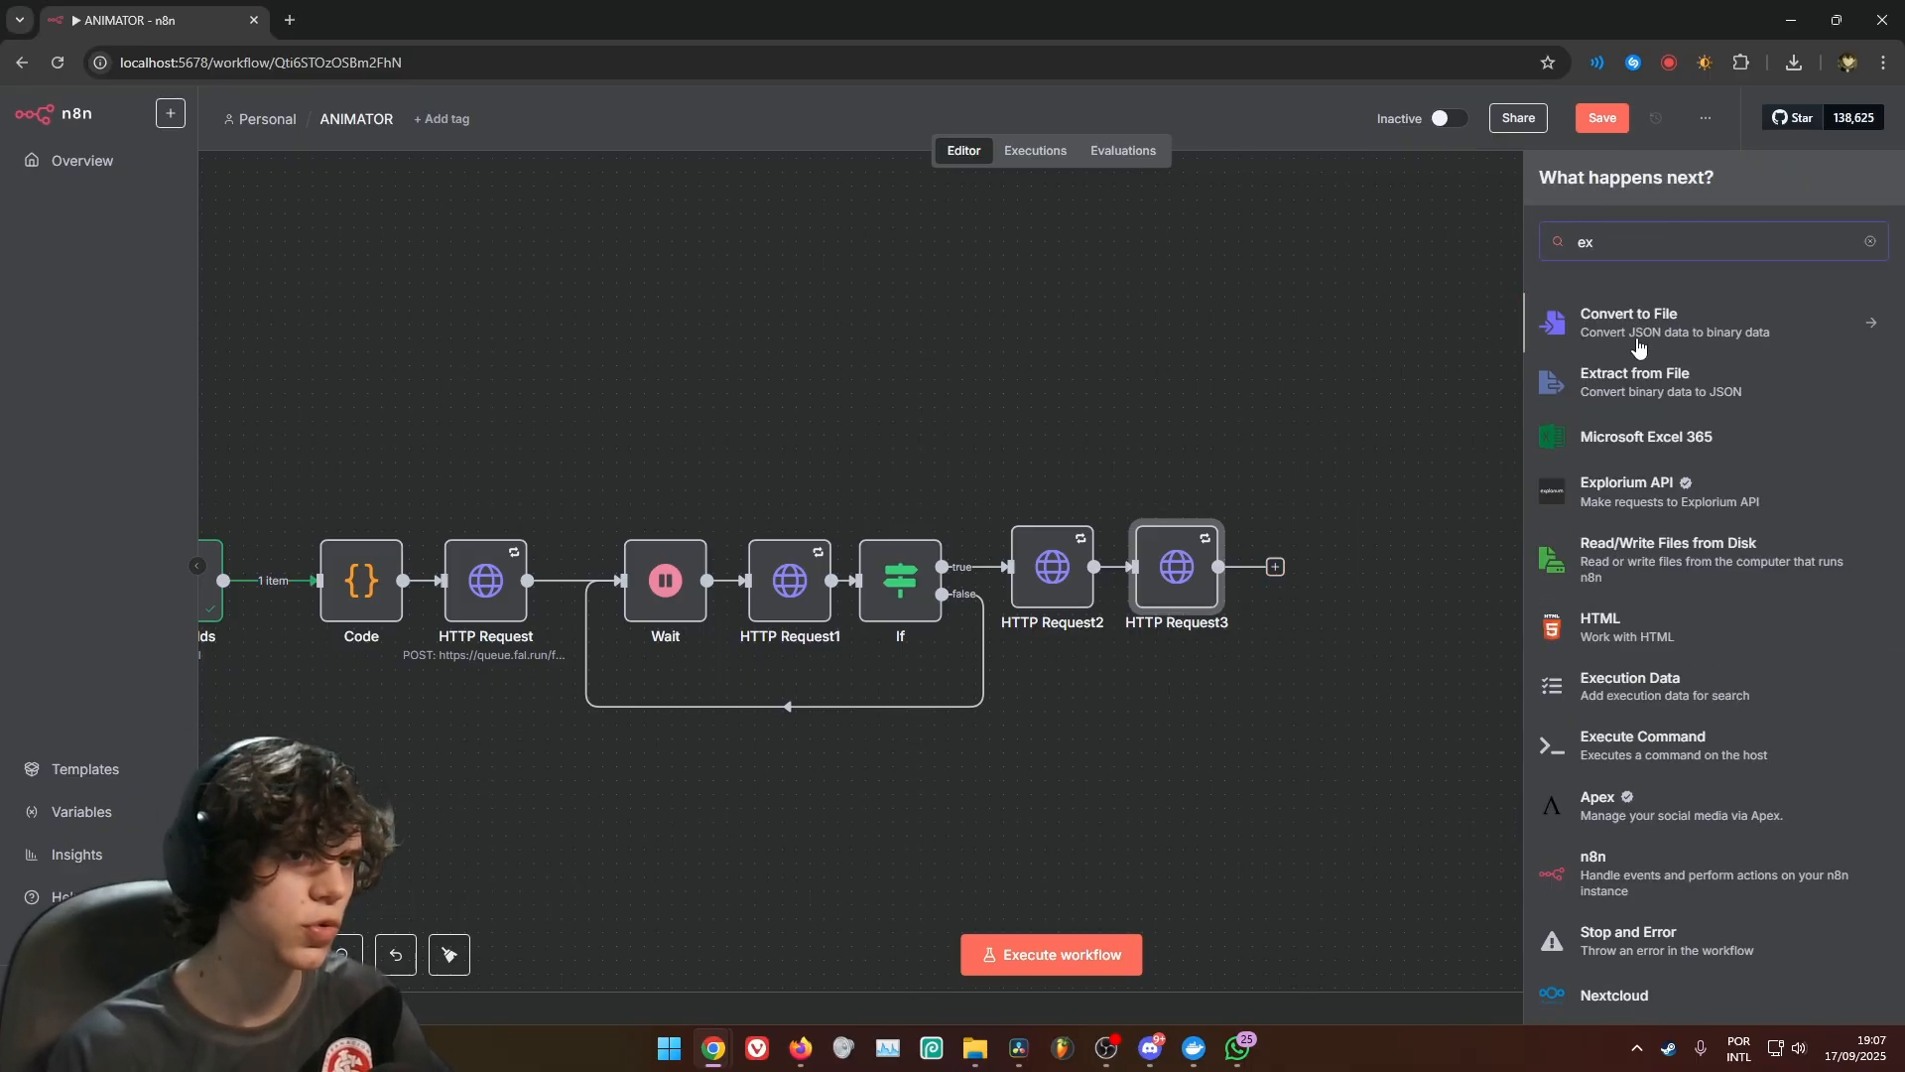
left_click(1537, 402)
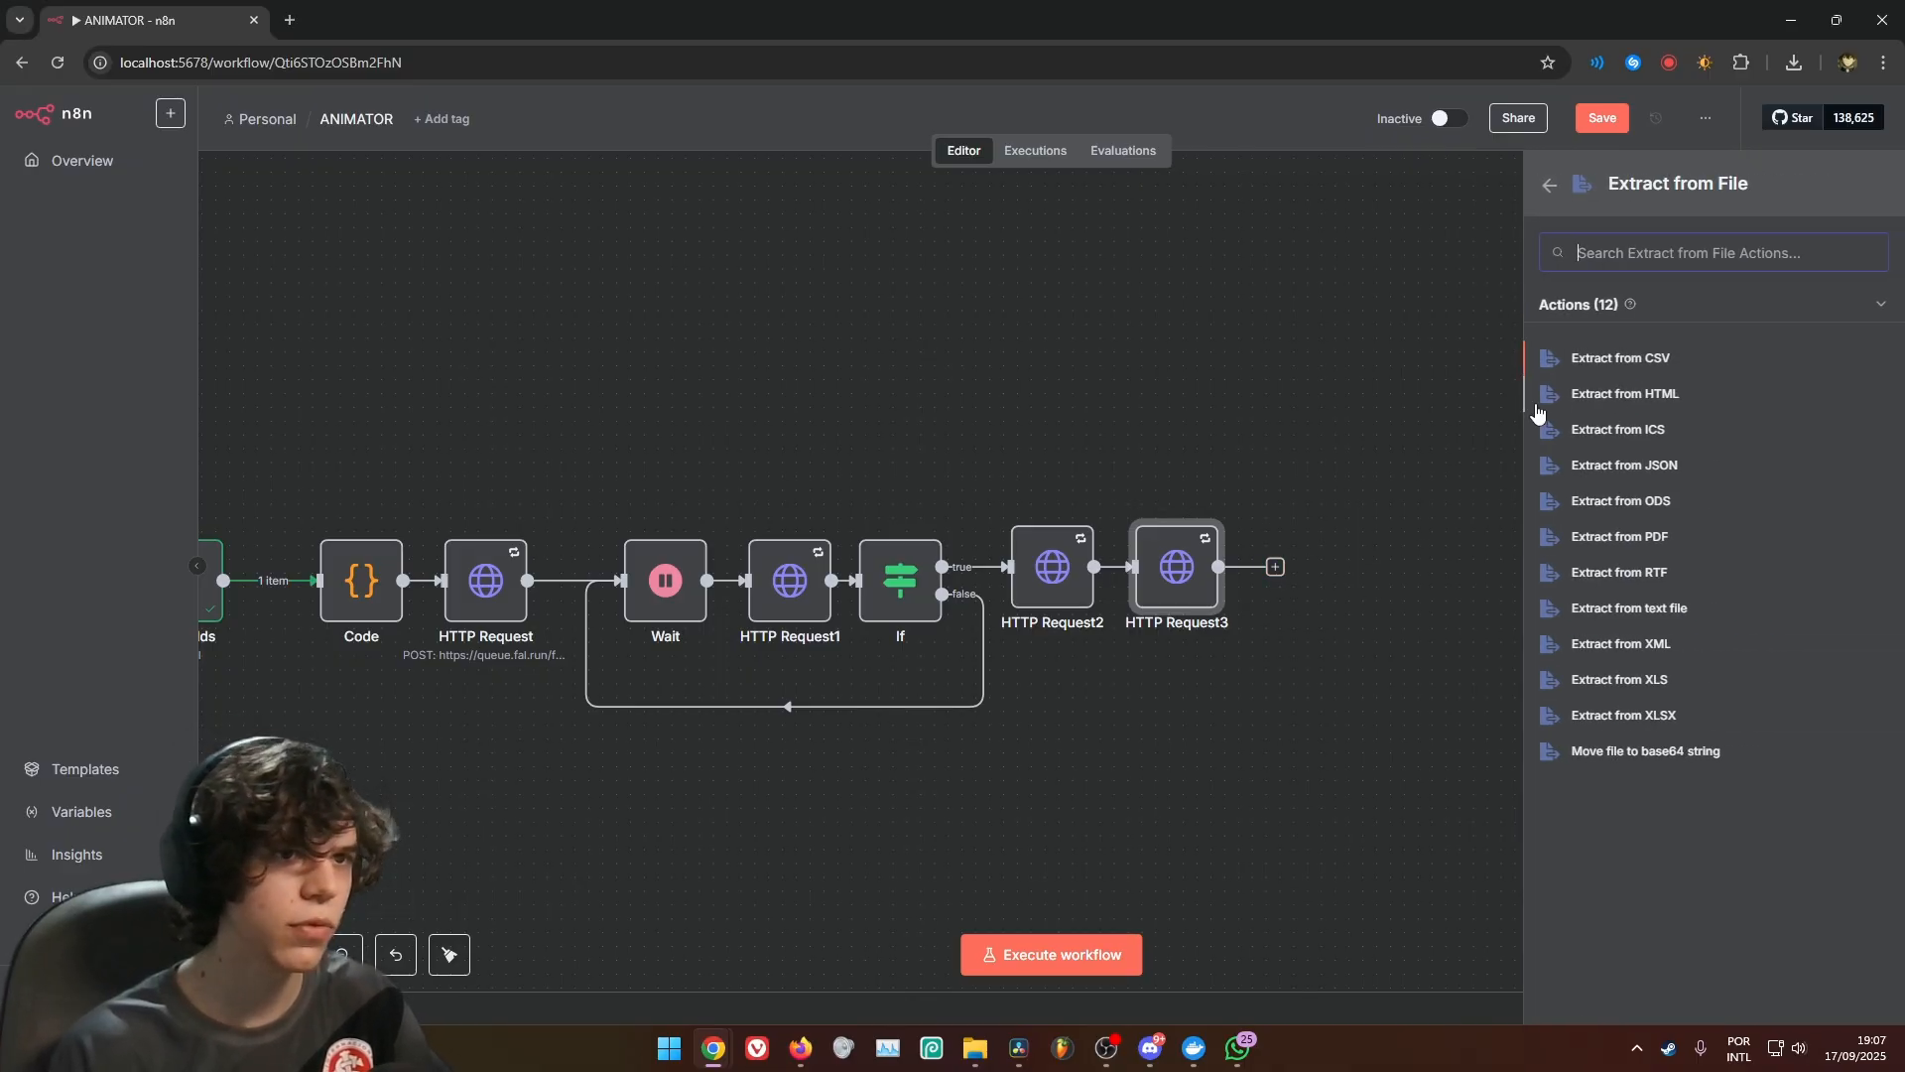
left_click(1644, 752)
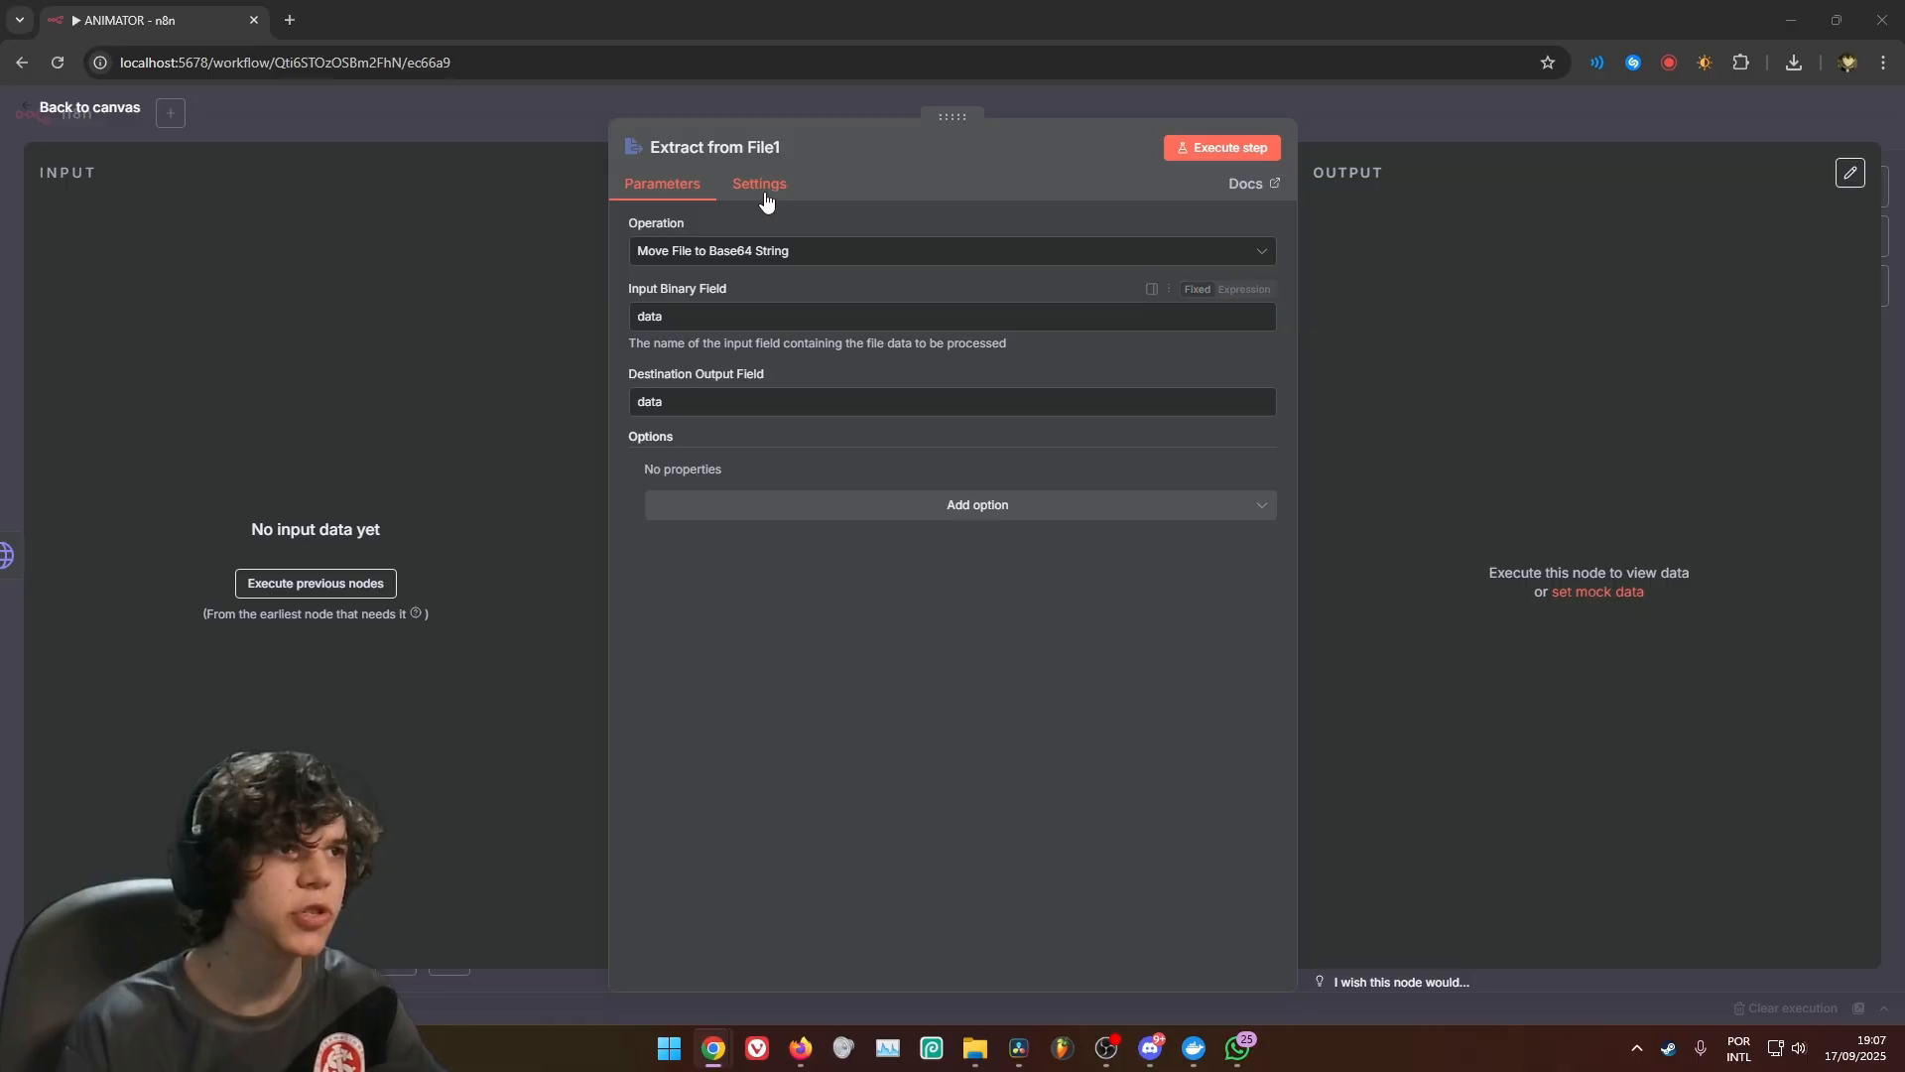
left_click(1147, 115)
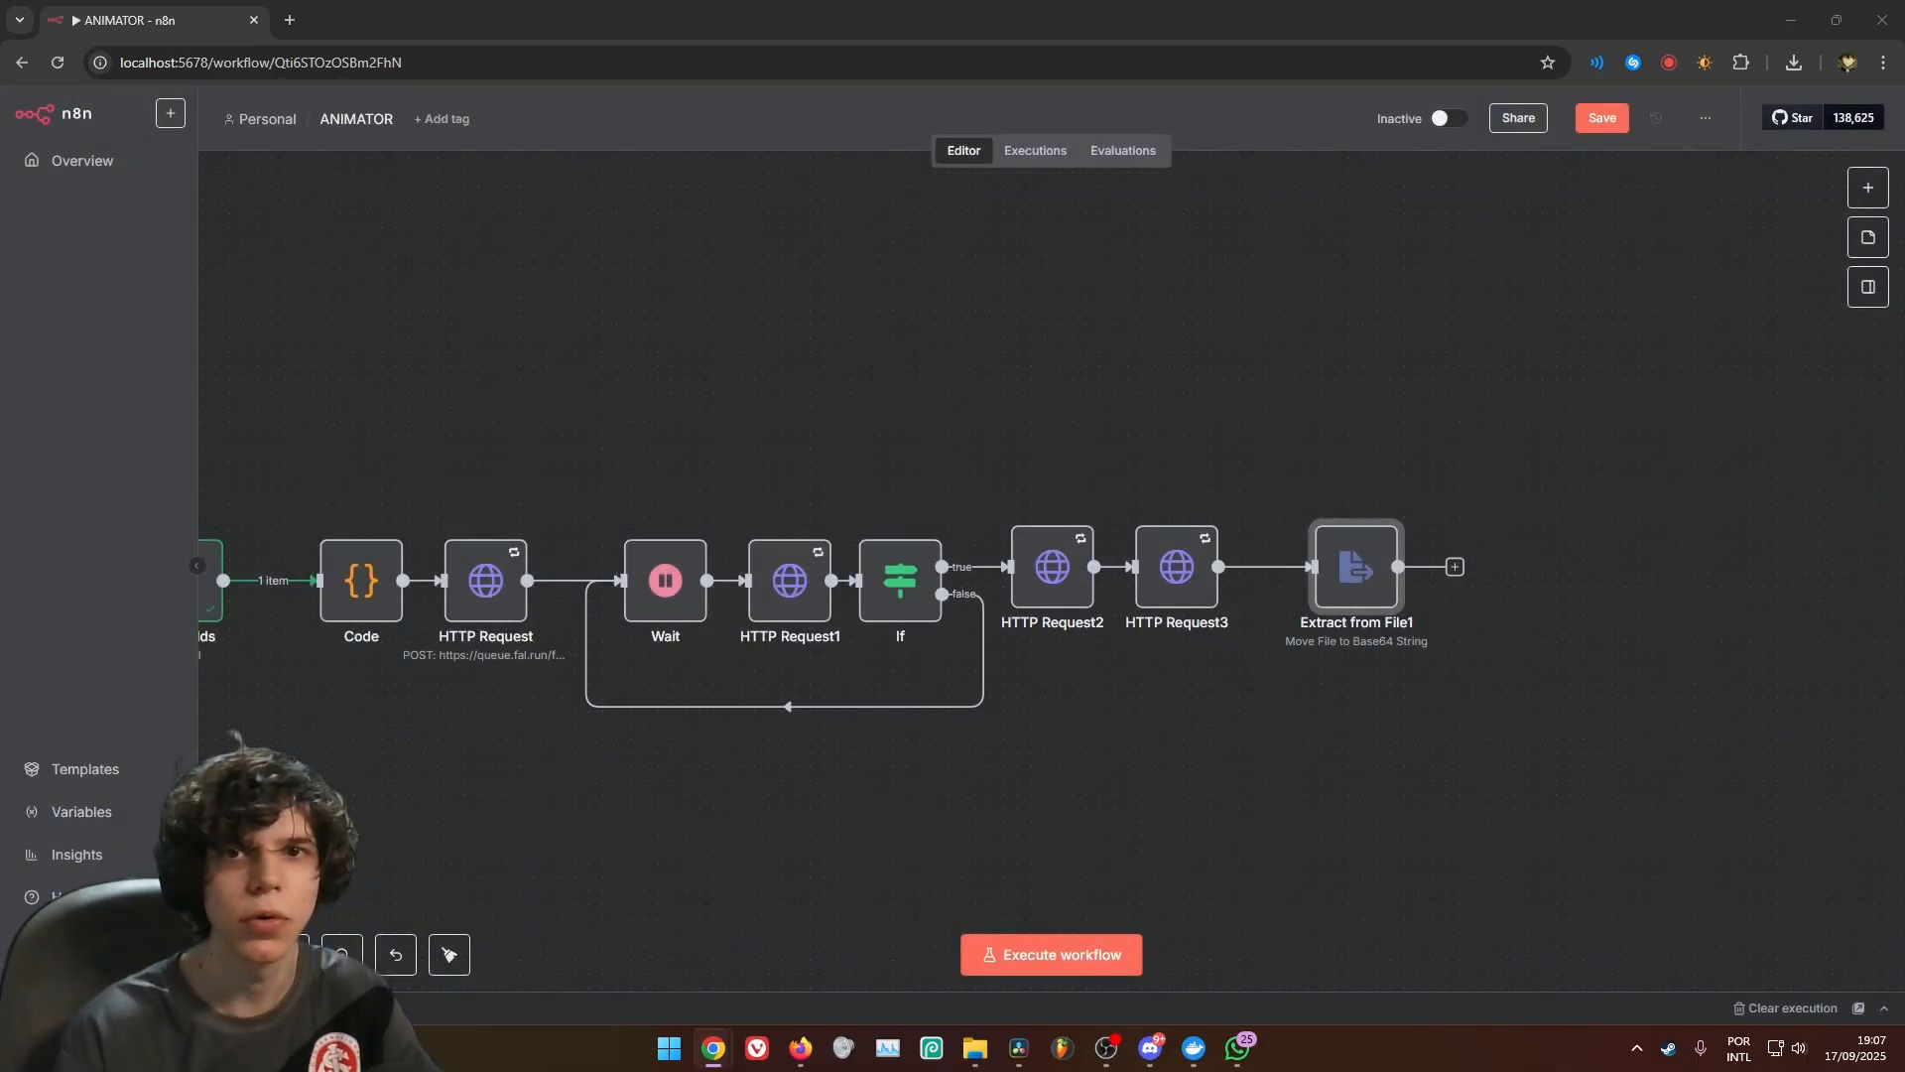
Connect the output of Extract from File1 back to the input of Loop Over Items to close the scene loop
scroll(839, 685, "down", 3)
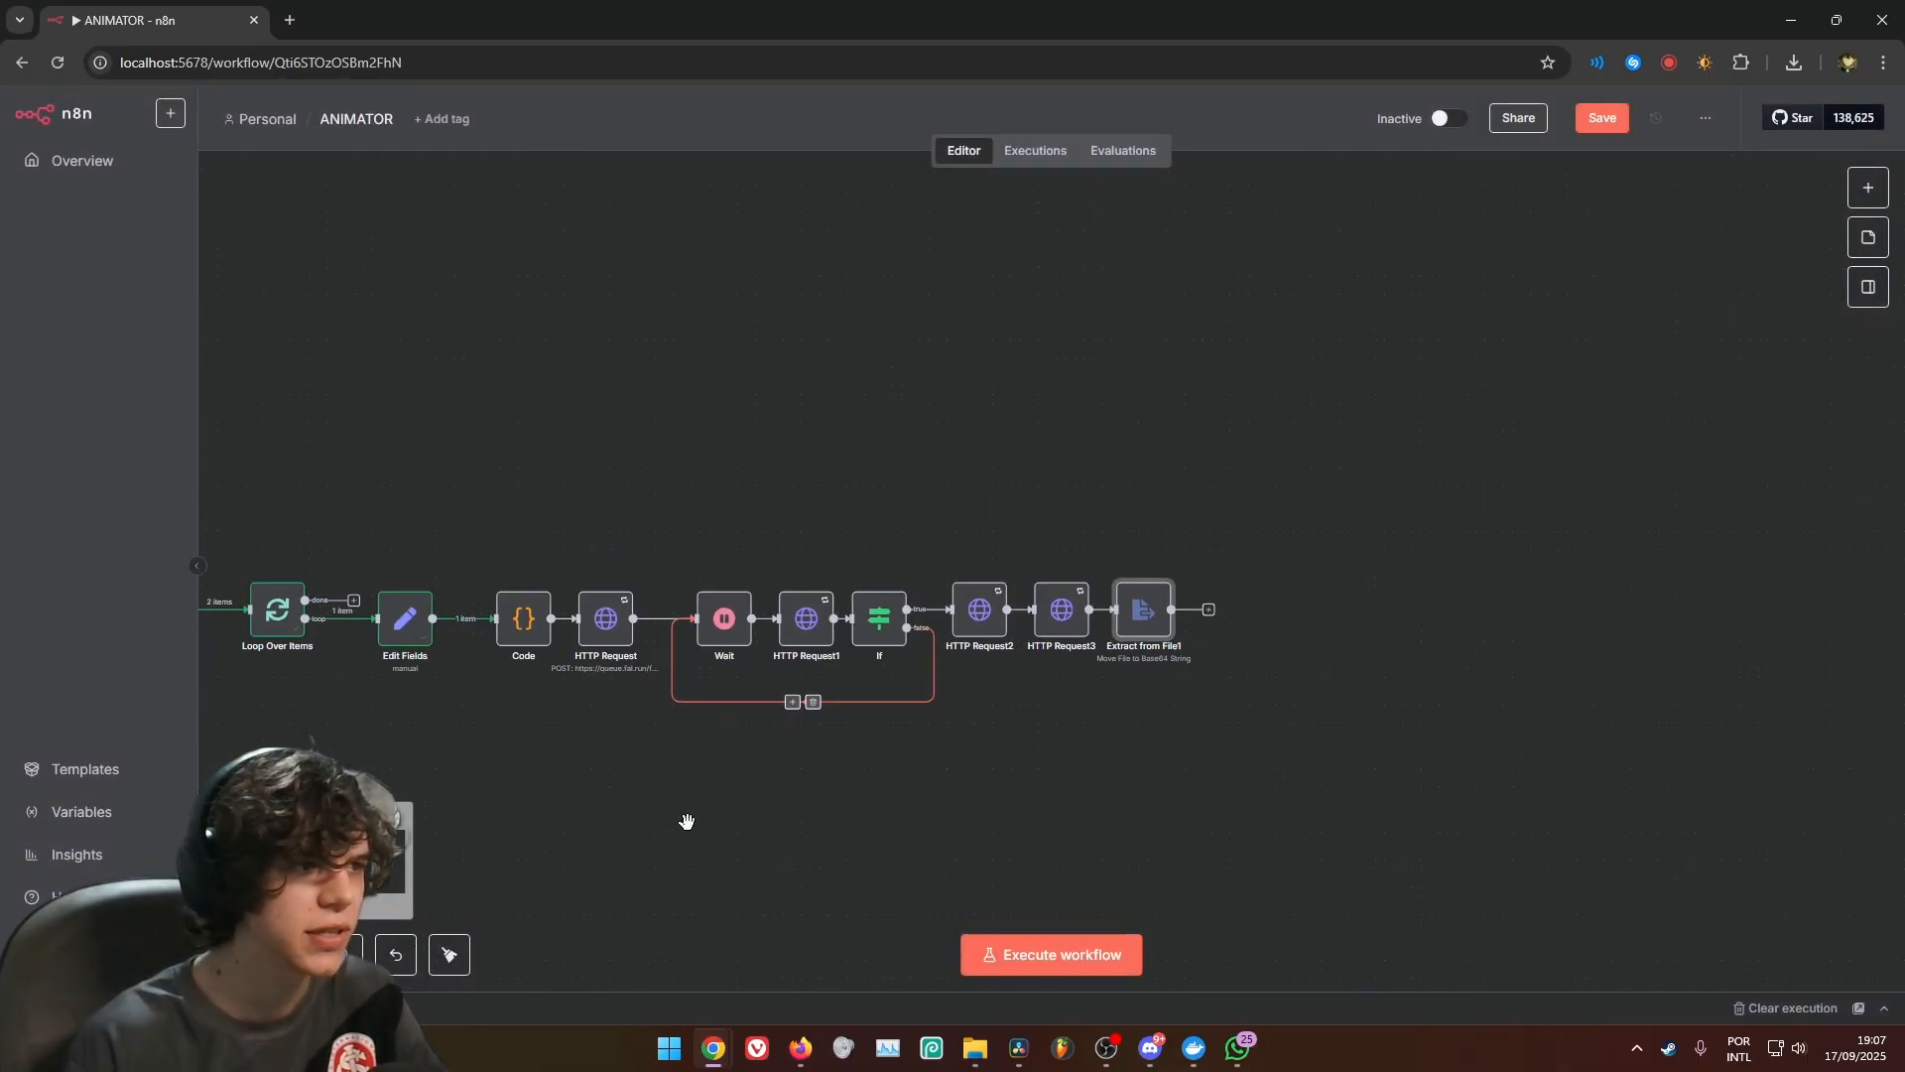
left_click_drag(687, 822, 1118, 814)
left_click_drag(1603, 602, 681, 603)
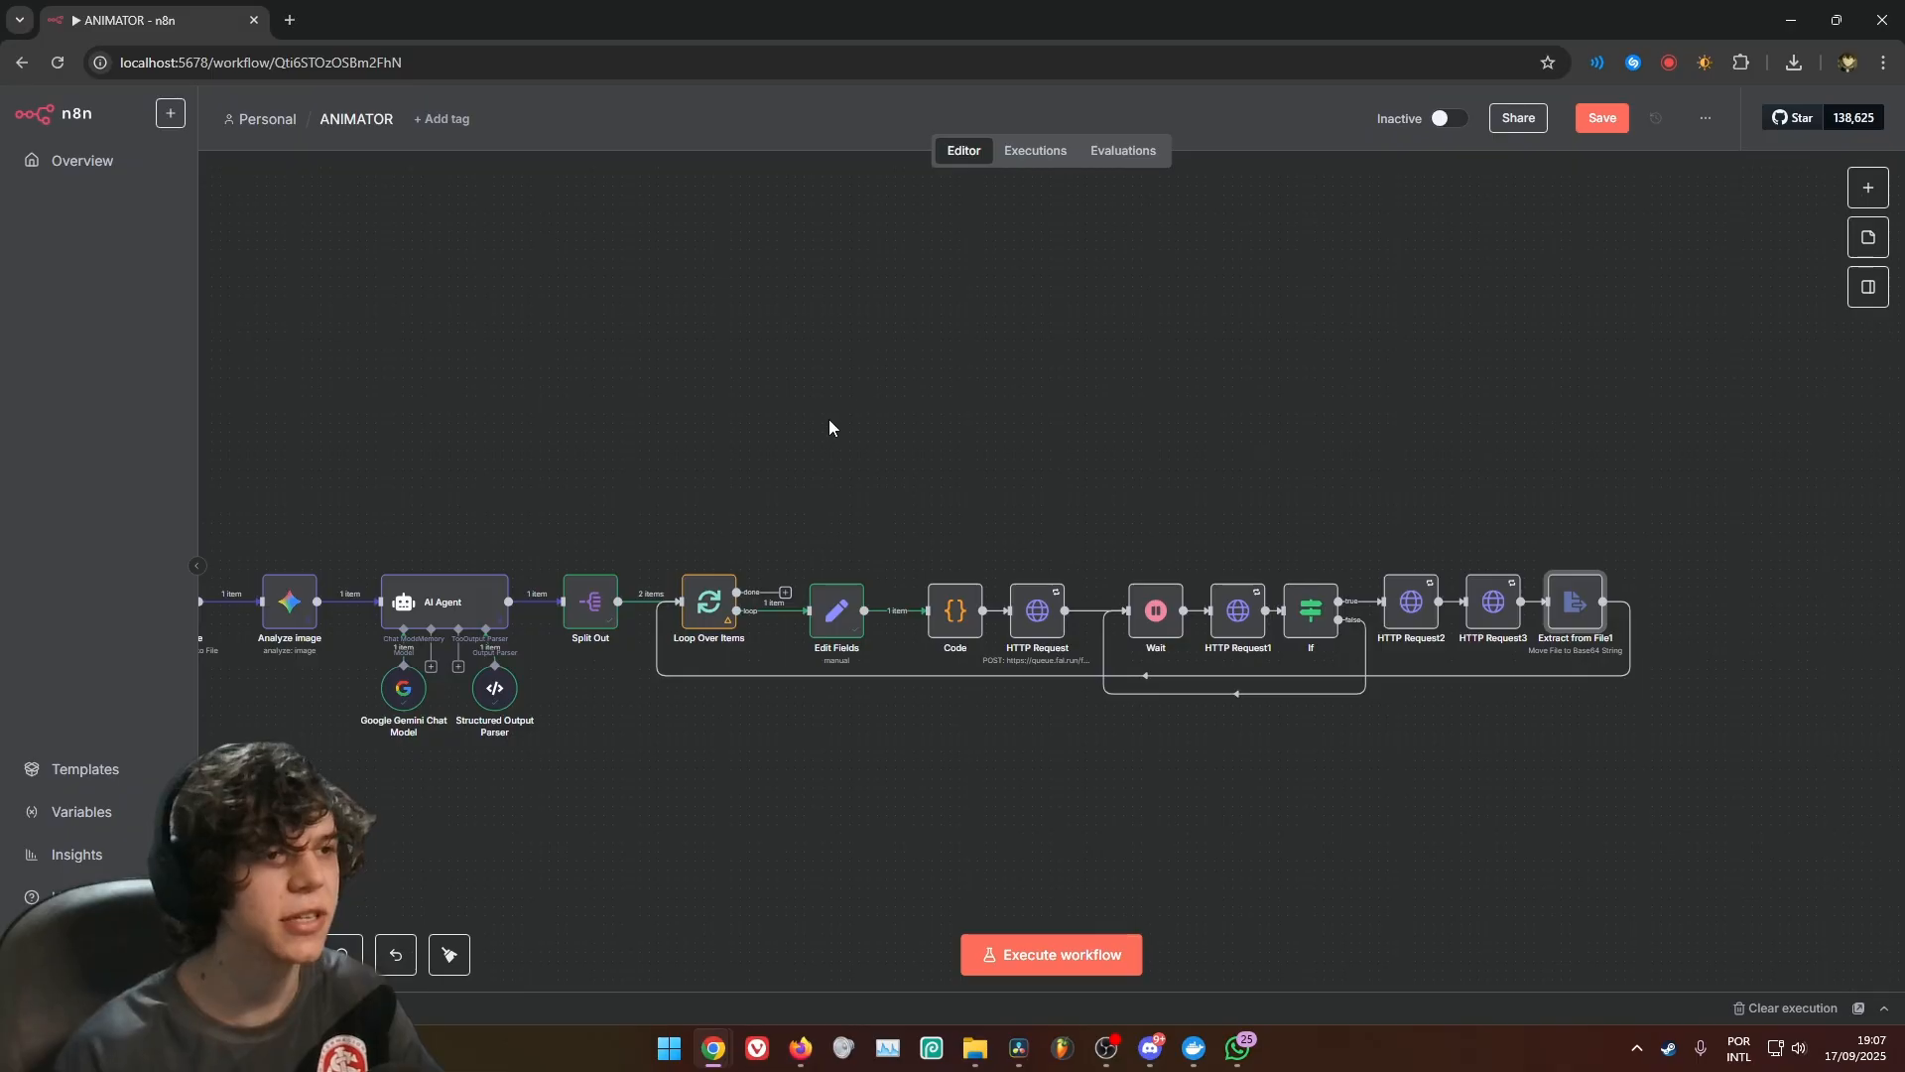
Add a Code node to the done branch of Loop Over Items, placed above the main row of nodes
left_click_drag(784, 595, 744, 422)
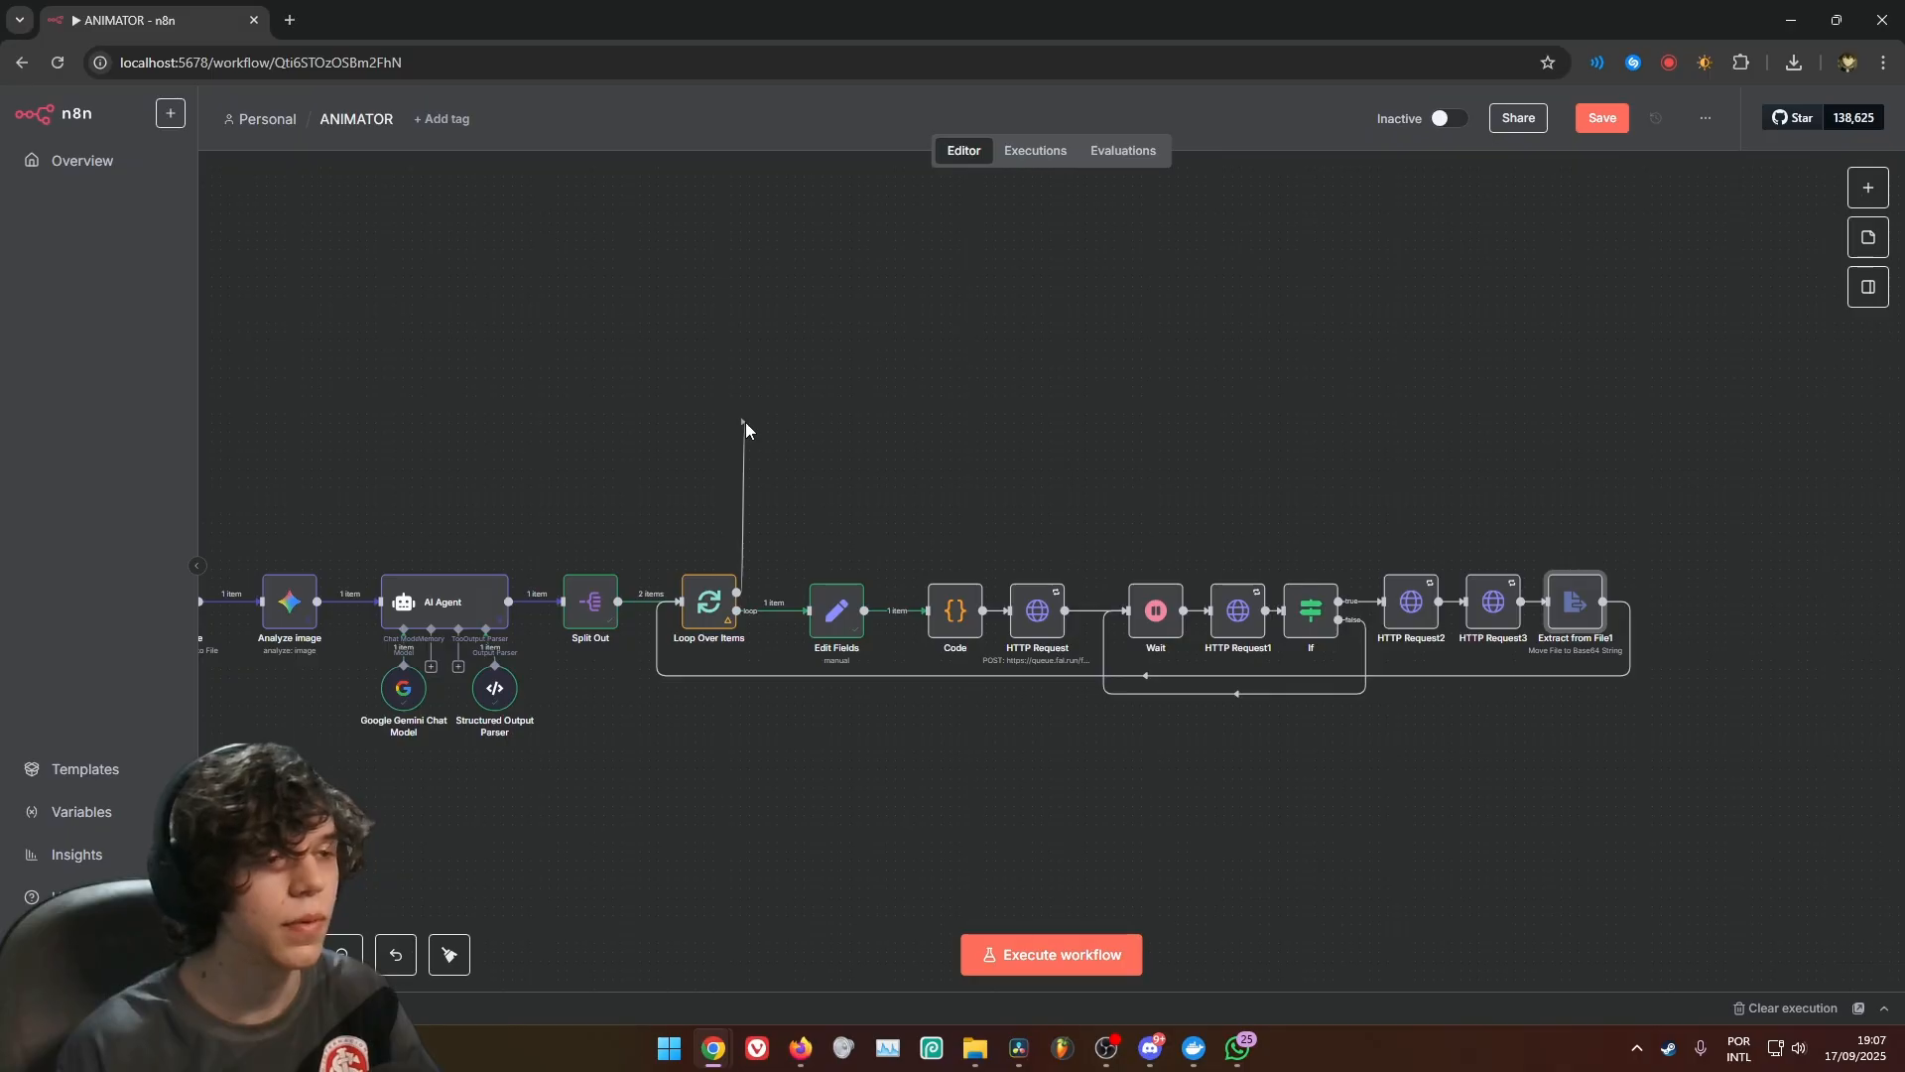
left_click_drag(747, 424, 742, 430)
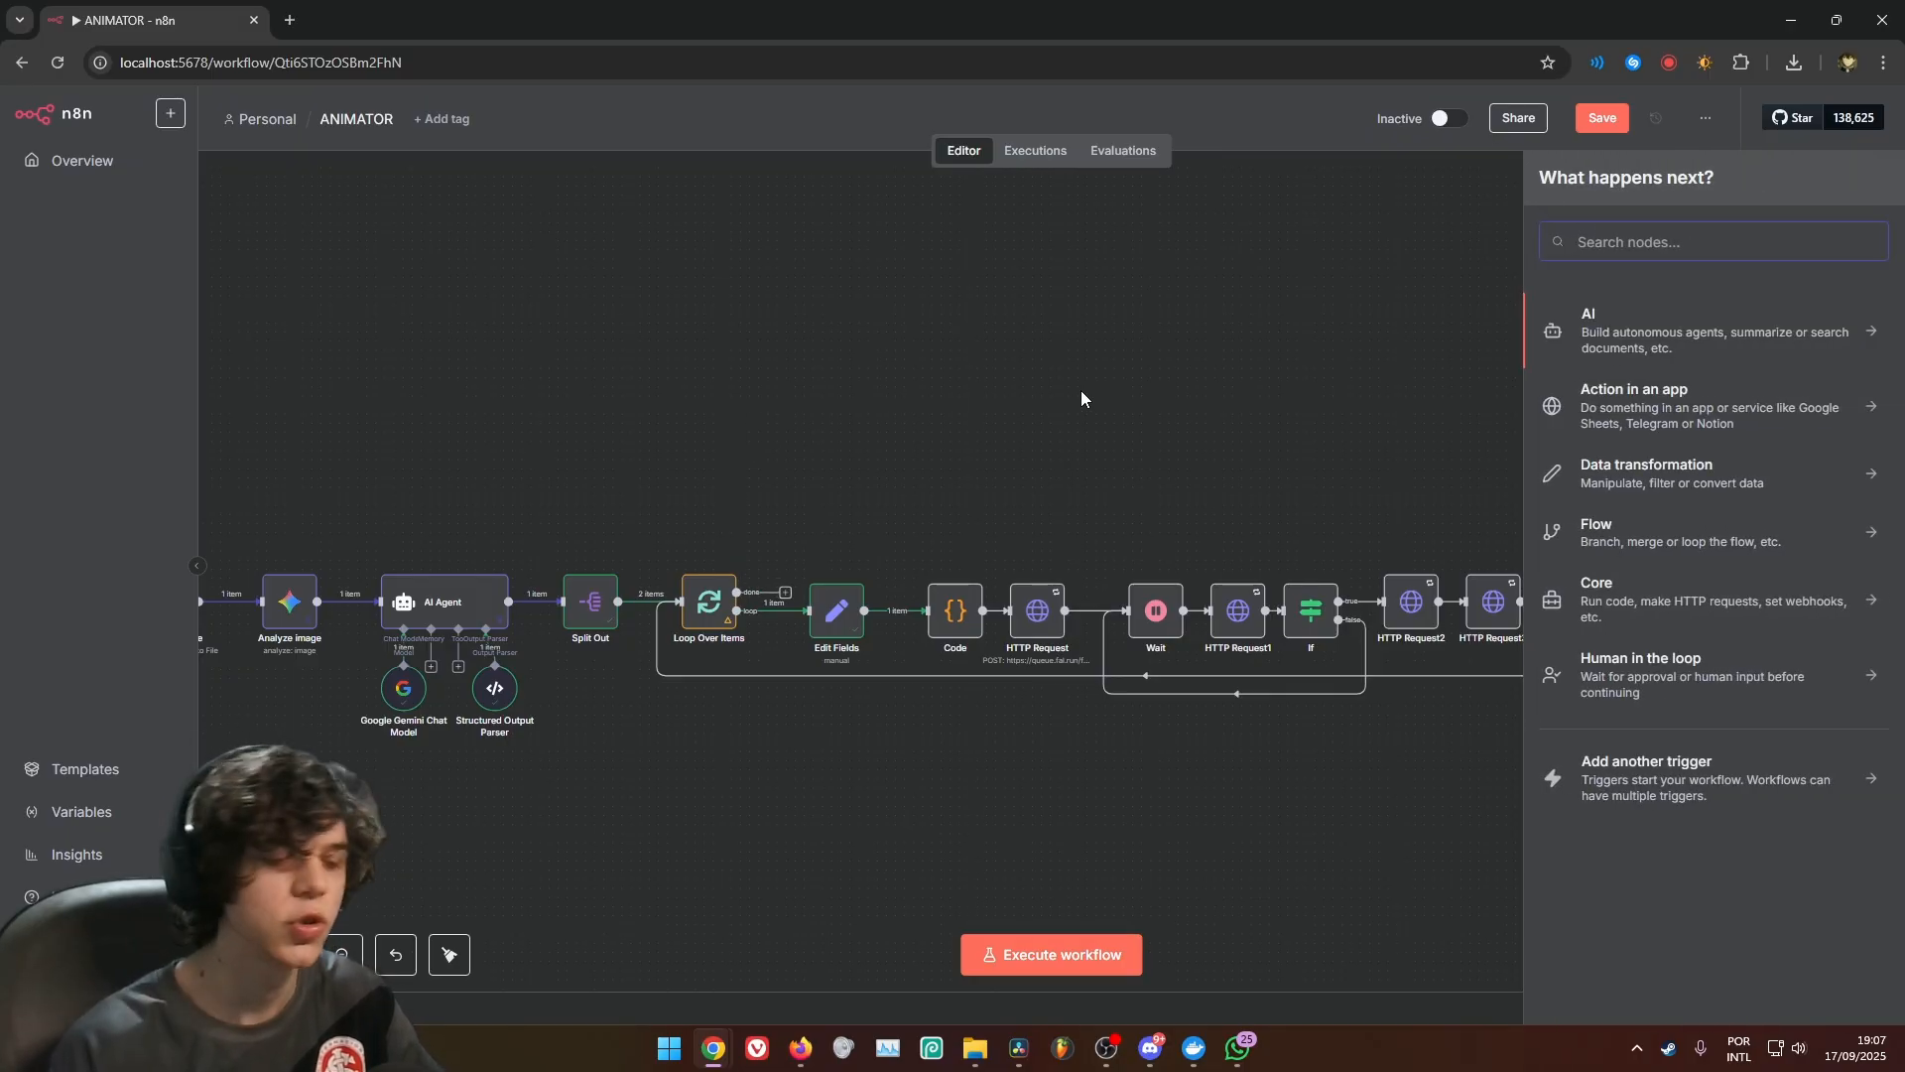
type("code")
left_click(1624, 316)
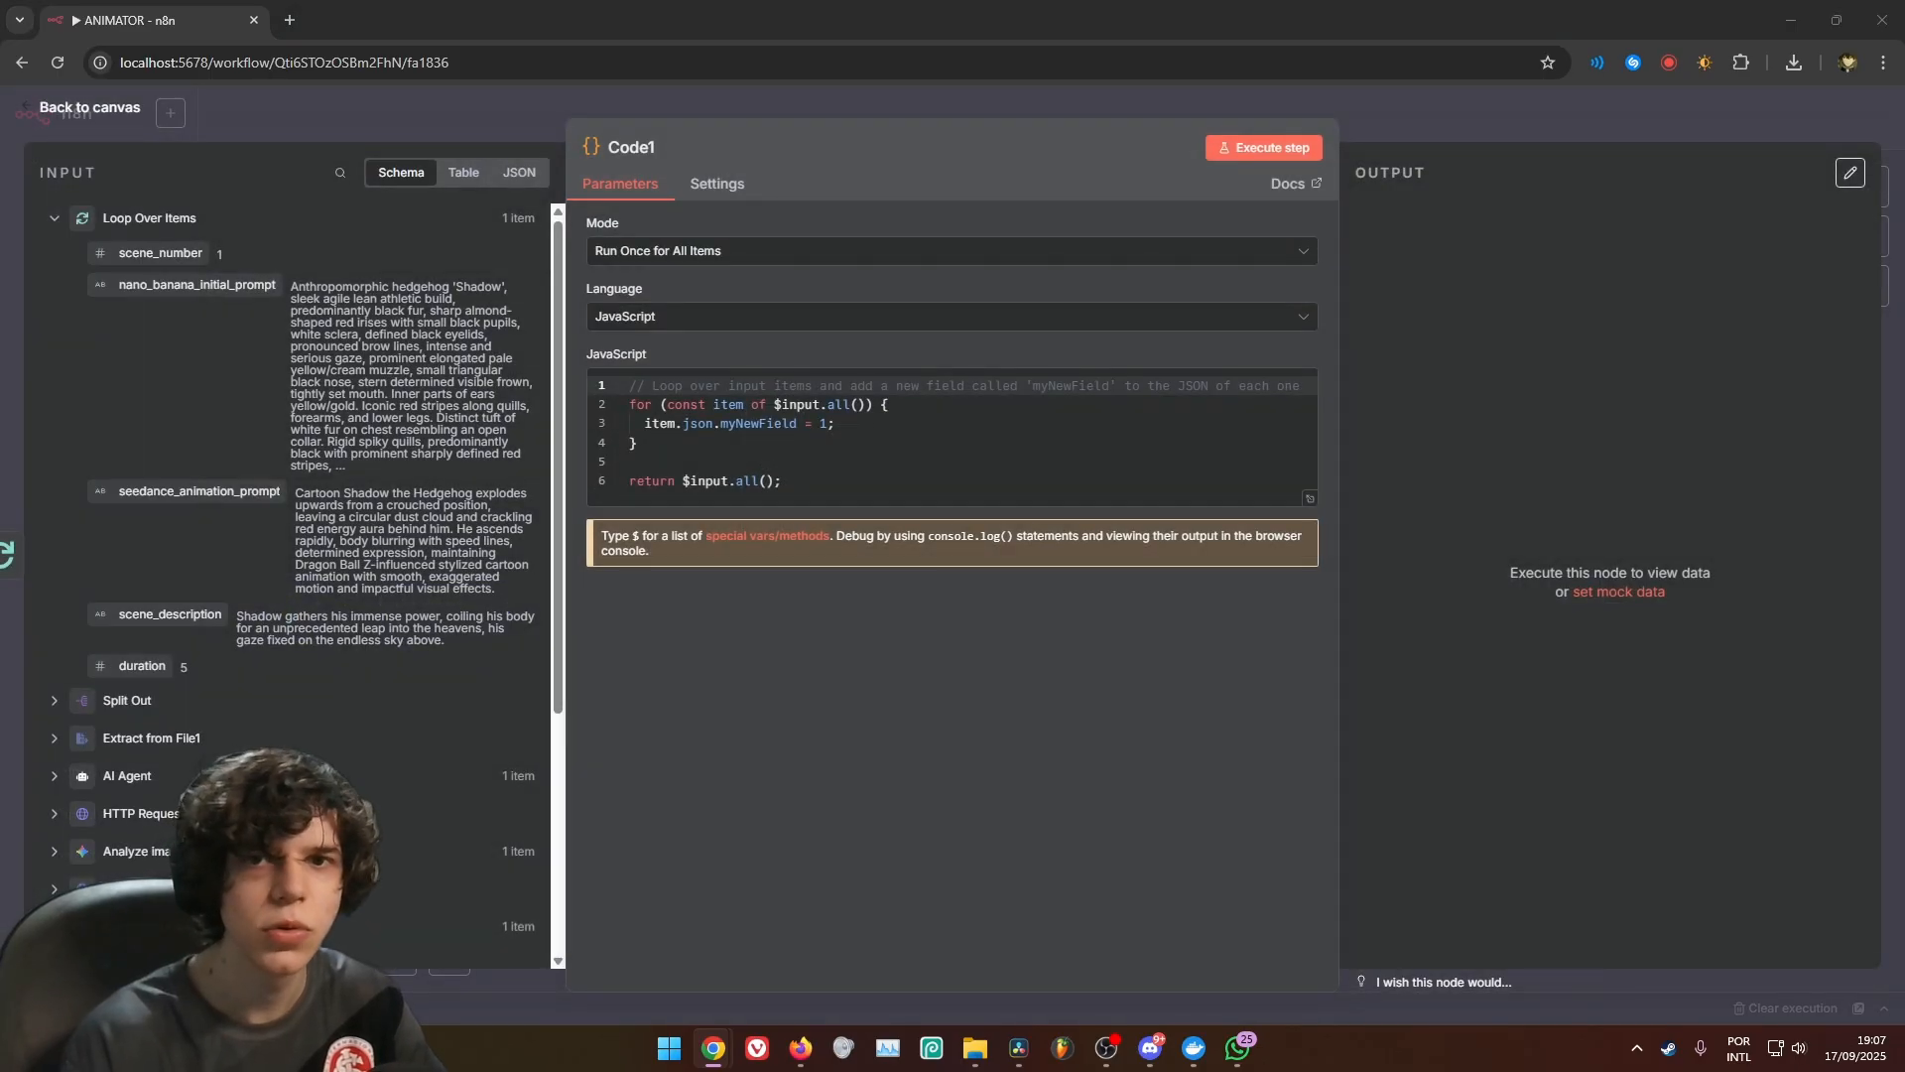
Replace Code1's script with one returning each item plus index: $itemIndex, and set its mode to Run Once for Each Item
key("ctrl+a")
type("return {   ...item,   json: {     ...item.json,     index: $itemIndex   } };")
left_click(906, 251)
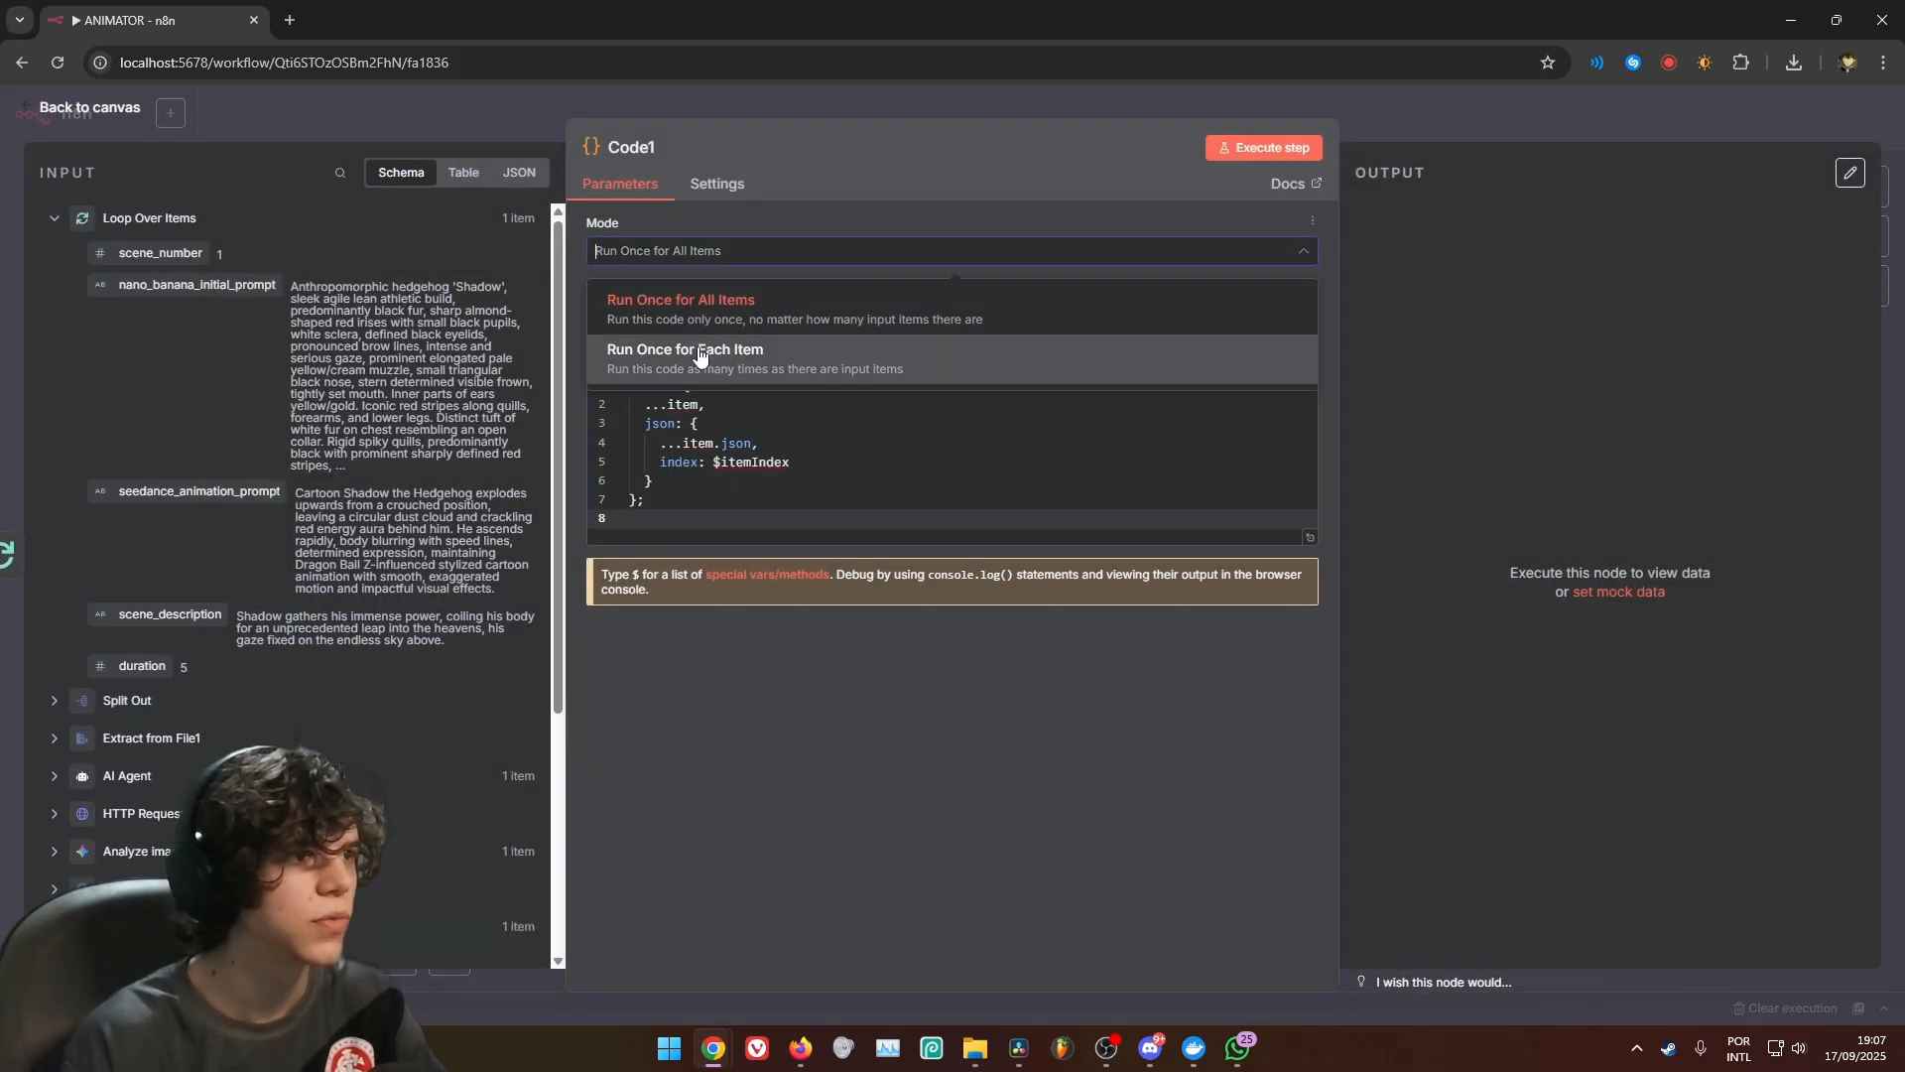
left_click(704, 364)
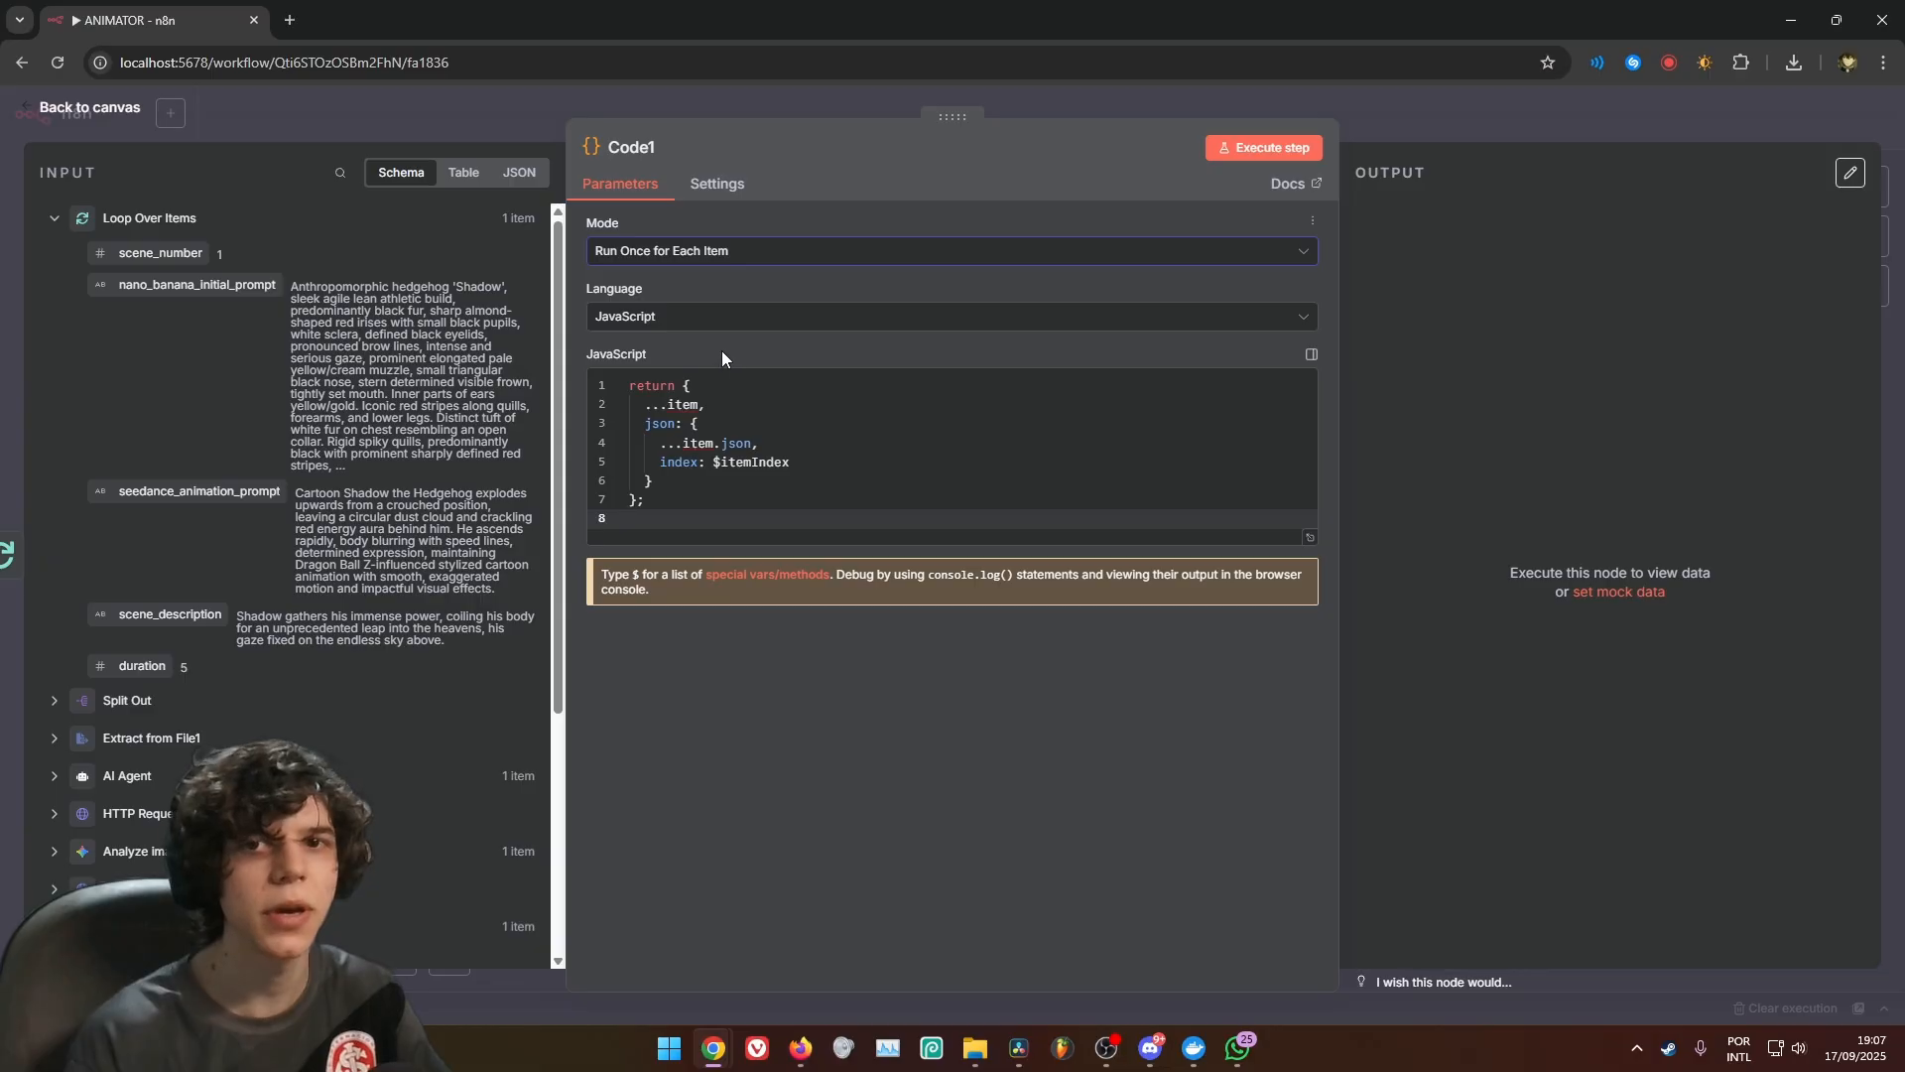
left_click(723, 194)
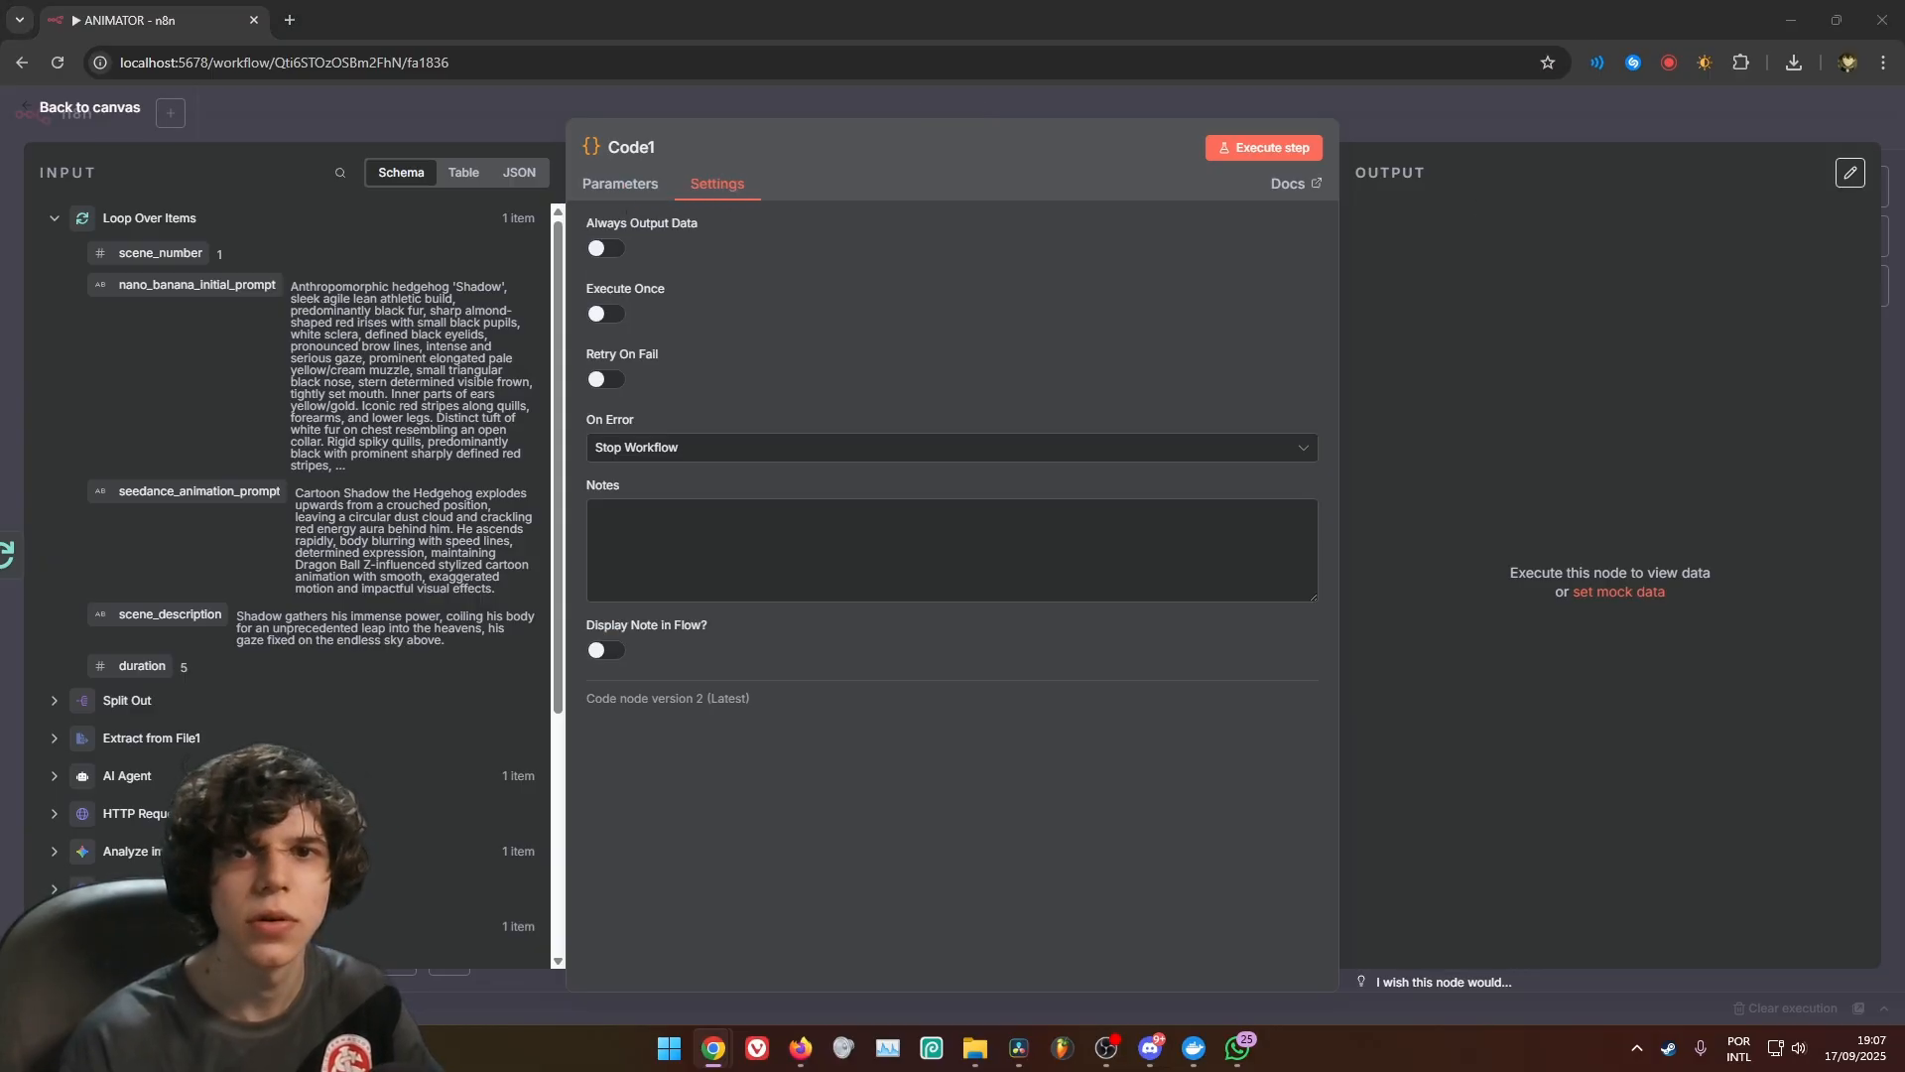
left_click(1050, 115)
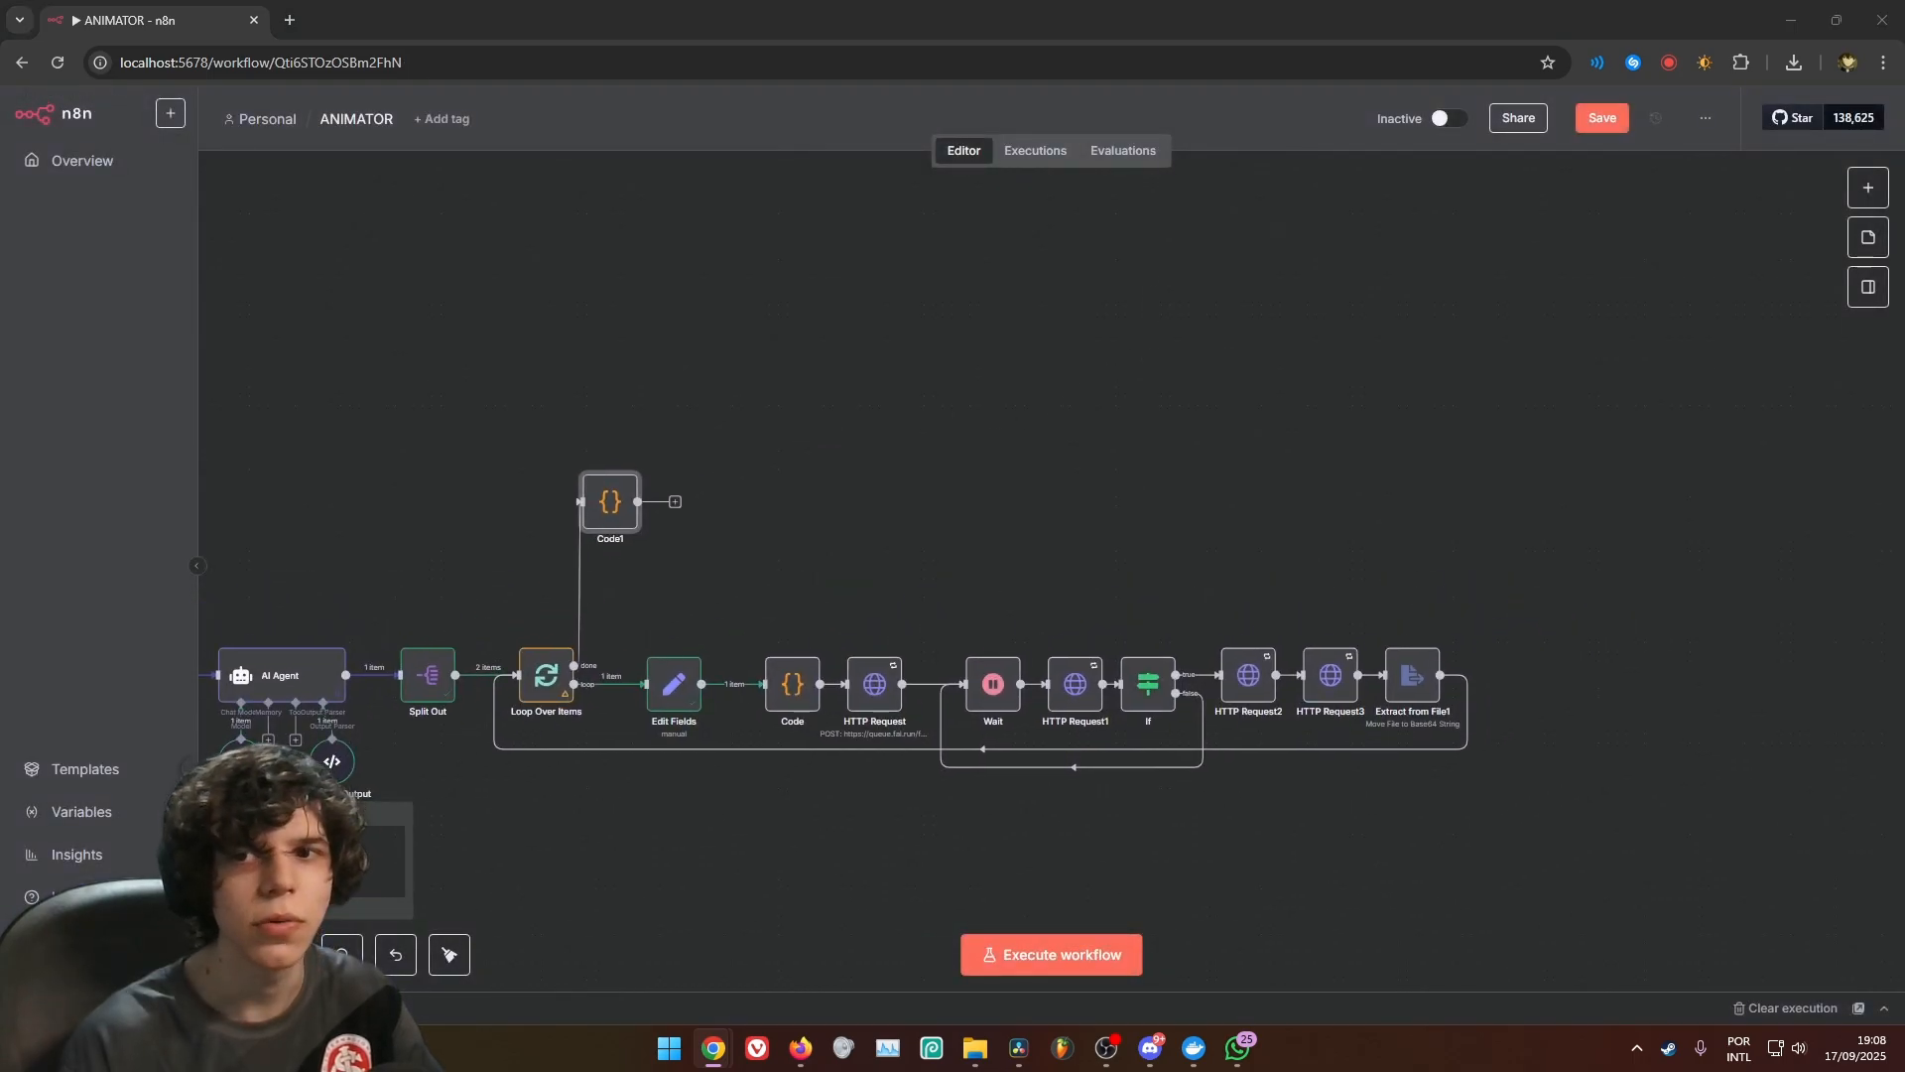
Add a Convert to File node after Code1 with the Move Base64 String to File operation
left_click(675, 503)
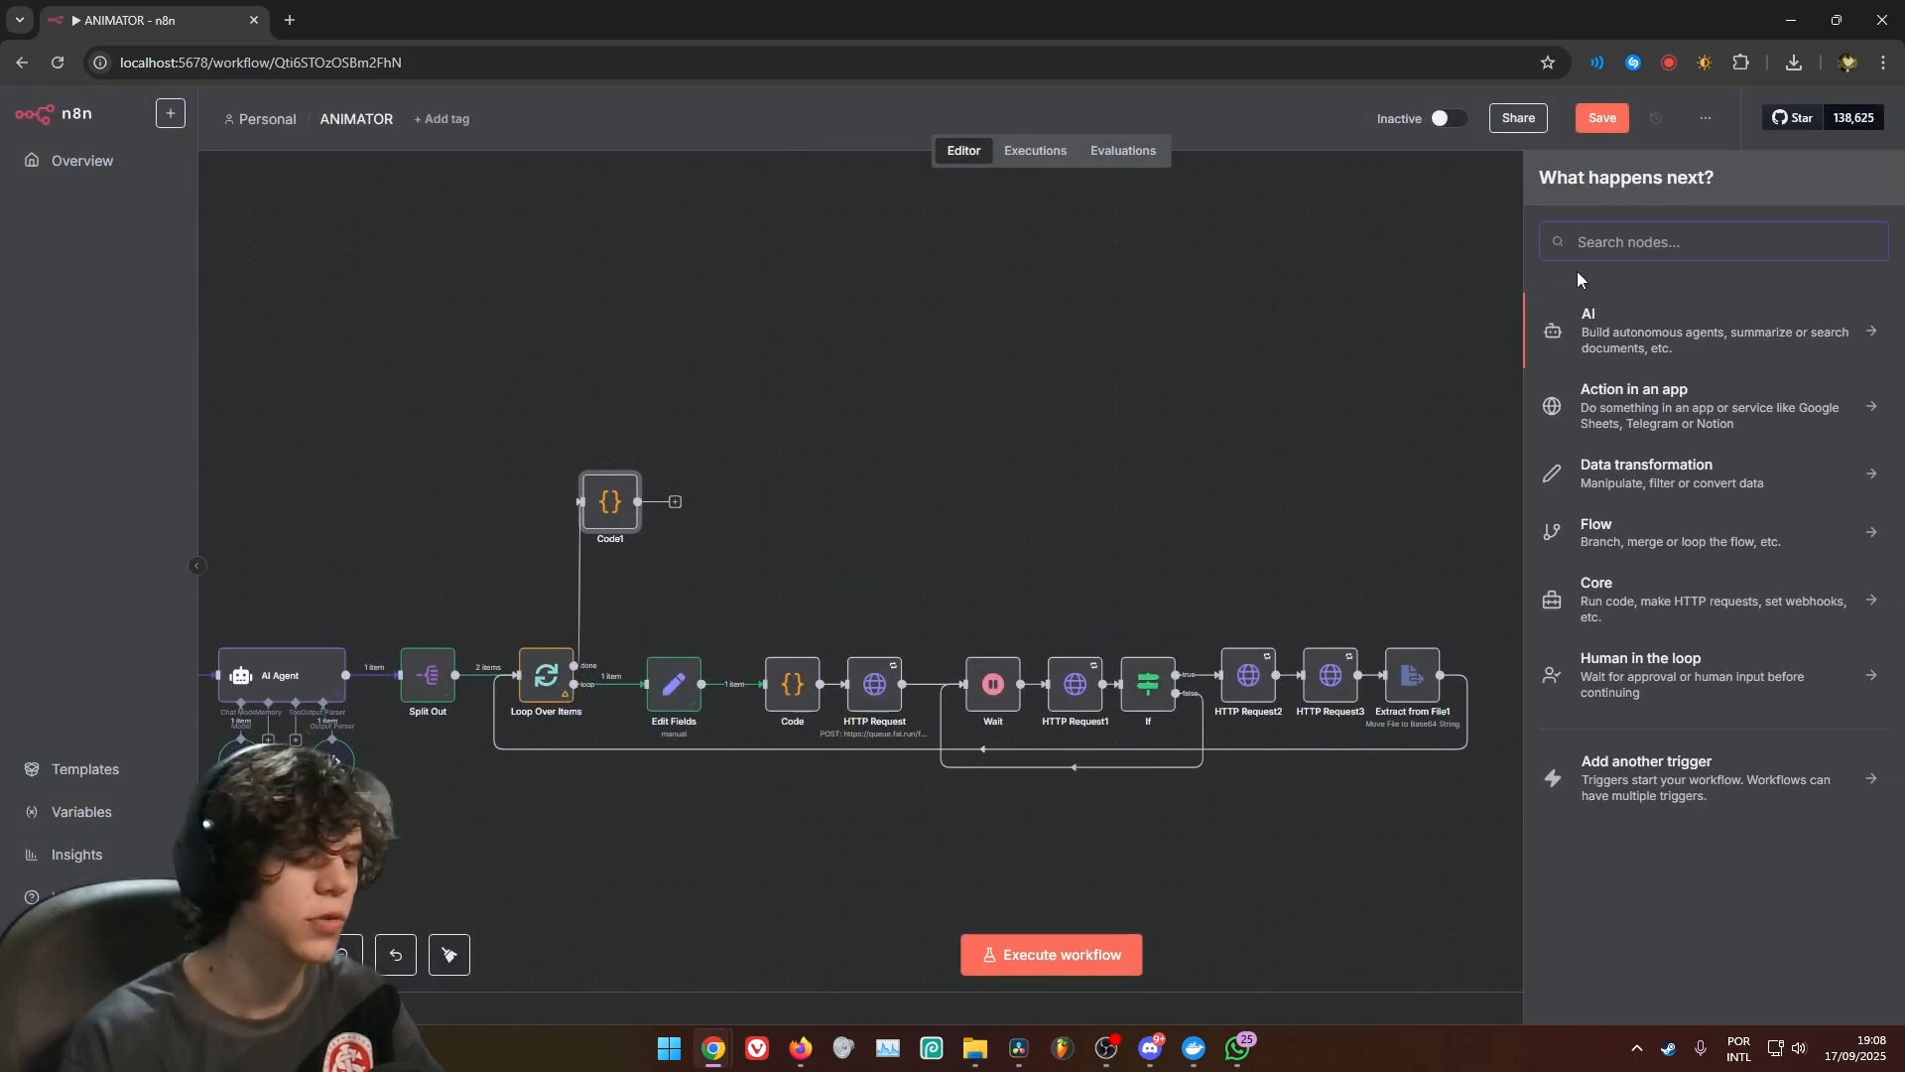
type("conv")
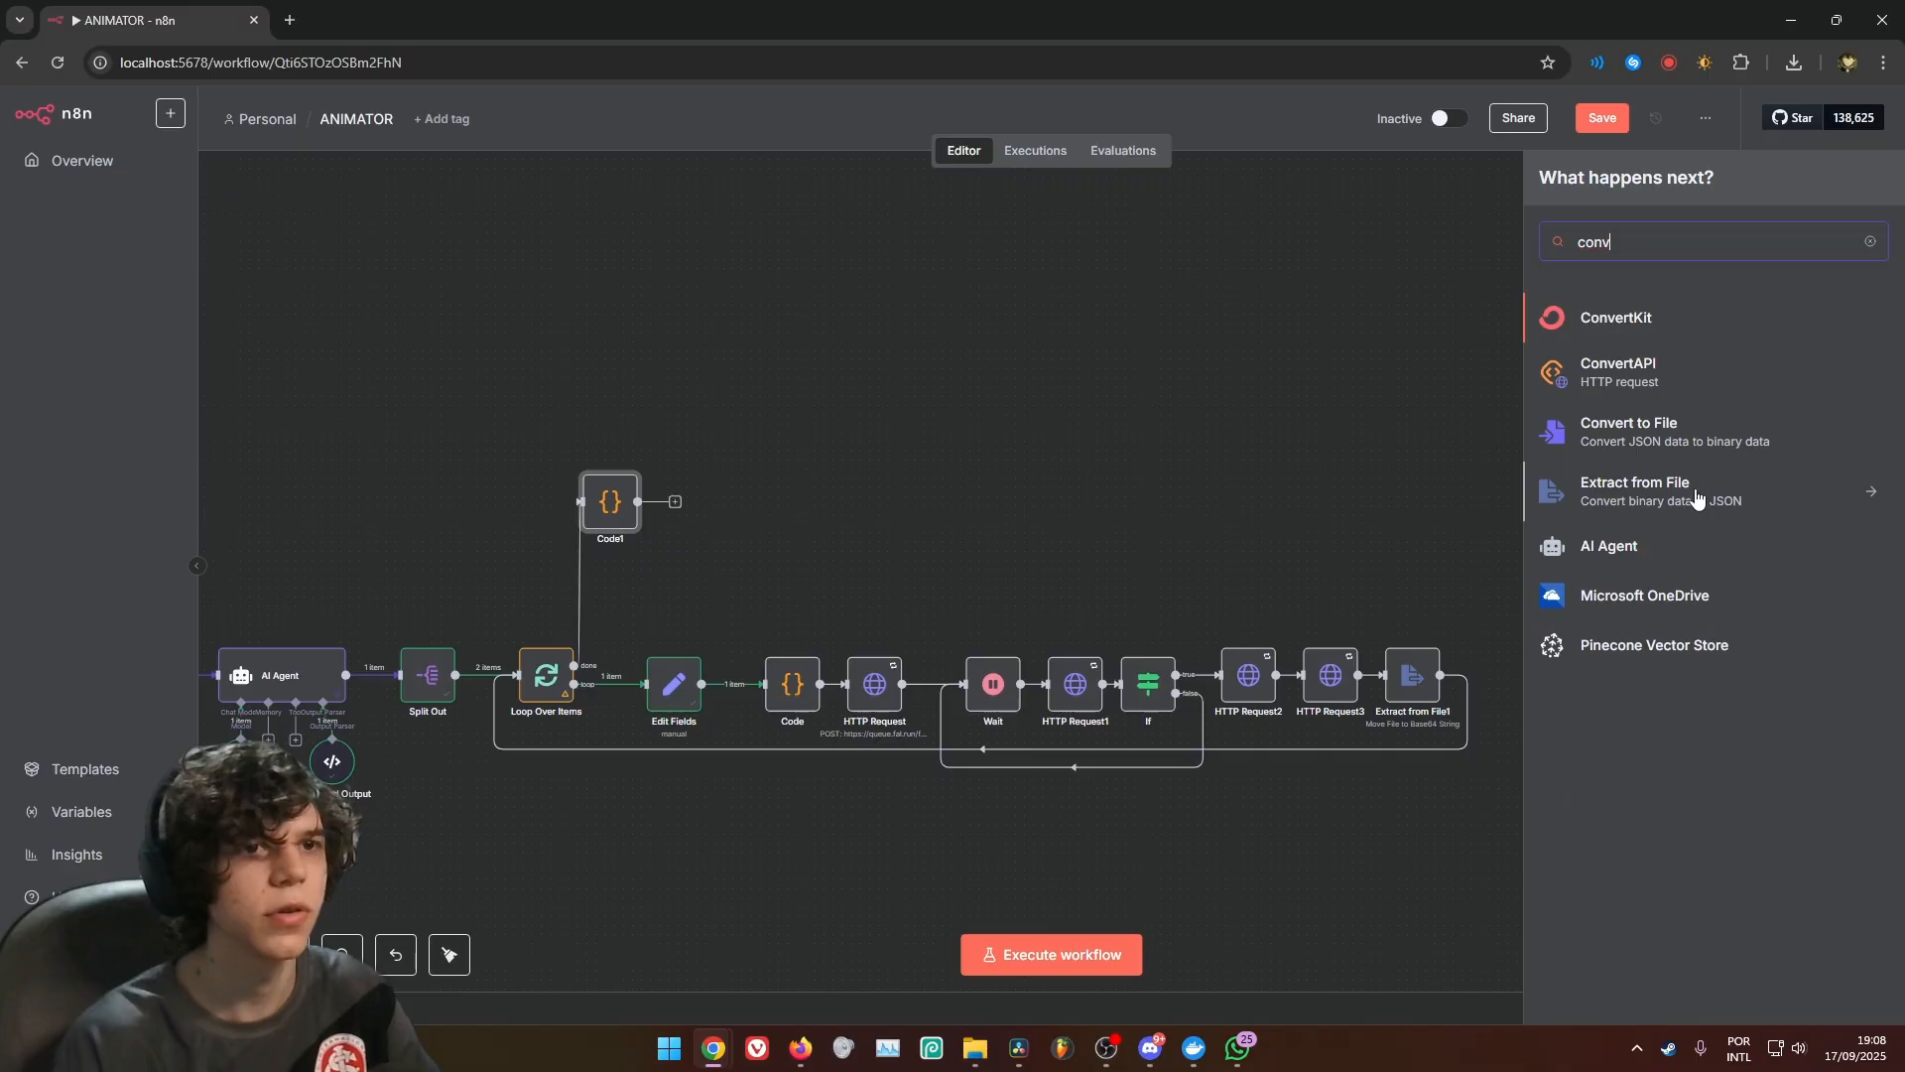
left_click(1703, 457)
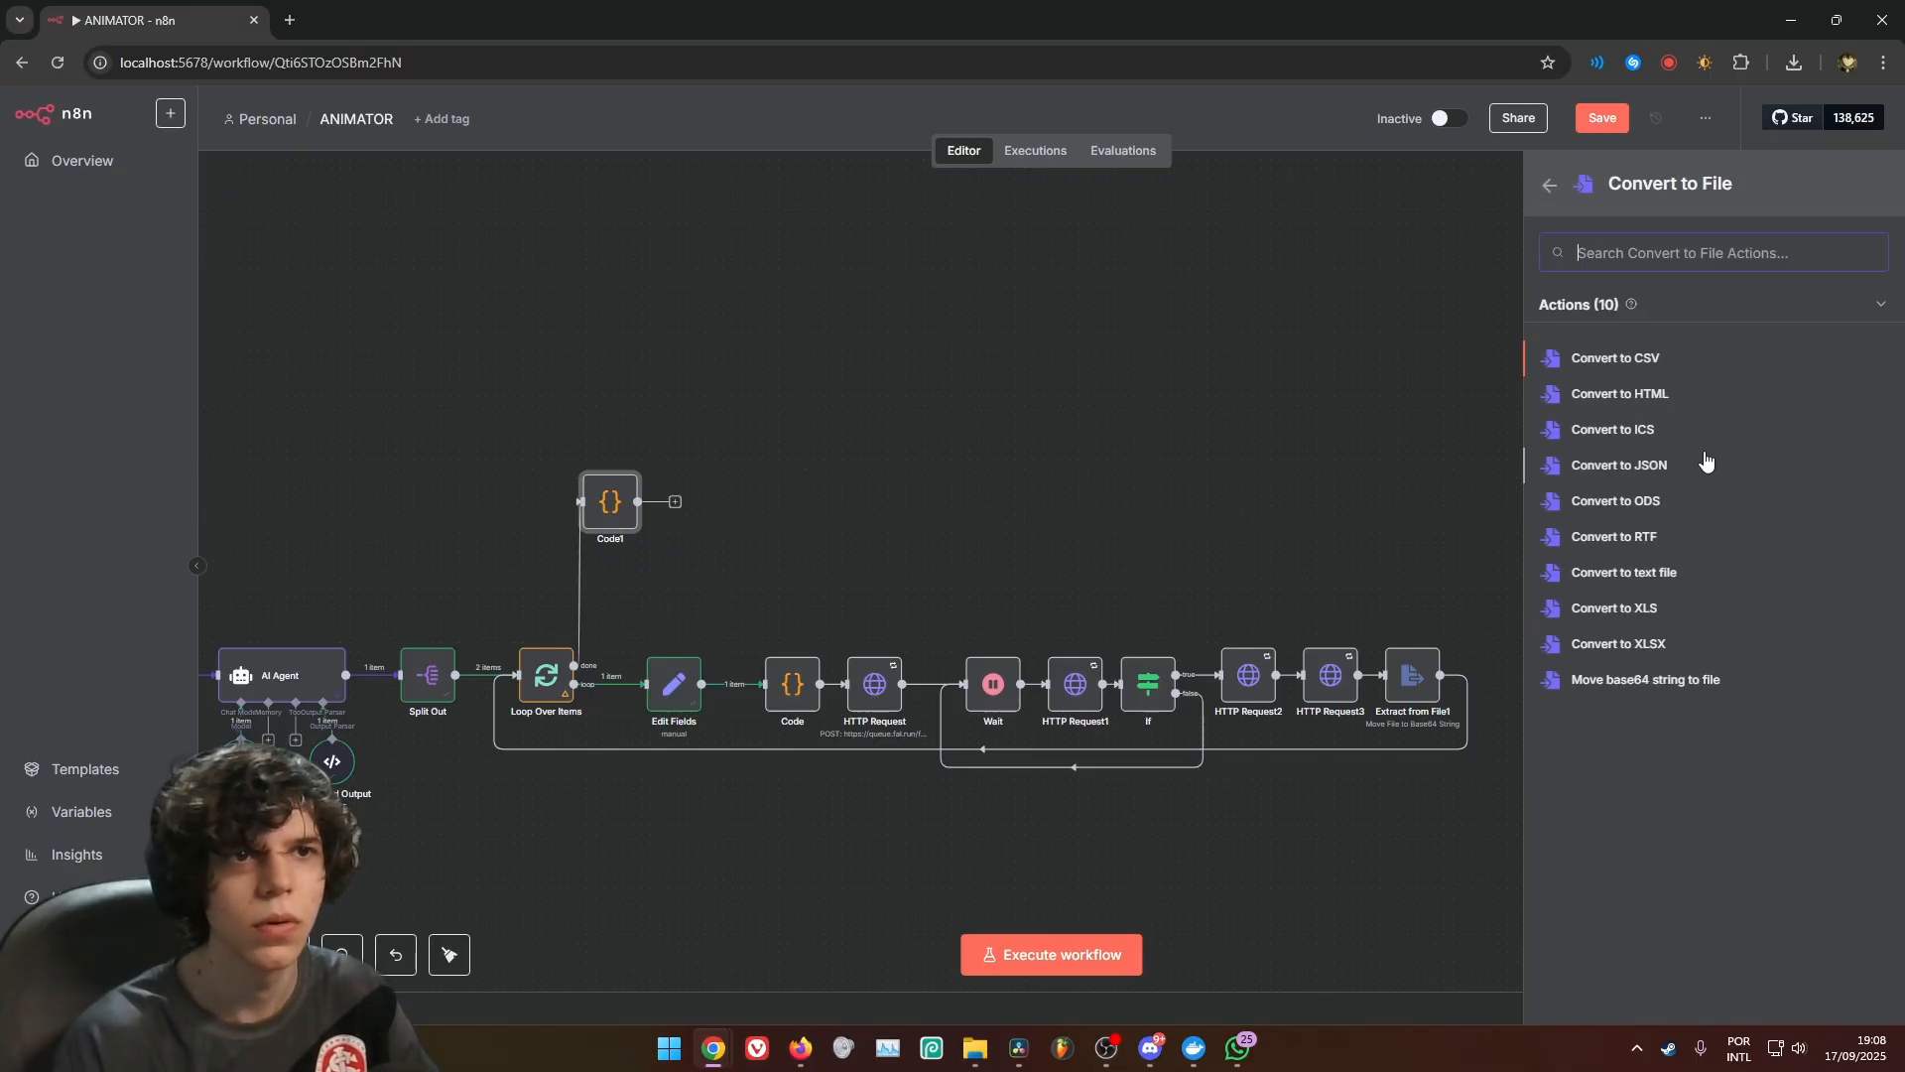
left_click(1664, 682)
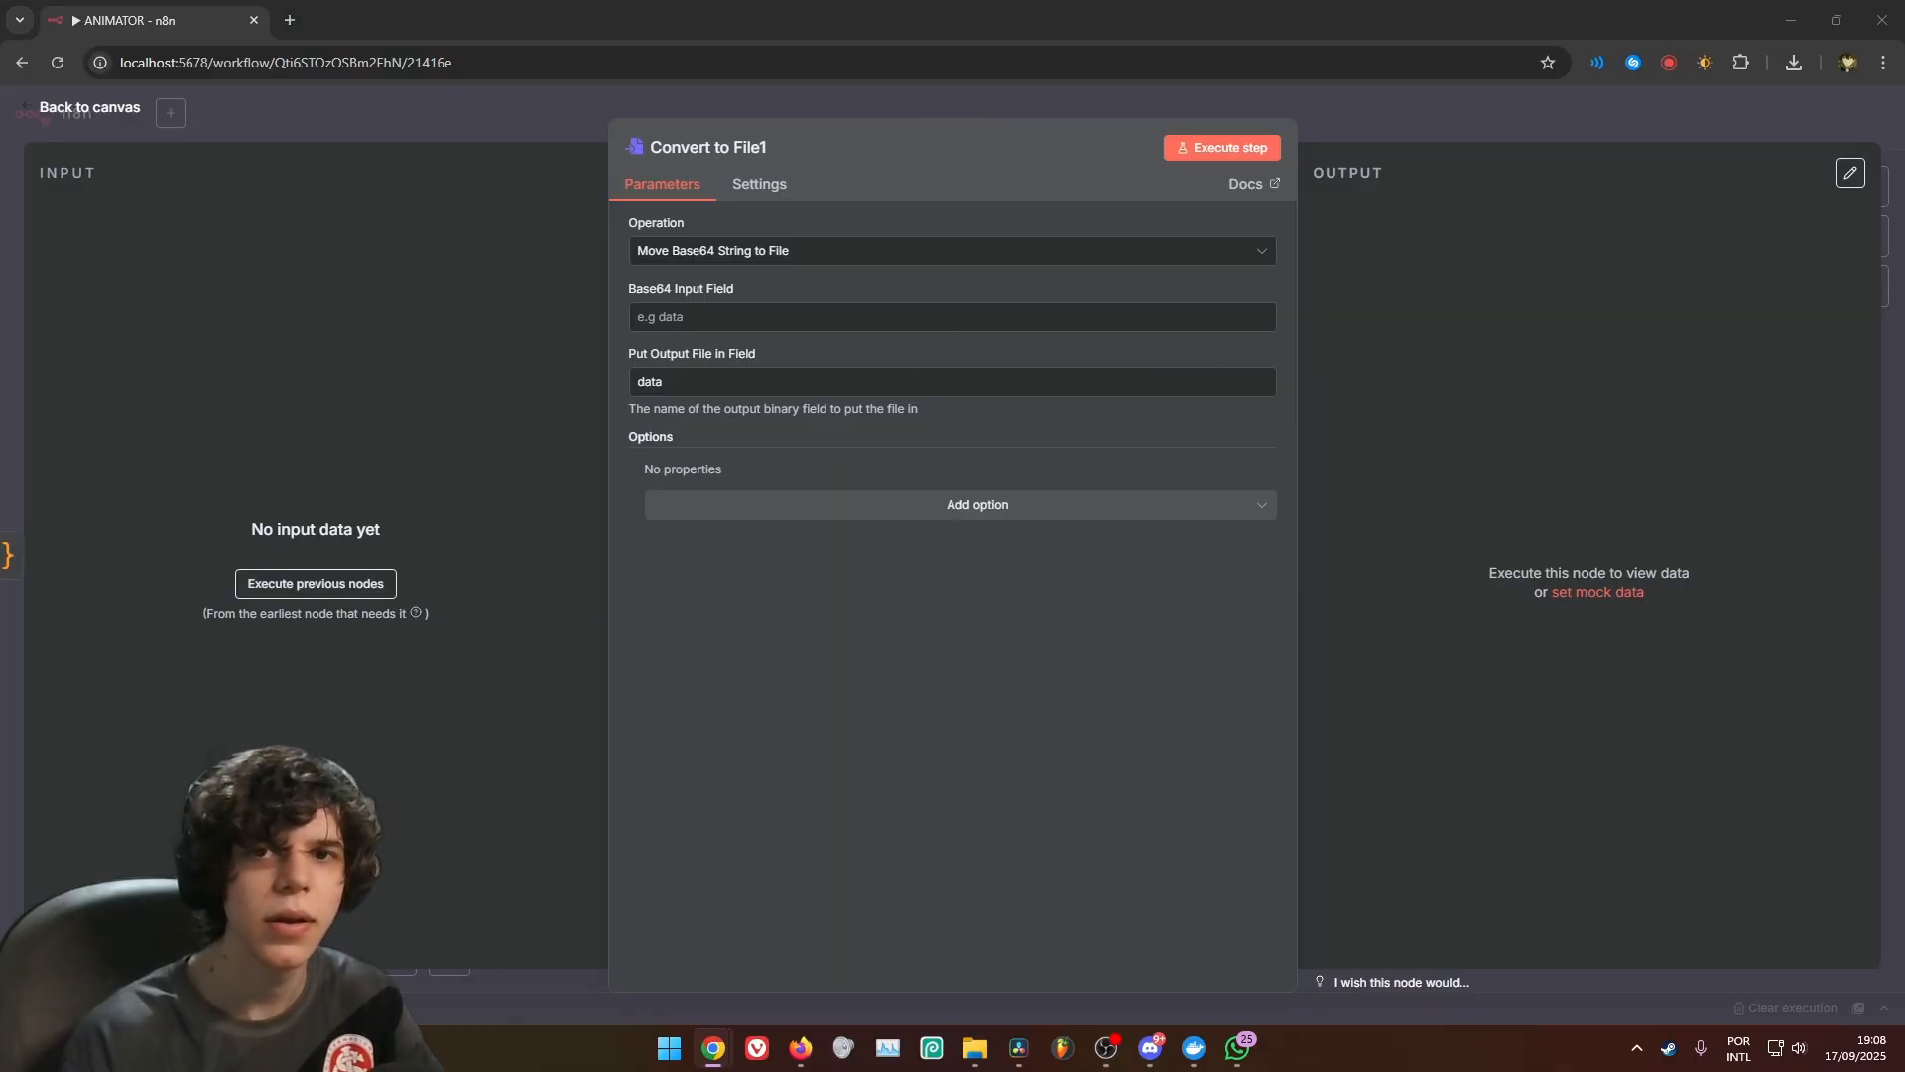
Set the Base64 Input Field of Convert to File1 to data and return to the canvas
left_click(1046, 315)
type("data")
double_click(646, 315)
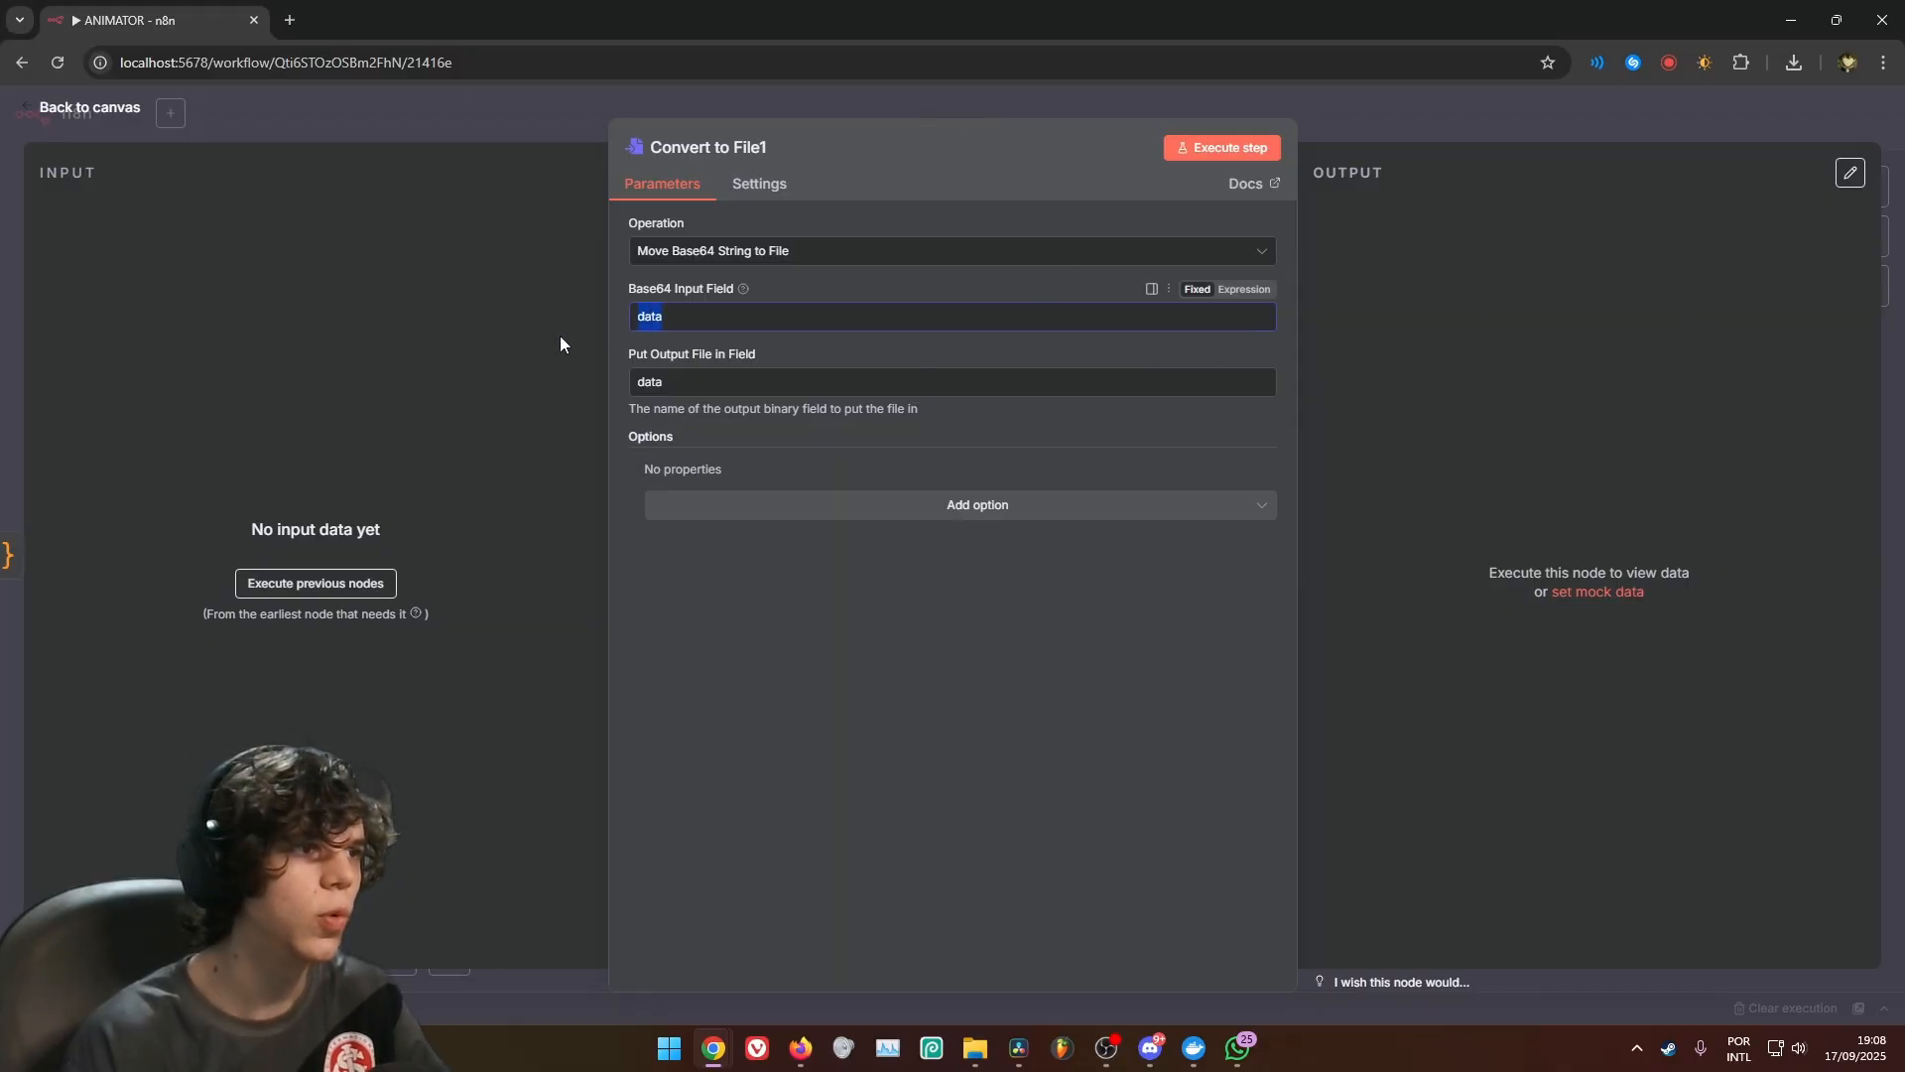
left_click(1116, 110)
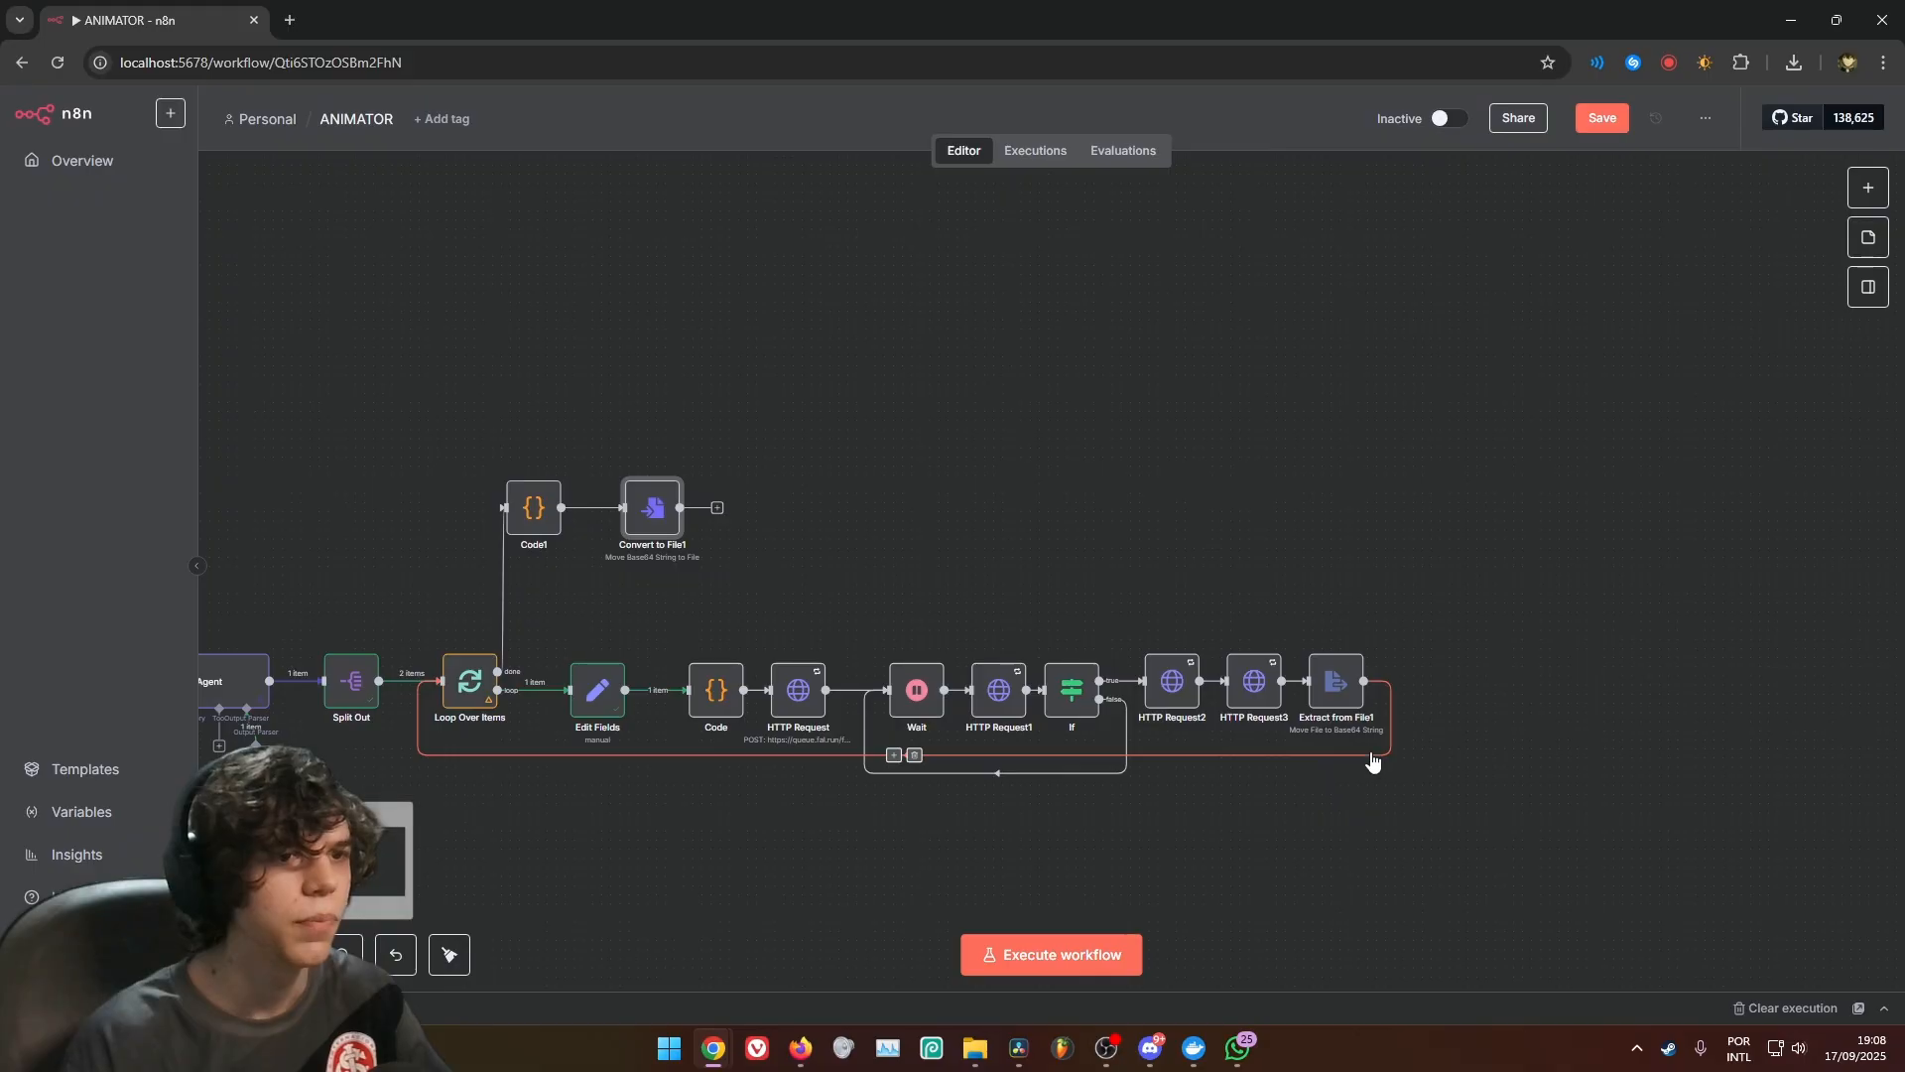
left_click(1323, 685)
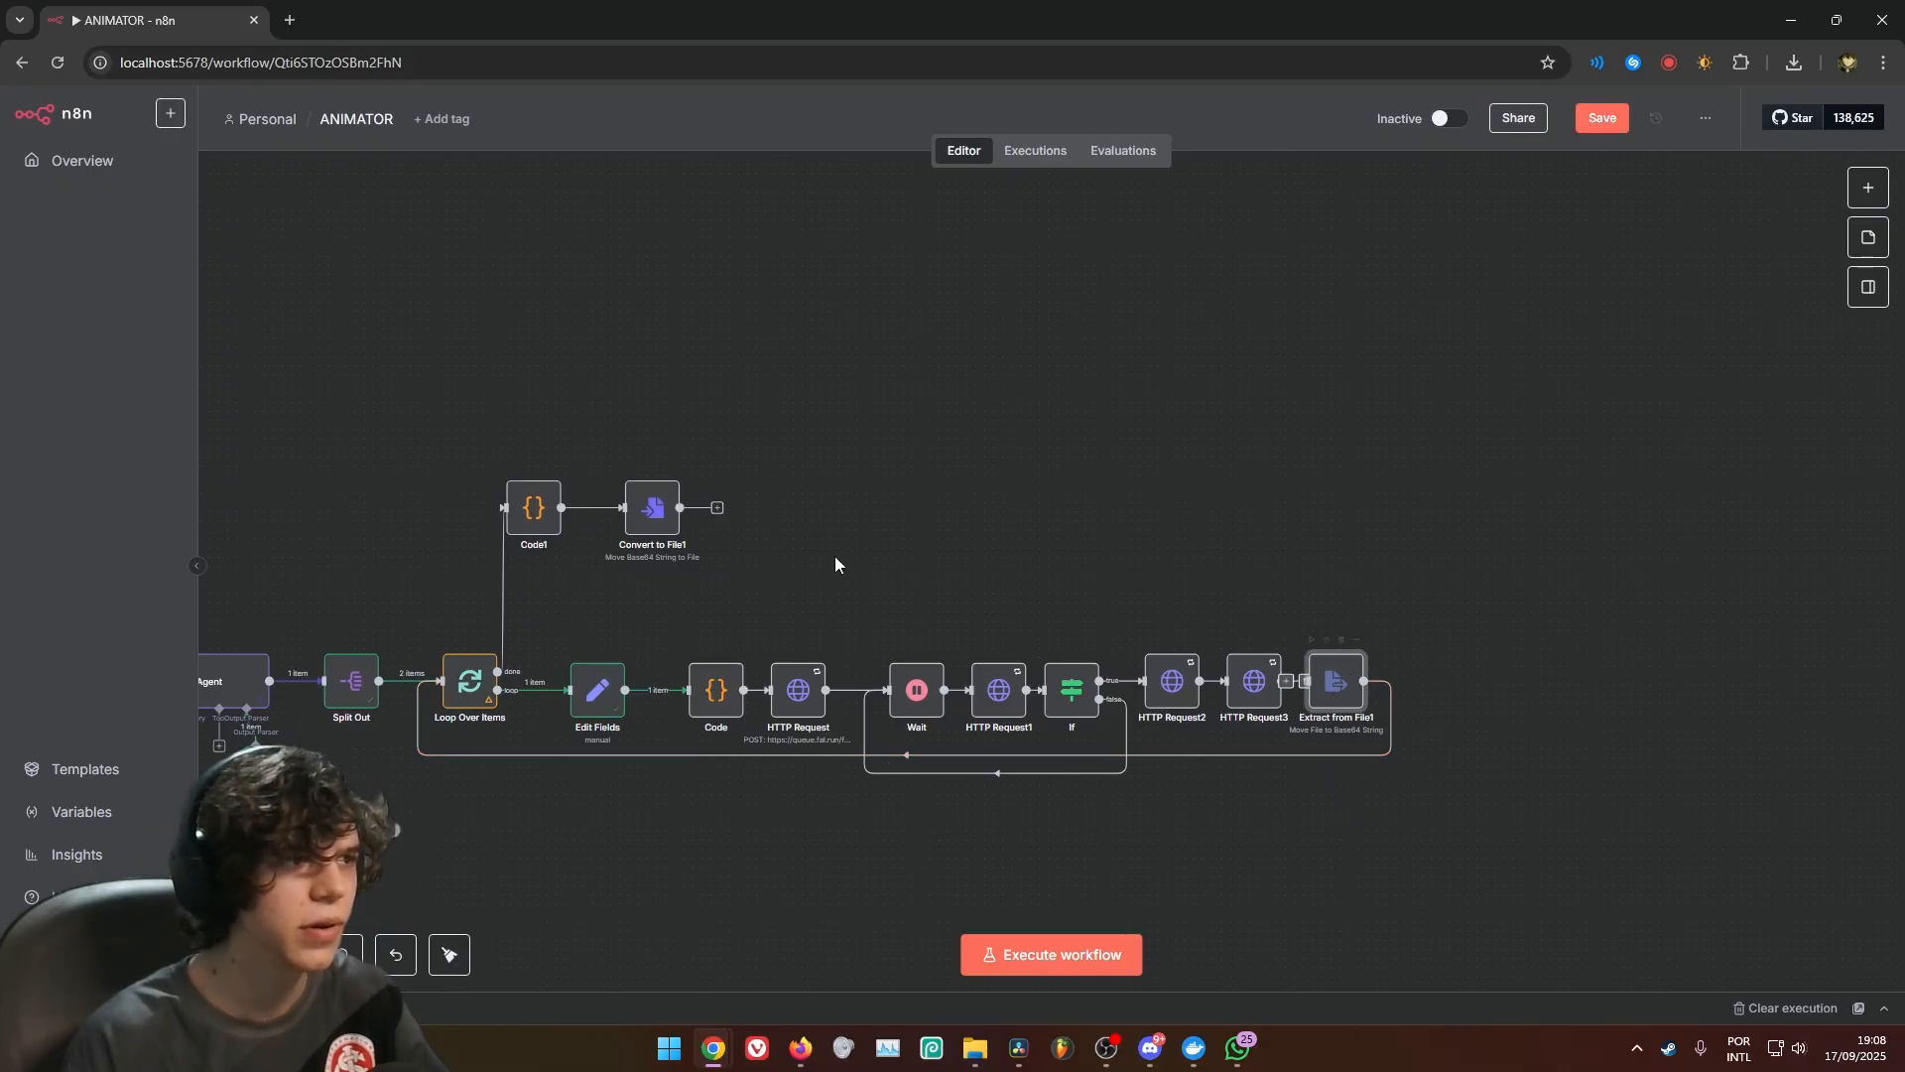
double_click(657, 516)
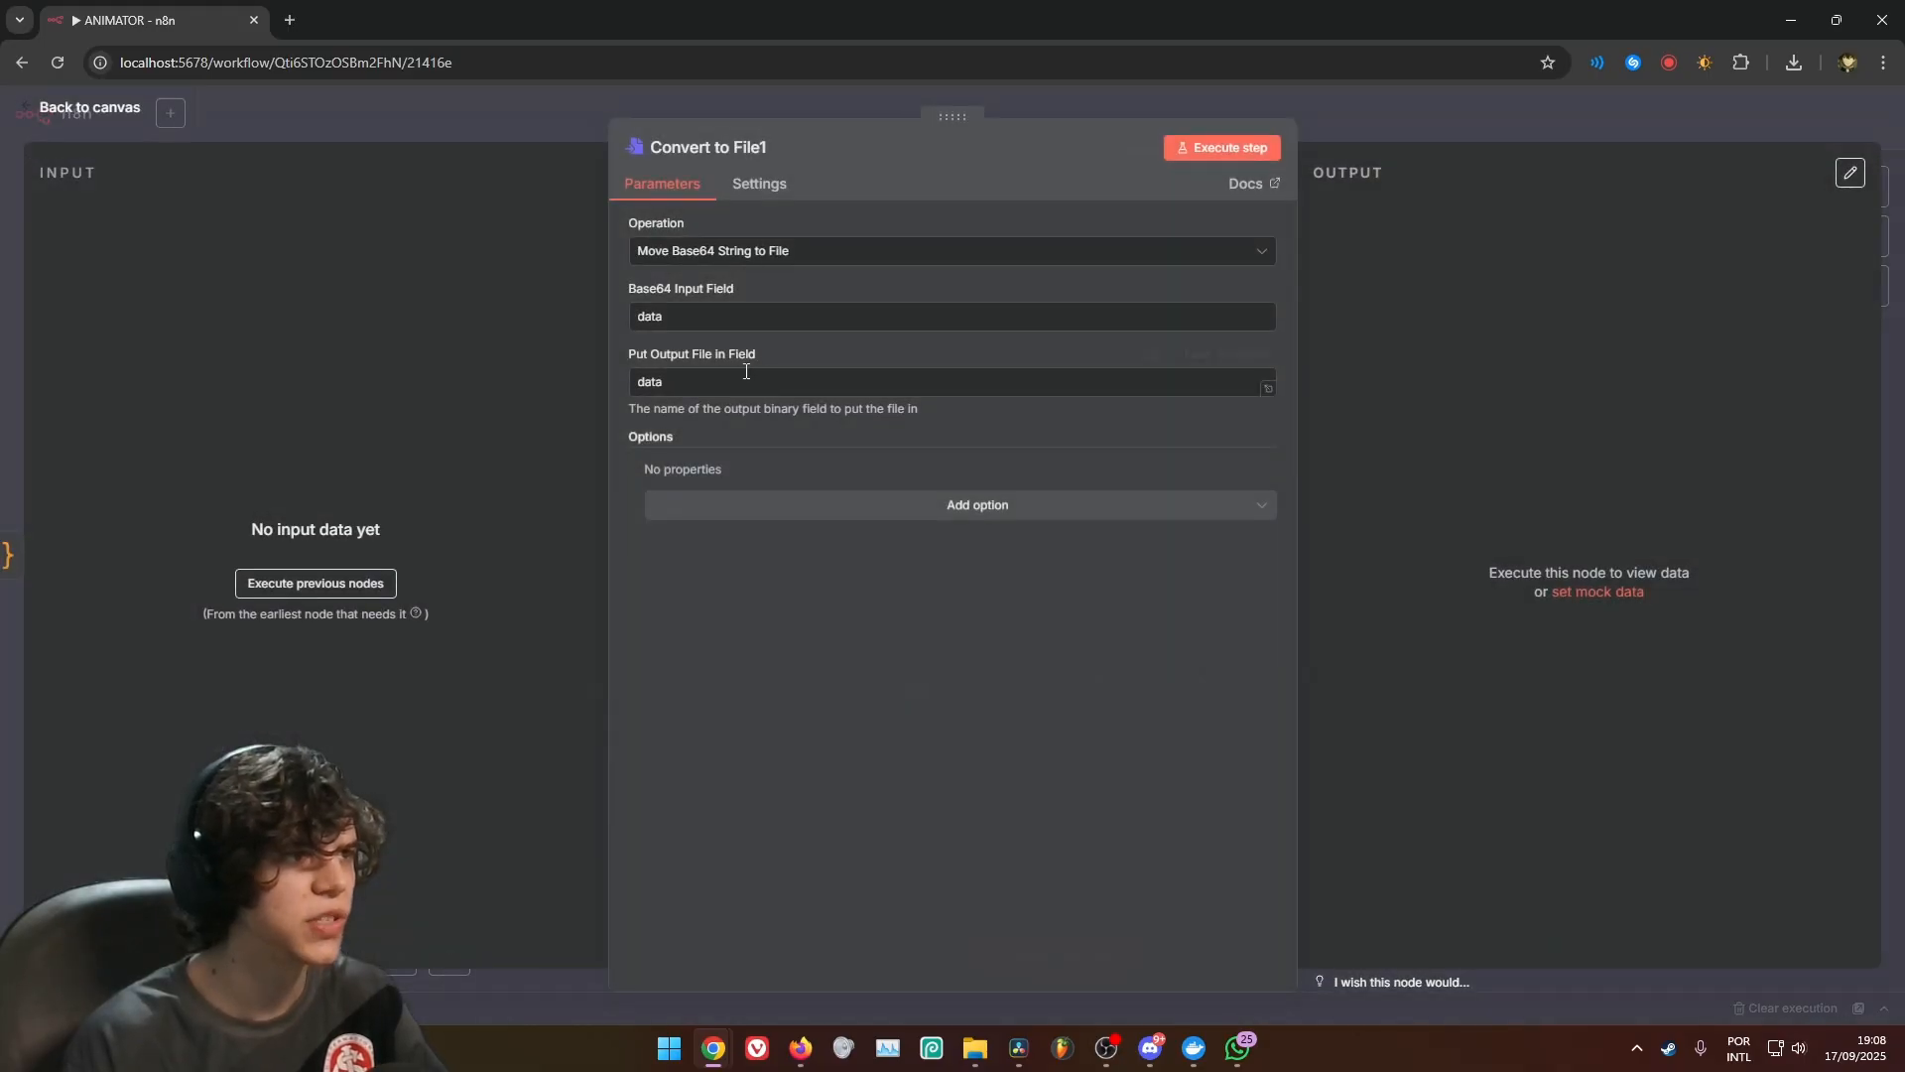
left_click(1082, 117)
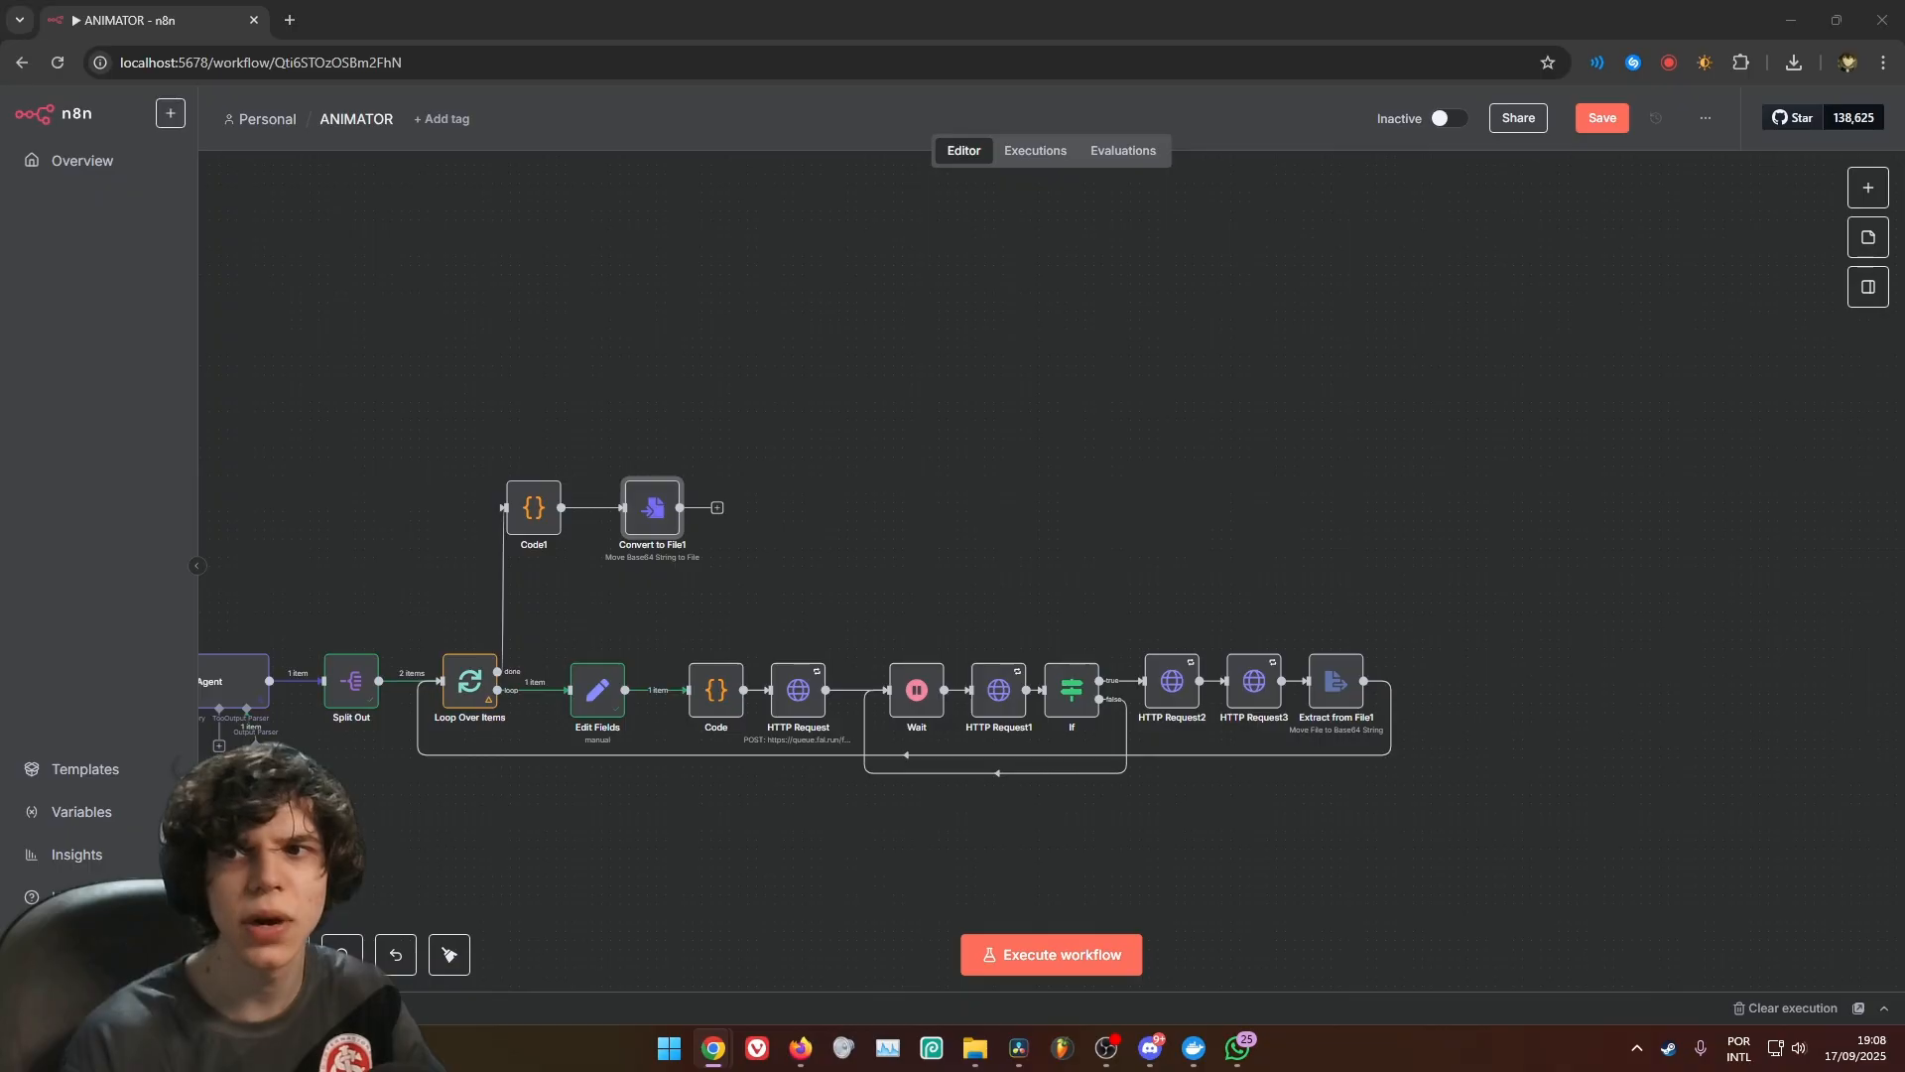
Add a Read/Write Files from Disk node after Convert to File1 with the Write File to Disk operation
left_click(718, 508)
type("save")
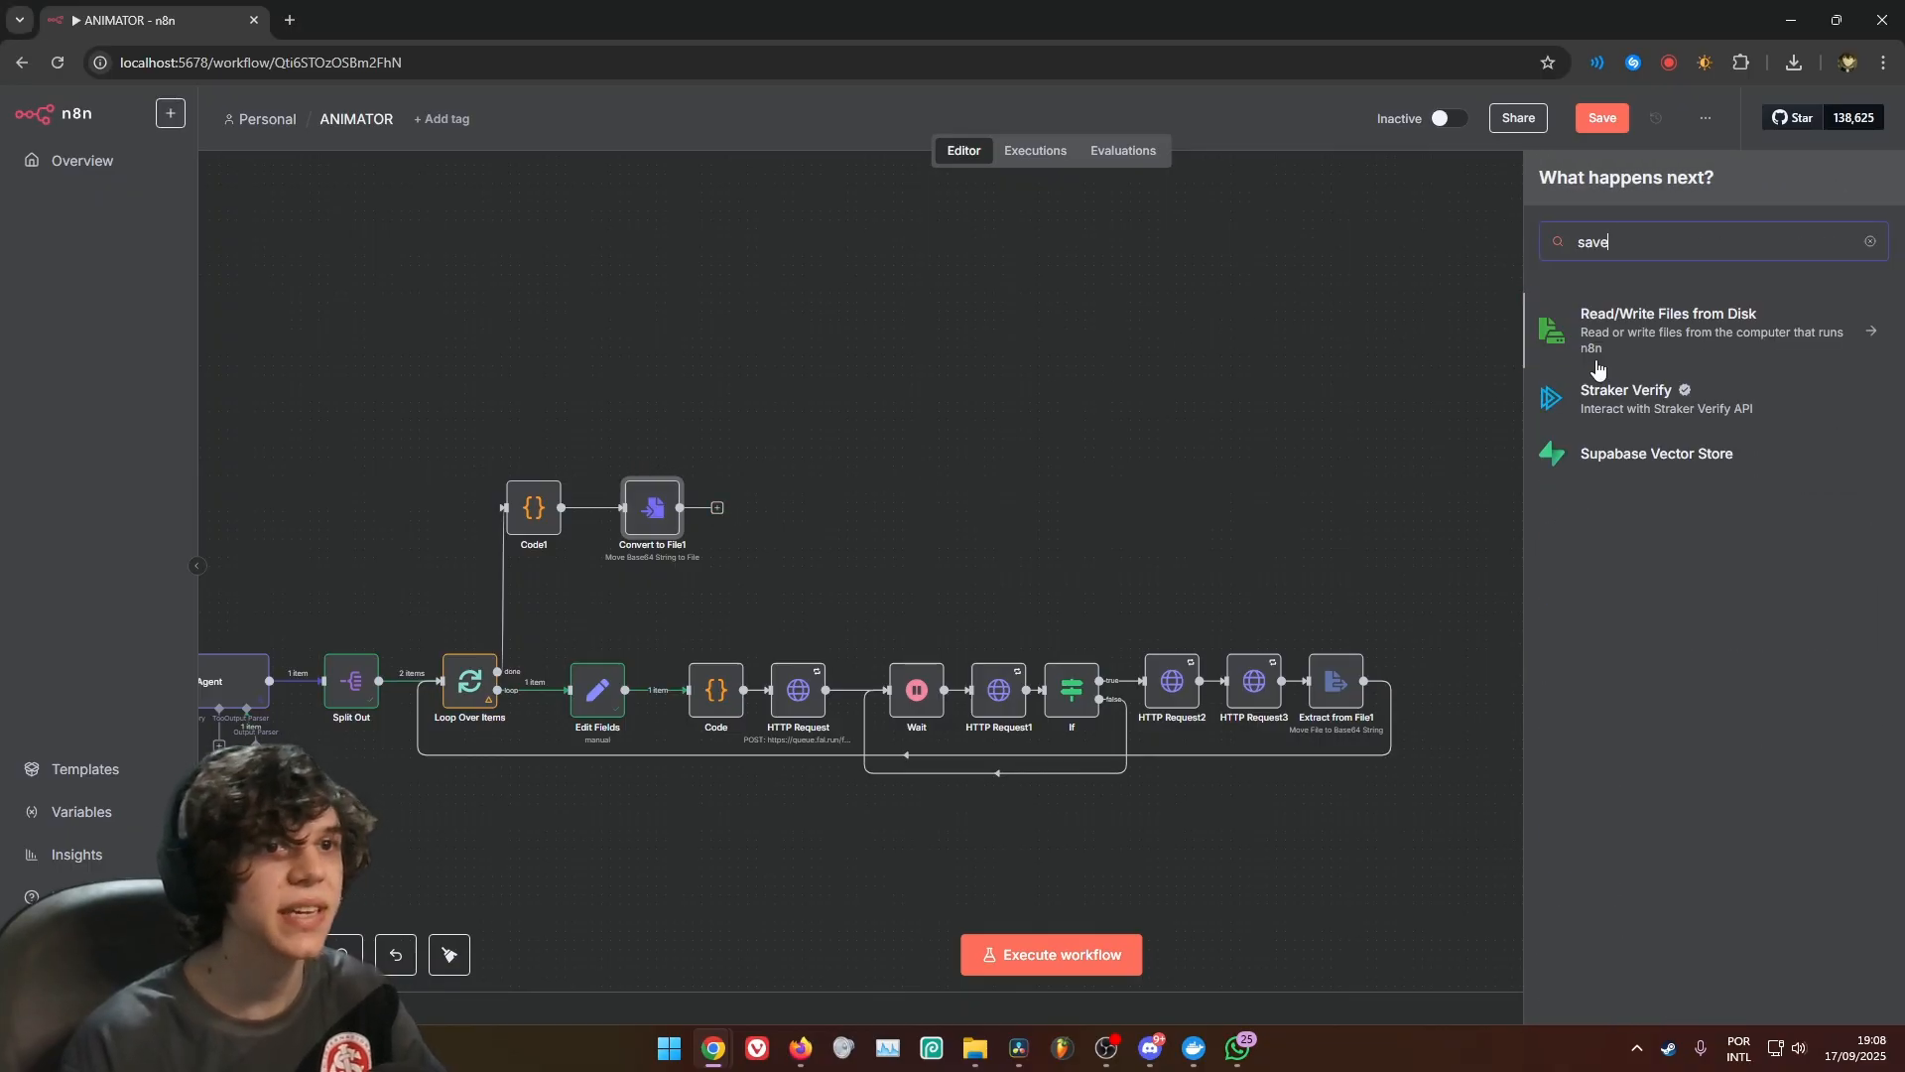
left_click(1682, 343)
left_click(1539, 417)
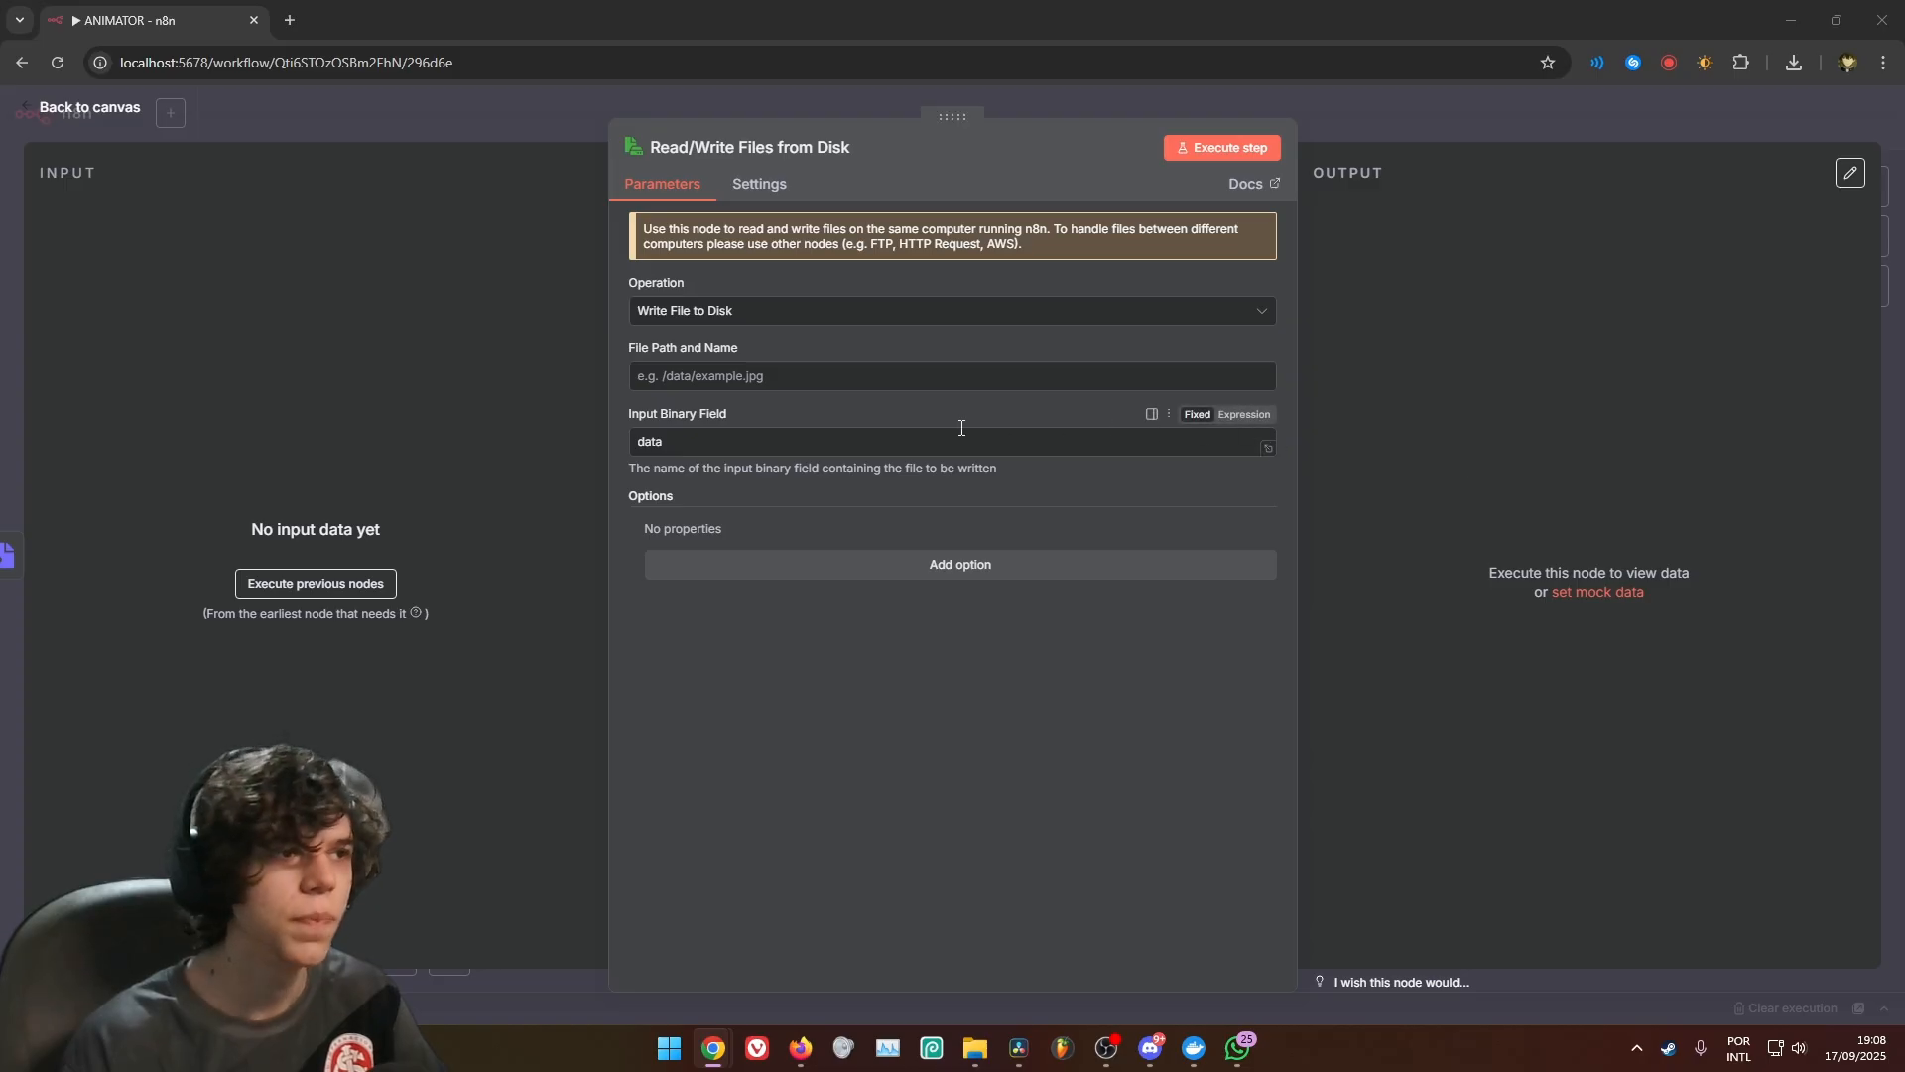
Set the file path and name to /home/node/shared/ANIMATOR/IMAGES/Image_{{$itemIndex}}.jpg and return to the canvas
left_click(891, 387)
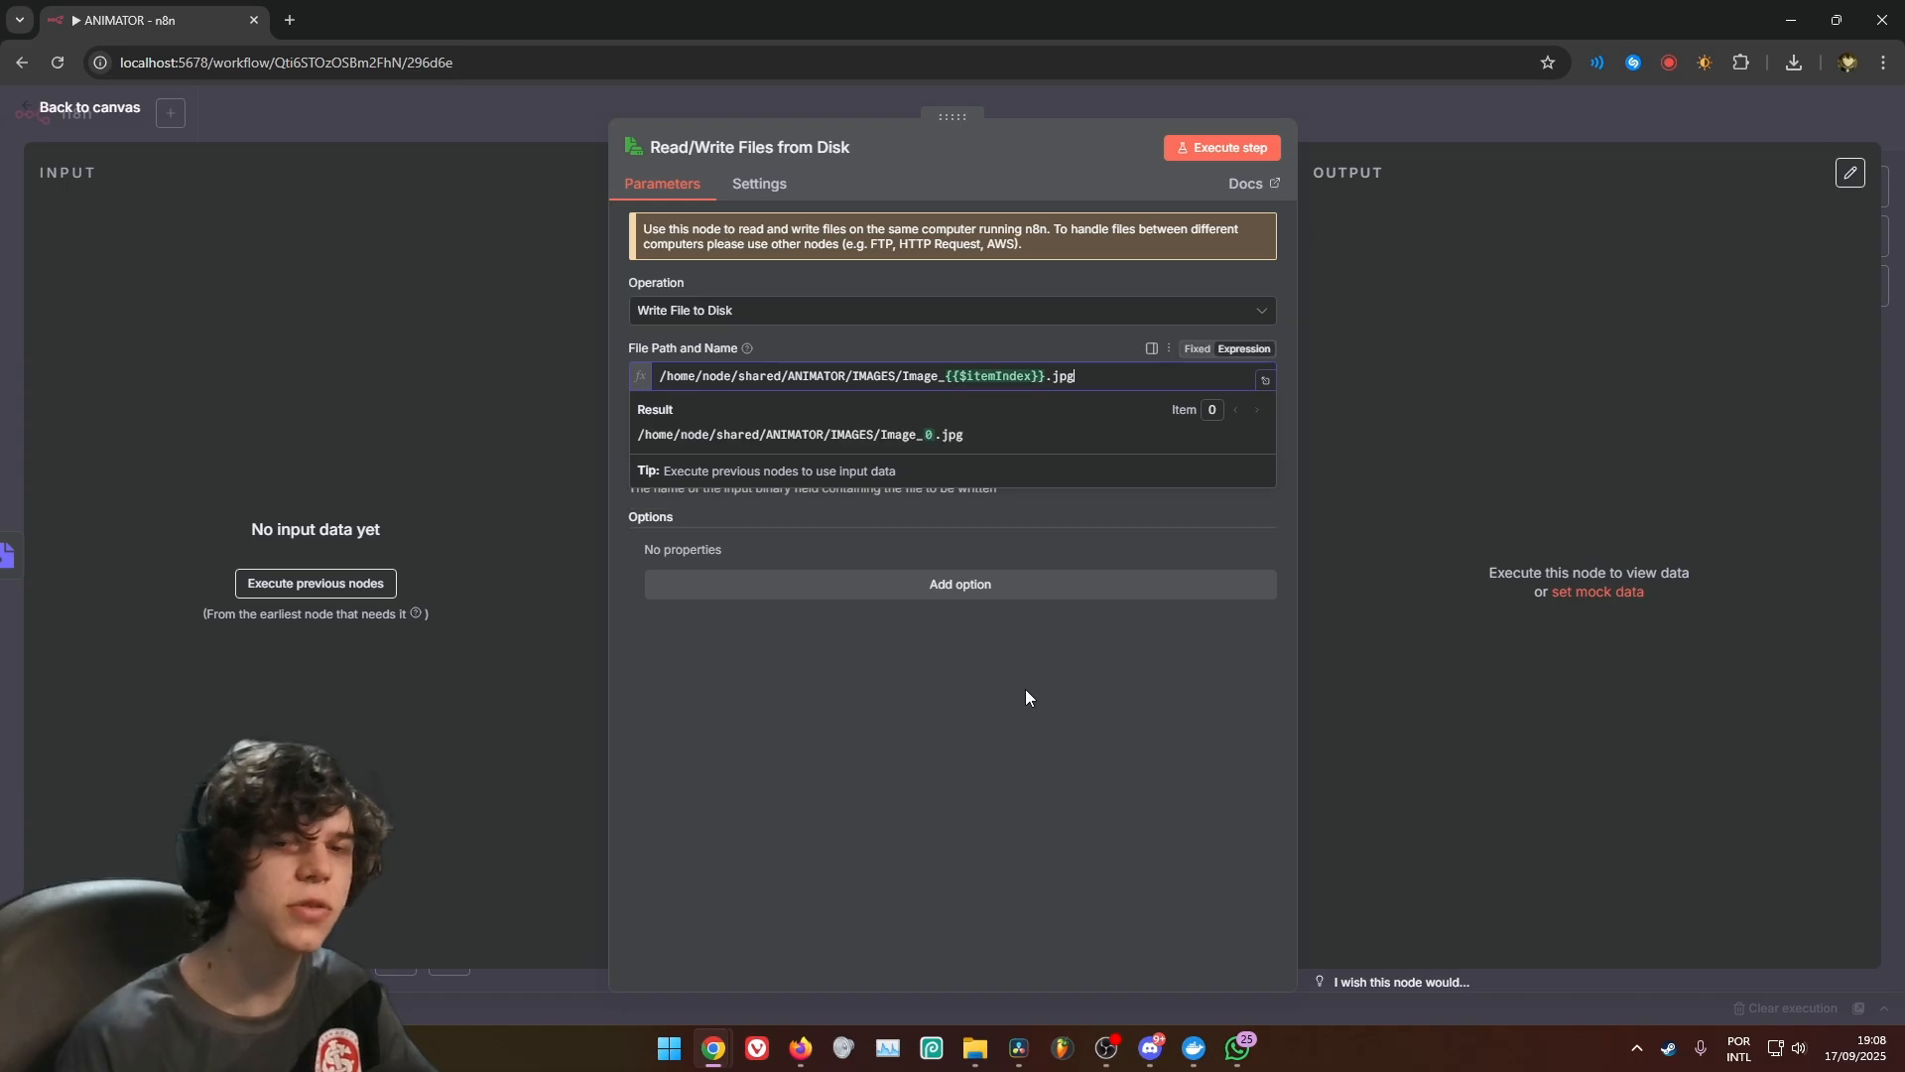
type("/home/node/shared/ANIMATOR/IMAGES/Image_{{$itemIndex}}.jpg")
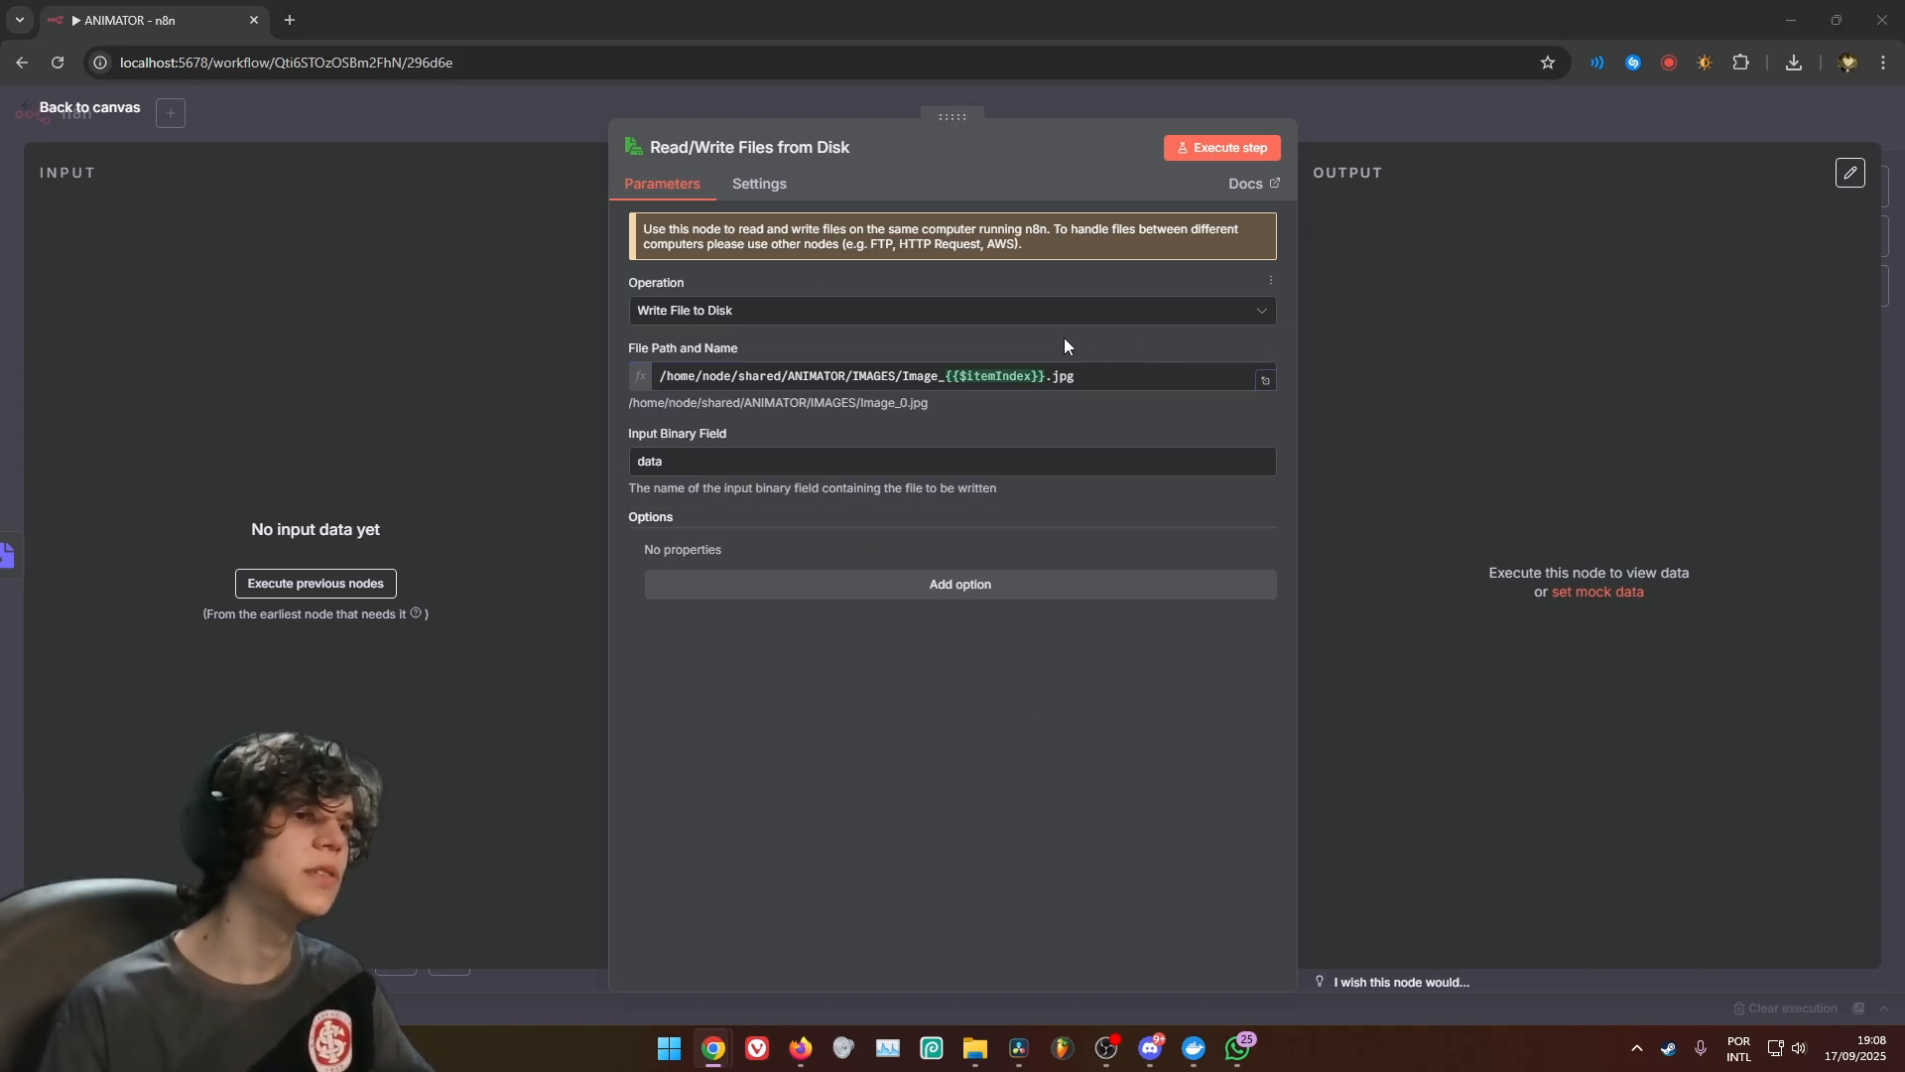
left_click_drag(1100, 379, 602, 369)
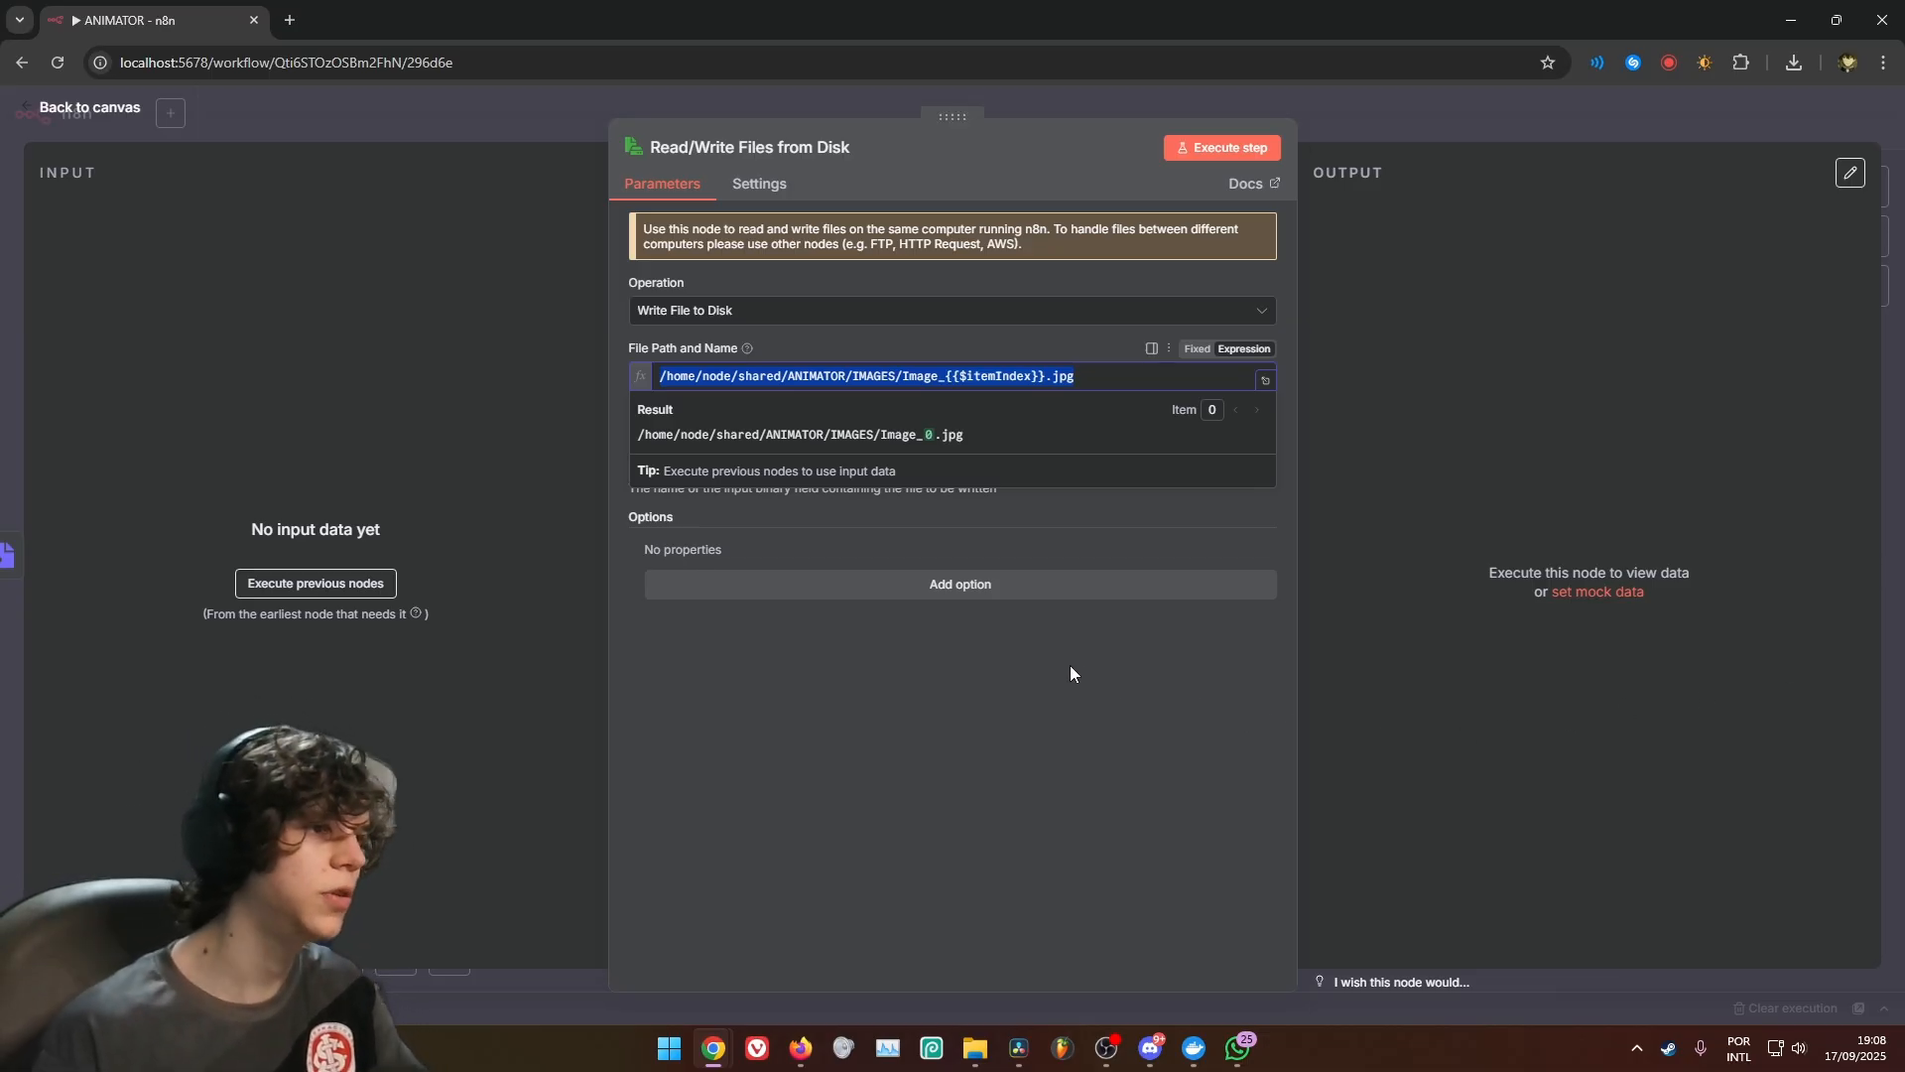
key("Escape")
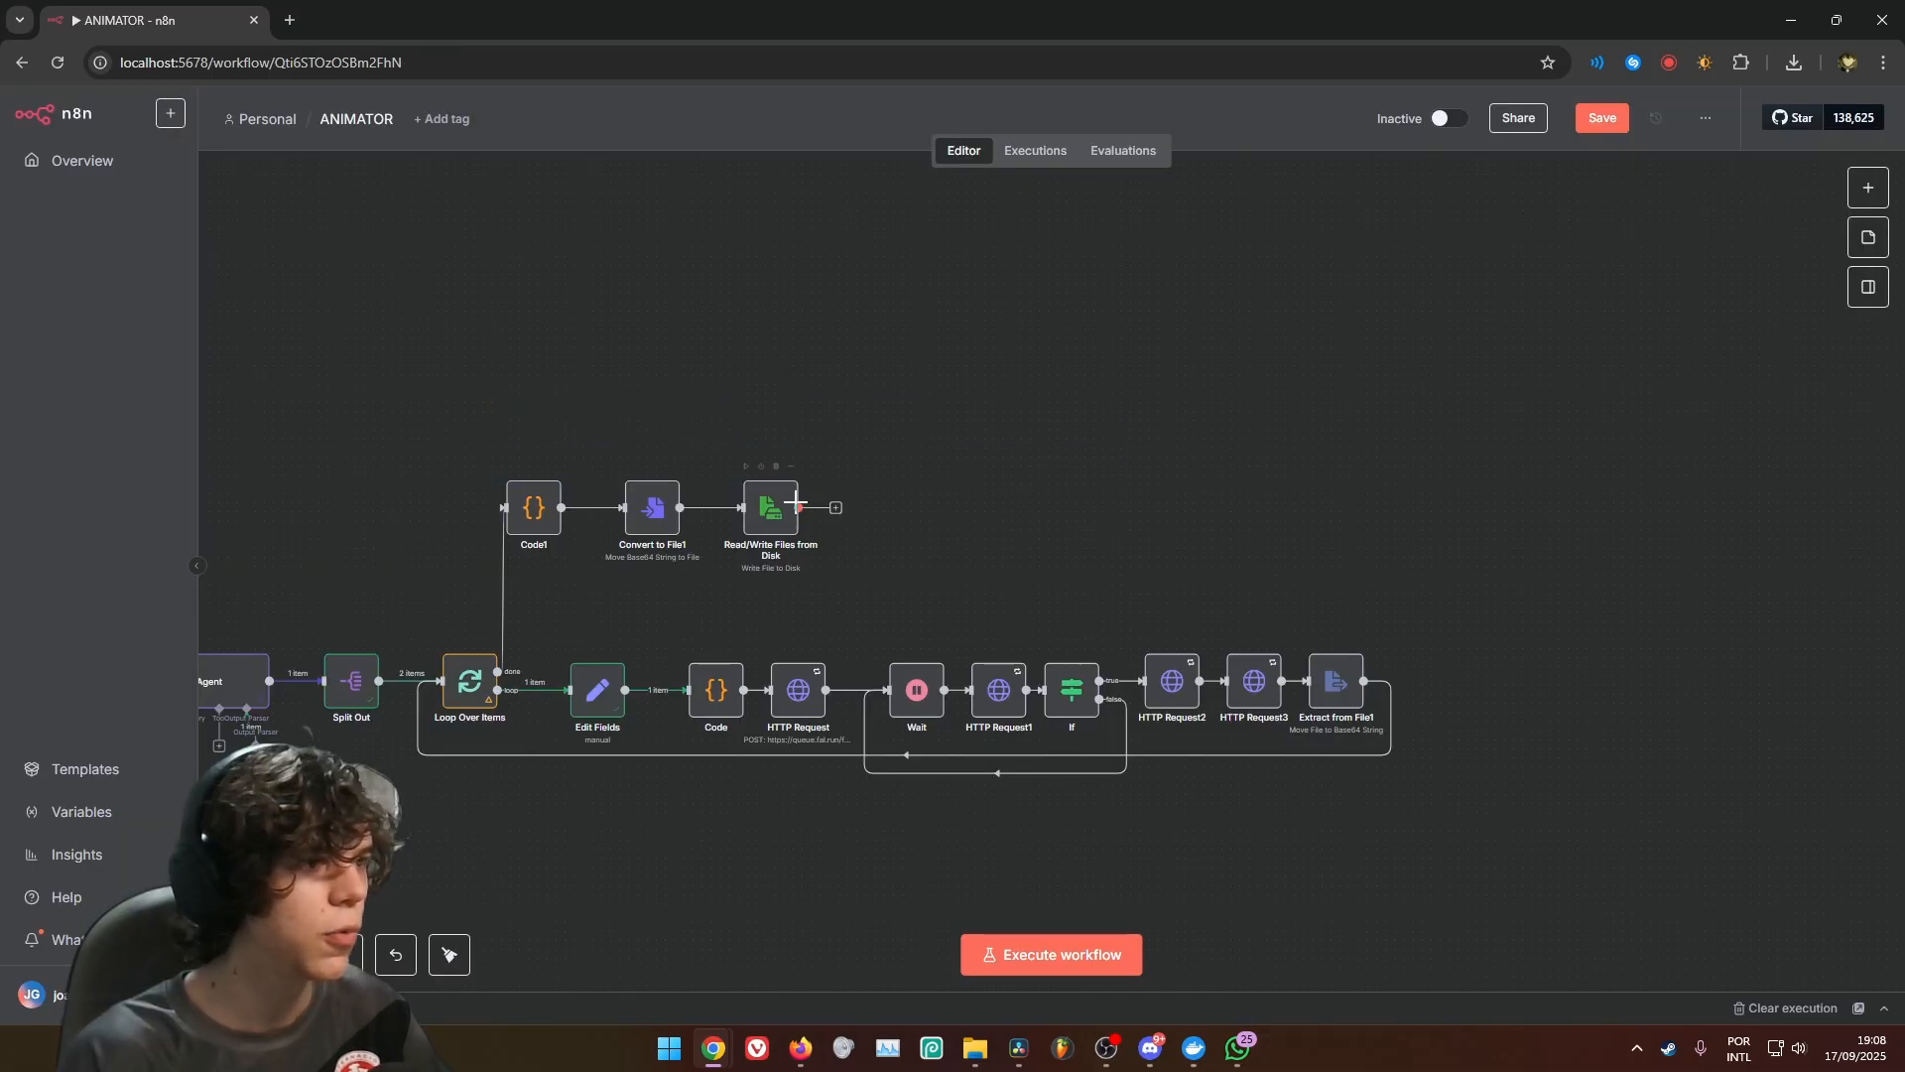
Move Code1, Convert to File1 and Read/Write Files from Disk together closer to the main row of nodes
left_click_drag(500, 439, 862, 566)
left_click_drag(766, 510, 837, 584)
left_click(872, 491)
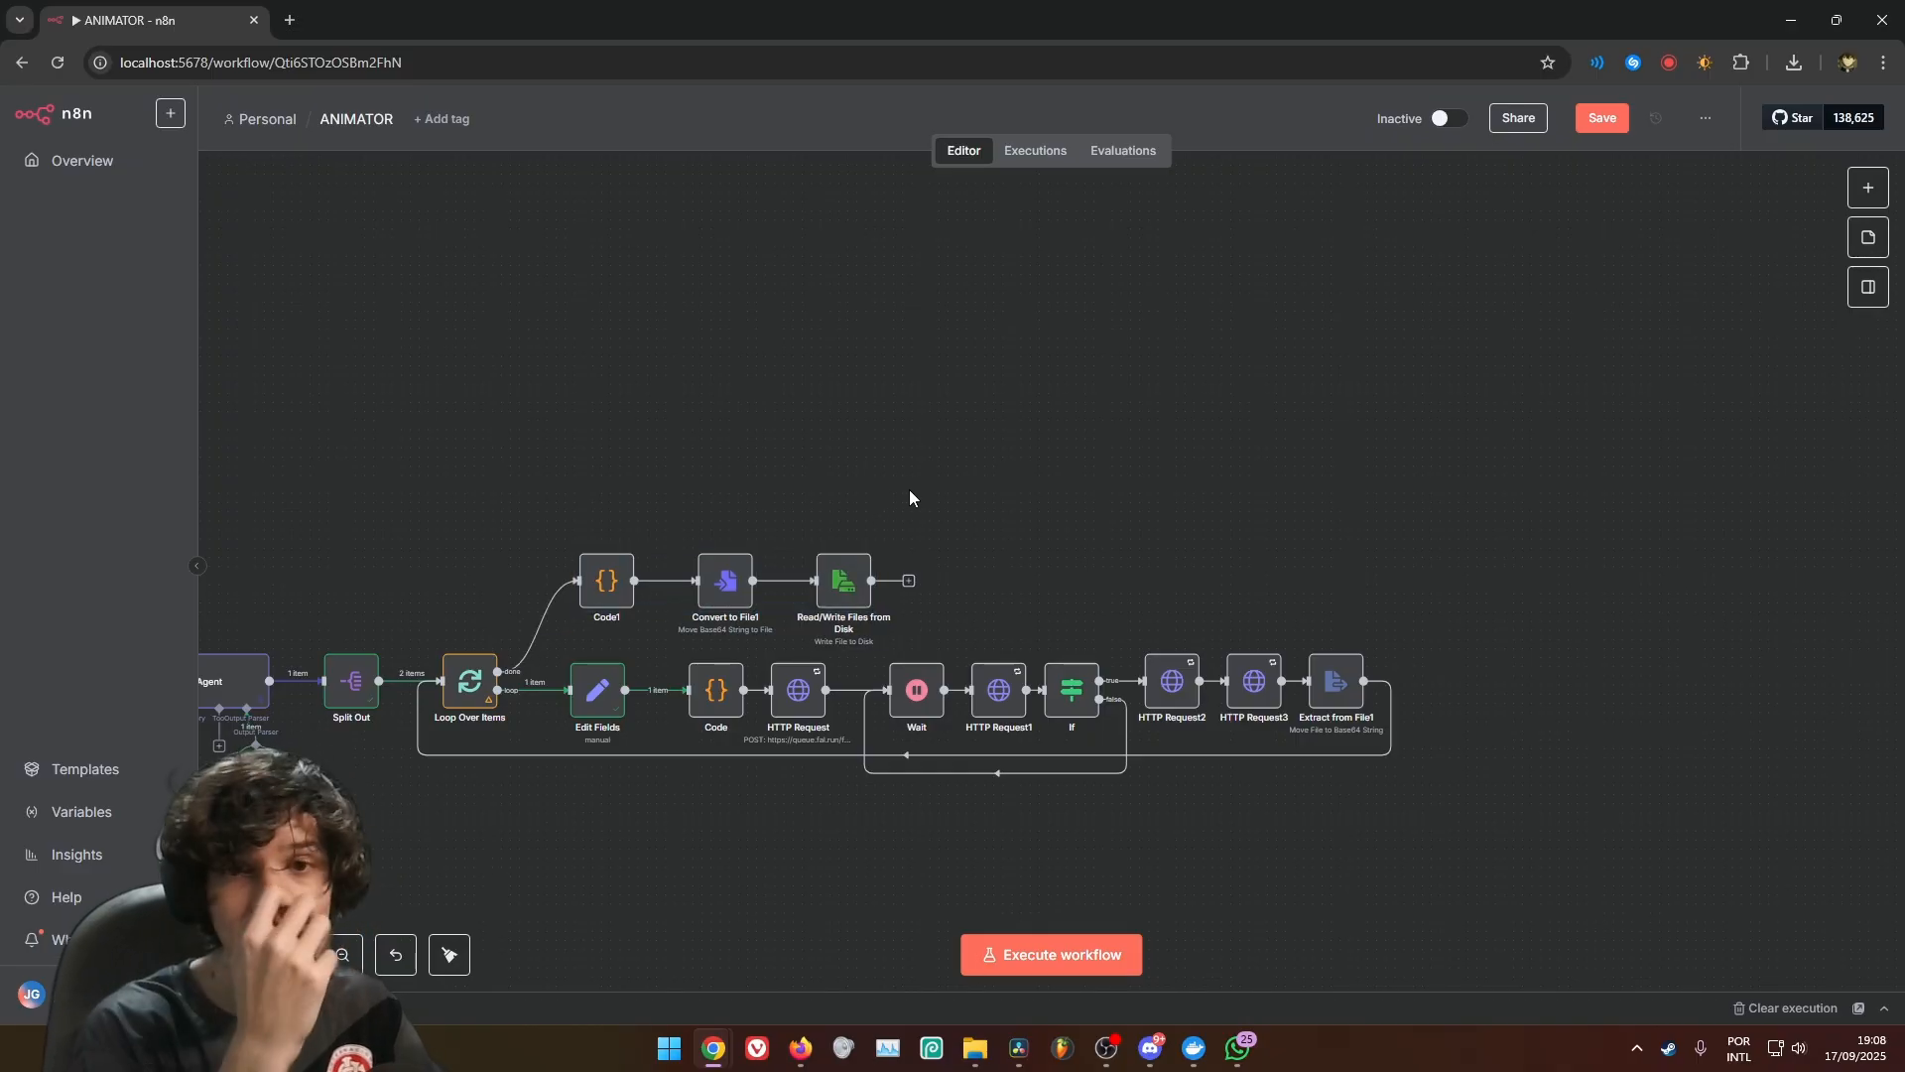
Add a Loop Over Items node after Read/Write Files from Disk and delete the placeholder node attached to its loop
left_click_drag(843, 396, 1021, 498)
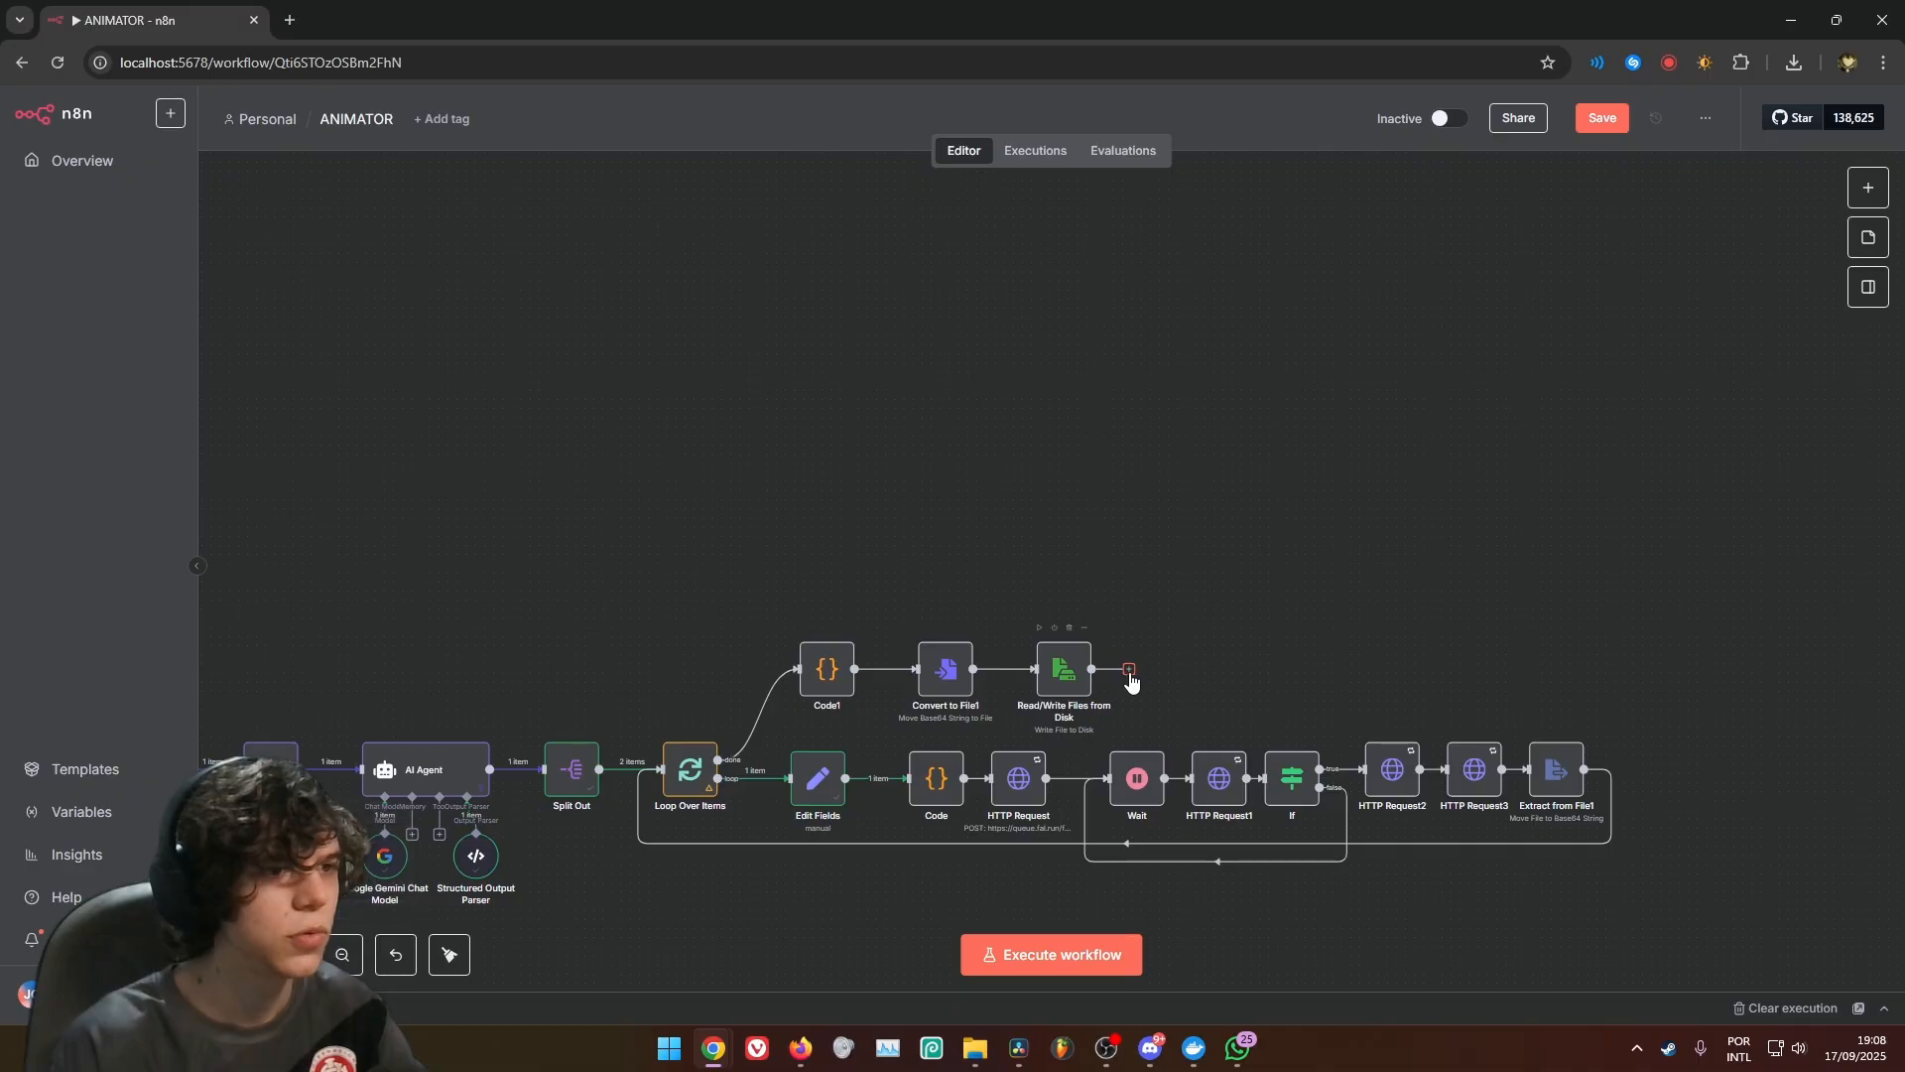
left_click_drag(1129, 679, 1194, 494)
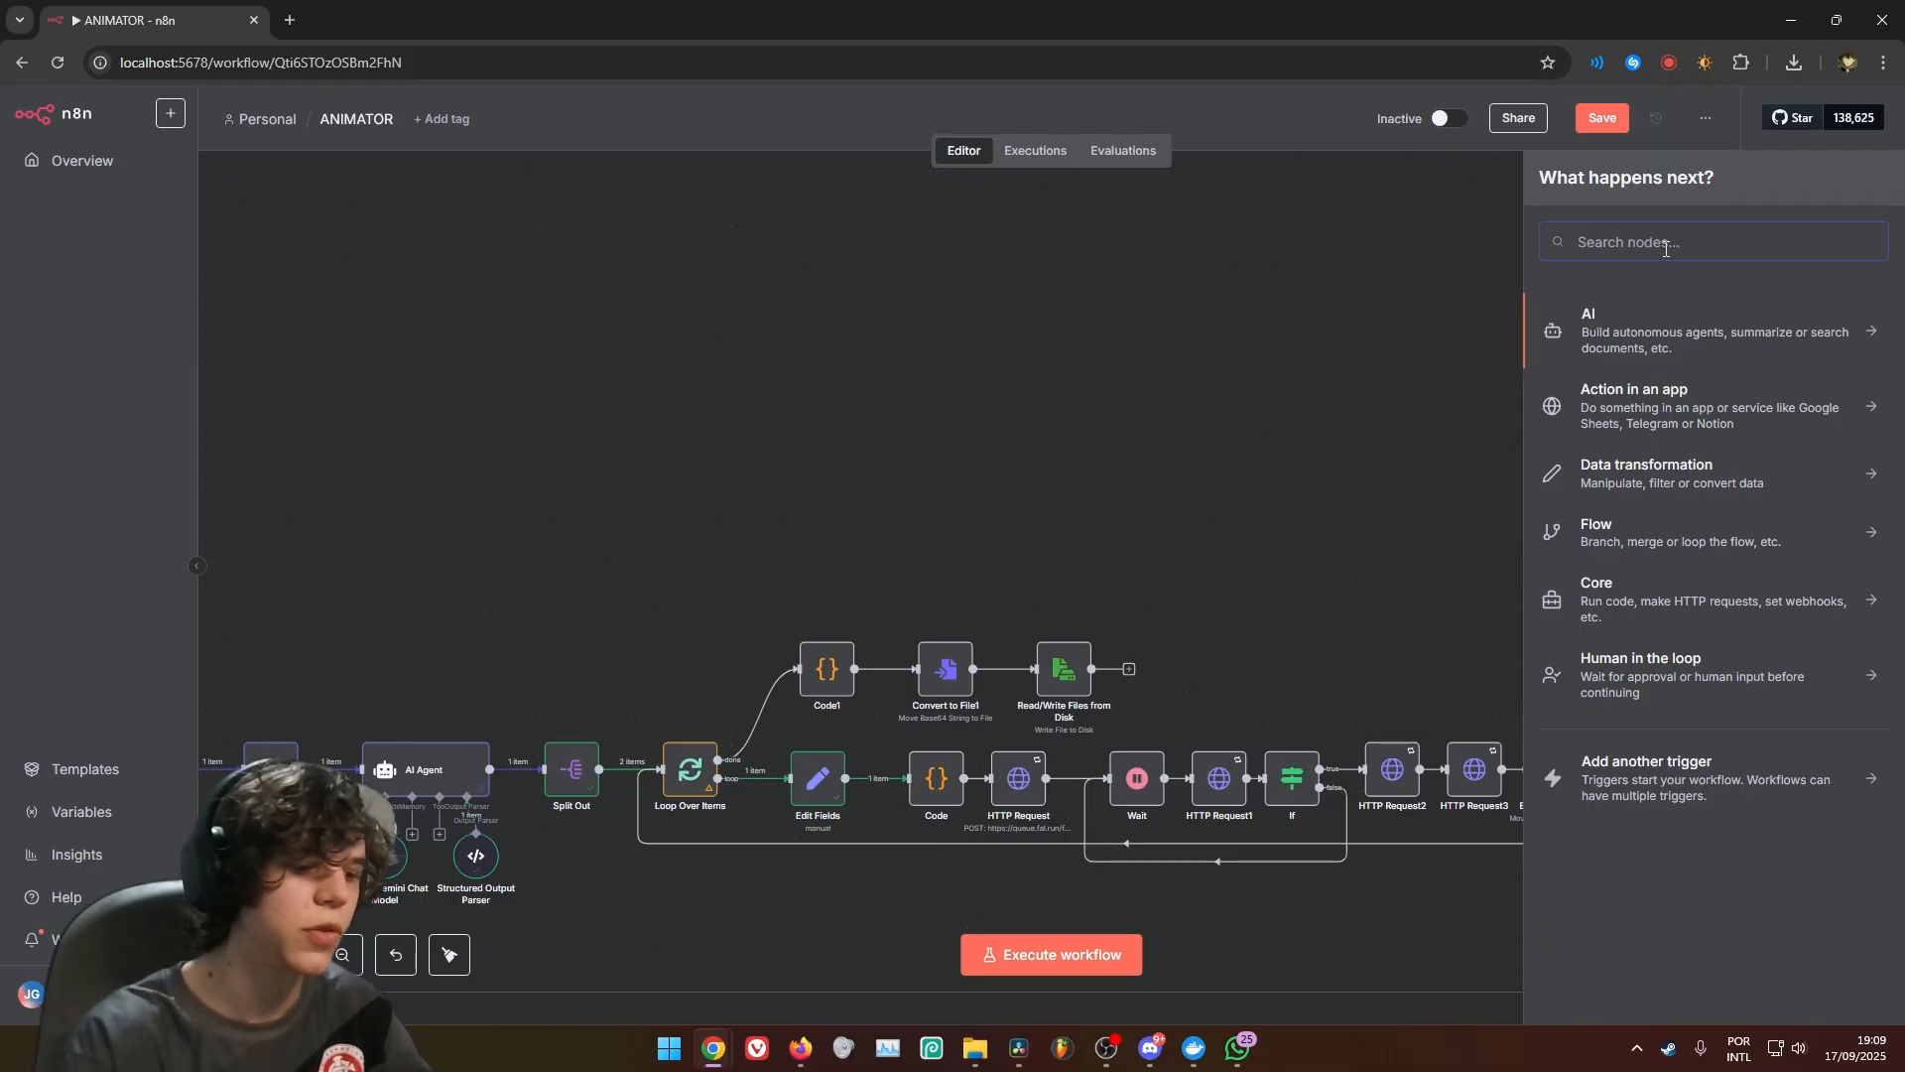
type("loo")
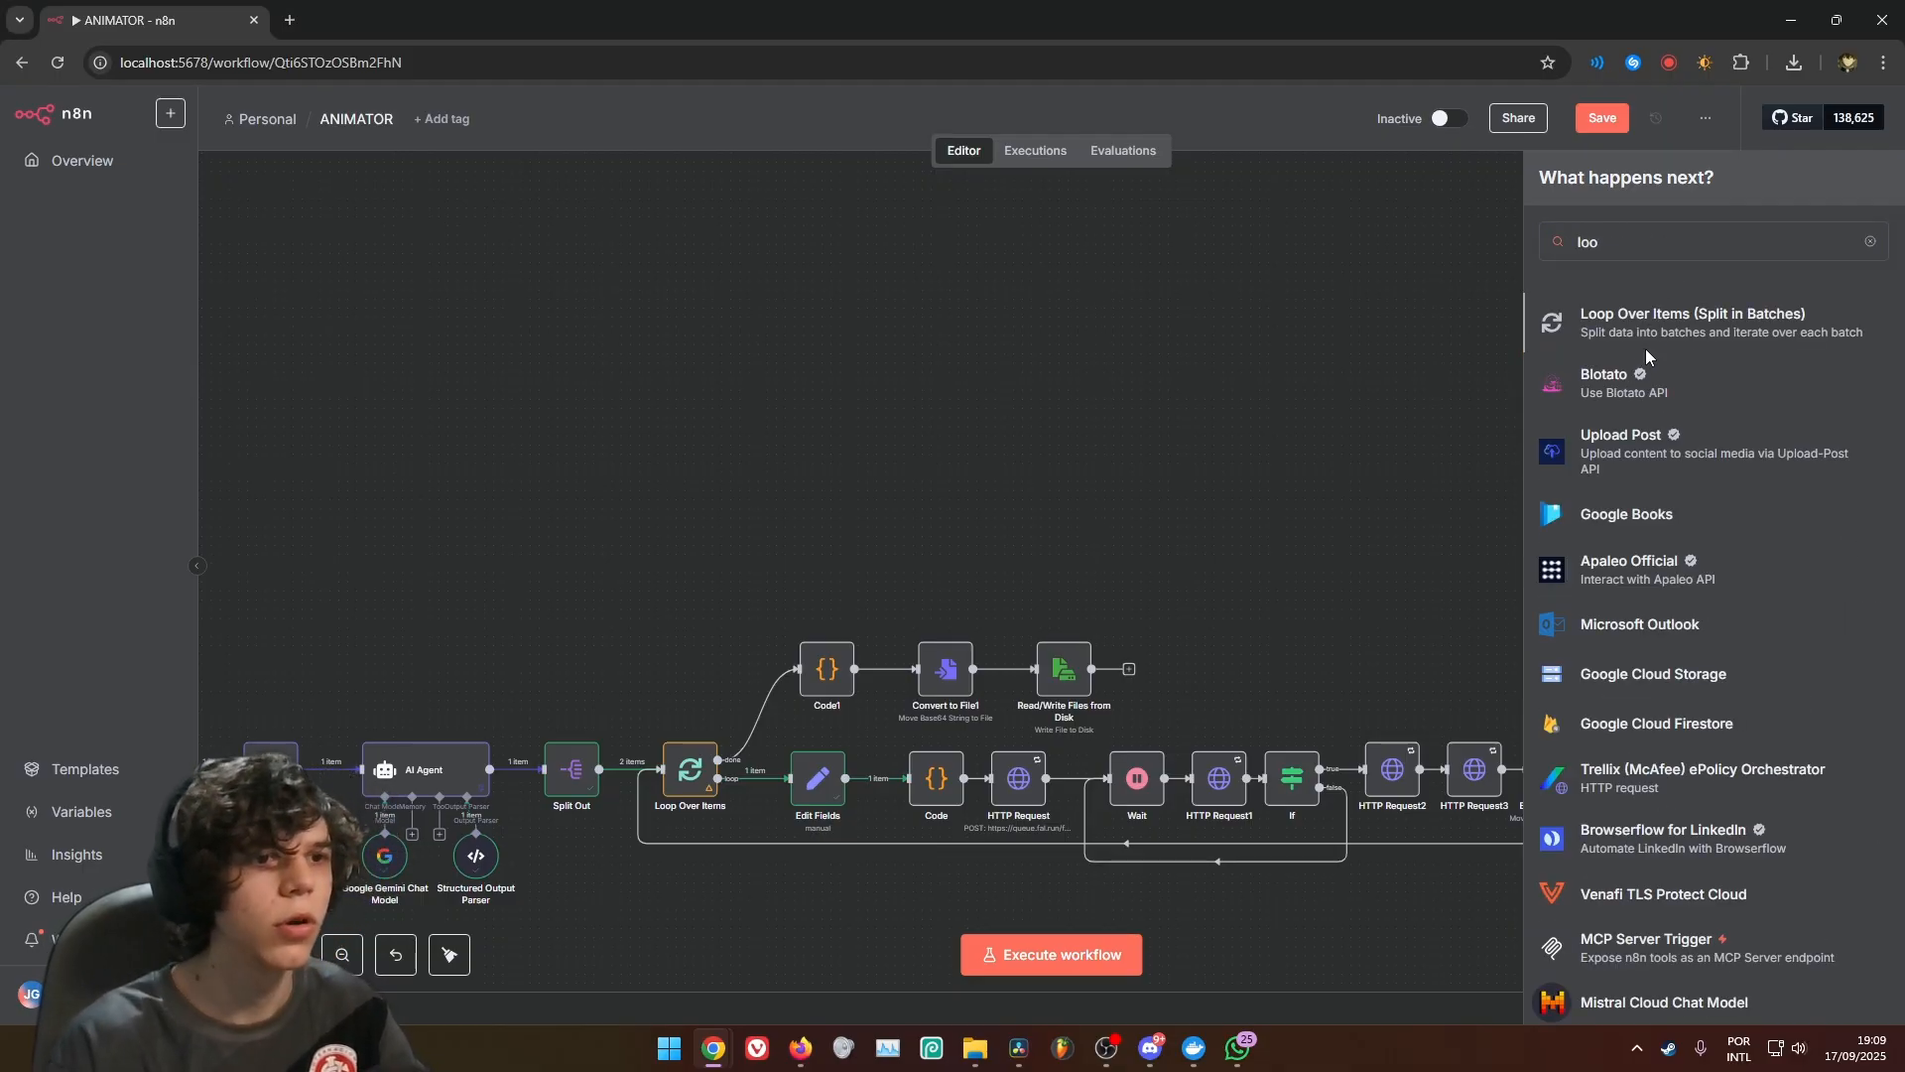
left_click(1646, 346)
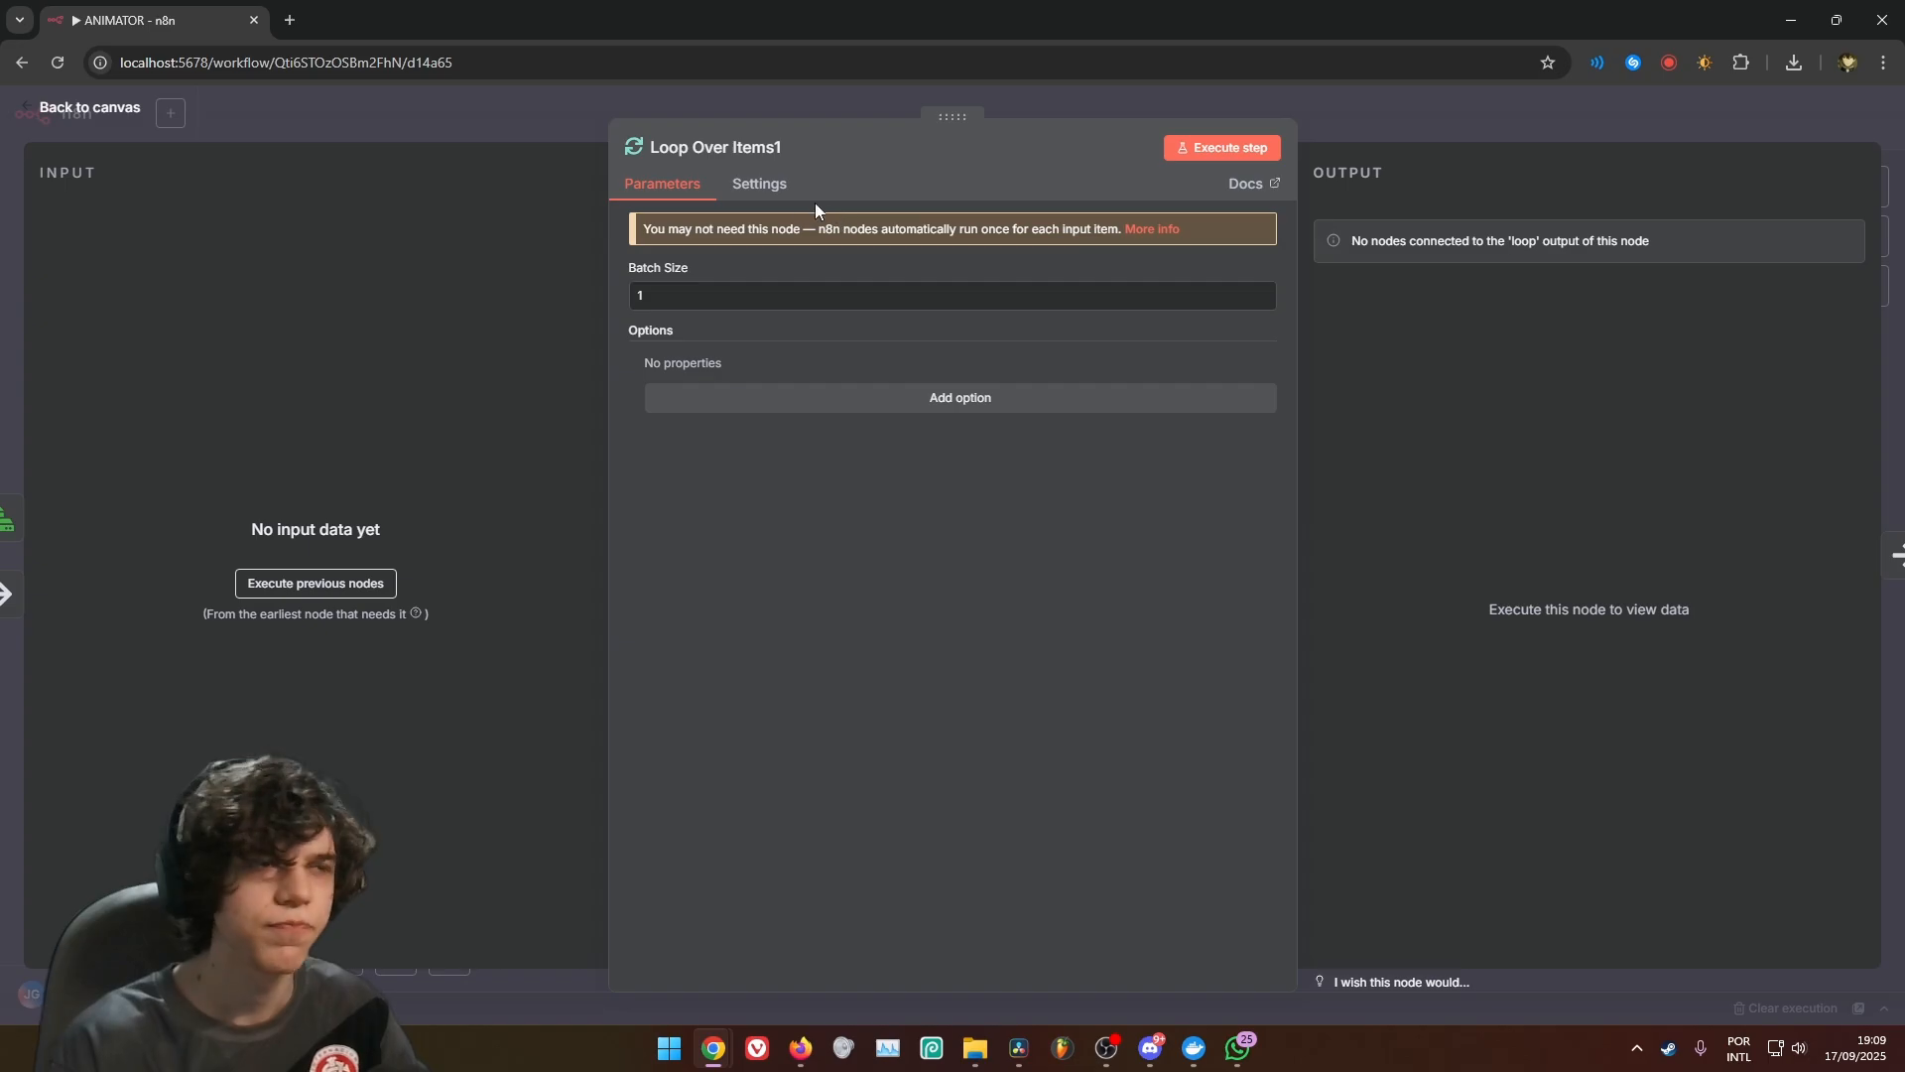
left_click(1437, 128)
key("Delete")
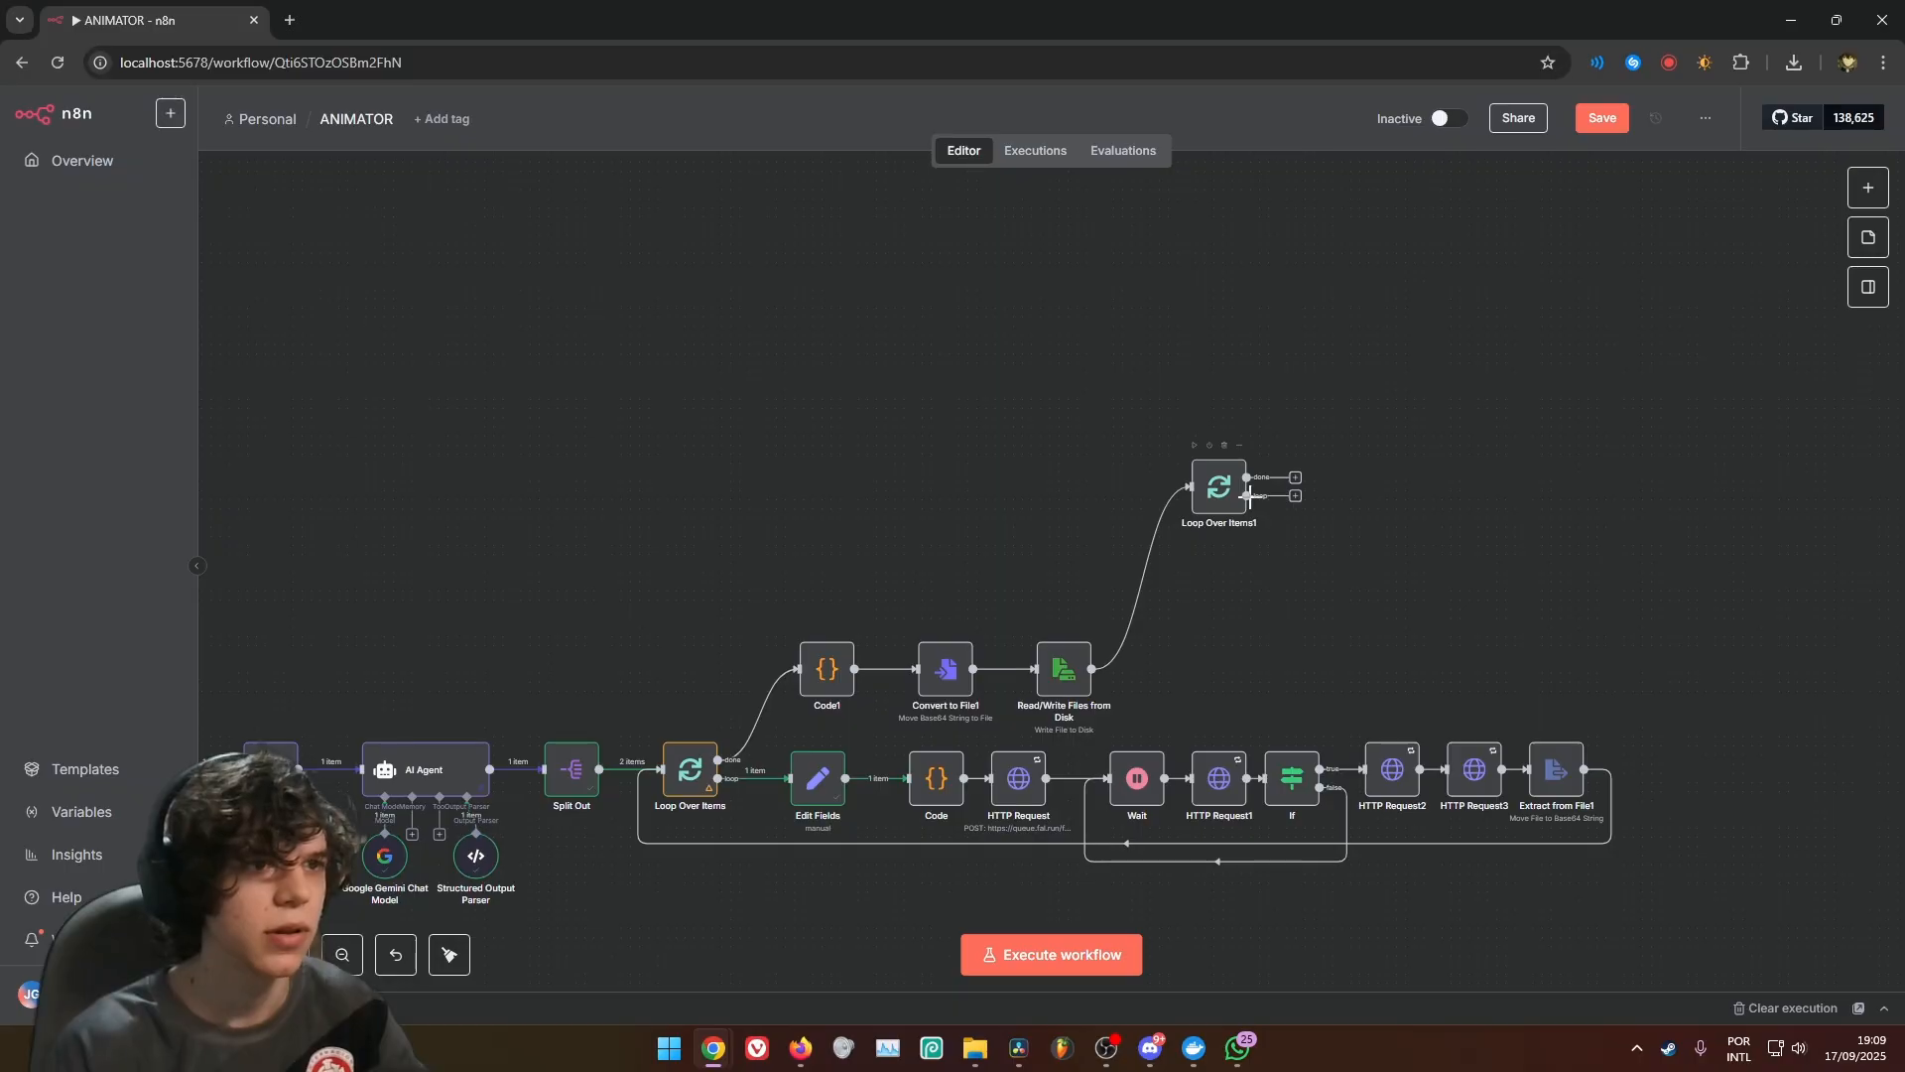
Add a Read/Write Files from Disk node to the loop output of Loop Over Items1 with the Read File(s) From Disk operation
left_click_drag(1360, 494, 1367, 496)
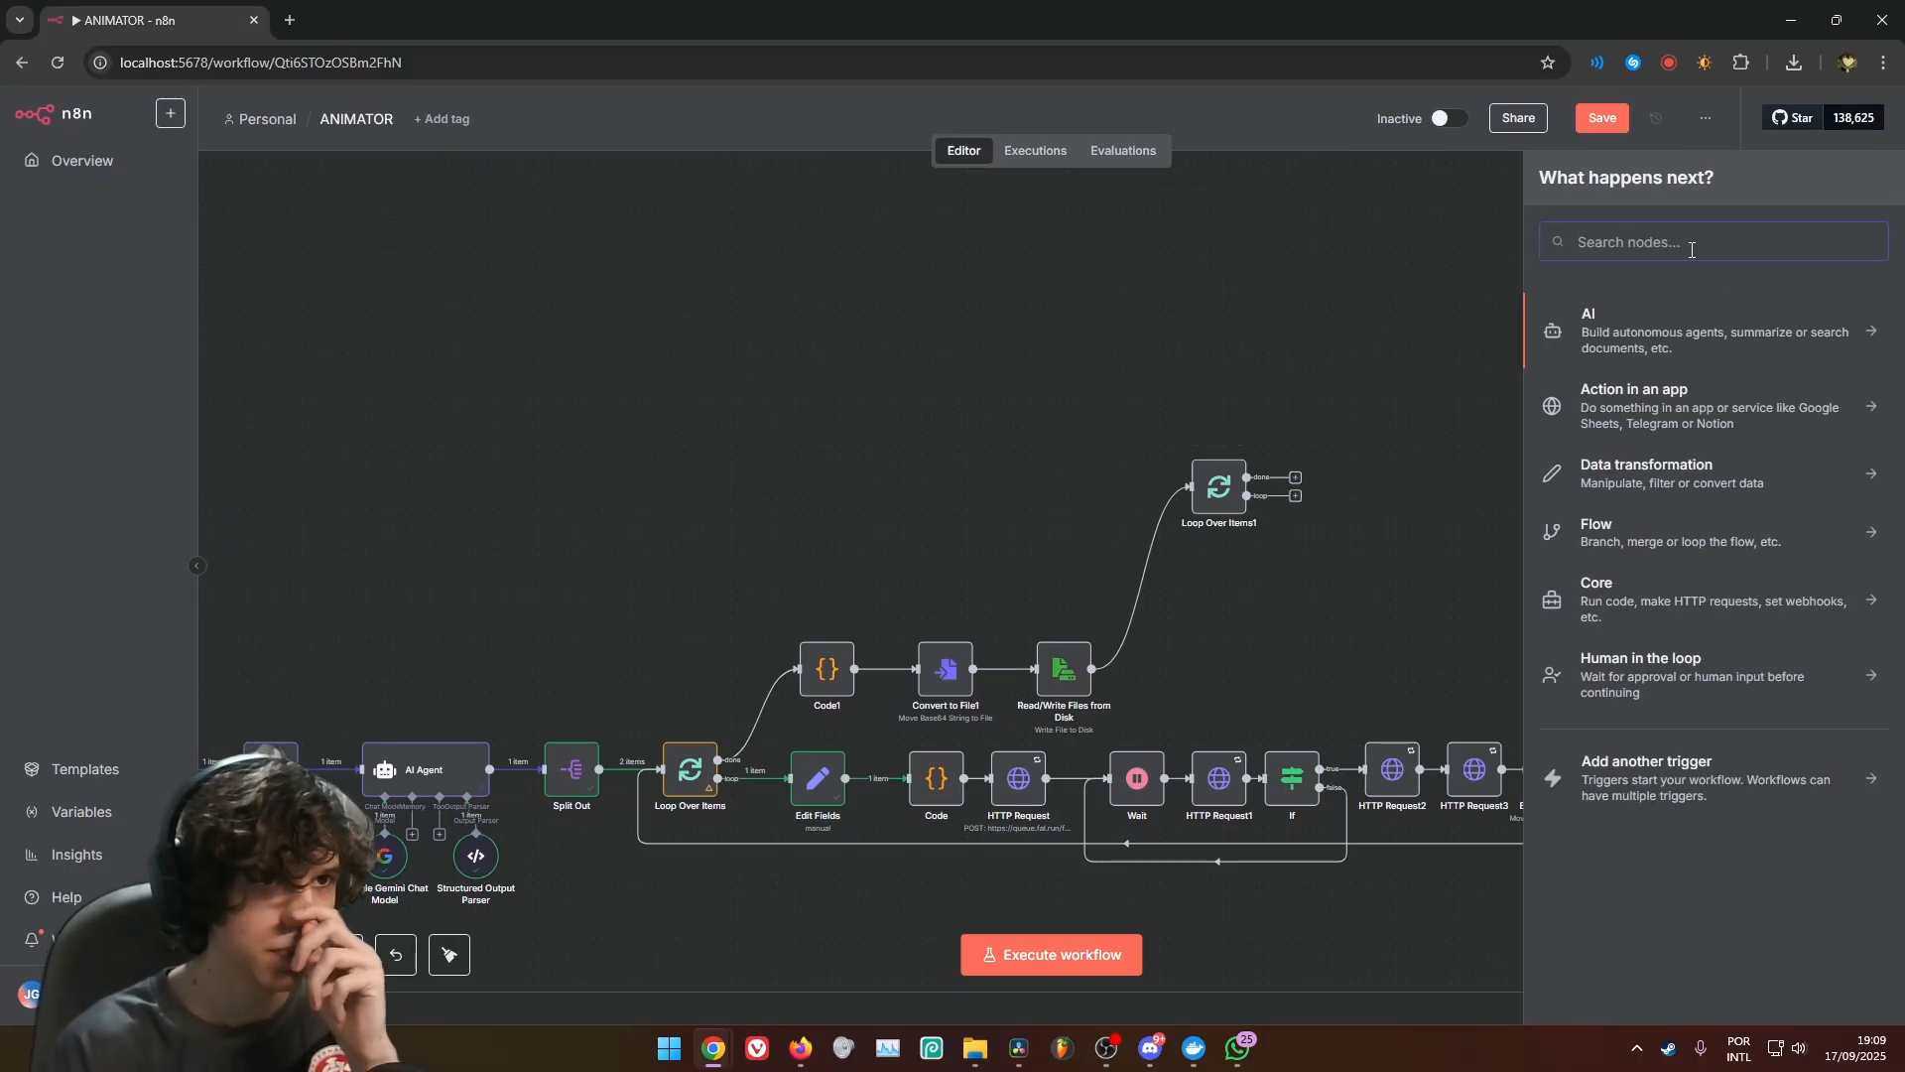
type("red")
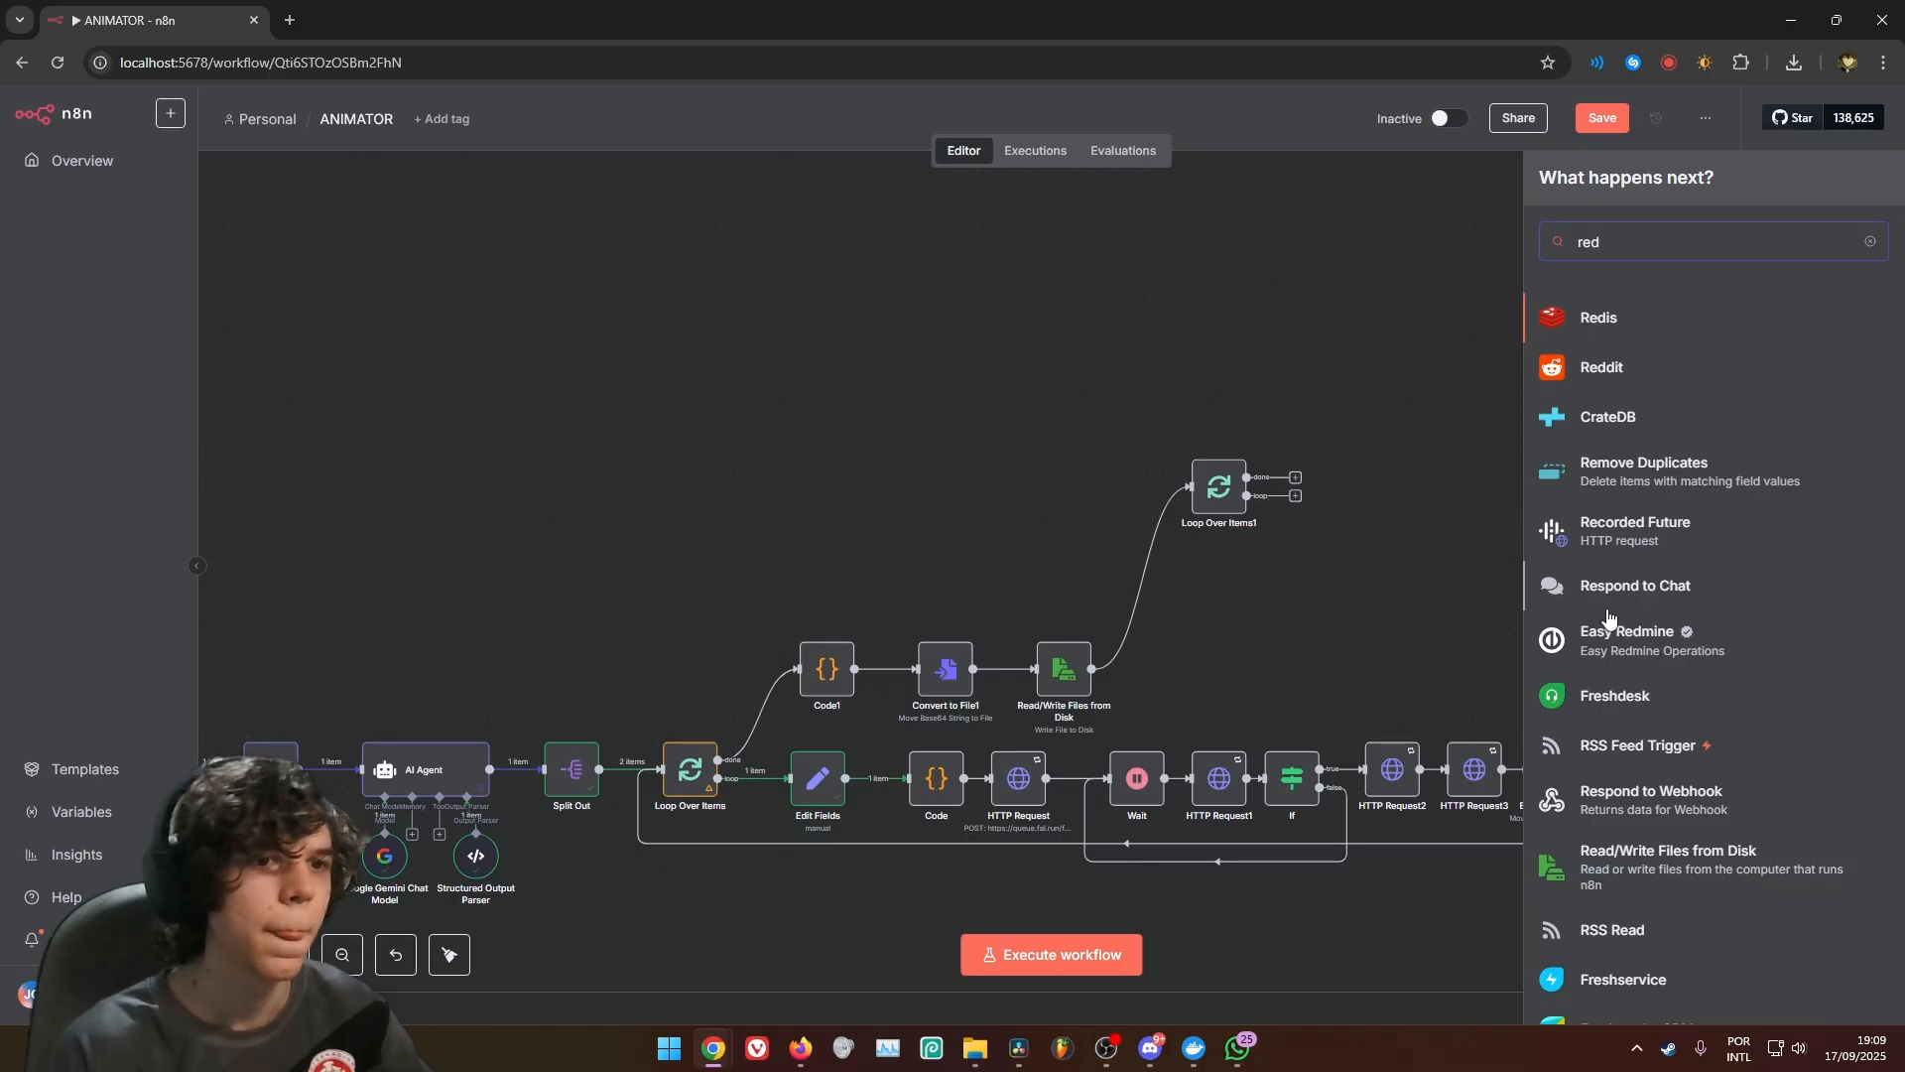
type("read")
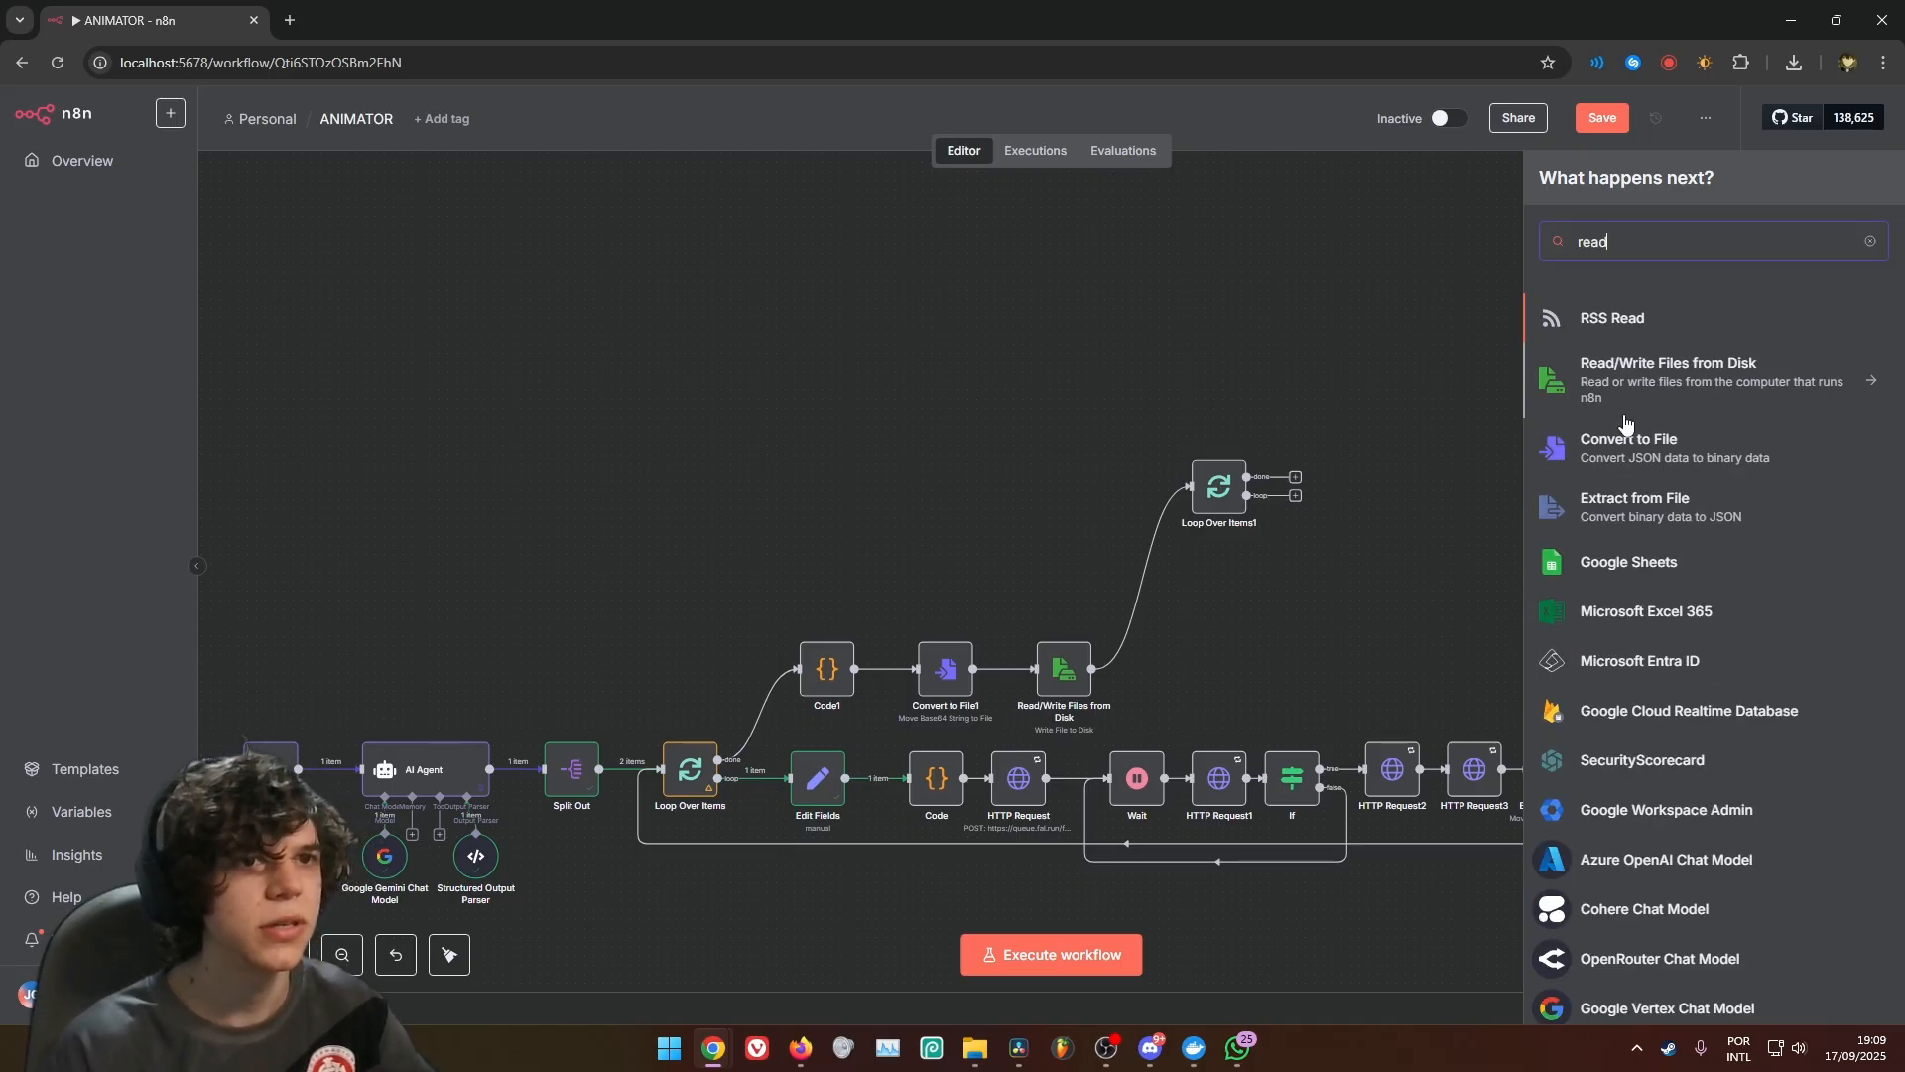
left_click(1642, 377)
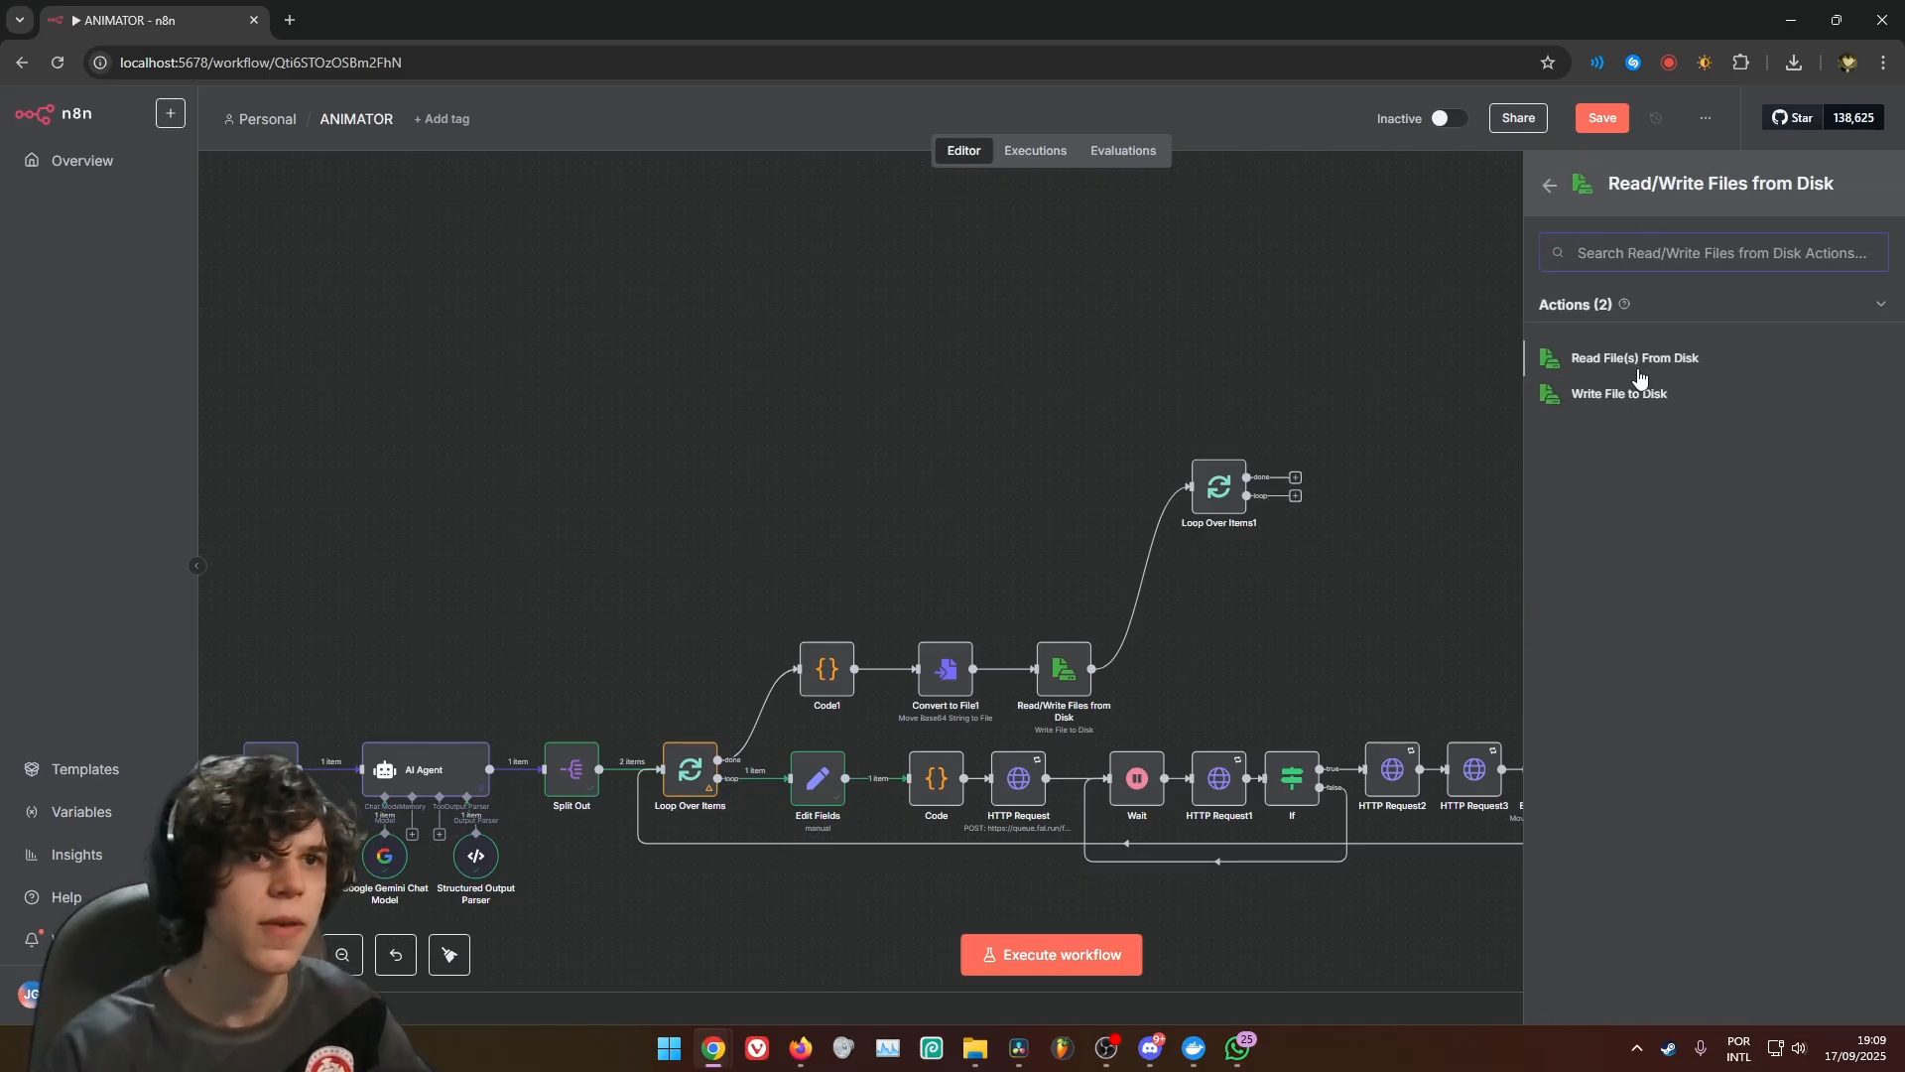
left_click(1638, 363)
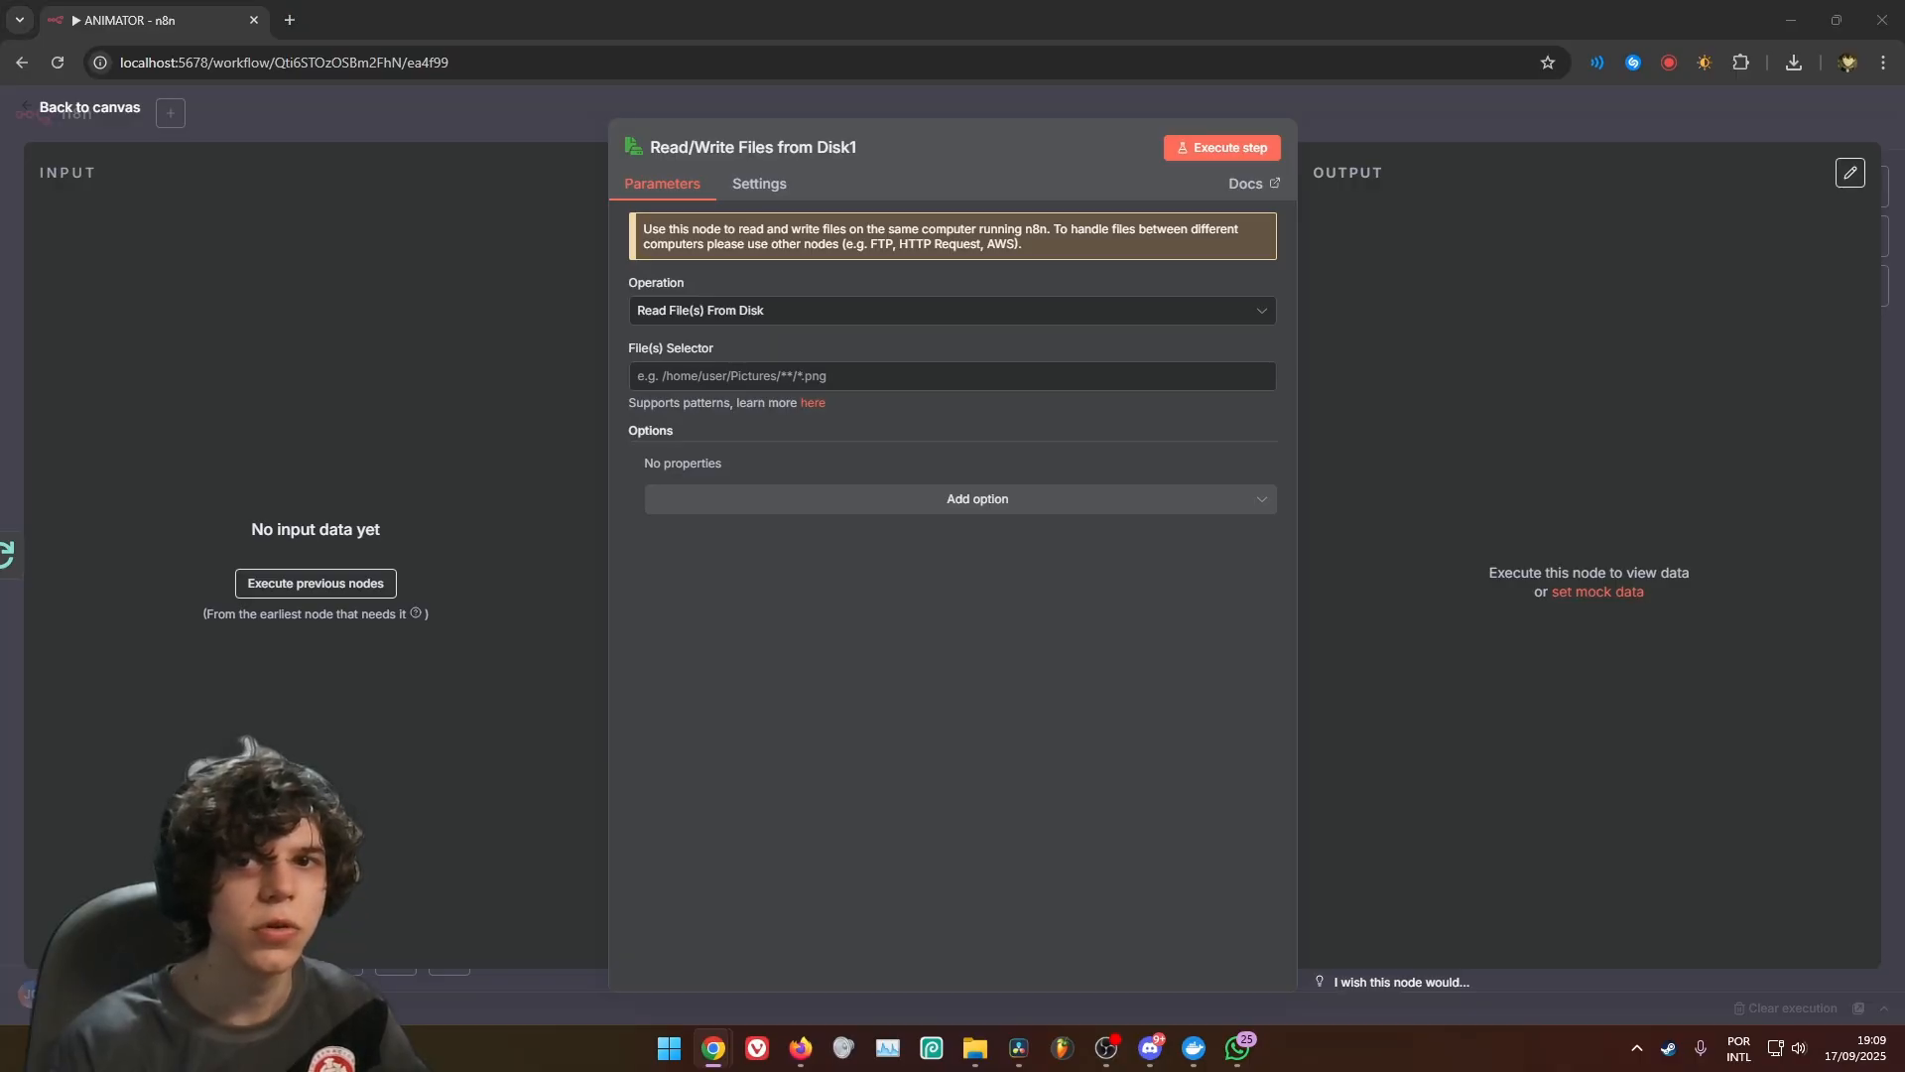
Set the File(s) Selector of Read/Write Files from Disk1 to the expression {{ $json.fileName }} and return to the canvas
left_click(874, 377)
type("{{ $json.fileName }}")
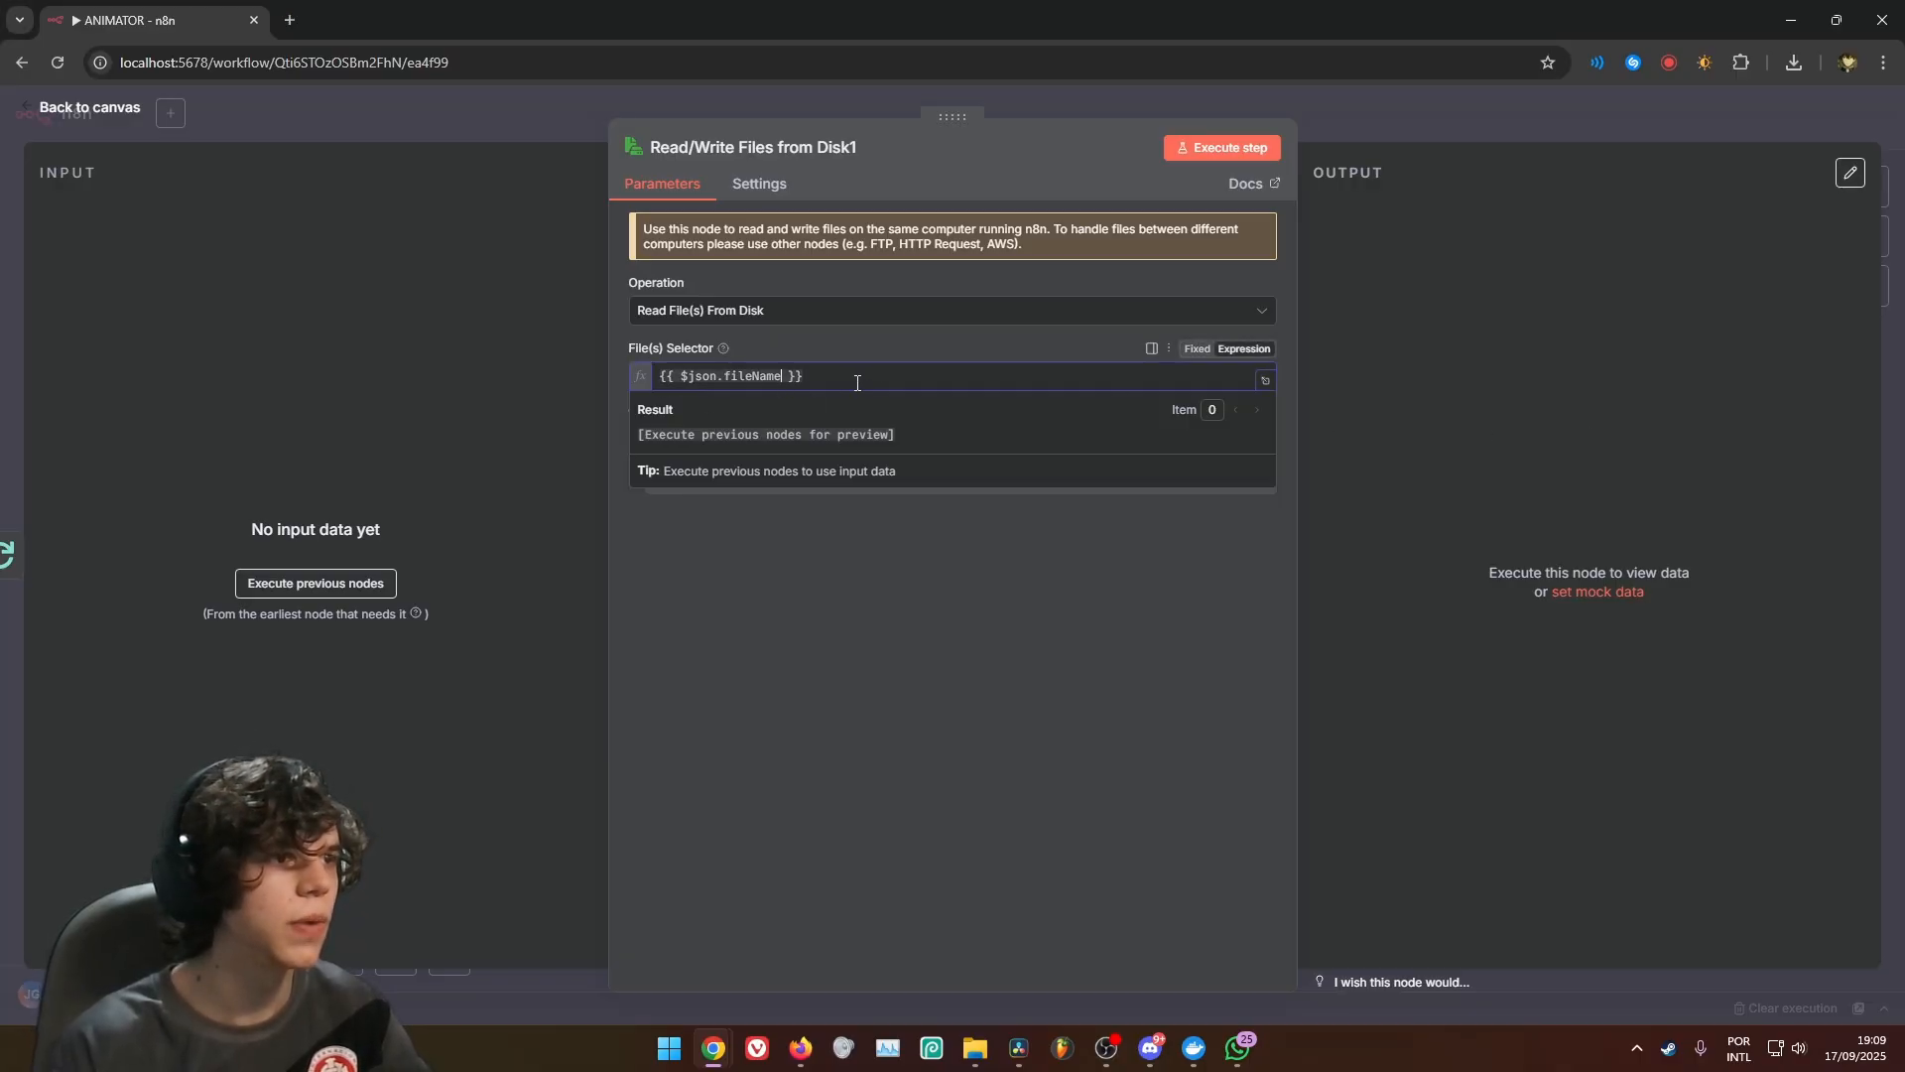
left_click_drag(857, 383, 637, 379)
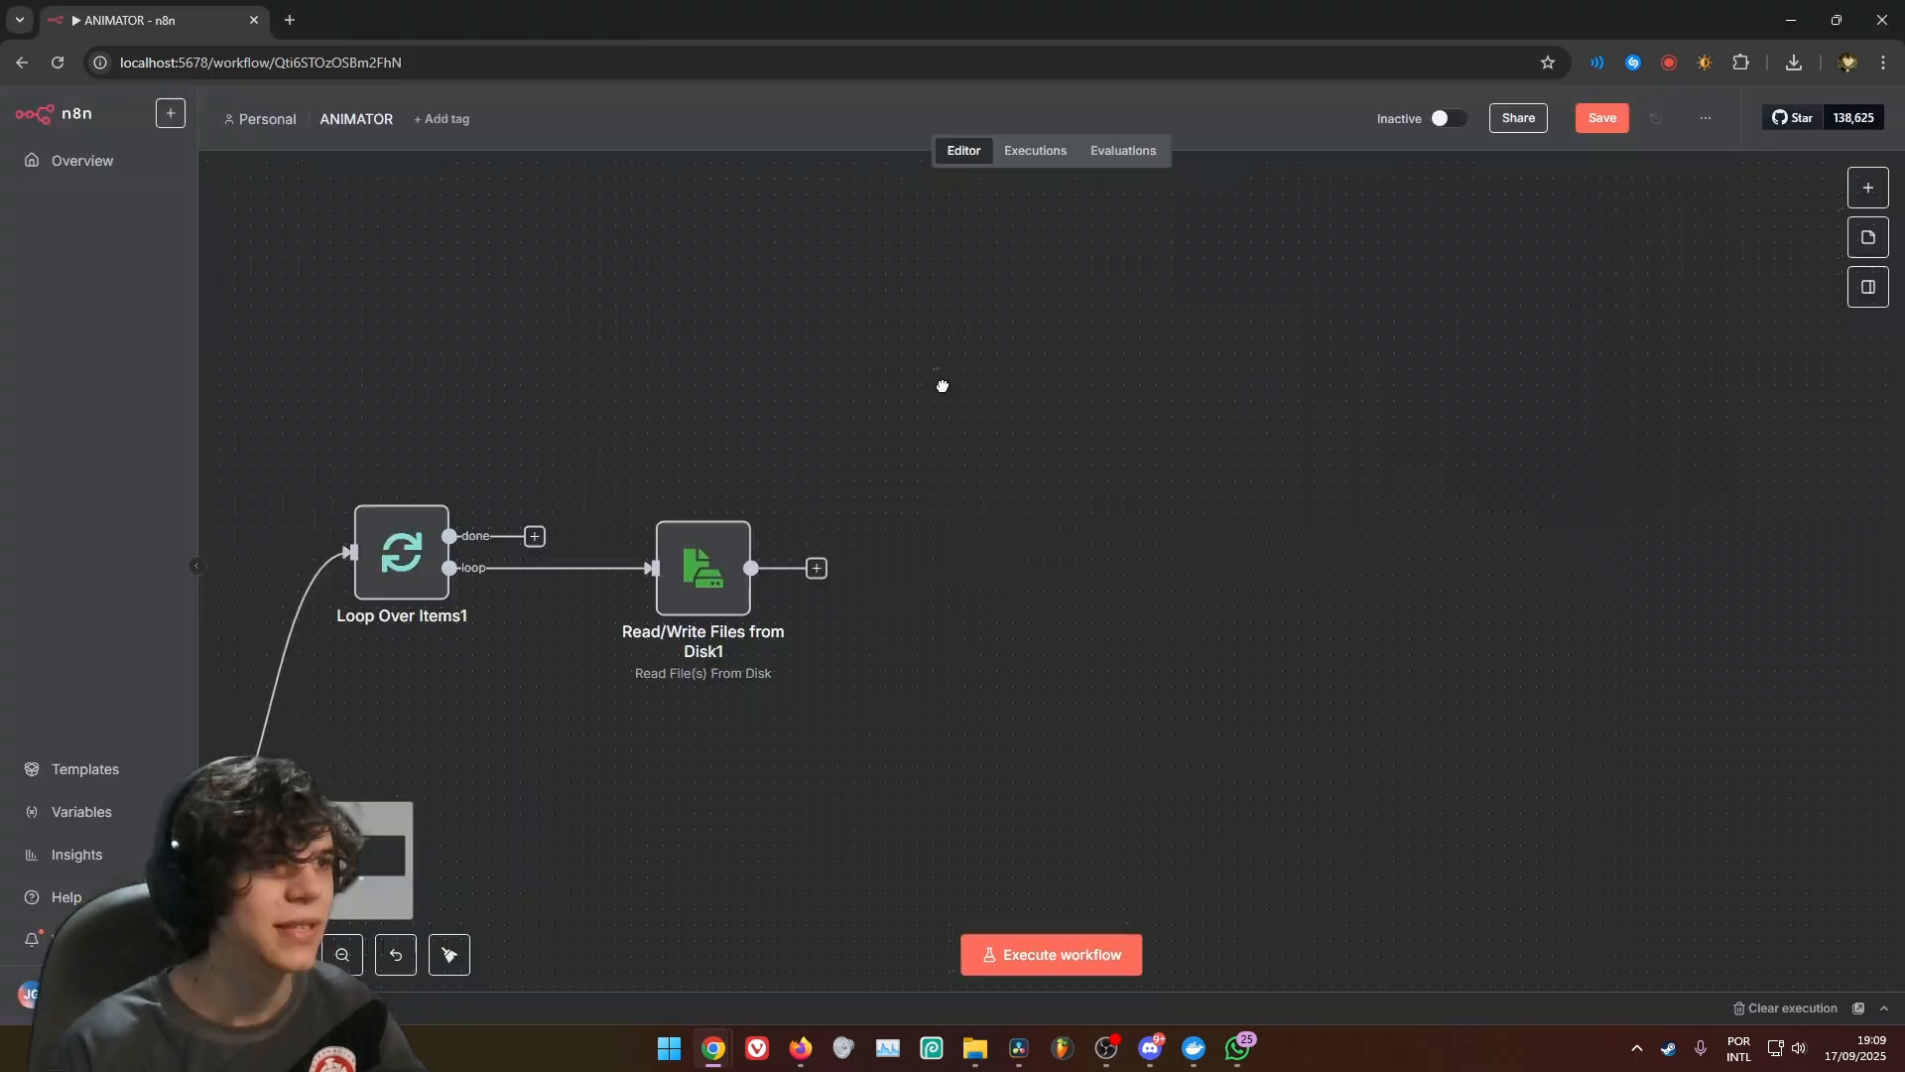
Add an Extract from File node after Read/Write Files from Disk1 with the Move File to Base64 String operation and return to the canvas
left_click_drag(940, 387, 1005, 357)
left_click(888, 534)
type("extr")
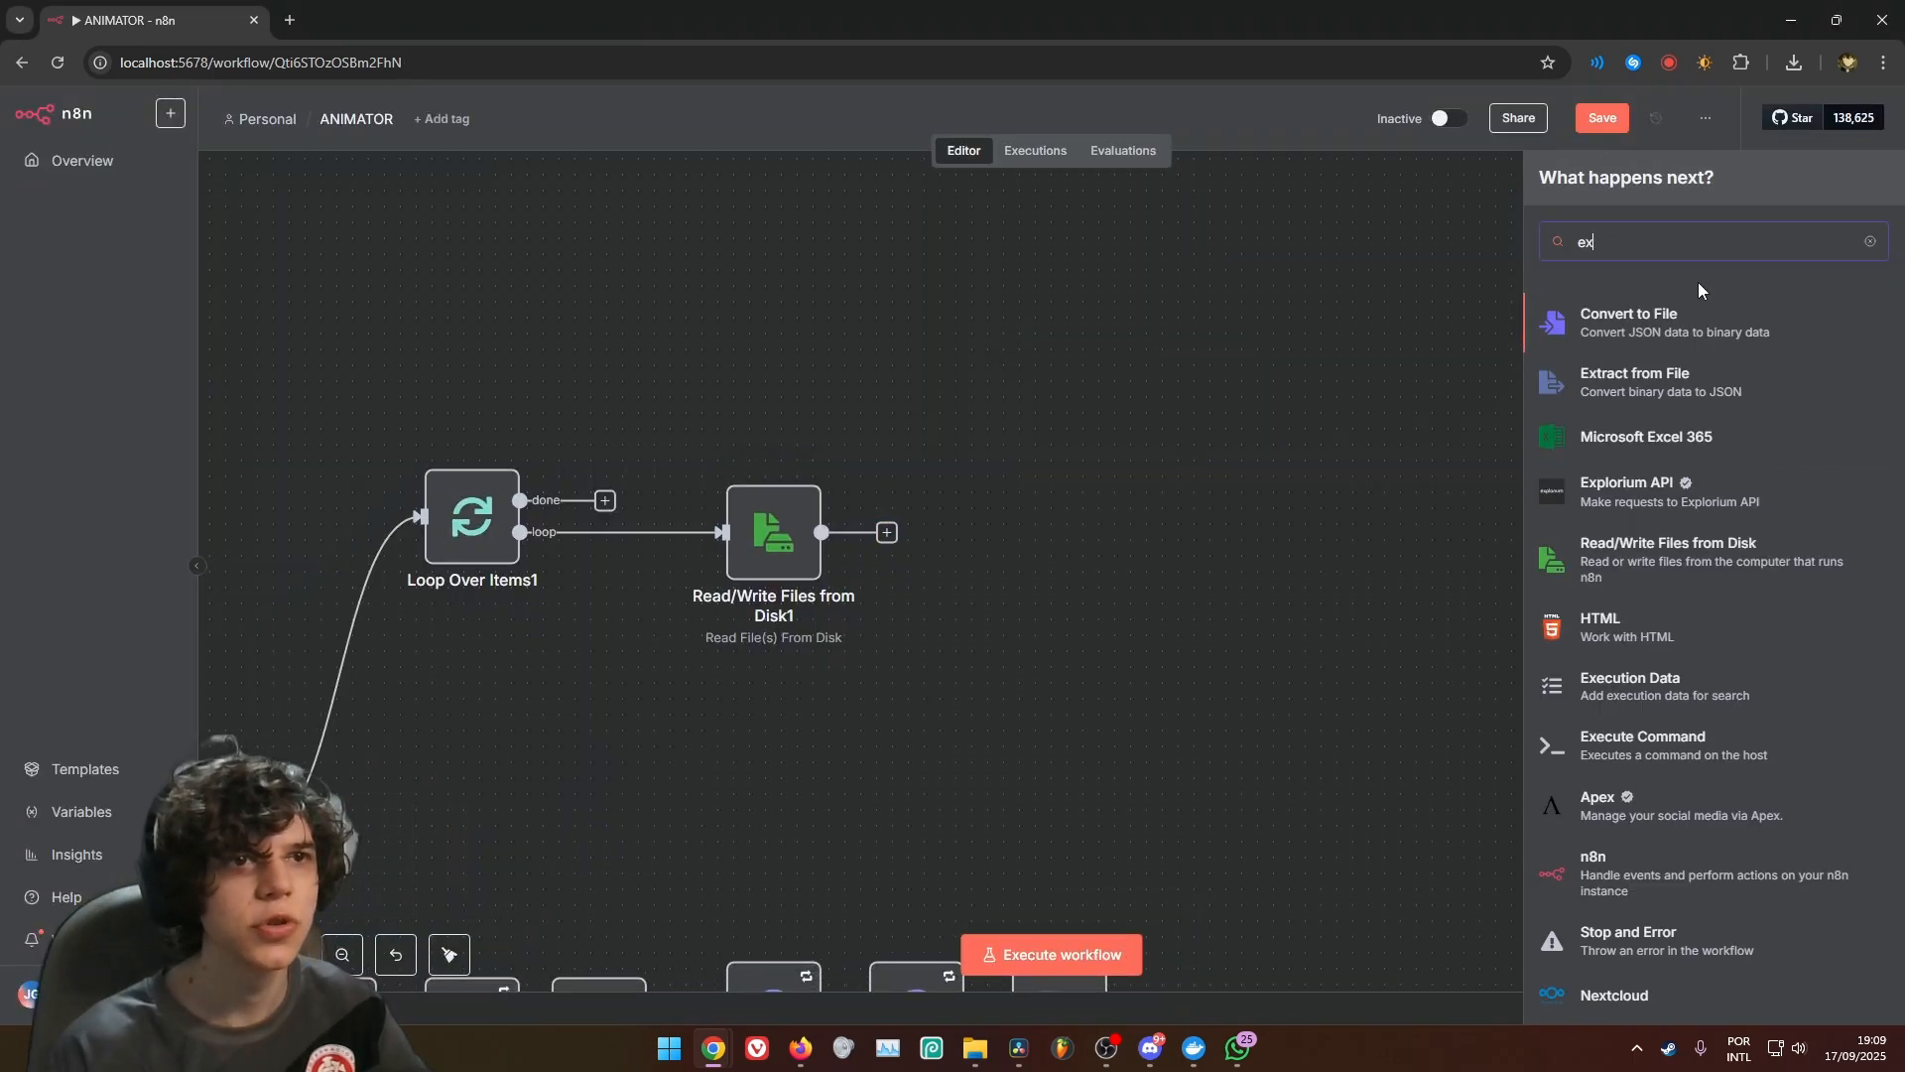
left_click(1648, 397)
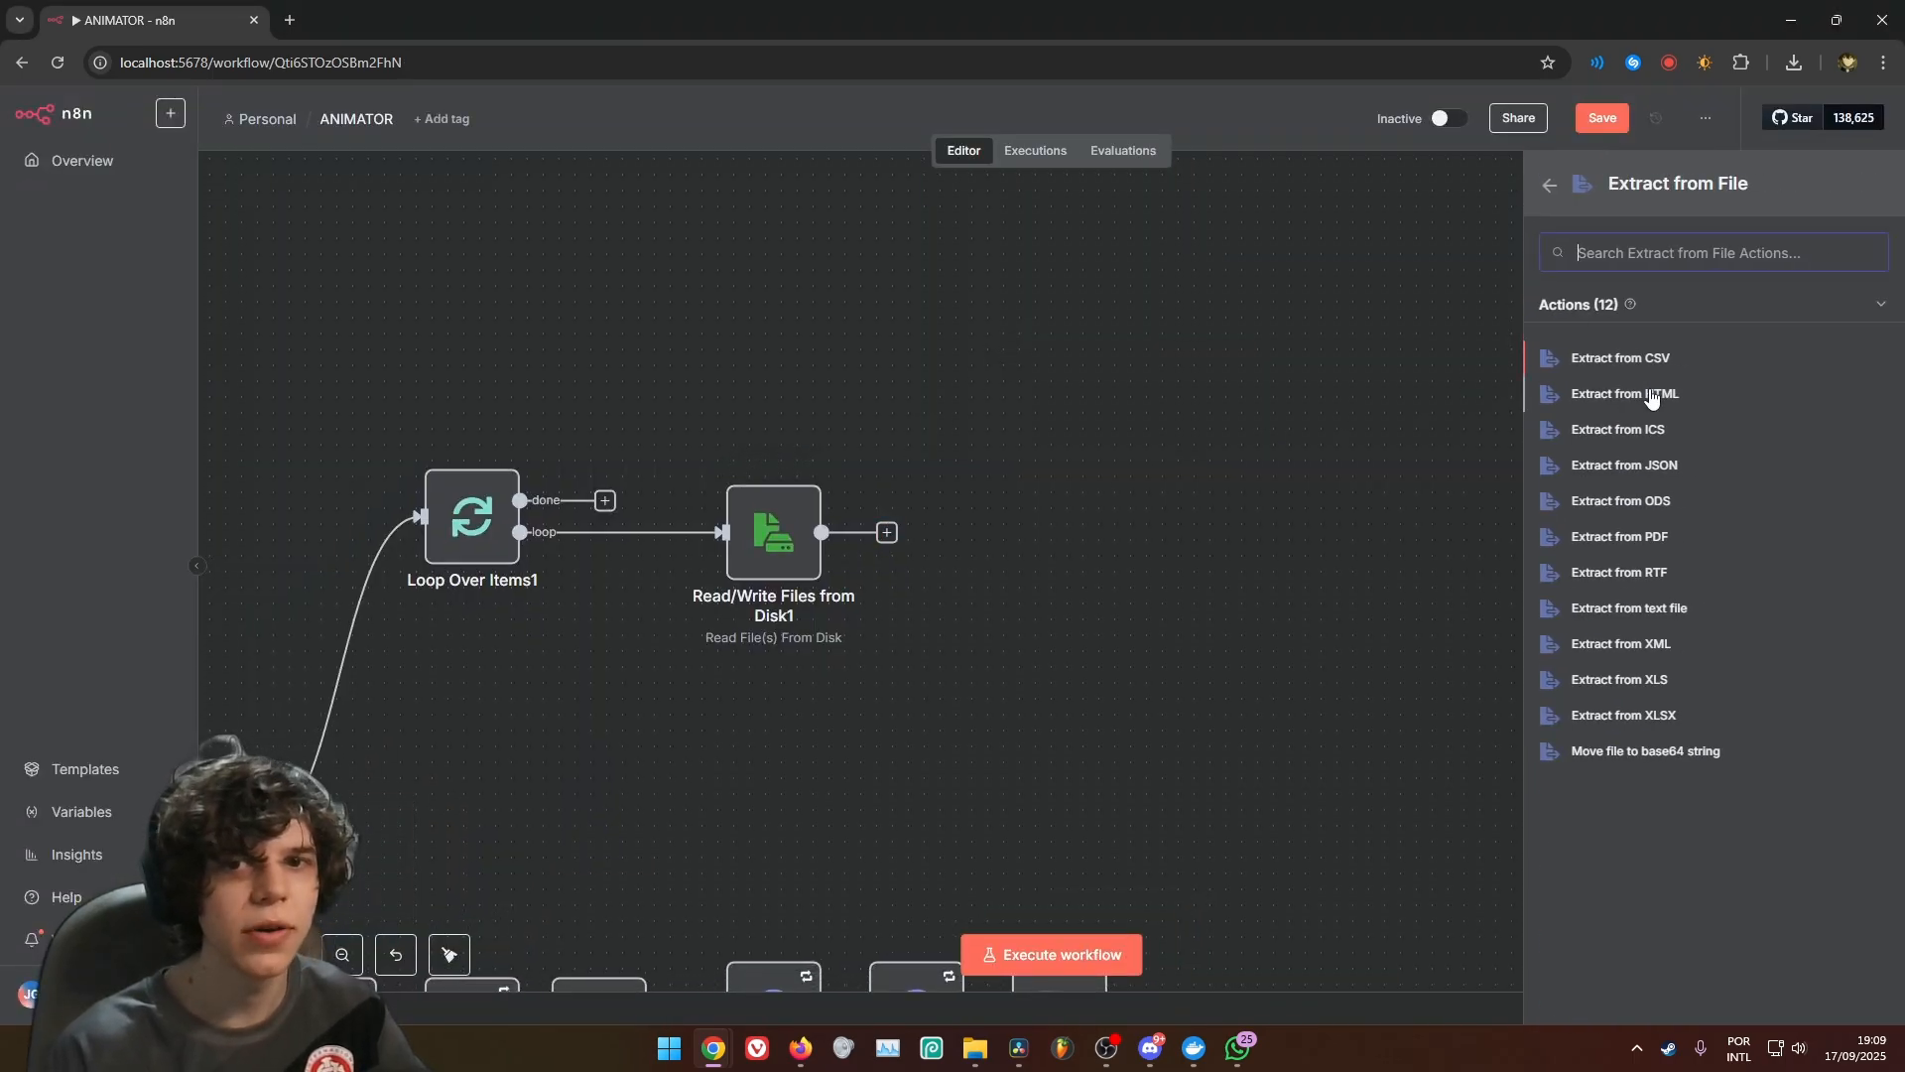
left_click(1668, 752)
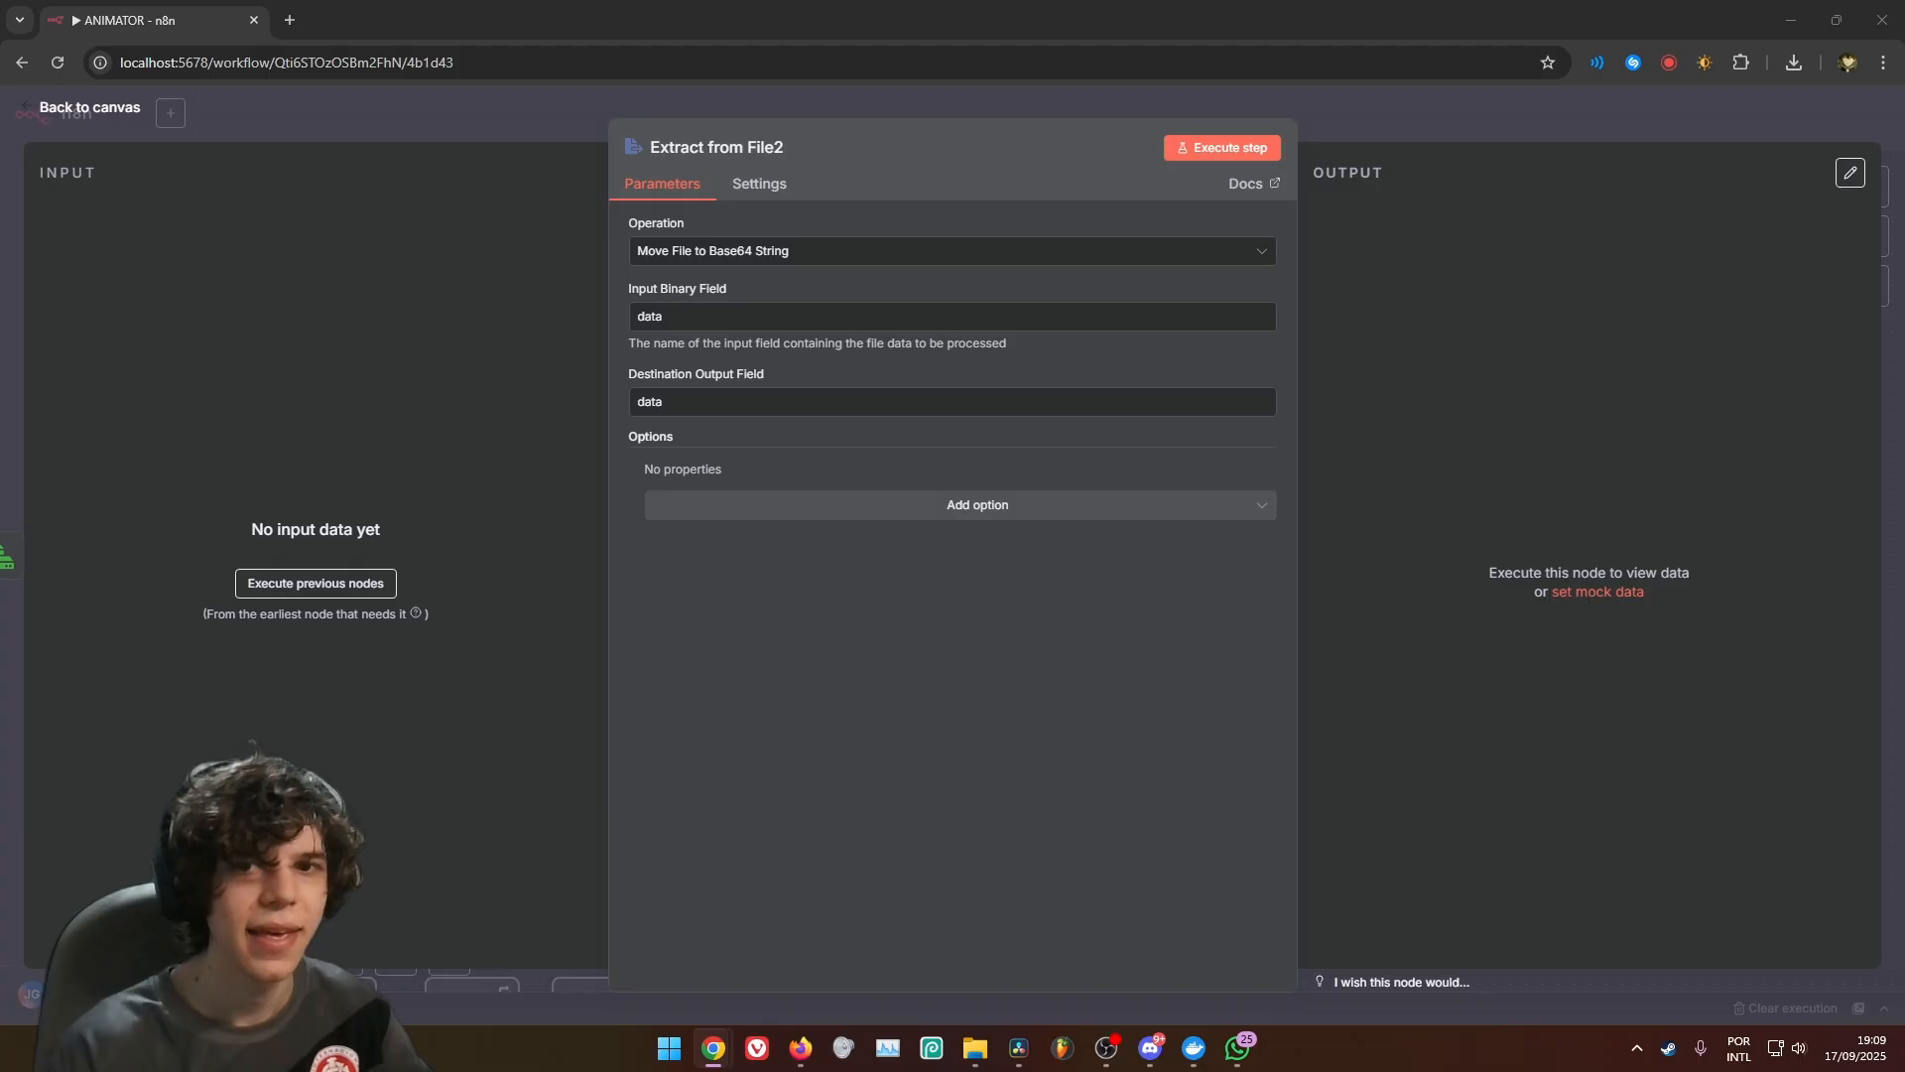
left_click(1508, 135)
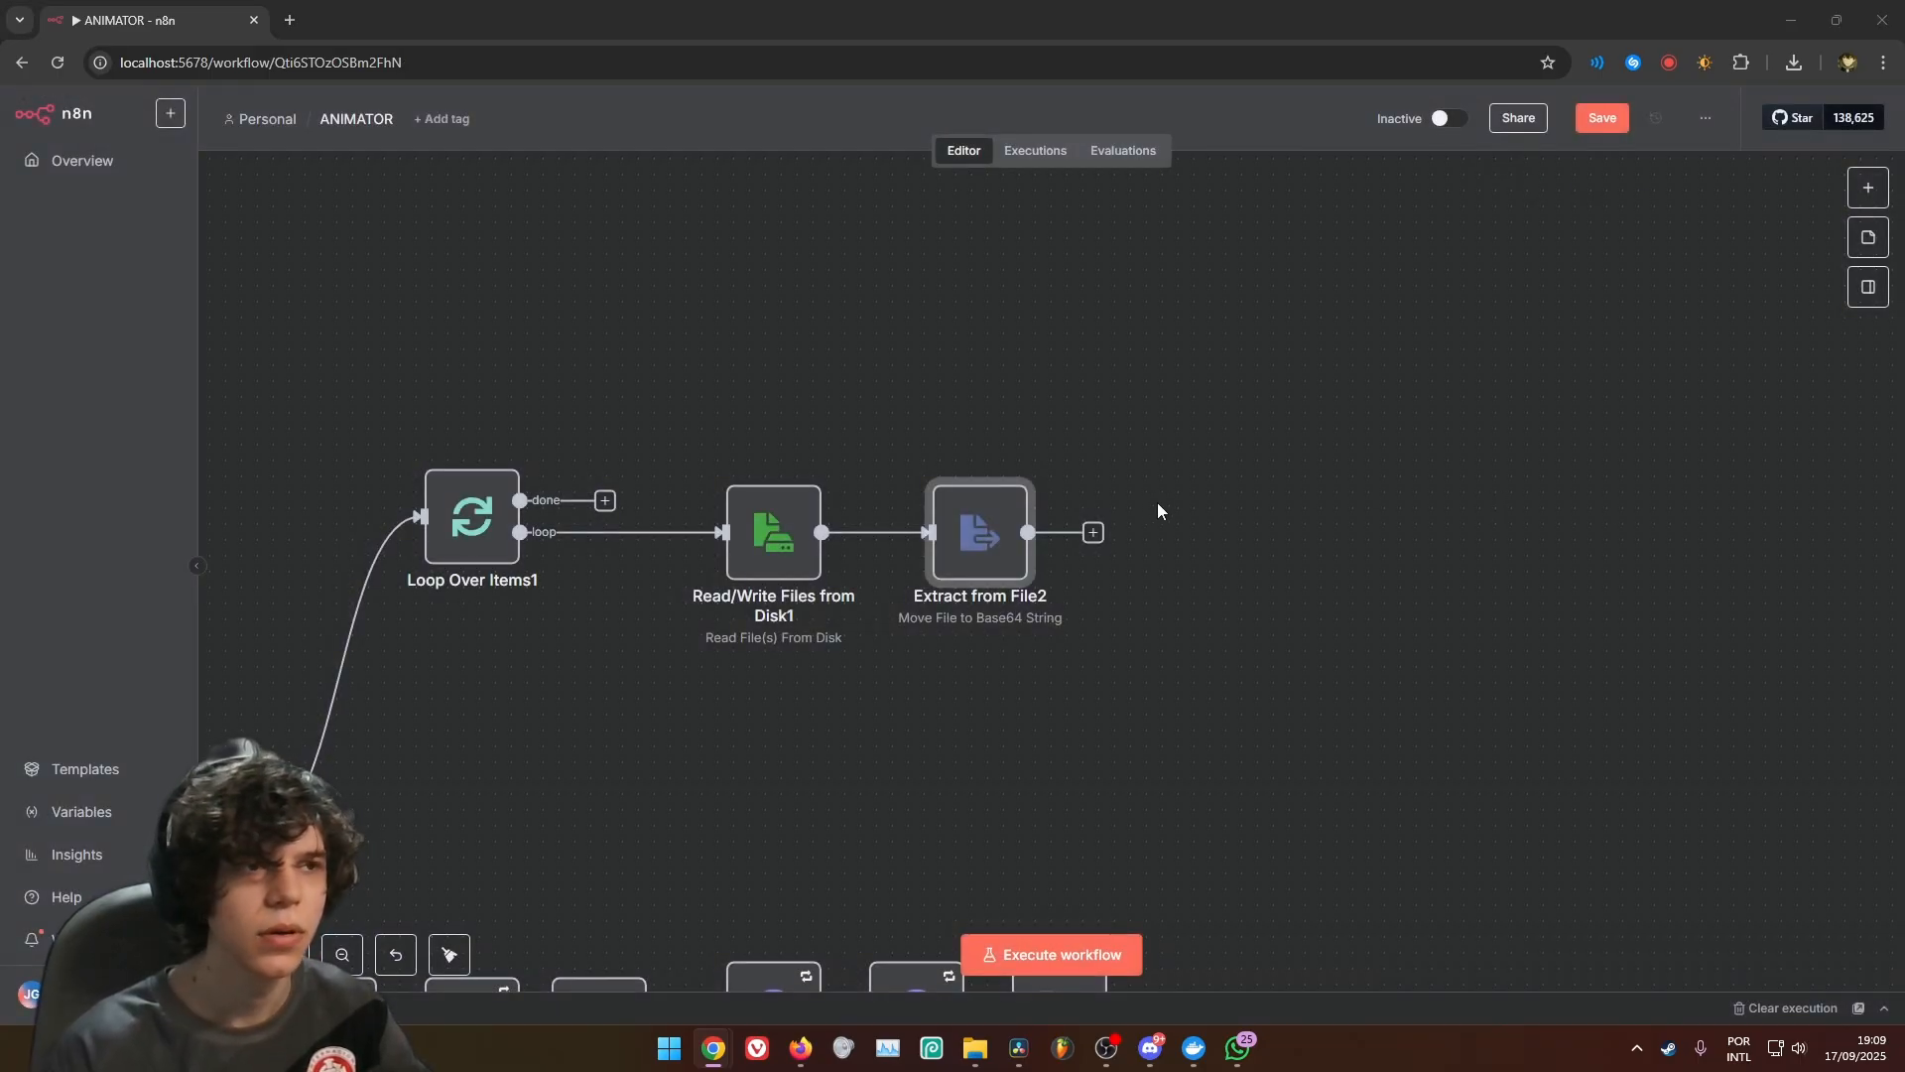
Add an Edit Fields (Set) node after Extract from File2
left_click(1092, 532)
type("edit")
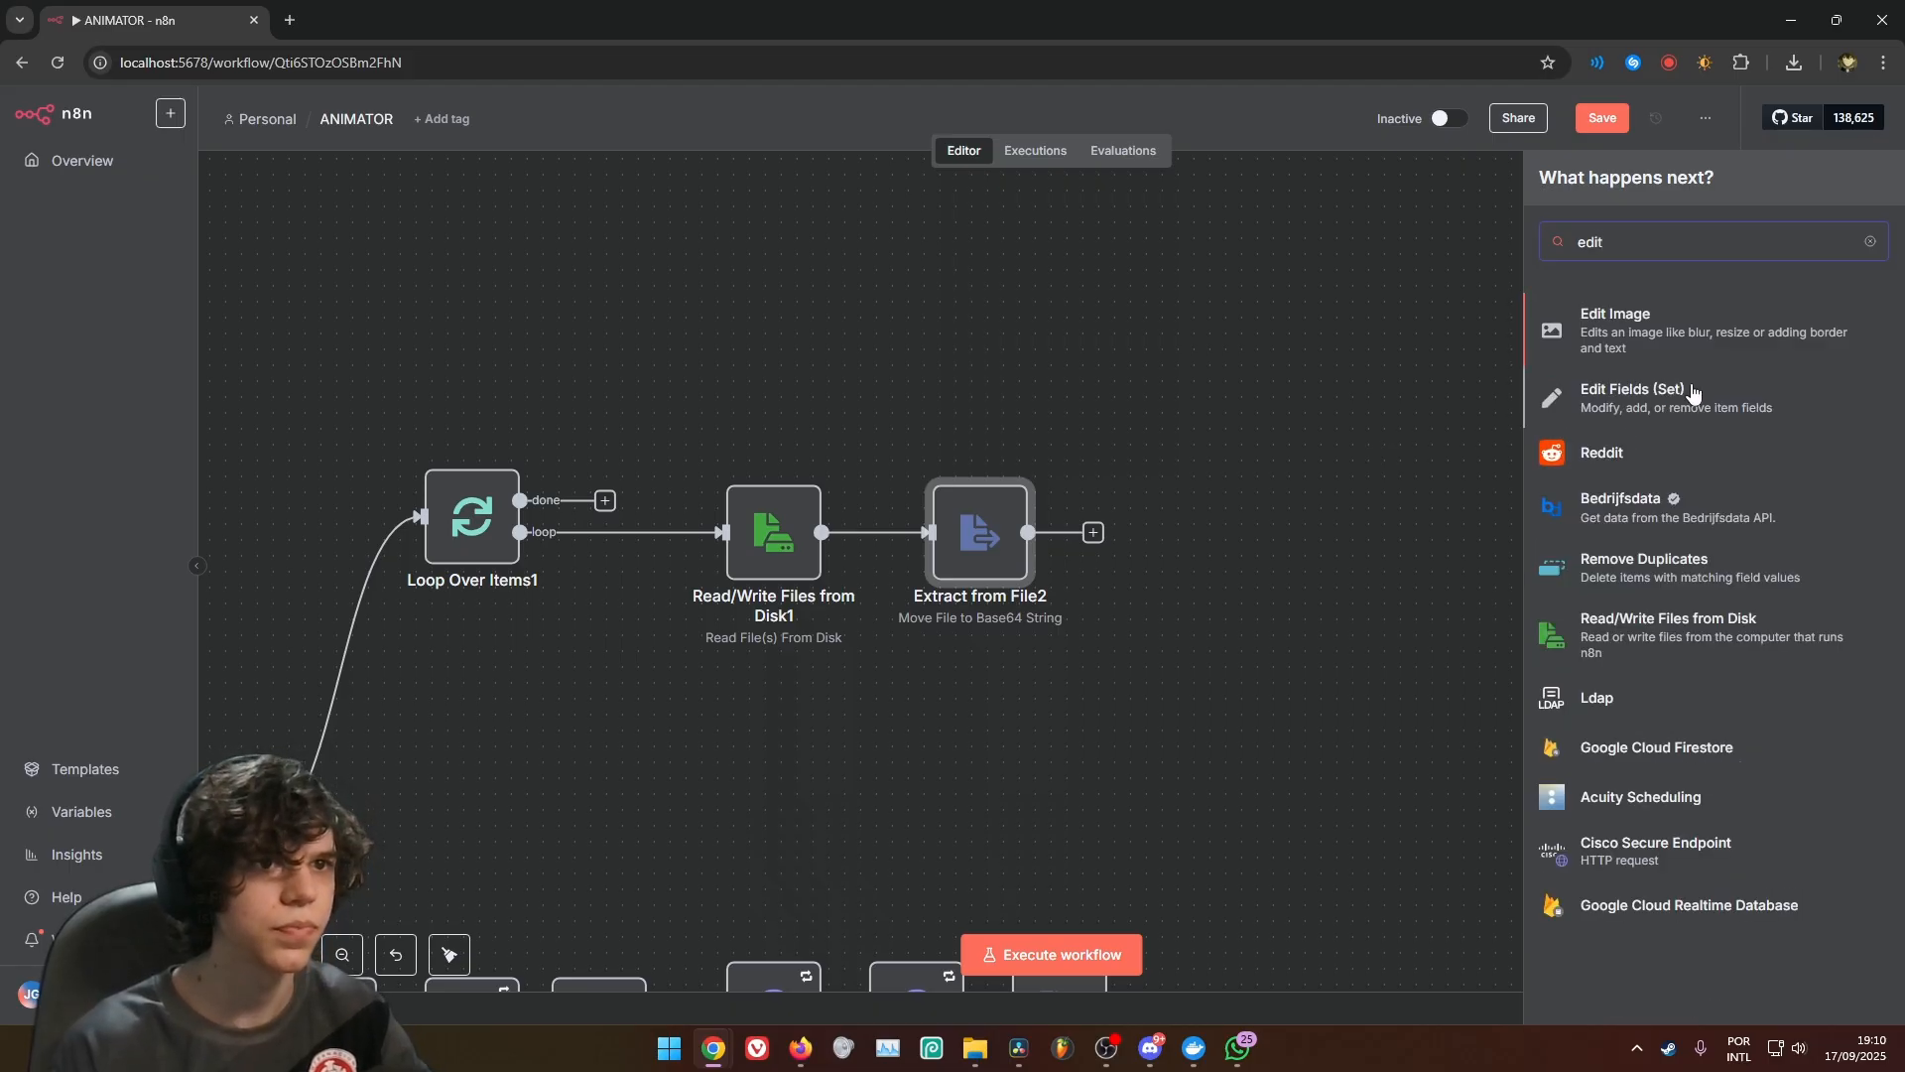
left_click(1627, 390)
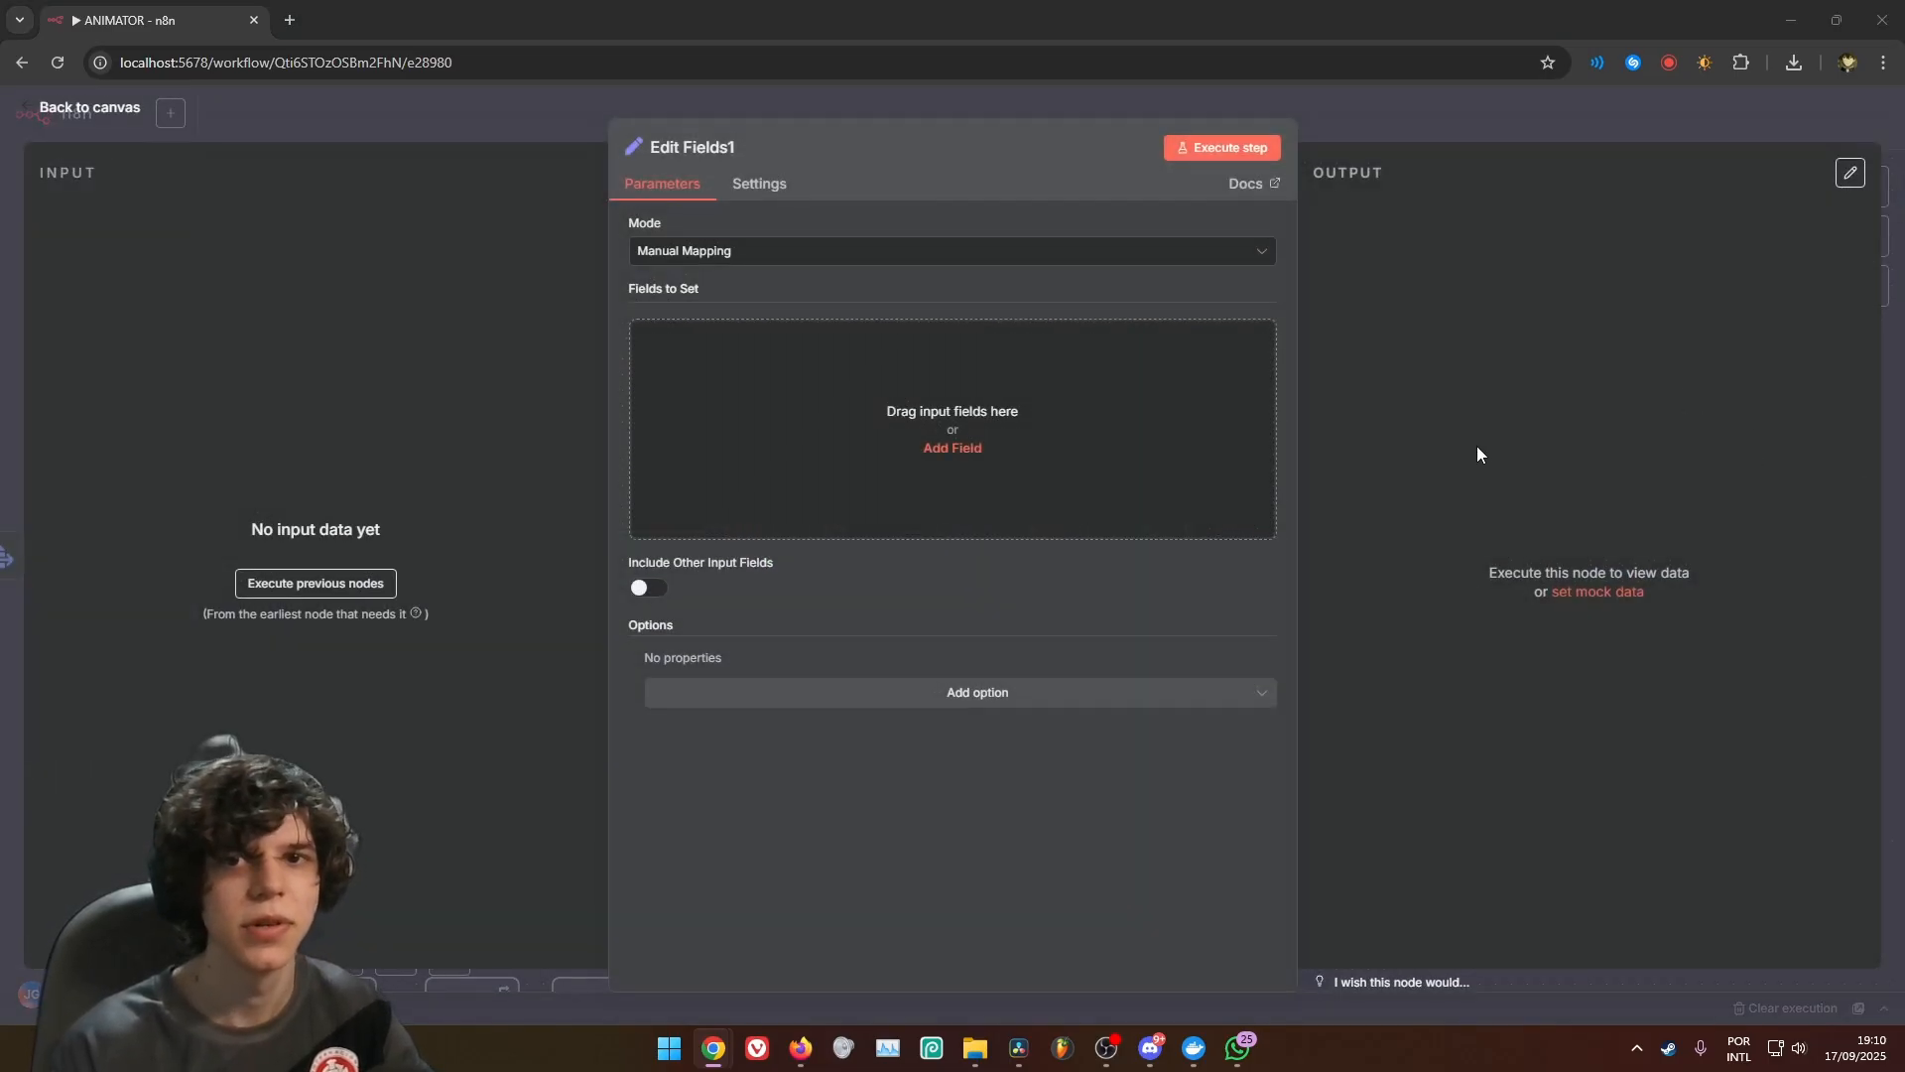
Add a string field named BASE VIDEO with the value data:image/jpeg;base64, {{ $json.data }} to Edit Fields1
left_click(1127, 494)
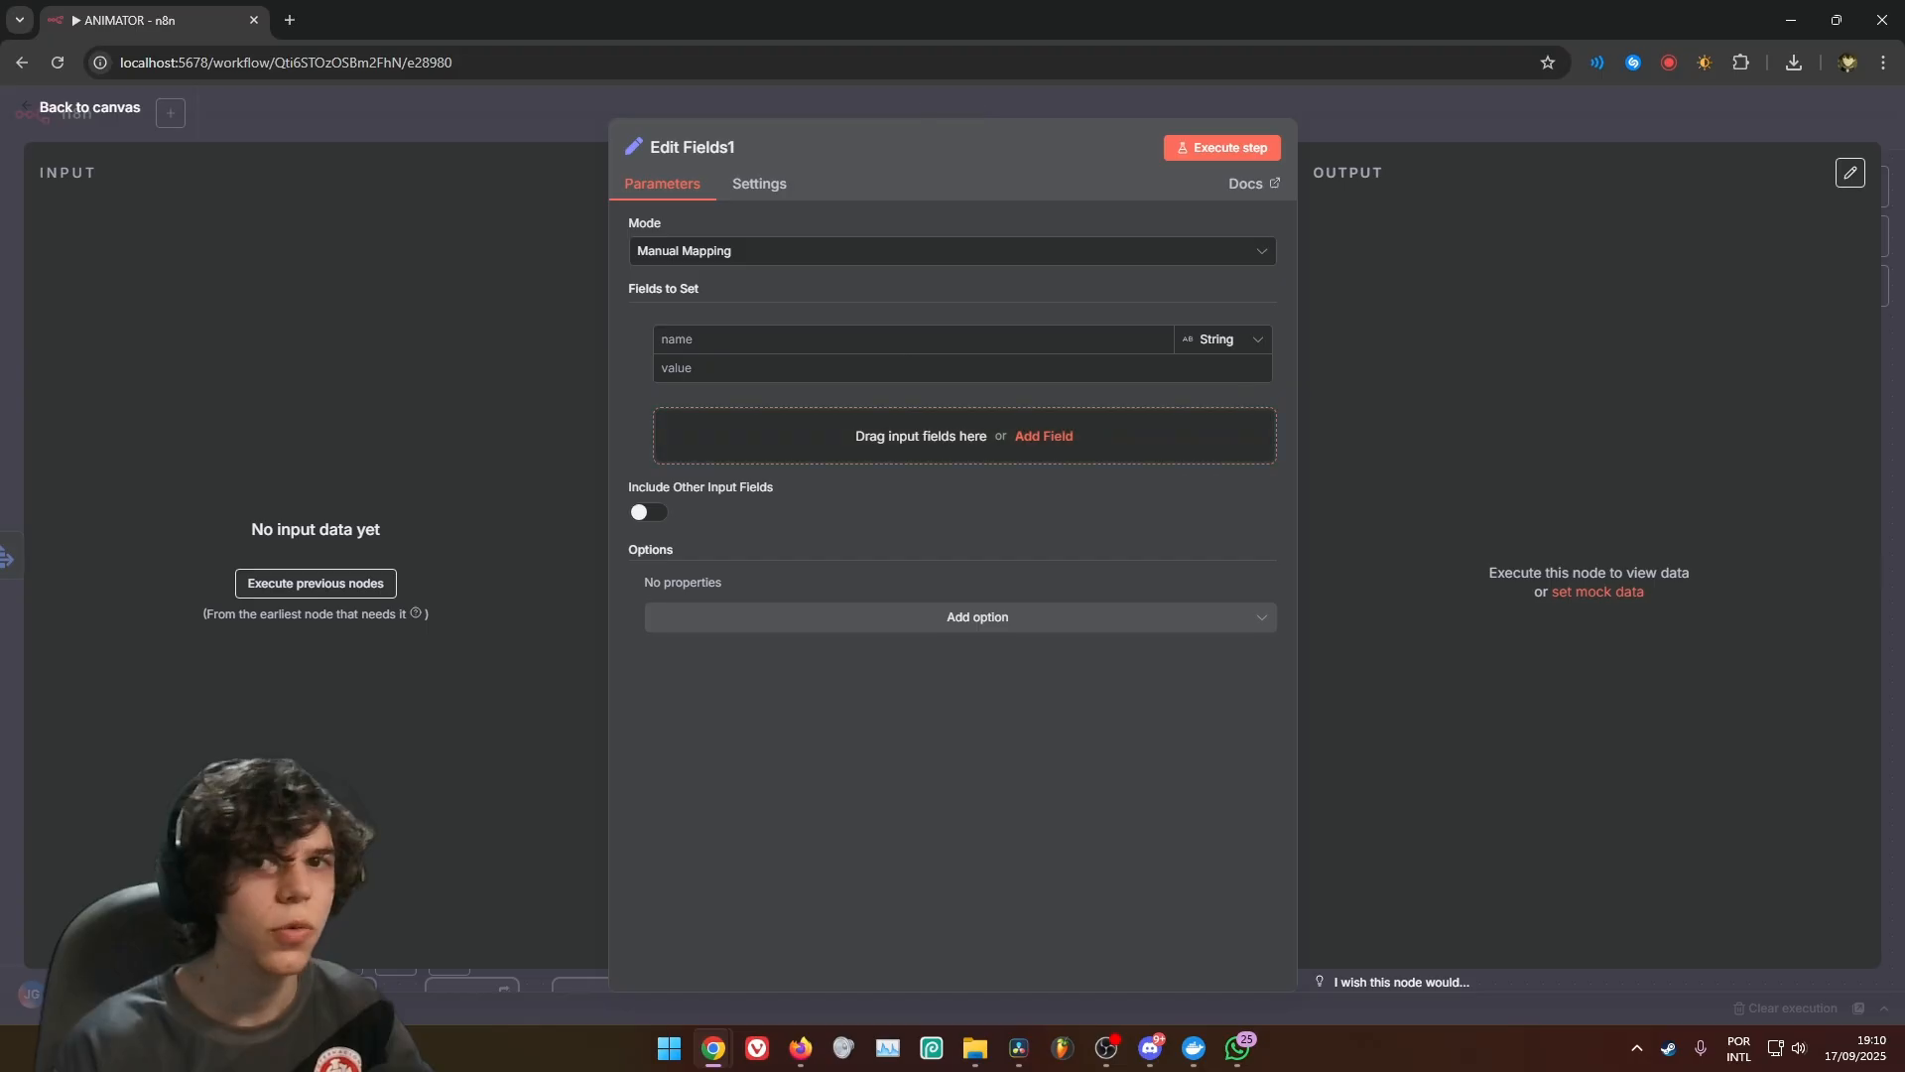
left_click(895, 339)
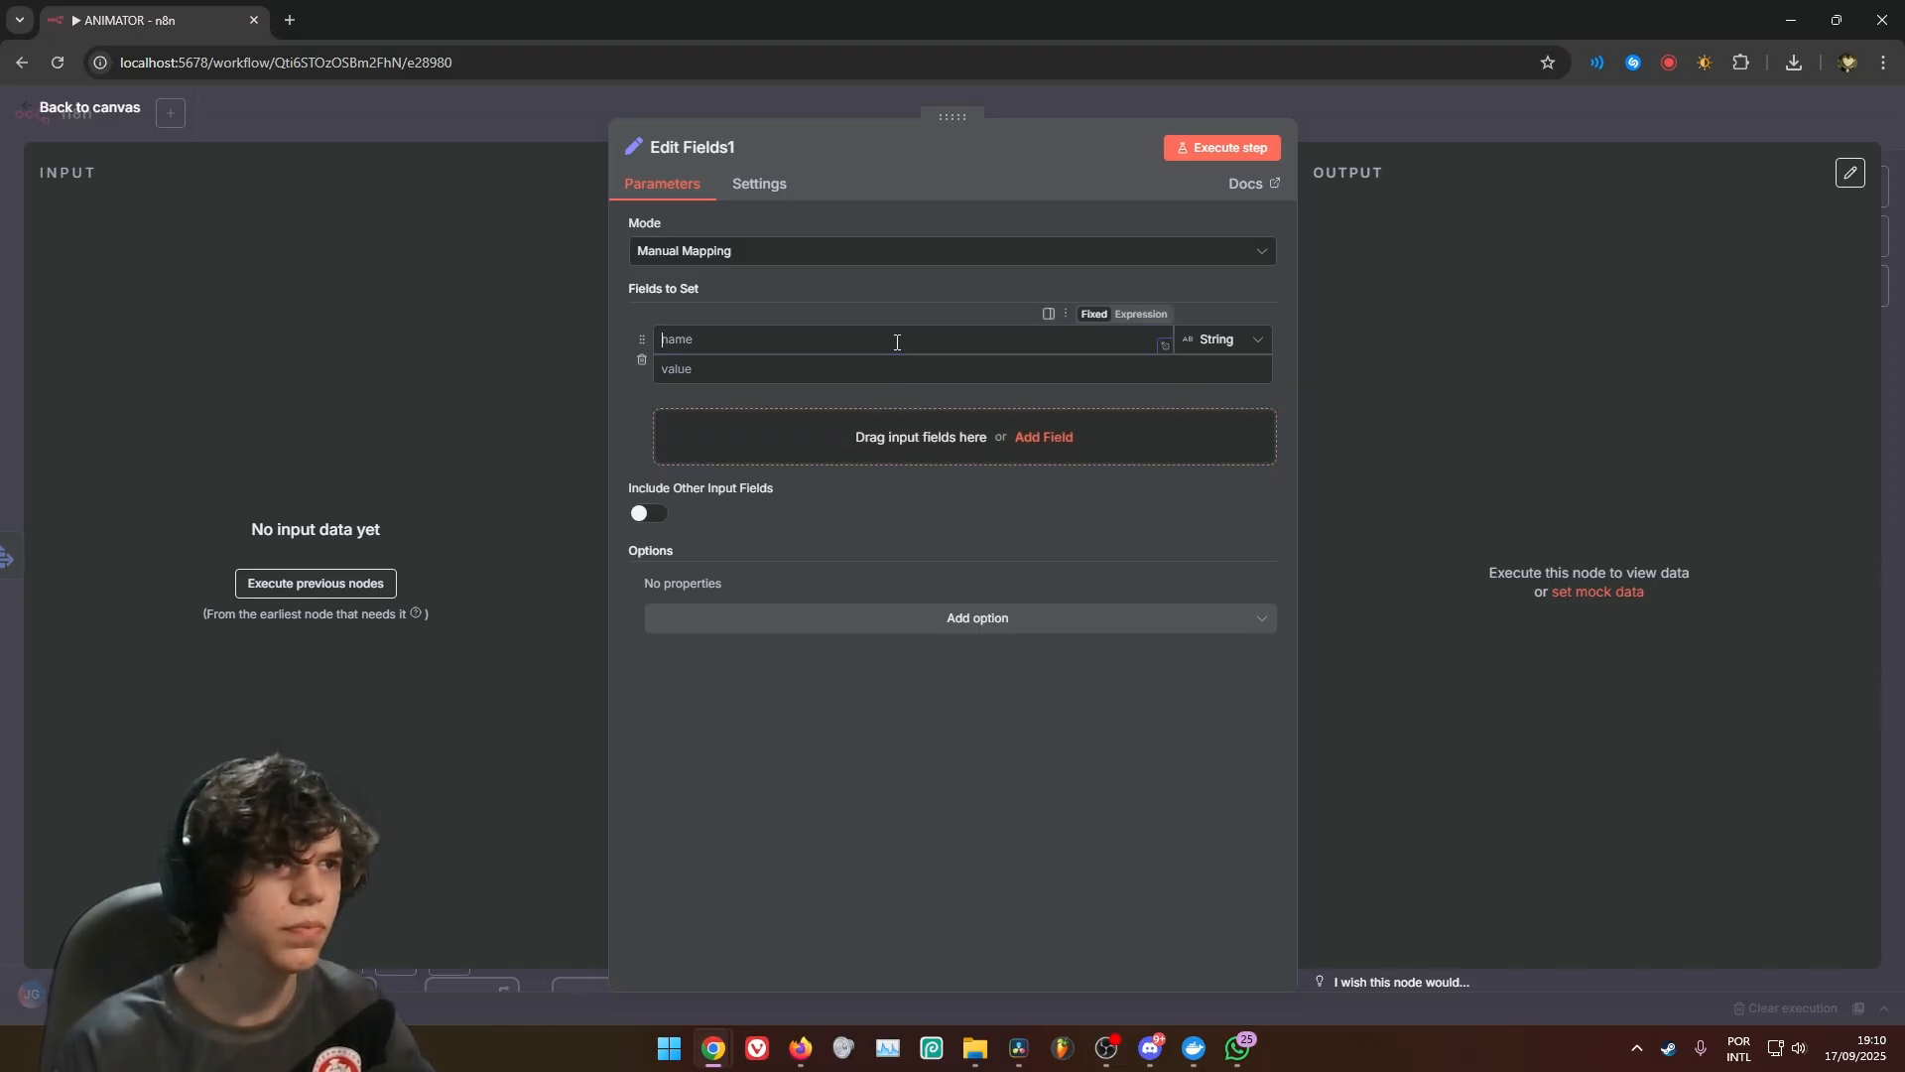
type("BASE VIDEO")
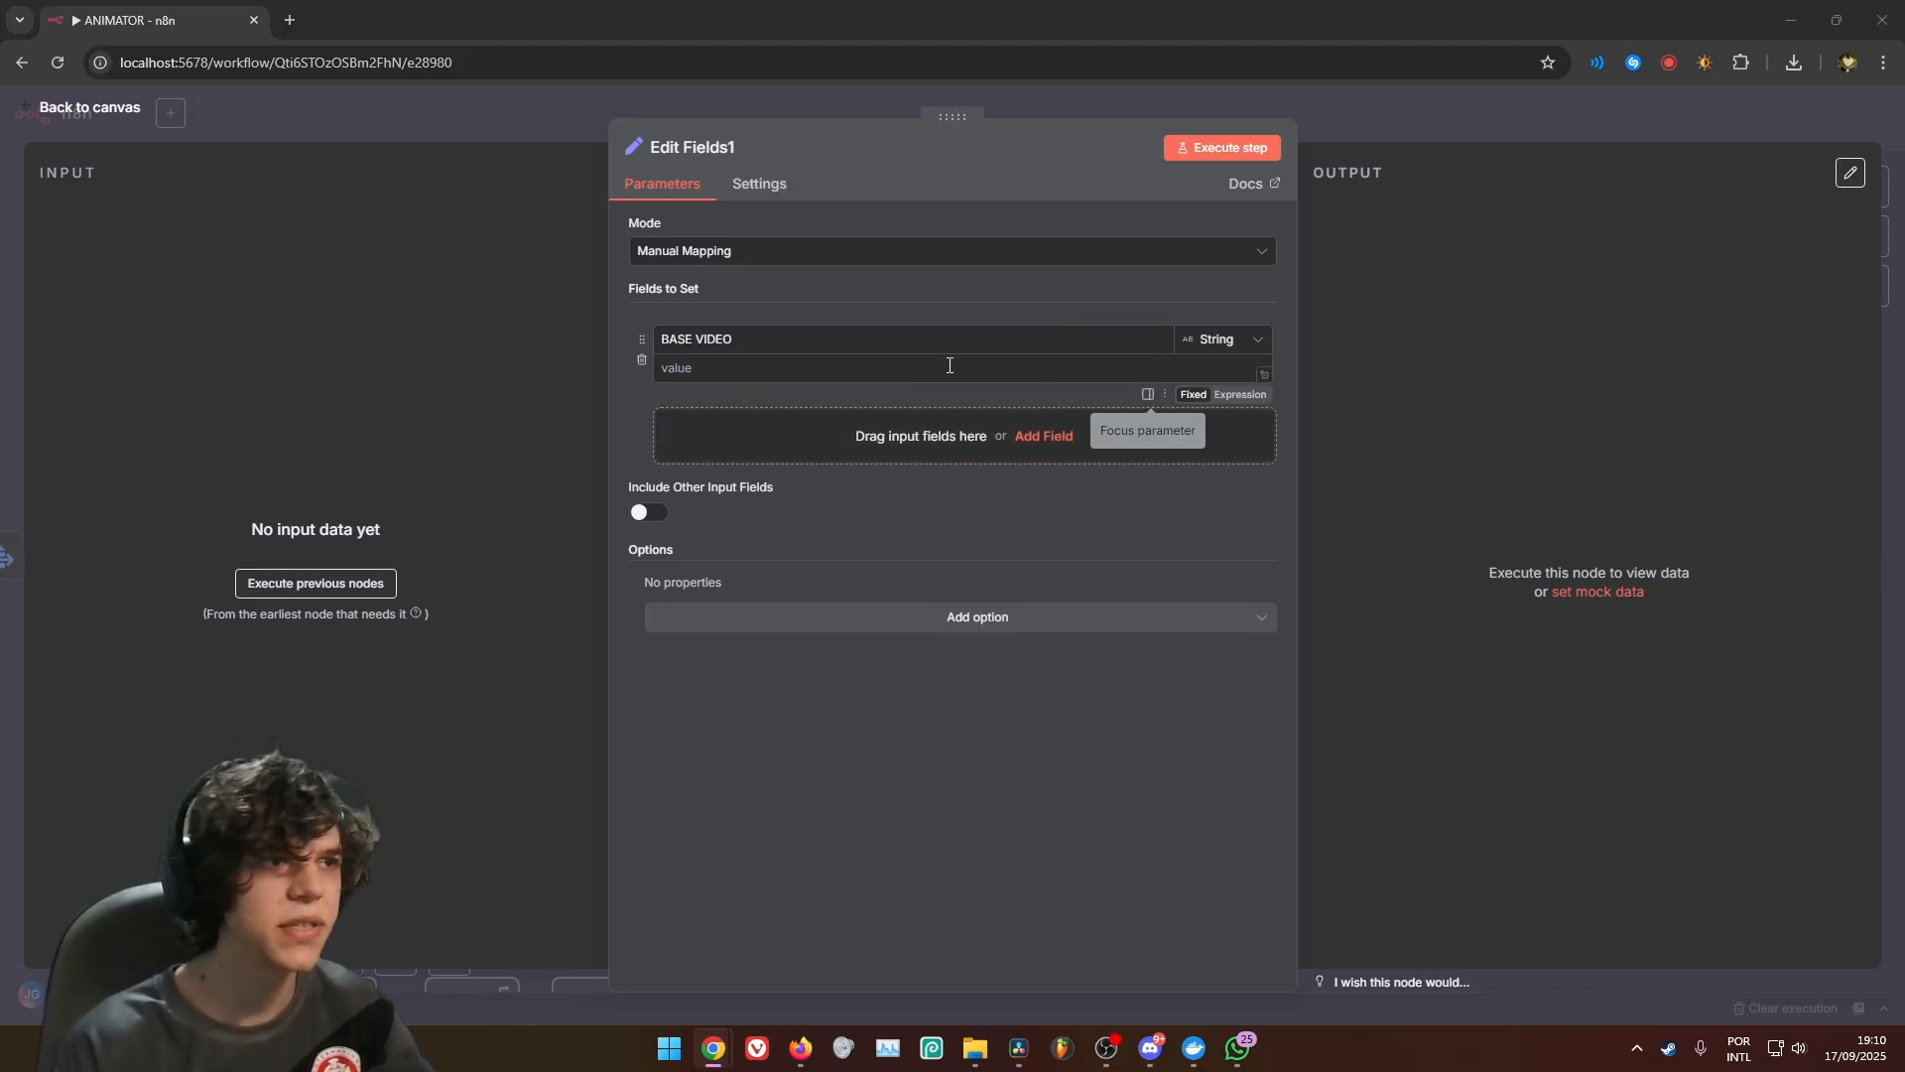
left_click(949, 368)
type("data:image/jpeg;base64, {{ $json.data }}")
left_click_drag(854, 373, 681, 376)
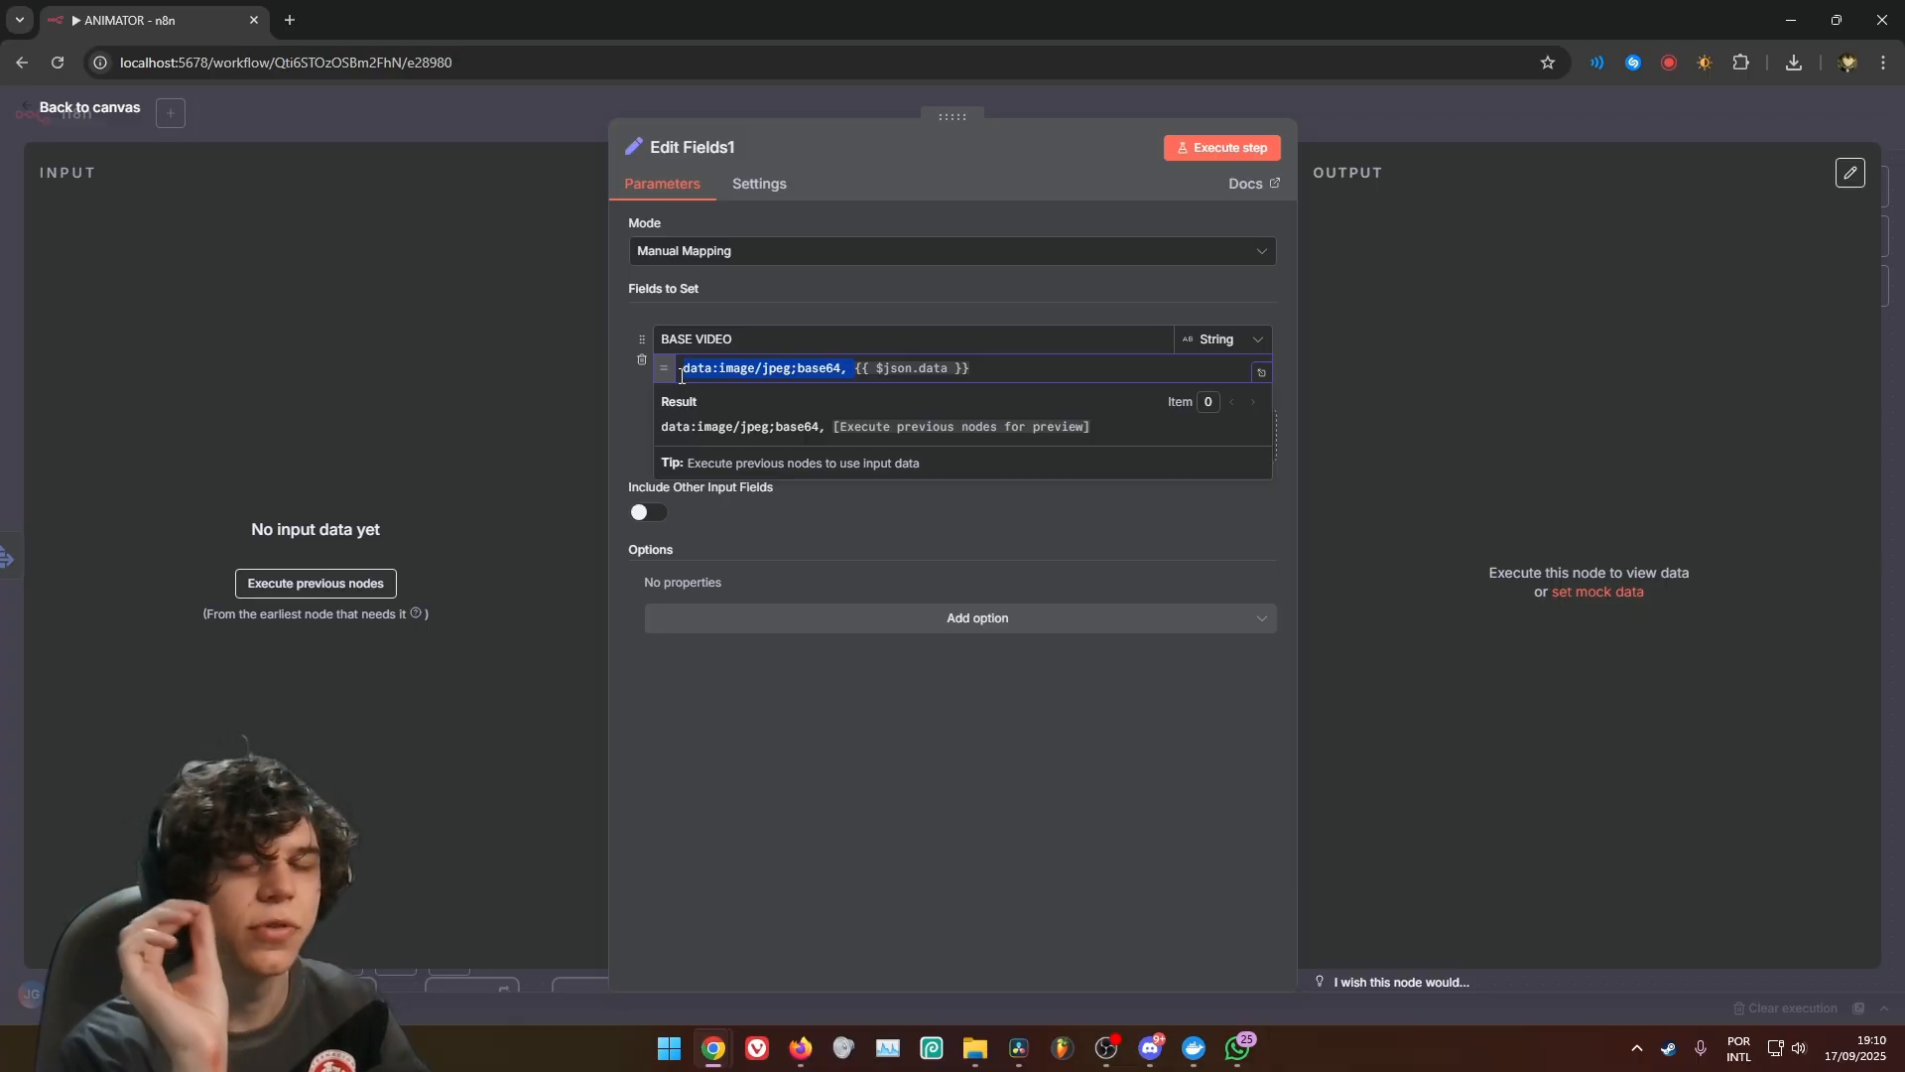
left_click(889, 532)
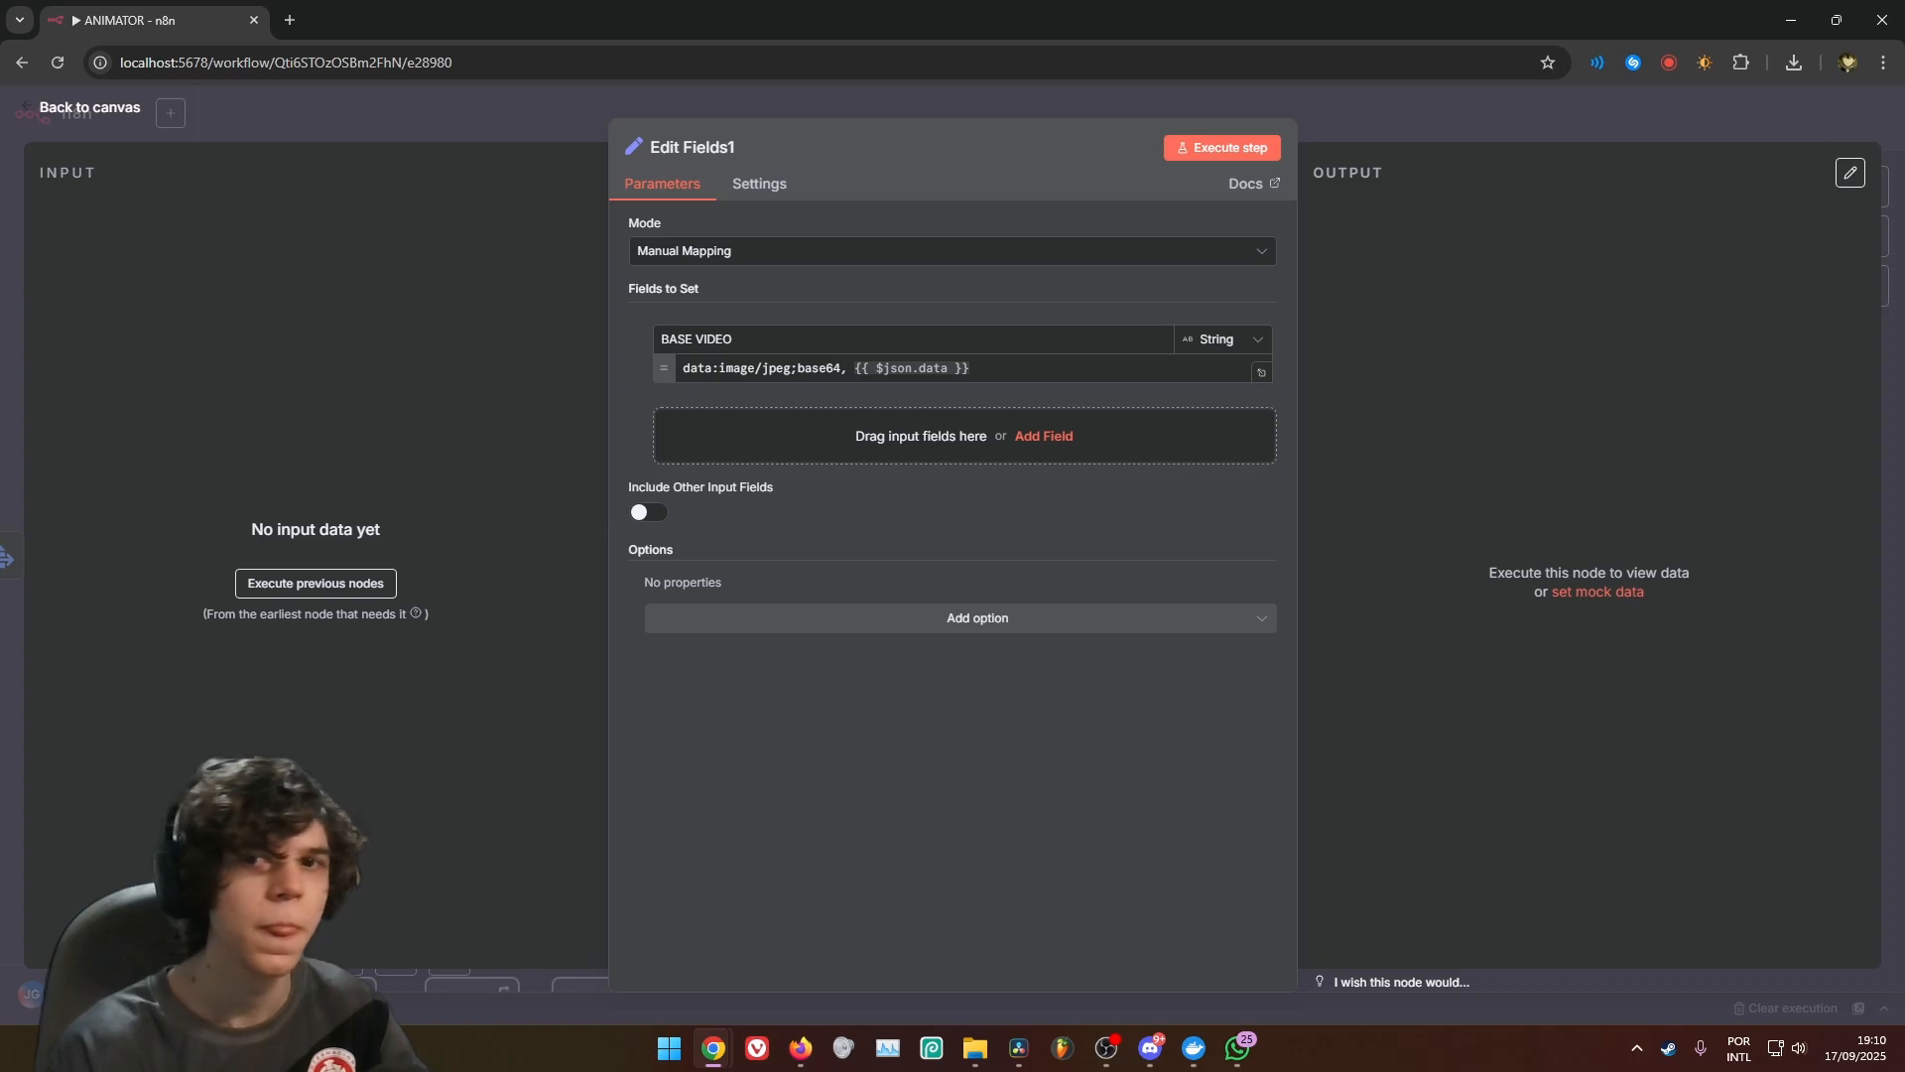
Add a PROMPT string field to Edit Fields1, mapped to {{ $('Split Out').item.json.seedance_animation_prompt }}
left_click(1042, 442)
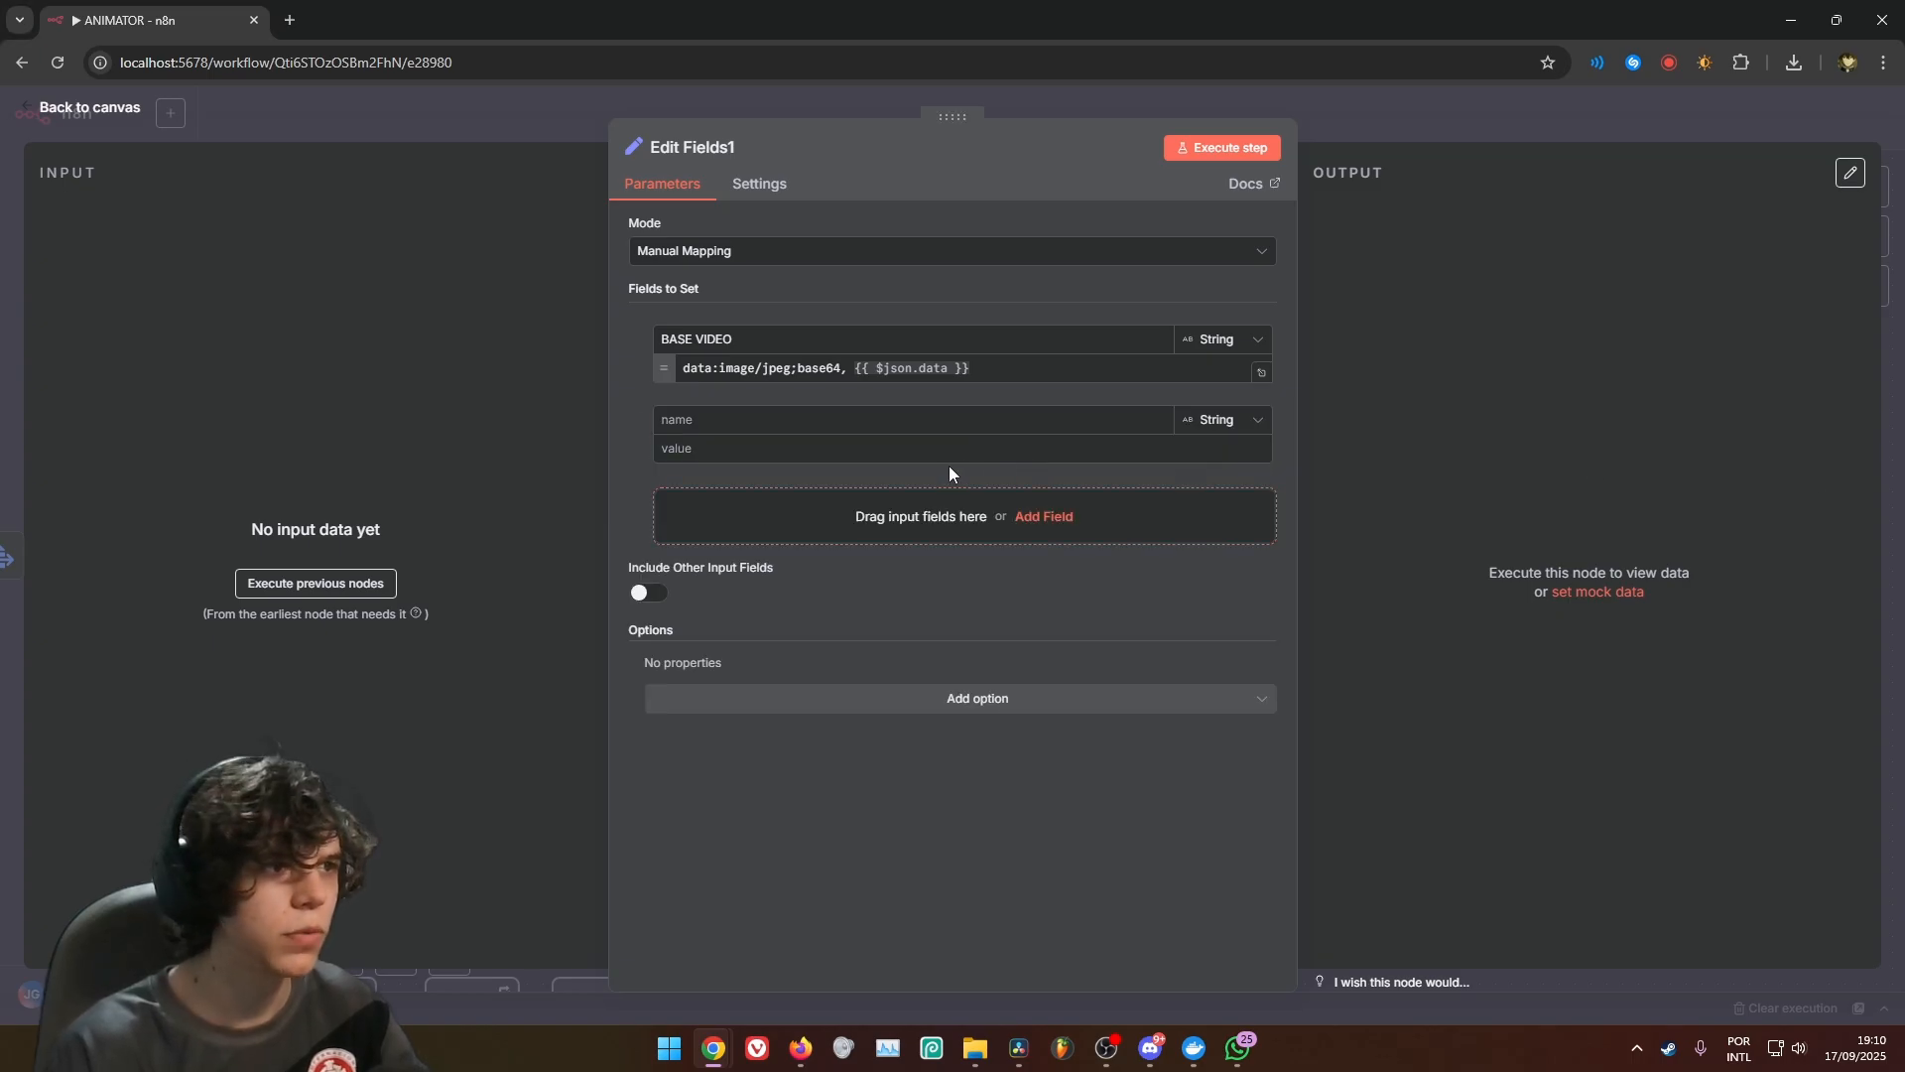
type("PROMPT")
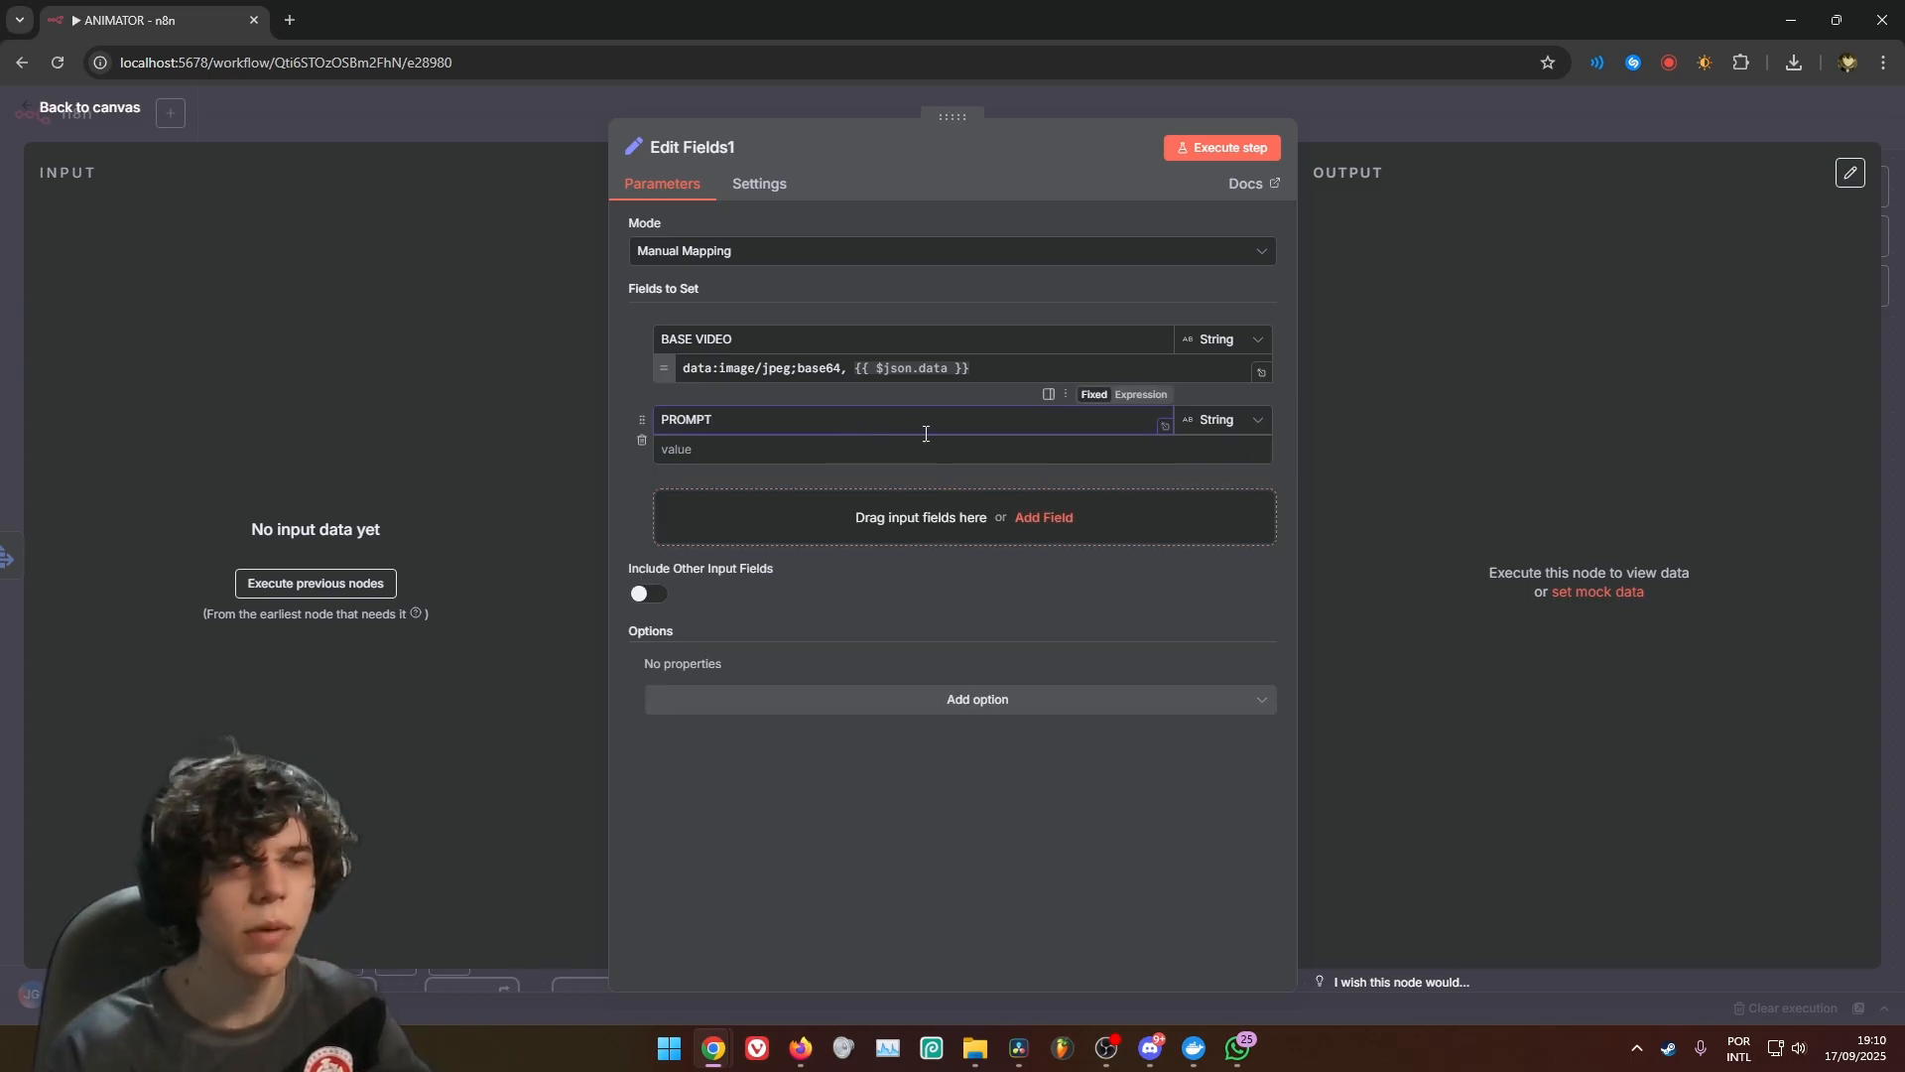
left_click(1241, 475)
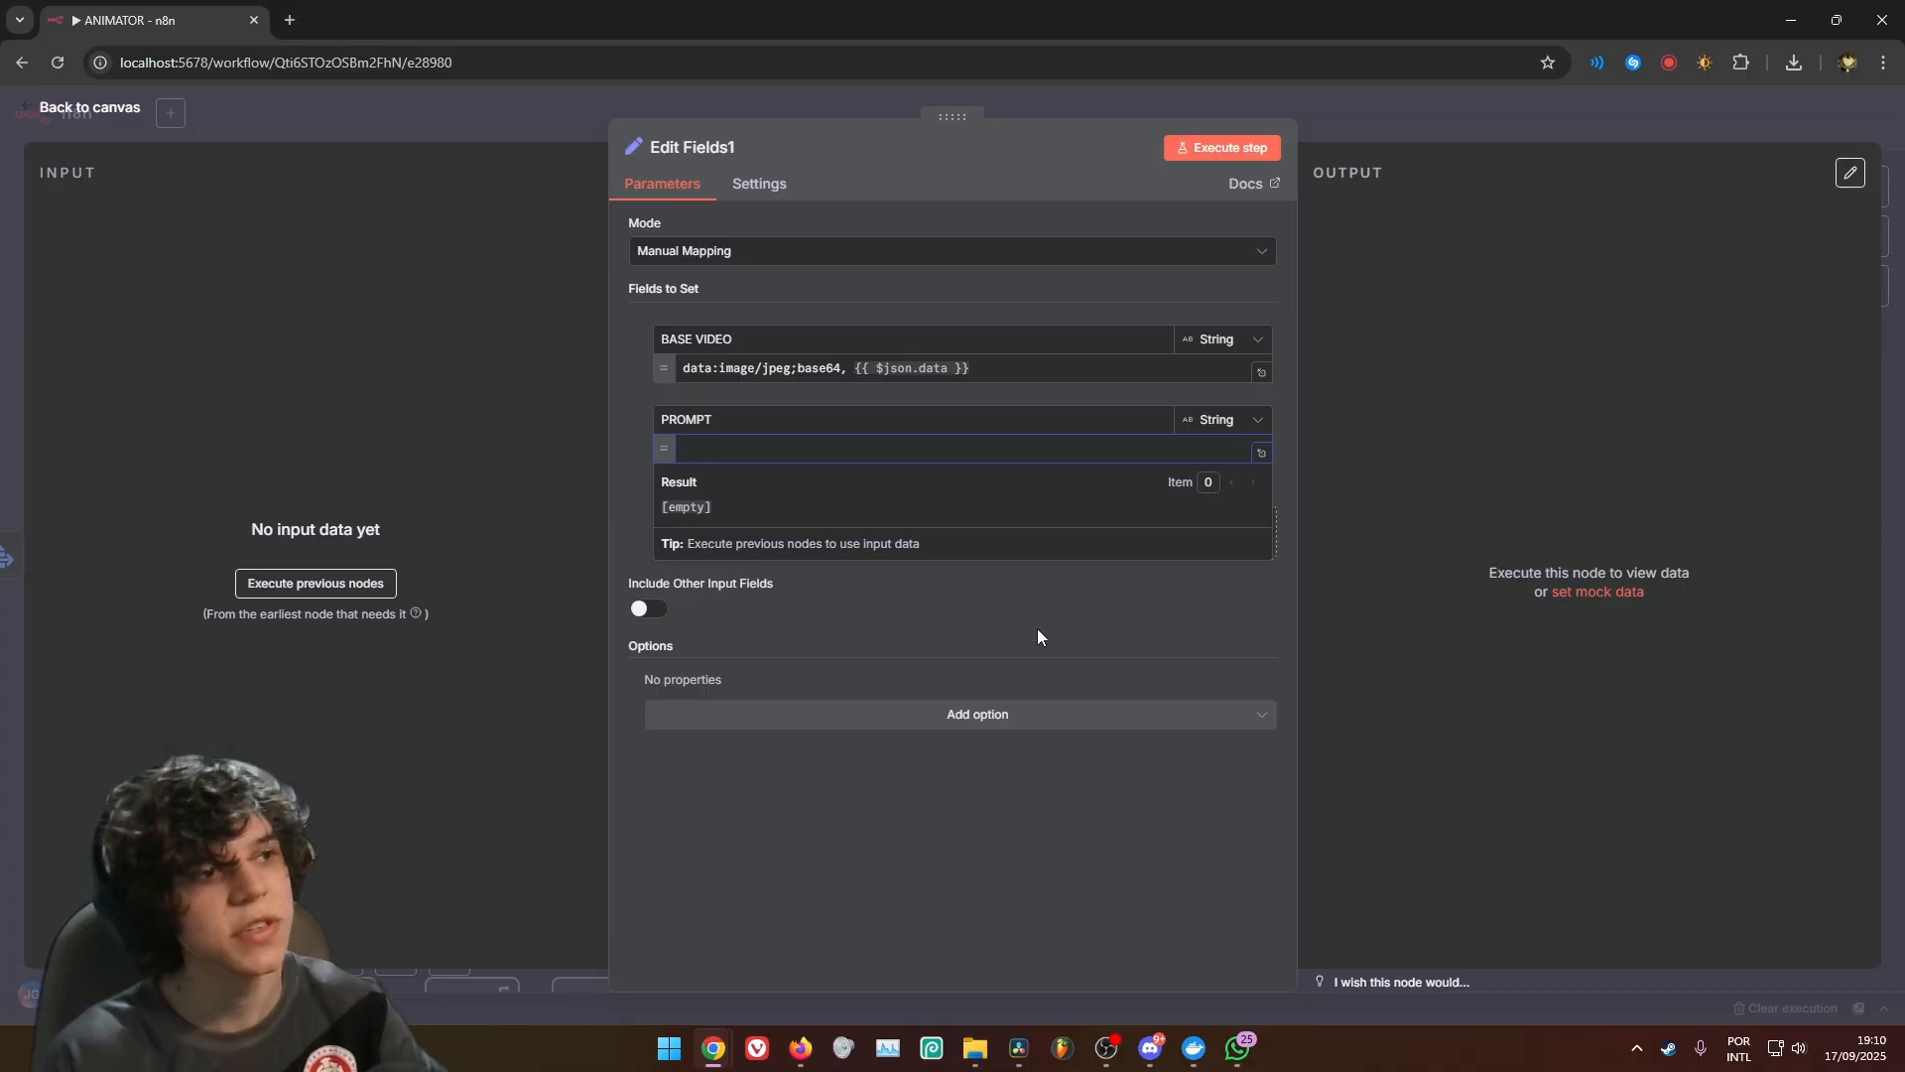
left_click(1038, 630)
left_click(1262, 452)
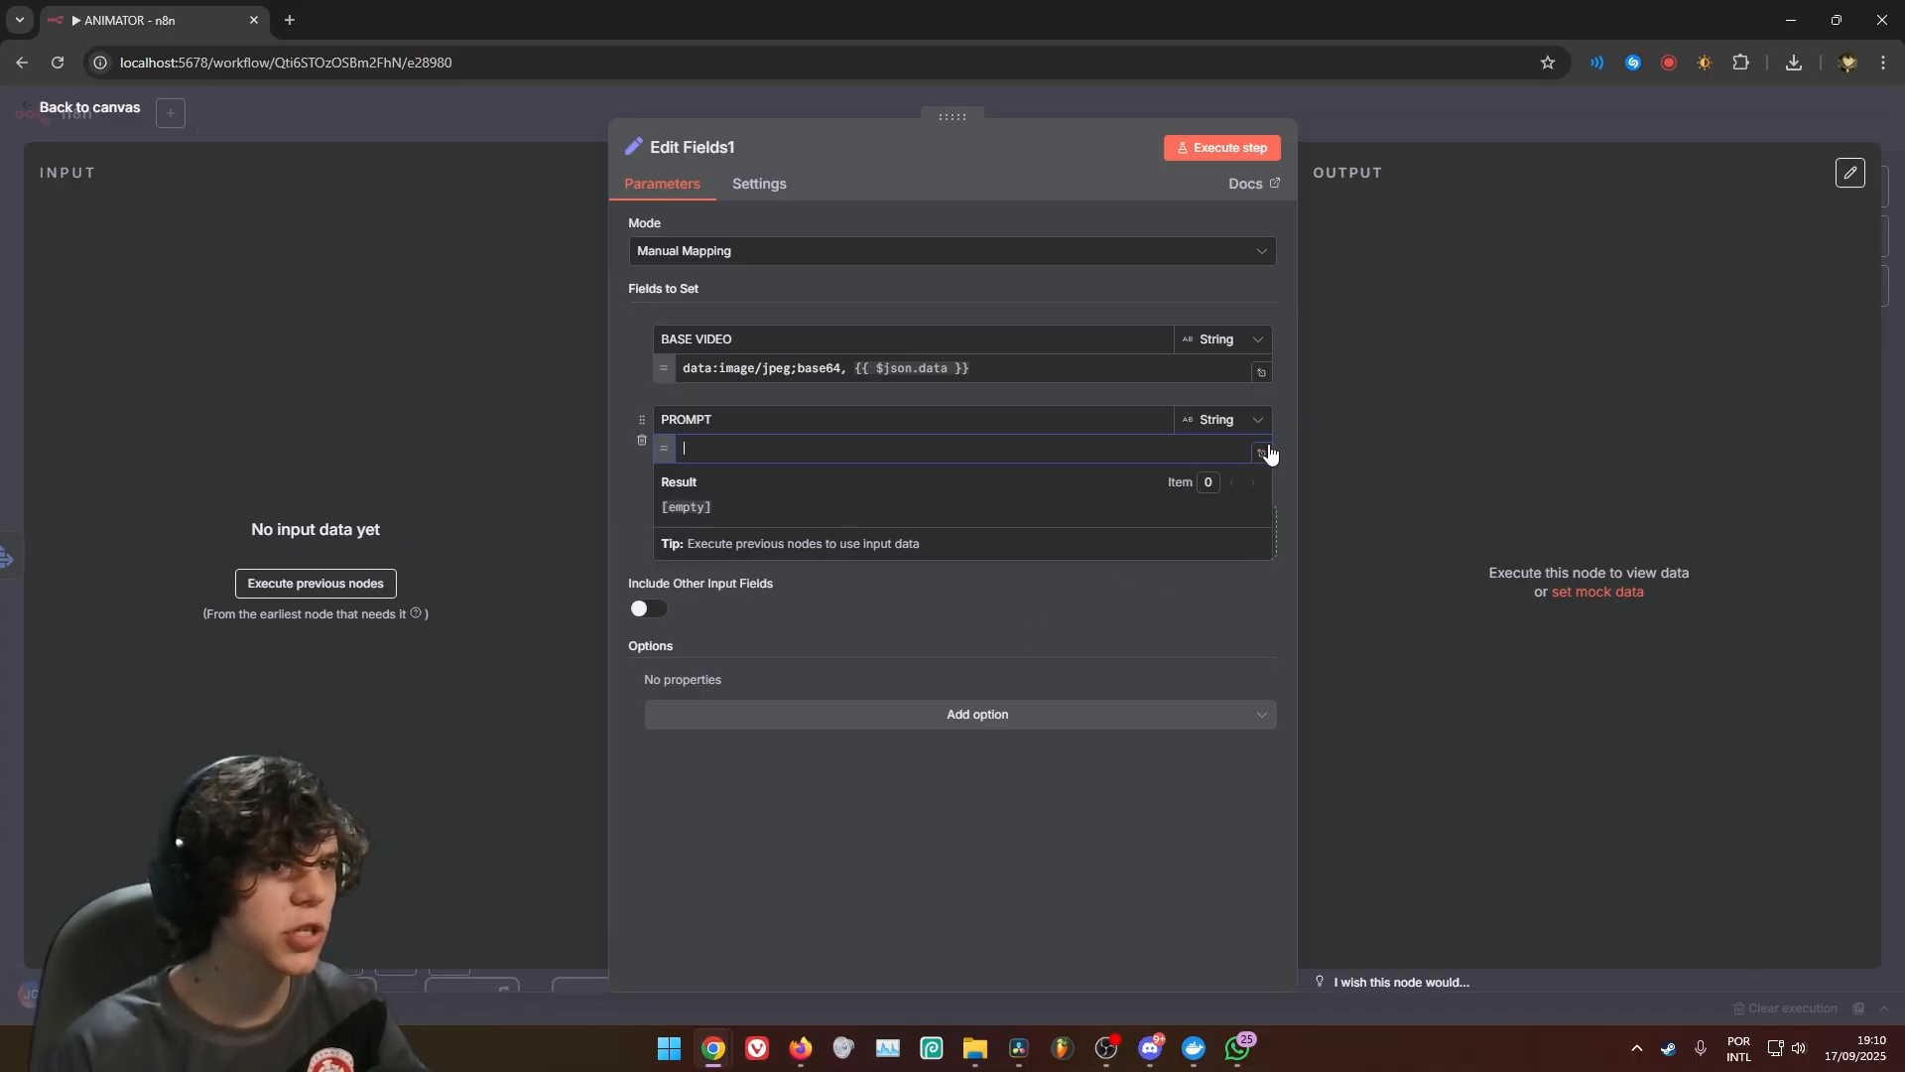
scroll(145, 506, "down", 3)
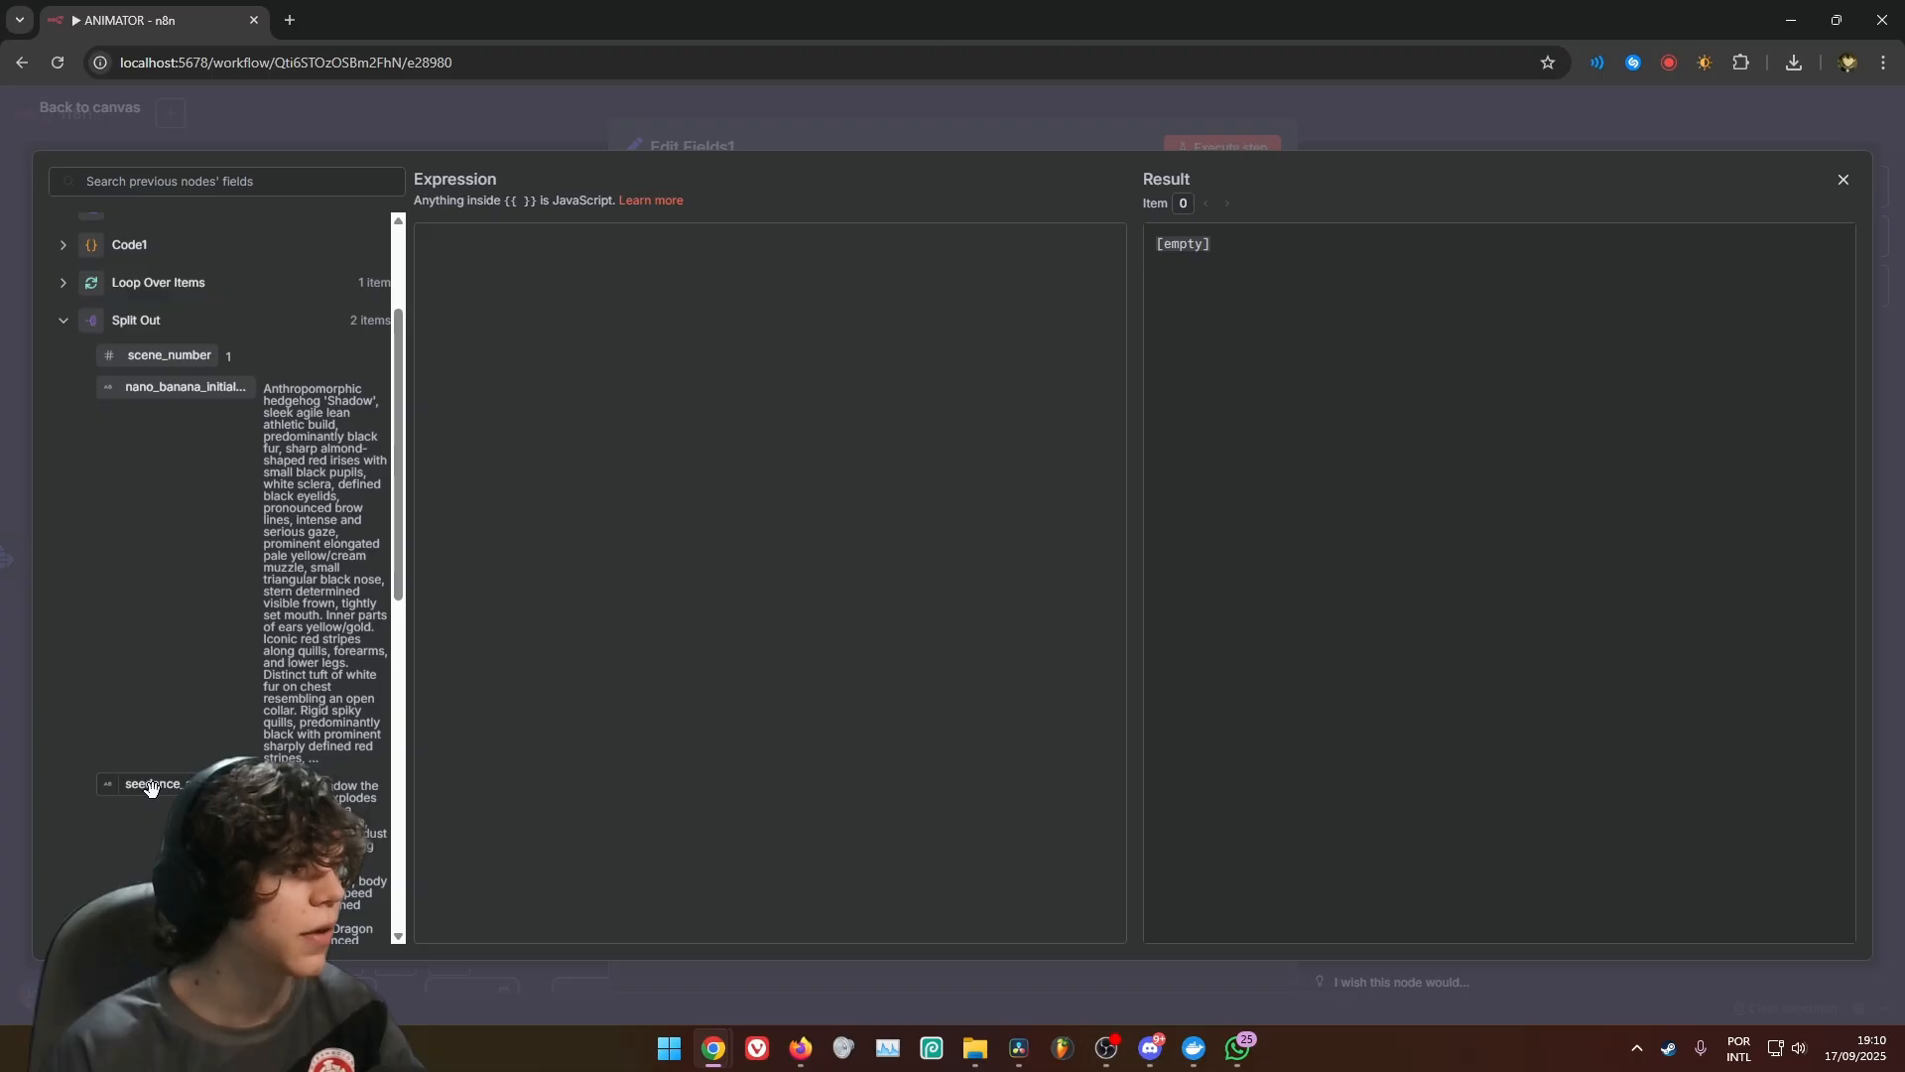
left_click_drag(145, 793, 506, 247)
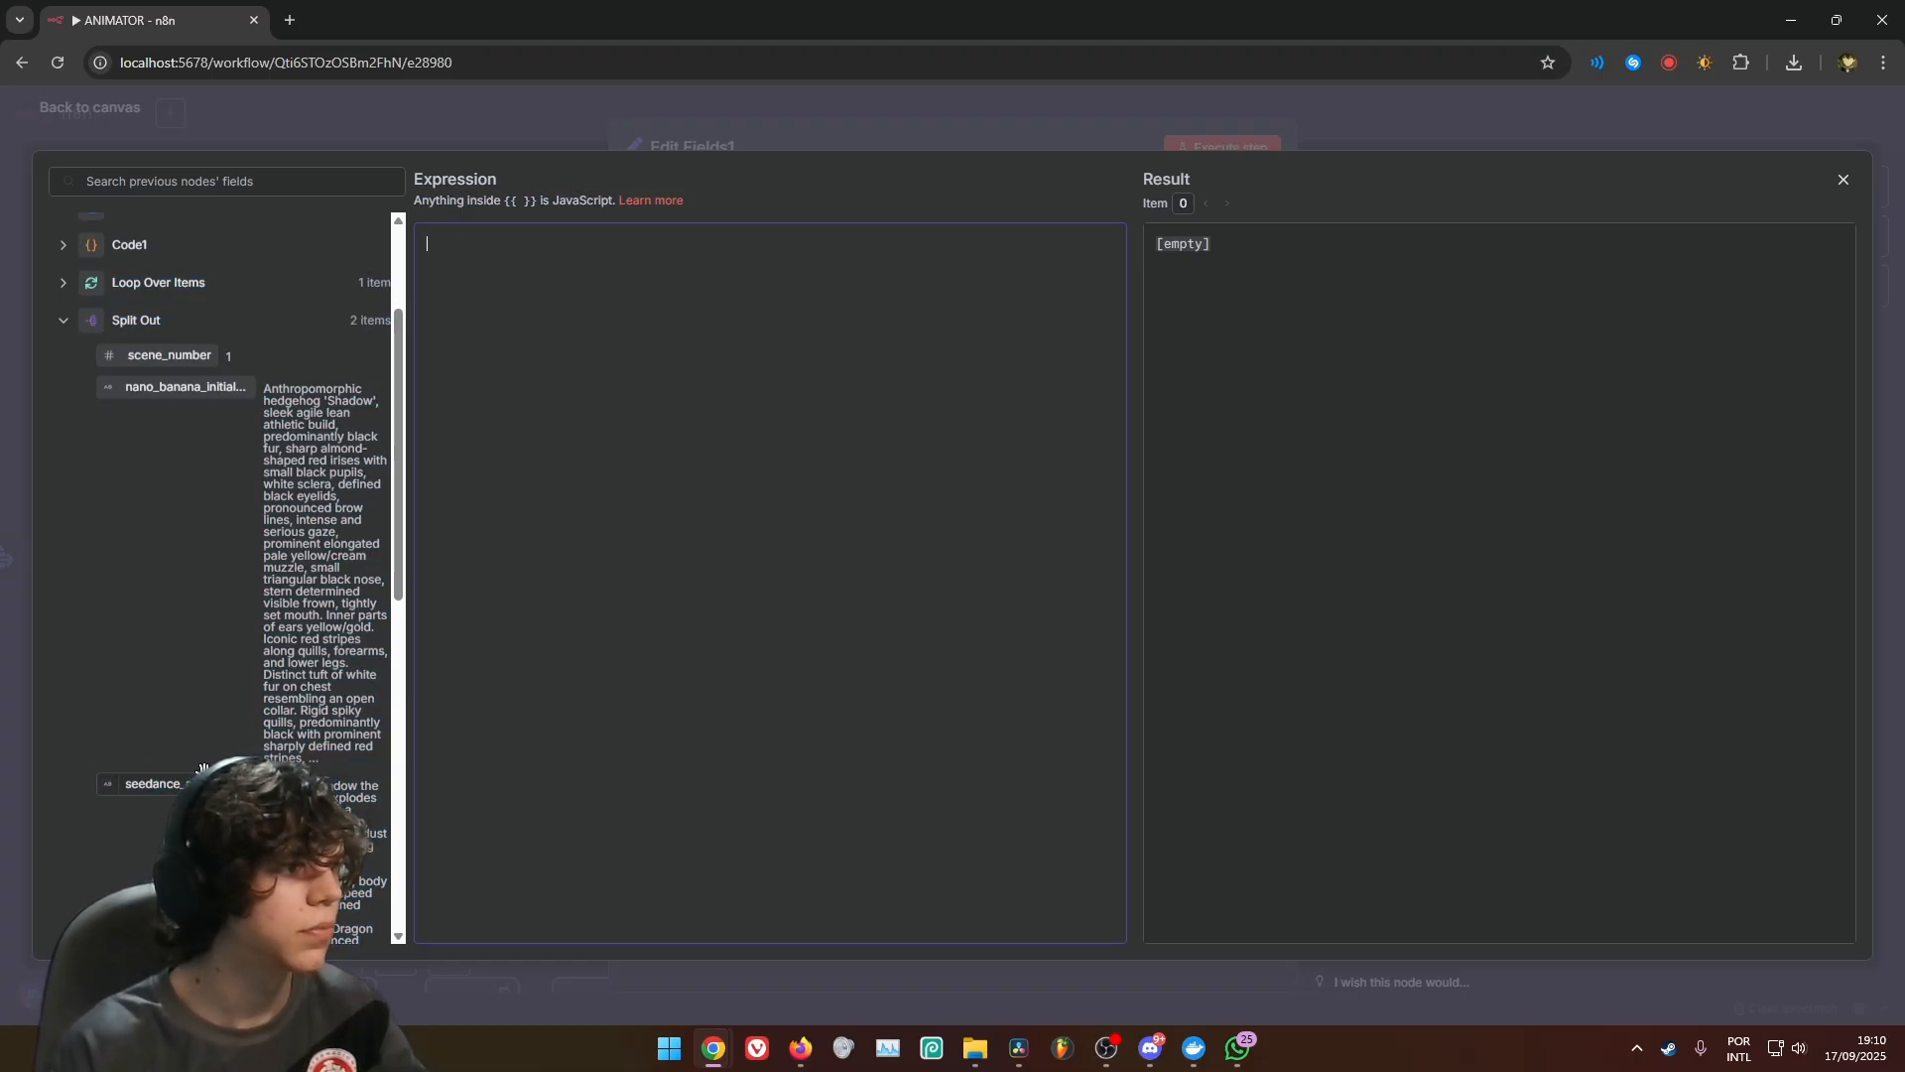
left_click_drag(159, 785, 445, 243)
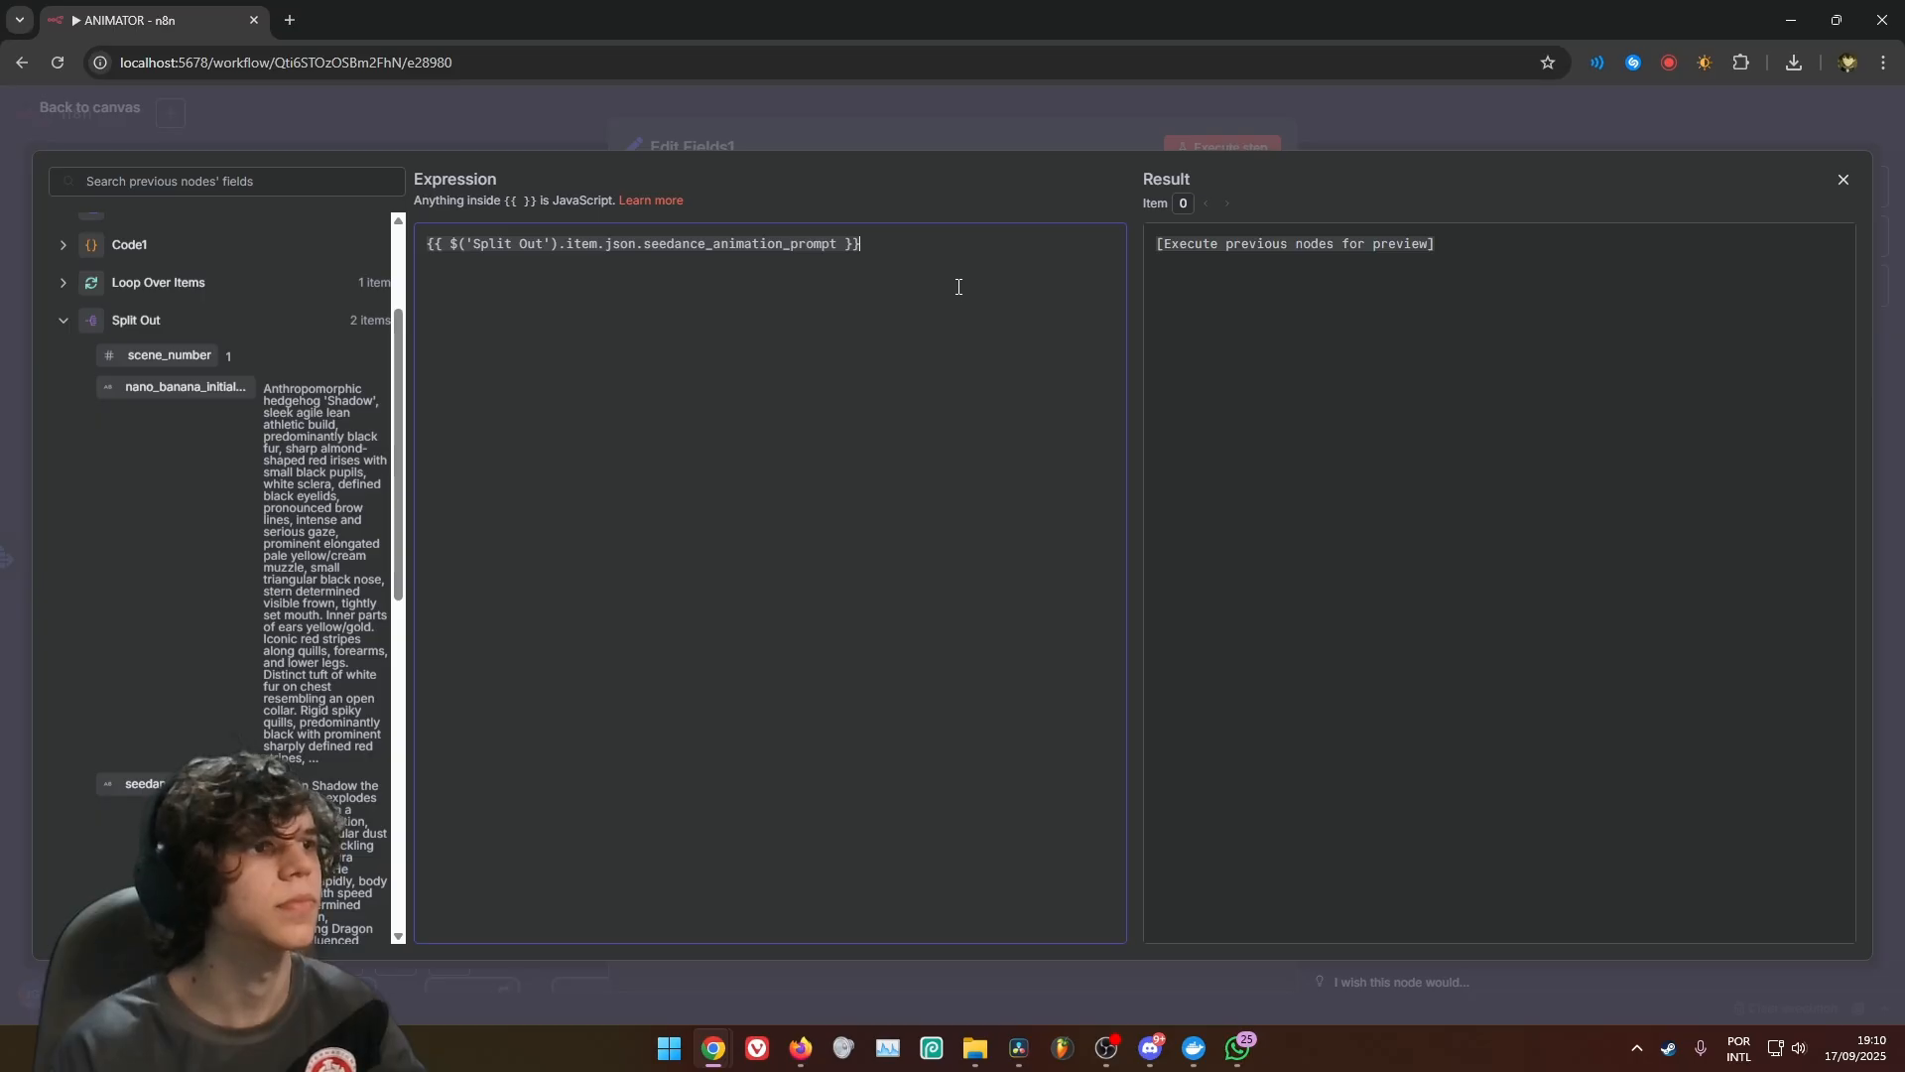
left_click(949, 147)
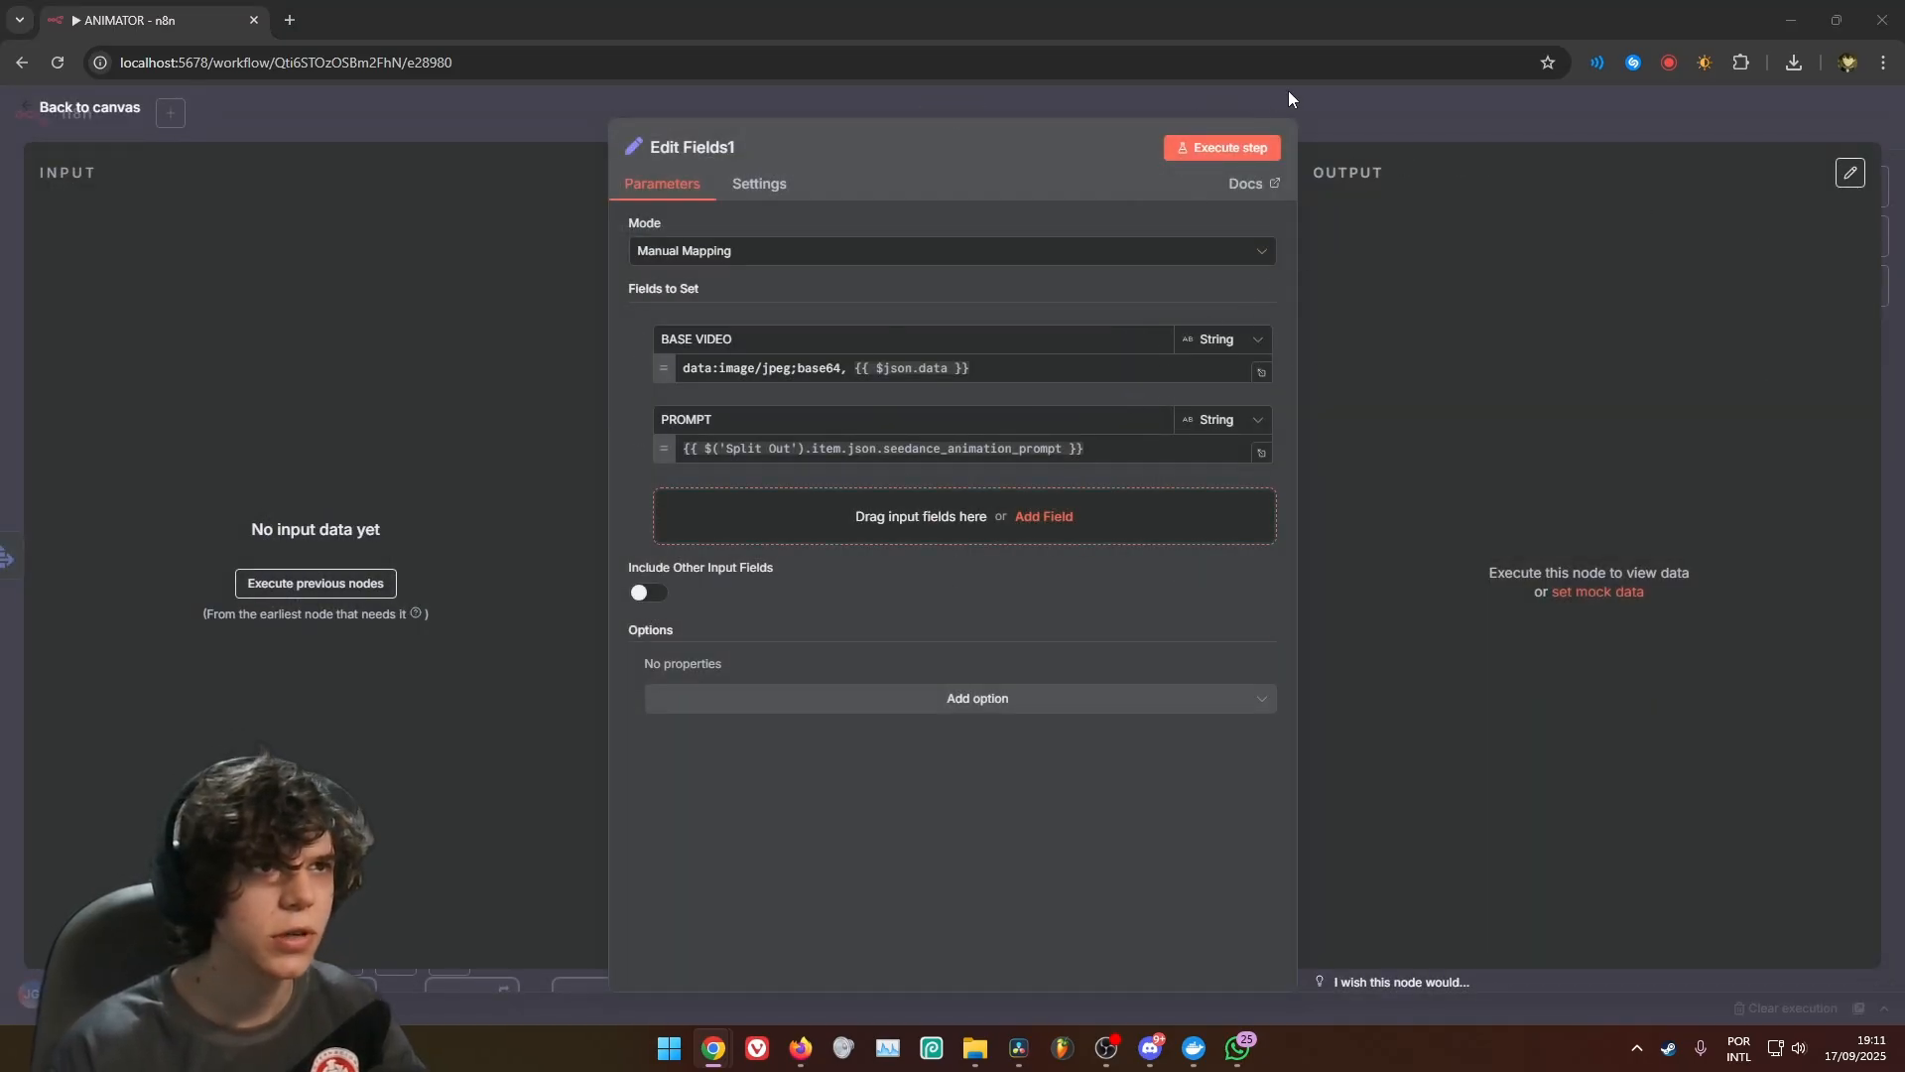
Return to the canvas and move Edit Fields1 closer to Extract from File2
left_click(1356, 103)
left_click_drag(1360, 413, 1103, 359)
left_click_drag(892, 508, 894, 492)
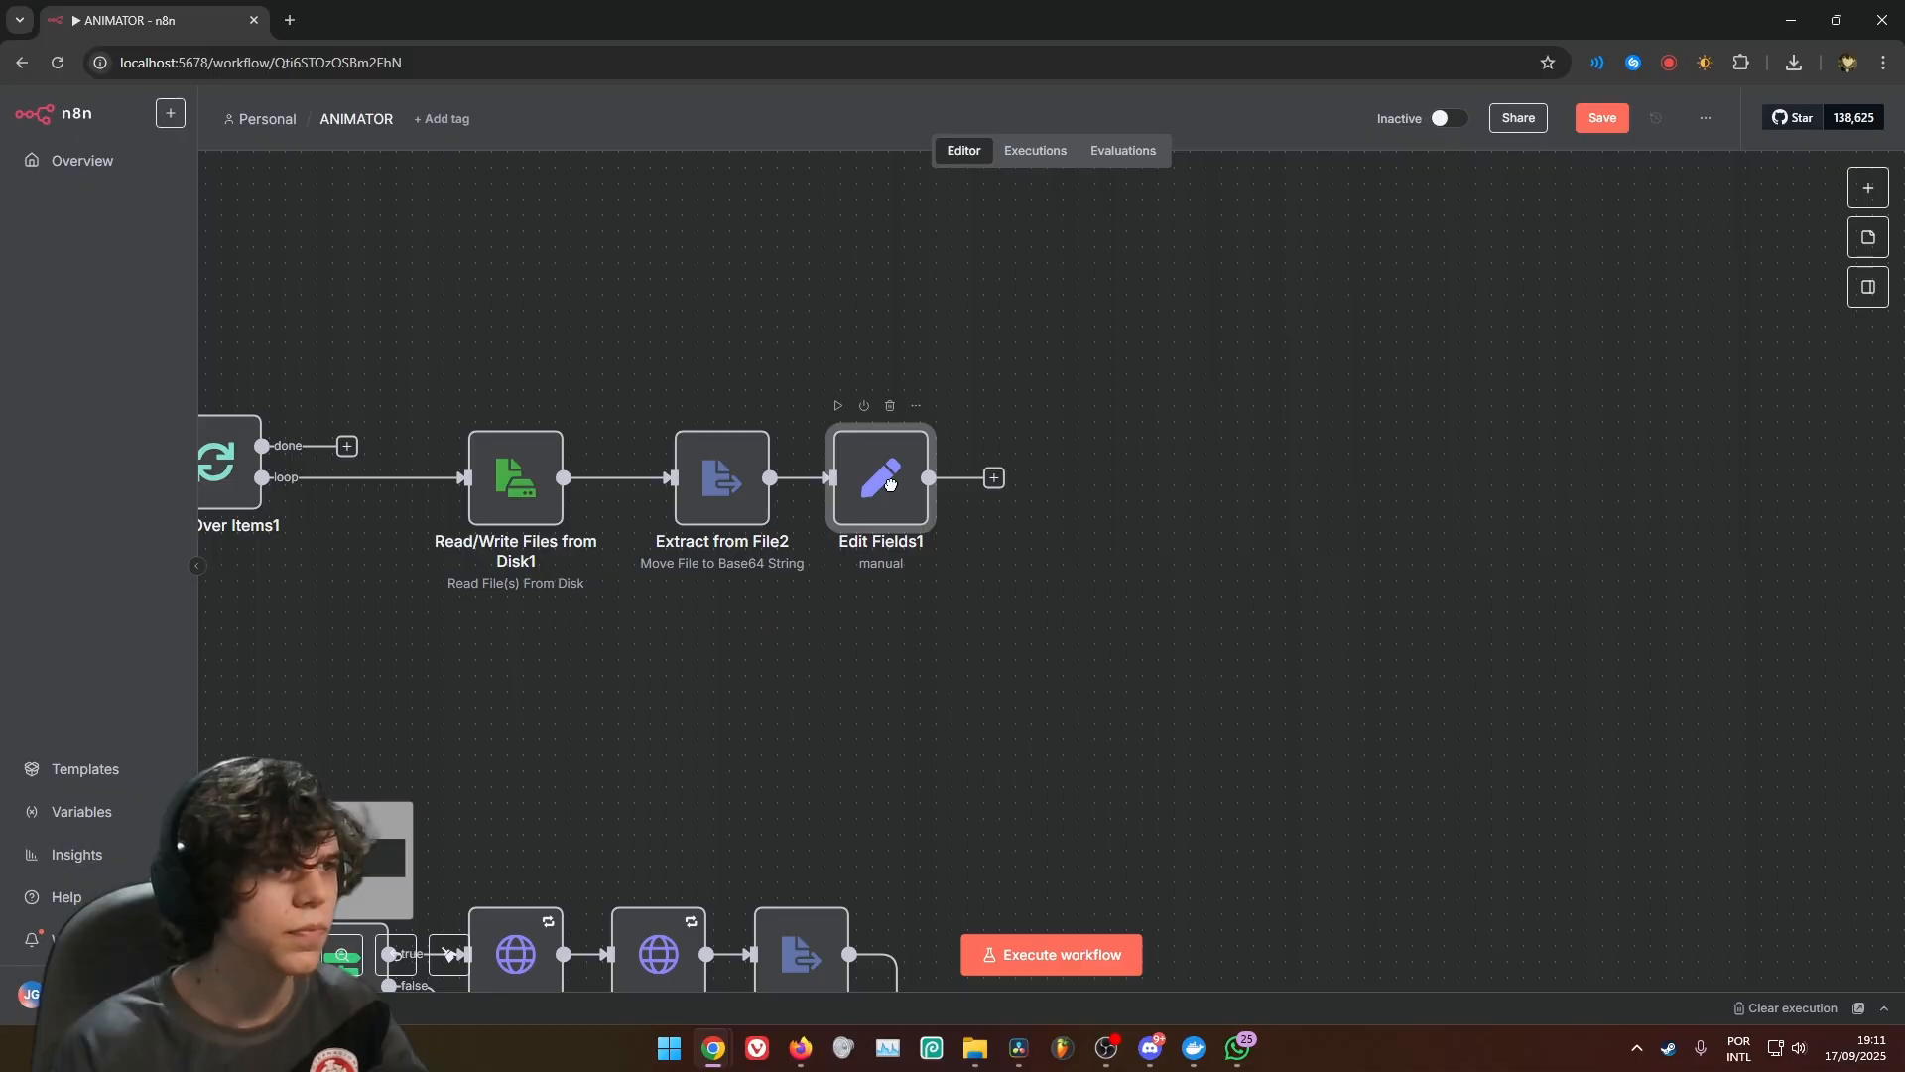
Add a Code node after Edit Fields1 whose JavaScript returns the stringified, sliced PROMPT as sanitized_prompt, and place it close to Edit Fields1
left_click(995, 481)
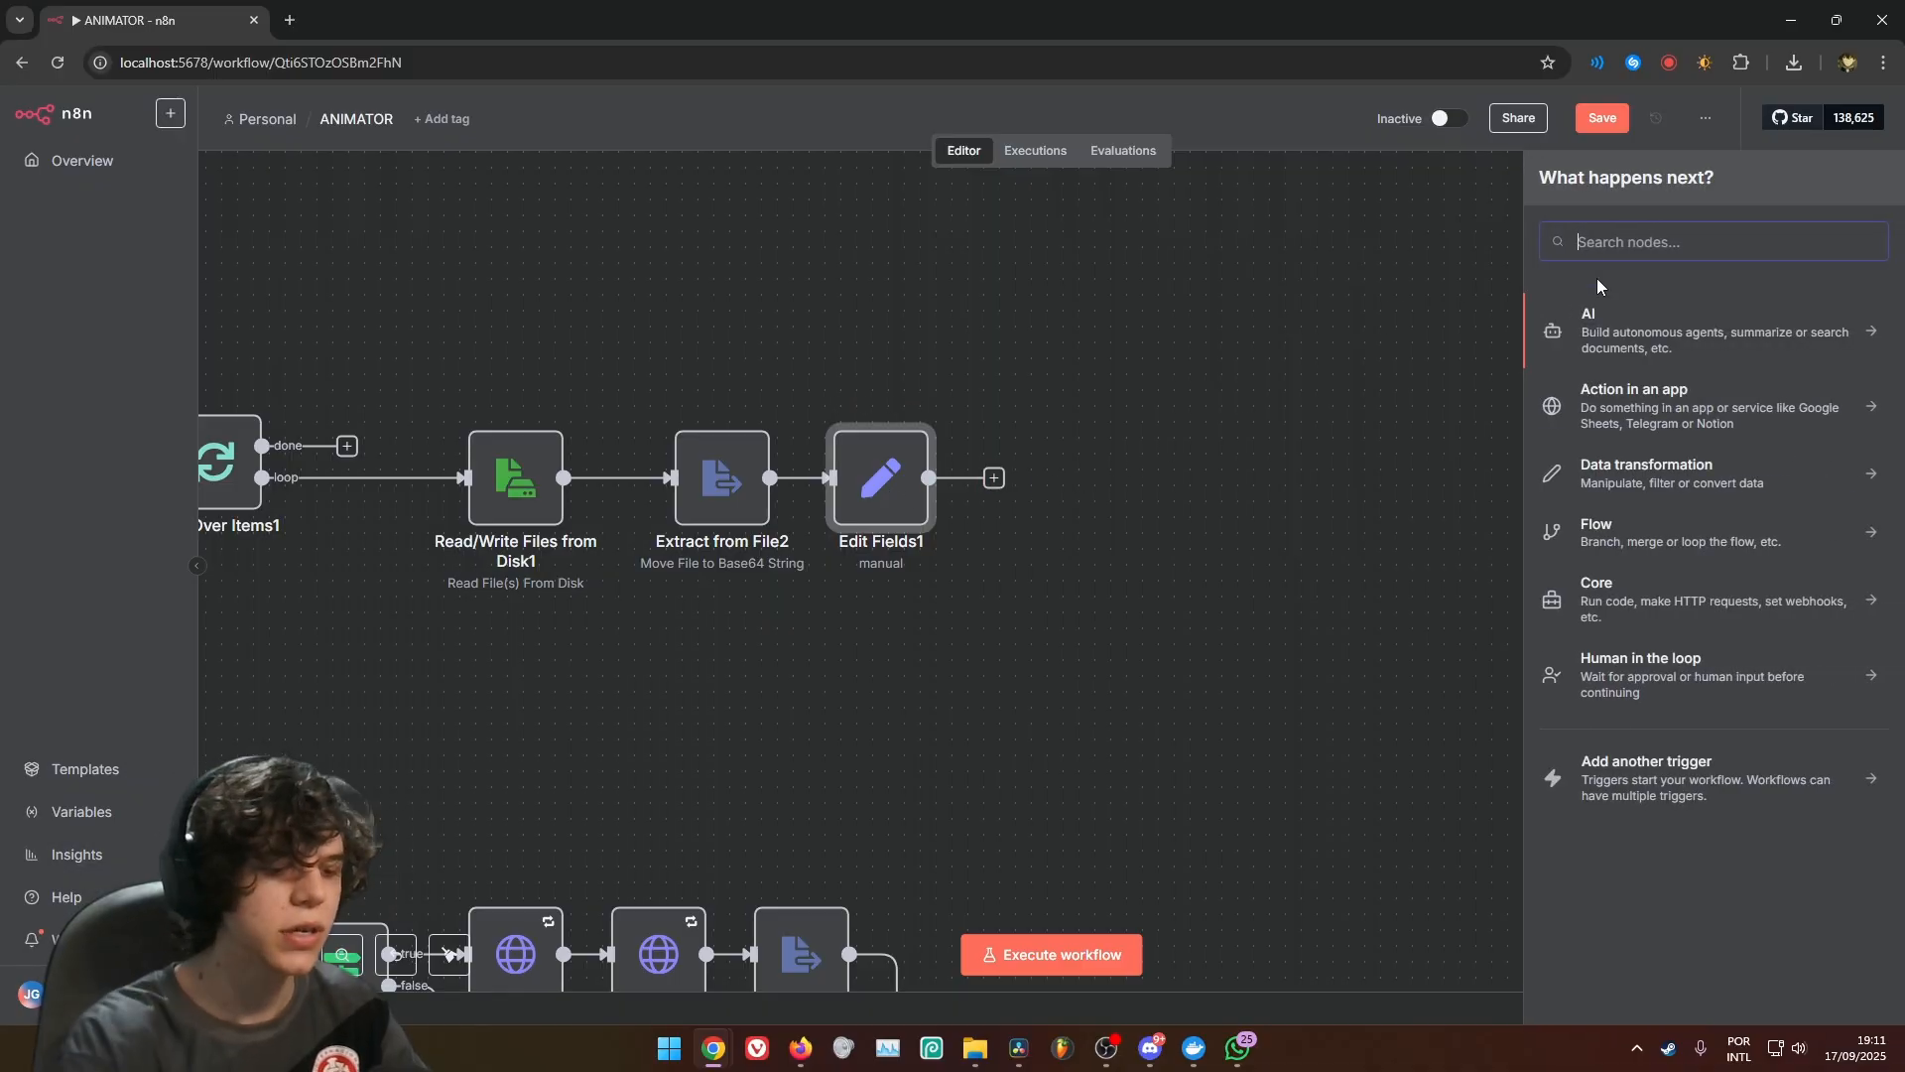
type("code")
left_click(1597, 320)
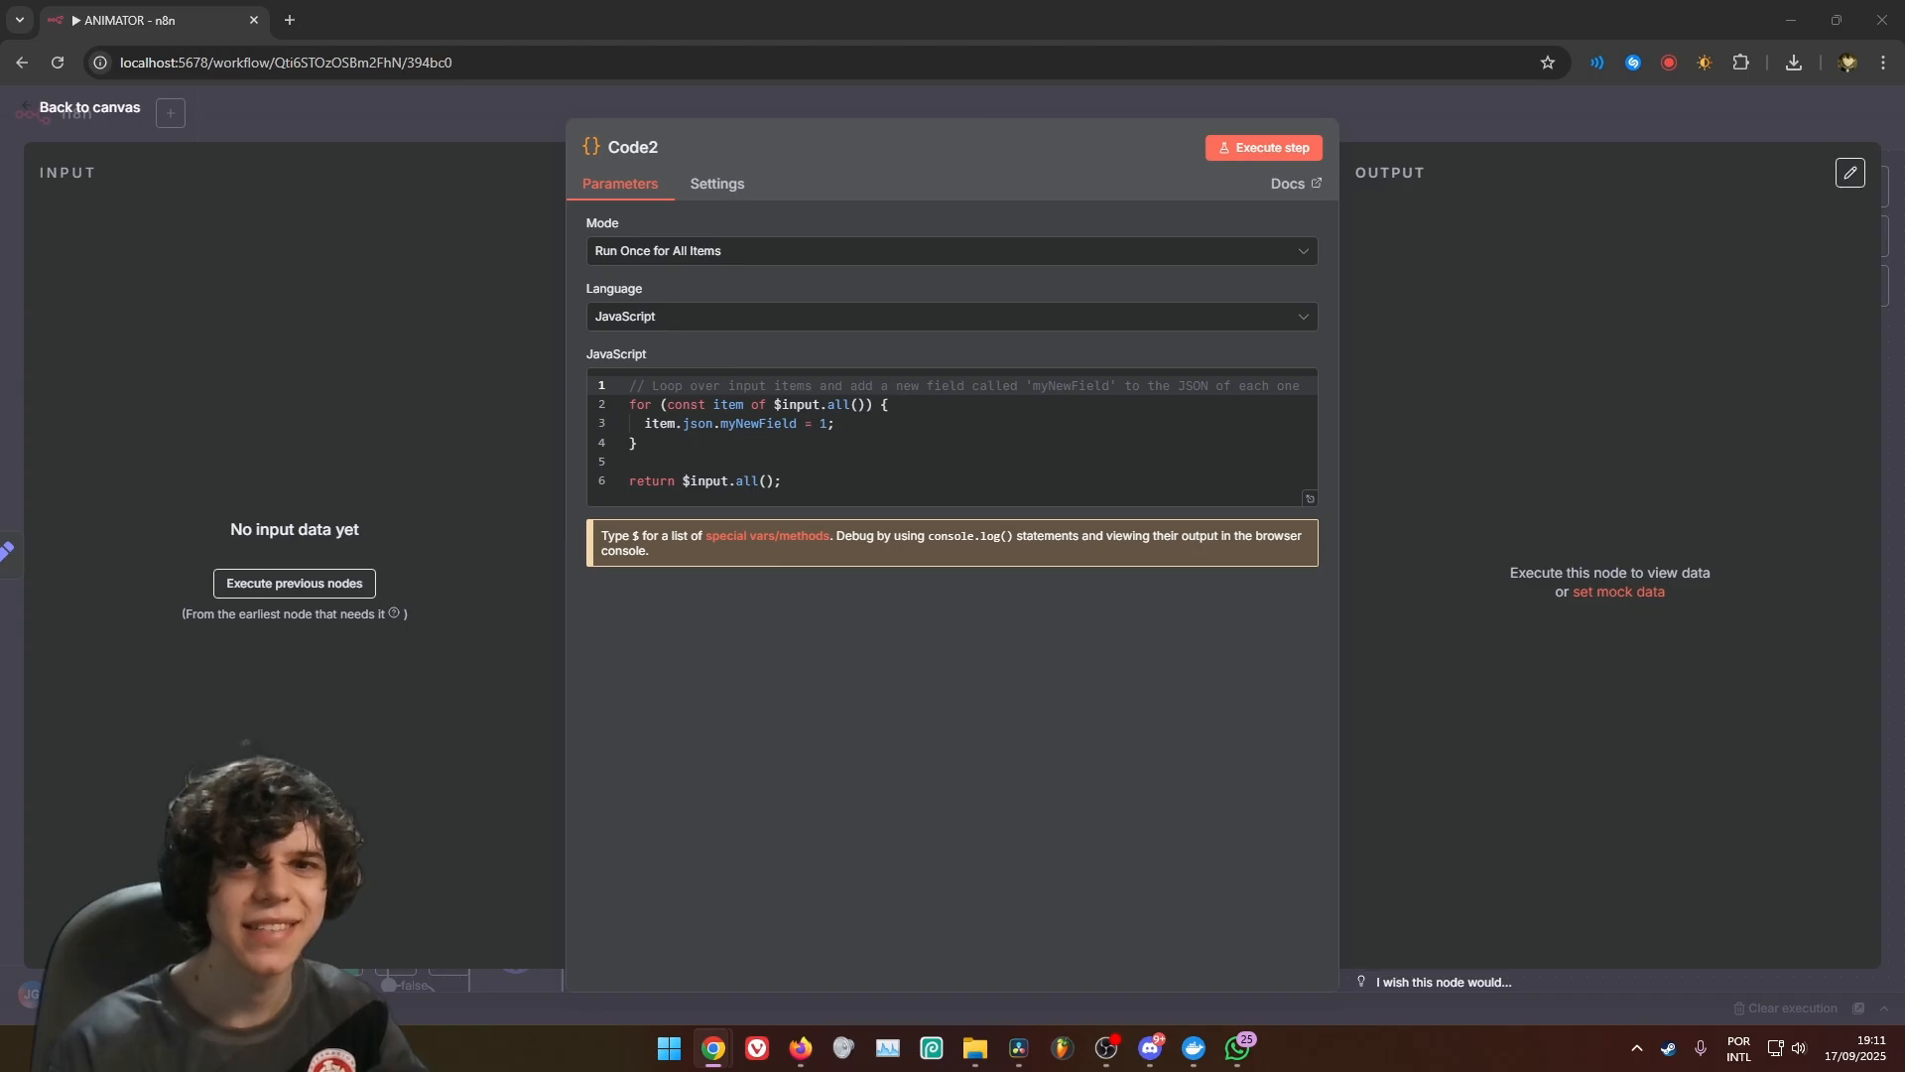
left_click(1087, 480)
key("ctrl+a")
type("const rawPrompt = $input.first().json.PROMPT; const sanitizedPrompt = JSON.stringify(rawPrompt).slice(1, -1);  return [   {     json: {       sanitized_prompt: sanitizedPrompt     }   } ];")
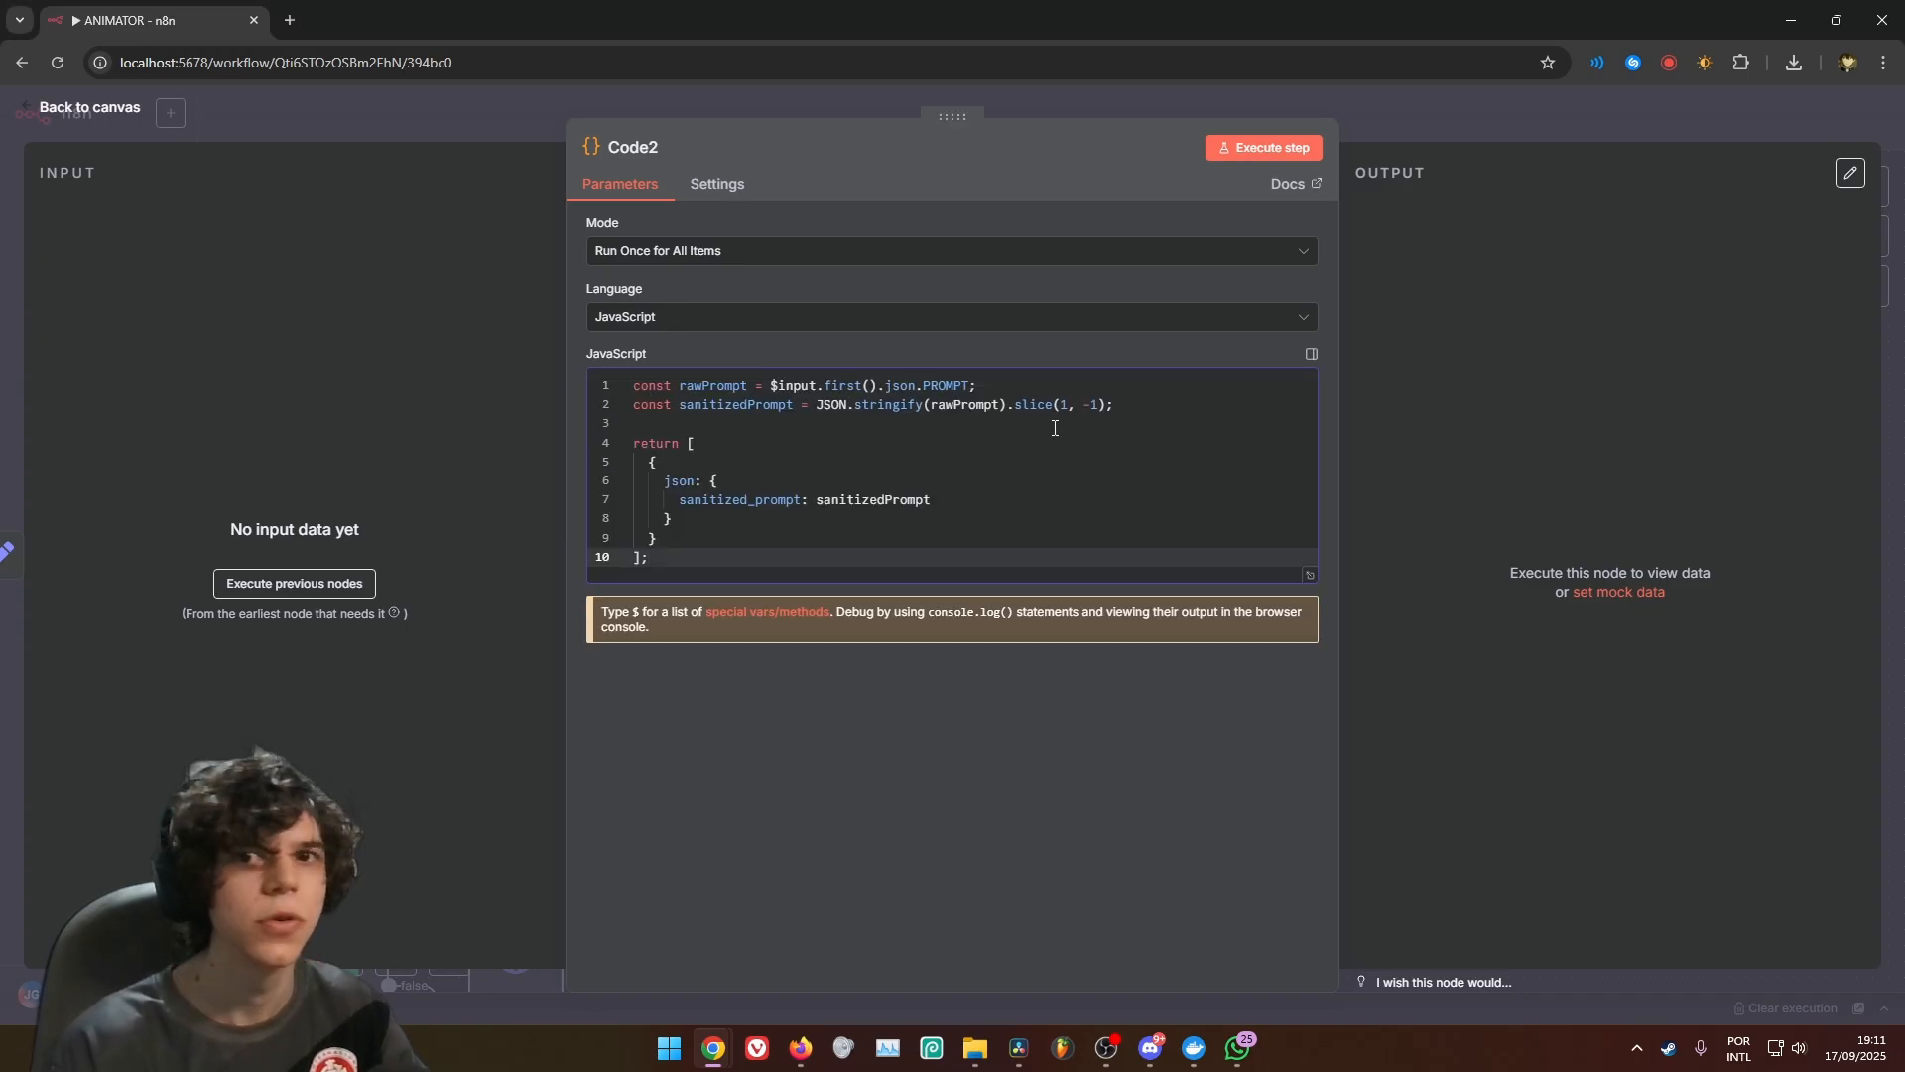
left_click(1480, 127)
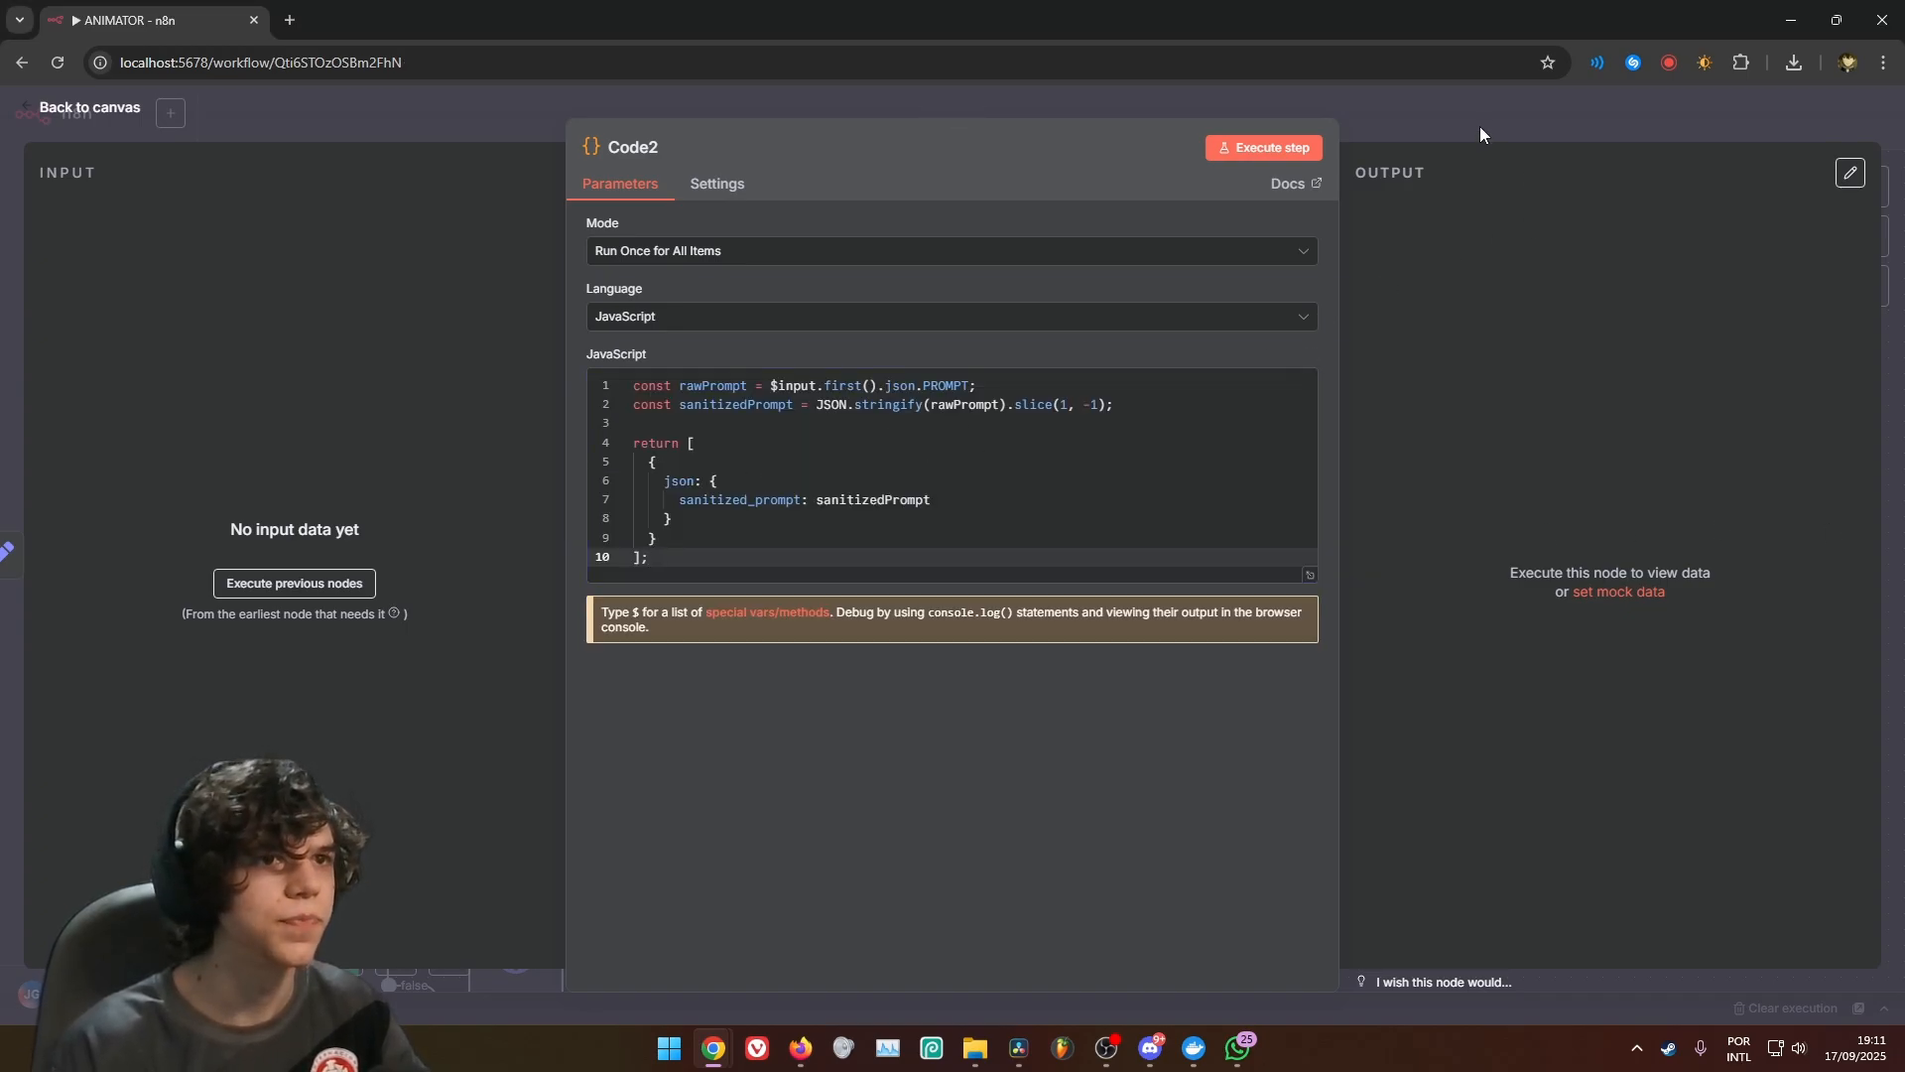
left_click_drag(800, 493, 752, 493)
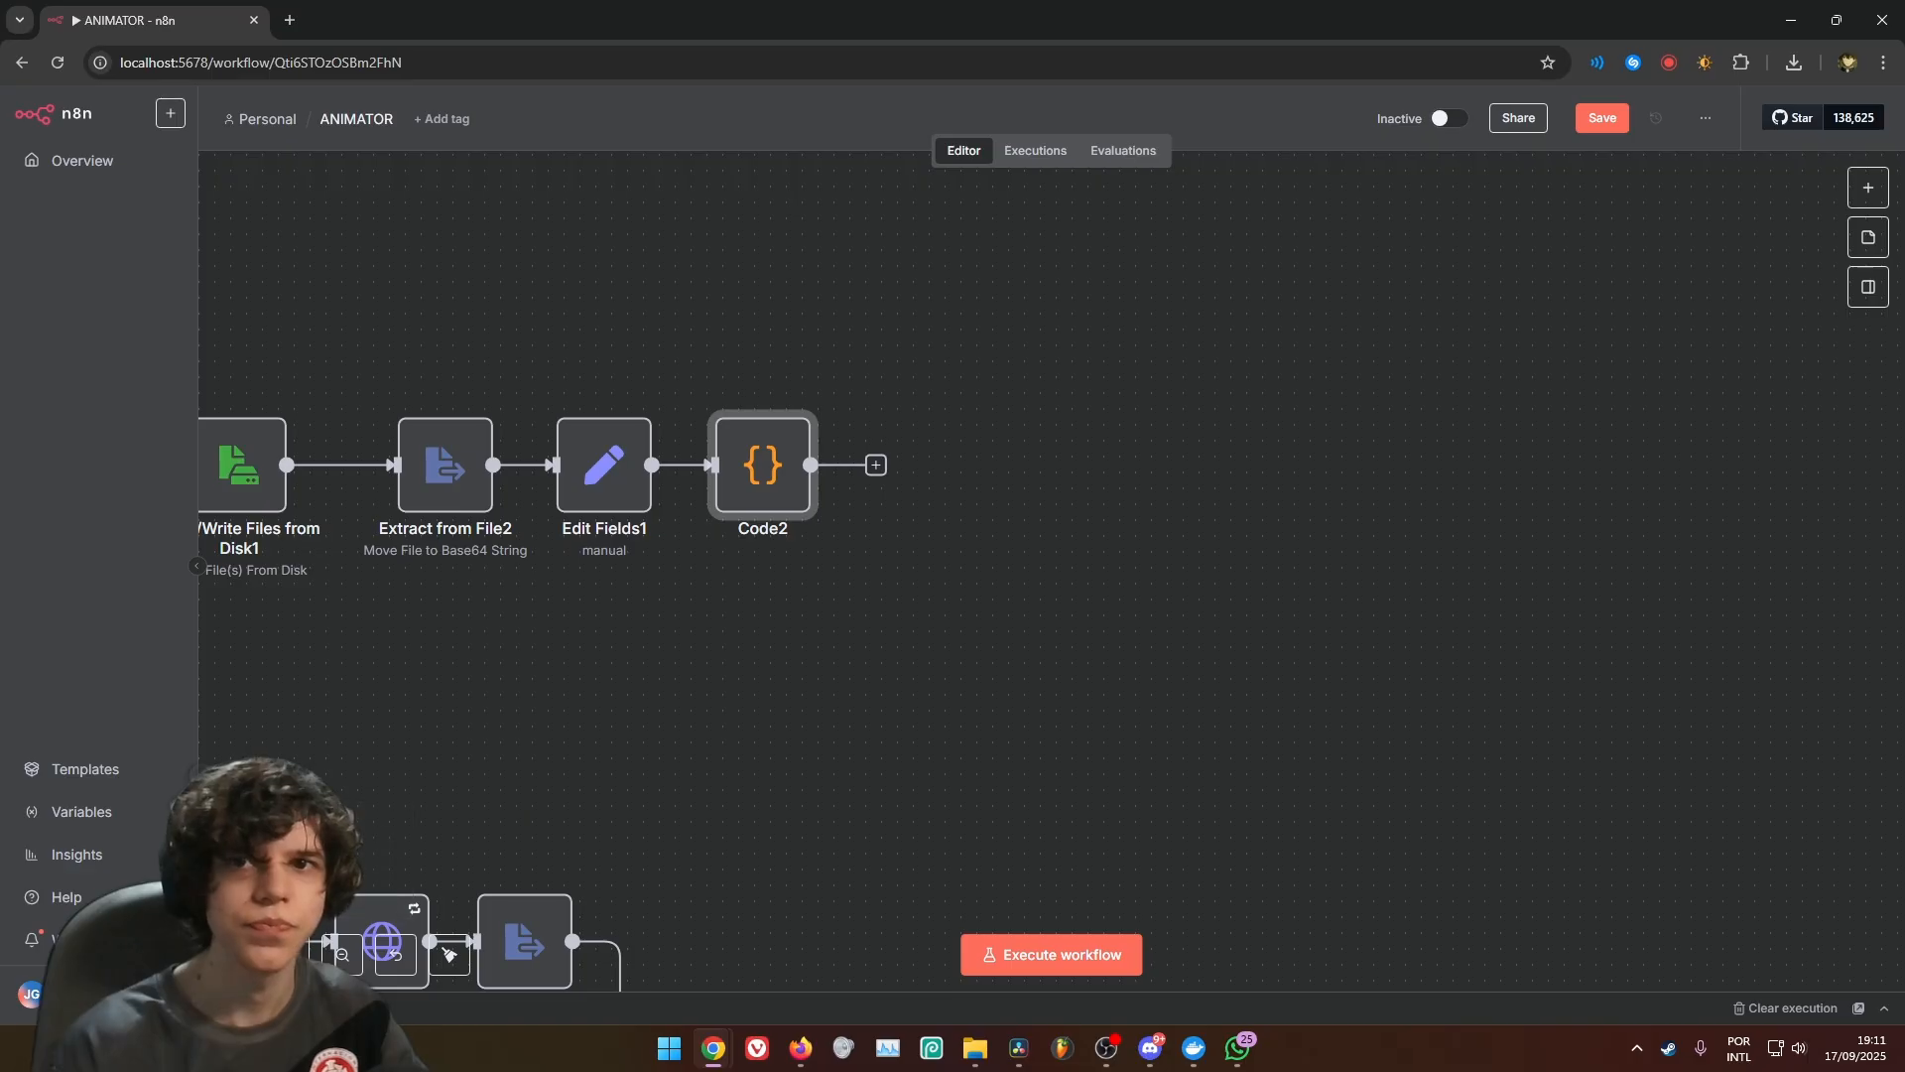
Add an HTTP Request node after Code2 and set its method to POST
left_click(875, 464)
type("htt")
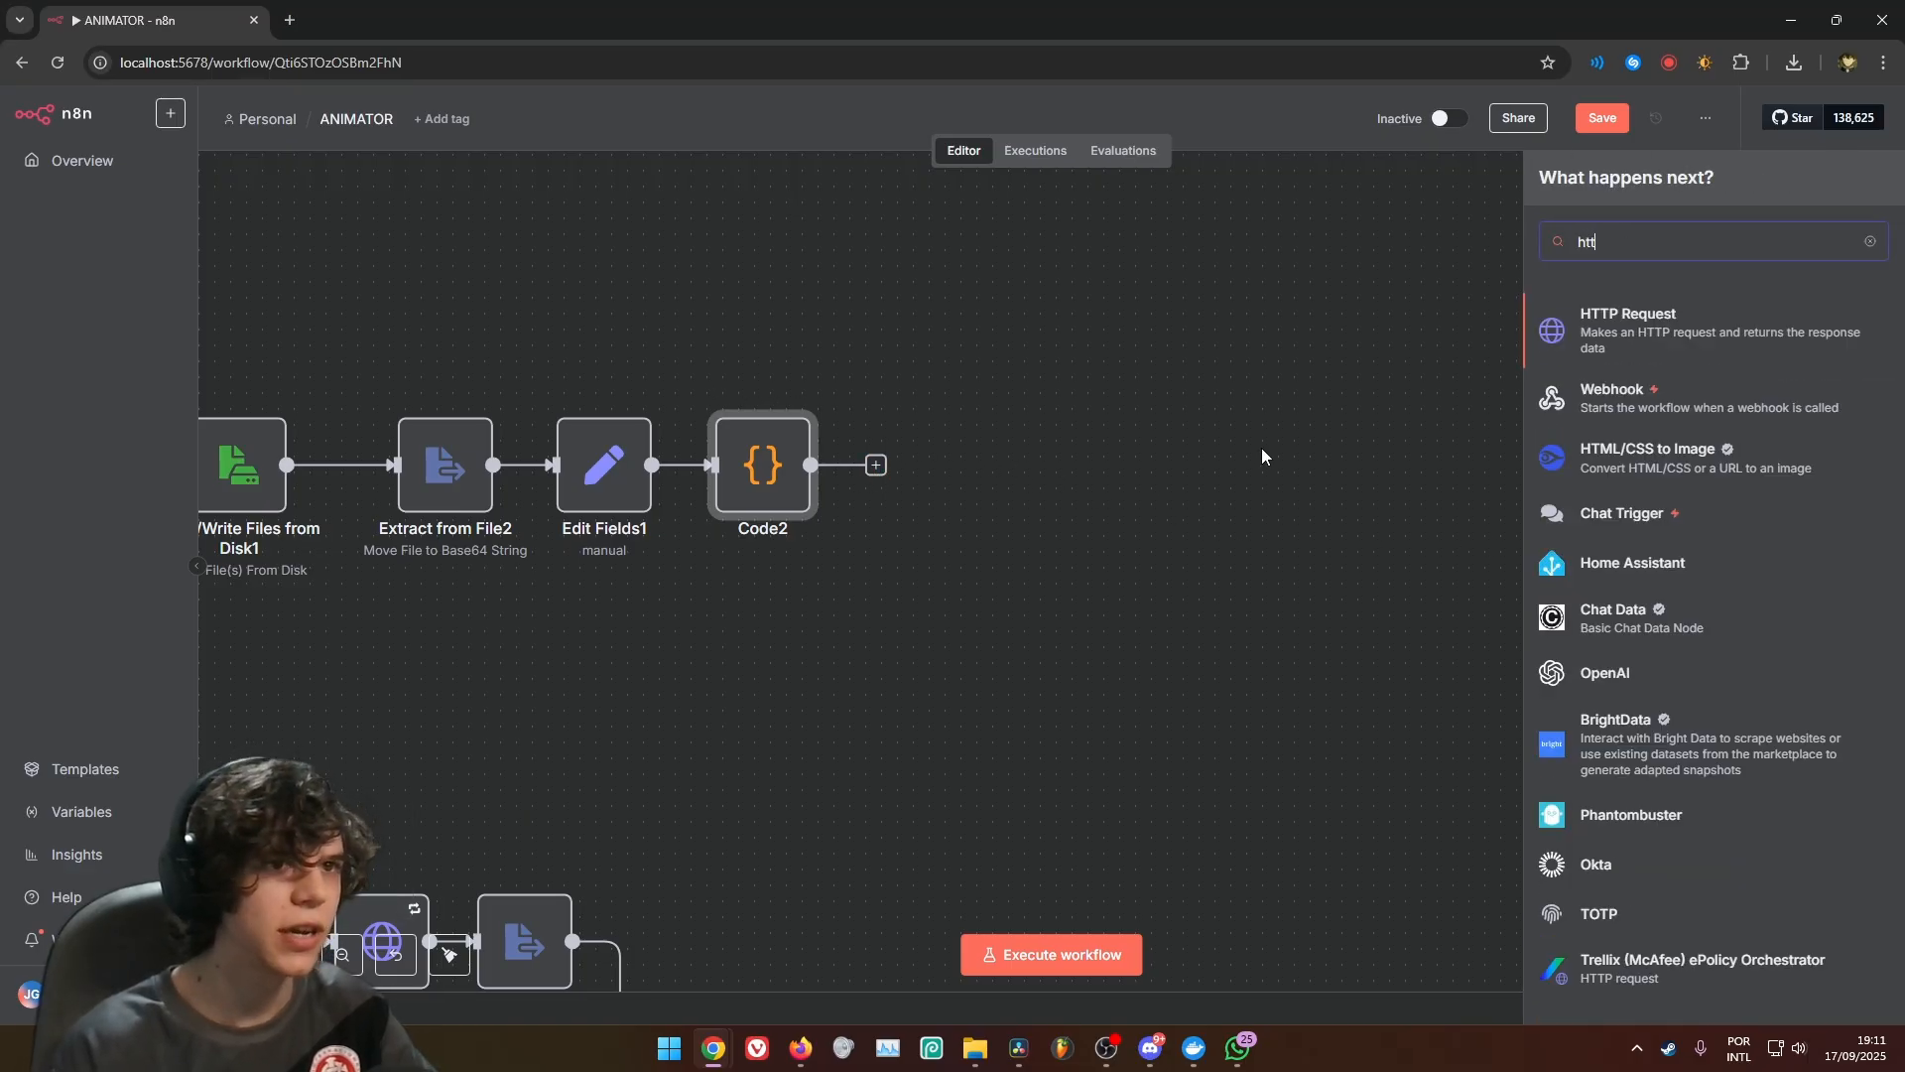
left_click(1723, 332)
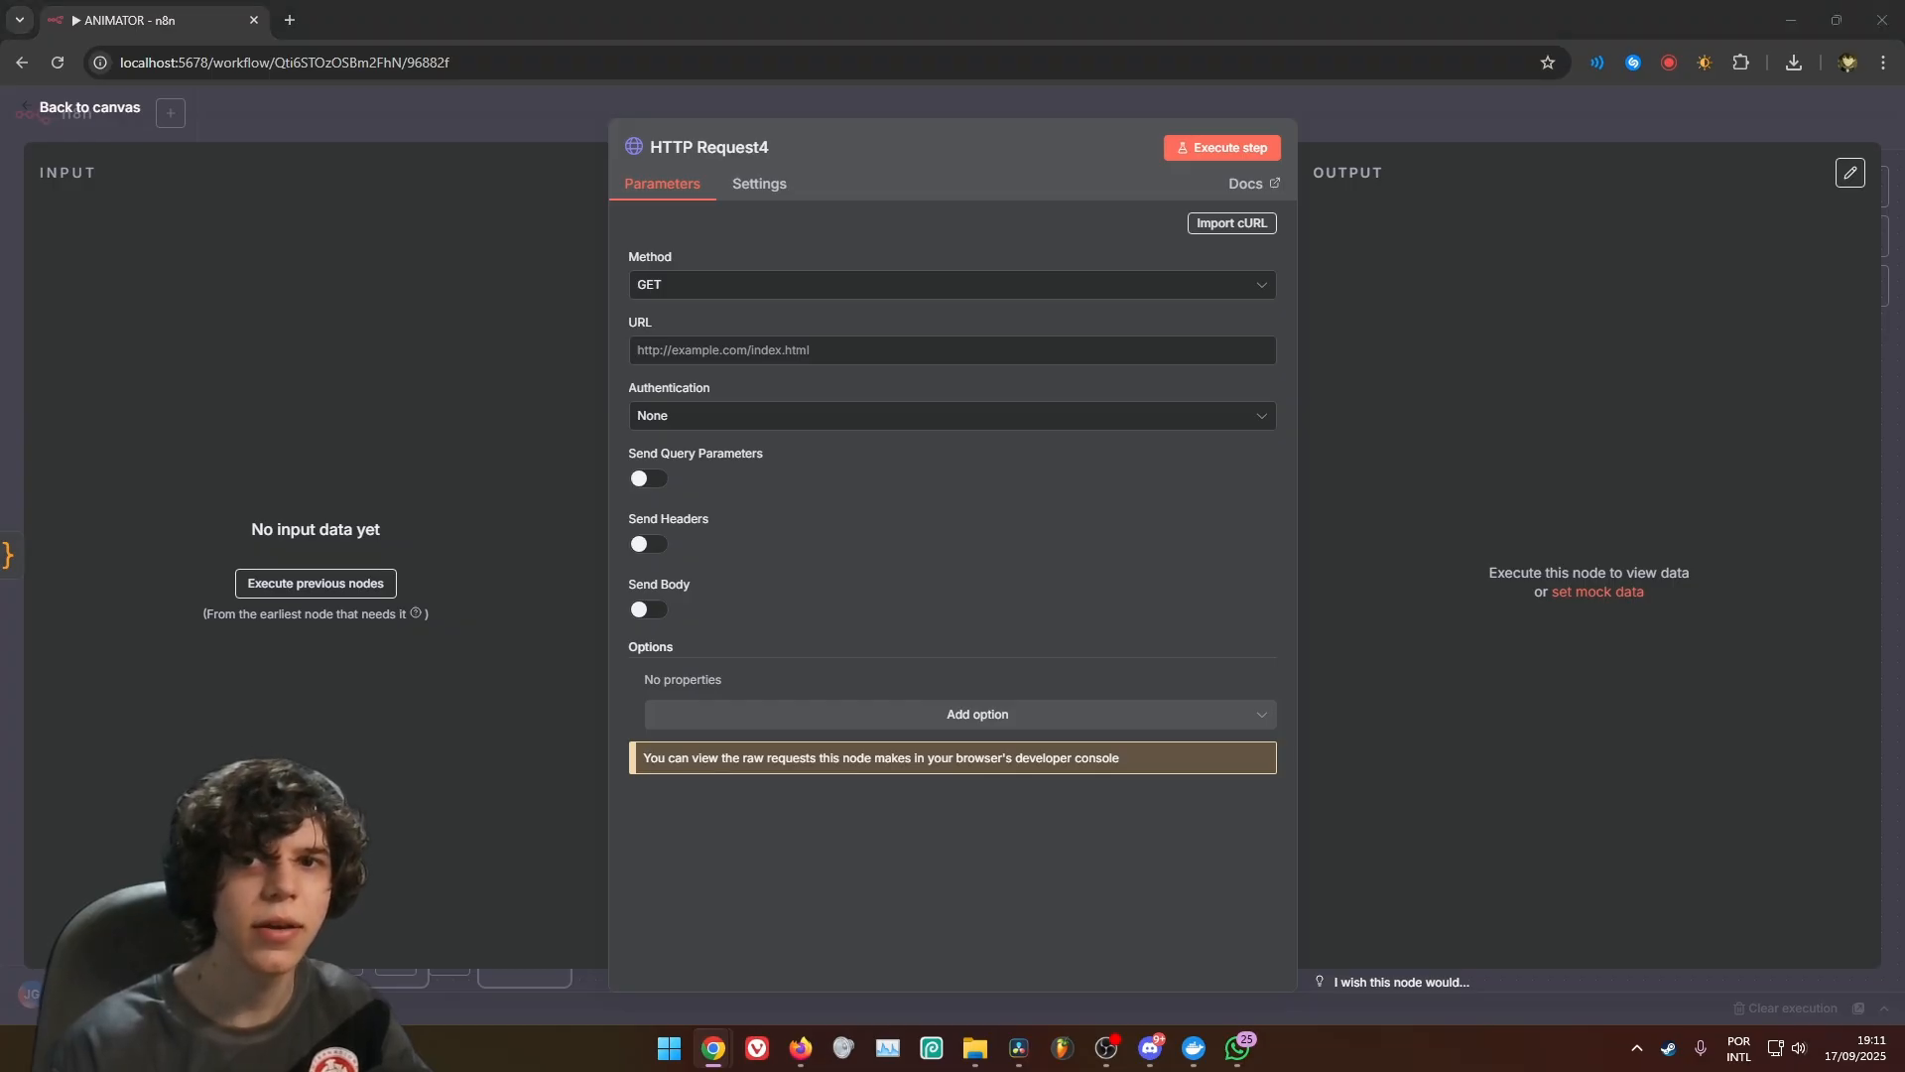
left_click(731, 288)
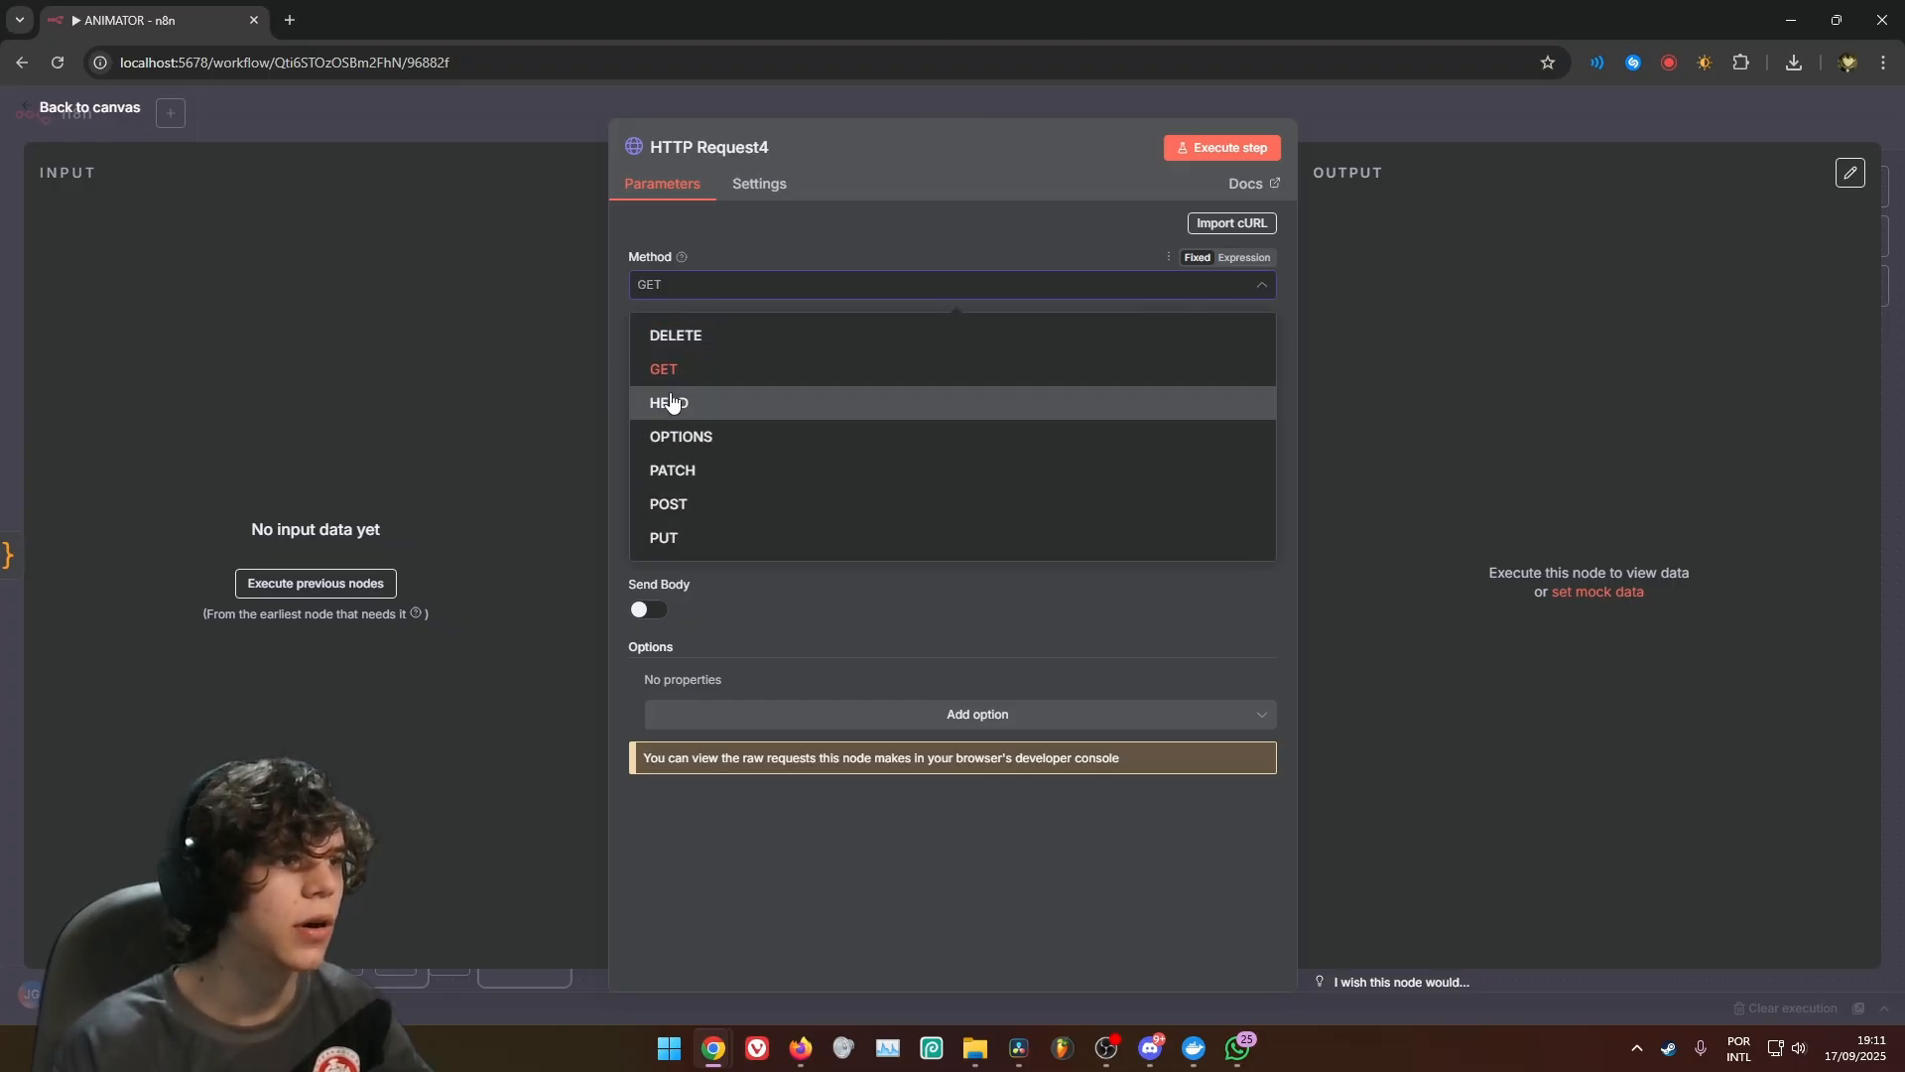
left_click(685, 508)
left_click(768, 363)
type("https://queue.fal.run/fal-ai/bytedance/seedance/v1/pro/image-to-video")
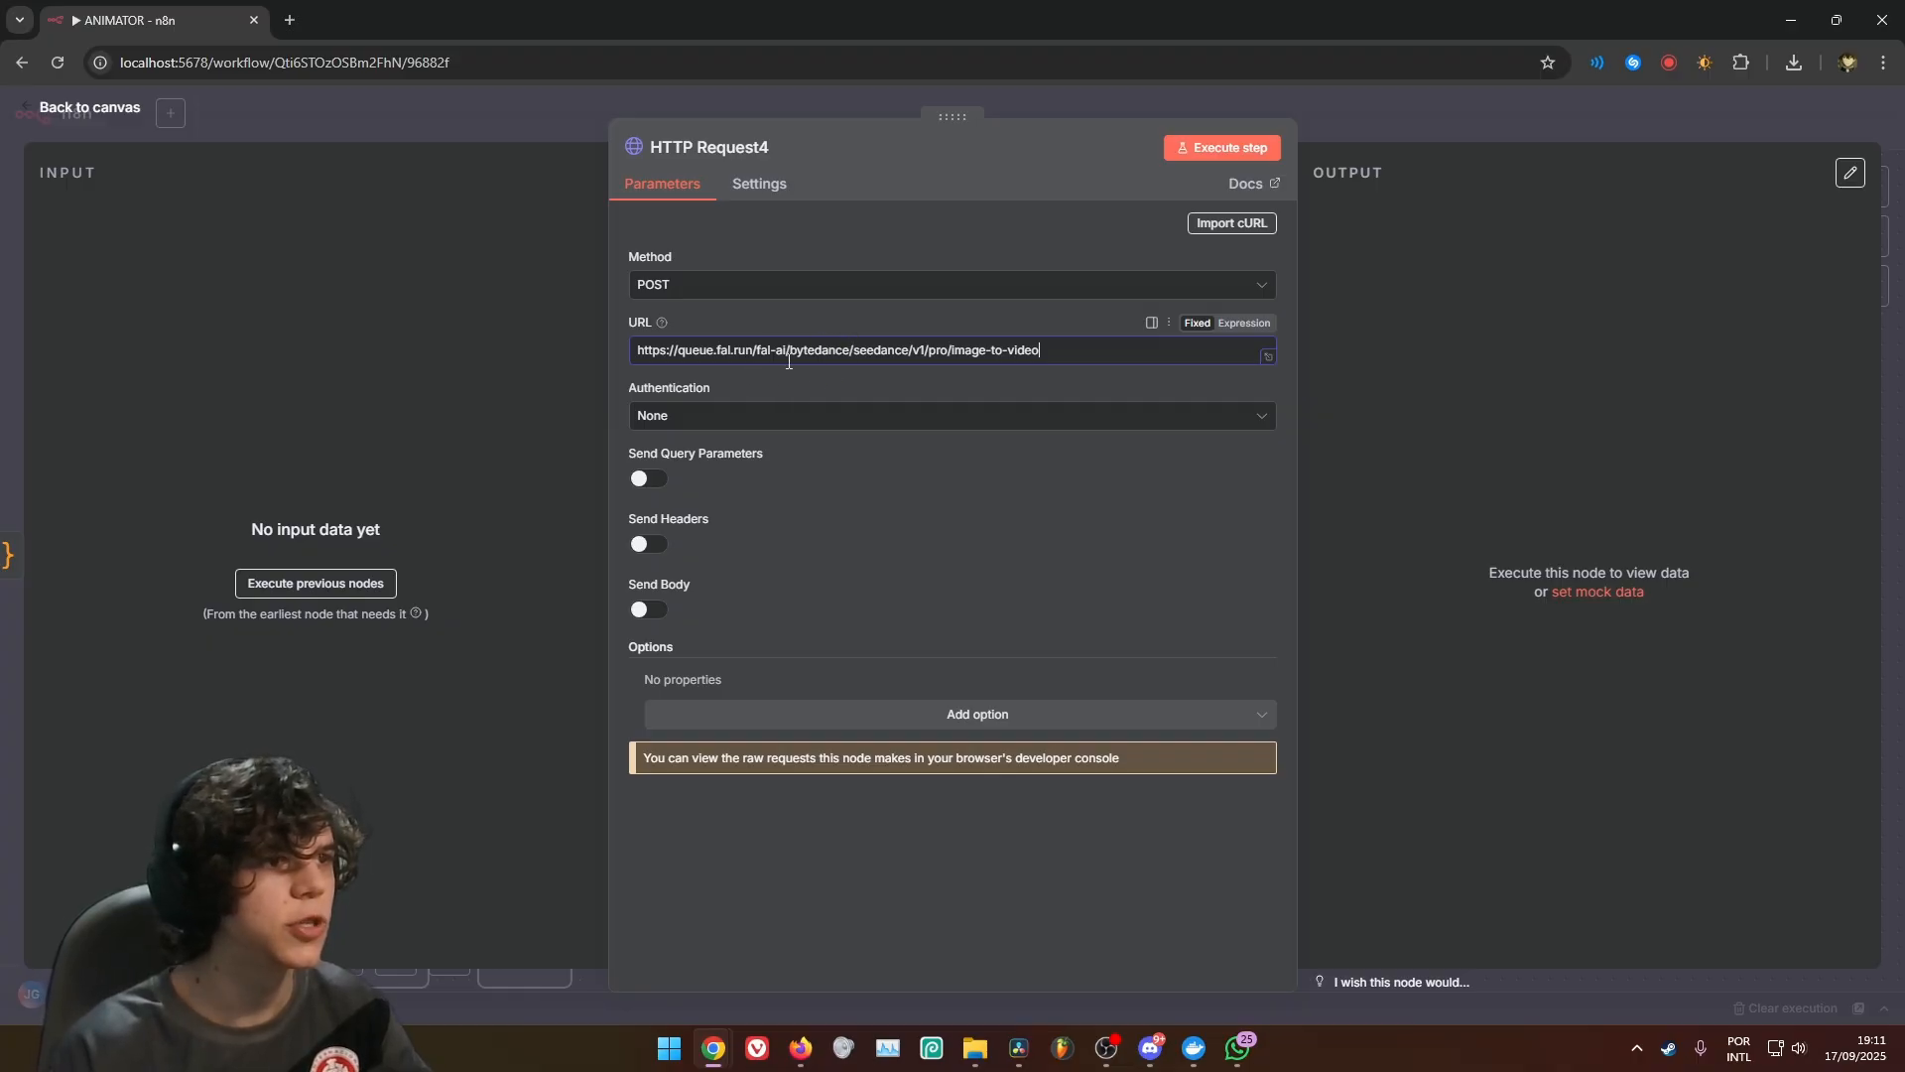
left_click_drag(789, 361, 908, 344)
left_click(915, 347)
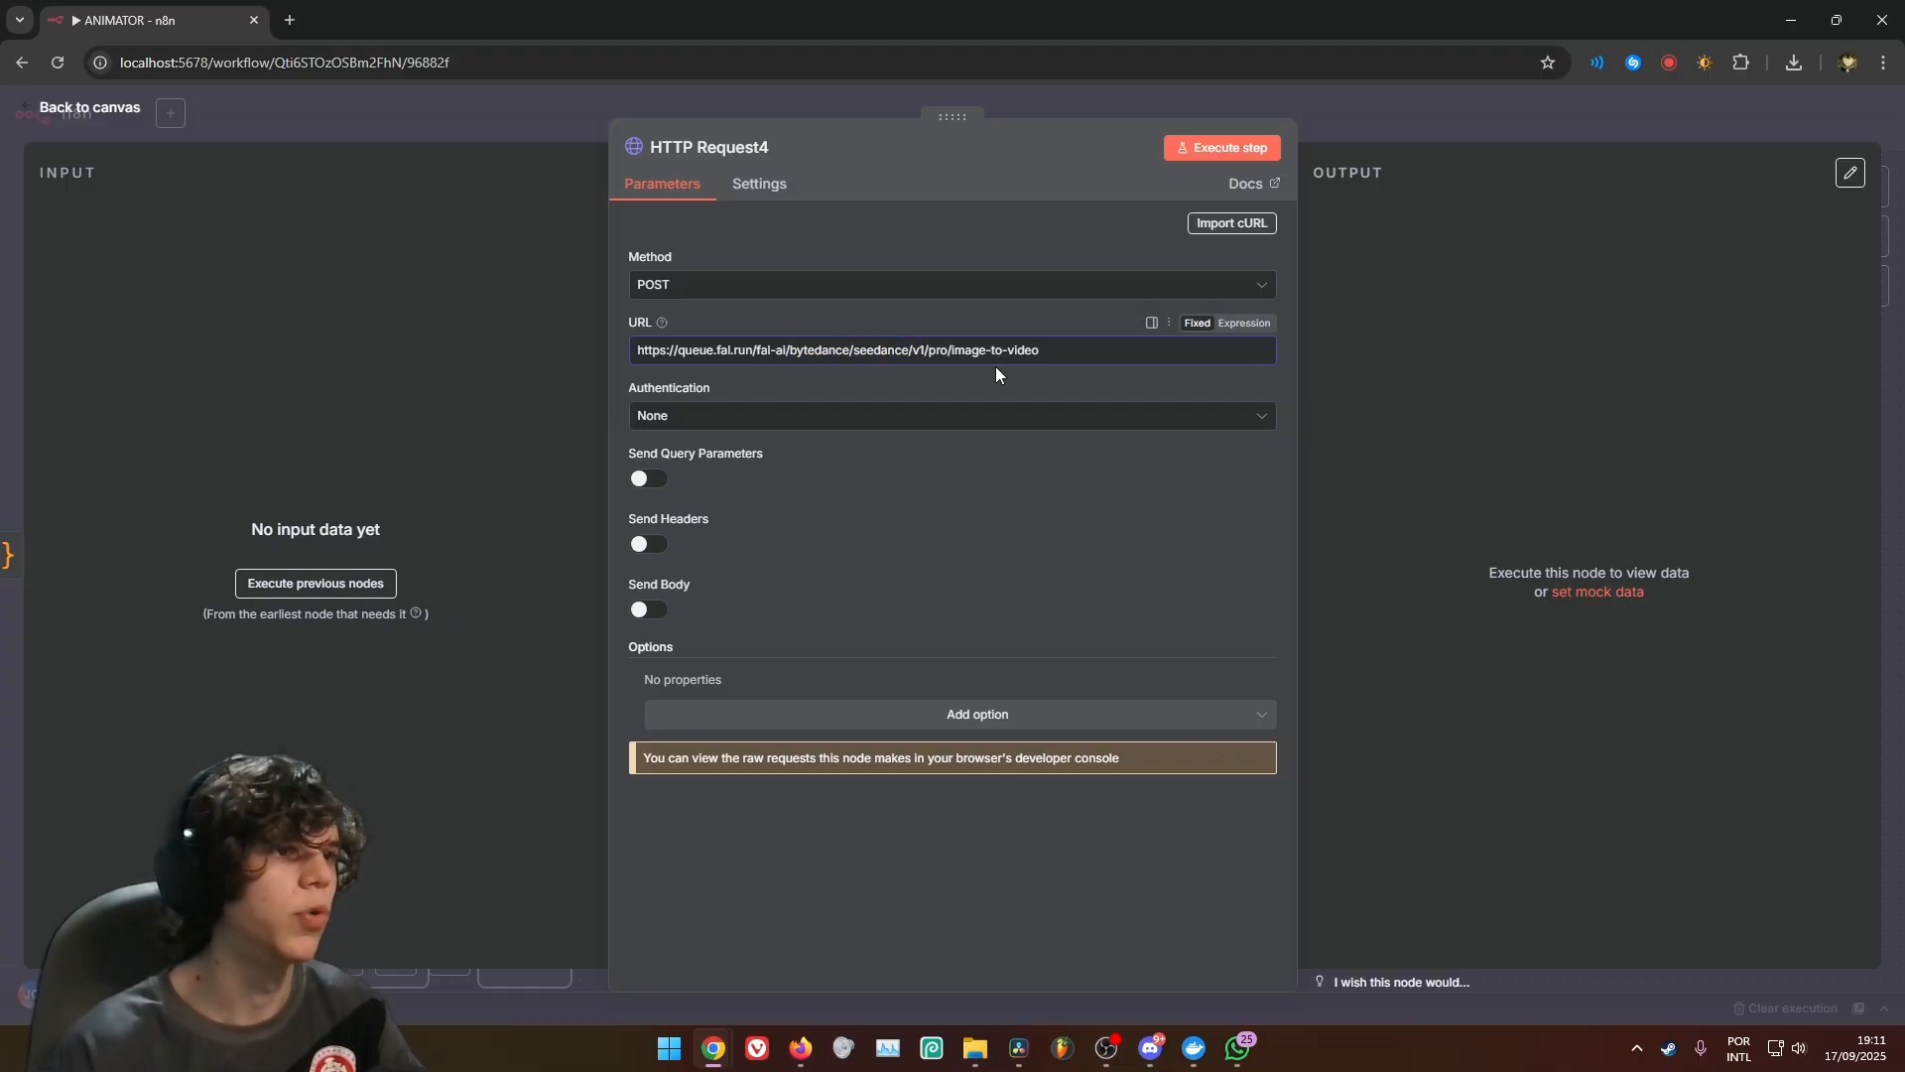
left_click_drag(1062, 362, 973, 357)
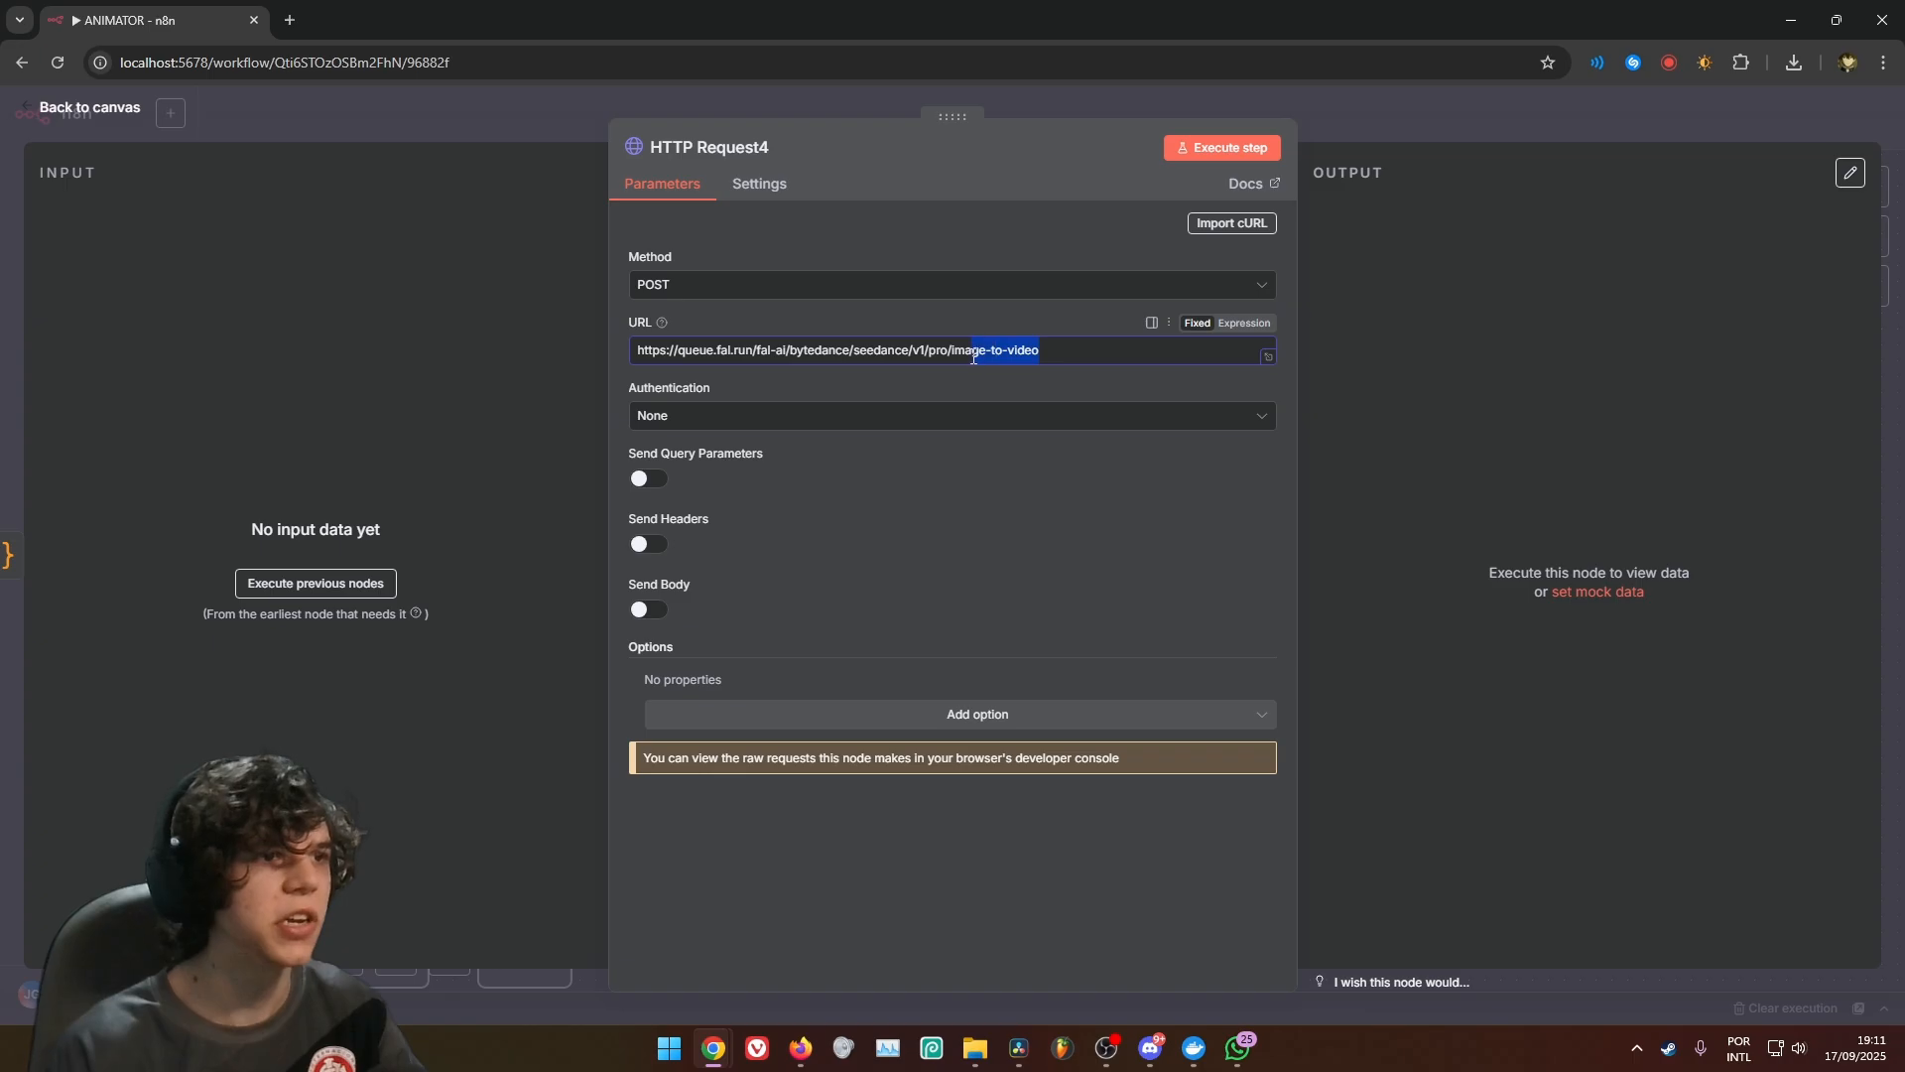
left_click(968, 377)
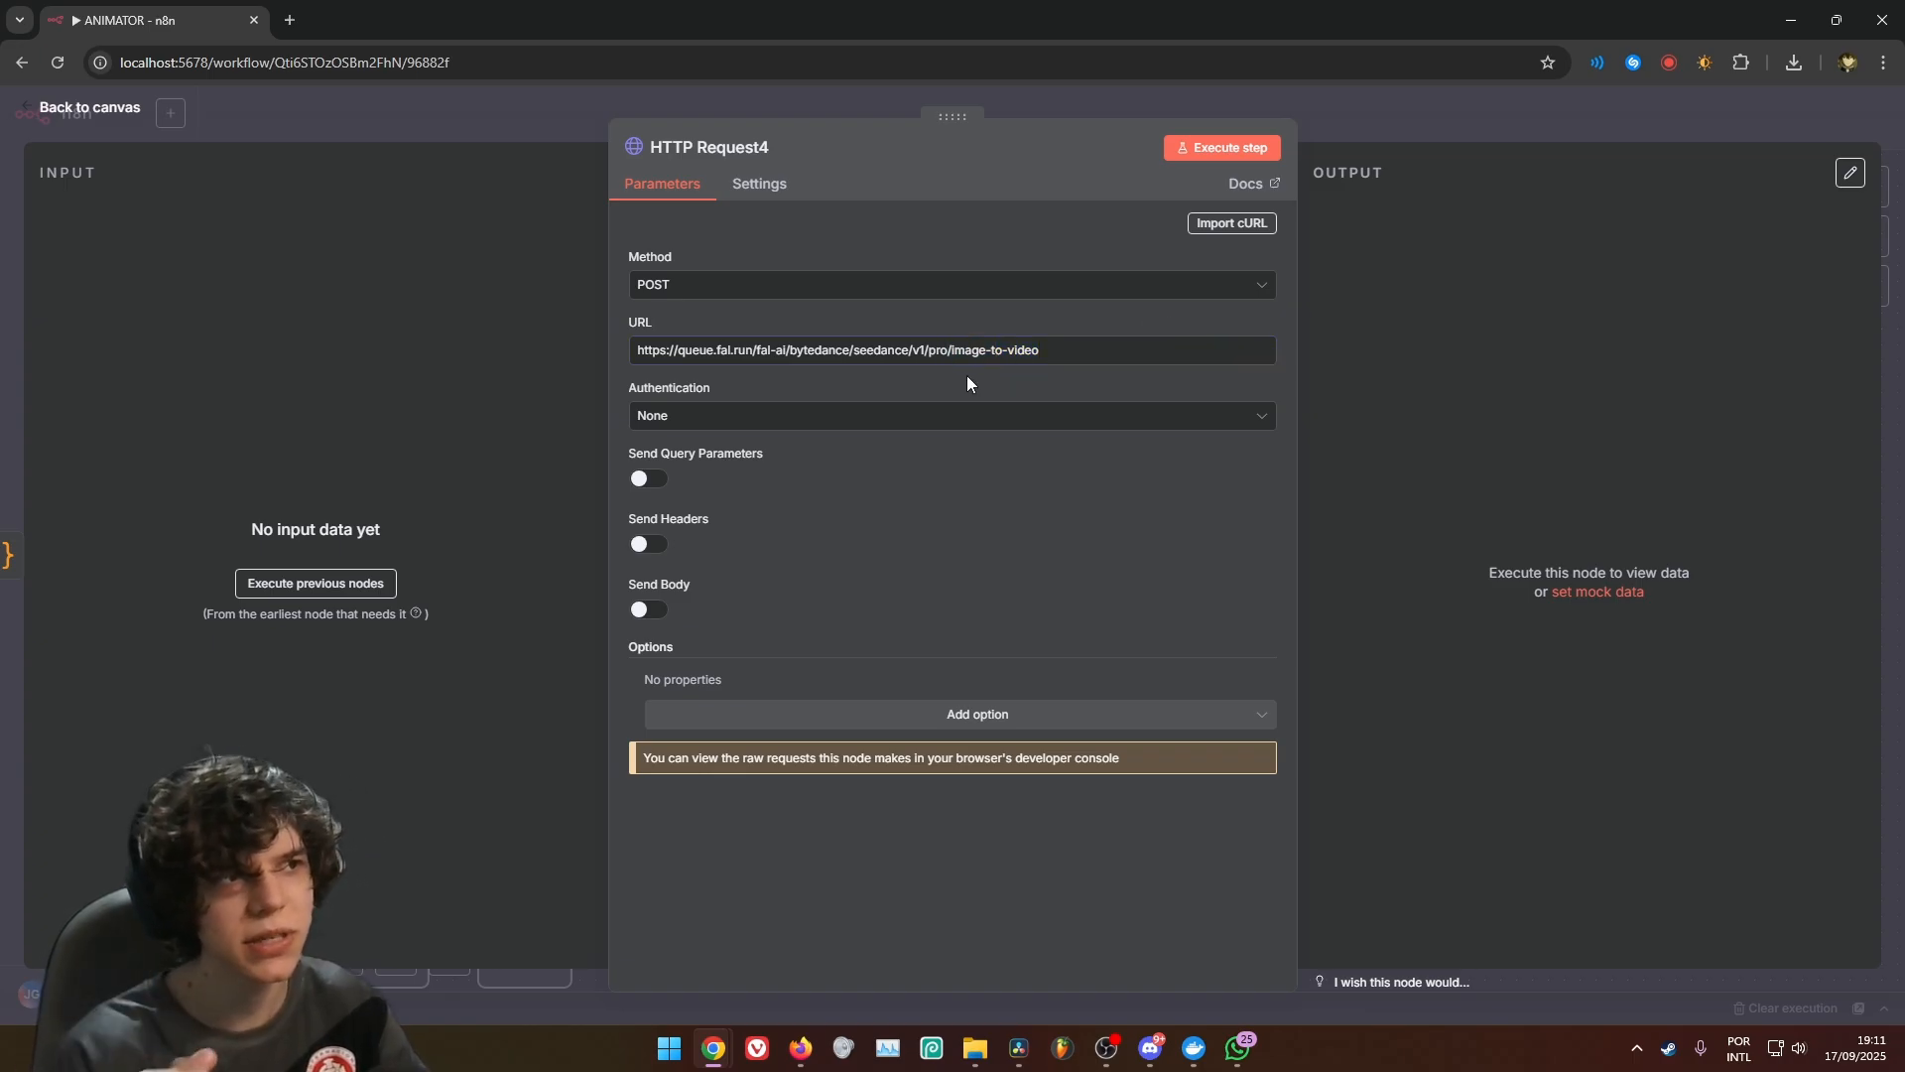
Enable headers on HTTP Request4 and add an Authorization header with the value Key {{ $('Edit Fields').item.json.FAL_AI_KEY }}
left_click(648, 544)
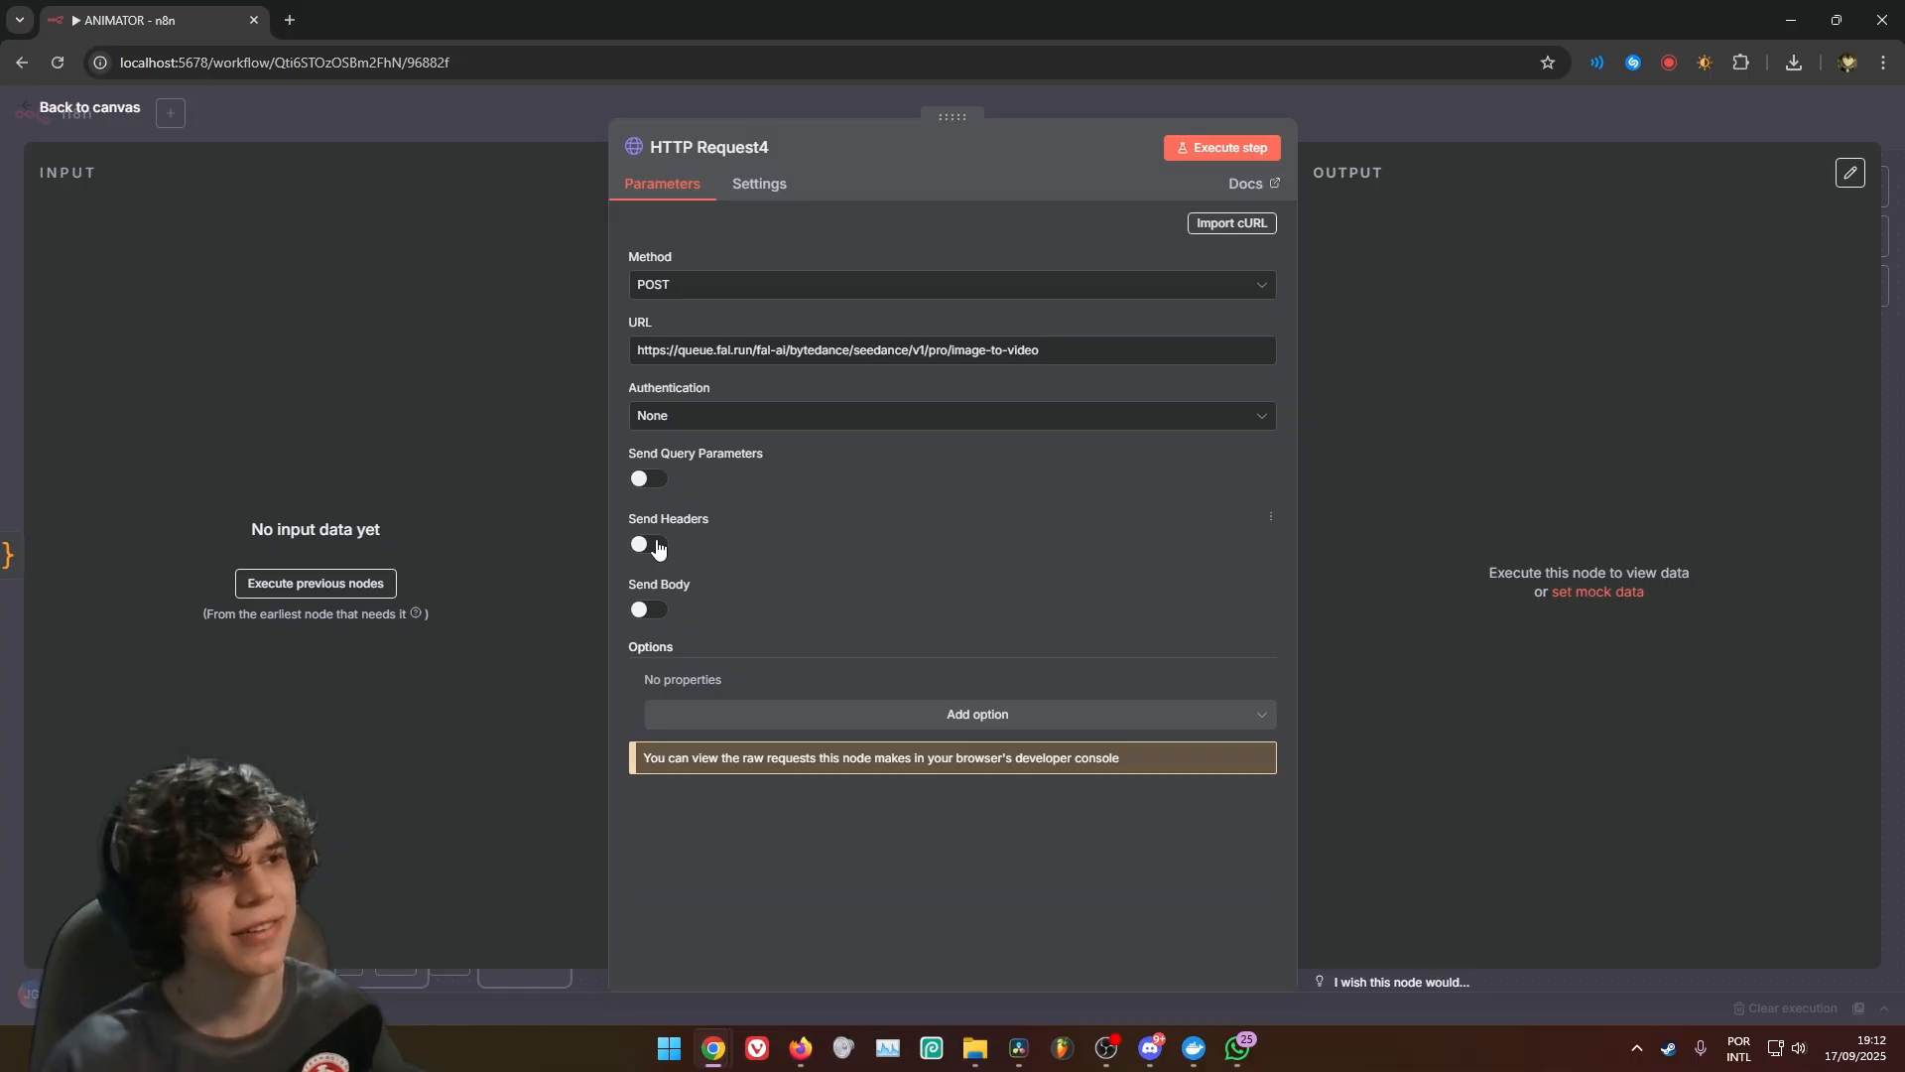
scroll(1119, 612, "down", 1)
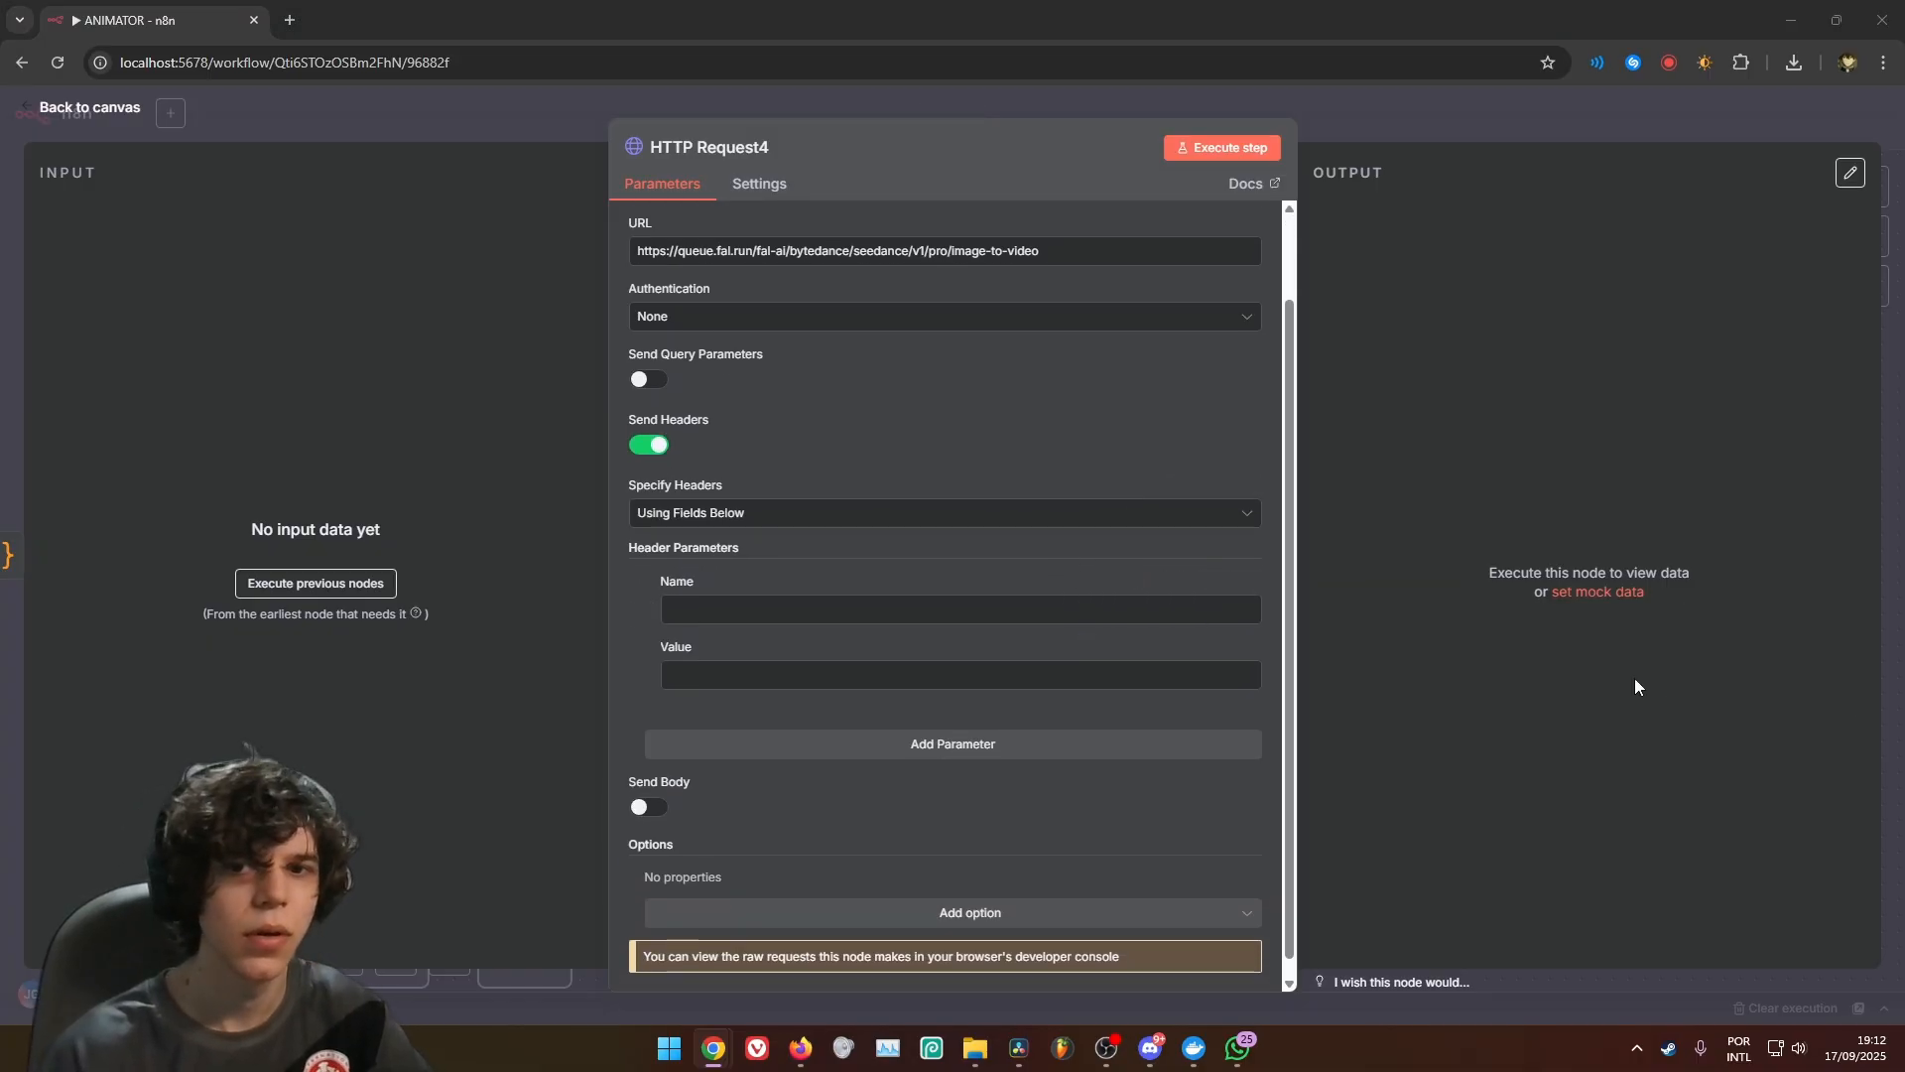
left_click(787, 607)
type("Authorization")
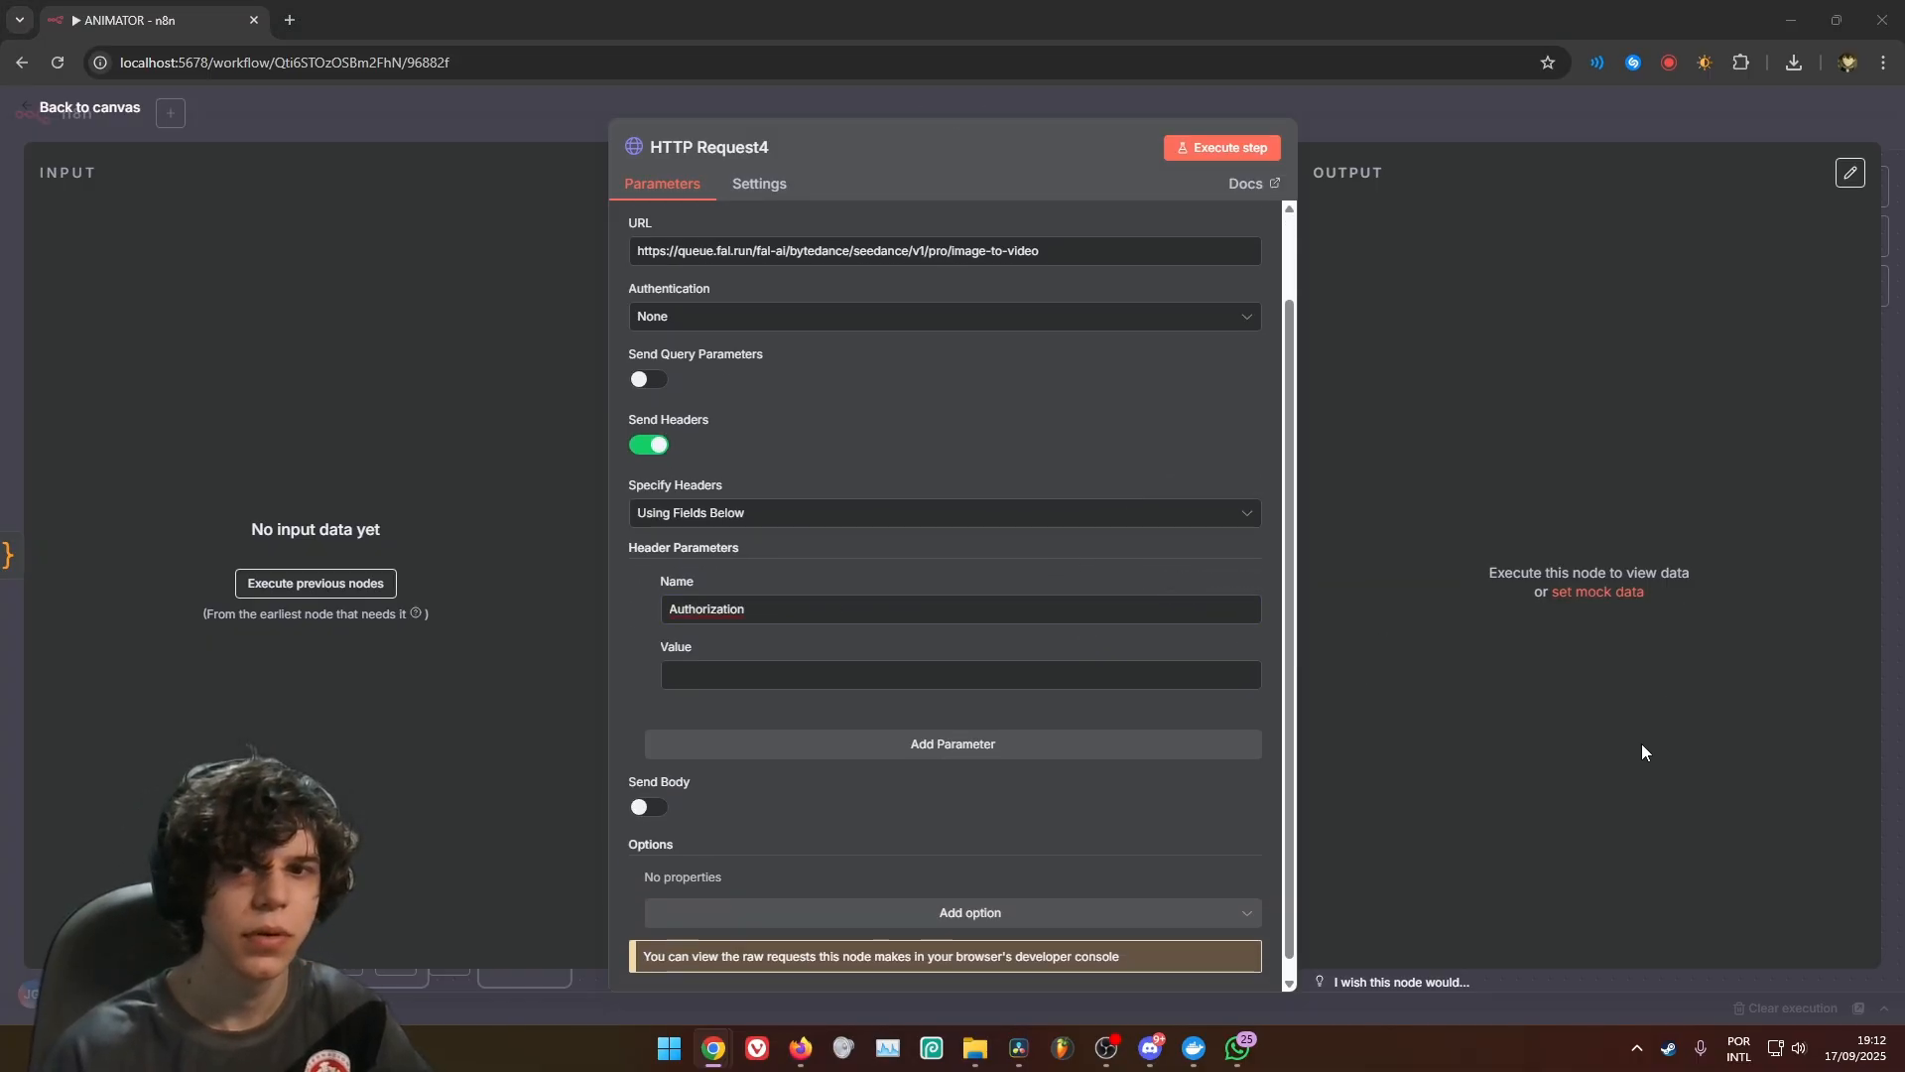
left_click(761, 687)
type("Key {{ $('Edit Fields').item.json.FAL_AI_KEY }}")
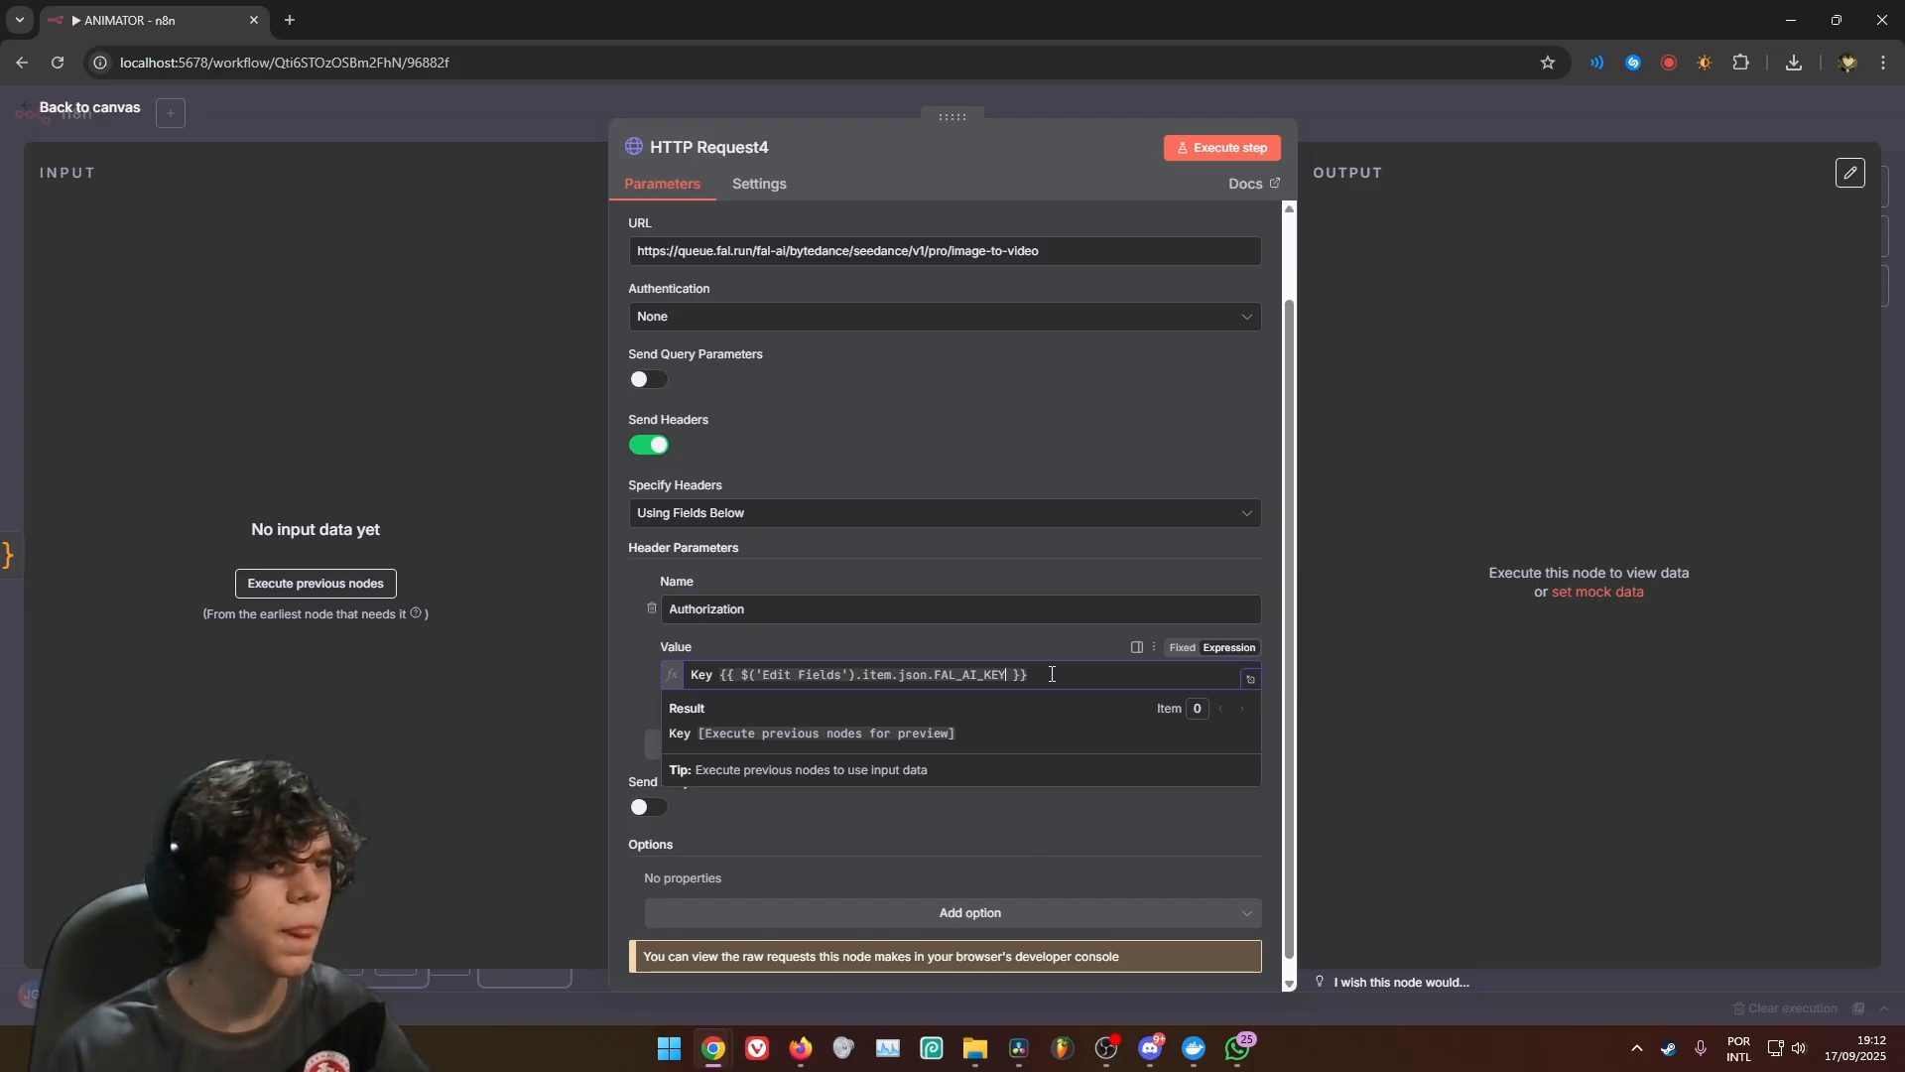
key("ctrl+a")
key("super+v")
scroll(808, 469, "down", 6)
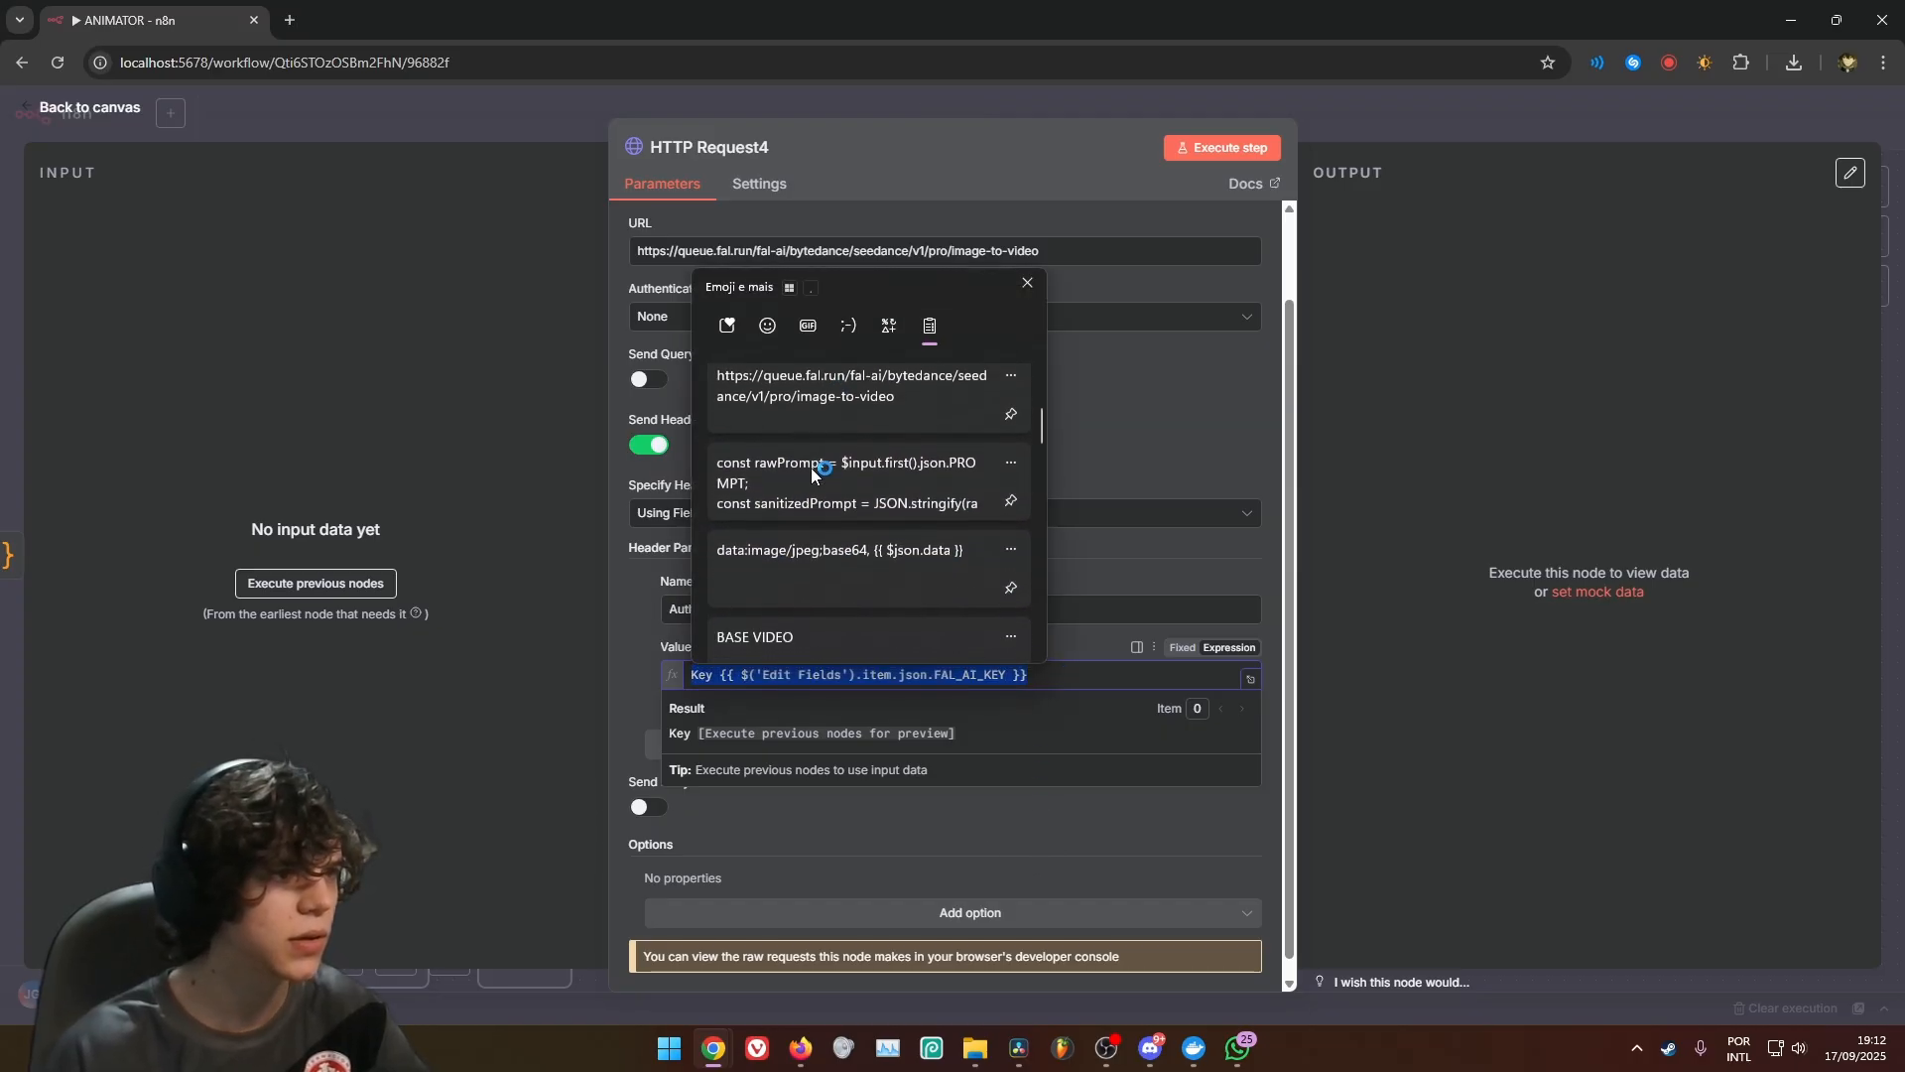
scroll(794, 476, "down", 5)
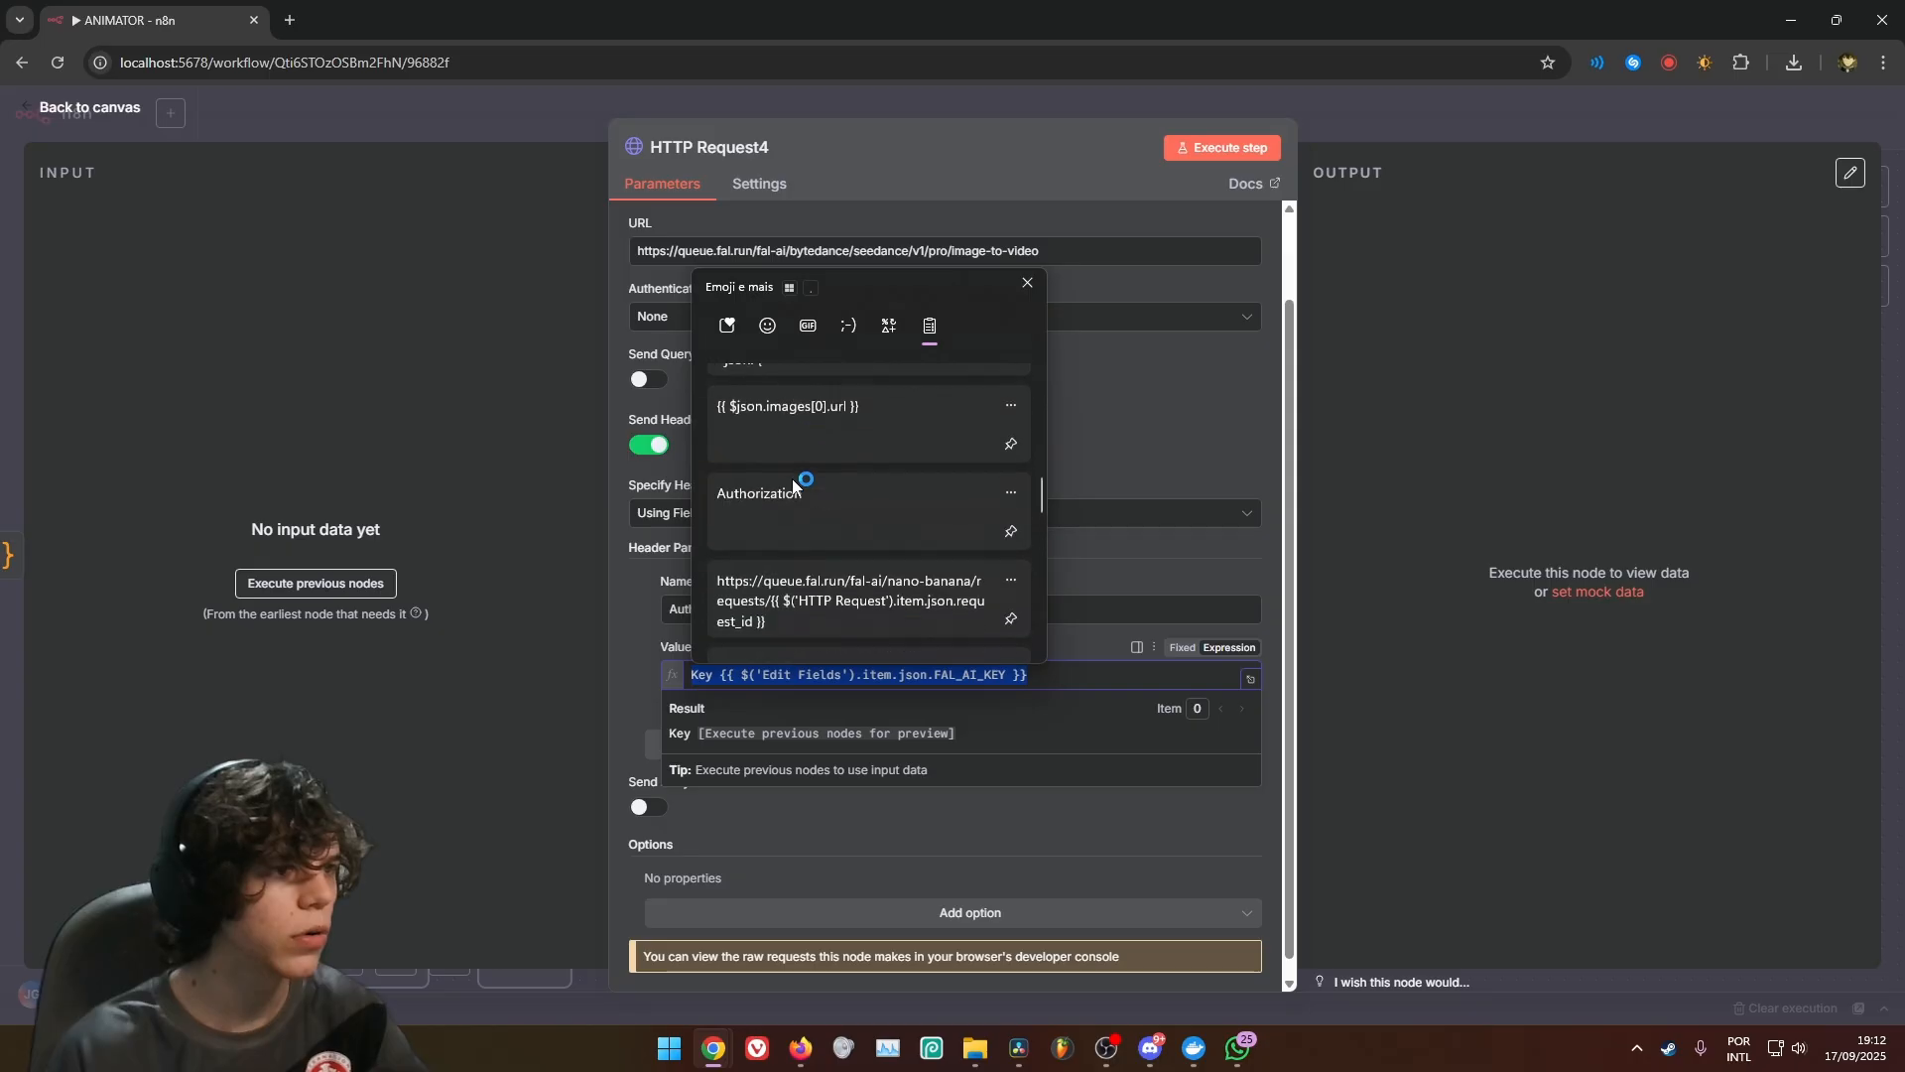
scroll(795, 485, "down", 5)
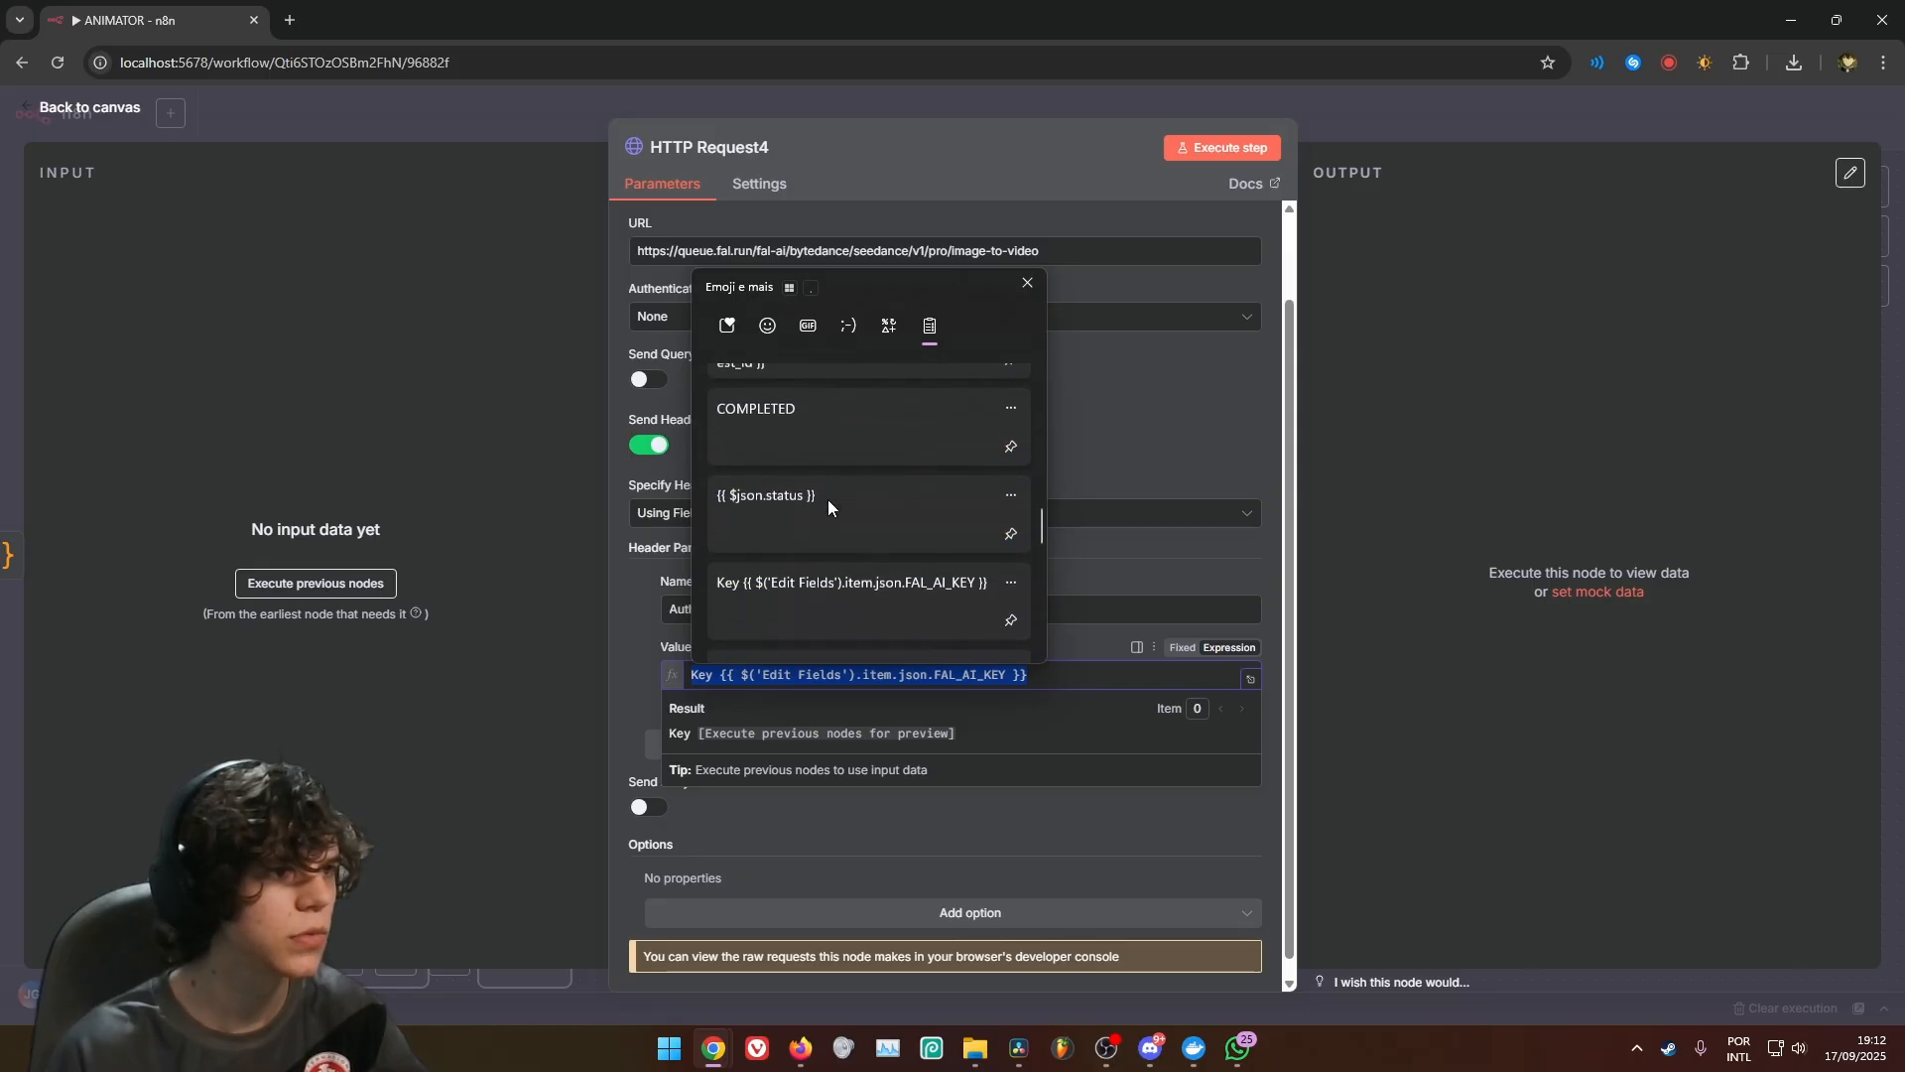
left_click(853, 536)
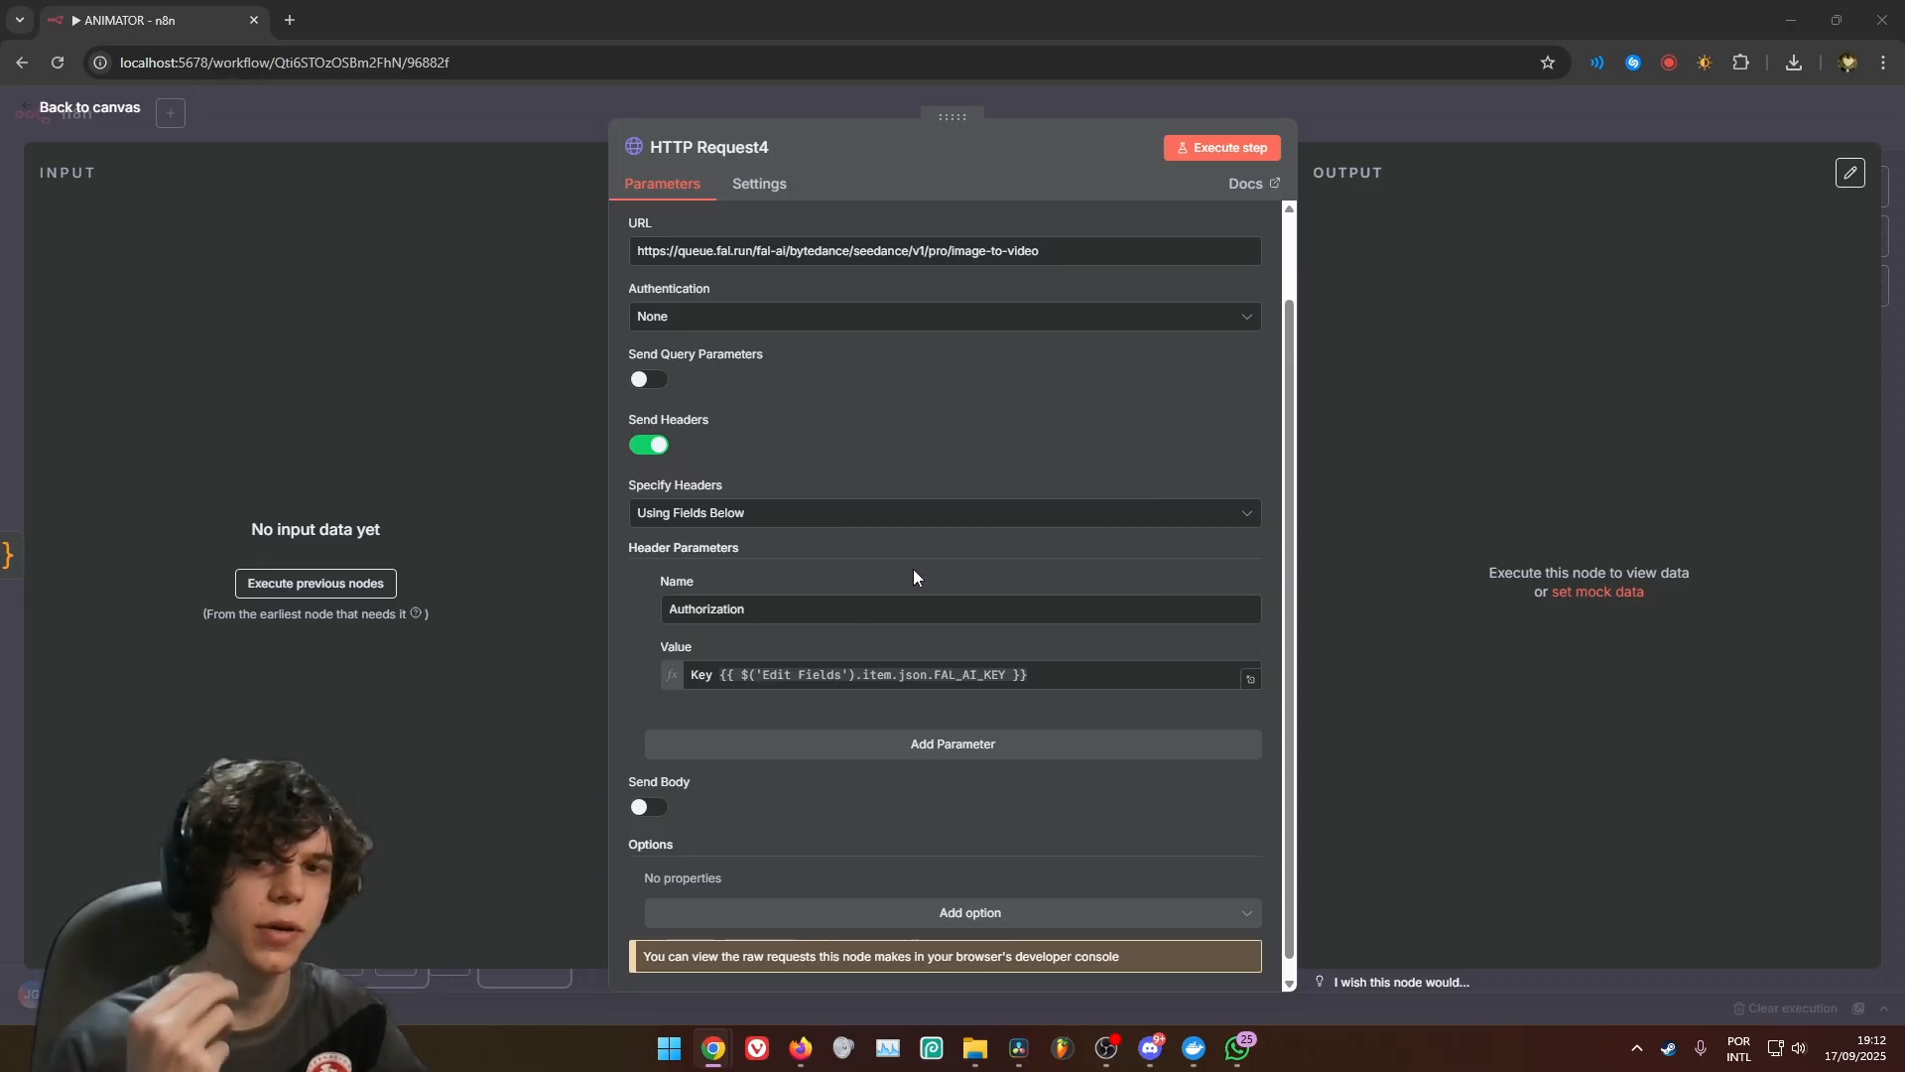
Add a second header parameter to HTTP Request4 named Content-Type with the value application/json
left_click(944, 756)
scroll(844, 675, "down", 1)
type("Content-Type")
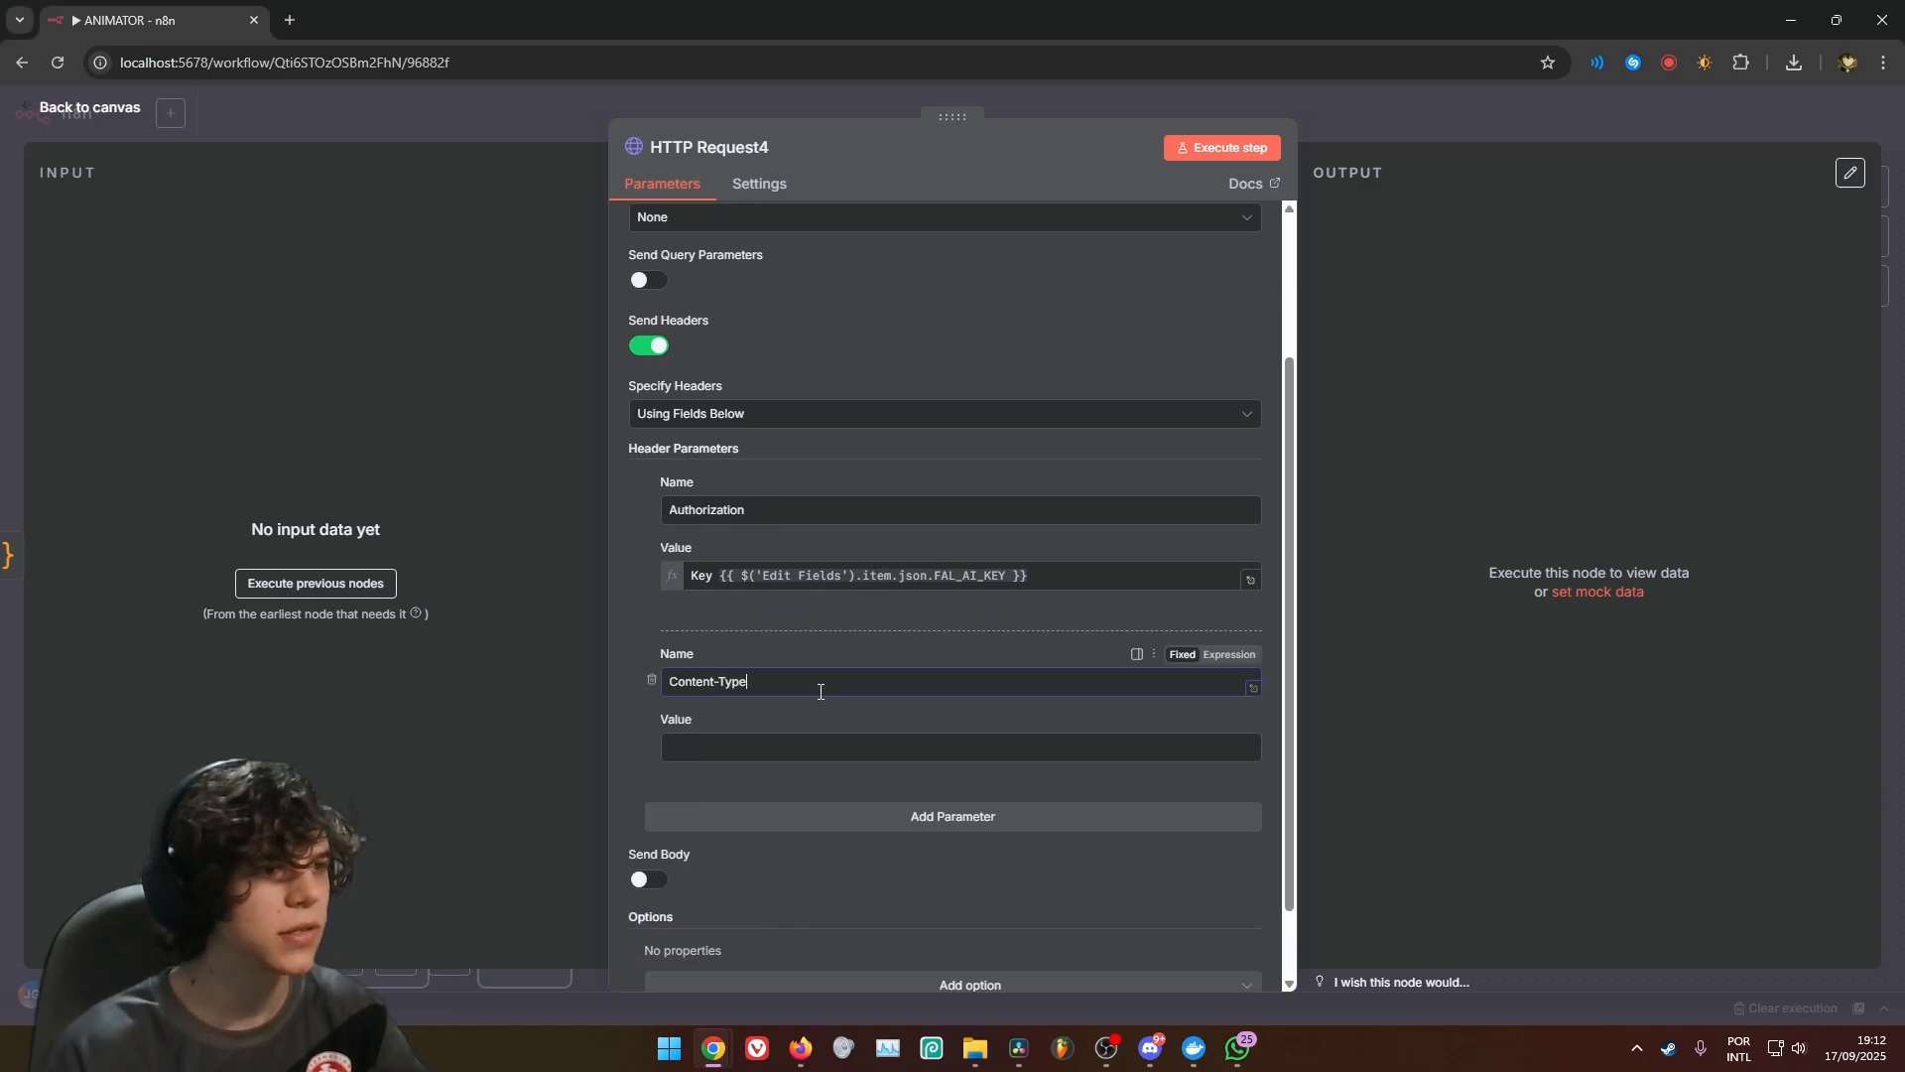
key("Tab")
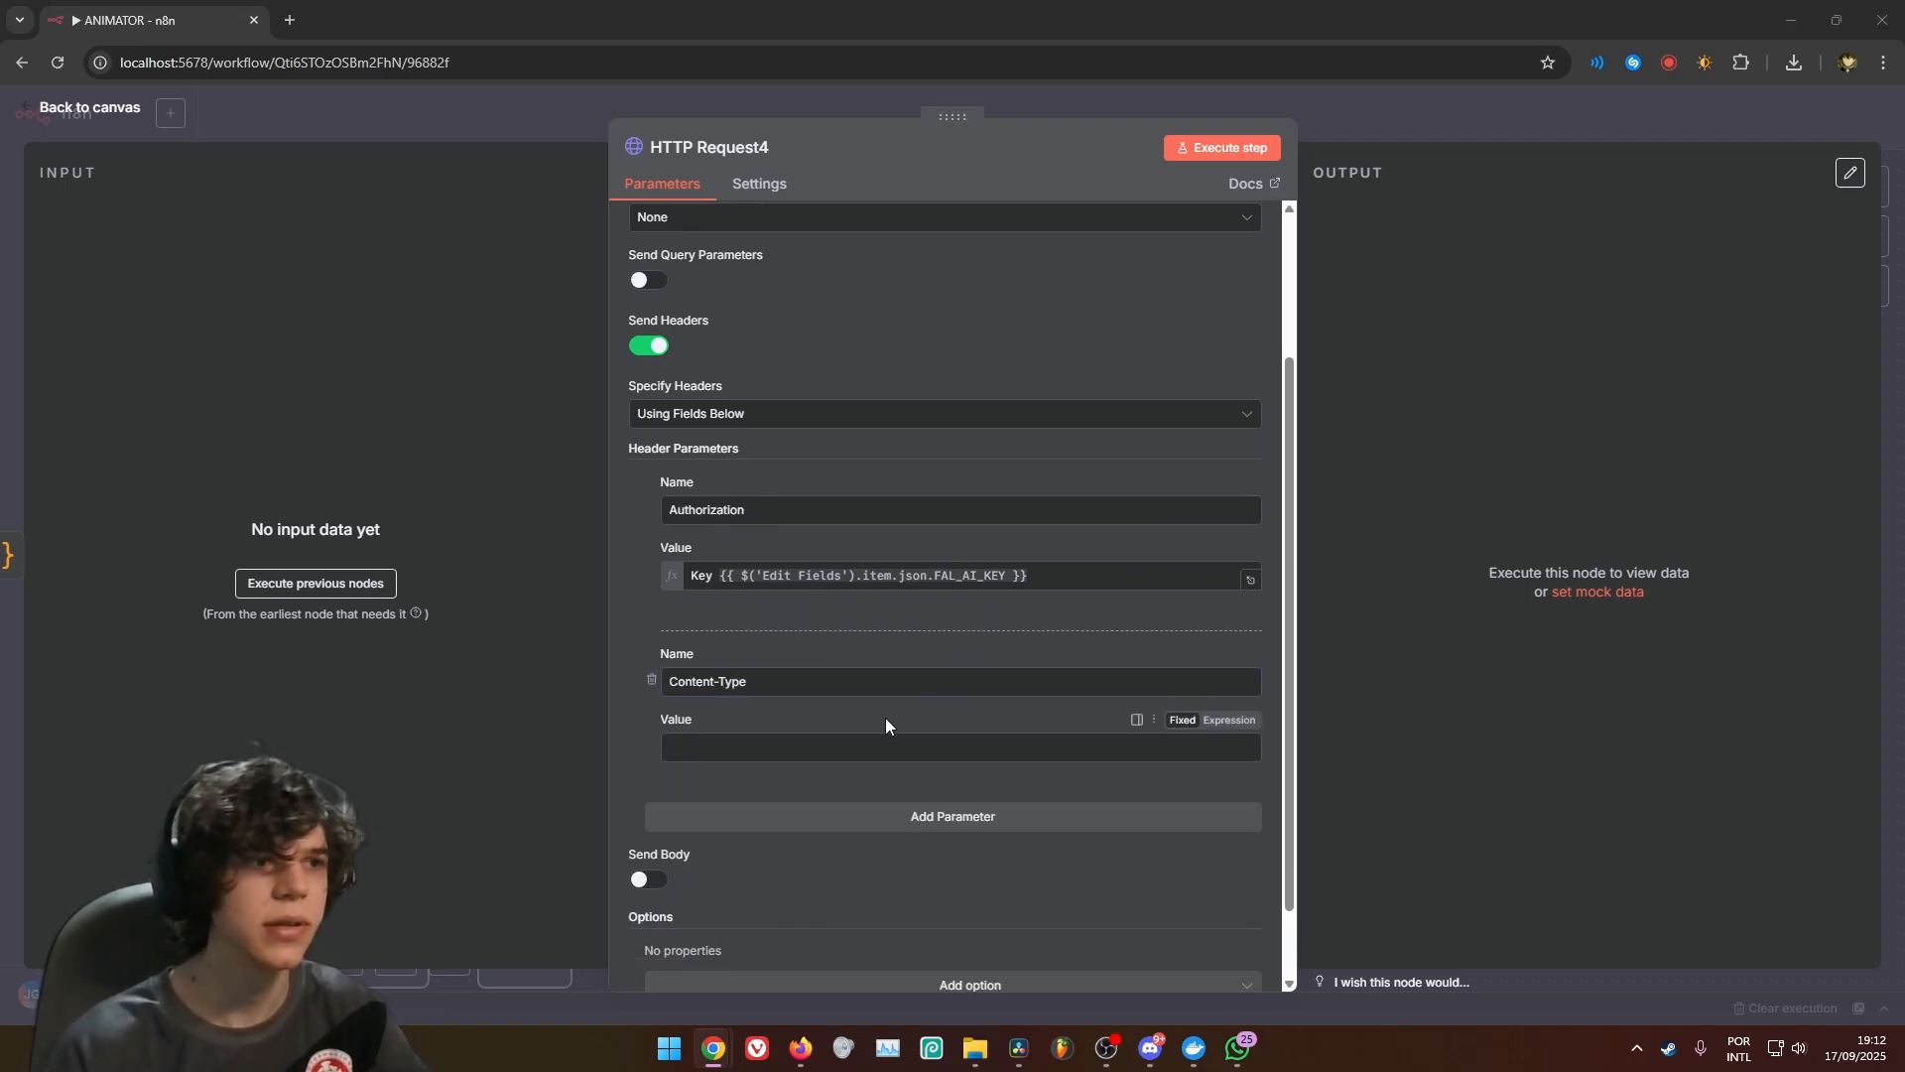
type("application/json")
scroll(953, 460, "down", 1)
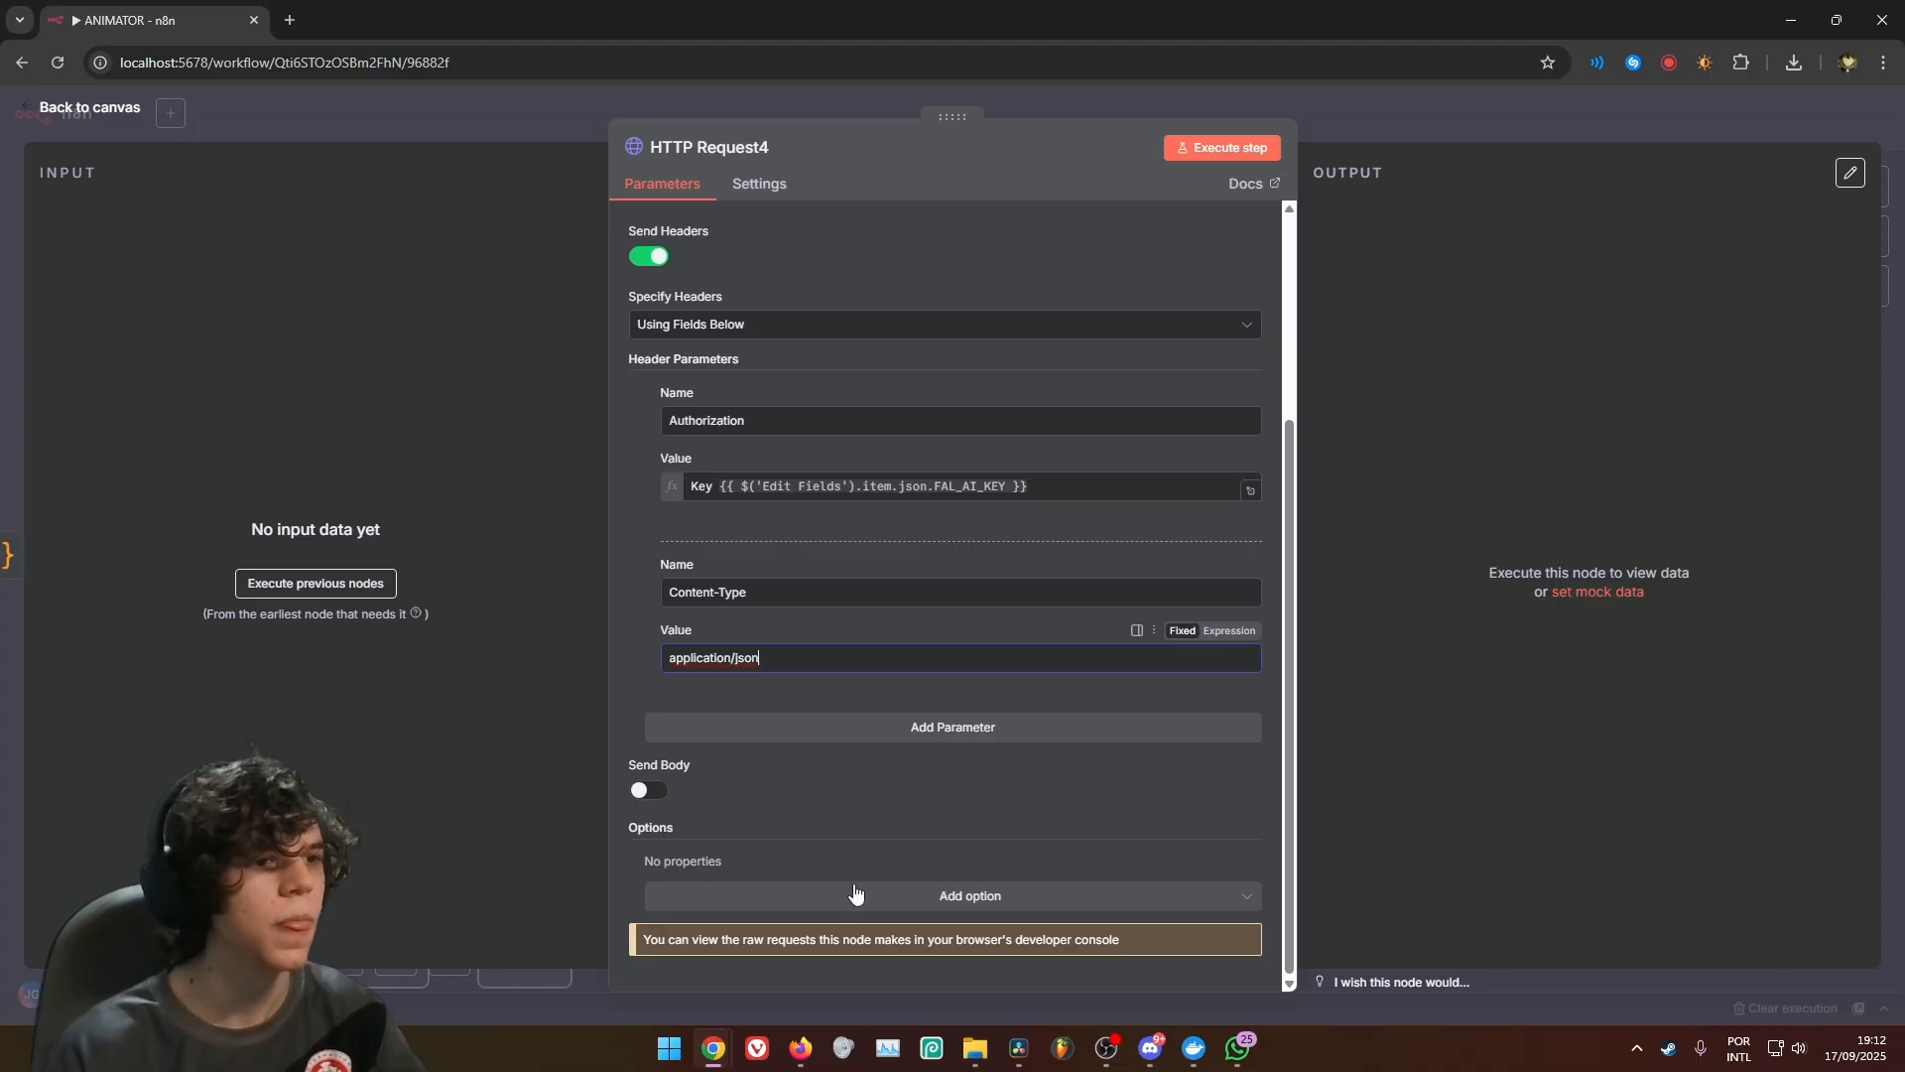
Enable a JSON body with sanitized_prompt as prompt, aspect_ratio 9:16, resolution 720p, duration 5, enable_safety_checker false and Edit Fields1's BASE VIDEO as image_url
left_click(643, 791)
scroll(802, 649, "down", 3)
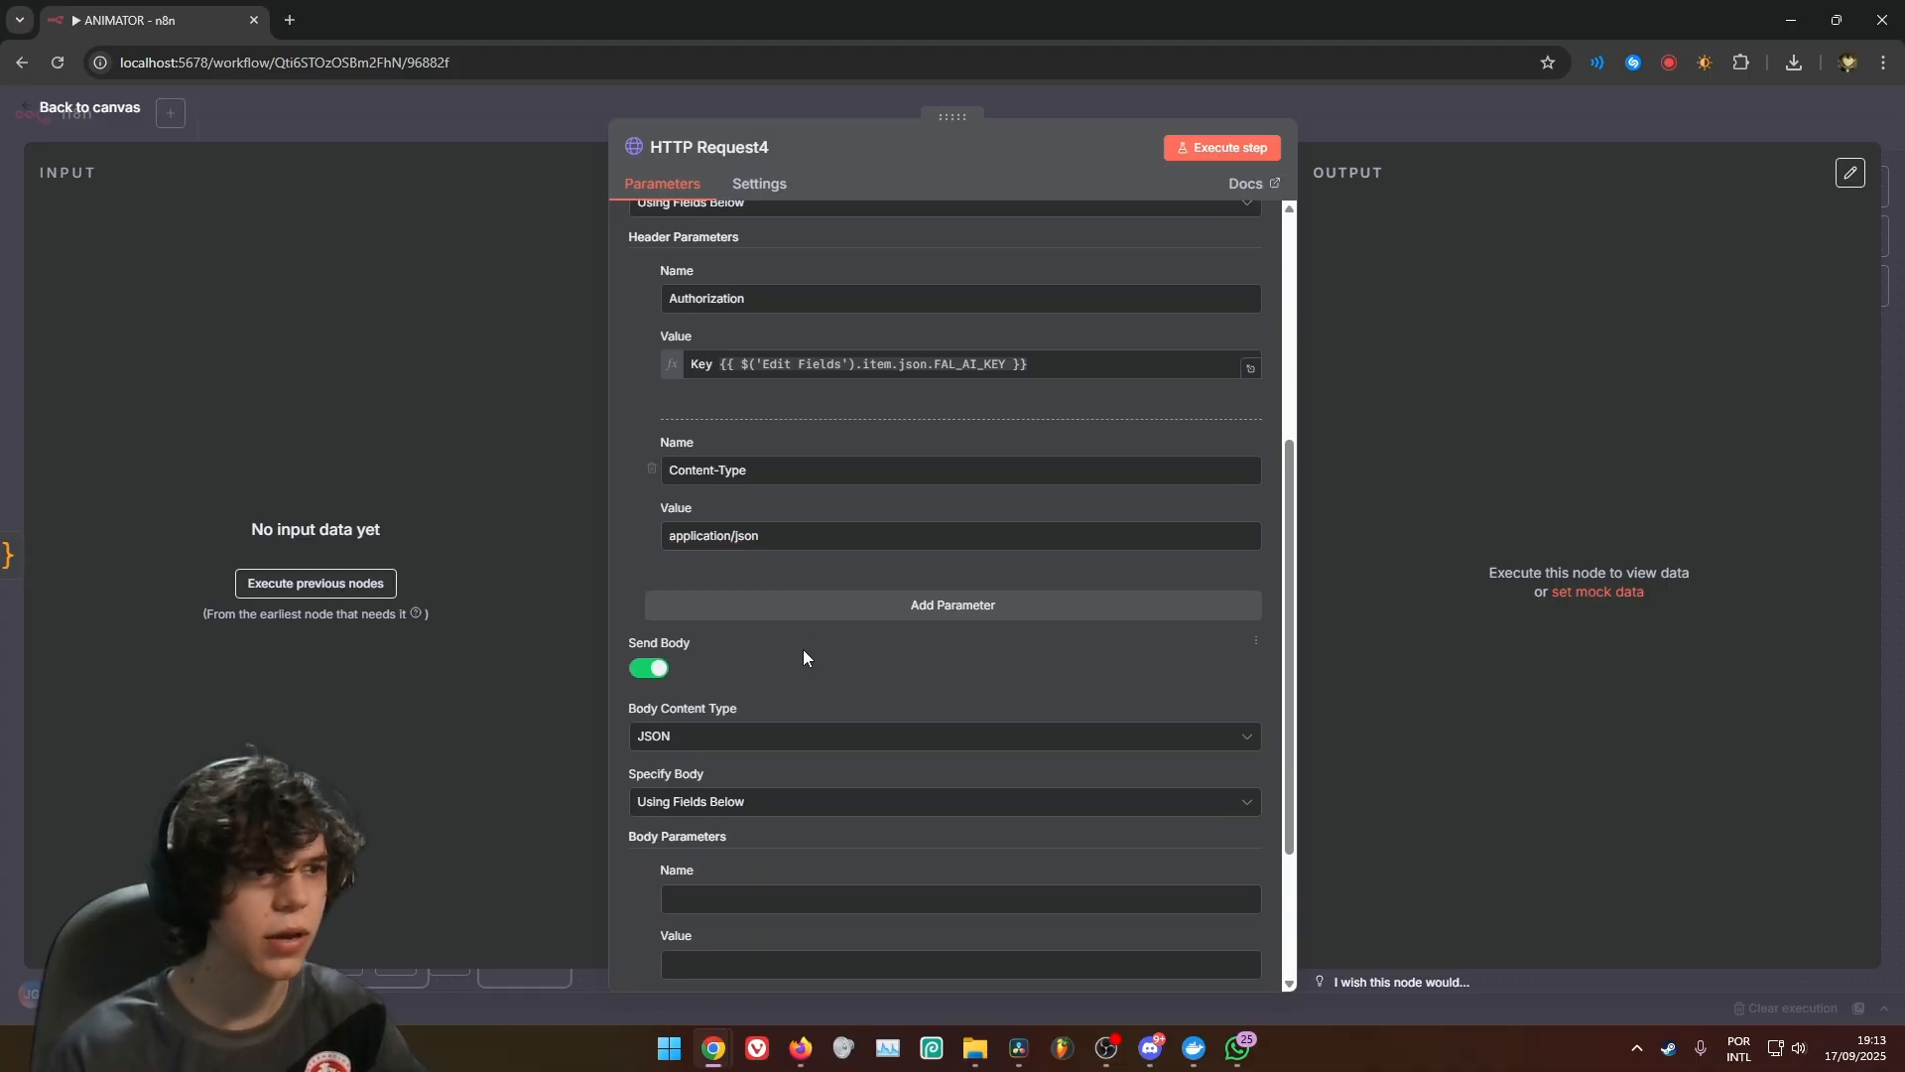
left_click(697, 556)
left_click(681, 647)
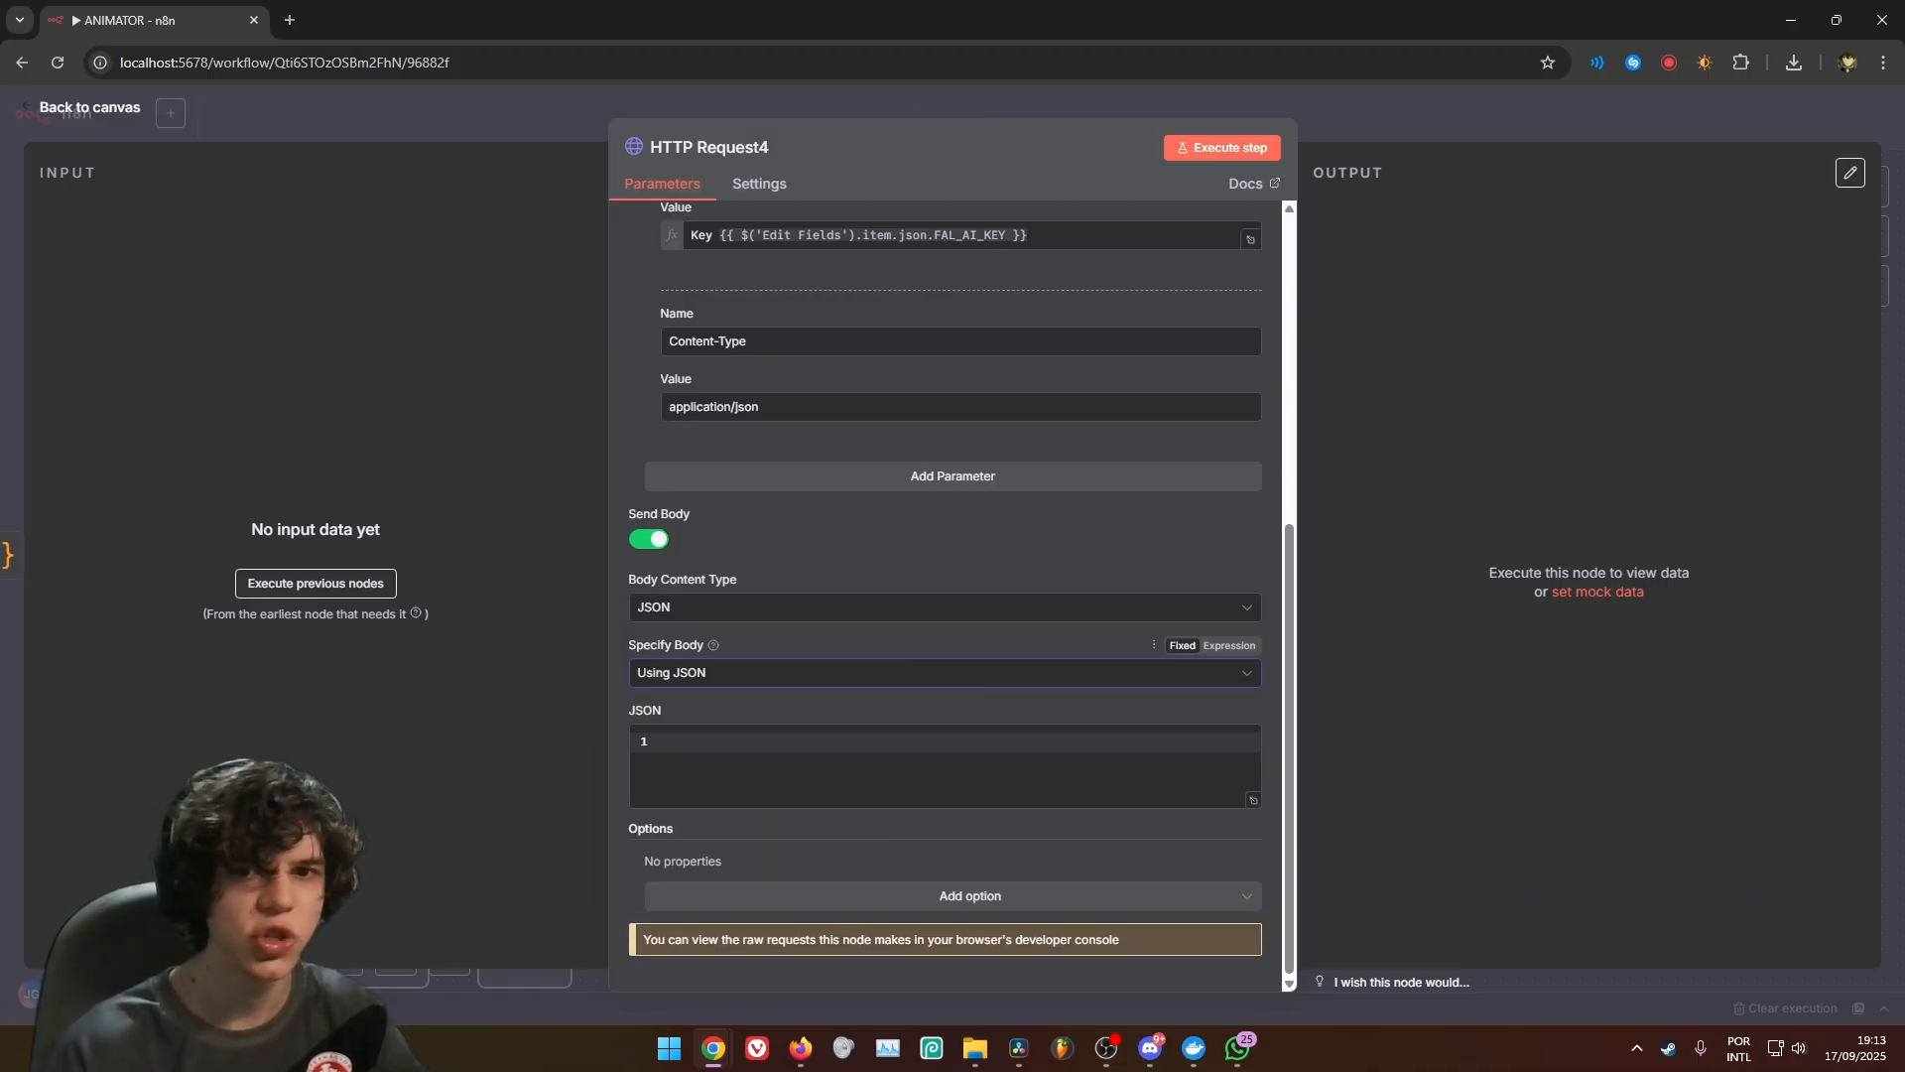
left_click(804, 788)
key("ctrl+v")
Review the complete JSON body expression of HTTP Request4, from the prompt through the image_url reference
left_click(1251, 832)
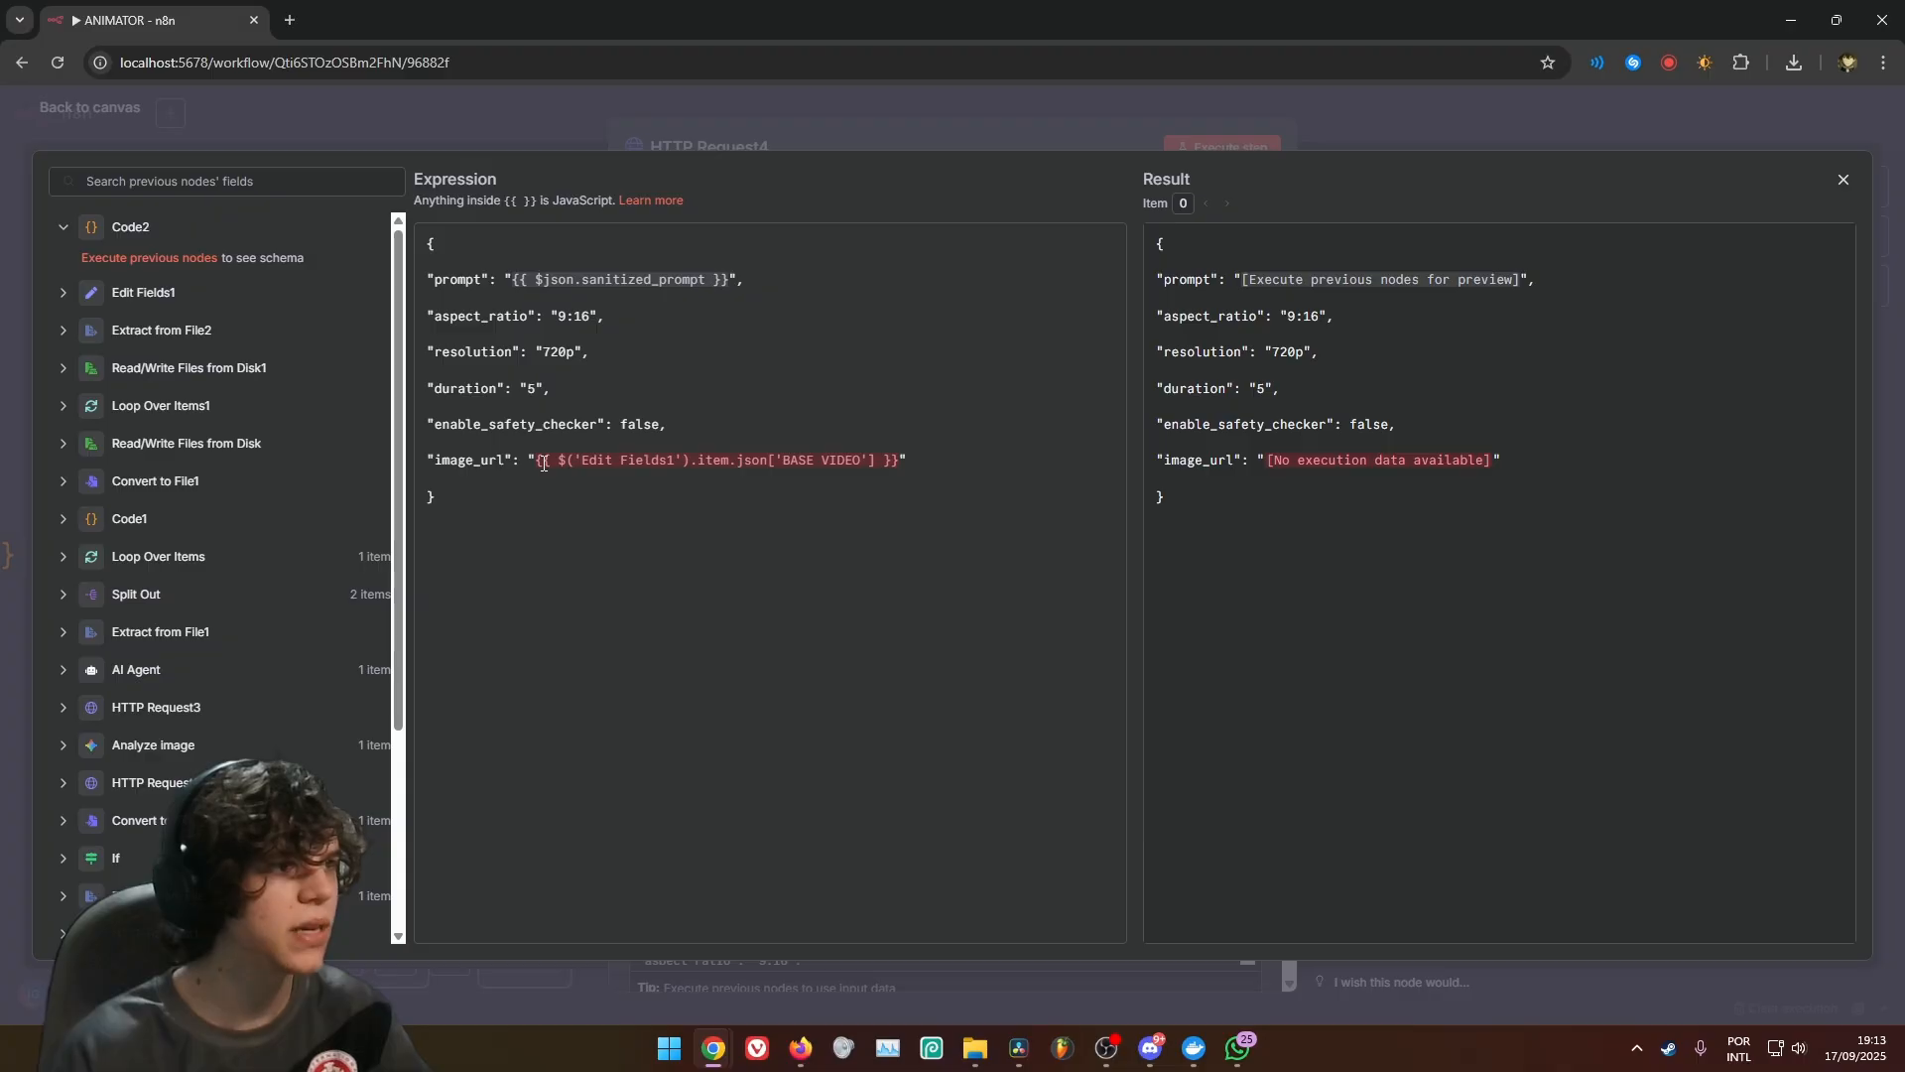
left_click(75, 301)
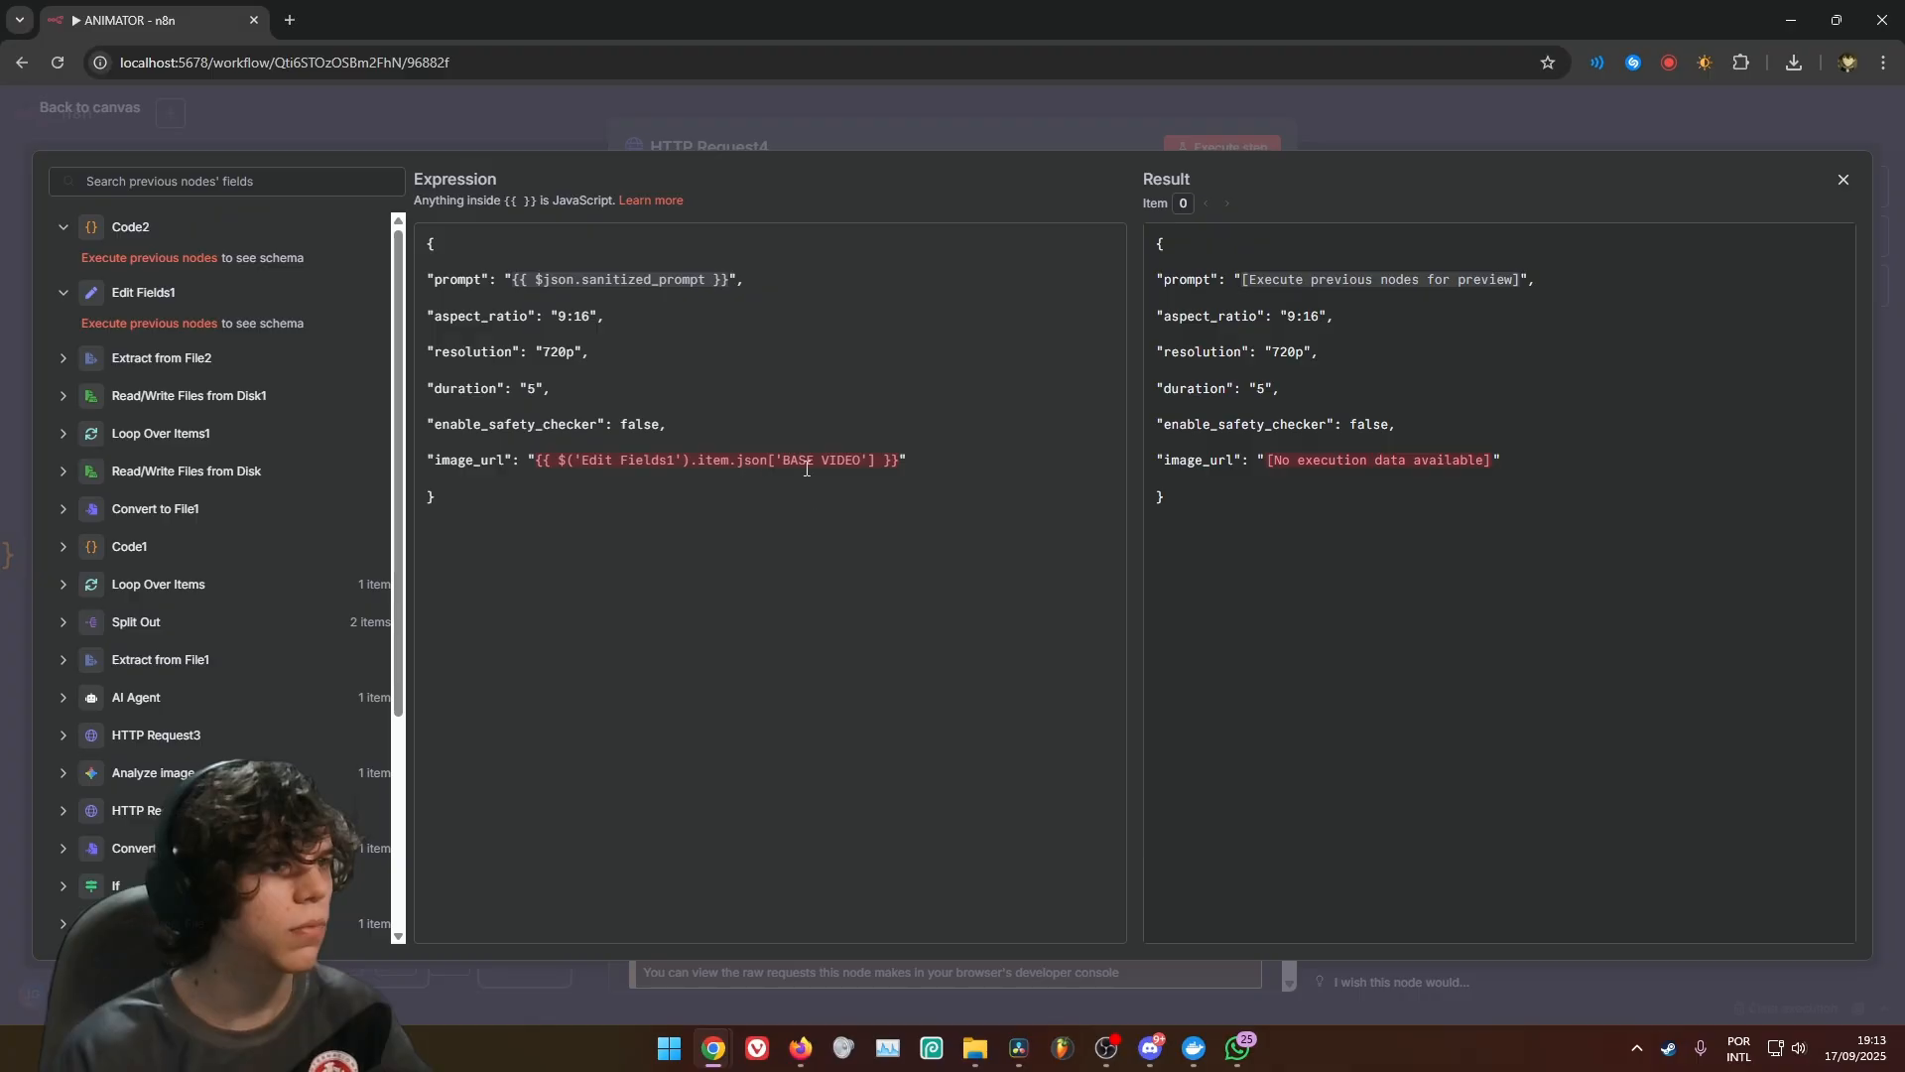
left_click_drag(514, 281, 738, 278)
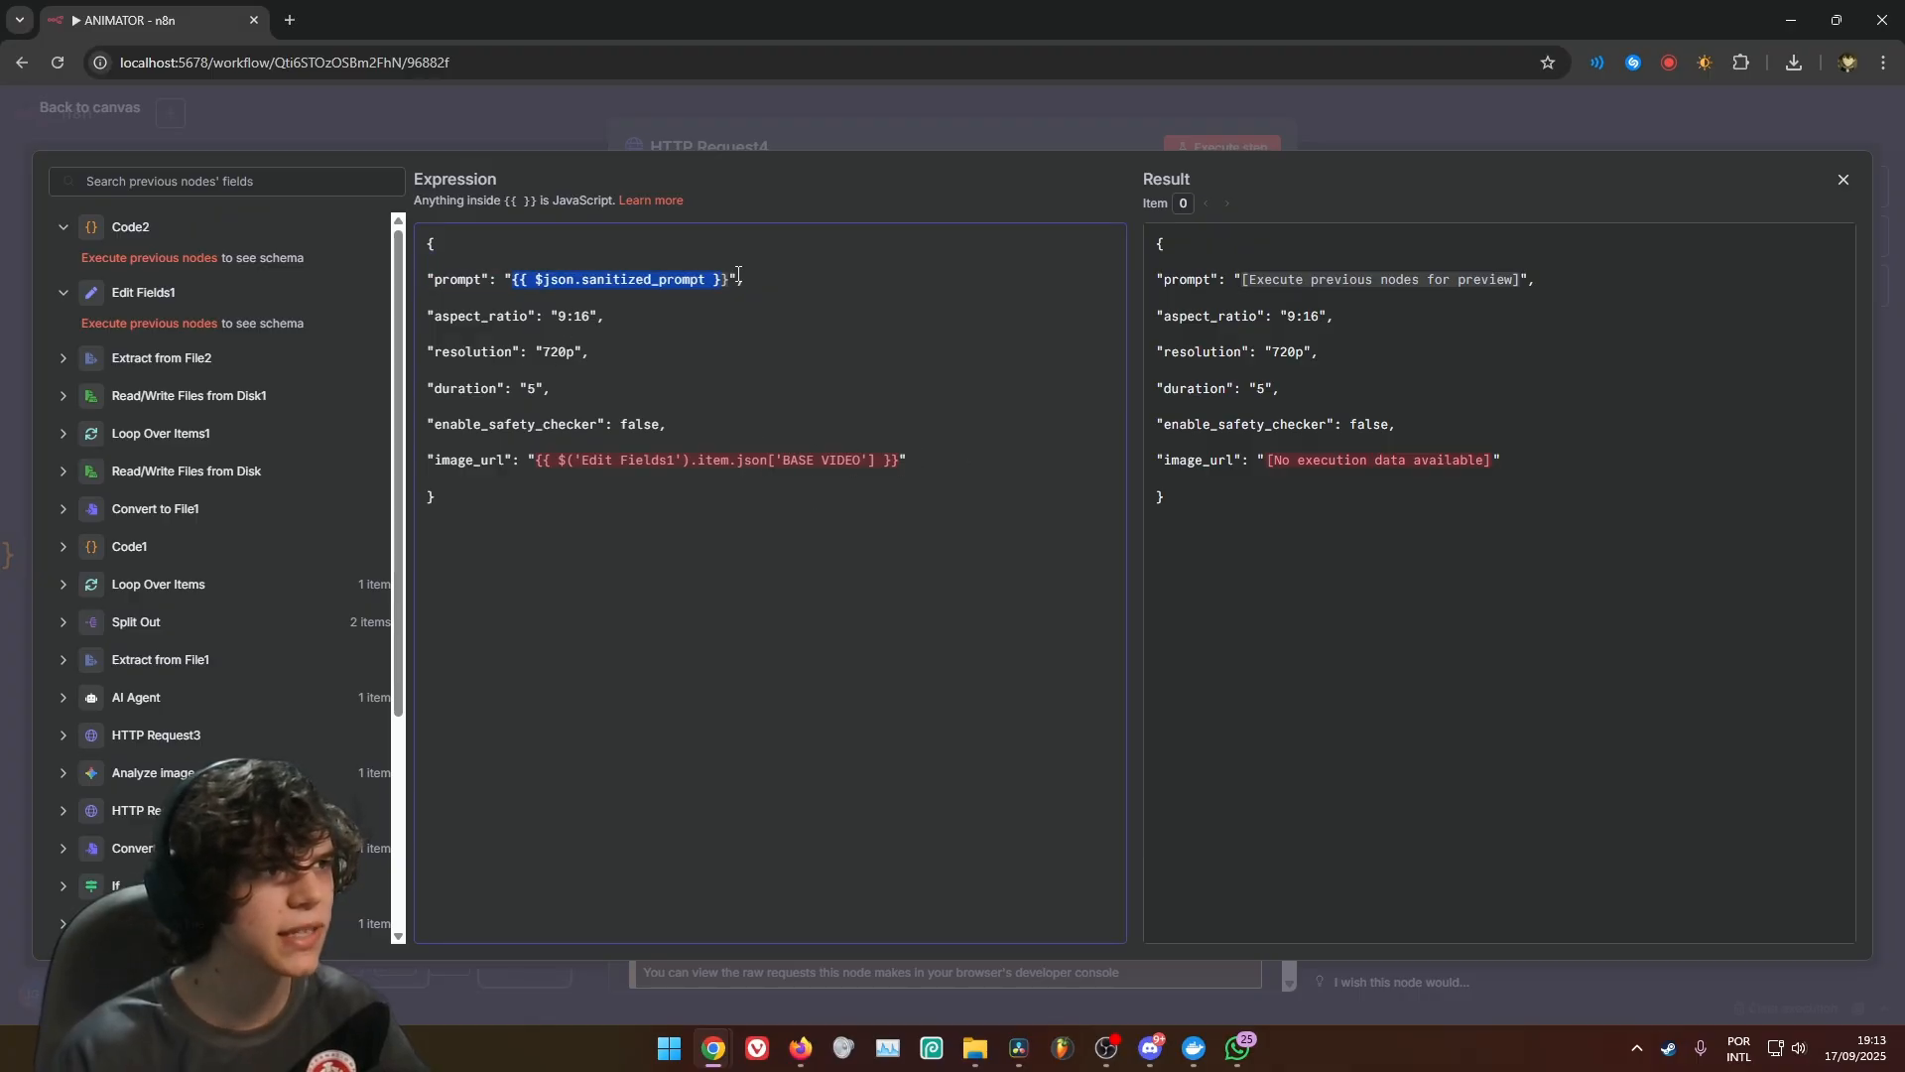
left_click(750, 276)
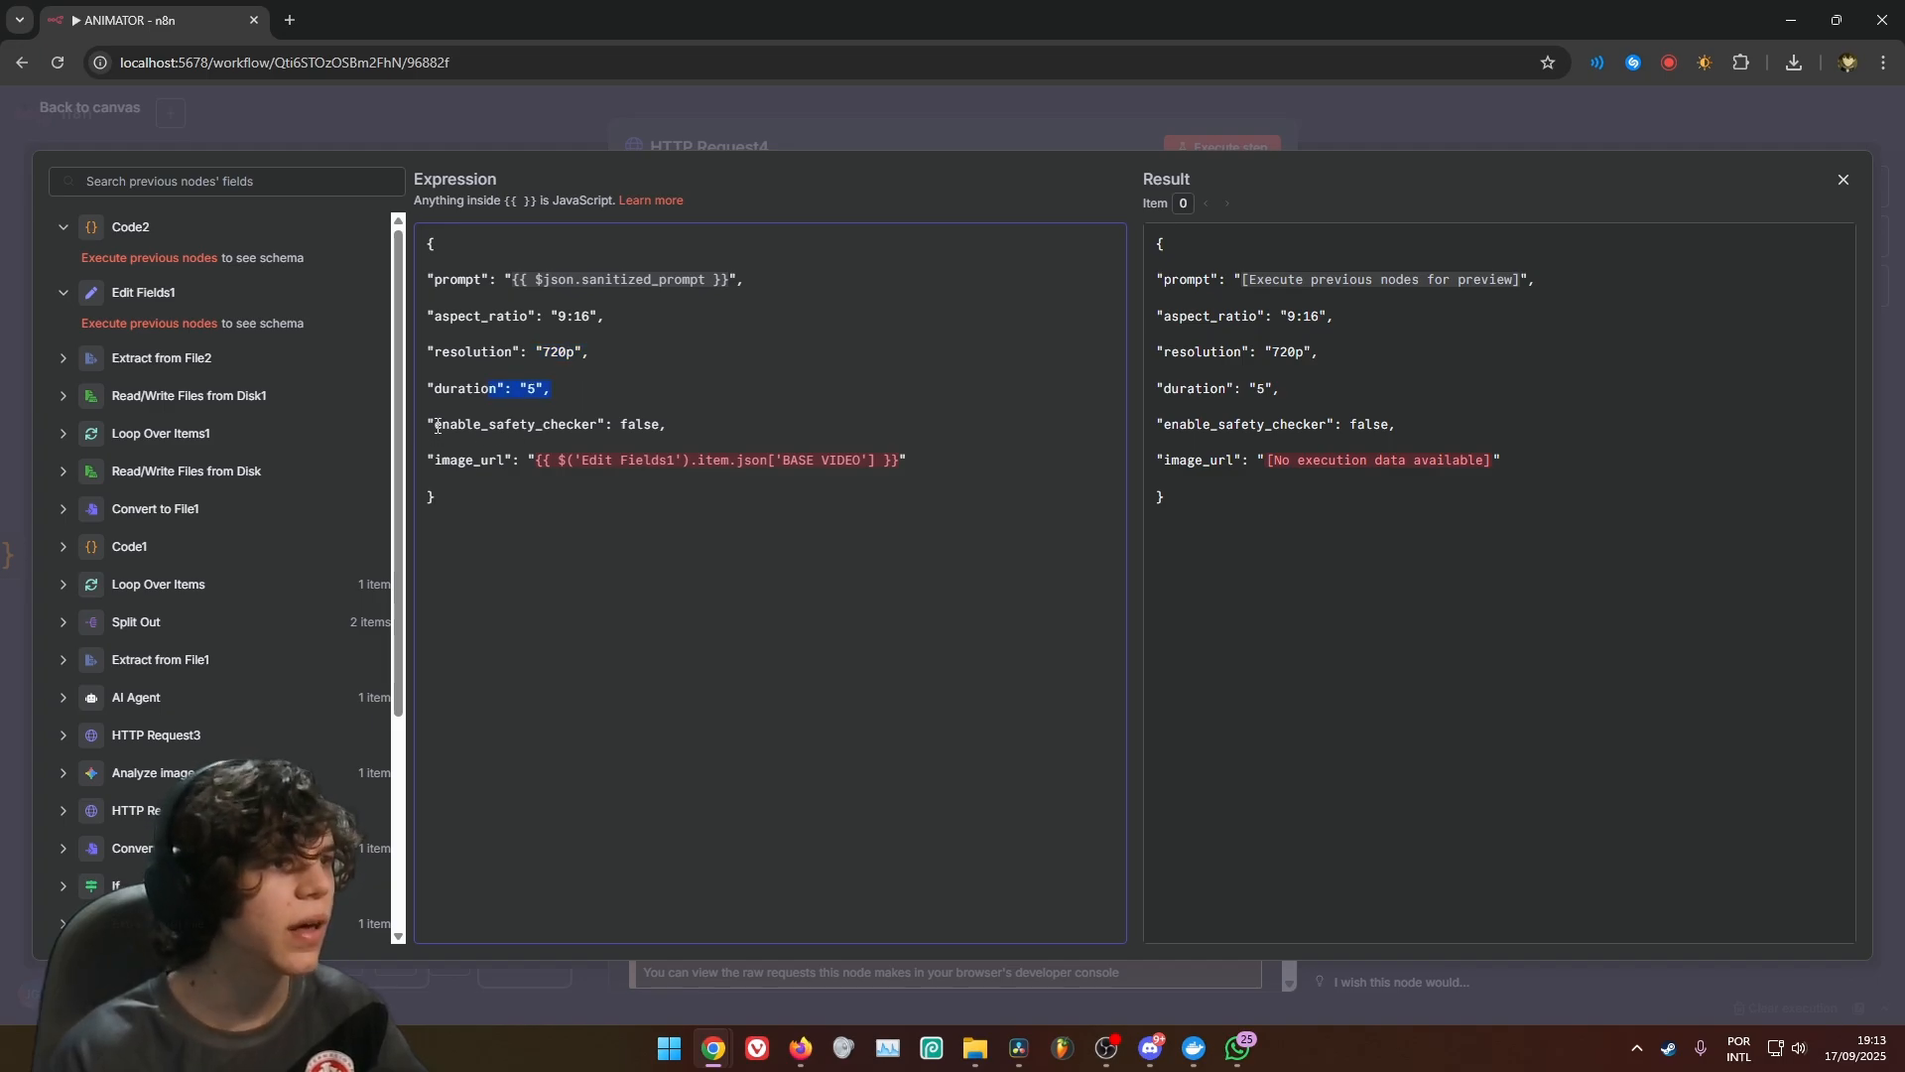
left_click_drag(953, 476, 481, 271)
left_click(791, 515)
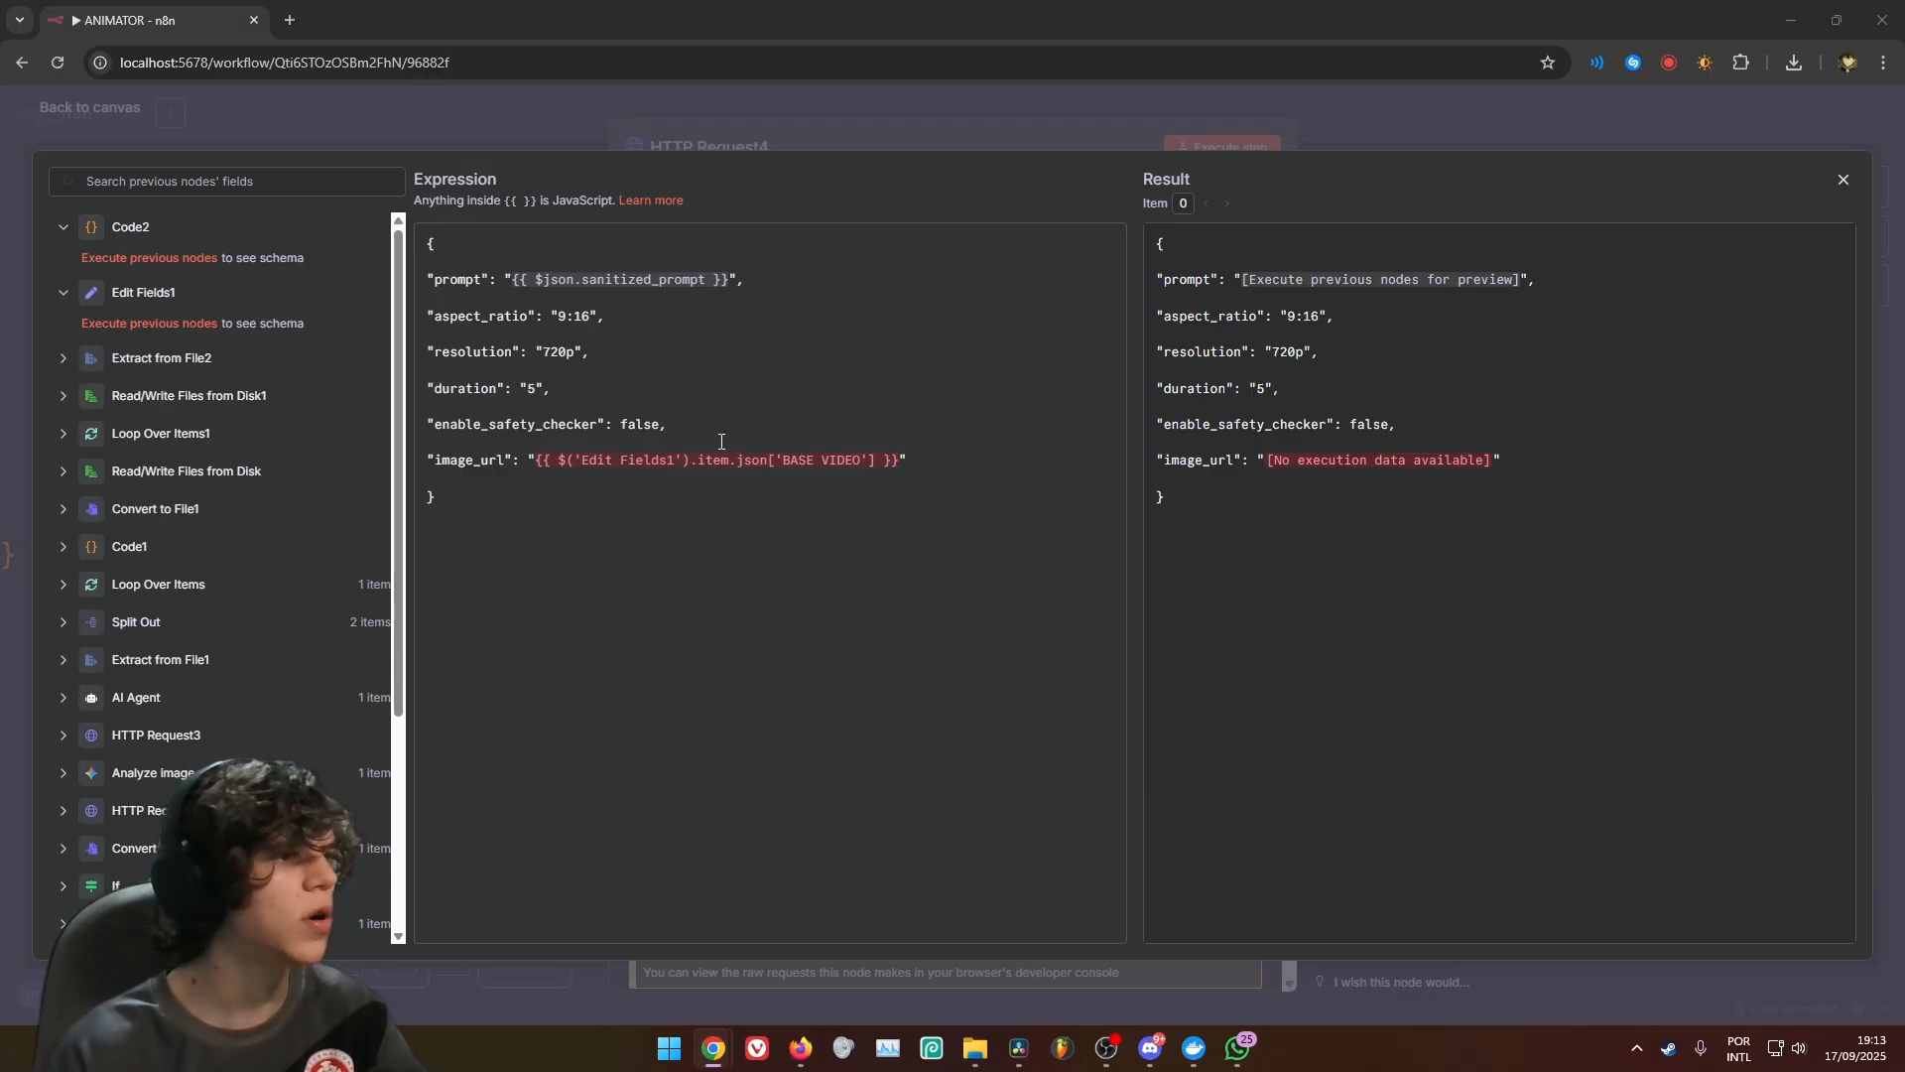
left_click(1100, 136)
scroll(943, 536, "down", 1)
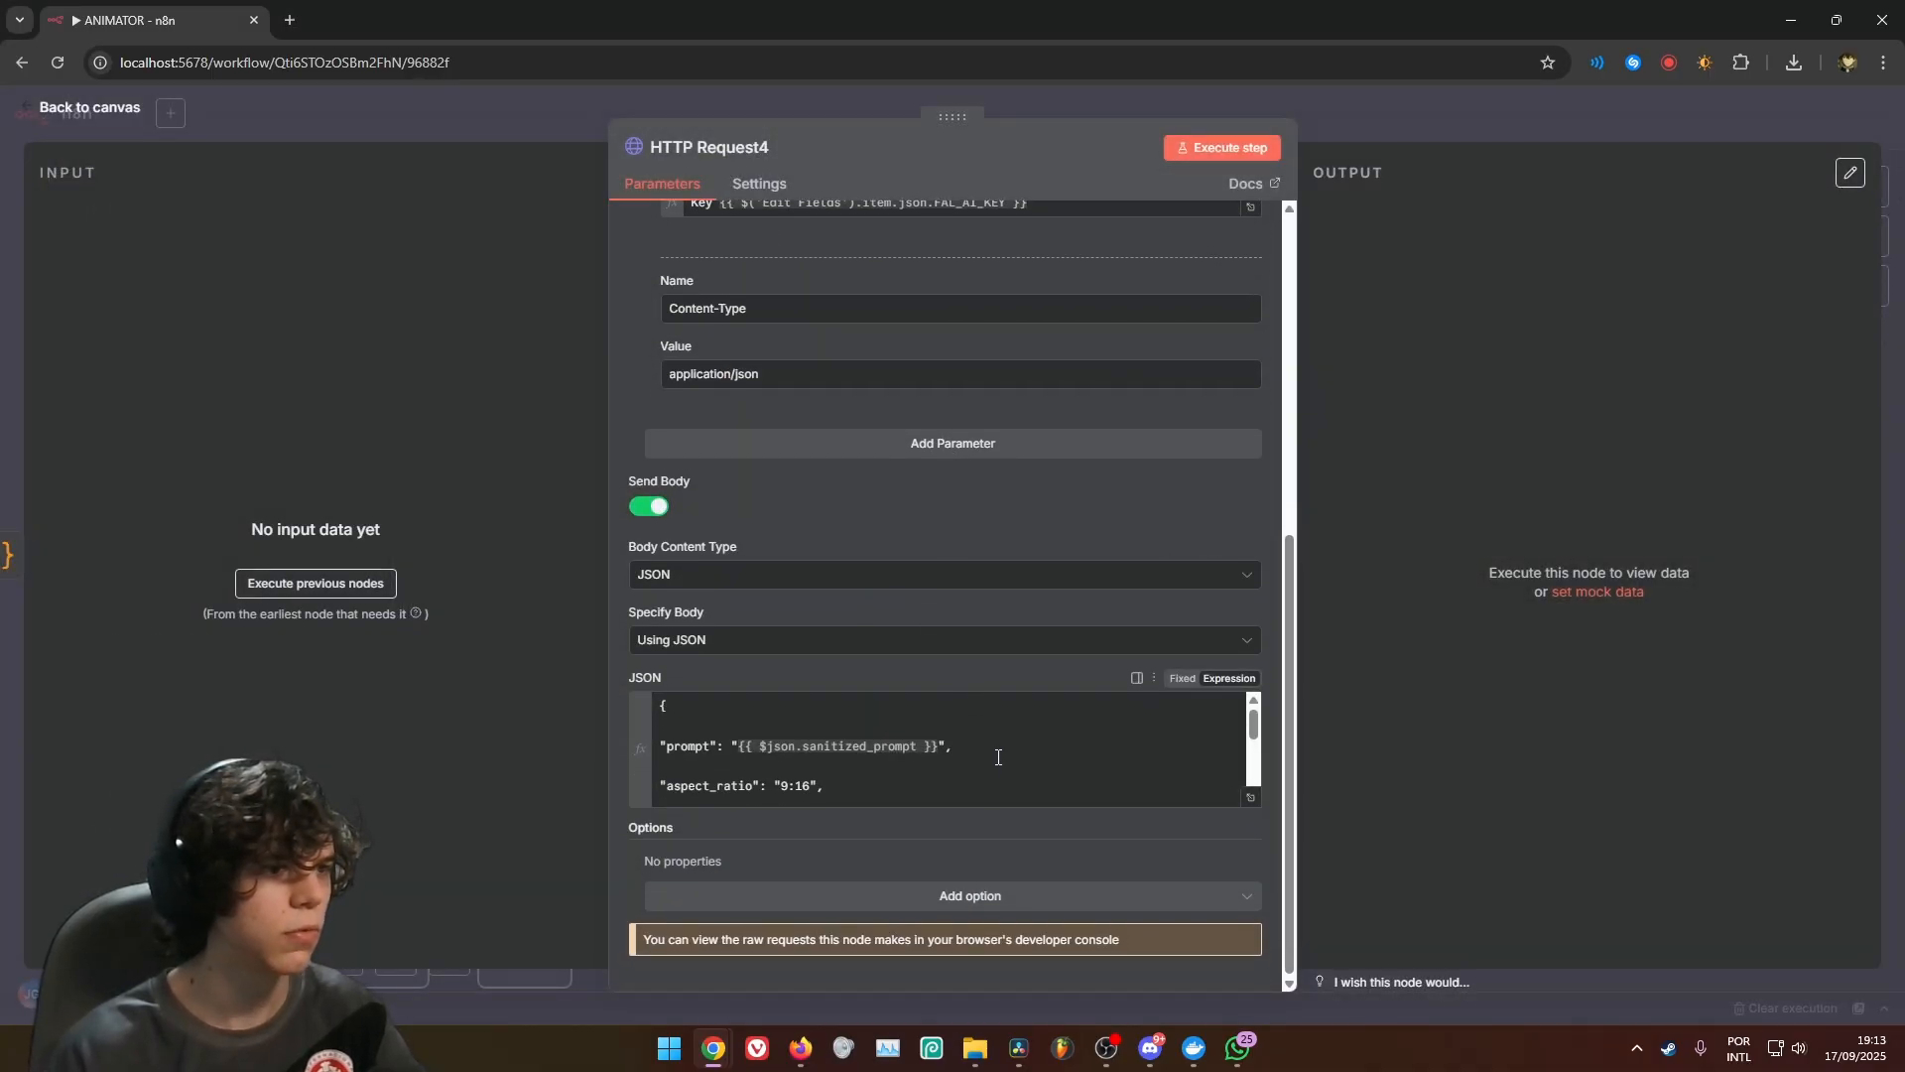
scroll(997, 757, "down", 3)
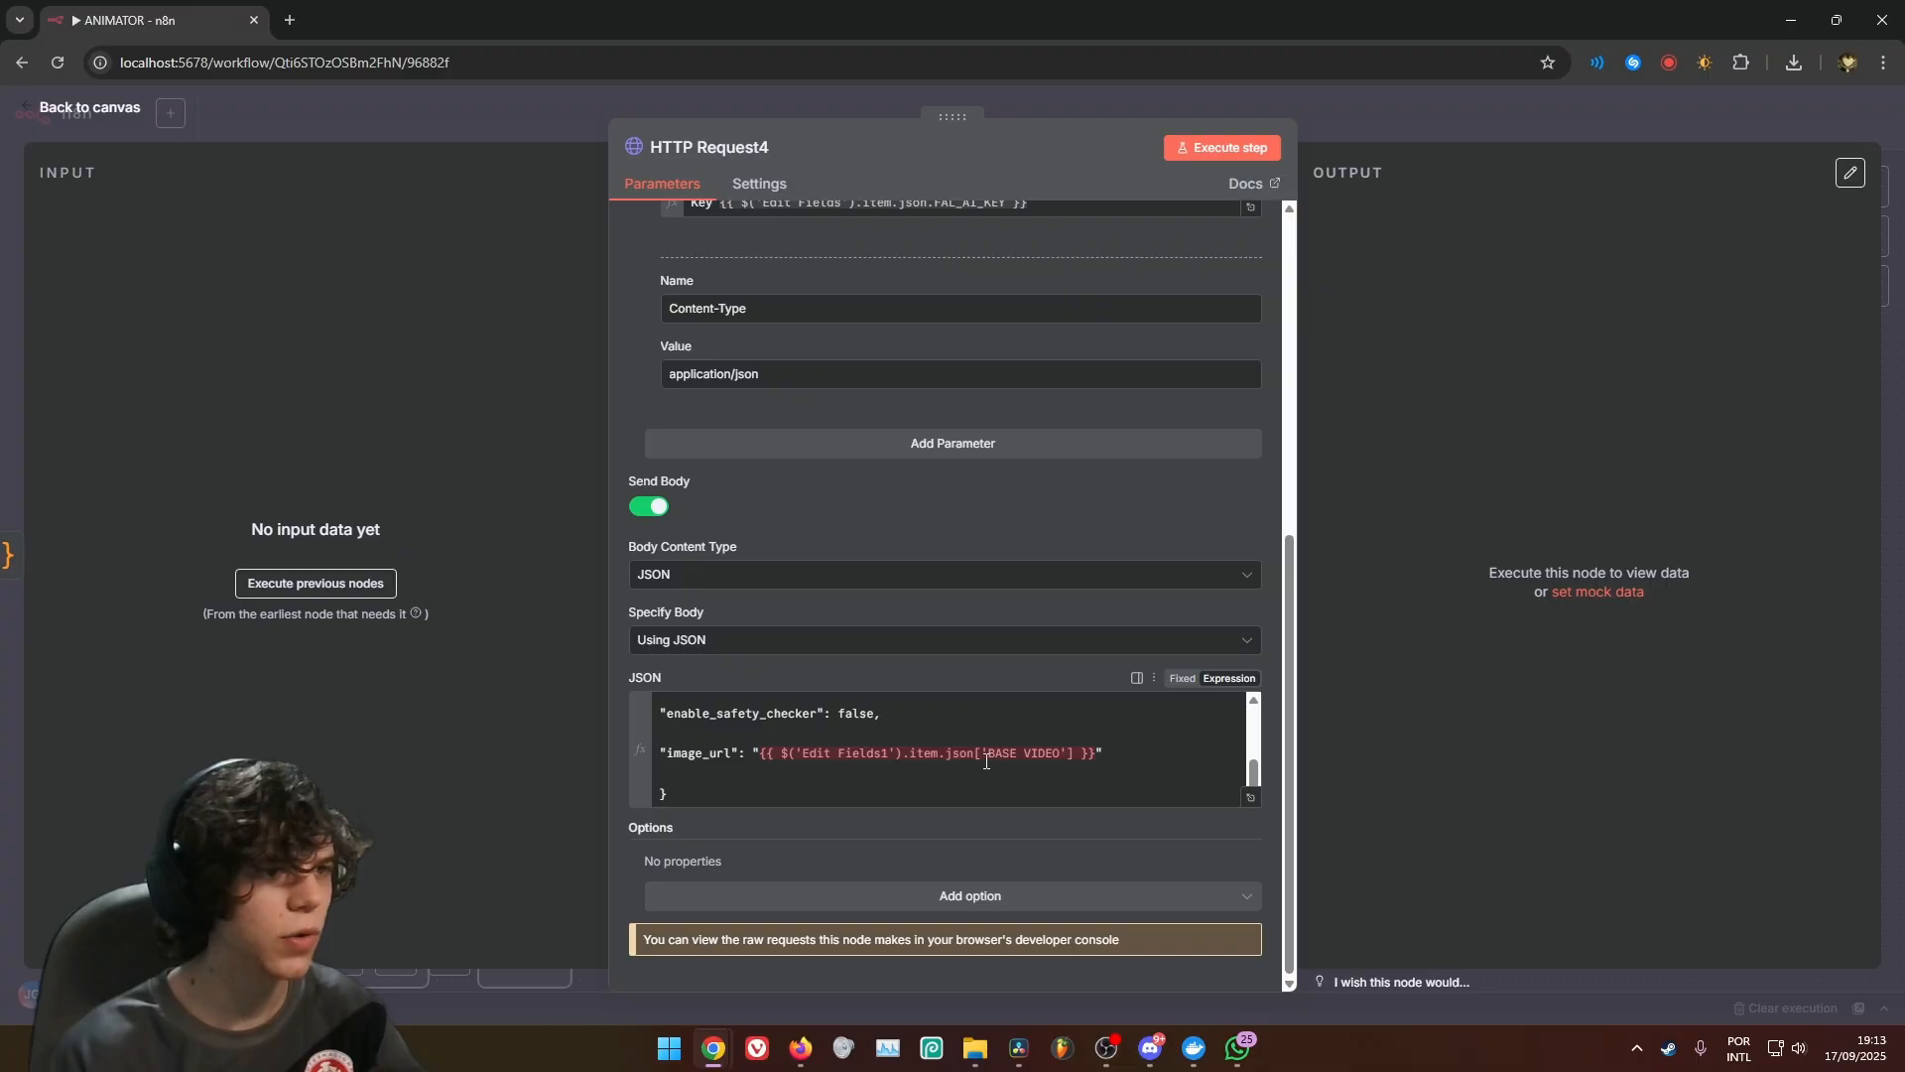
left_click_drag(763, 757, 1095, 755)
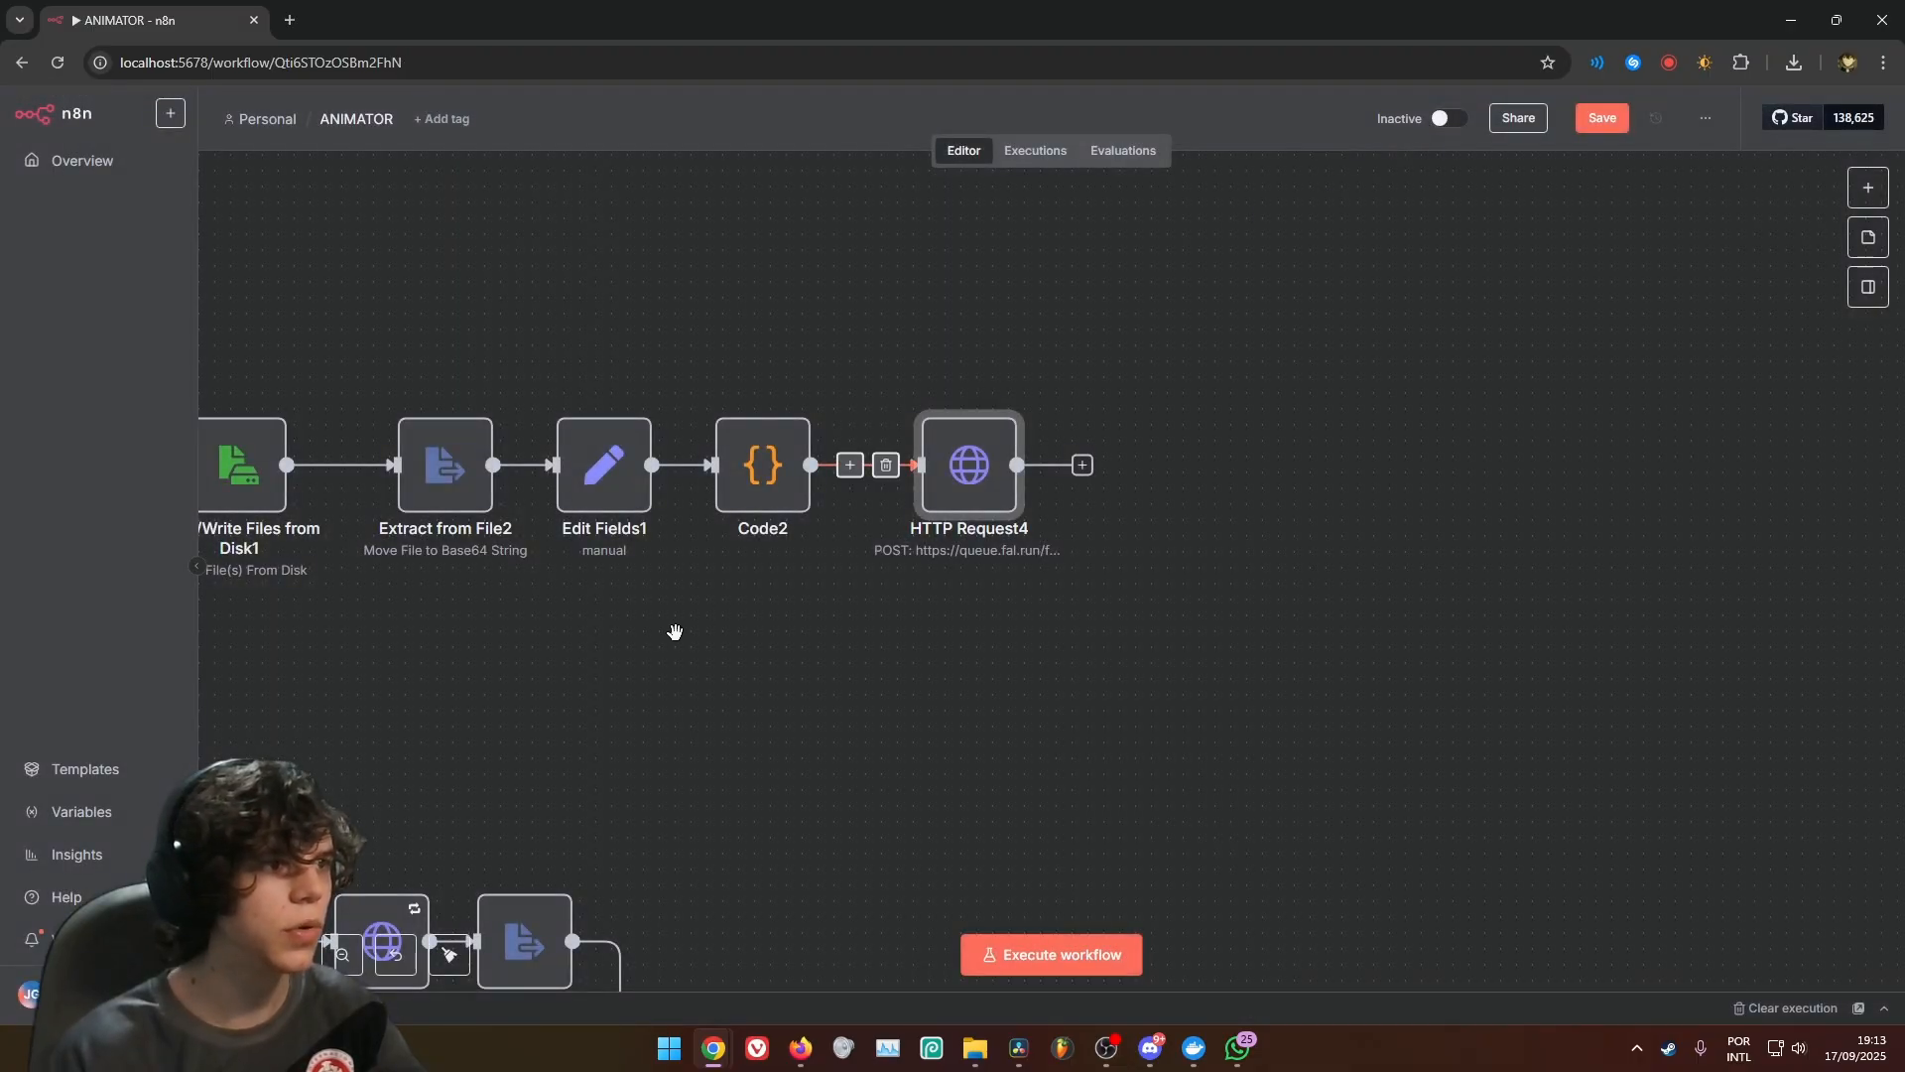
Compare the BASE VIDEO field name in Edit Fields1 with the image_url expression in HTTP Request4
scroll(744, 566, "left", 3)
double_click(821, 508)
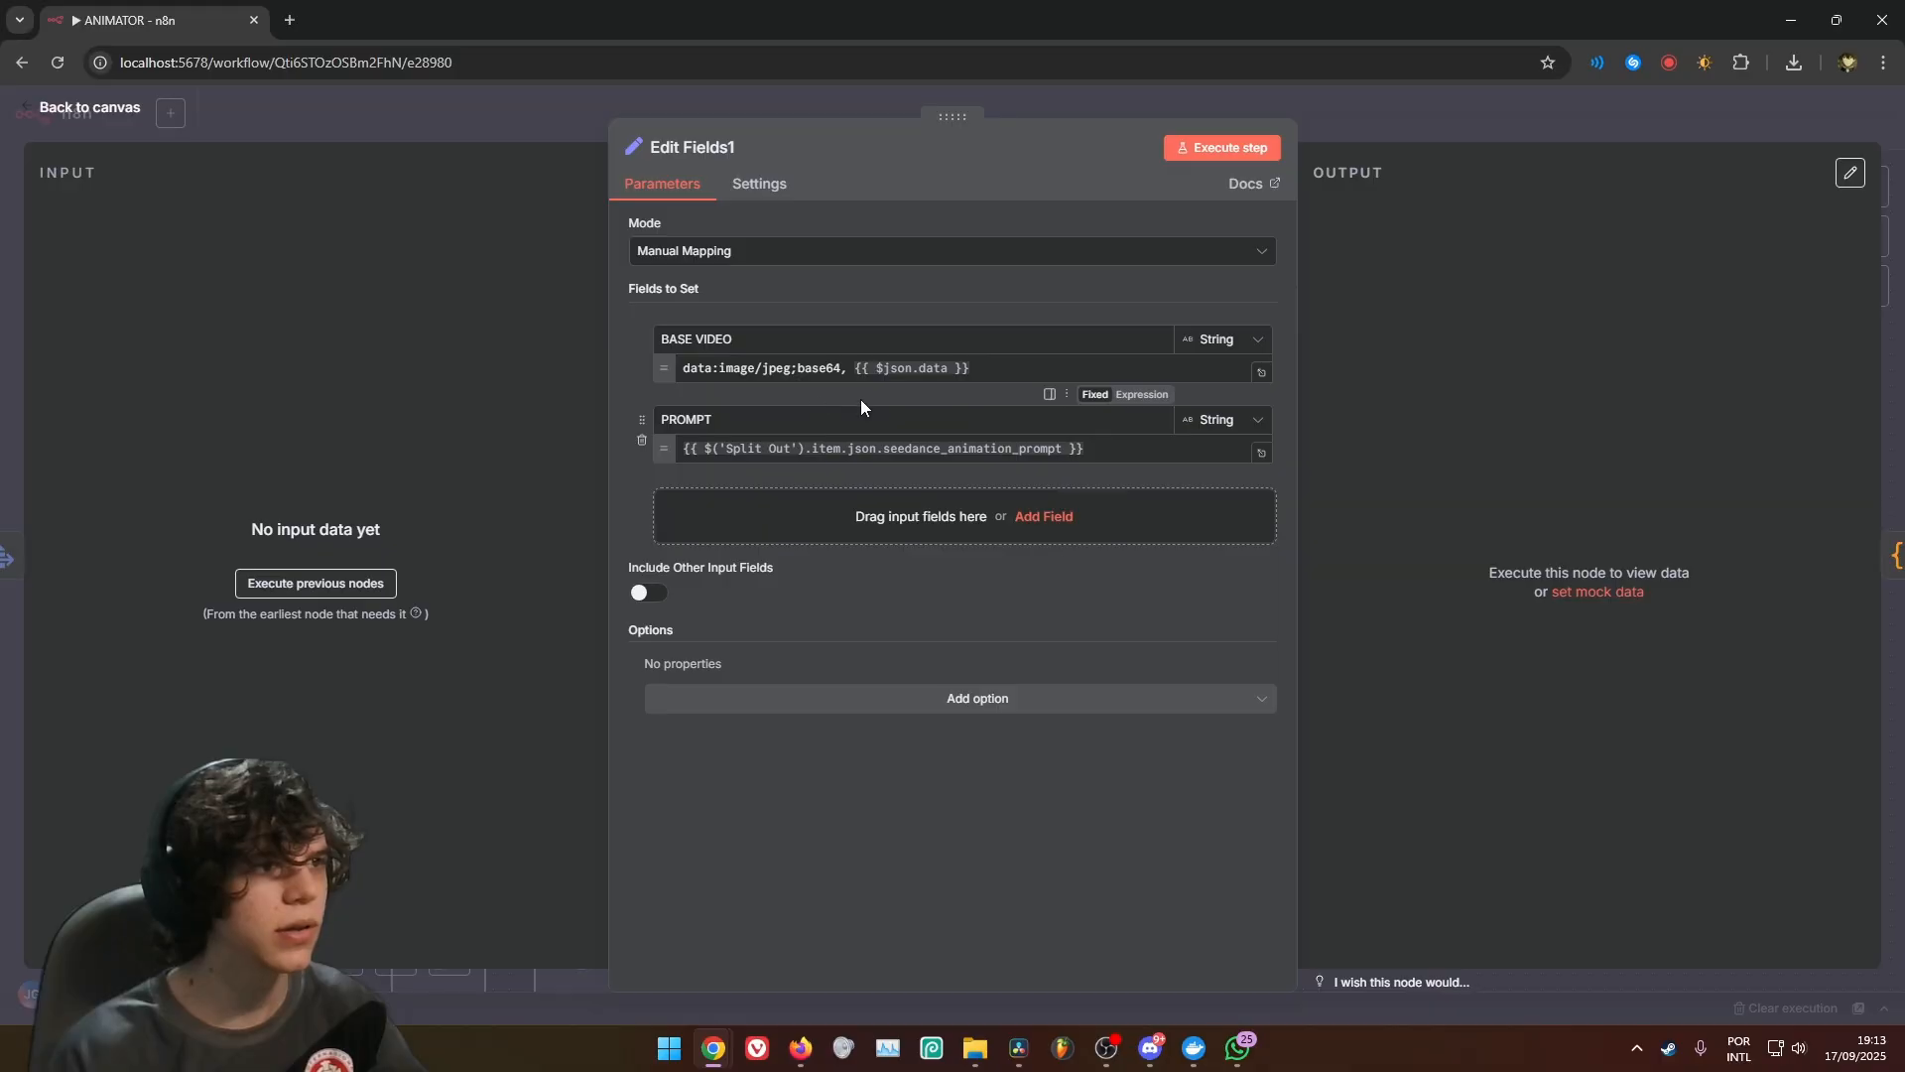
left_click_drag(732, 339, 650, 345)
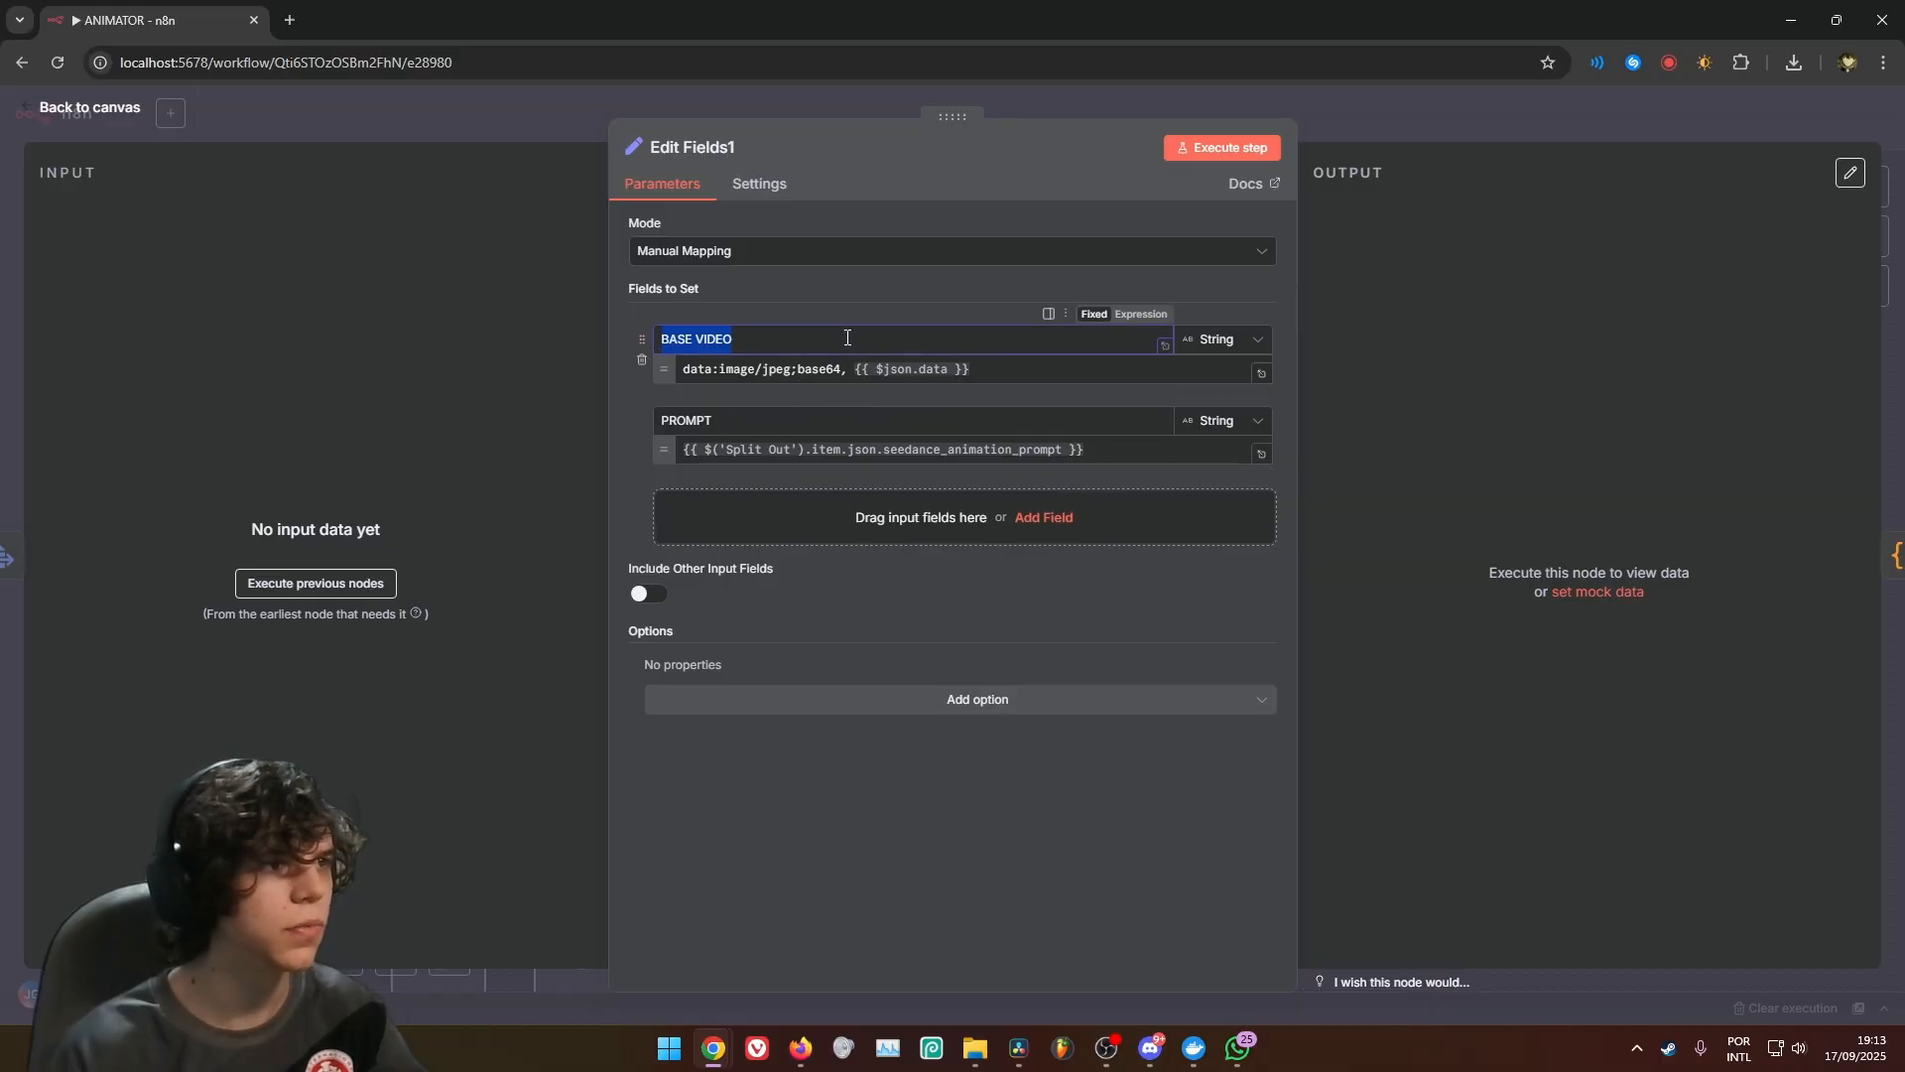
left_click(1491, 121)
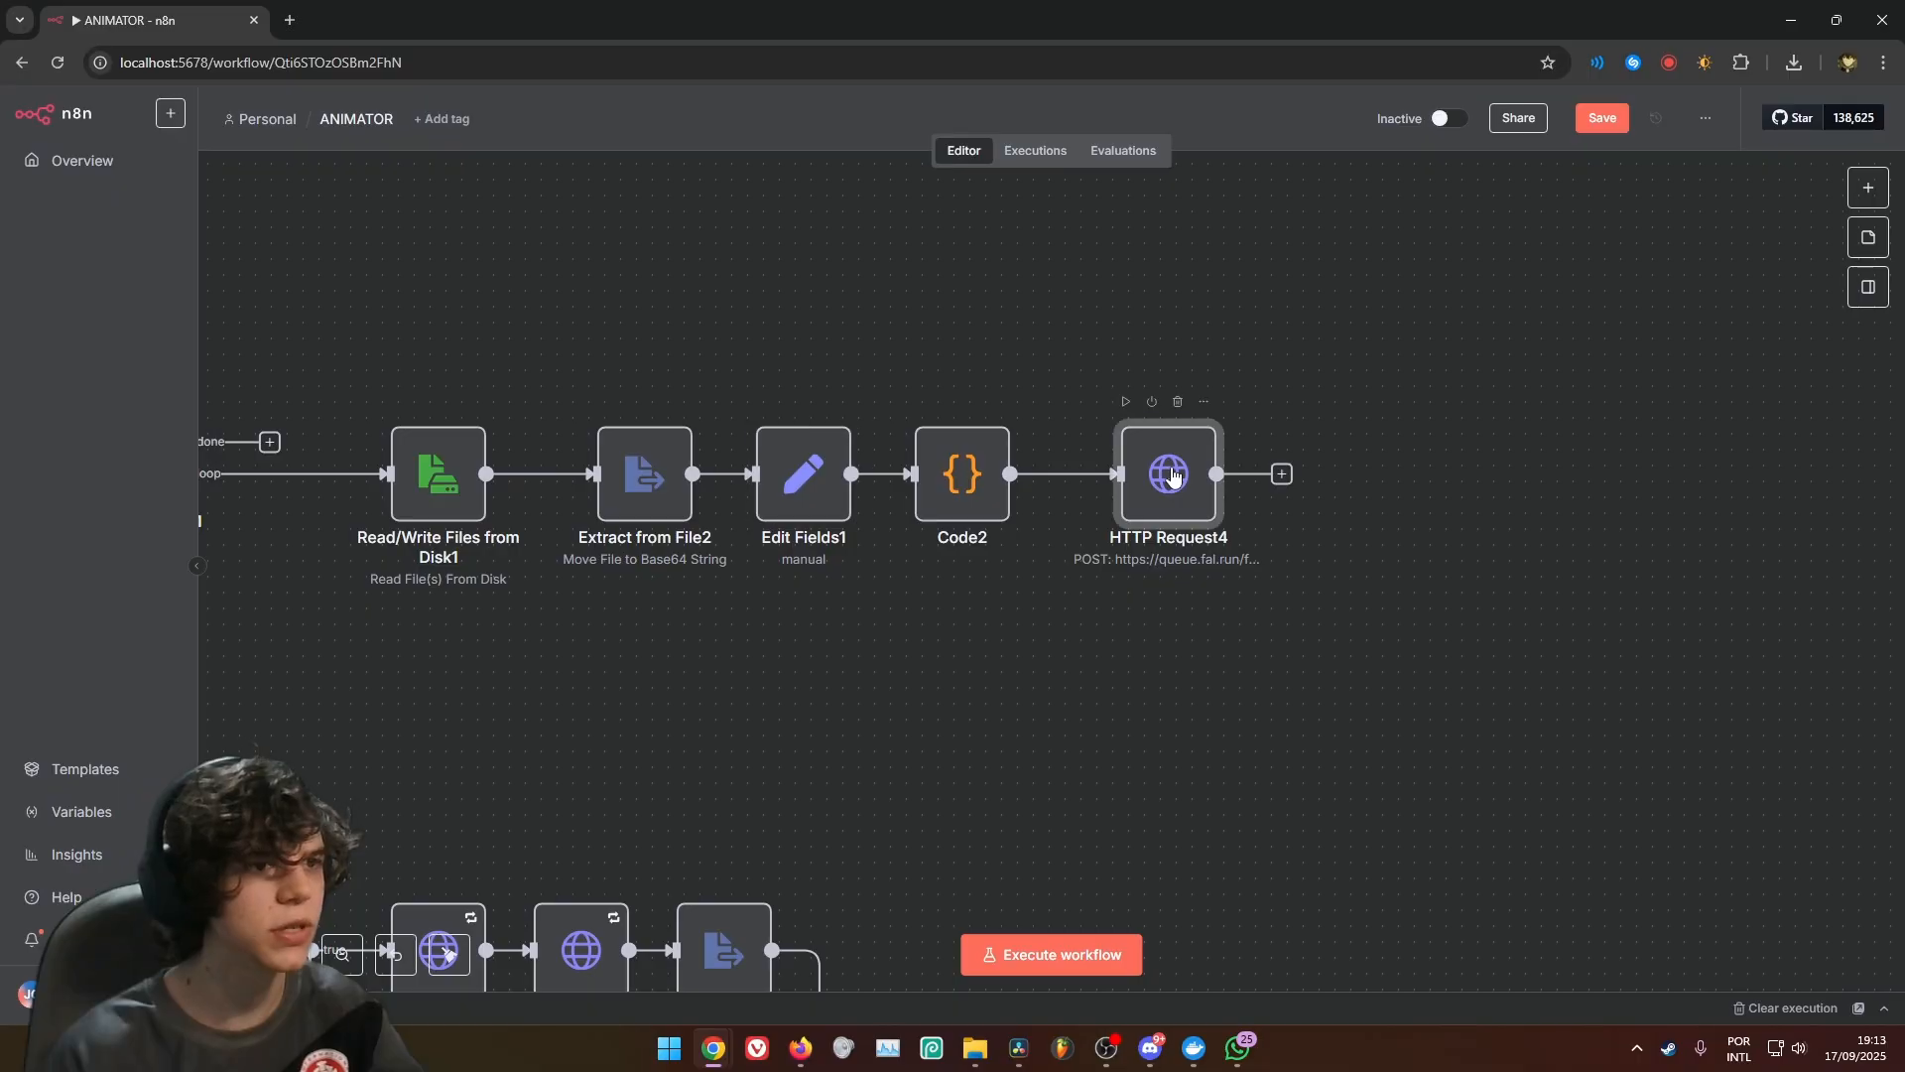
double_click(1169, 473)
scroll(843, 729, "down", 6)
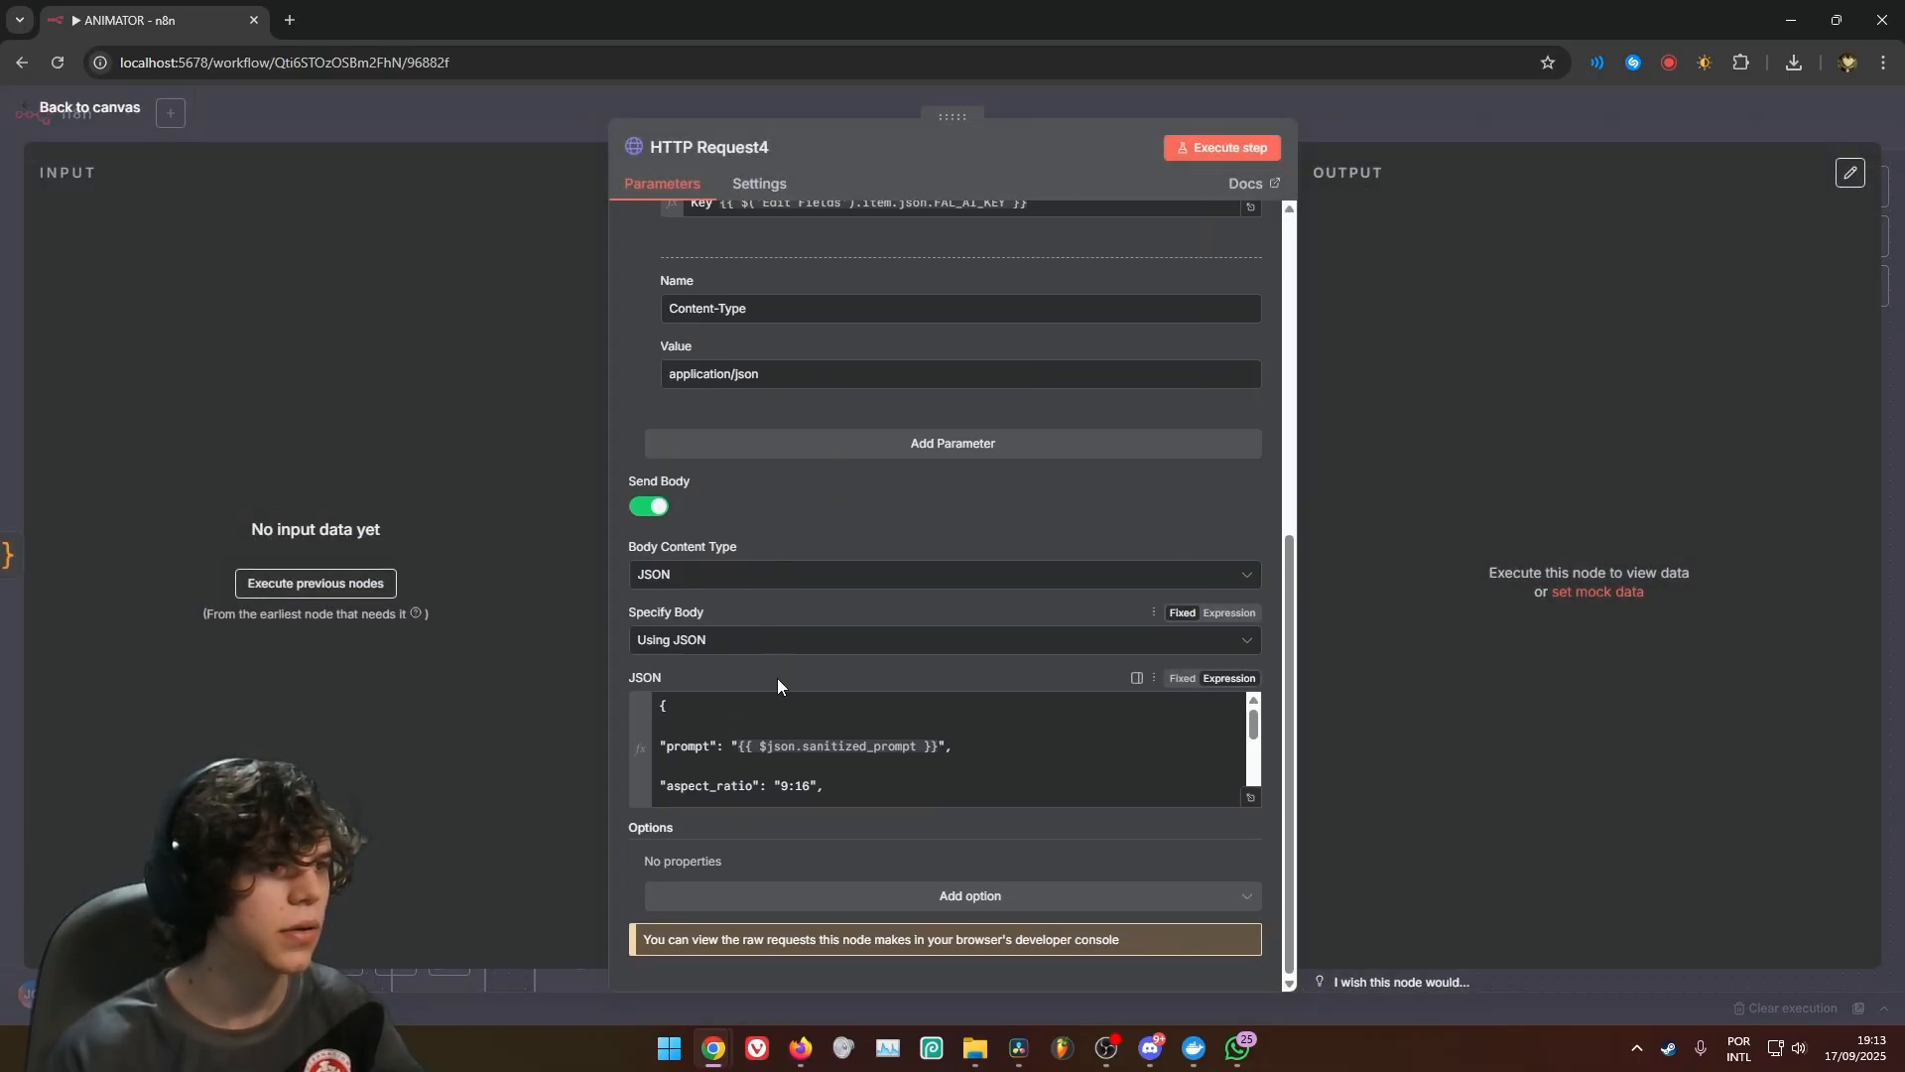
scroll(928, 760, "down", 3)
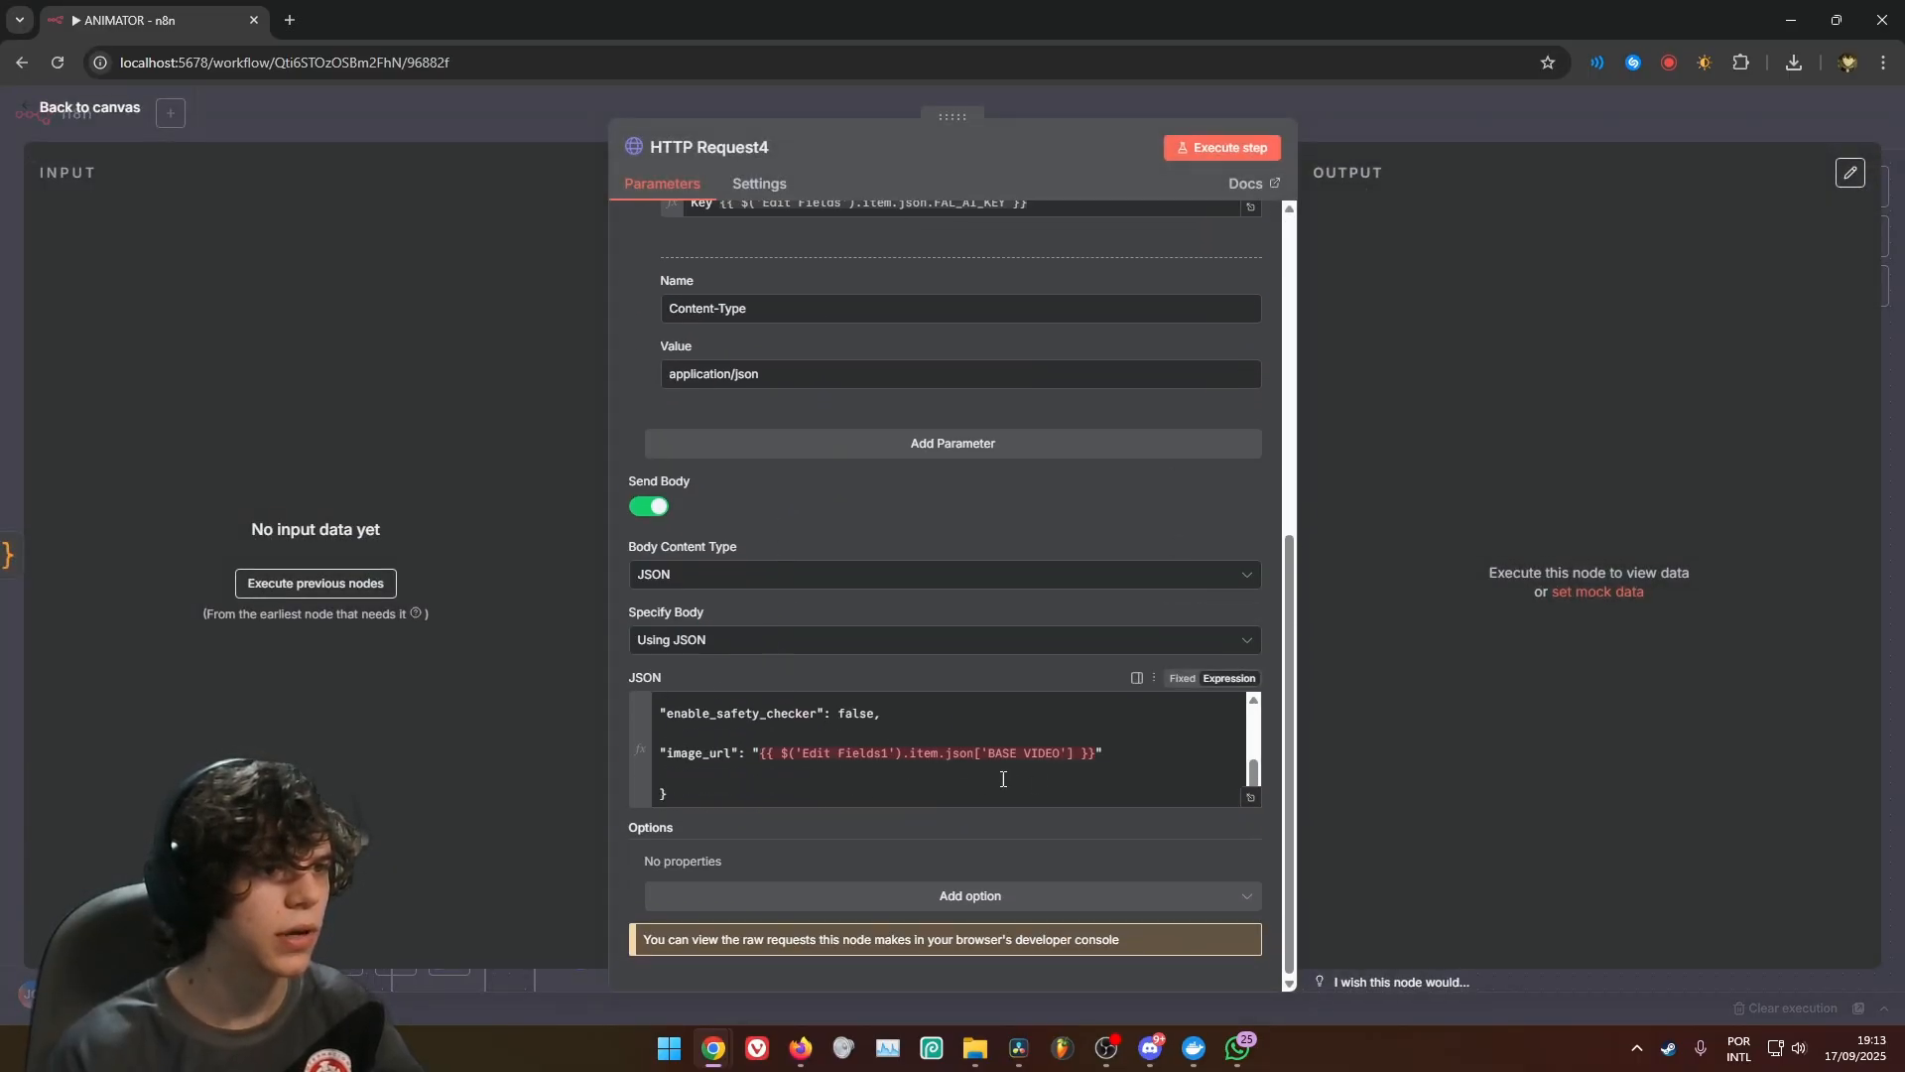
left_click(1368, 105)
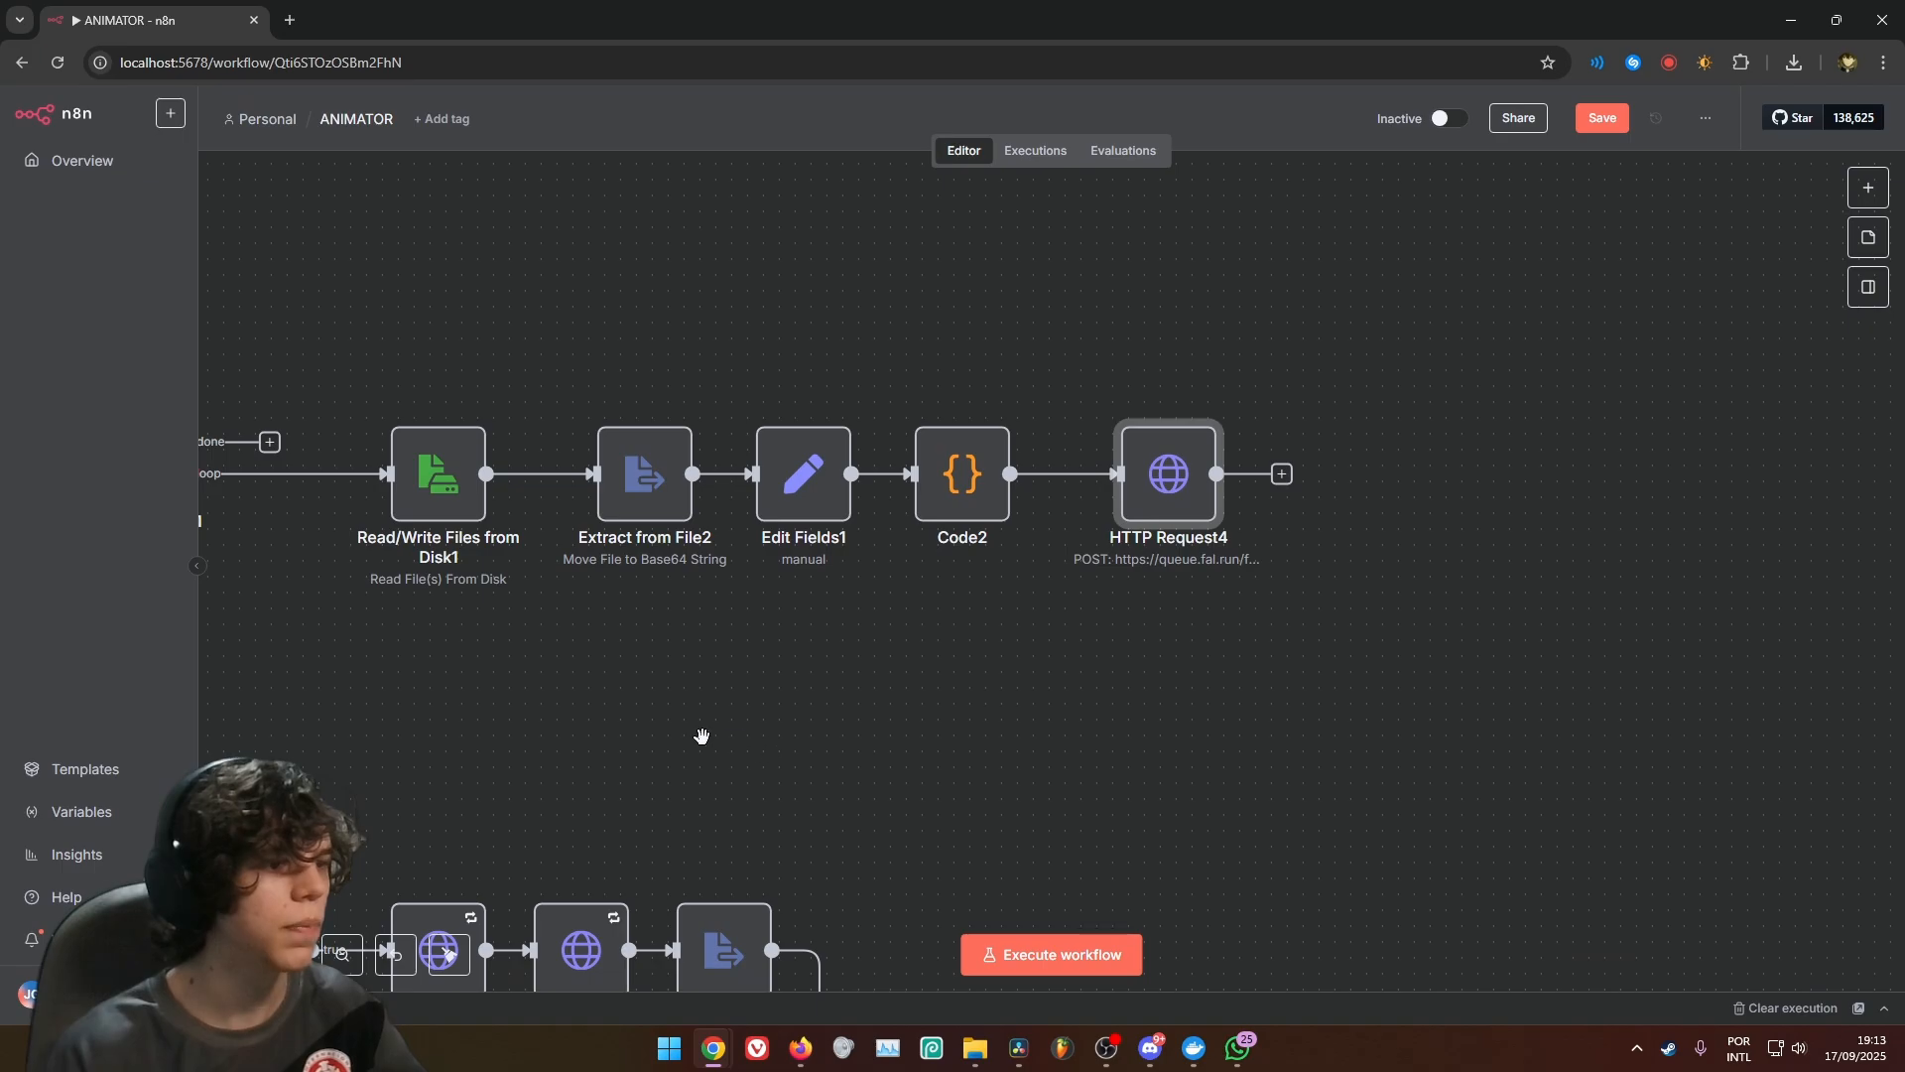
Inspect how the JSON body of the first HTTP Request node references Edit Fields for its image_urls
left_click_drag(702, 736, 1790, 364)
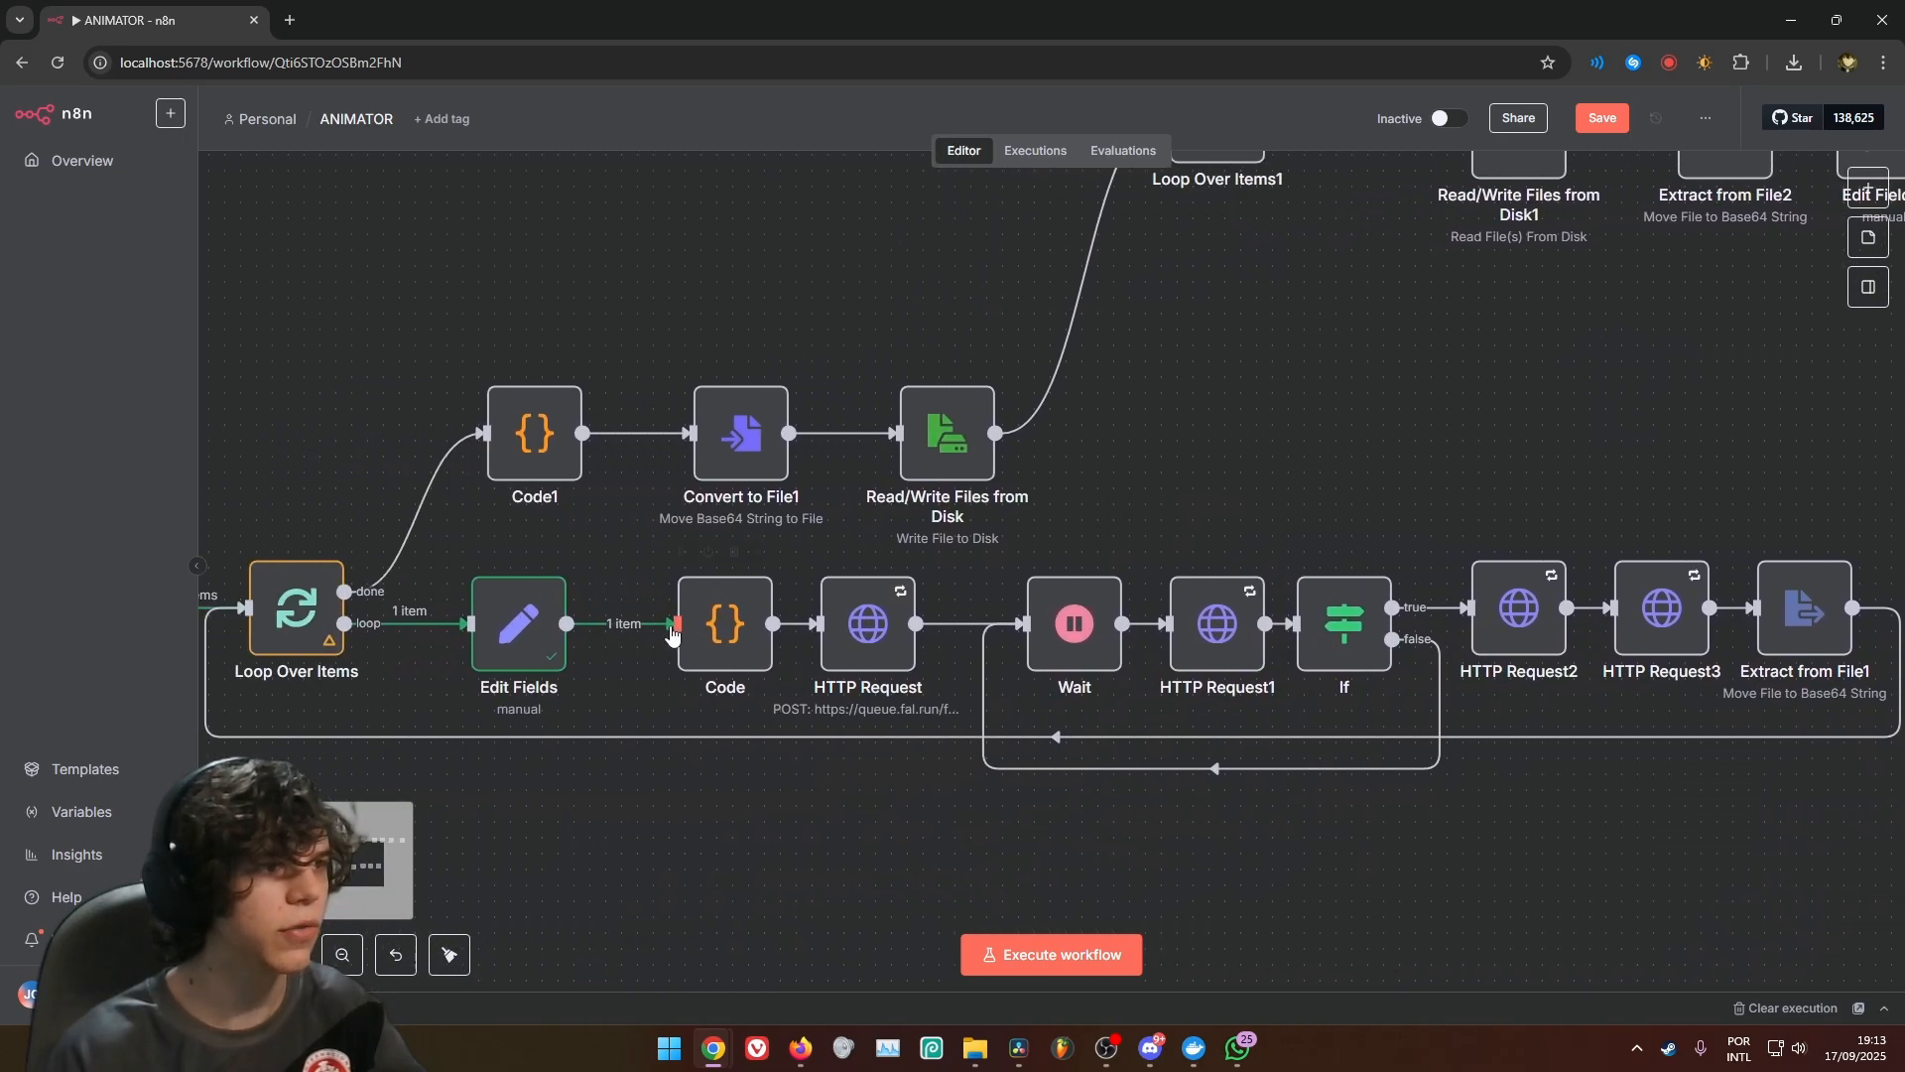
double_click(870, 629)
scroll(899, 521, "down", 6)
scroll(877, 749, "down", 2)
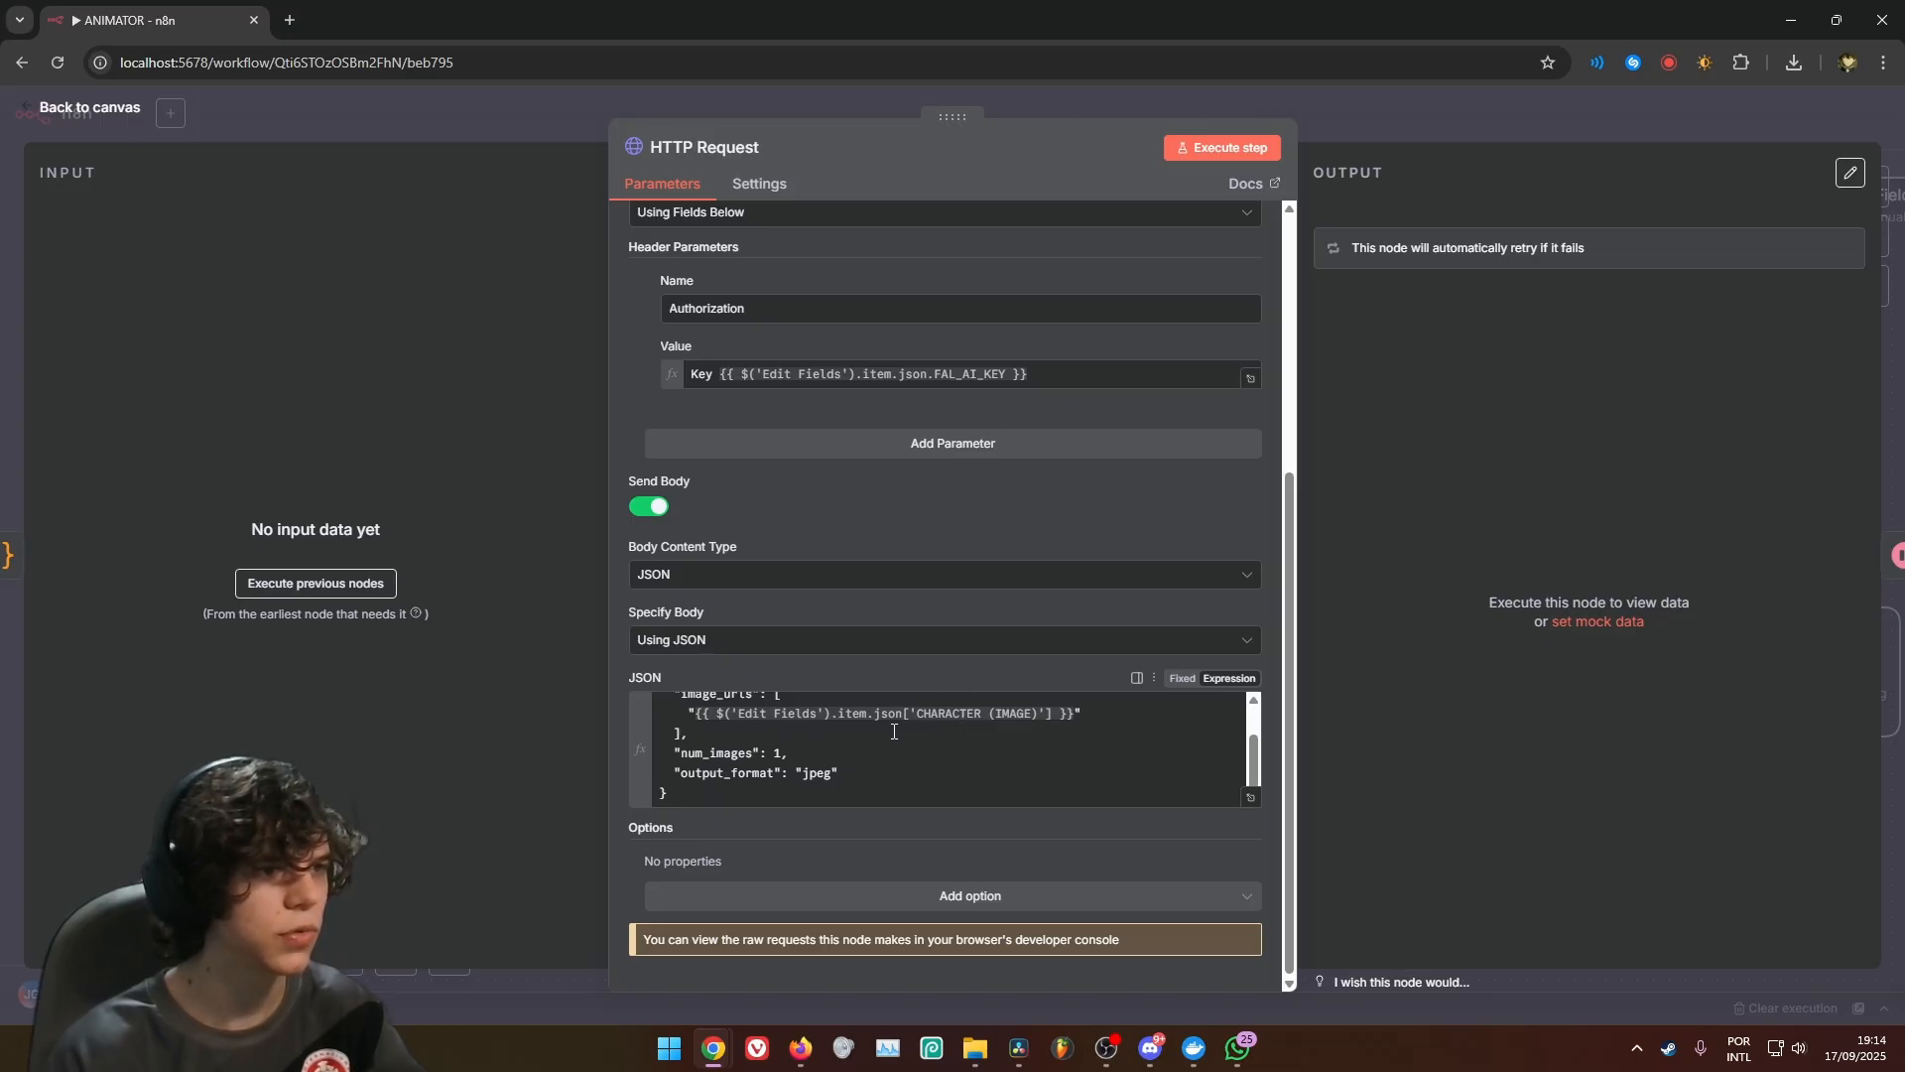
left_click(821, 715)
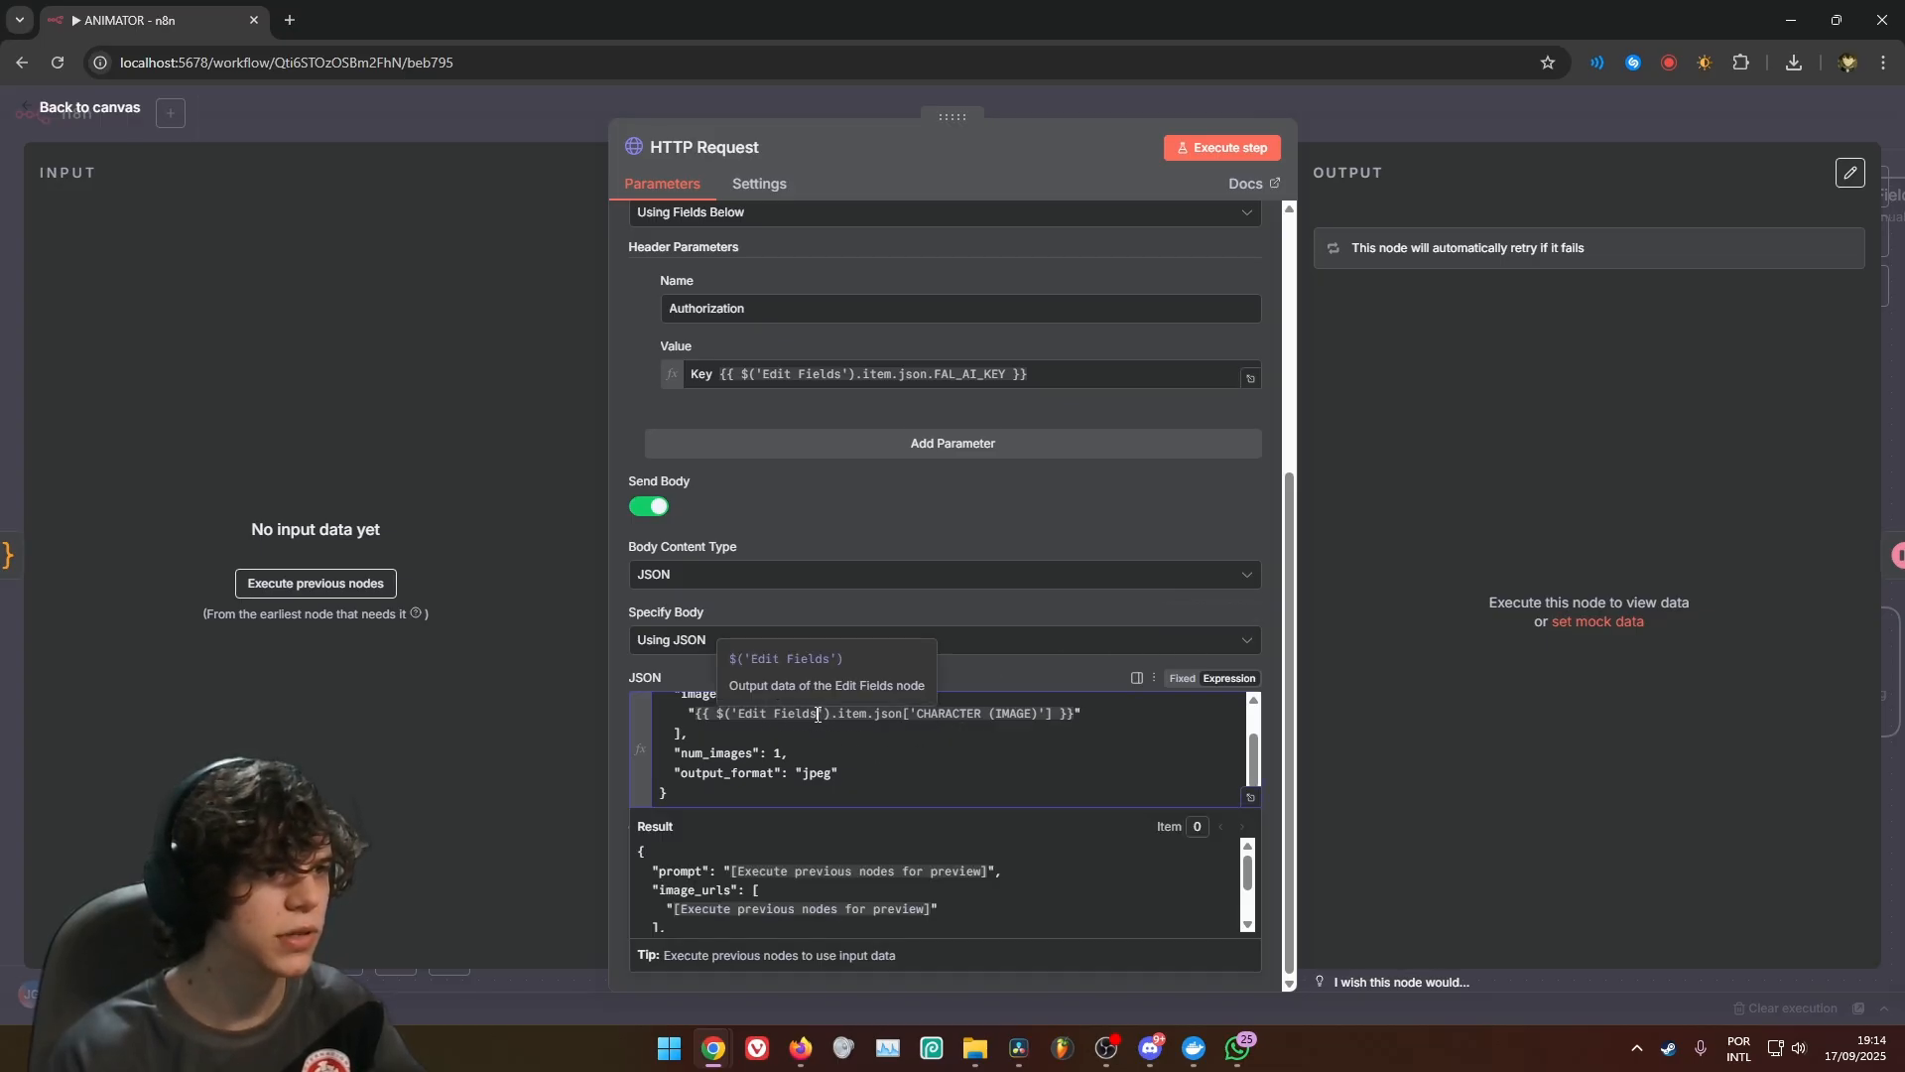
left_click_drag(821, 714, 733, 720)
left_click(1458, 122)
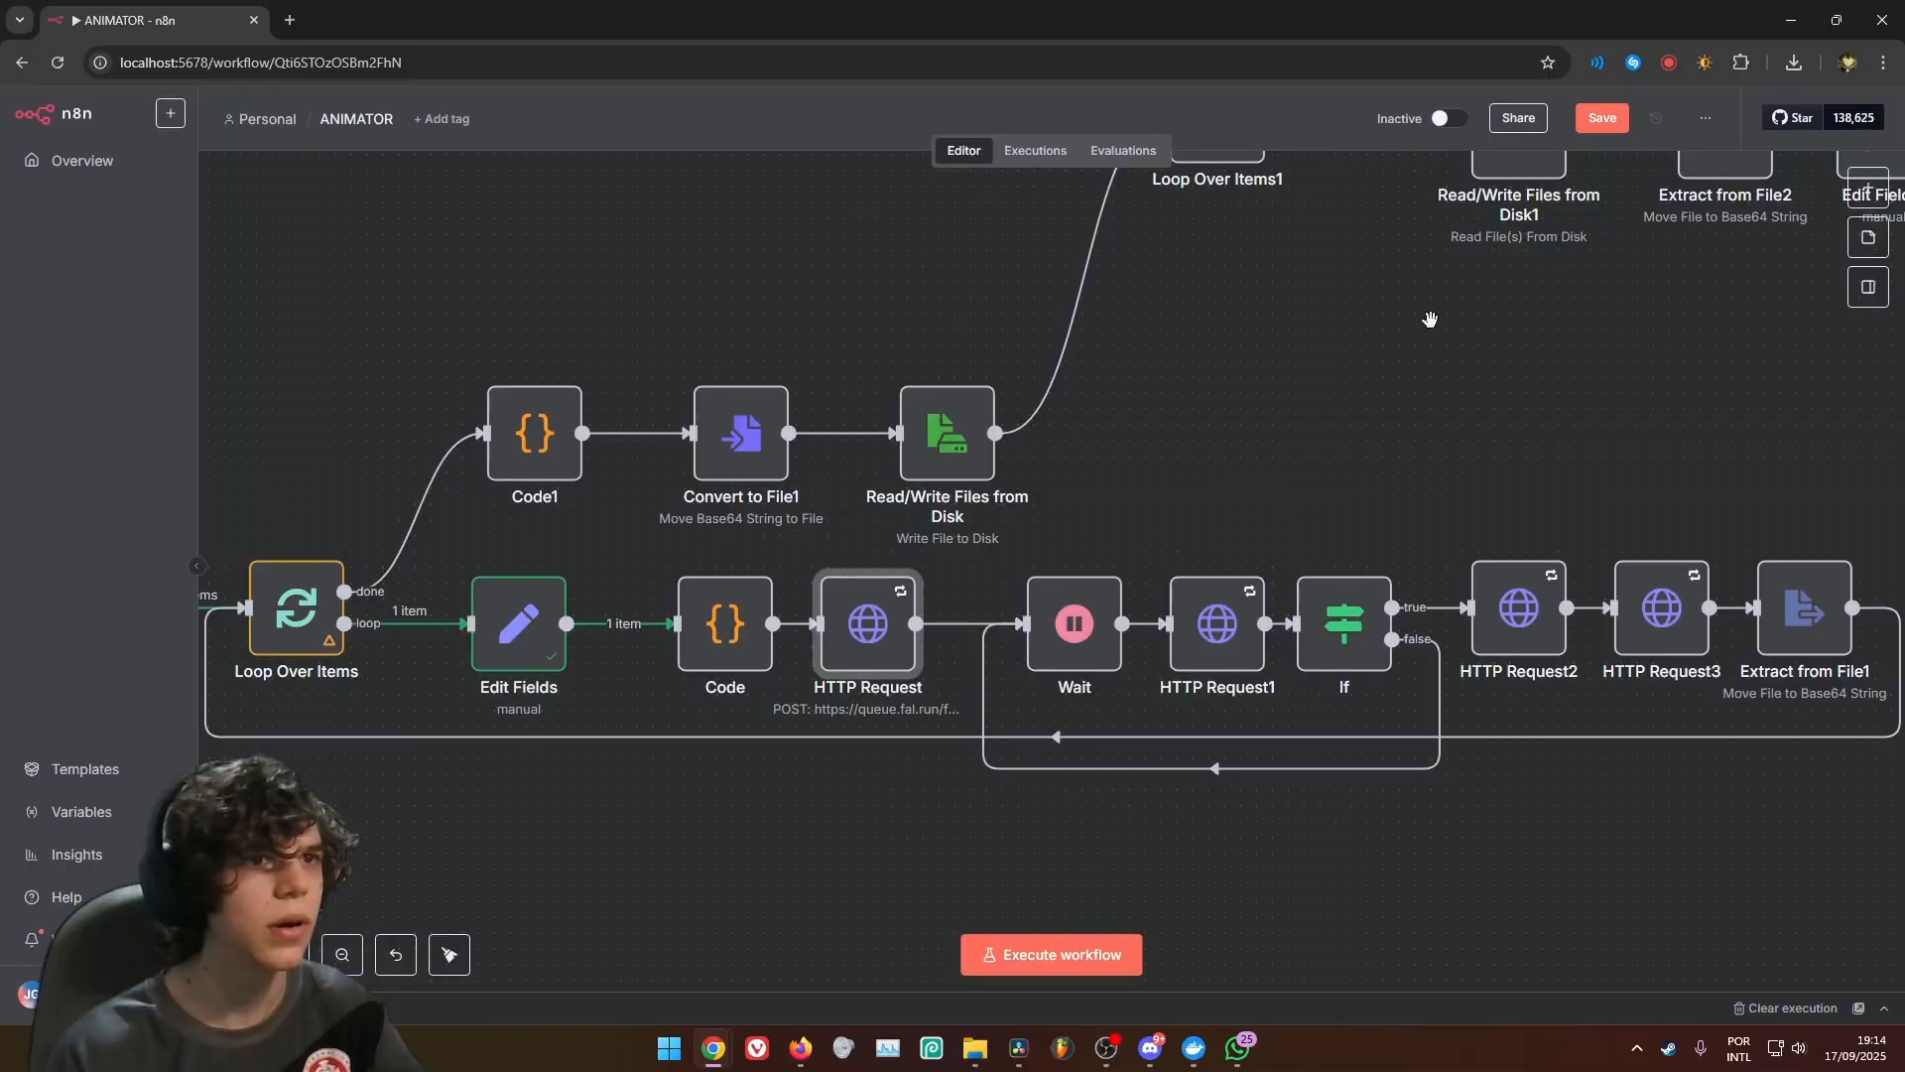
Recheck the Edit Fields1 node reference in HTTP Request4's image_url and return to the canvas
left_click_drag(1429, 320, 859, 693)
left_click_drag(1182, 642, 839, 692)
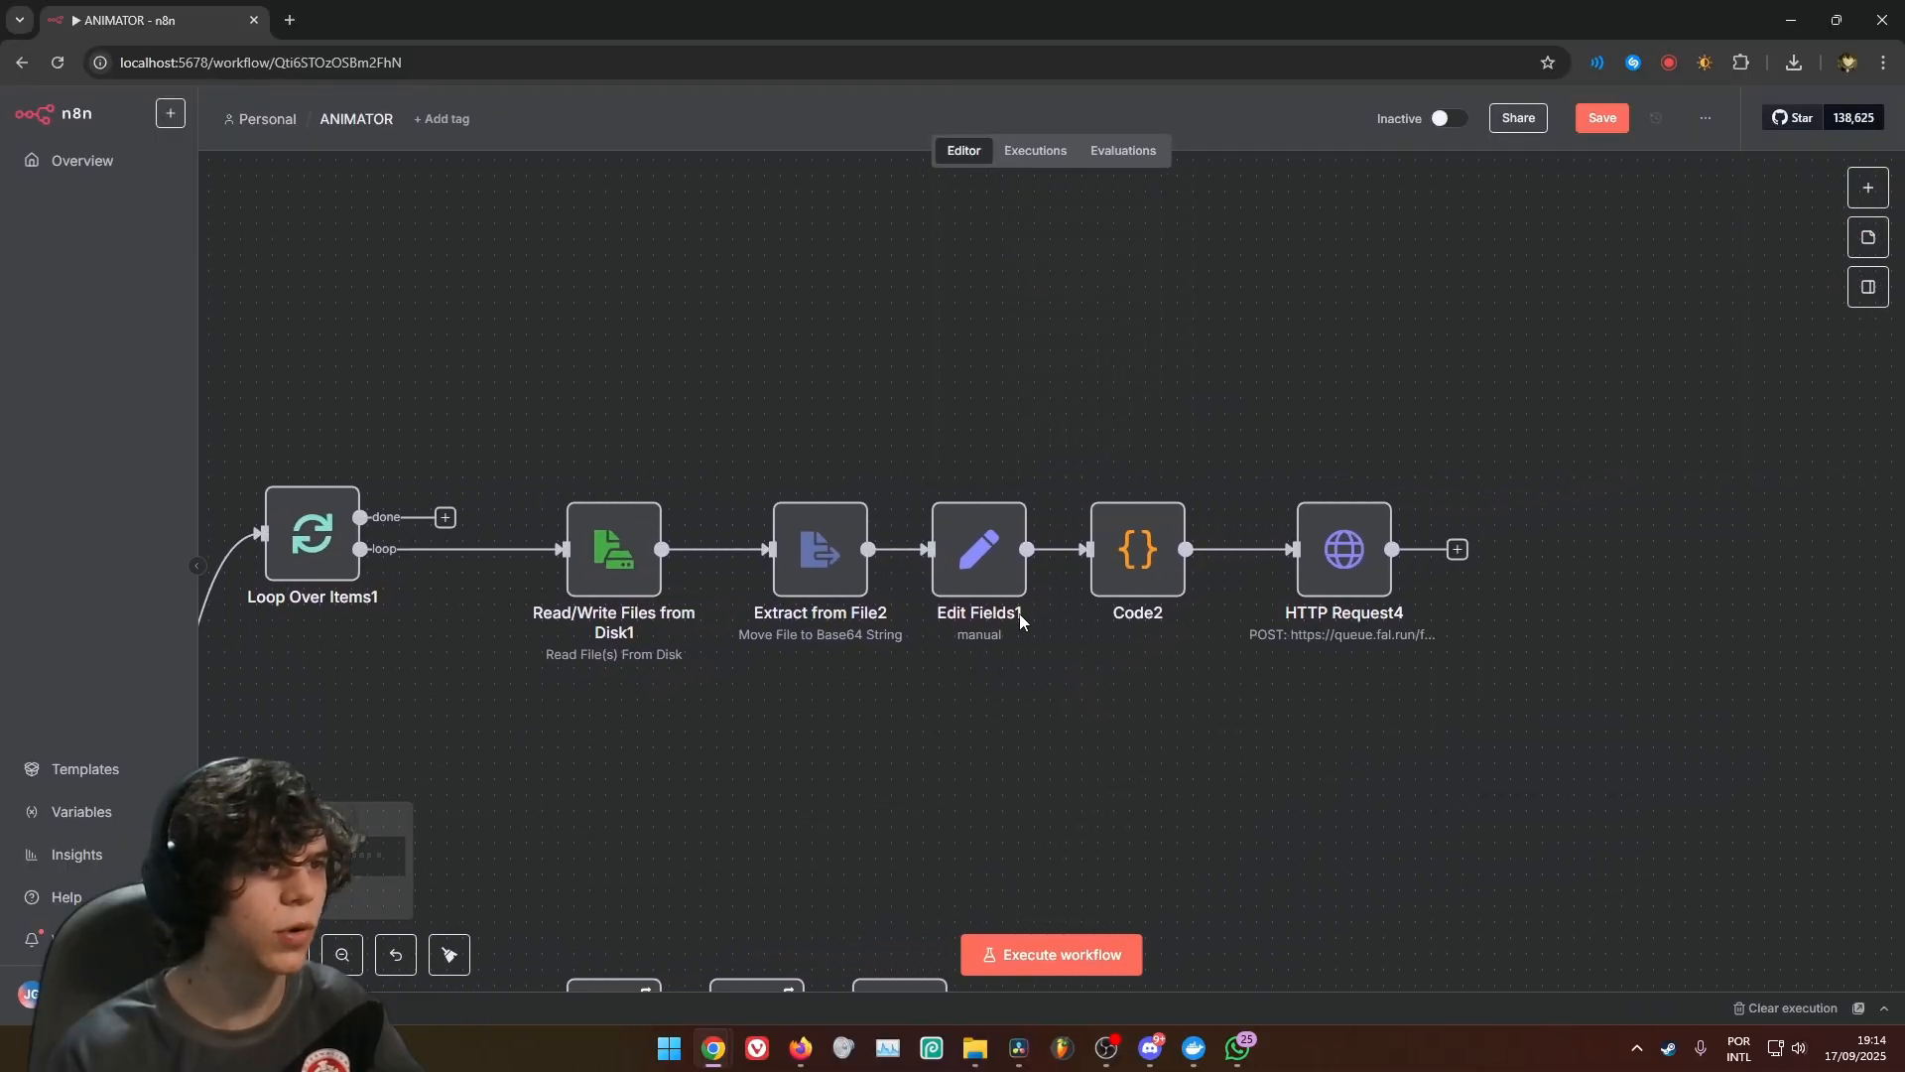
double_click(1345, 548)
scroll(869, 568, "down", 5)
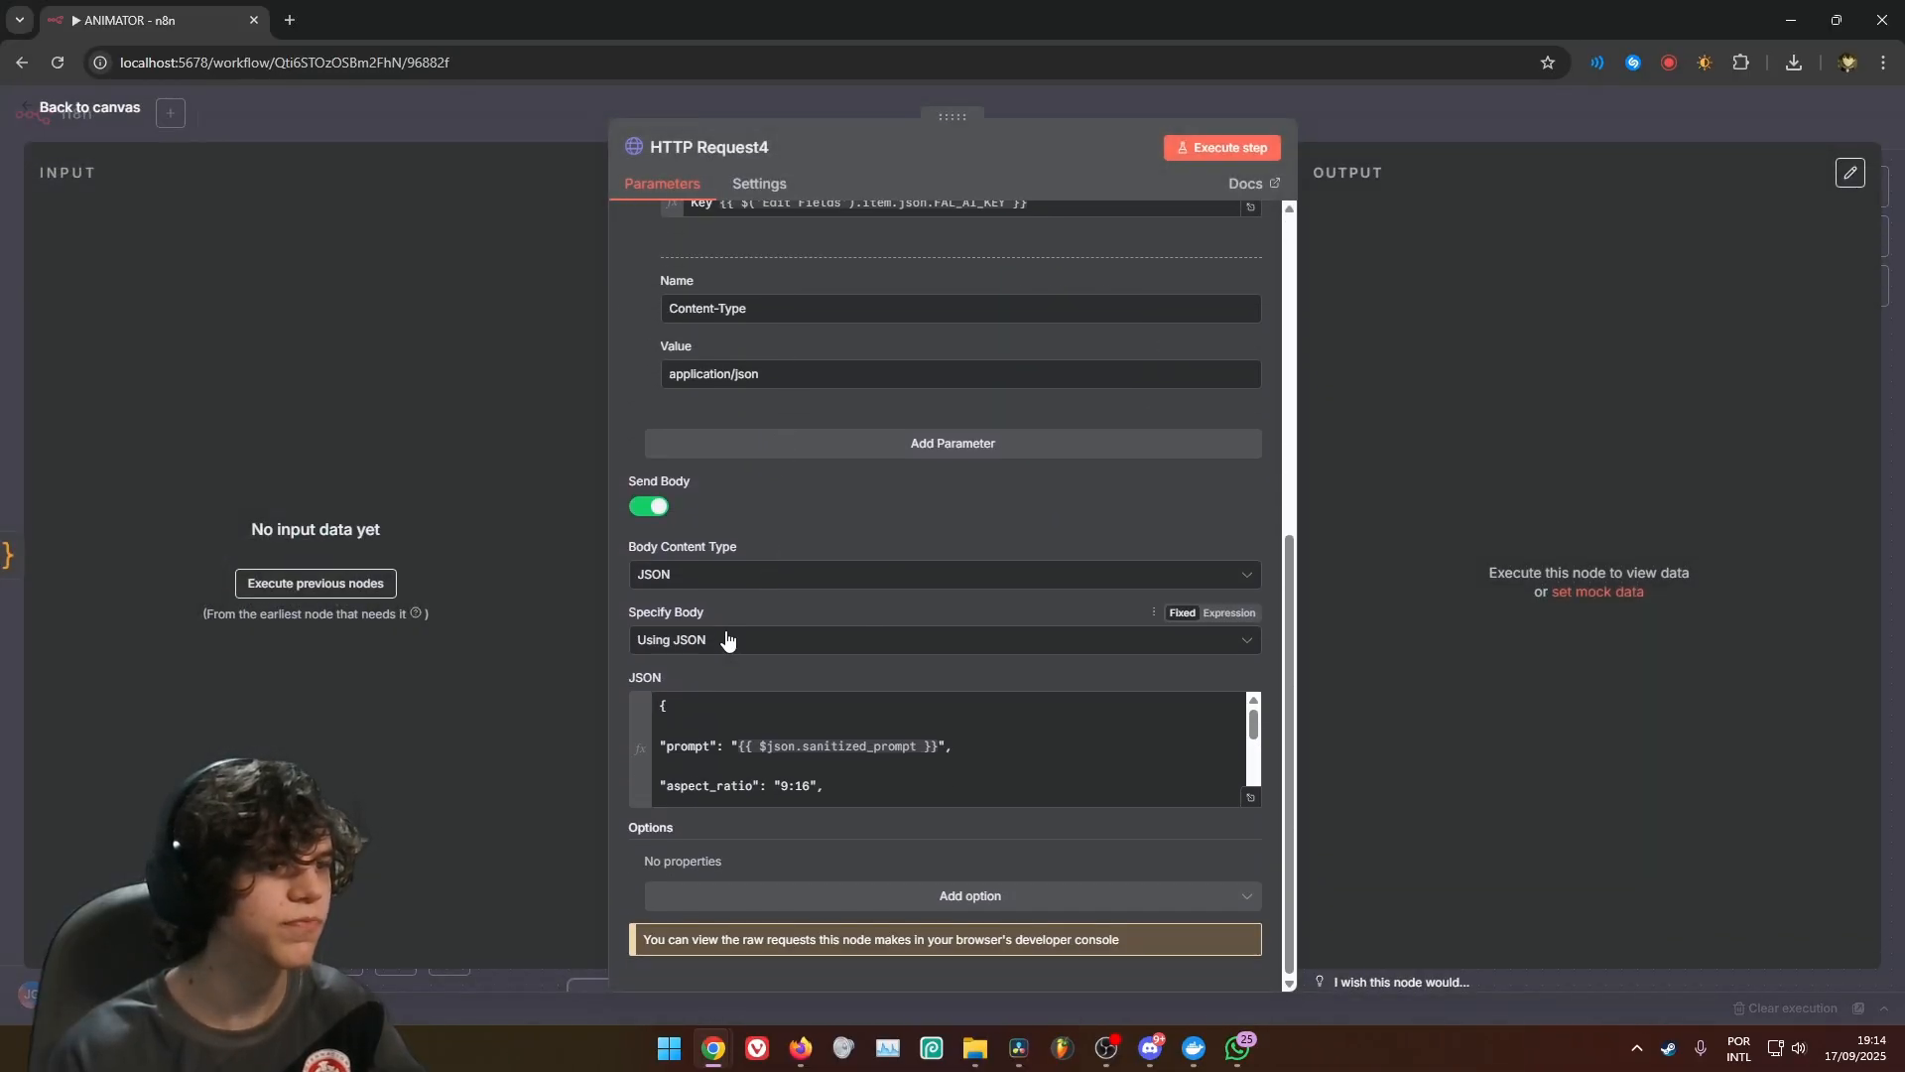
scroll(846, 761, "down", 2)
left_click(883, 756)
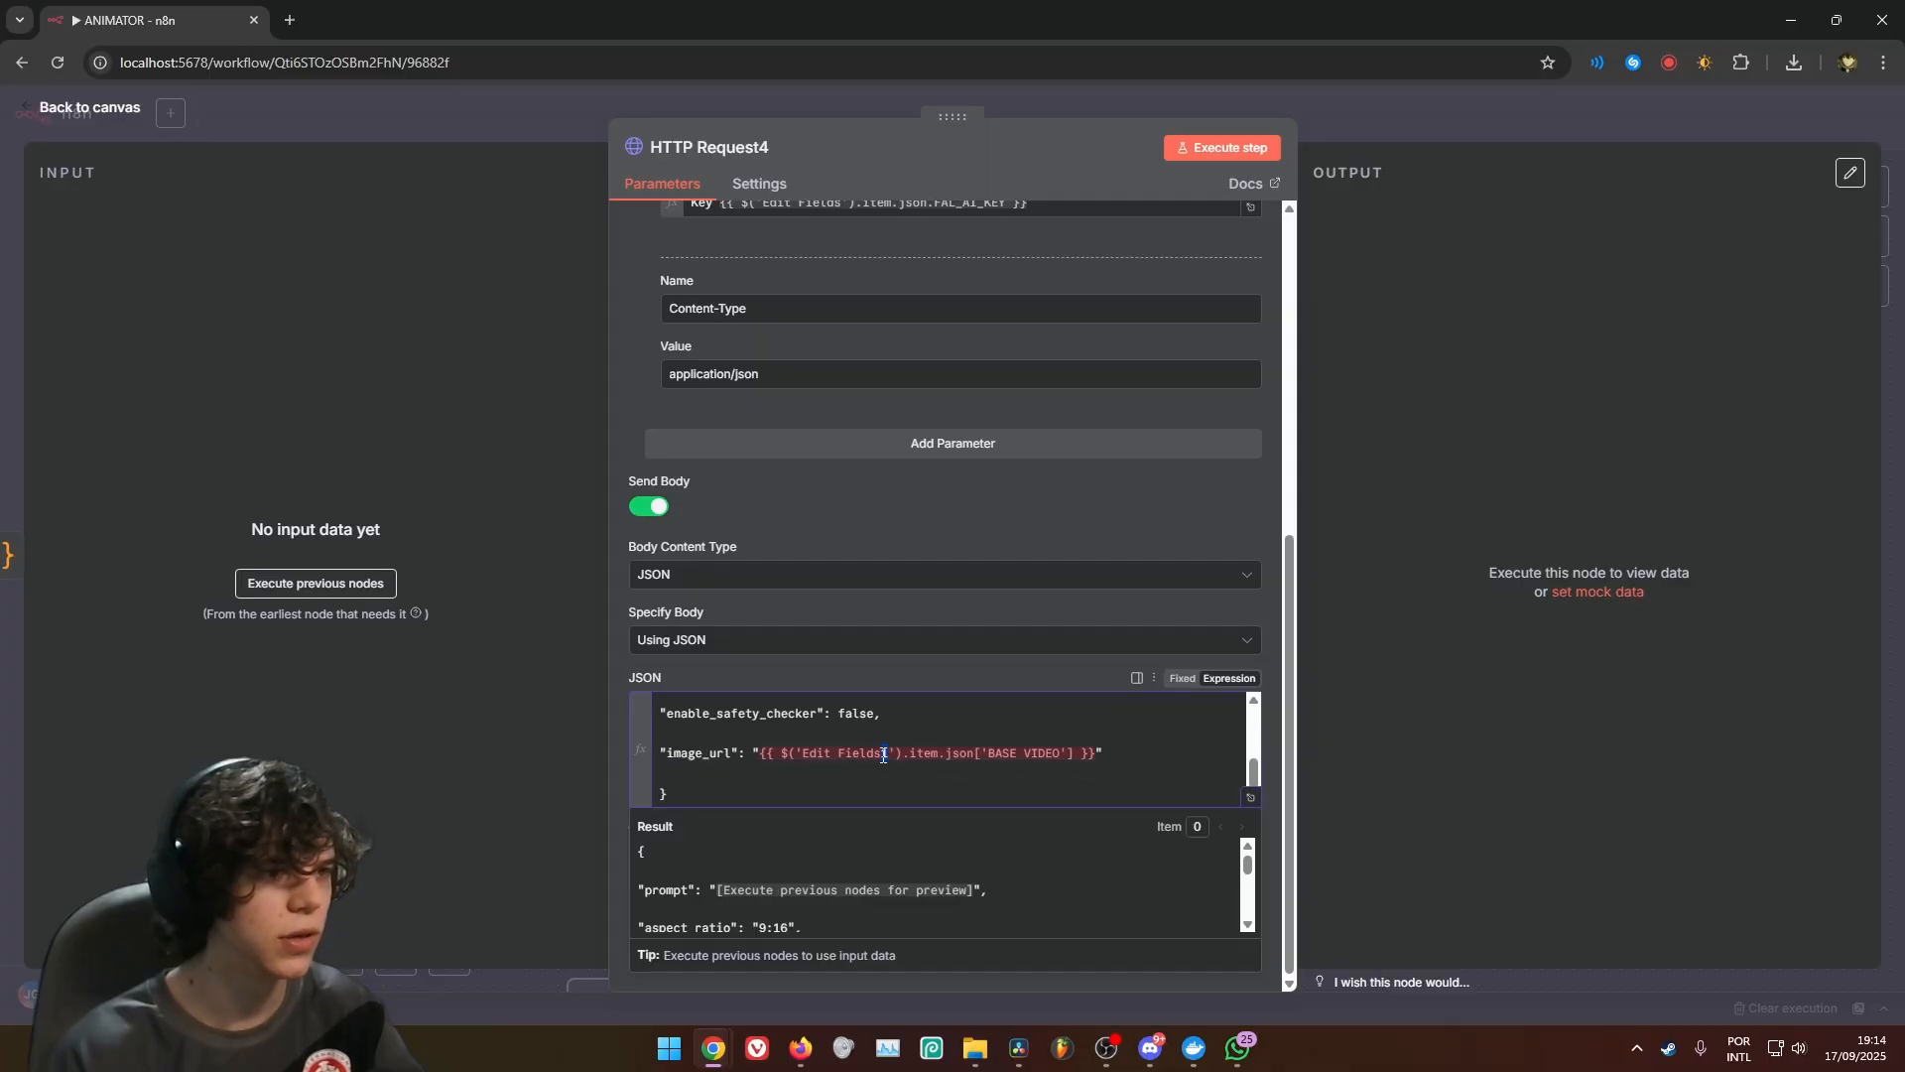
left_click(986, 617)
key("Escape")
left_click(1704, 715)
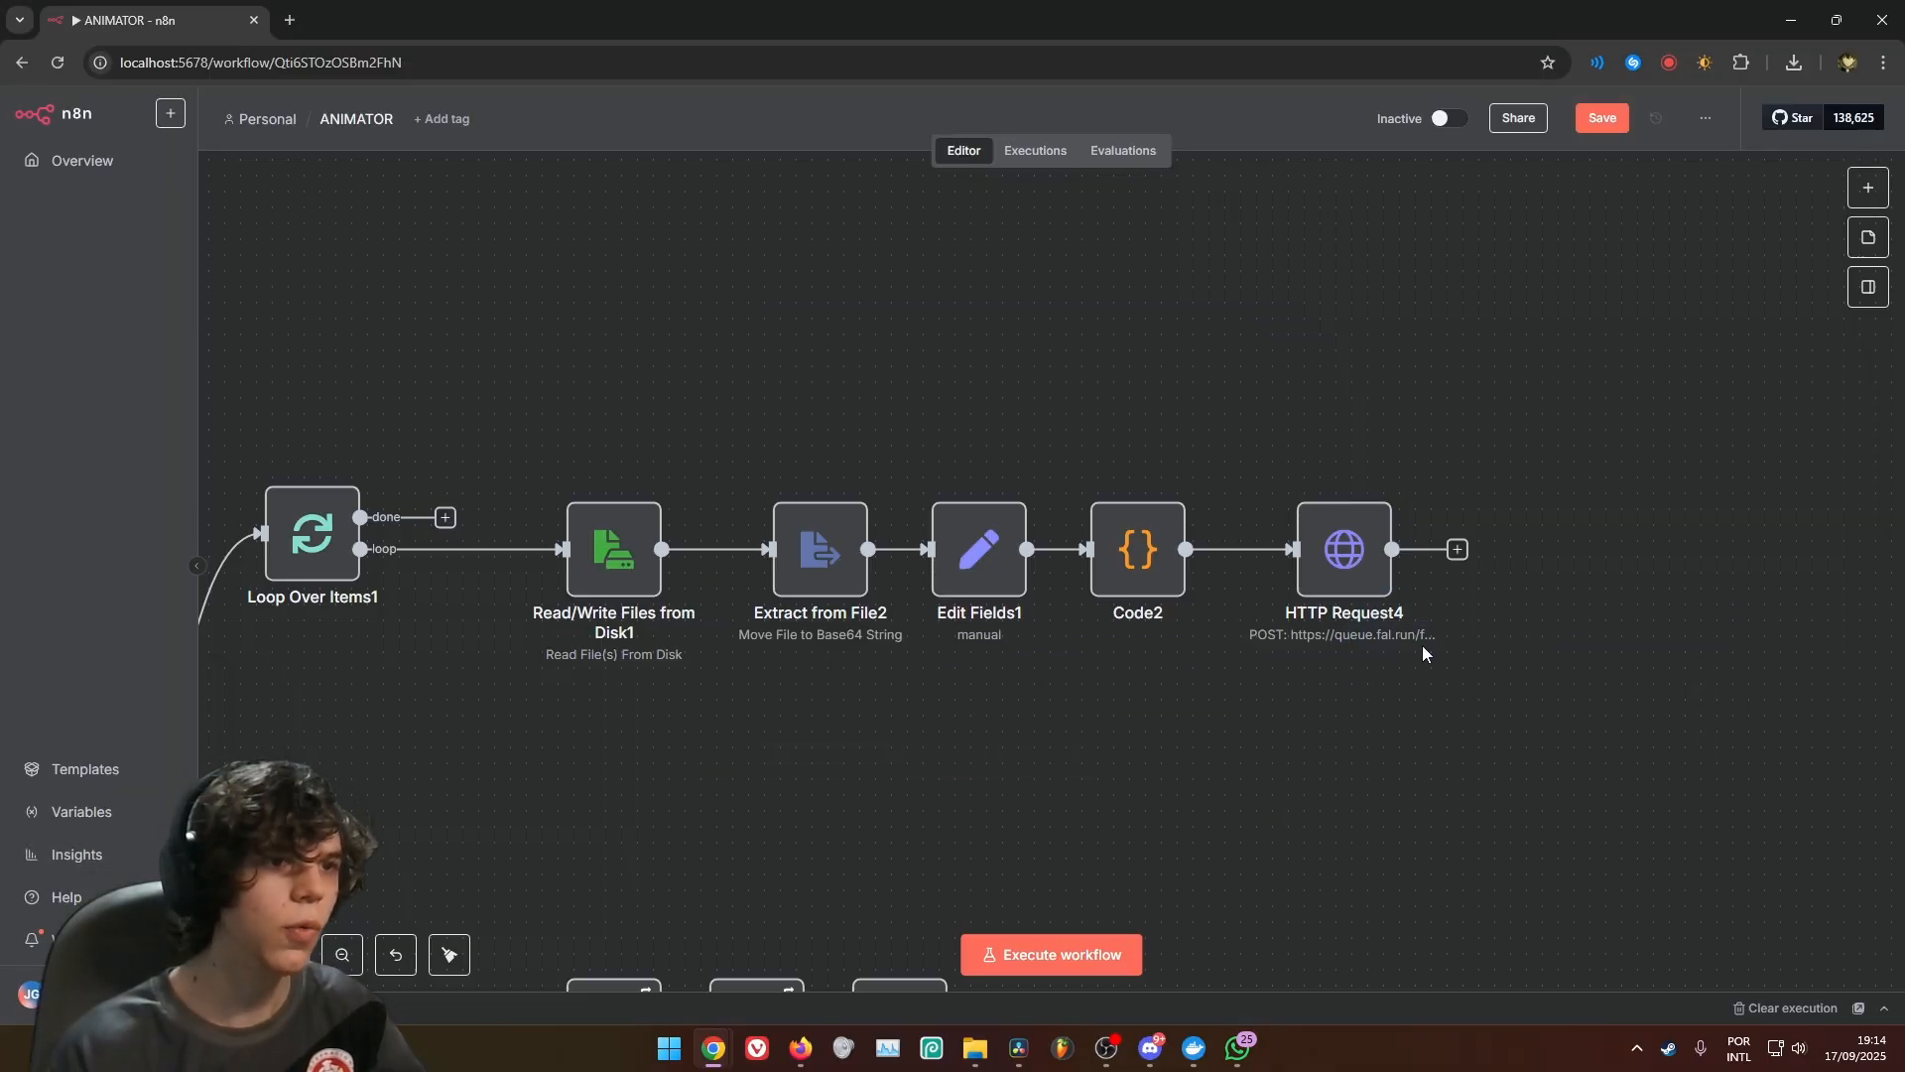
Add a Wait node after HTTP Request4, keeping its 5-second time interval, and return to the canvas
left_click_drag(1508, 721, 1335, 480)
scroll(1612, 497, "down", 3)
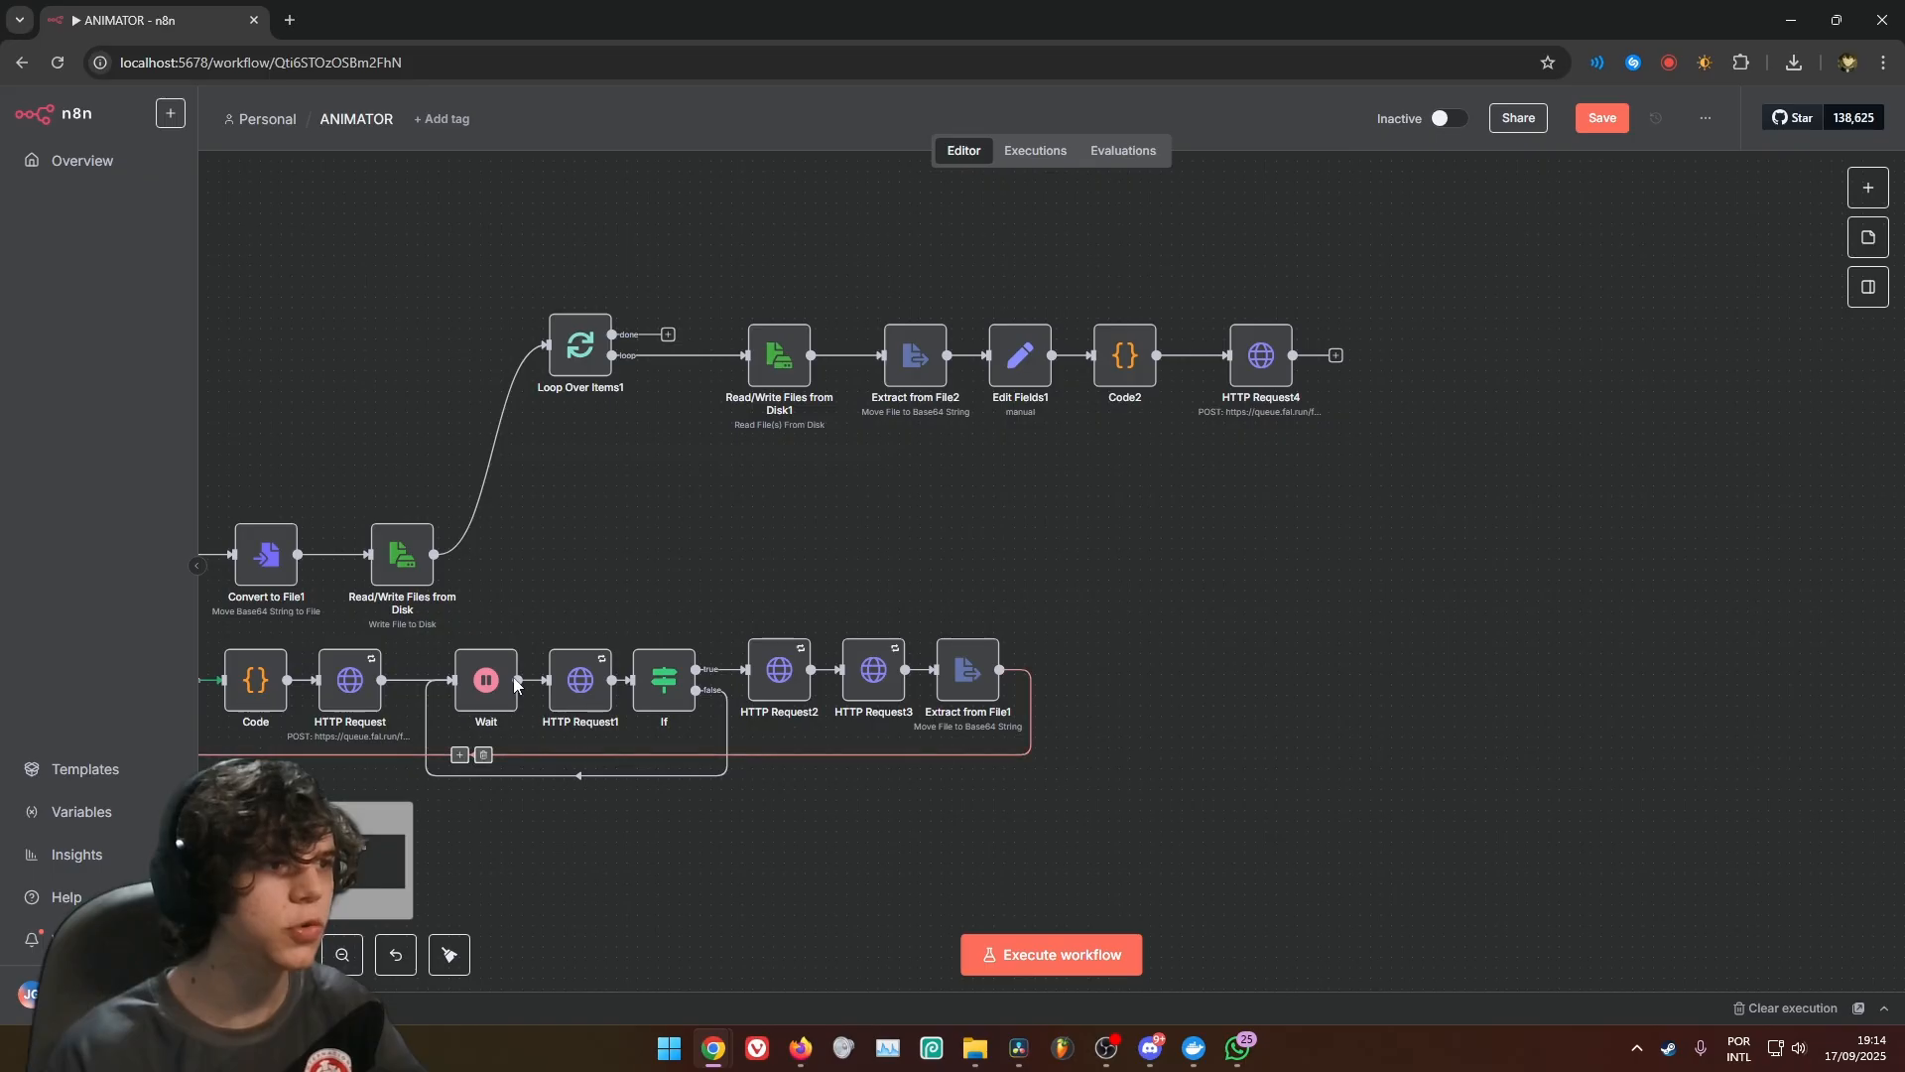
left_click_drag(1472, 564, 1110, 633)
scroll(1111, 633, "up", 1)
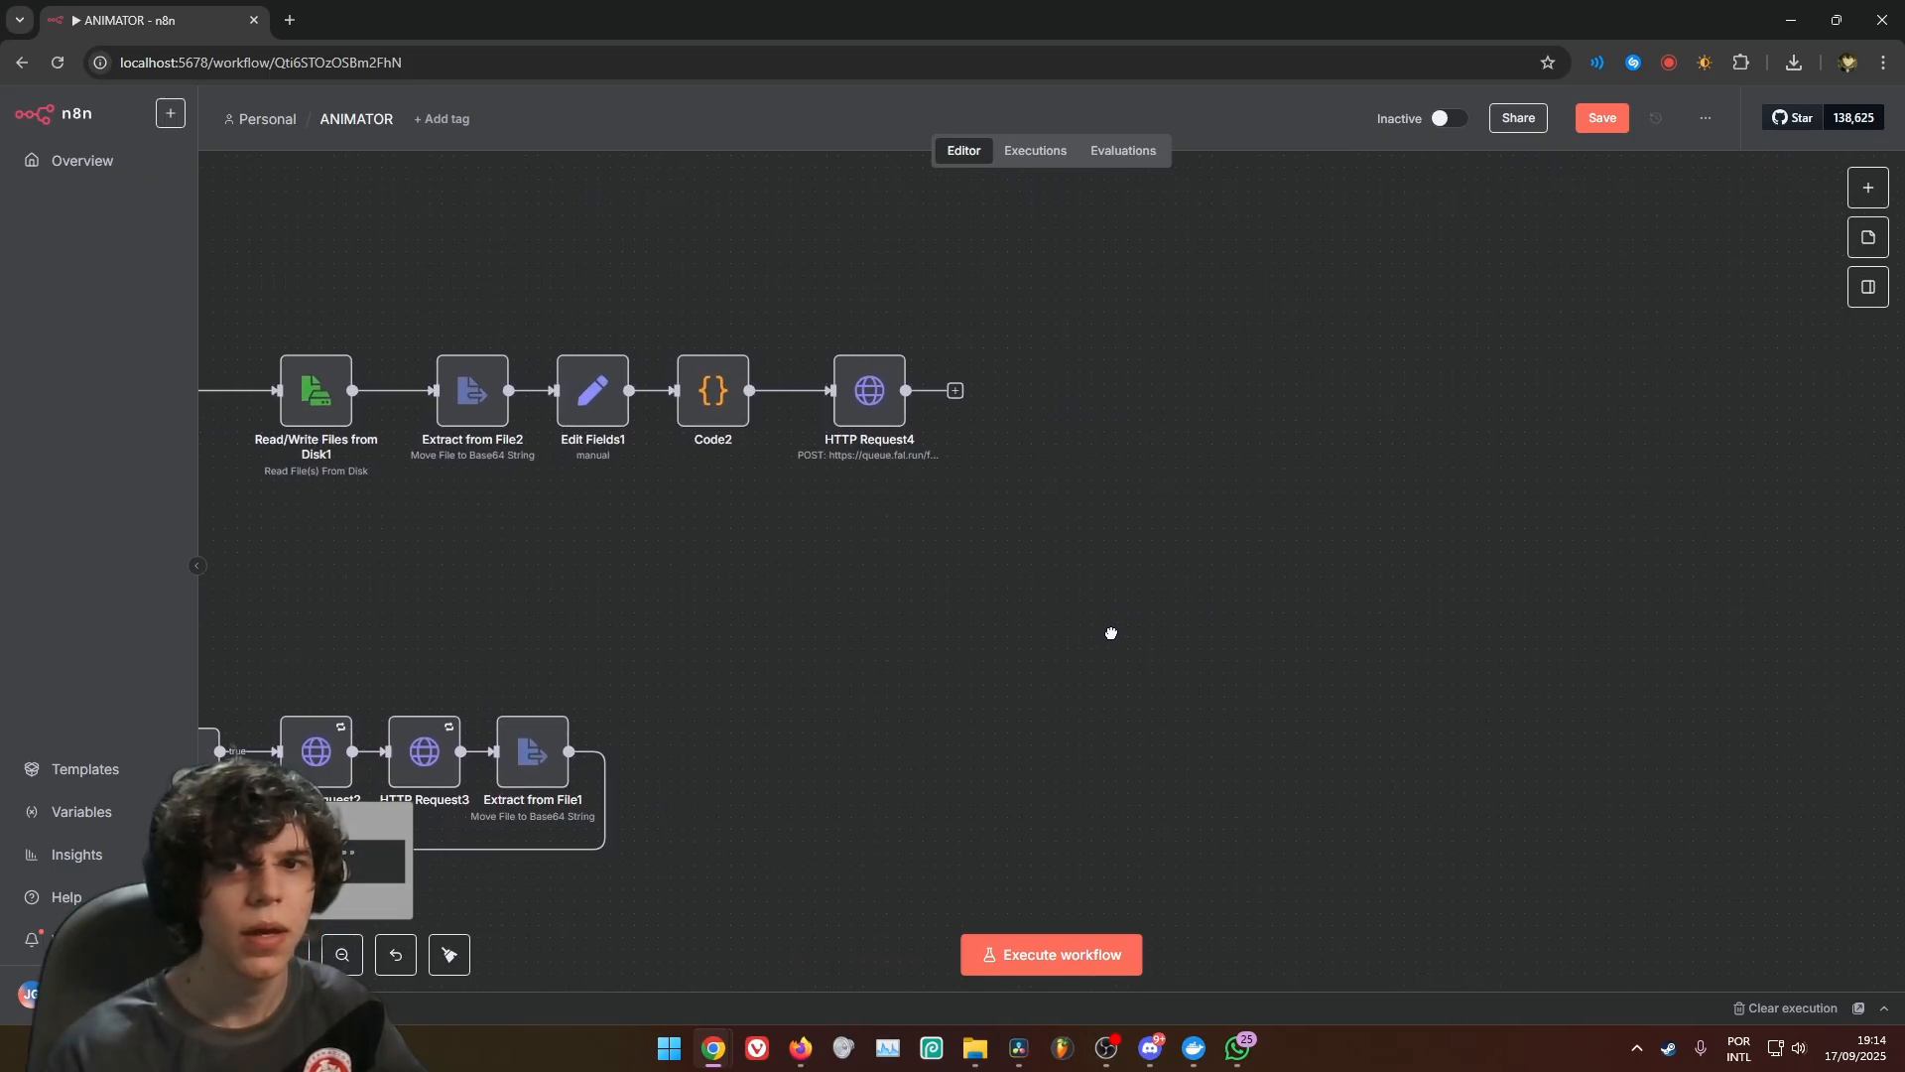
left_click(955, 393)
type("wait")
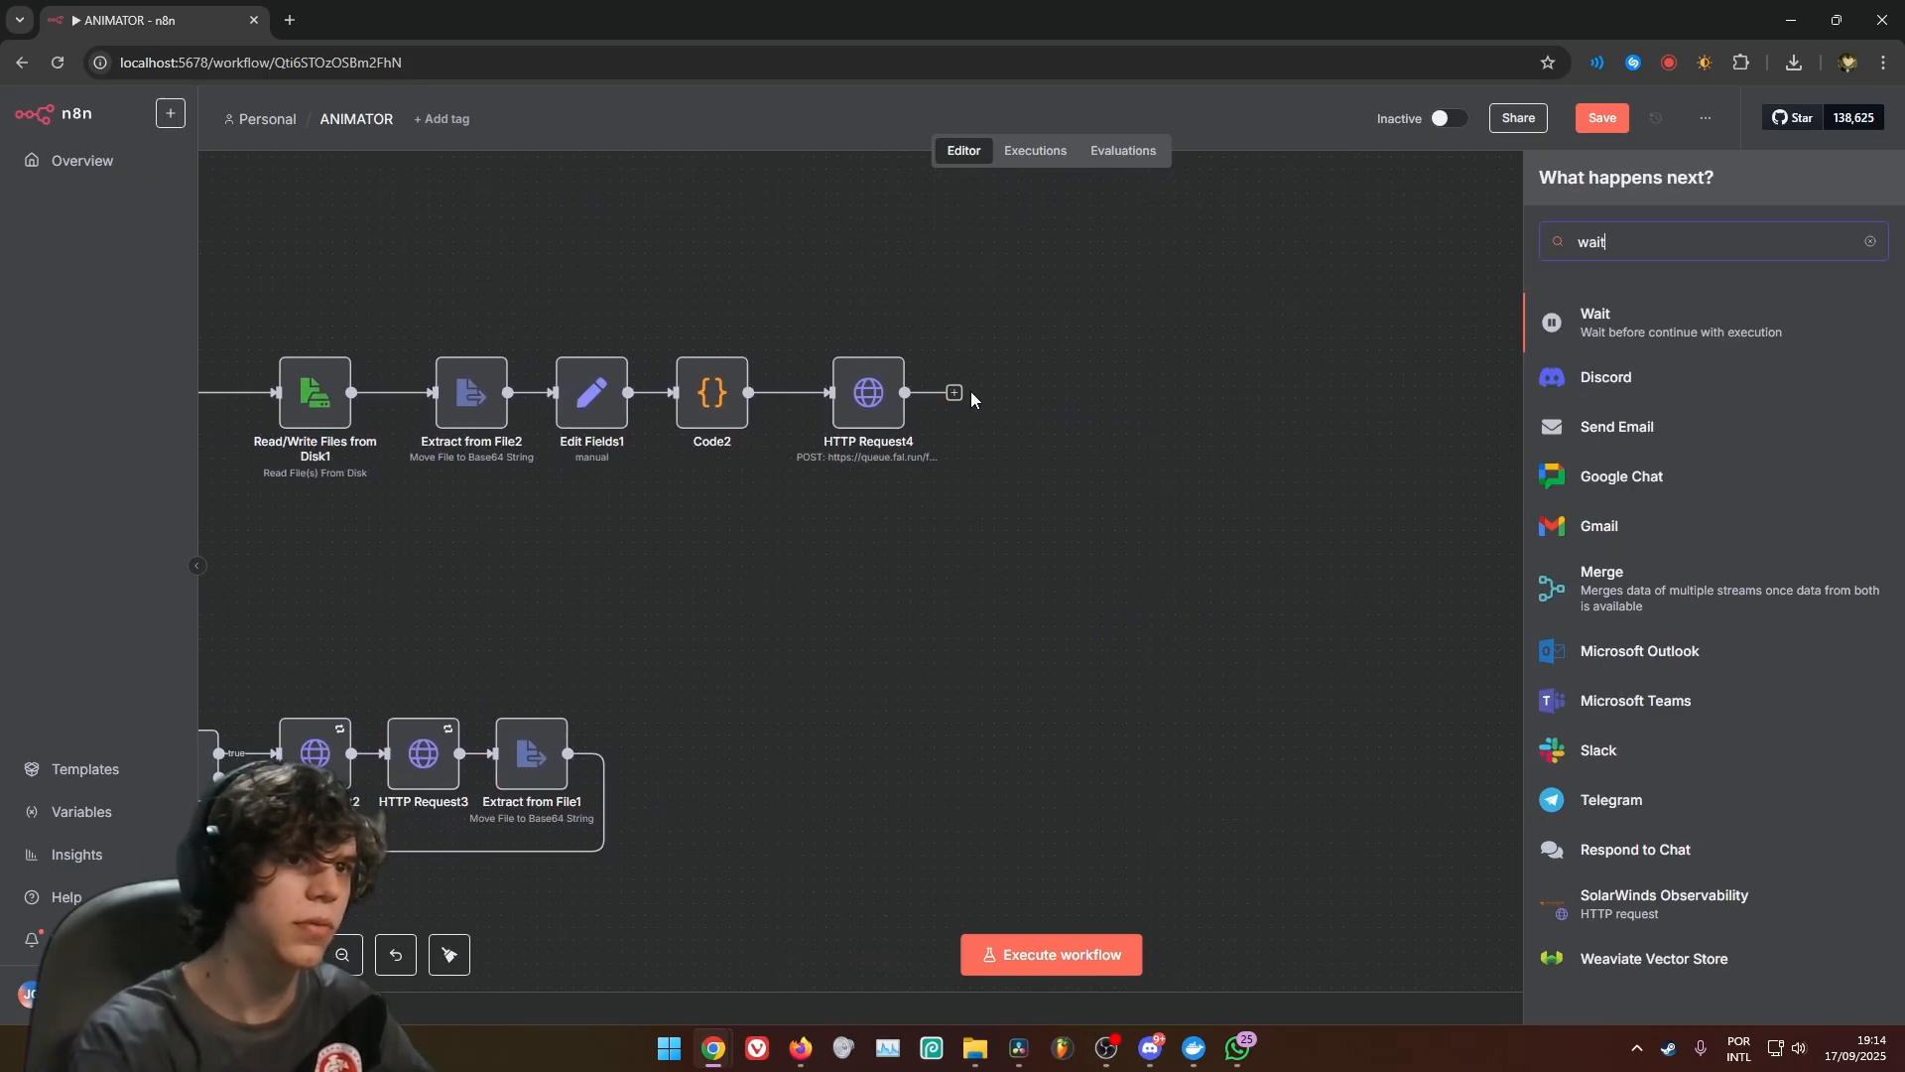
left_click(1588, 348)
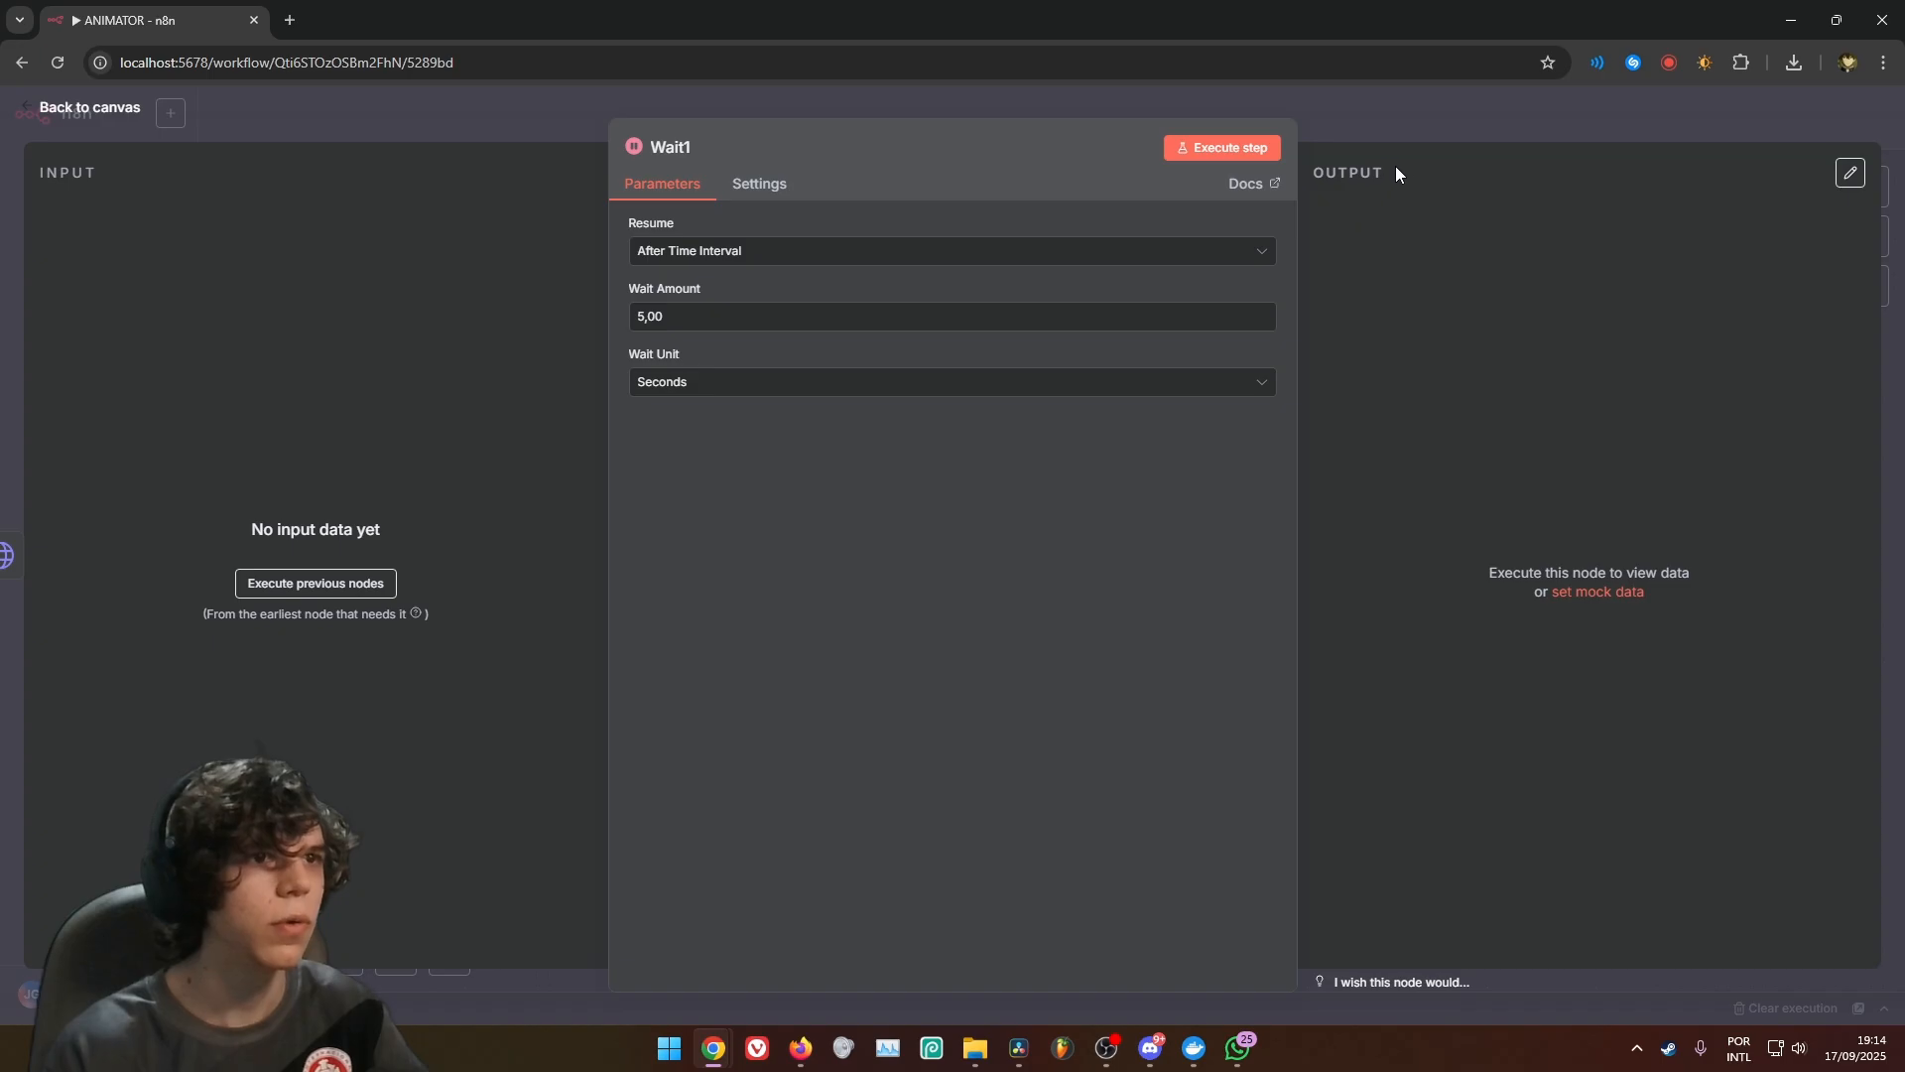
left_click(1413, 135)
Add an HTTP Request node after Wait1 and set its URL to {{ $json.status_url }}
left_click(1111, 394)
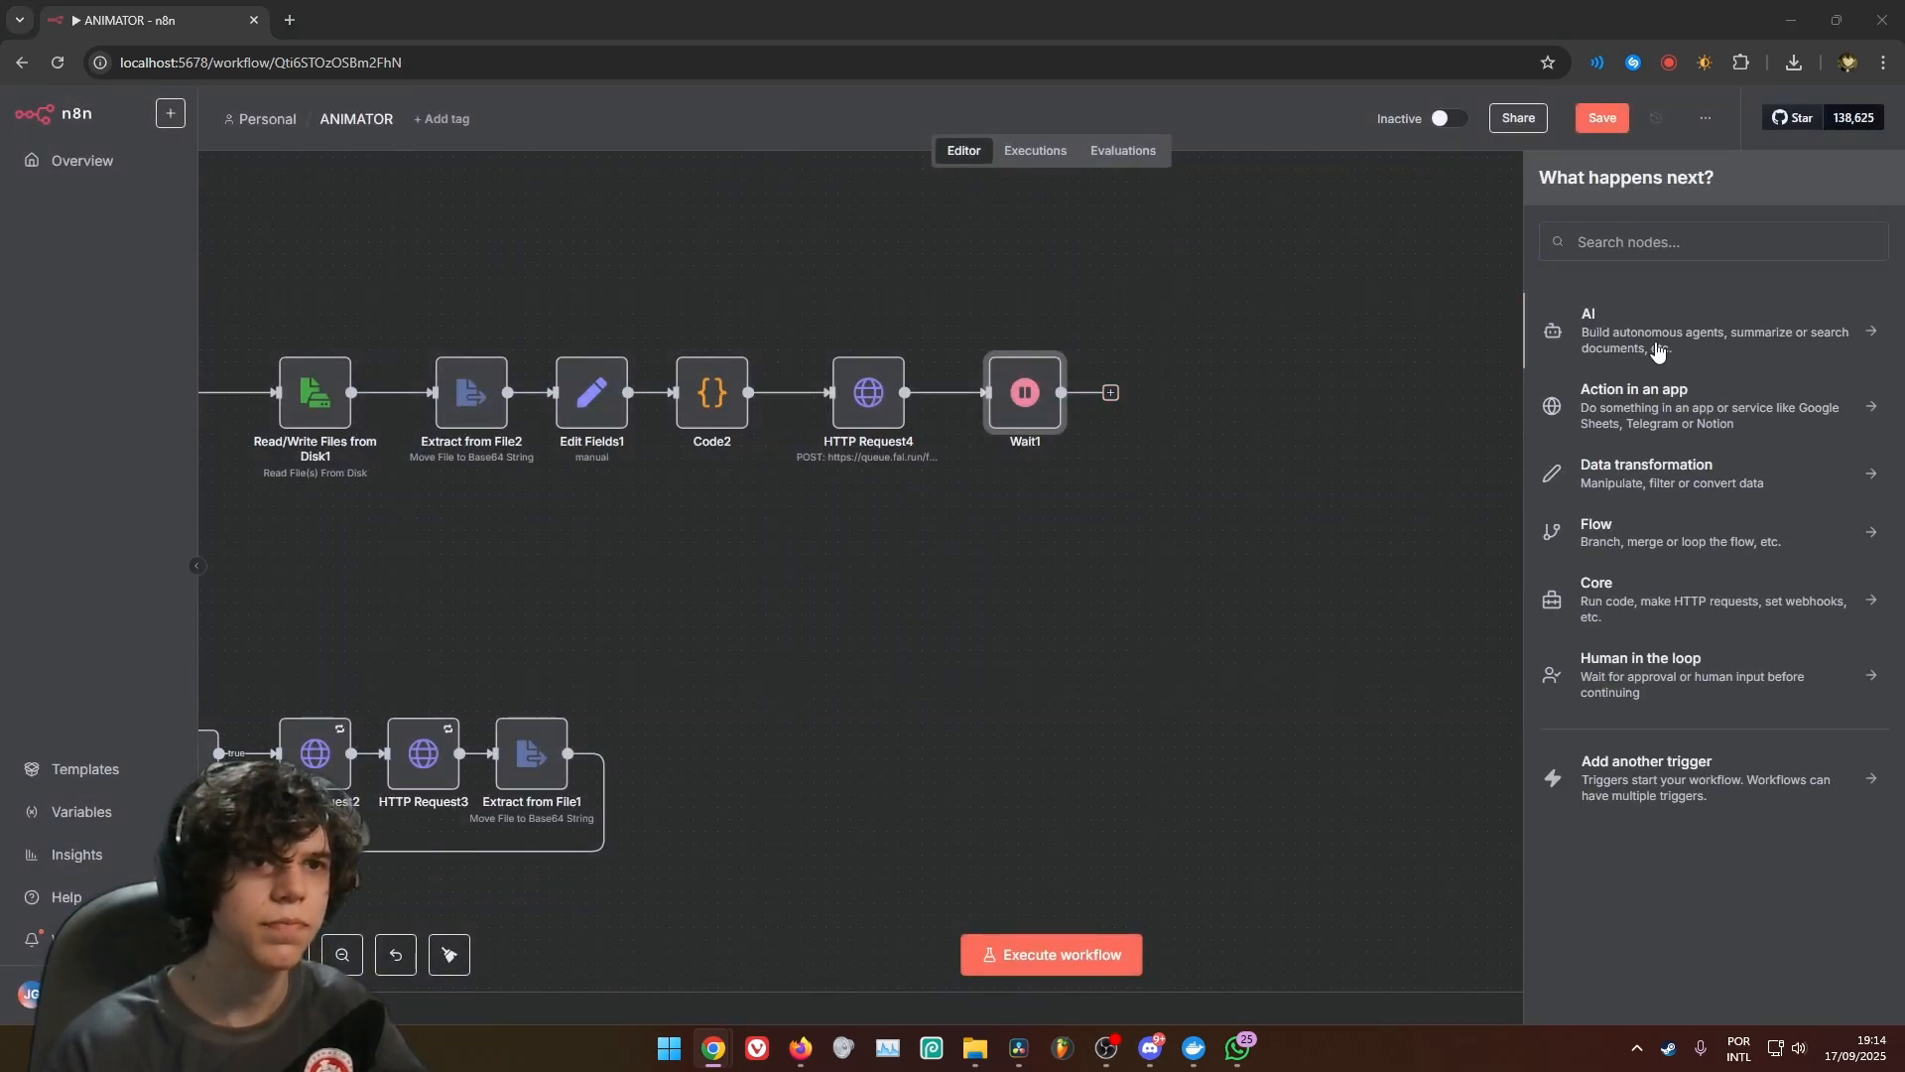
type("htt")
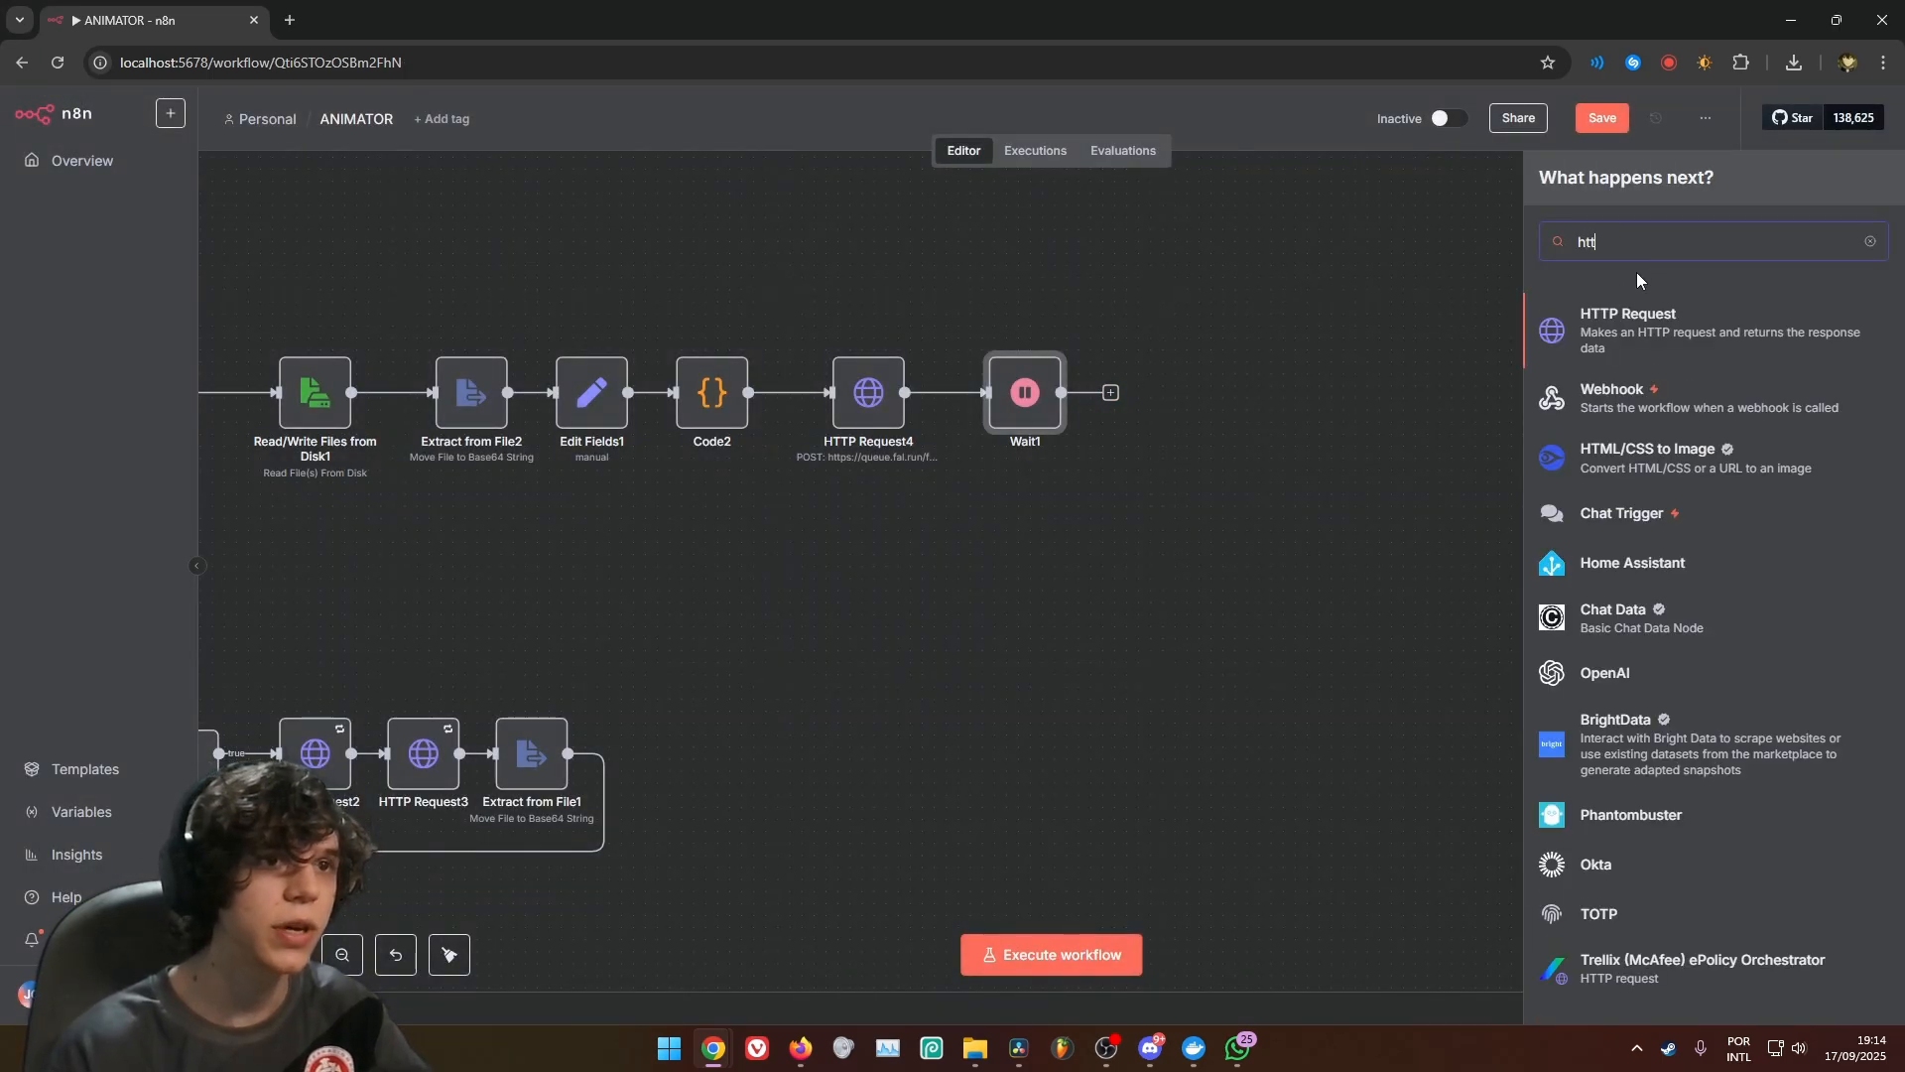
left_click(1714, 365)
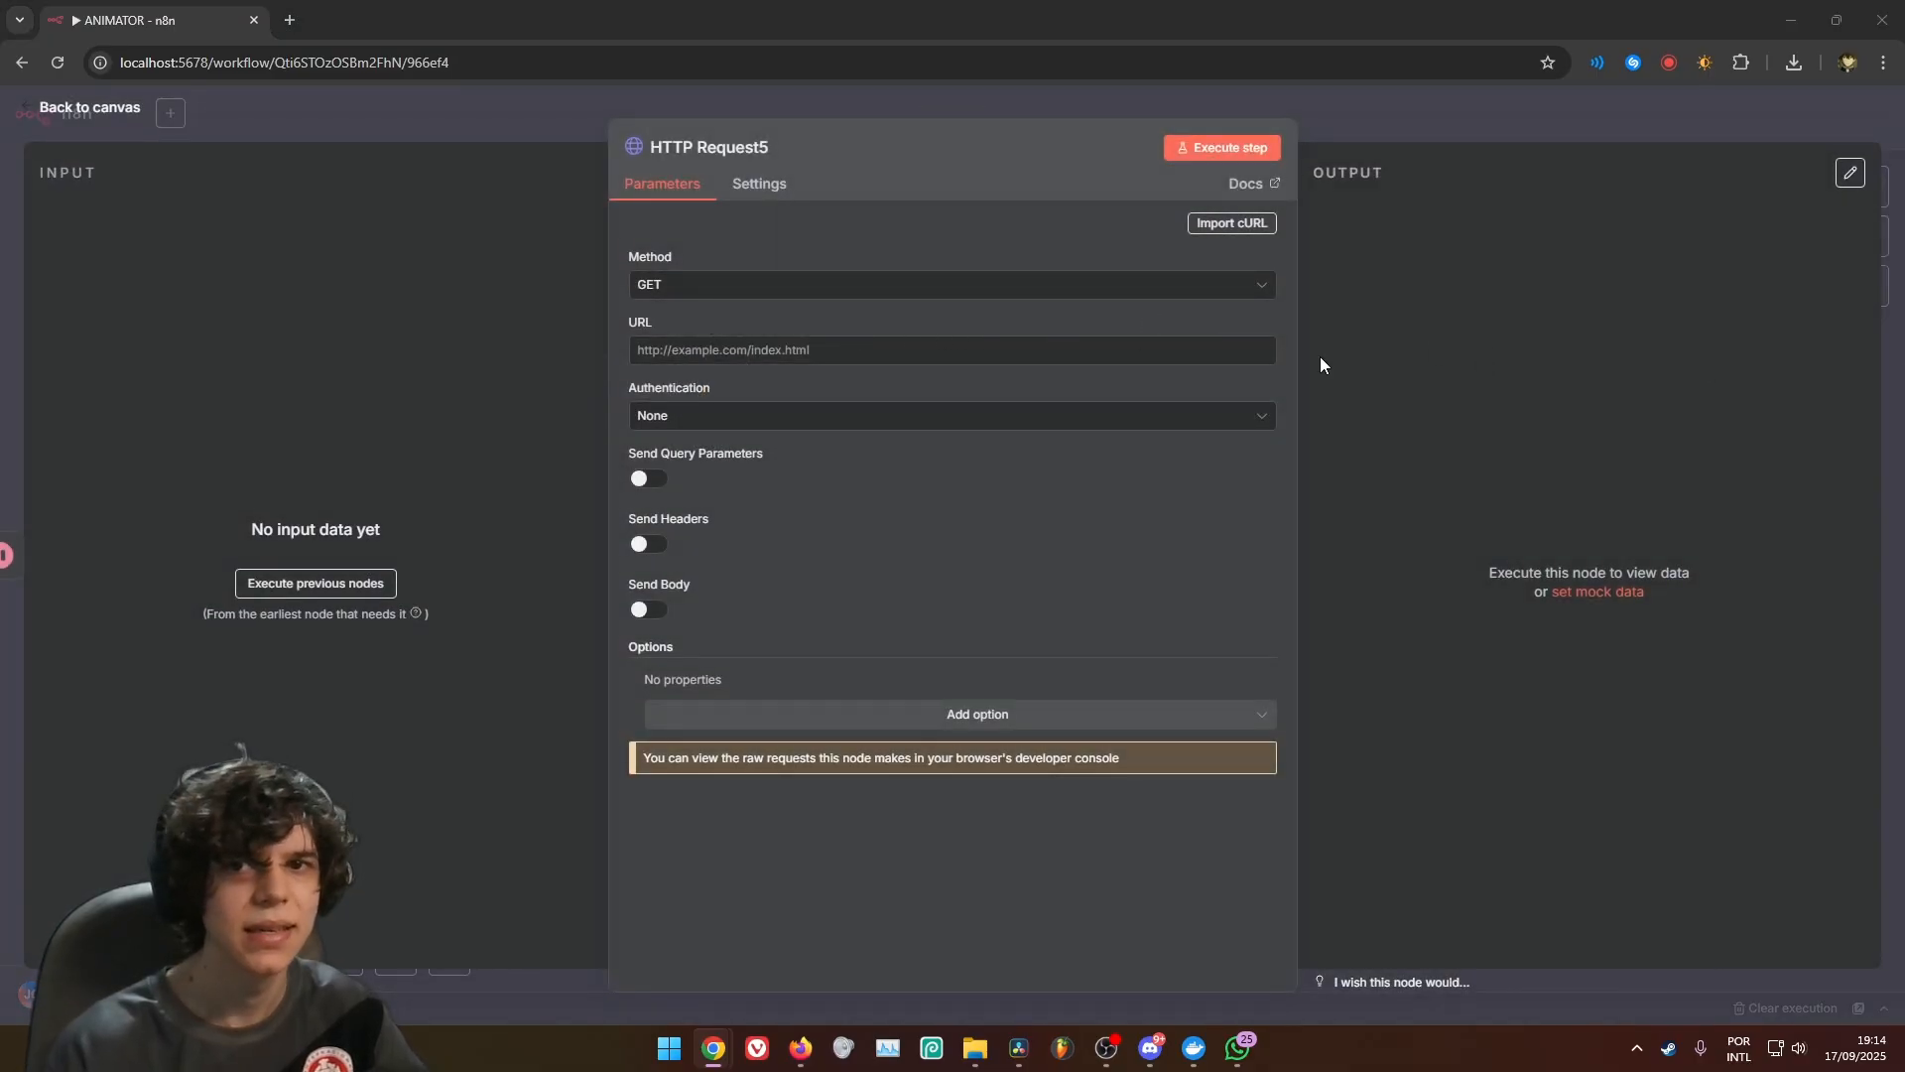
left_click(844, 349)
type("{{ $json.status_url }}")
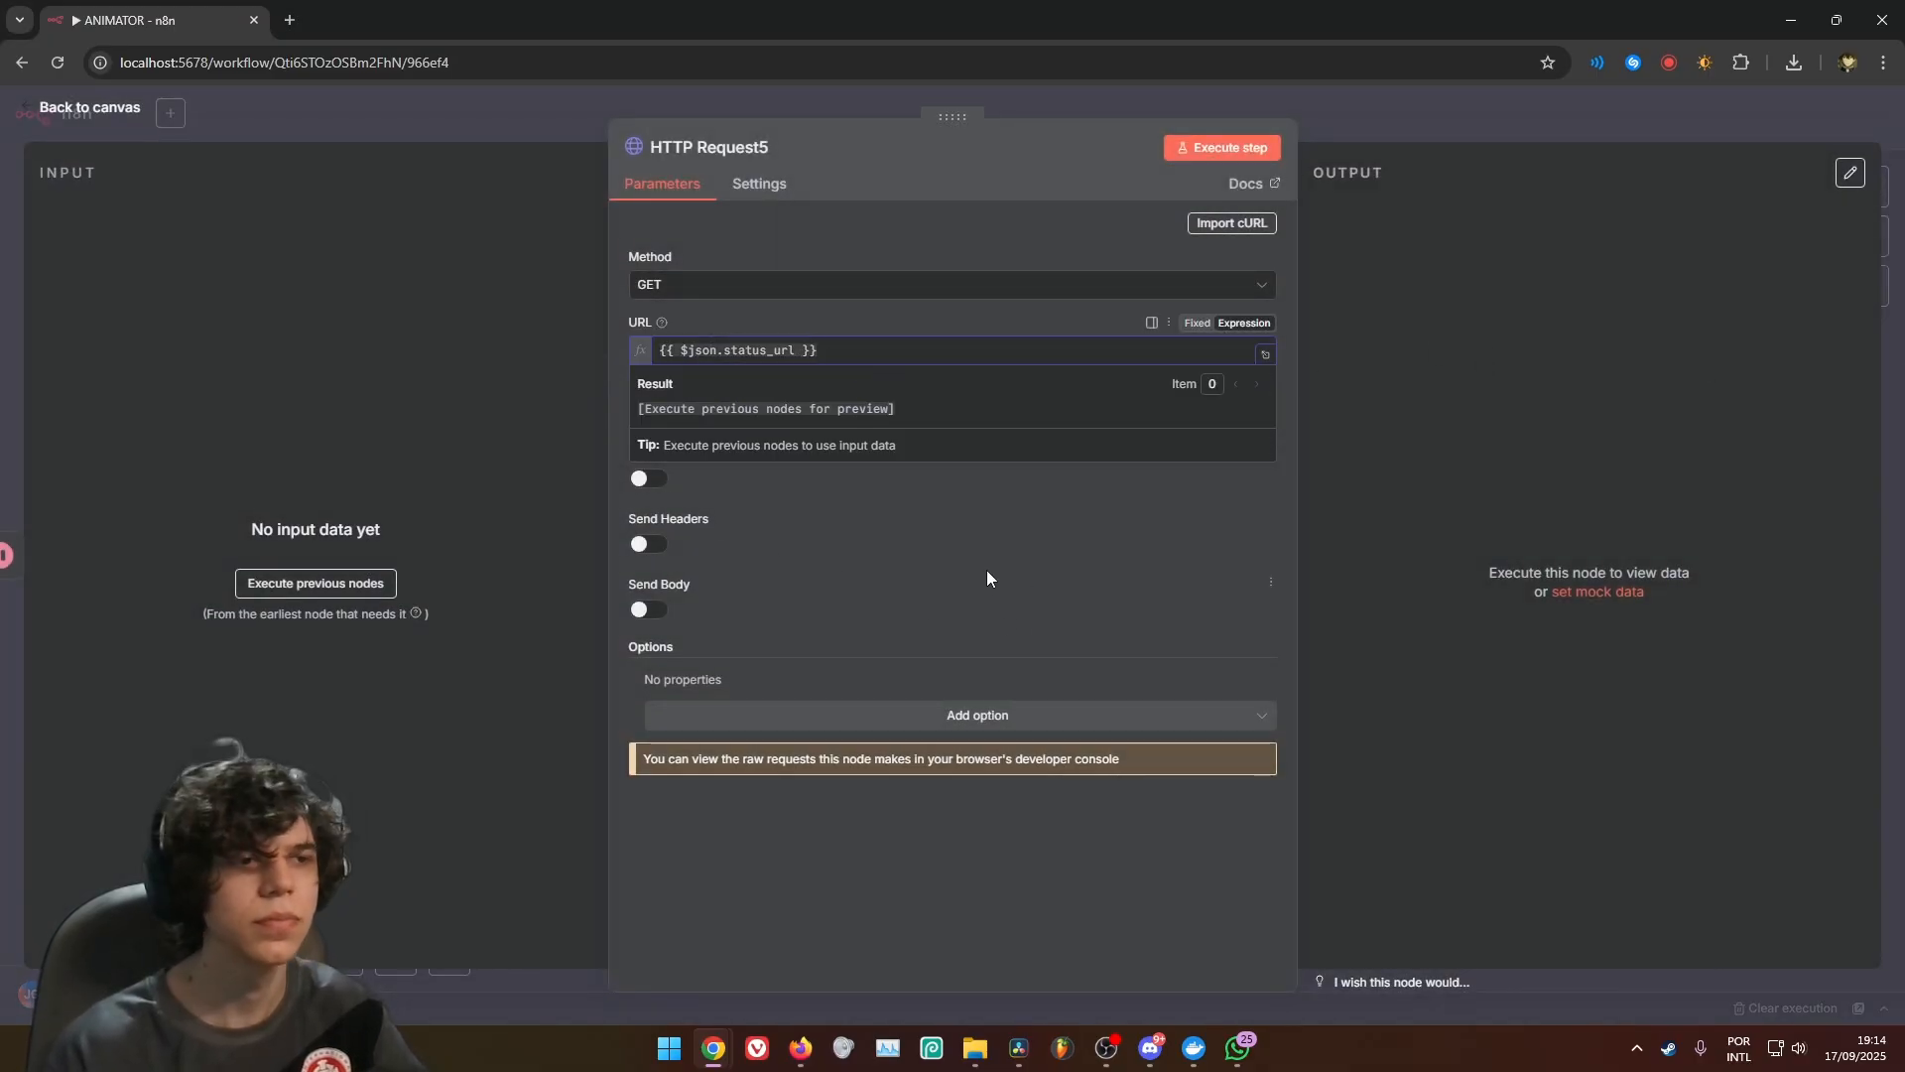
Enable headers on HTTP Request5 and add Authorization with the value Key {{ $('Edit Fields').item.json.FAL_AI_KEY }}
left_click(649, 544)
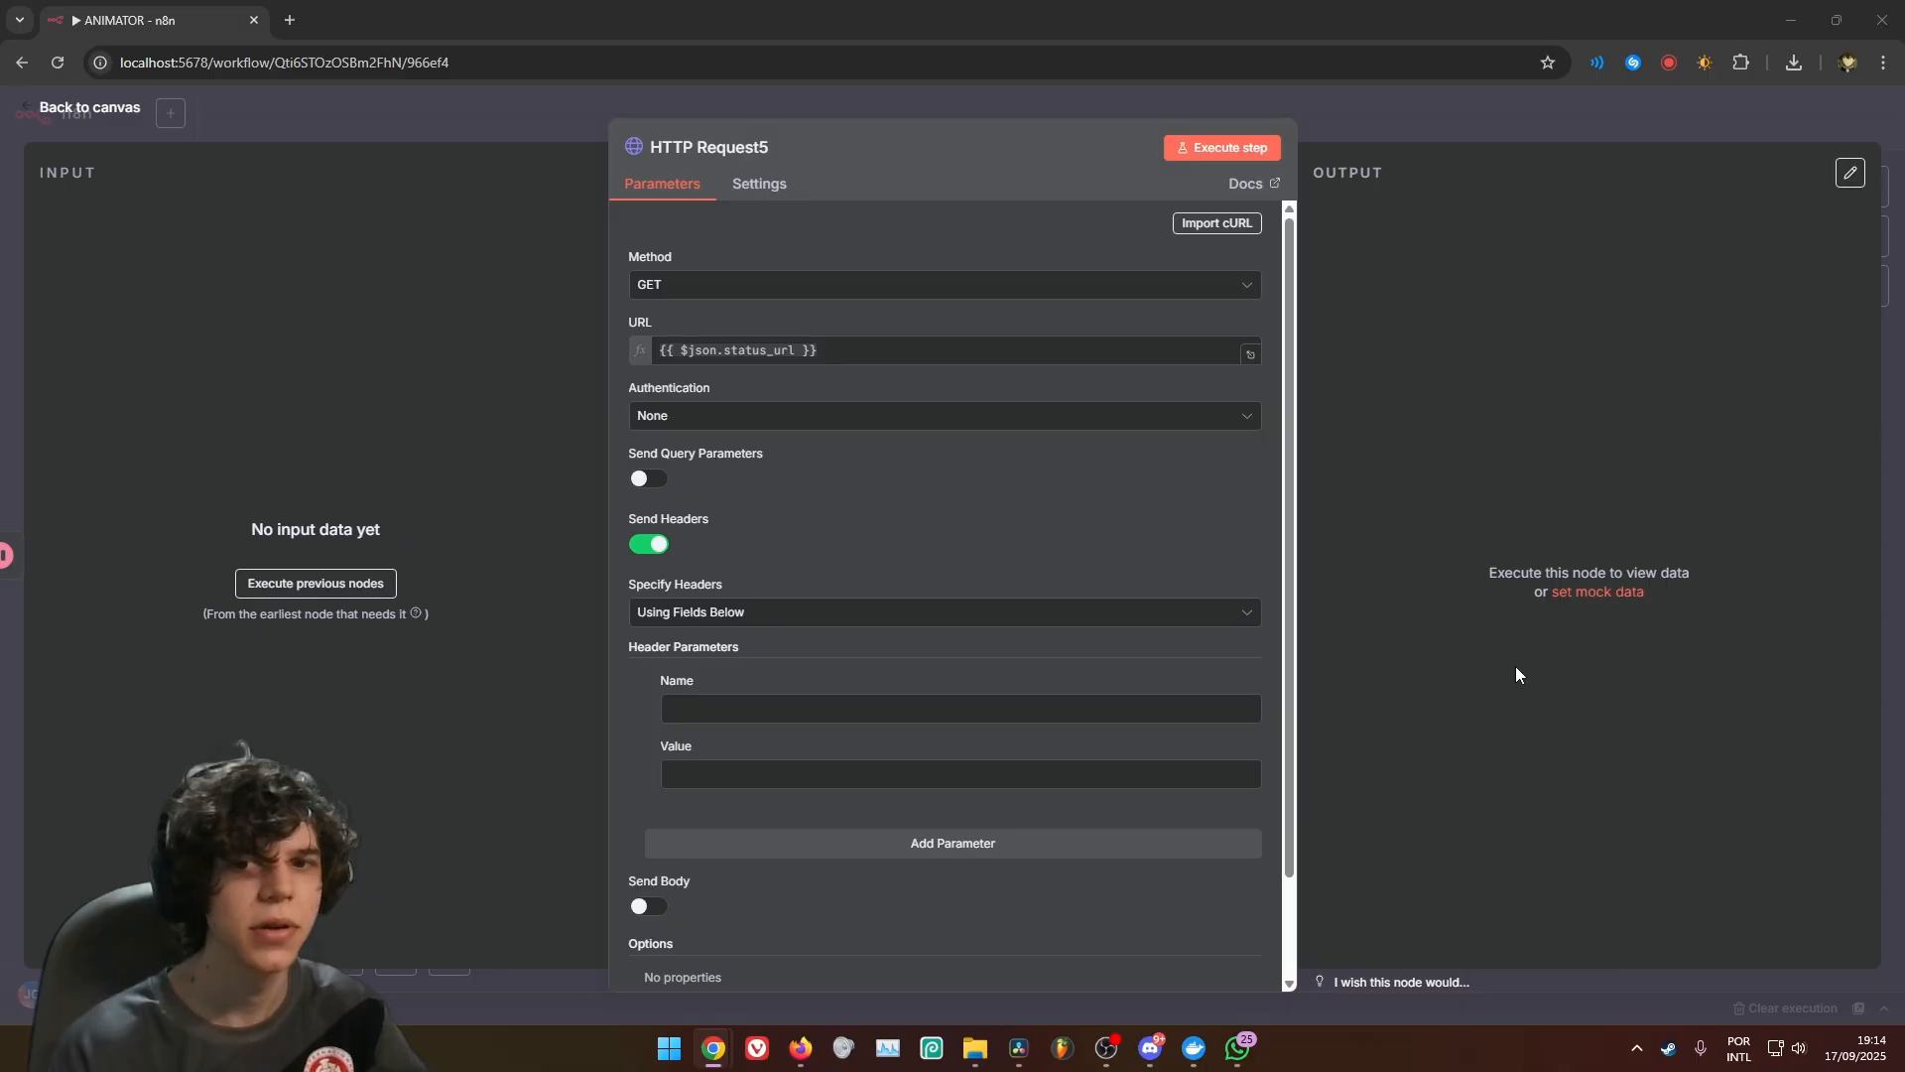
left_click(868, 707)
type("Authorization")
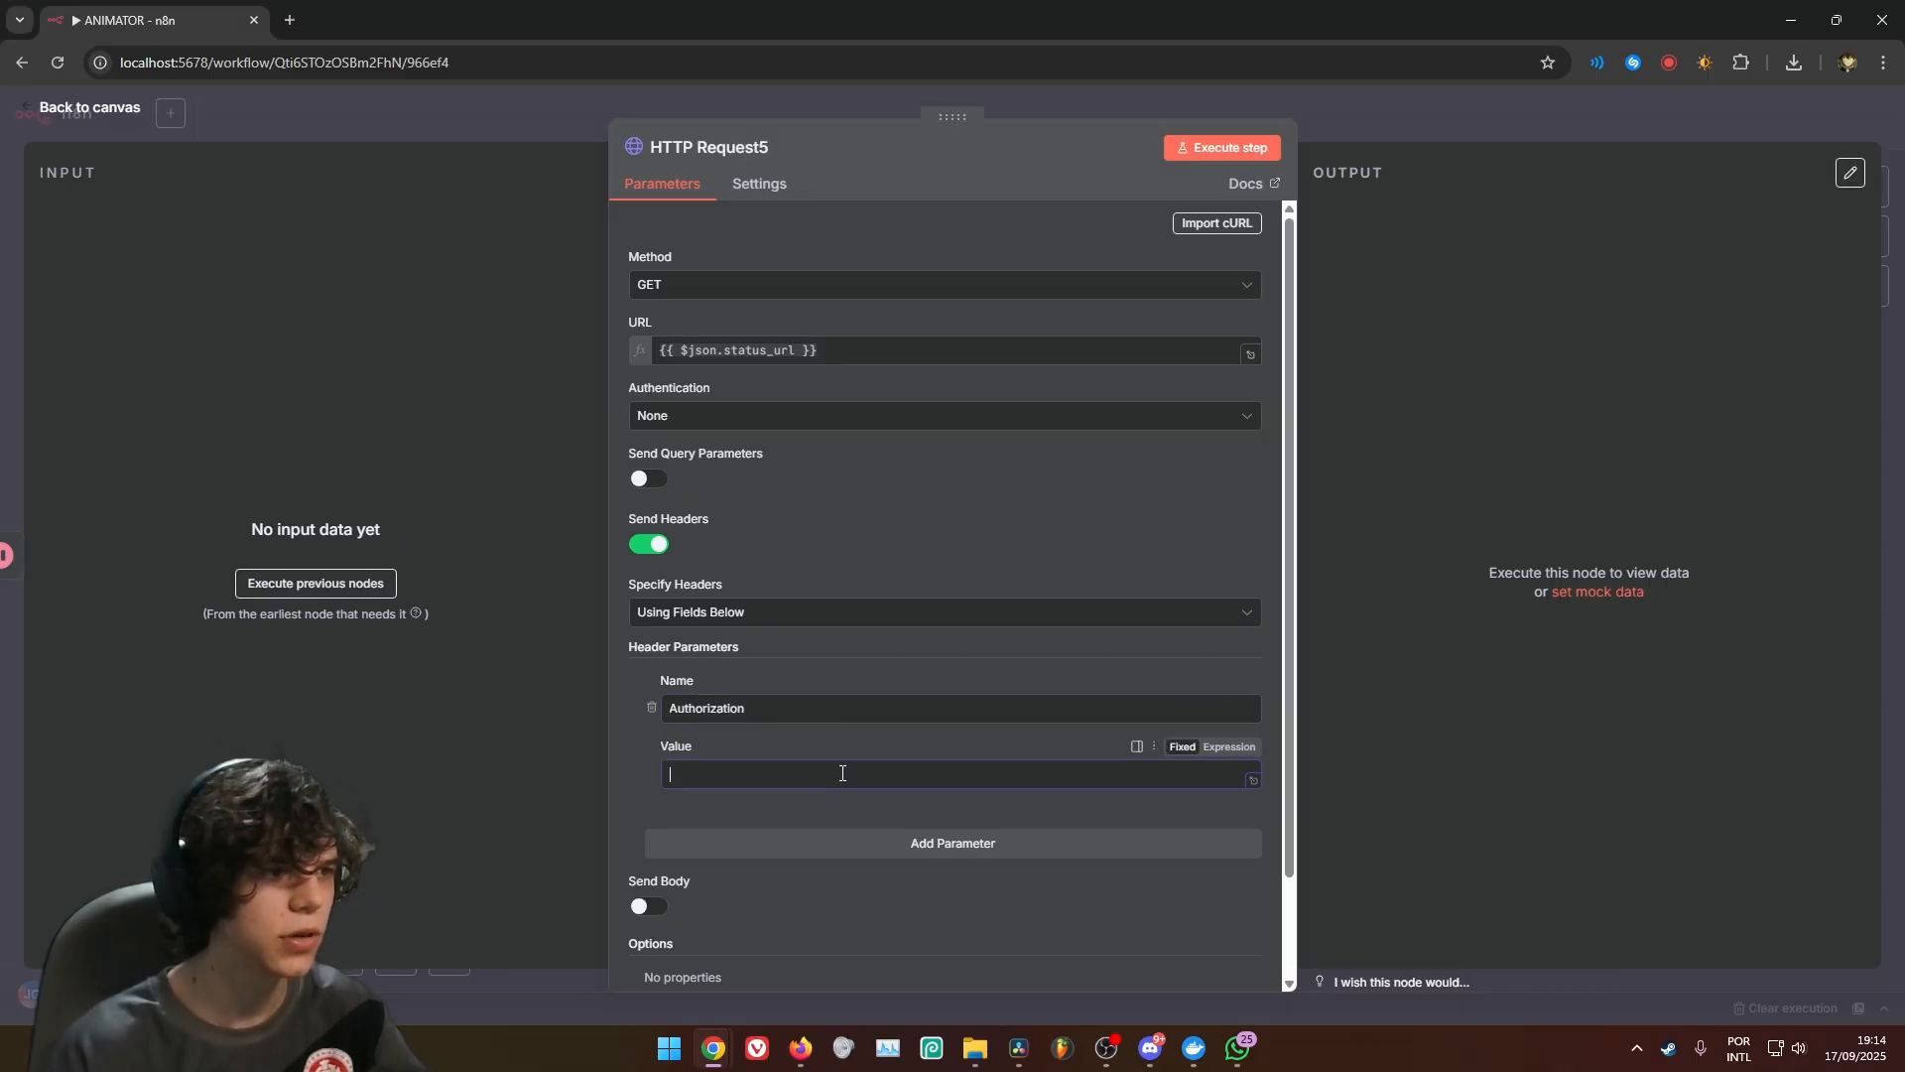
key("super+v")
scroll(774, 598, "down", 5)
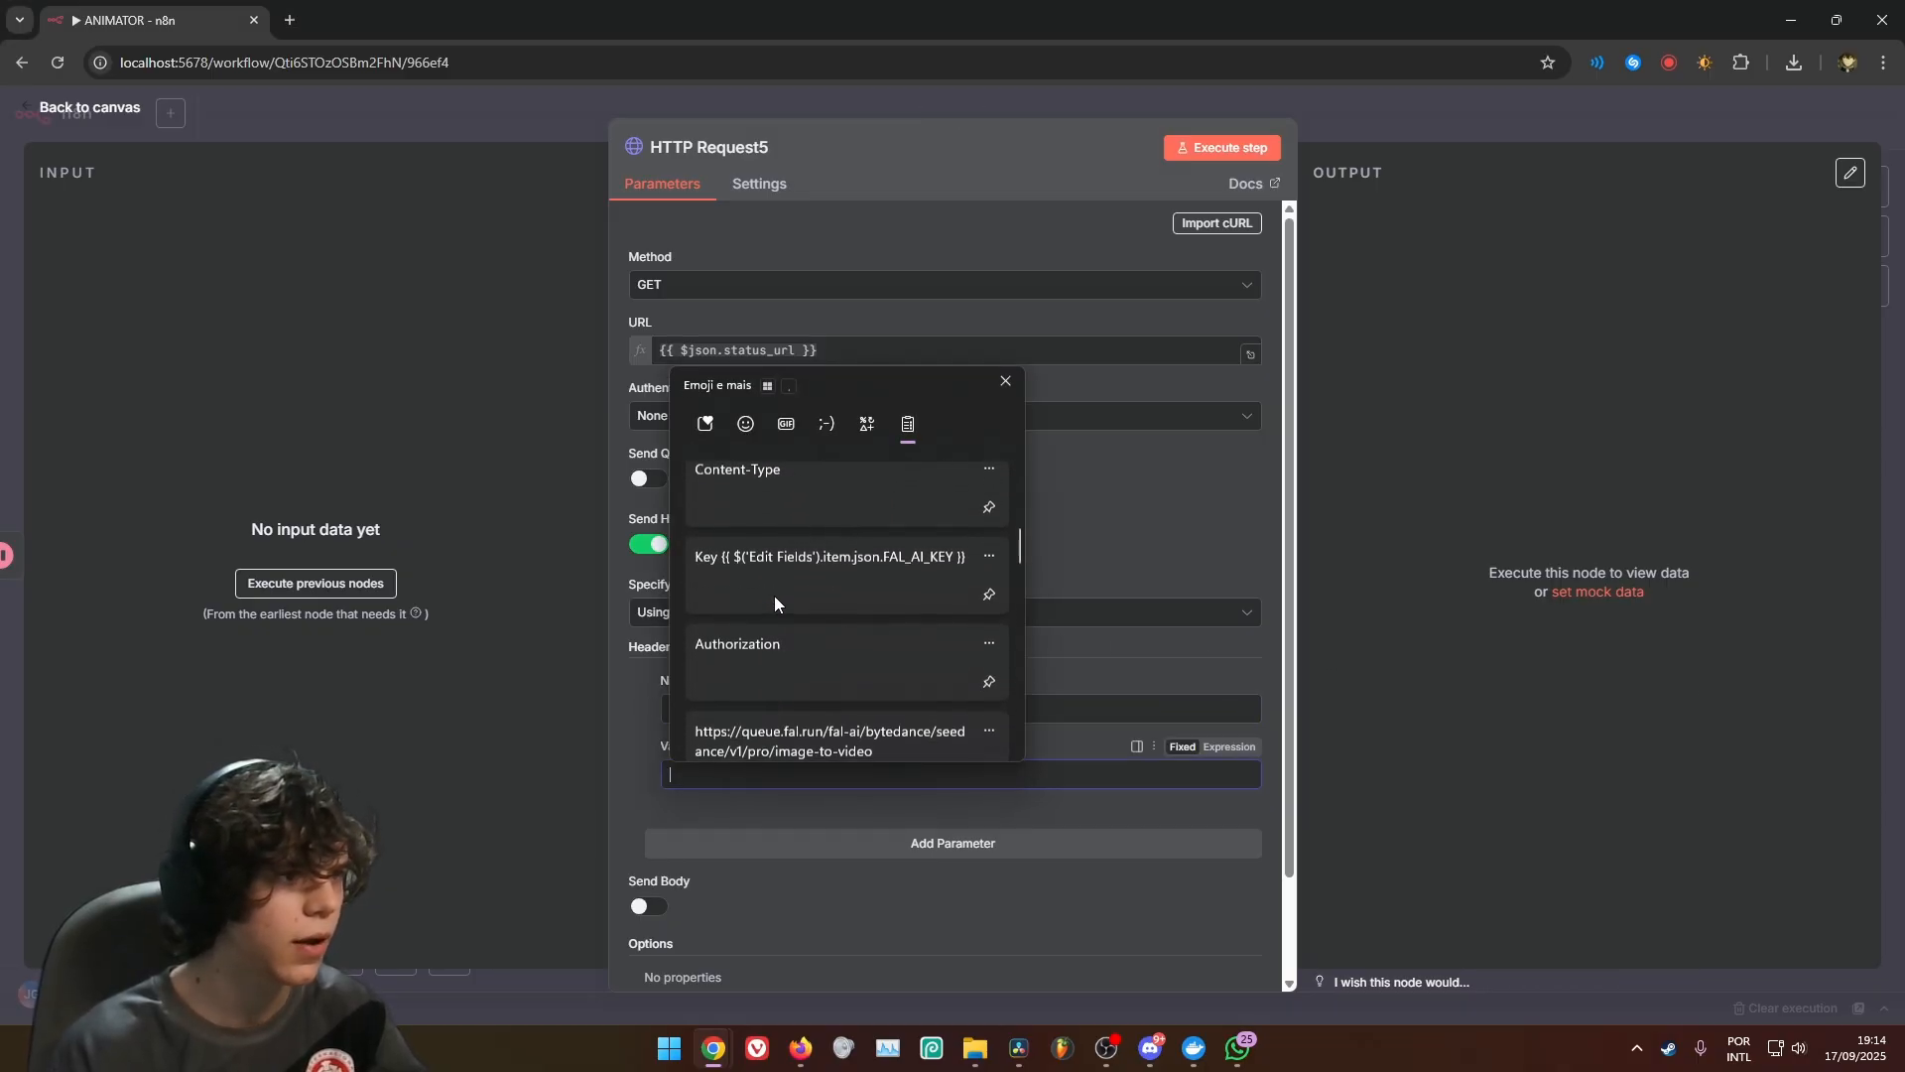
scroll(776, 599, "down", 5)
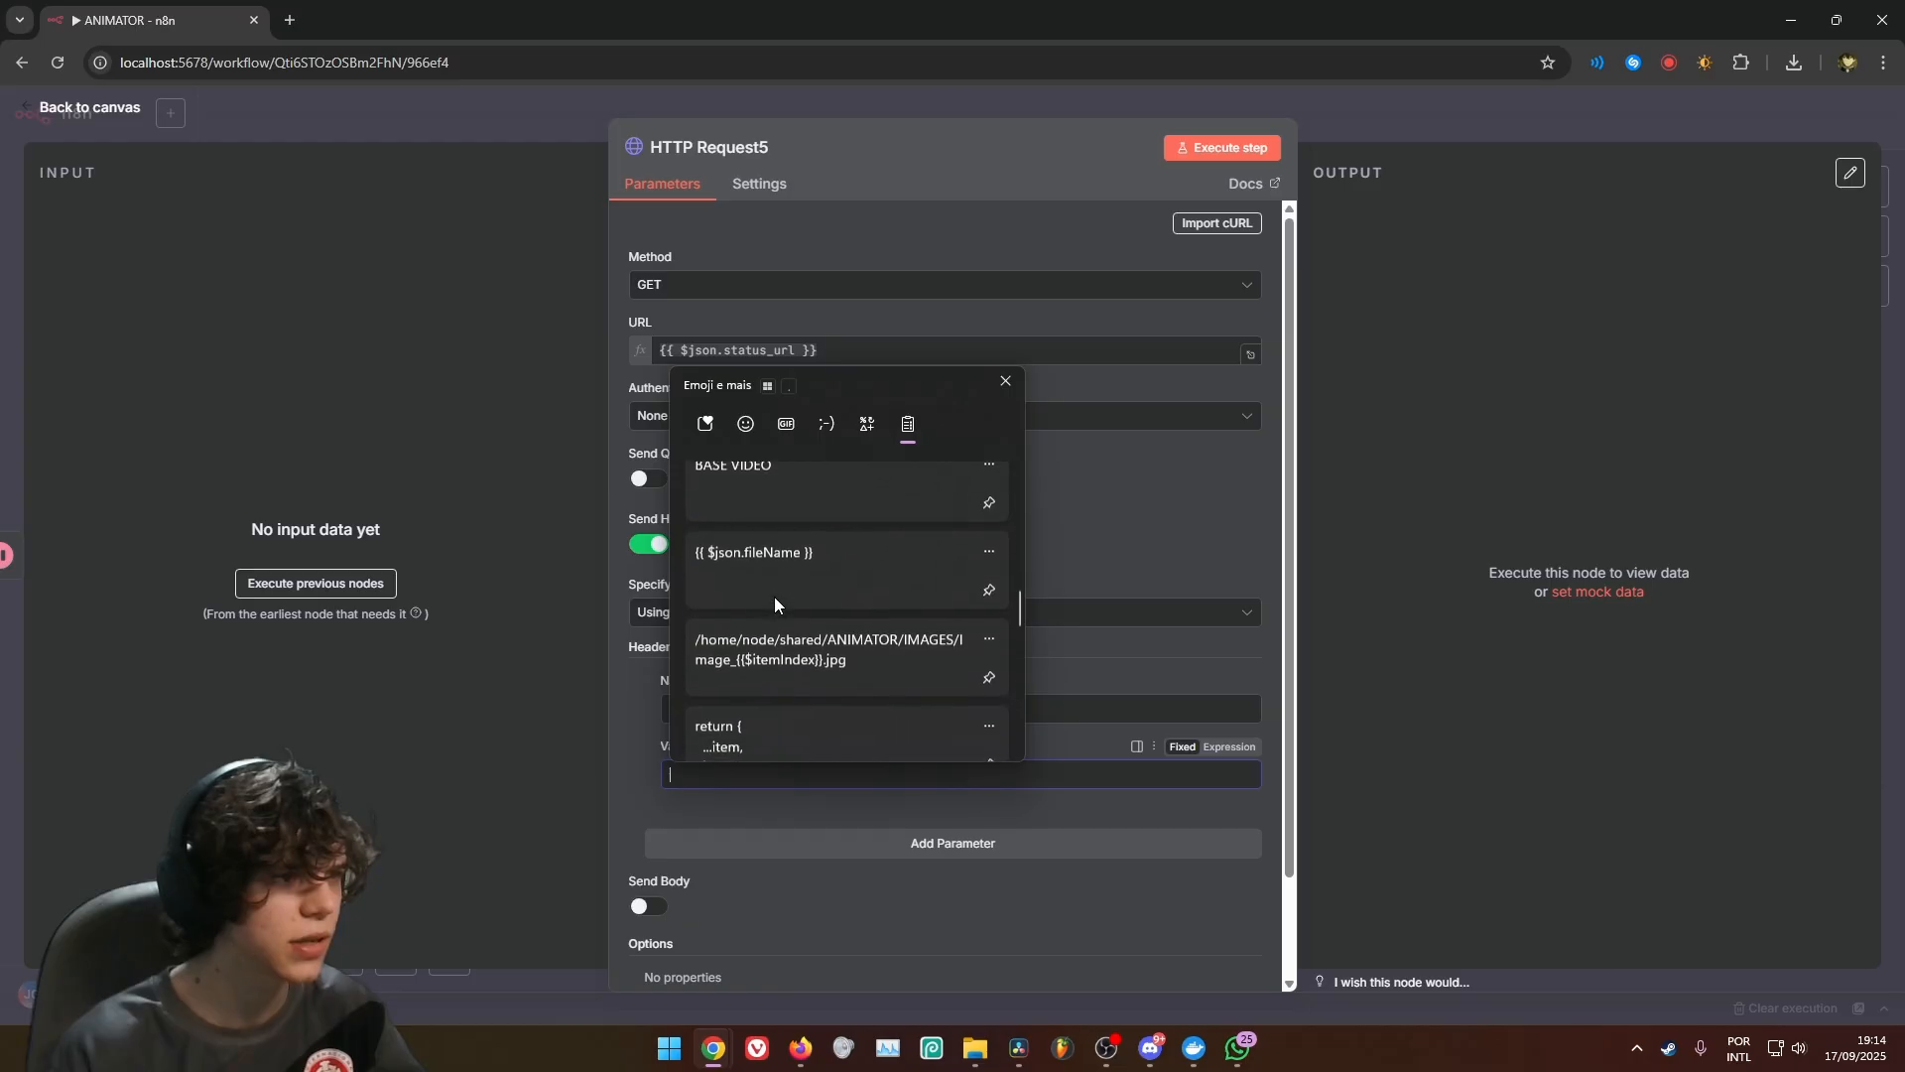
scroll(774, 597, "down", 2)
scroll(774, 598, "up", 1)
scroll(774, 598, "down", 3)
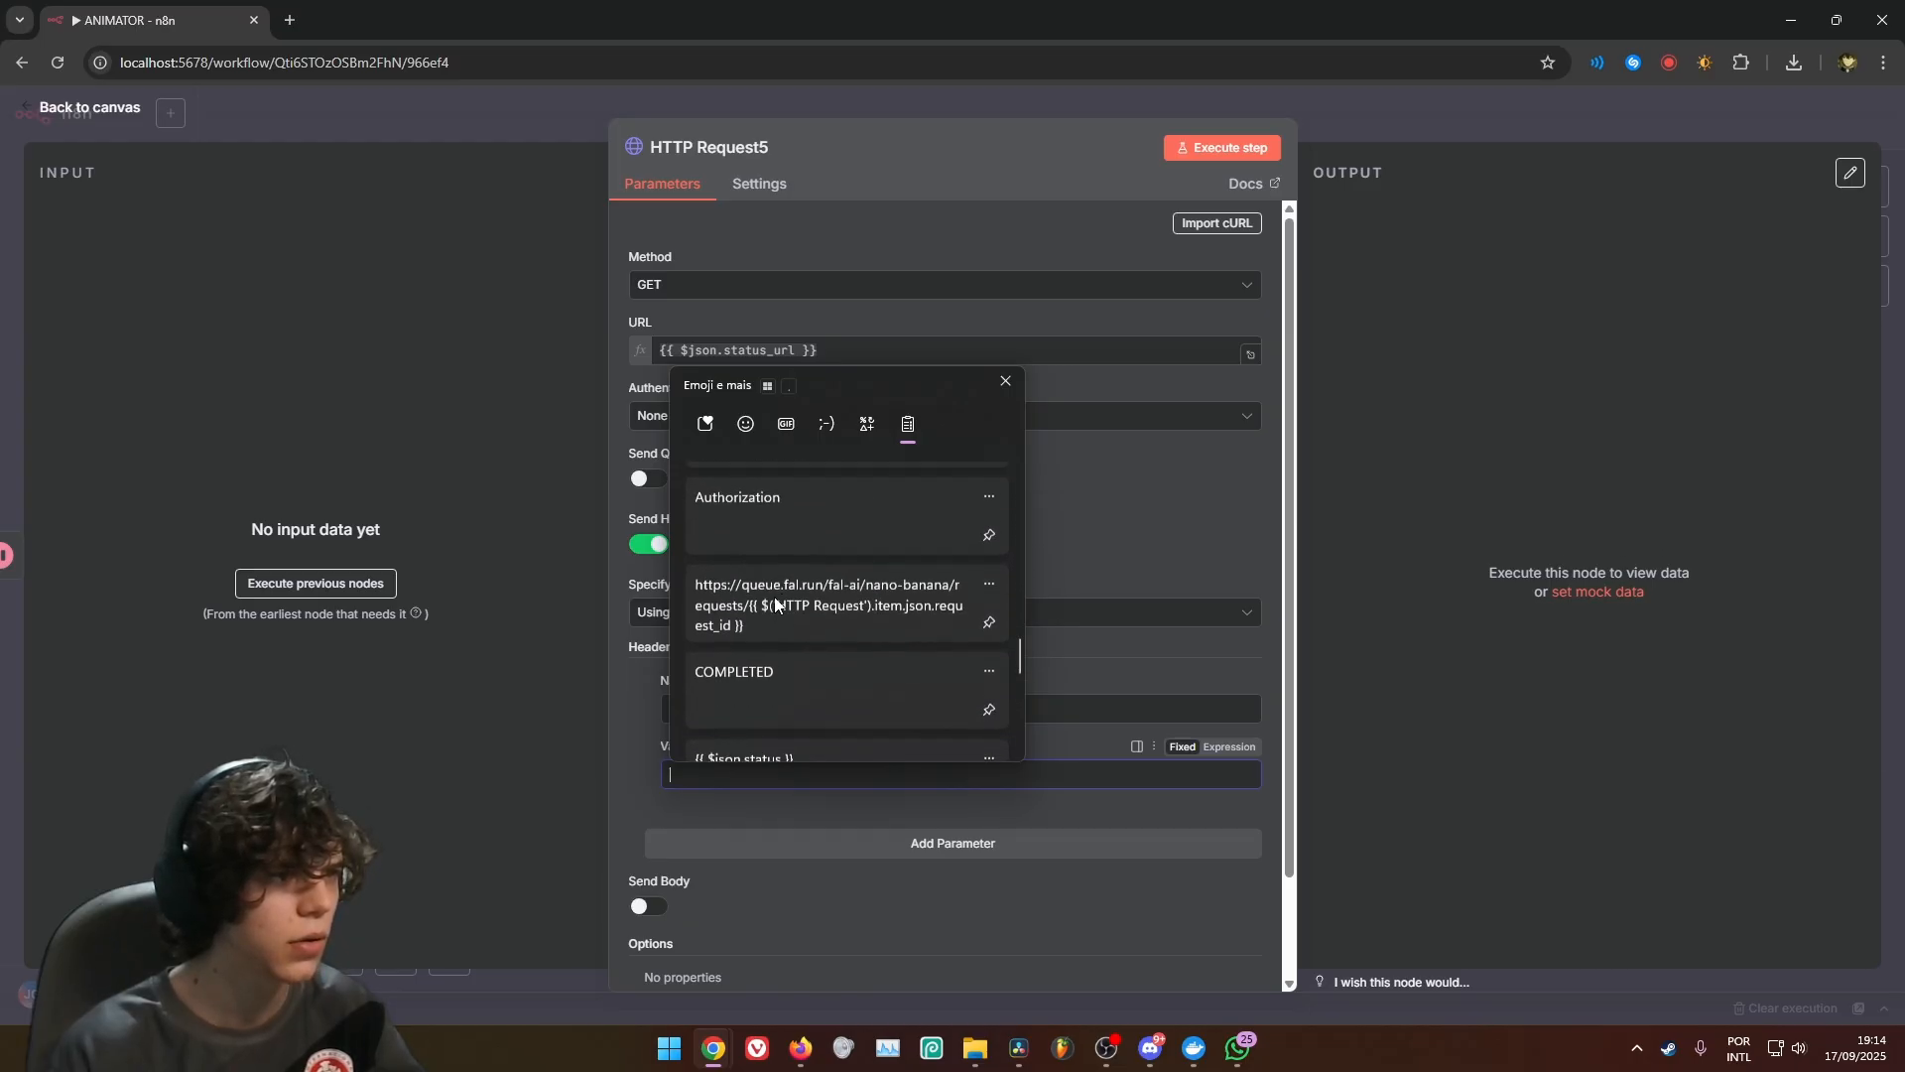
scroll(774, 597, "down", 1)
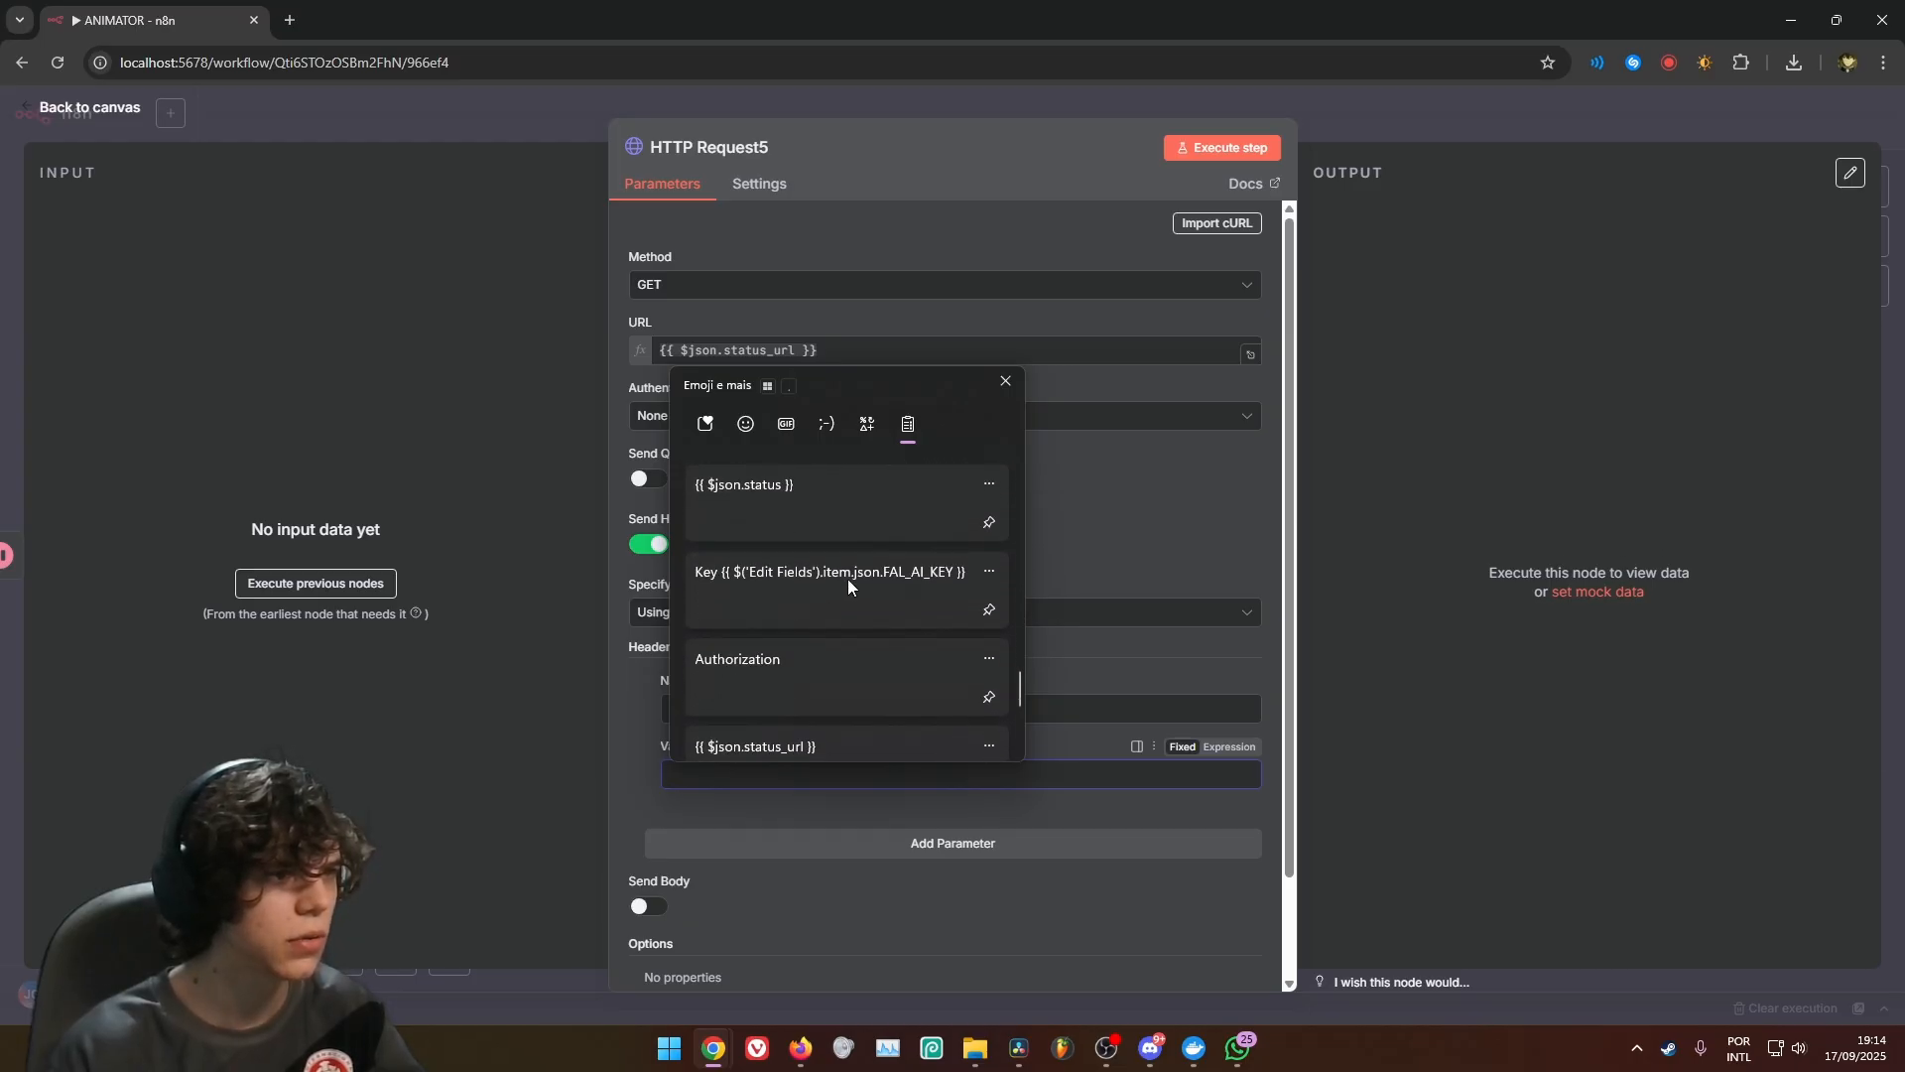
left_click(848, 579)
key("ctrl+a")
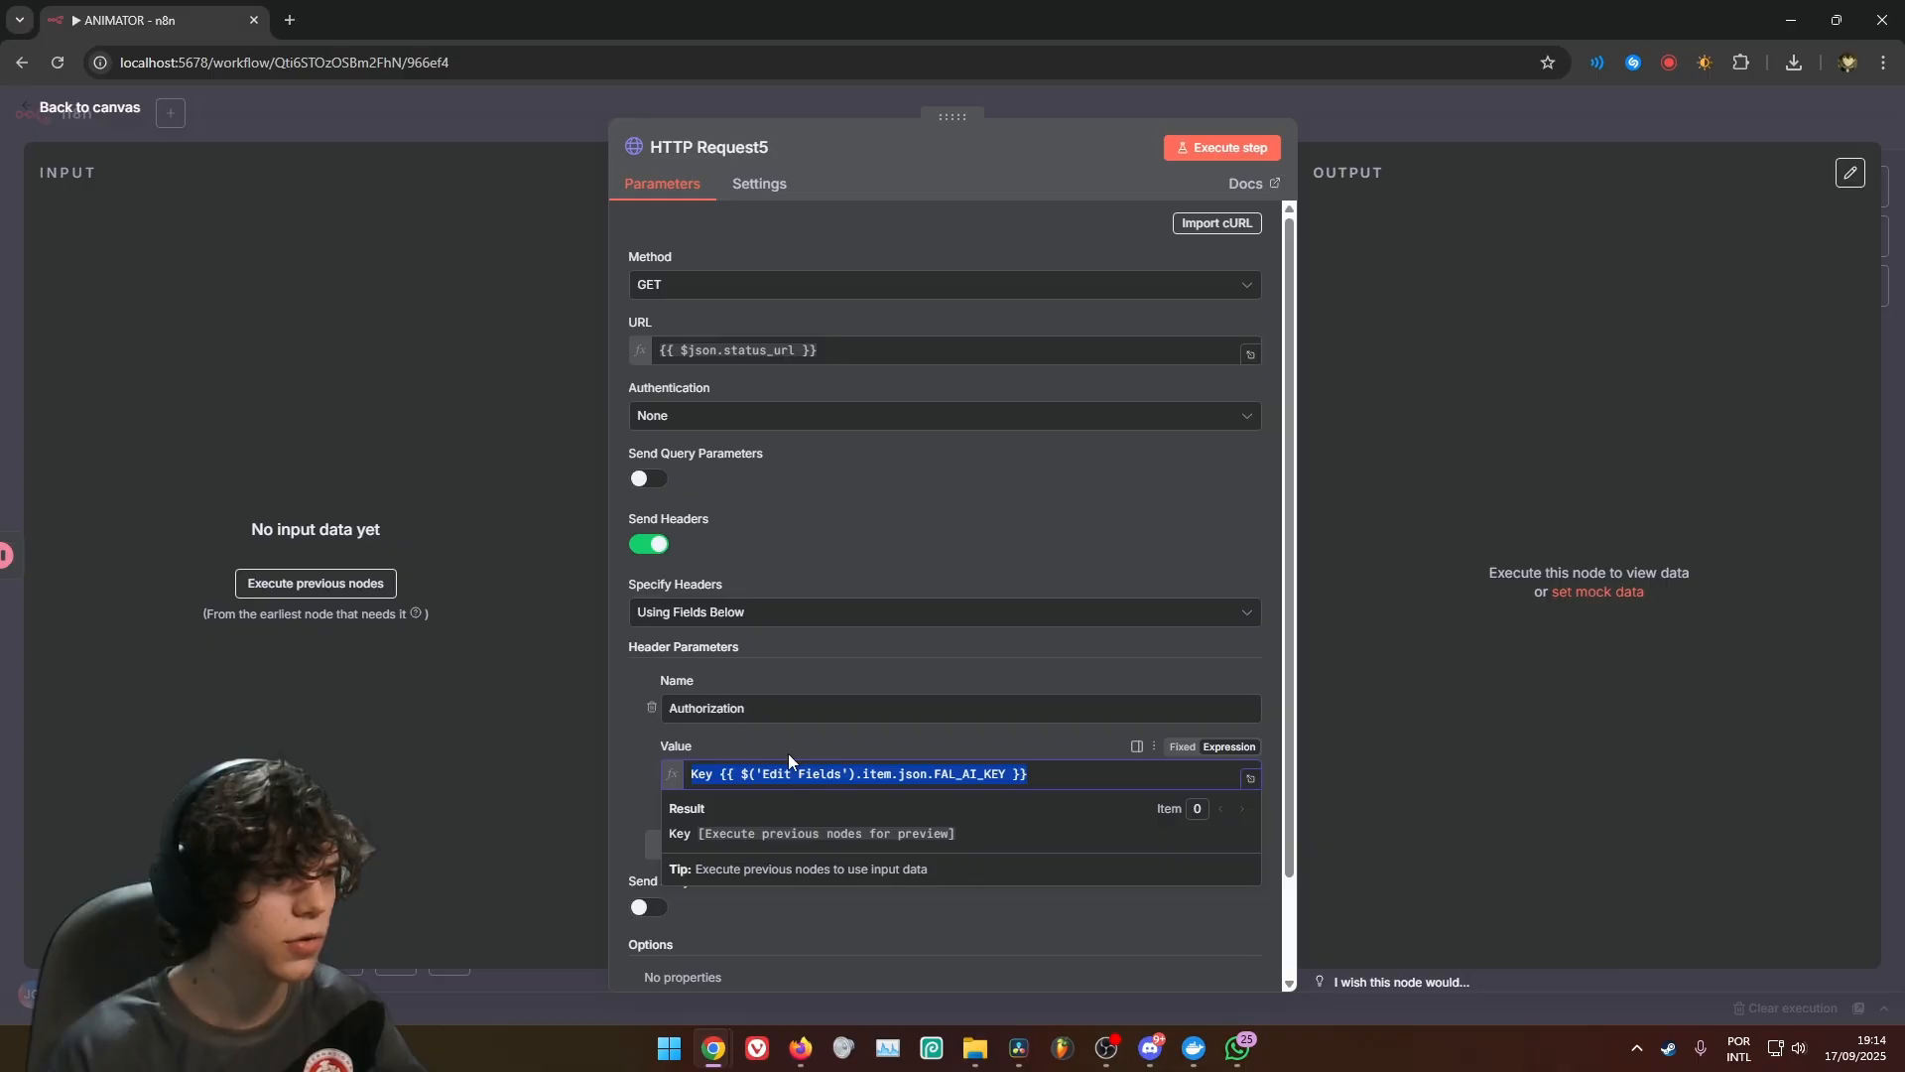
left_click(831, 736)
left_click(1075, 773)
key("super+v")
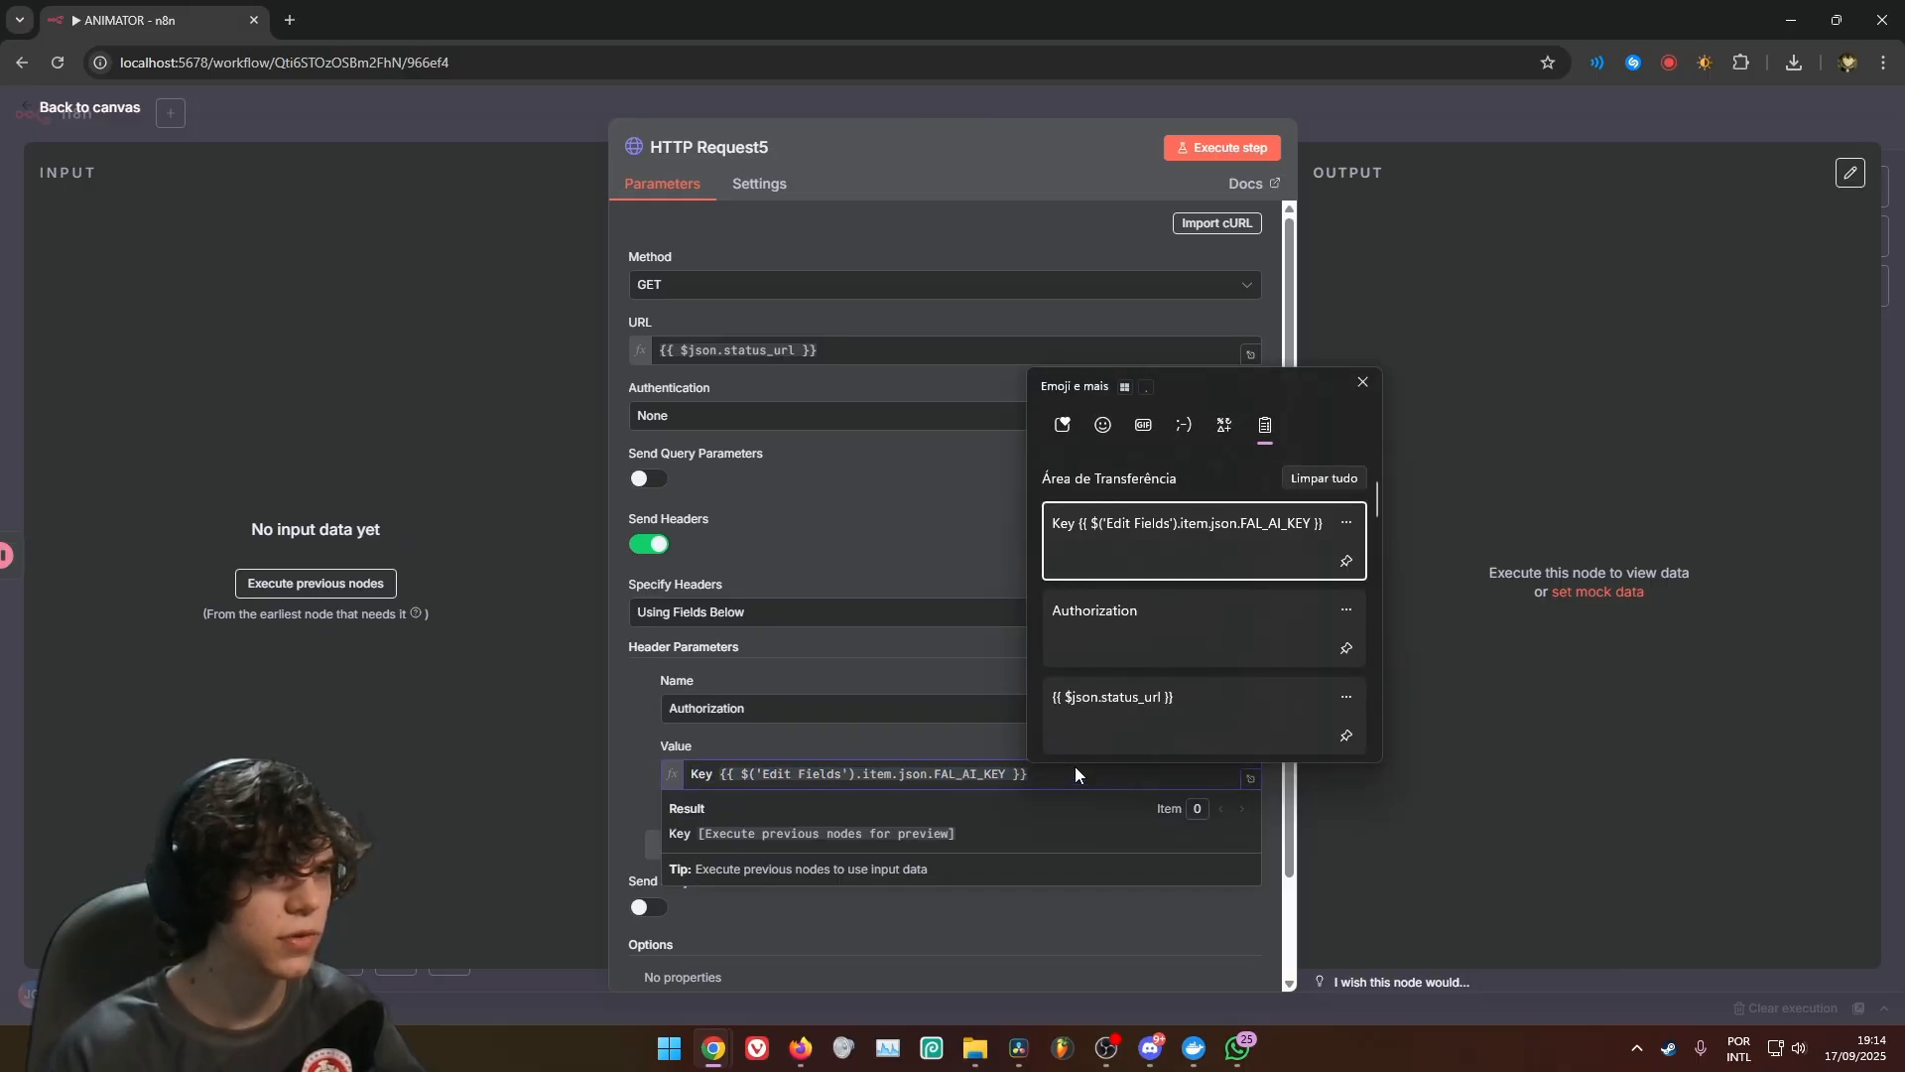
key("Escape")
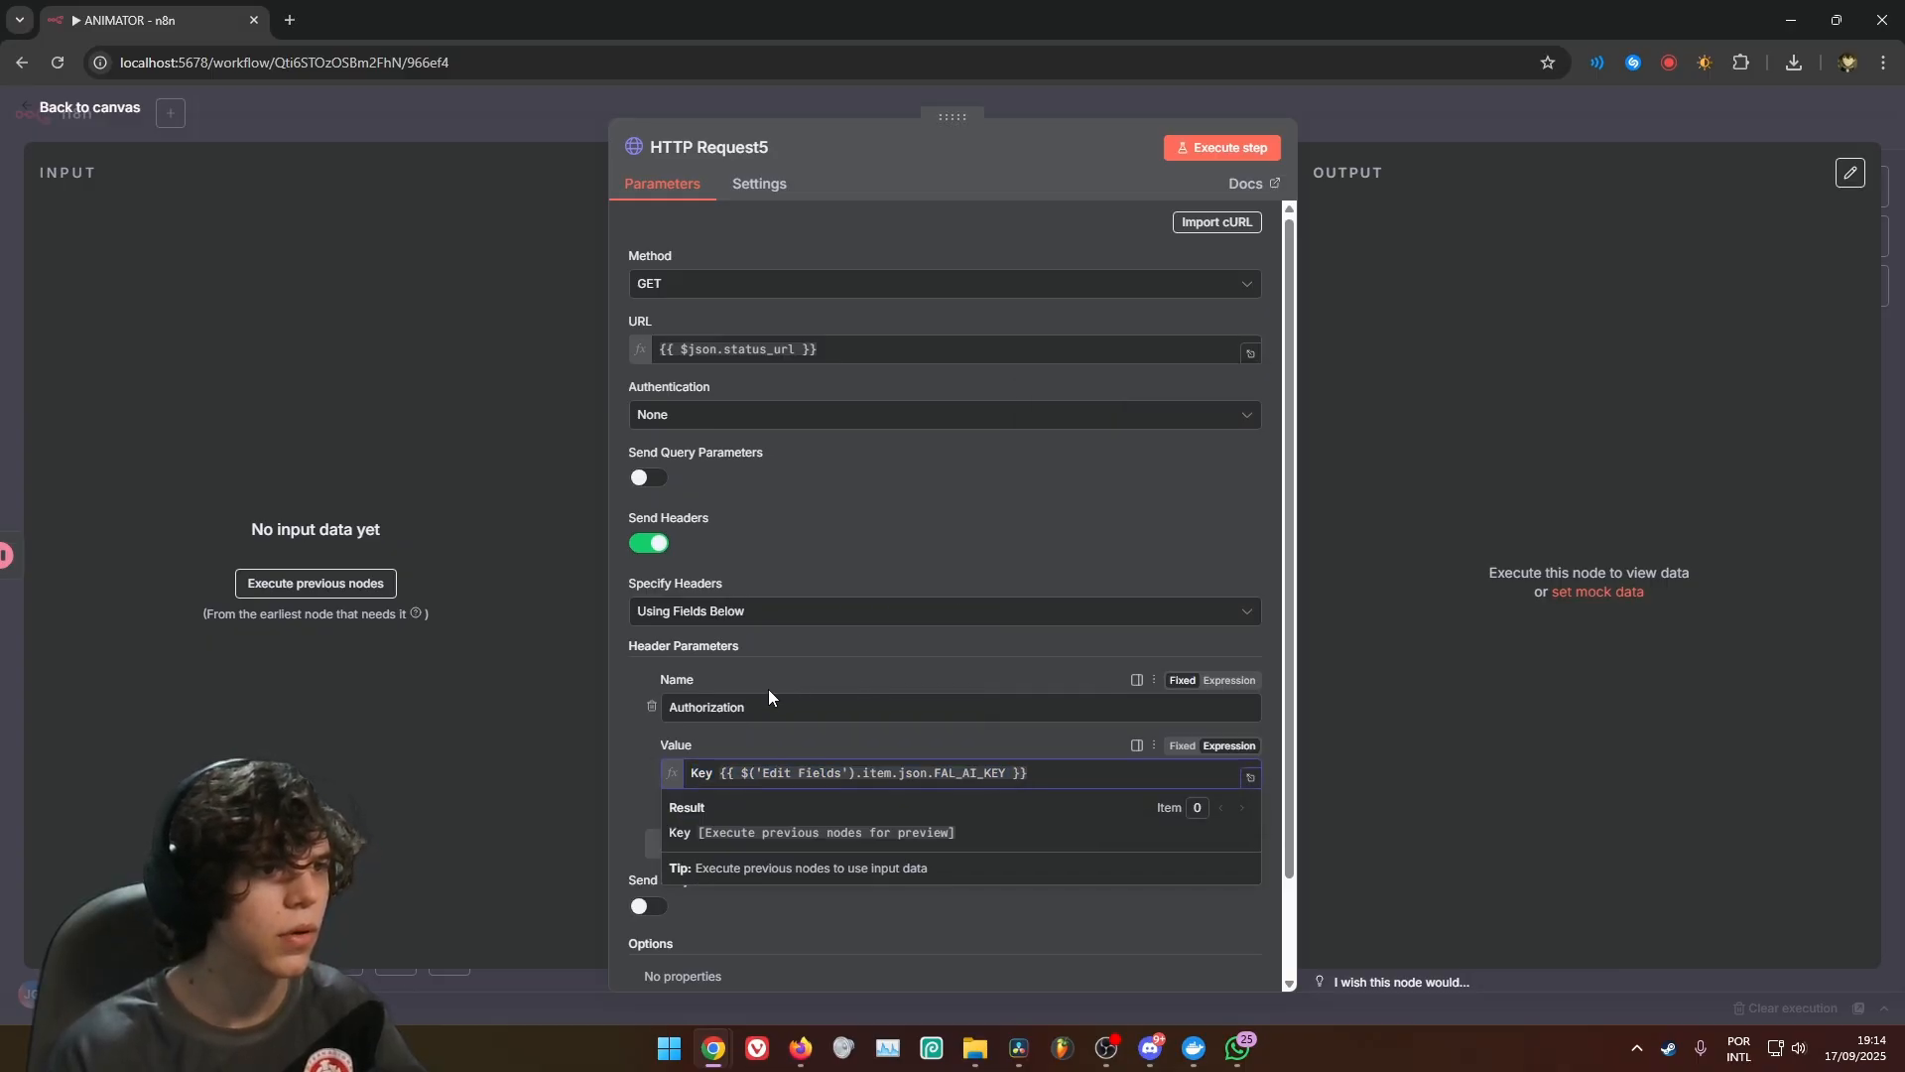
scroll(768, 689, "down", 1)
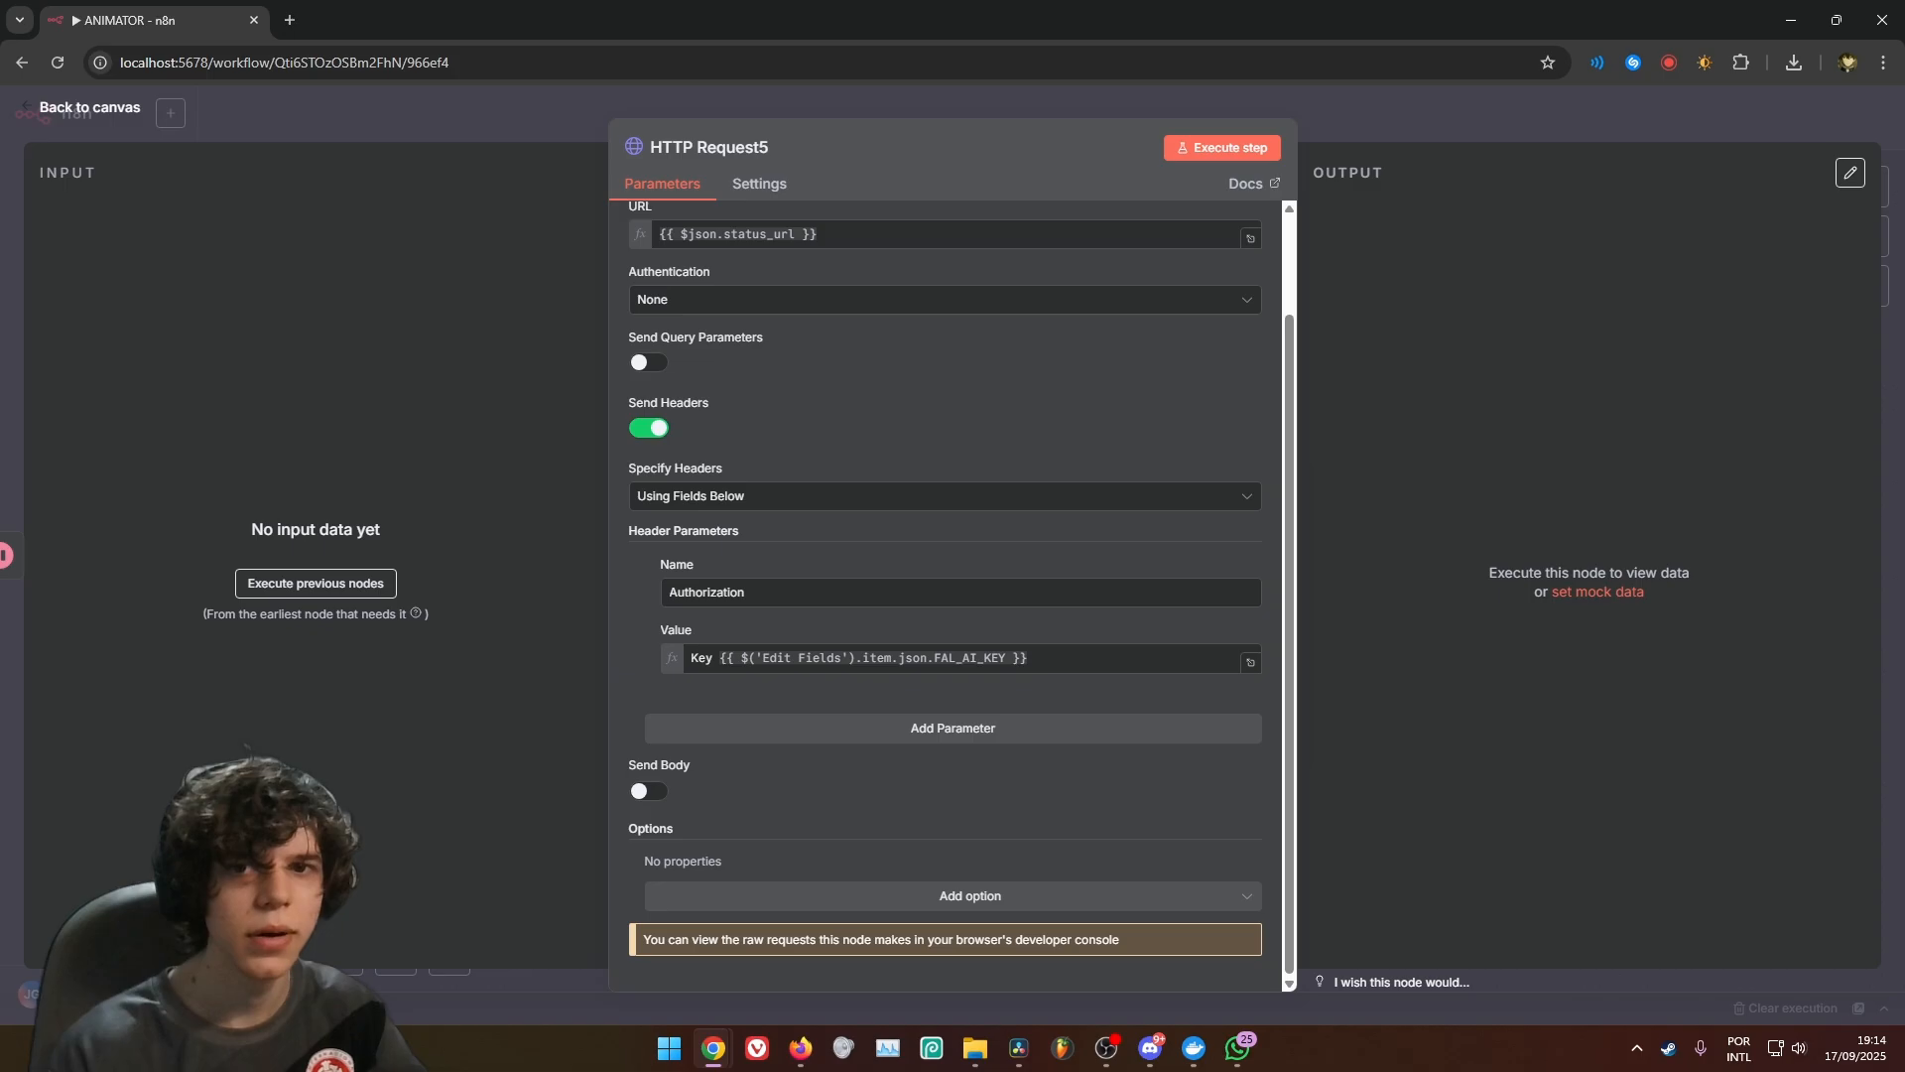
Enable Retry On Fail for HTTP Request5 and return to the canvas
left_click(770, 190)
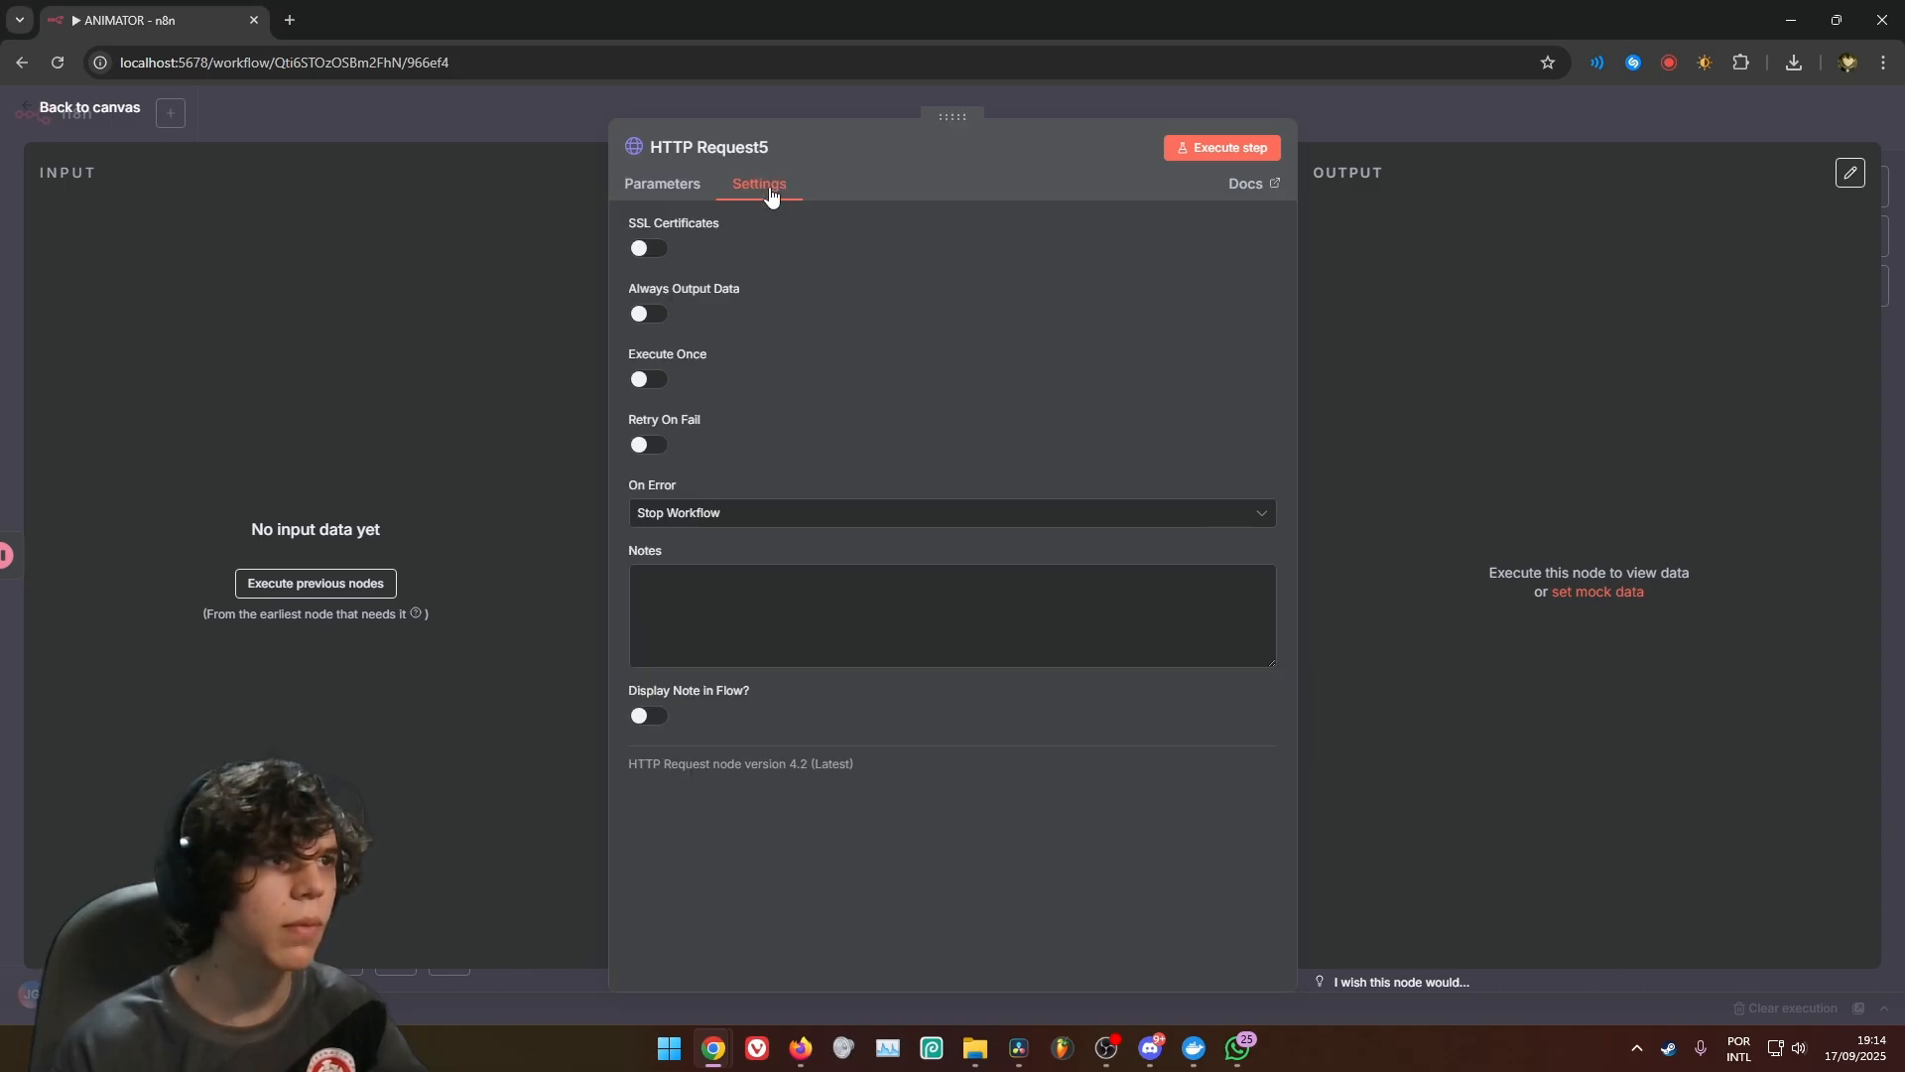
left_click(644, 446)
left_click(1230, 101)
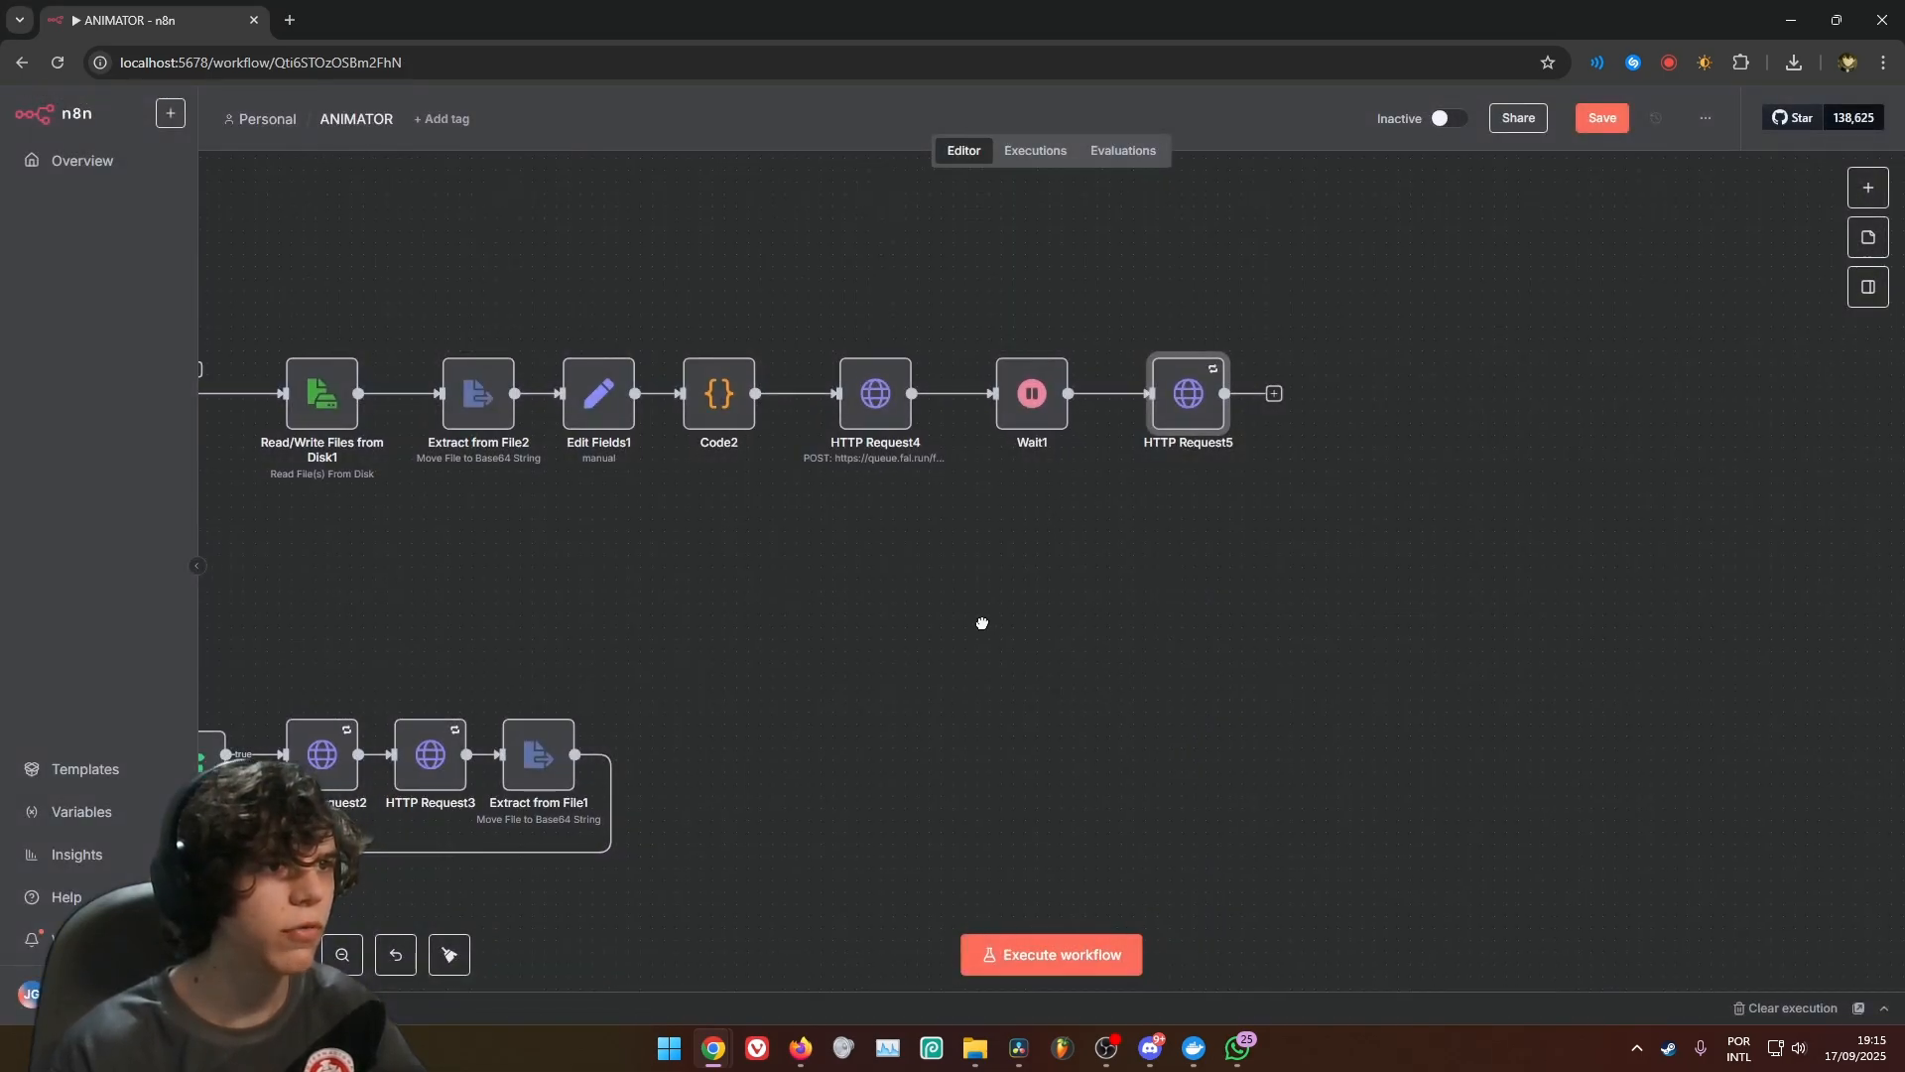
Enable Retry On Fail for HTTP Request4 and close the node
double_click(1133, 494)
left_click(764, 186)
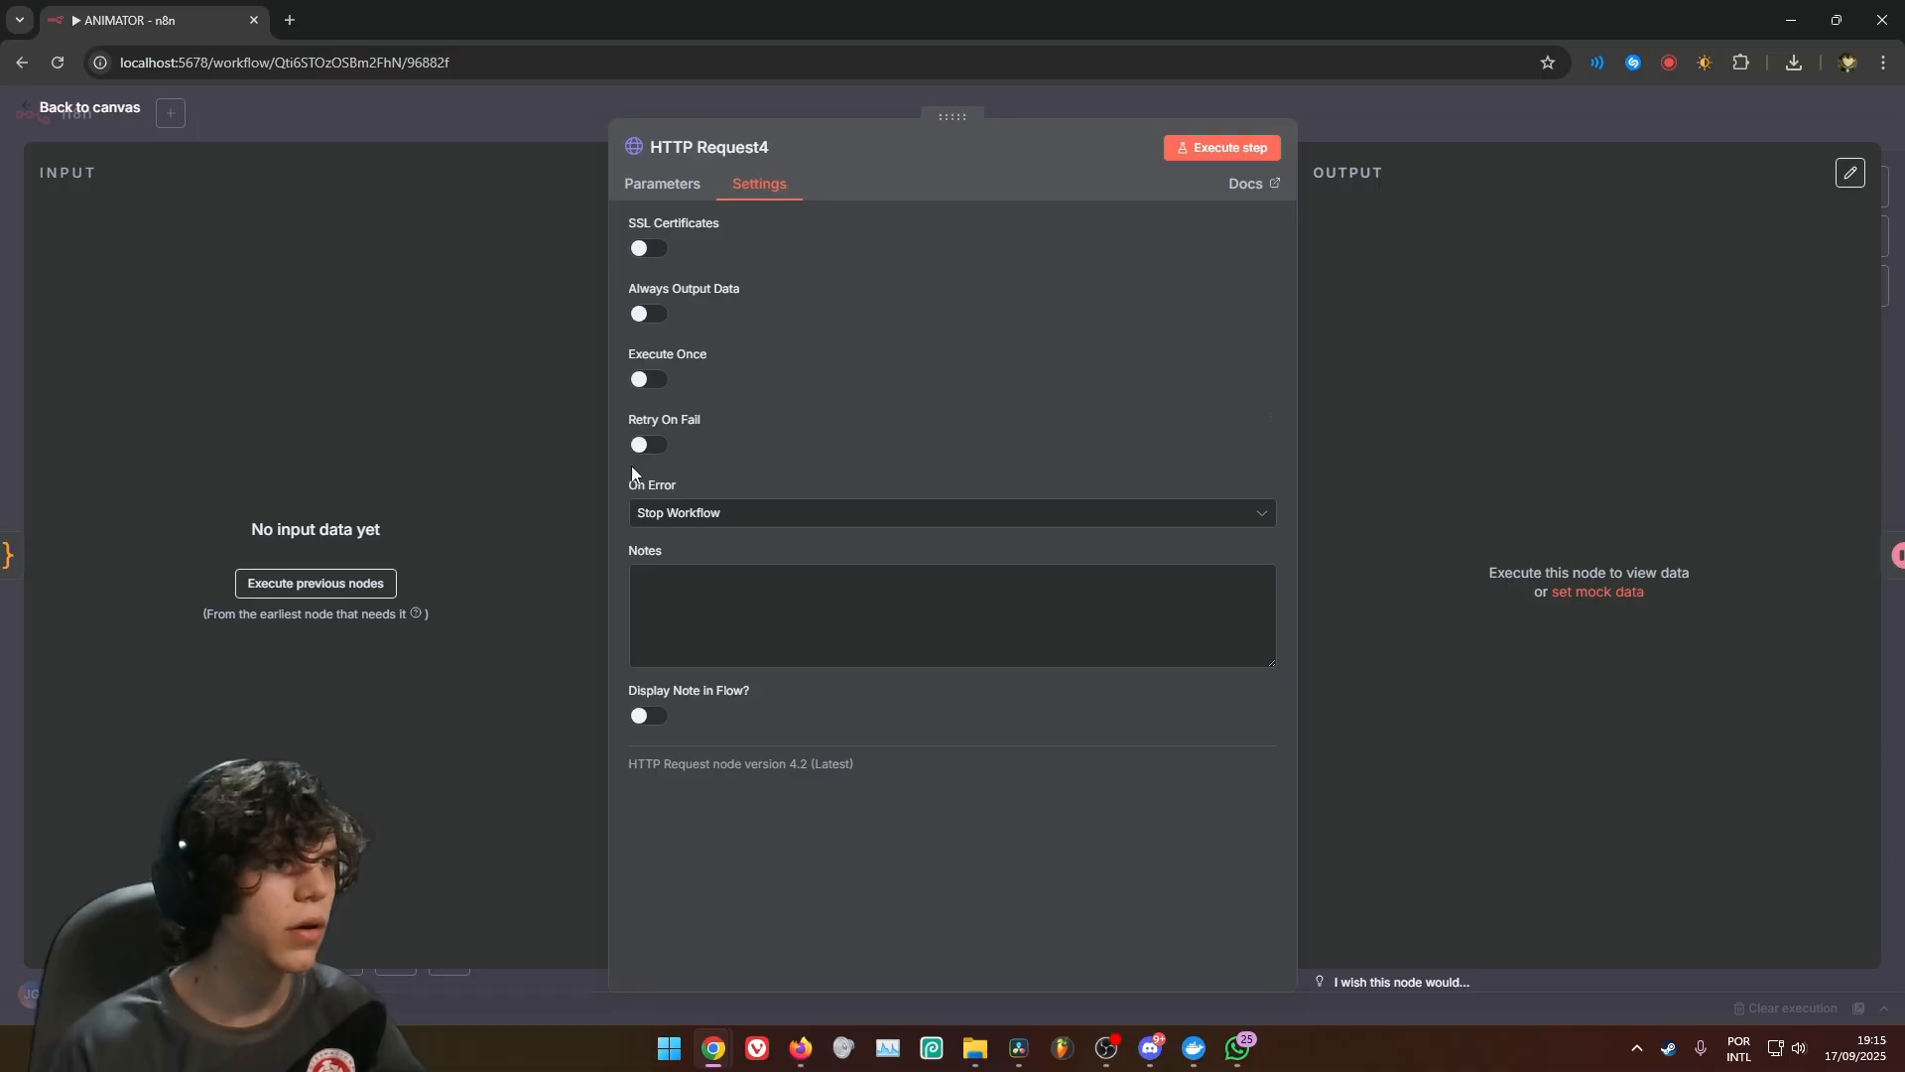
left_click(640, 443)
left_click(1391, 127)
Check the retry settings of HTTP Request3, HTTP Request4 and HTTP Request5
scroll(978, 615, "up", 2)
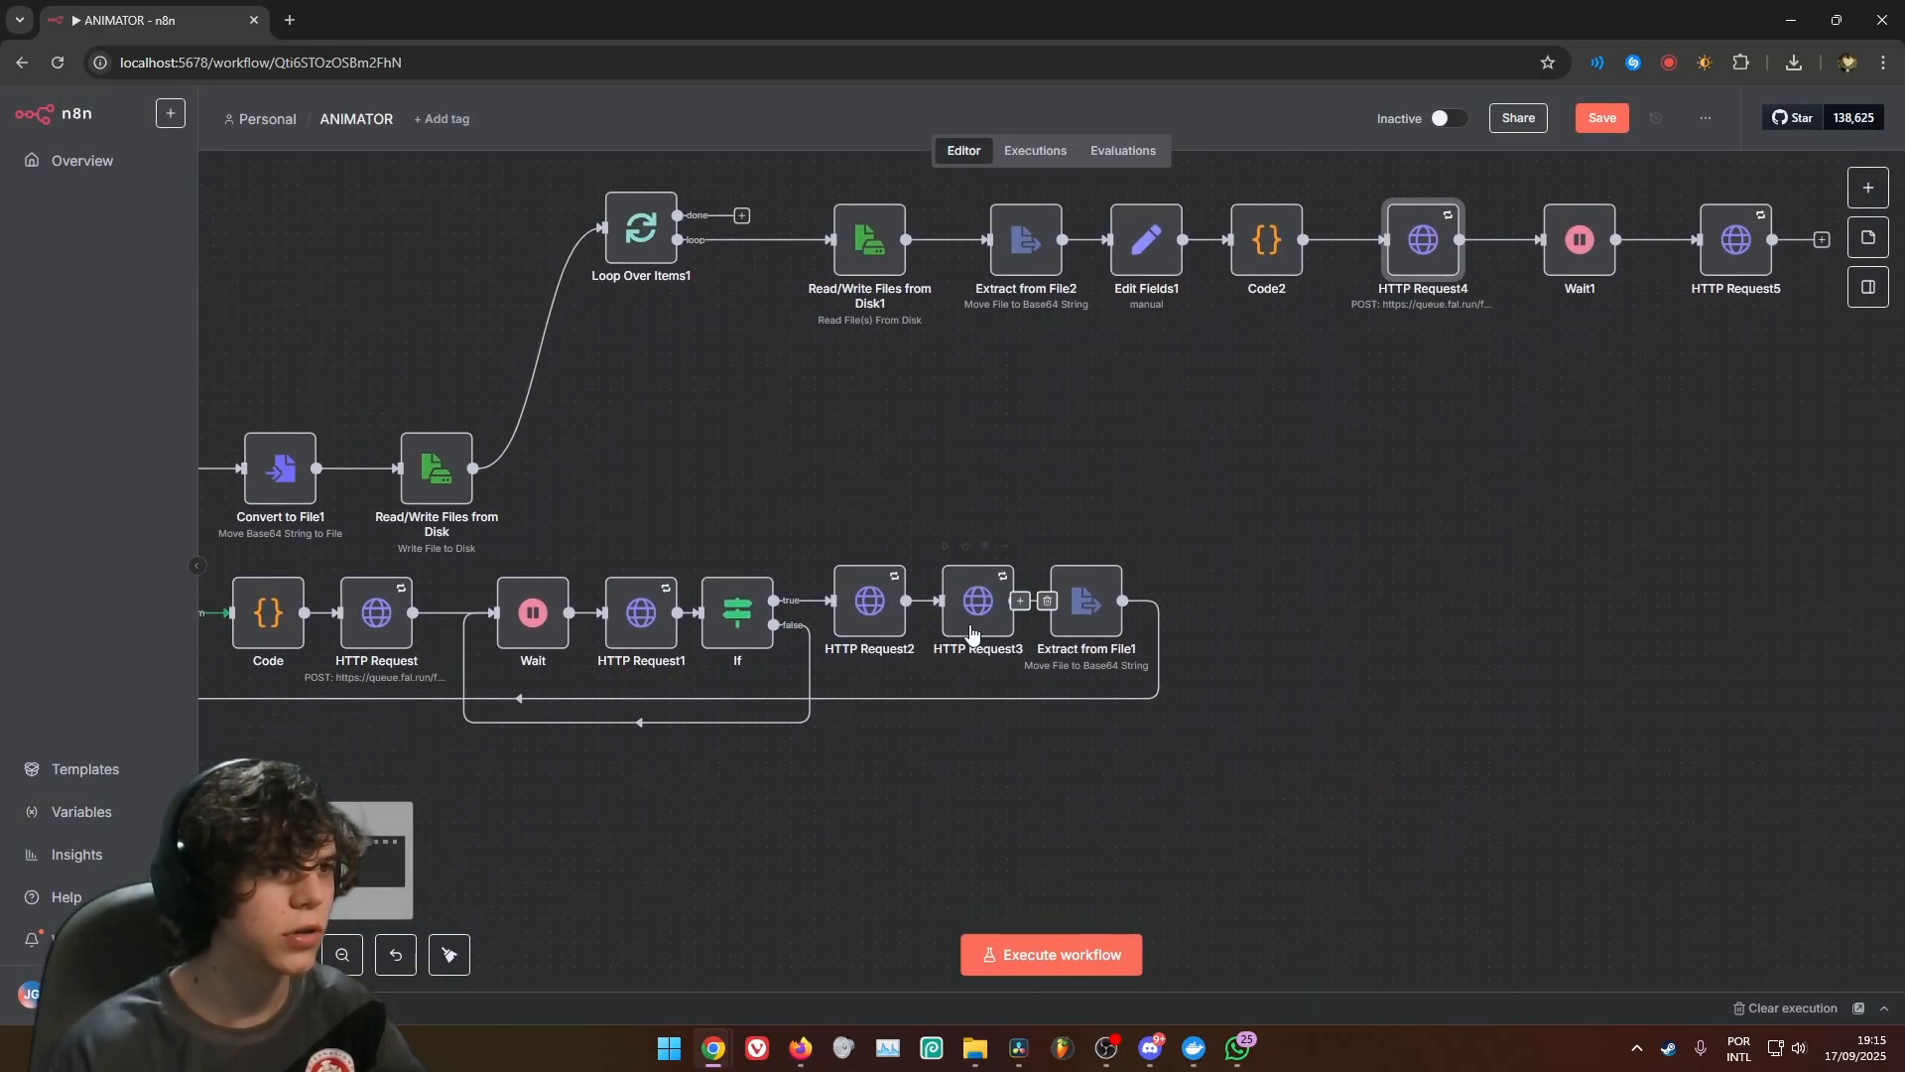
double_click(978, 615)
left_click(759, 185)
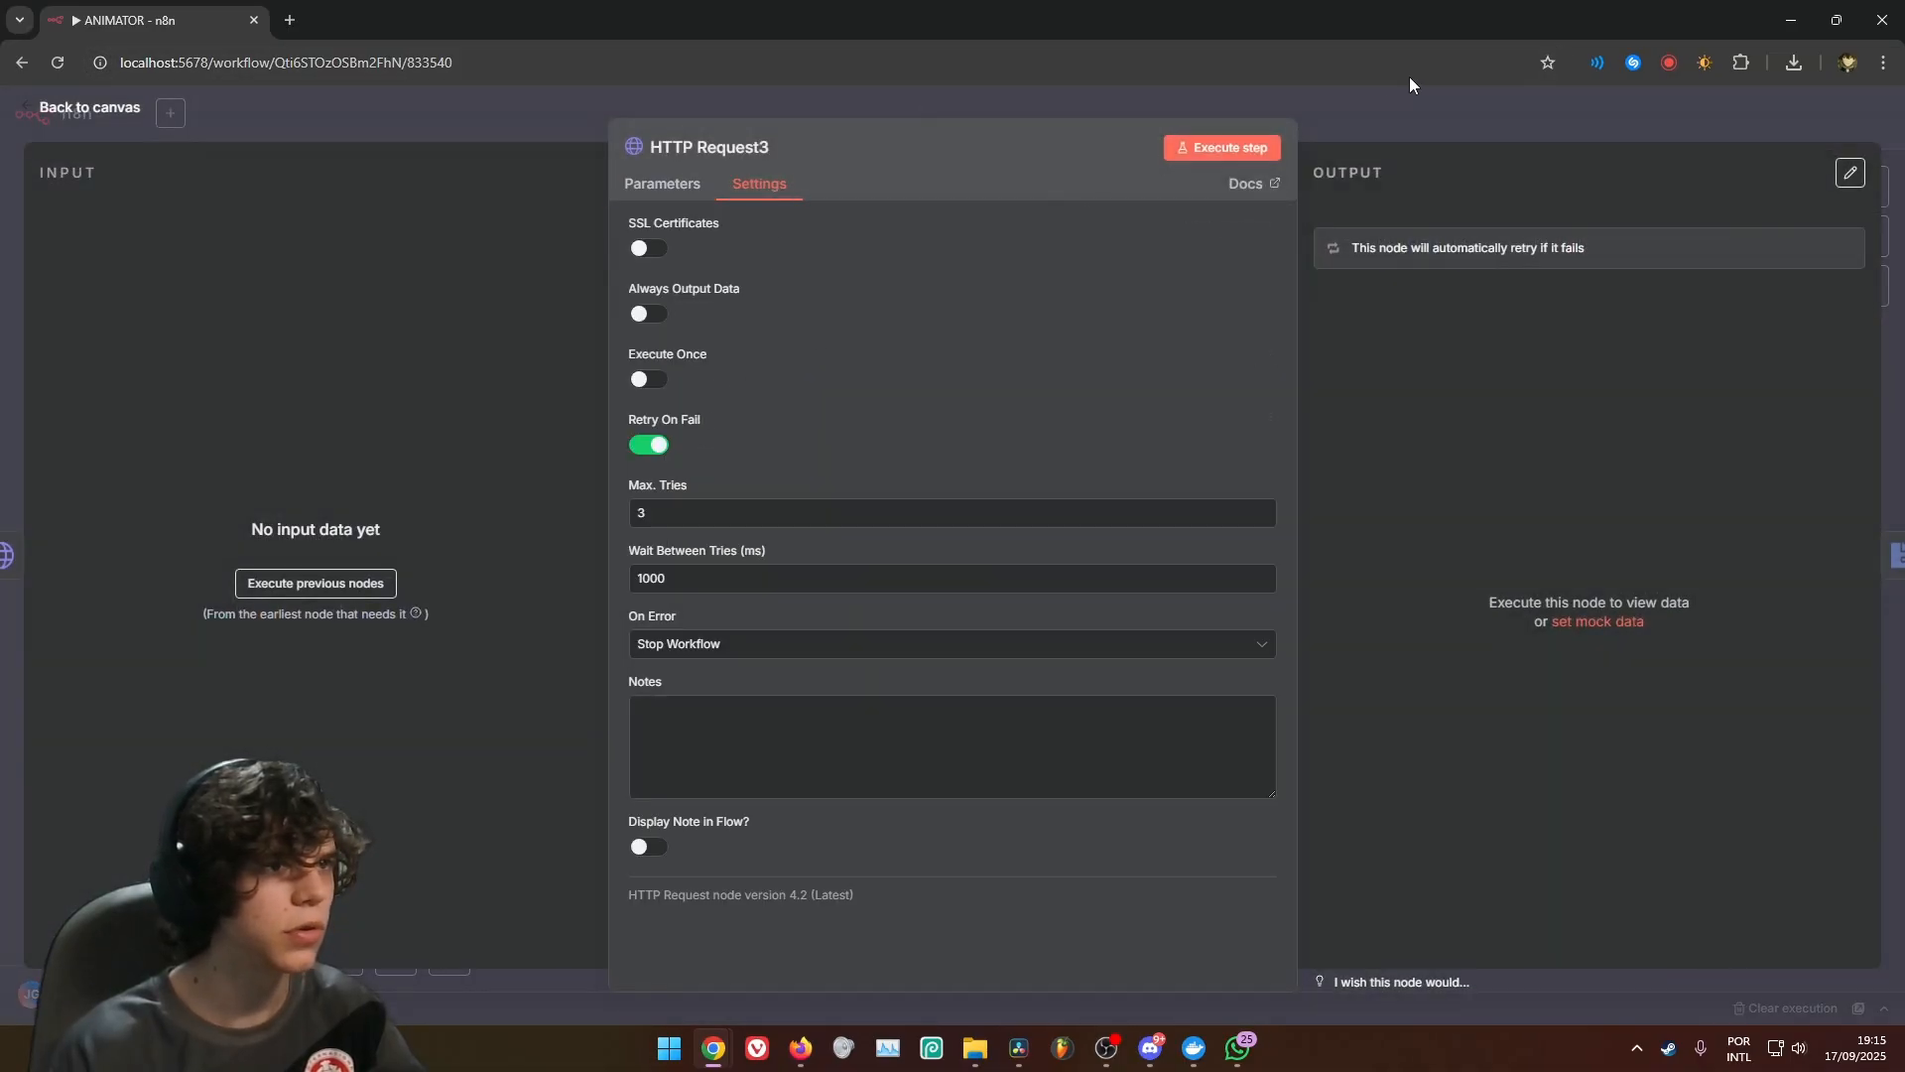
left_click(1419, 180)
left_click_drag(983, 423, 972, 594)
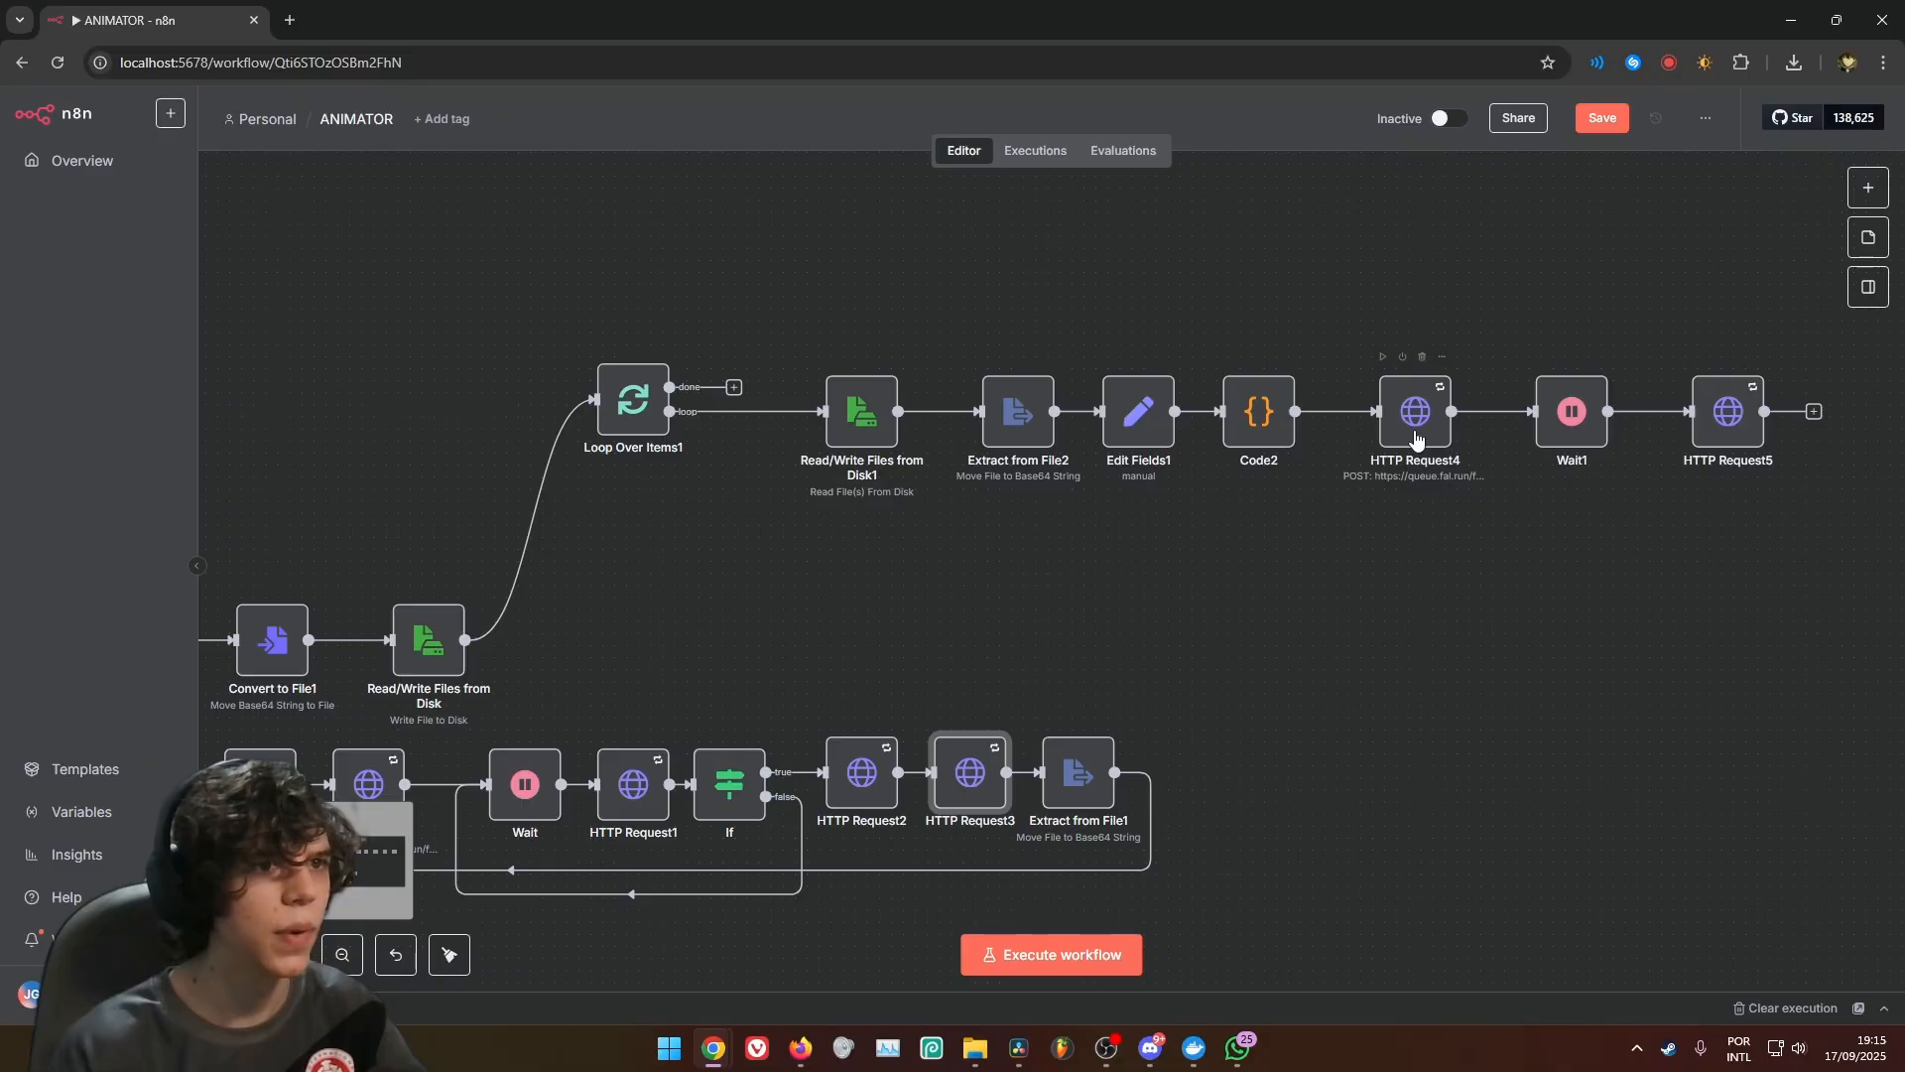
double_click(1415, 433)
left_click(760, 184)
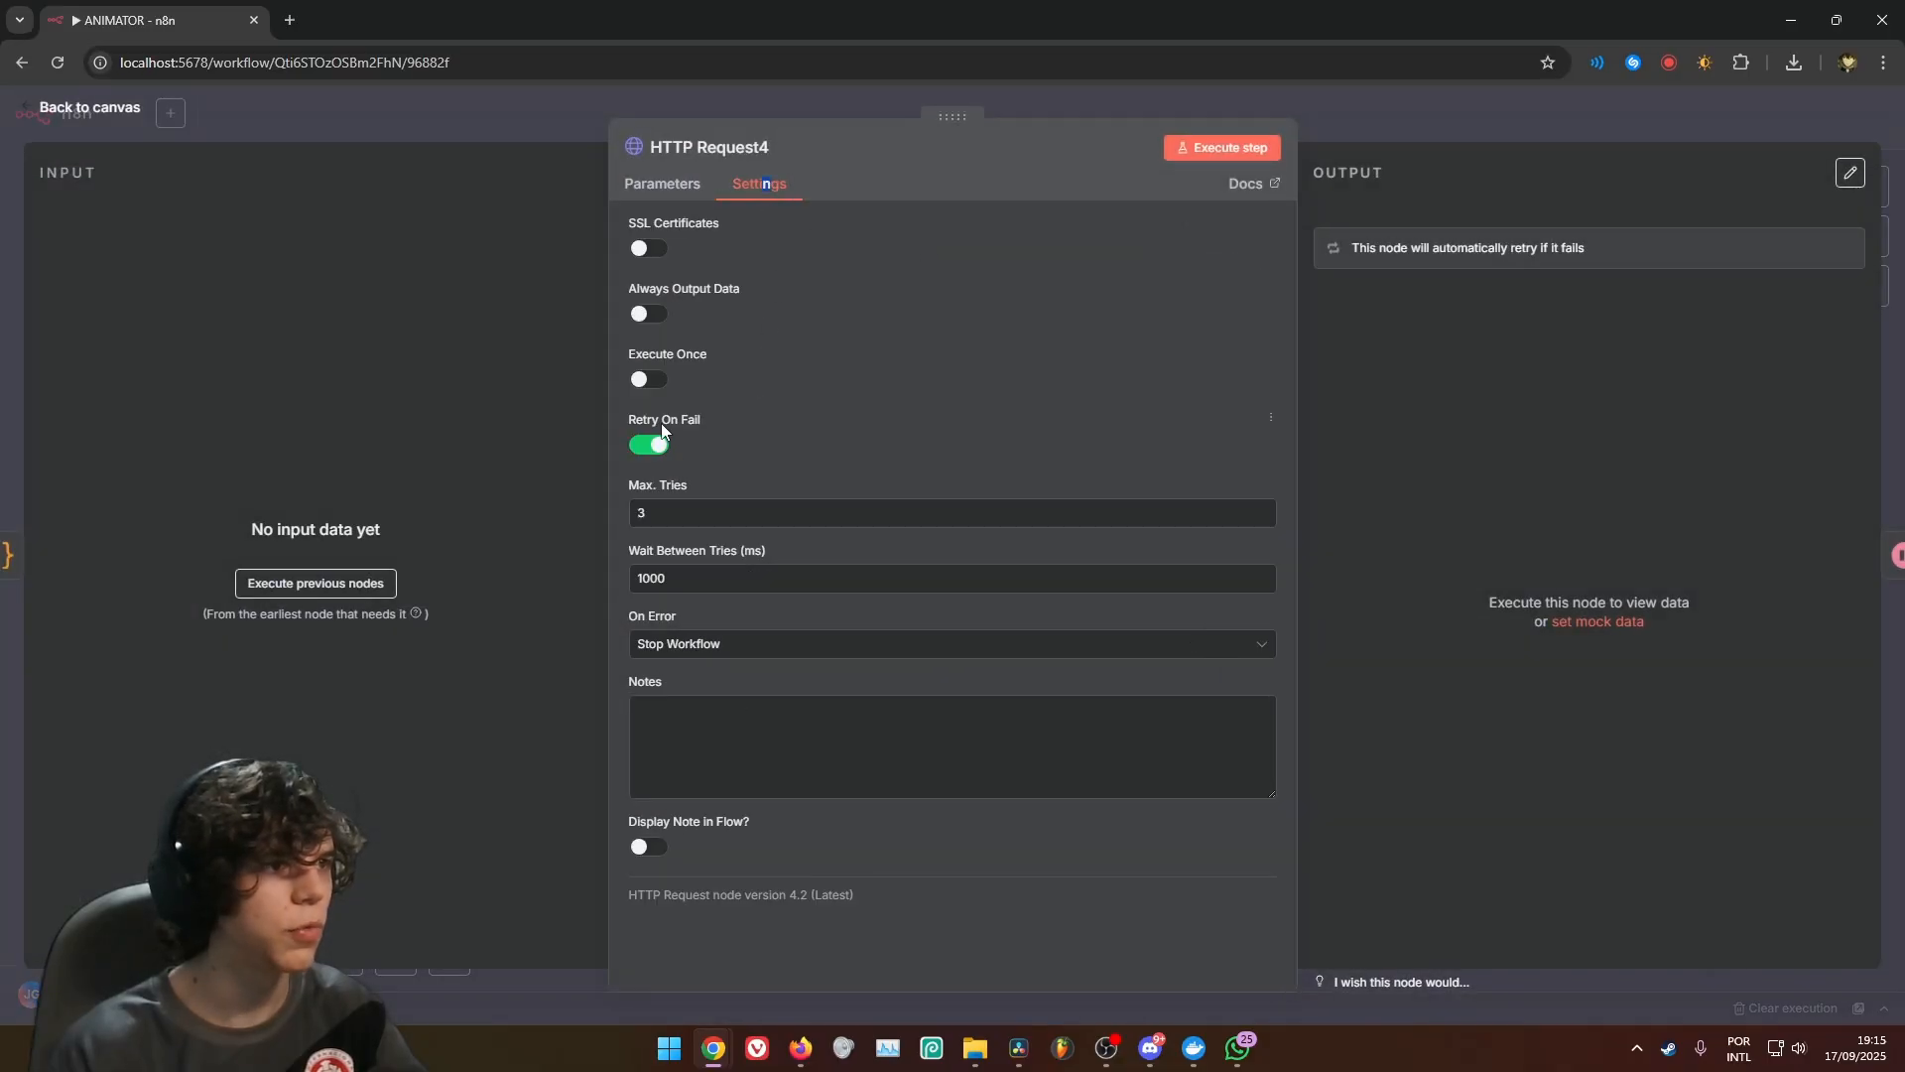
left_click(1486, 128)
left_click_drag(1446, 427, 1106, 424)
double_click(1104, 407)
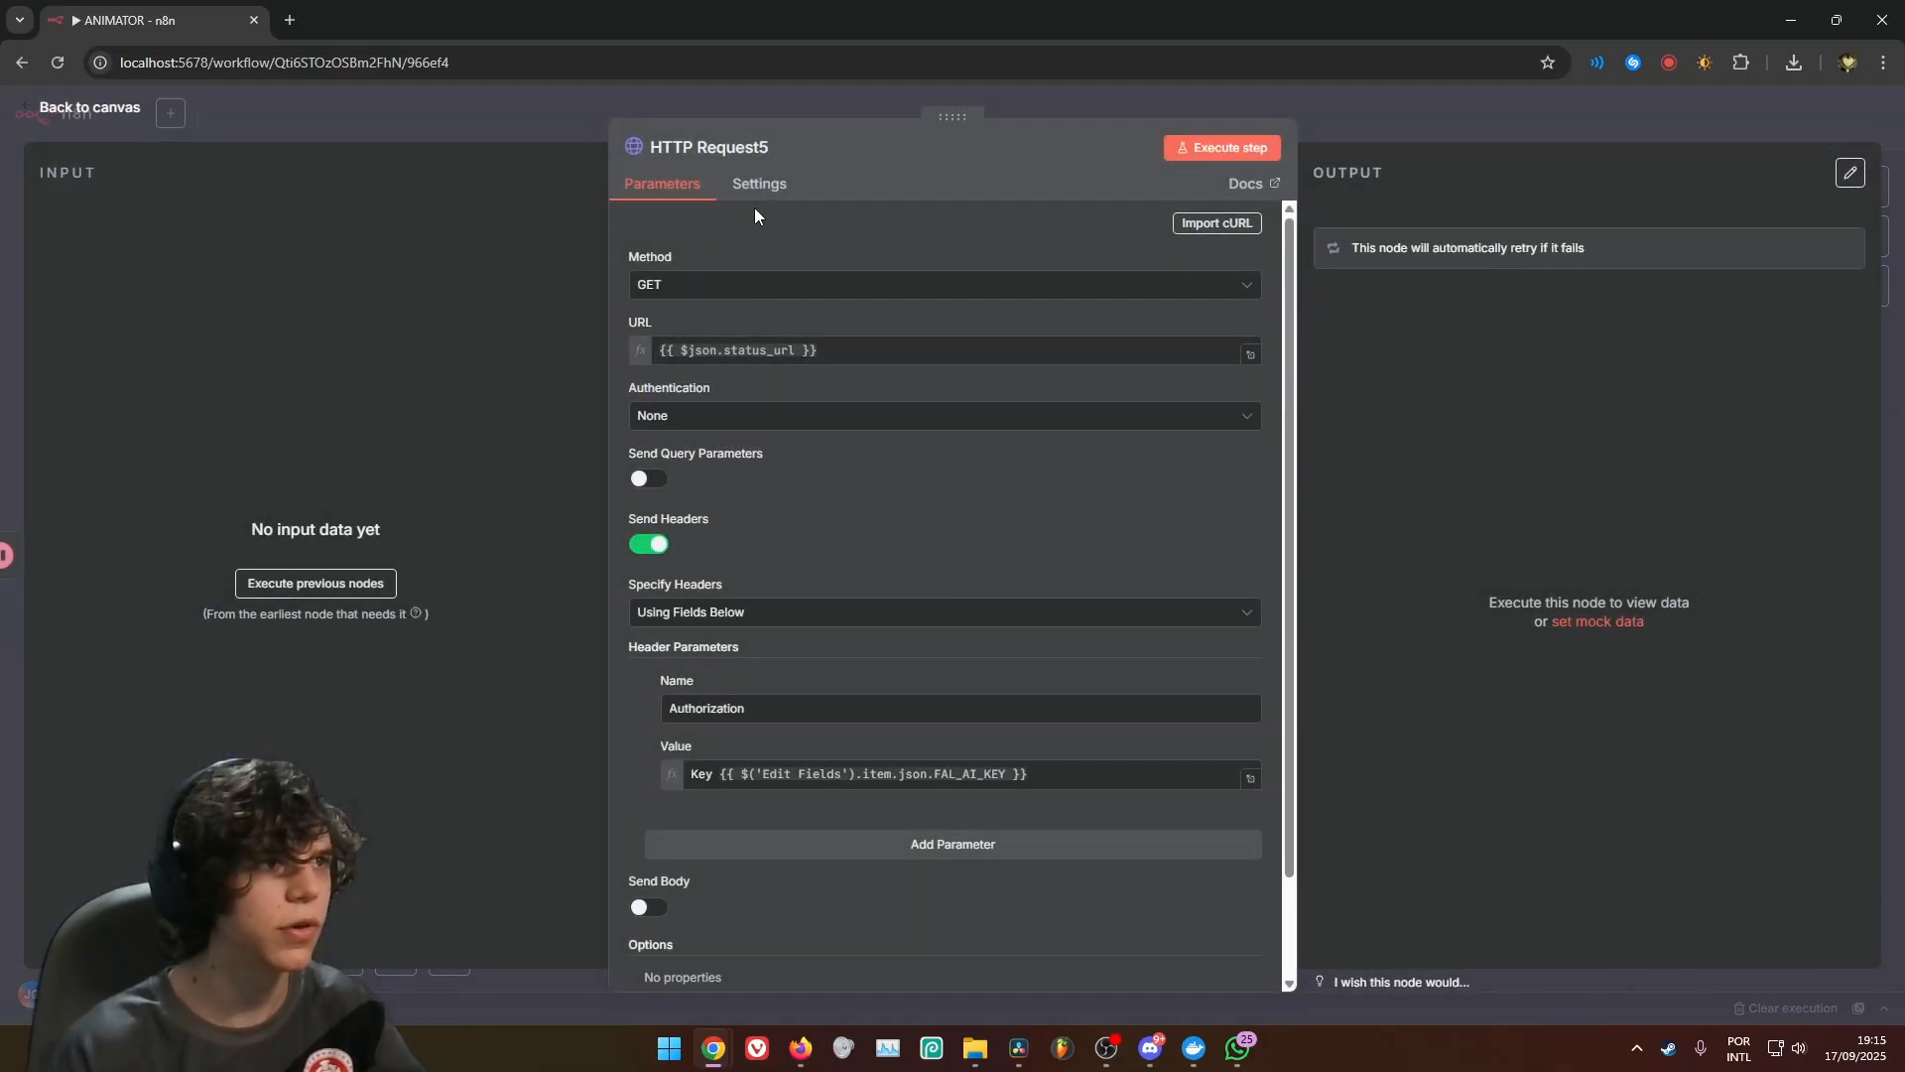
left_click(759, 185)
key("Escape")
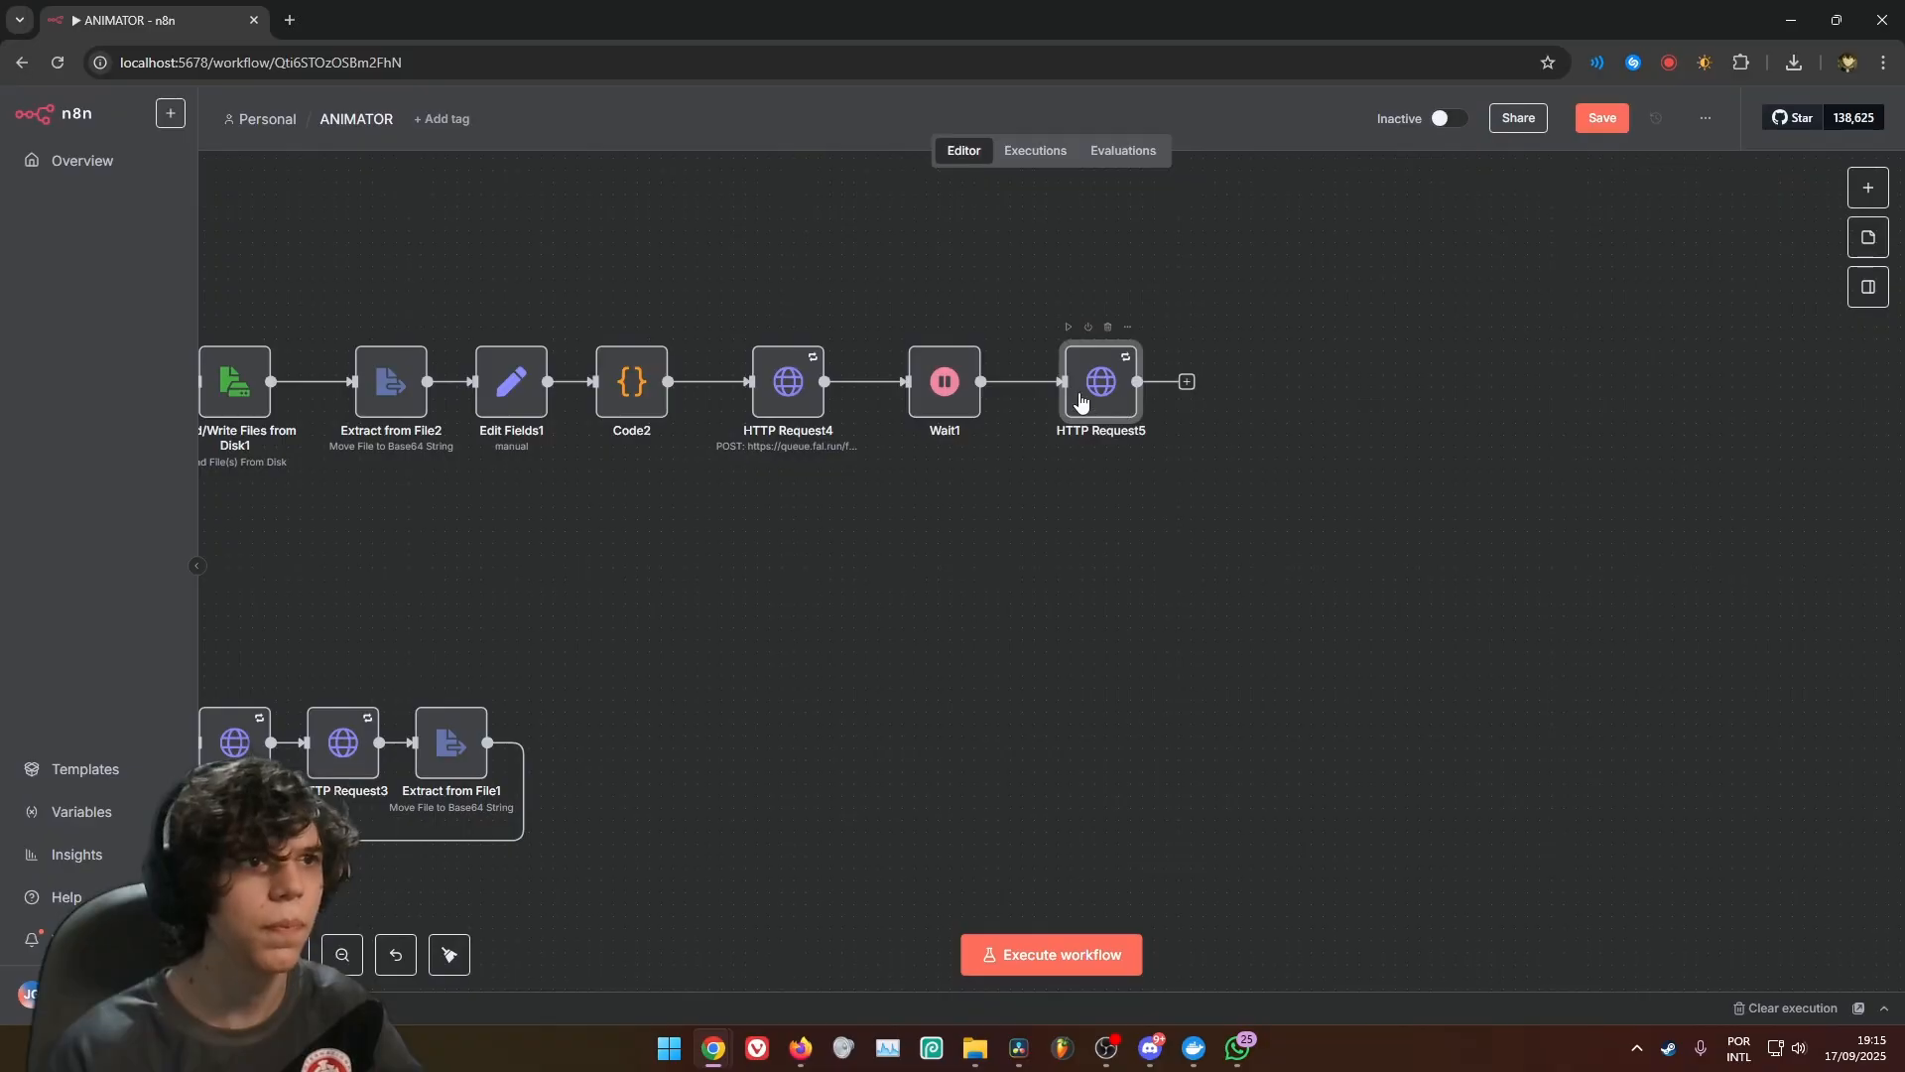
left_click(1376, 519)
Duplicate the If node from the image branch, place the copy after HTTP Request5 and connect it to that node's output
left_click_drag(625, 641, 1339, 551)
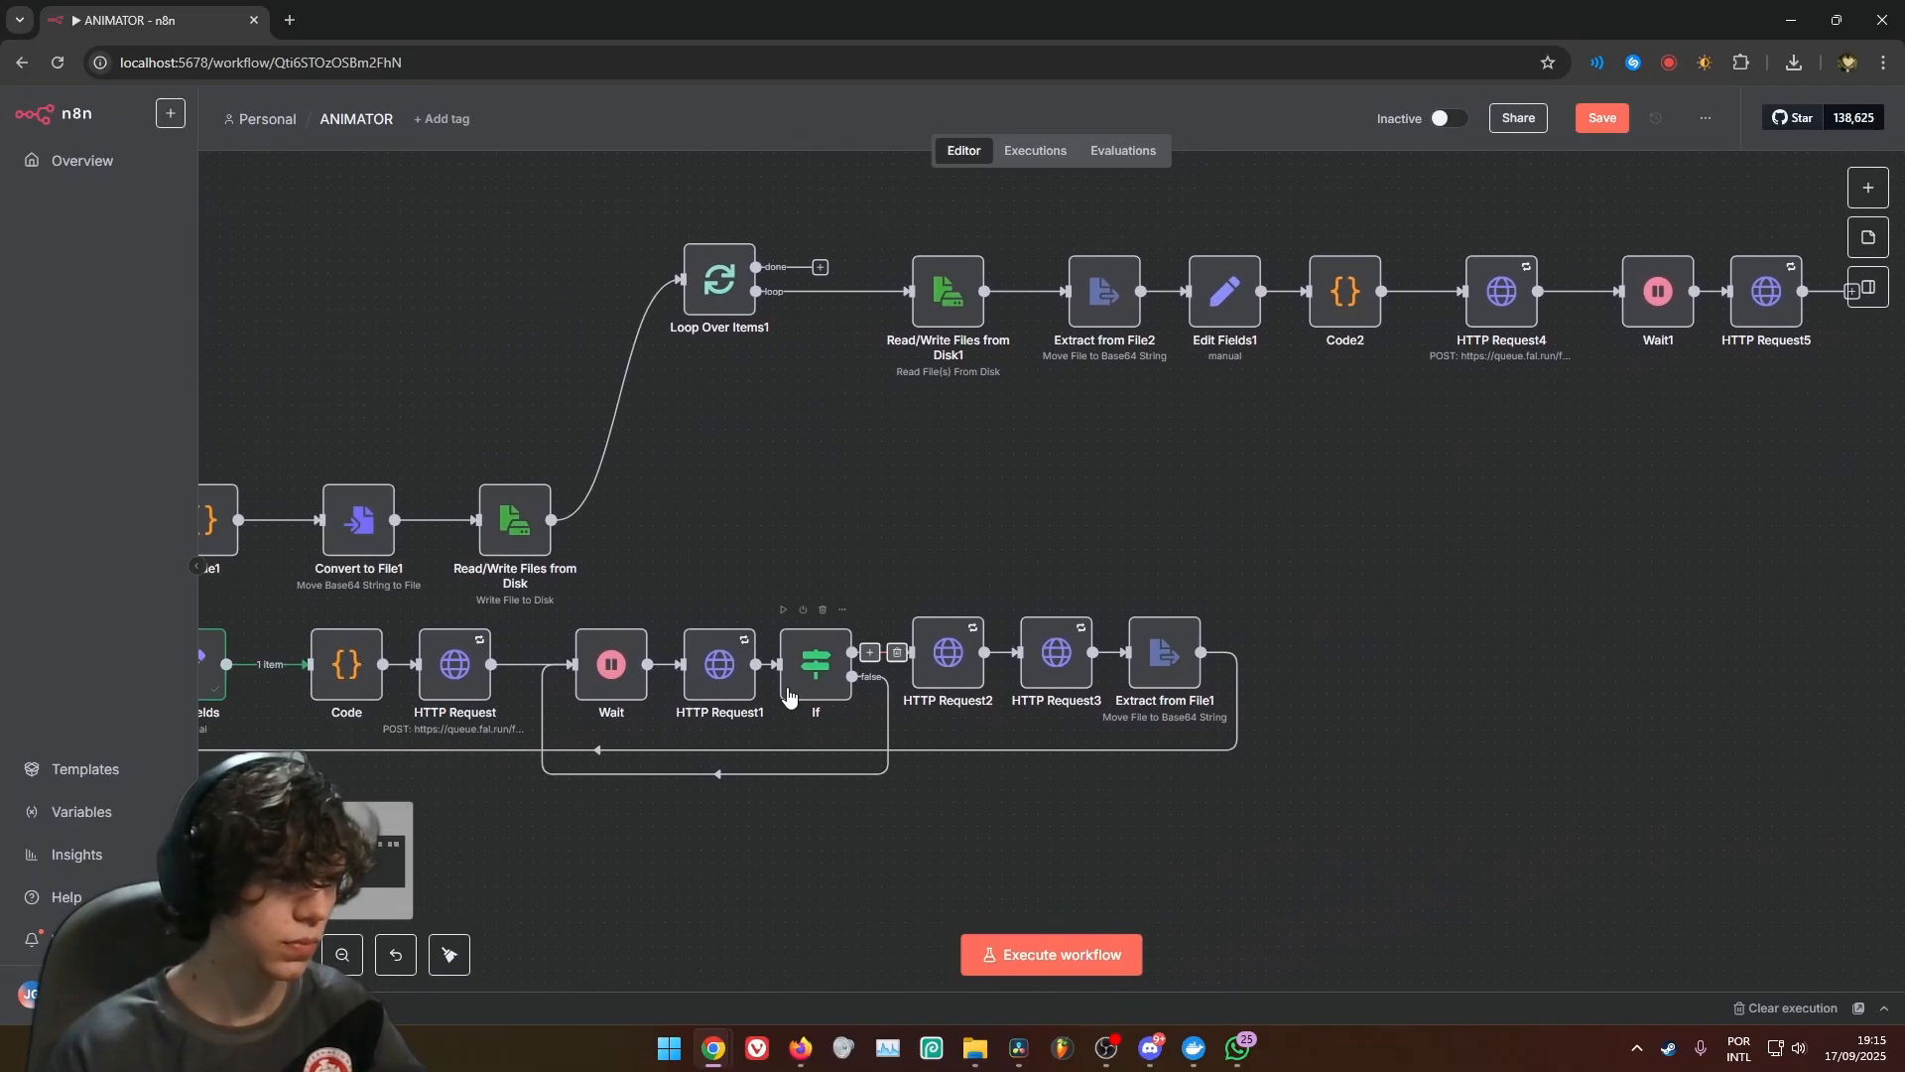
left_click(793, 690)
key("ctrl+c")
left_click_drag(1802, 434, 1160, 589)
left_click(1209, 449)
key("ctrl+v")
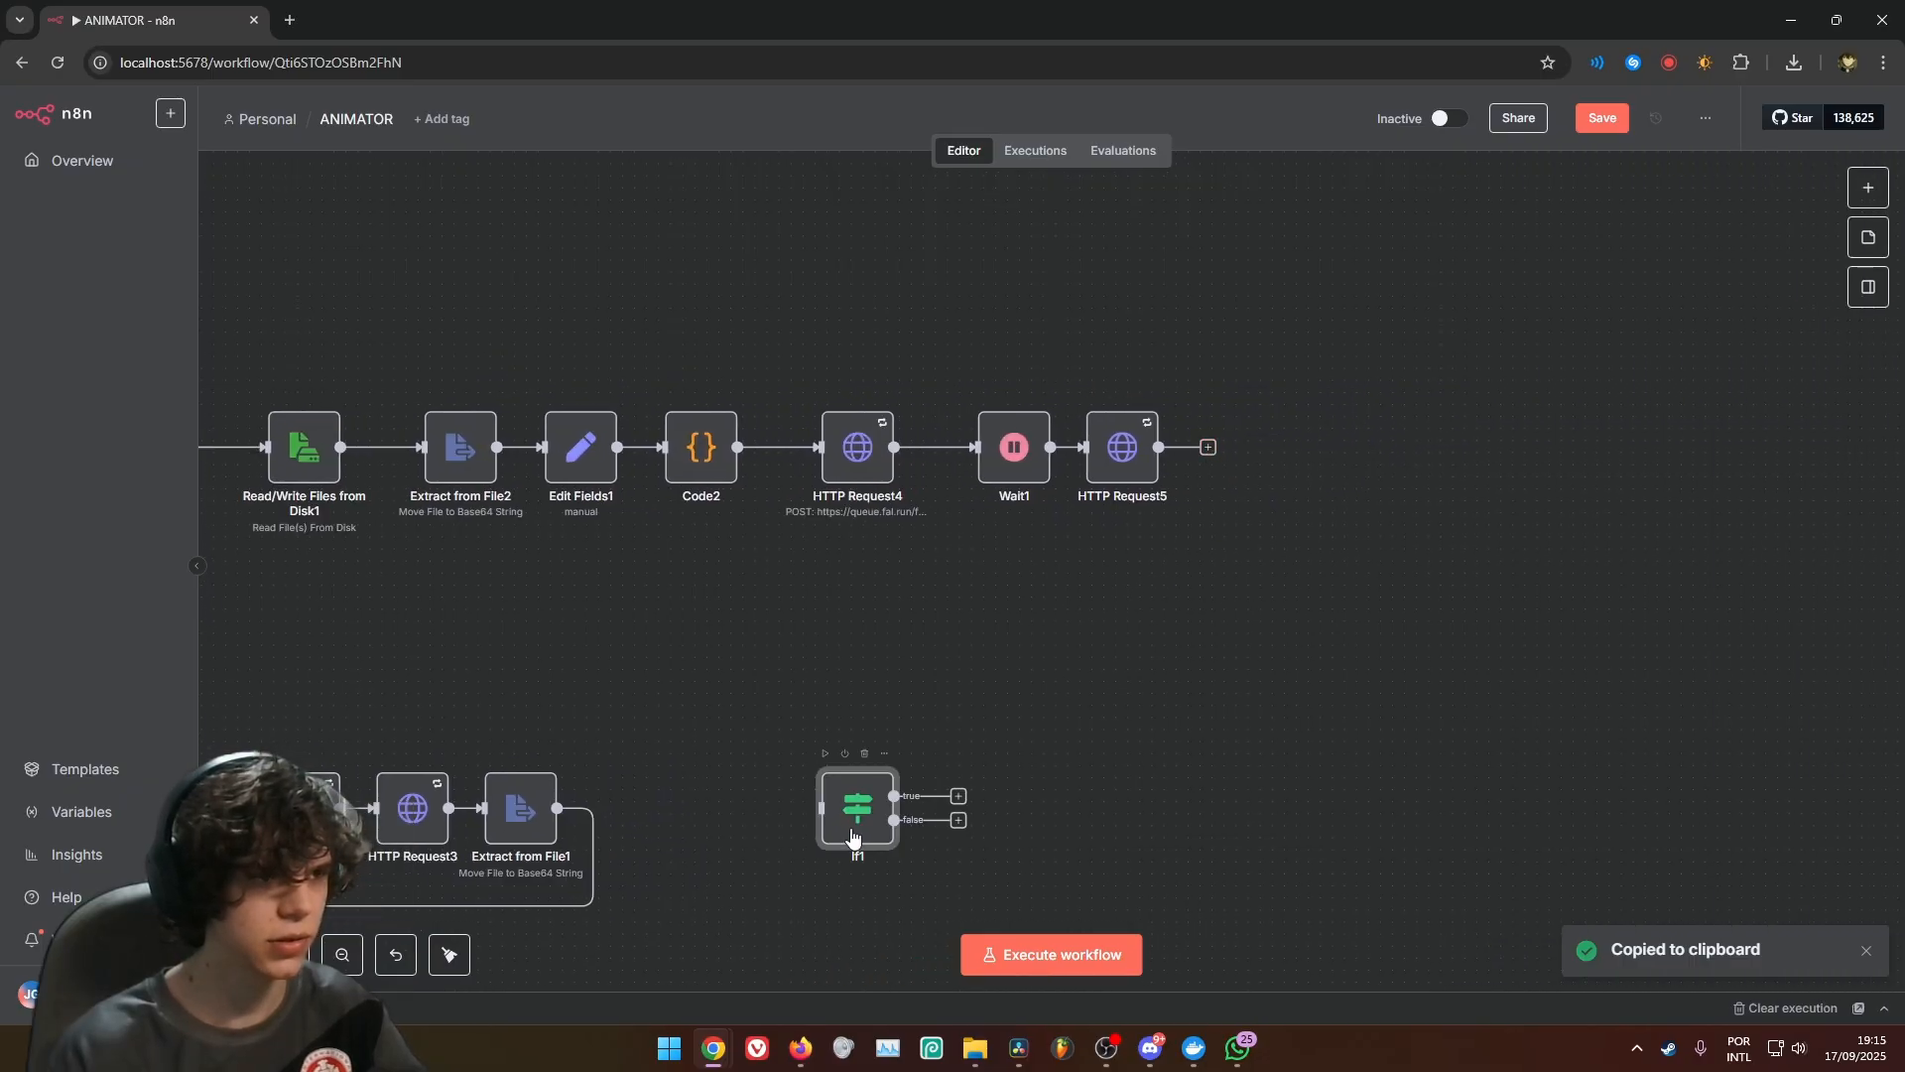
left_click_drag(852, 837, 1273, 466)
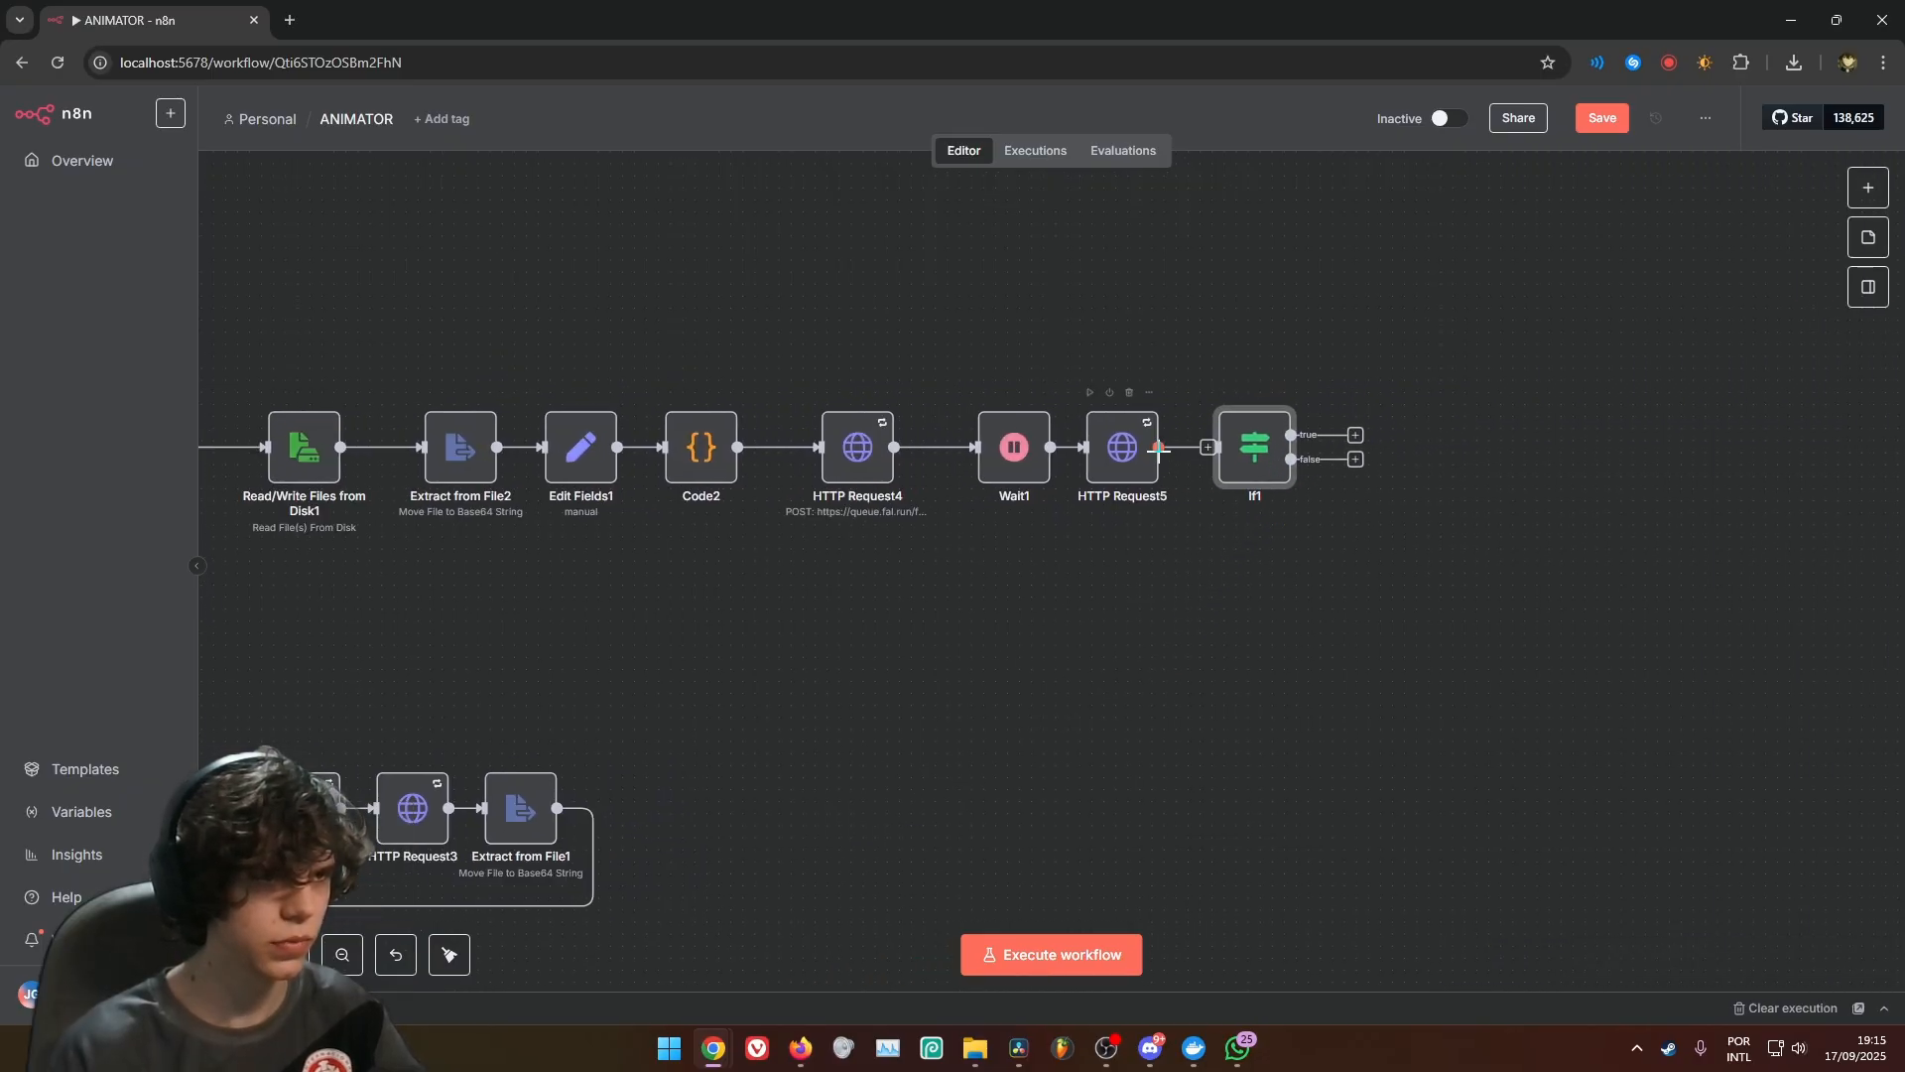
Check the If1 condition and connect its false output back to the Wait1 node
double_click(1246, 449)
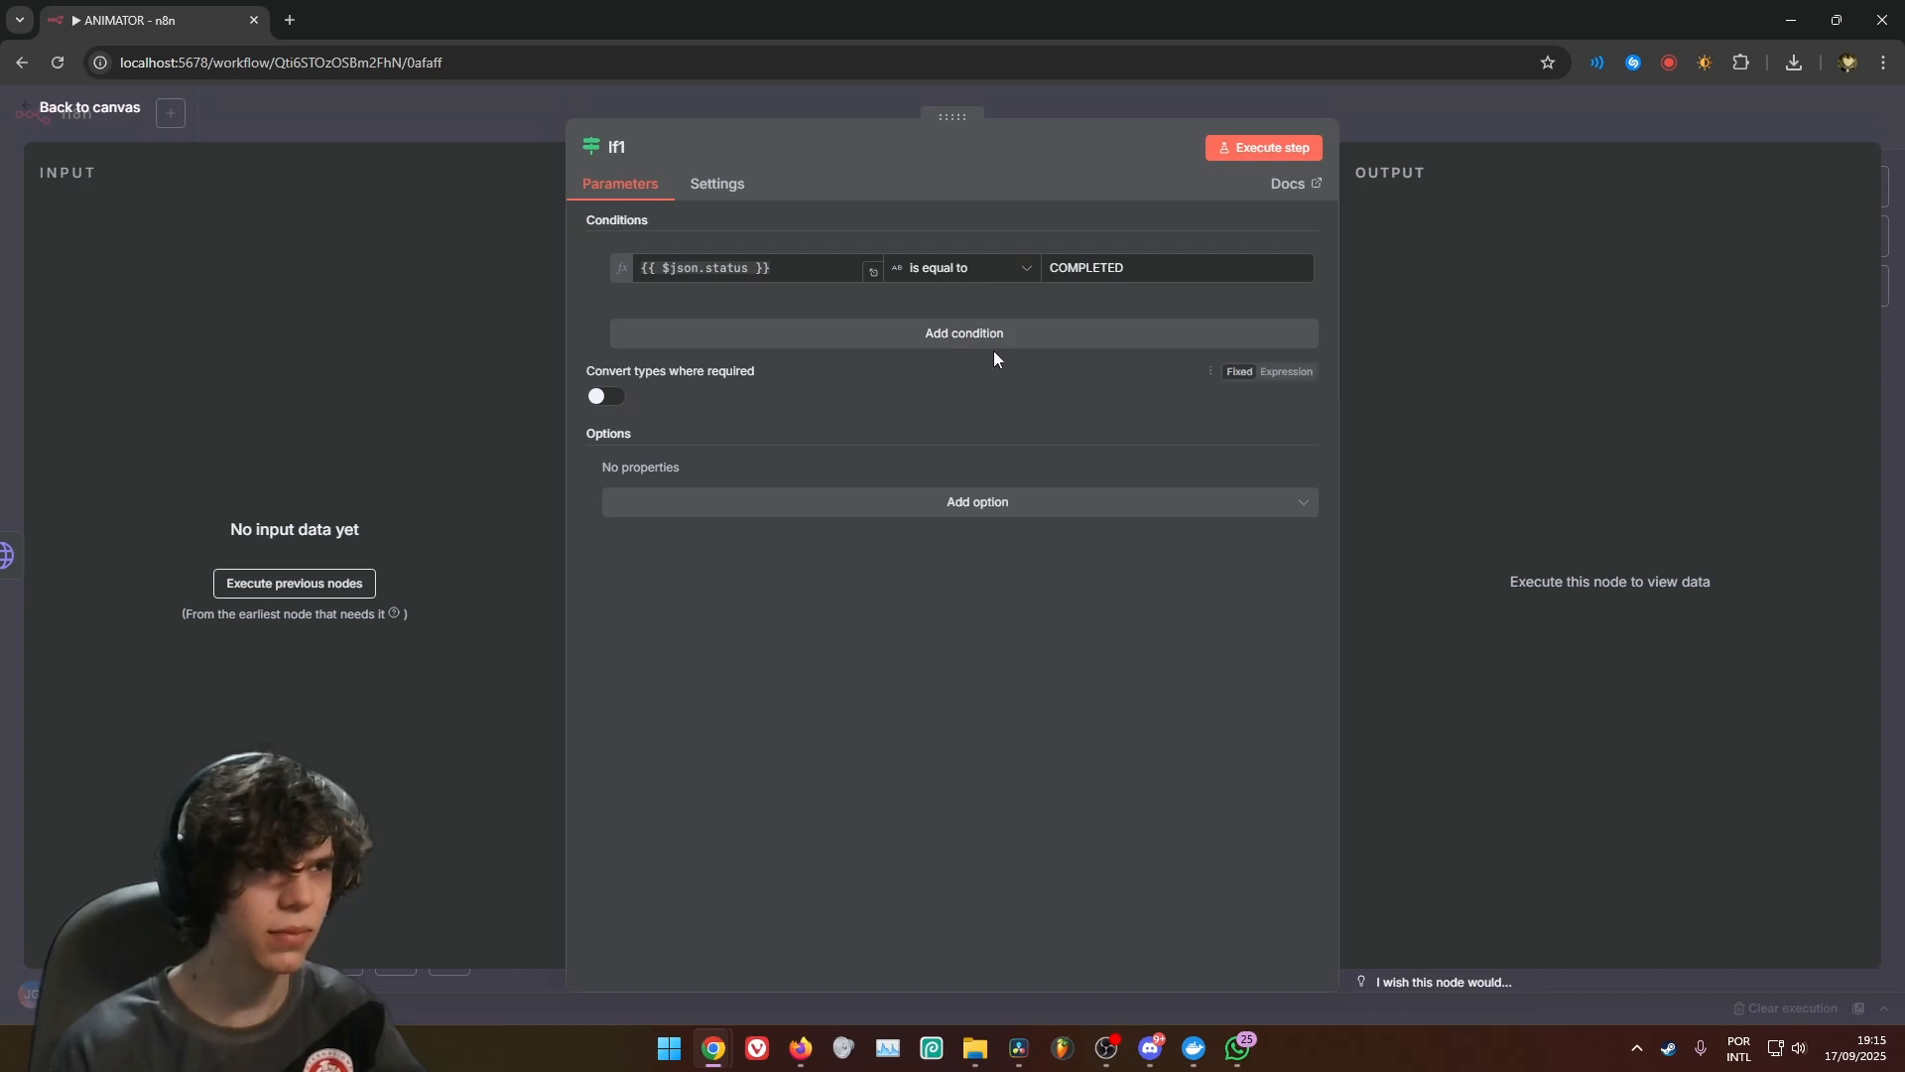
key("Escape")
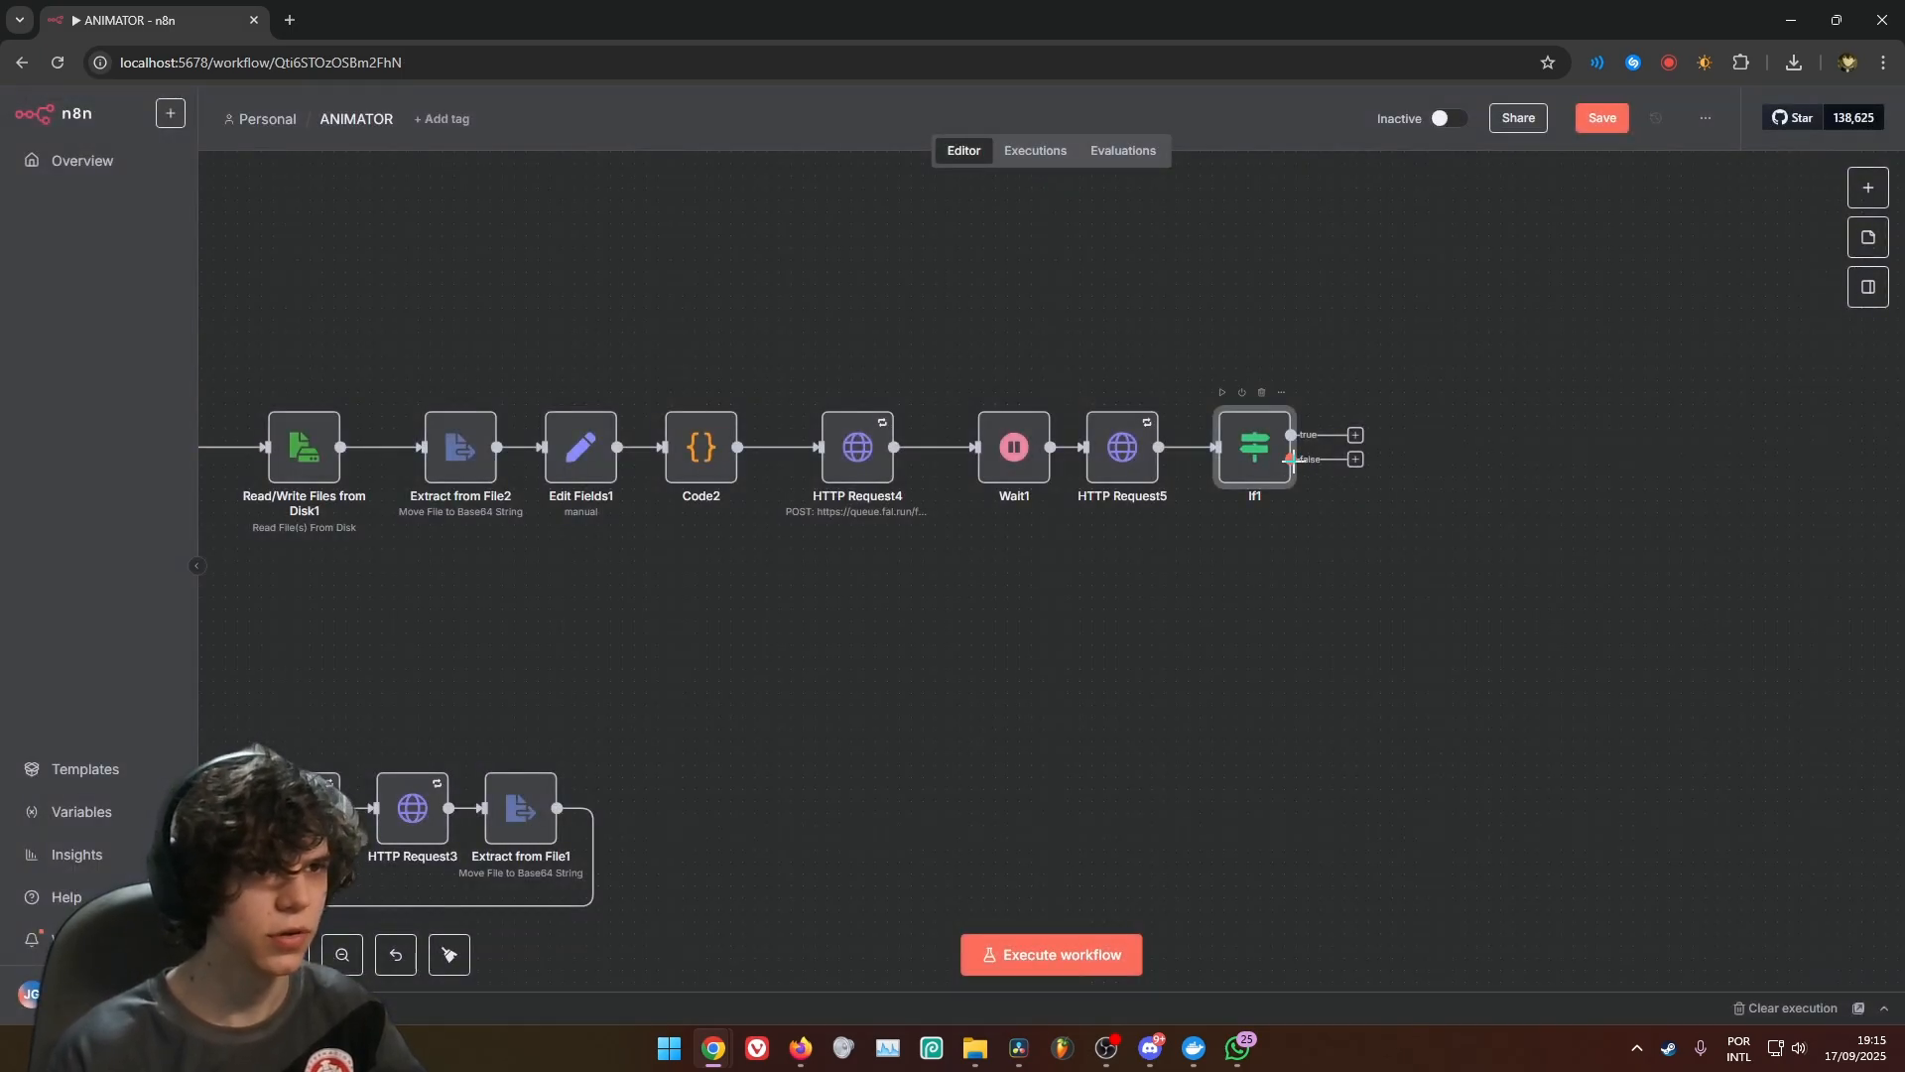
left_click_drag(1292, 458, 1012, 466)
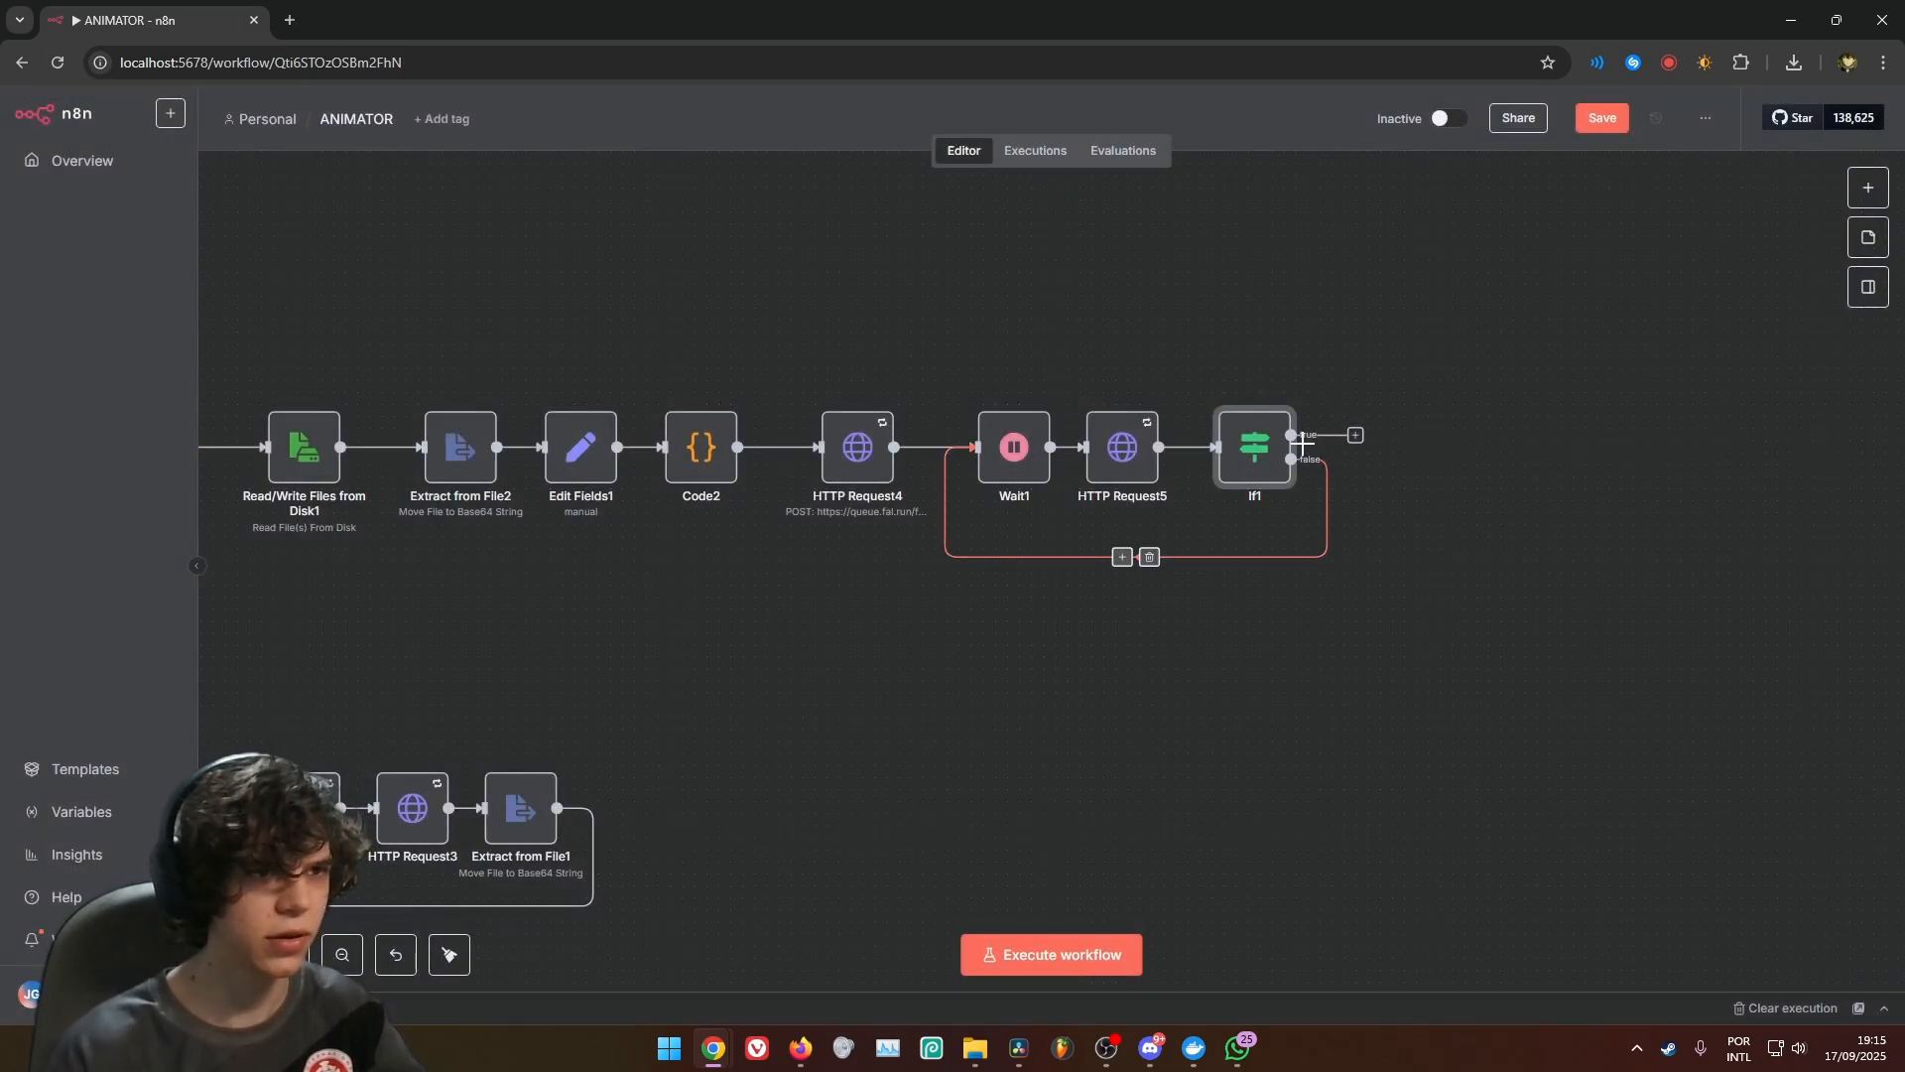
Review the If1 condition, including its status expression and the value it is compared with
scroll(1191, 519, "right", 5)
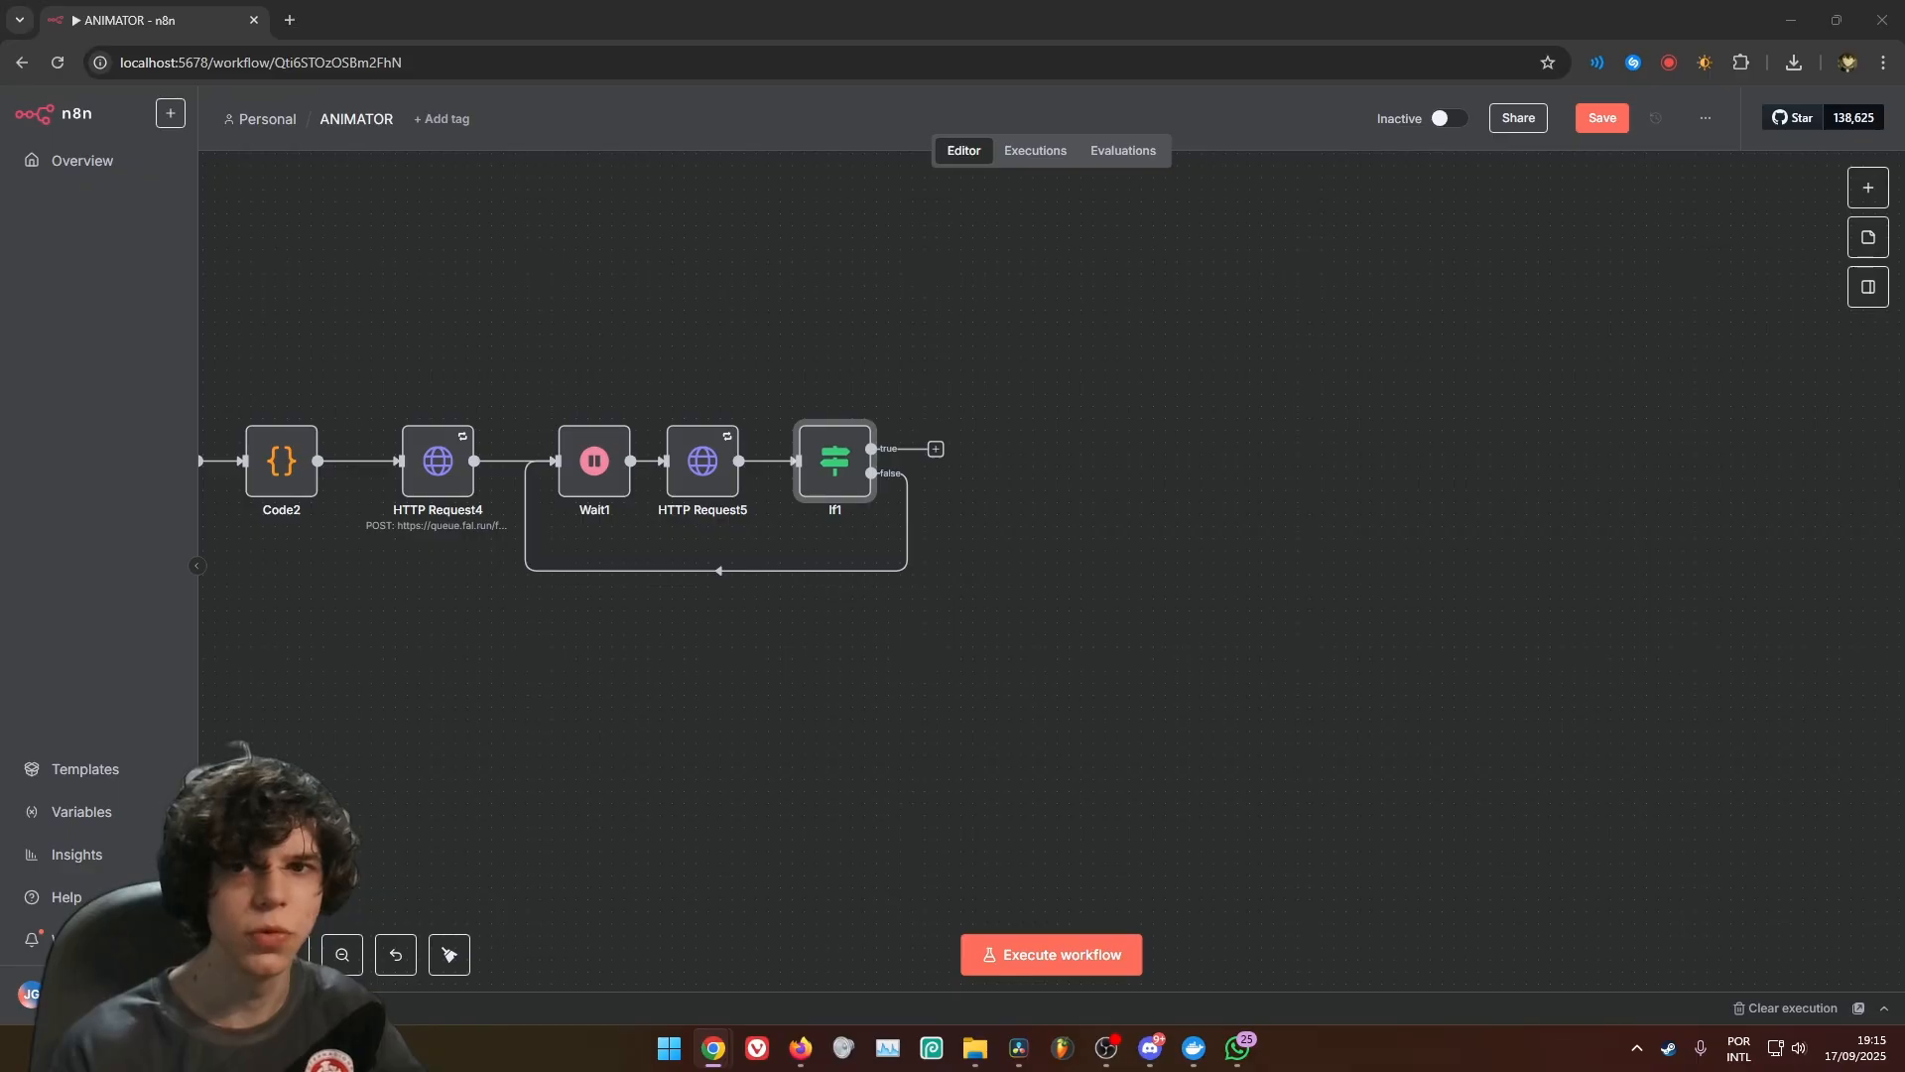
double_click(844, 482)
left_click(695, 274)
left_click_drag(696, 276, 637, 274)
left_click_drag(1129, 272, 1048, 271)
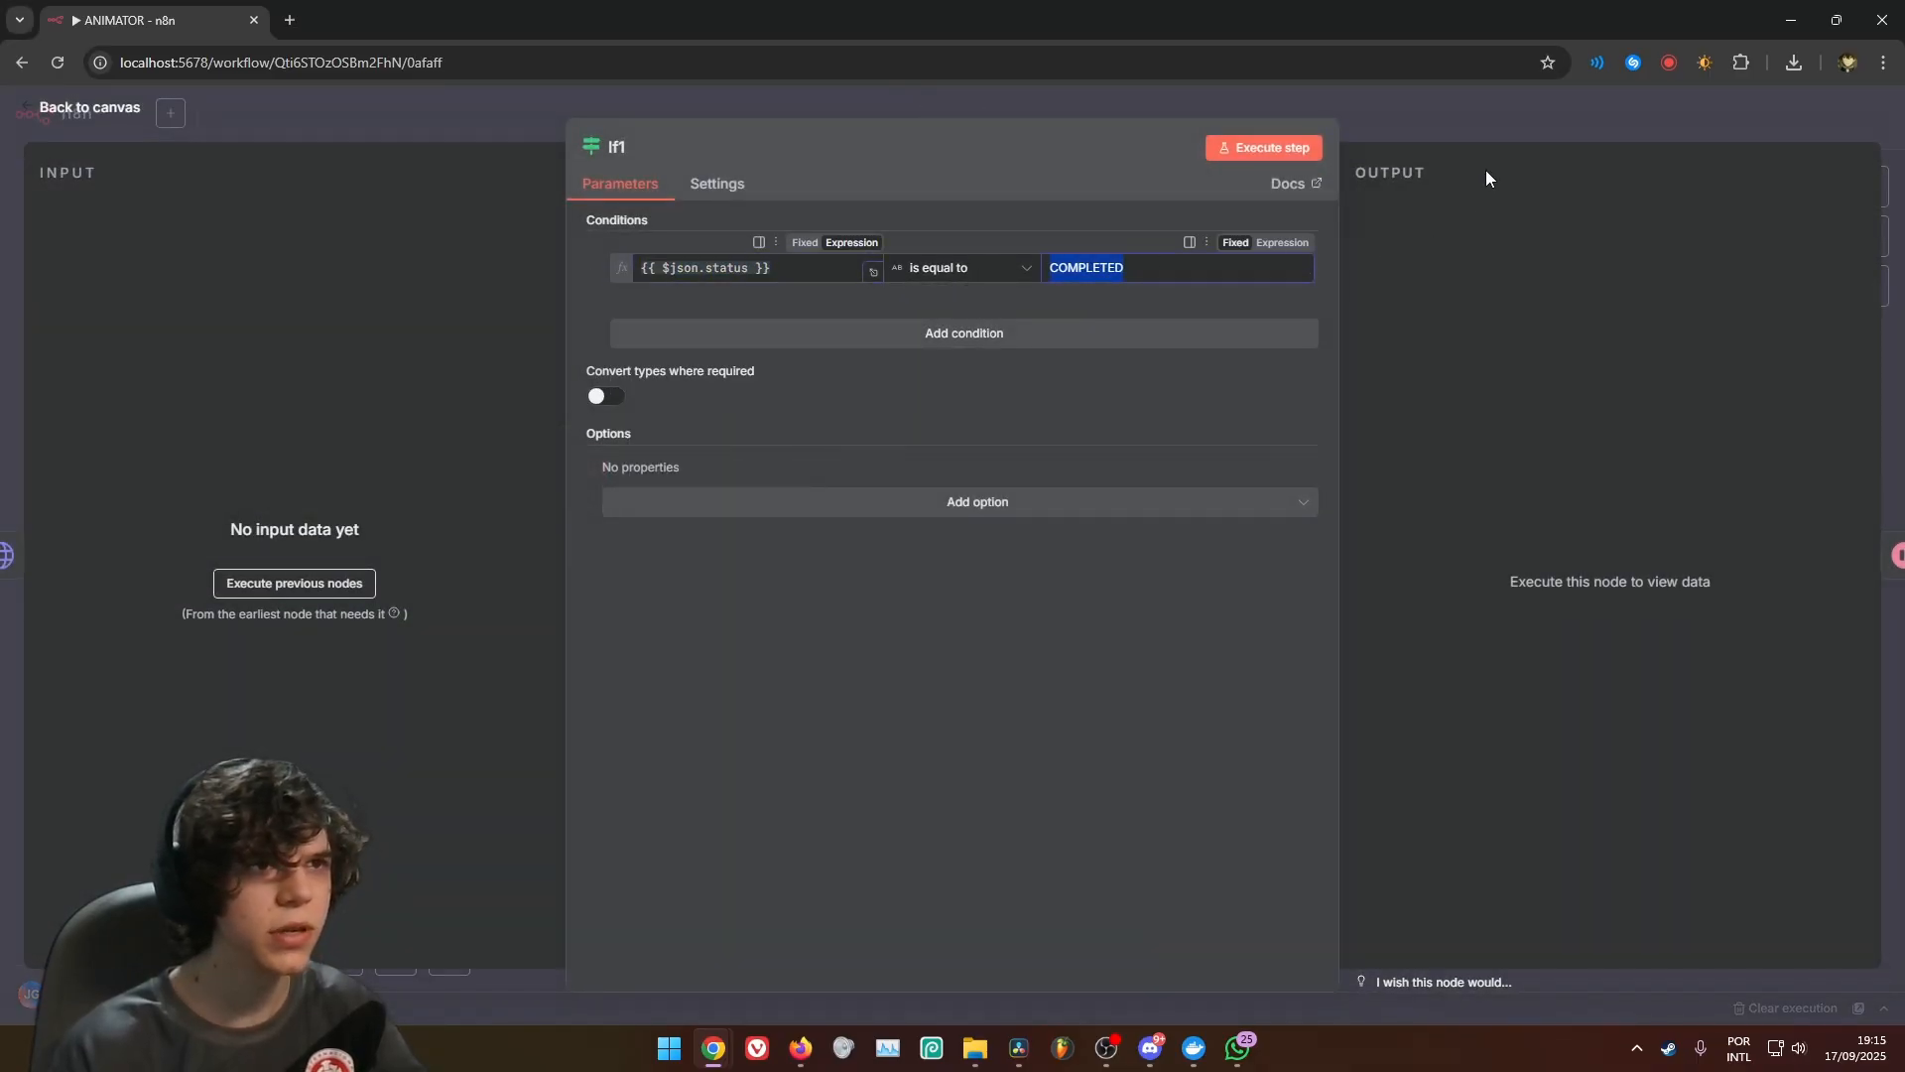
Add an HTTP Request node on If1's true output with the URL {{ $json.response_url }}
left_click(1498, 121)
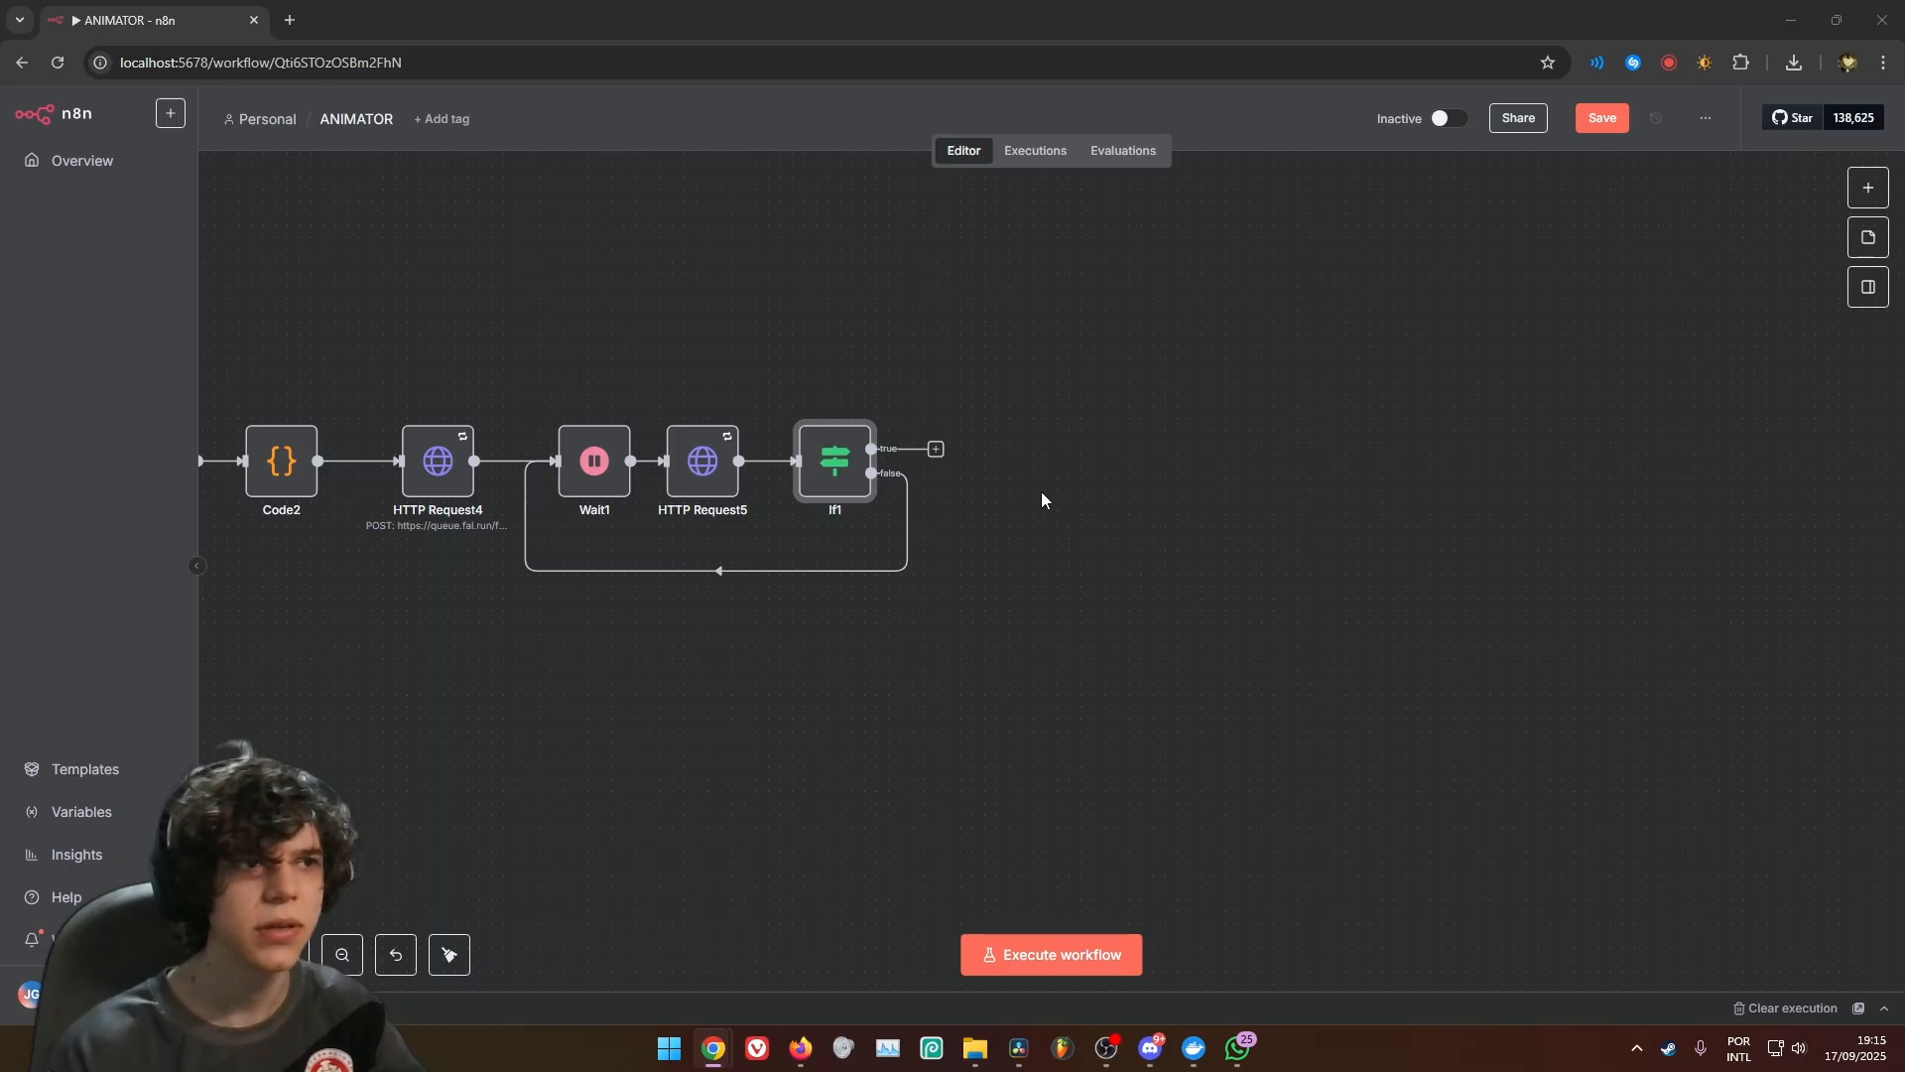
left_click(936, 448)
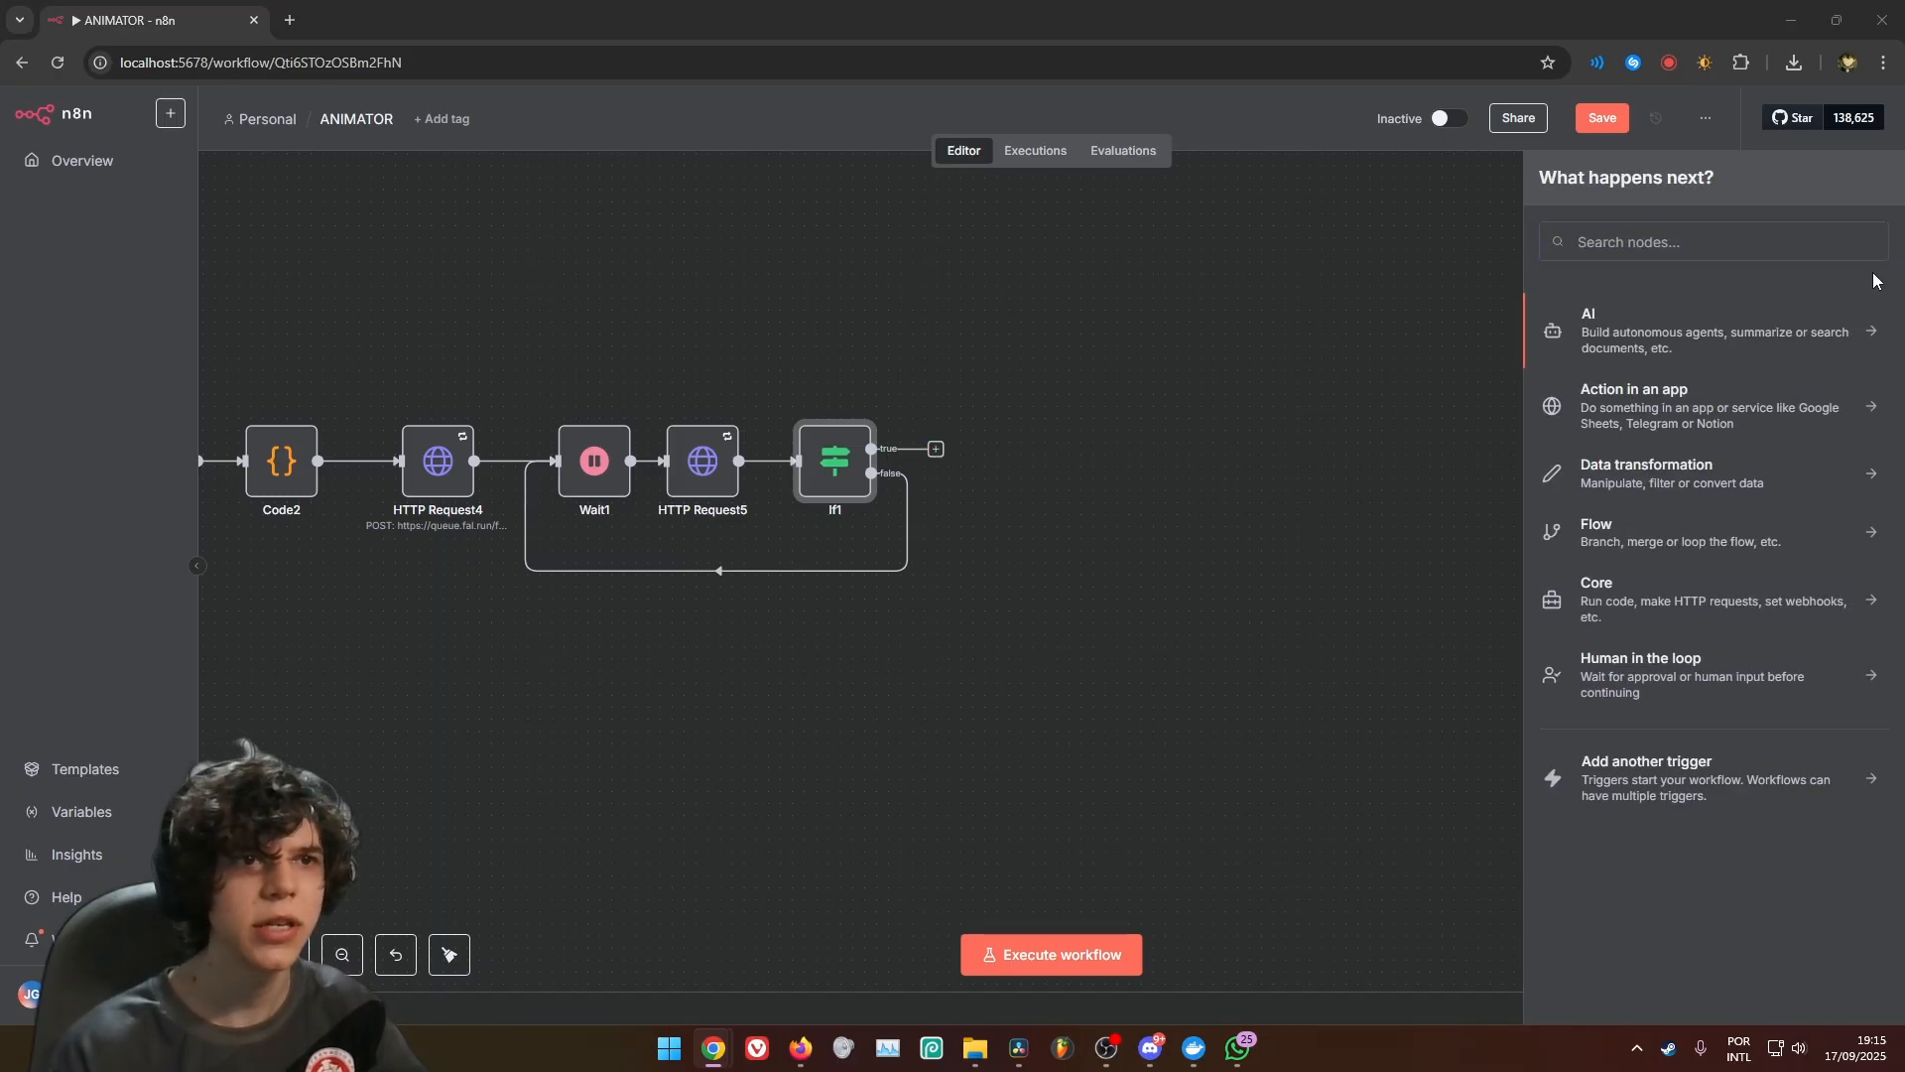
left_click(1723, 273)
type("htt")
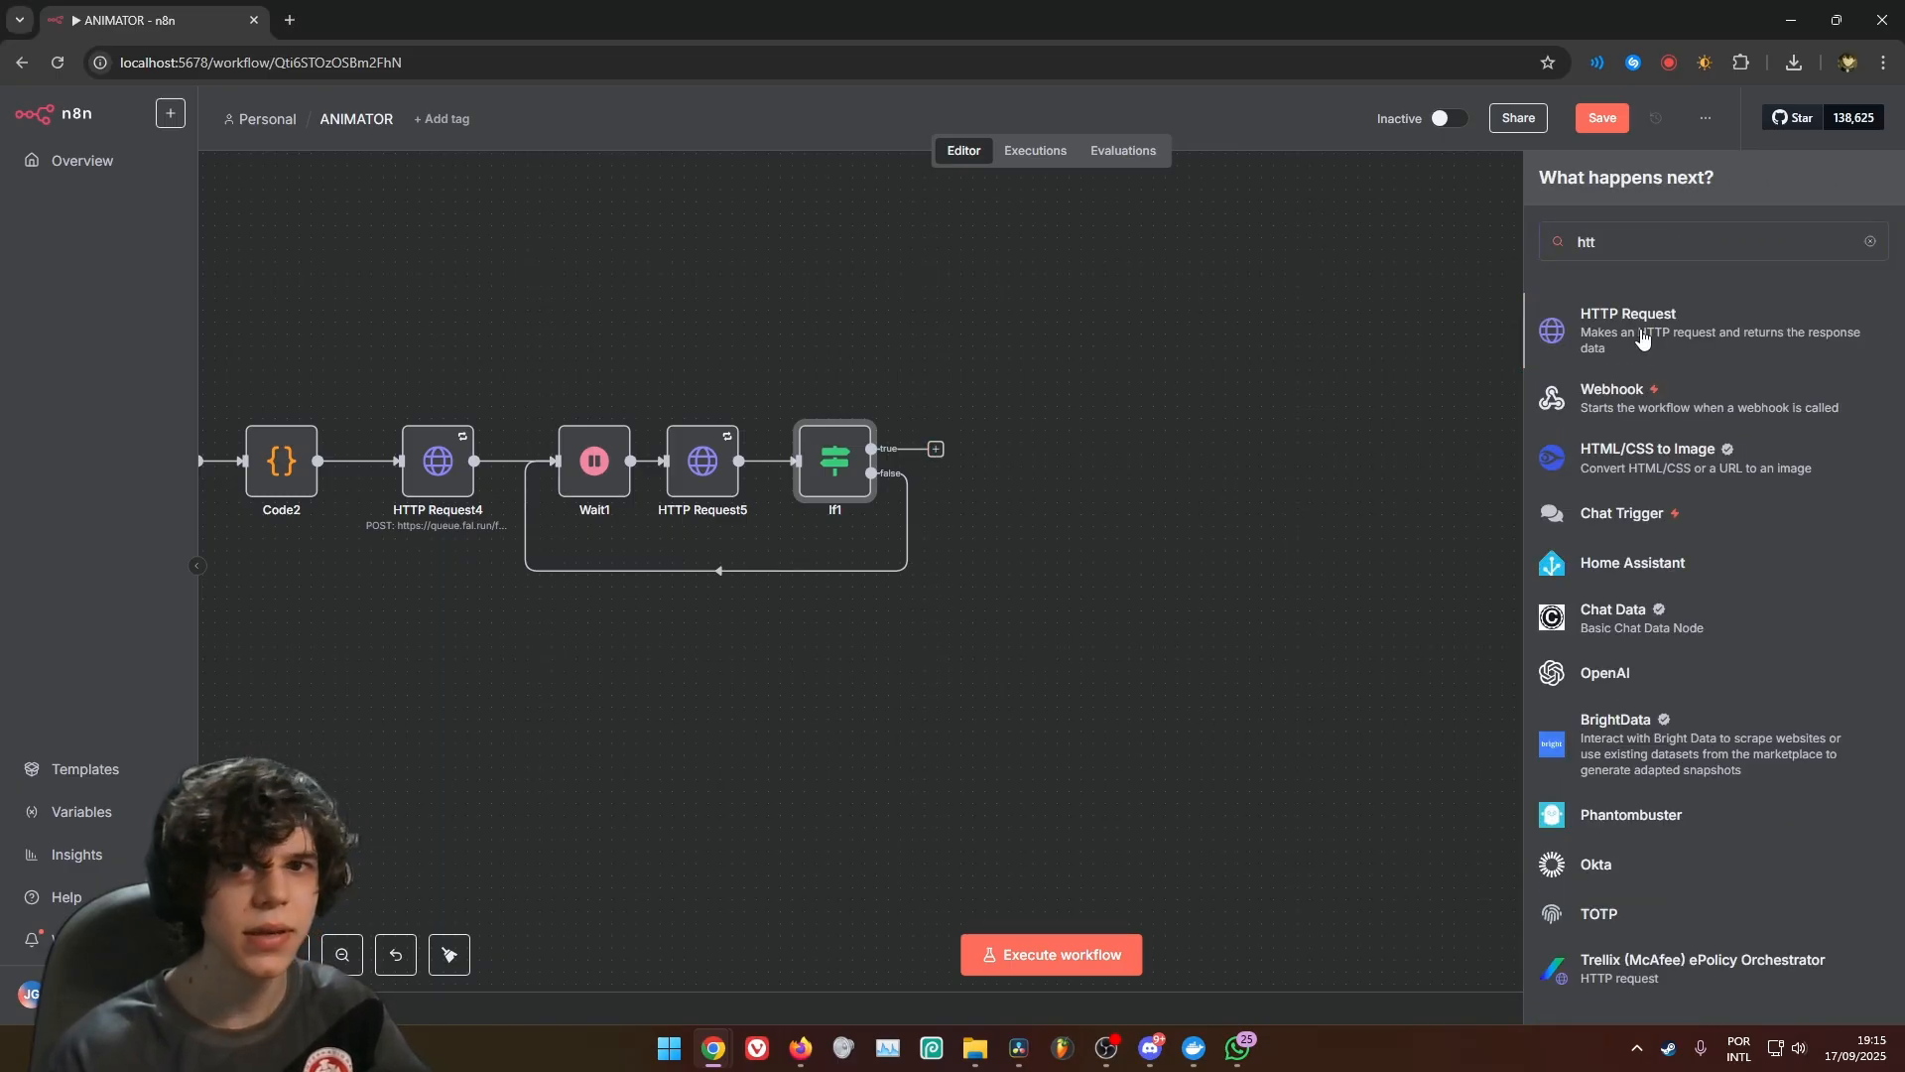
left_click(1642, 338)
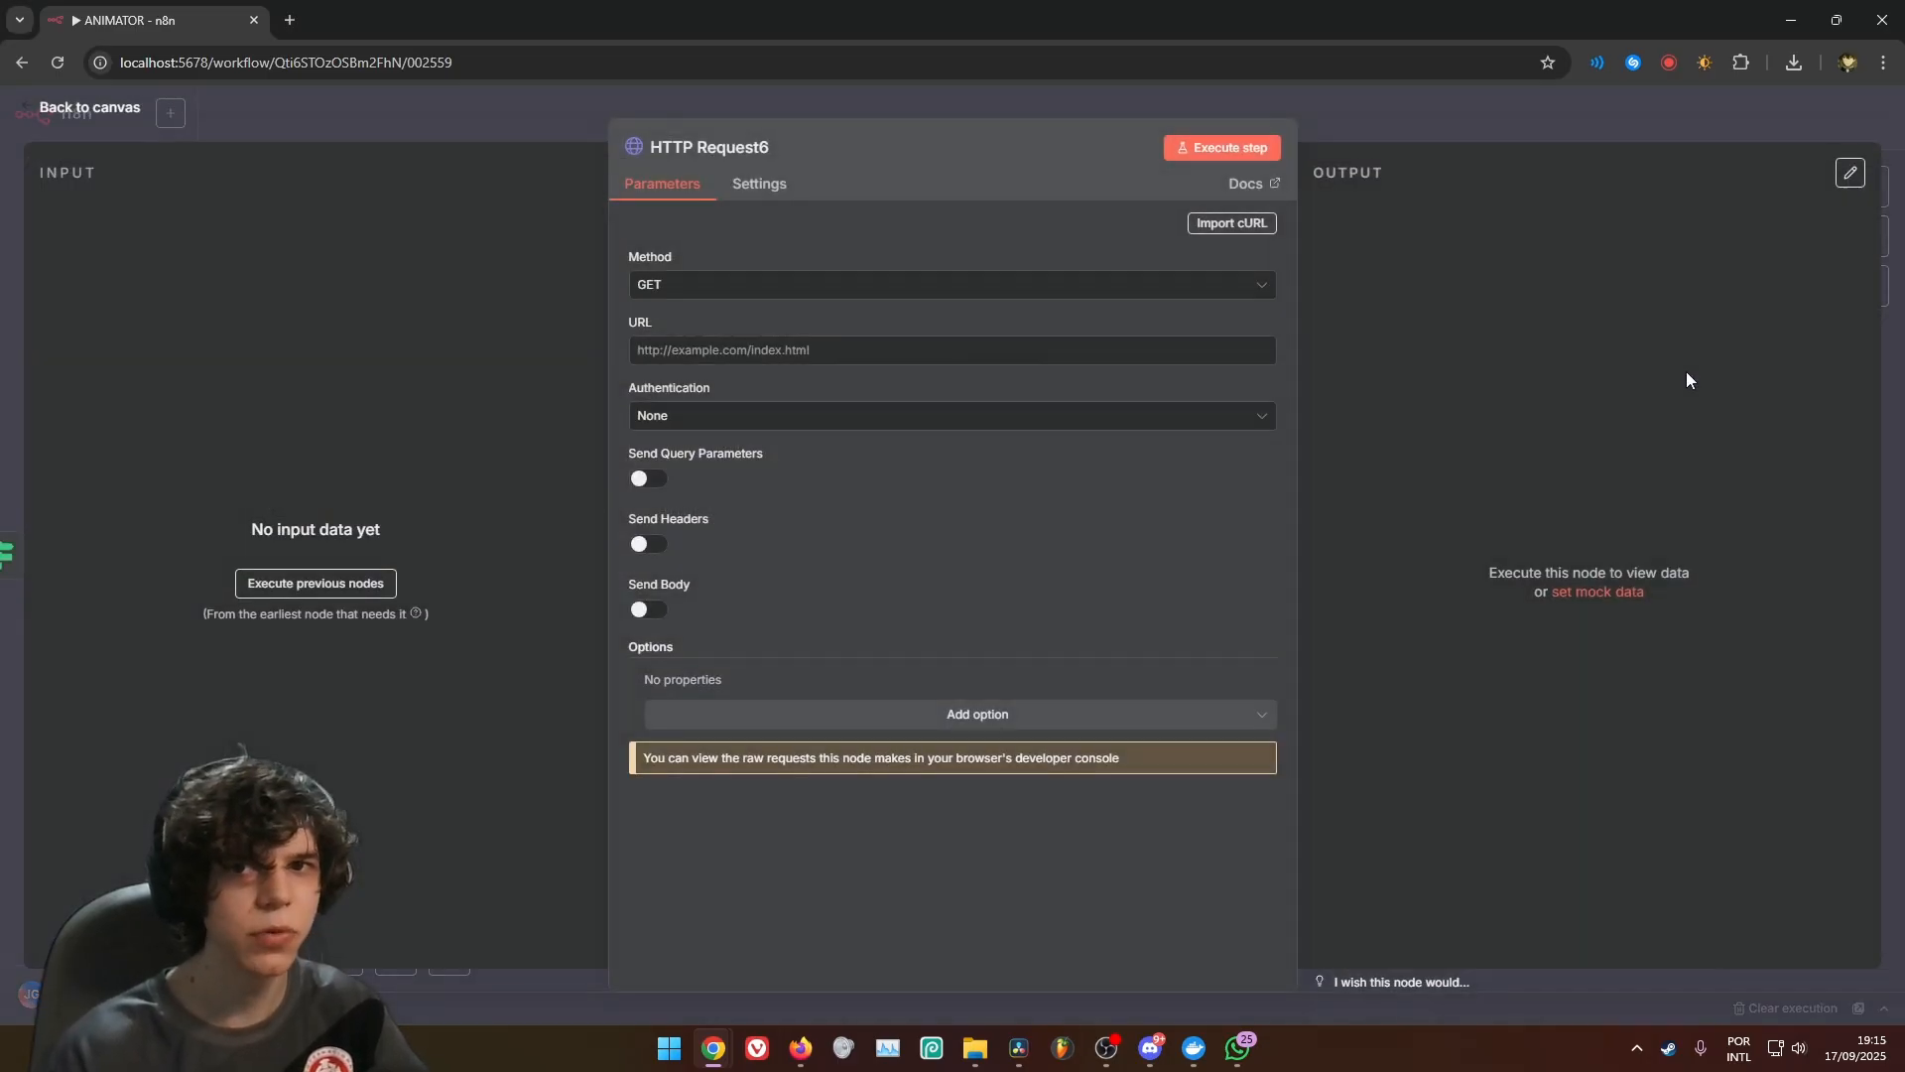
left_click(783, 350)
key("ctrl+v")
left_click(669, 502)
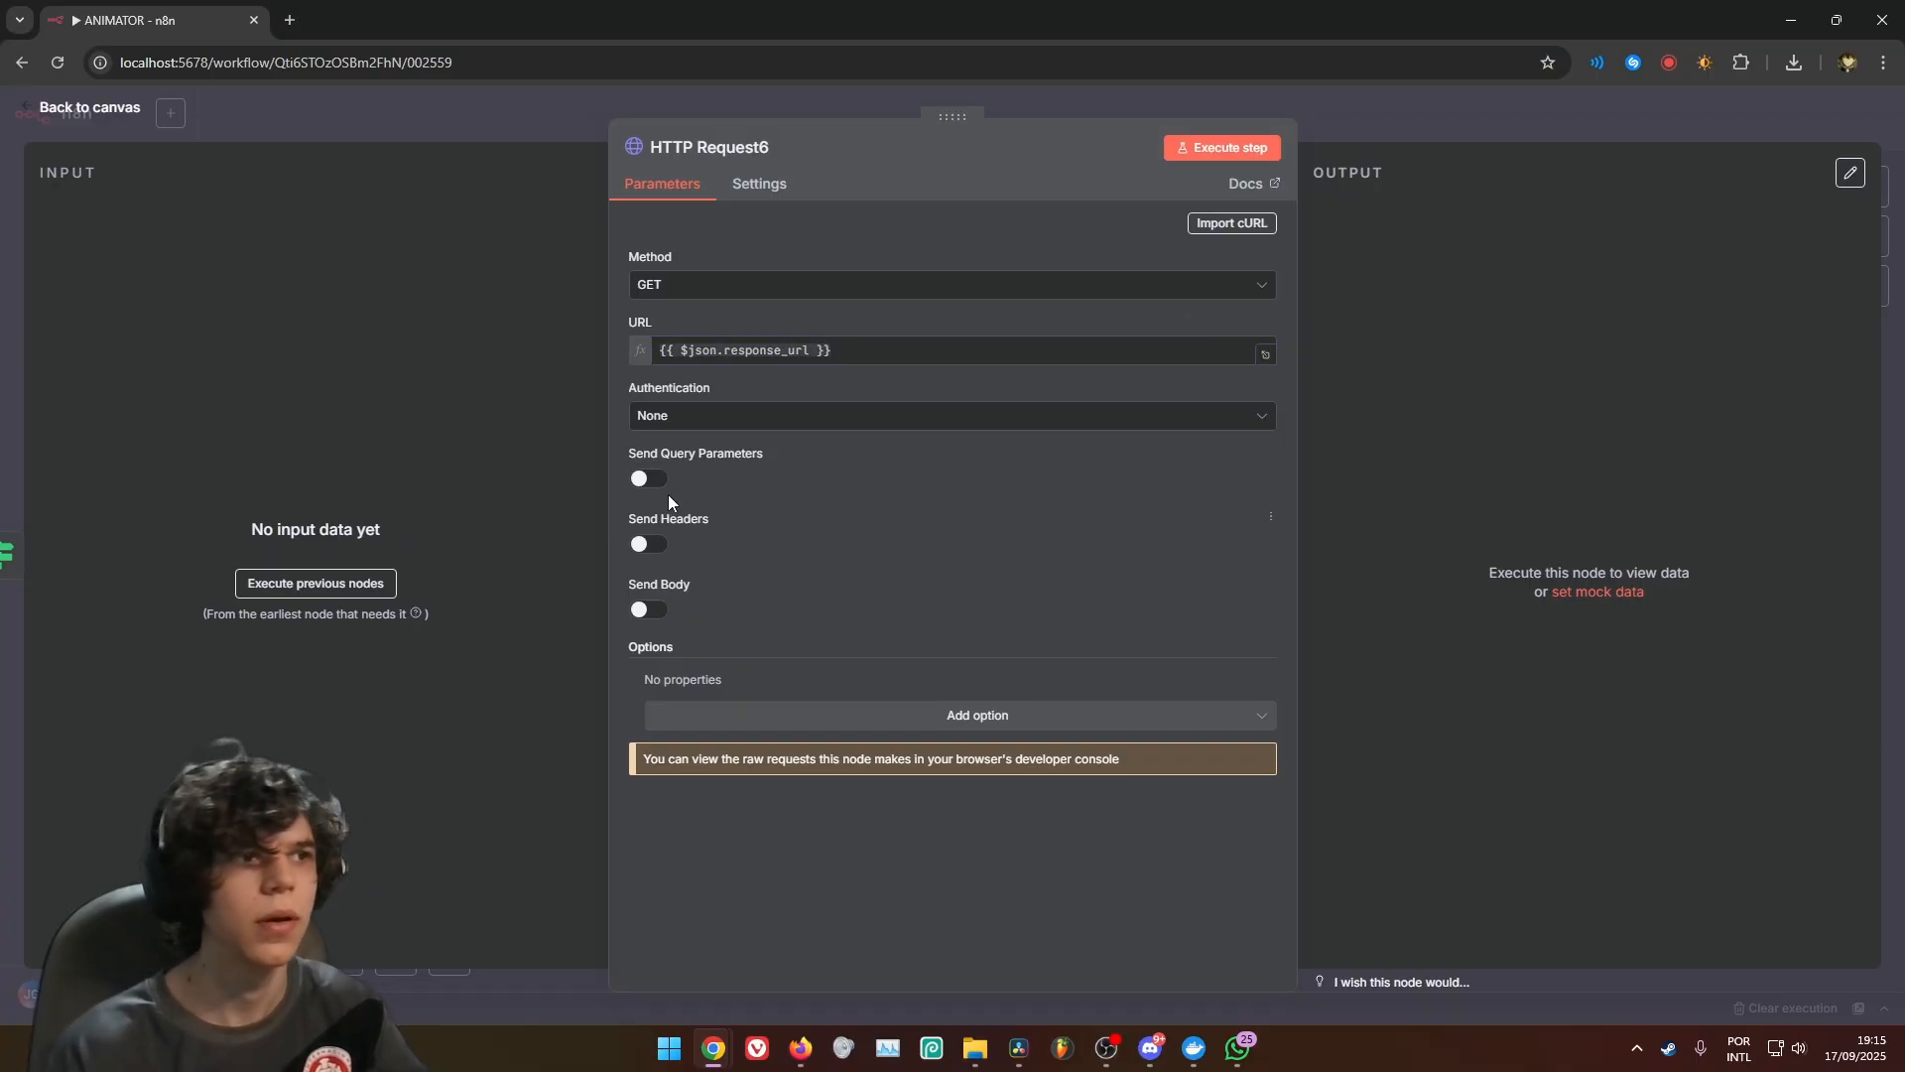
Enable headers on HTTP Request6 and add Authorization with the value Key {{ $('Edit Fields').item.json.FAL_AI_KEY }}
left_click(647, 544)
left_click(782, 699)
key("super+v")
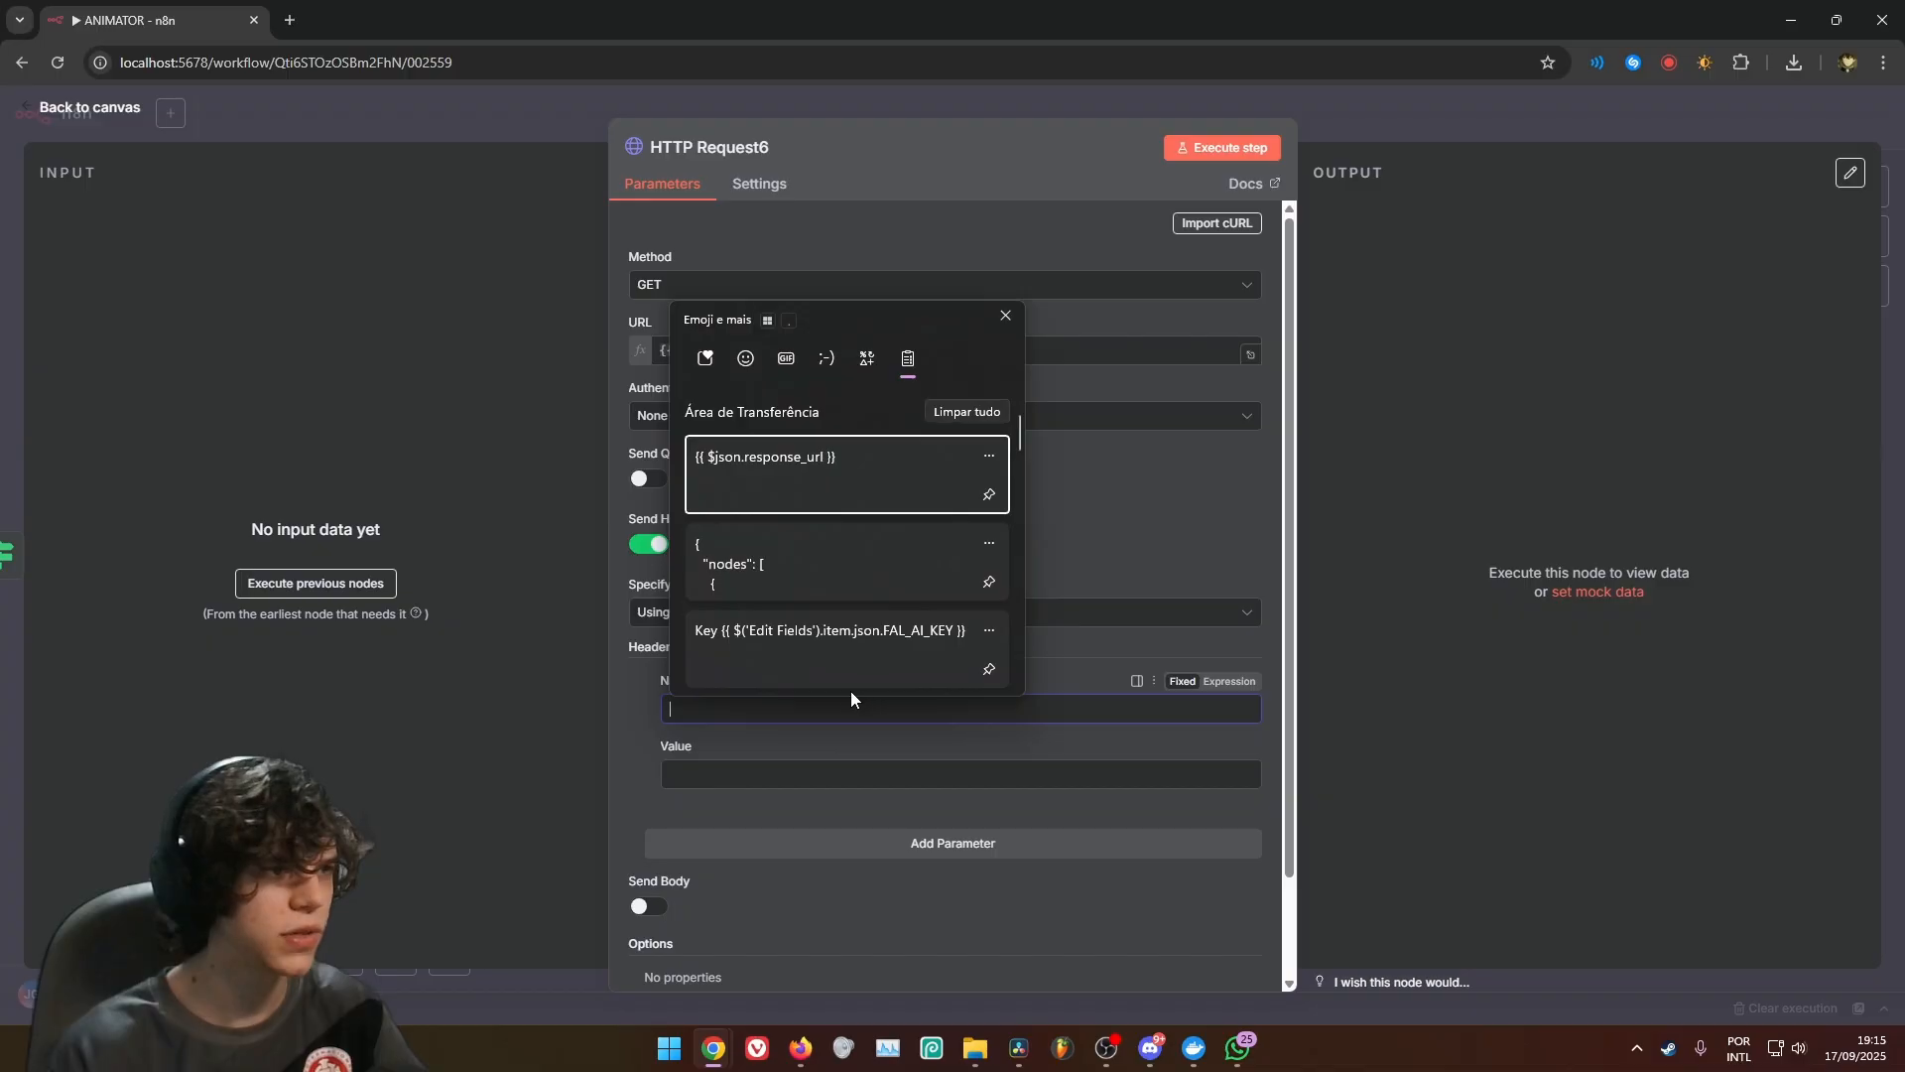
key("Escape")
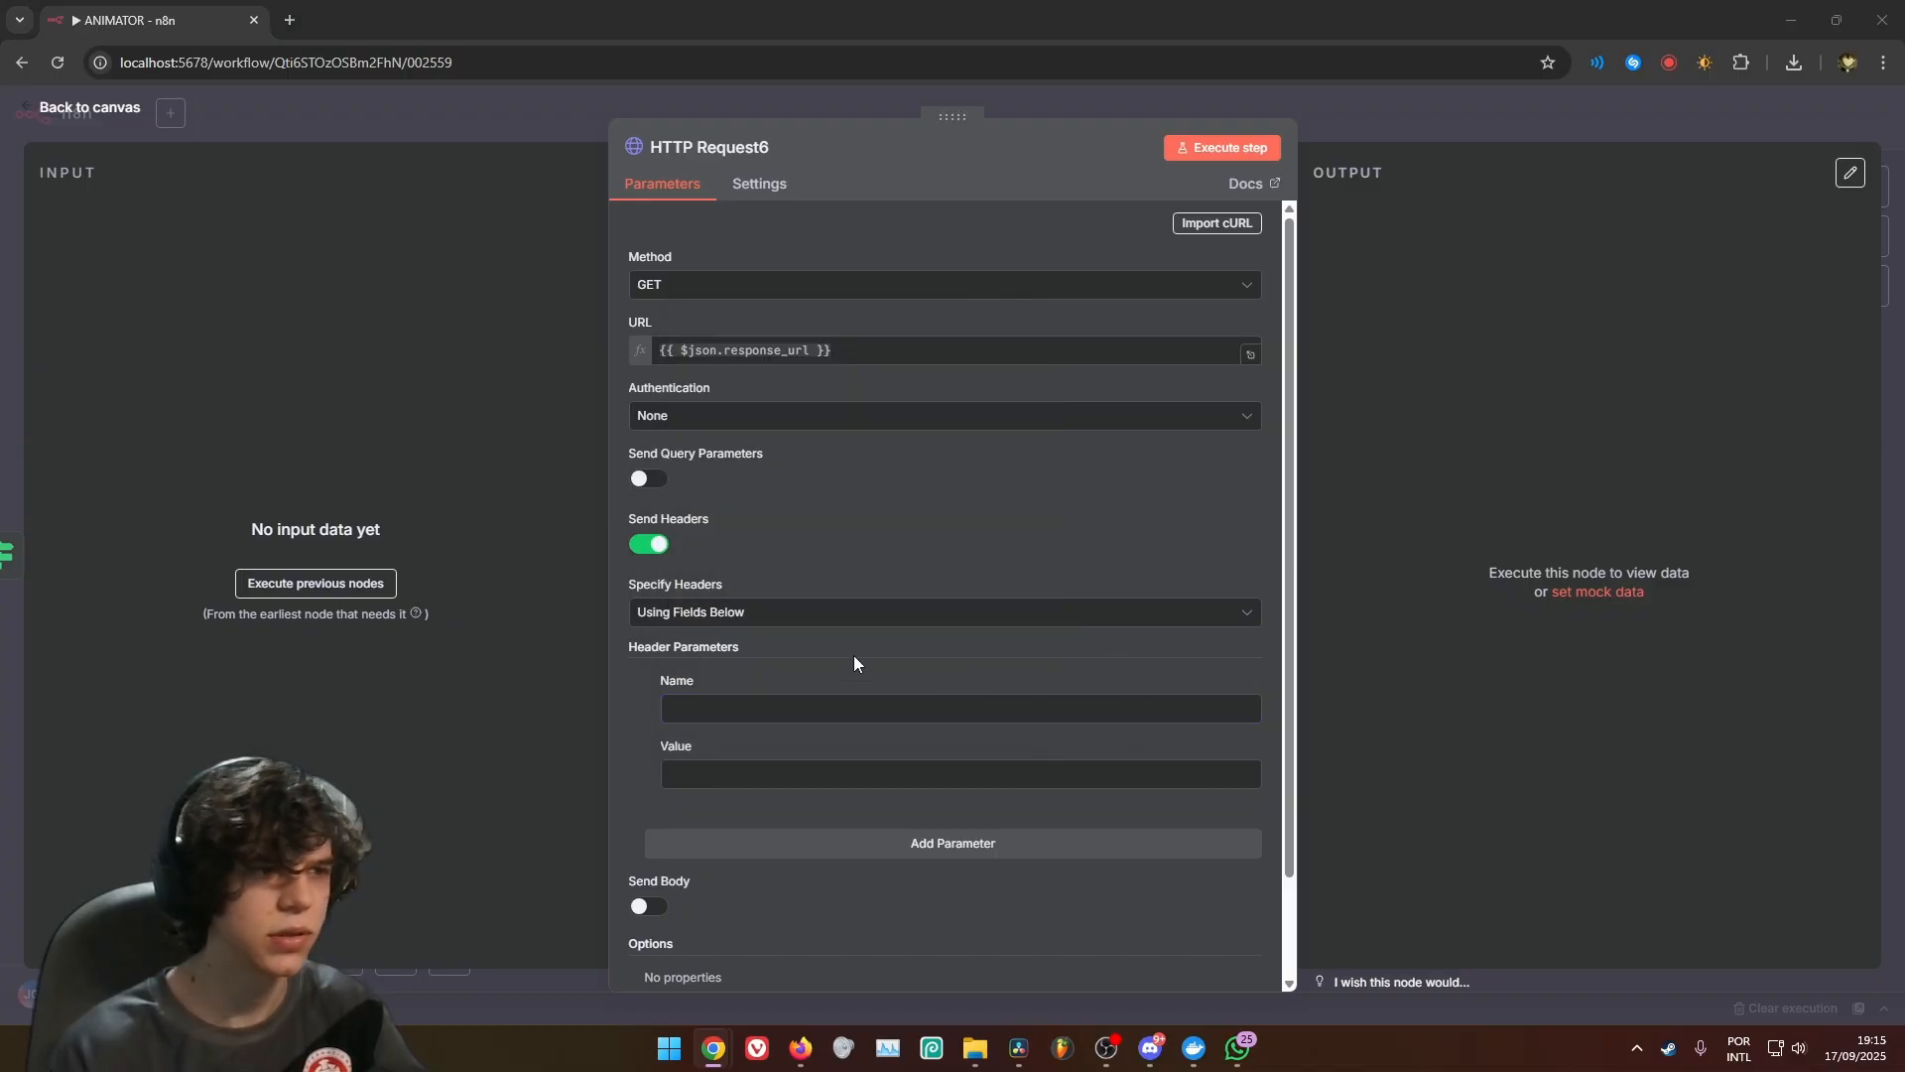
left_click(812, 706)
key("ctrl+v")
left_click(765, 774)
key("super+v")
scroll(837, 563, "down", 5)
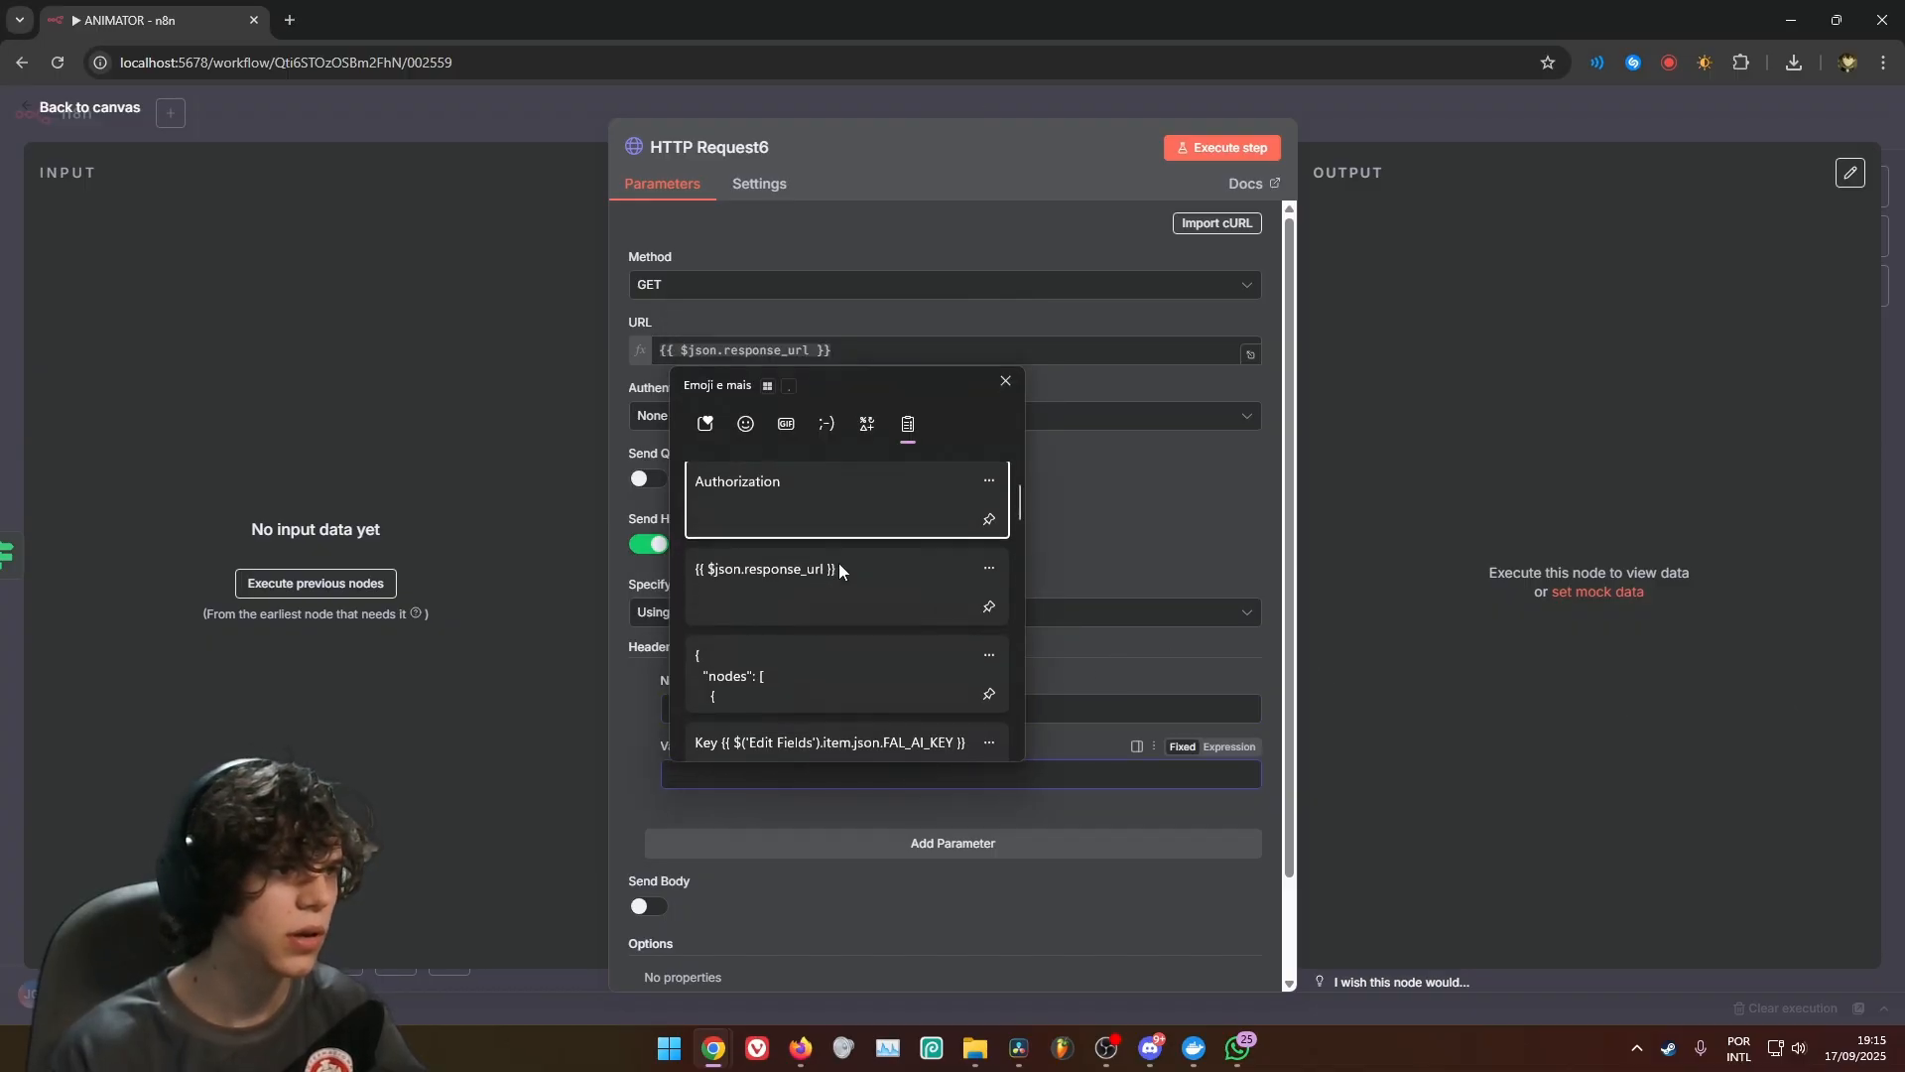
scroll(813, 574, "up", 1)
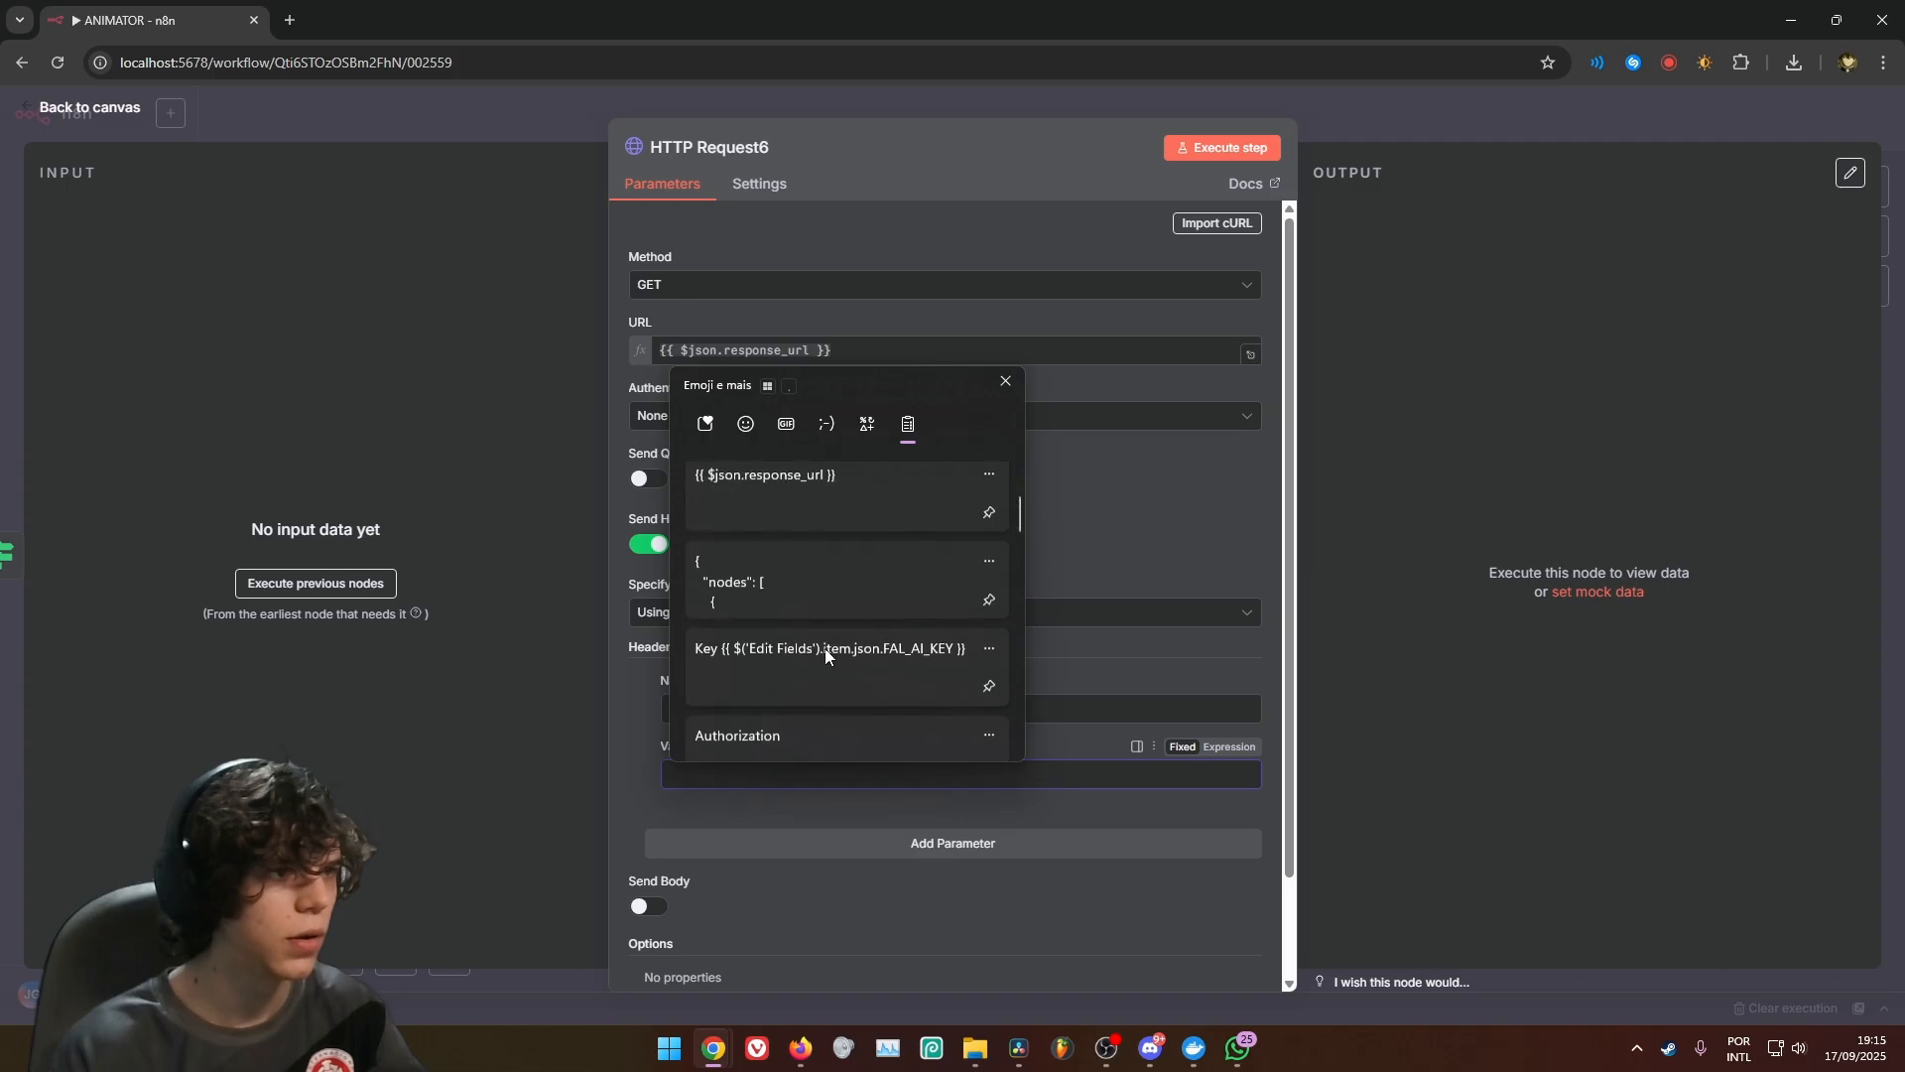
left_click(867, 673)
left_click(993, 843)
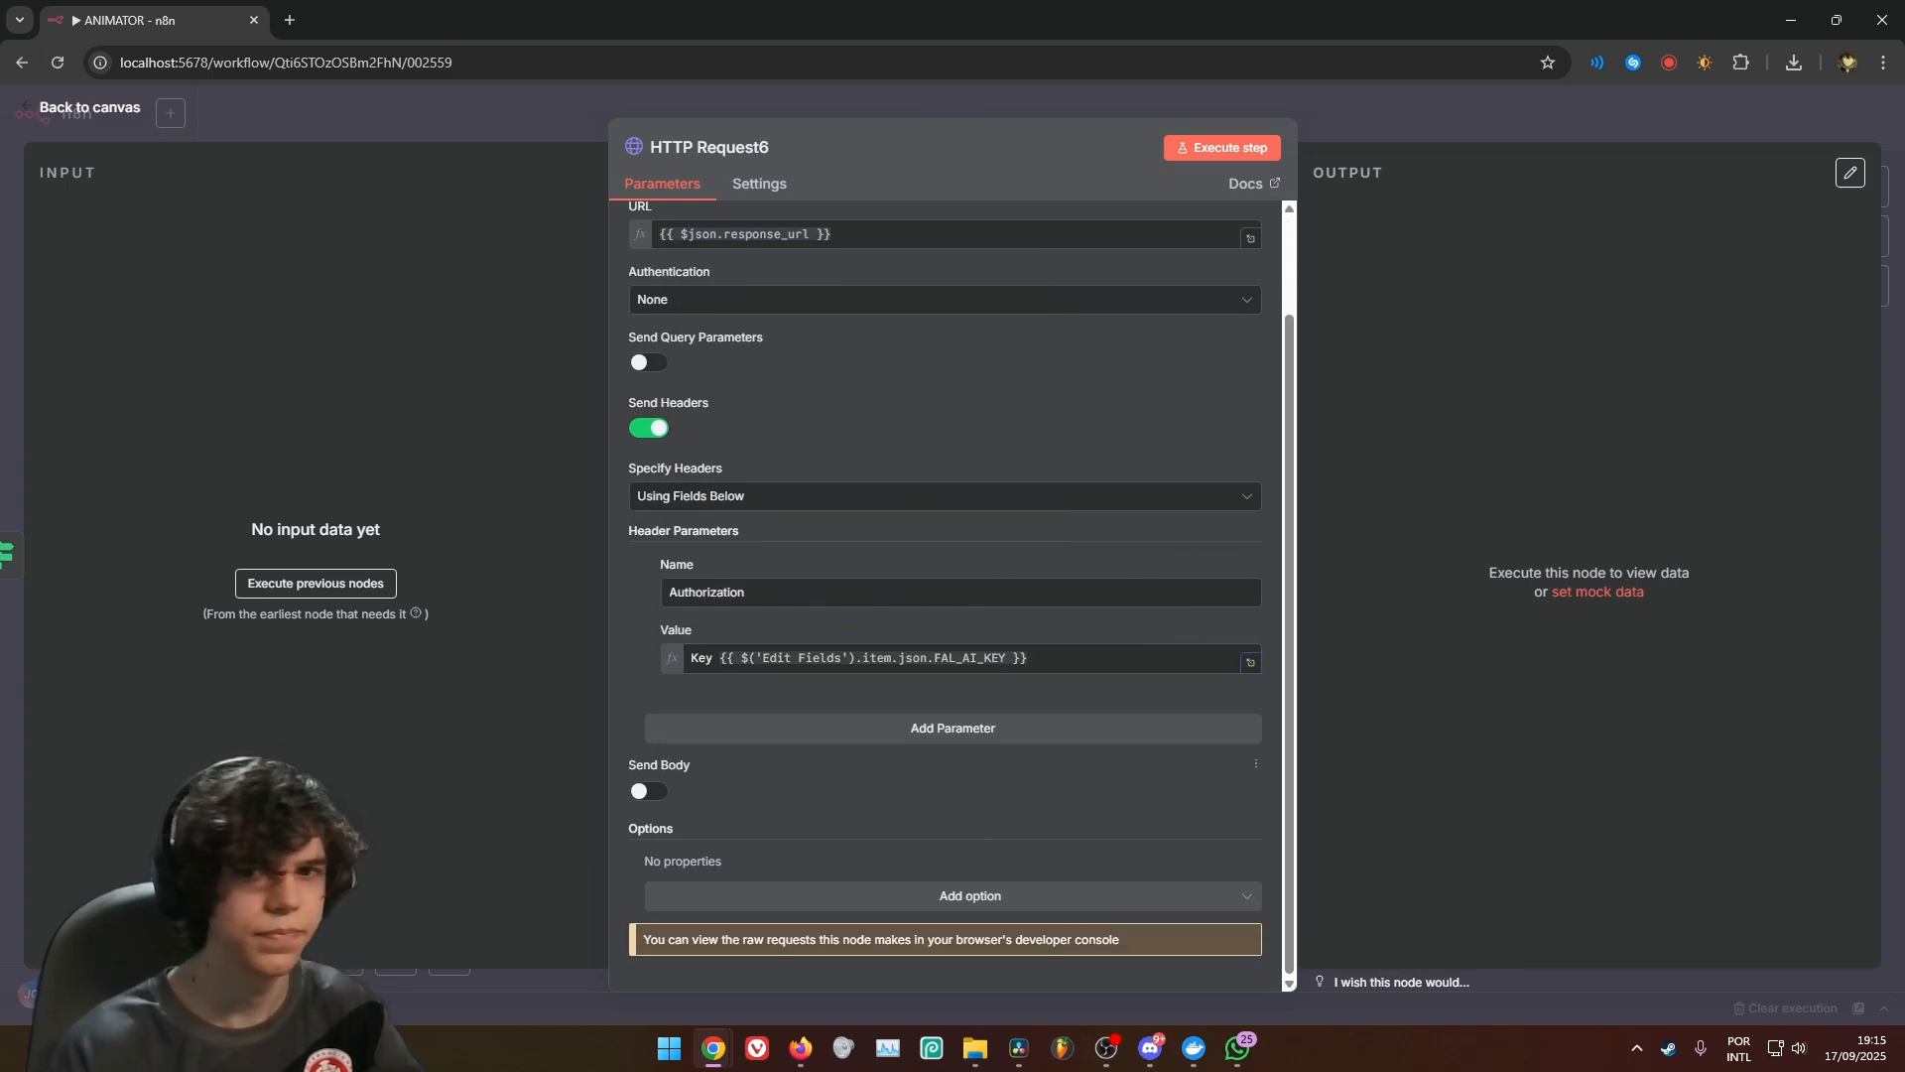
Turn on Retry On Fail for HTTP Request6 and return to the canvas
left_click(774, 196)
left_click(645, 447)
left_click(1375, 115)
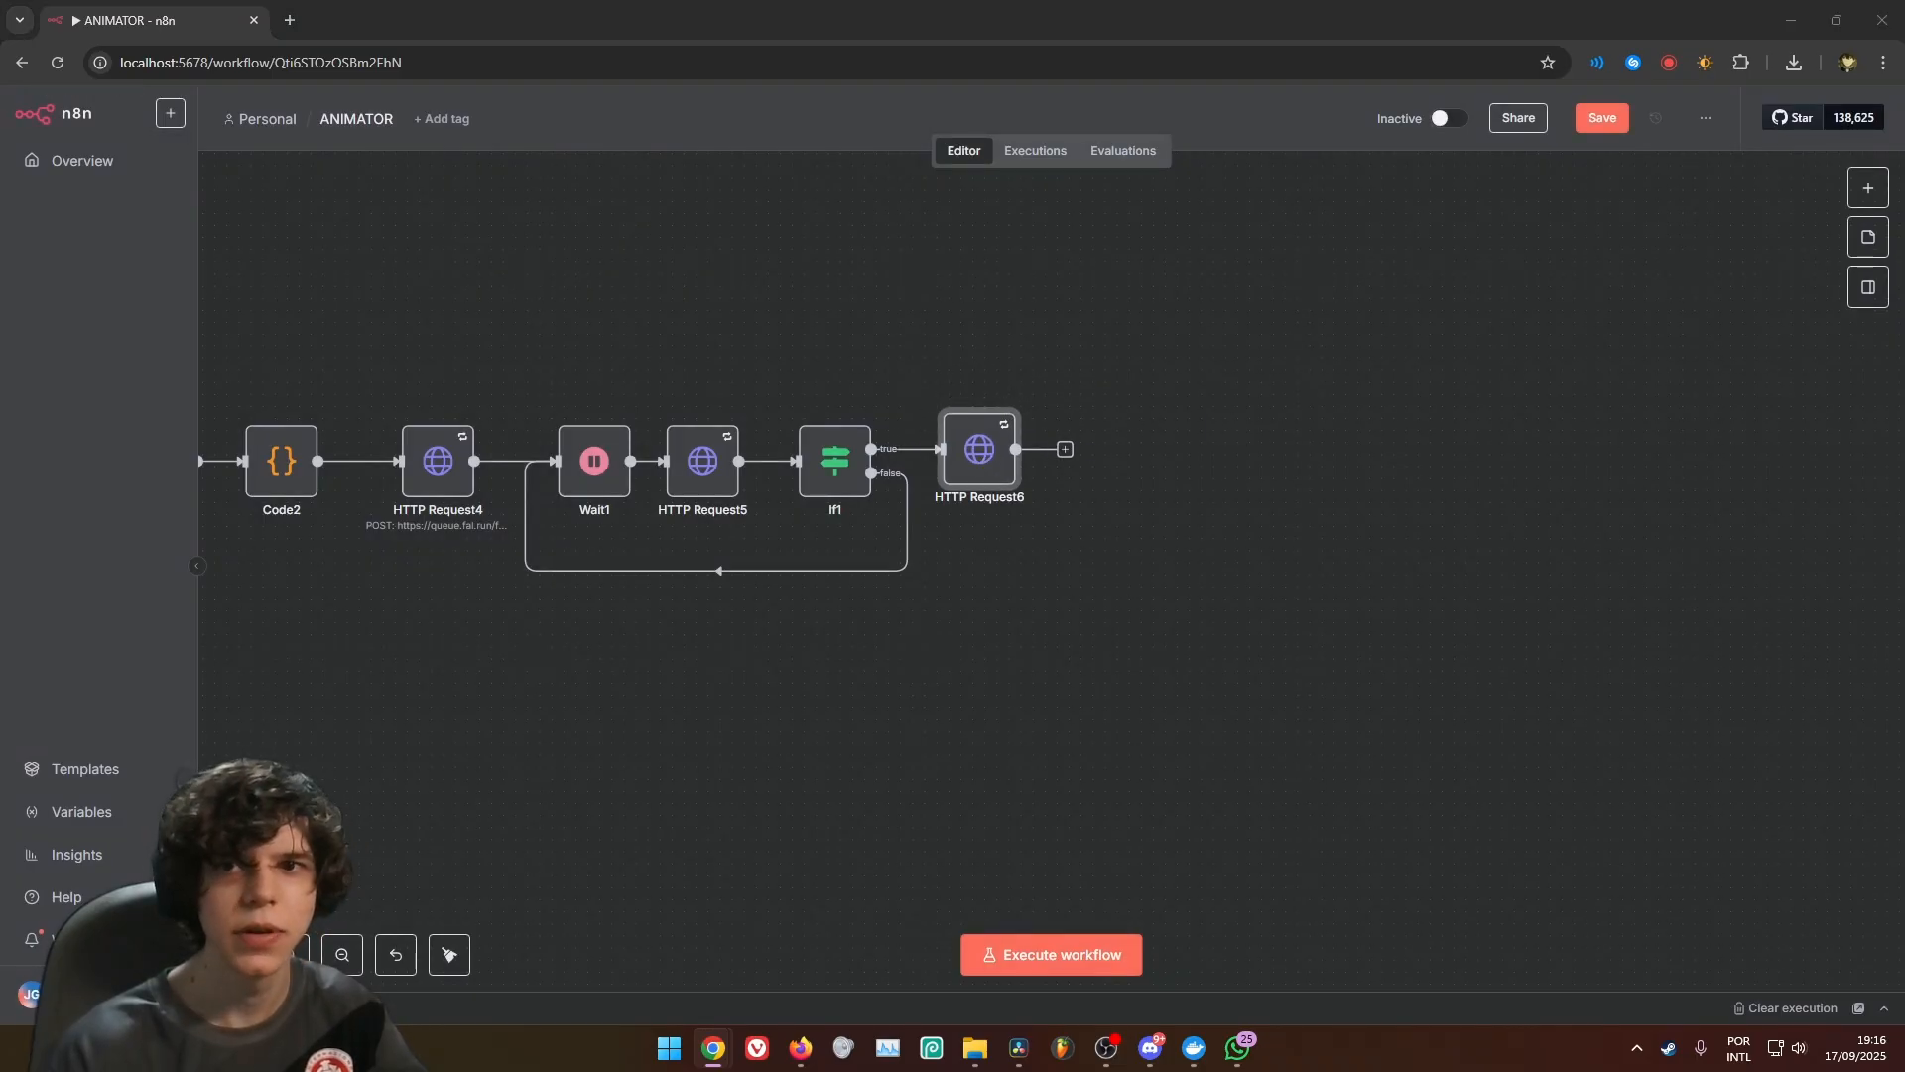
Add another HTTP Request node after HTTP Request6 with the URL {{ $json.video.url }}
left_click(1067, 450)
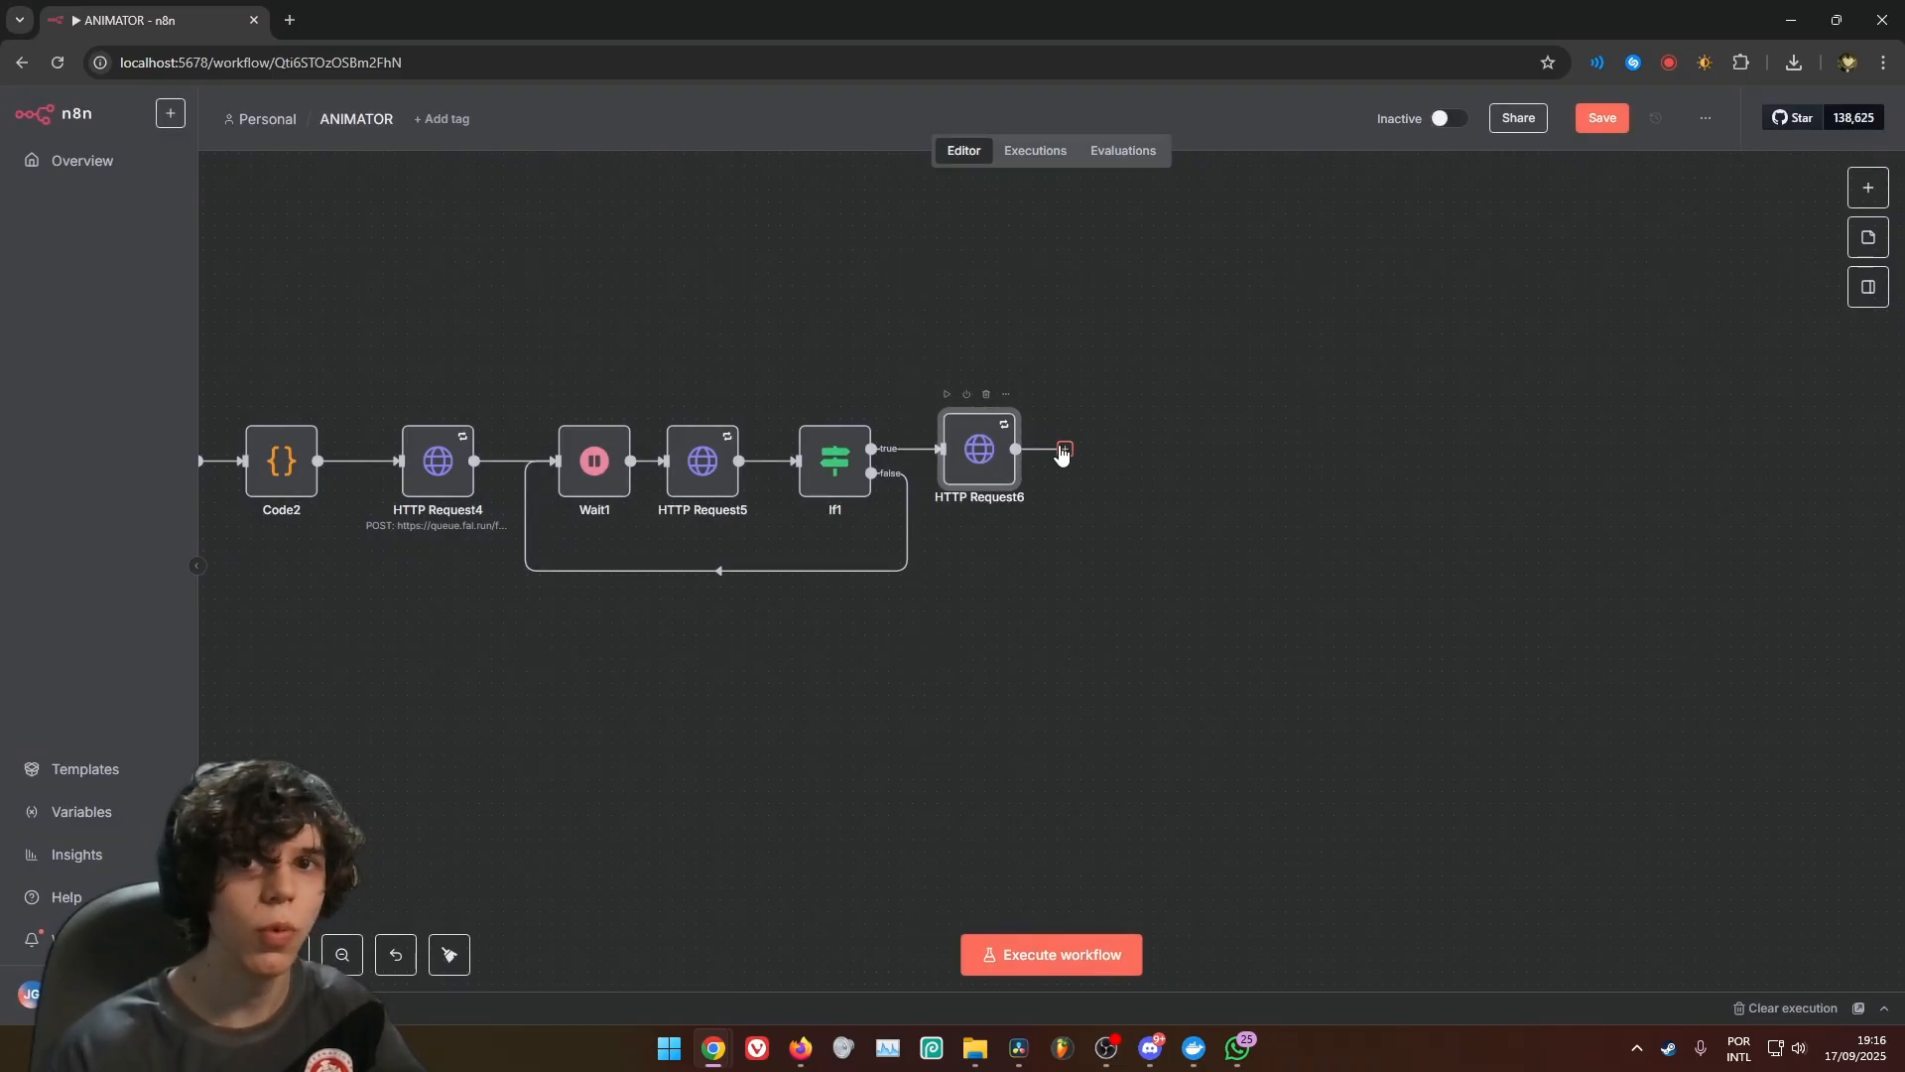
type("htt")
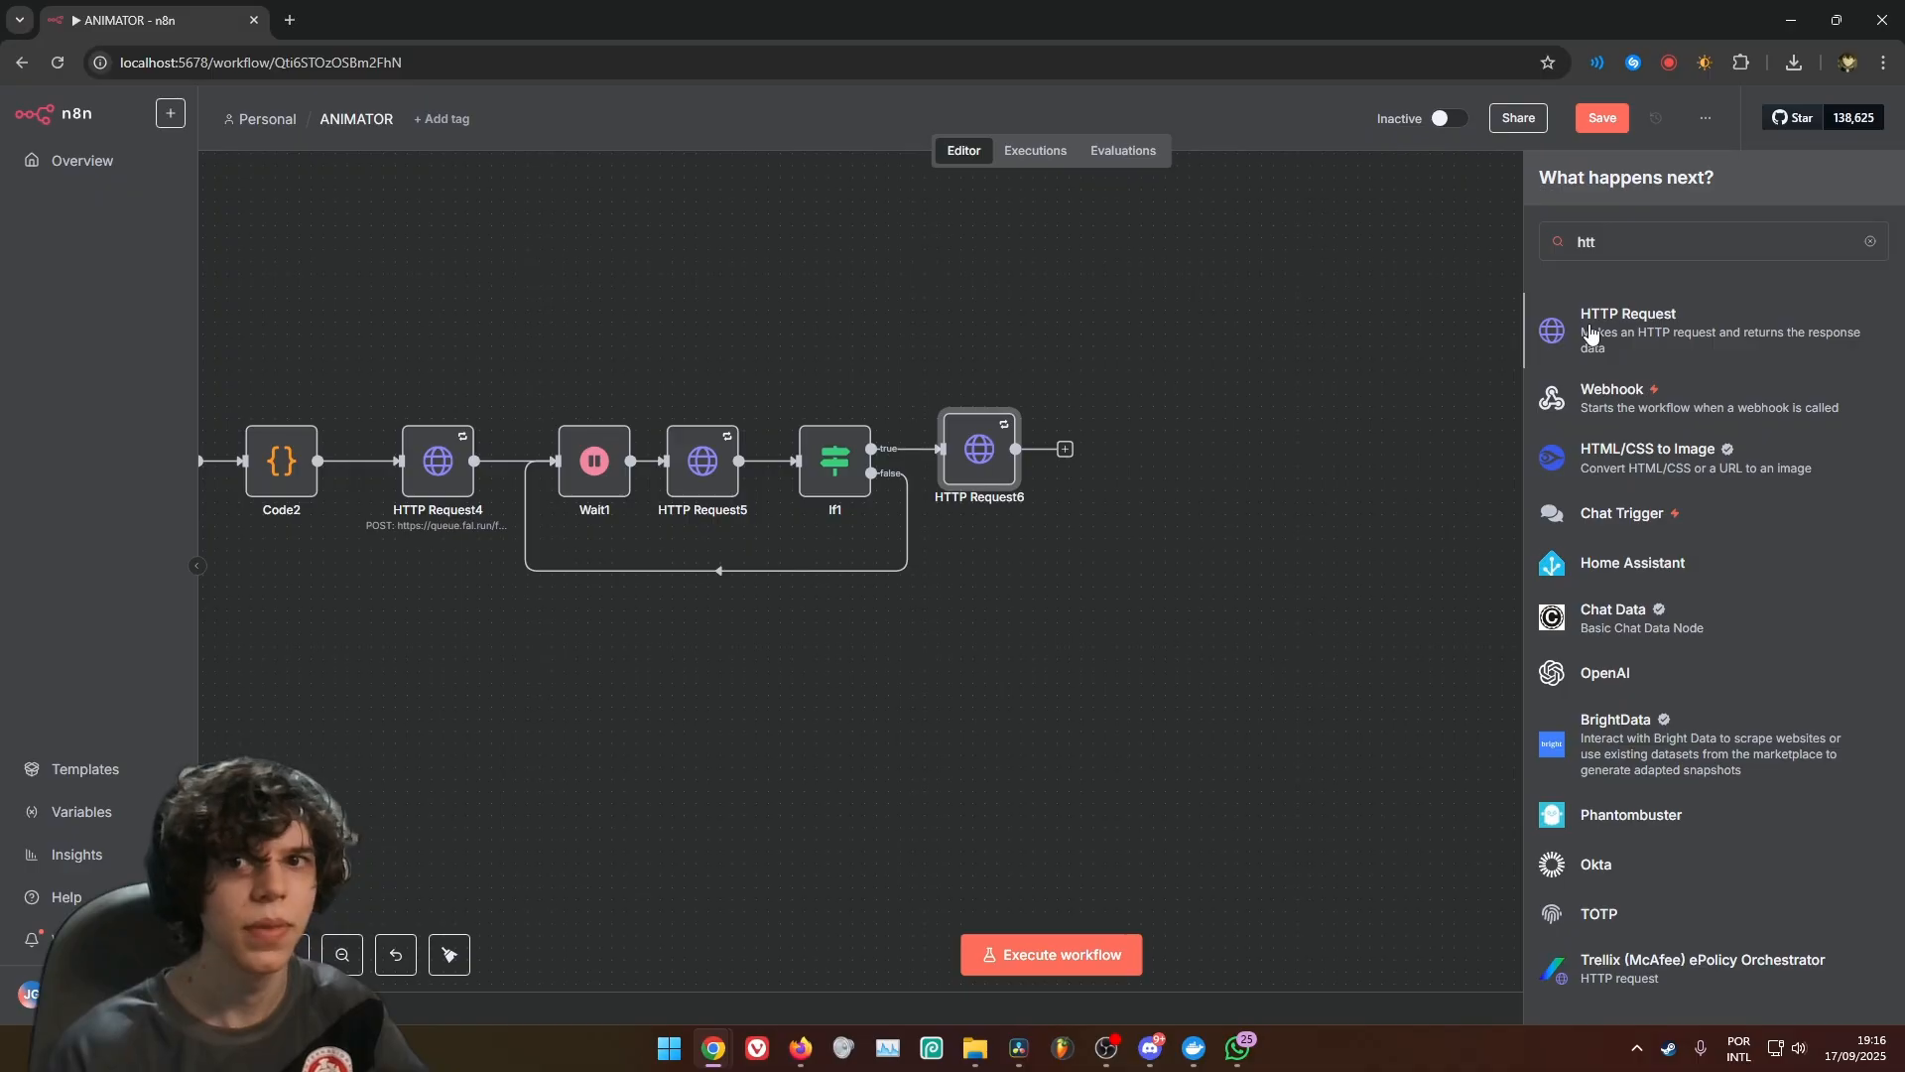
left_click(1588, 316)
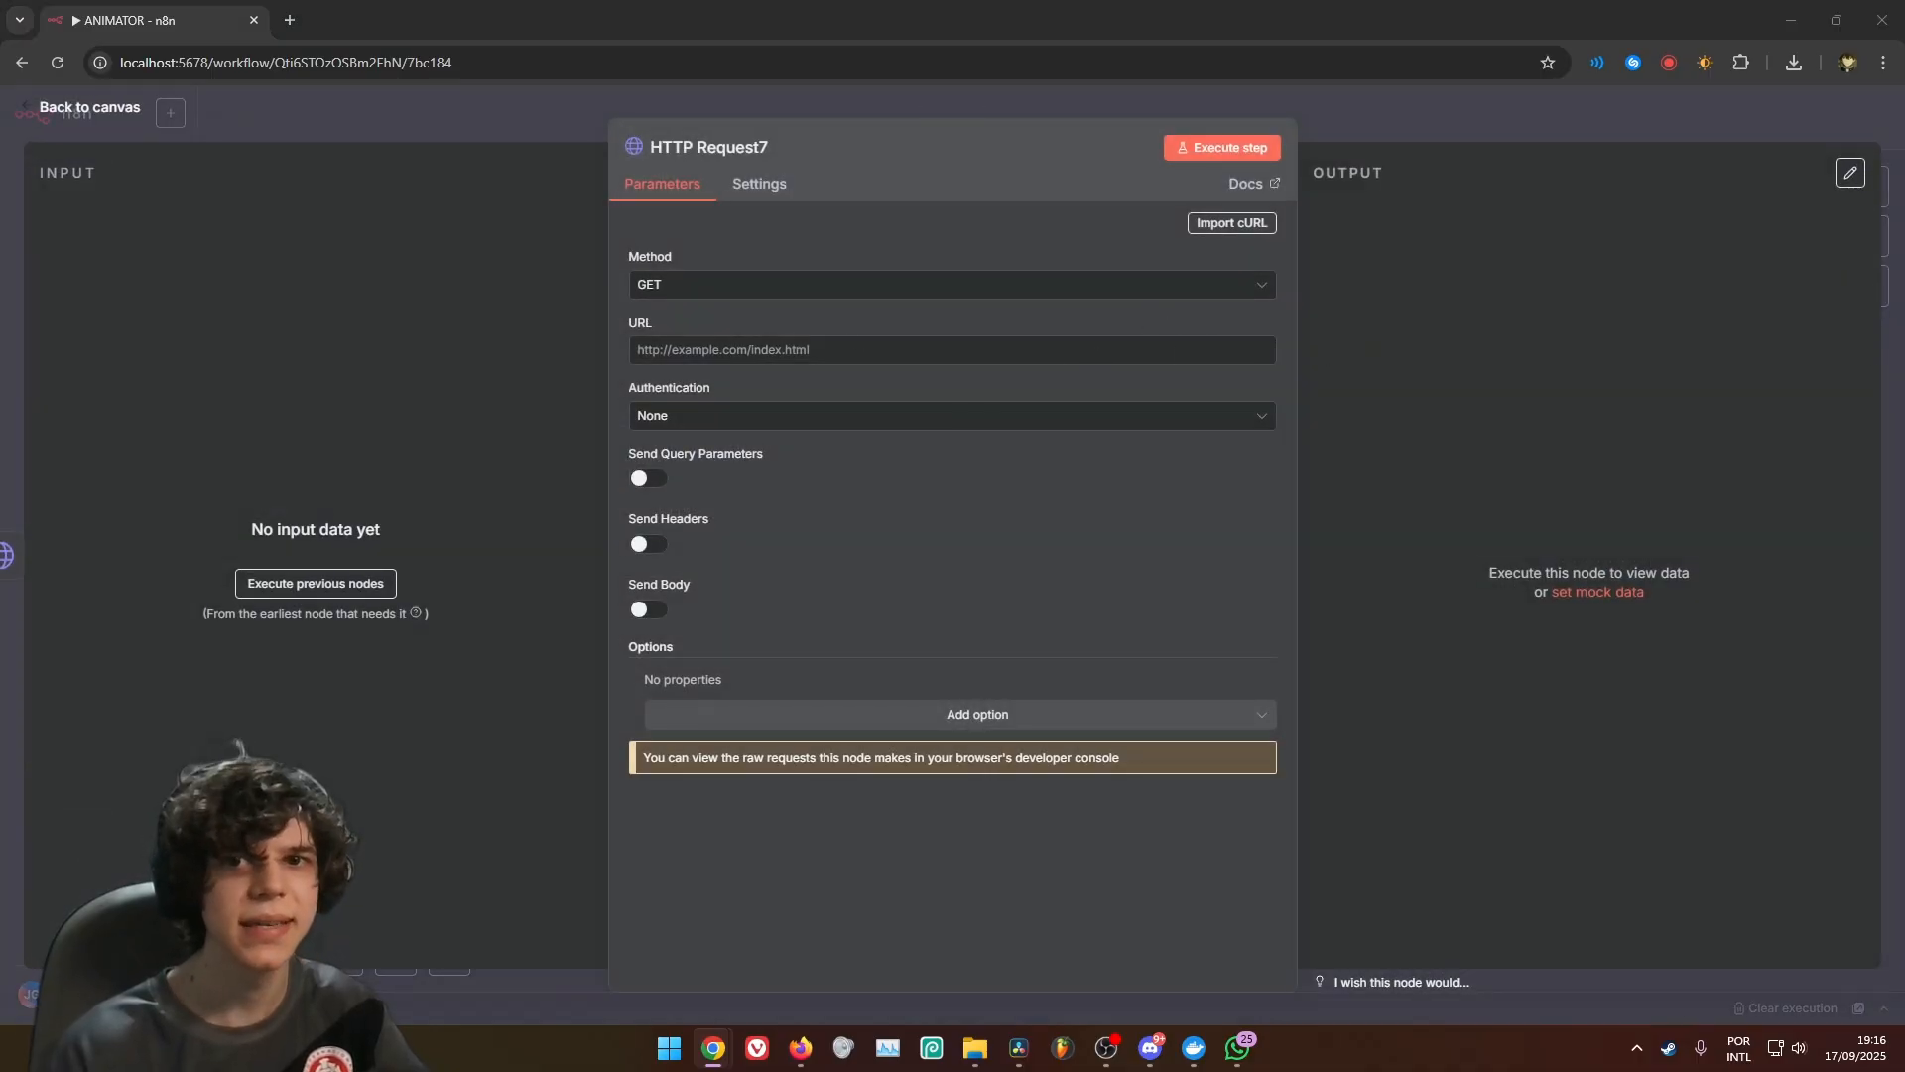
left_click(809, 350)
type("{{ $json.video.url }}")
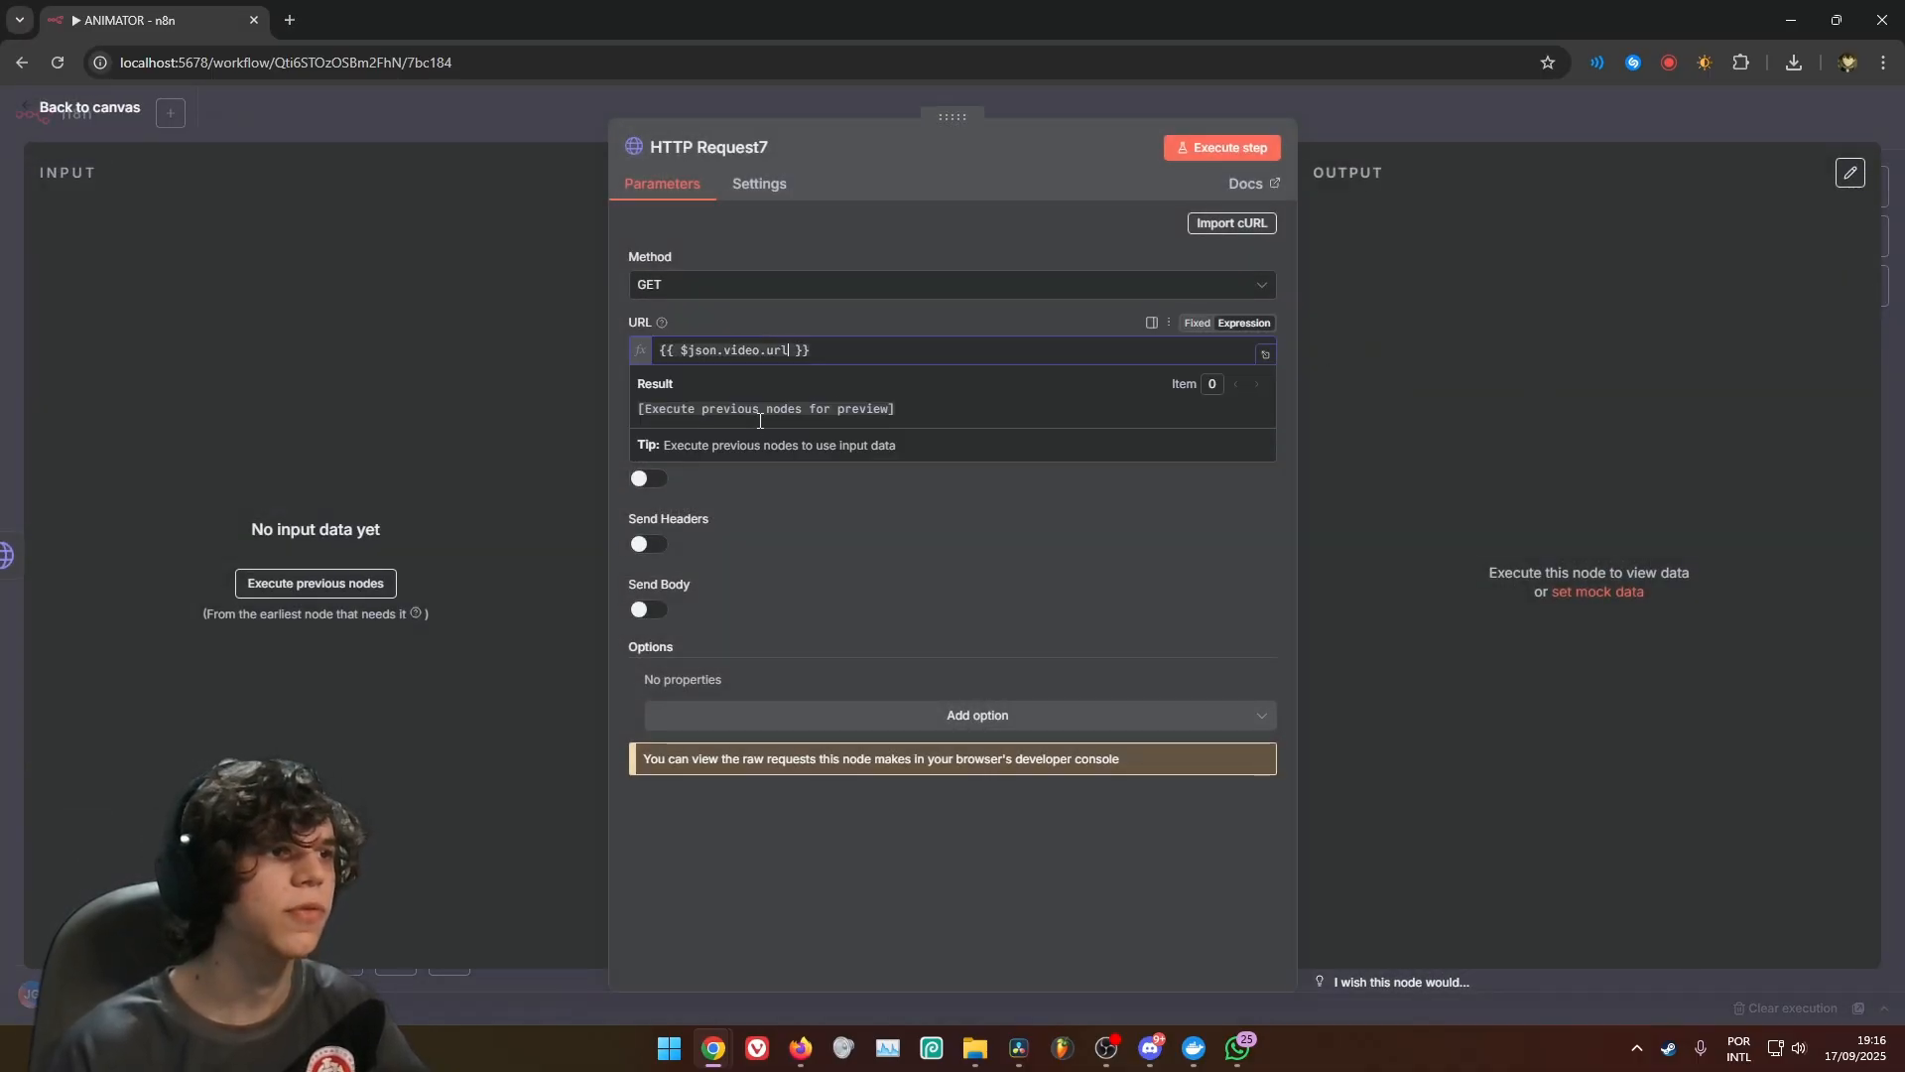
left_click(974, 529)
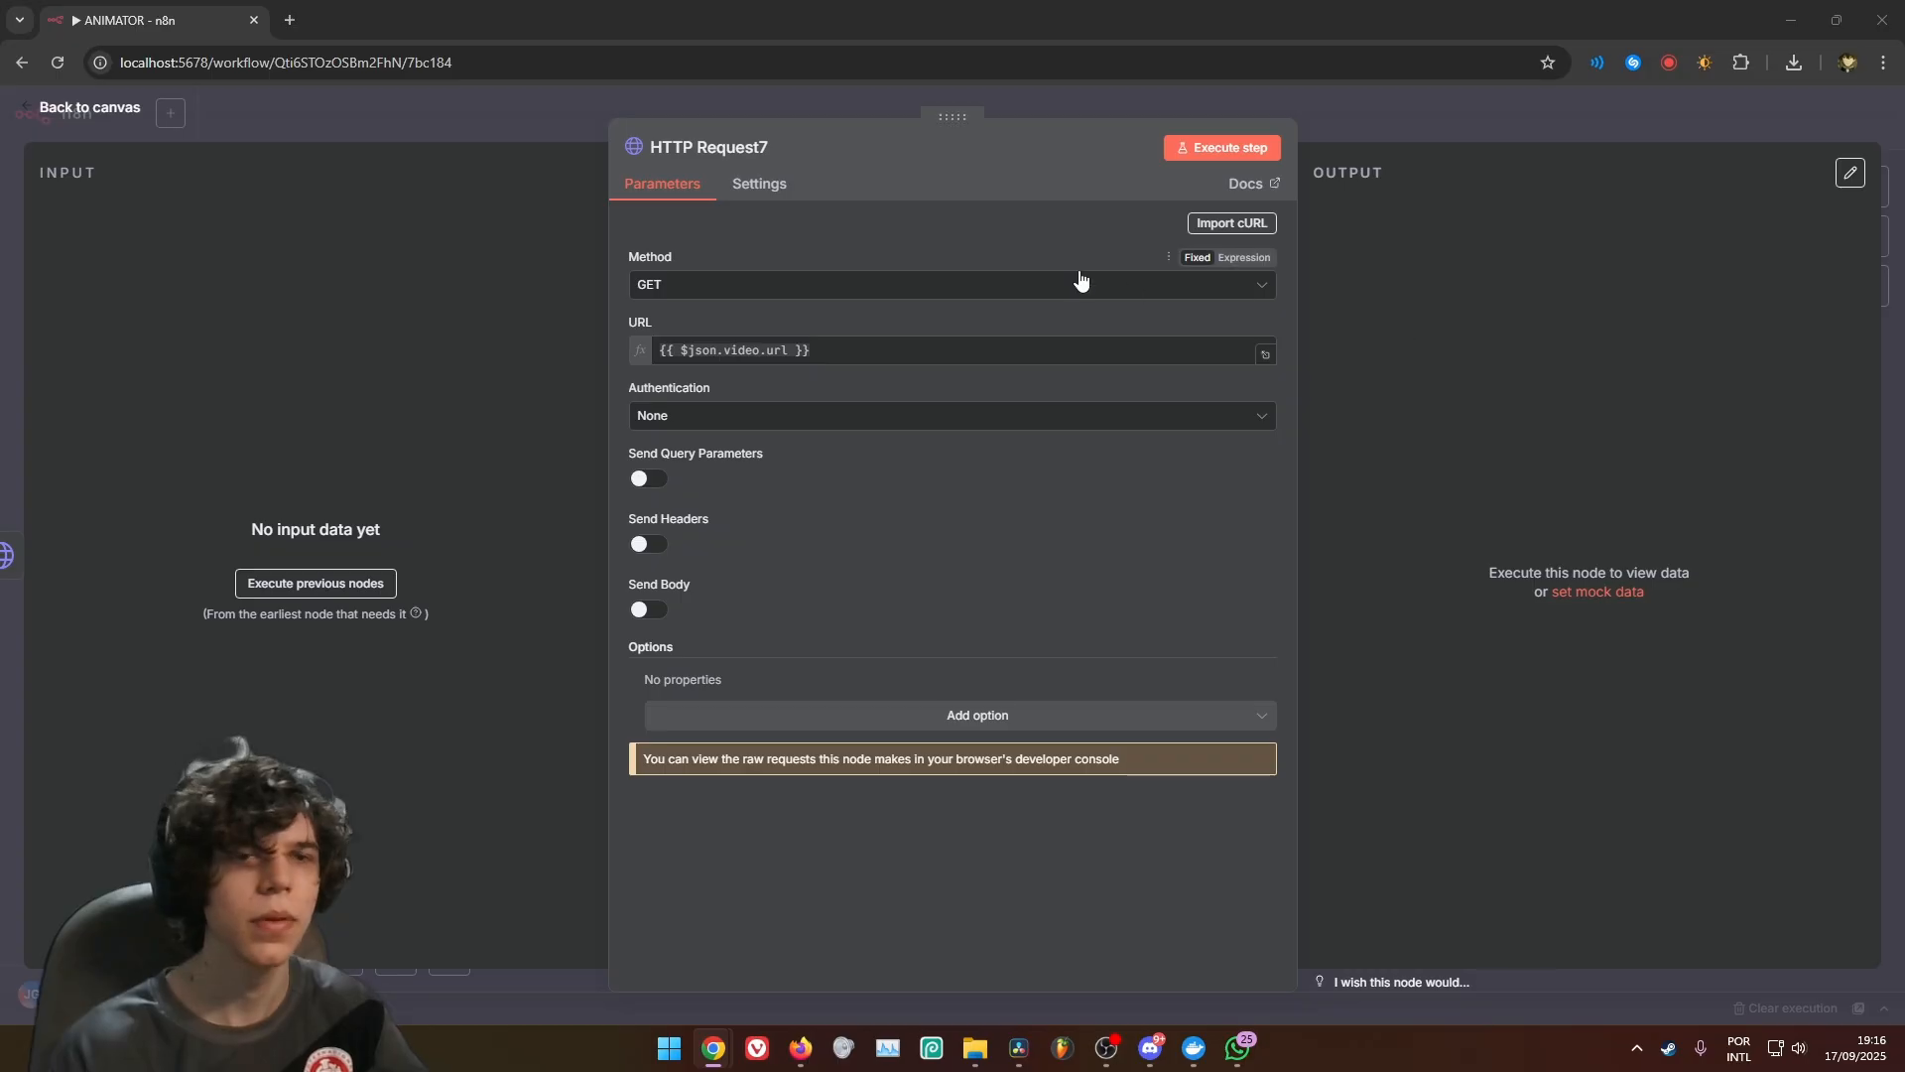
Turn on Retry On Fail for HTTP Request7 and return to the canvas
left_click(757, 185)
left_click(643, 443)
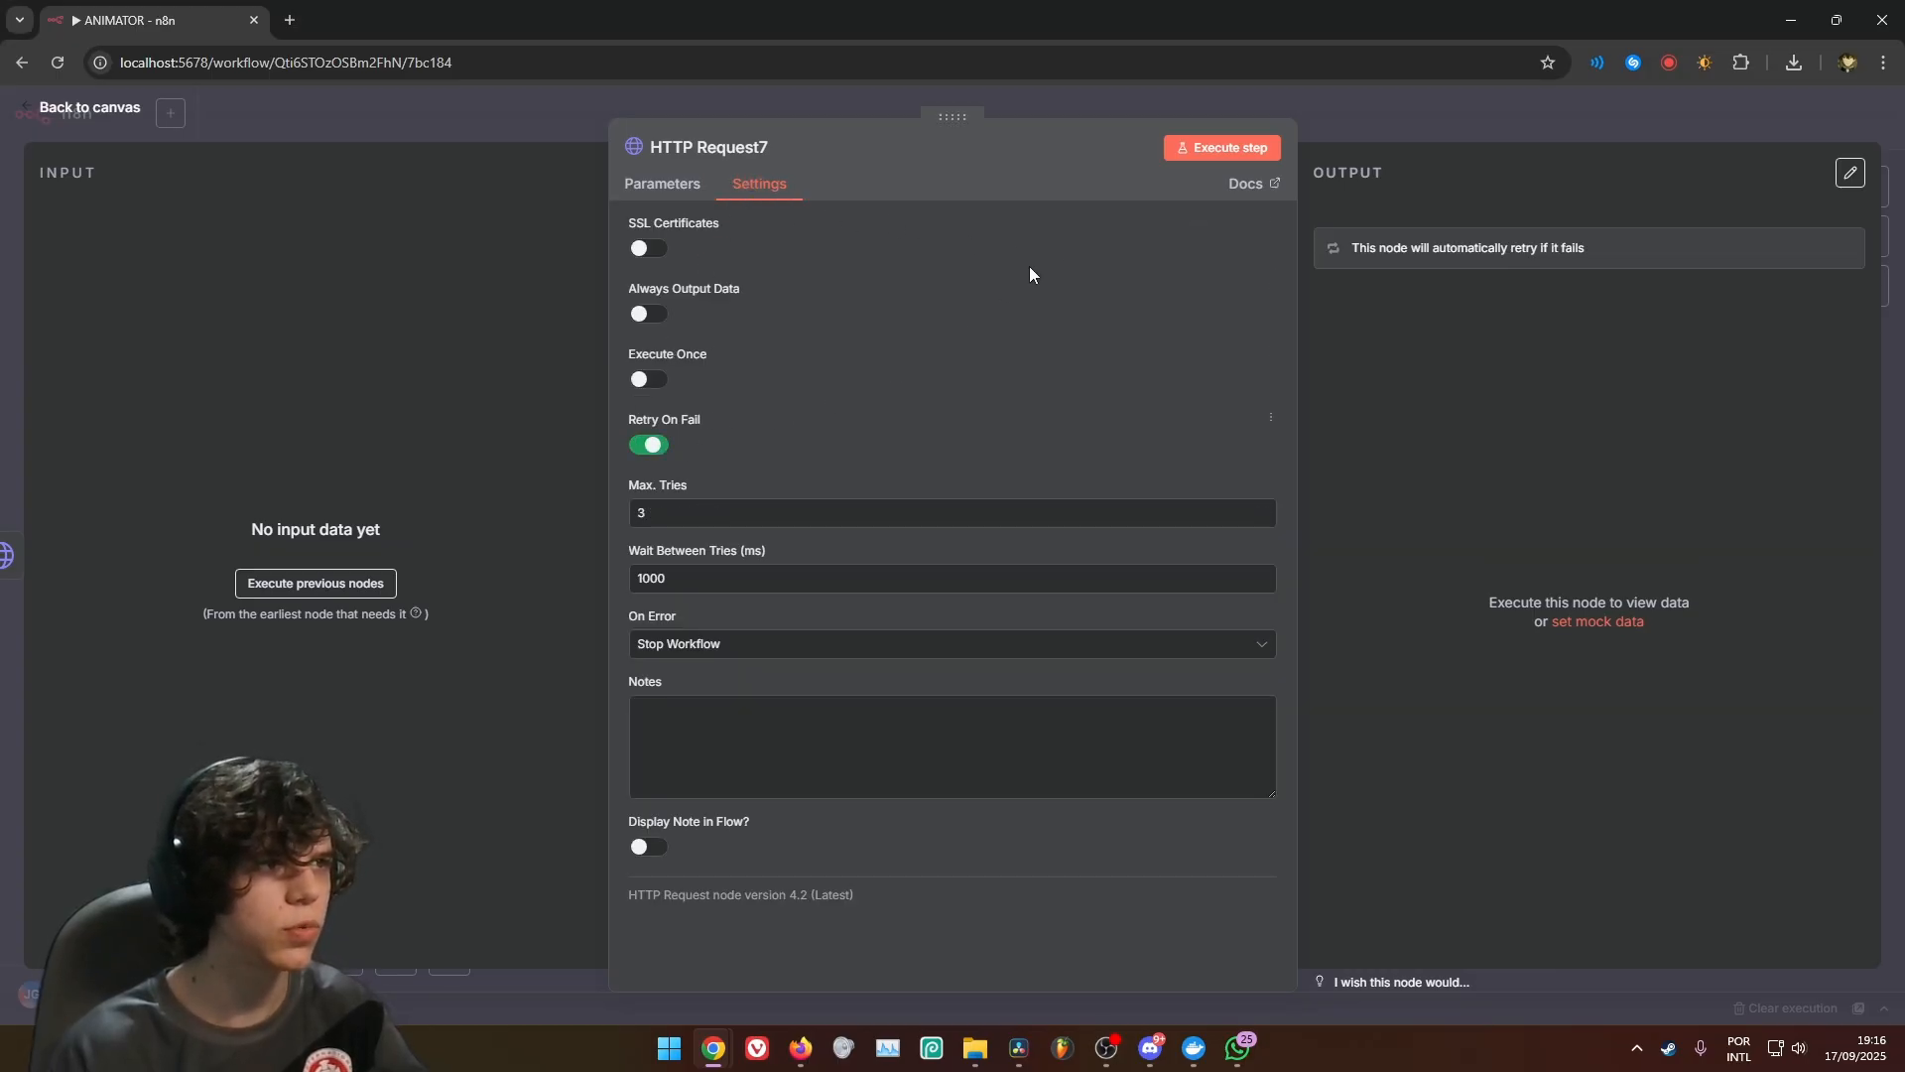
left_click(1123, 97)
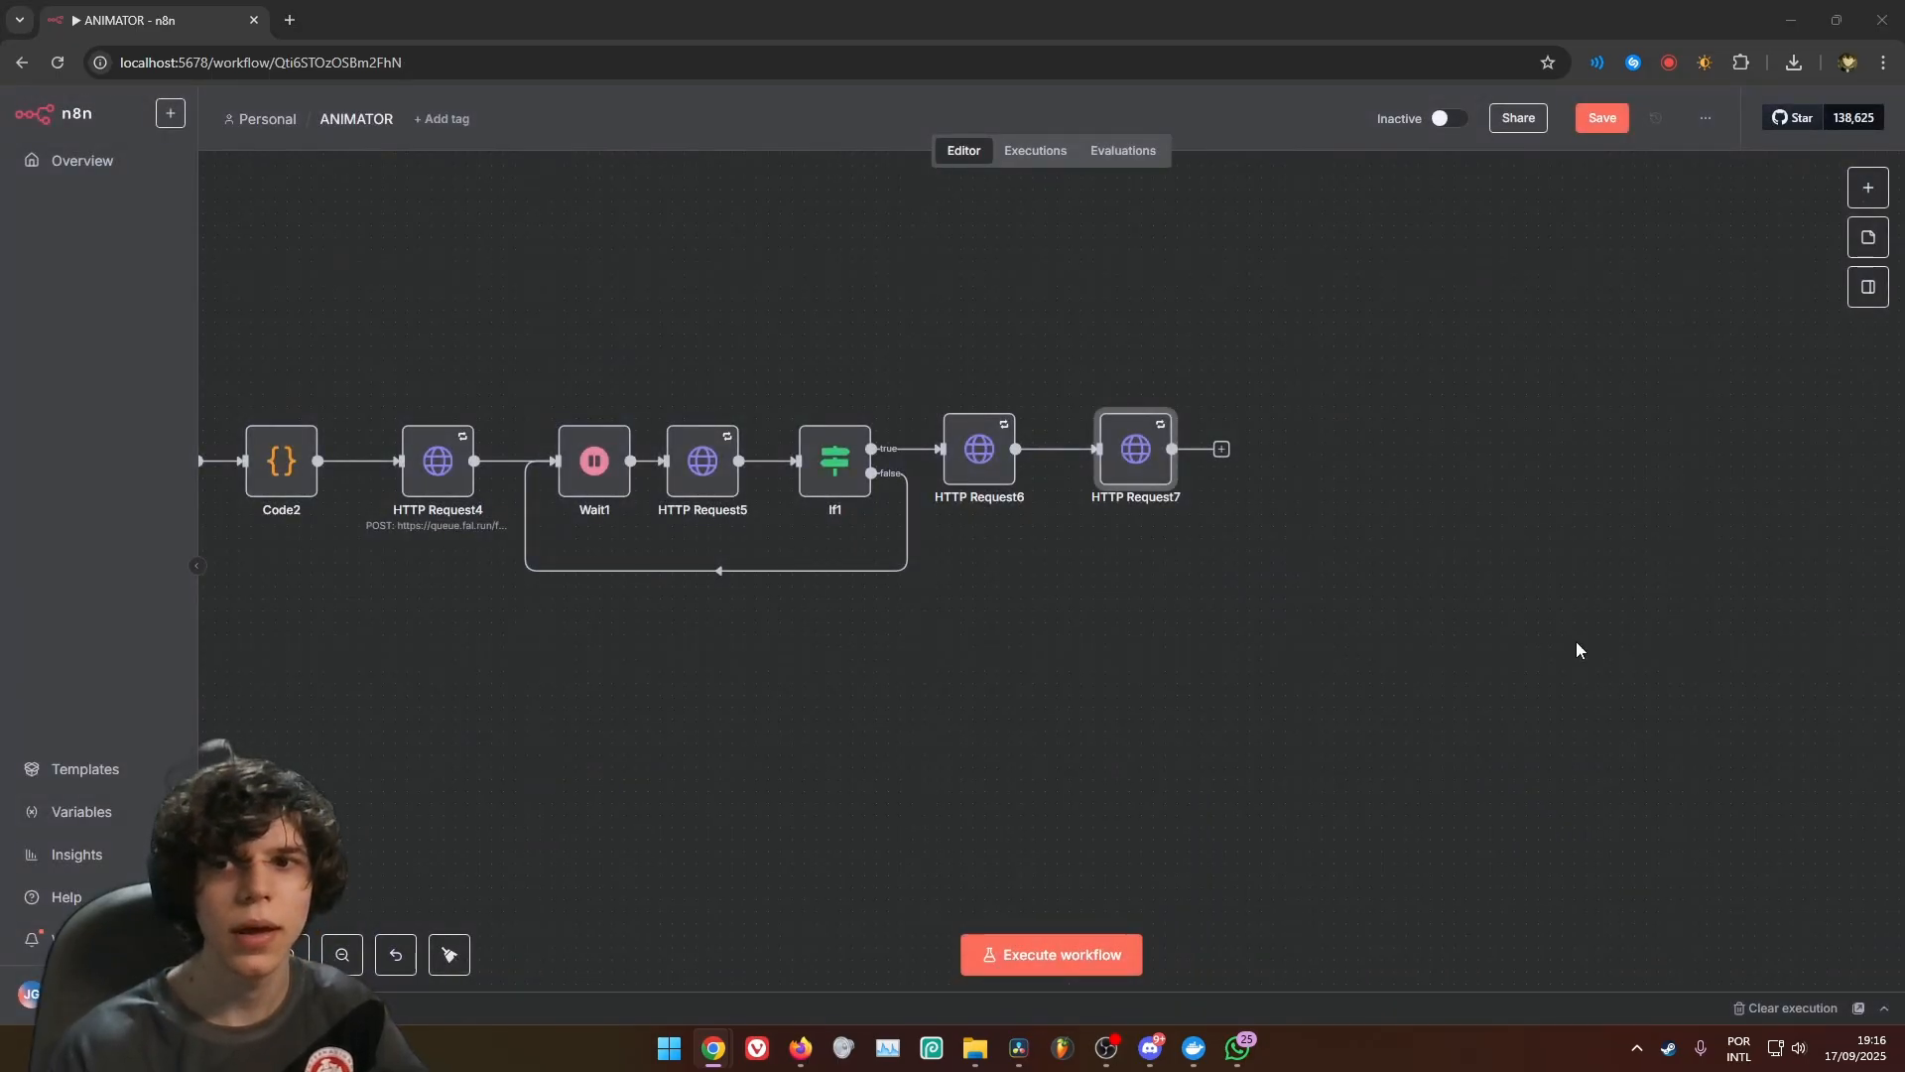
Add an Extract from File node after HTTP Request7 using the Move File to Base64 String operation
left_click(1220, 448)
type("e")
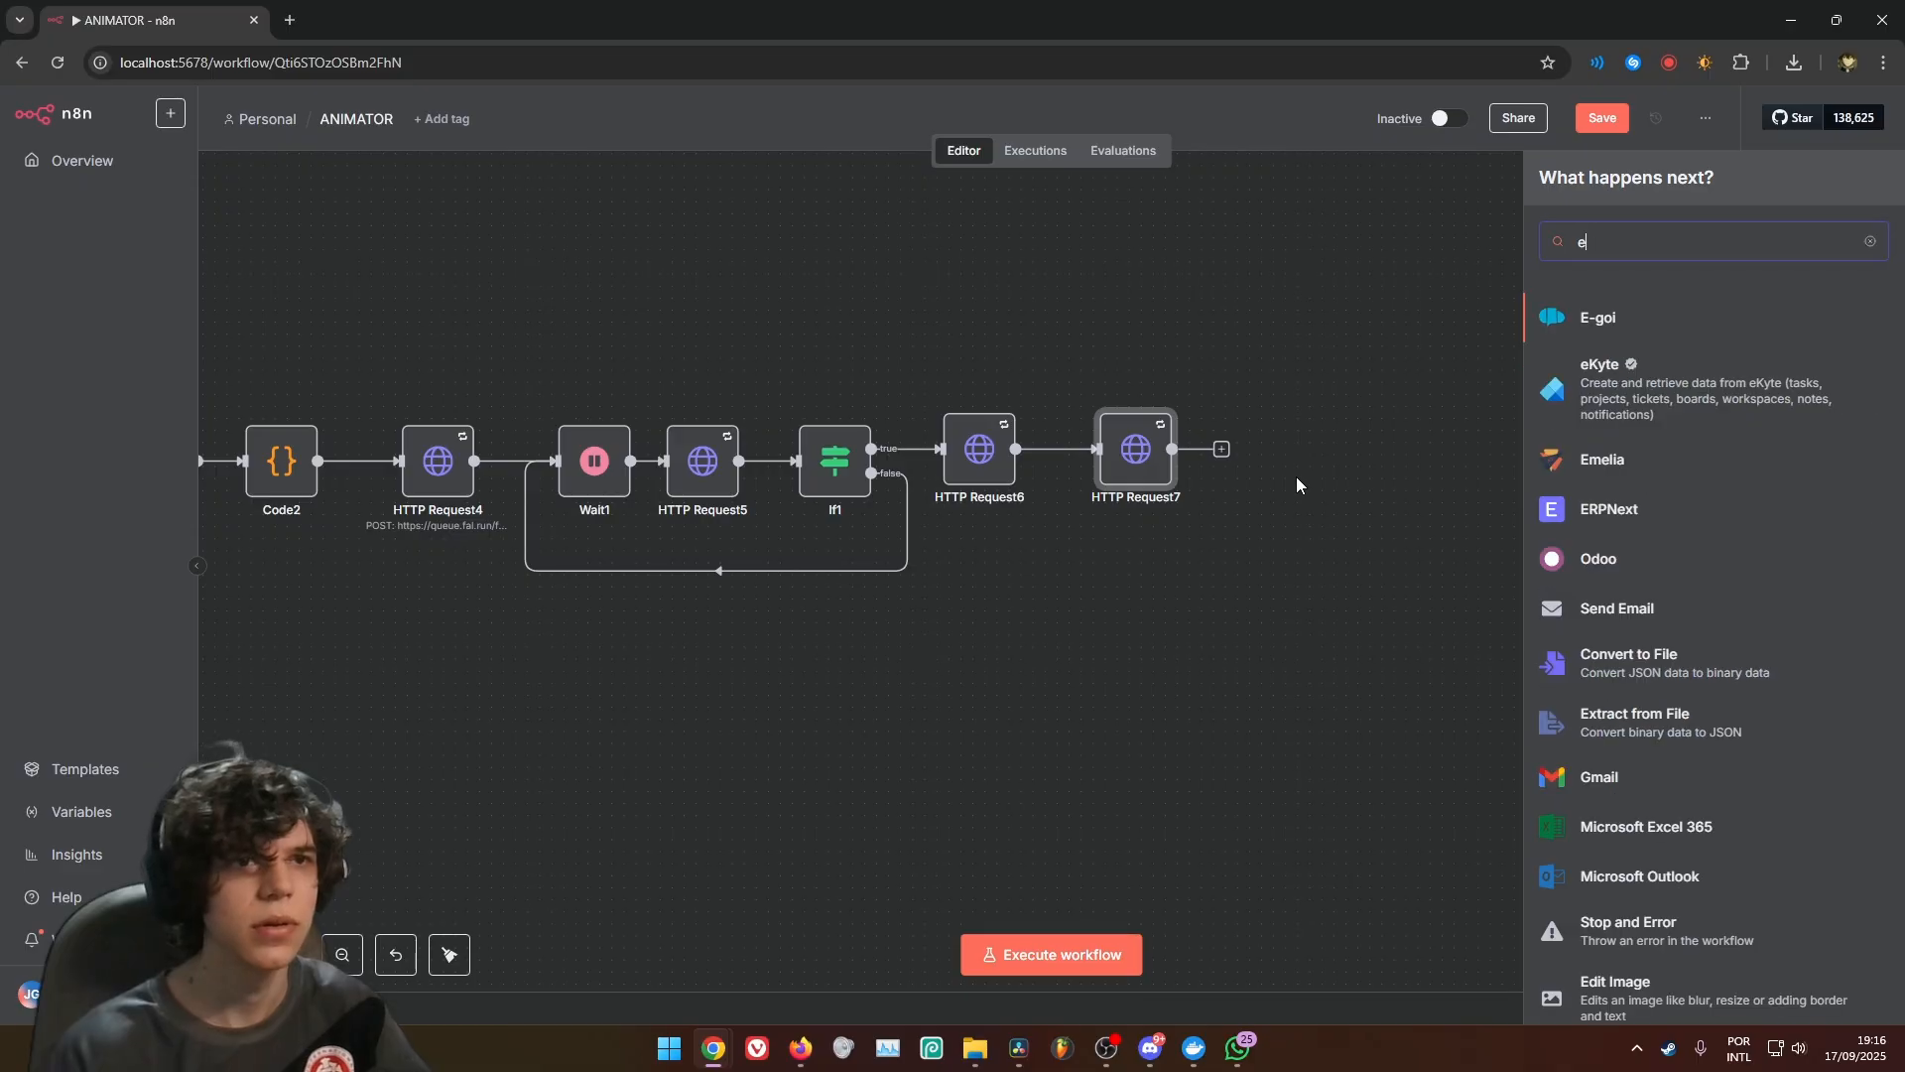
type("xt")
left_click(1647, 382)
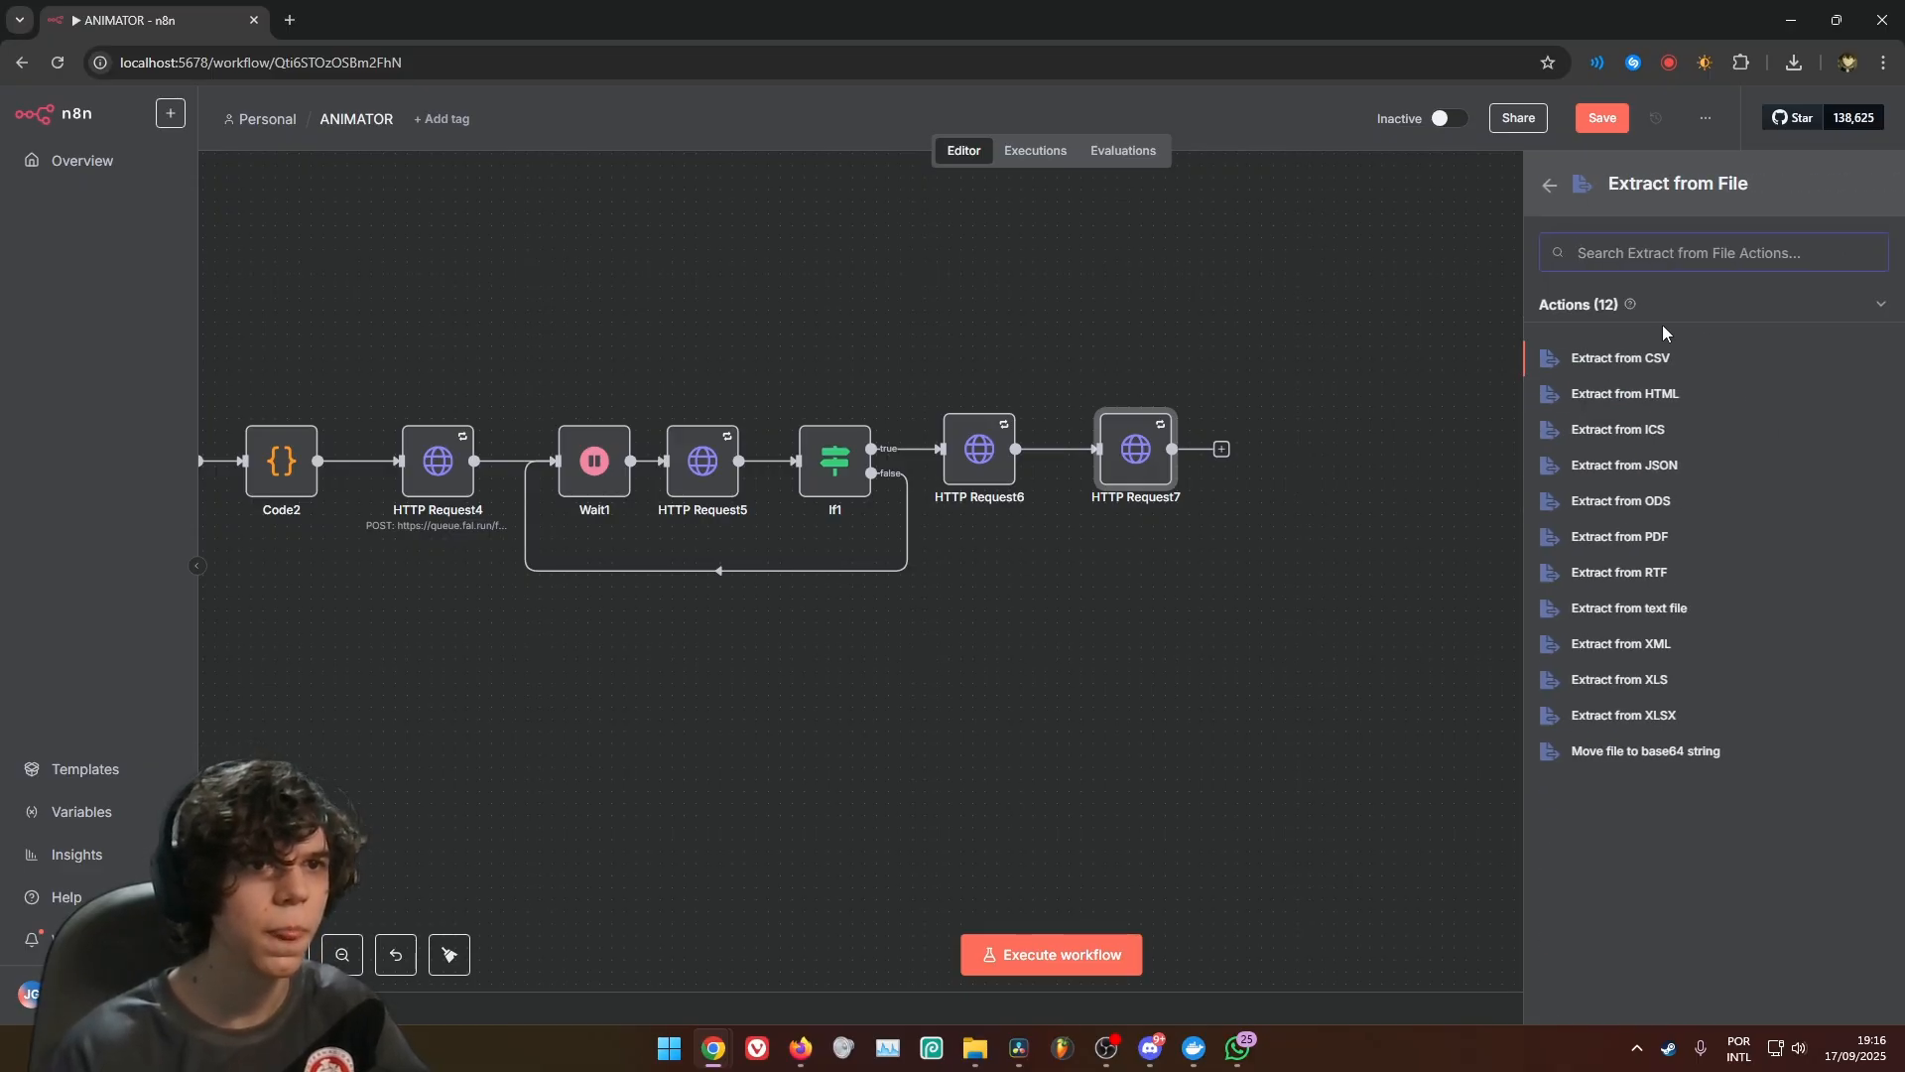
left_click(1695, 760)
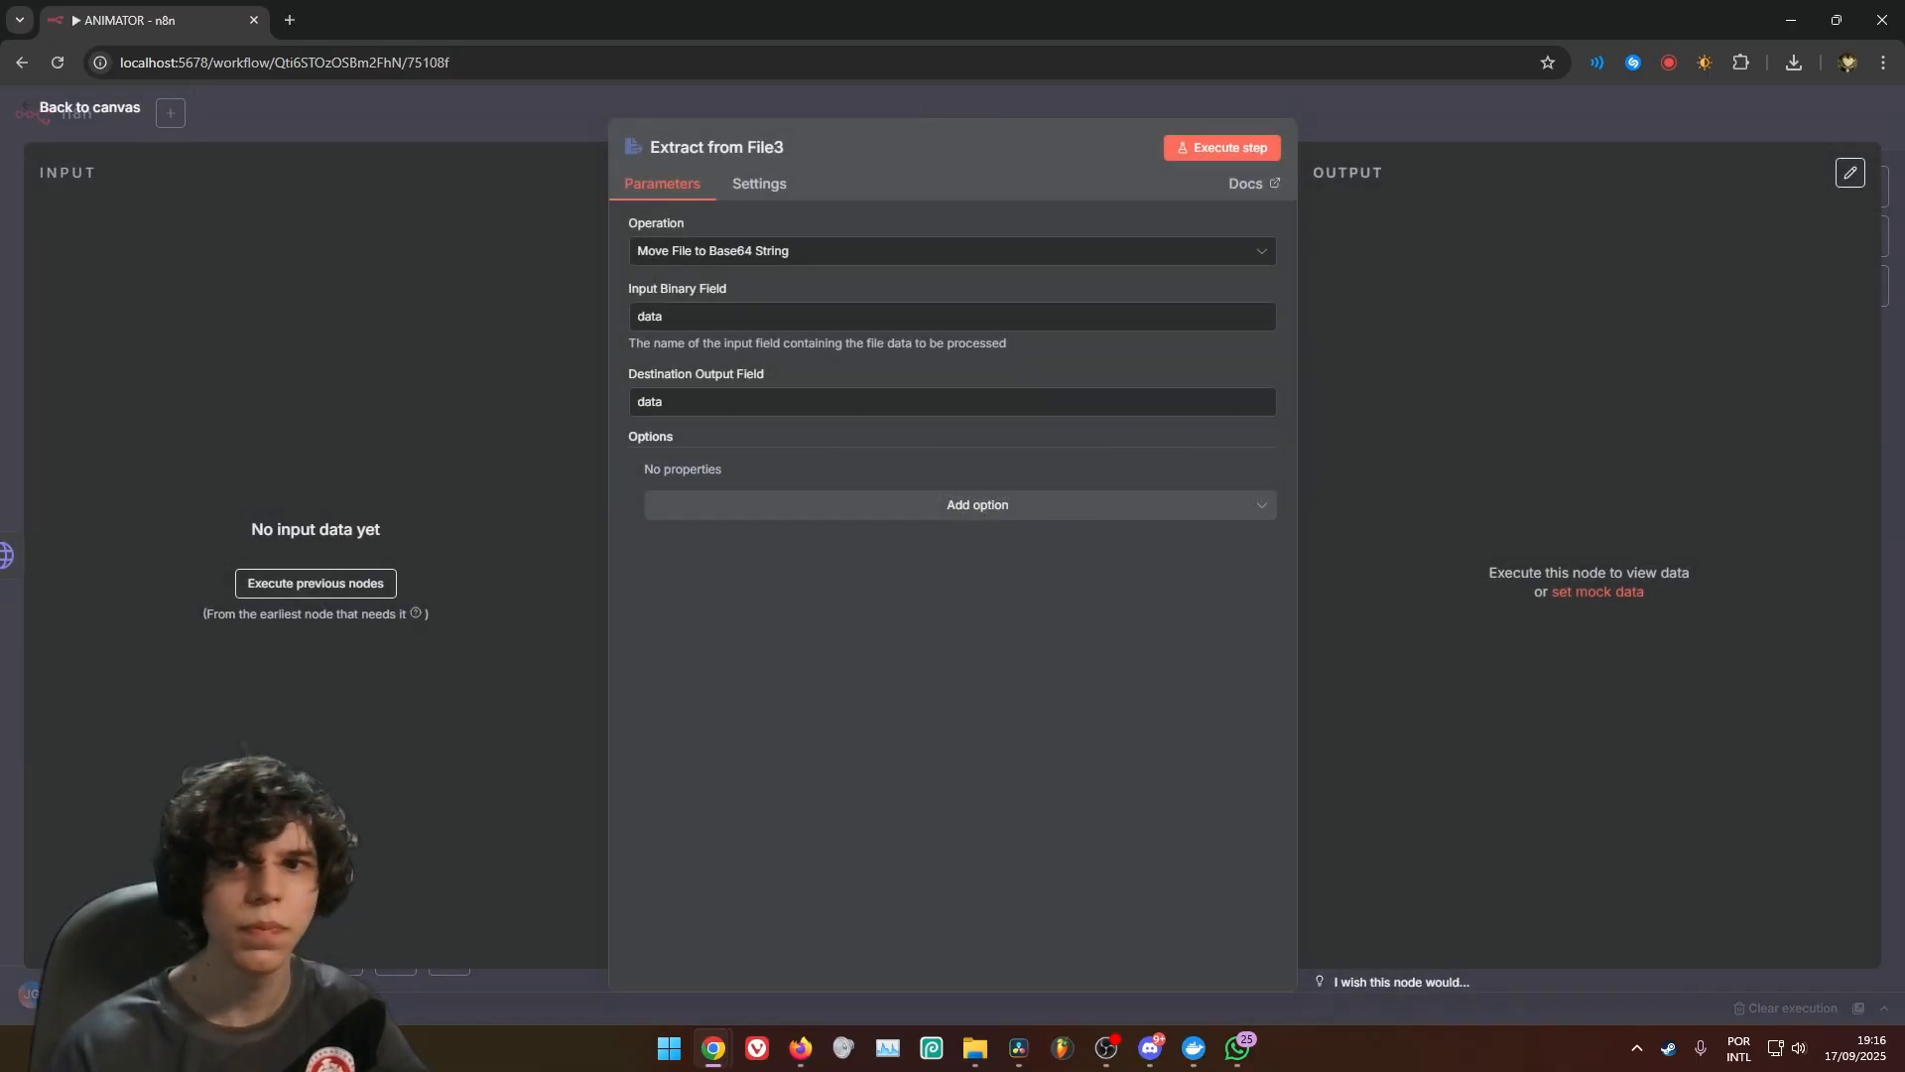
left_click(760, 184)
left_click(675, 184)
left_click(1412, 127)
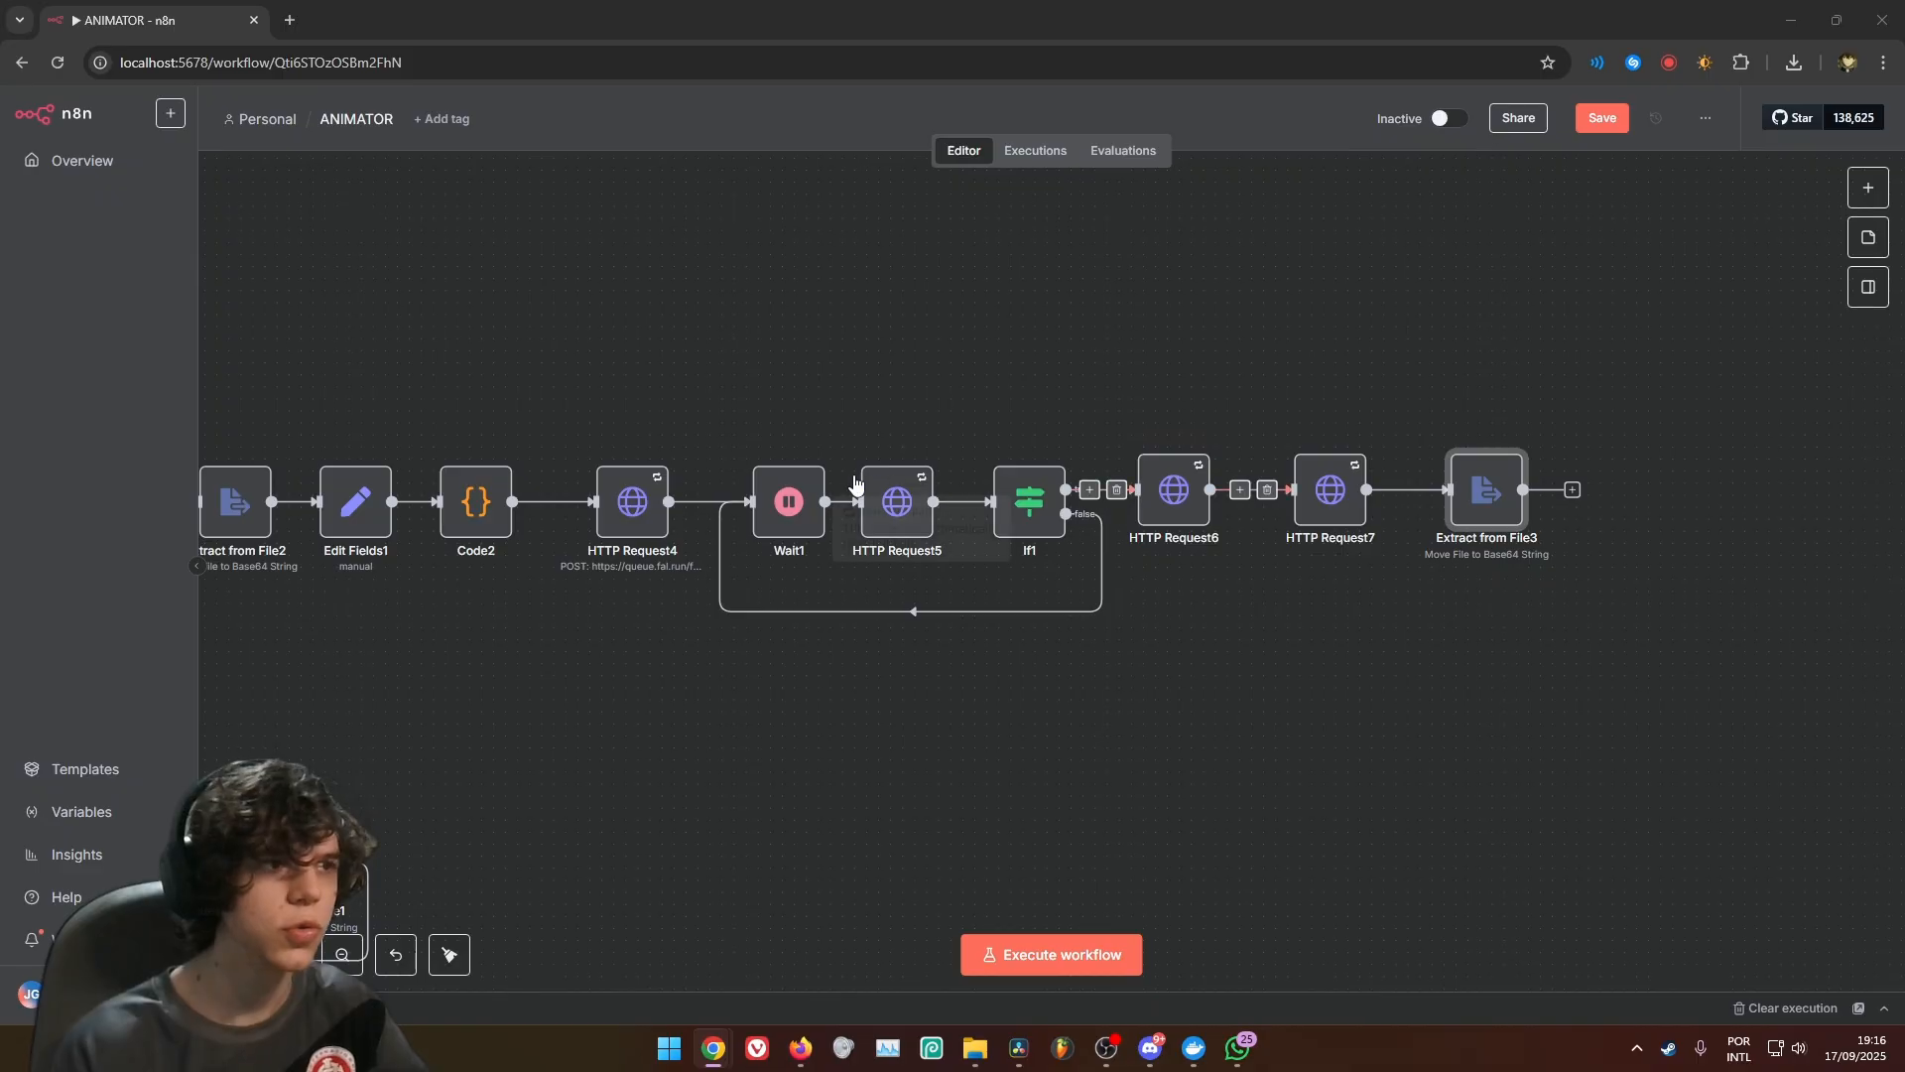
Connect the output of Extract from File3 back to the input of Loop Over Items1
scroll(856, 484, "down", 2)
scroll(794, 490, "up", 2)
left_click(865, 645)
left_click_drag(547, 640, 853, 659)
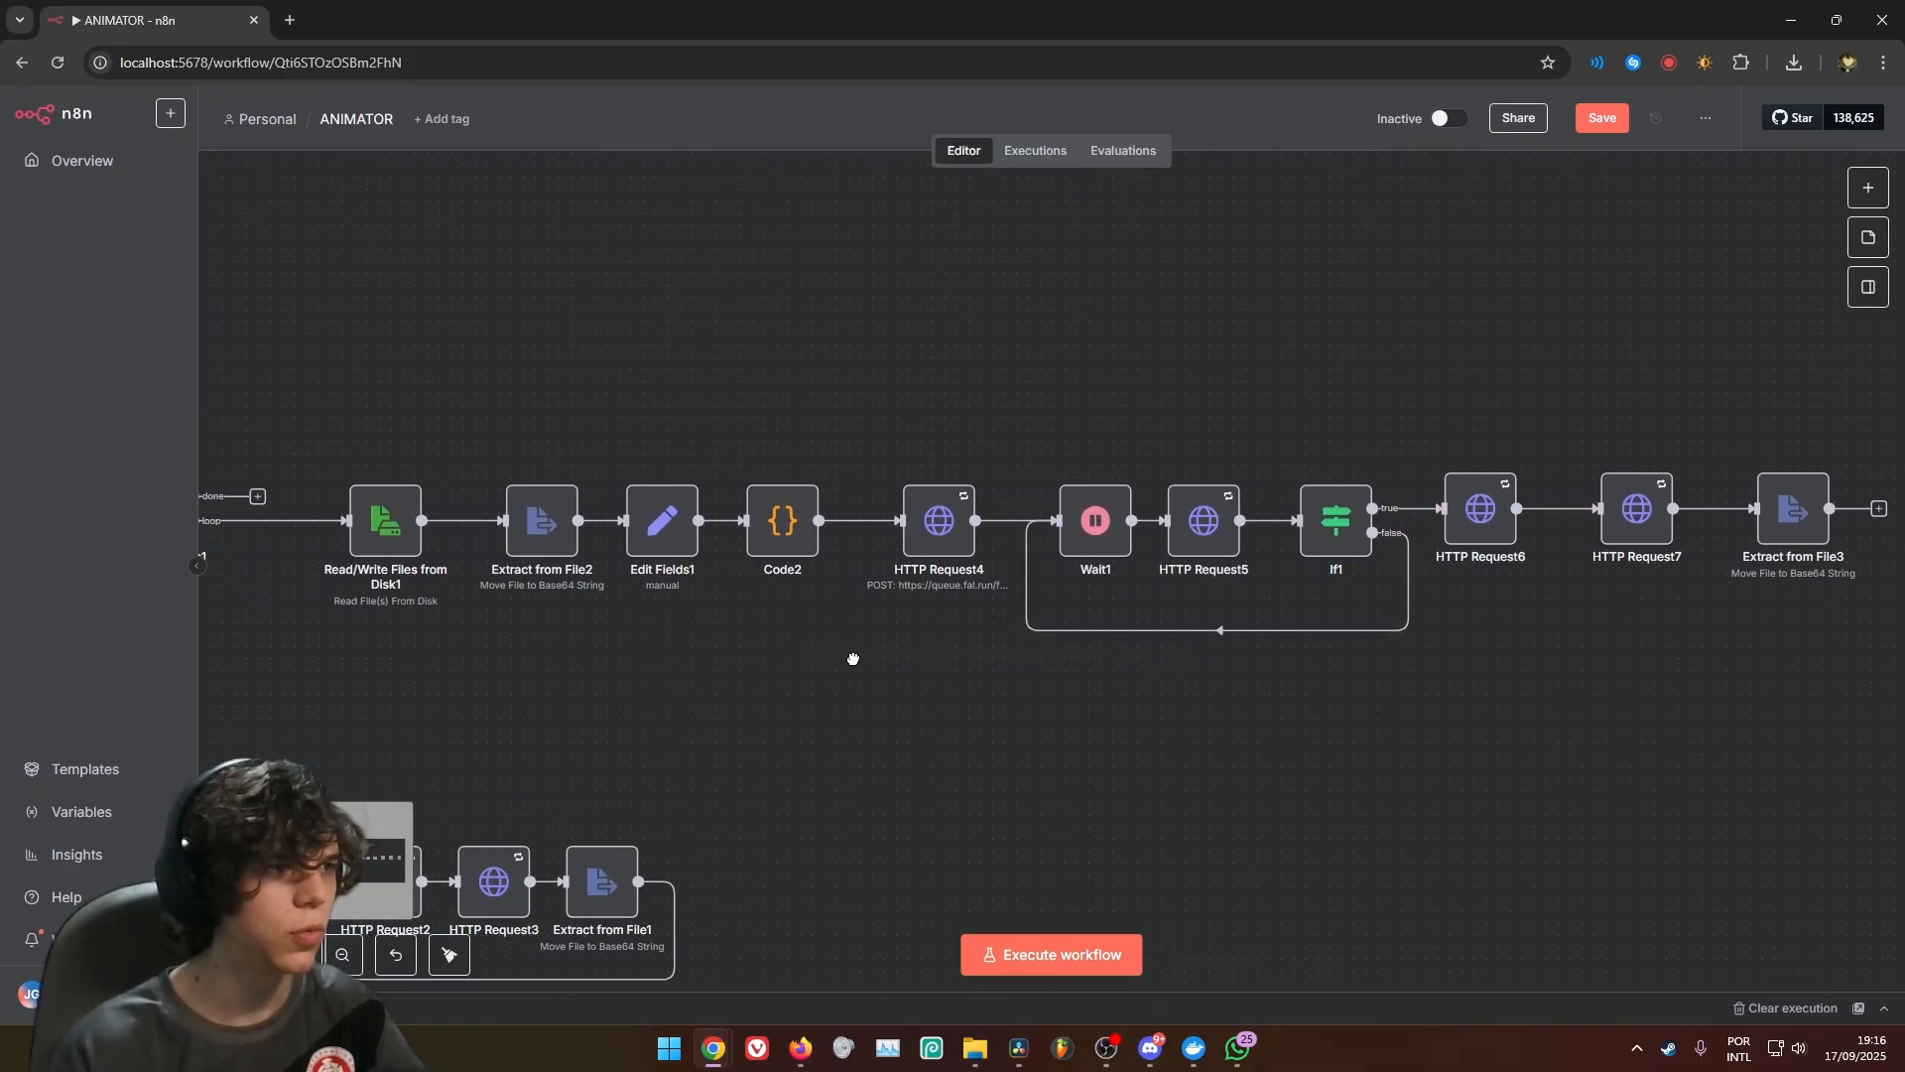
scroll(854, 659, "down", 3)
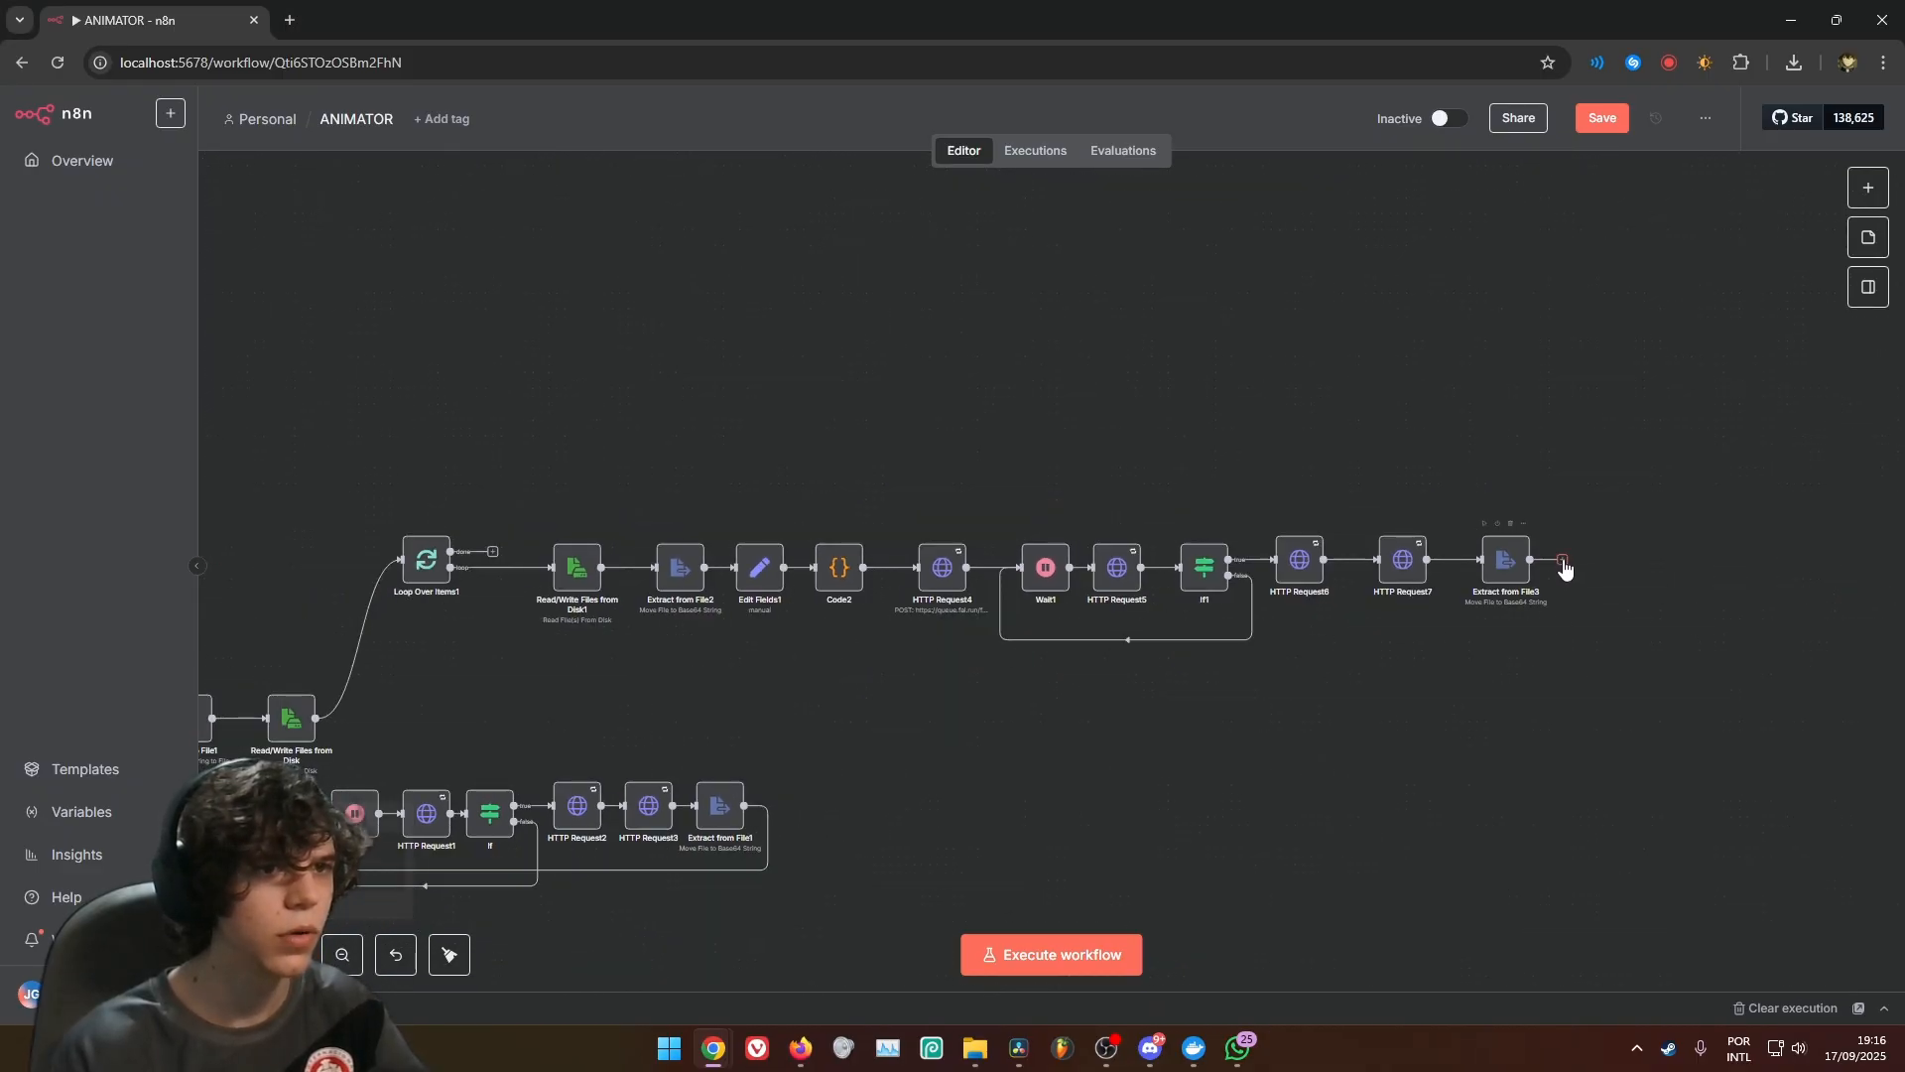
left_click_drag(1564, 563, 379, 685)
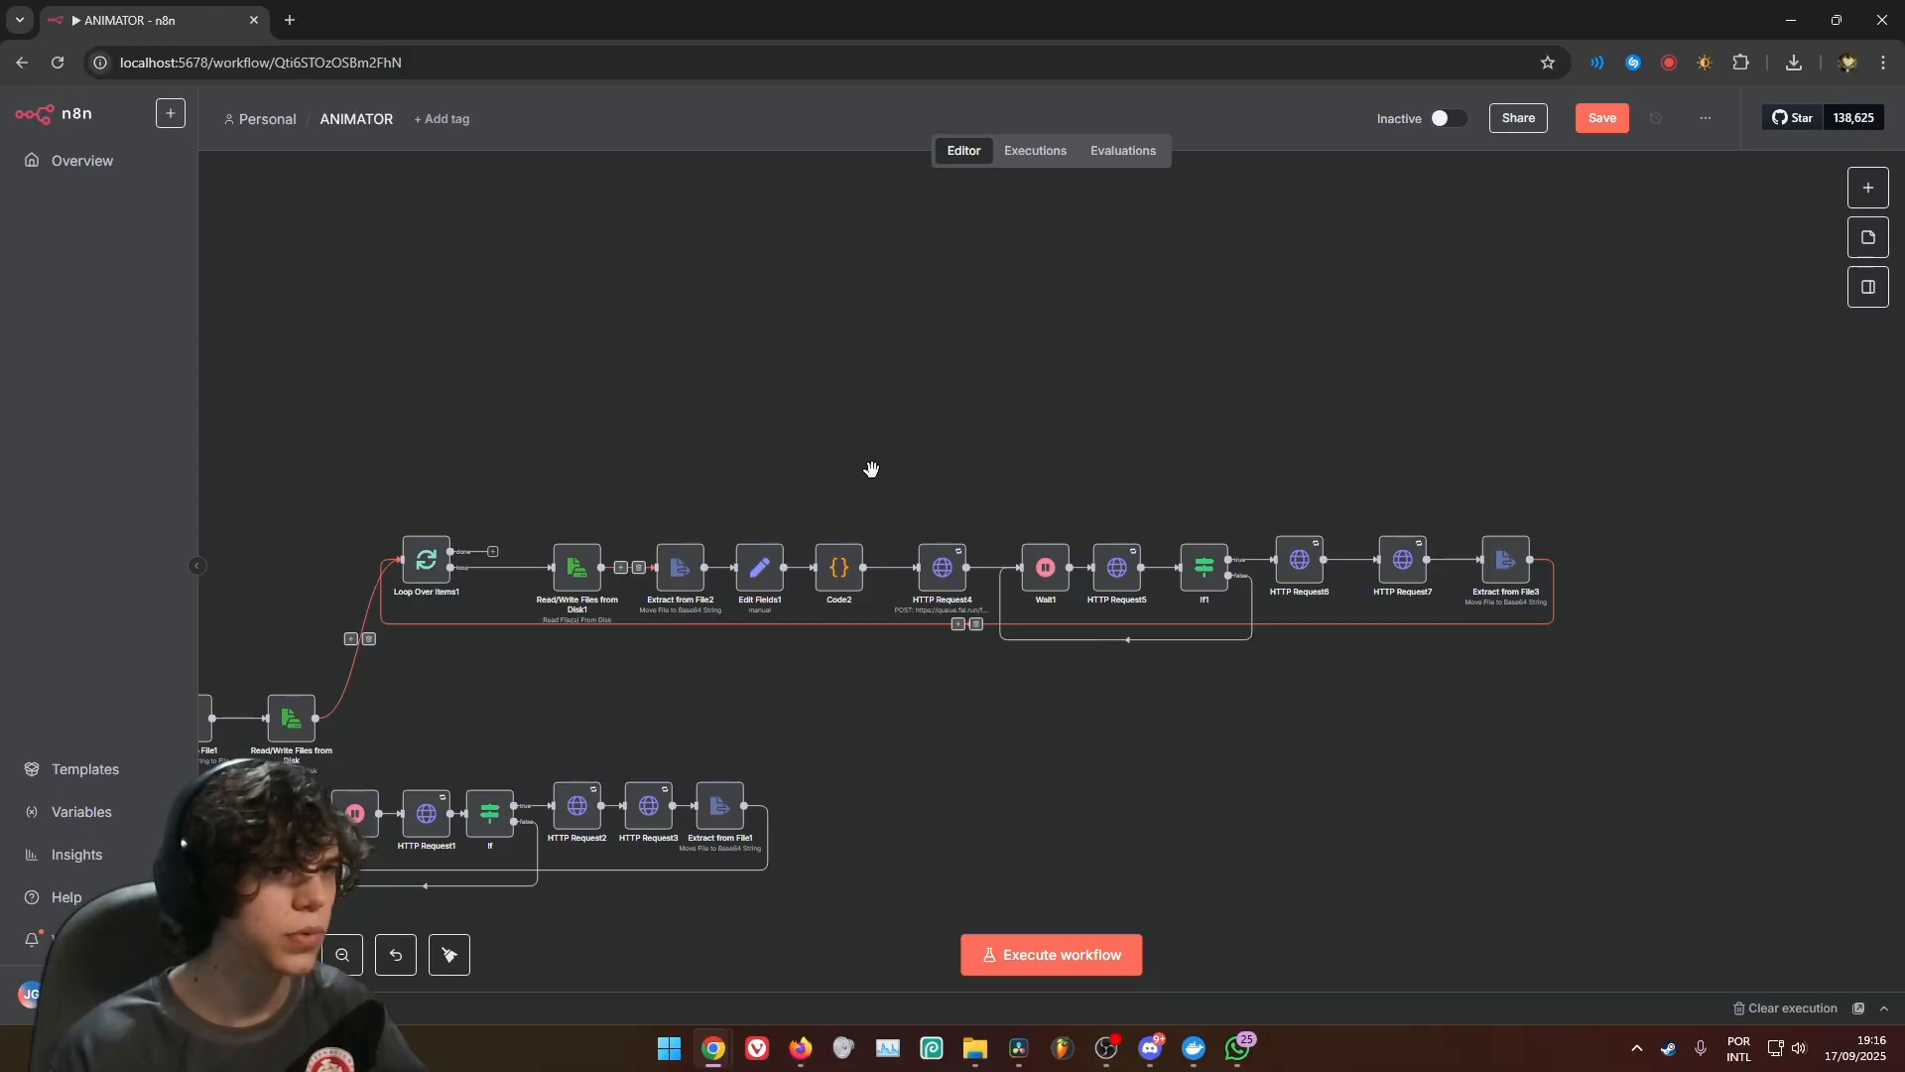
Add a Code node to the done output of Loop Over Items1, placed above the video branch
left_click_drag(855, 454, 1036, 389)
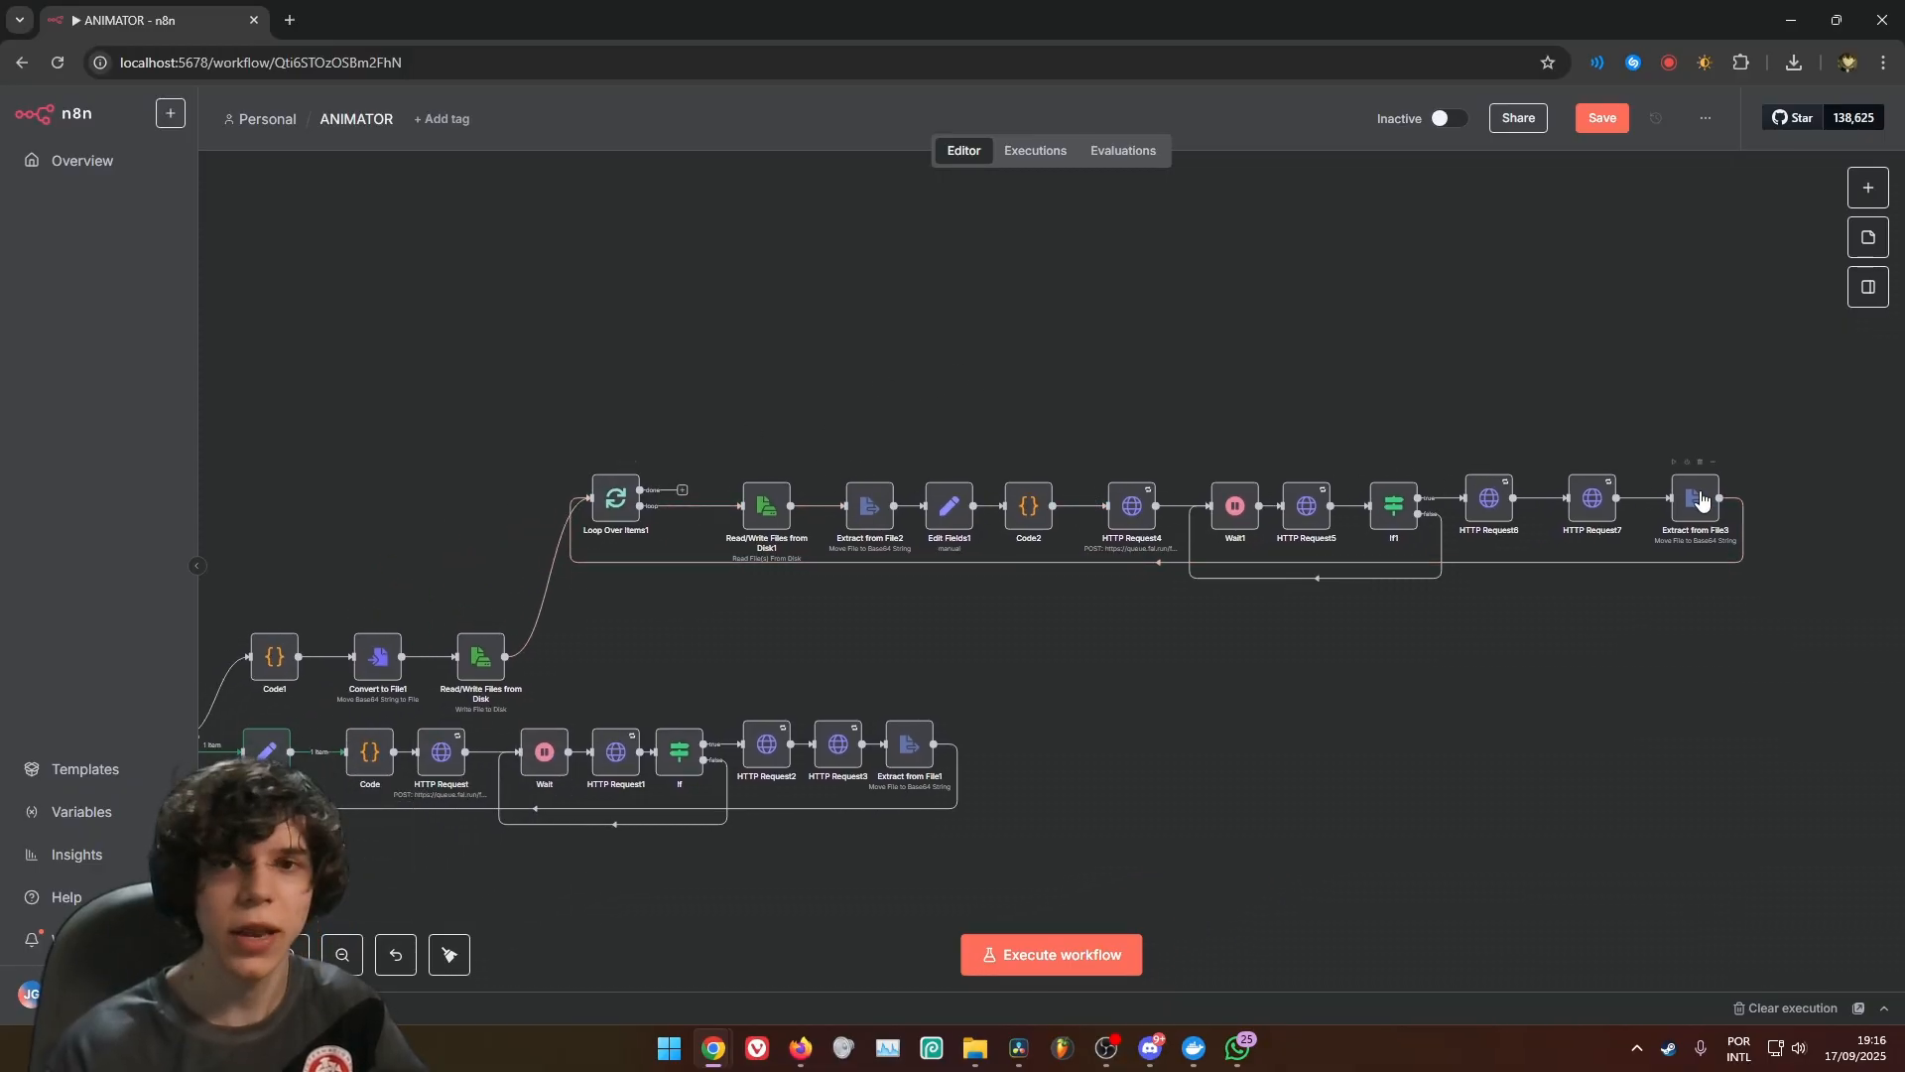
left_click_drag(985, 393, 1403, 269)
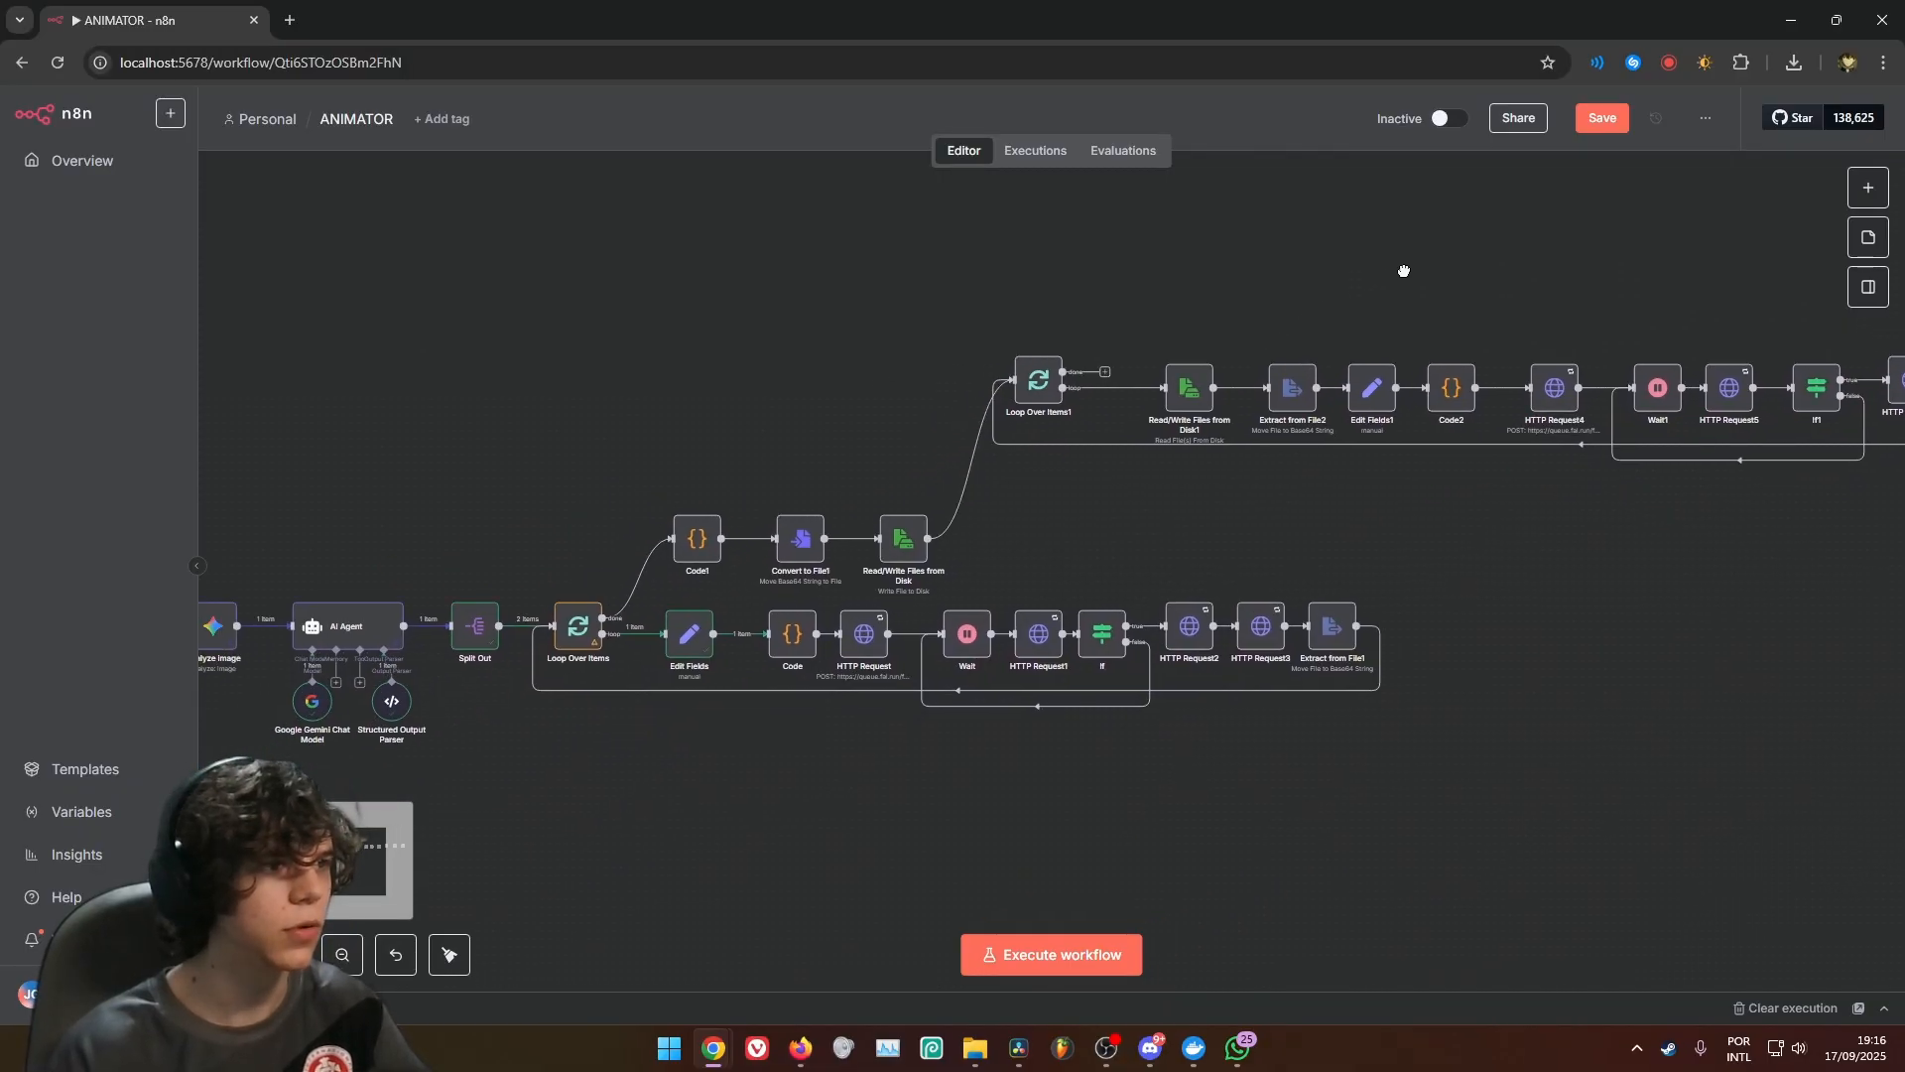
left_click_drag(1387, 506, 991, 740)
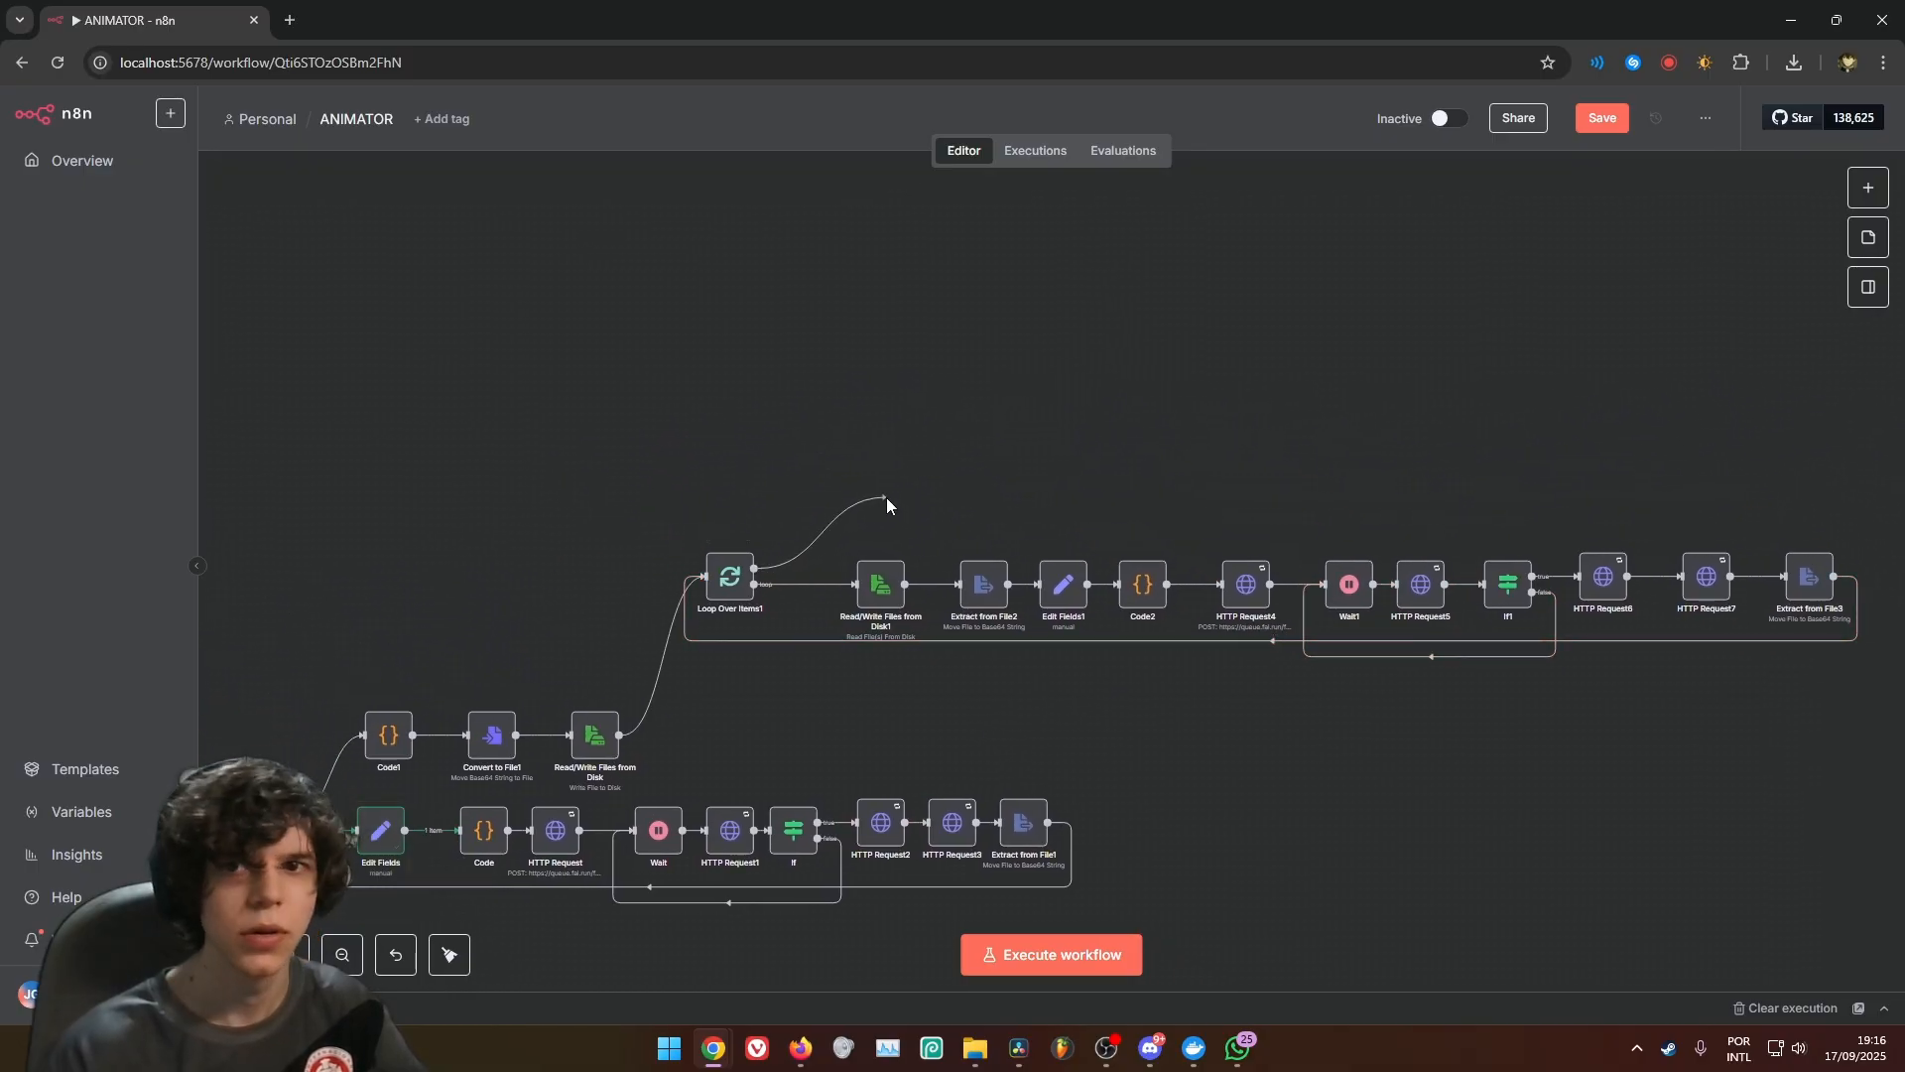
left_click_drag(886, 497, 881, 352)
type("code")
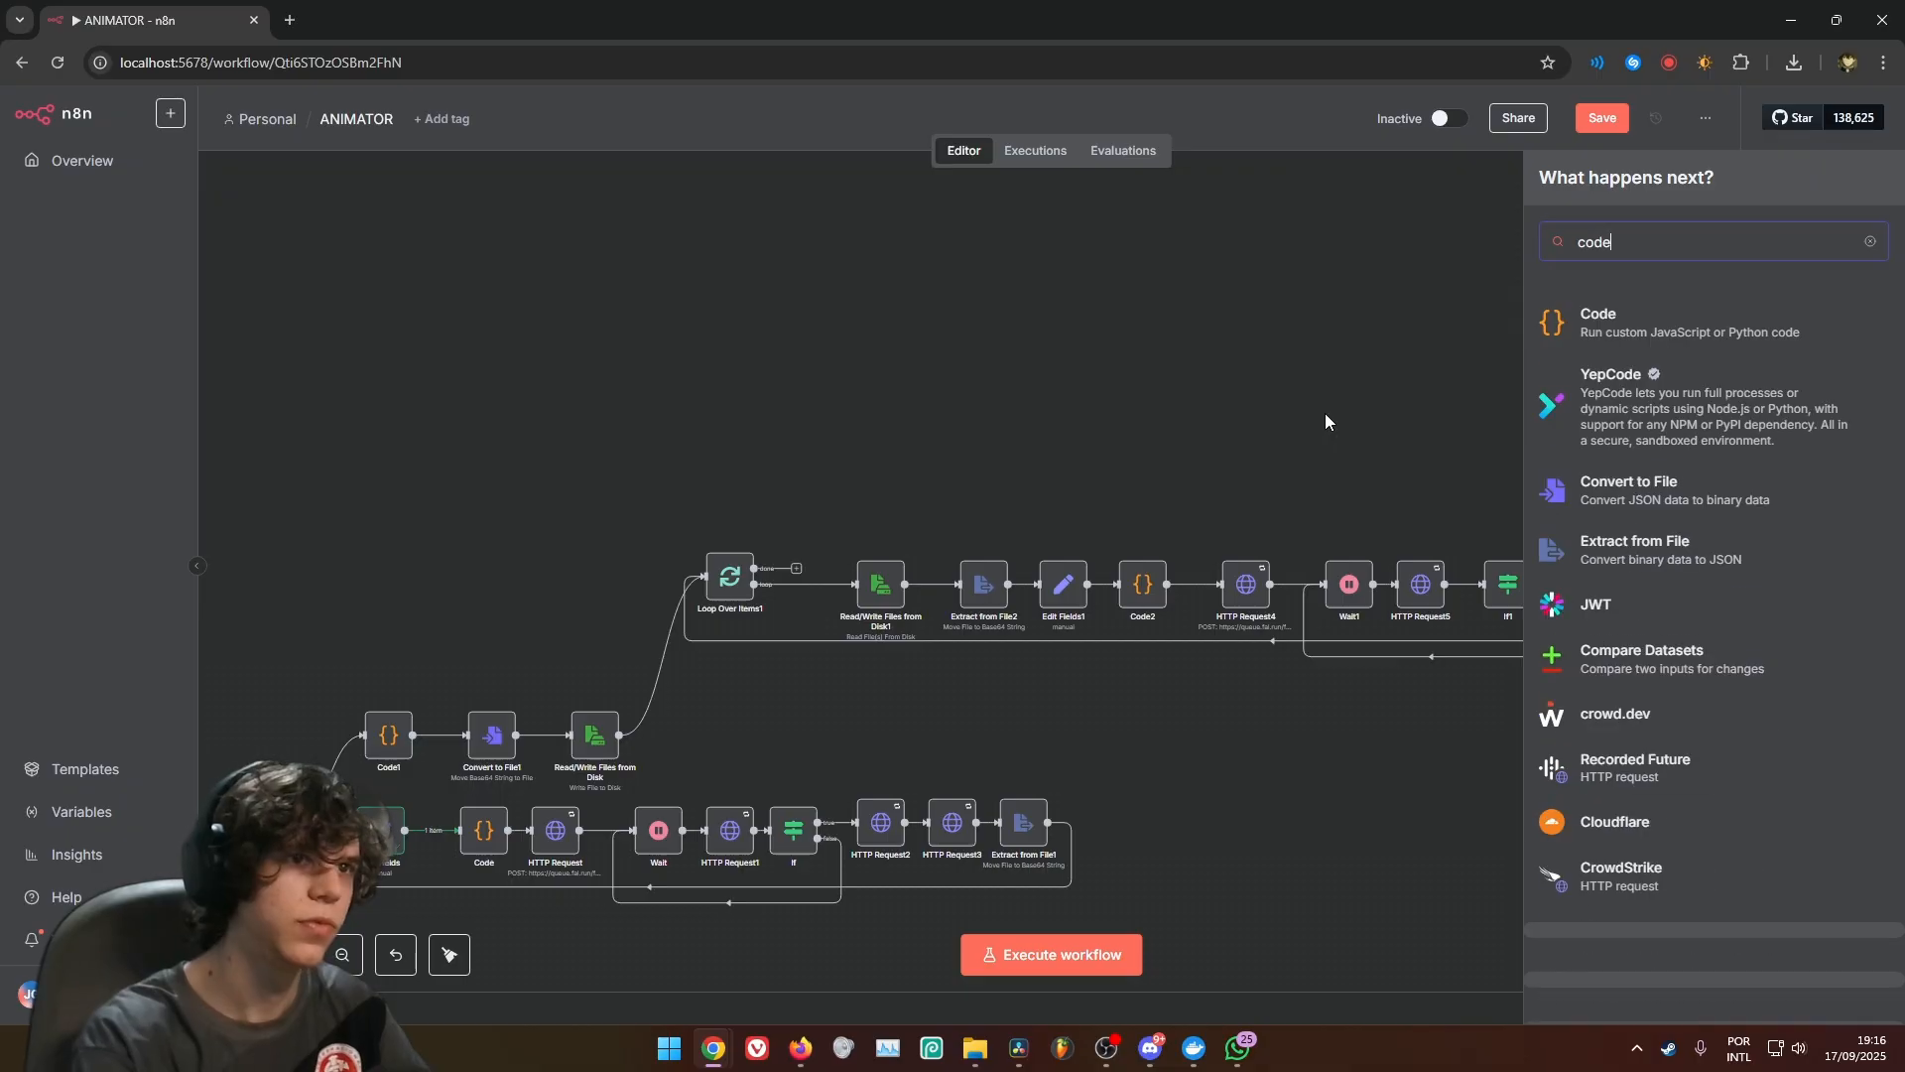
left_click(1627, 322)
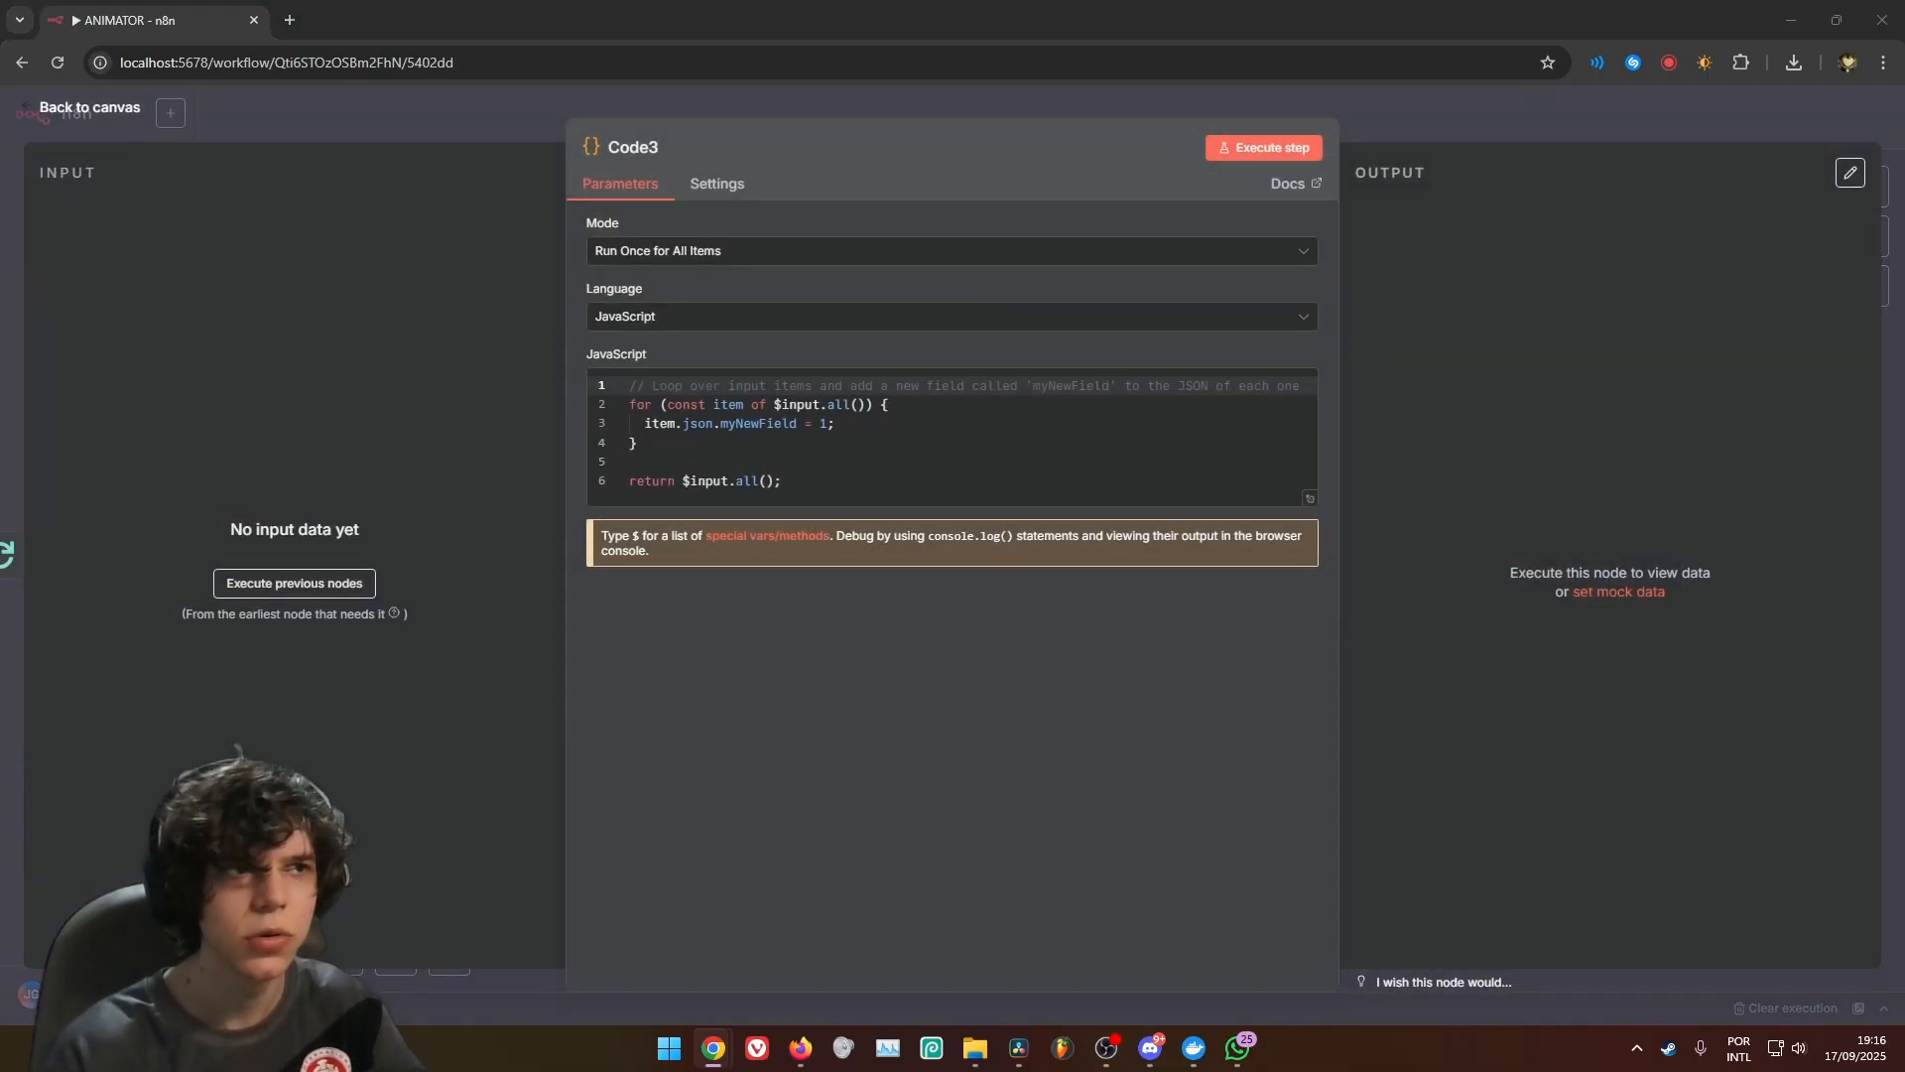
Replace Code3's script with one returning each item plus index: $itemIndex, and set its mode to Run Once for Each Item
left_click(1062, 450)
key("ctrl+a")
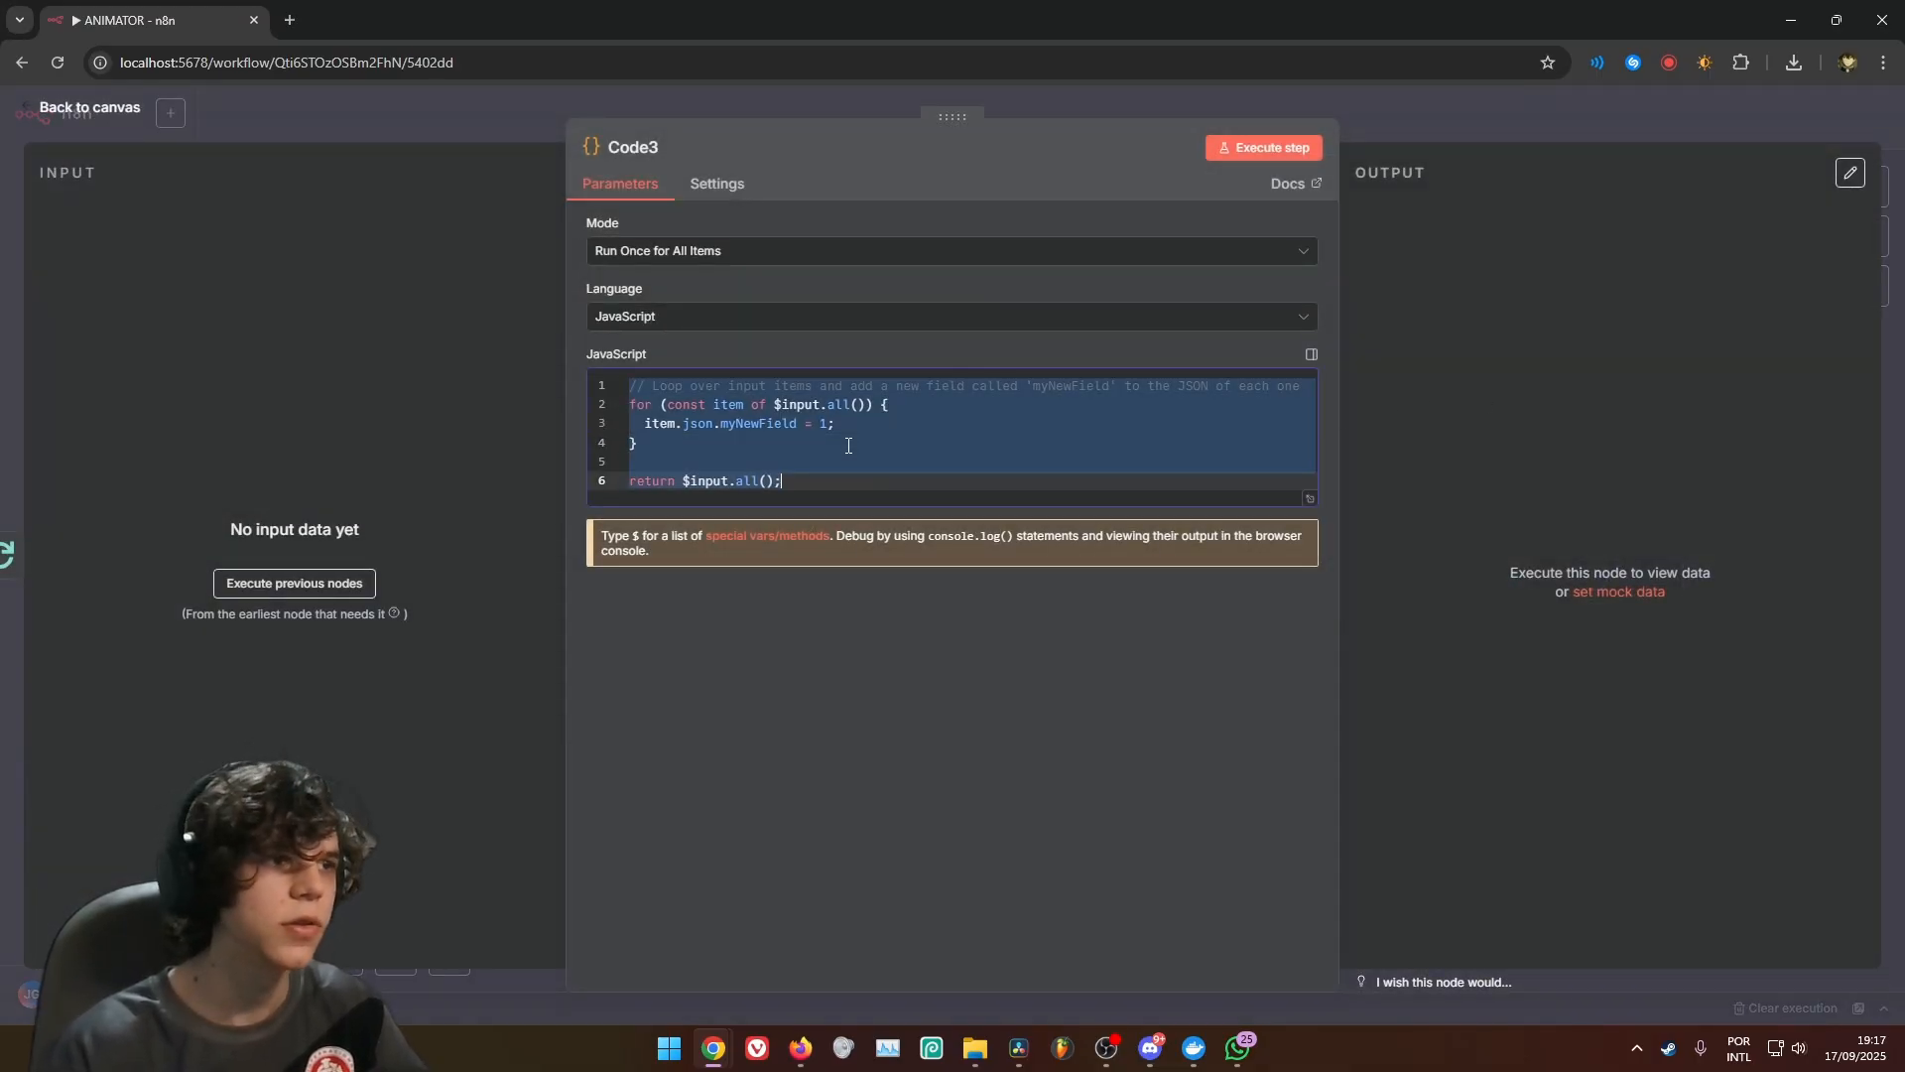
type("return {   ...item,   json: {     ...item.json,     index: $itemIndex   } };")
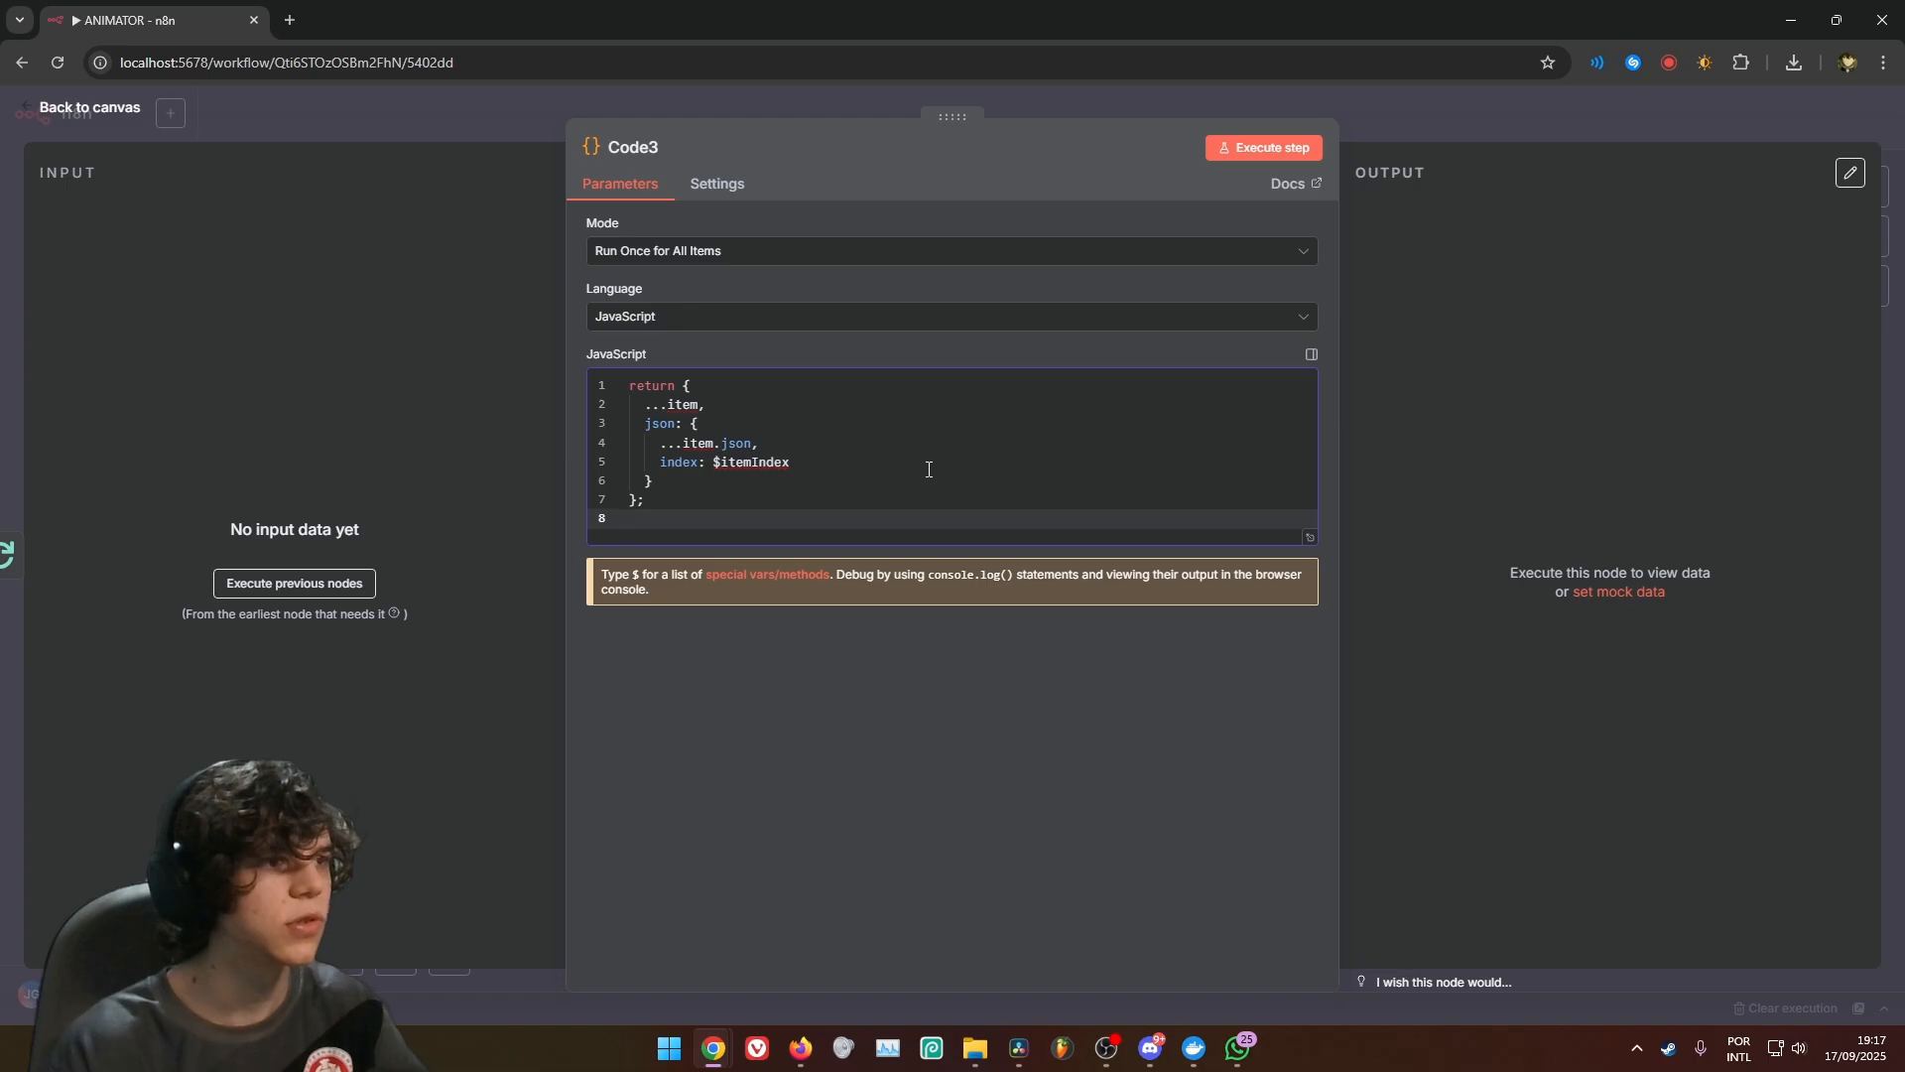
left_click(681, 256)
left_click(680, 362)
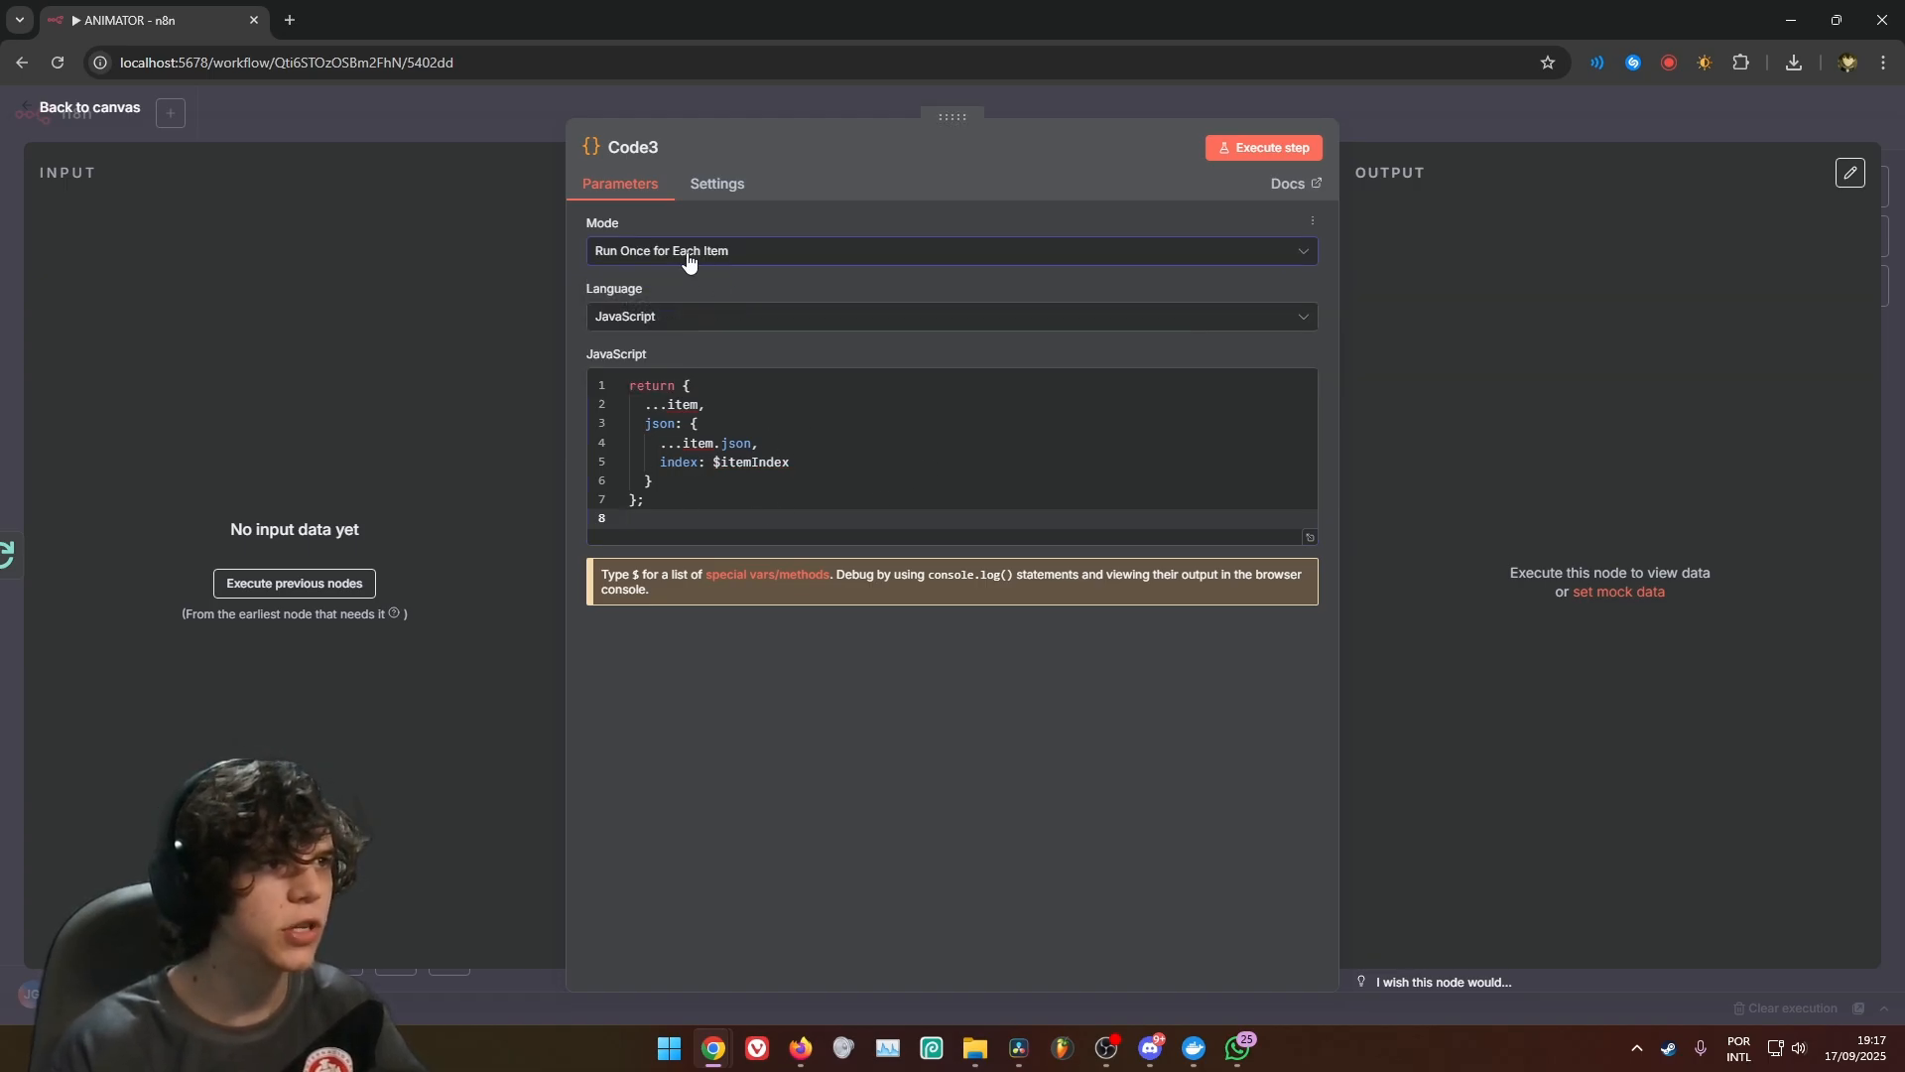
left_click(835, 111)
Open the Code1 node to compare its mode and script with those of Code3
left_click_drag(978, 628, 1037, 597)
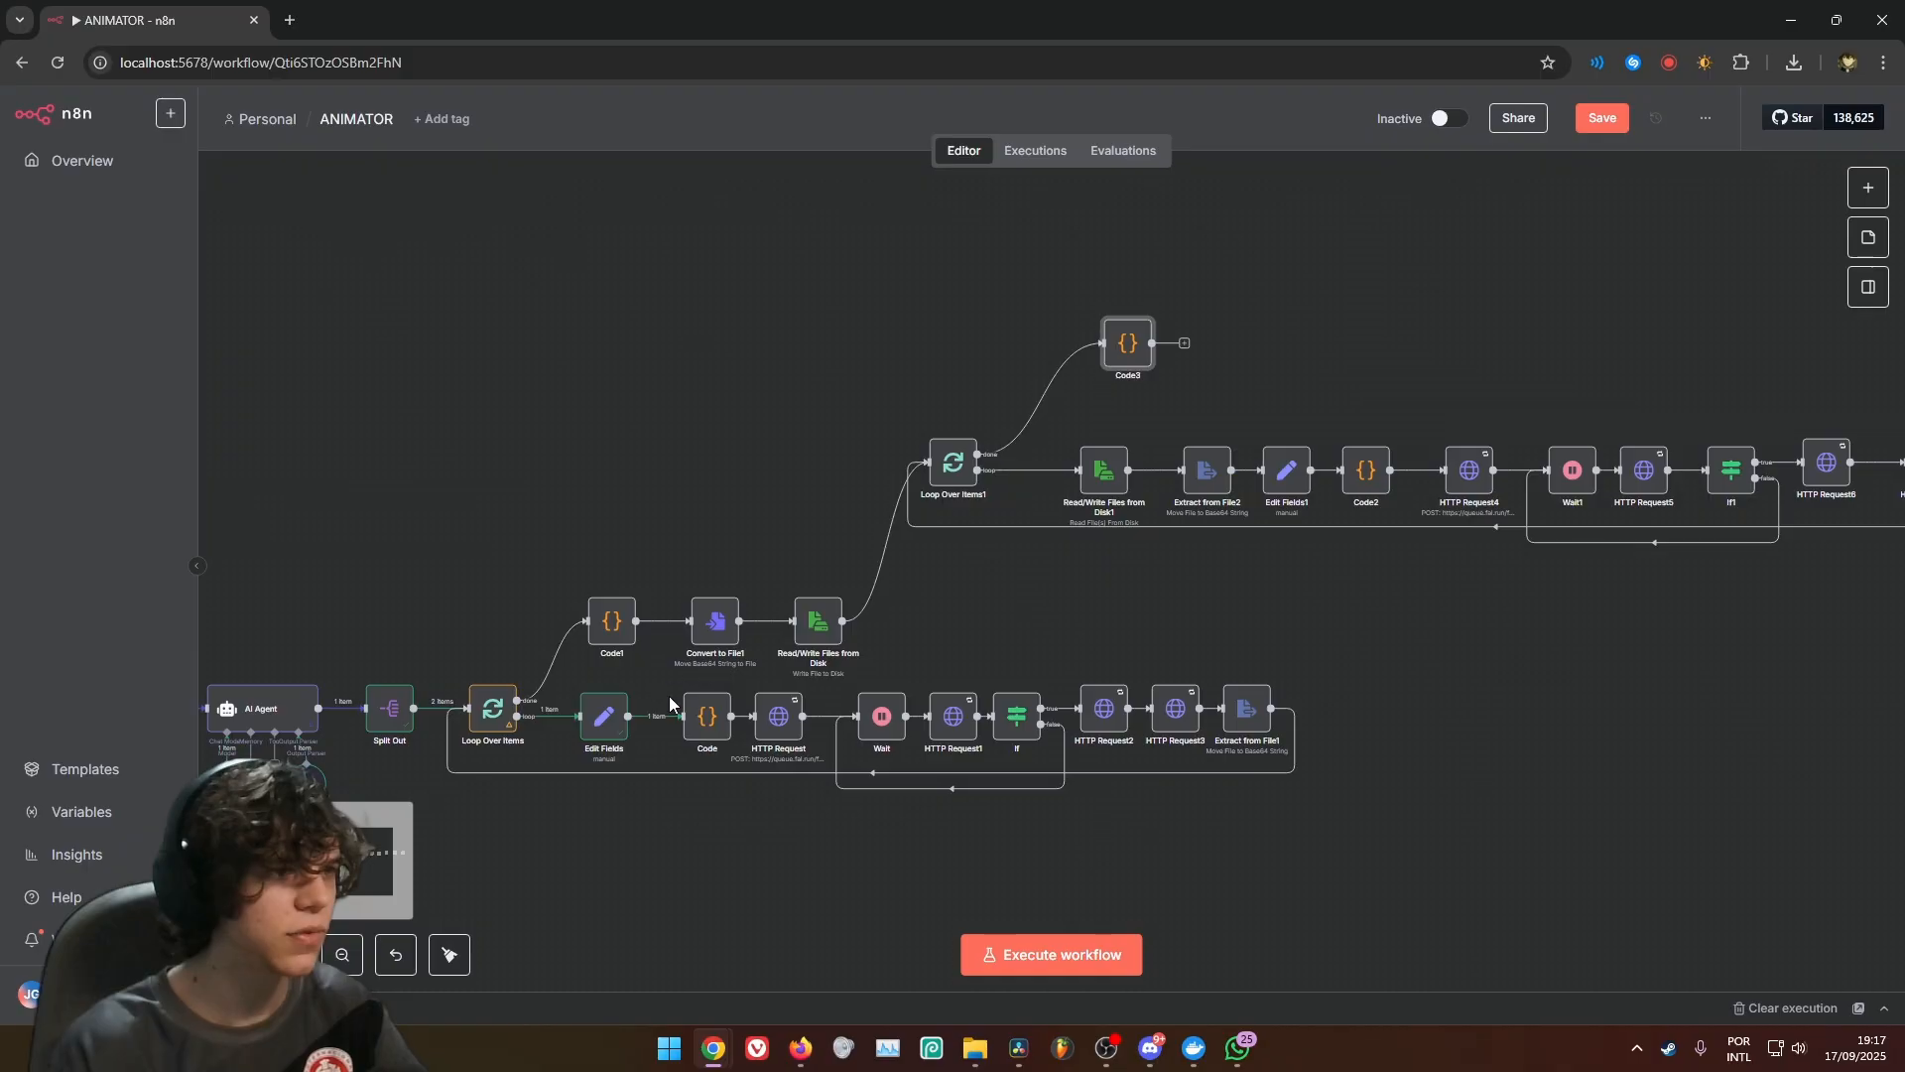
double_click(612, 629)
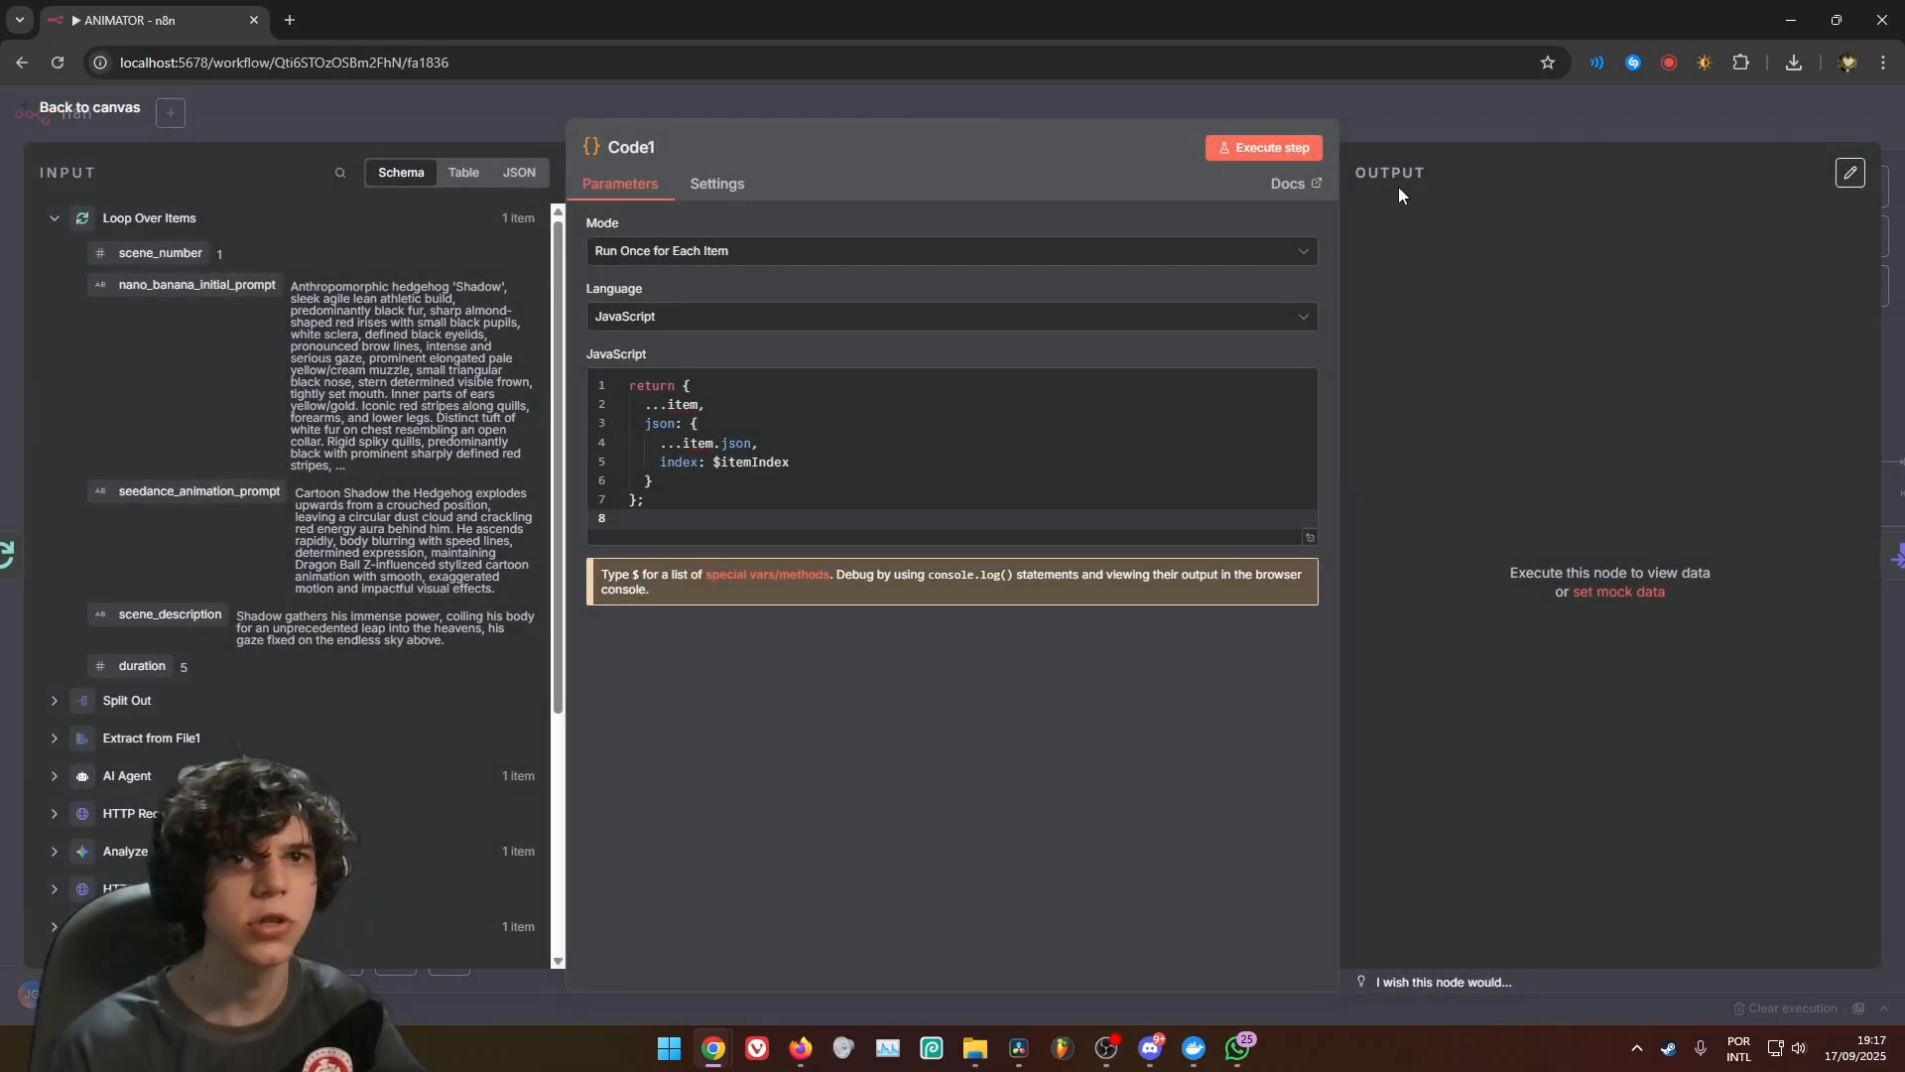
left_click(1445, 127)
Add a Convert to File node after Code3 using the Move Base64 String to File operation, with data as the Base64 input field
left_click_drag(1219, 330, 945, 434)
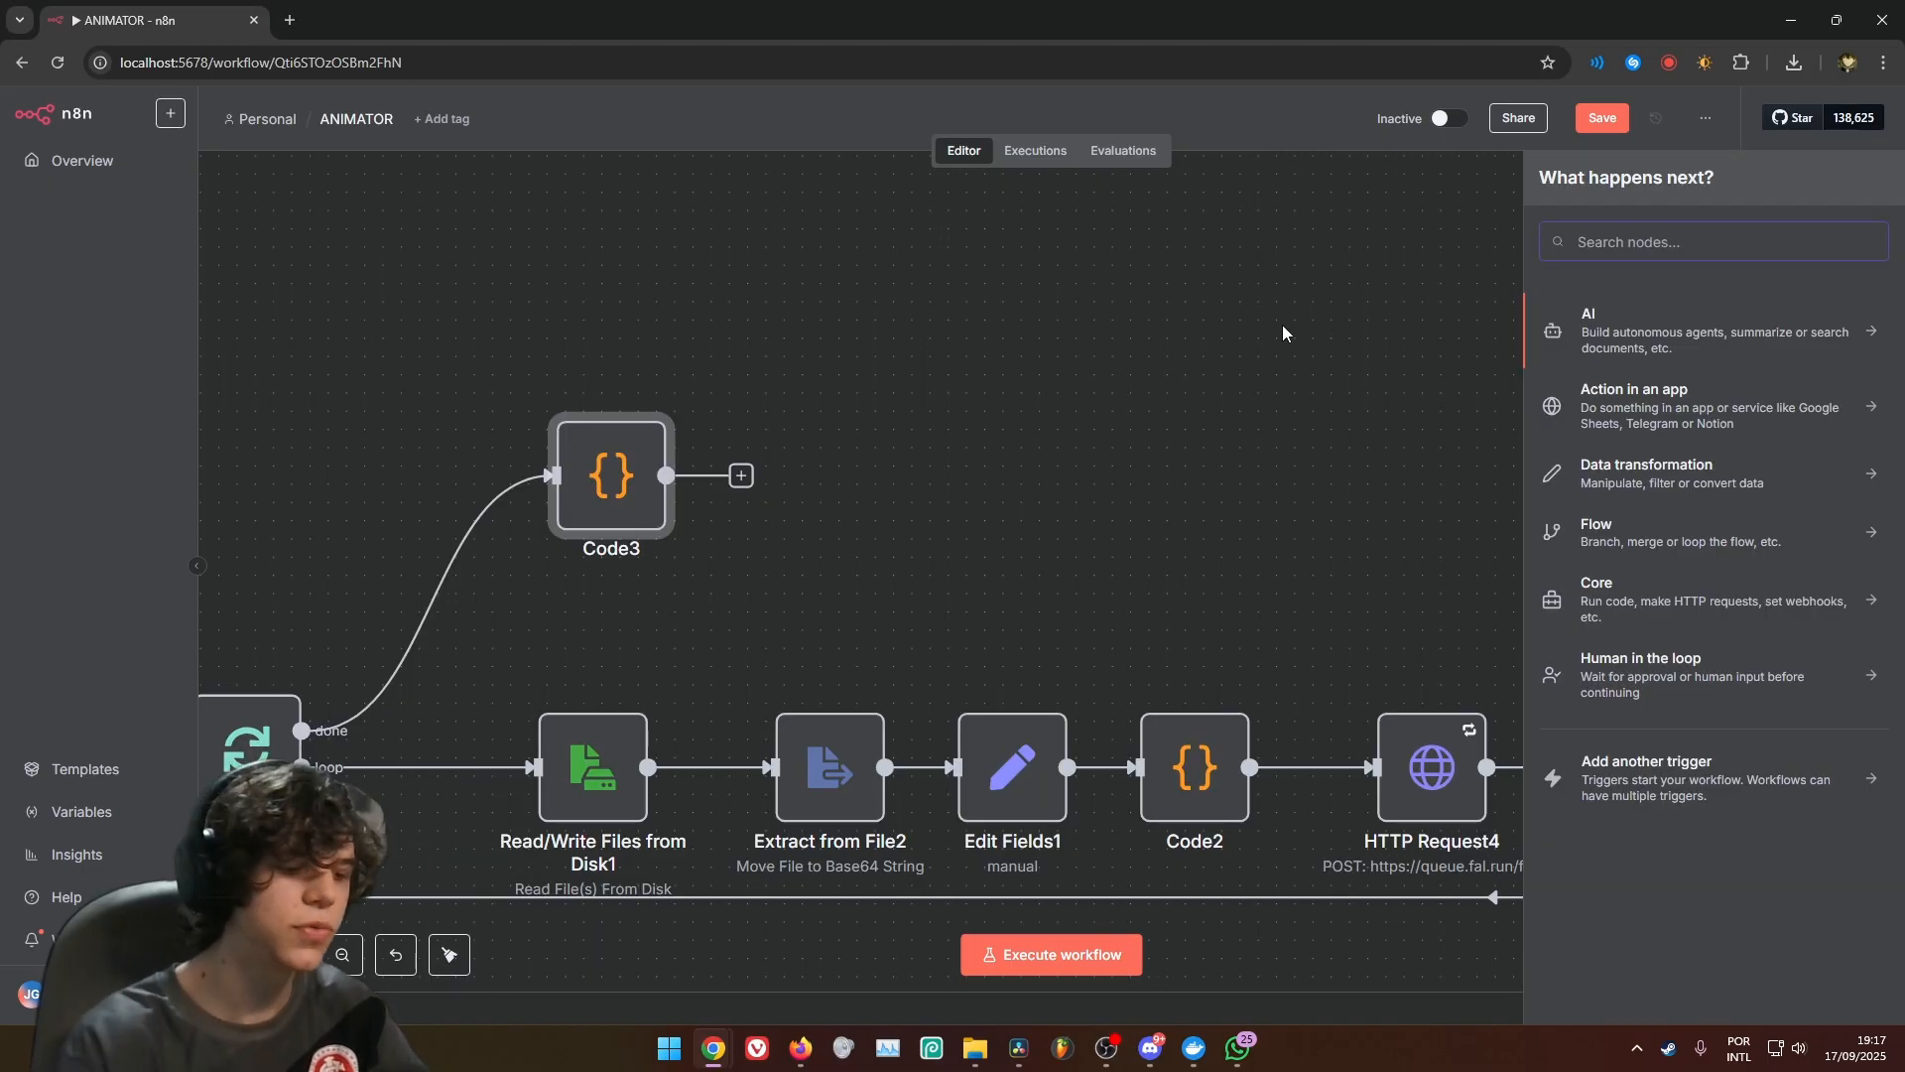
type("convert")
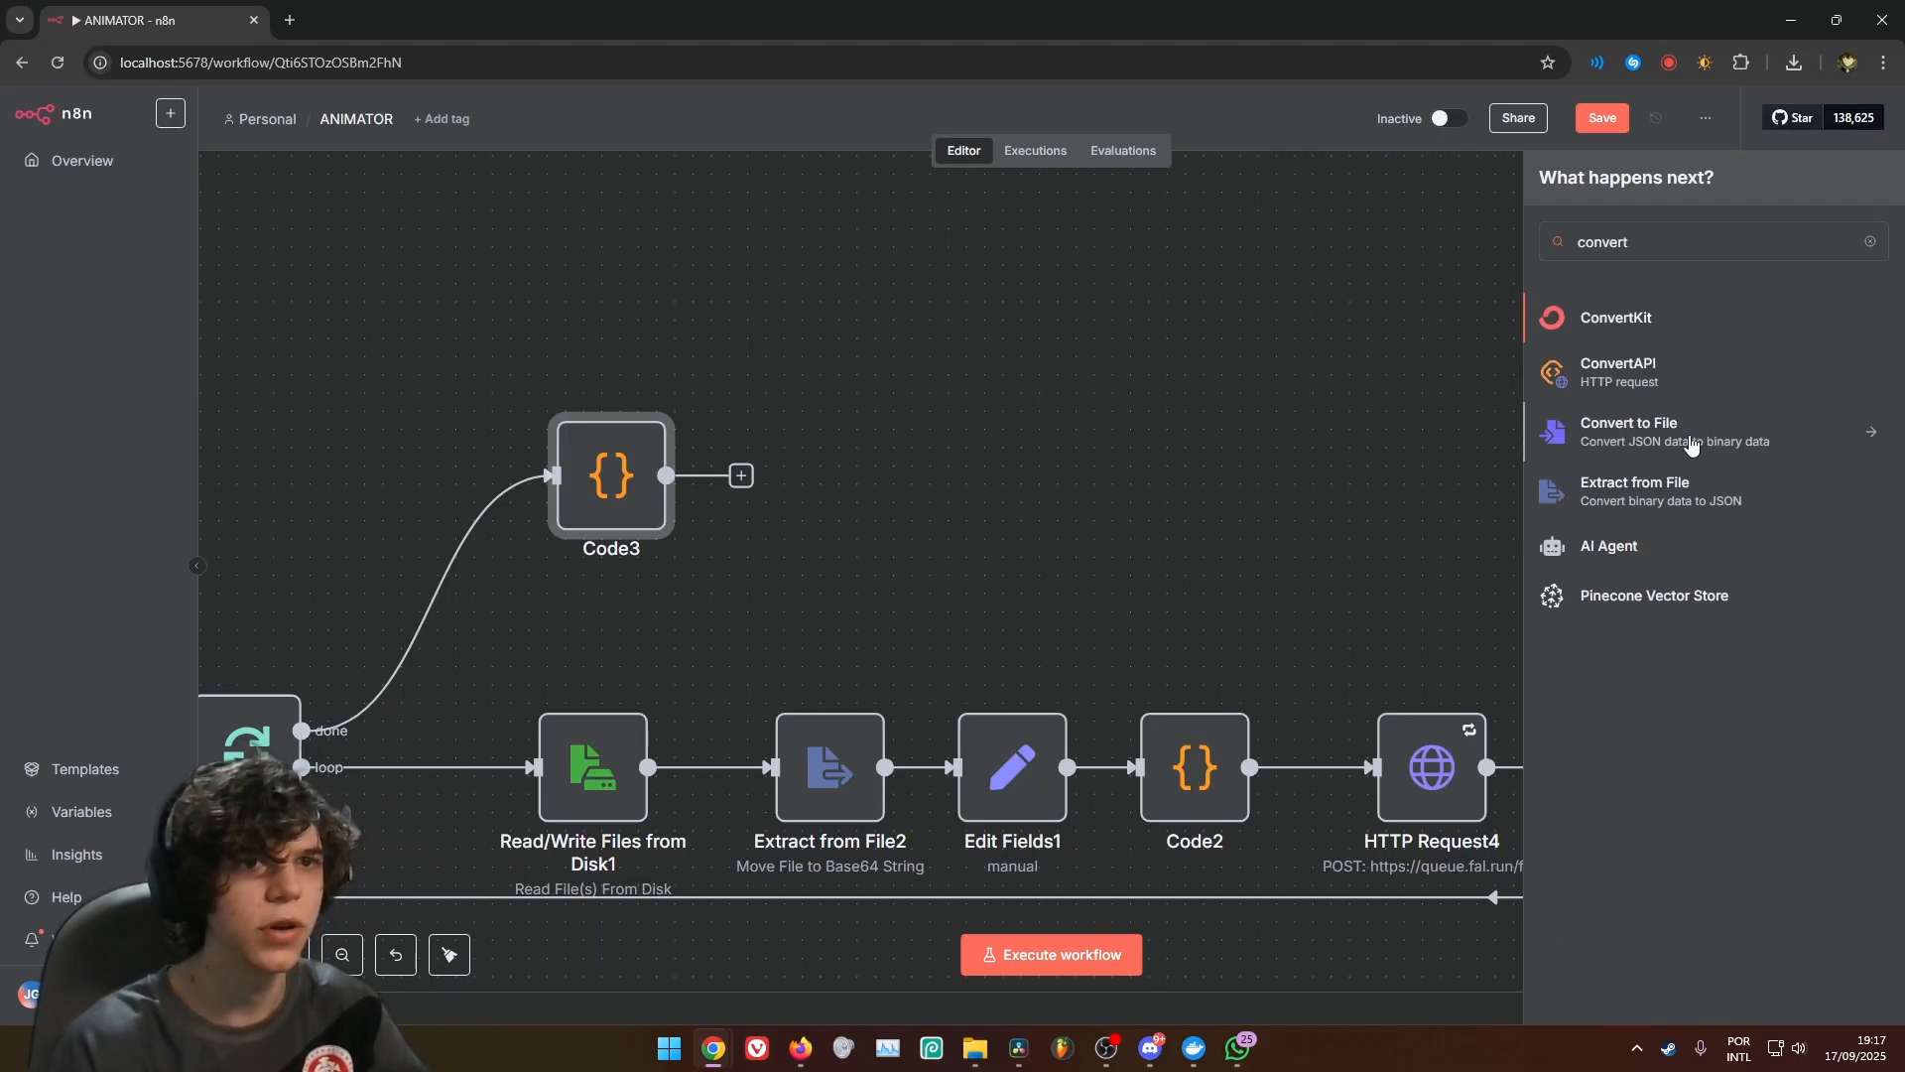
left_click(1578, 436)
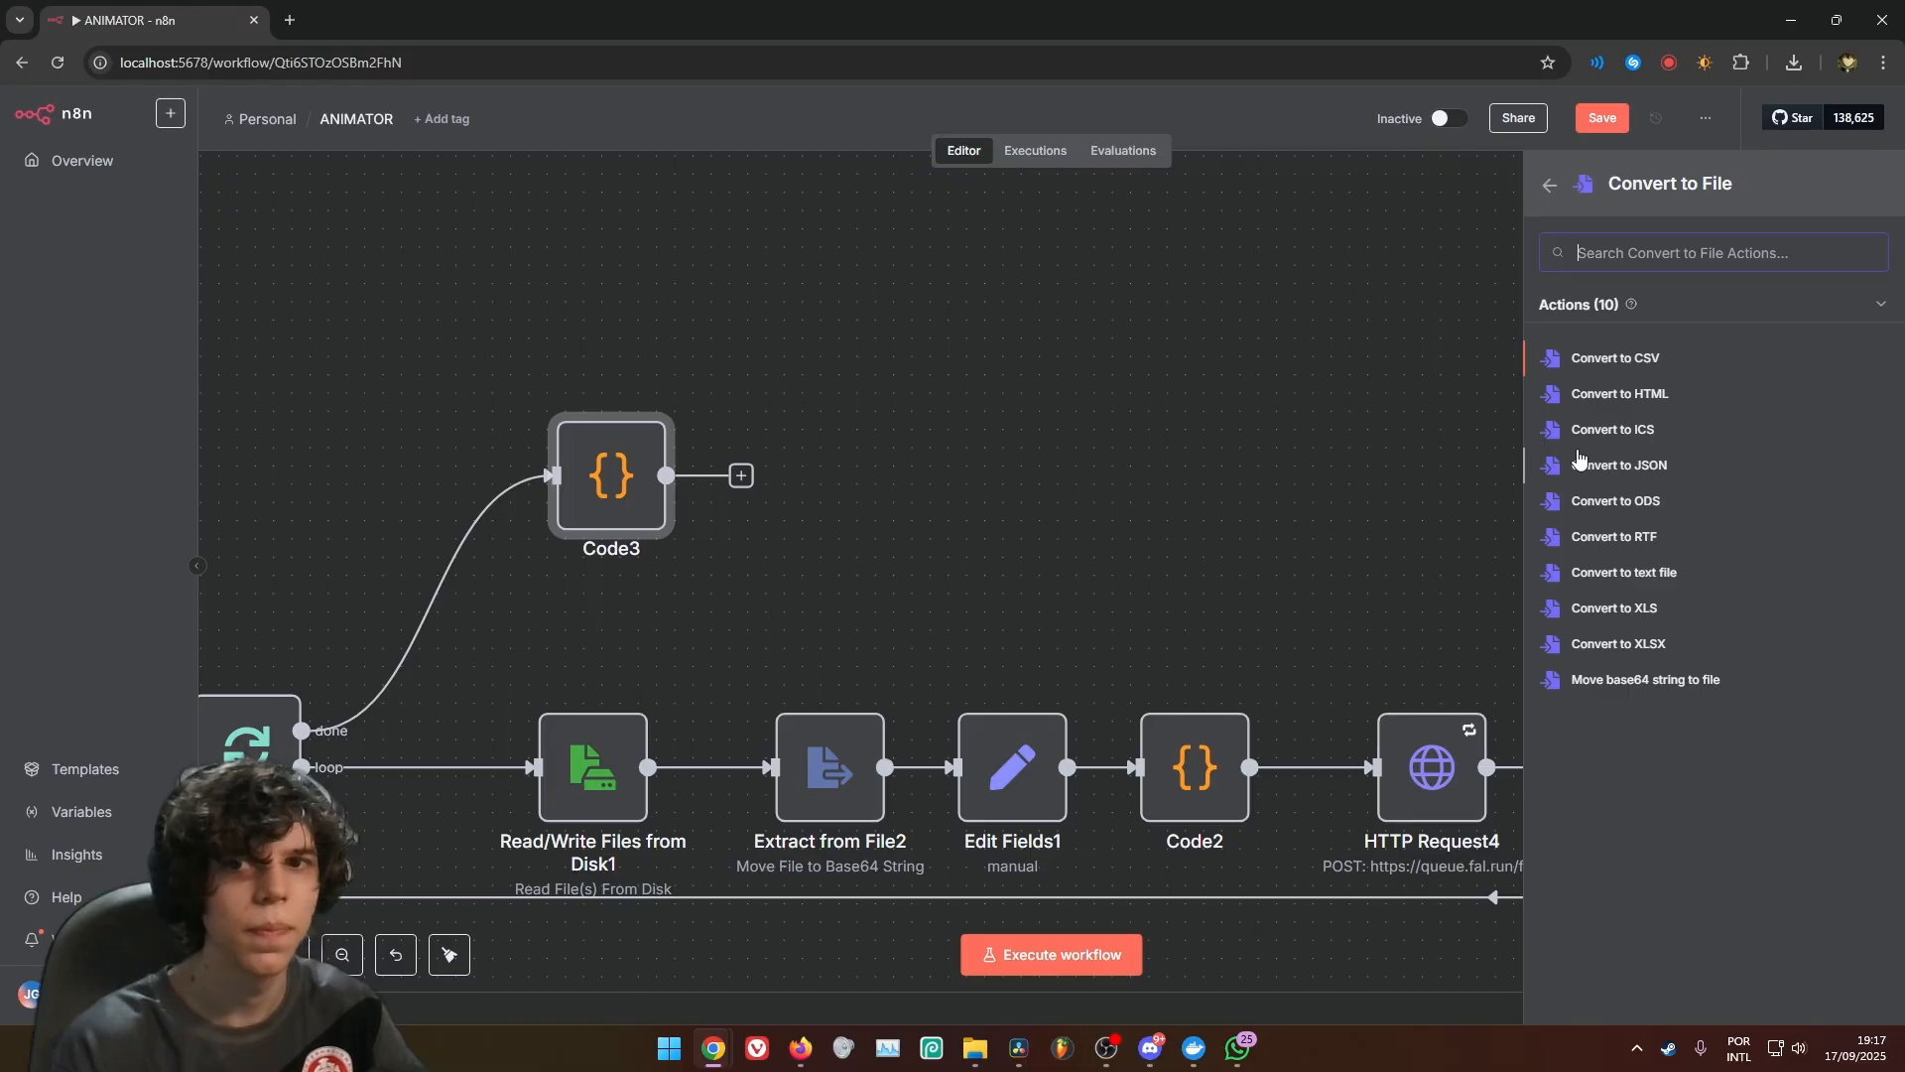
left_click(1621, 690)
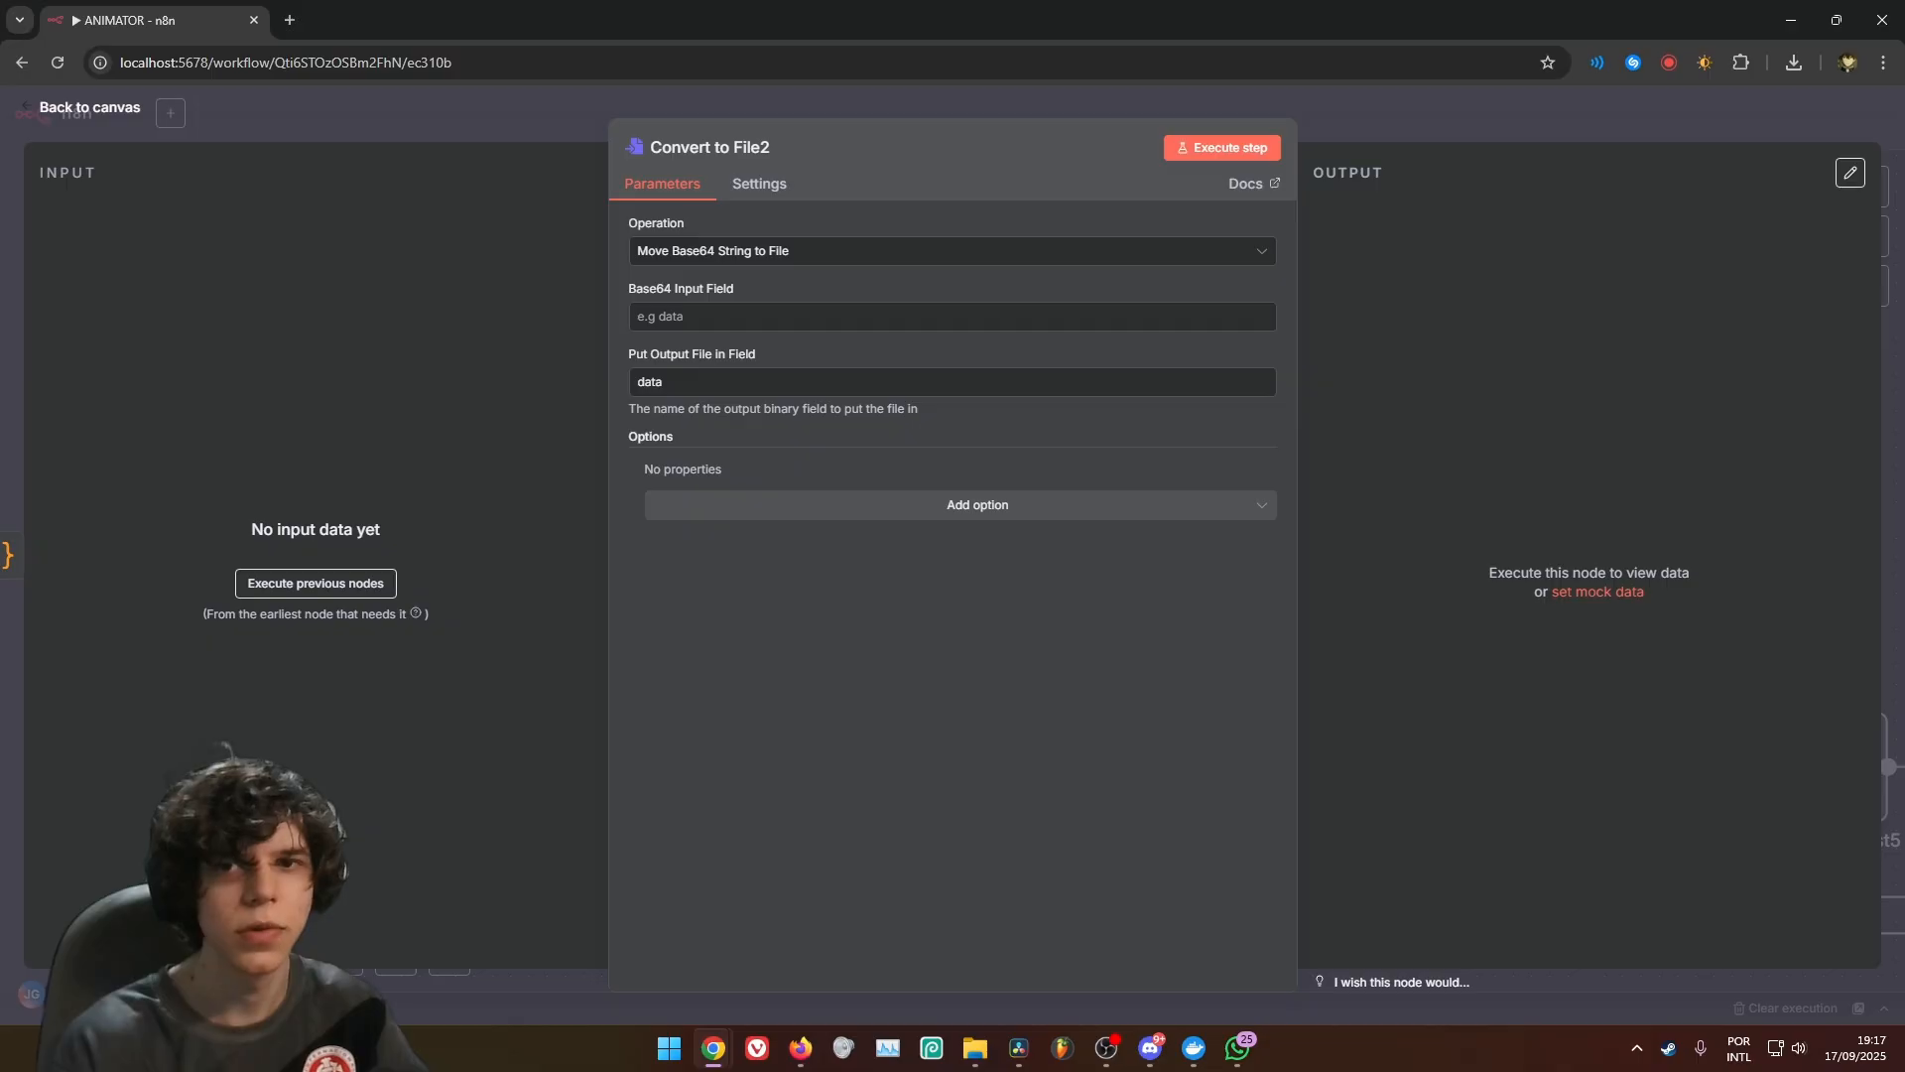
left_click(880, 312)
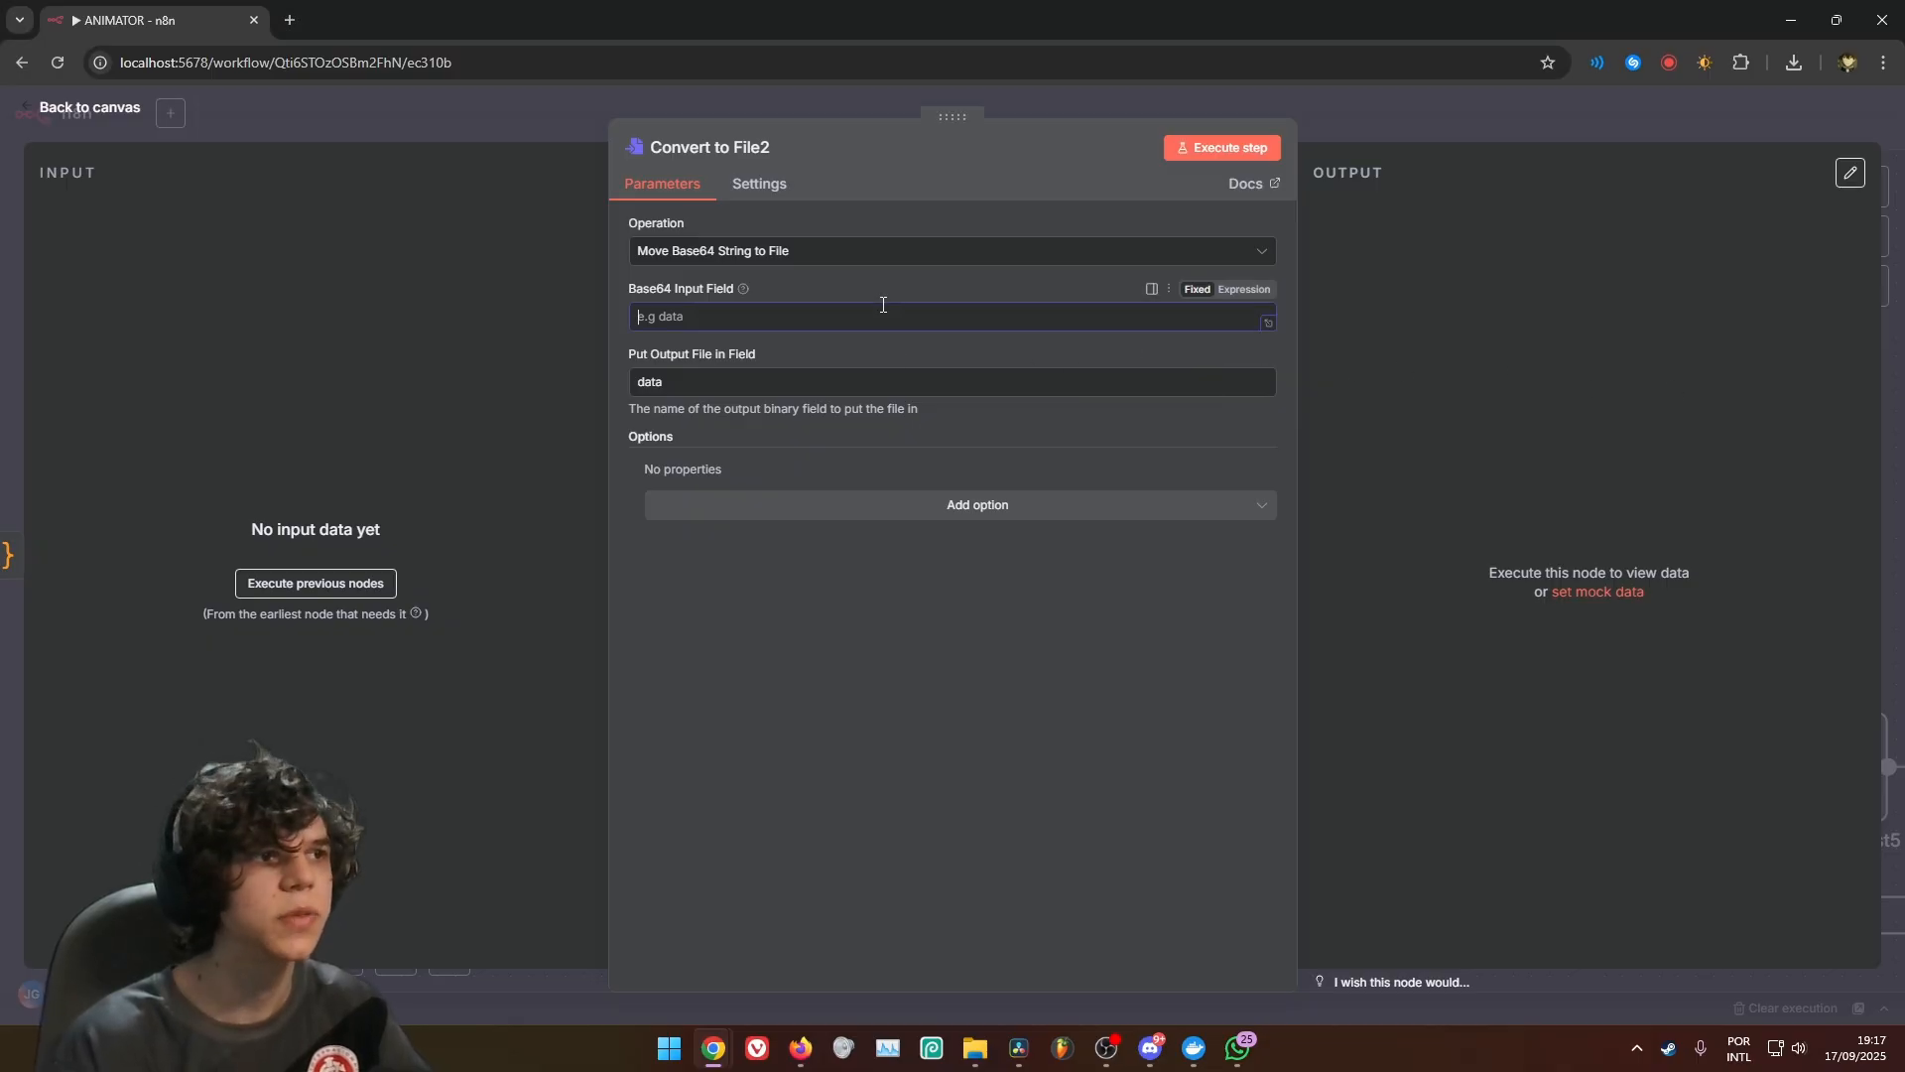
type("data")
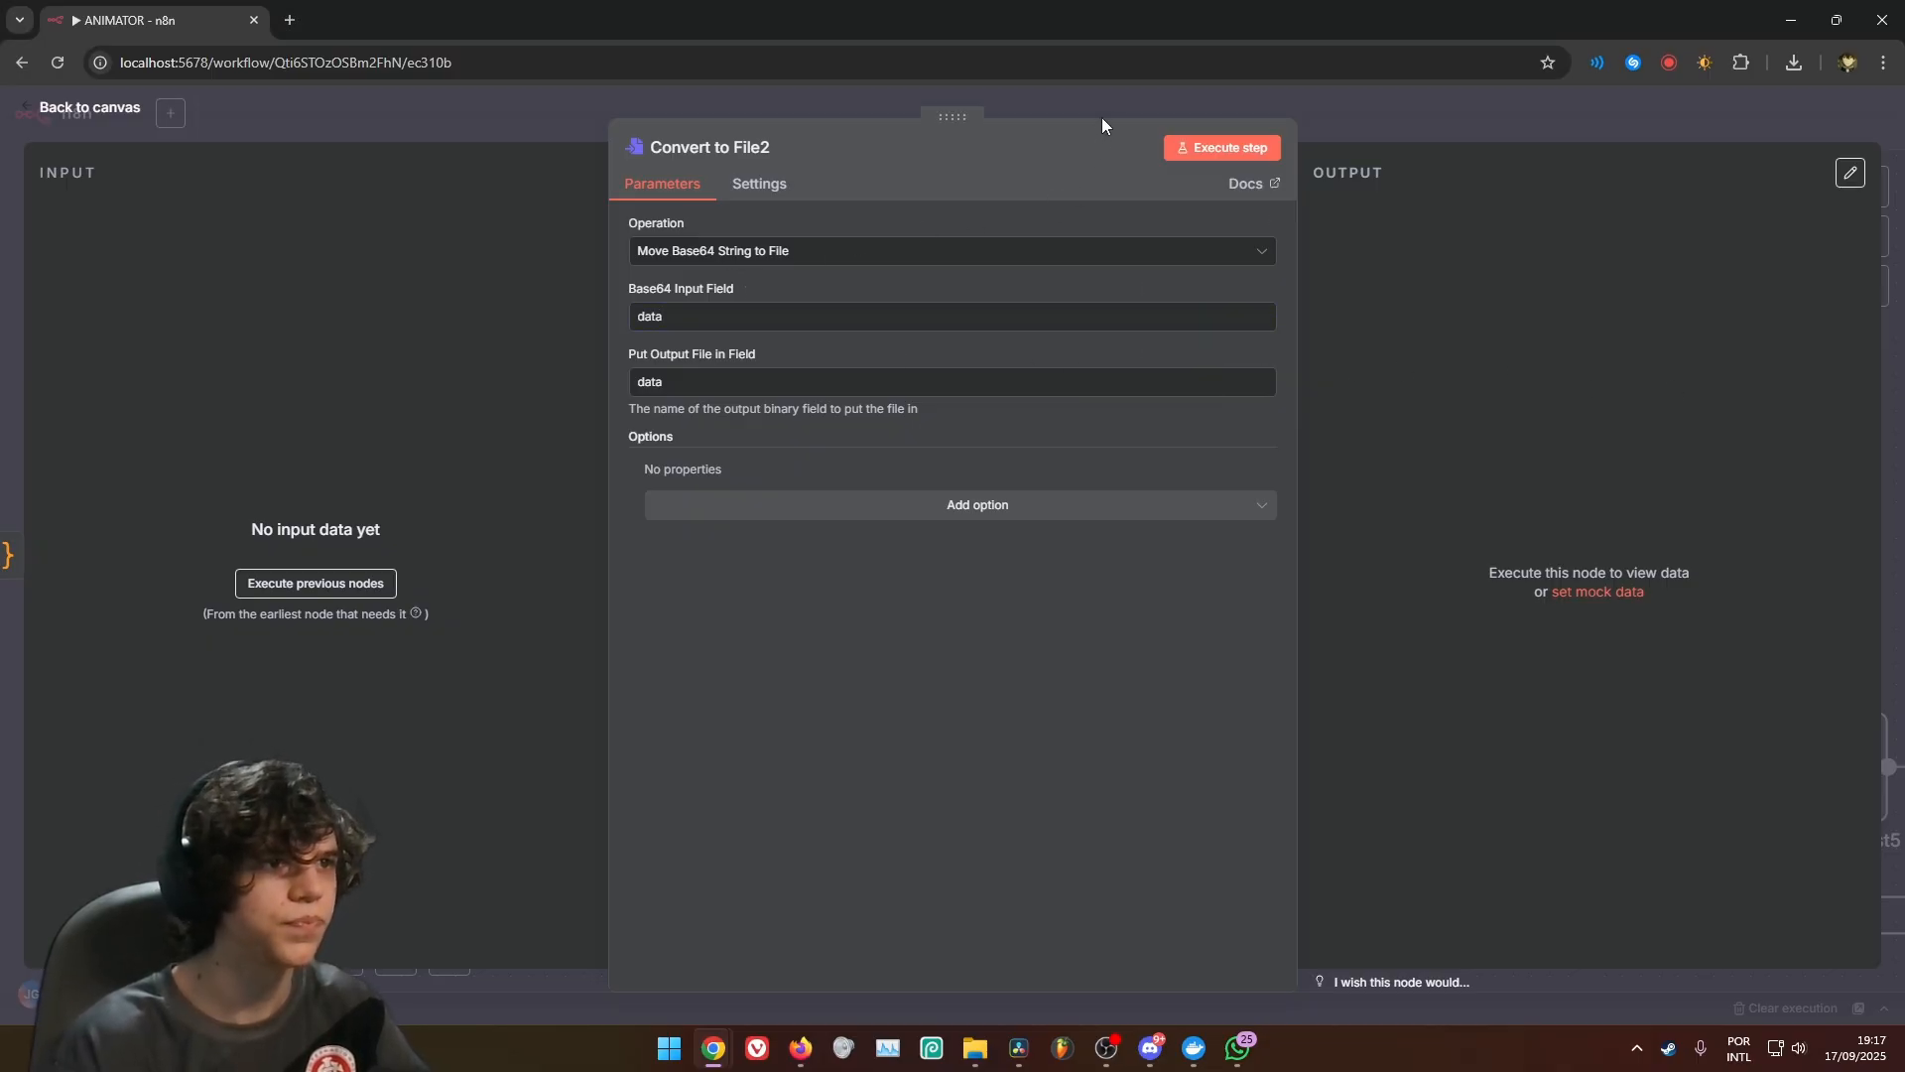
left_click(1102, 118)
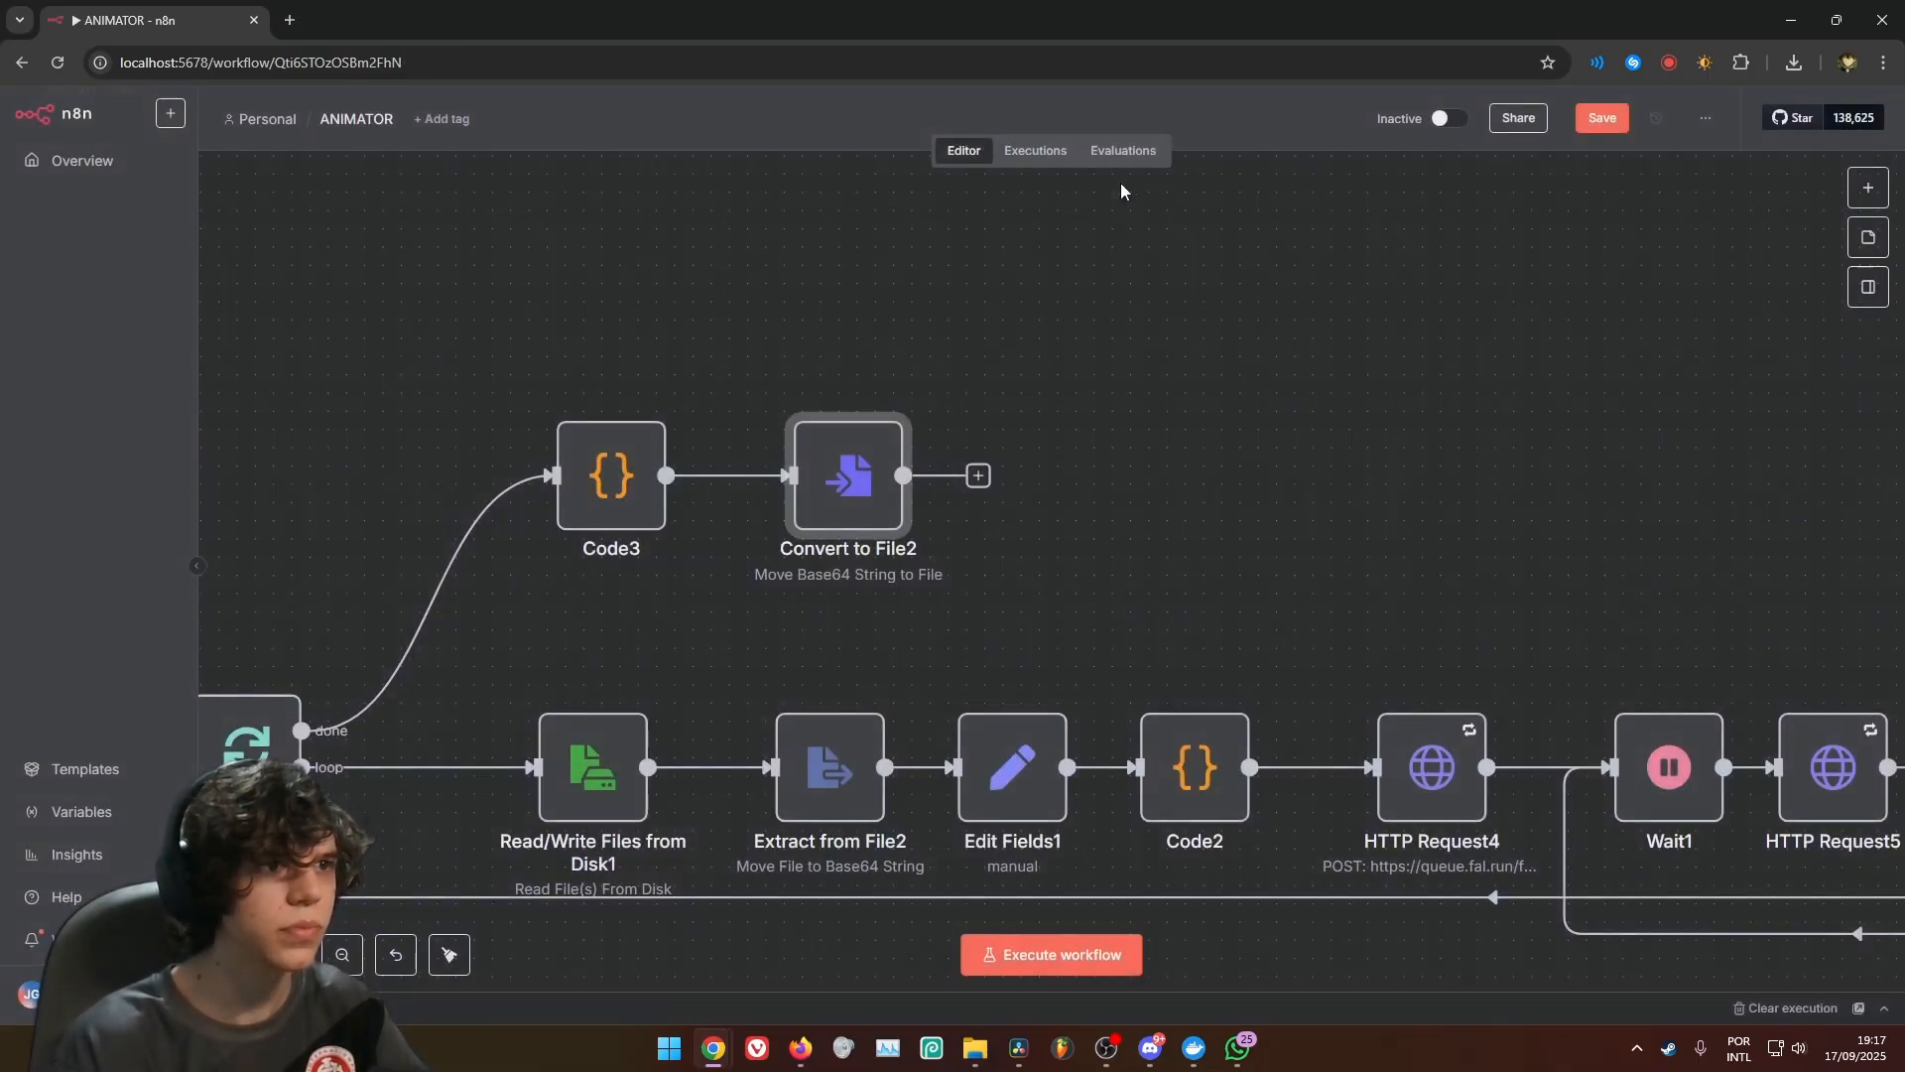
Add a Read/Write Files from Disk node after Convert to File2 using the Write File to Disk operation
left_click(978, 476)
type("w")
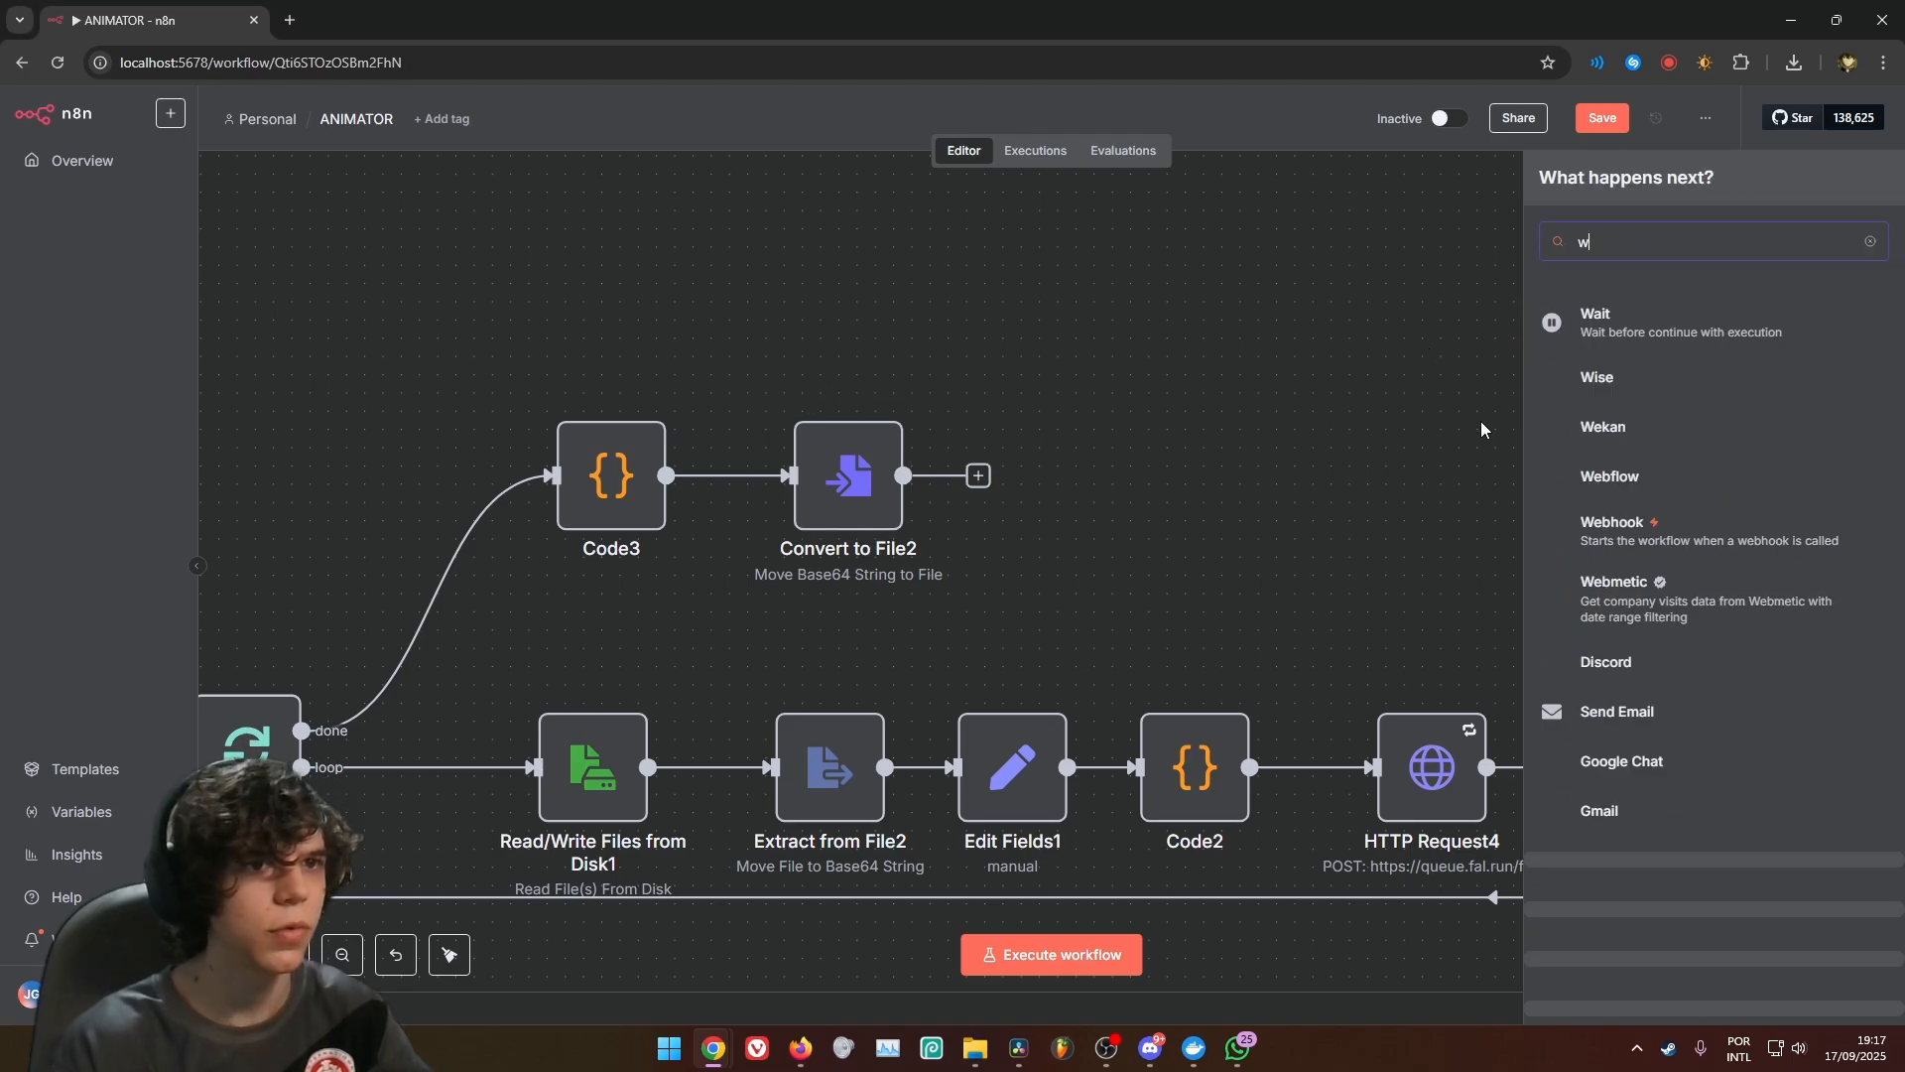
type("rite")
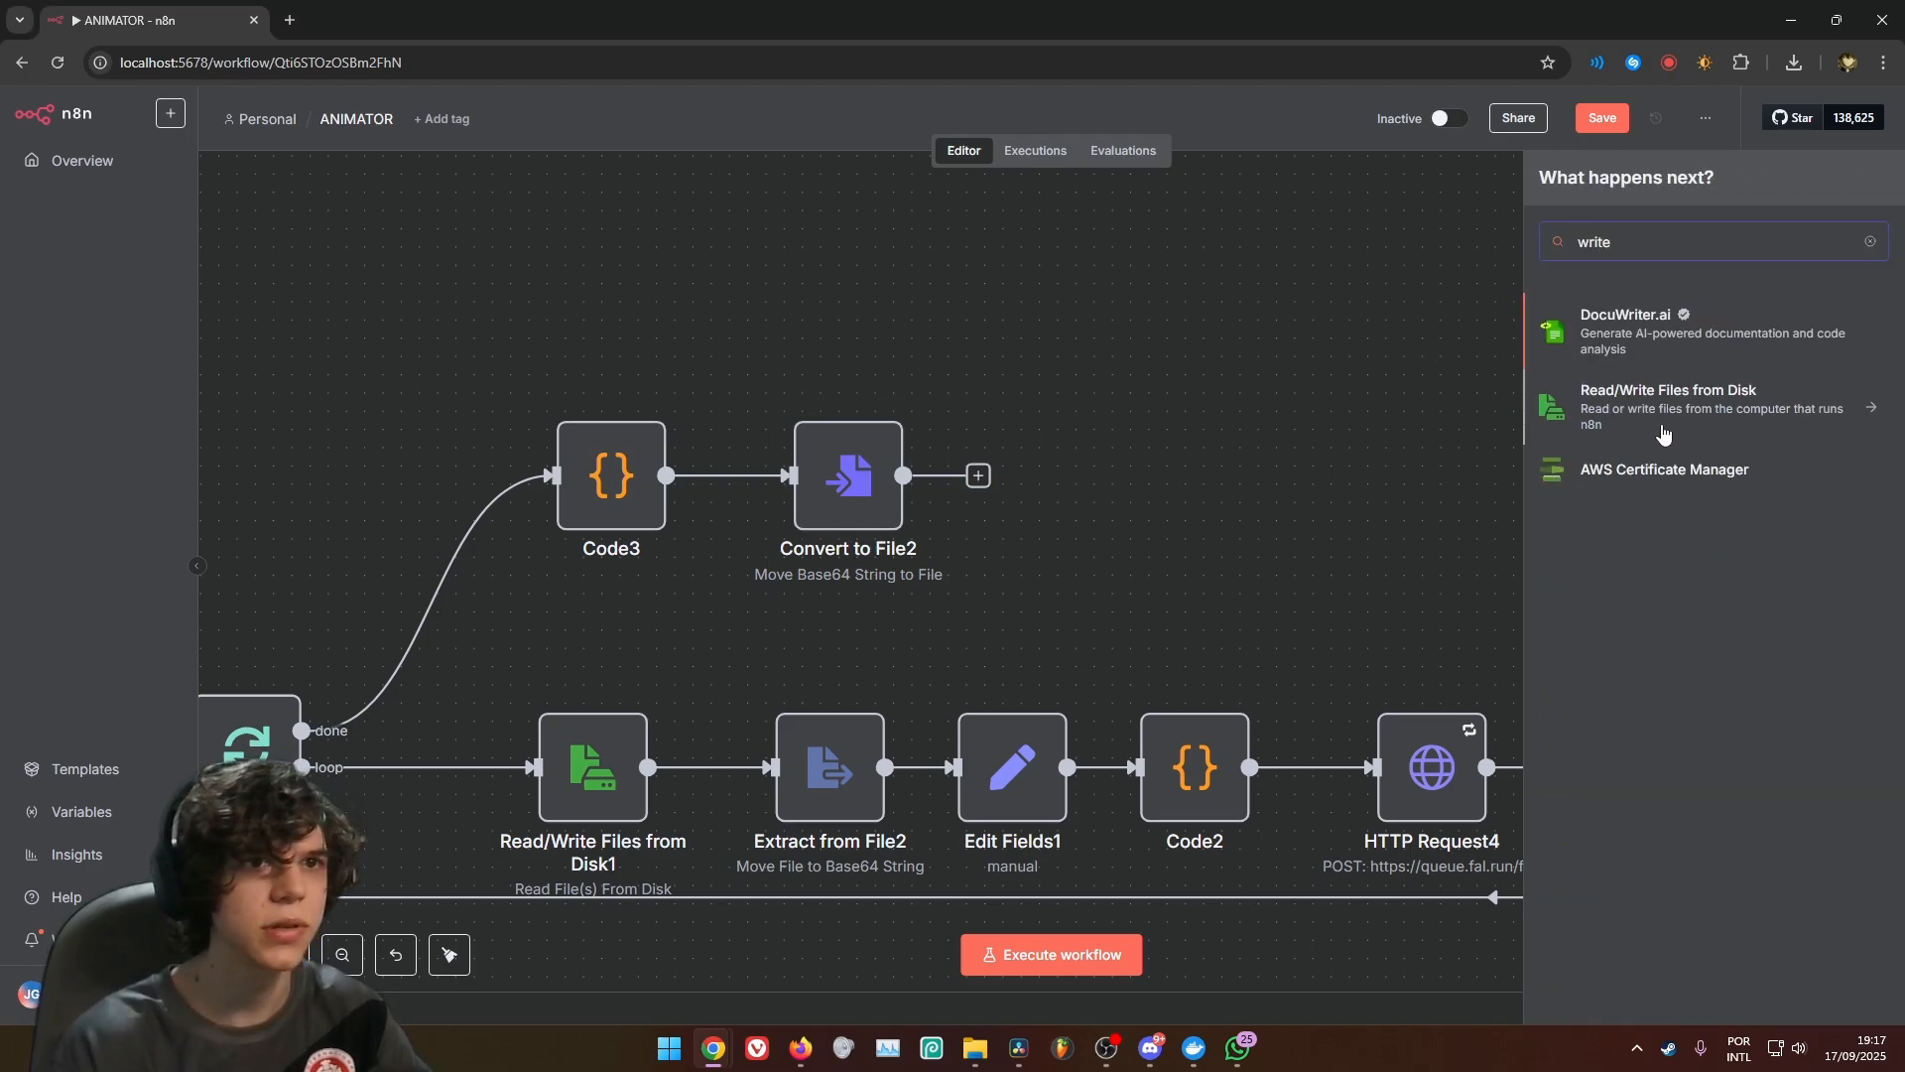
left_click(1664, 434)
left_click(1647, 402)
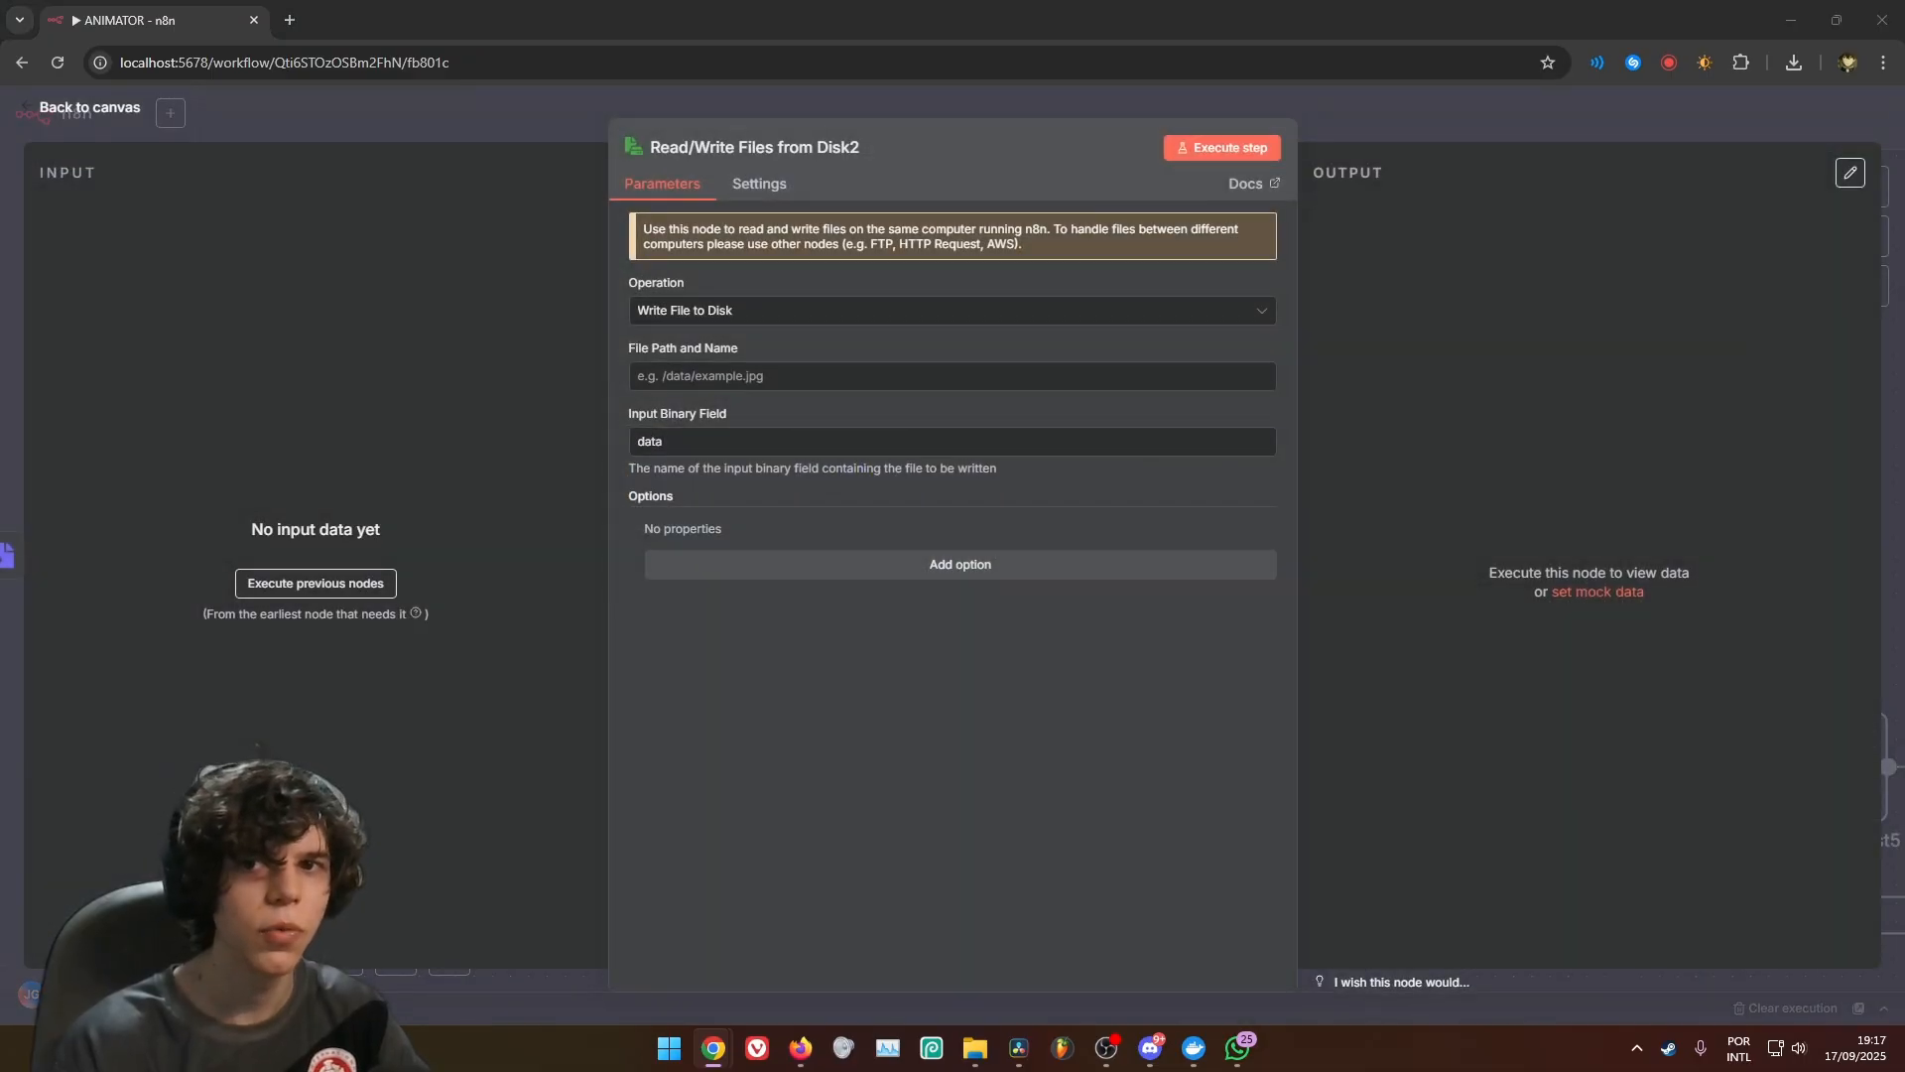
Set the file path and name of Read/Write Files from Disk2 to /home/node/shared/ANIMATOR/VIDEOS/VIDEO_{{$itemIndex}}.mp4
left_click(863, 379)
type("/home/node/shared/ANIMATOR/VIDEOS/VIDEO_{{$itemIndex}}.mp4")
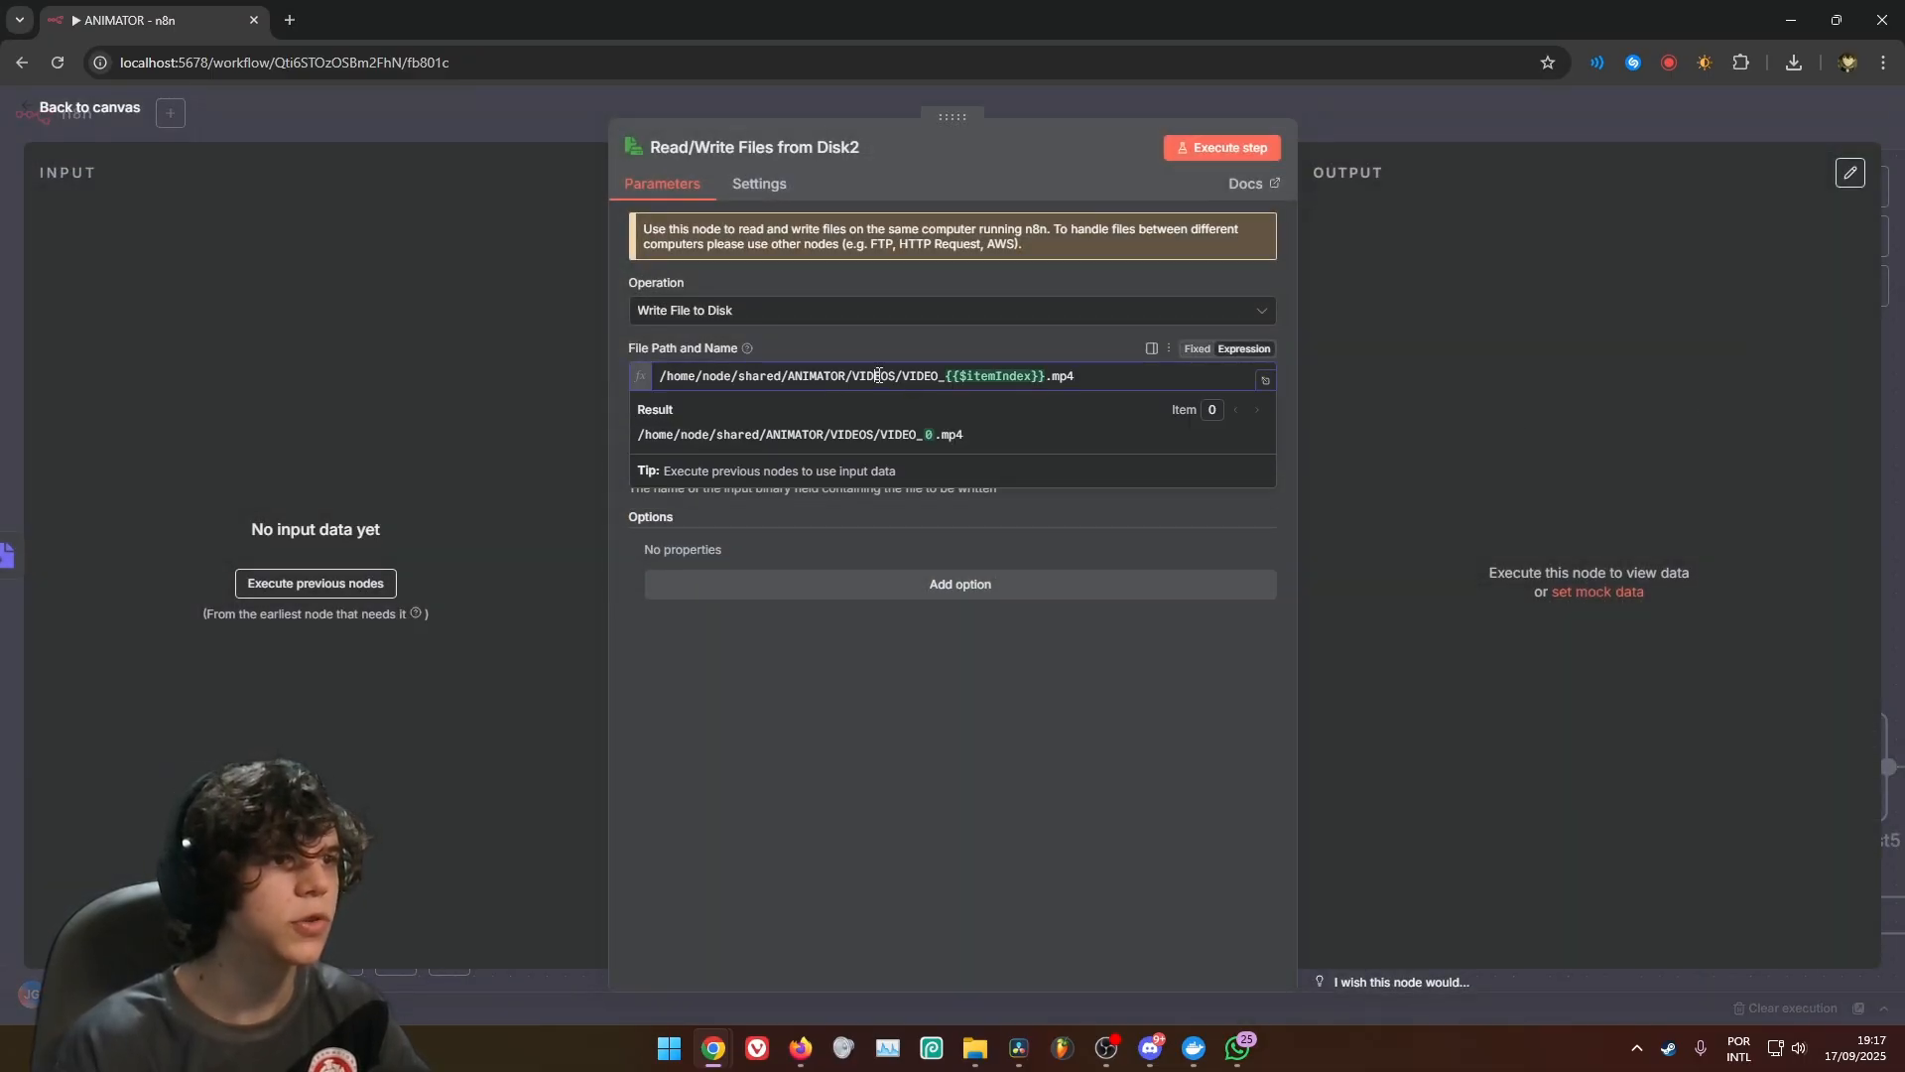
double_click(883, 377)
left_click(898, 379)
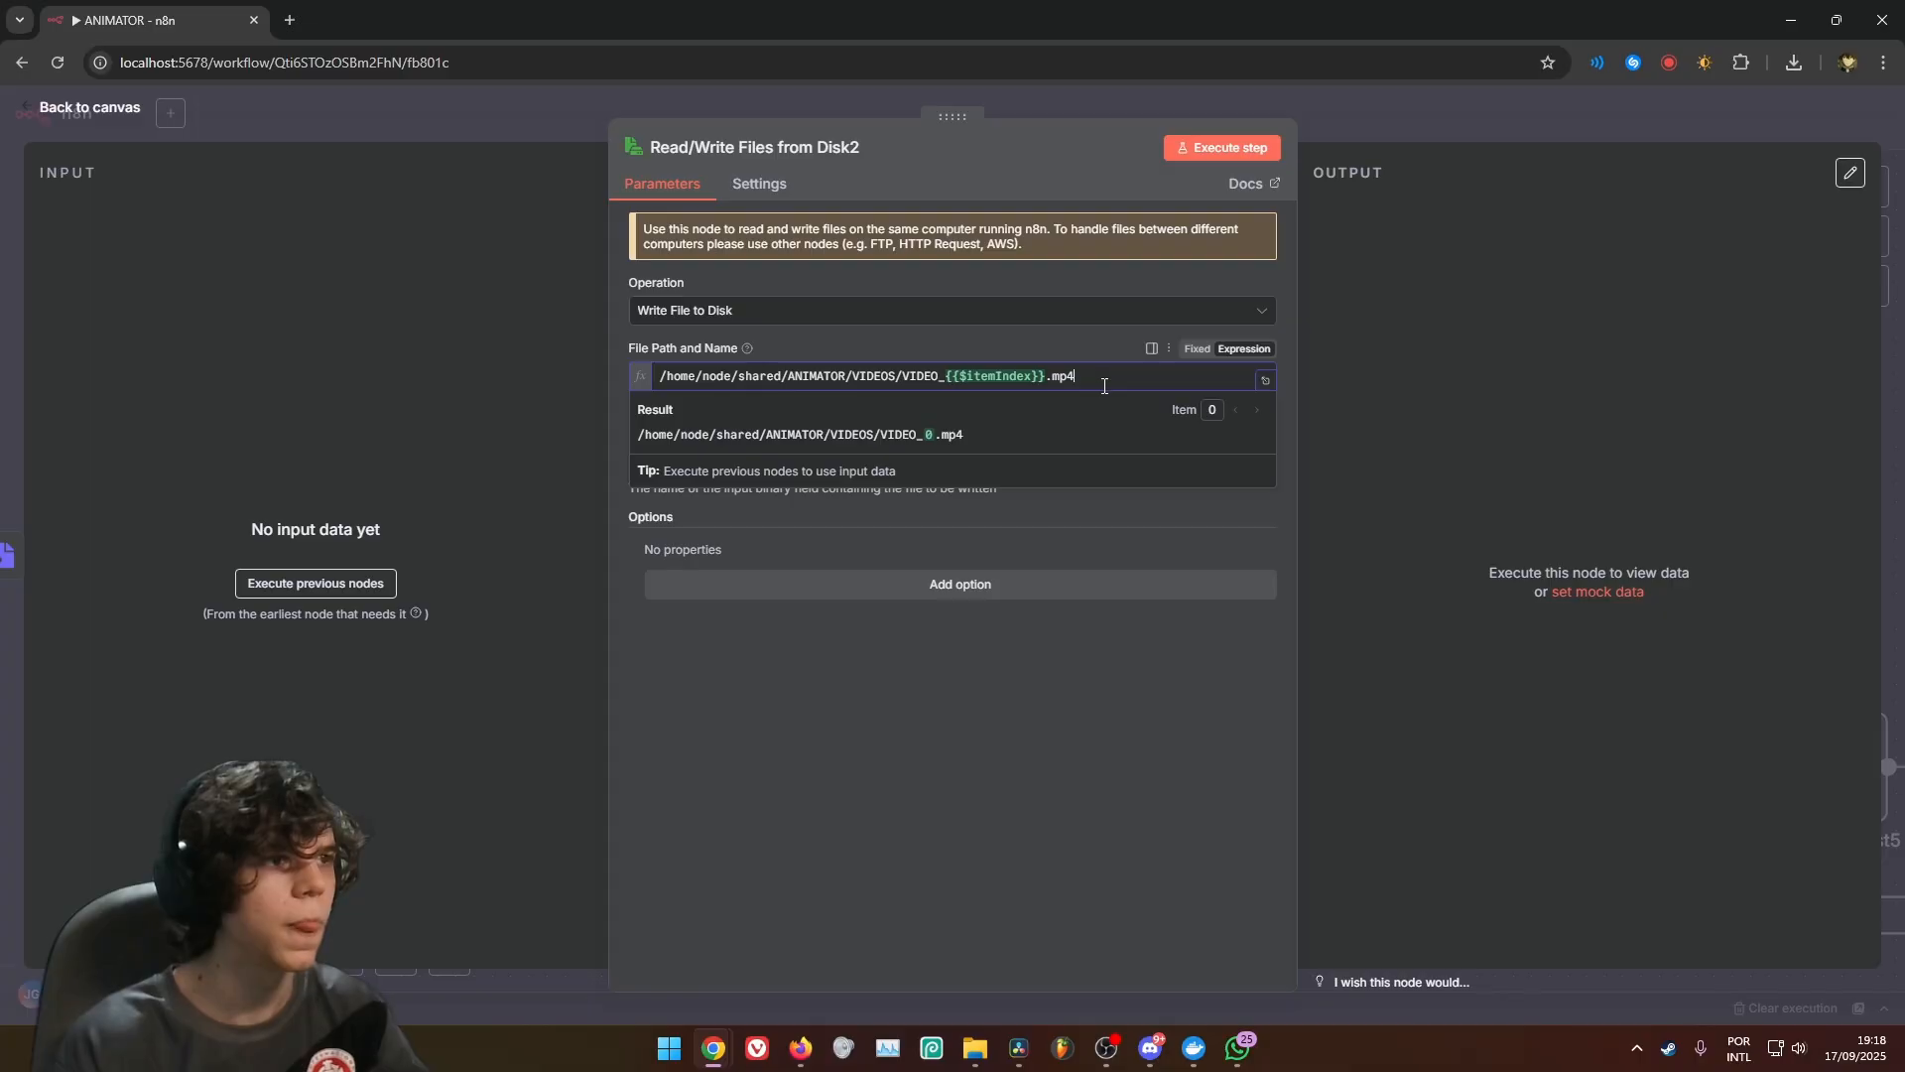
left_click(882, 340)
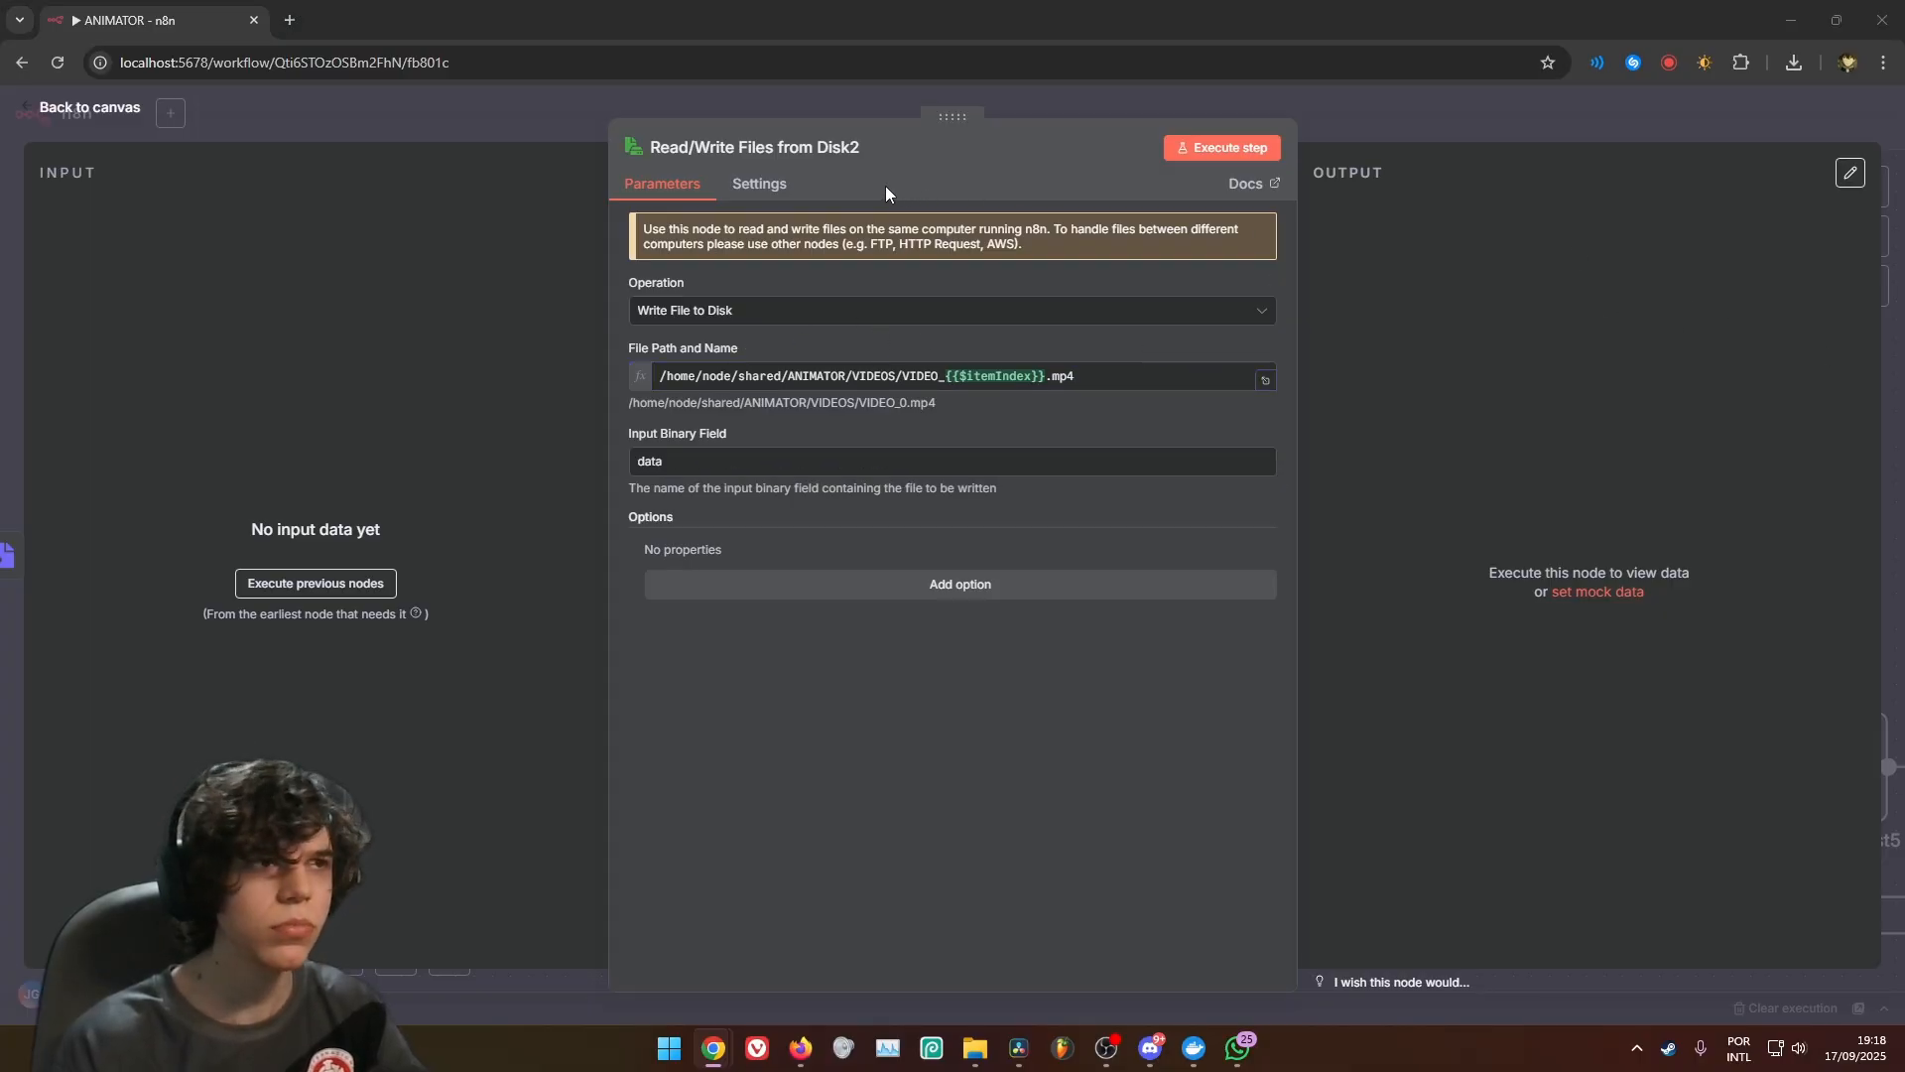
left_click(759, 183)
left_click(1075, 109)
Add an Execute Command node after Read/Write Files from Disk2
left_click_drag(1217, 333, 1057, 449)
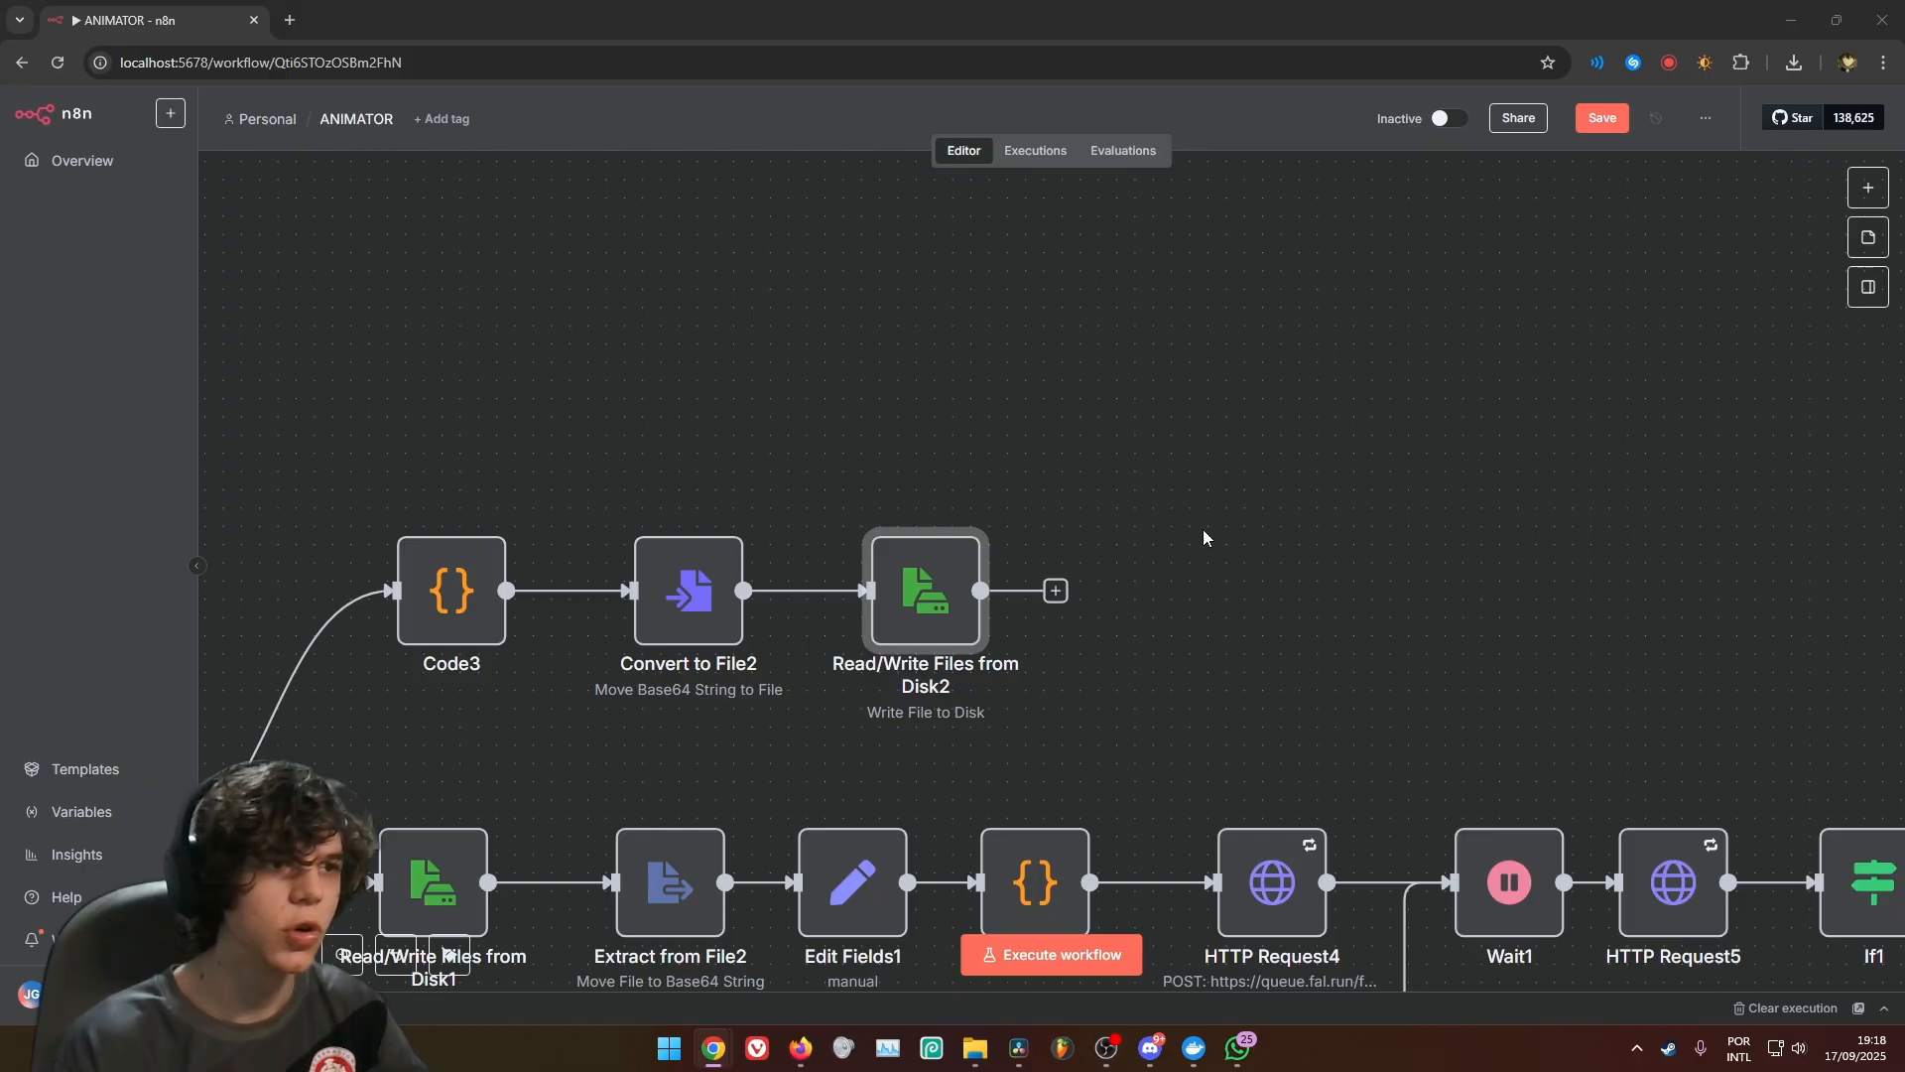
left_click(688, 607)
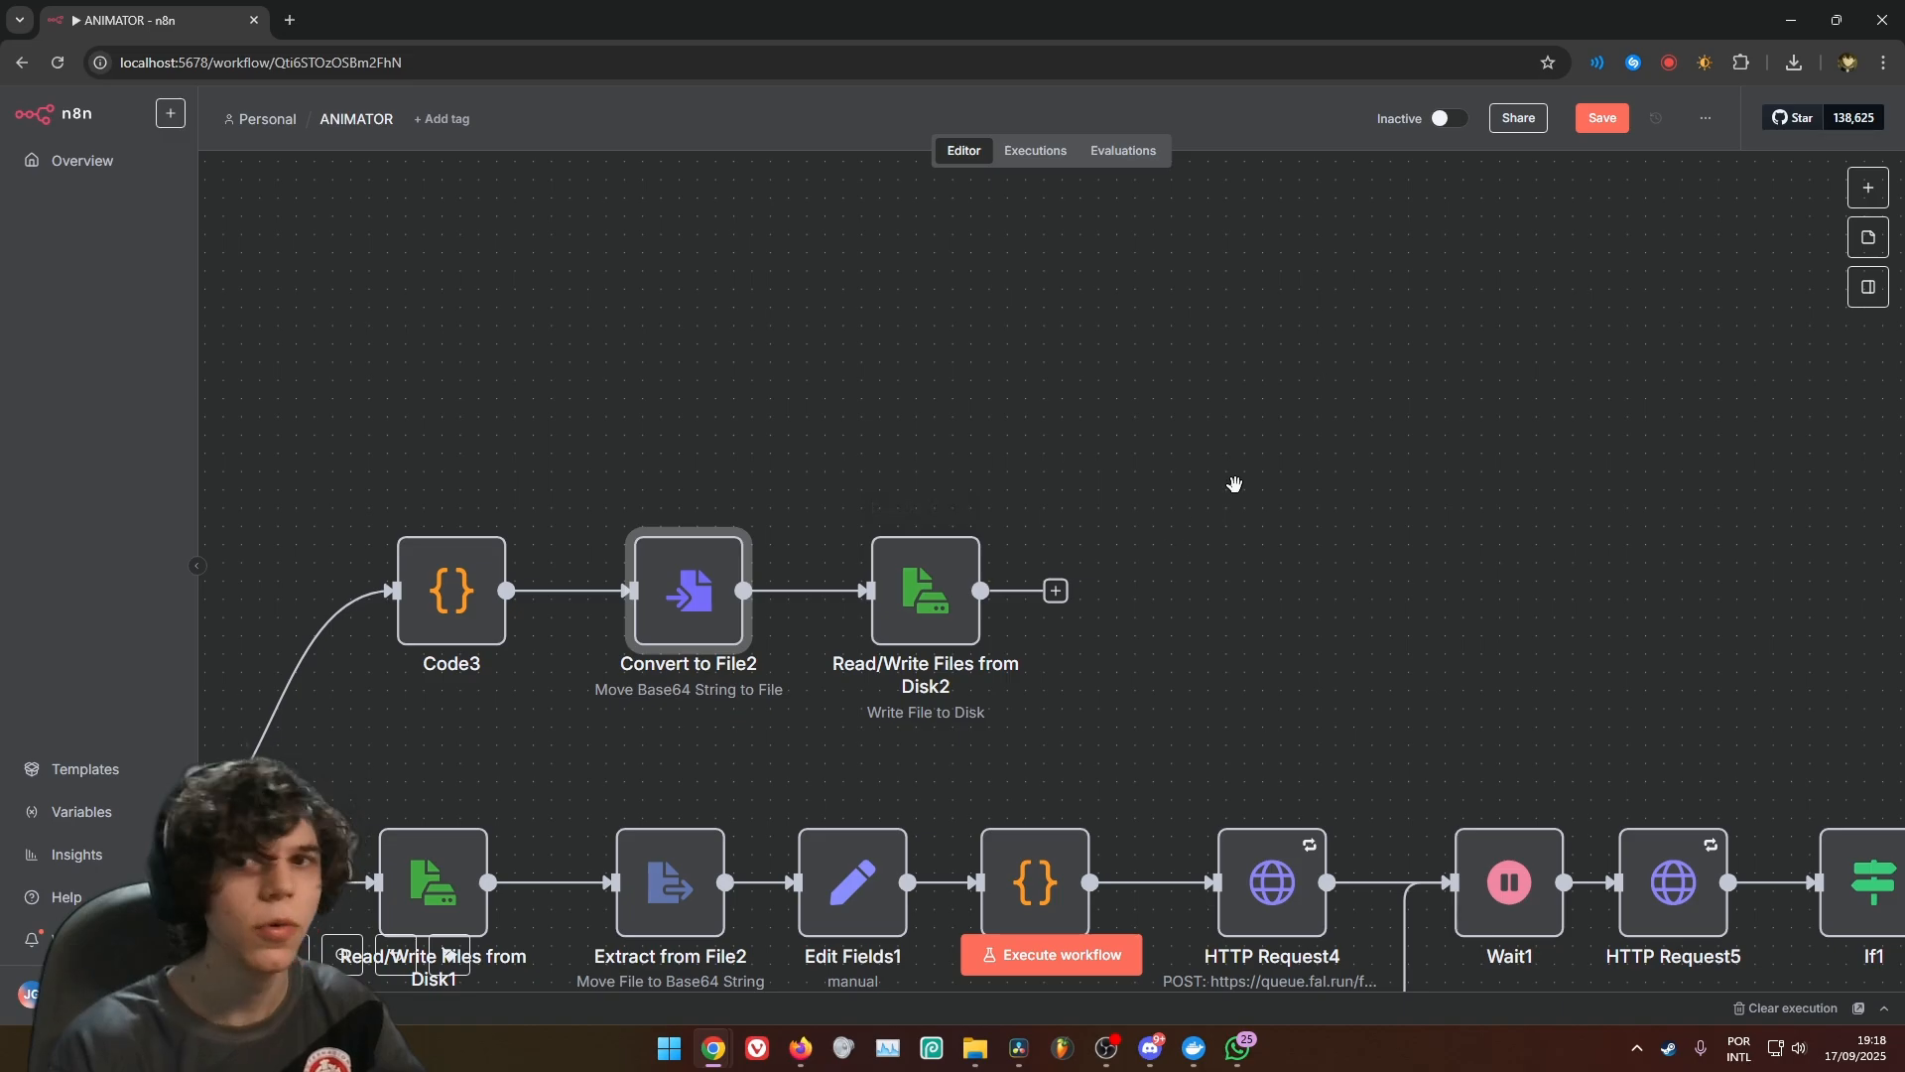
left_click_drag(1234, 482, 909, 539)
scroll(959, 484, "down", 4)
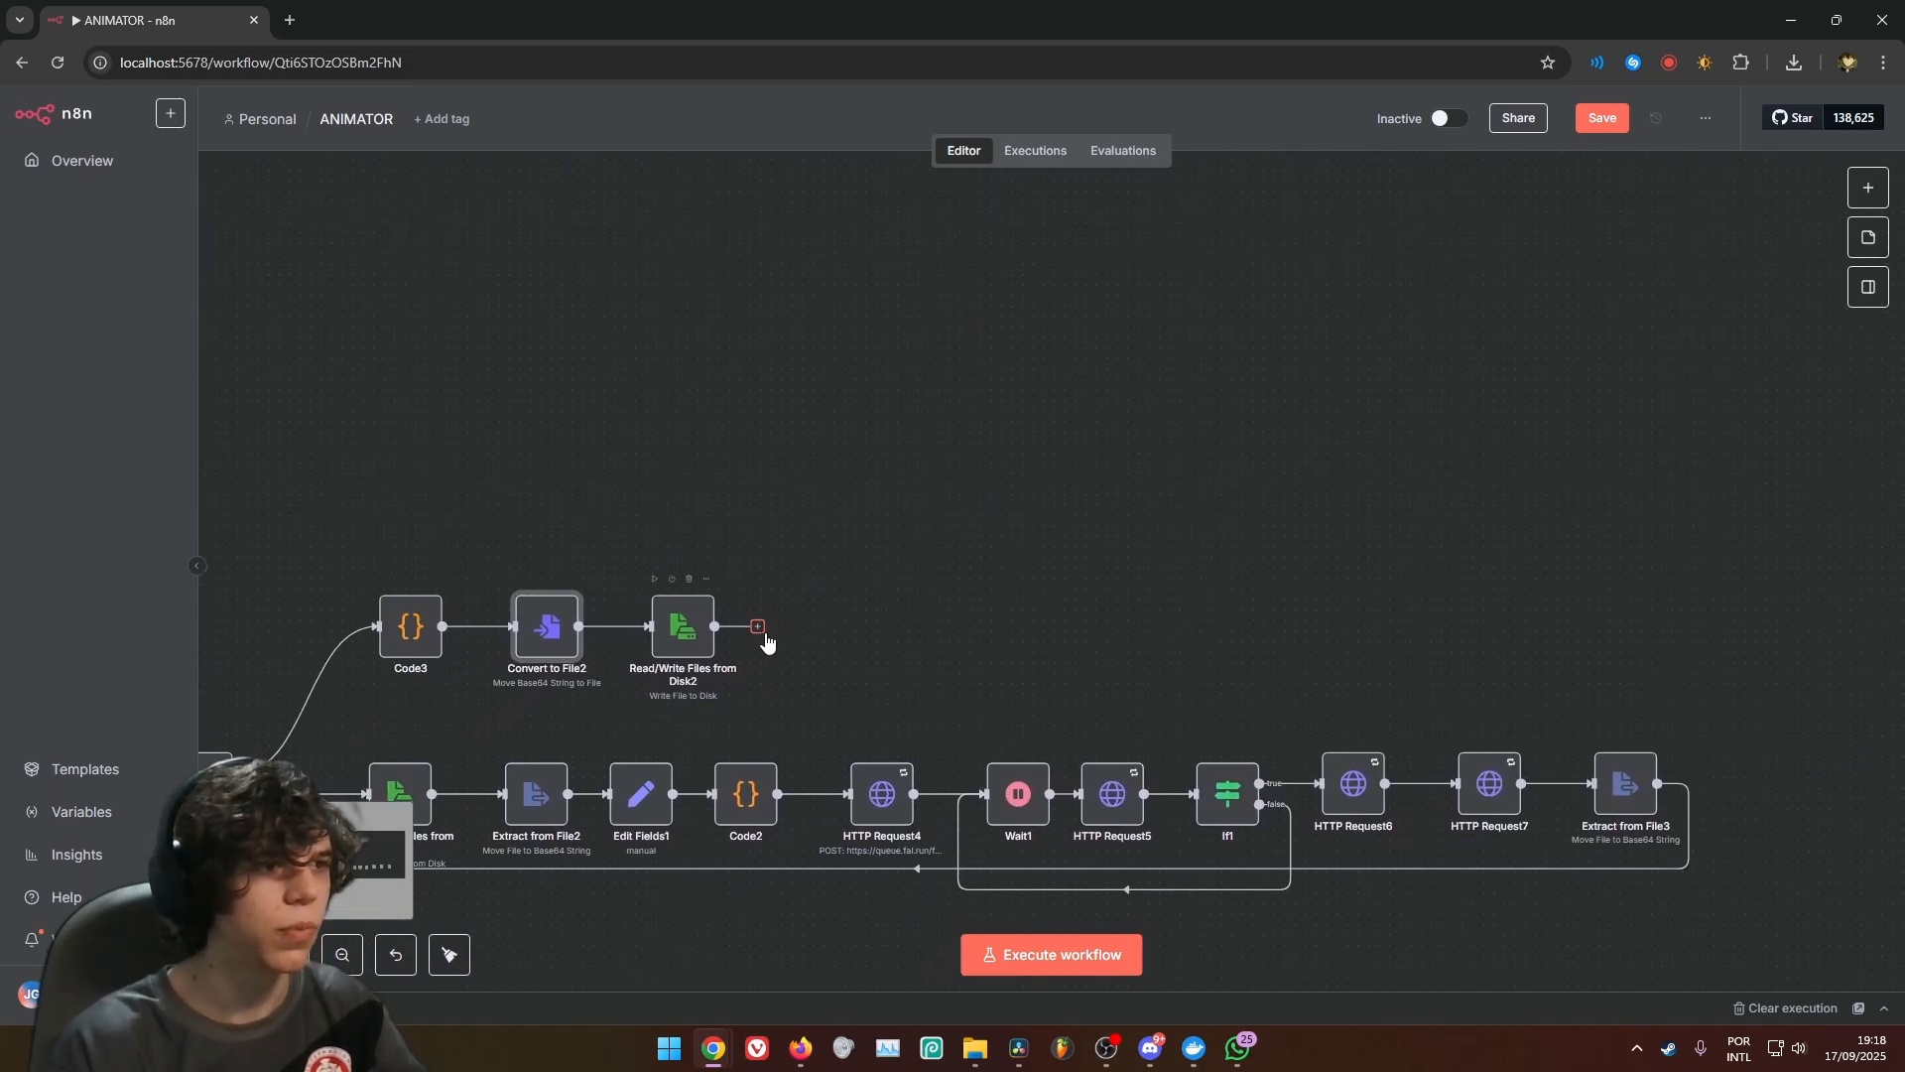
left_click_drag(759, 627, 827, 478)
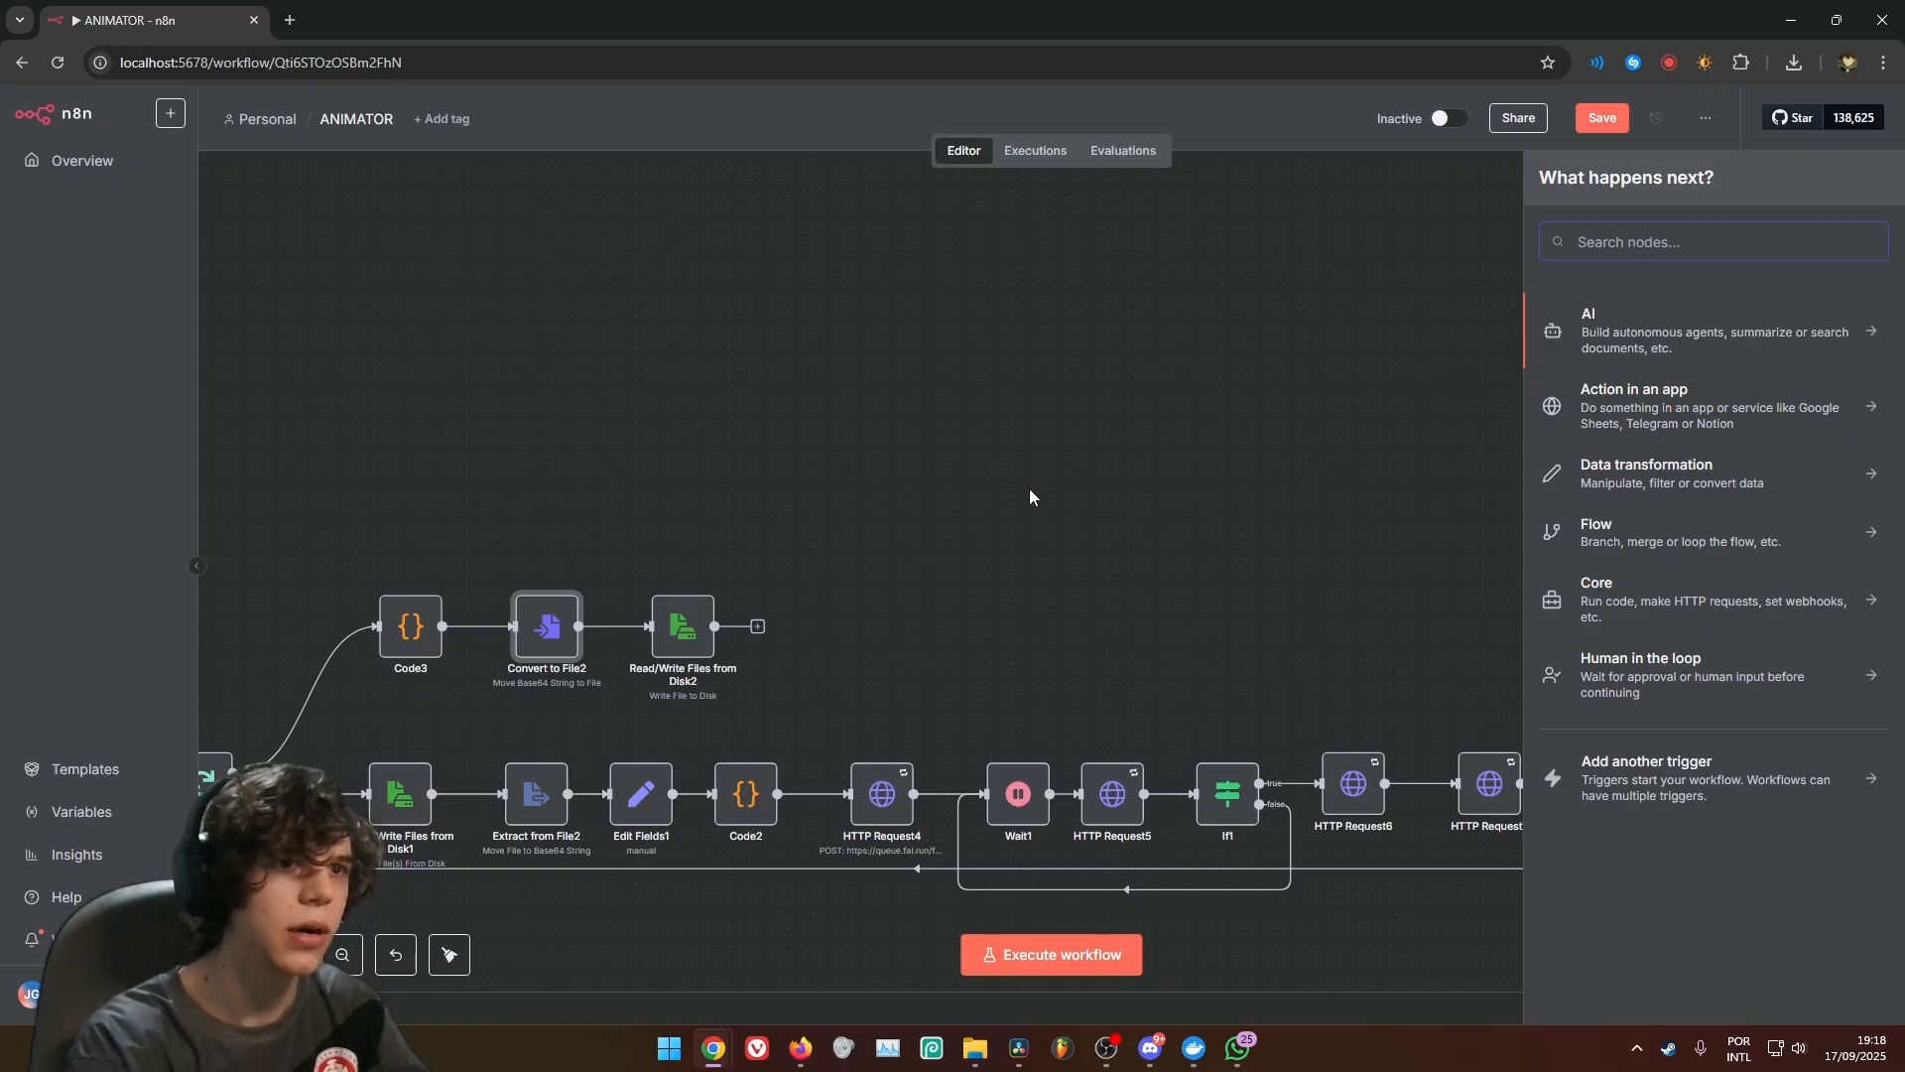
type("comm")
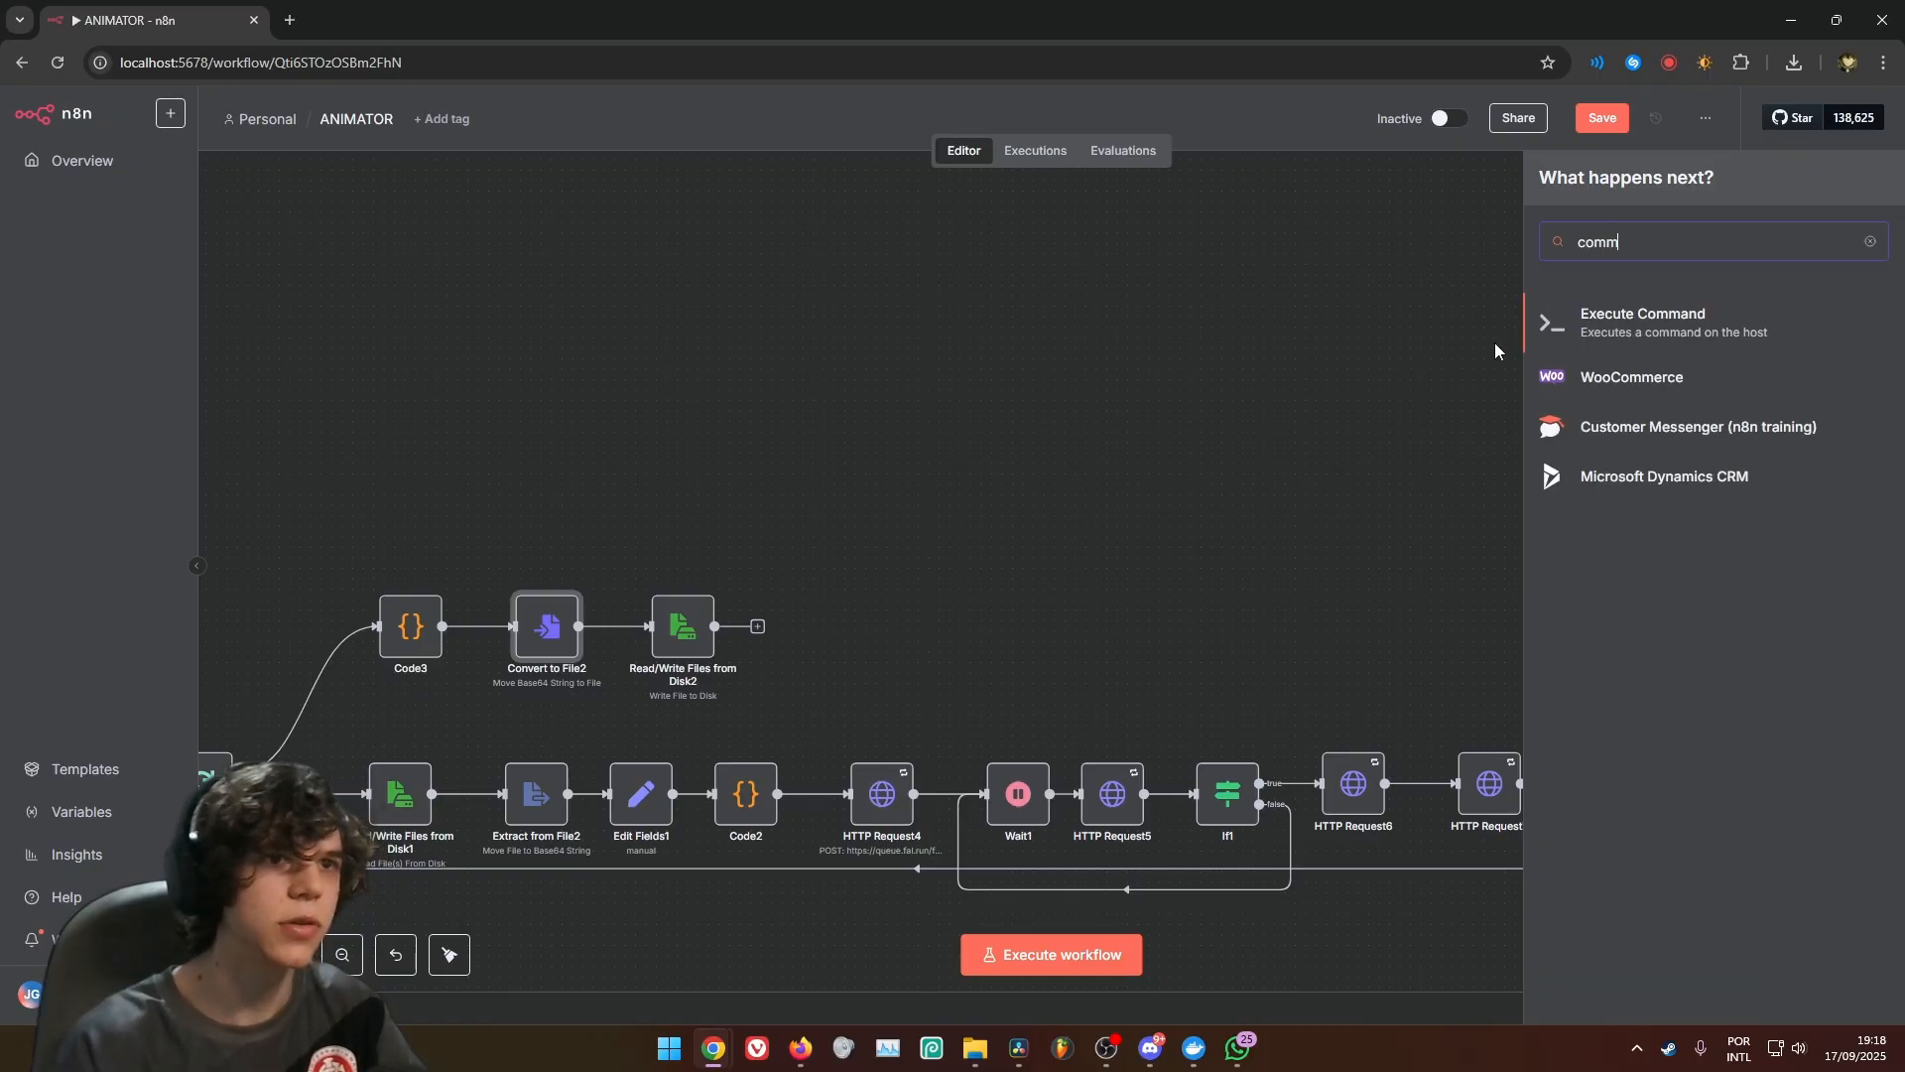
left_click(1565, 331)
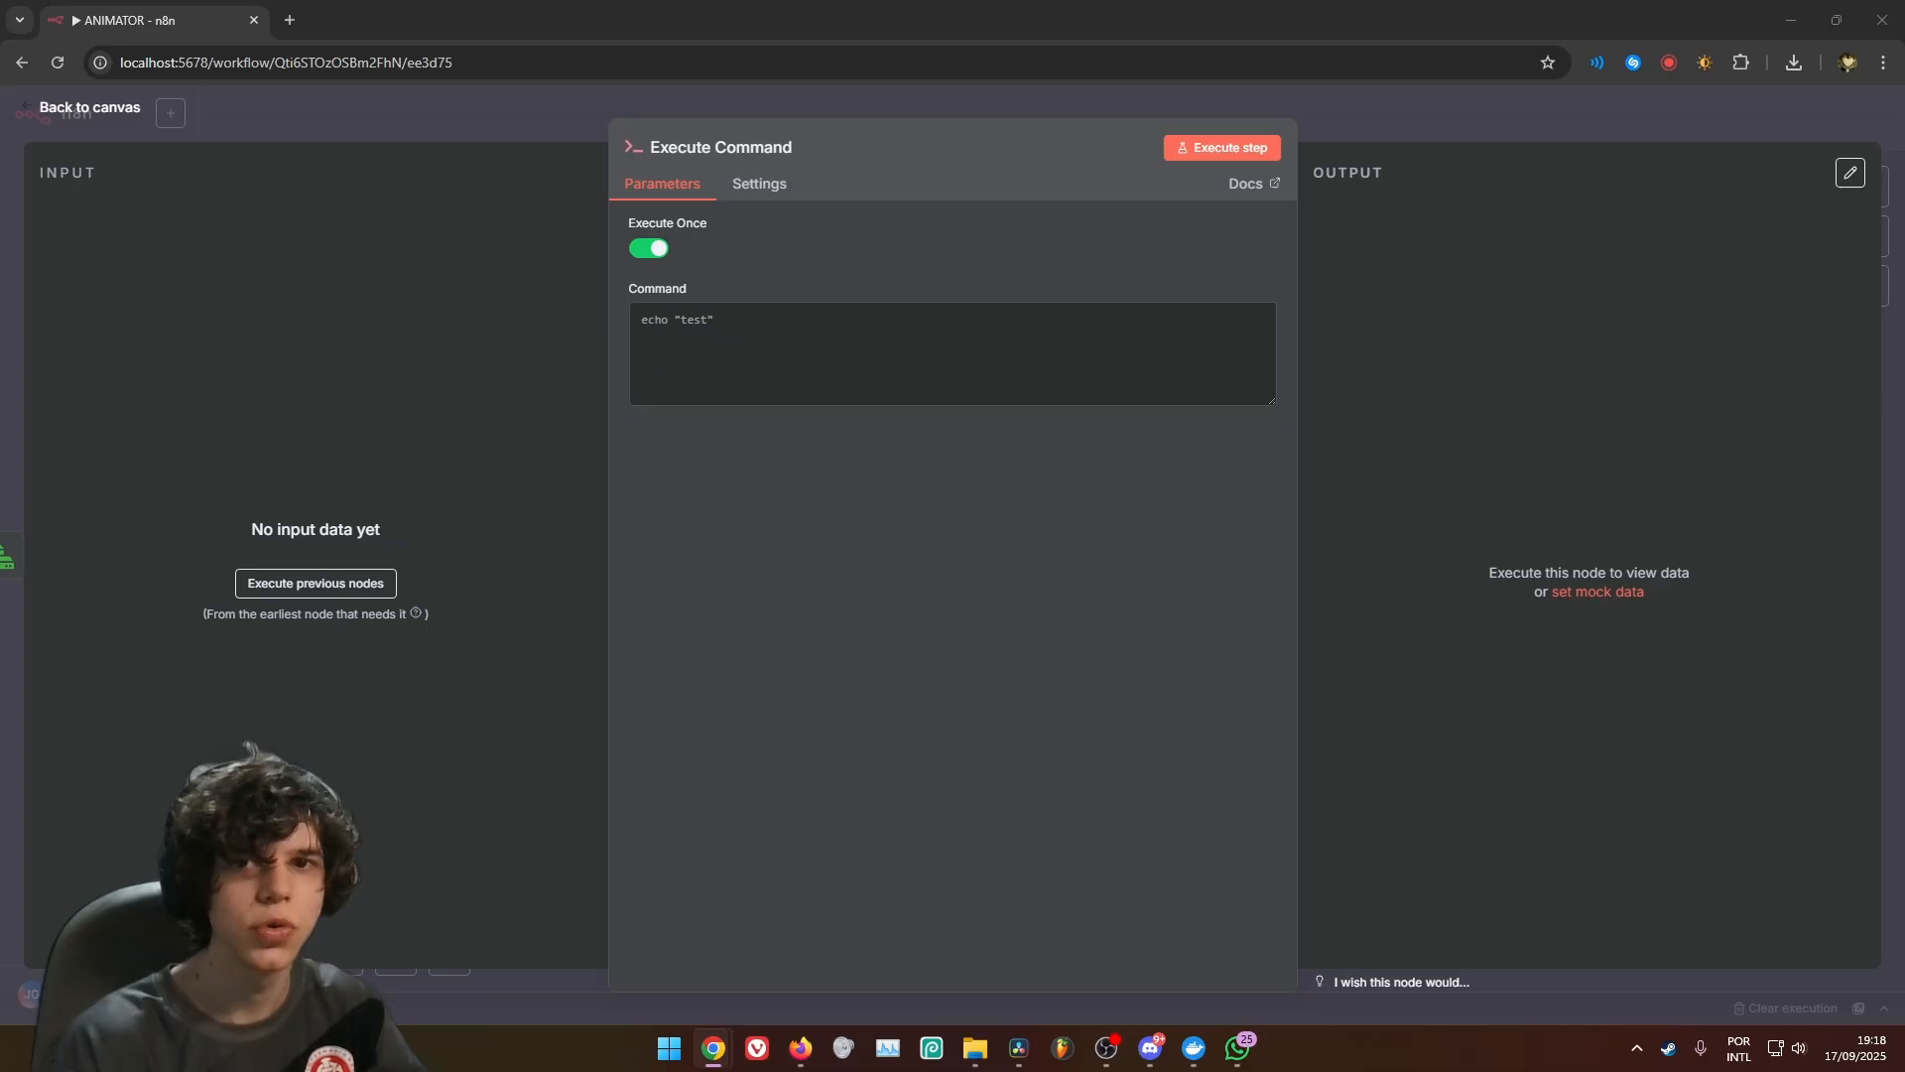
Paste the ffmpeg script that joins the videos with overlay and music as the command, and set n to On form submission's Number of scenes field
left_click(867, 350)
key("ctrl+v")
scroll(914, 366, "up", 1)
left_click_drag(713, 376, 691, 359)
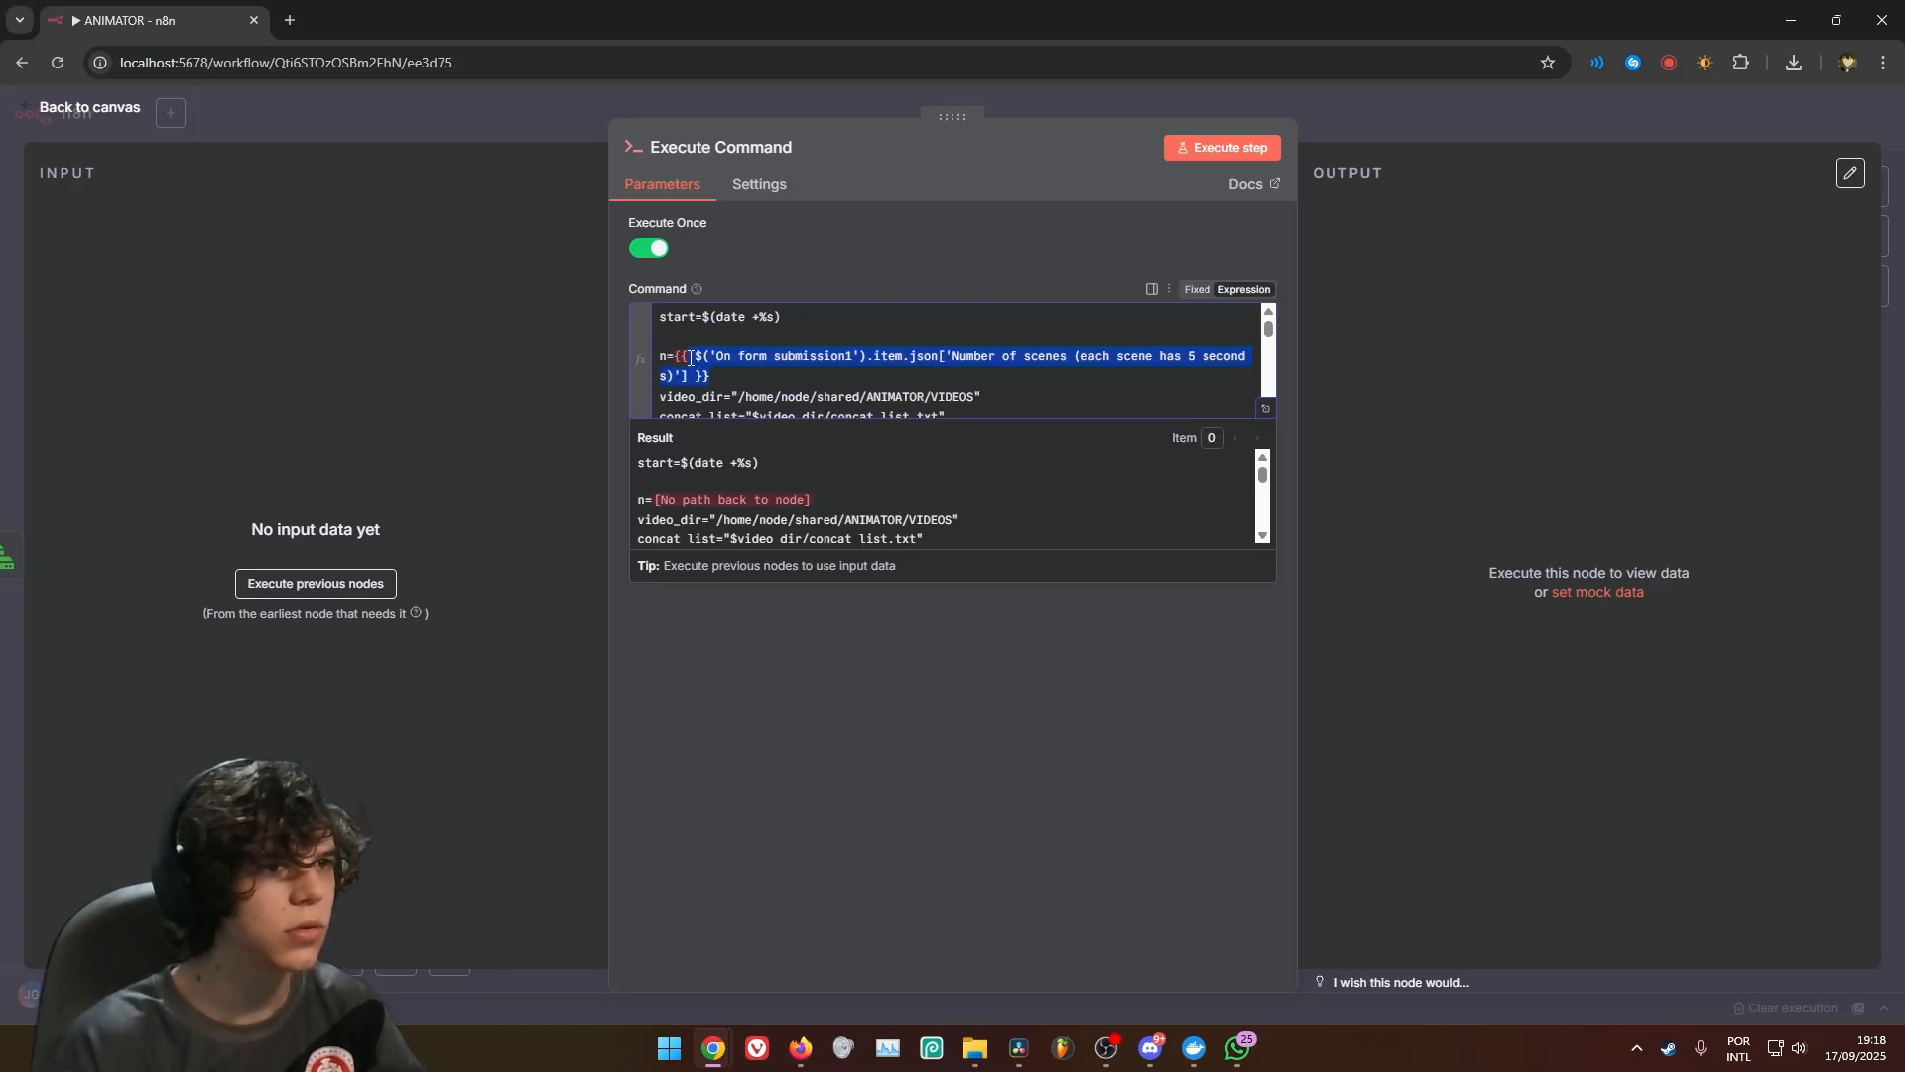
key("BackSpace")
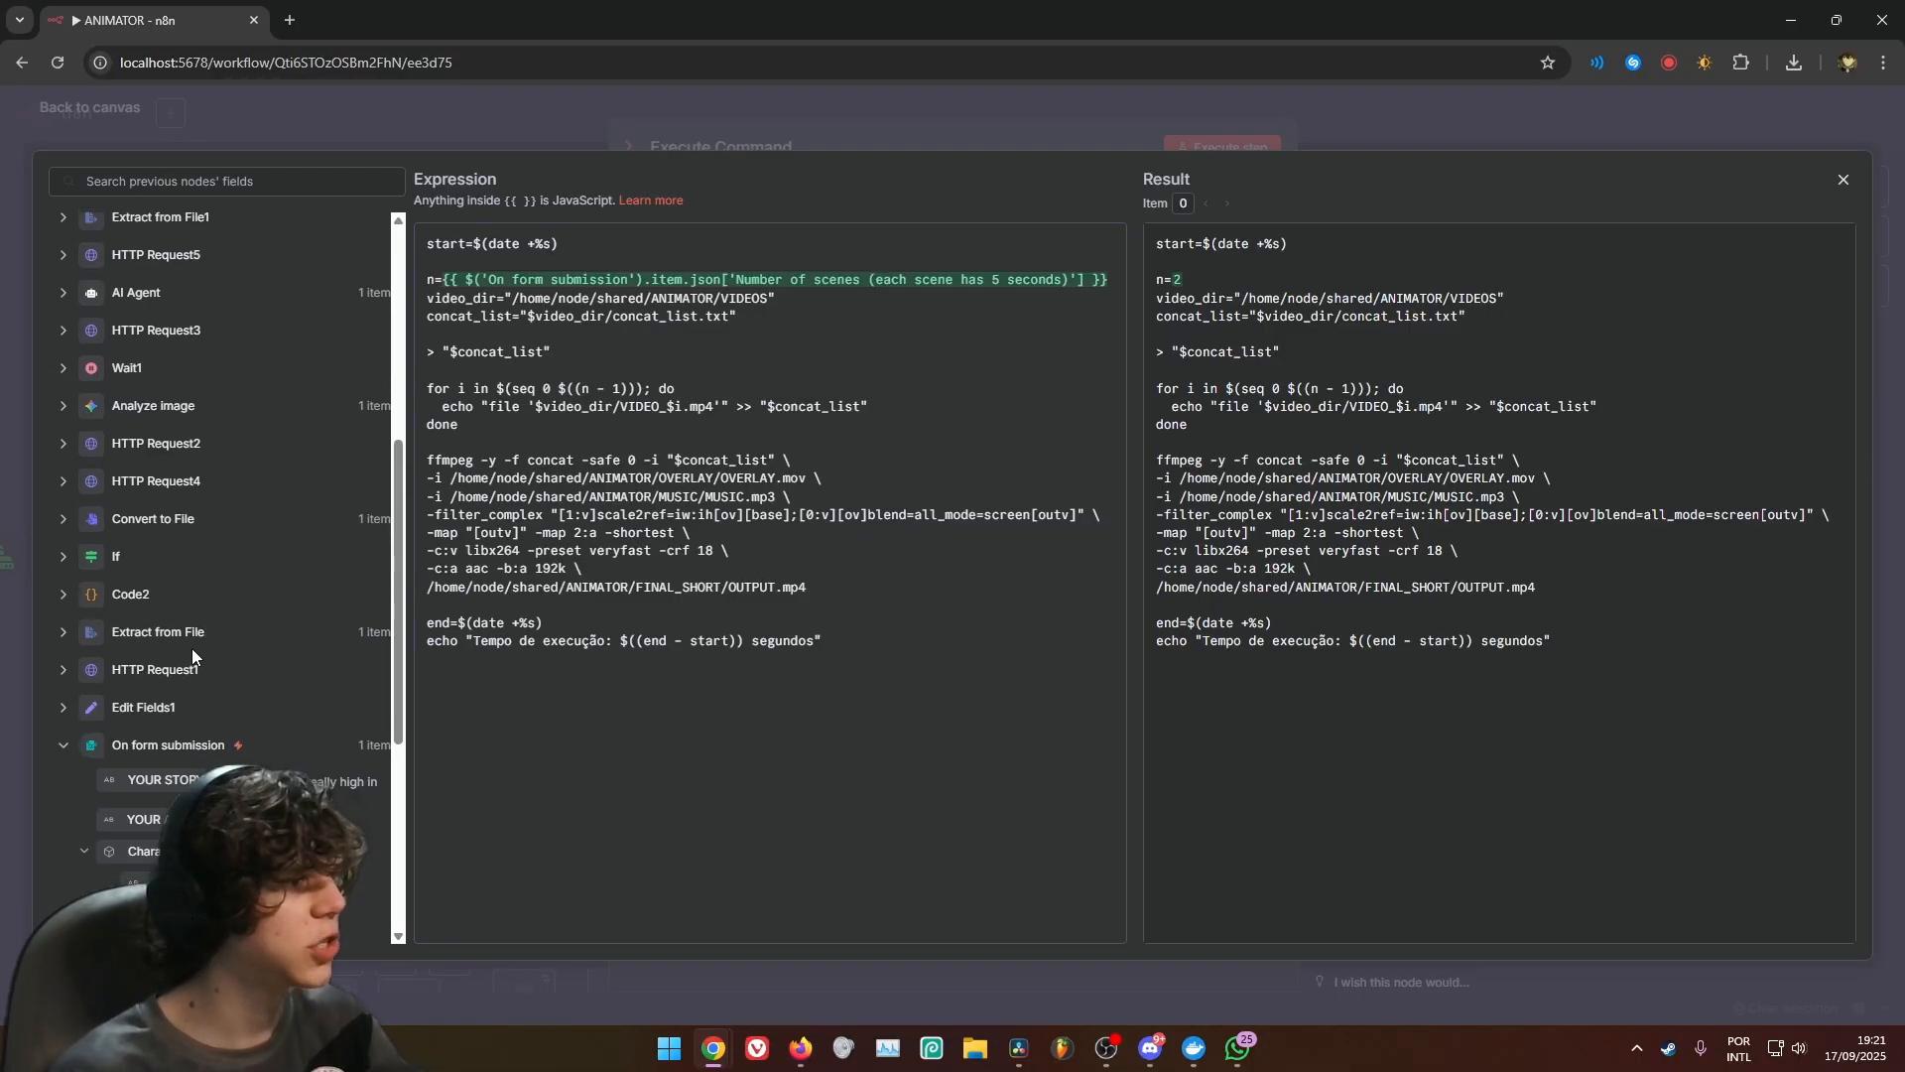
scroll(193, 656, "down", 2)
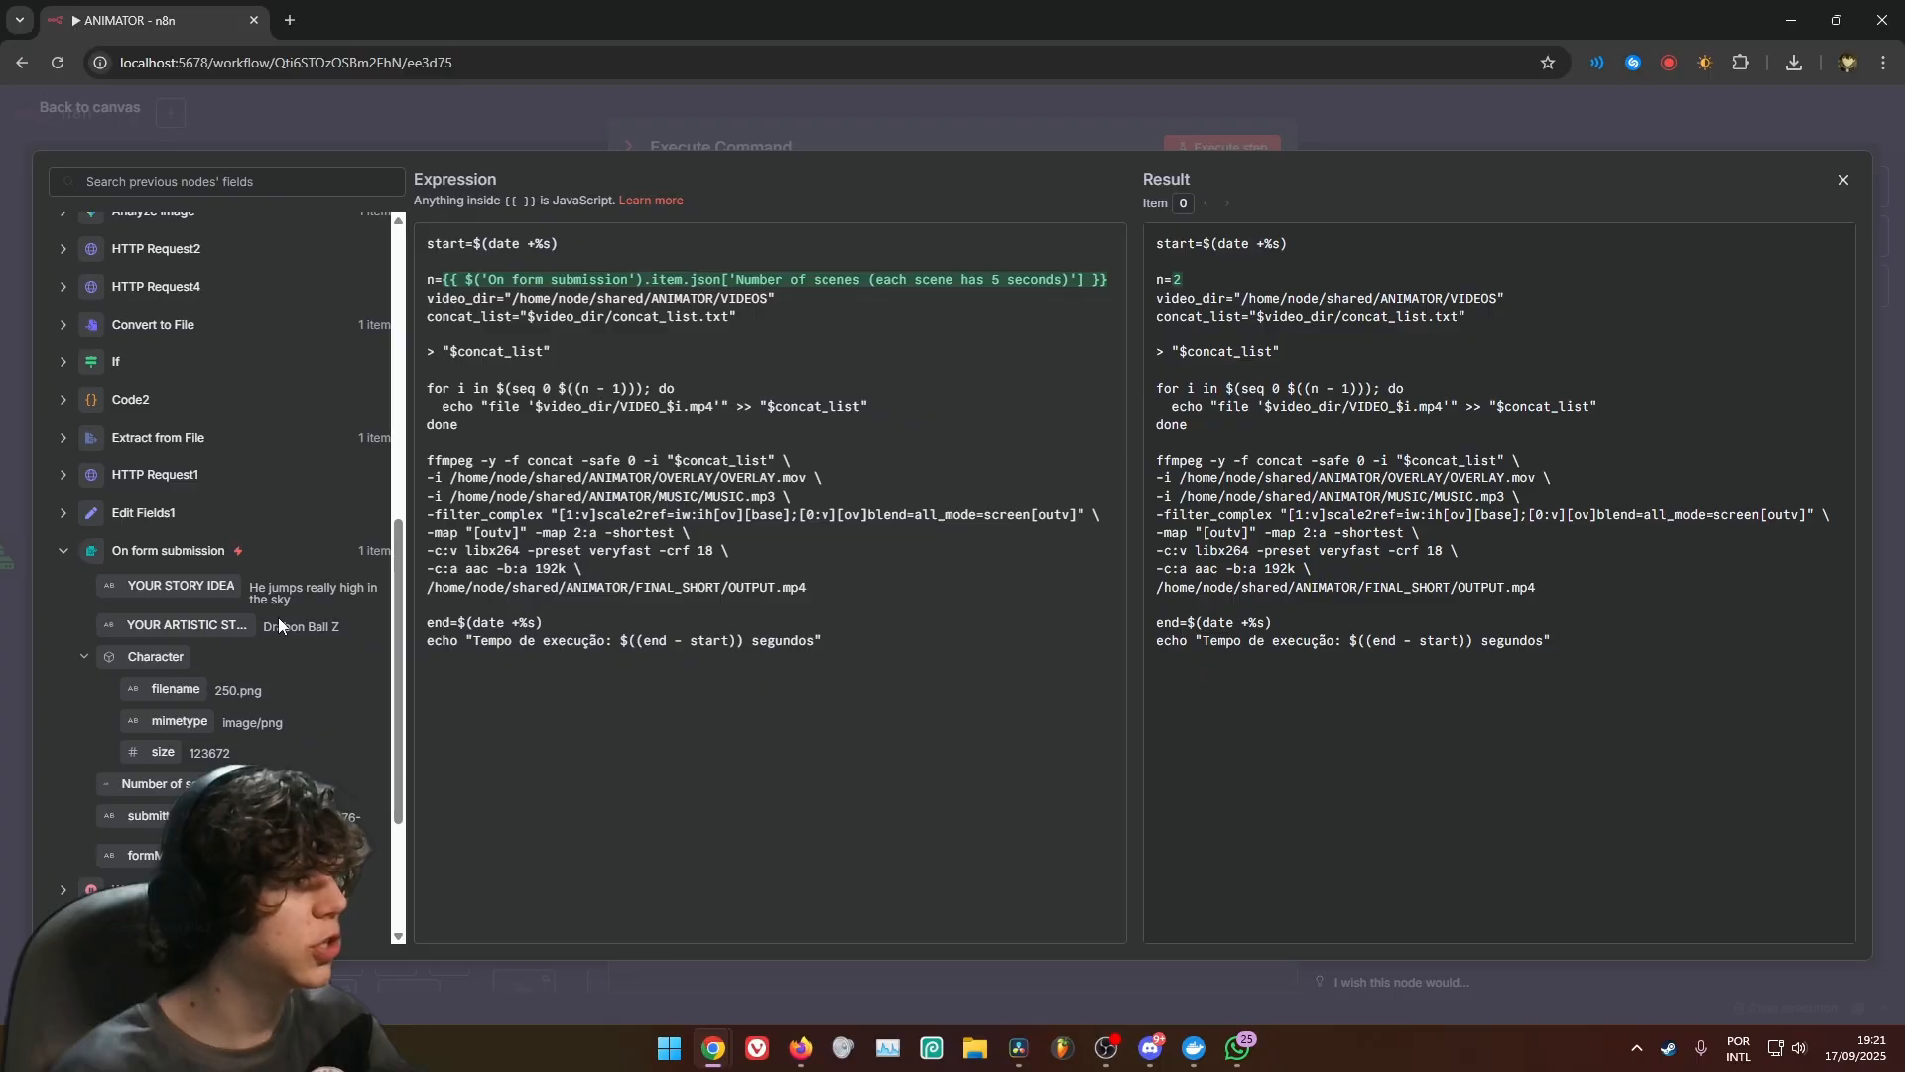
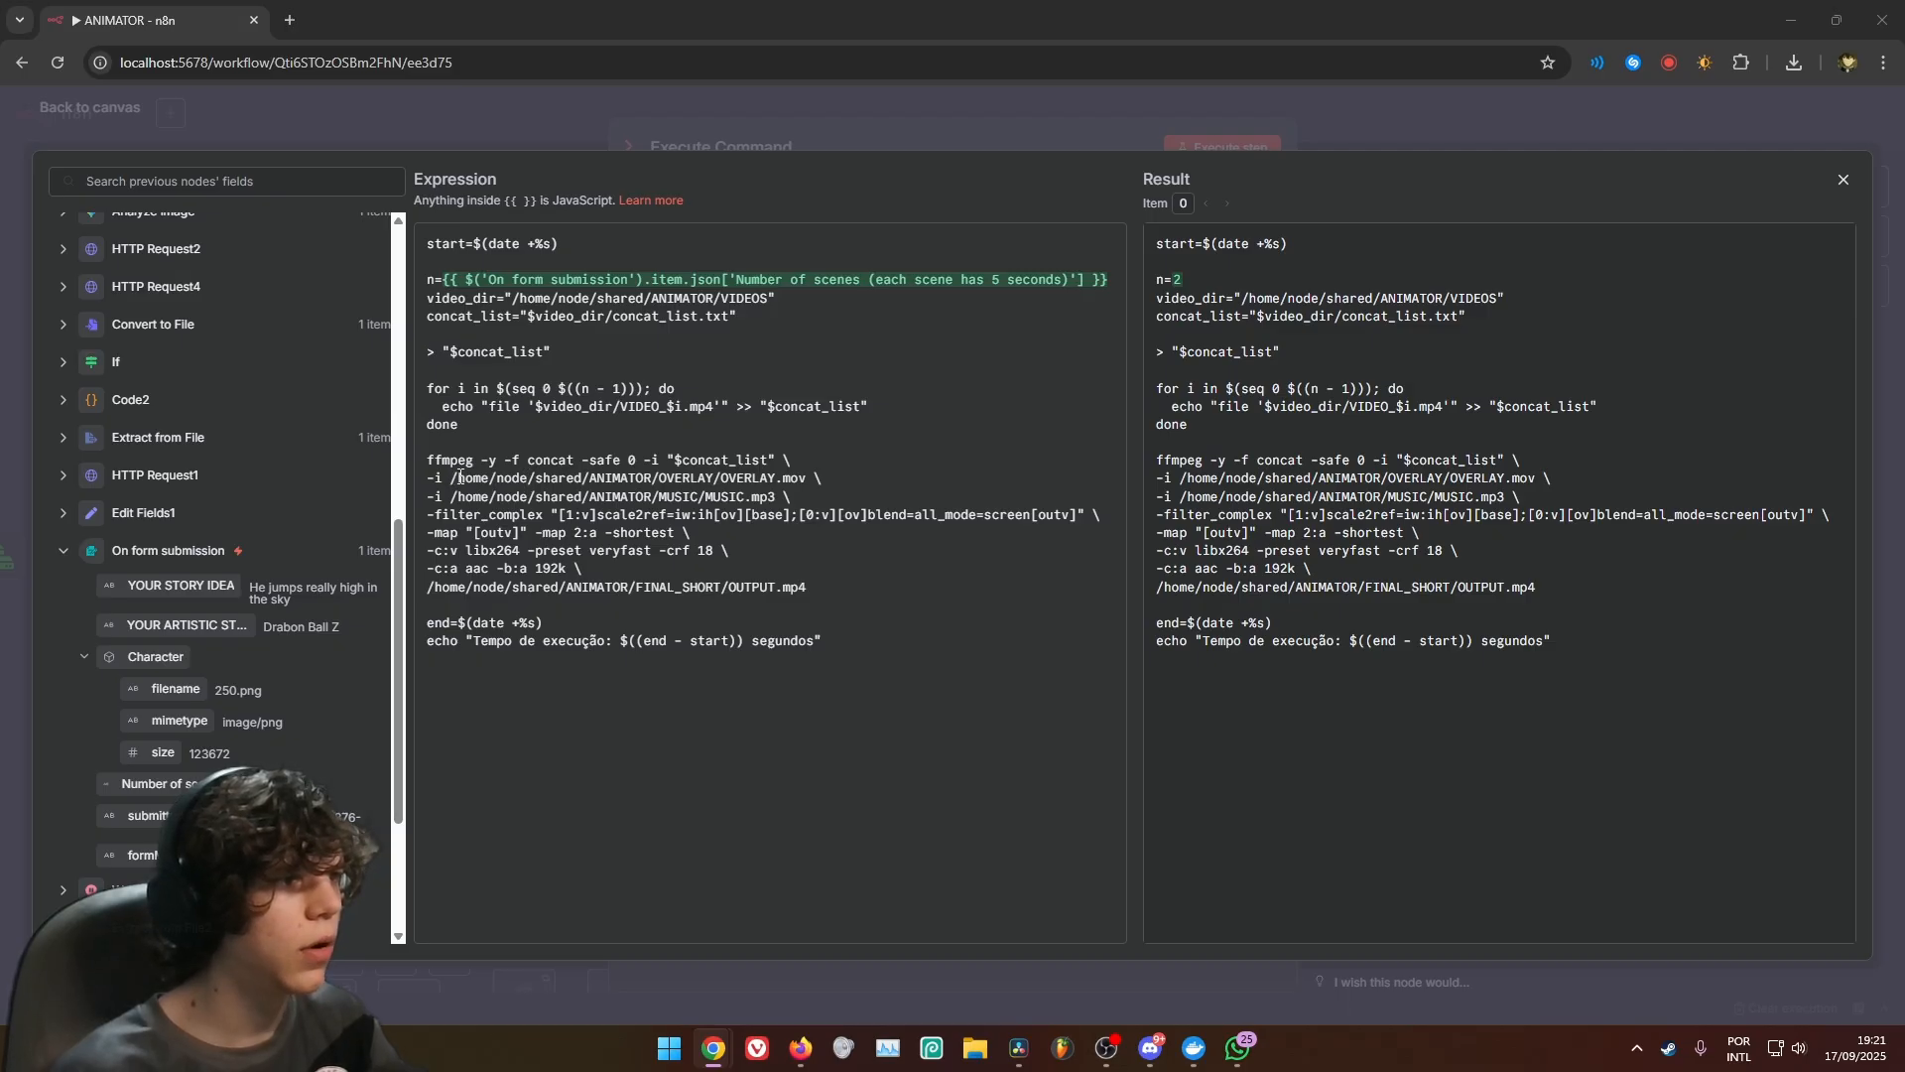
Review the overlay, music and output file paths in the Execute Command node's ffmpeg script
left_click_drag(451, 476, 698, 459)
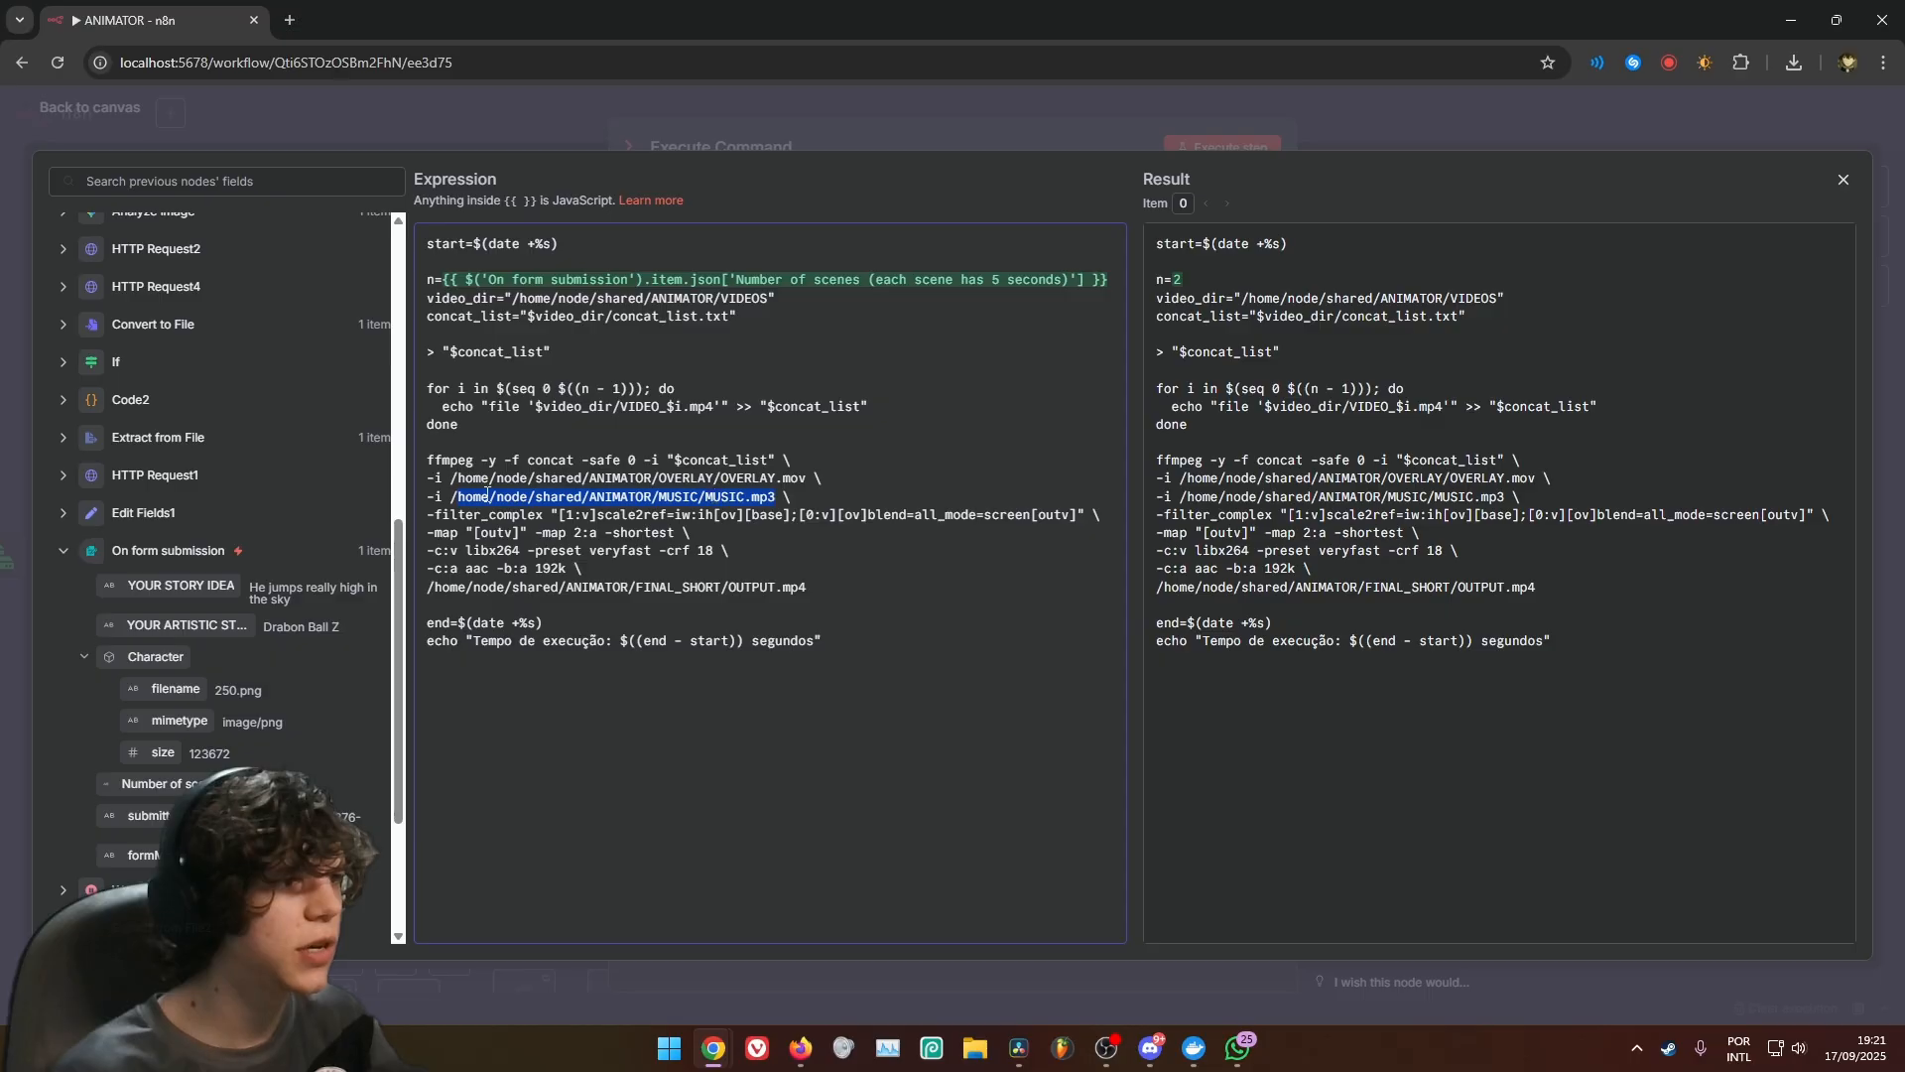
left_click(782, 570)
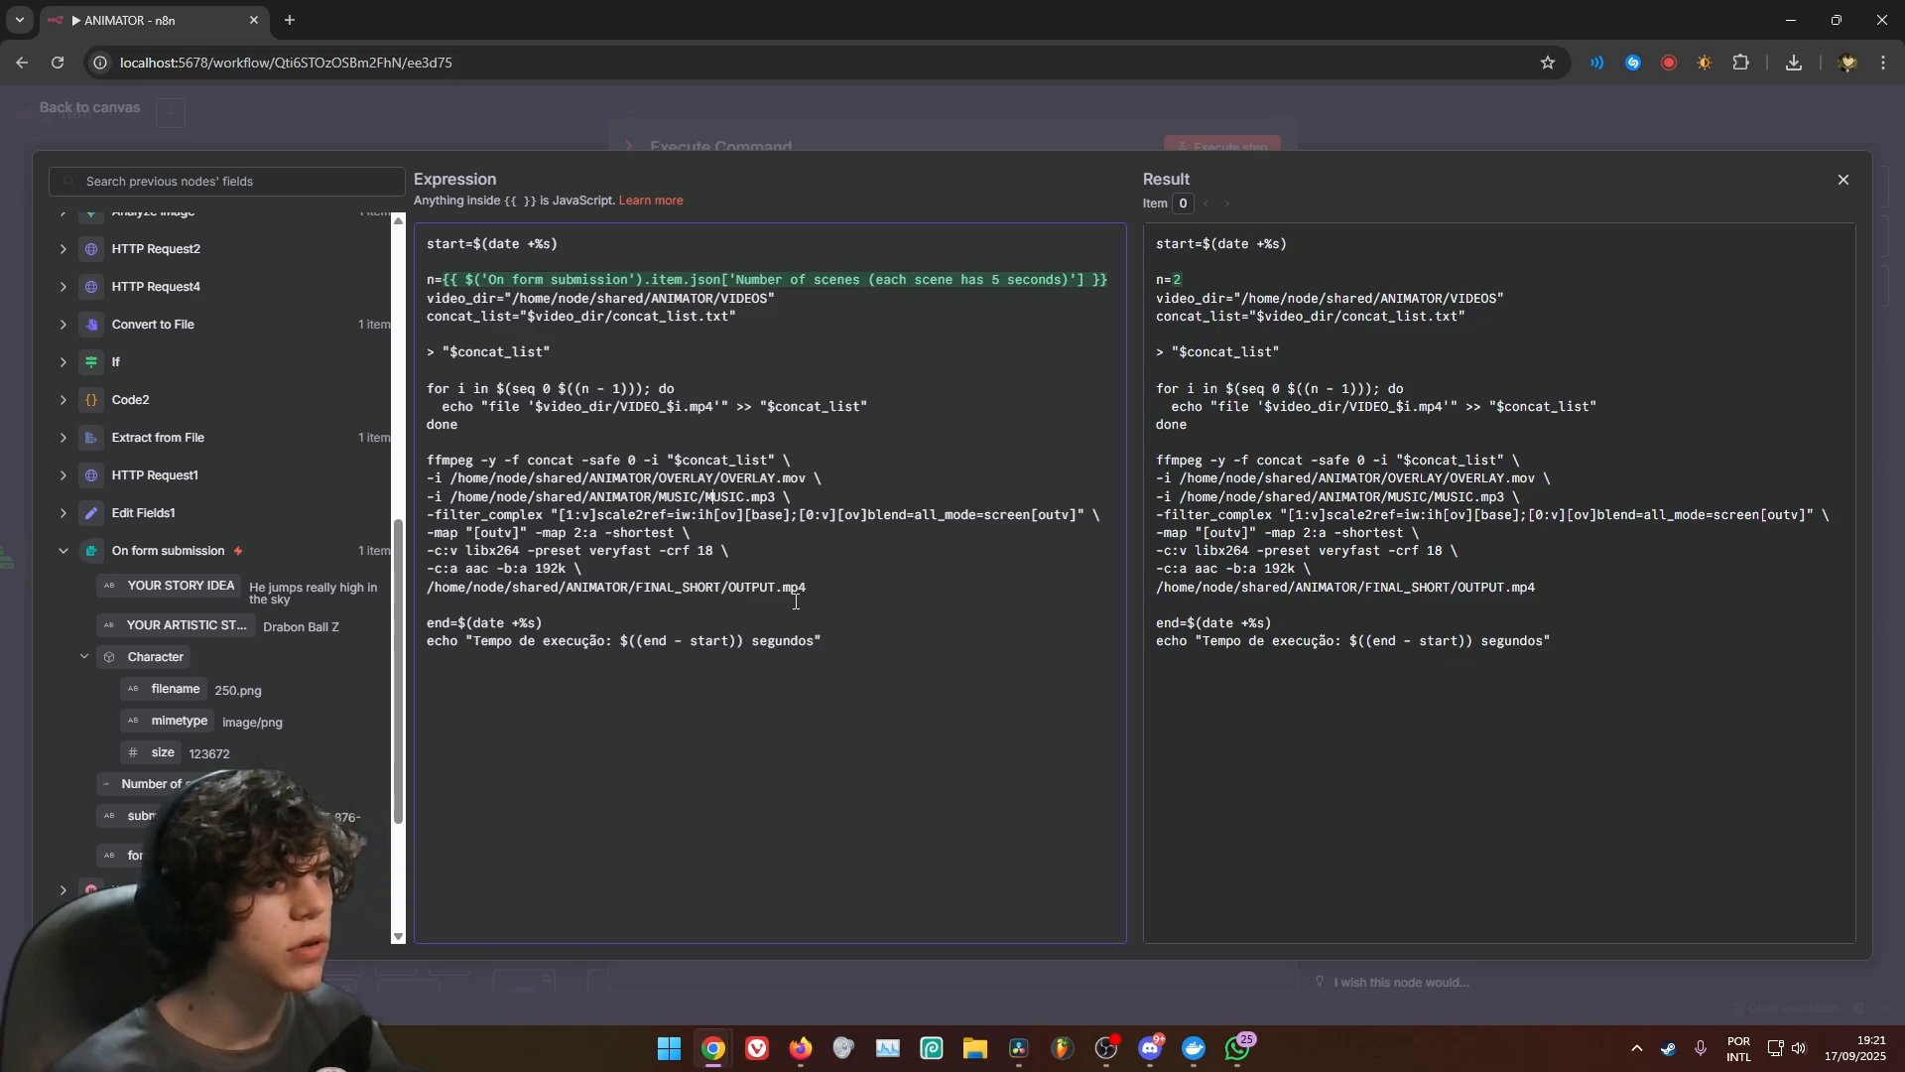
left_click_drag(808, 588, 434, 588)
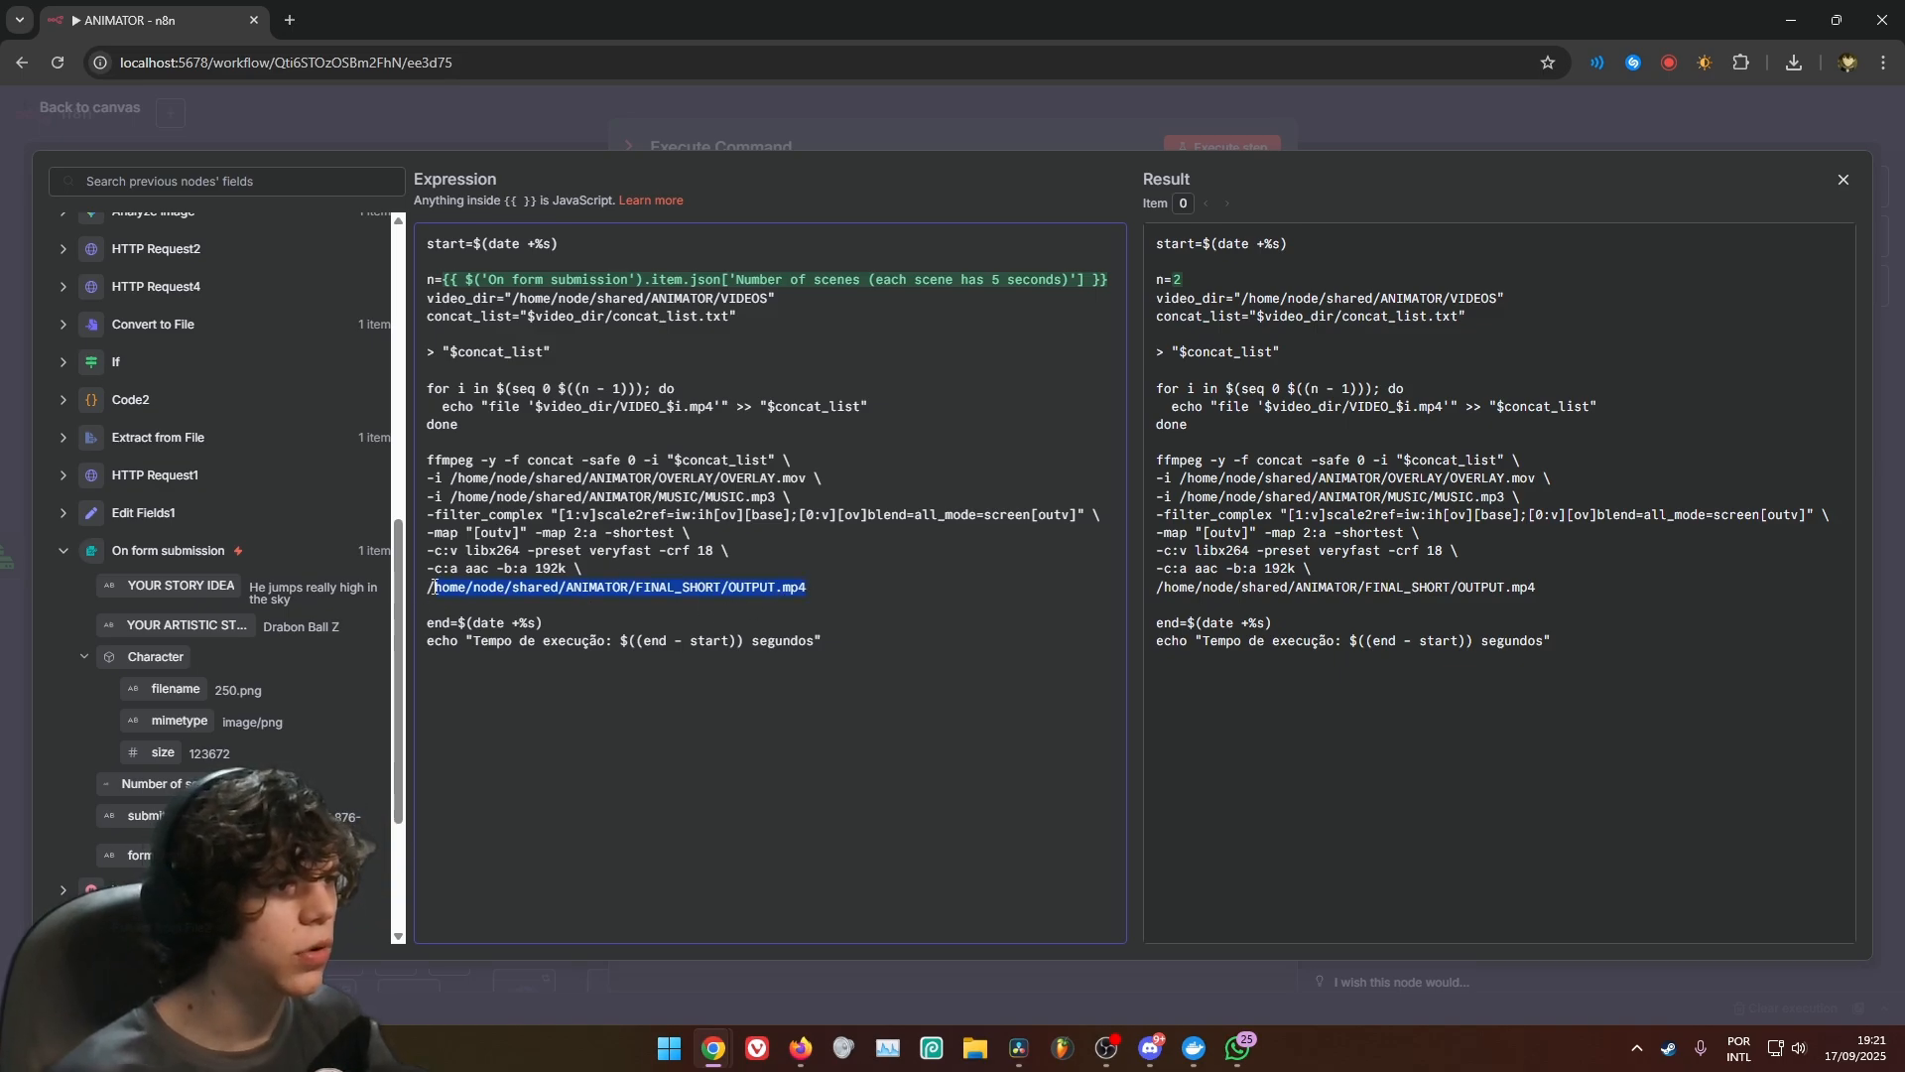
left_click(887, 138)
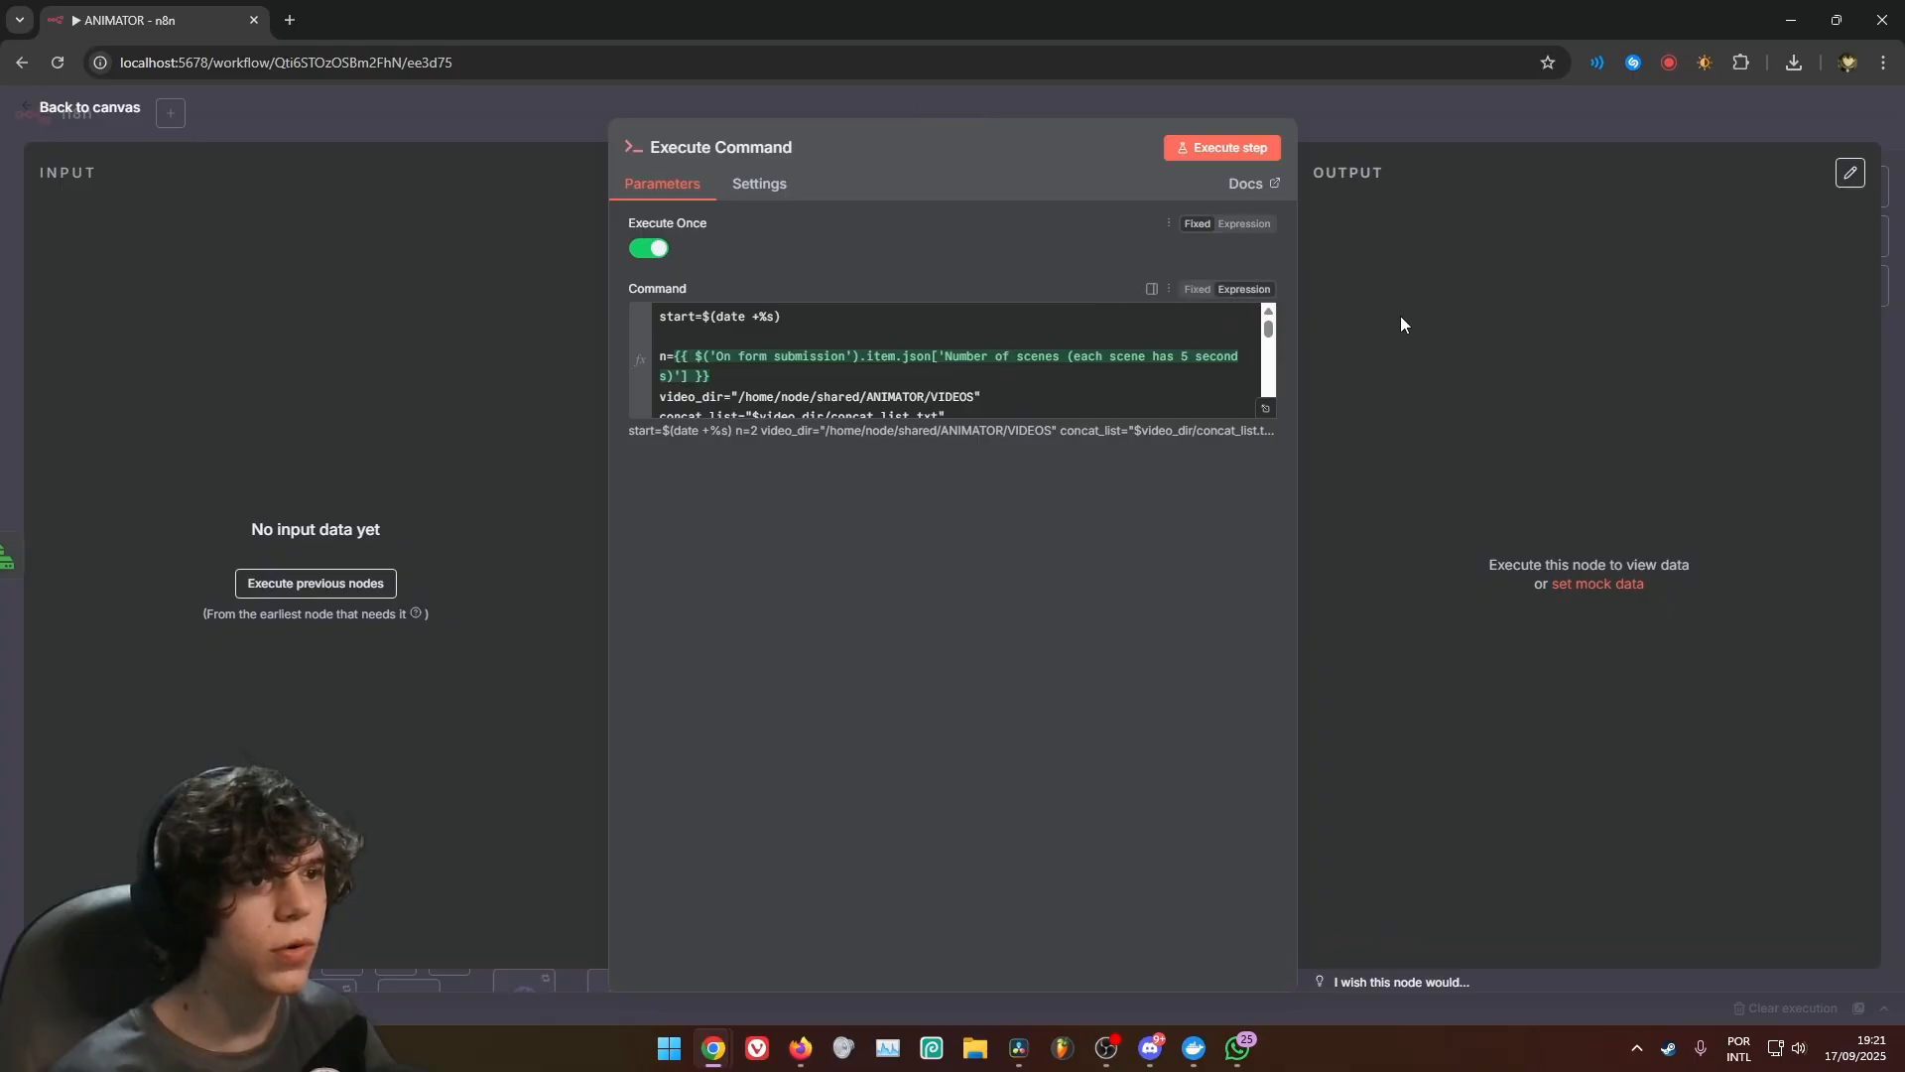
left_click(1398, 139)
Add another Execute Command node after Execute Command and paste in the ffmpeg overlay-and-music script that outputs /home/node/shared/ANIMATOR/FINAL_SHORT/OUTPUT.mp4
left_click(1060, 373)
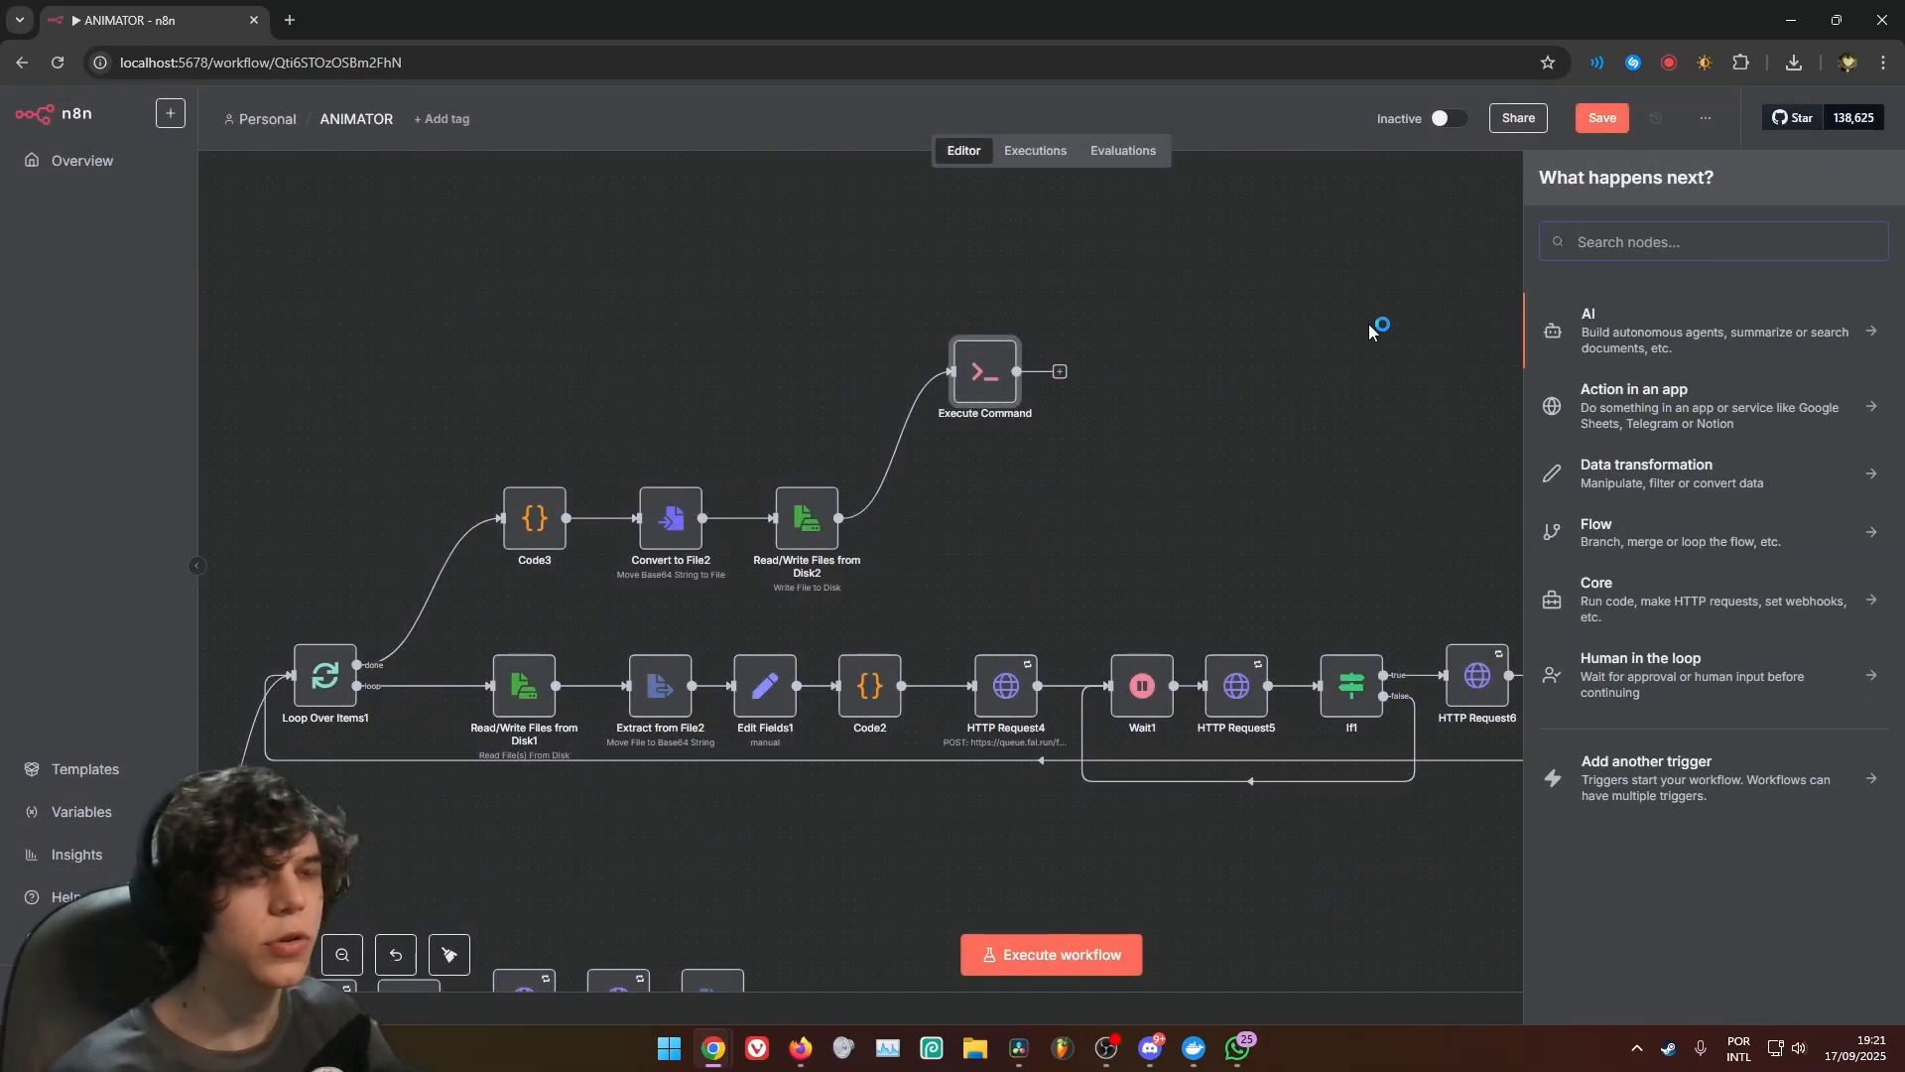
type("exec")
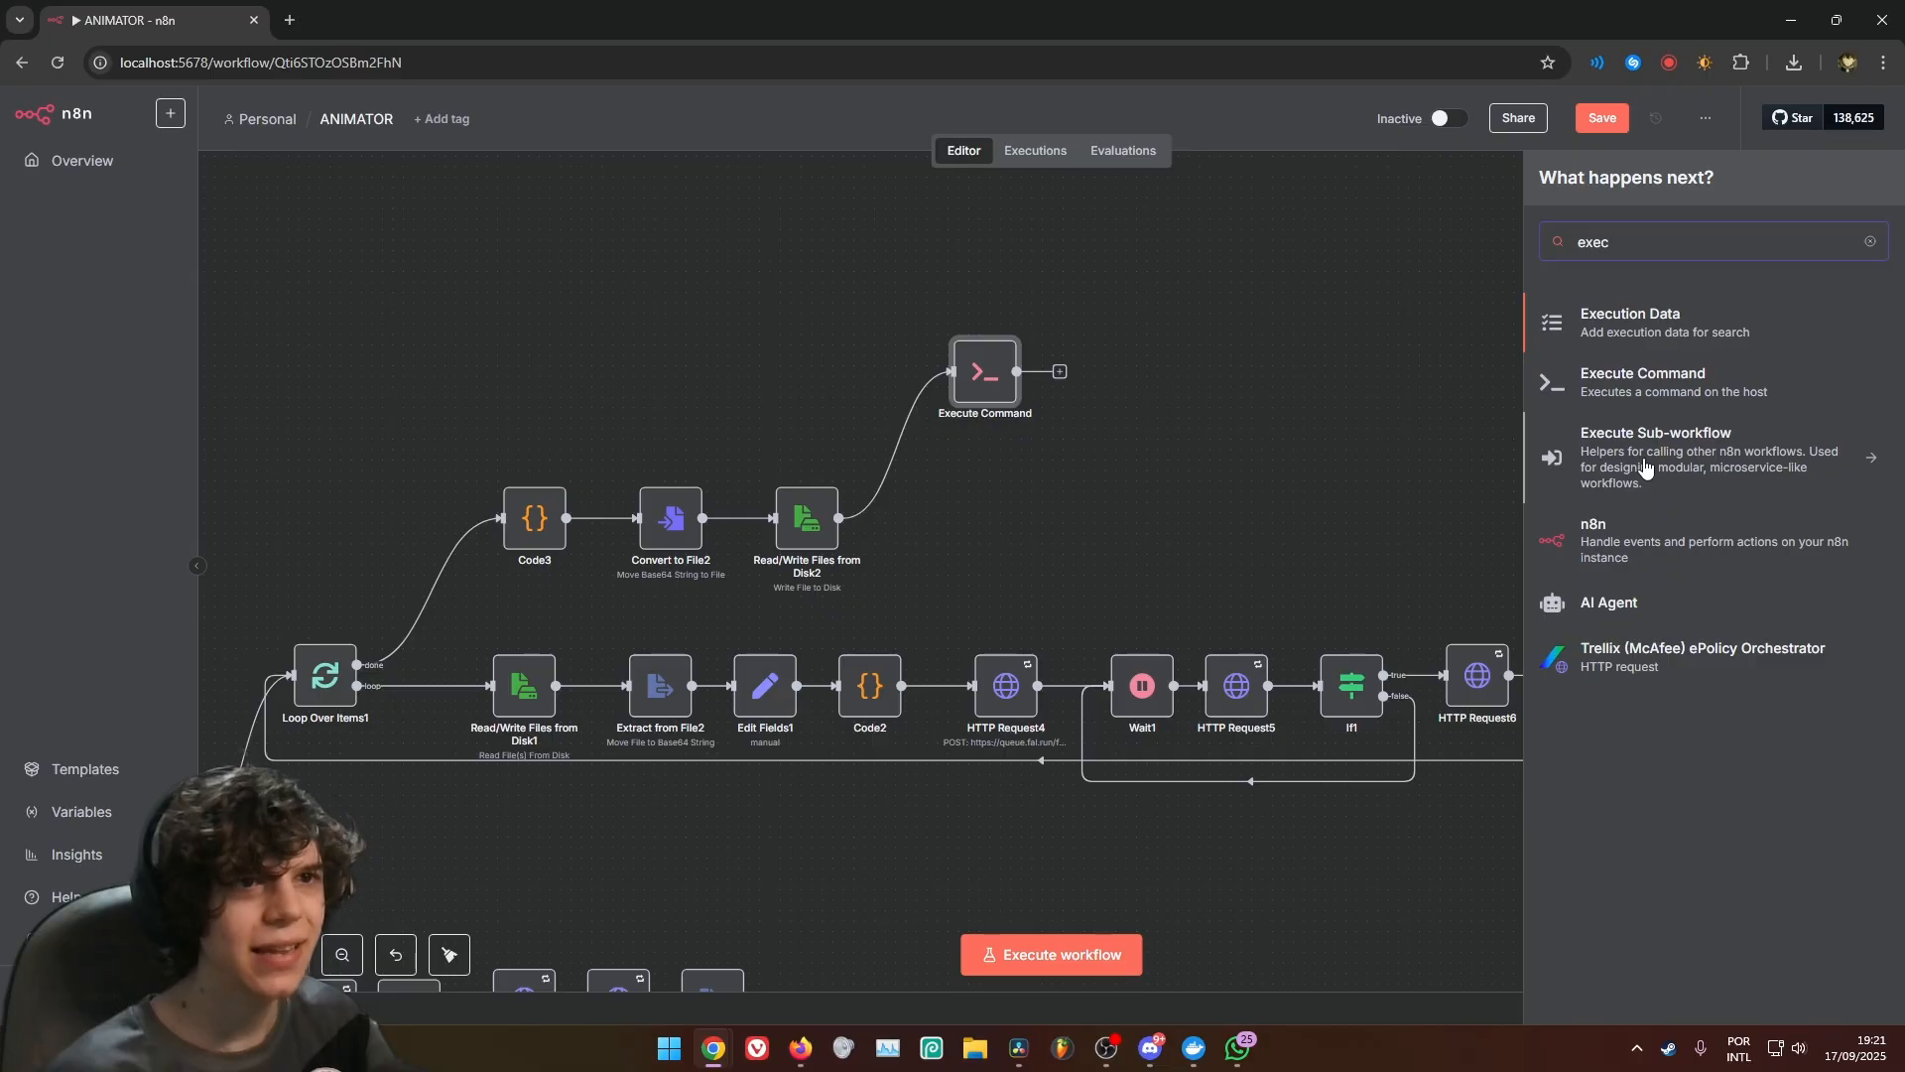
left_click(1647, 383)
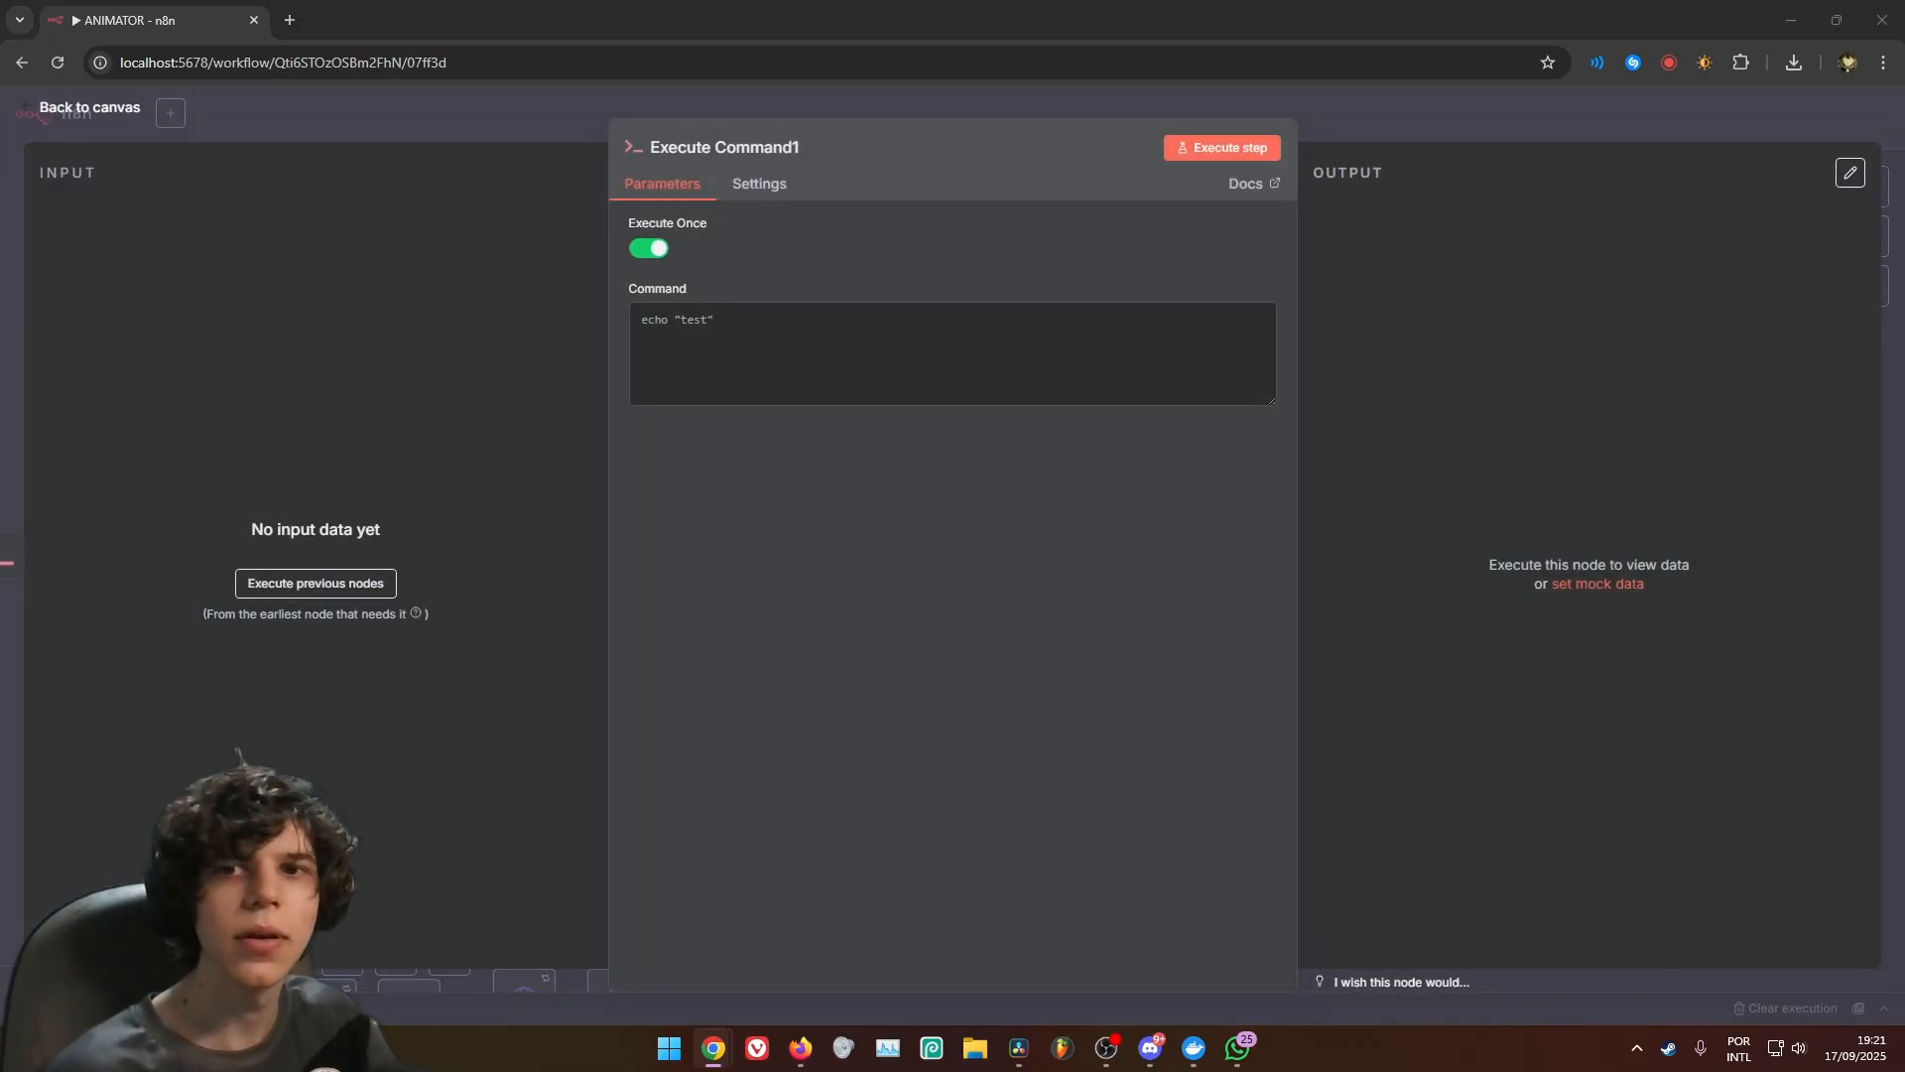
left_click(1086, 349)
key("ctrl+v")
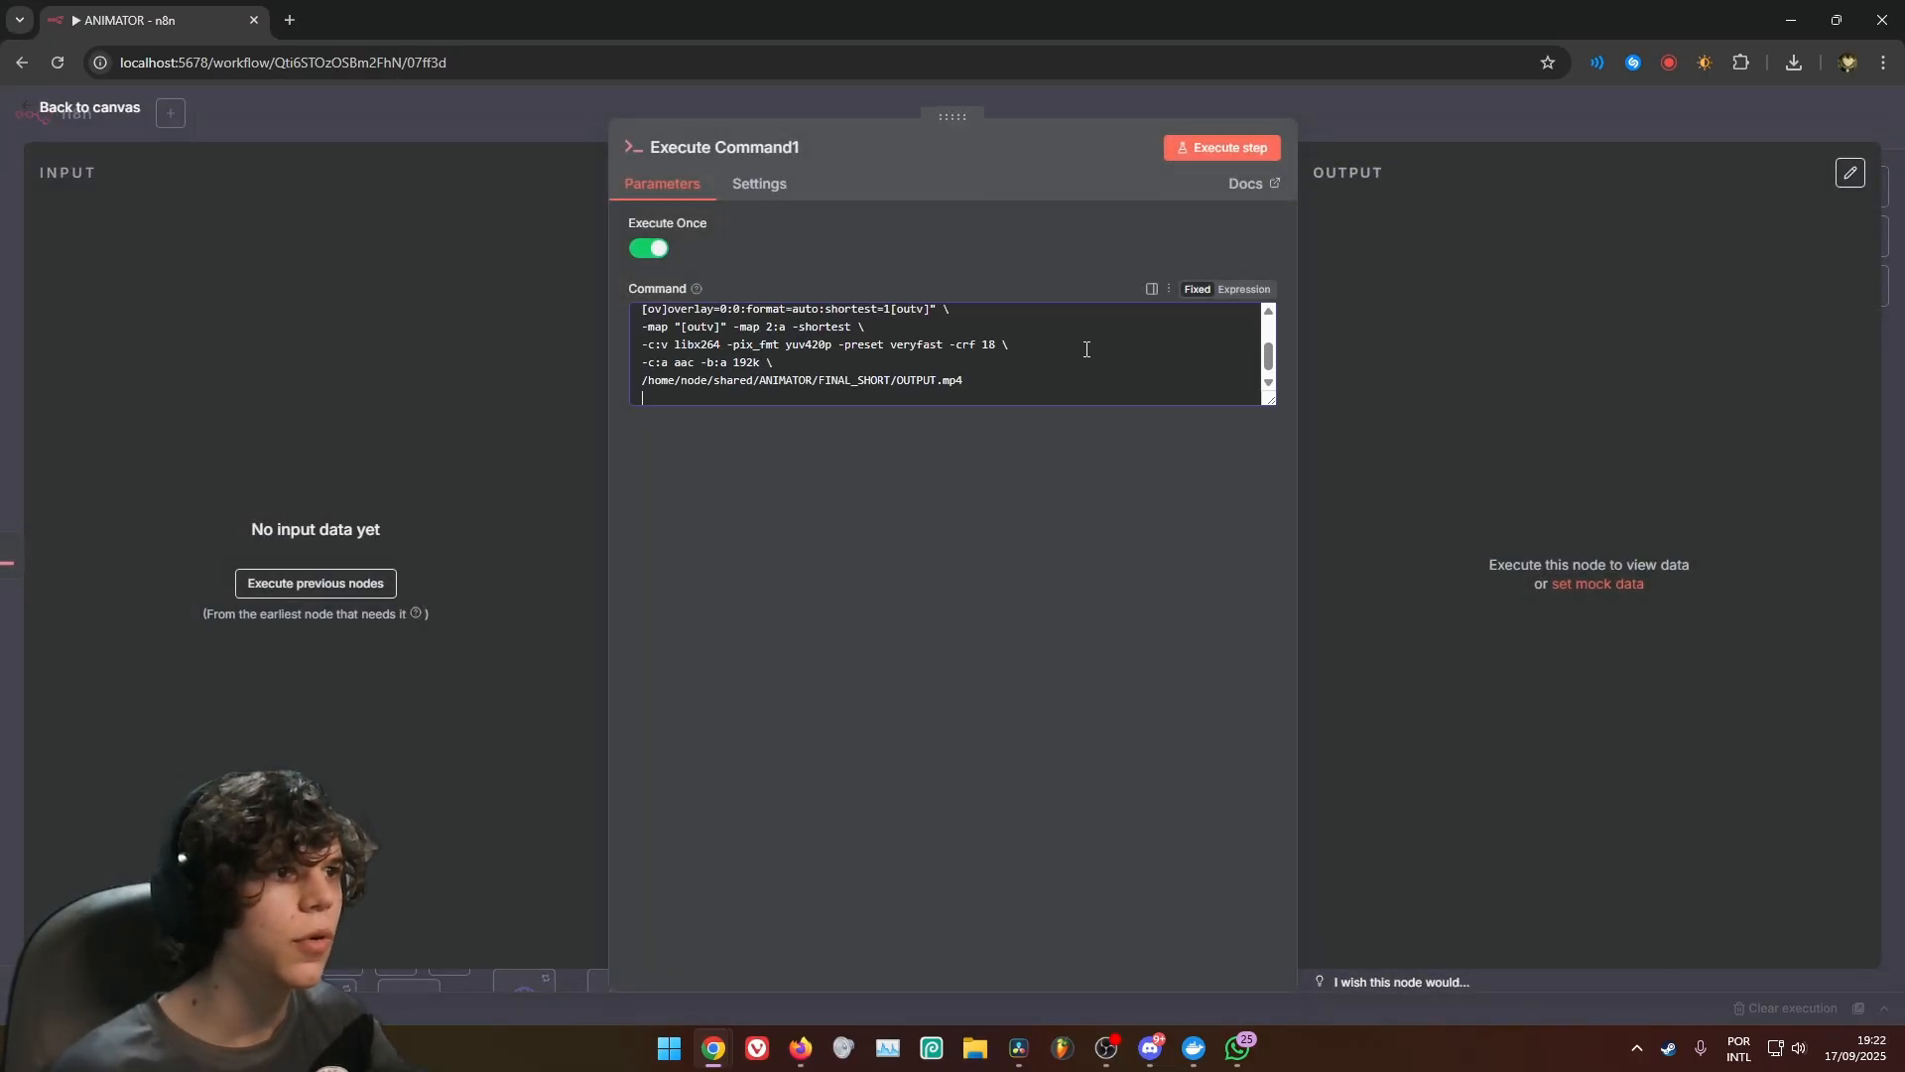
left_click_drag(1274, 402, 1223, 671)
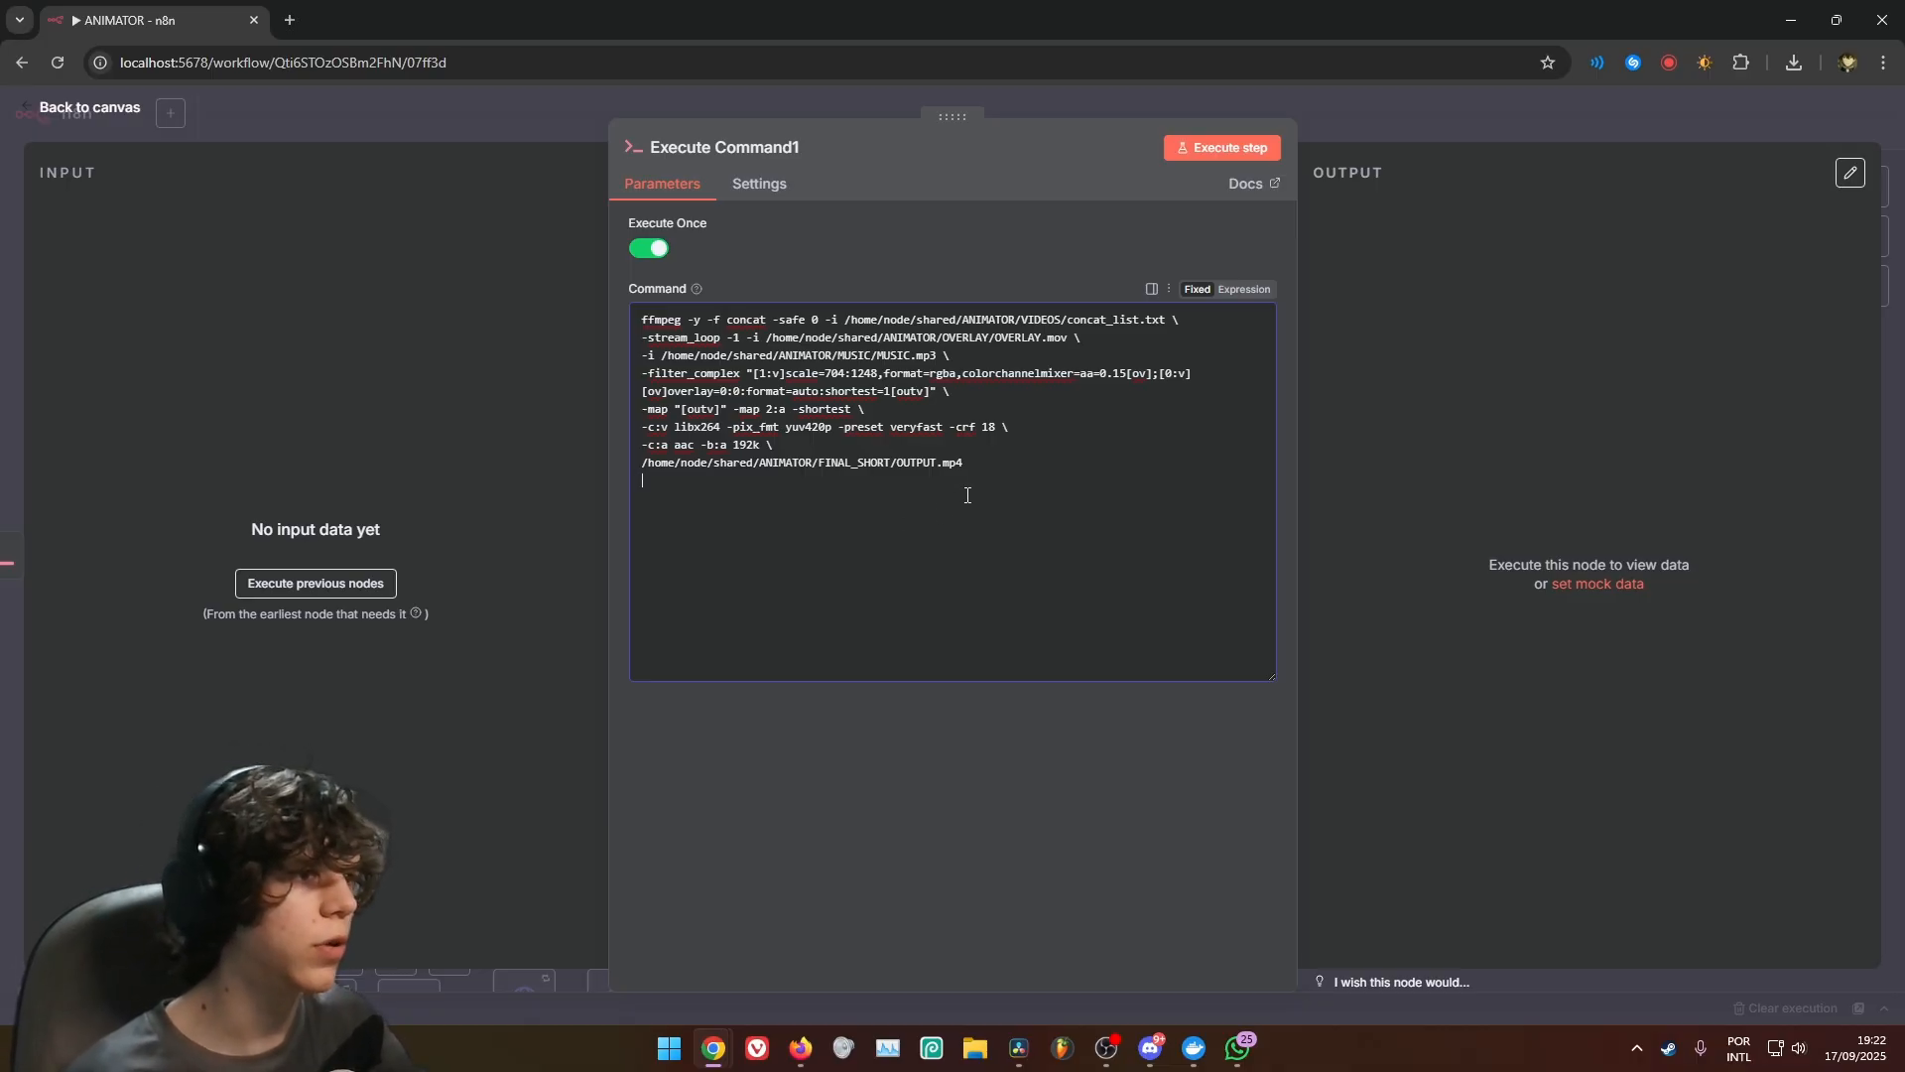
key("Escape")
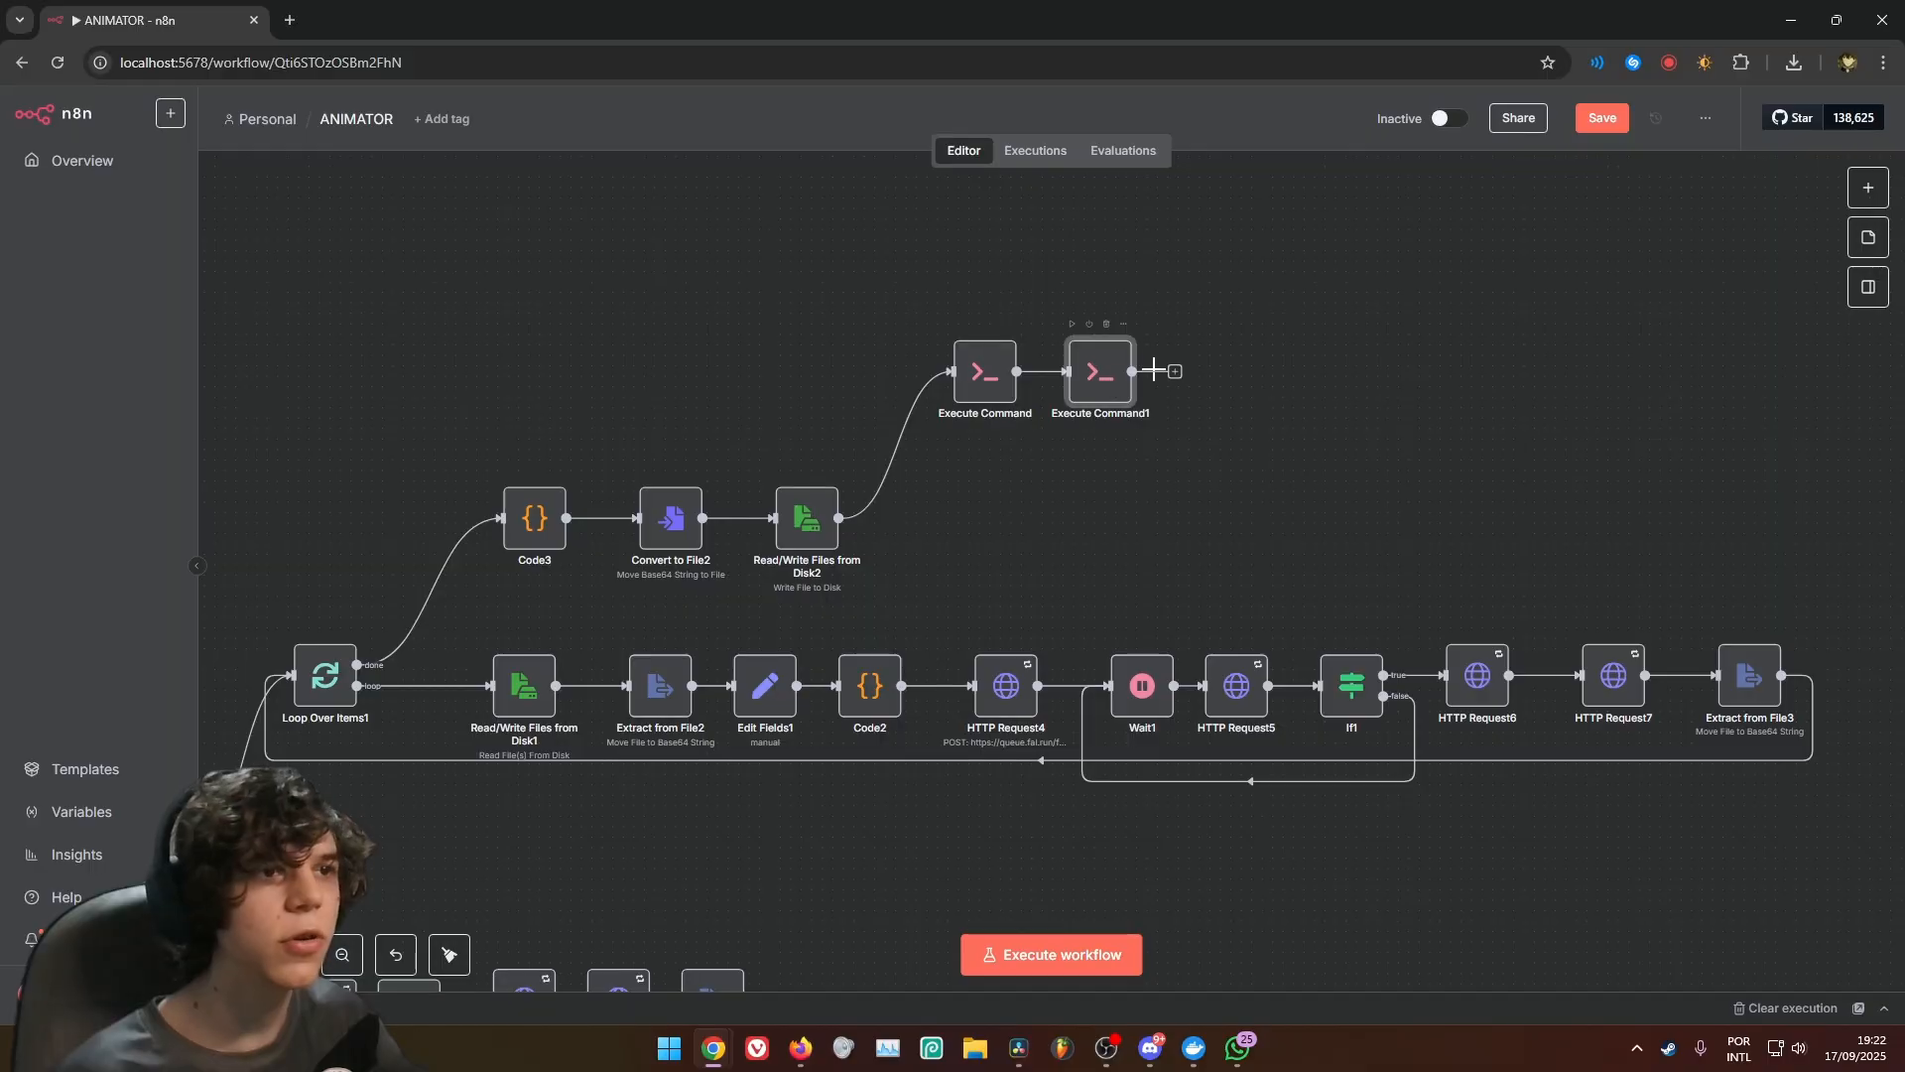
Add a Read File(s) From Disk node after Execute Command1 with the file selector /data/shared/ANIMATOR/FINAL_SHORT/OUTPUT.mp4
left_click(1174, 372)
type("read")
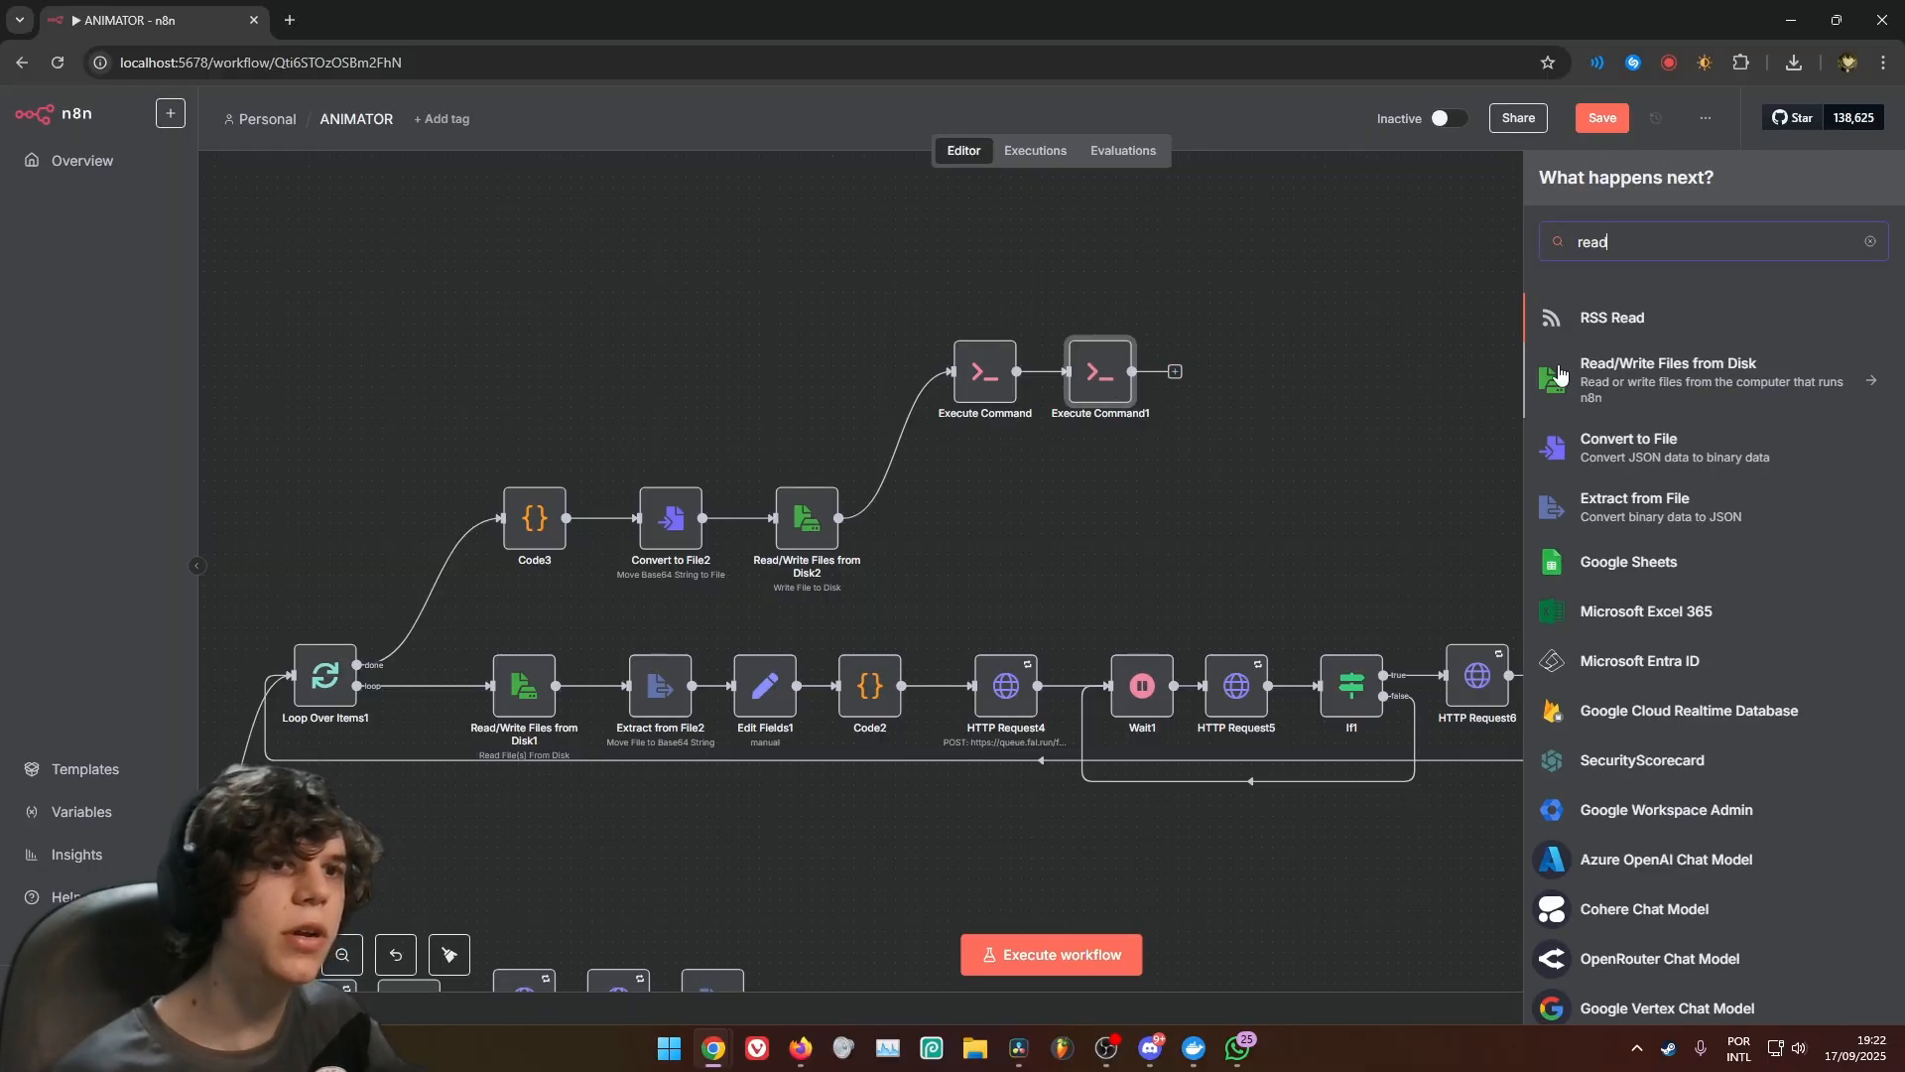
left_click(1597, 375)
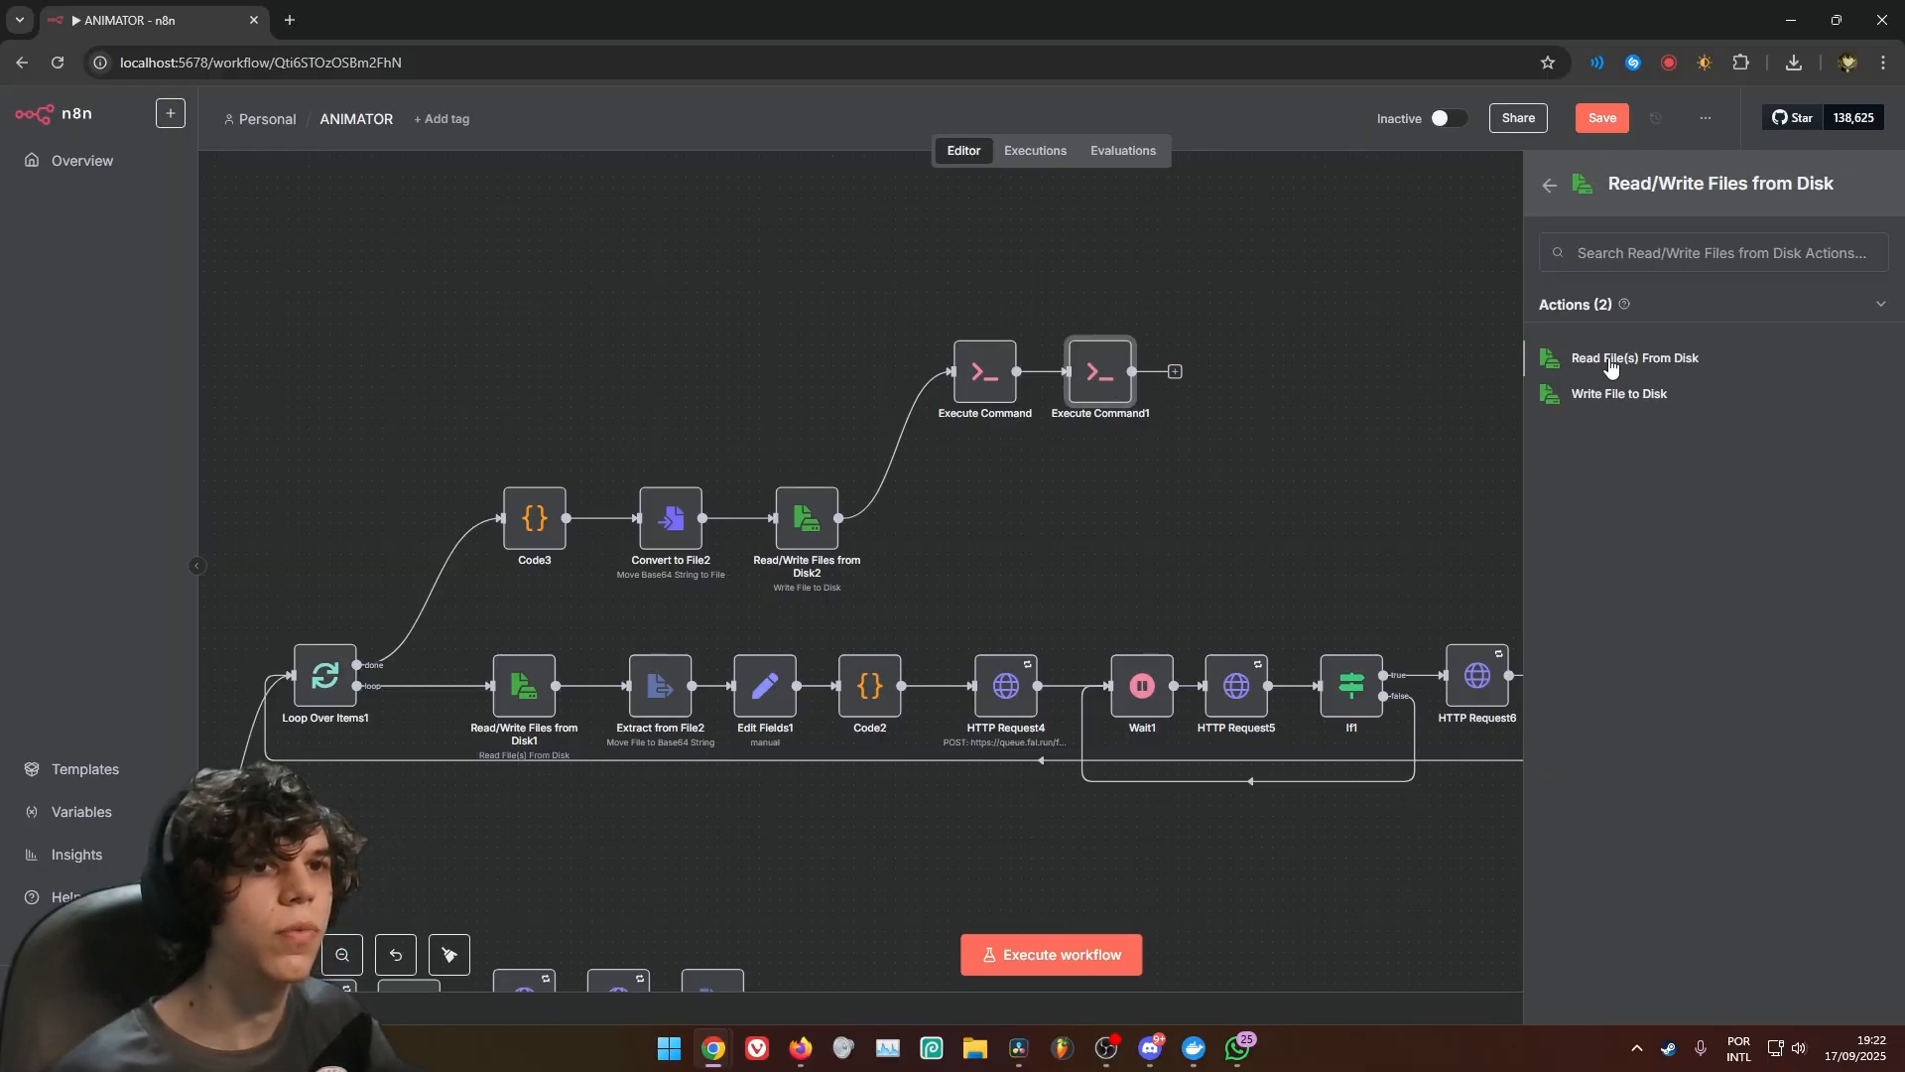
left_click(1632, 359)
type("/data/shared/ANIMATOR/FINAL_SHORT/OUTPUT.mp4")
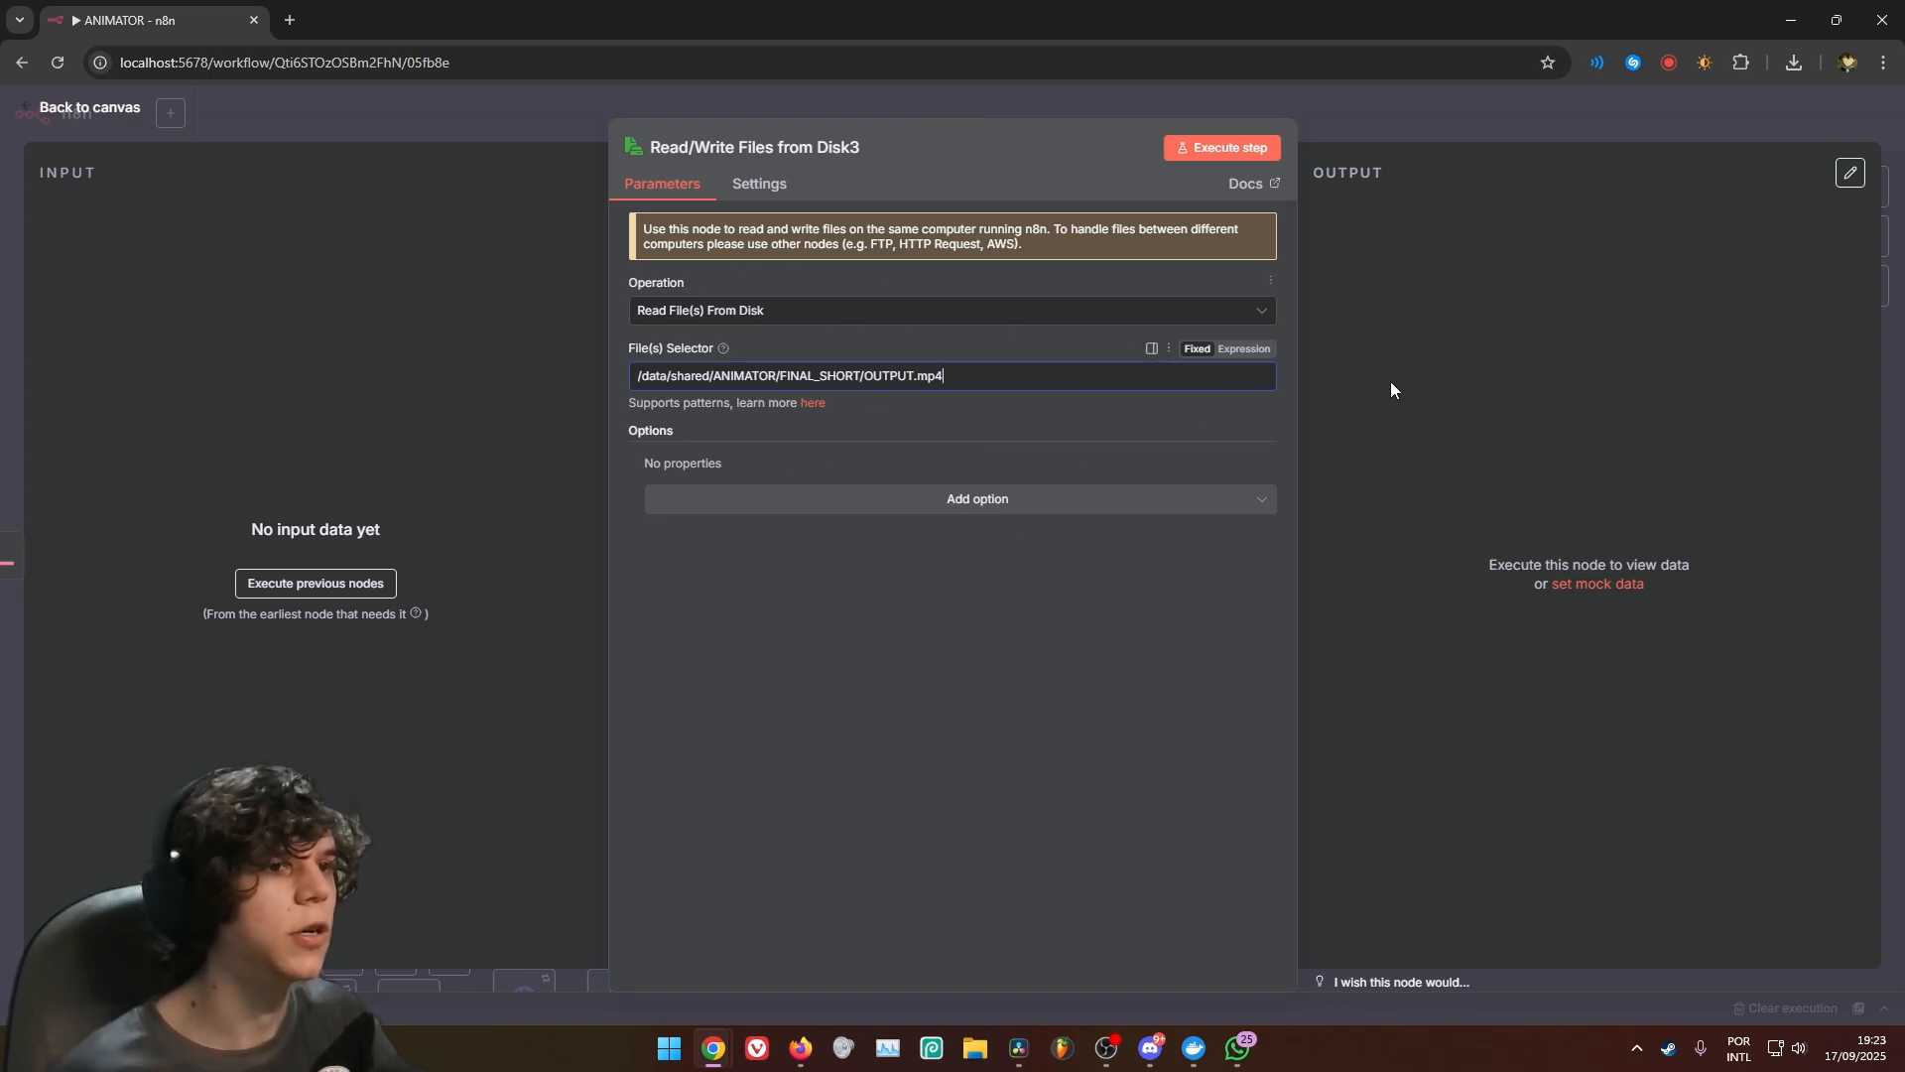
left_click(739, 189)
left_click(677, 189)
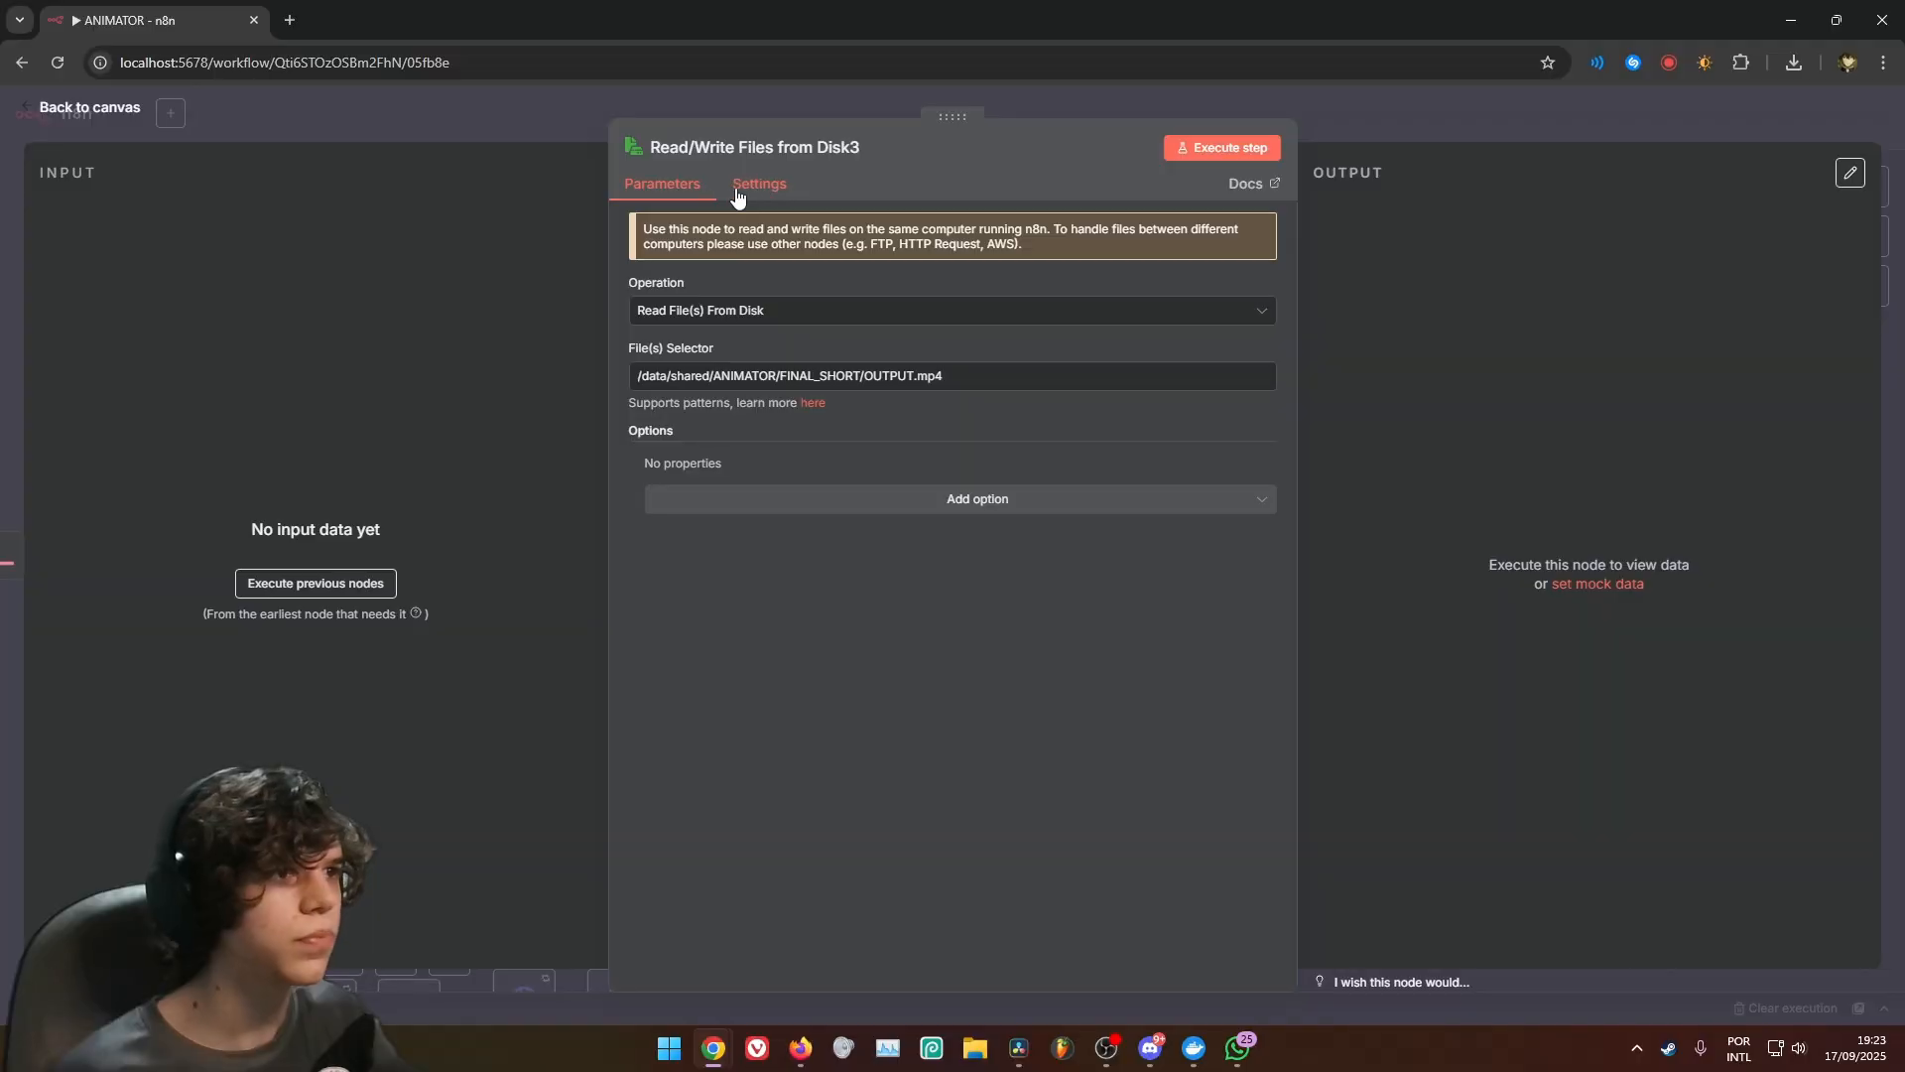
left_click(759, 184)
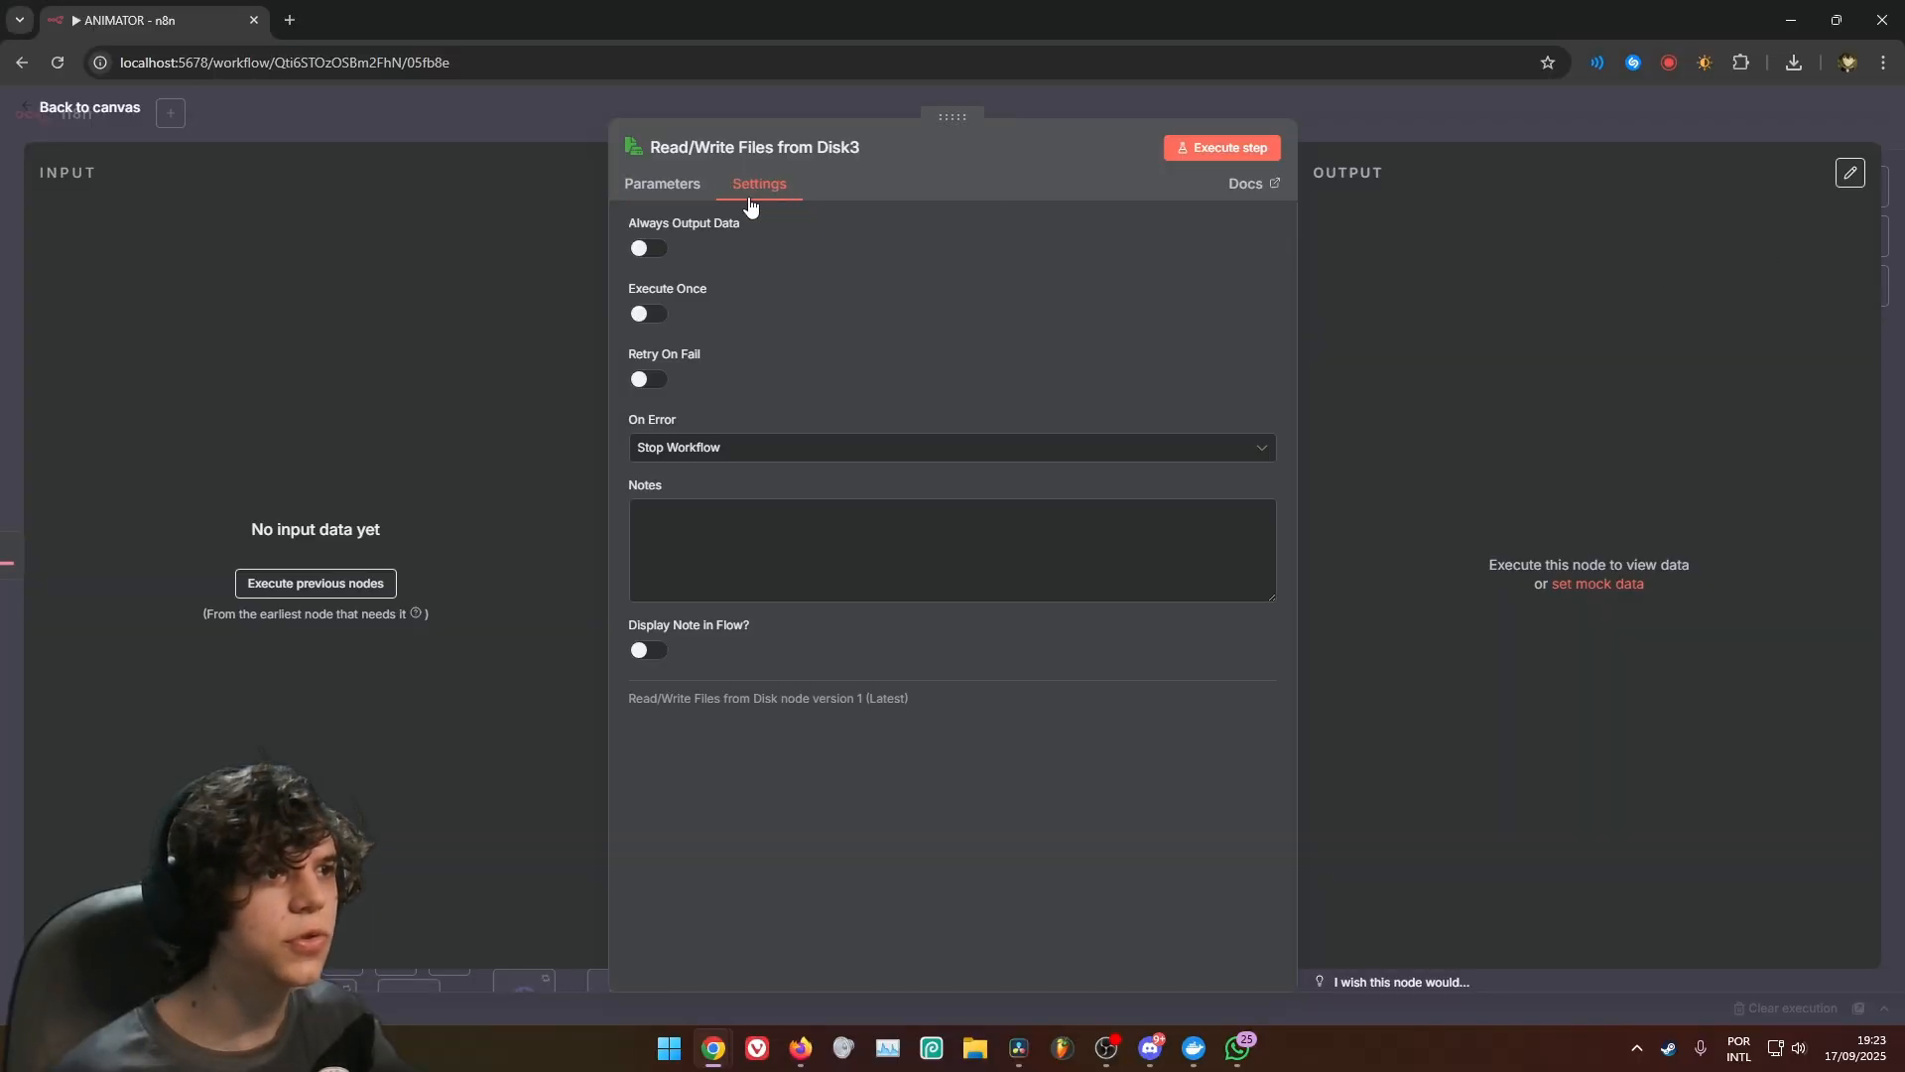
left_click(662, 185)
left_click(845, 115)
Unpin the output data of the AI Agent, Analyze image, Convert to File, Extract from File and On form submission nodes
left_click_drag(1101, 536, 1271, 539)
scroll(1271, 540, "down", 5)
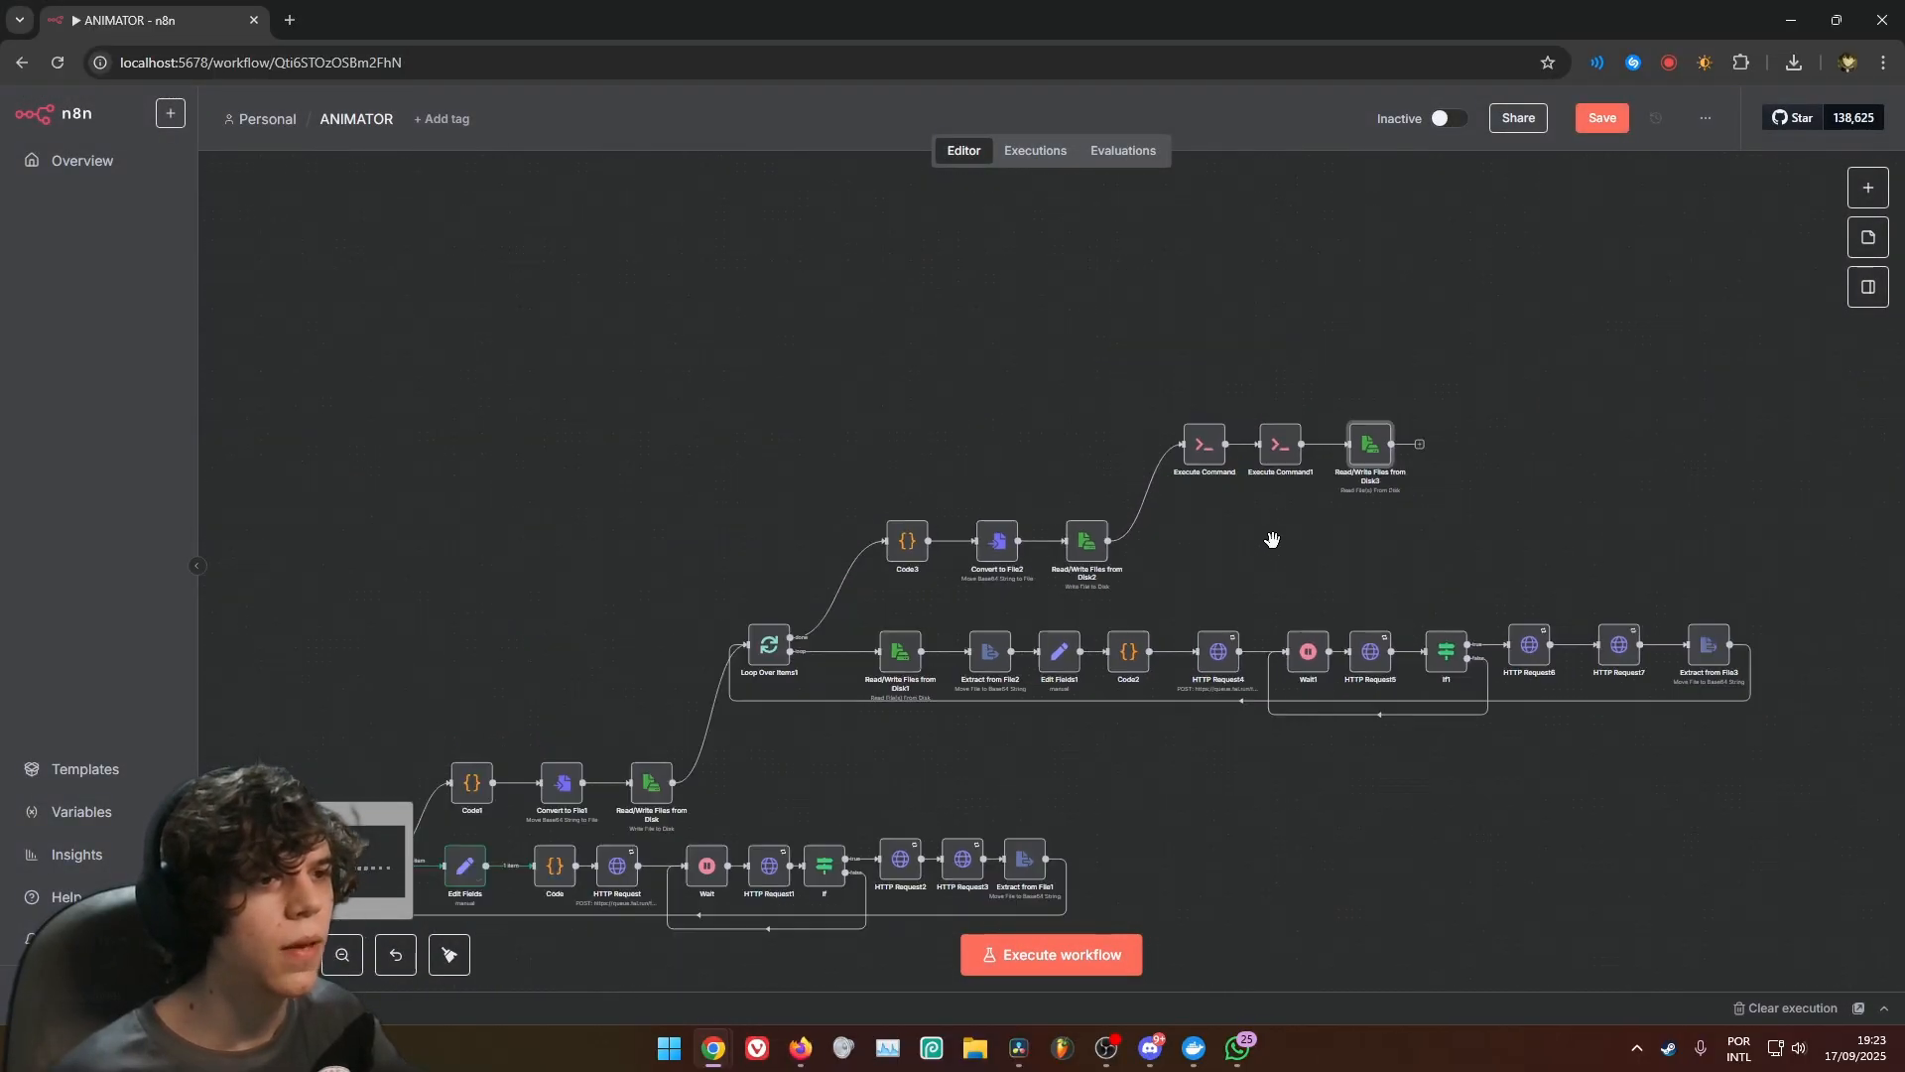
left_click_drag(1506, 799, 1476, 724)
left_click_drag(689, 791, 1068, 736)
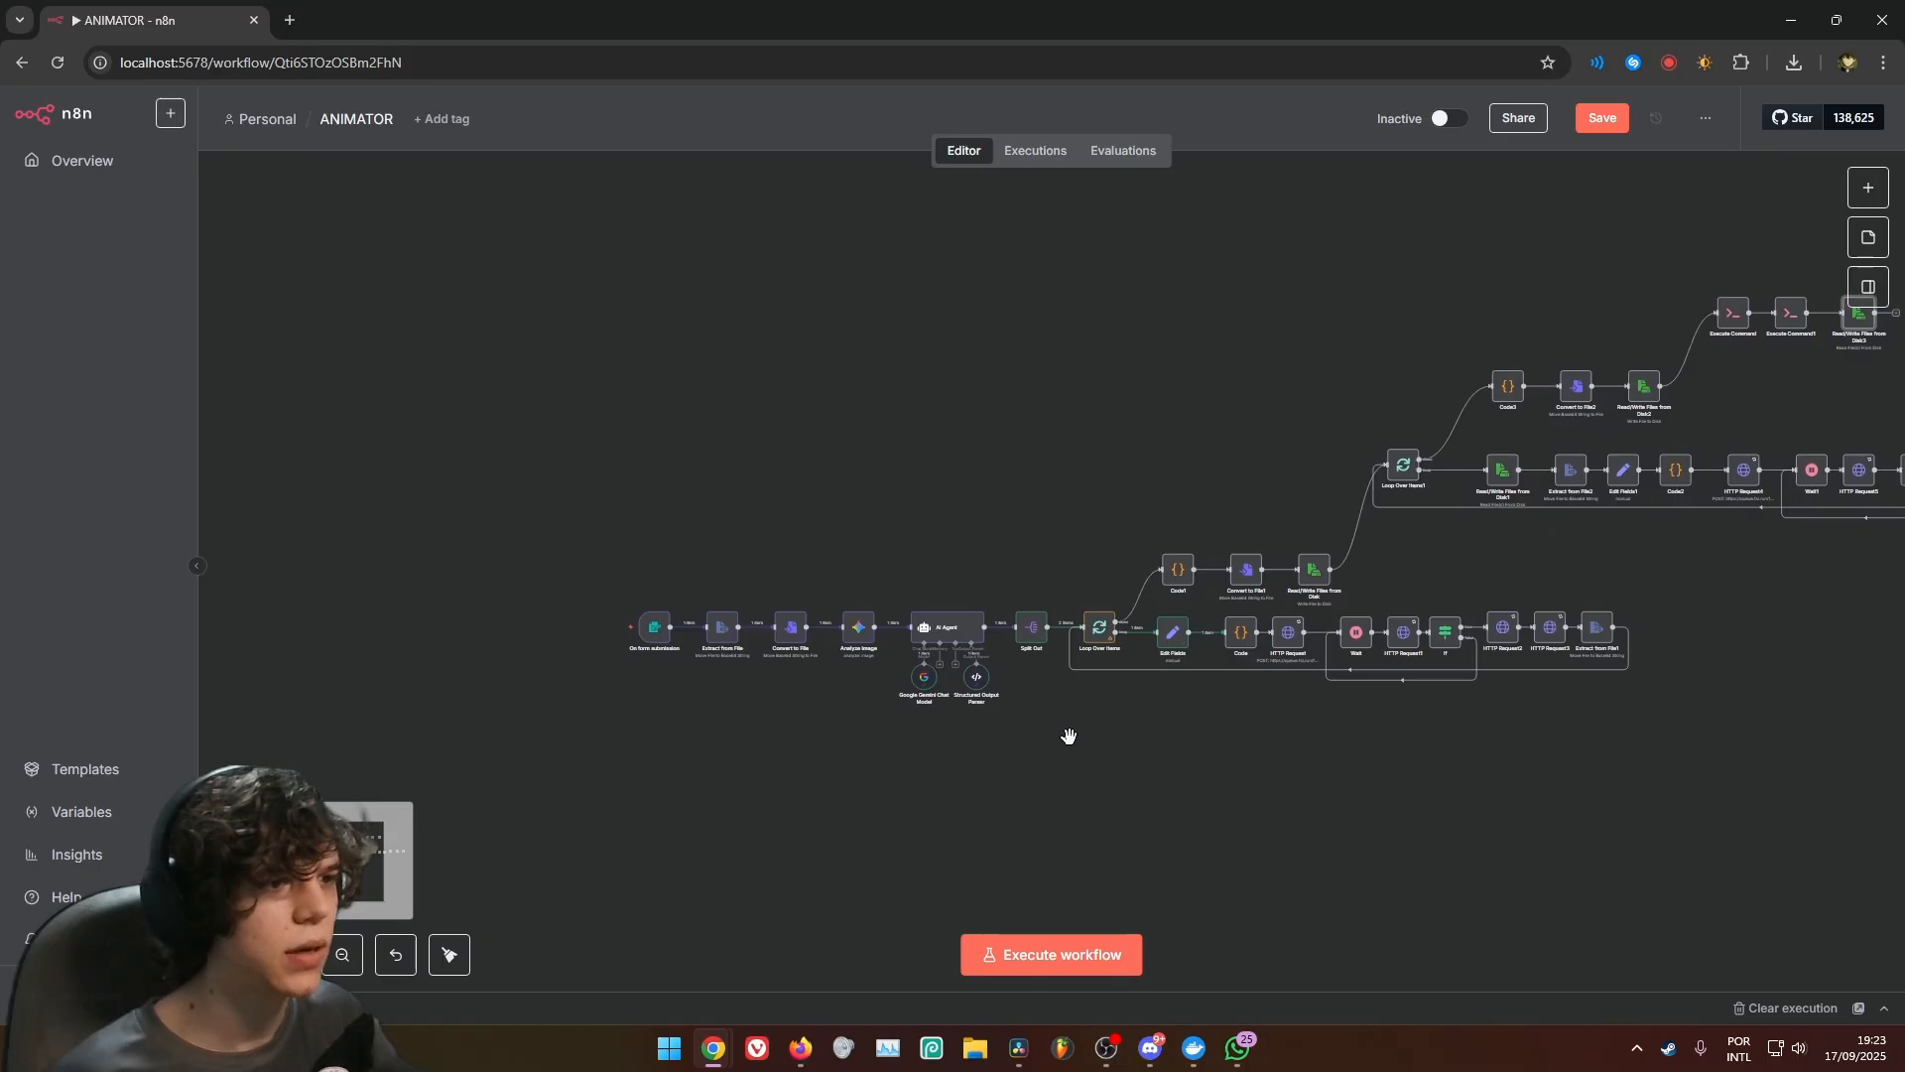
left_click_drag(1193, 789, 729, 837)
left_click_drag(1286, 721, 1116, 799)
left_click_drag(1226, 751, 1777, 515)
scroll(735, 598, "up", 1)
scroll(692, 610, "up", 6)
left_click_drag(579, 616, 942, 738)
scroll(1042, 795, "down", 1)
left_click(1254, 586)
key("p")
left_click(1012, 598)
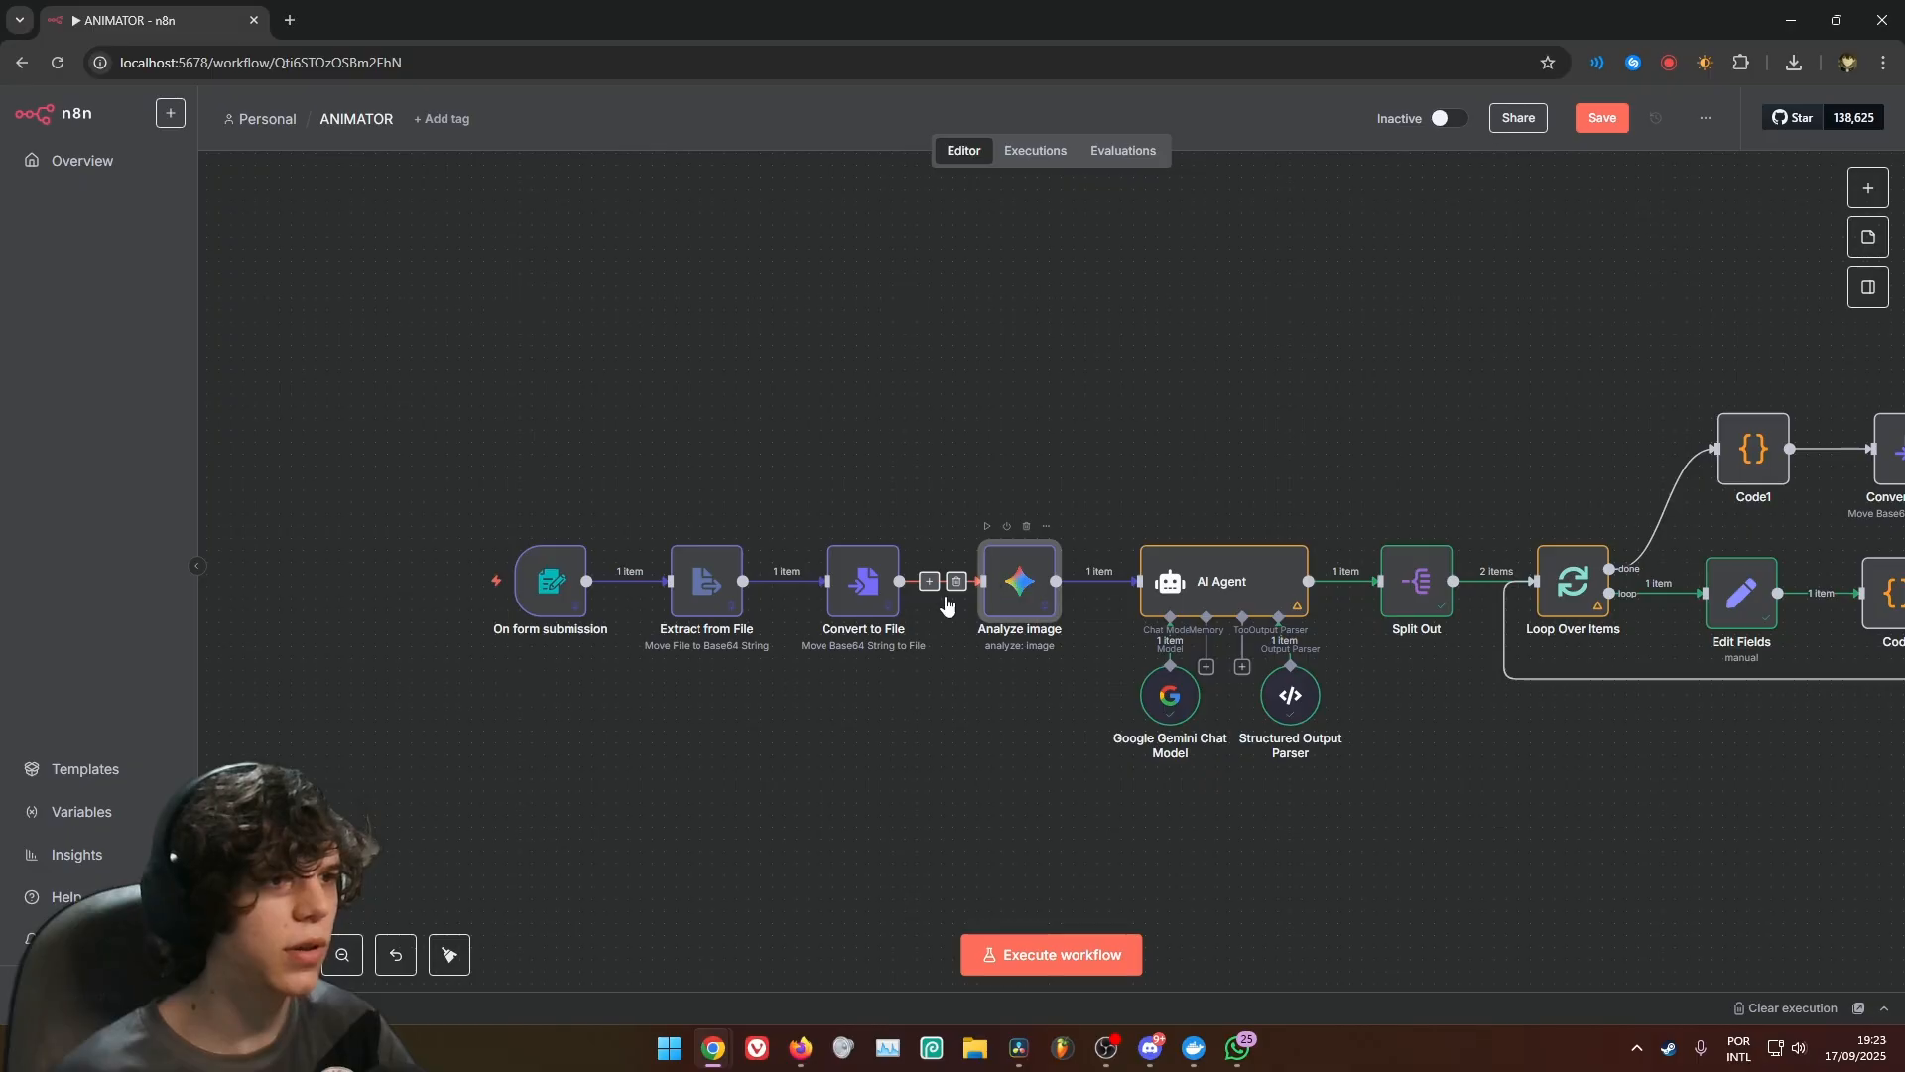
key("p")
left_click(844, 601)
key("p")
left_click(707, 588)
key("p")
left_click(551, 587)
key("p")
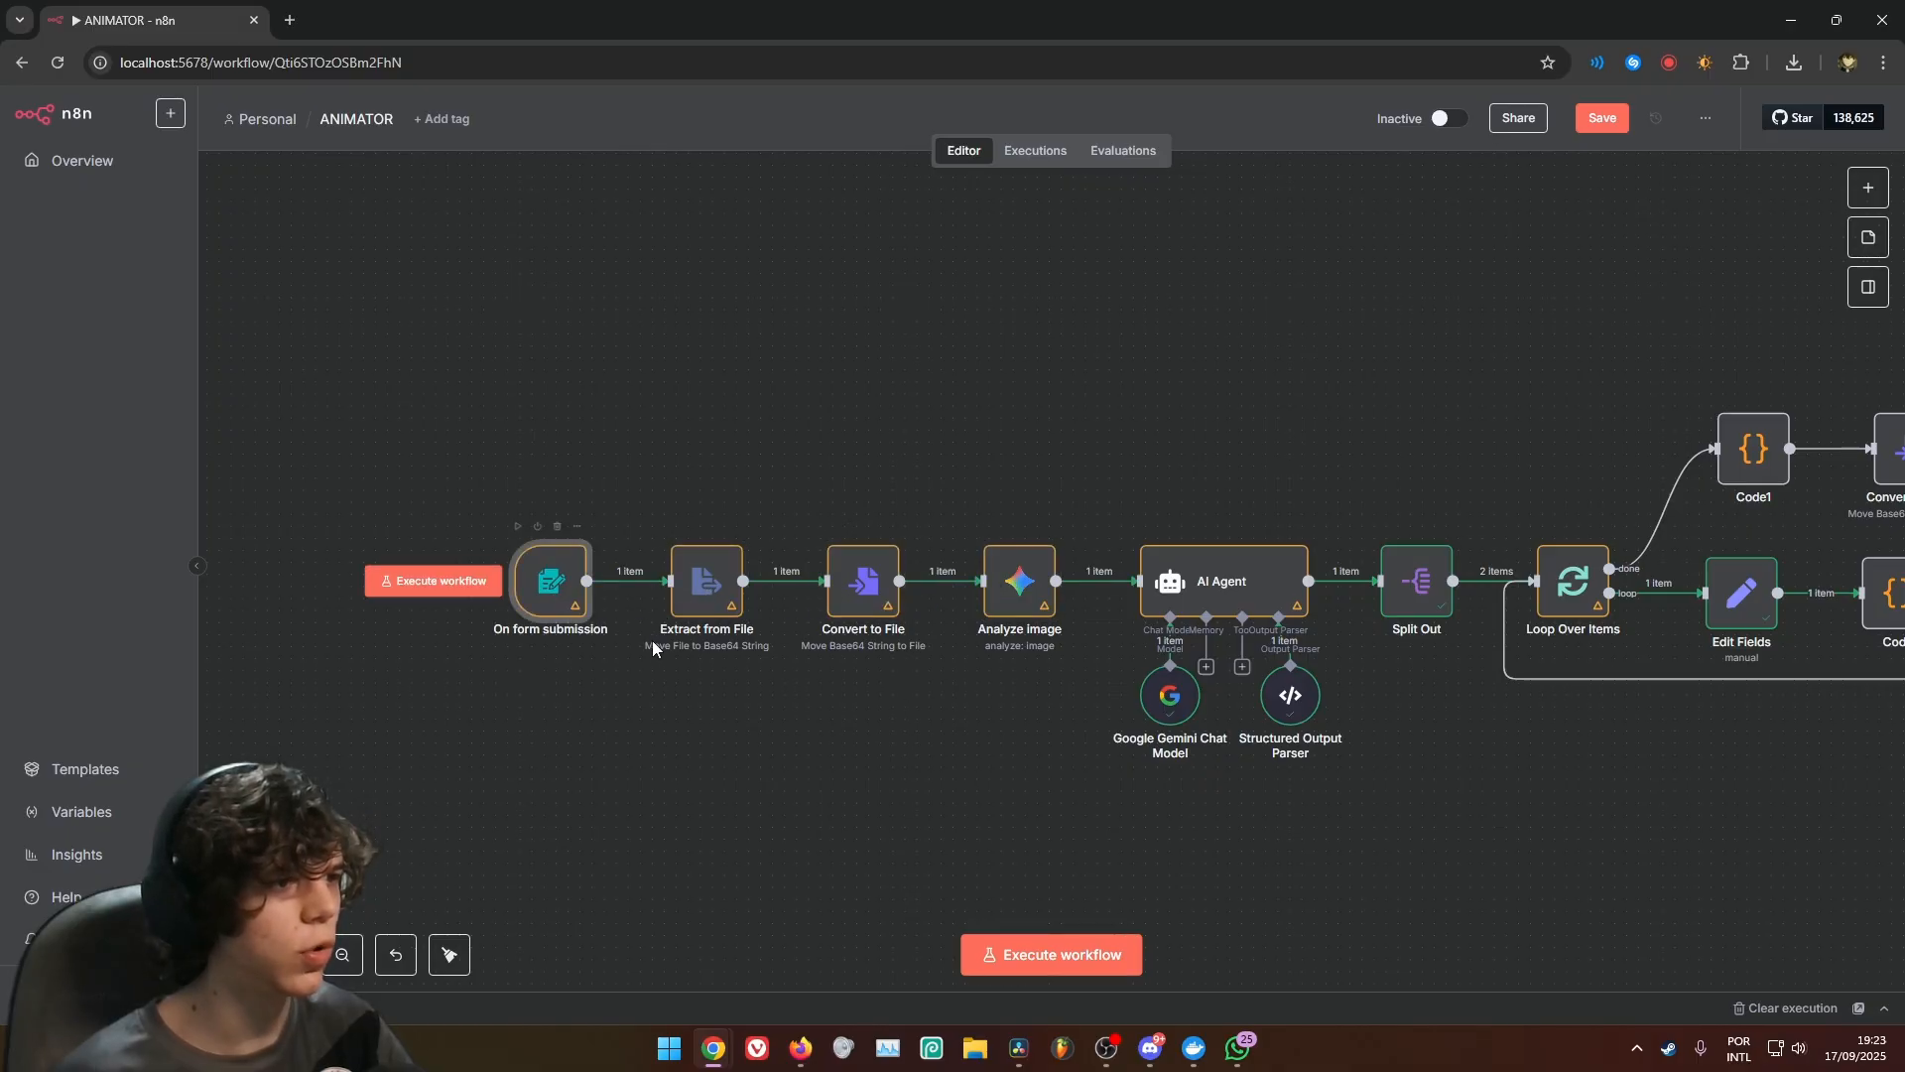
left_click(919, 732)
Execute the workflow and enter "Shadow meets a sad person and run away" as the story idea in the test form
scroll(919, 733, "down", 6)
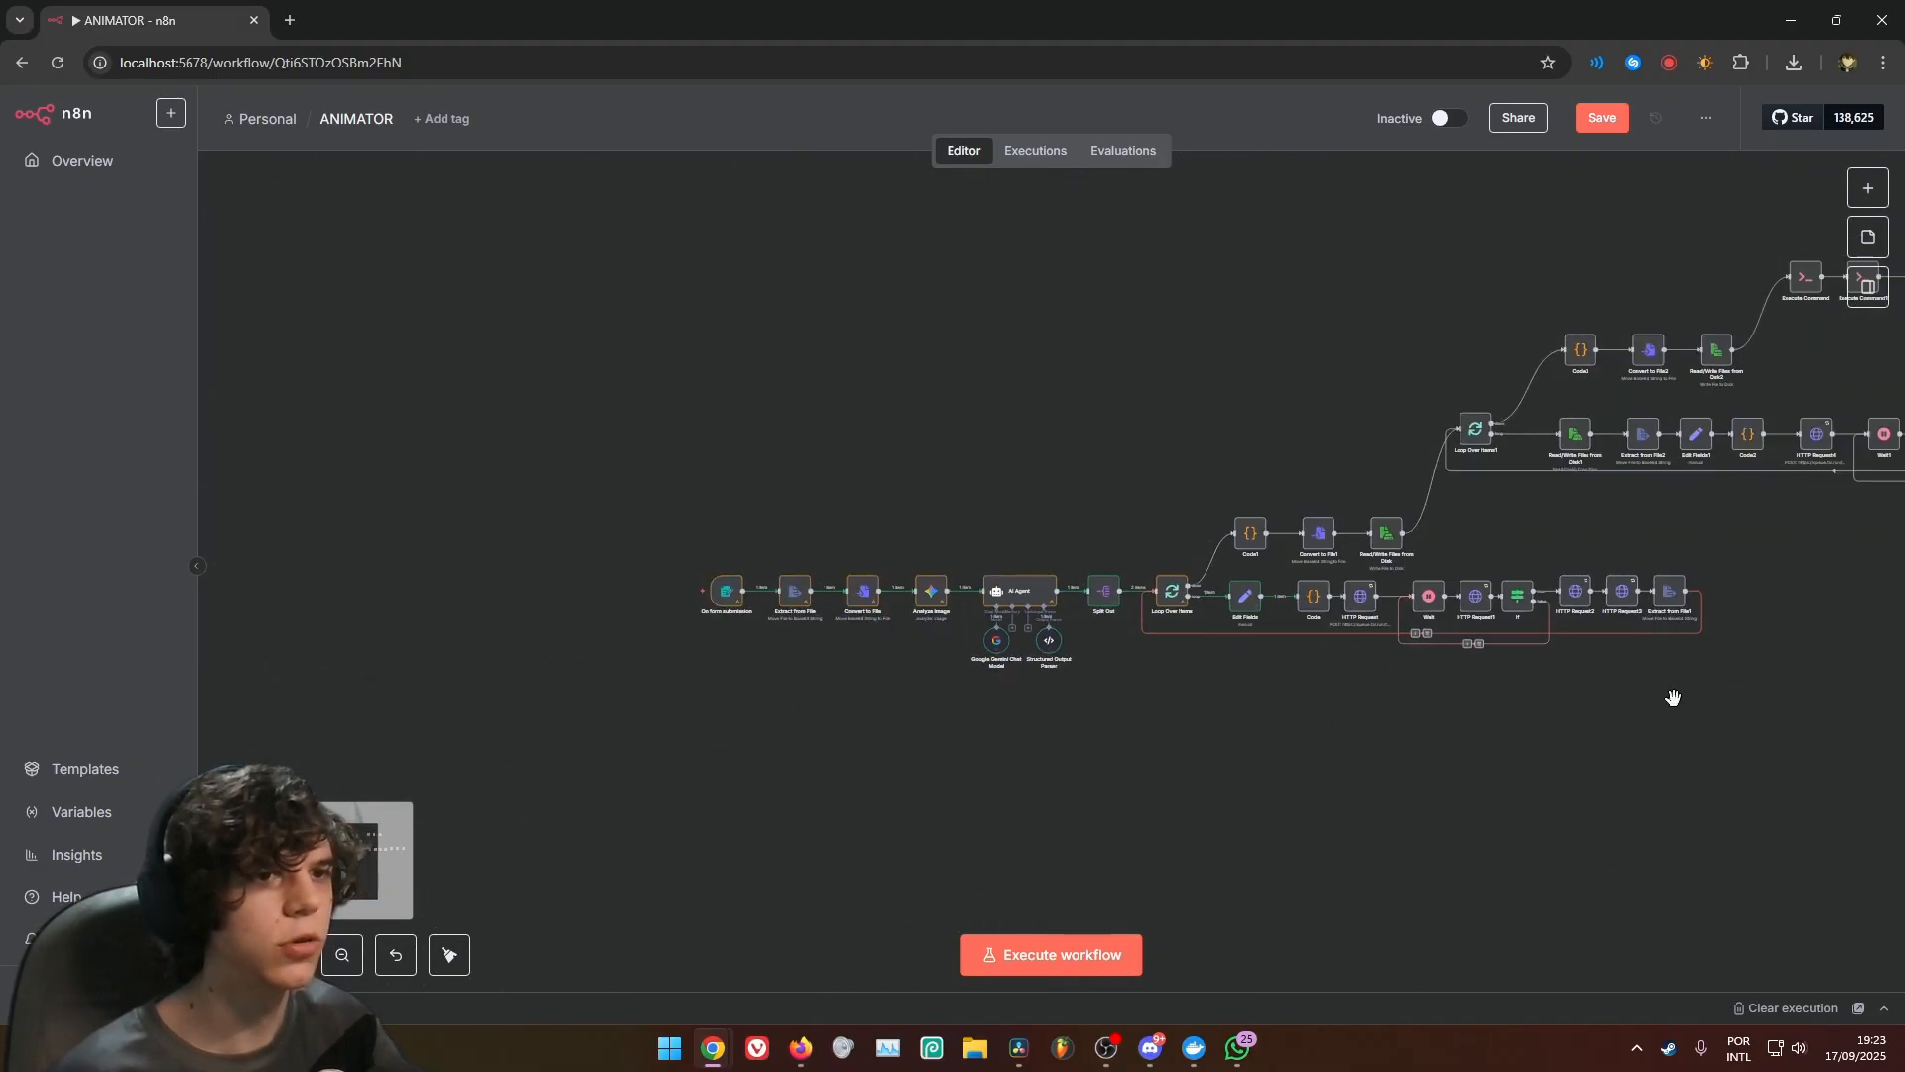
left_click_drag(1552, 694, 1211, 774)
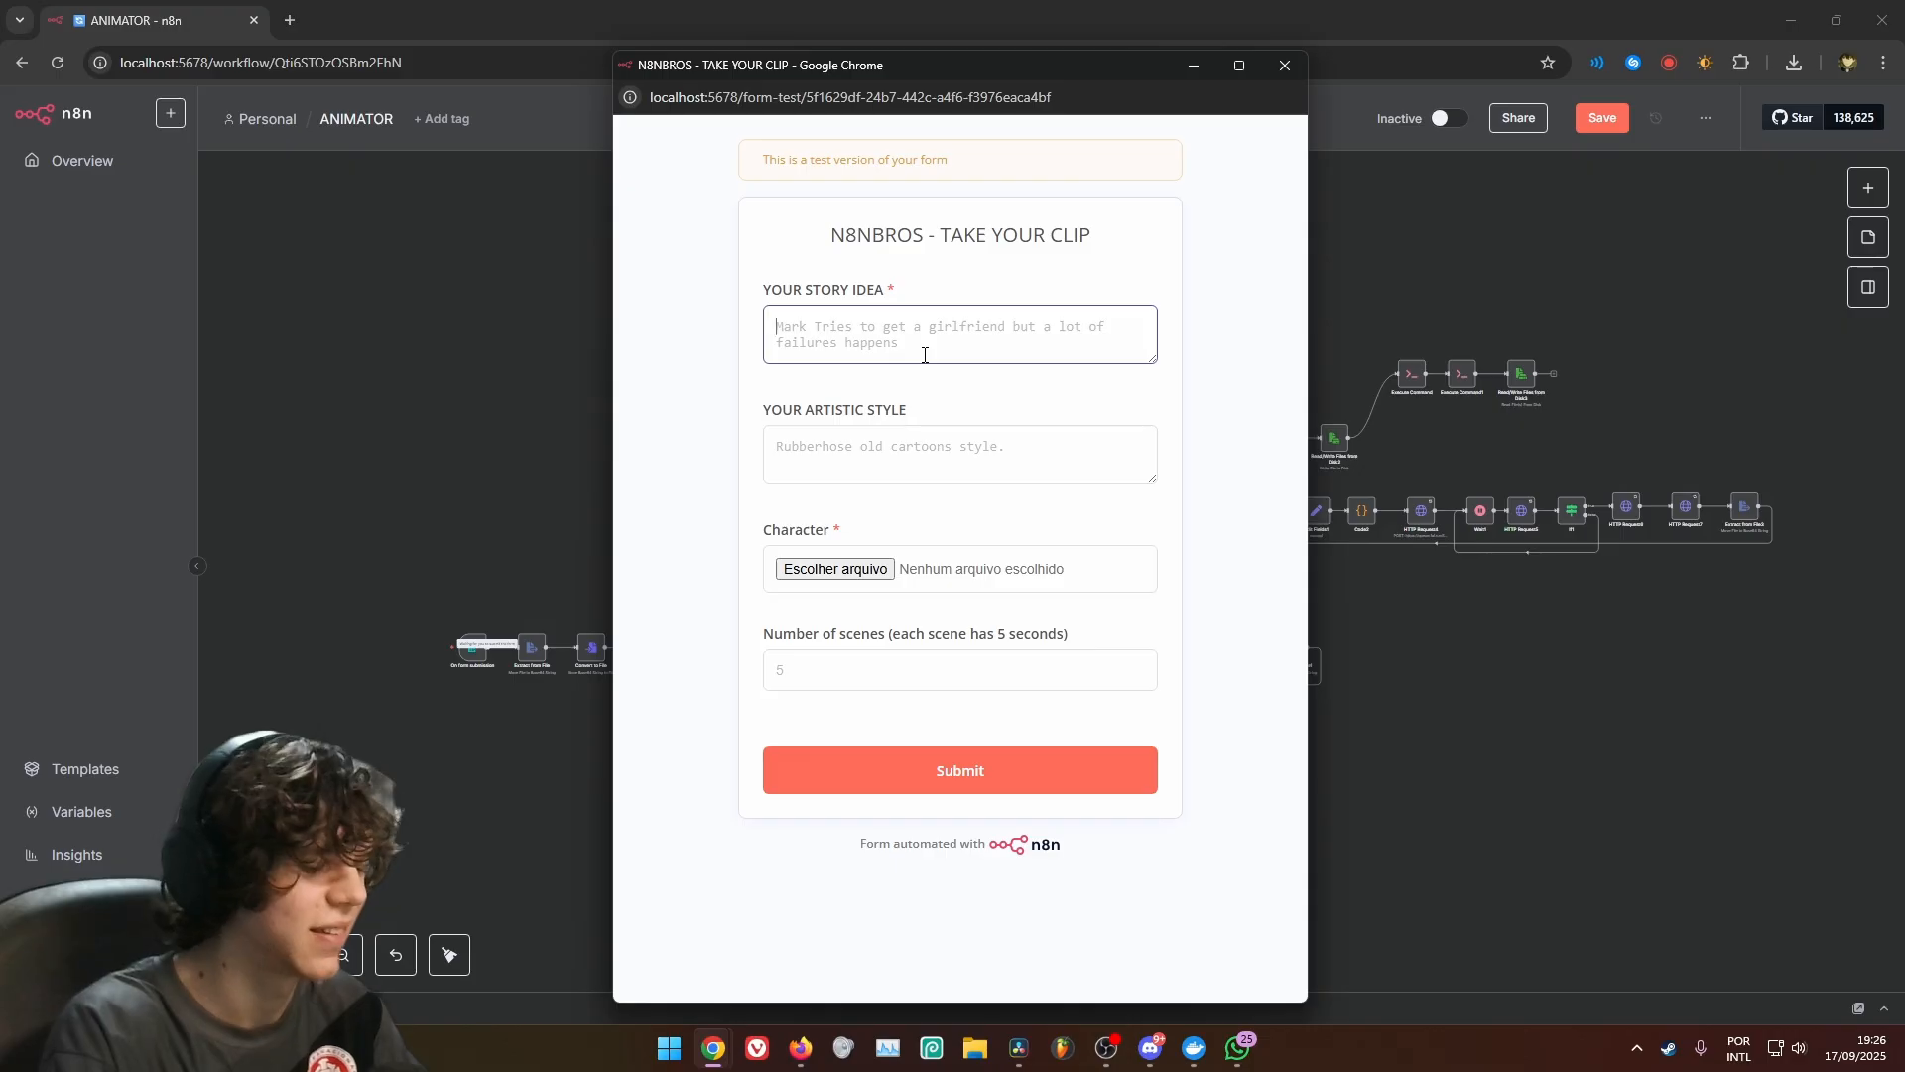
type("Shadow meets a")
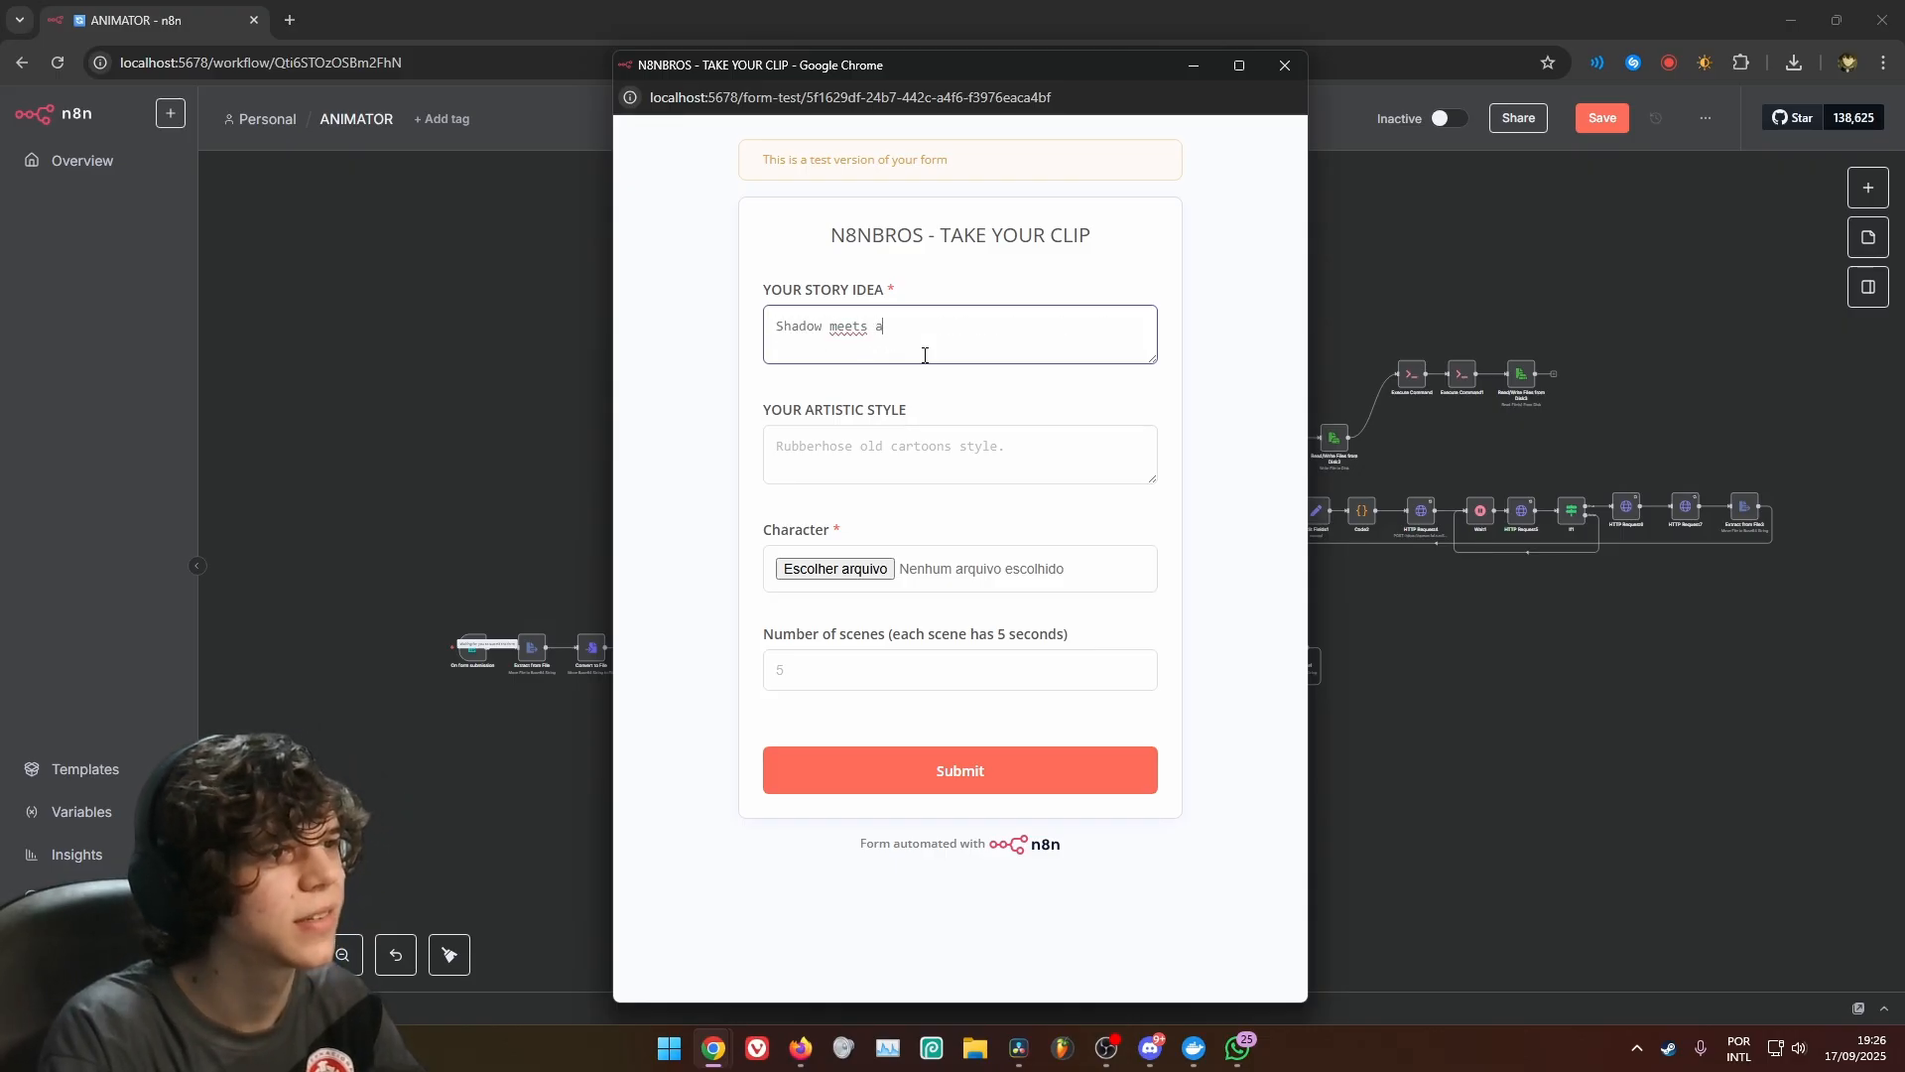
type(" sad person ")
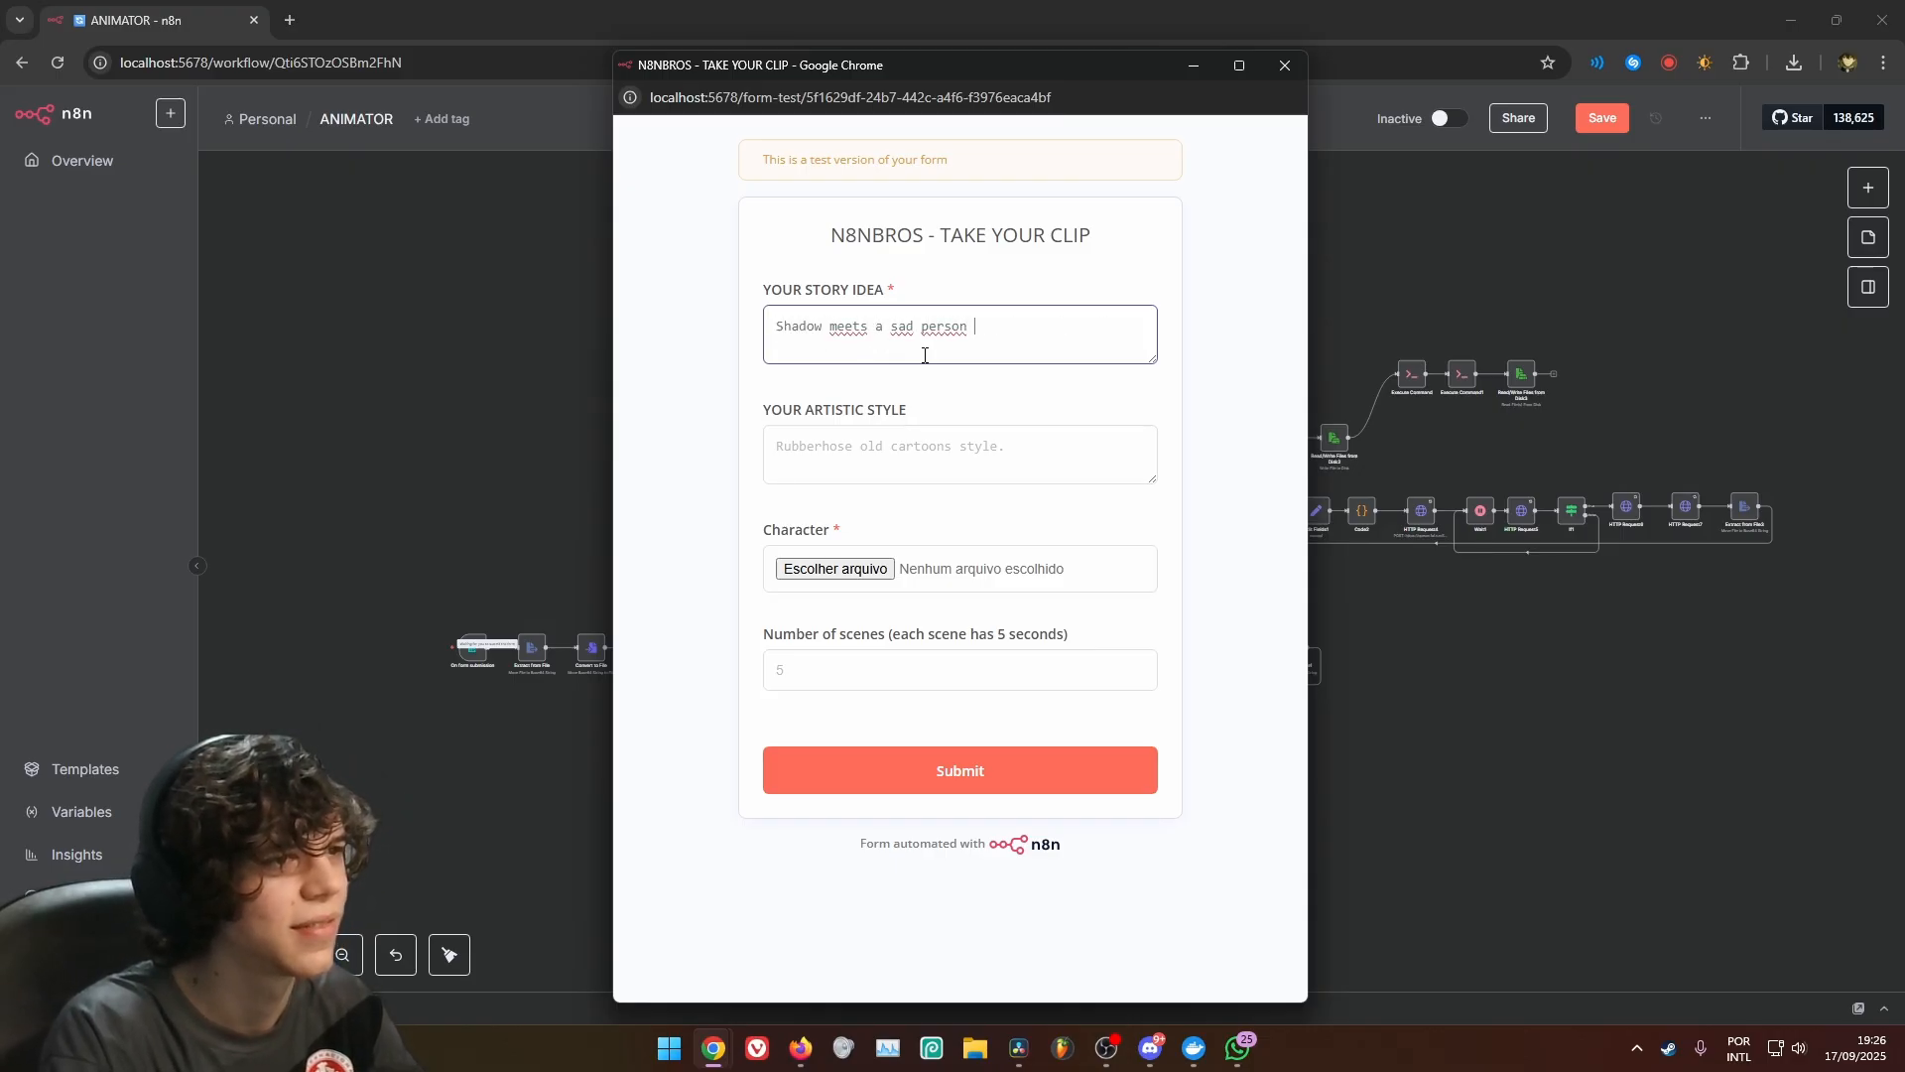
type("and run away")
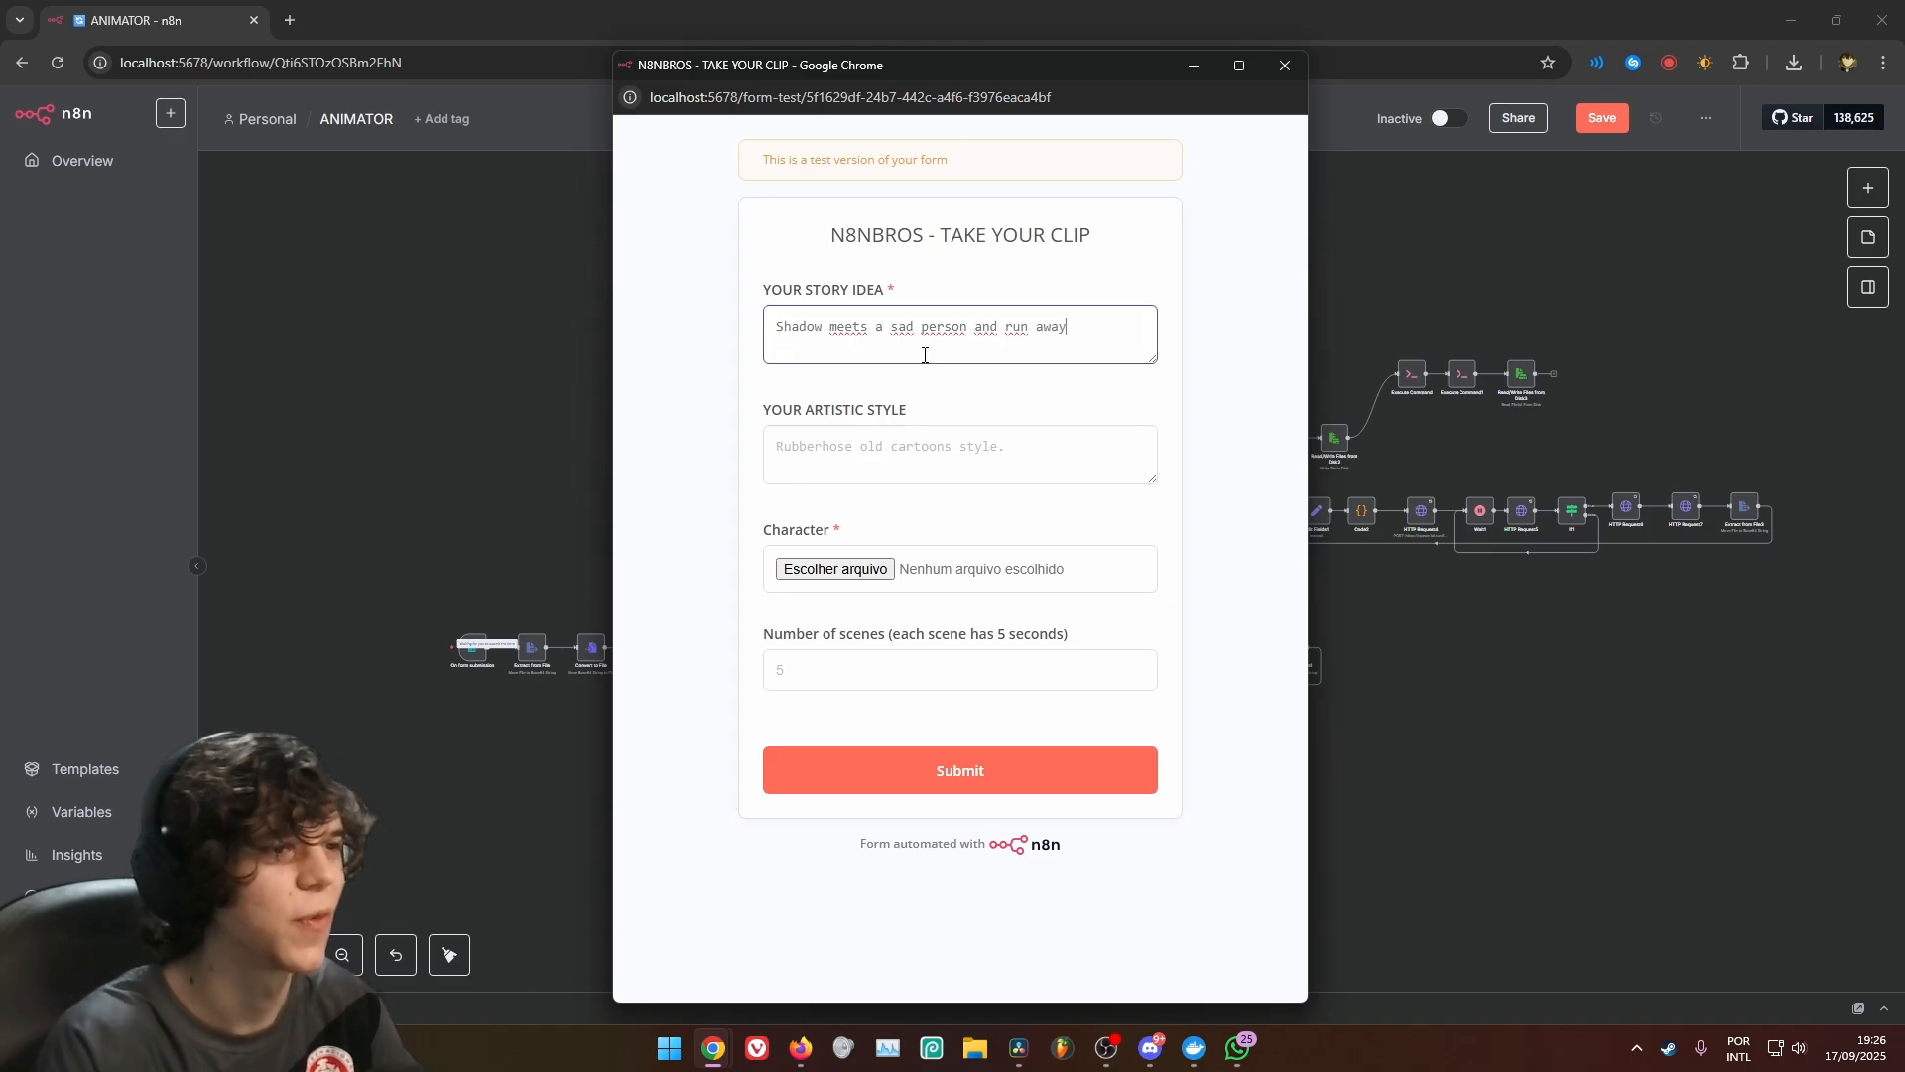
Set the artistic style to "90s animation" and choose 250.png as the character file
left_click(938, 428)
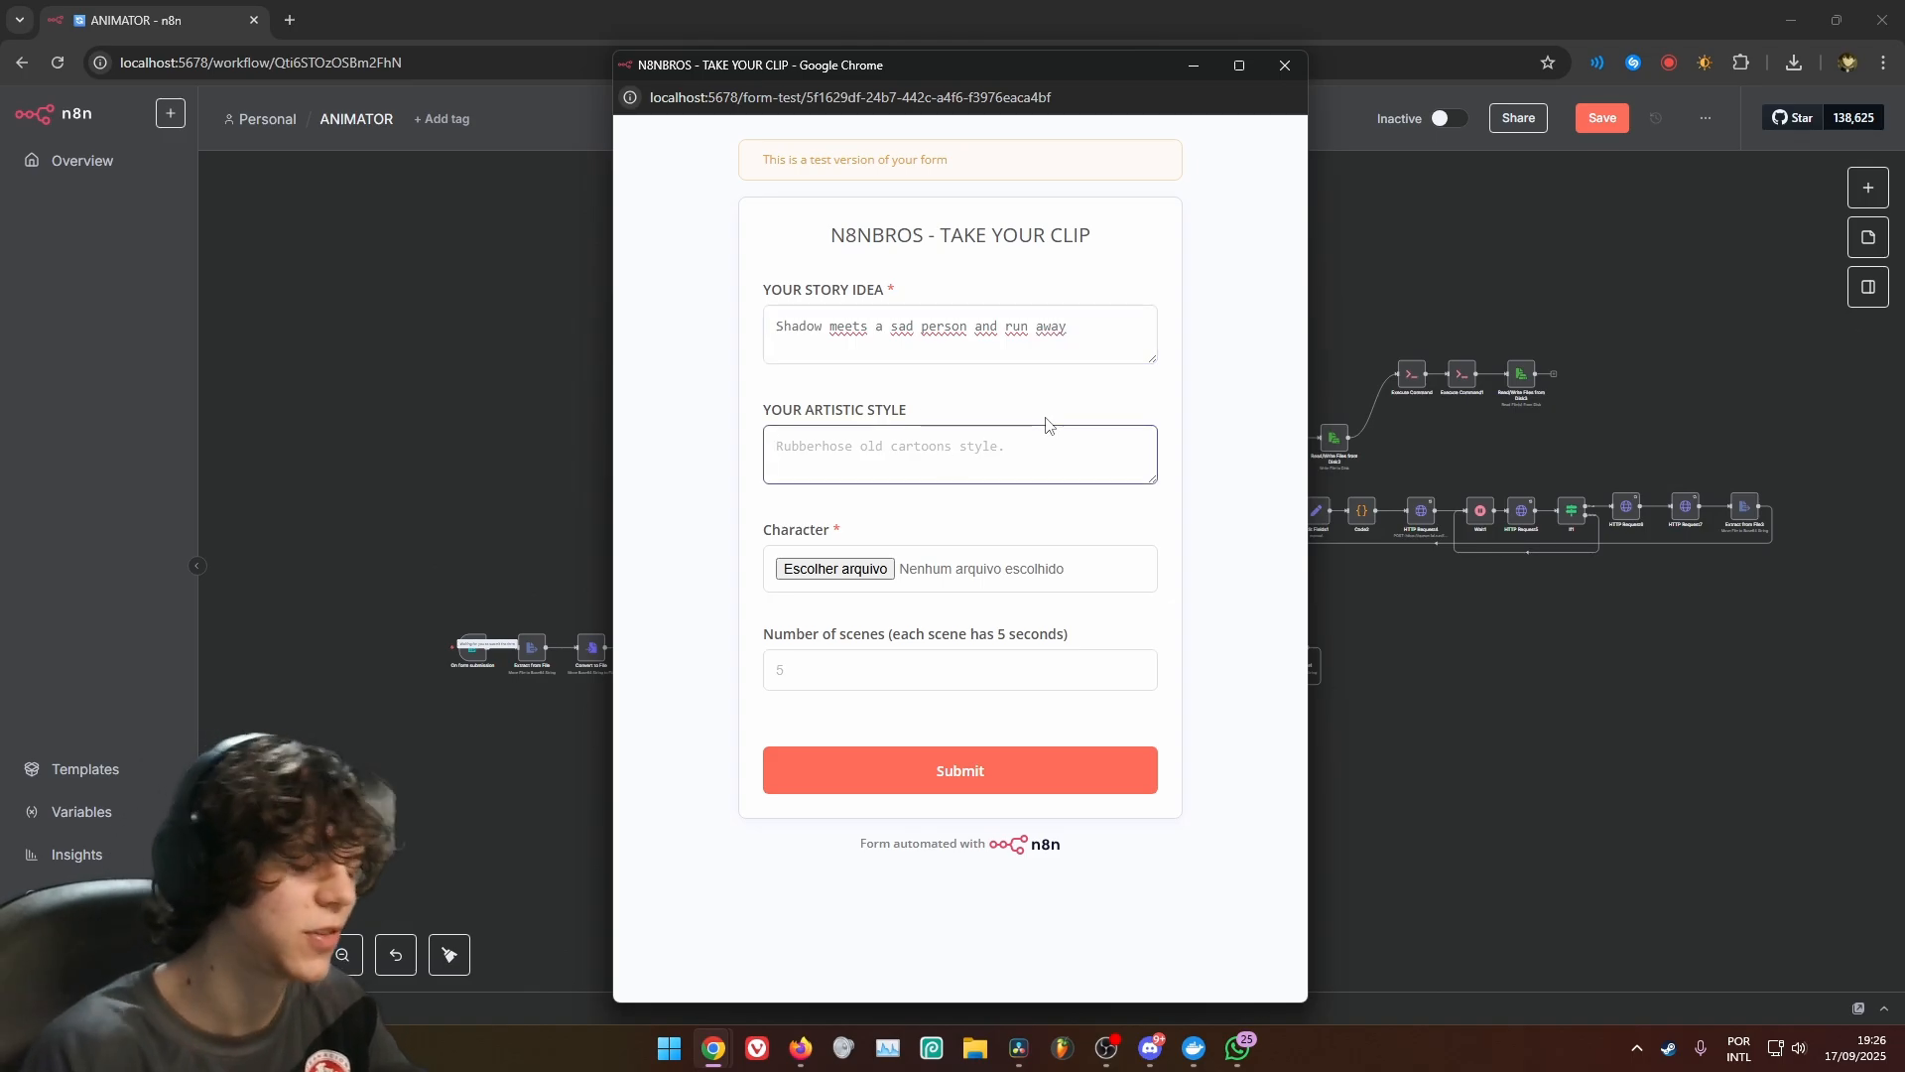
type("animation")
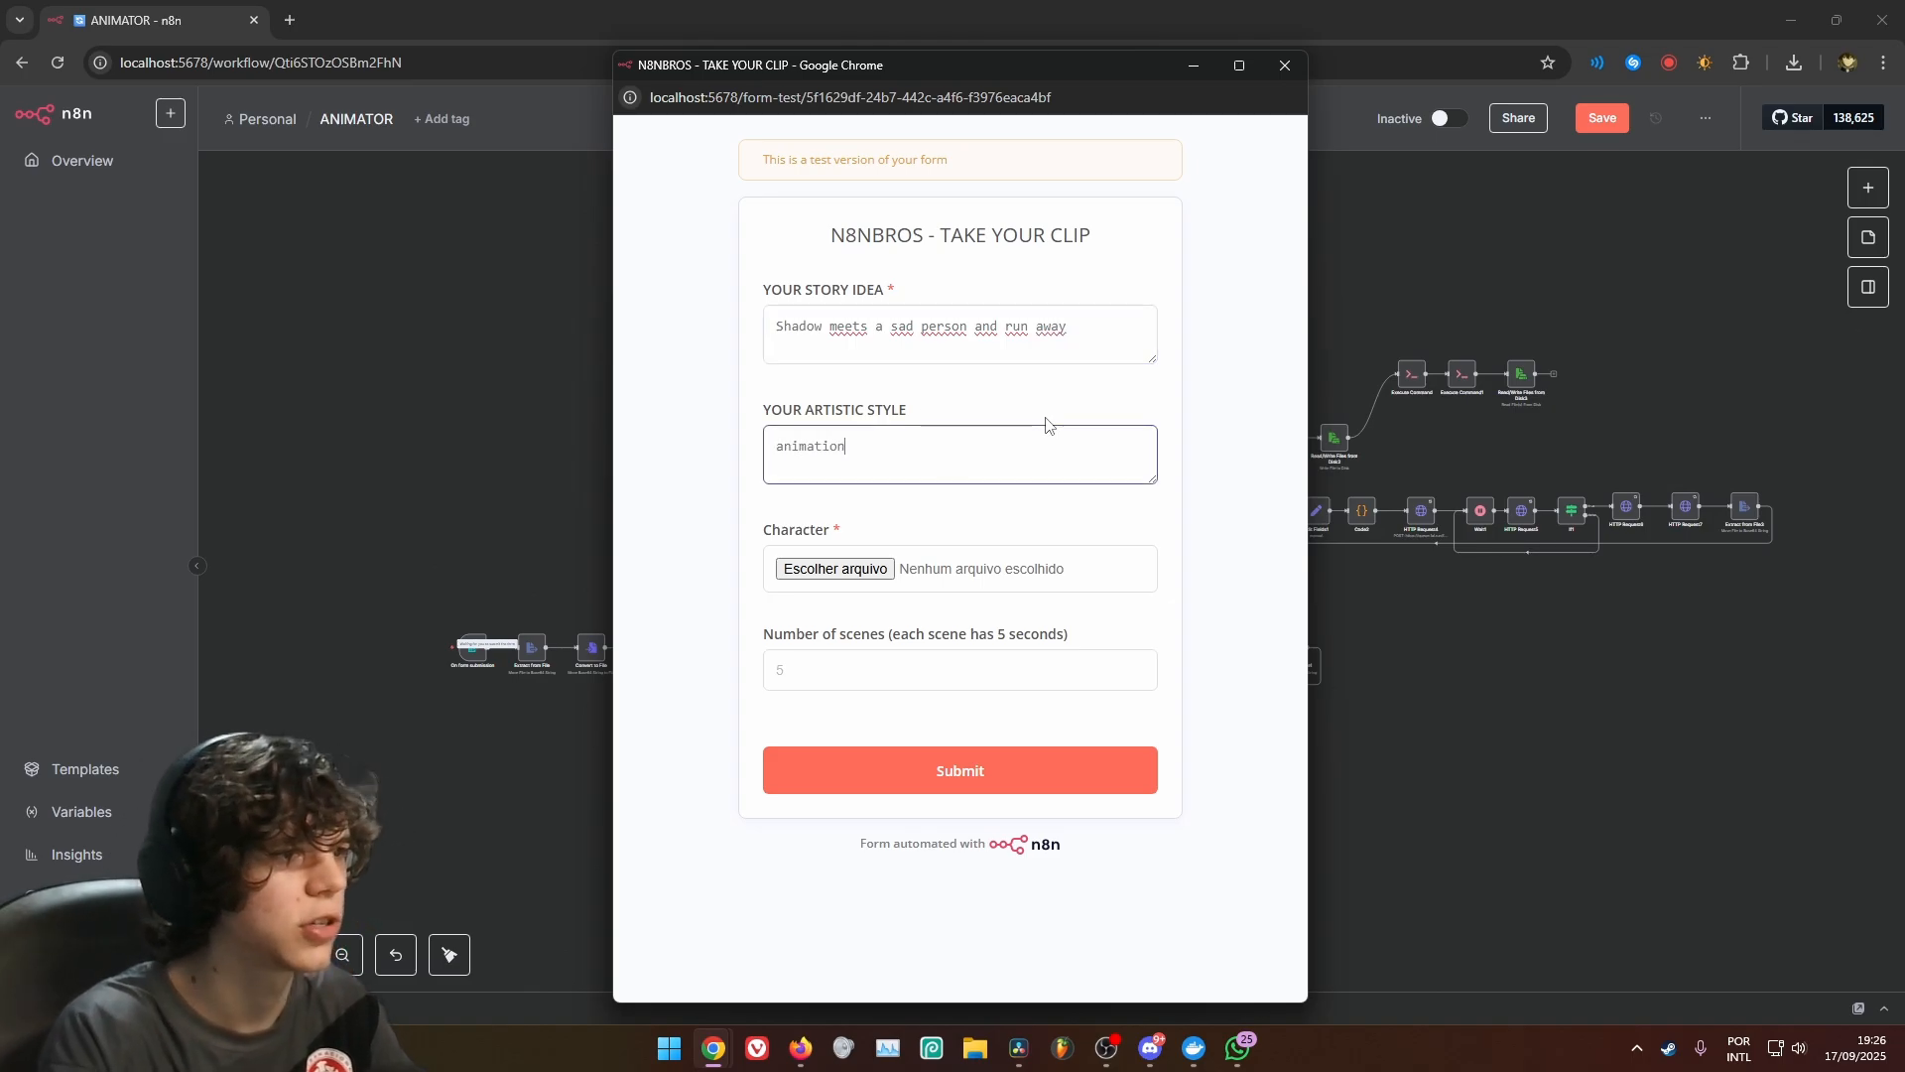
key("Right")
key("Right")
key("Right")
key("Right")
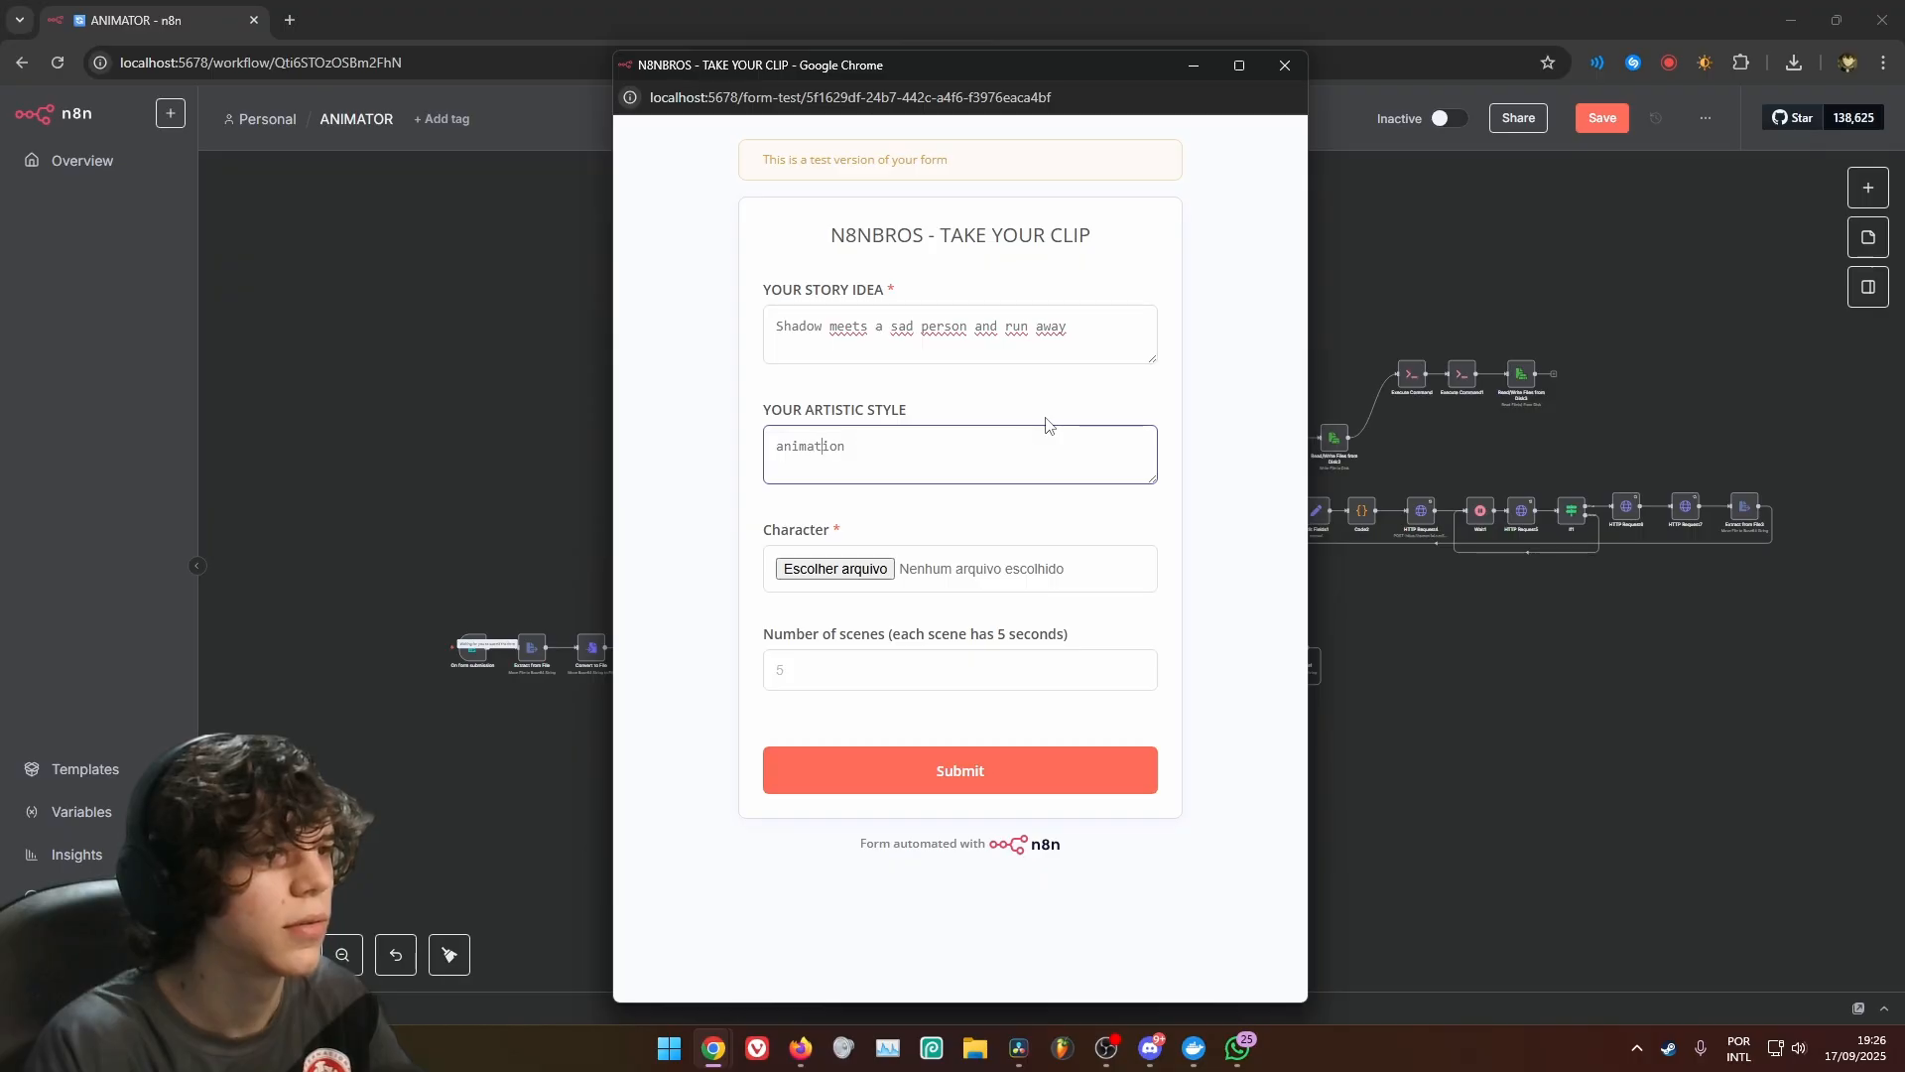
left_click(839, 569)
double_click(1070, 450)
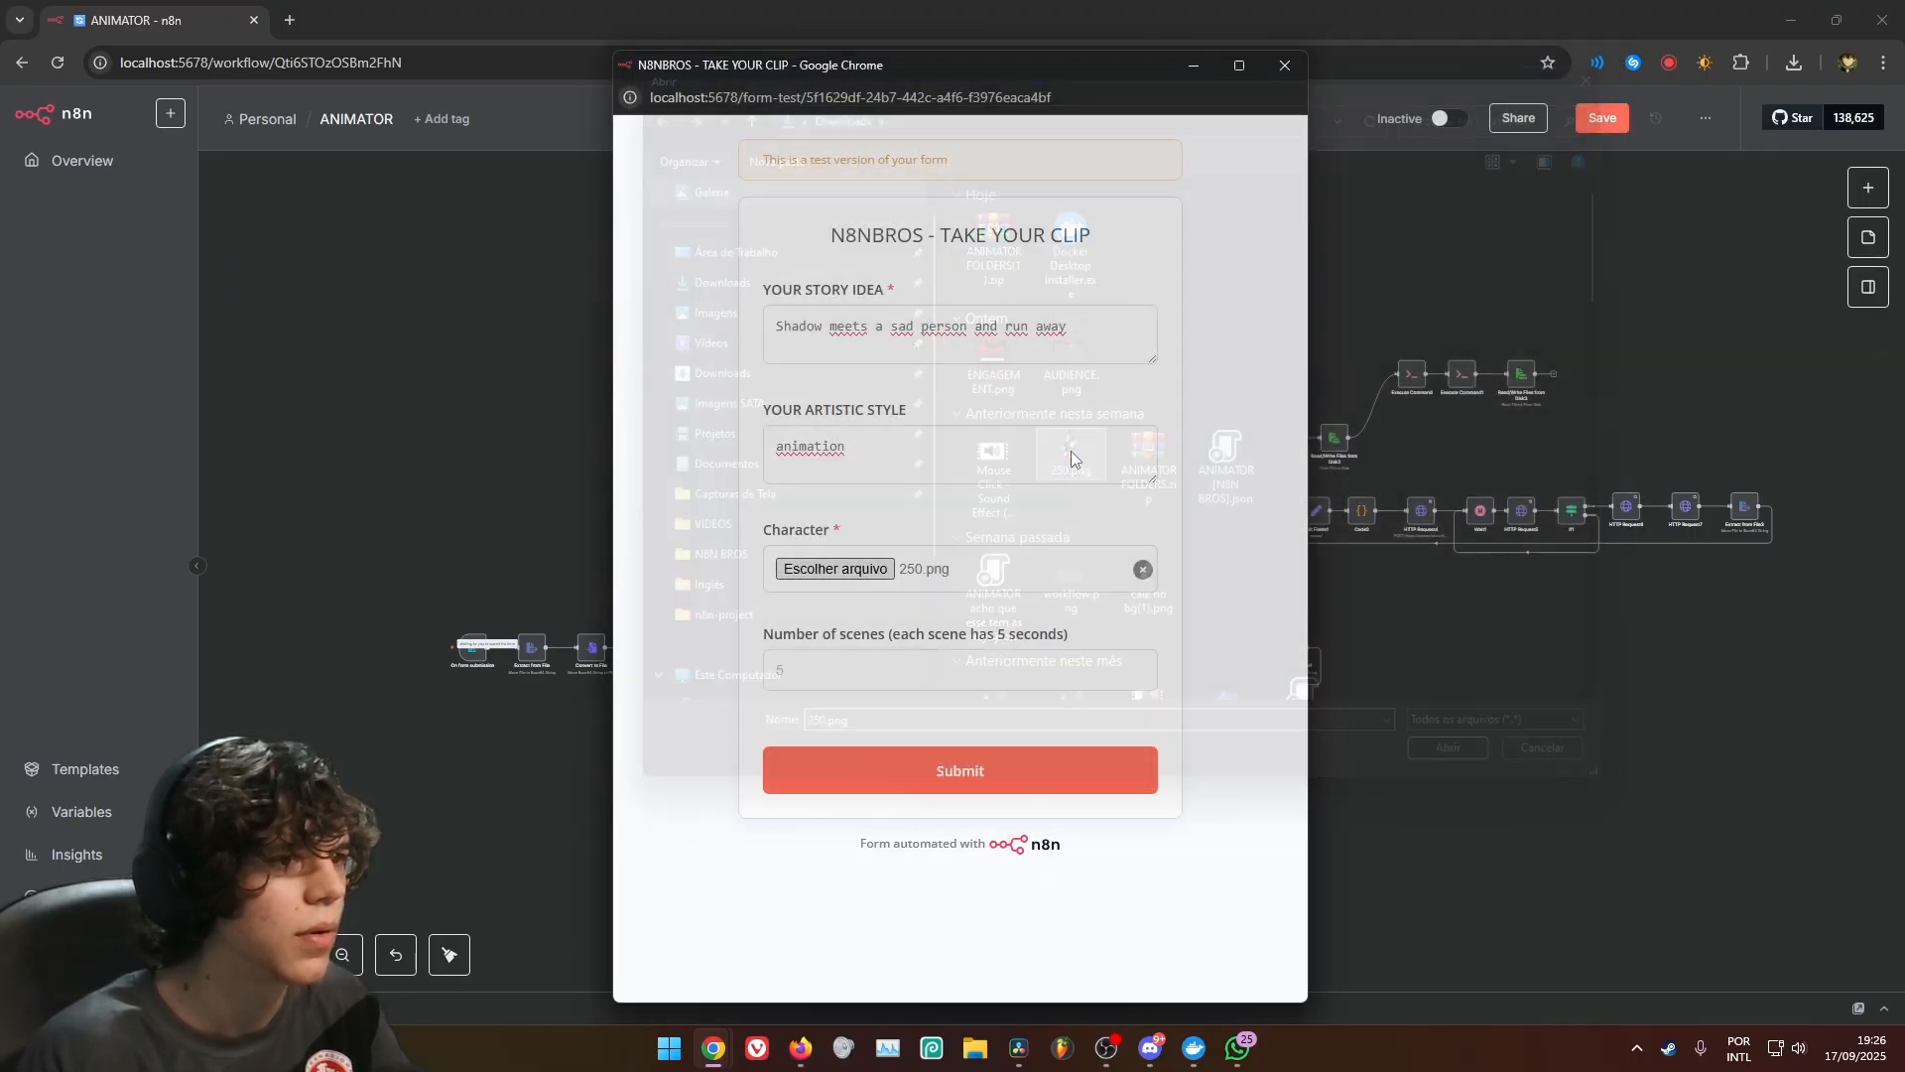
type("80s")
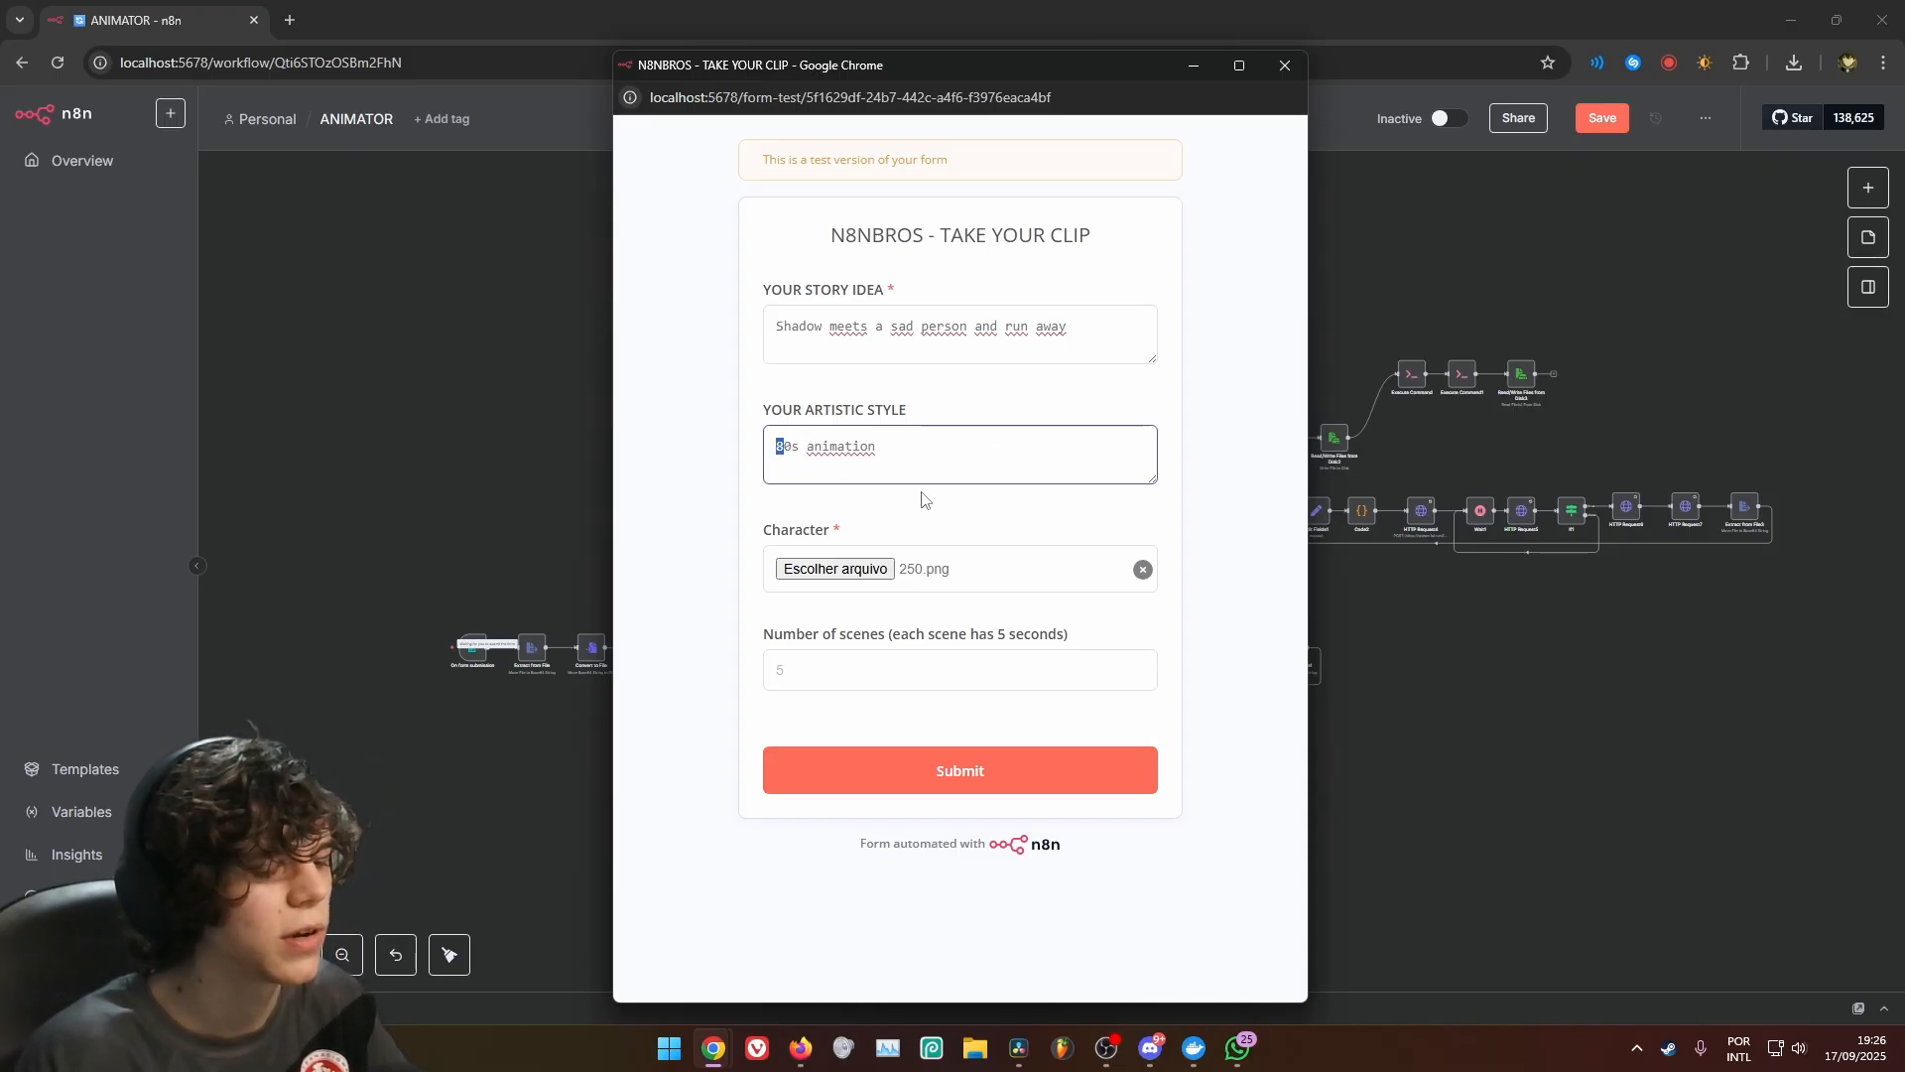
left_click(973, 536)
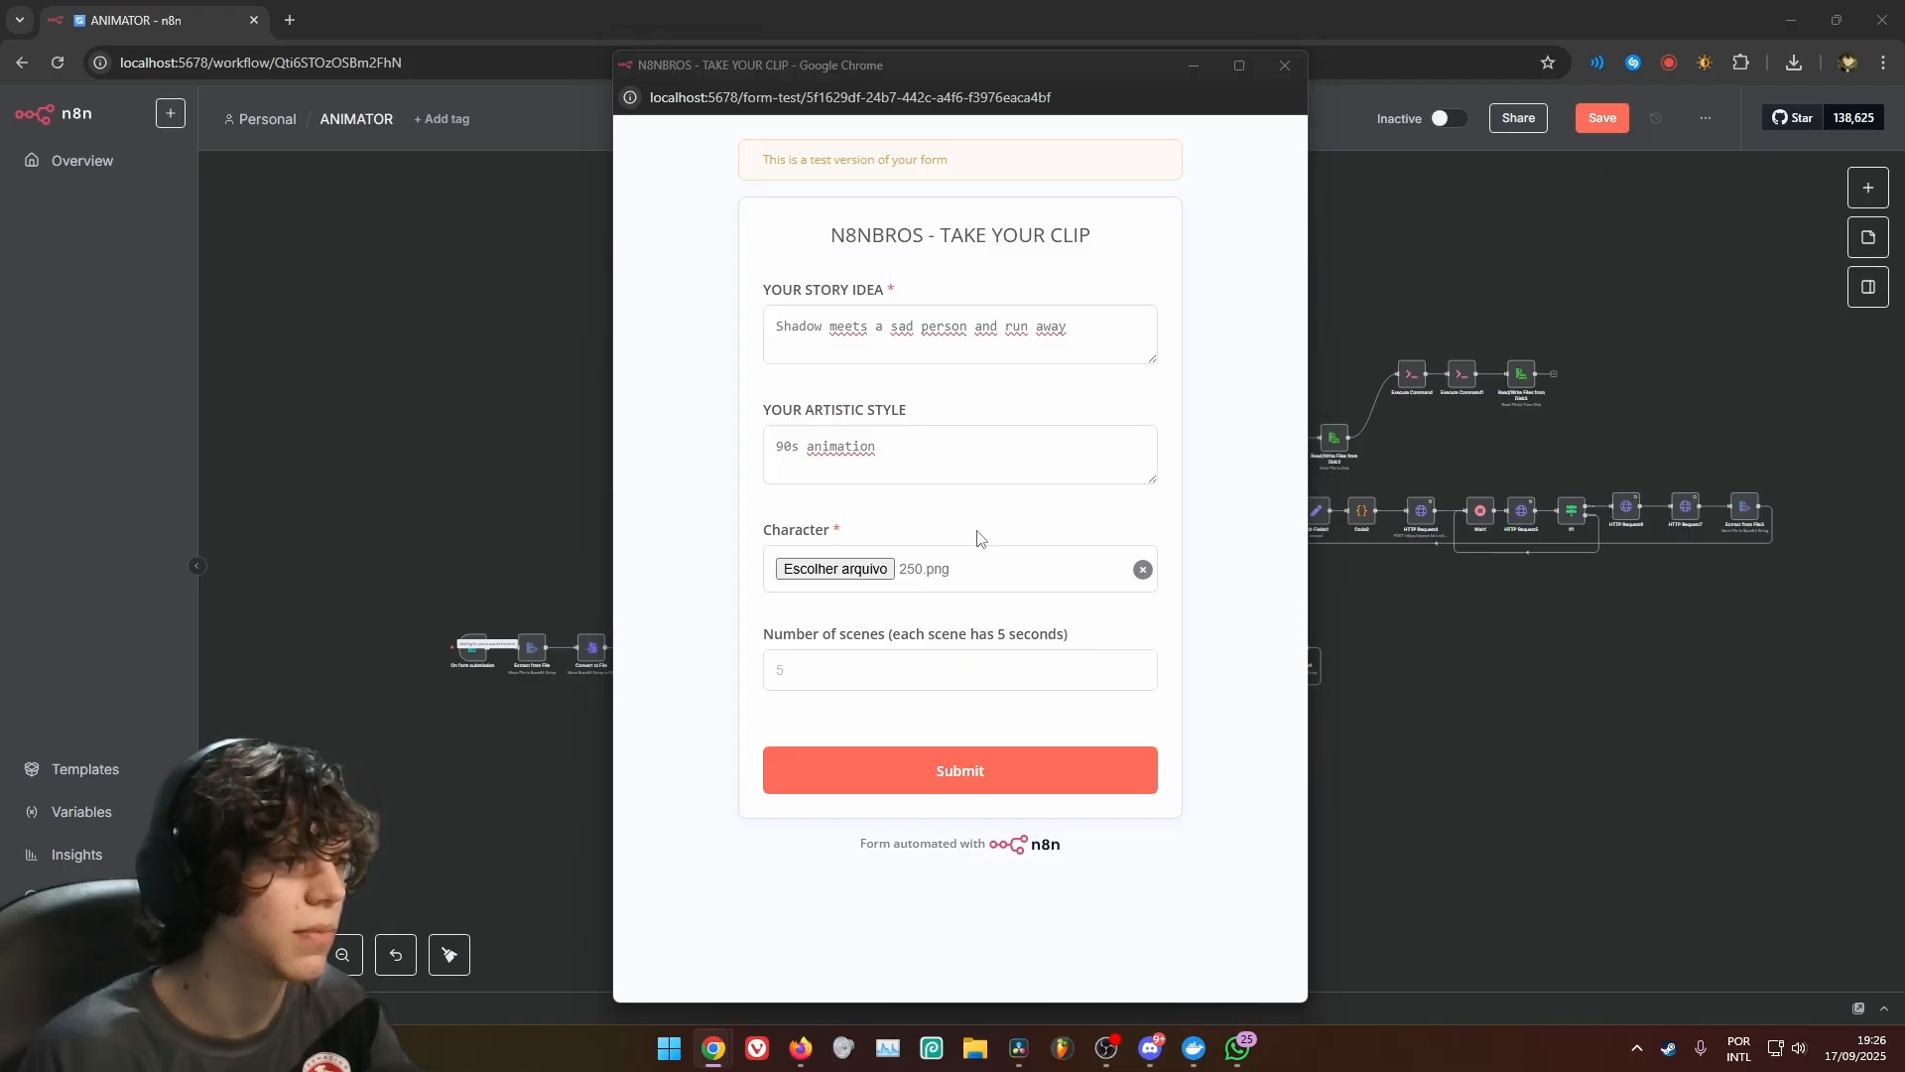
double_click(1092, 480)
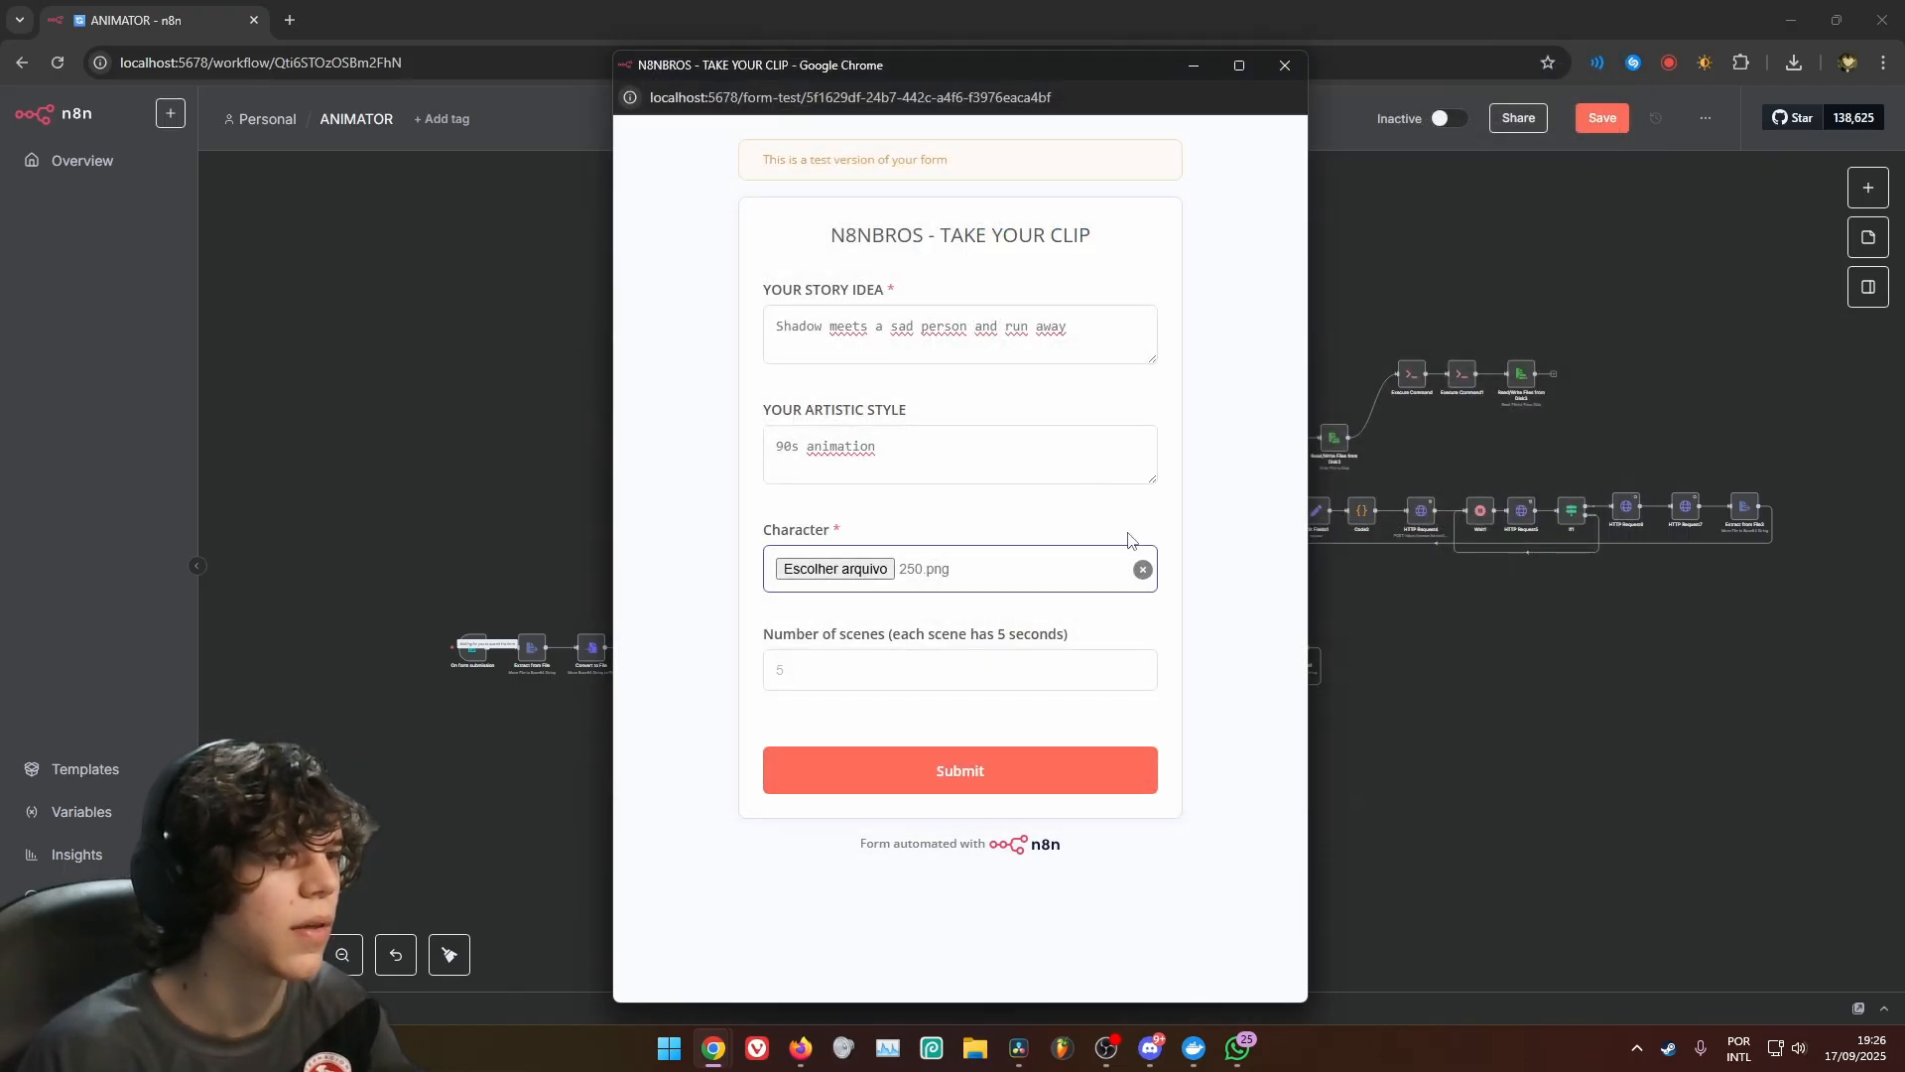
Set the number of scenes to 2, submit the form and close its window
left_click(847, 669)
type("2")
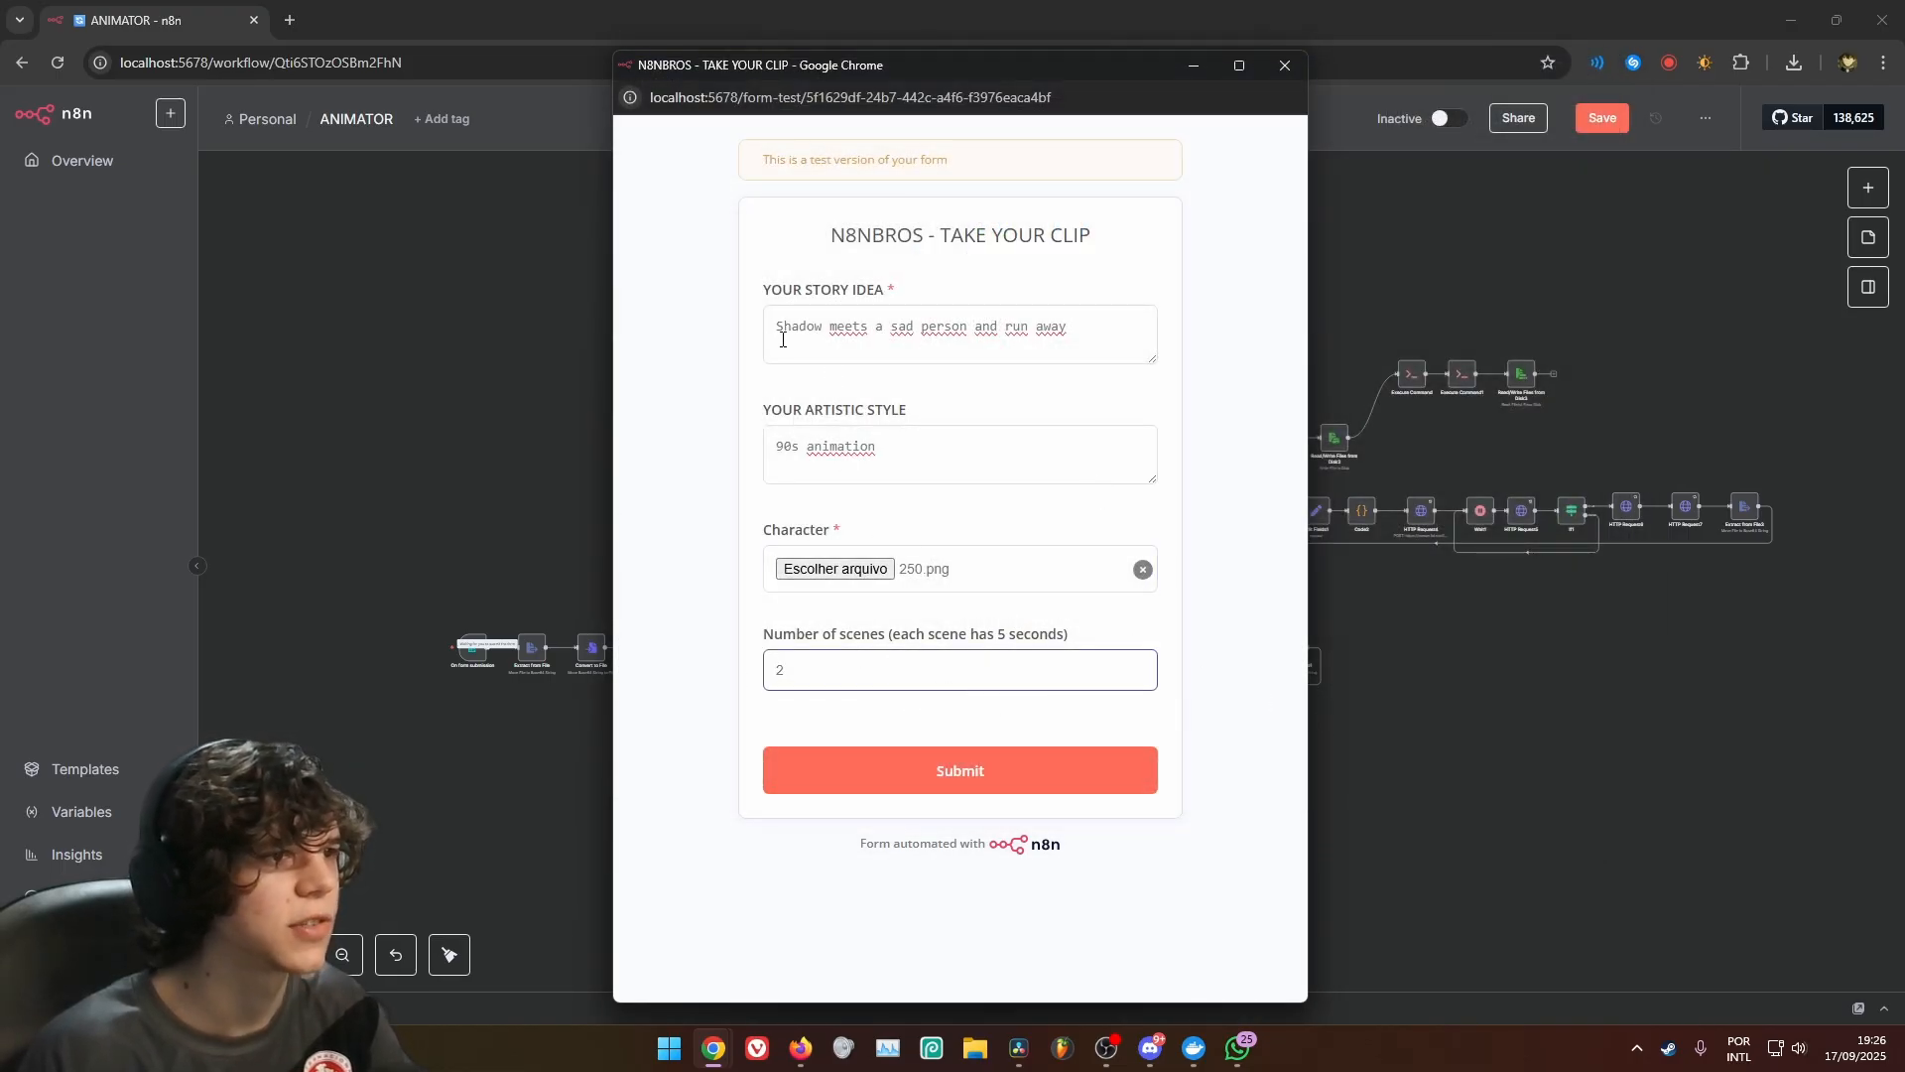
left_click_drag(782, 339, 1078, 325)
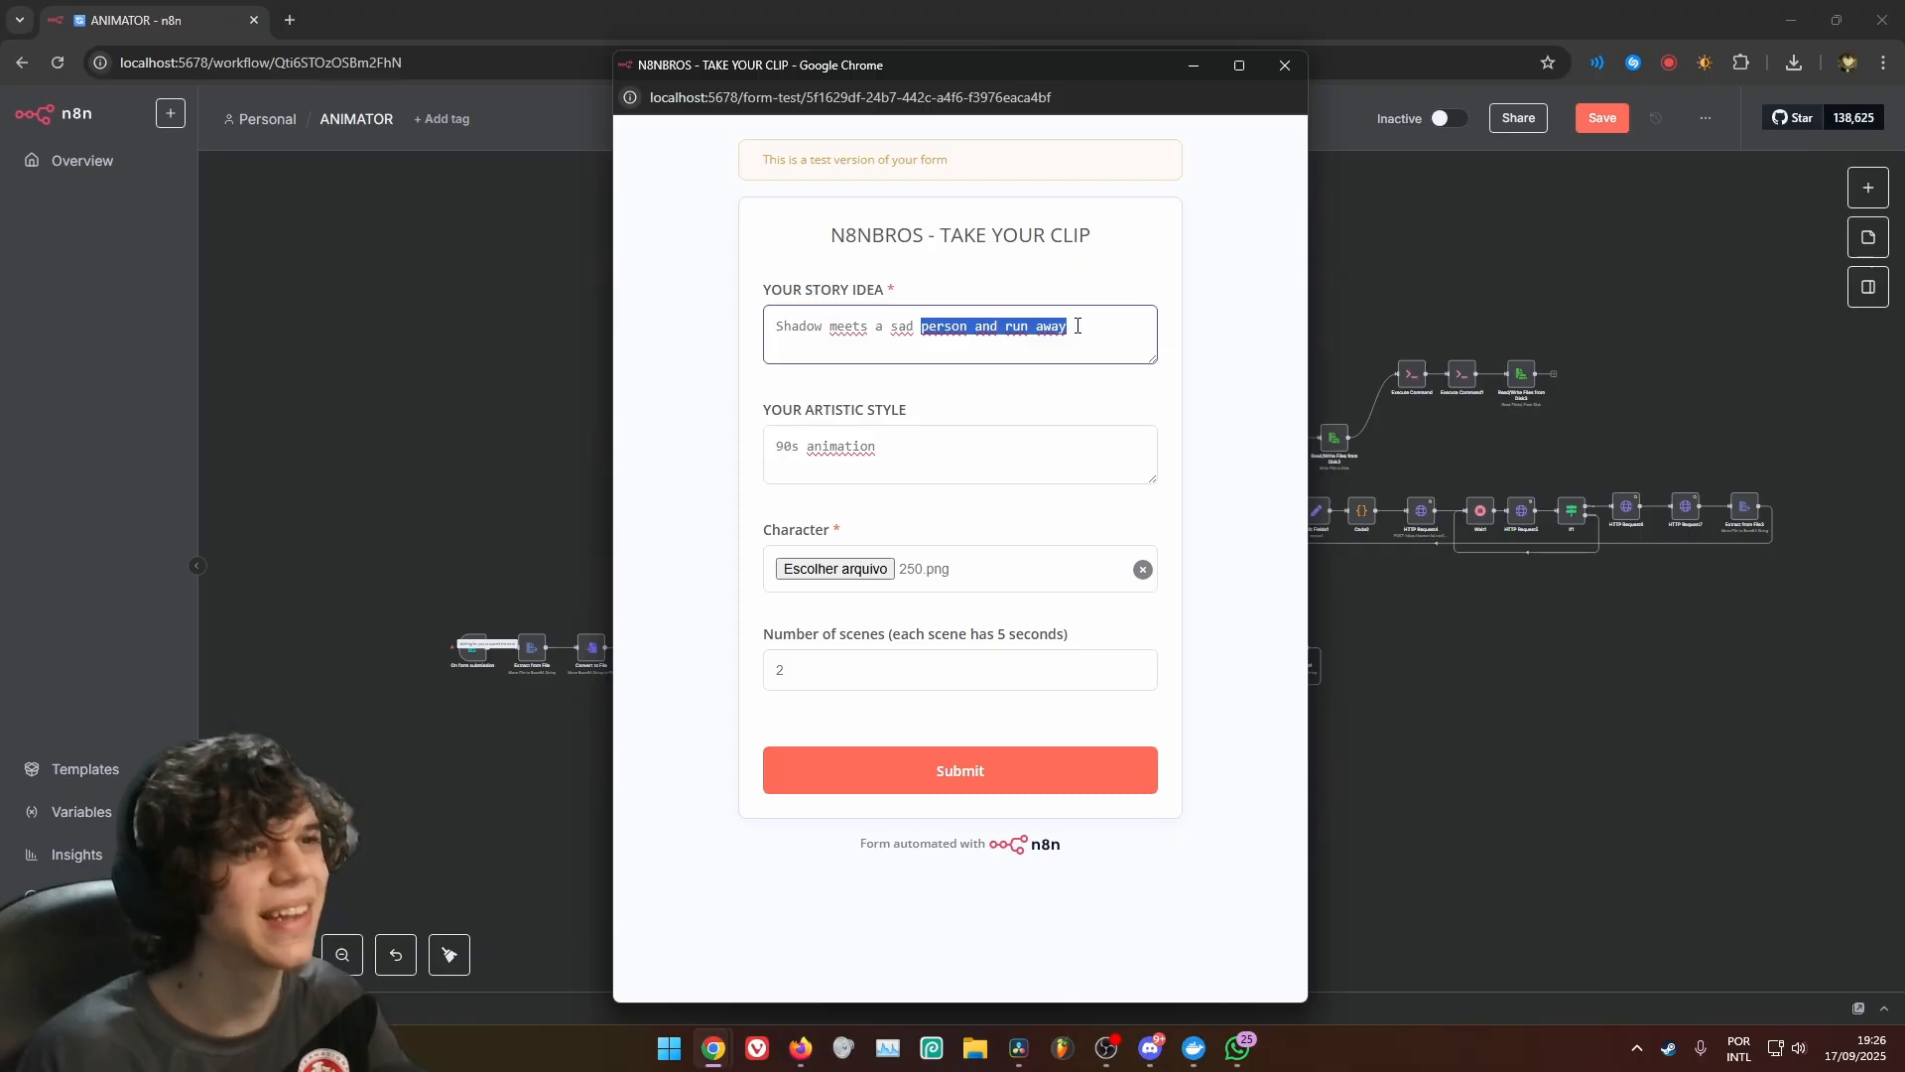
left_click(1078, 786)
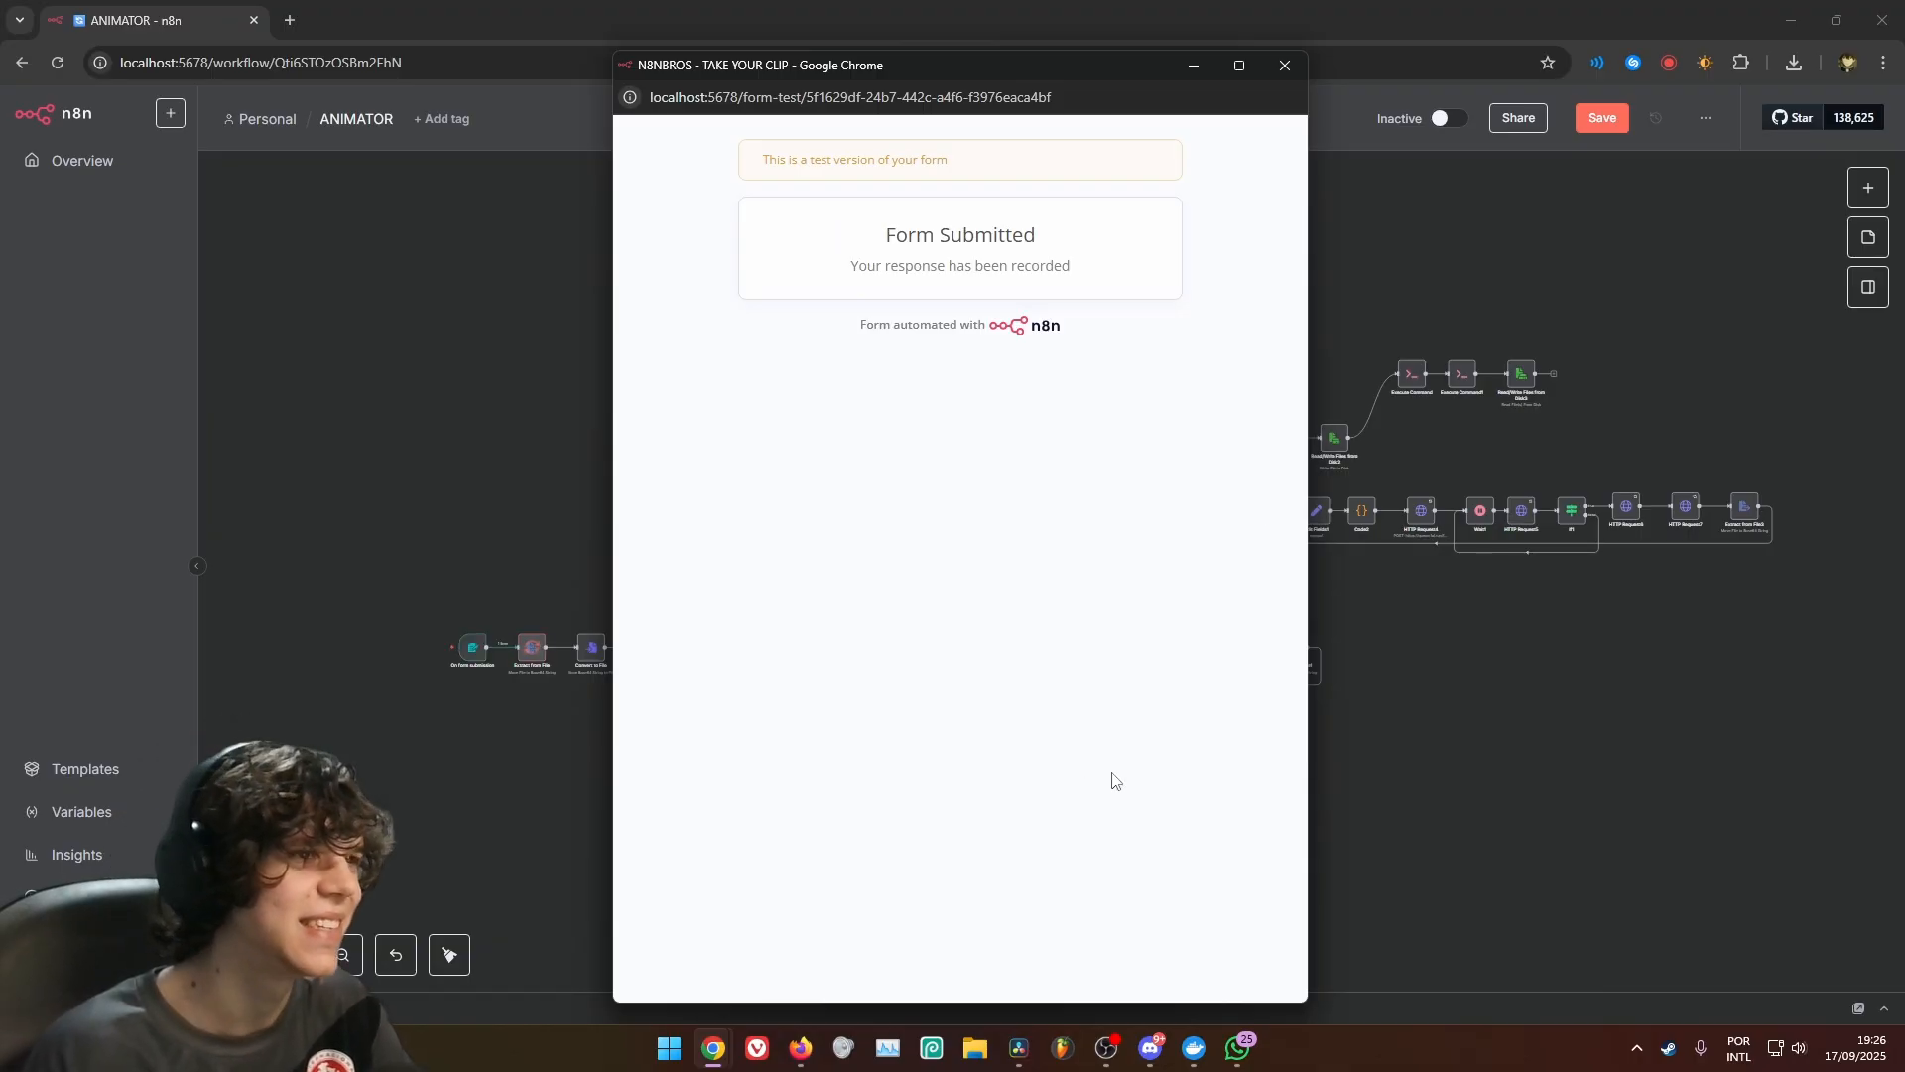
left_click(1285, 65)
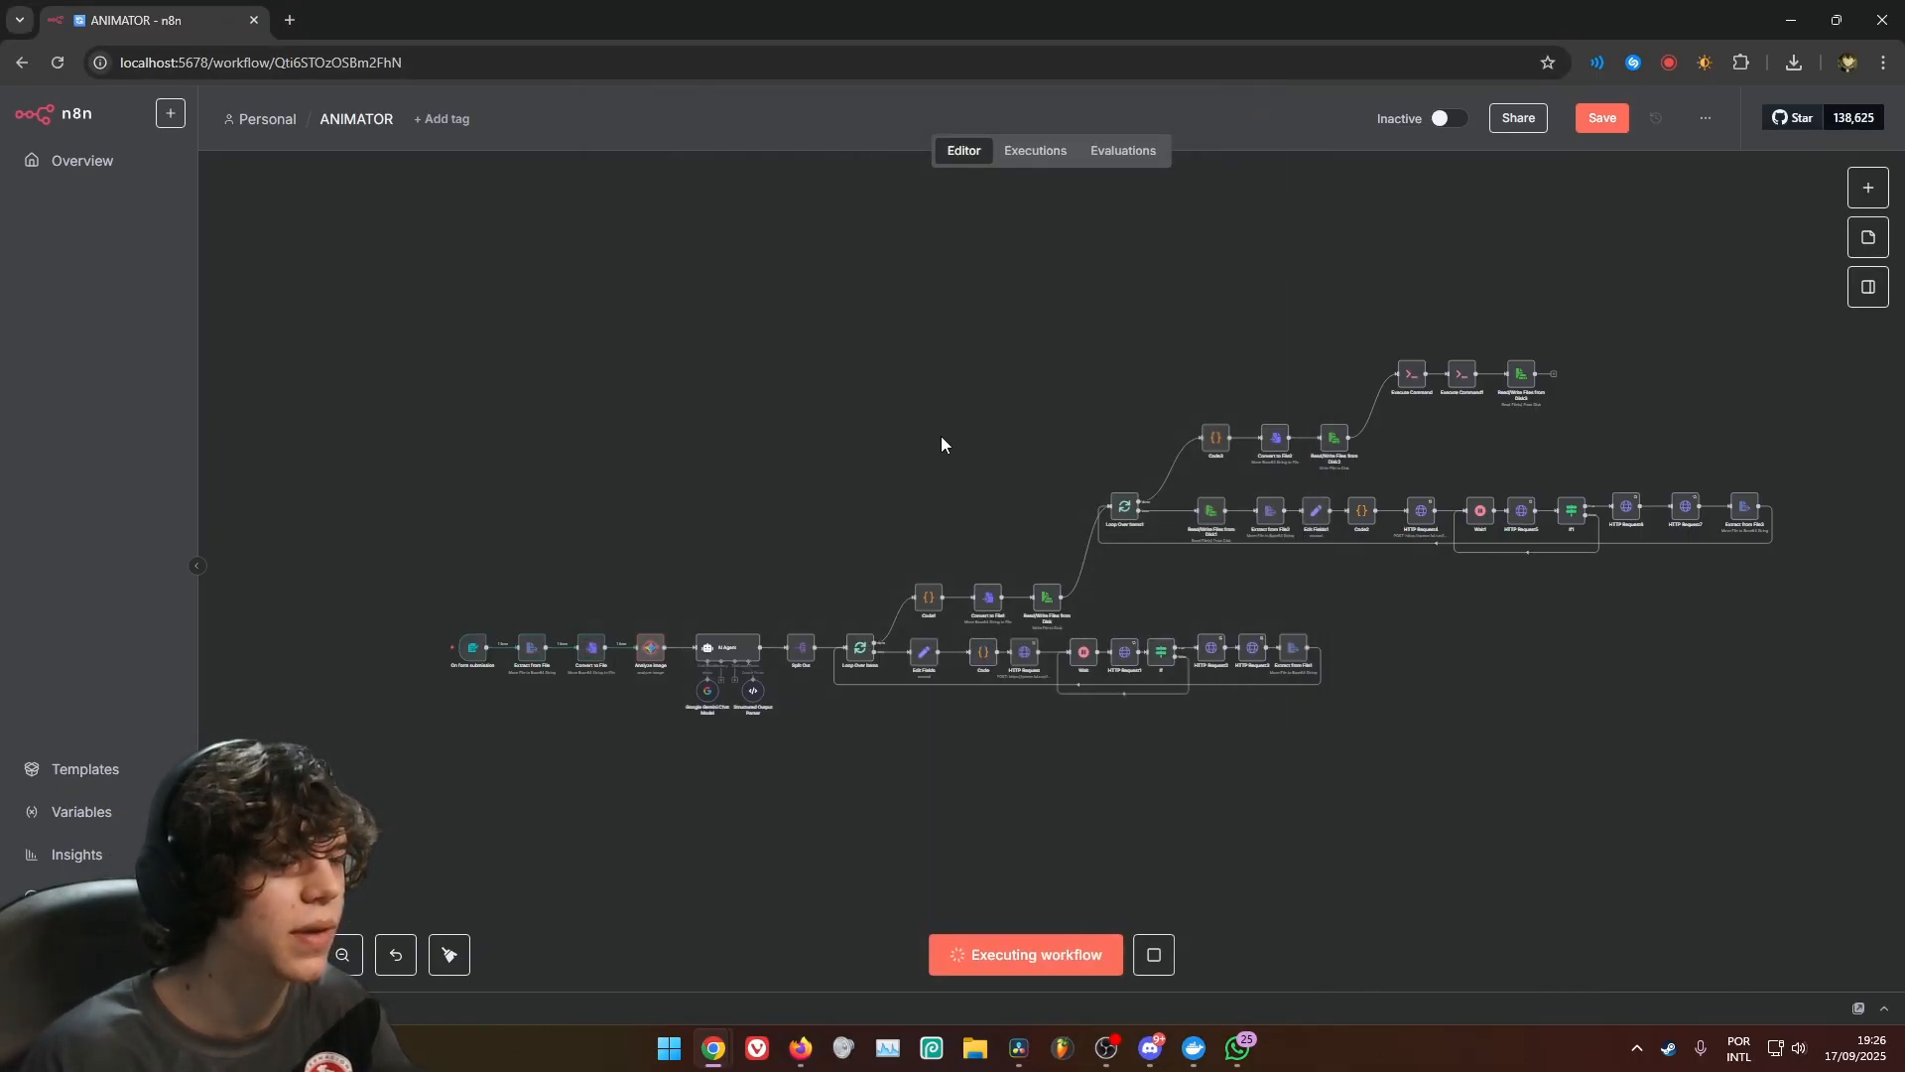
left_click_drag(941, 436, 878, 462)
scroll(908, 450, "up", 1)
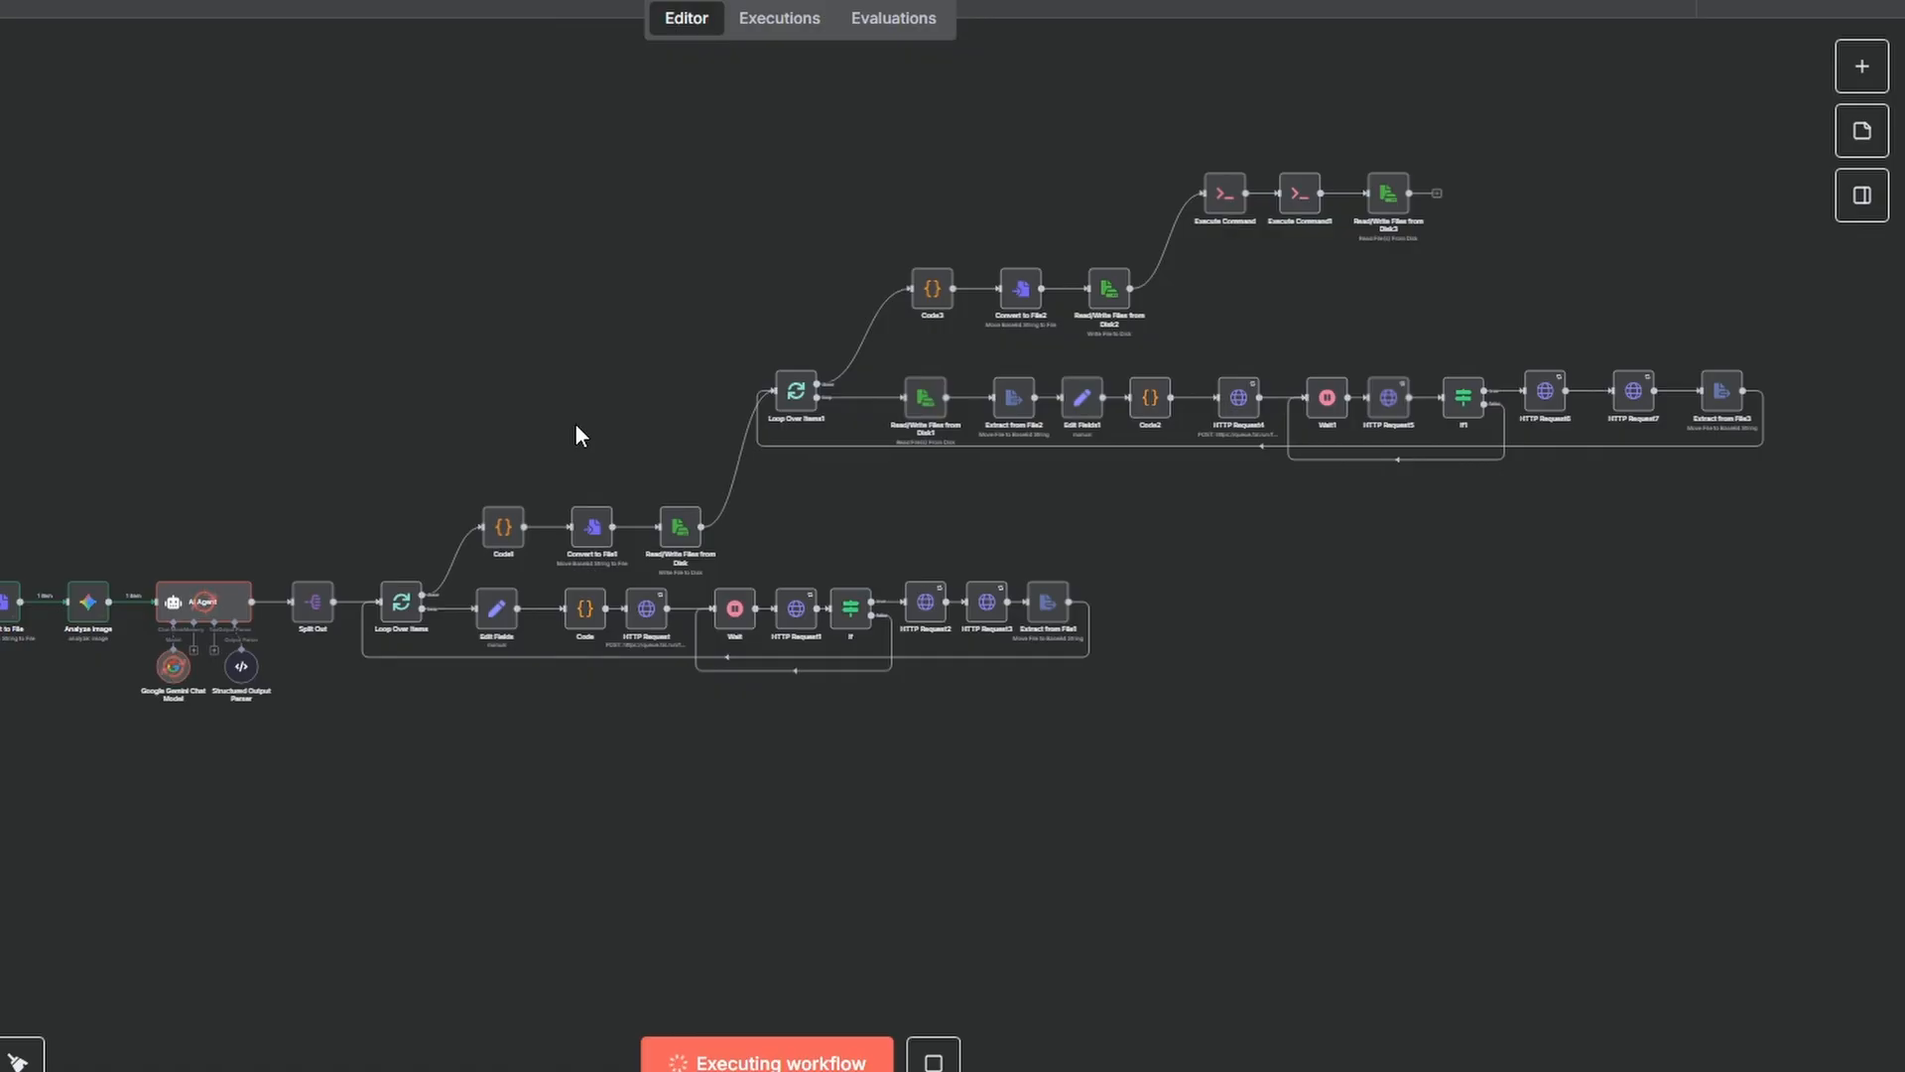
key("1")
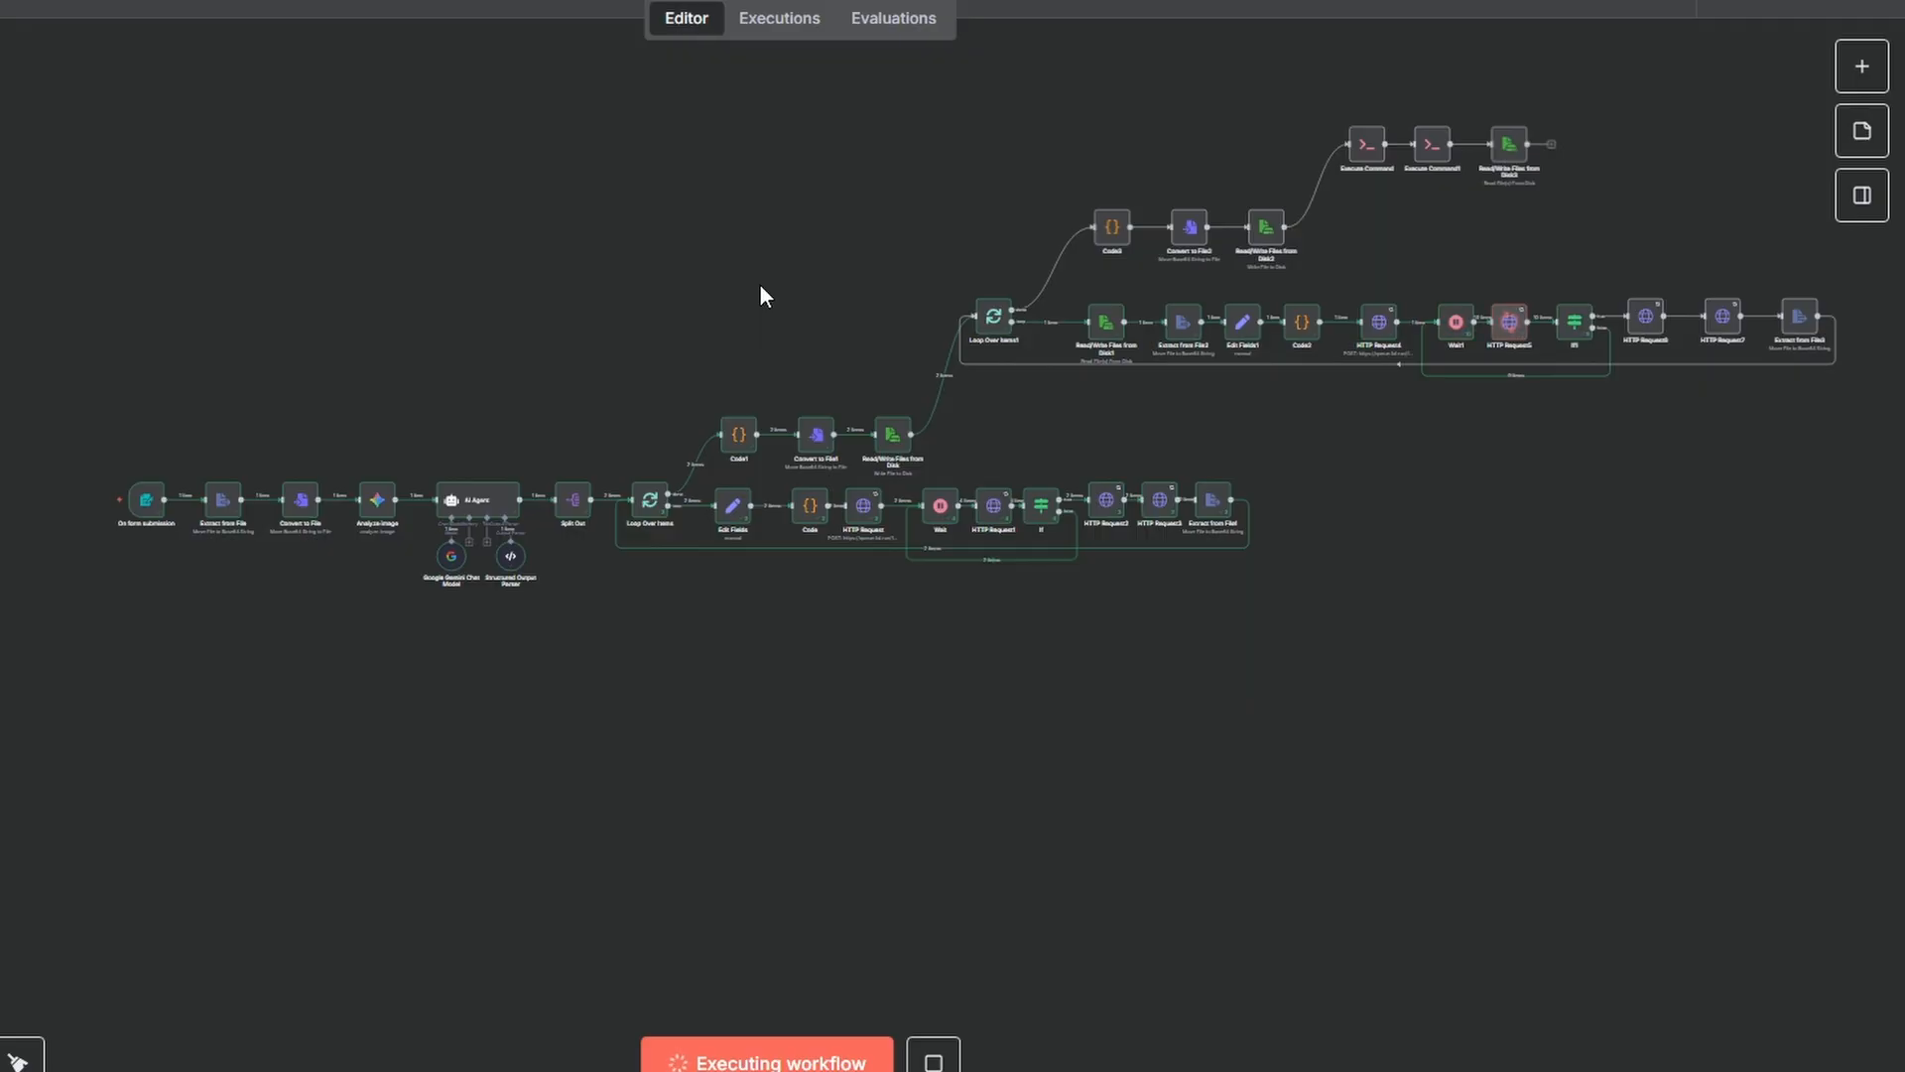
scroll(673, 242, "right", 3)
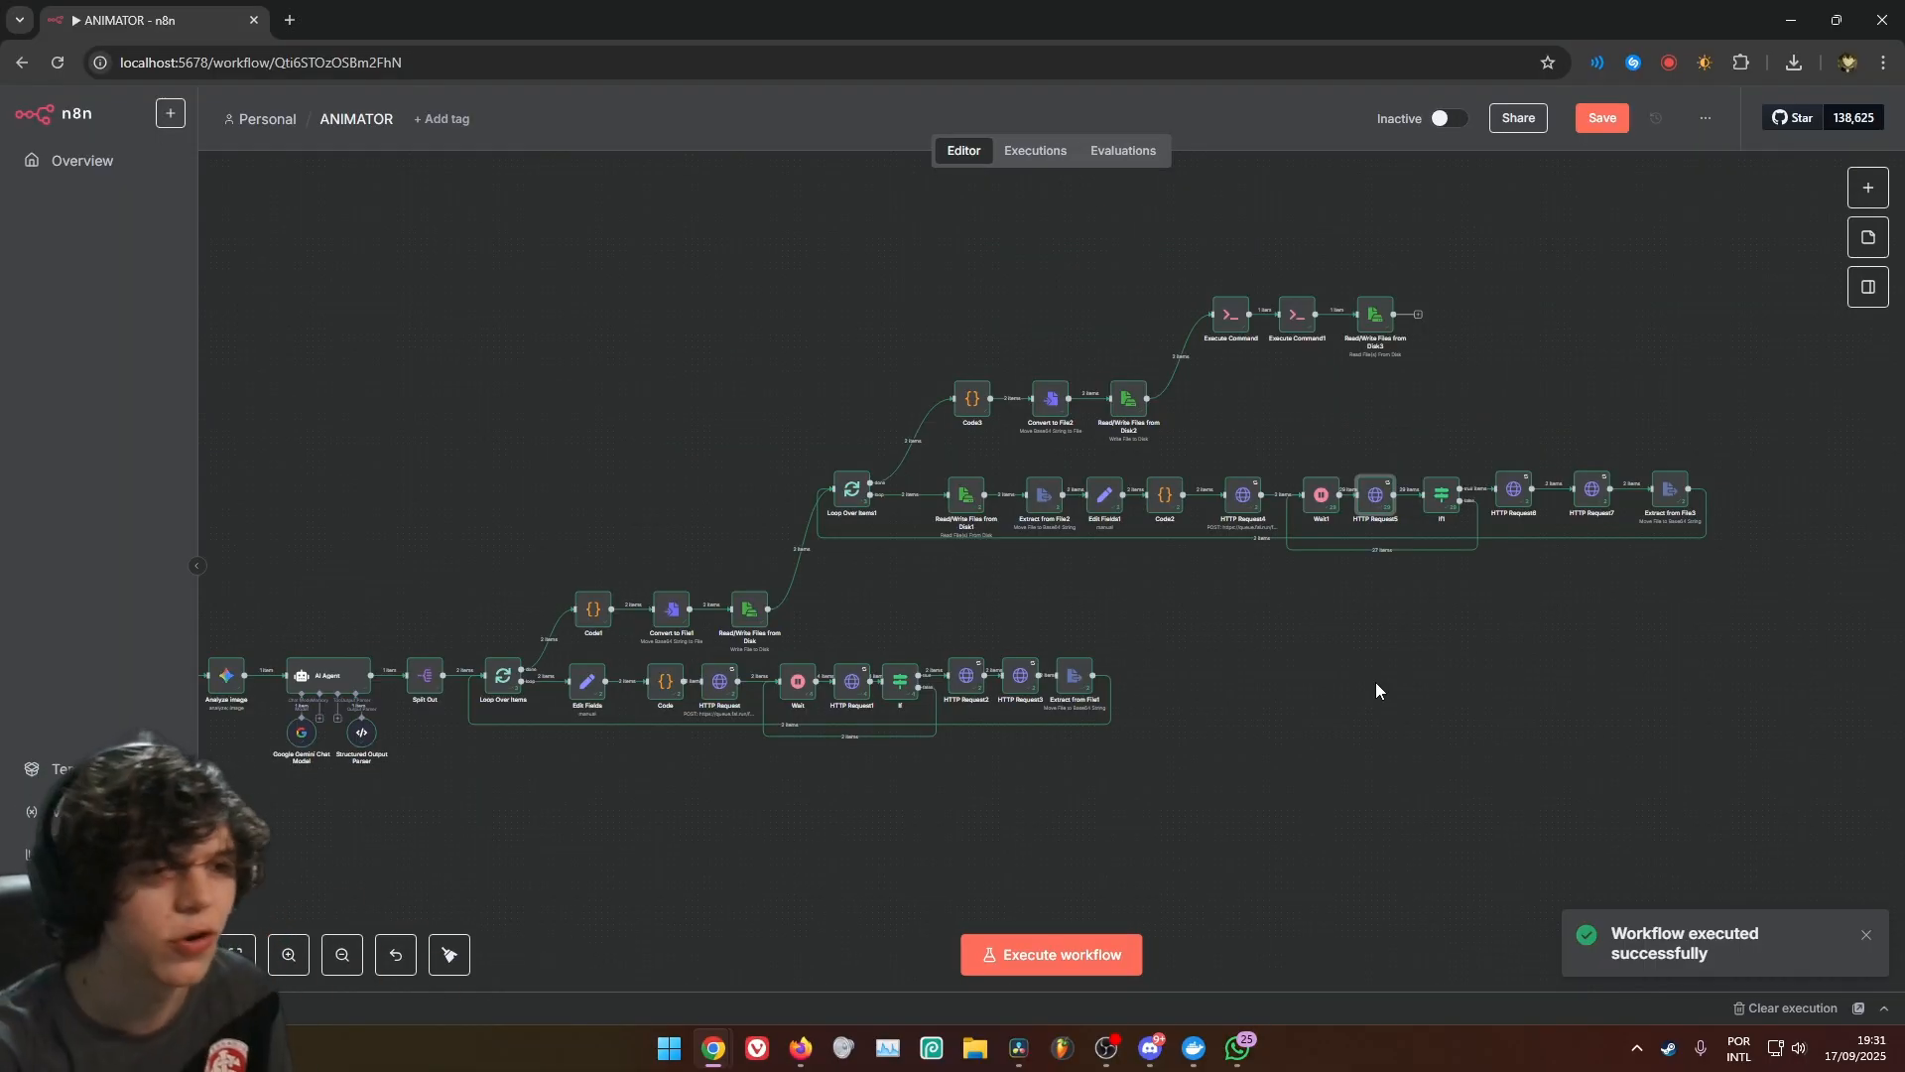
Switch to File Explorer and open OUTPUT.mp4 from the FINAL_SHORT folder inside shared/ANIMATOR to watch the generated short
left_click(968, 1054)
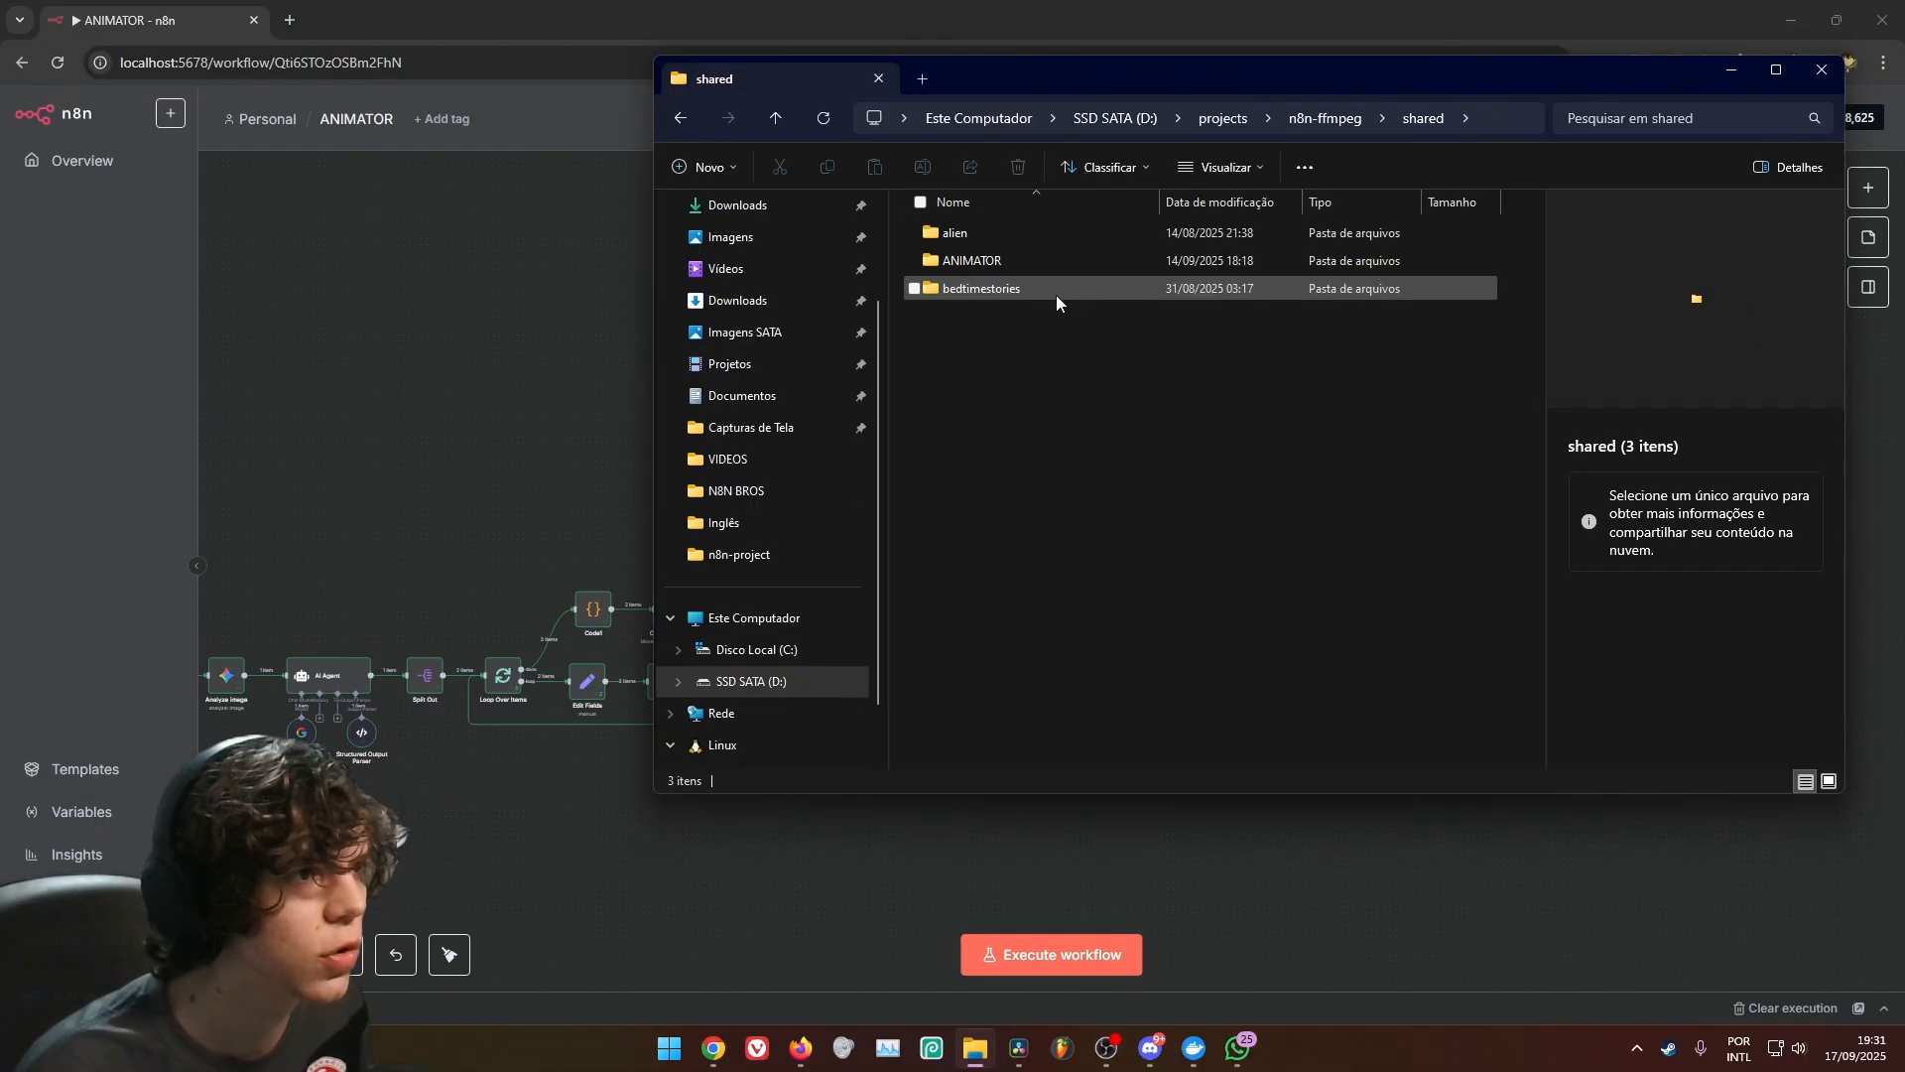
left_click(1056, 265)
double_click(1056, 265)
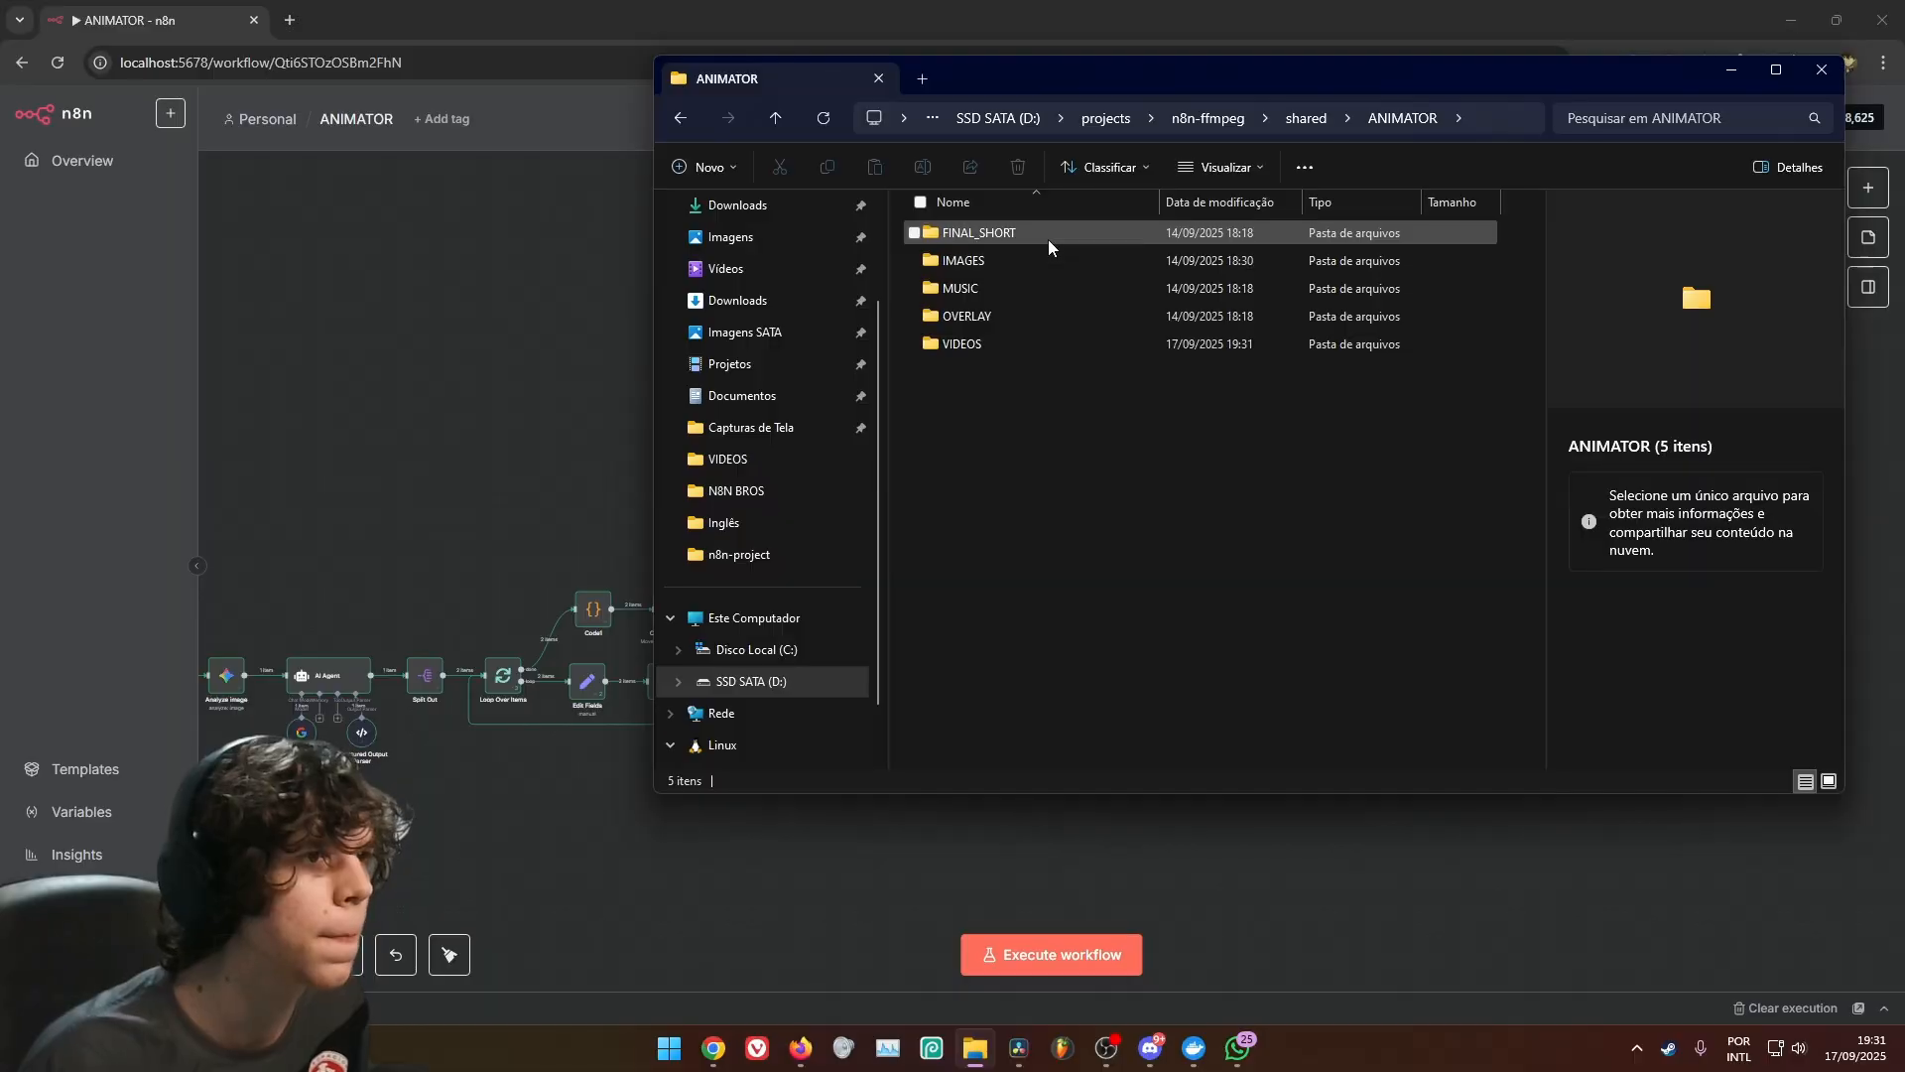
double_click(1048, 240)
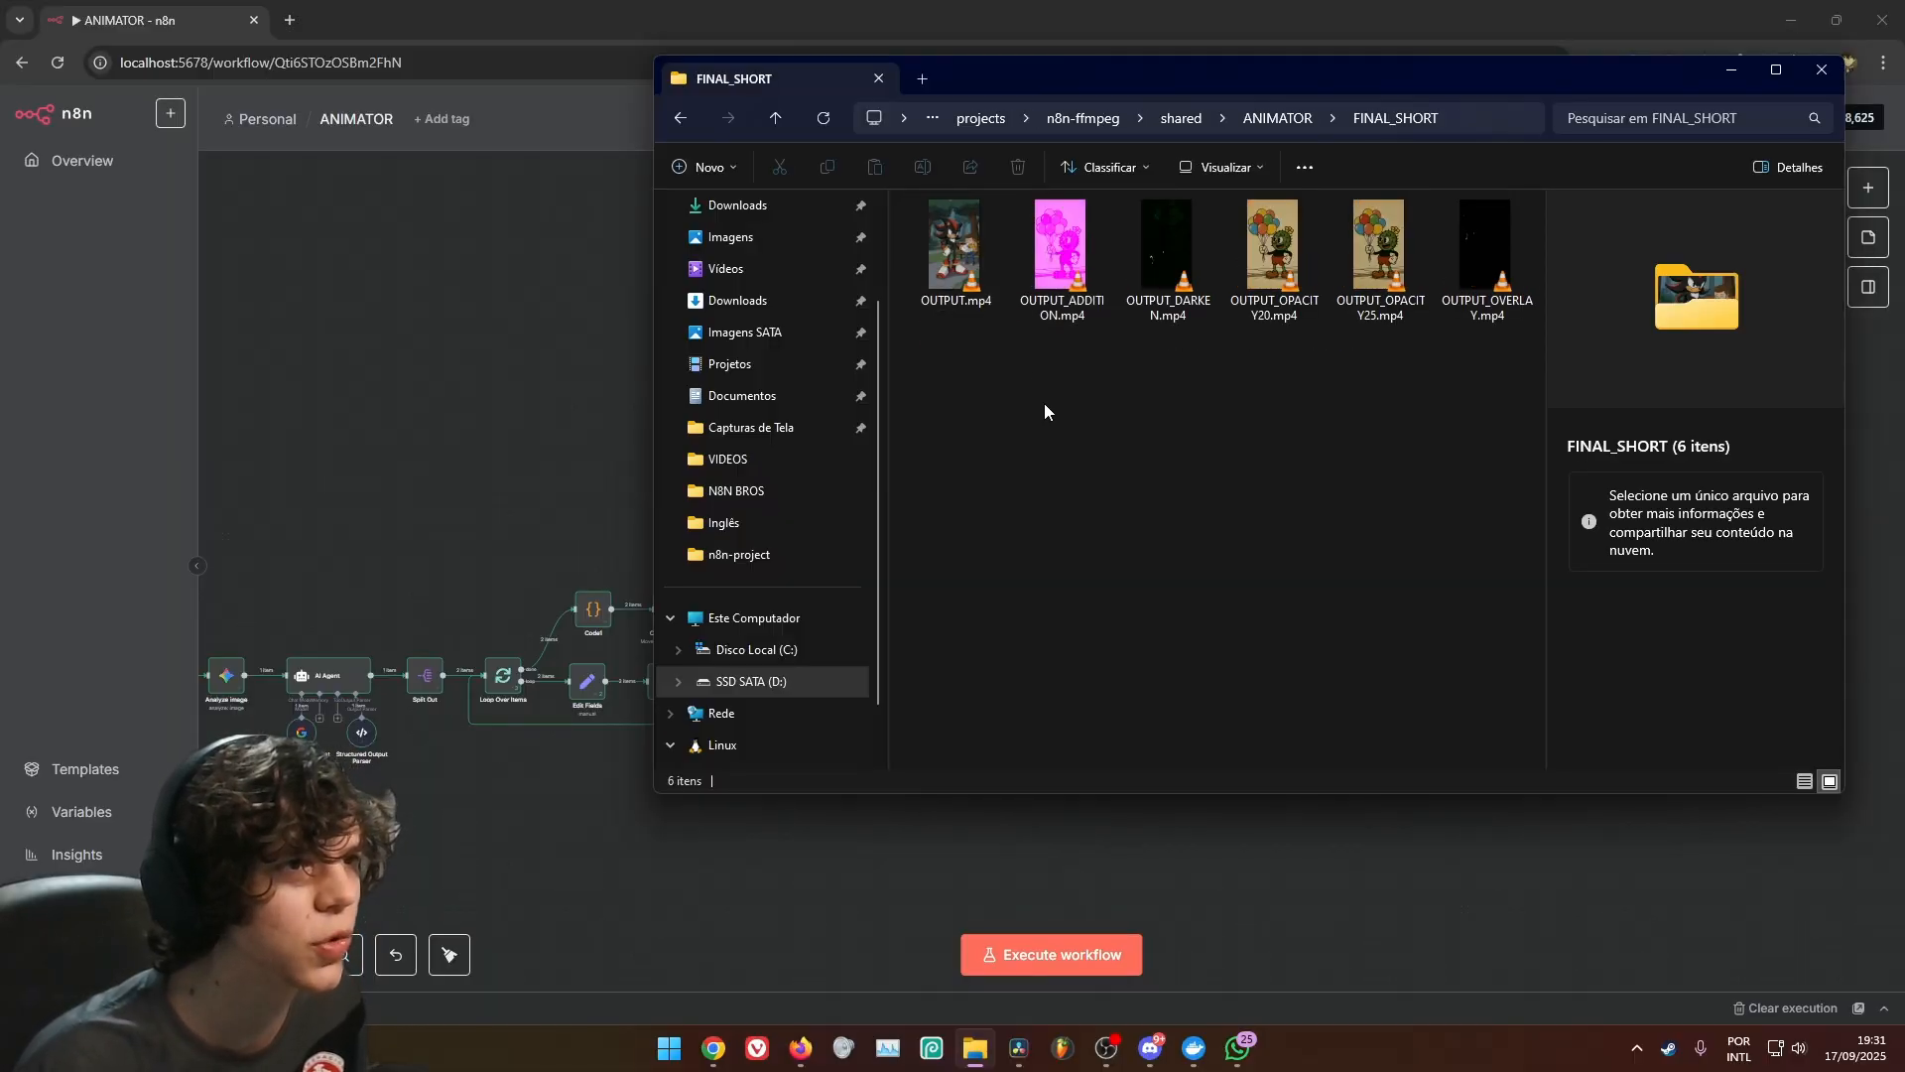
left_click(978, 277)
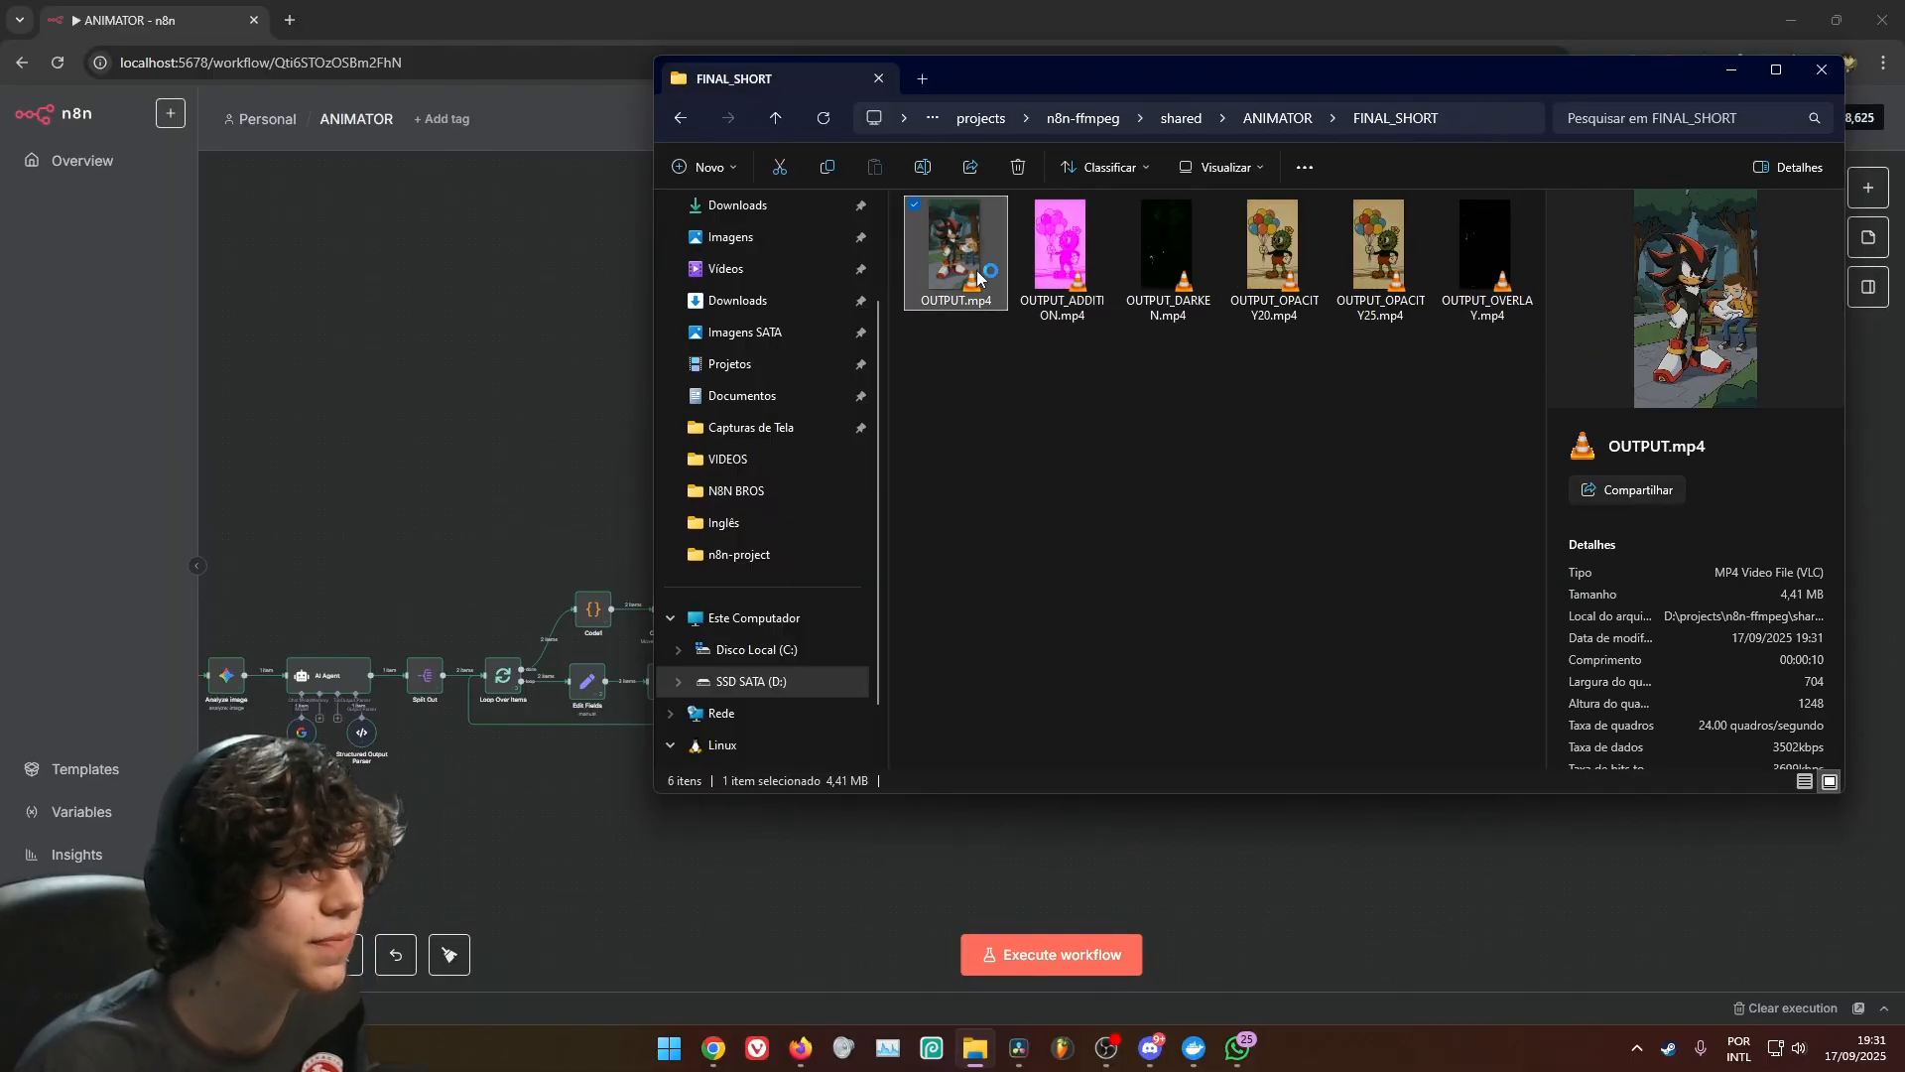
key("Return")
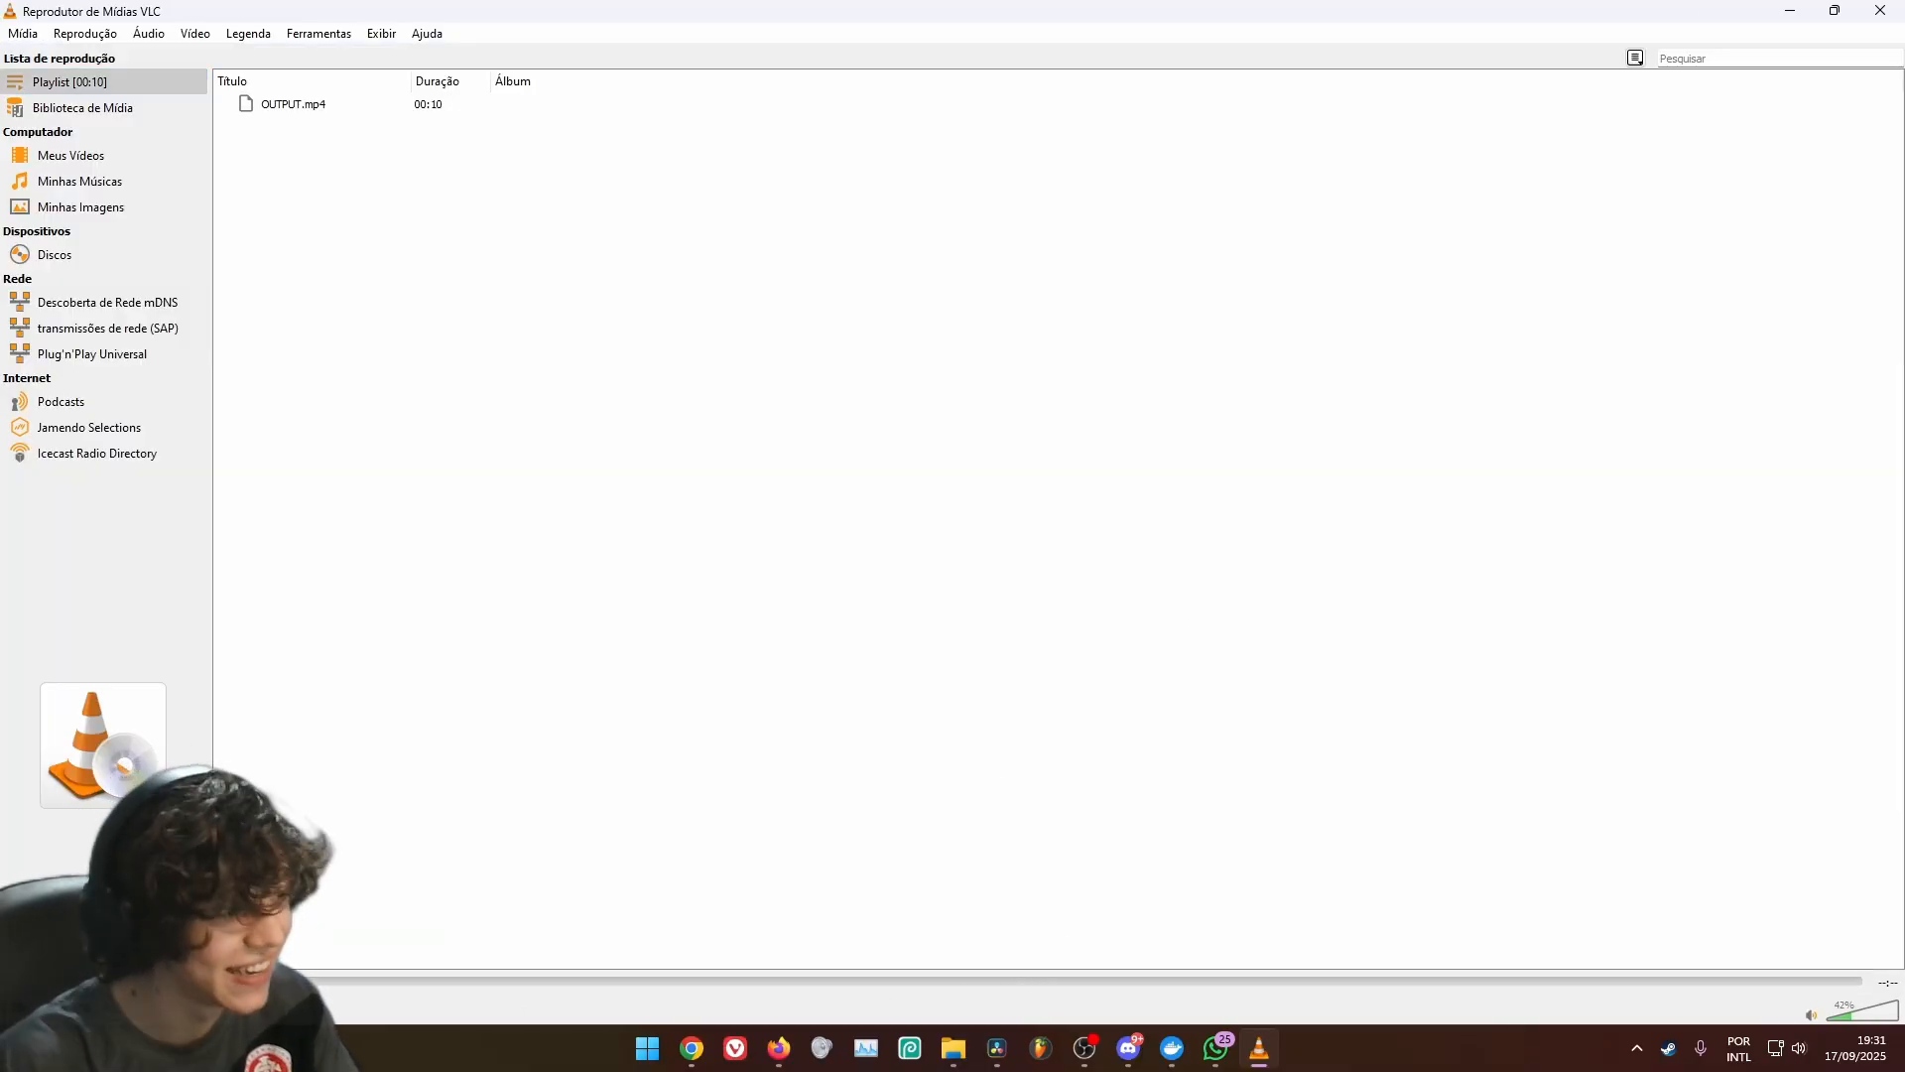
Replay OUTPUT.mp4 in the media player, lower the volume to 15% and start playback once more
left_click(19, 1008)
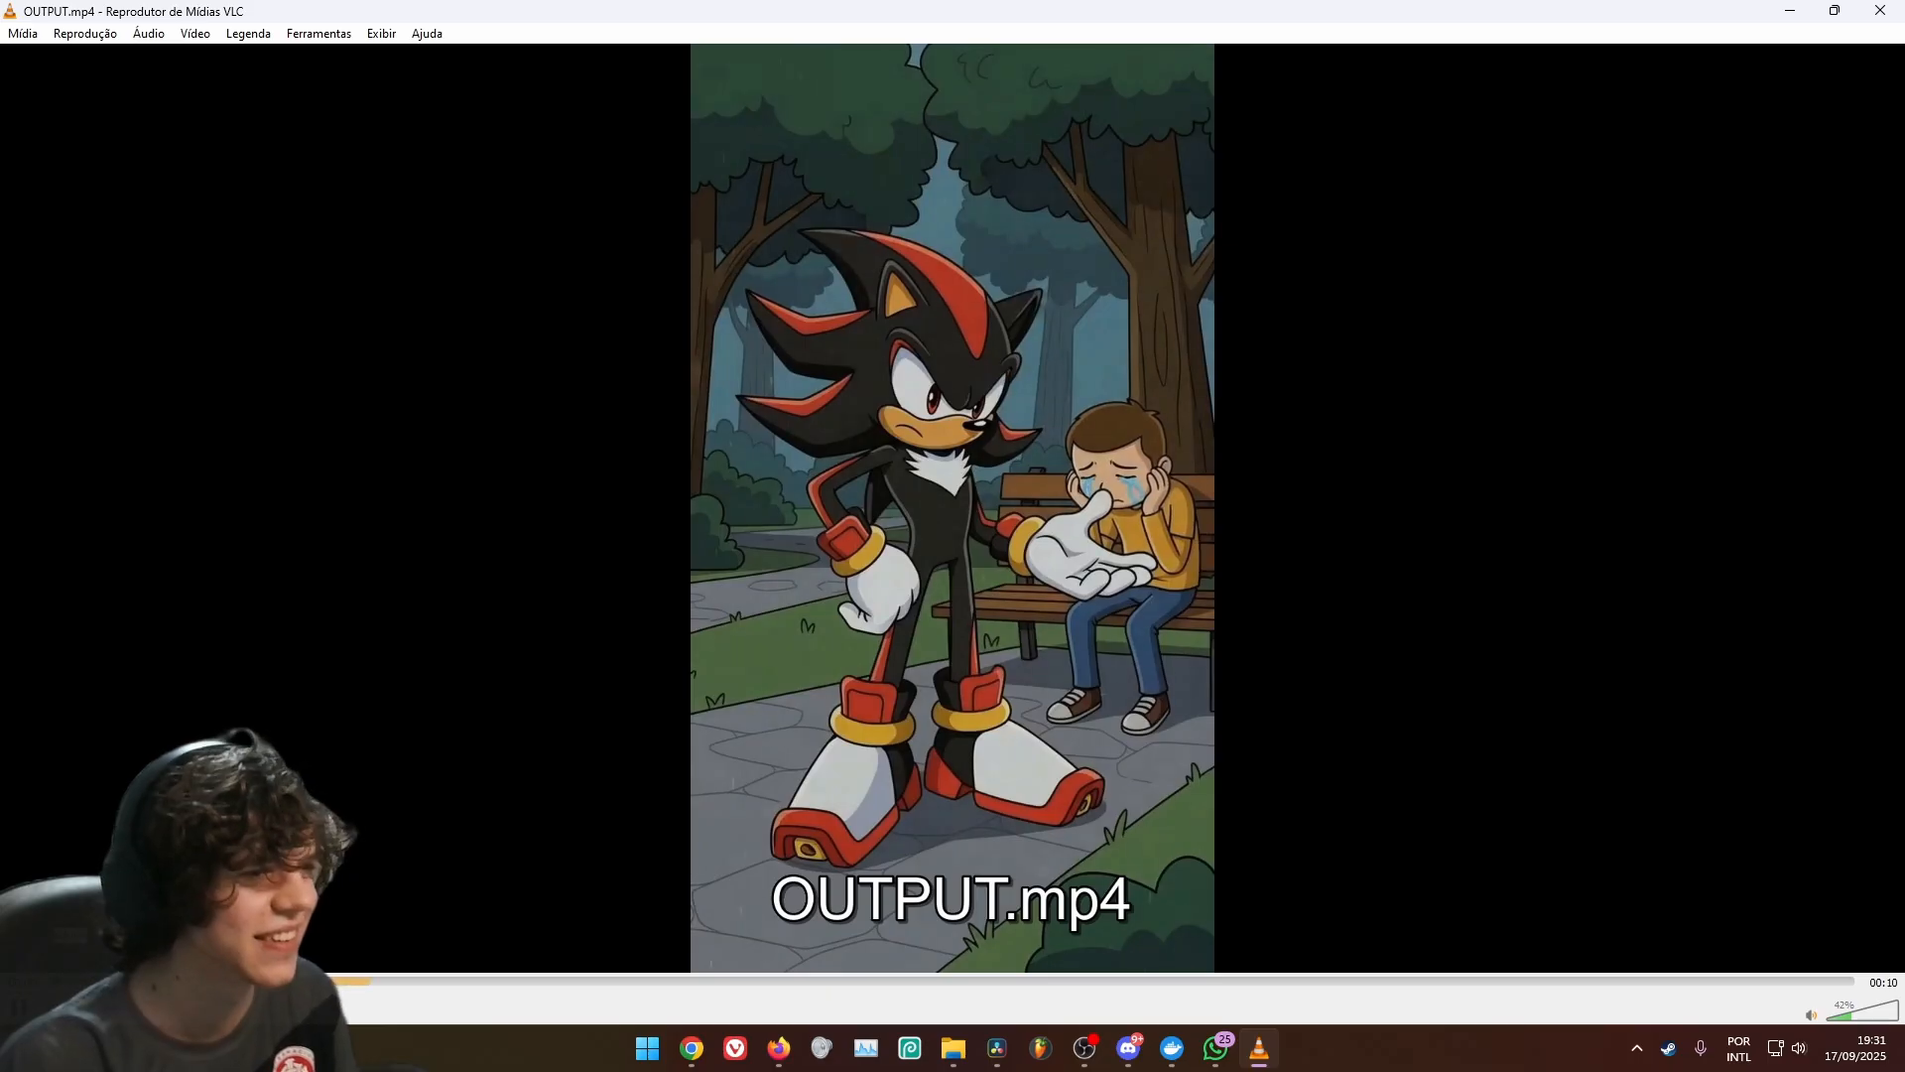
left_click(1837, 1020)
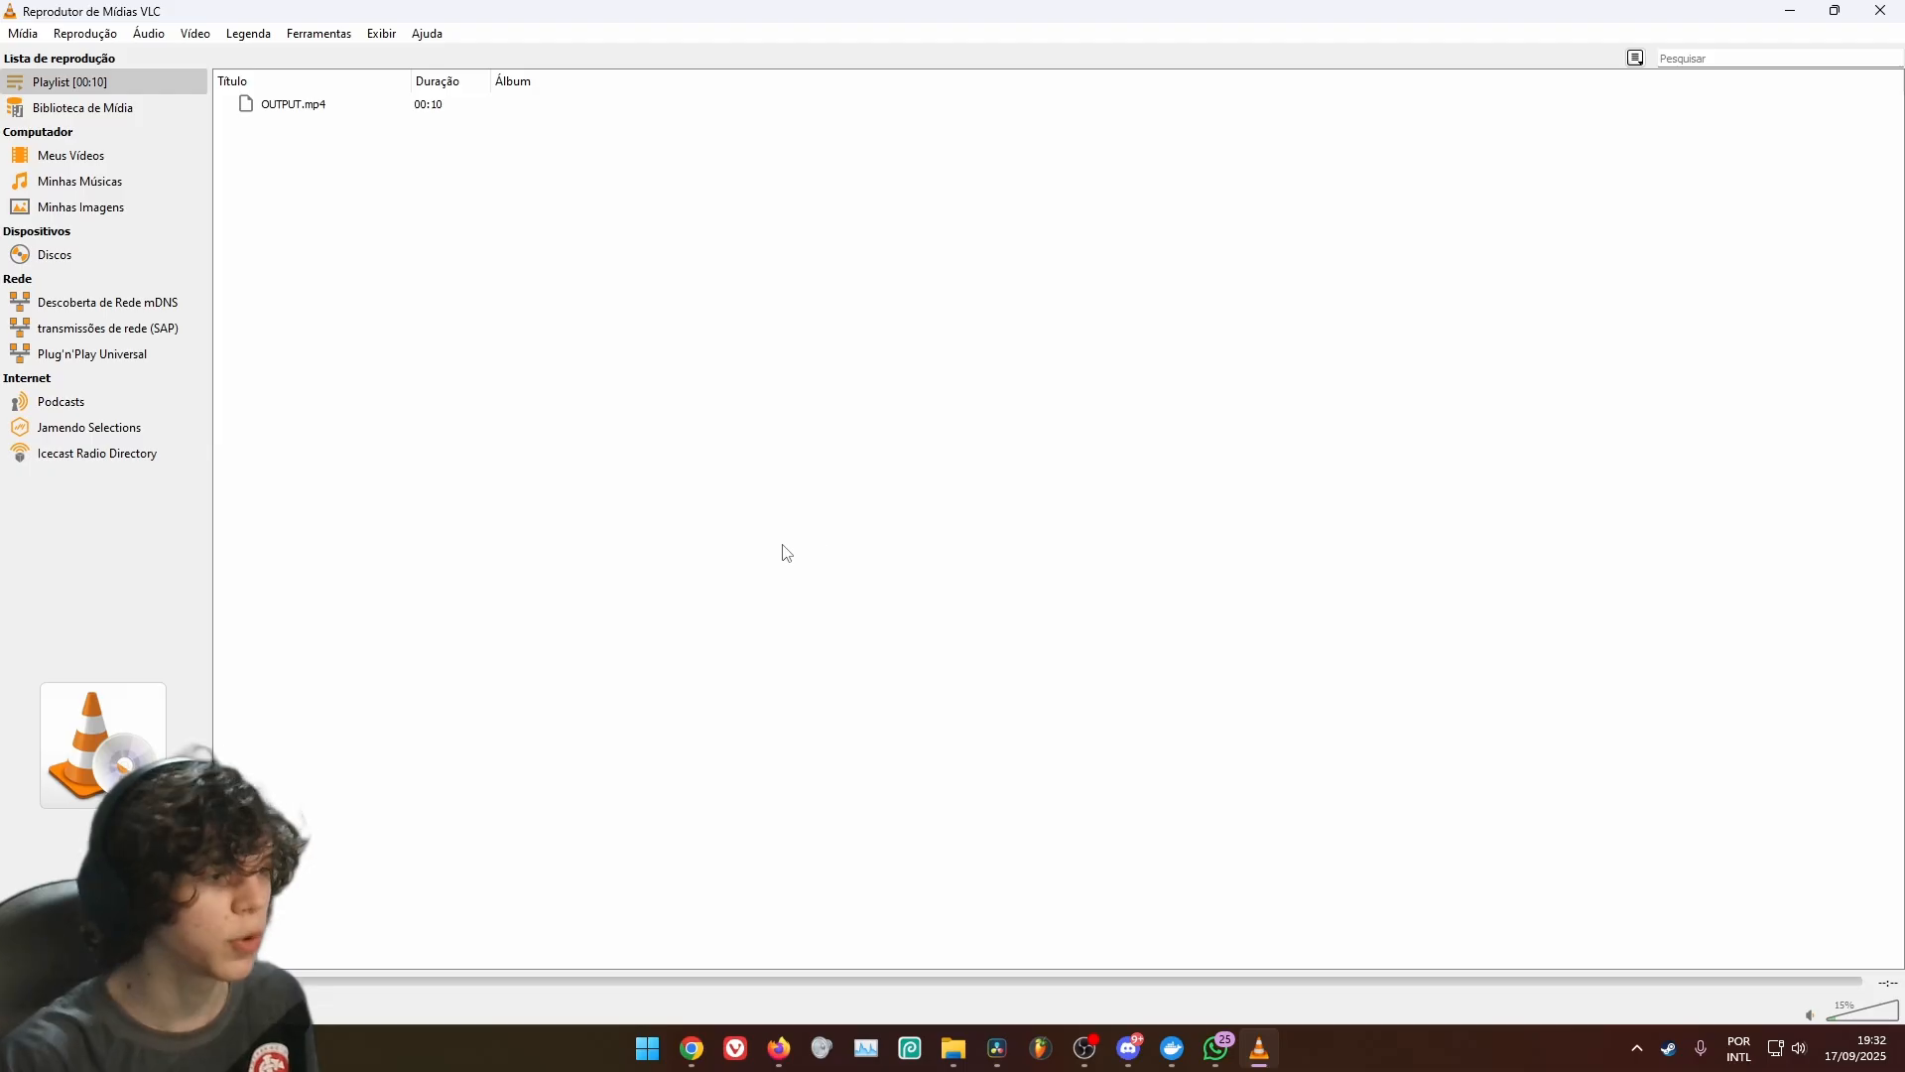
key("space")
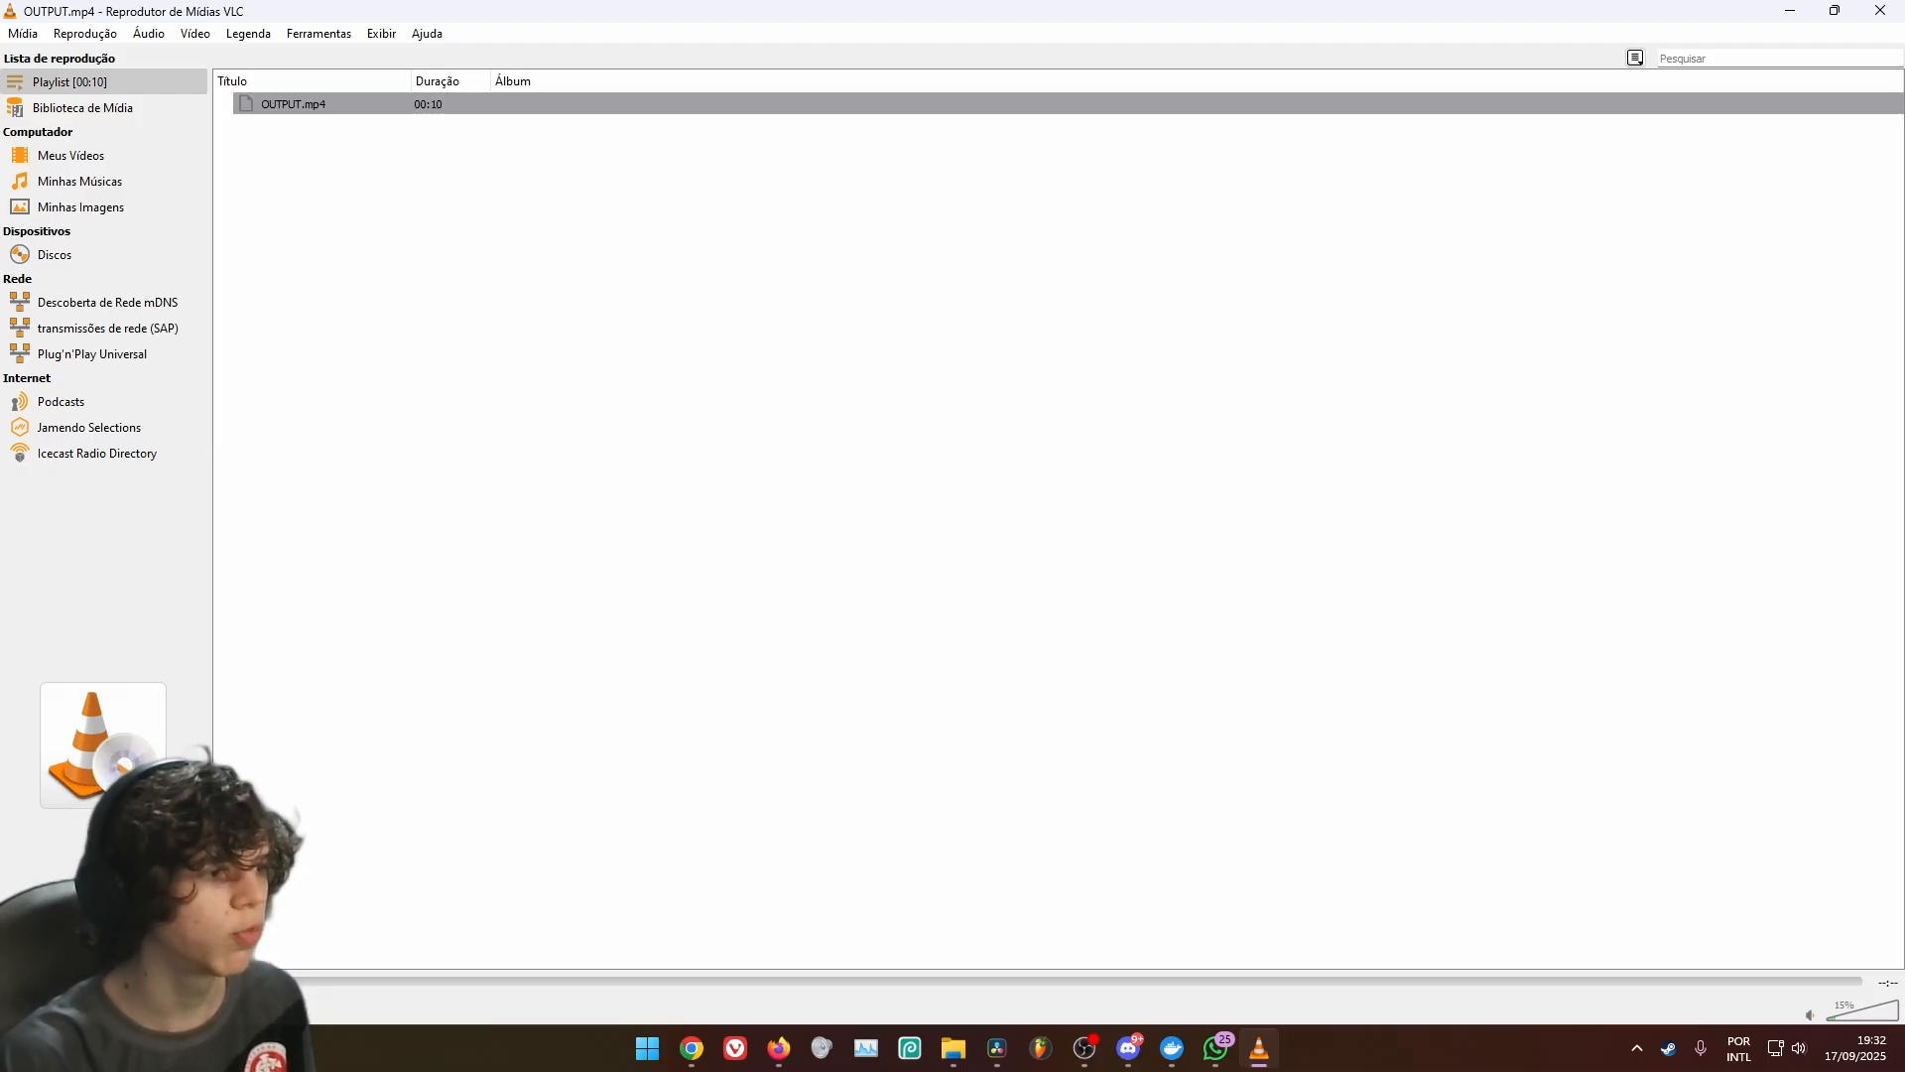